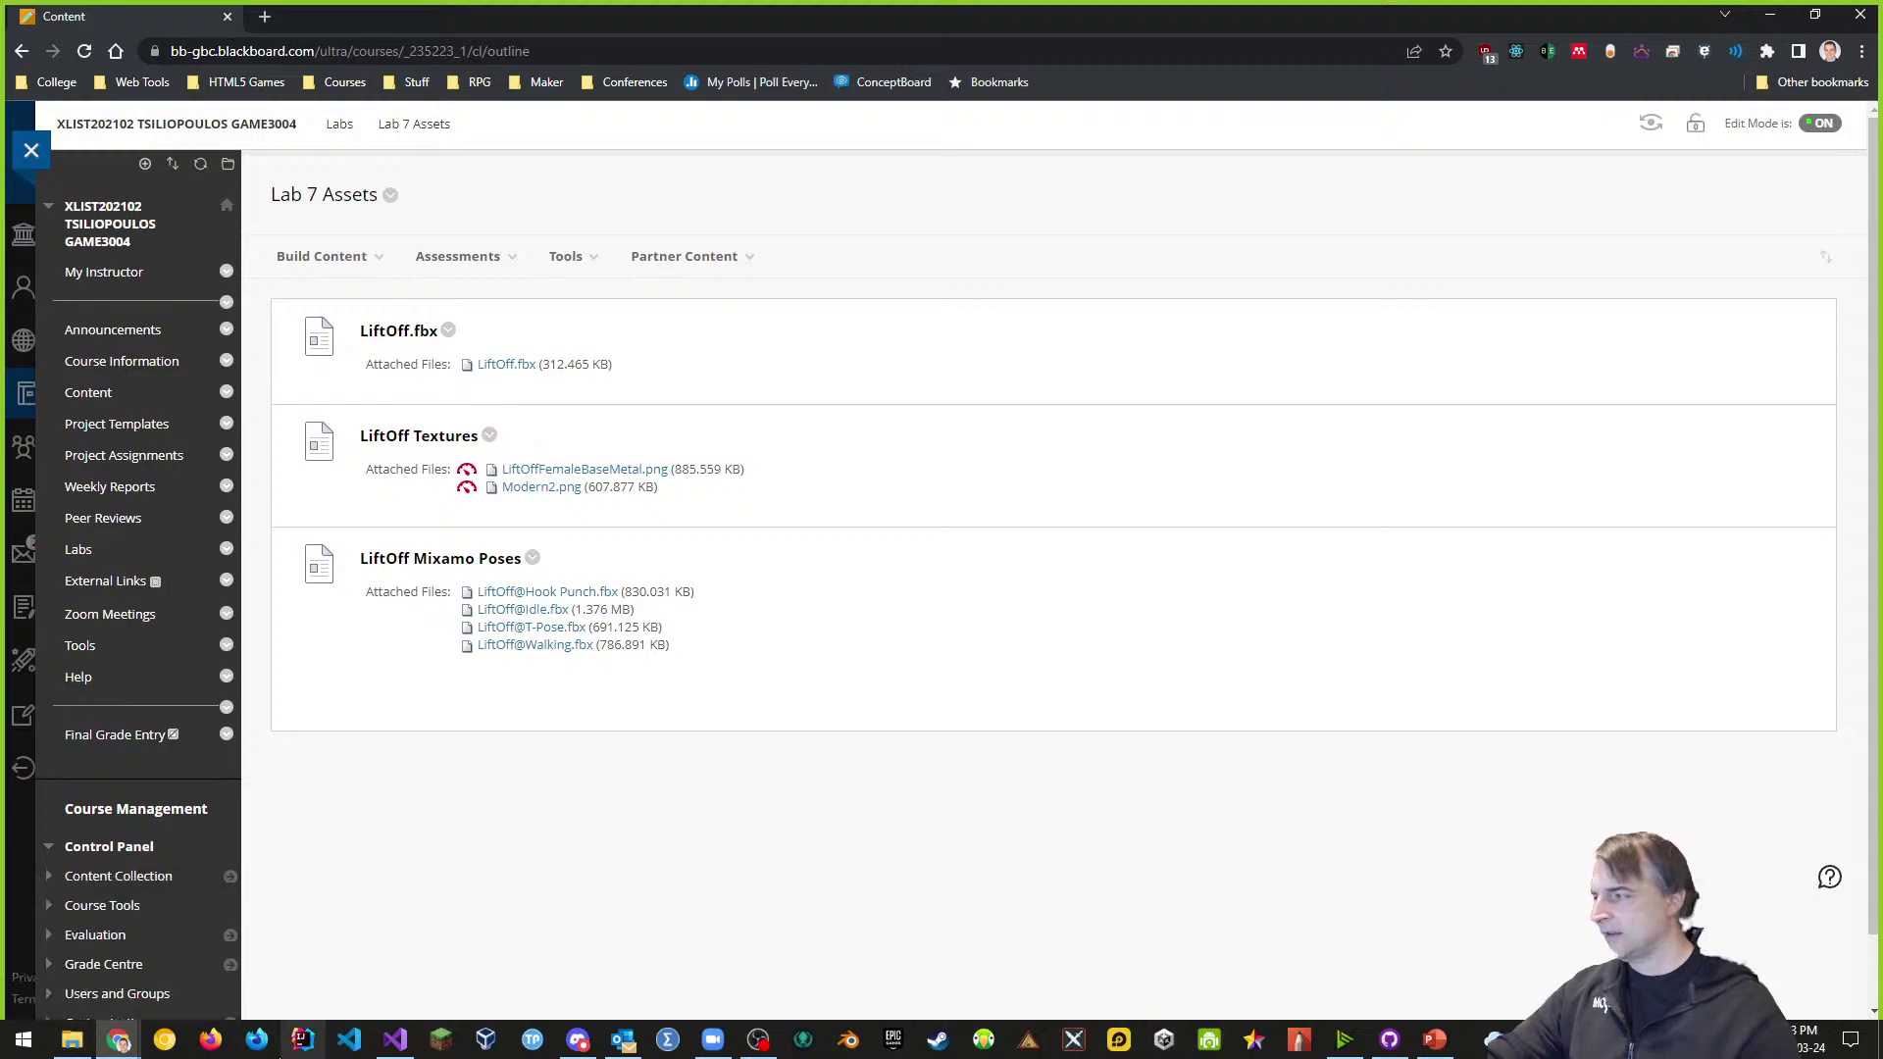
- Switch to File Explorer and go to the Section401 folder inside Desktop, GBC, GAME3004
{"action": "left_click", "coordinate": [78, 1048]}
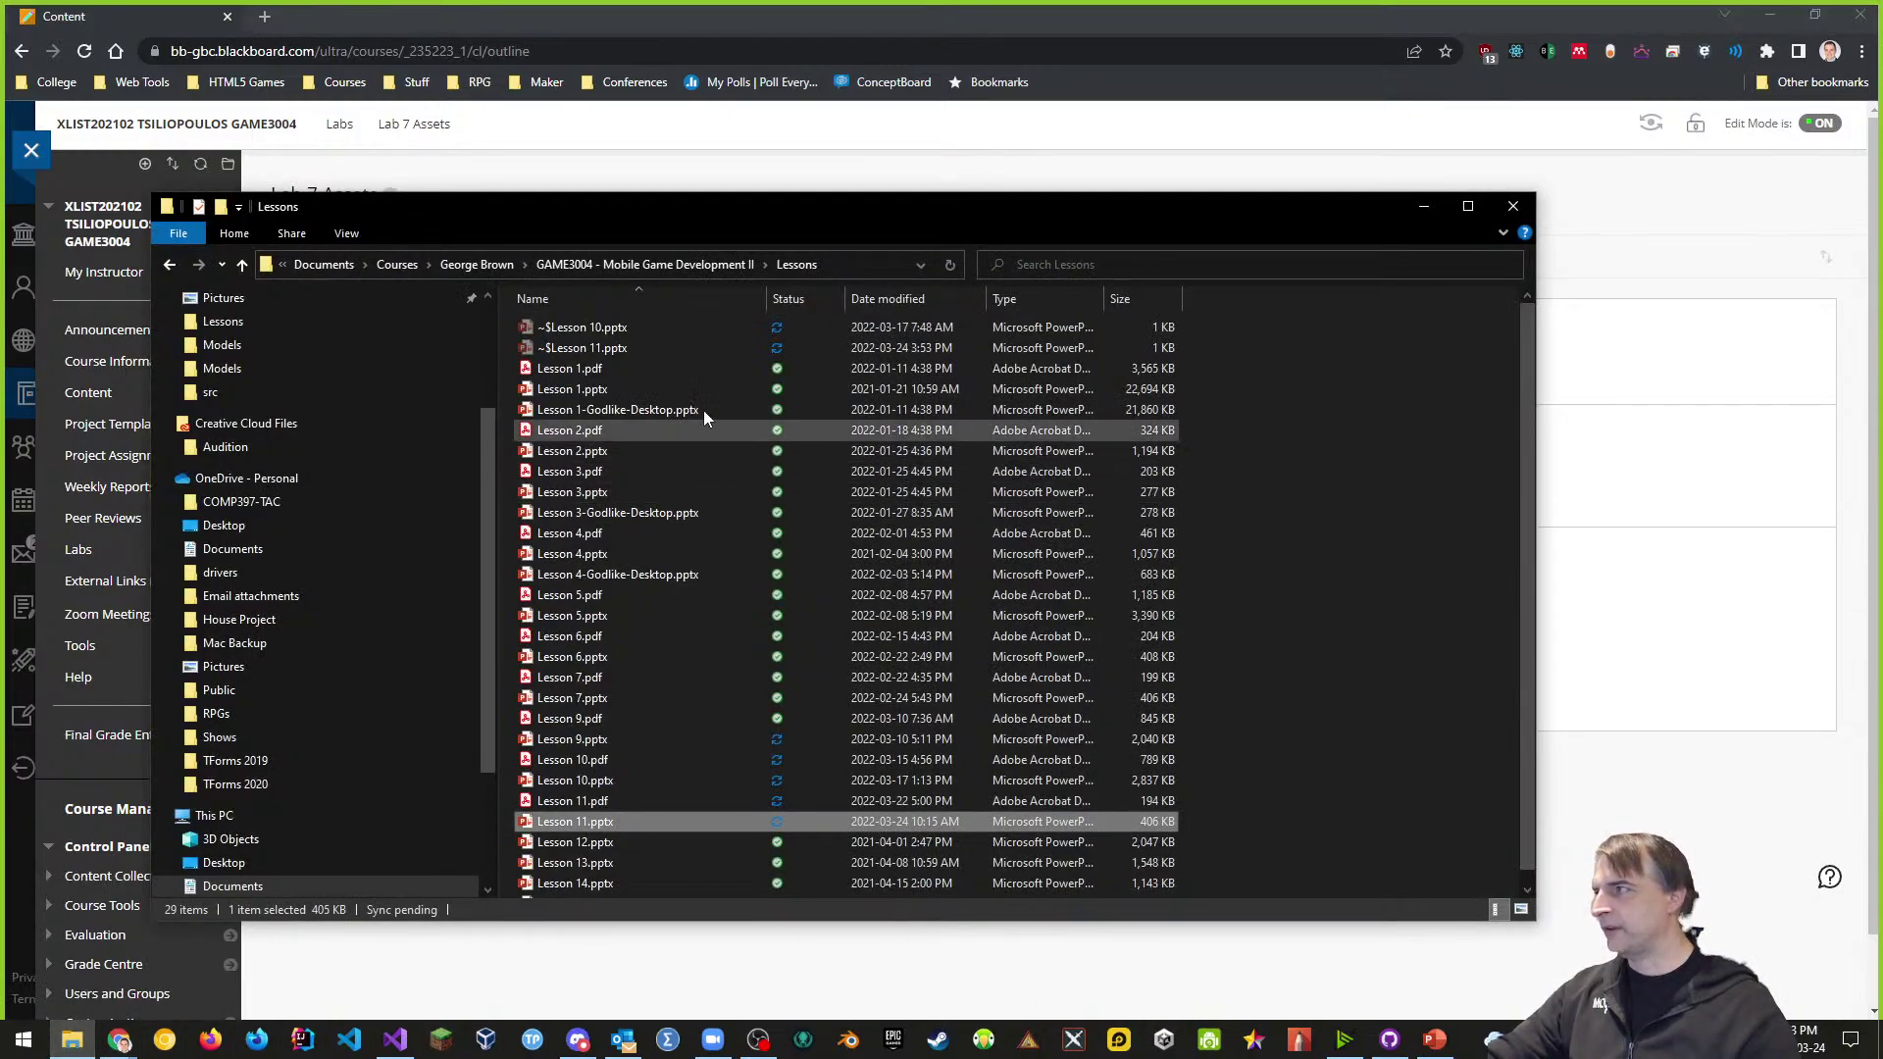
{"action": "left_click_drag", "start_coordinate": [488, 448], "coordinate": [491, 307]}
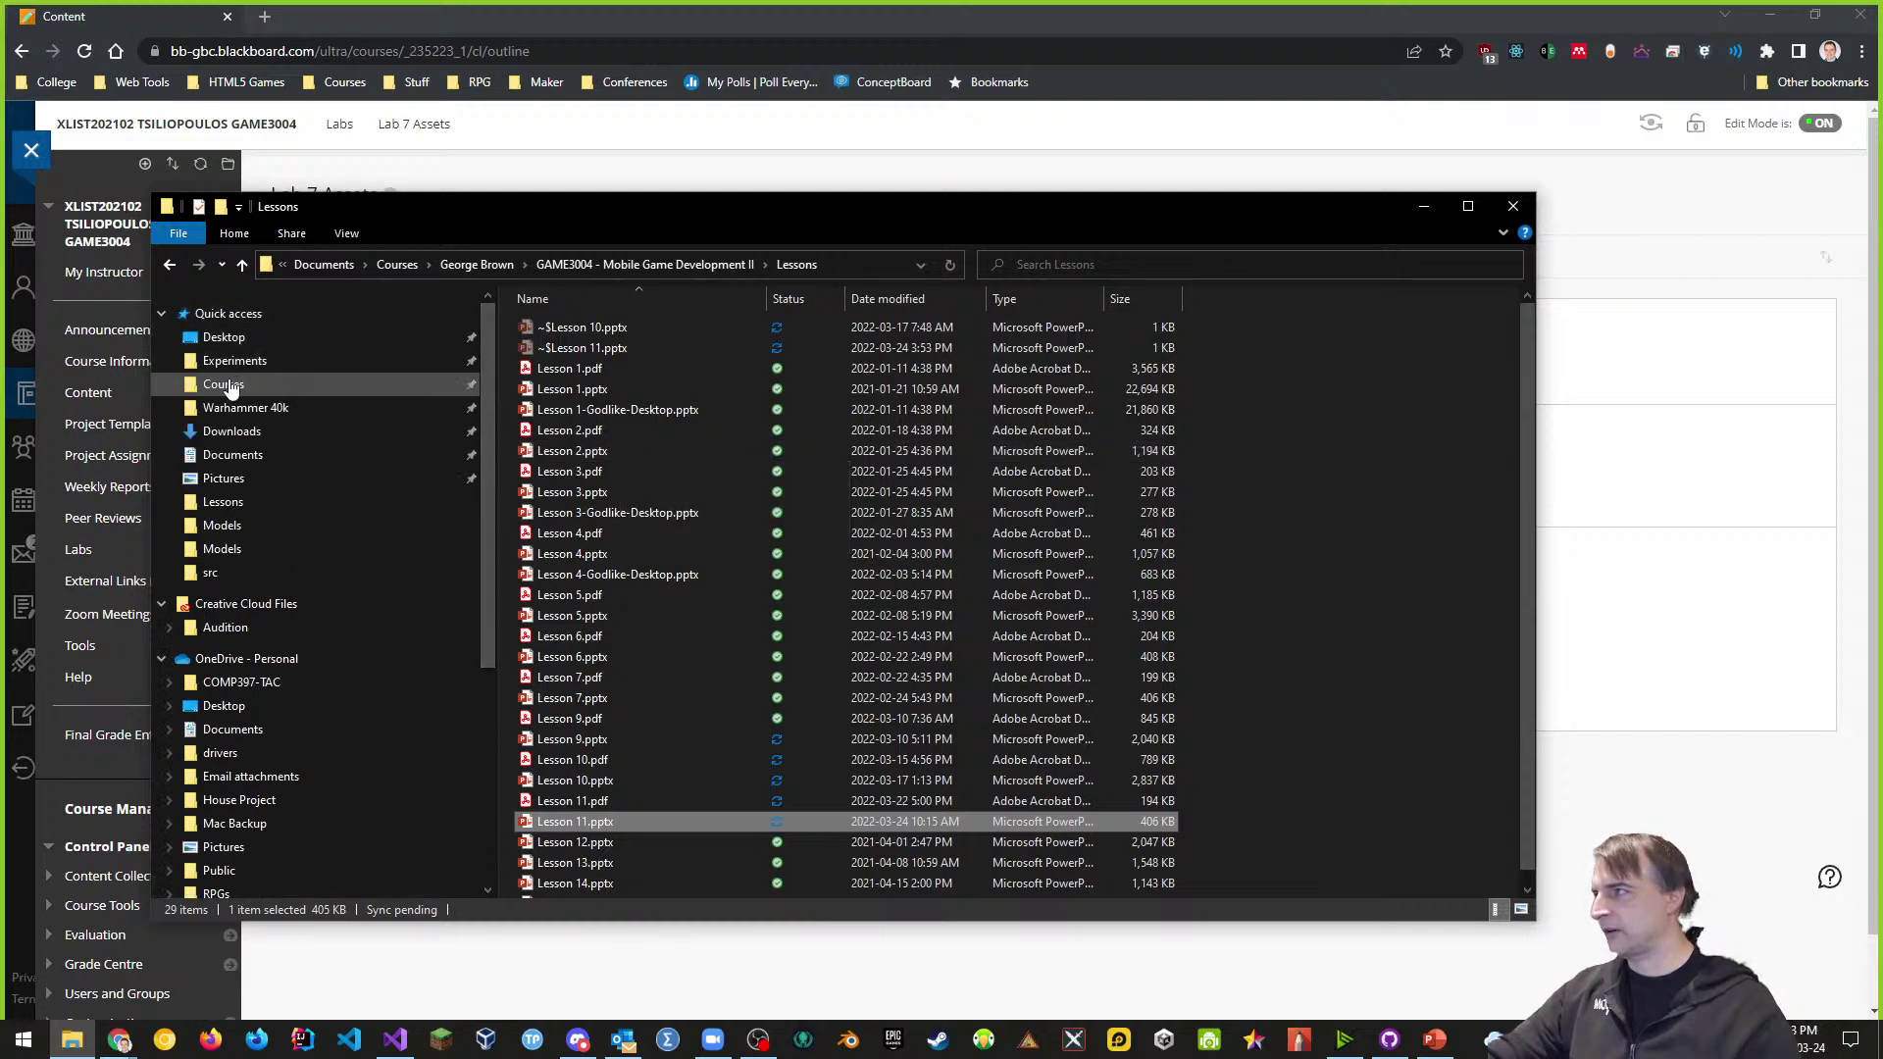
{"action": "left_click", "coordinate": [223, 337]}
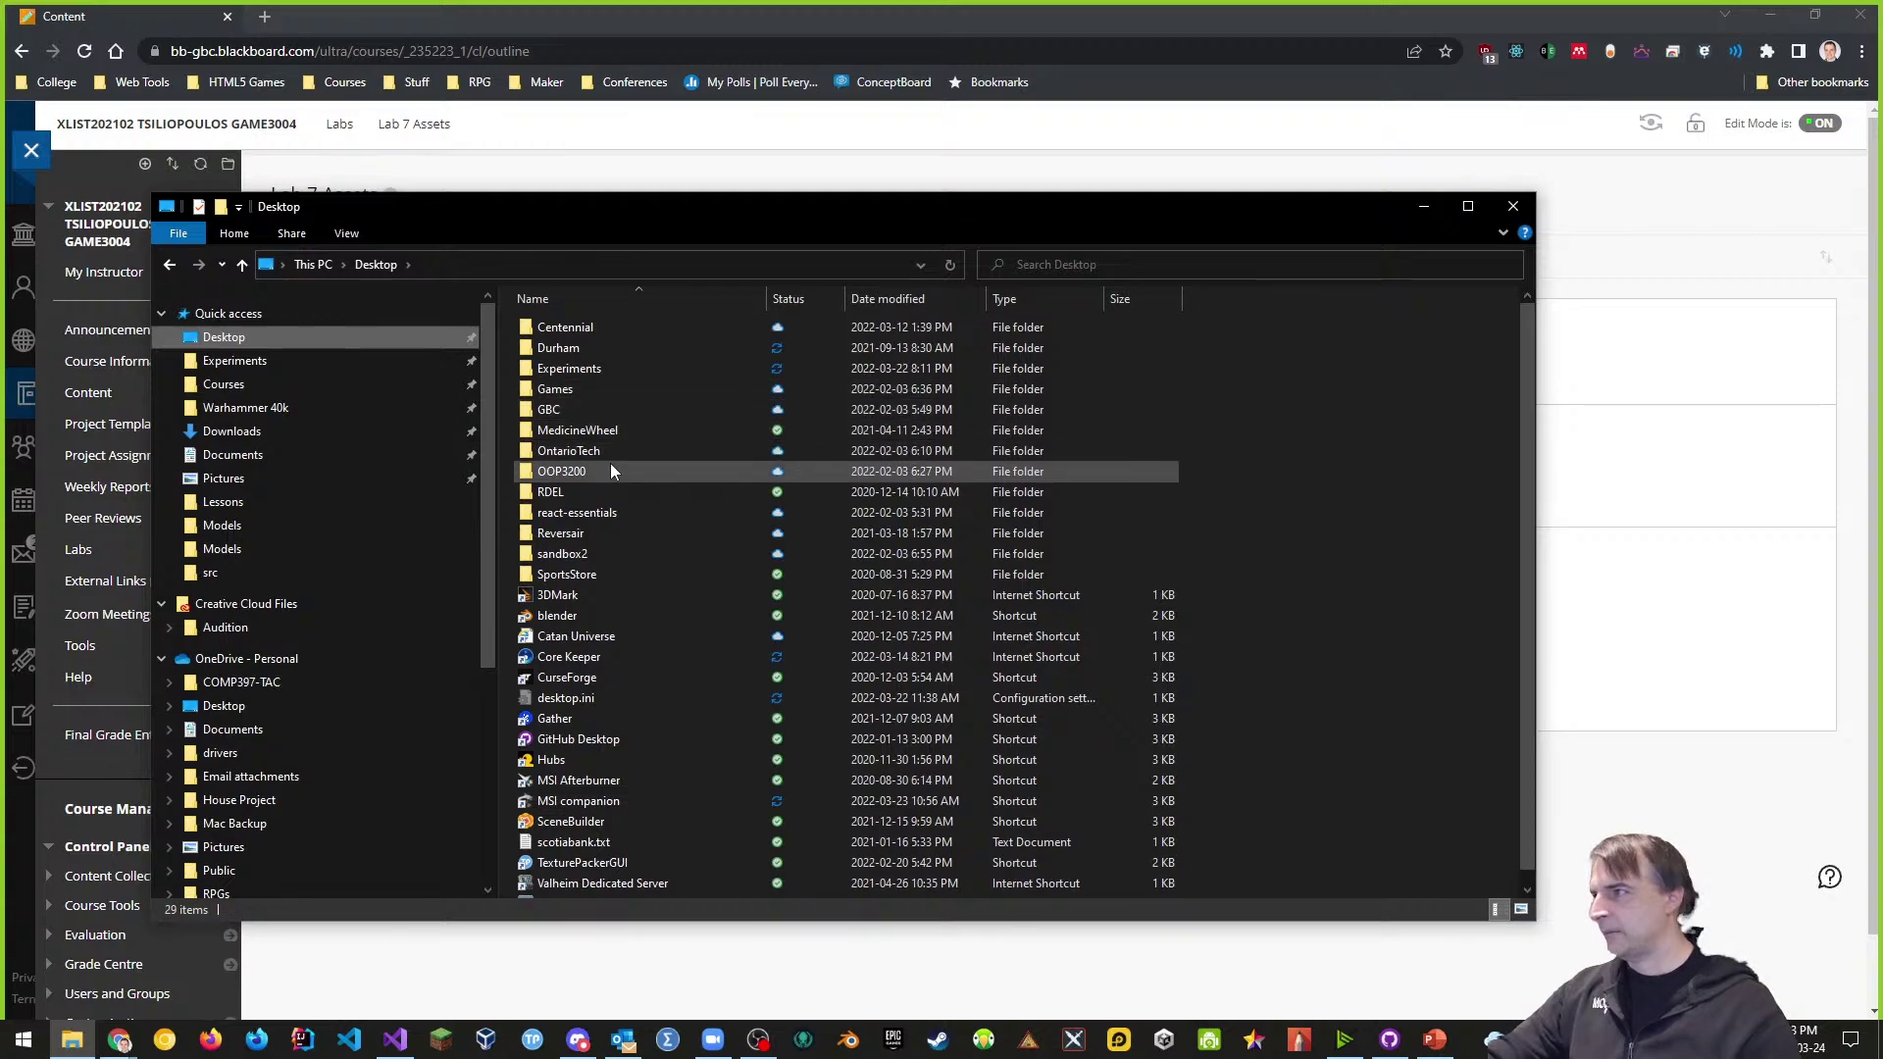
{"action": "double_click", "coordinate": [588, 409]}
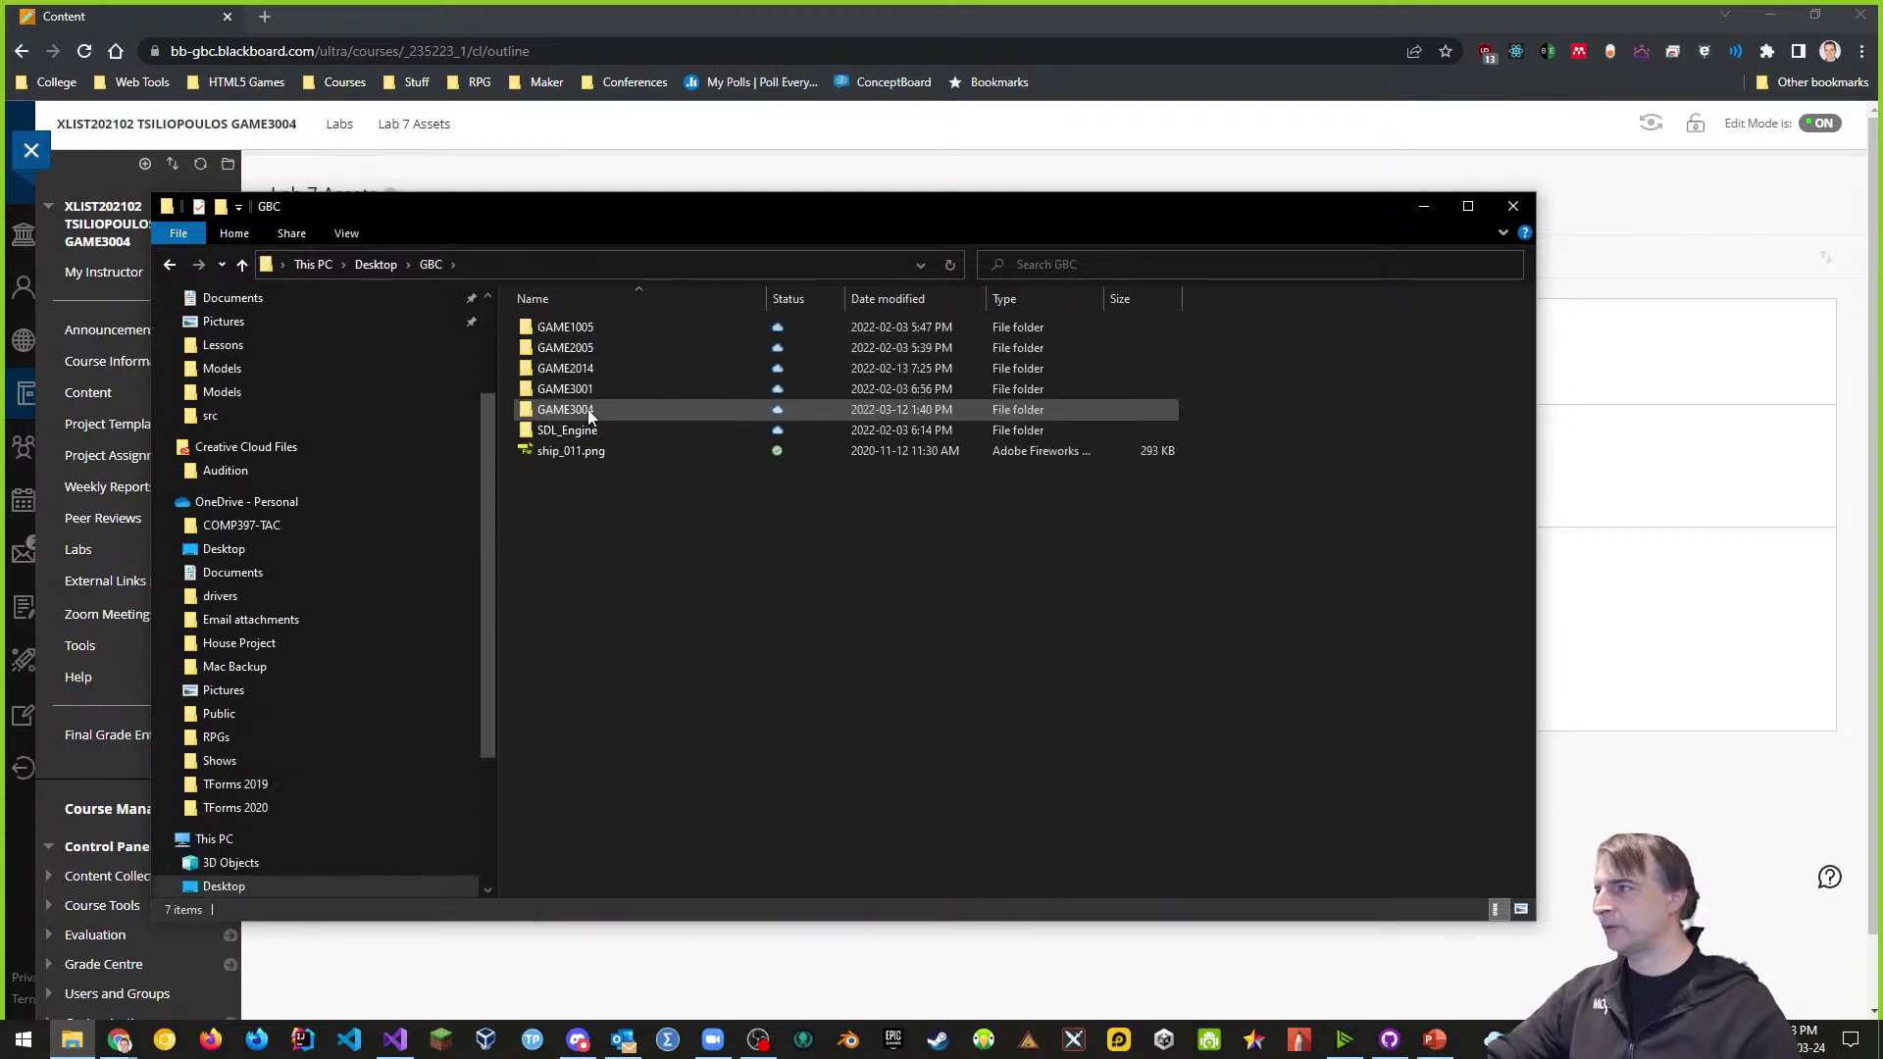
{"action": "double_click", "coordinate": [588, 411]}
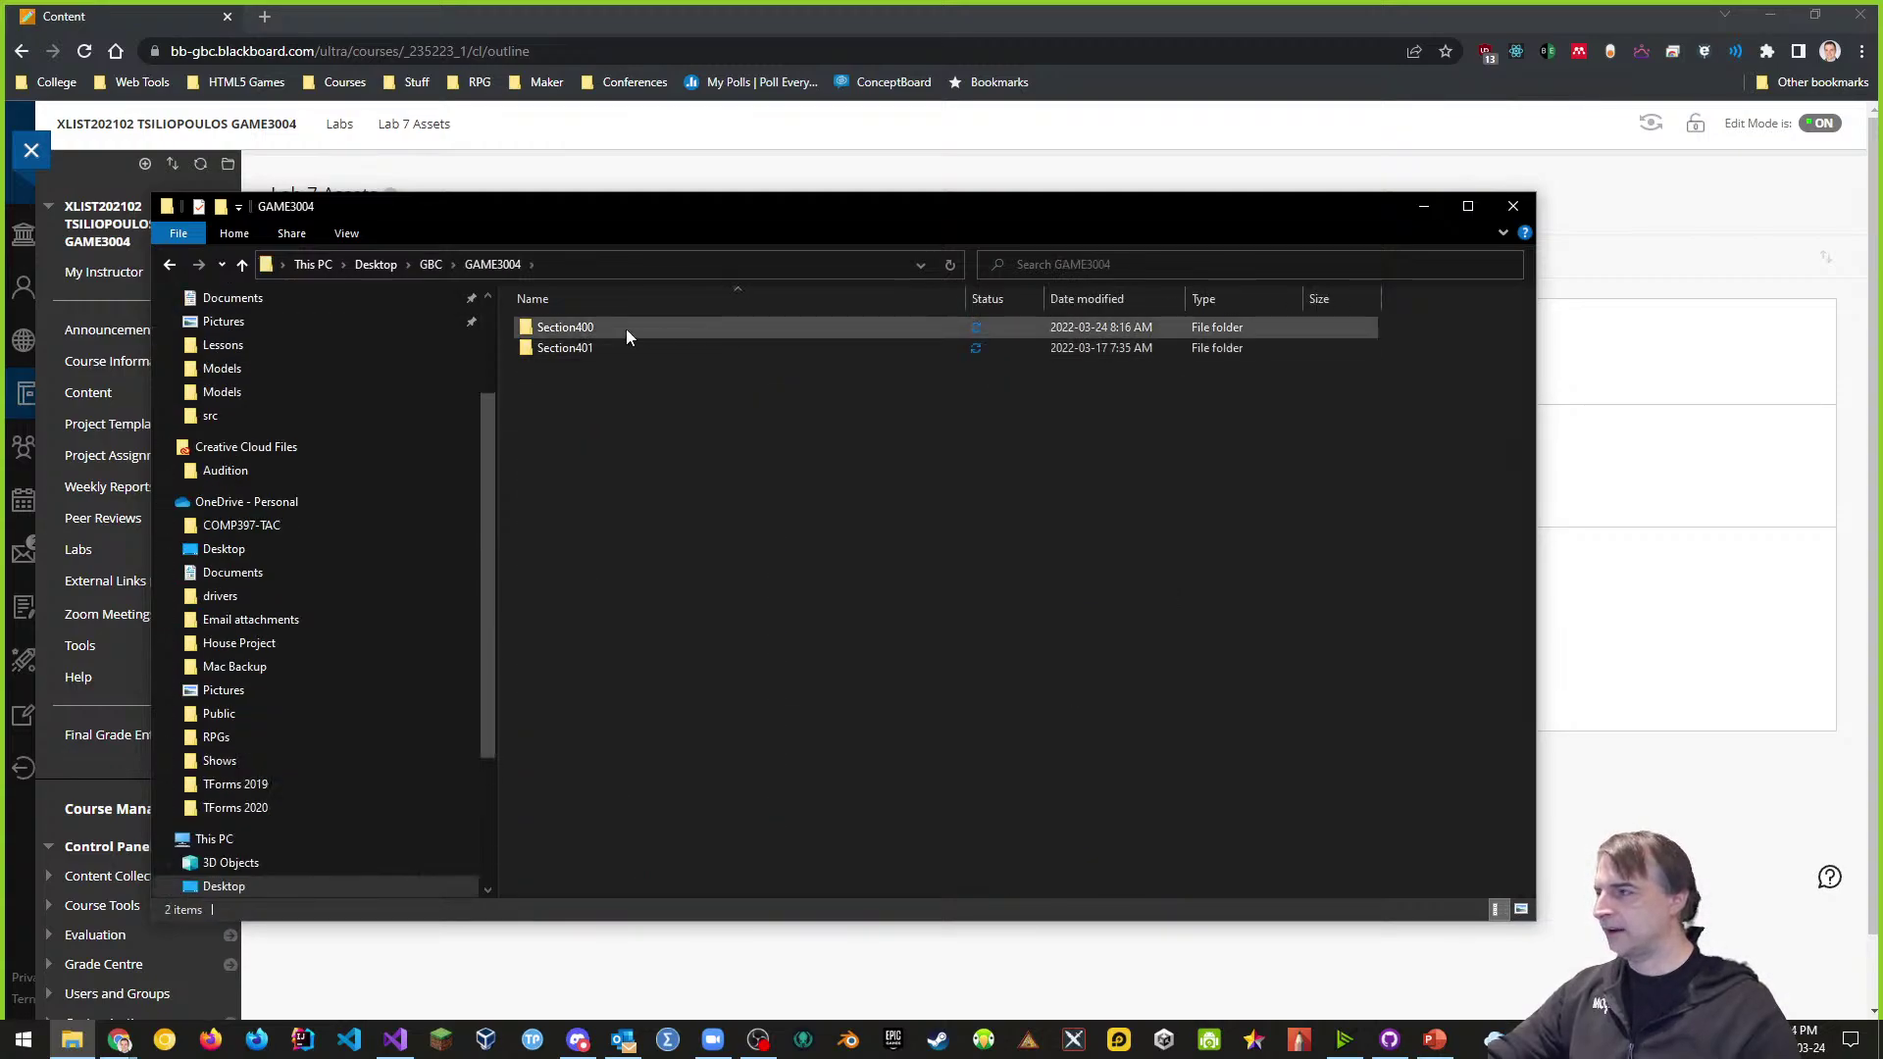
{"action": "double_click", "coordinate": [569, 350]}
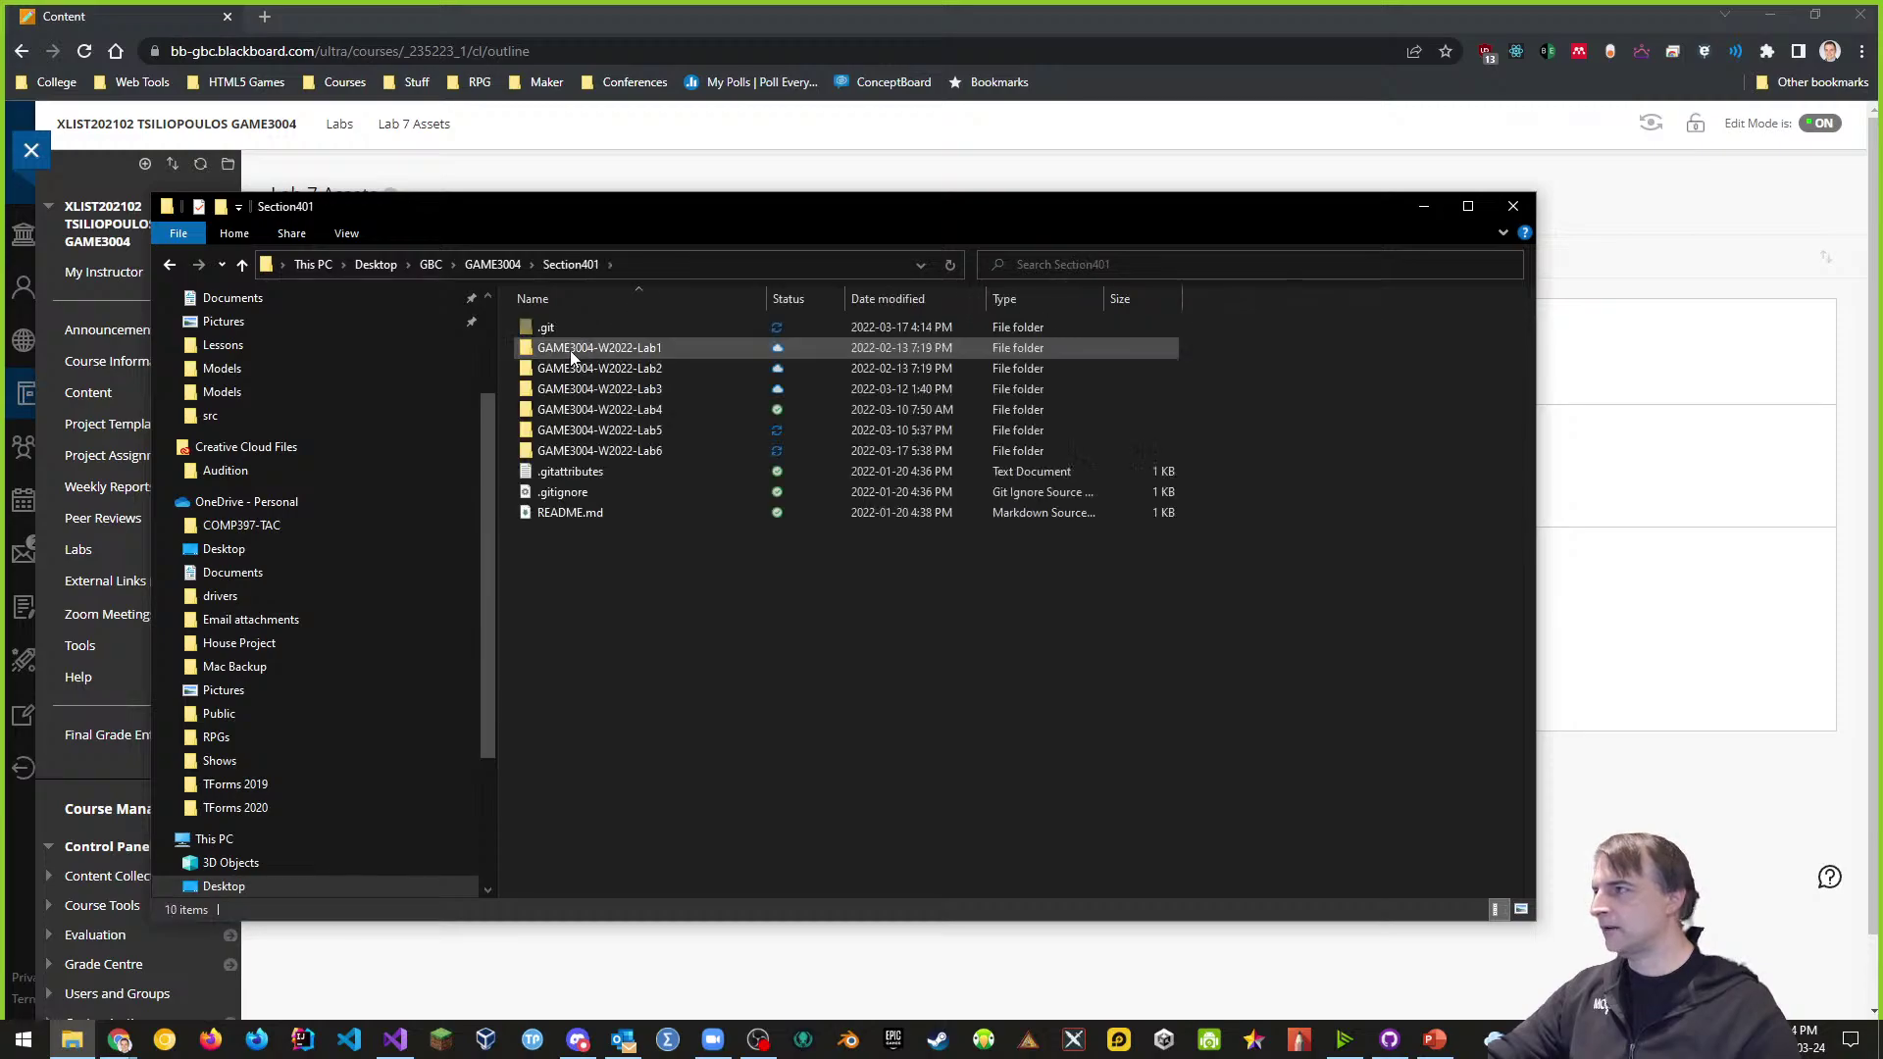
- Create a new folder named GAME3004-W2022-Lab7 in the Section401 folder
{"action": "right_click", "coordinate": [585, 586]}
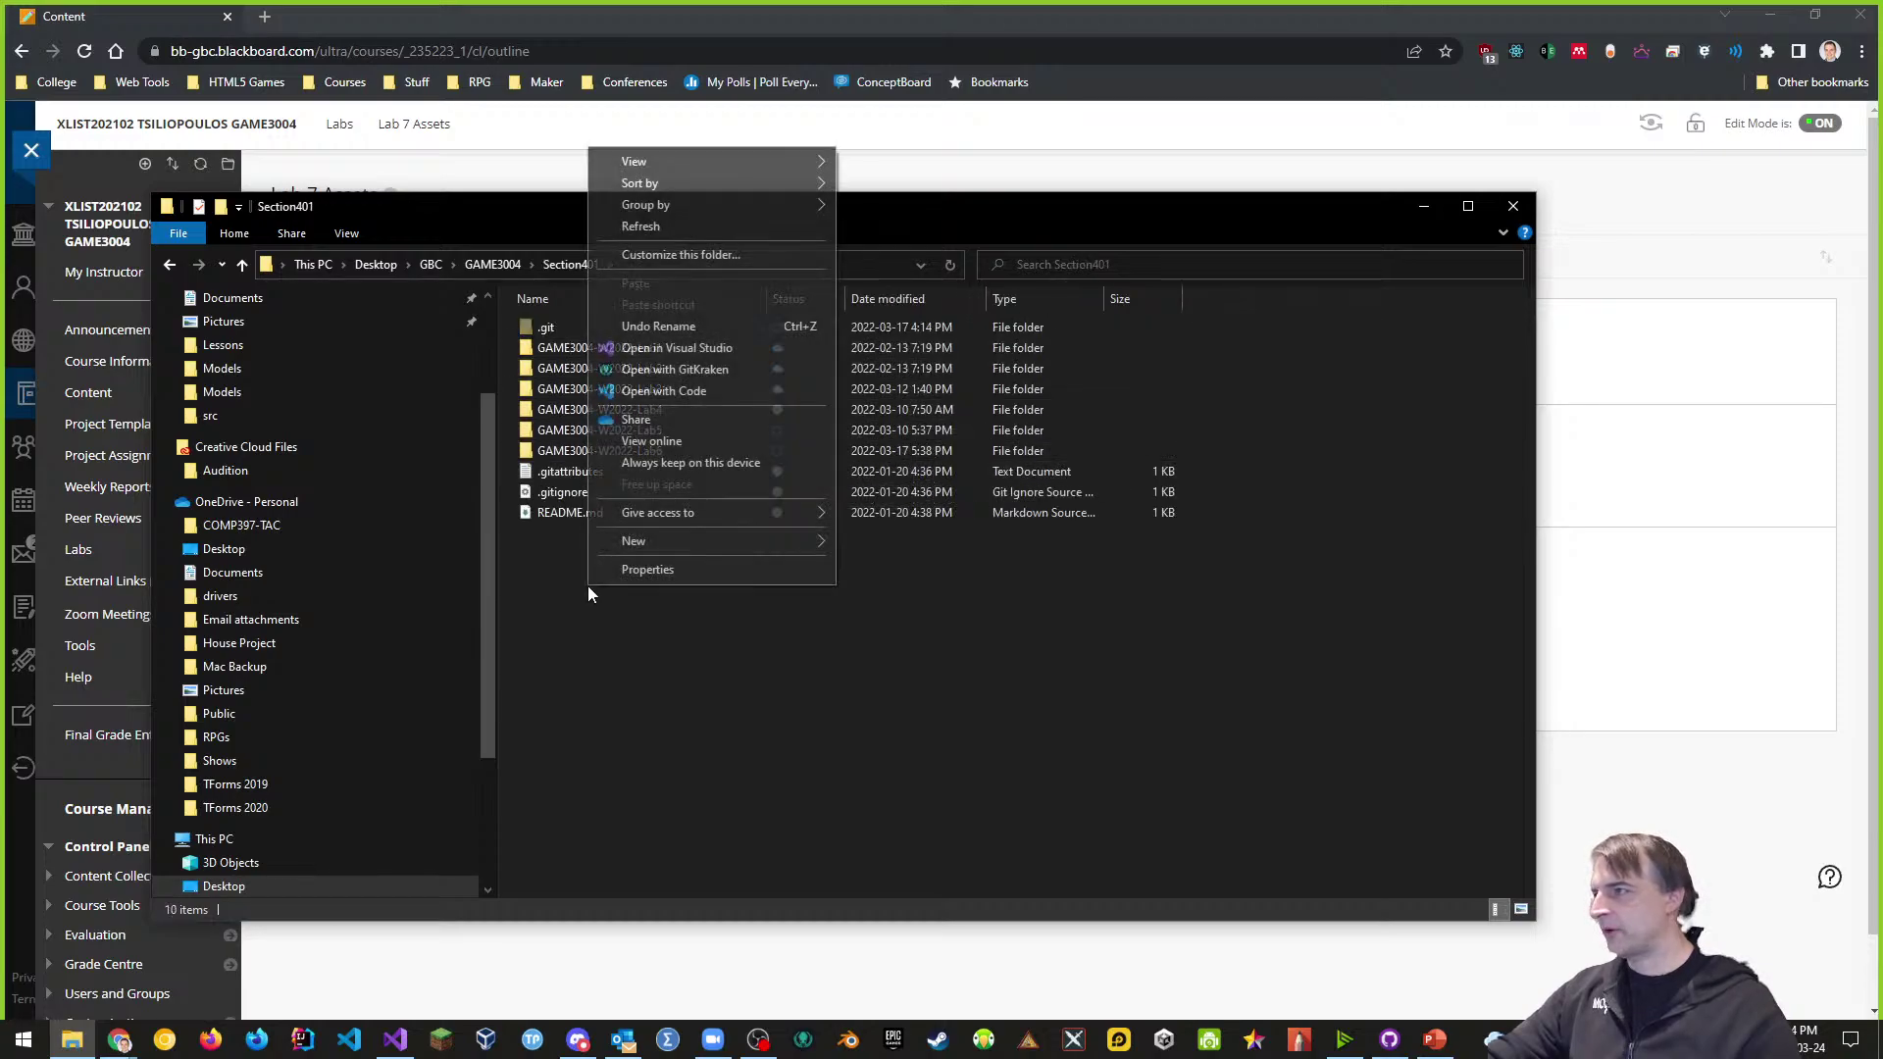
{"action": "mouse_move", "coordinate": [661, 541]}
{"action": "left_click", "coordinate": [895, 539]}
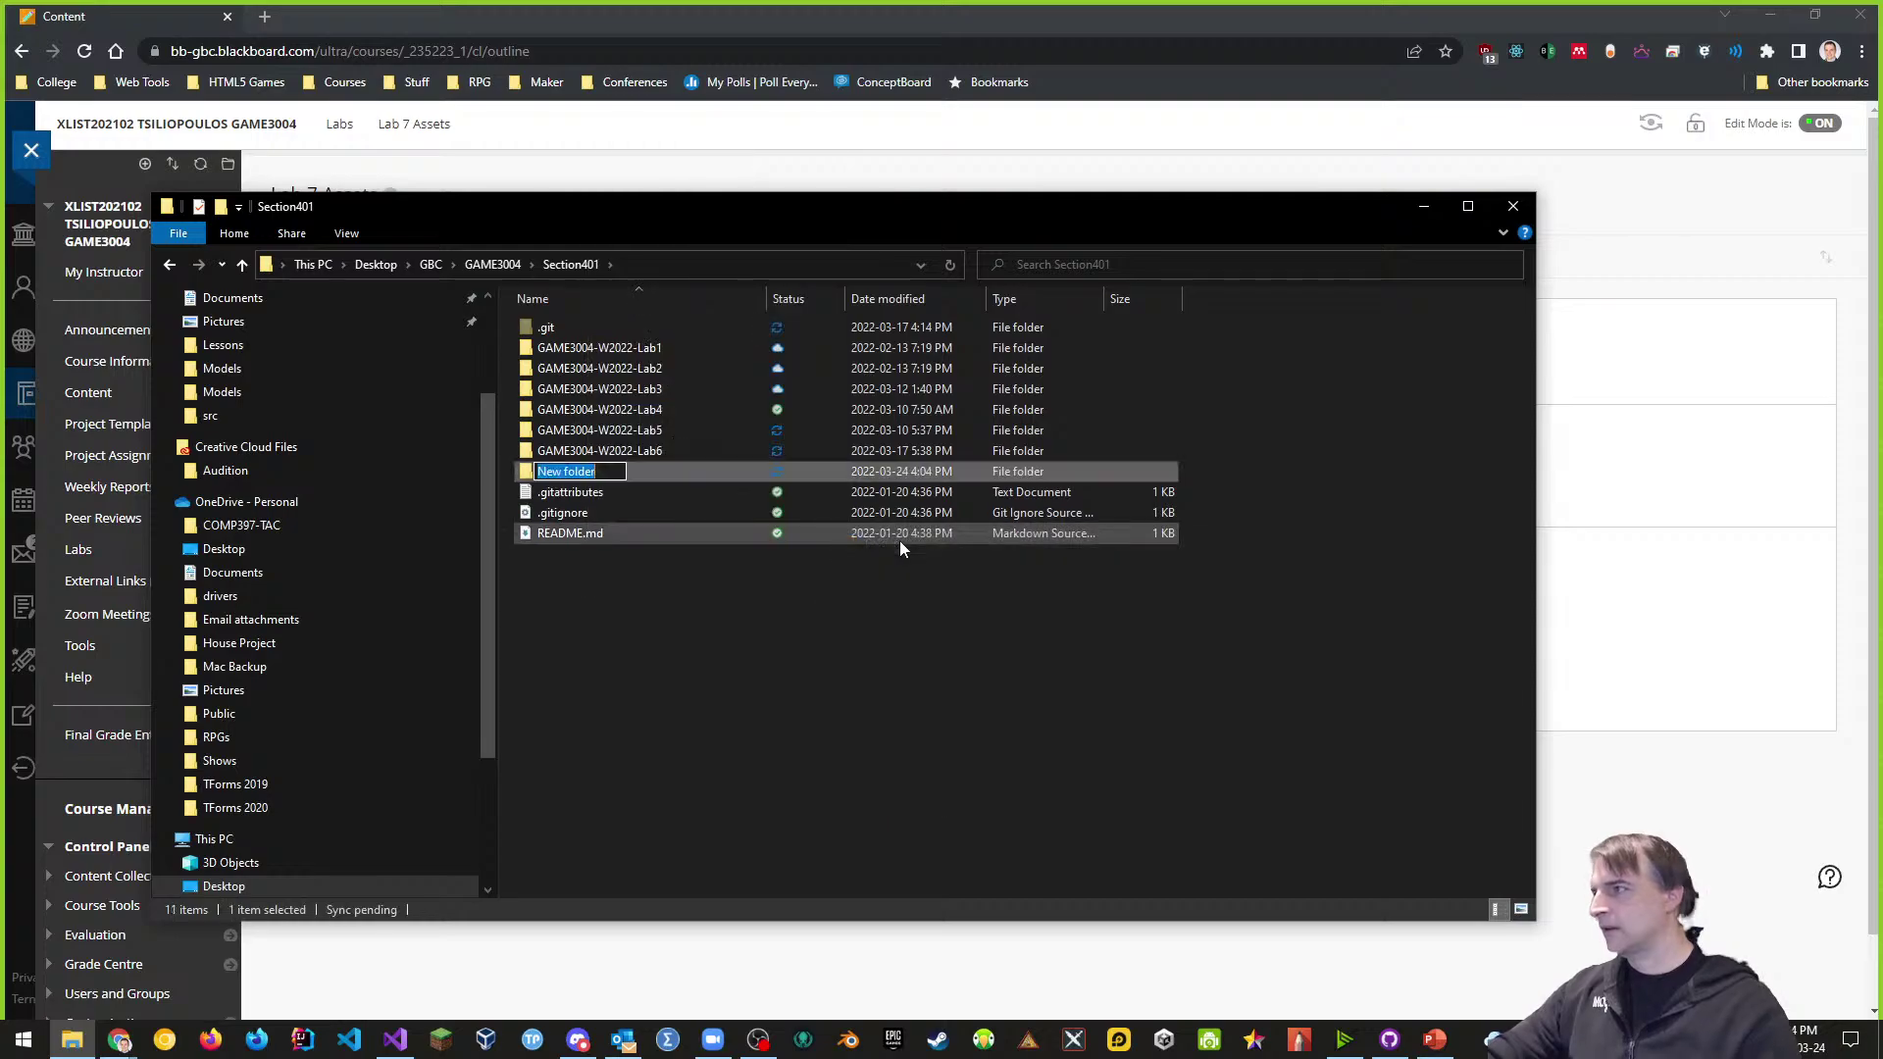
{"action": "type", "text": "GAME3004-"}
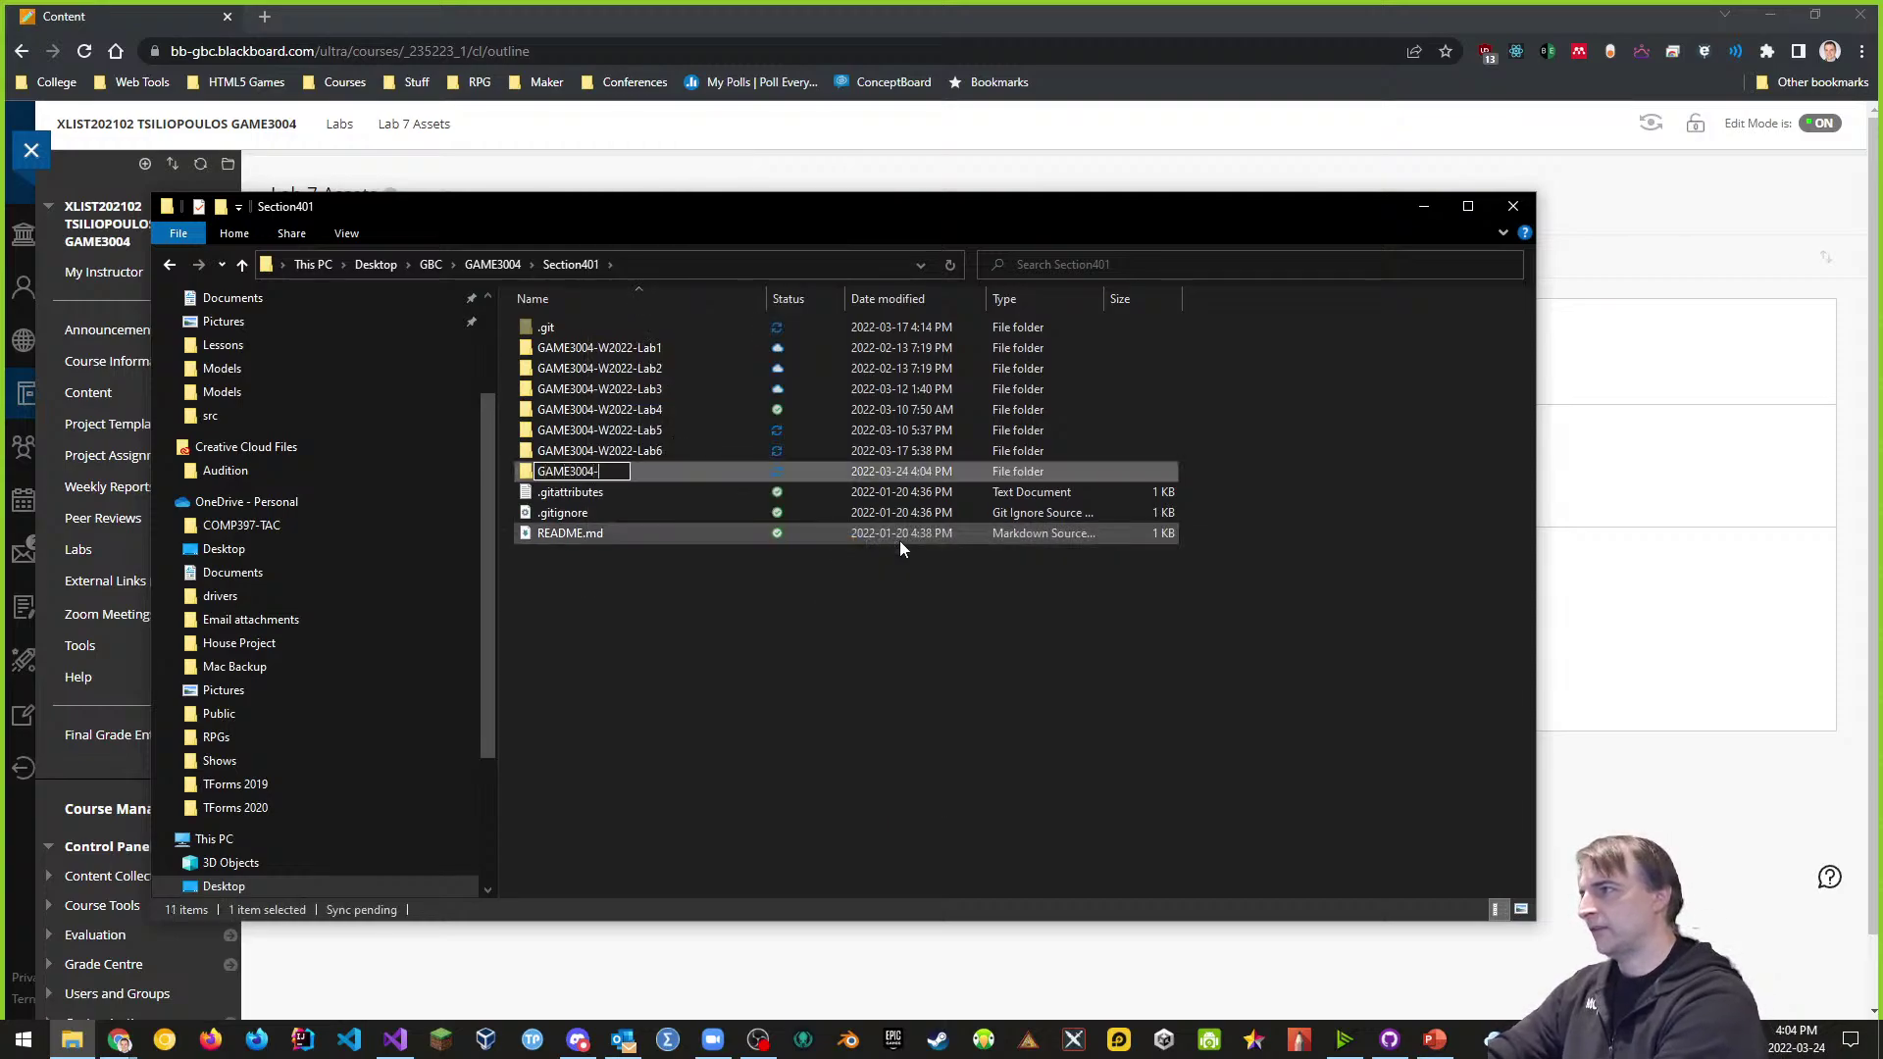
{"action": "type", "text": "W2022-La"}
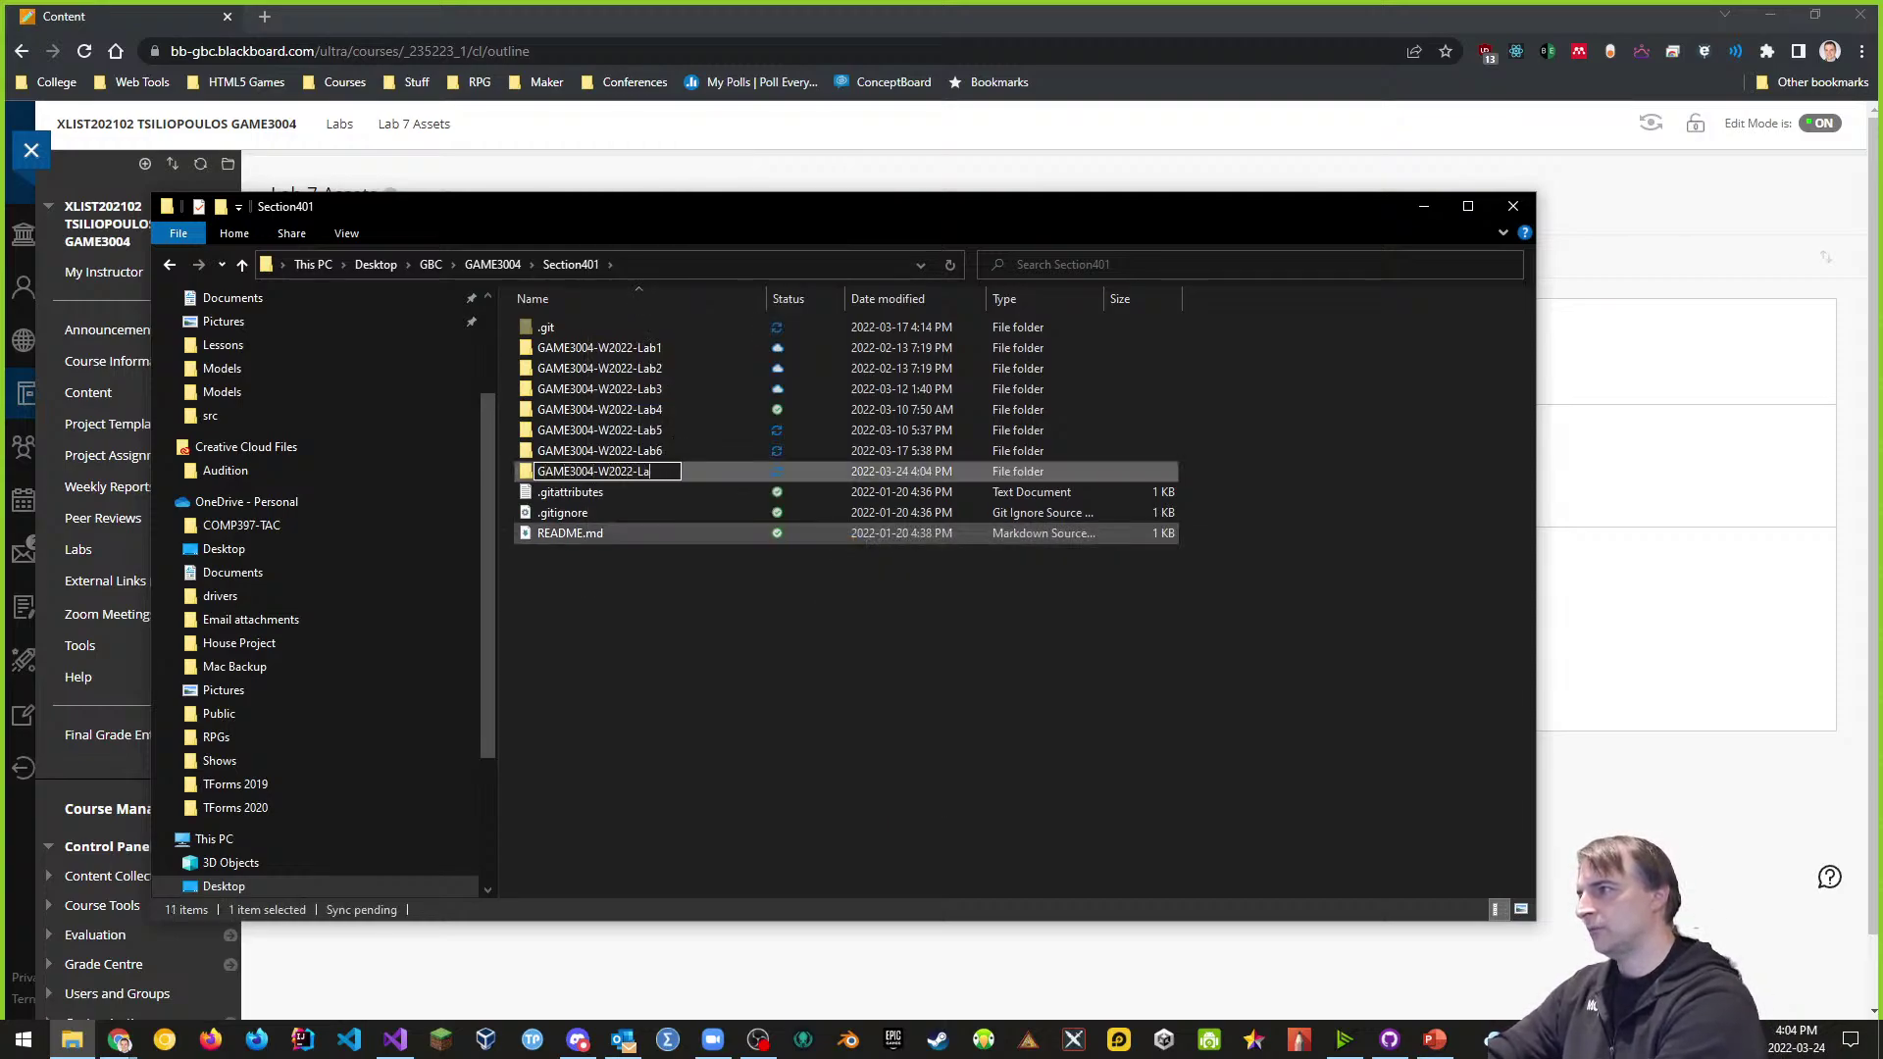
{"action": "type", "text": "b7"}
{"action": "key", "text": "Return"}
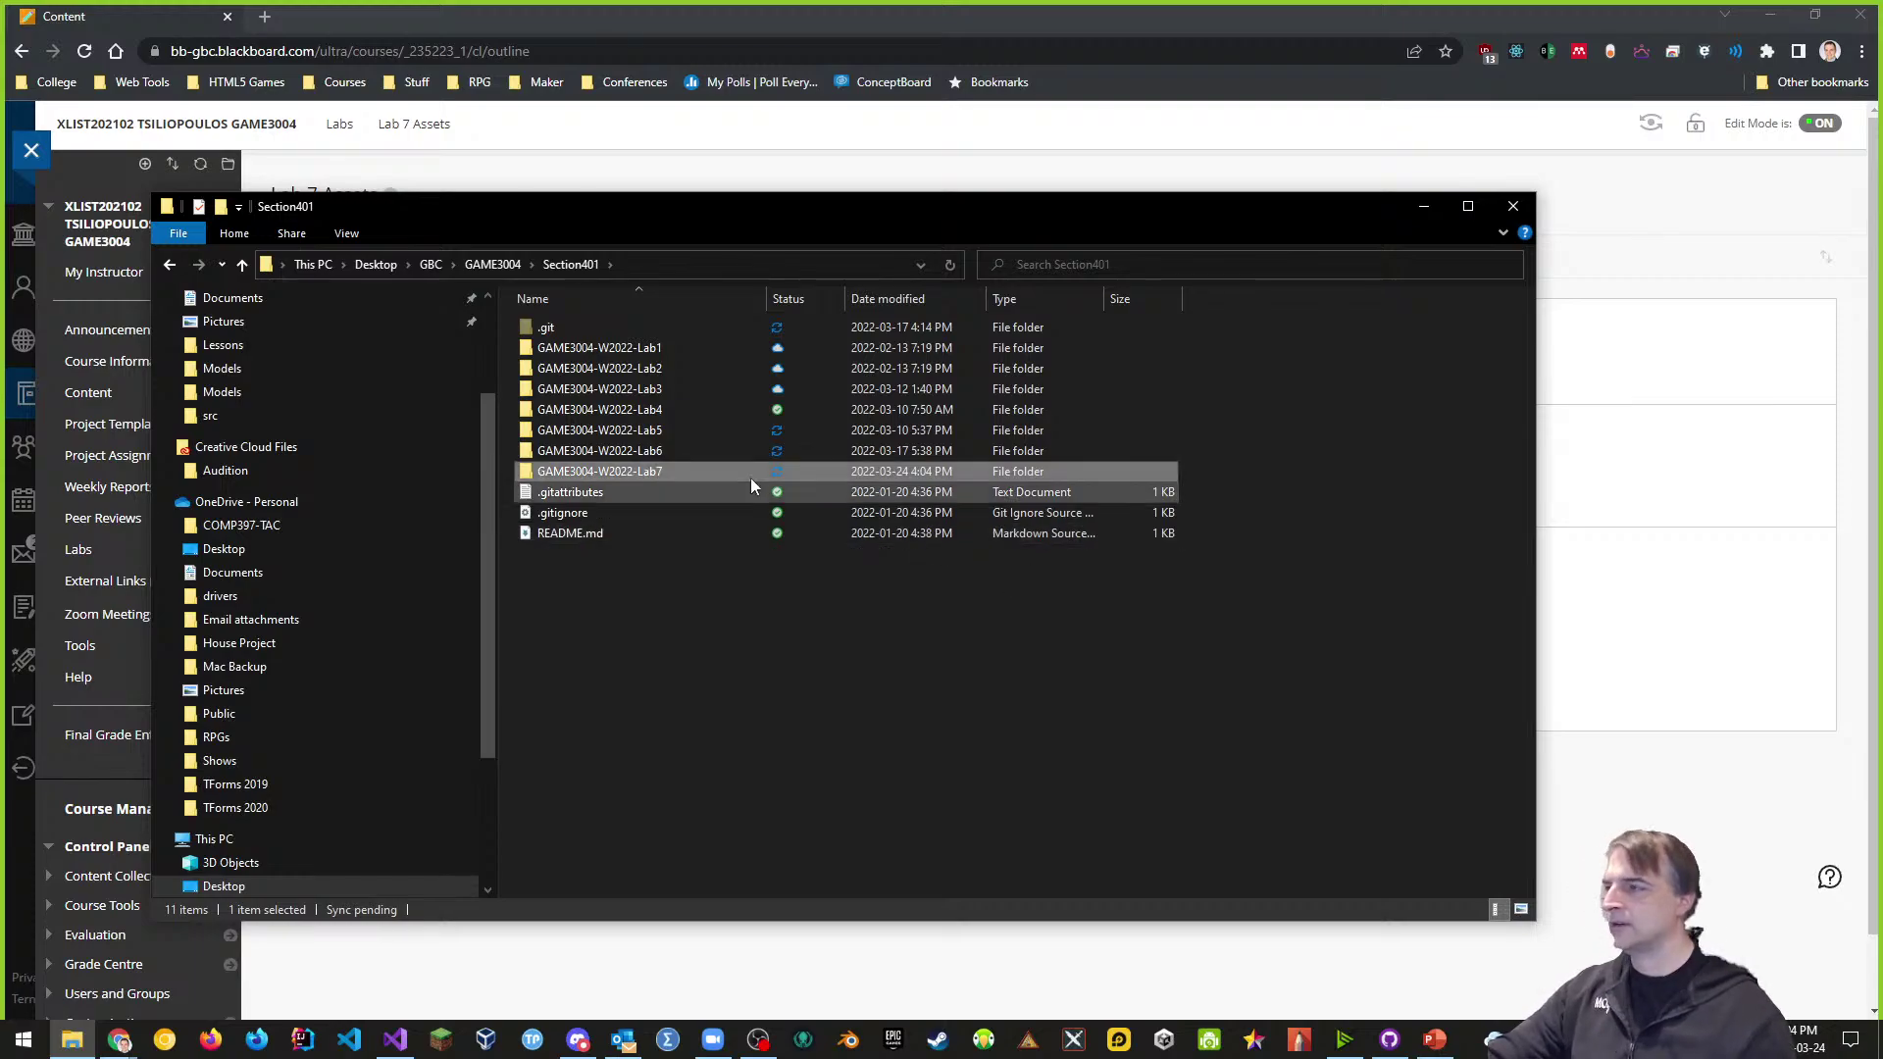
- Copy everything in GAME3004-W2022-Lab6 except the Builds and Library folders into the GAME3004-W2022-Lab7 folder
{"action": "double_click", "coordinate": [621, 453]}
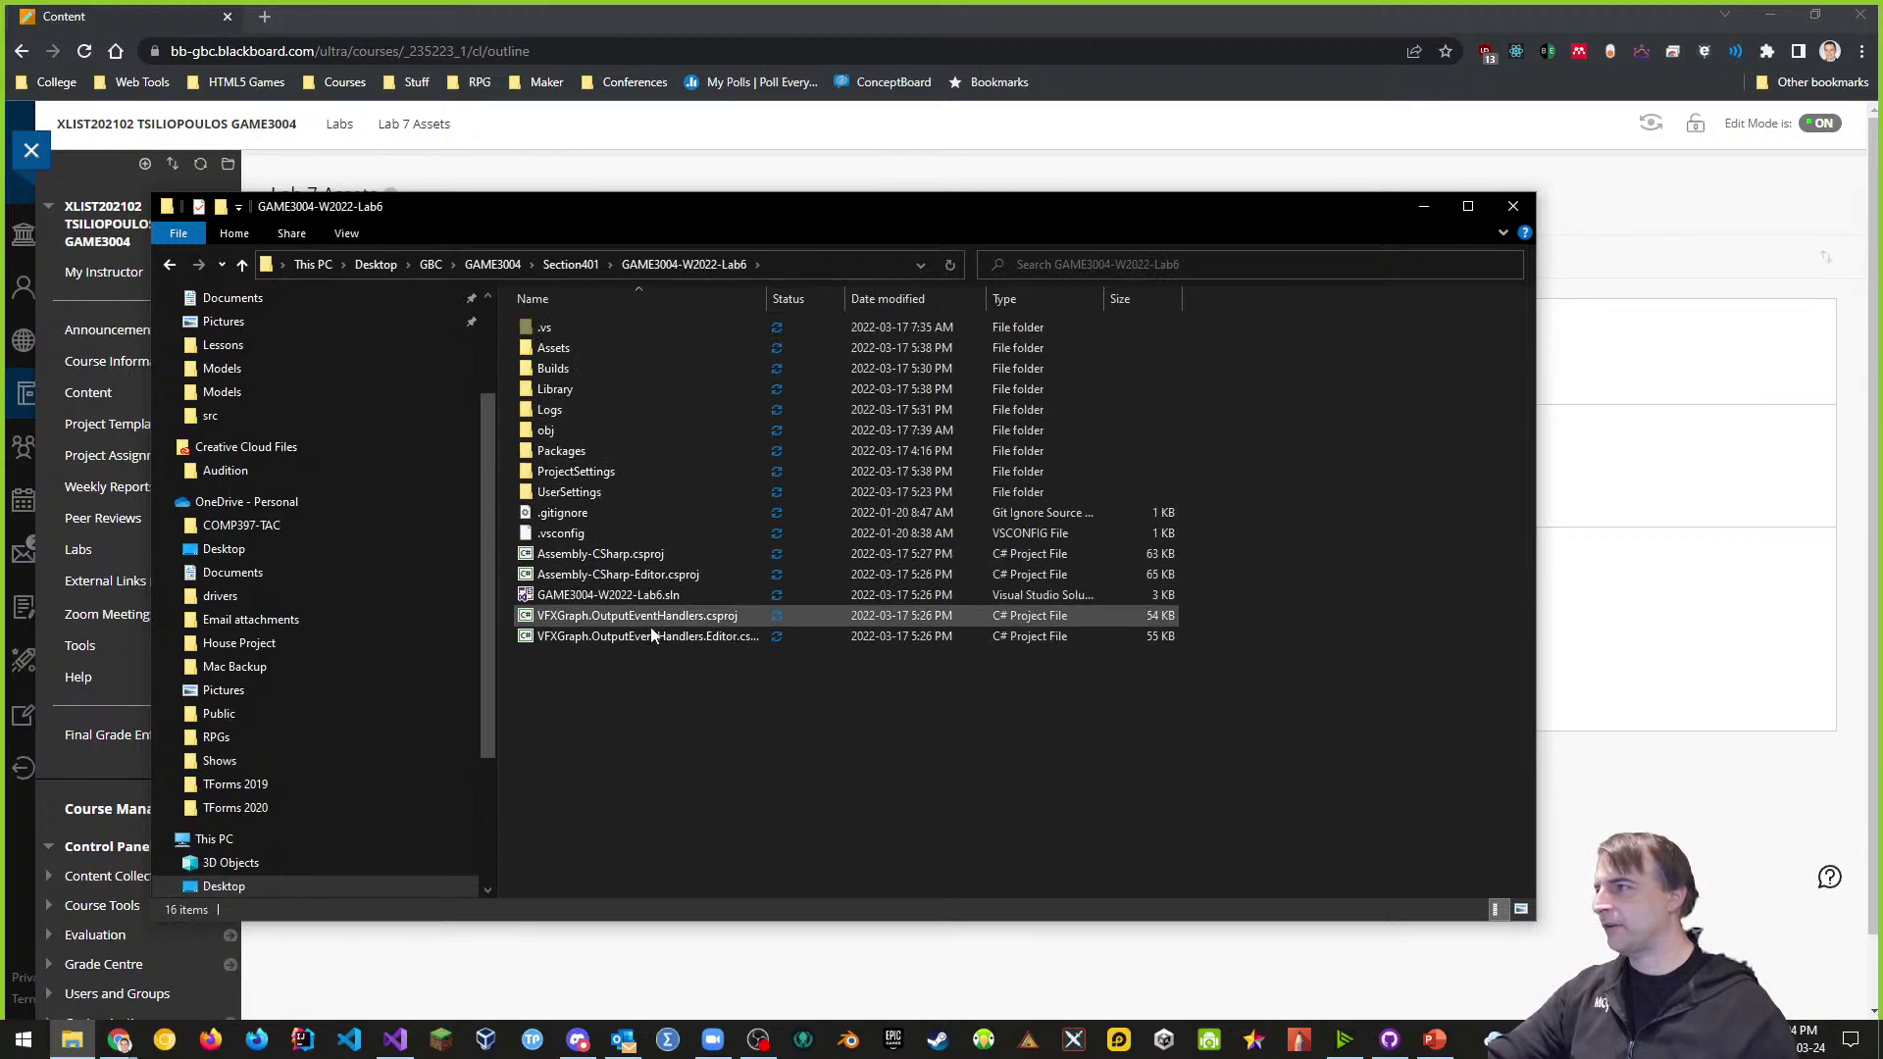
{"action": "left_click_drag", "start_coordinate": [569, 681], "coordinate": [540, 318]}
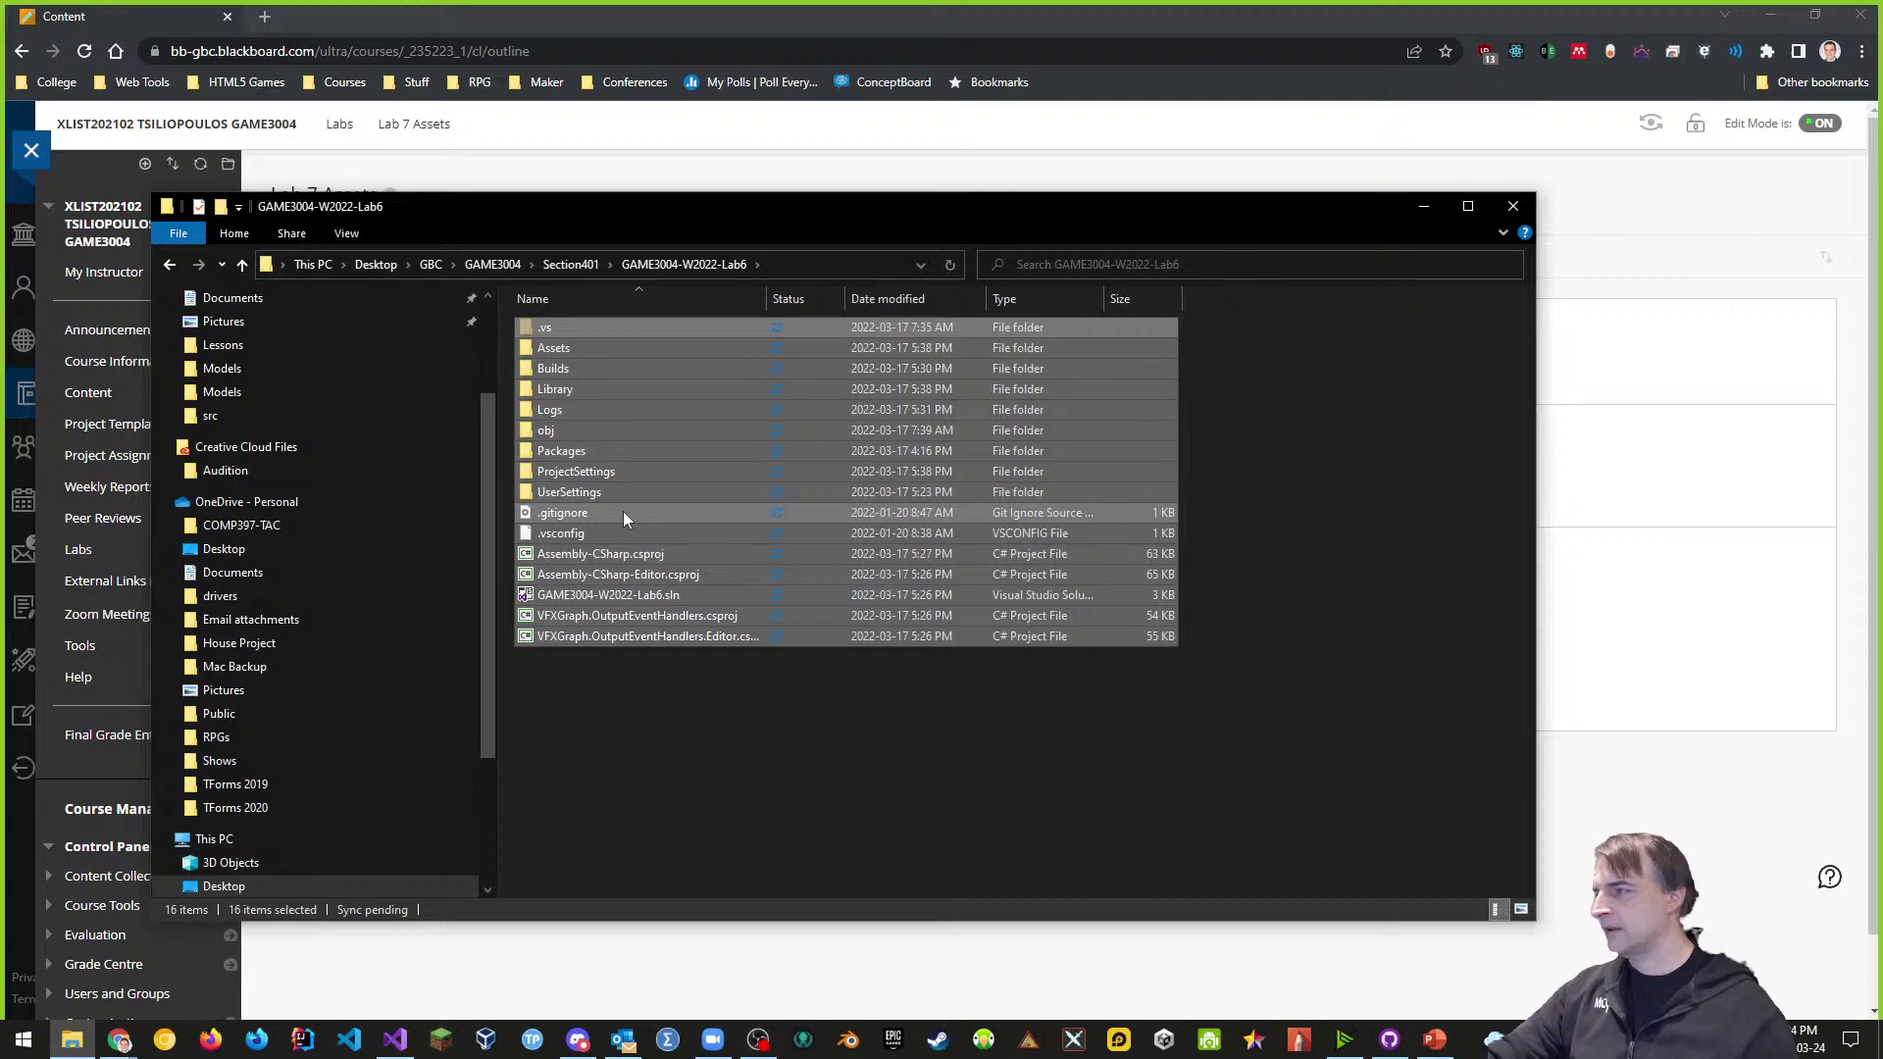
{"action": "left_click", "coordinate": [579, 390], "text": "ctrl"}
{"action": "left_click", "coordinate": [577, 369], "text": "ctrl"}
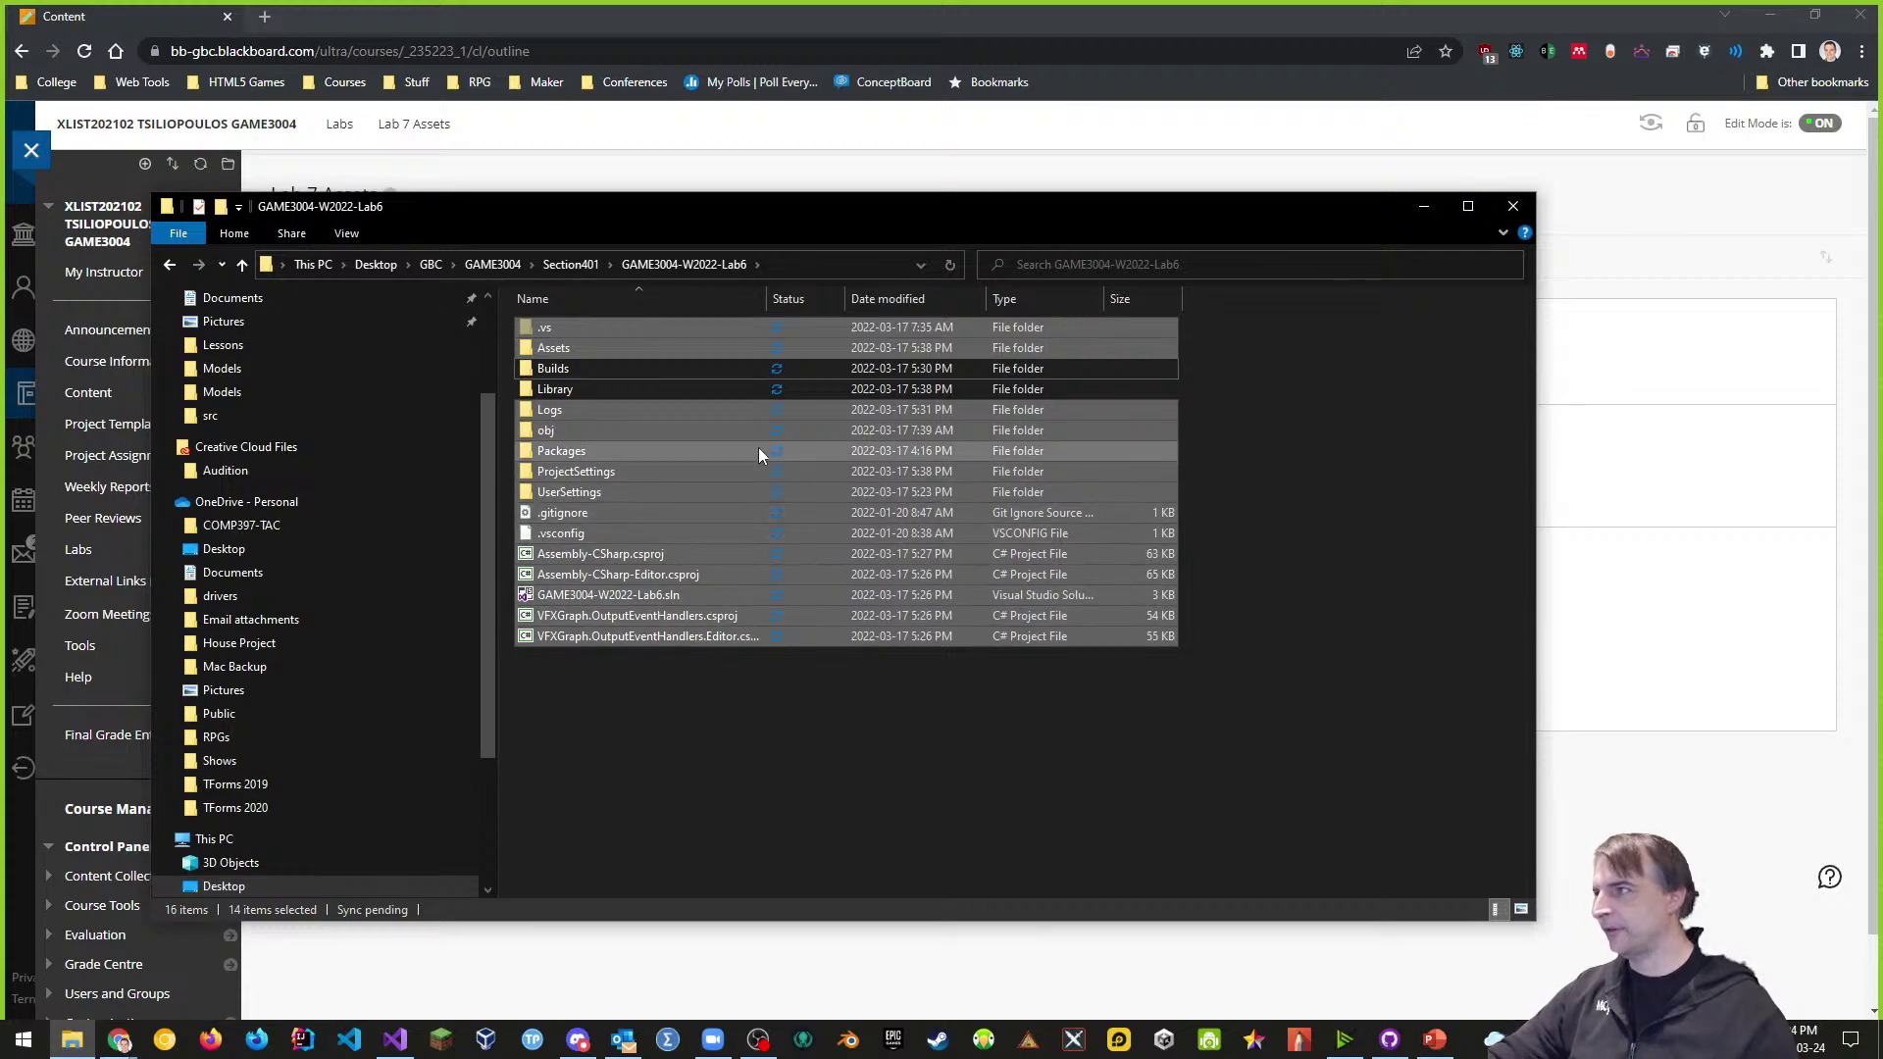
{"action": "left_click", "coordinate": [572, 264]}
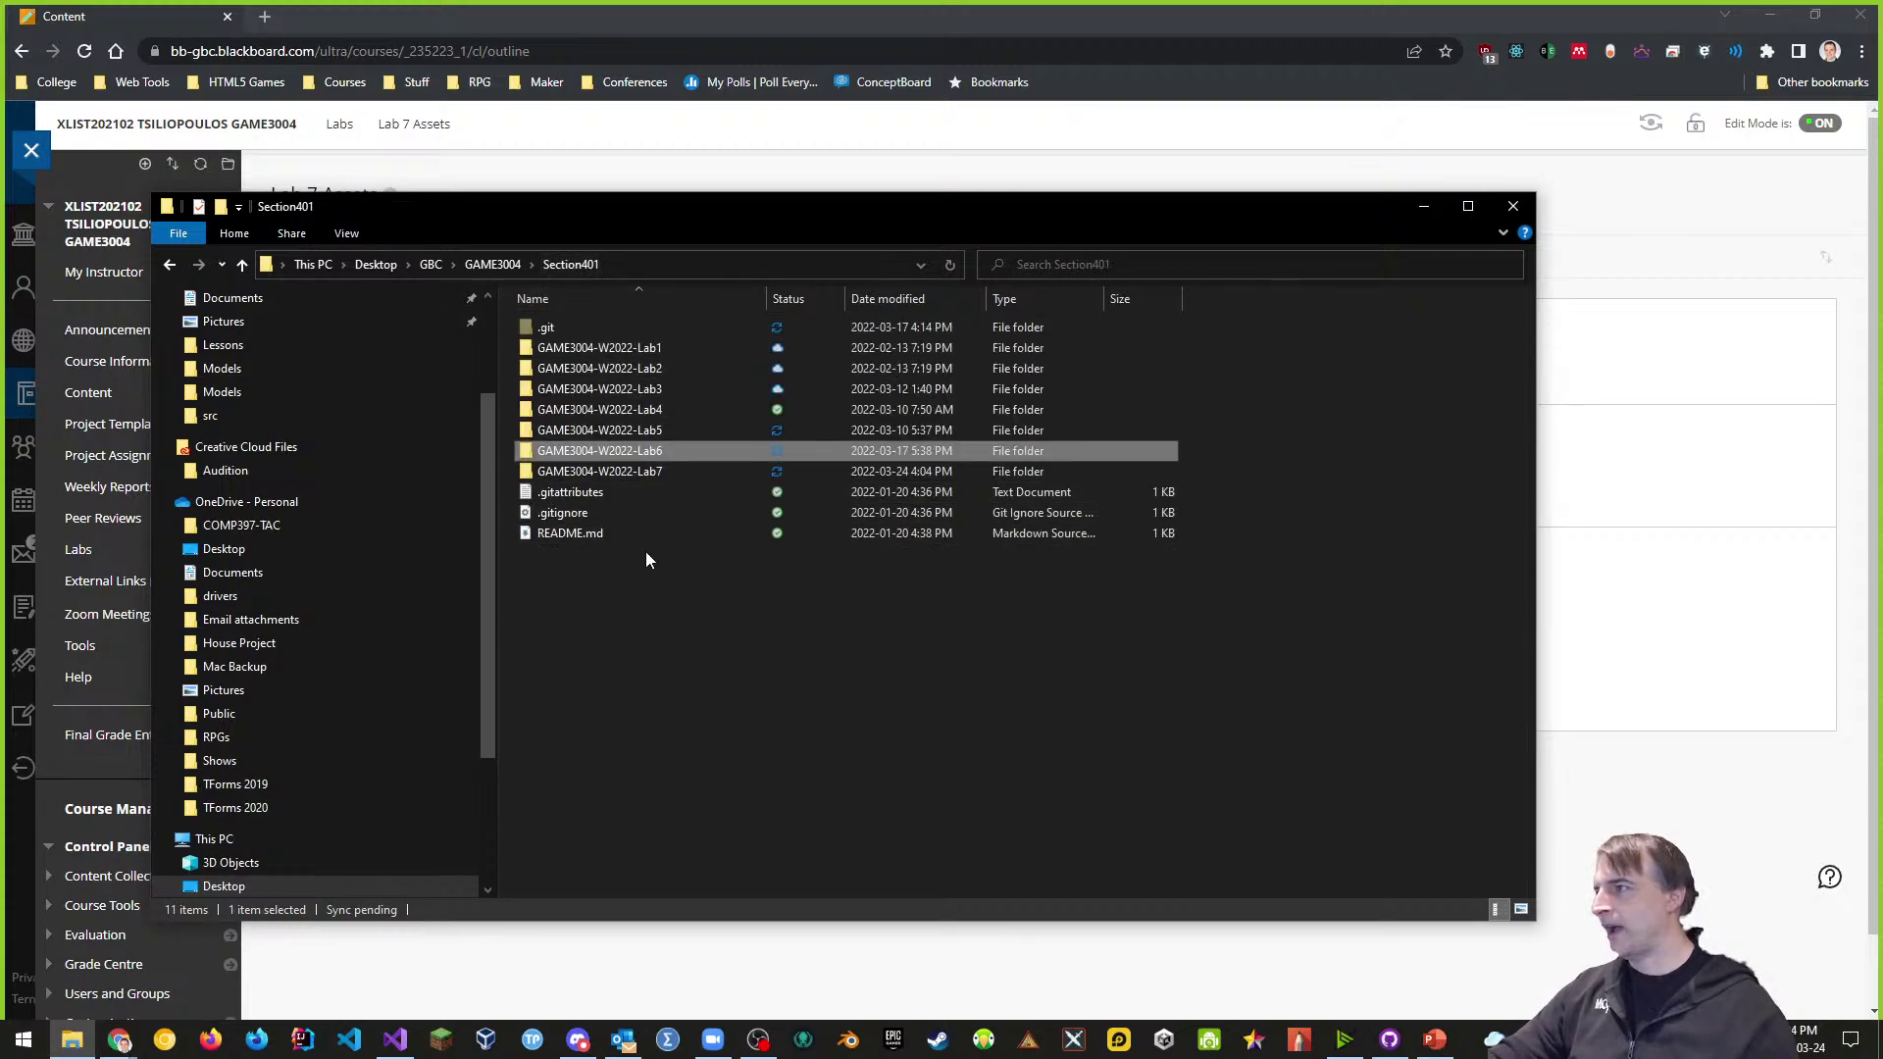
{"action": "double_click", "coordinate": [588, 472]}
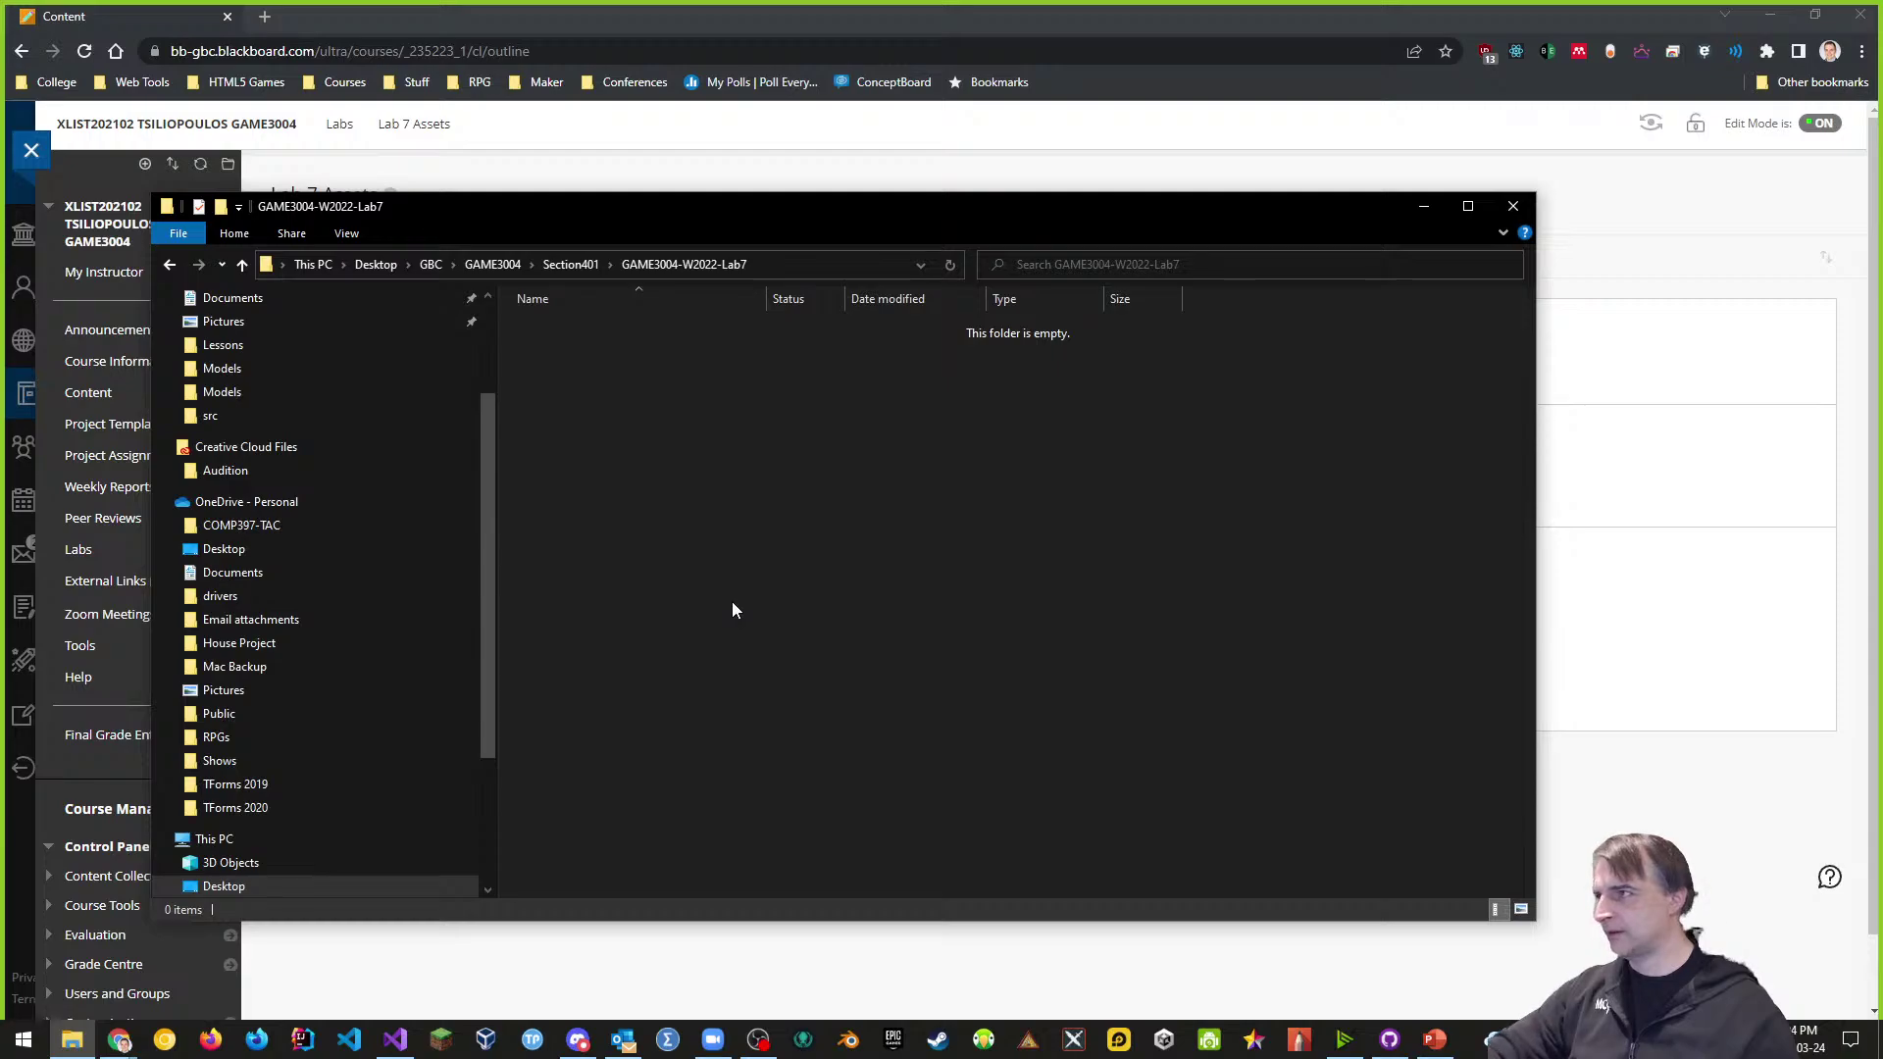
{"action": "key", "text": "ctrl+v"}
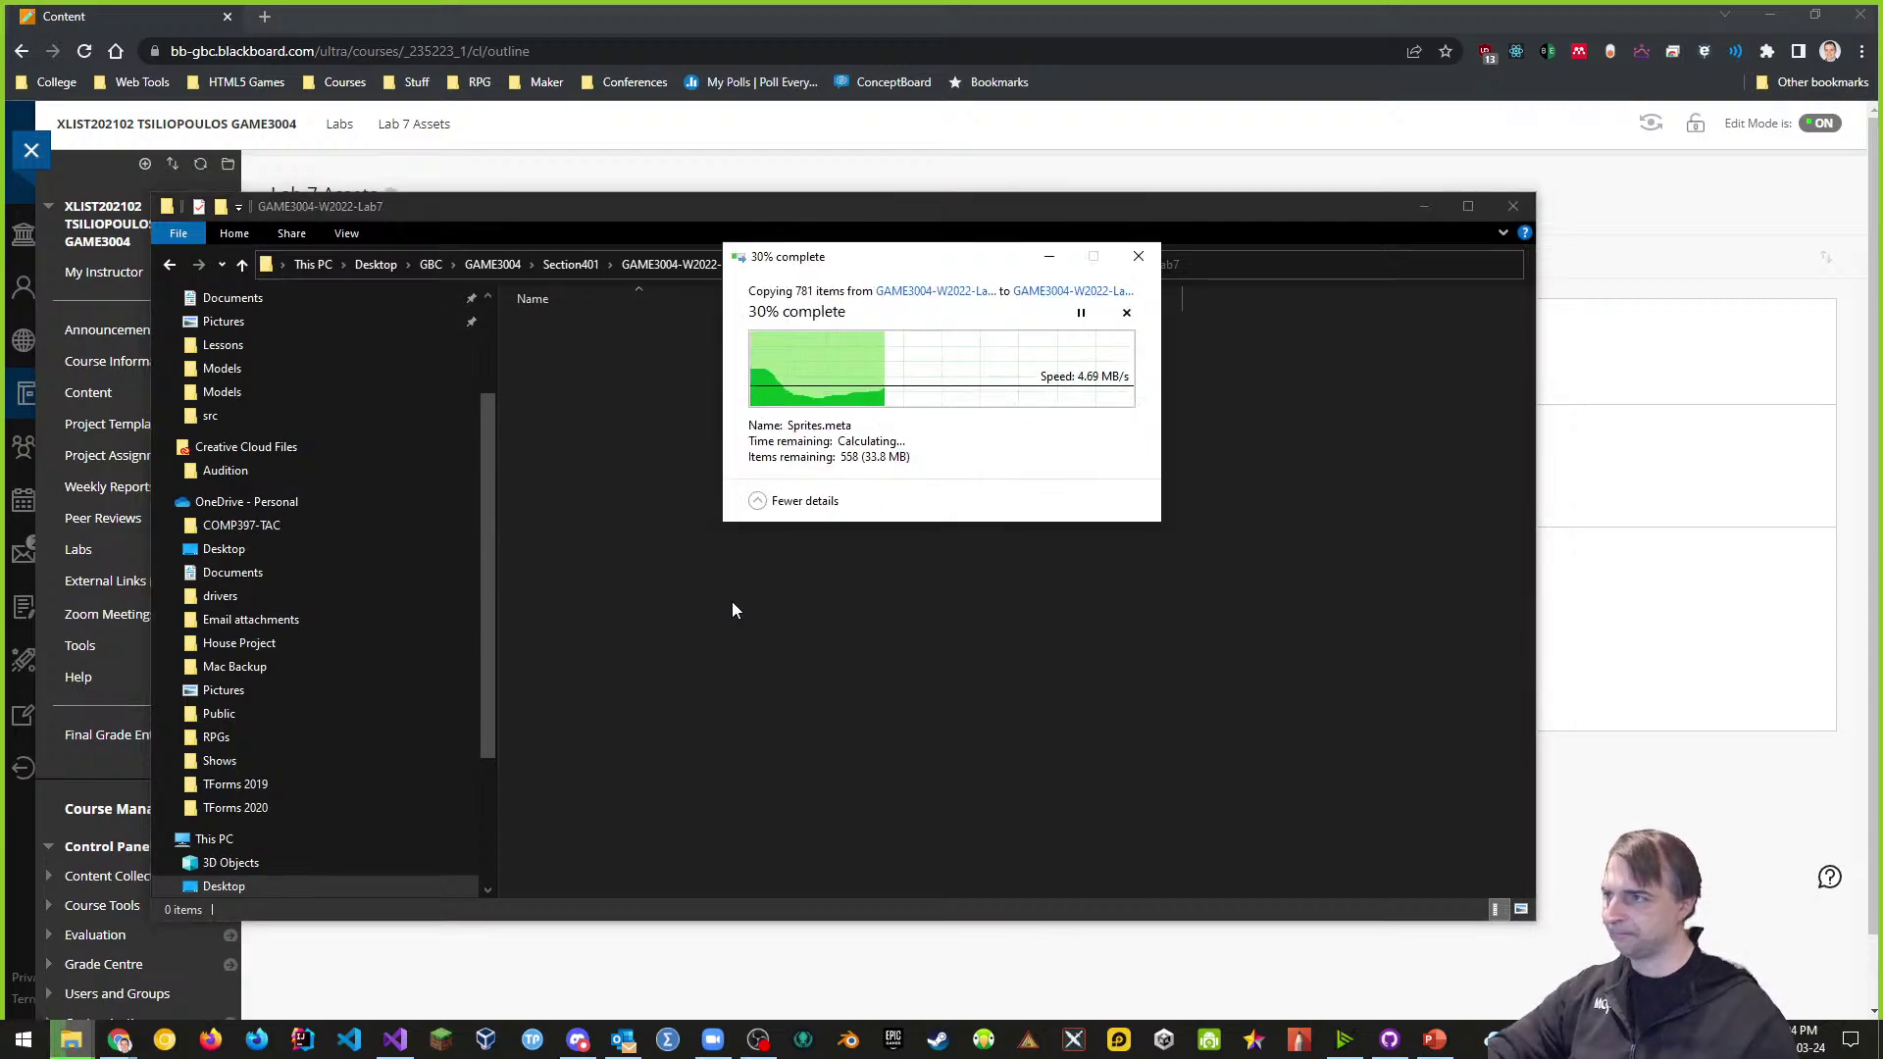
- In a new Chrome tab, open the GAME3004-W2022-Section401-Labs repository from George Brown College's GitHub page
{"action": "left_click", "coordinate": [272, 20]}
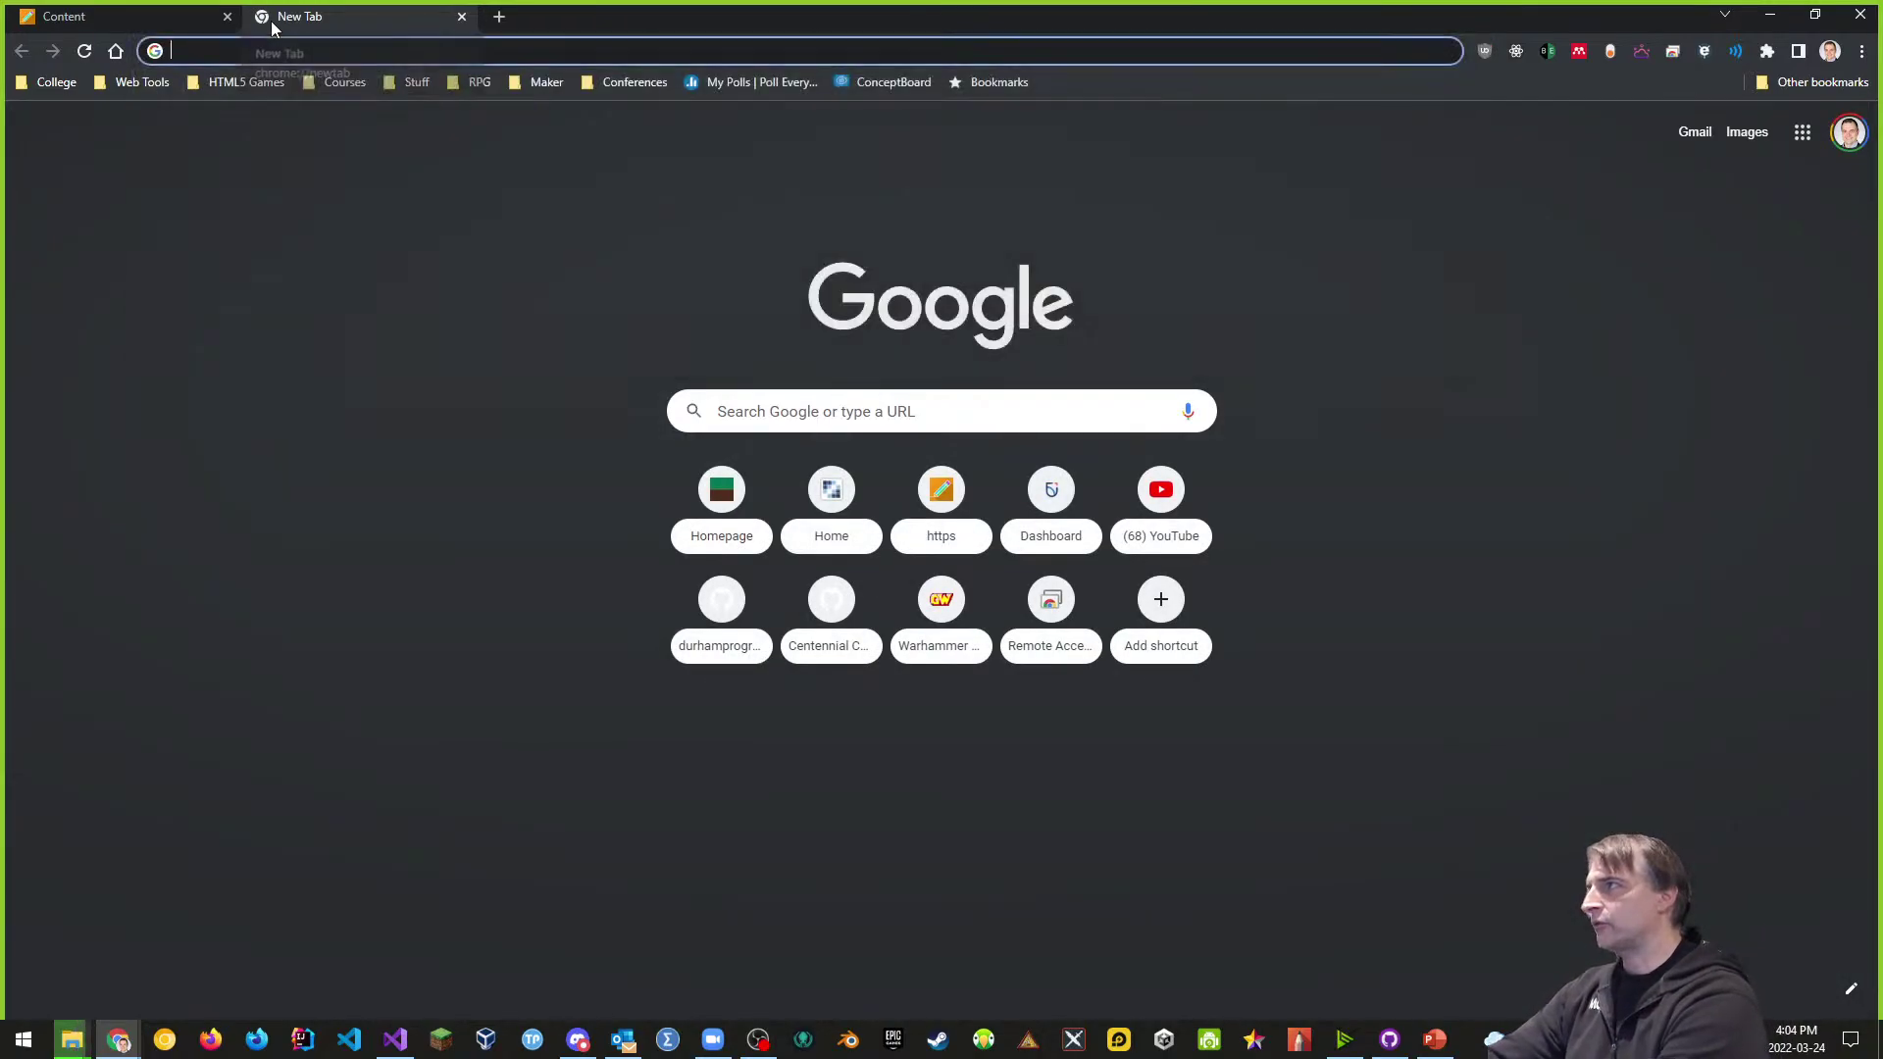
{"action": "type", "text": "git"}
{"action": "key", "text": "Down"}
{"action": "key", "text": "Down"}
{"action": "key", "text": "Down"}
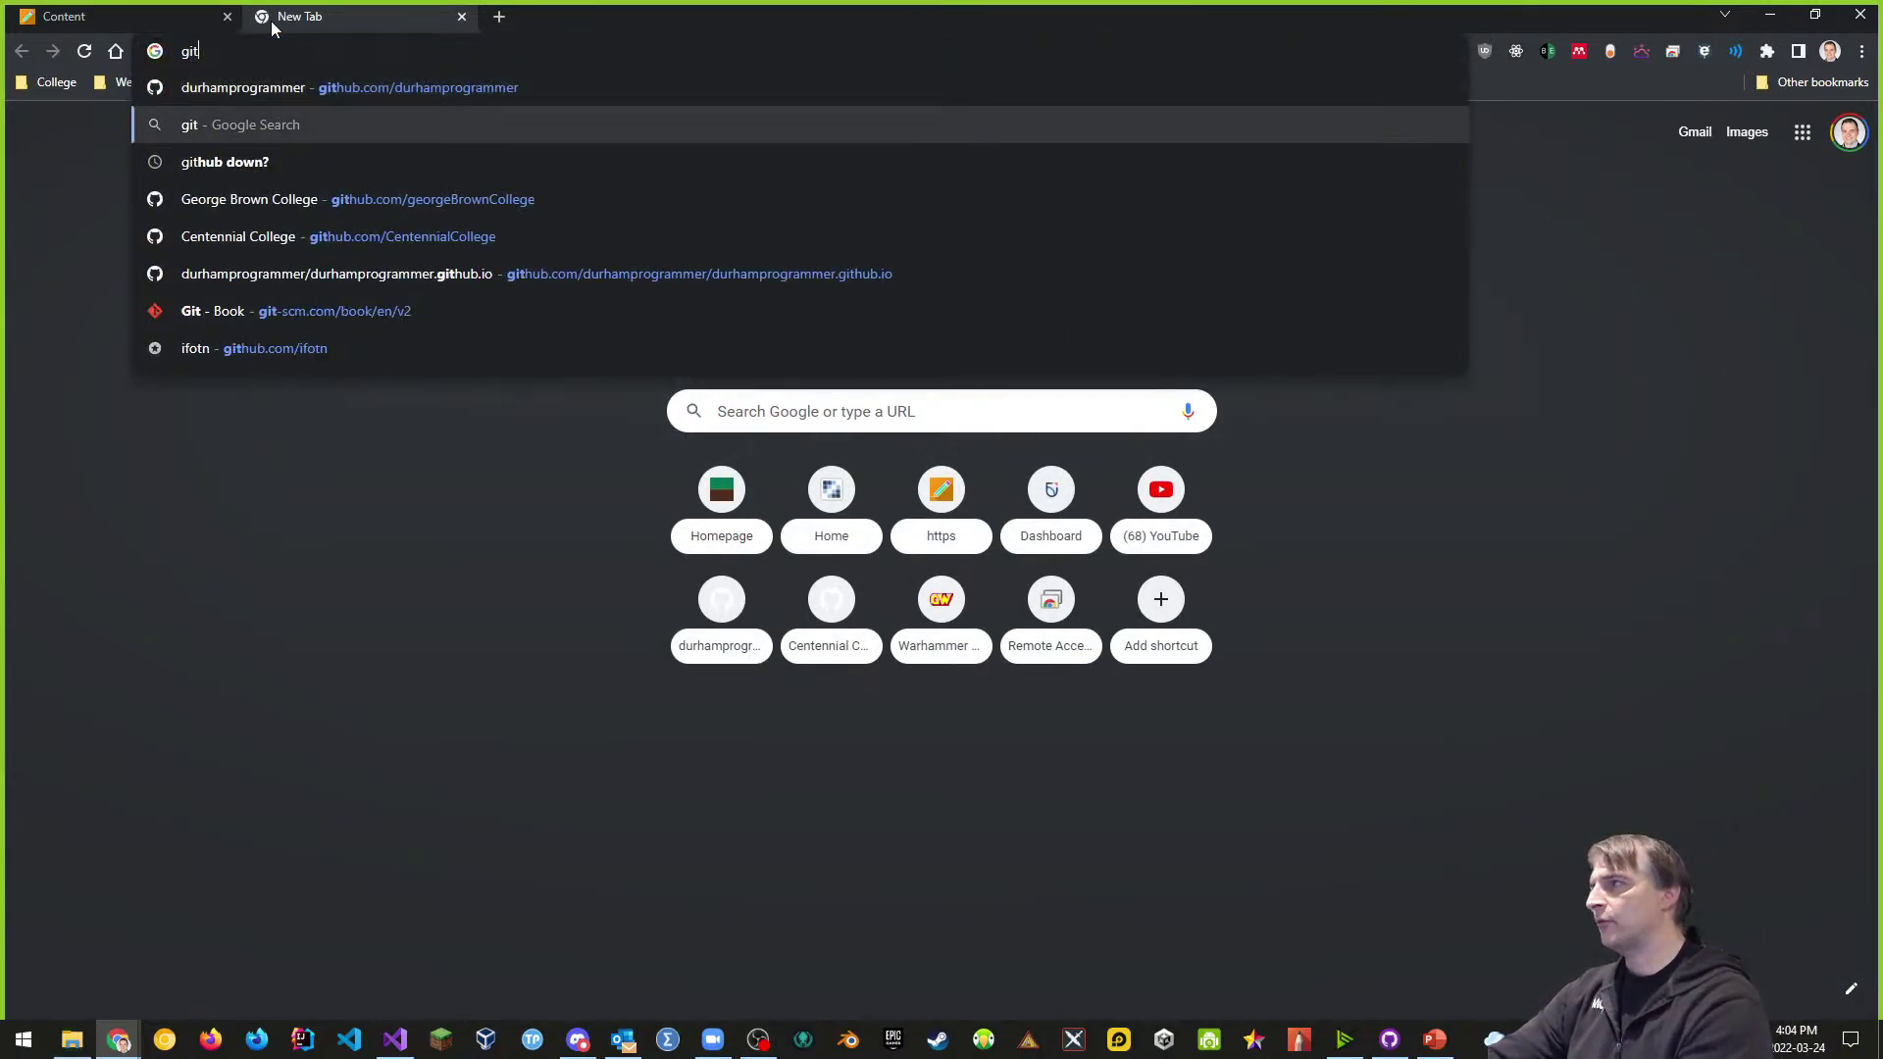
{"action": "key", "text": "Return"}
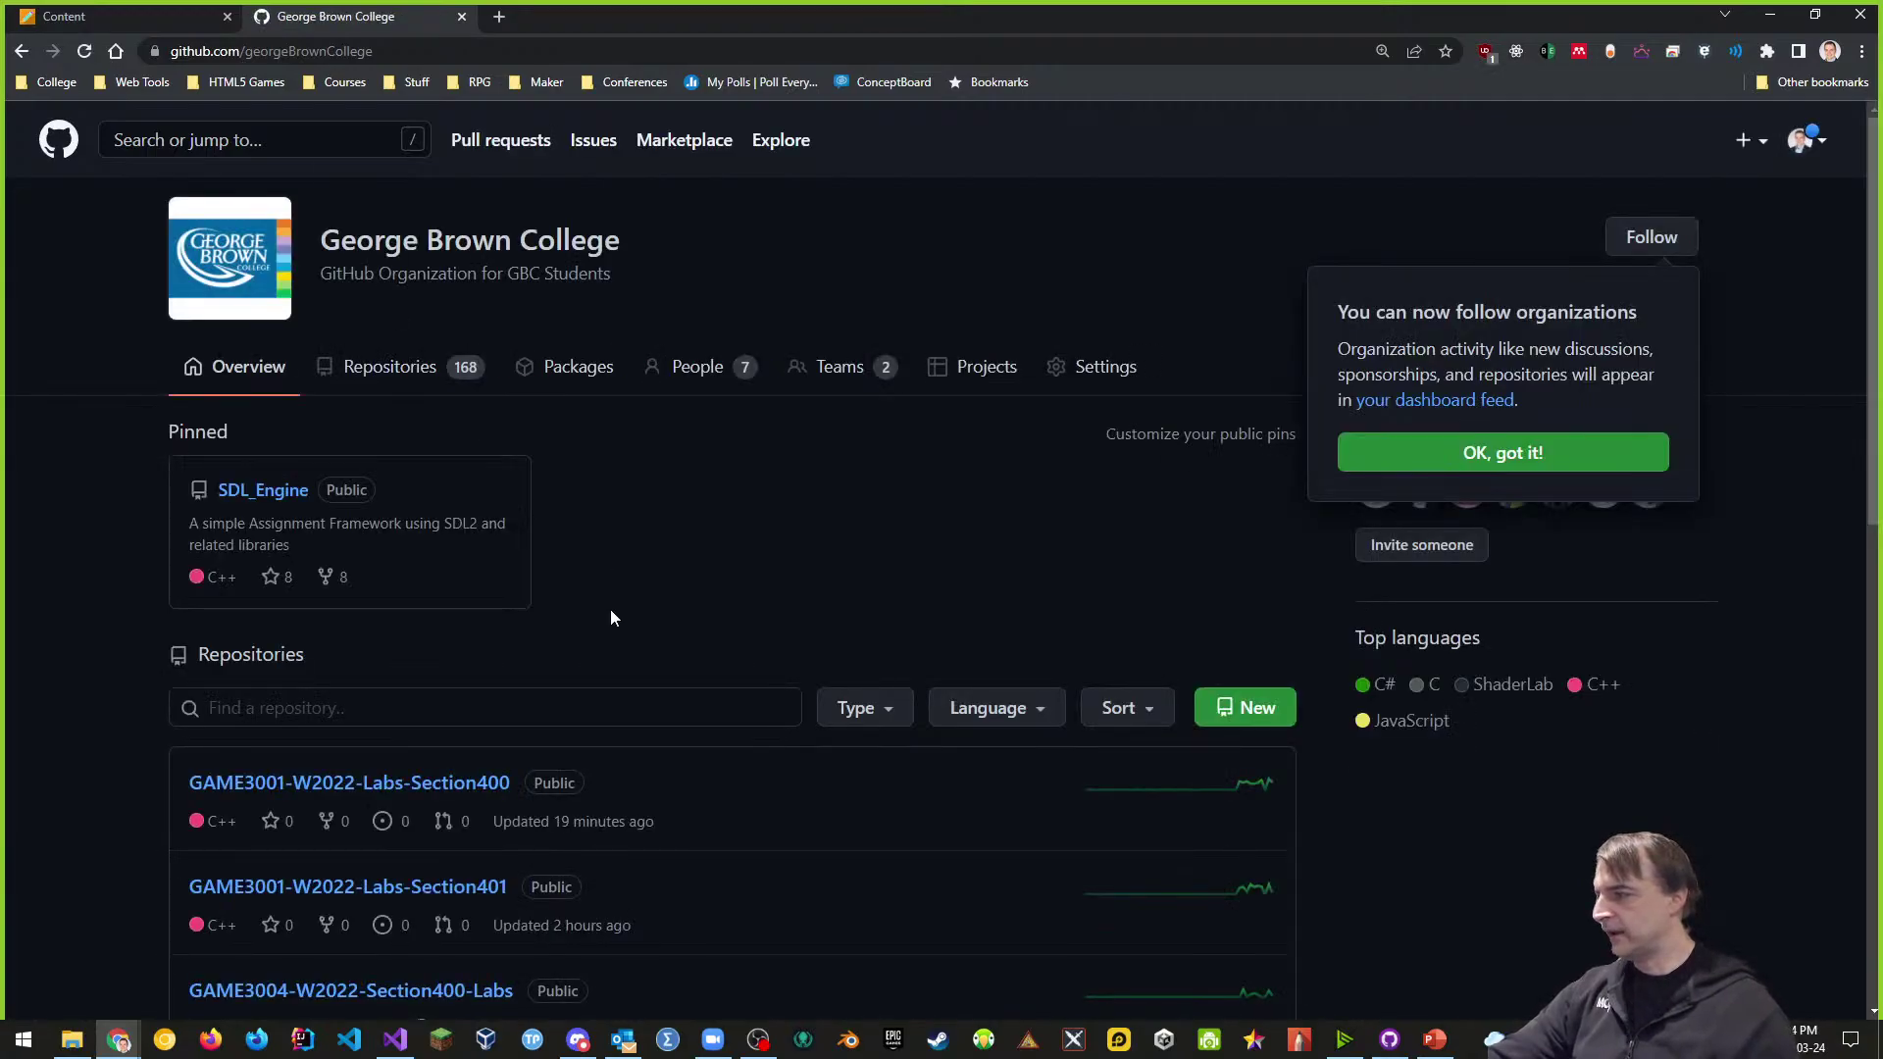
{"action": "scroll", "coordinate": [587, 814], "scroll_direction": "down", "scroll_amount": 2}
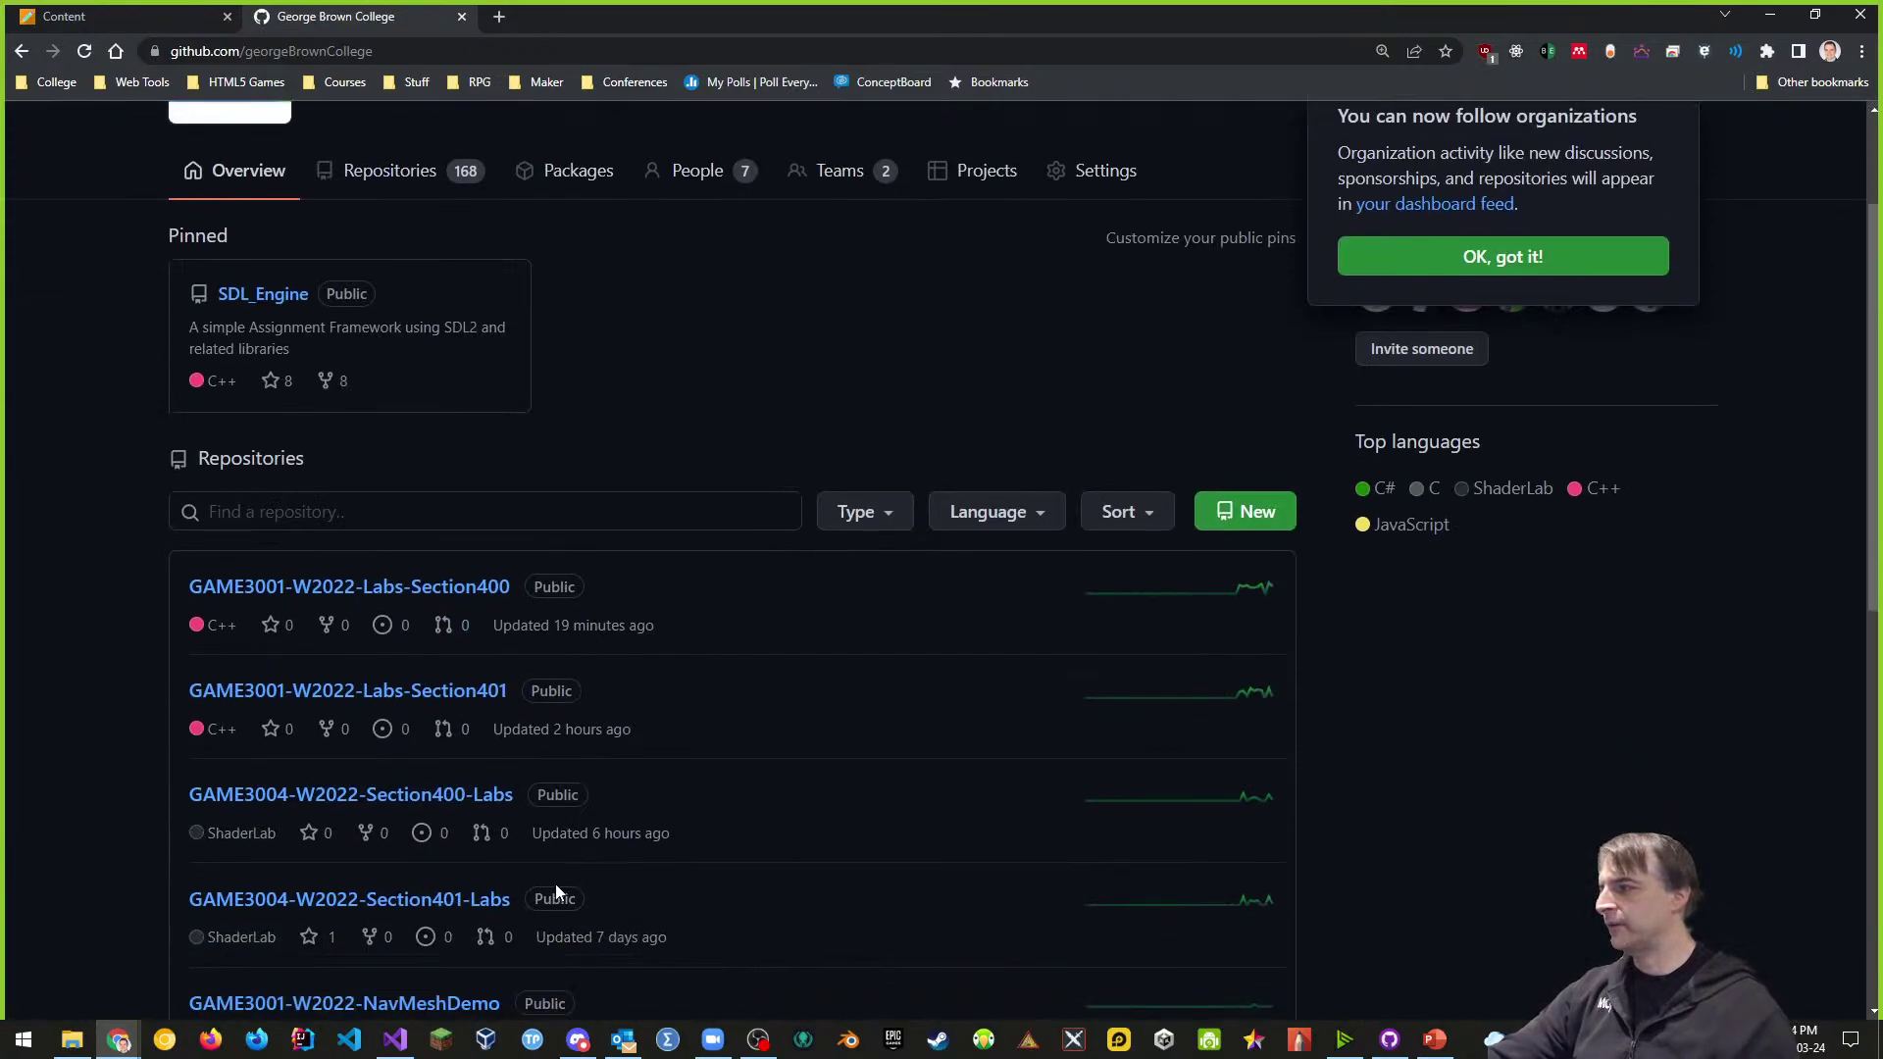
{"action": "left_click", "coordinate": [424, 900]}
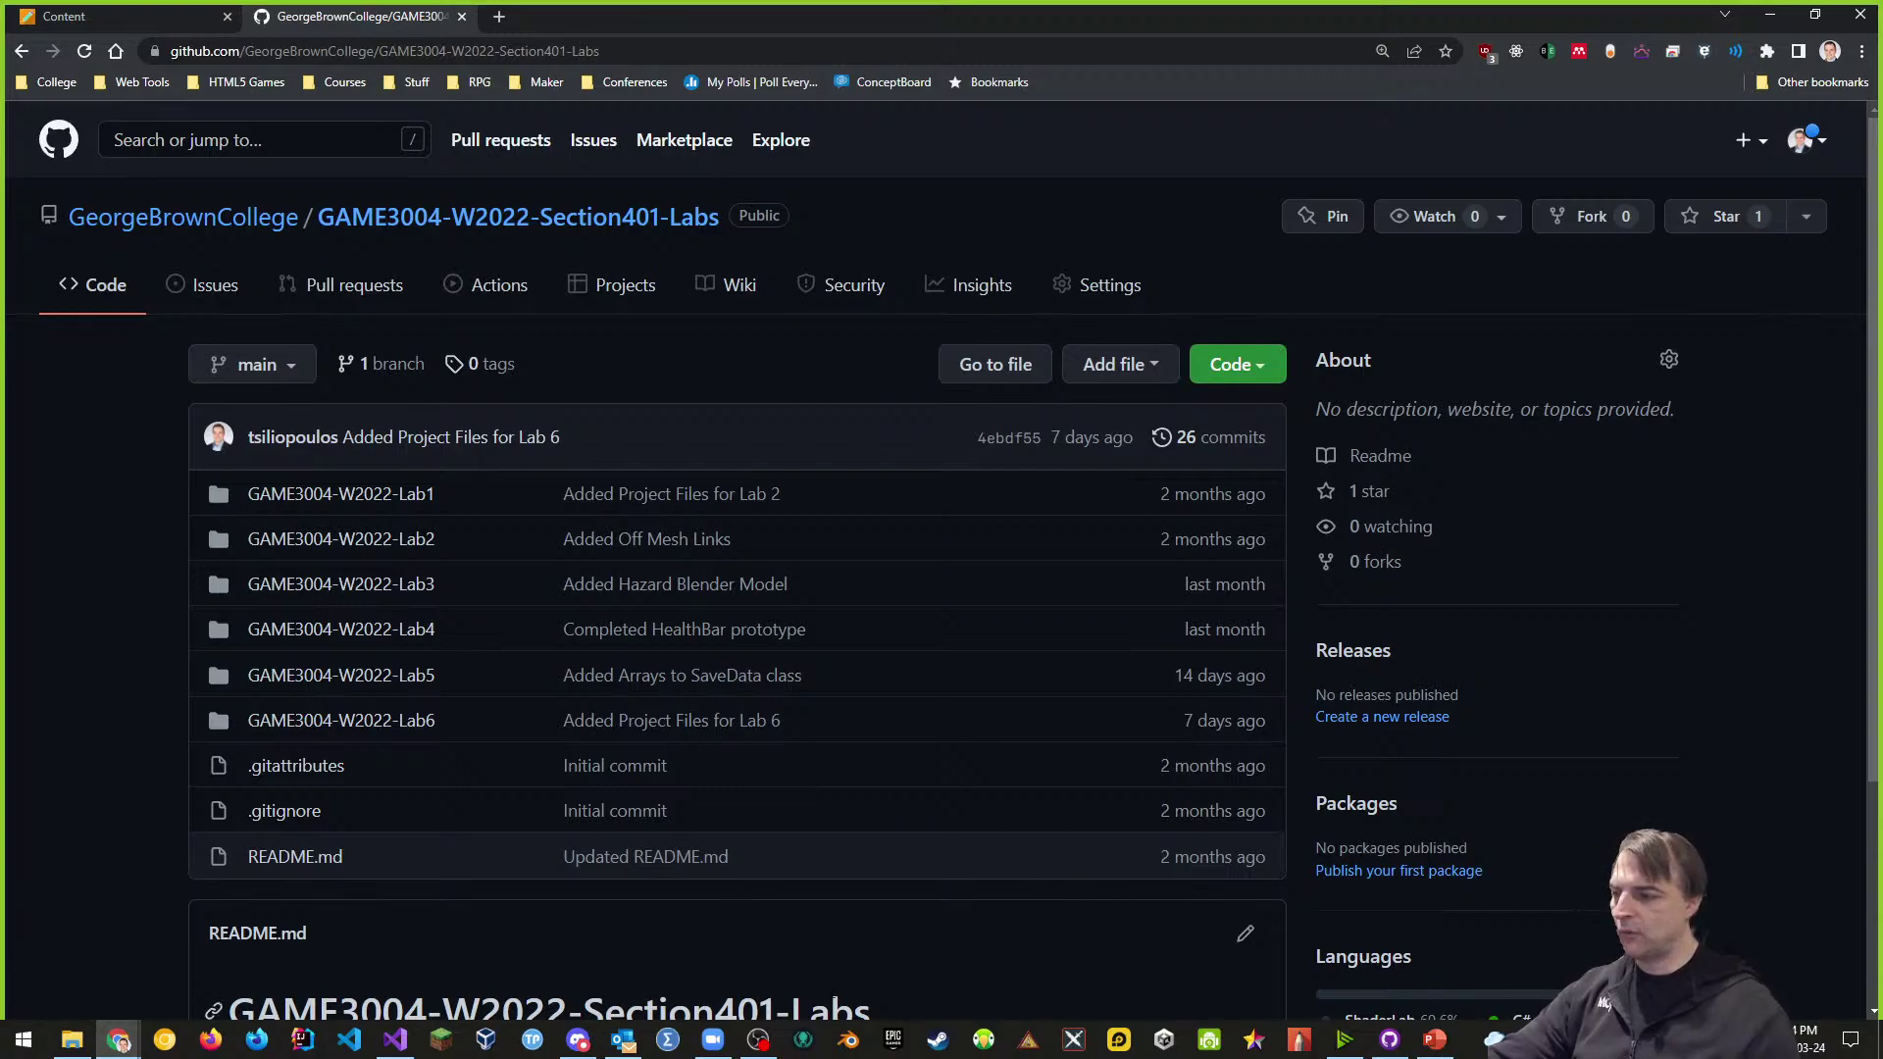
- Switch to Unity Hub and open the GAME3004-W2022-Lab7 project from the Section401 folder under Desktop, GBC, GAME3004
{"action": "left_click", "coordinate": [1165, 1039]}
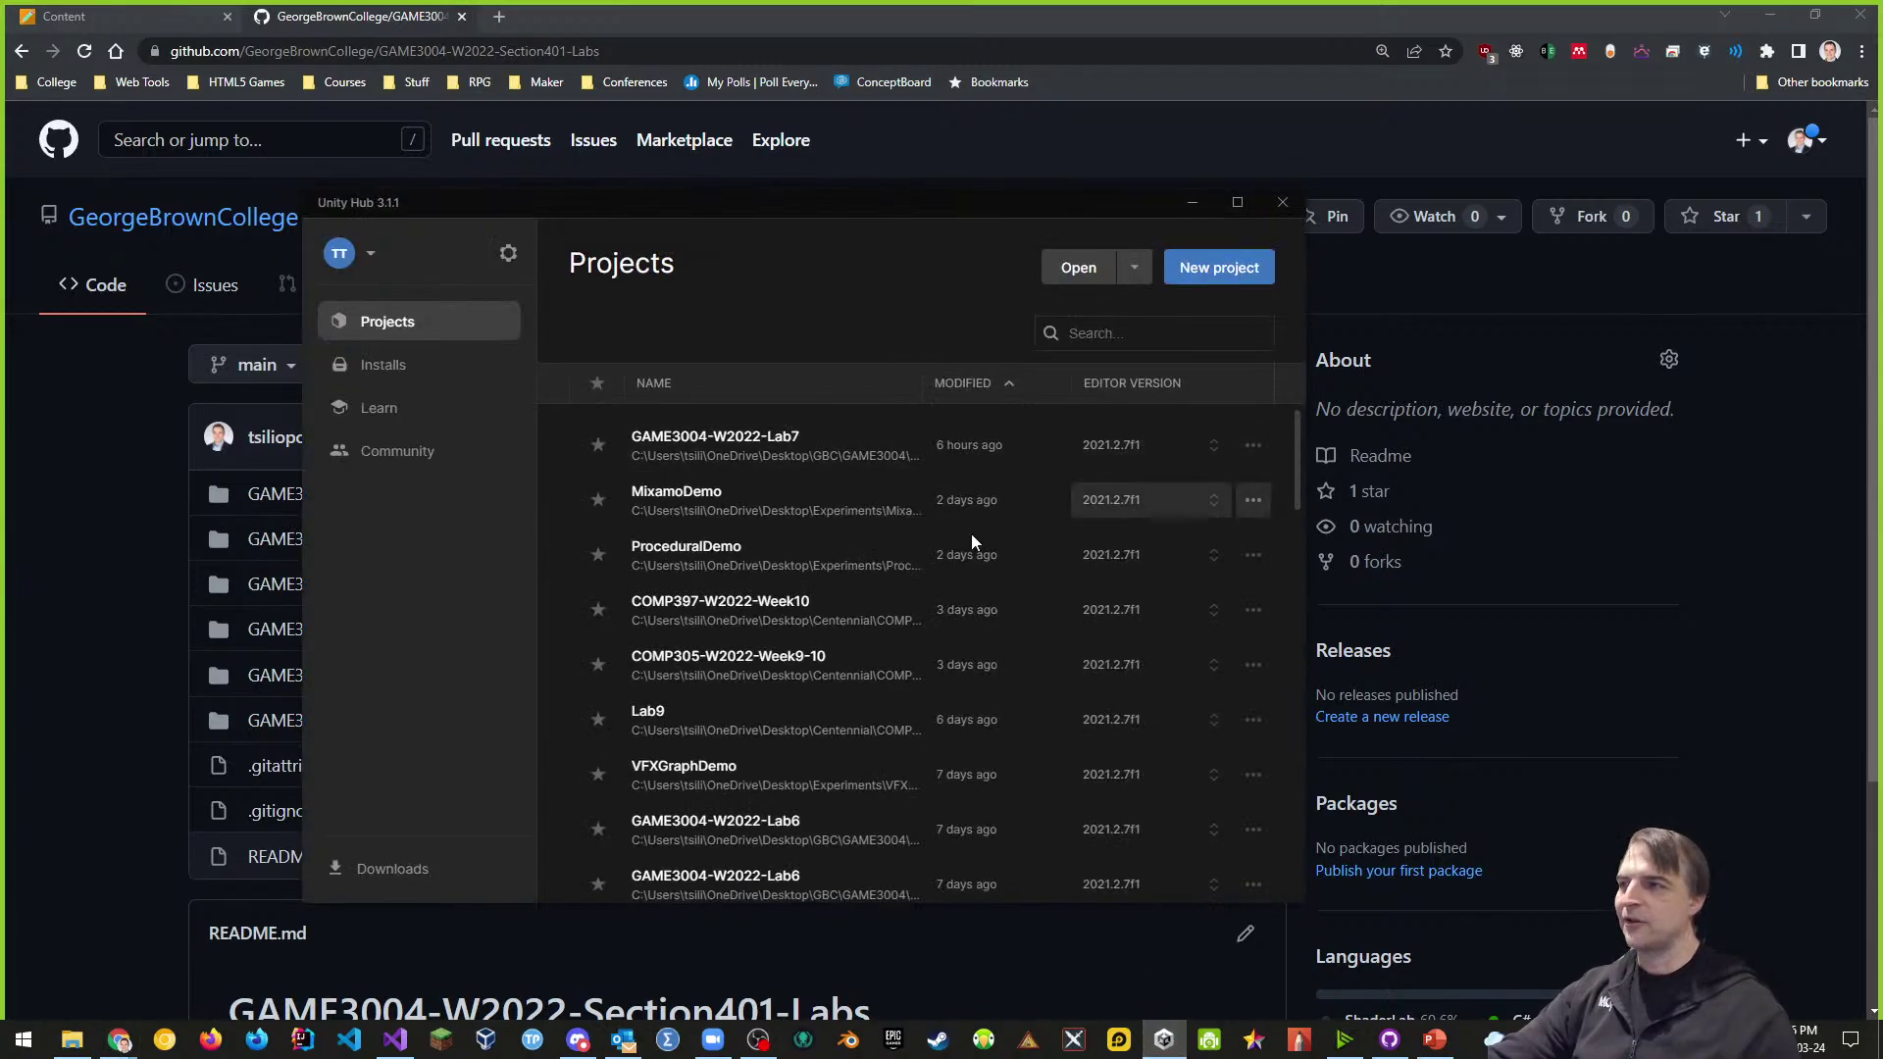
{"action": "left_click", "coordinate": [1079, 269]}
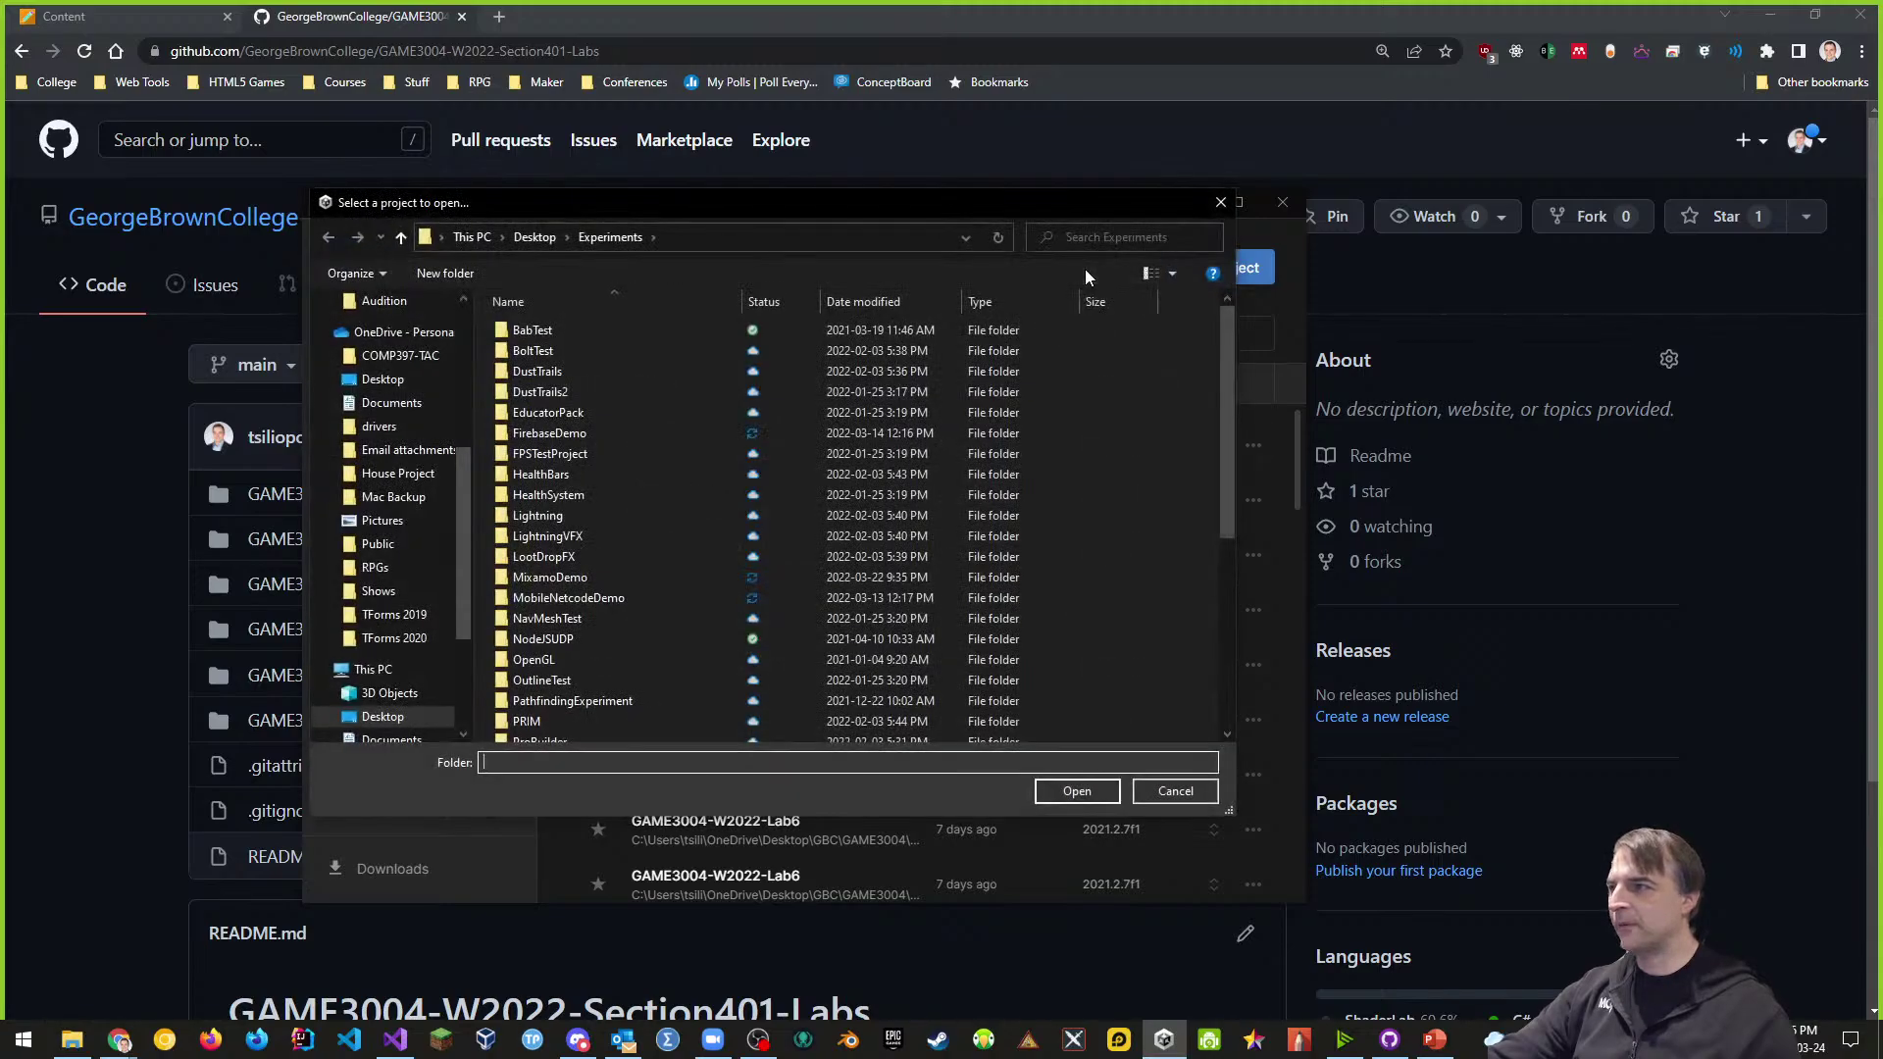
{"action": "left_click_drag", "start_coordinate": [461, 498], "coordinate": [479, 326]}
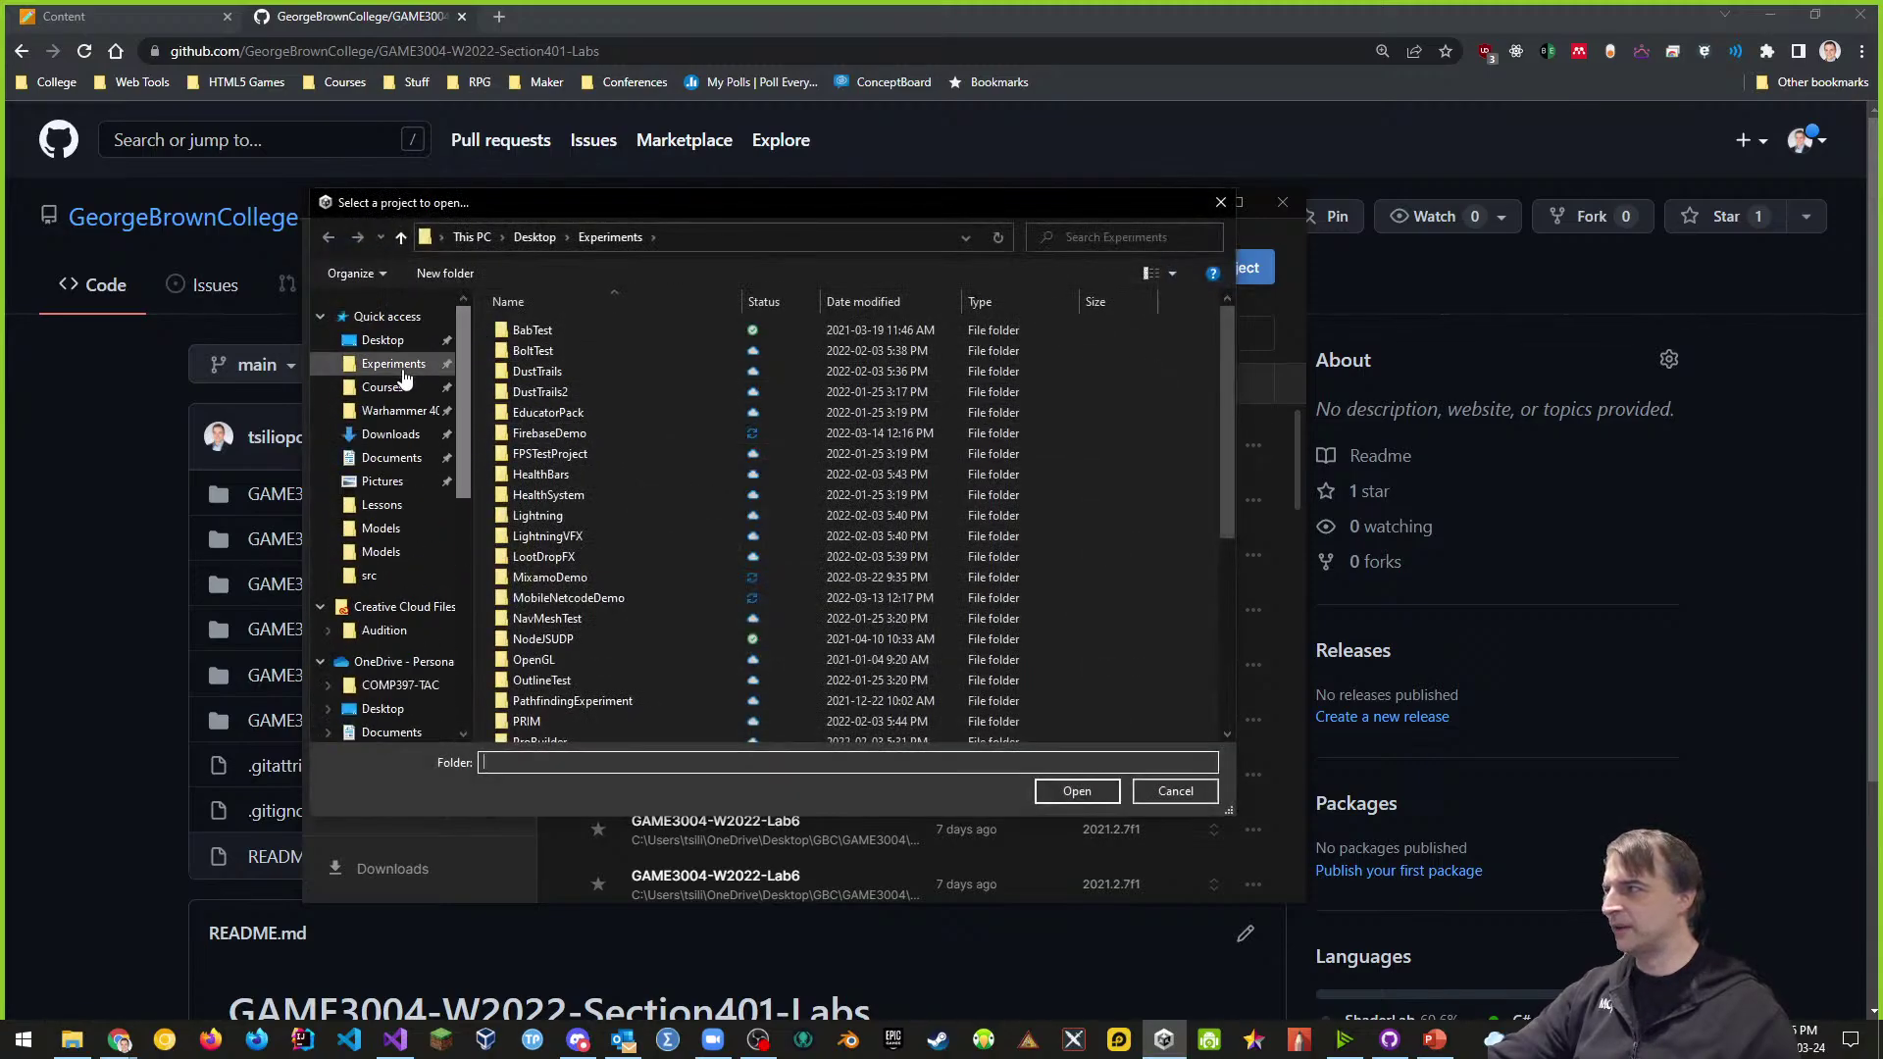
{"action": "left_click", "coordinate": [383, 339]}
{"action": "double_click", "coordinate": [525, 412]}
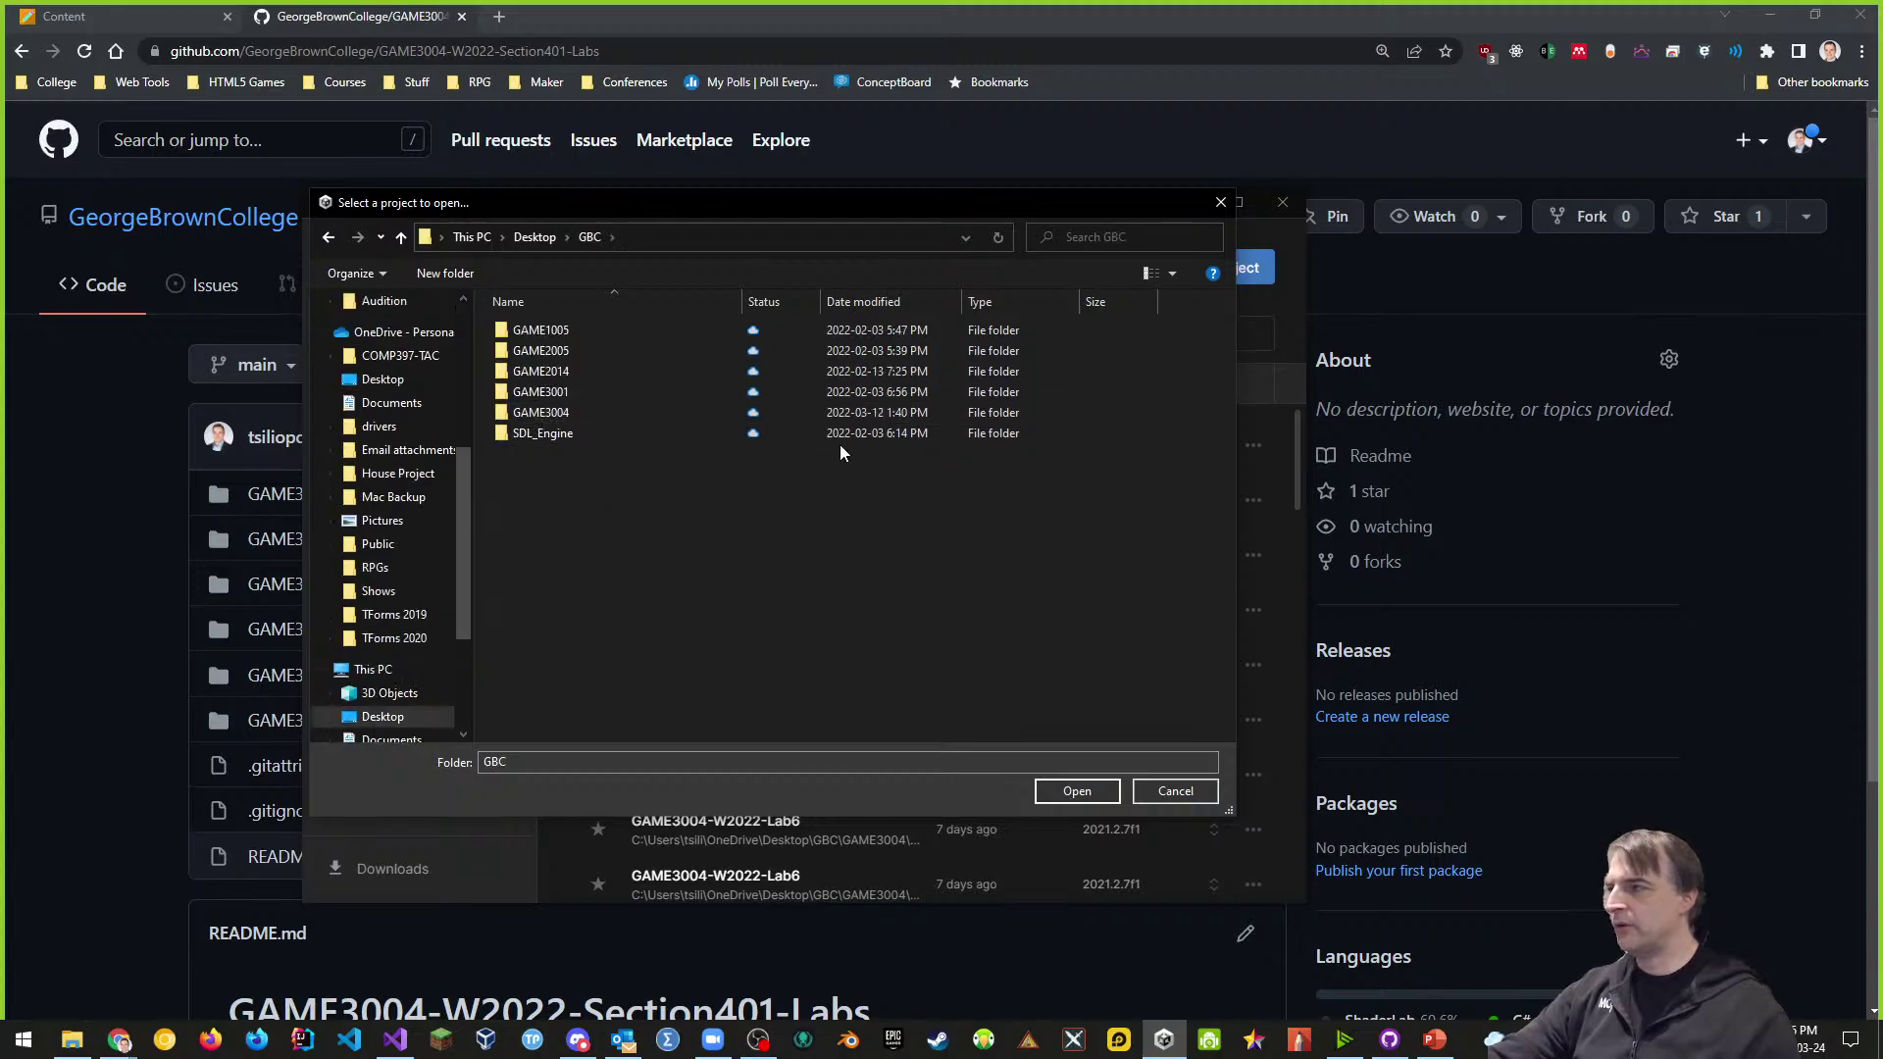
{"action": "double_click", "coordinate": [537, 412]}
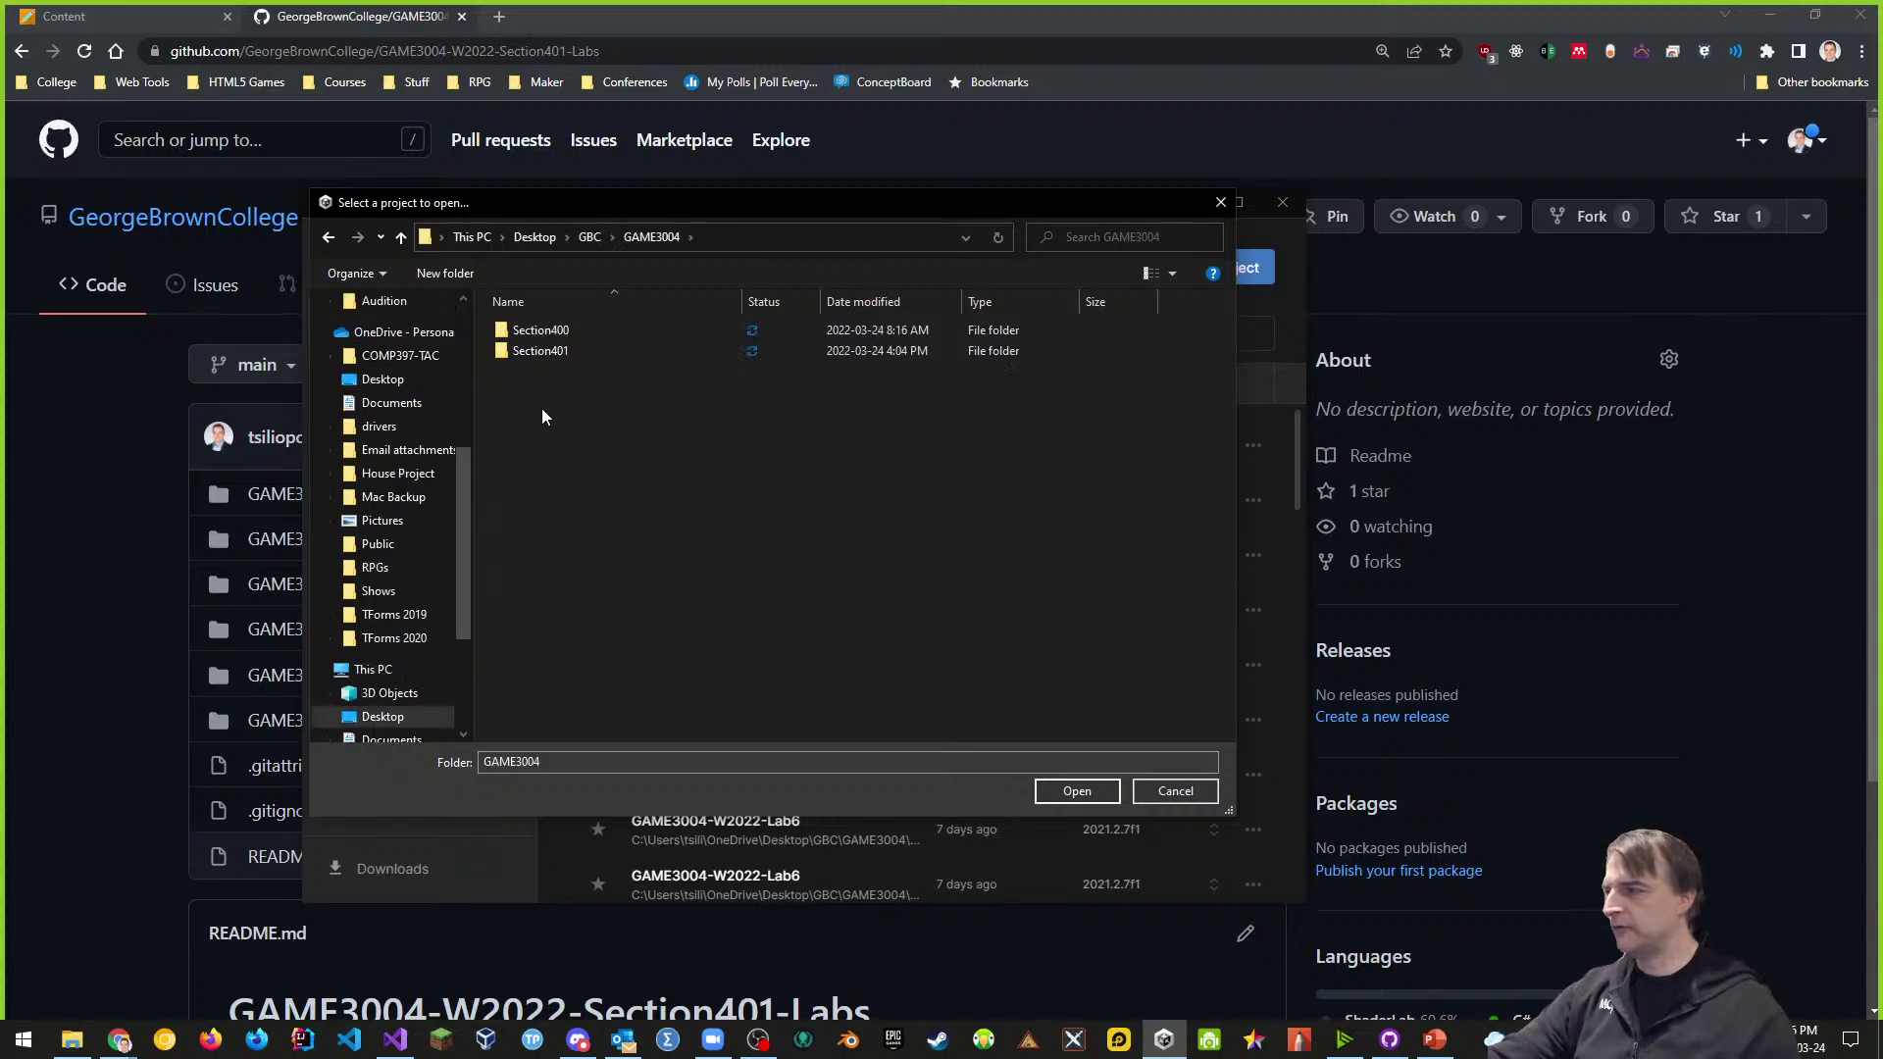
{"action": "double_click", "coordinate": [548, 355]}
{"action": "double_click", "coordinate": [588, 474]}
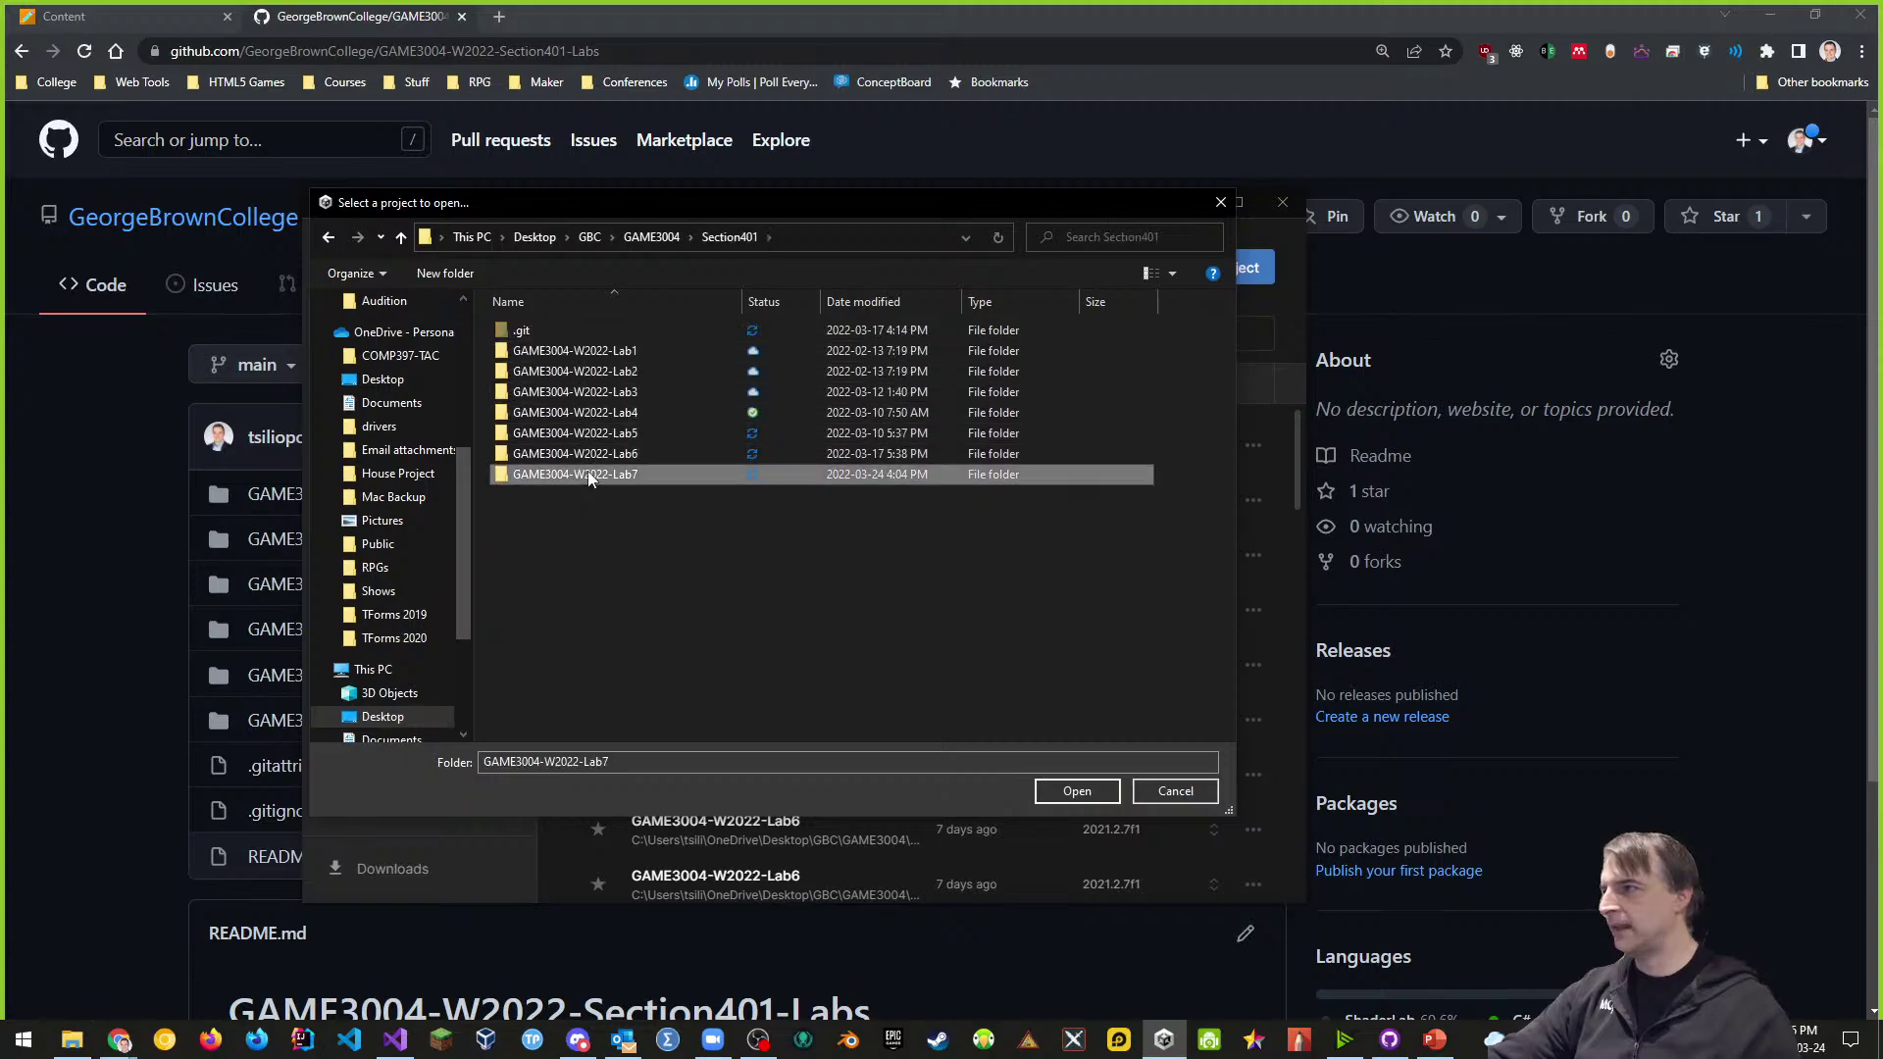
{"action": "left_click", "coordinate": [1078, 795]}
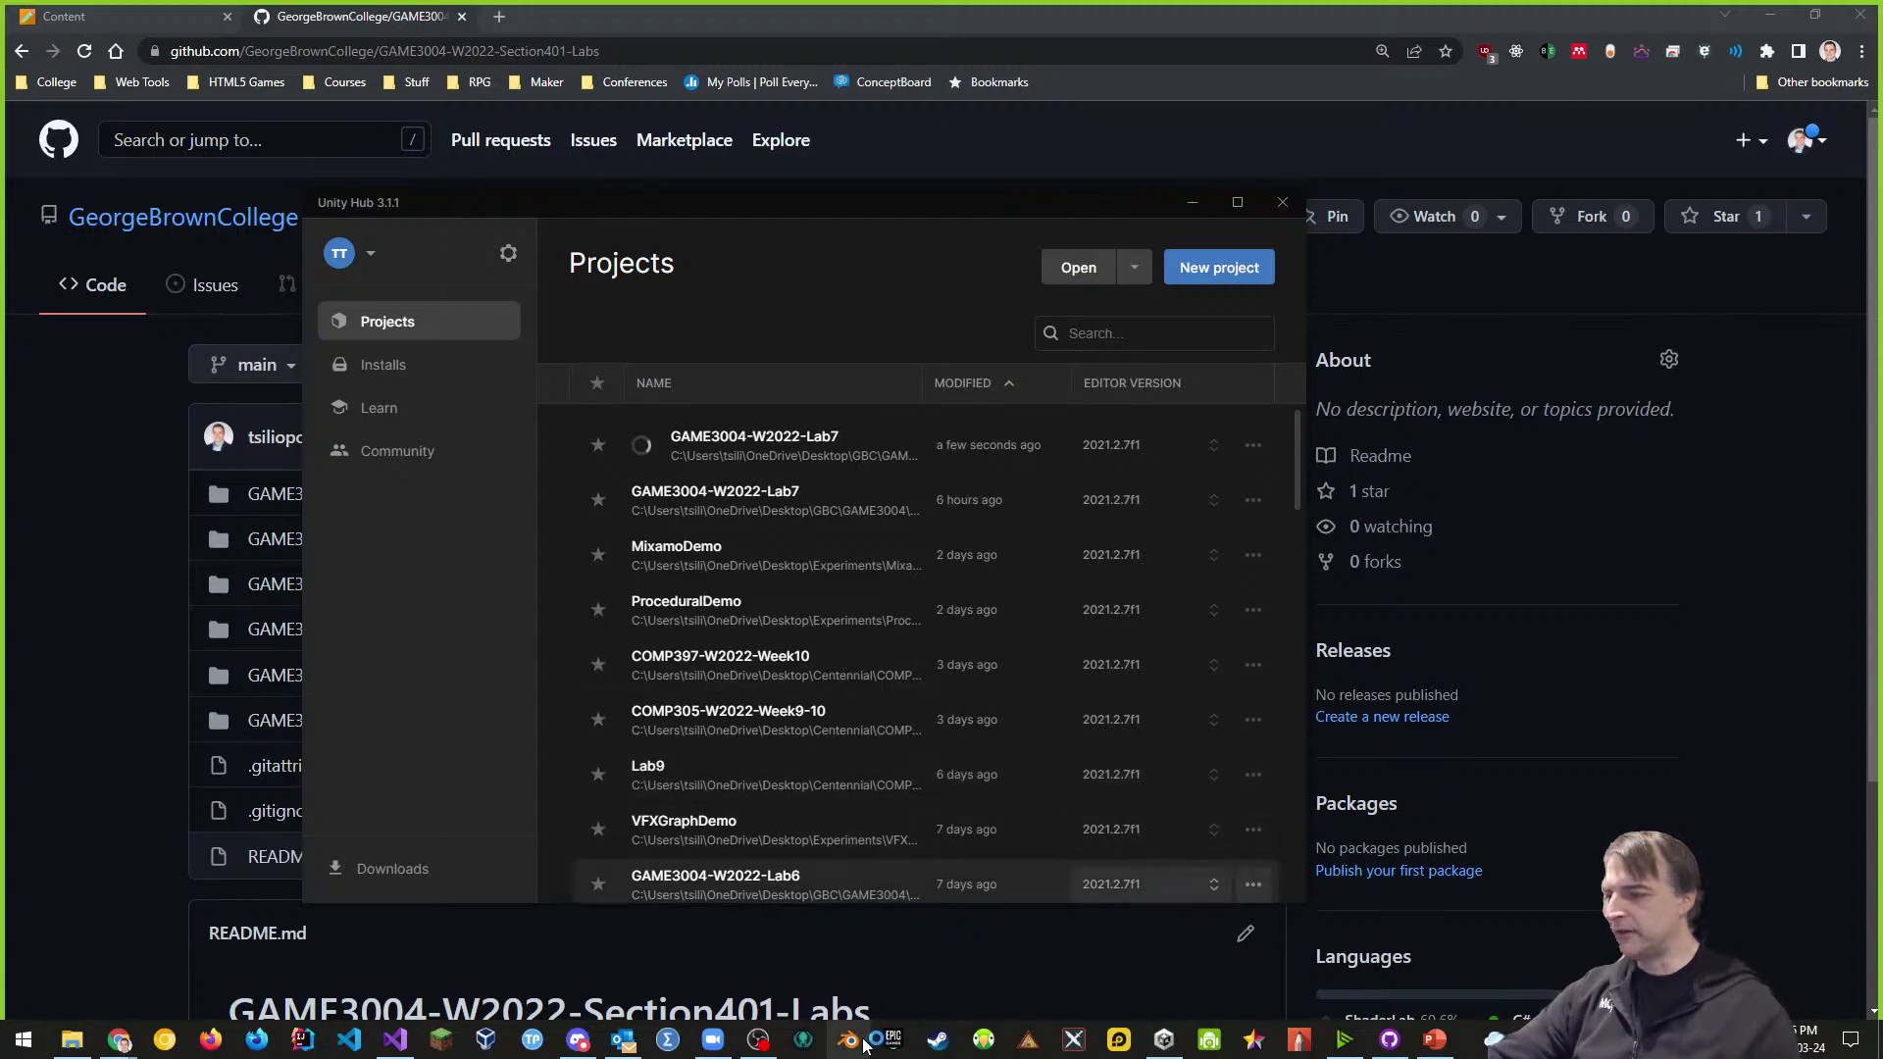
- Launch Blender while the Unity project loads
{"action": "right_click", "coordinate": [864, 1045]}
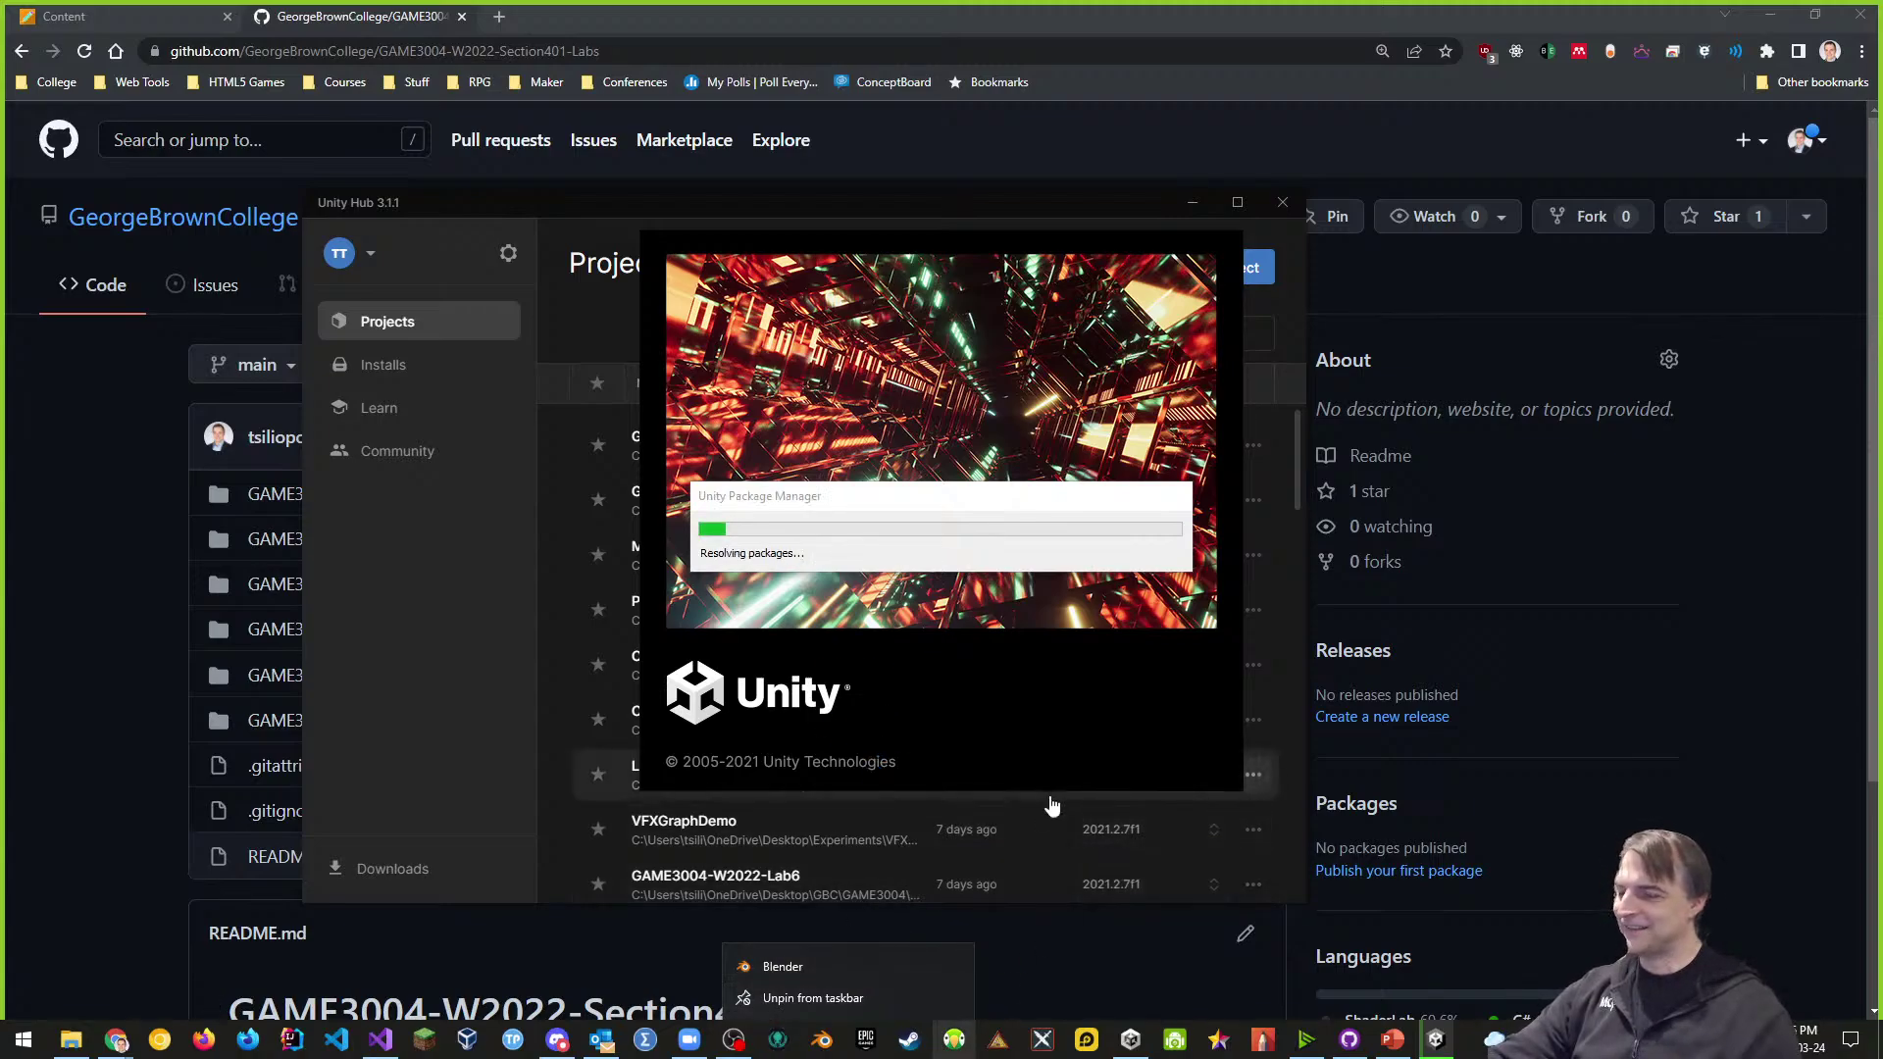
{"action": "left_click", "coordinate": [813, 963]}
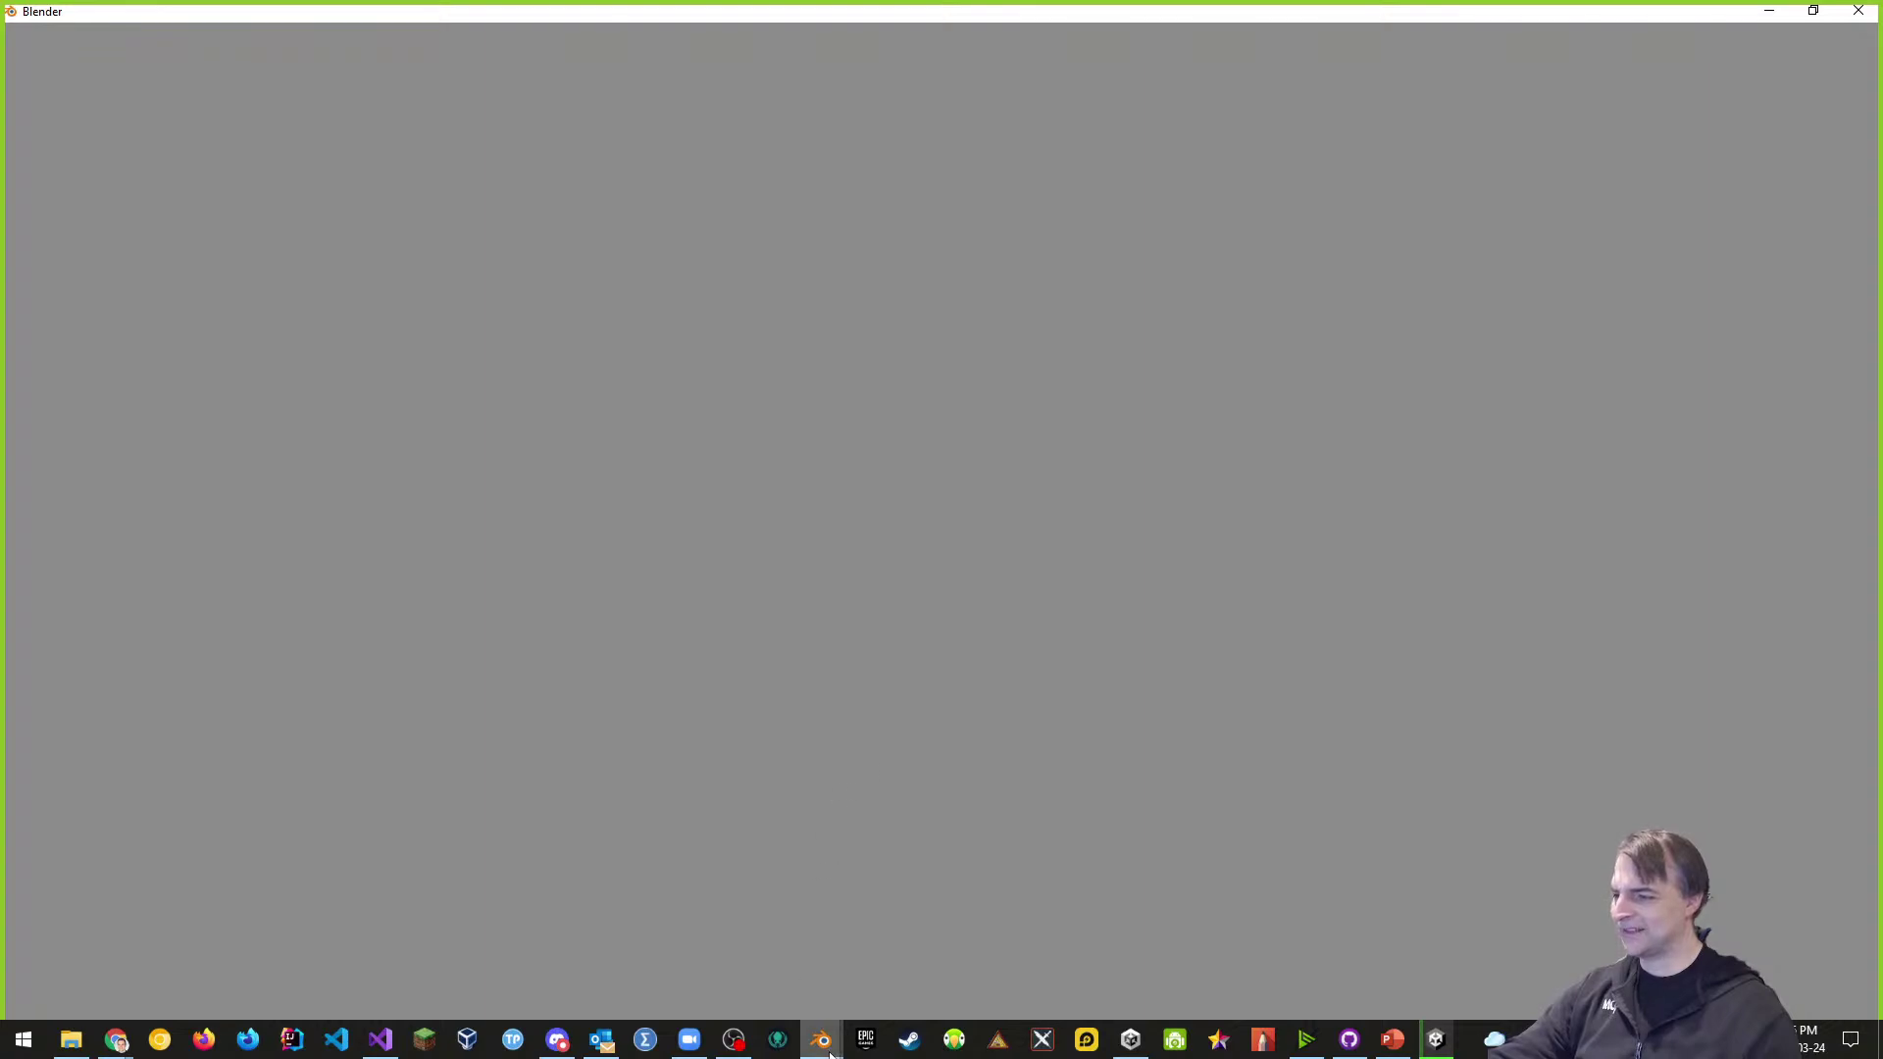
{"action": "mouse_move", "coordinate": [830, 1052]}
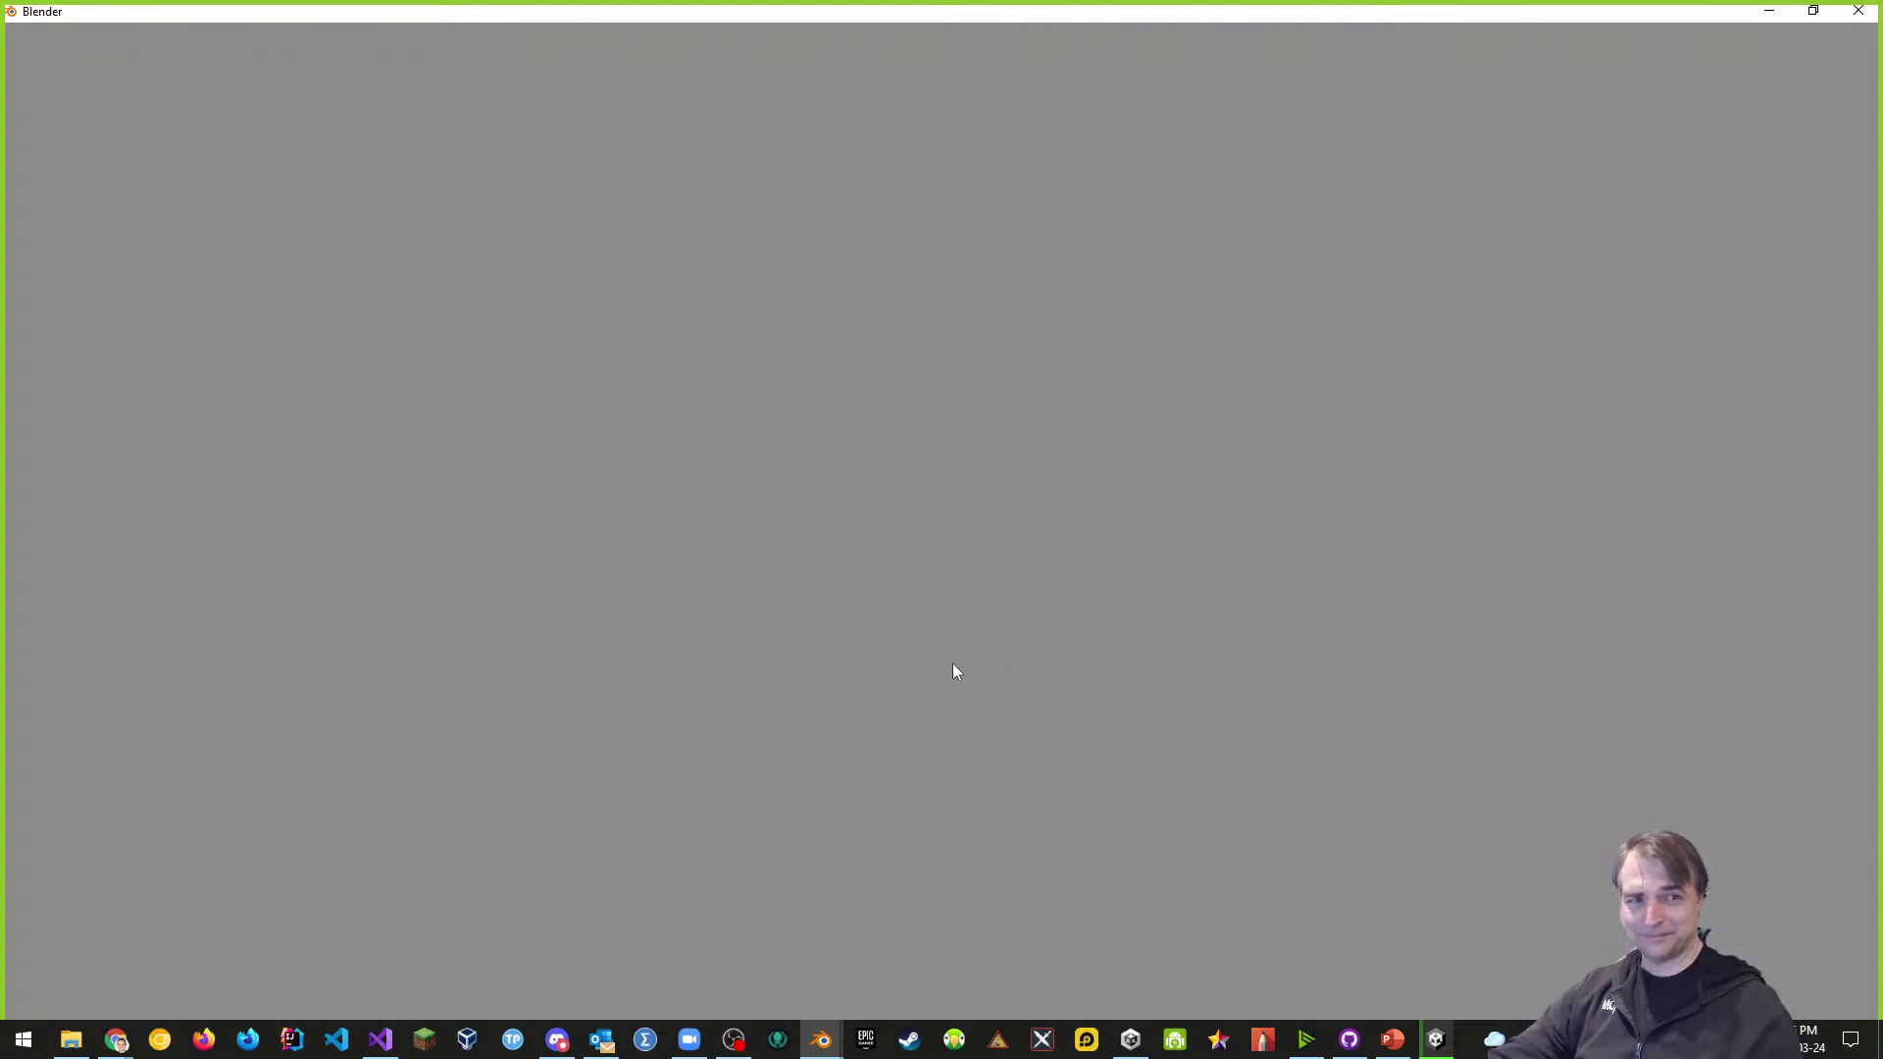
- Open the GAME3004-Week11 folder in Downloads with File Explorer and review its model and texture files
{"action": "left_click", "coordinate": [78, 1044]}
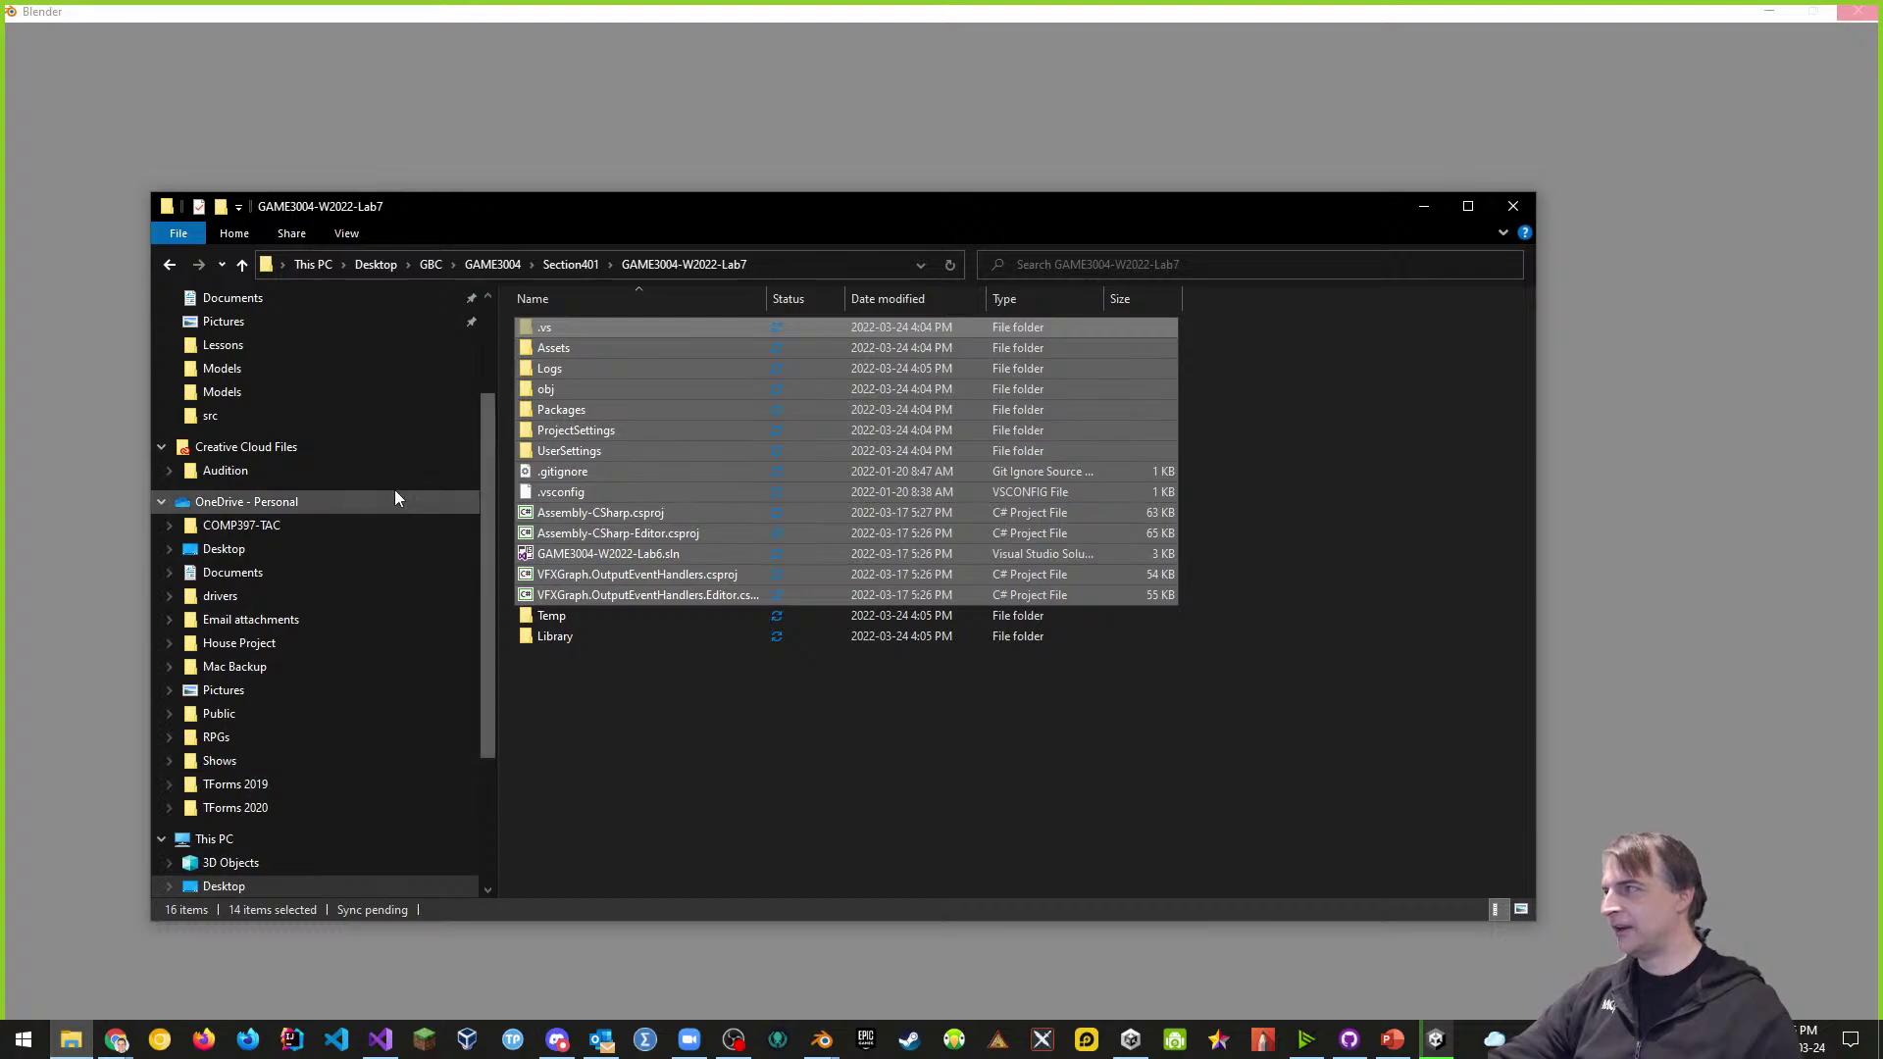
{"action": "scroll", "coordinate": [291, 494], "scroll_direction": "up", "scroll_amount": 3}
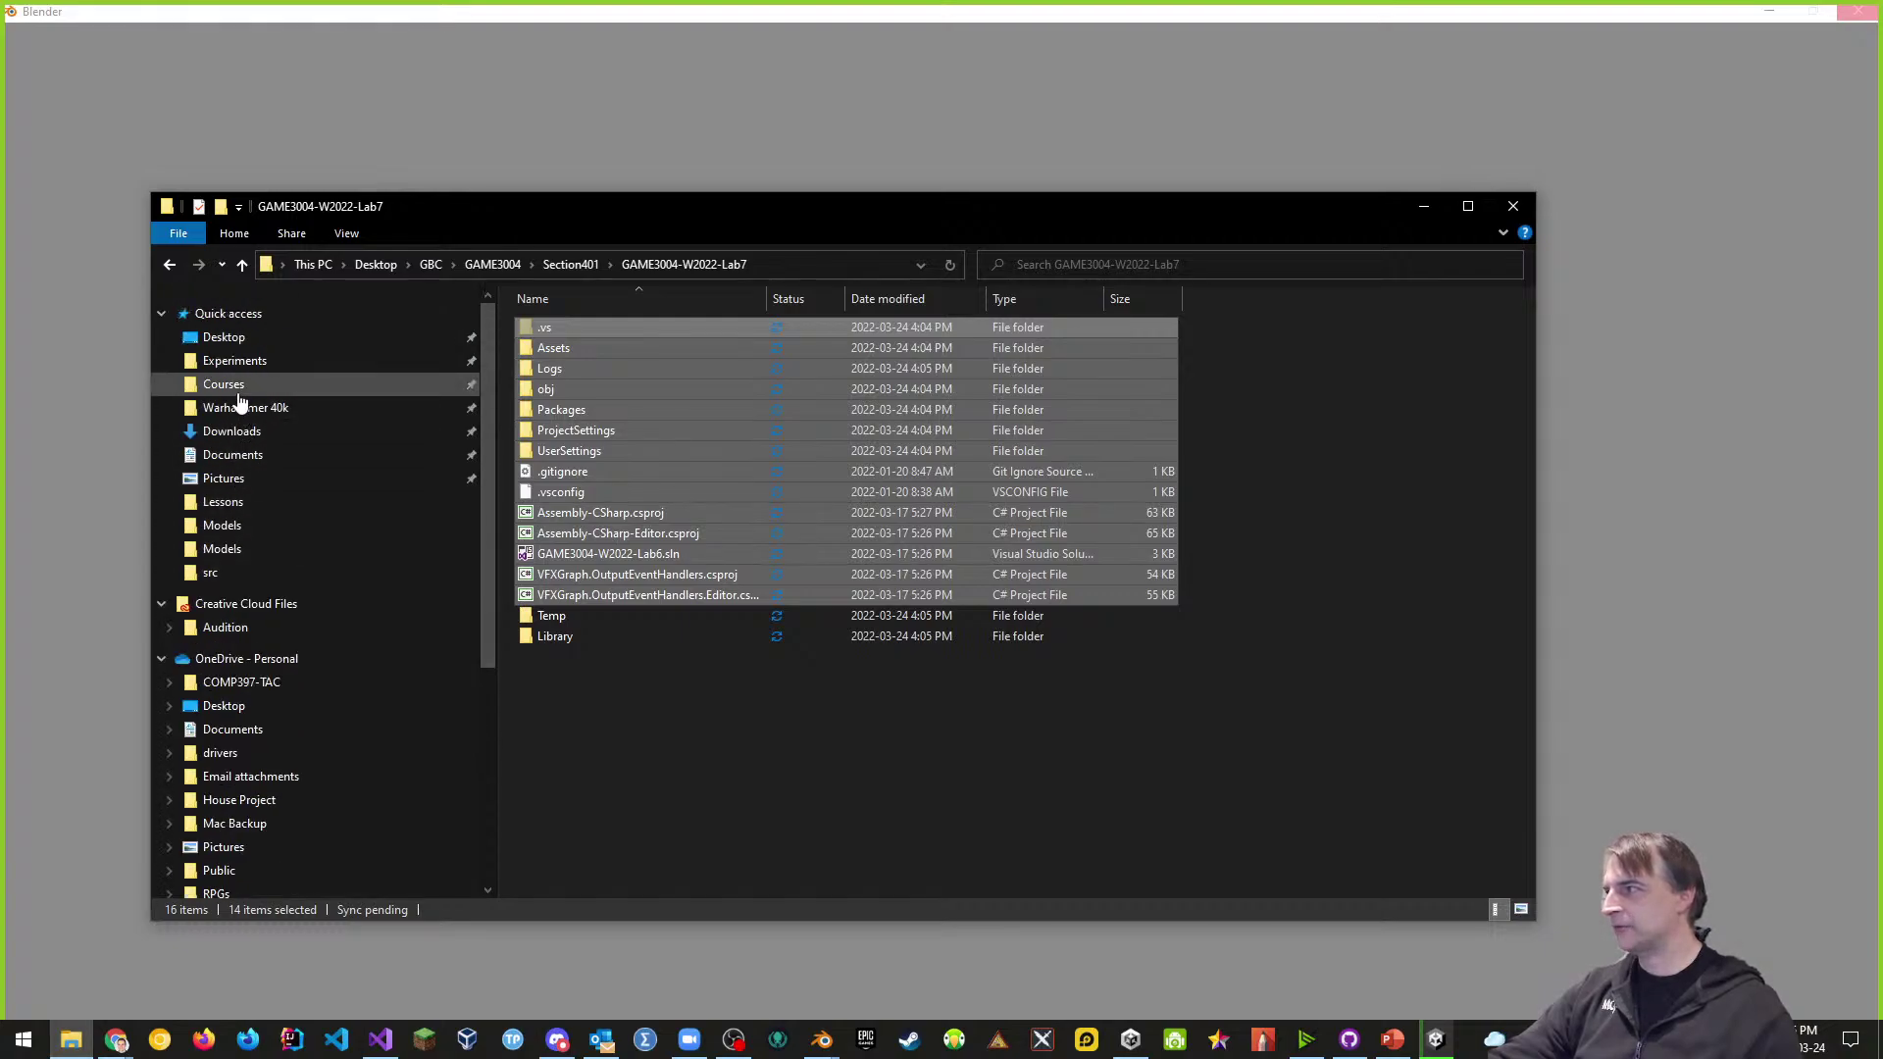
{"action": "left_click", "coordinate": [232, 431]}
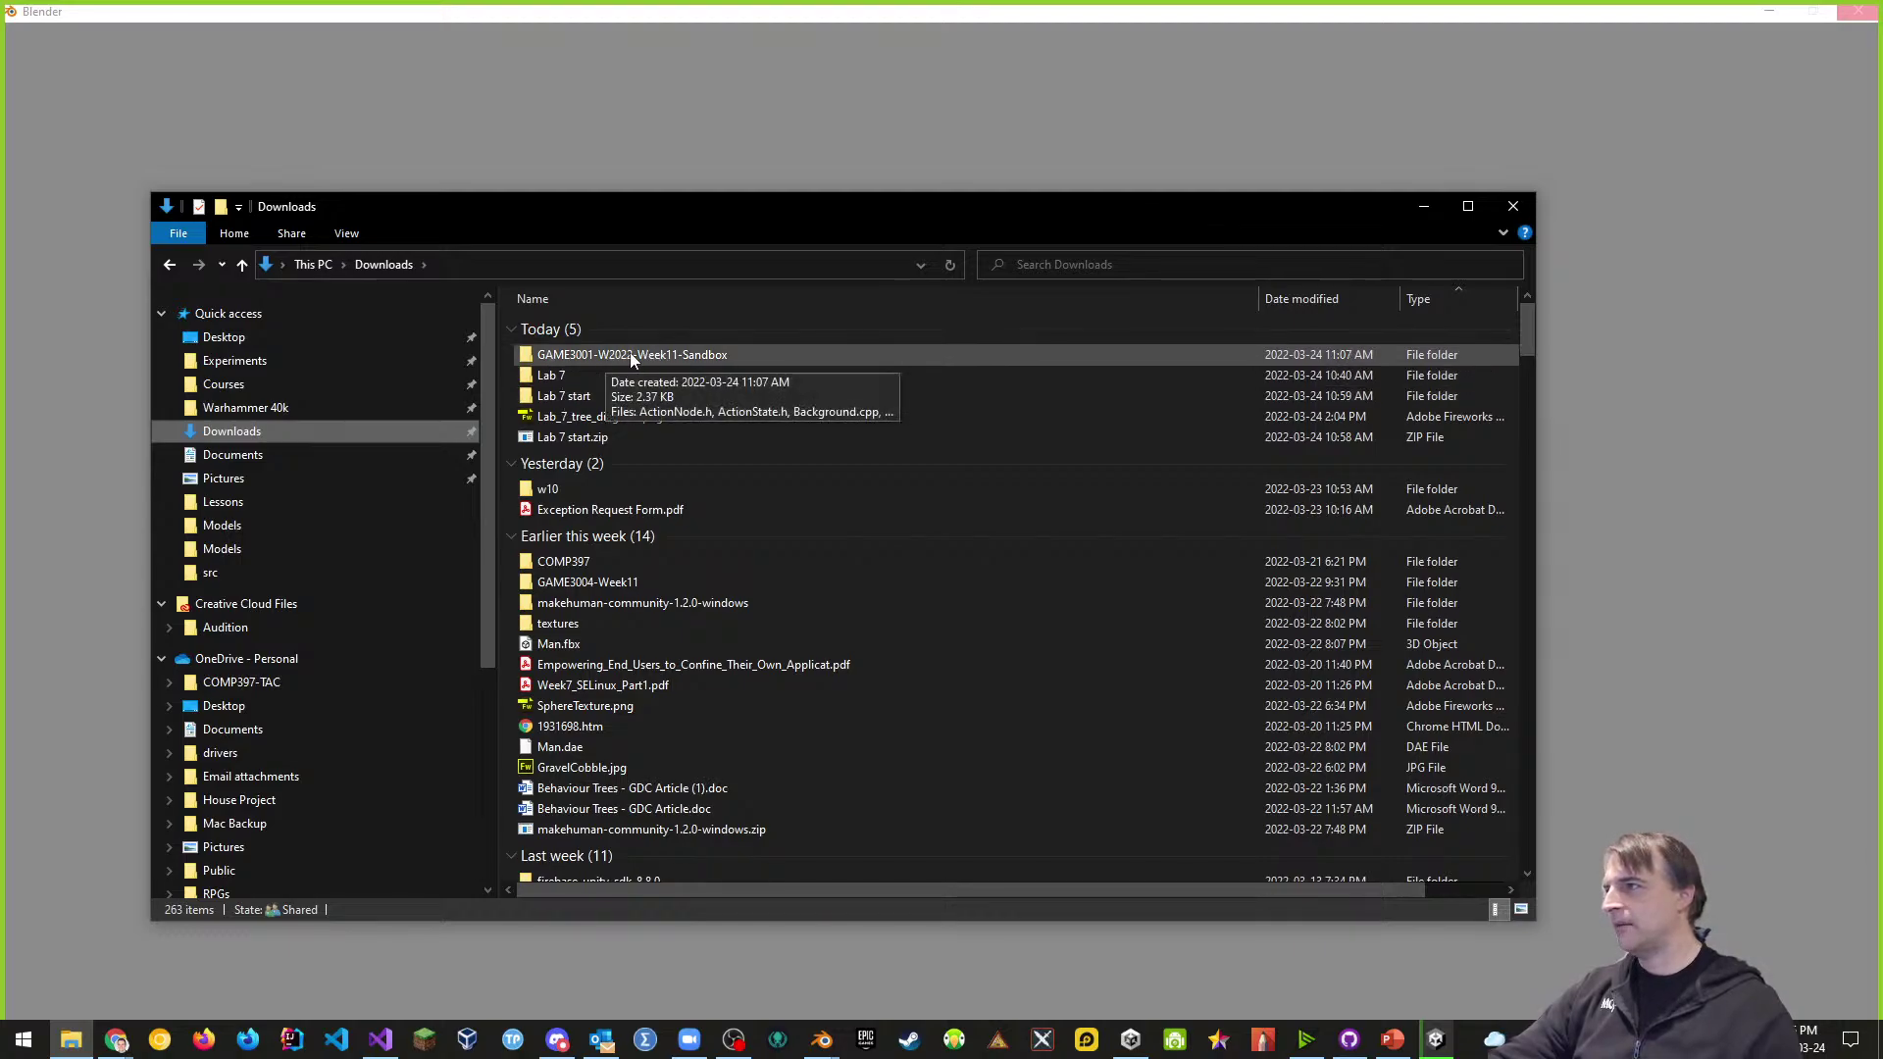
{"action": "double_click", "coordinate": [600, 585]}
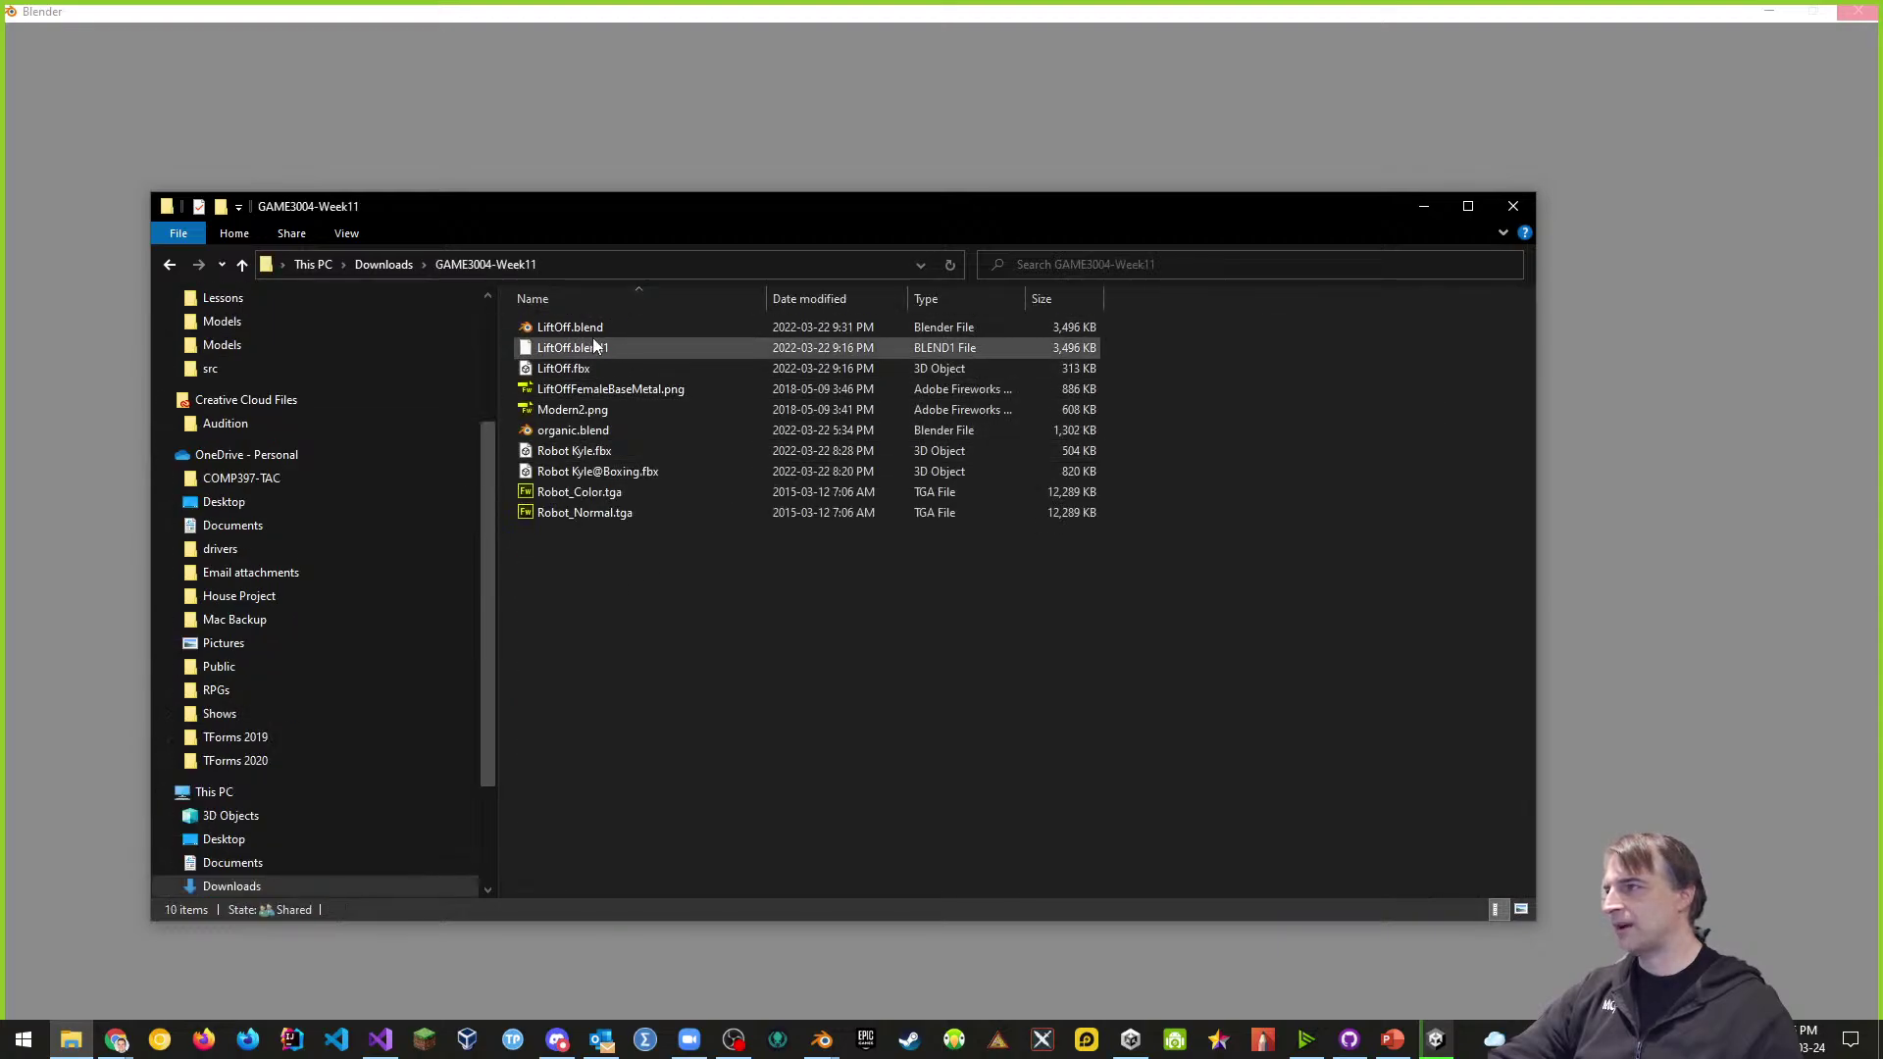
{"action": "left_click_drag", "start_coordinate": [500, 202], "coordinate": [1019, 371]}
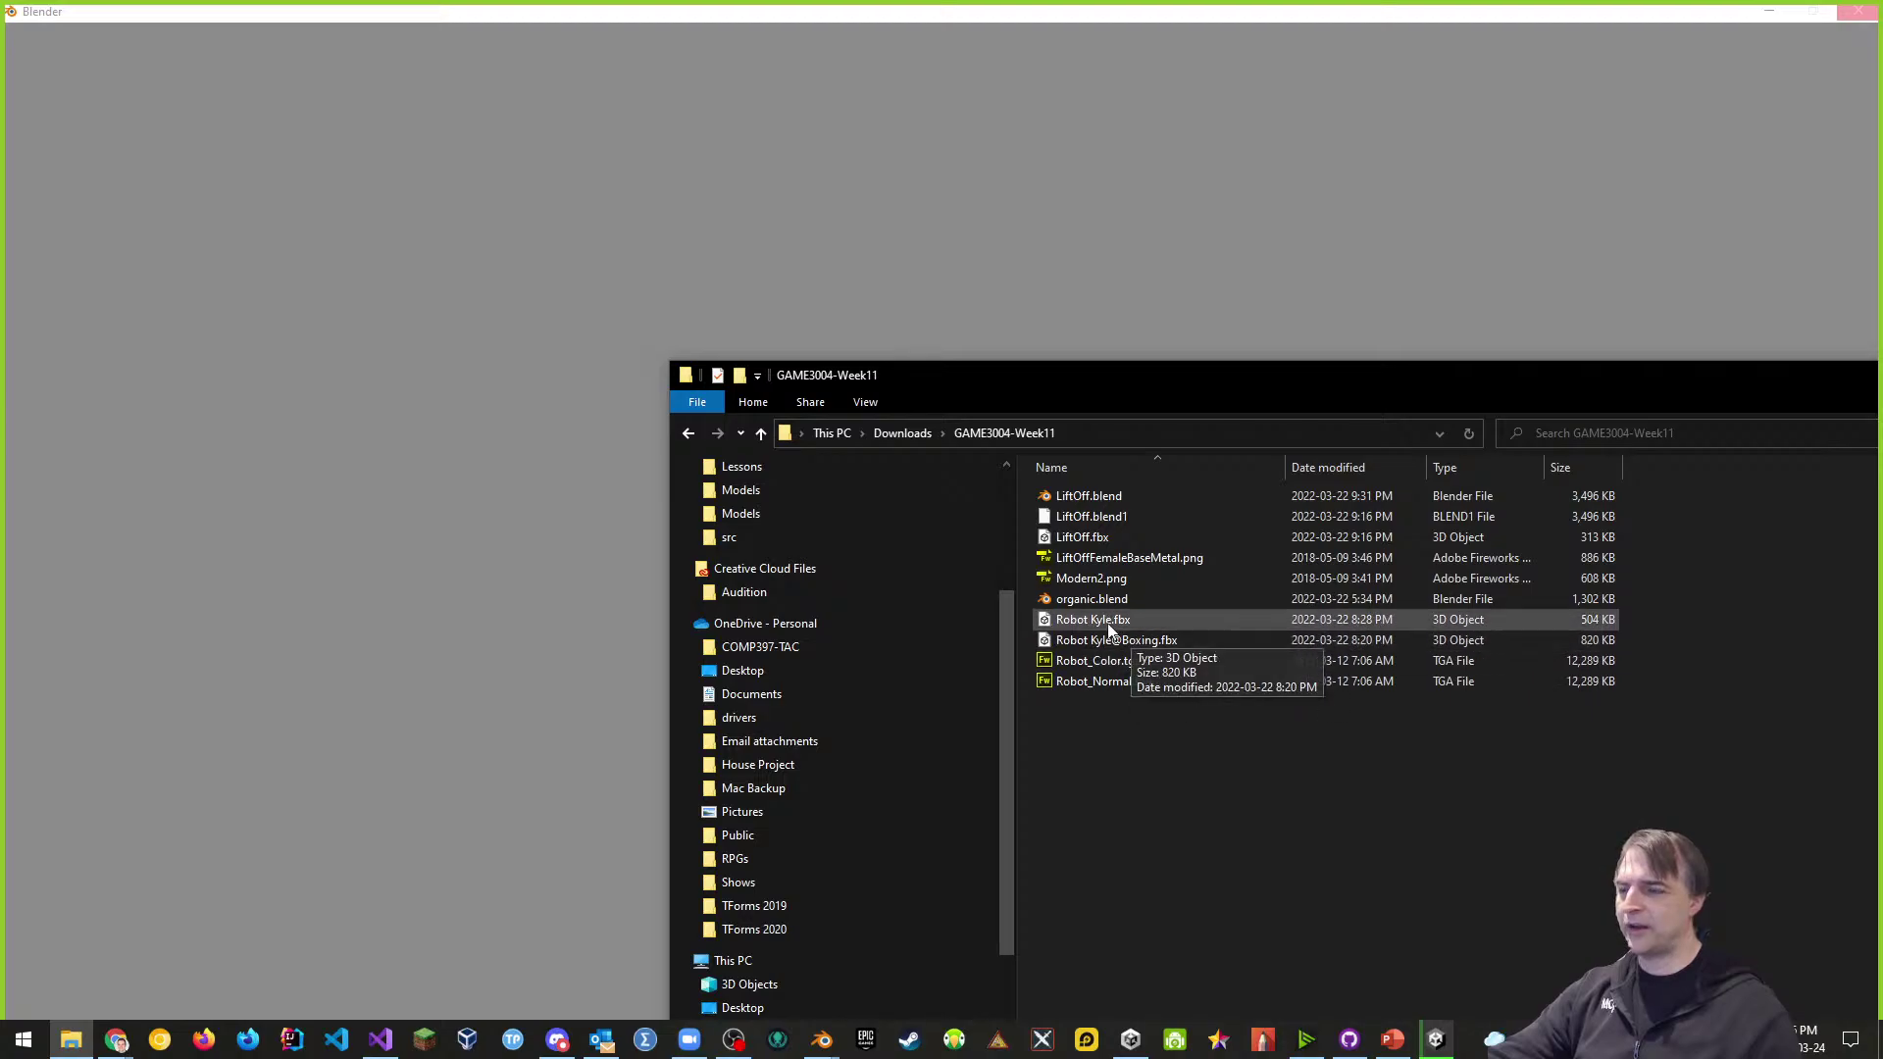
{"action": "left_click_drag", "start_coordinate": [959, 373], "coordinate": [692, 286]}
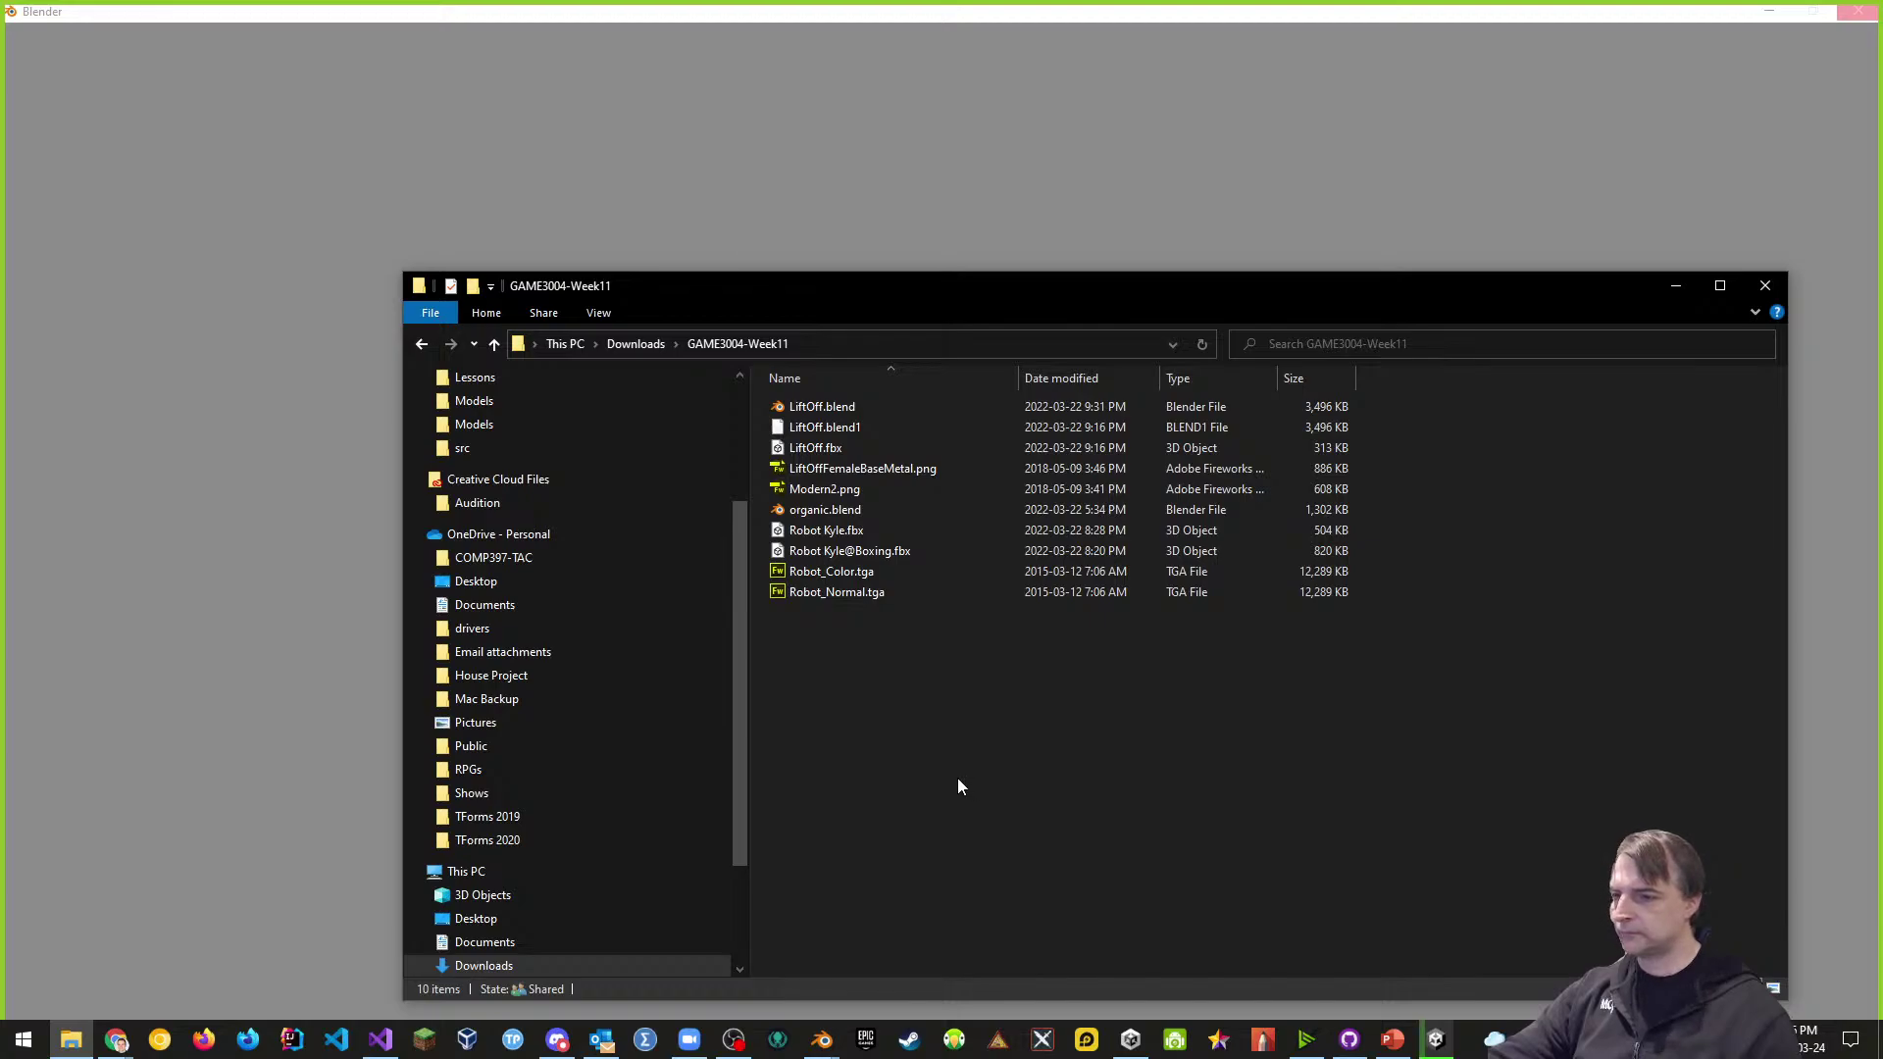
{"action": "key", "text": "alt+Tab"}
{"action": "key", "text": "alt+Tab"}
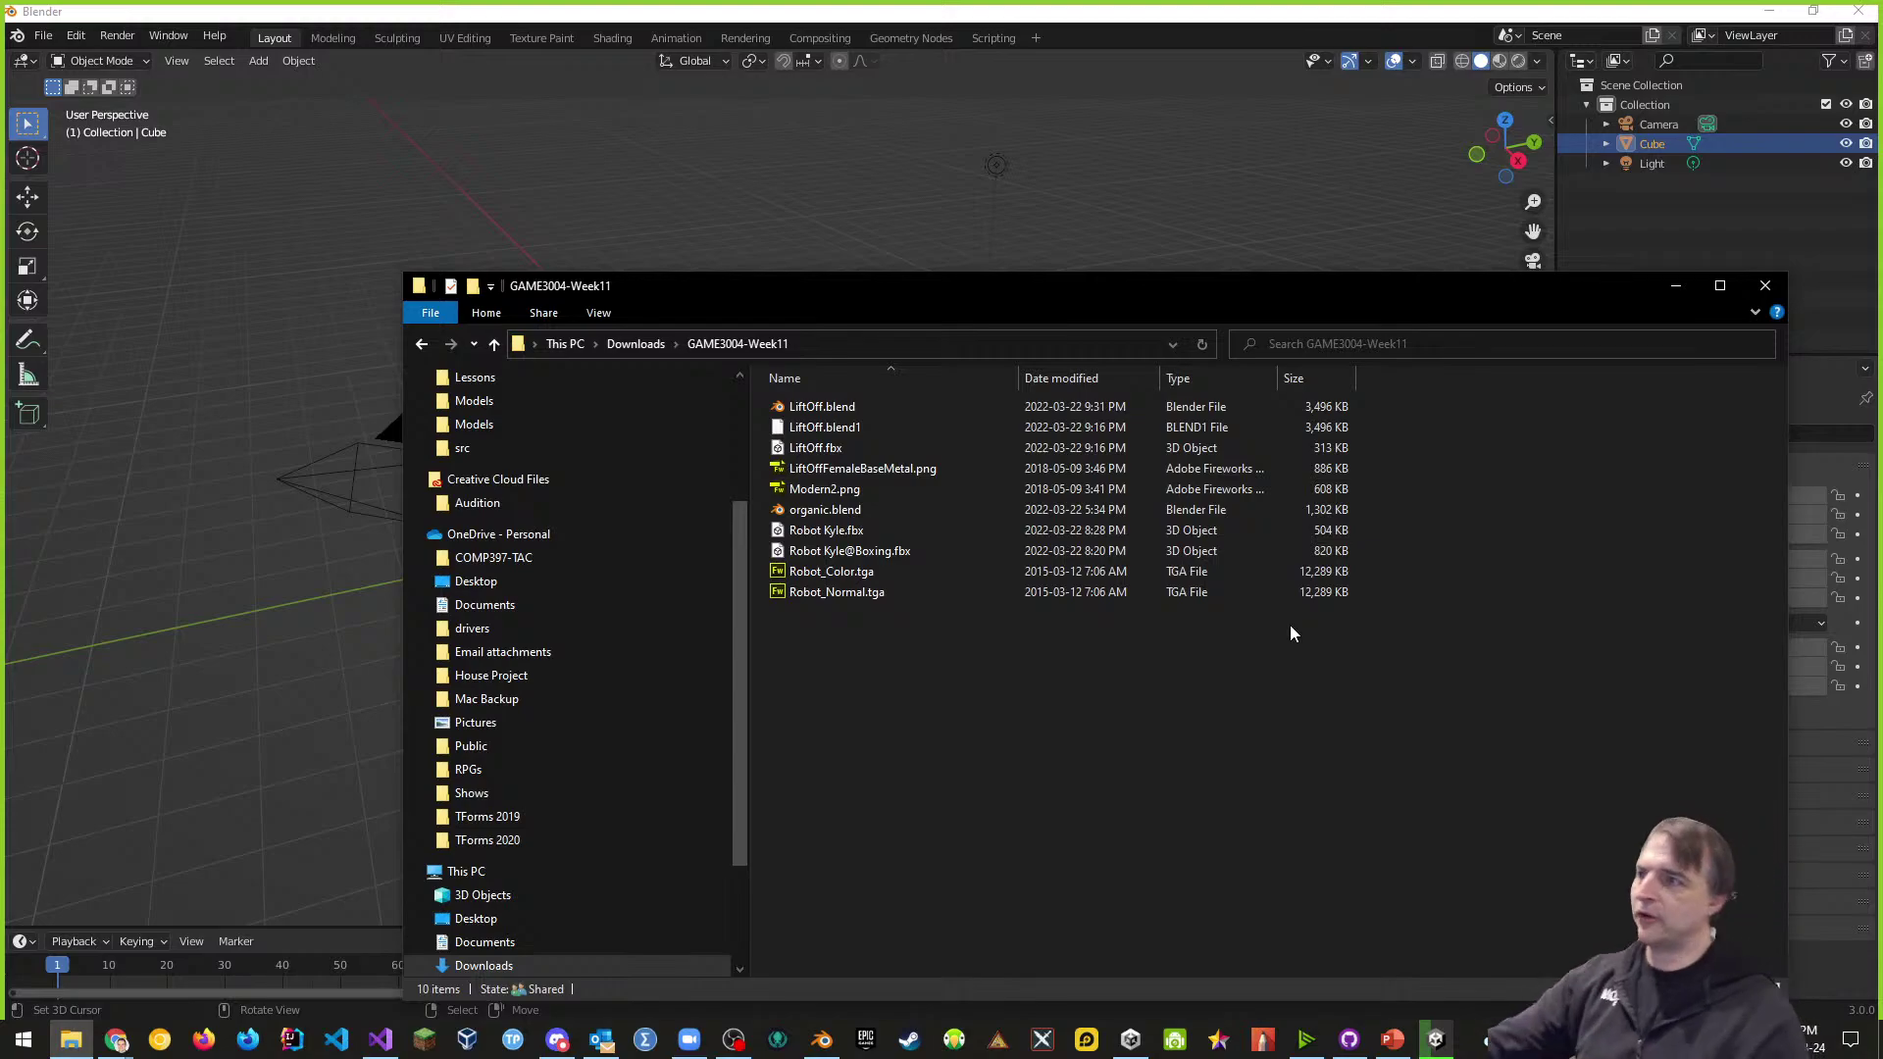
- Switch to Blender, dismiss the splash screen and delete the default cube
{"action": "left_click", "coordinate": [1020, 24]}
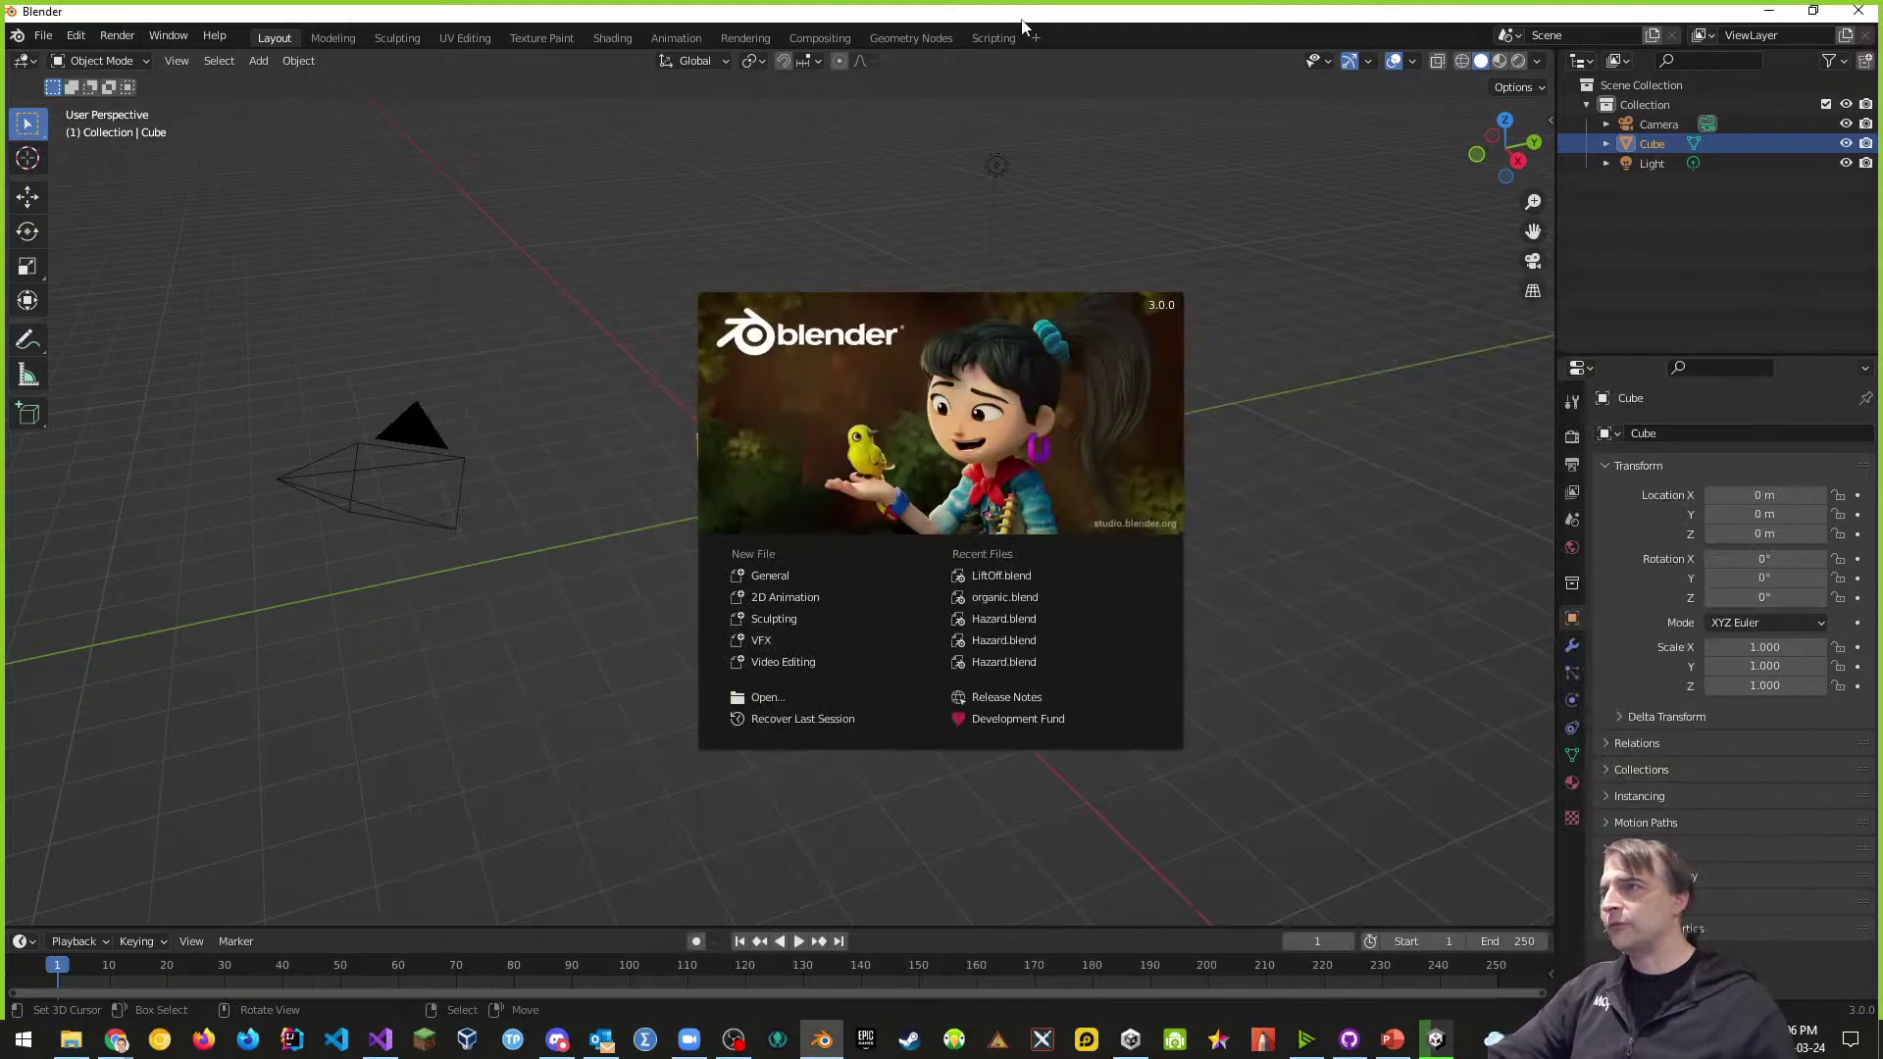
{"action": "left_click", "coordinate": [903, 289]}
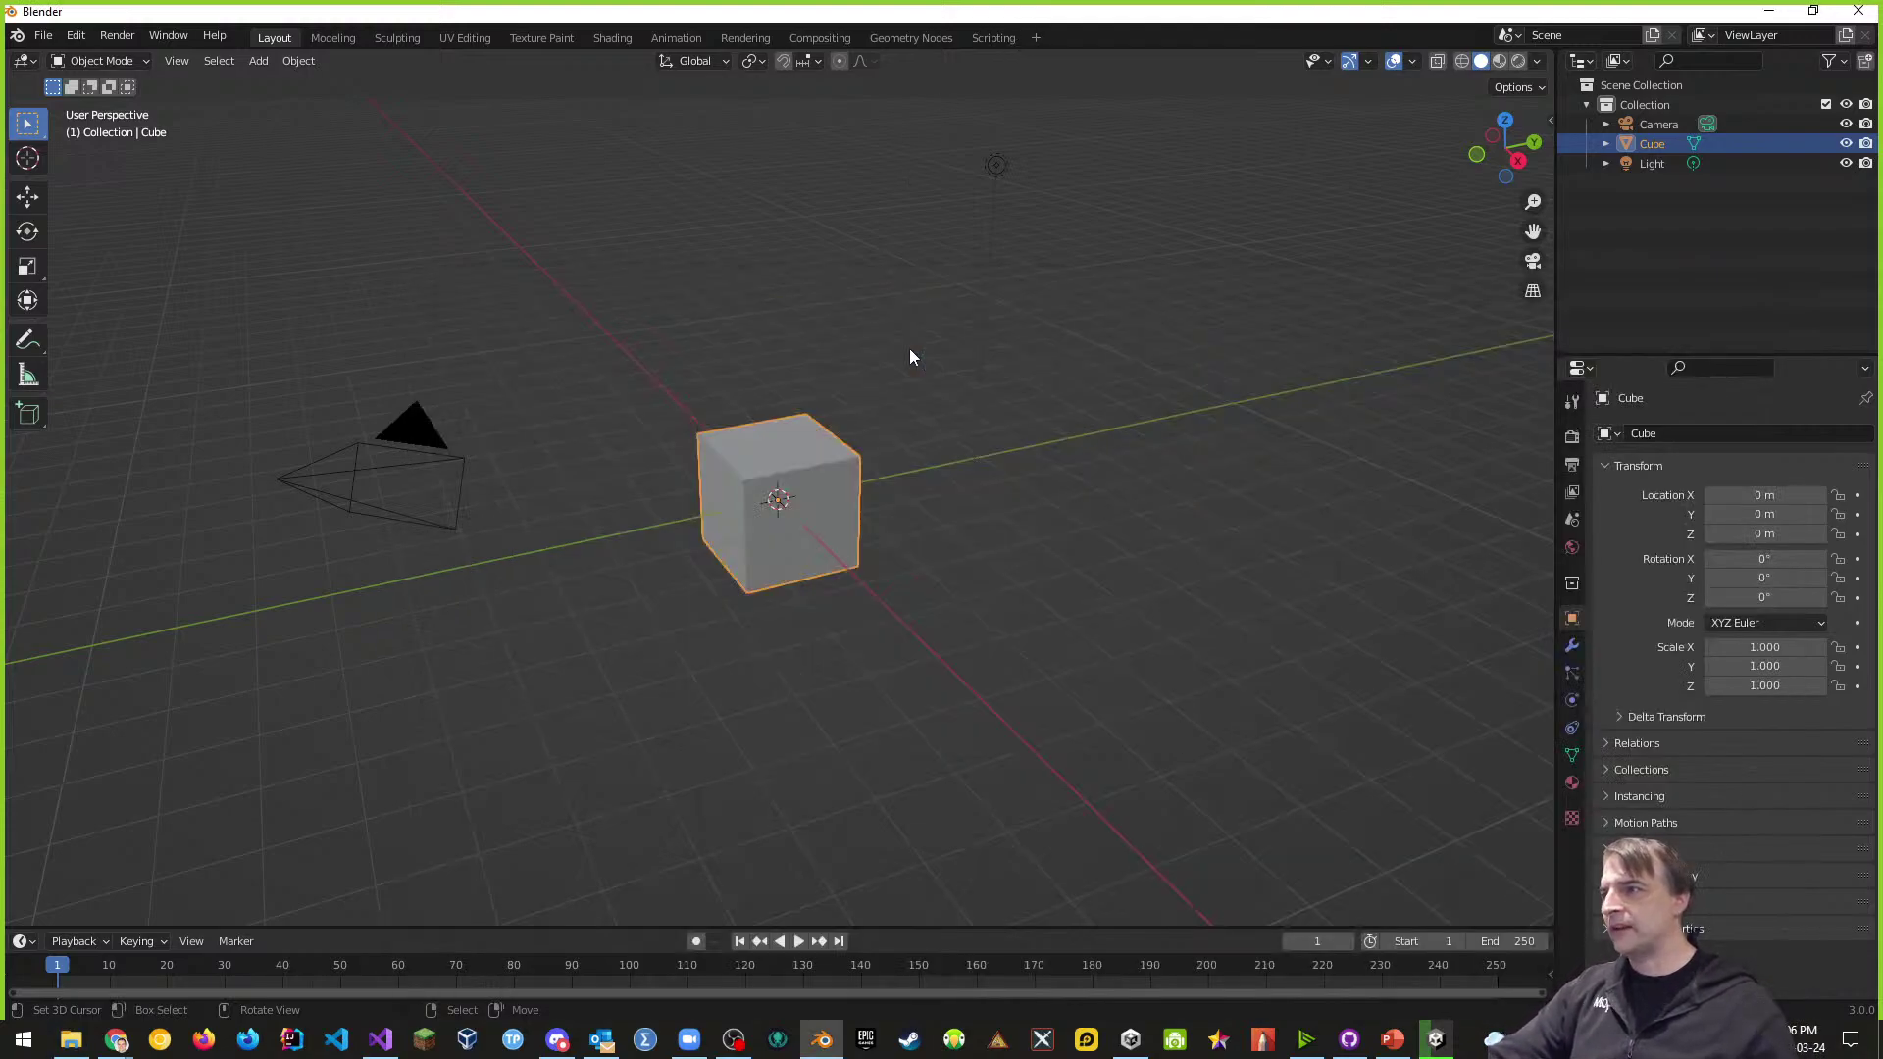
{"action": "key", "text": "x"}
{"action": "left_click", "coordinate": [729, 413]}
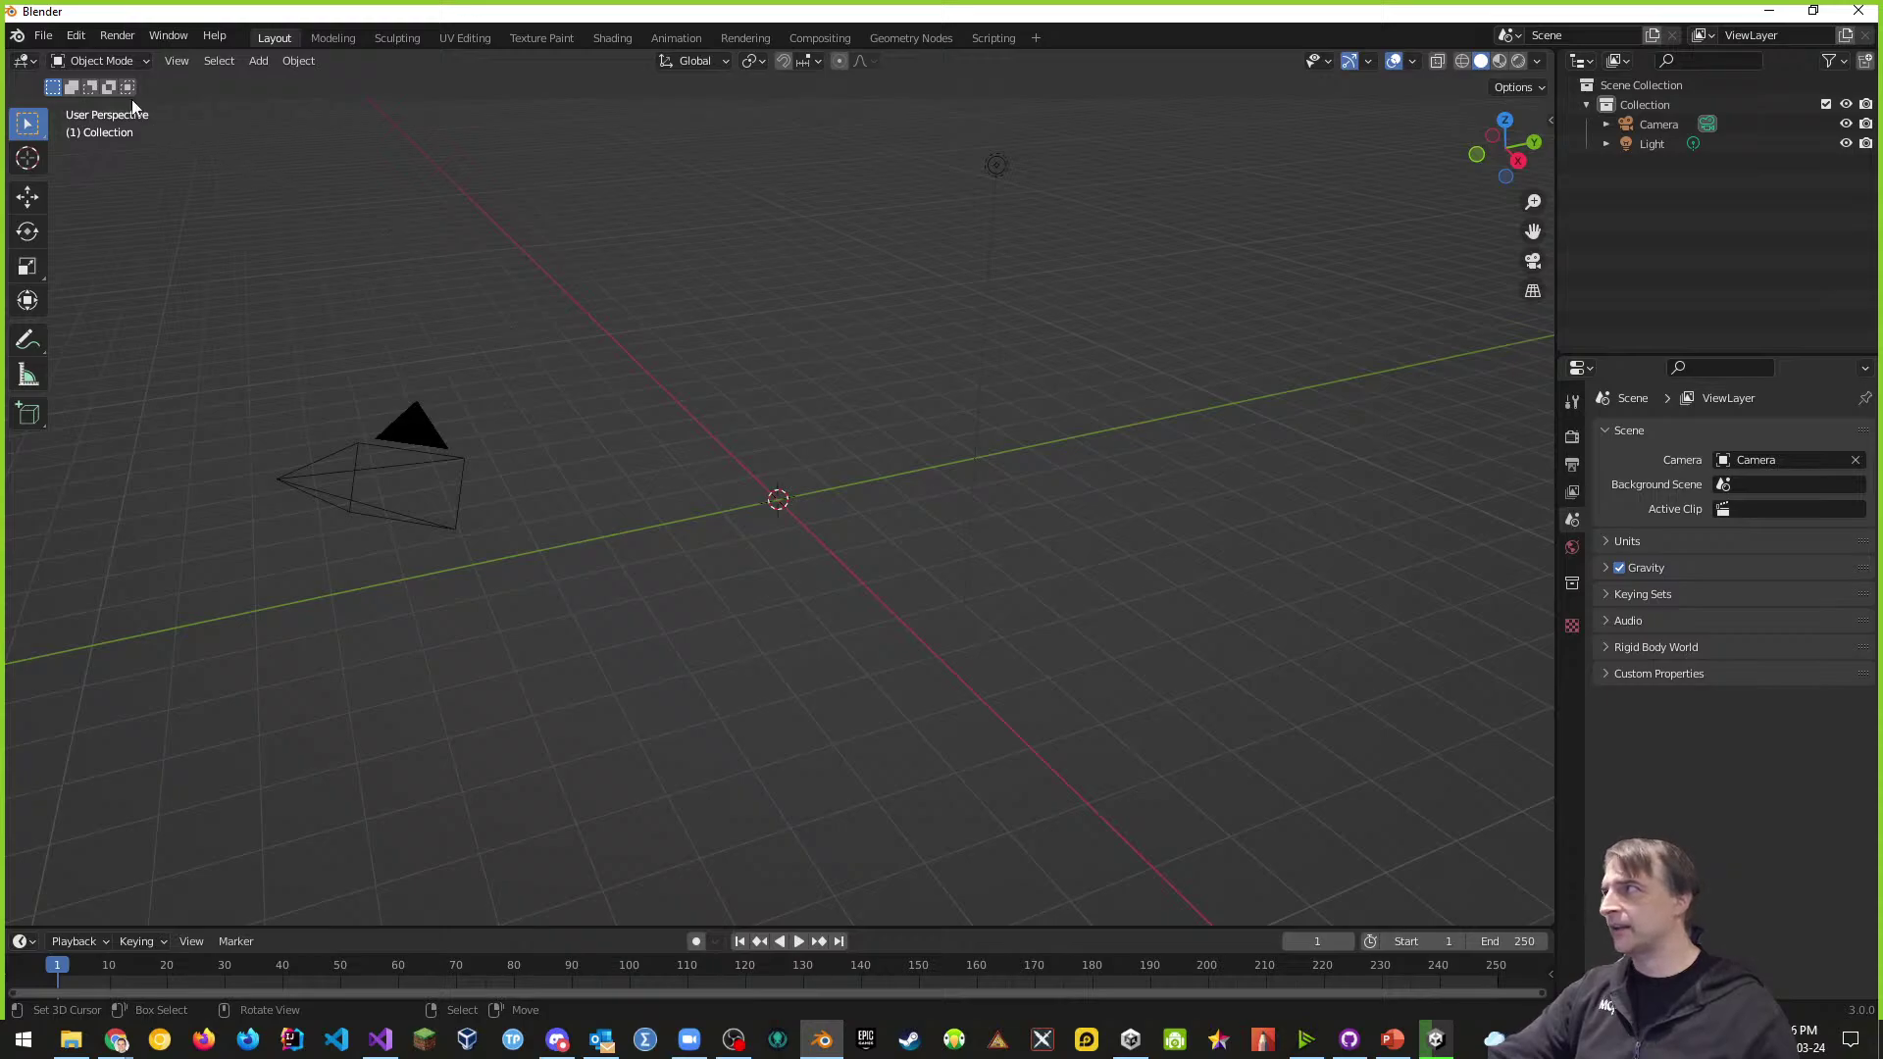
- Import LiftOff.fbx from the GAME3004-Week11 folder in Downloads using the default FBX options
{"action": "left_click", "coordinate": [47, 37]}
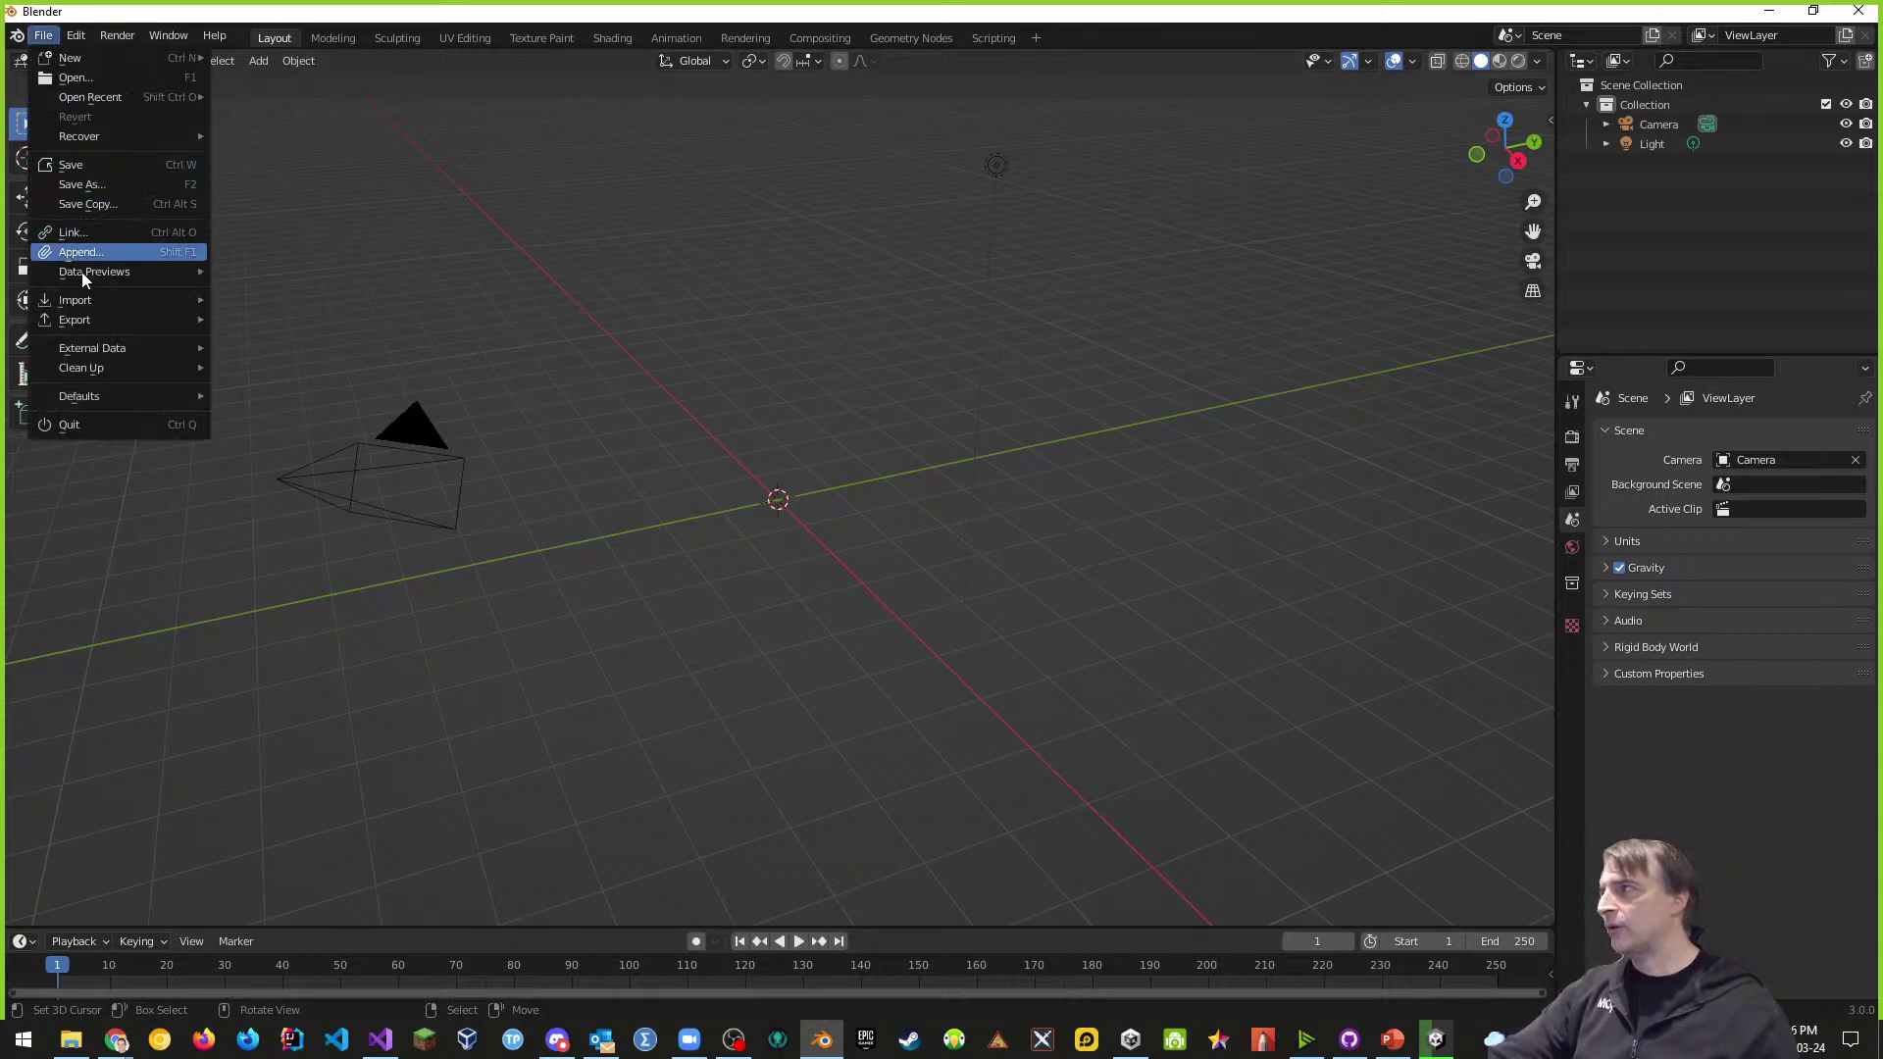
{"action": "mouse_move", "coordinate": [92, 310]}
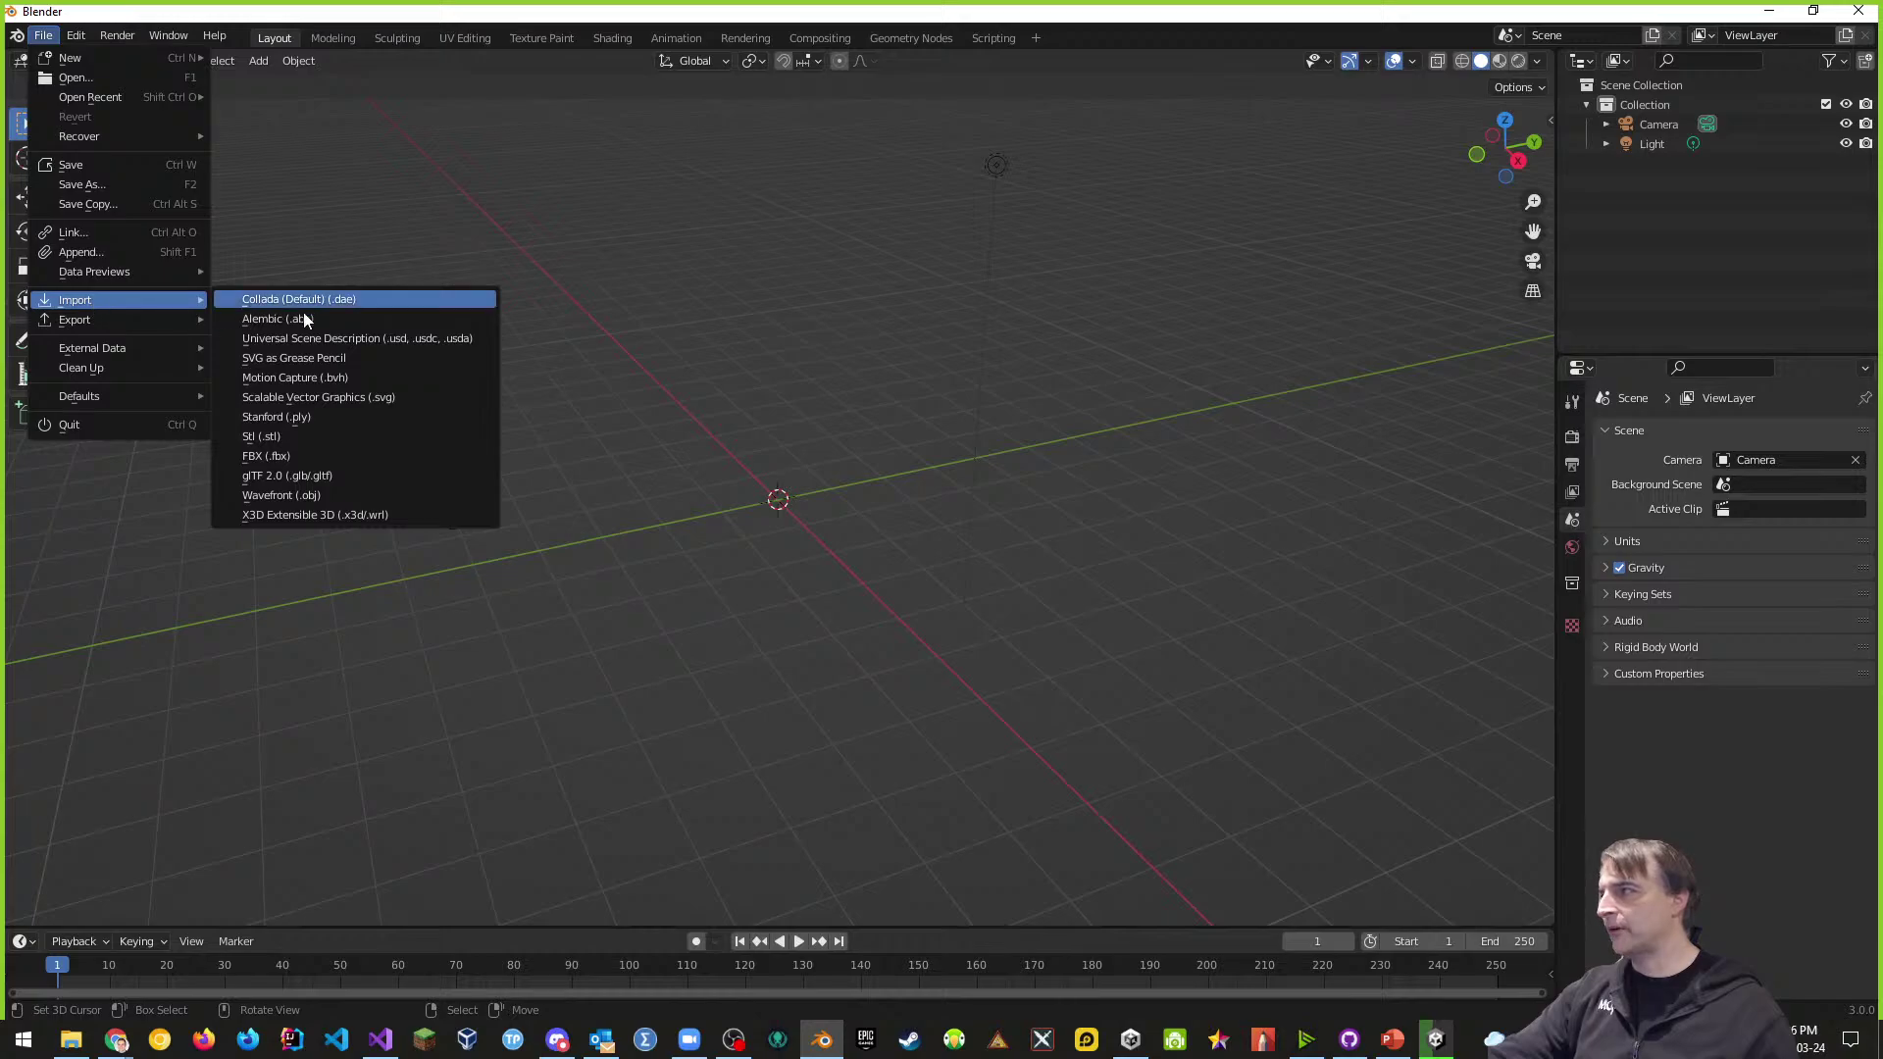
{"action": "left_click", "coordinate": [283, 457]}
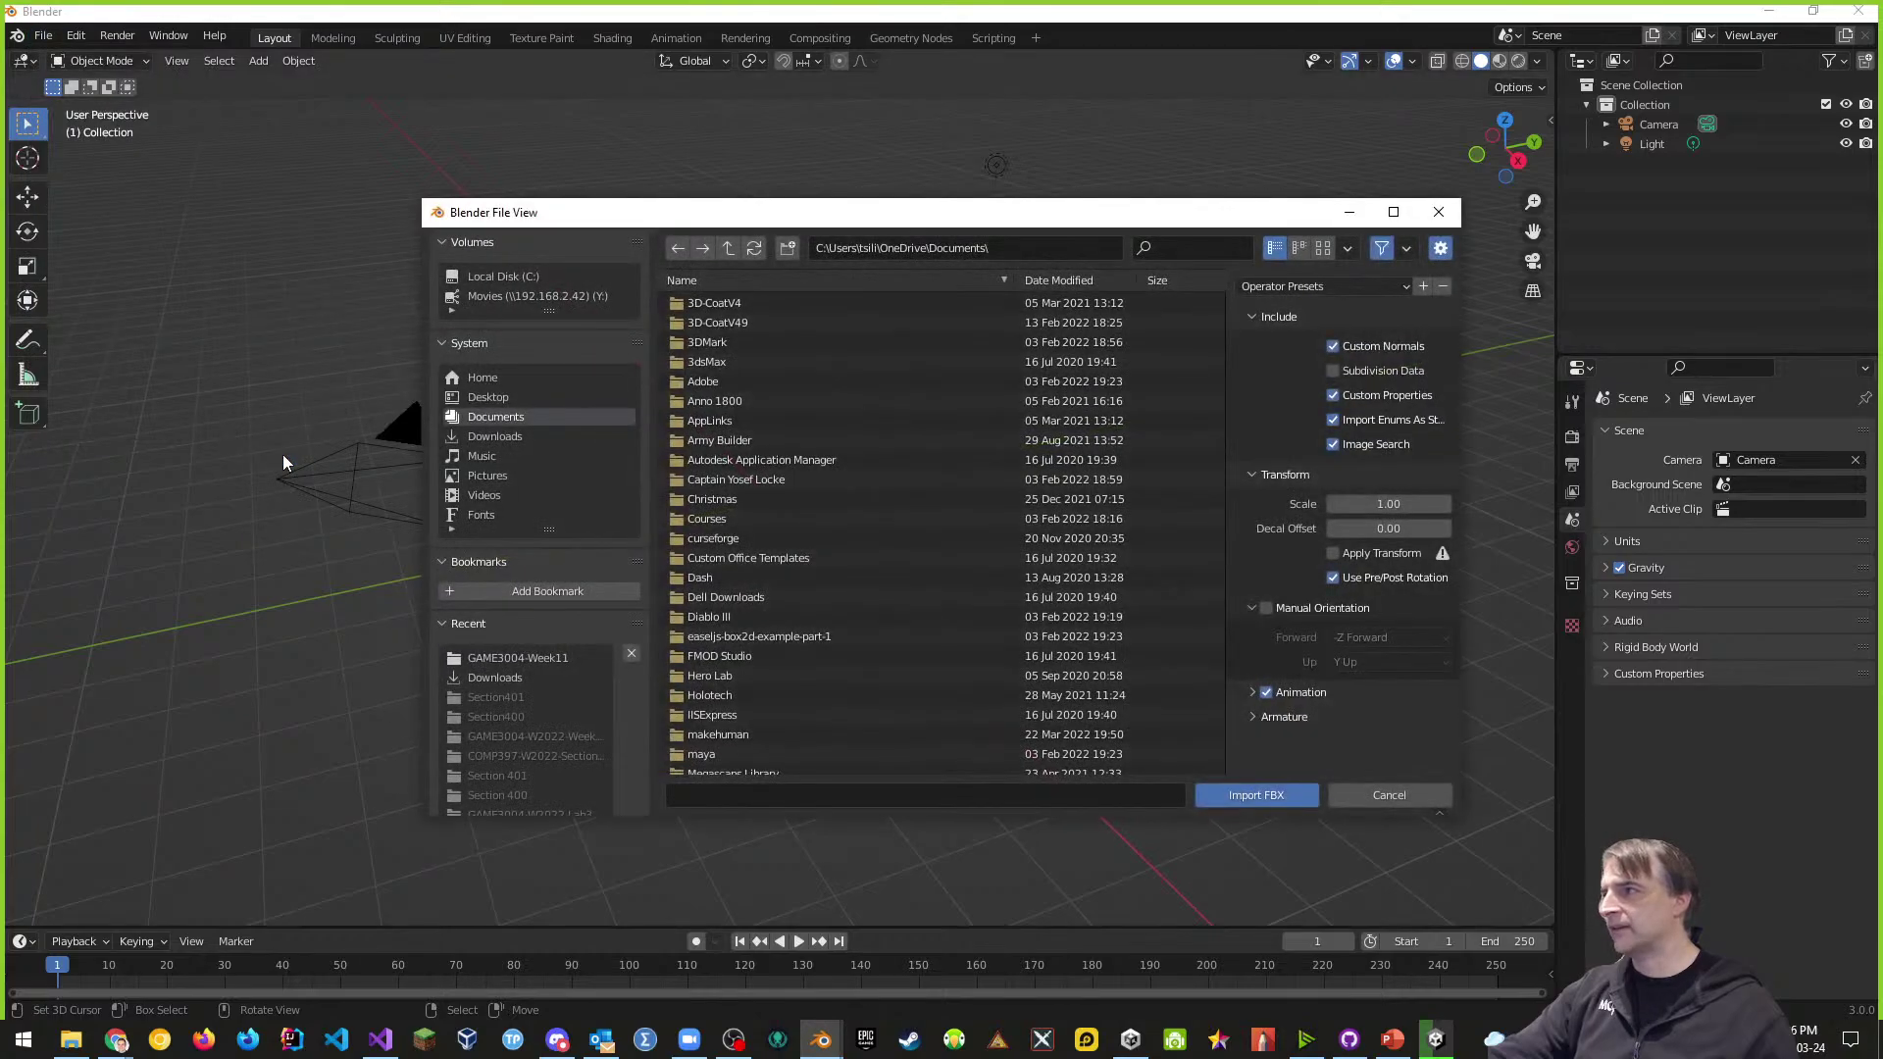
{"action": "left_click", "coordinate": [509, 434]}
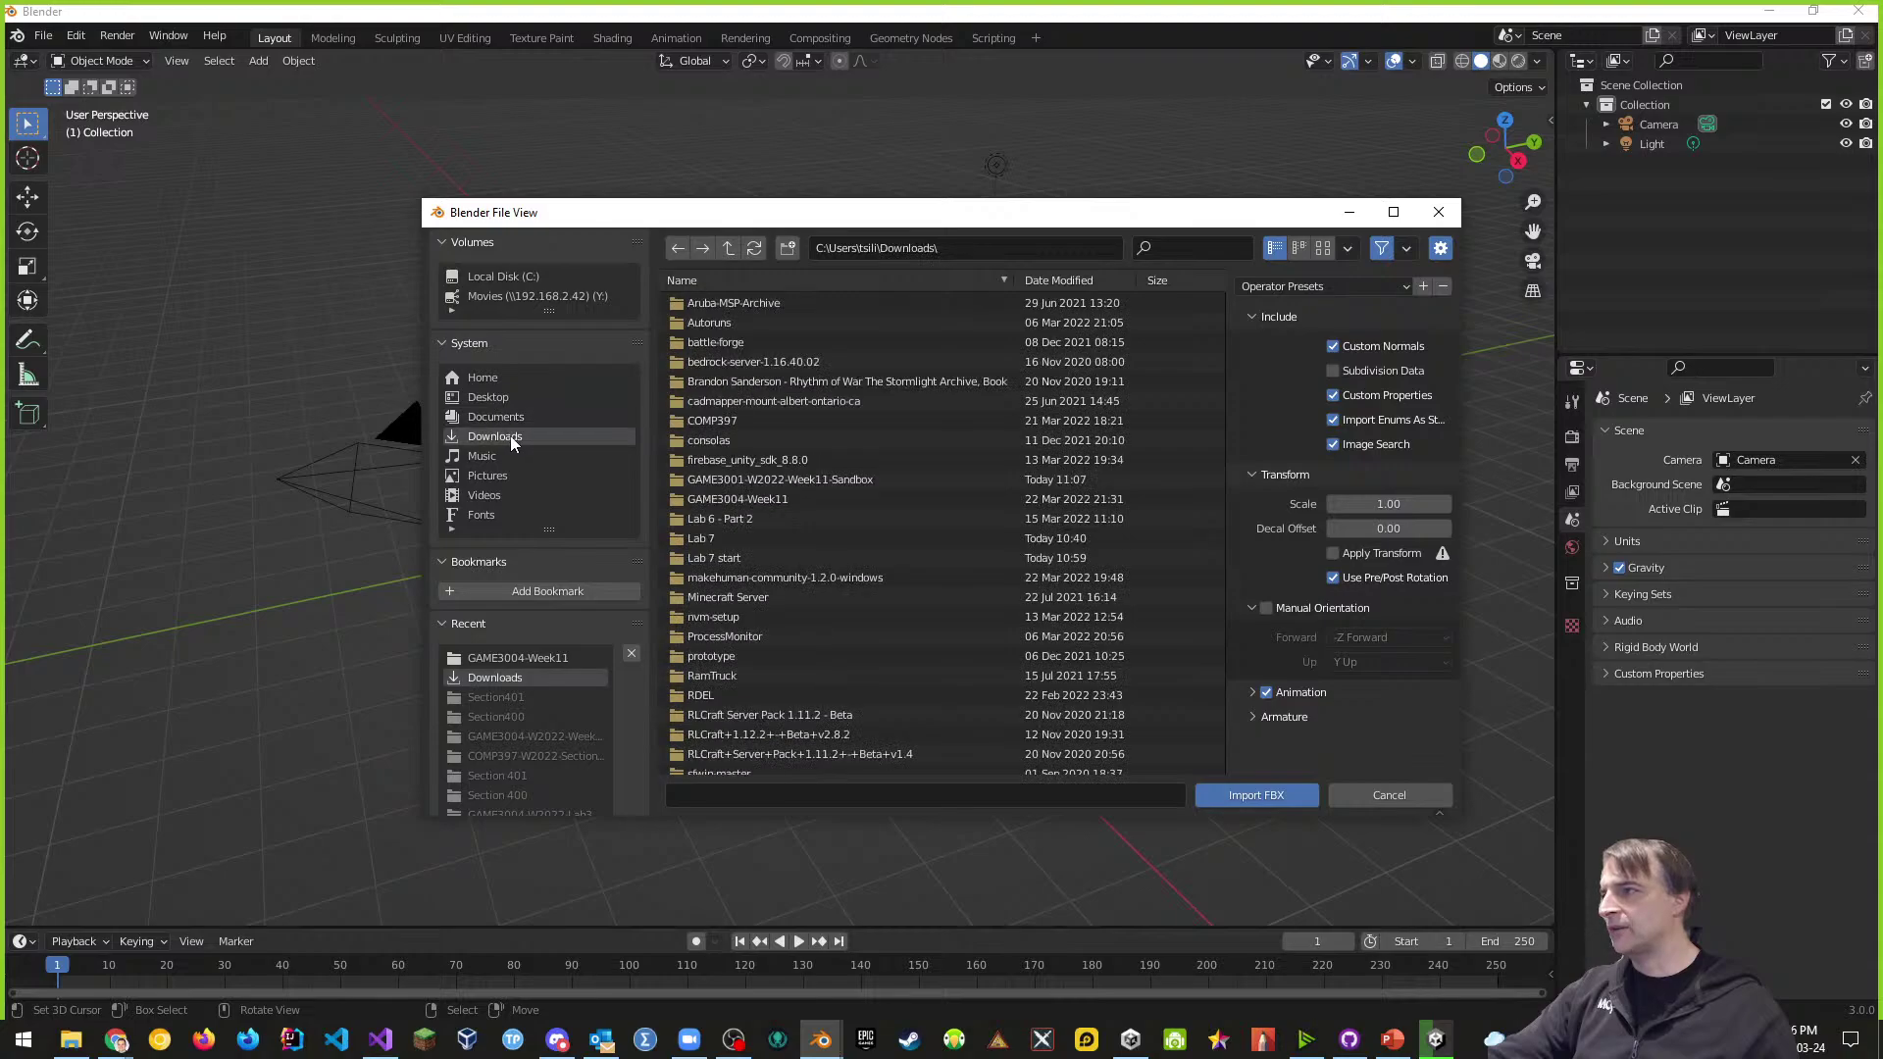
{"action": "double_click", "coordinate": [757, 499]}
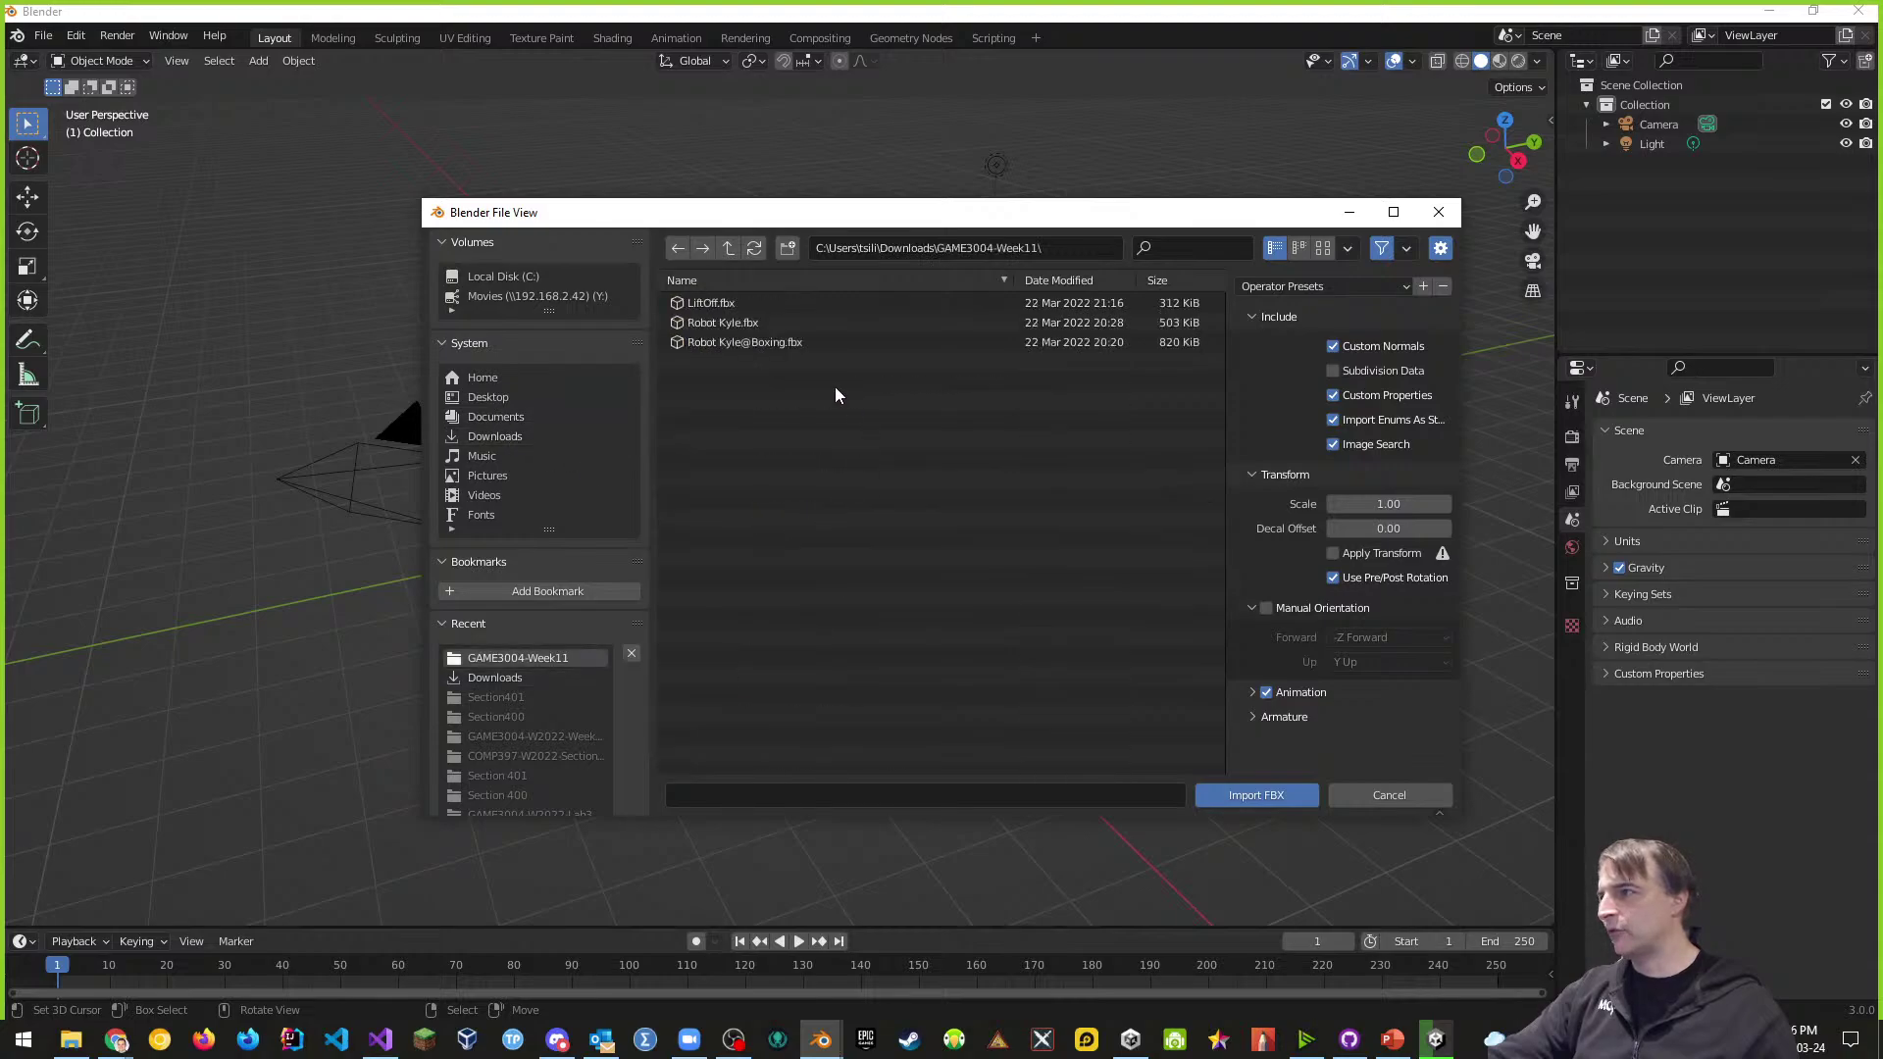
{"action": "left_click", "coordinate": [709, 304]}
{"action": "left_click", "coordinate": [1233, 796]}
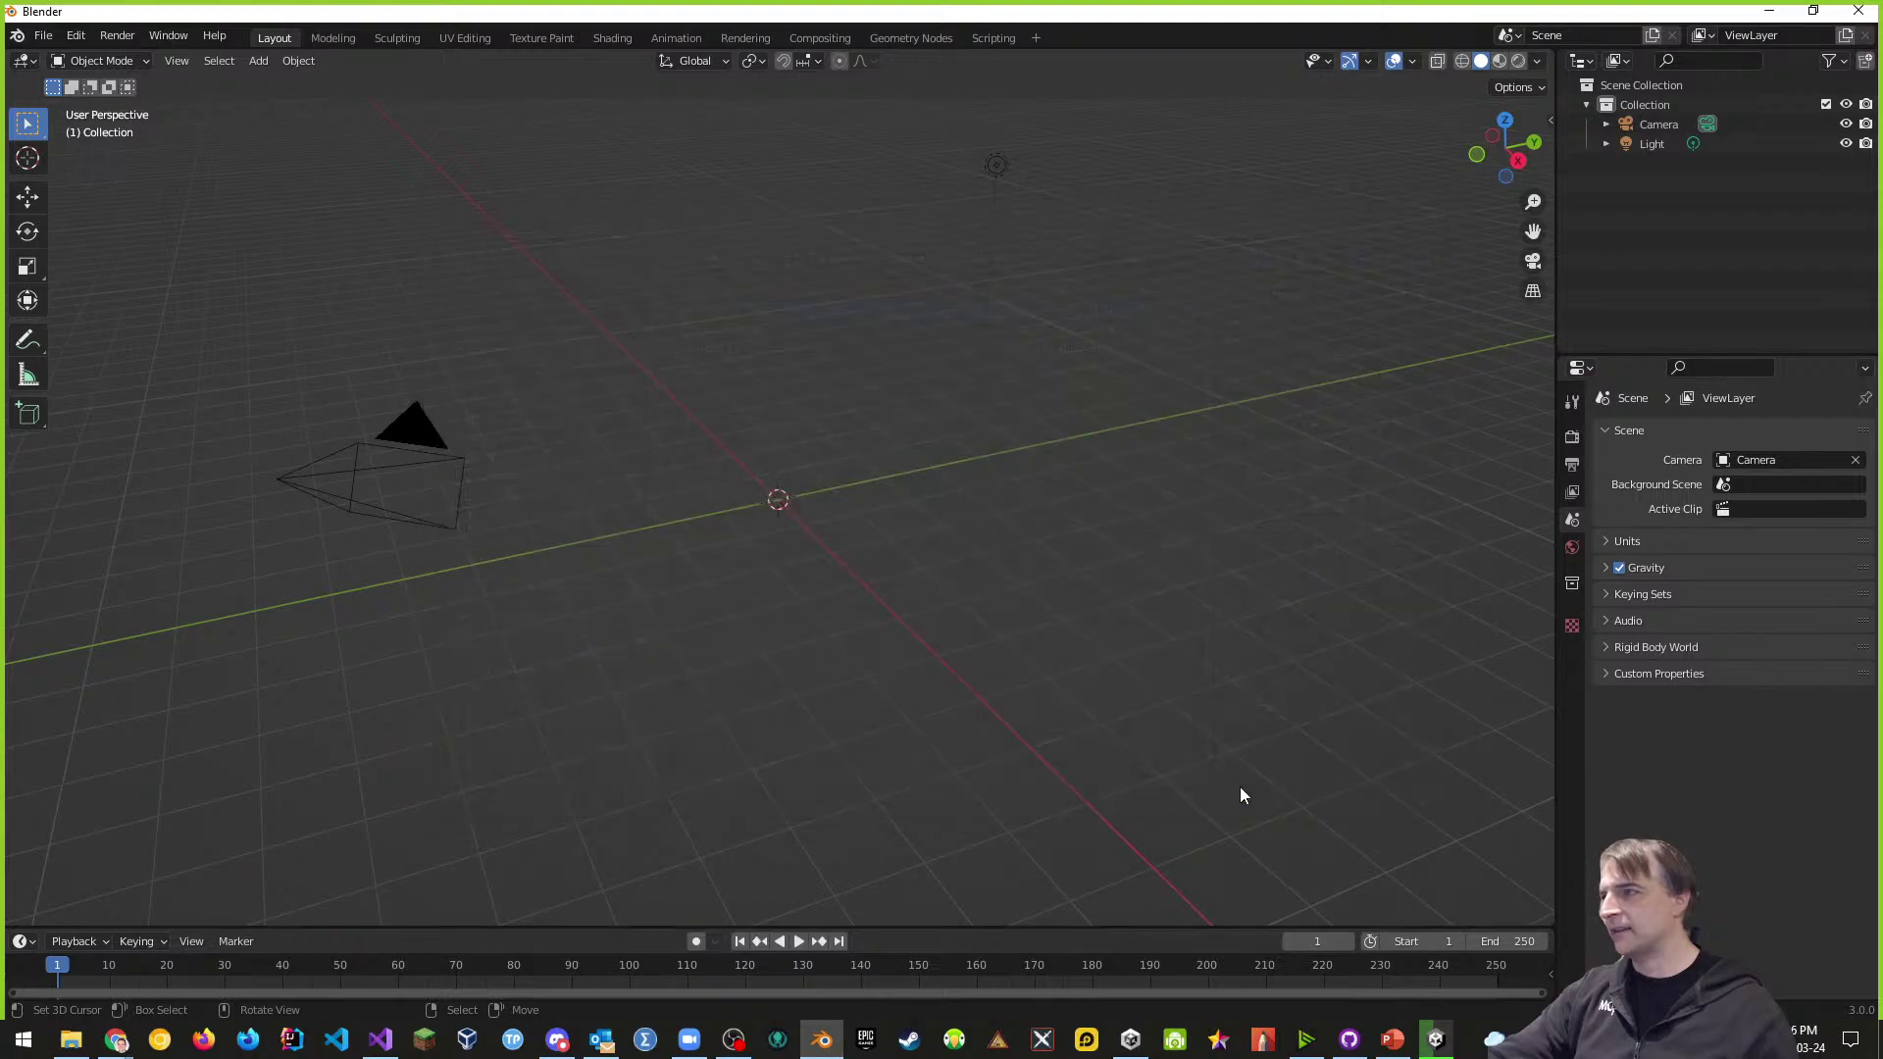
- Try moving the LiftOffMale body mesh away from the head, and undo the move
{"action": "middle_click_drag", "start_coordinate": [684, 530], "coordinate": [820, 526]}
{"action": "scroll", "coordinate": [820, 510], "scroll_direction": "up", "scroll_amount": 4}
{"action": "left_click", "coordinate": [822, 500]}
{"action": "key", "text": "g"}
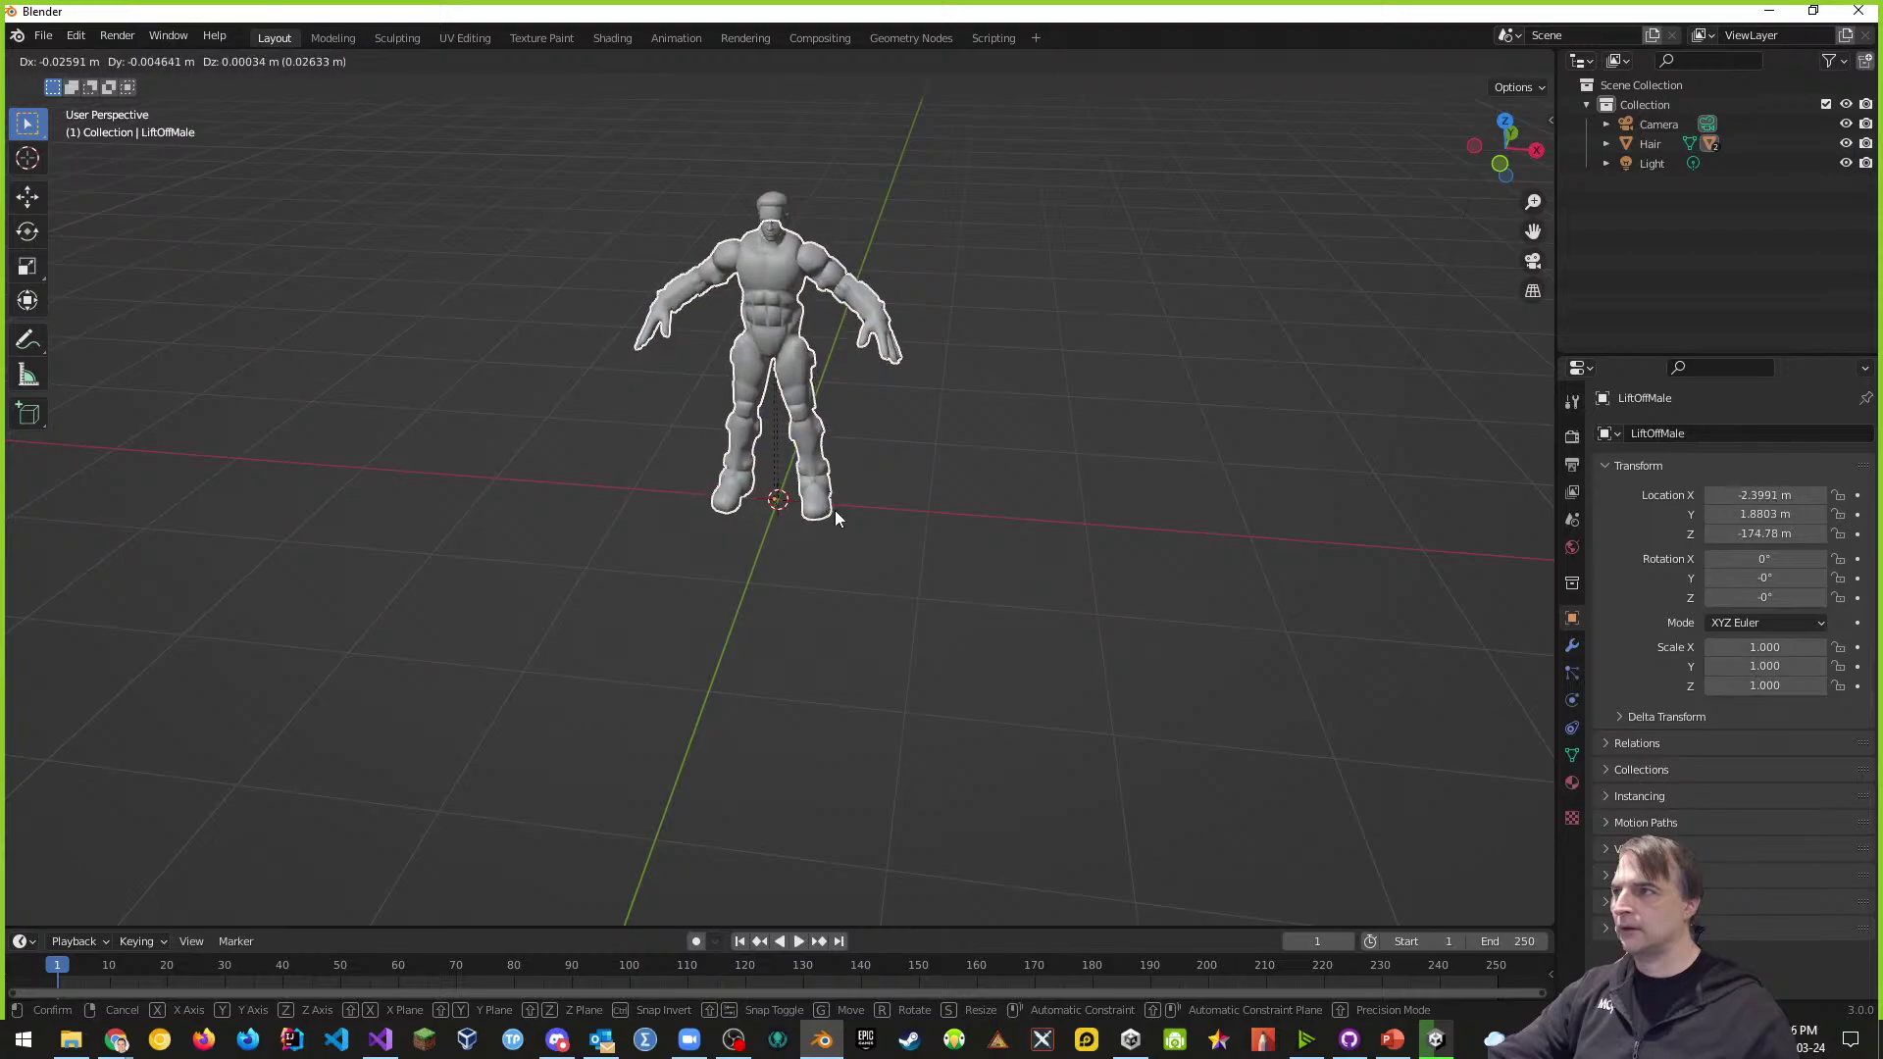
{"action": "left_click", "coordinate": [584, 680]}
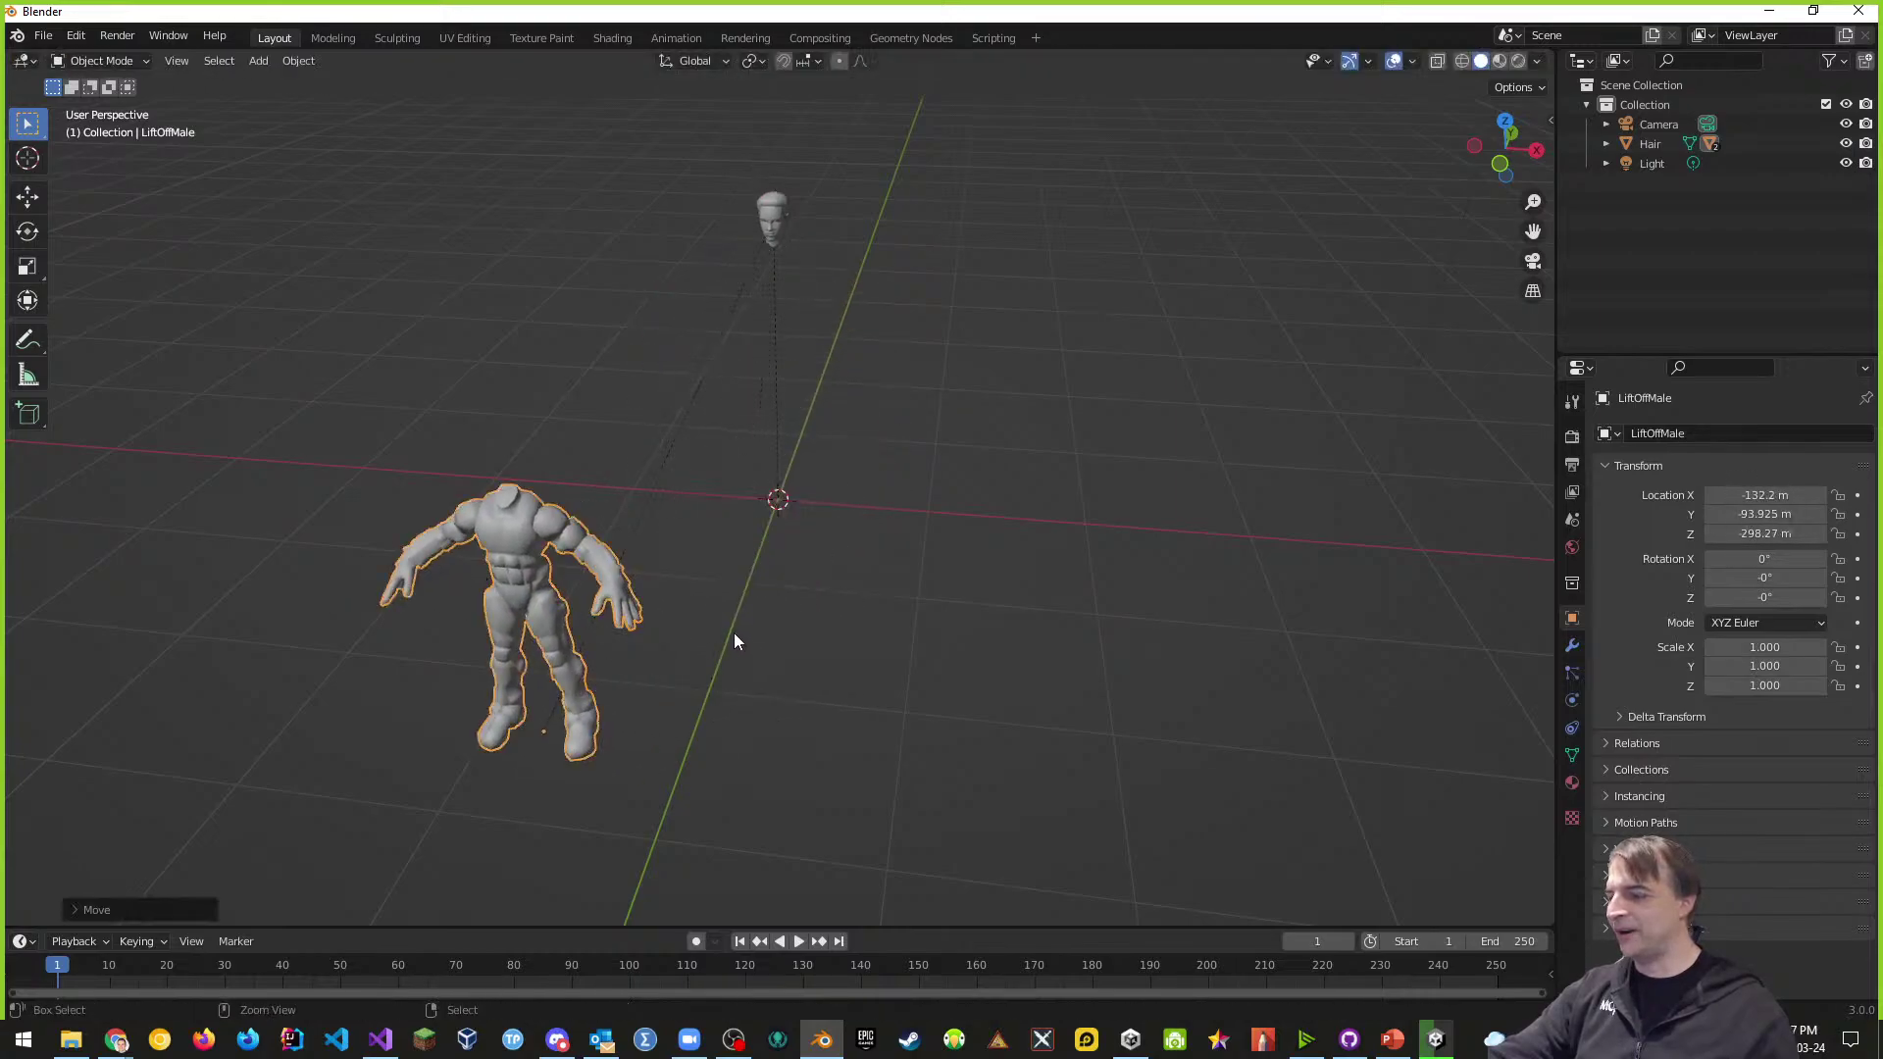
{"action": "key", "text": "ctrl+z"}
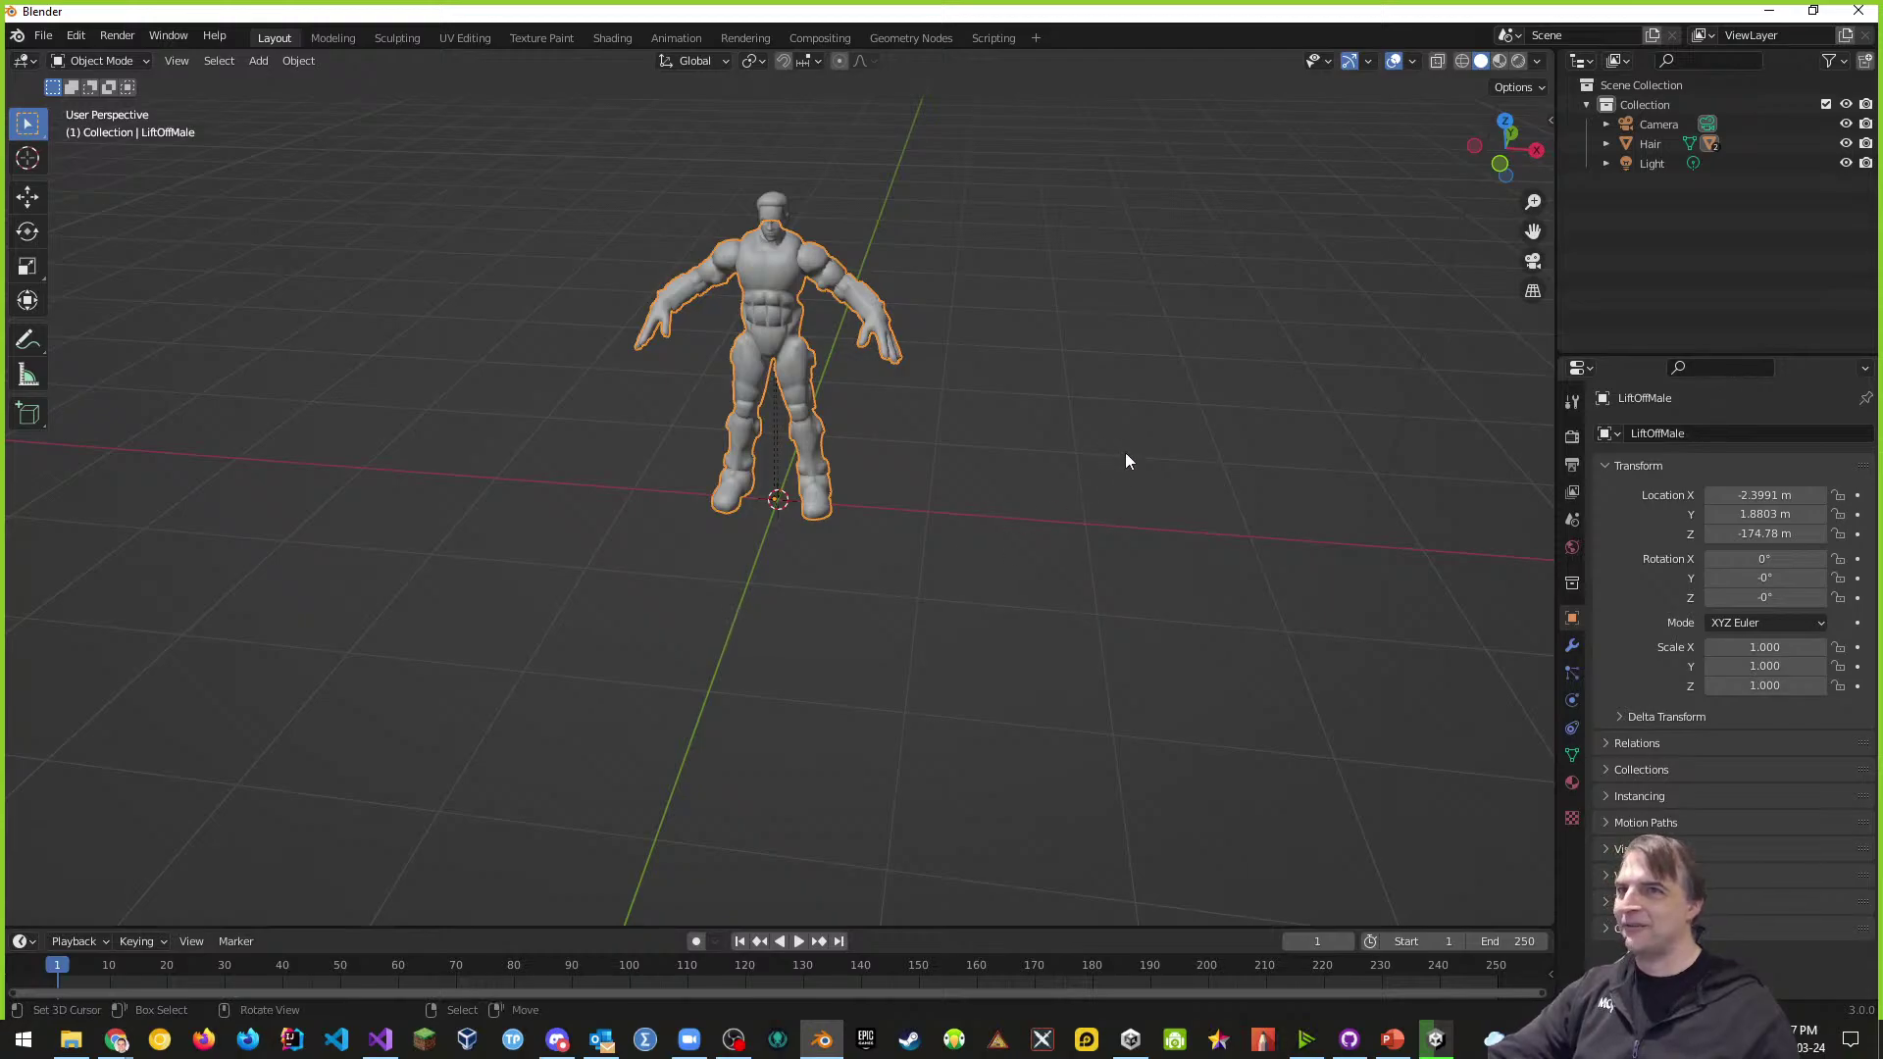
- Select the character's hair, expand the Hair object's hierarchy in the outliner and select its Head child object
{"action": "middle_click_drag", "start_coordinate": [865, 493], "coordinate": [863, 452]}
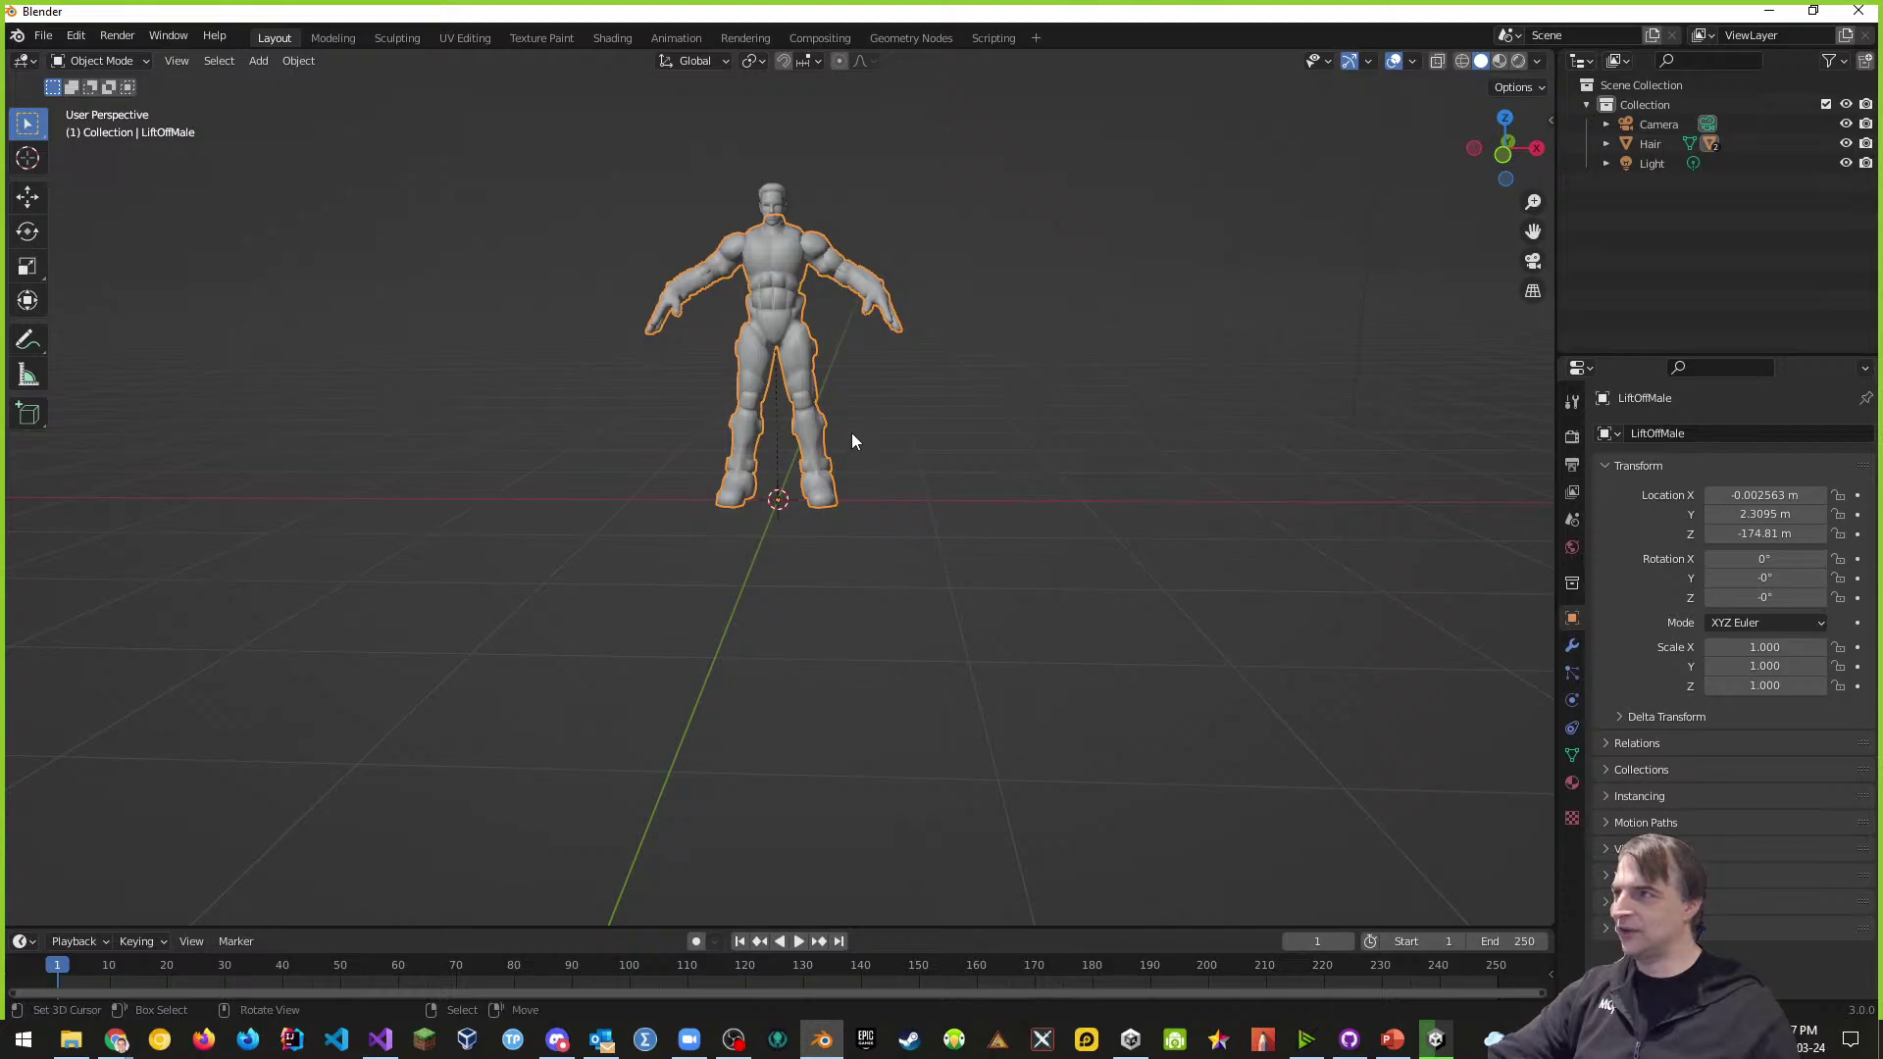
{"action": "scroll", "coordinate": [855, 421], "scroll_direction": "up", "scroll_amount": 2}
{"action": "middle_click_drag", "start_coordinate": [853, 412], "coordinate": [887, 661], "text": "shift"}
{"action": "scroll", "coordinate": [873, 508], "scroll_direction": "up", "scroll_amount": 3}
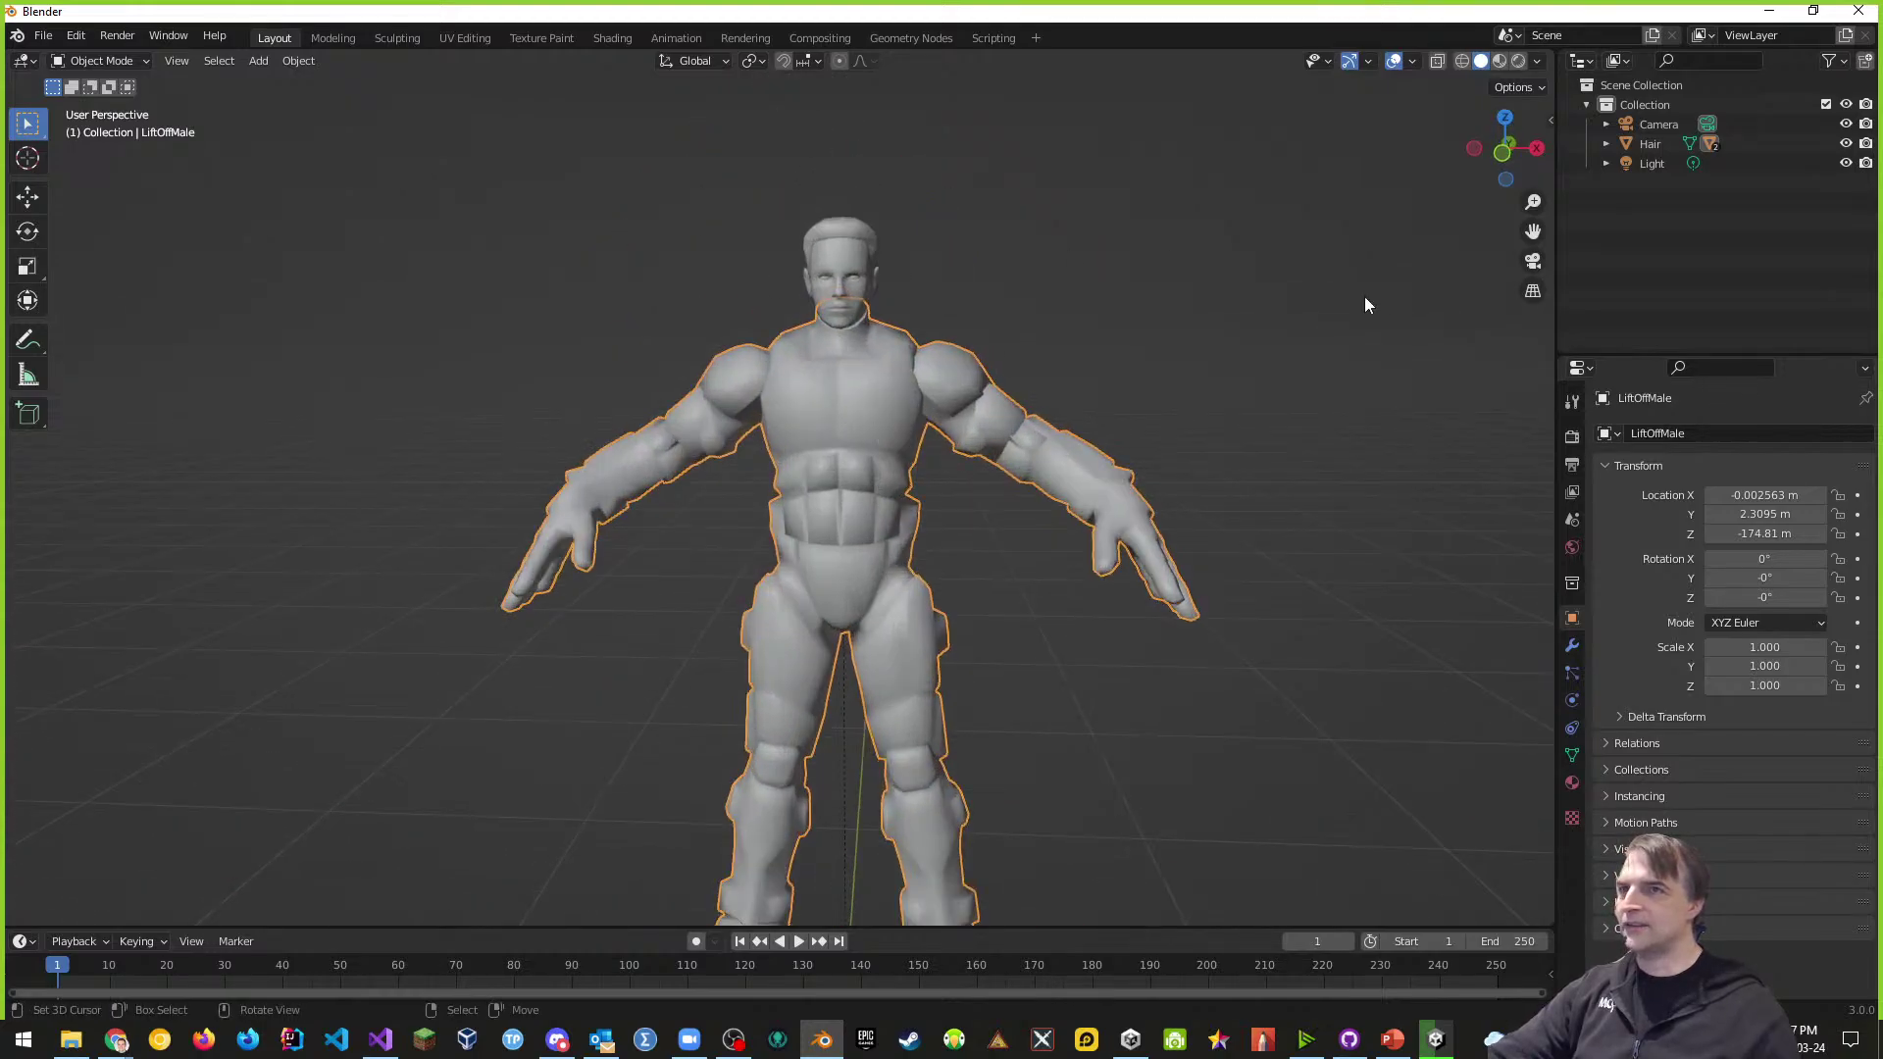
{"action": "left_click", "coordinate": [849, 235]}
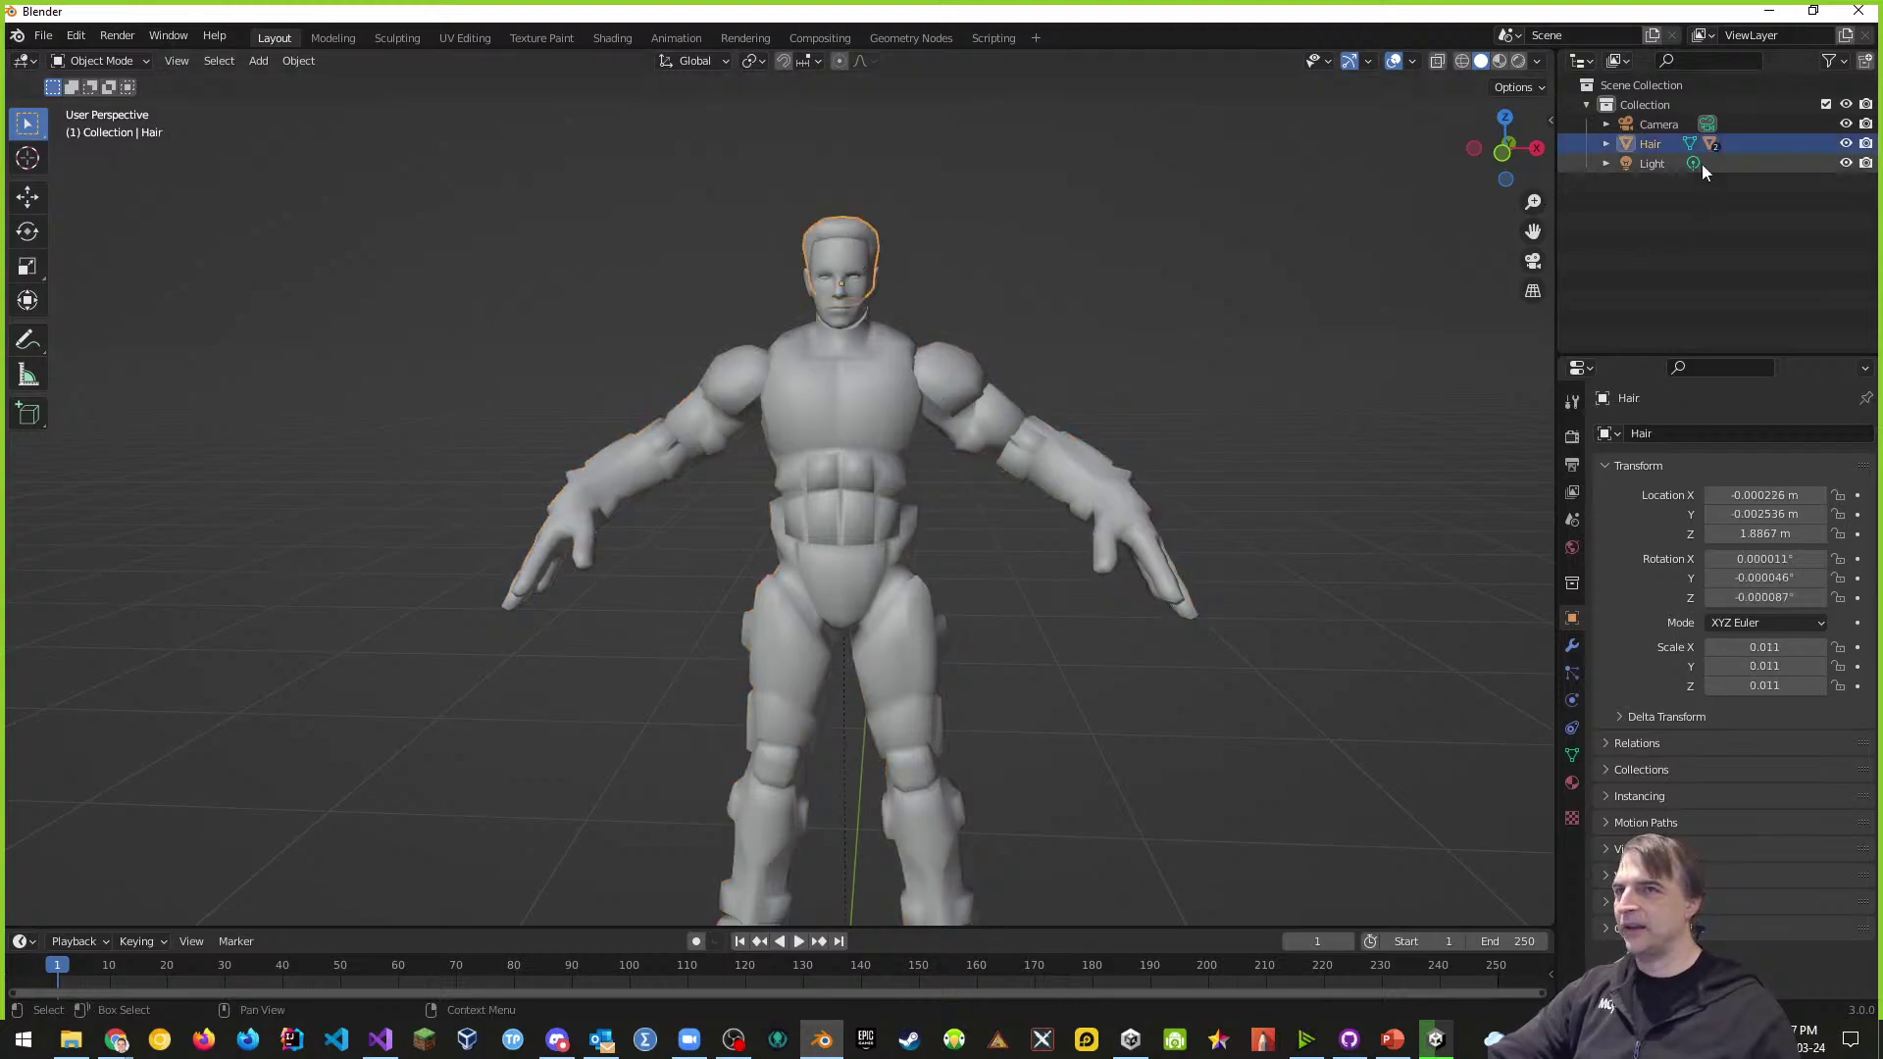
{"action": "left_click", "coordinate": [1606, 143]}
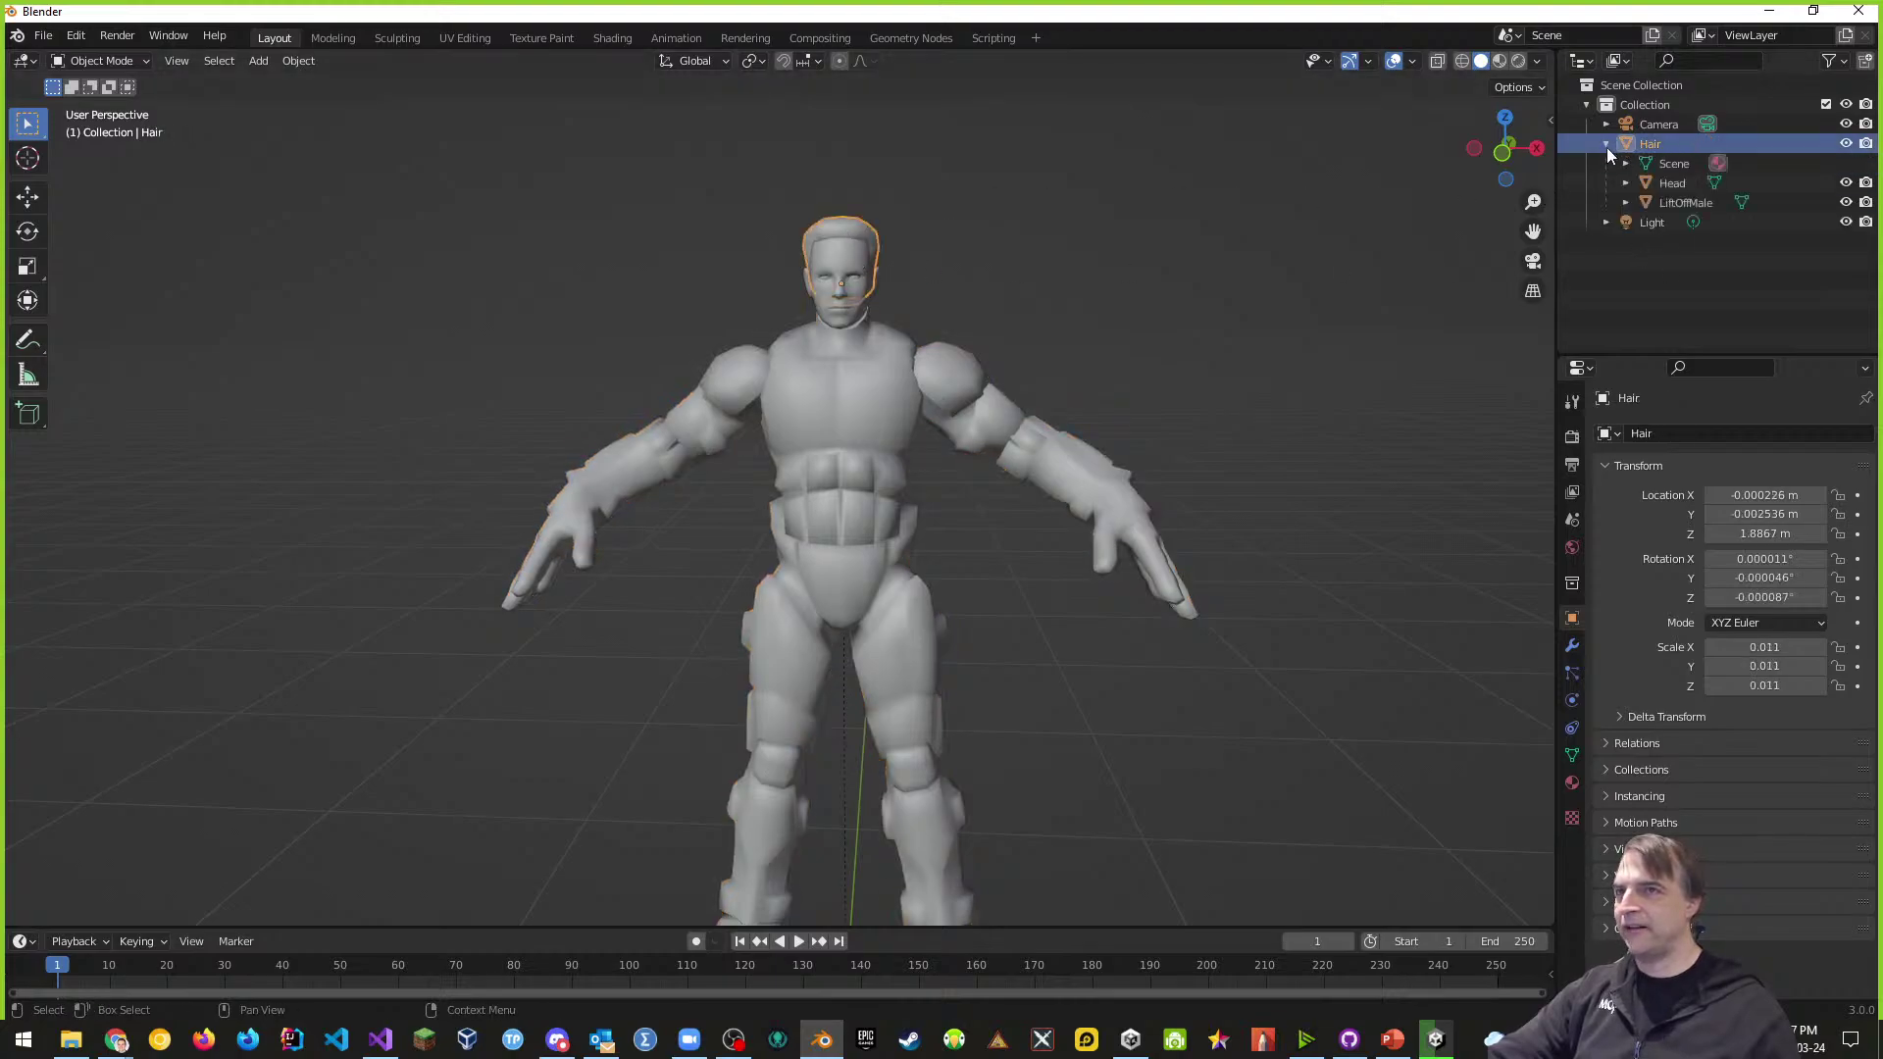
{"action": "right_click", "coordinate": [1666, 182]}
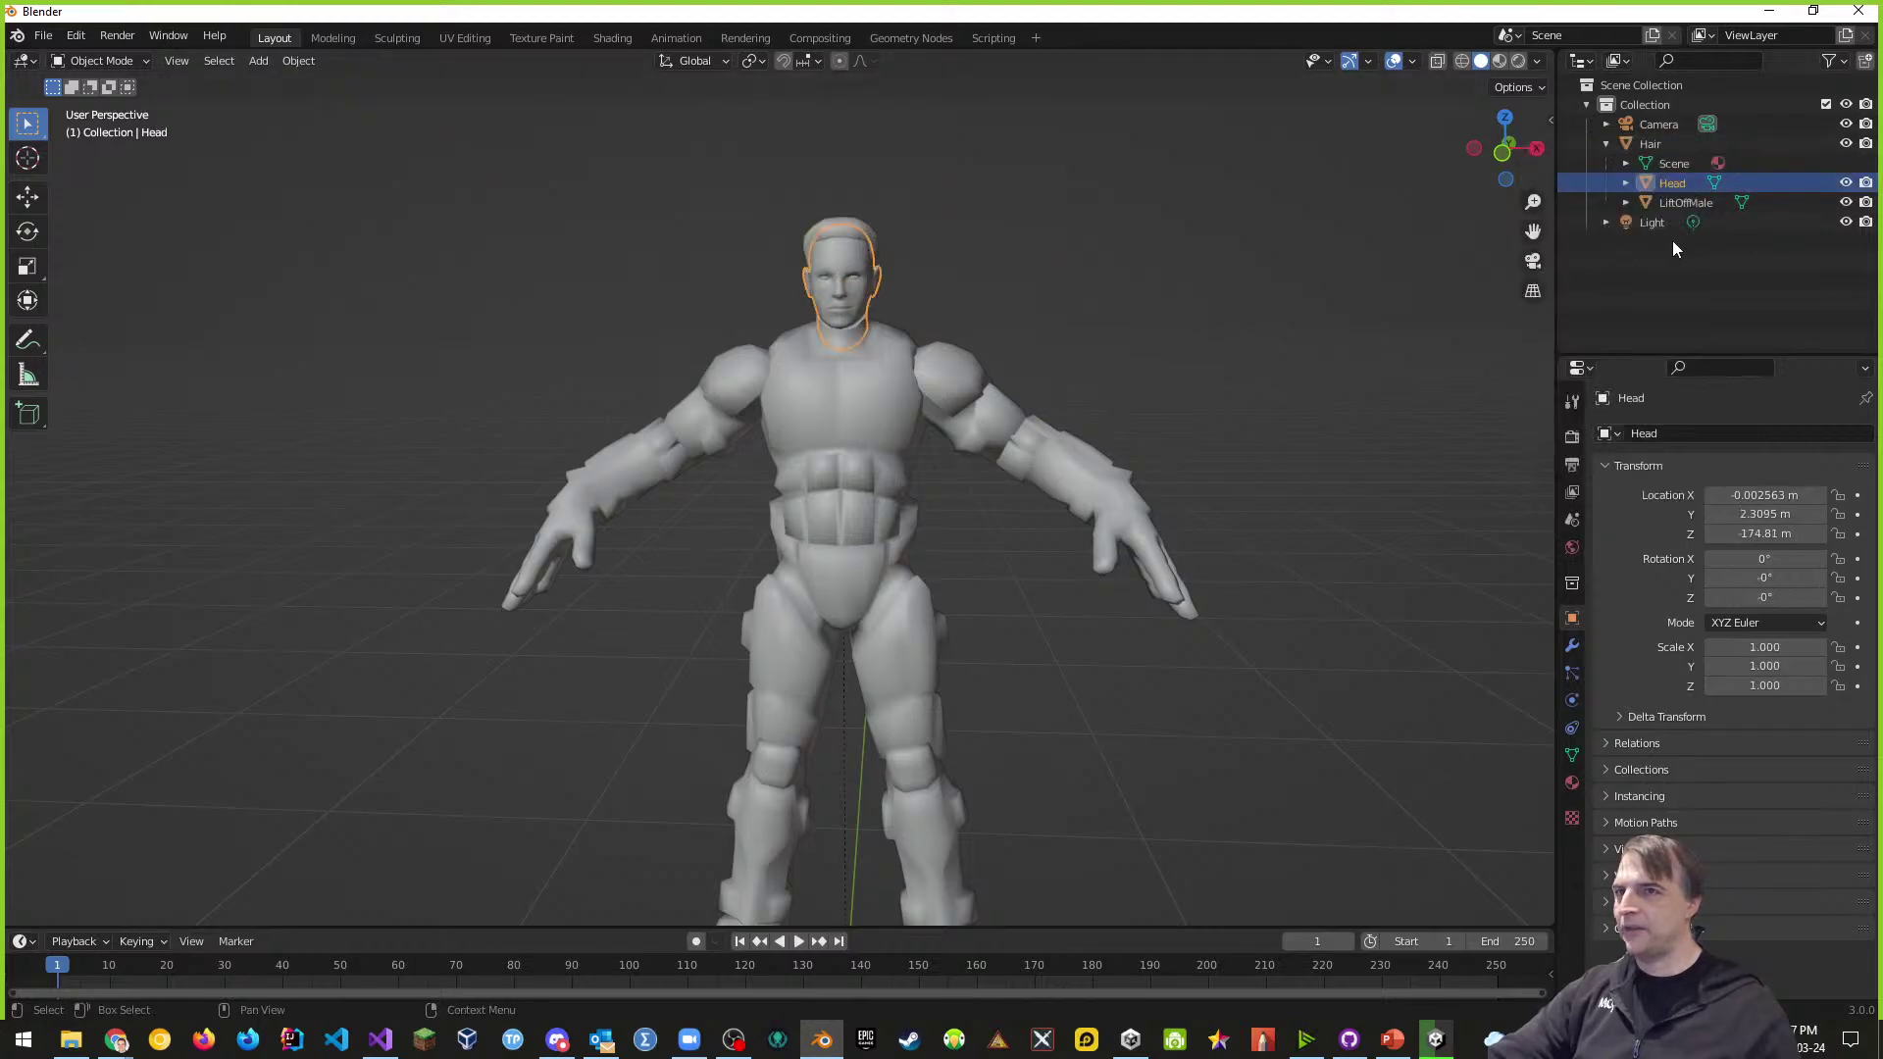
- Set the viewport shading to Material Preview, deselect the head and examine the textured character from several angles
{"action": "left_click", "coordinate": [1499, 61]}
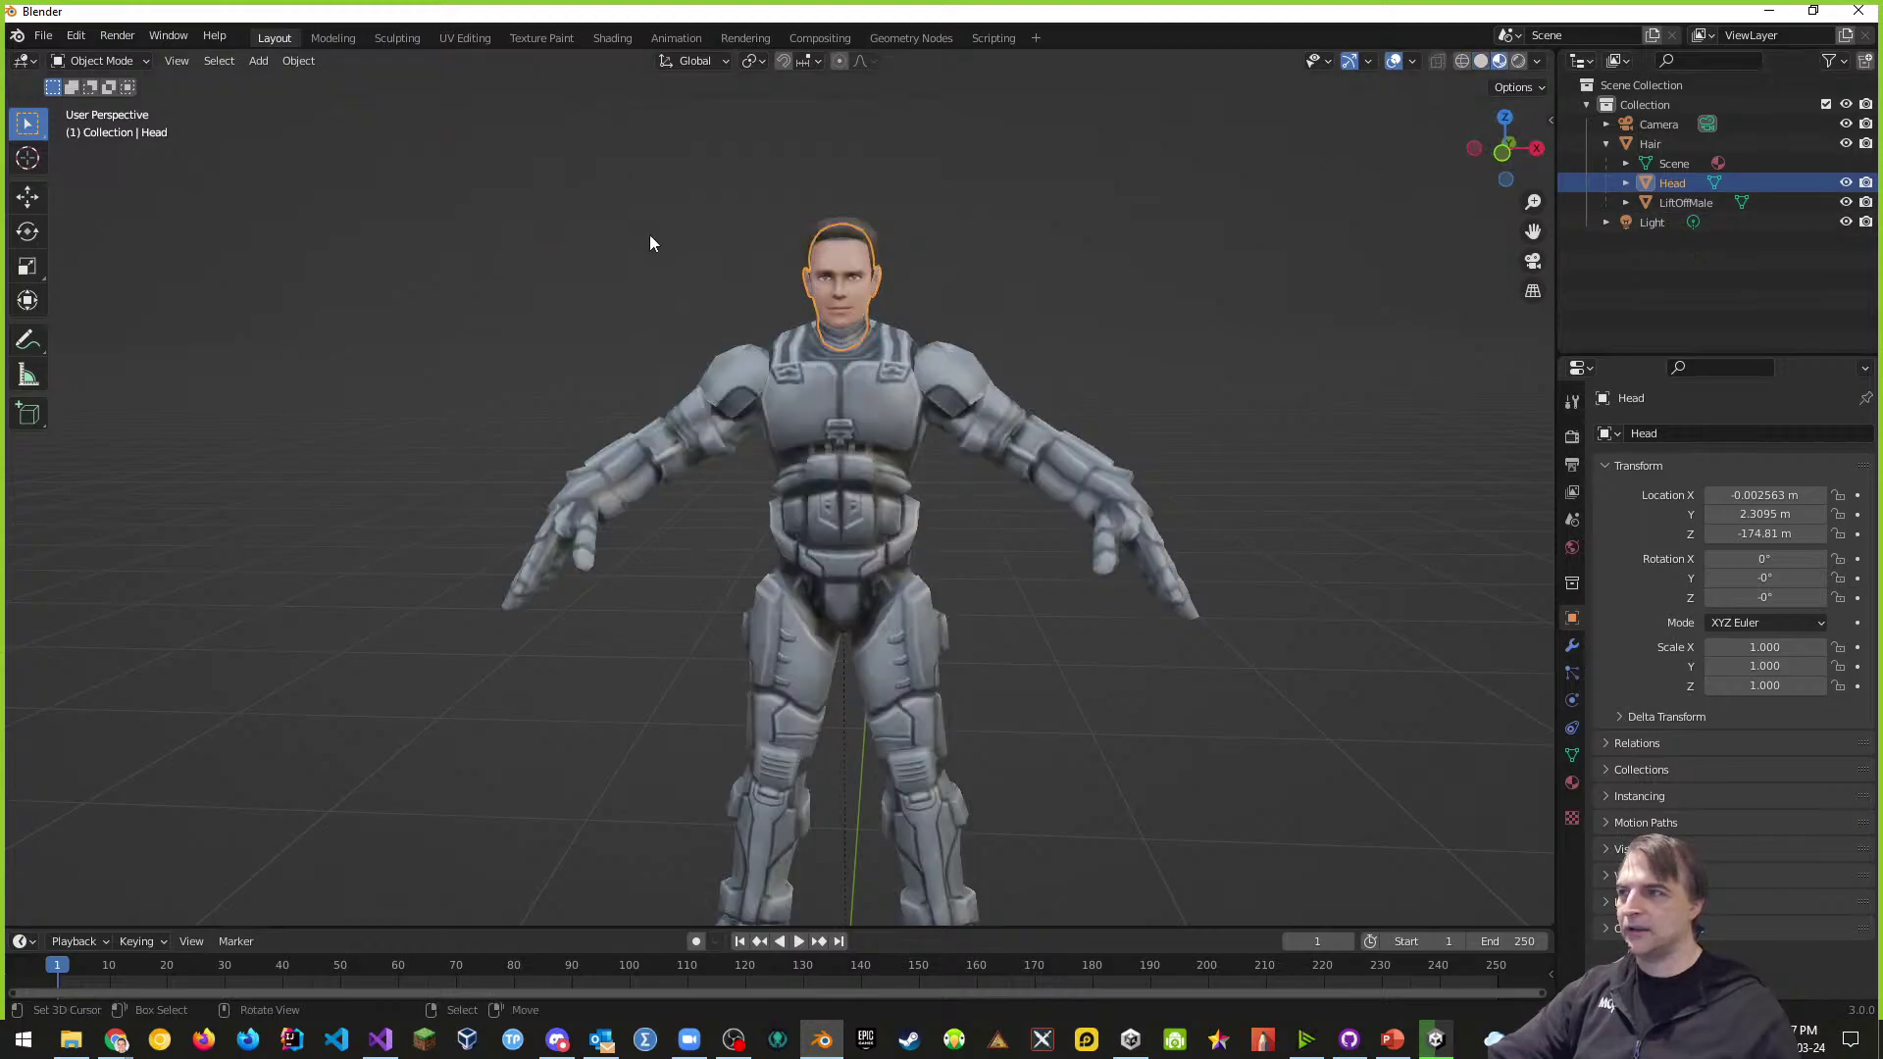
{"action": "middle_click_drag", "start_coordinate": [1140, 533], "coordinate": [973, 565]}
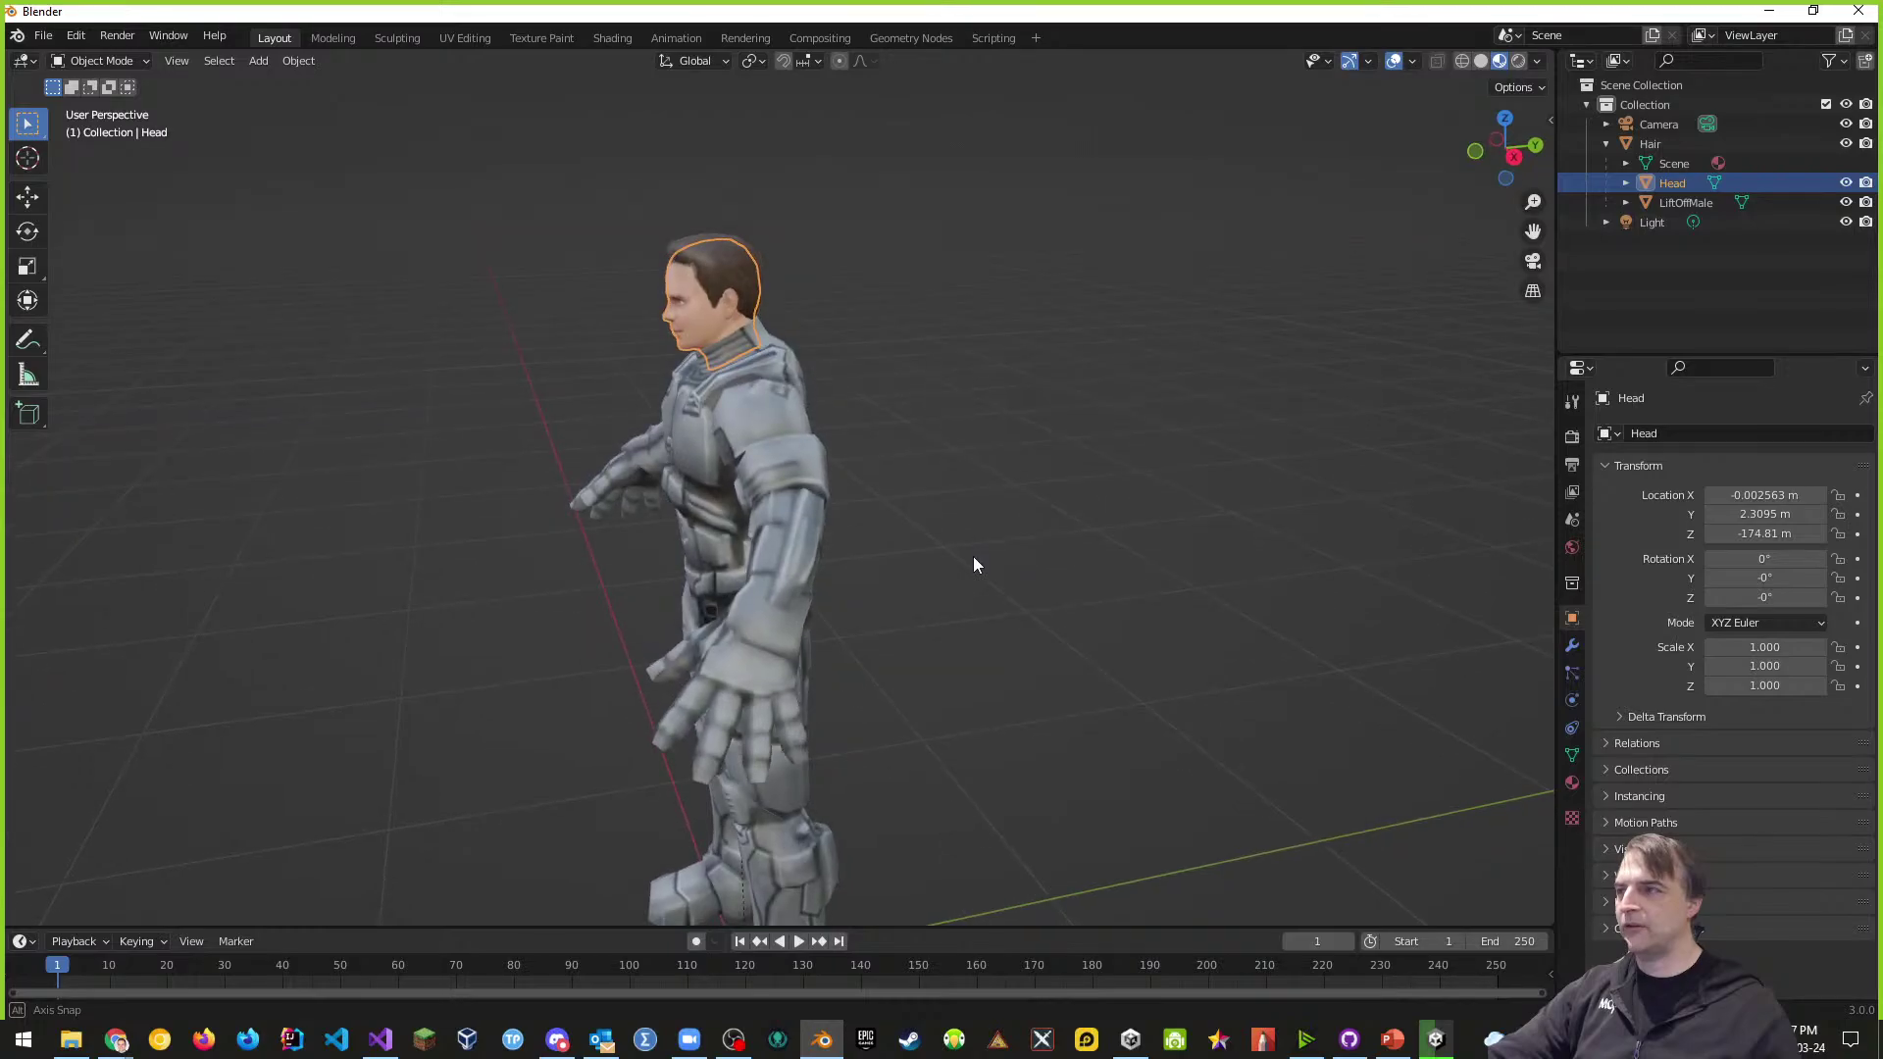
{"action": "middle_click_drag", "start_coordinate": [773, 518], "coordinate": [1020, 532]}
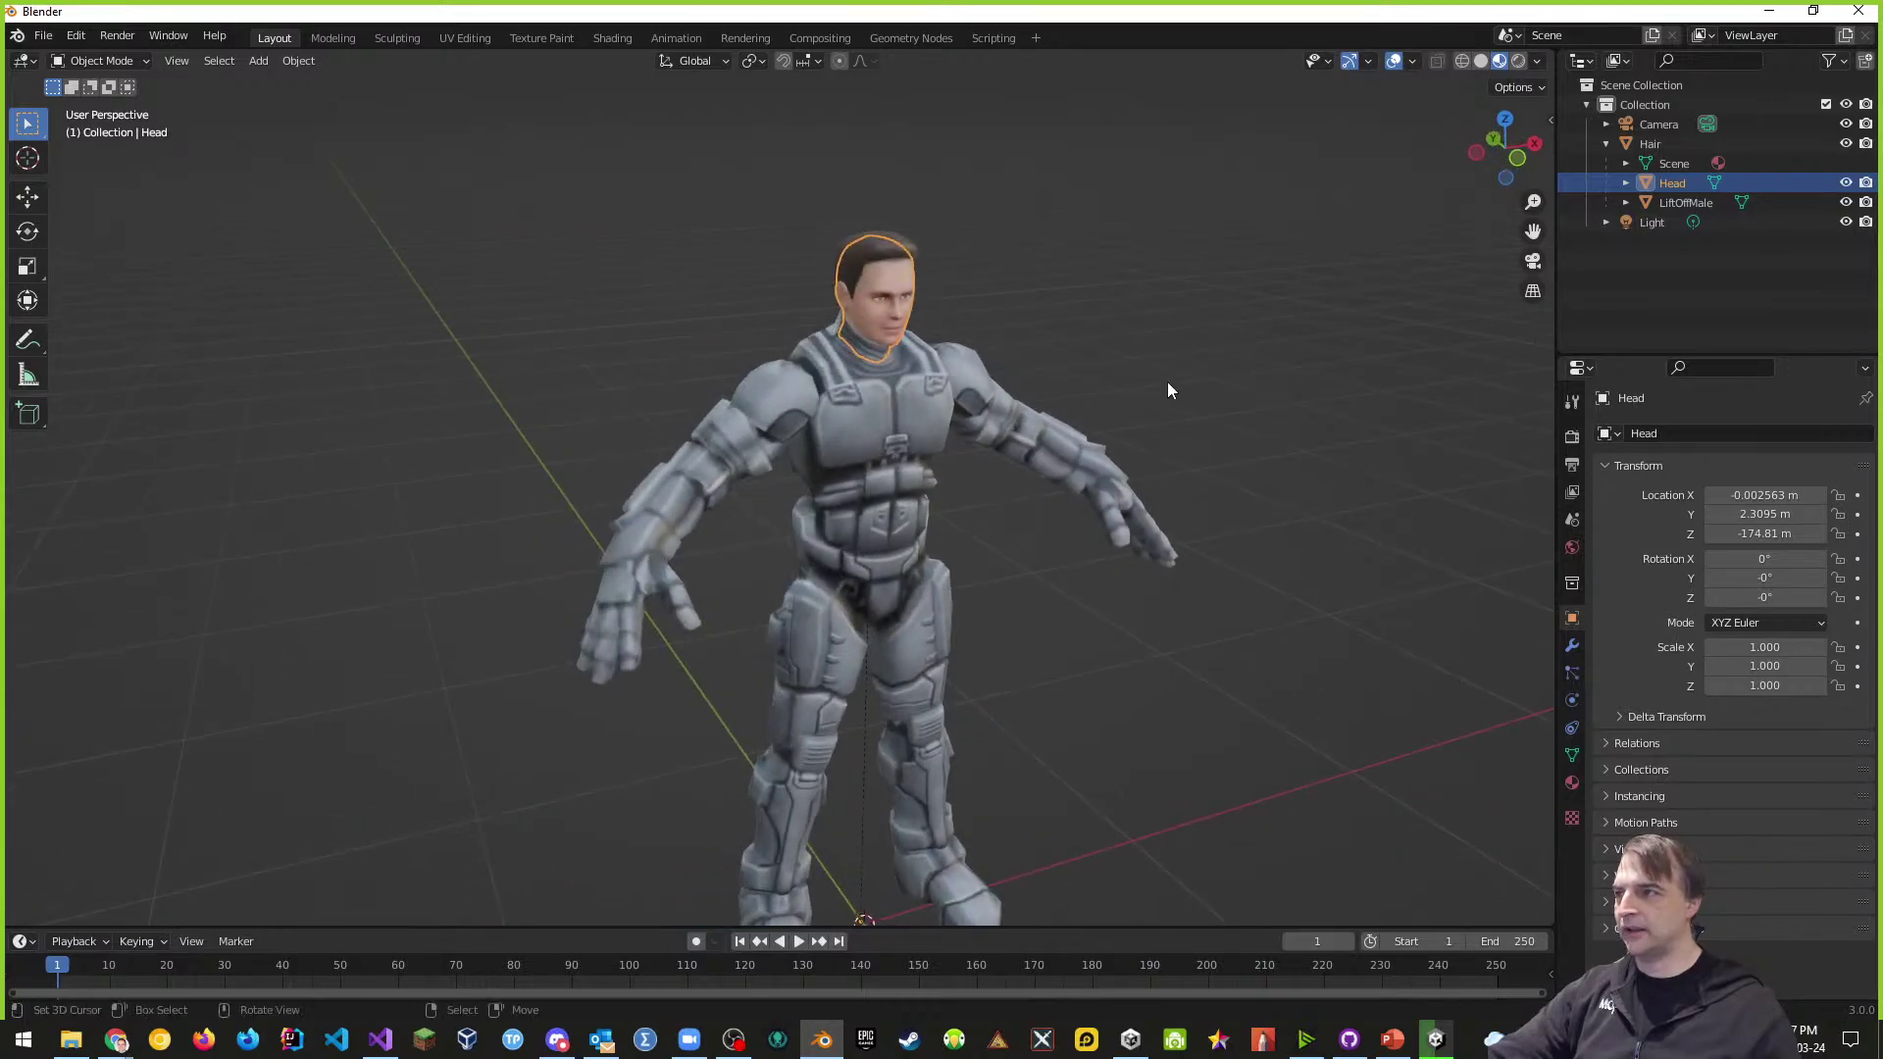
{"action": "left_click", "coordinate": [1226, 383]}
{"action": "middle_click_drag", "start_coordinate": [1220, 391], "coordinate": [1192, 437]}
{"action": "scroll", "coordinate": [1000, 348], "scroll_direction": "up", "scroll_amount": 2}
{"action": "middle_click_drag", "start_coordinate": [1009, 338], "coordinate": [1112, 355]}
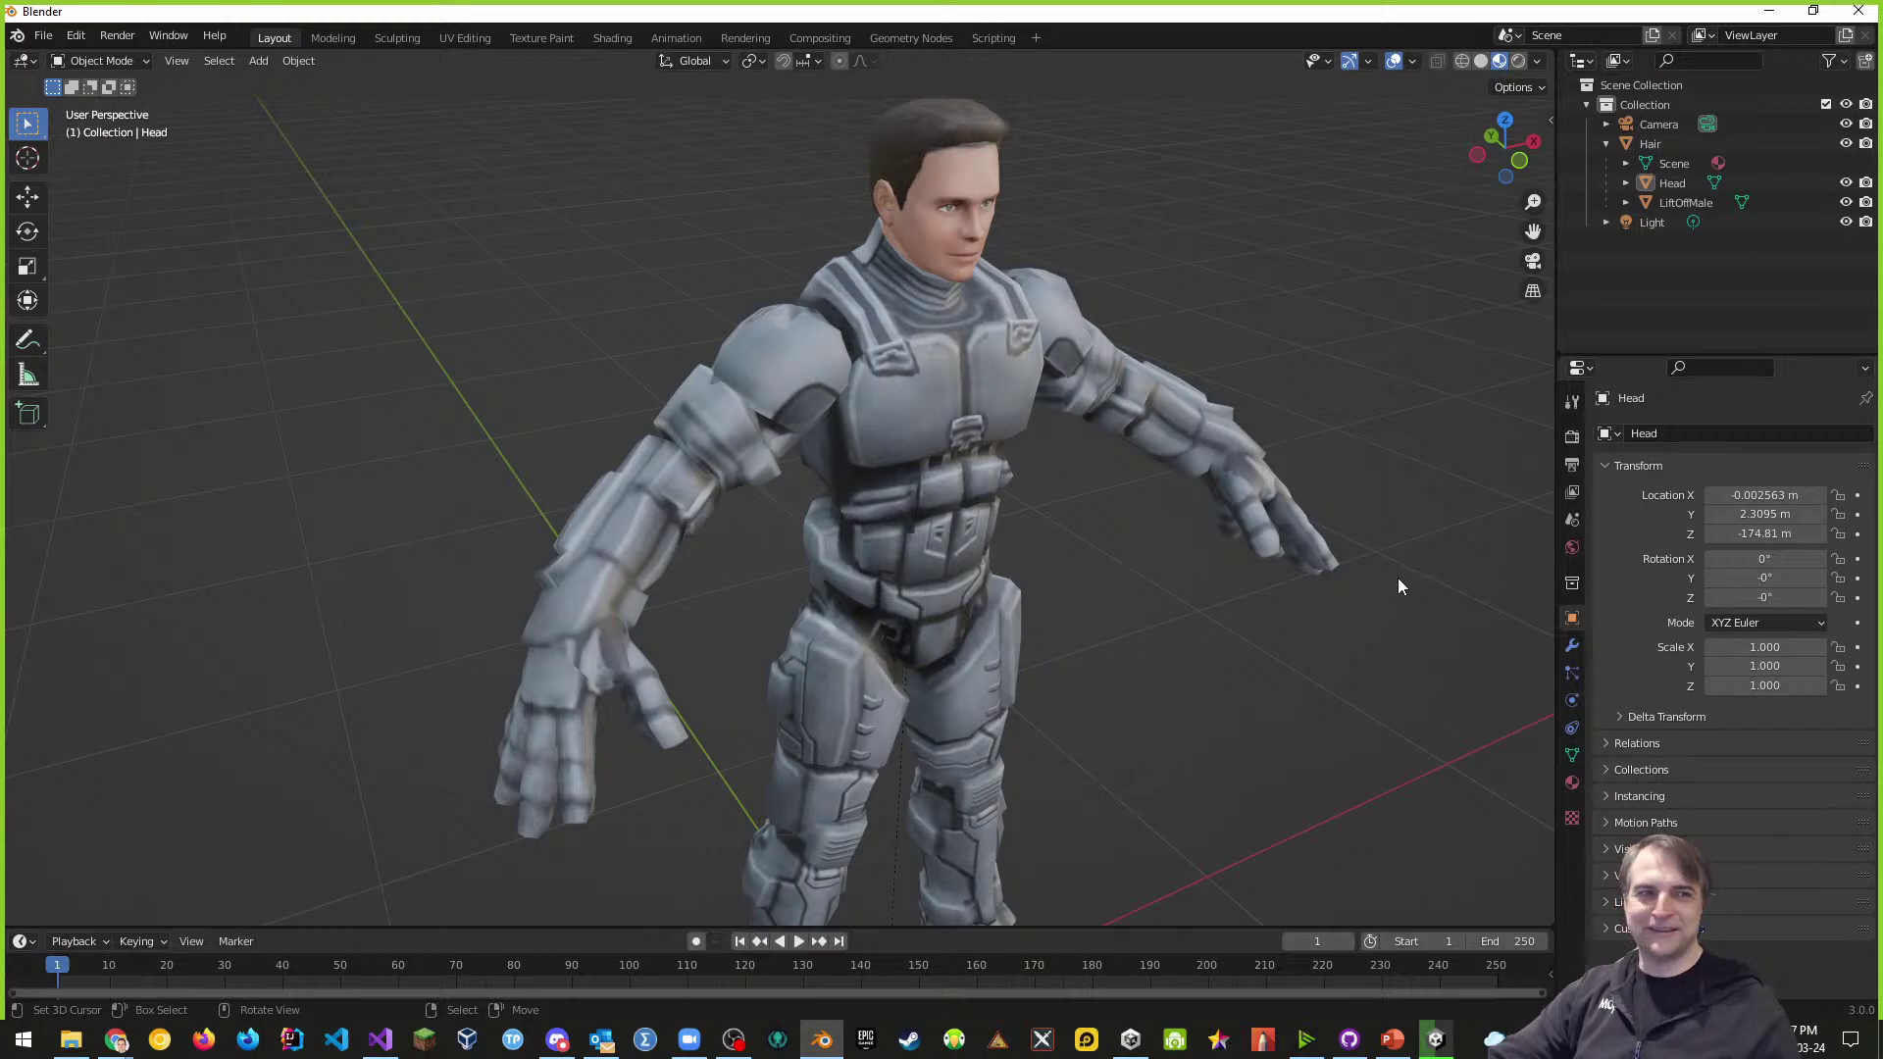
{"action": "middle_click_drag", "start_coordinate": [1365, 602], "coordinate": [1293, 583]}
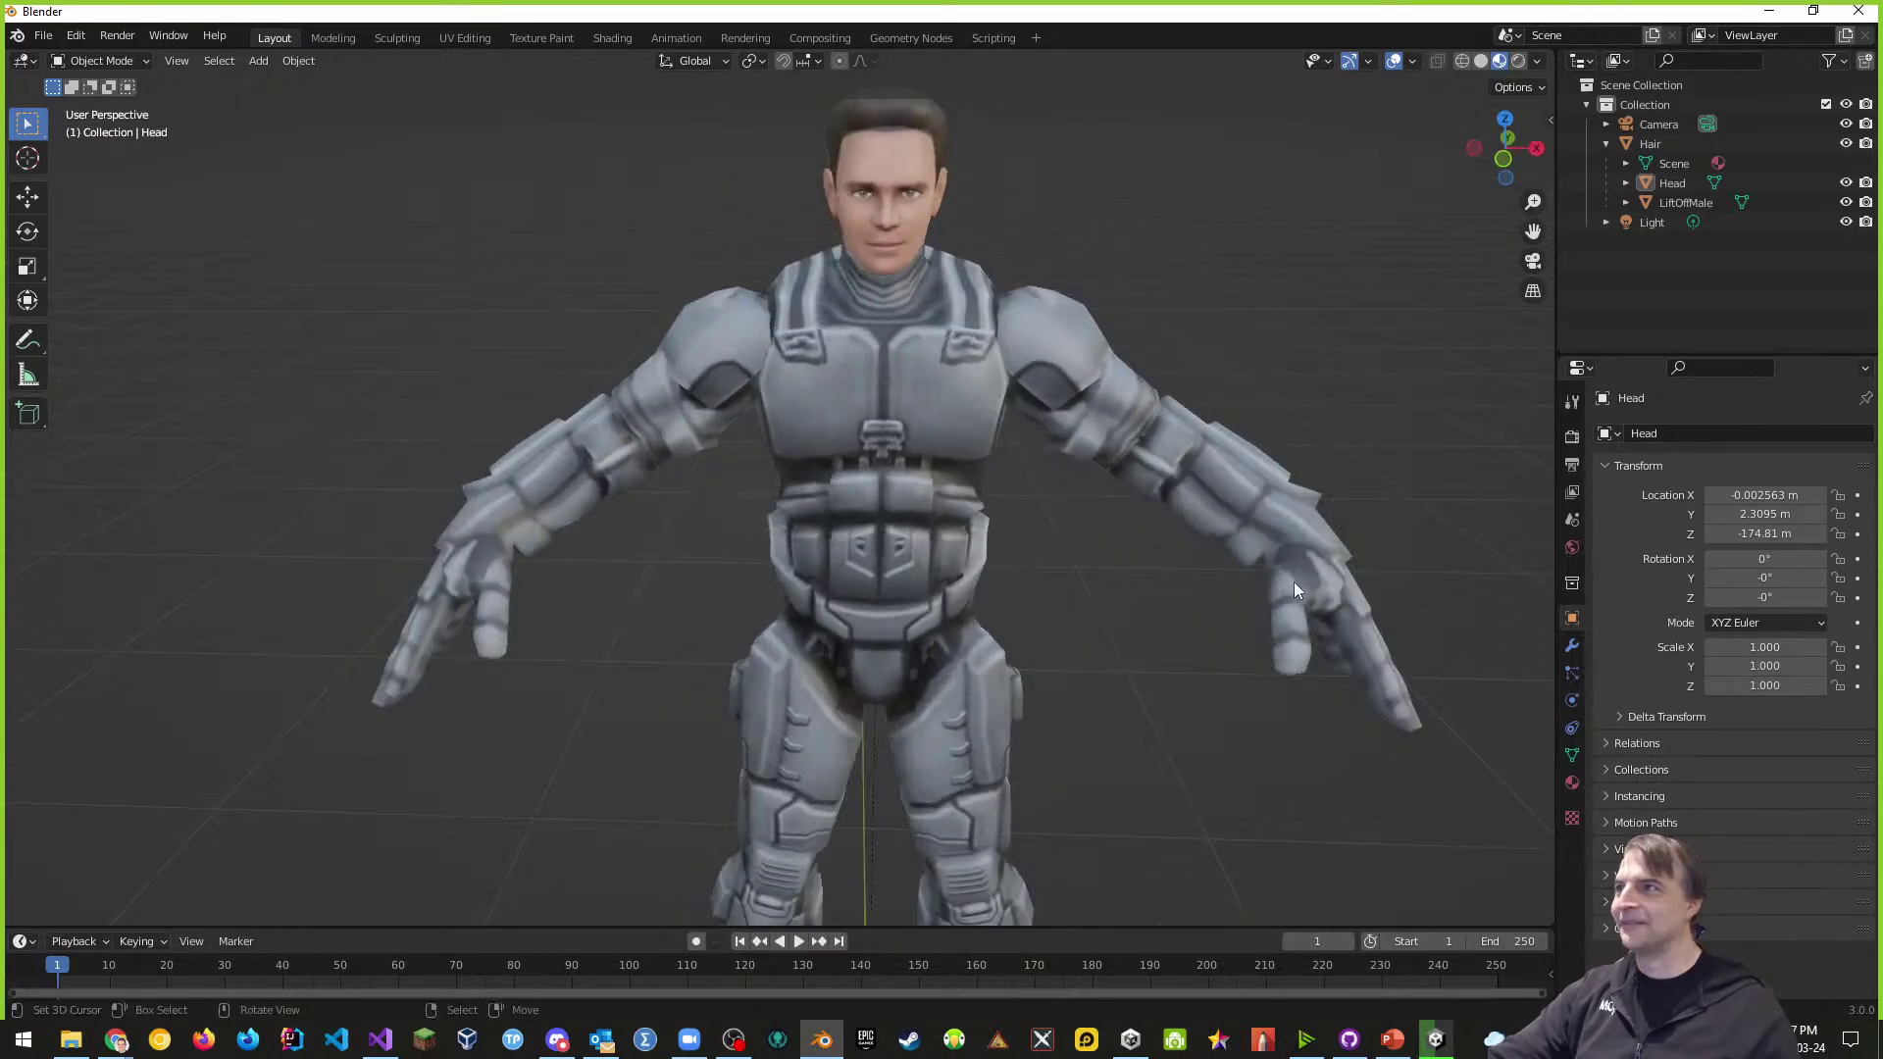
{"action": "scroll", "coordinate": [1295, 579], "scroll_direction": "down", "scroll_amount": 2}
{"action": "scroll", "coordinate": [1297, 579], "scroll_direction": "down", "scroll_amount": 3}
{"action": "middle_click_drag", "start_coordinate": [1201, 655], "coordinate": [939, 537]}
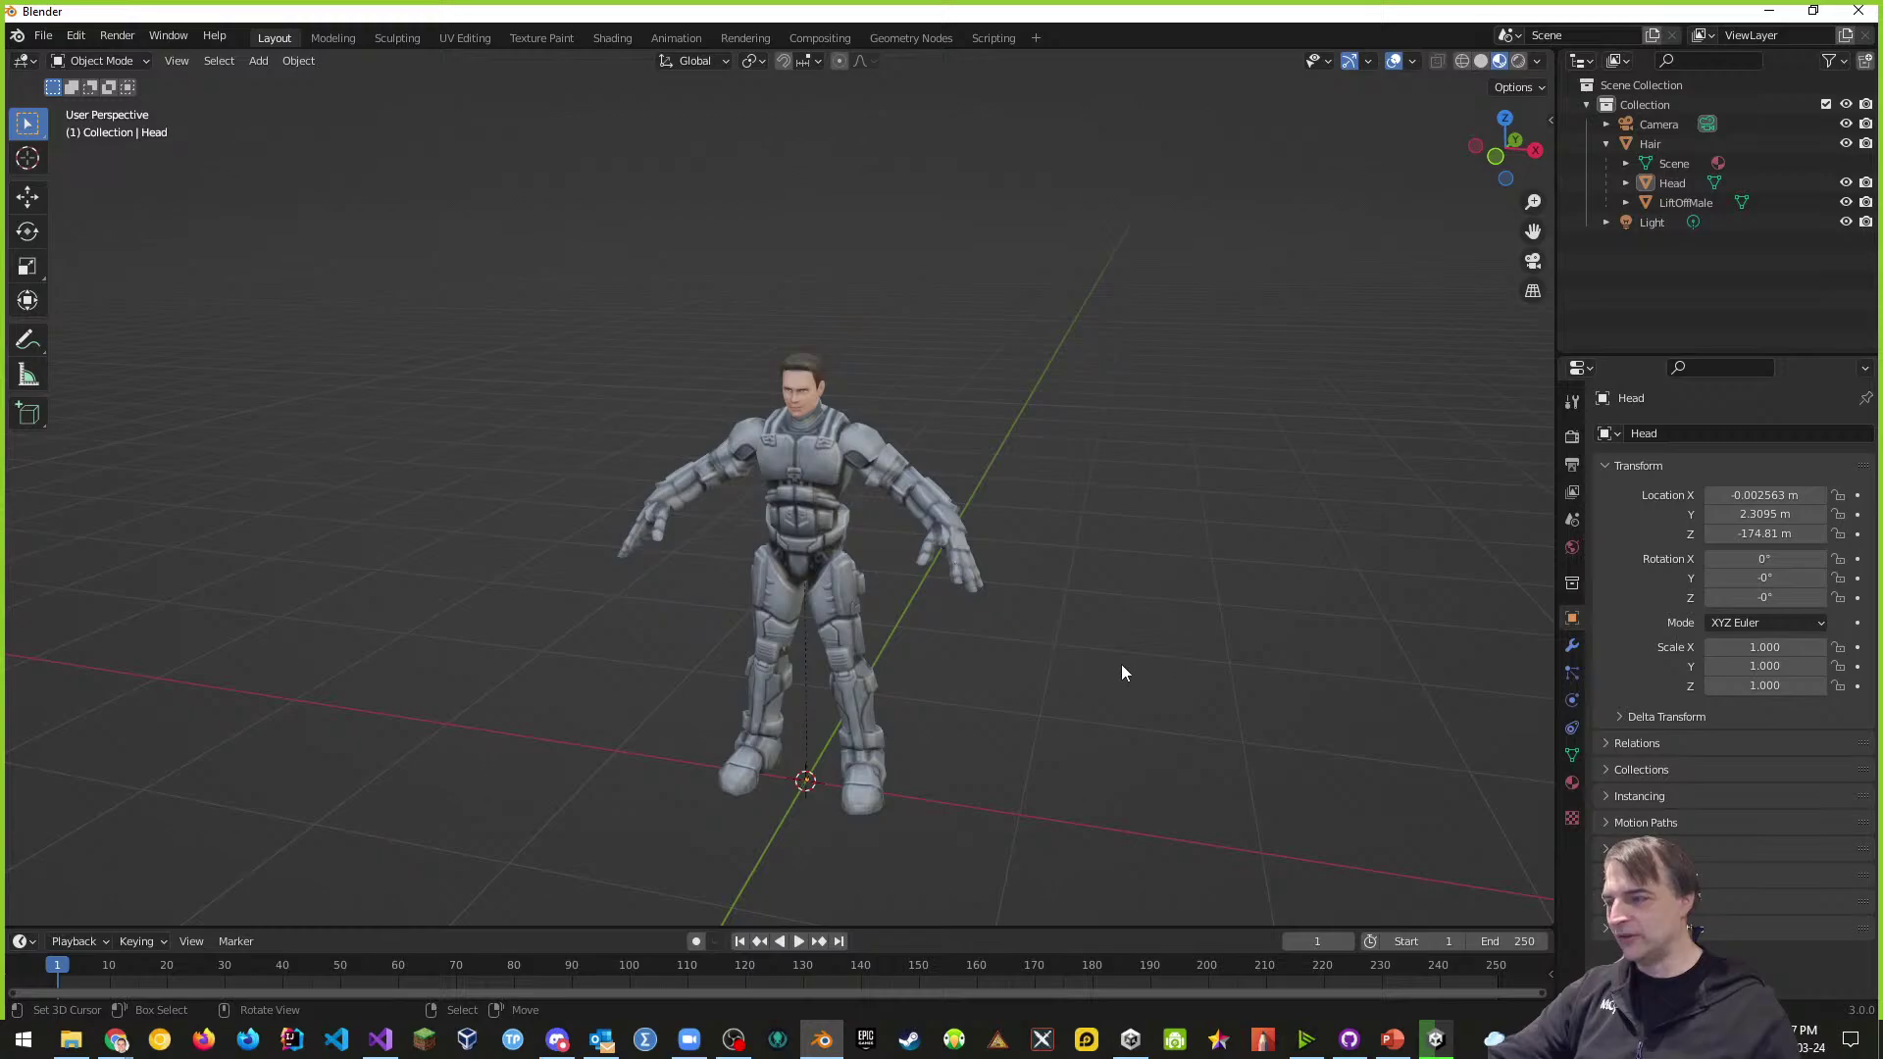
{"action": "mouse_move", "coordinate": [1121, 663]}
{"action": "middle_mouse_down"}
{"action": "mouse_move", "coordinate": [1181, 631]}
{"action": "mouse_move", "coordinate": [1120, 653]}
{"action": "middle_mouse_up"}
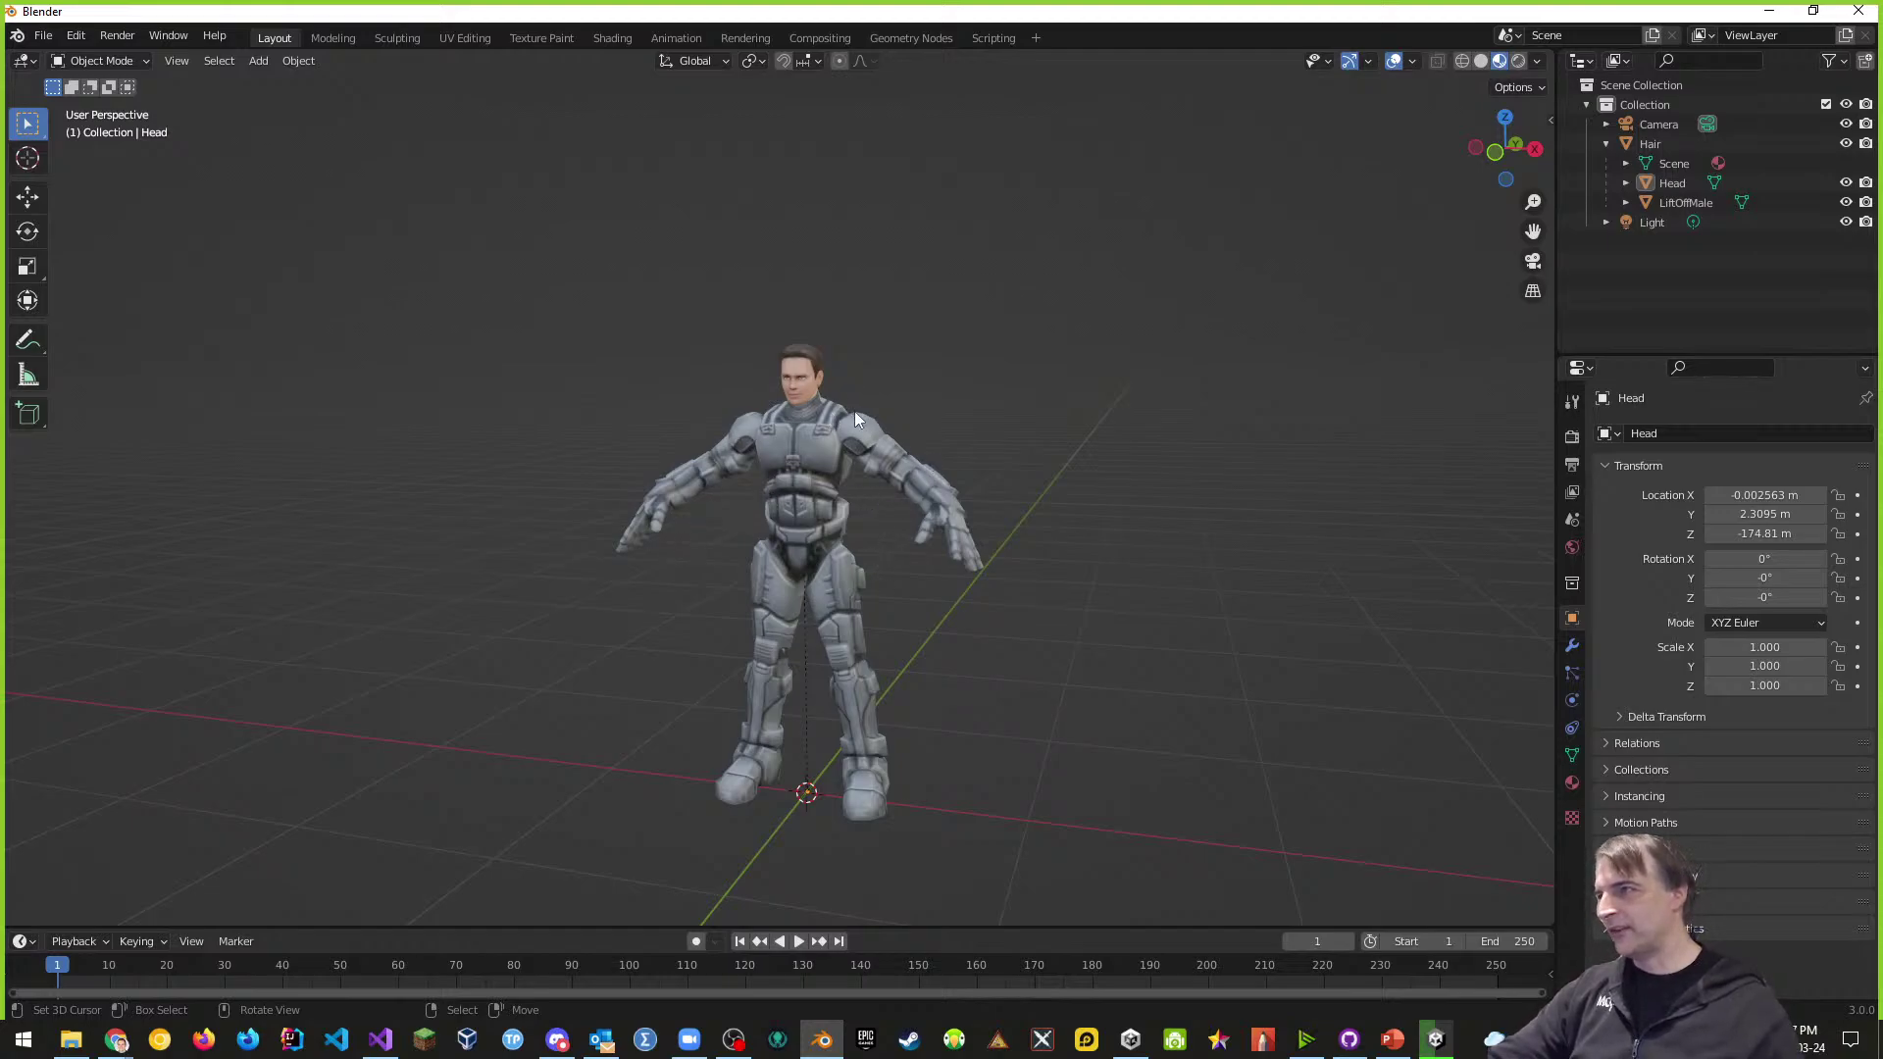
{"action": "scroll", "coordinate": [855, 410], "scroll_direction": "up", "scroll_amount": 2}
{"action": "middle_click_drag", "start_coordinate": [873, 383], "coordinate": [849, 302]}
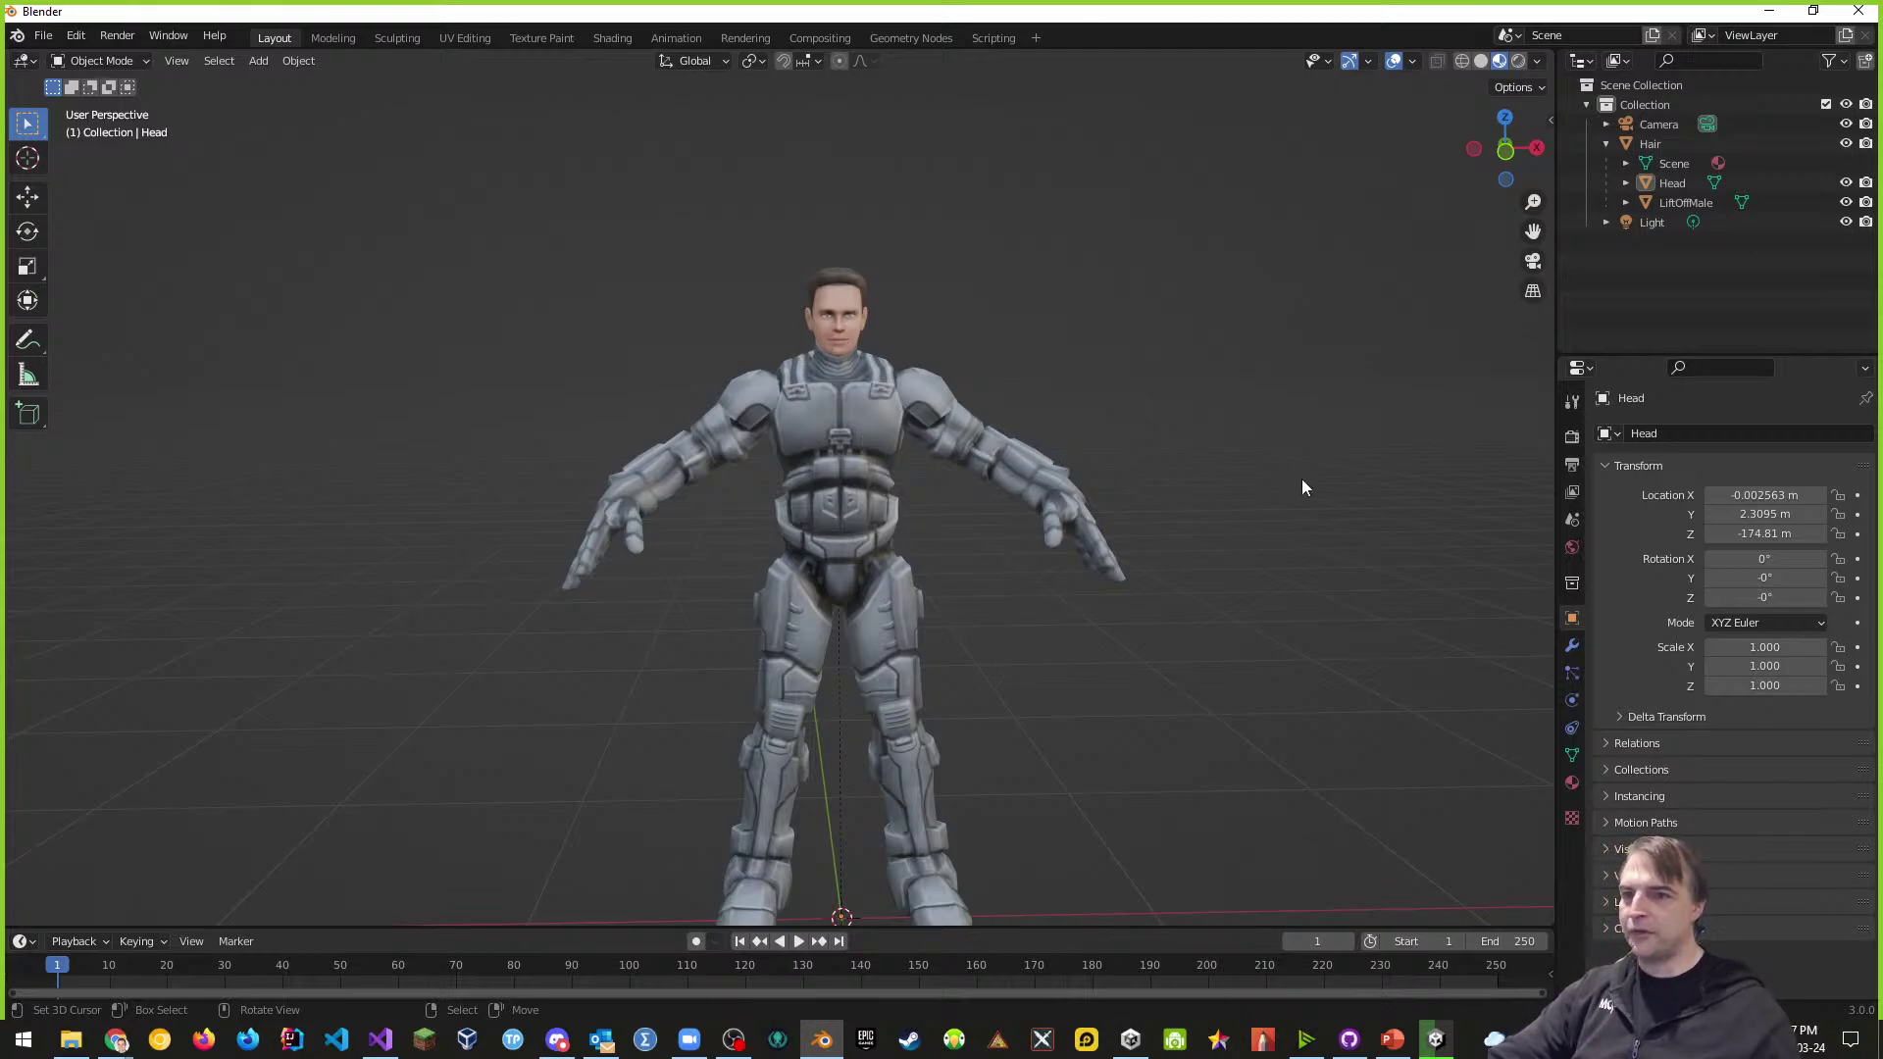
- Check the texture properties and show the material properties of the Head object's HeadMaterial
{"action": "left_click", "coordinate": [1573, 784]}
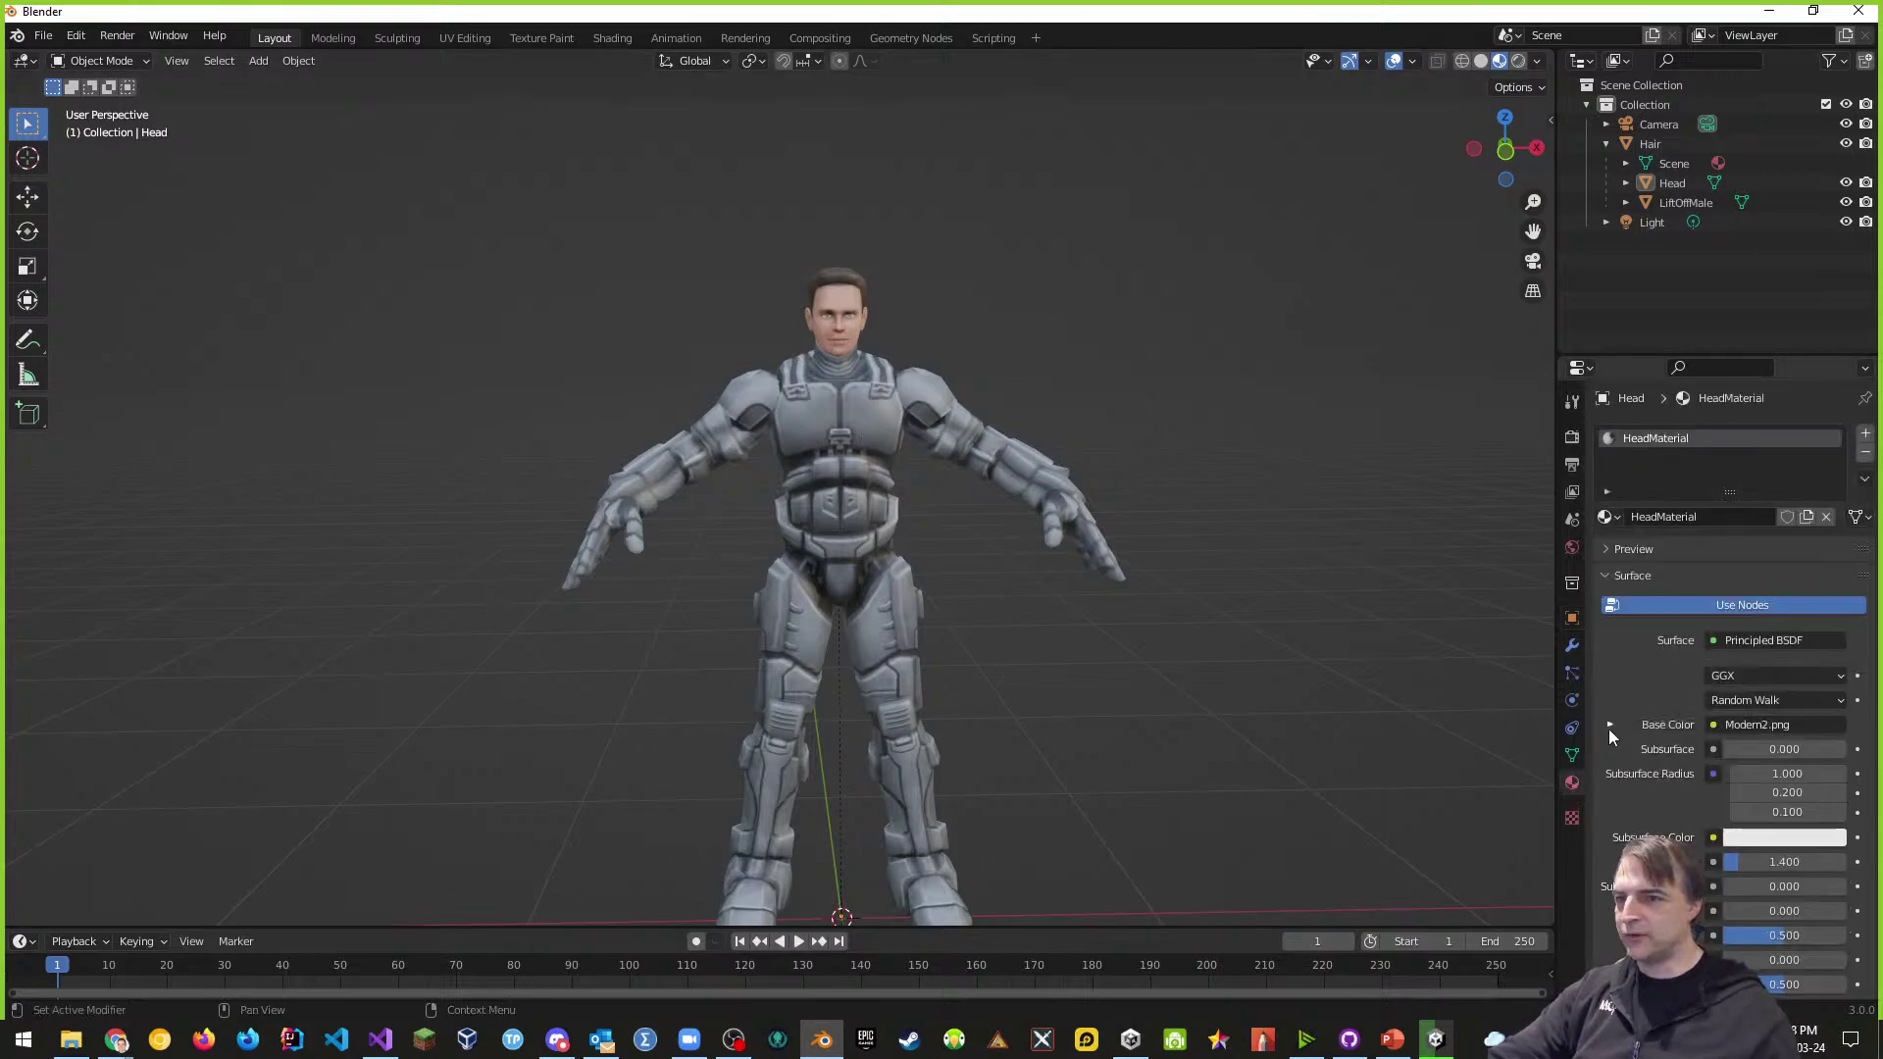
{"action": "left_click", "coordinate": [1581, 820]}
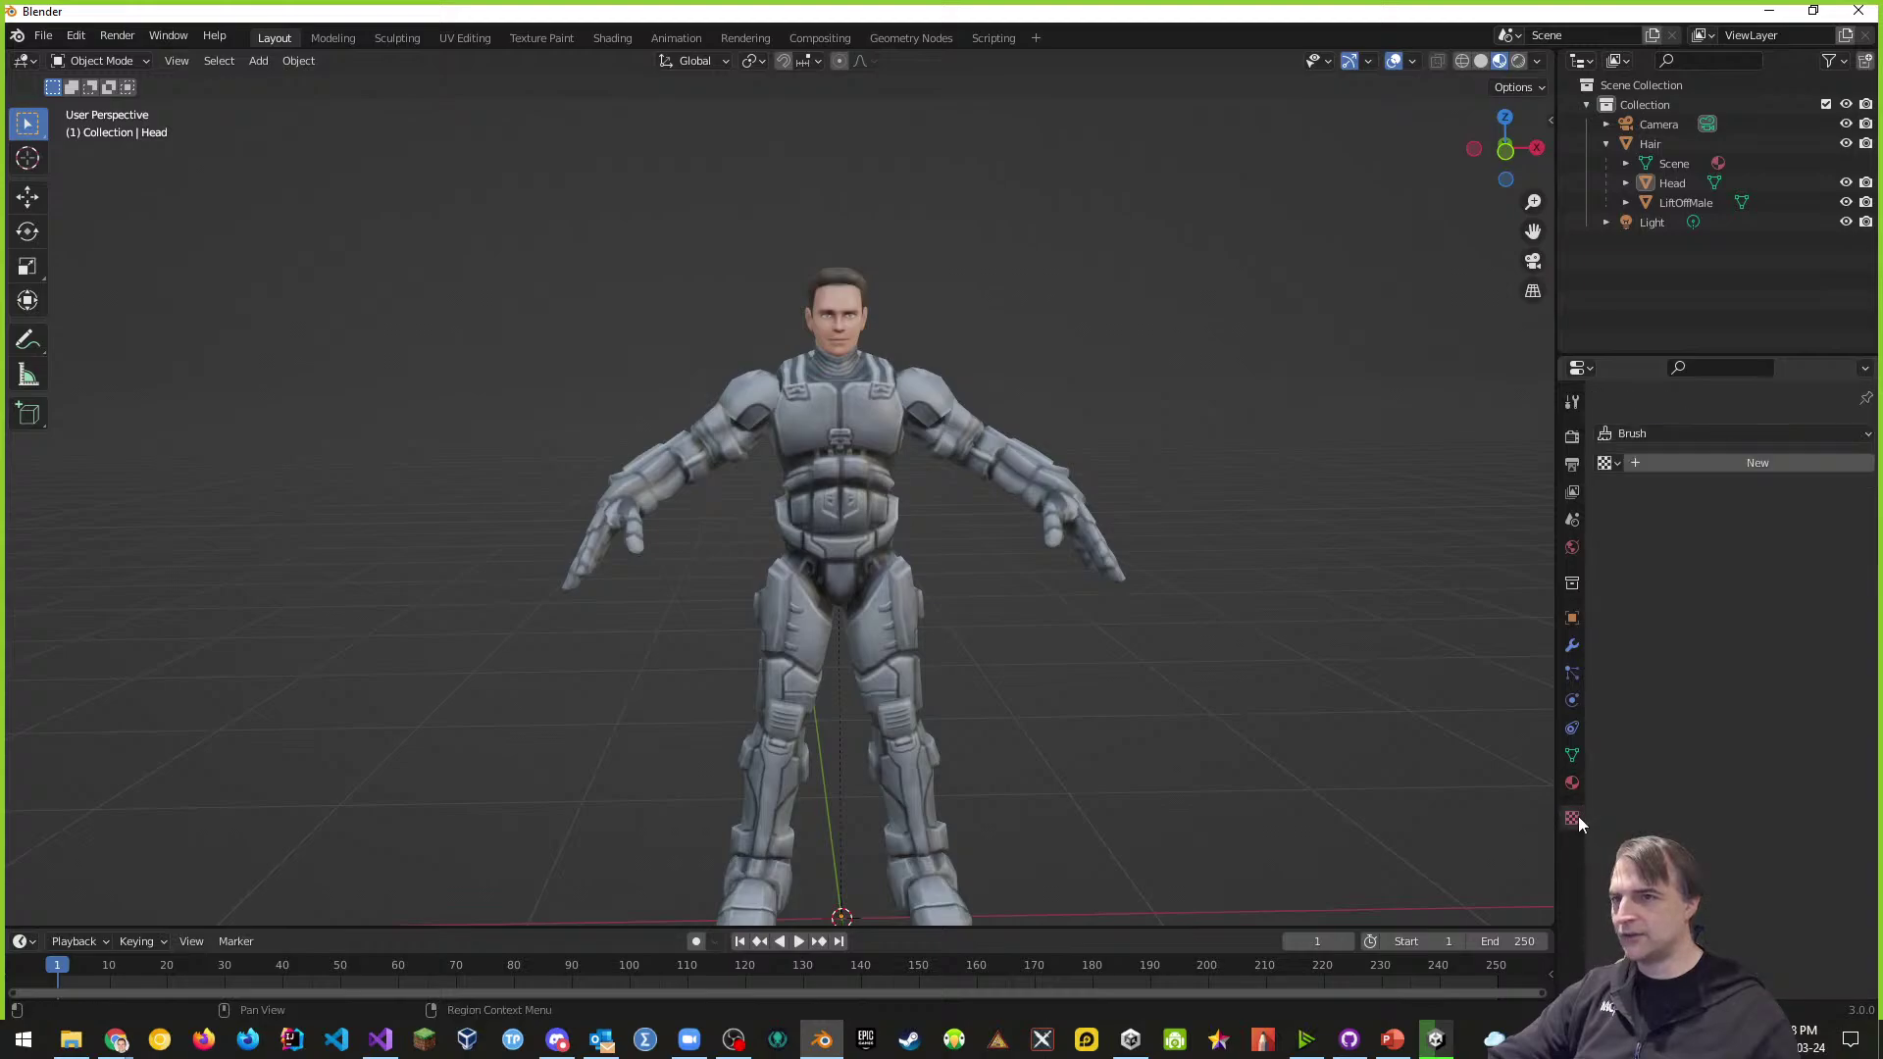
{"action": "left_click", "coordinate": [1573, 782]}
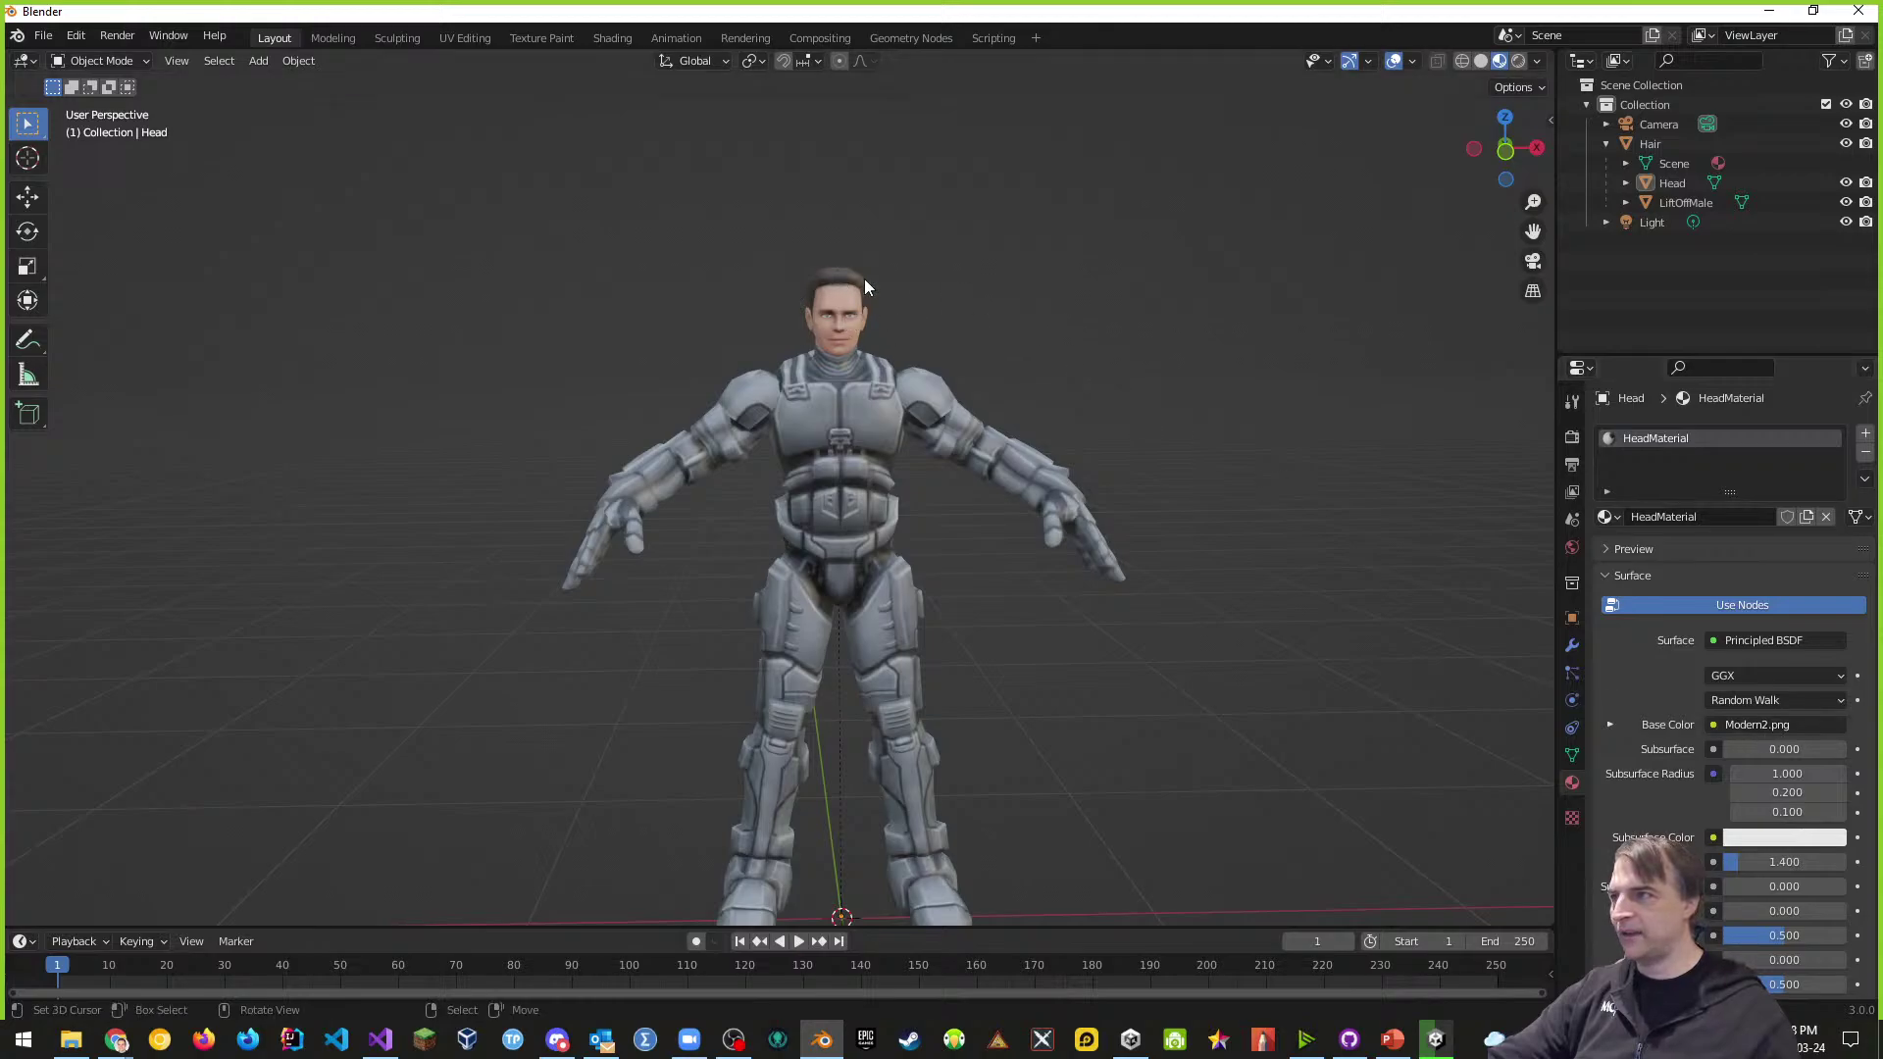
- Select the LiftOffMale body to check its LiftOffBody material, and close Blender
{"action": "left_click", "coordinate": [1673, 206]}
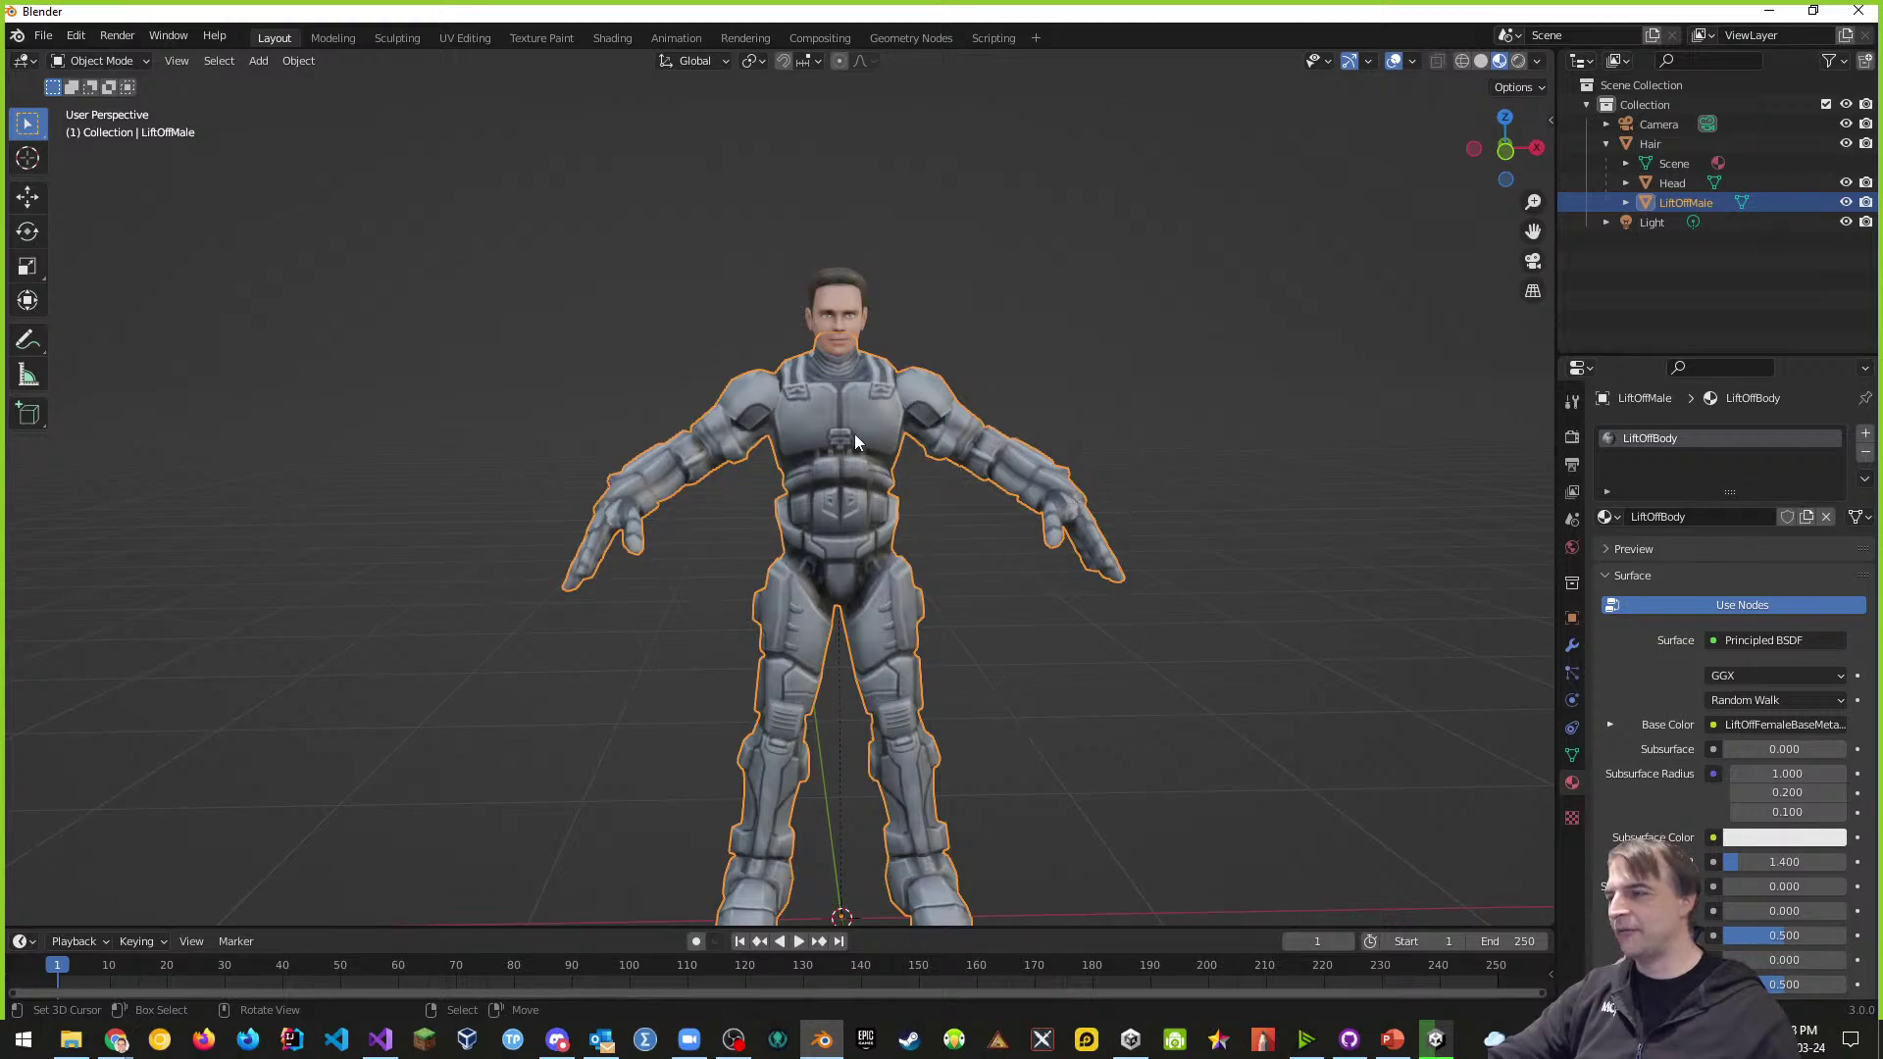
{"action": "middle_click_drag", "start_coordinate": [1223, 631], "coordinate": [1126, 631]}
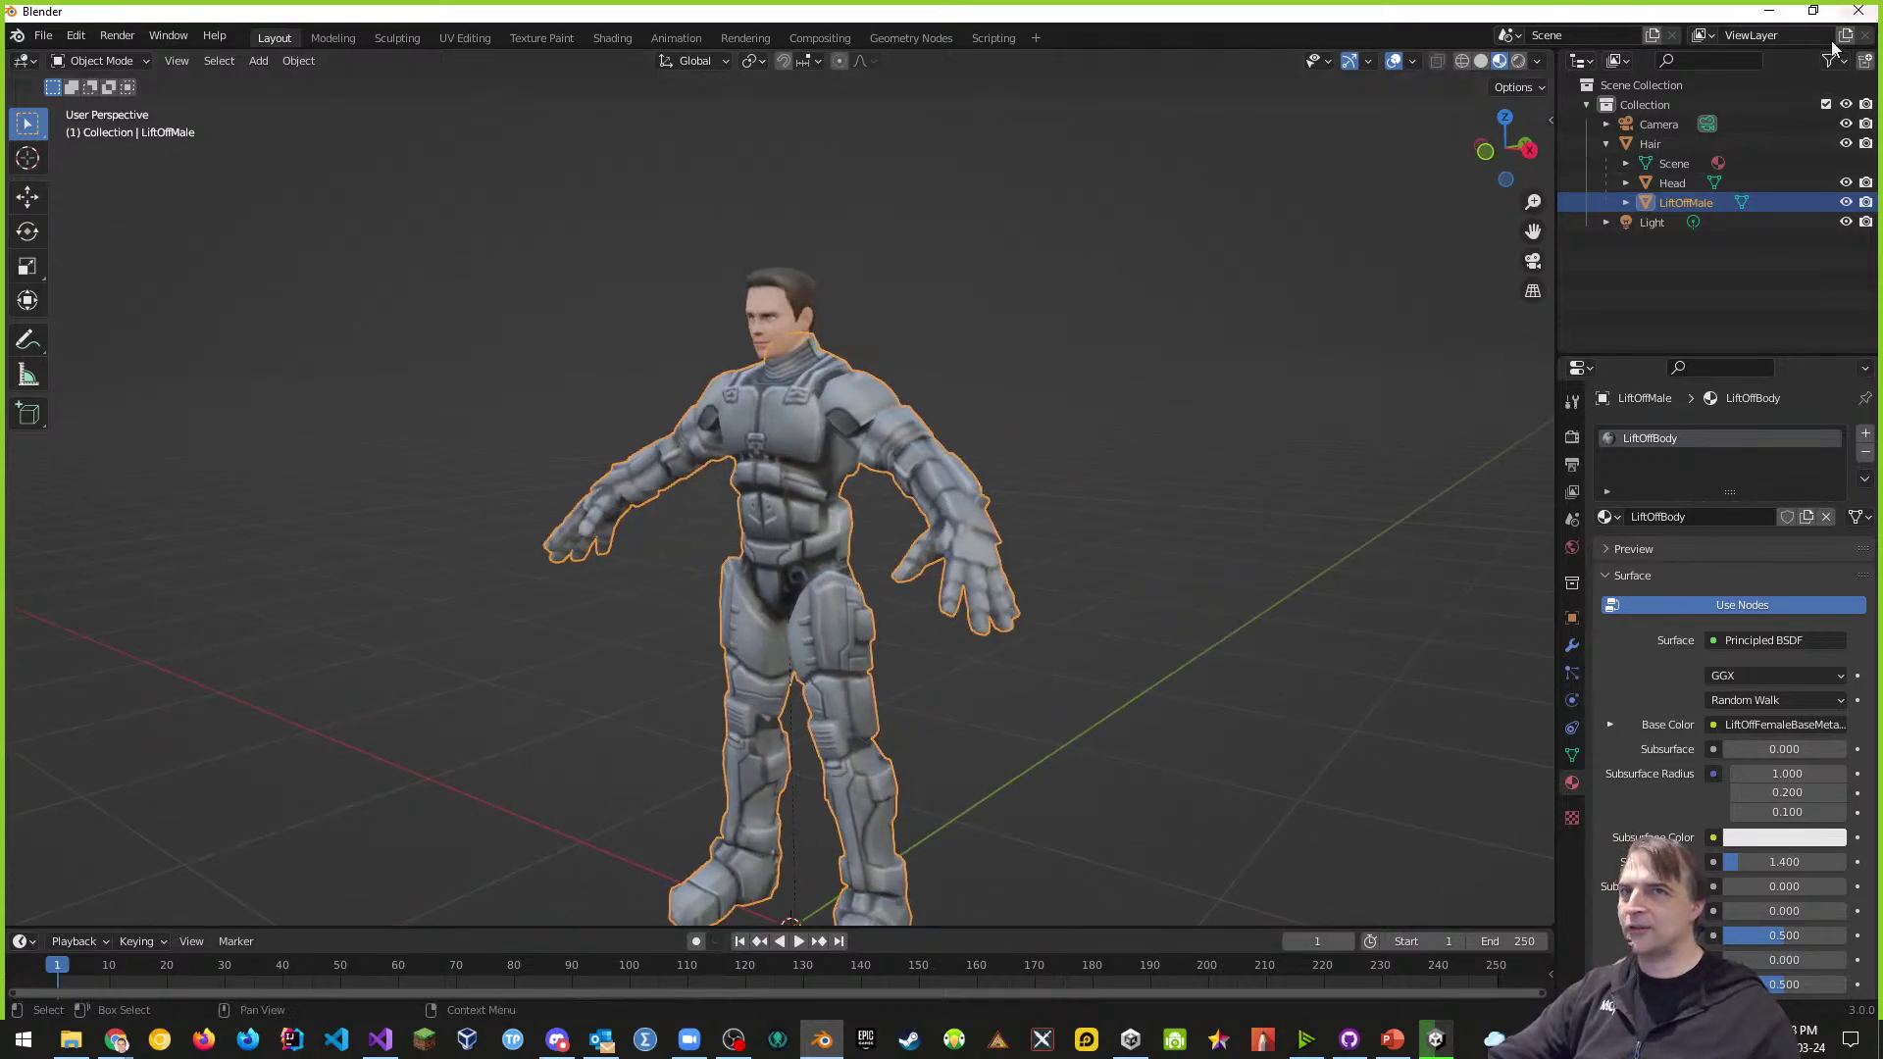
{"action": "left_click", "coordinate": [1858, 12]}
{"action": "left_click", "coordinate": [978, 556]}
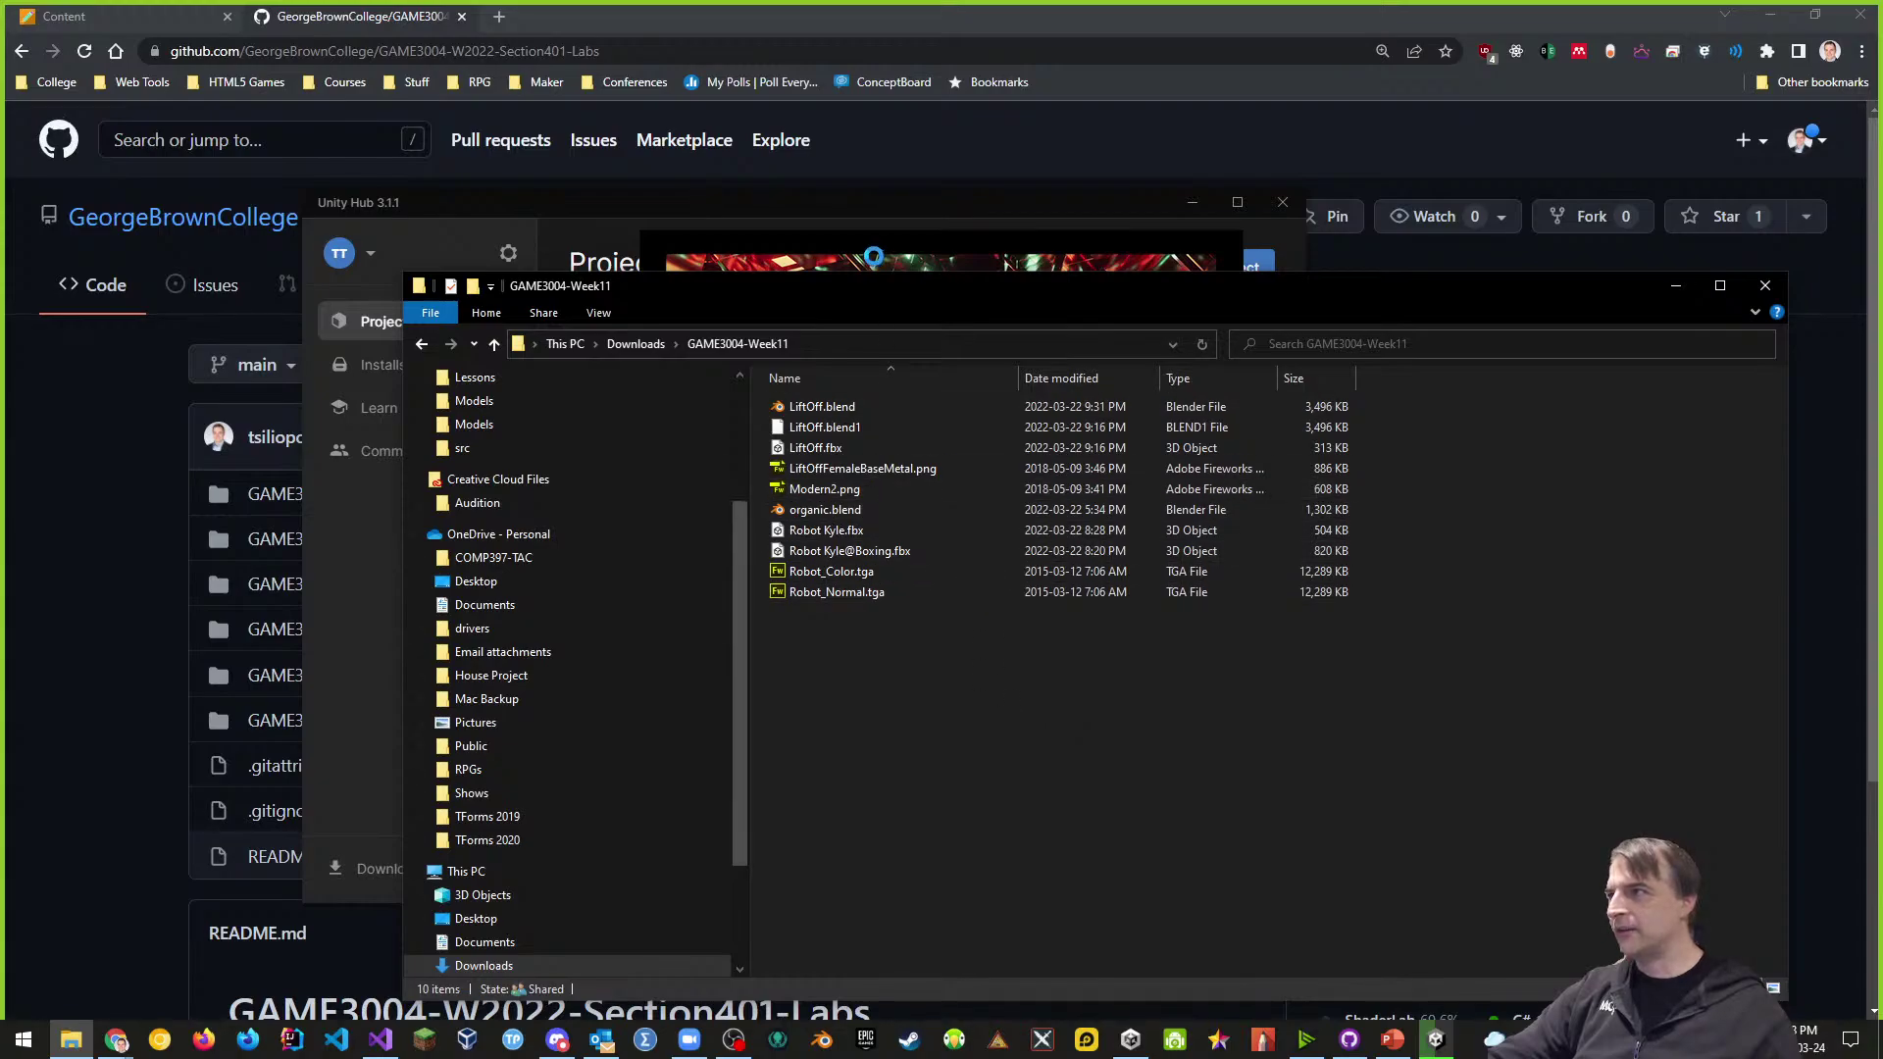
- Open mixamo.com in a new Chrome tab
{"action": "left_click", "coordinate": [500, 17]}
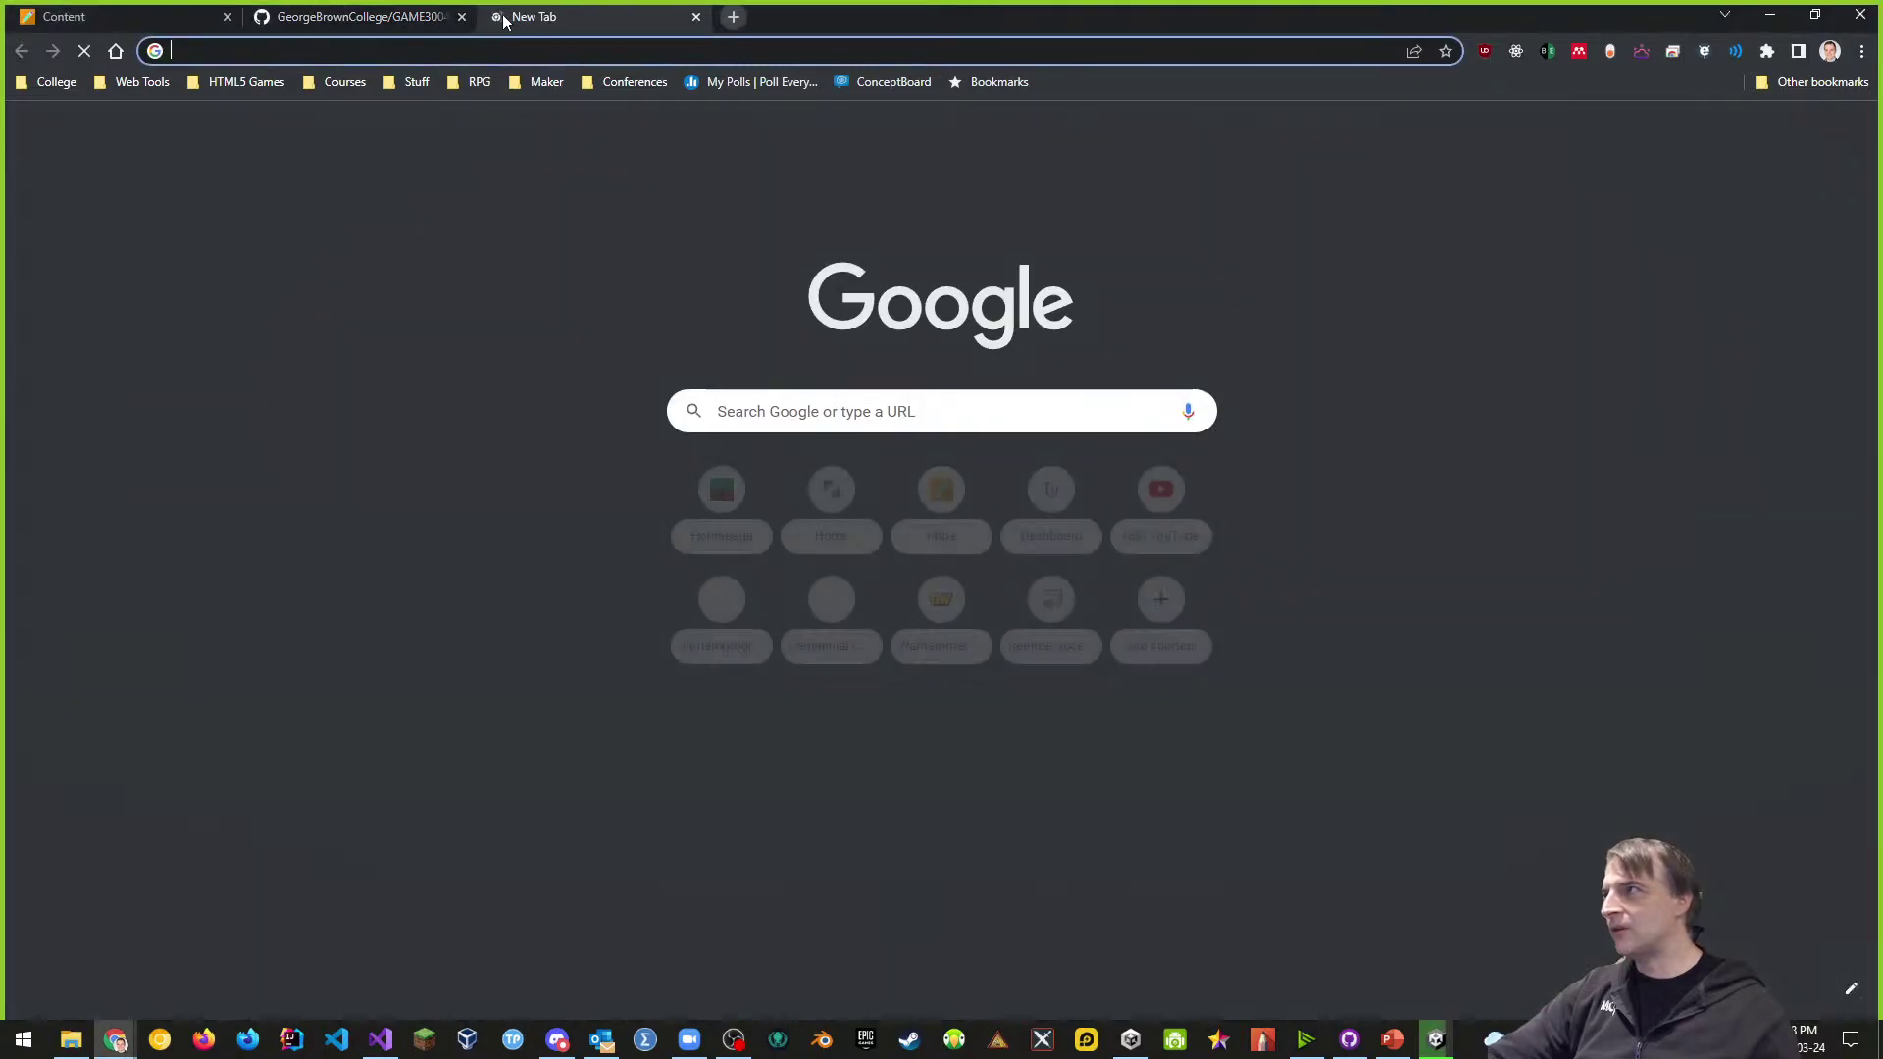
{"action": "type", "text": "mixamo.com/#/"}
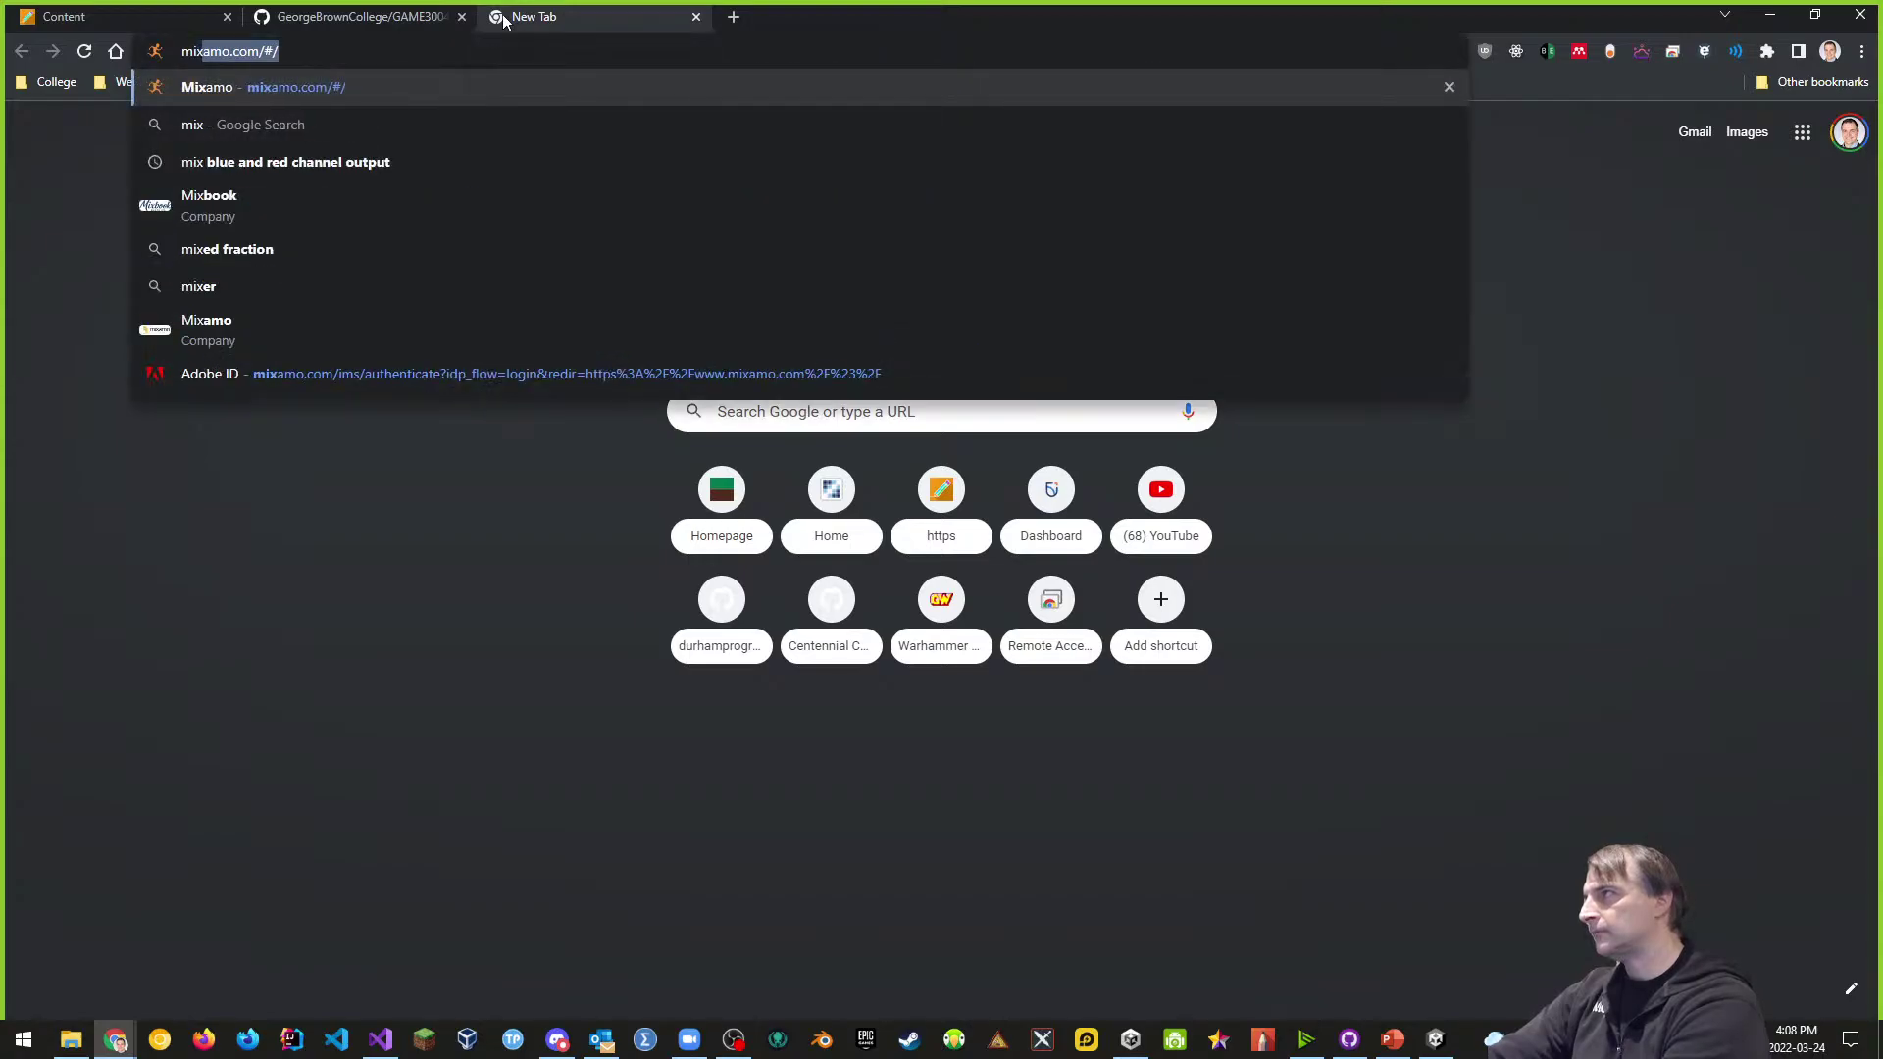
{"action": "key", "text": "Return"}
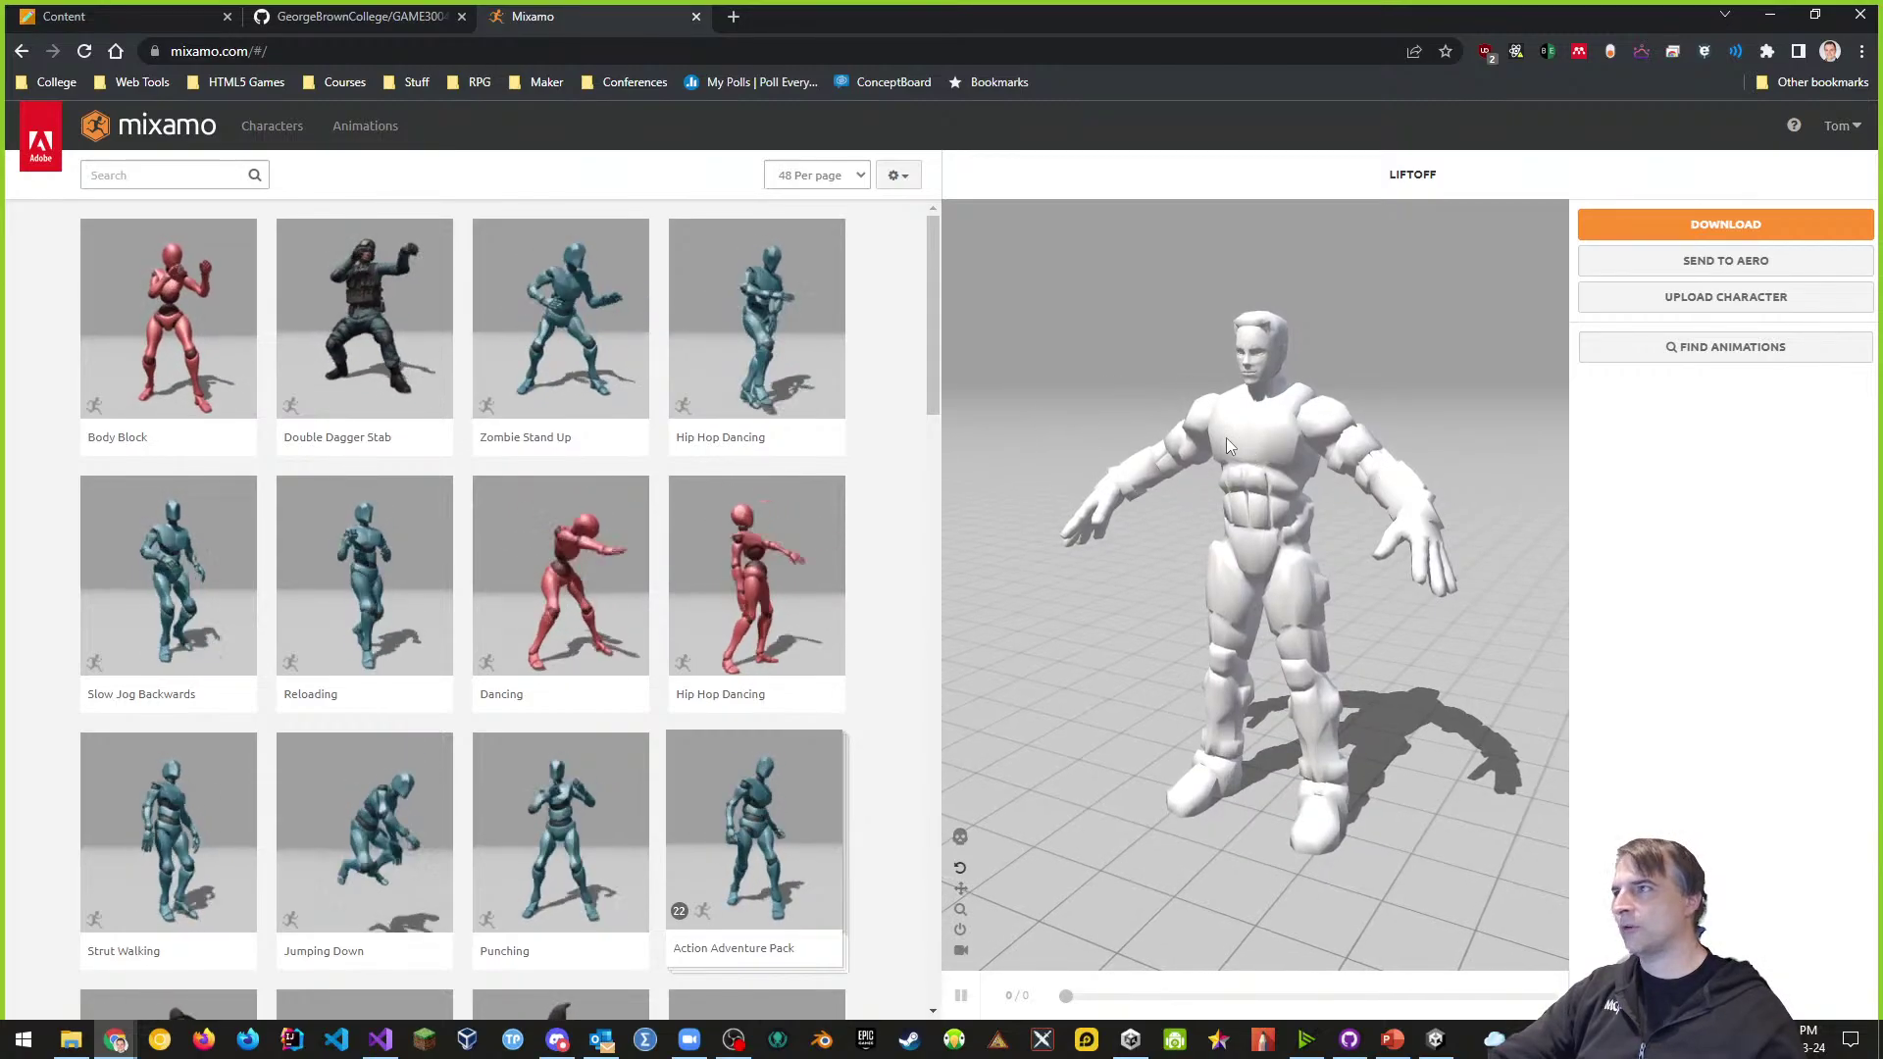
- Upload LiftOff.fbx from the GAME3004-Week11 downloads folder to Mixamo as a new character
{"action": "left_click", "coordinate": [1705, 300]}
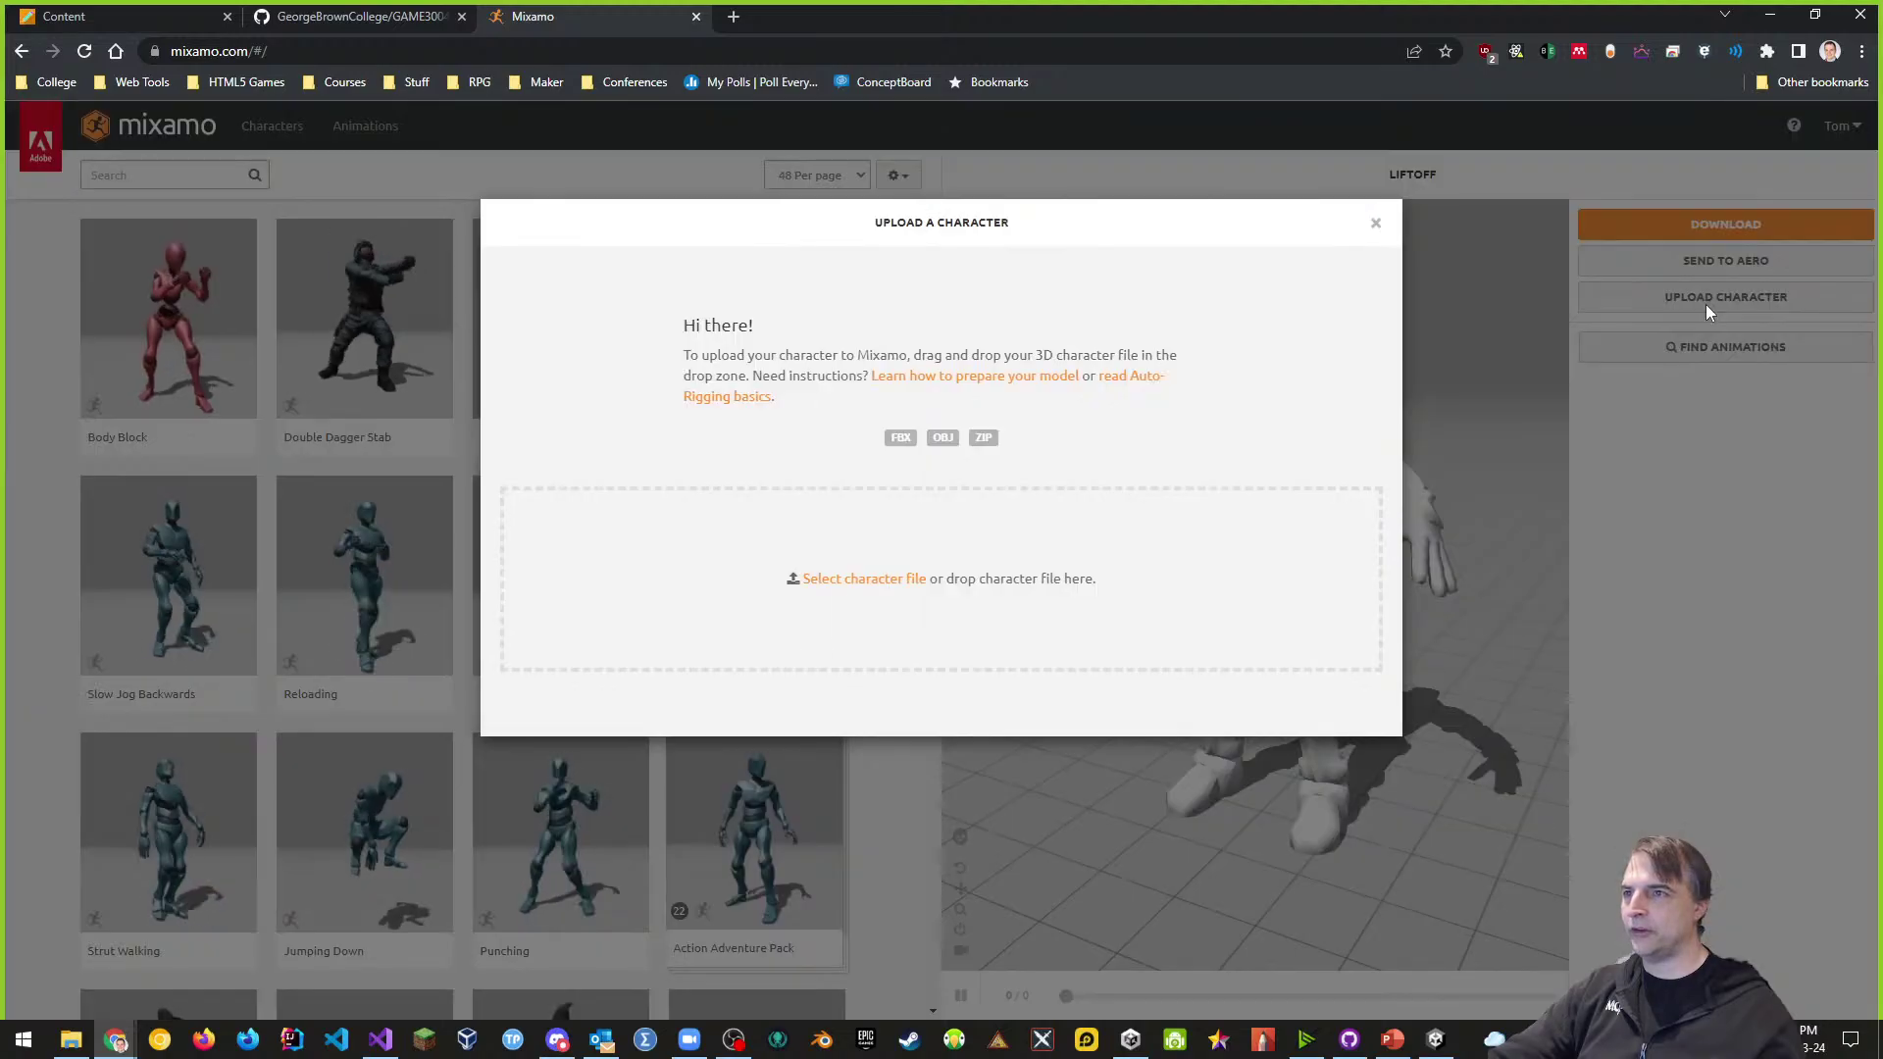
{"action": "key", "text": "alt+Tab"}
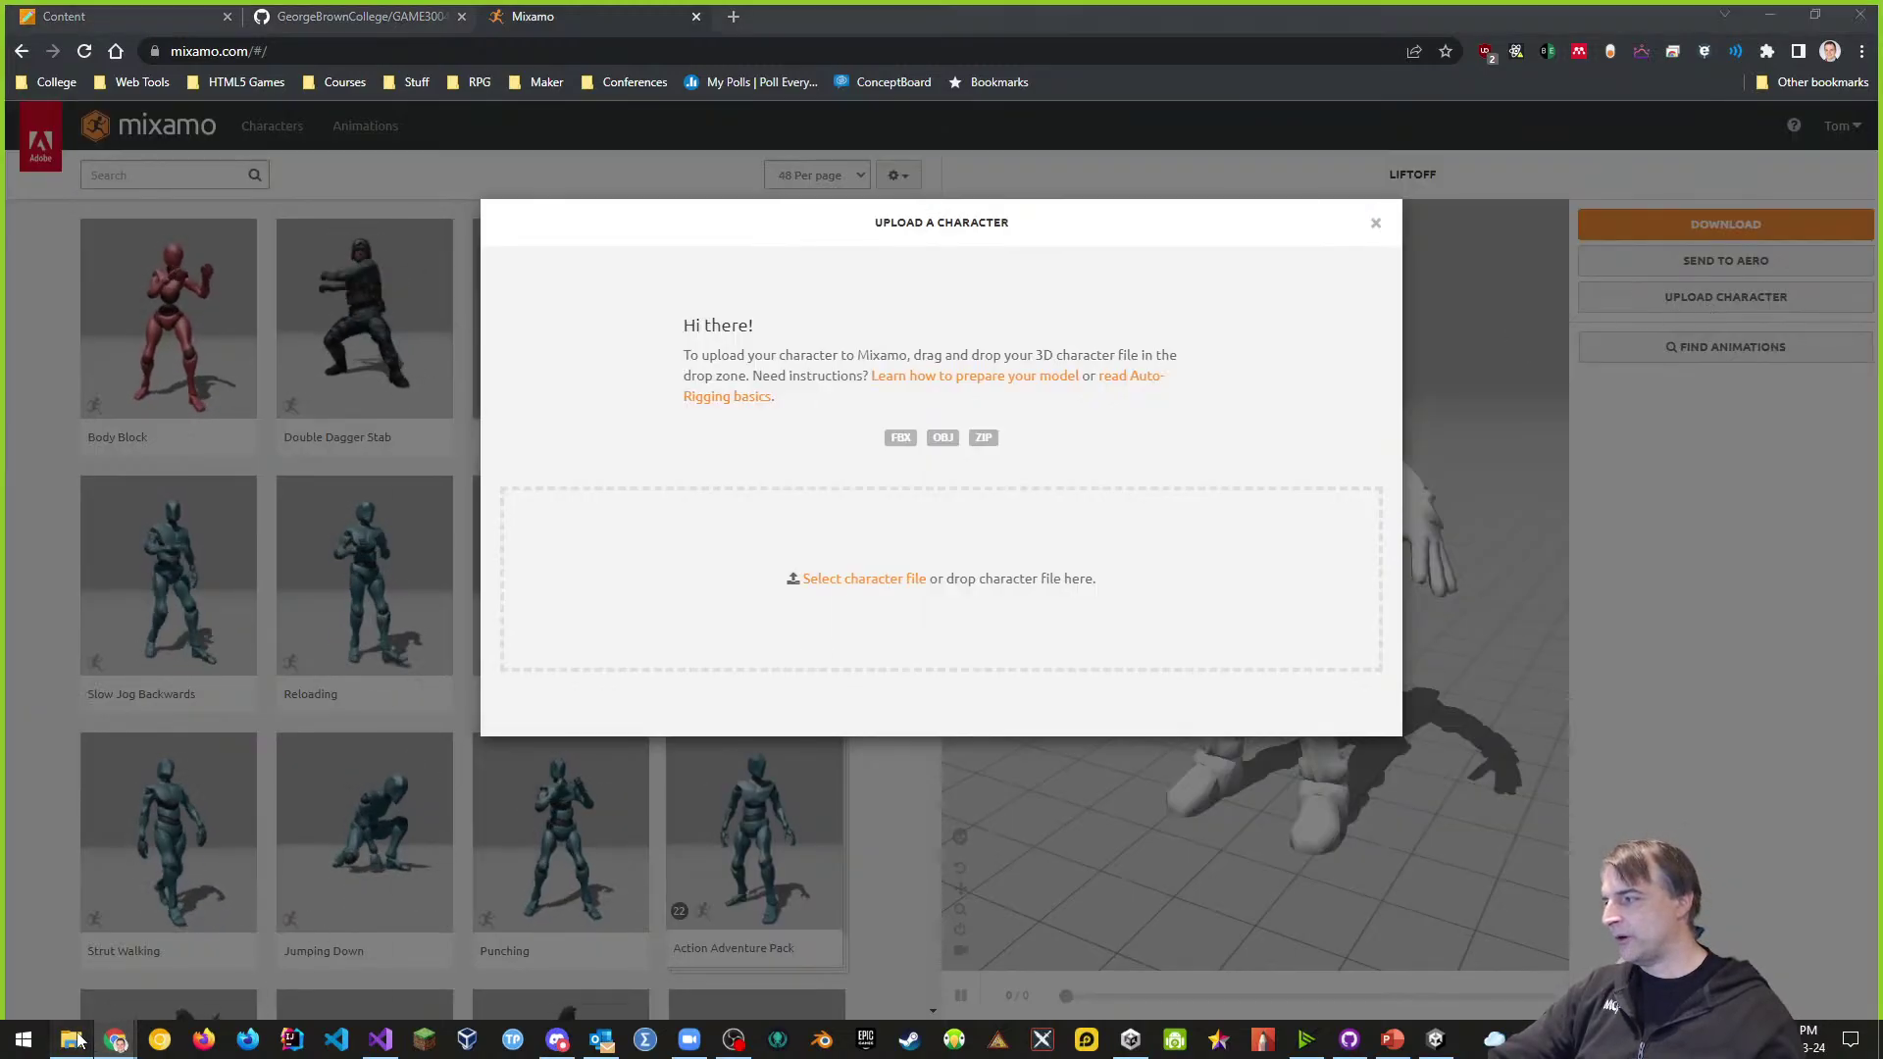
{"action": "left_click_drag", "start_coordinate": [704, 291], "coordinate": [1414, 532]}
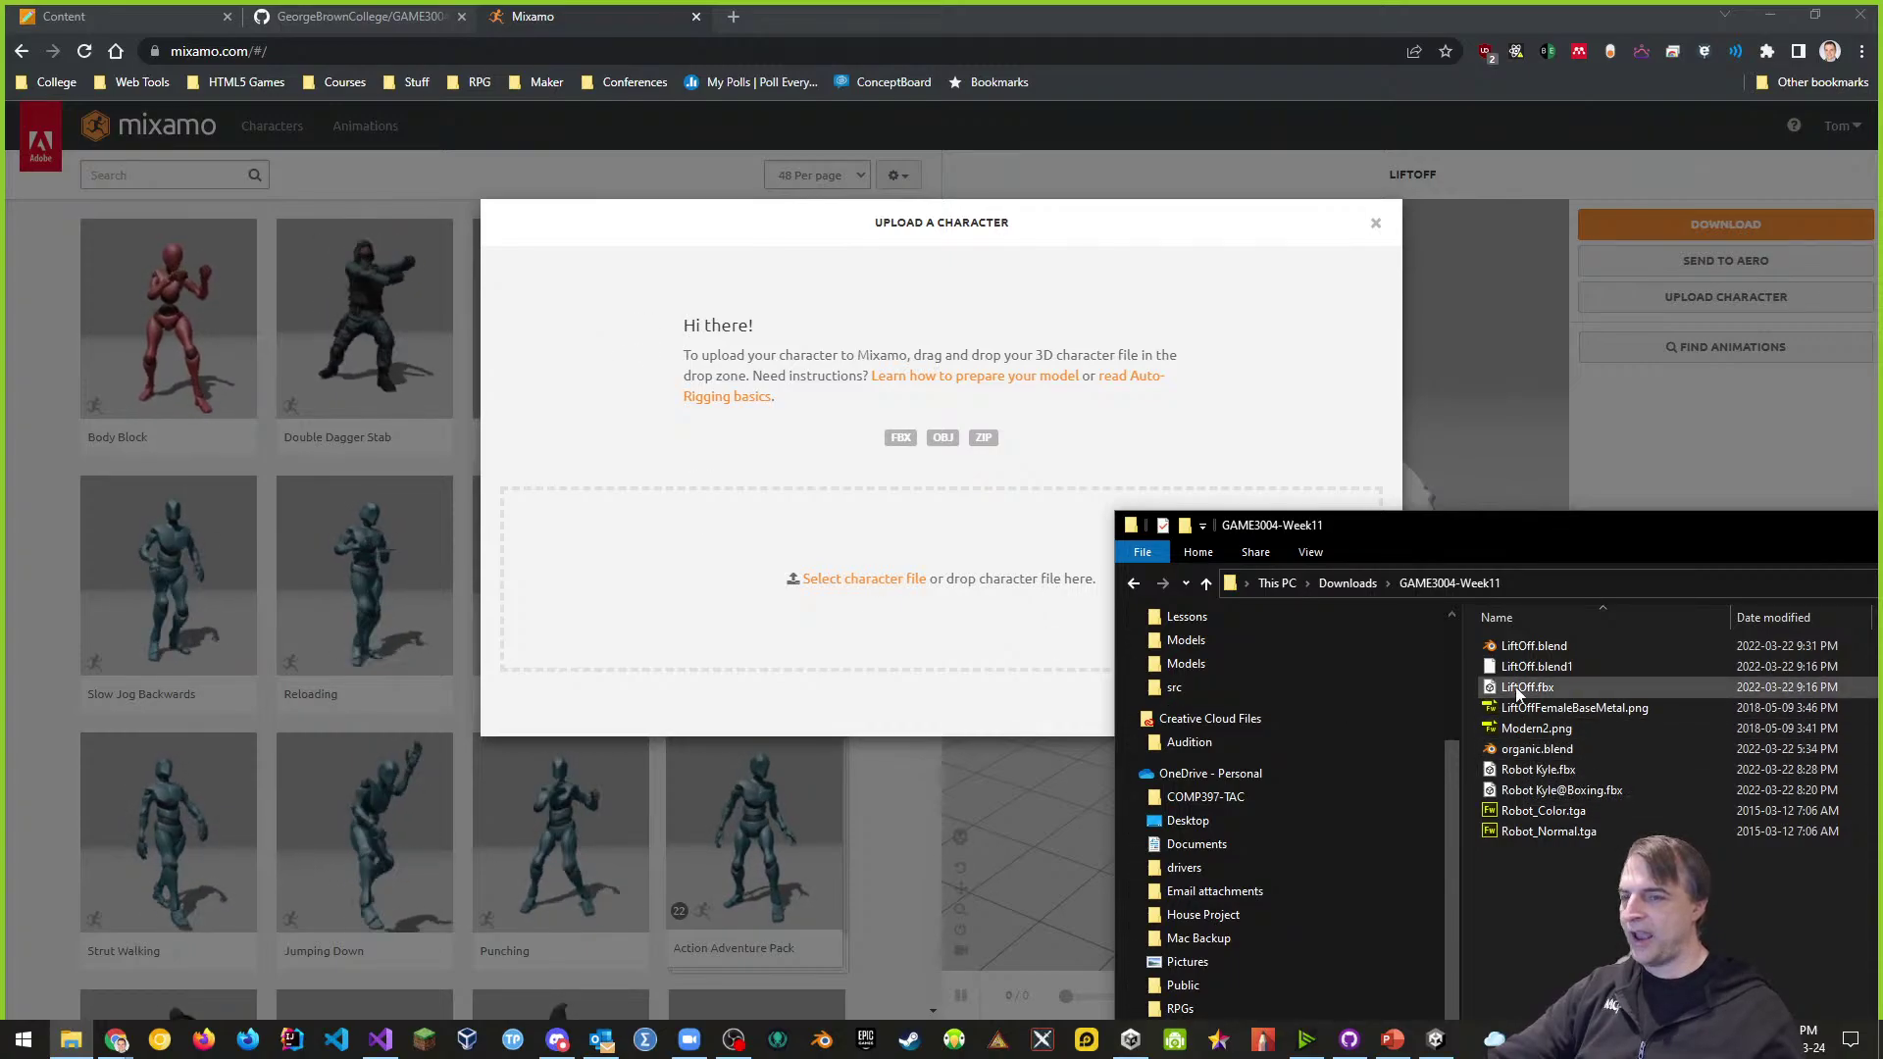
{"action": "left_click_drag", "start_coordinate": [1528, 686], "coordinate": [763, 601]}
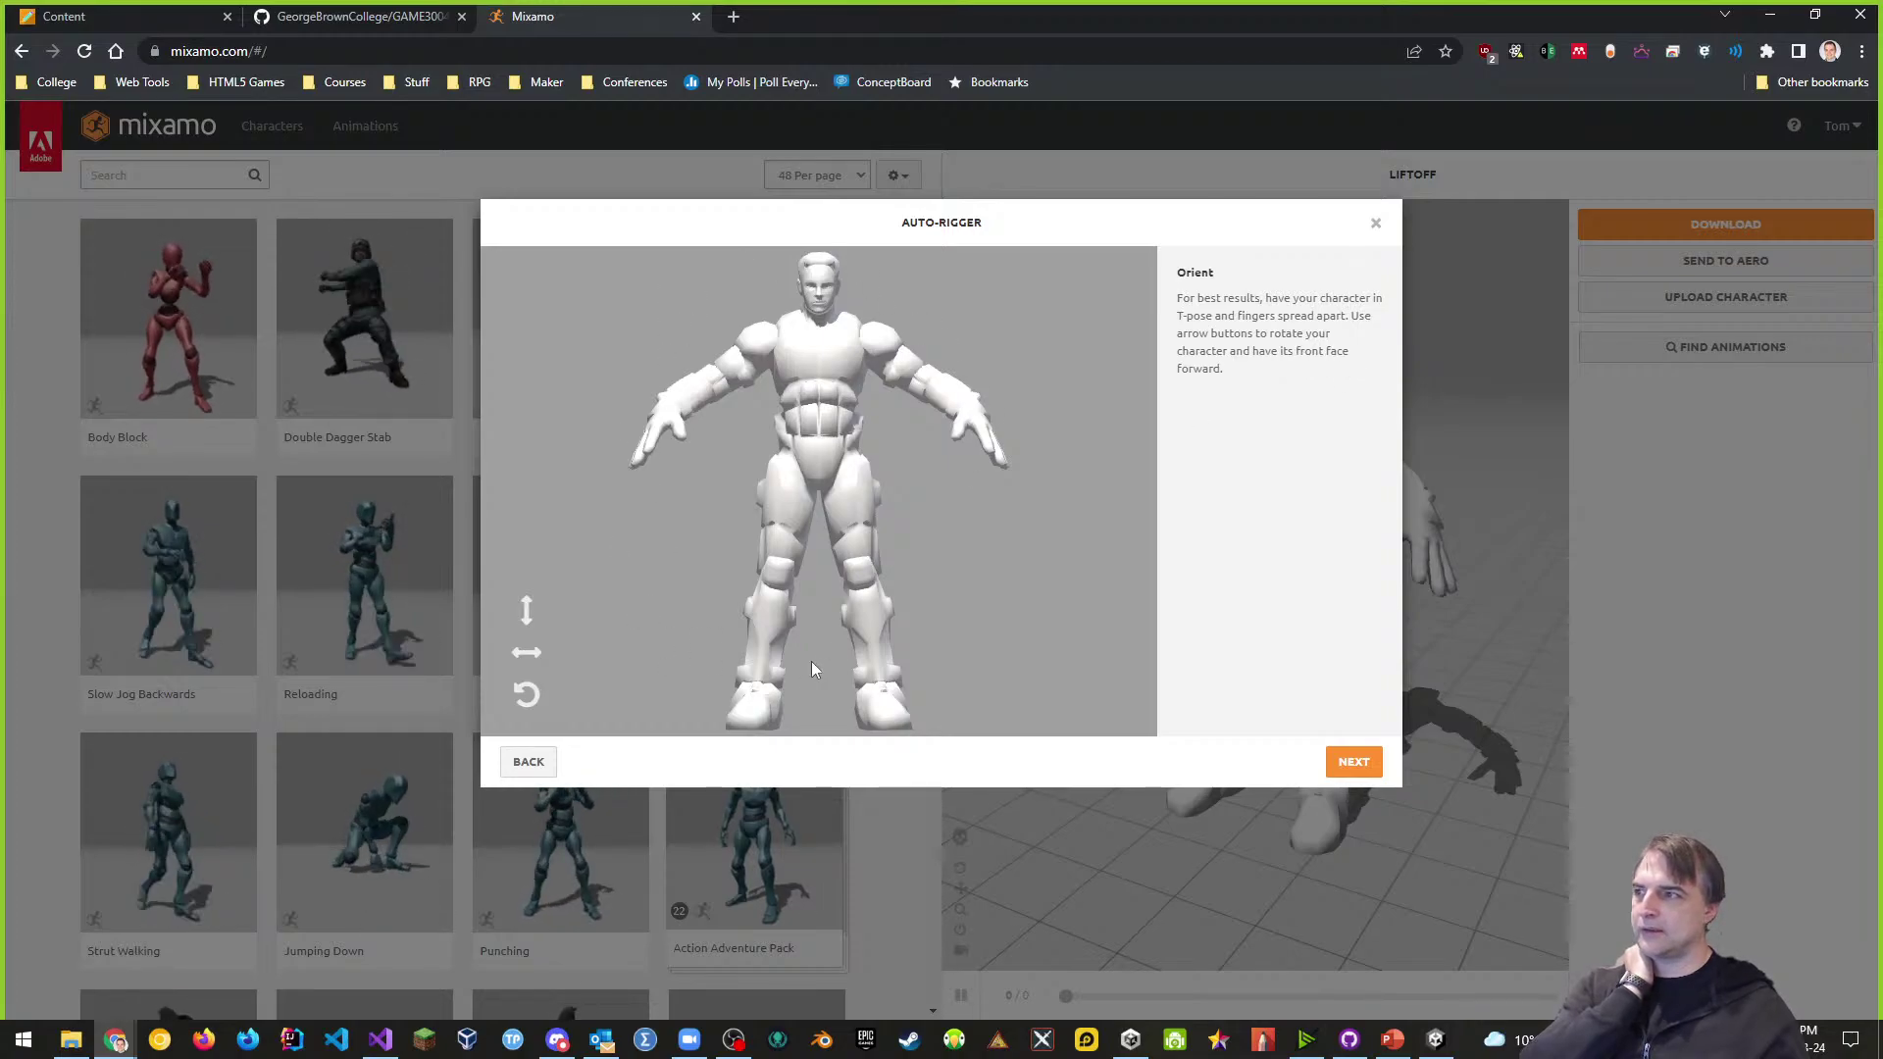
- Accept the character's orientation and place the chin marker and the symmetric wrist markers on the model
{"action": "left_click", "coordinate": [1338, 765]}
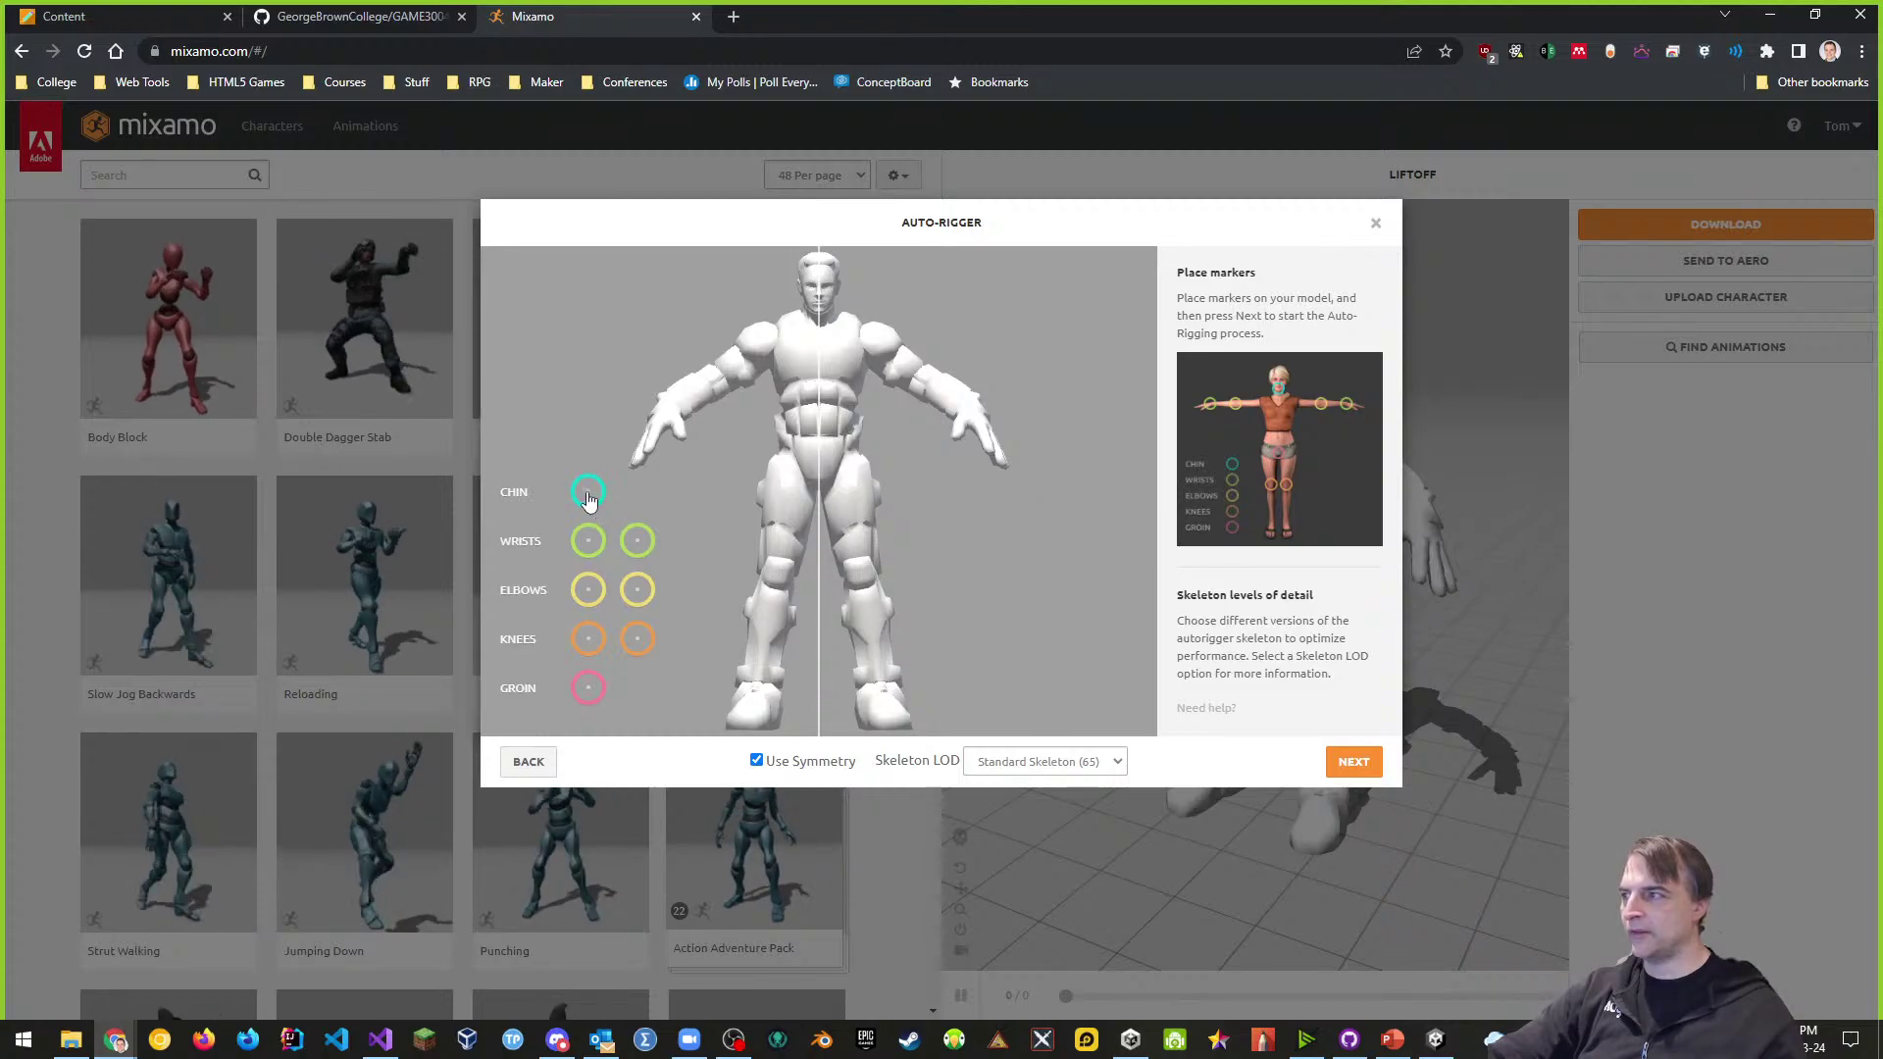
{"action": "mouse_move", "coordinate": [588, 500]}
{"action": "left_mouse_down"}
{"action": "mouse_move", "coordinate": [662, 505]}
{"action": "mouse_move", "coordinate": [798, 414]}
{"action": "mouse_move", "coordinate": [822, 388]}
{"action": "mouse_move", "coordinate": [820, 316]}
{"action": "left_mouse_up"}
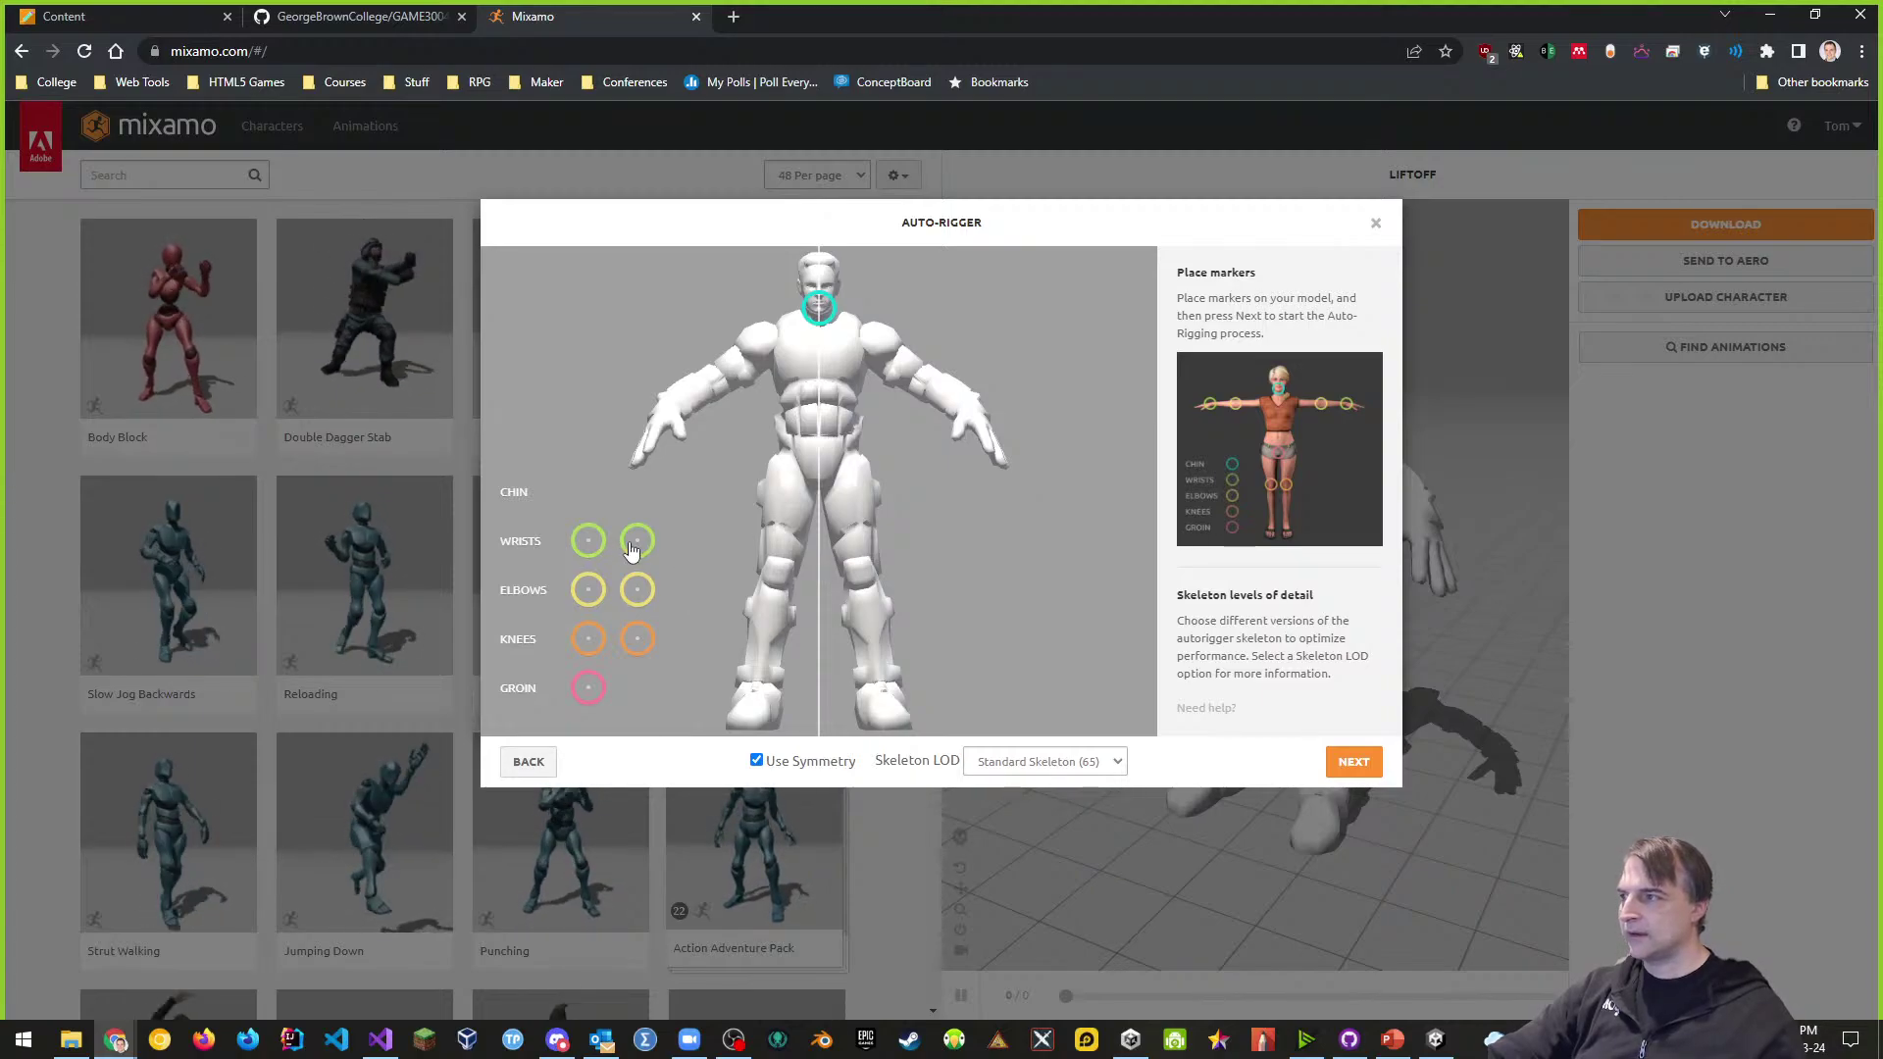
{"action": "mouse_move", "coordinate": [596, 554]}
{"action": "left_mouse_down"}
{"action": "mouse_move", "coordinate": [615, 509]}
{"action": "mouse_move", "coordinate": [675, 503]}
{"action": "mouse_move", "coordinate": [713, 449]}
{"action": "mouse_move", "coordinate": [671, 412]}
{"action": "left_mouse_up"}
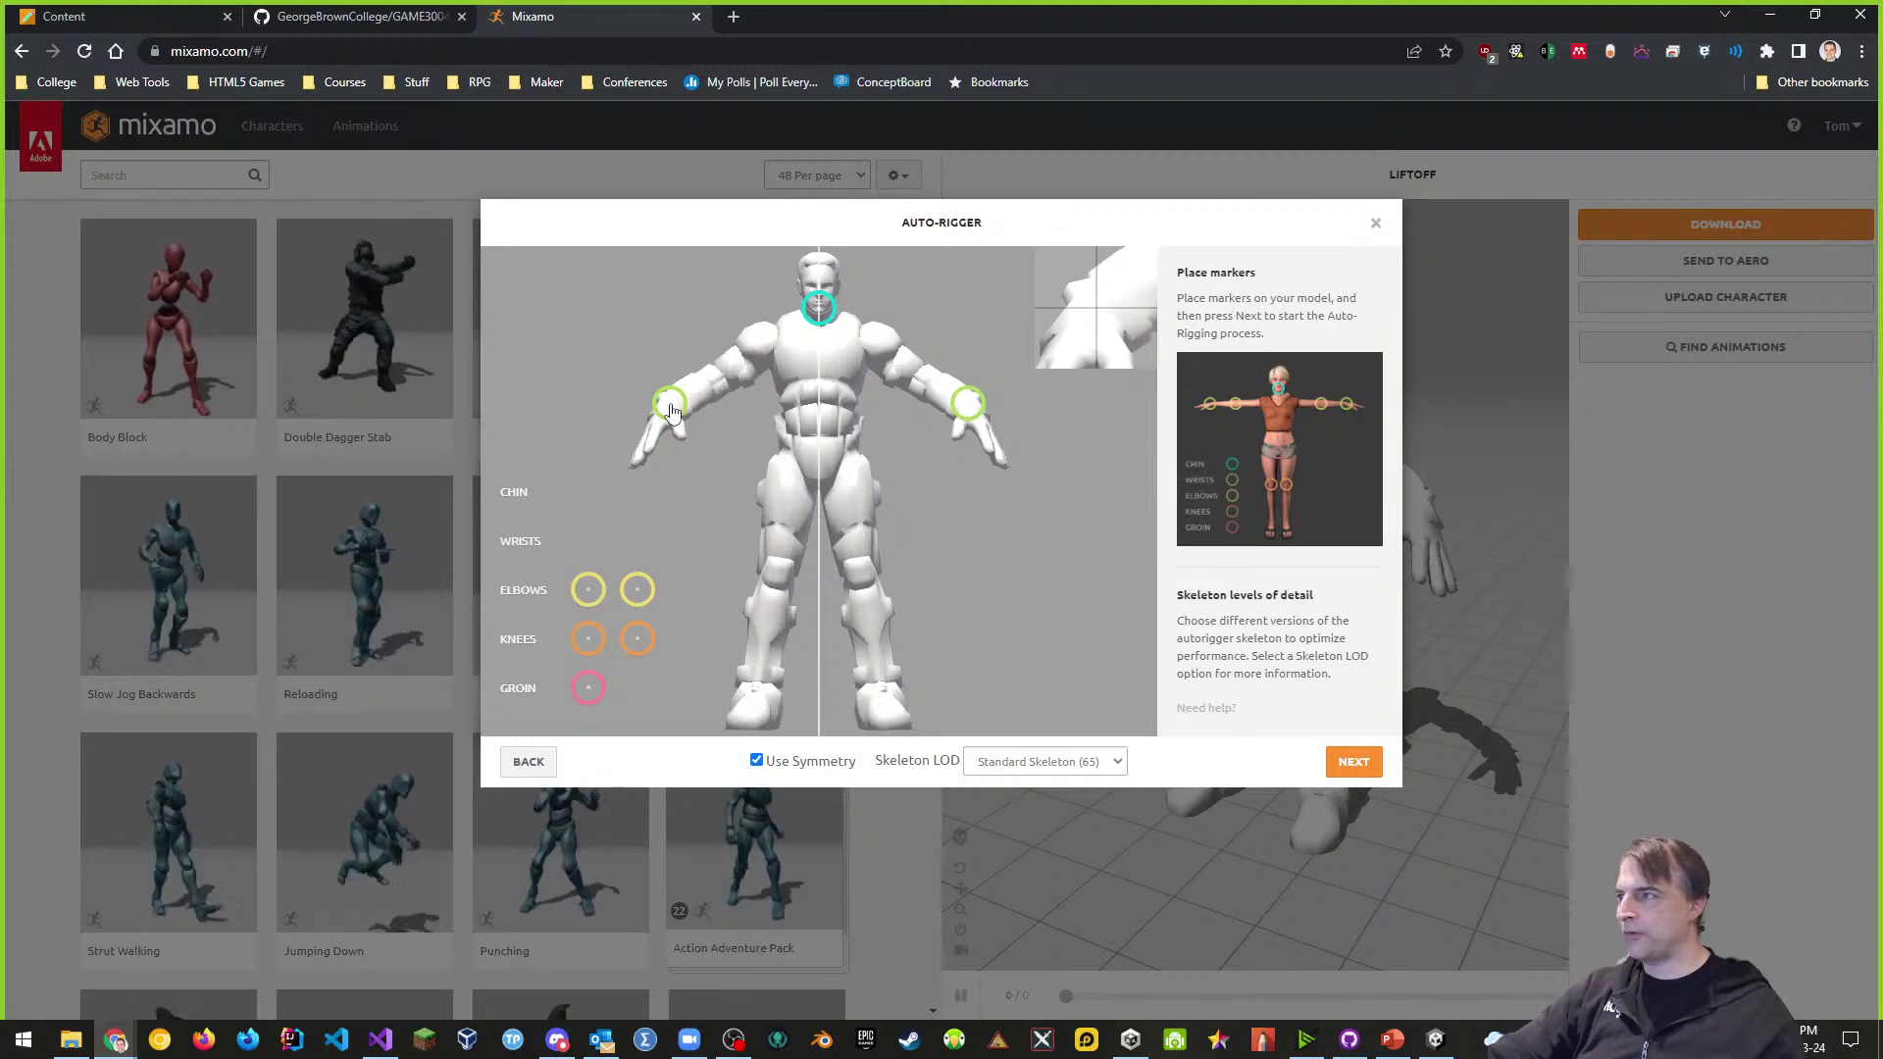
{"action": "left_click_drag", "start_coordinate": [670, 412], "coordinate": [674, 415]}
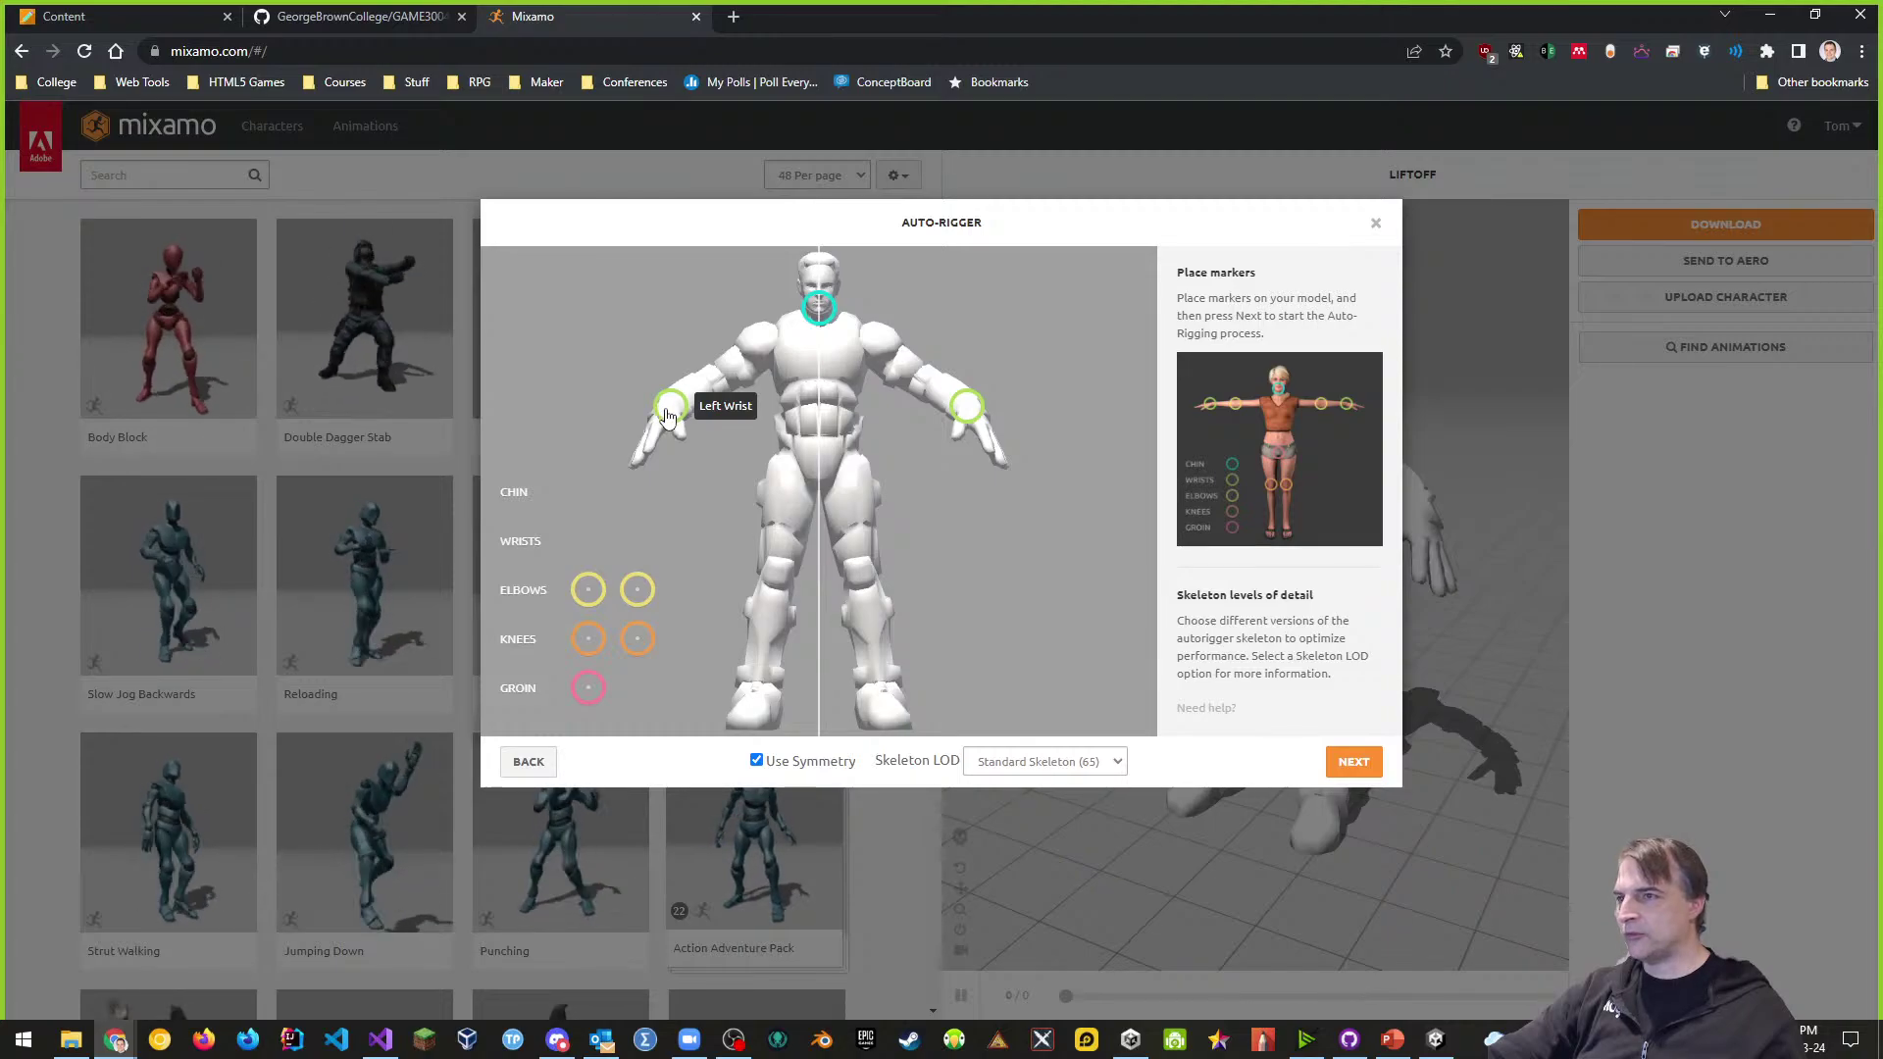
- Place the symmetric elbow markers on the arms and the knee markers on the centres of the knees
{"action": "mouse_move", "coordinate": [588, 589]}
{"action": "left_mouse_down"}
{"action": "mouse_move", "coordinate": [670, 512]}
{"action": "mouse_move", "coordinate": [727, 405]}
{"action": "left_mouse_up"}
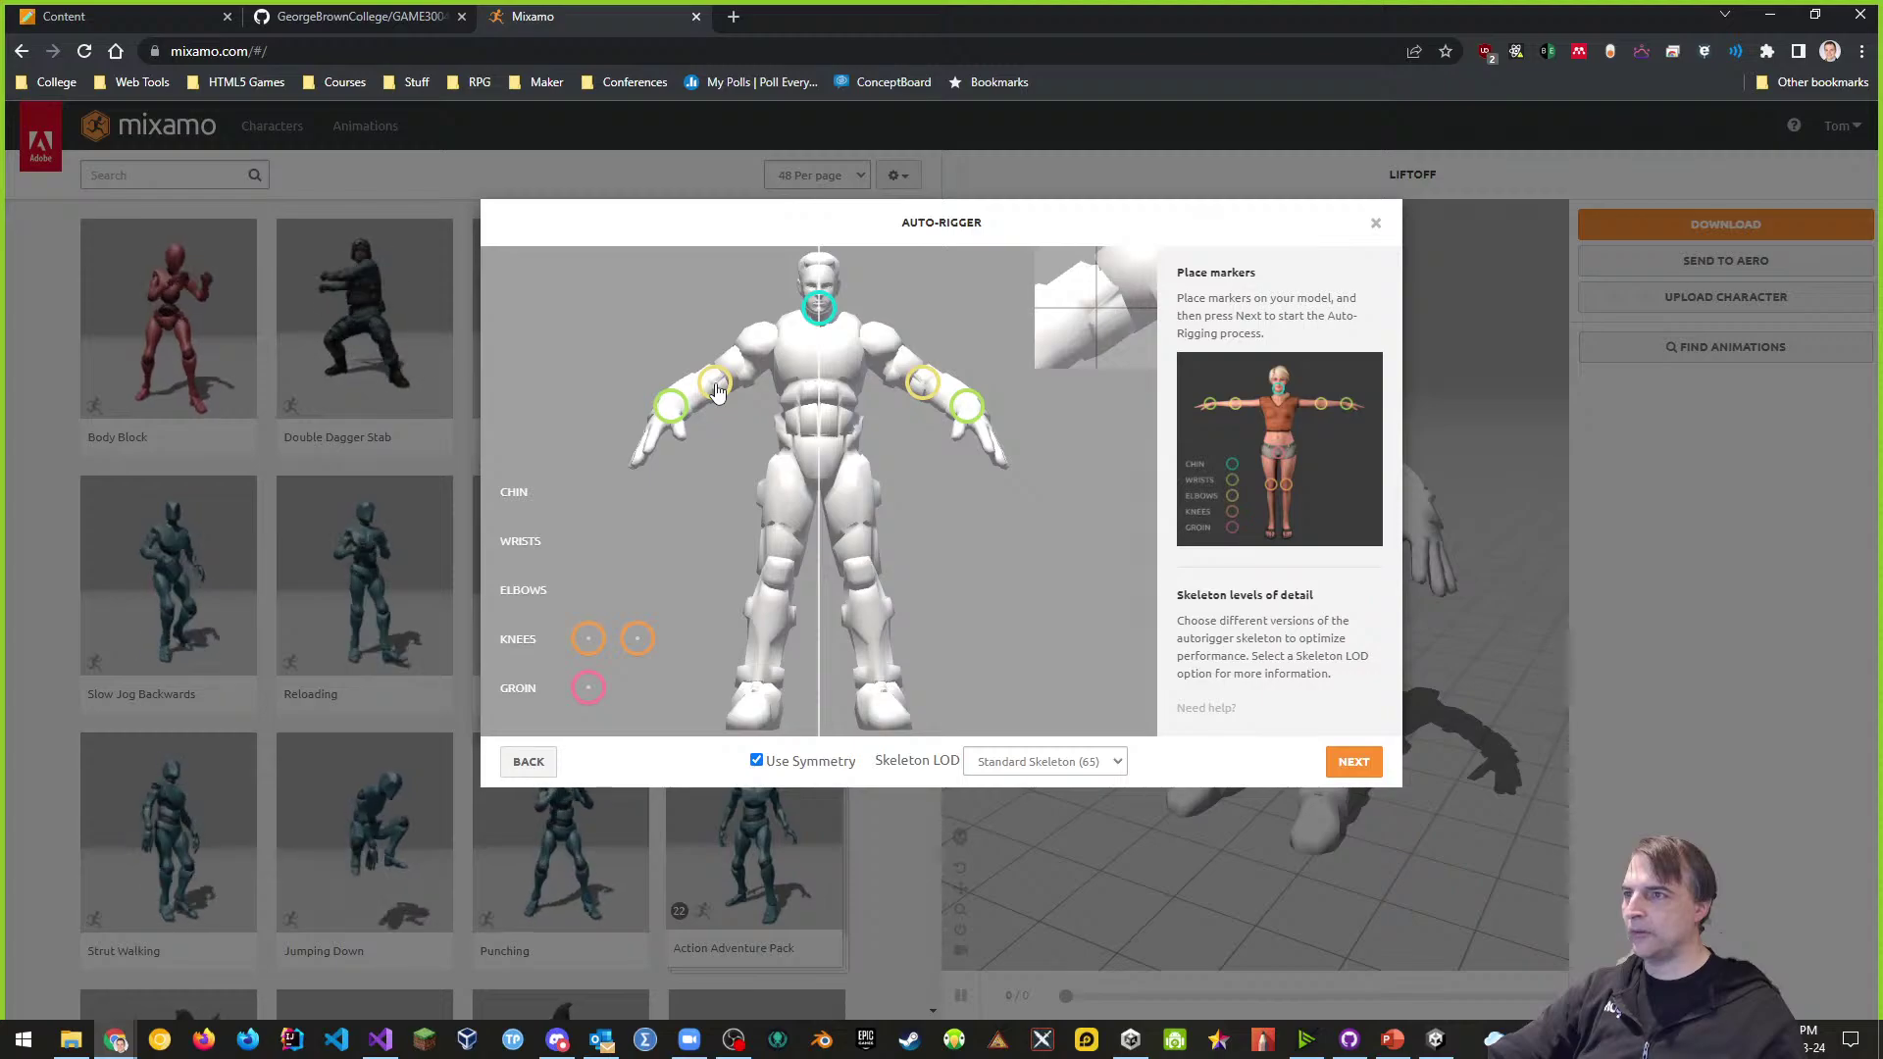
{"action": "left_click_drag", "start_coordinate": [717, 391], "coordinate": [718, 392]}
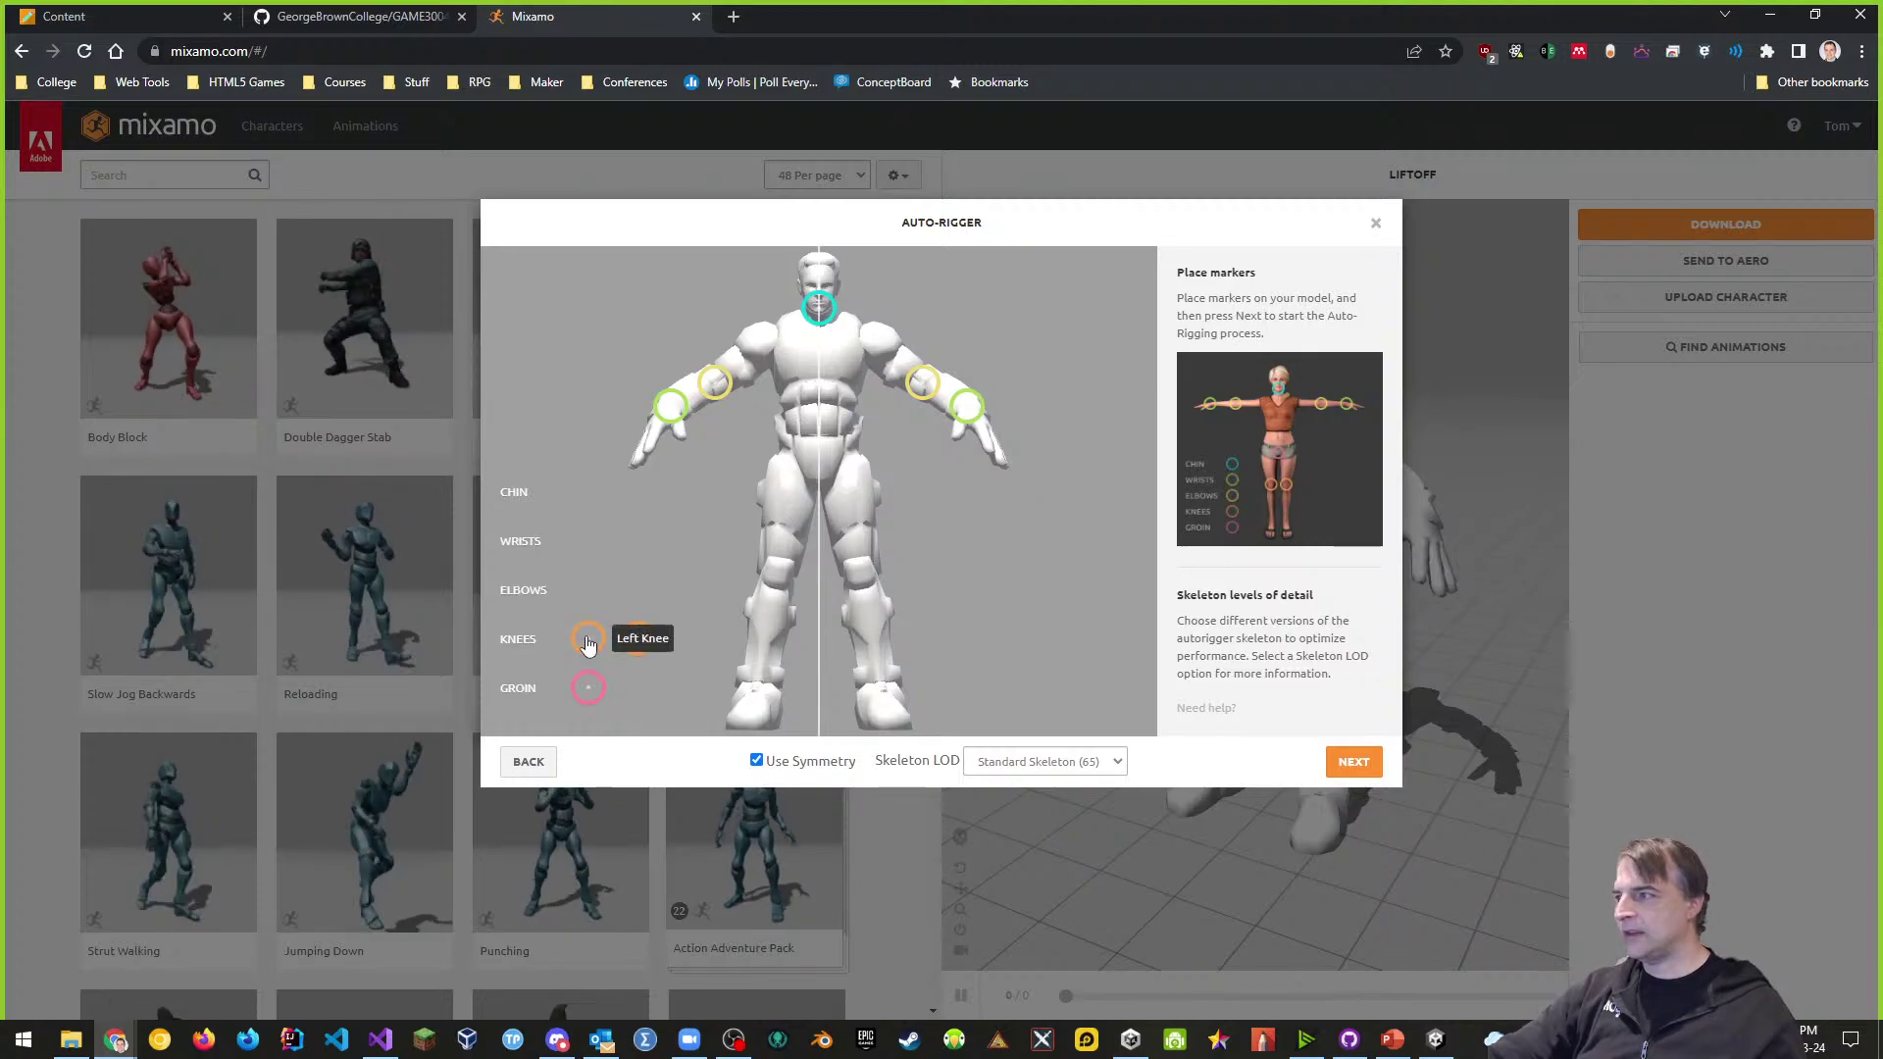
{"action": "mouse_move", "coordinate": [588, 645]}
{"action": "left_mouse_down"}
{"action": "mouse_move", "coordinate": [721, 631]}
{"action": "mouse_move", "coordinate": [782, 586]}
{"action": "left_mouse_up"}
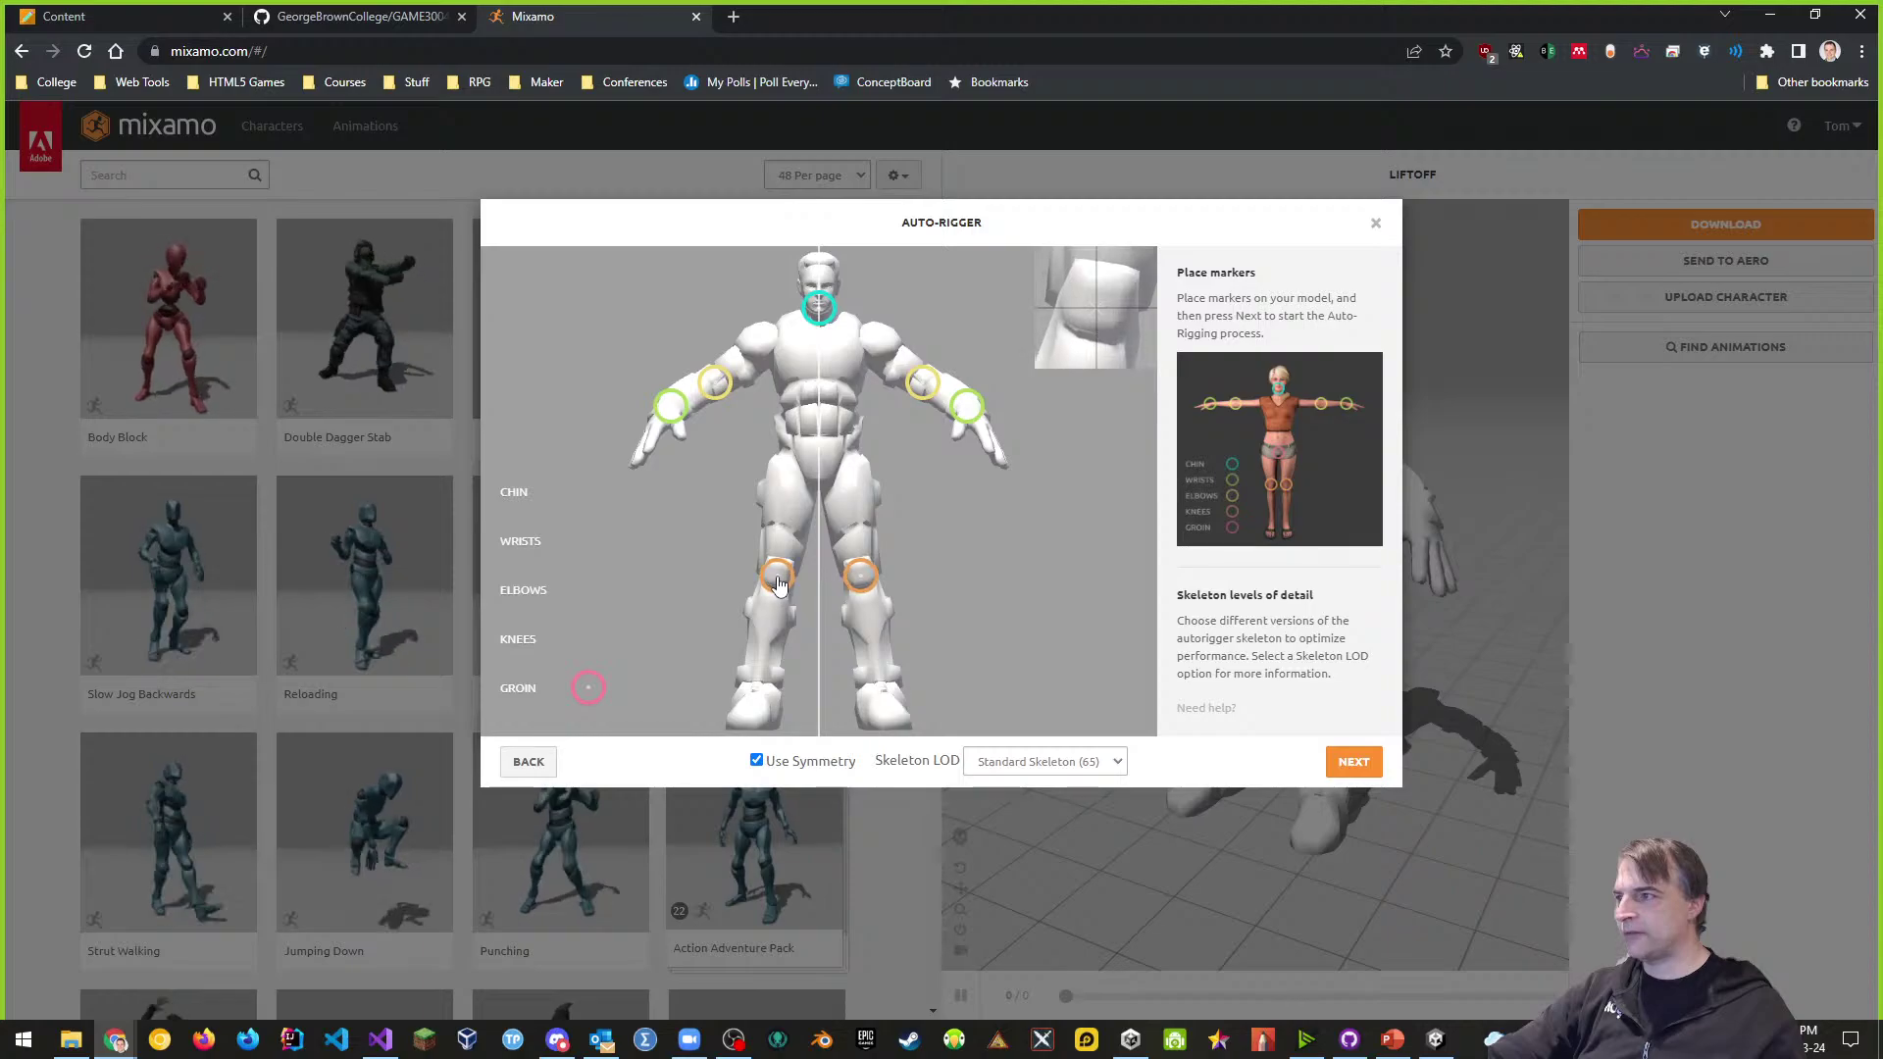
{"action": "left_click_drag", "start_coordinate": [781, 582], "coordinate": [781, 581]}
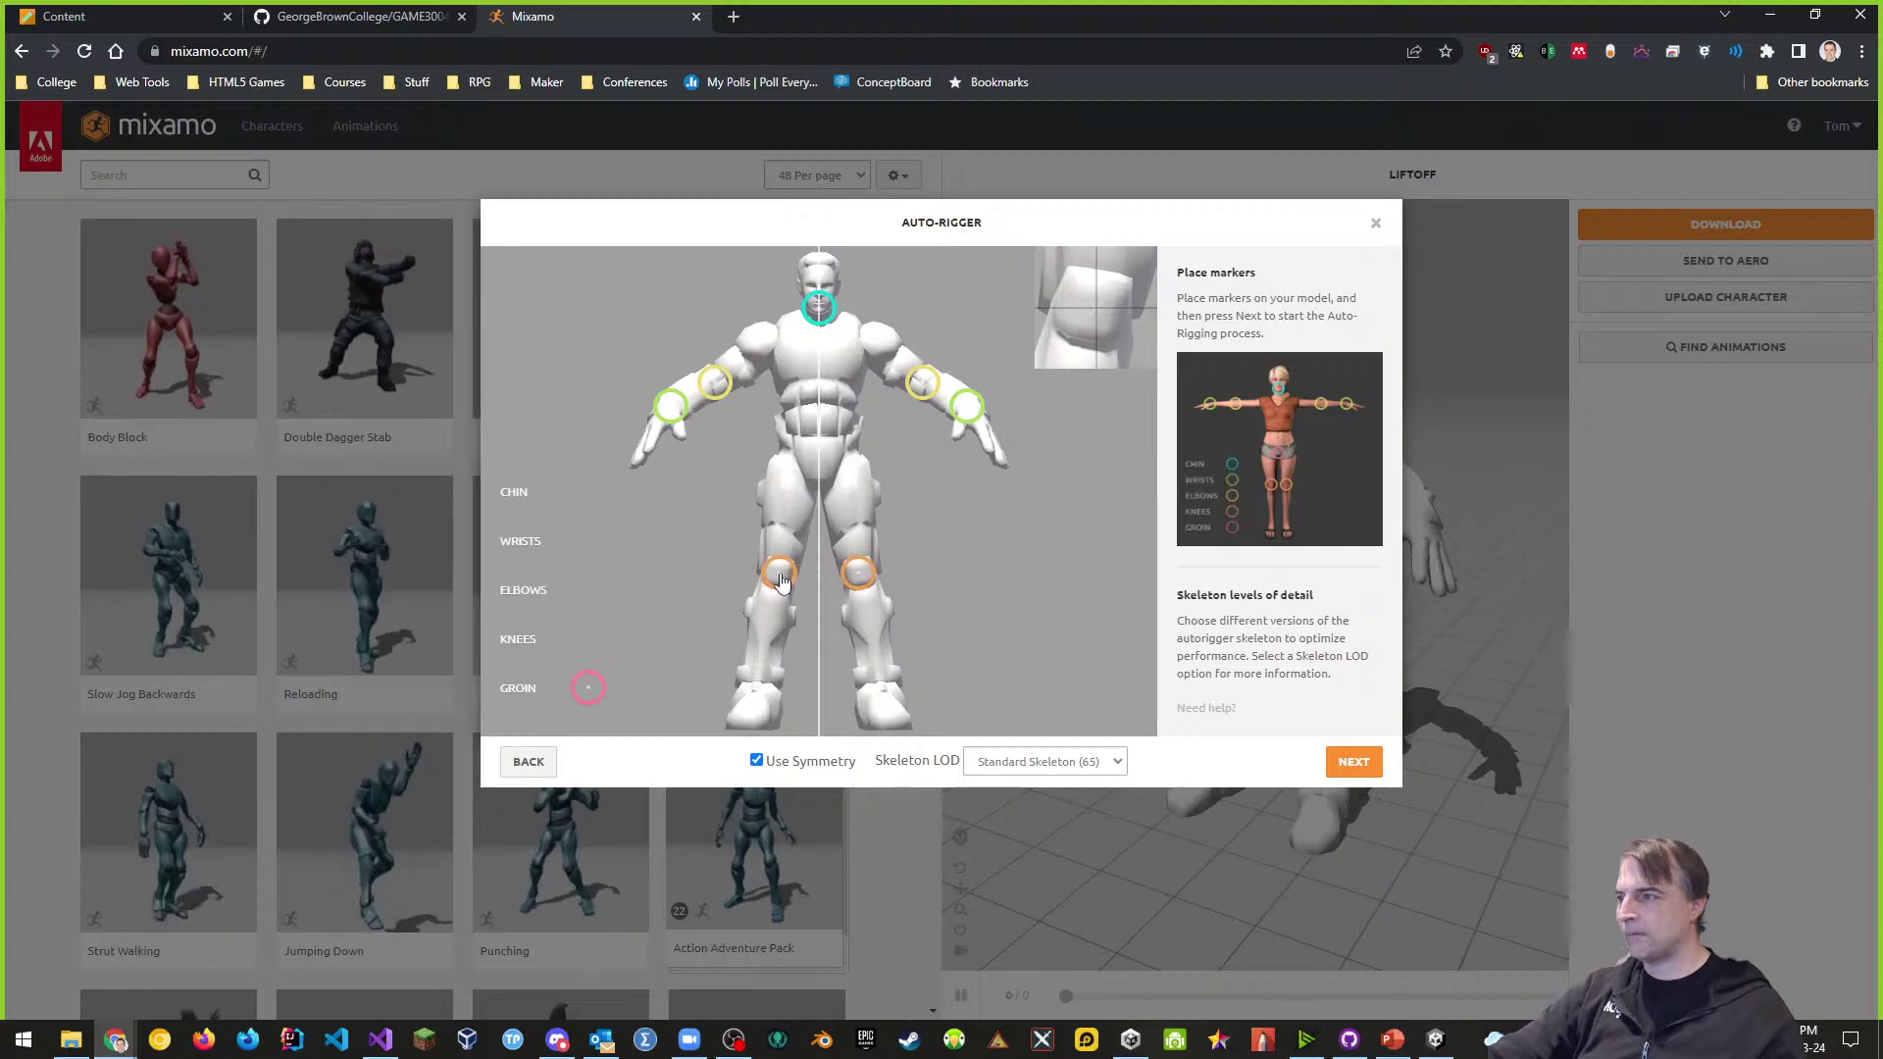
{"action": "left_click_drag", "start_coordinate": [782, 582], "coordinate": [782, 582]}
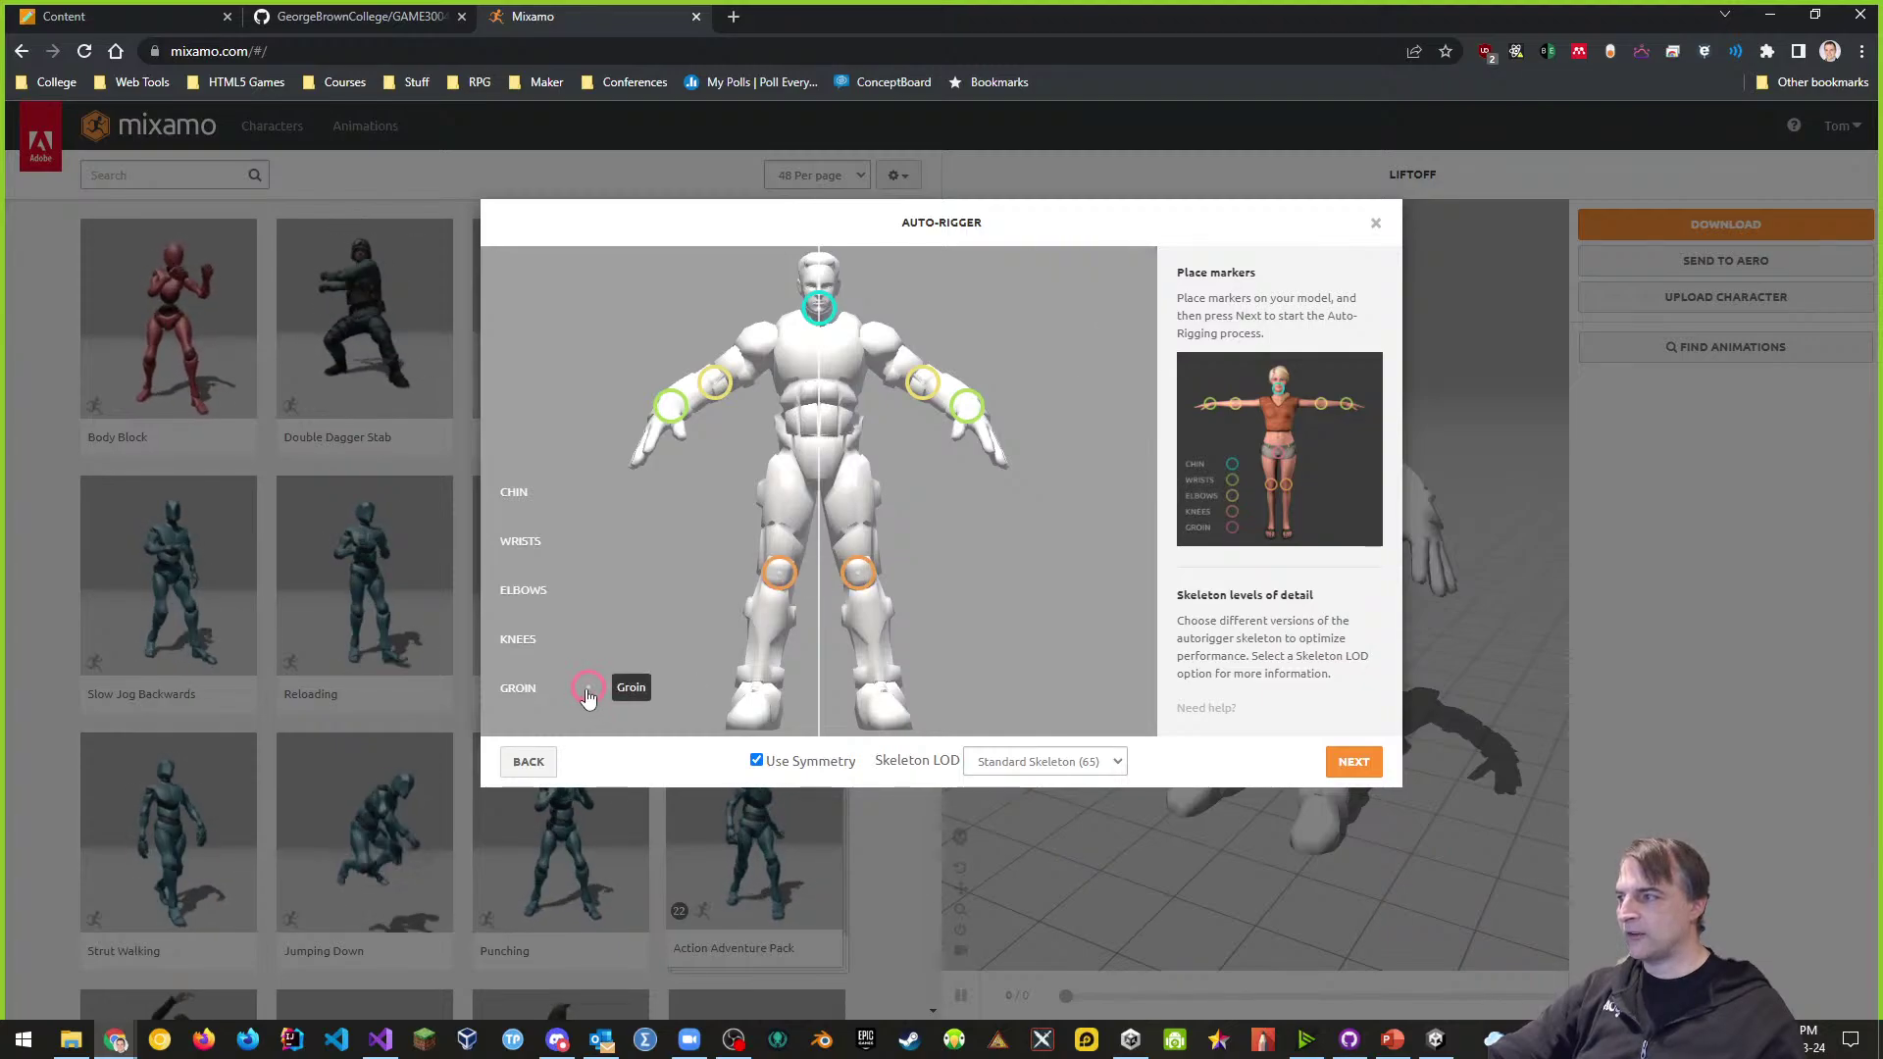
- Place the groin marker where the legs meet and start the auto-rigging with the Standard Skeleton (65)
{"action": "left_click_drag", "start_coordinate": [589, 695], "coordinate": [809, 587]}
{"action": "left_click_drag", "start_coordinate": [820, 511], "coordinate": [821, 497]}
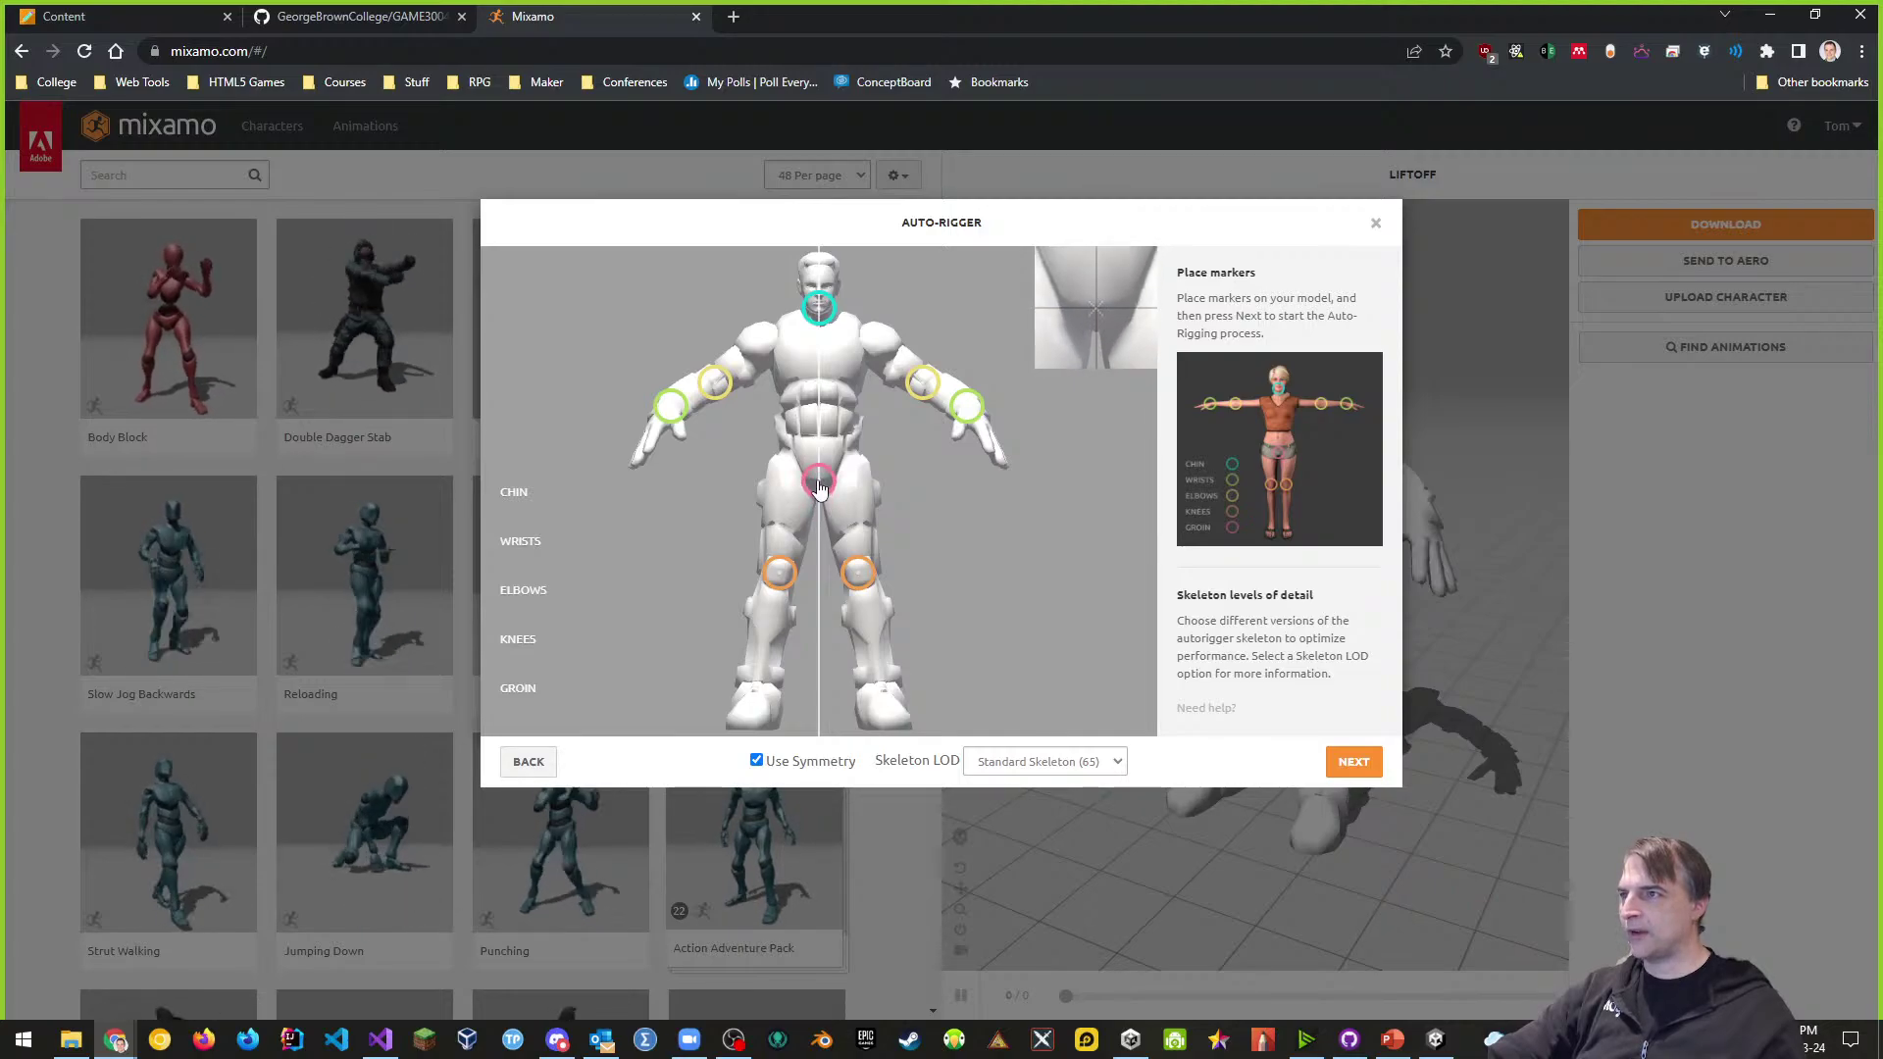
{"action": "left_click_drag", "start_coordinate": [821, 487], "coordinate": [821, 488]}
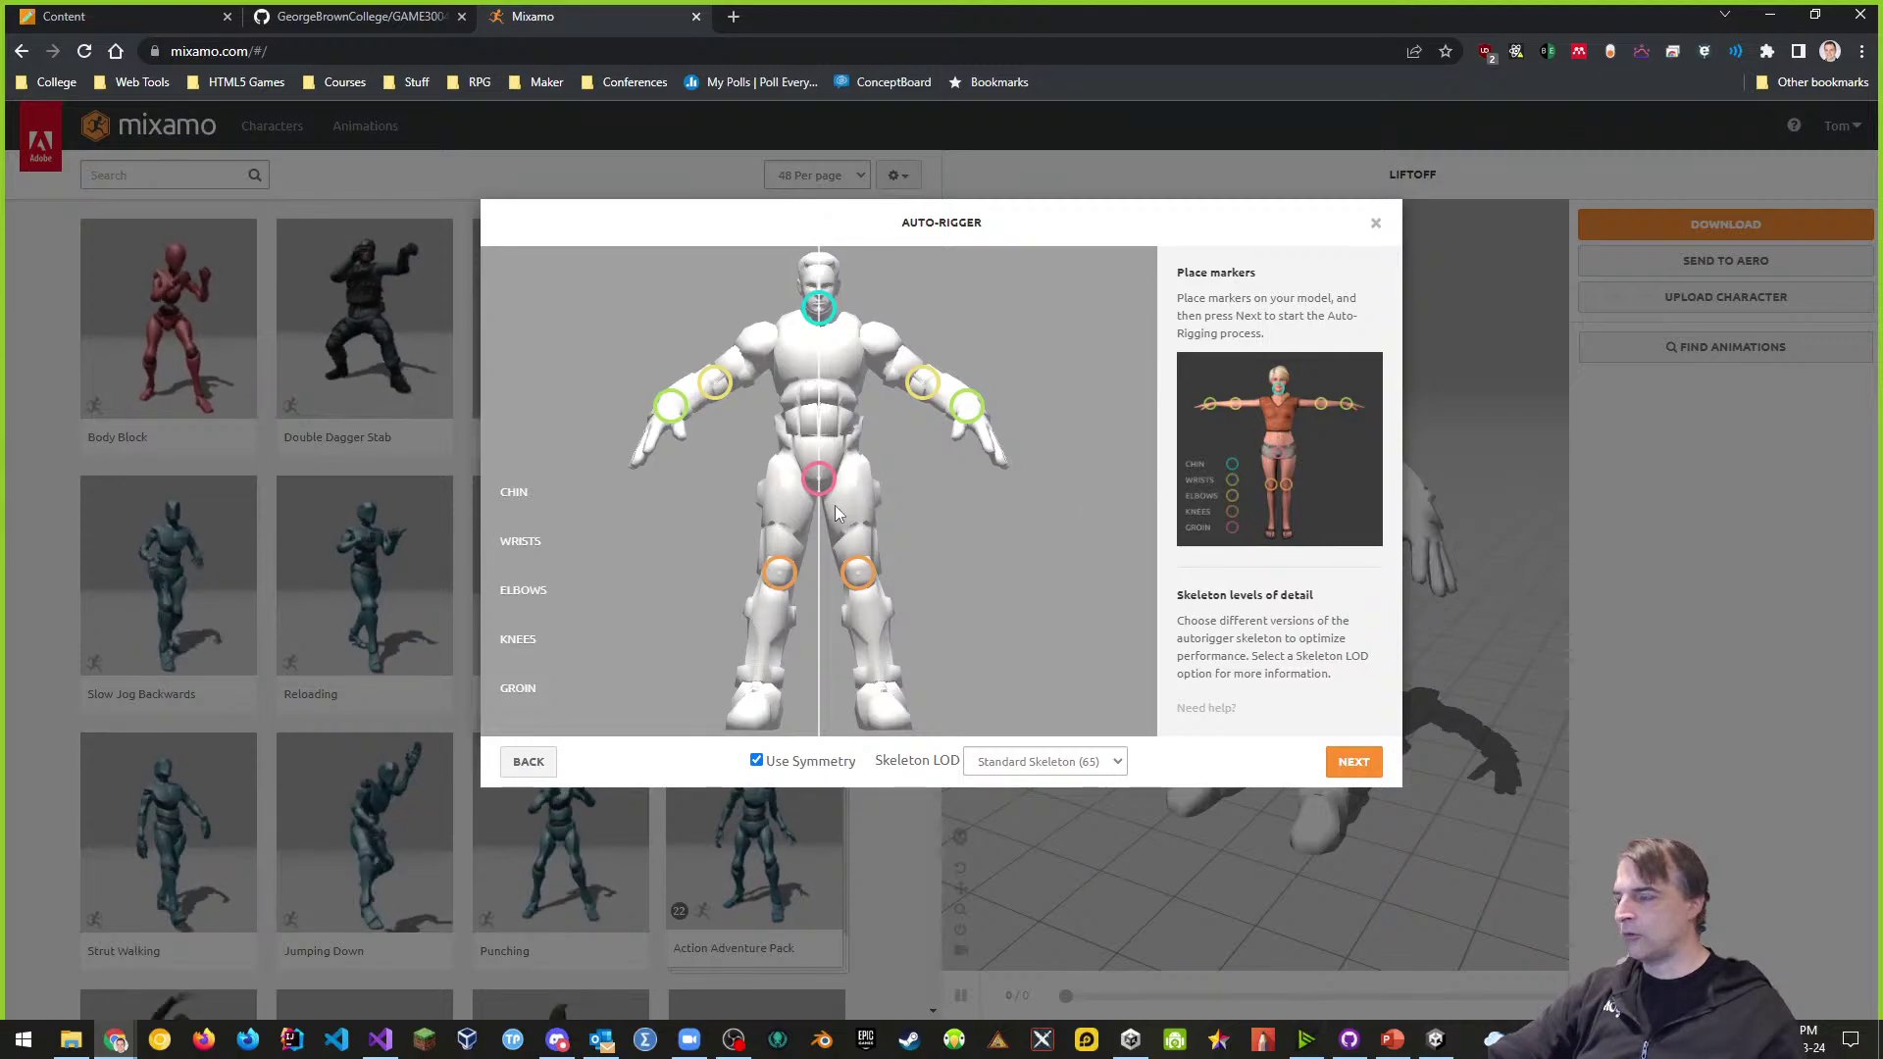
{"action": "left_click_drag", "start_coordinate": [820, 485], "coordinate": [821, 480]}
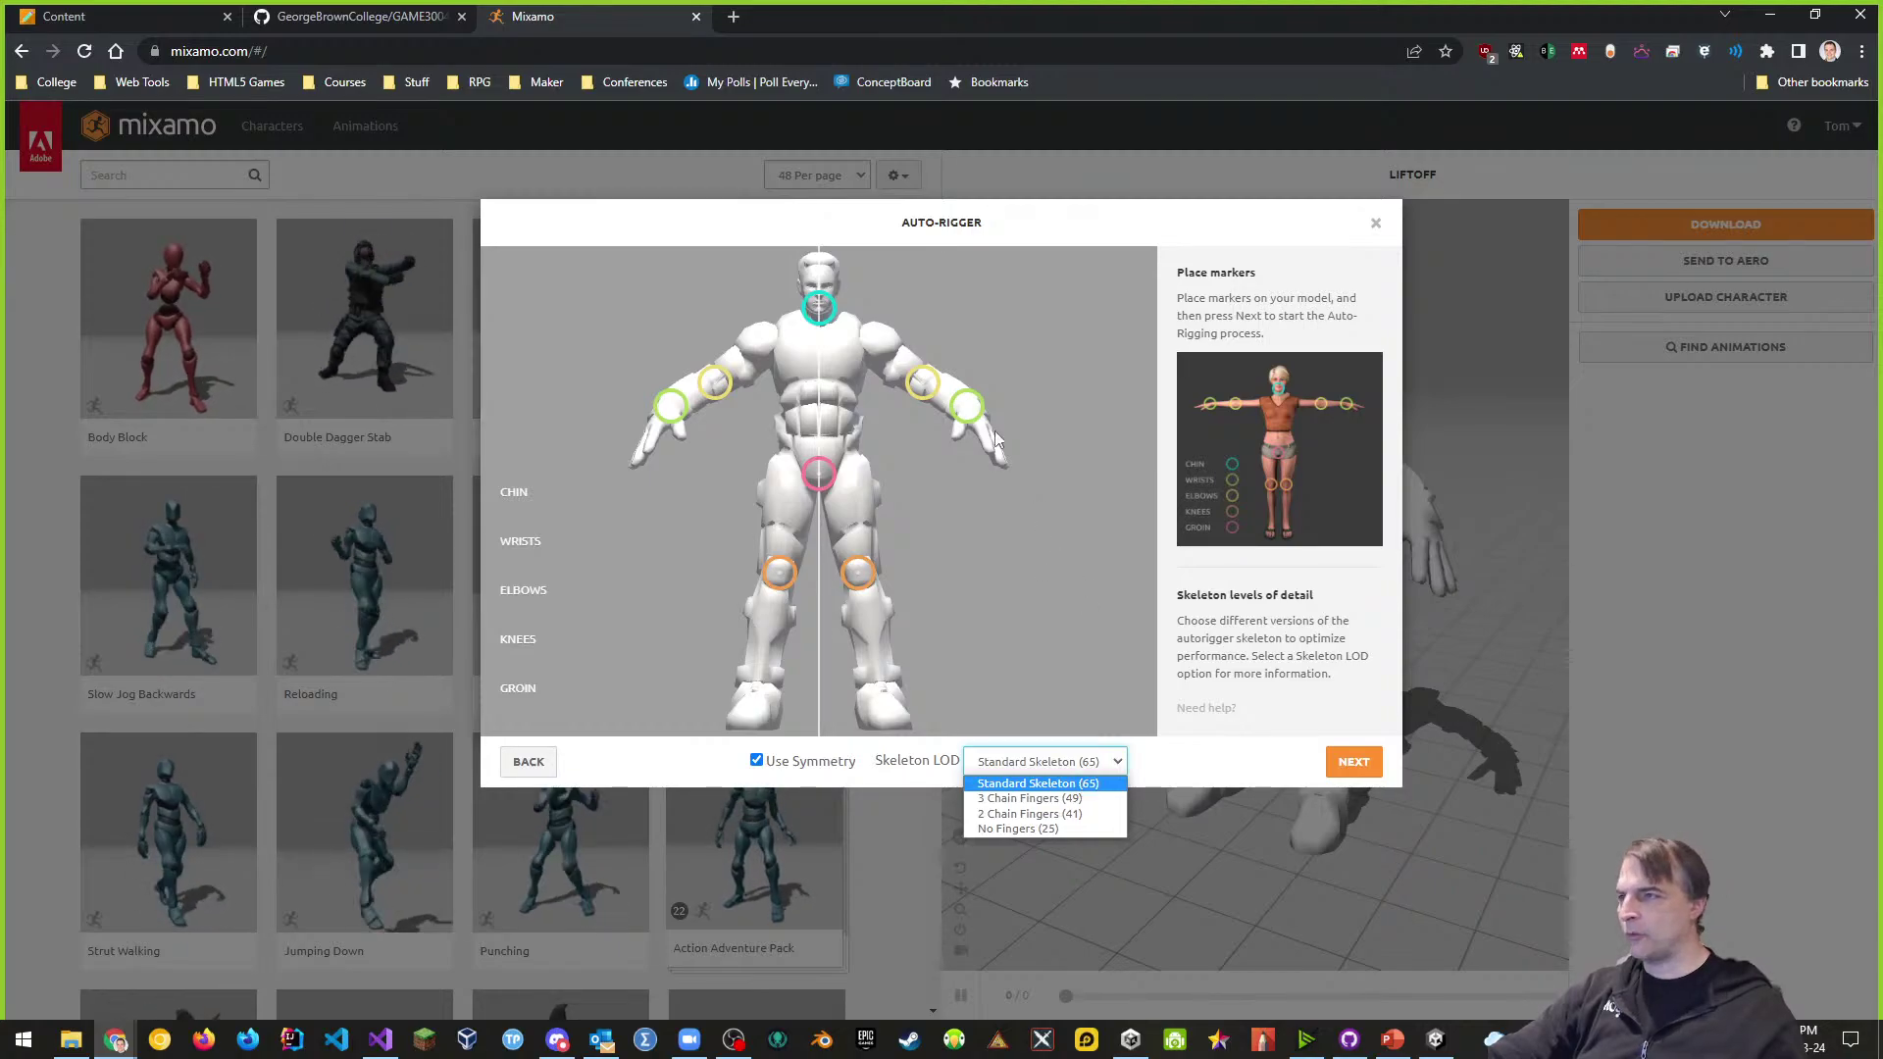
{"action": "left_click", "coordinate": [1350, 771]}
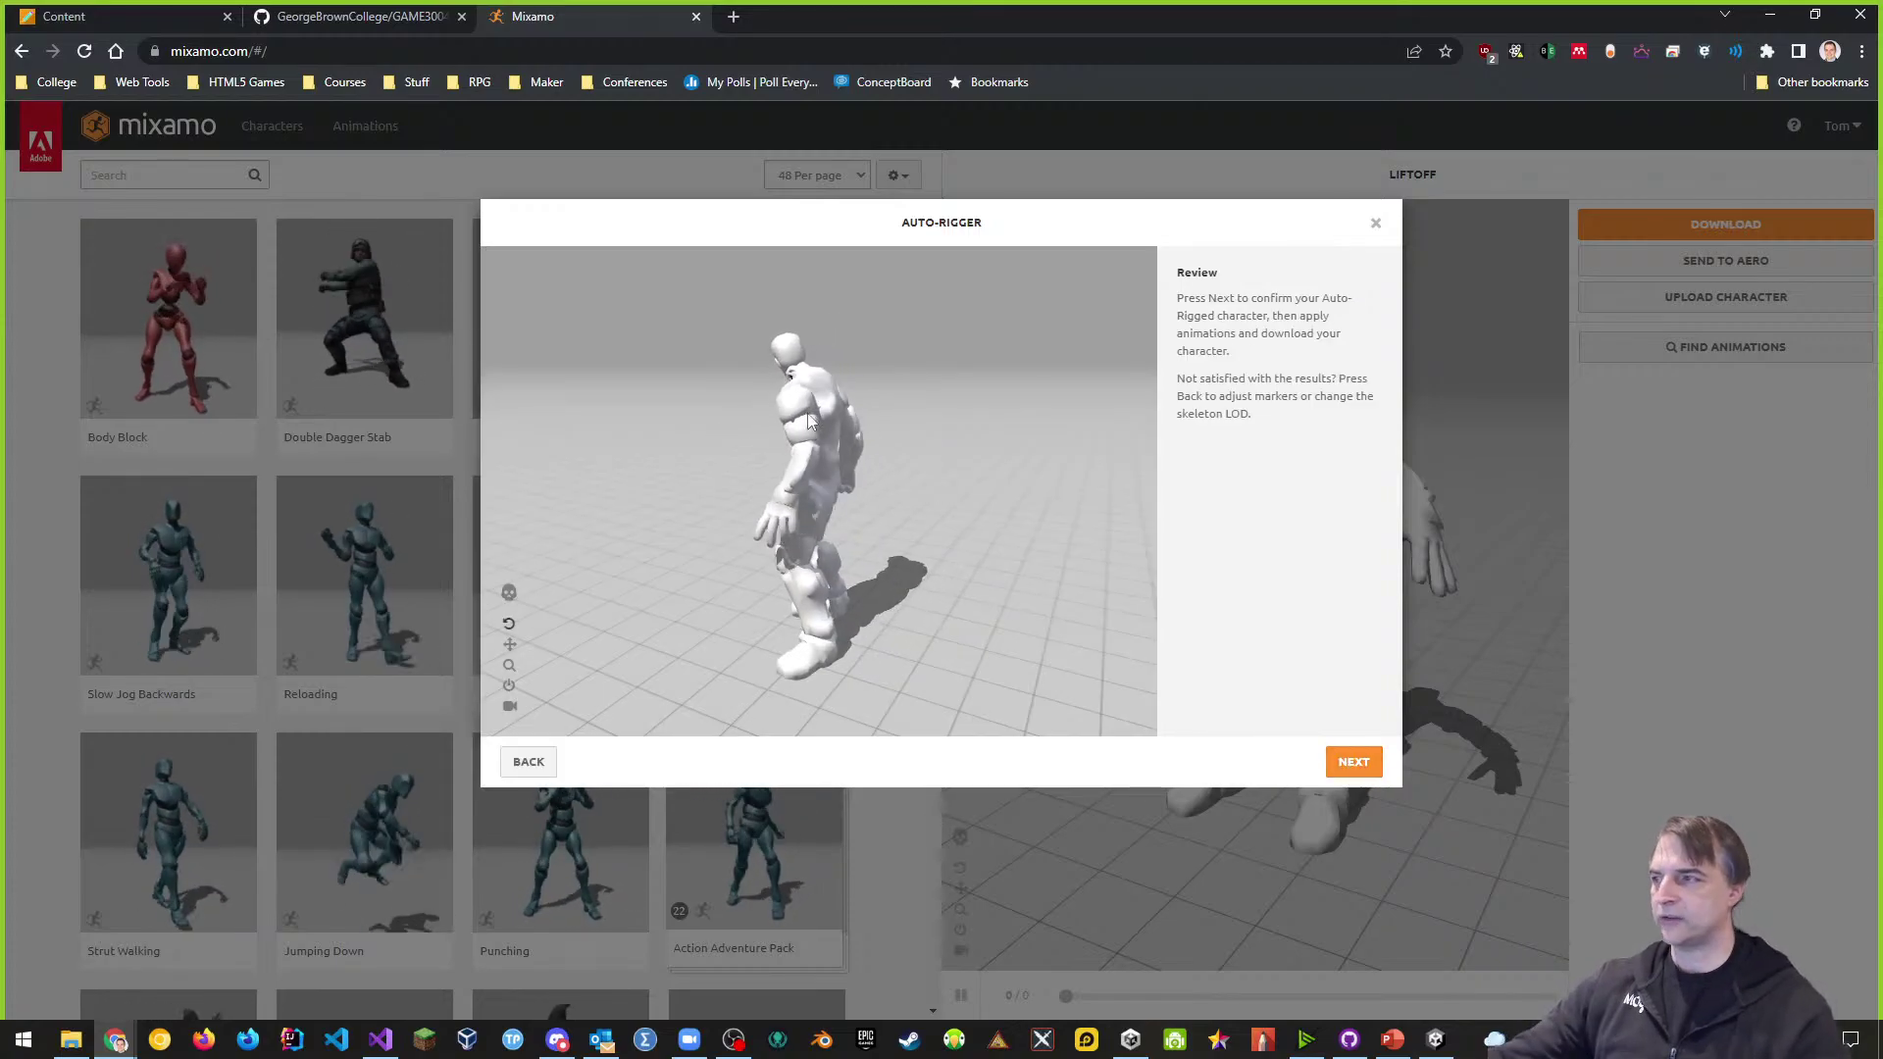
- Examine the auto-rigged character and its skeleton from several angles, and accept the rig
{"action": "scroll", "coordinate": [804, 409], "scroll_direction": "up", "scroll_amount": 3}
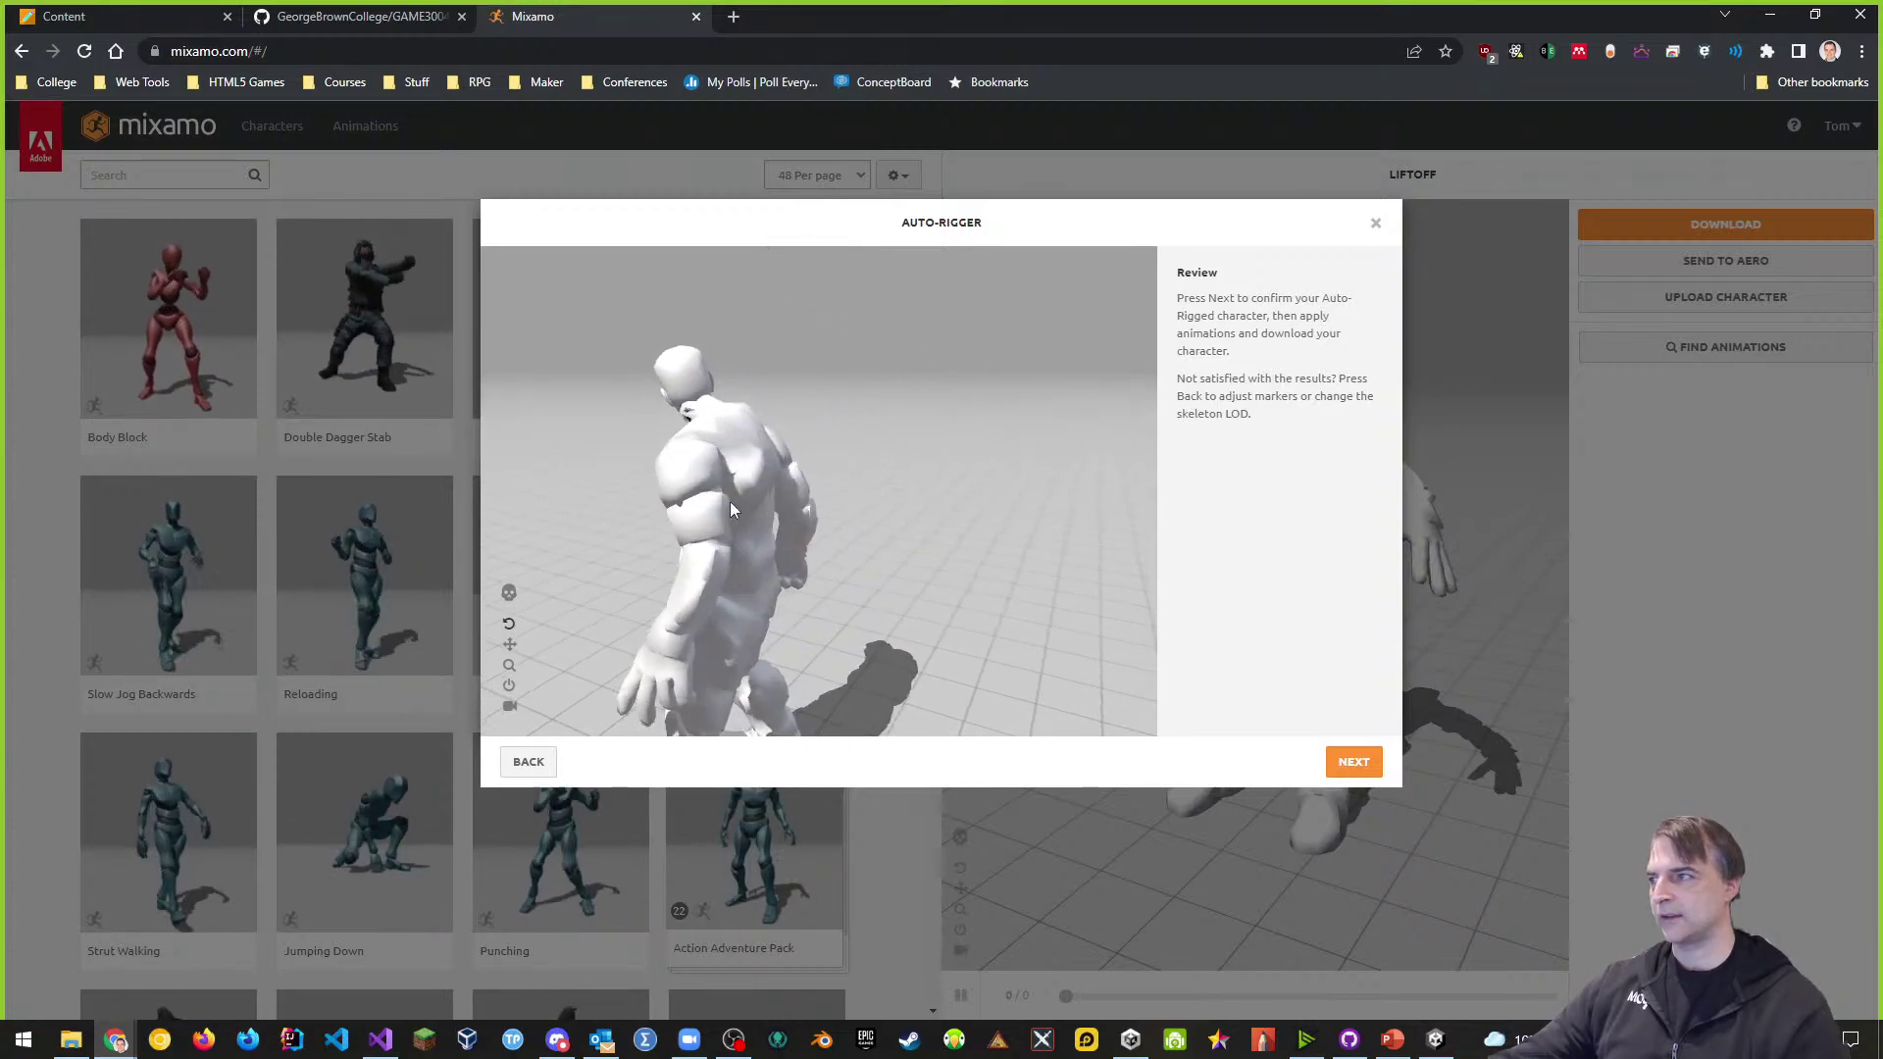
{"action": "left_click_drag", "start_coordinate": [895, 504], "coordinate": [828, 456]}
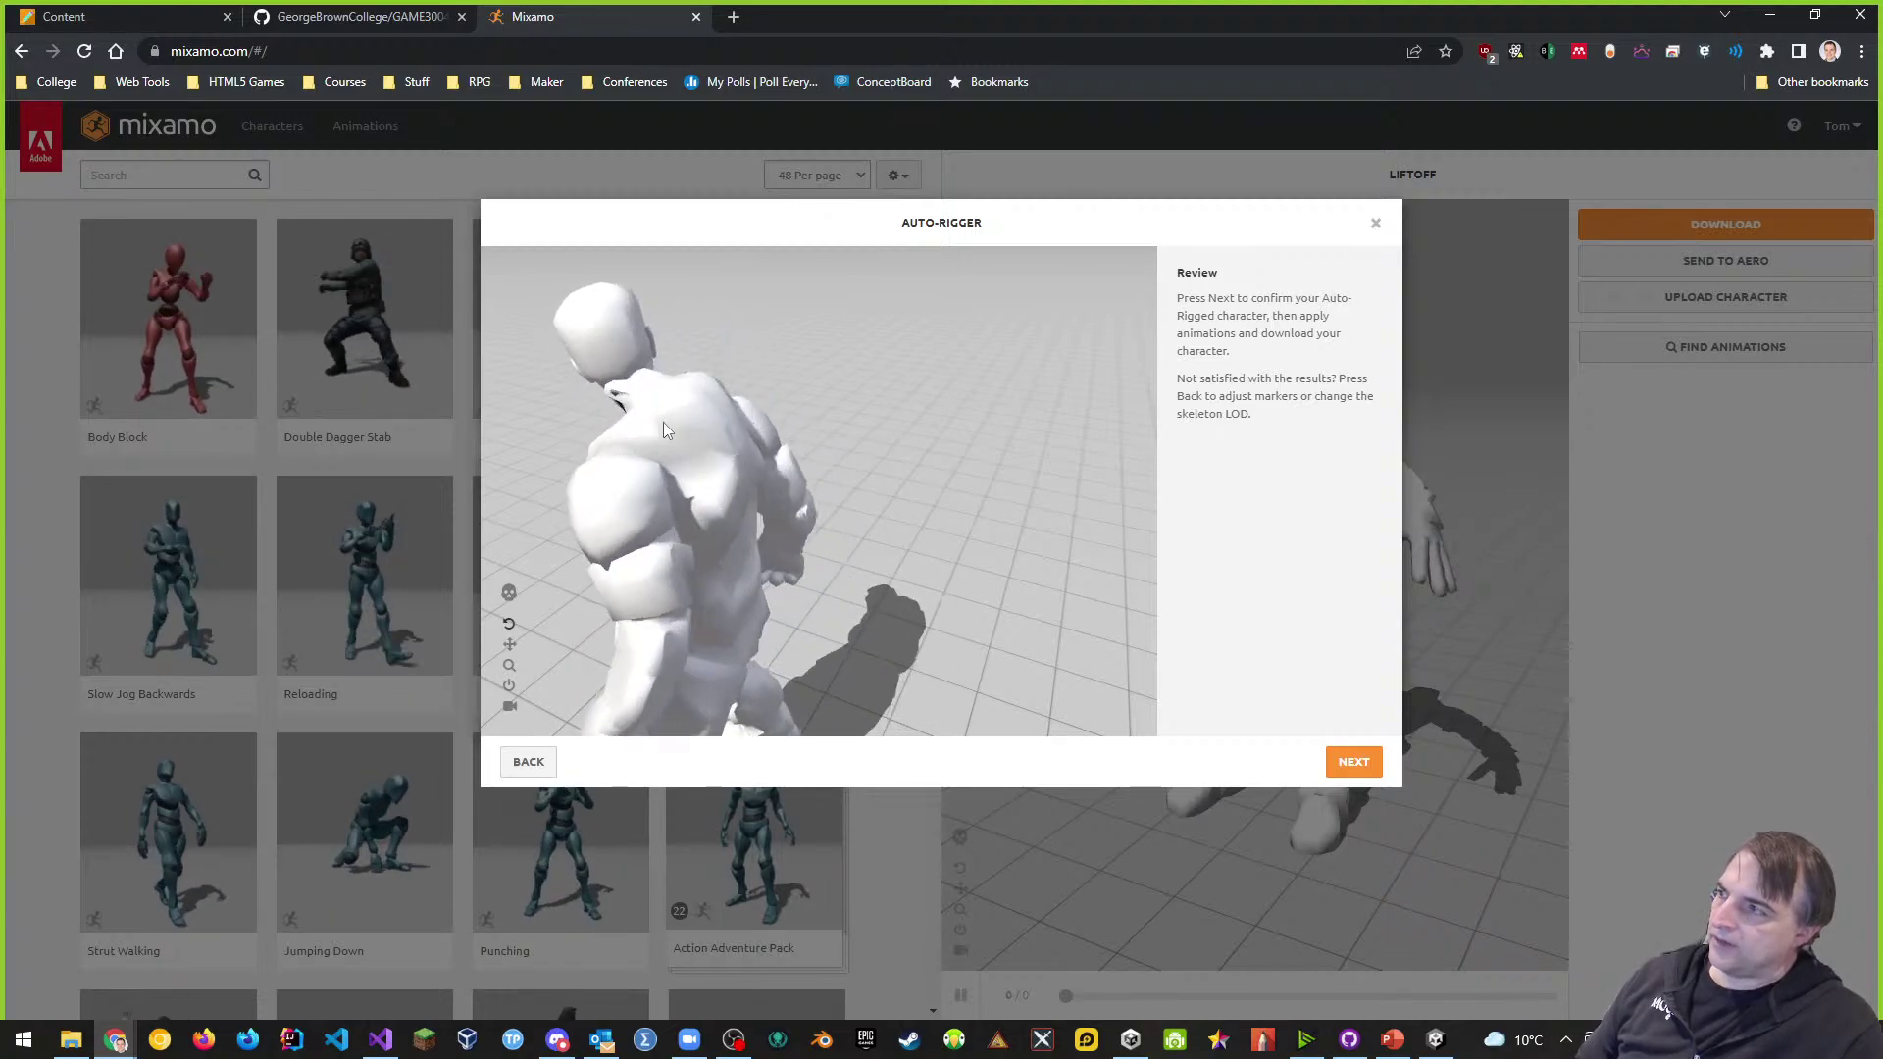
{"action": "left_click_drag", "start_coordinate": [904, 520], "coordinate": [838, 515]}
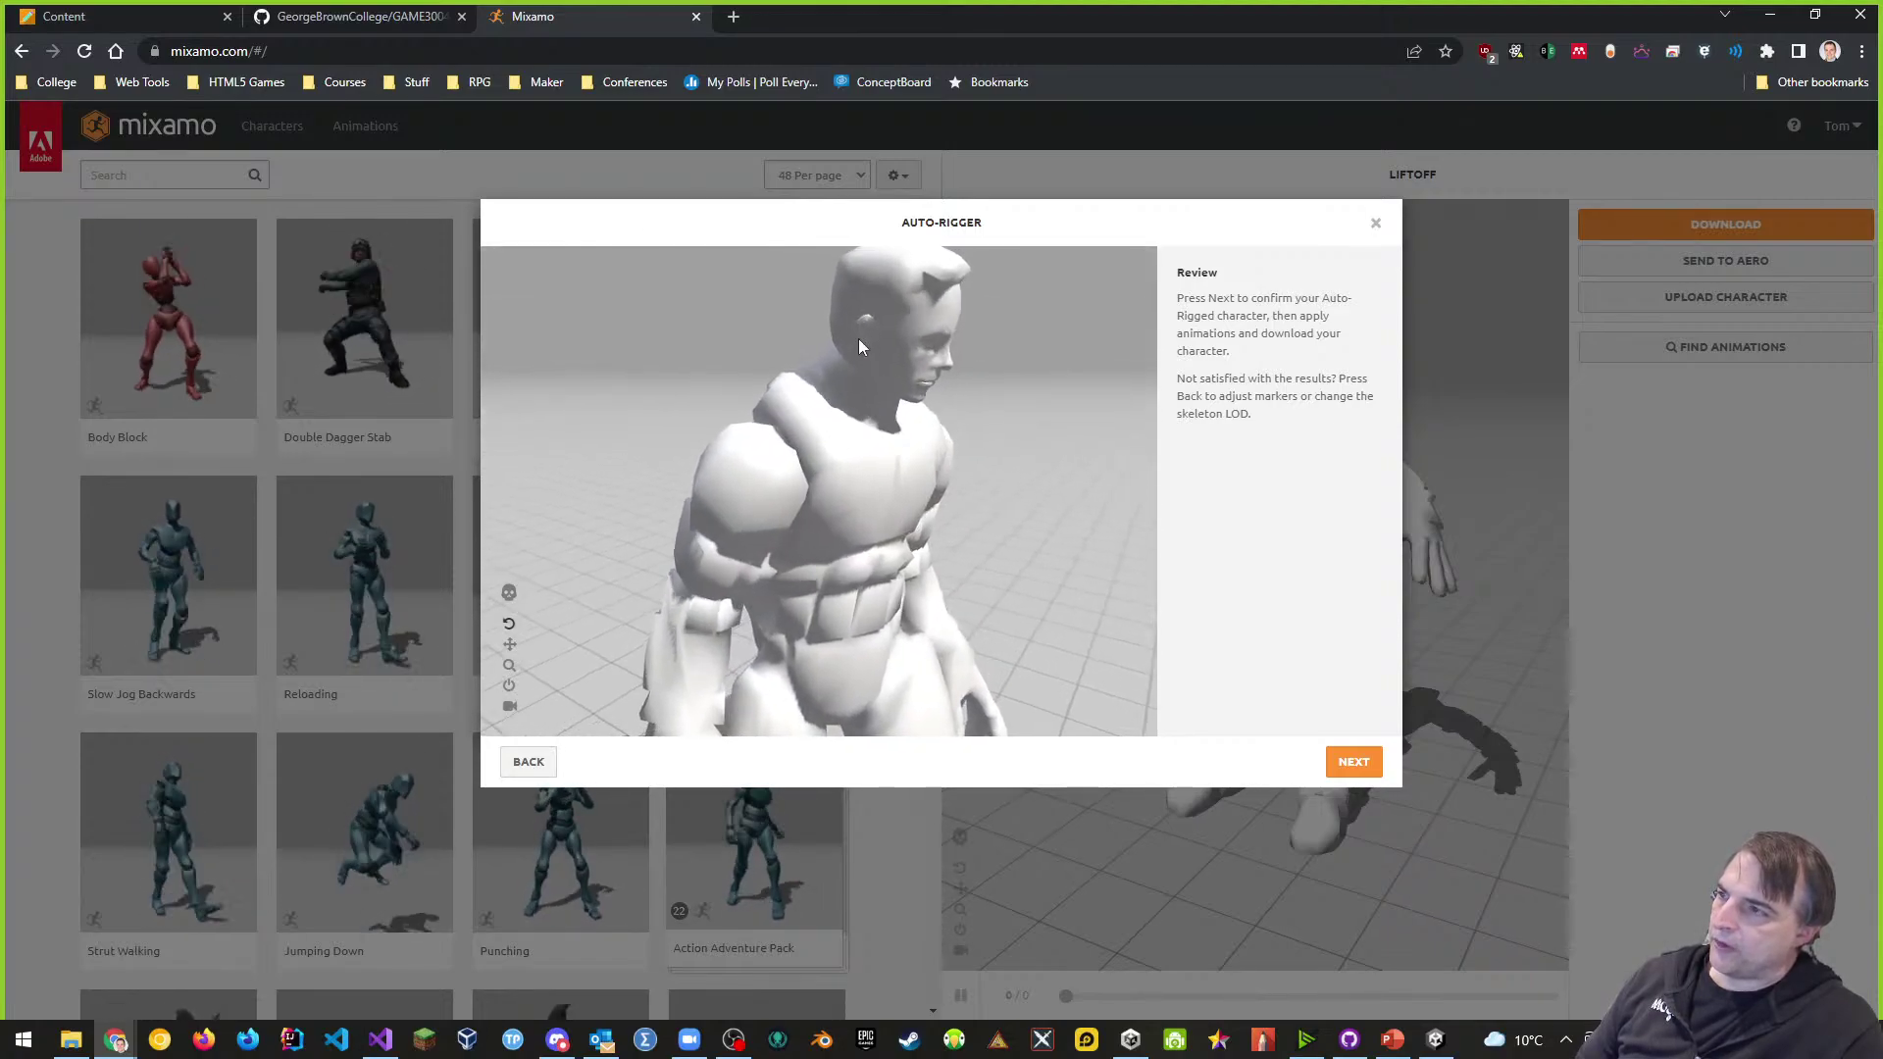
{"action": "left_click", "coordinate": [509, 594]}
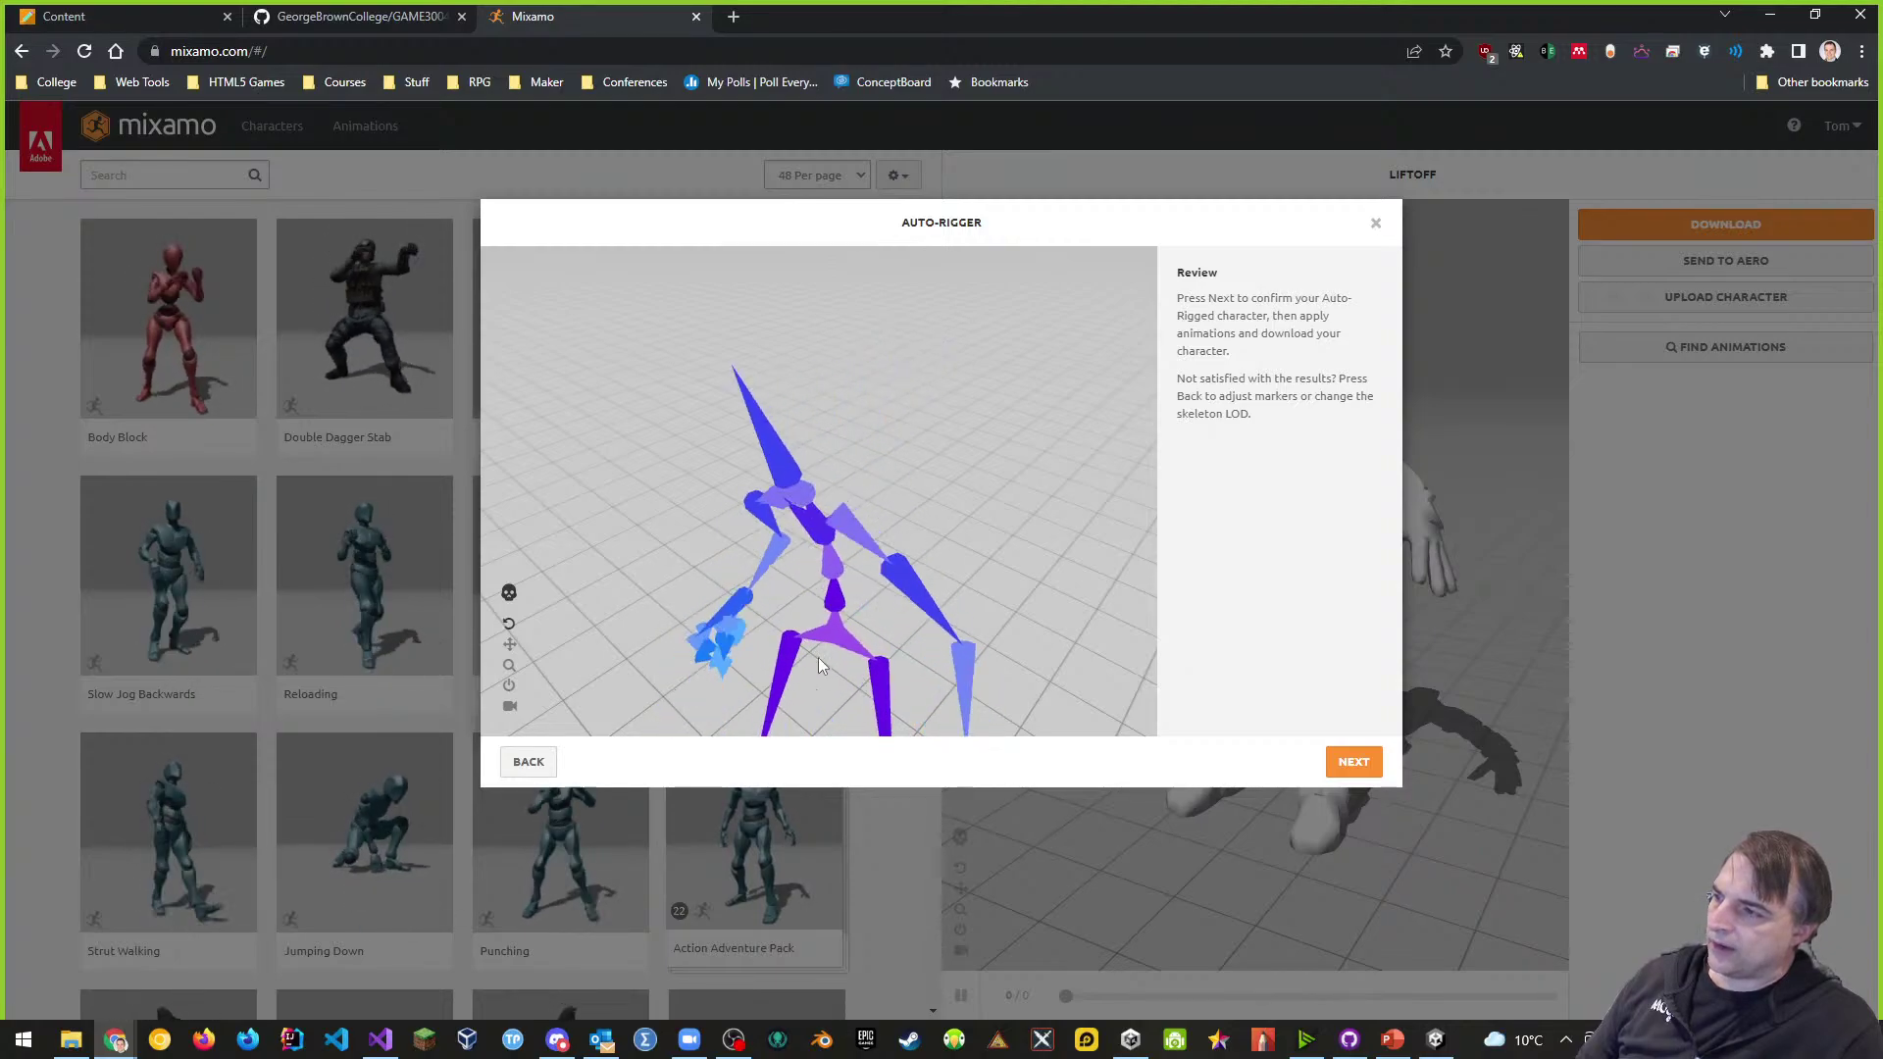
{"action": "left_click_drag", "start_coordinate": [742, 563], "coordinate": [692, 580]}
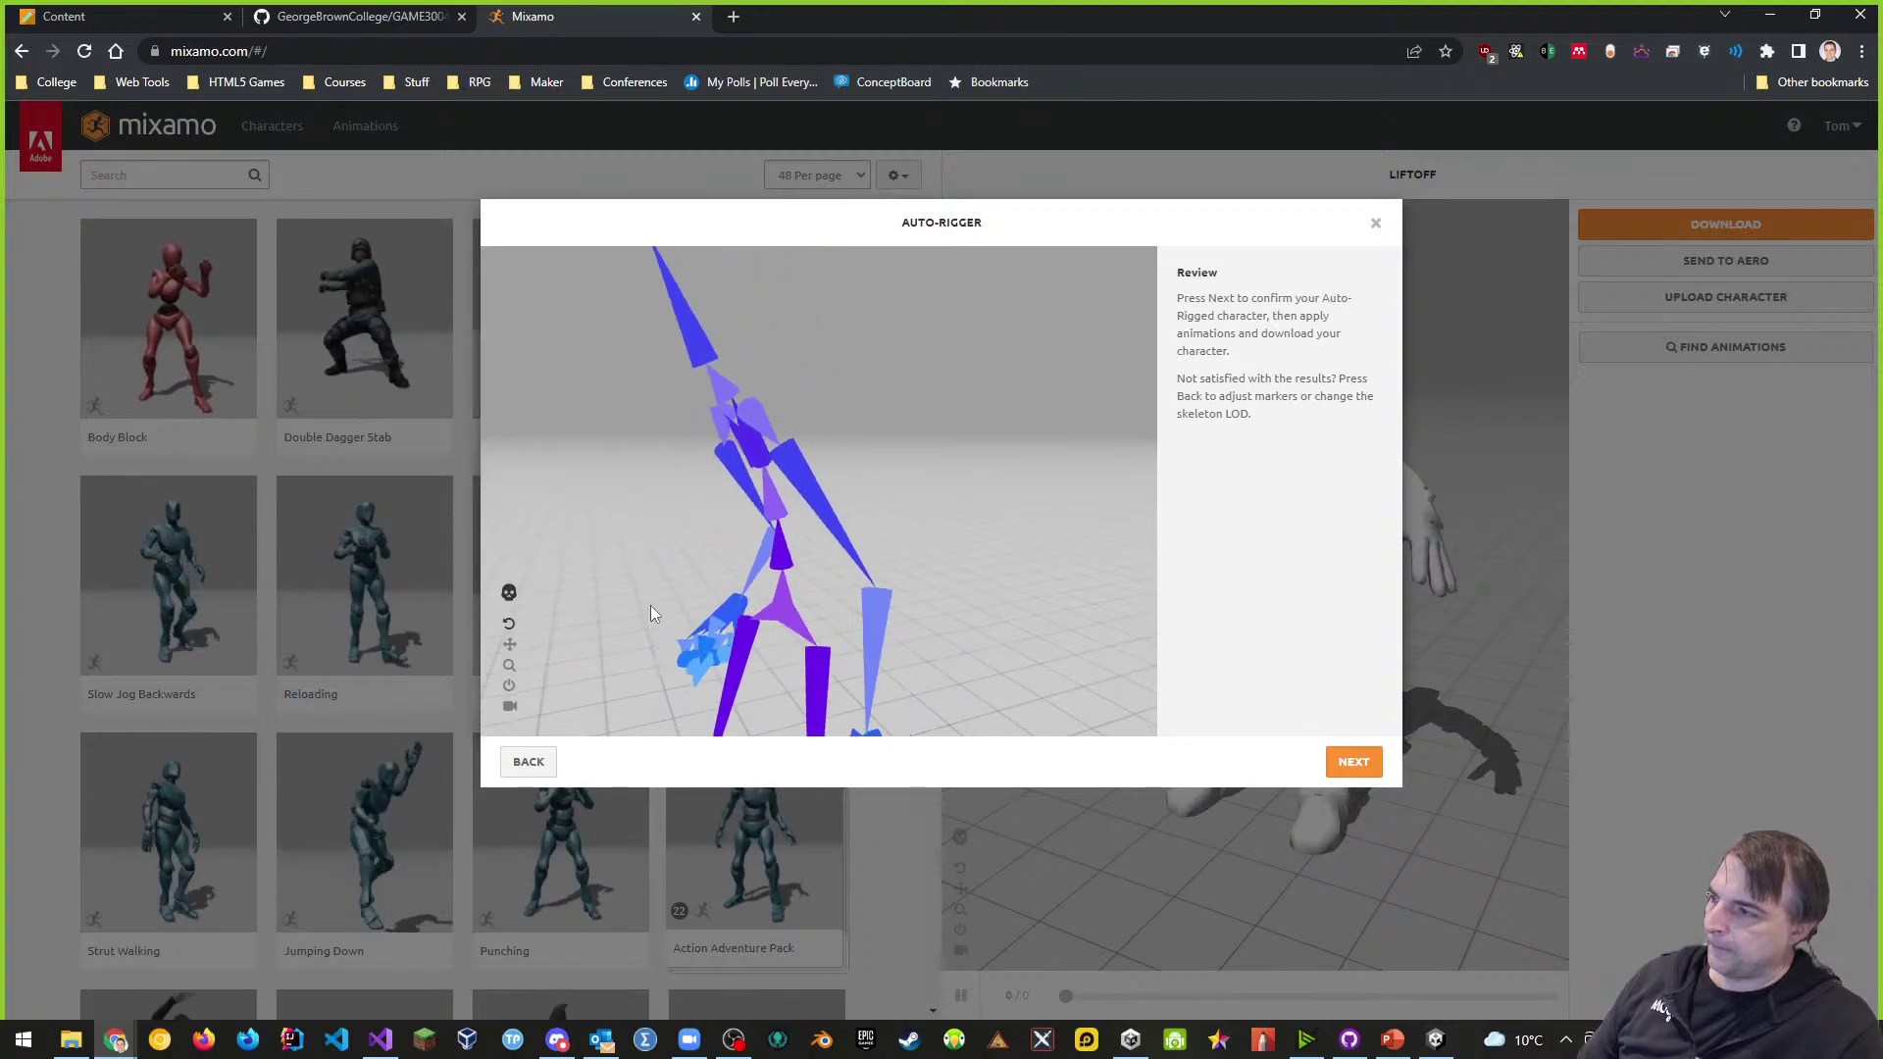
{"action": "left_click", "coordinate": [509, 595]}
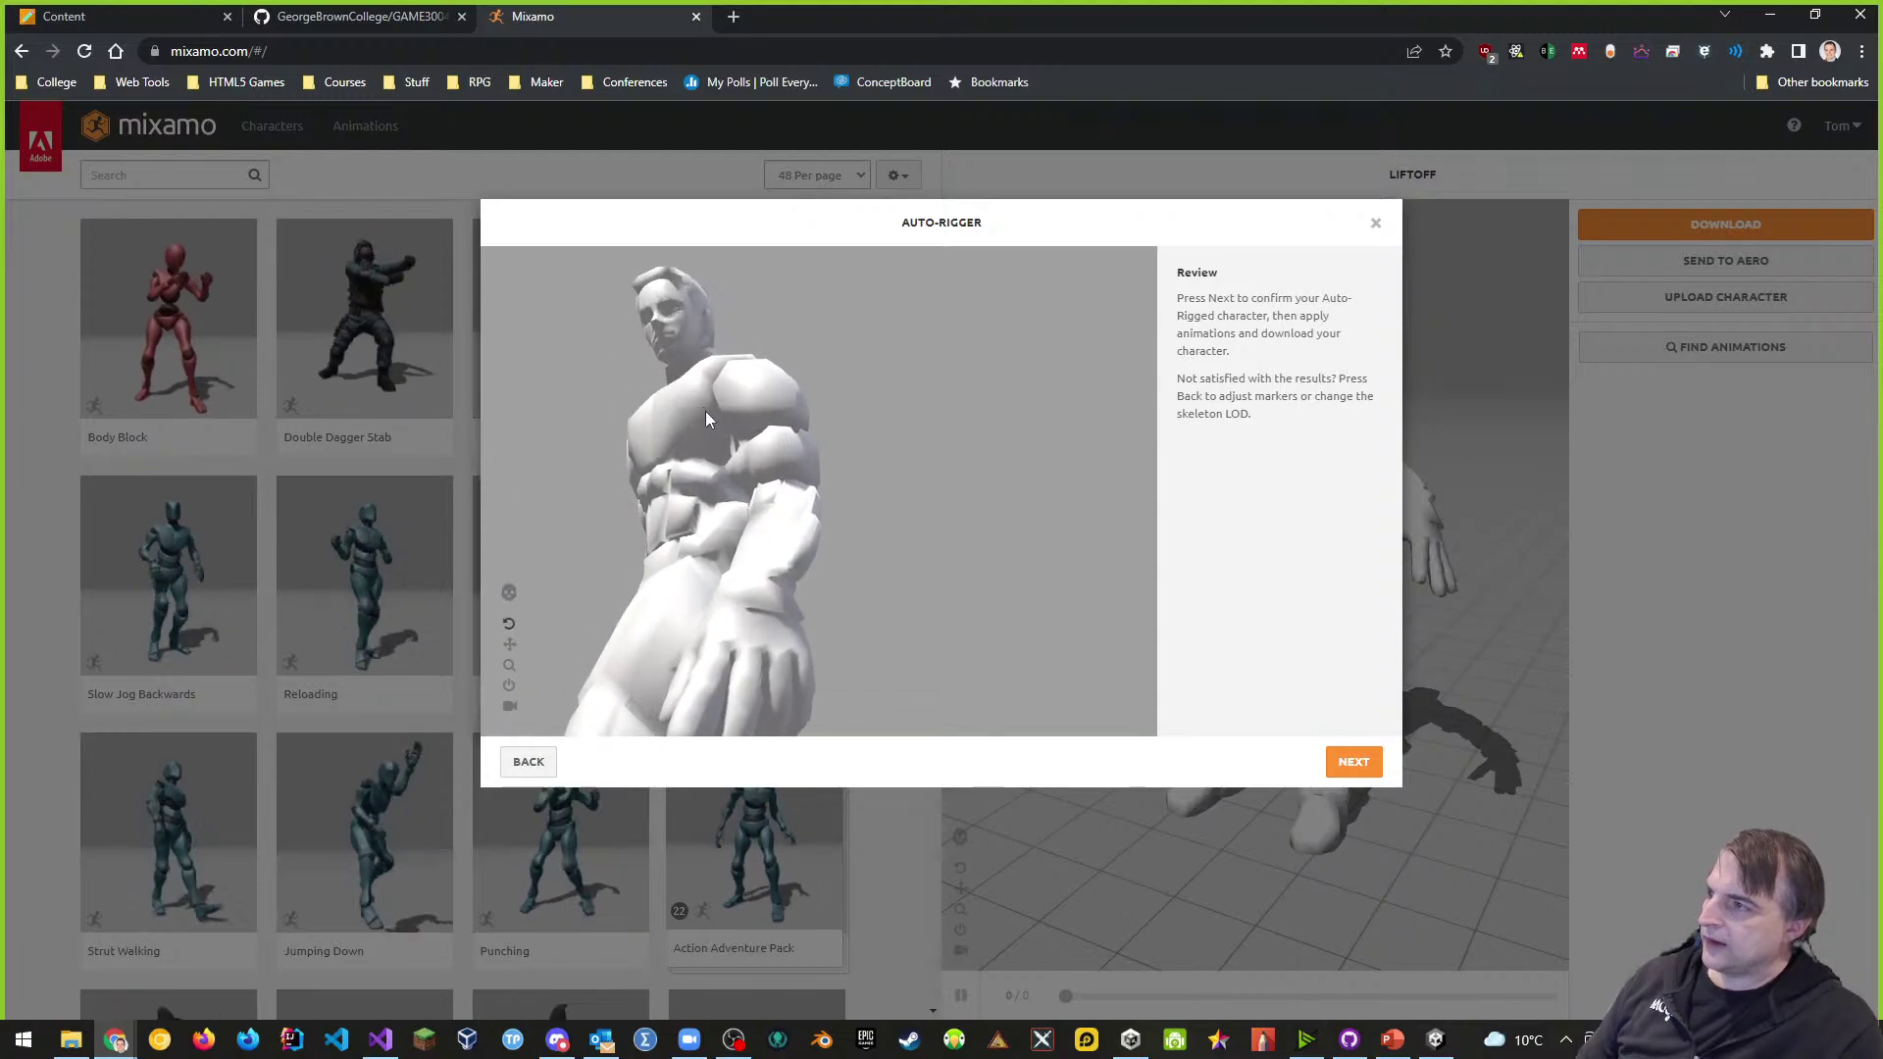
{"action": "left_click", "coordinate": [1353, 762]}
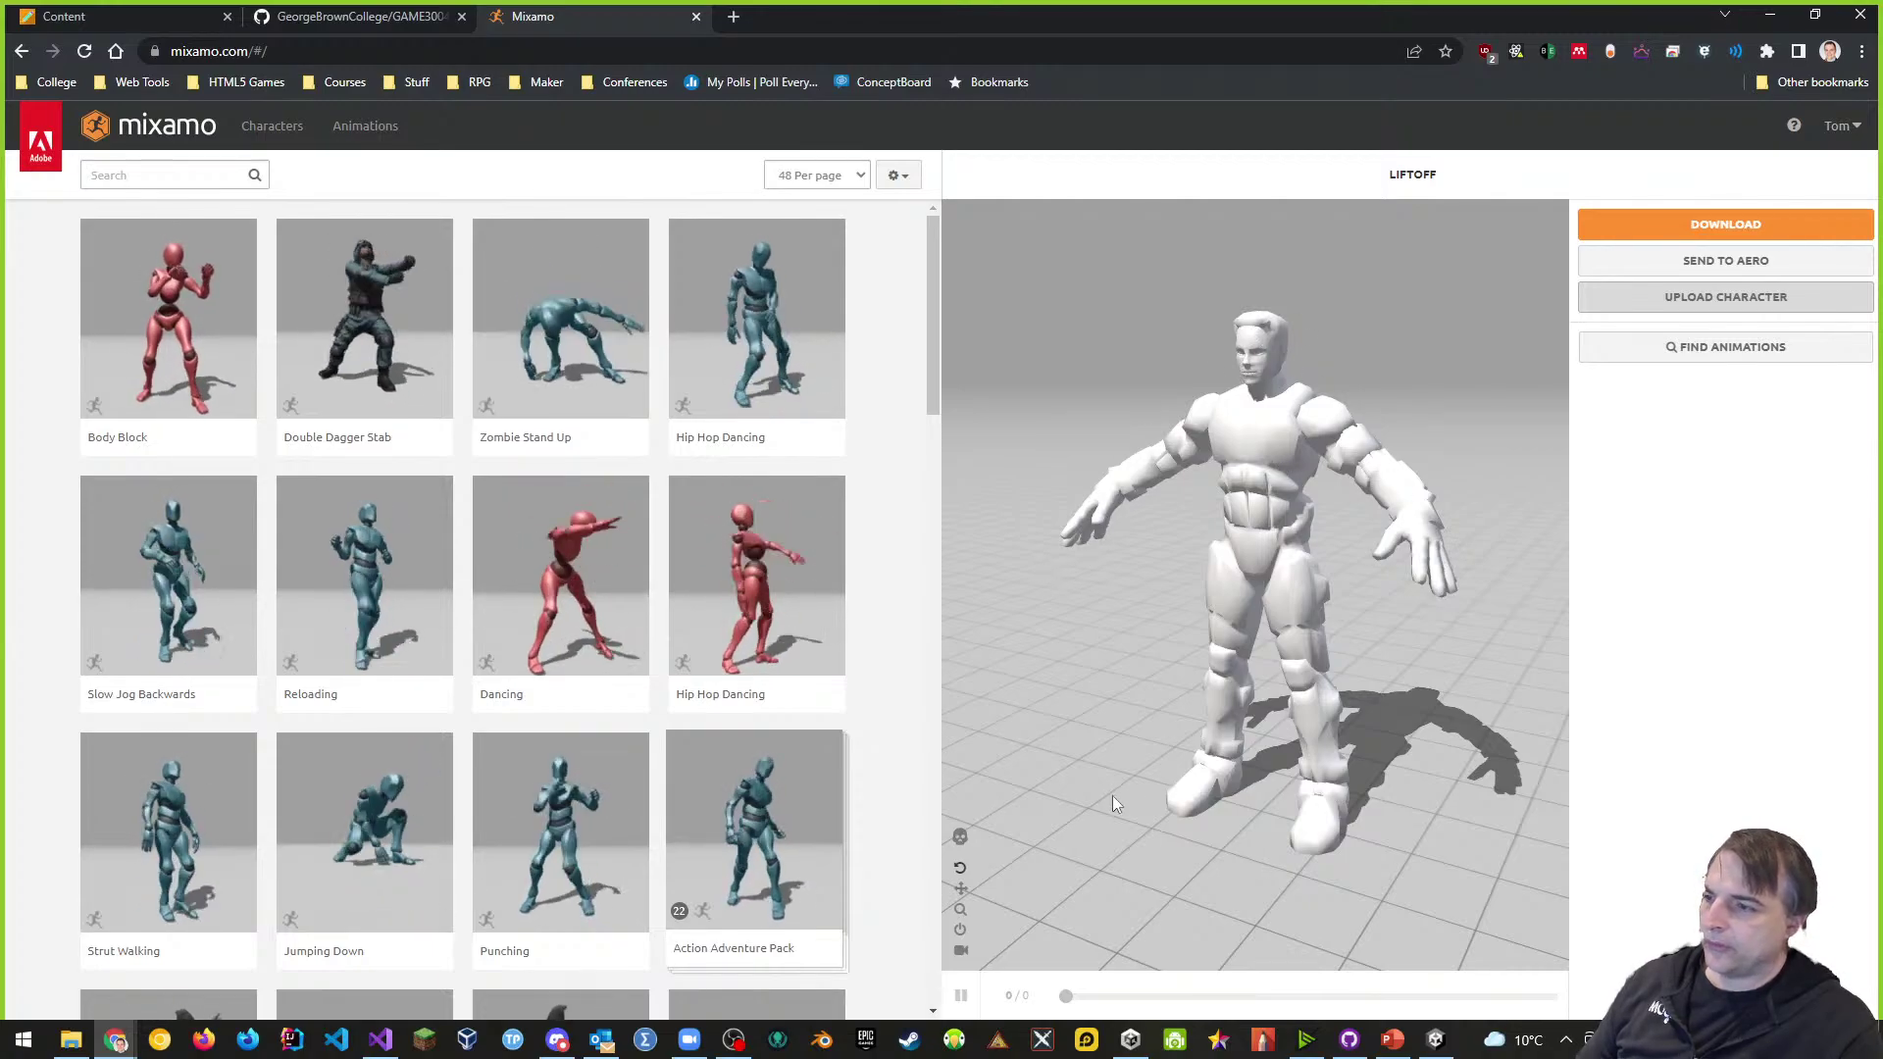
- Search the animations for "T pose", apply T-Pose to the LiftOff character and view it from the front
{"action": "left_click_drag", "start_coordinate": [1111, 775], "coordinate": [1228, 790]}
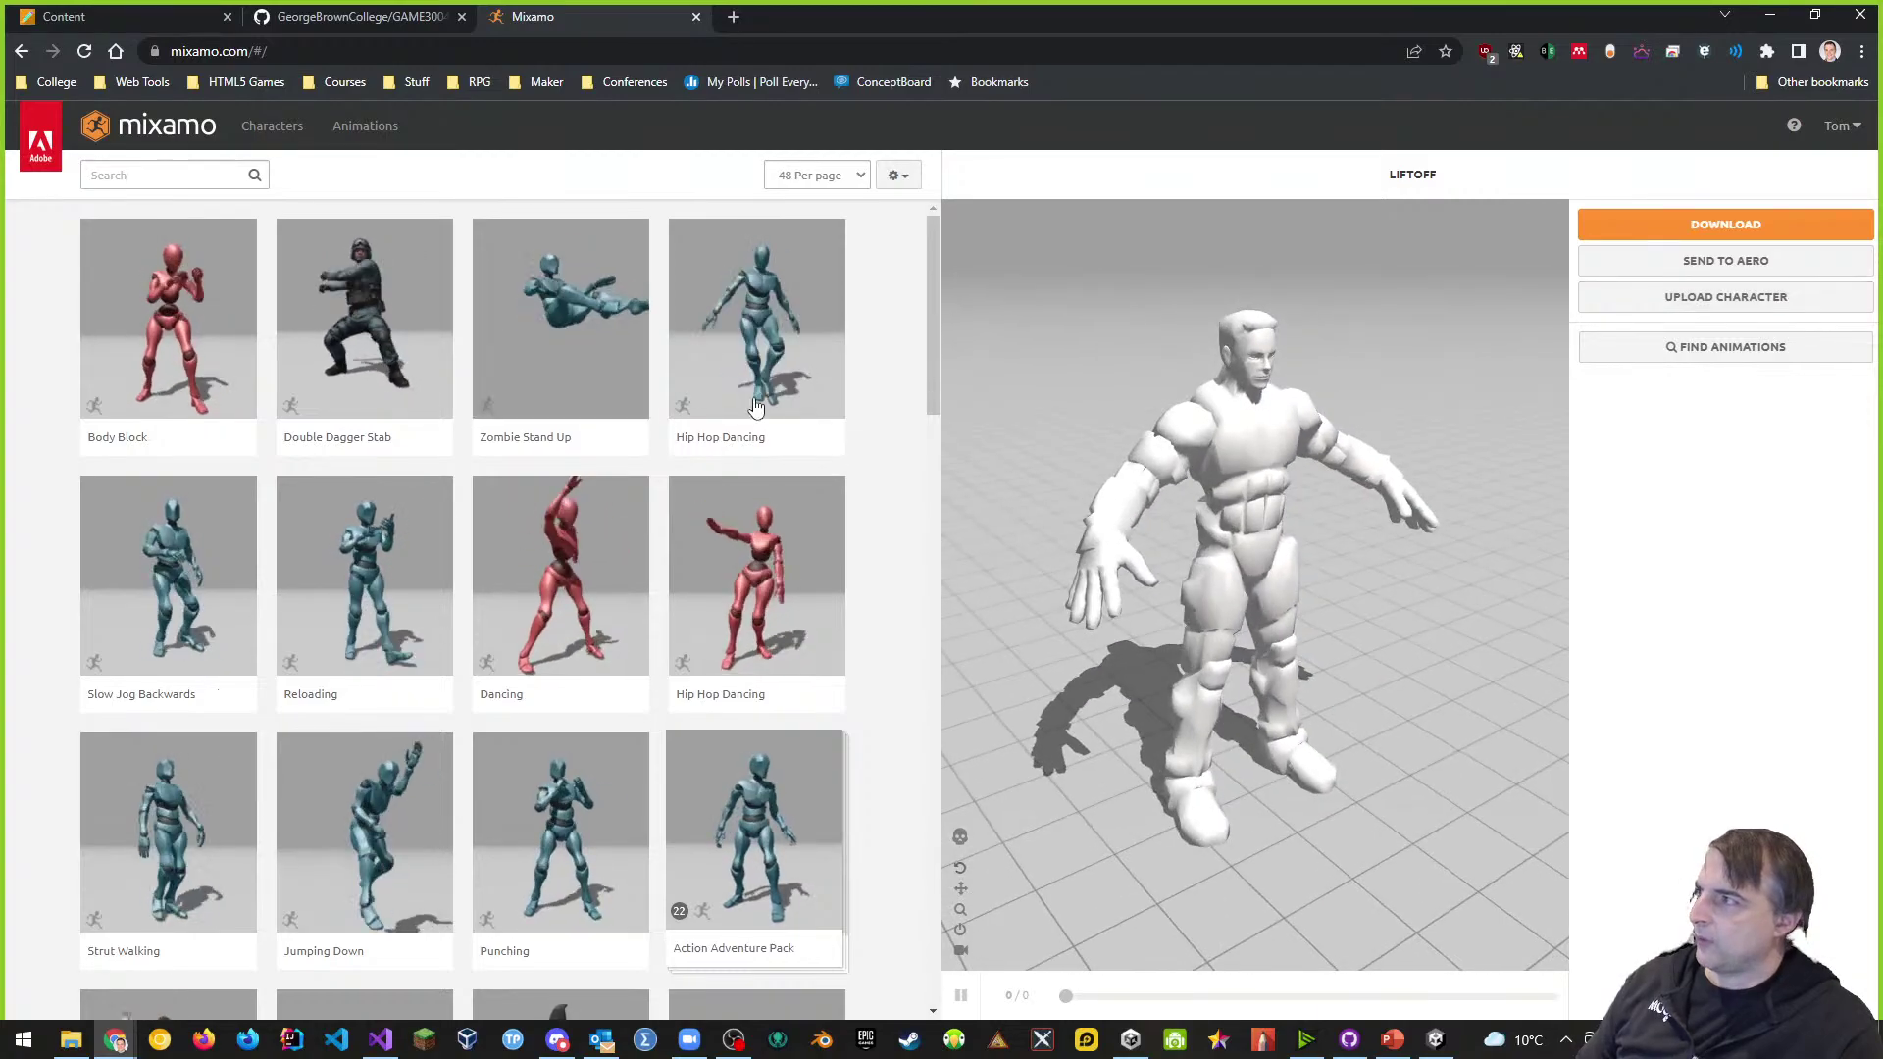
{"action": "left_click", "coordinate": [163, 179]}
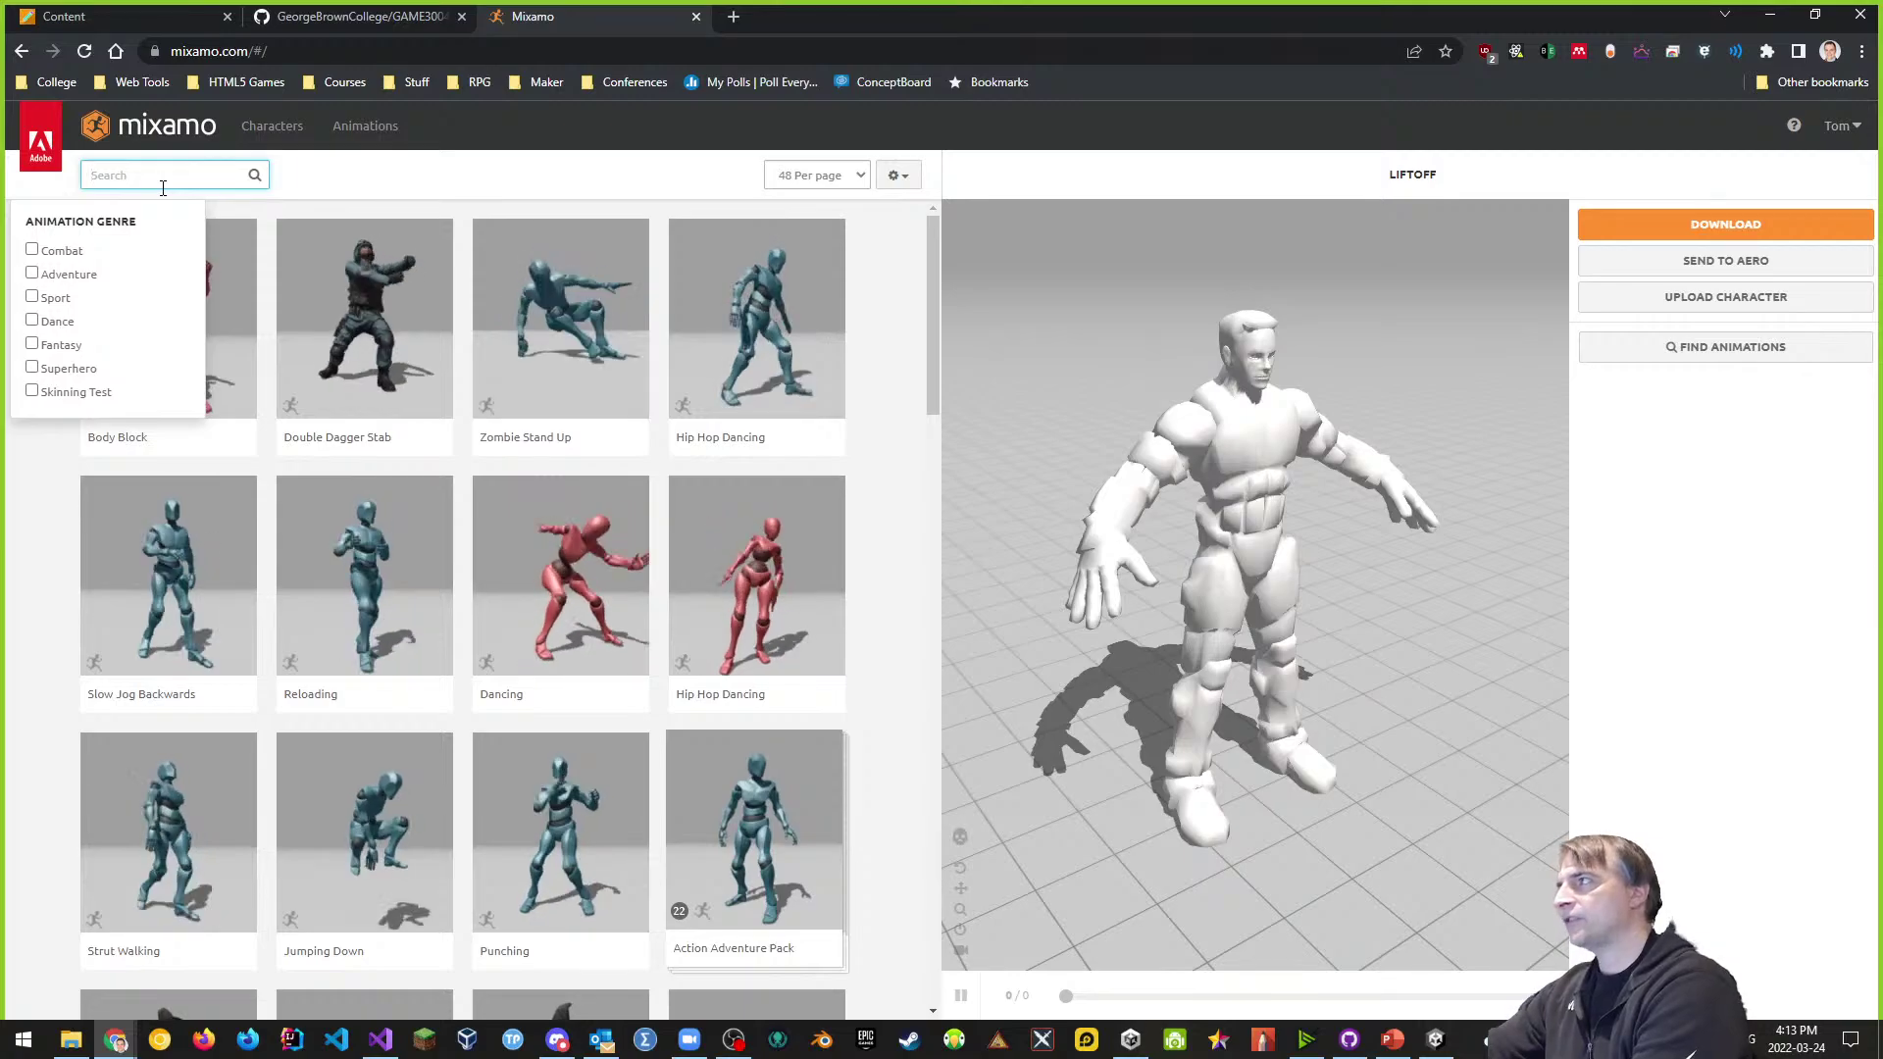
{"action": "type", "text": "T pose"}
{"action": "key", "text": "Return"}
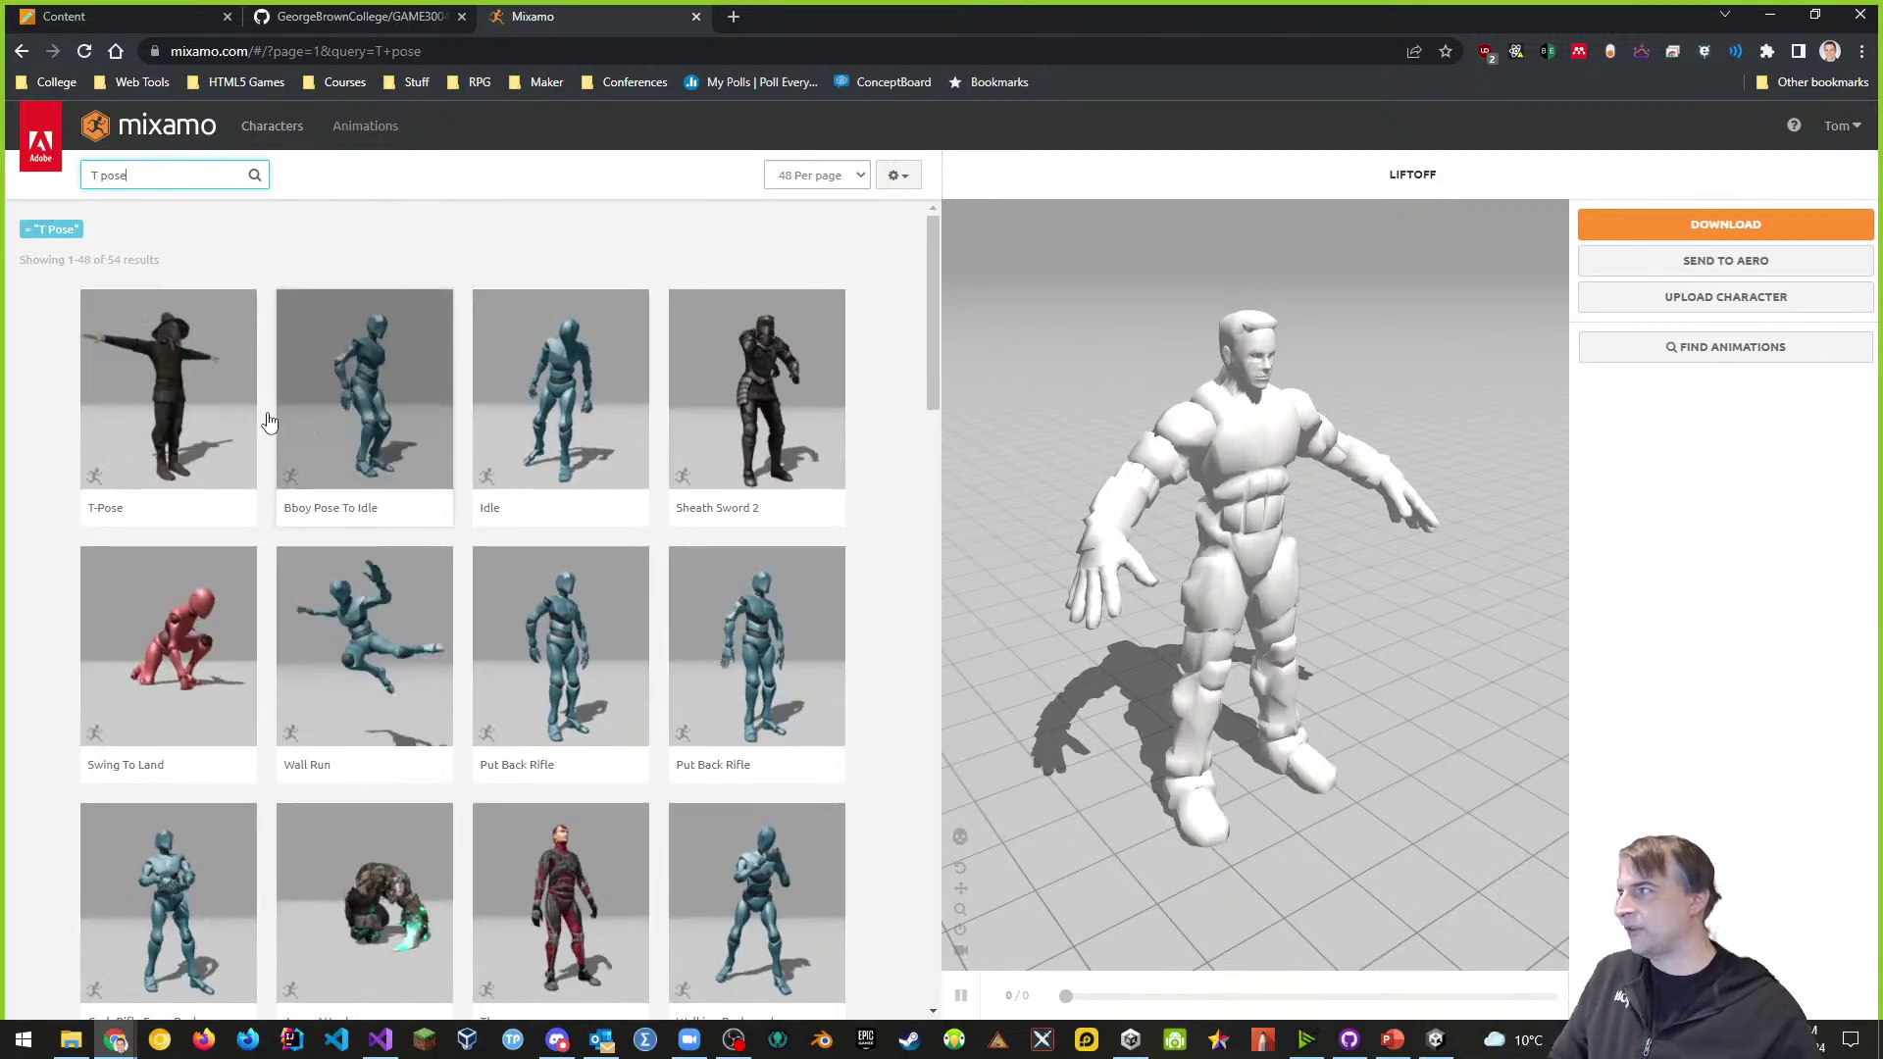
{"action": "left_click", "coordinate": [236, 417]}
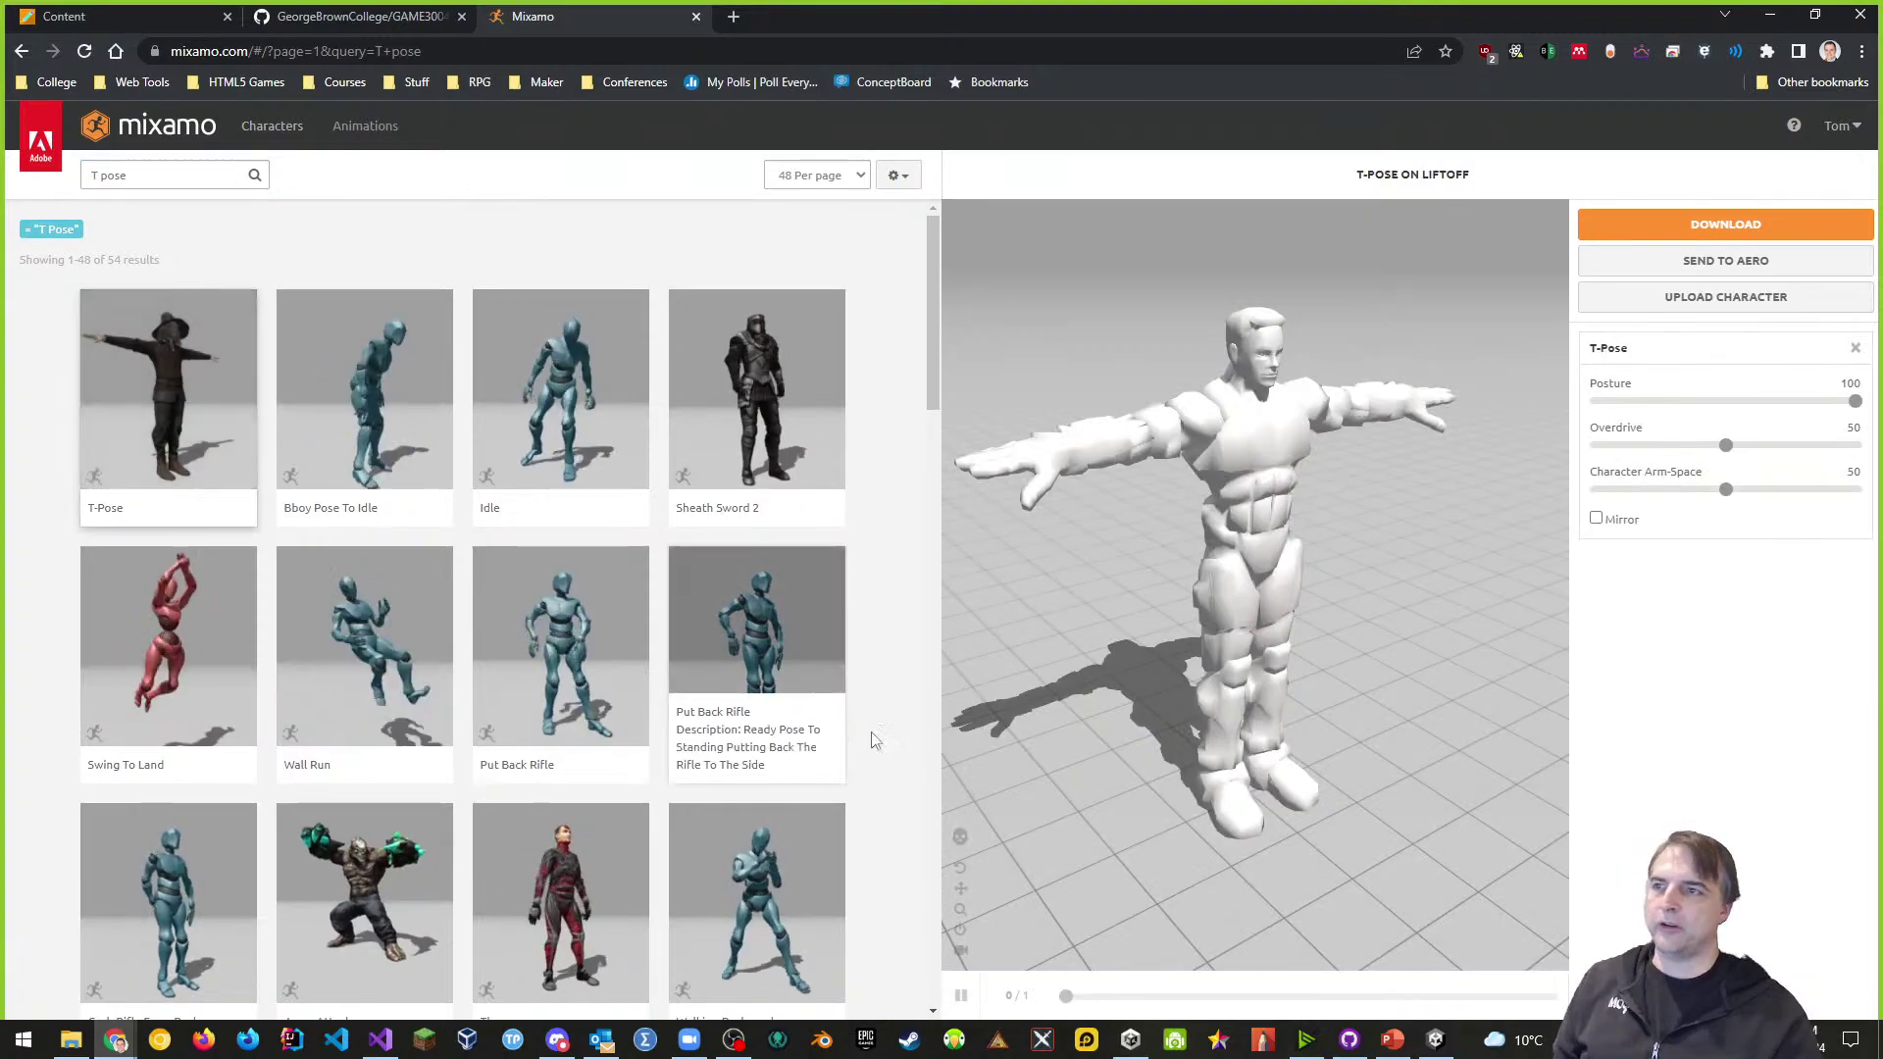
{"action": "left_click_drag", "start_coordinate": [1428, 828], "coordinate": [1373, 804]}
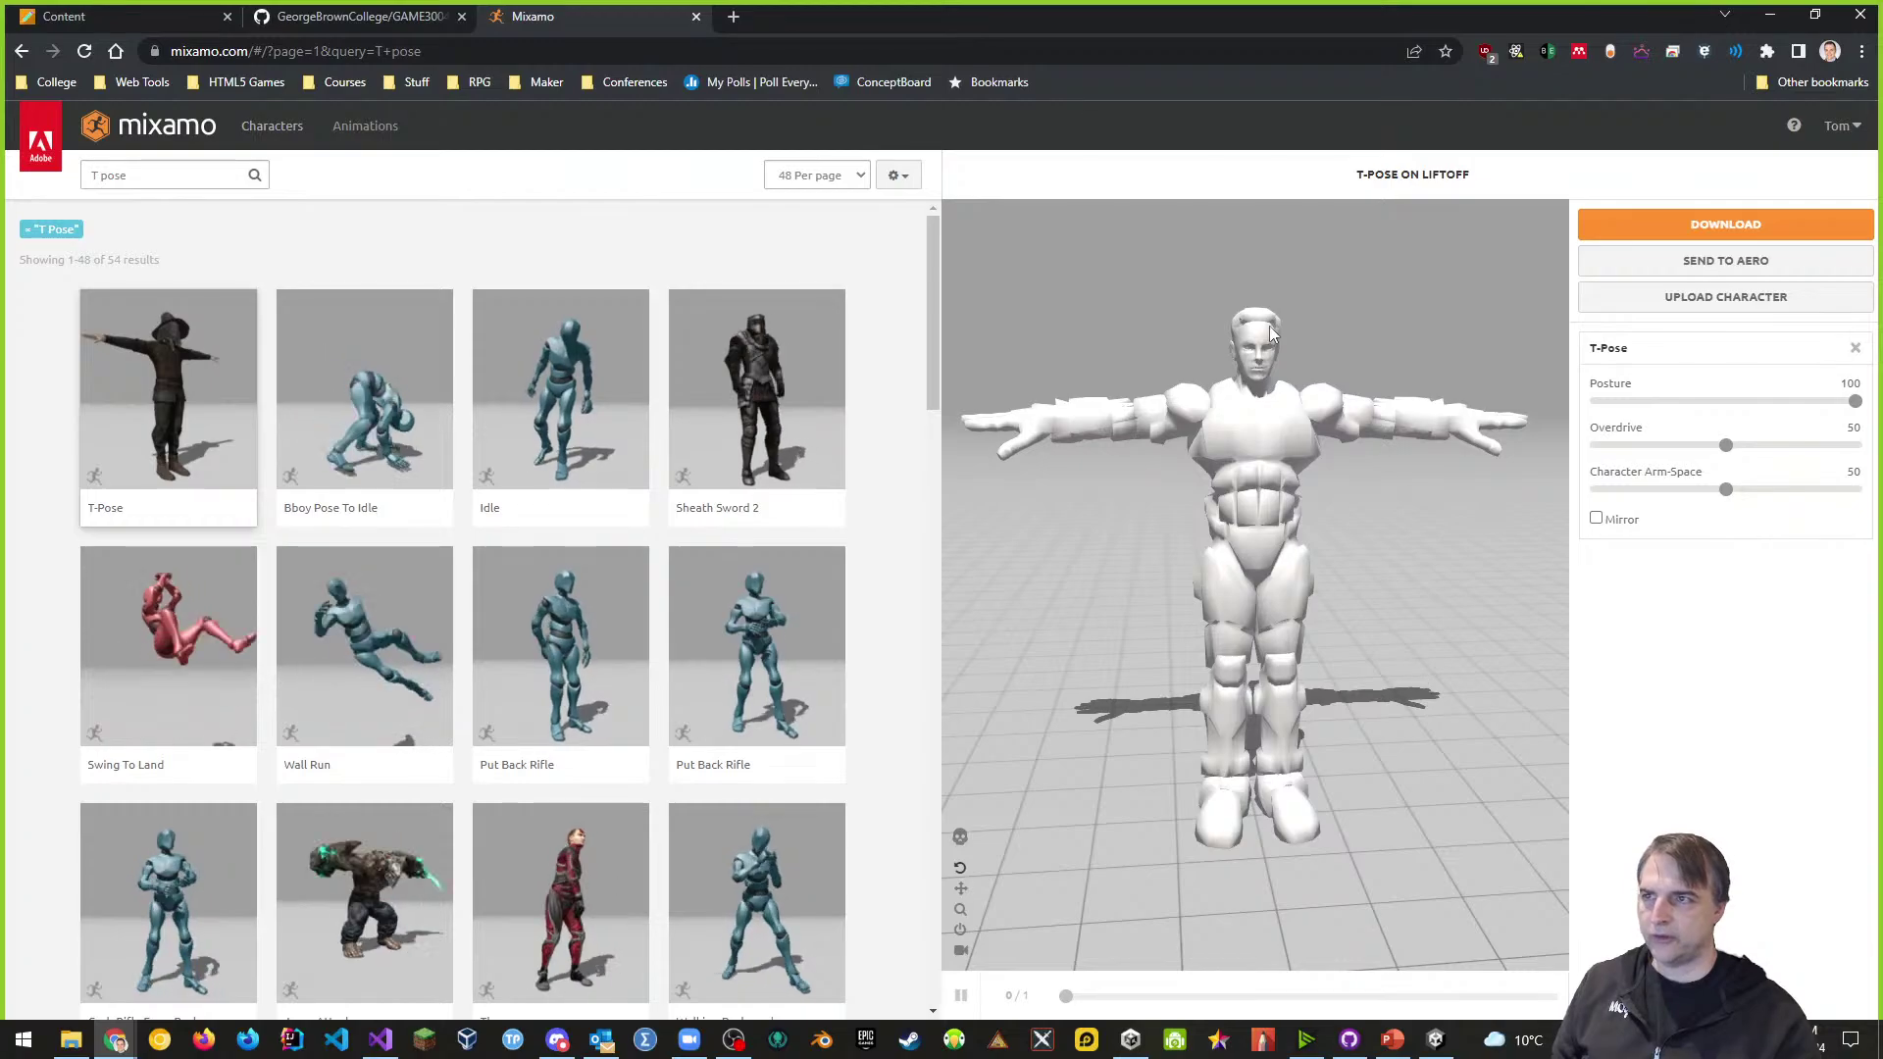
- Switch to the Unity project GAME3004-W2022-Lab7 and open the Main scene from the [Scenes] folder
{"action": "mouse_move", "coordinate": [1415, 644]}
{"action": "left_mouse_down"}
{"action": "mouse_move", "coordinate": [1026, 629]}
{"action": "mouse_move", "coordinate": [1096, 653]}
{"action": "mouse_move", "coordinate": [1383, 660]}
{"action": "left_mouse_up"}
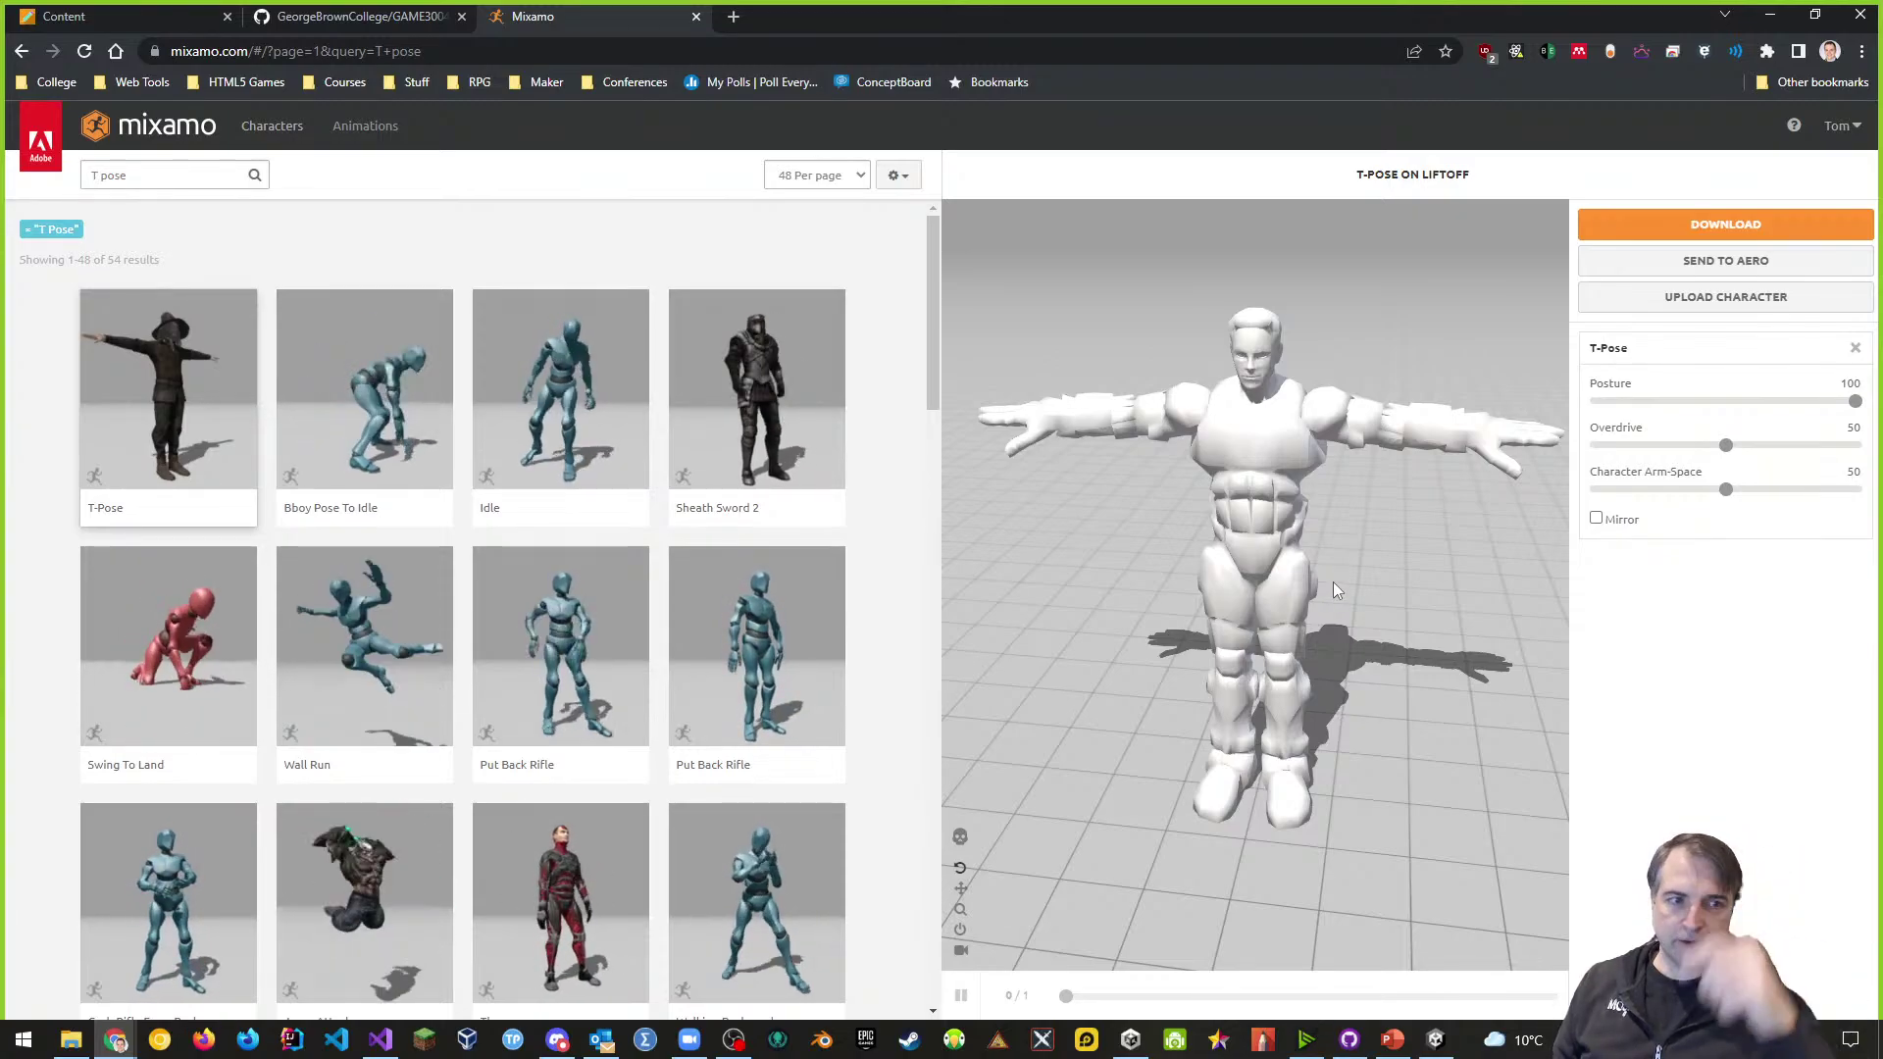
{"action": "left_click", "coordinate": [1435, 1040]}
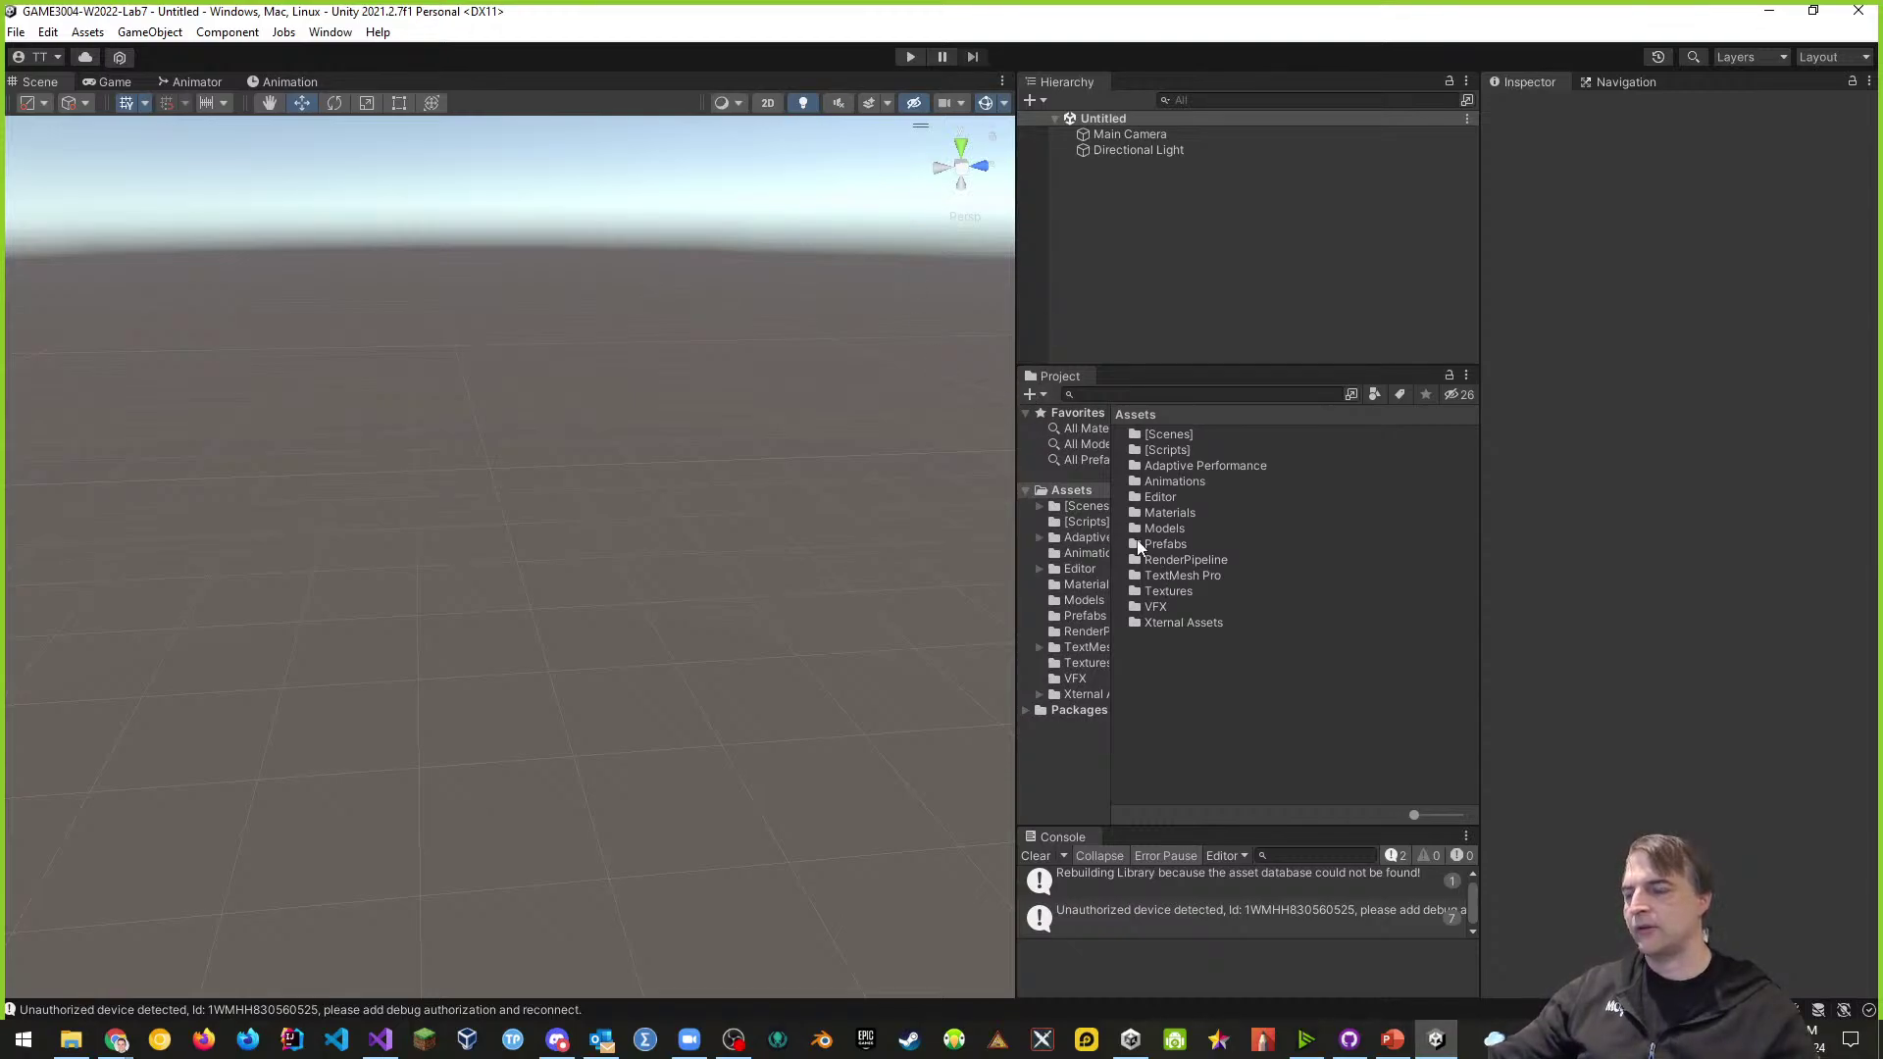
{"action": "double_click", "coordinate": [1173, 437]}
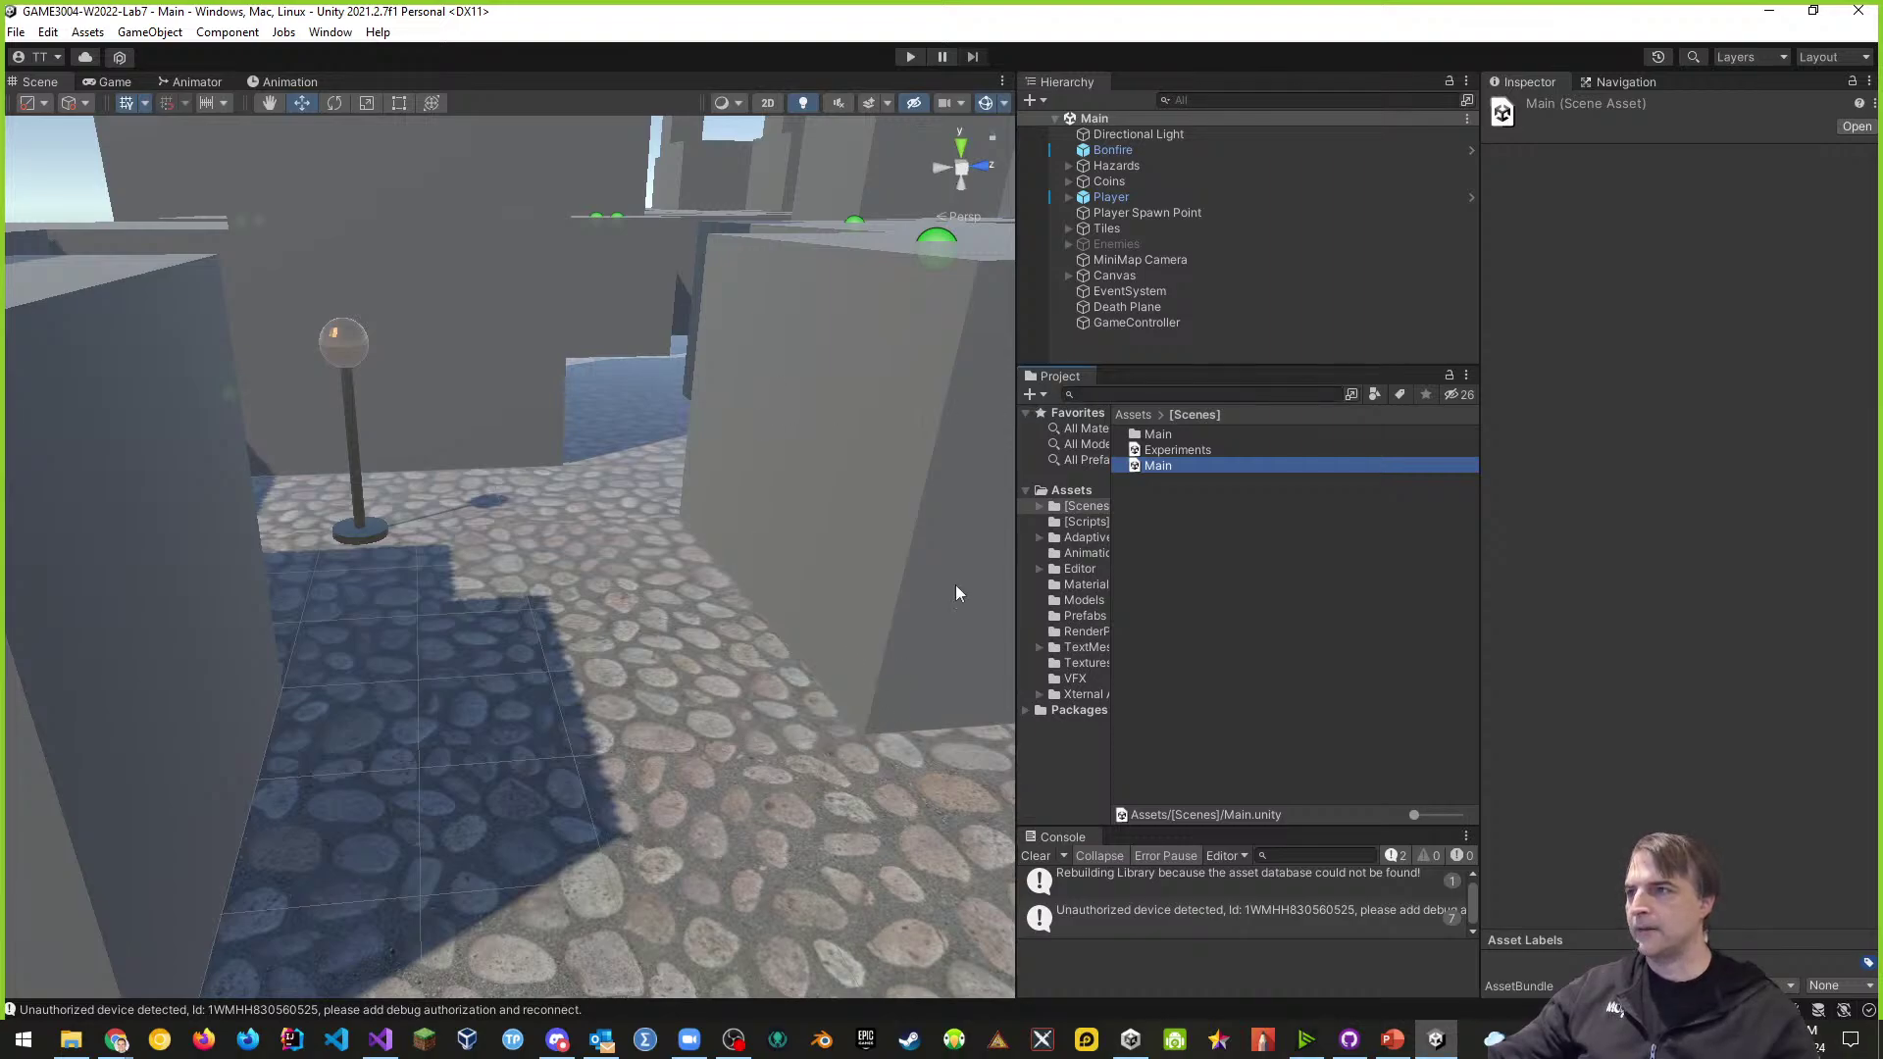
- Delete the Bonfire object from the Main scene
{"action": "left_click", "coordinate": [1112, 150]}
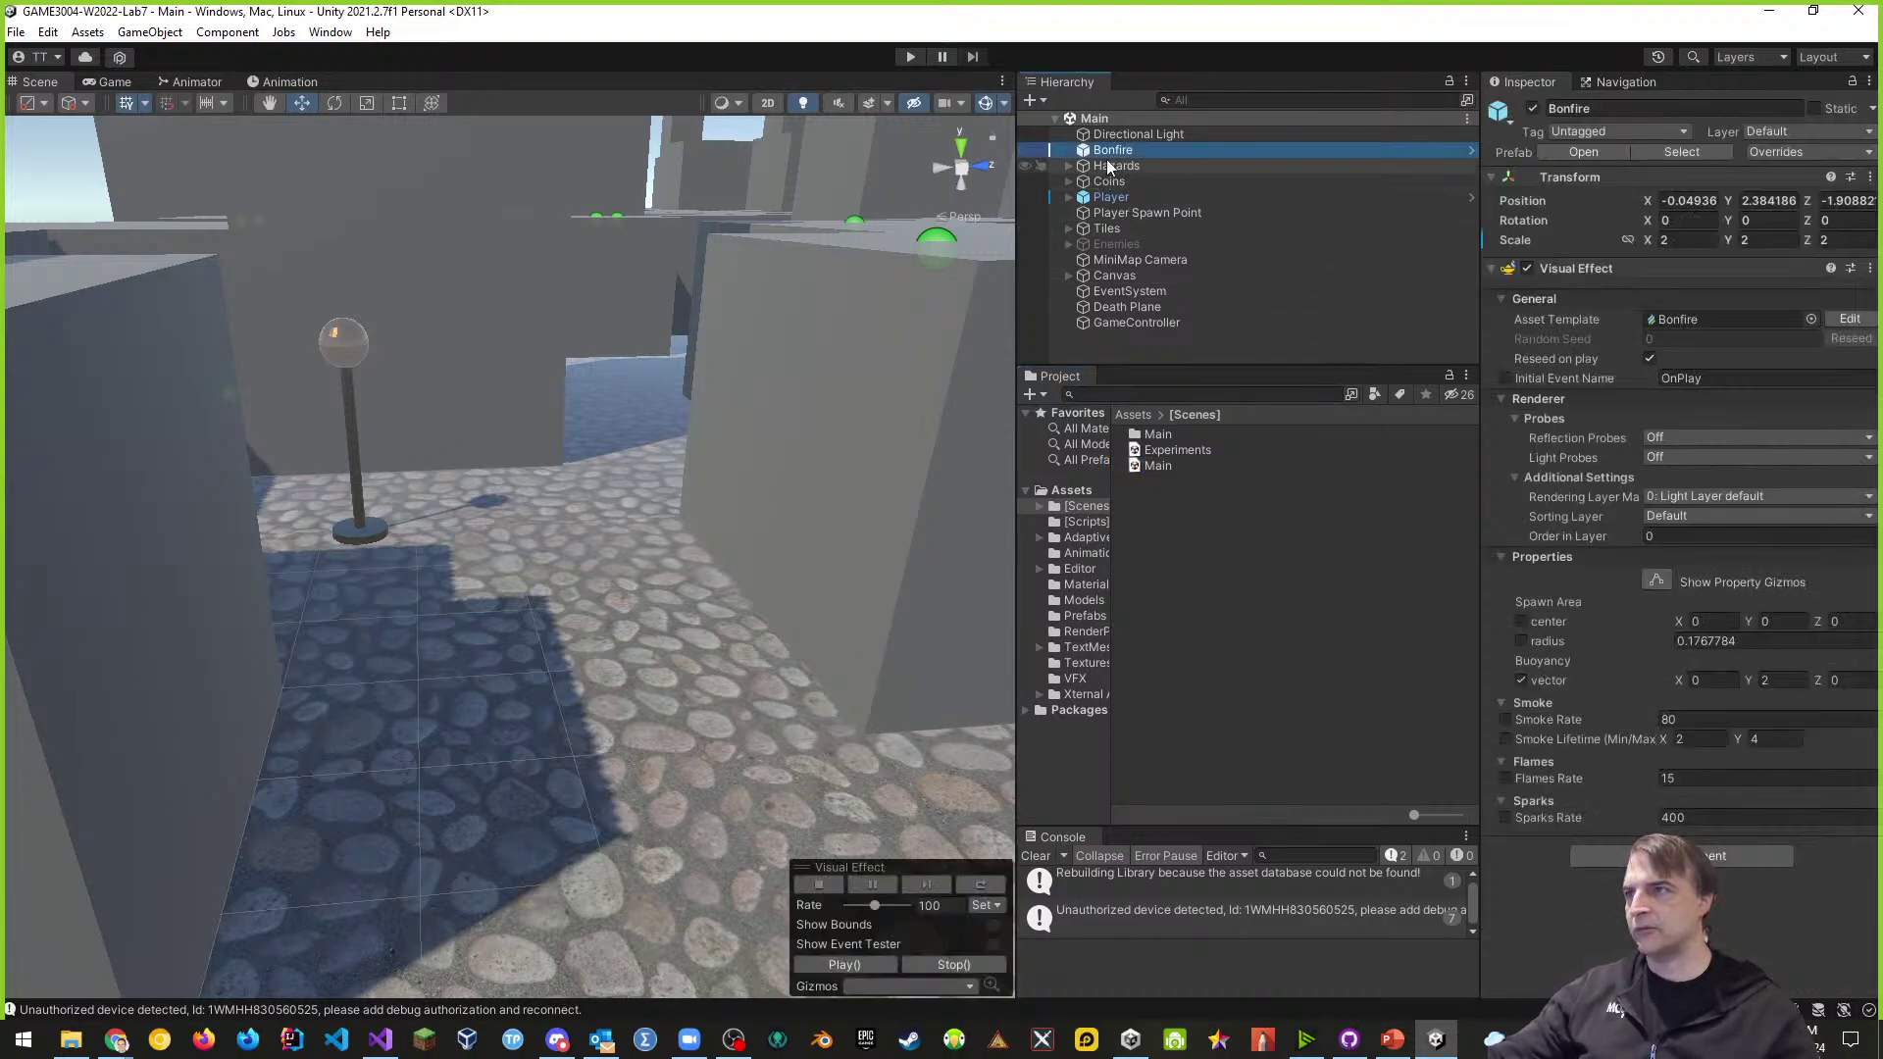
{"action": "right_click", "coordinate": [1114, 152]}
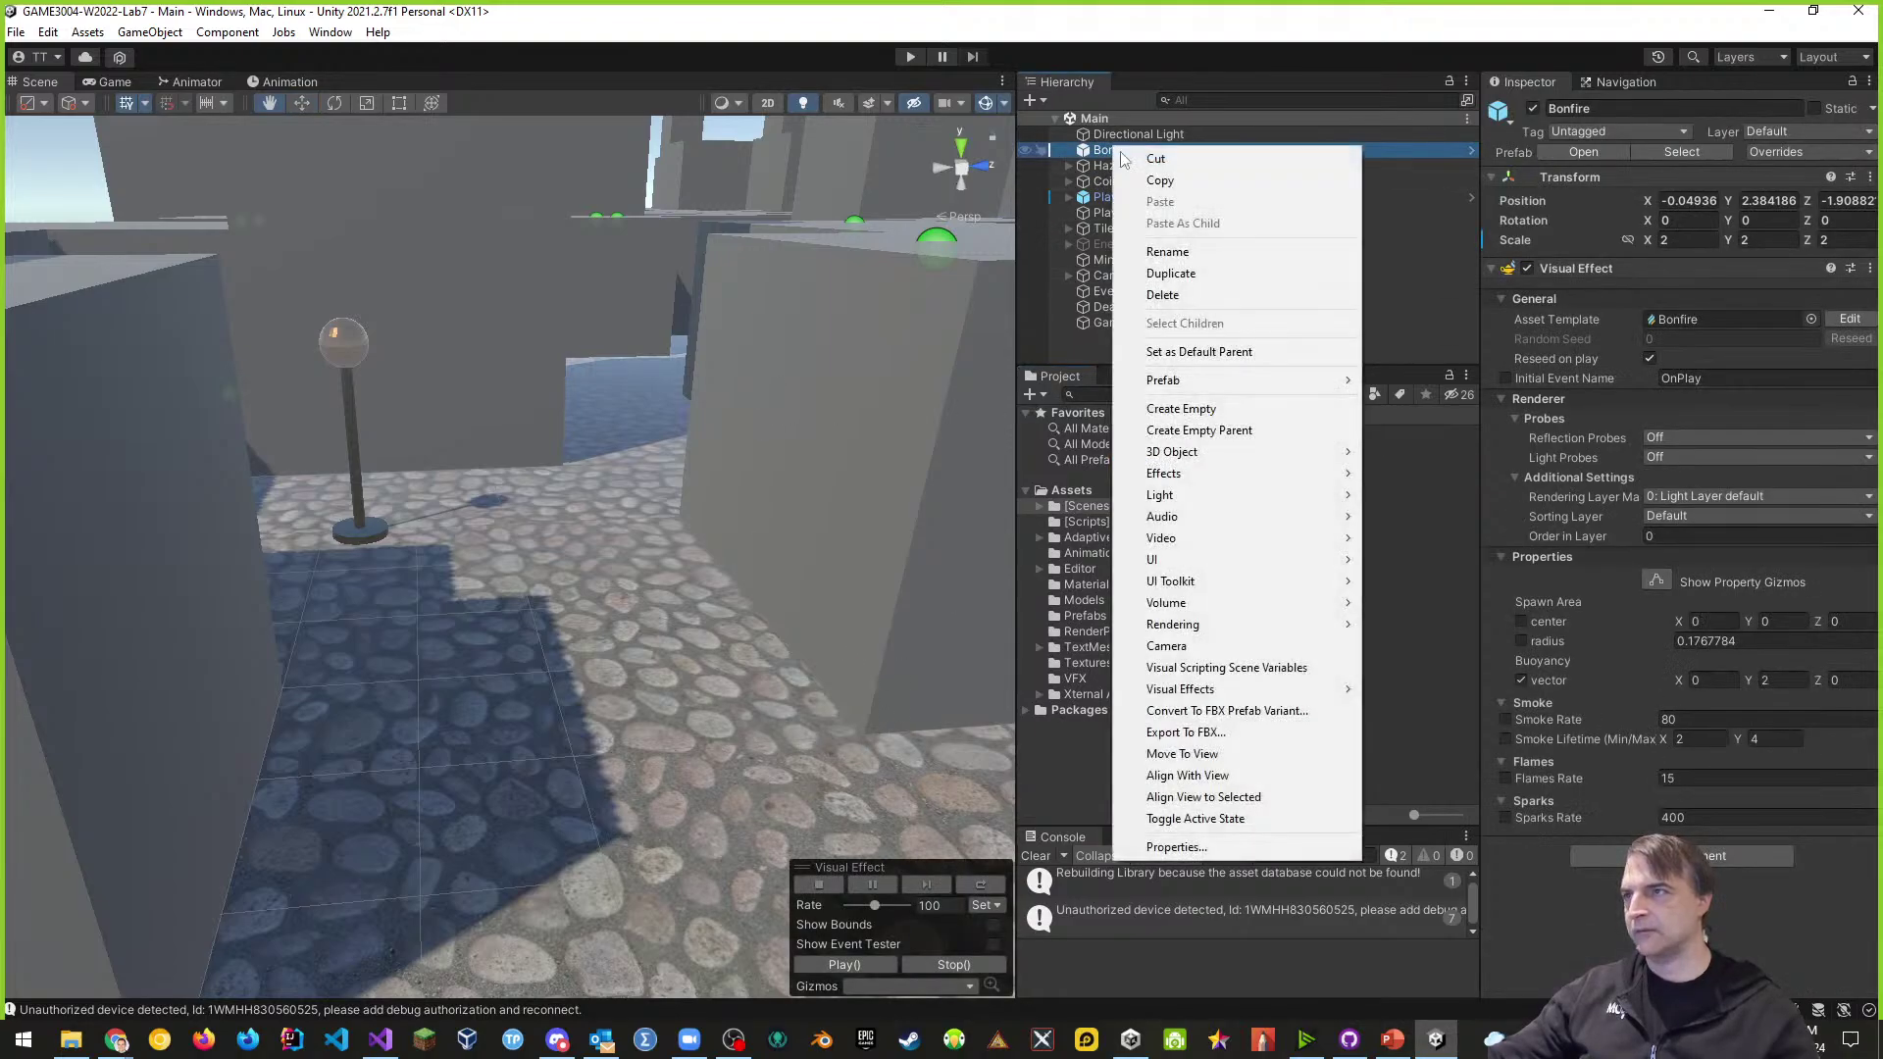
{"action": "left_click", "coordinate": [1164, 296]}
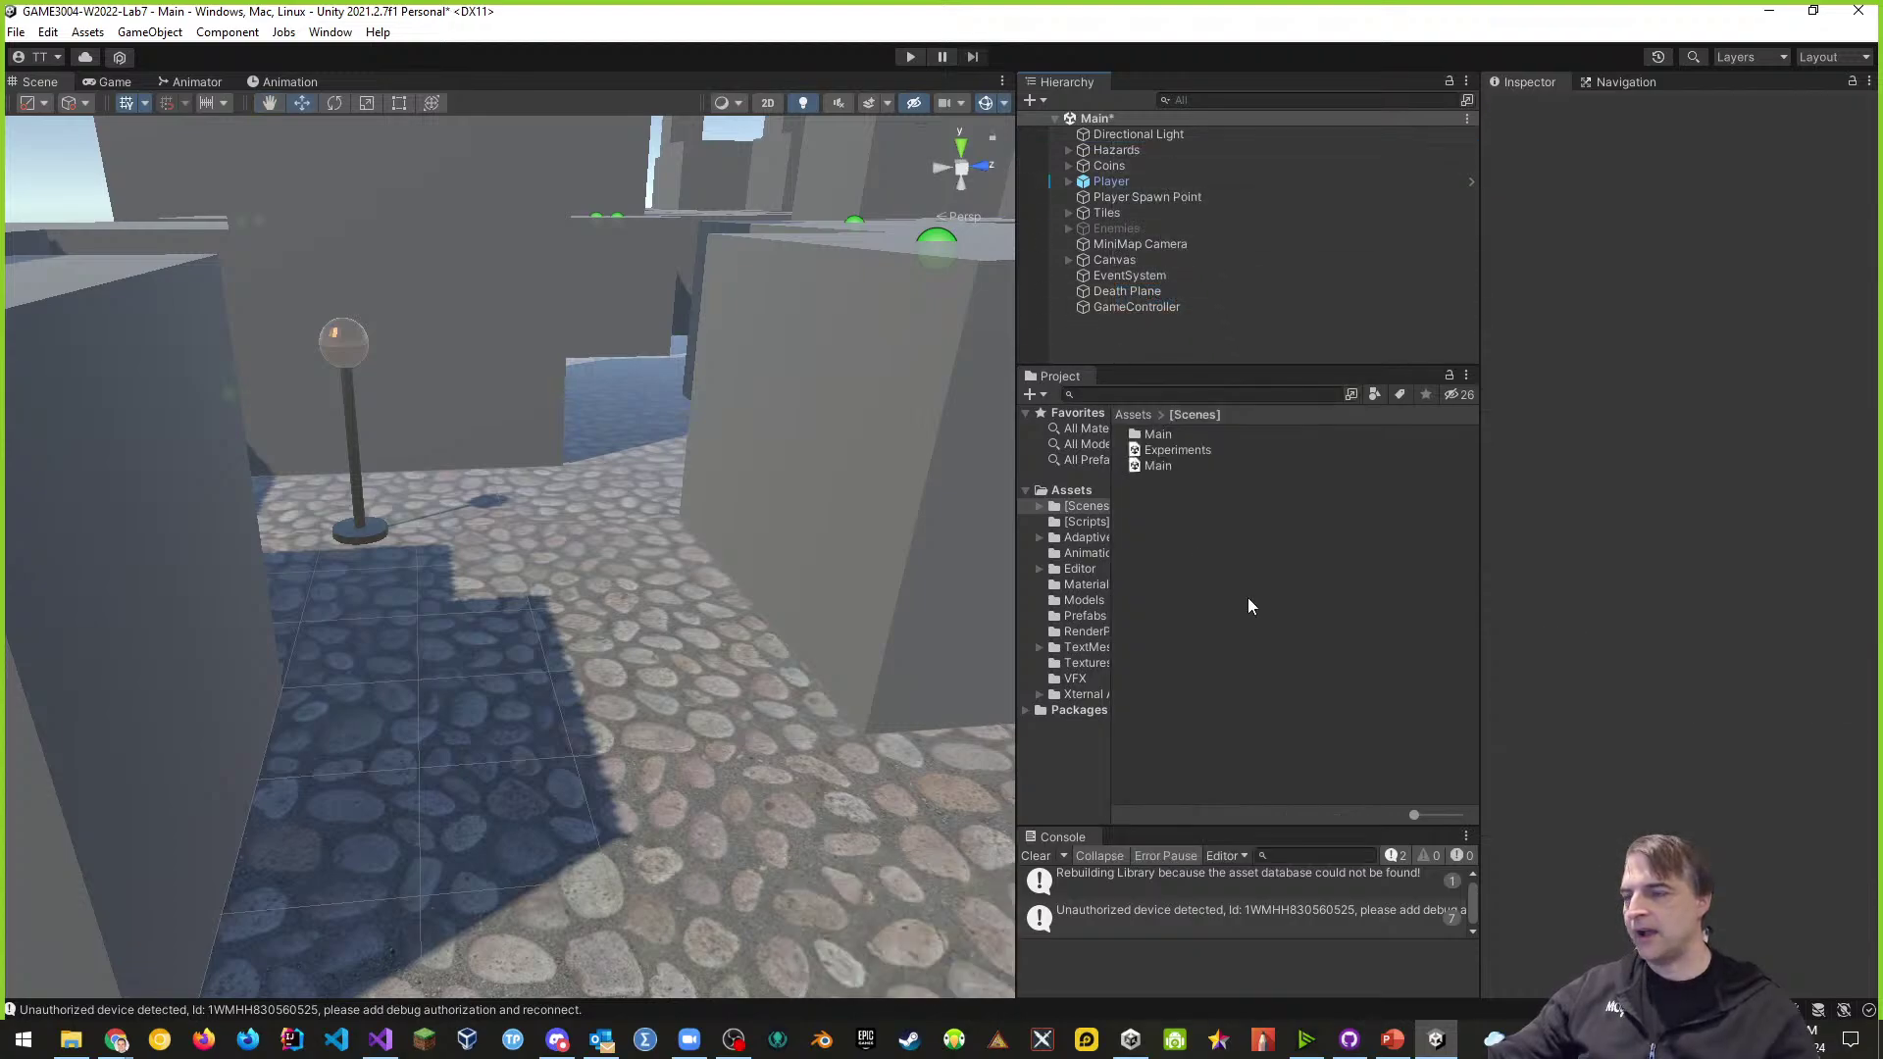
- Focus the scene view on the Player object, look around it and show the contents of the Models folder
{"action": "scroll", "coordinate": [679, 680], "scroll_direction": "down", "scroll_amount": 2}
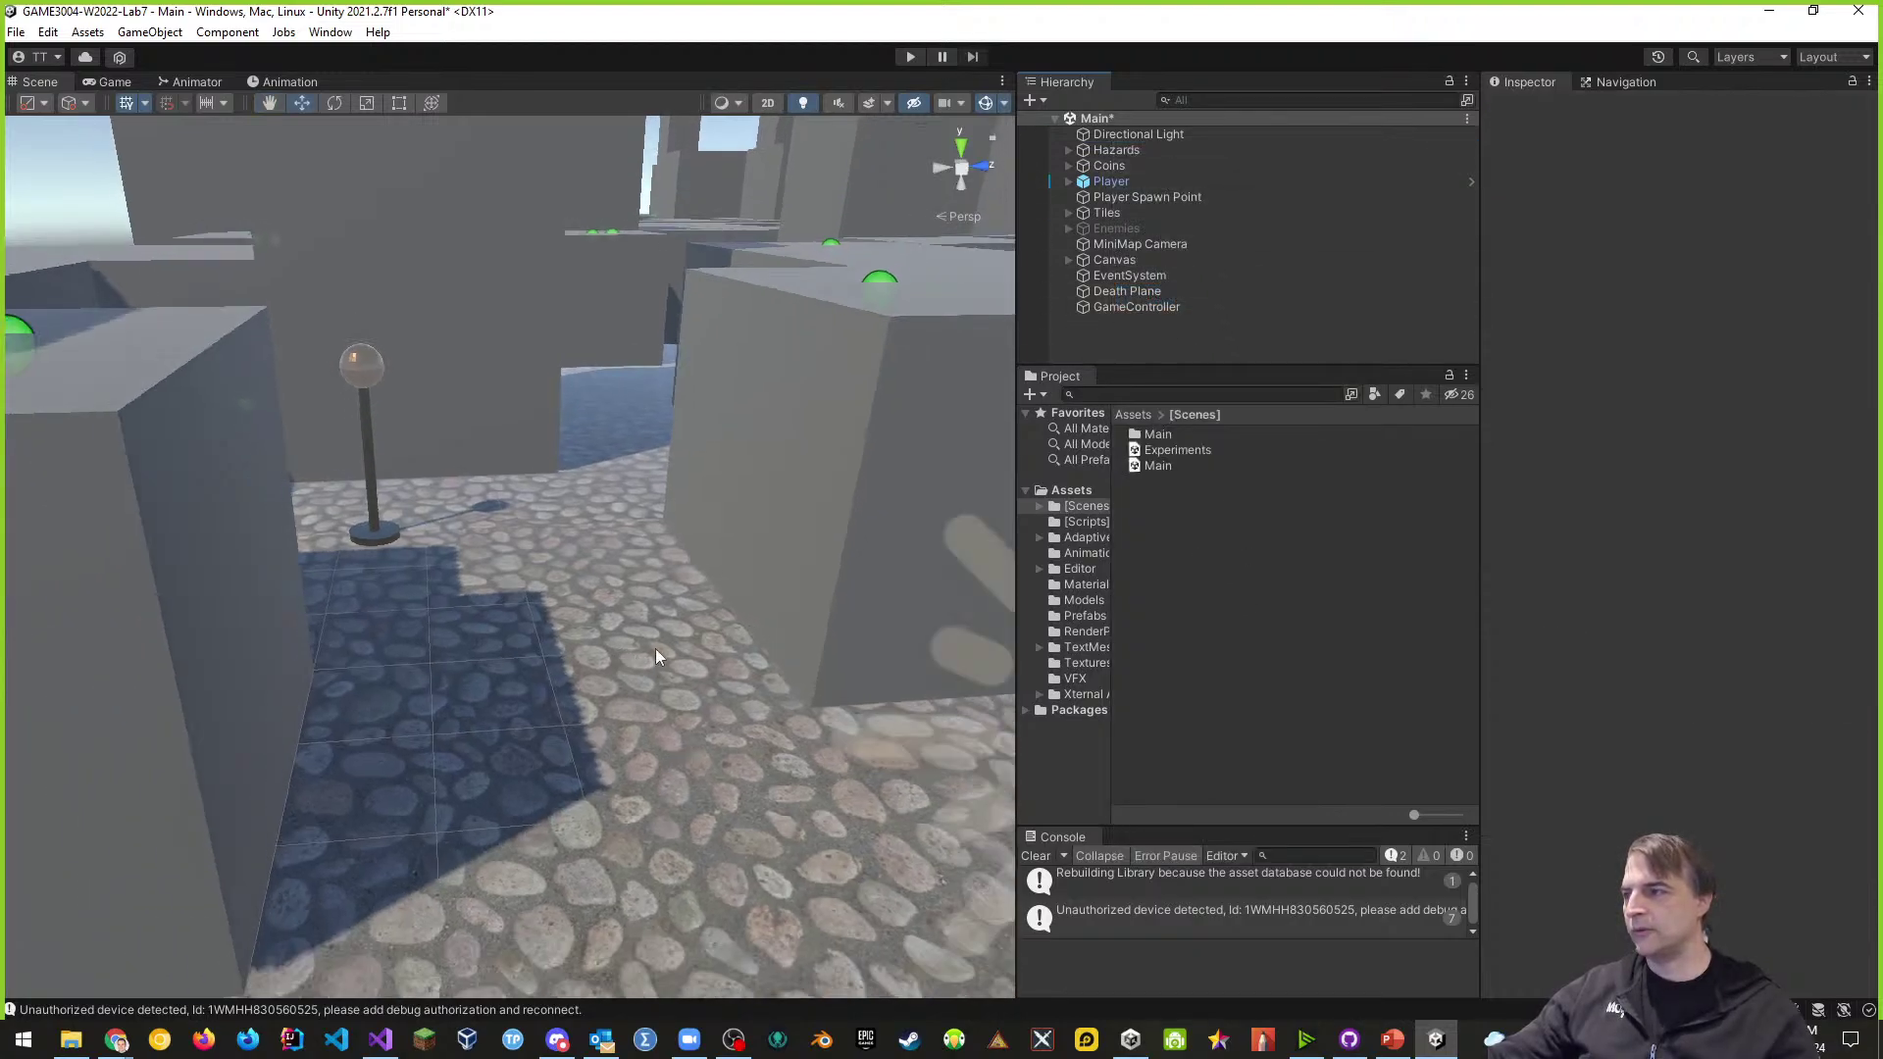
{"action": "double_click", "coordinate": [1112, 181]}
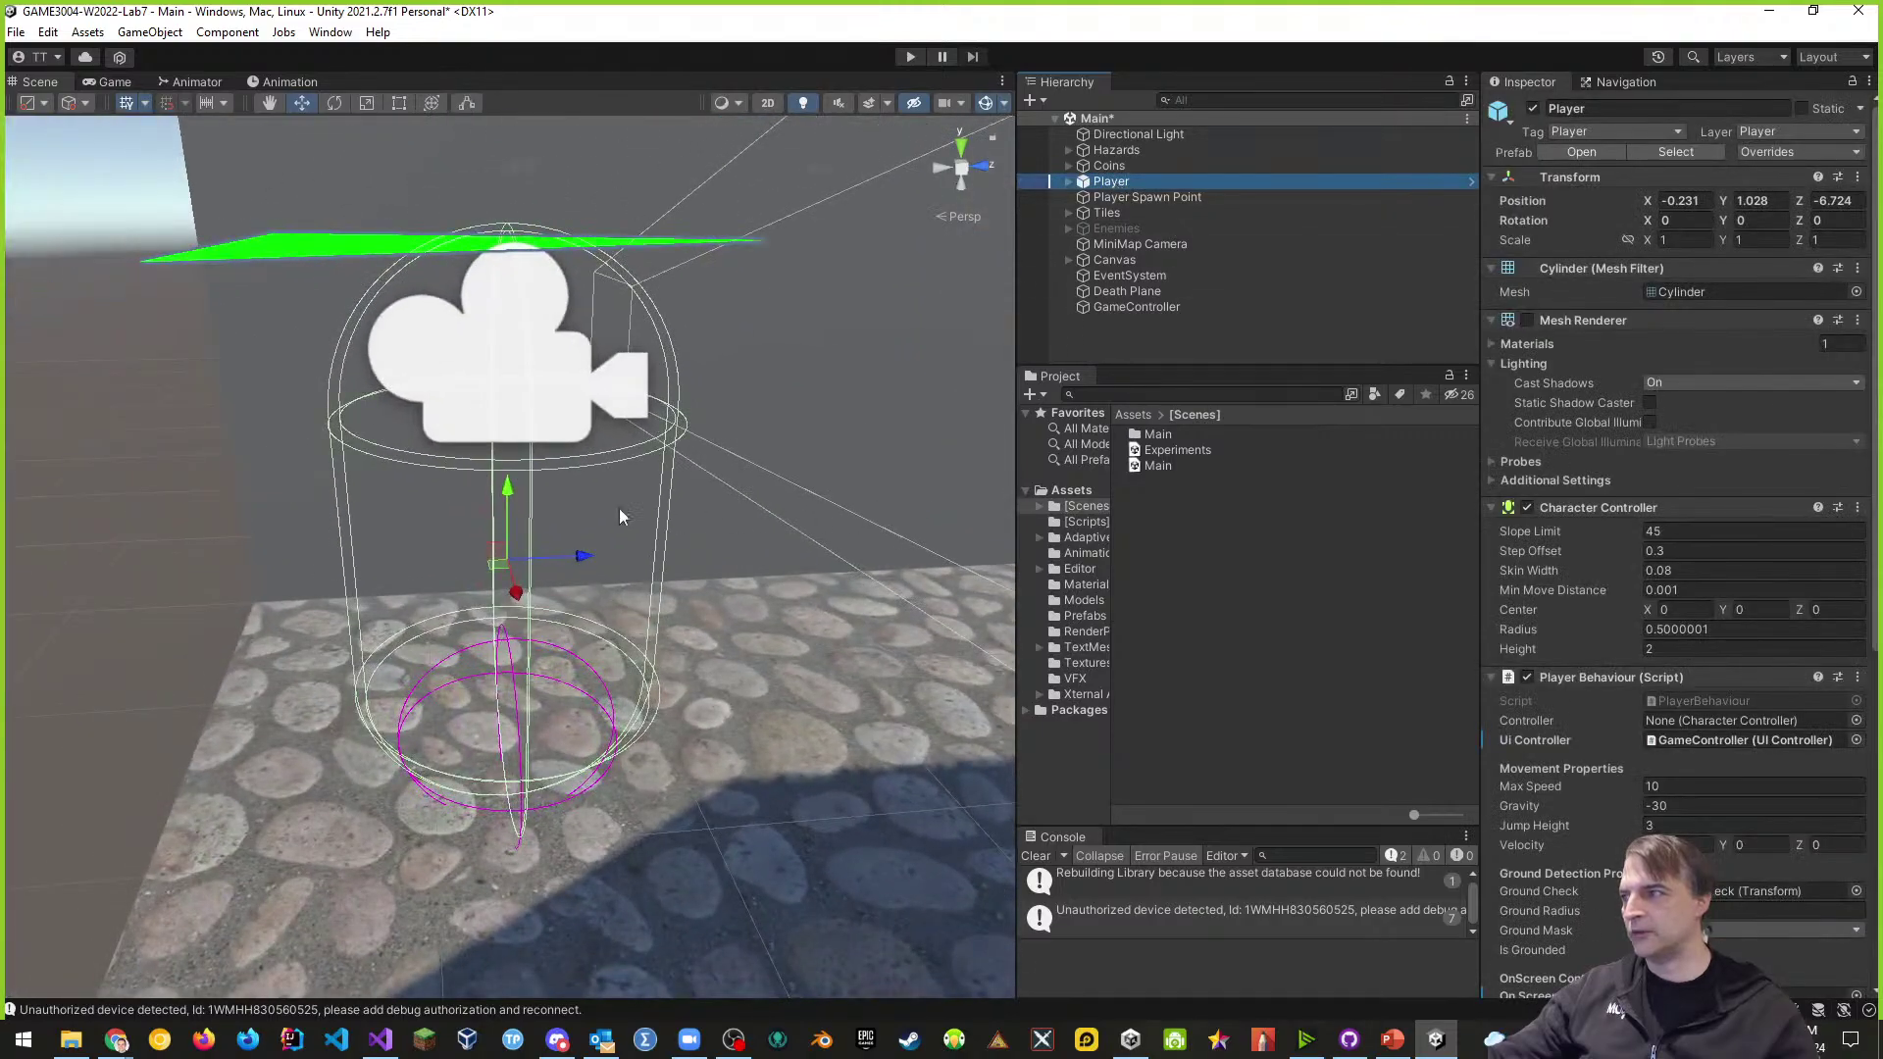
{"action": "right_click_drag", "start_coordinate": [546, 489], "coordinate": [1034, 578]}
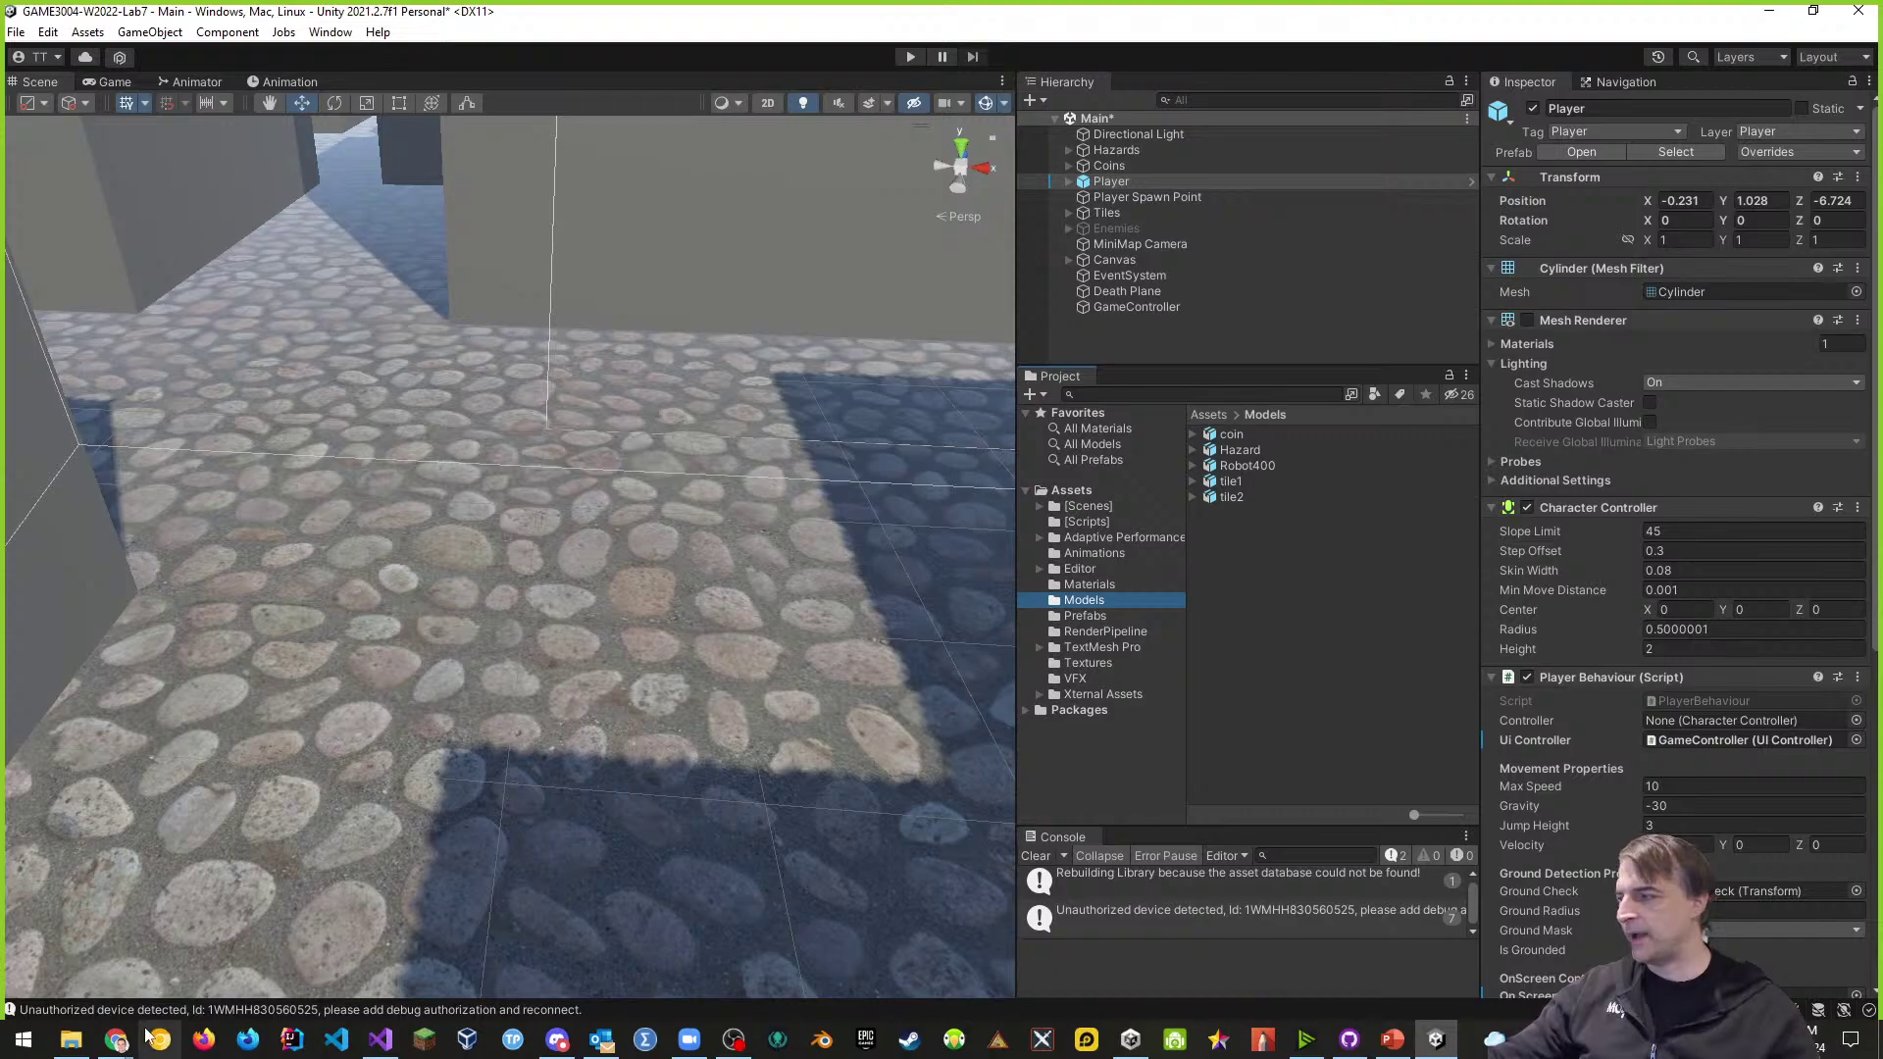
- Switch back to Mixamo and download the T-Posed LiftOff character in the FBX for Unity (.fbx) format
{"action": "mouse_move", "coordinate": [117, 1042]}
{"action": "left_click", "coordinate": [117, 966]}
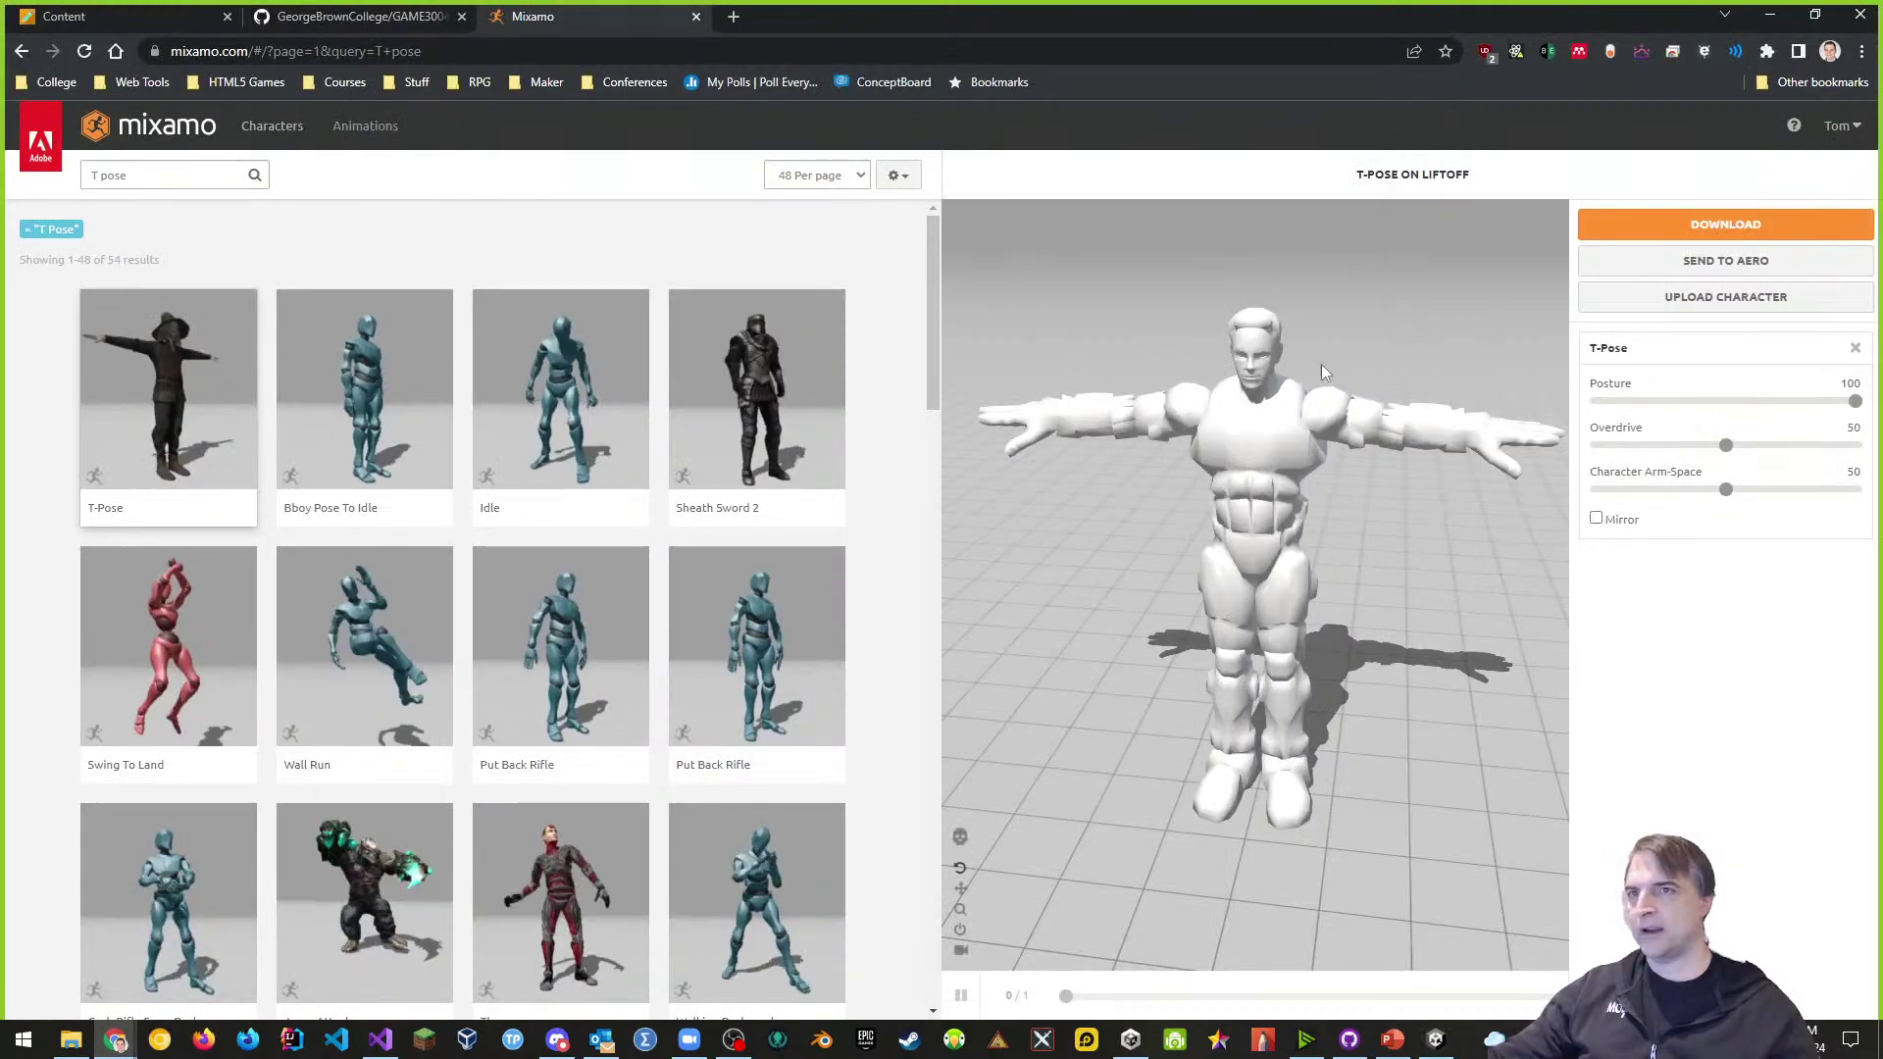
{"action": "left_click", "coordinate": [1736, 224]}
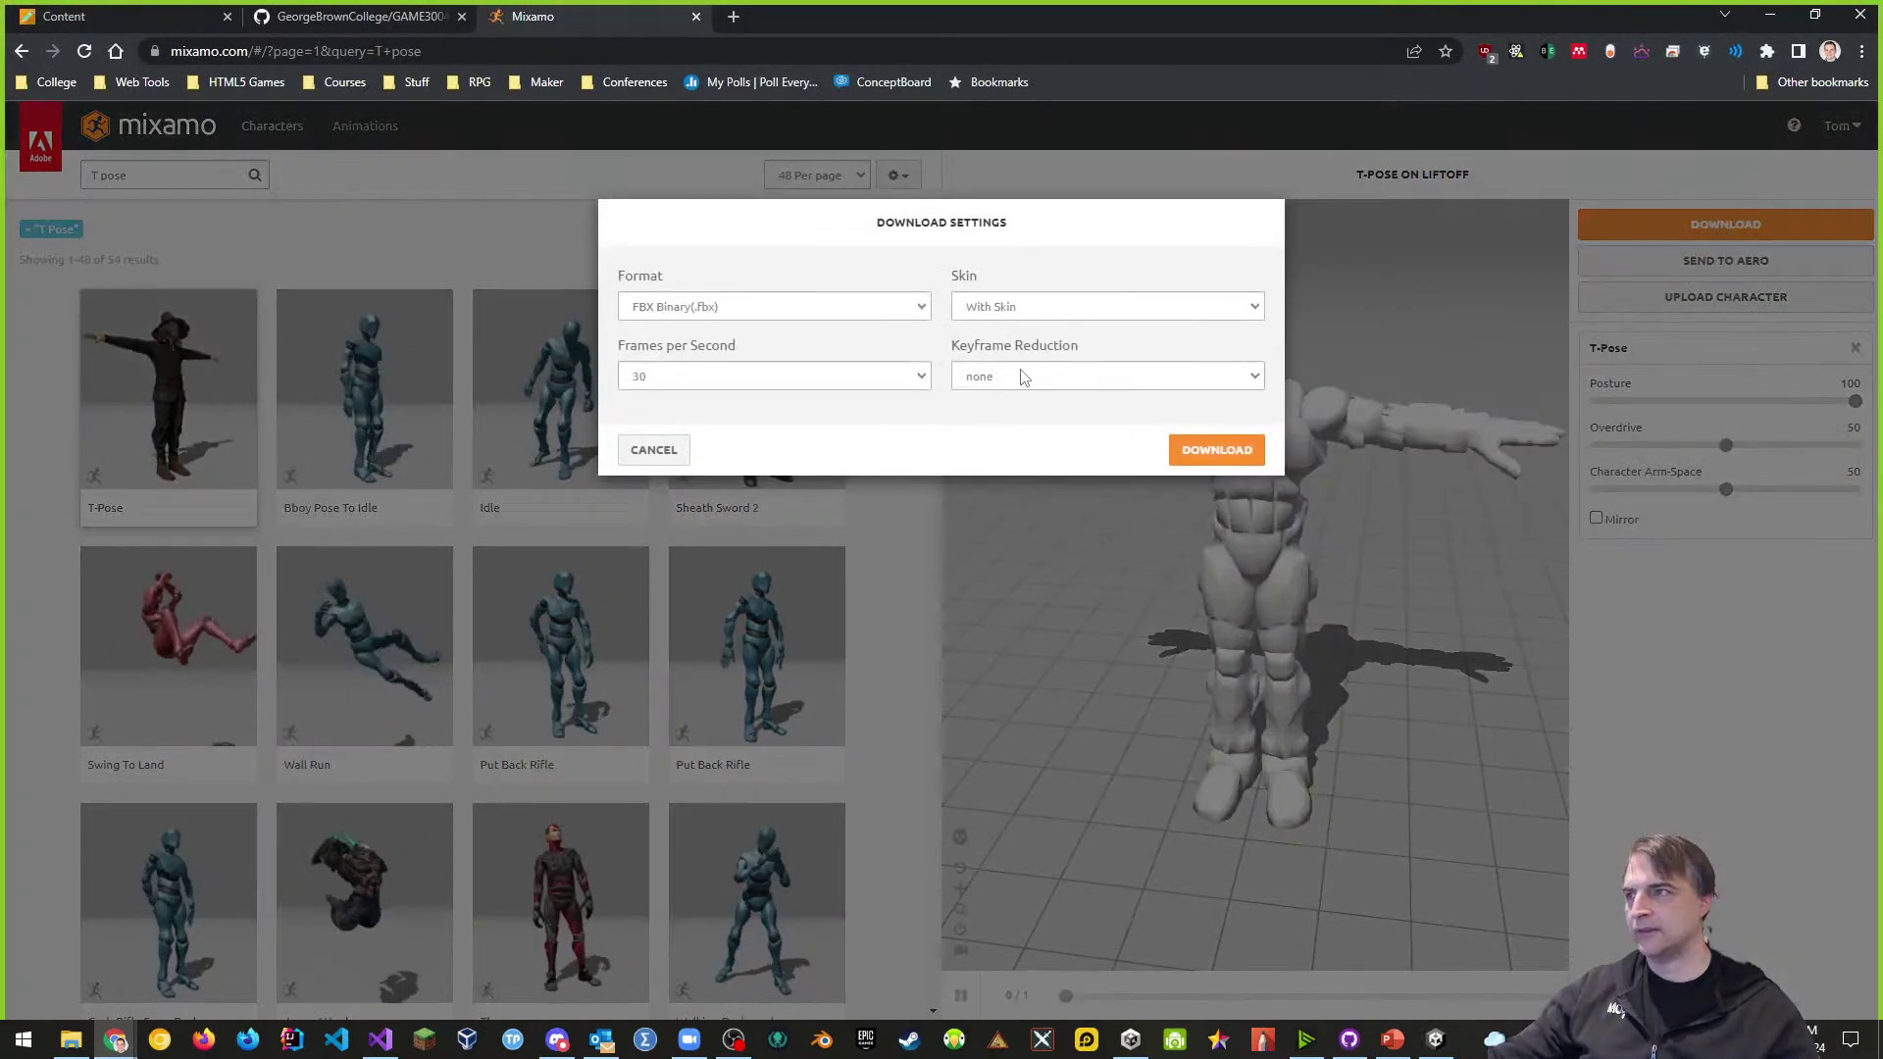
{"action": "left_click", "coordinate": [711, 307]}
{"action": "left_click", "coordinate": [685, 364]}
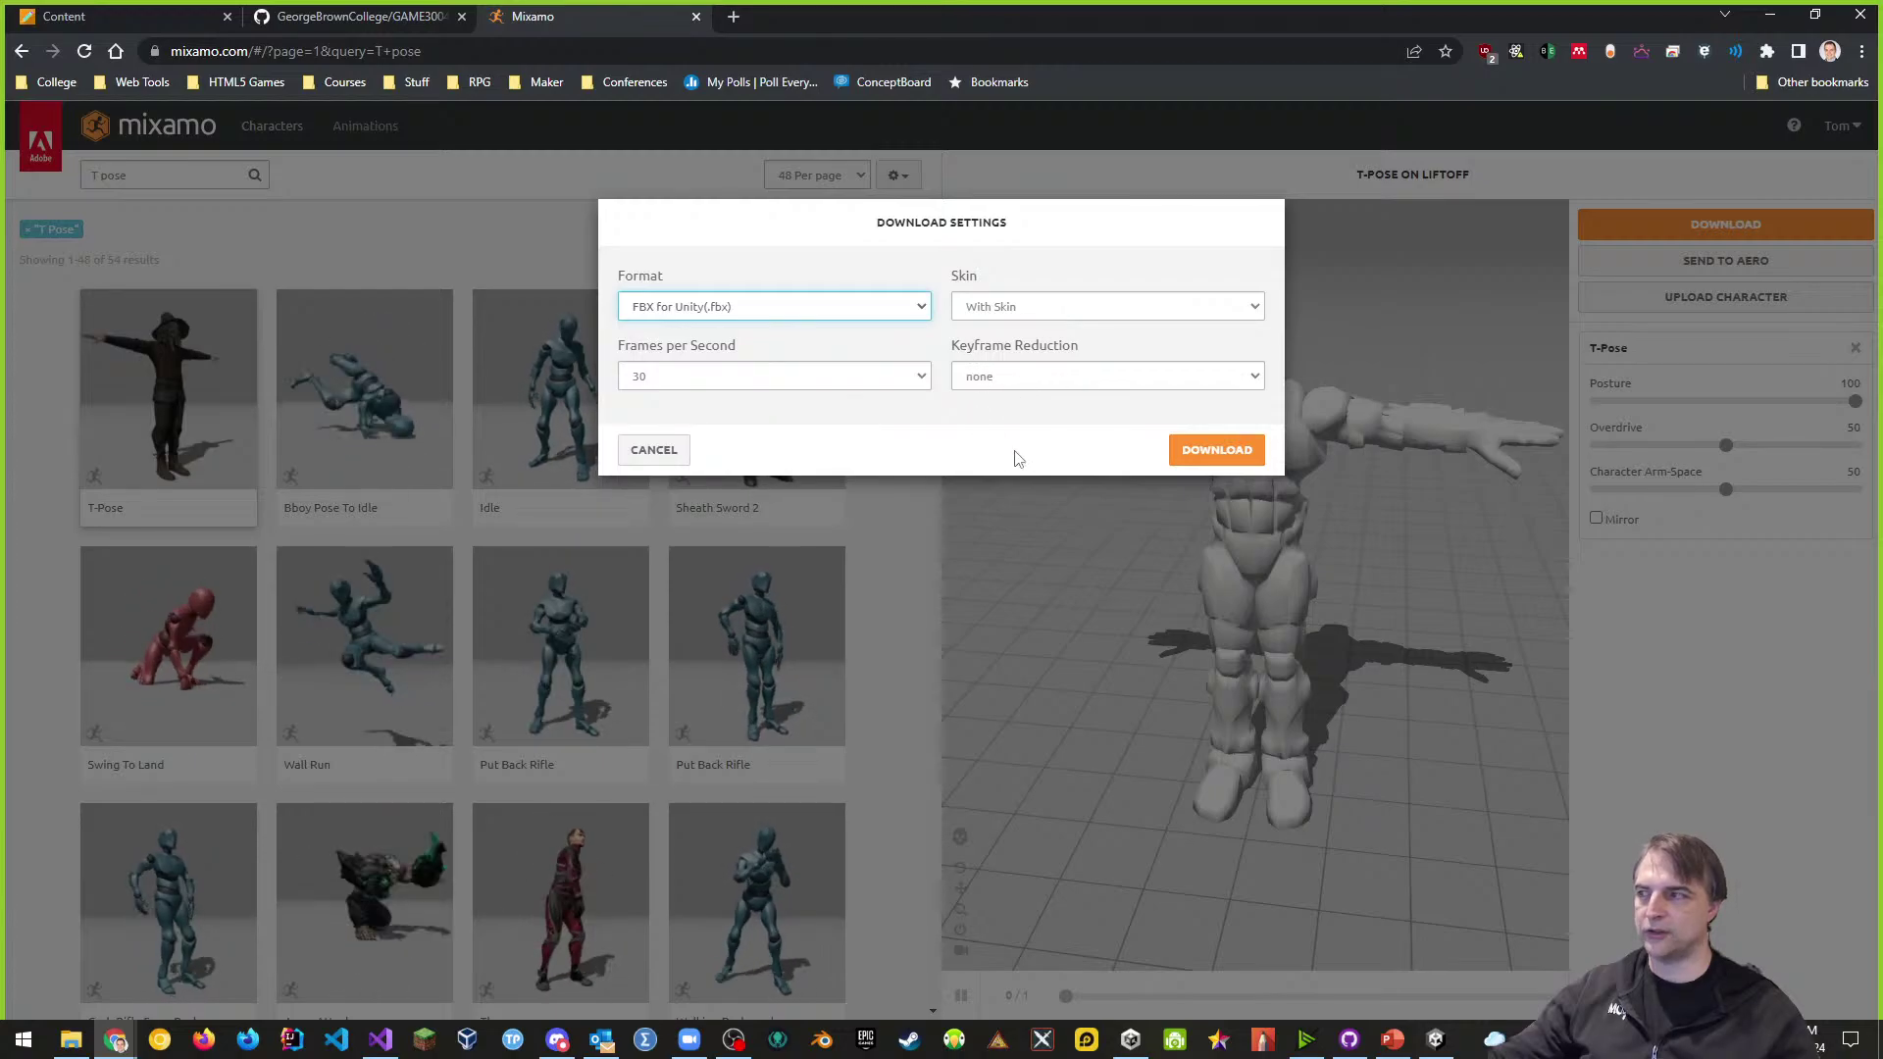
{"action": "left_click", "coordinate": [1216, 451]}
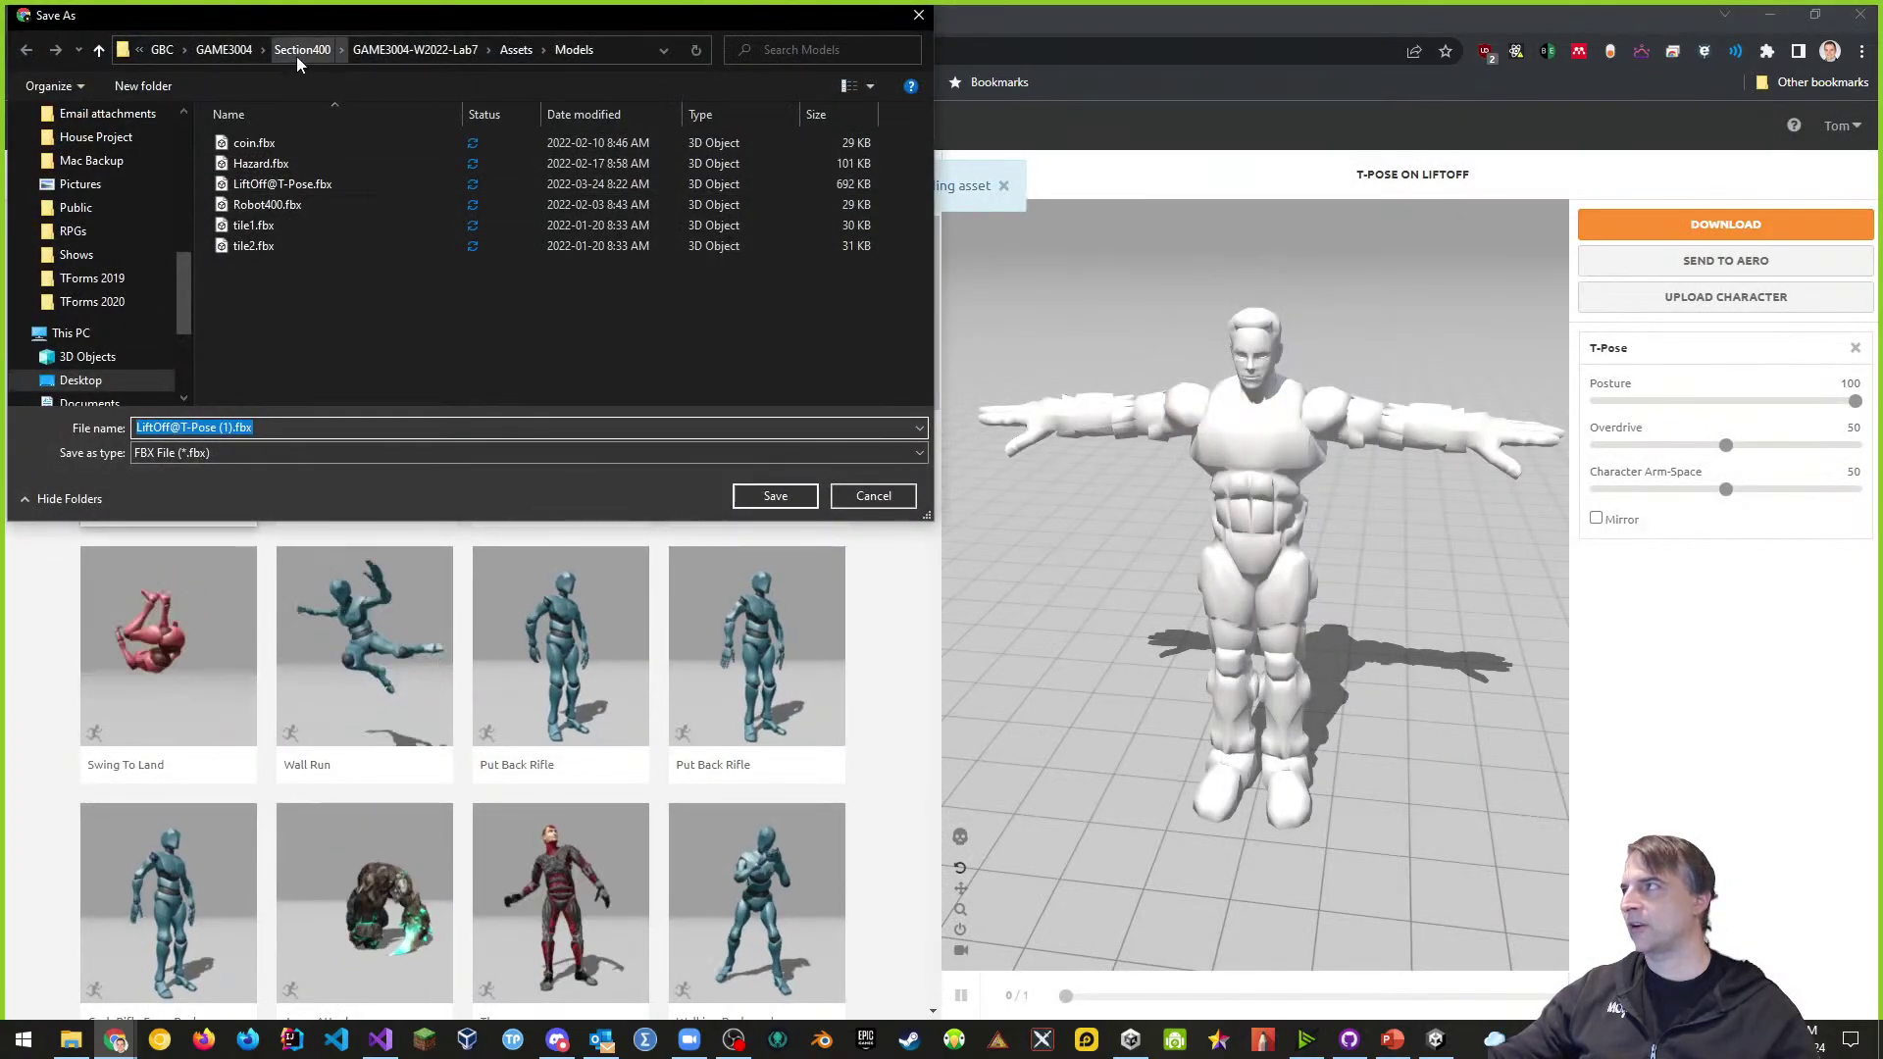
- Choose the Assets/Models folder of GAME3004-W2022-Lab7 under GAME3004/Section401 as the save location
{"action": "left_click", "coordinate": [224, 50]}
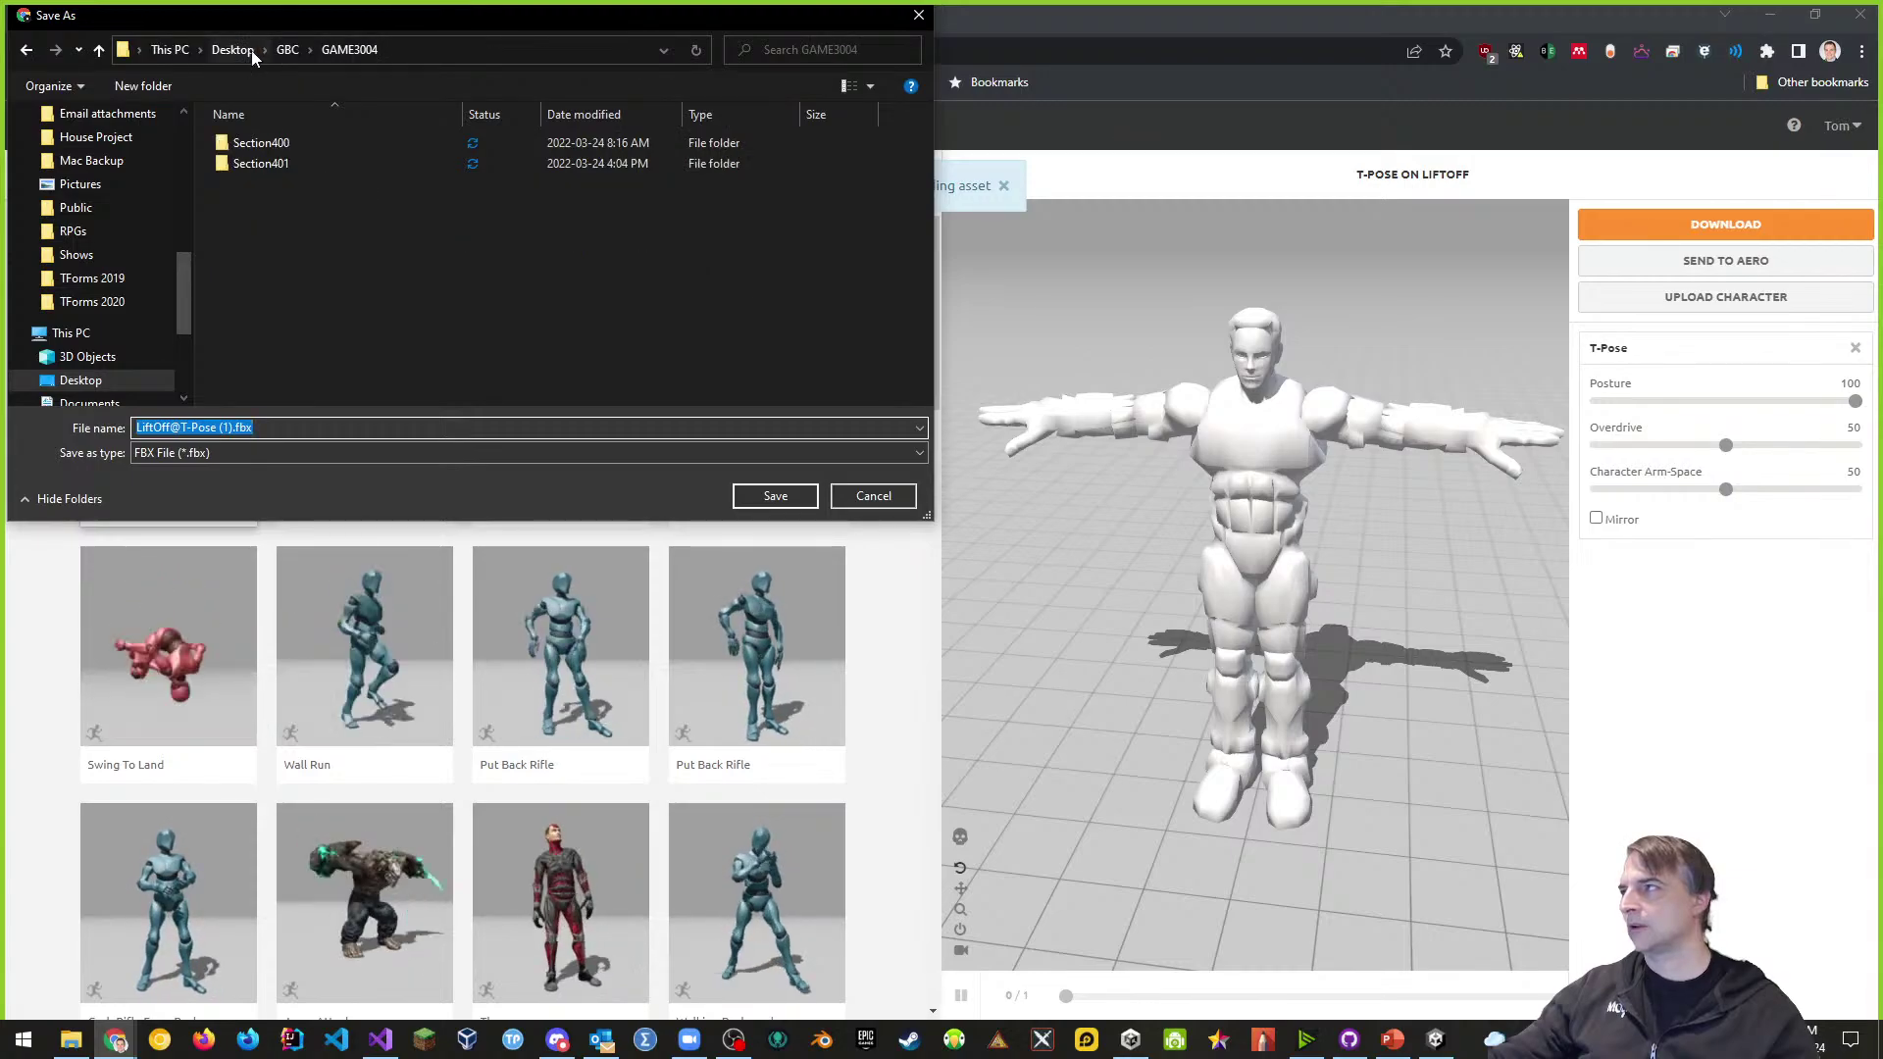
{"action": "double_click", "coordinate": [261, 165]}
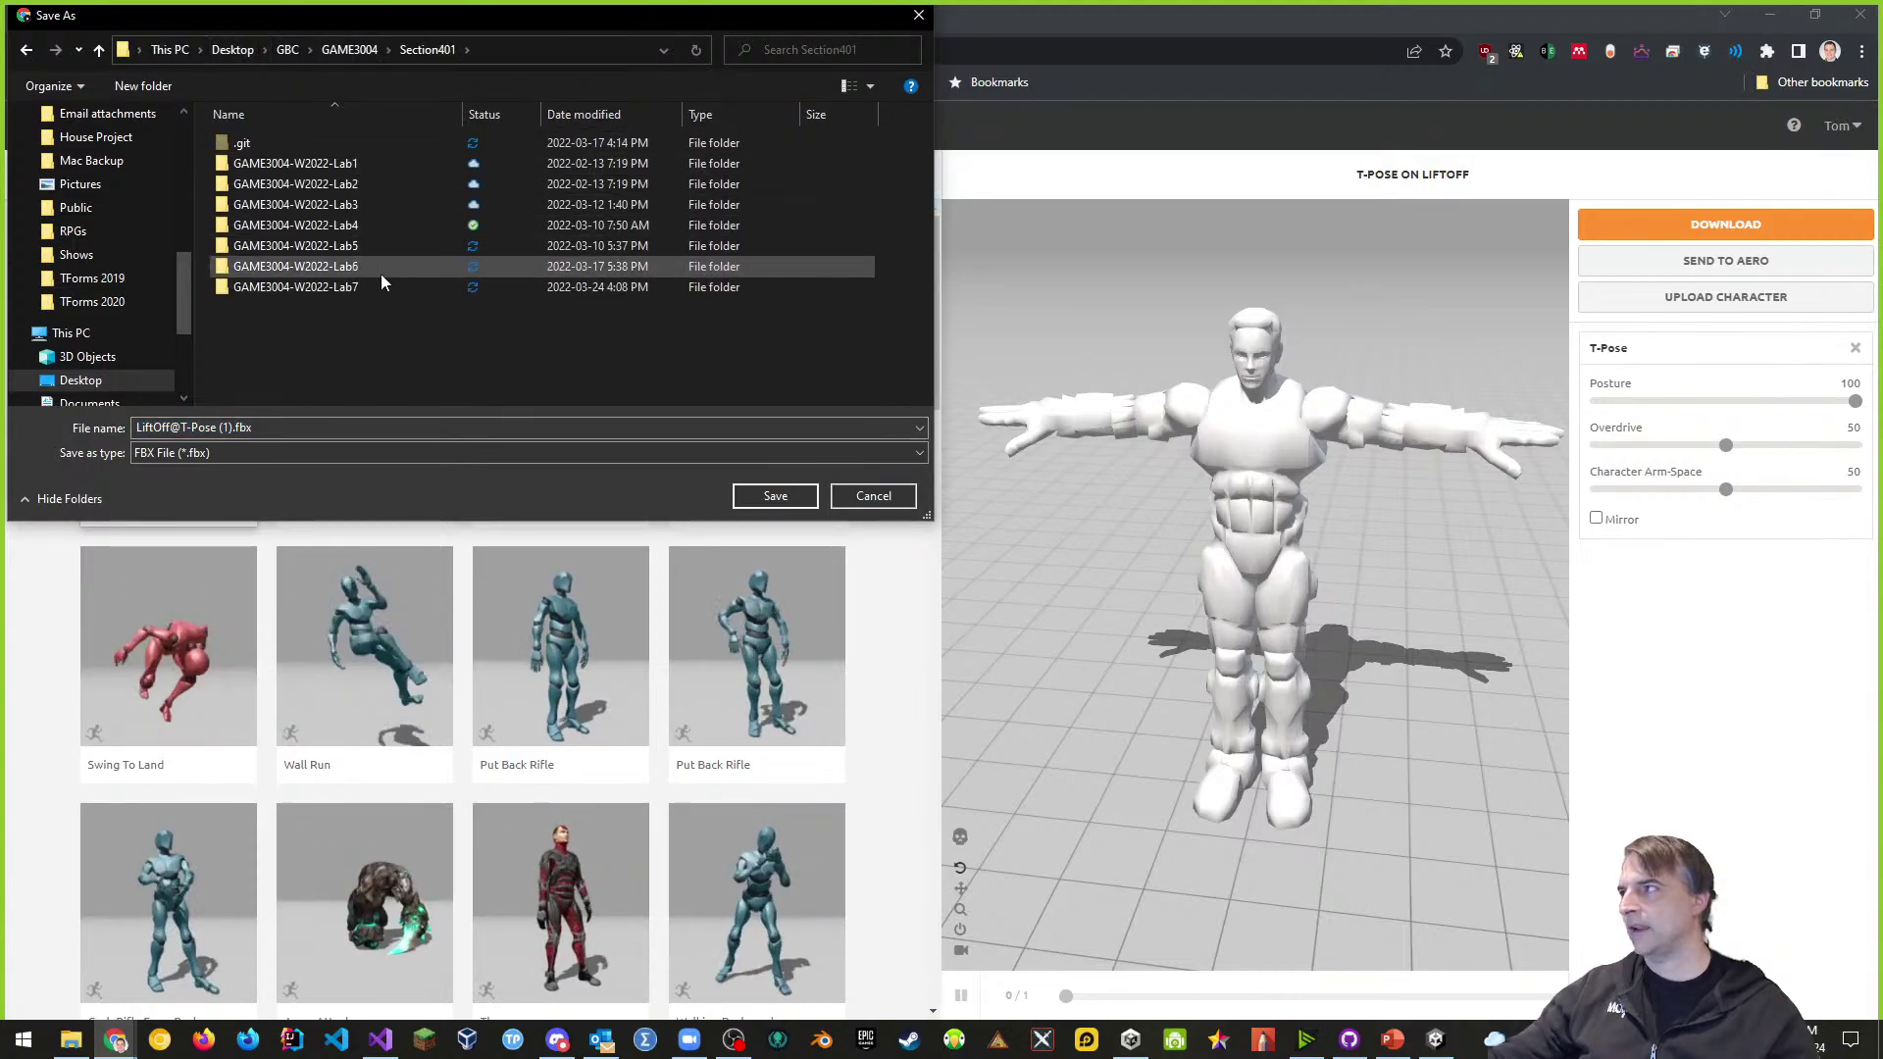
{"action": "double_click", "coordinate": [305, 284]}
{"action": "double_click", "coordinate": [267, 163]}
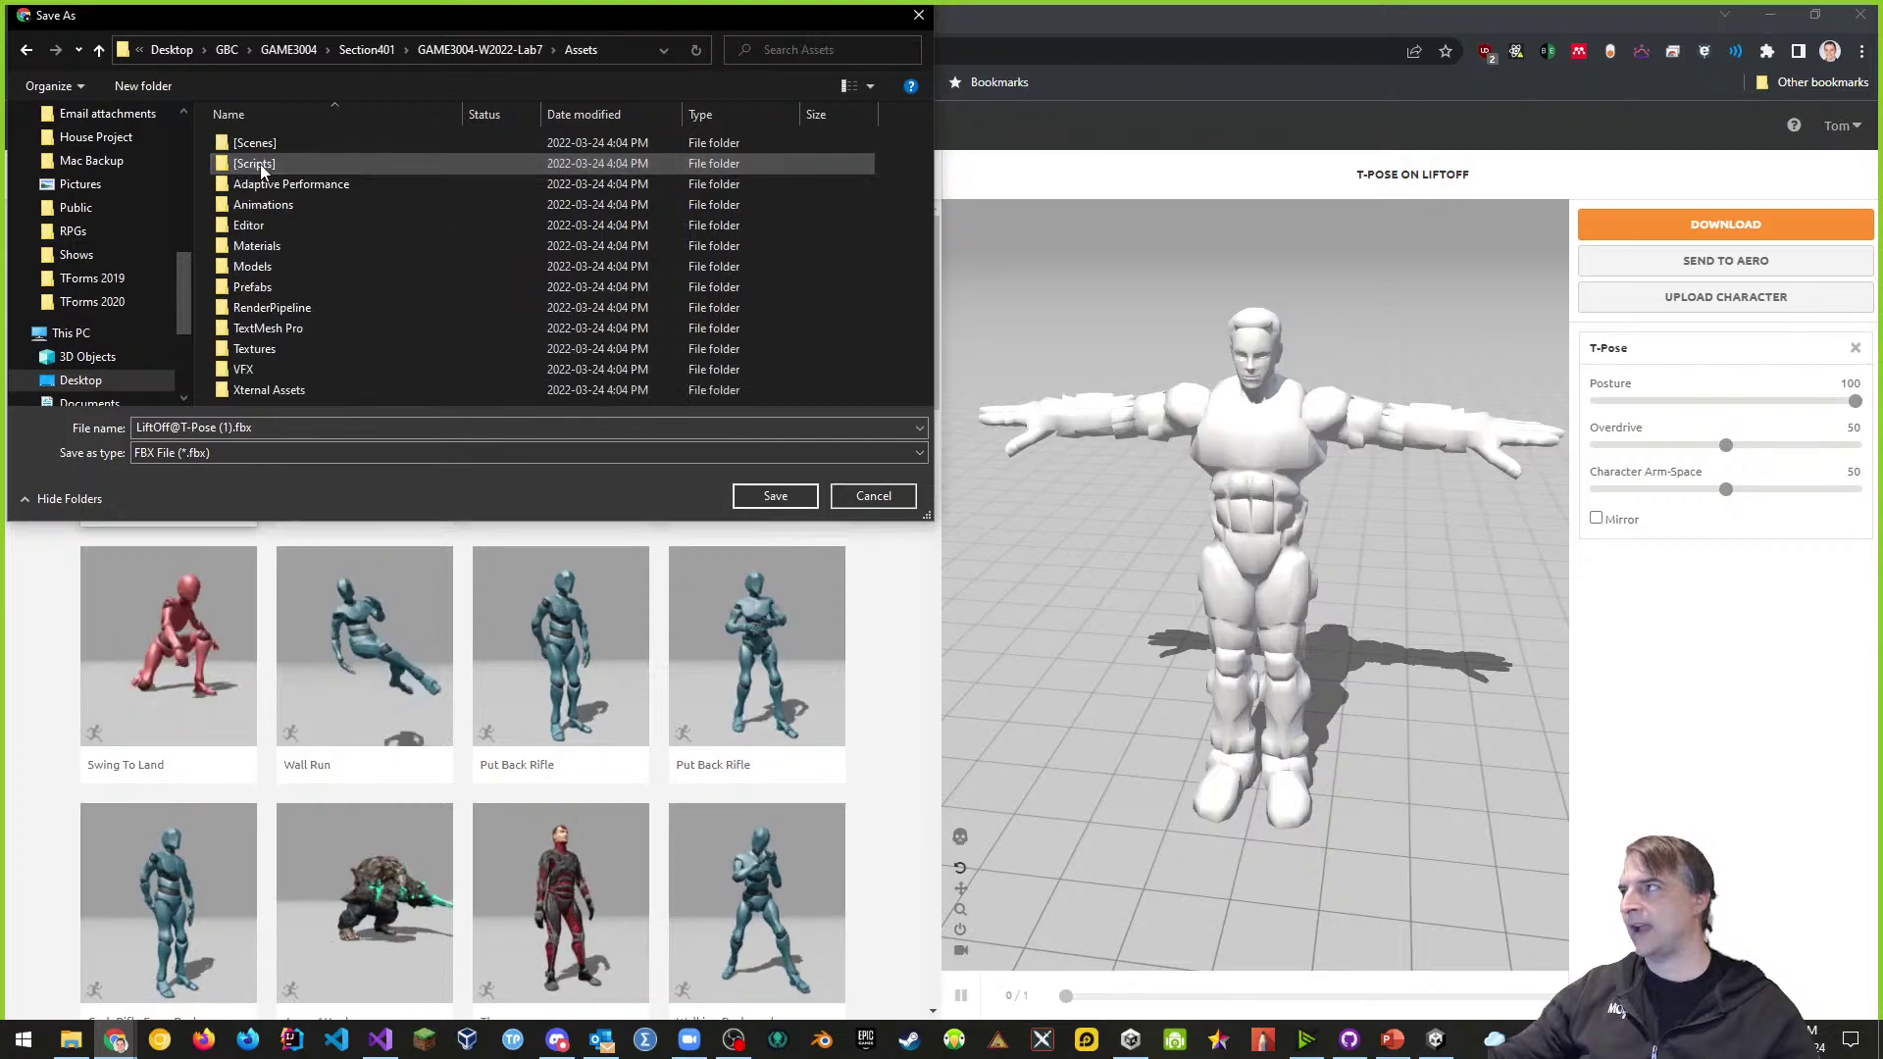
{"action": "double_click", "coordinate": [265, 265]}
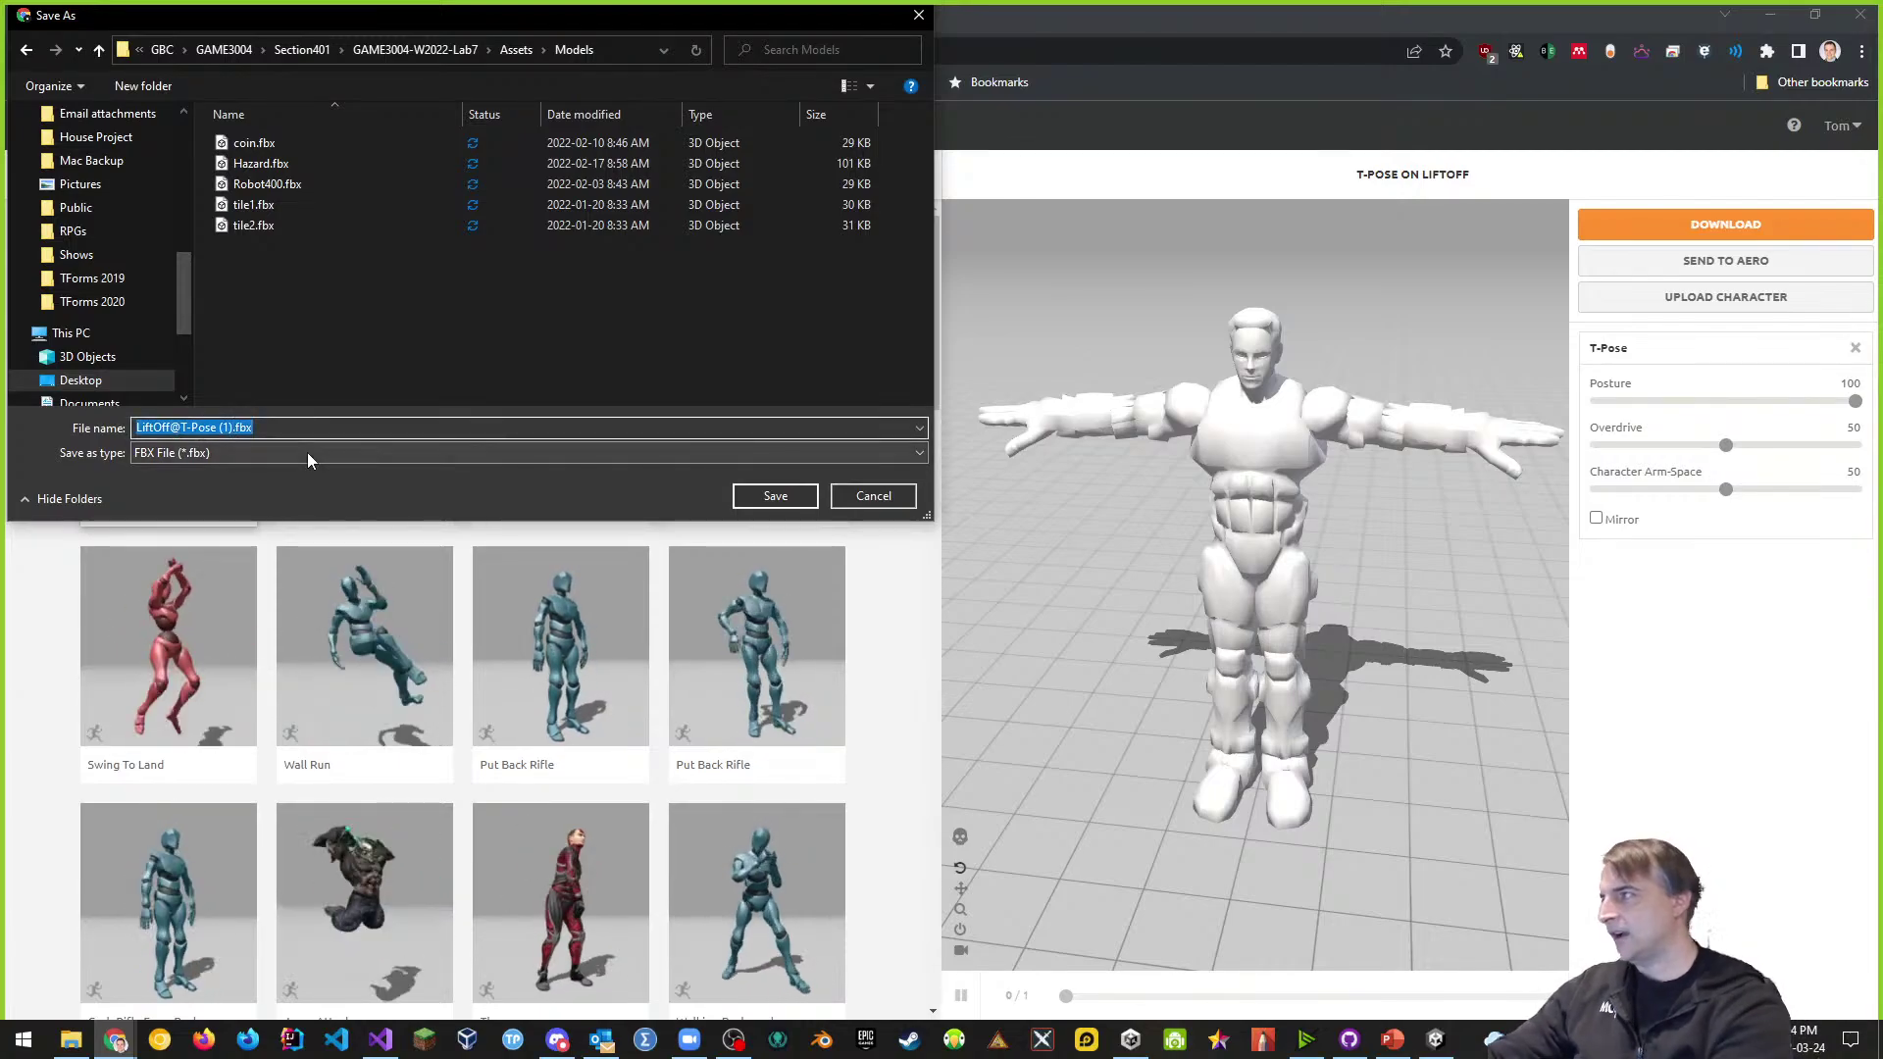
{"action": "key", "text": "Home"}
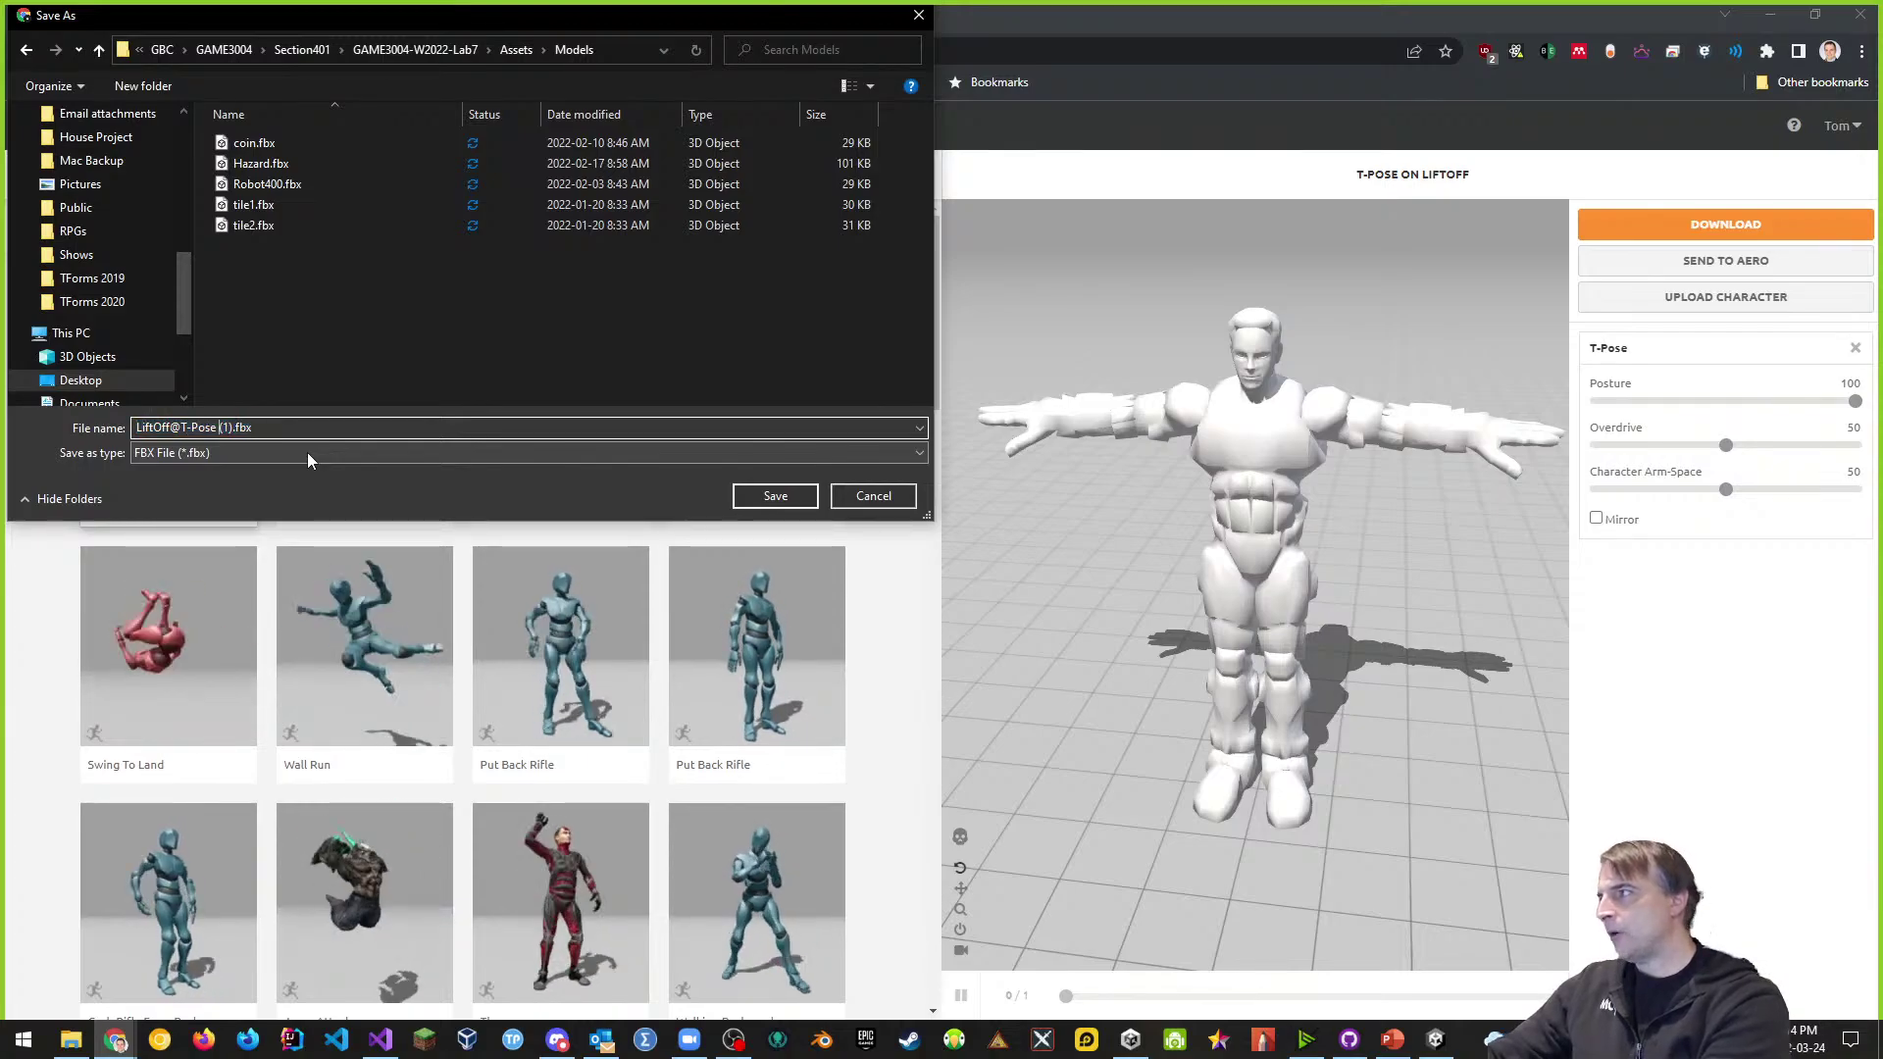
{"action": "key", "text": "BackSpace"}
{"action": "key", "text": "BackSpace"}
{"action": "key", "text": "BackSpace"}
{"action": "key", "text": "BackSpace"}
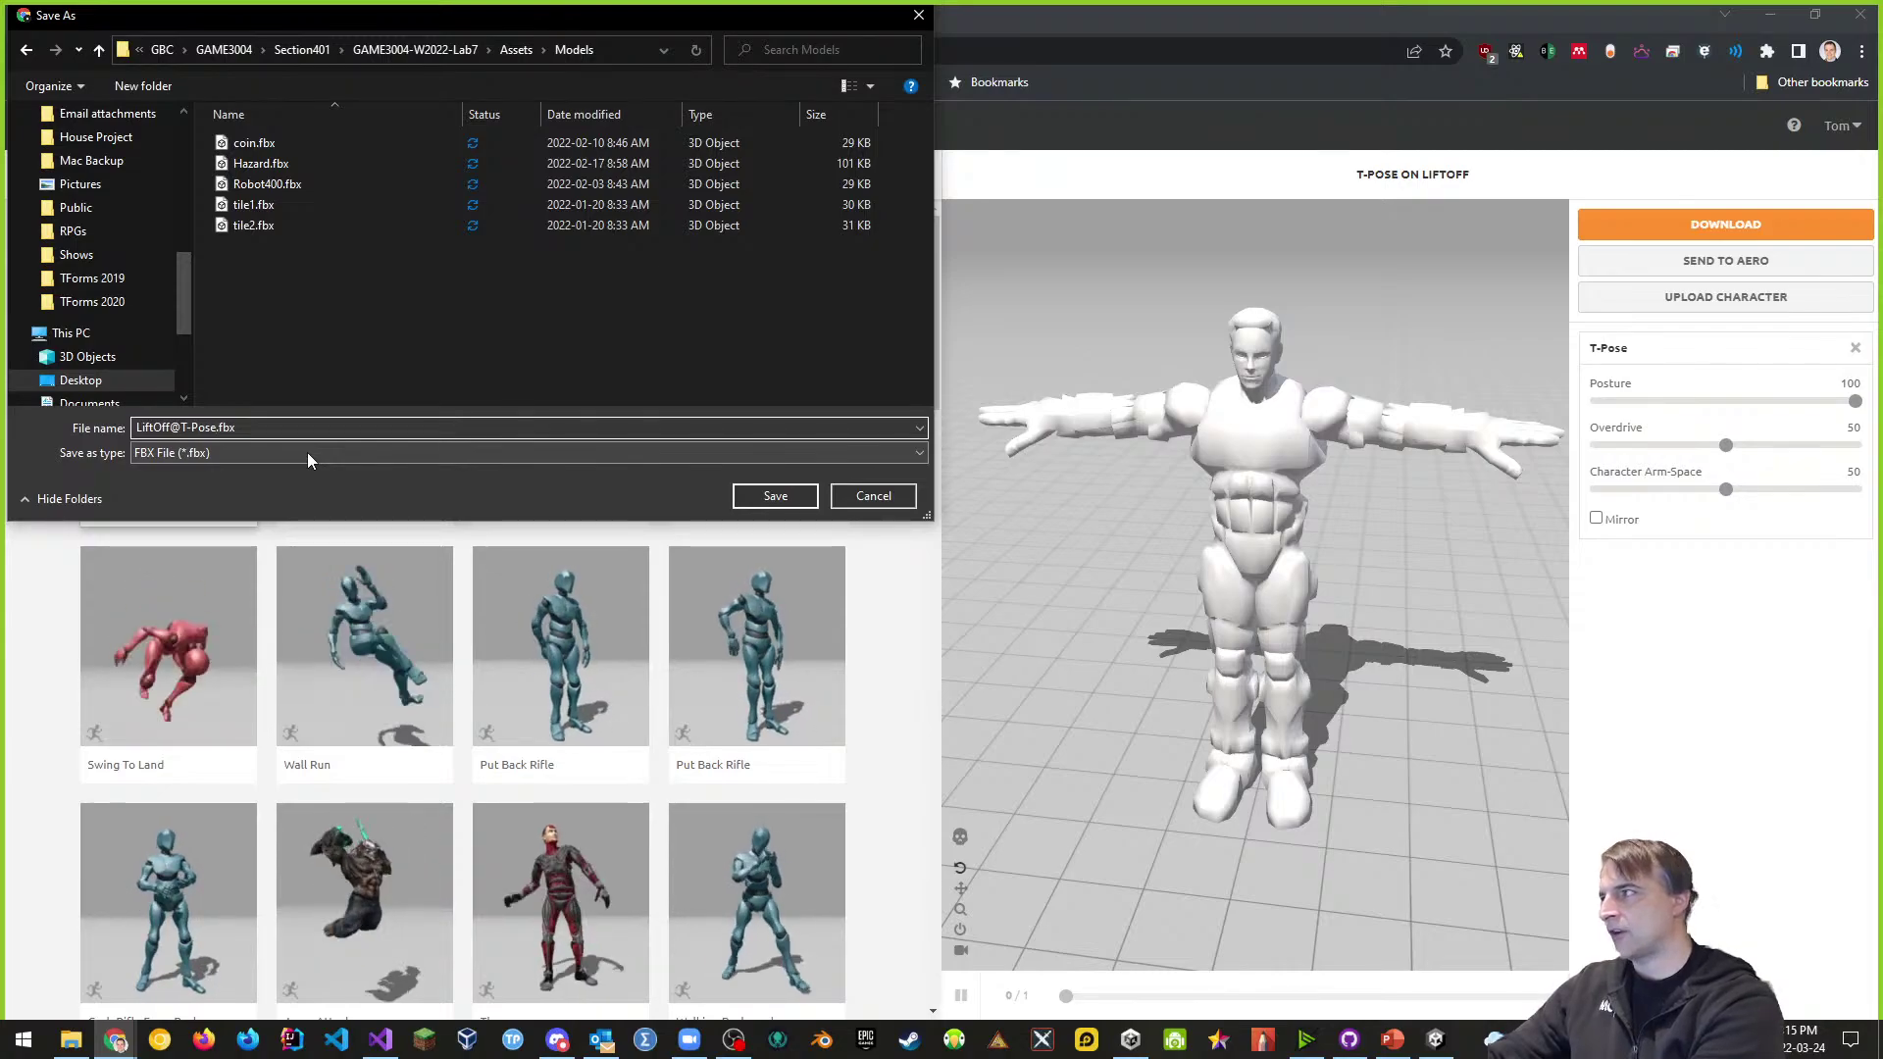
{"action": "left_click", "coordinate": [763, 496]}
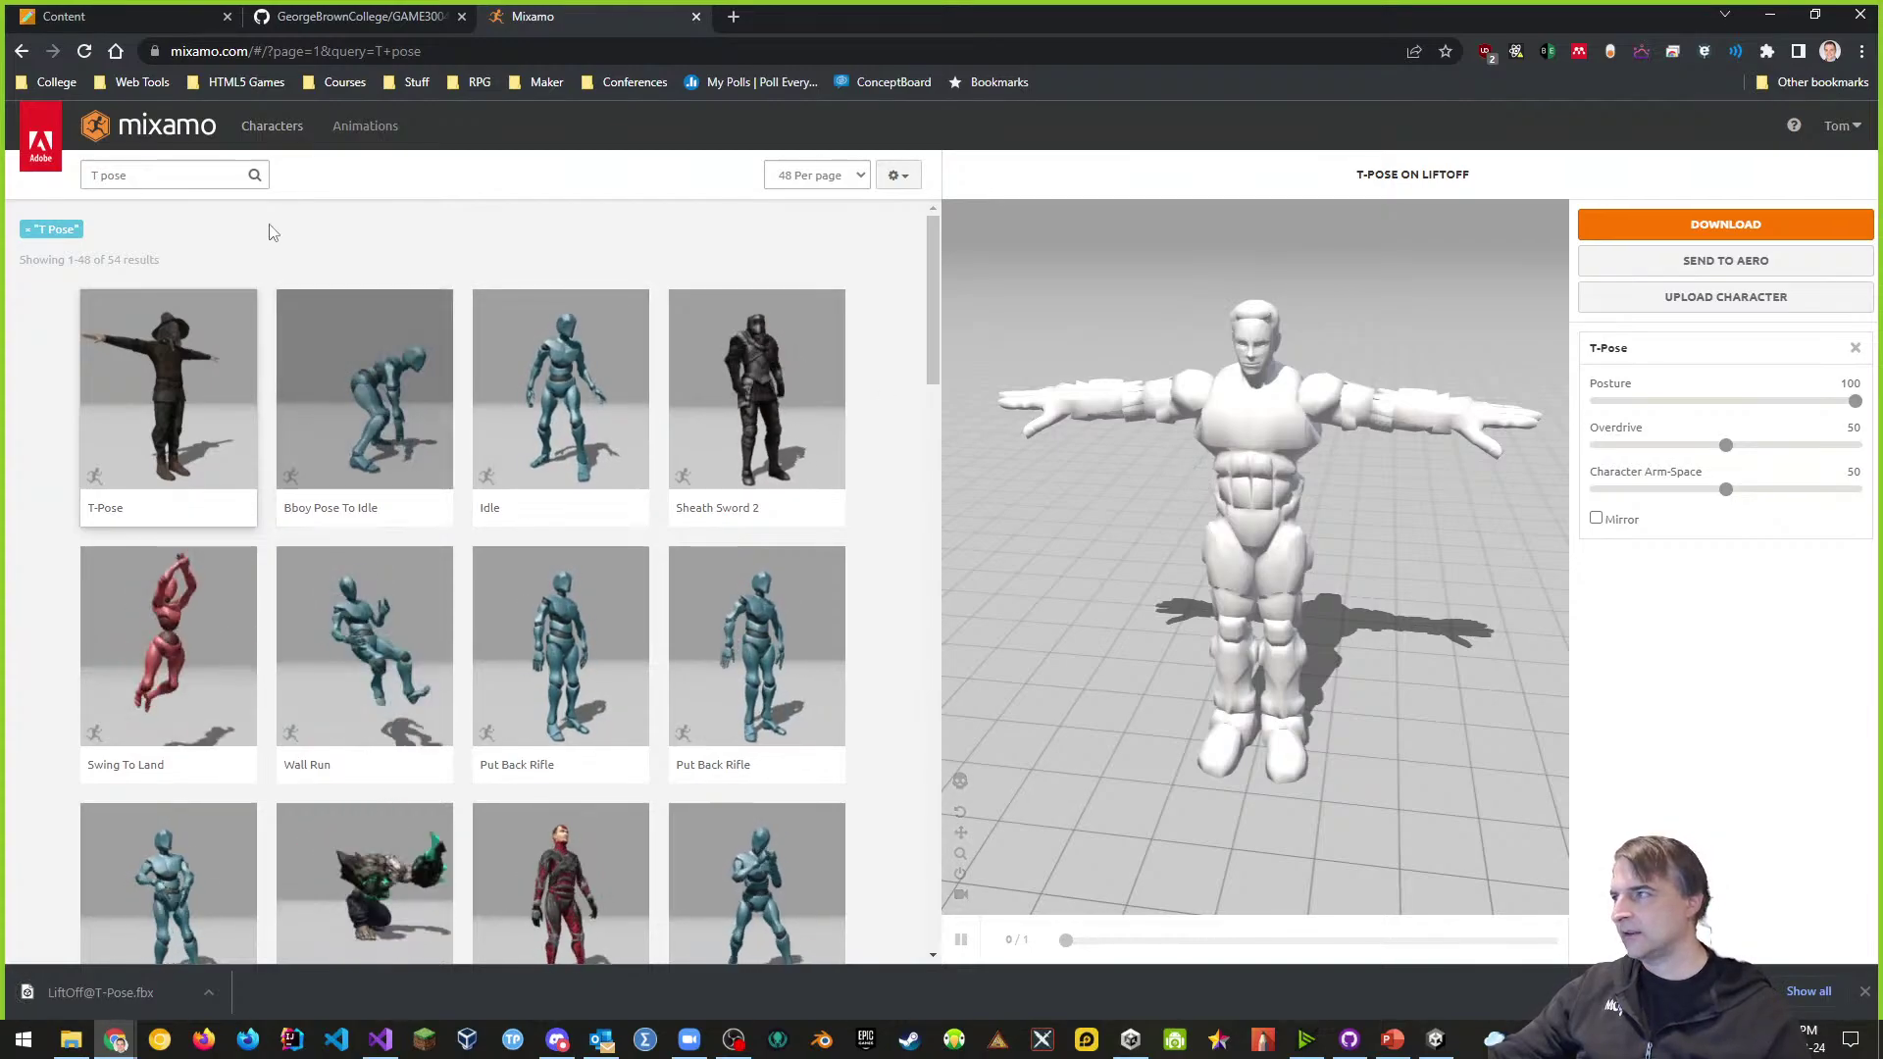
- Search the animations for "idle" and apply the Idle animation between Kneeling Idle and Standing Idle to LiftOff
{"action": "left_click", "coordinate": [147, 176]}
{"action": "type", "text": "idle"}
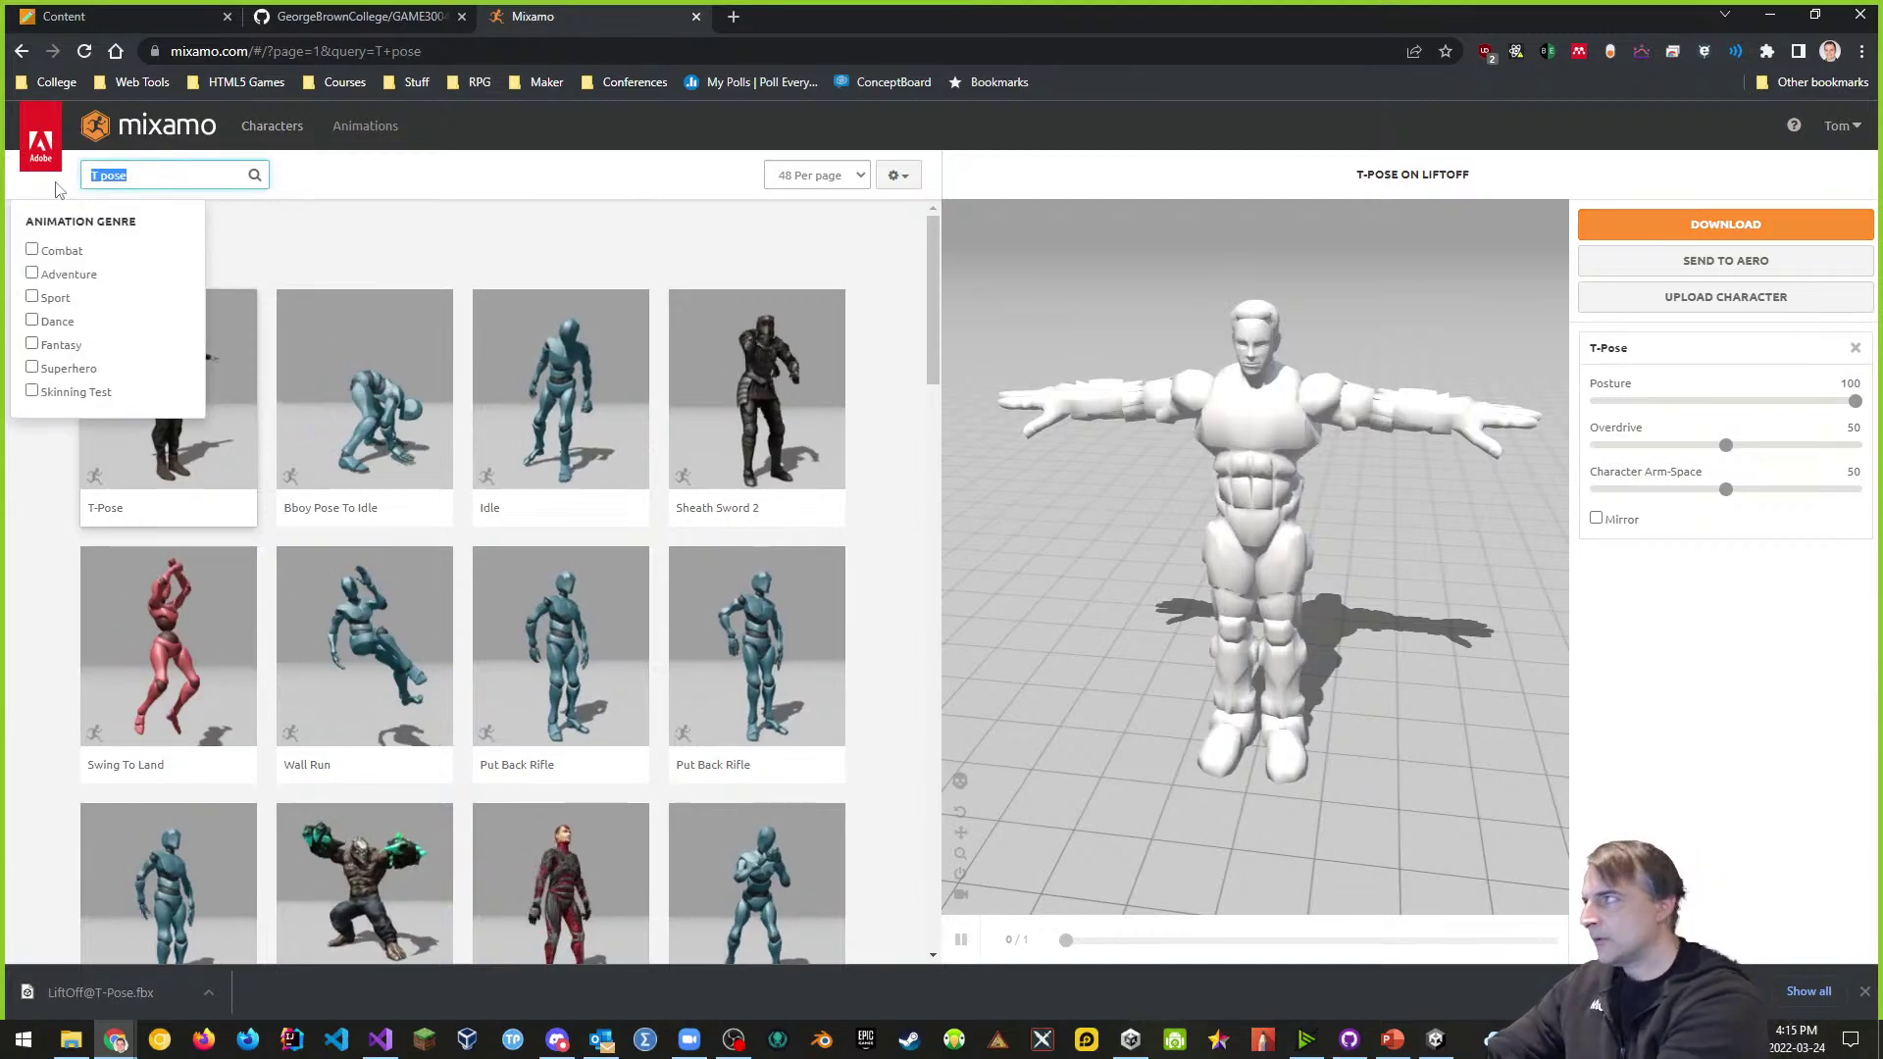
{"action": "key", "text": "Return"}
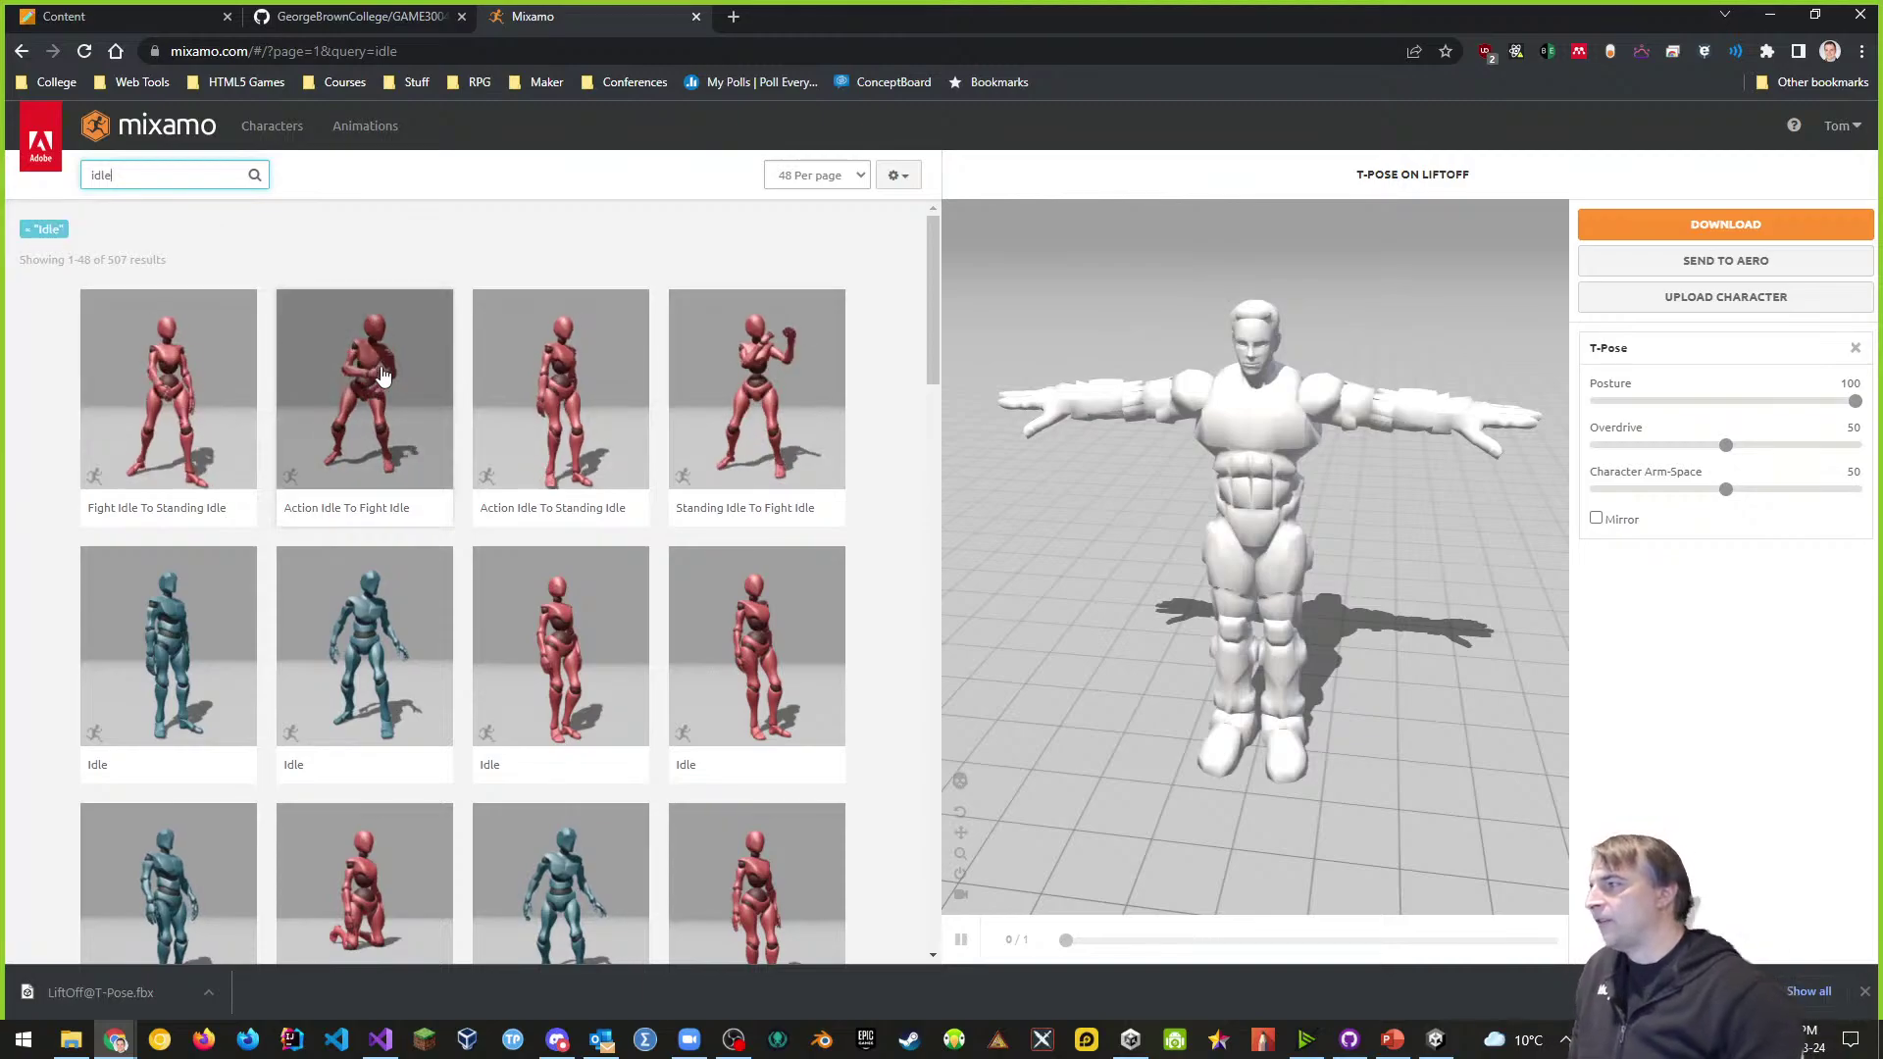
{"action": "scroll", "coordinate": [406, 379], "scroll_direction": "down", "scroll_amount": 3}
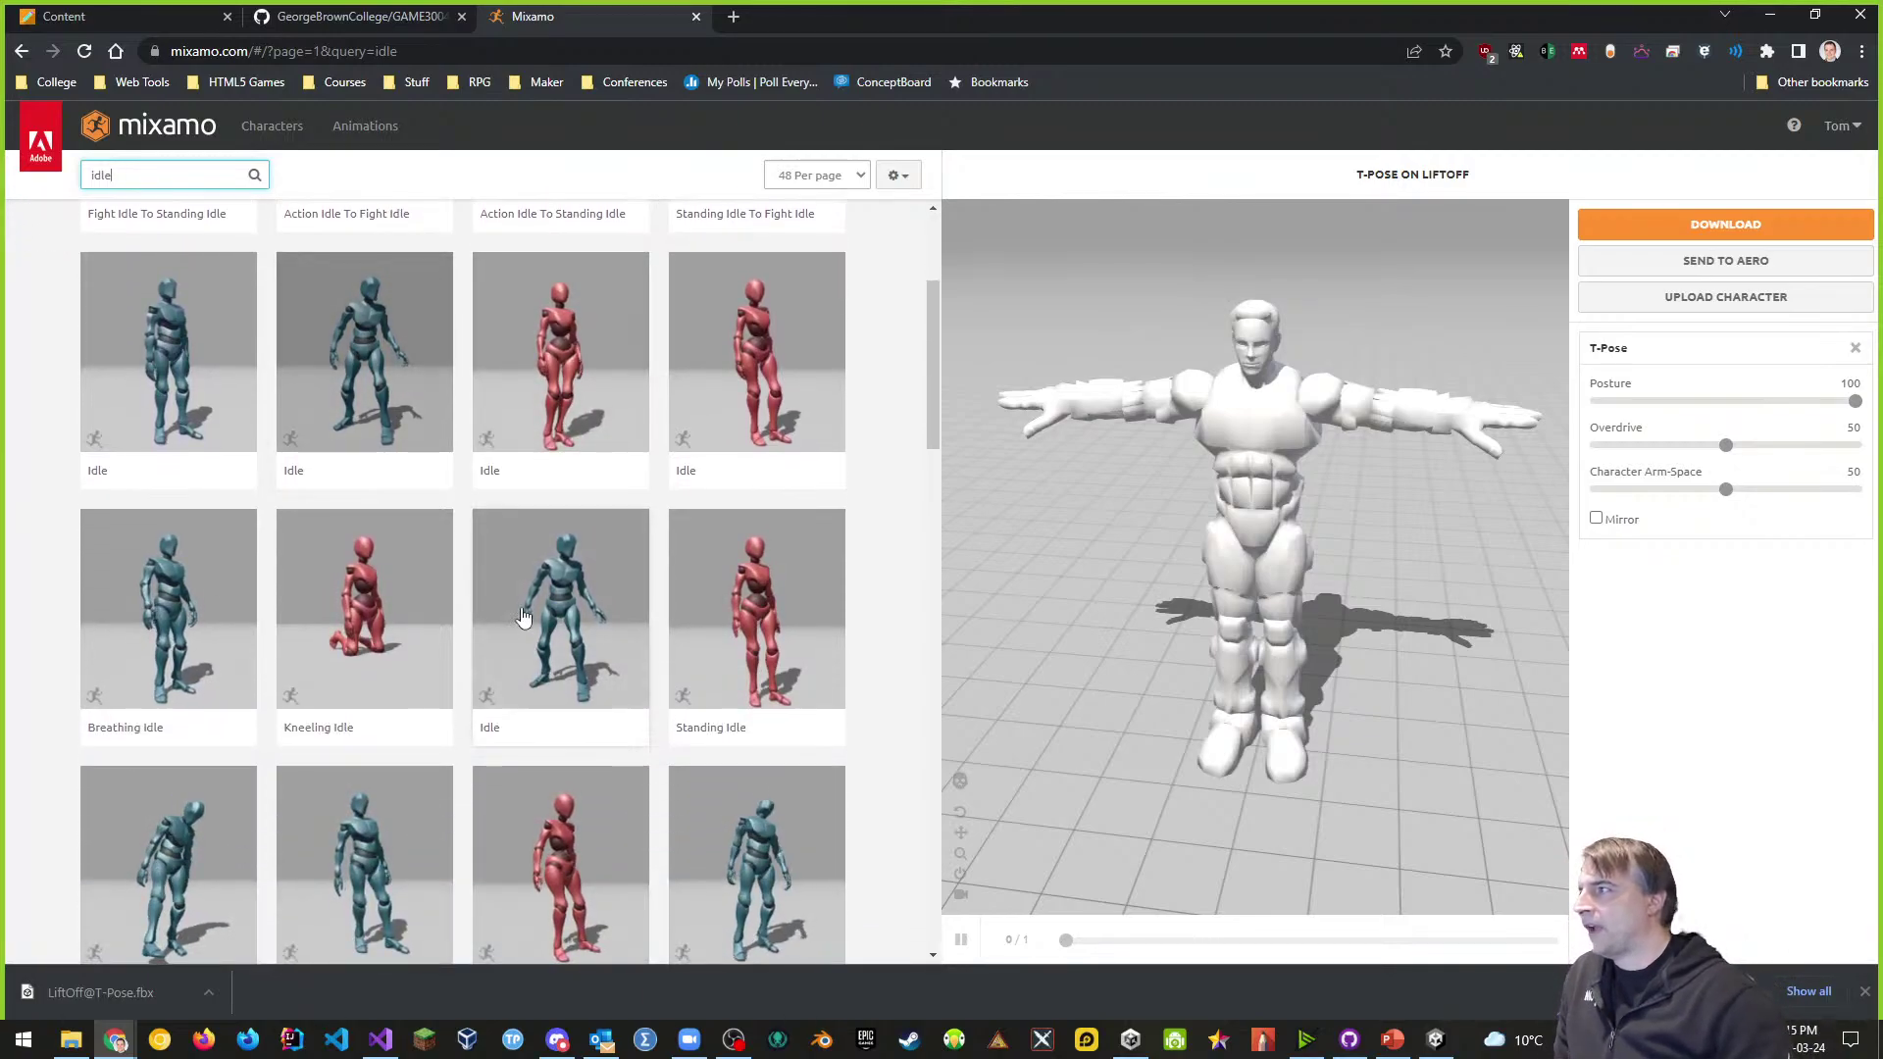
{"action": "left_click", "coordinate": [578, 636]}
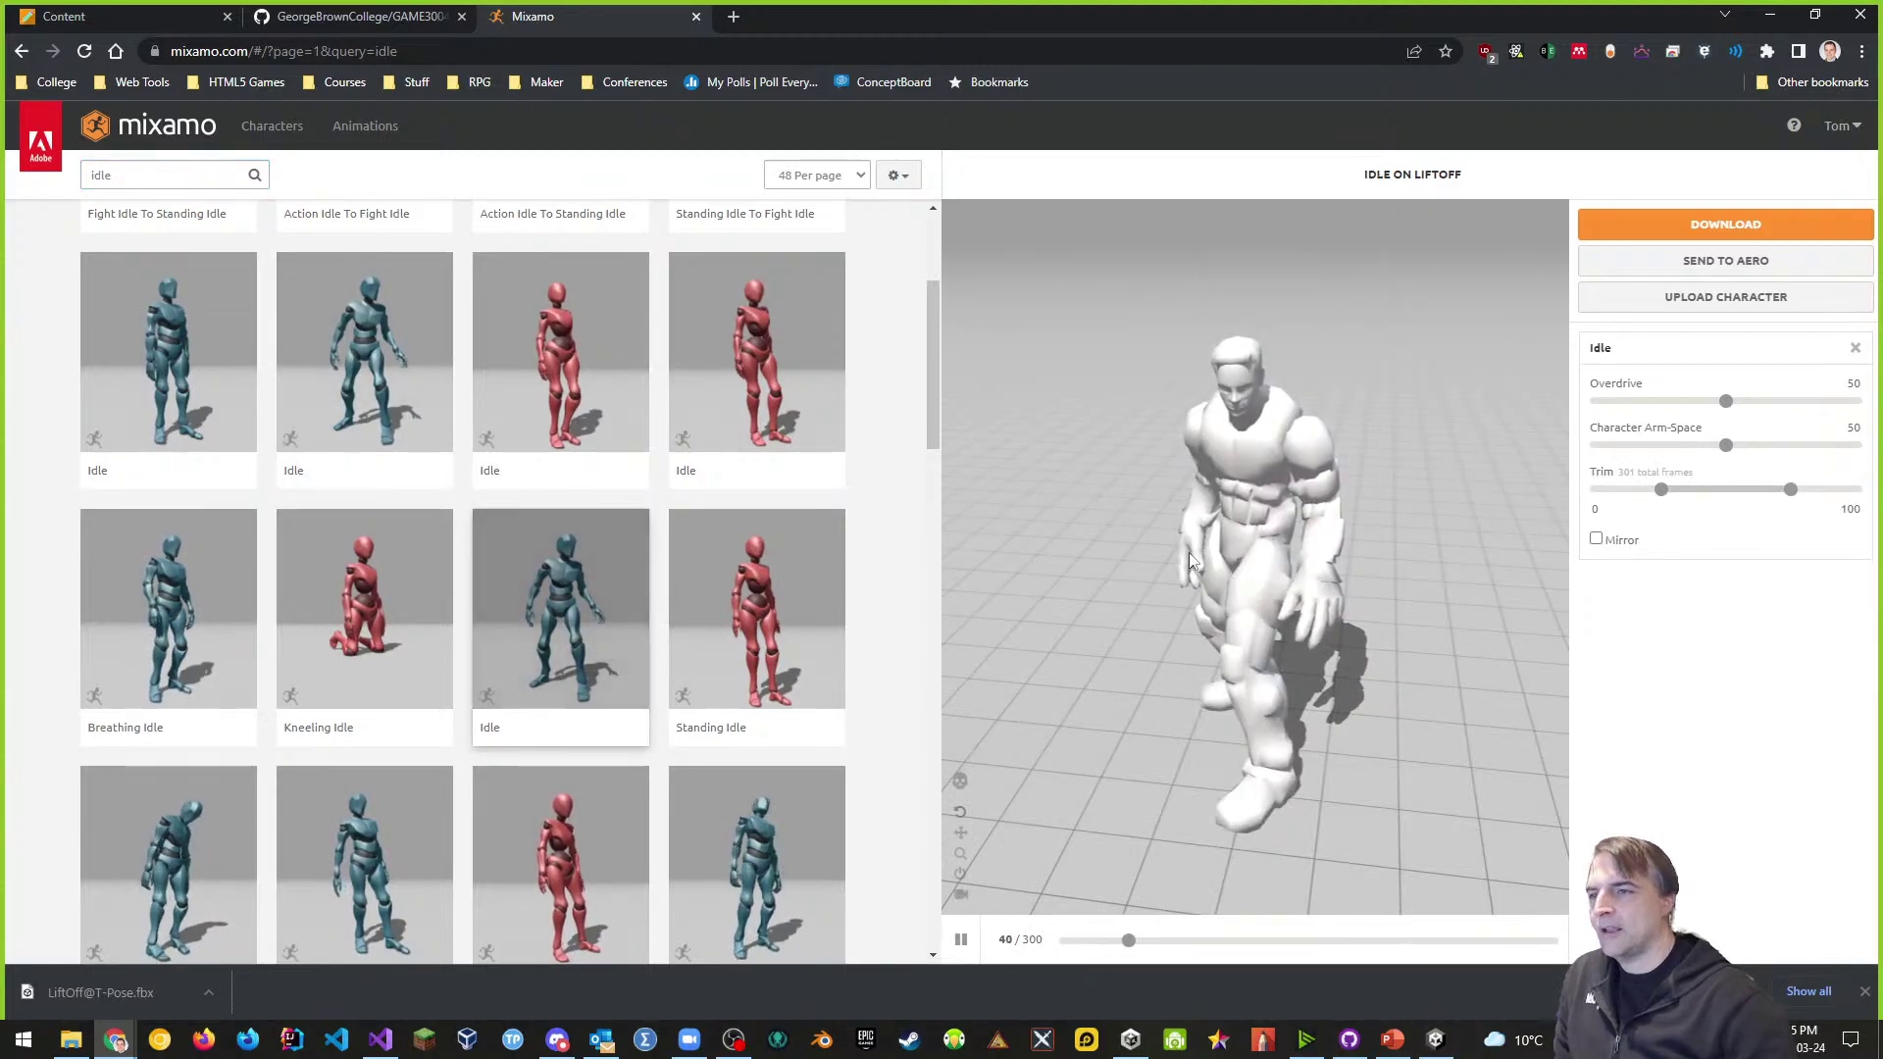
- Set the Idle animation's Character Arm-Space to 62, checking the arm clearance from the front and back
{"action": "left_click_drag", "start_coordinate": [1250, 427], "coordinate": [1387, 443]}
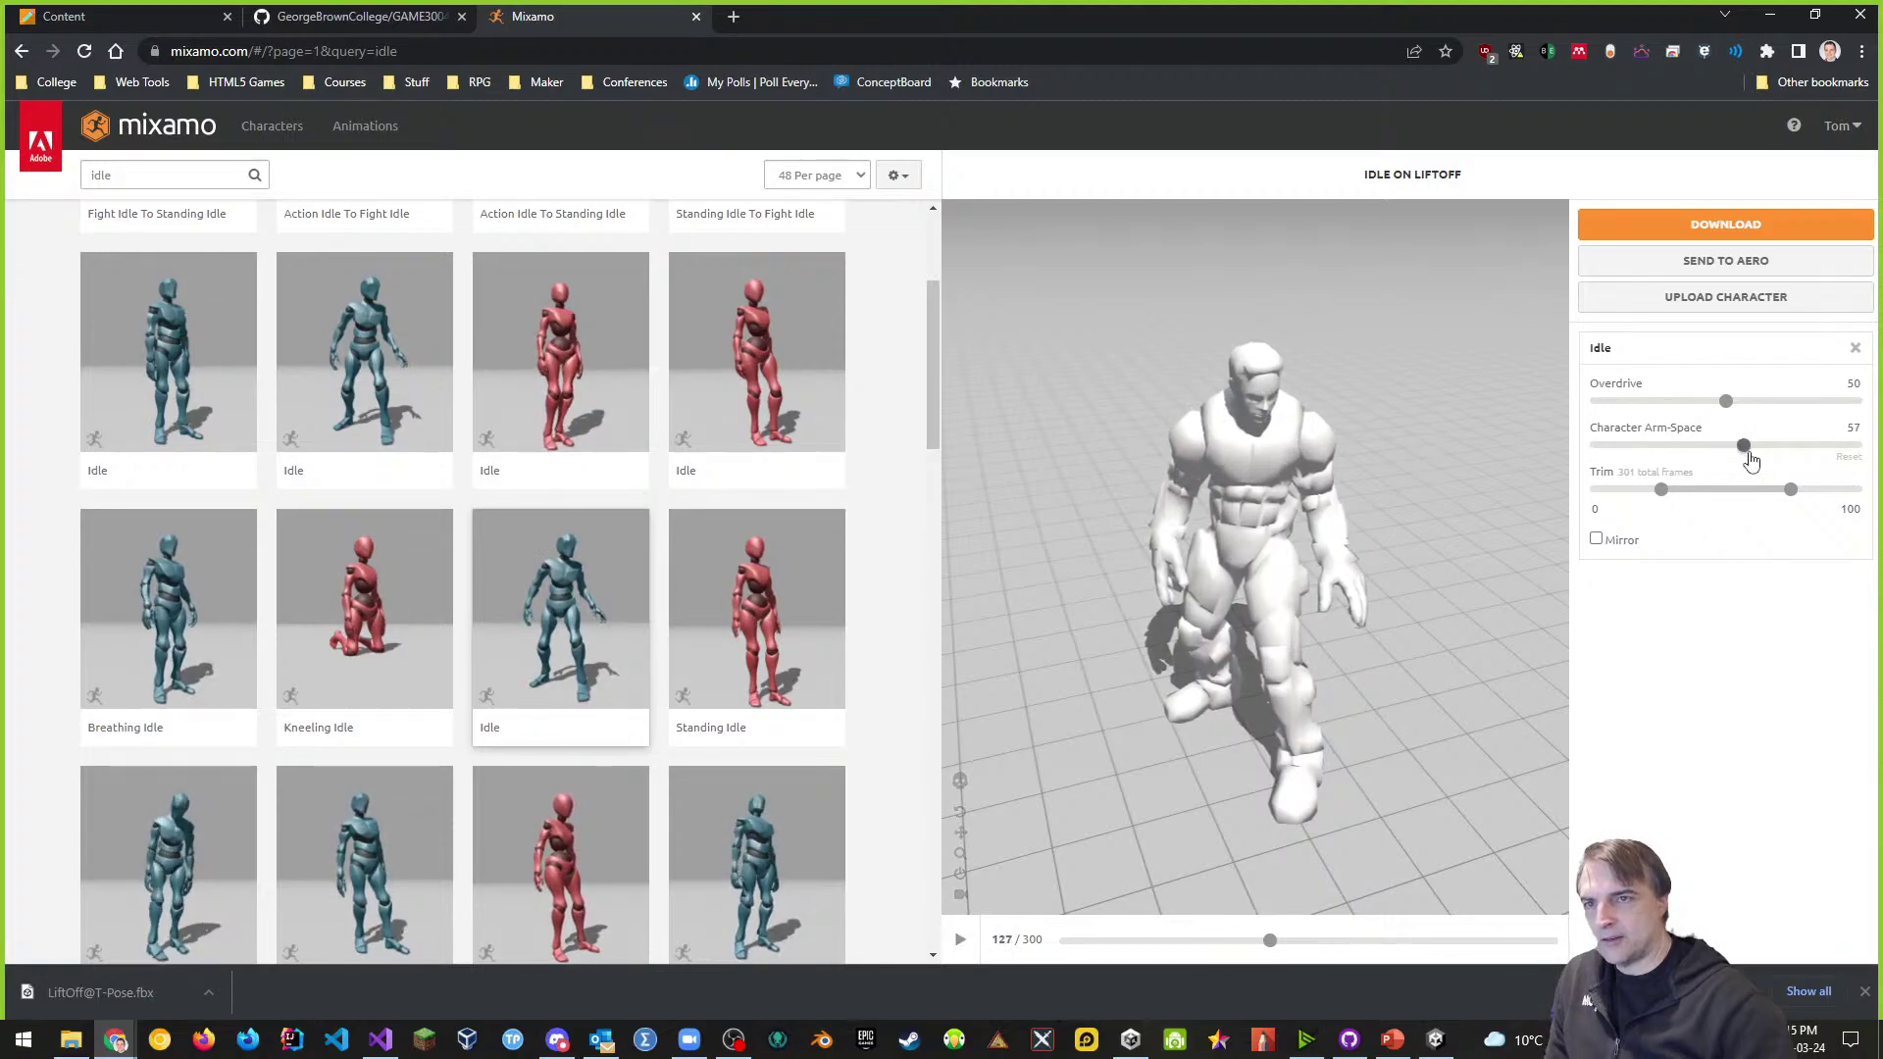
{"action": "left_click_drag", "start_coordinate": [1751, 460], "coordinate": [1754, 460]}
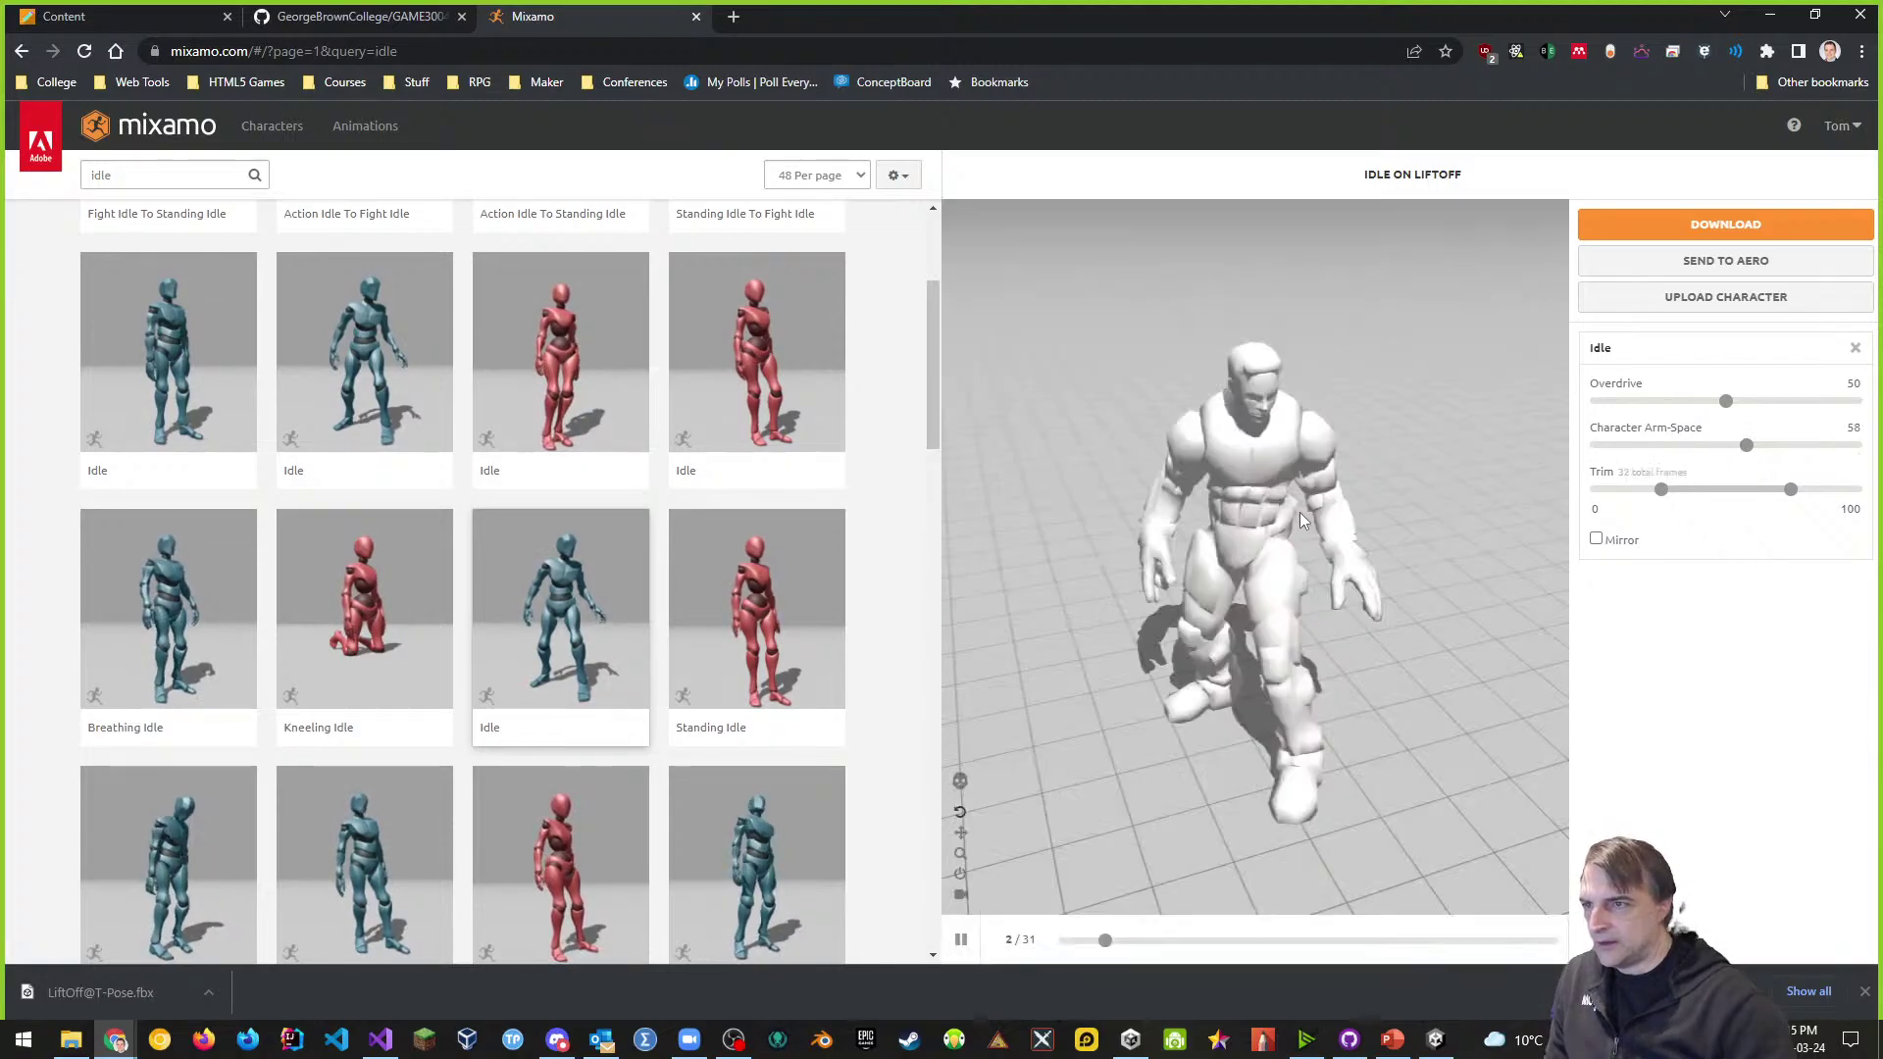
{"action": "left_click_drag", "start_coordinate": [1341, 561], "coordinate": [1309, 504]}
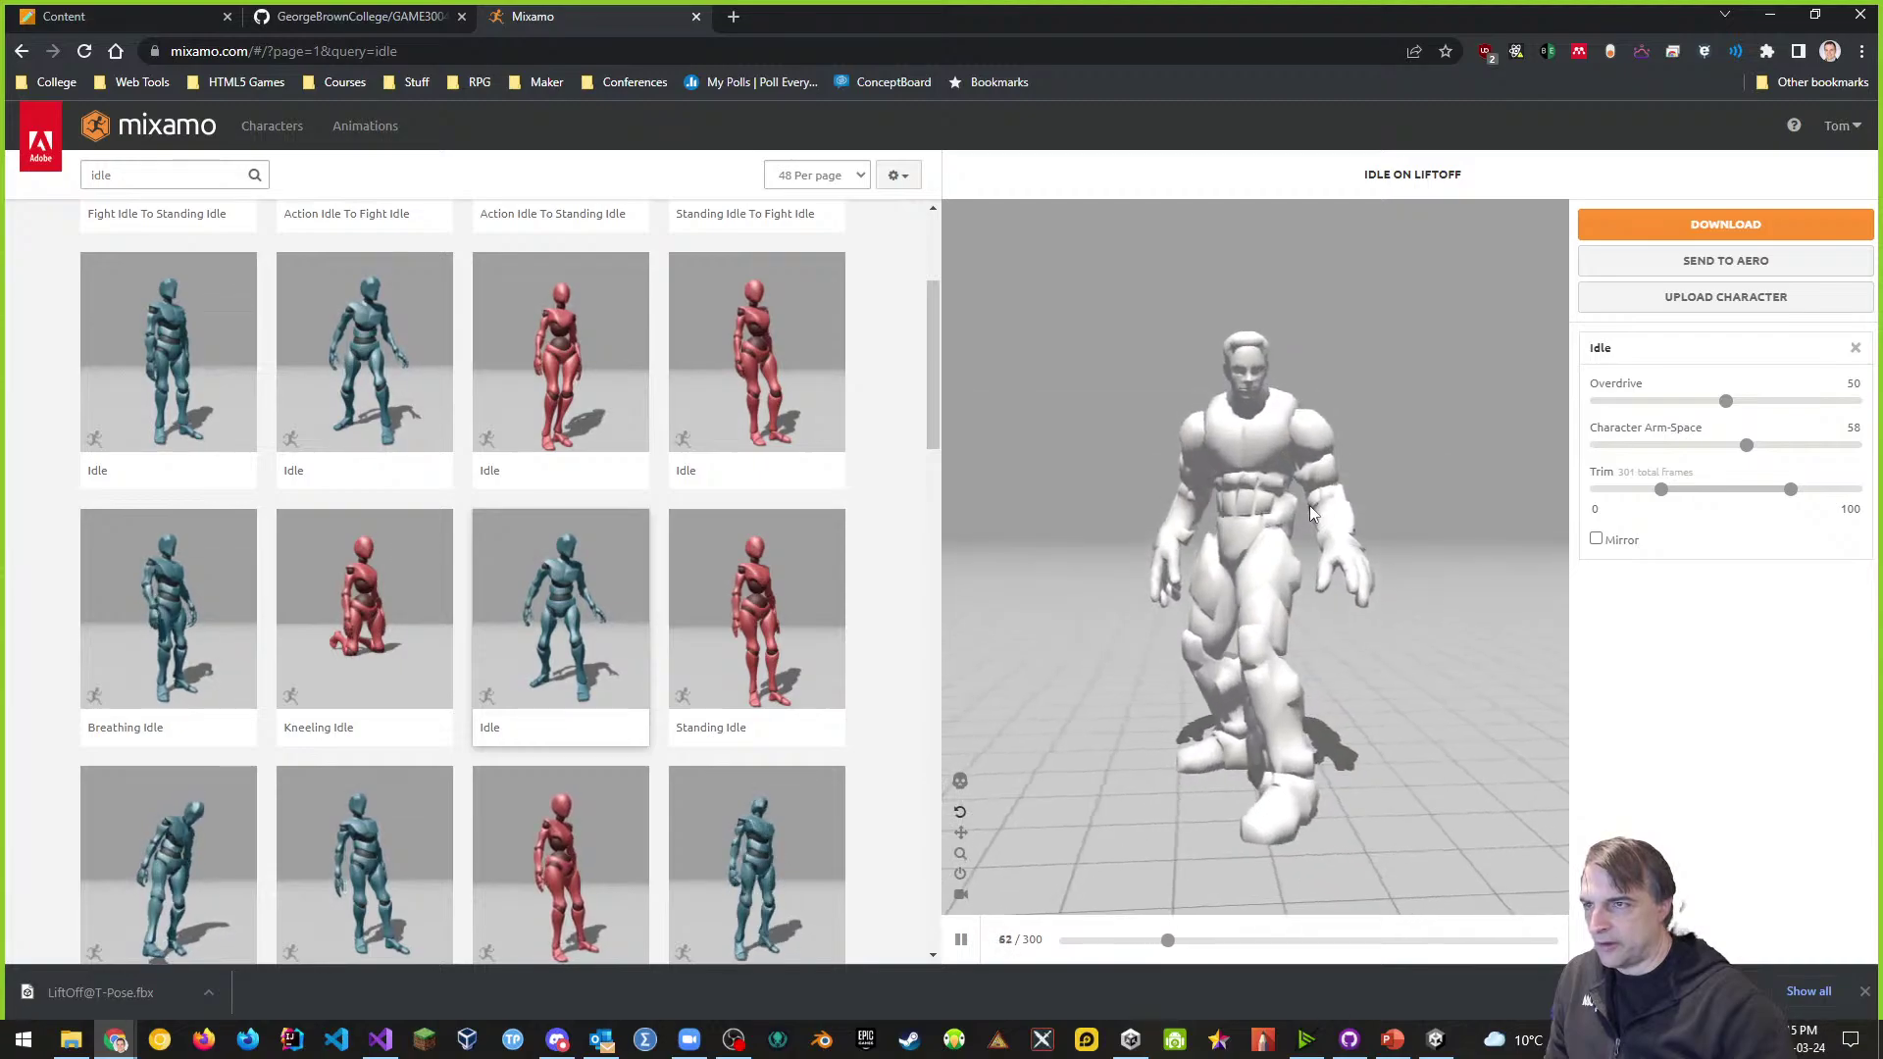
{"action": "scroll", "coordinate": [1312, 403], "scroll_direction": "up", "scroll_amount": 5}
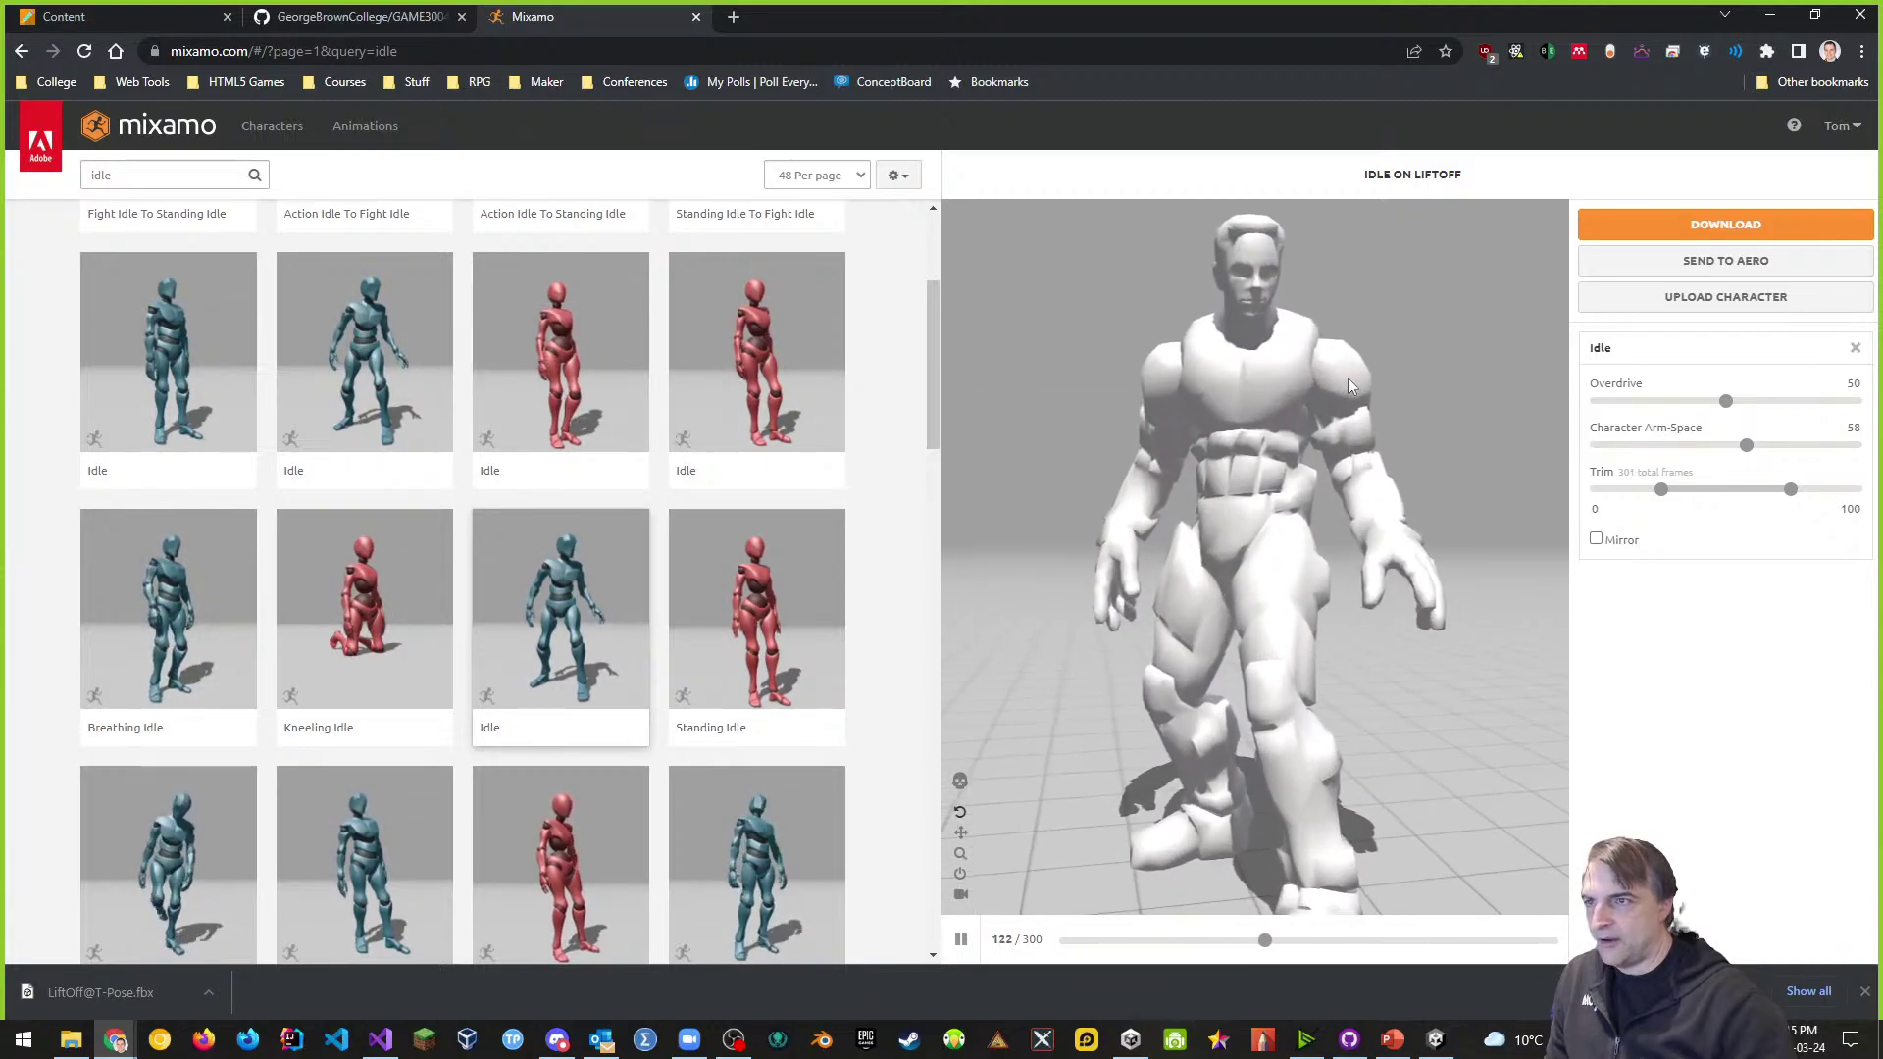
{"action": "left_click_drag", "start_coordinate": [1371, 439], "coordinate": [1038, 455]}
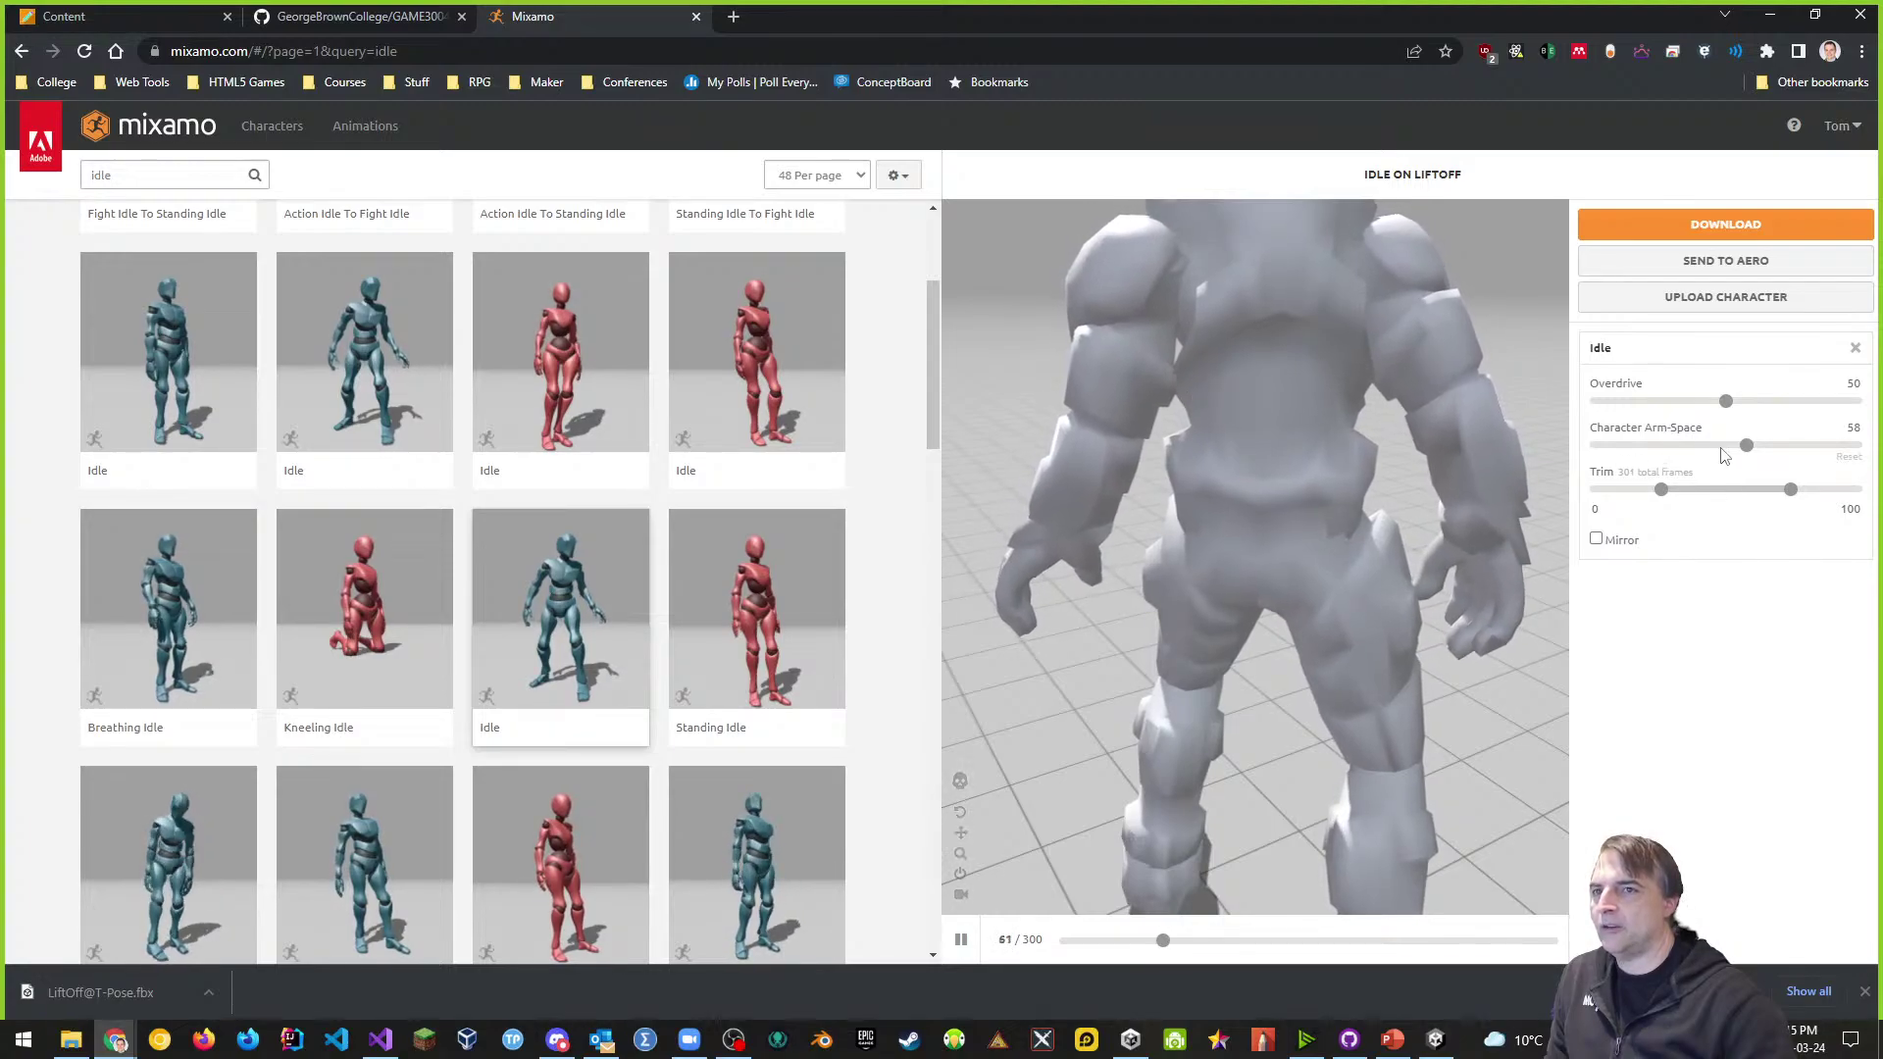
{"action": "left_click_drag", "start_coordinate": [1747, 446], "coordinate": [1756, 449]}
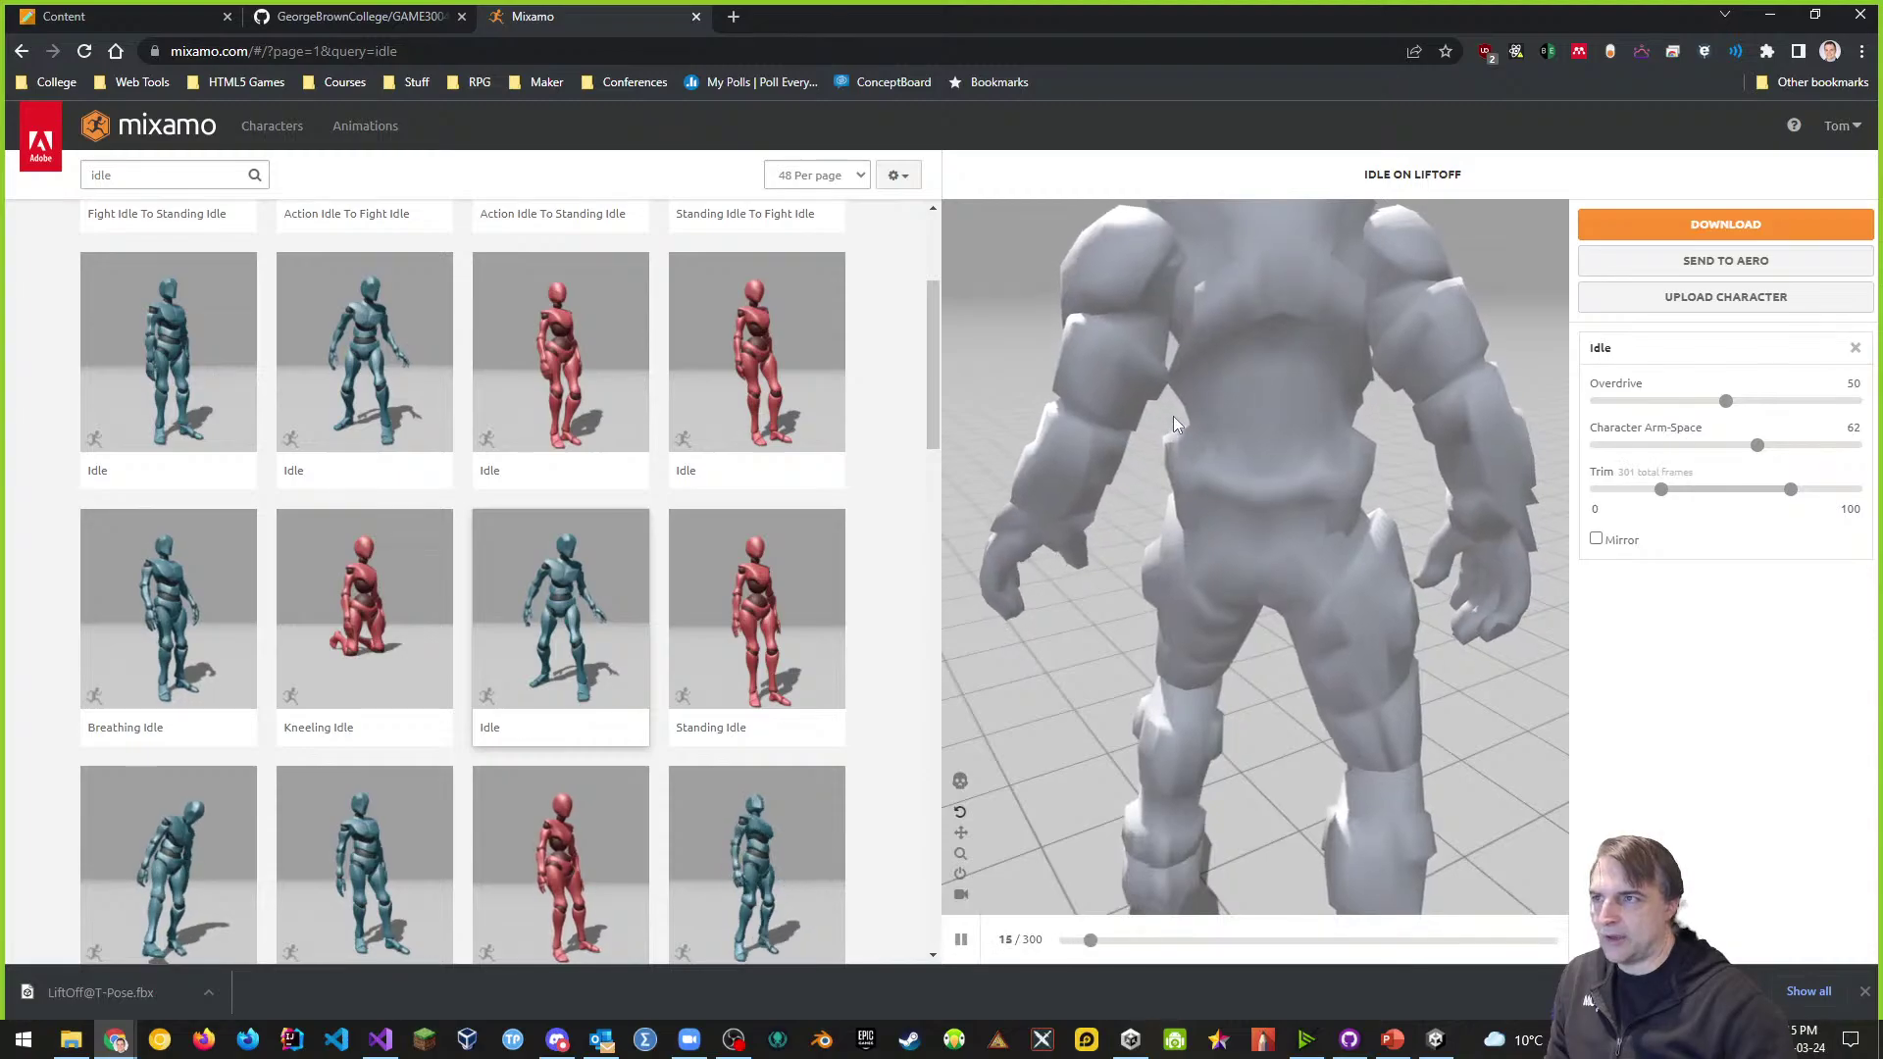
- Examine the Idle animation on LiftOff from several angles and up close, checking the arms and torso
{"action": "mouse_move", "coordinate": [1179, 433]}
{"action": "left_mouse_down"}
{"action": "mouse_move", "coordinate": [1298, 439]}
{"action": "mouse_move", "coordinate": [1003, 414]}
{"action": "mouse_move", "coordinate": [1204, 444]}
{"action": "mouse_move", "coordinate": [1151, 420]}
{"action": "left_mouse_up"}
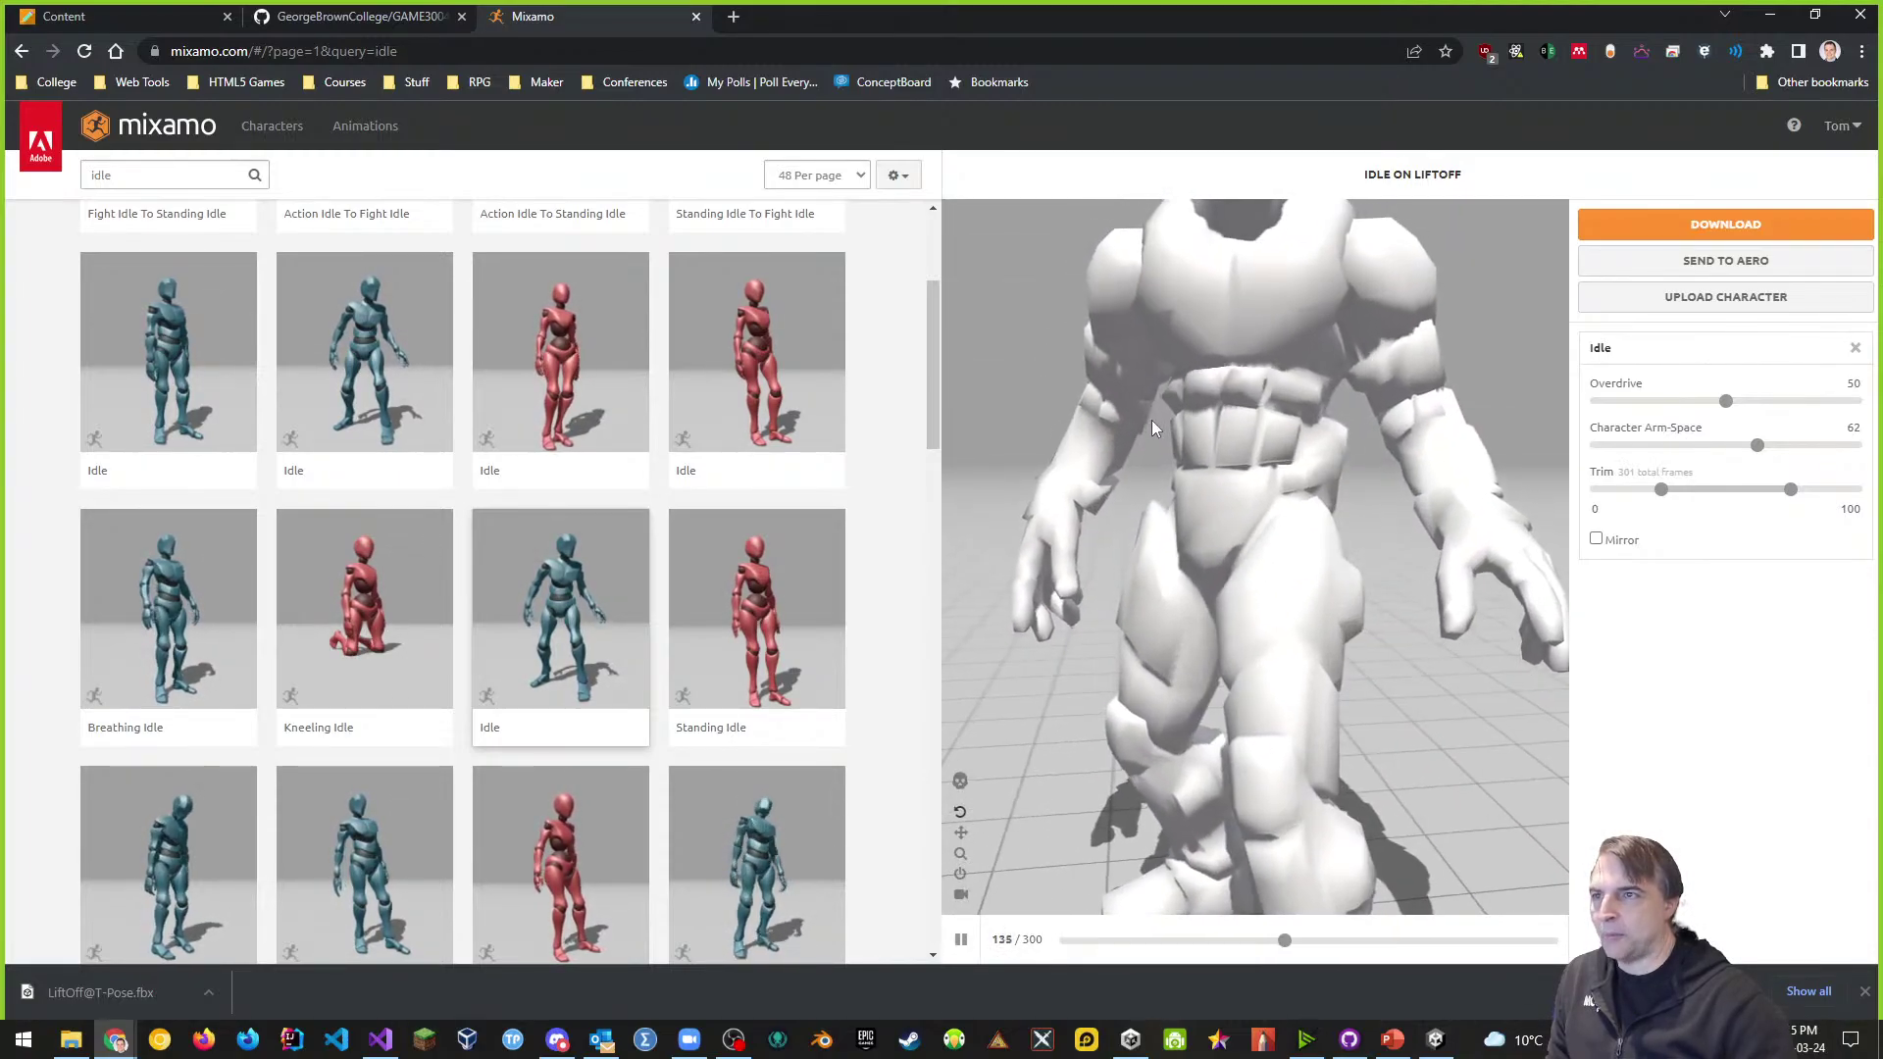
{"action": "left_click_drag", "start_coordinate": [1289, 471], "coordinate": [1351, 496]}
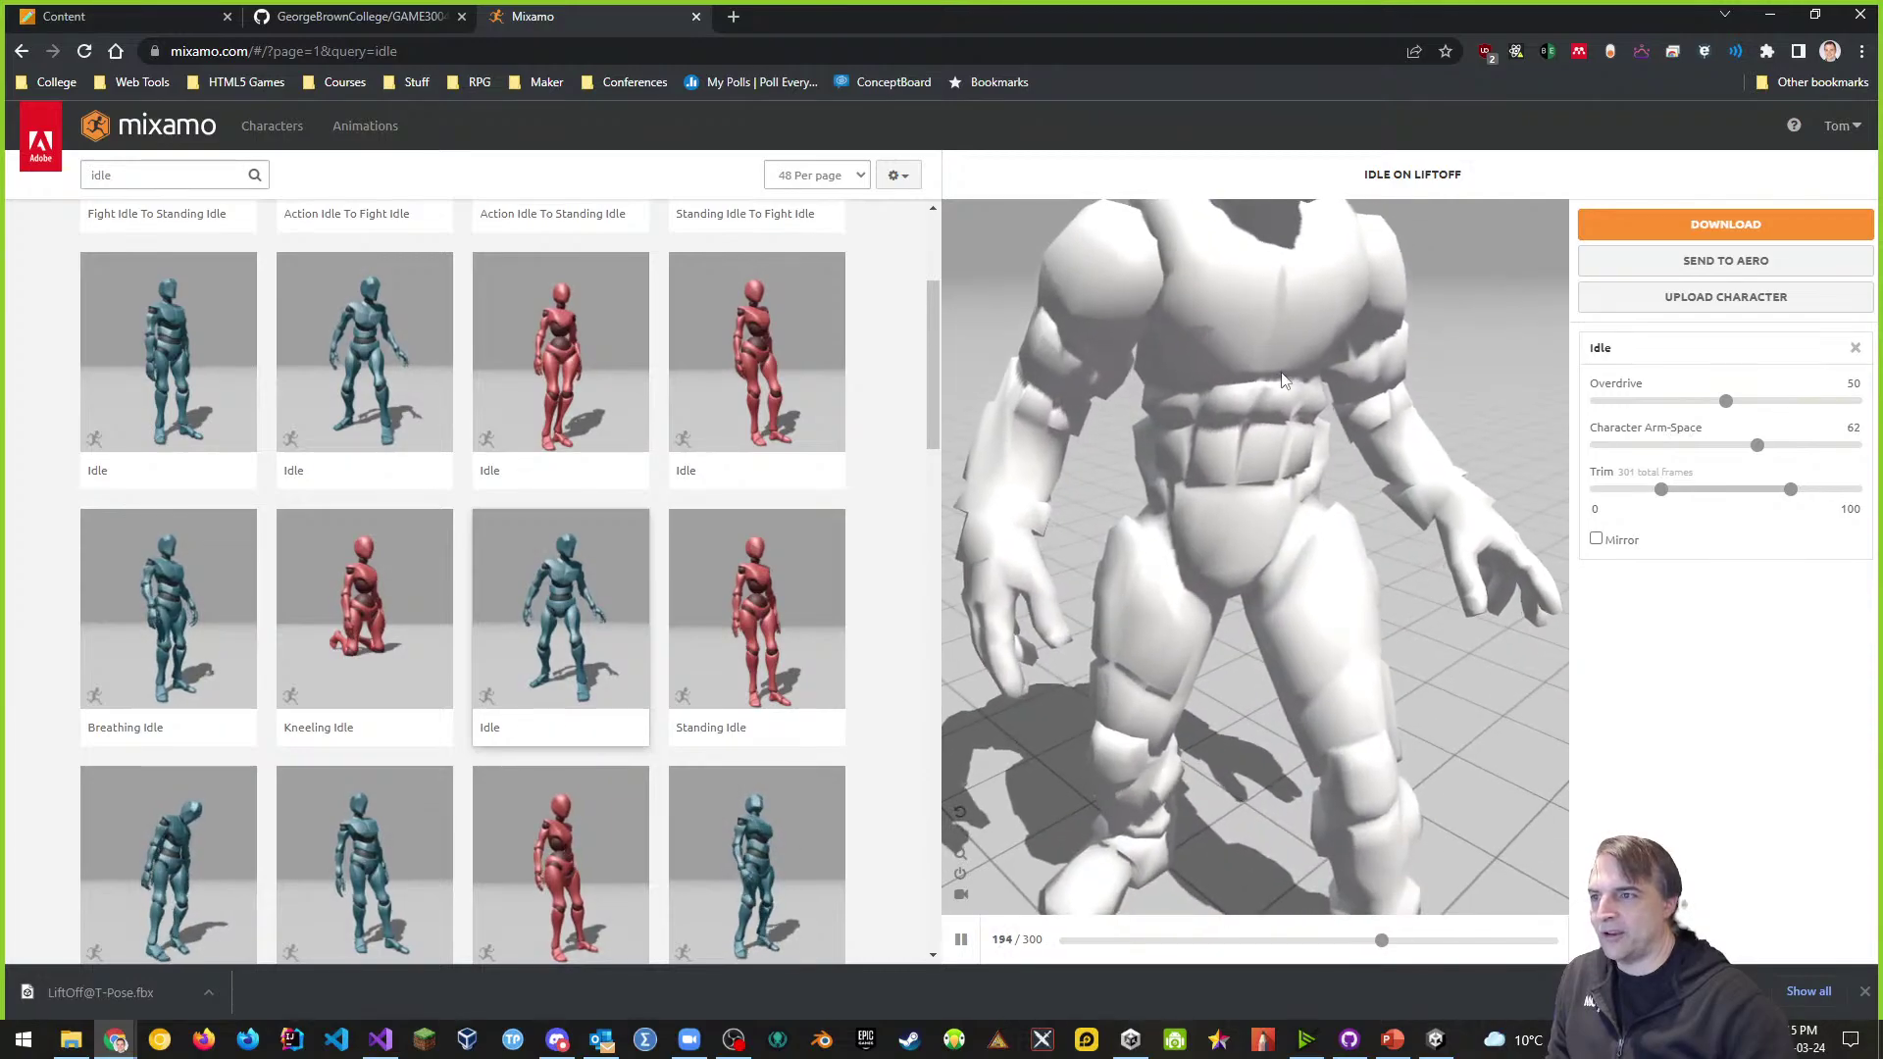
{"action": "scroll", "coordinate": [1233, 475], "scroll_direction": "down", "scroll_amount": 5}
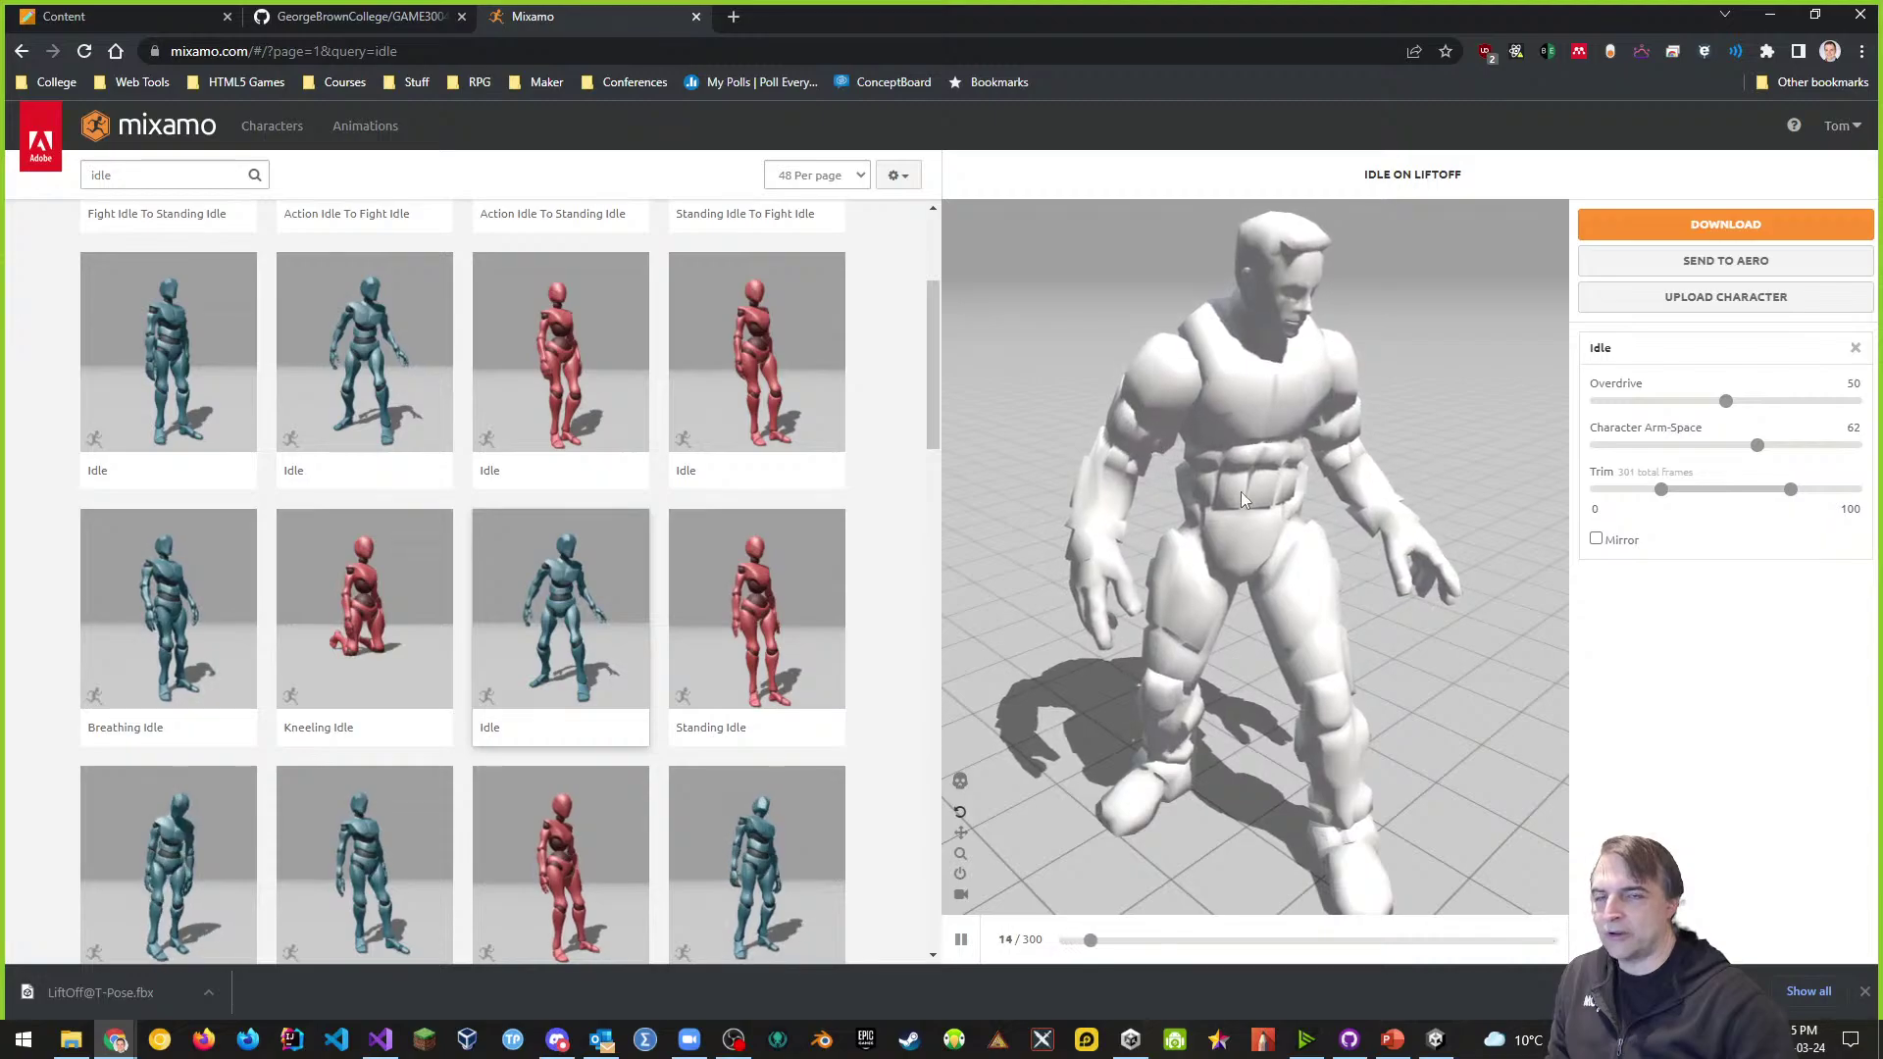
{"action": "left_click_drag", "start_coordinate": [1377, 510], "coordinate": [1312, 502]}
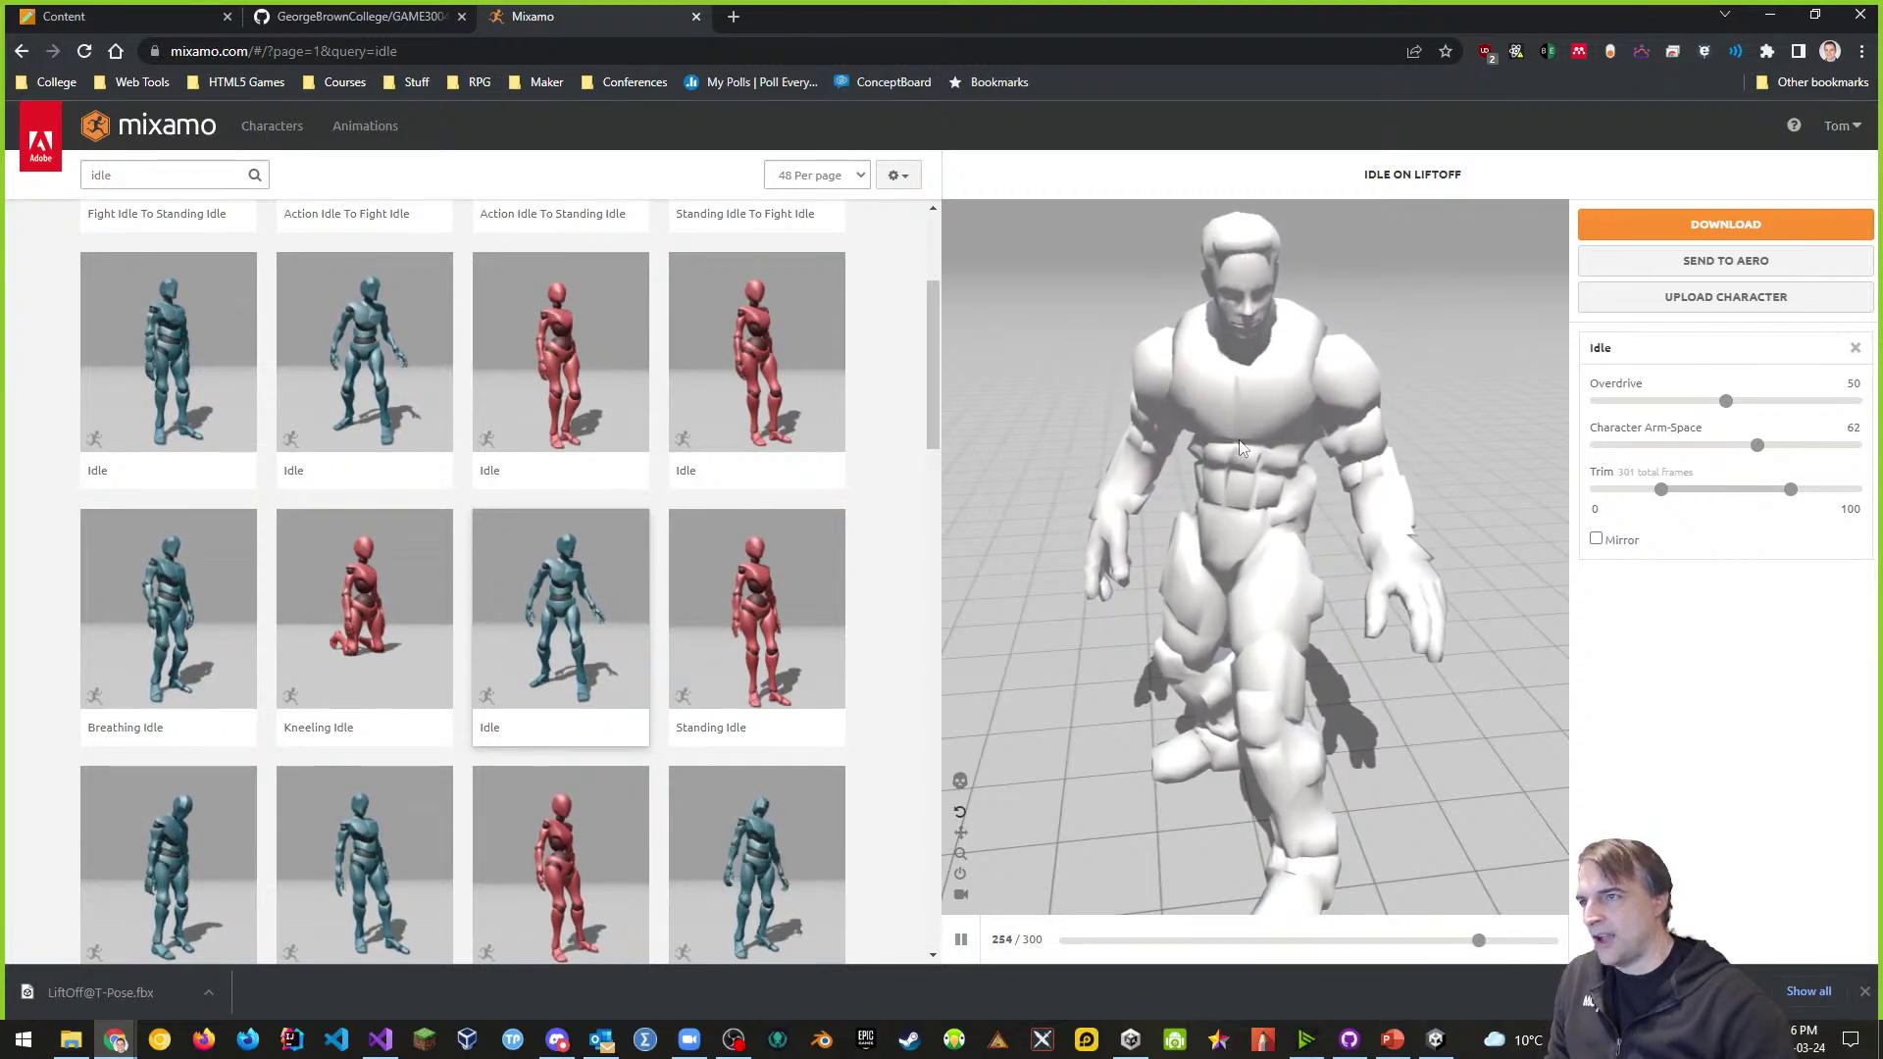
{"action": "left_click_drag", "start_coordinate": [1349, 431], "coordinate": [1264, 329]}
{"action": "scroll", "coordinate": [1262, 358], "scroll_direction": "up", "scroll_amount": 5}
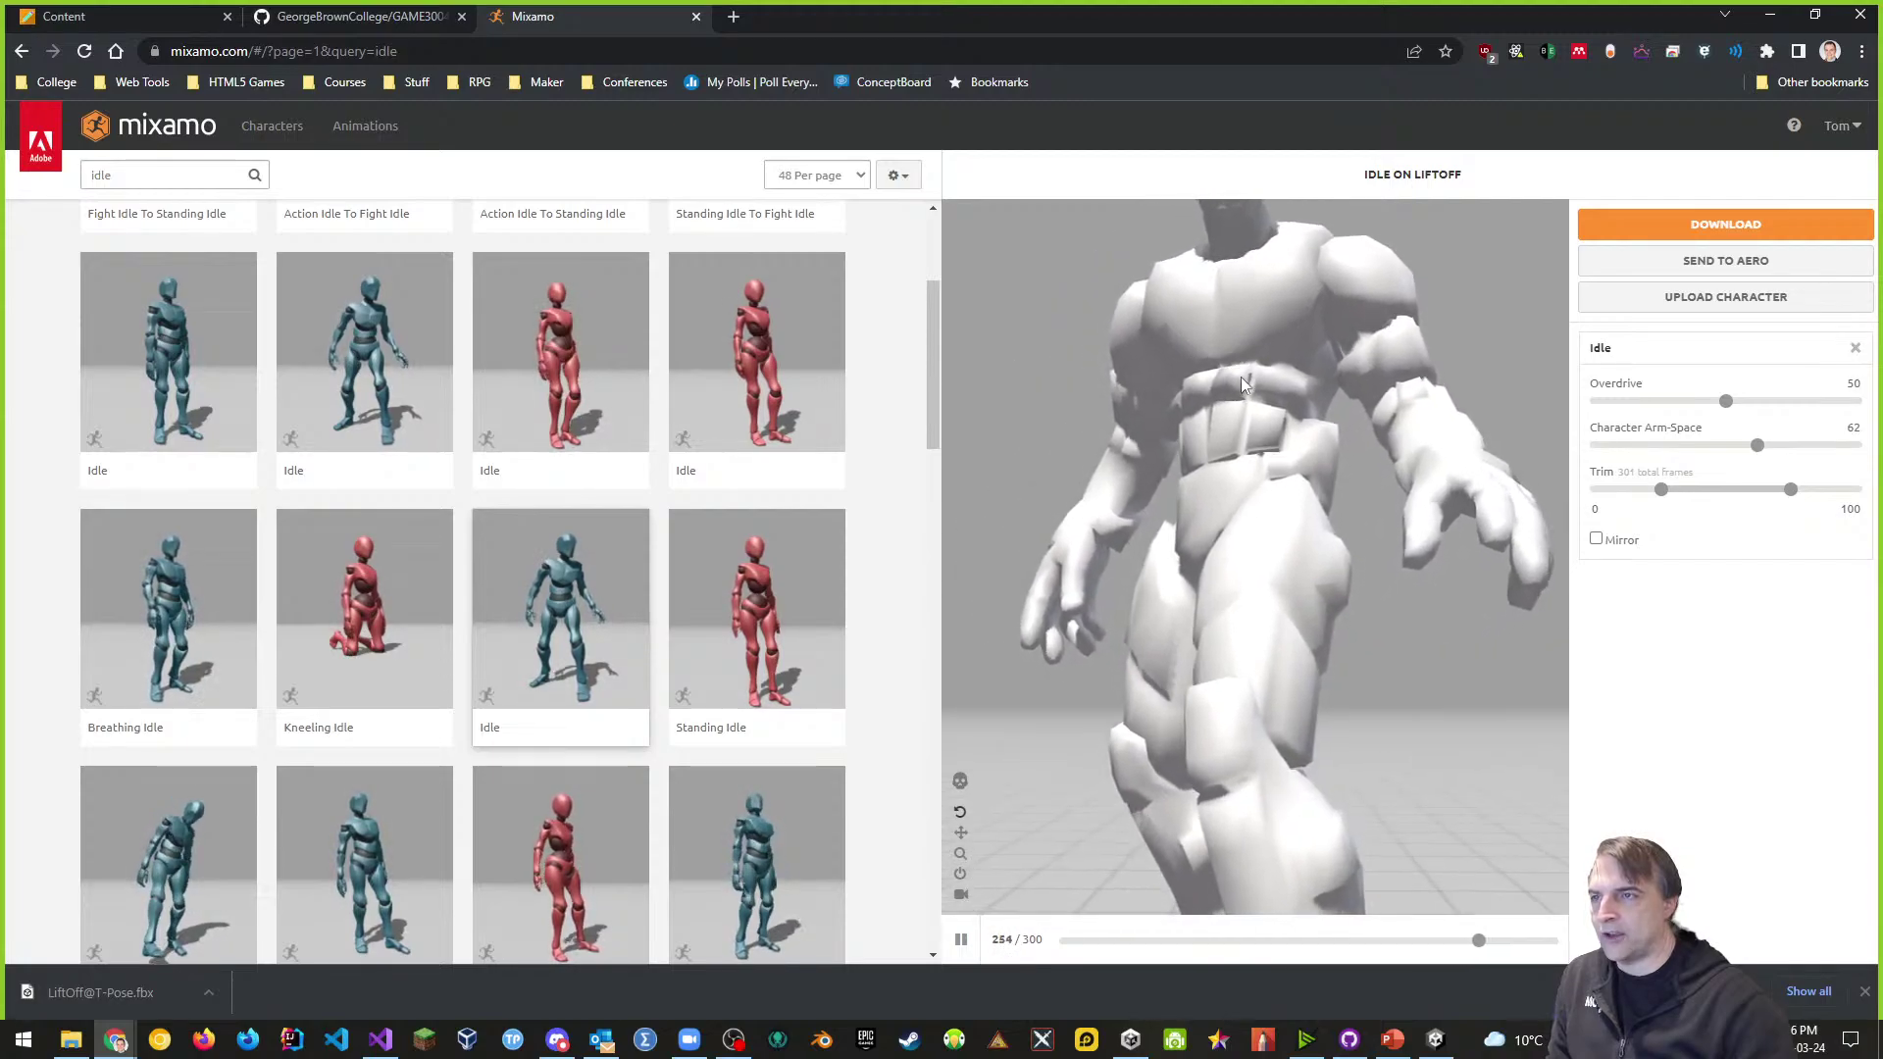
{"action": "left_click_drag", "start_coordinate": [1239, 376], "coordinate": [1280, 410]}
{"action": "scroll", "coordinate": [1280, 419], "scroll_direction": "down", "scroll_amount": 4}
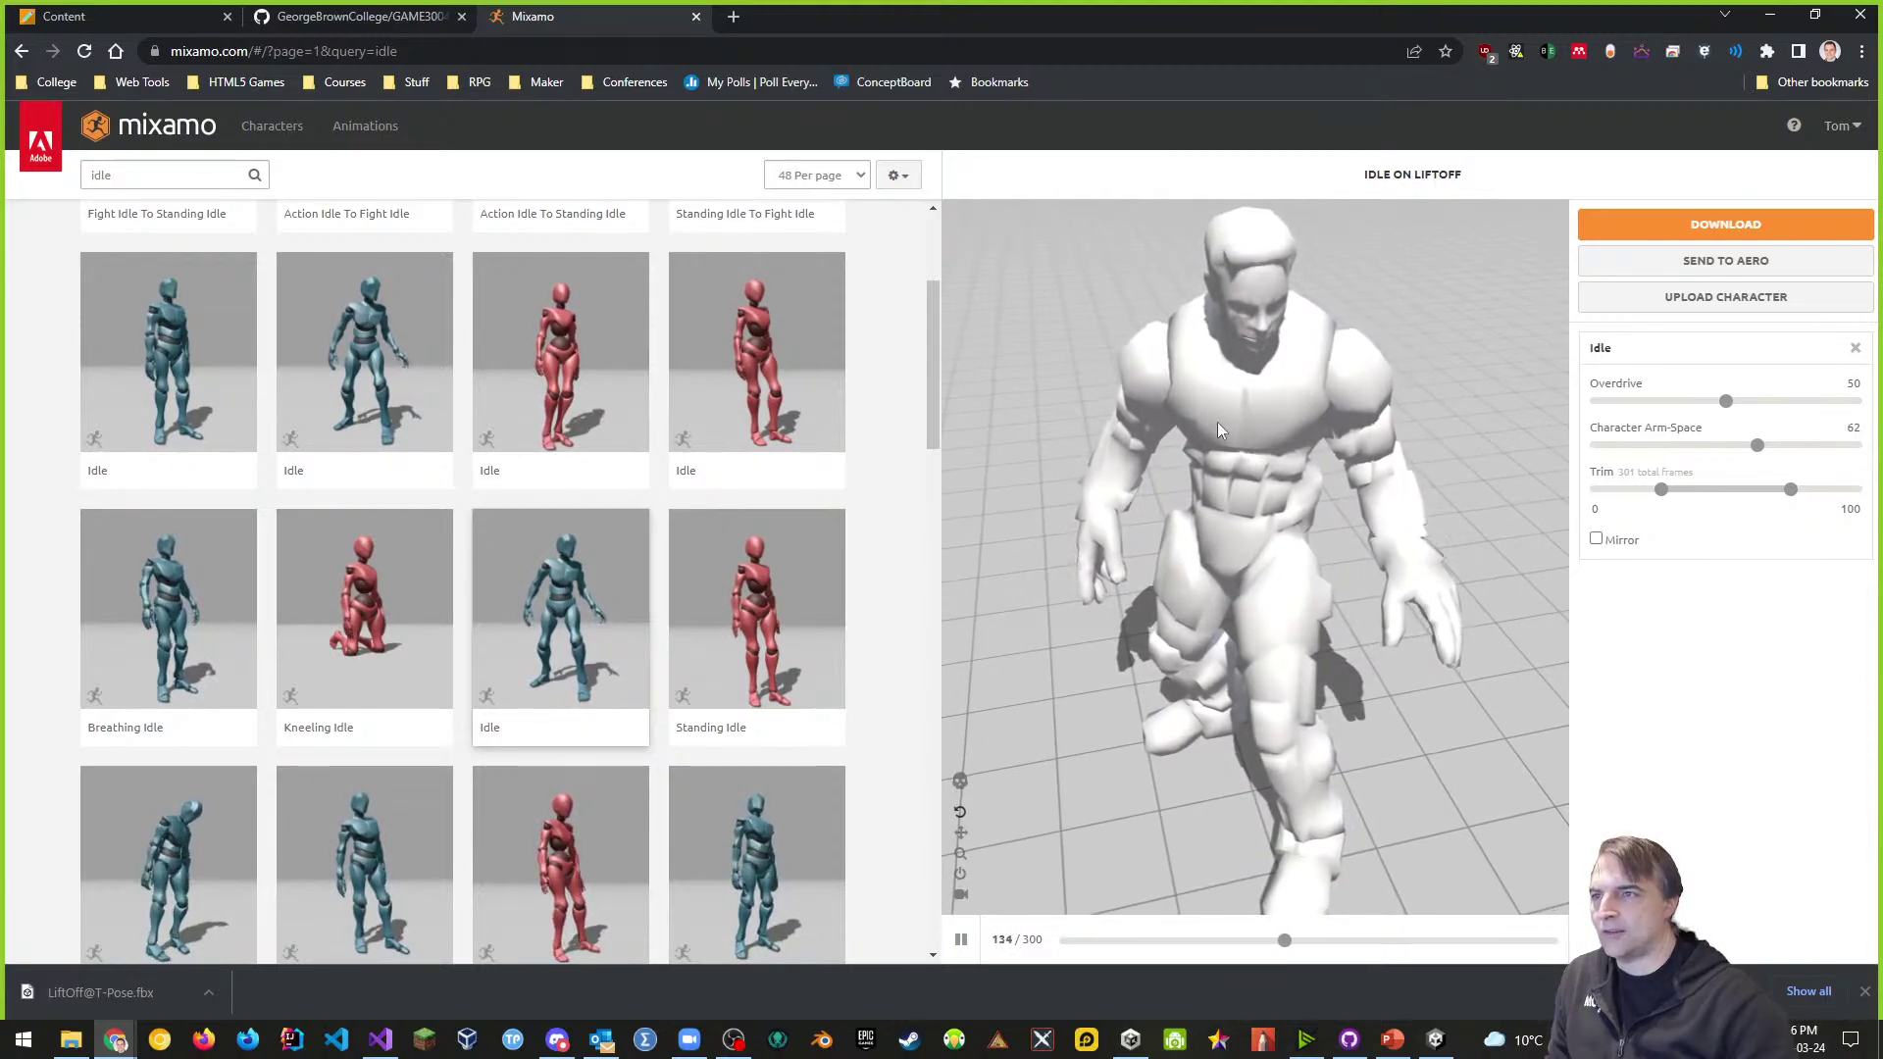
{"action": "left_click", "coordinate": [1726, 225]}
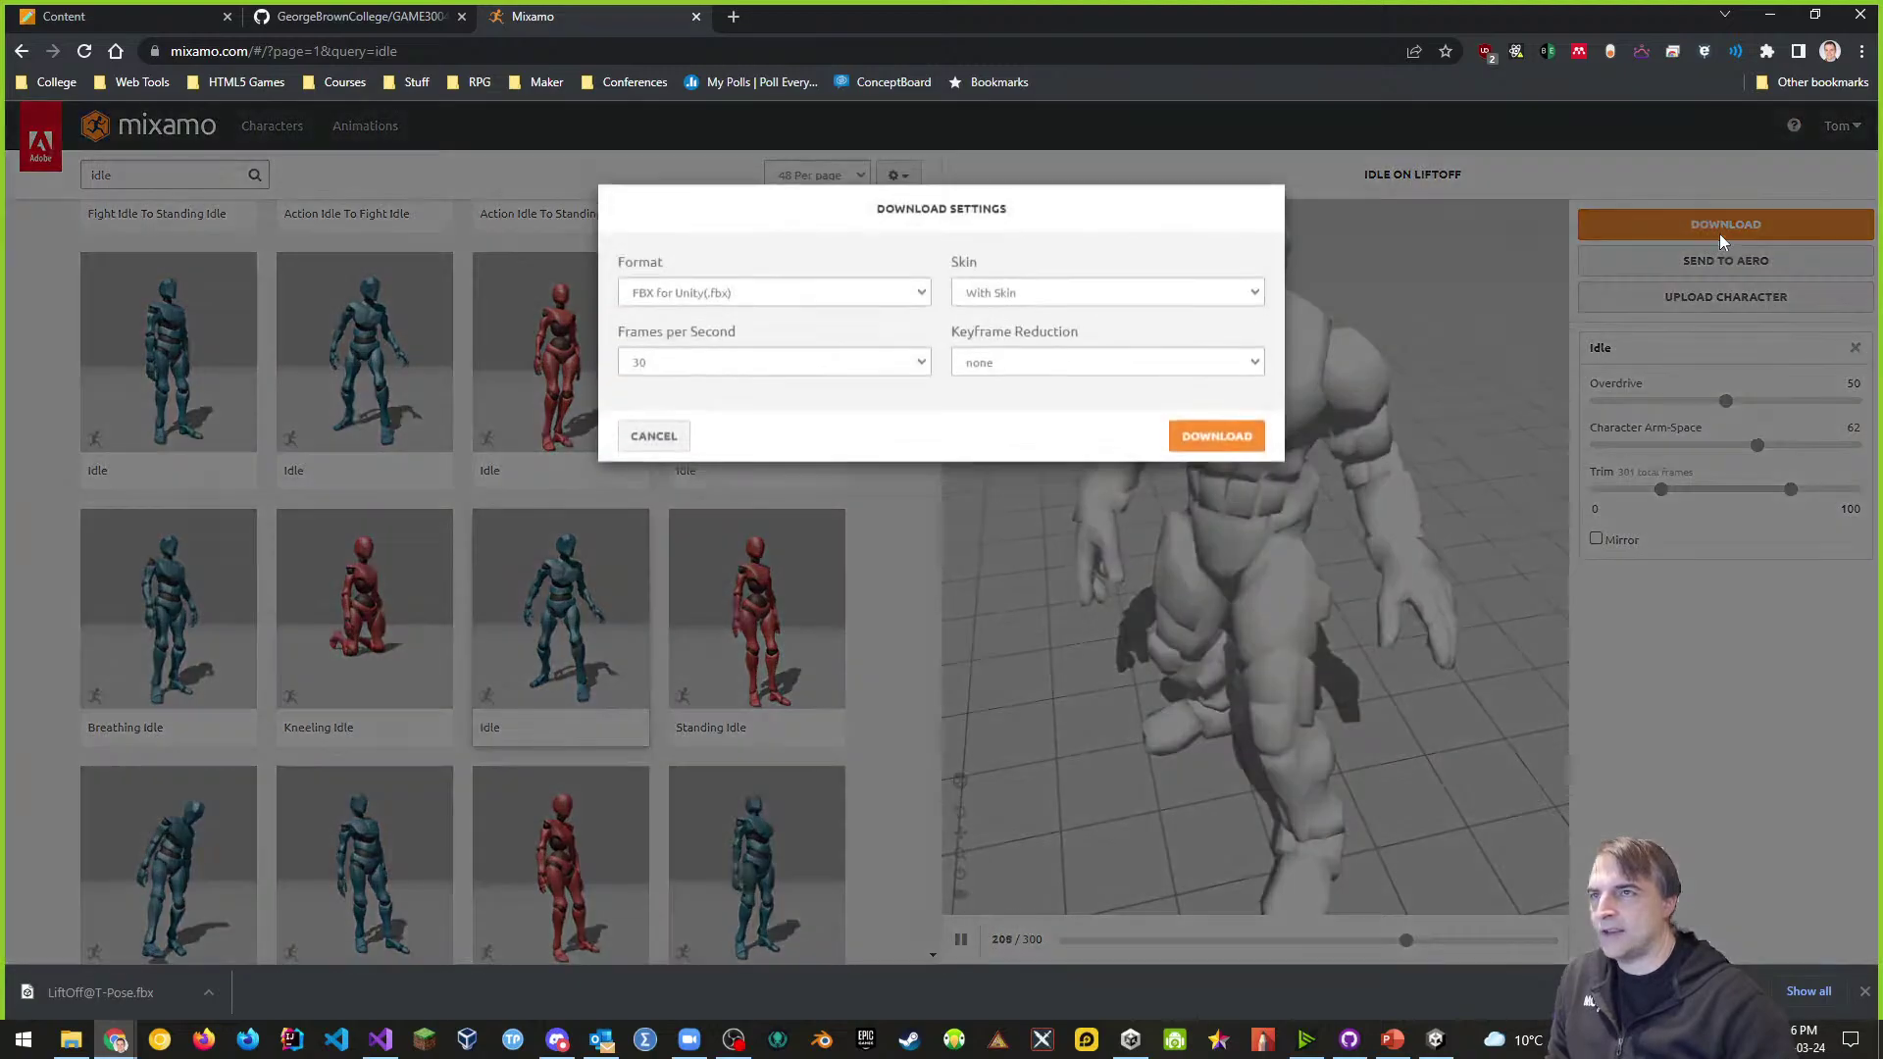
{"action": "left_click", "coordinate": [1216, 450]}
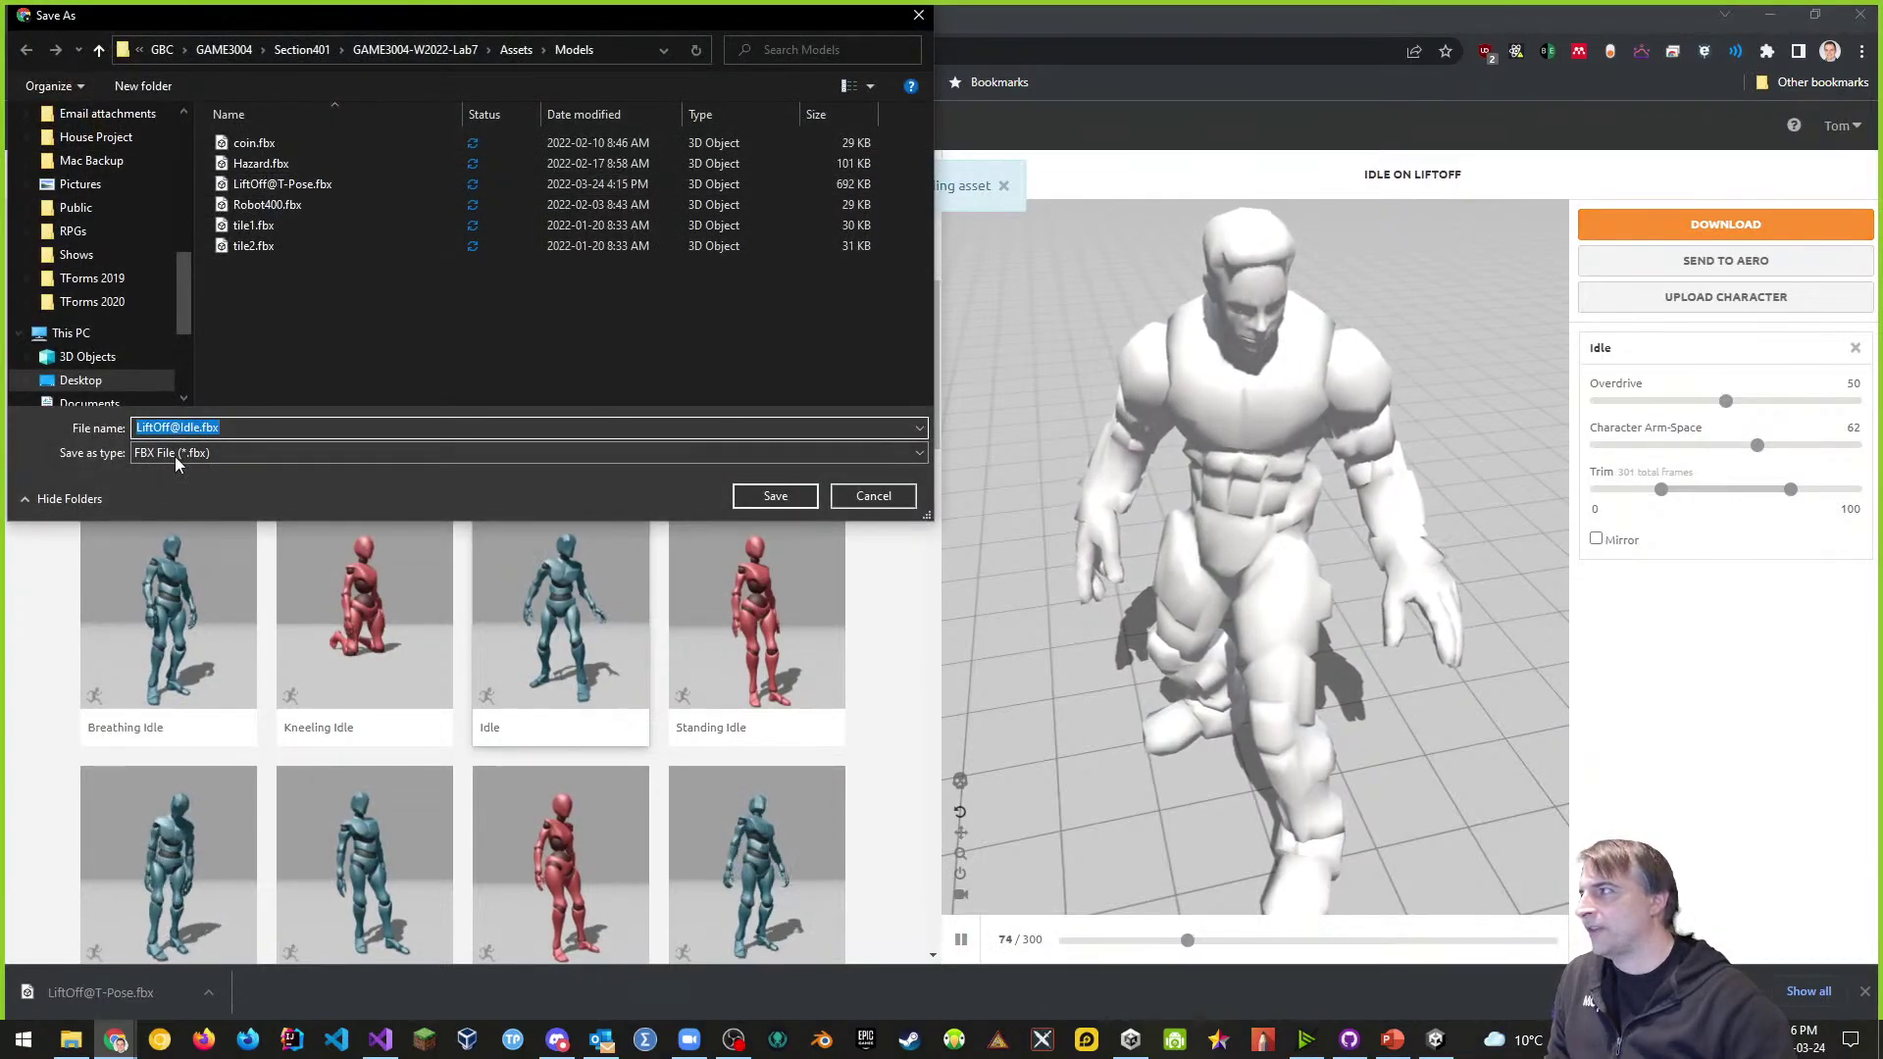
{"action": "left_click", "coordinate": [791, 502]}
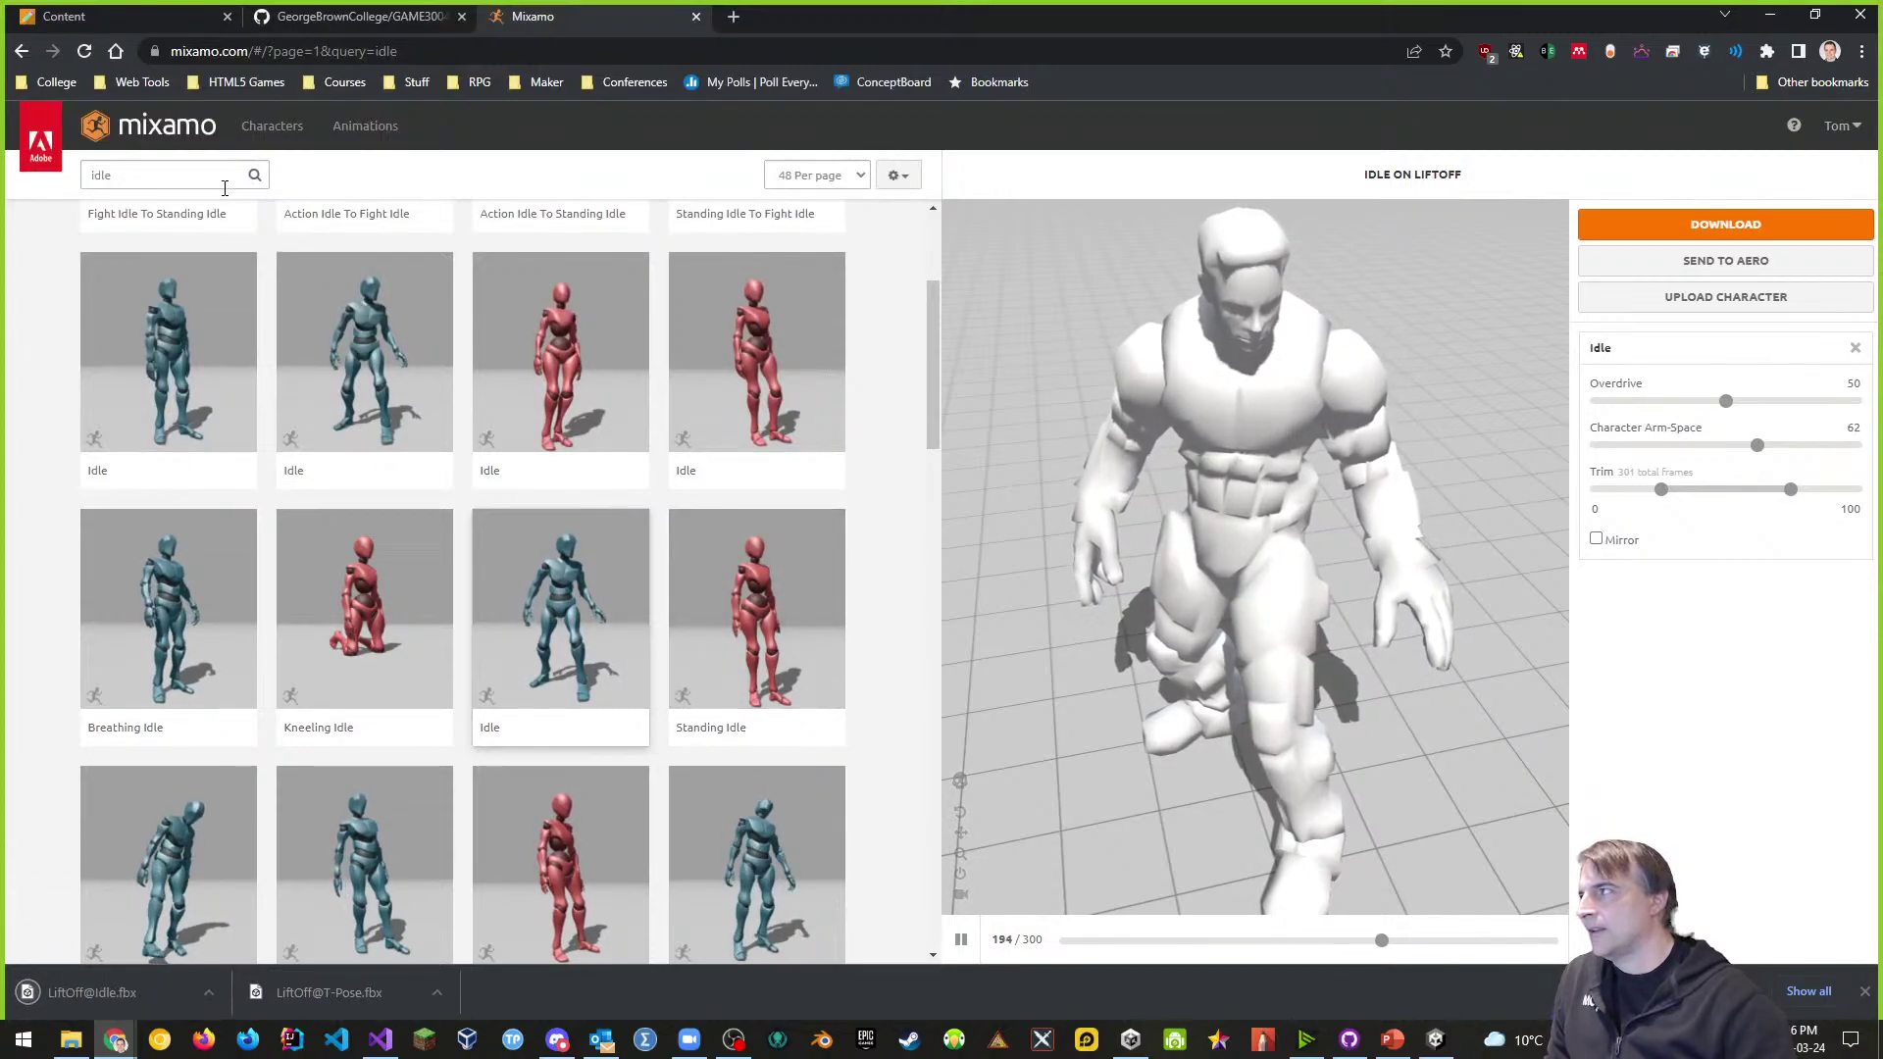
- Search the animations for "walk", apply the Walking animation that follows Walking Backwards to LiftOff, and make it play In Place
{"action": "left_click", "coordinate": [152, 174]}
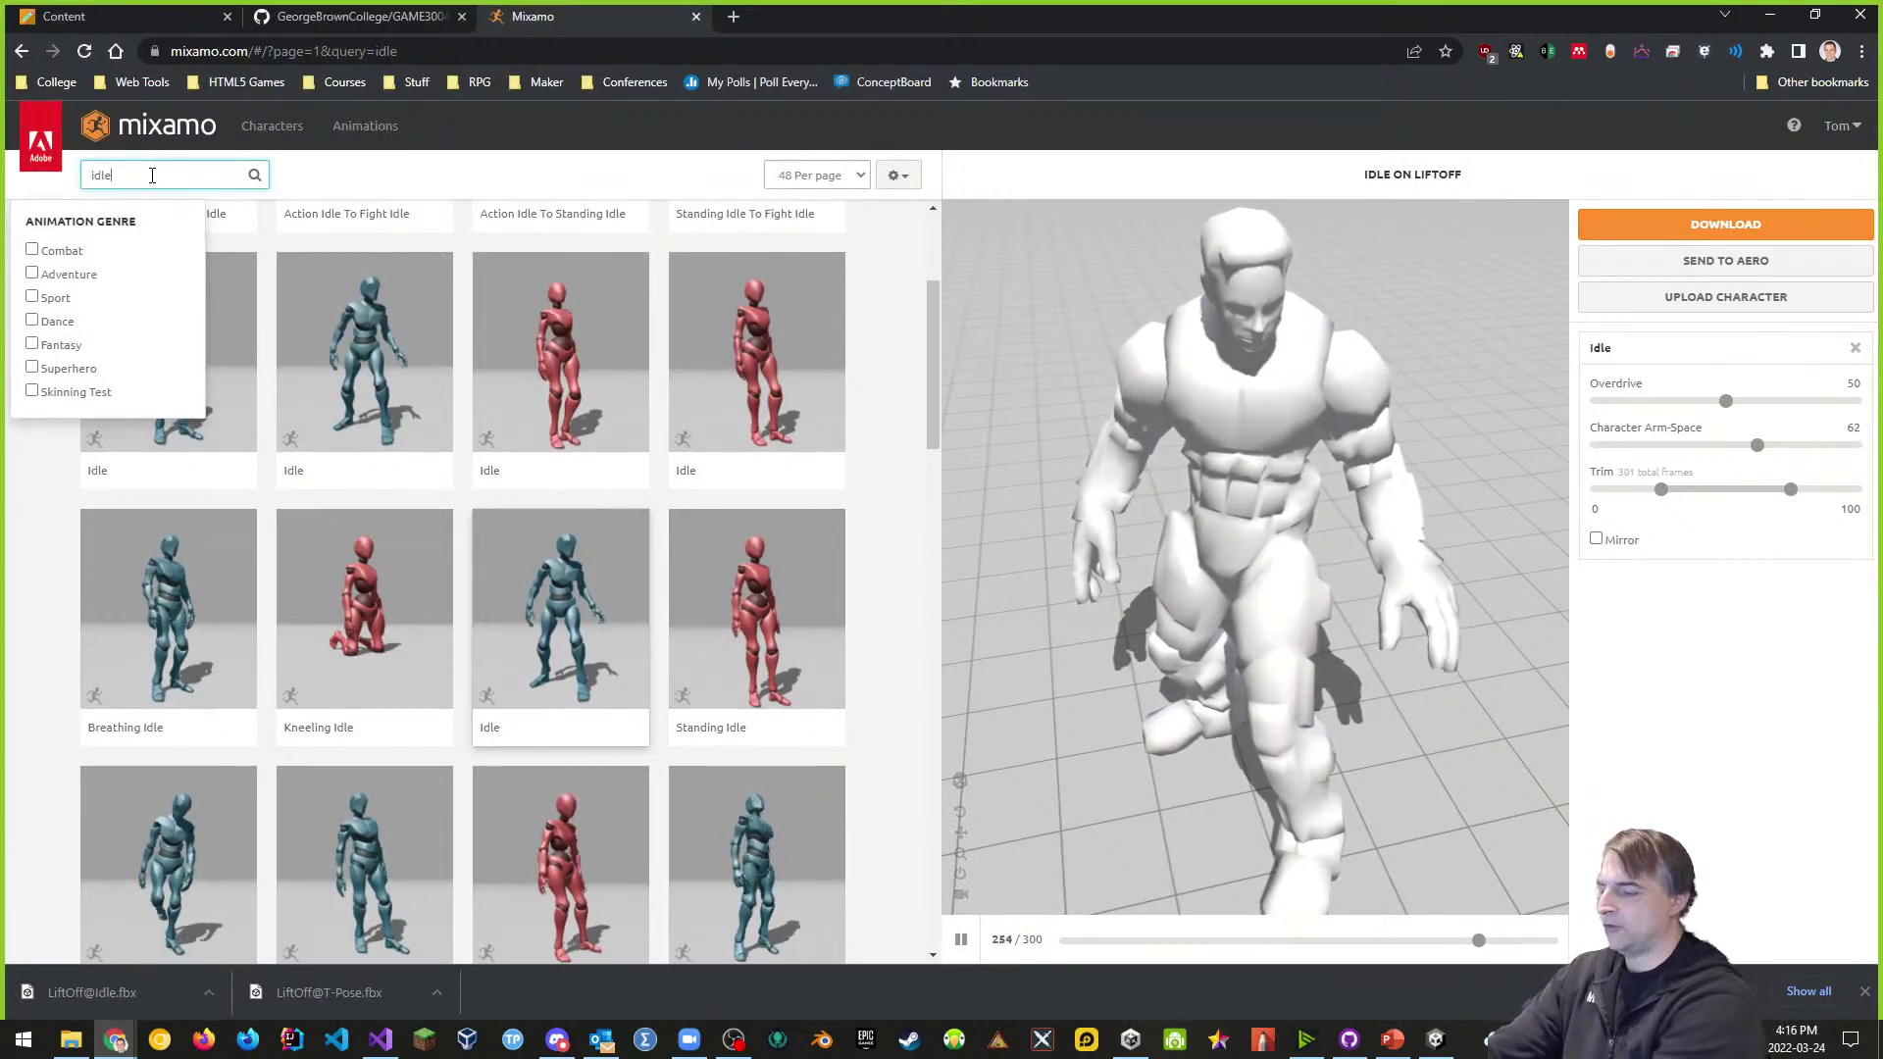
{"action": "type", "text": "walk"}
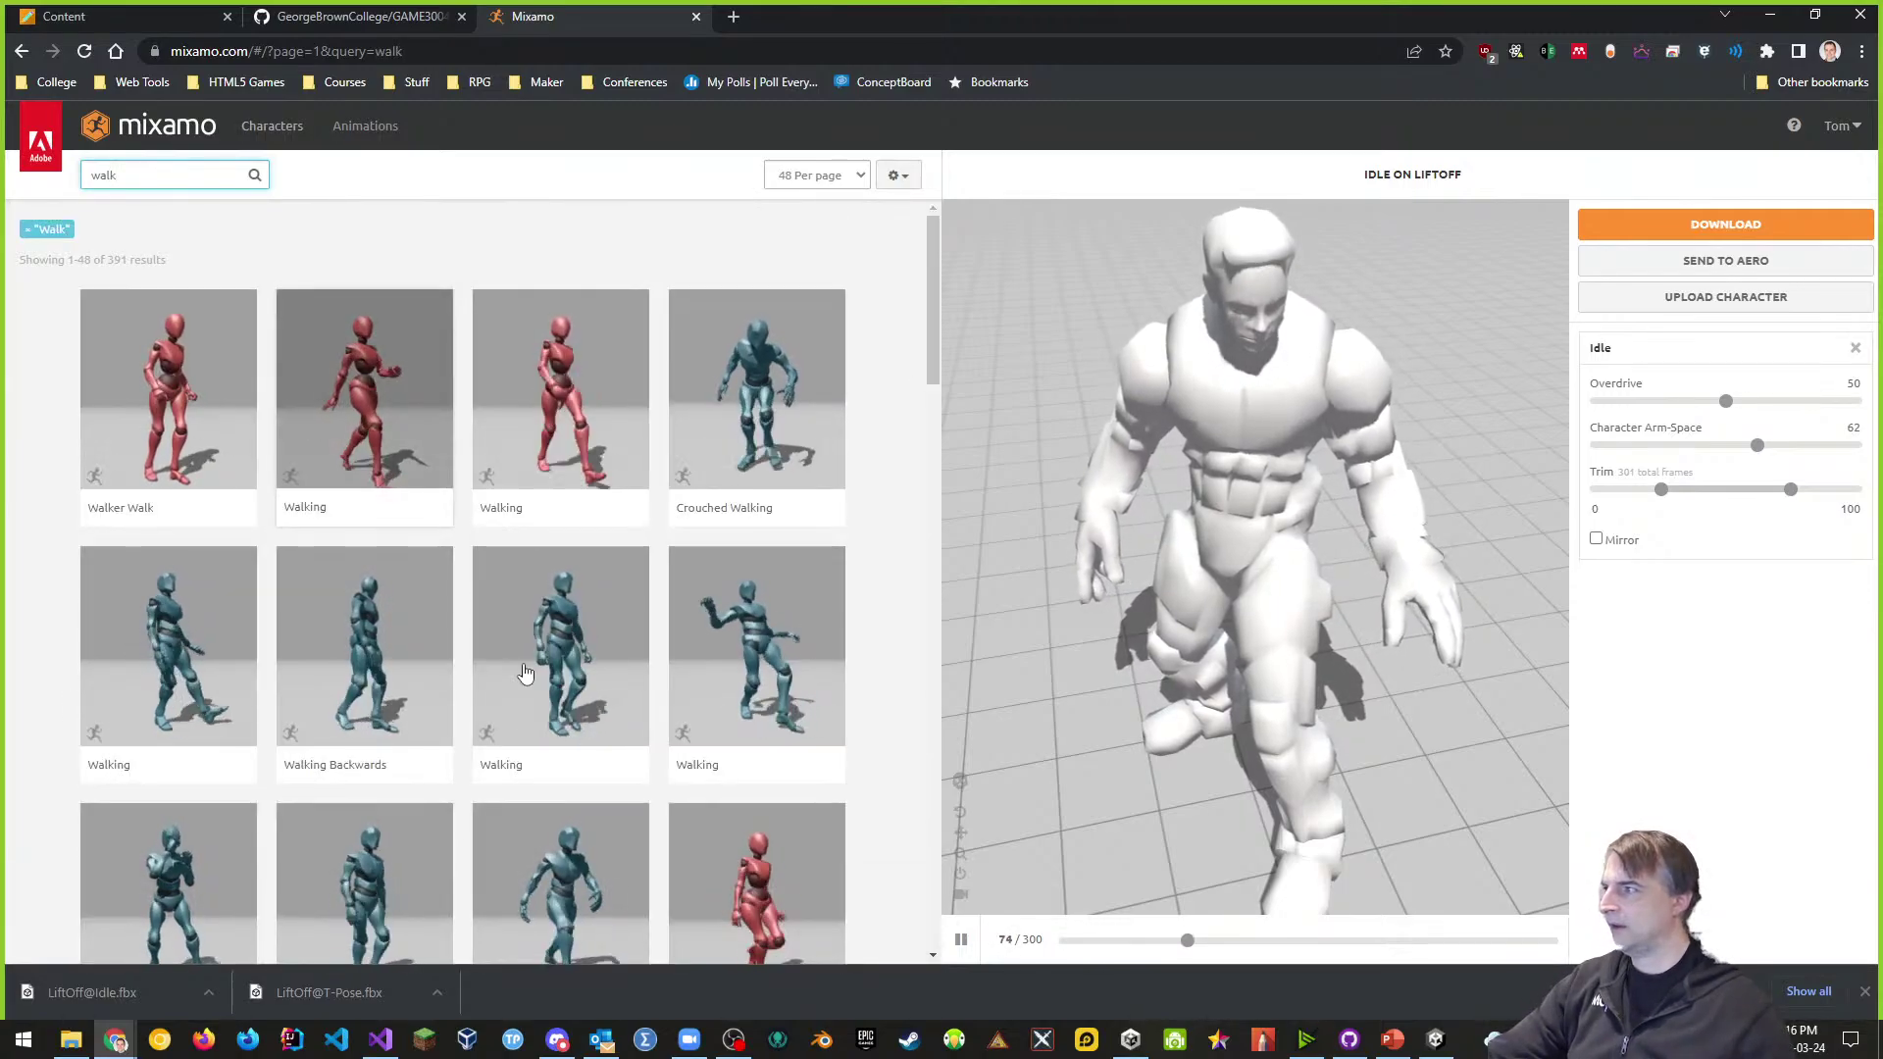
{"action": "left_click", "coordinate": [581, 652]}
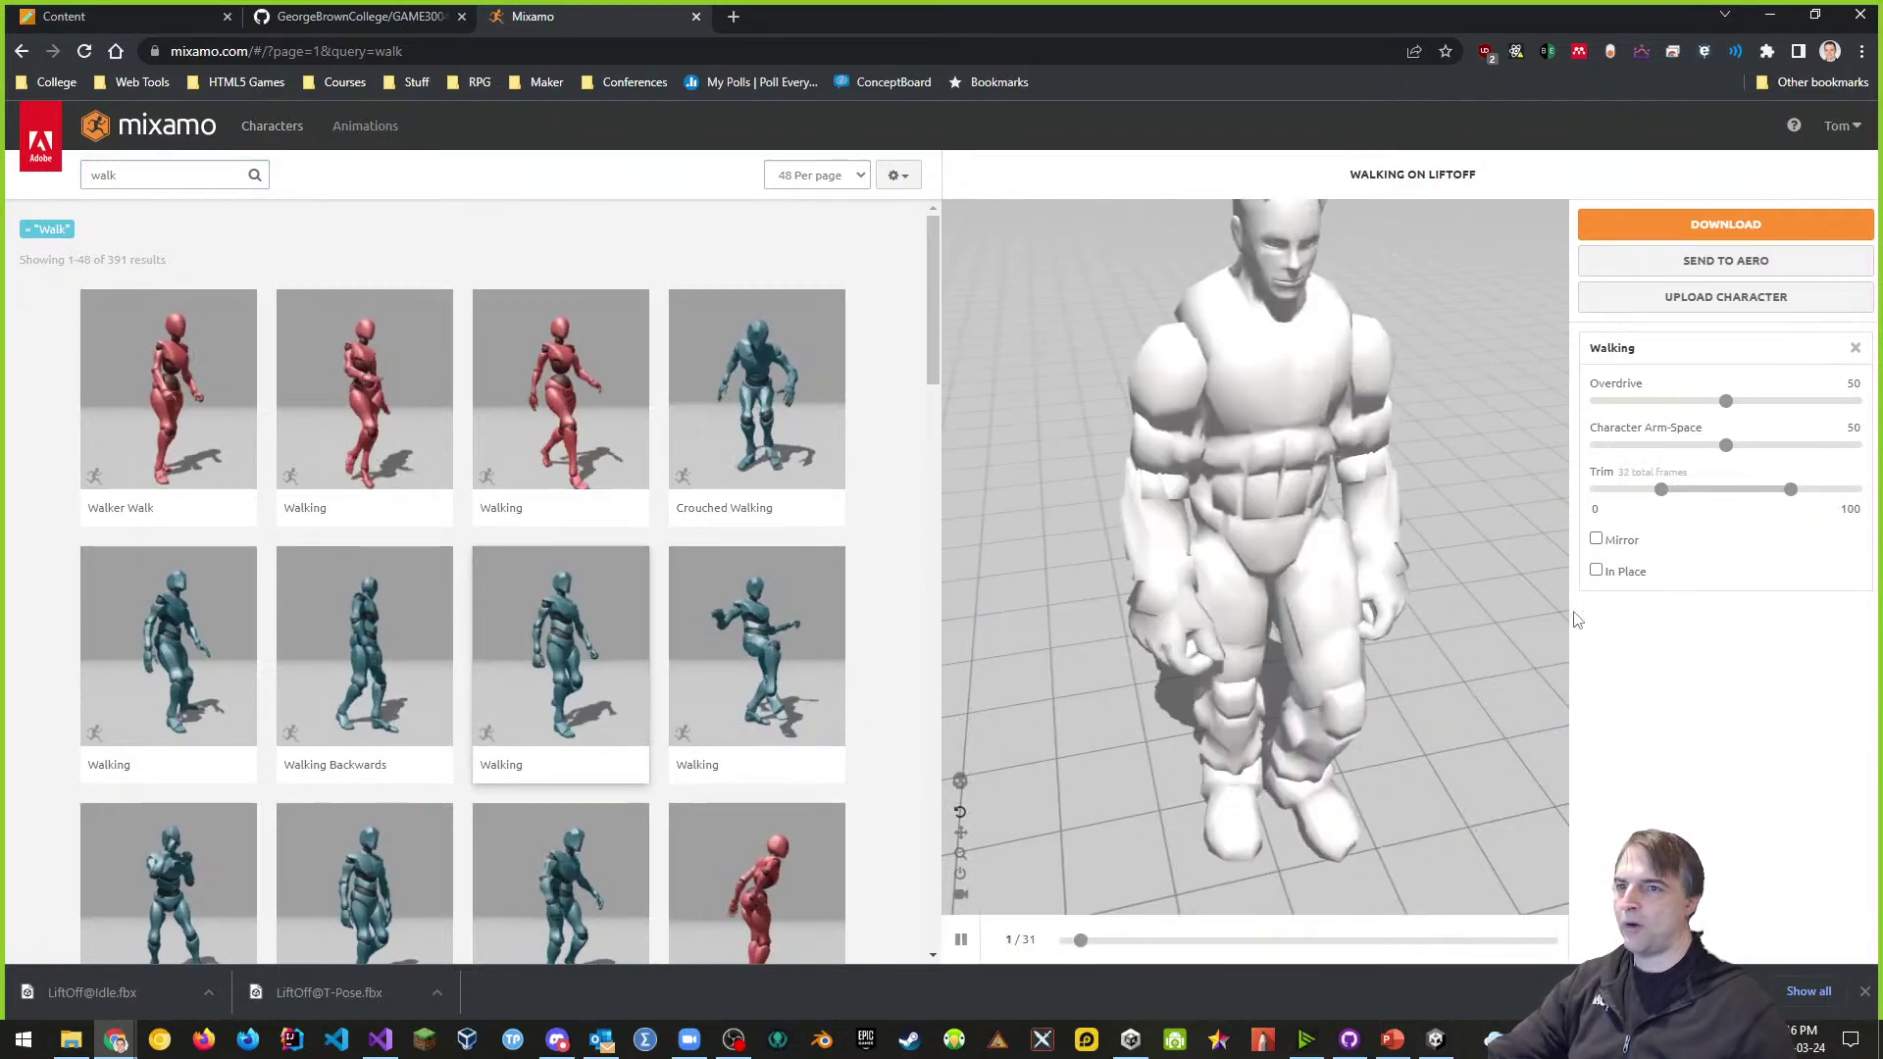
{"action": "left_click", "coordinate": [1596, 570]}
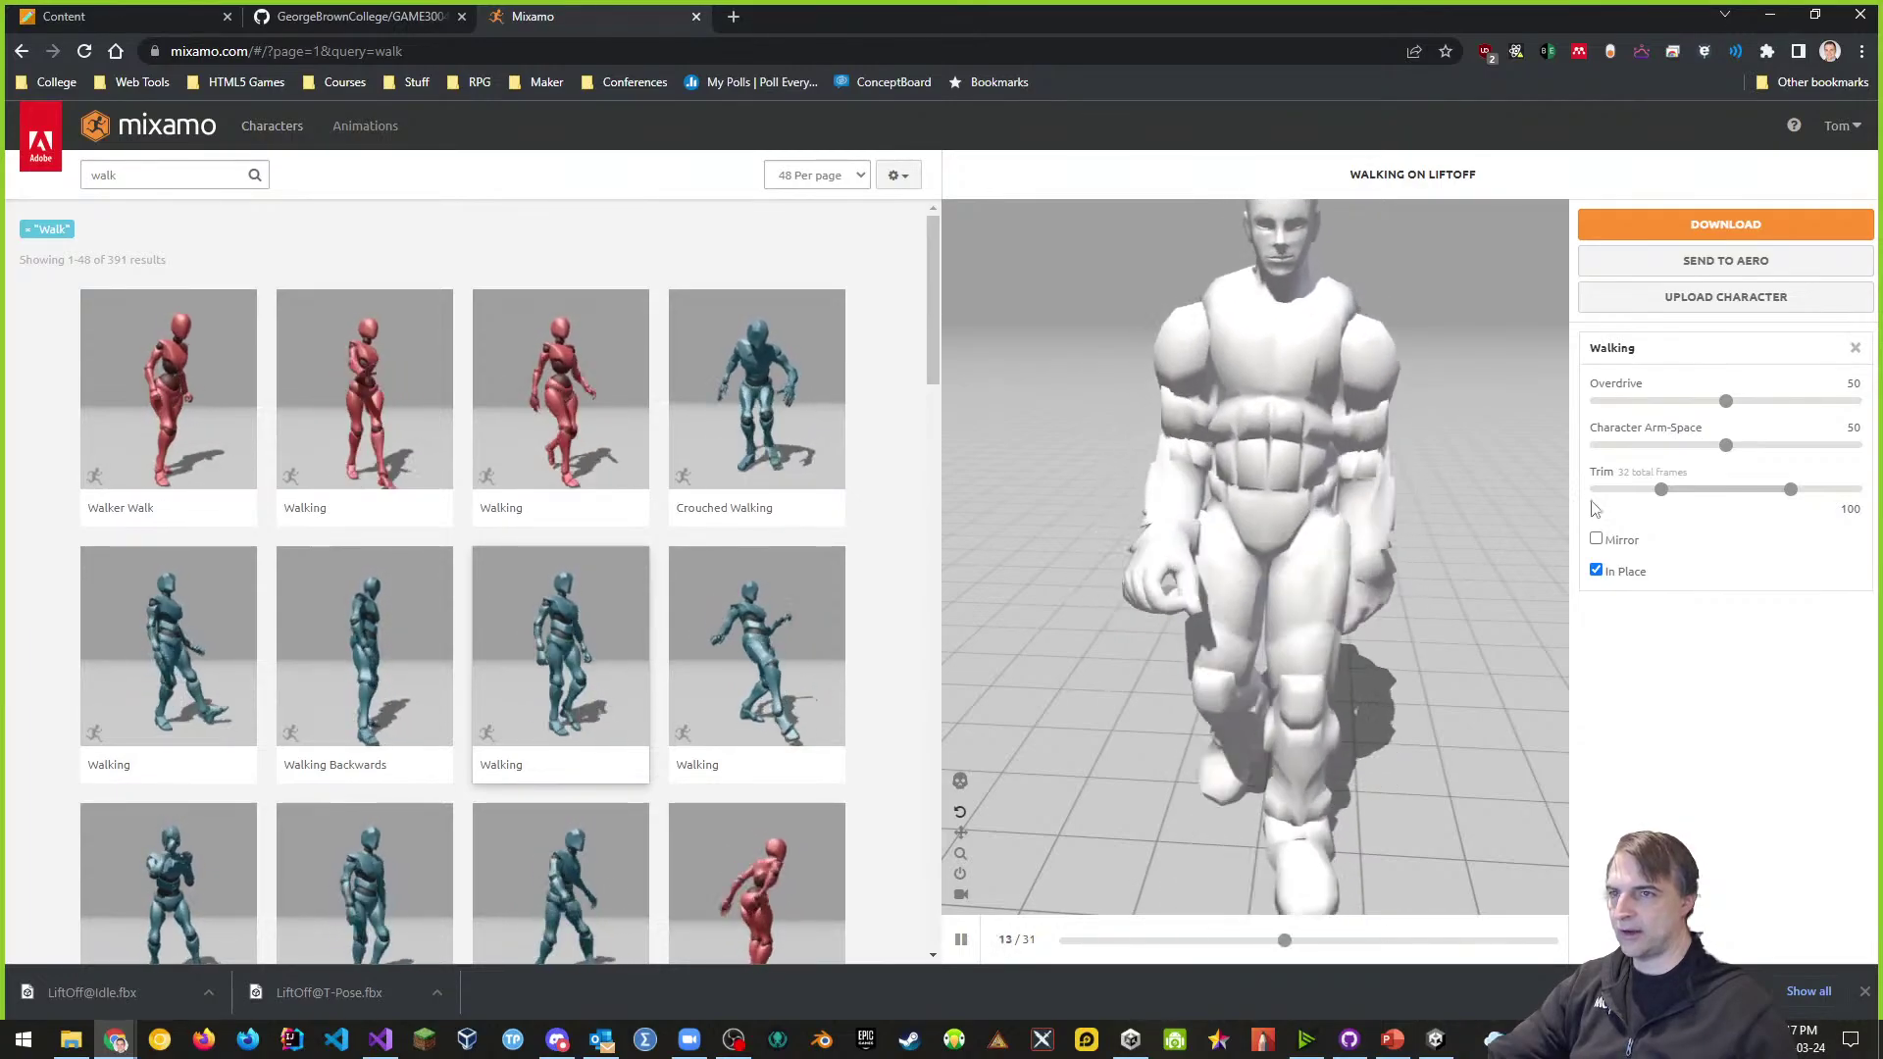
- Set the Walking animation's Character Arm-Space to 65, checking the arm clearance from the back and front
{"action": "left_click", "coordinate": [1726, 447]}
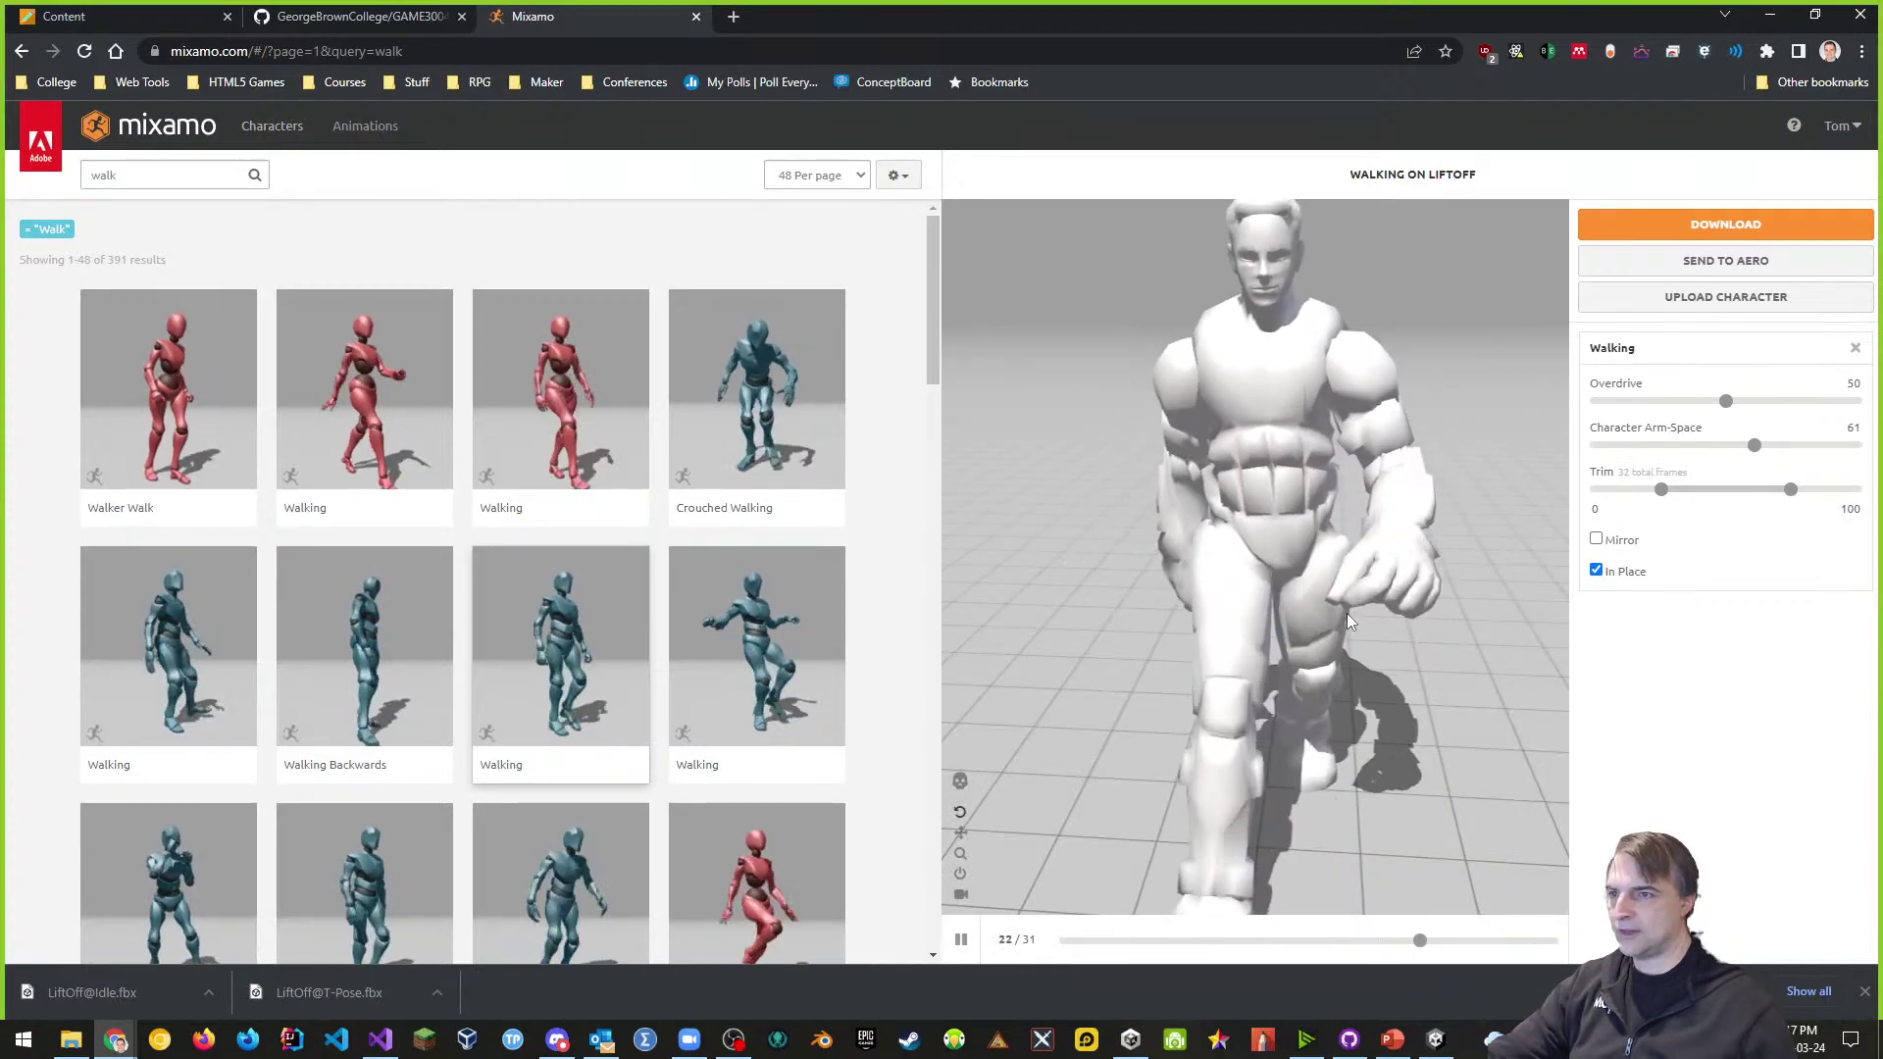
{"action": "left_click_drag", "start_coordinate": [1755, 447], "coordinate": [1766, 446]}
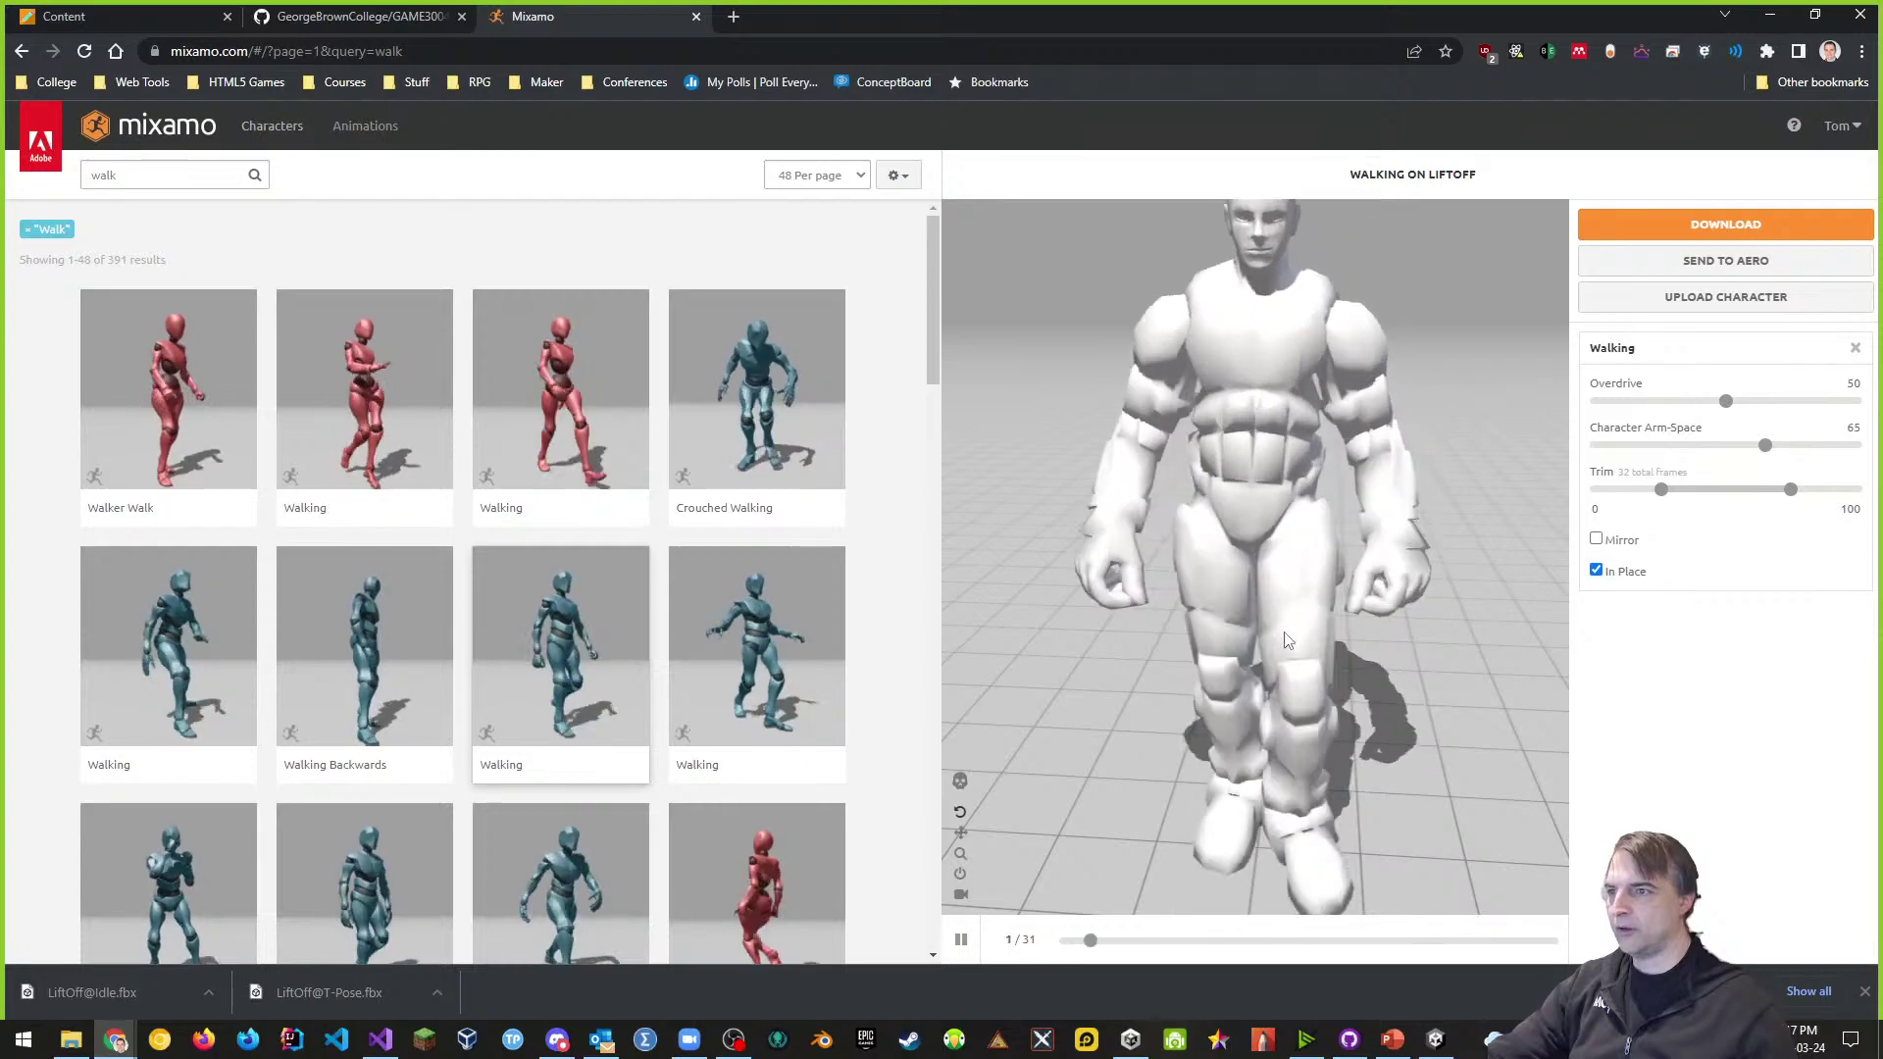
{"action": "left_click_drag", "start_coordinate": [1316, 457], "coordinate": [1228, 588]}
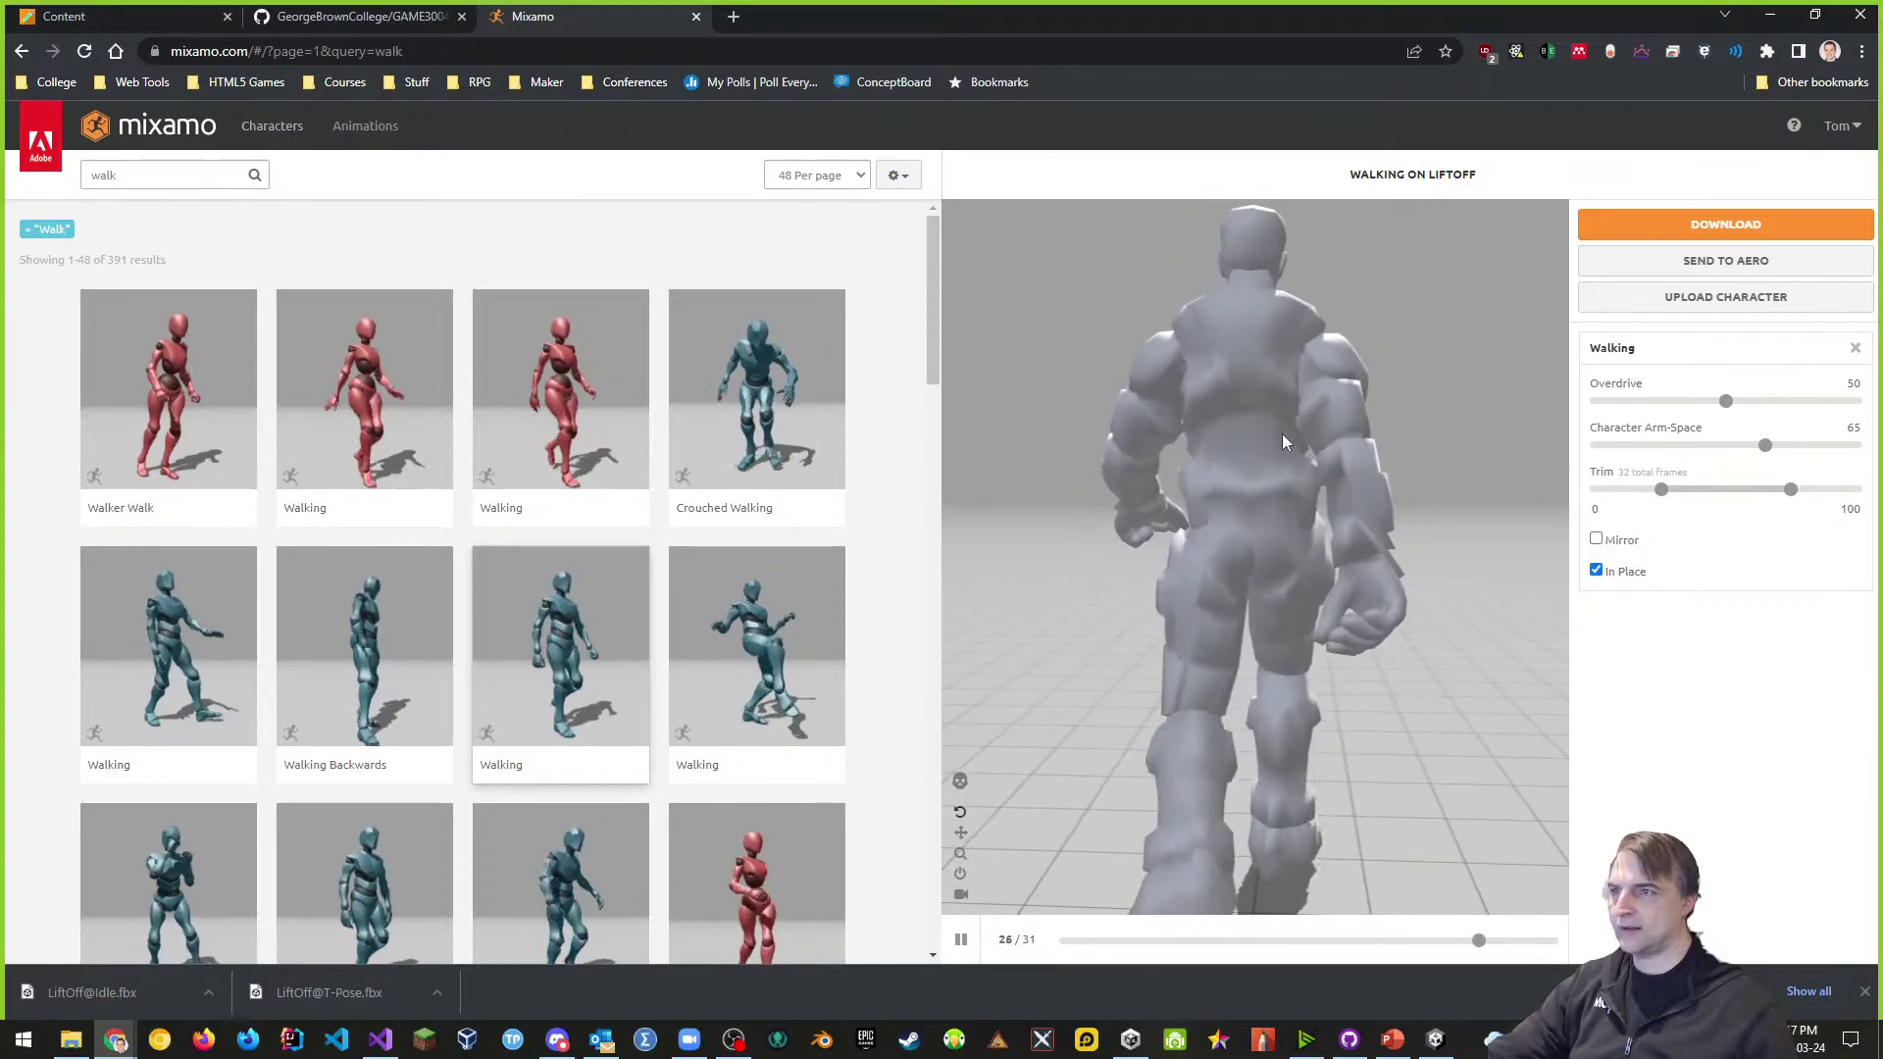
{"action": "left_click_drag", "start_coordinate": [1356, 573], "coordinate": [1044, 590]}
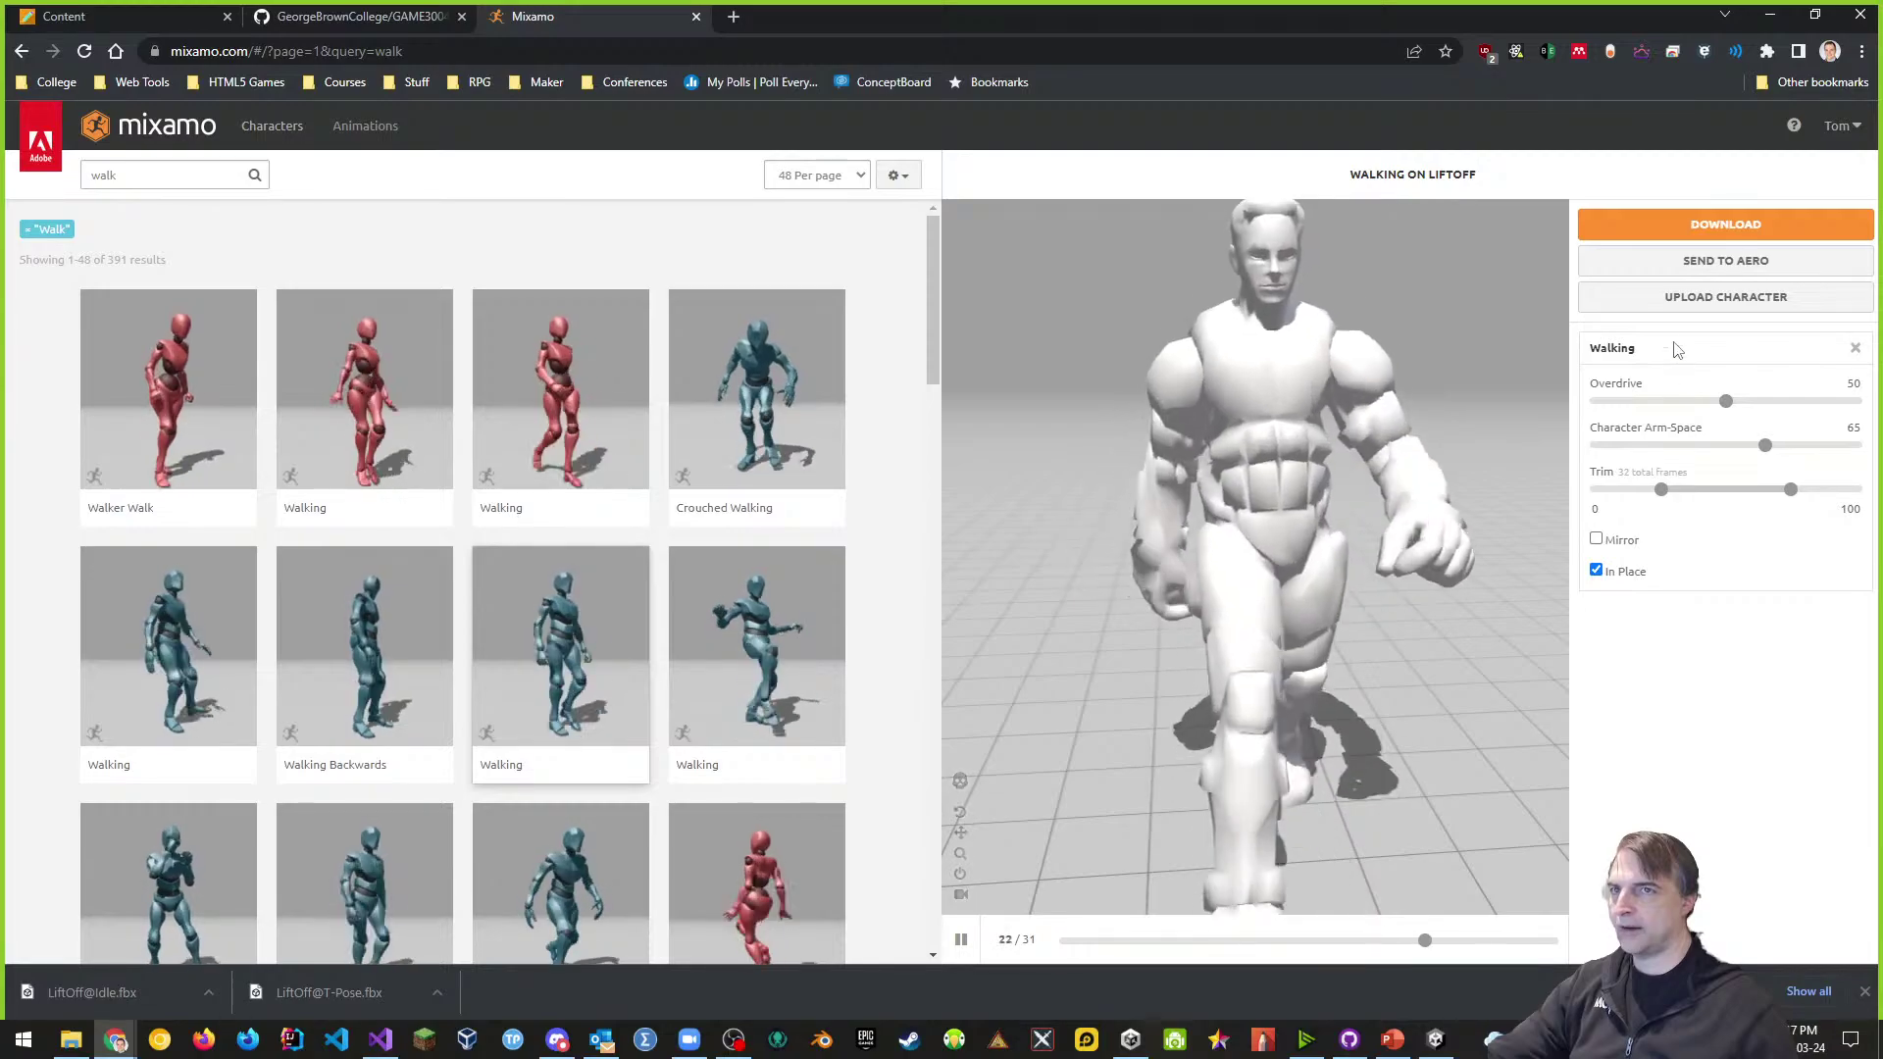
{"action": "left_click", "coordinate": [1727, 225]}
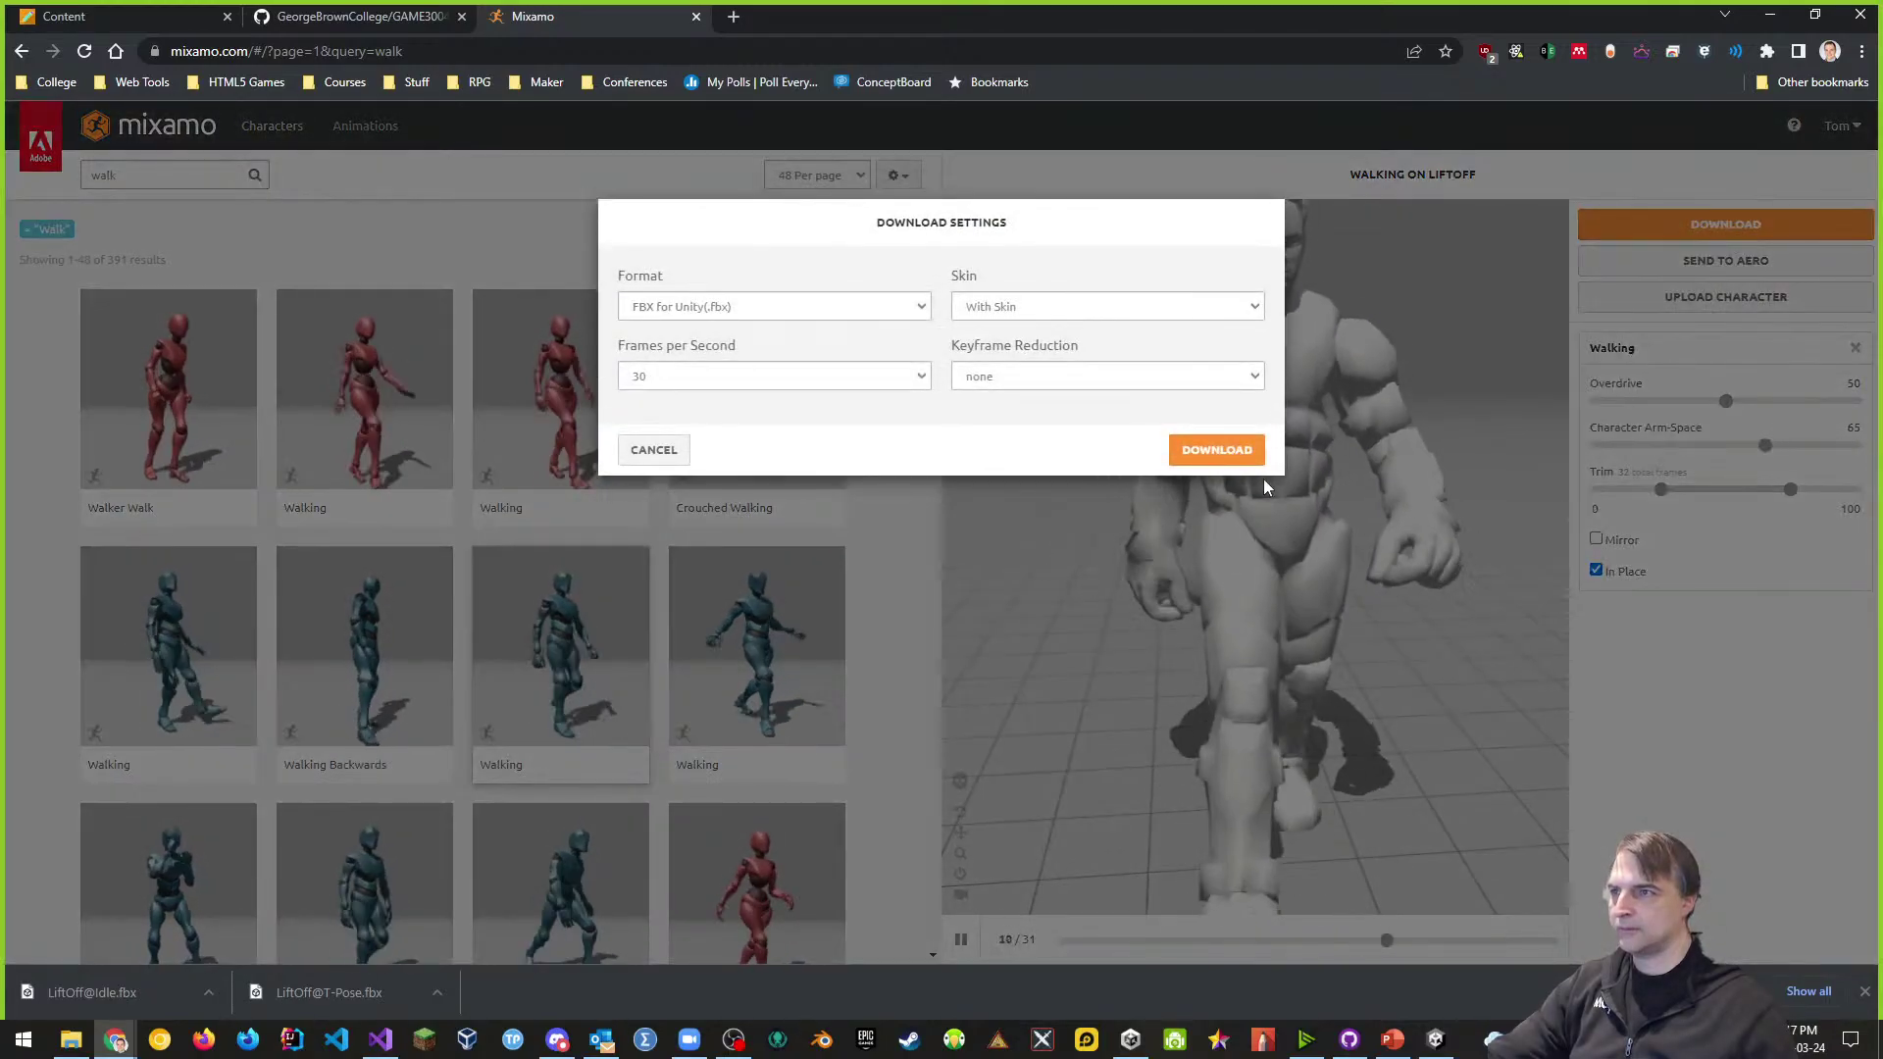
{"action": "left_click", "coordinate": [1238, 455]}
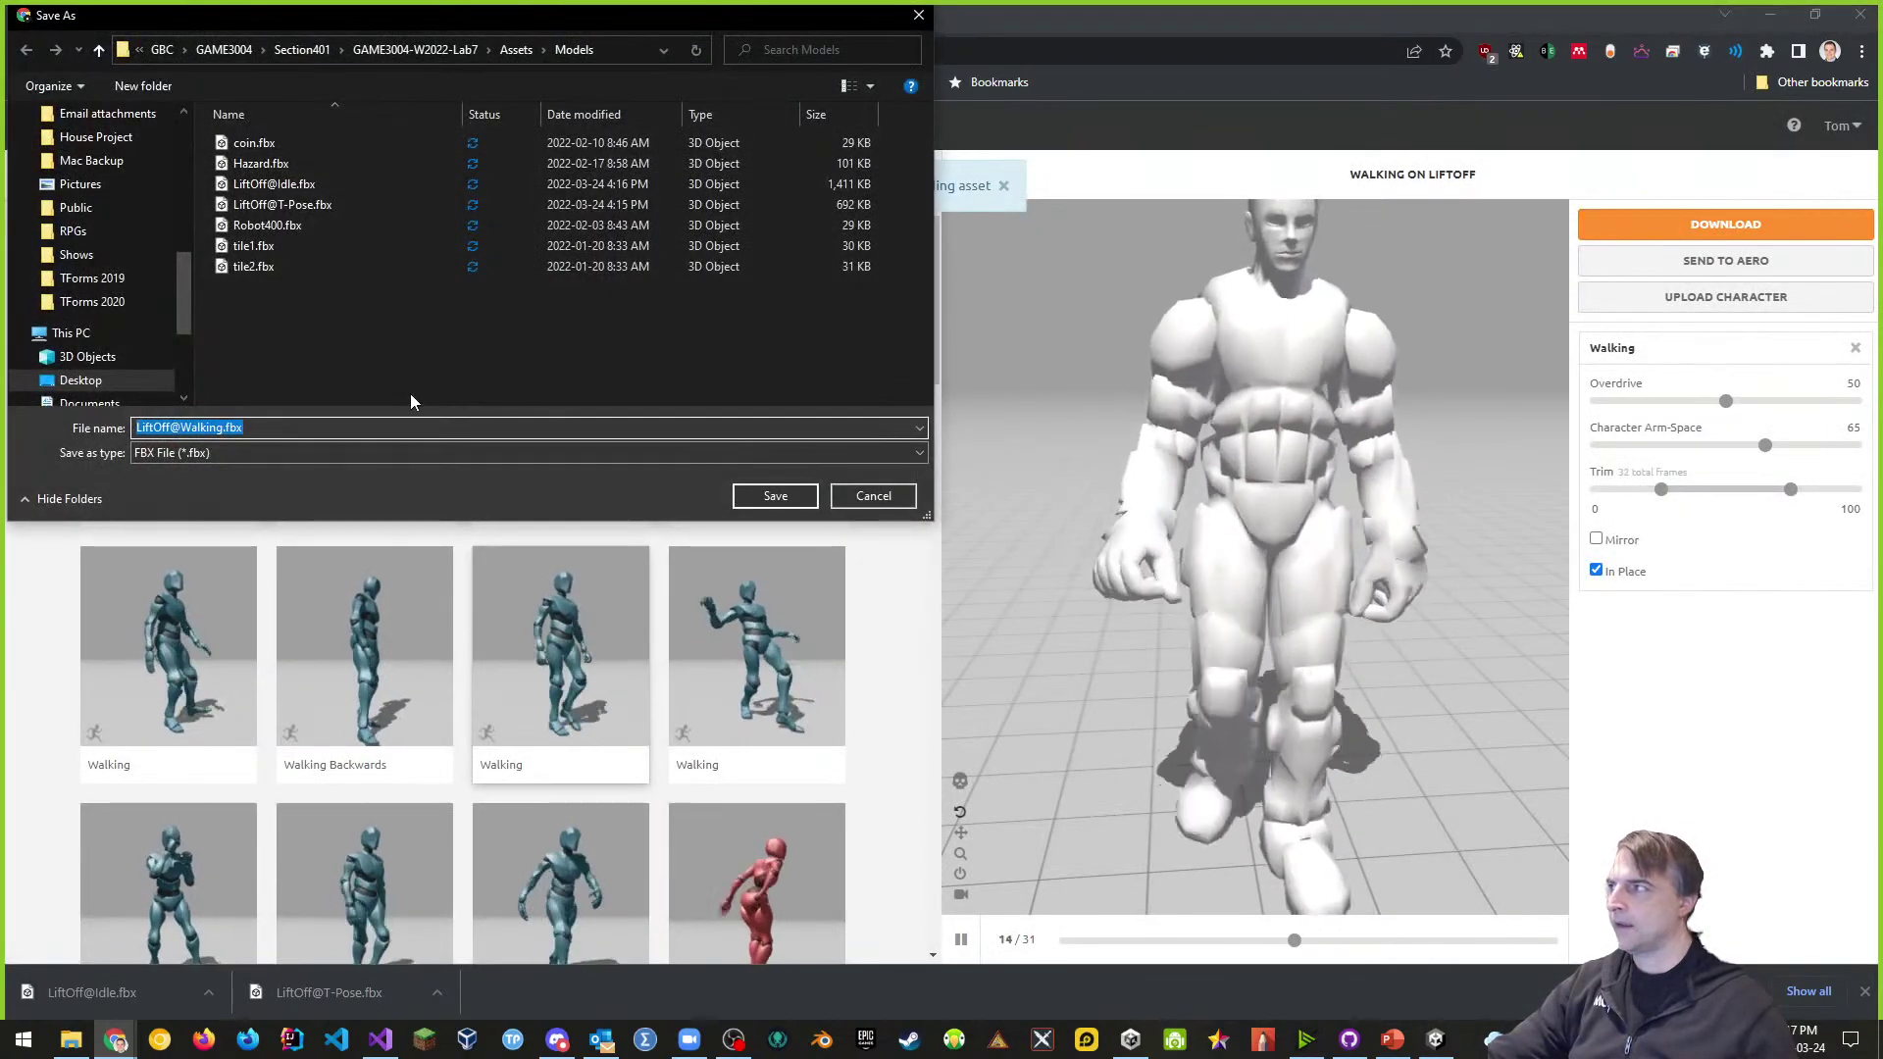
{"action": "left_click", "coordinate": [780, 496]}
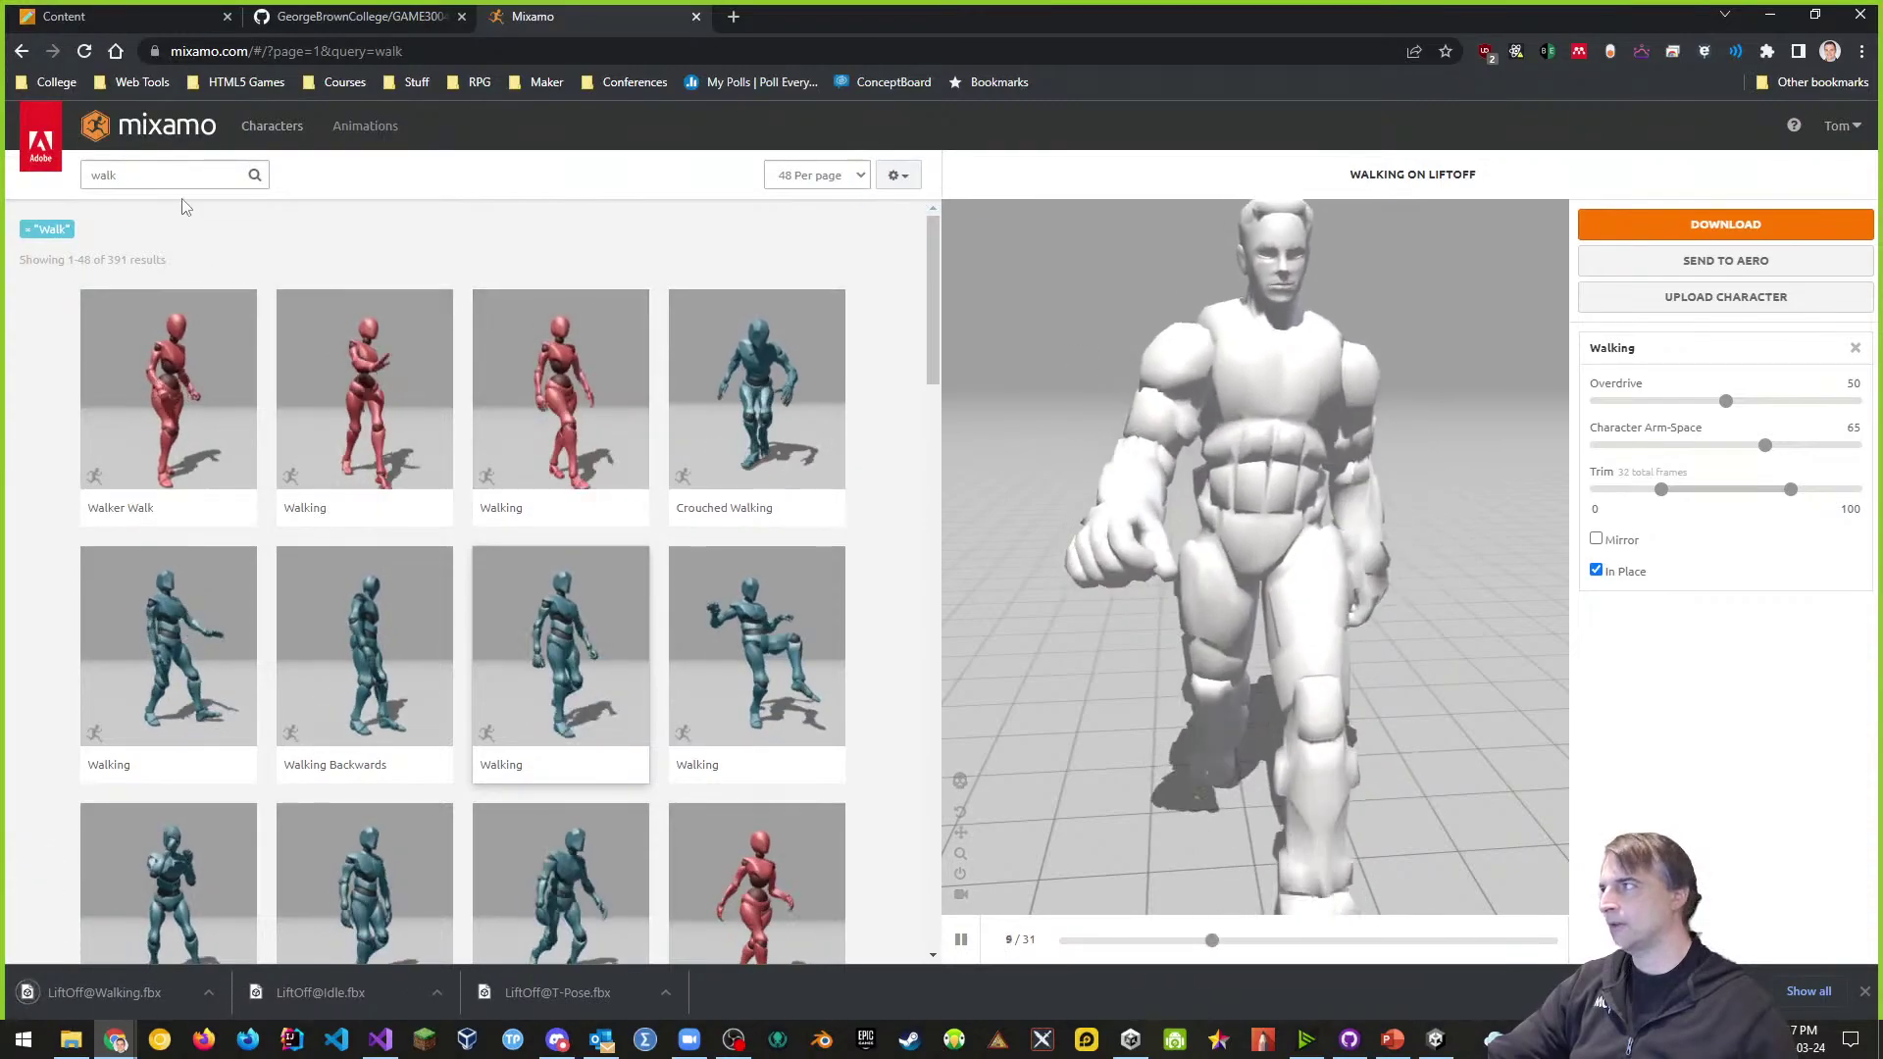
- Search the animations for "punch" and apply the Hook Punch animation to LiftOff
{"action": "double_click", "coordinate": [155, 177]}
{"action": "type", "text": "pun"}
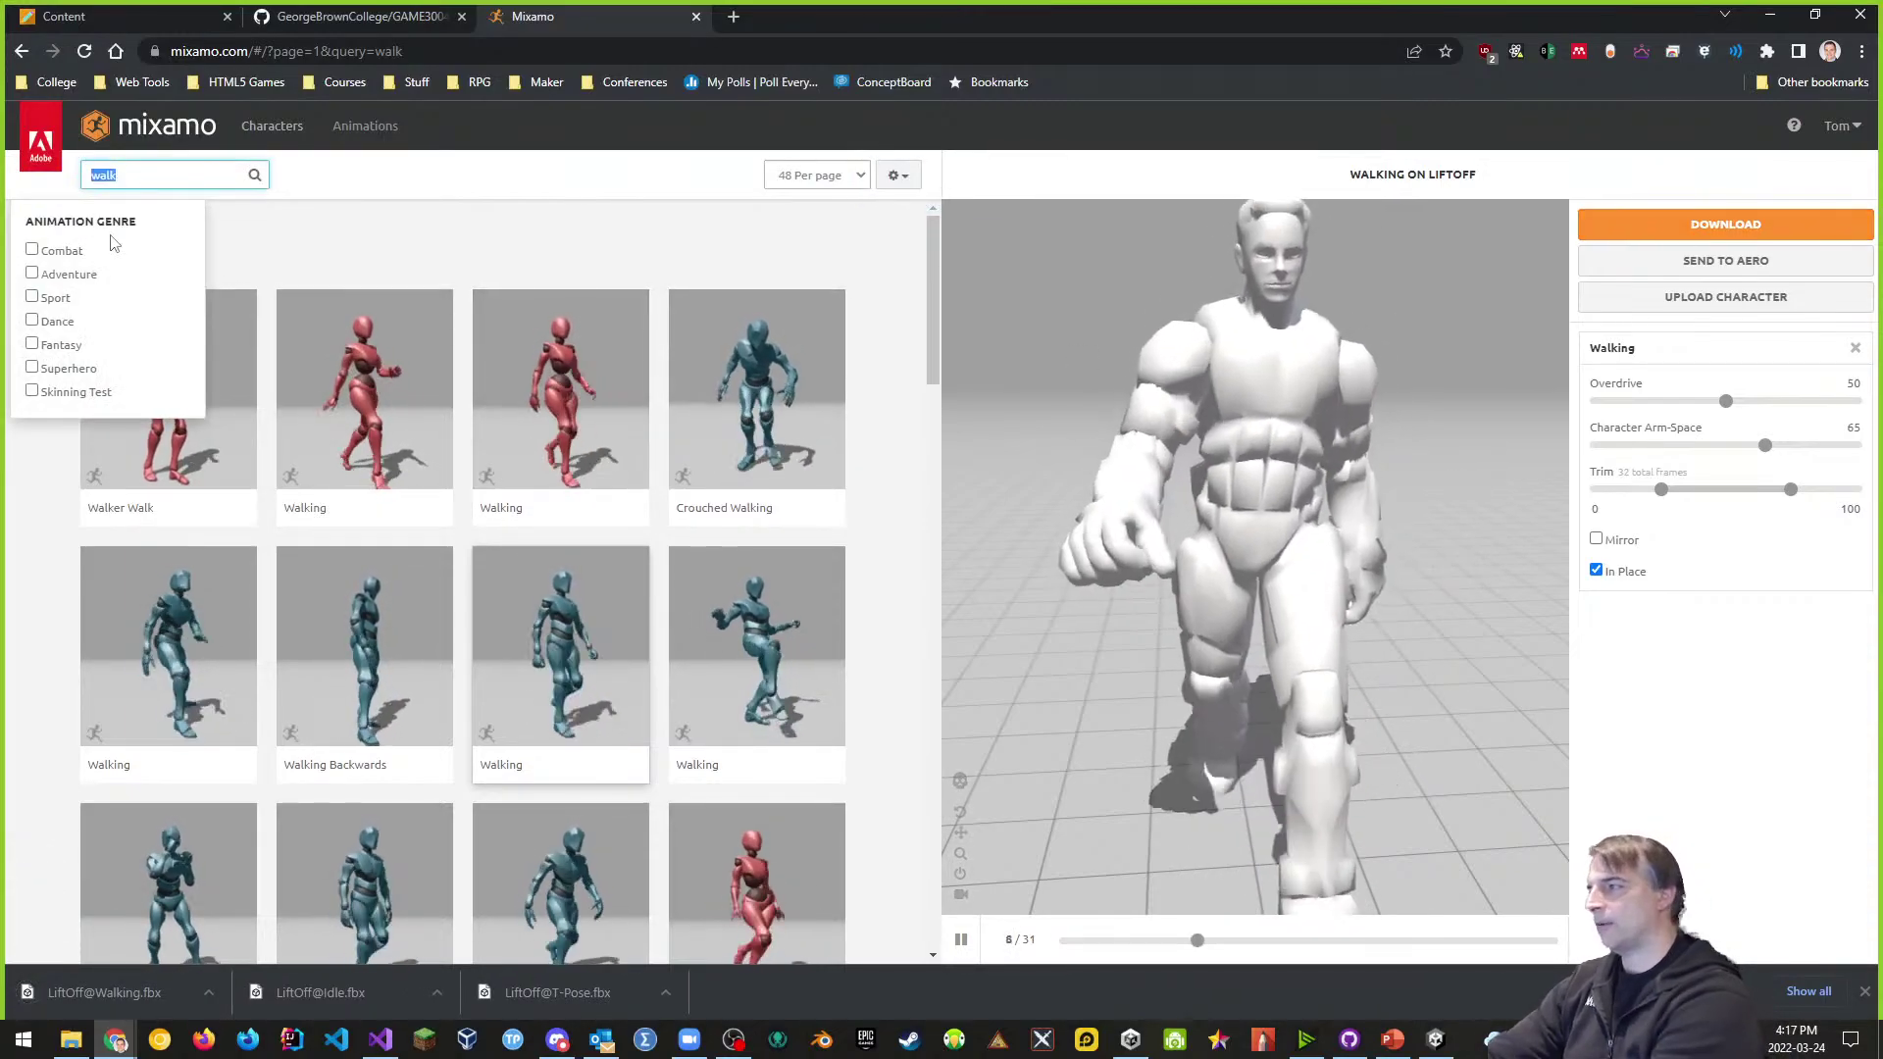
{"action": "type", "text": "ch"}
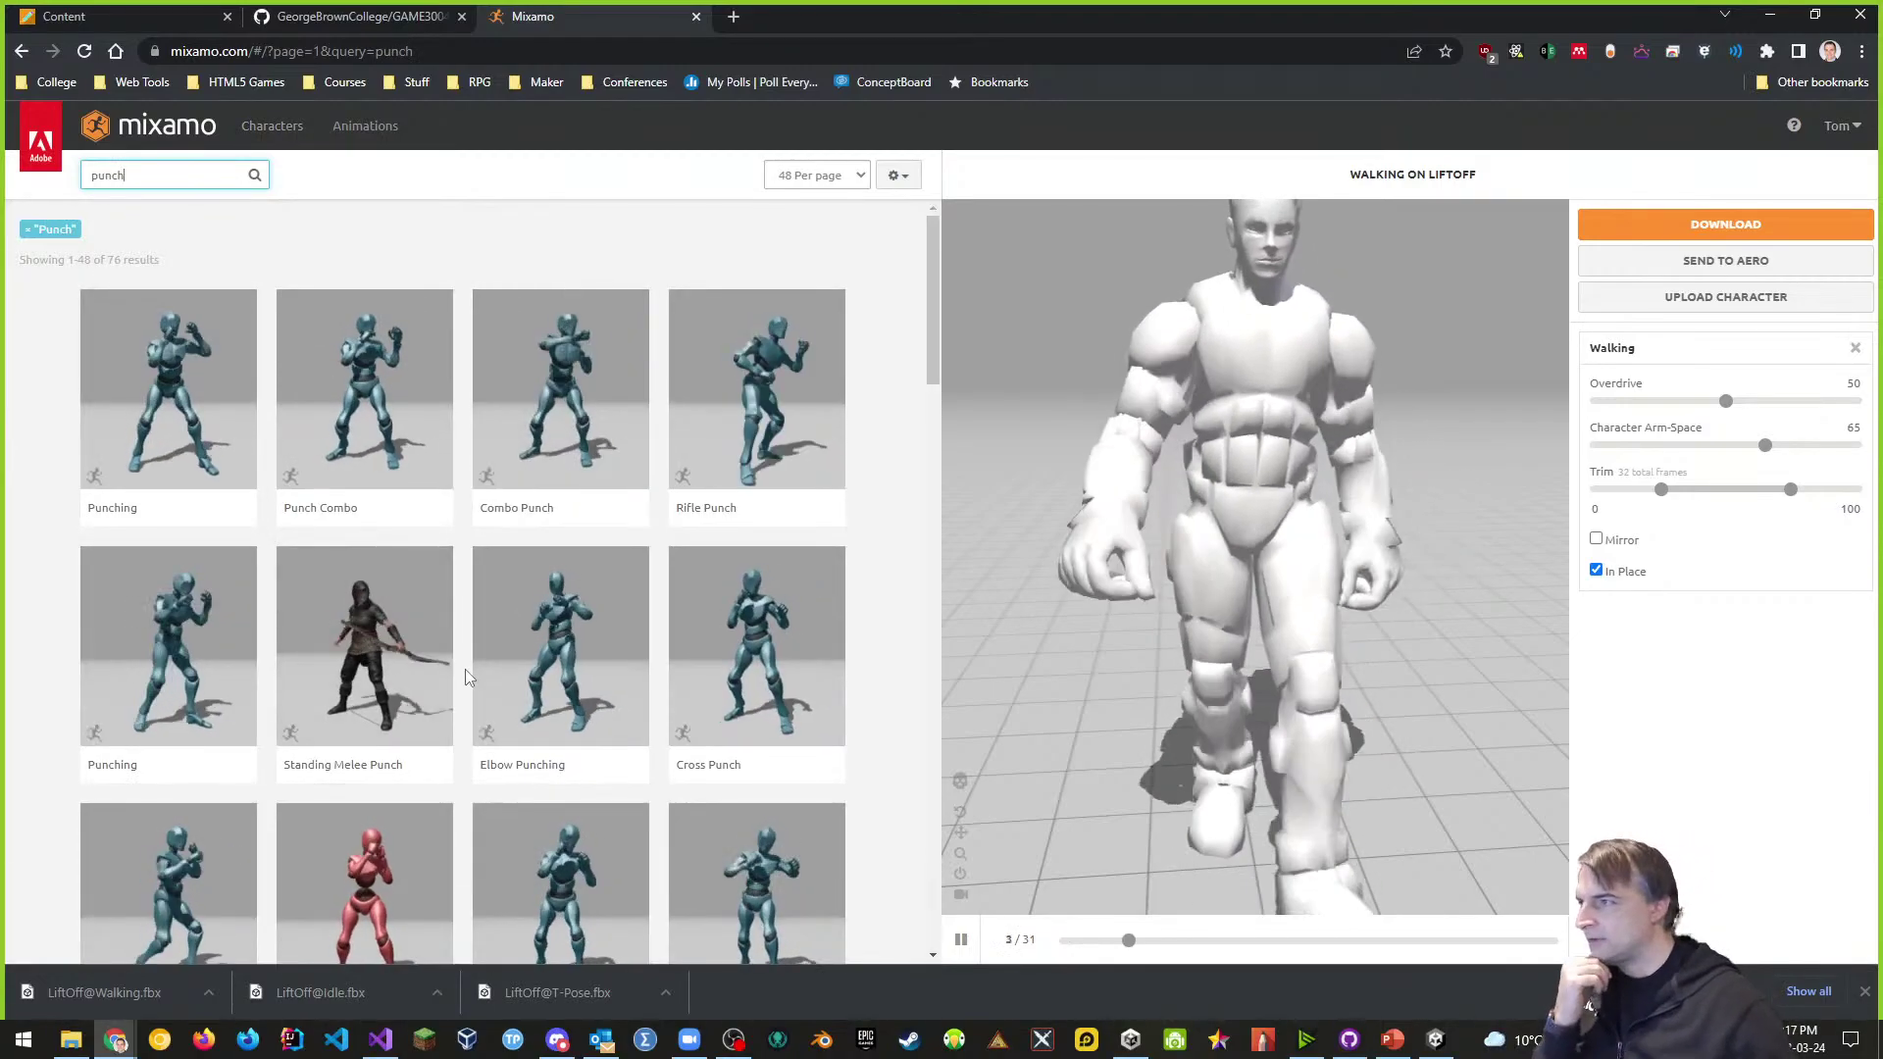
{"action": "scroll", "coordinate": [702, 628], "scroll_direction": "down", "scroll_amount": 3}
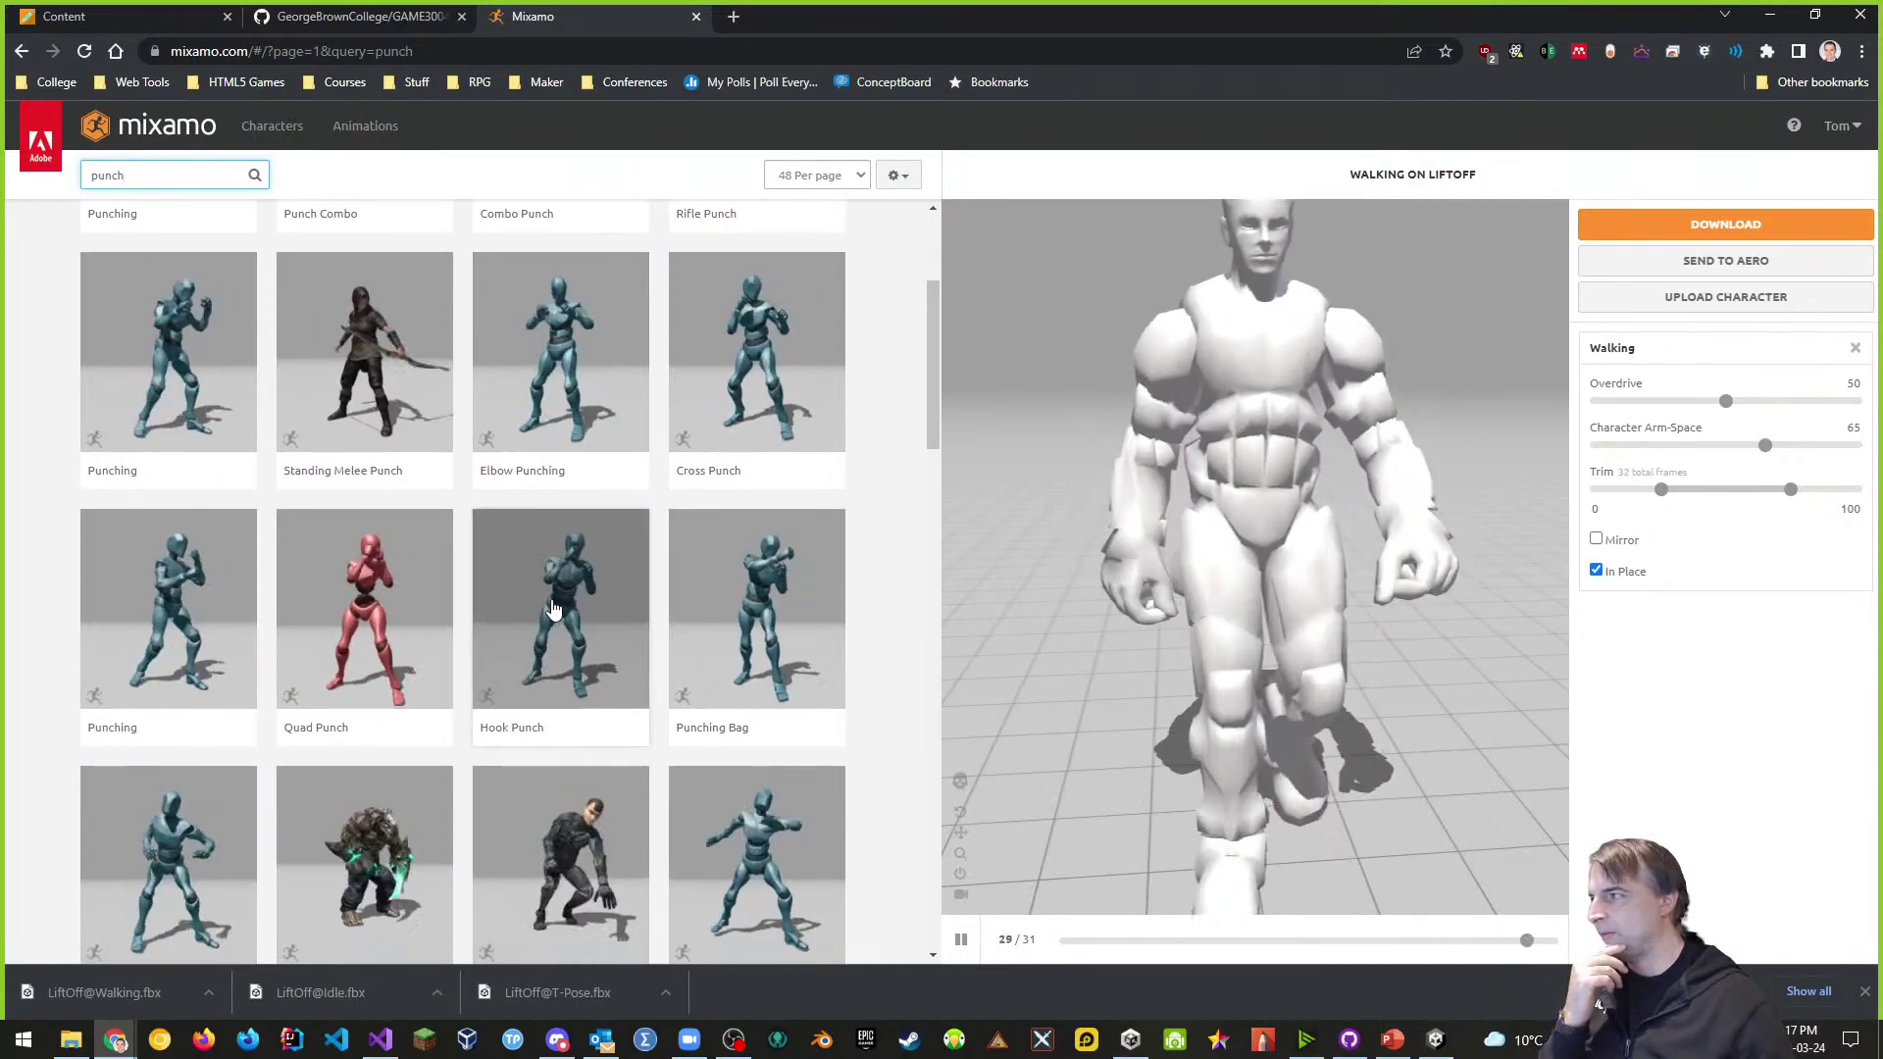
{"action": "left_click", "coordinate": [554, 606]}
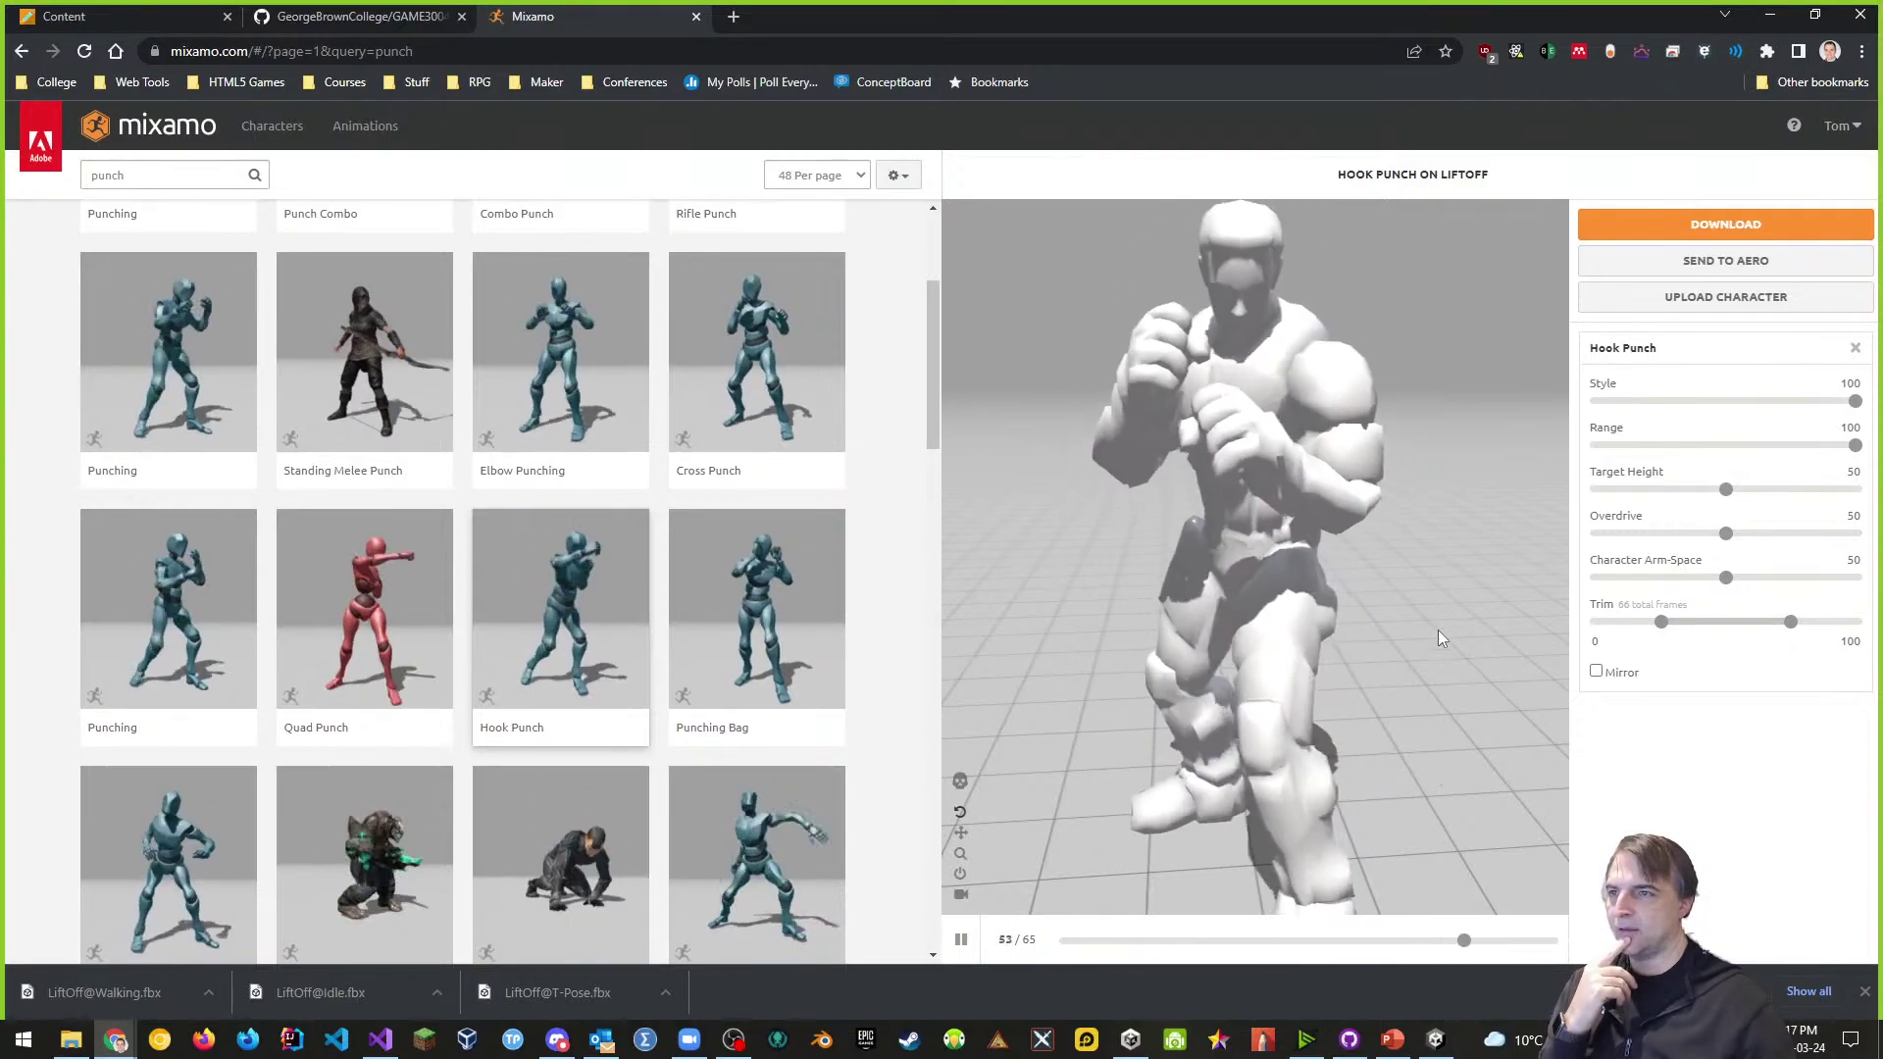
- Set the Hook Punch's Character Arm-Space to 60 and Overdrive to 61, checking the motion from the back and front
{"action": "left_click_drag", "start_coordinate": [1271, 417], "coordinate": [1198, 489]}
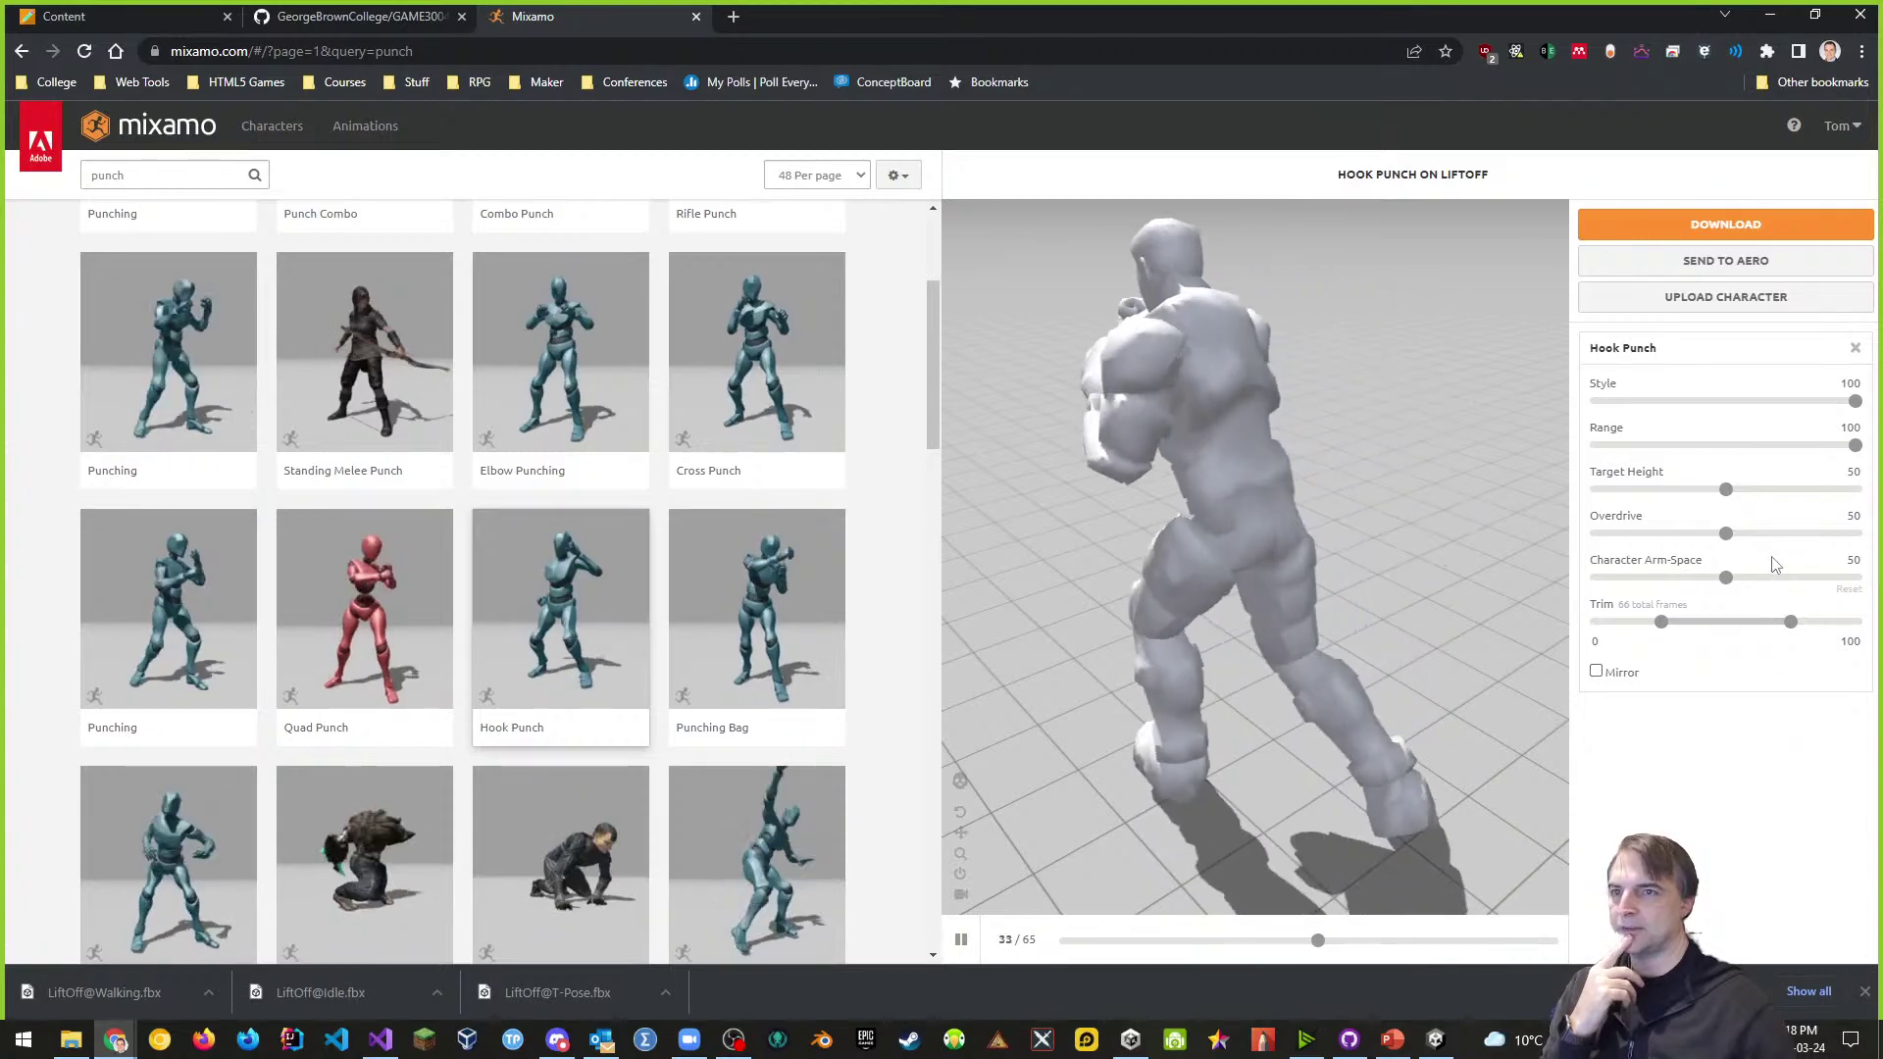
{"action": "key", "text": "space"}
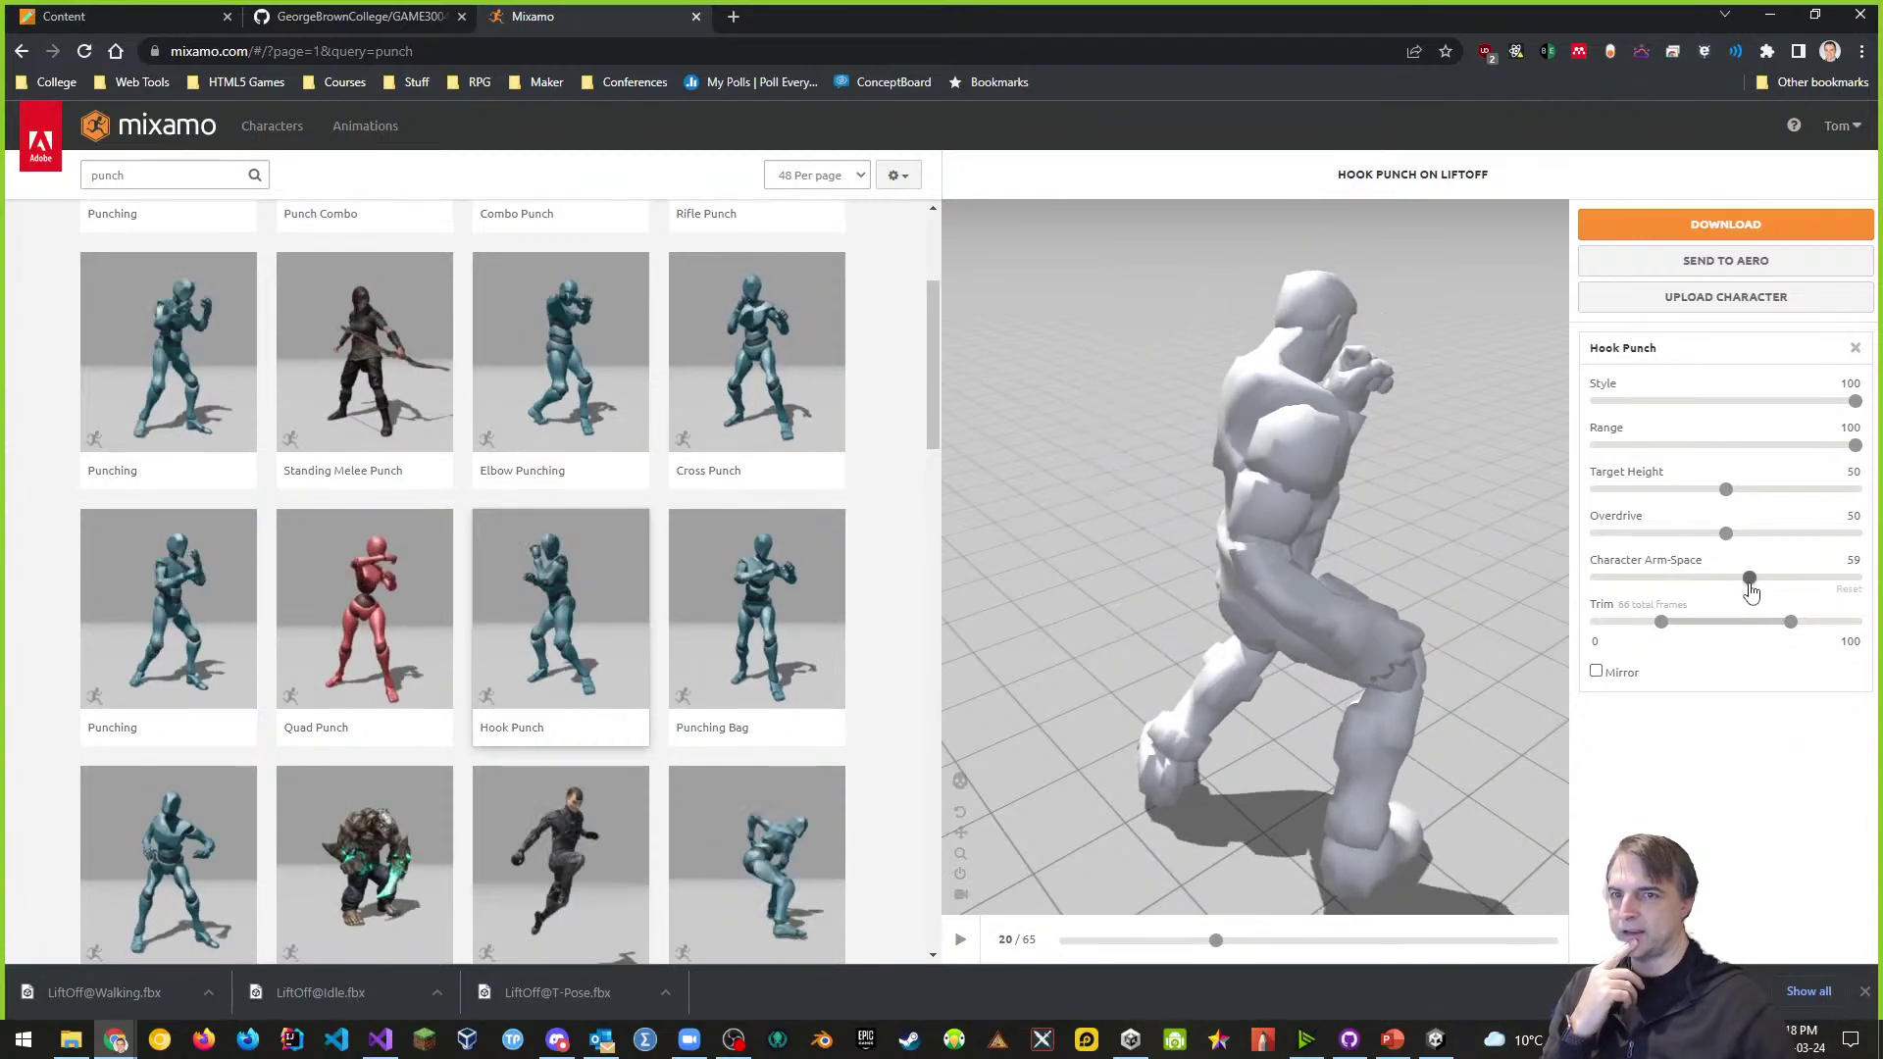
{"action": "left_click", "coordinate": [1752, 581]}
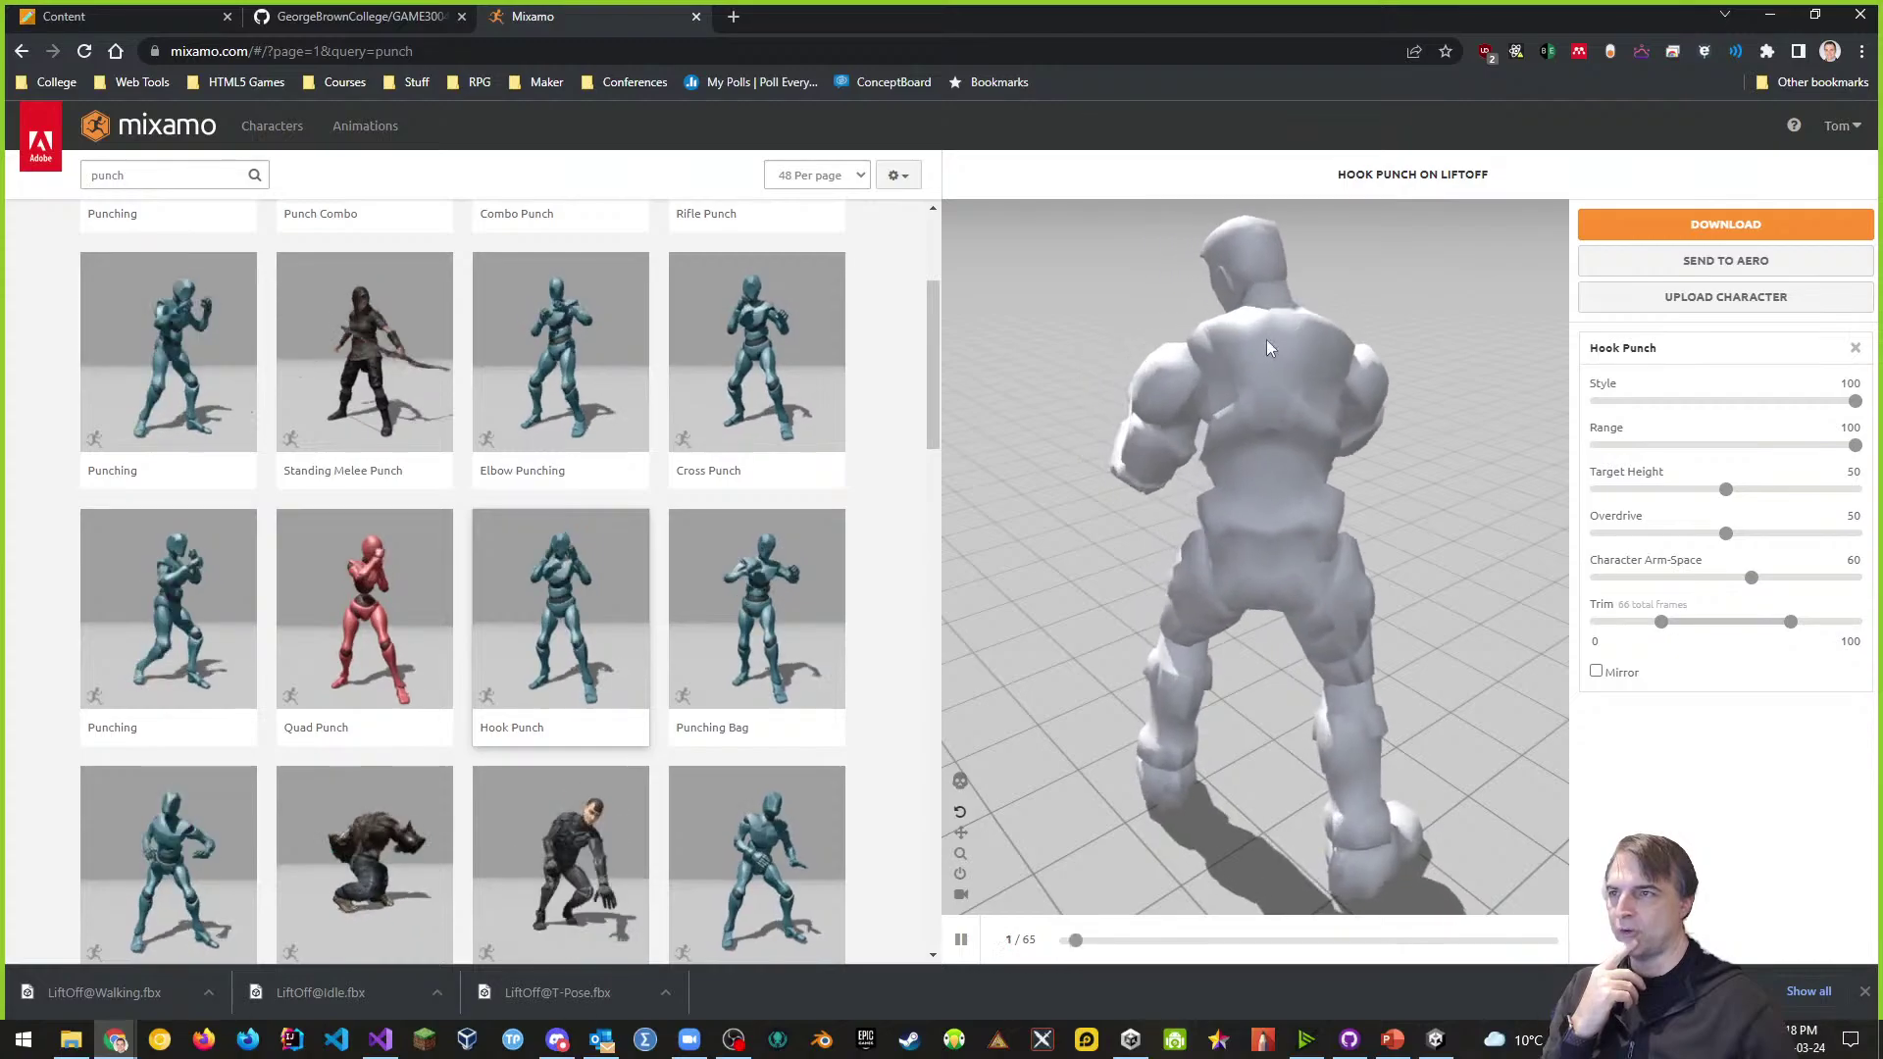
{"action": "left_click_drag", "start_coordinate": [1267, 339], "coordinate": [1056, 490]}
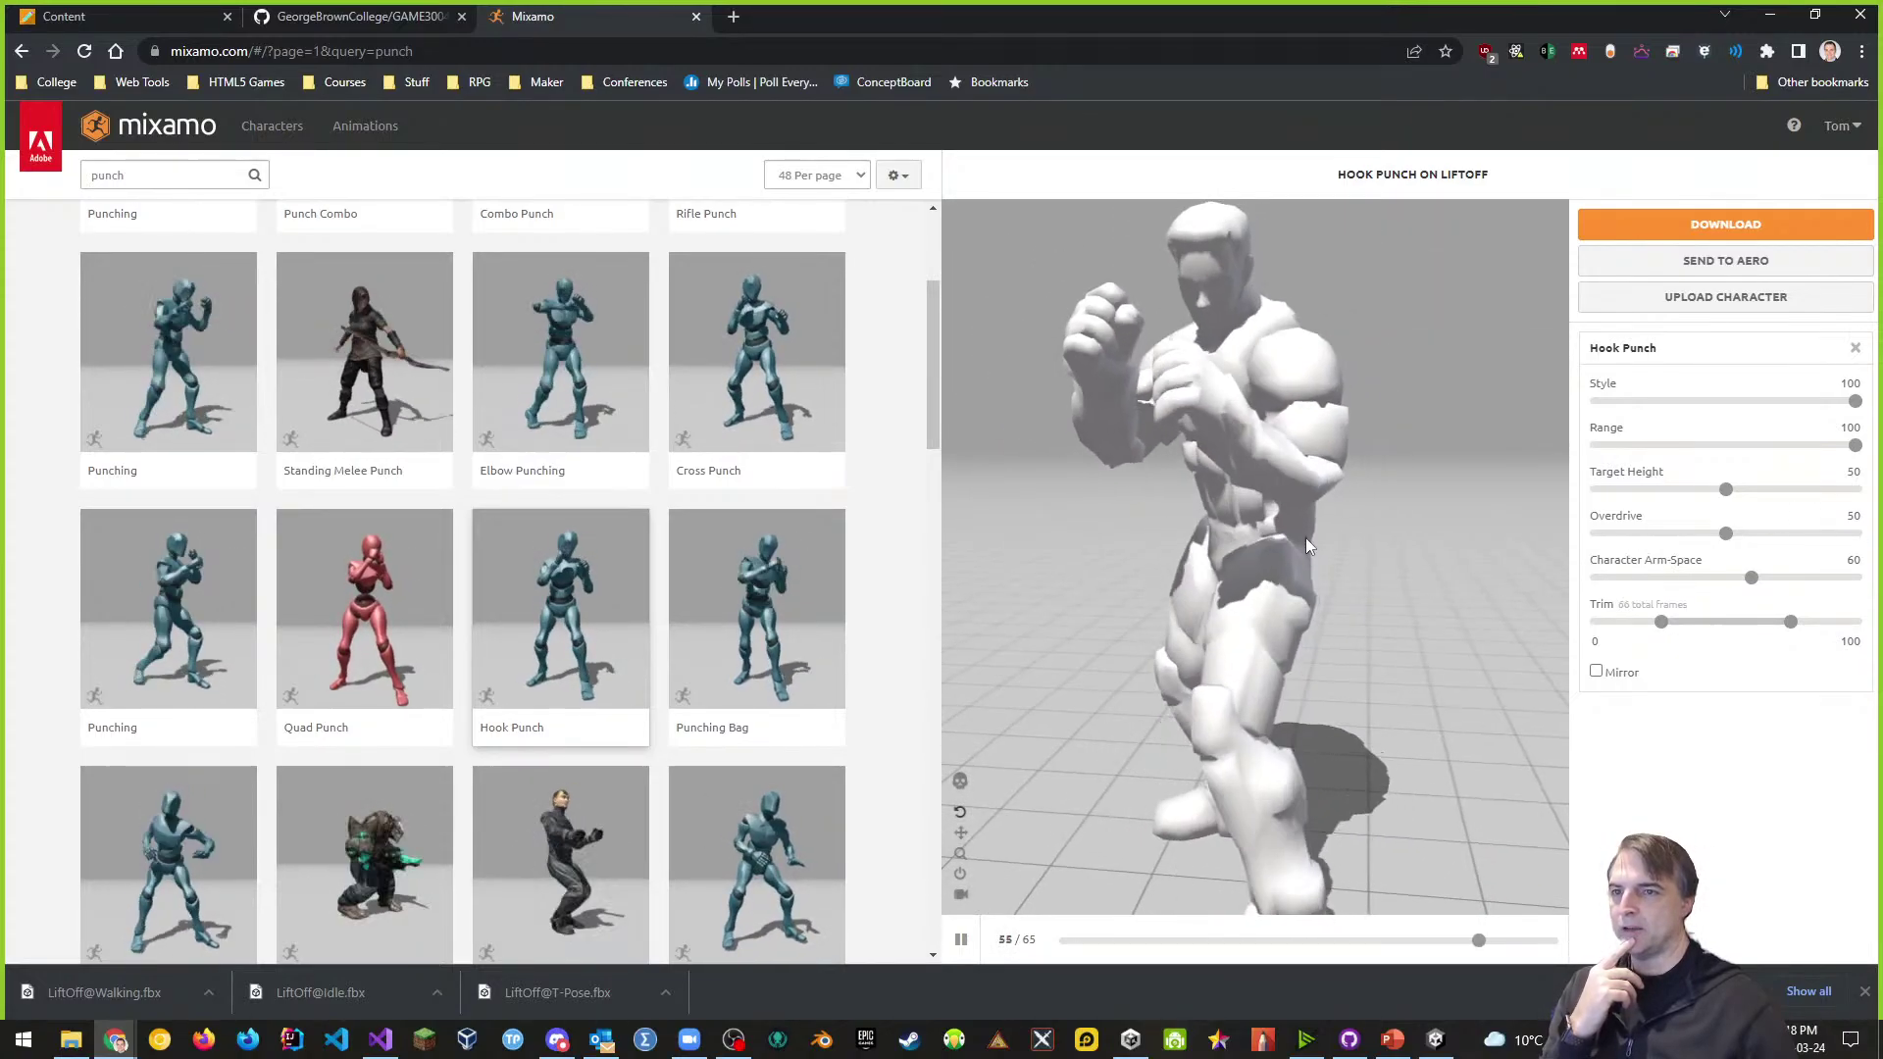
{"action": "left_click_drag", "start_coordinate": [1305, 537], "coordinate": [1336, 514]}
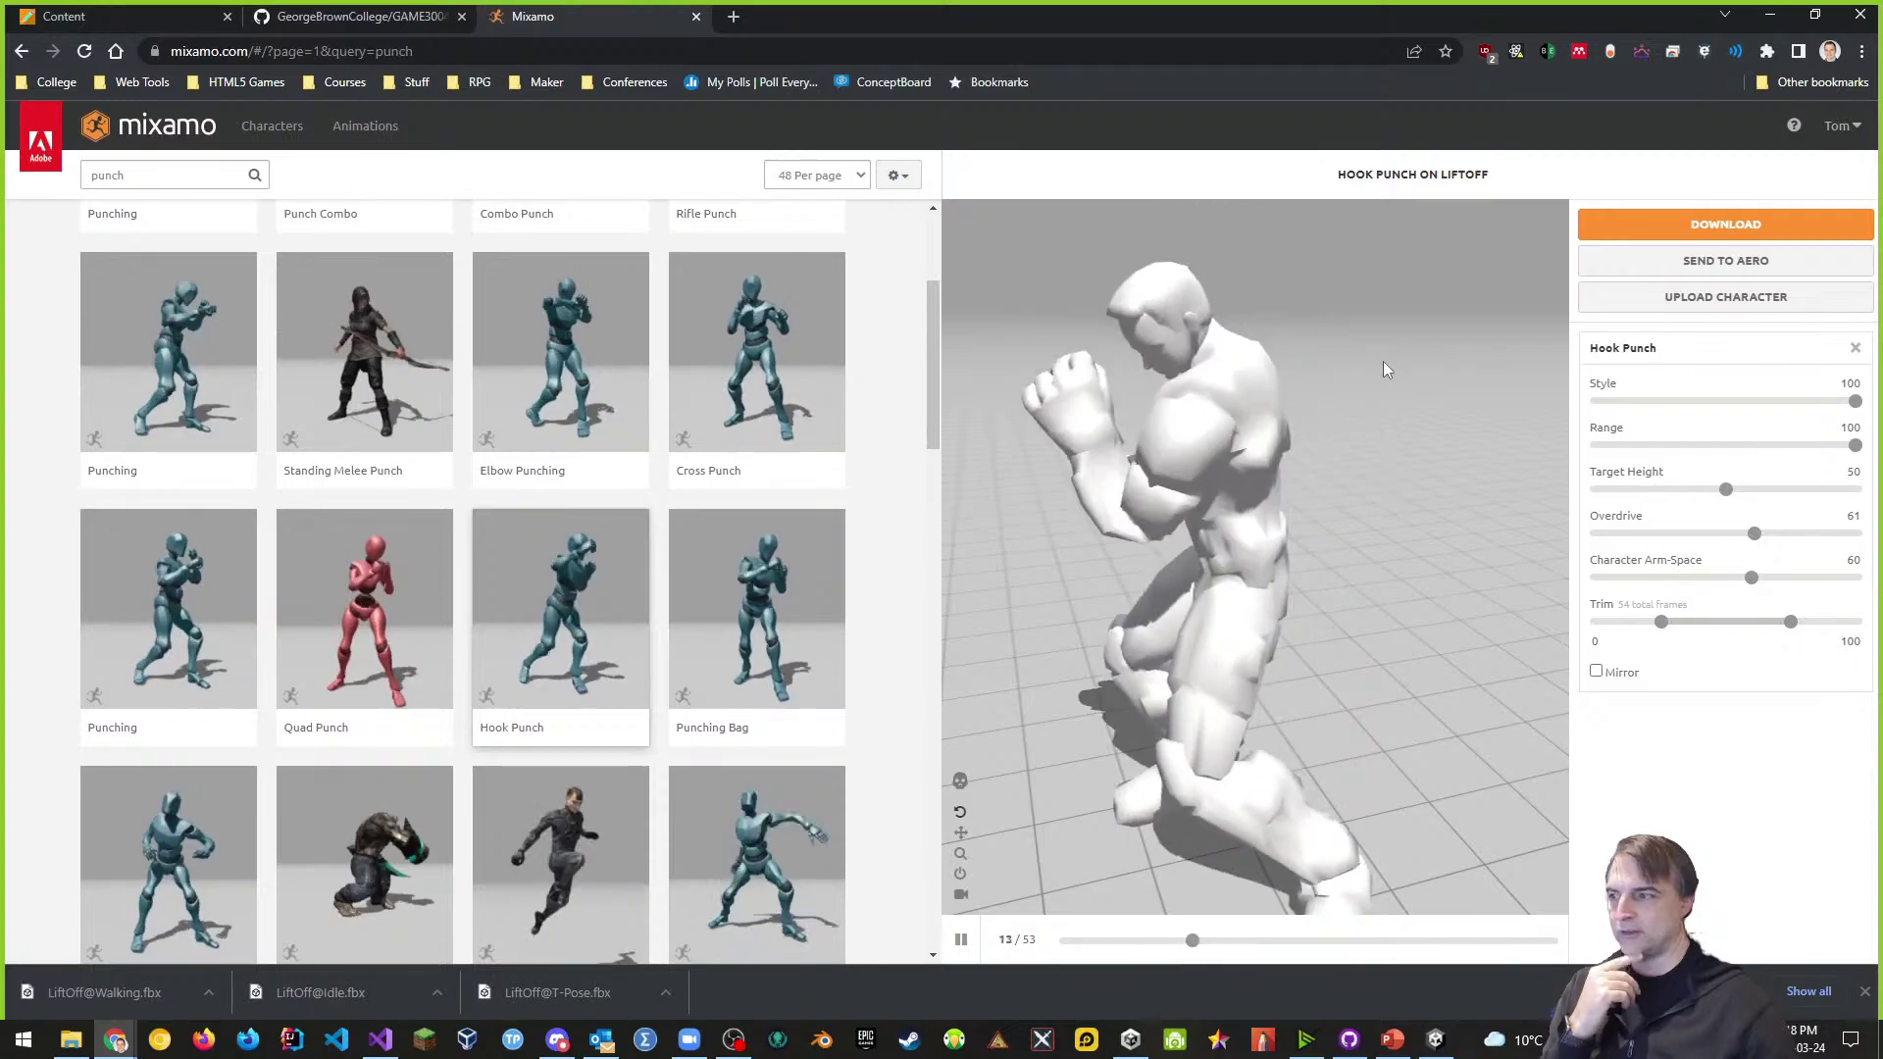
- Download the Hook Punch animation as FBX for Unity with skin at 30 fps and save it as LiftOff@Hook Punch.fbx in the Models folder
{"action": "left_click", "coordinate": [1726, 228]}
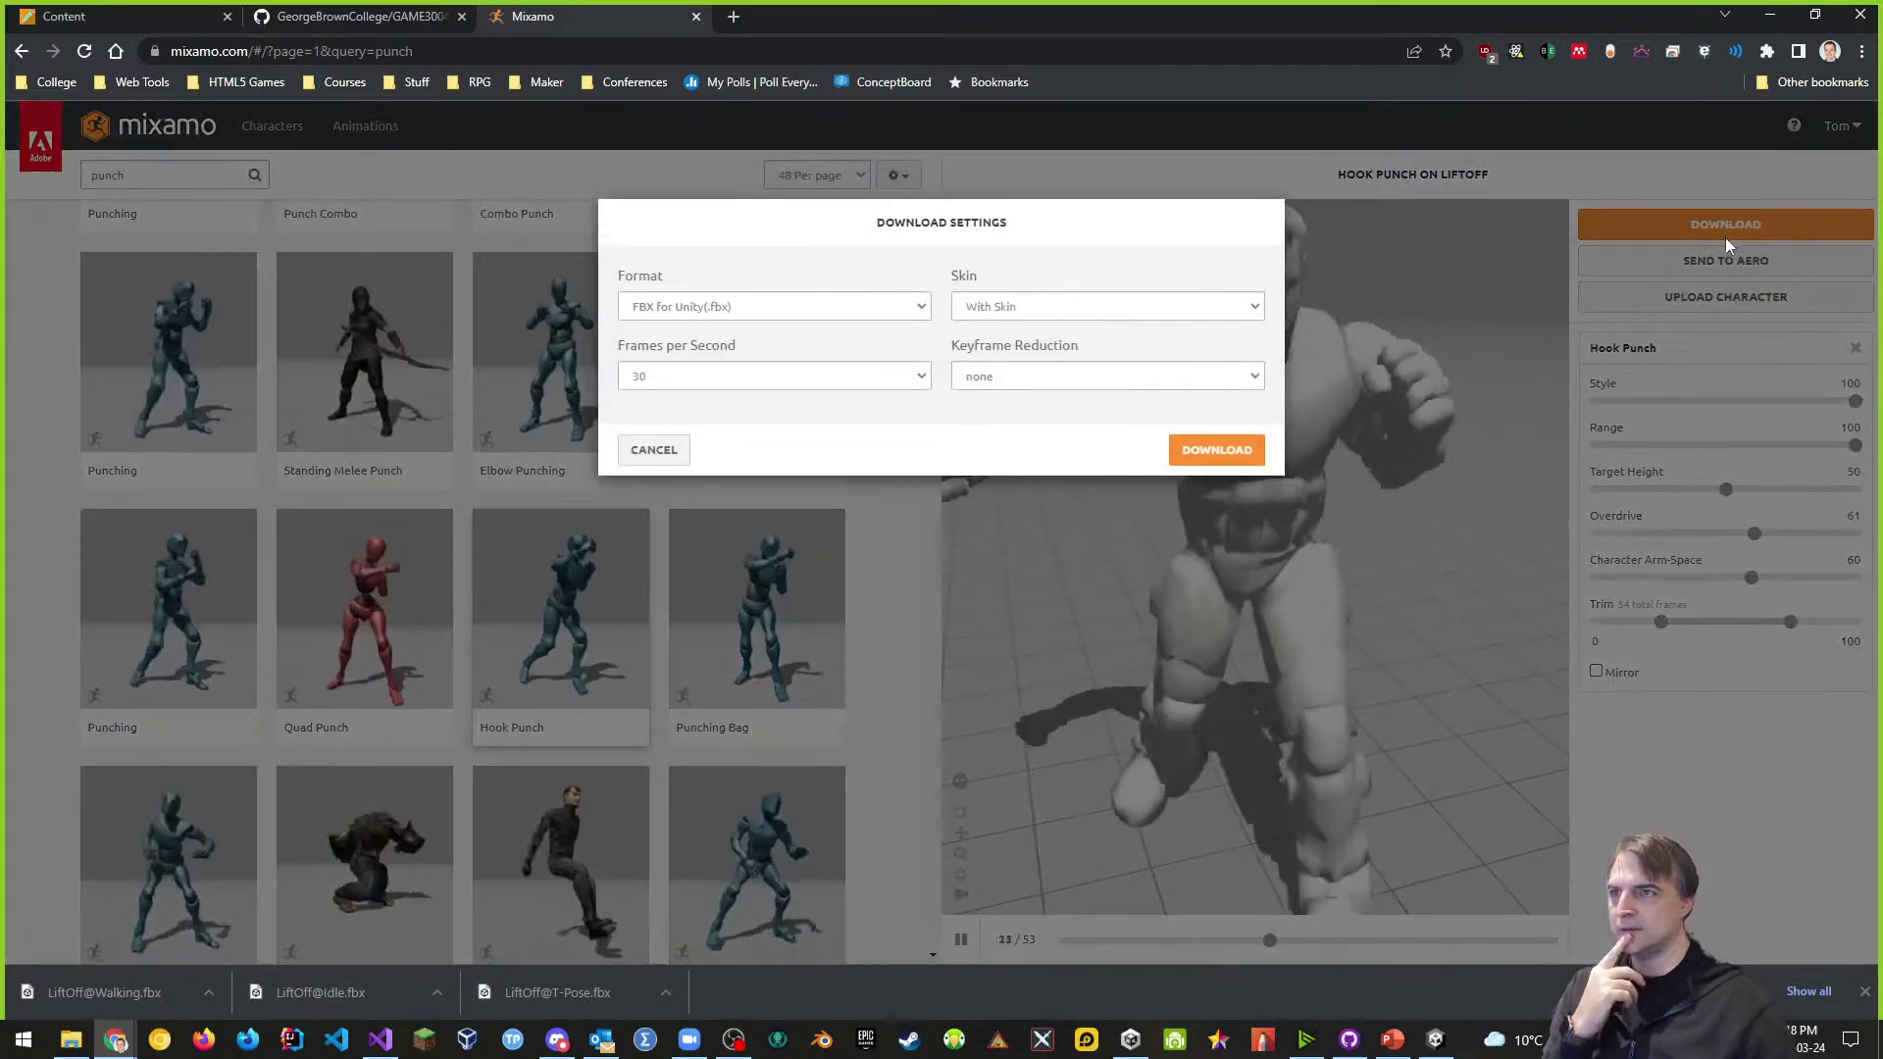
{"action": "left_click", "coordinate": [1219, 454]}
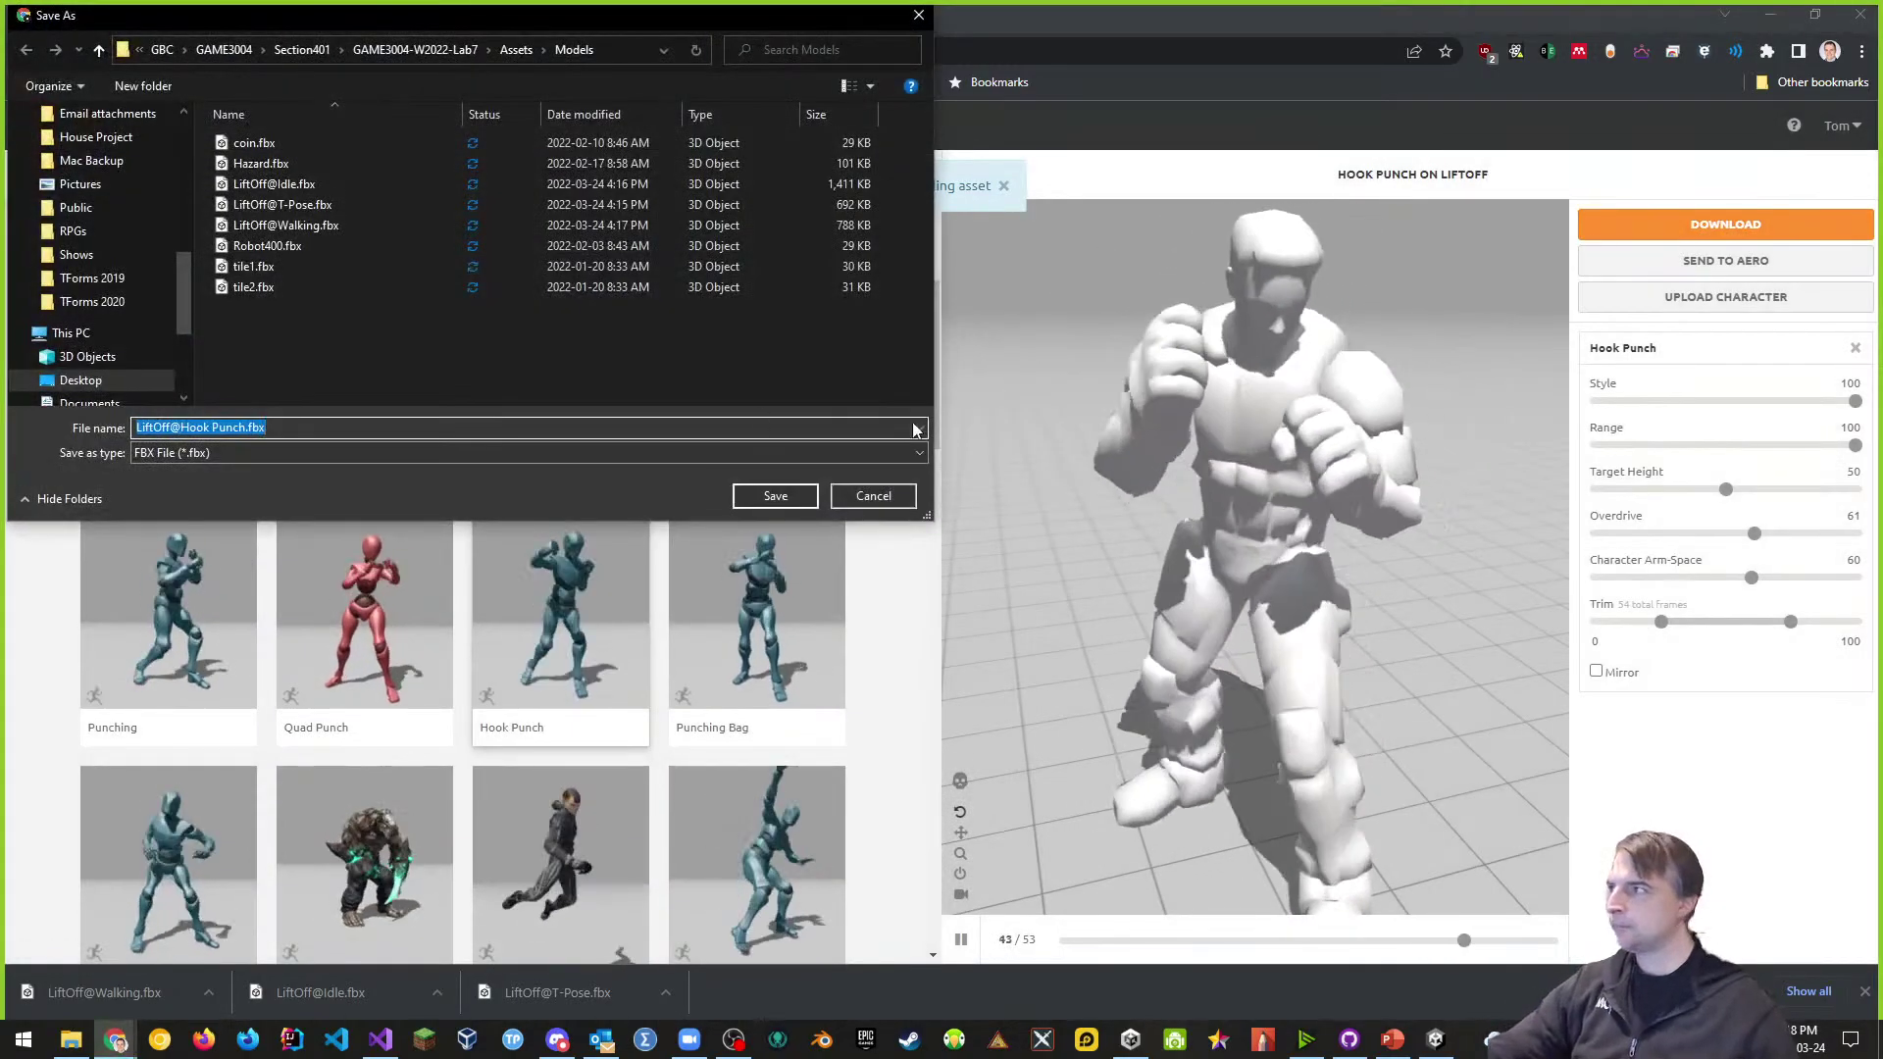
{"action": "left_click", "coordinate": [783, 493]}
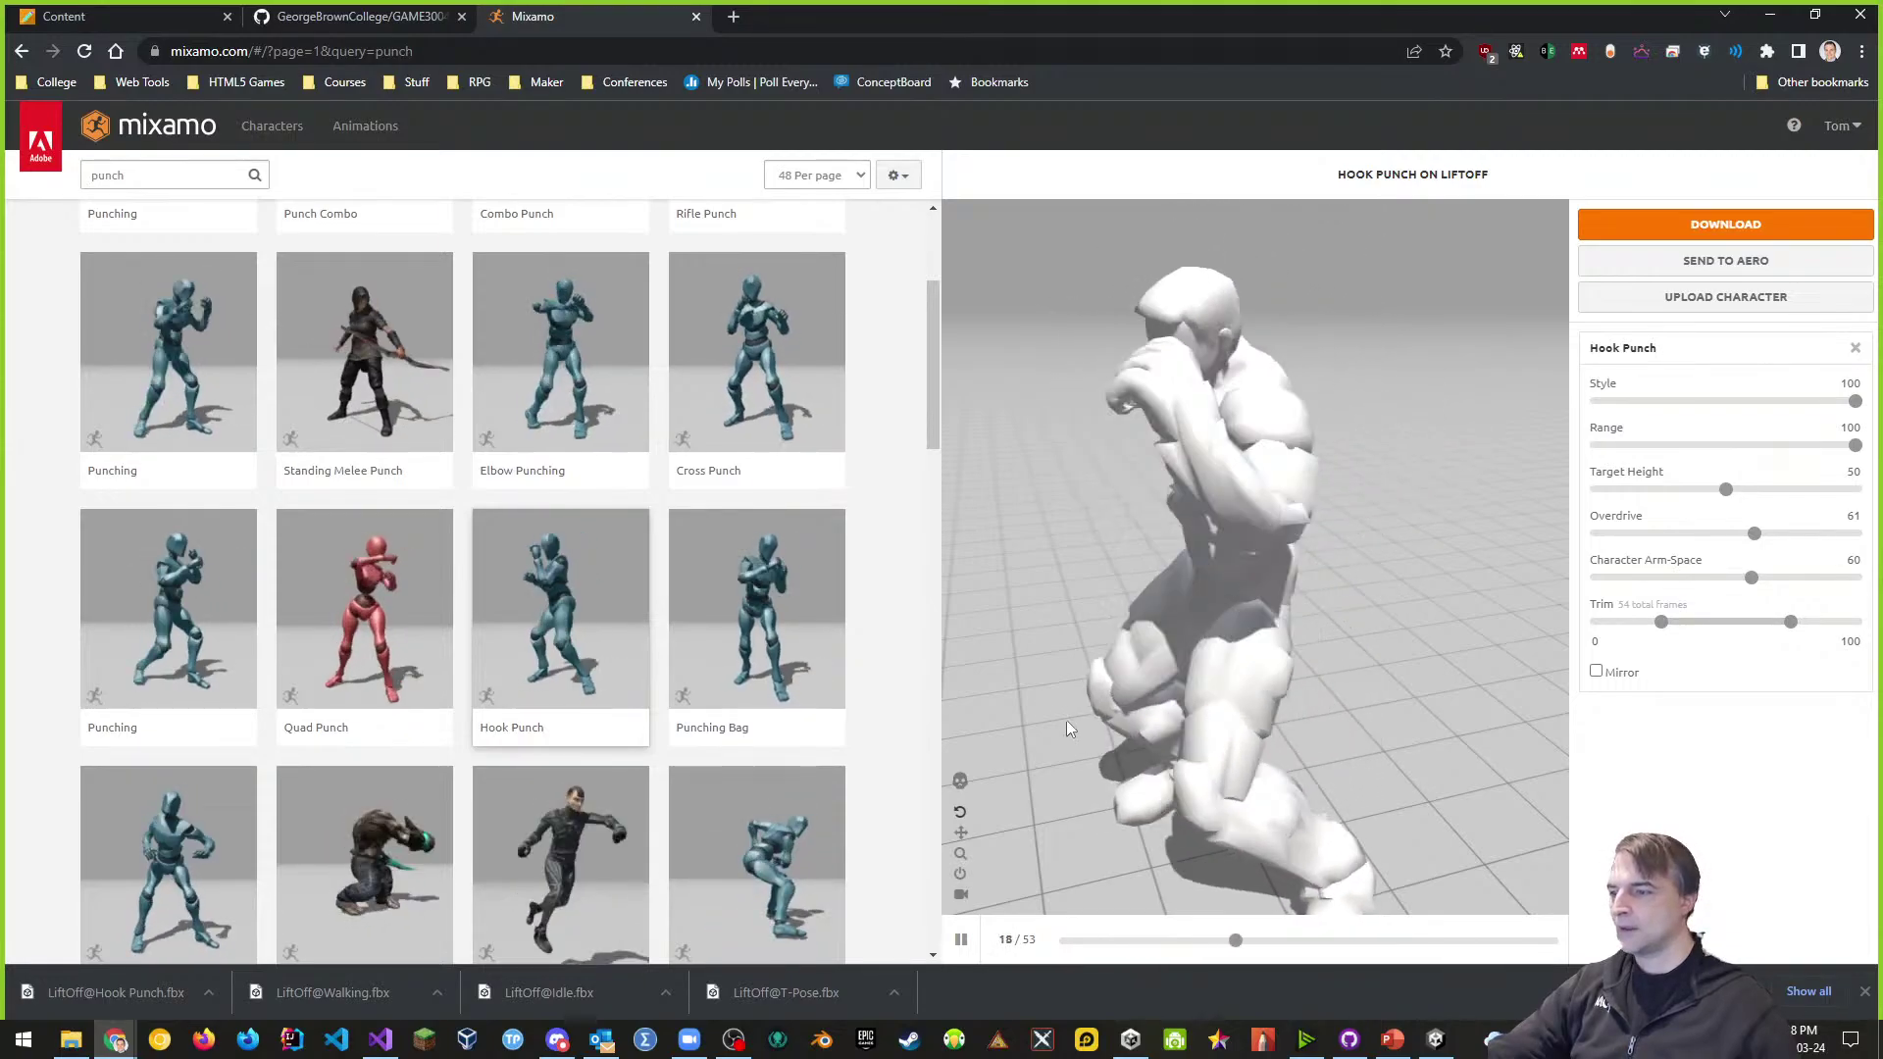
- Show LiftOff's skeleton with the Hook Punch paused at frame 32 and examine the bones from several angles
{"action": "left_click", "coordinate": [961, 940]}
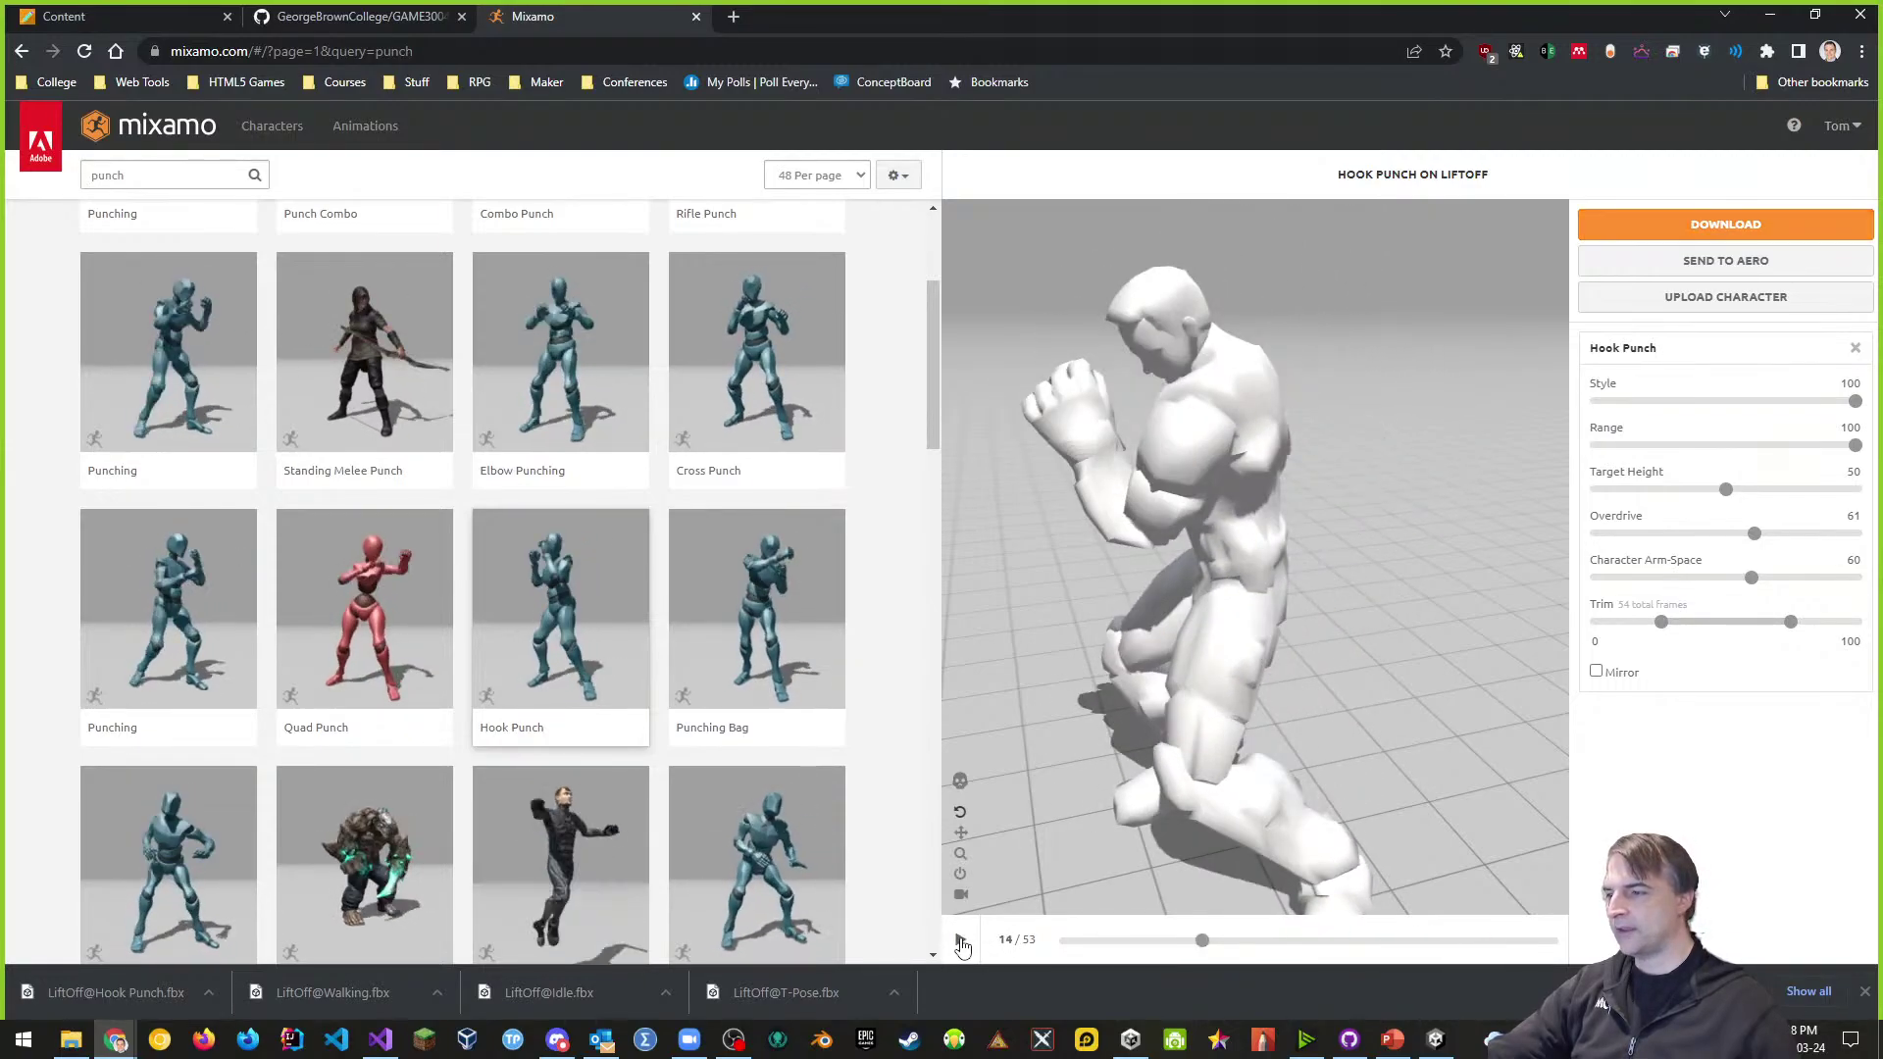
{"action": "left_click", "coordinate": [961, 941]}
{"action": "left_click", "coordinate": [962, 783]}
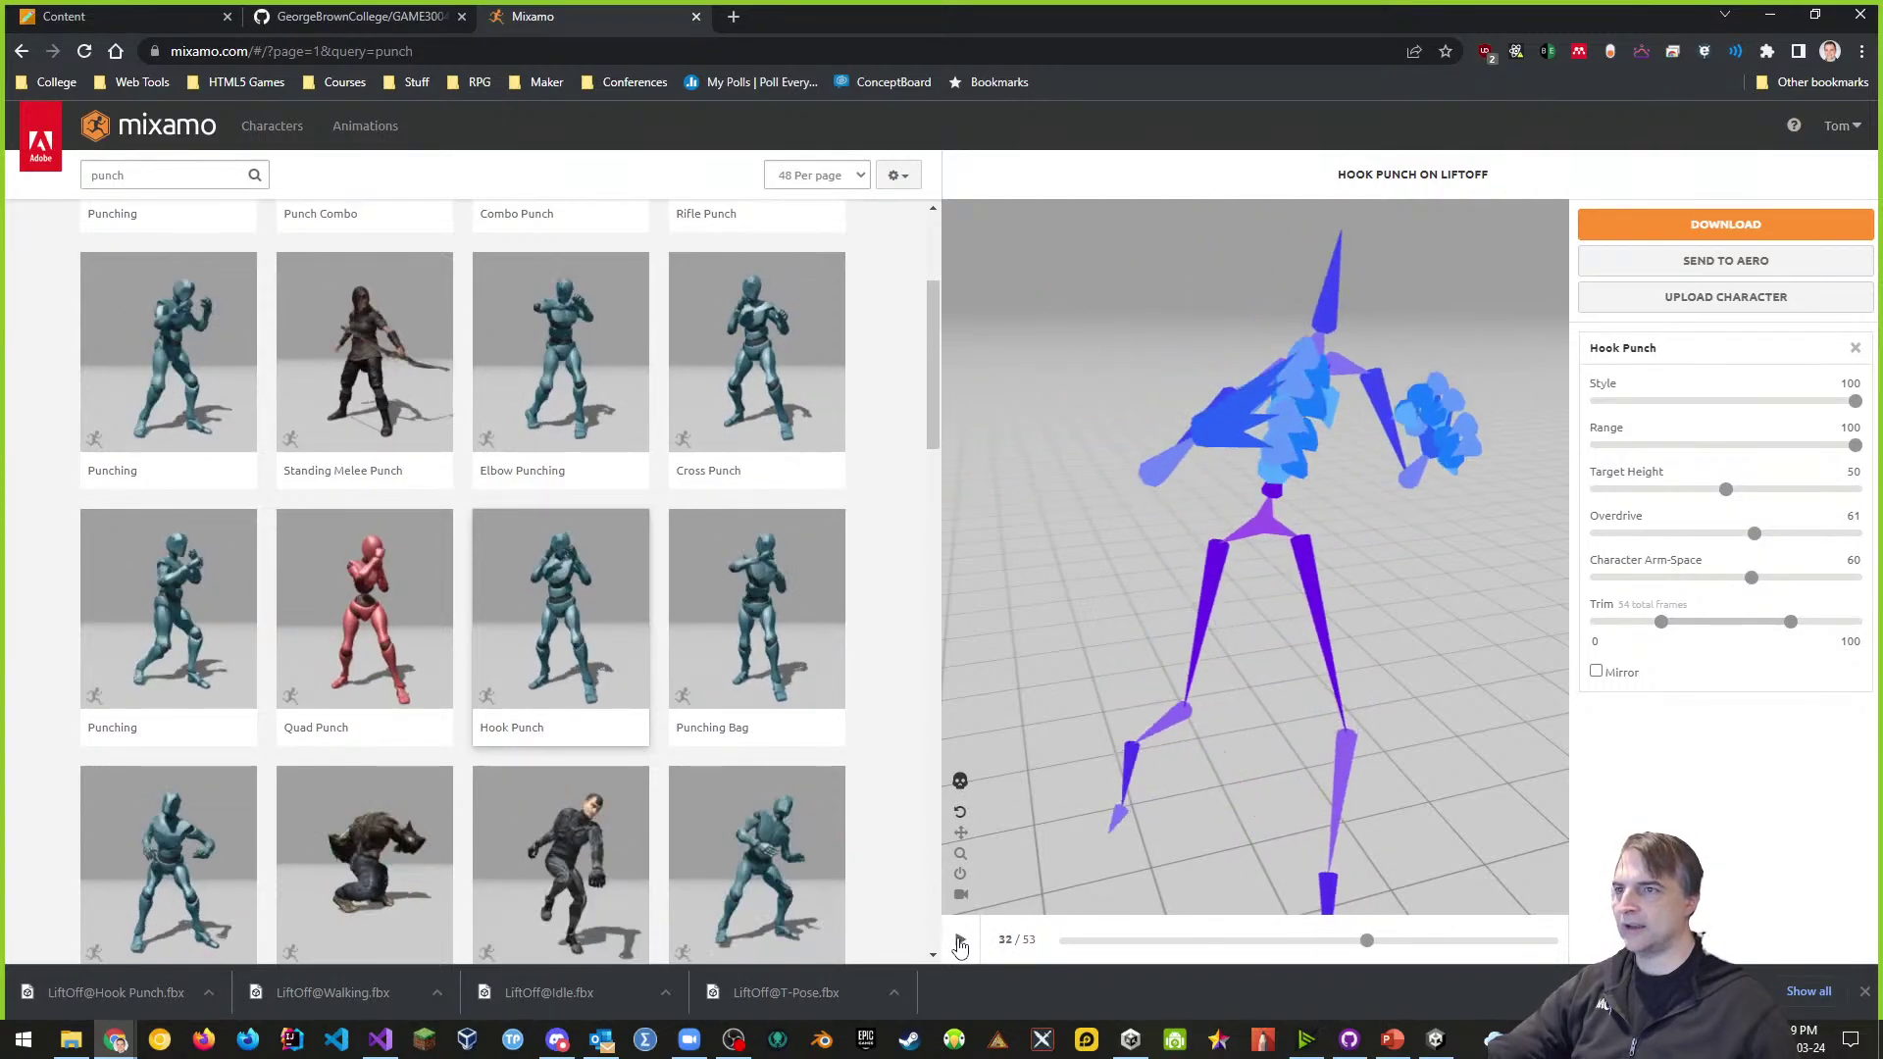
{"action": "left_click_drag", "start_coordinate": [1204, 763], "coordinate": [1093, 709]}
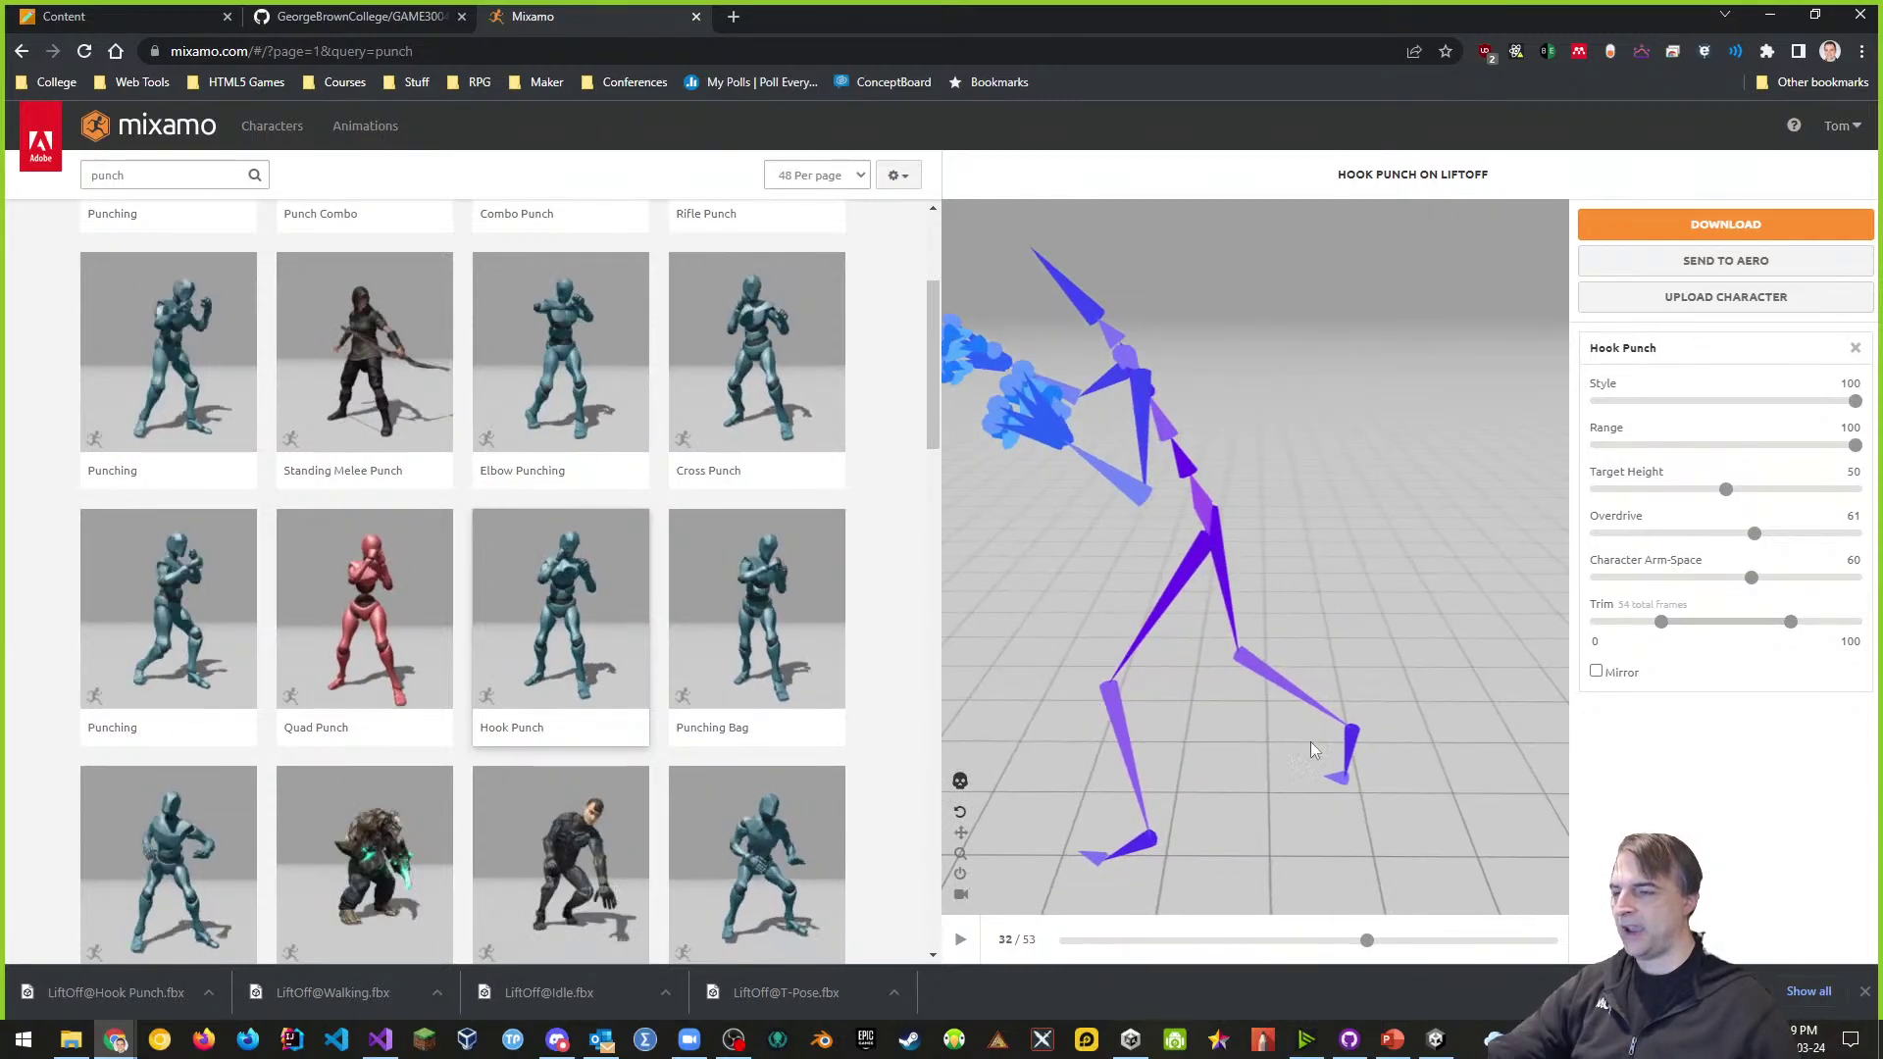
{"action": "left_click_drag", "start_coordinate": [1281, 627], "coordinate": [1434, 667]}
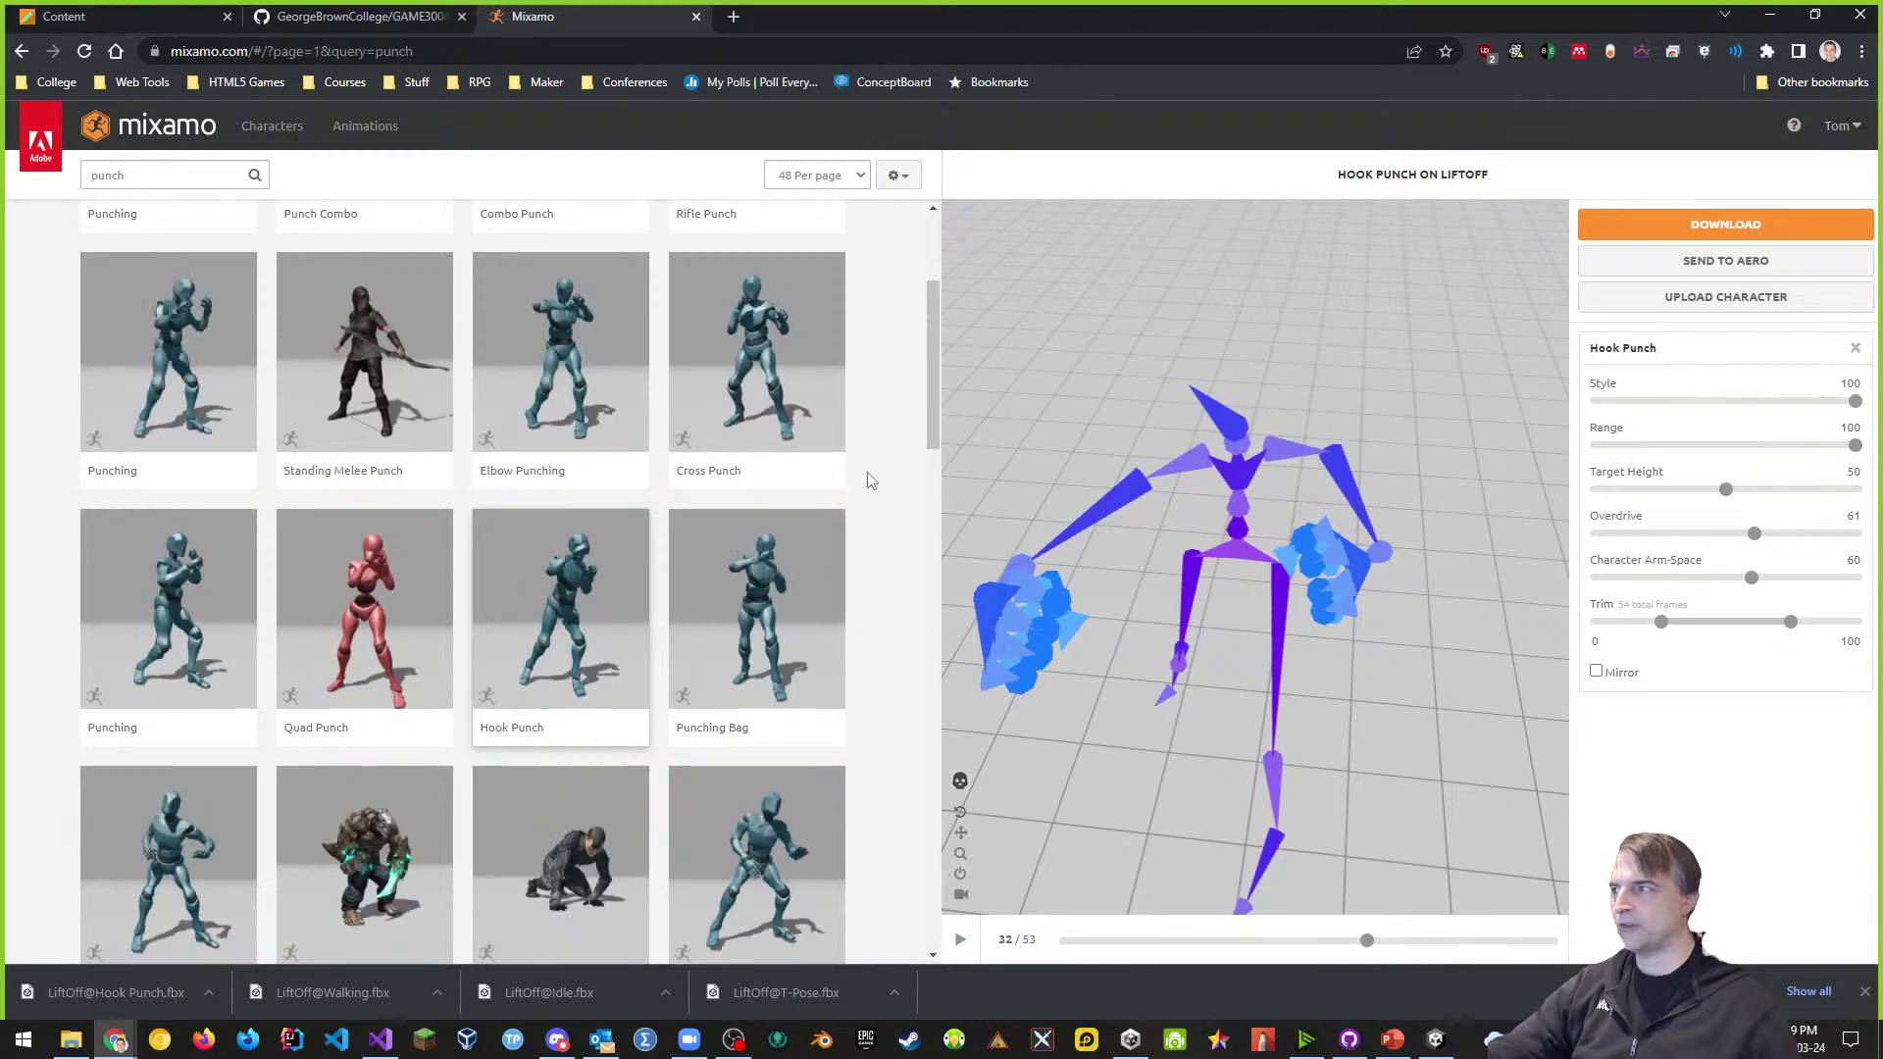
{"action": "left_click_drag", "start_coordinate": [1273, 760], "coordinate": [1275, 710]}
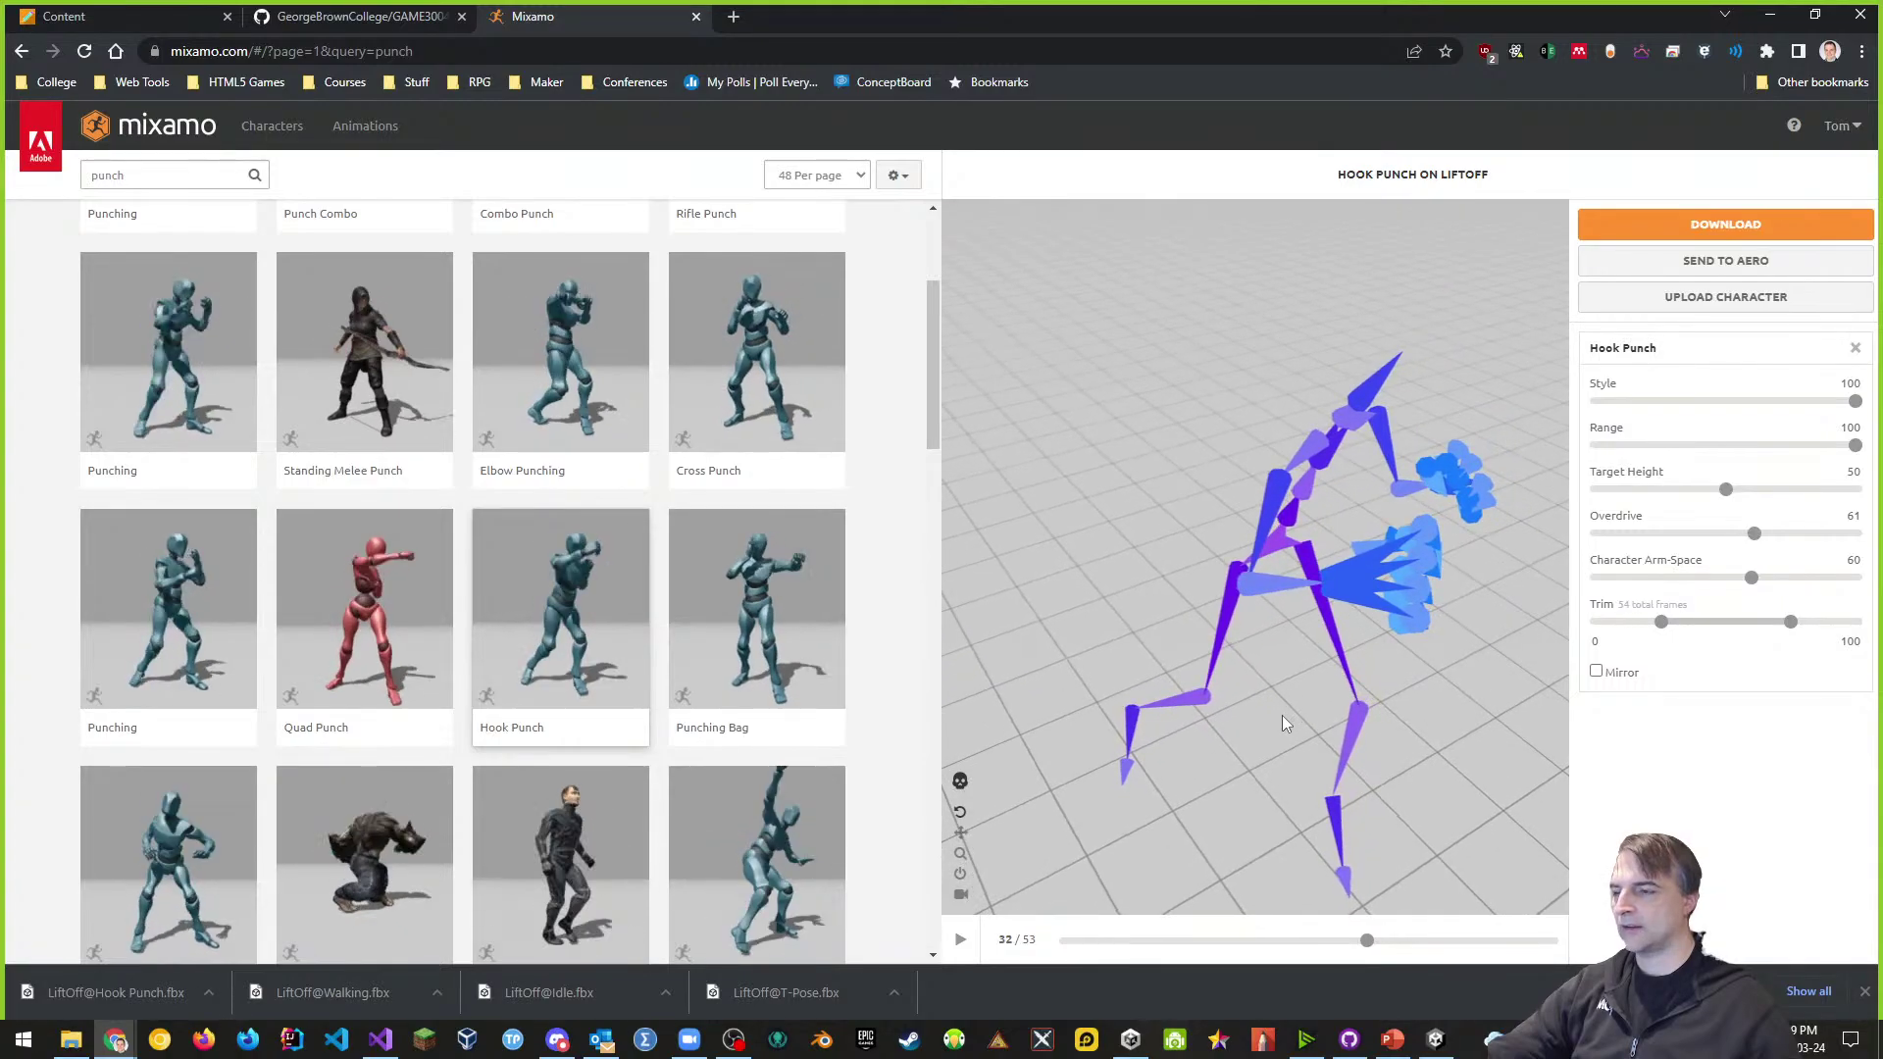
- Hide the skeleton and examine LiftOff's mesh in the paused punch pose from the front and side
{"action": "left_click", "coordinate": [960, 791]}
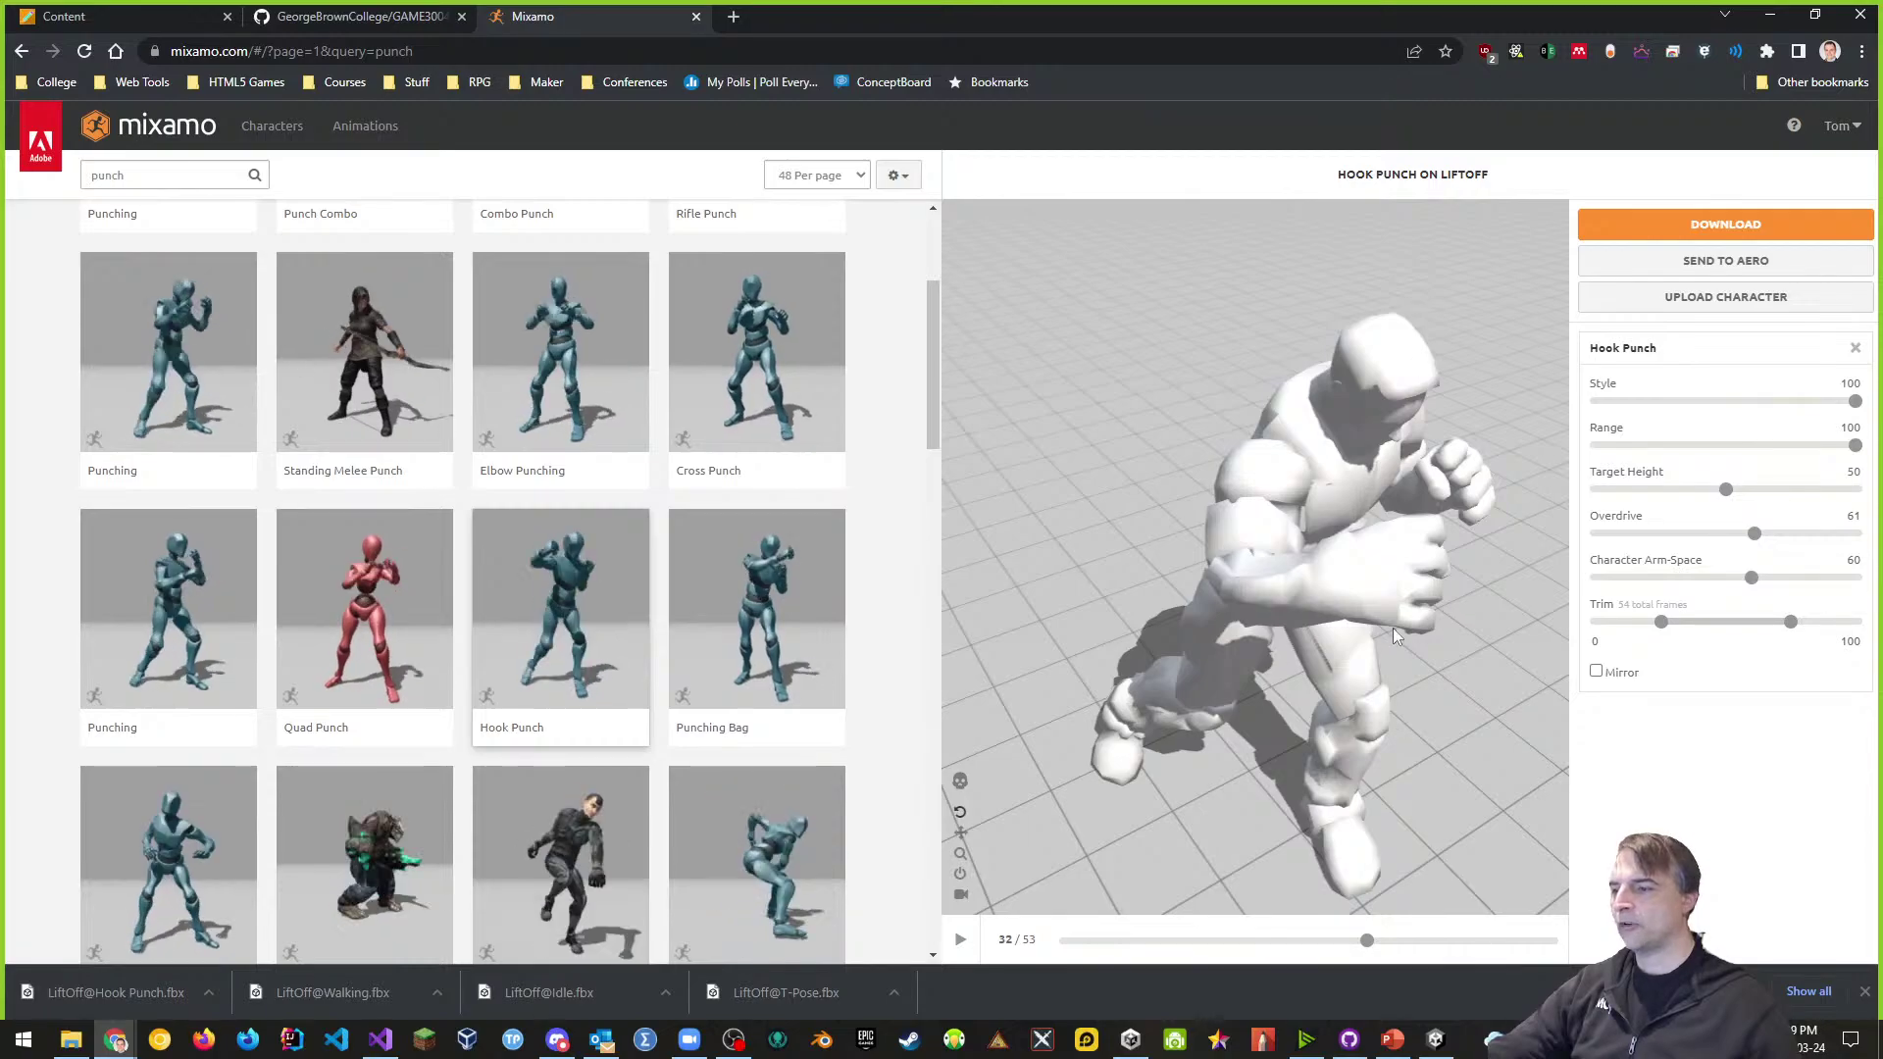
{"action": "left_click_drag", "start_coordinate": [1444, 540], "coordinate": [1375, 541]}
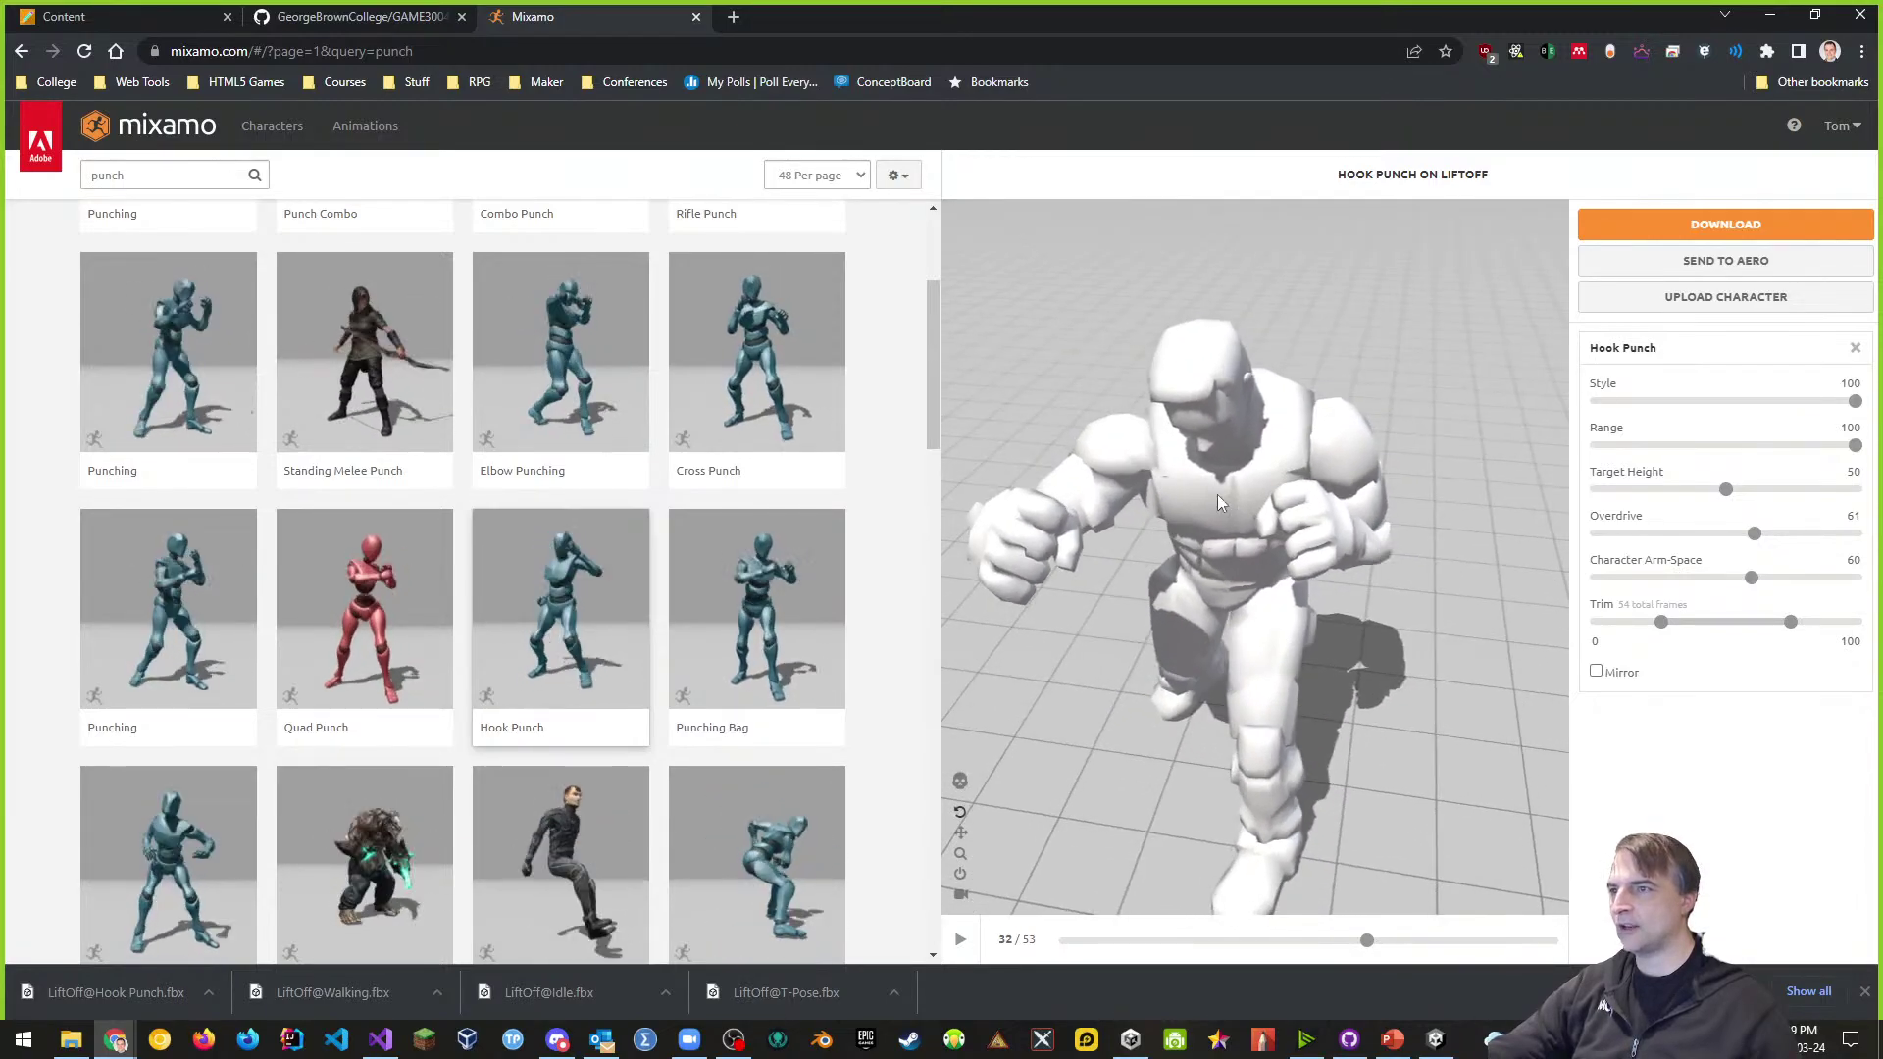
{"action": "mouse_move", "coordinate": [1217, 500]}
{"action": "left_mouse_down"}
{"action": "mouse_move", "coordinate": [1321, 556]}
{"action": "mouse_move", "coordinate": [1217, 529]}
{"action": "mouse_move", "coordinate": [1269, 505]}
{"action": "mouse_move", "coordinate": [1273, 527]}
{"action": "mouse_move", "coordinate": [1192, 513]}
{"action": "left_mouse_up"}
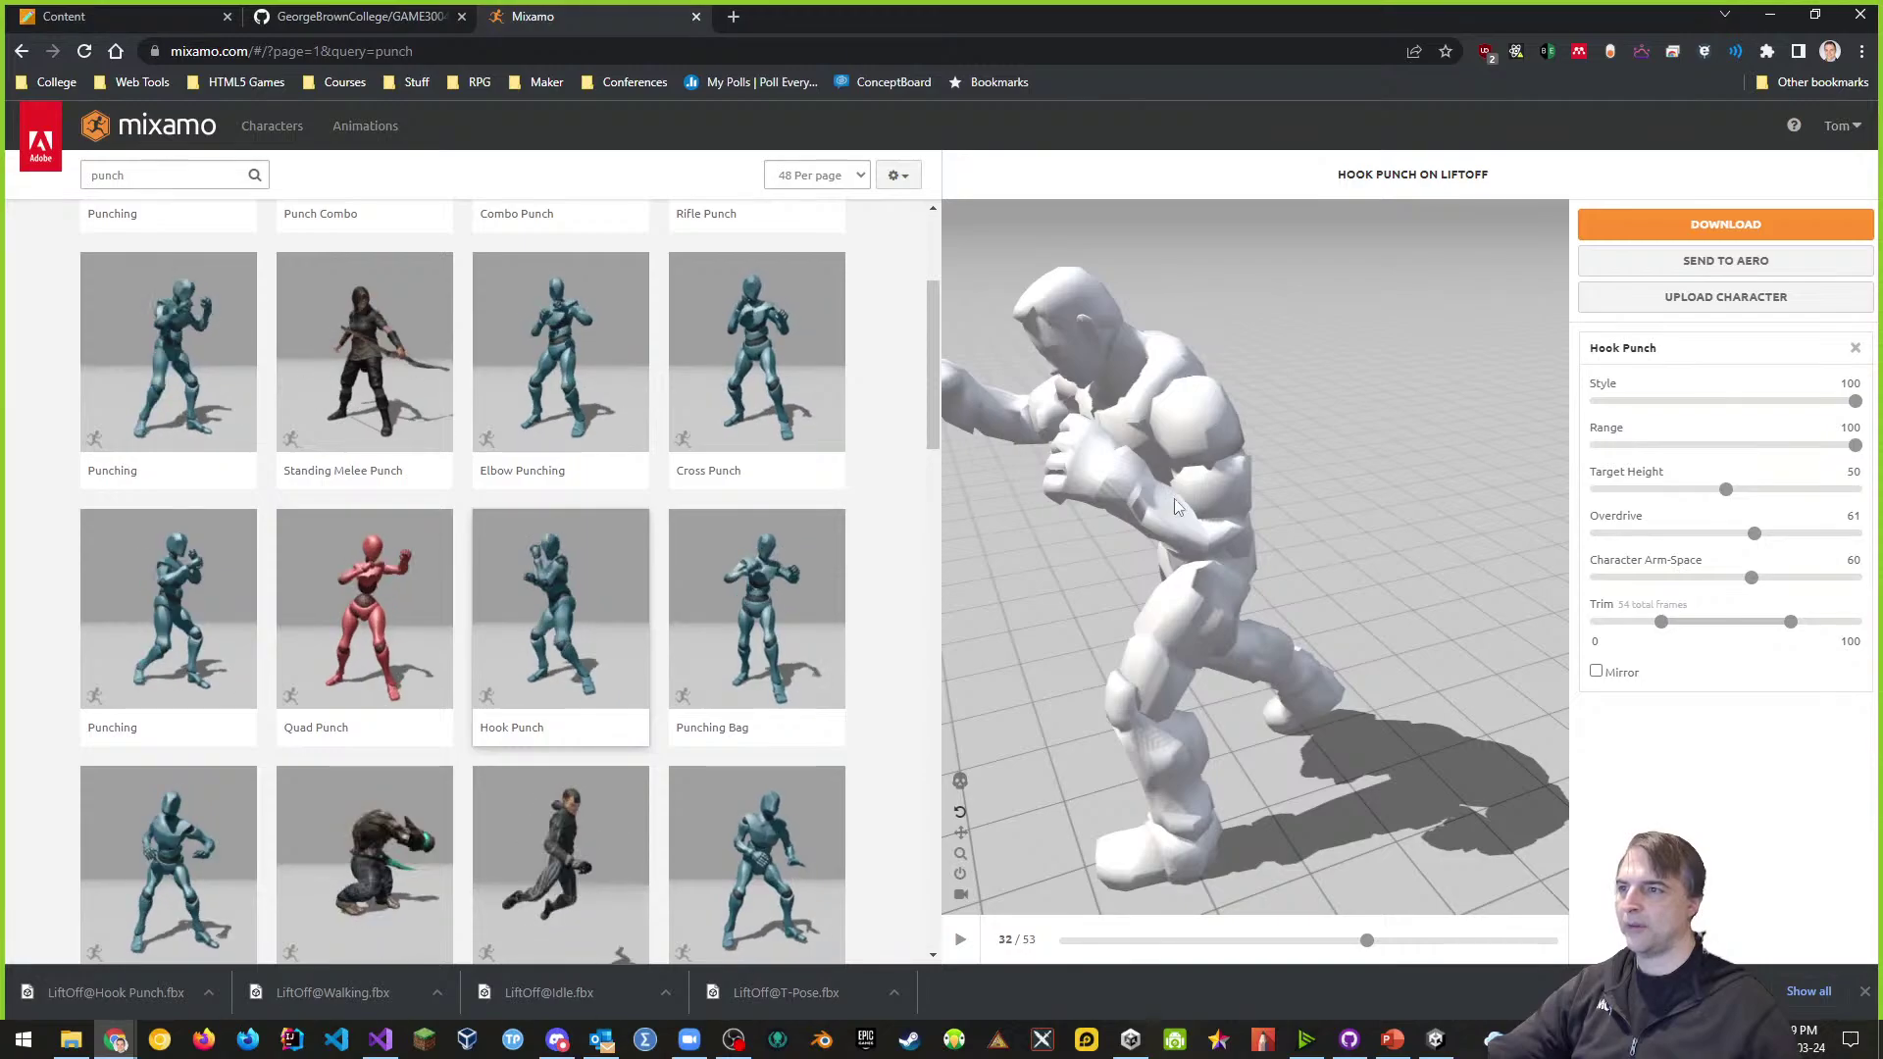
- Examine how LiftOff's arms, torso and legs deform in the paused Hook Punch from several orbit angles
{"action": "left_click_drag", "start_coordinate": [1209, 463], "coordinate": [1336, 467]}
{"action": "left_click_drag", "start_coordinate": [1334, 622], "coordinate": [1298, 585]}
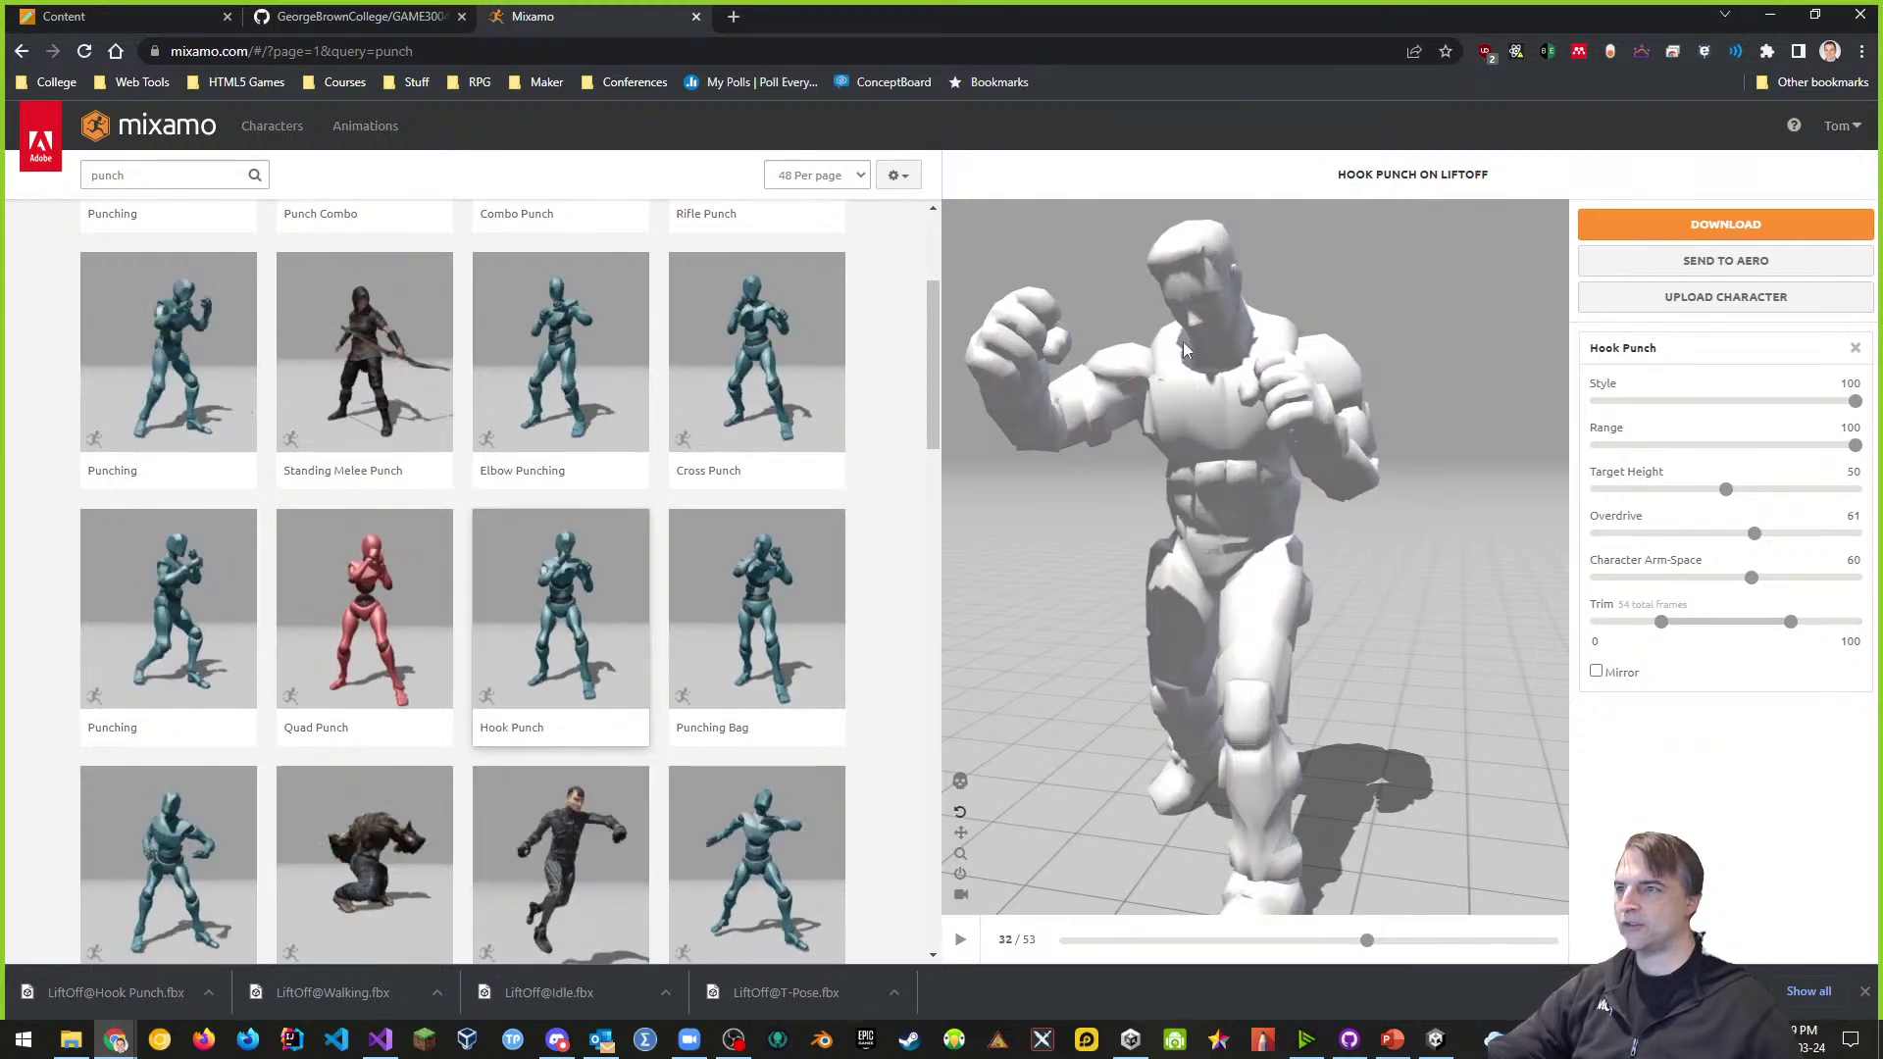
{"action": "left_click_drag", "start_coordinate": [1416, 528], "coordinate": [1287, 449]}
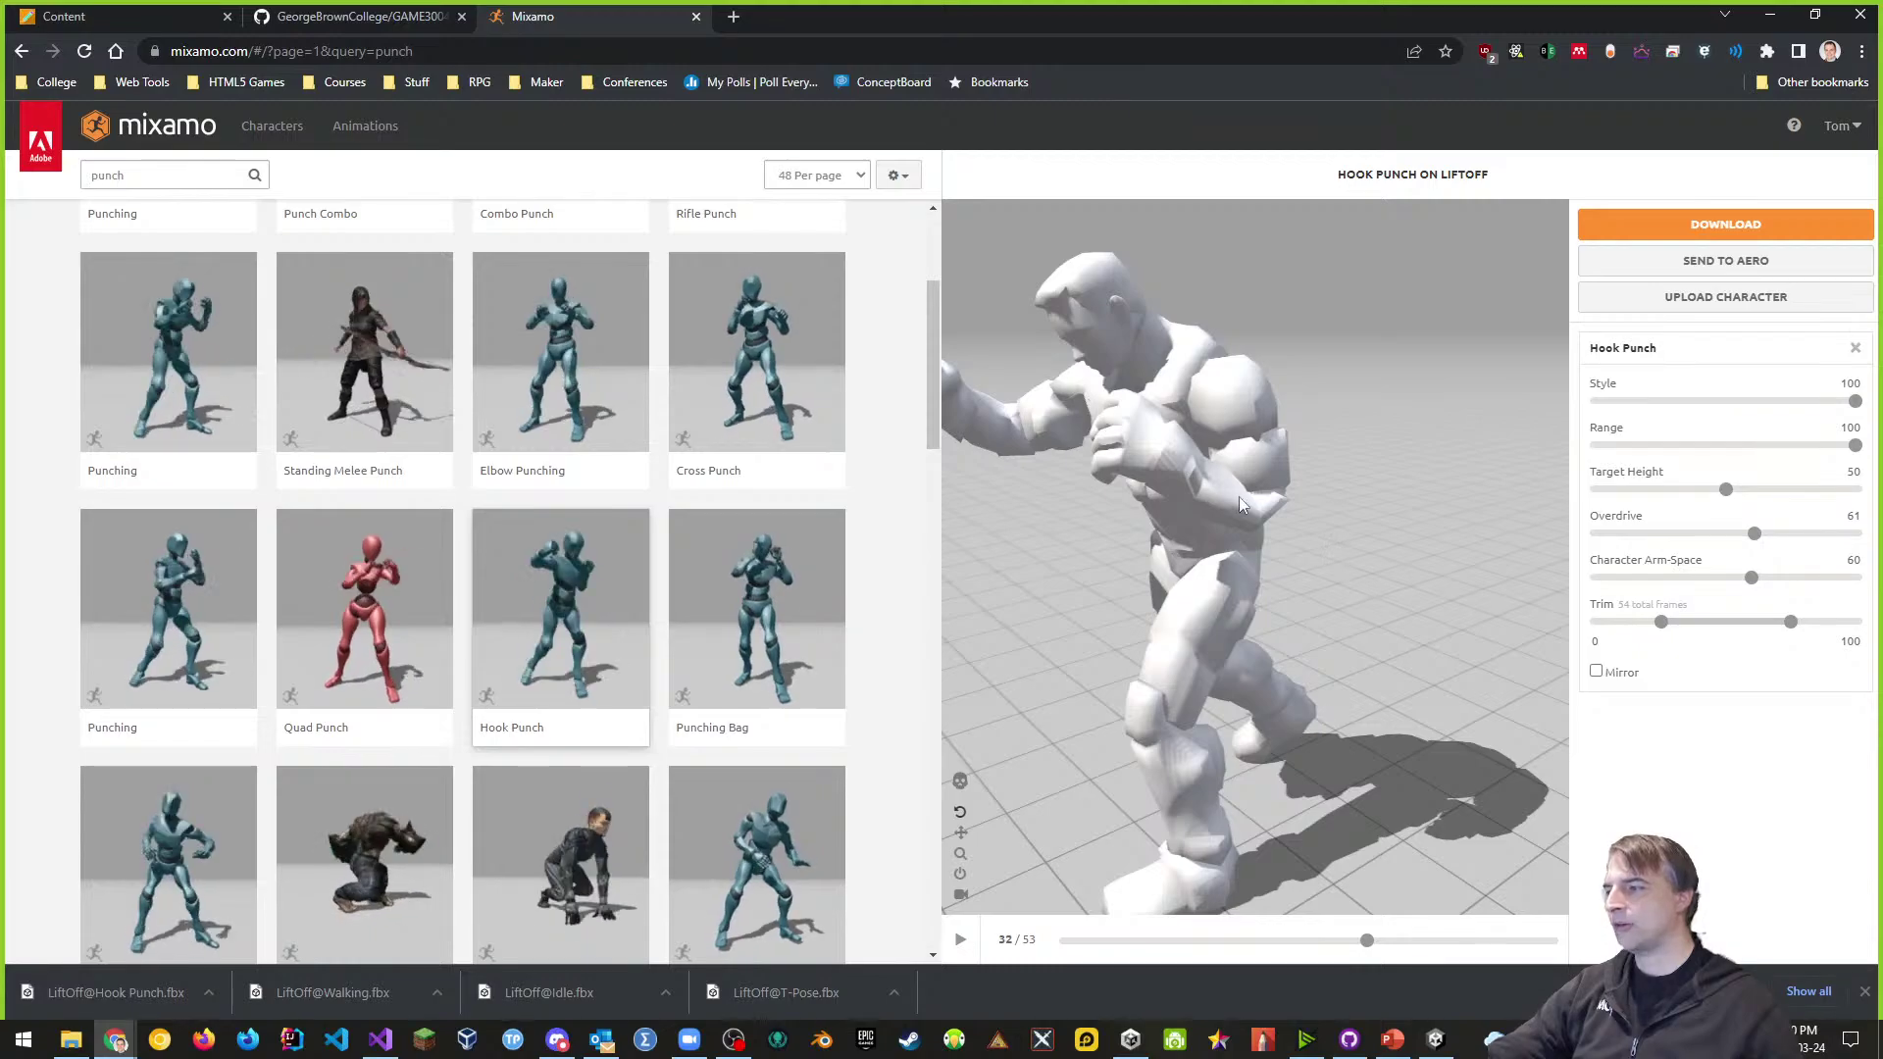
{"action": "left_click_drag", "start_coordinate": [1222, 527], "coordinate": [1330, 616]}
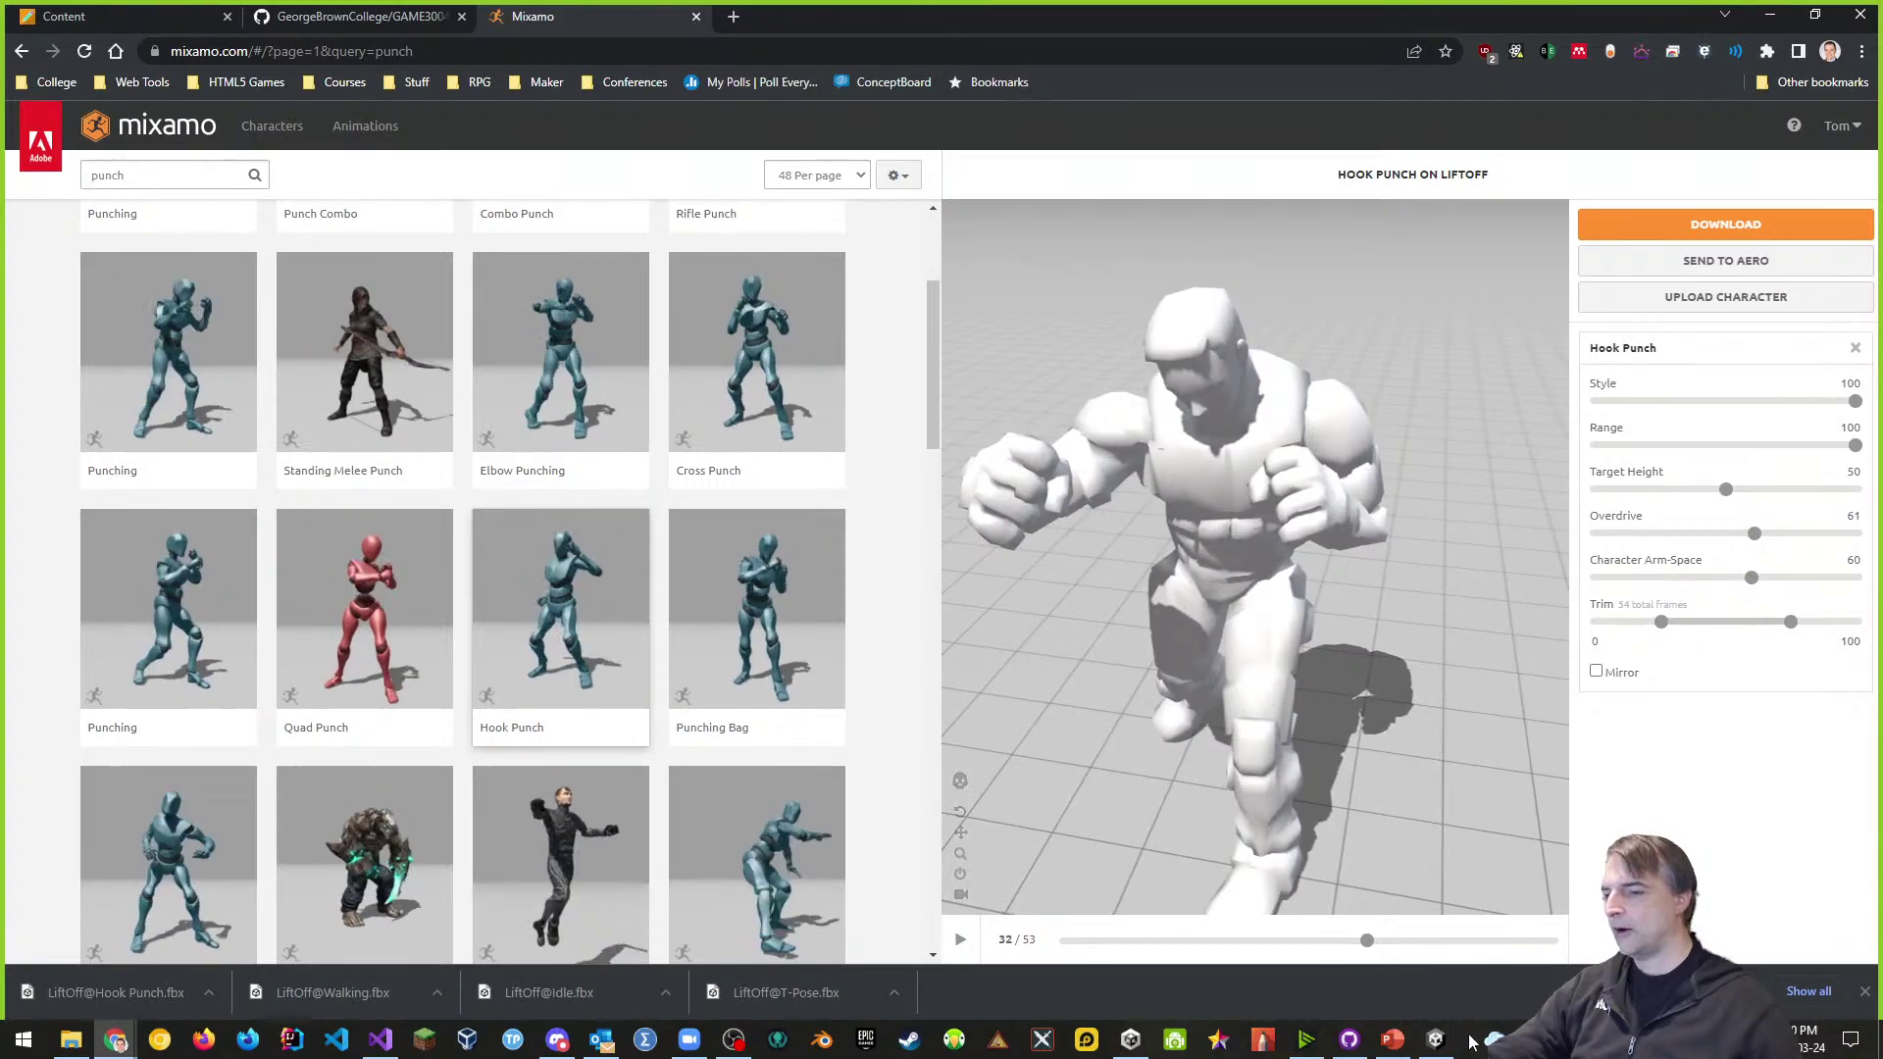
- Switch to the Unity editor, place the LiftOff@T-Pose model on the cobblestone floor of the Main scene and view it from the front
{"action": "left_click", "coordinate": [1437, 1042]}
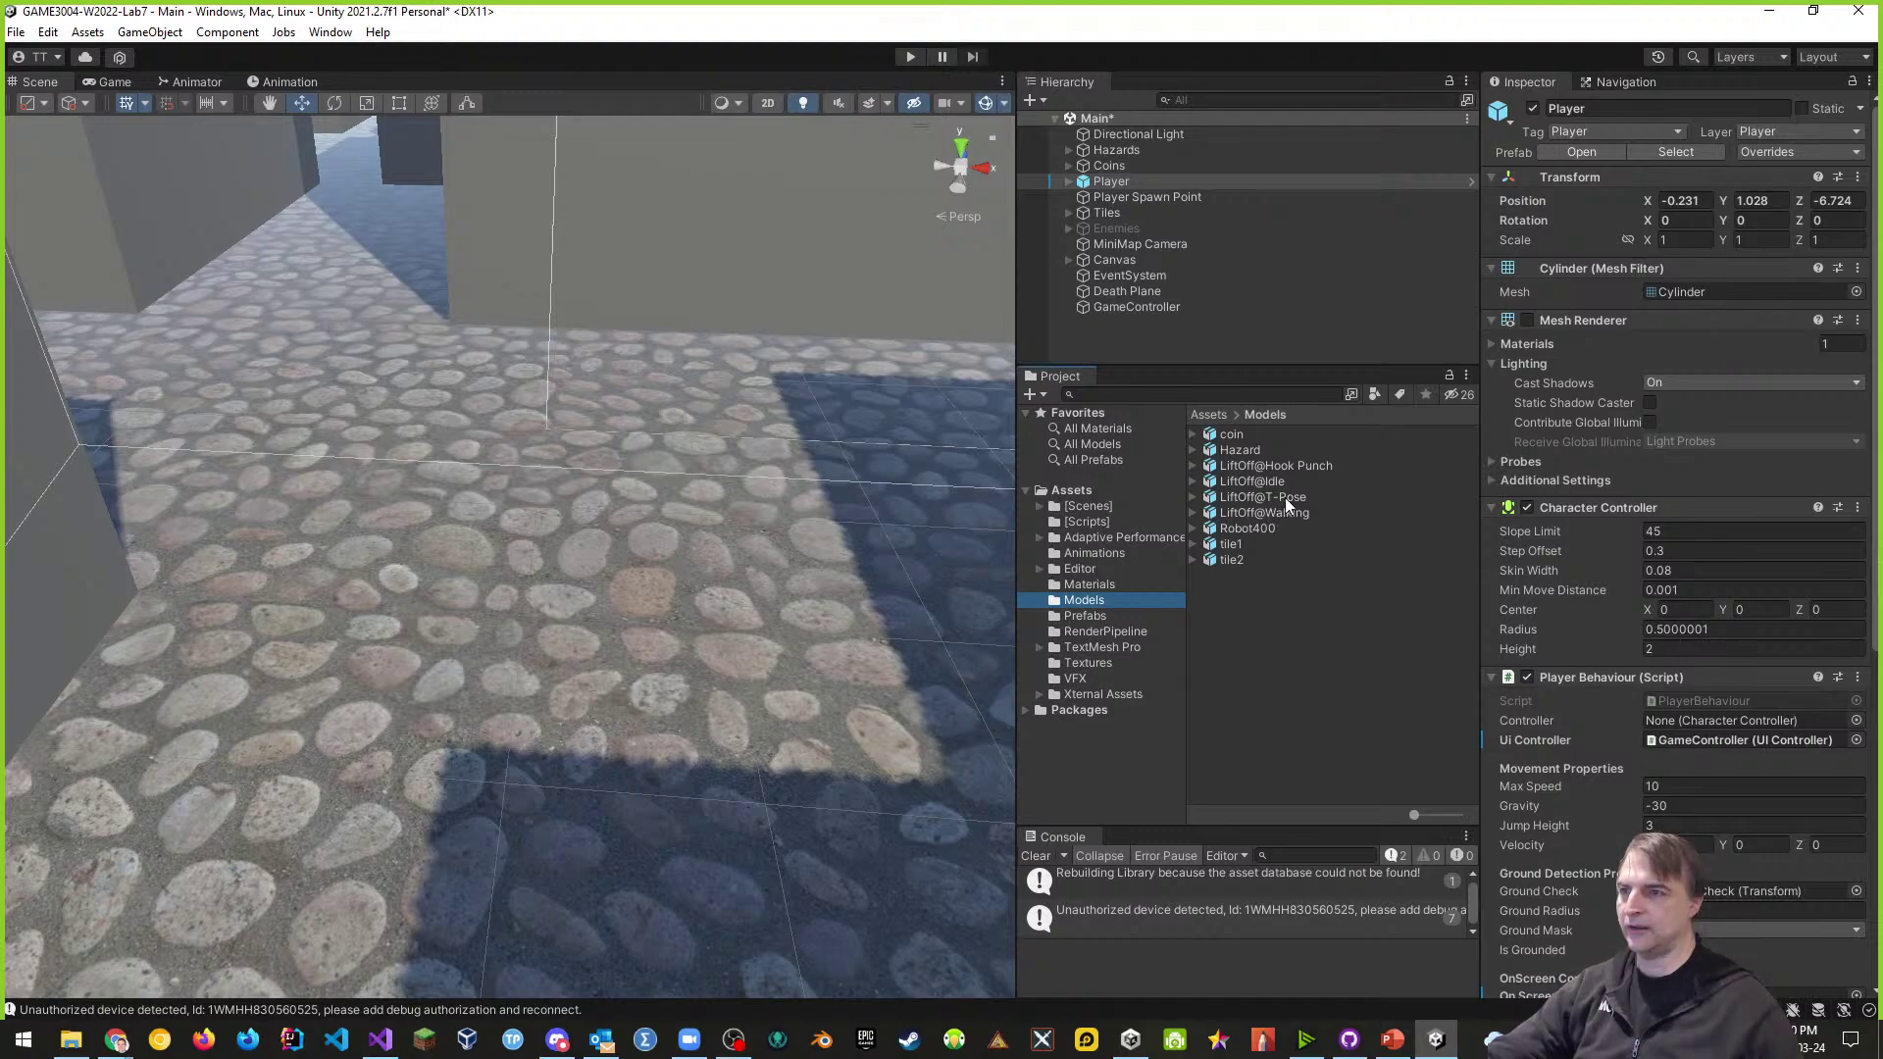
{"action": "left_click_drag", "start_coordinate": [1279, 498], "coordinate": [709, 604]}
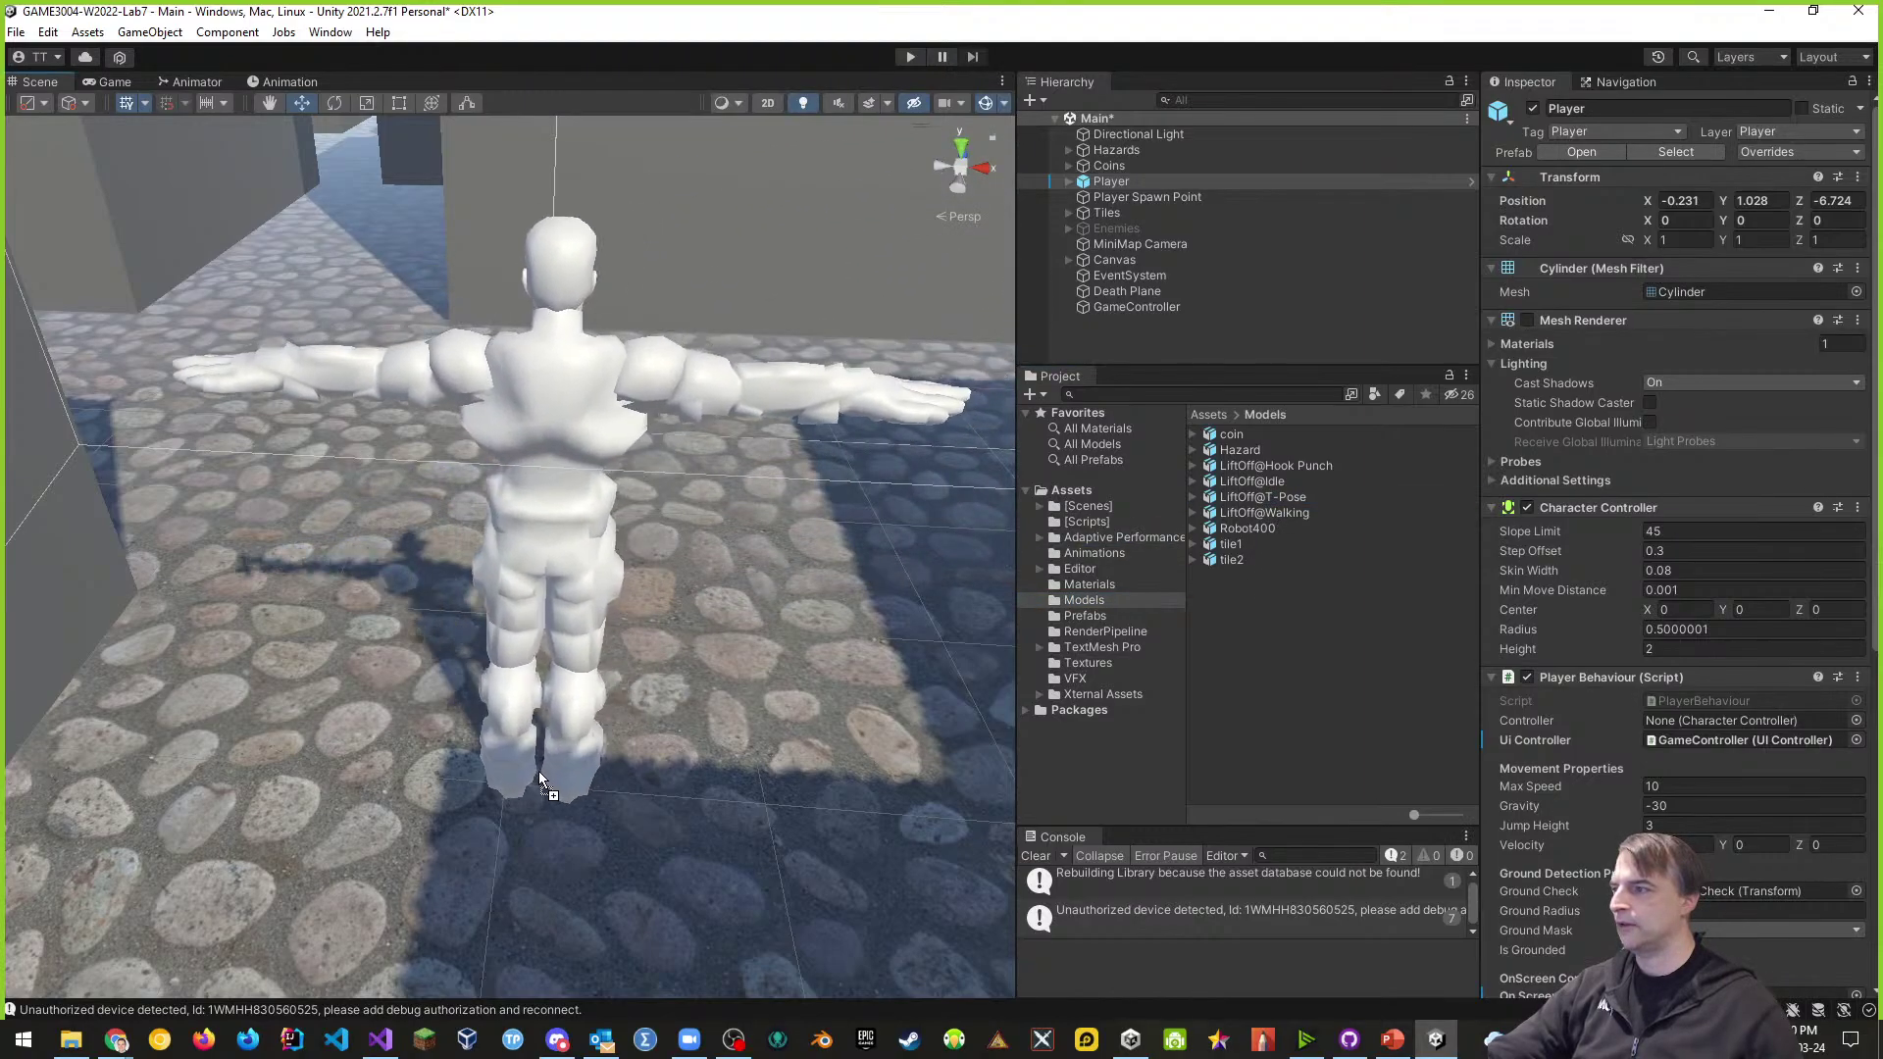
{"action": "left_click_drag", "start_coordinate": [520, 814], "coordinate": [519, 814]}
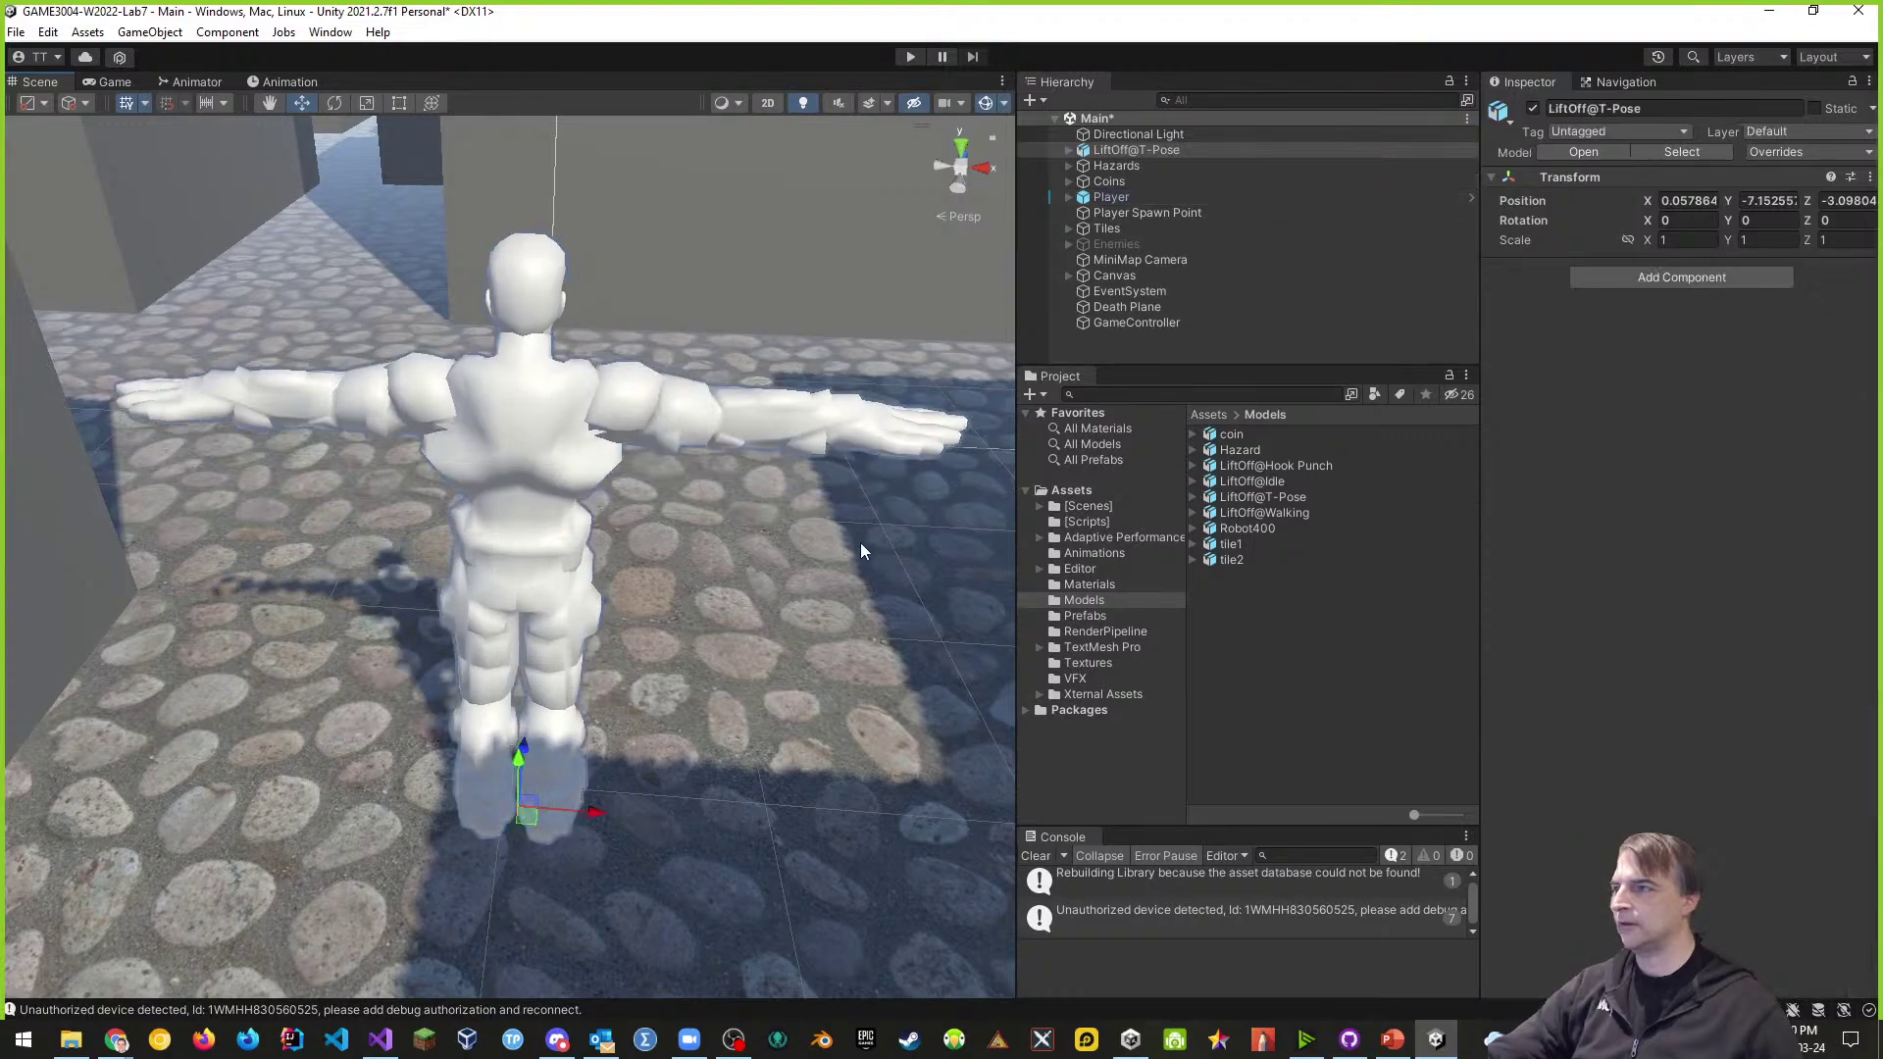
{"action": "right_click_drag", "start_coordinate": [861, 543], "coordinate": [1798, 386]}
{"action": "key", "text": "f"}
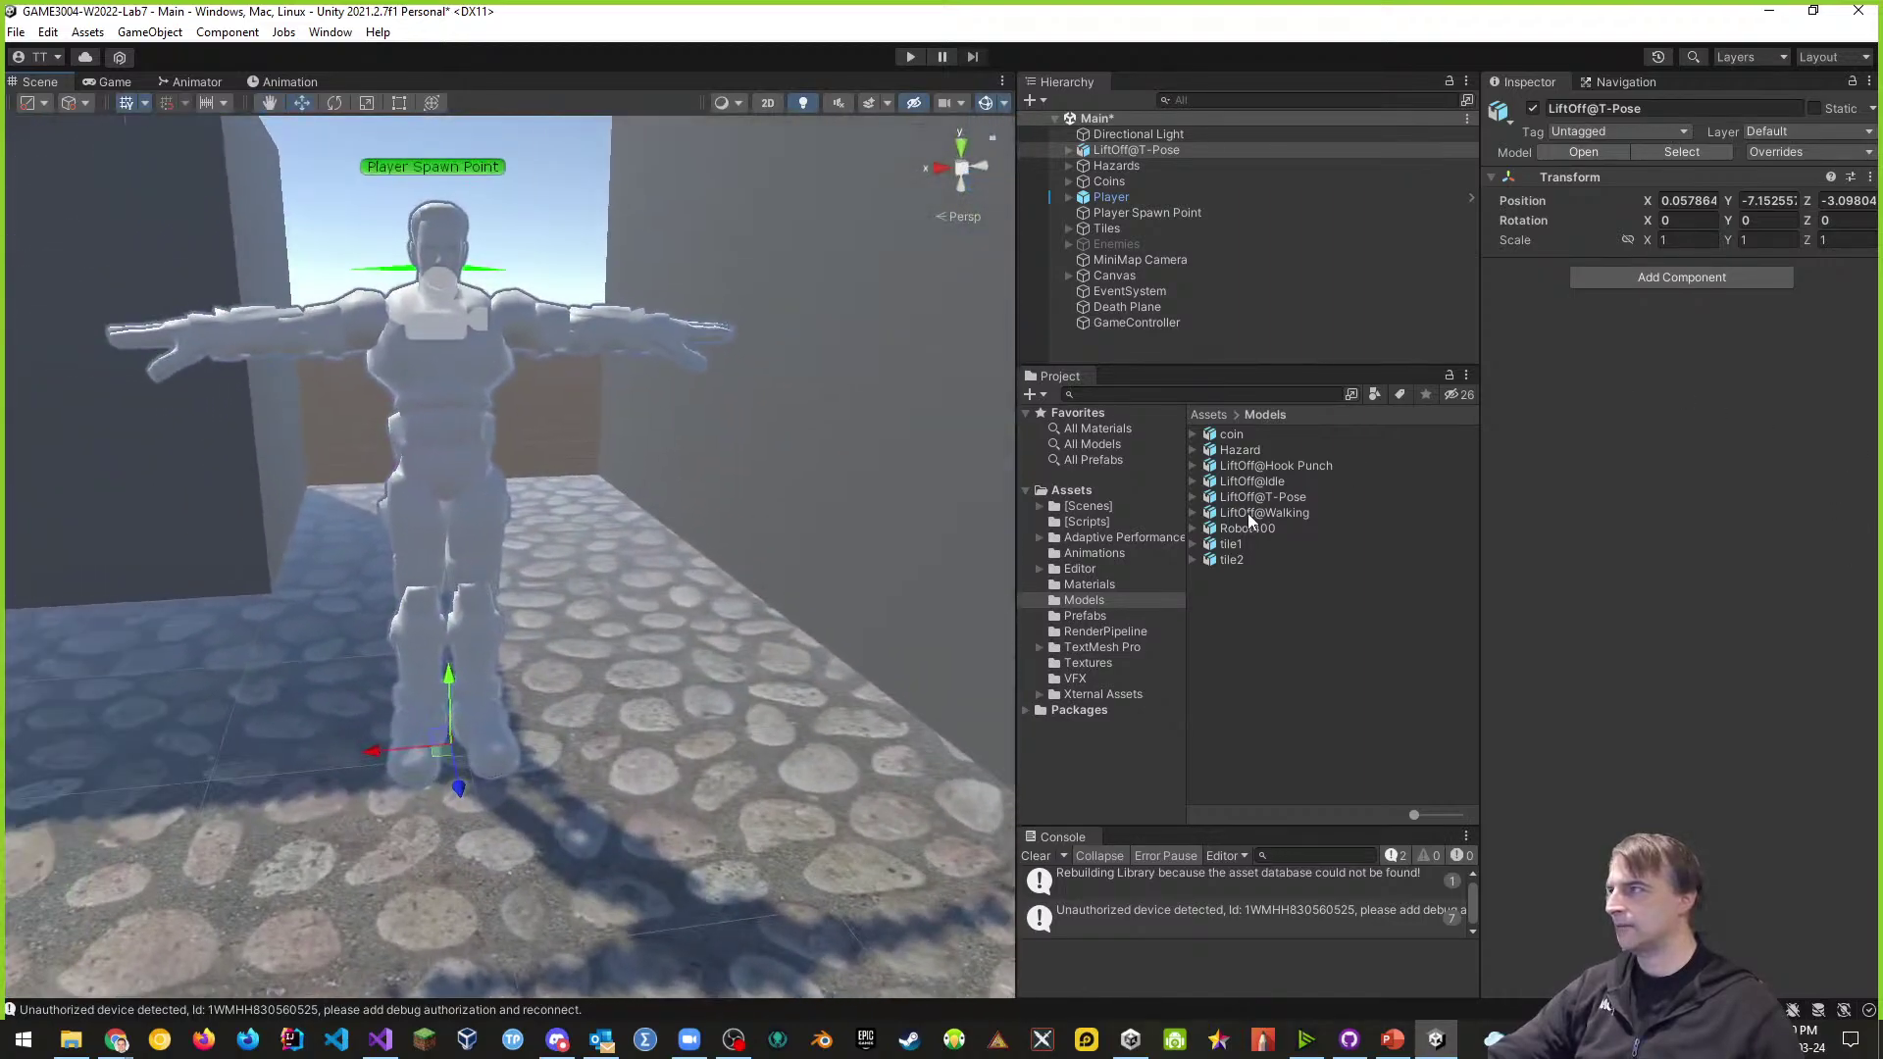
{"action": "right_click_drag", "start_coordinate": [716, 641], "coordinate": [652, 470]}
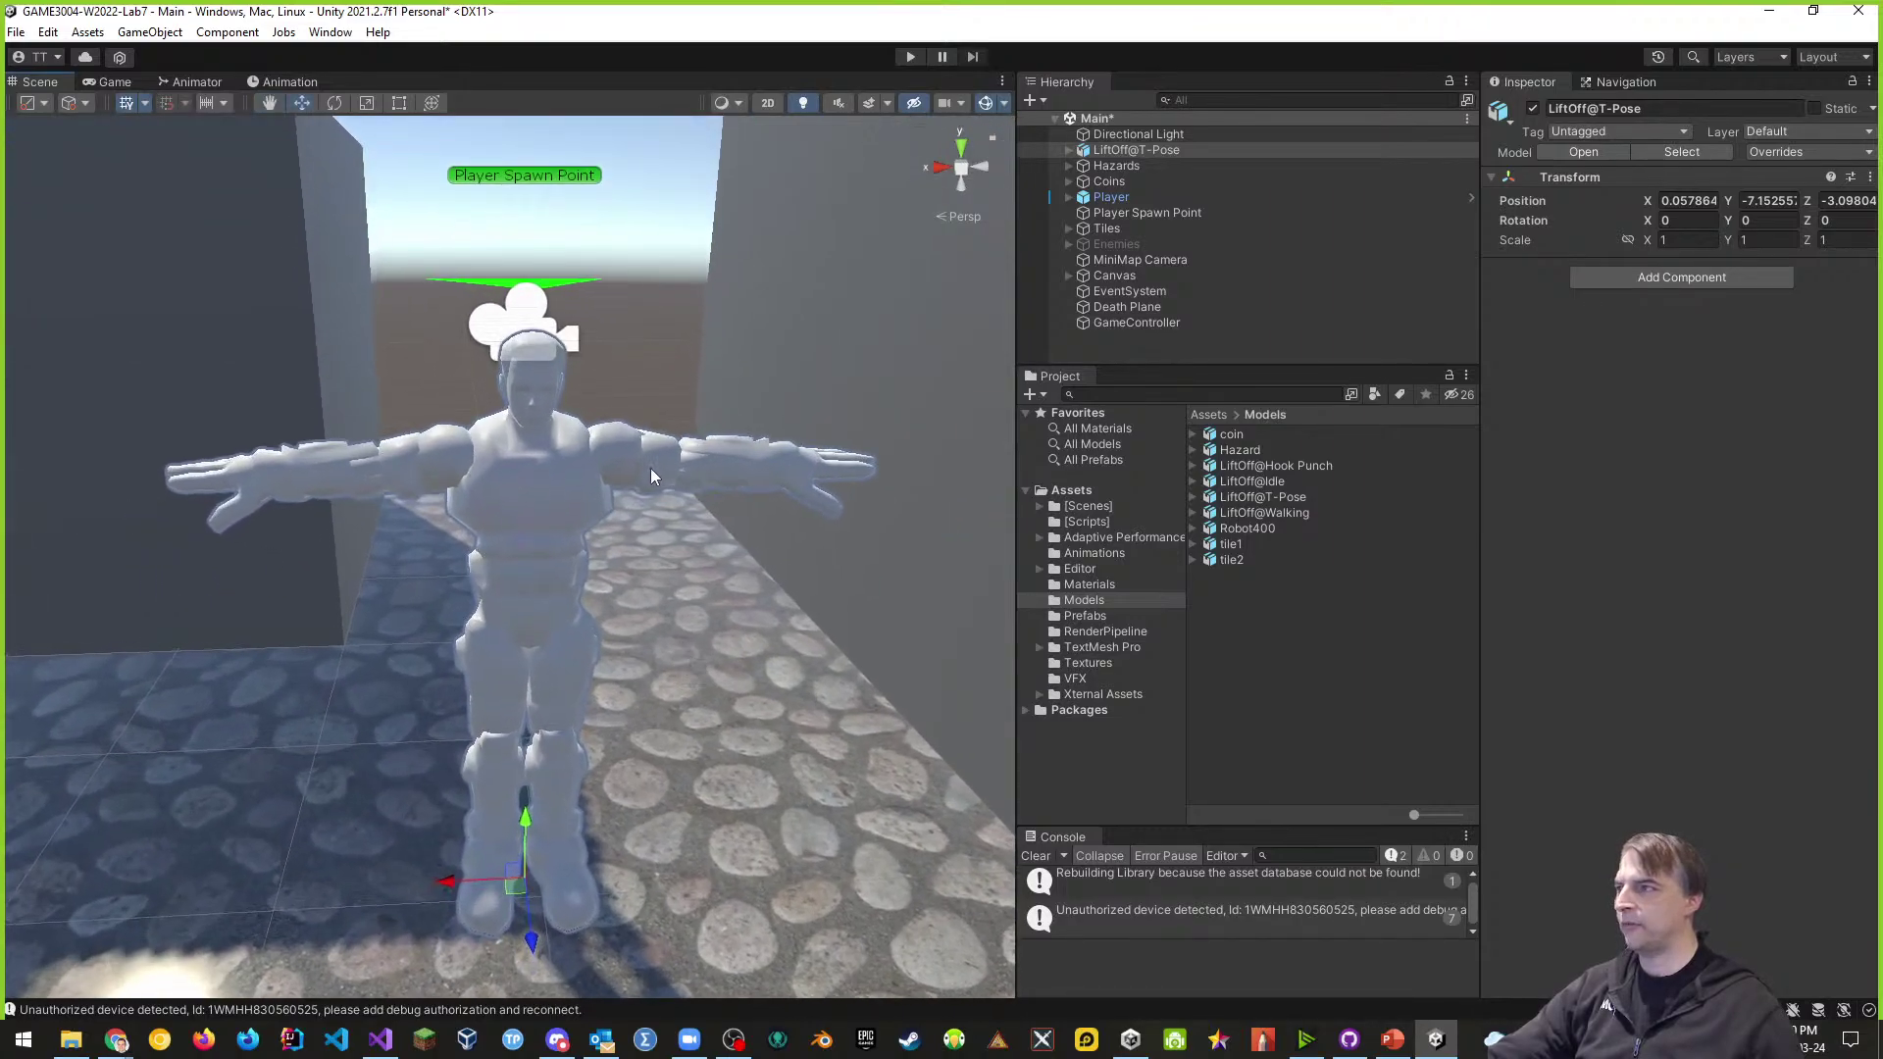
{"action": "left_click", "coordinate": [1756, 52]}
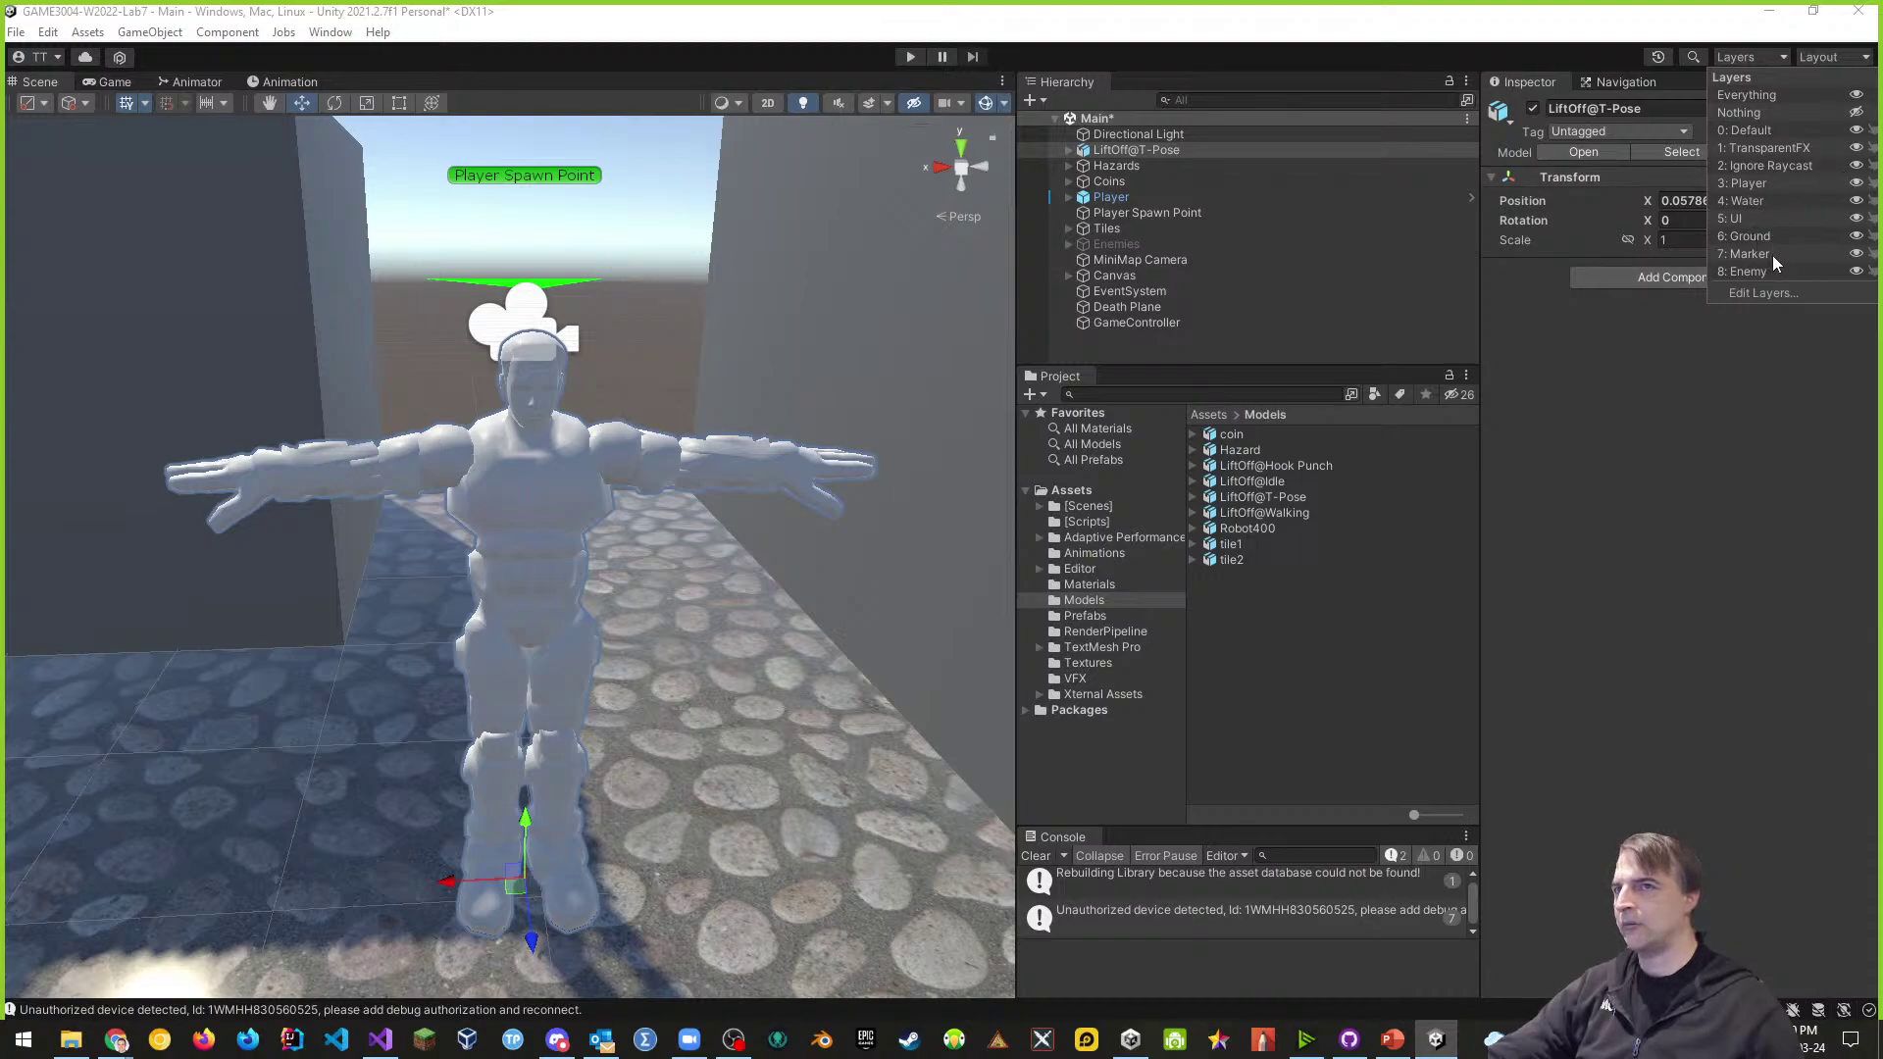
{"action": "left_click", "coordinate": [1633, 457]}
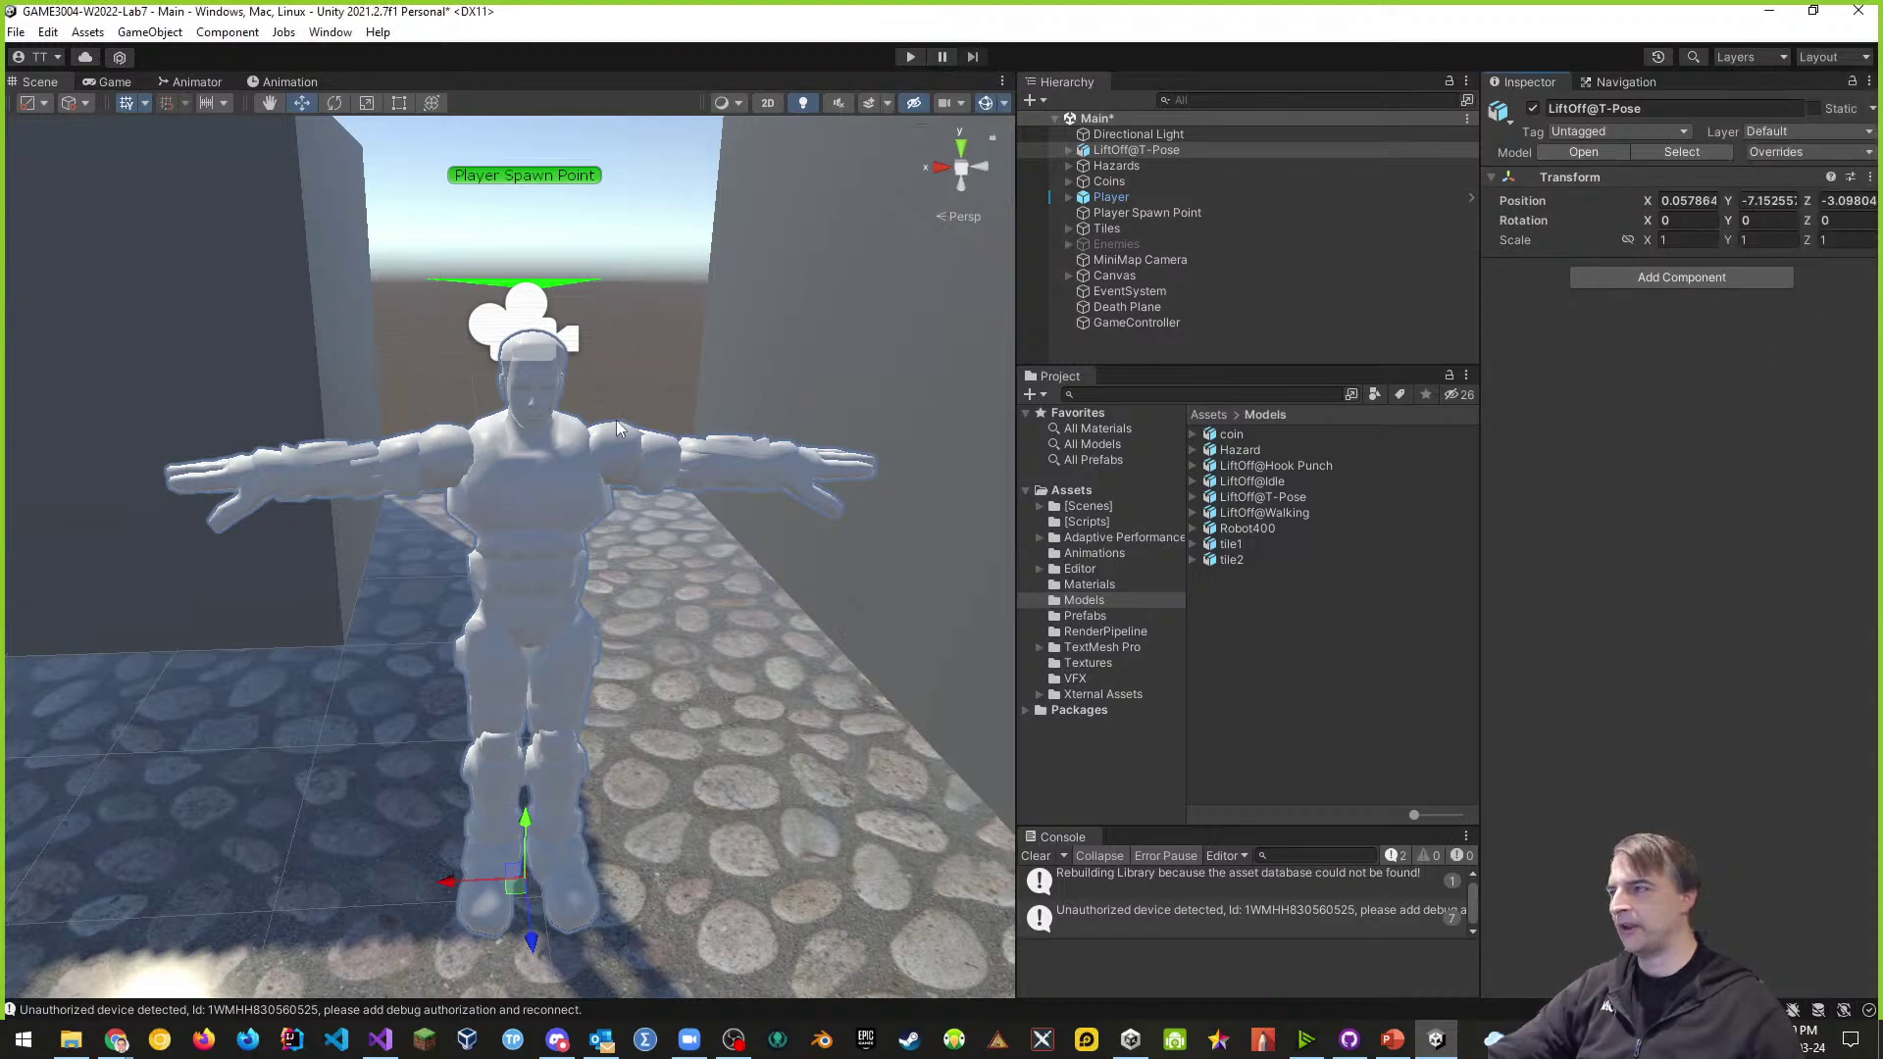
{"action": "right_click_drag", "start_coordinate": [881, 453], "coordinate": [731, 459]}
{"action": "key", "text": "d"}
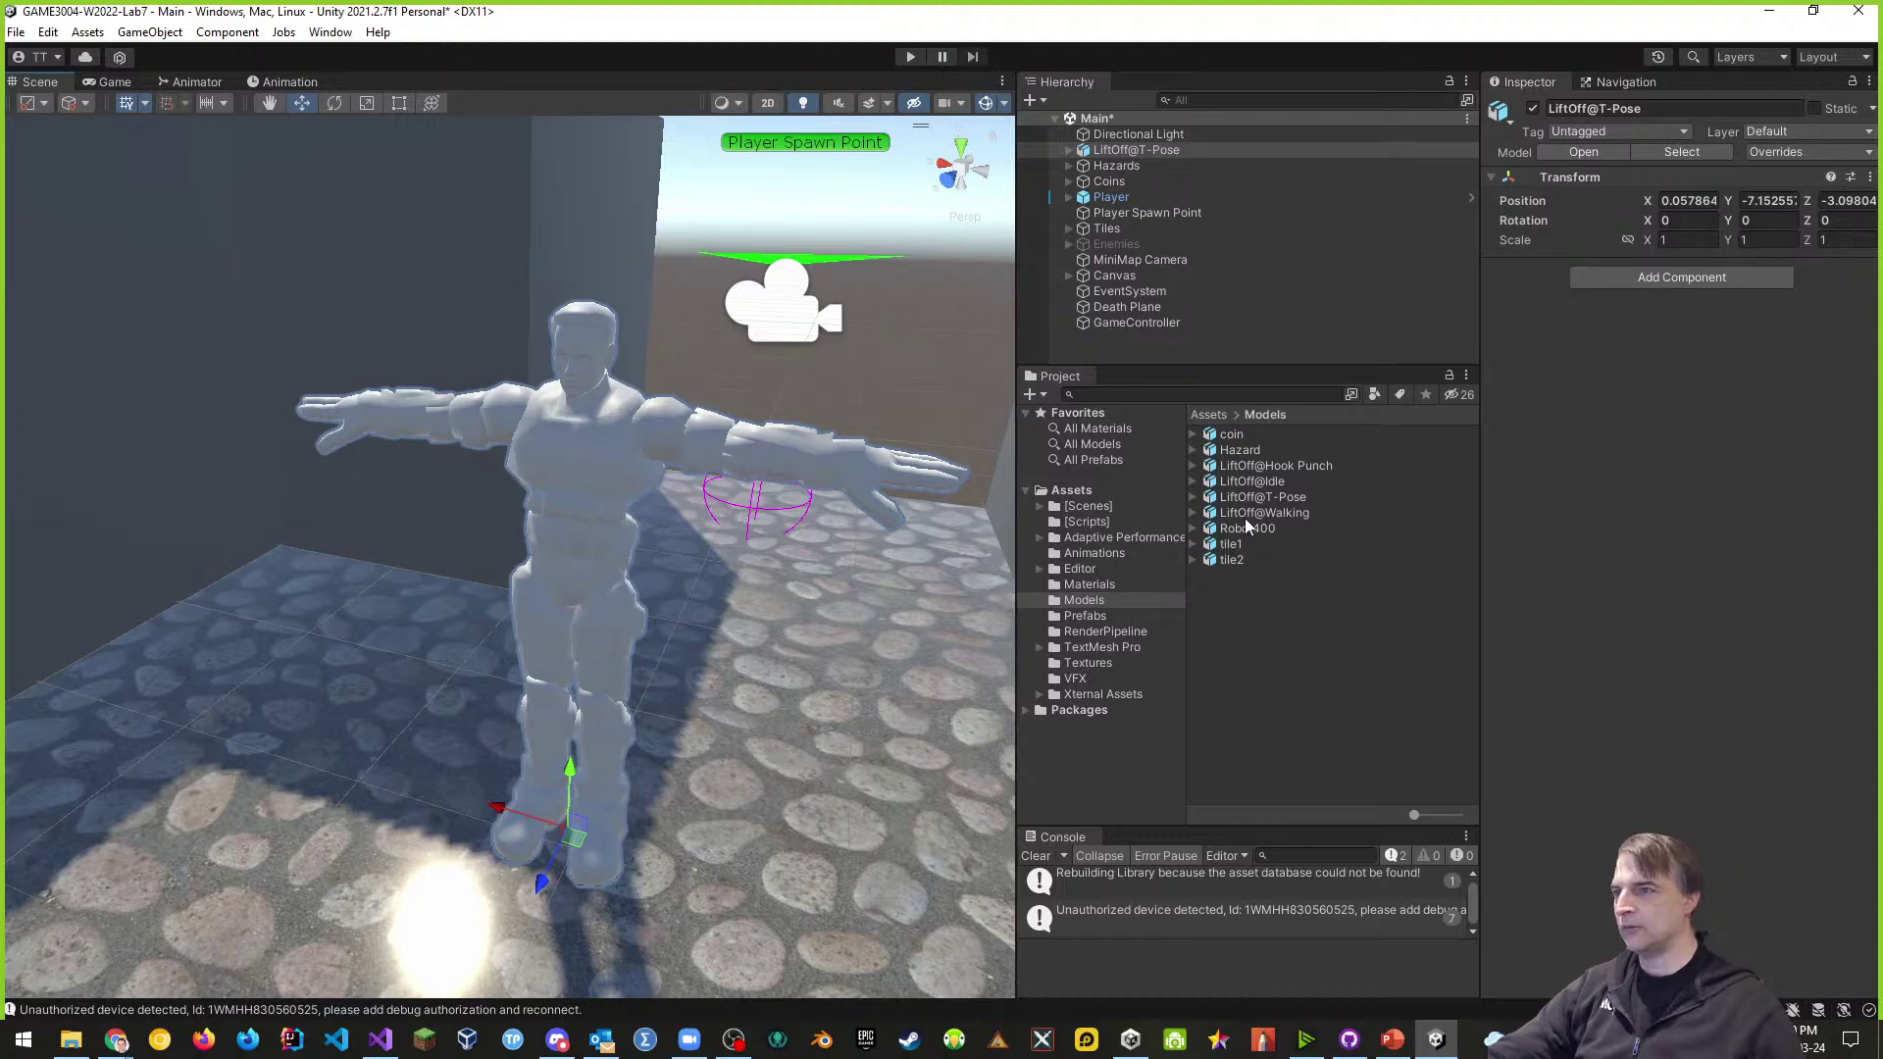
- Enable Read/Write and Generate Lightmap UVs in the LiftOff@T-Pose model's import settings and apply them
{"action": "left_click", "coordinate": [1263, 499]}
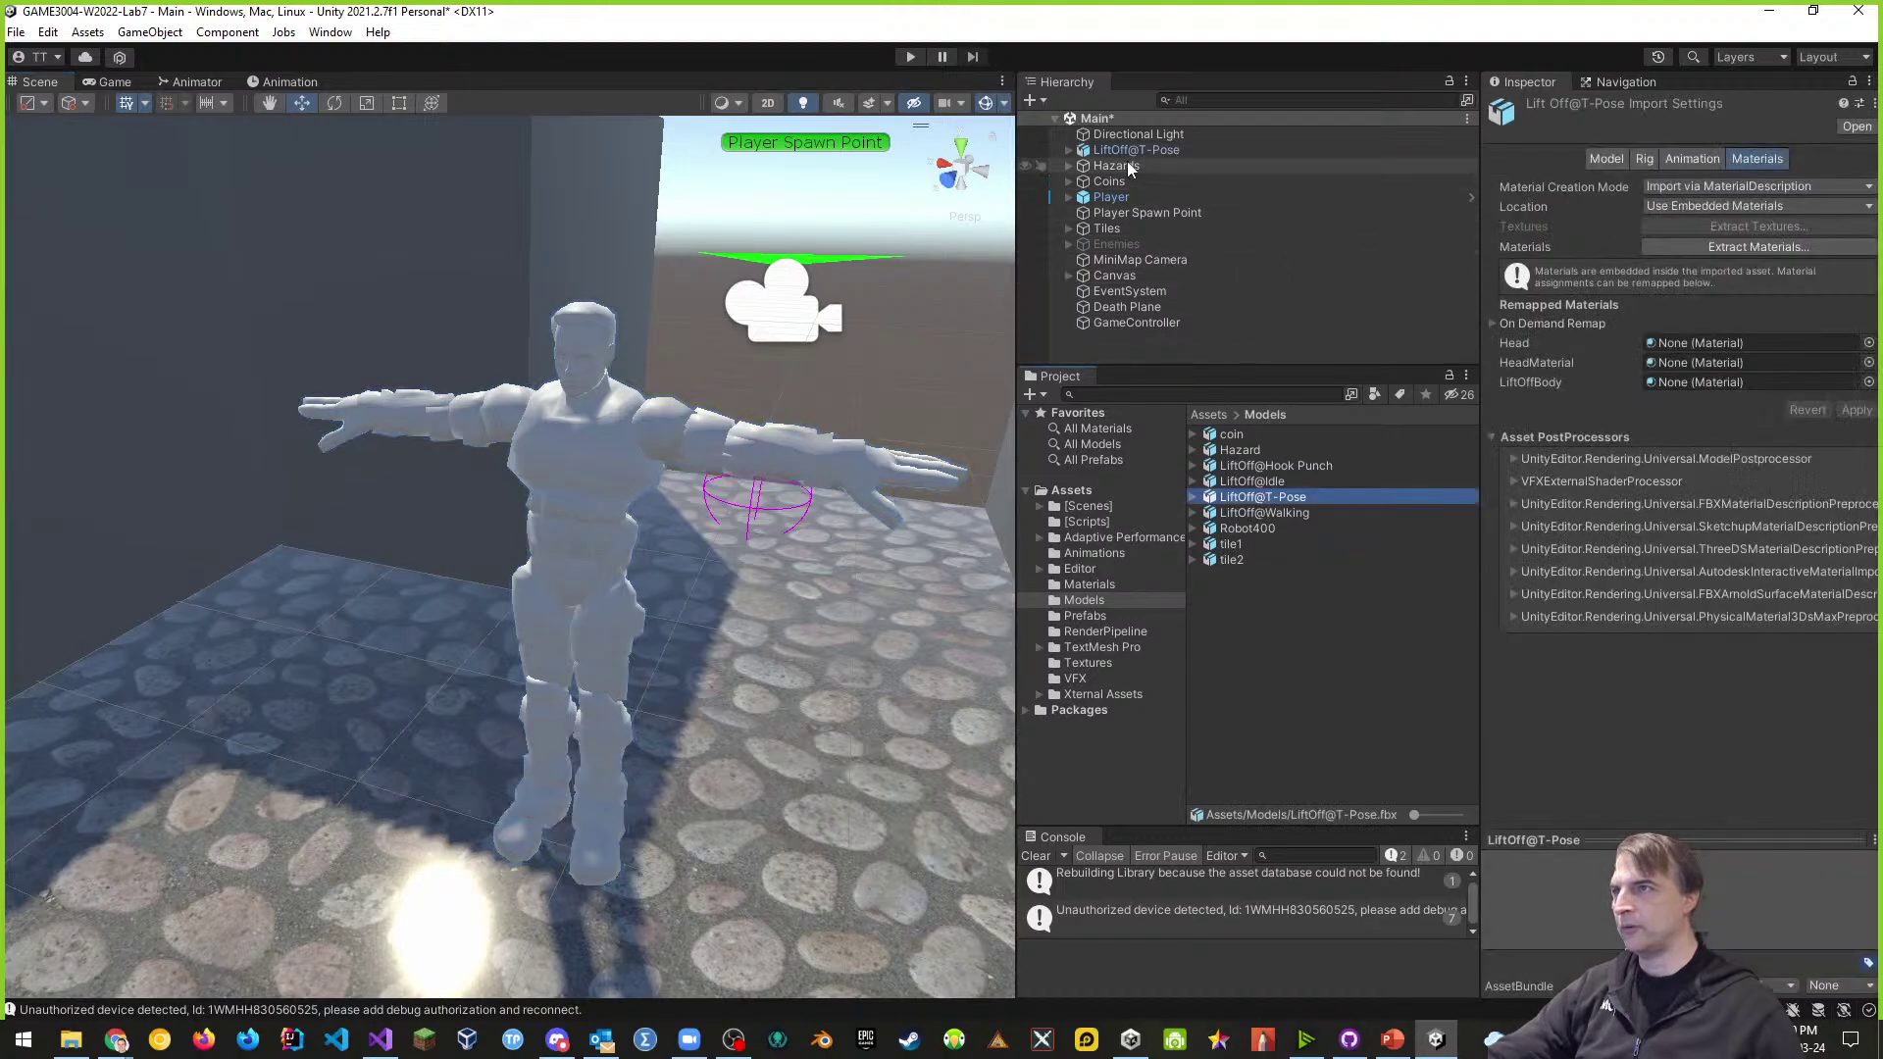
{"action": "left_click", "coordinate": [1611, 159]}
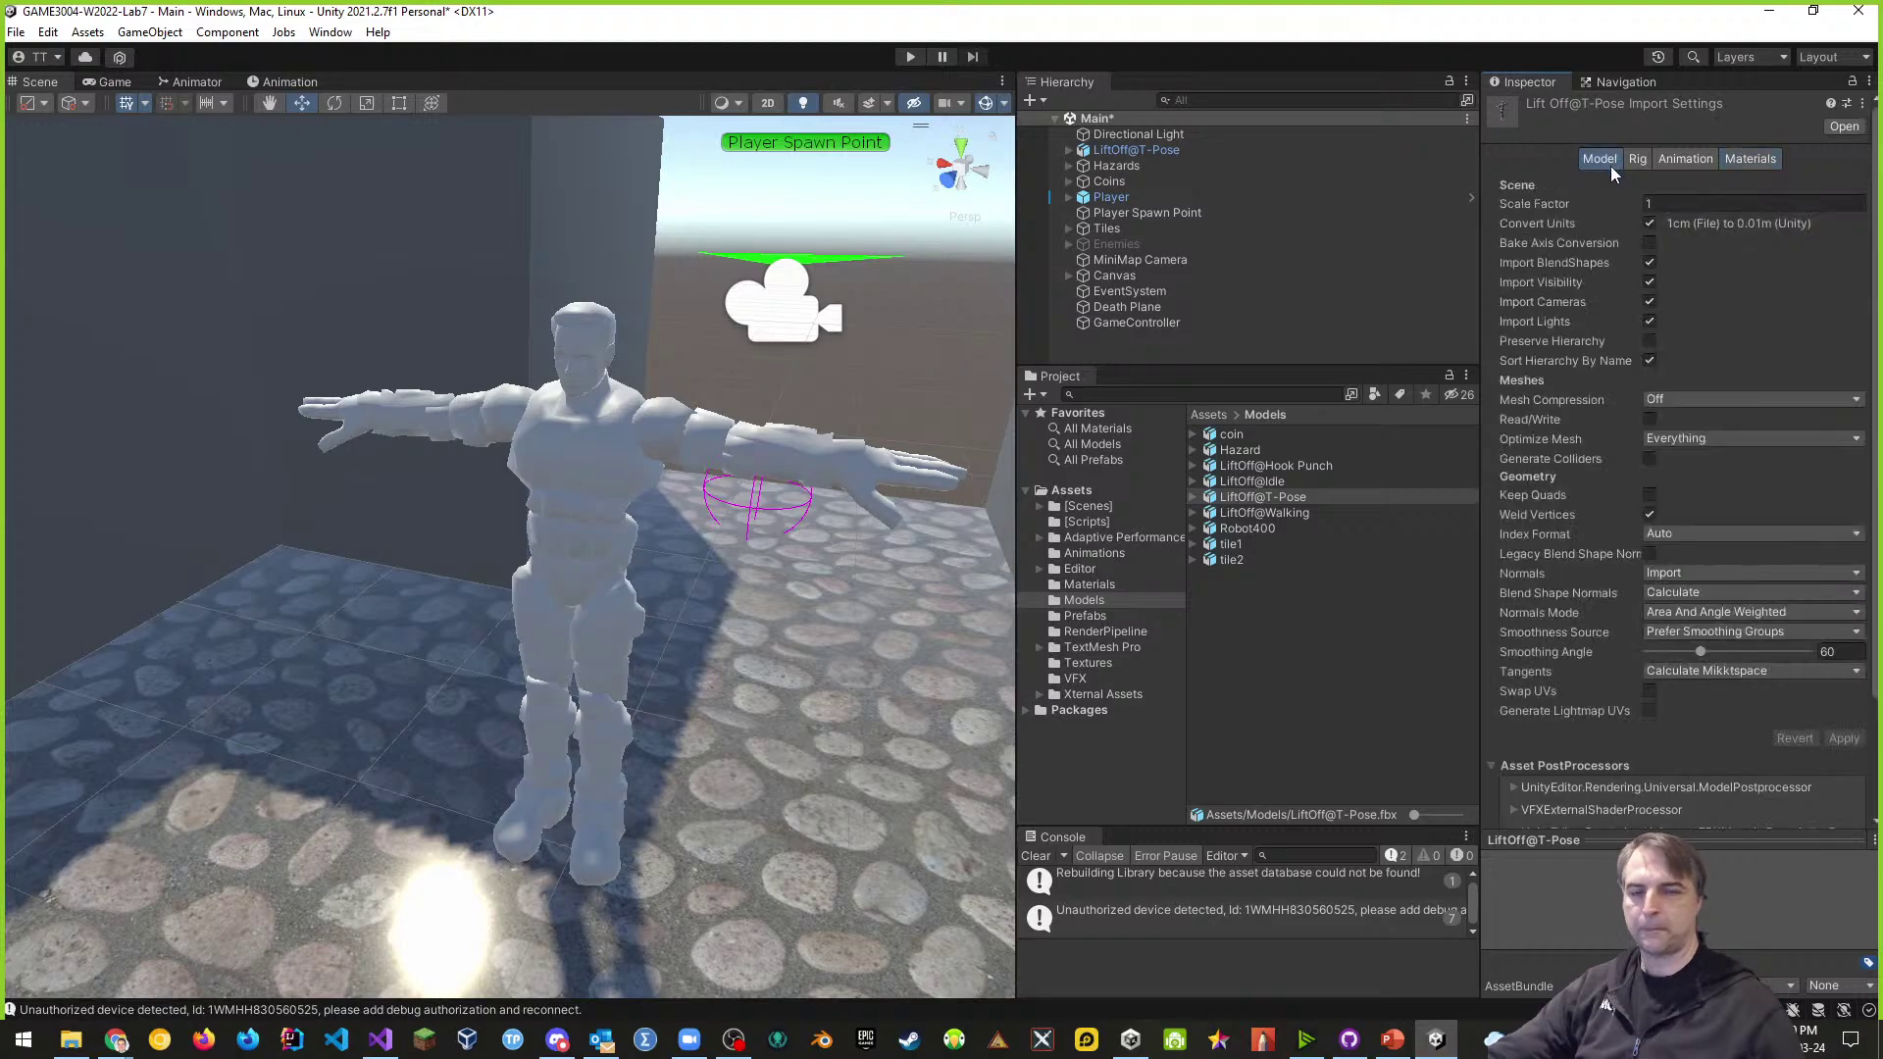
{"action": "left_click", "coordinate": [1649, 420]}
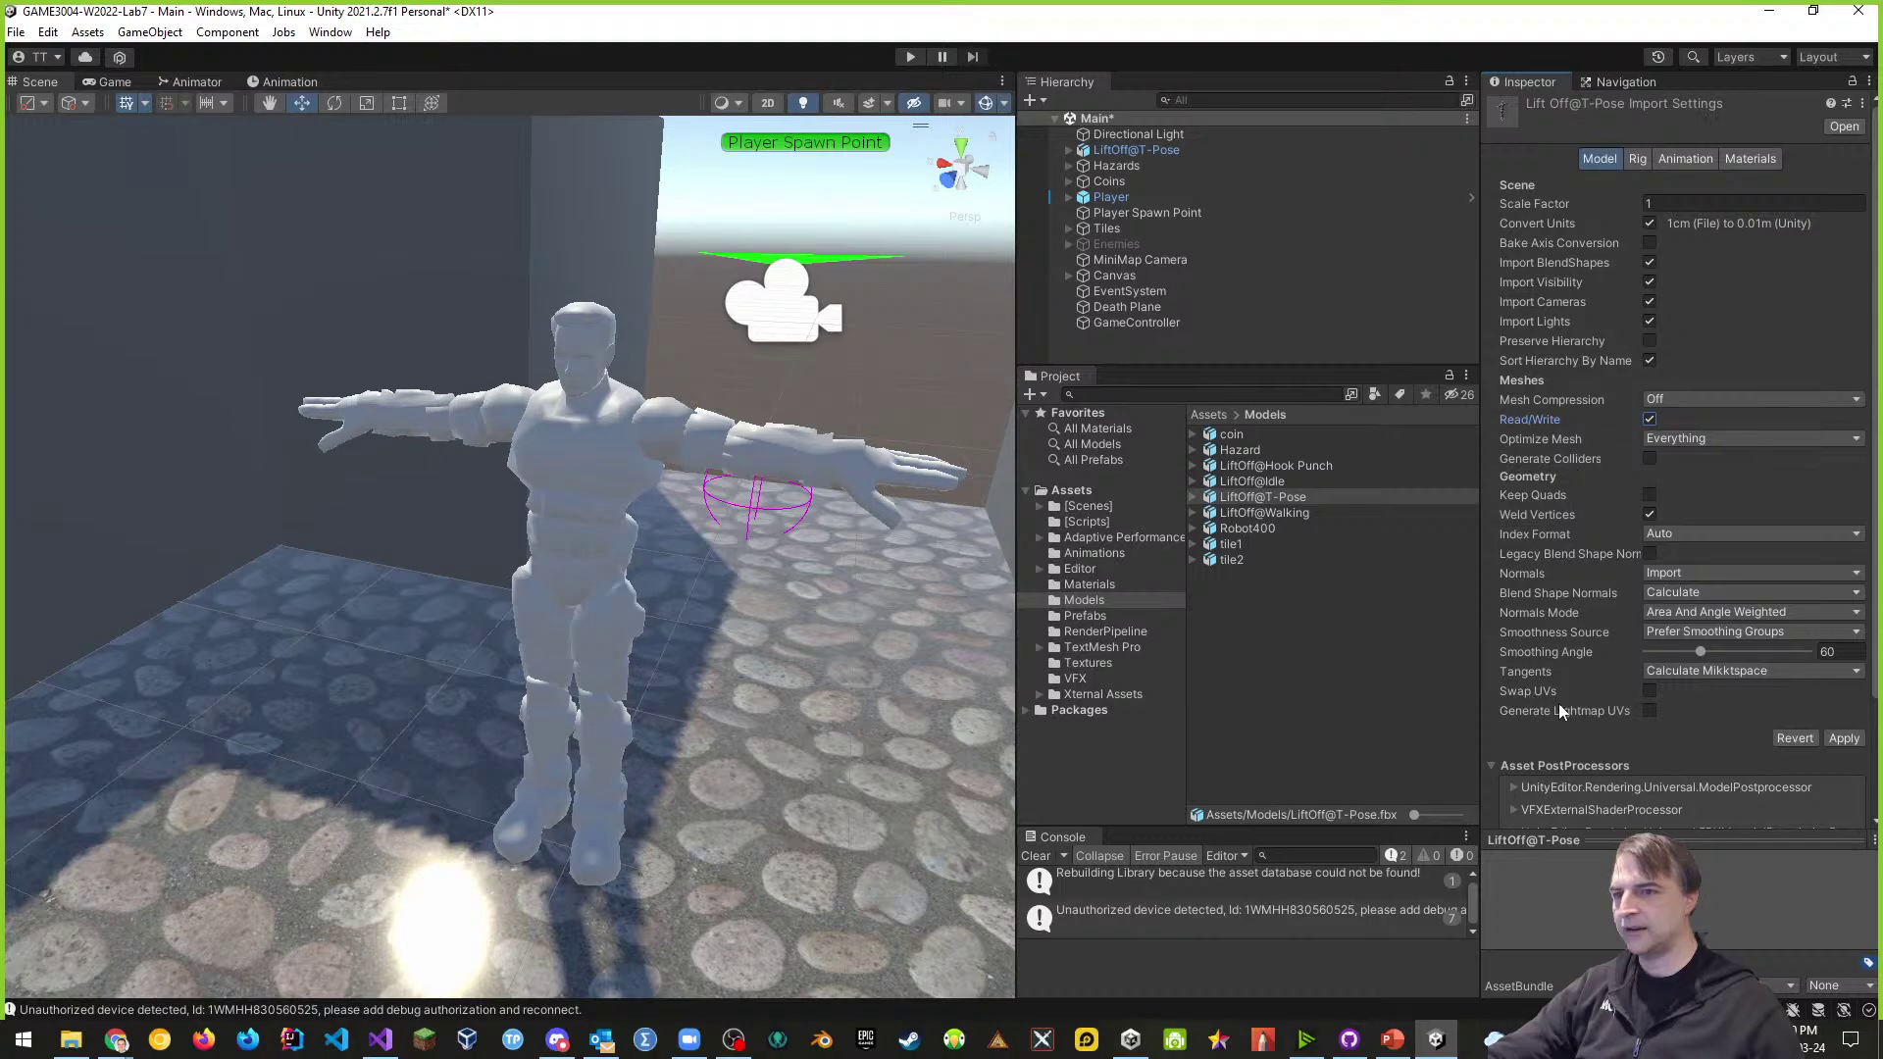
{"action": "left_click", "coordinate": [1648, 710]}
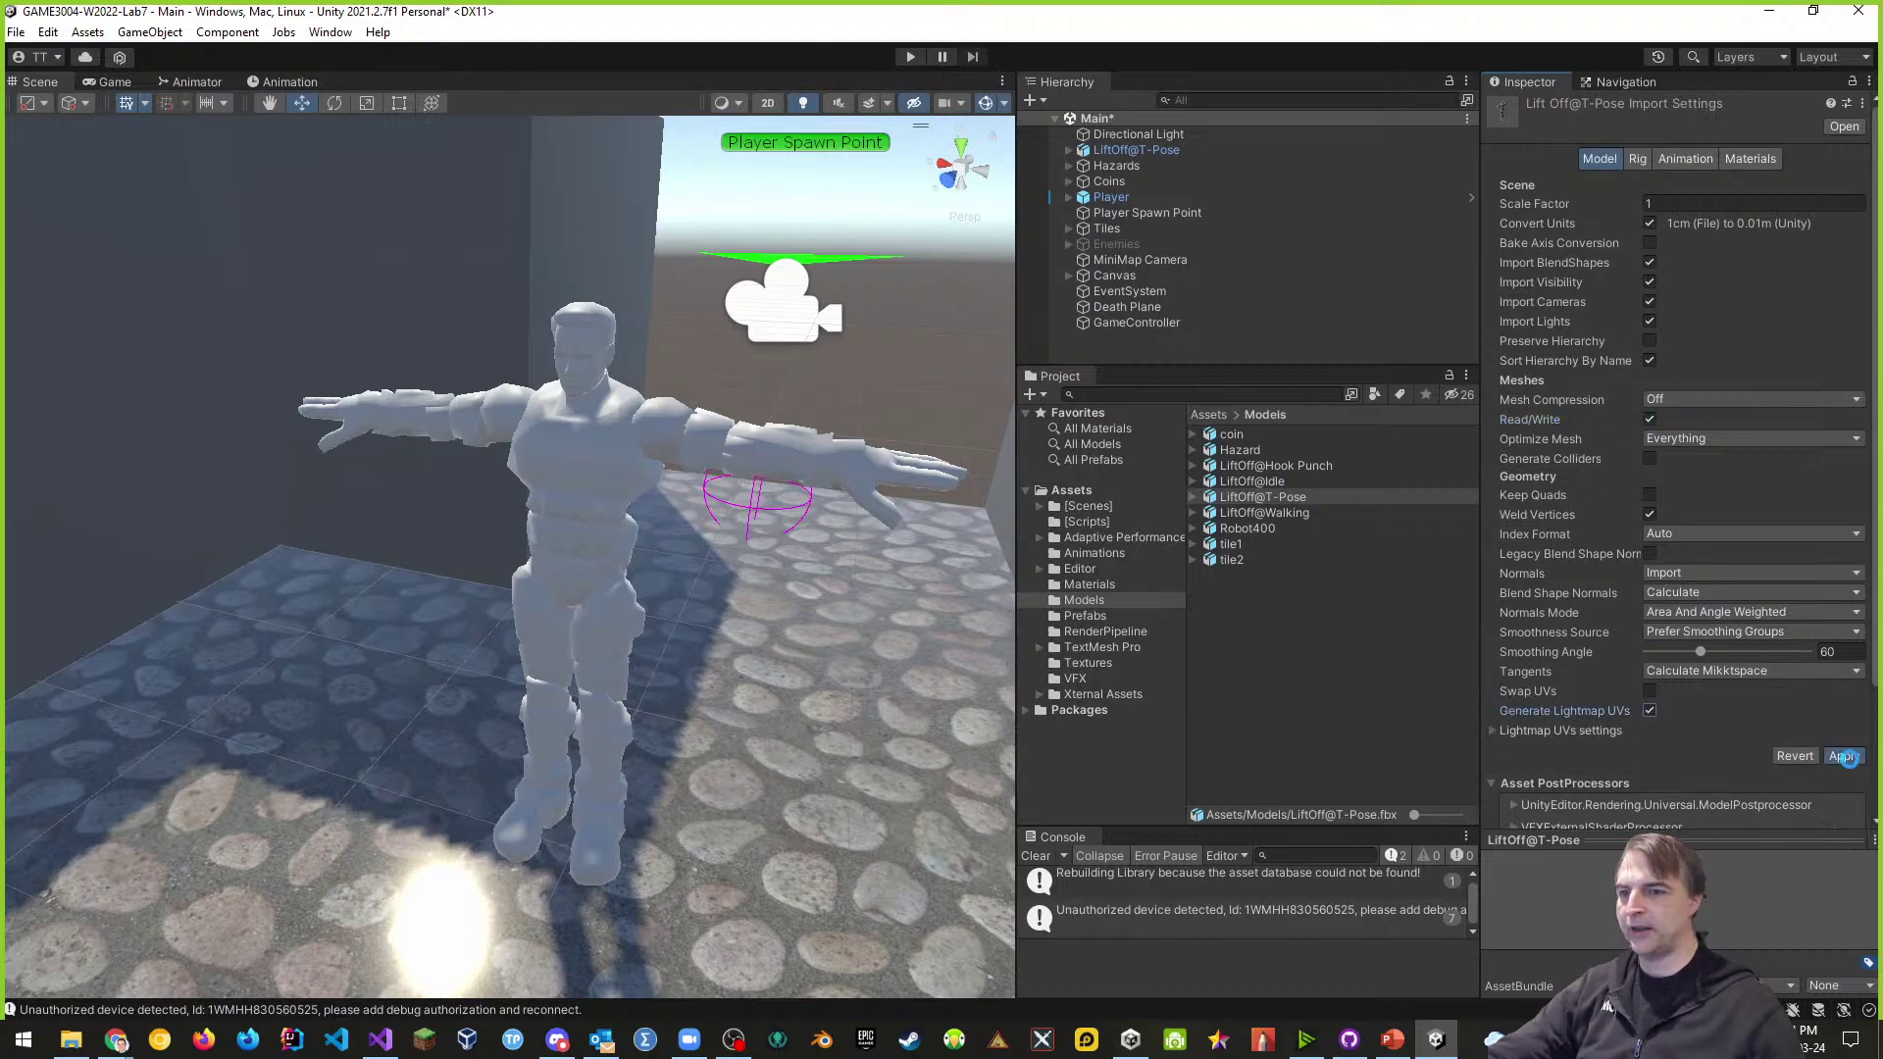
{"action": "left_click", "coordinate": [1844, 756]}
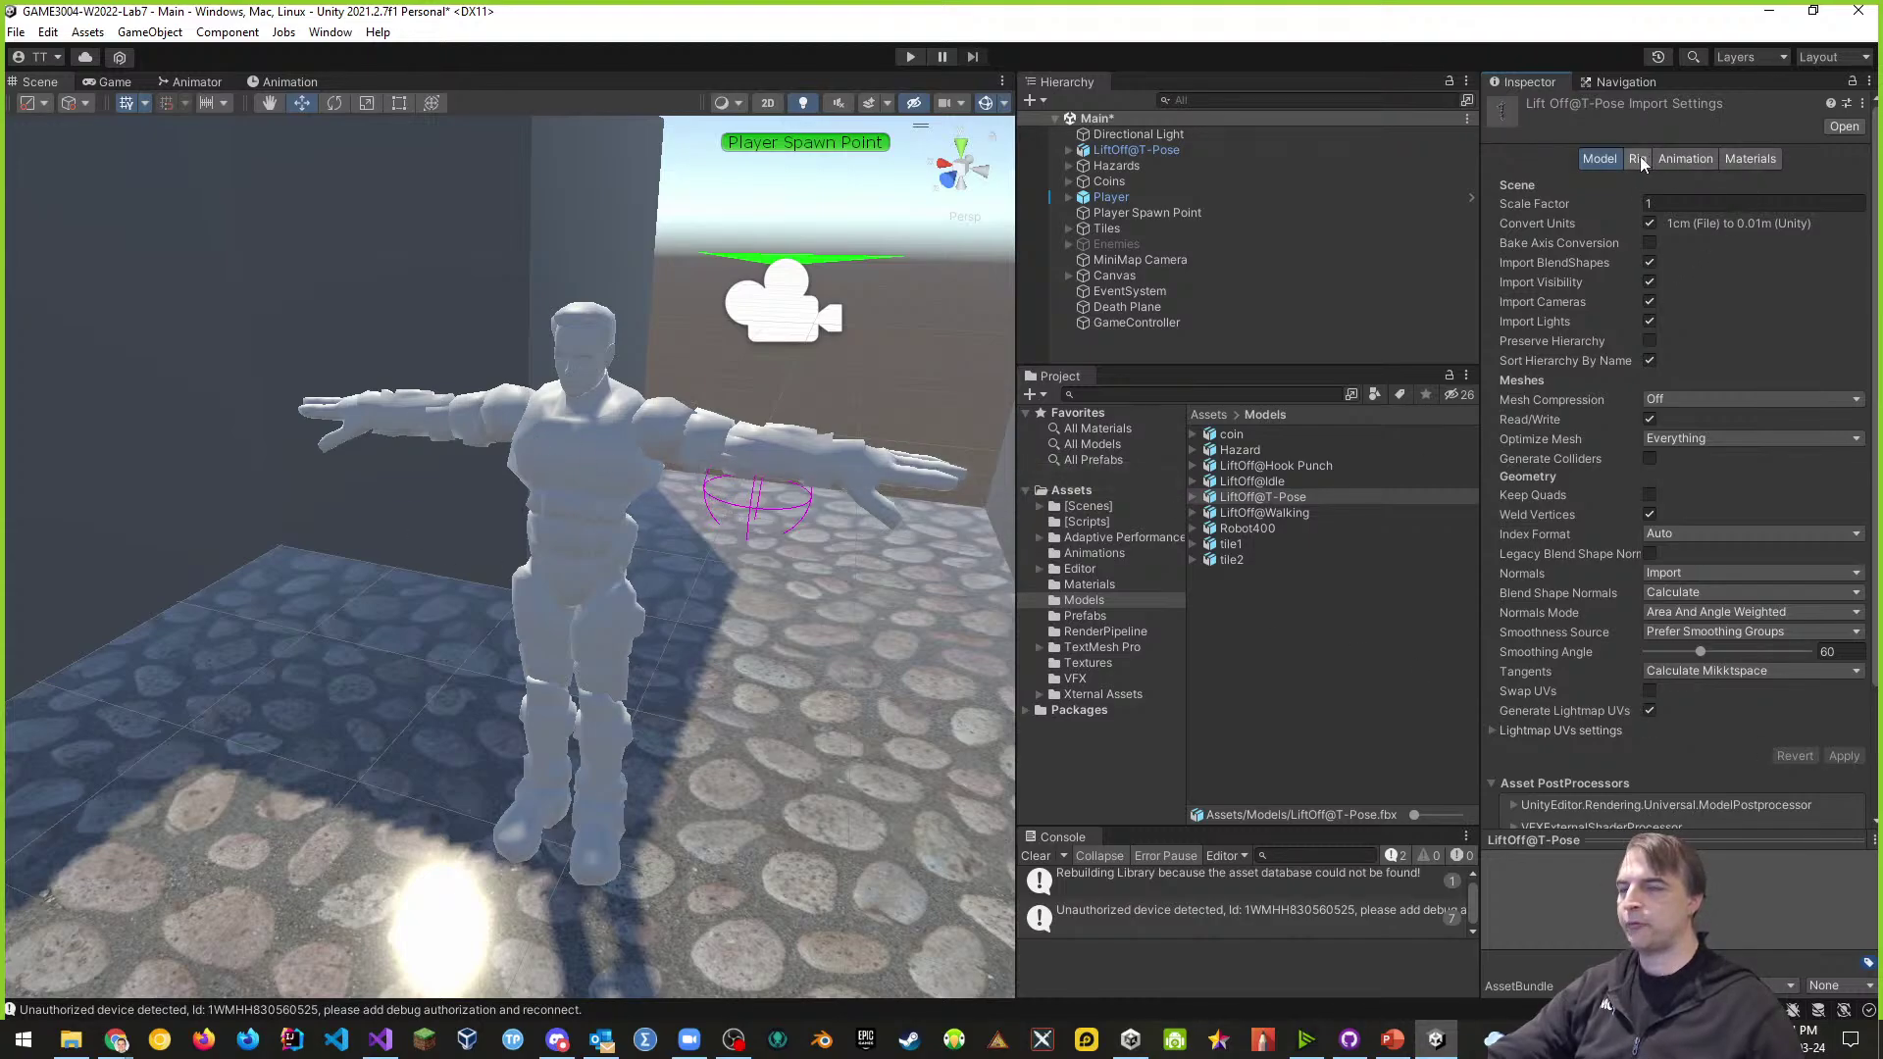
- Extract LiftOff@T-Pose's embedded materials into the Assets/Materials folder and select the extracted Head material
{"action": "left_click", "coordinate": [1763, 163]}
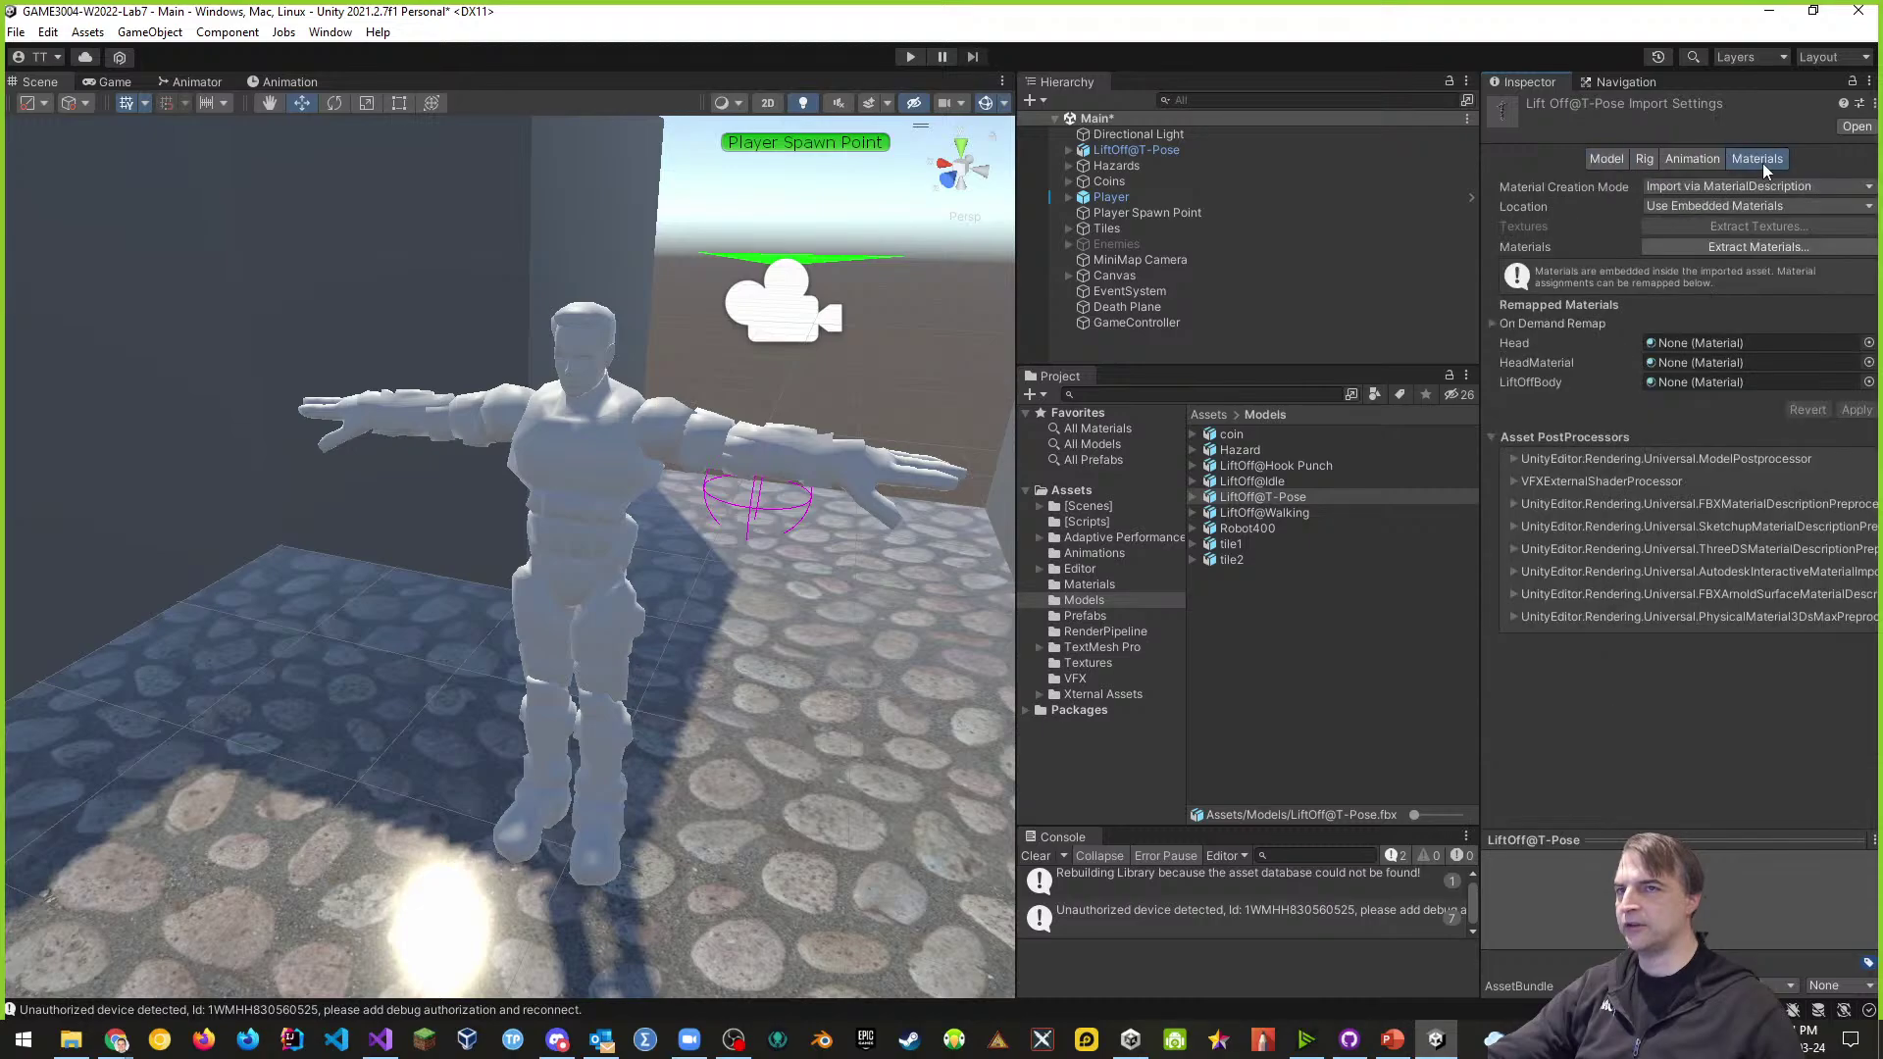
{"action": "left_click", "coordinate": [1768, 243]}
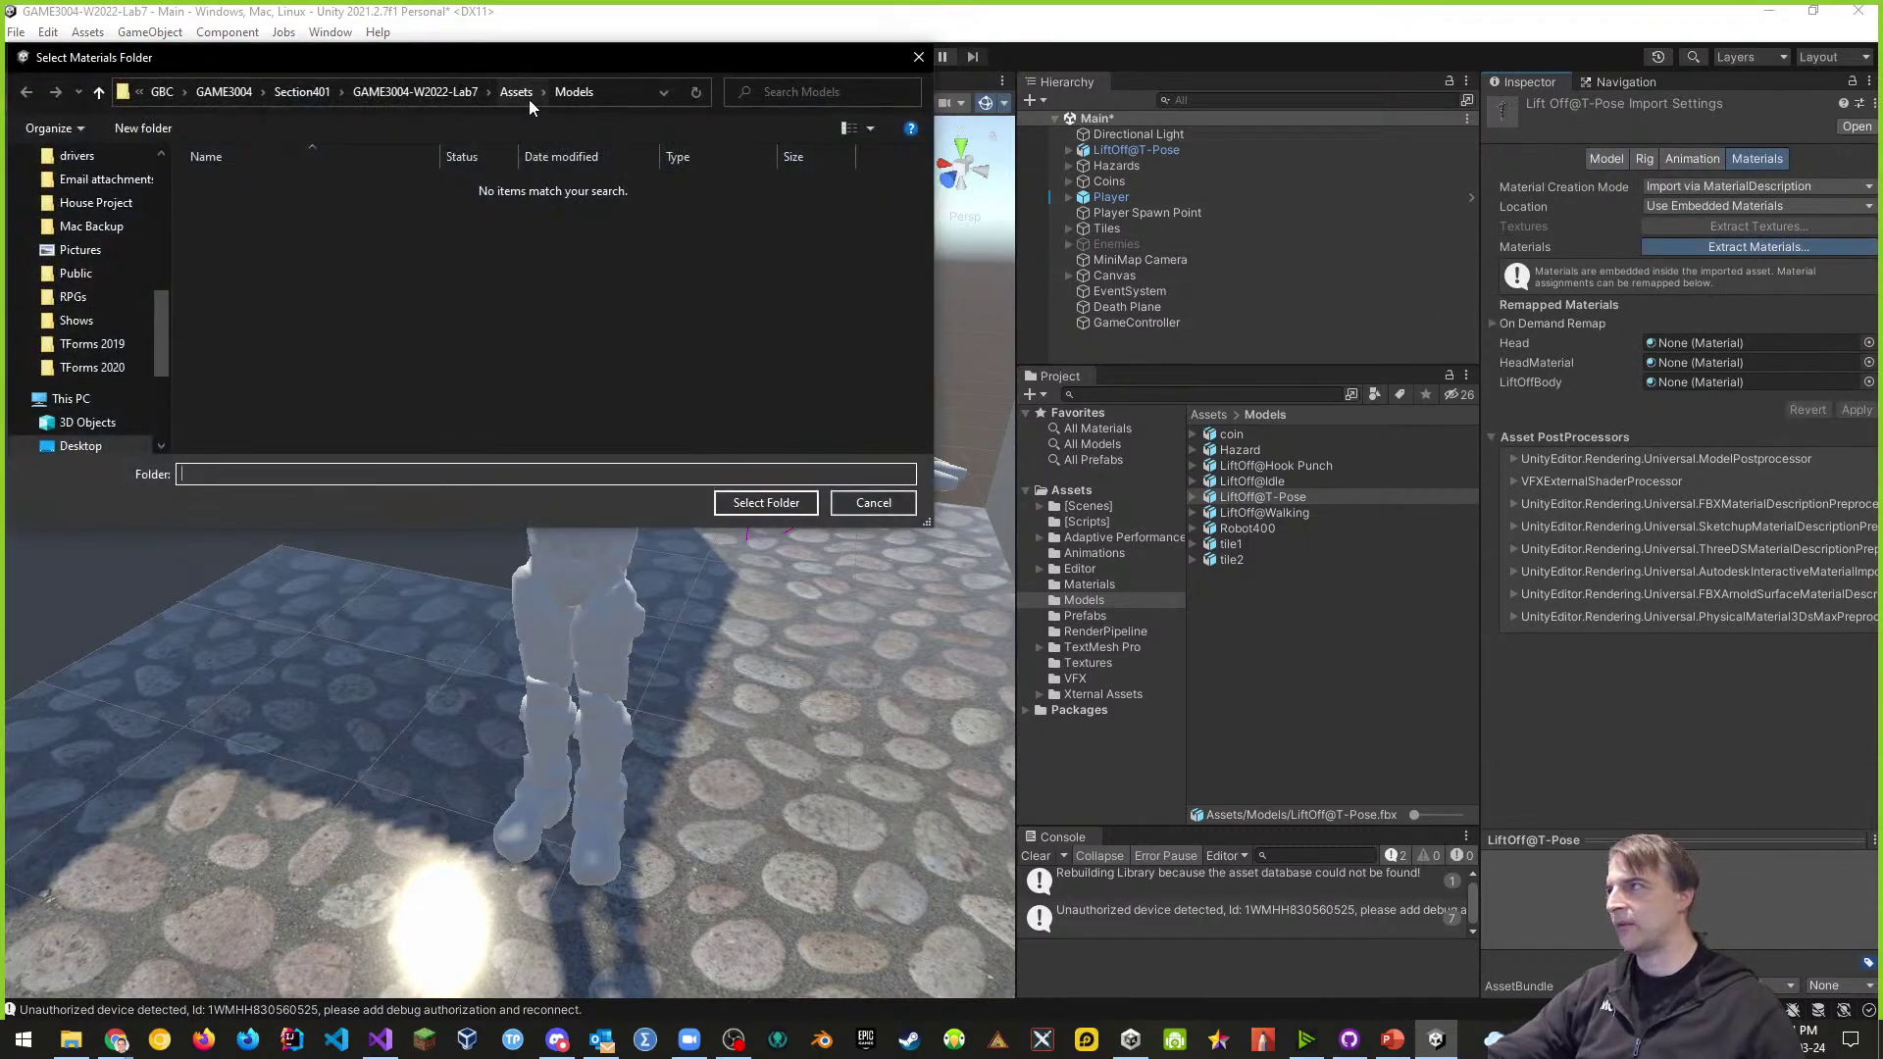
{"action": "left_click", "coordinate": [522, 94]}
{"action": "left_click", "coordinate": [243, 291]}
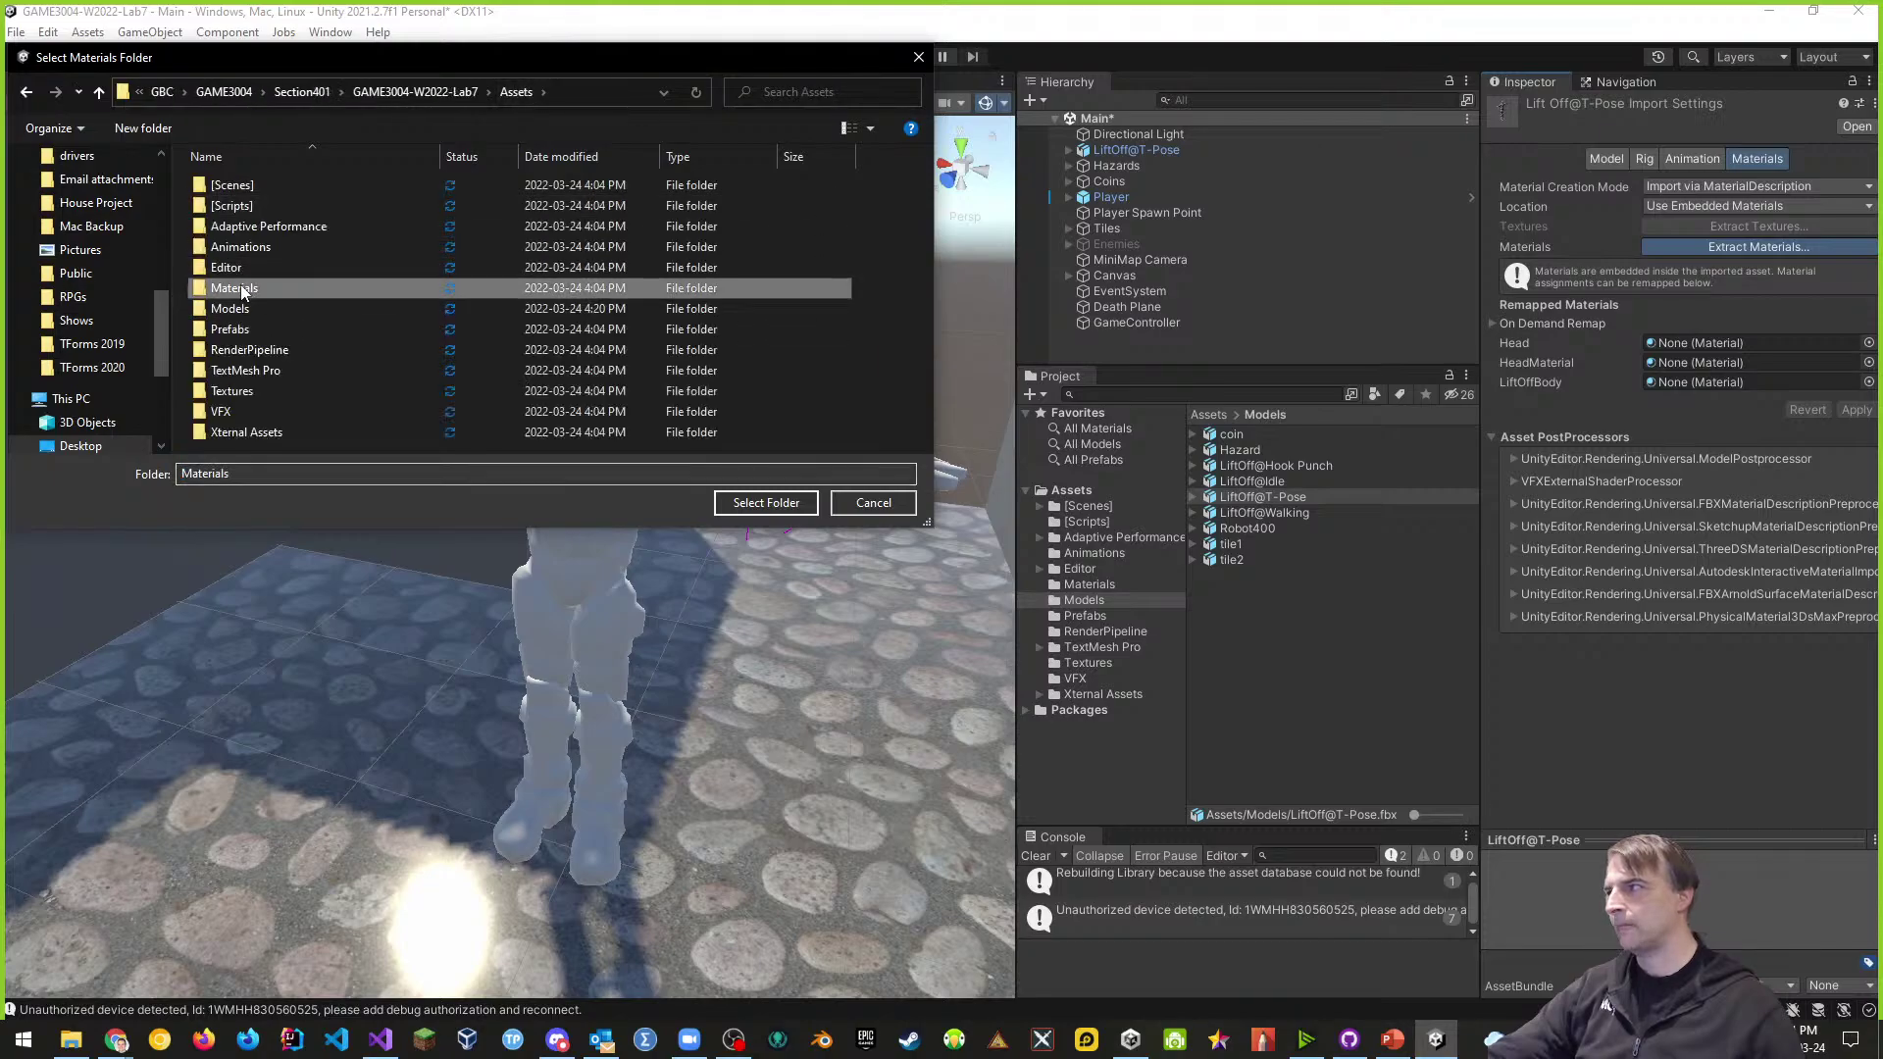
{"action": "double_click", "coordinate": [243, 291]}
{"action": "left_click", "coordinate": [770, 504]}
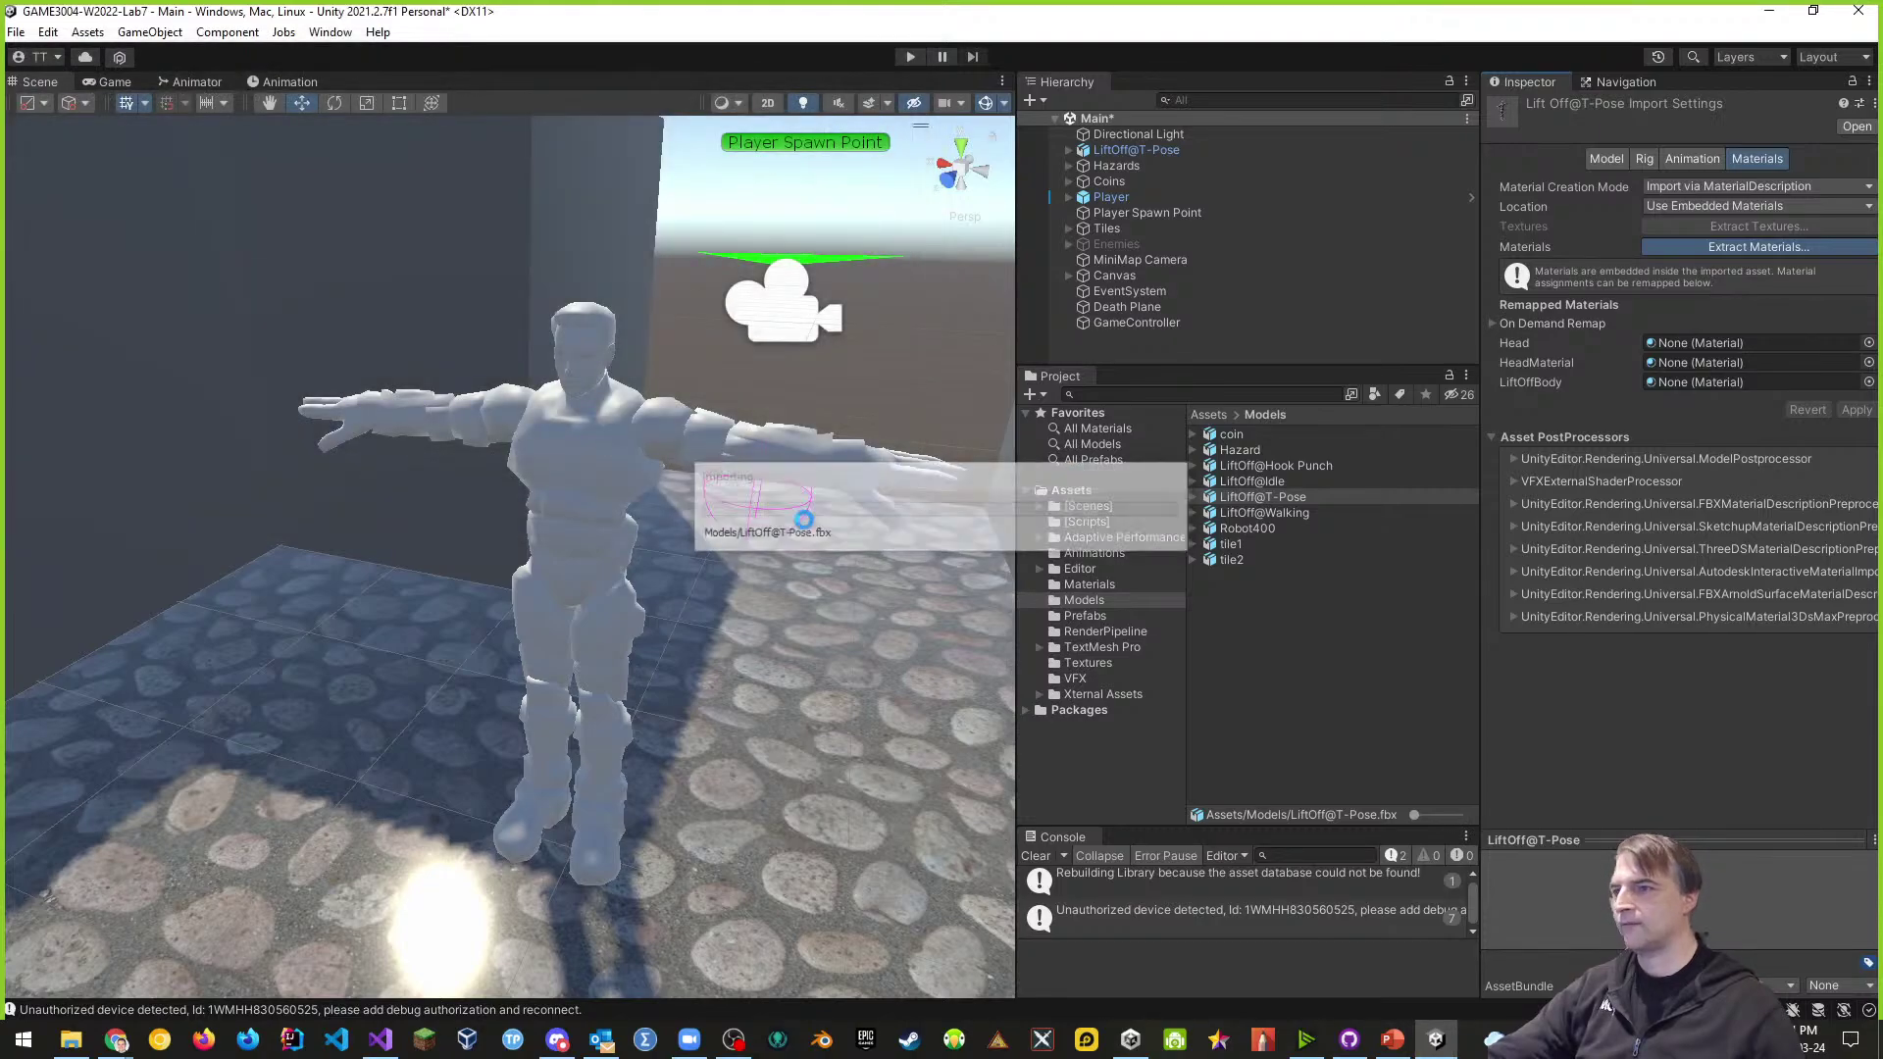
{"action": "left_click", "coordinate": [1096, 585]}
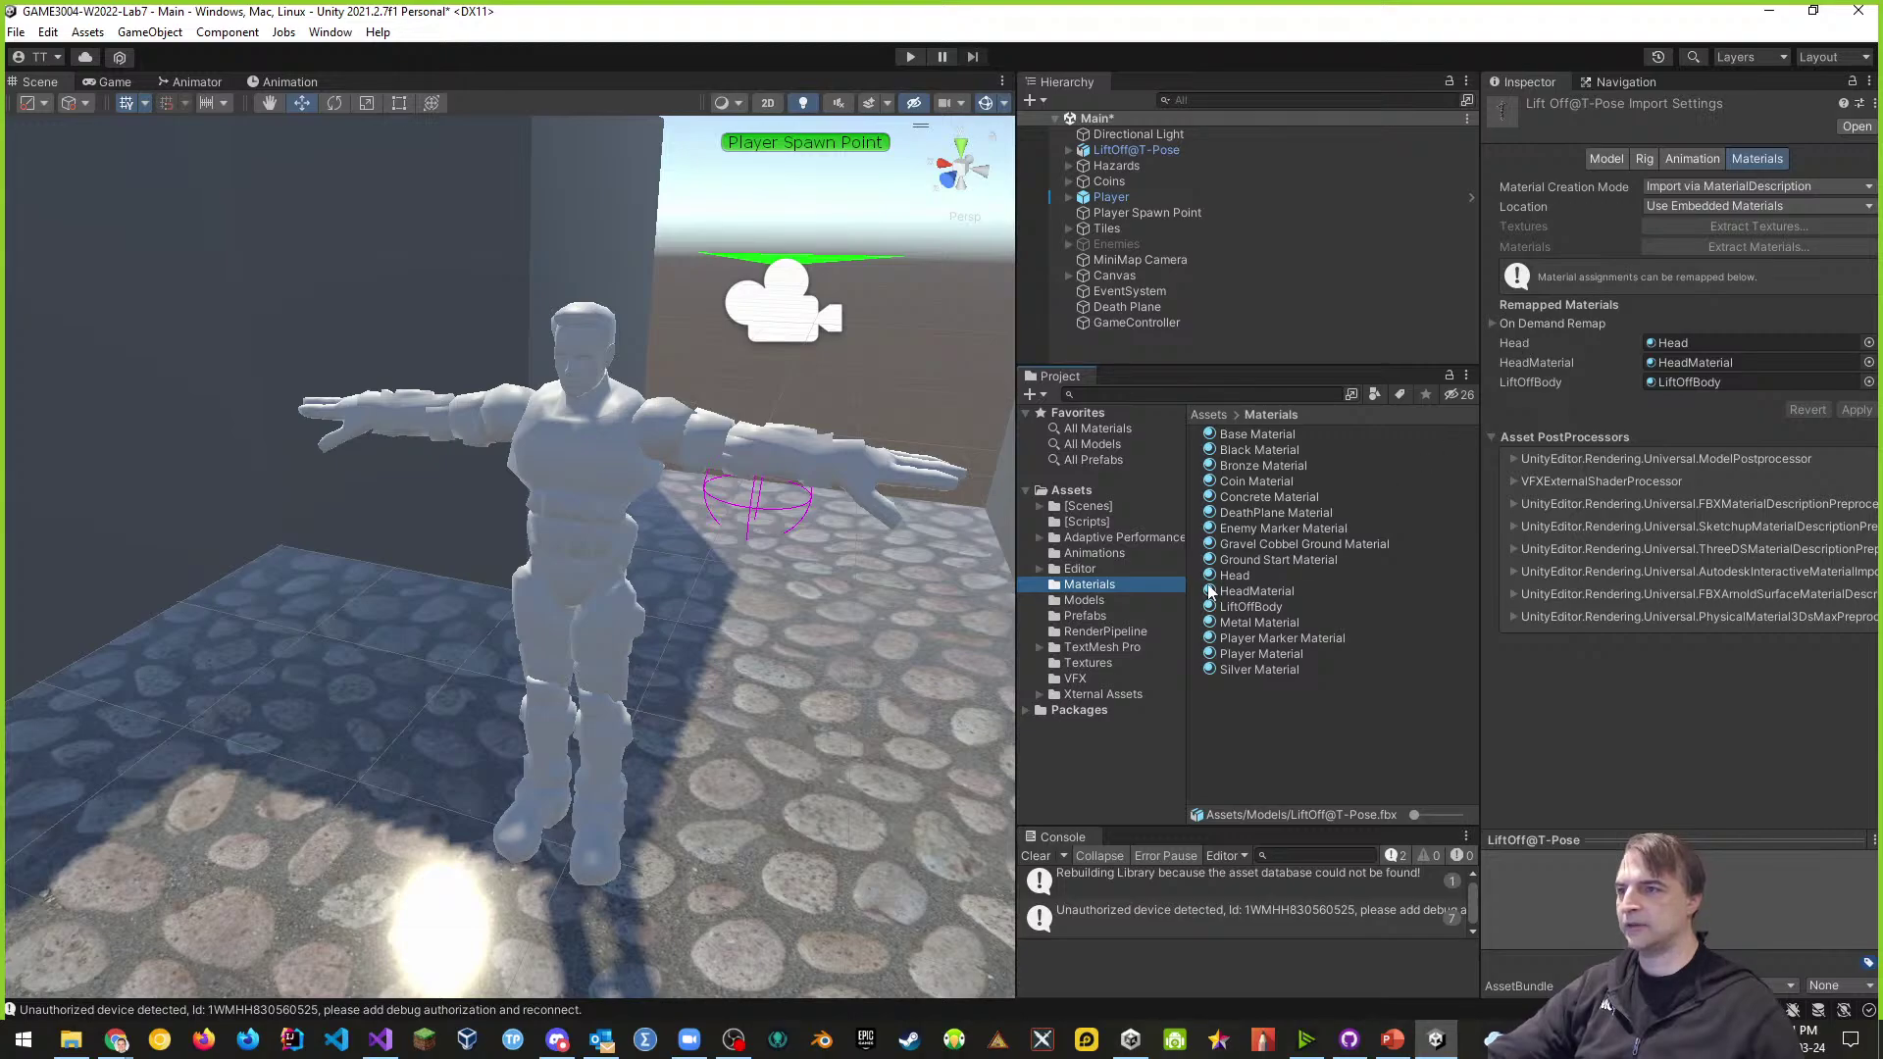
{"action": "left_click", "coordinate": [1234, 576]}
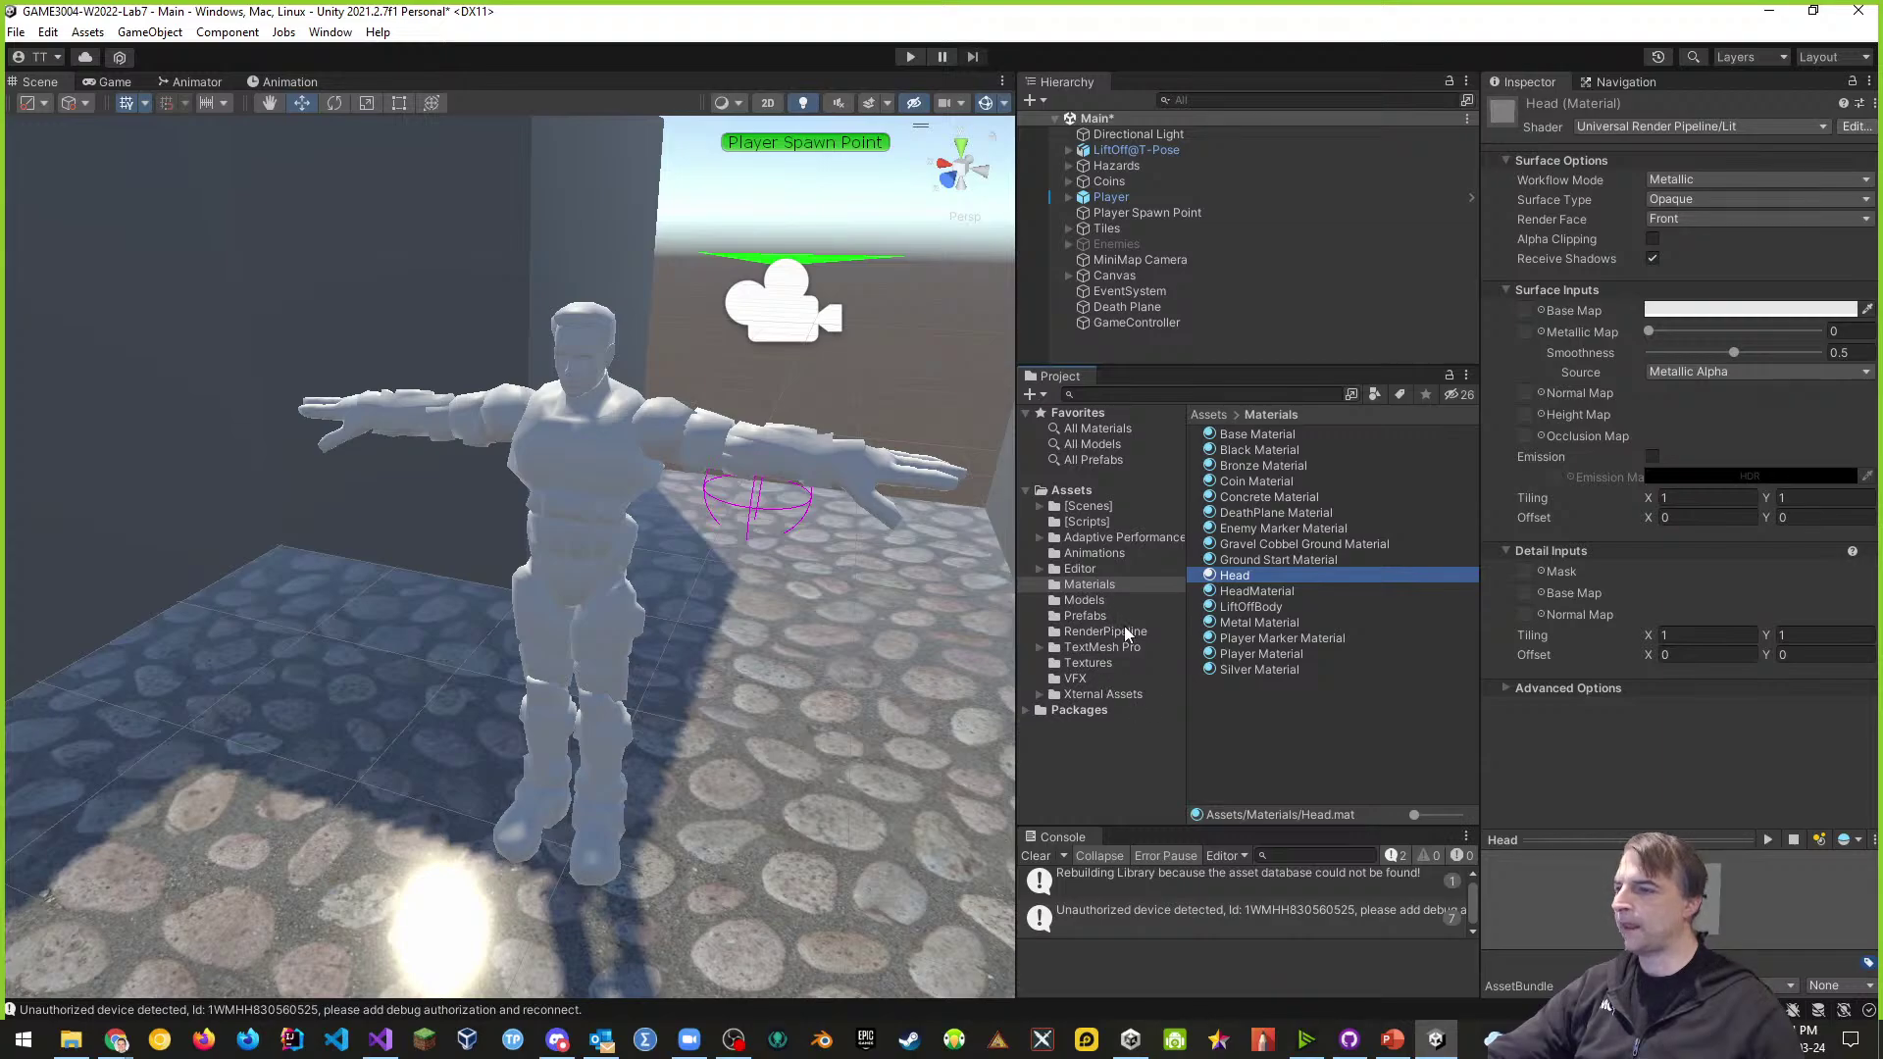
- Open the project's Textures folder and check the LiftOff Textures attachments on the Lab 7 Assets page in Chrome
{"action": "left_click", "coordinate": [1091, 663]}
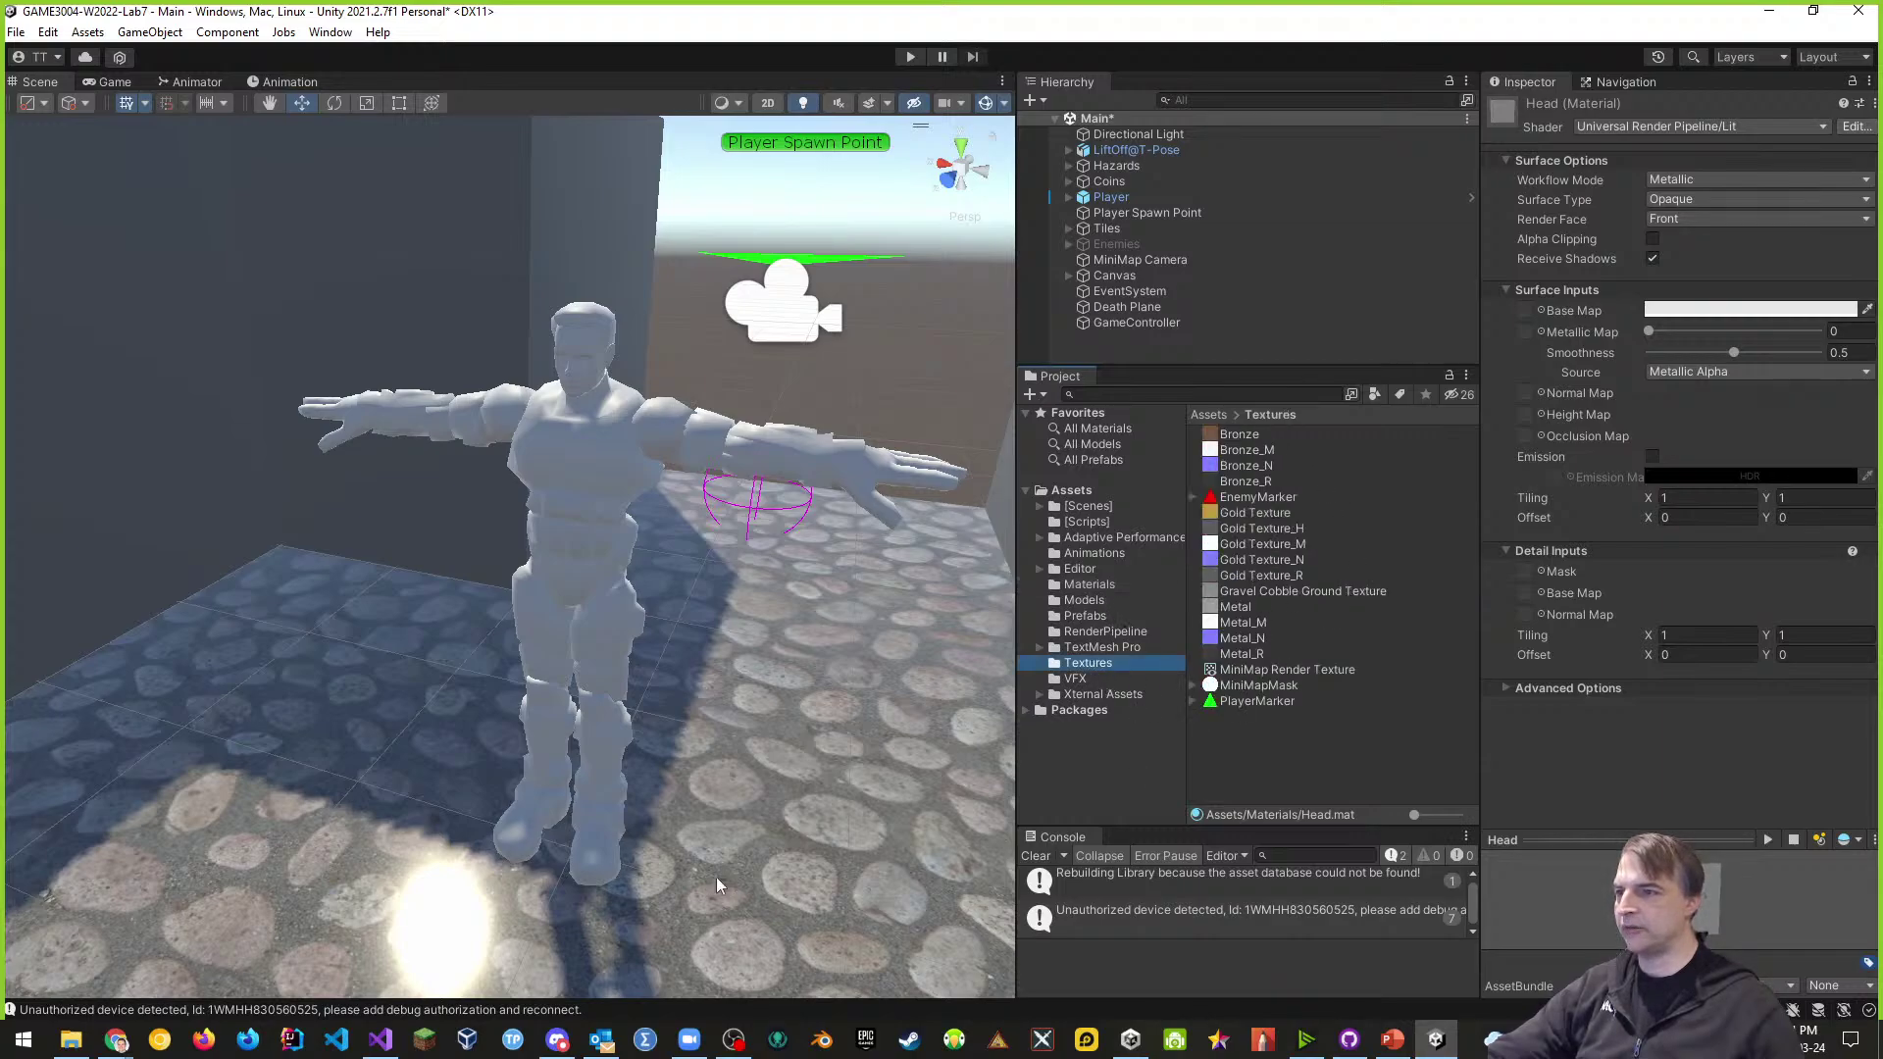
{"action": "left_click", "coordinate": [115, 1041]}
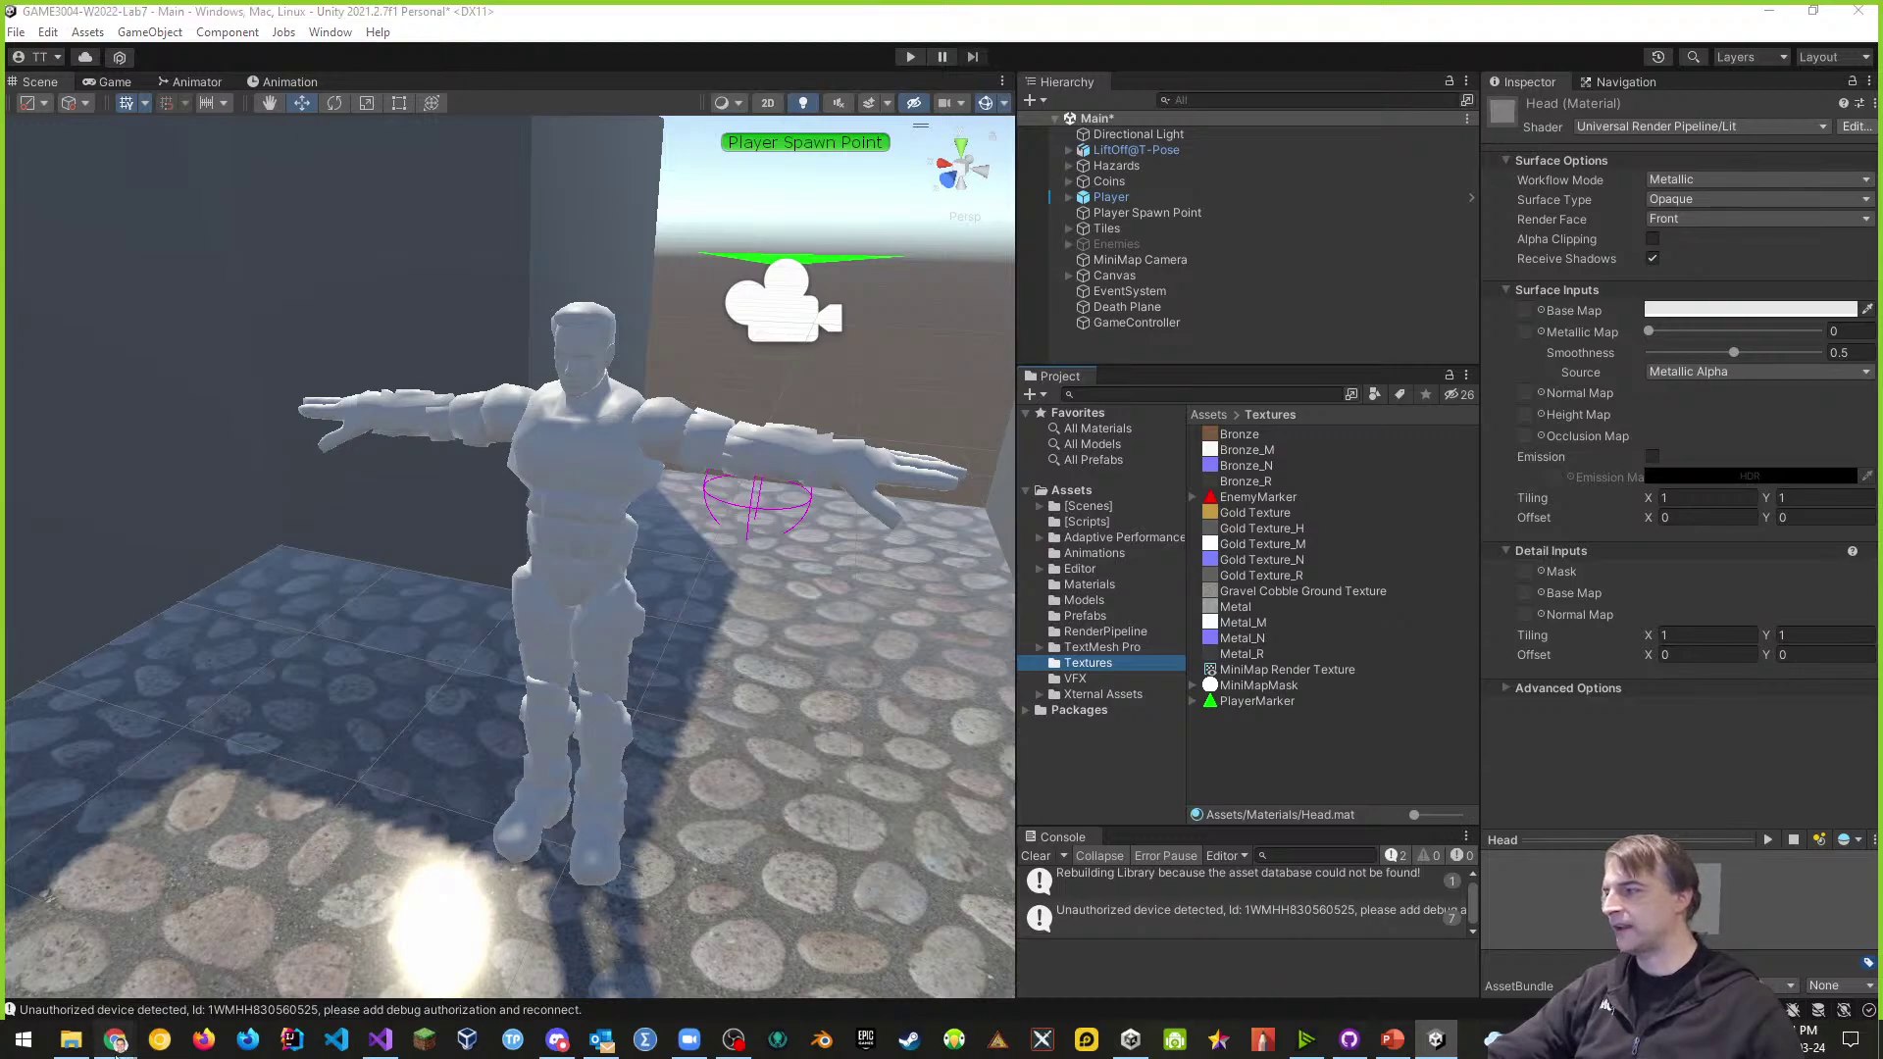
{"action": "left_click", "coordinate": [118, 981]}
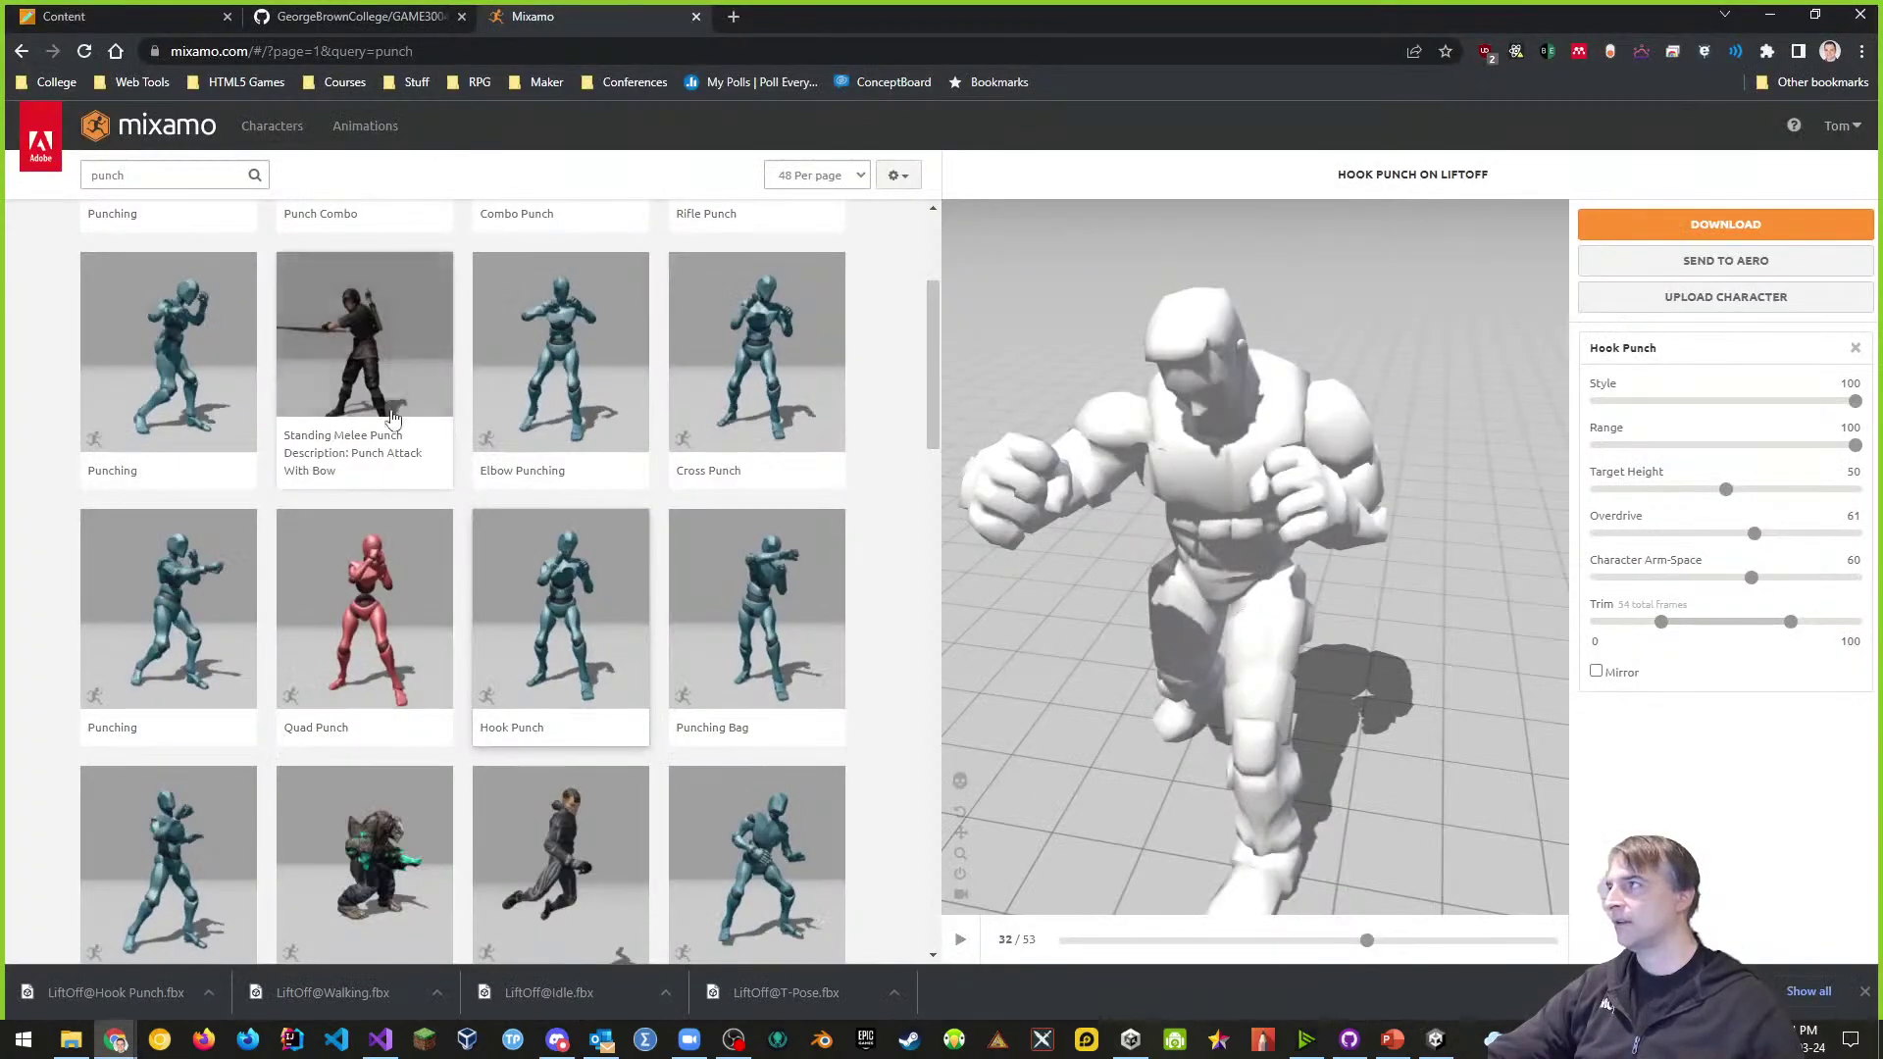
{"action": "left_click", "coordinate": [172, 19]}
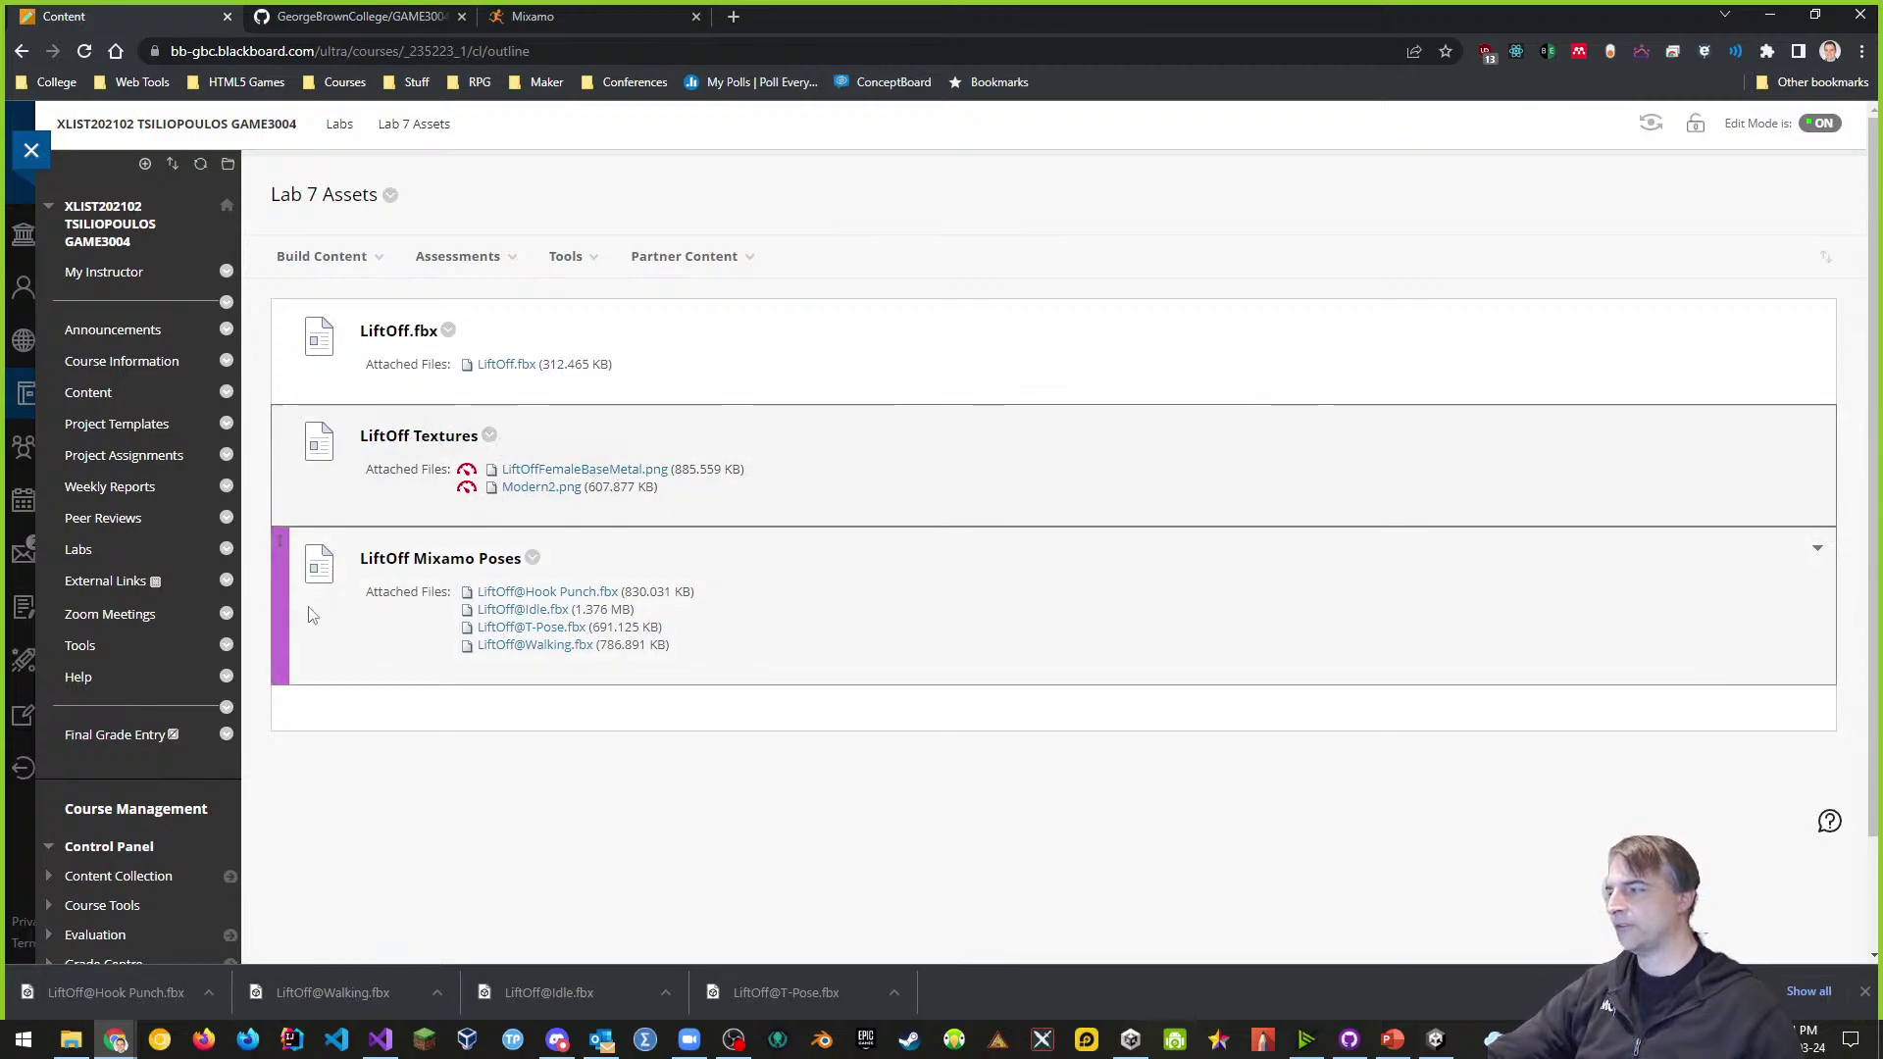
- Import Modern2.png and LiftOffFemaleBaseMetal.png from the GAME3004-Week11 downloads folder into the Unity project's Textures folder
{"action": "left_click", "coordinate": [74, 1042]}
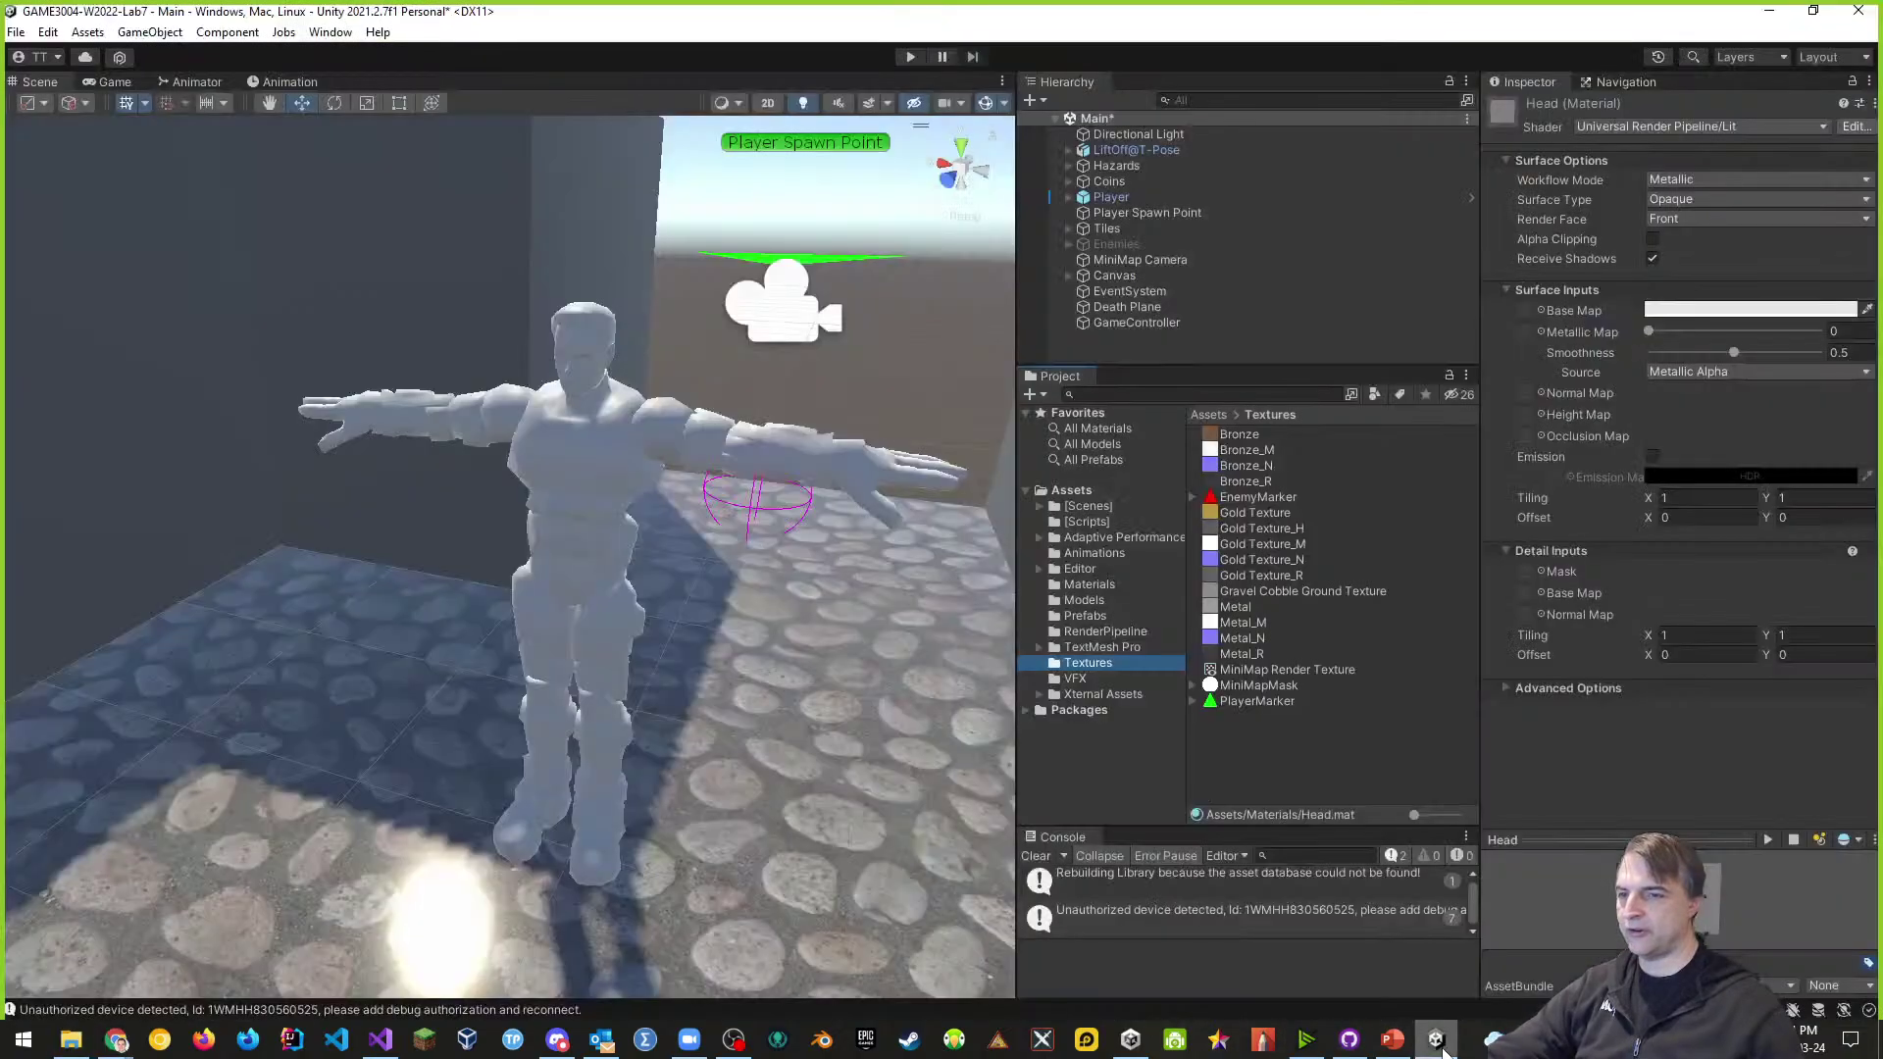
{"action": "left_click", "coordinate": [1263, 1038]}
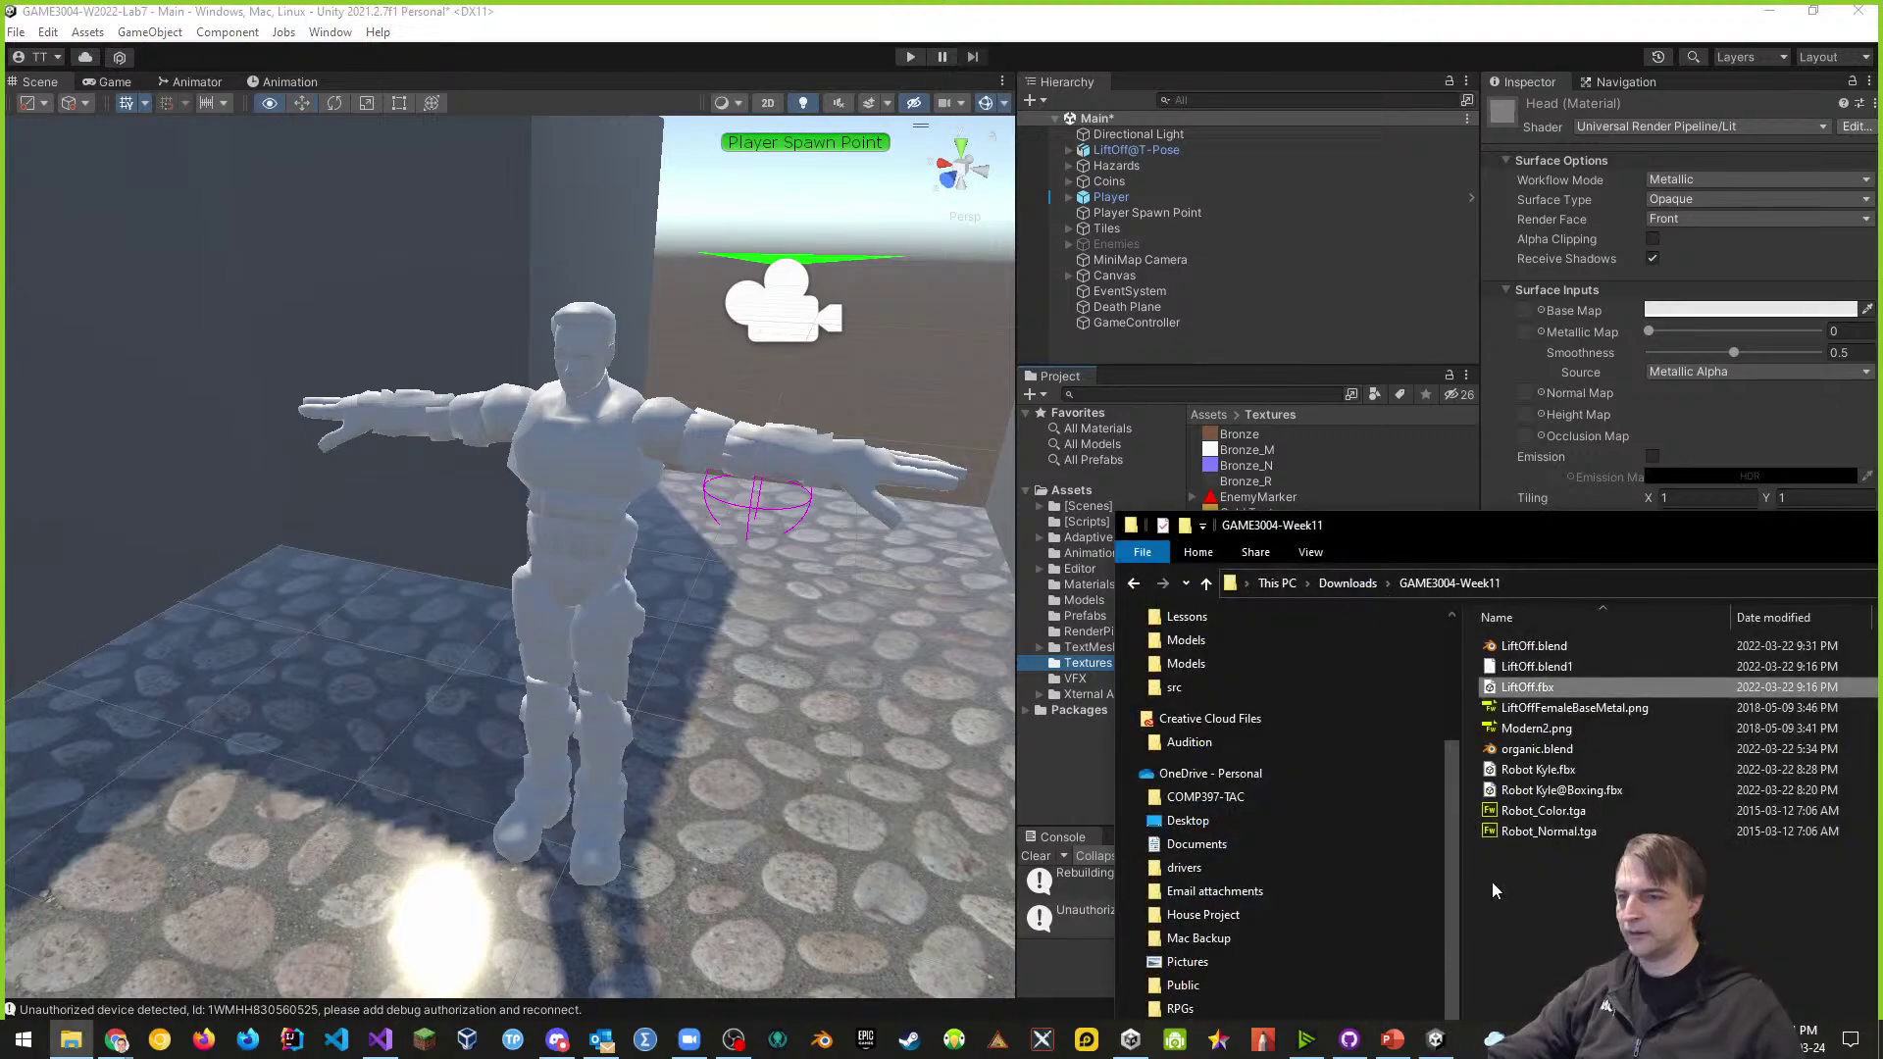
{"action": "left_click_drag", "start_coordinate": [1374, 527], "coordinate": [1882, 521]}
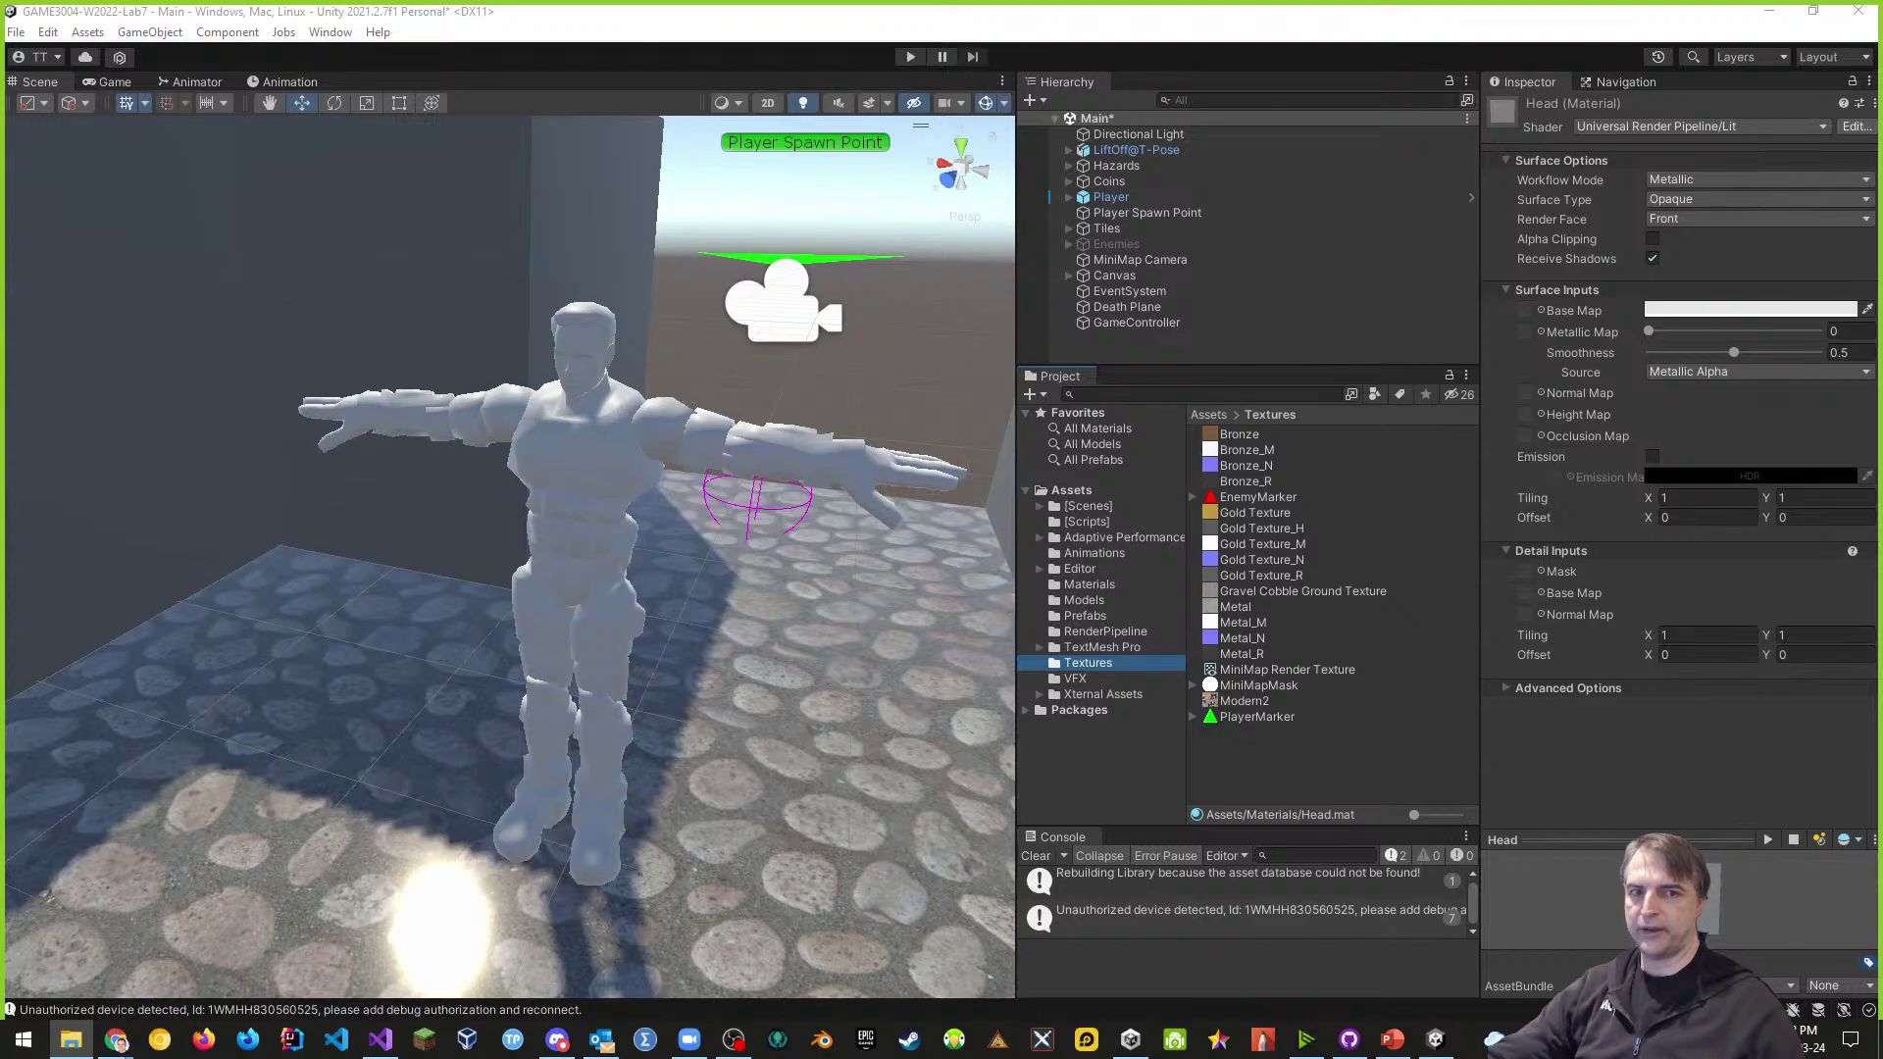
{"action": "left_click_drag", "start_coordinate": [1235, 763], "coordinate": [1226, 773]}
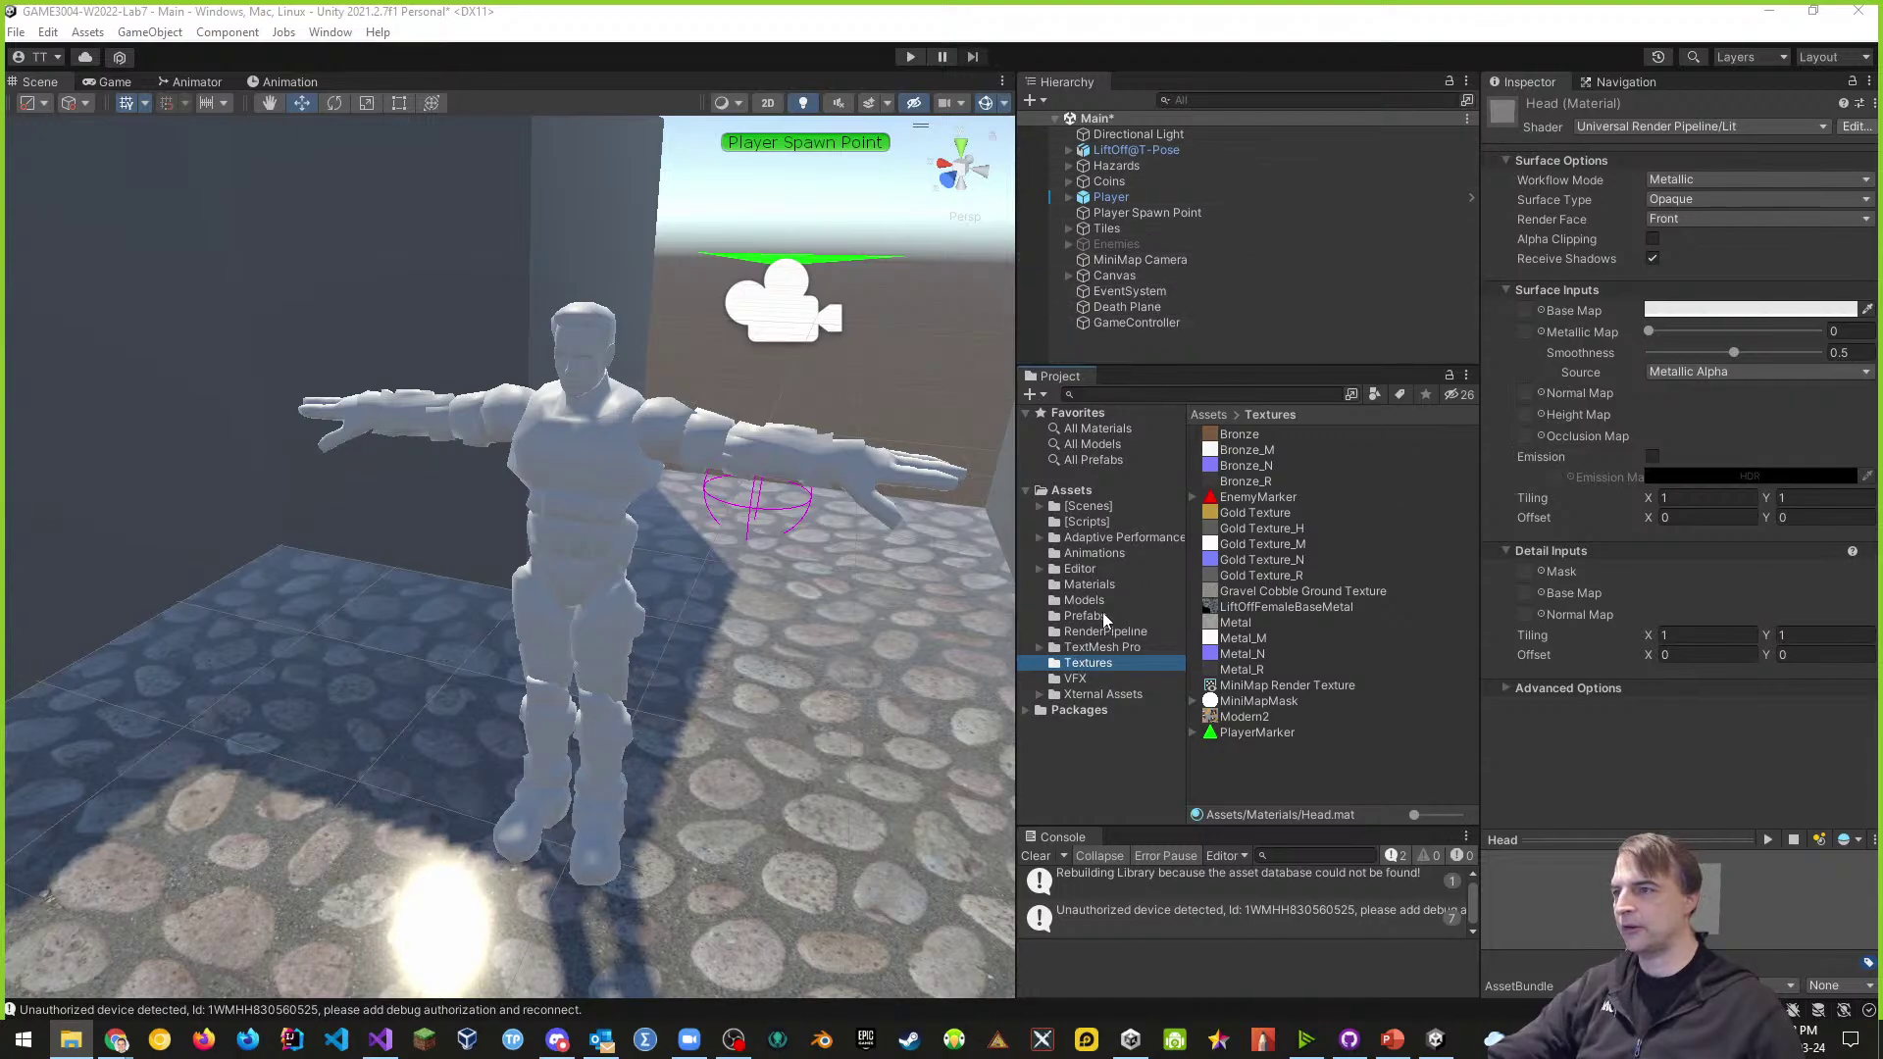
- Assign the Modern2 texture as the Head material's Base Map and reselect Head in the Materials folder
{"action": "left_click", "coordinate": [1090, 585]}
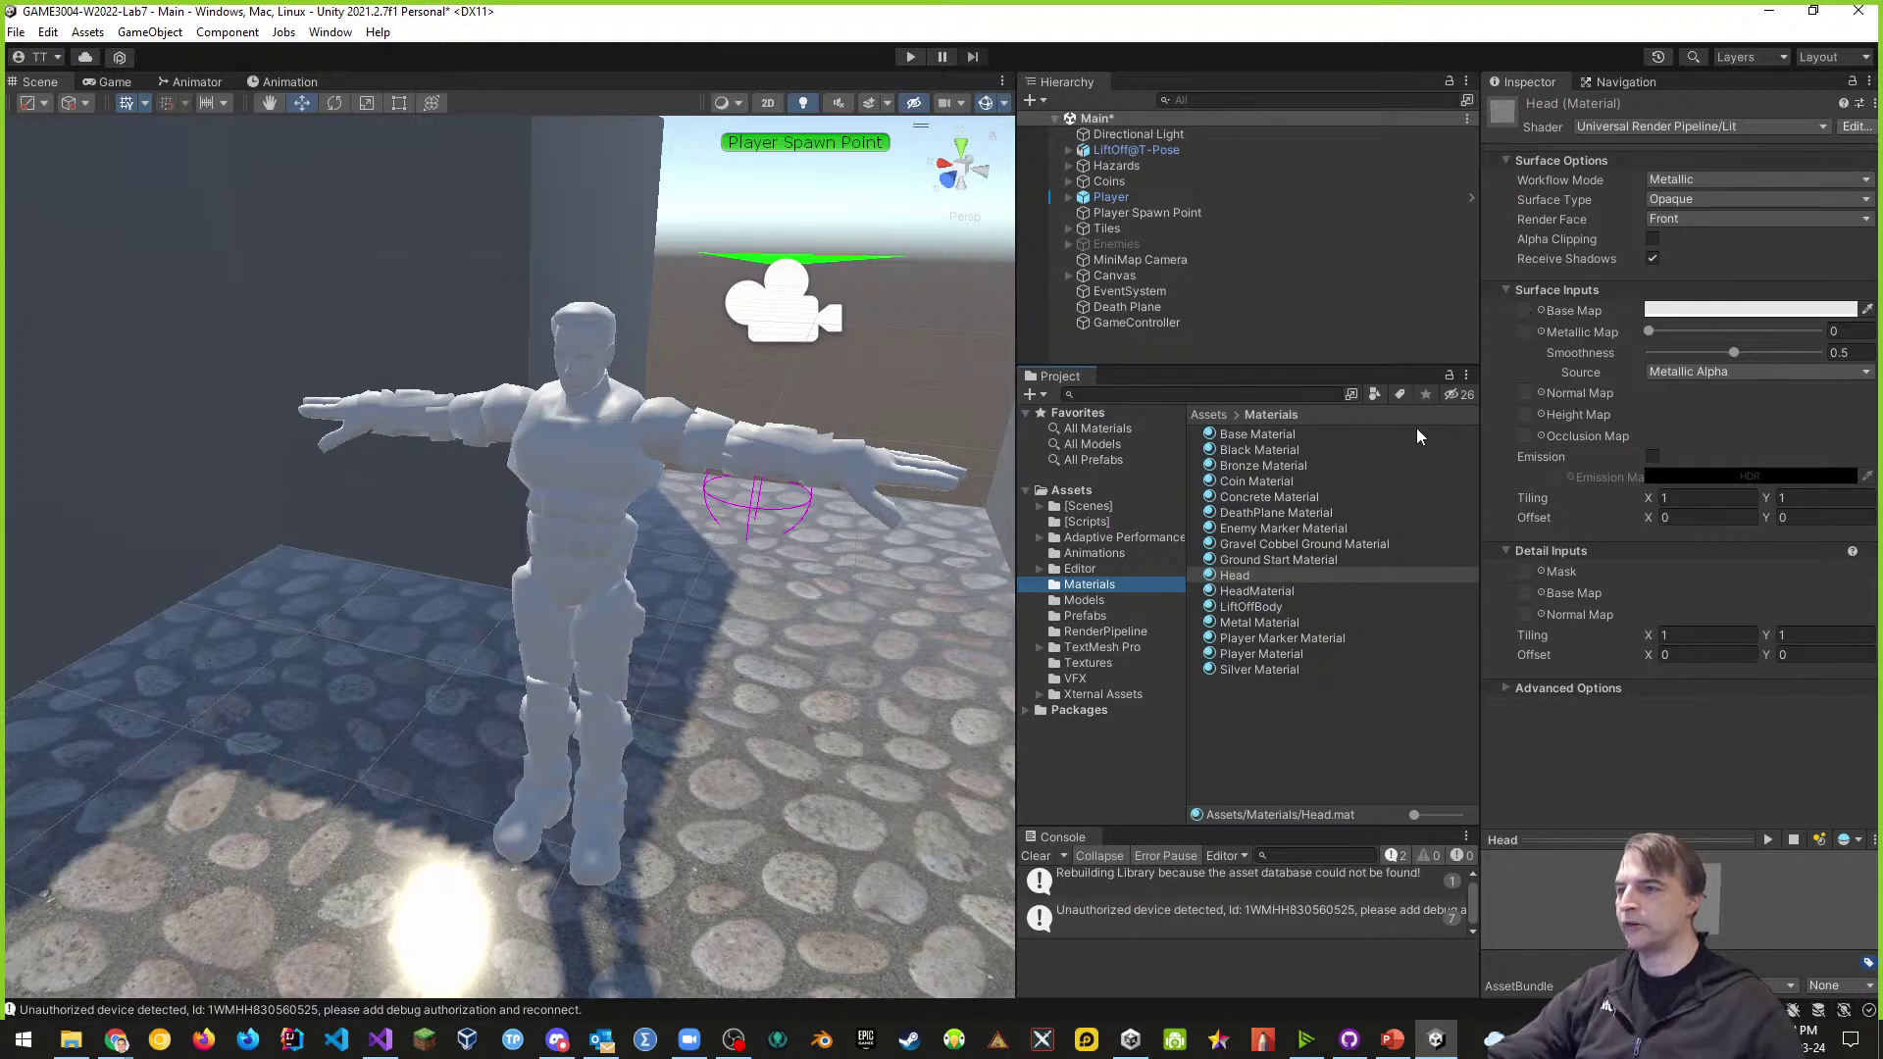
{"action": "left_click", "coordinate": [1088, 663]}
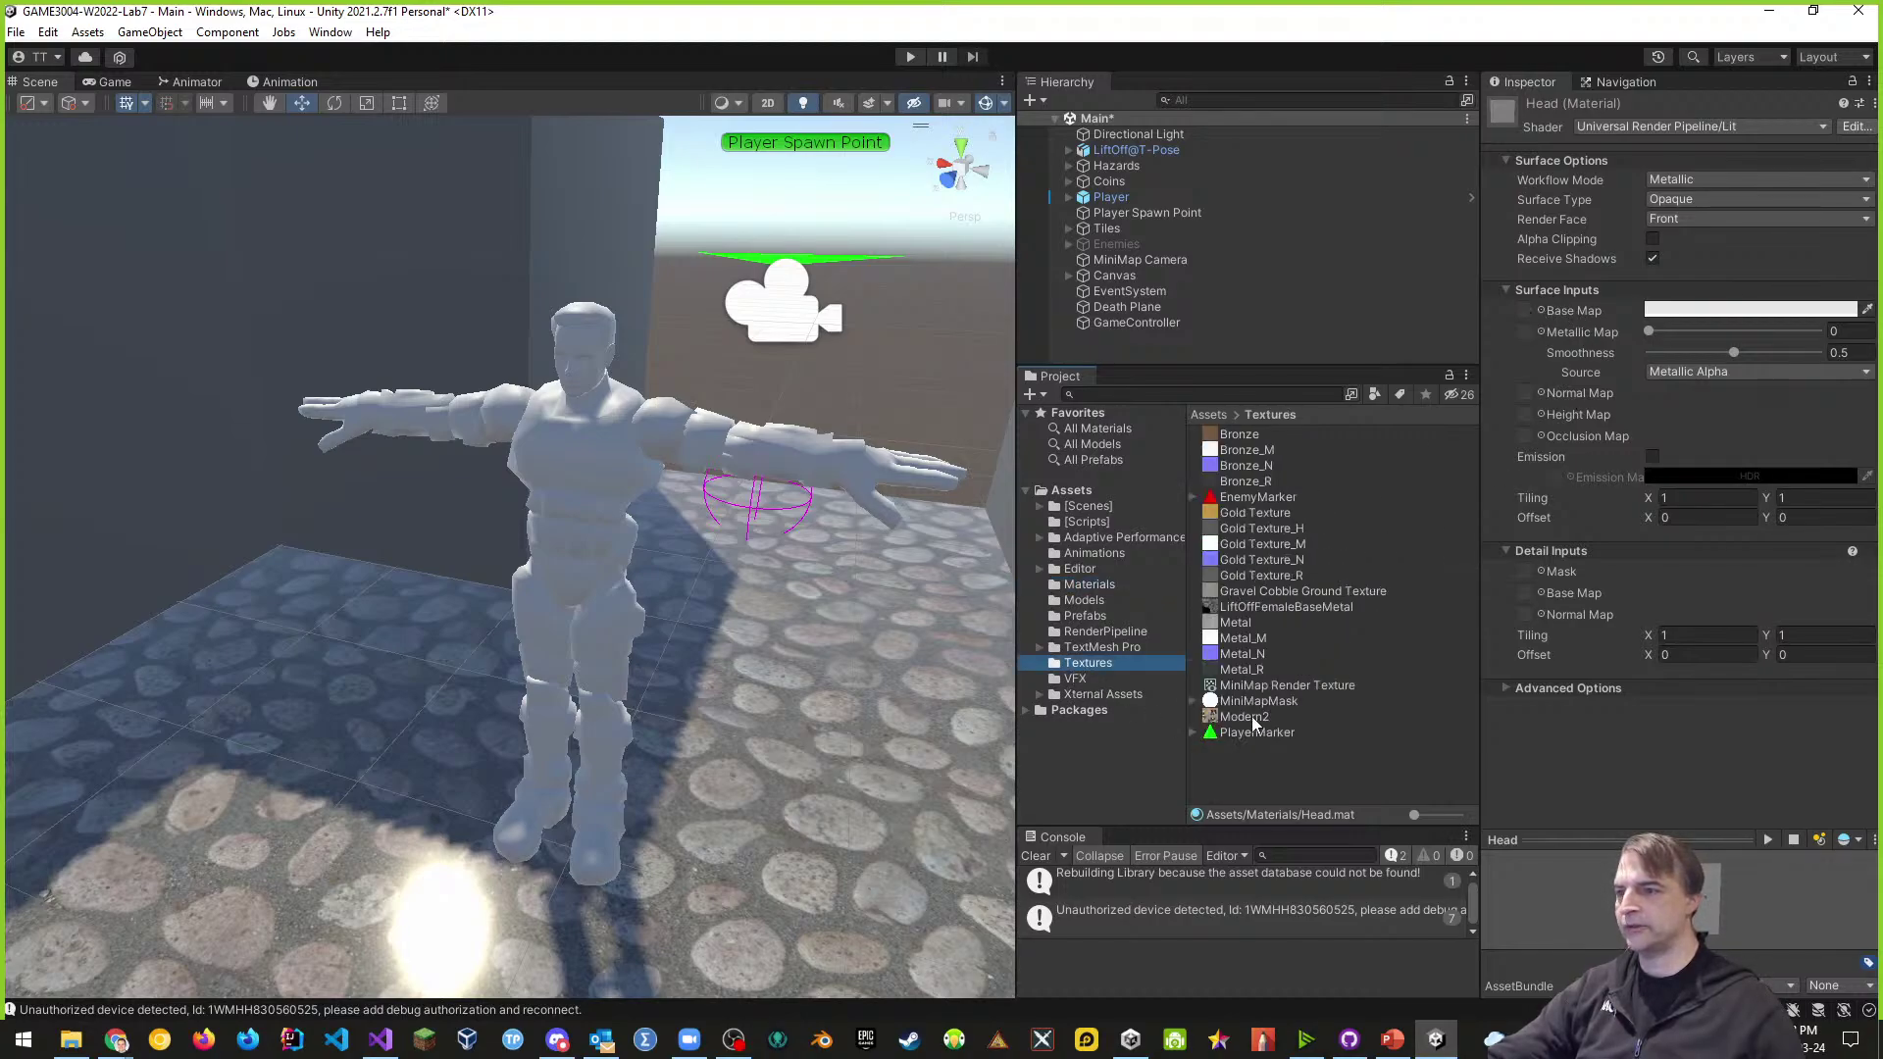
{"action": "left_click_drag", "start_coordinate": [1244, 716], "coordinate": [1524, 310]}
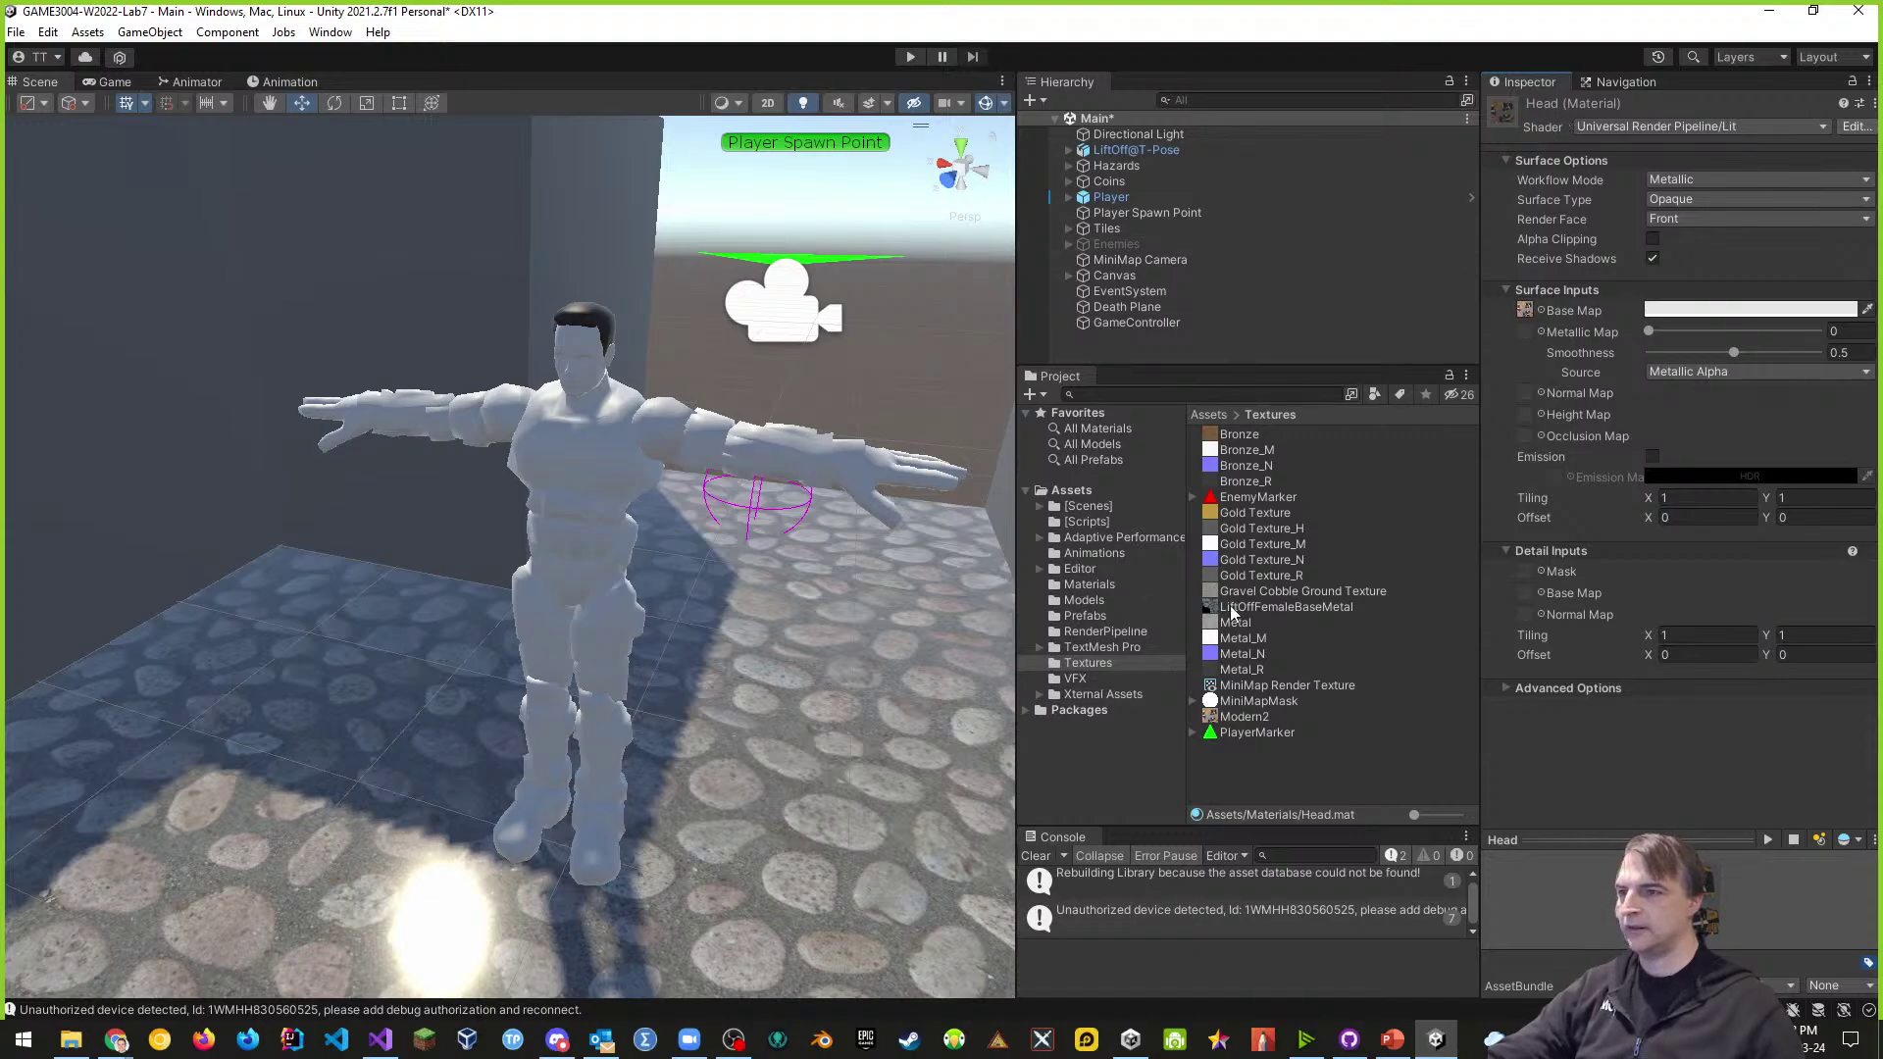
{"action": "left_click", "coordinate": [1061, 589]}
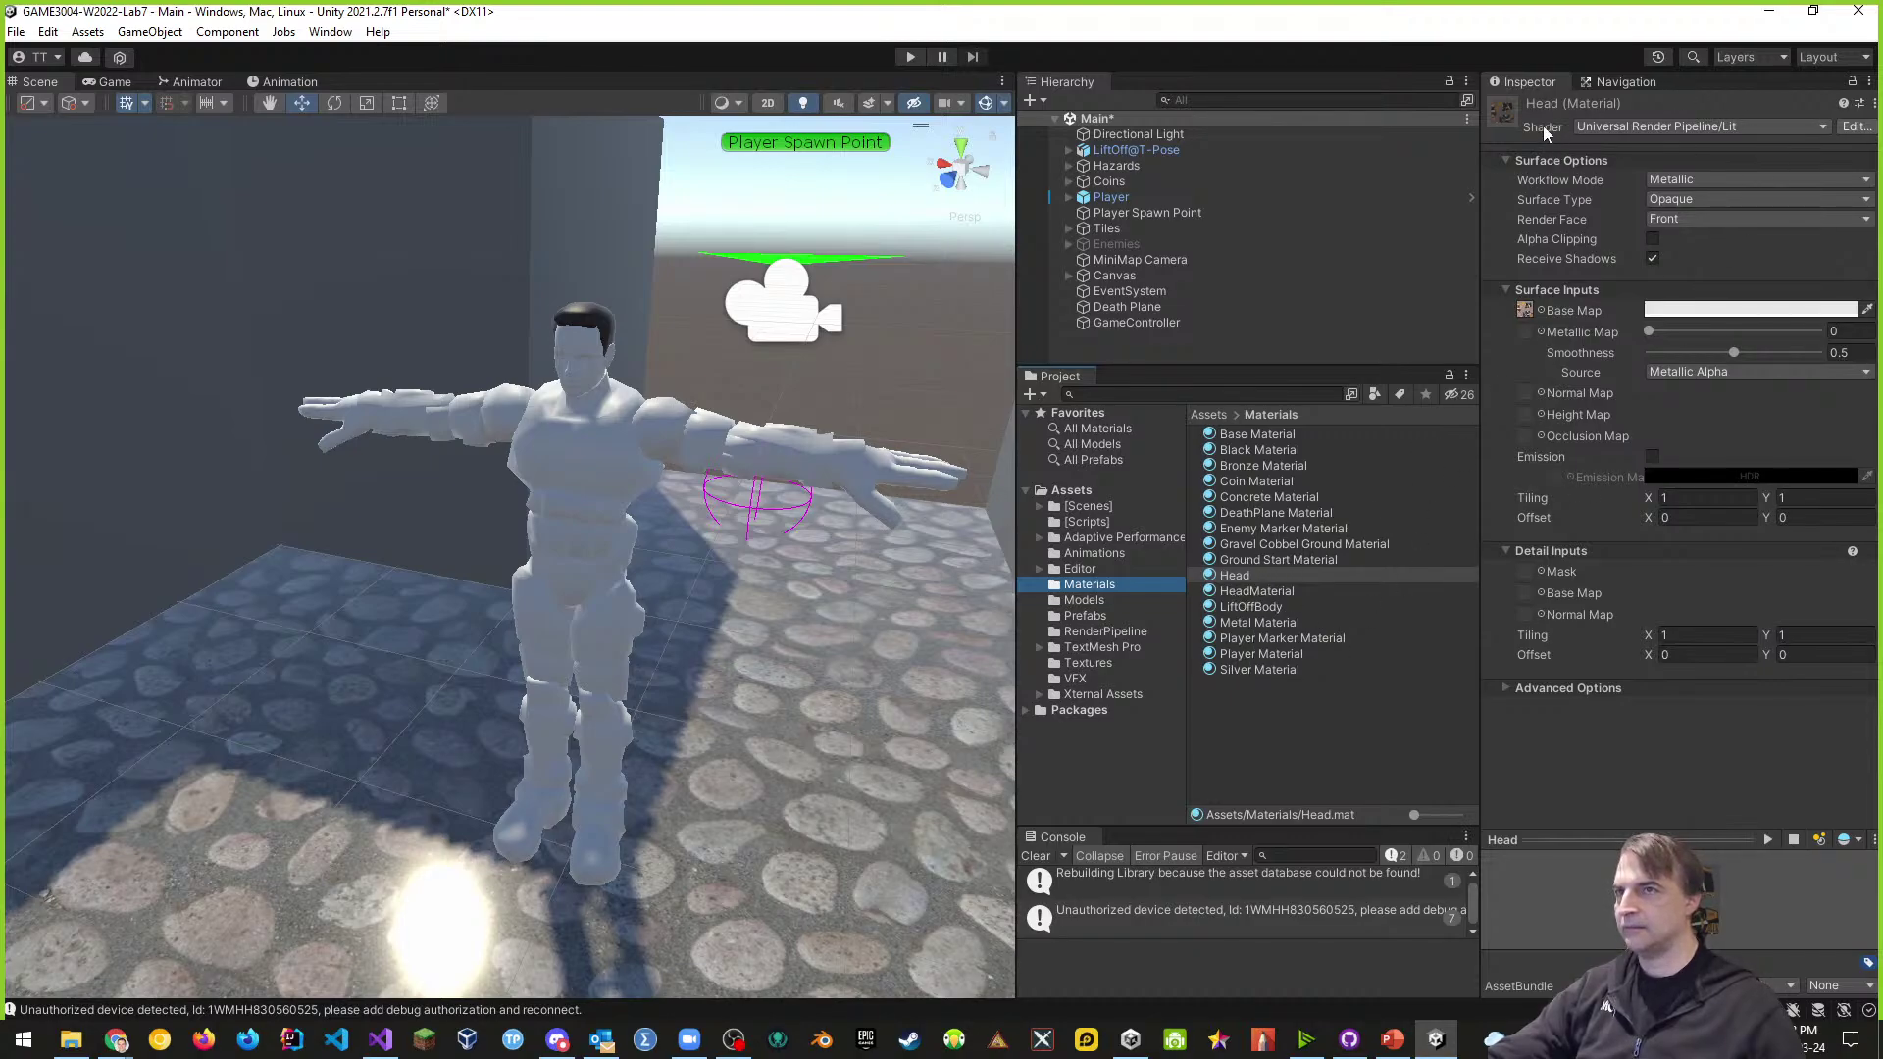
{"action": "left_click", "coordinate": [1243, 578]}
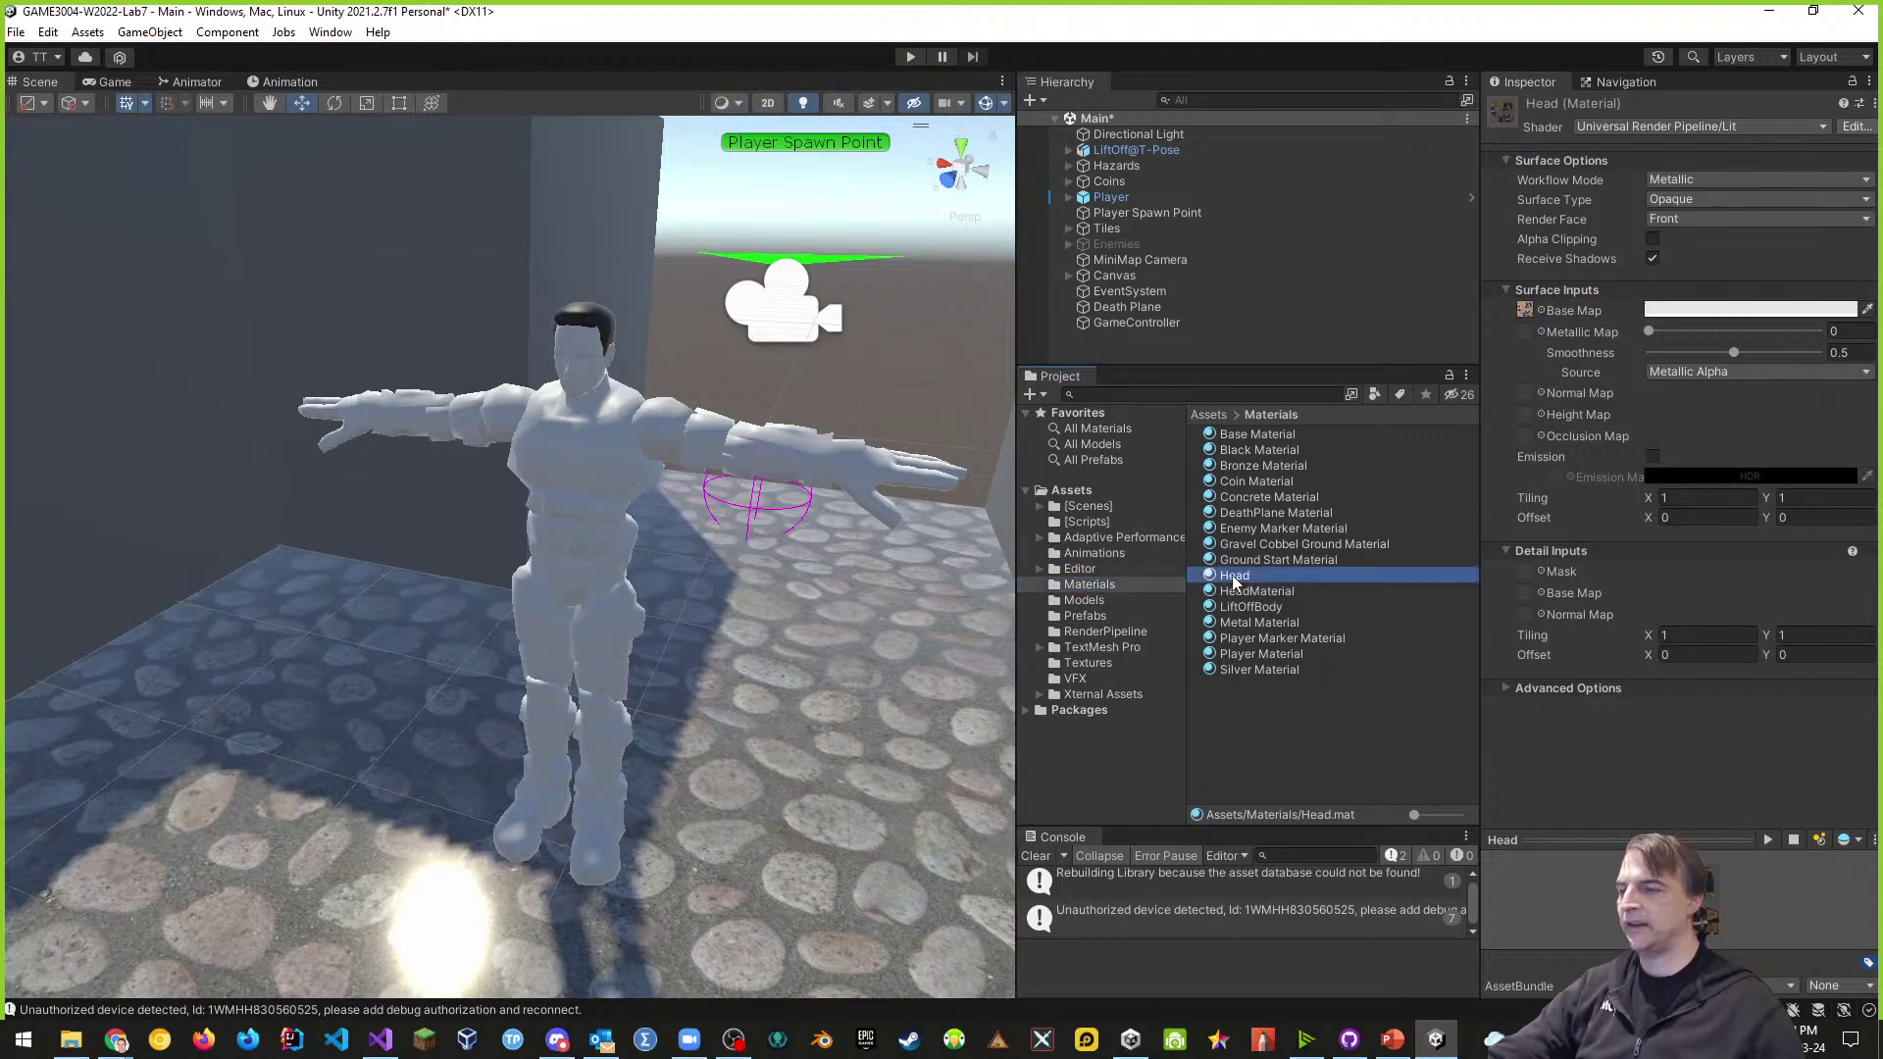
- Rename the extracted Head material to LiftOff Hair Material
{"action": "left_click", "coordinate": [1234, 578]}
{"action": "type", "text": "Lif"}
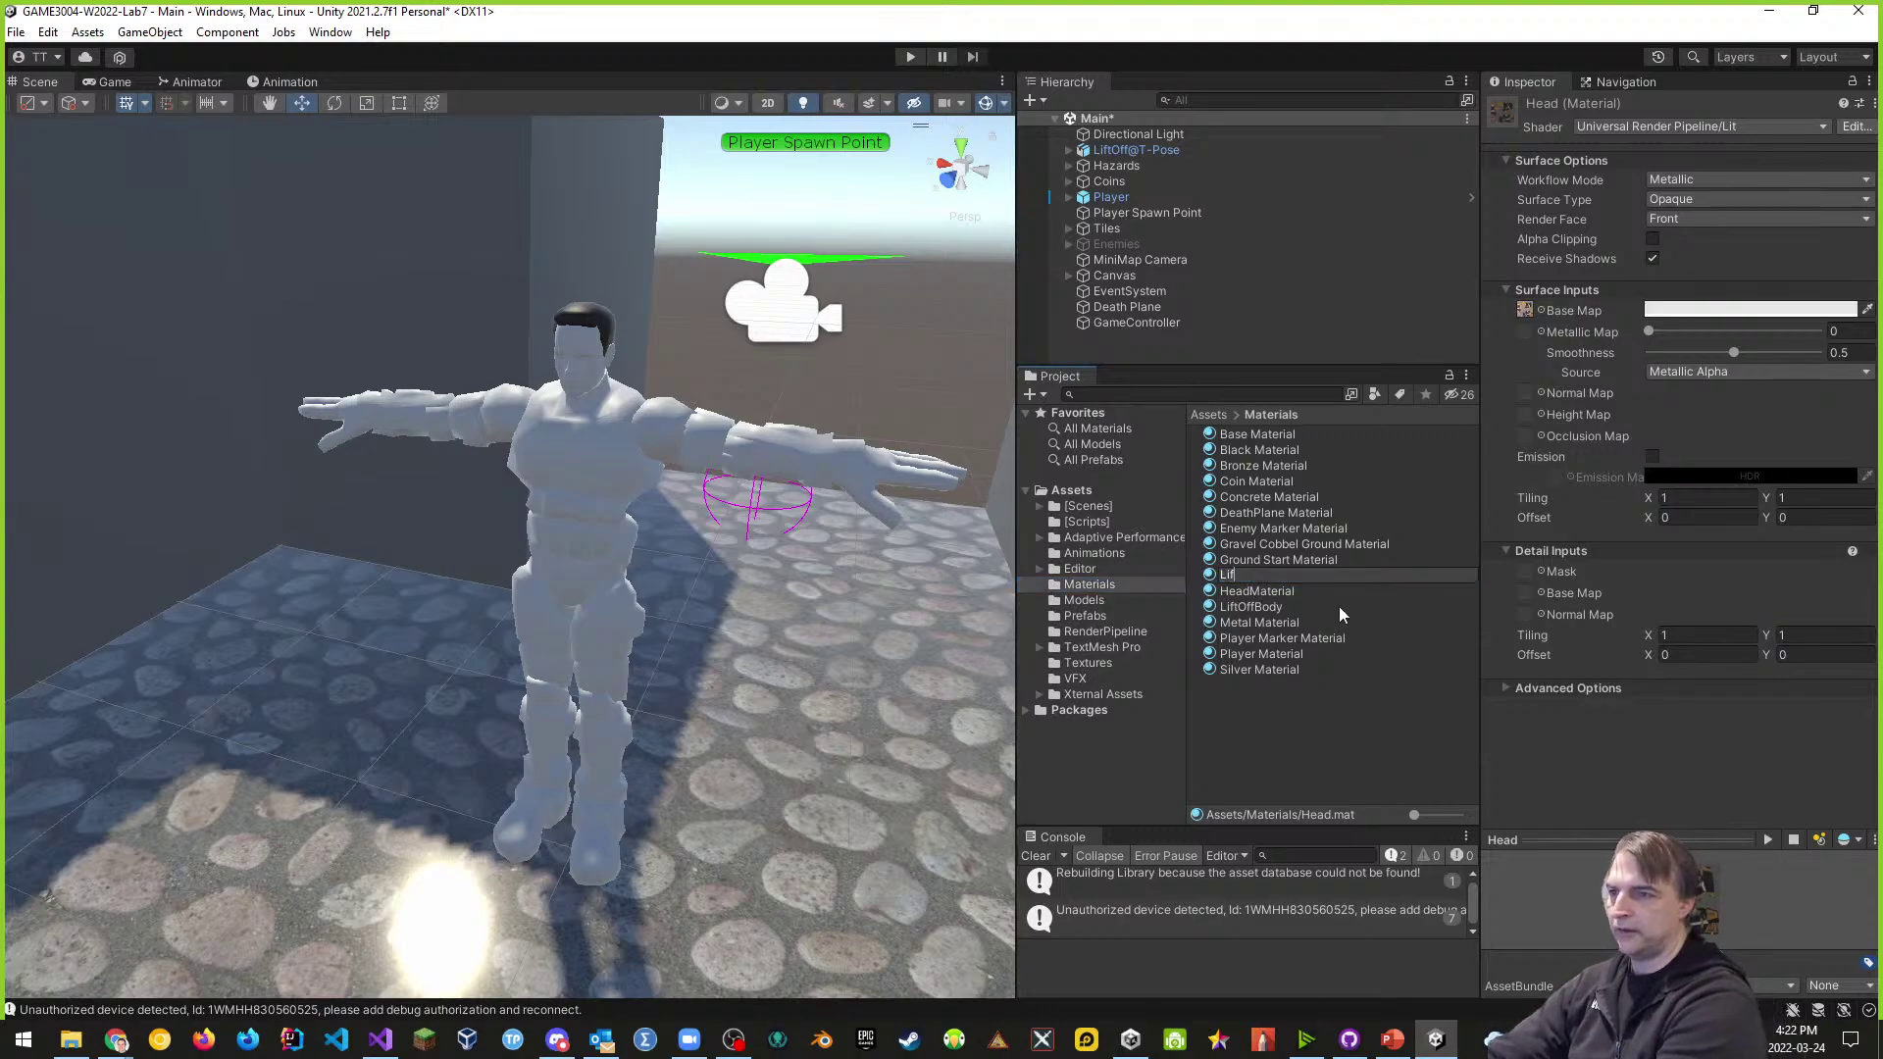
{"action": "type", "text": "tOff He"}
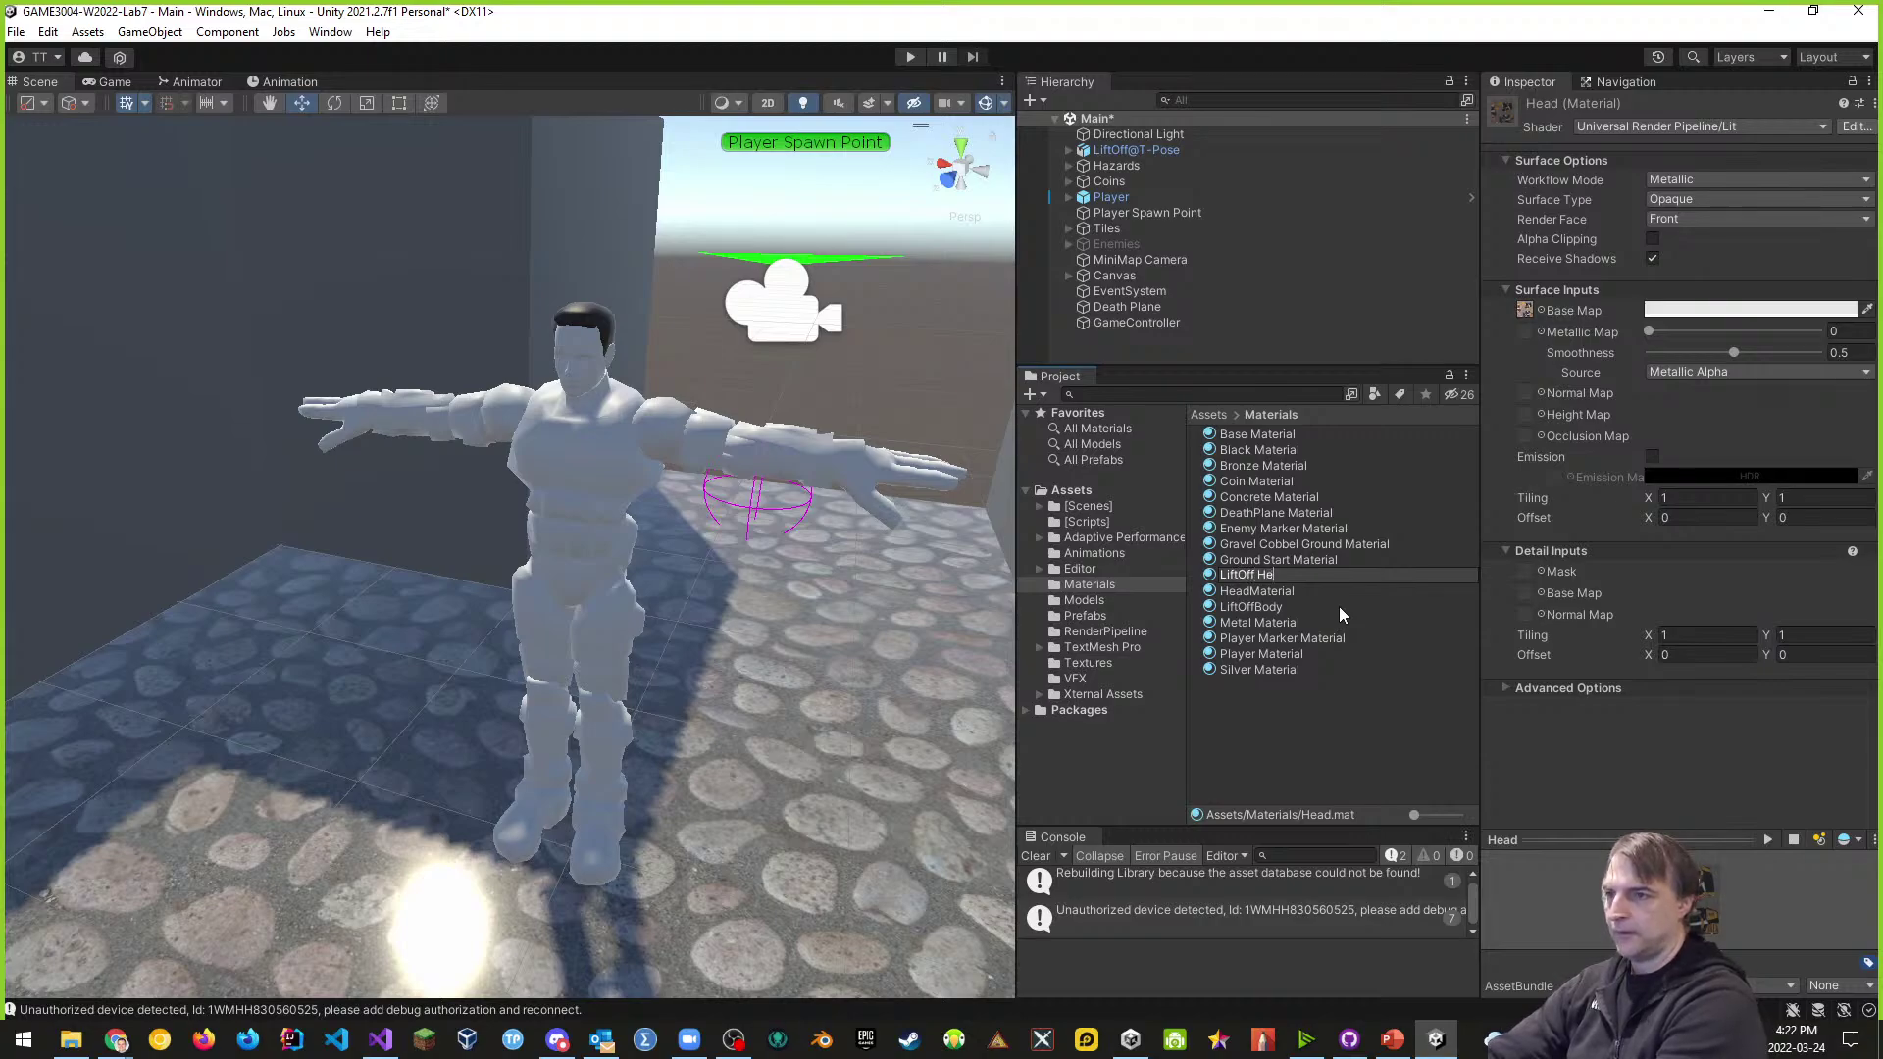
{"action": "key", "text": "BackSpace"}
{"action": "type", "text": "ai"}
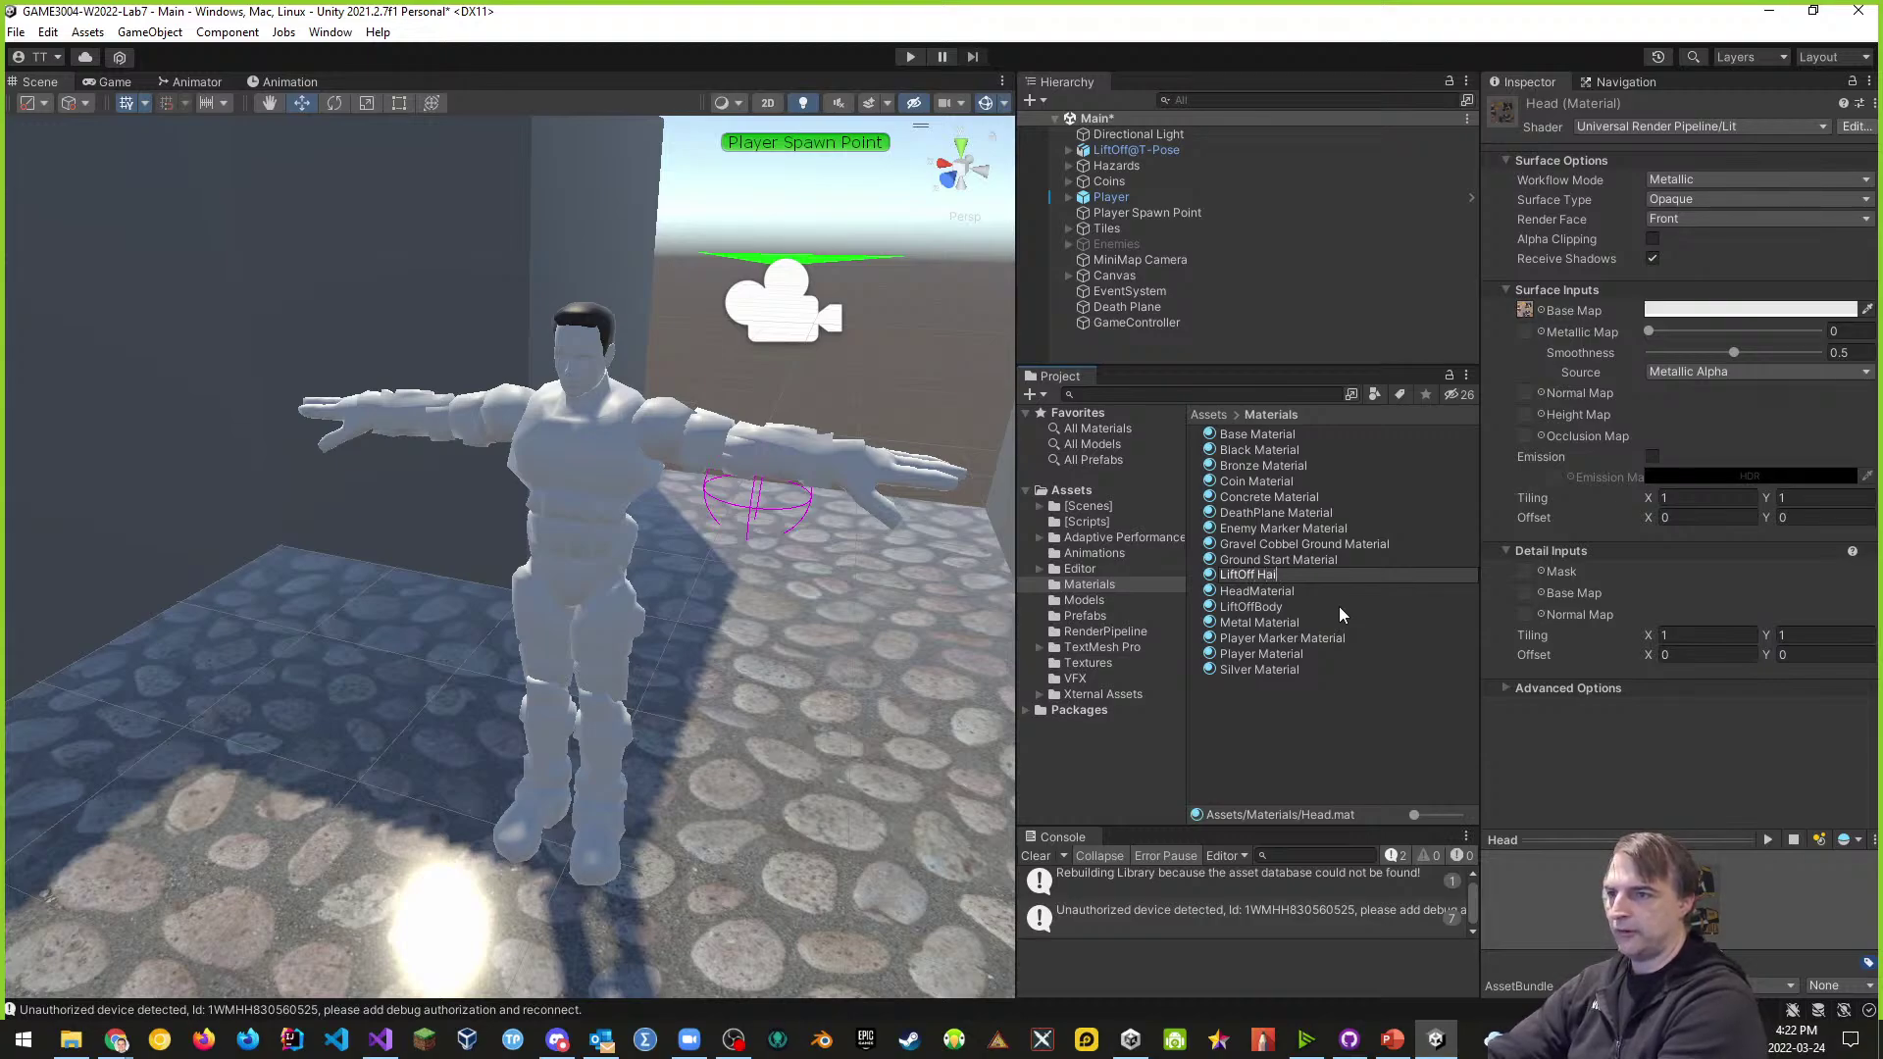
{"action": "type", "text": "r Material"}
{"action": "key", "text": "Return"}
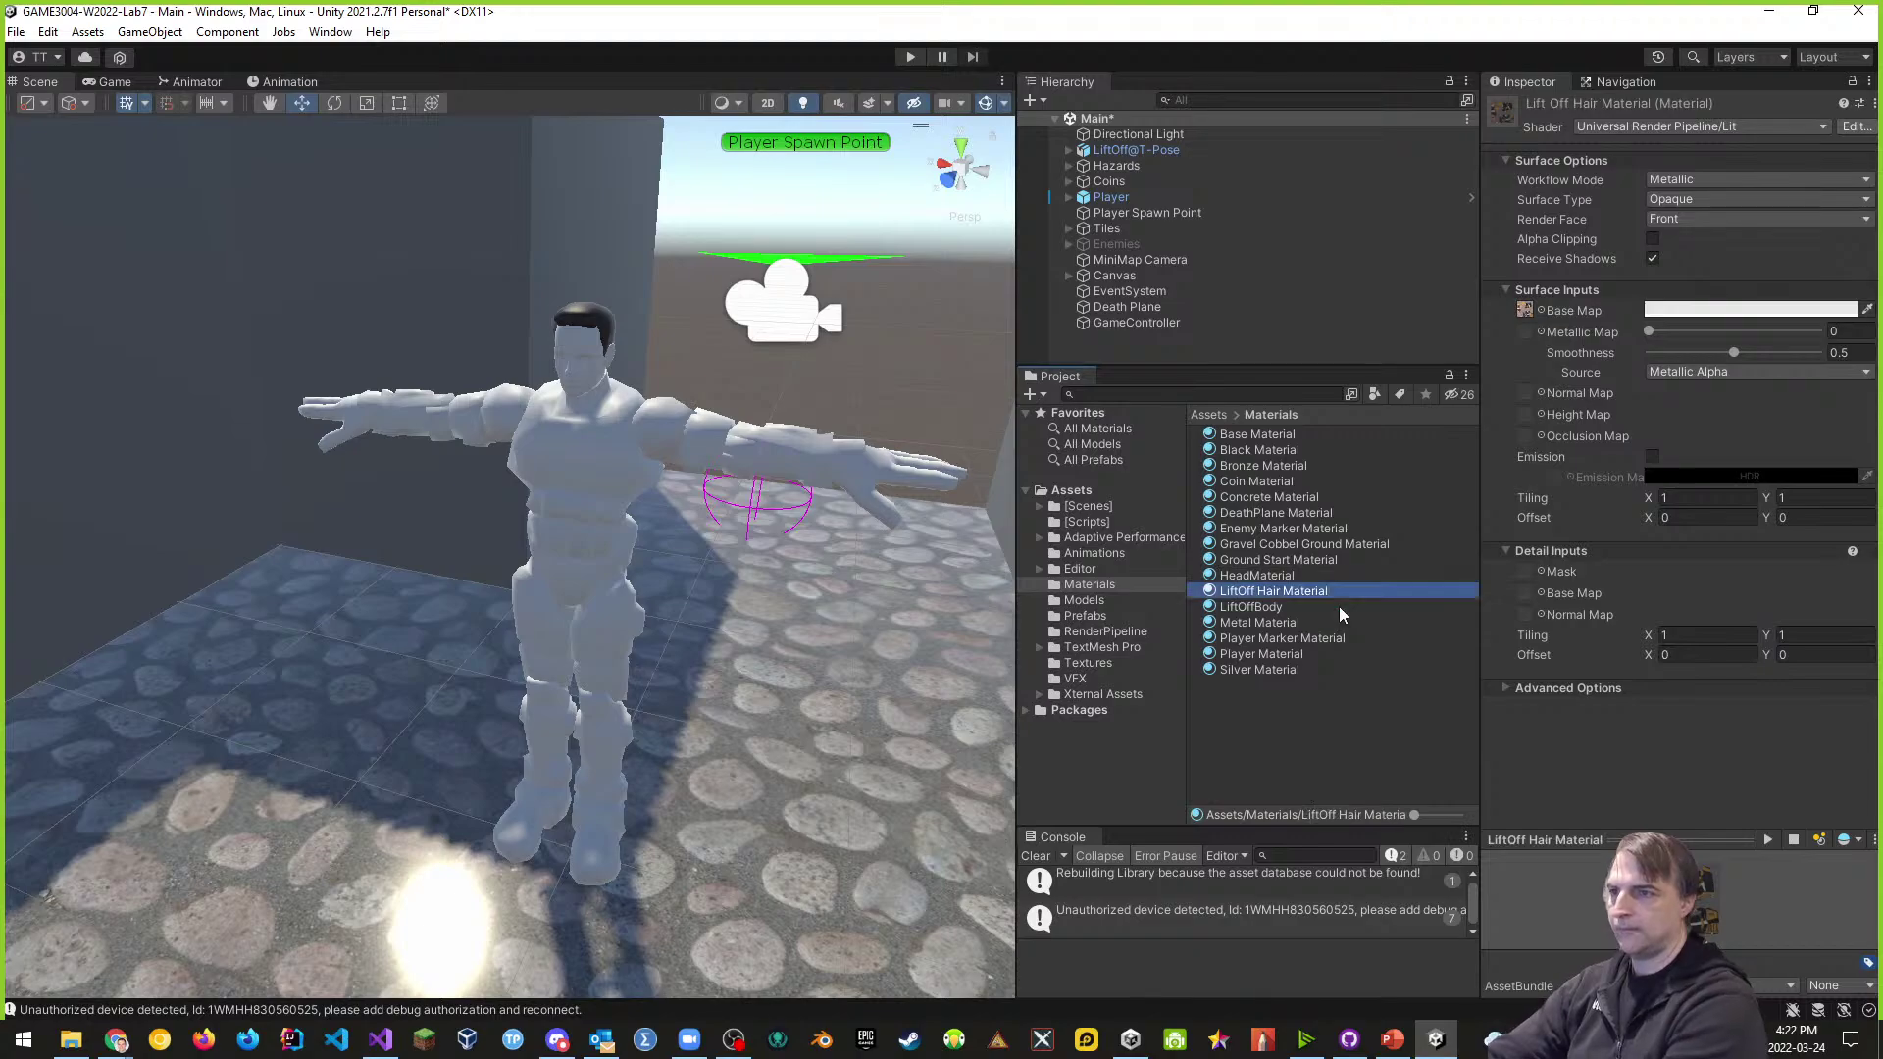
- Rename HeadMaterial to LiftOff Head Material and assign the Modern2 texture as its Base Map
{"action": "left_click", "coordinate": [1273, 577]}
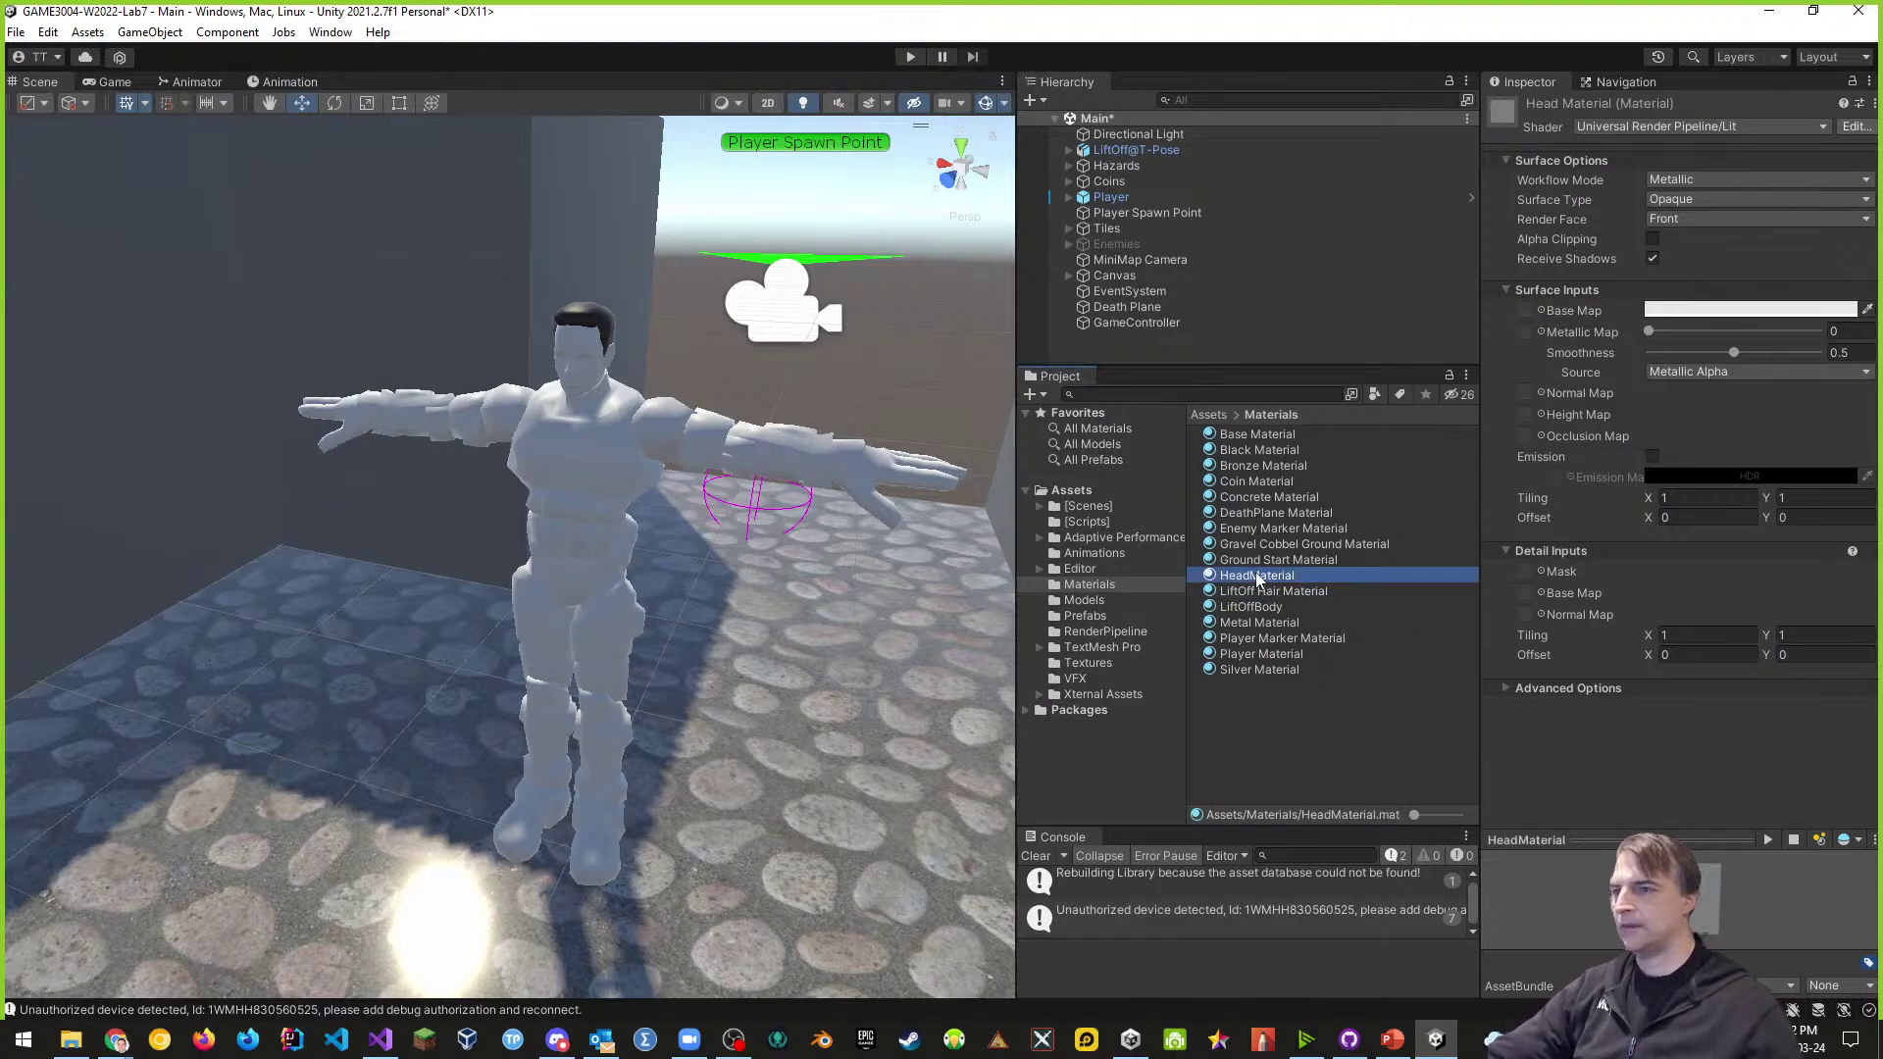
{"action": "left_click", "coordinate": [1265, 577]}
{"action": "type", "text": "Lif"}
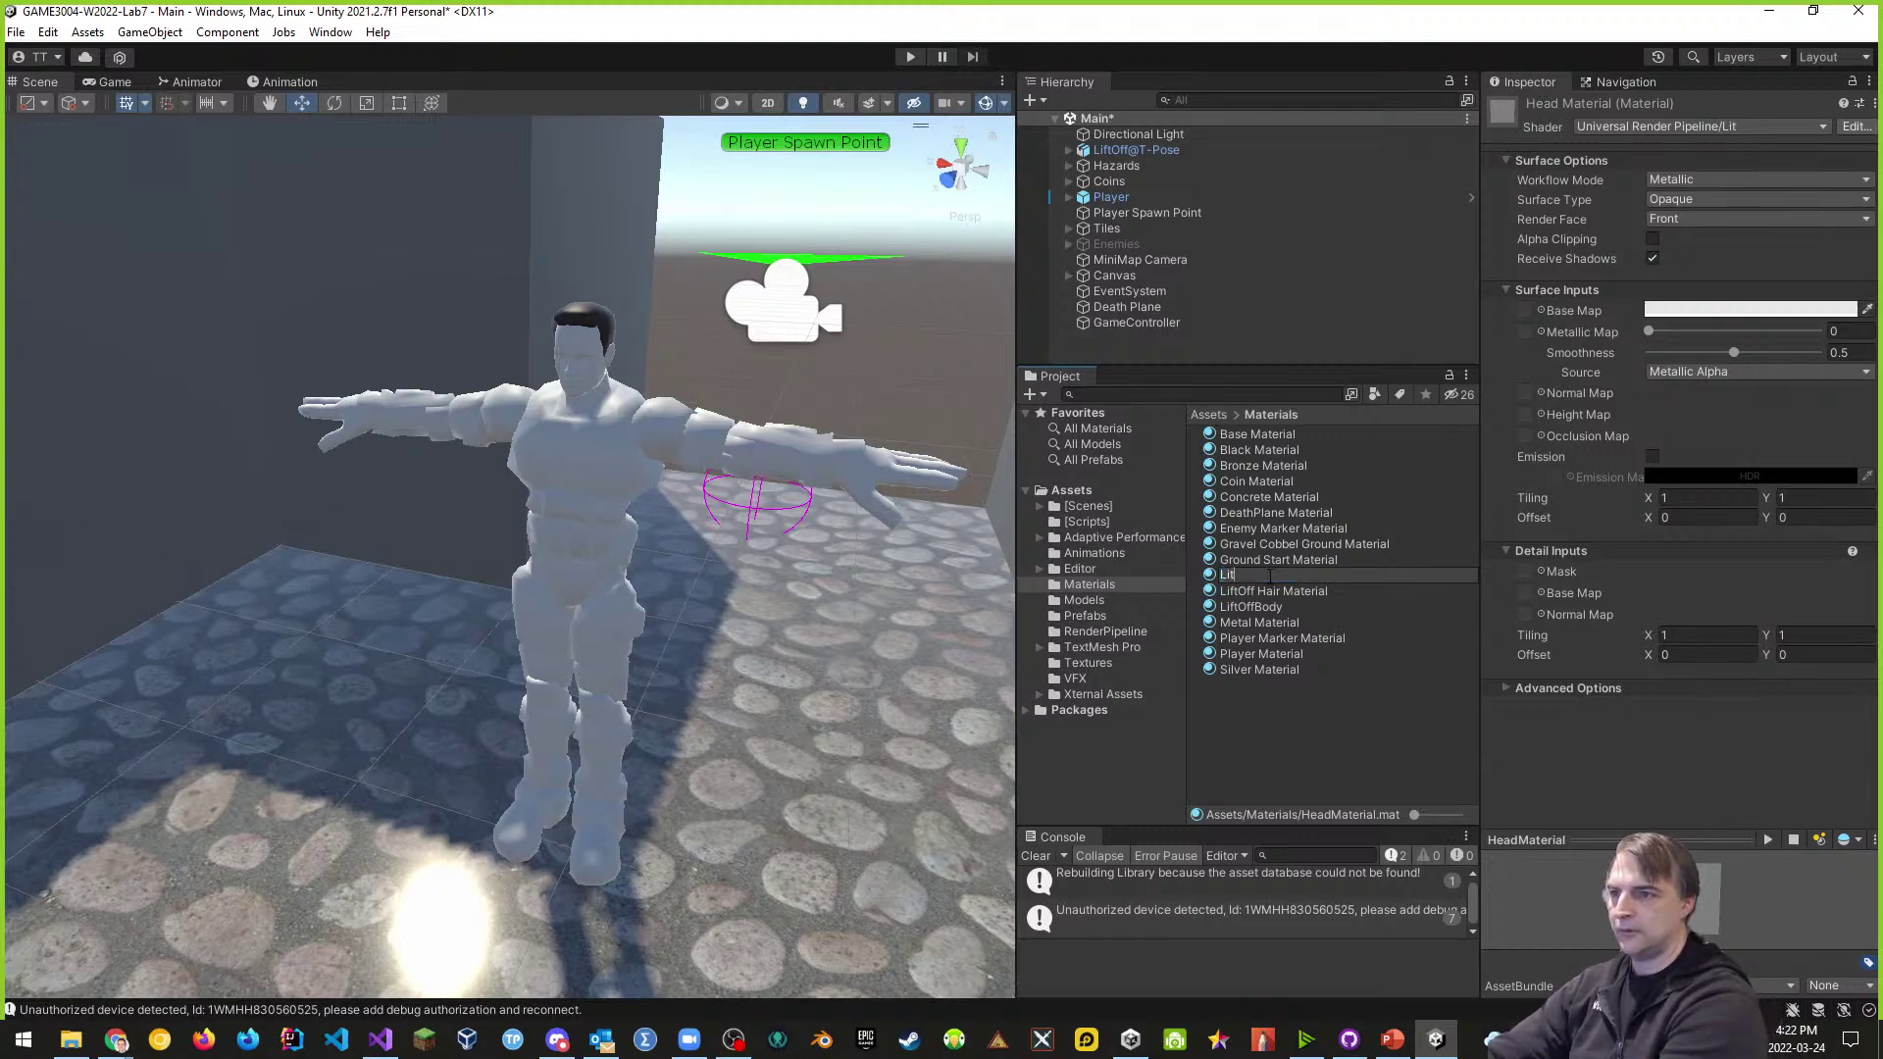
{"action": "type", "text": "tOff Hea"}
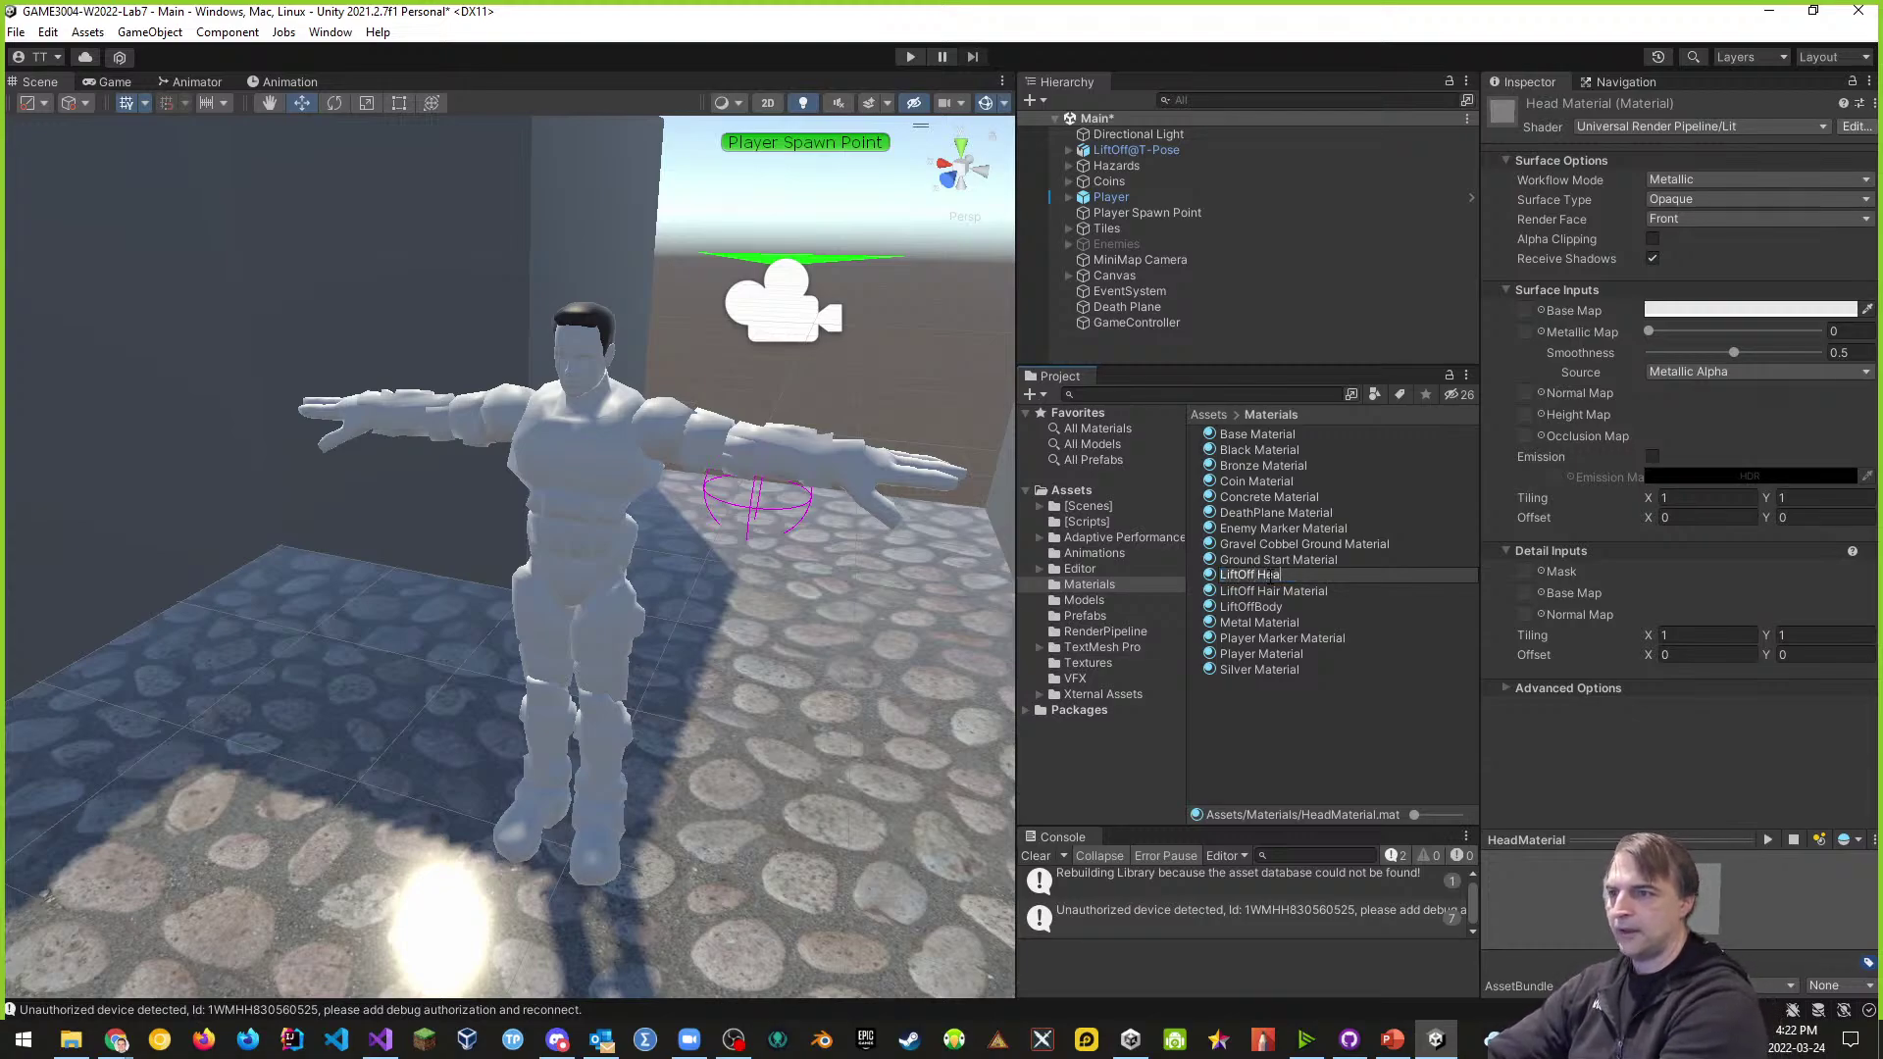
{"action": "type", "text": "d Material"}
{"action": "key", "text": "Return"}
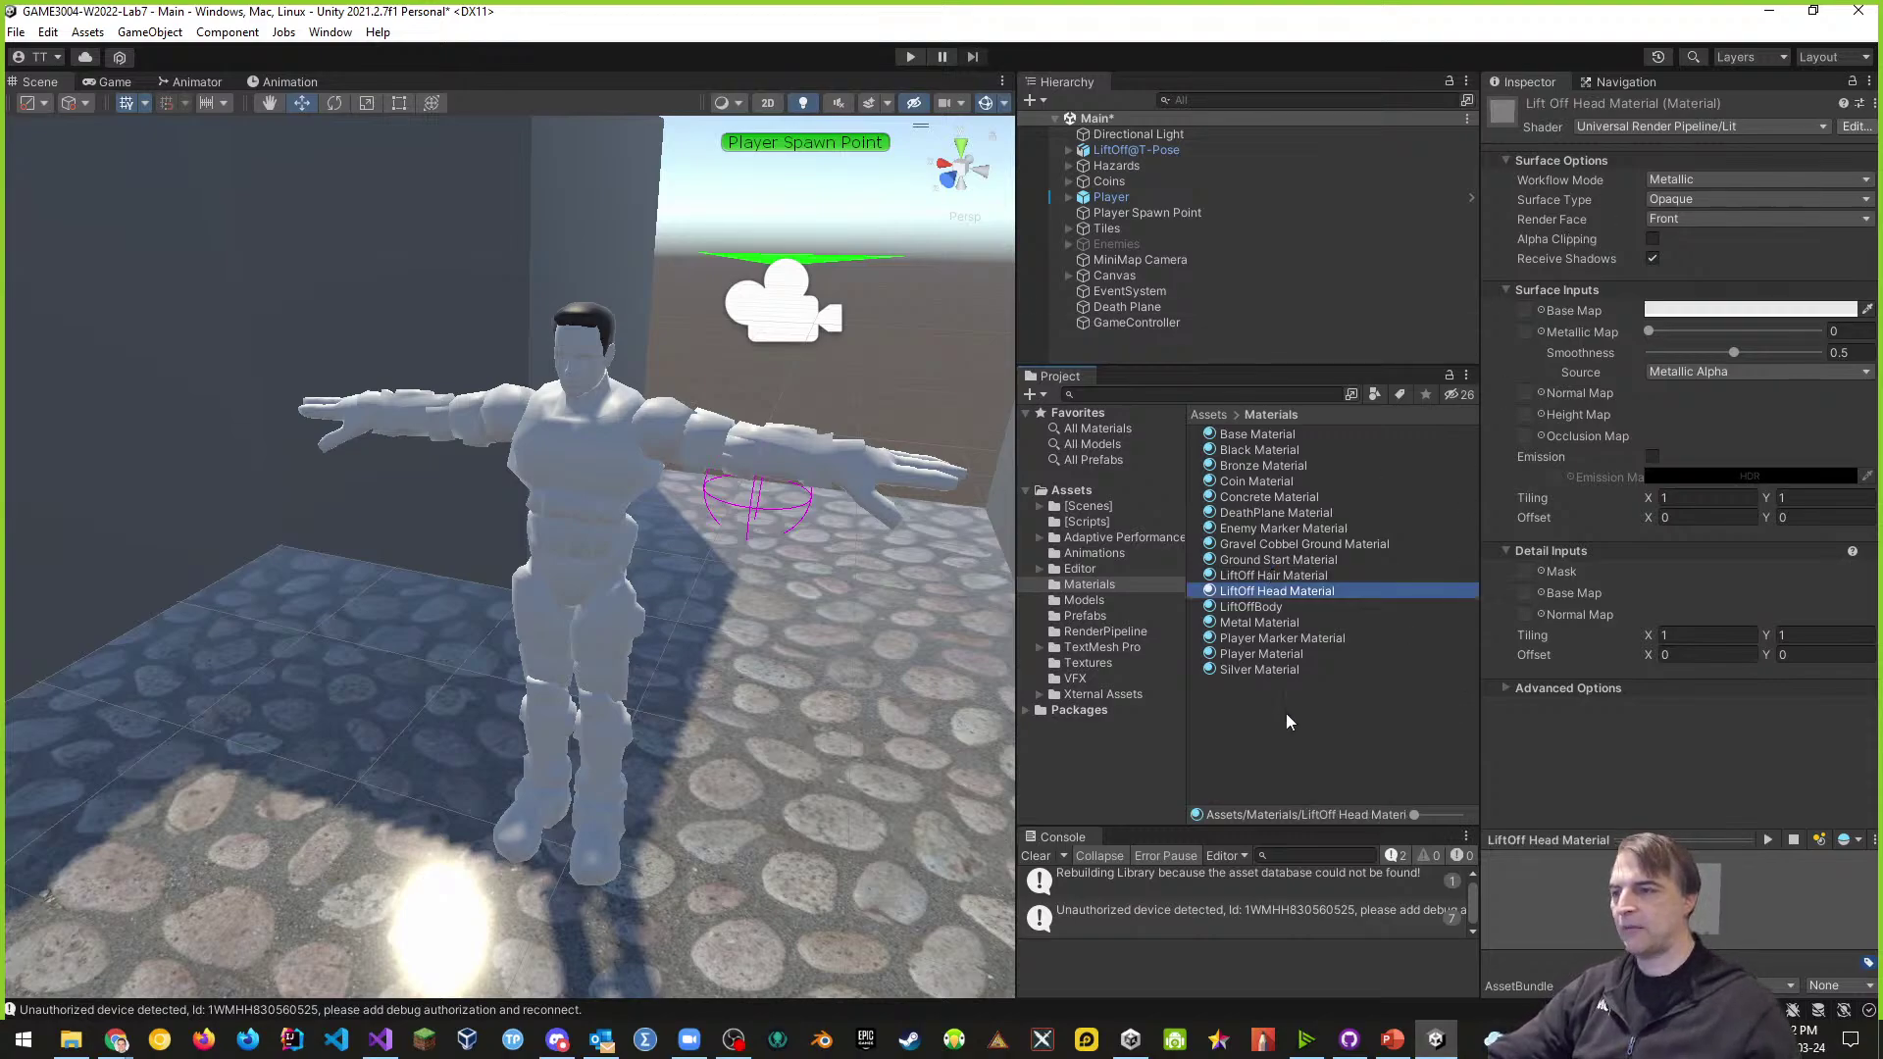
{"action": "left_click", "coordinate": [1089, 663]}
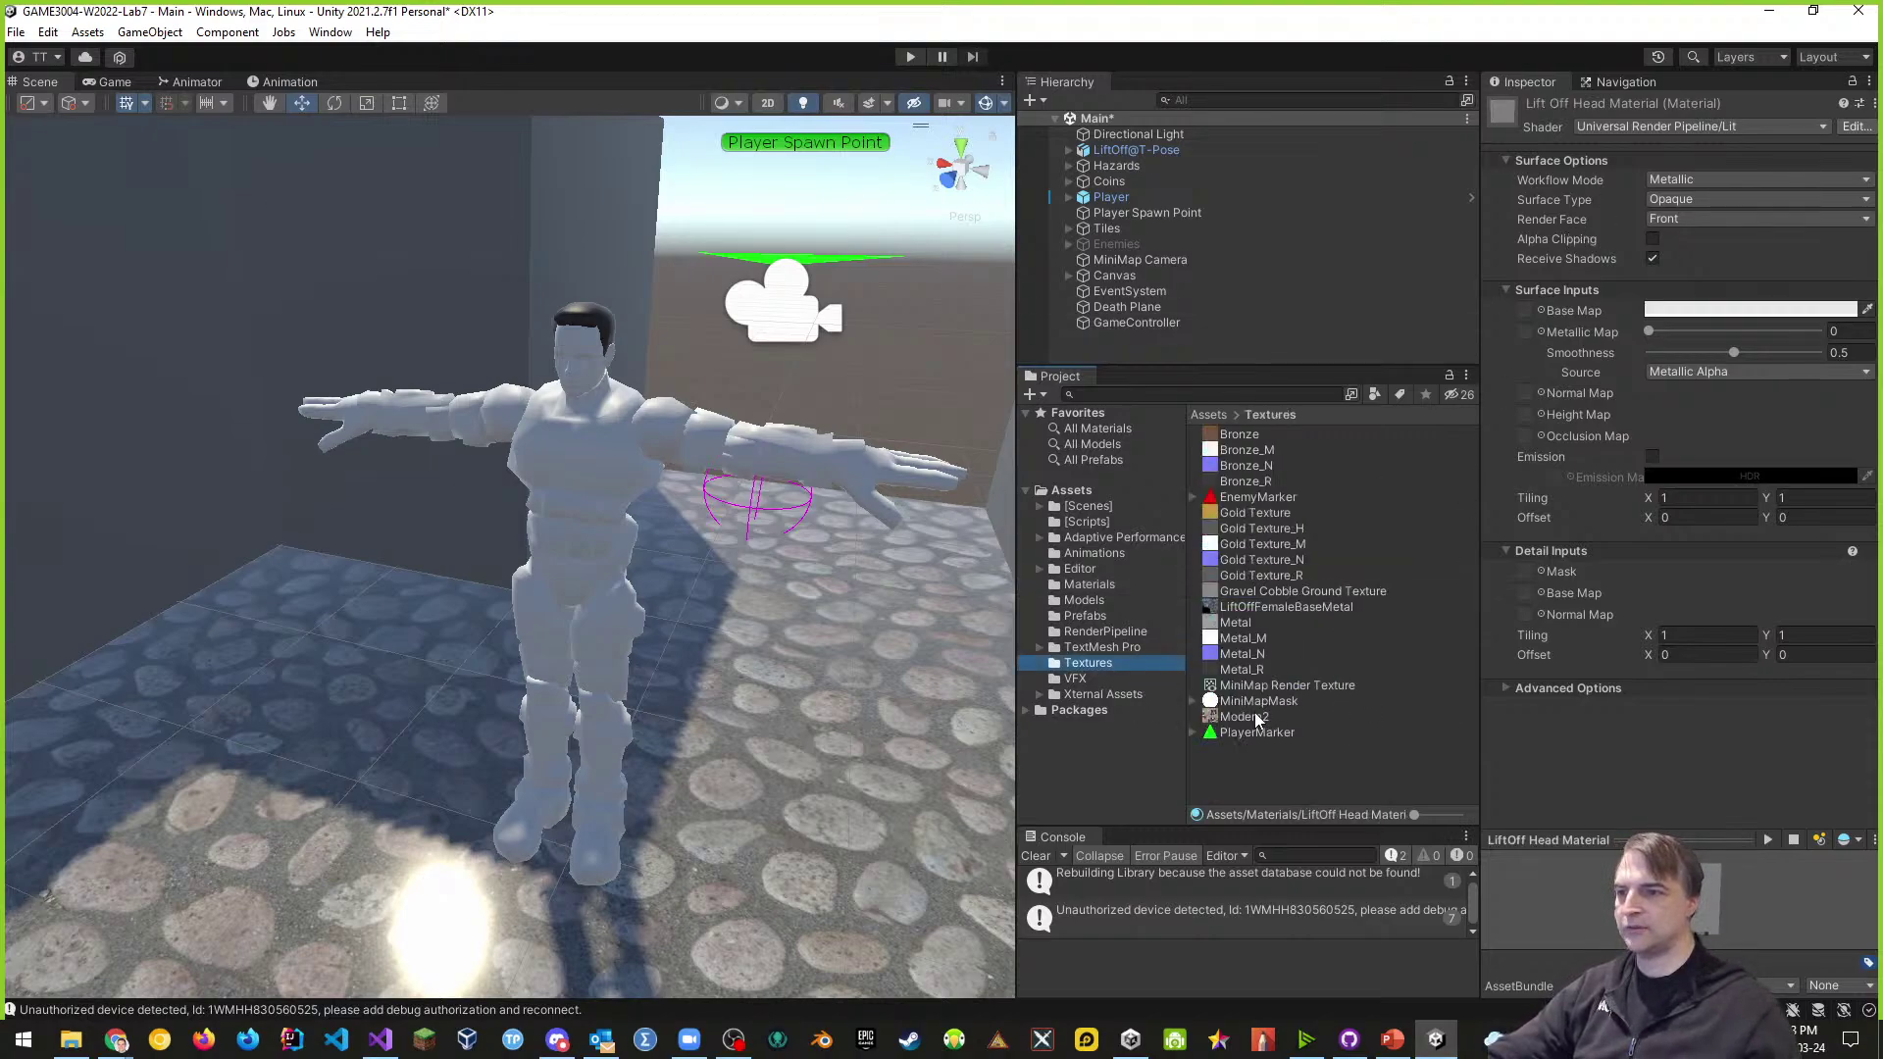
{"action": "left_click_drag", "start_coordinate": [1256, 721], "coordinate": [1526, 312]}
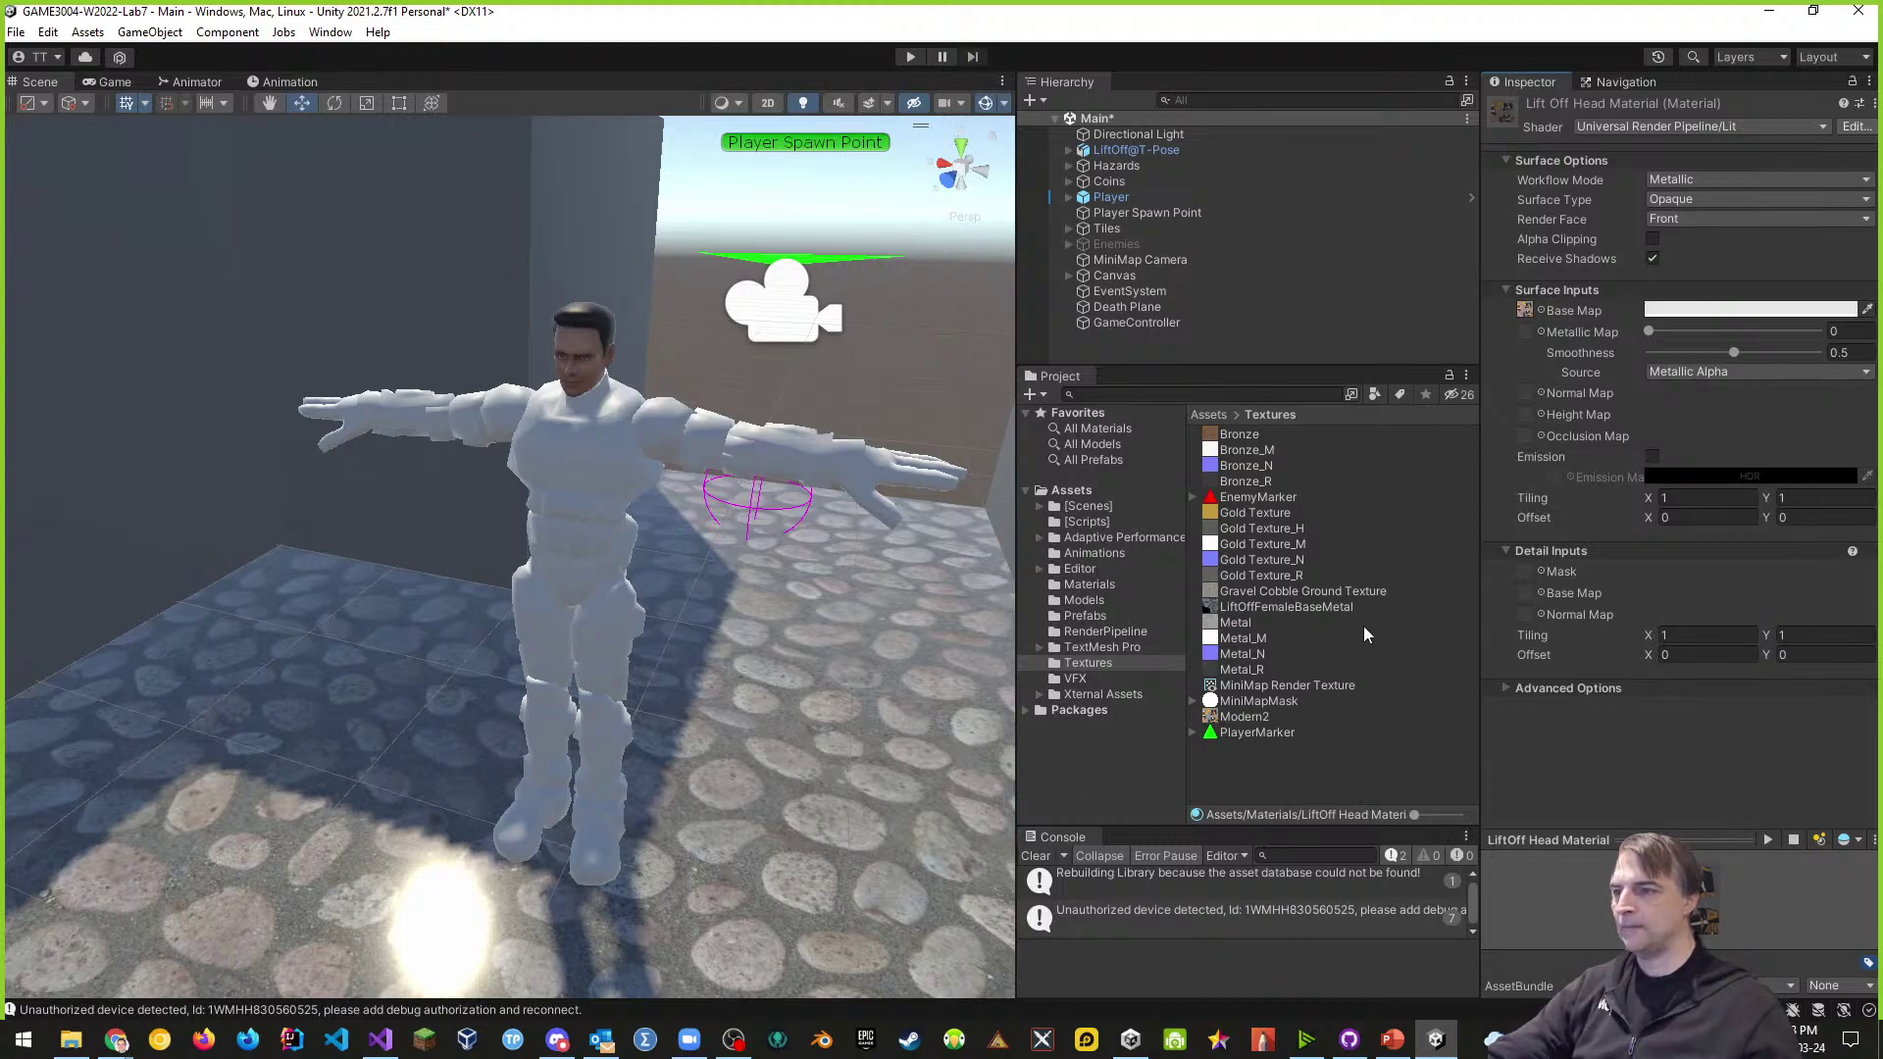
- Rename the LiftOffBody material to LiftOff Body Material and assign the LiftOffFemaleBaseMetal texture as its Base Map
{"action": "left_click", "coordinate": [1090, 584]}
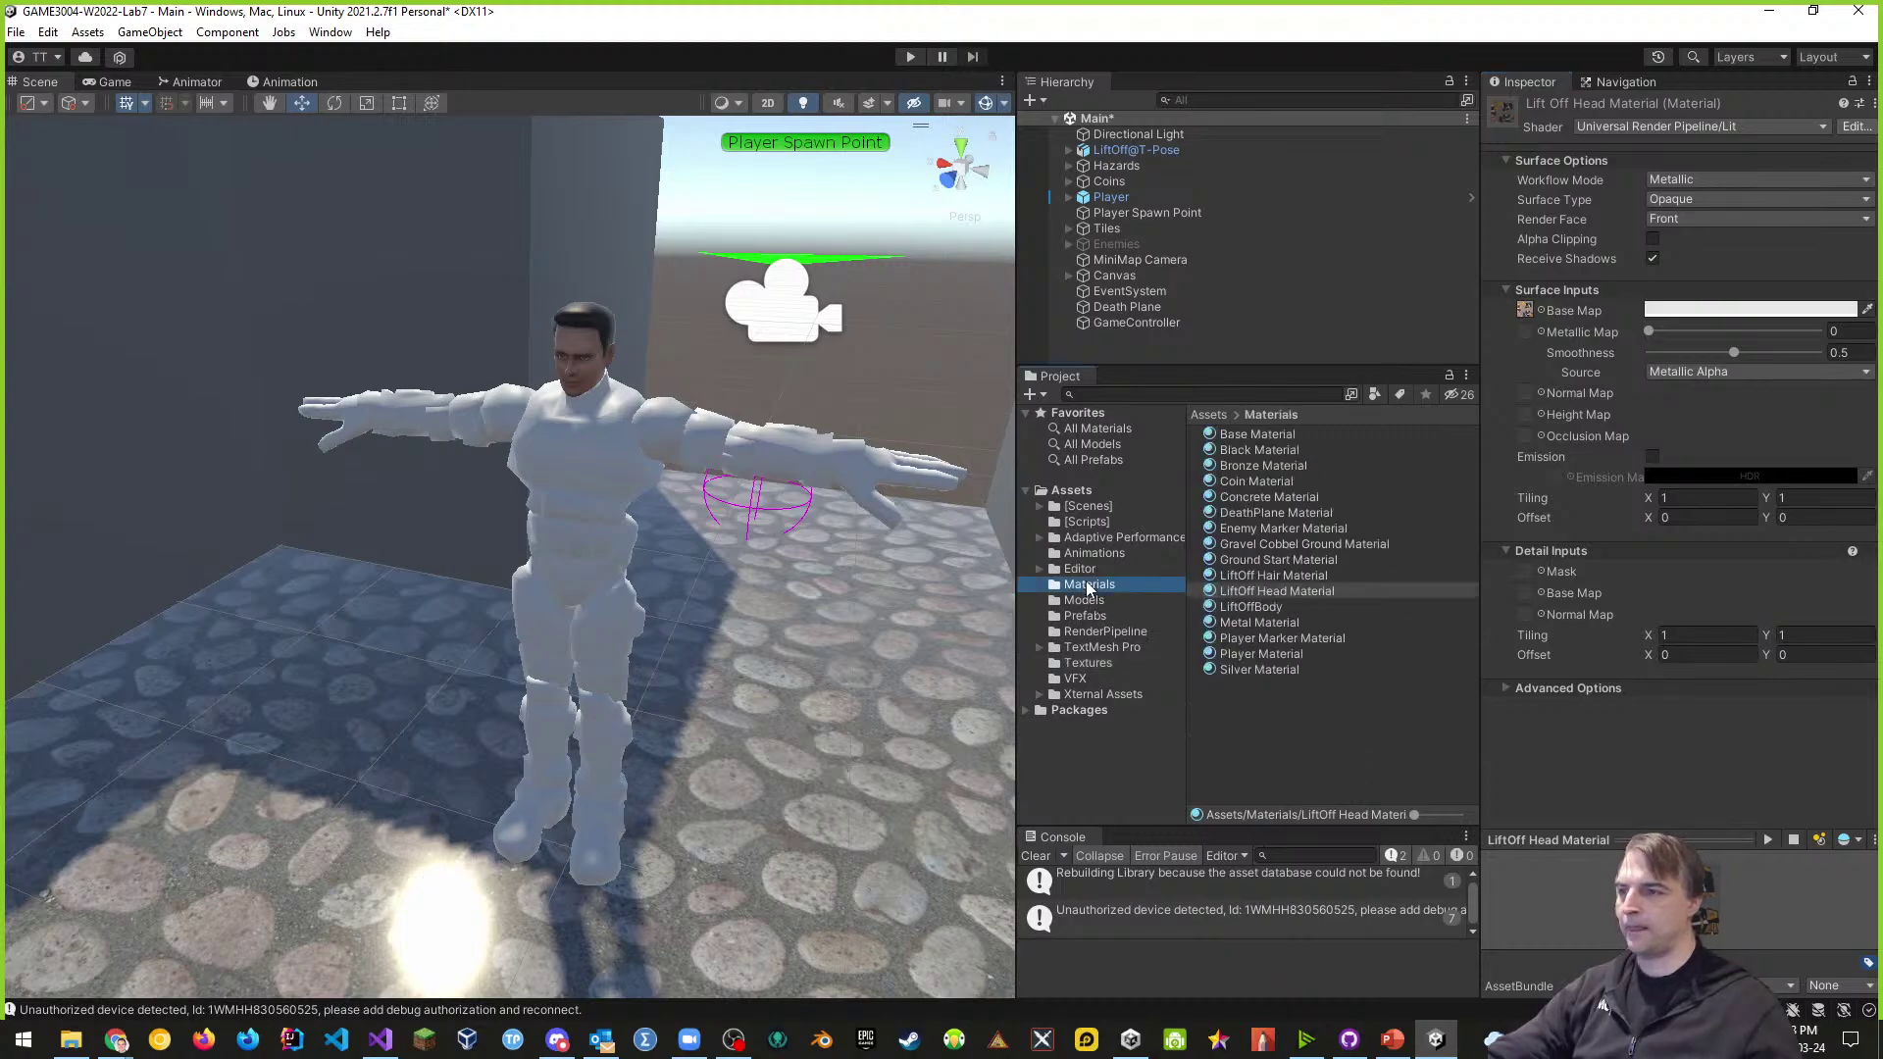
{"action": "left_click", "coordinate": [1259, 608]}
{"action": "left_click", "coordinate": [1260, 608]}
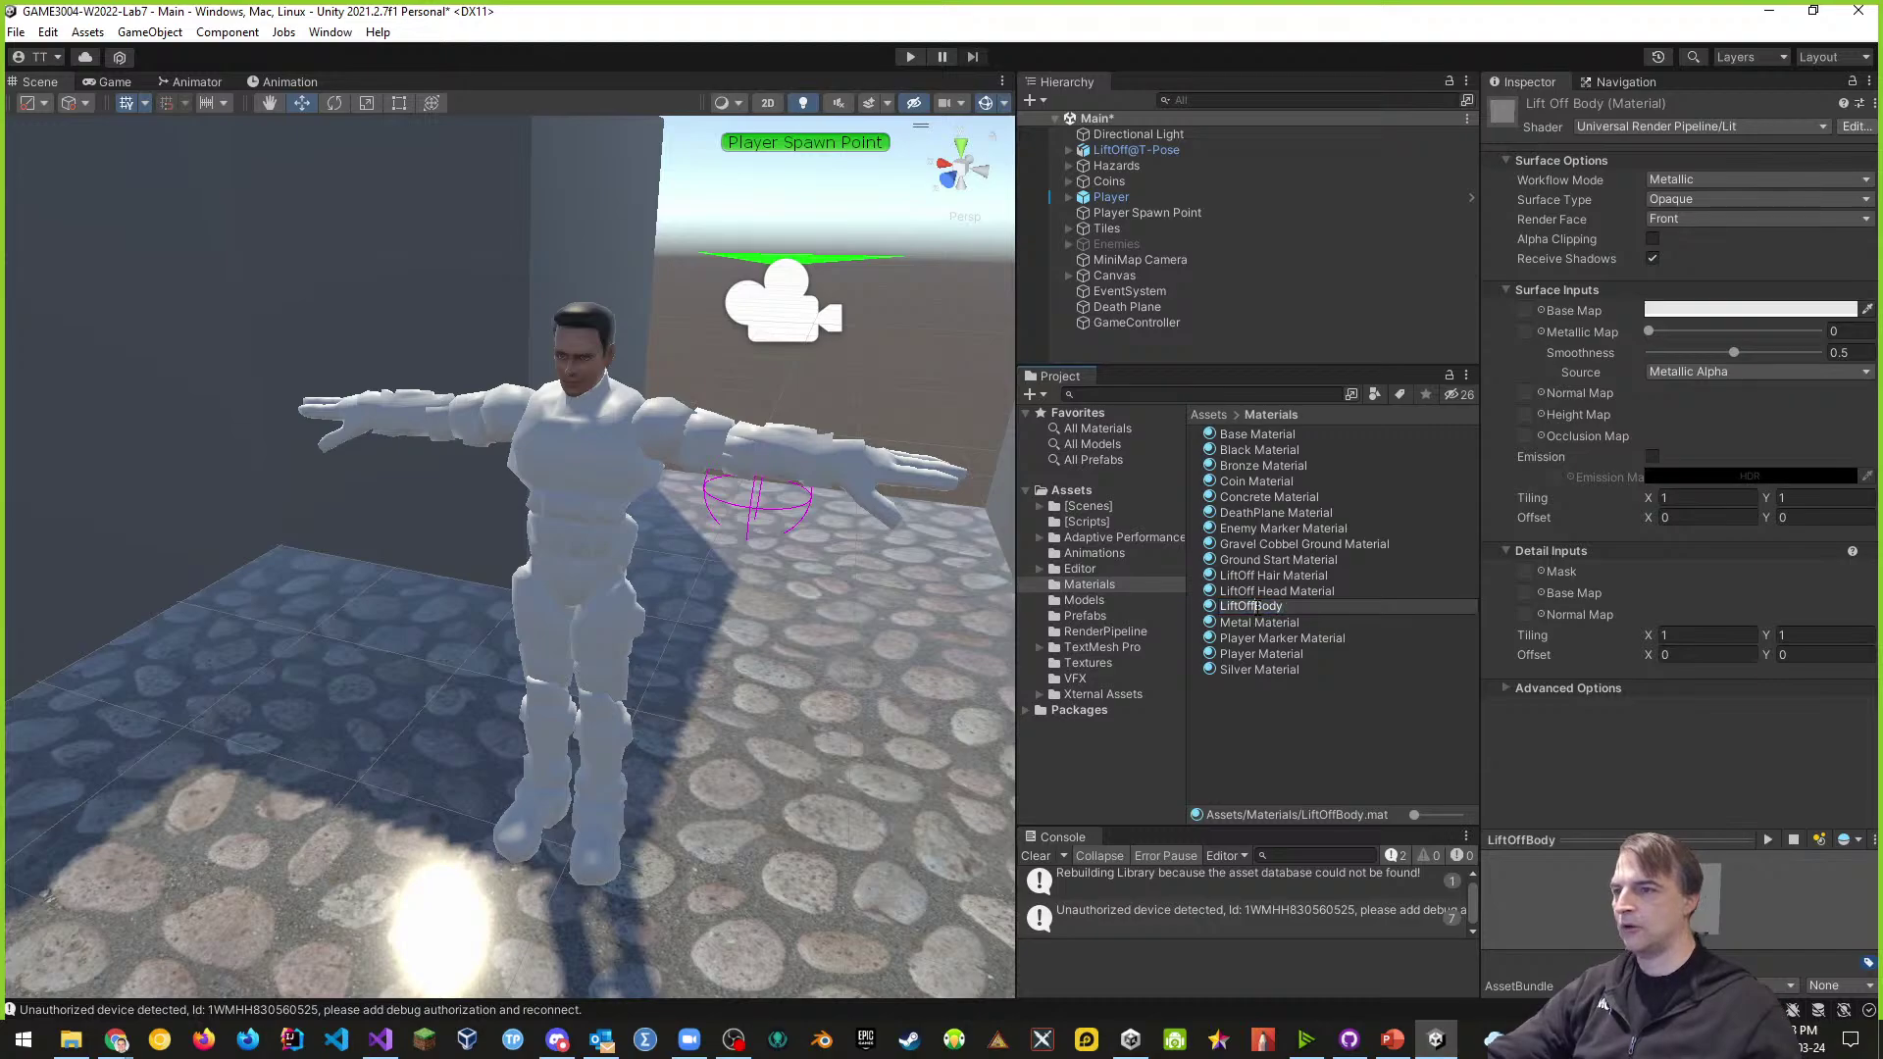
{"action": "left_click", "coordinate": [1258, 606]}
{"action": "key", "text": "ctrl+a"}
{"action": "key", "text": "End"}
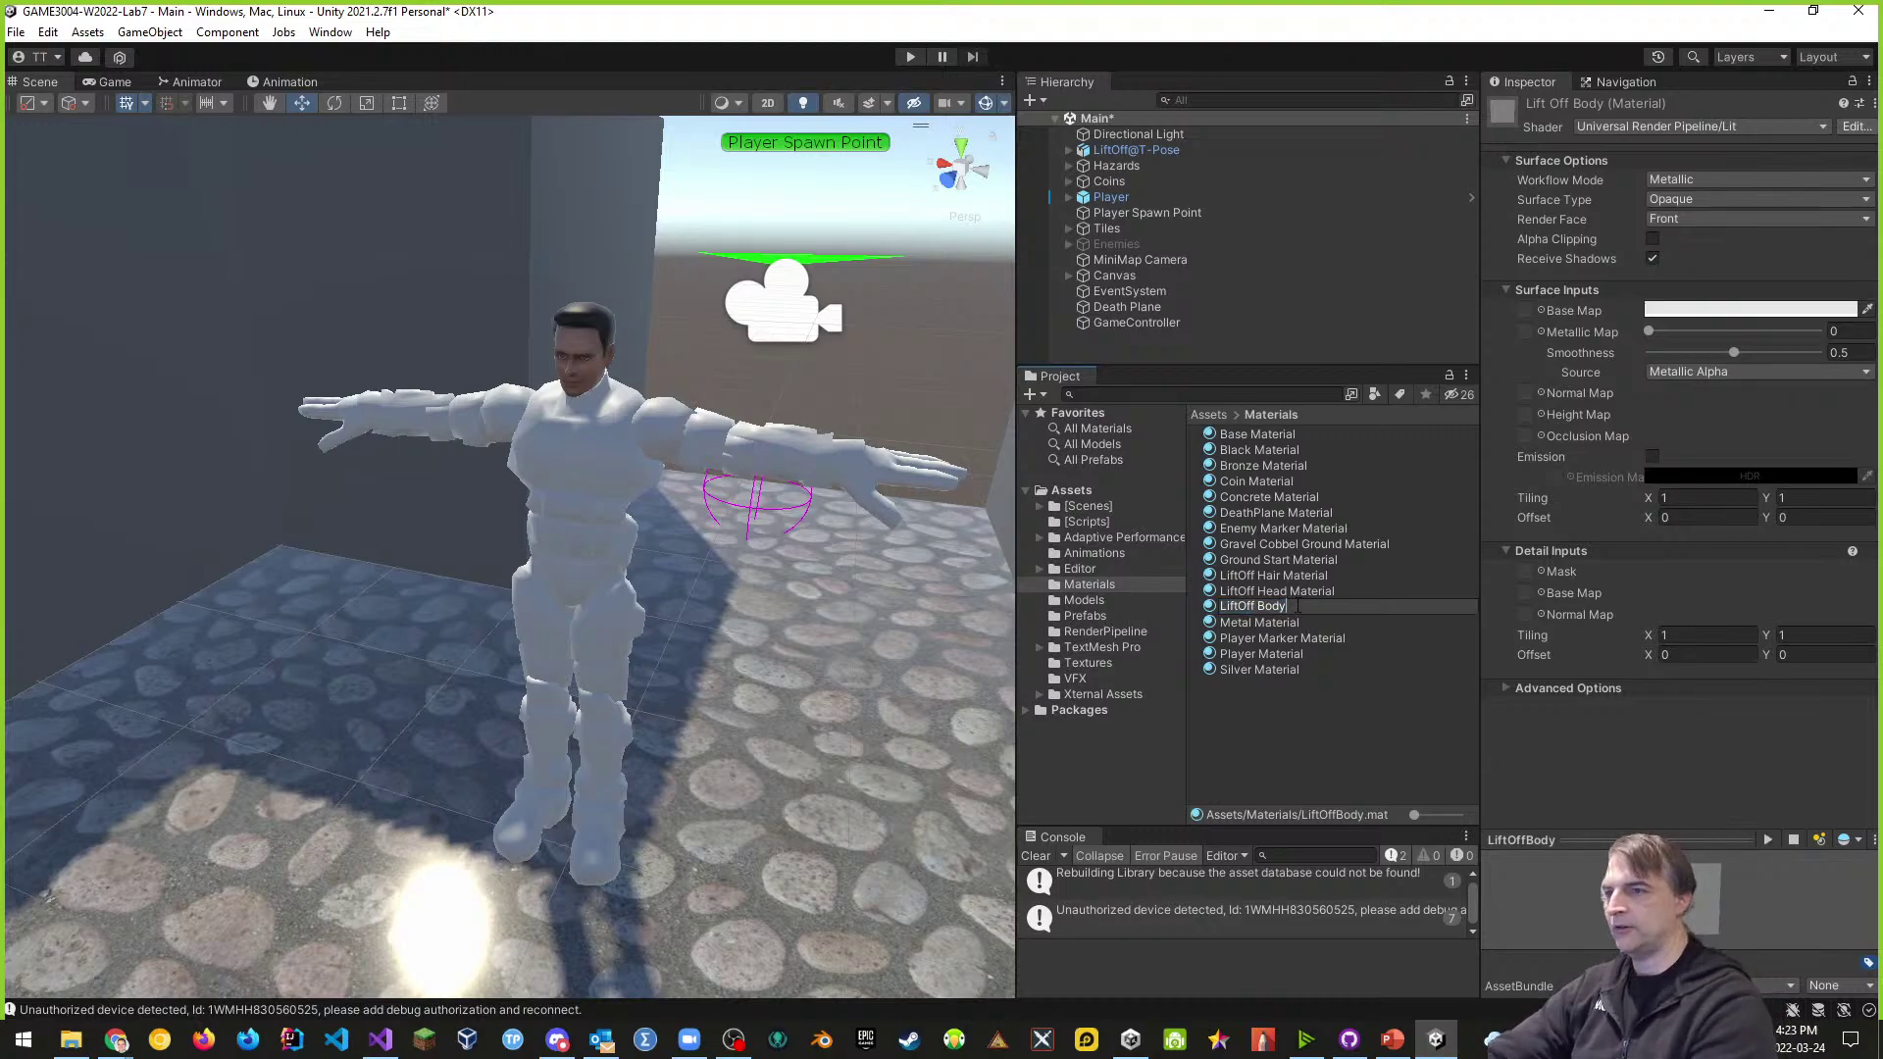
{"action": "type", "text": "Material"}
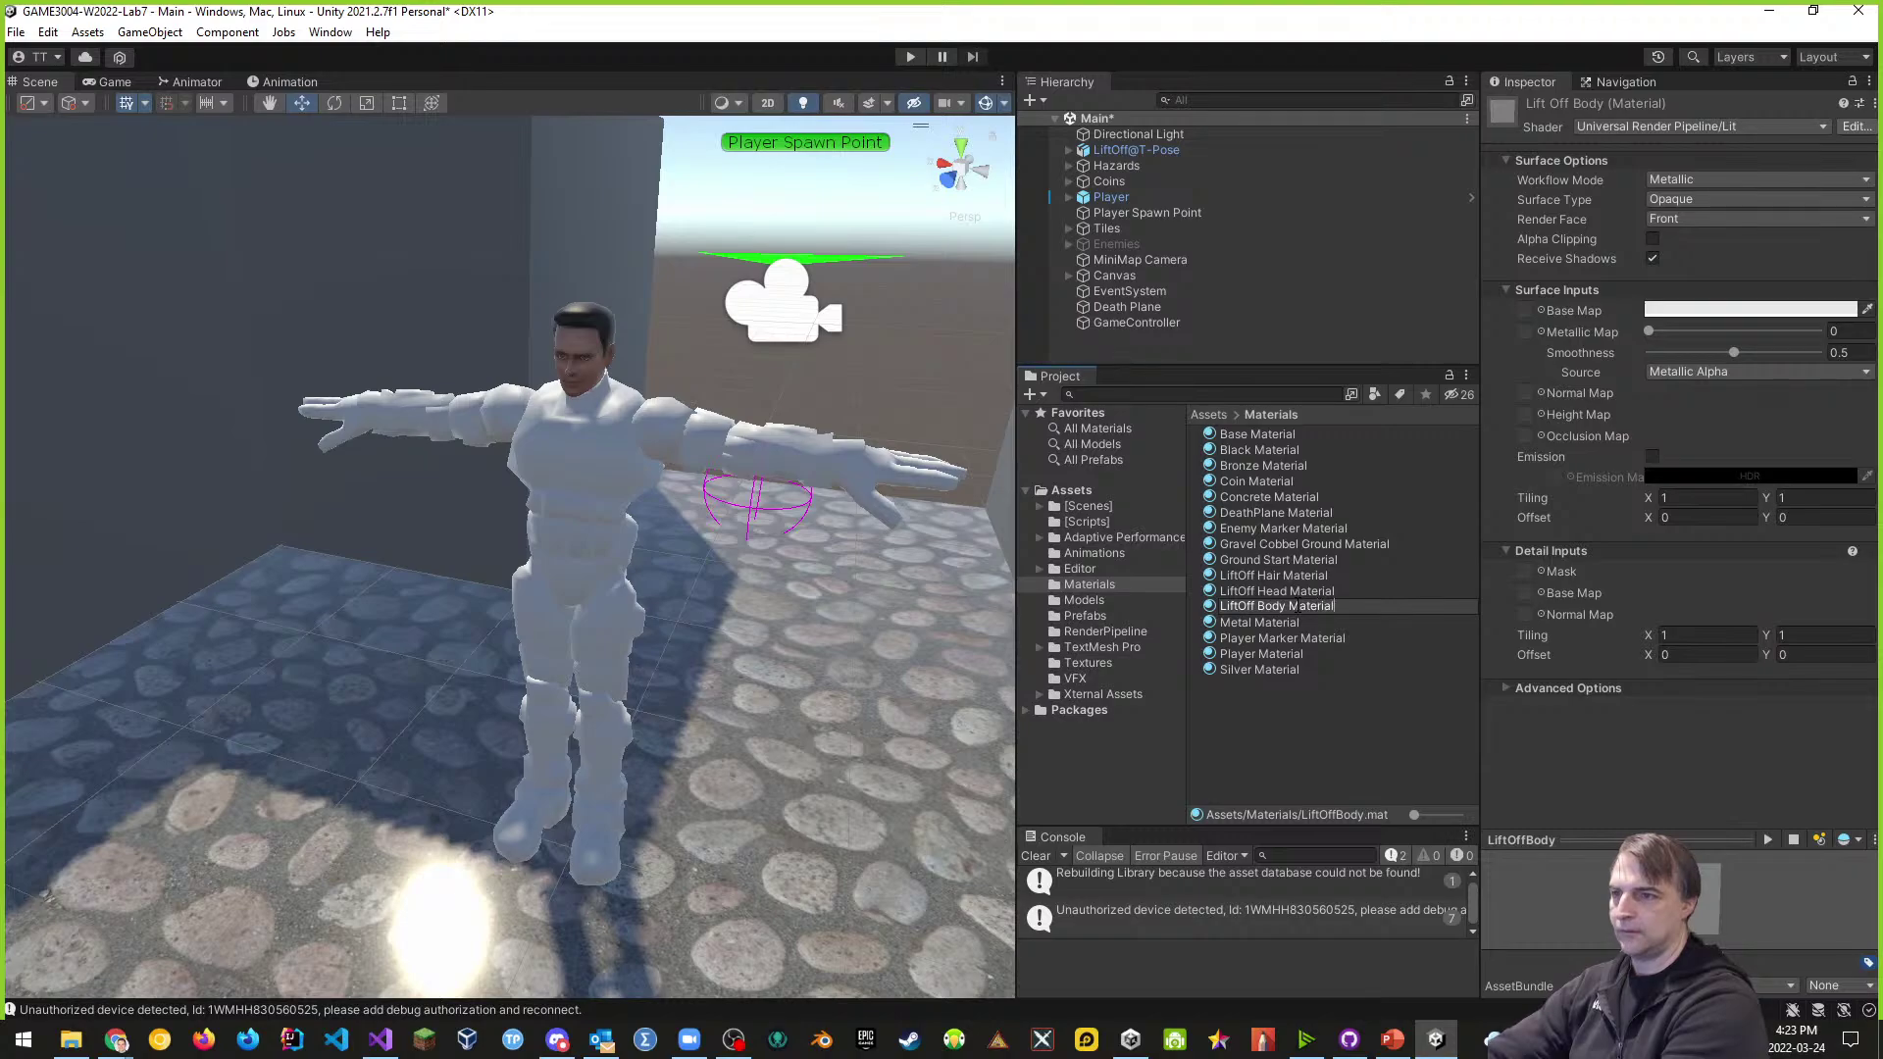
{"action": "key", "text": "Return"}
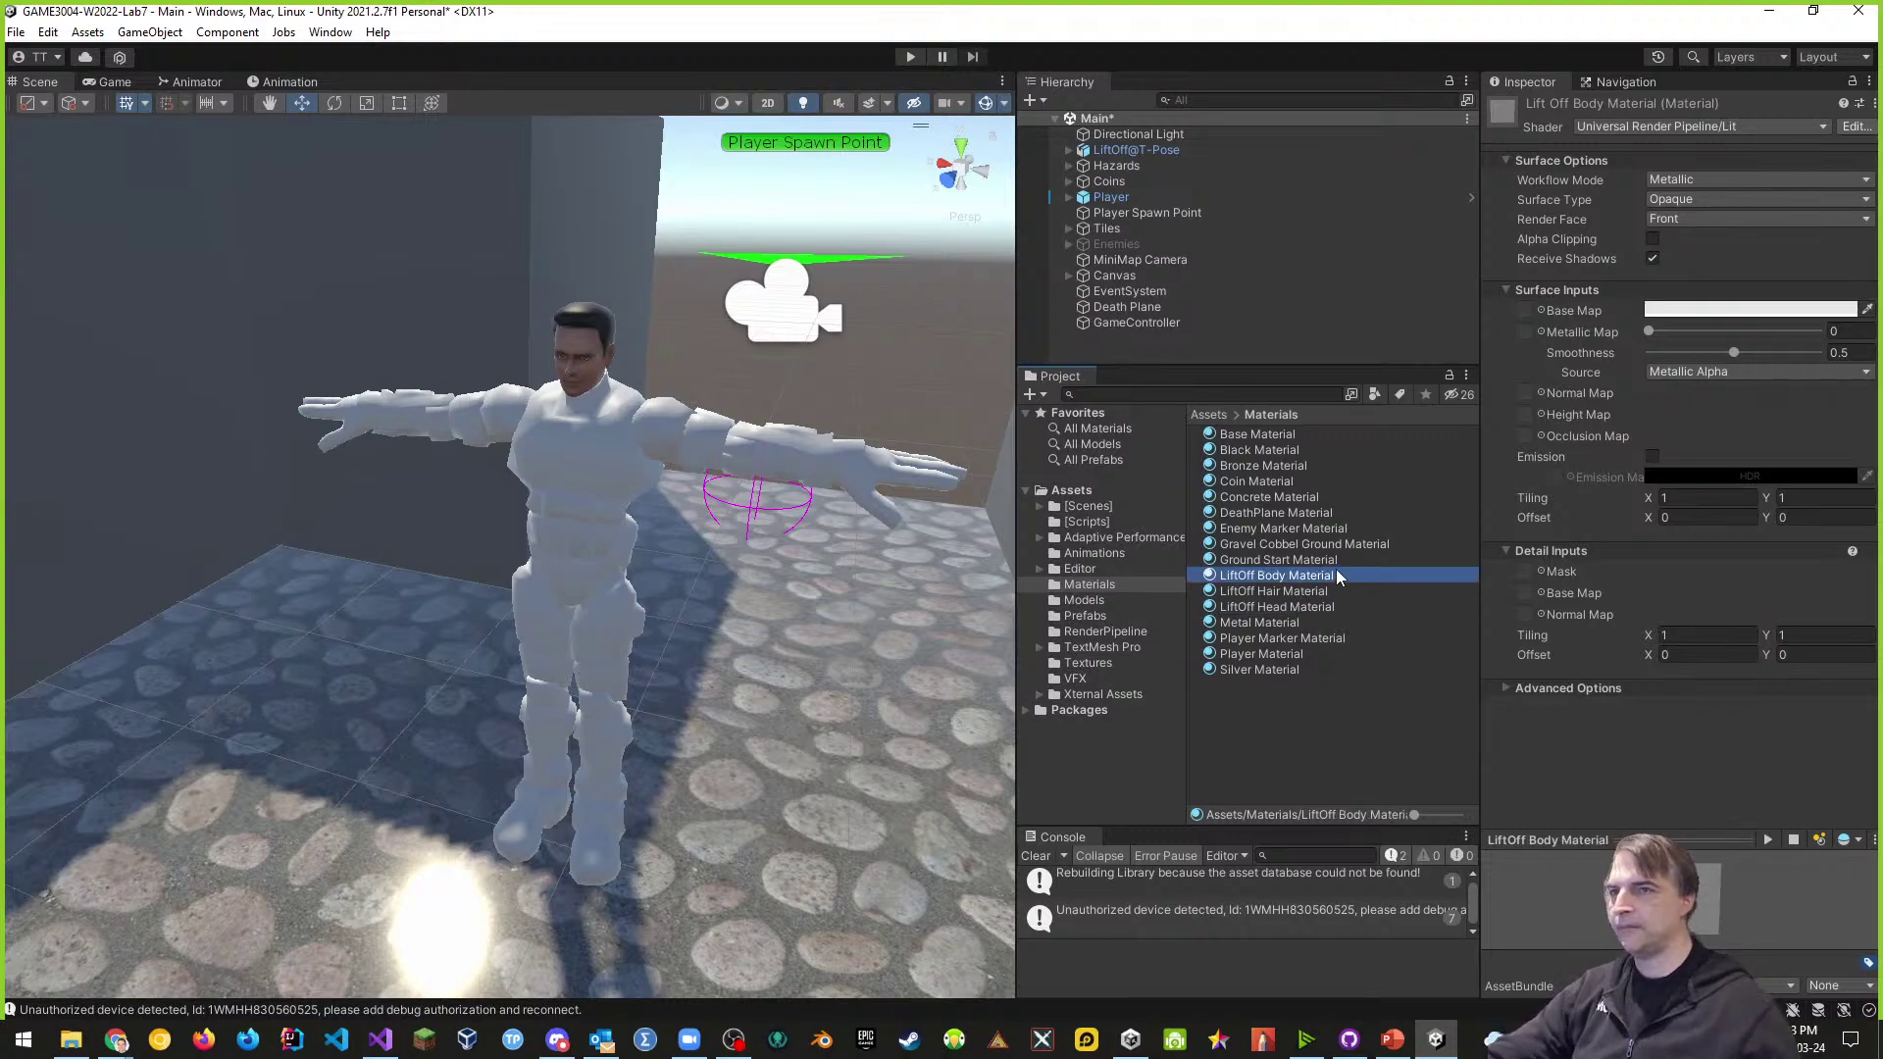
{"action": "left_click", "coordinate": [1091, 664]}
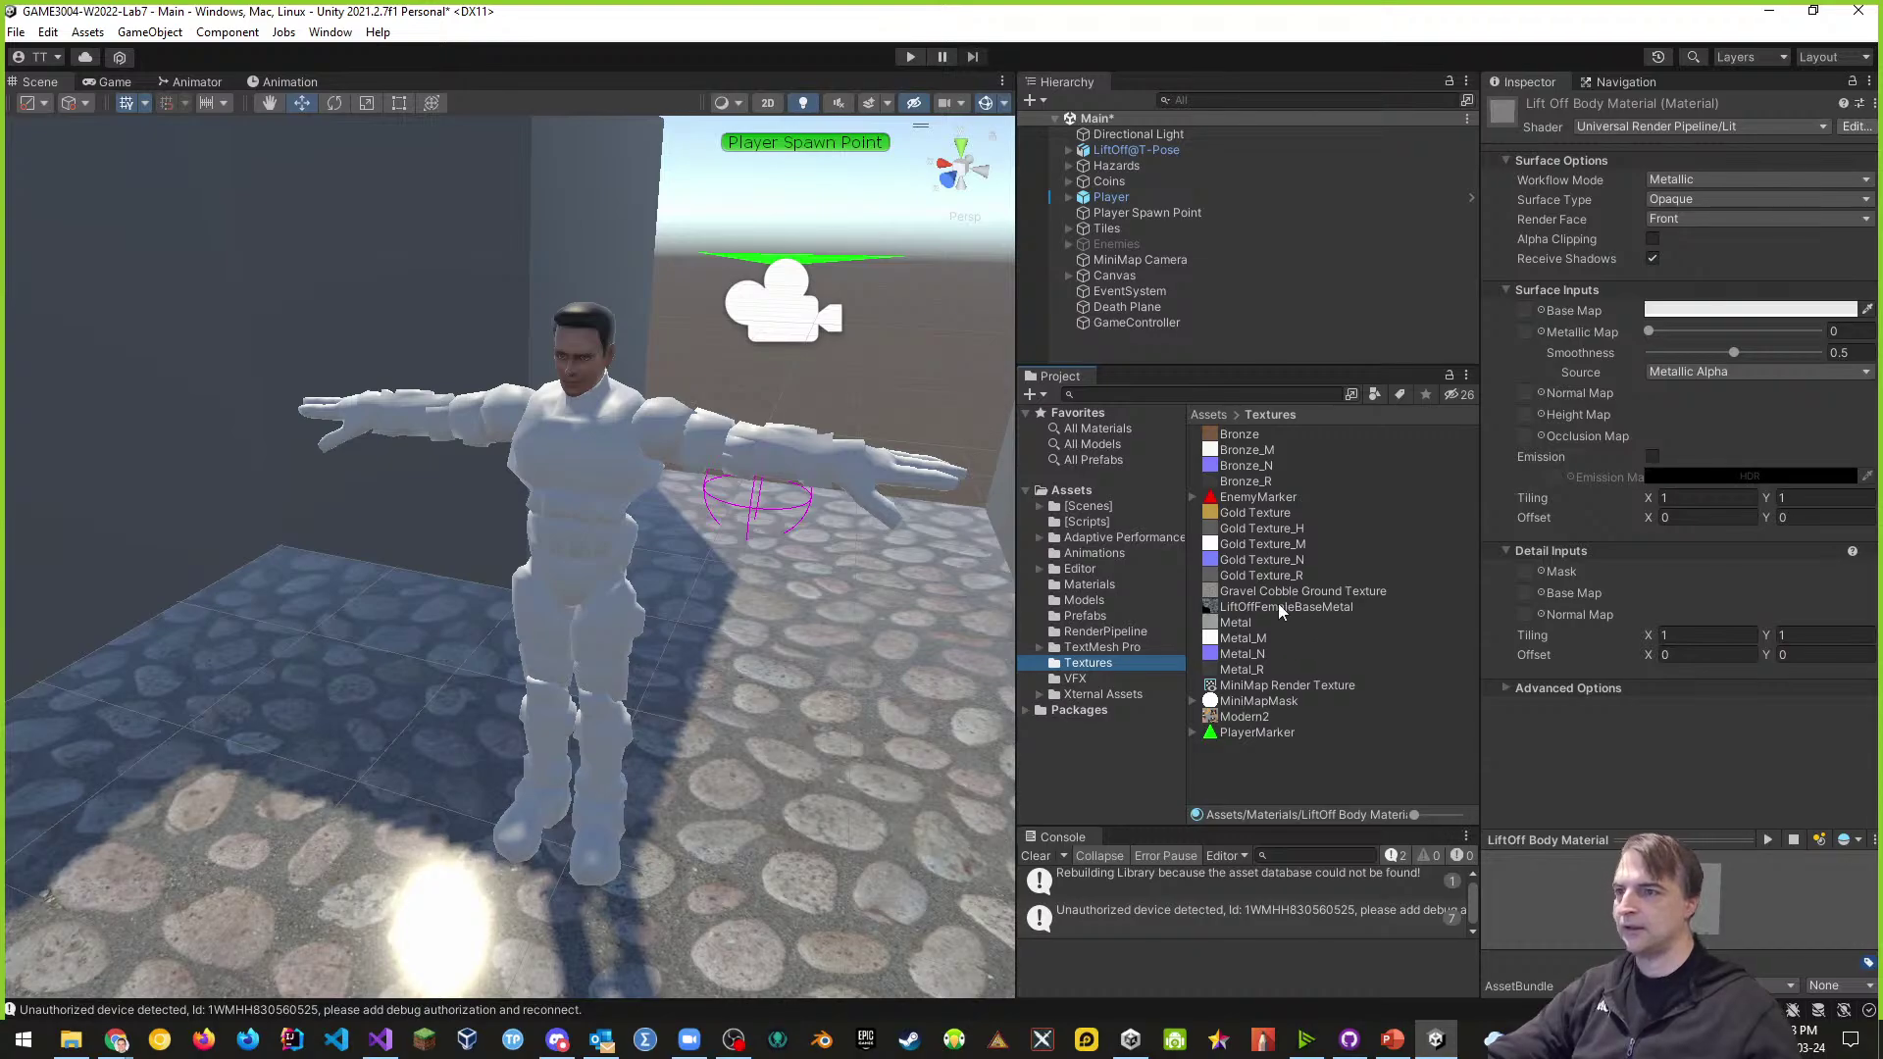
{"action": "left_click_drag", "start_coordinate": [1309, 613], "coordinate": [1538, 312]}
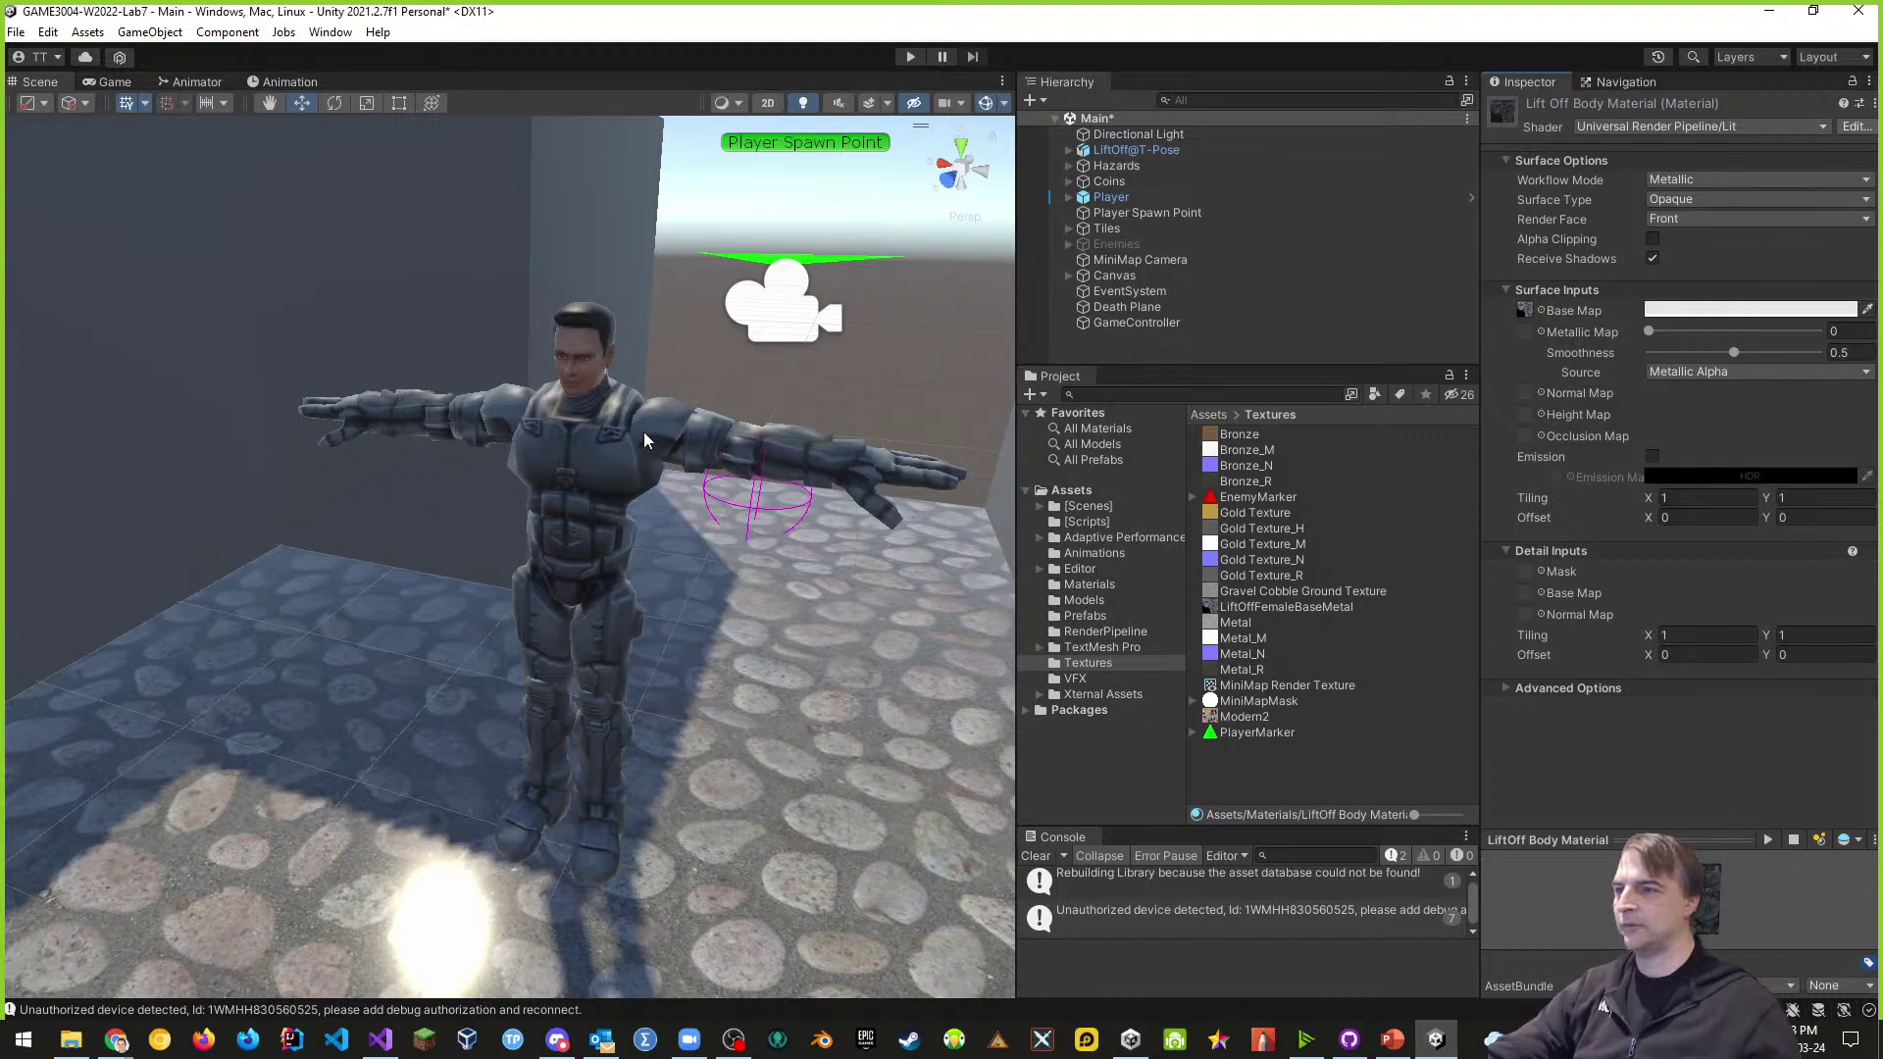
- Rename the Modern2 texture to LiftOff Head Texture
{"action": "left_click", "coordinate": [1254, 716]}
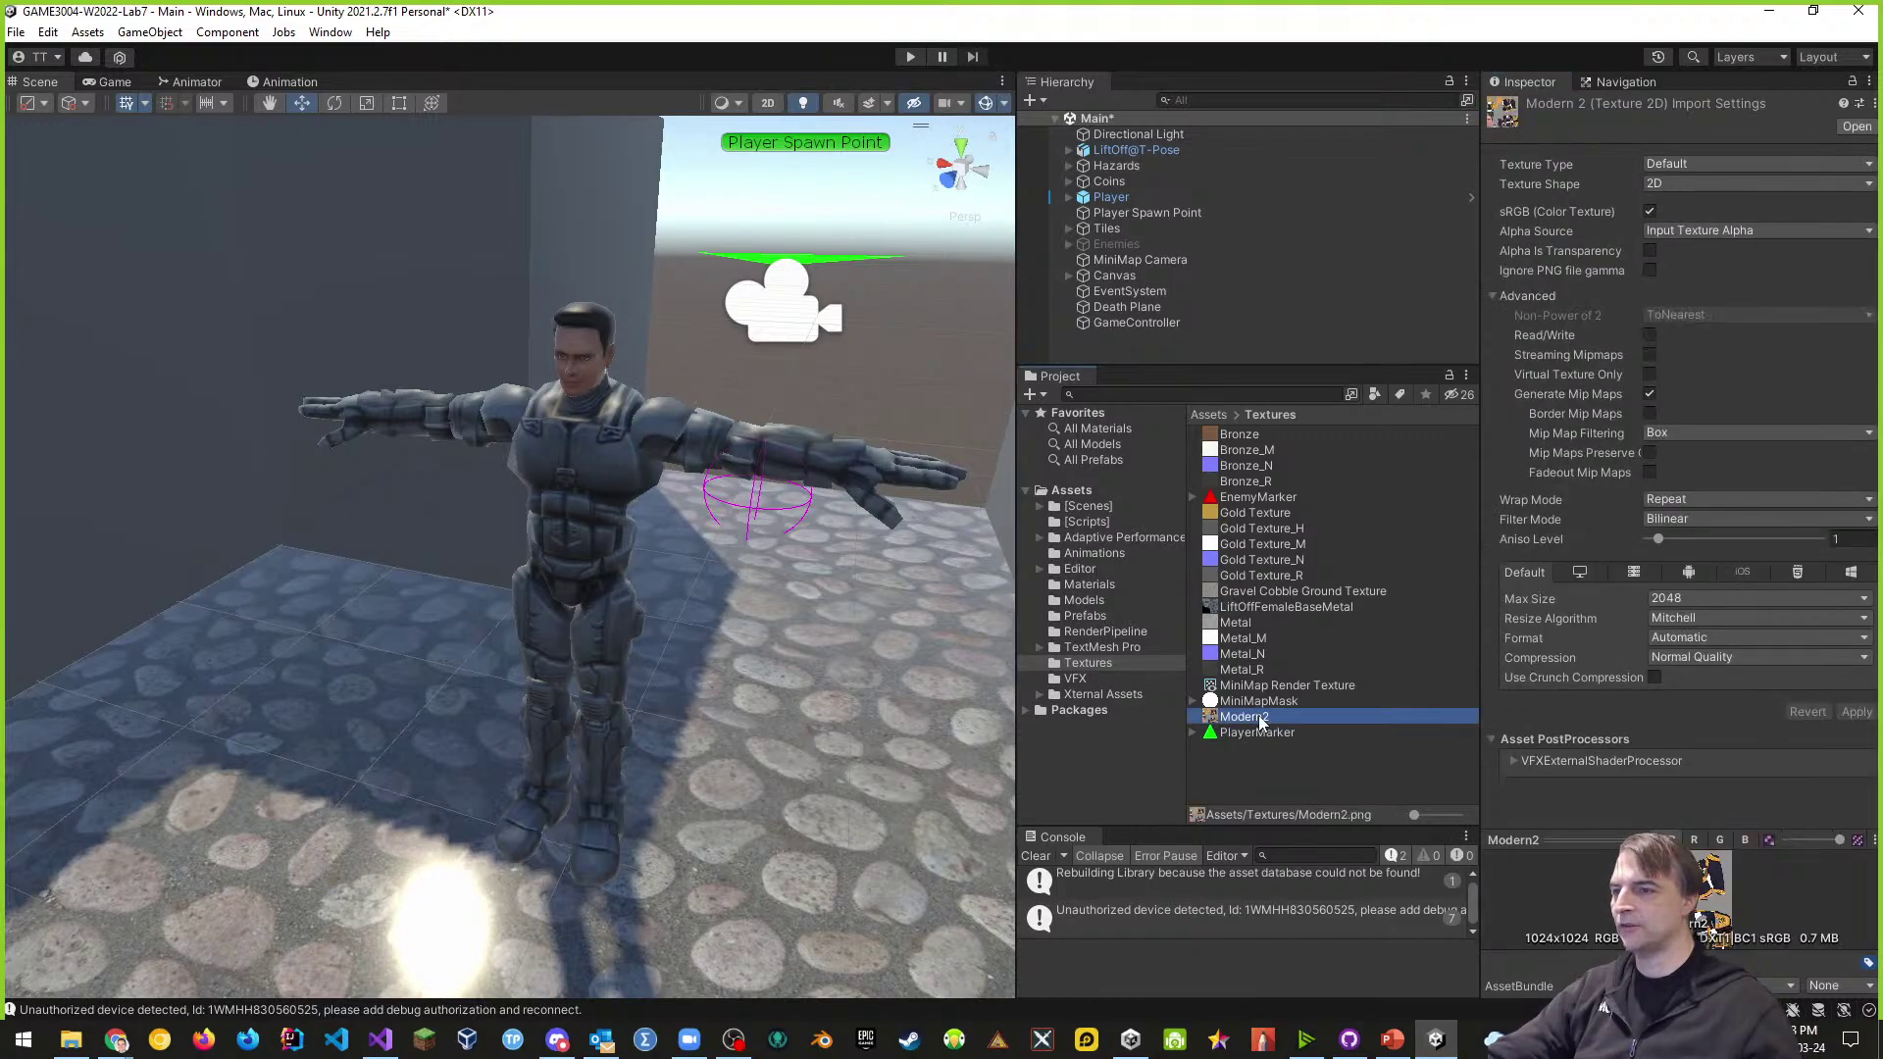
{"action": "key", "text": "F2"}
{"action": "type", "text": "Head Textu"}
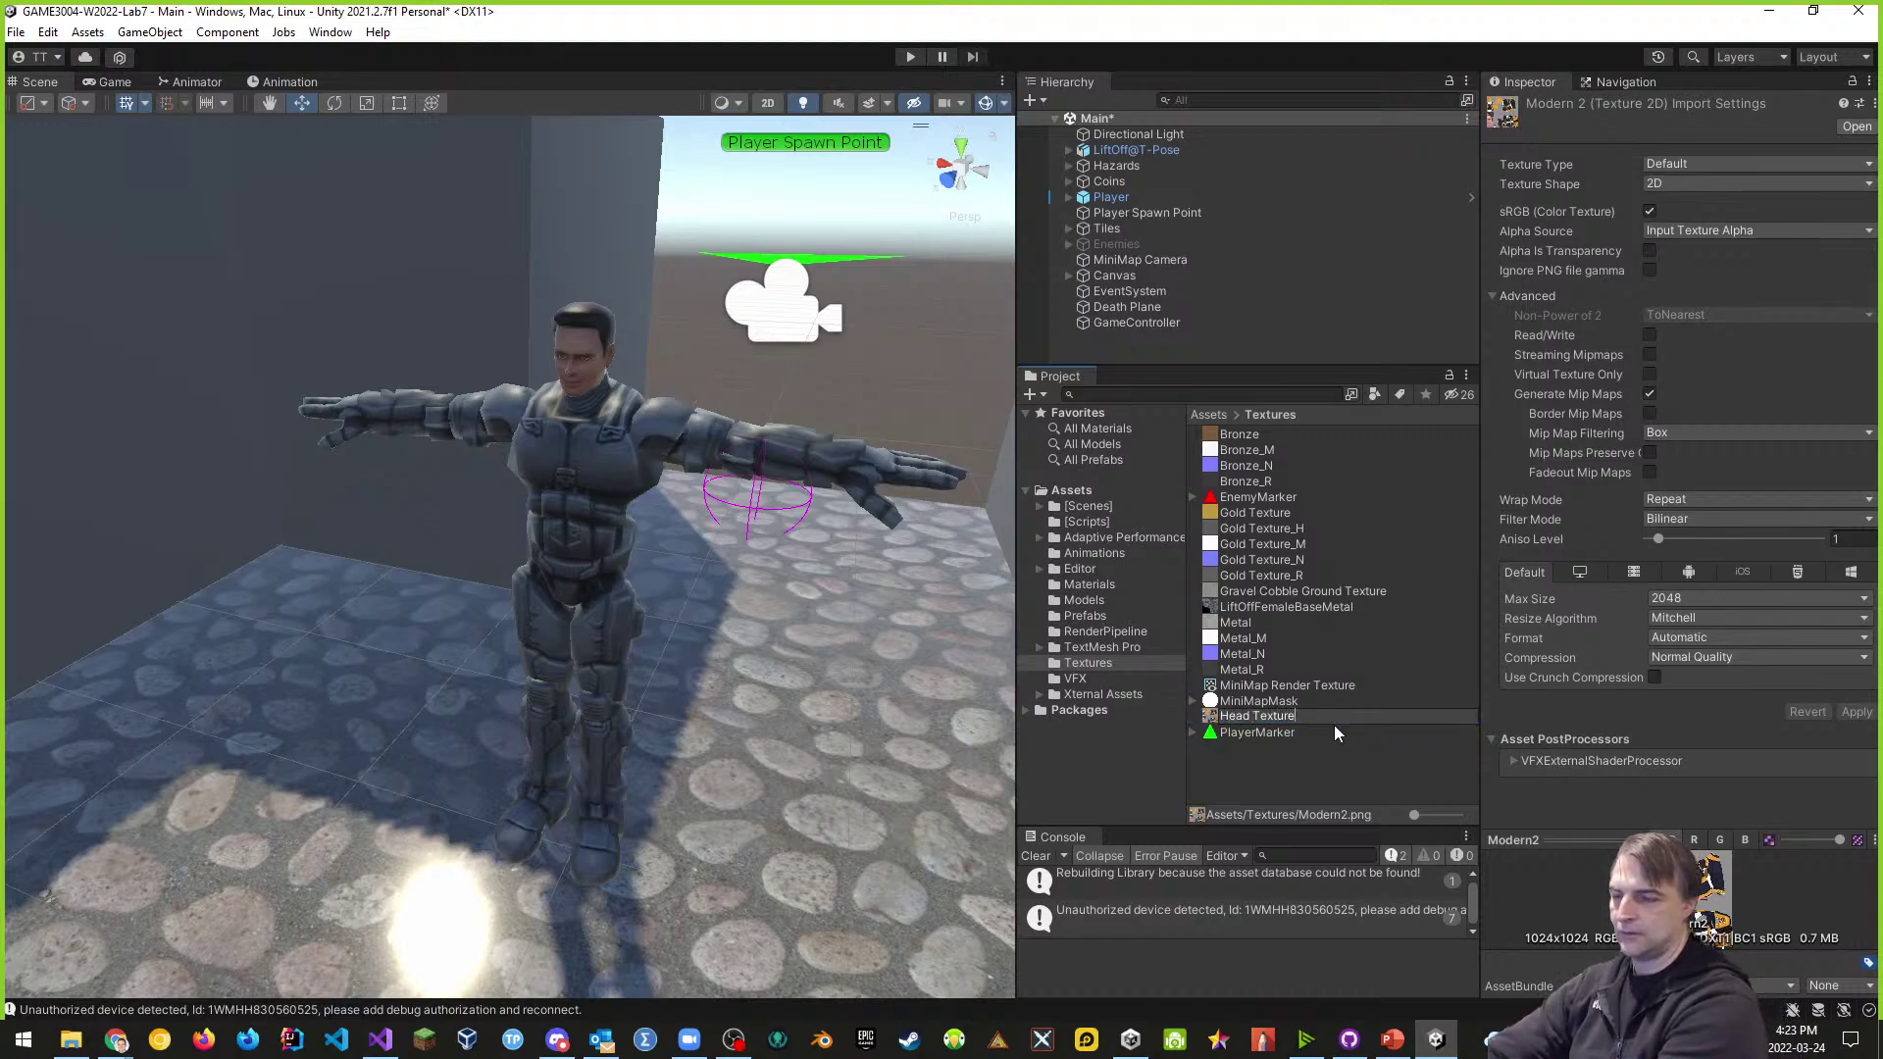
{"action": "type", "text": "re"}
{"action": "key", "text": "Home"}
{"action": "type", "text": "LiftOf"}
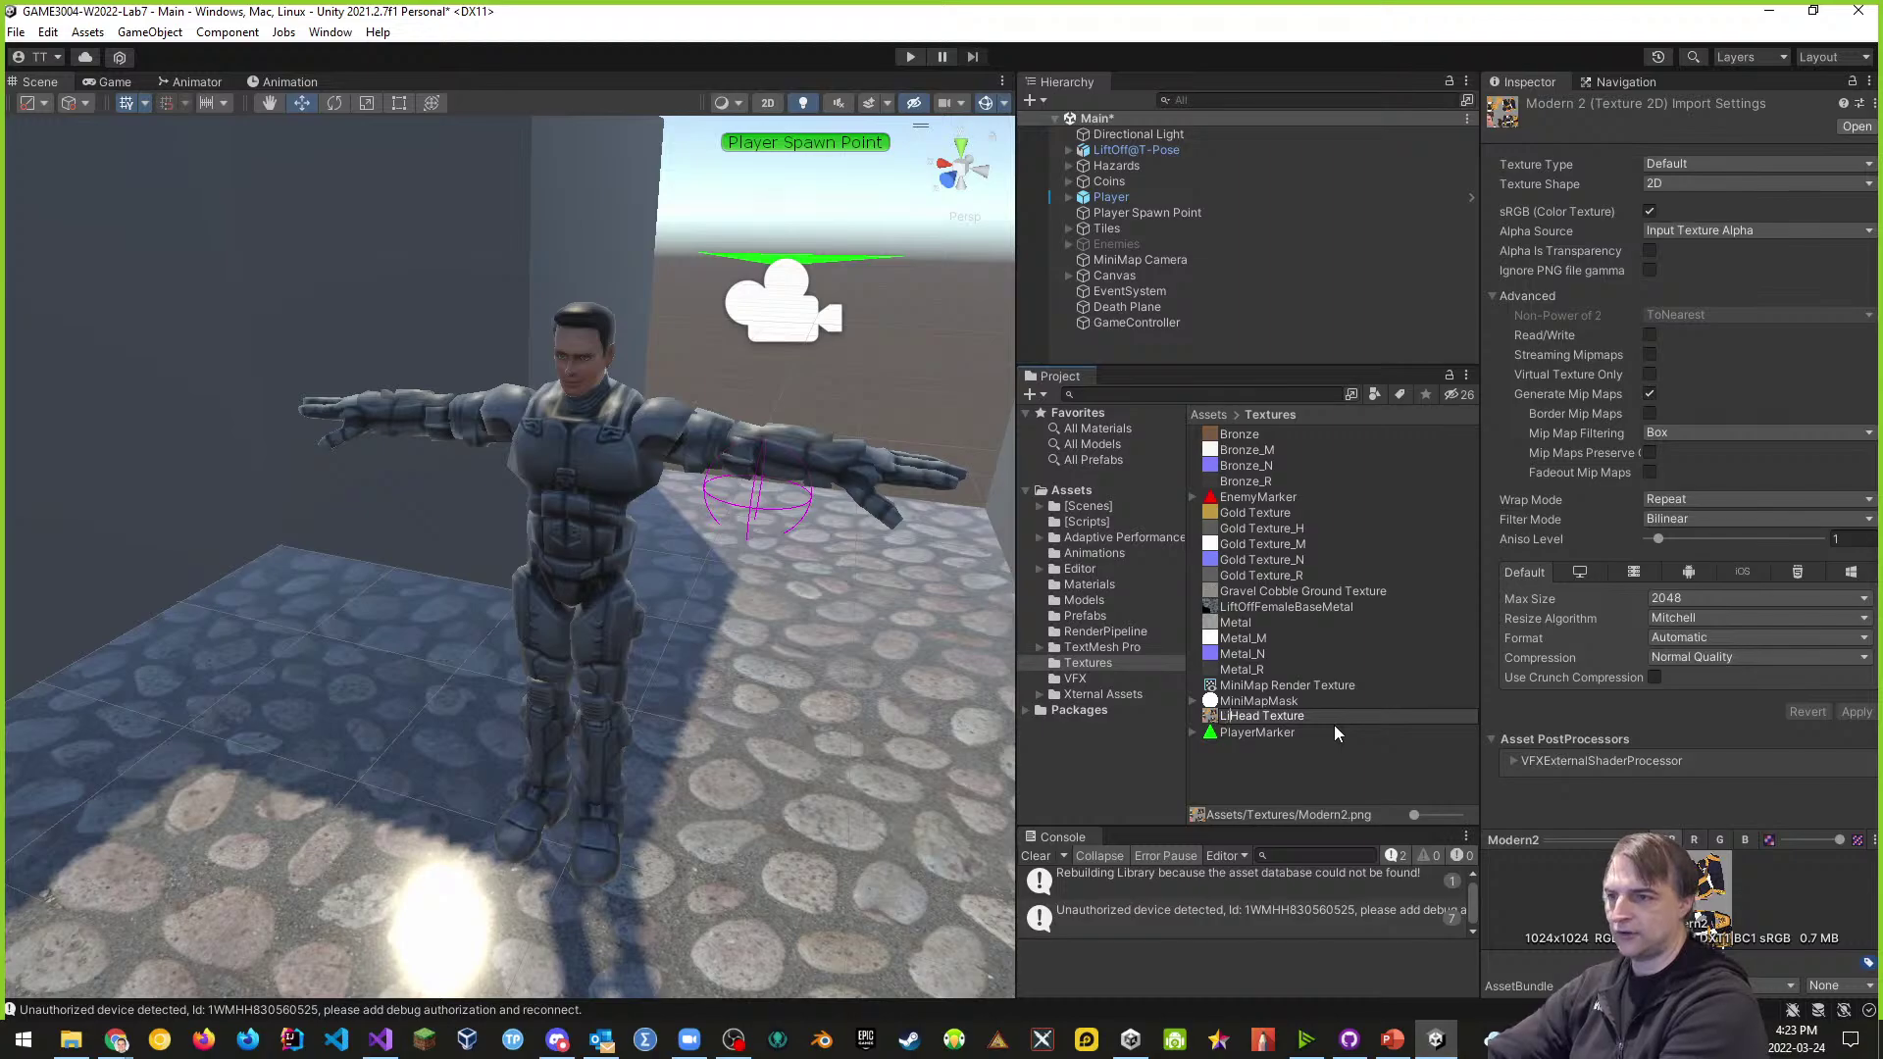
{"action": "type", "text": "f"}
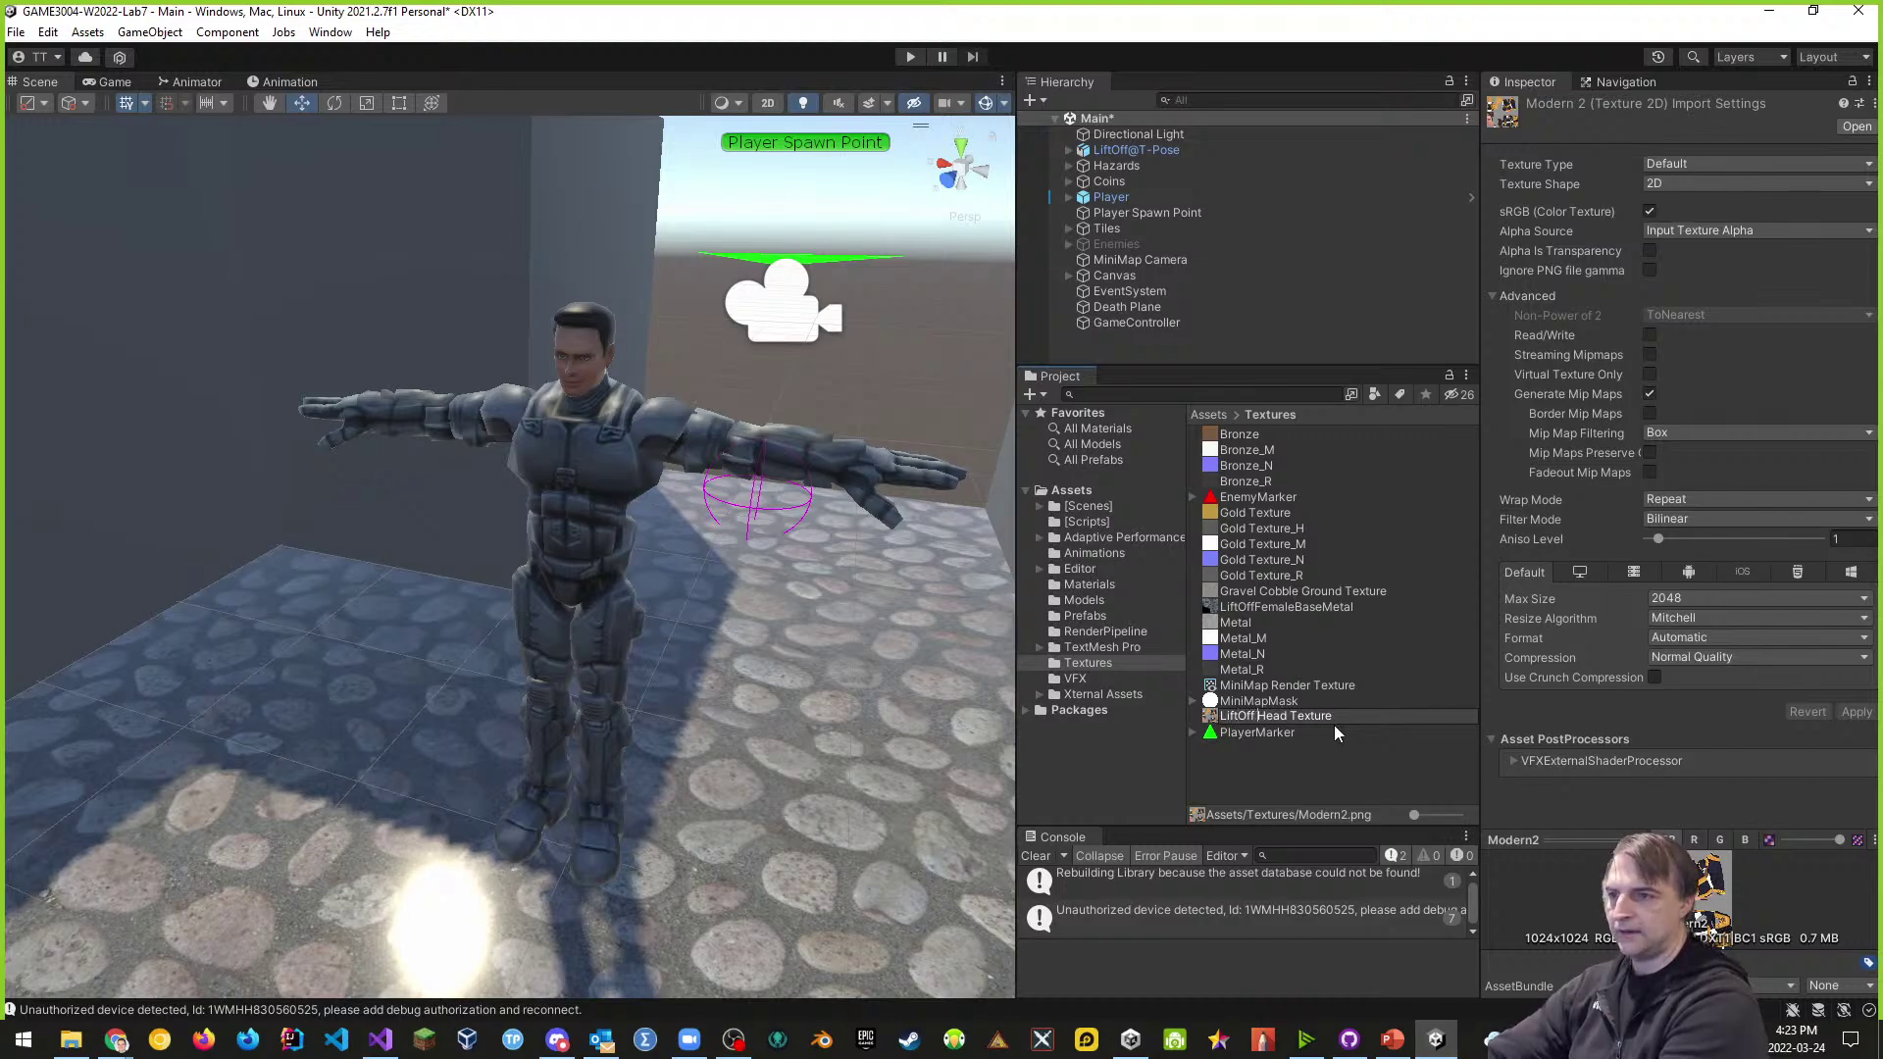
{"action": "key", "text": "Return"}
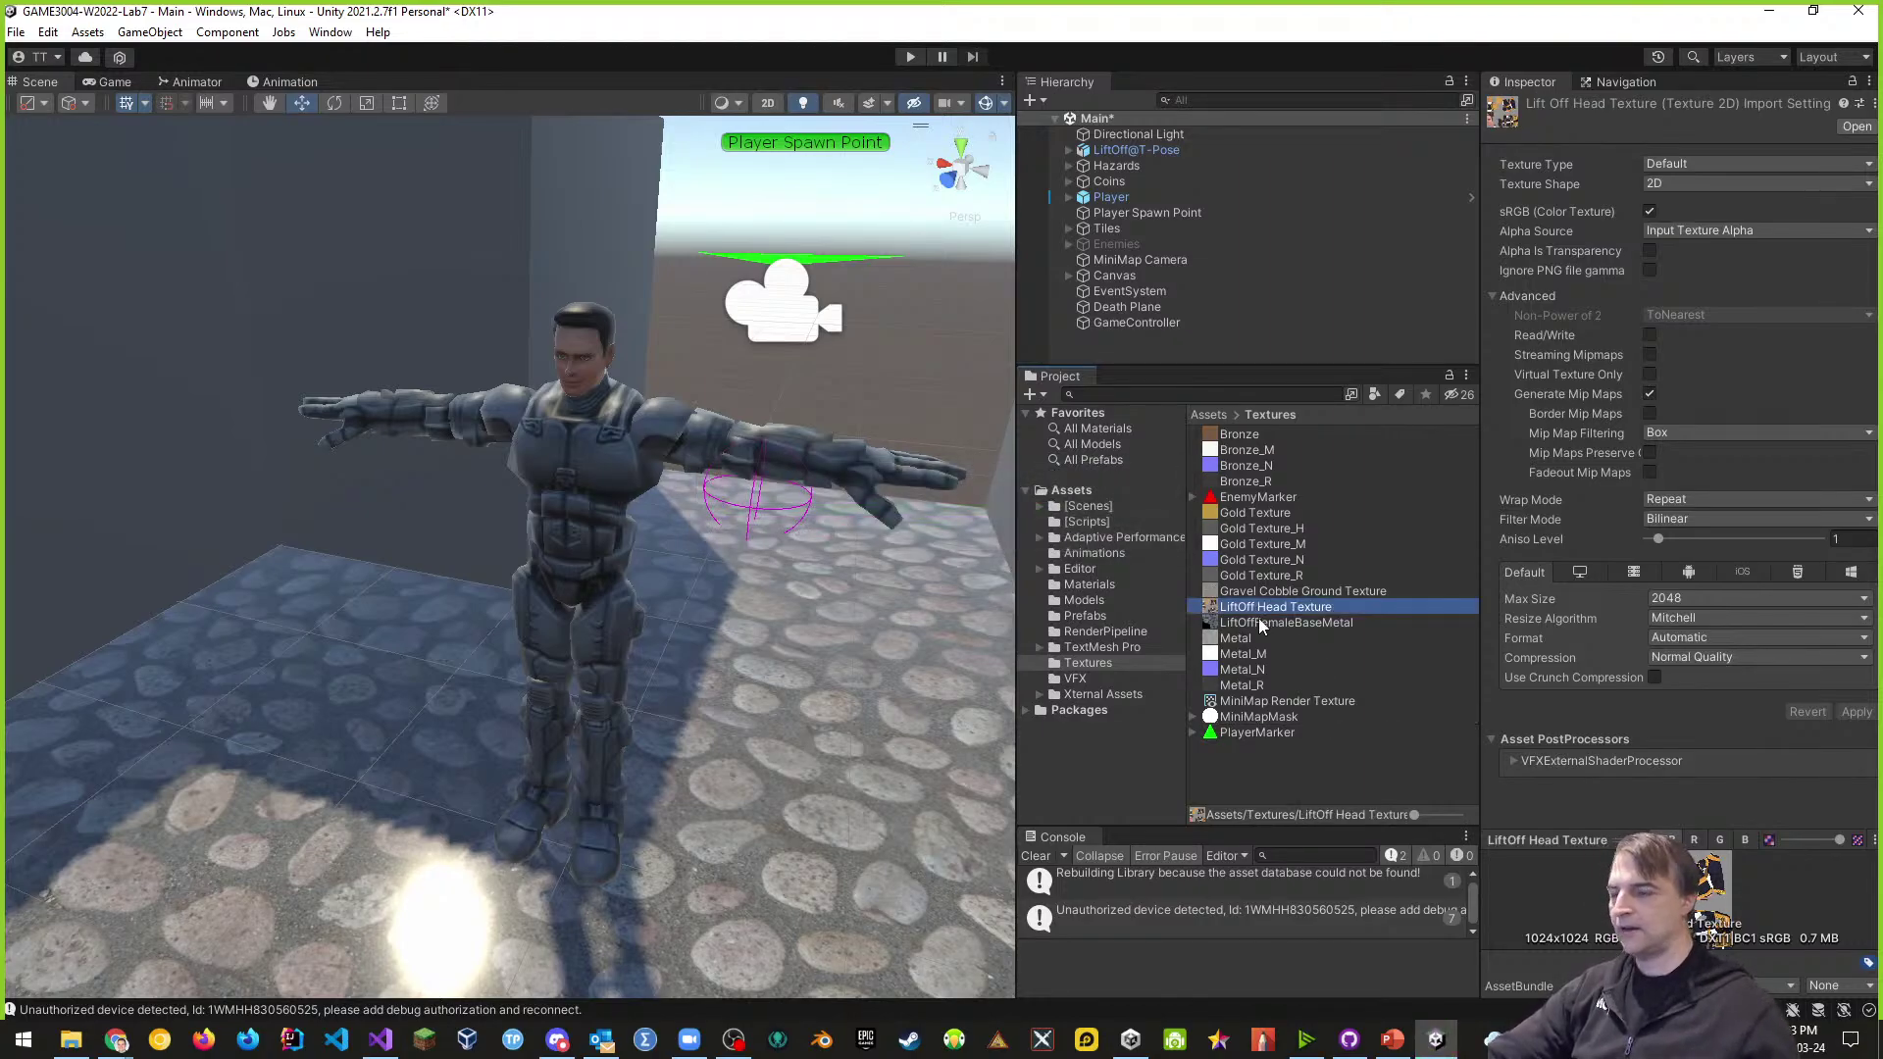
- Rename the LiftOffFemaleBaseMetal texture to LiftOff Body Texture
{"action": "left_click", "coordinate": [1262, 624]}
{"action": "left_click", "coordinate": [1271, 622]}
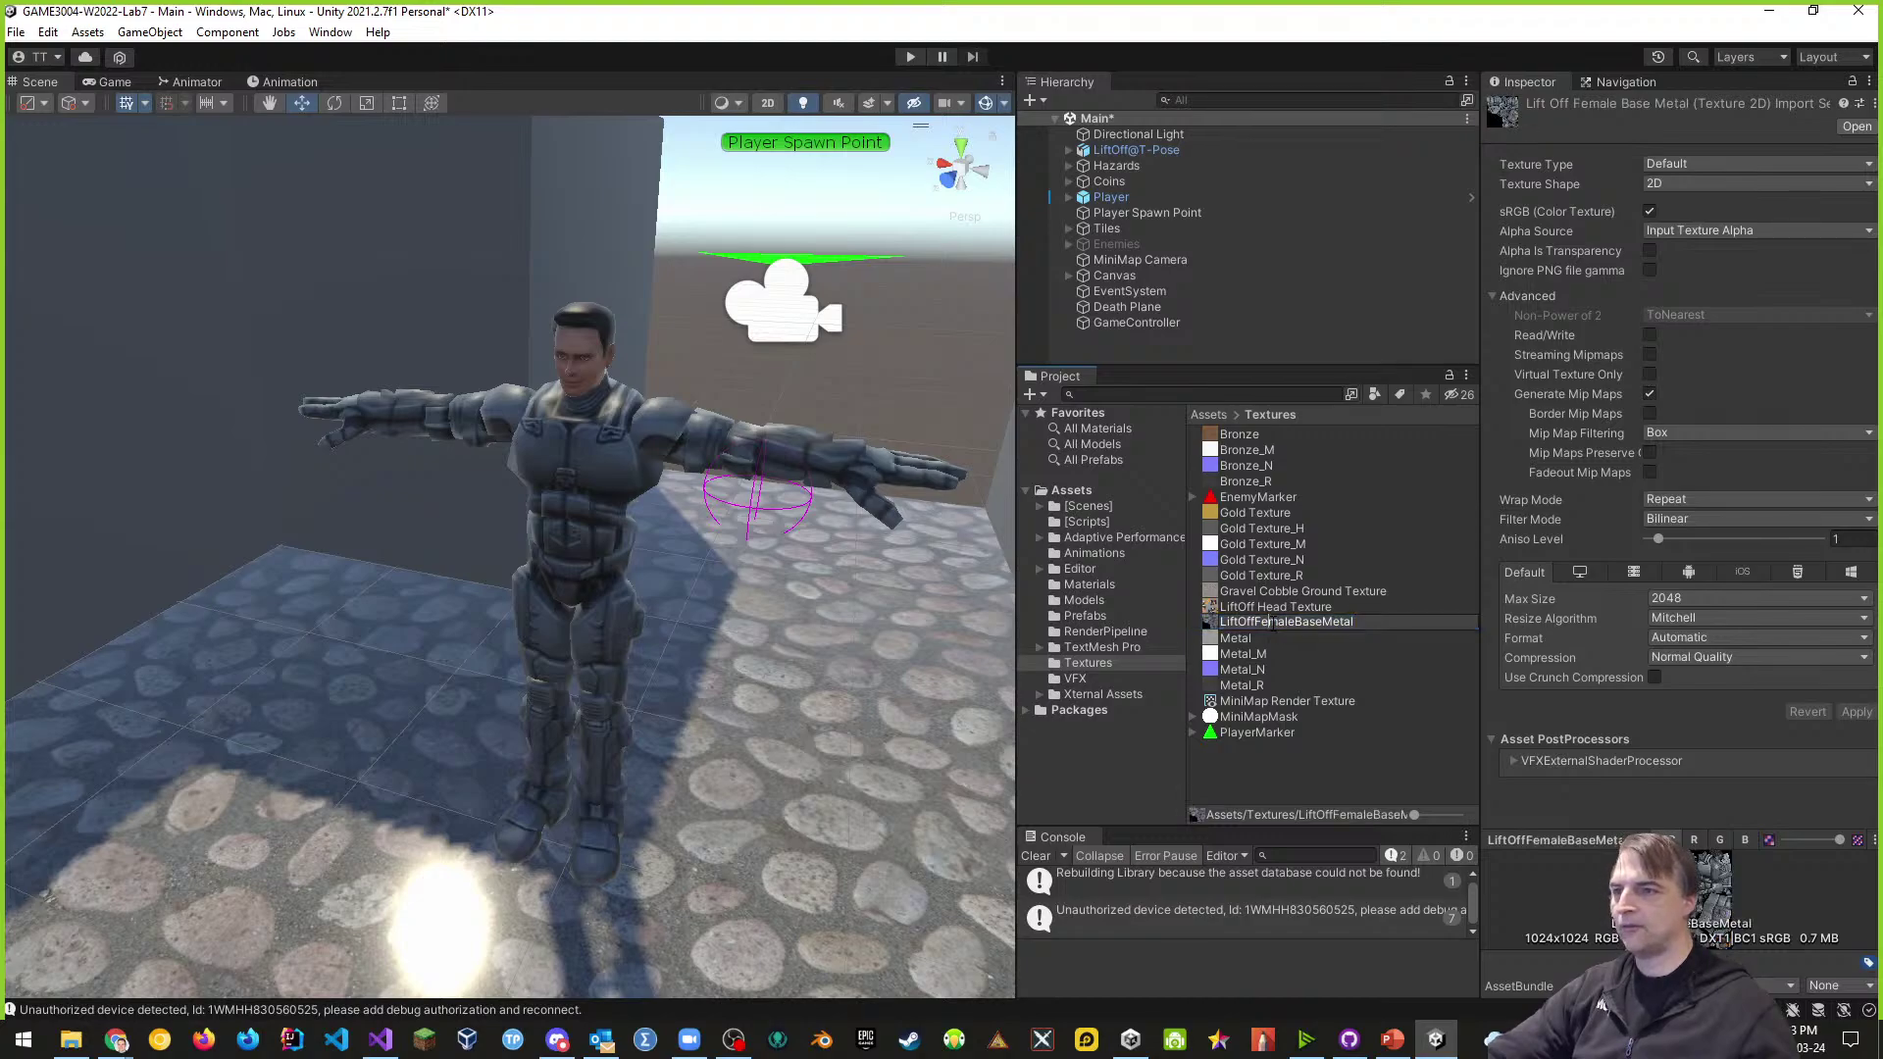
{"action": "left_click_drag", "start_coordinate": [1255, 622], "coordinate": [1405, 622]}
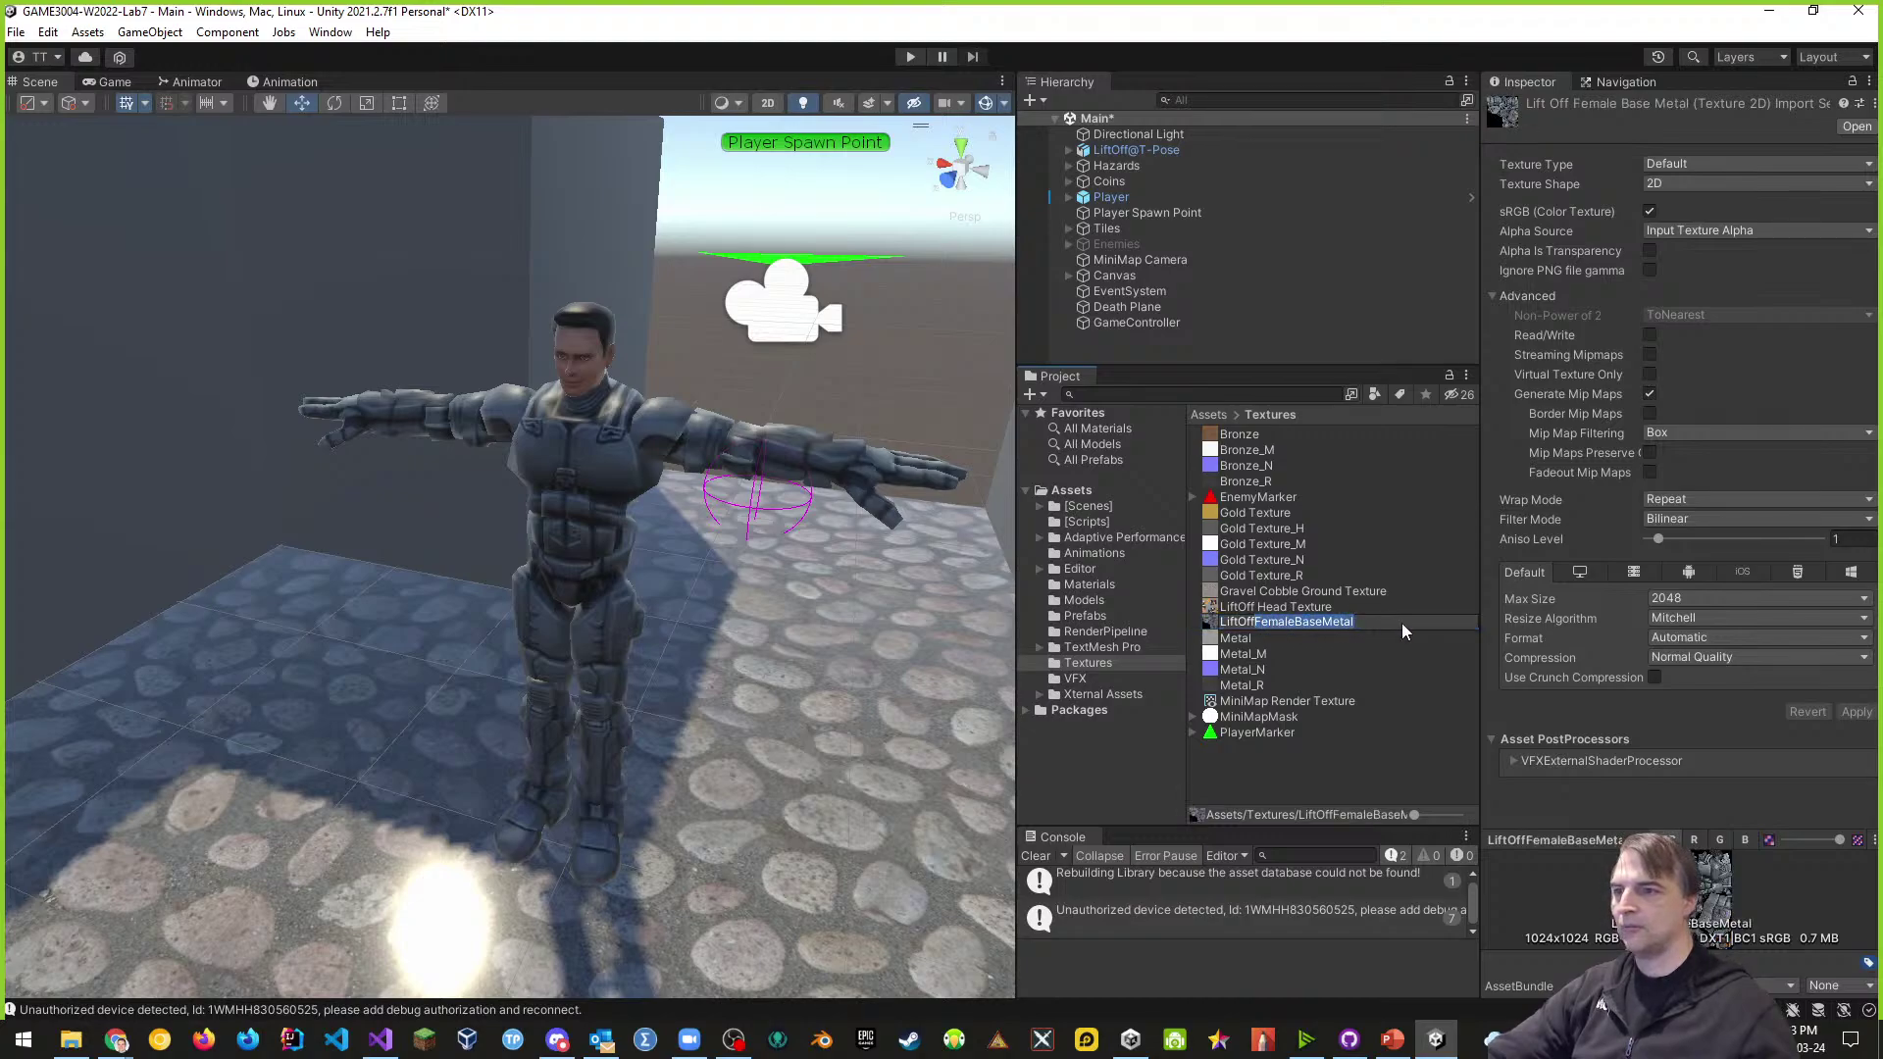
{"action": "key", "text": "BackSpace"}
{"action": "key", "text": "BackSpace"}
{"action": "type", "text": "Body Texture"}
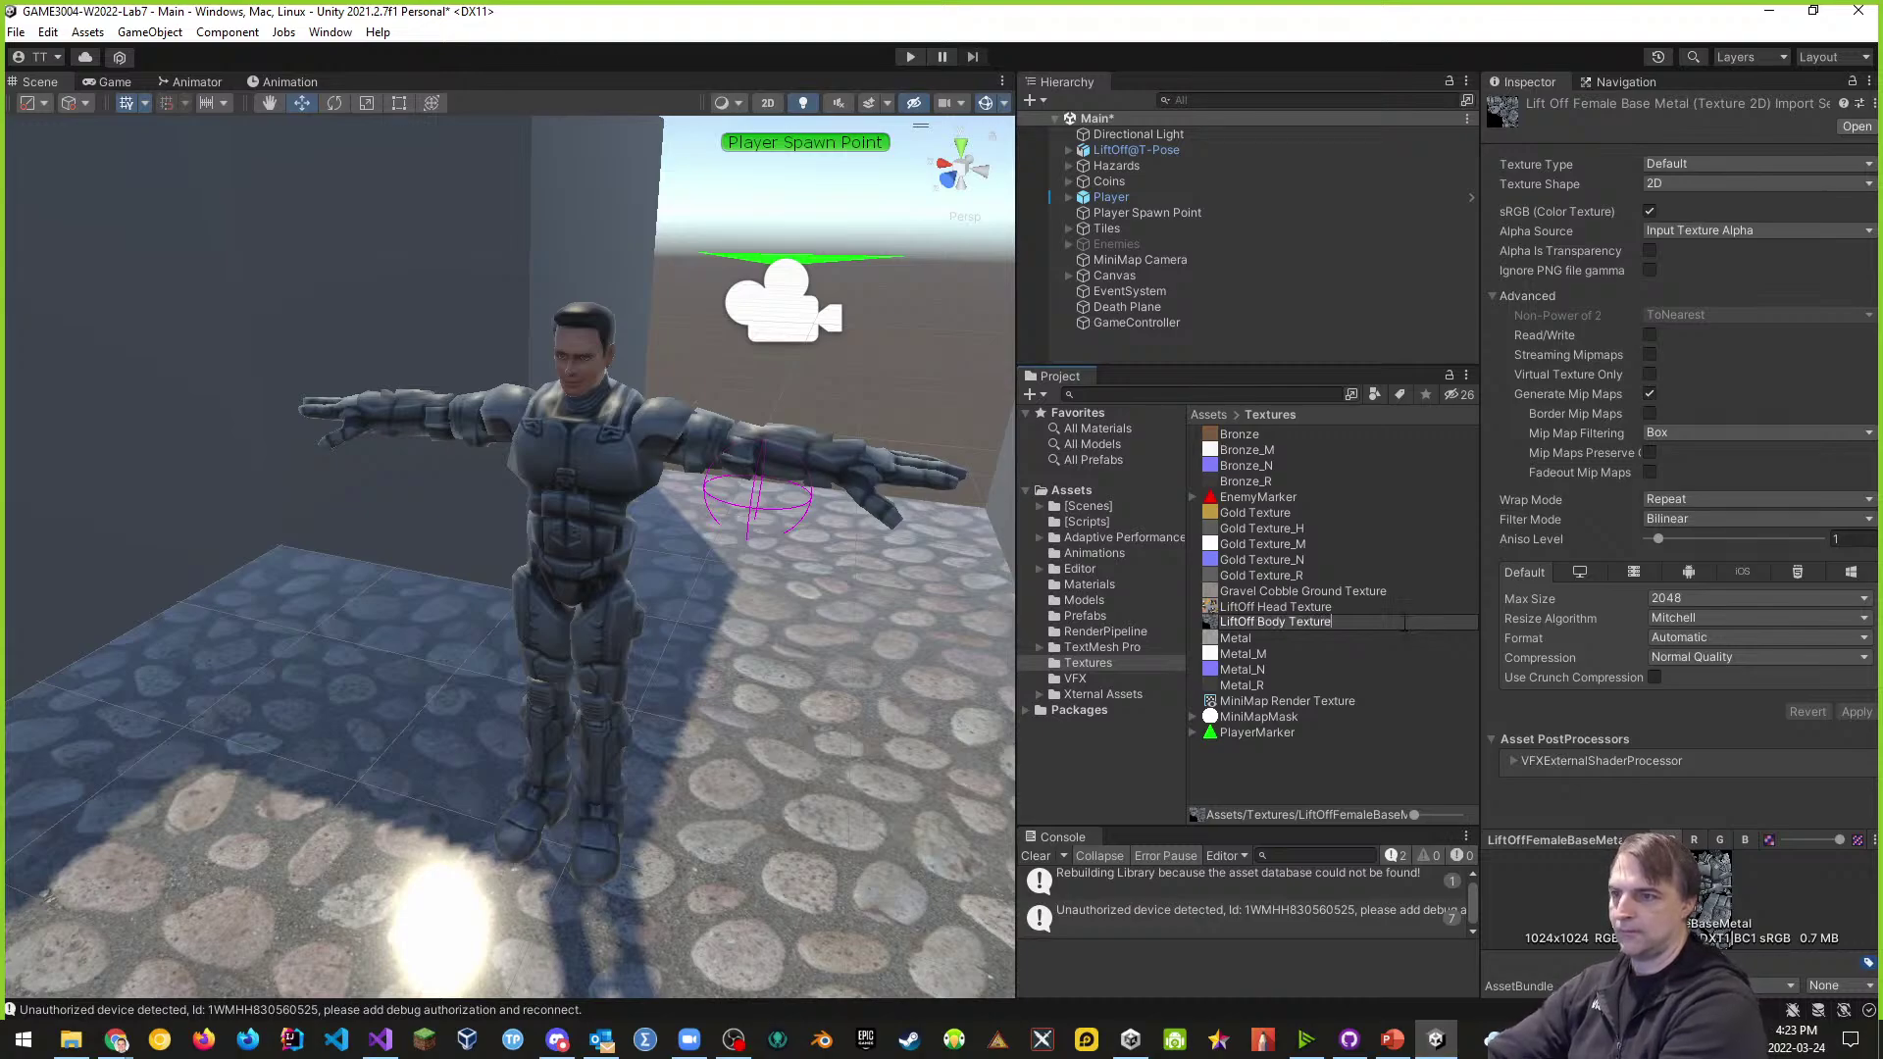
{"action": "key", "text": "Return"}
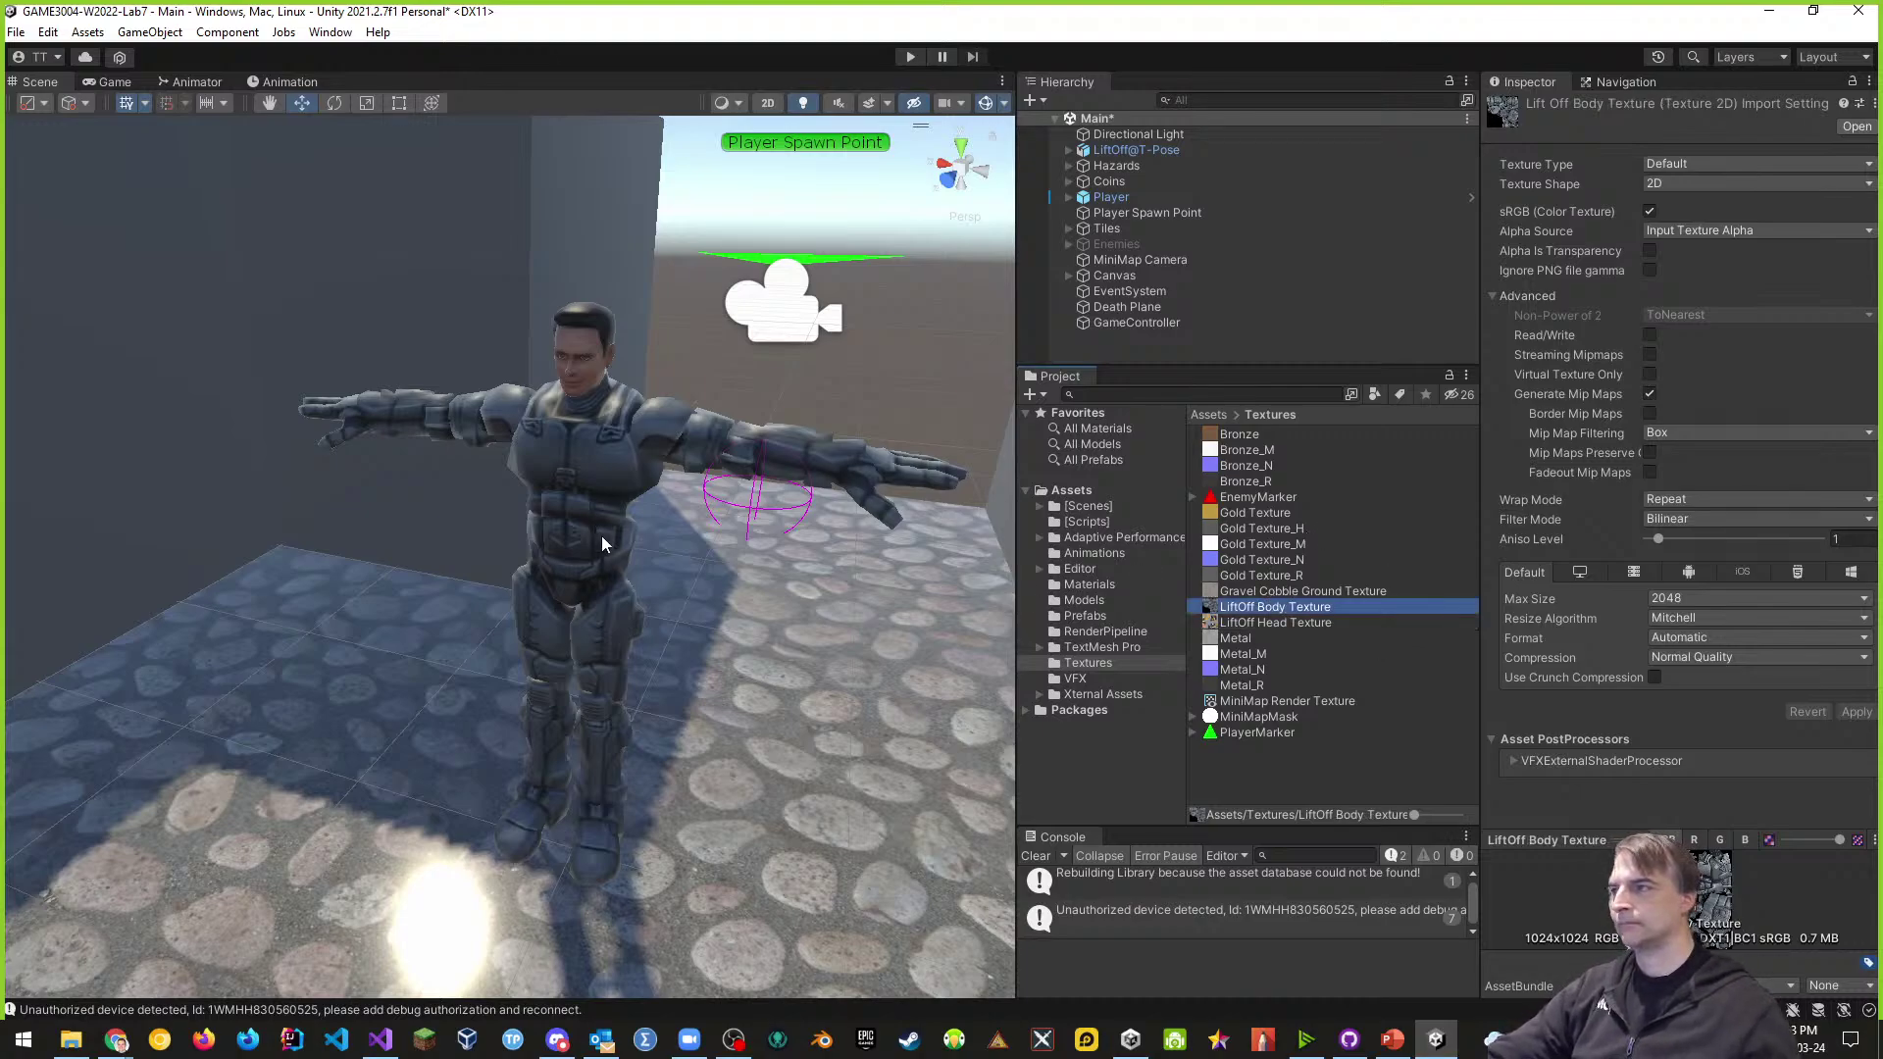
- Set the Smoothness of LiftOff Hair Material in the Materials folder to 0
{"action": "left_click", "coordinate": [1089, 583]}
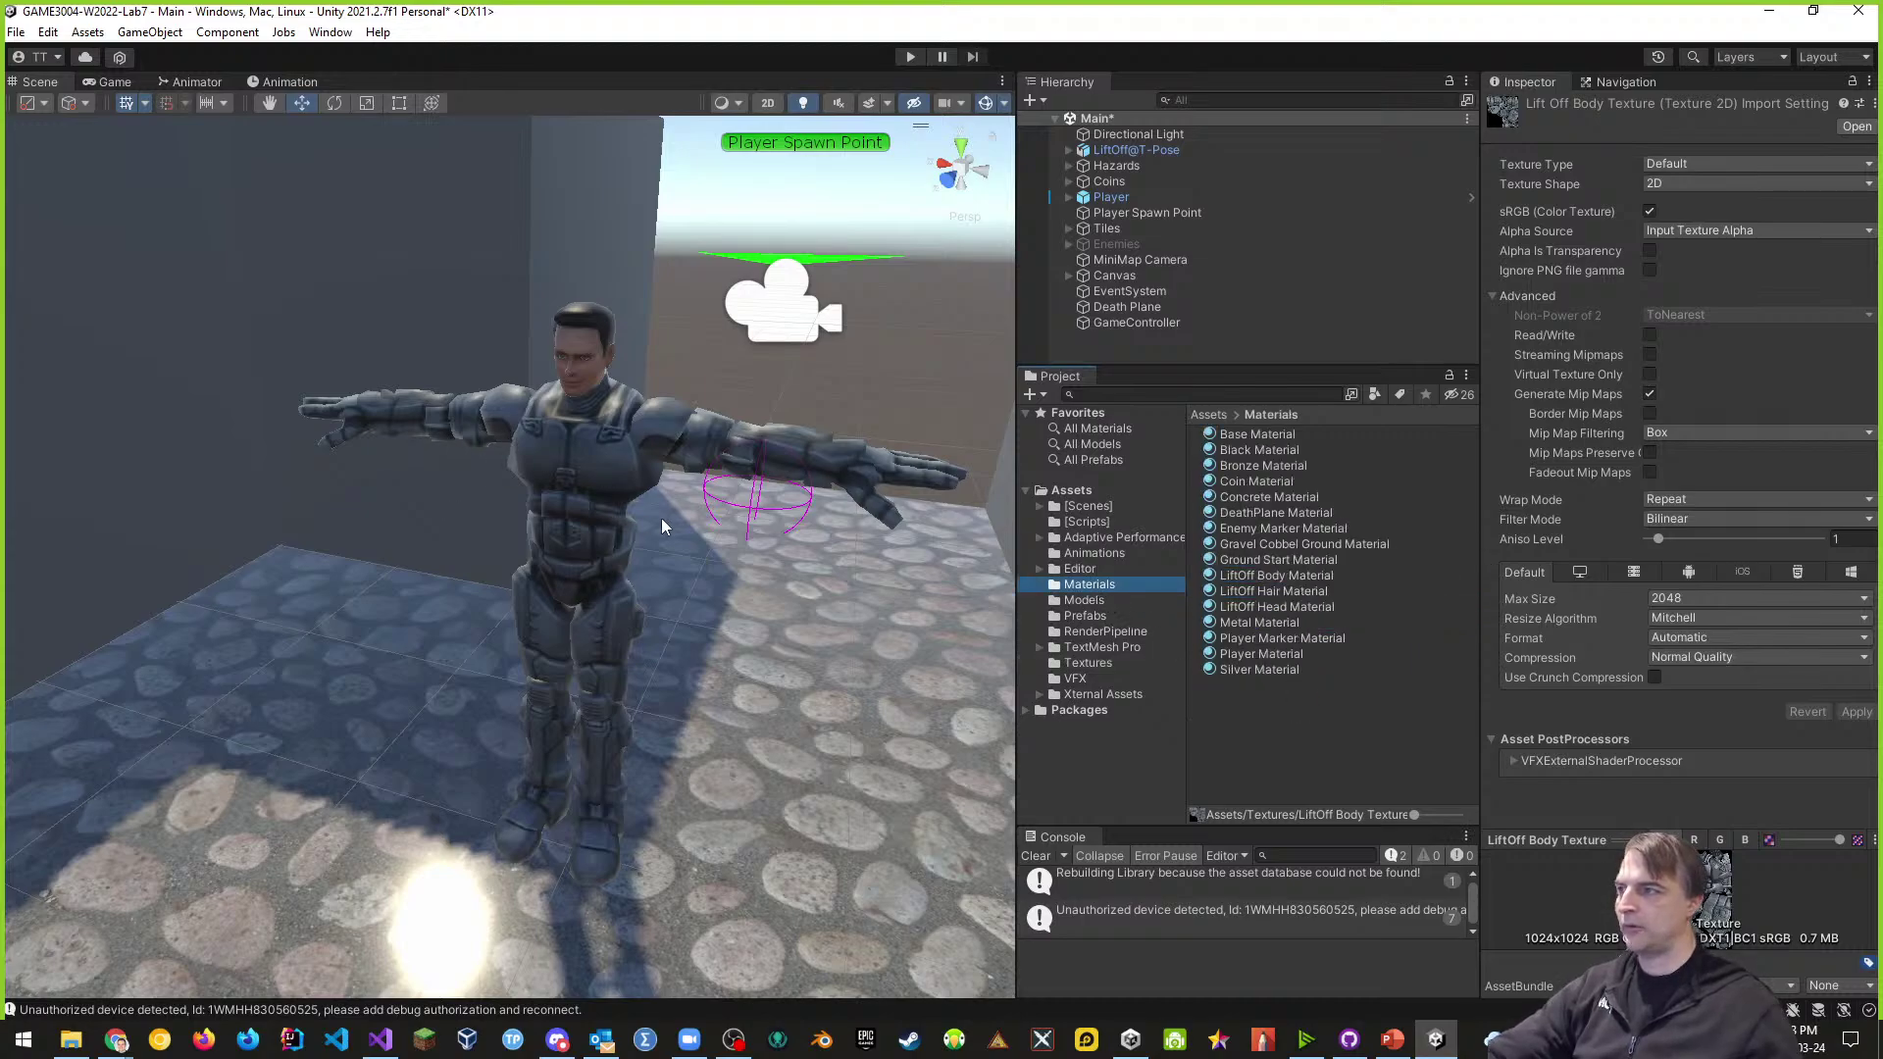
{"action": "left_click", "coordinate": [1281, 591]}
{"action": "middle_click_drag", "start_coordinate": [610, 321], "coordinate": [584, 405]}
{"action": "right_click_drag", "start_coordinate": [686, 373], "coordinate": [922, 437]}
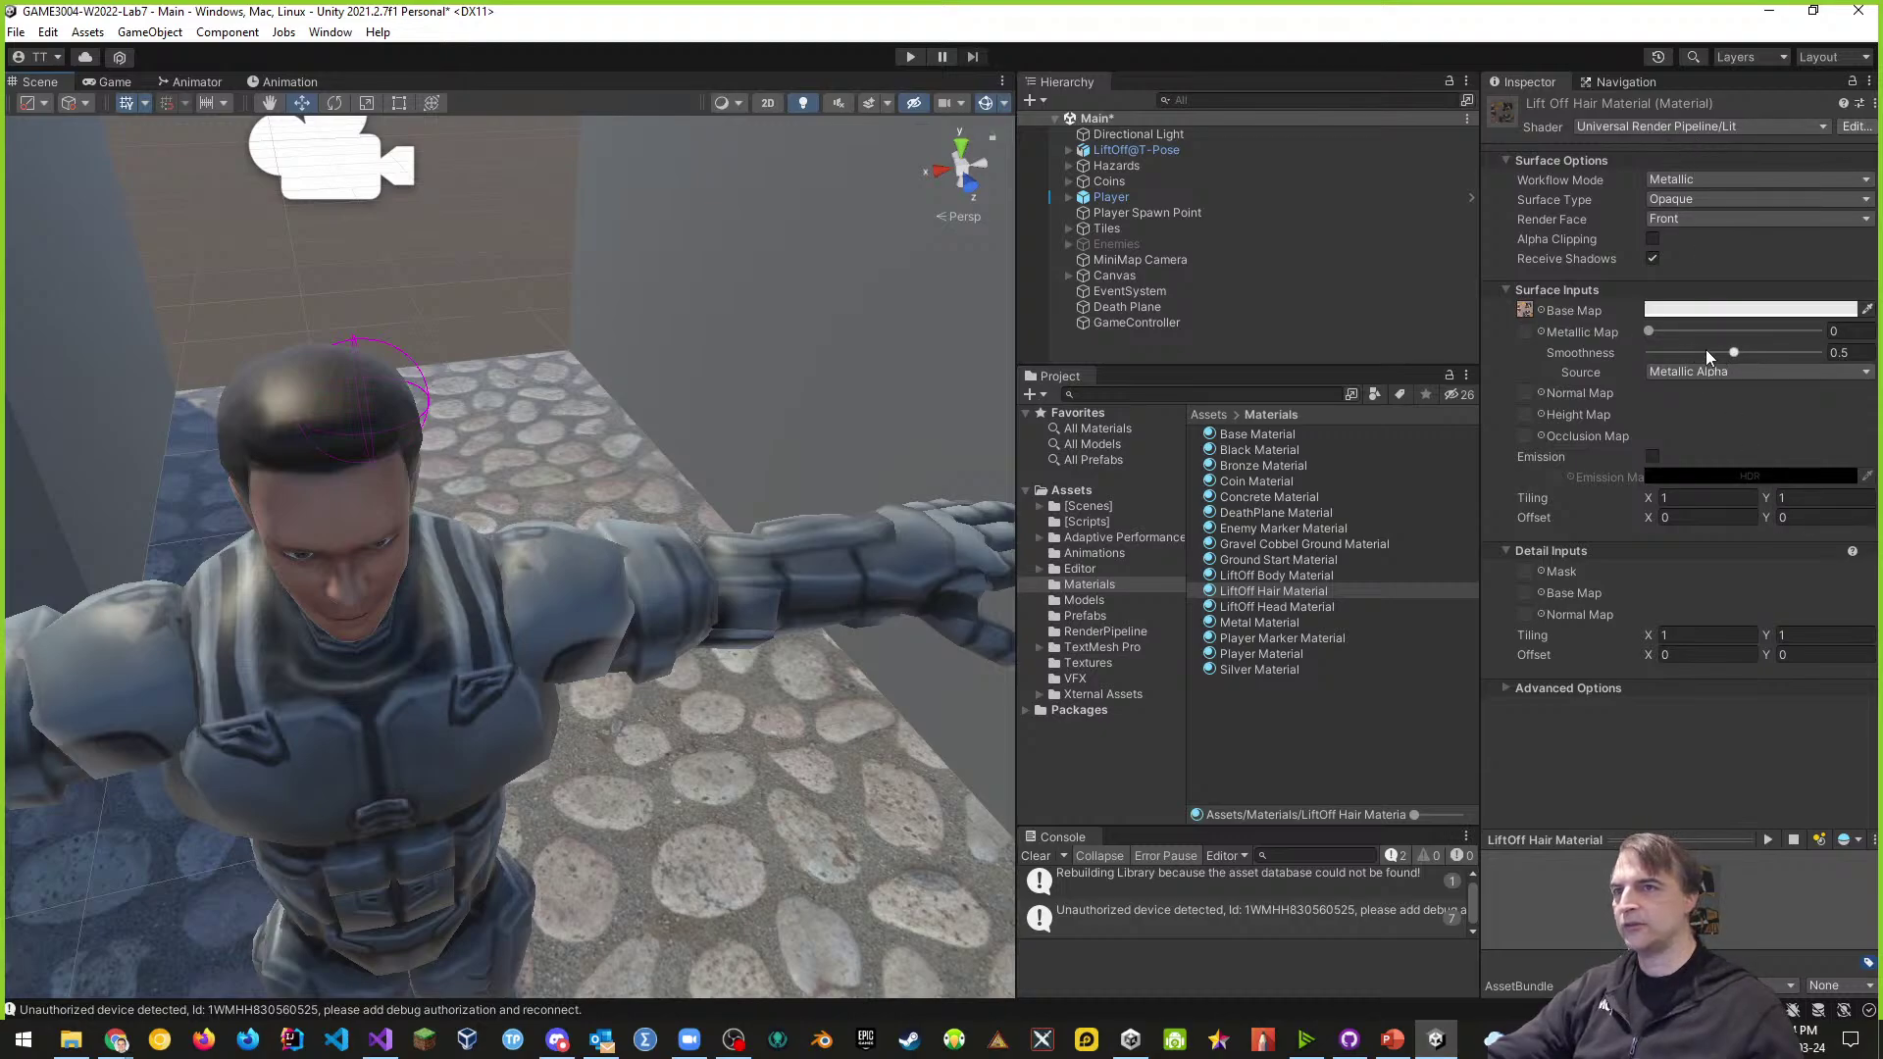
{"action": "left_click_drag", "start_coordinate": [1732, 352], "coordinate": [1597, 356]}
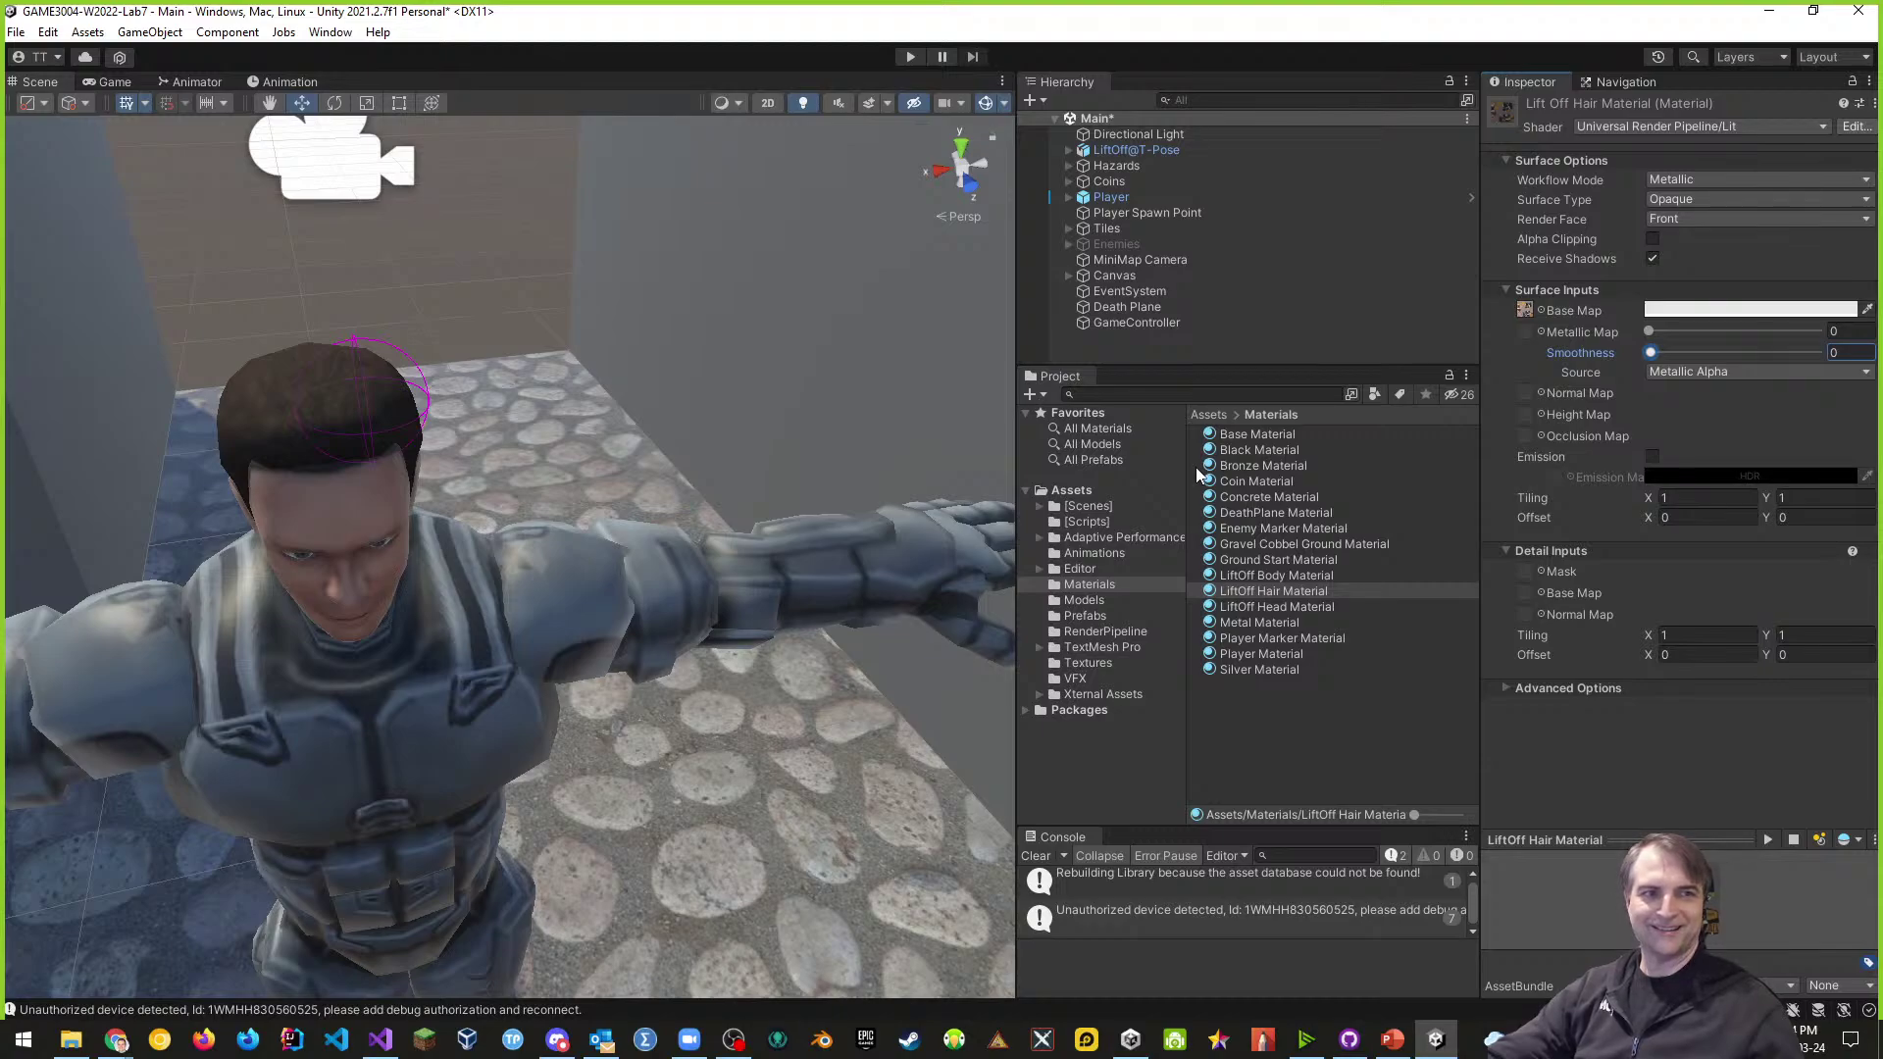
- Set the Smoothness of LiftOff Head Material to 0
{"action": "middle_click_drag", "start_coordinate": [727, 633], "coordinate": [787, 604]}
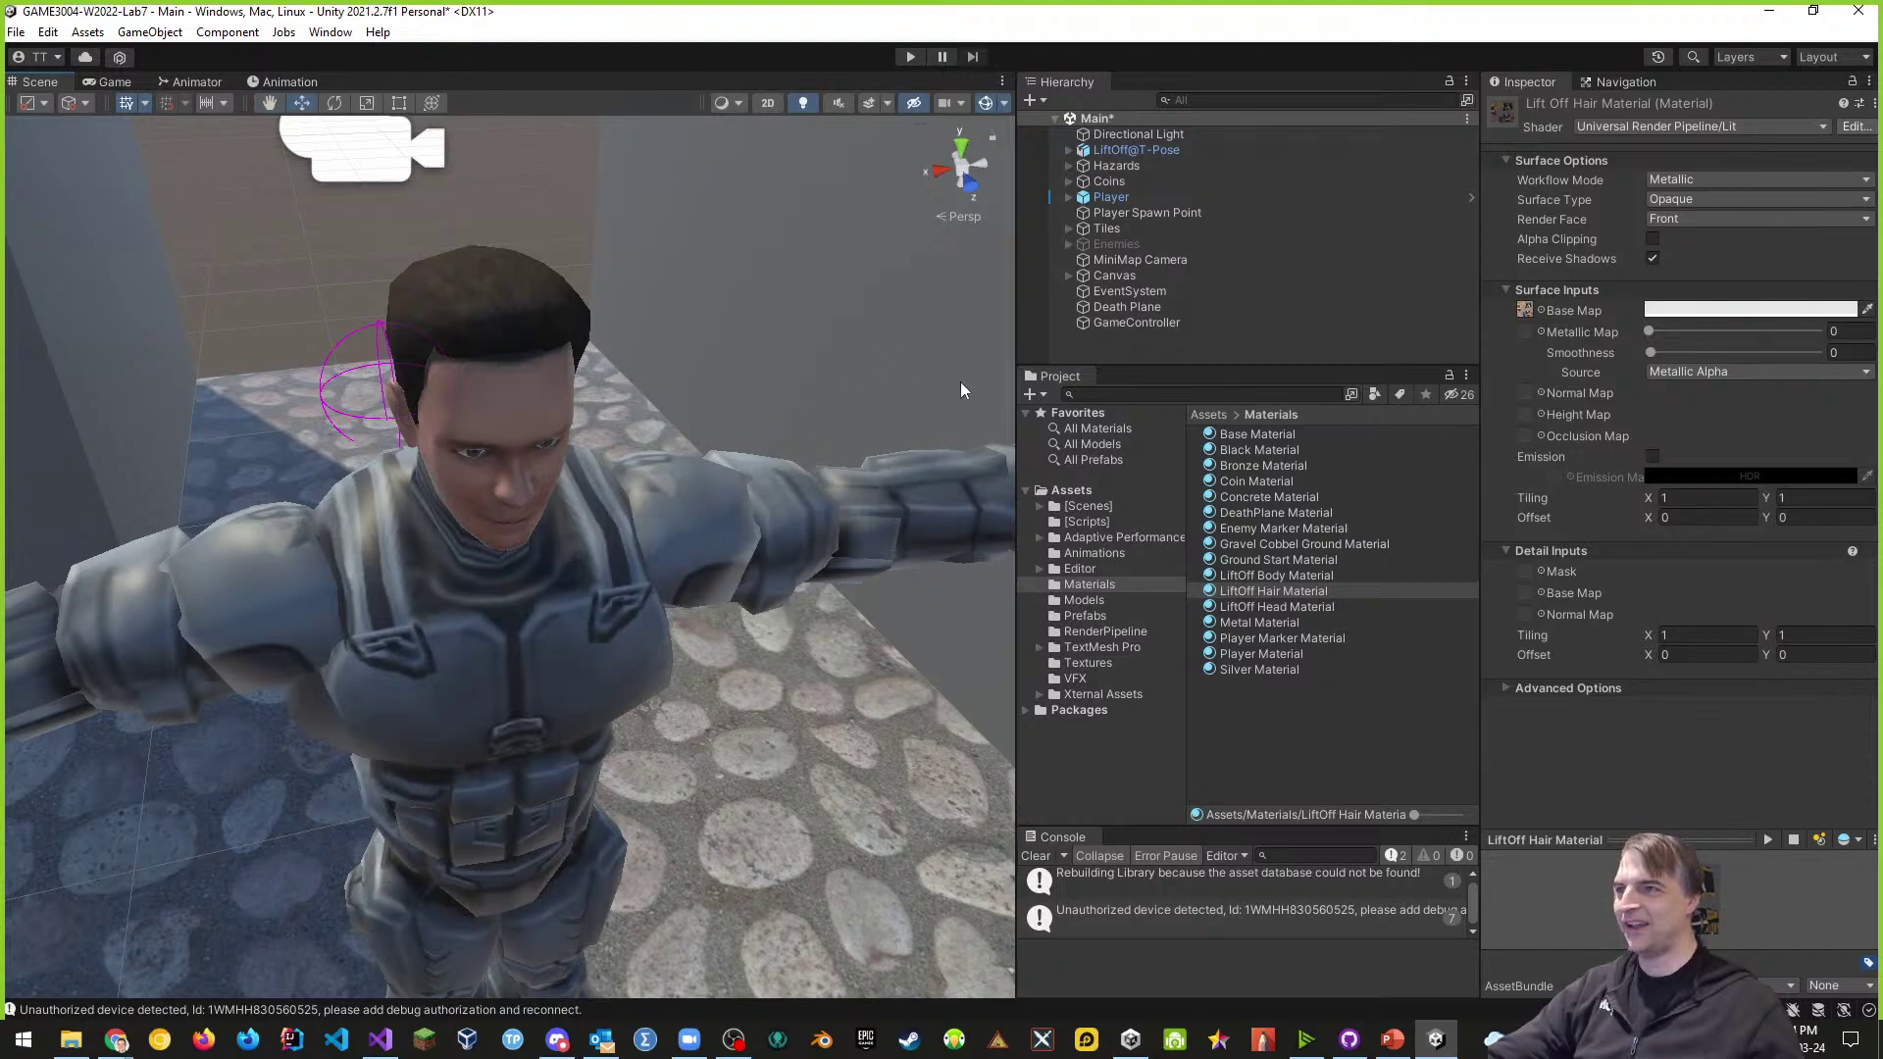
{"action": "left_click", "coordinate": [1281, 607]}
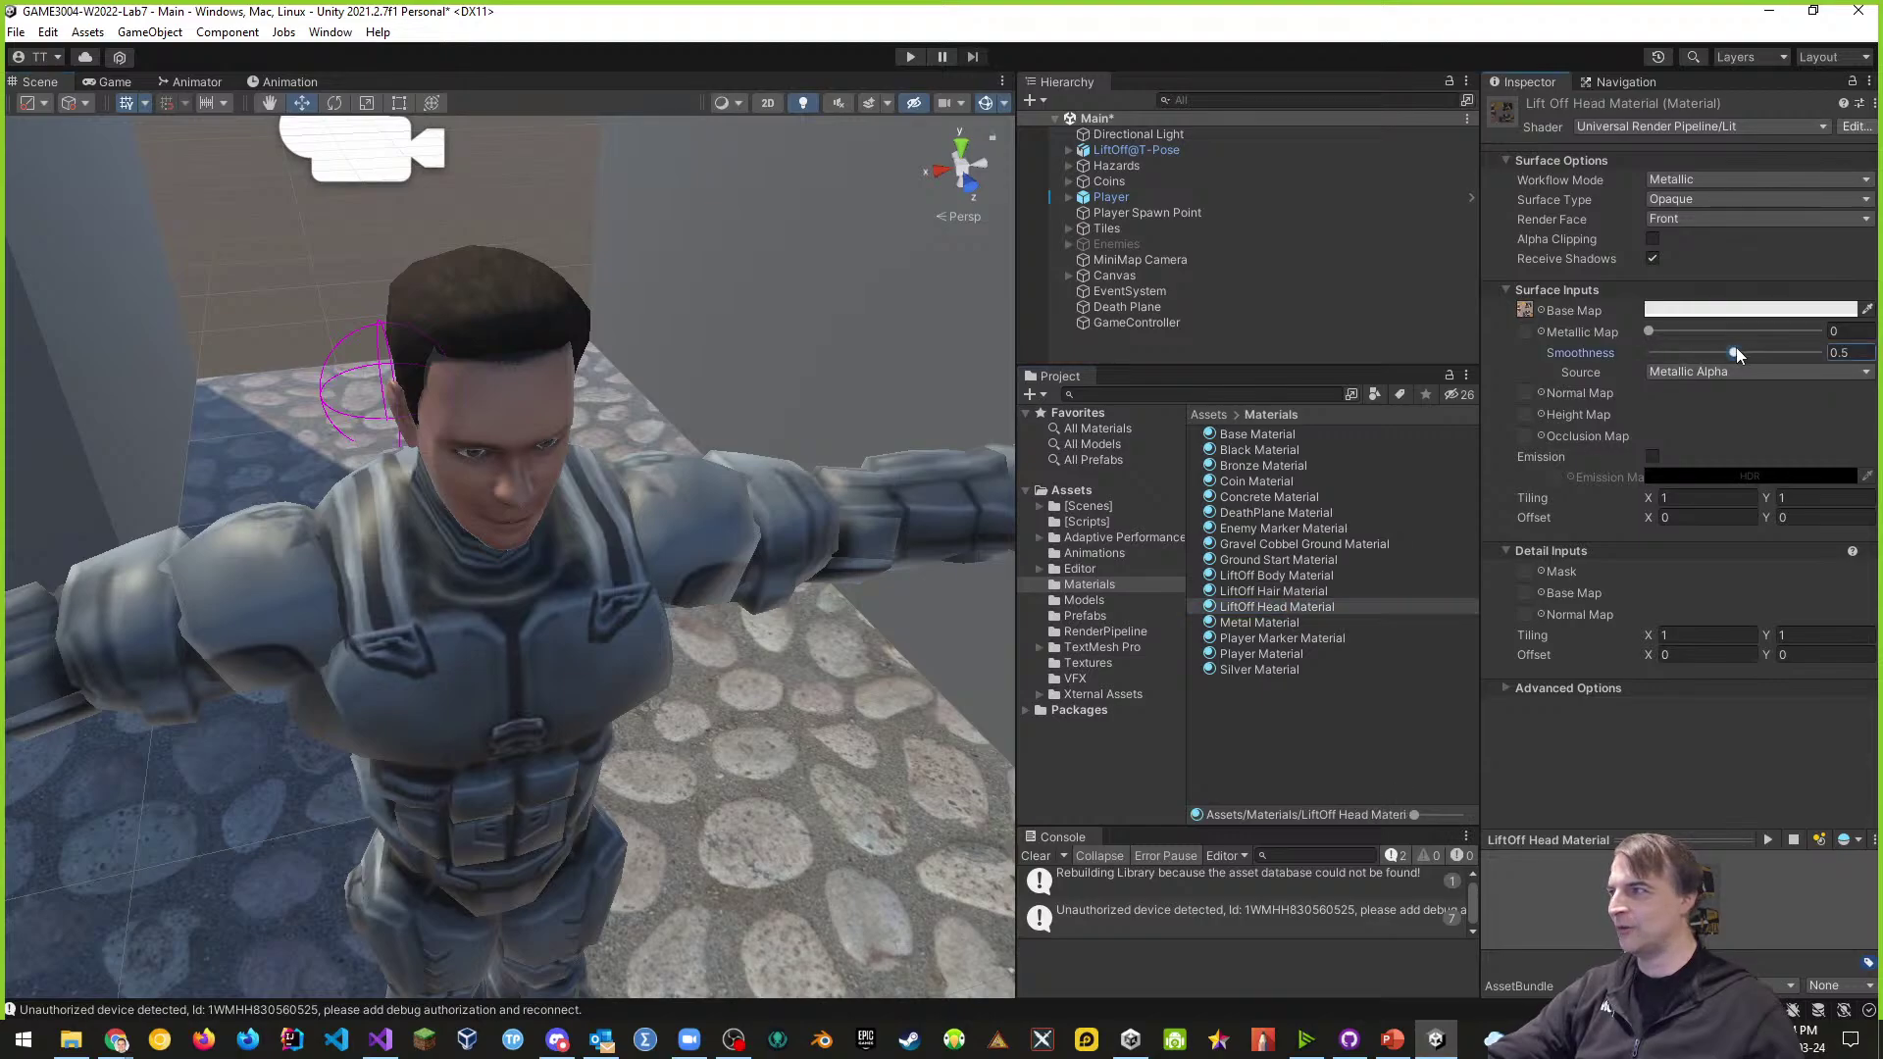
{"action": "left_click_drag", "start_coordinate": [1734, 345], "coordinate": [1510, 356]}
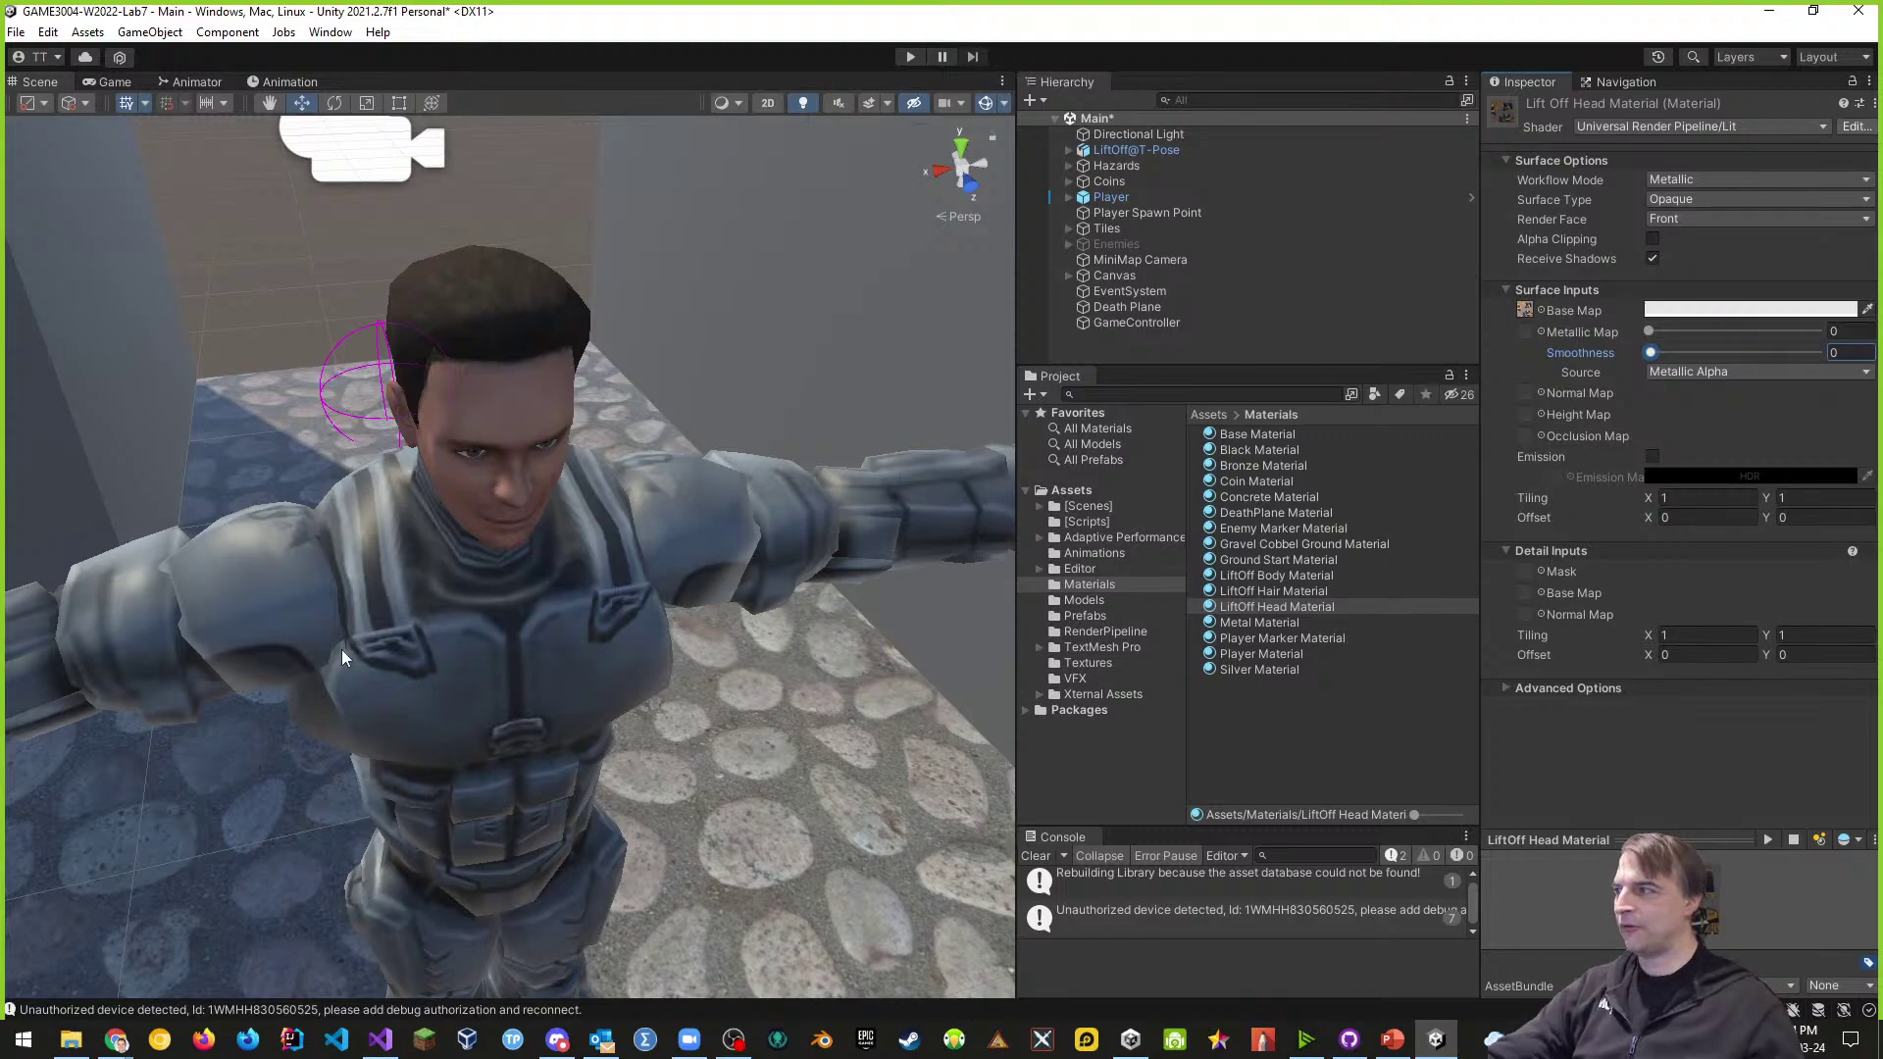
- Set the Smoothness of LiftOff Body Material to 0.629 and its Metallic value to 0.285
{"action": "scroll", "coordinate": [362, 619], "scroll_direction": "down", "scroll_amount": 3}
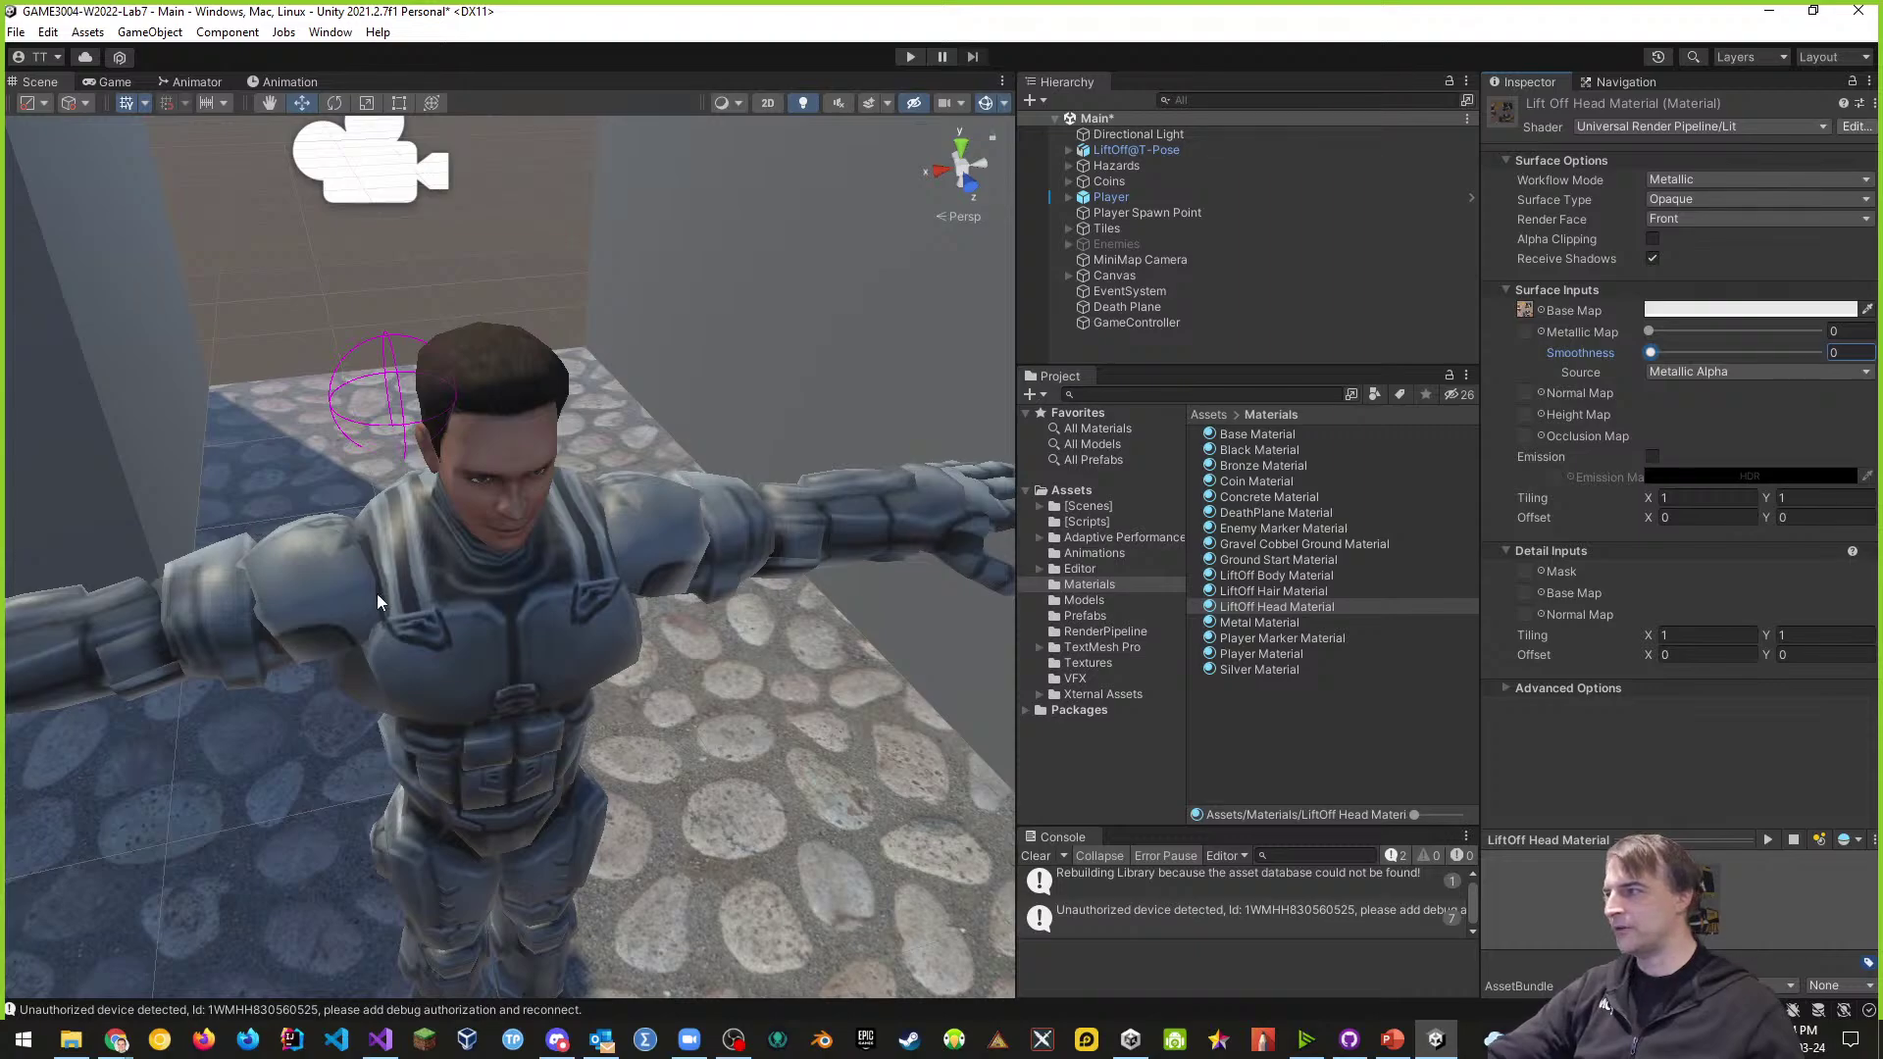
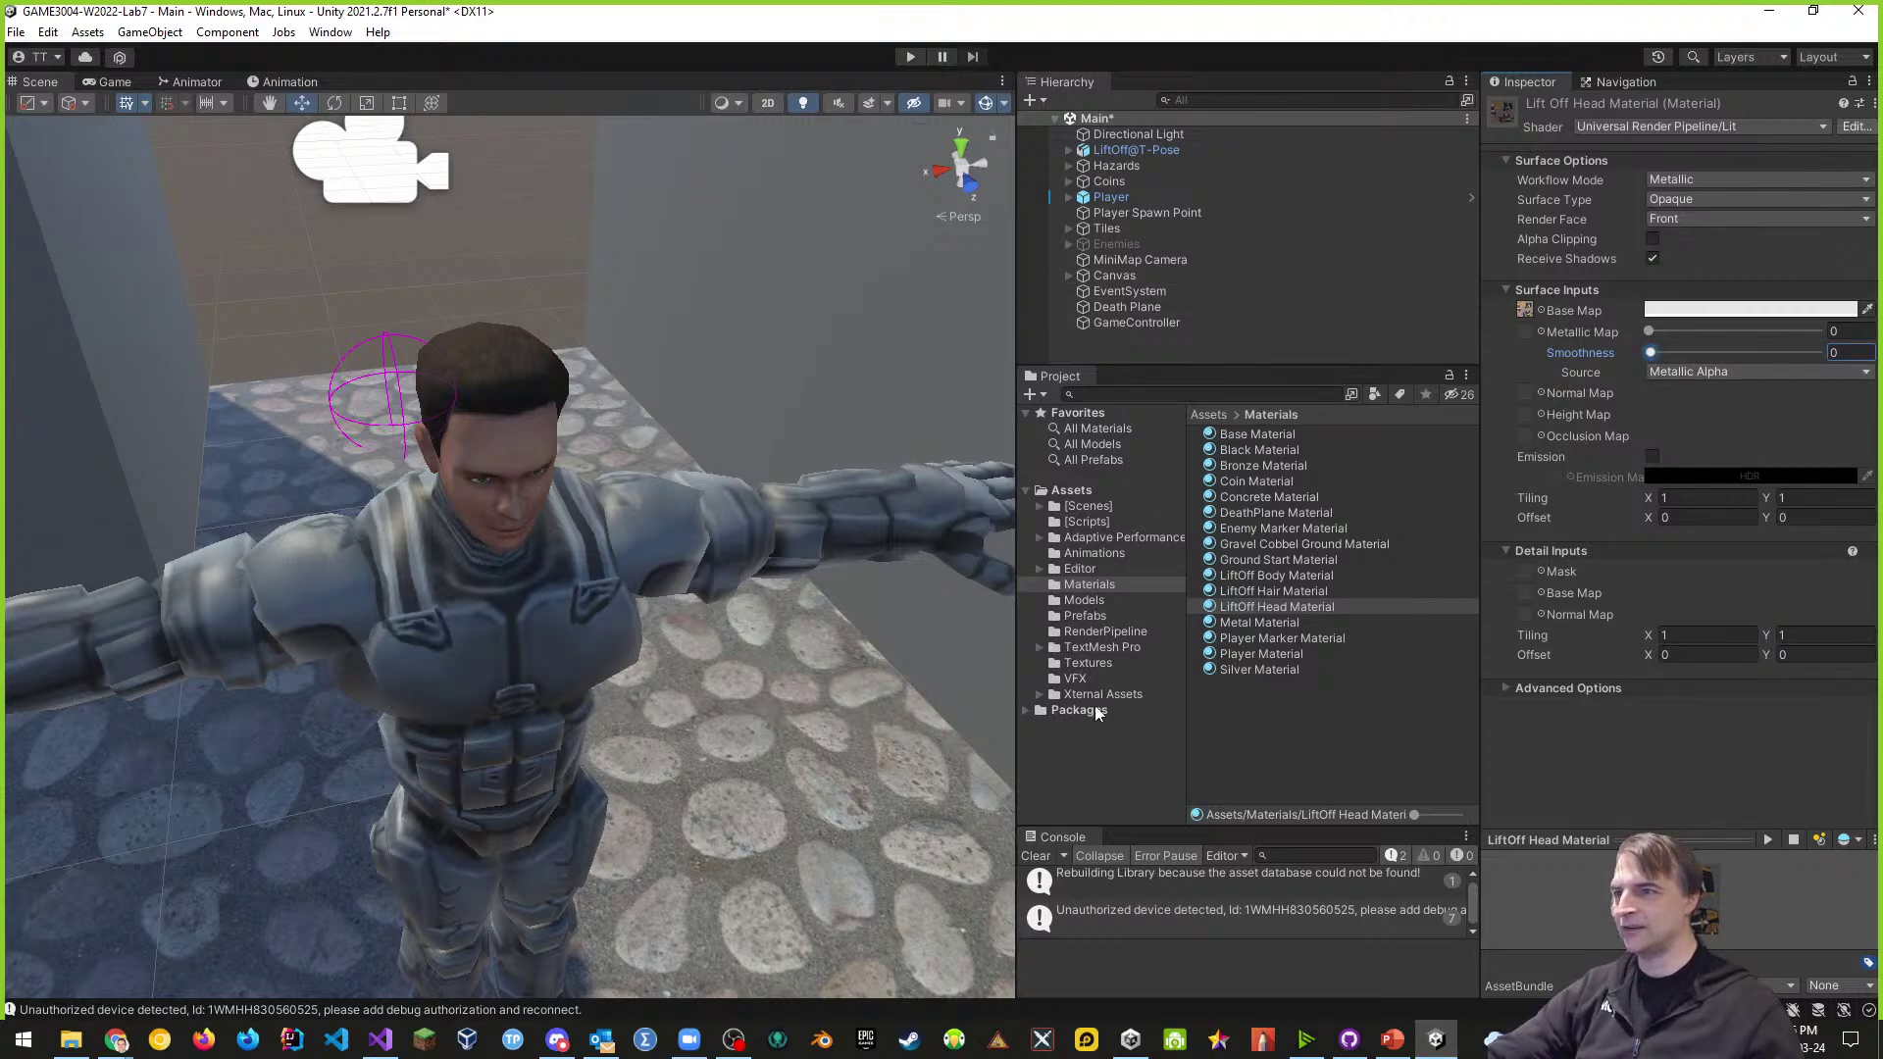
{"action": "left_click", "coordinate": [1273, 576]}
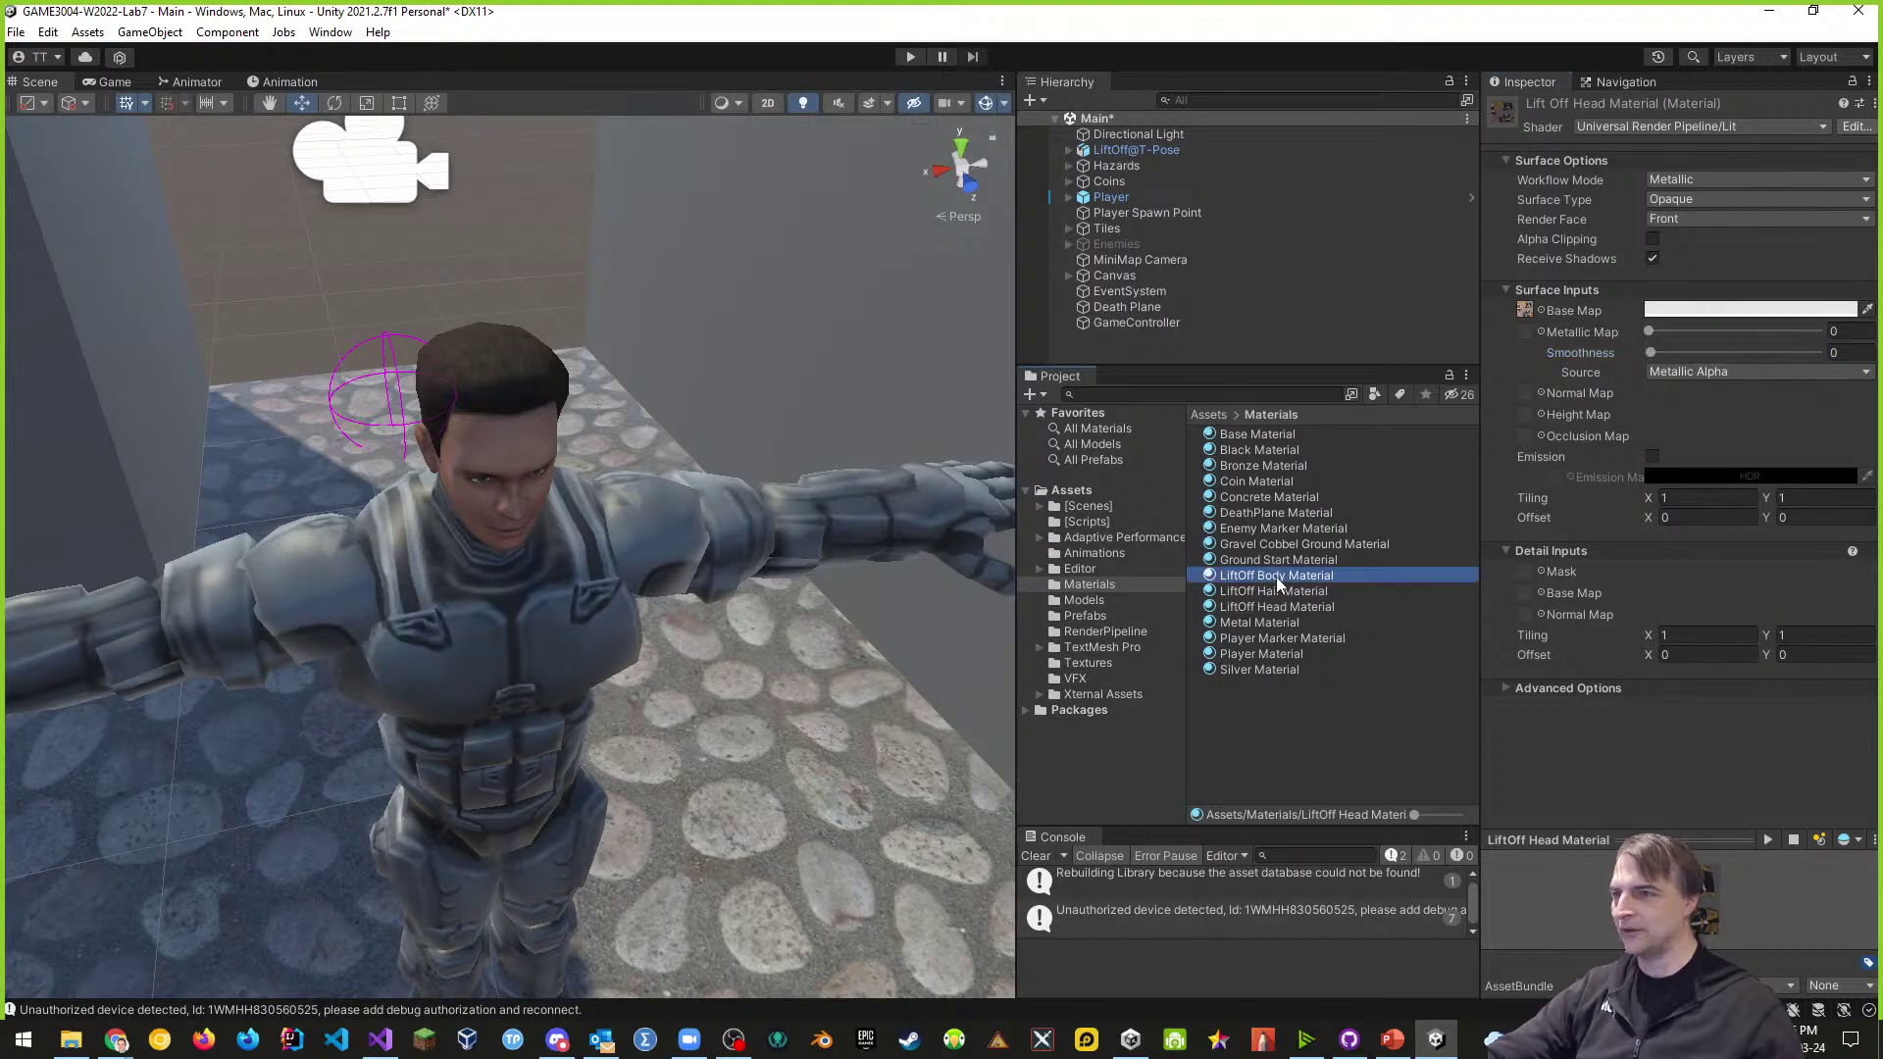
{"action": "left_click_drag", "start_coordinate": [1736, 350], "coordinate": [1758, 349]}
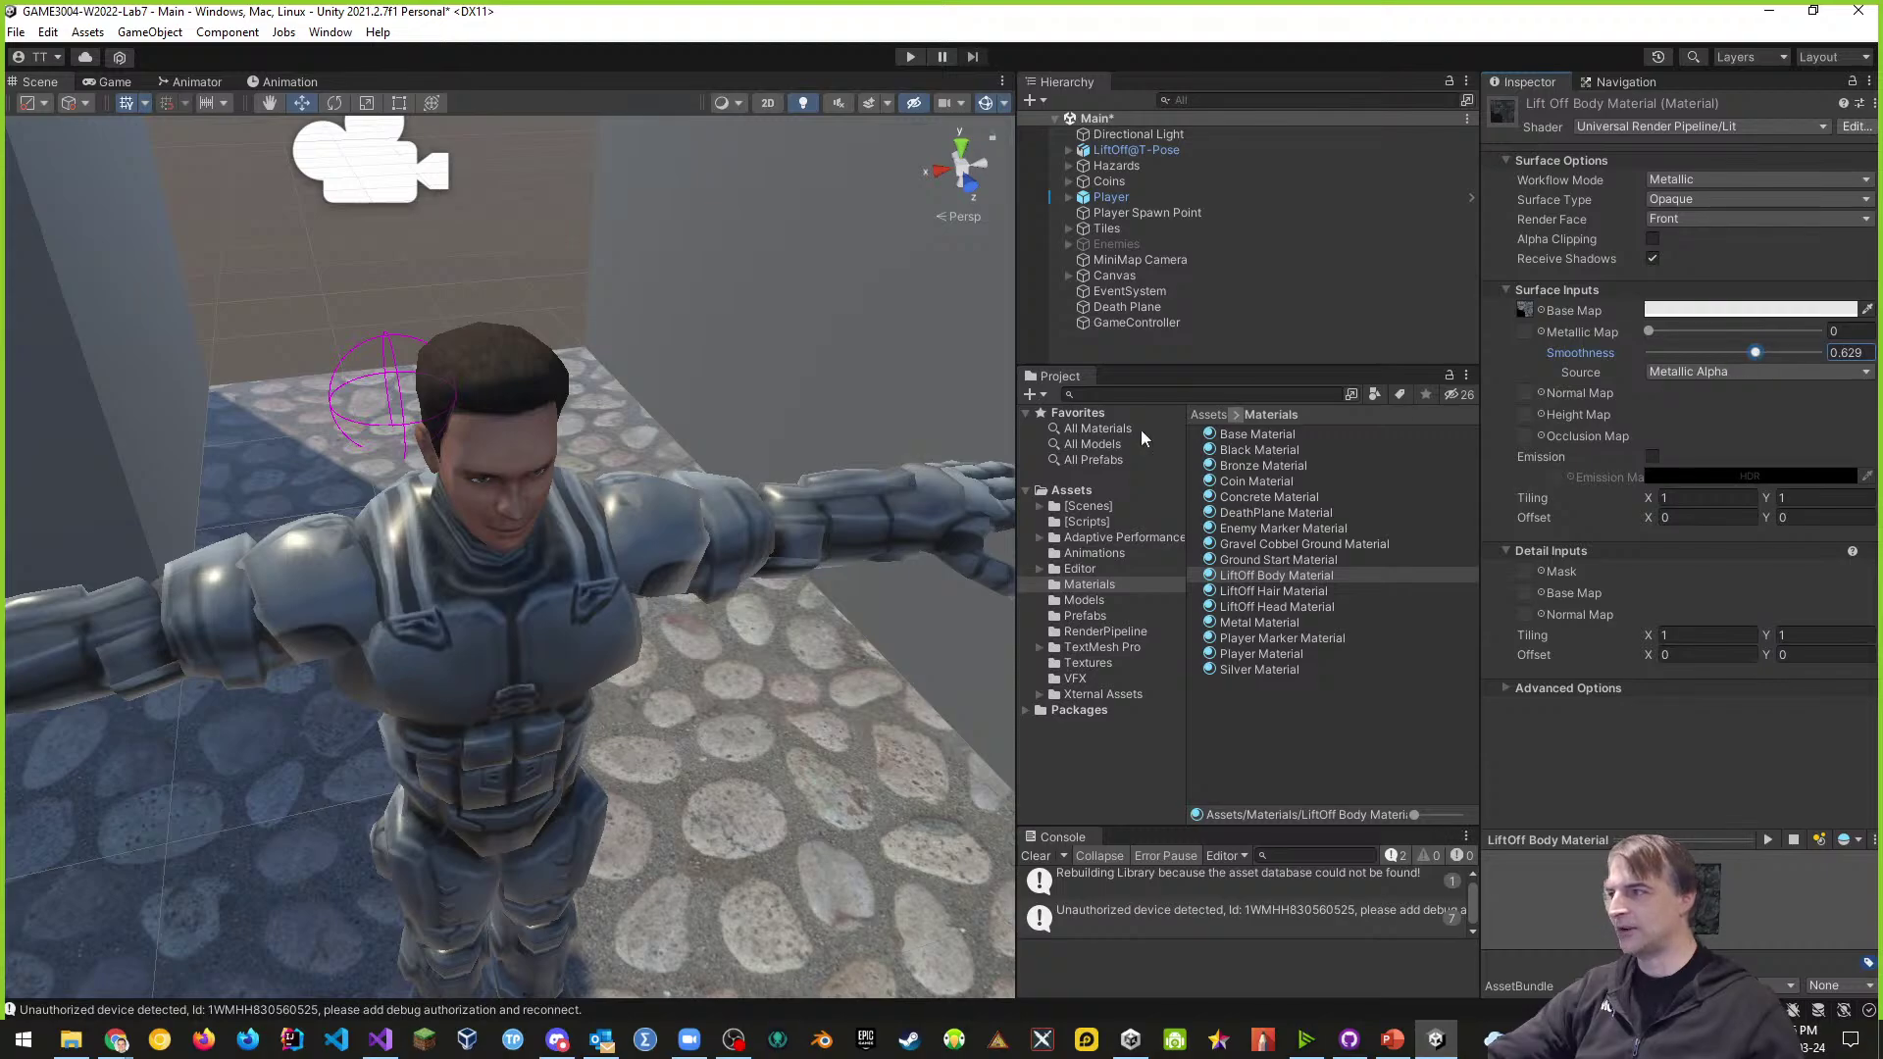
{"action": "middle_click_drag", "start_coordinate": [775, 595], "coordinate": [802, 533]}
{"action": "right_click_drag", "start_coordinate": [803, 534], "coordinate": [813, 469]}
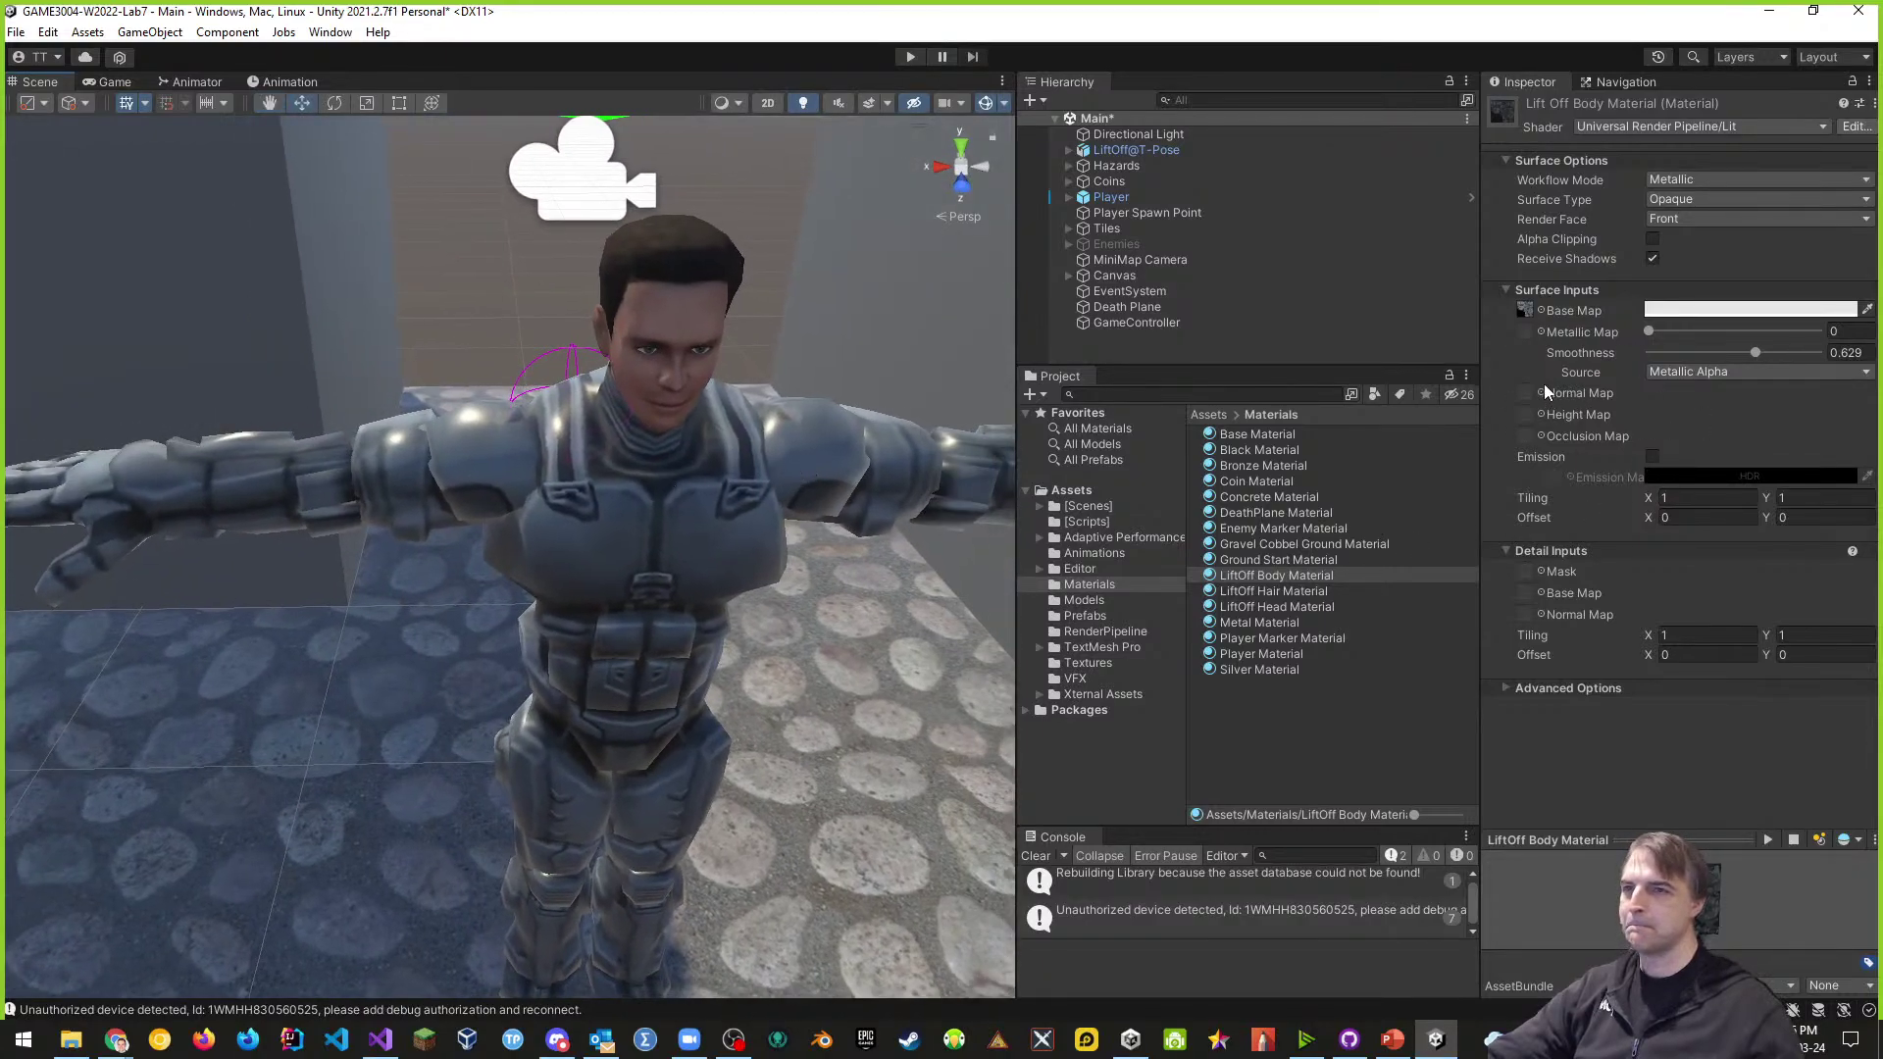
{"action": "mouse_move", "coordinate": [1651, 332]}
{"action": "left_mouse_down"}
{"action": "mouse_move", "coordinate": [1787, 333]}
{"action": "mouse_move", "coordinate": [1697, 343]}
{"action": "left_mouse_up"}
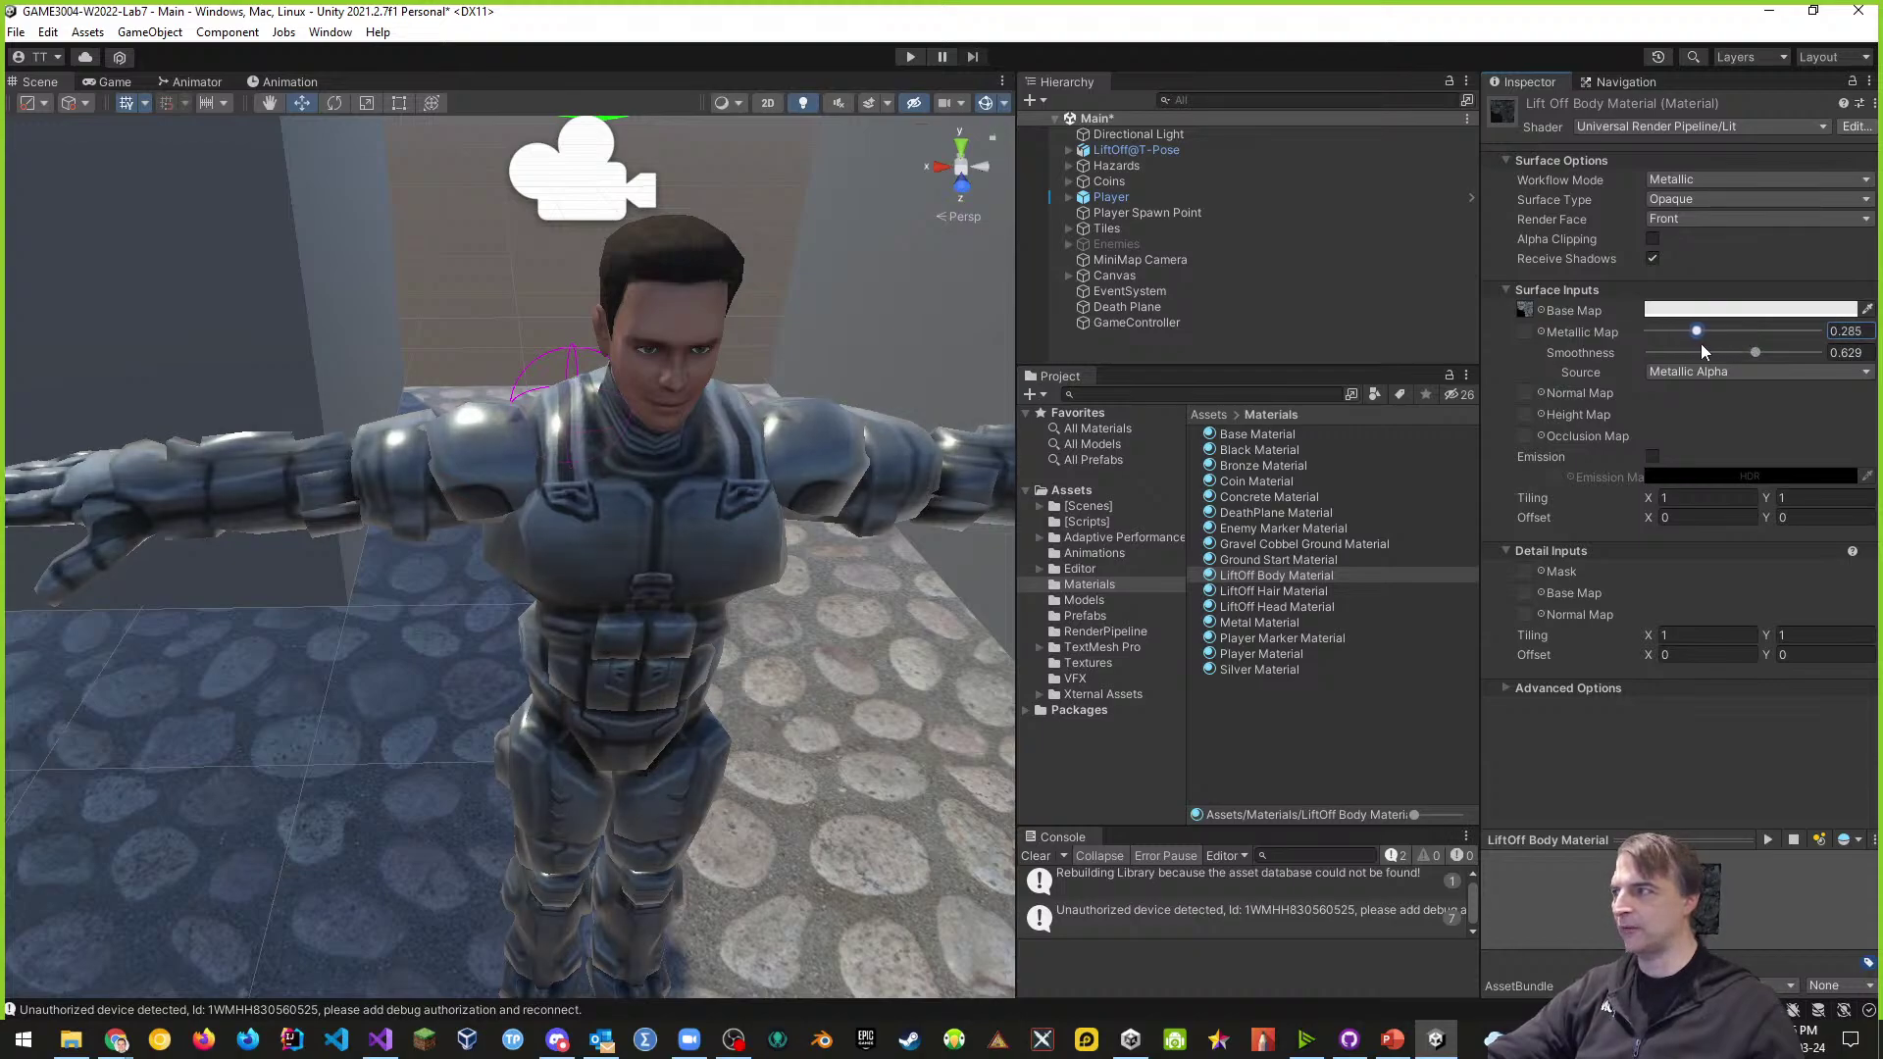
{"action": "mouse_move", "coordinate": [738, 516]}
{"action": "left_mouse_down", "text": "alt"}
{"action": "mouse_move", "coordinate": [588, 544]}
{"action": "mouse_move", "coordinate": [677, 540]}
{"action": "mouse_move", "coordinate": [344, 539]}
{"action": "mouse_move", "coordinate": [598, 533]}
{"action": "mouse_move", "coordinate": [452, 719]}
{"action": "mouse_move", "coordinate": [593, 497]}
{"action": "mouse_move", "coordinate": [741, 469]}
{"action": "mouse_move", "coordinate": [716, 476]}
{"action": "mouse_move", "coordinate": [725, 491]}
{"action": "left_mouse_up", "text": "alt"}
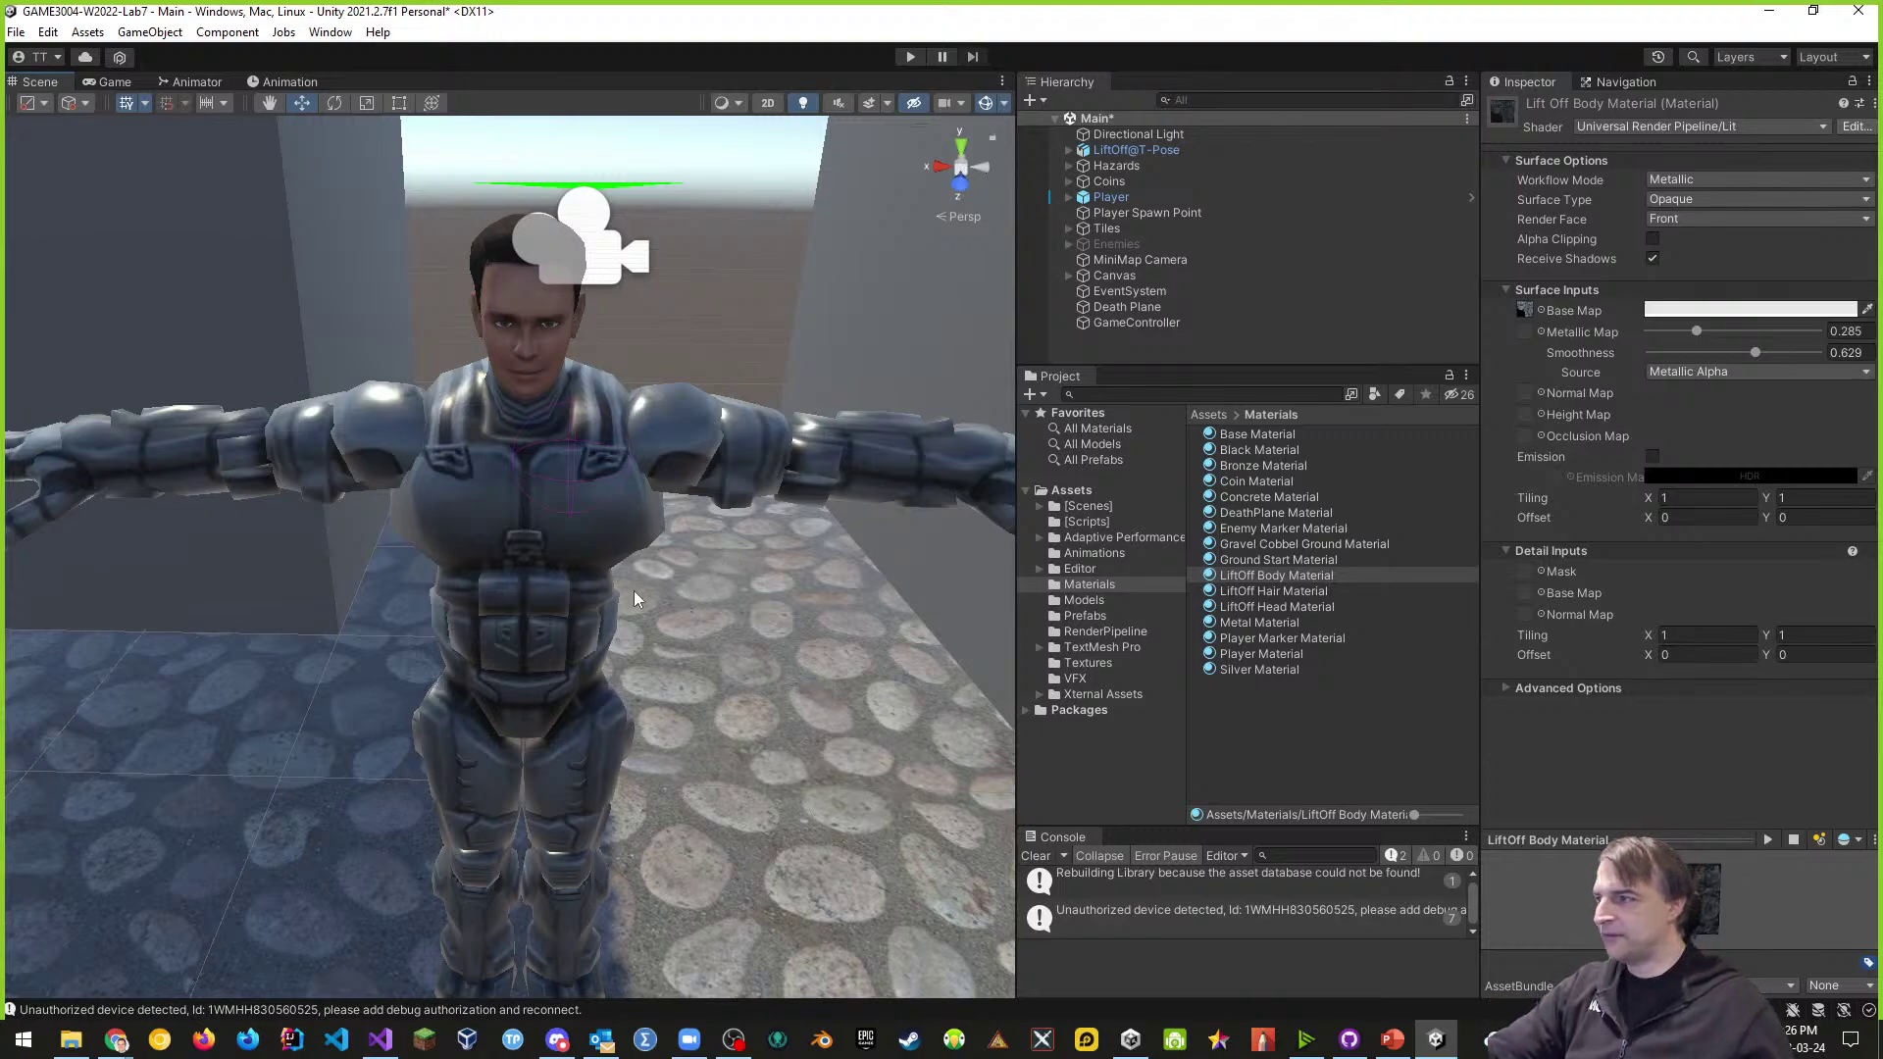
{"action": "left_click_drag", "start_coordinate": [649, 691], "coordinate": [622, 728], "text": "alt"}
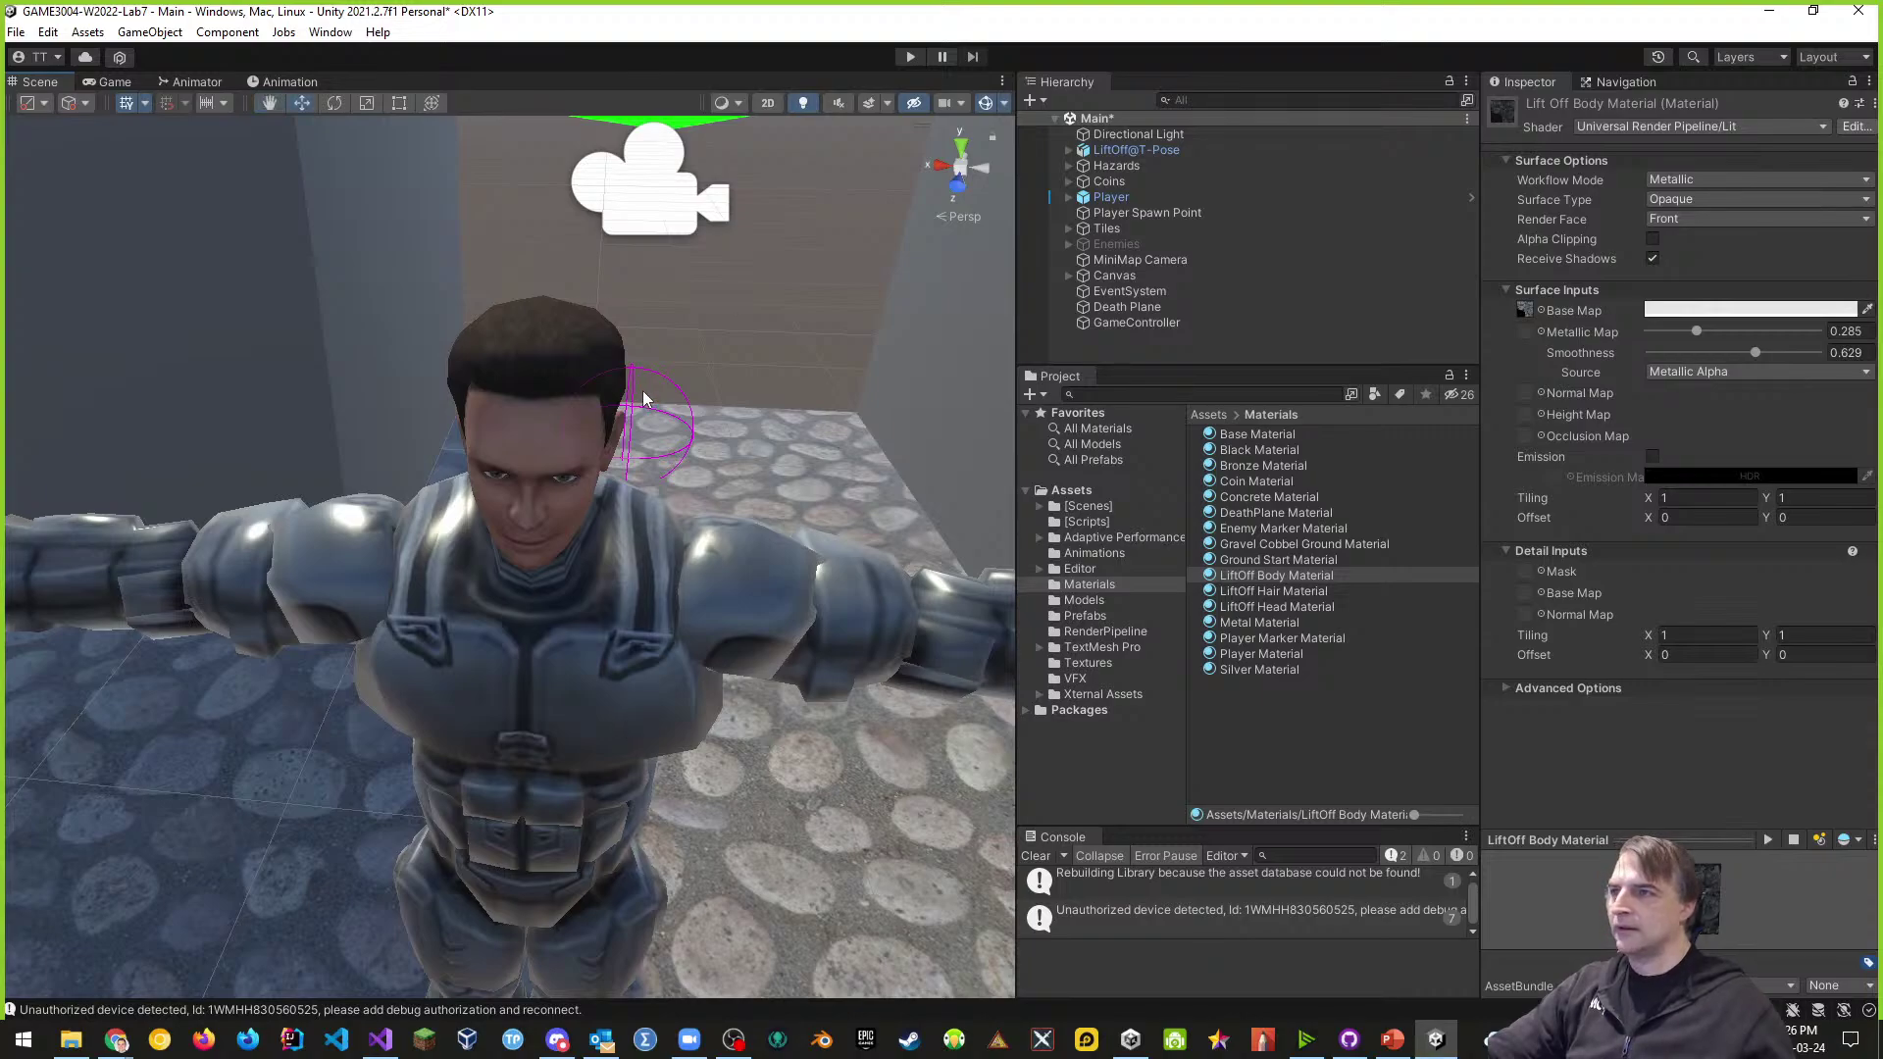
- Change the shader of LiftOff Body Material to AutodeskInteractive from the Universal Render Pipeline's Autodesk Interactive group
{"action": "left_click", "coordinate": [1673, 126]}
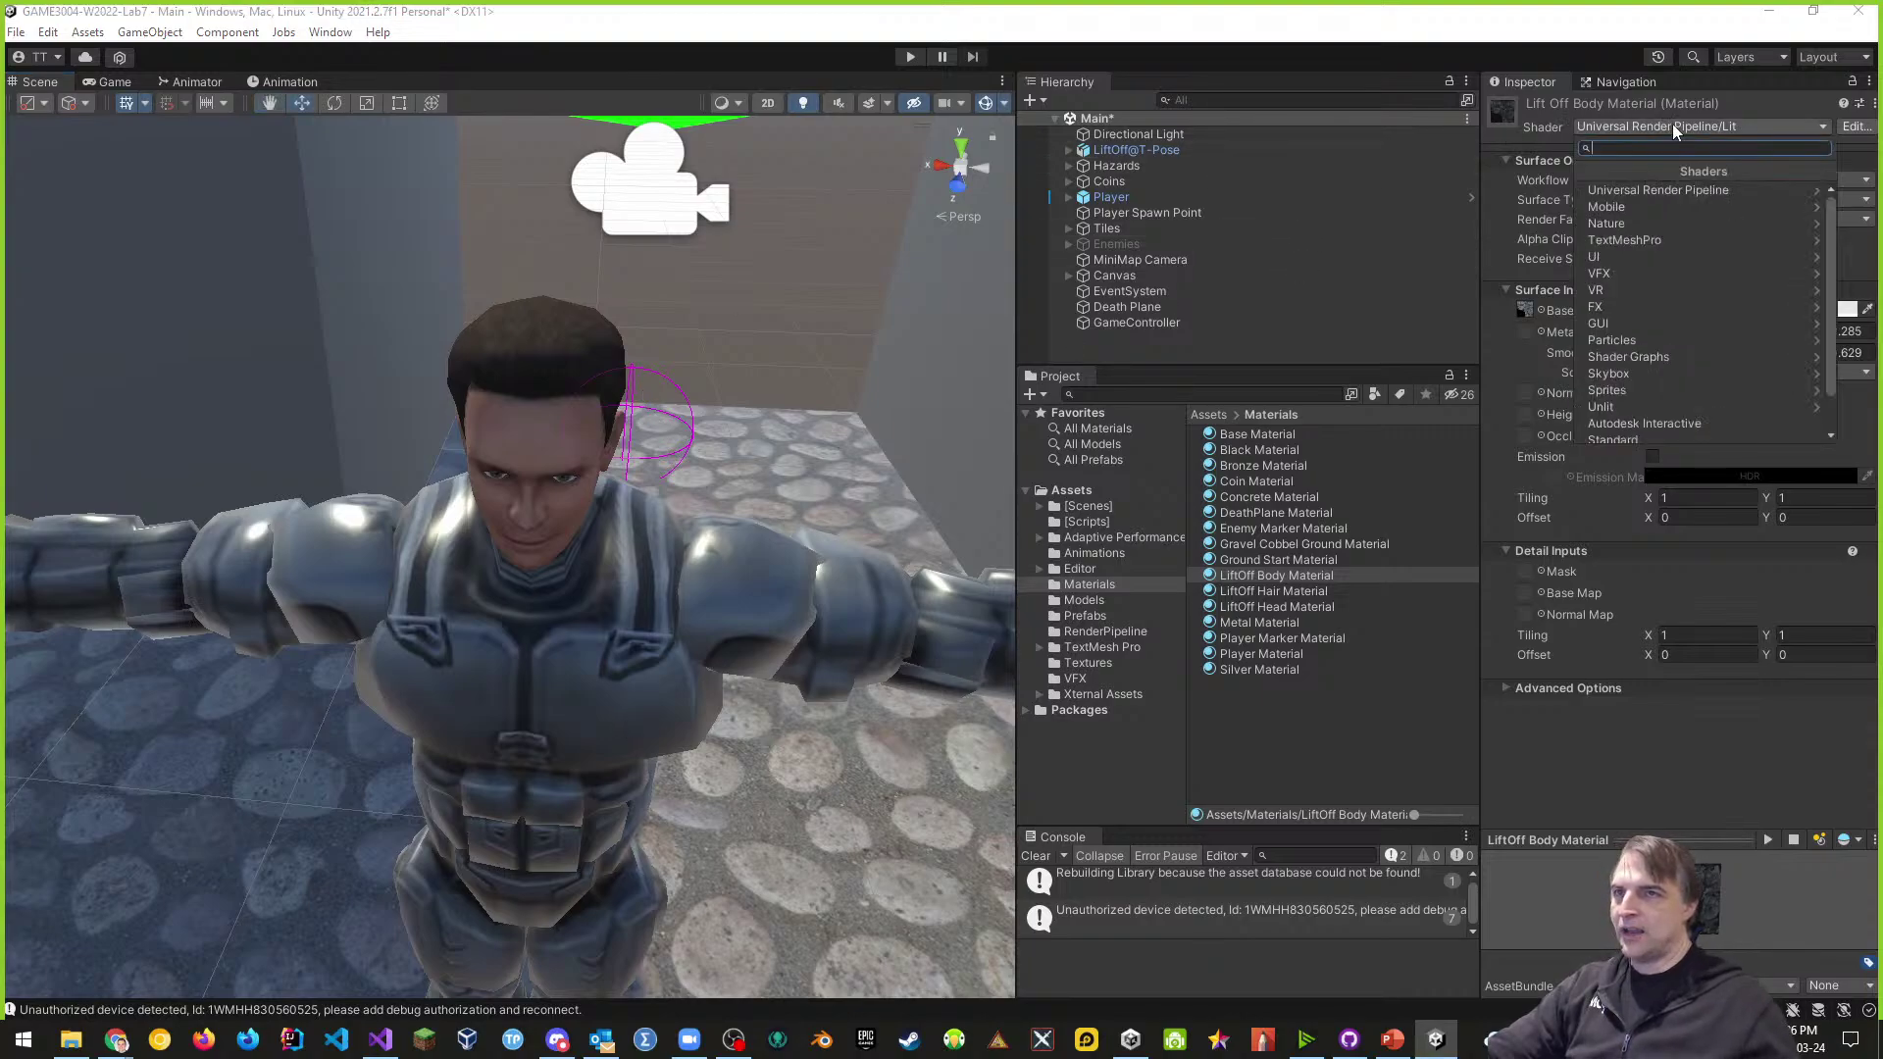
{"action": "left_click", "coordinate": [1654, 190]}
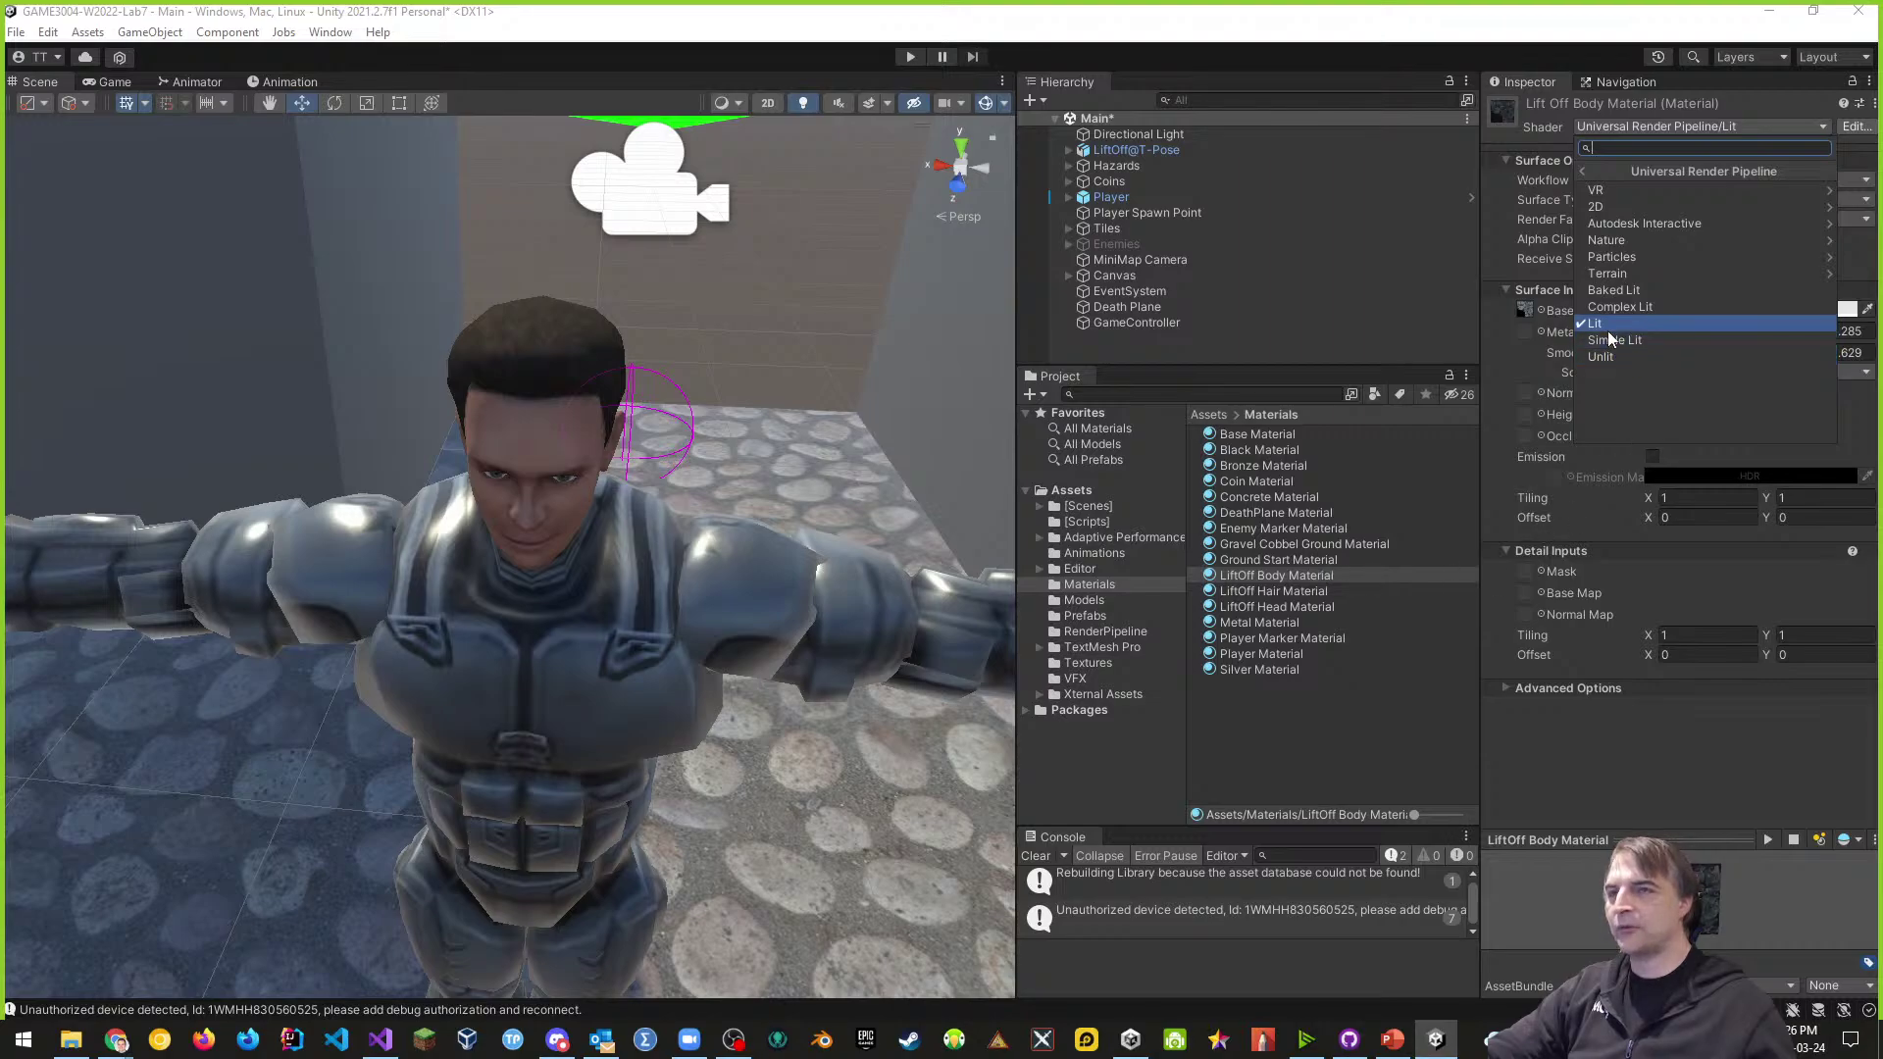
{"action": "left_click", "coordinate": [1649, 226]}
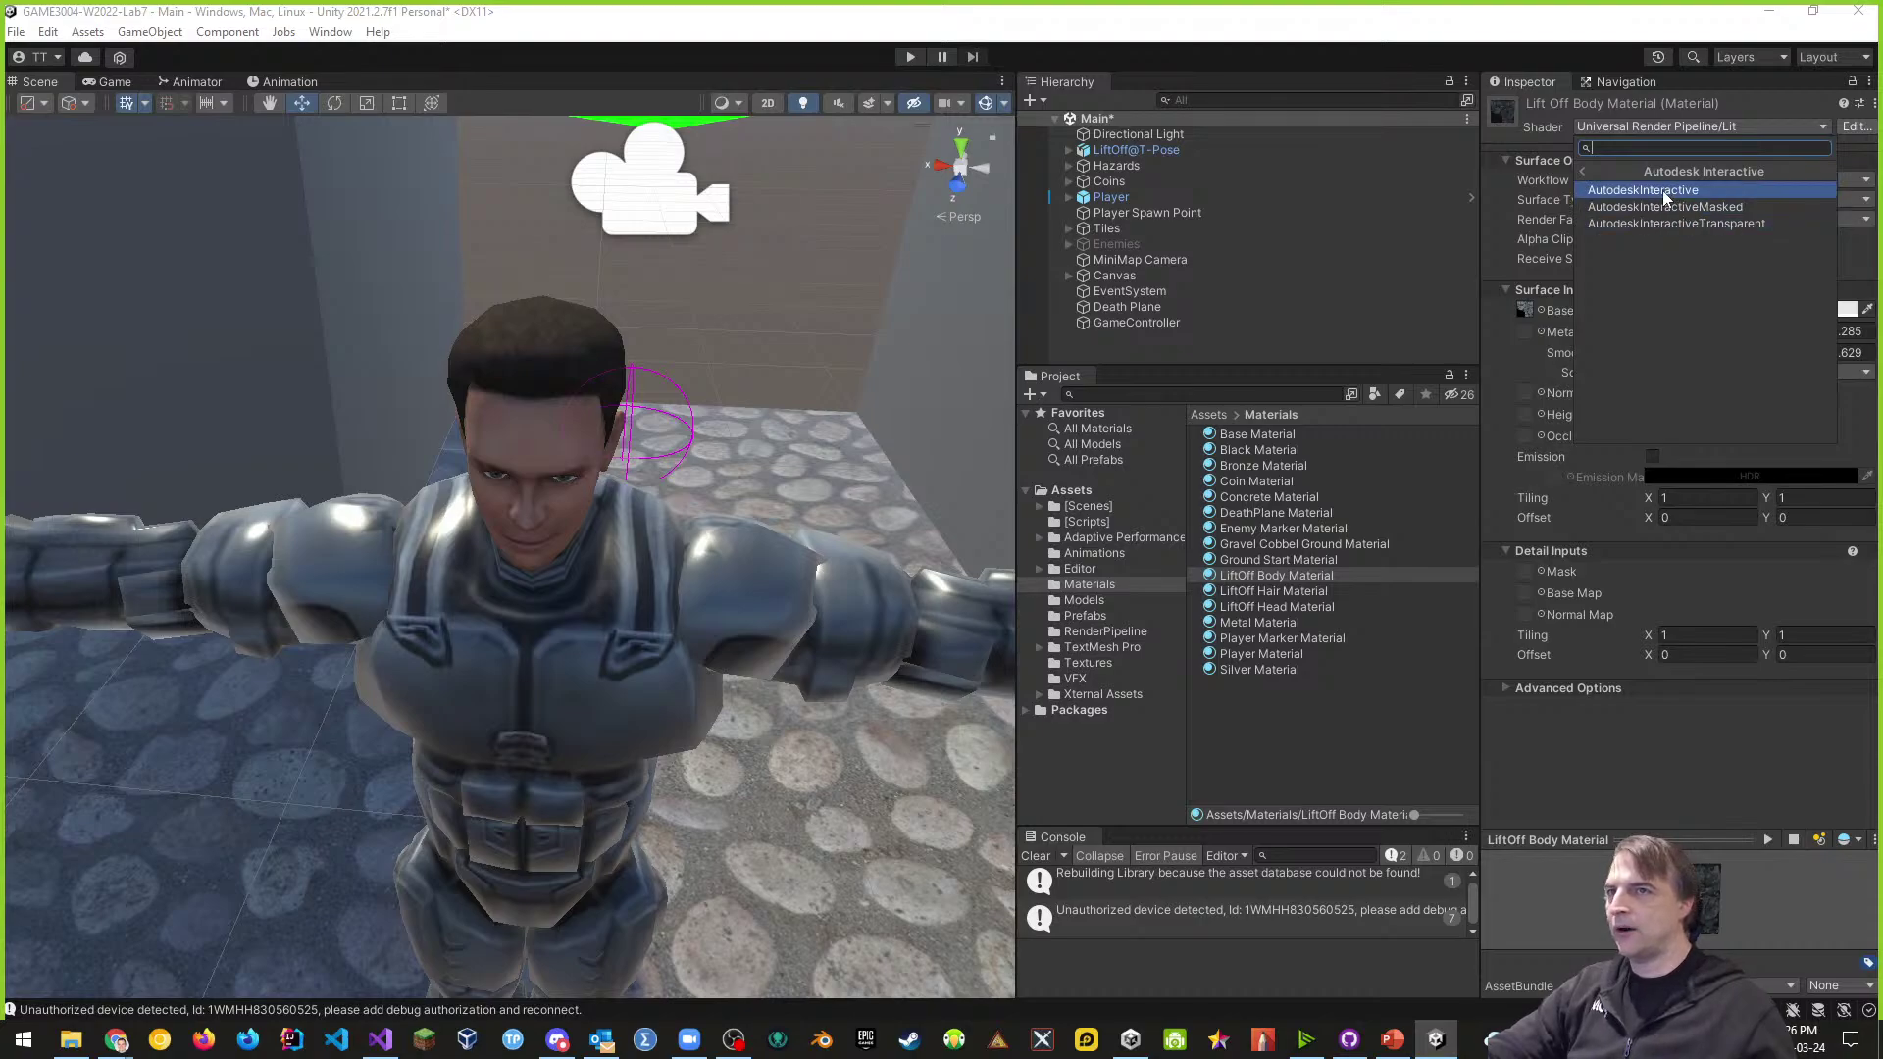
{"action": "left_click", "coordinate": [1663, 190]}
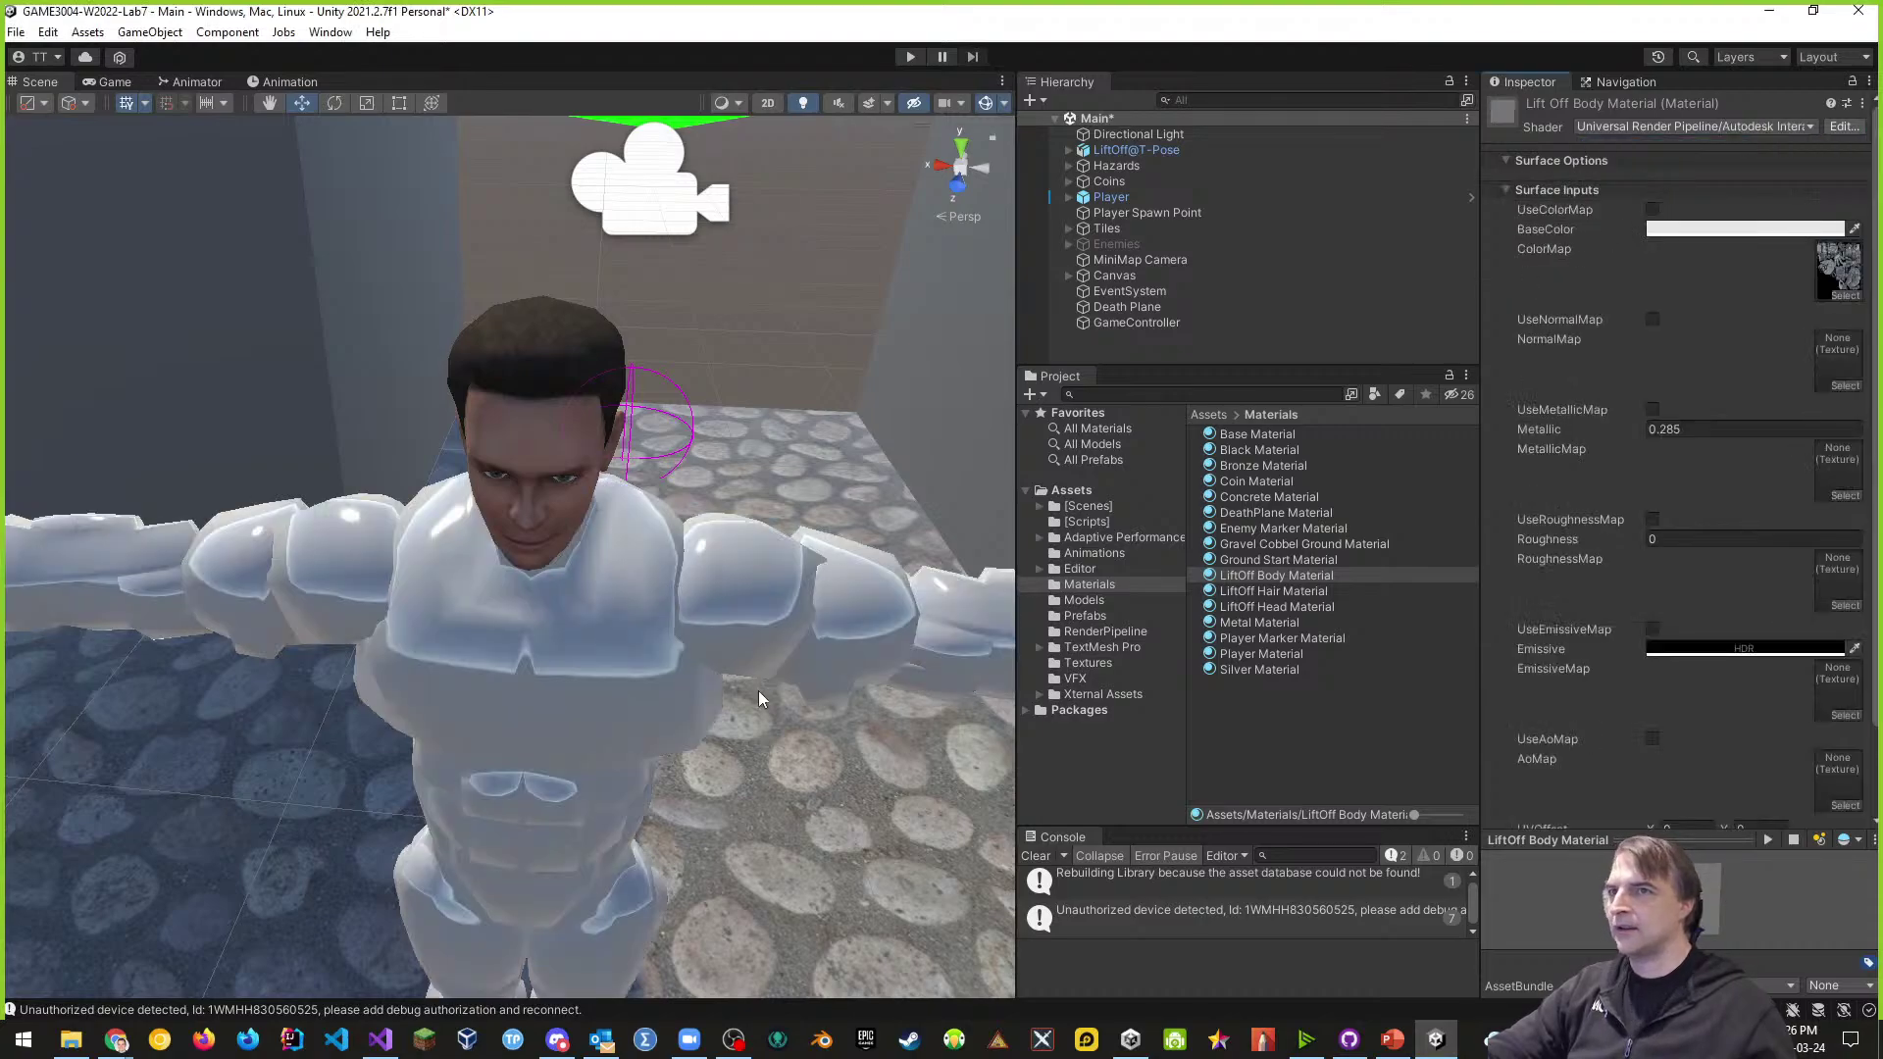
{"action": "scroll", "coordinate": [369, 922], "scroll_direction": "down", "scroll_amount": 1}
{"action": "right_click_drag", "start_coordinate": [368, 923], "coordinate": [507, 793]}
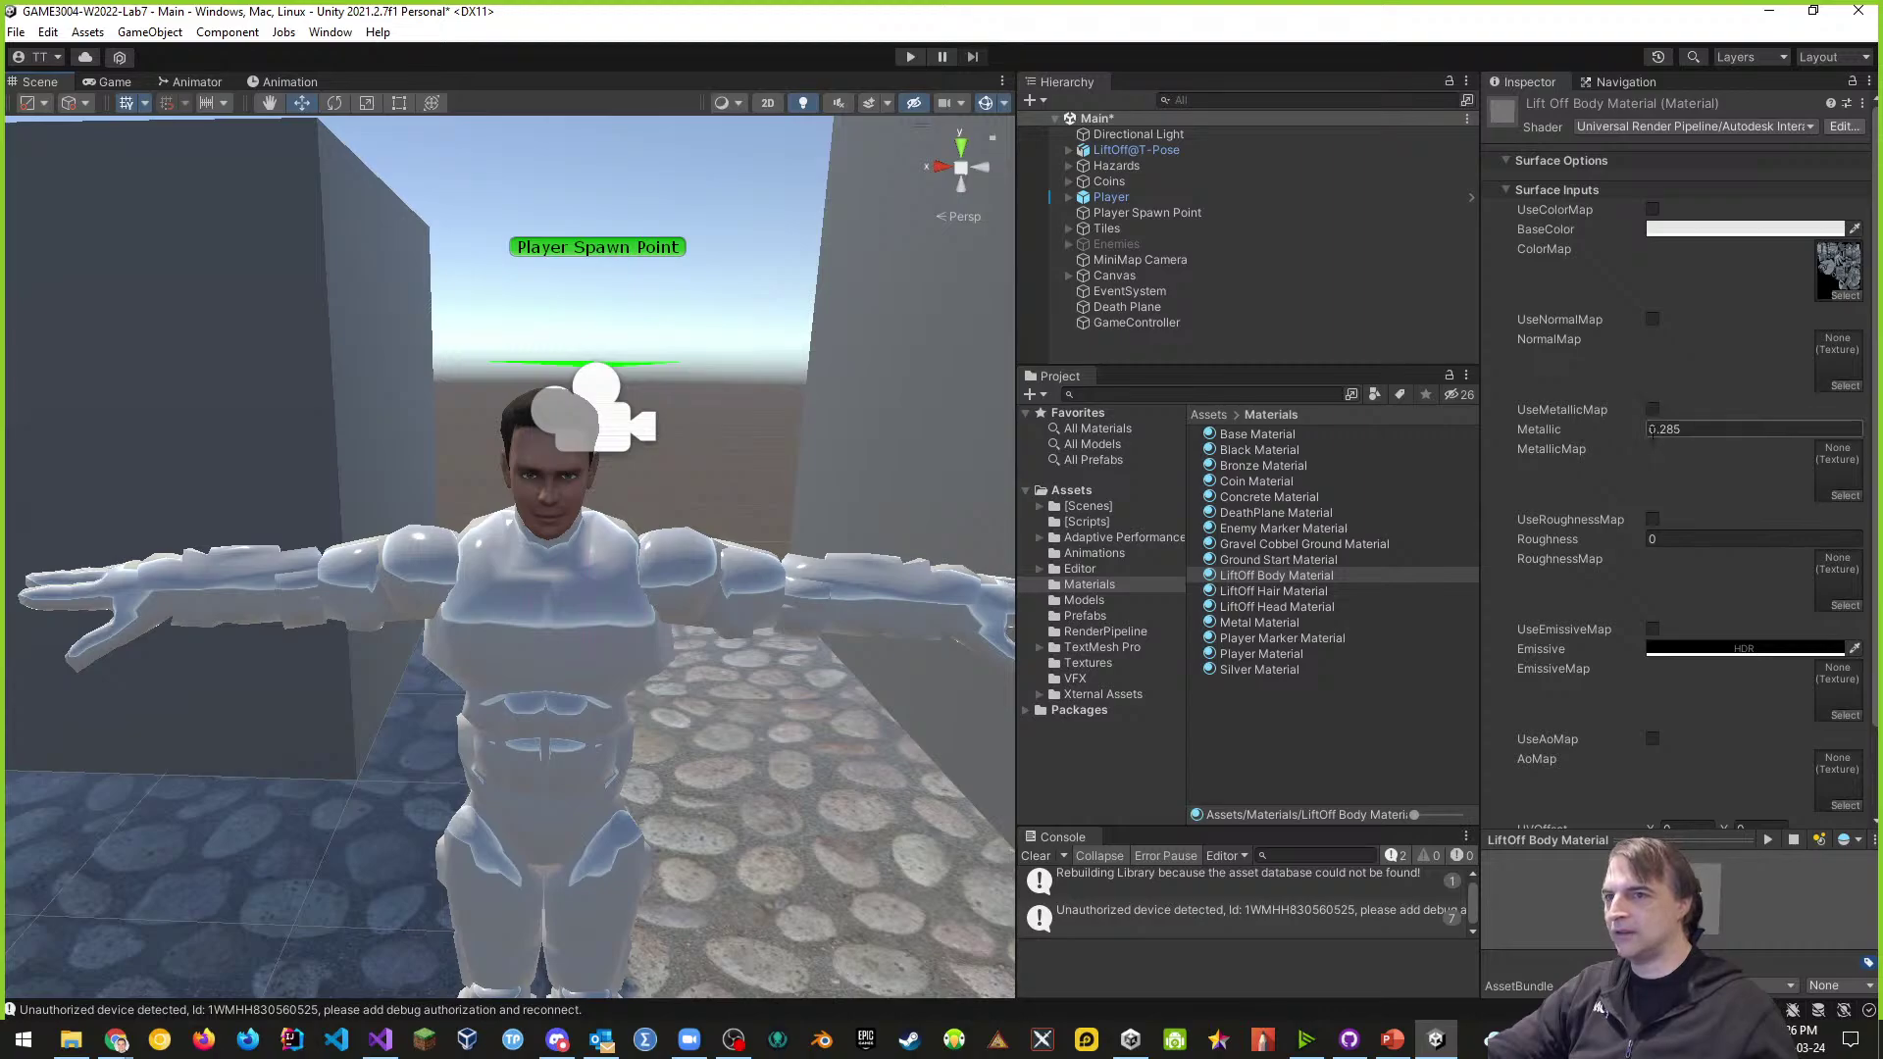
- Set the Metallic value of LiftOff Body Material to 0
{"action": "left_click_drag", "start_coordinate": [1642, 426], "coordinate": [1239, 469]}
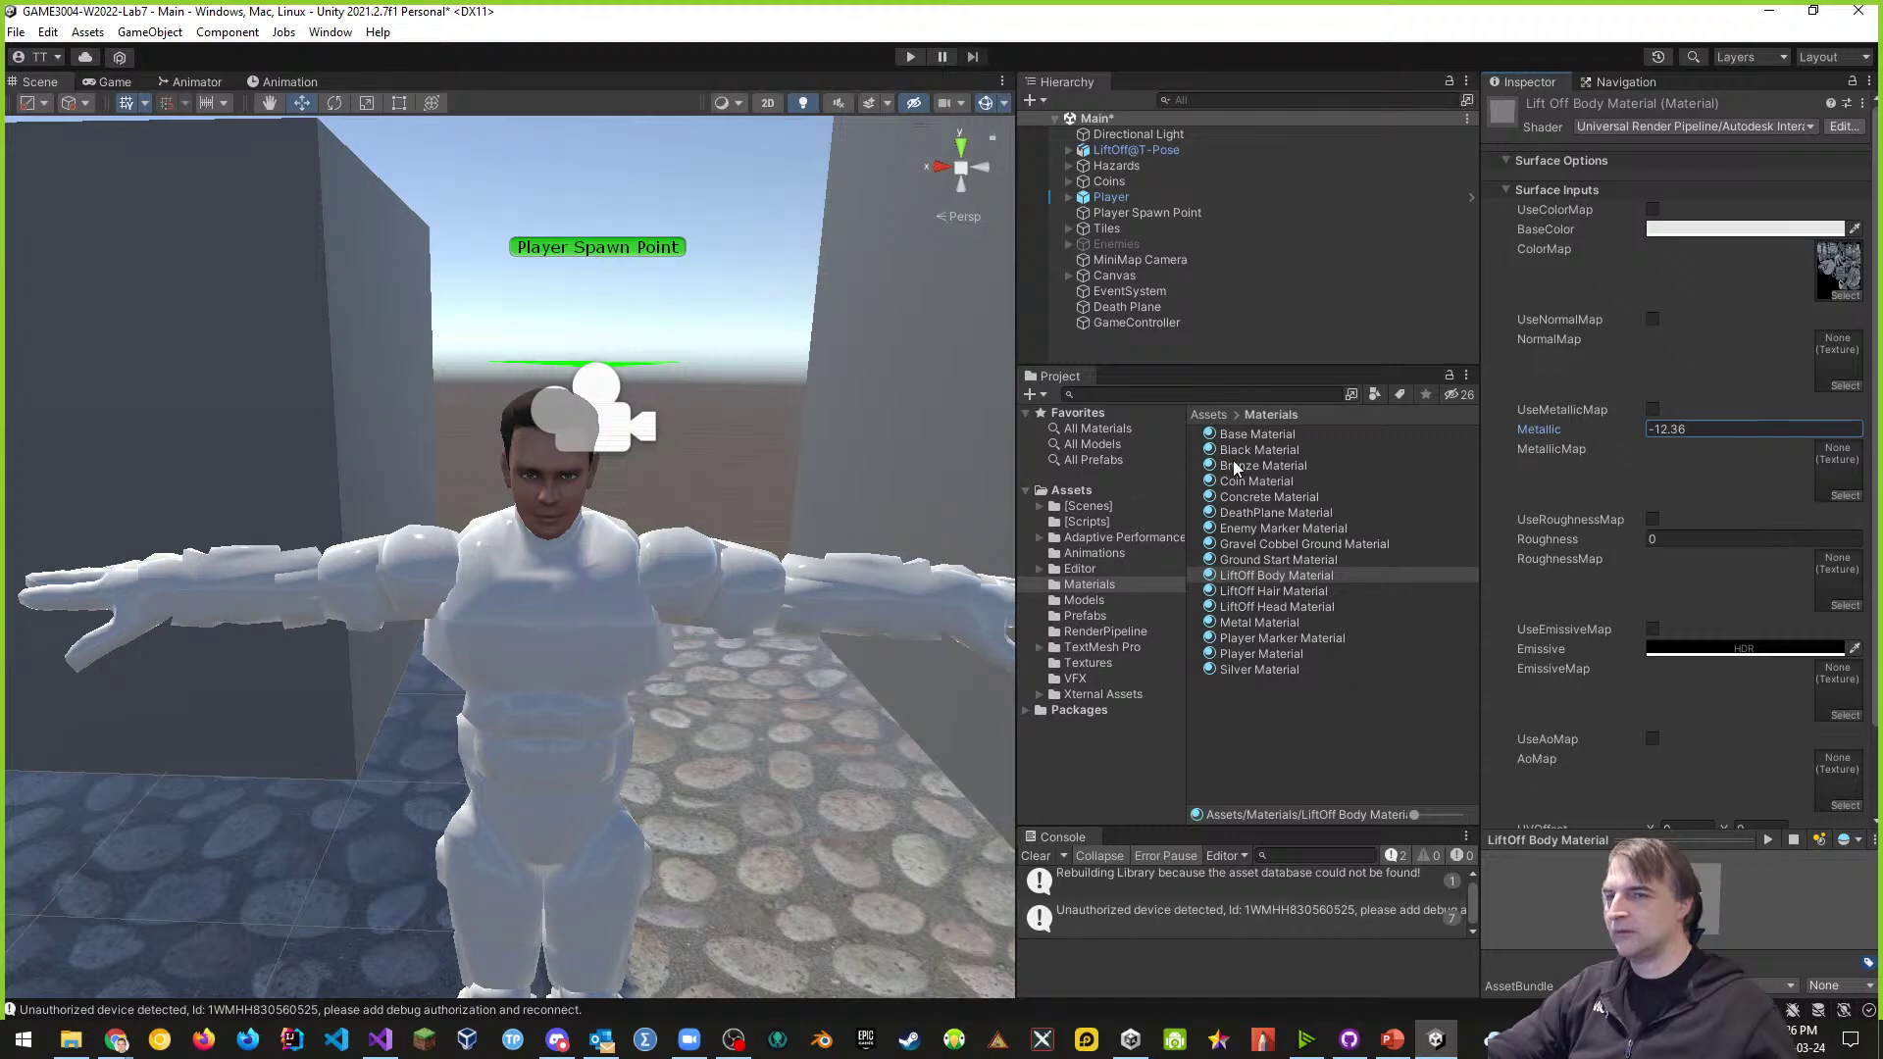
{"action": "left_click", "coordinate": [1690, 429]}
{"action": "type", "text": "0"}
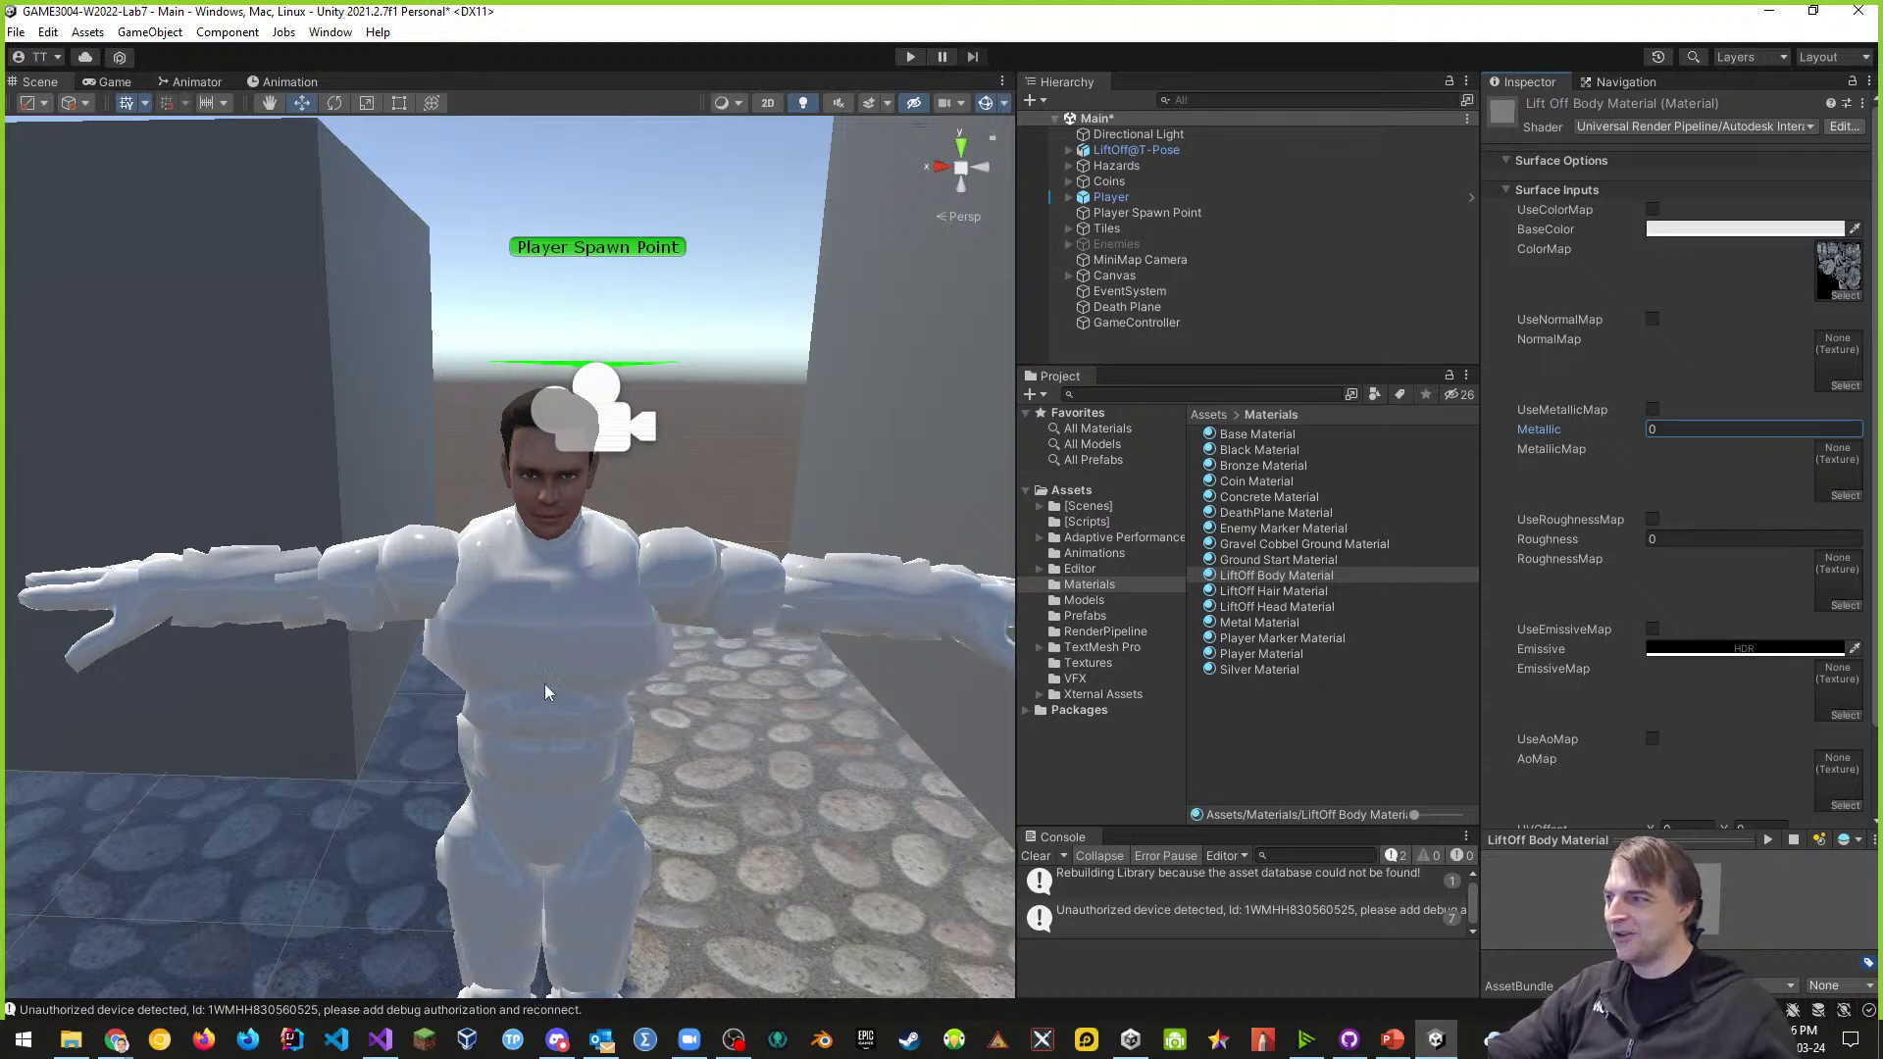
{"action": "scroll", "coordinate": [1563, 616], "scroll_direction": "down", "scroll_amount": 3}
{"action": "scroll", "coordinate": [1564, 616], "scroll_direction": "up", "scroll_amount": 3}
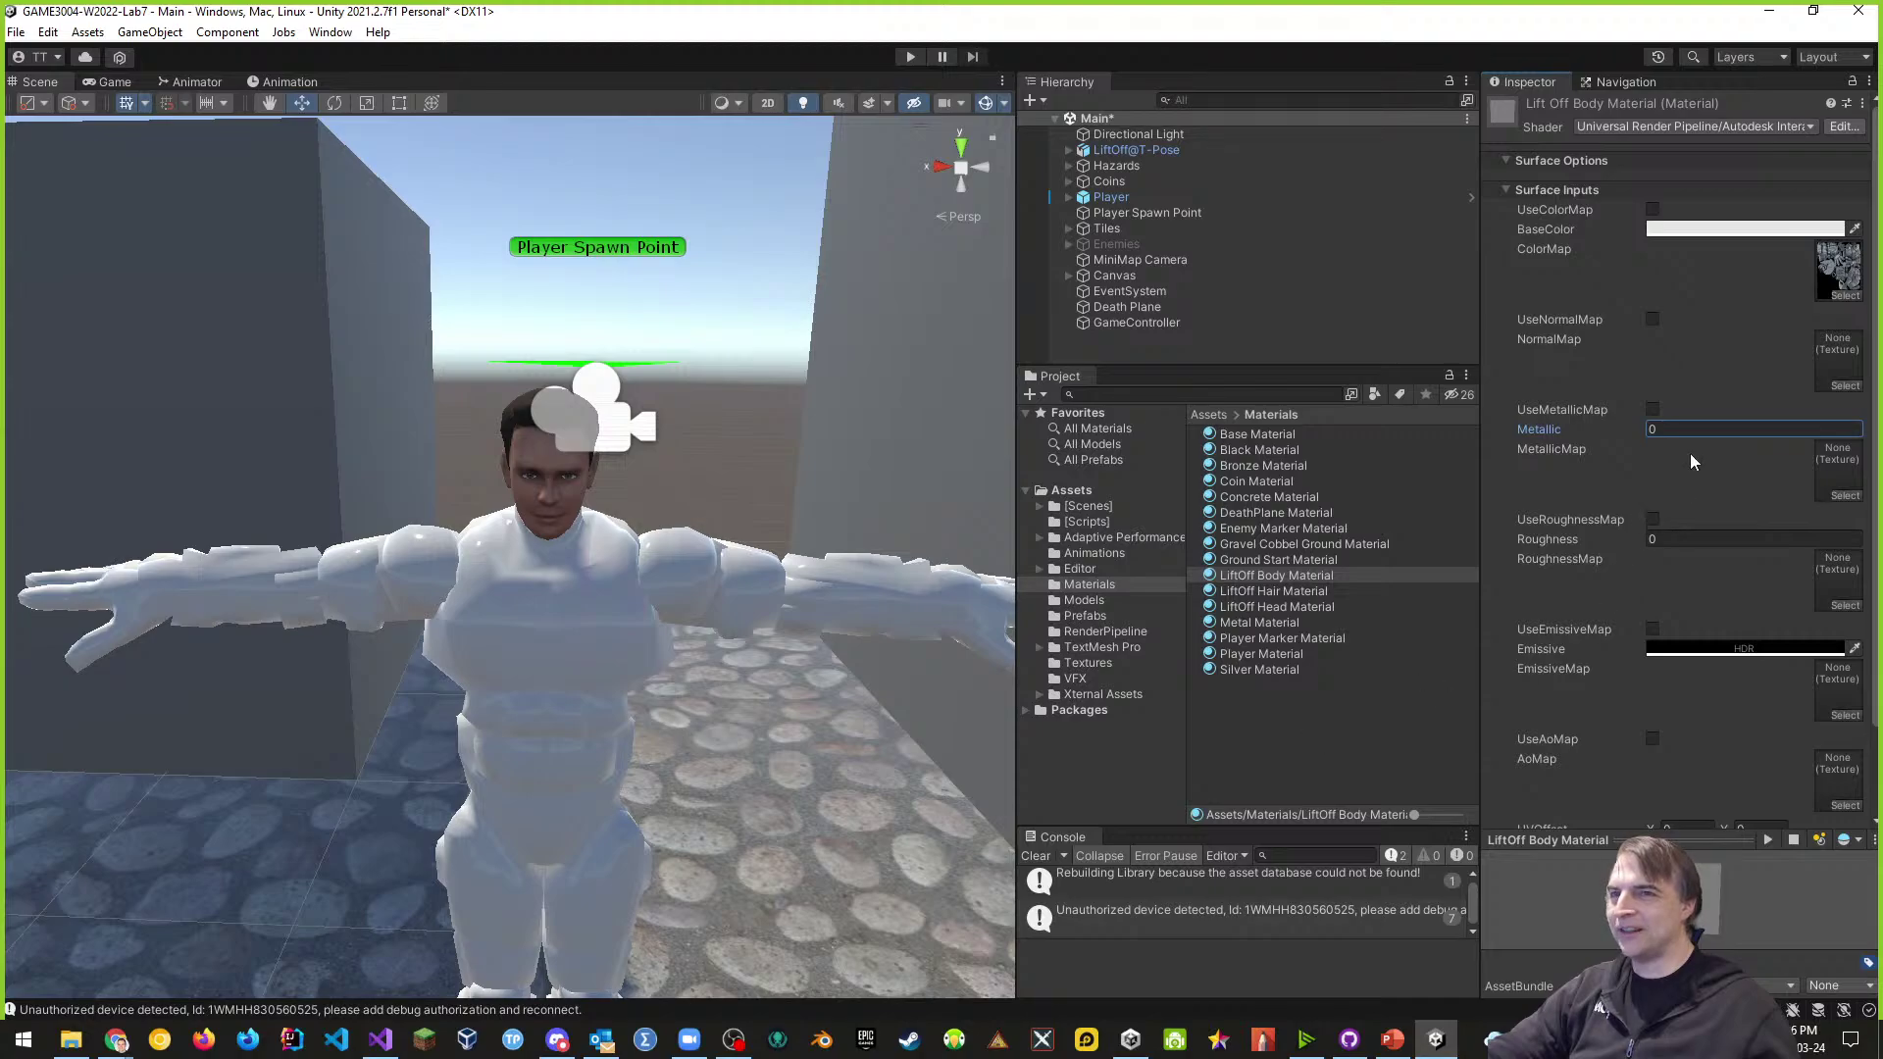
- Enable UseColorMap on LiftOff Body Material and inspect the textured armour on the character
{"action": "left_click", "coordinate": [1654, 211]}
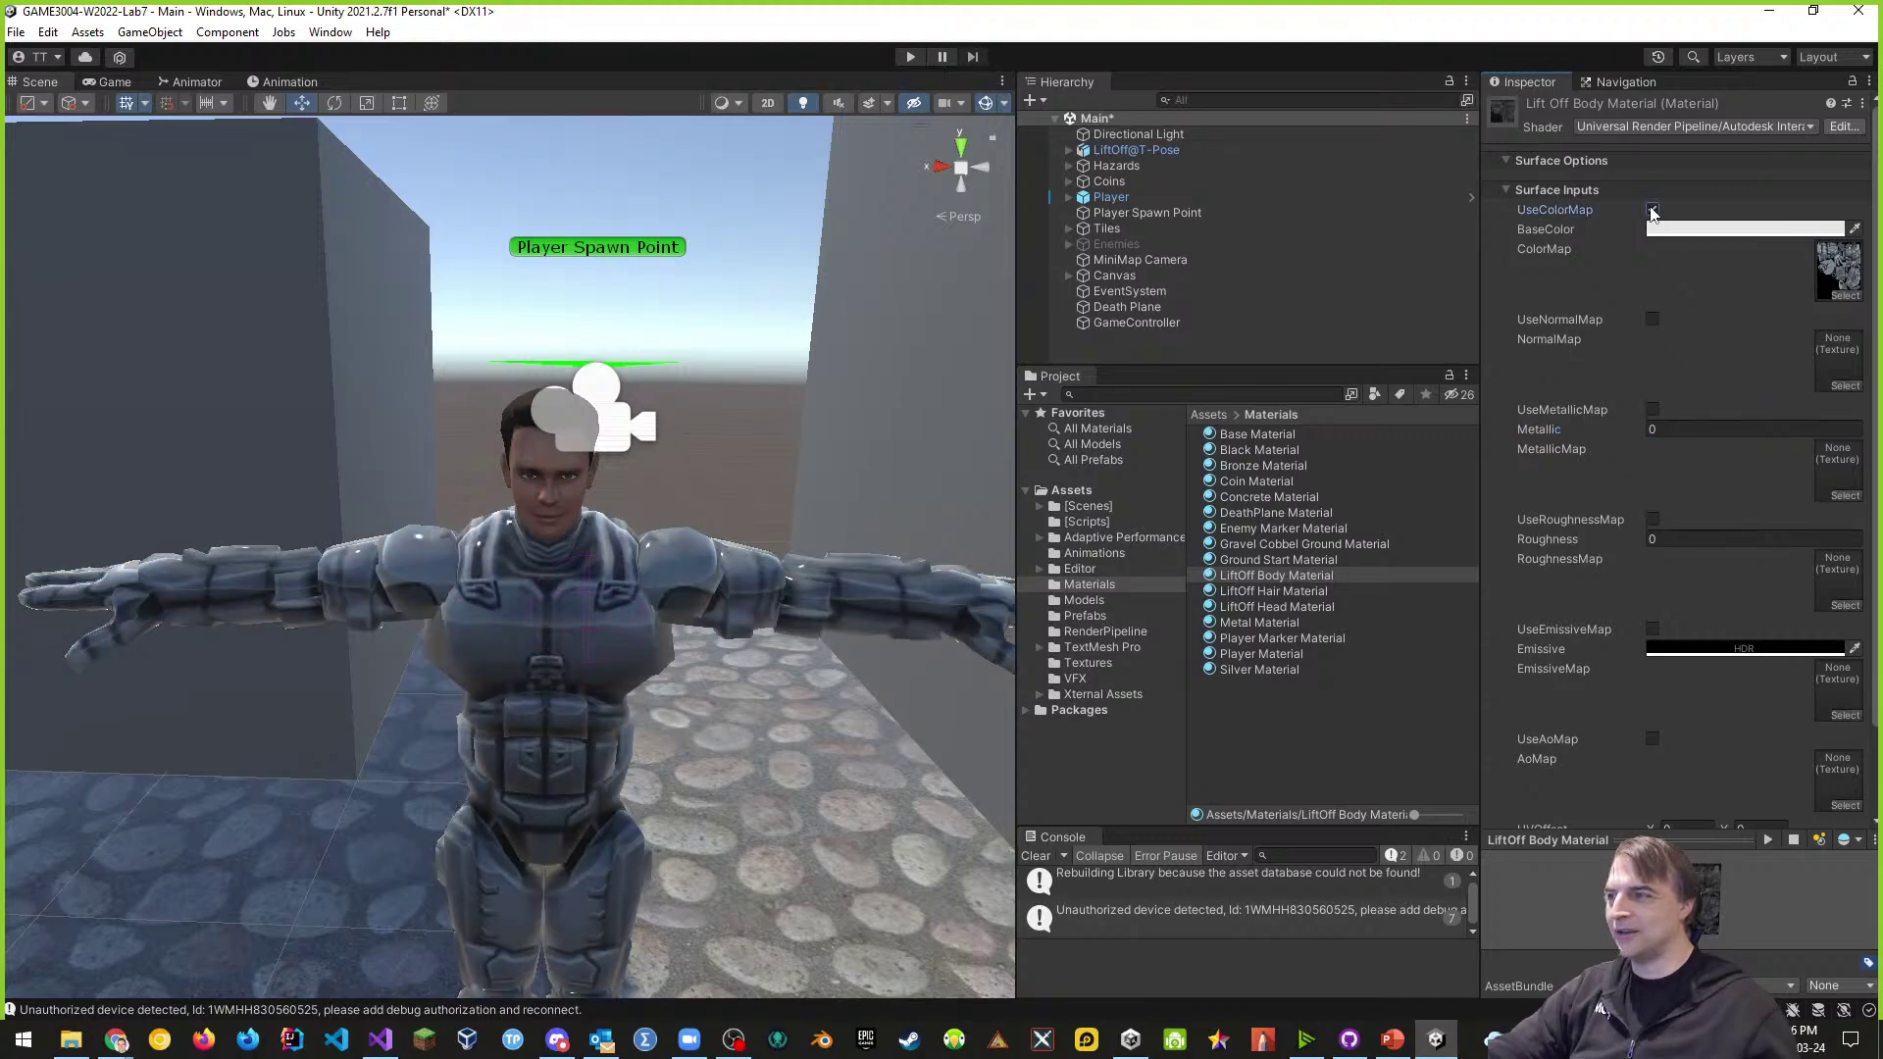
{"action": "left_click_drag", "start_coordinate": [609, 698], "coordinate": [490, 710], "text": "alt"}
{"action": "right_click_drag", "start_coordinate": [532, 706], "coordinate": [568, 817]}
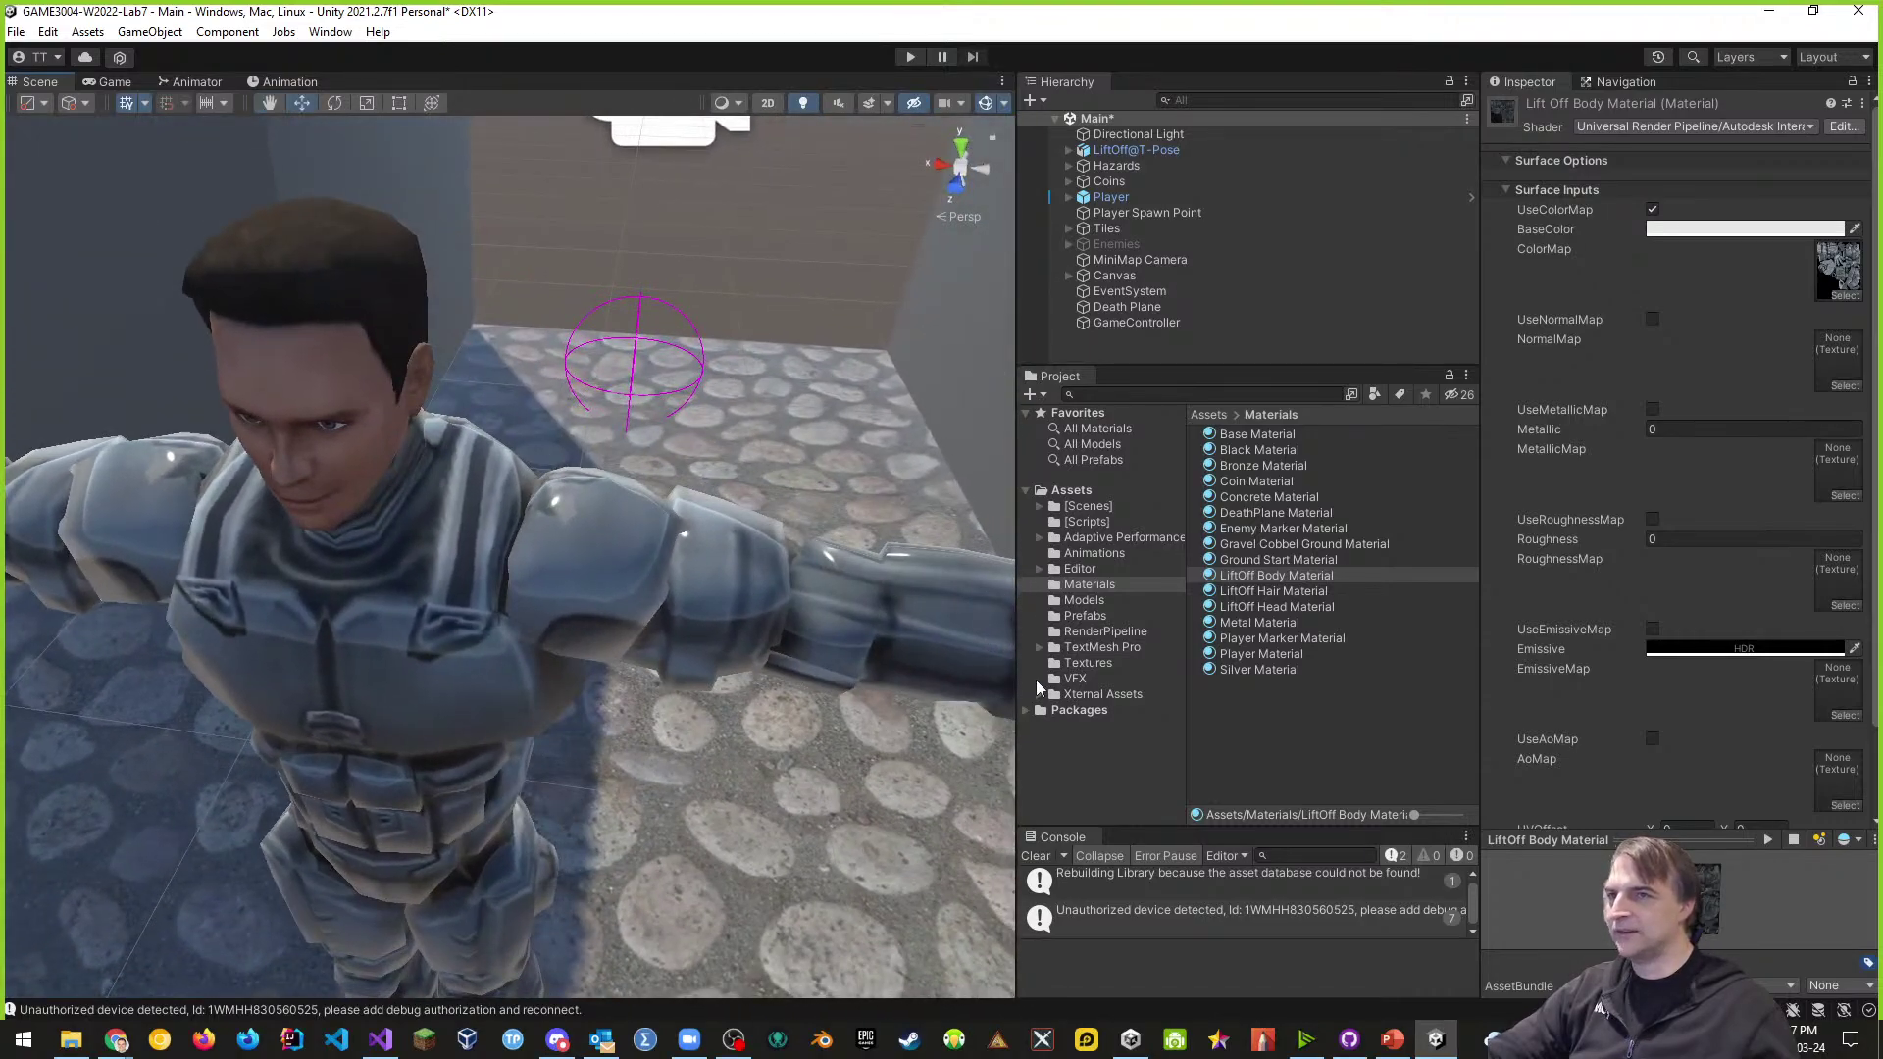
{"action": "right_click_drag", "start_coordinate": [516, 582], "coordinate": [665, 648]}
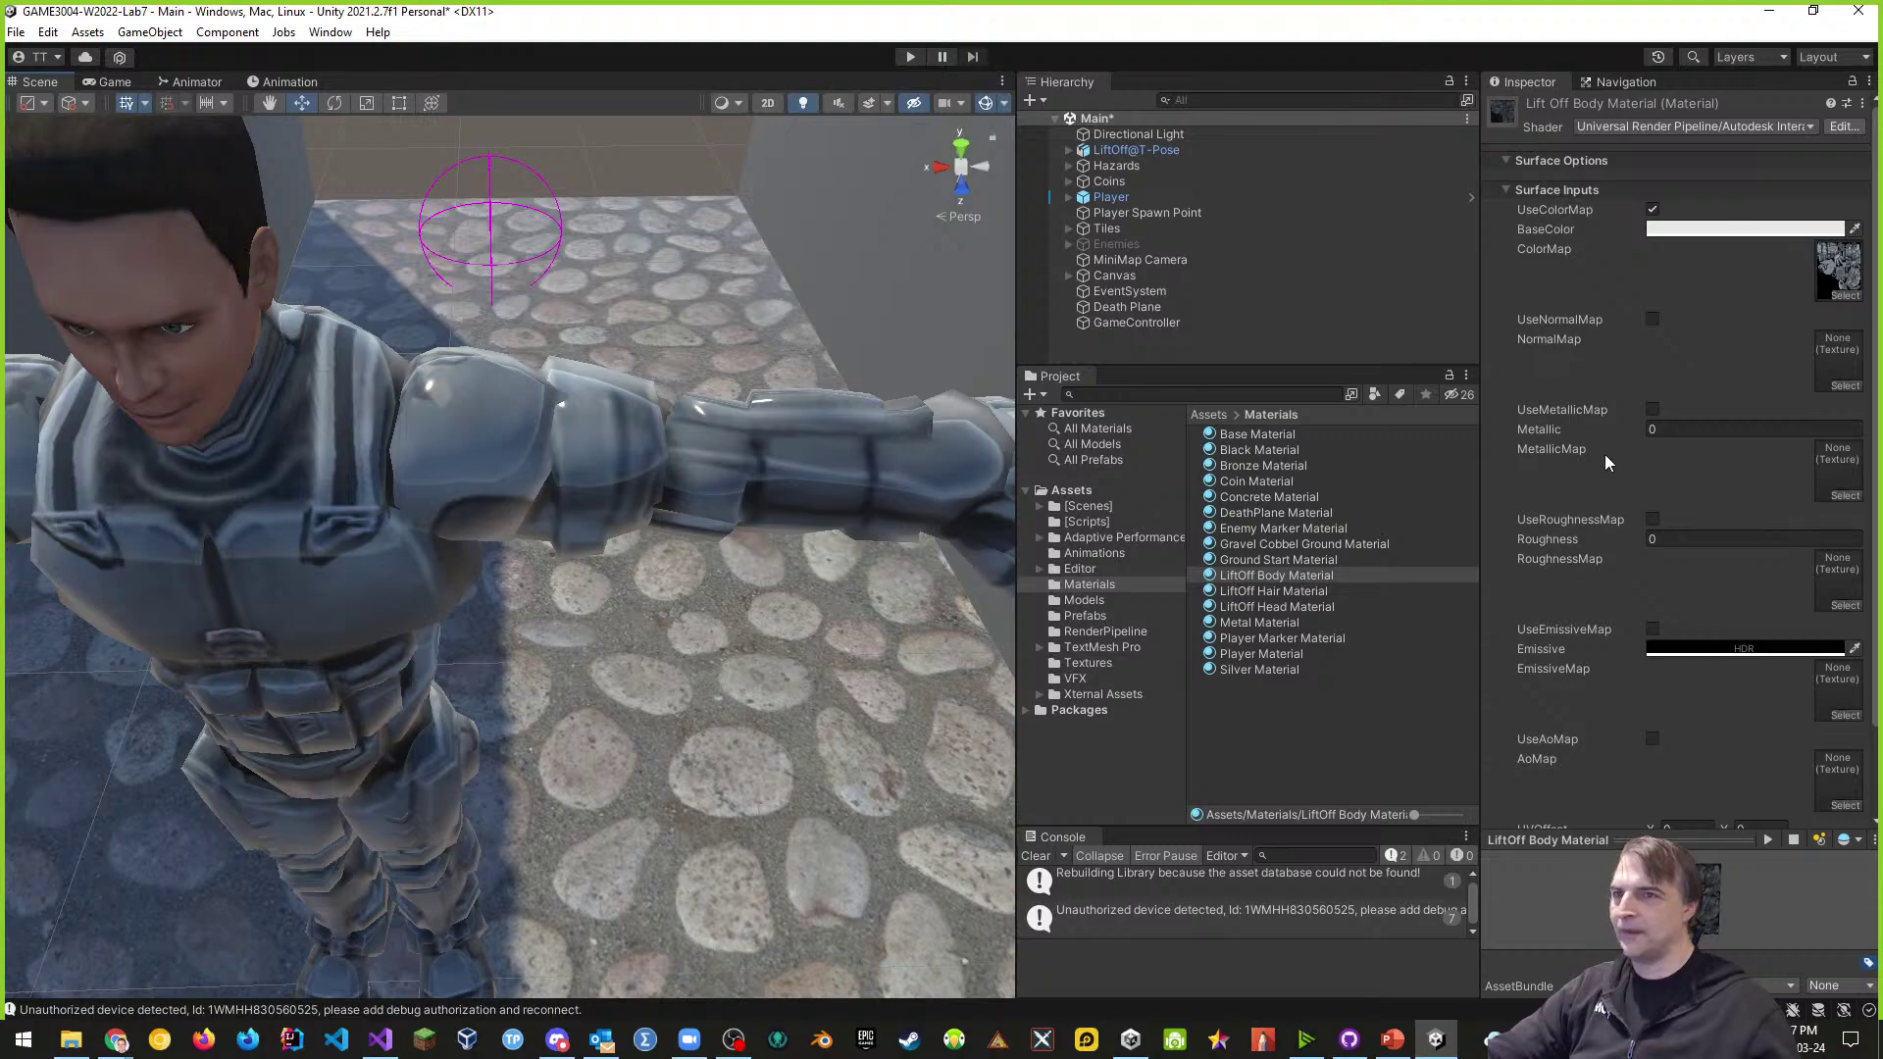
- Set the Metallic value of LiftOff Body Material to 0.24 and its Roughness to 0.09
{"action": "mouse_move", "coordinate": [1639, 429]}
{"action": "left_mouse_down"}
{"action": "mouse_move", "coordinate": [1685, 432]}
{"action": "mouse_move", "coordinate": [1653, 435]}
{"action": "left_mouse_up"}
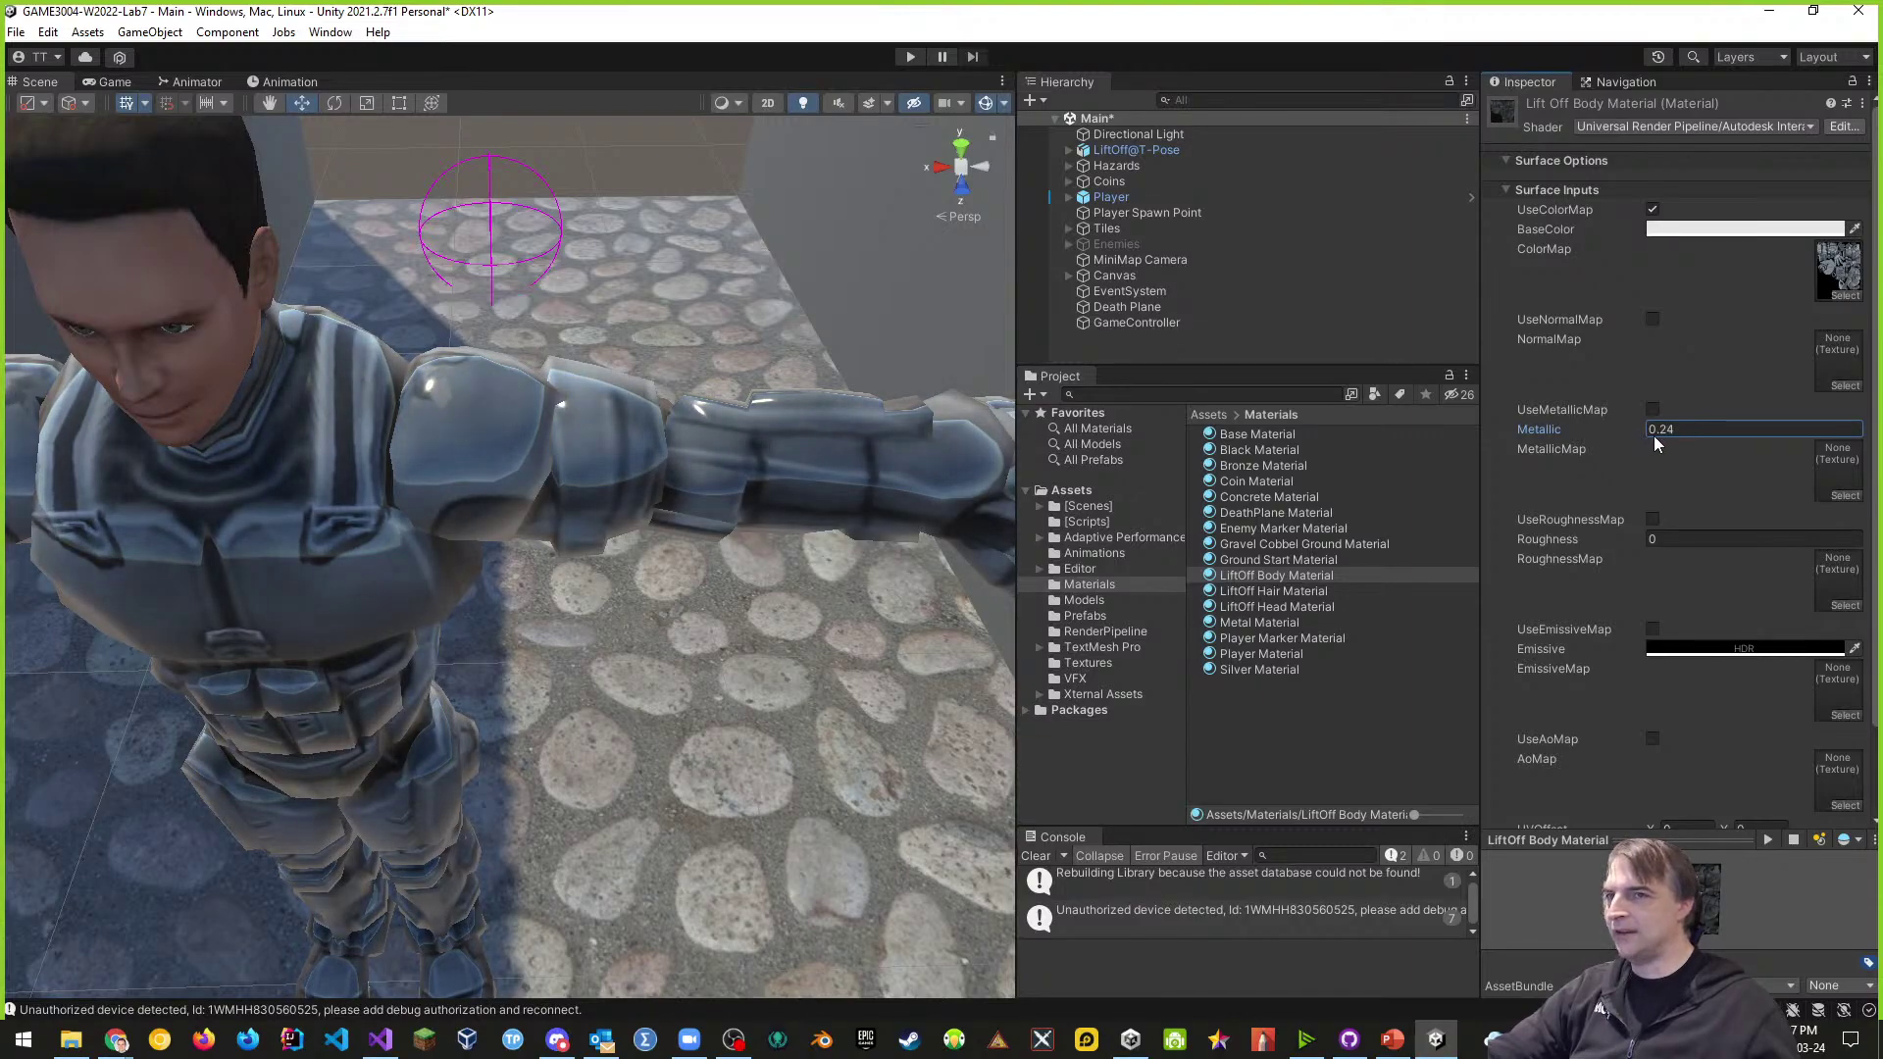
{"action": "left_click", "coordinate": [1656, 538]}
{"action": "left_click_drag", "start_coordinate": [1658, 533], "coordinate": [1650, 538]}
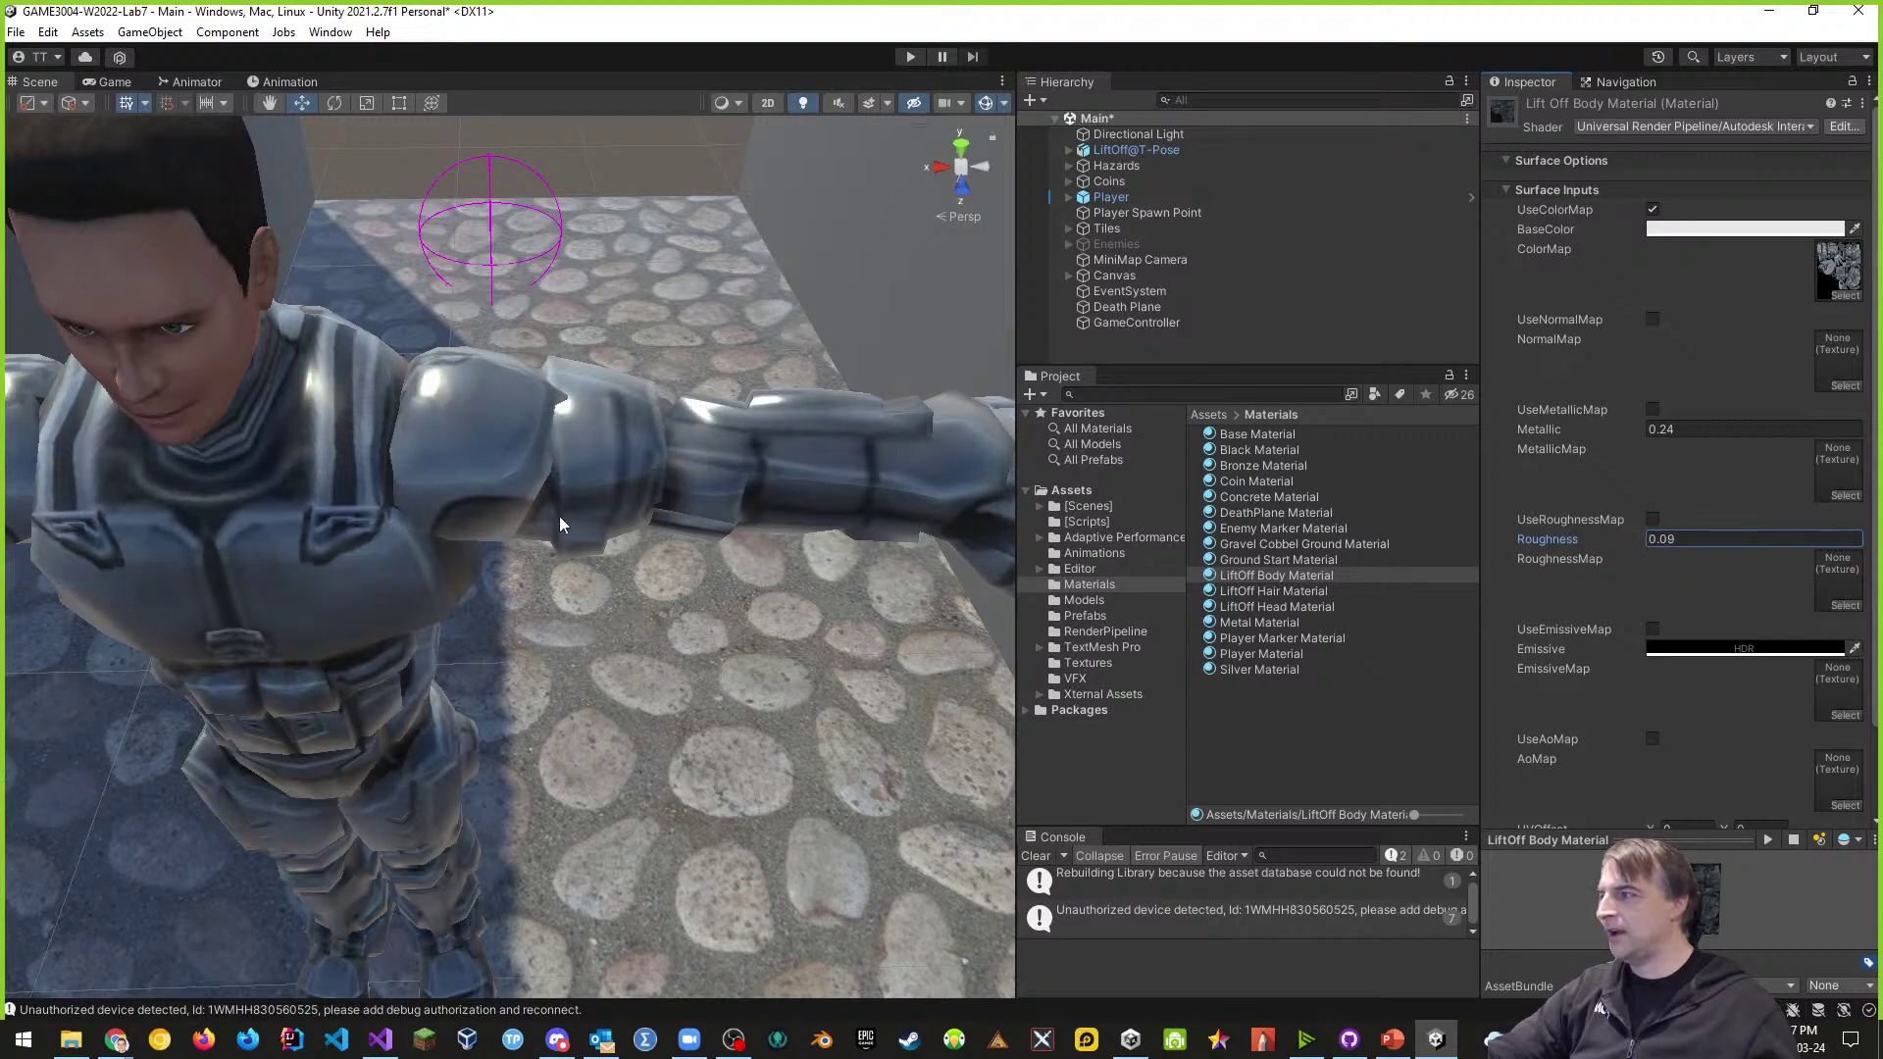
{"action": "middle_click_drag", "start_coordinate": [559, 516], "coordinate": [575, 402]}
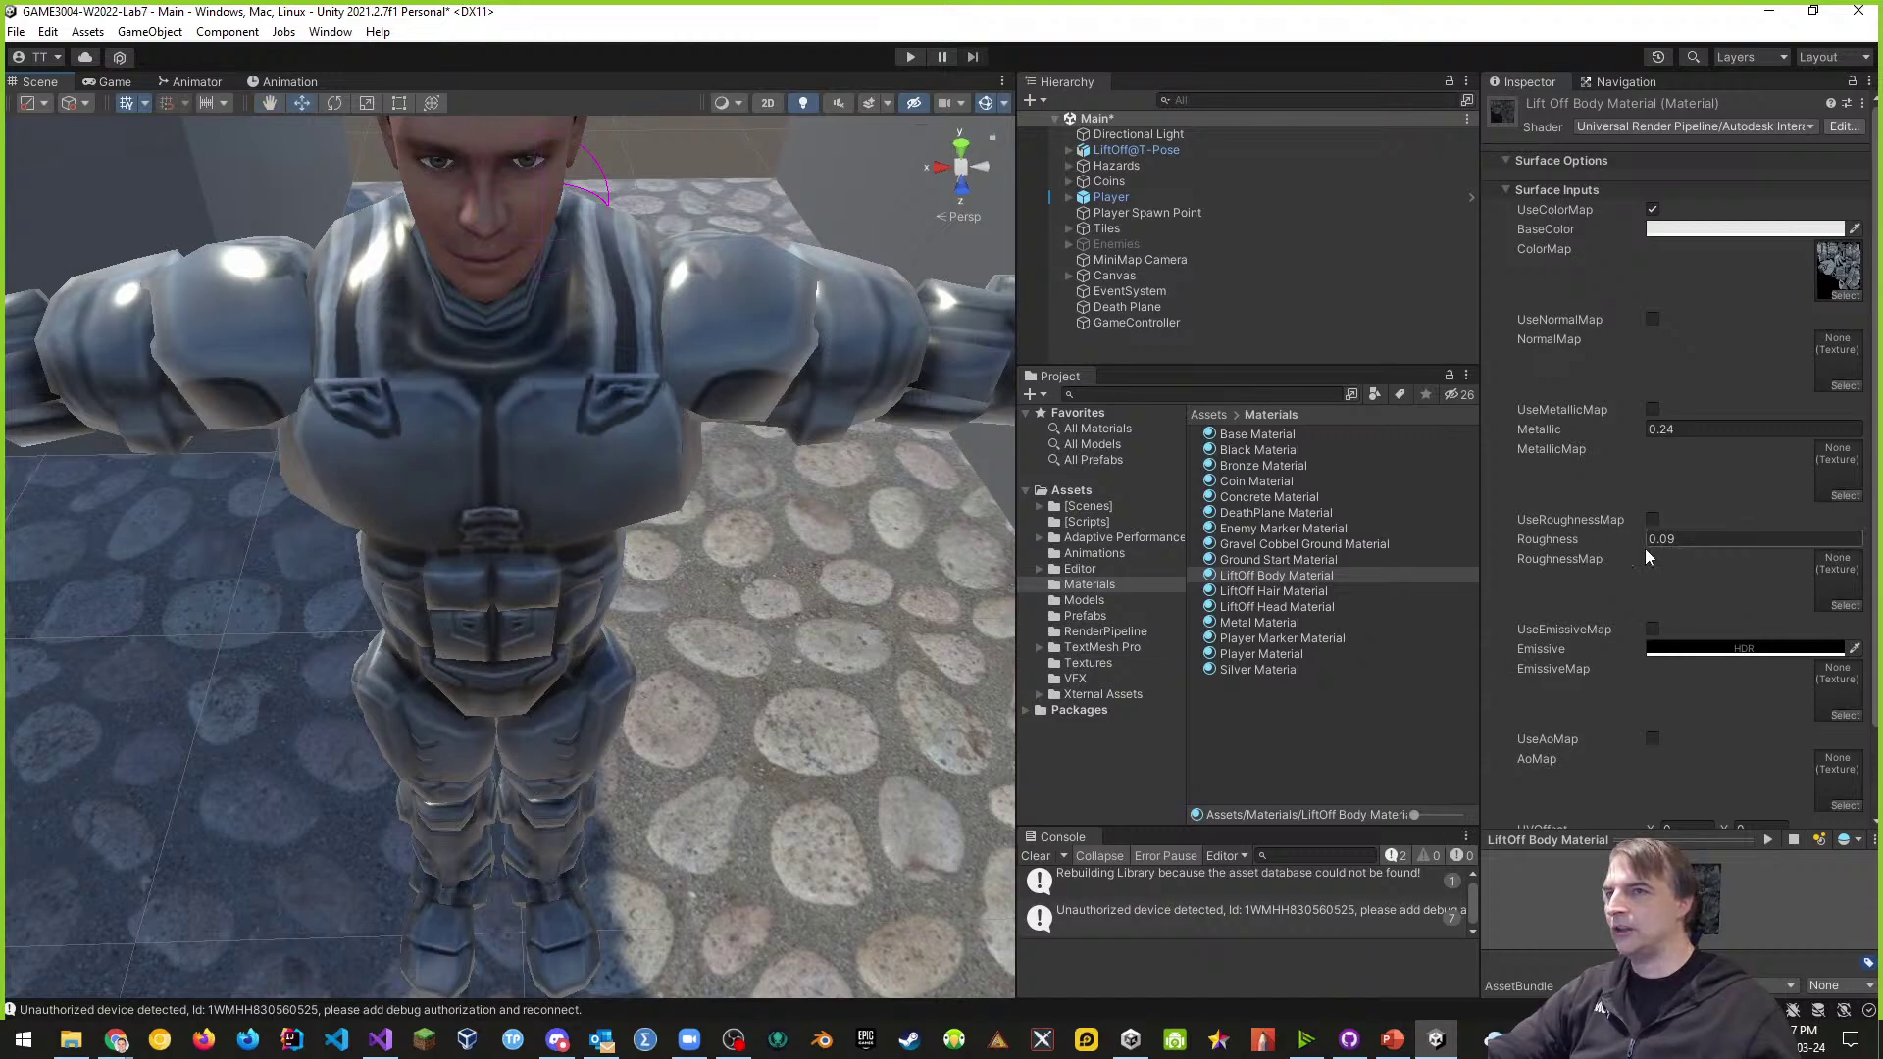
{"action": "scroll", "coordinate": [1626, 704], "scroll_direction": "down", "scroll_amount": 3}
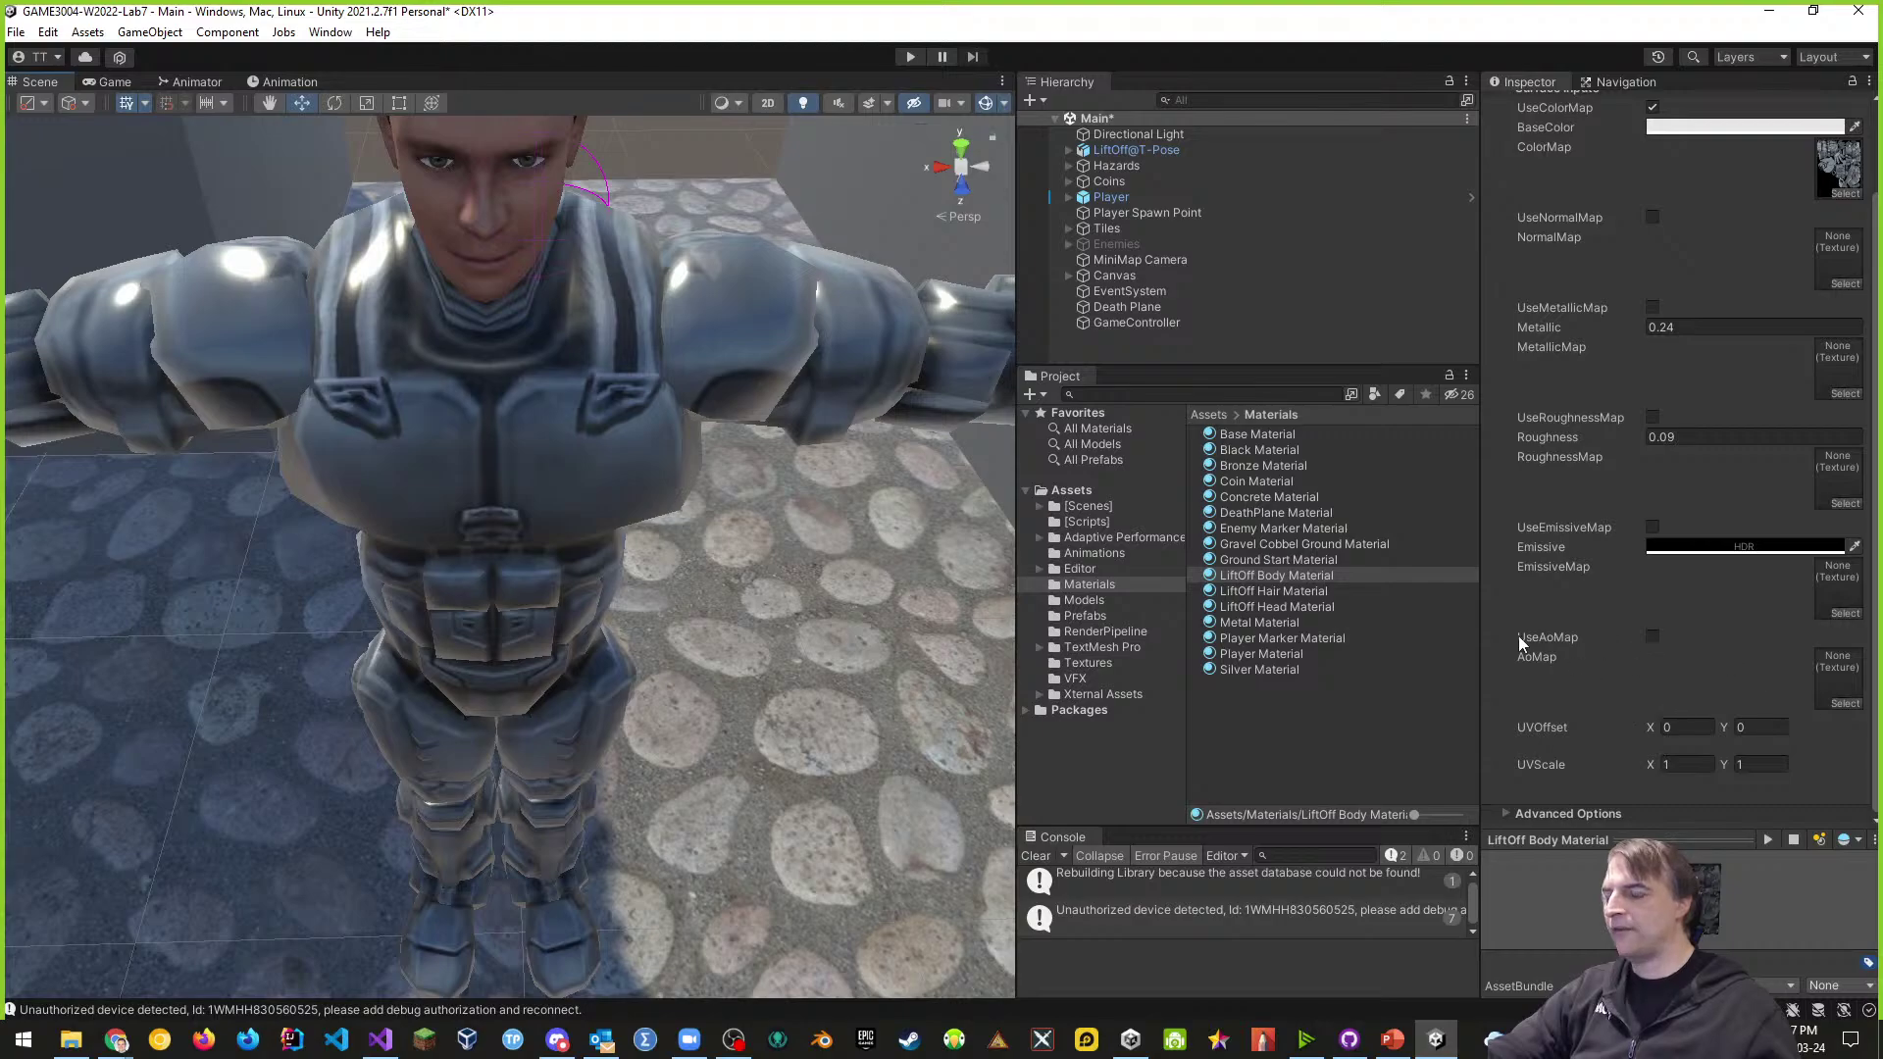
{"action": "scroll", "coordinate": [1577, 667], "scroll_direction": "up", "scroll_amount": 3}
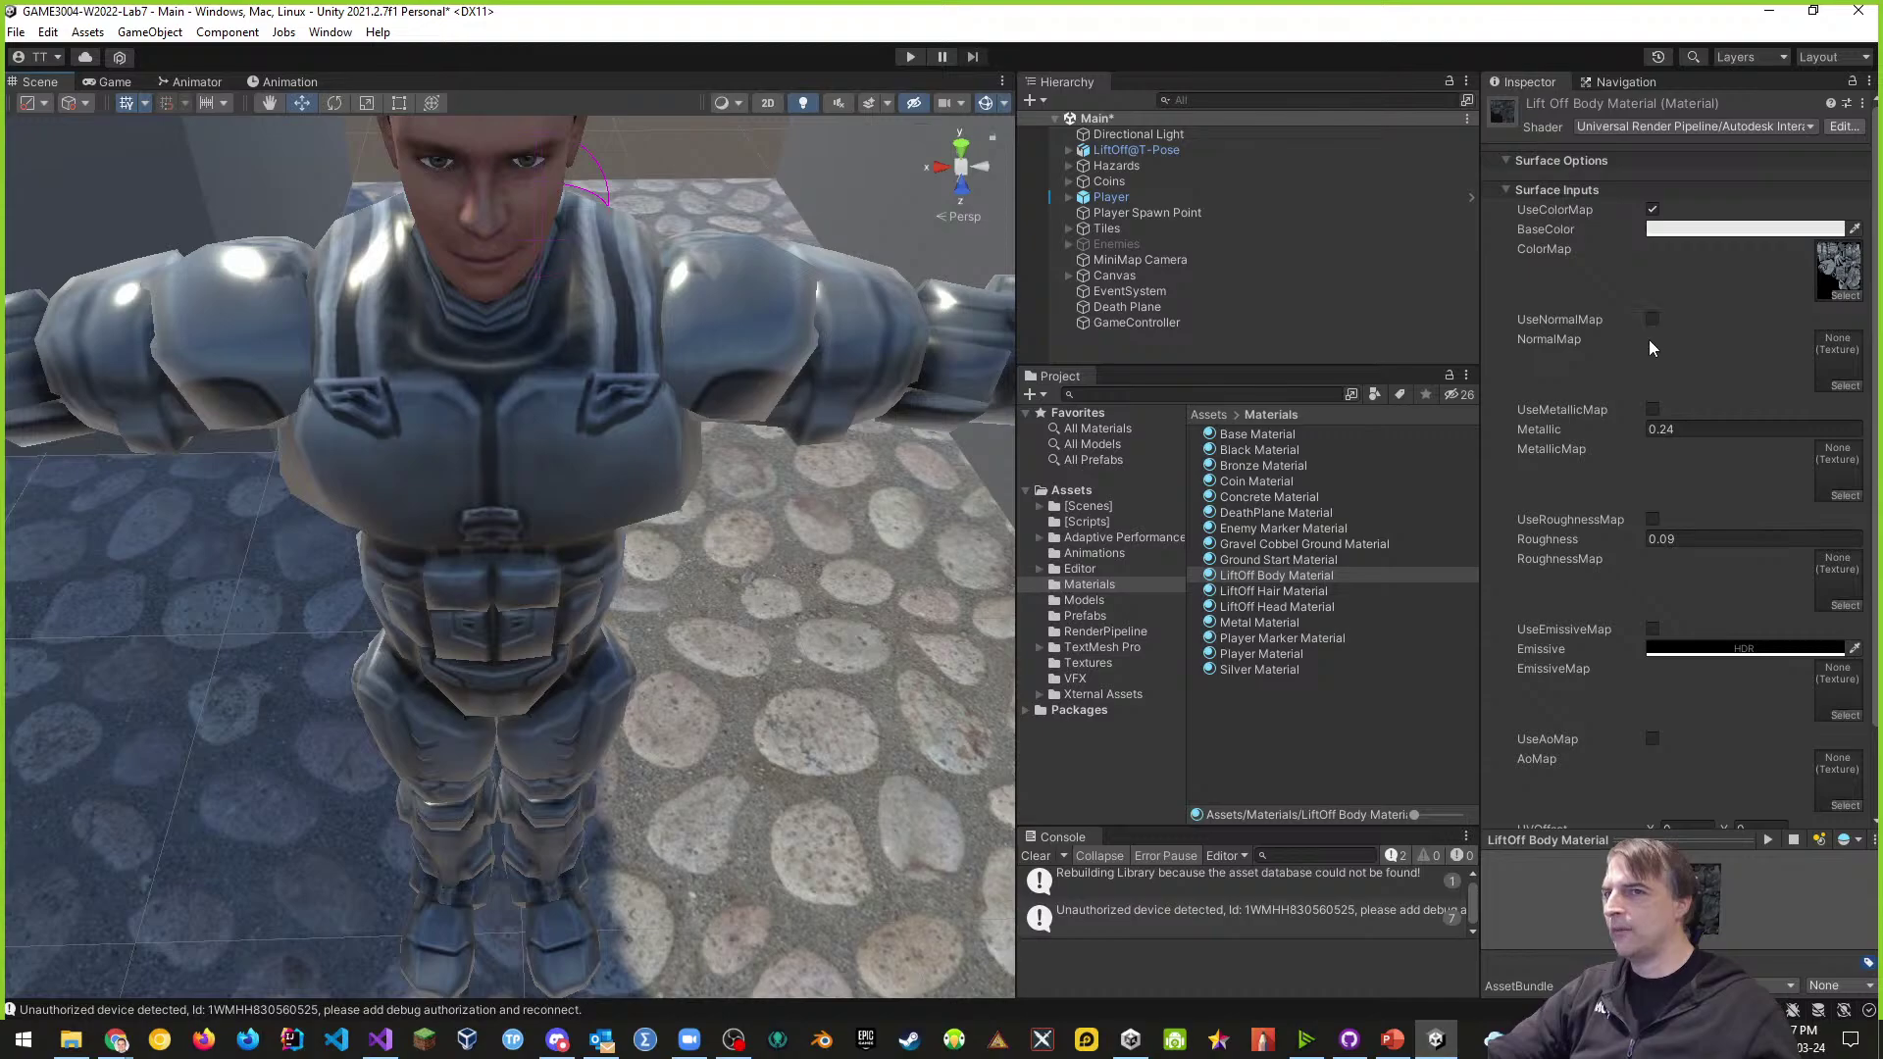
- Look over the whole character in the scene, and save both the Main scene and the project
{"action": "middle_click_drag", "start_coordinate": [586, 495], "coordinate": [843, 635]}
{"action": "right_click_drag", "start_coordinate": [844, 636], "coordinate": [678, 567]}
{"action": "scroll", "coordinate": [726, 552], "scroll_direction": "down", "scroll_amount": 5}
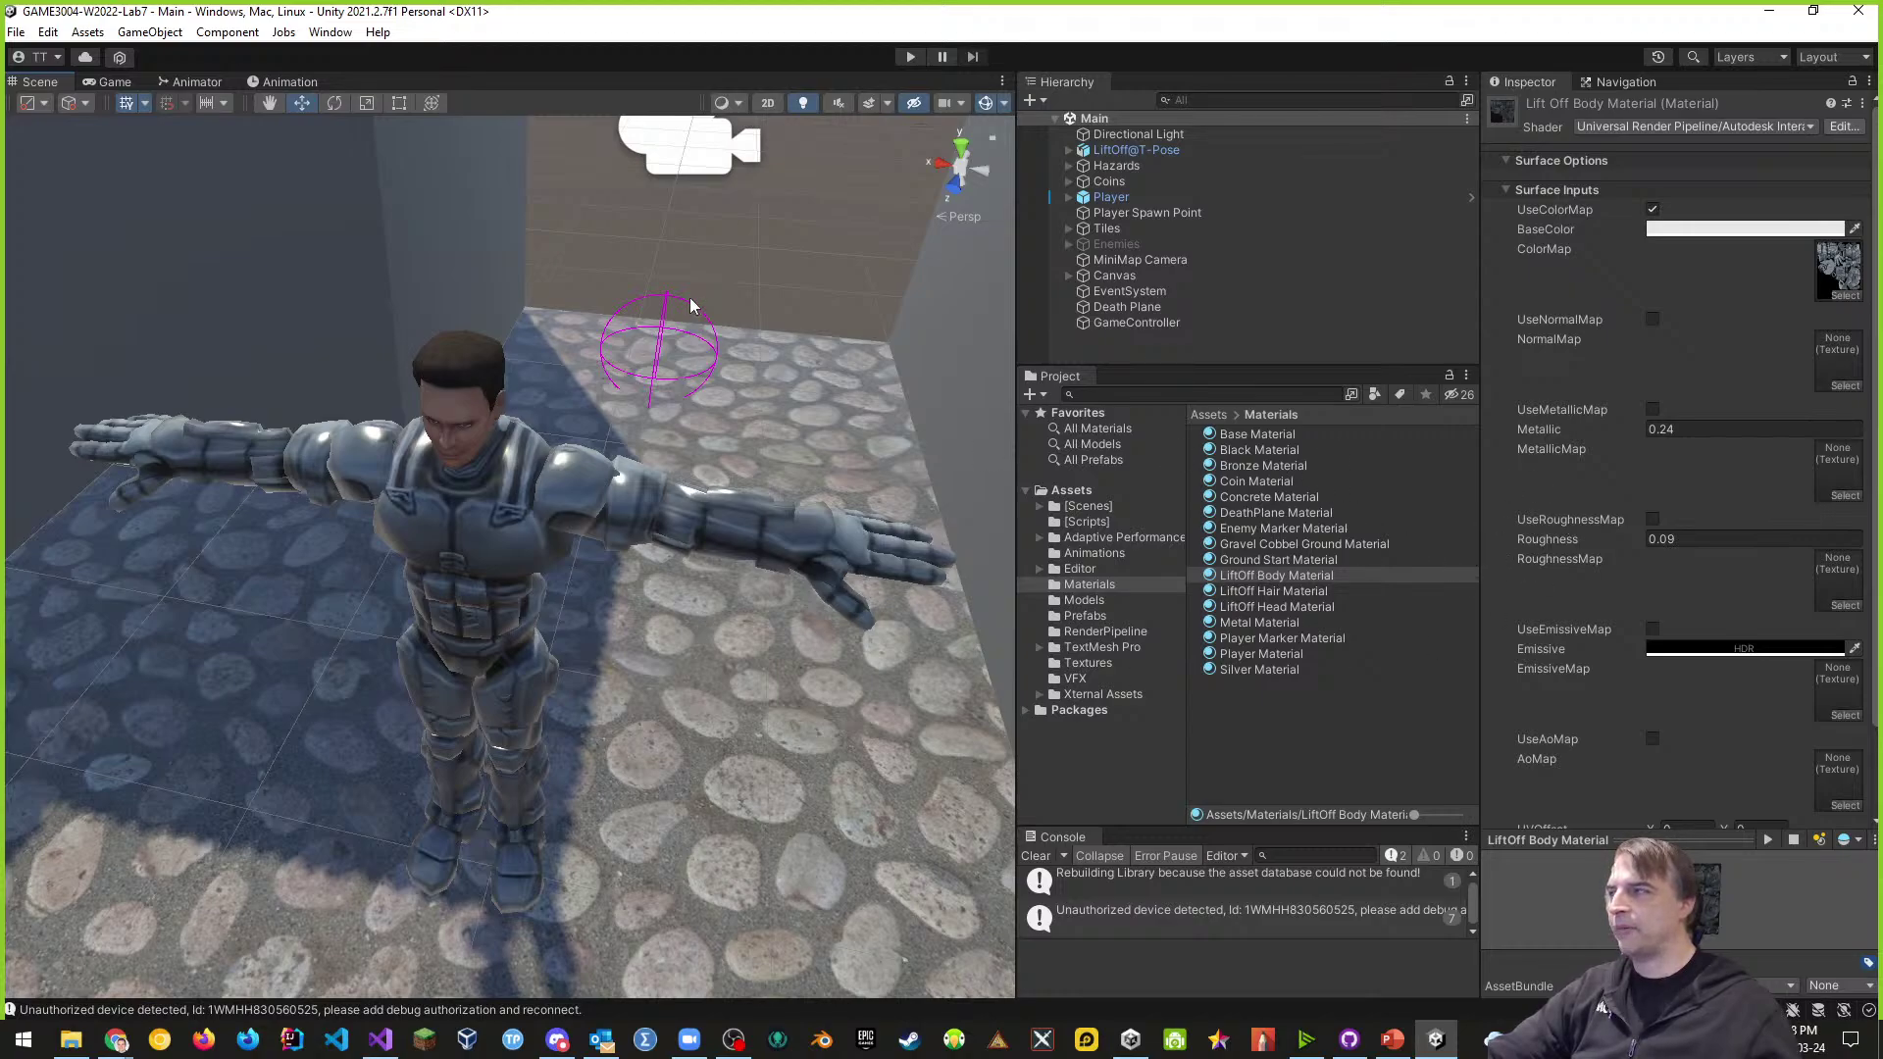
{"action": "left_click", "coordinate": [16, 32]}
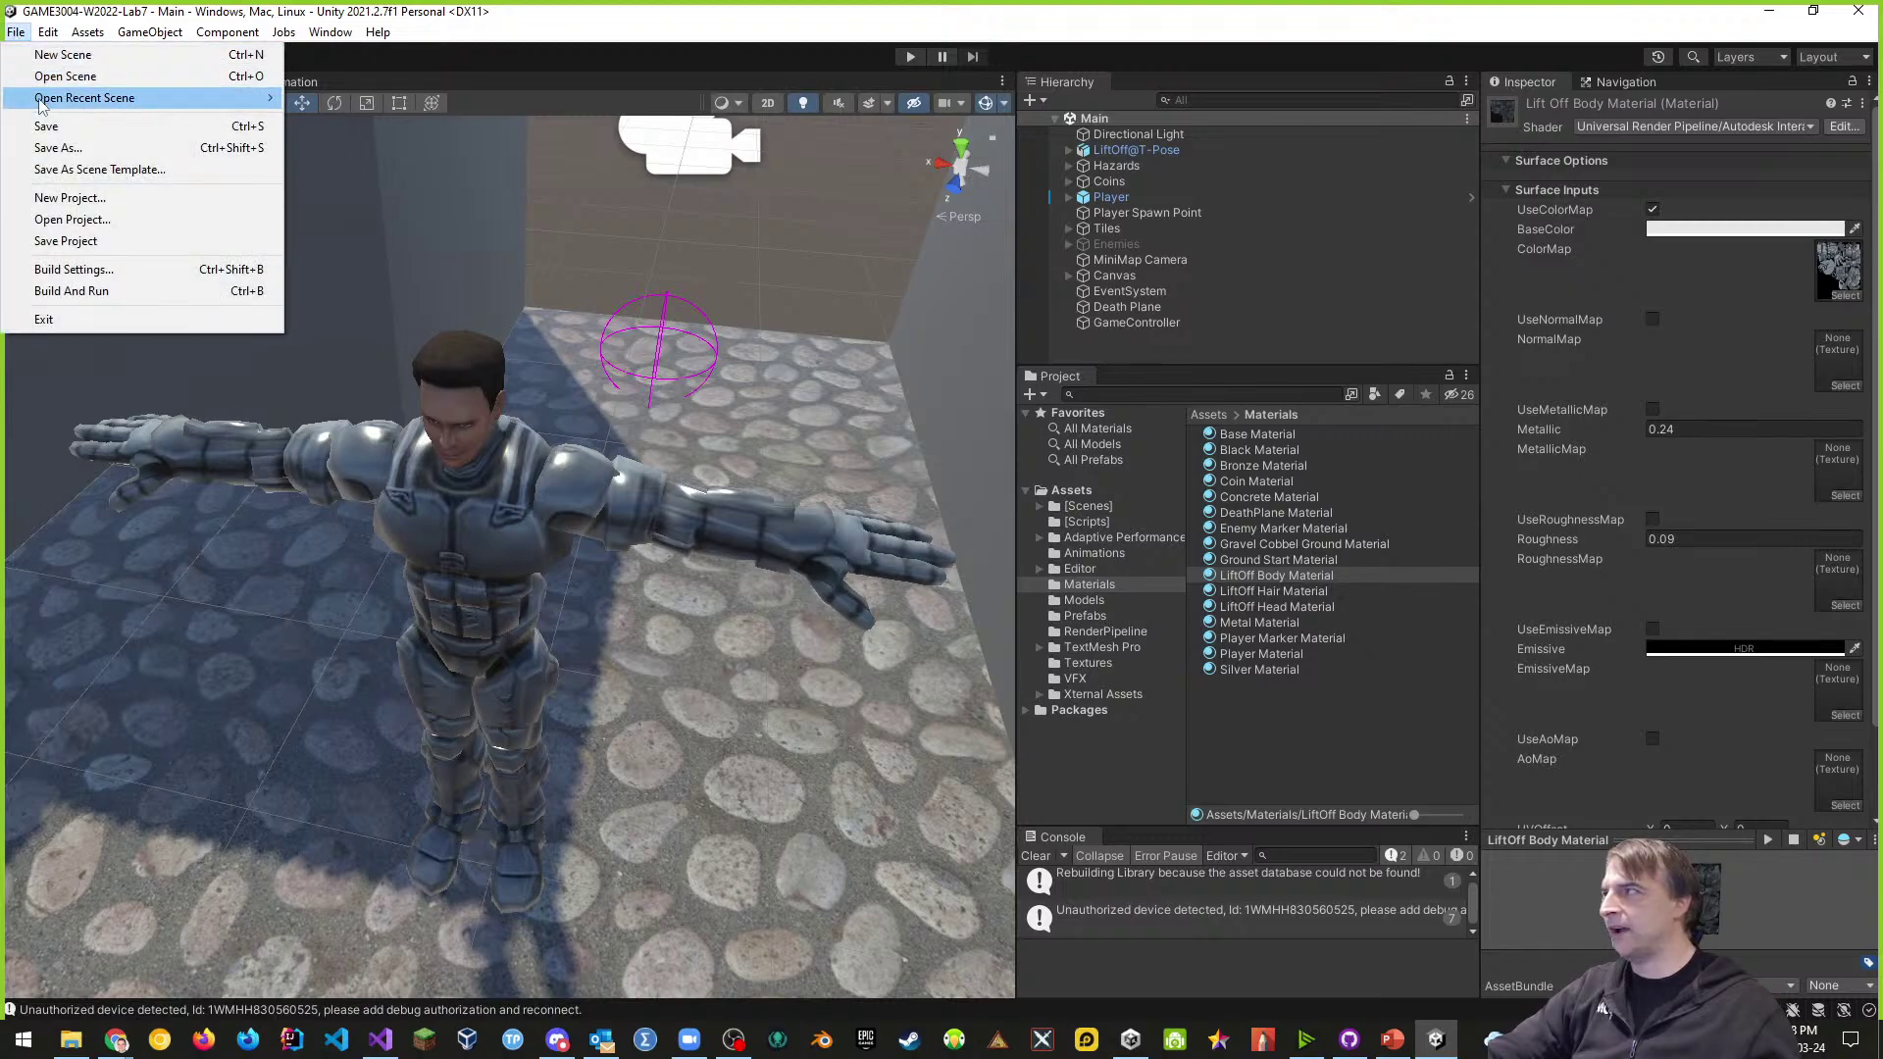
{"action": "left_click", "coordinate": [39, 123]}
{"action": "left_click", "coordinate": [16, 31]}
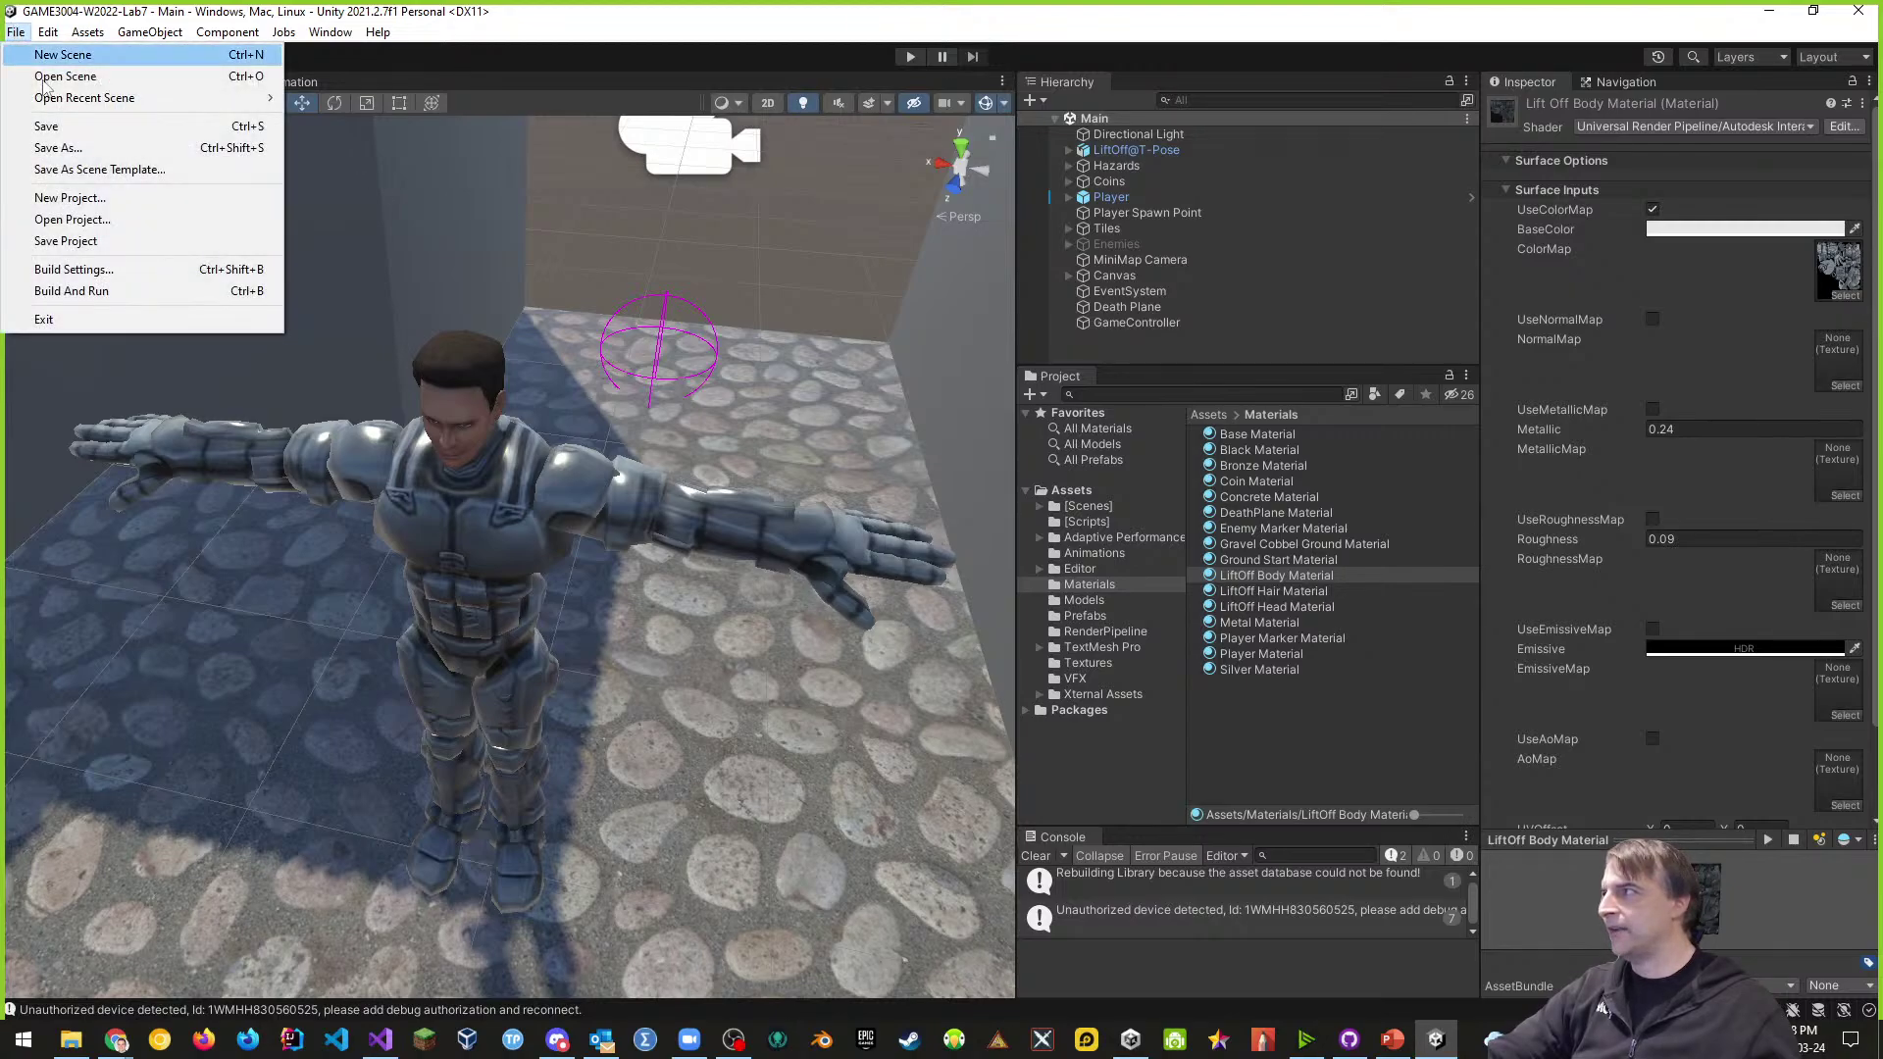
{"action": "left_click", "coordinate": [69, 241]}
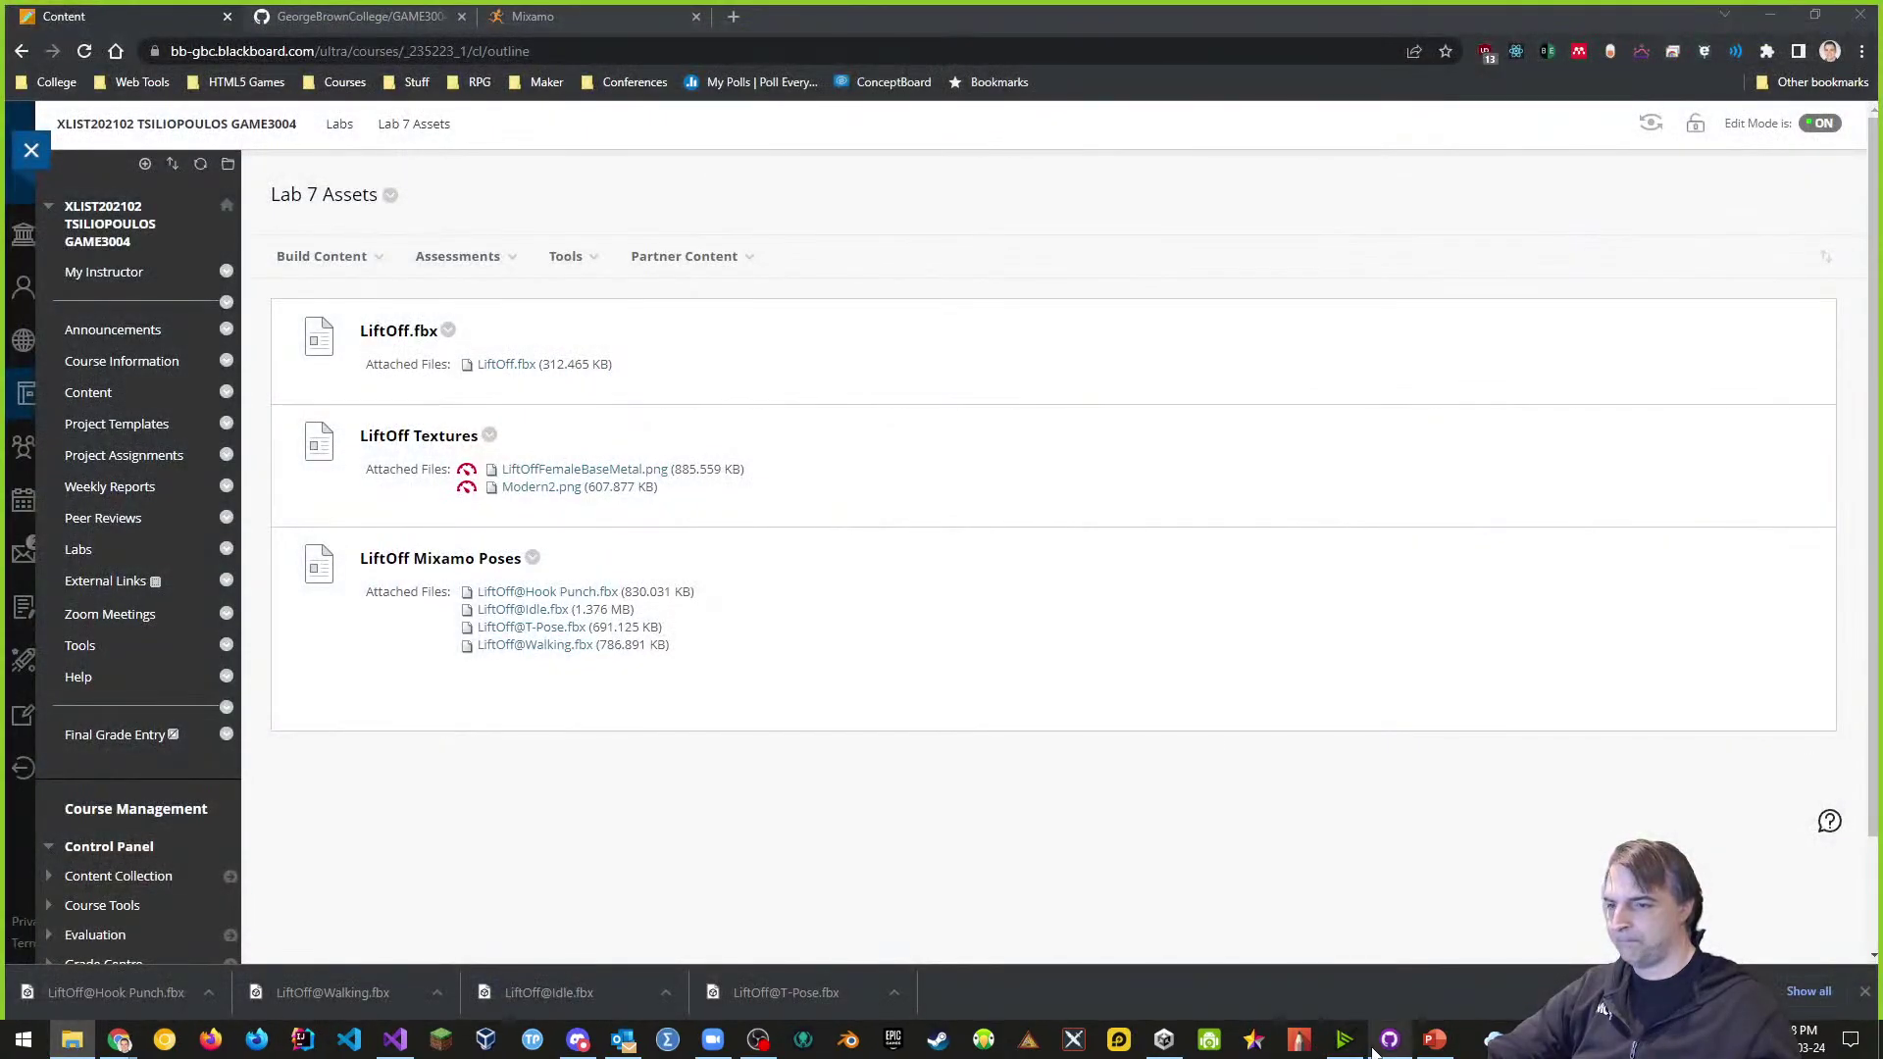
- Switch to GitHub Desktop and open the GAME3004-W2022-Section401 repository
{"action": "left_click", "coordinate": [1390, 1039]}
{"action": "left_click", "coordinate": [720, 293]}
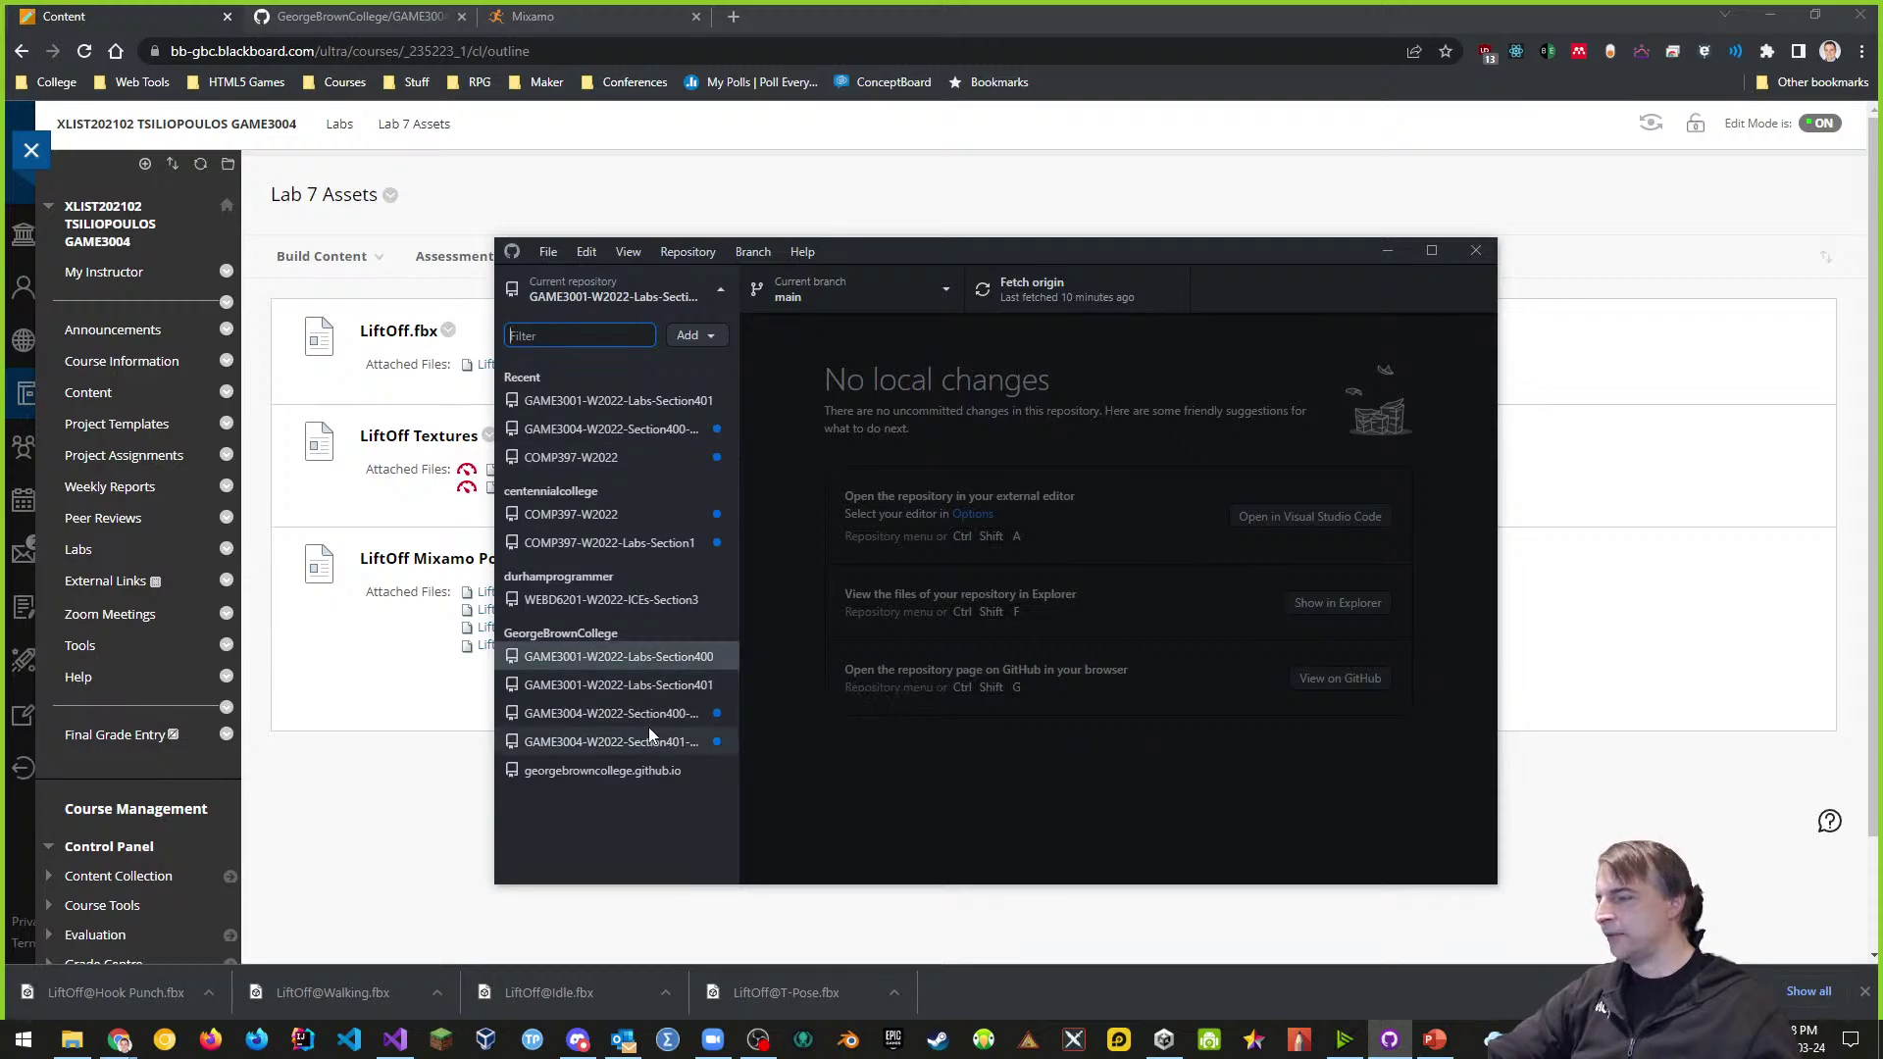
{"action": "left_click", "coordinate": [616, 741]}
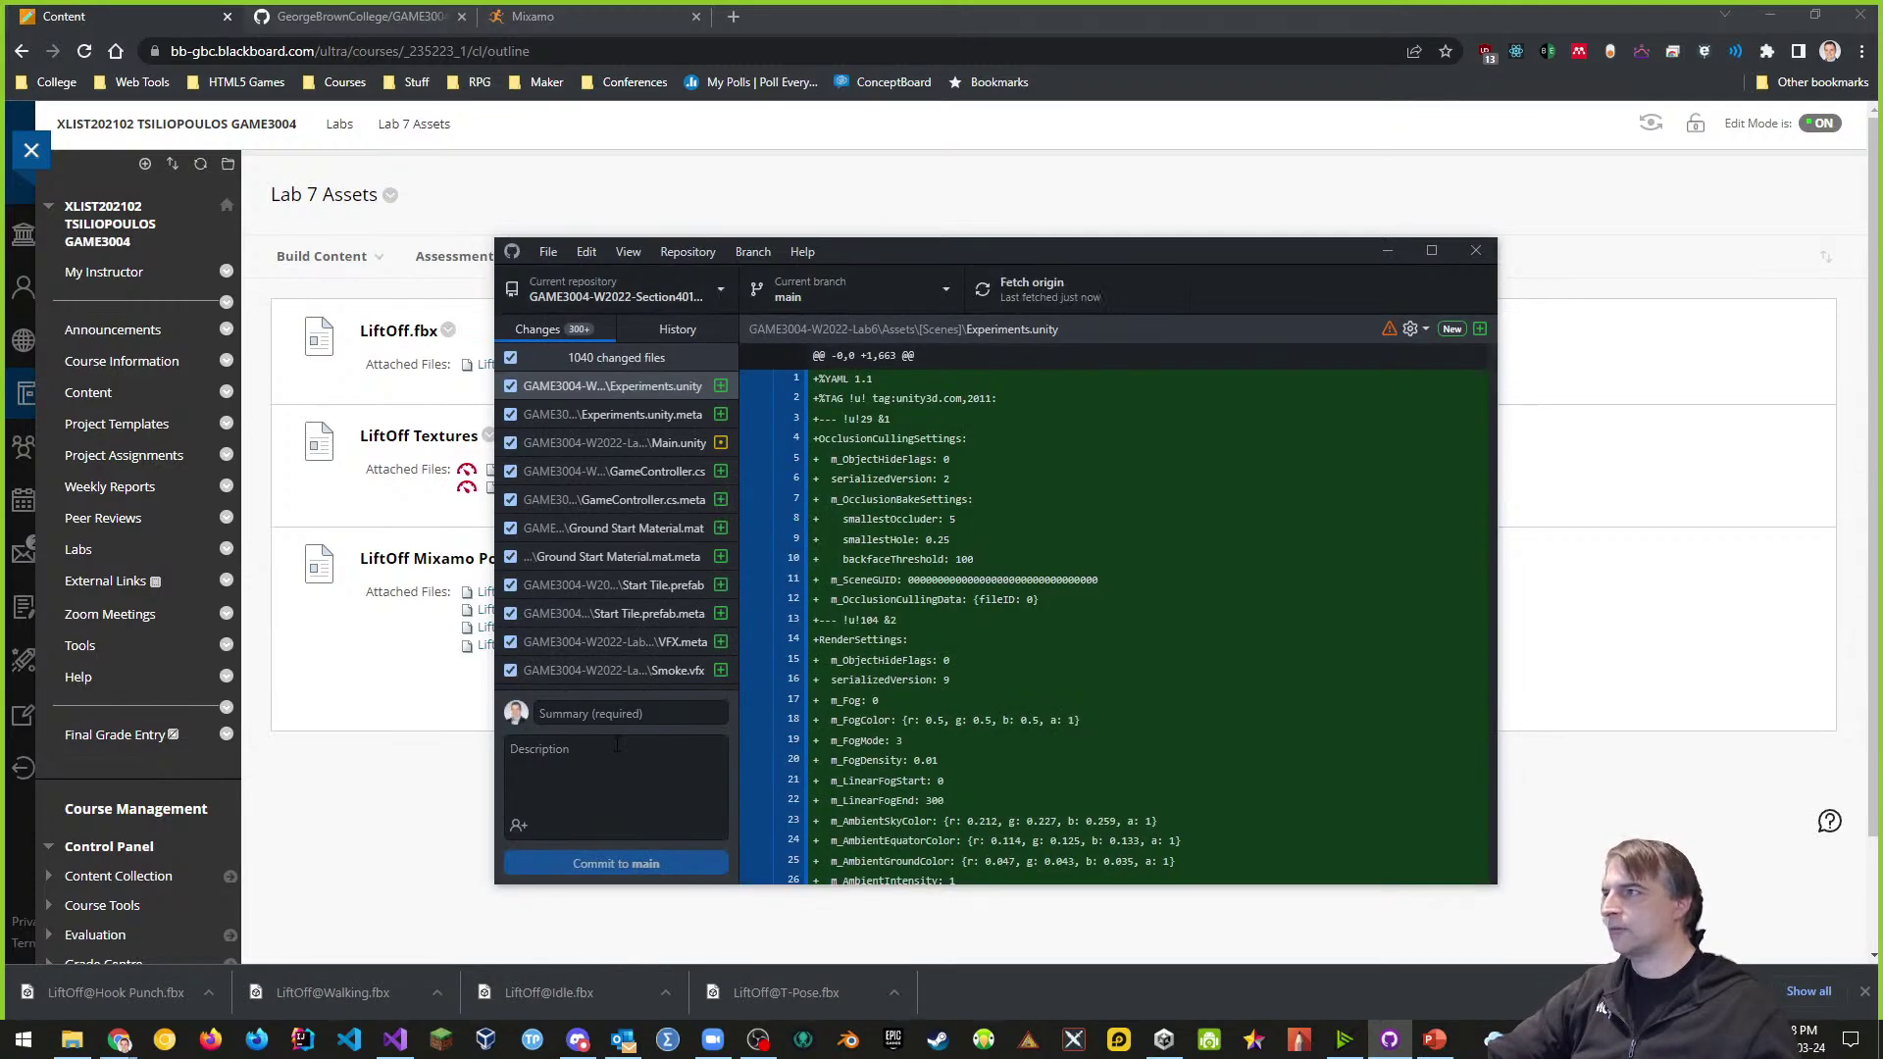
- Commit all changed files to main with the summary "Added Project Files for Lab 7"
{"action": "left_click", "coordinate": [582, 726]}
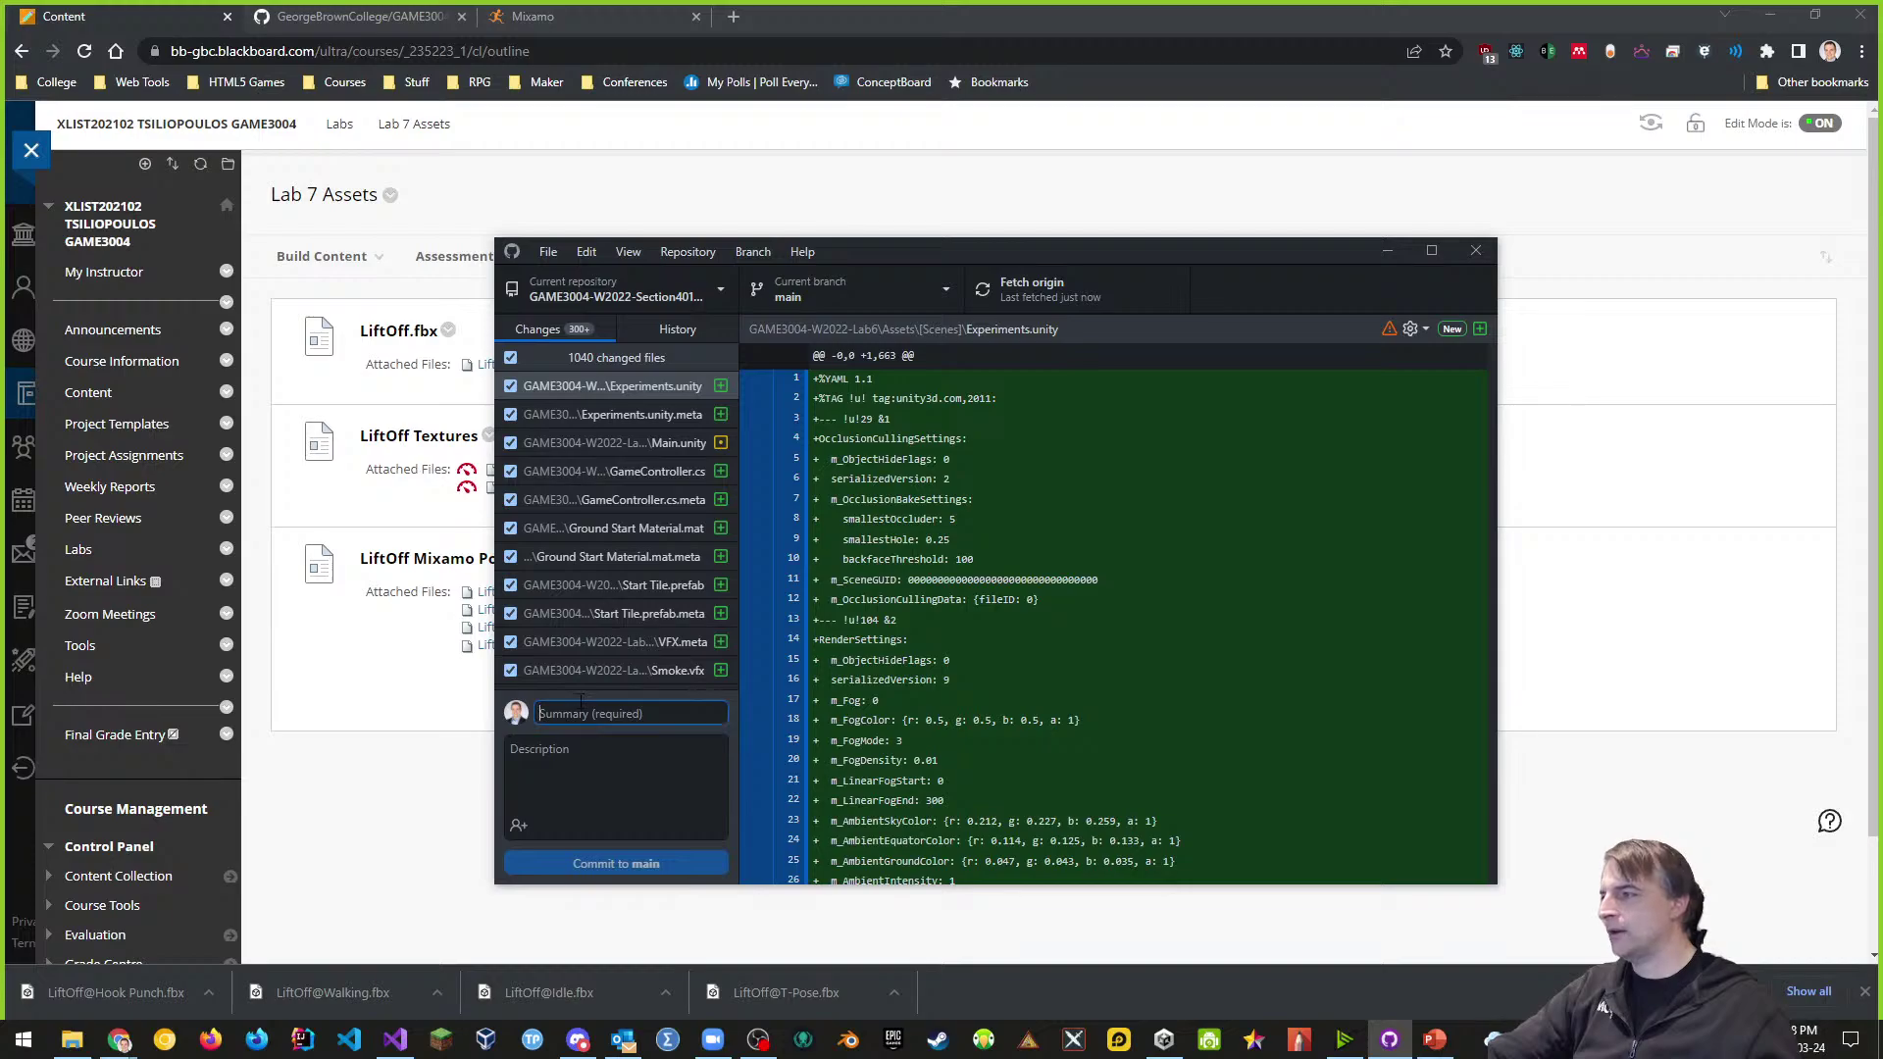
{"action": "type", "text": "Added"}
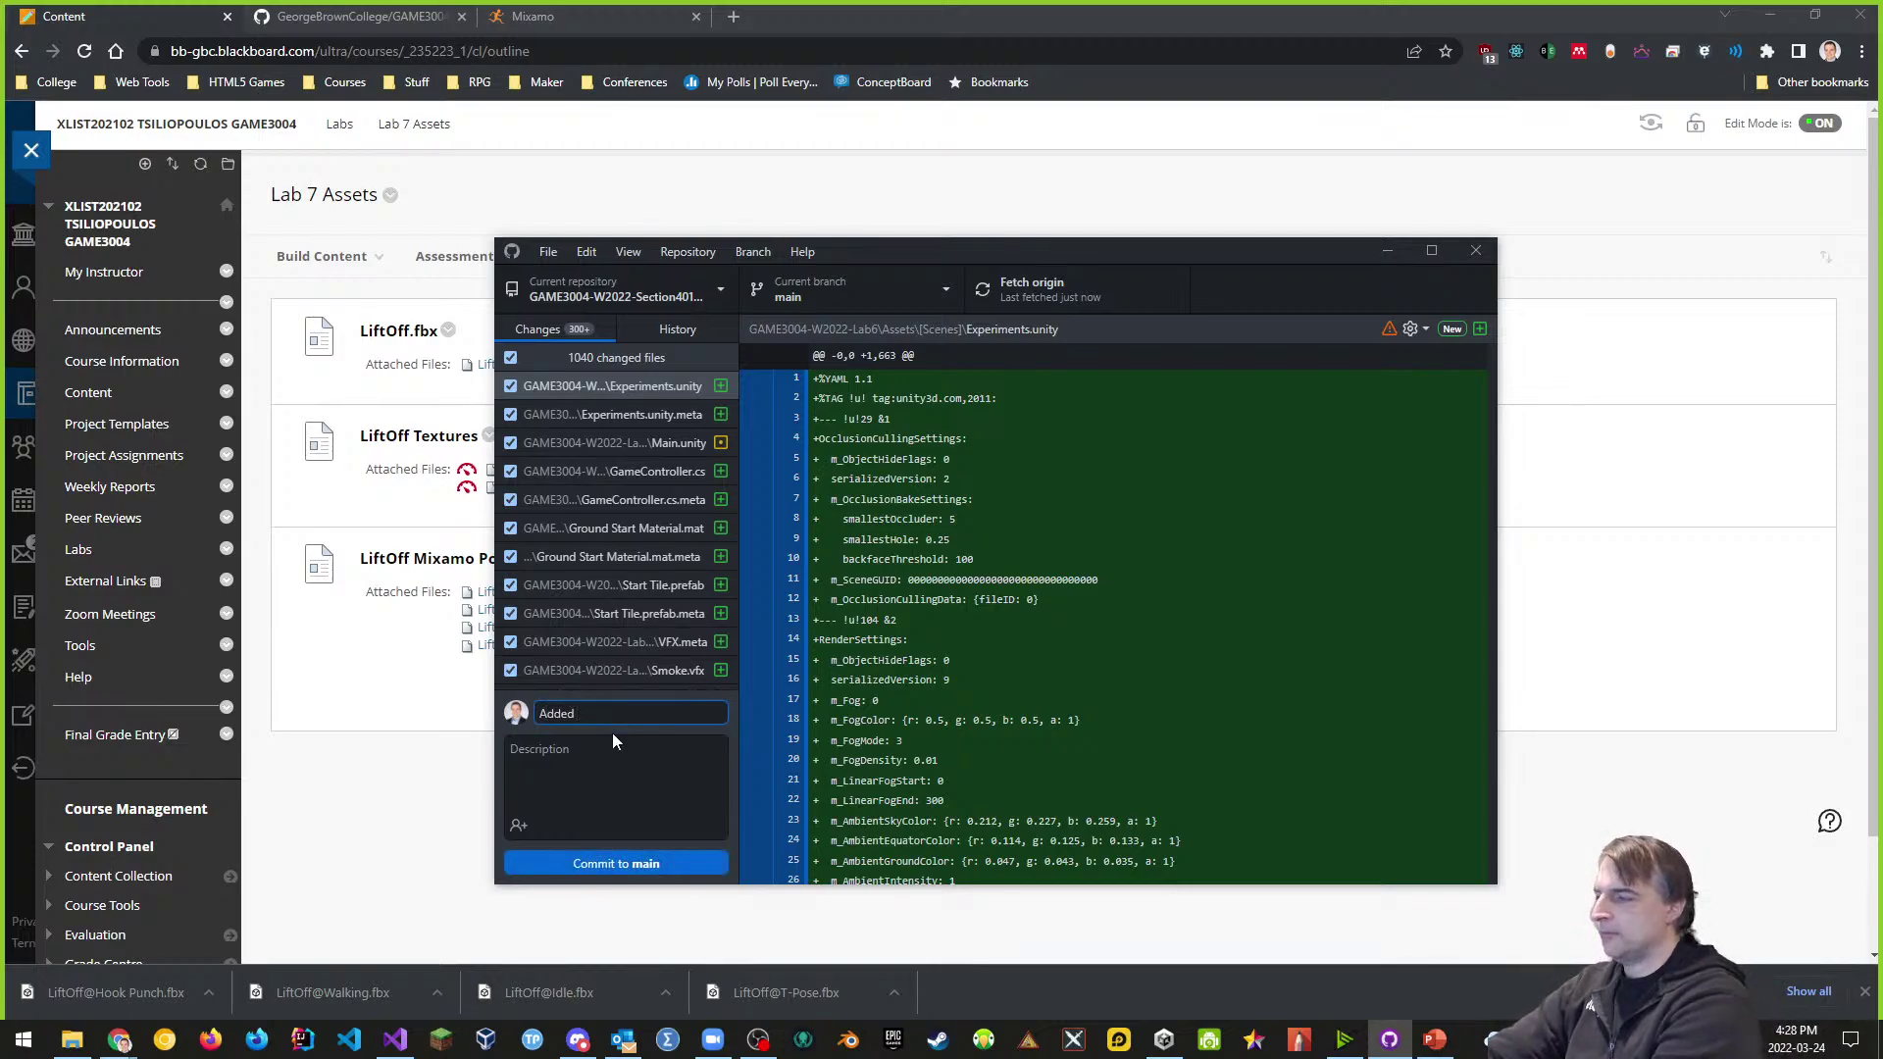
{"action": "type", "text": " Project Files for"}
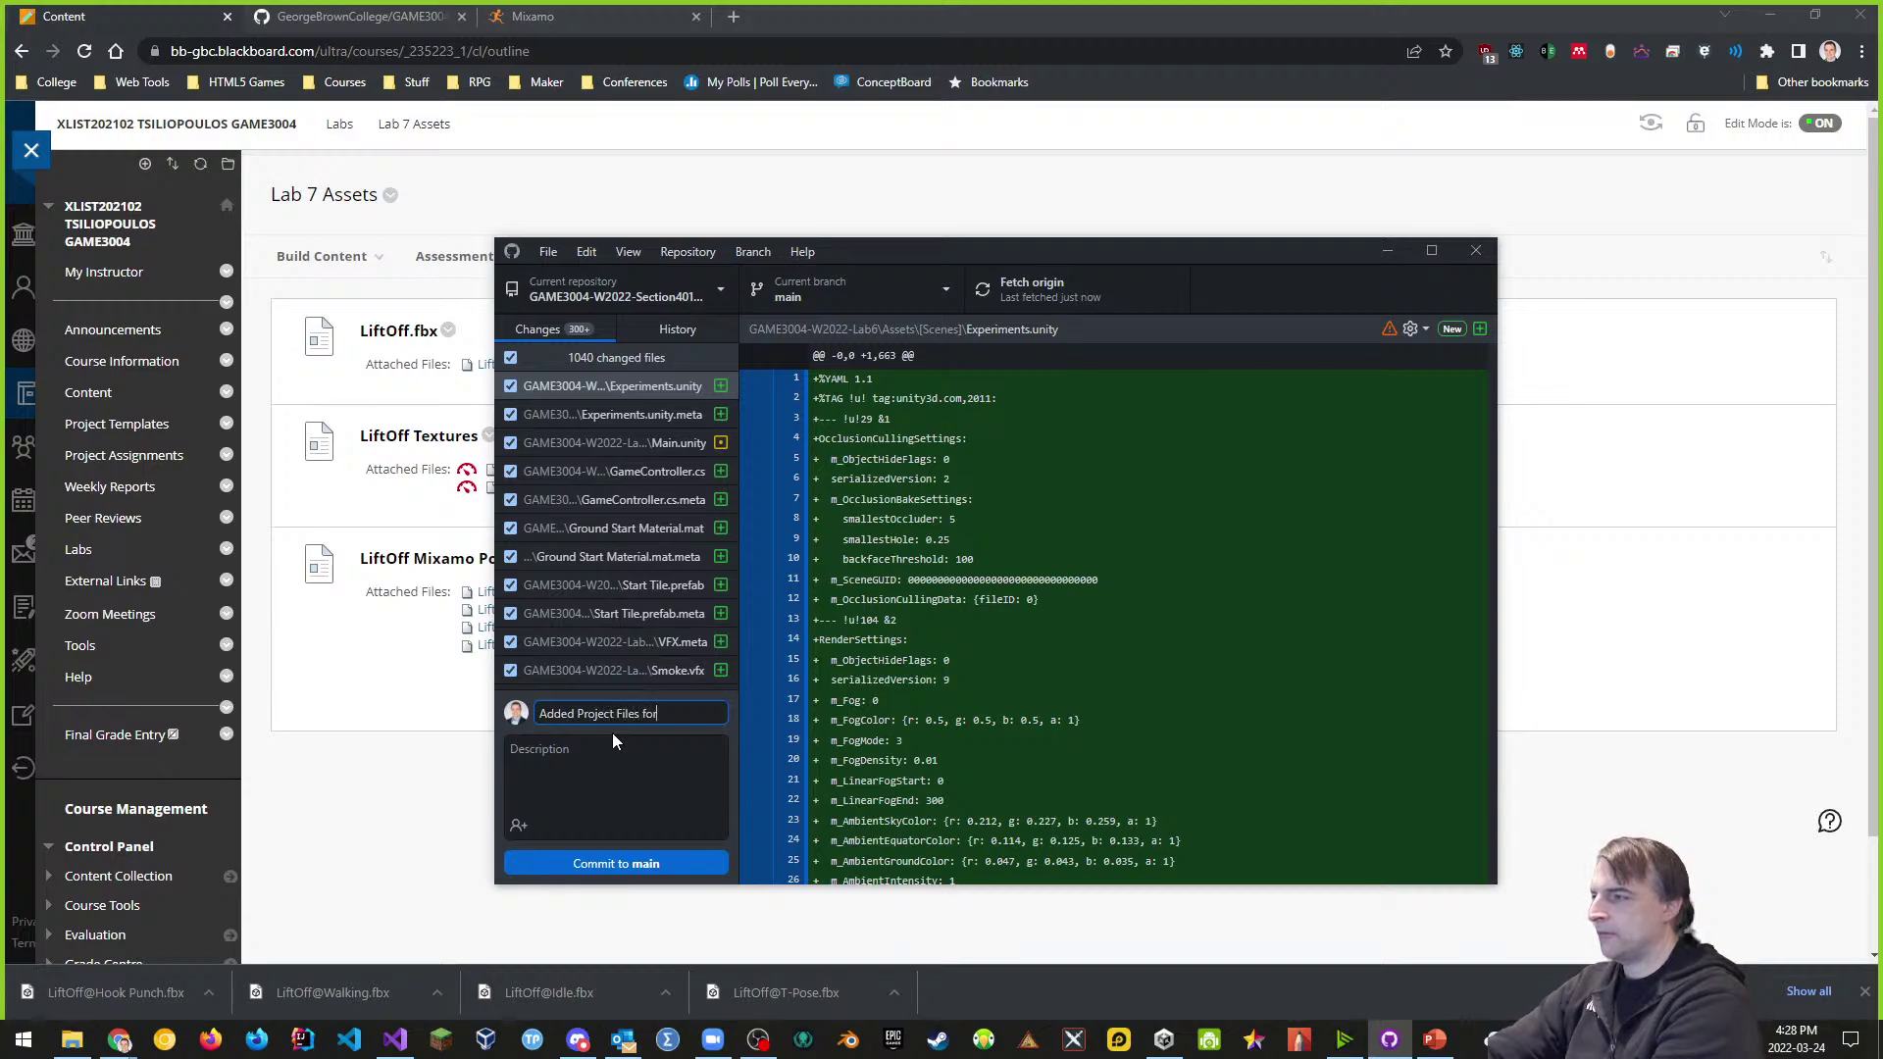
{"action": "type", "text": " Lab 7"}
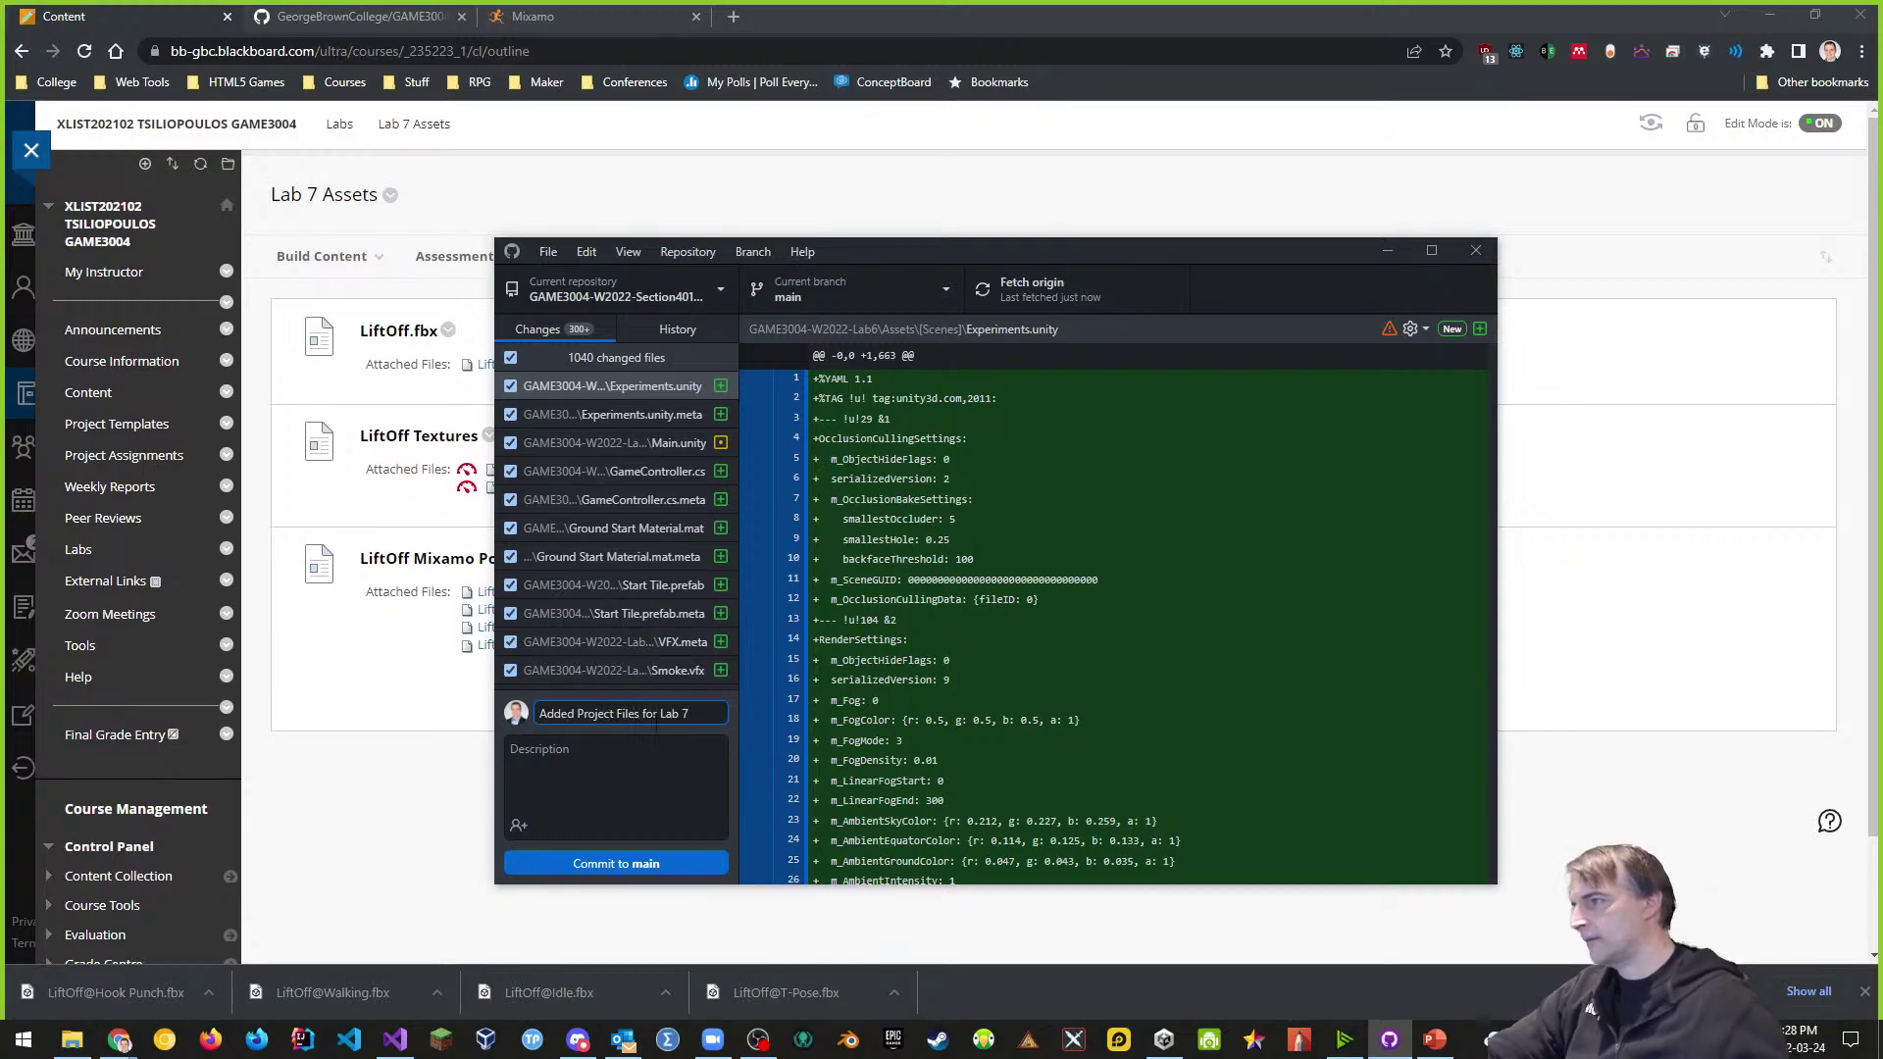
{"action": "left_click", "coordinate": [623, 863]}
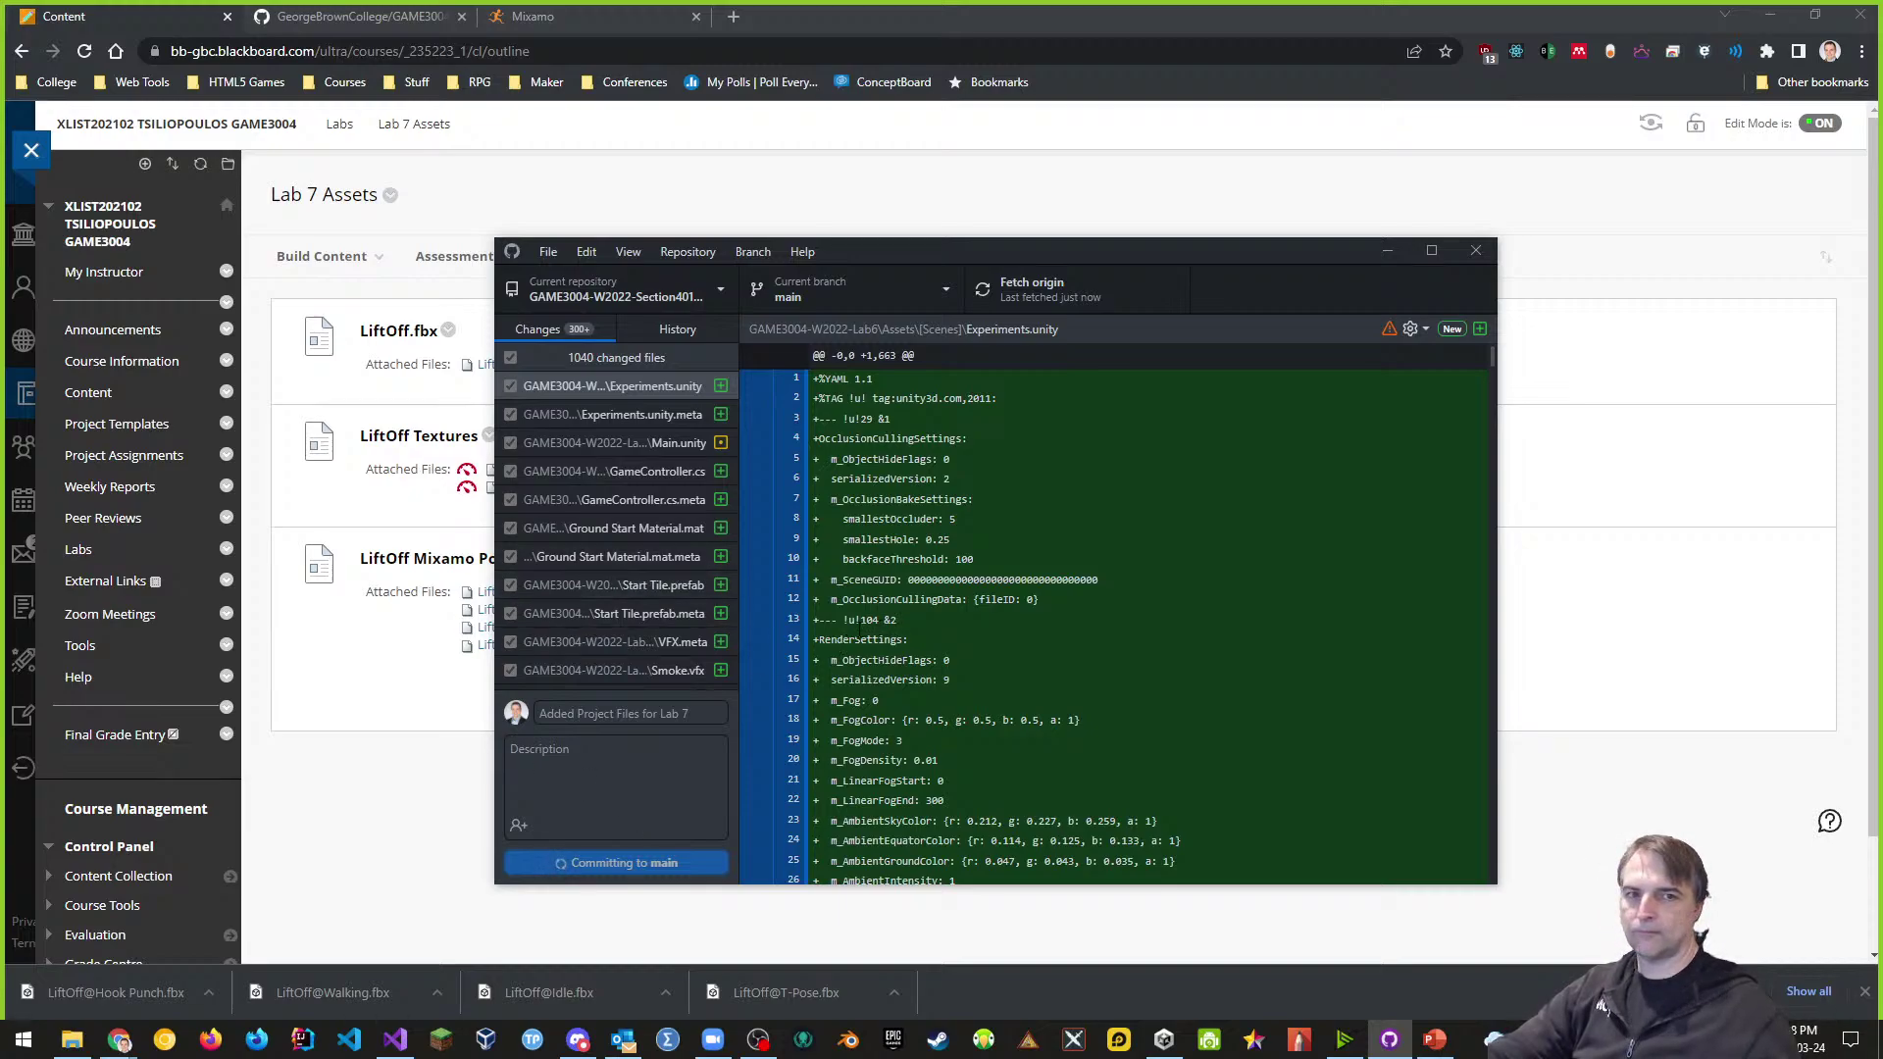
- Push the Lab 7 commit to origin and refresh the GAME3004-W2022-Section401-Labs repository page on GitHub to check the upload
{"action": "left_click", "coordinate": [1354, 518]}
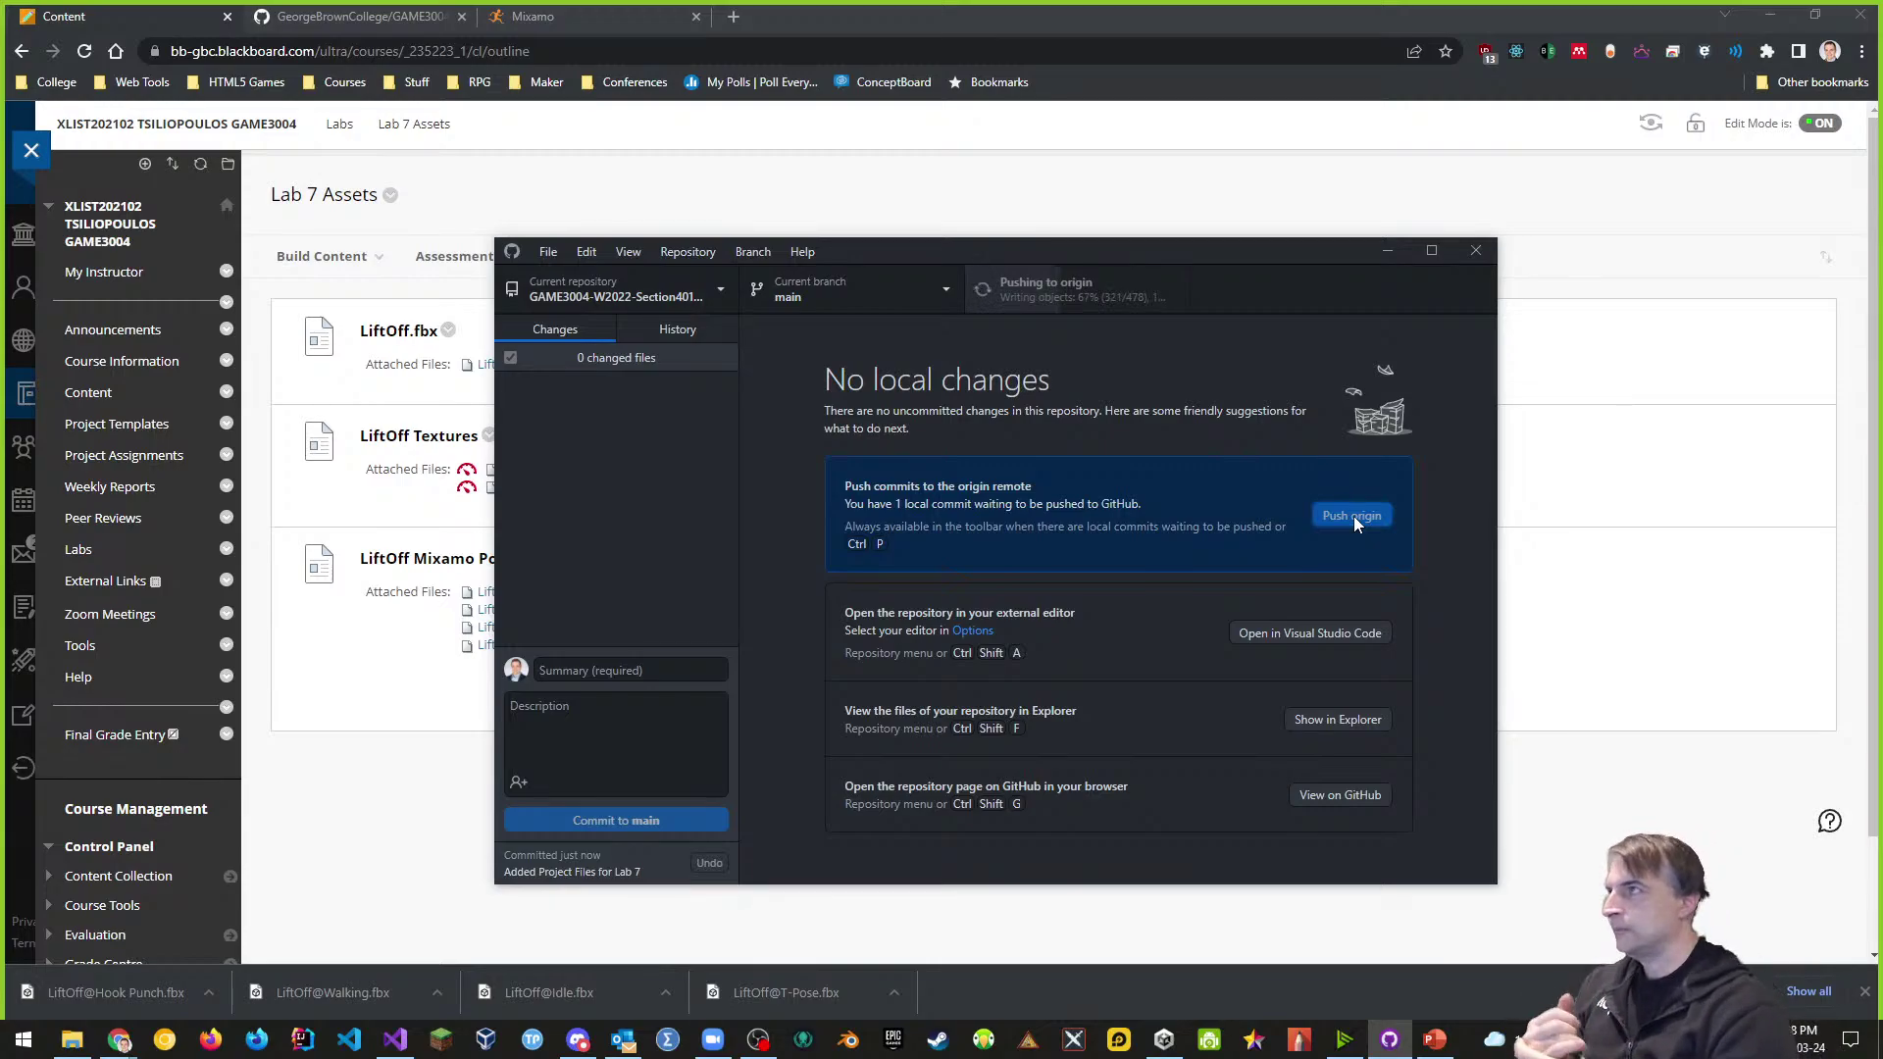
{"action": "left_click", "coordinate": [345, 19]}
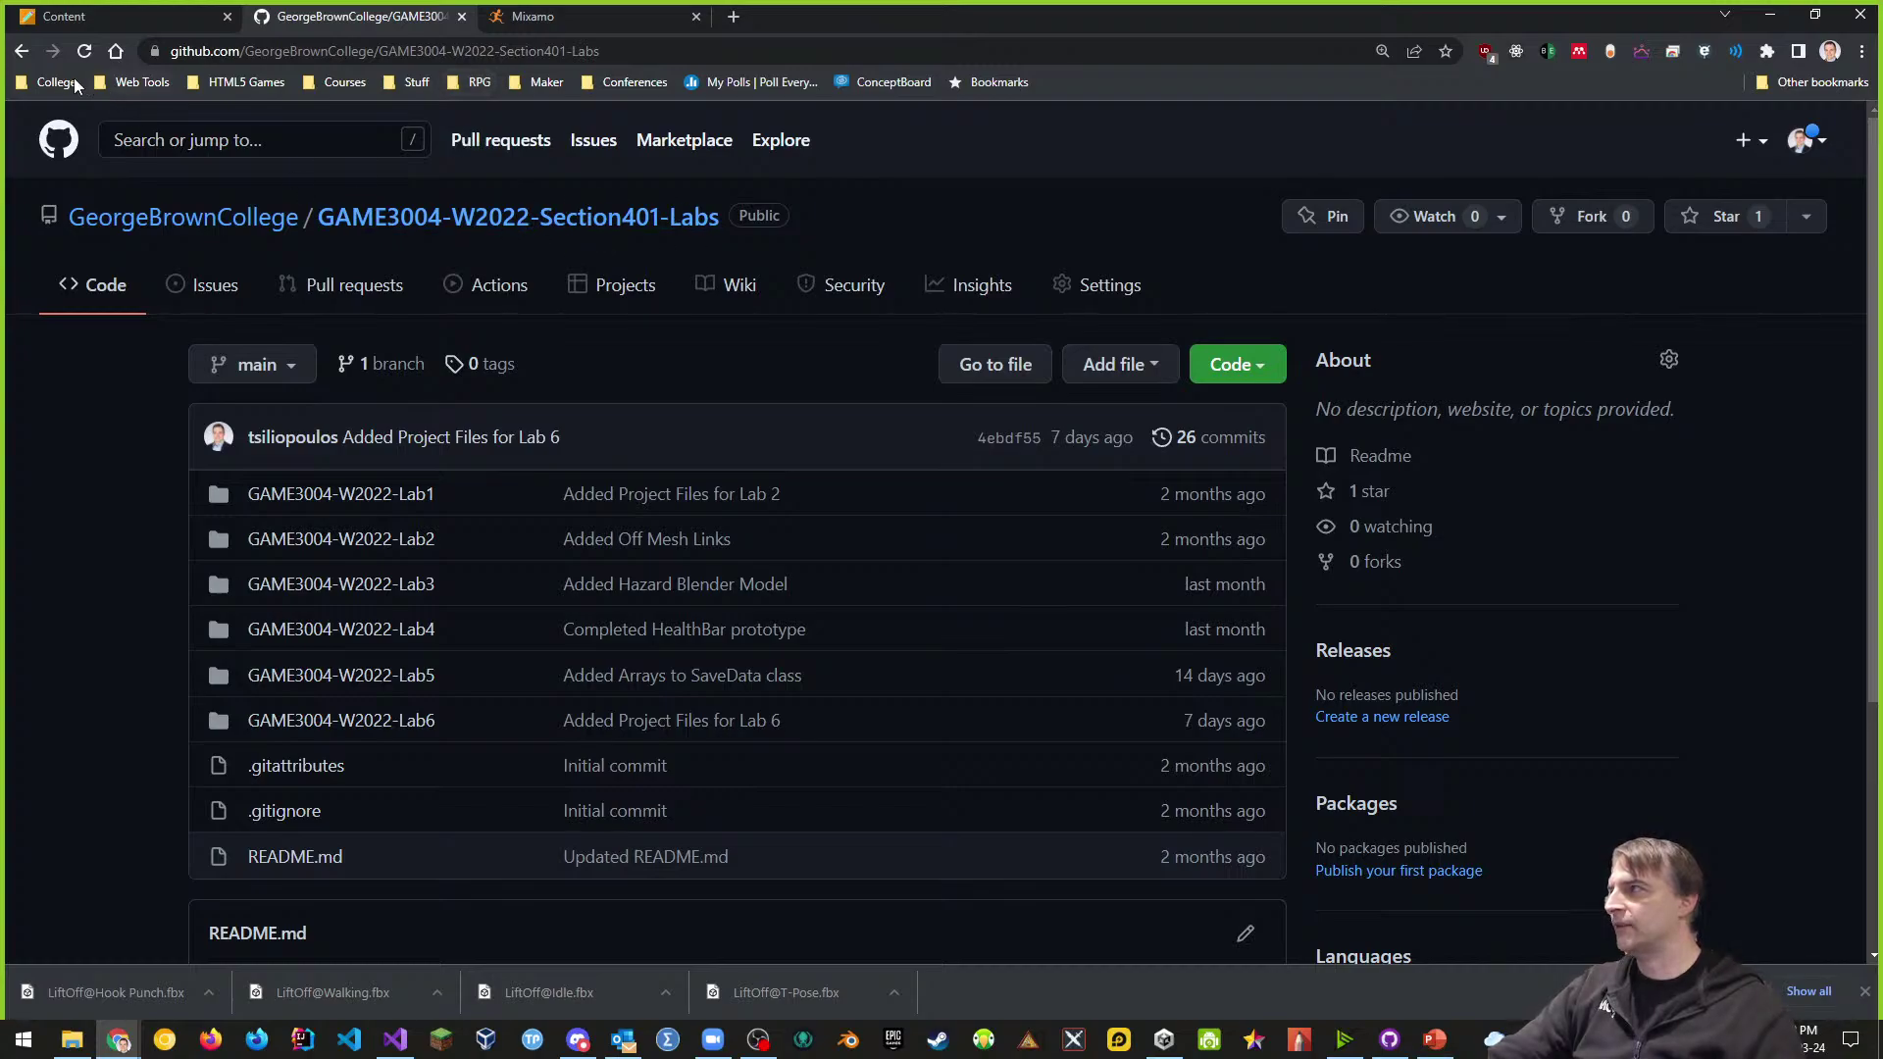
{"action": "left_click", "coordinate": [83, 51]}
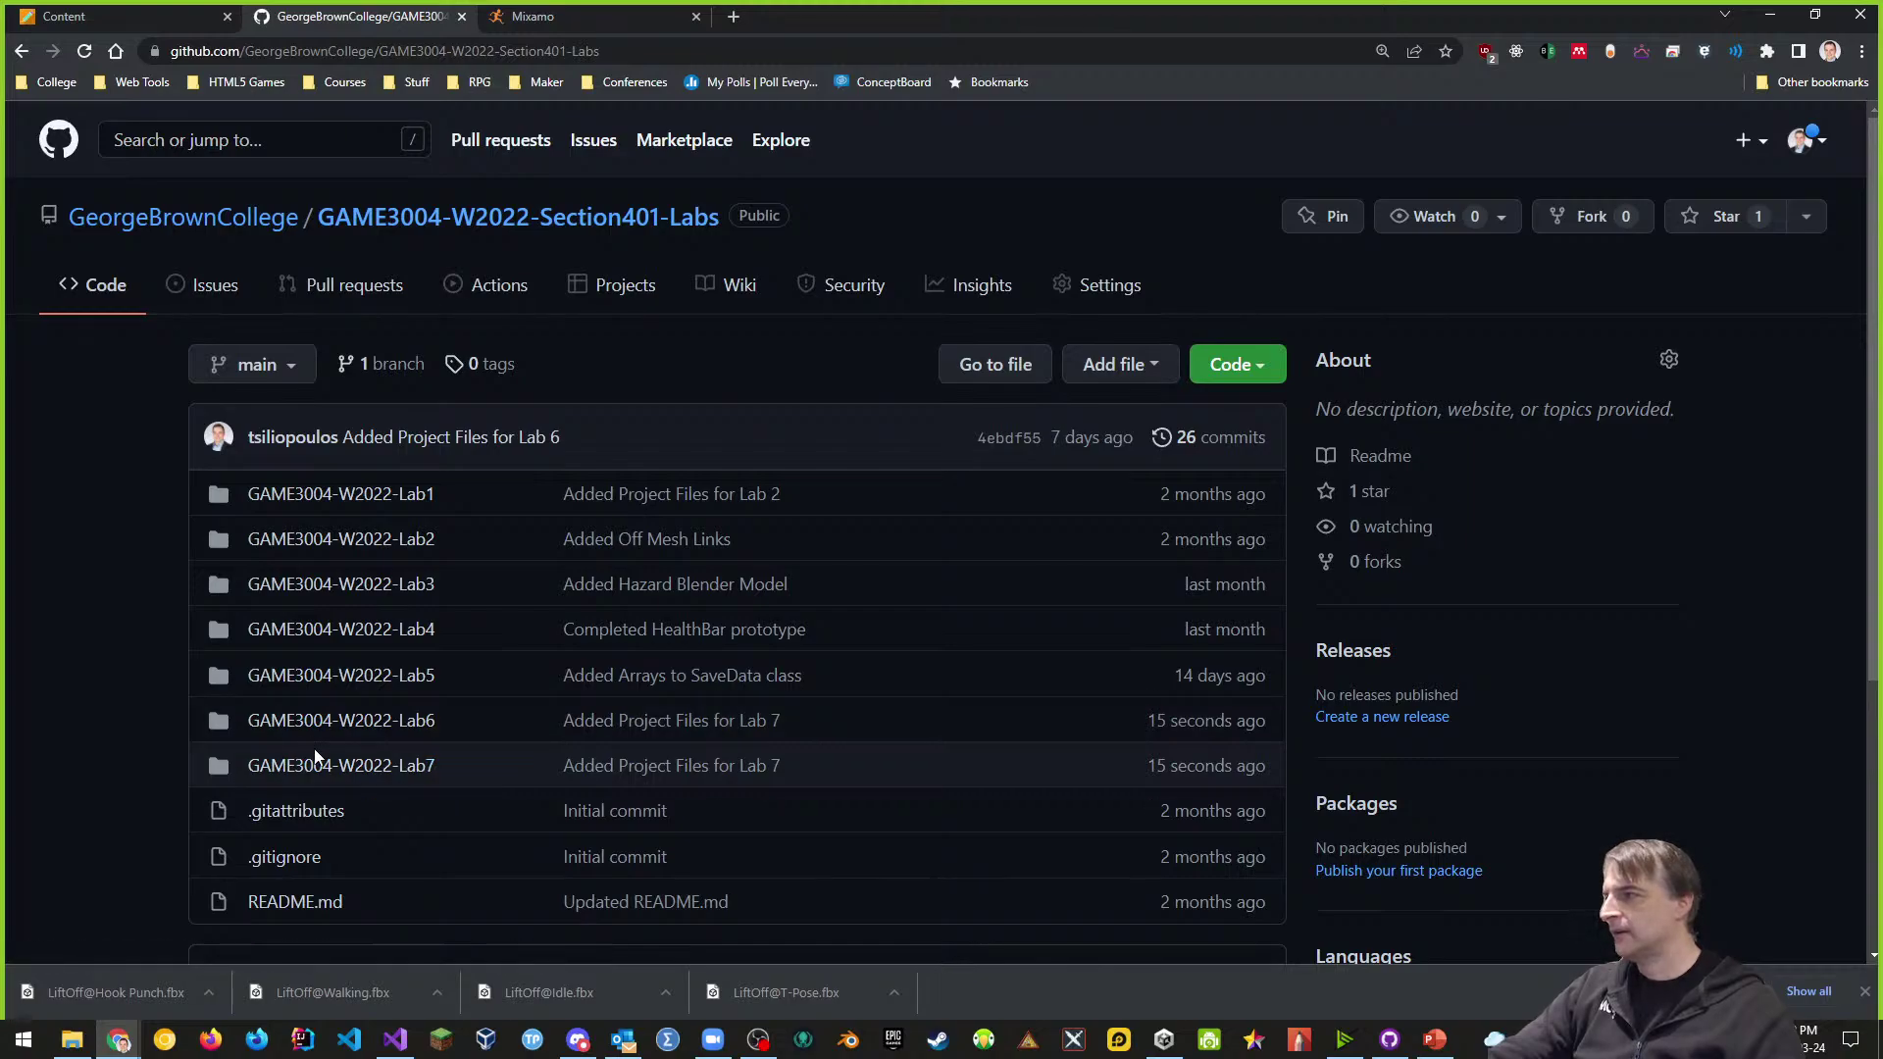
- Copy the web address of the GAME3004-W2022-Section401-Labs repository and switch away from the browser
{"action": "left_click", "coordinate": [440, 52]}
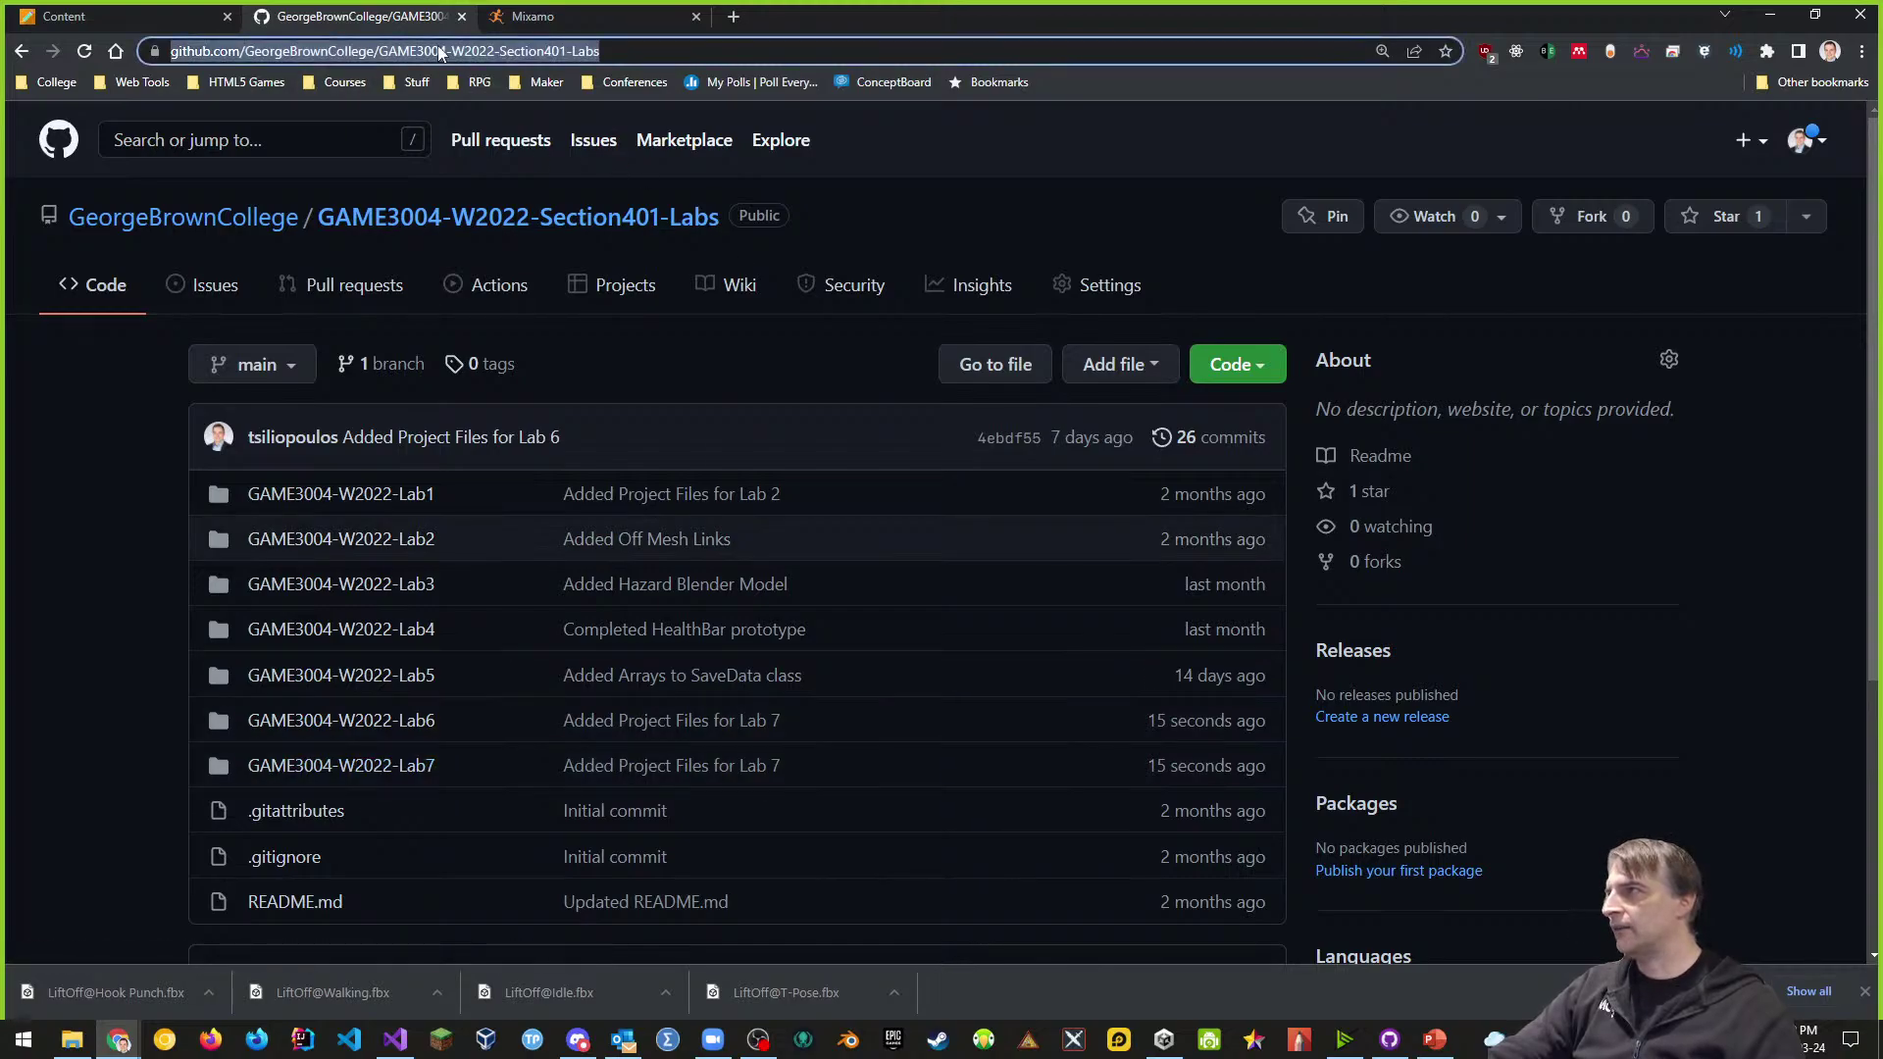
{"action": "key", "text": "ctrl+c"}
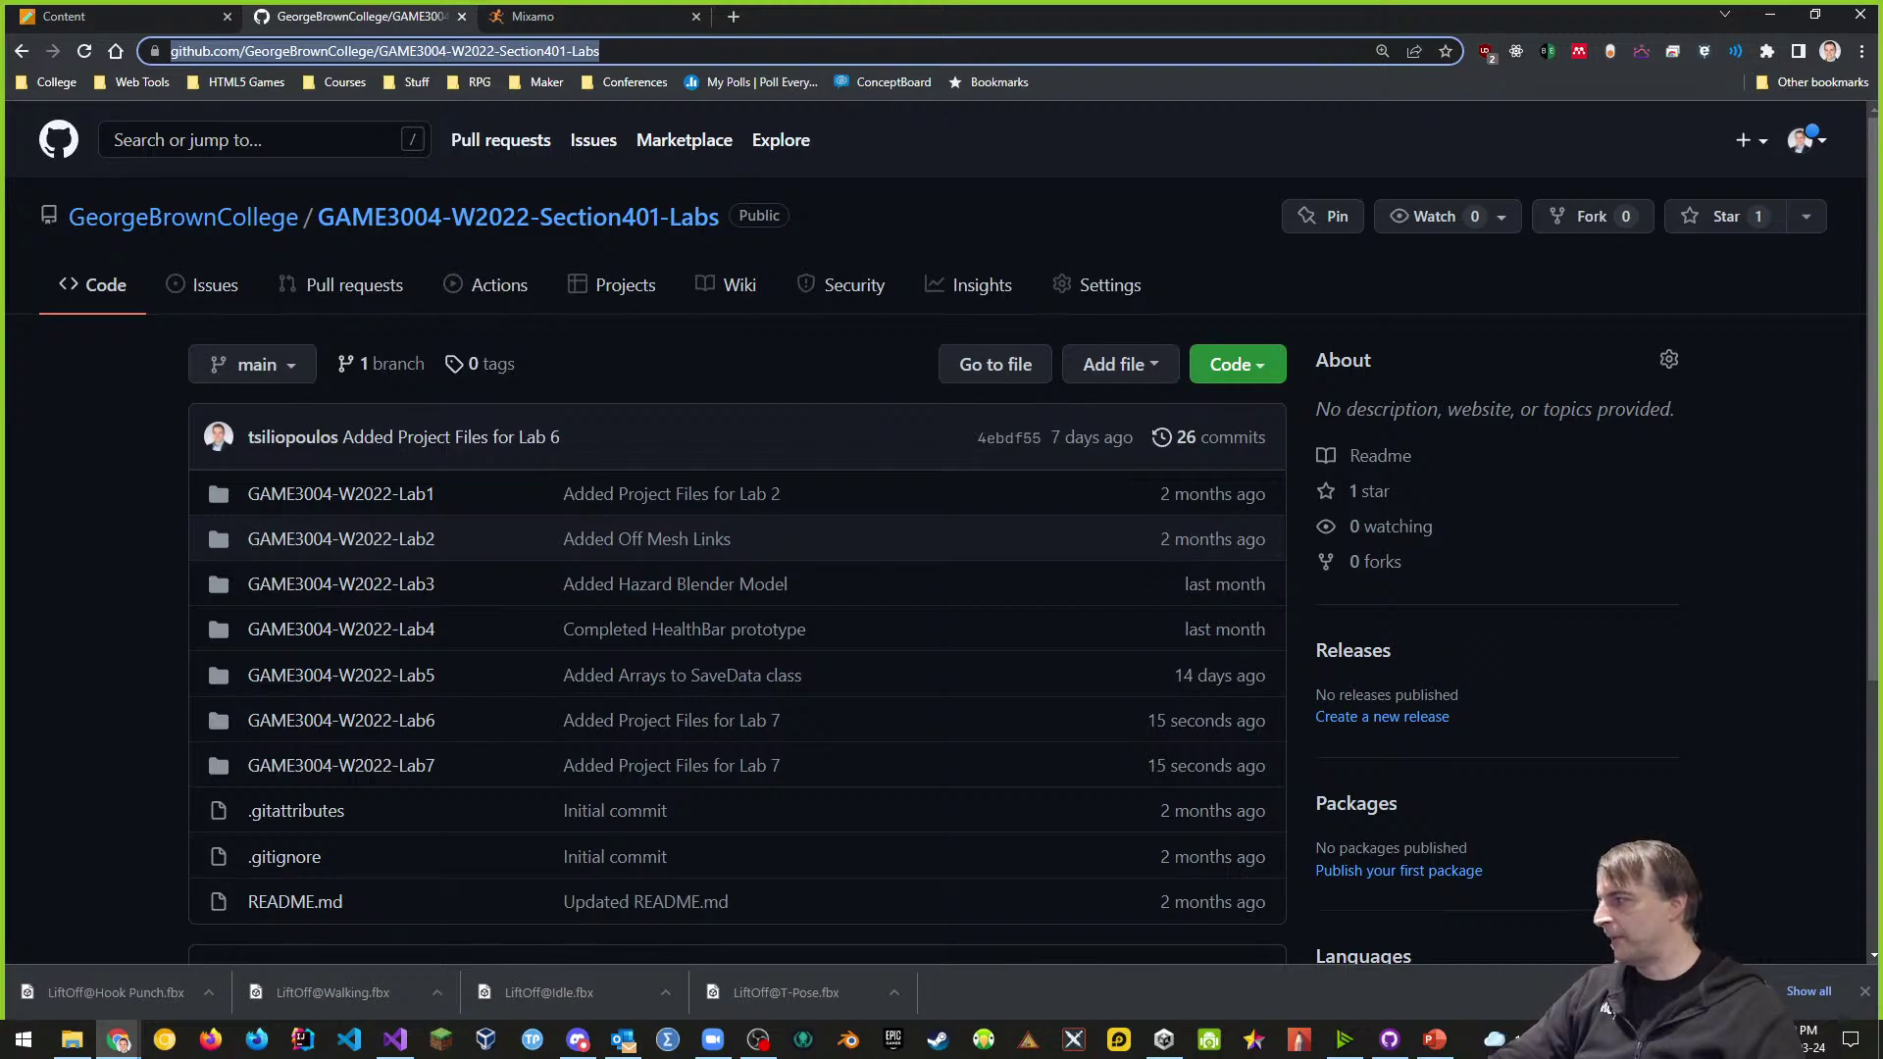
{"action": "key", "text": "alt+Tab"}
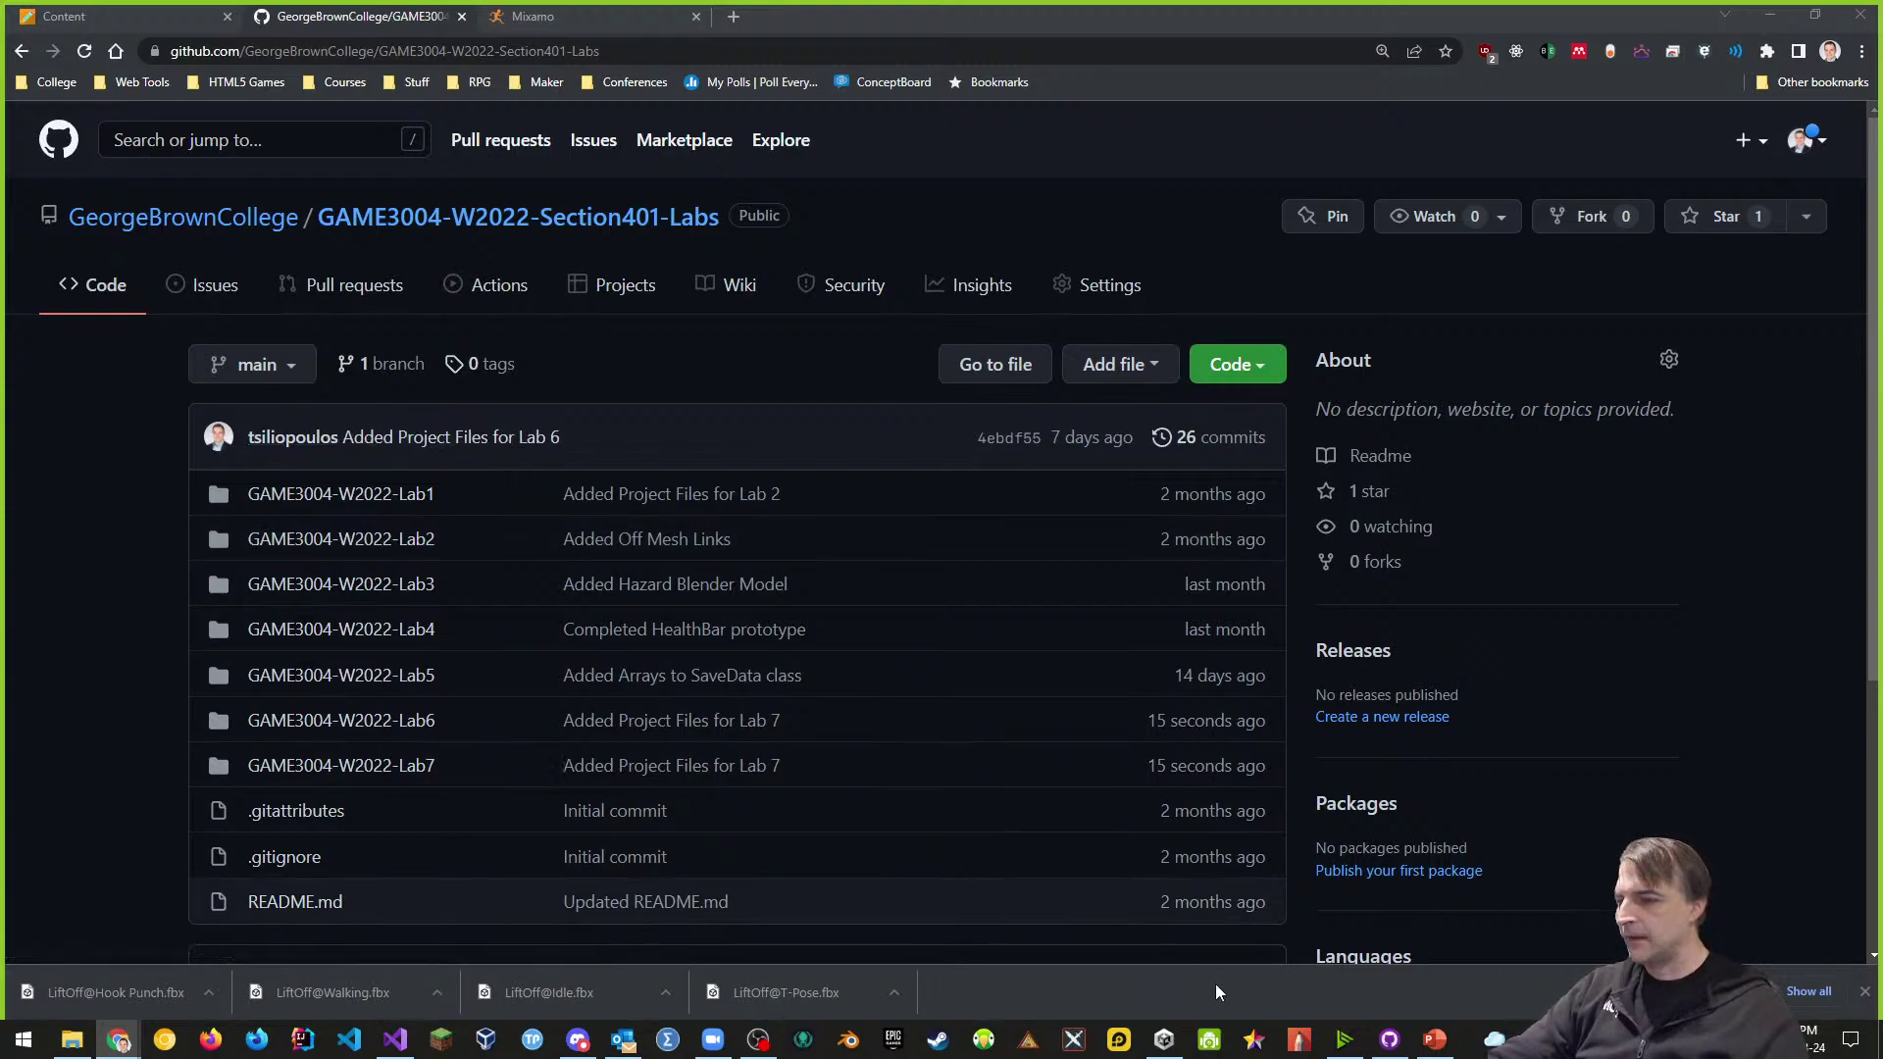
- Switch to Unity Hub and open the most recently modified GAME3004-W2022-Lab7 project
{"action": "left_click", "coordinate": [1164, 1040]}
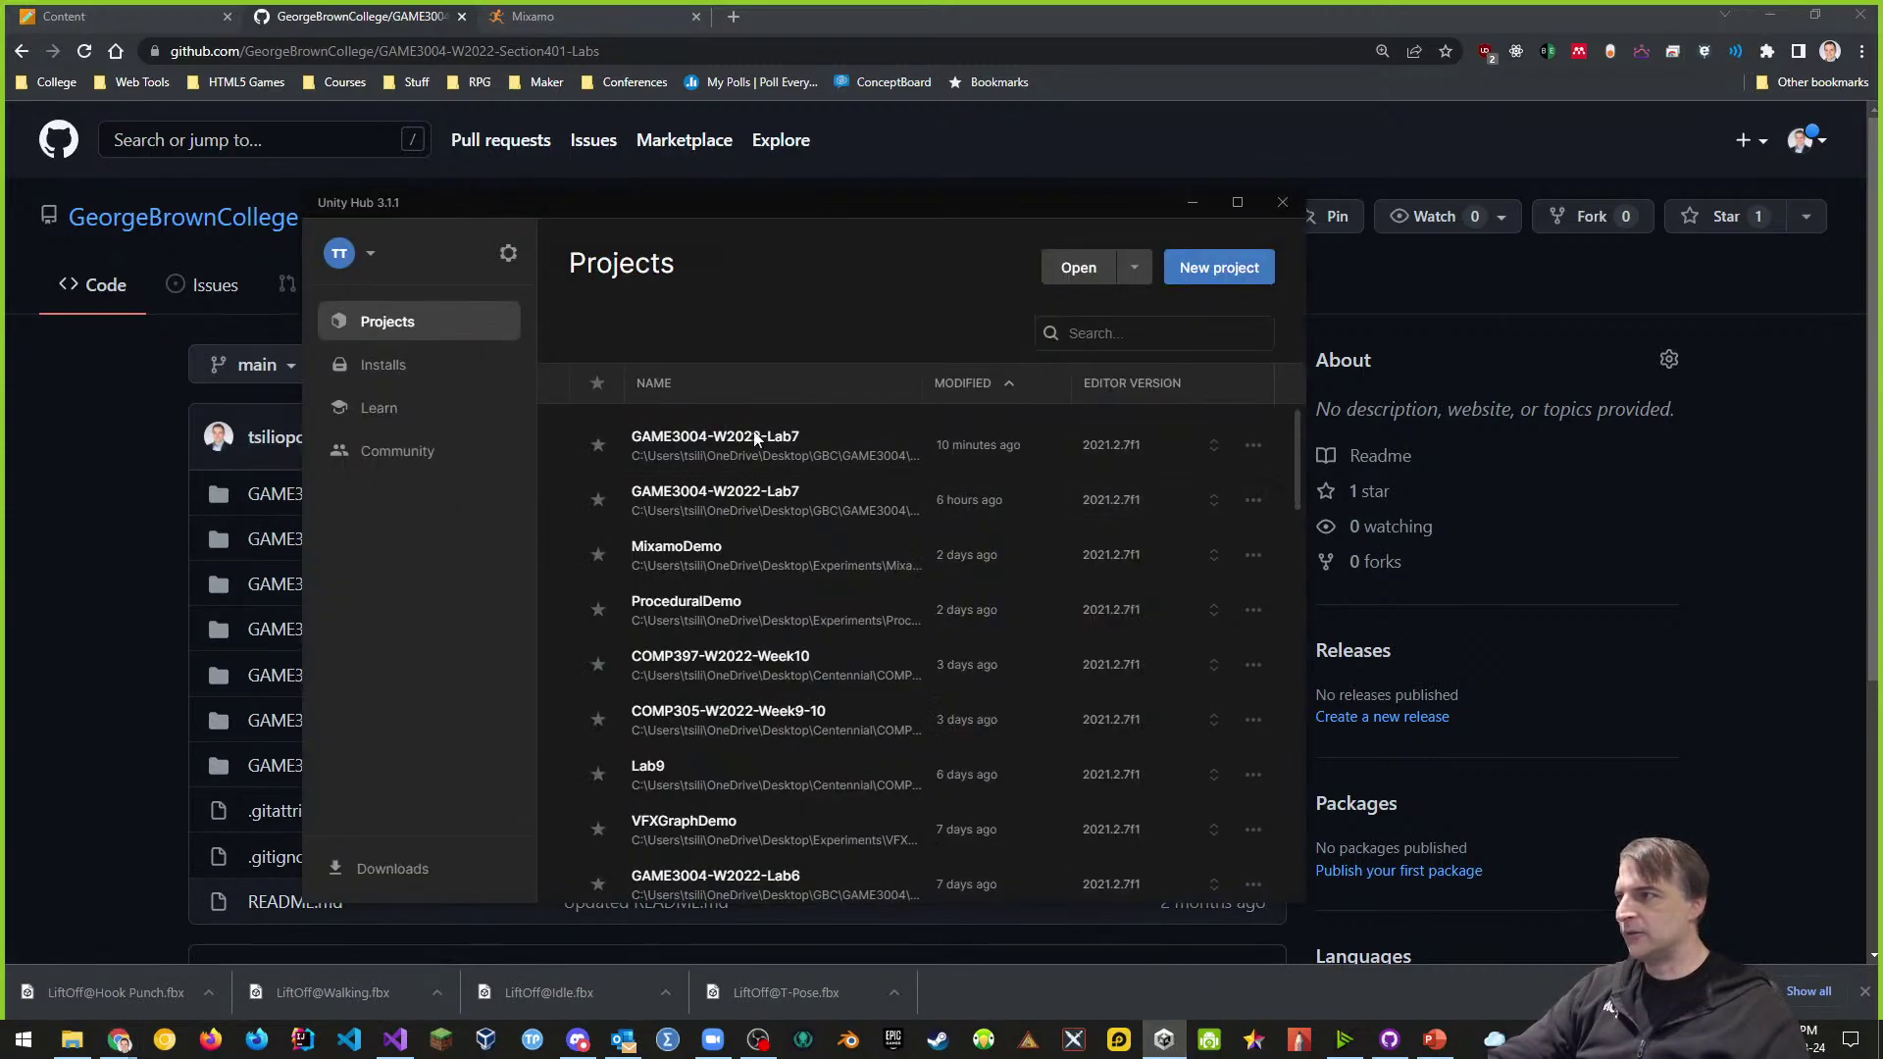
{"action": "left_click", "coordinate": [730, 450]}
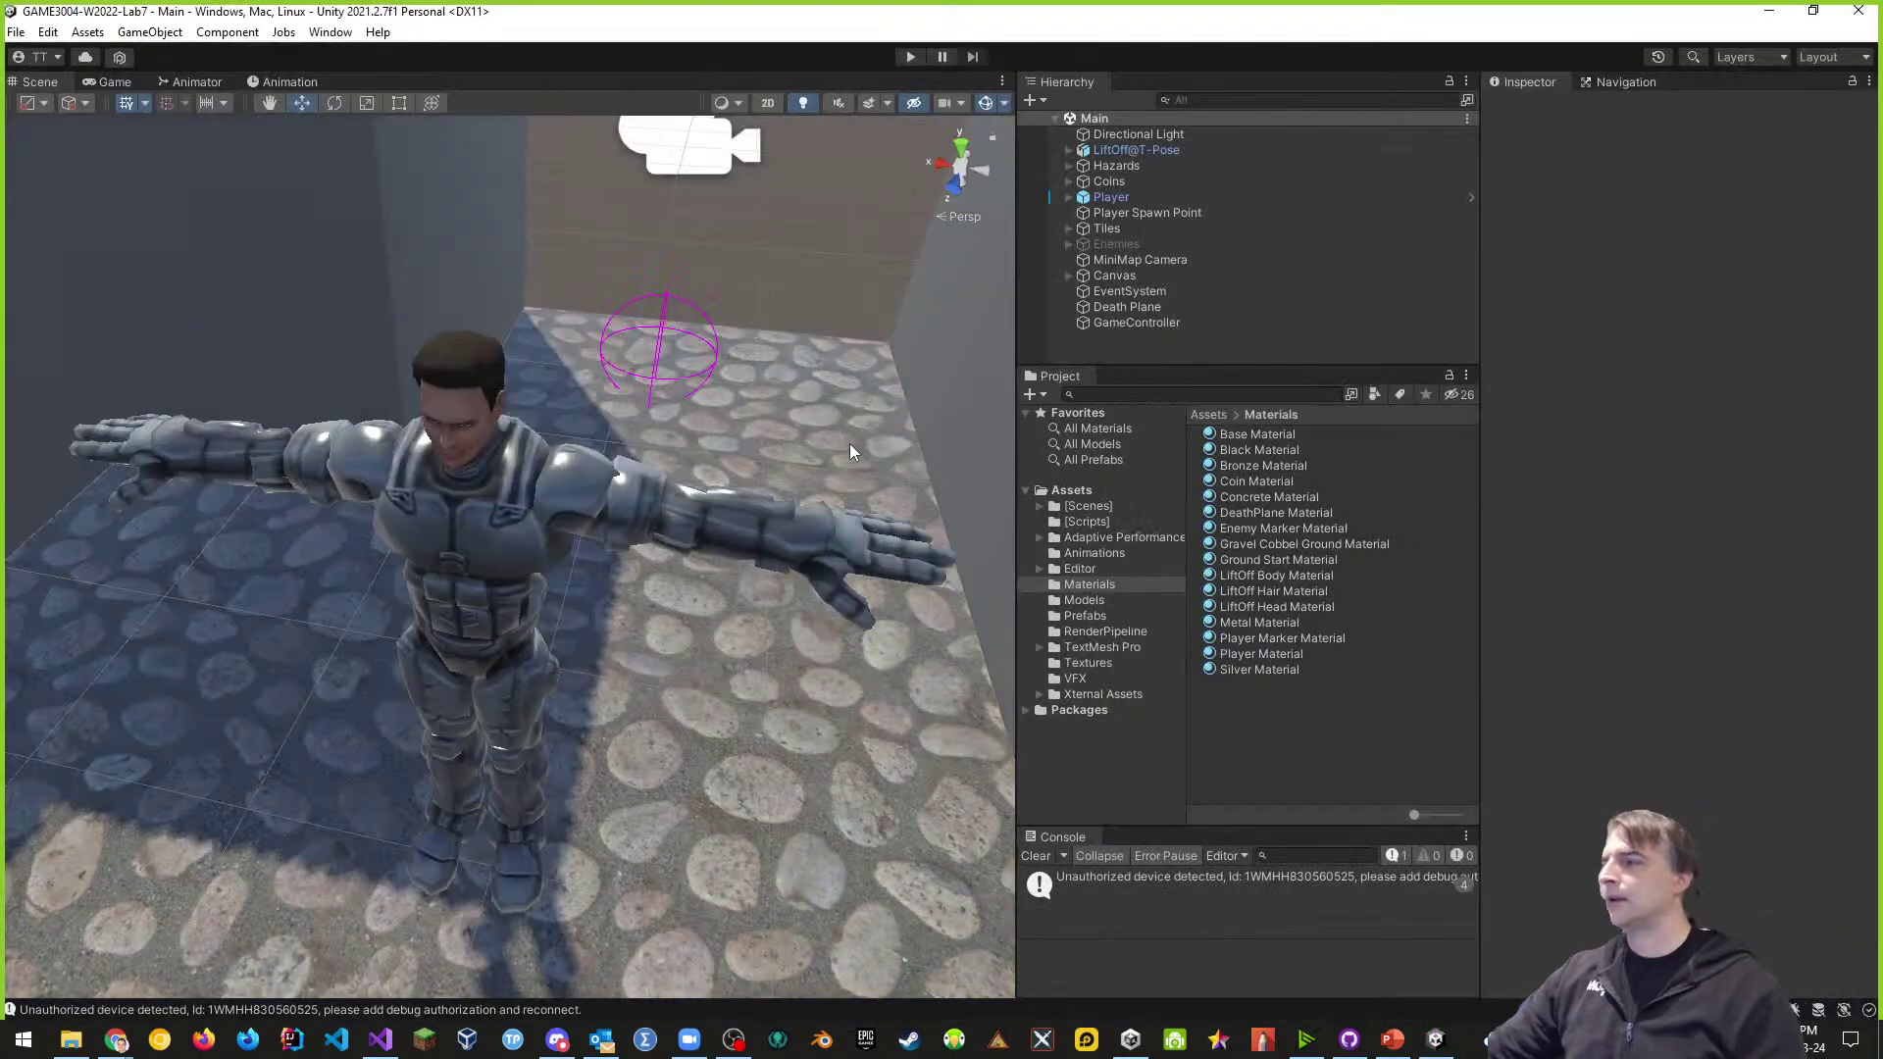
- Duplicate Gravel Cobble Ground Texture in the Textures folder and name the copy "Gravel Cobble Ground Texture_N"
{"action": "right_click_drag", "start_coordinate": [693, 778], "coordinate": [786, 719]}
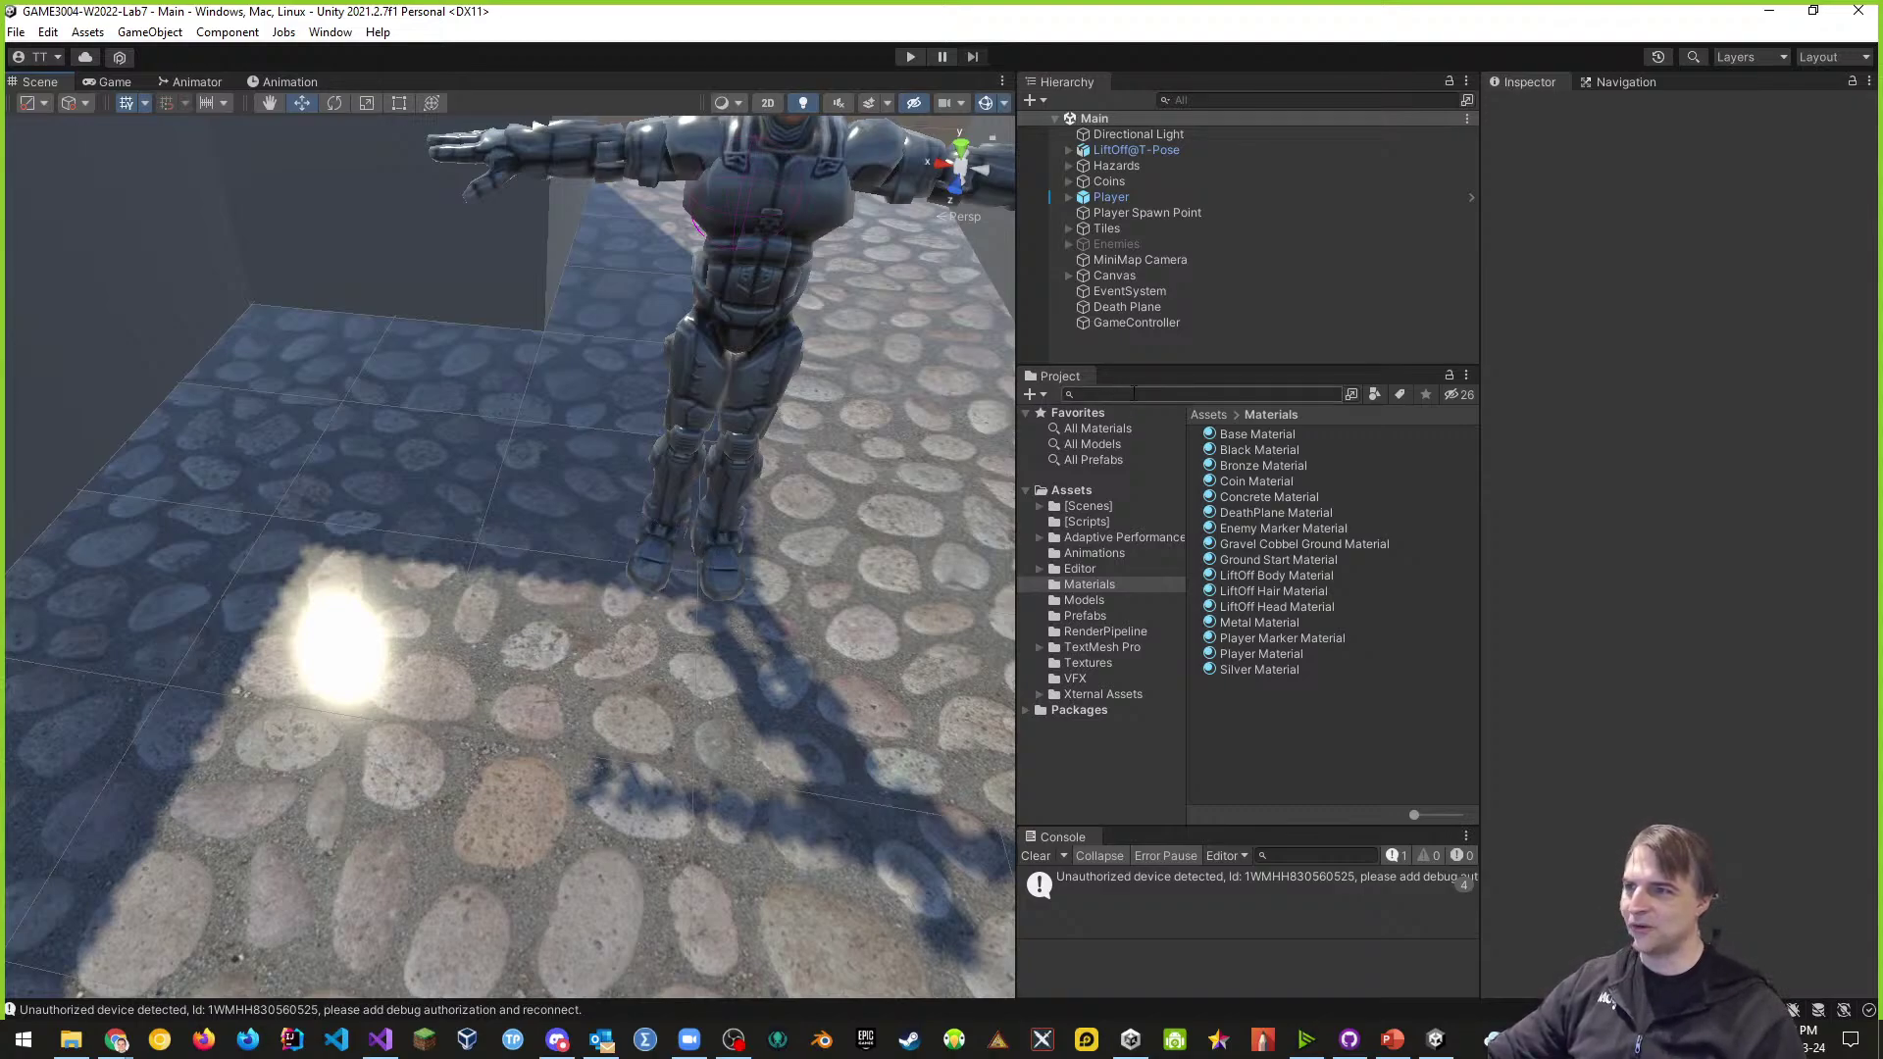
{"action": "left_click", "coordinate": [1305, 545]}
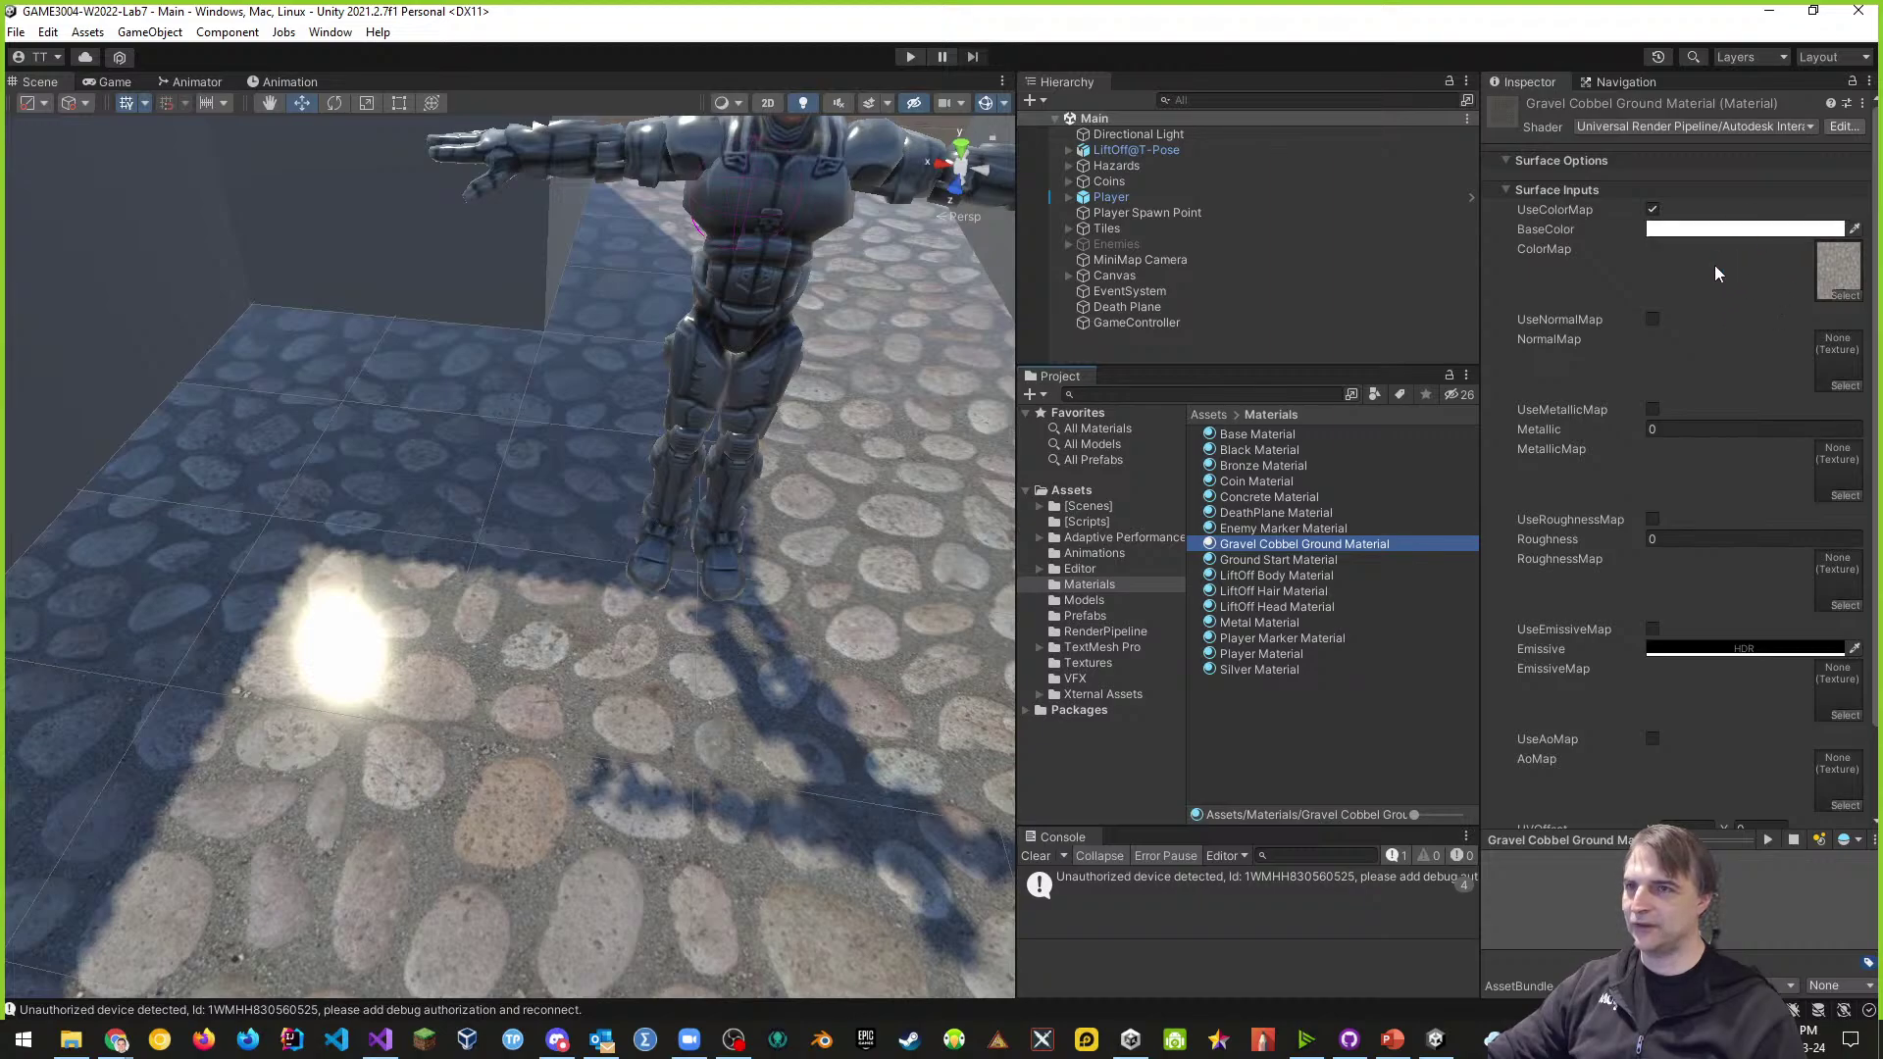
{"action": "left_click", "coordinate": [1096, 663]}
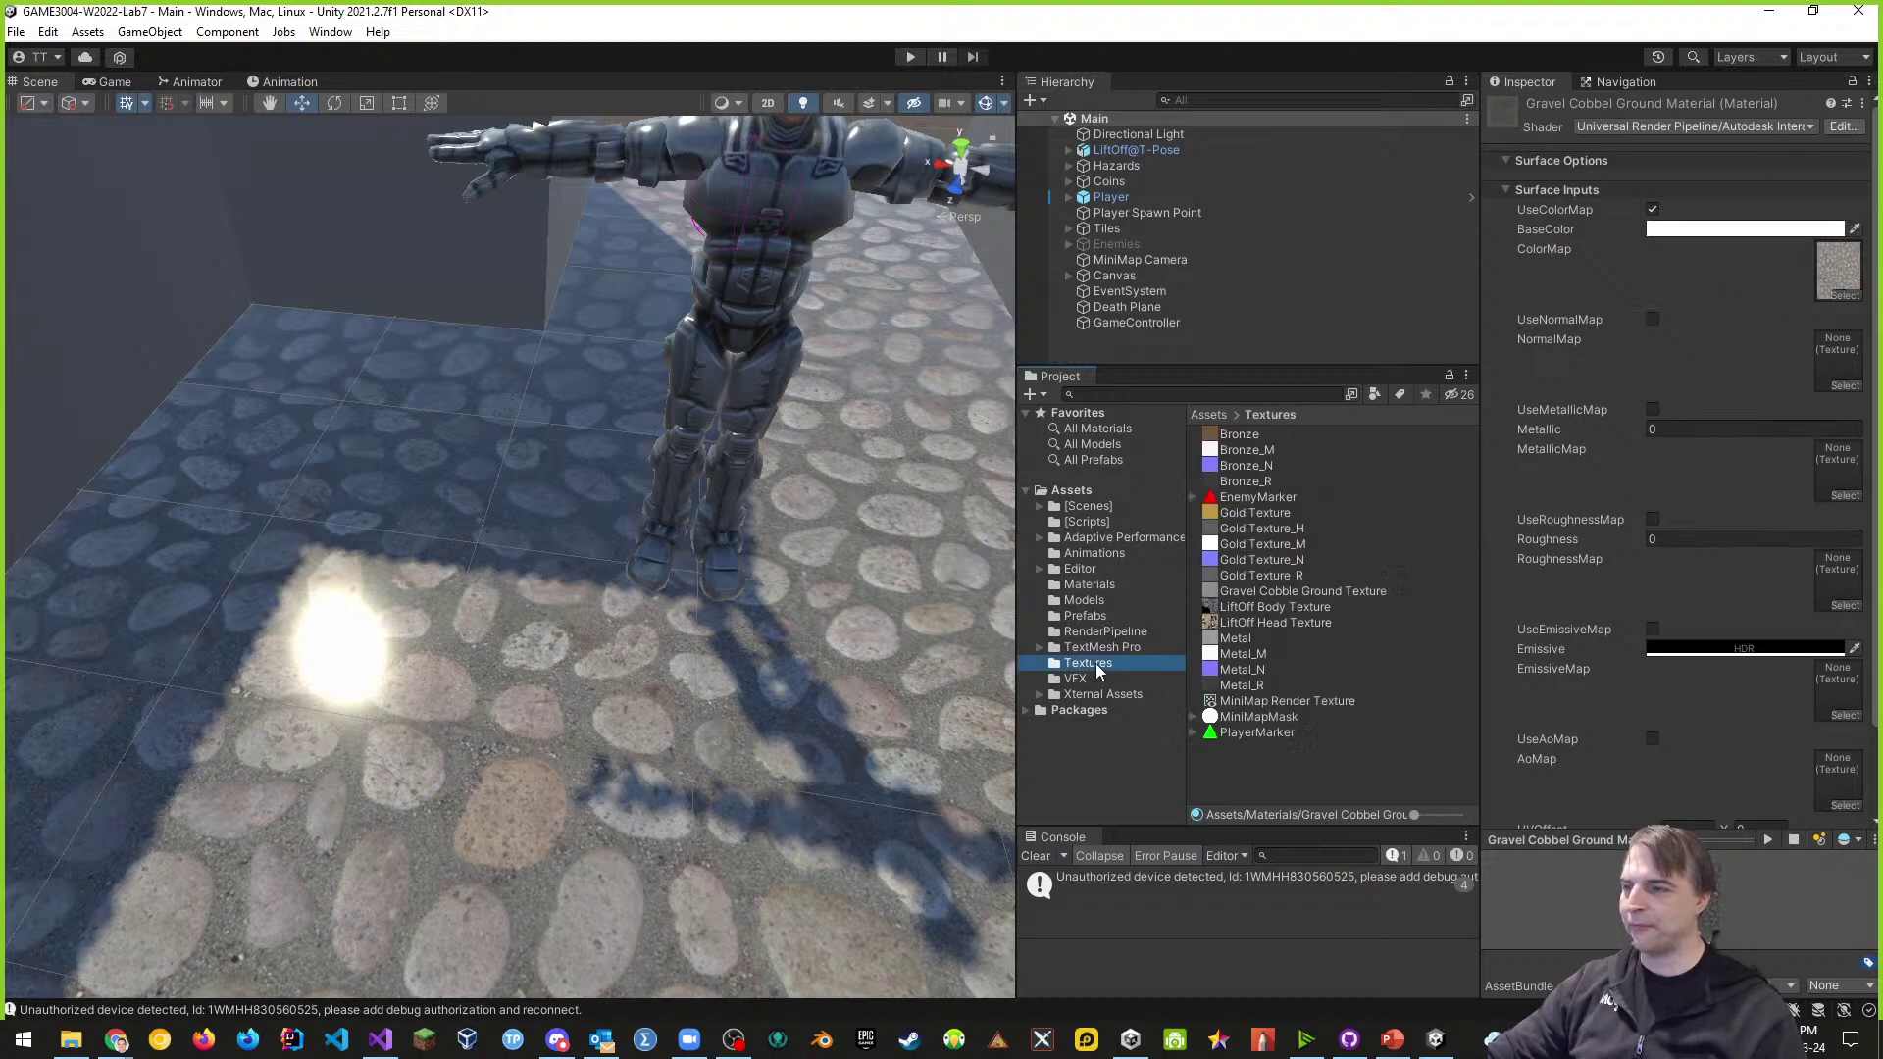
{"action": "left_click", "coordinate": [1286, 592]}
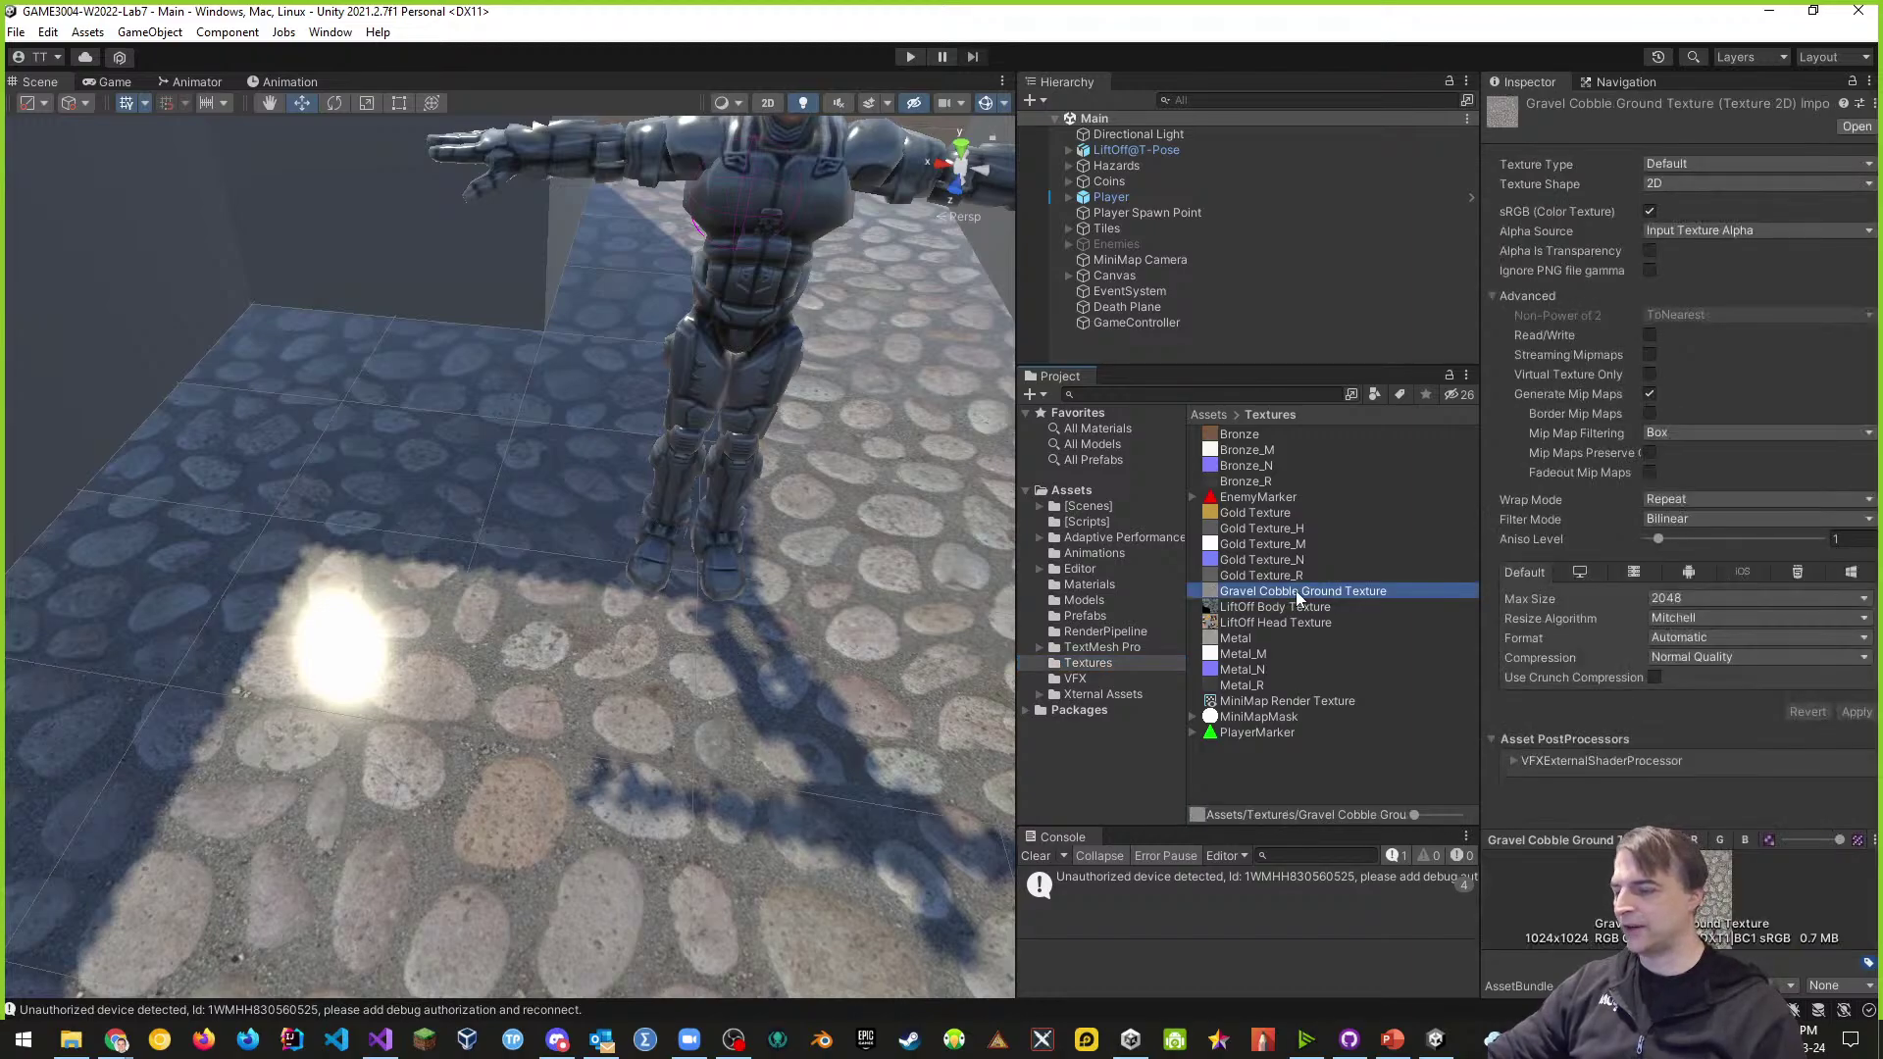
{"action": "key", "text": "ctrl+d"}
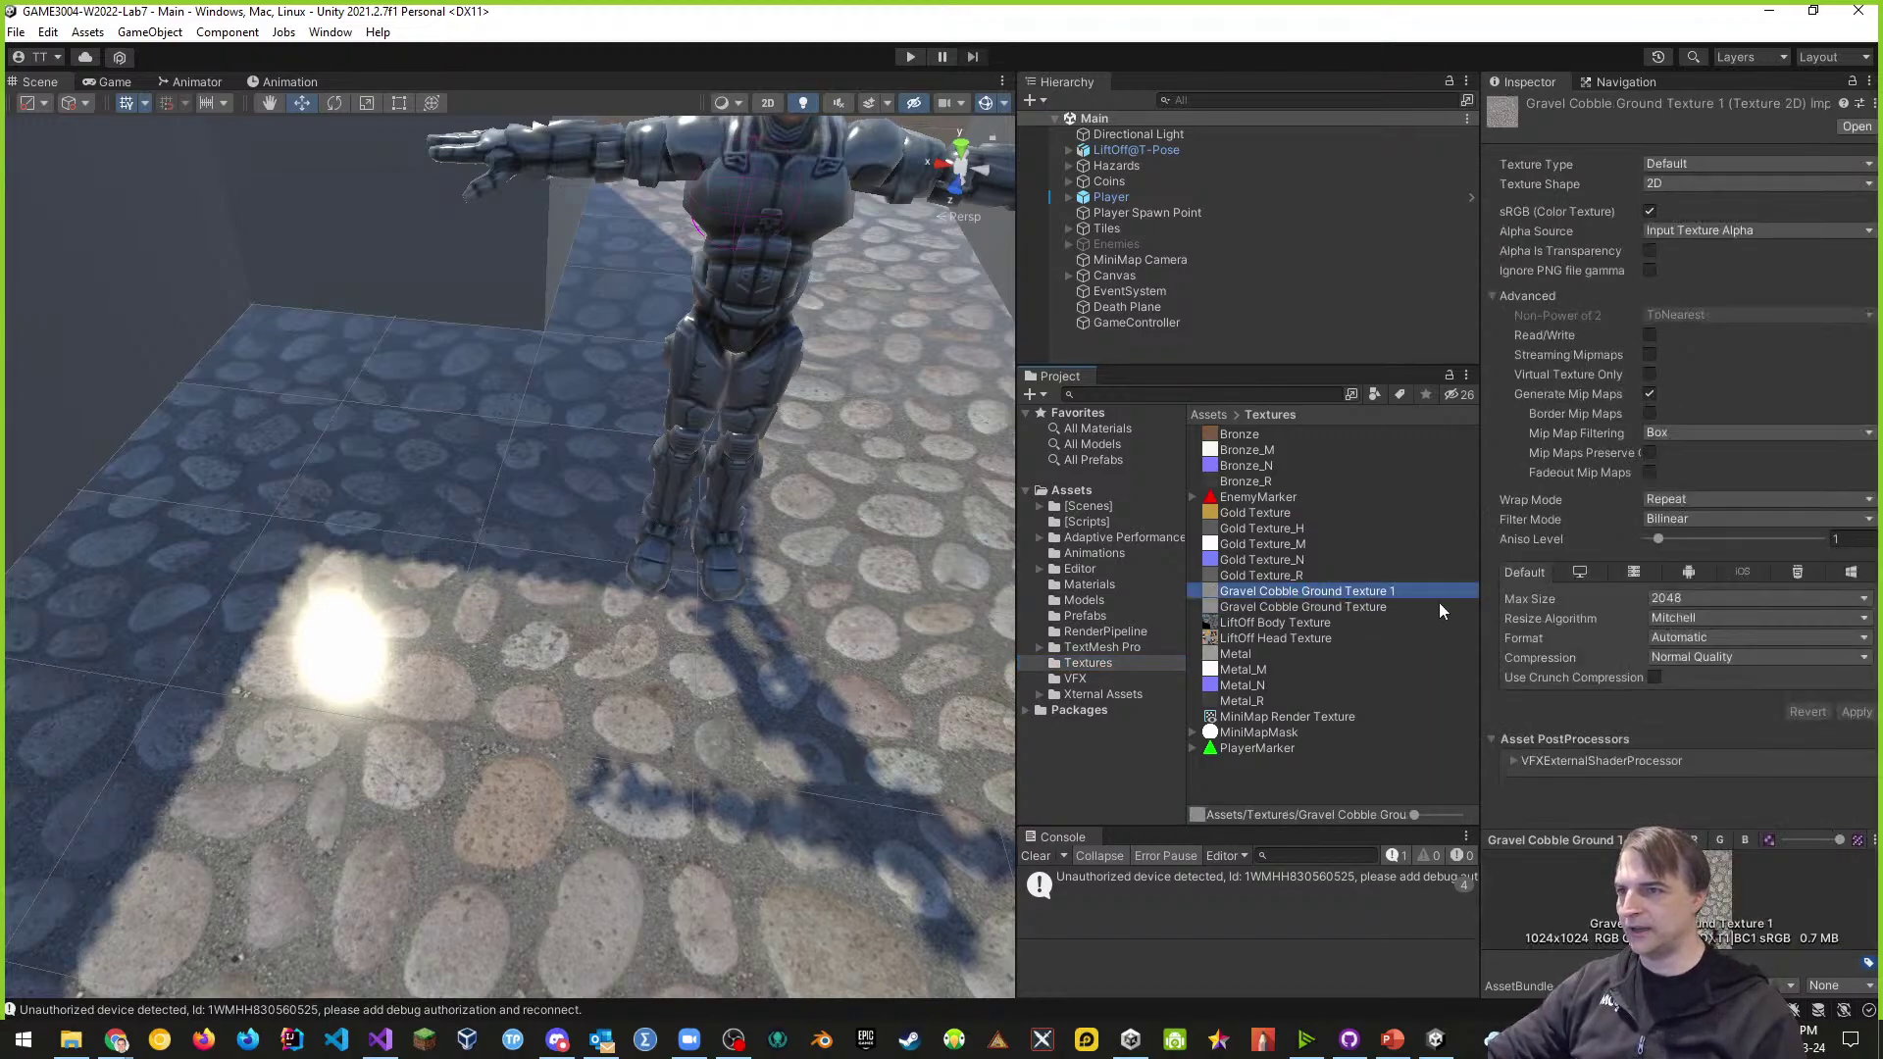
{"action": "left_click", "coordinate": [1398, 592]}
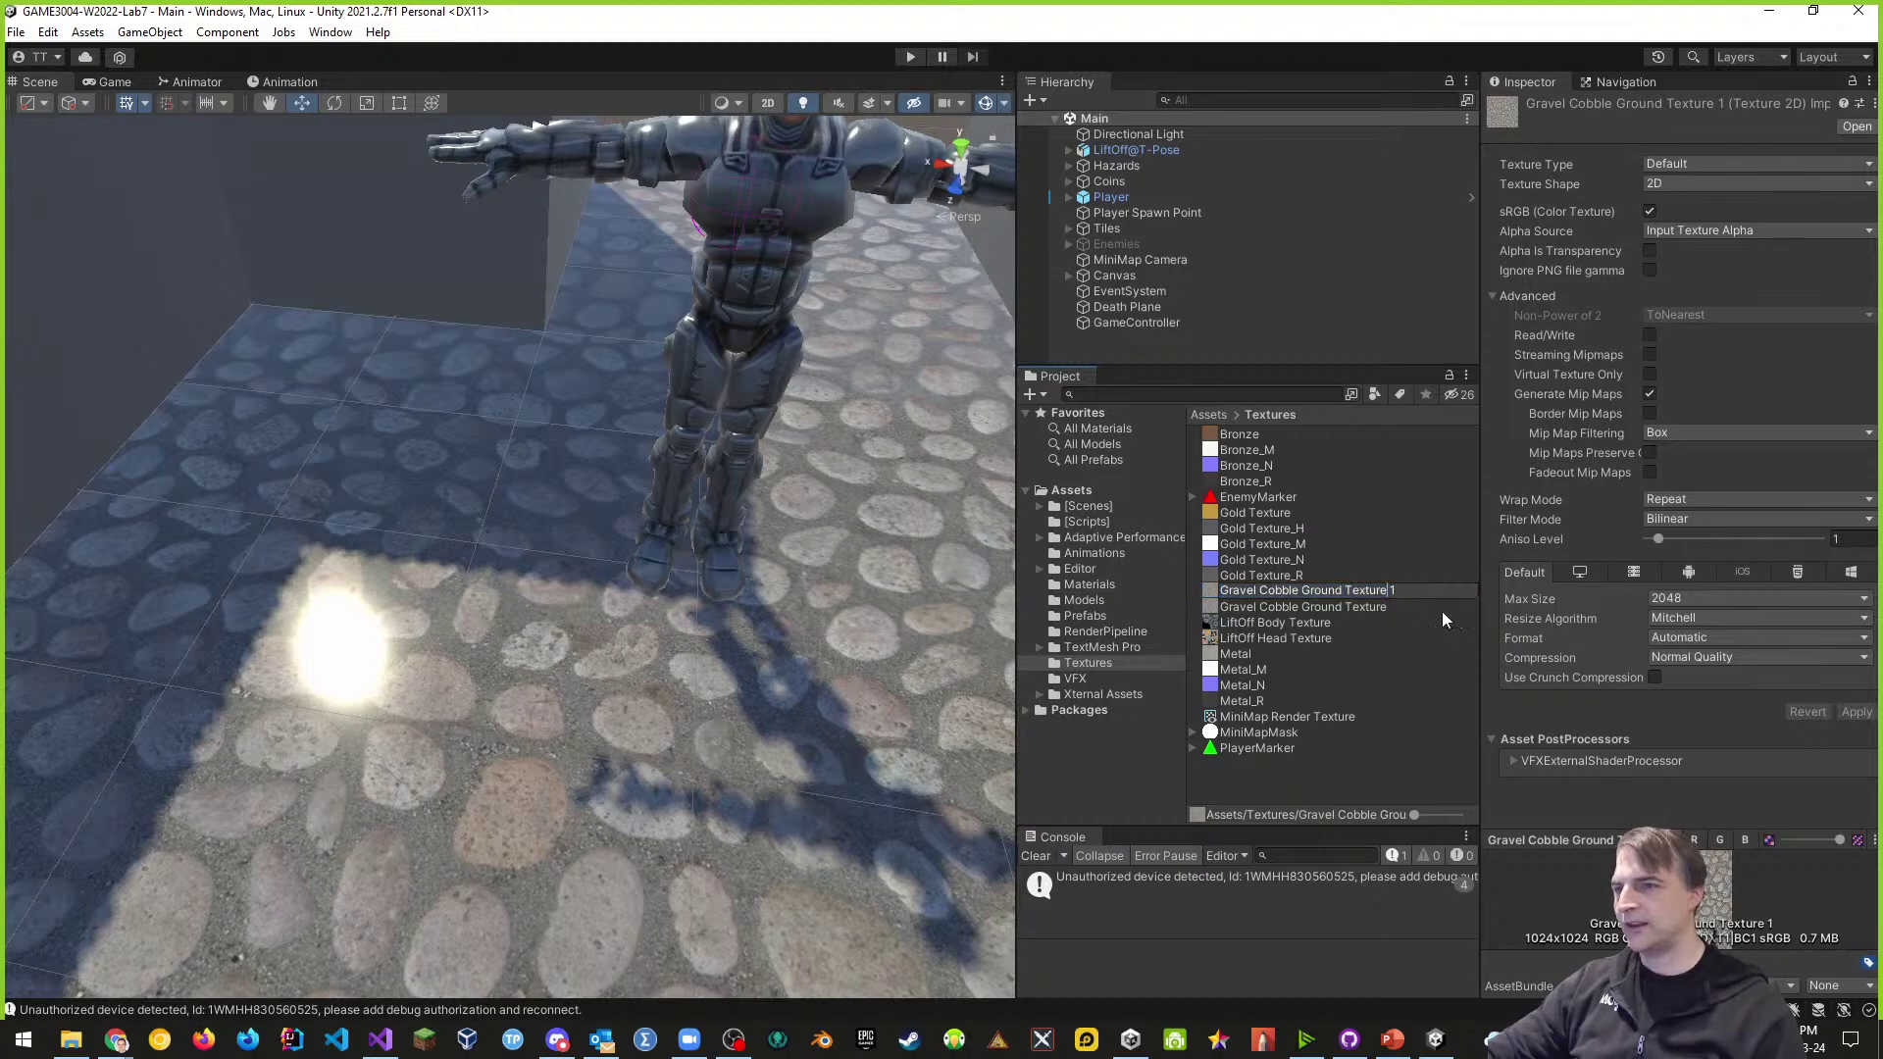
{"action": "key", "text": "Delete"}
{"action": "key", "text": "Delete"}
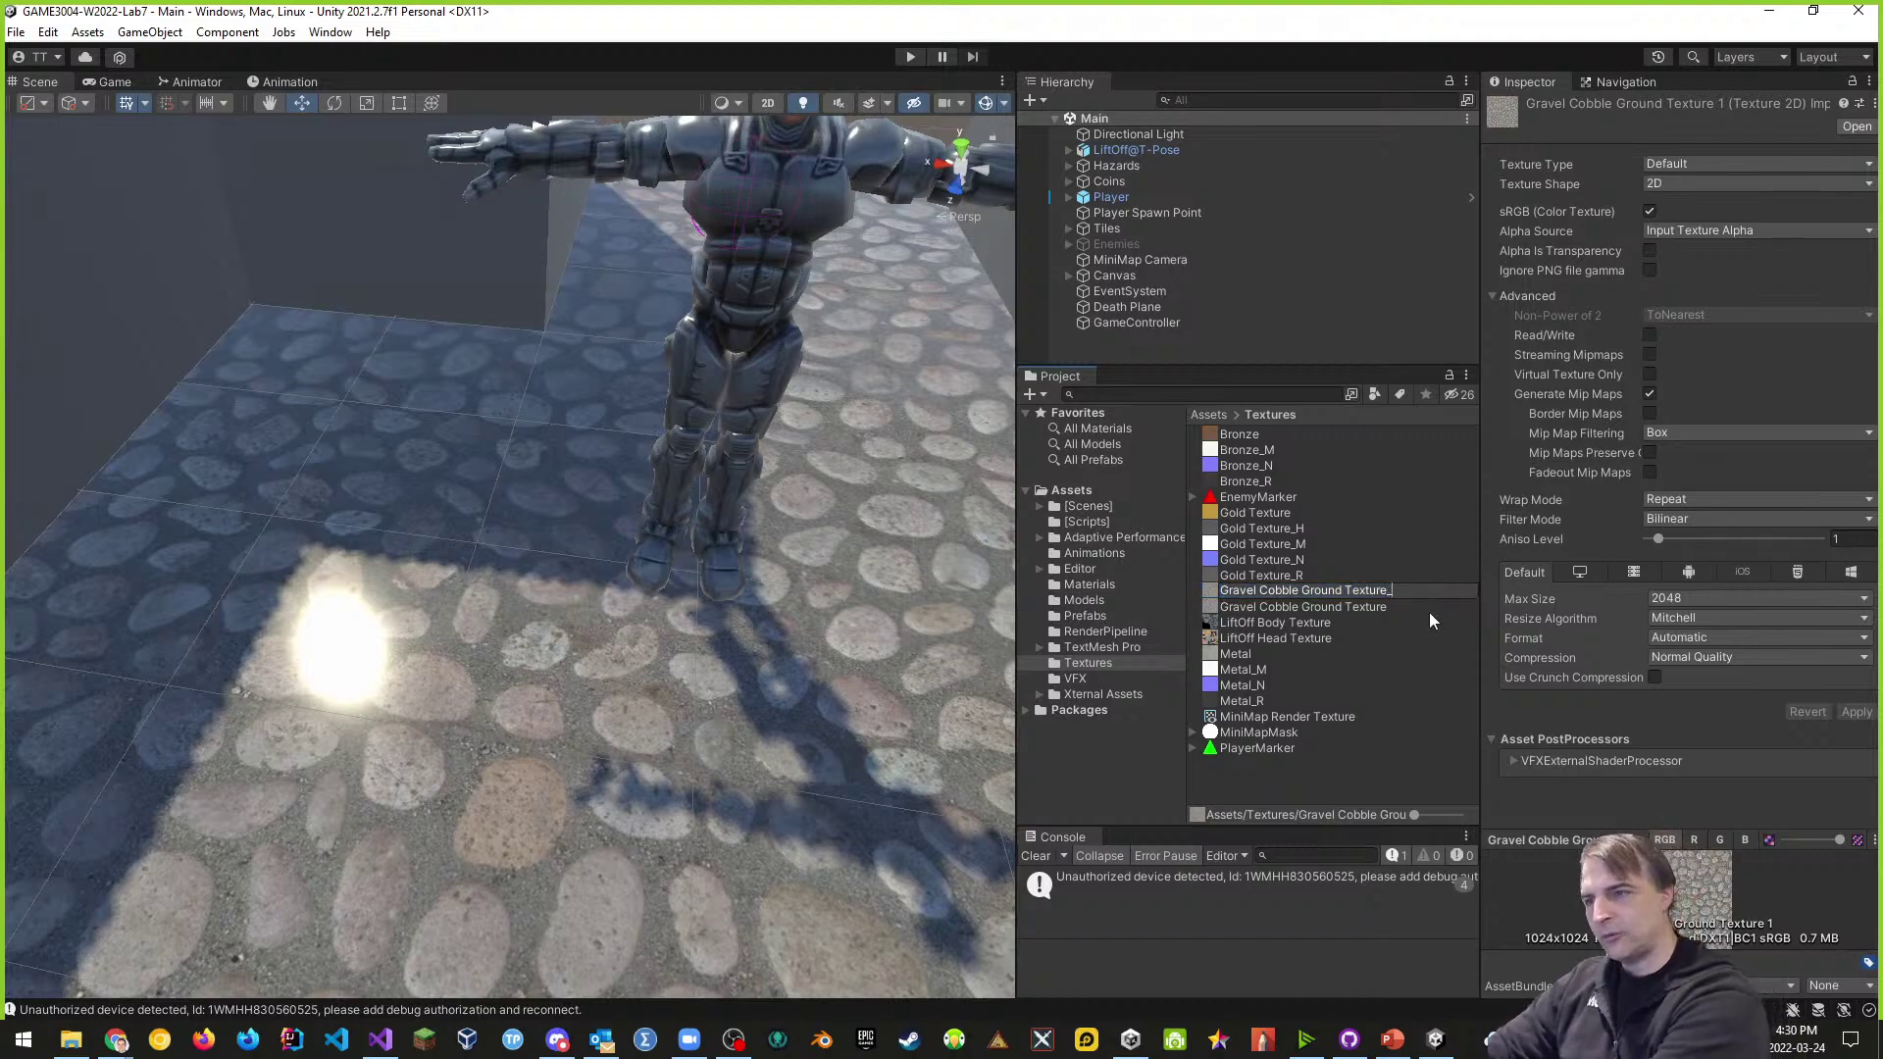
{"action": "type", "text": "_N"}
{"action": "key", "text": "Return"}
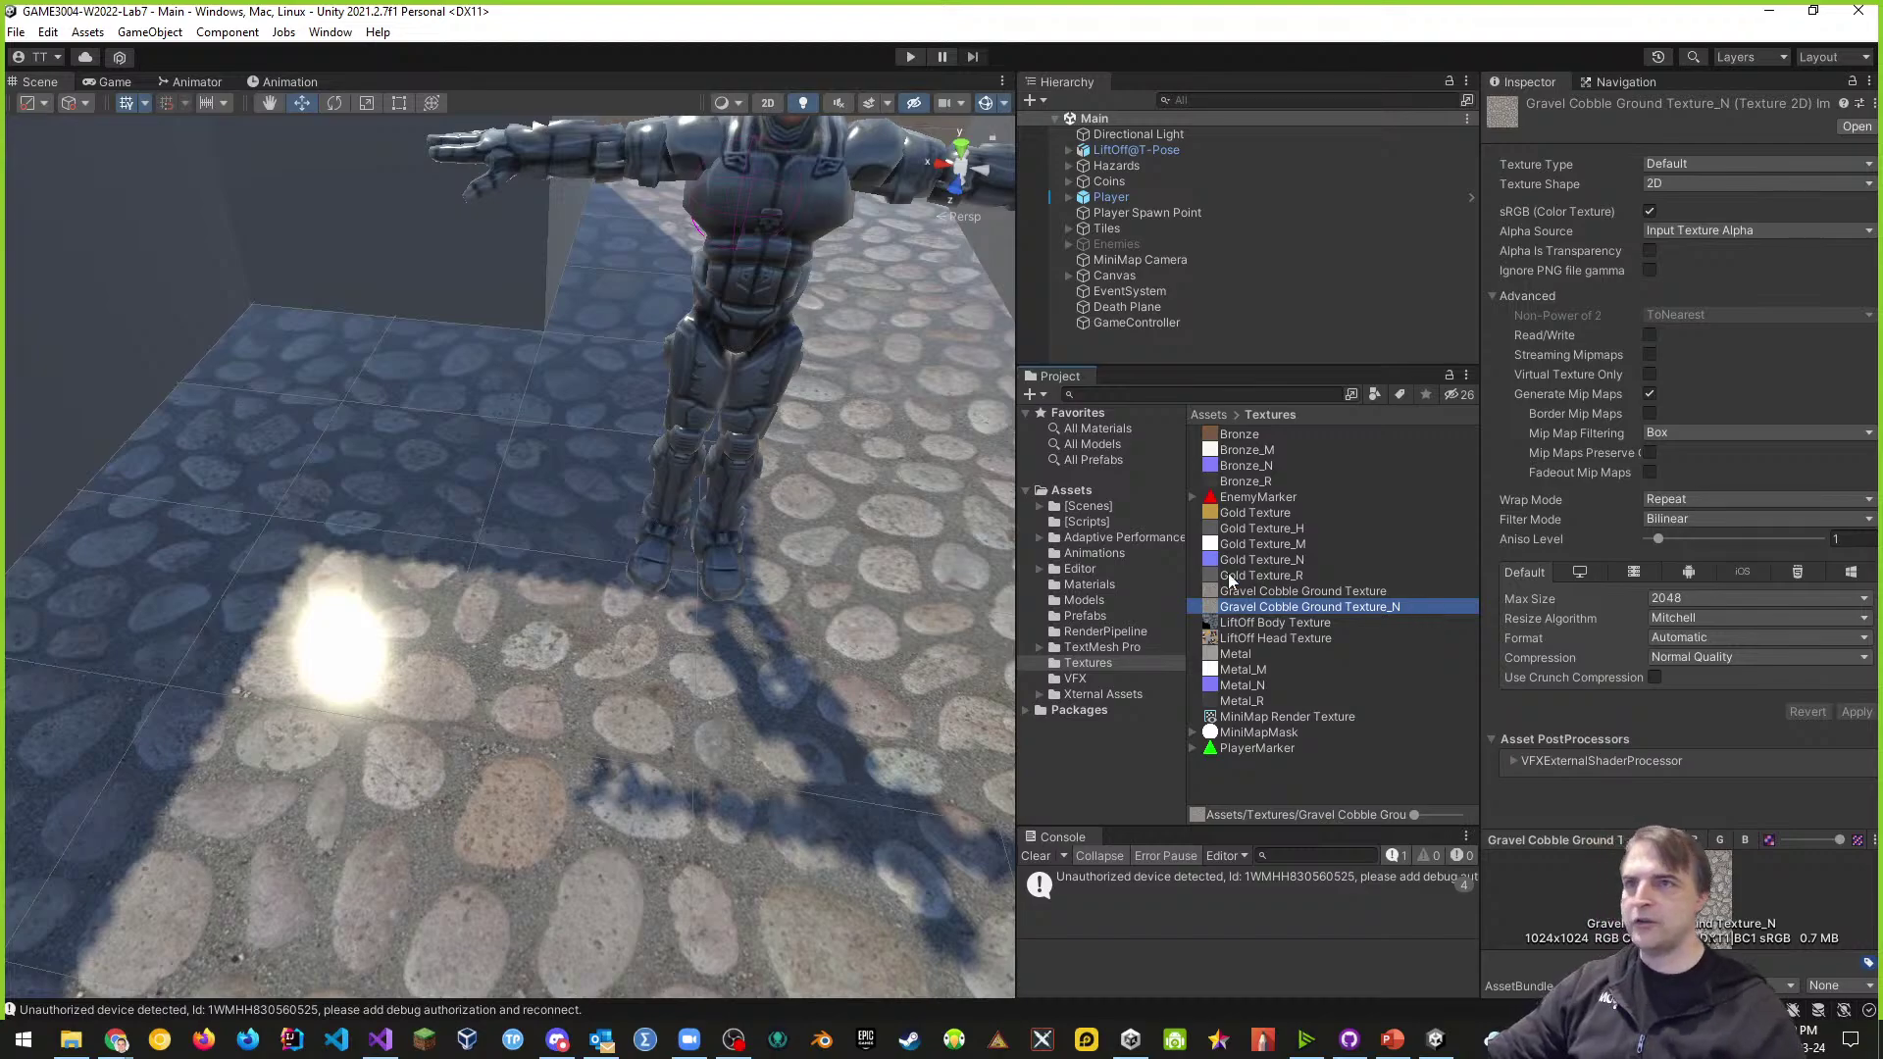
- Assign Gravel Cobble Ground Texture_N as the normal map of Gravel Cobbel Ground Material, convert it to a normal map and enable its use
{"action": "left_click", "coordinate": [1091, 584]}
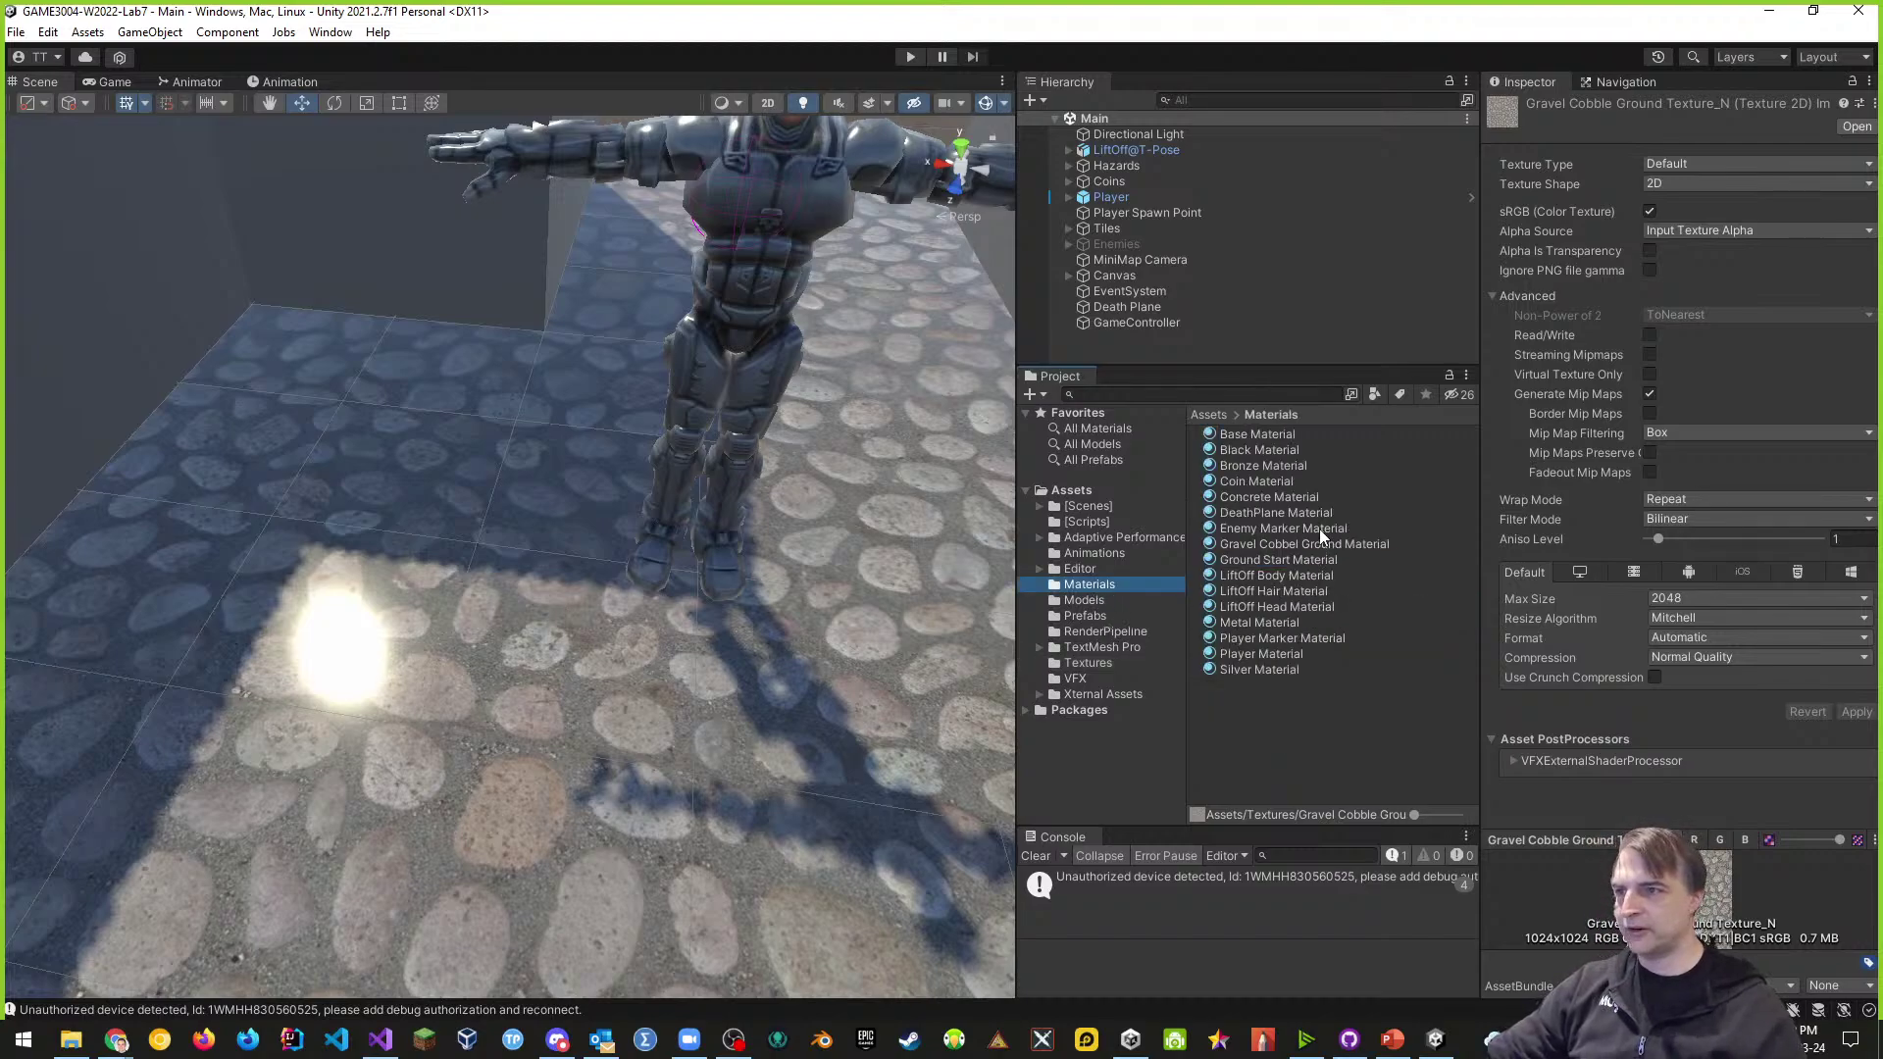
{"action": "left_click", "coordinate": [1321, 544]}
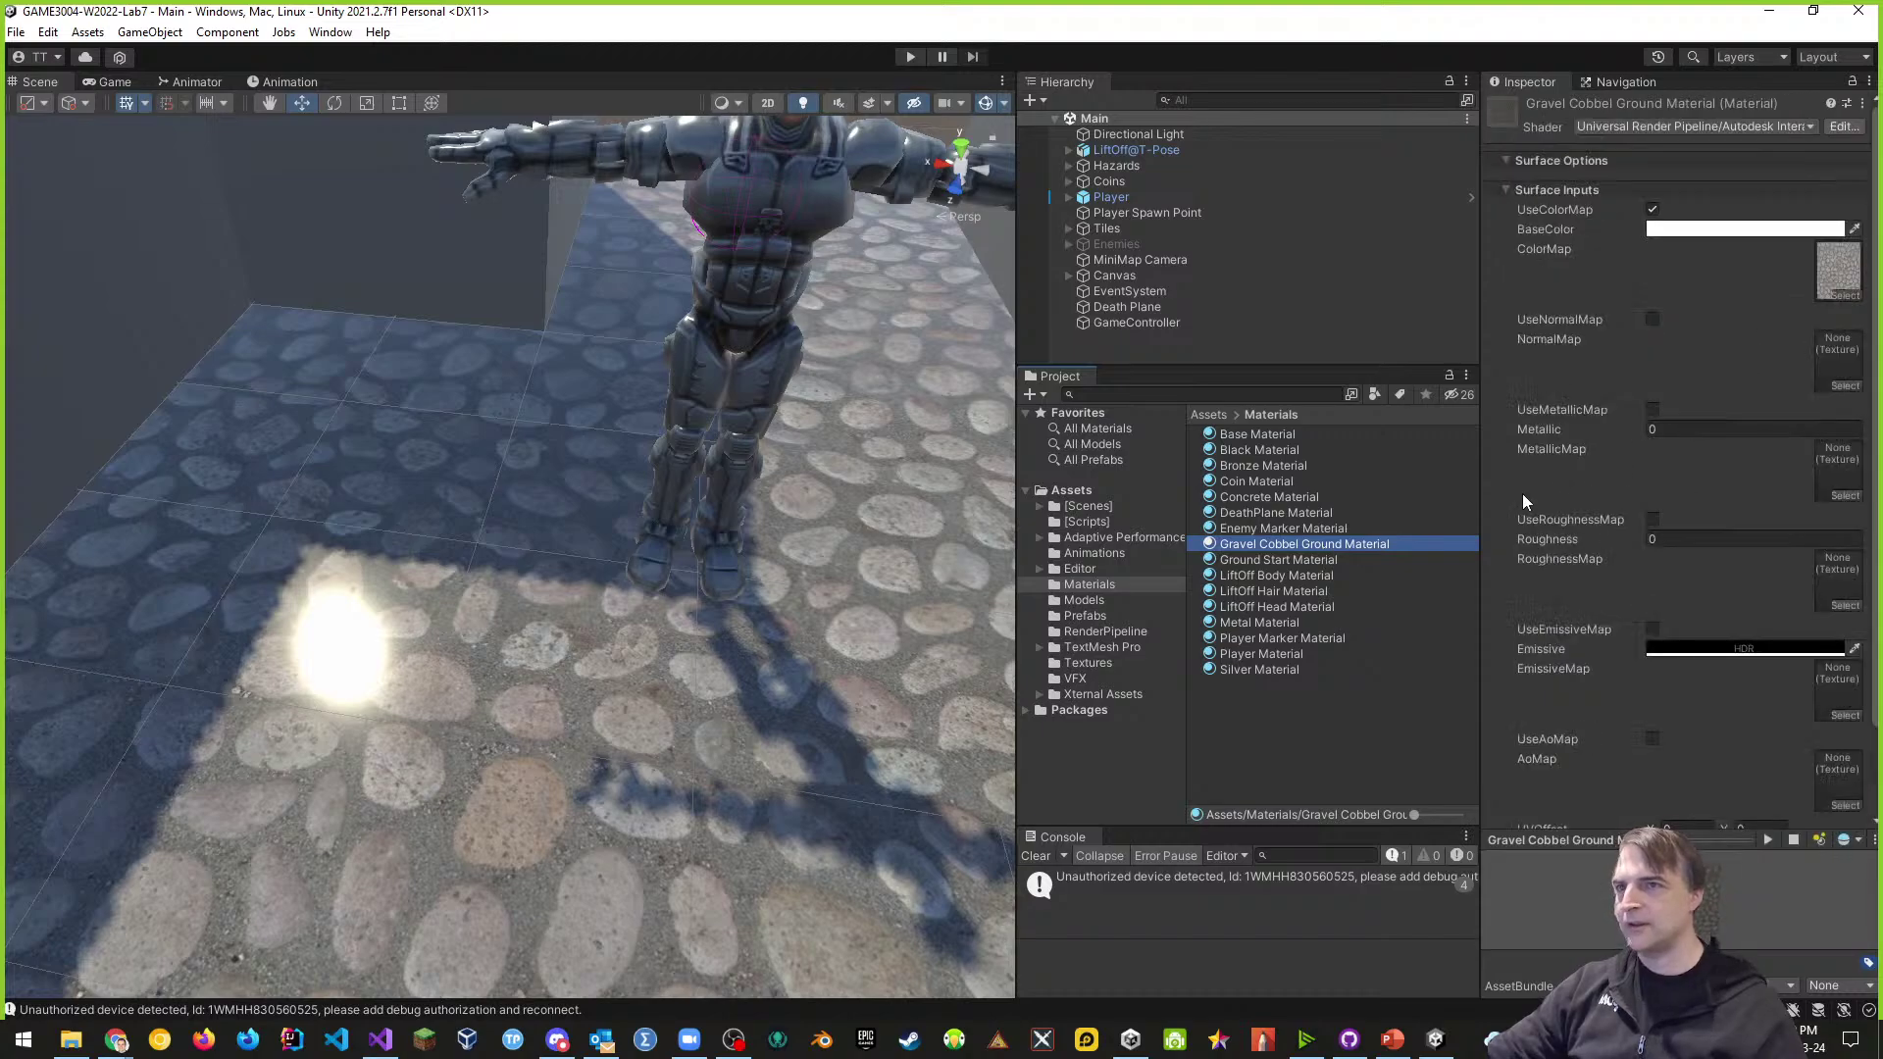
{"action": "left_click", "coordinate": [1089, 664]}
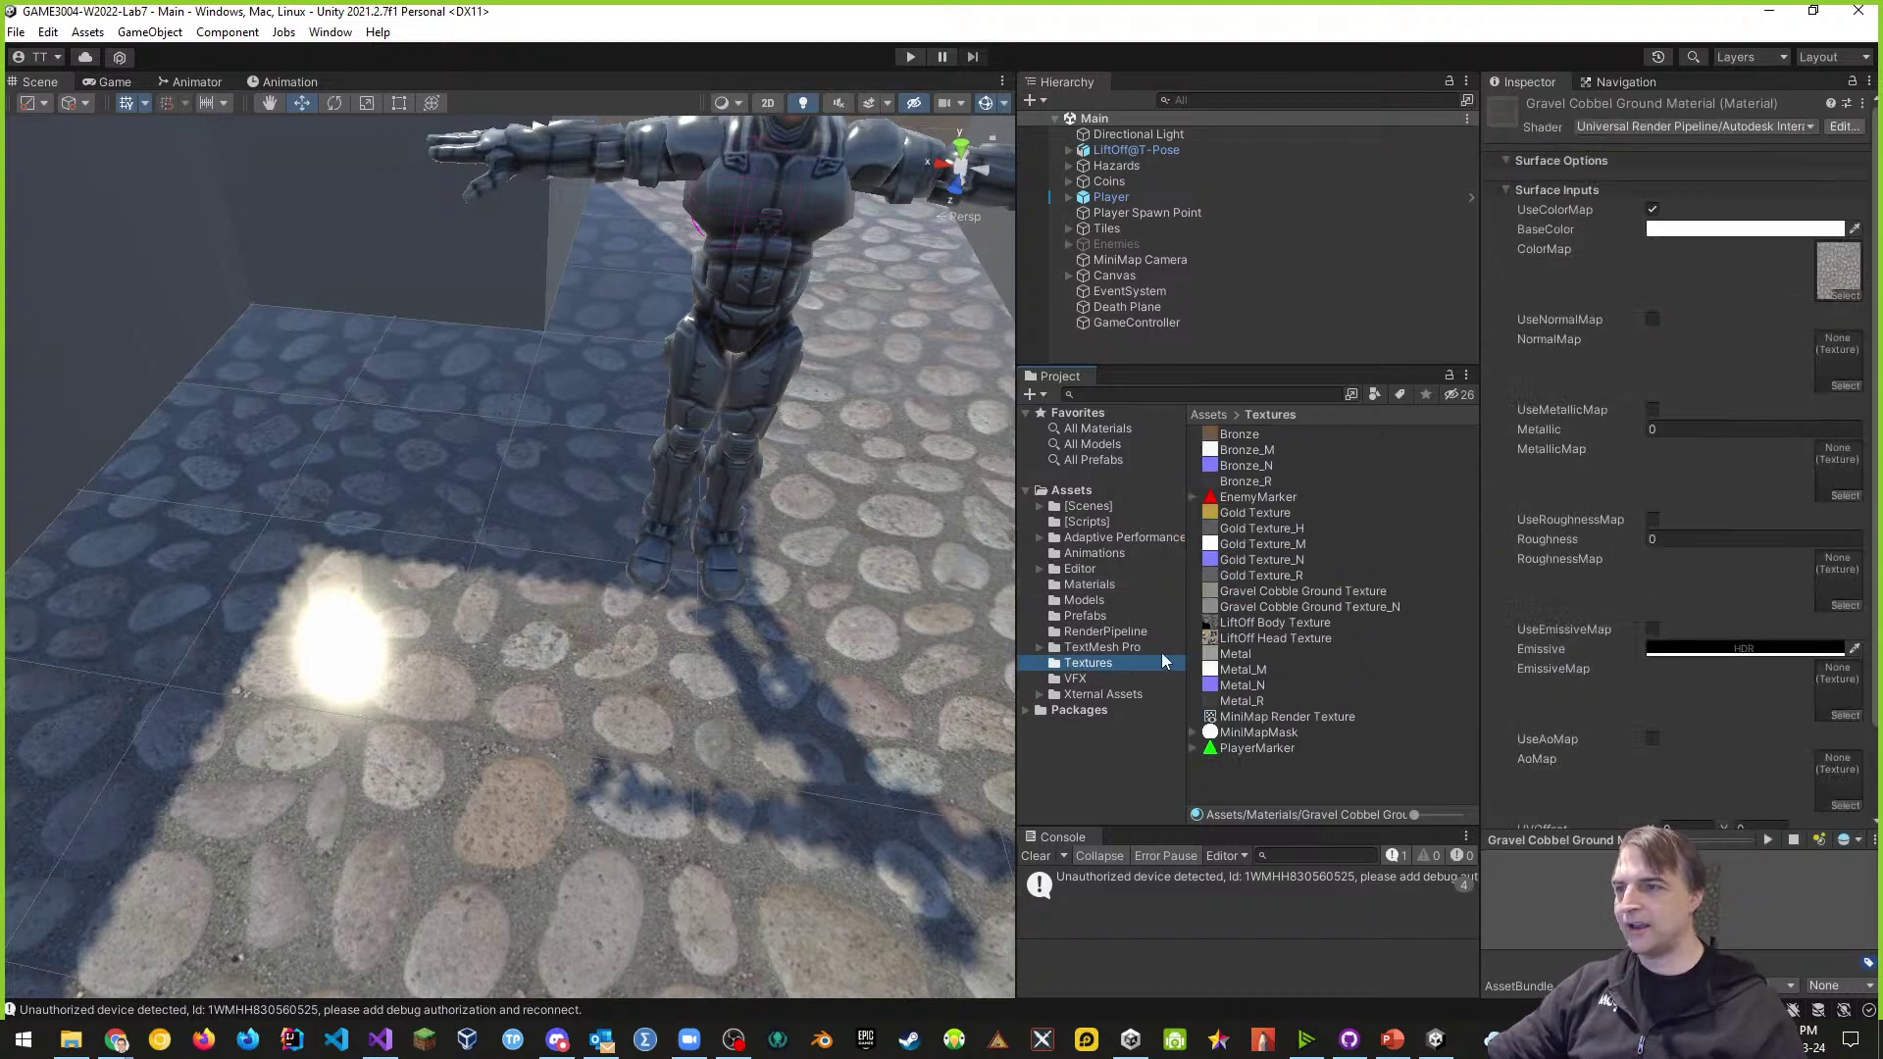
{"action": "left_click_drag", "start_coordinate": [1343, 608], "coordinate": [1834, 361]}
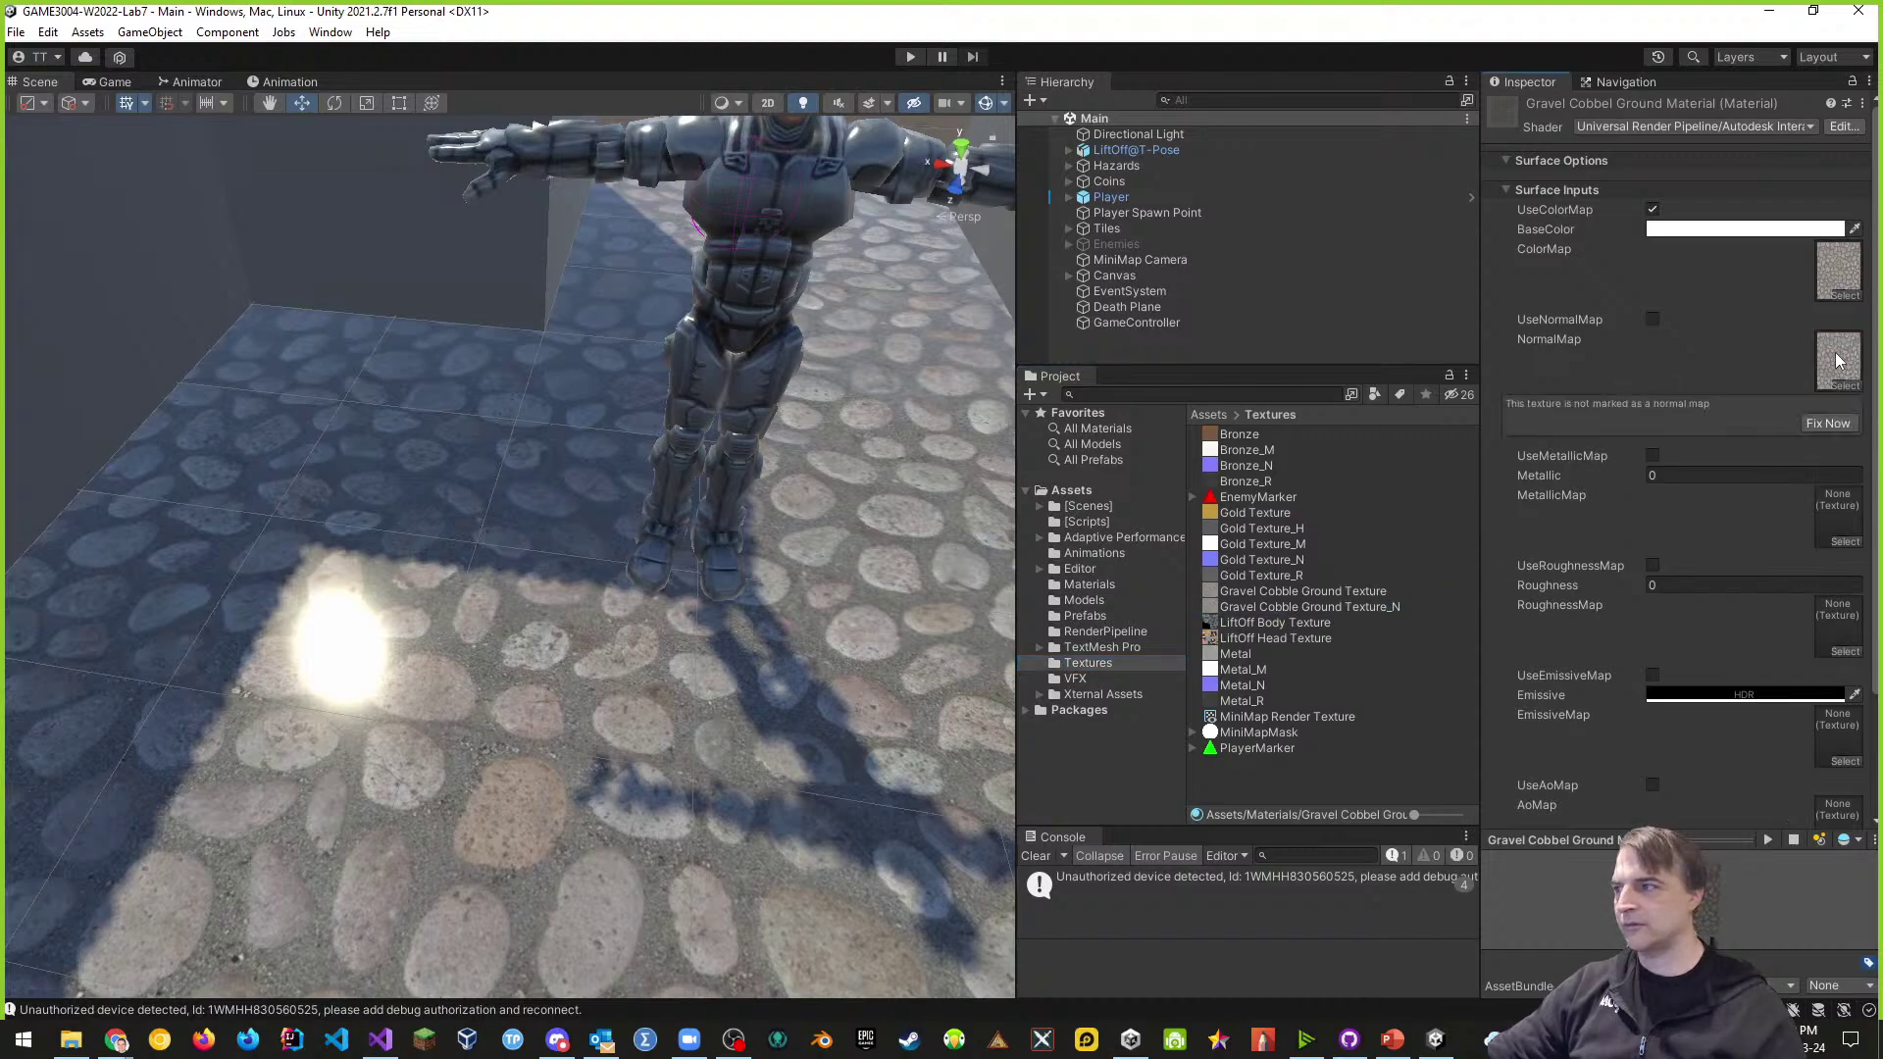
{"action": "left_click", "coordinate": [1828, 423]}
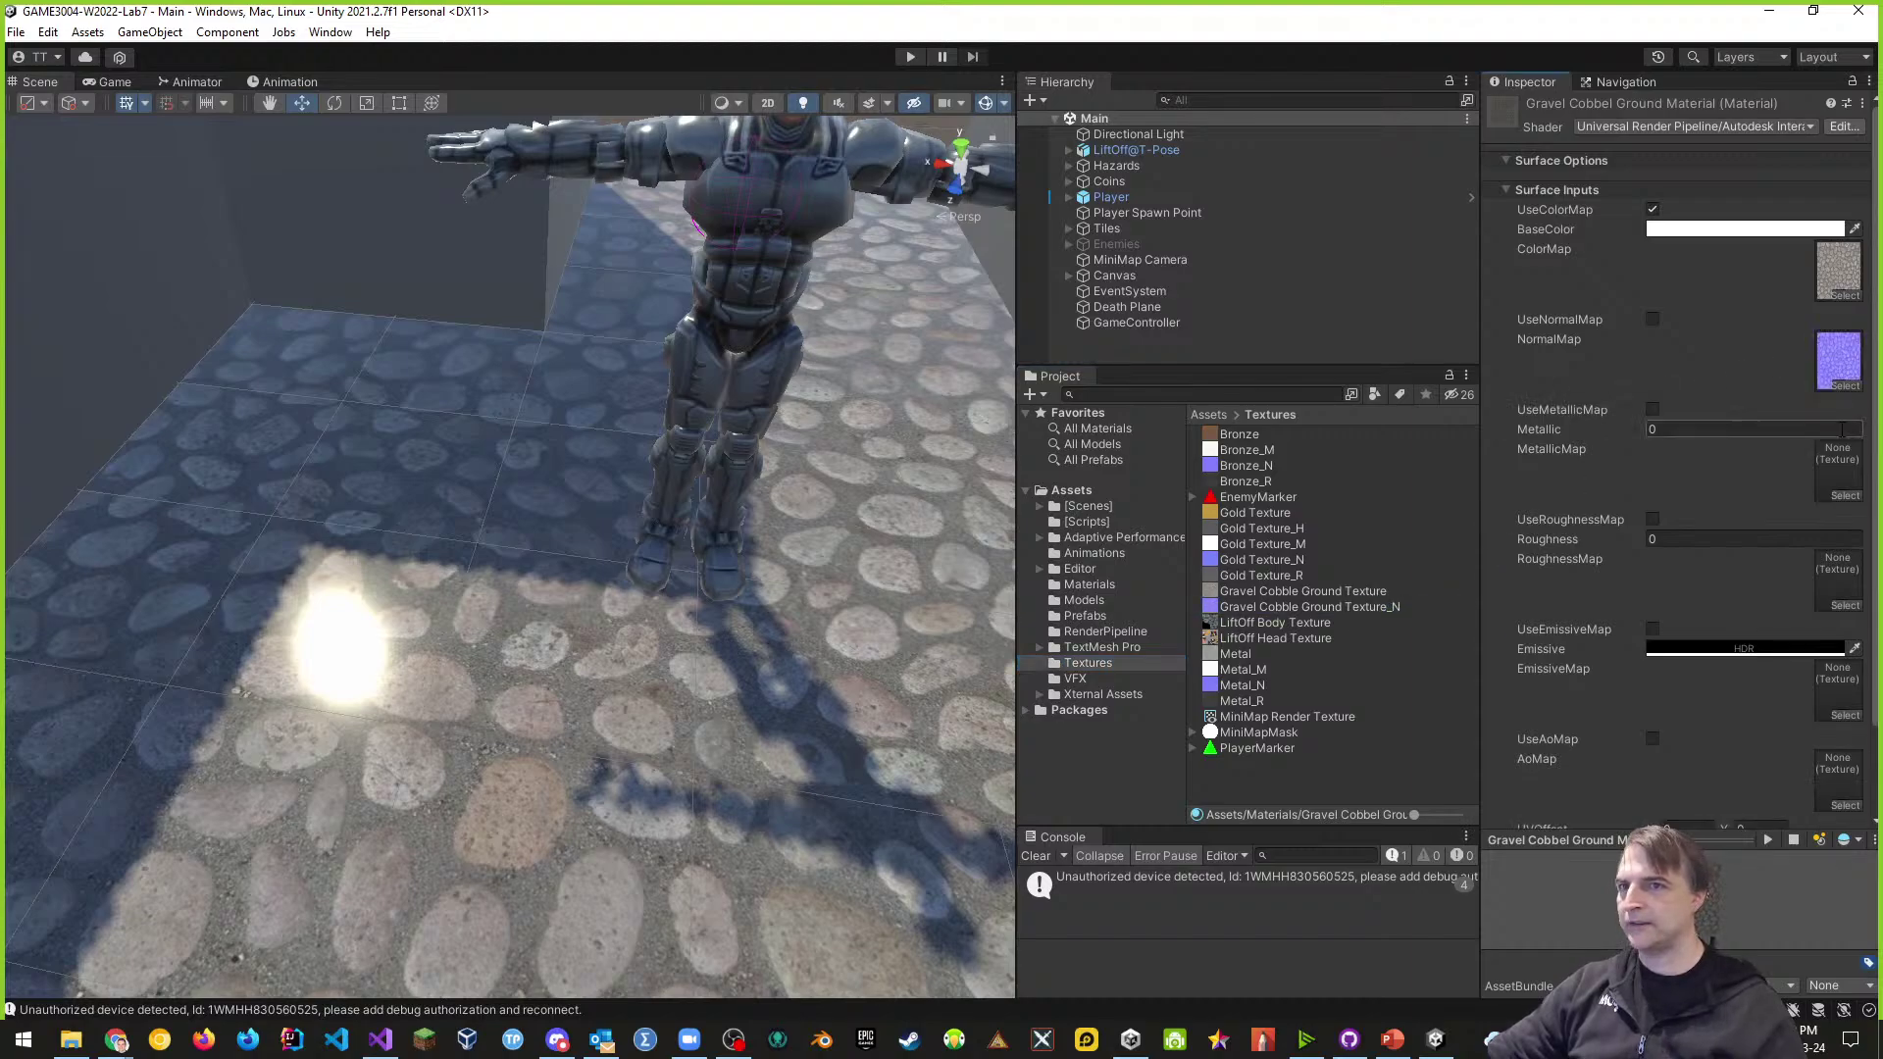
{"action": "left_click", "coordinate": [1652, 319]}
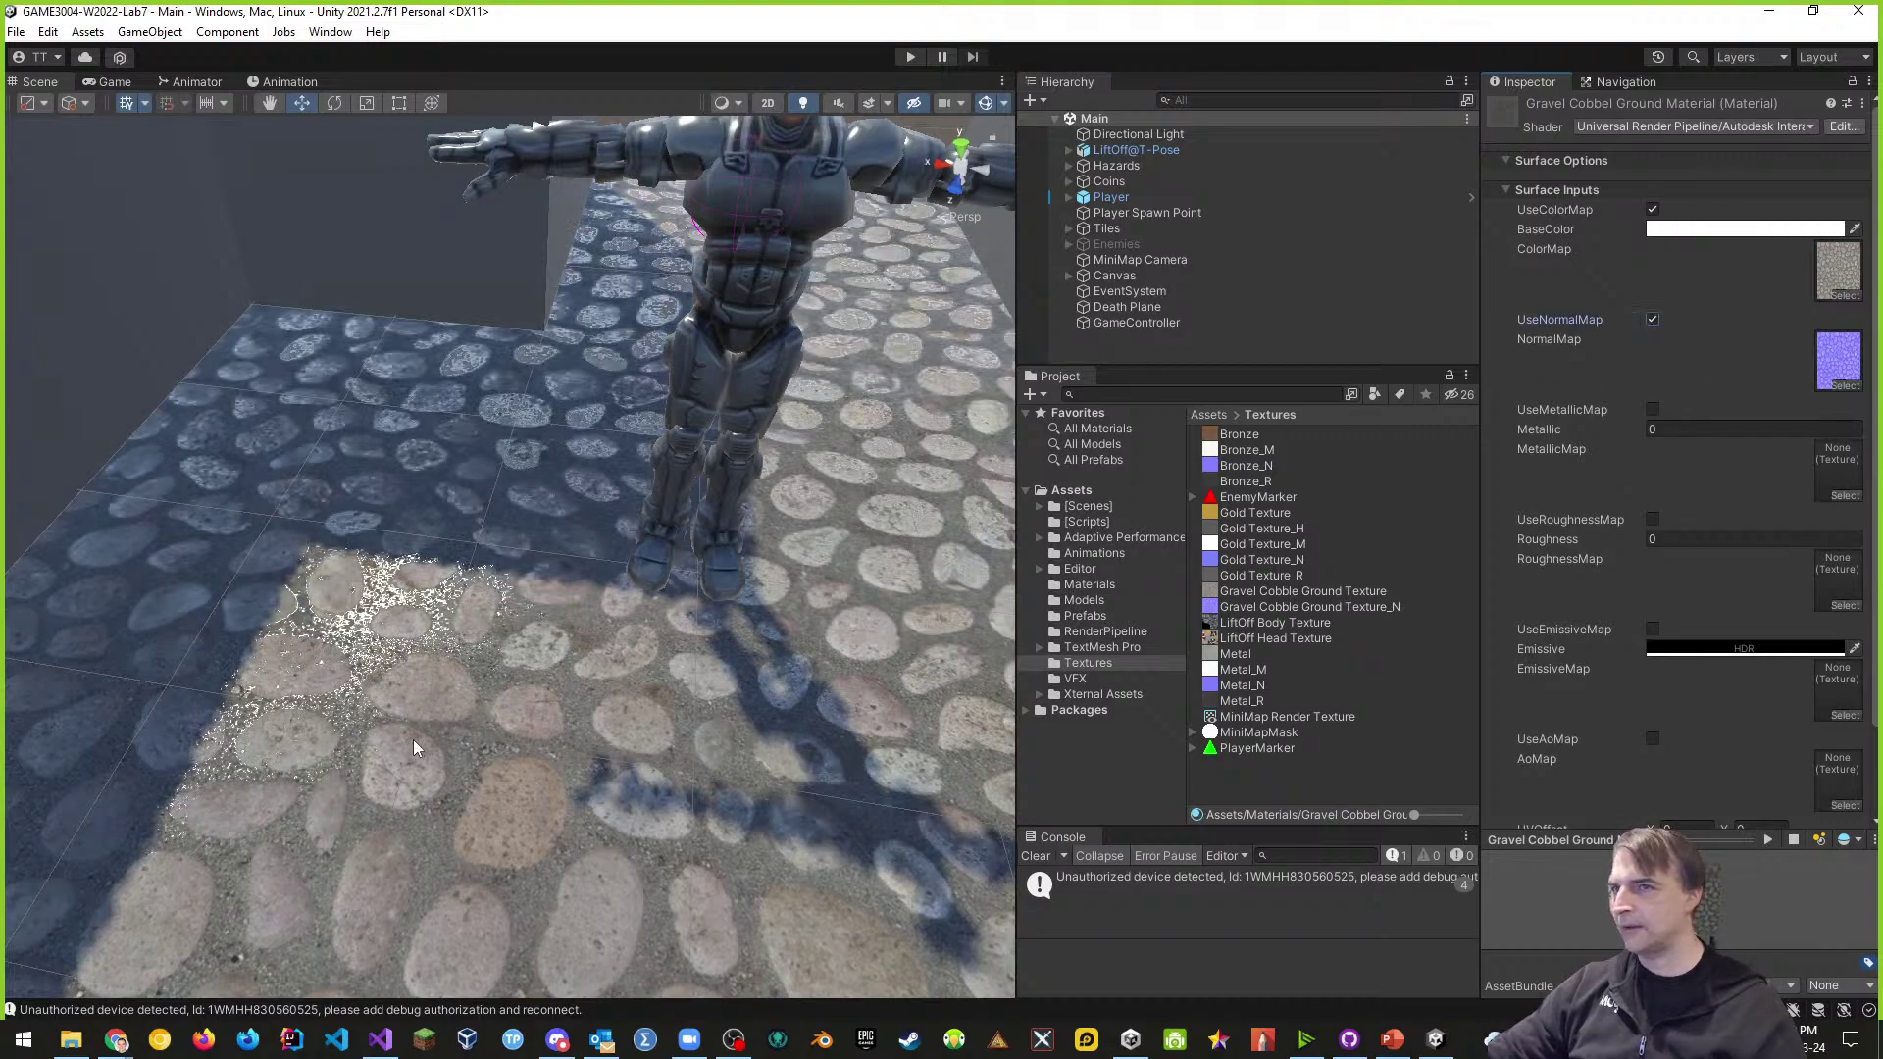
- Inspect the ground's normal-mapped surface and change the shader of Gravel Cobbel Ground Material to Universal Render Pipeline/Lit
{"action": "right_click_drag", "start_coordinate": [414, 739], "coordinate": [633, 768]}
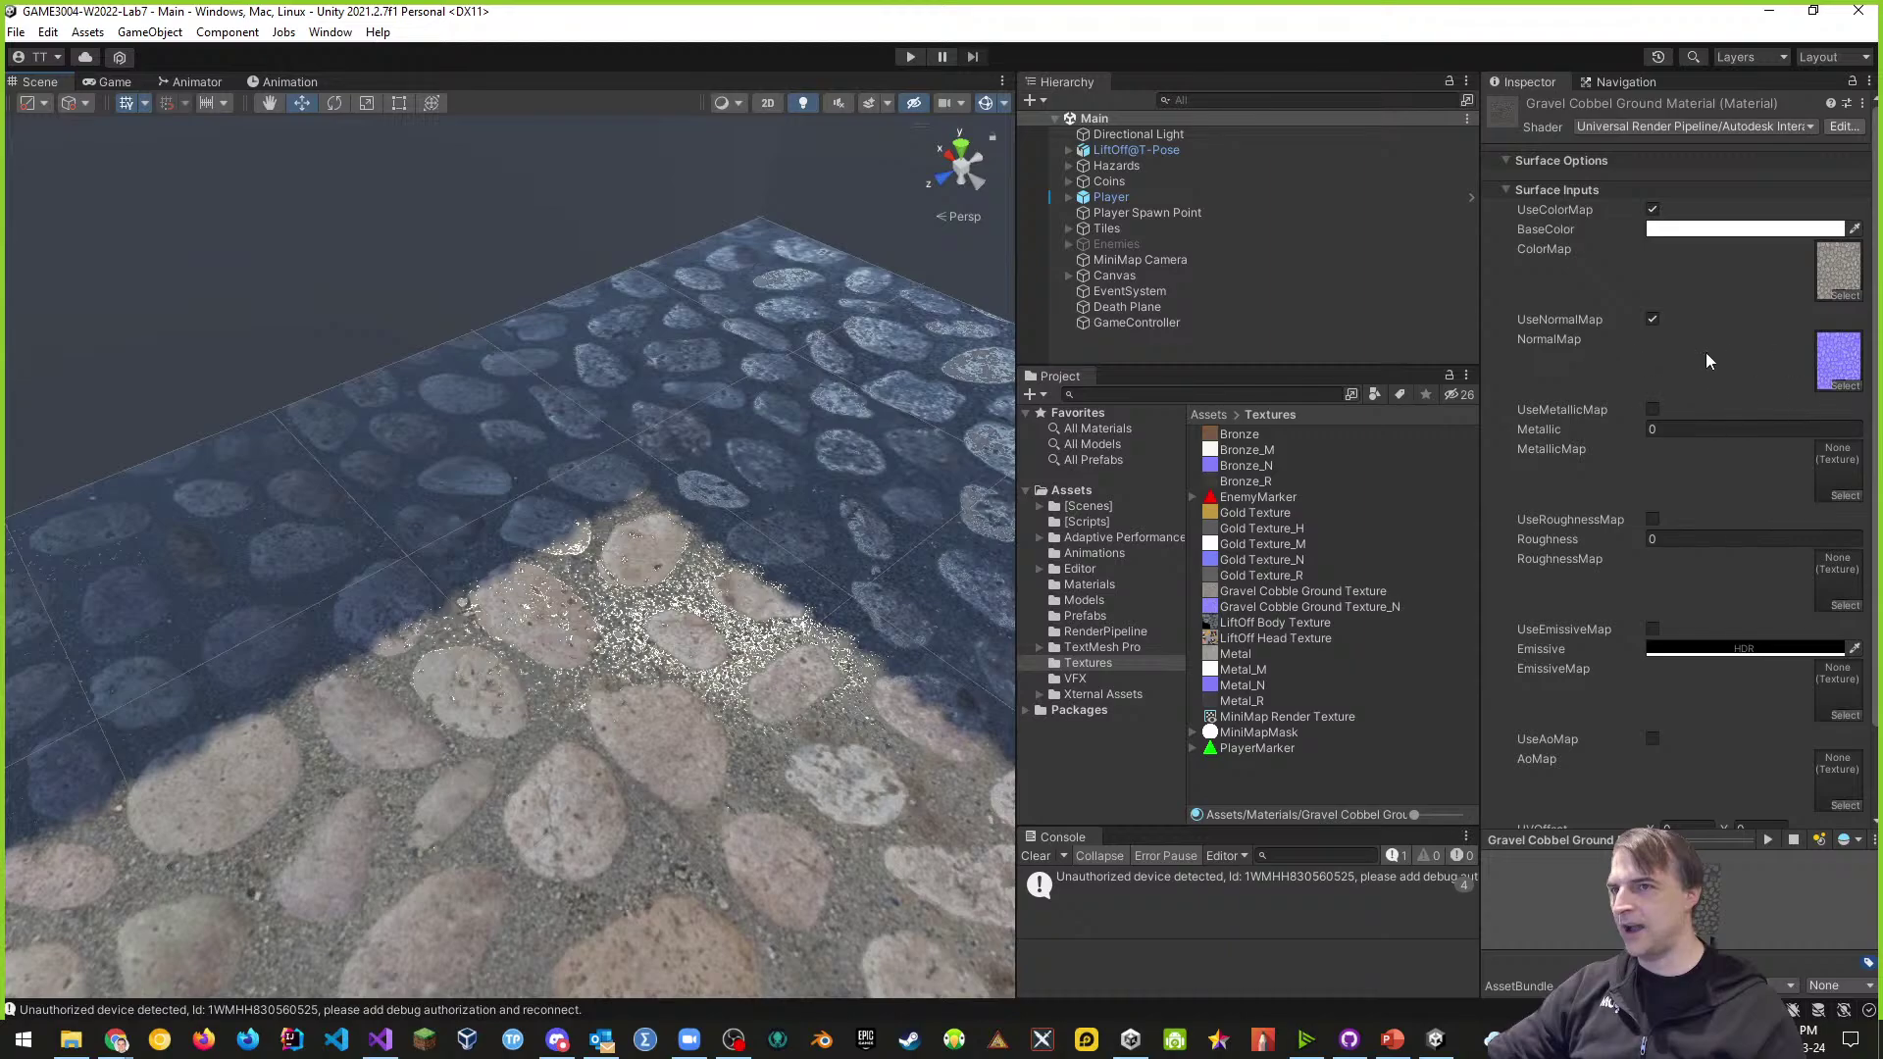
{"action": "right_click_drag", "start_coordinate": [632, 729], "coordinate": [882, 643]}
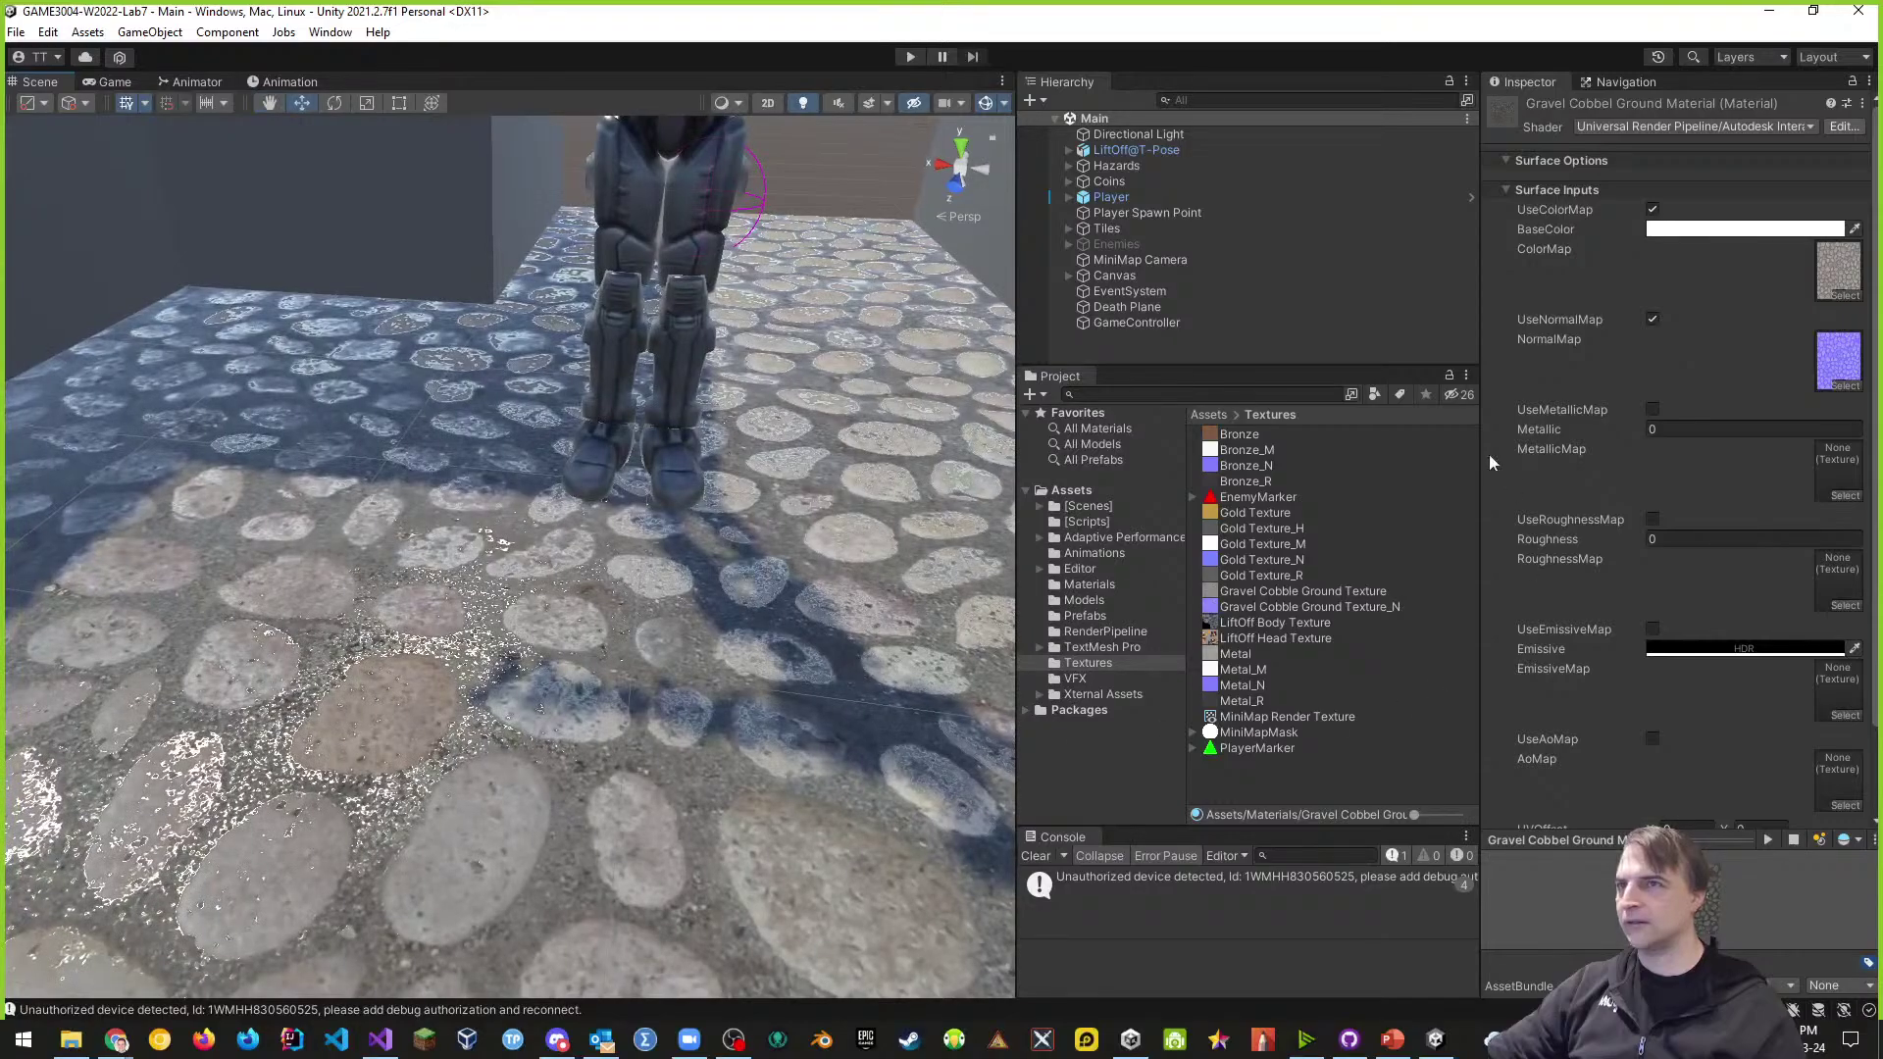
{"action": "left_click", "coordinate": [1802, 126]}
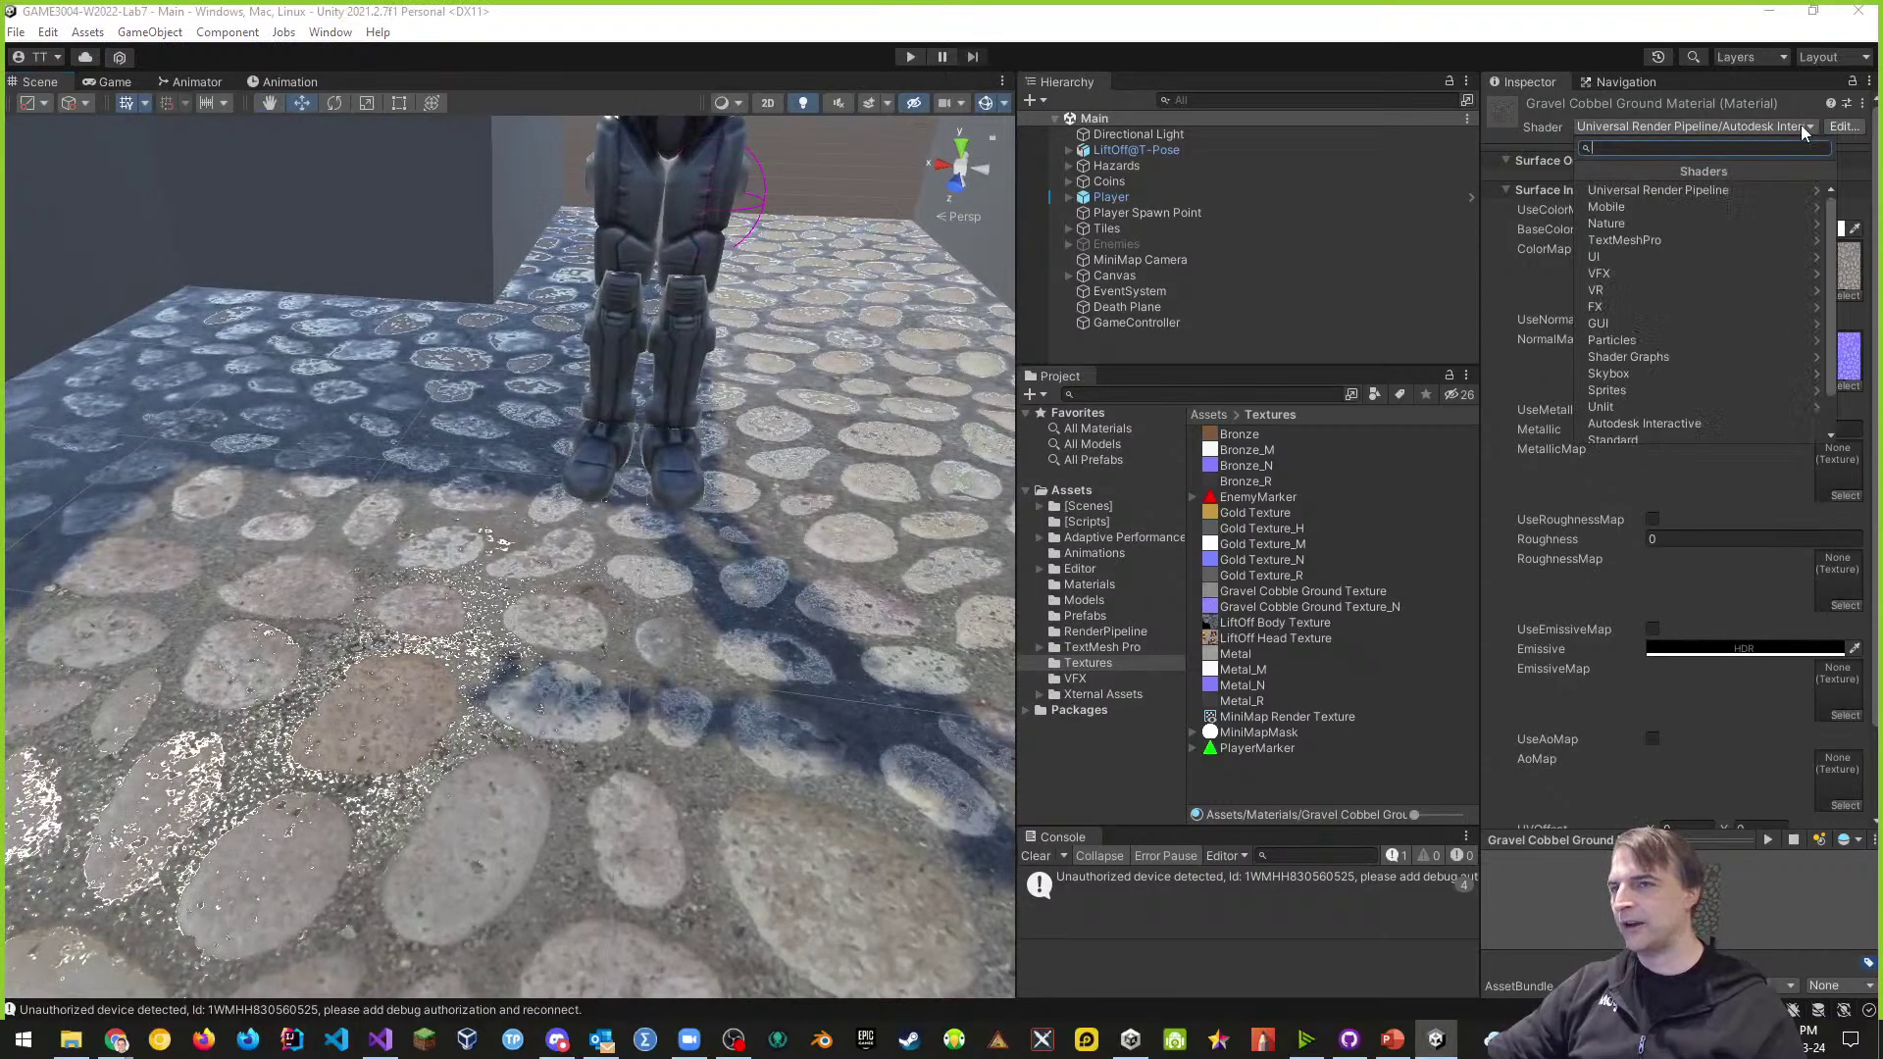
{"action": "left_click", "coordinate": [1692, 188]}
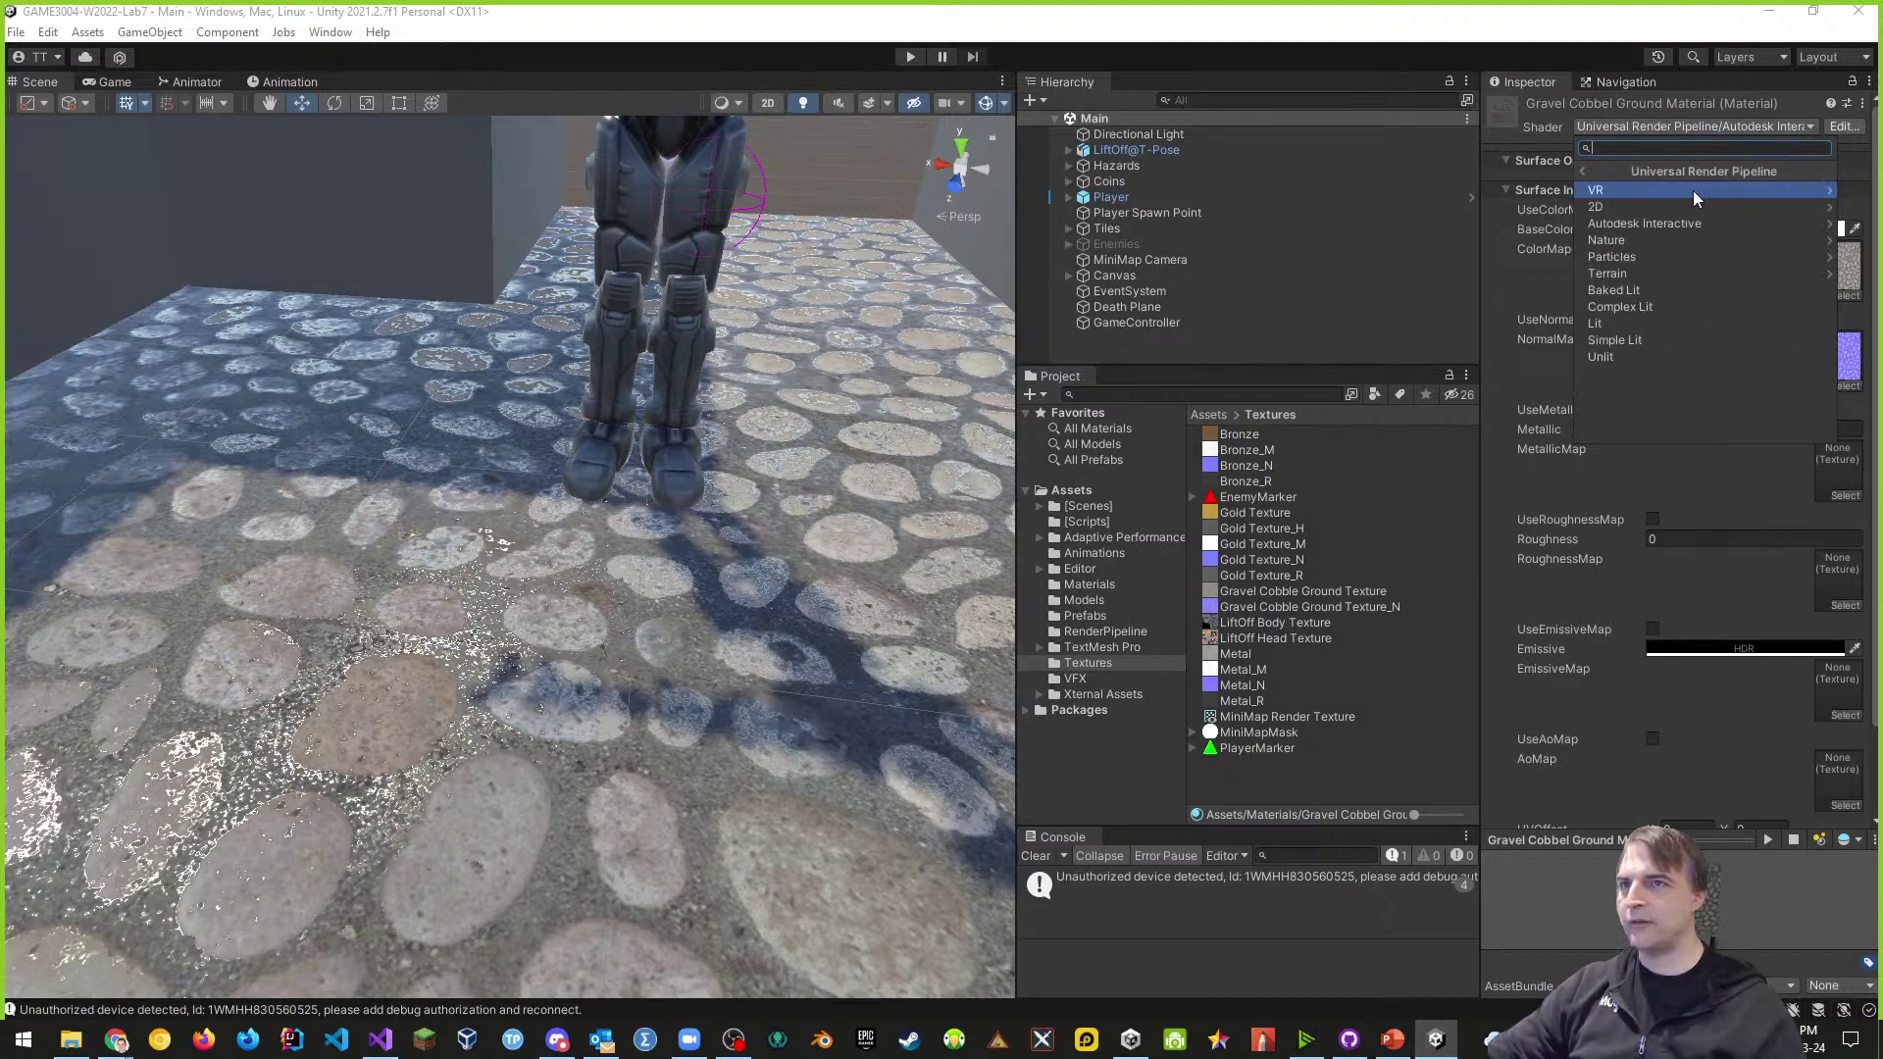
{"action": "left_click", "coordinate": [1625, 324]}
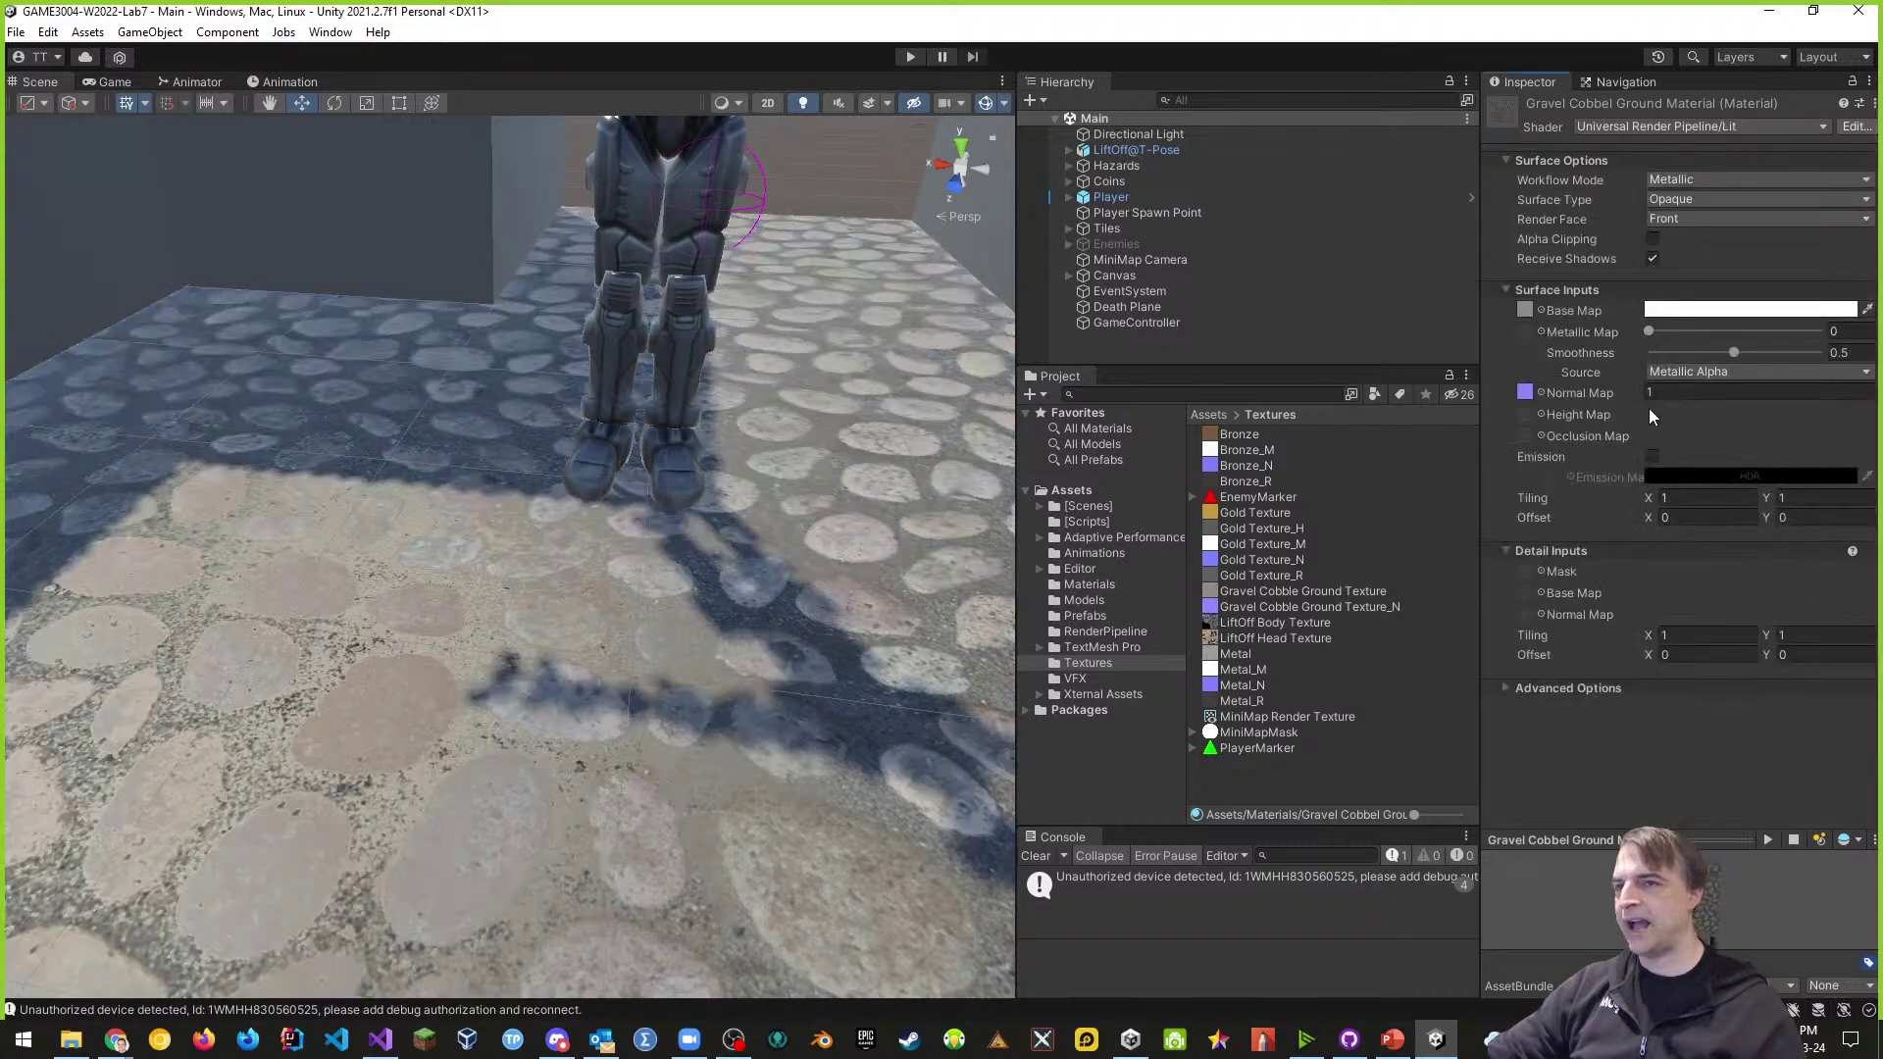
- Set the Normal Map strength of Gravel Cobbel Ground Material to 0.15 and its Smoothness to 0.159
{"action": "right_click_drag", "start_coordinate": [414, 741], "coordinate": [455, 722]}
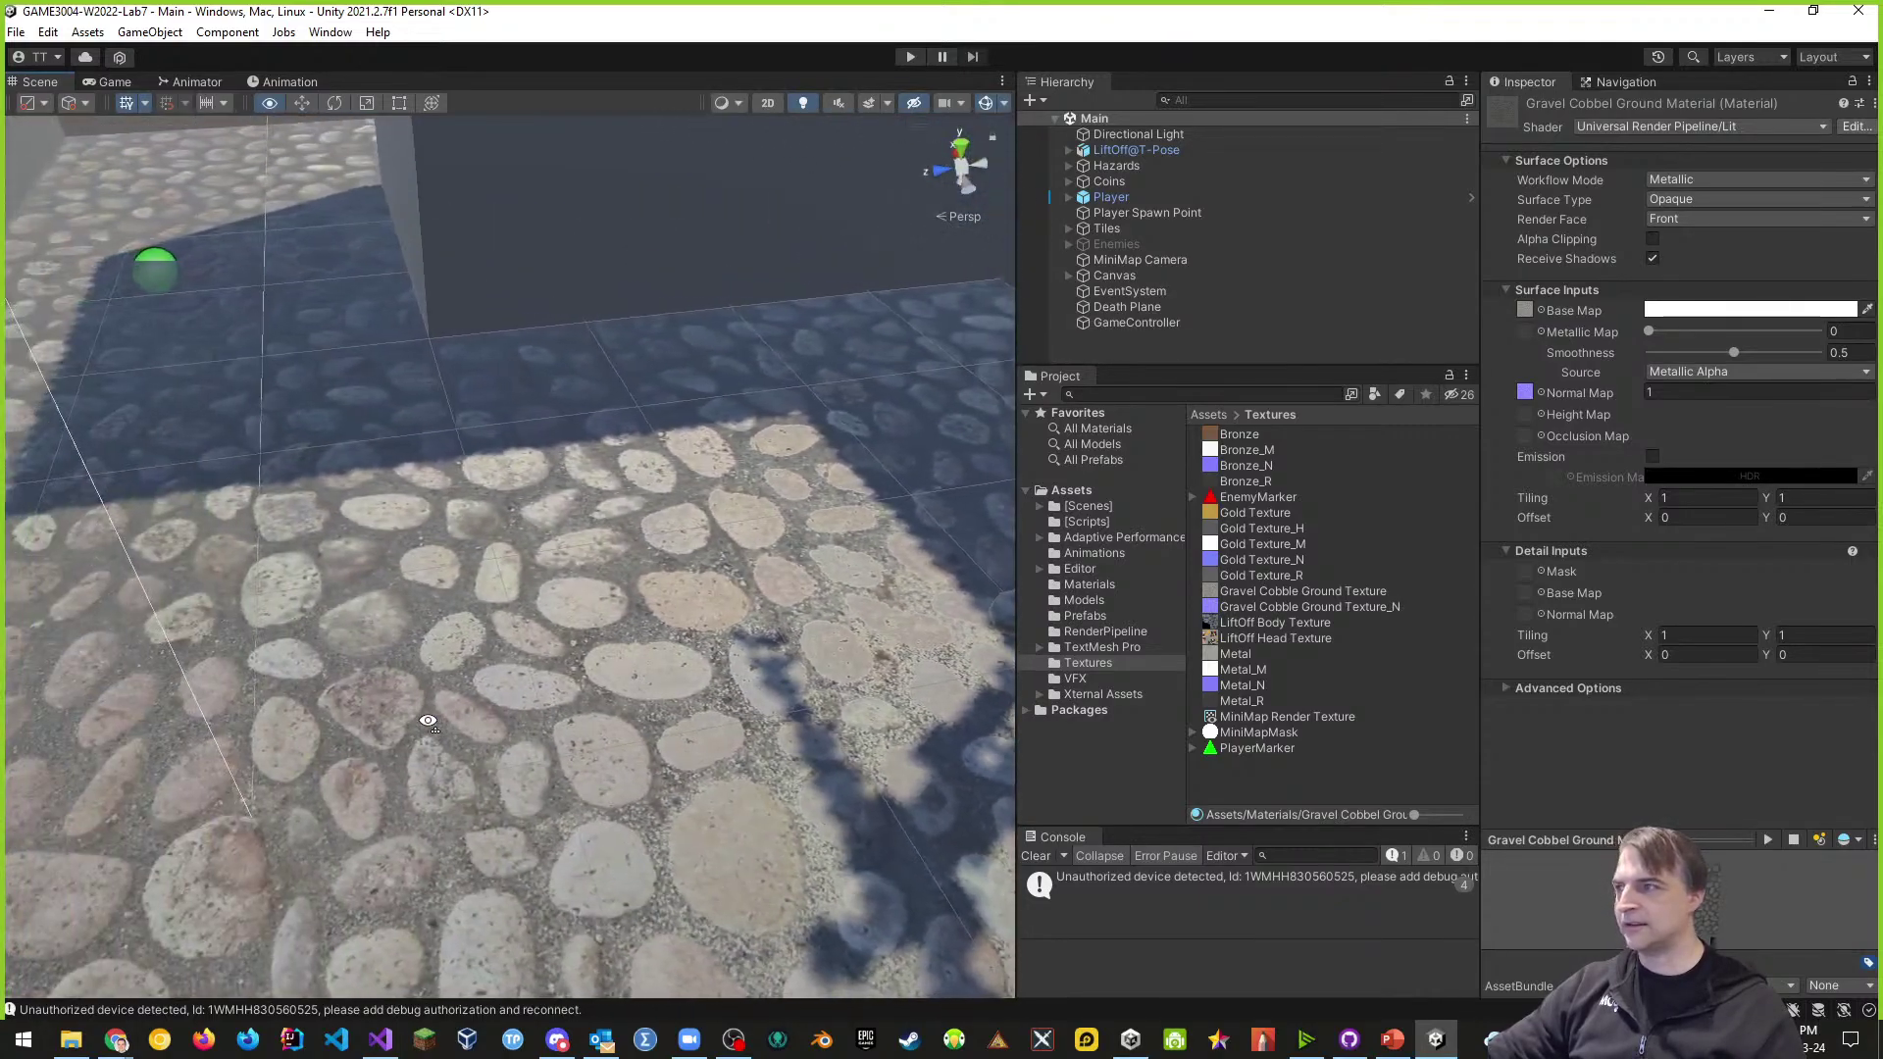
{"action": "left_click", "coordinate": [1677, 394]}
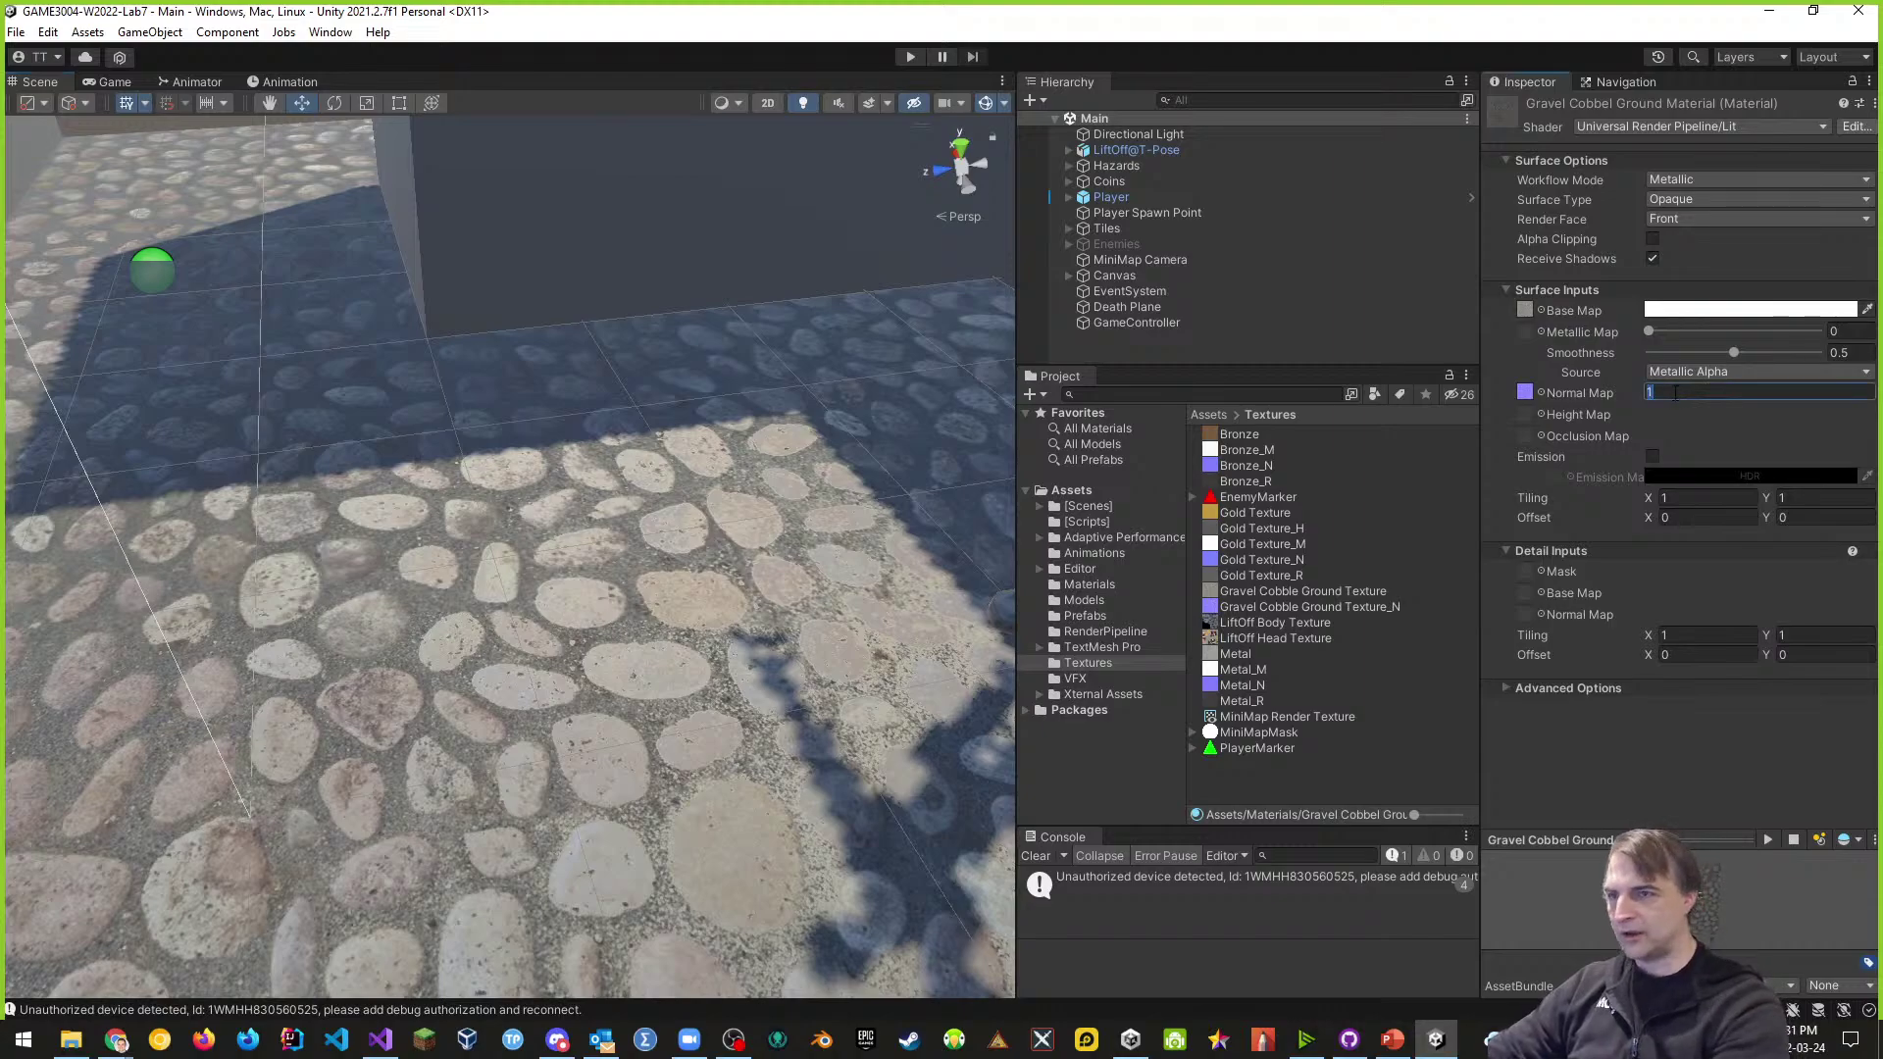
{"action": "type", "text": "0."}
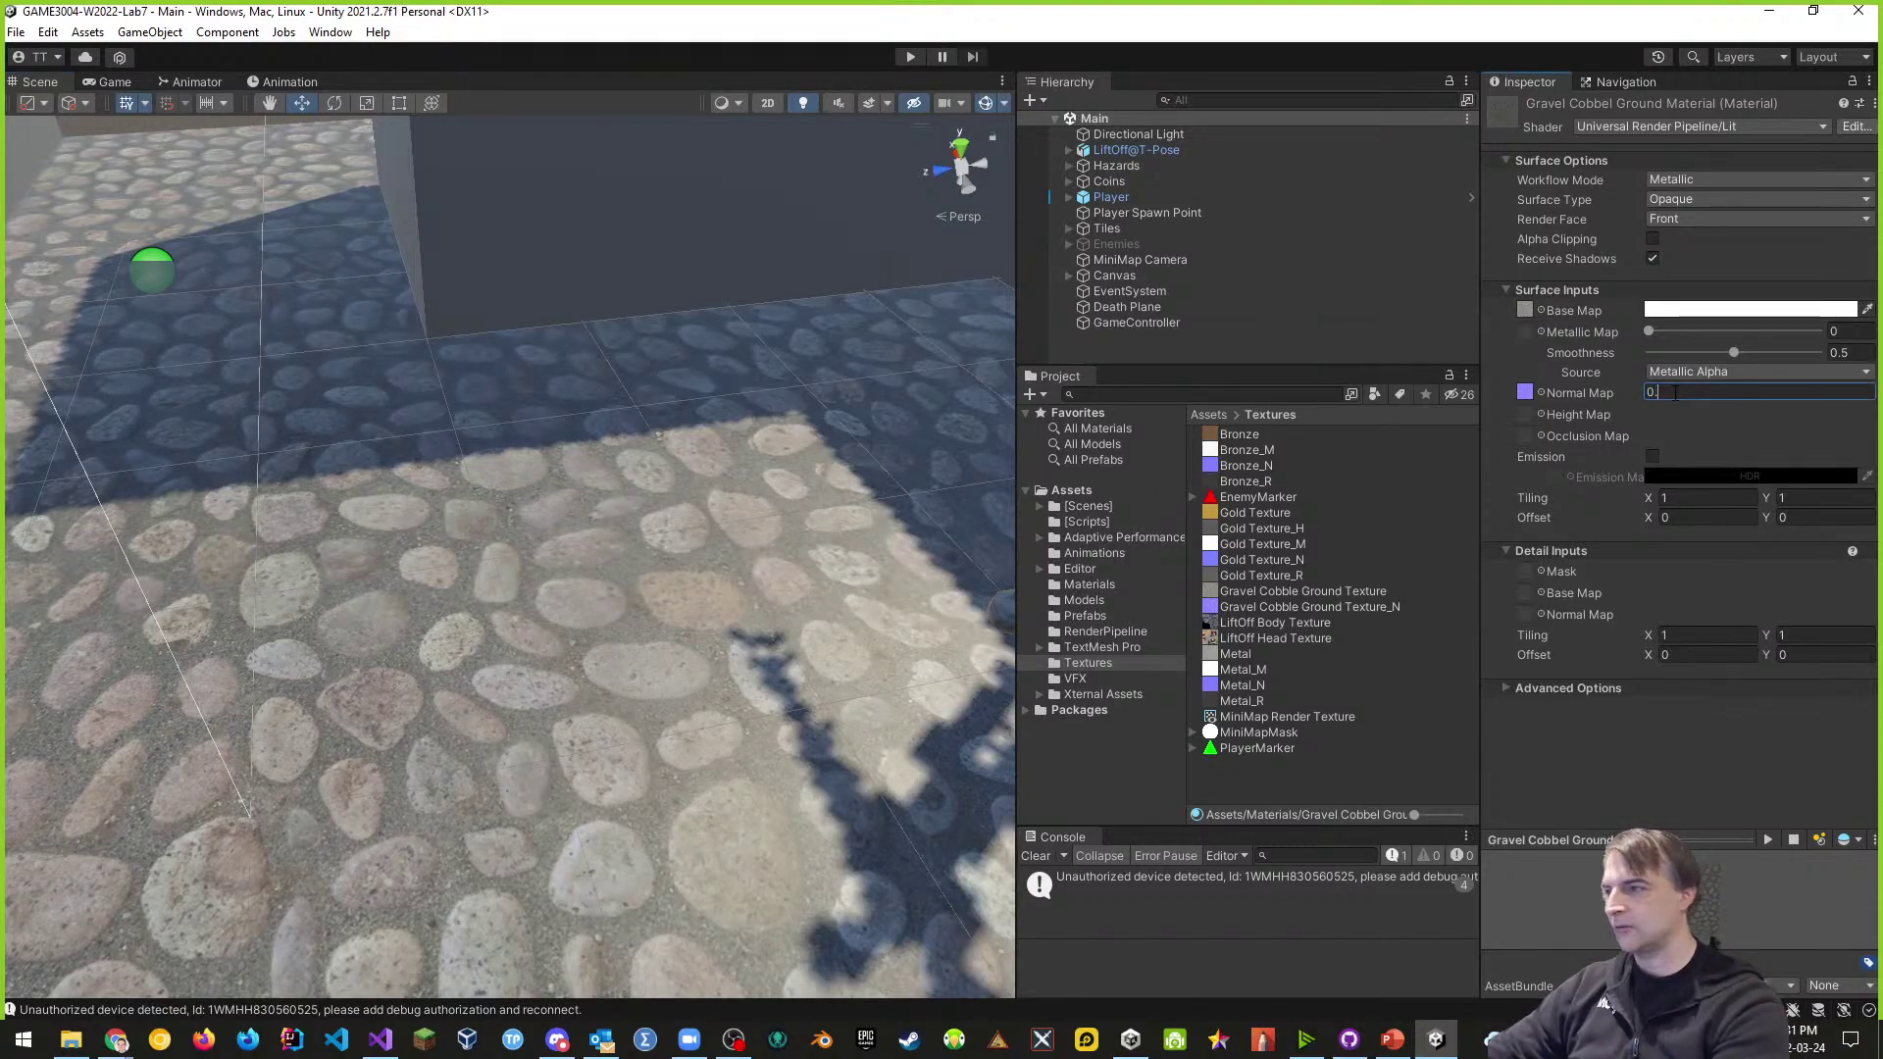
{"action": "type", "text": "15"}
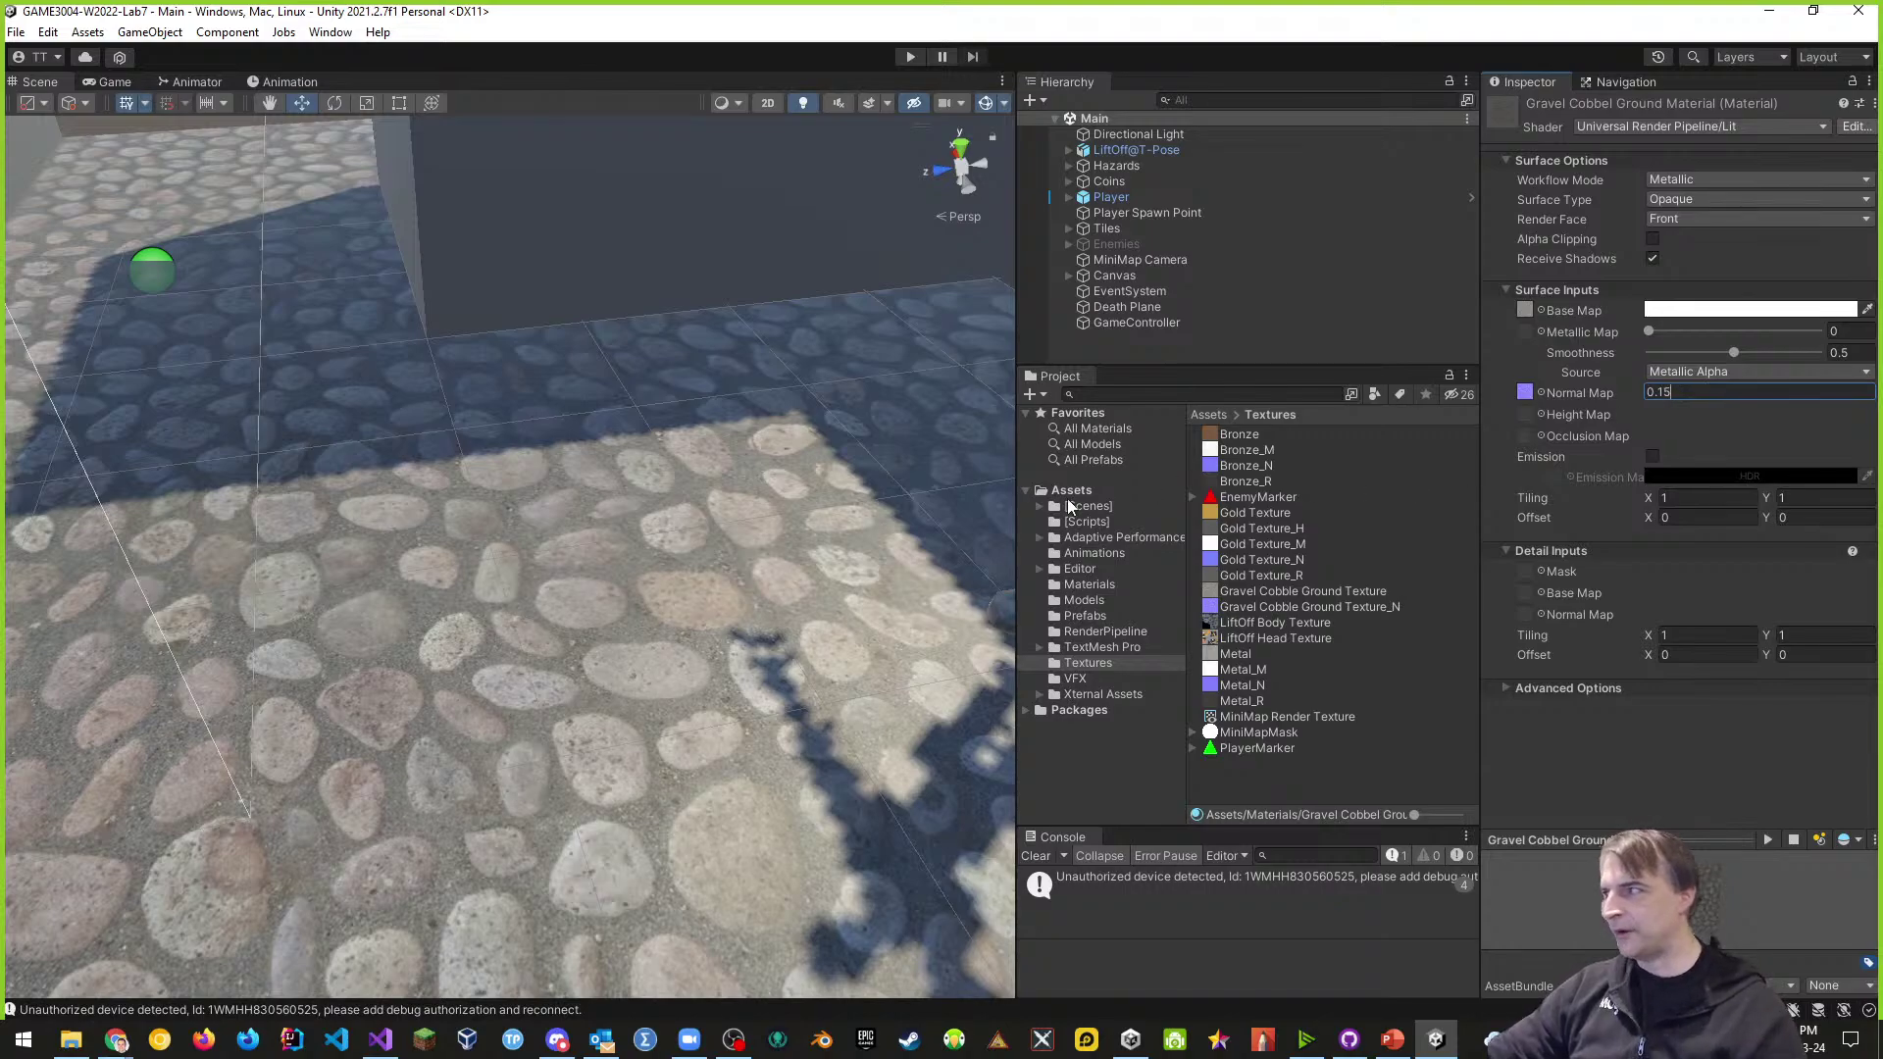
{"action": "right_click_drag", "start_coordinate": [461, 549], "coordinate": [1183, 570]}
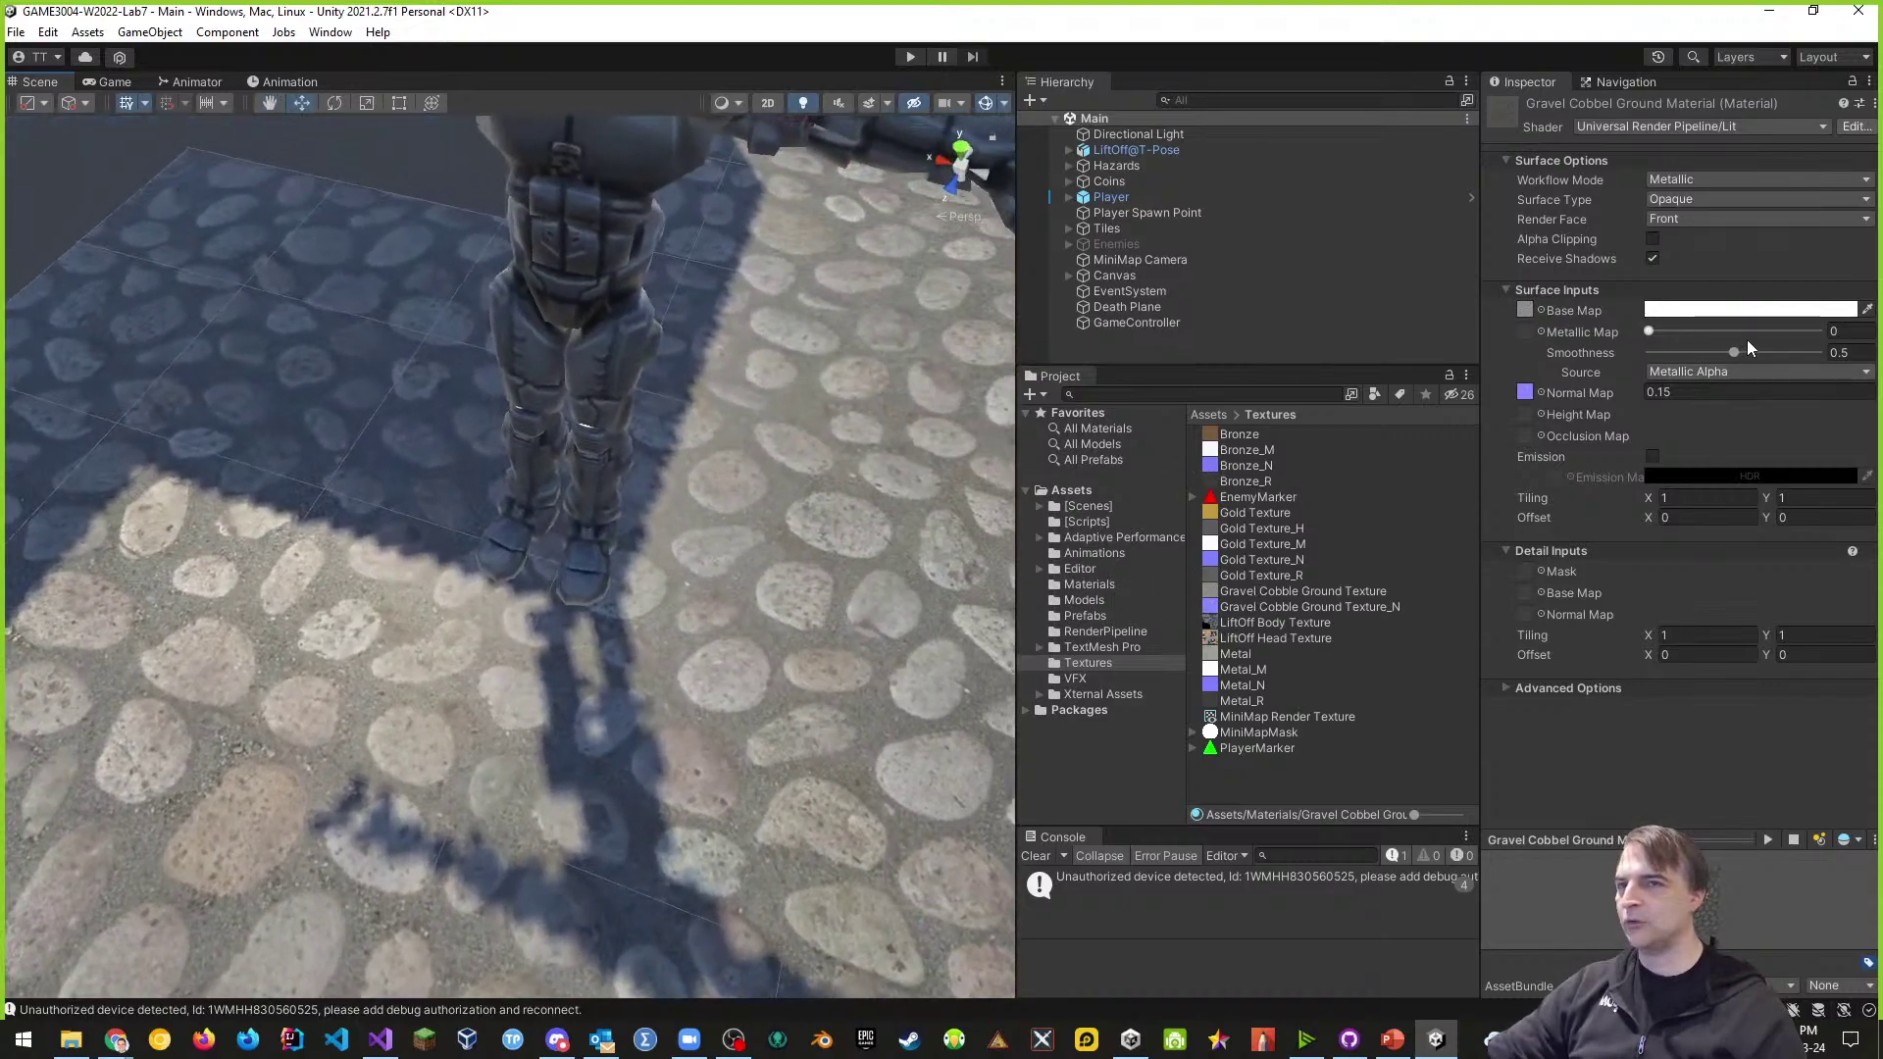
{"action": "mouse_move", "coordinate": [1734, 352]}
{"action": "left_mouse_down"}
{"action": "mouse_move", "coordinate": [1662, 355]}
{"action": "mouse_move", "coordinate": [1679, 357]}
{"action": "left_mouse_up"}
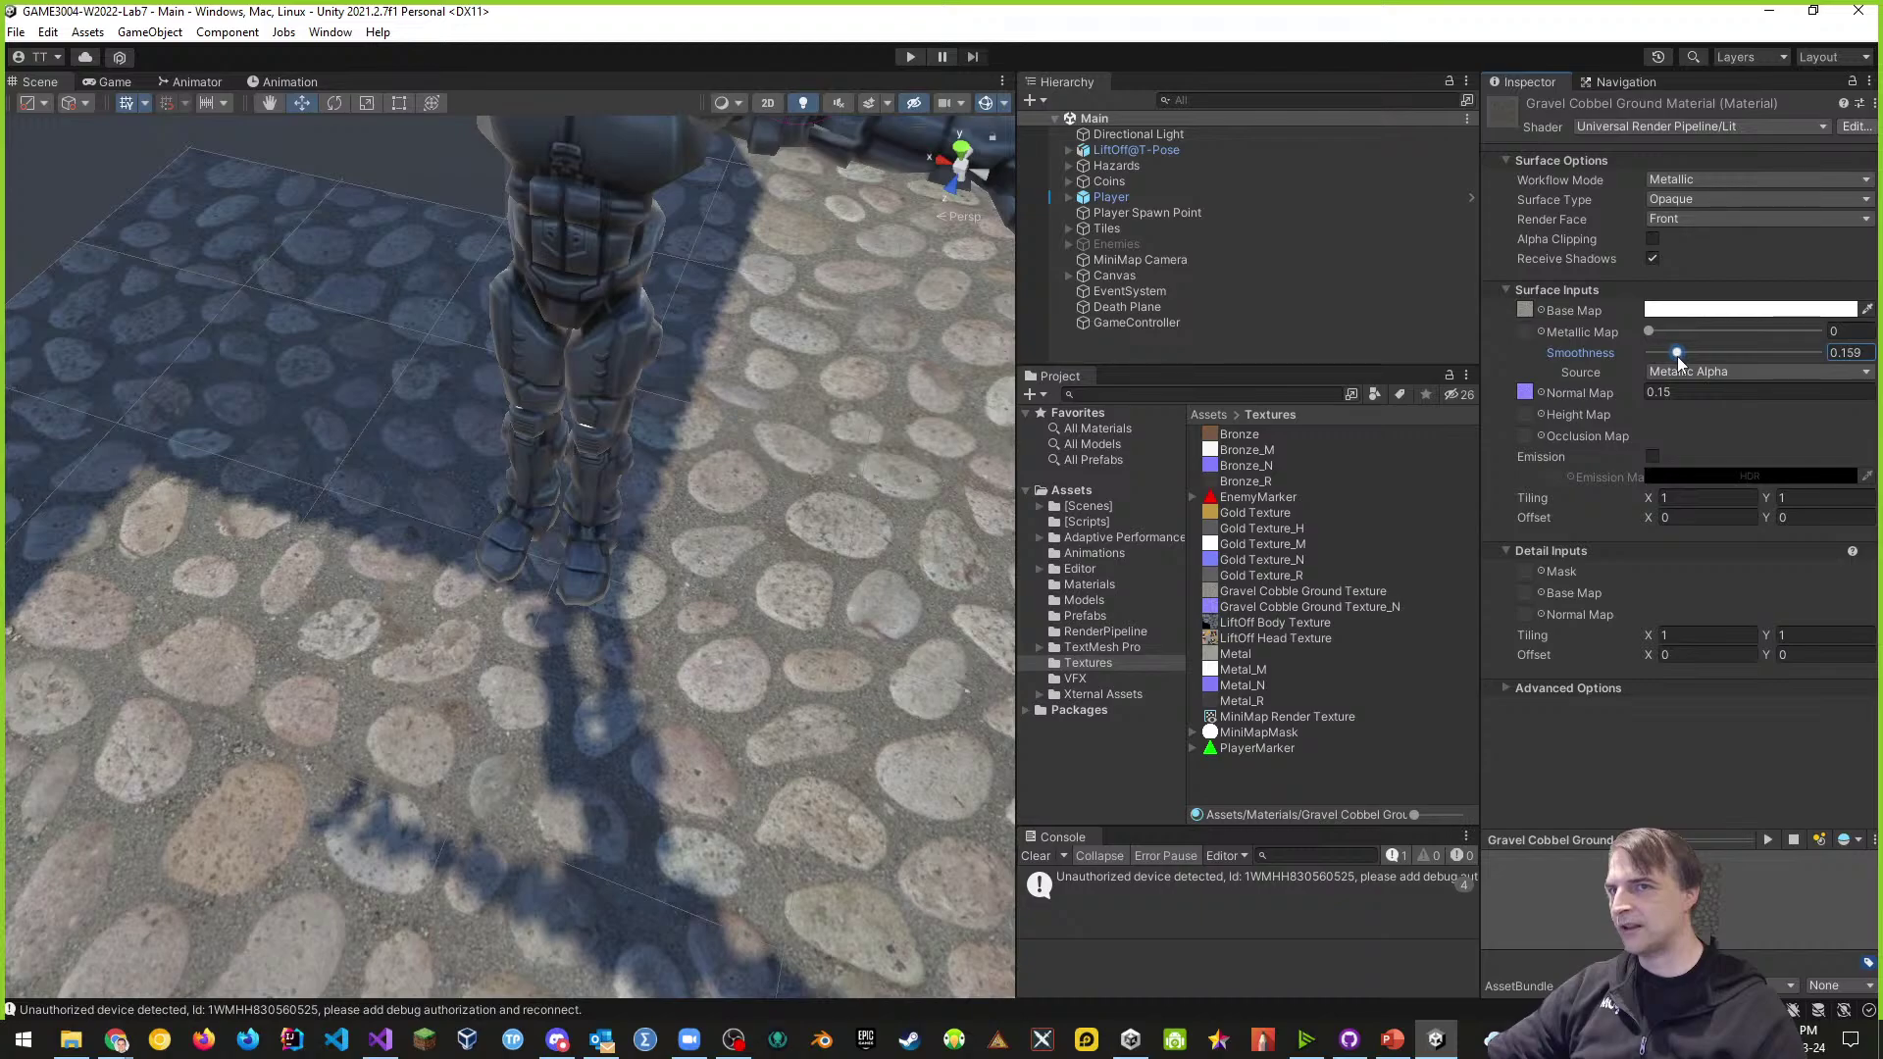
- Create an empty parent object for LiftOff@T-Pose in the scene and name it "Lift Off"
{"action": "right_click_drag", "start_coordinate": [687, 761], "coordinate": [745, 637]}
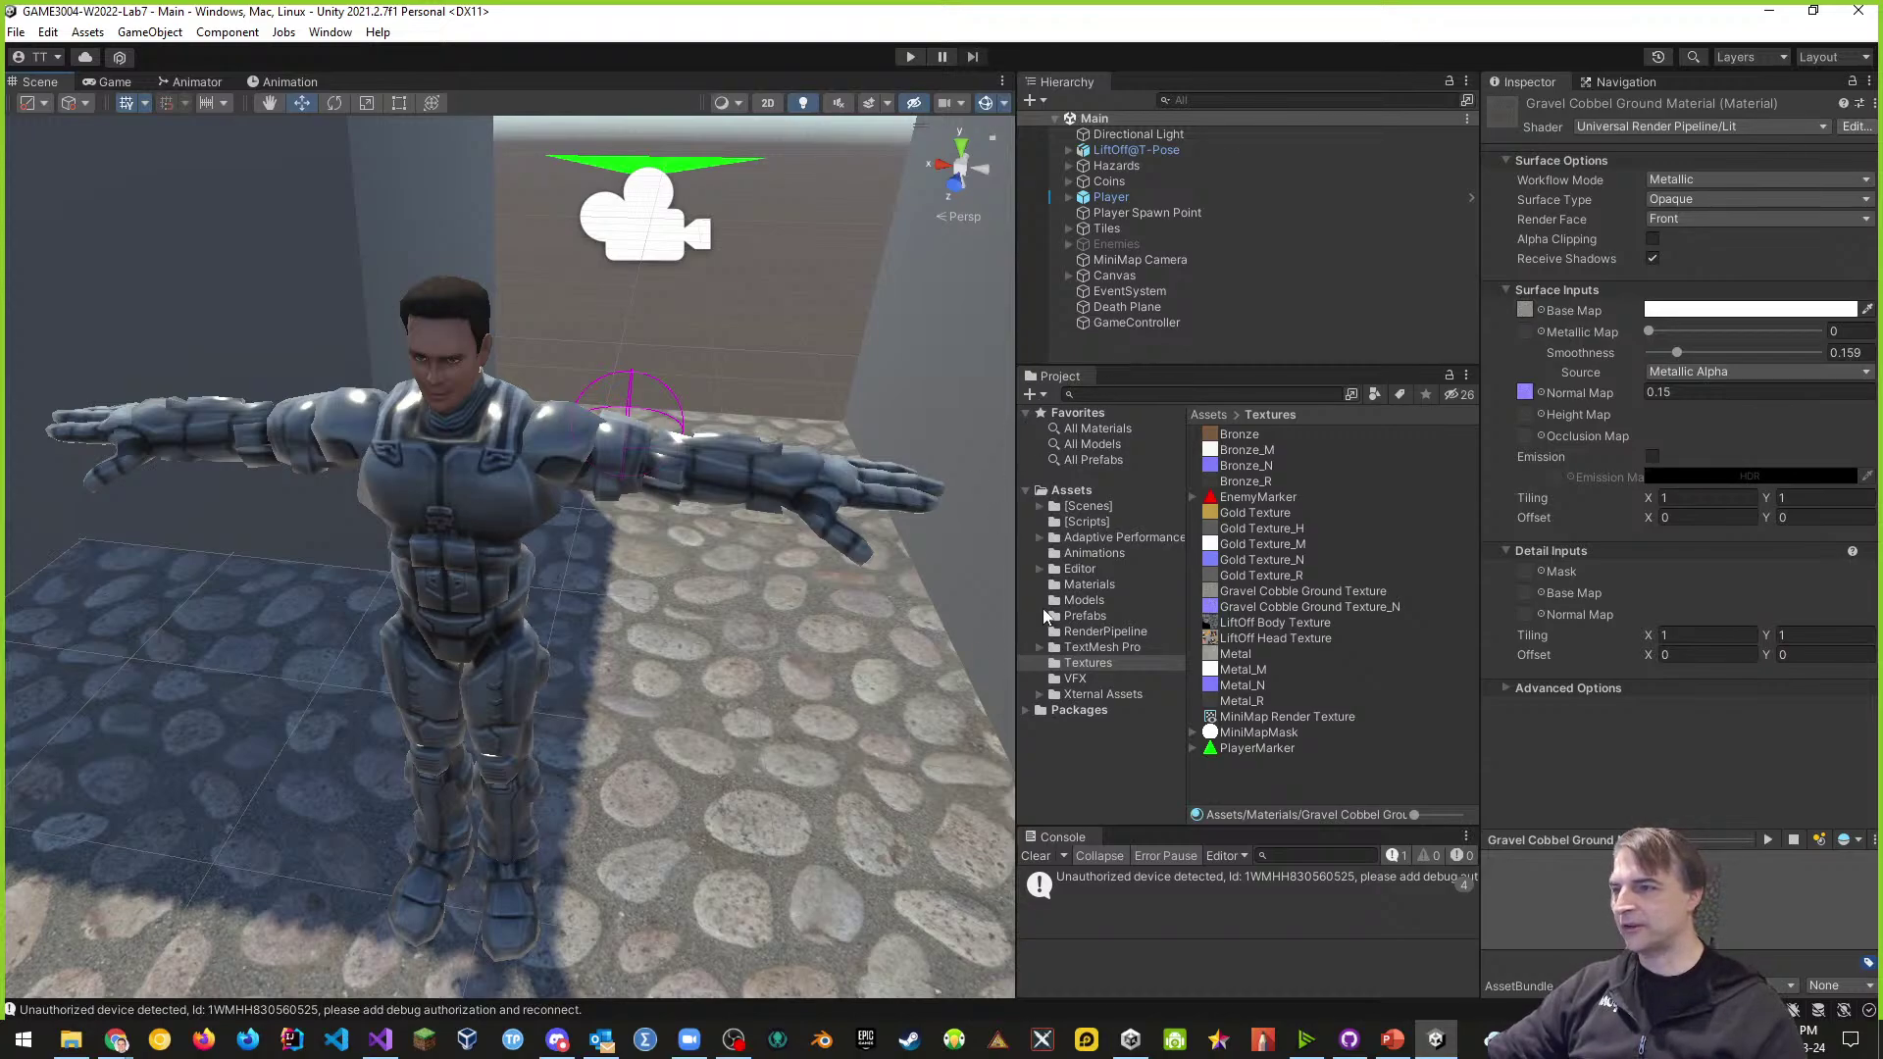
{"action": "left_click", "coordinate": [1084, 600]}
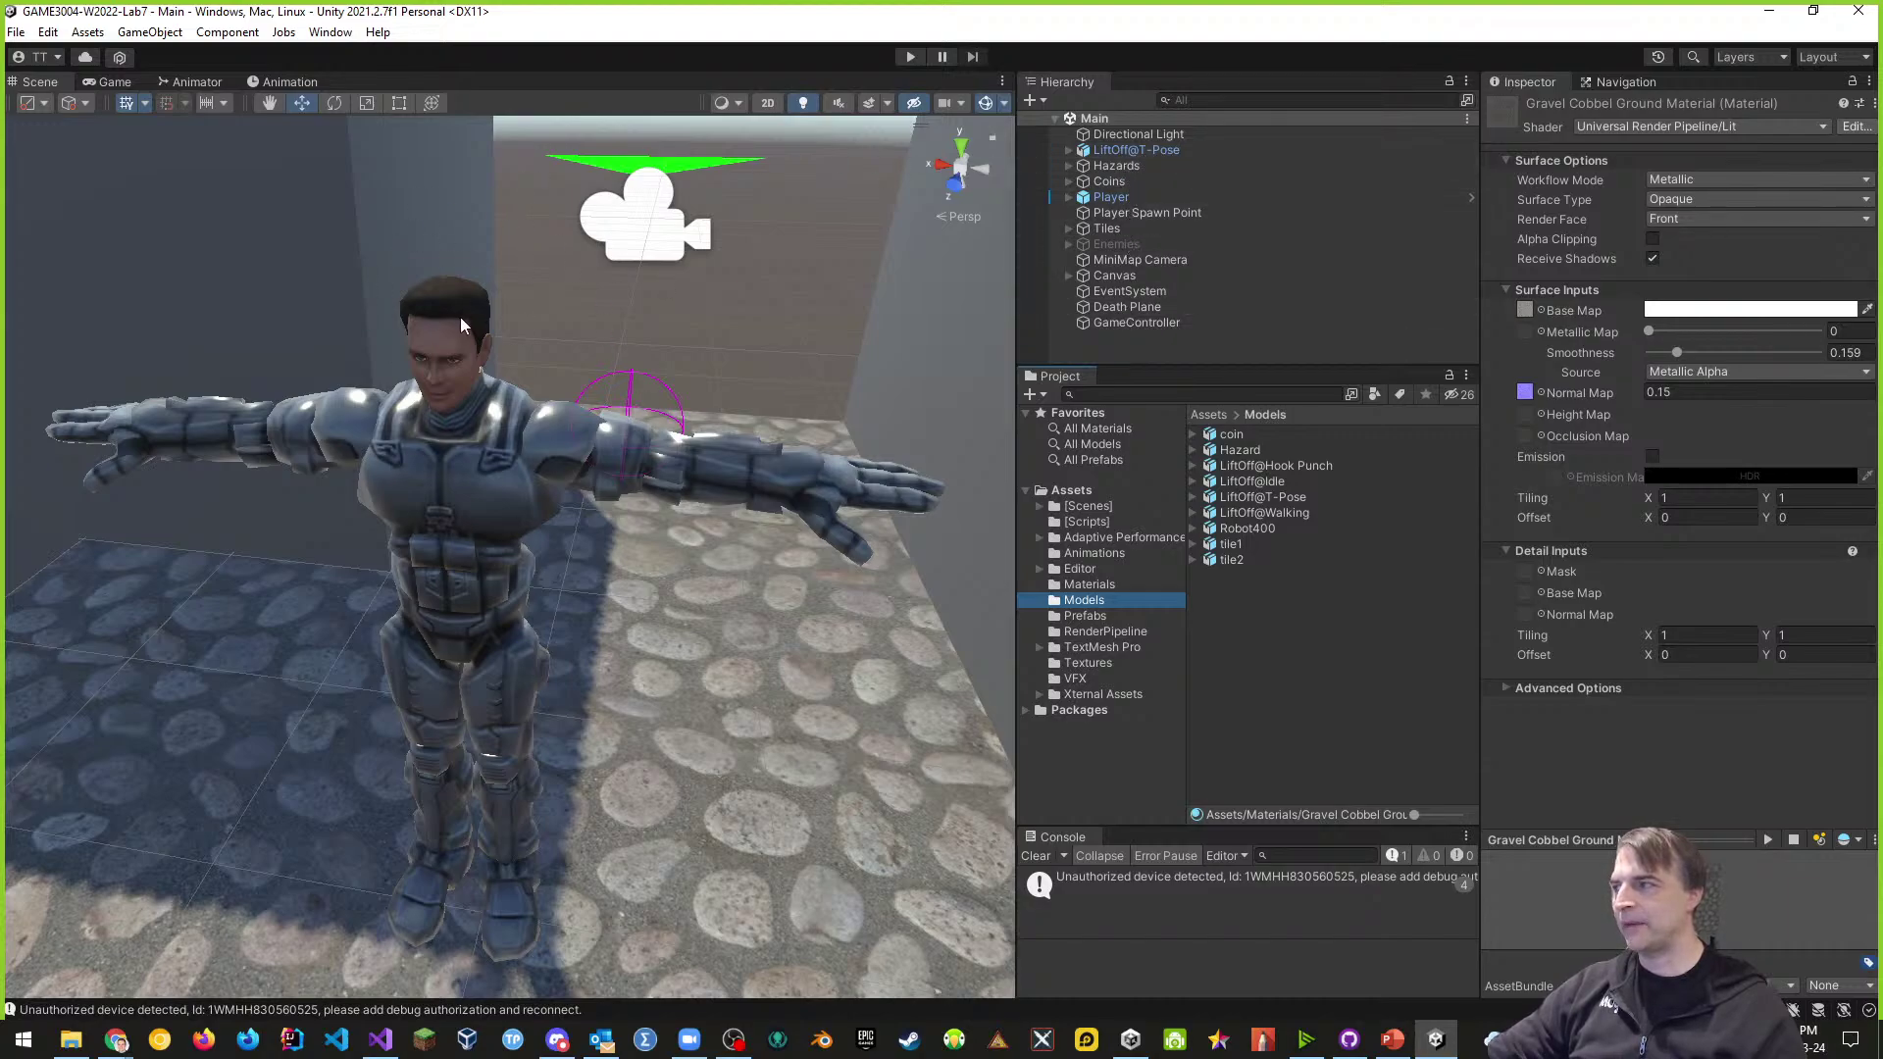
{"action": "left_click", "coordinate": [1138, 152]}
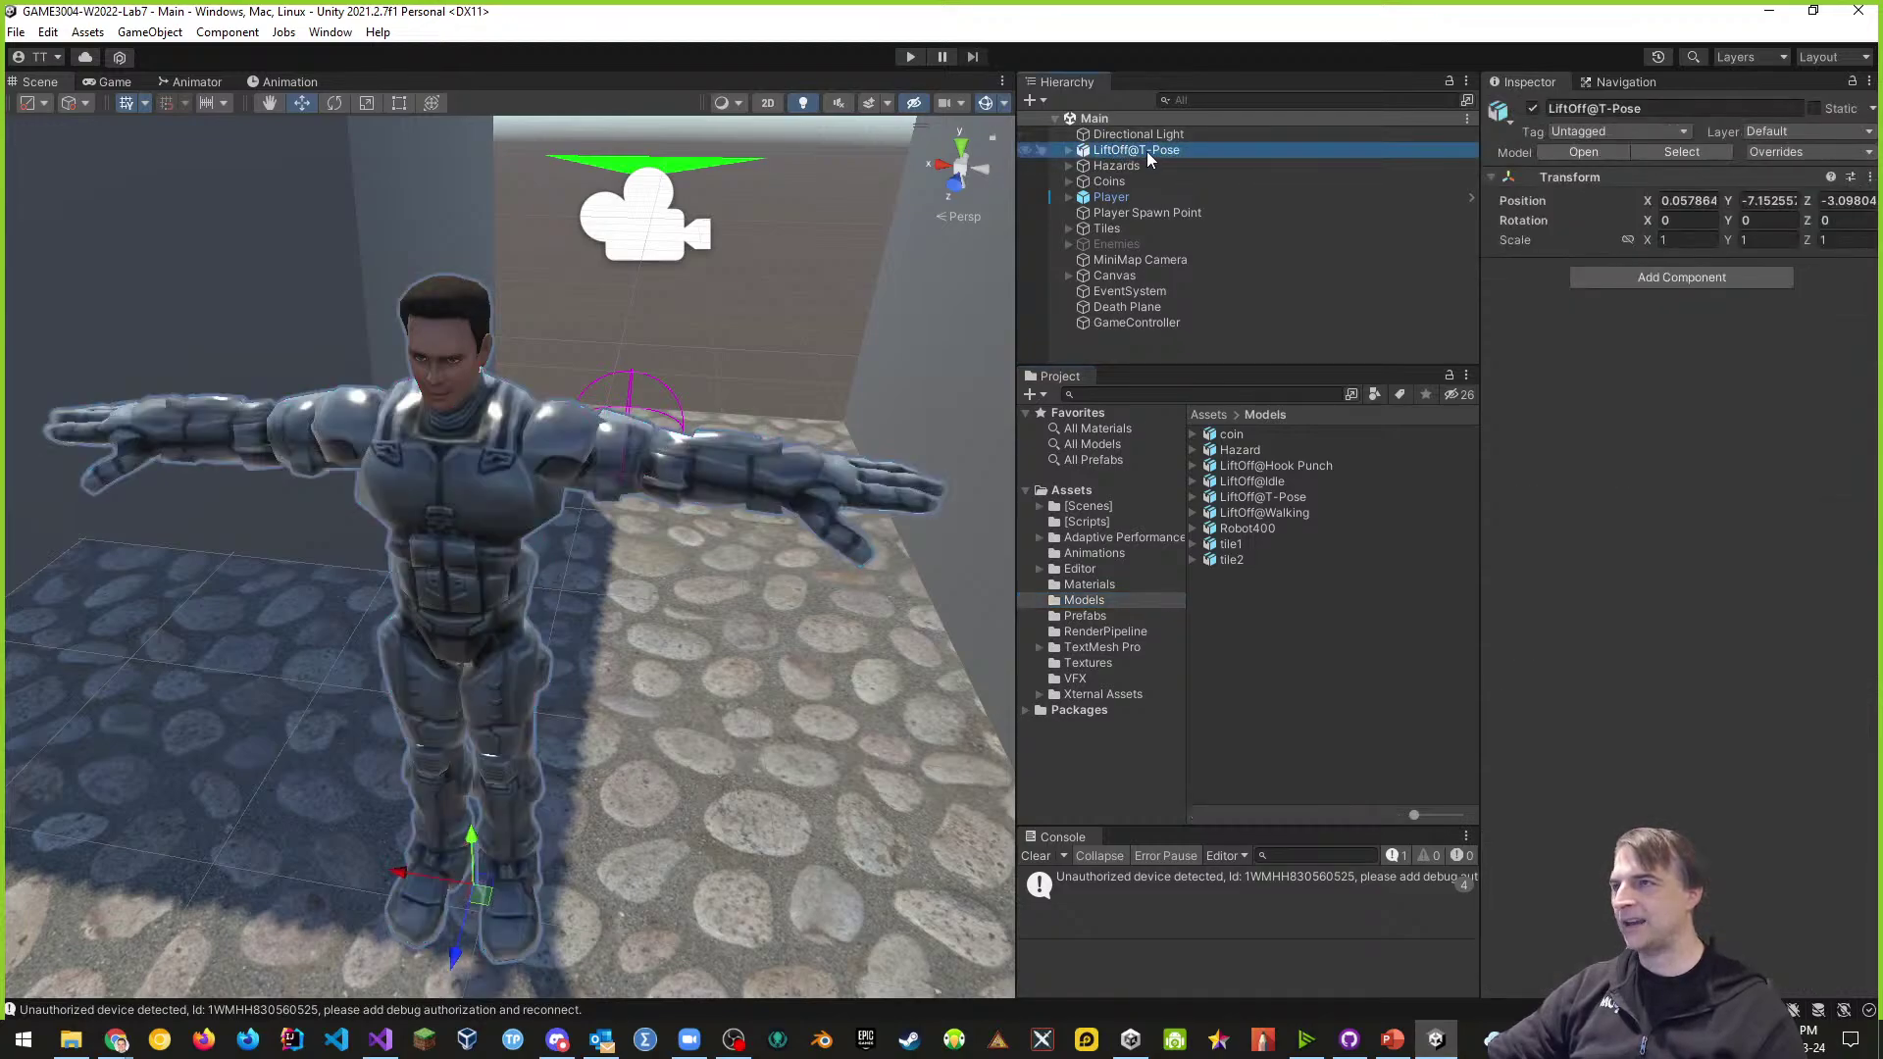
{"action": "right_click", "coordinate": [1149, 160]}
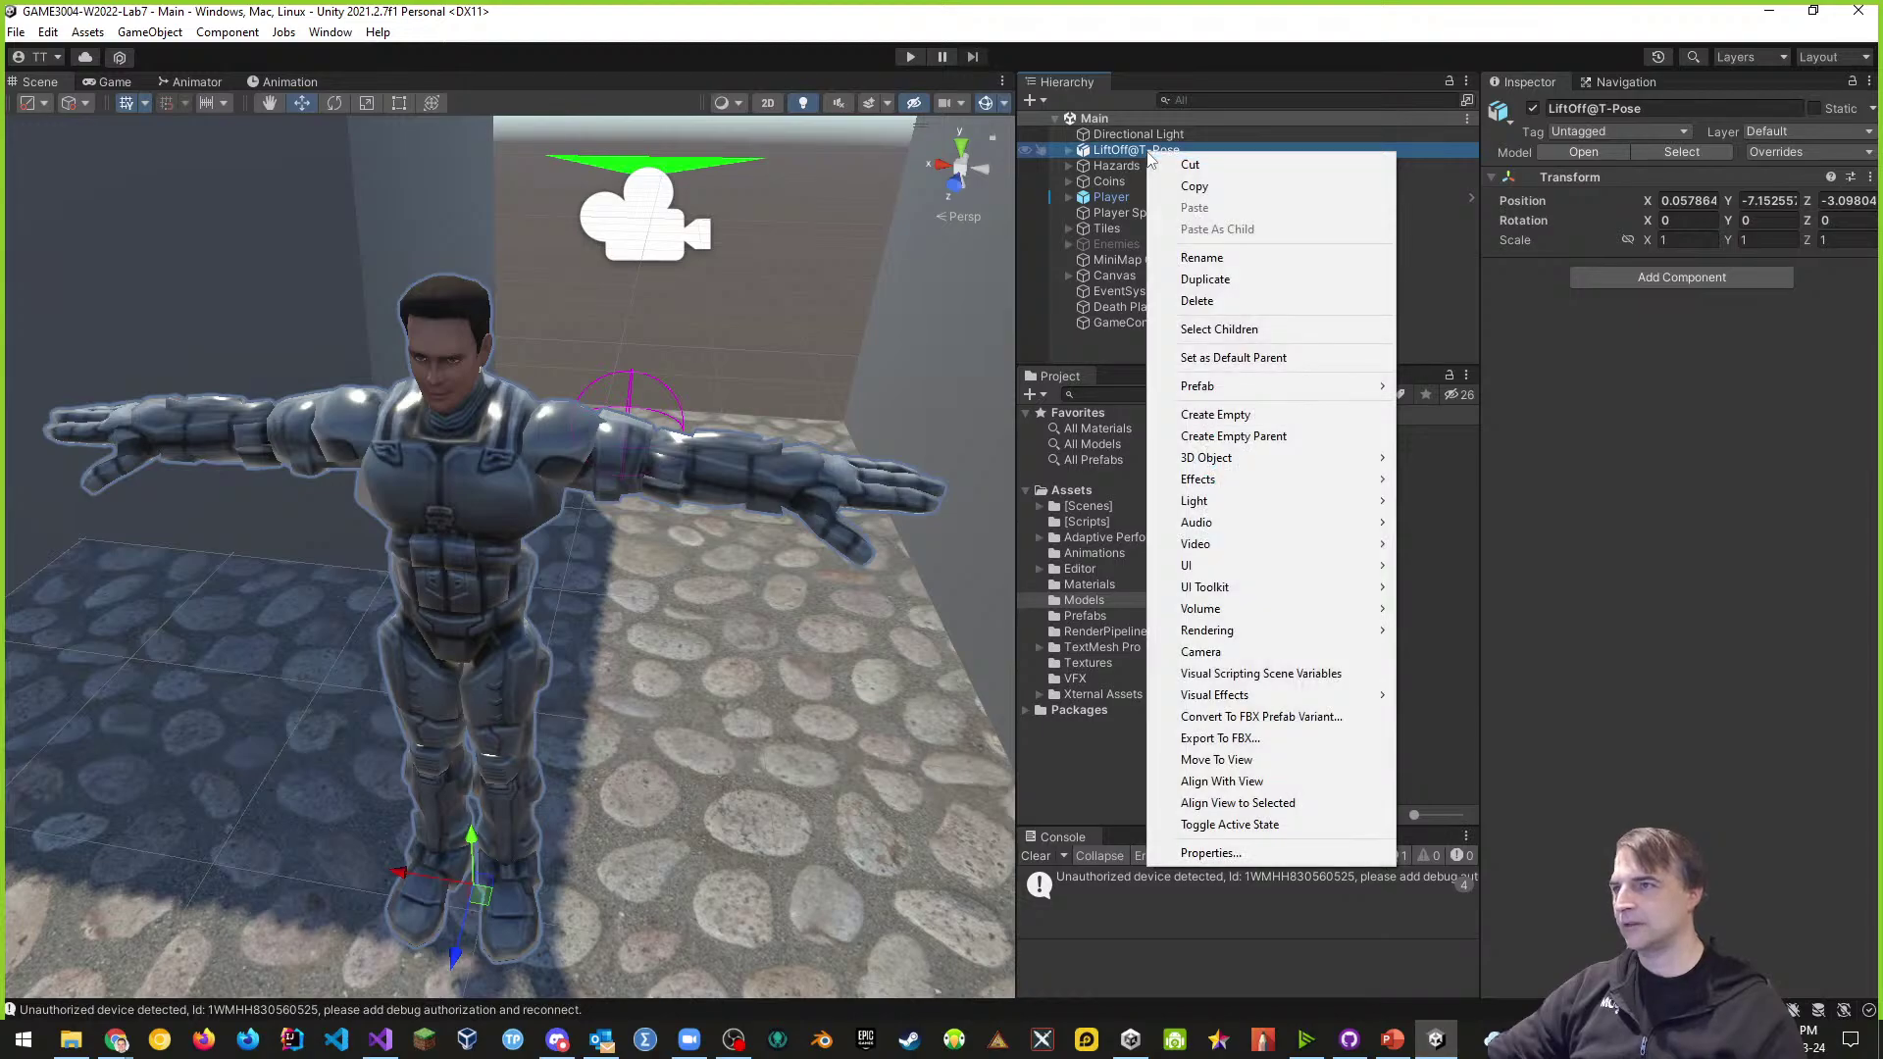
{"action": "left_click", "coordinate": [1233, 436]}
{"action": "left_click", "coordinate": [1590, 105]}
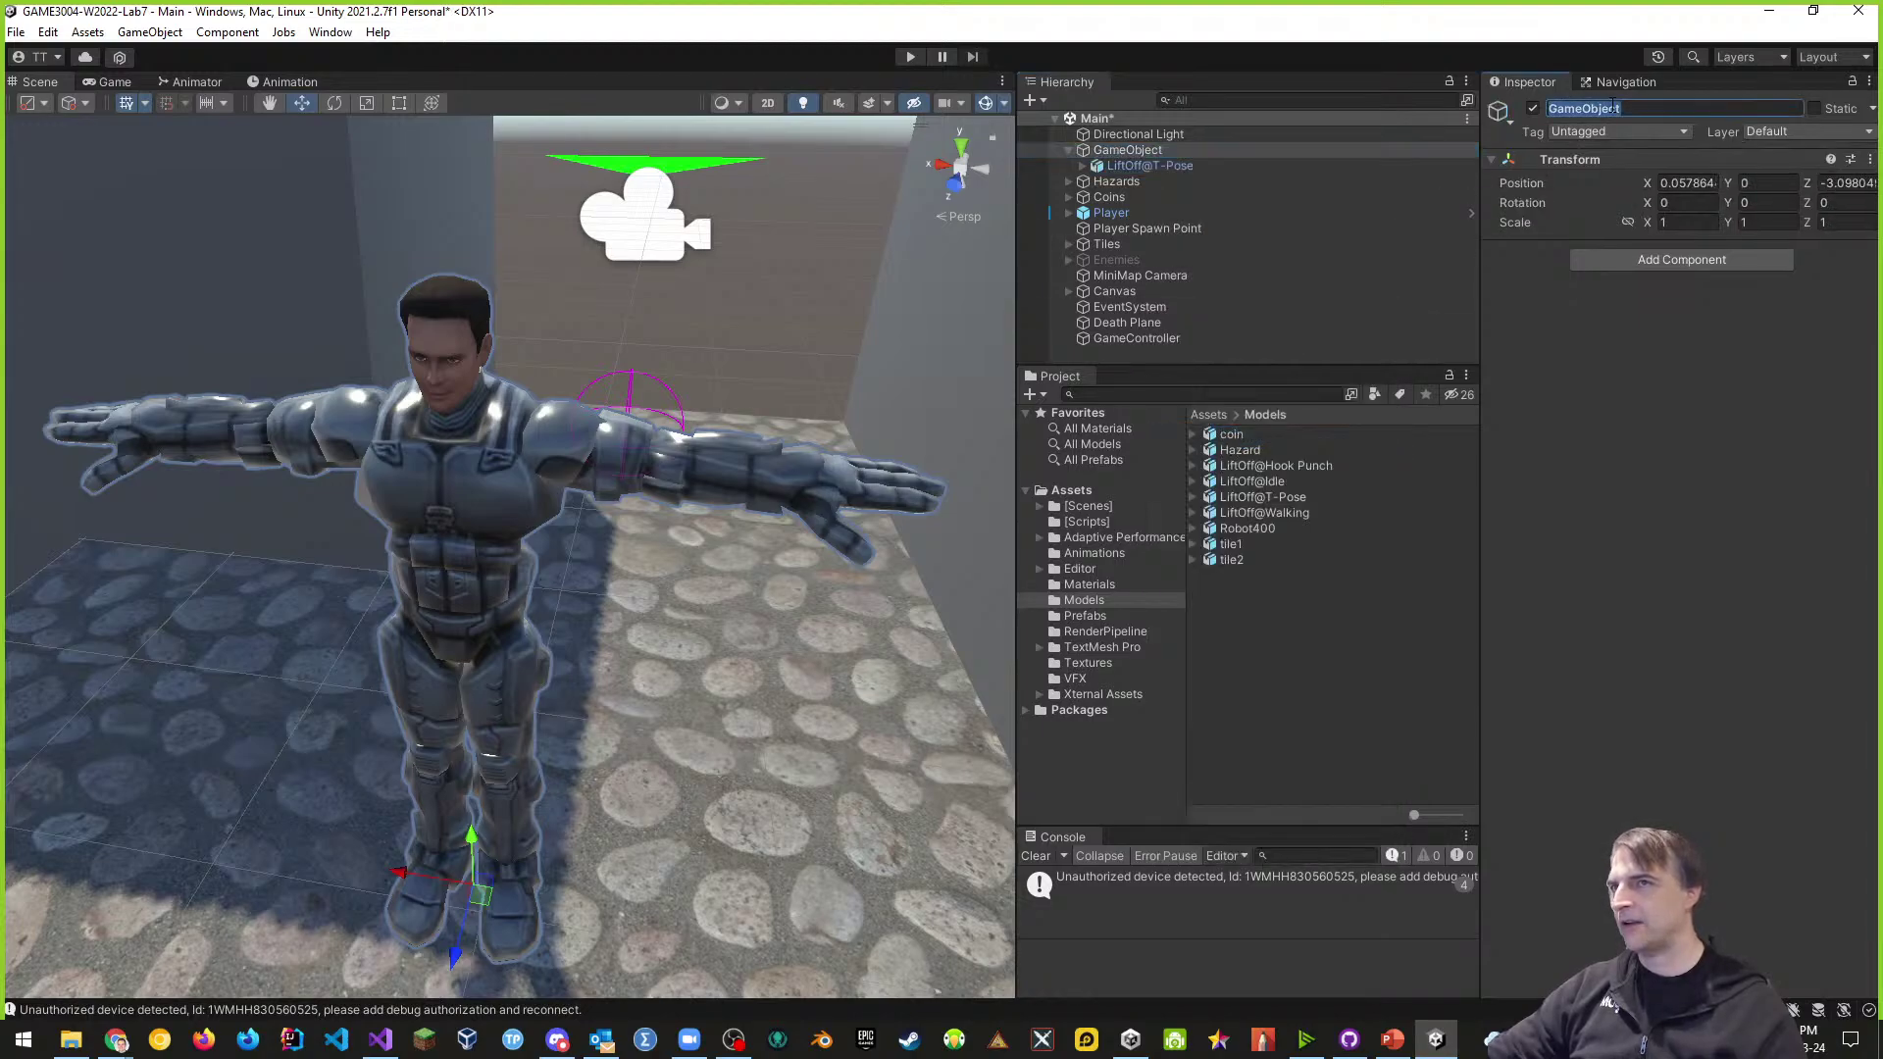
{"action": "type", "text": "Lift"}
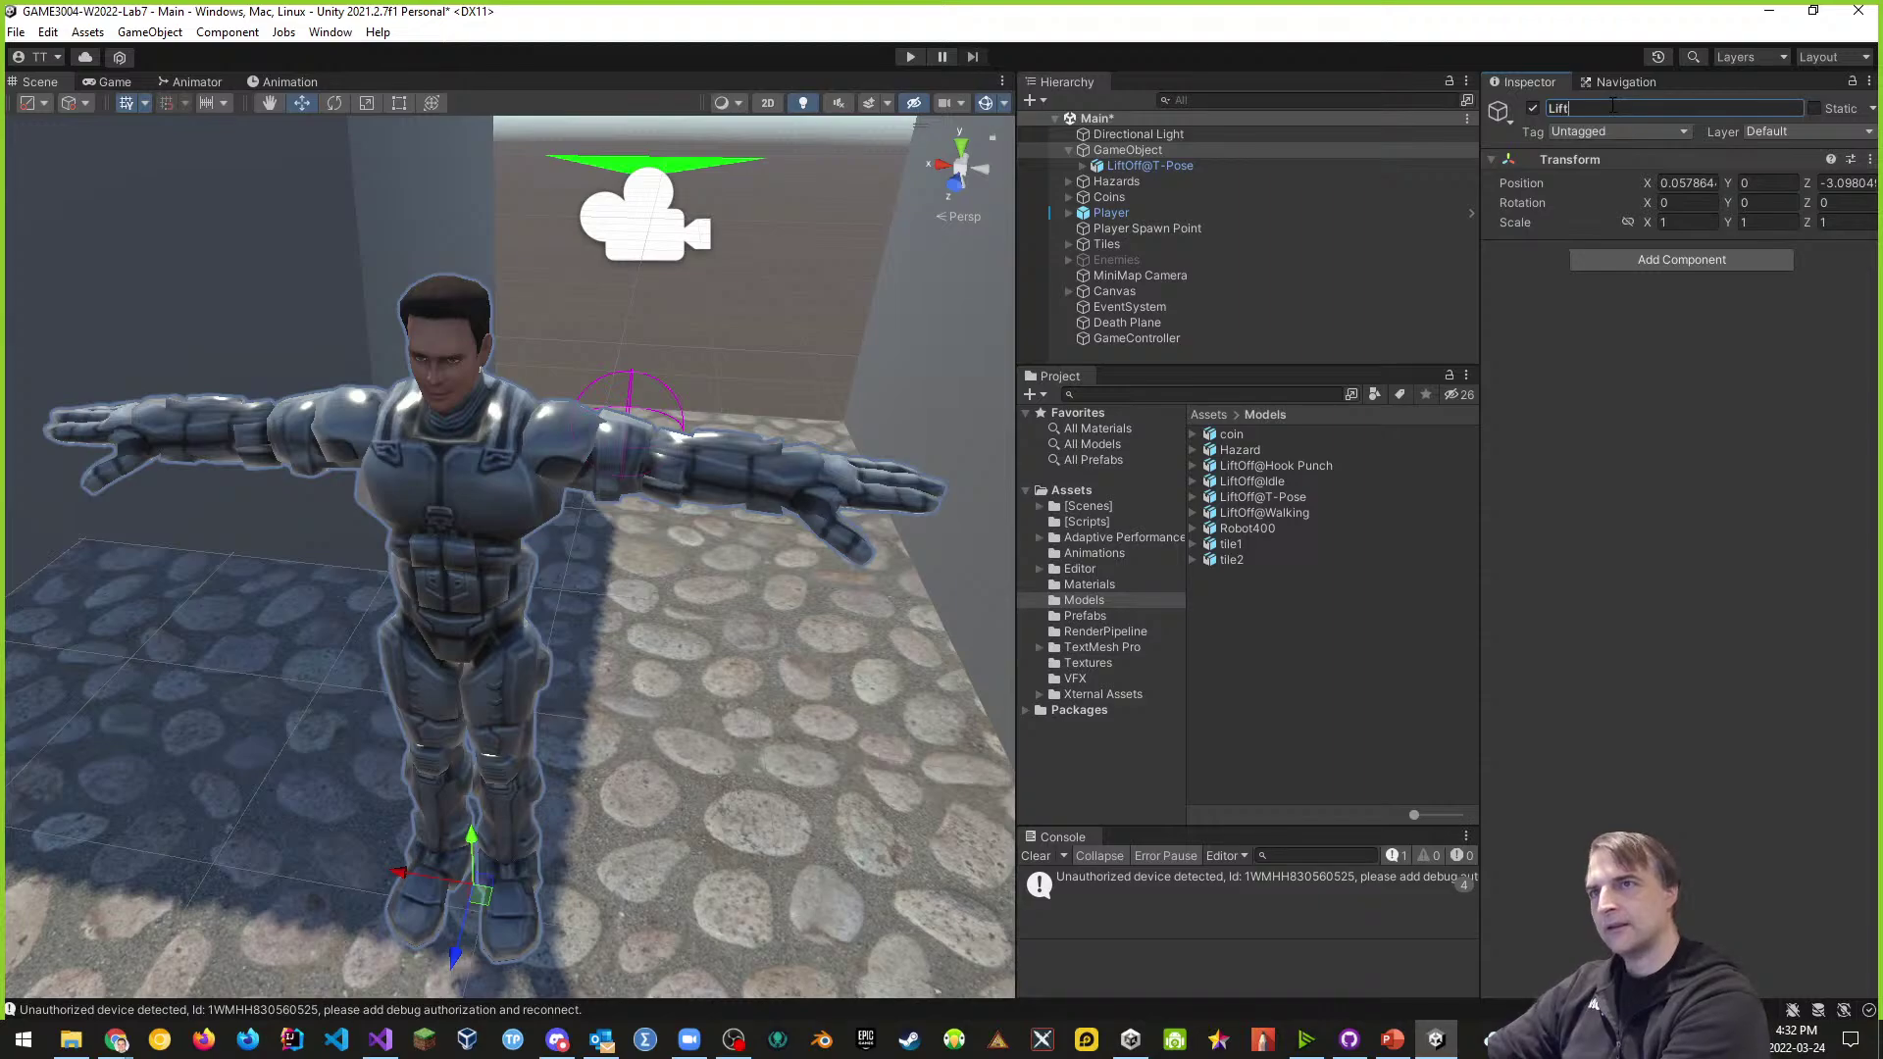
{"action": "type", "text": " Off"}
{"action": "key", "text": "Return"}
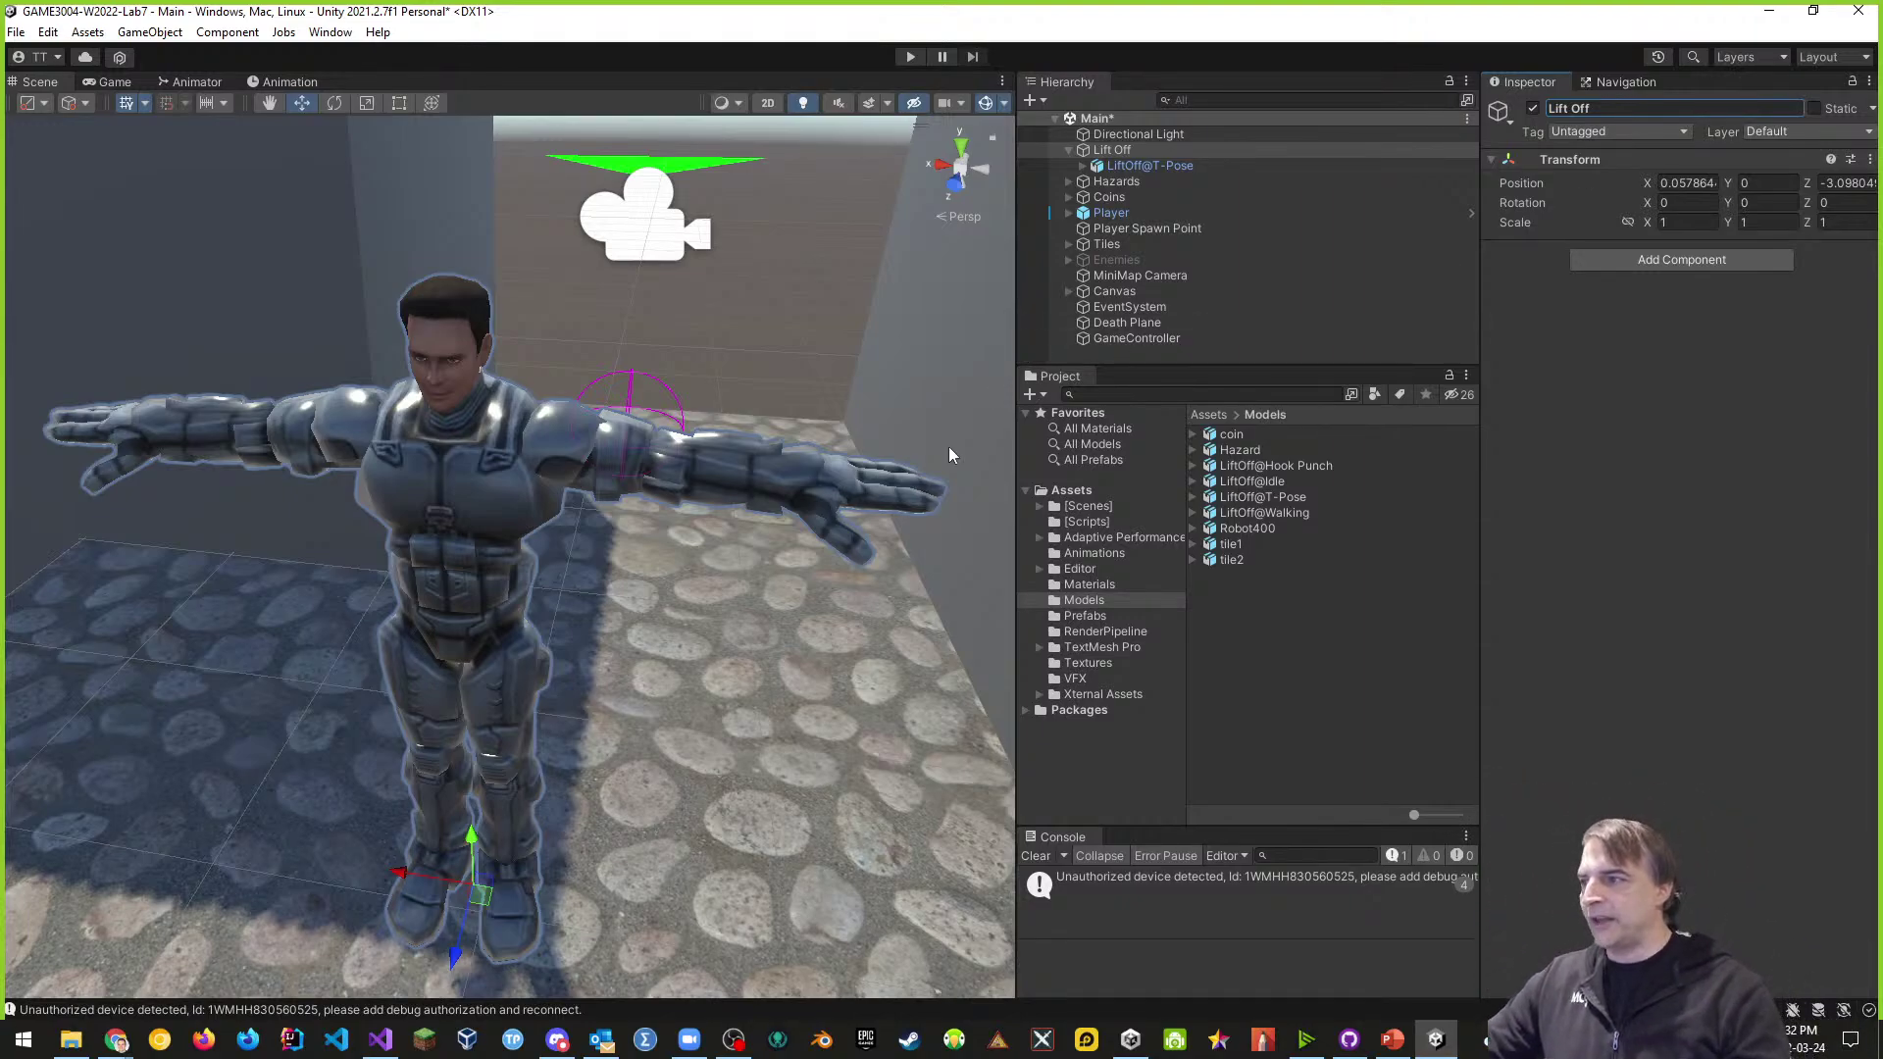
- Rename the LiftOff@T-Pose child object as "LiftOff Body" and check its child objects
{"action": "mouse_move", "coordinate": [671, 667]}
{"action": "right_mouse_down"}
{"action": "mouse_move", "coordinate": [824, 638]}
{"action": "mouse_move", "coordinate": [685, 652]}
{"action": "mouse_move", "coordinate": [680, 674]}
{"action": "right_mouse_up"}
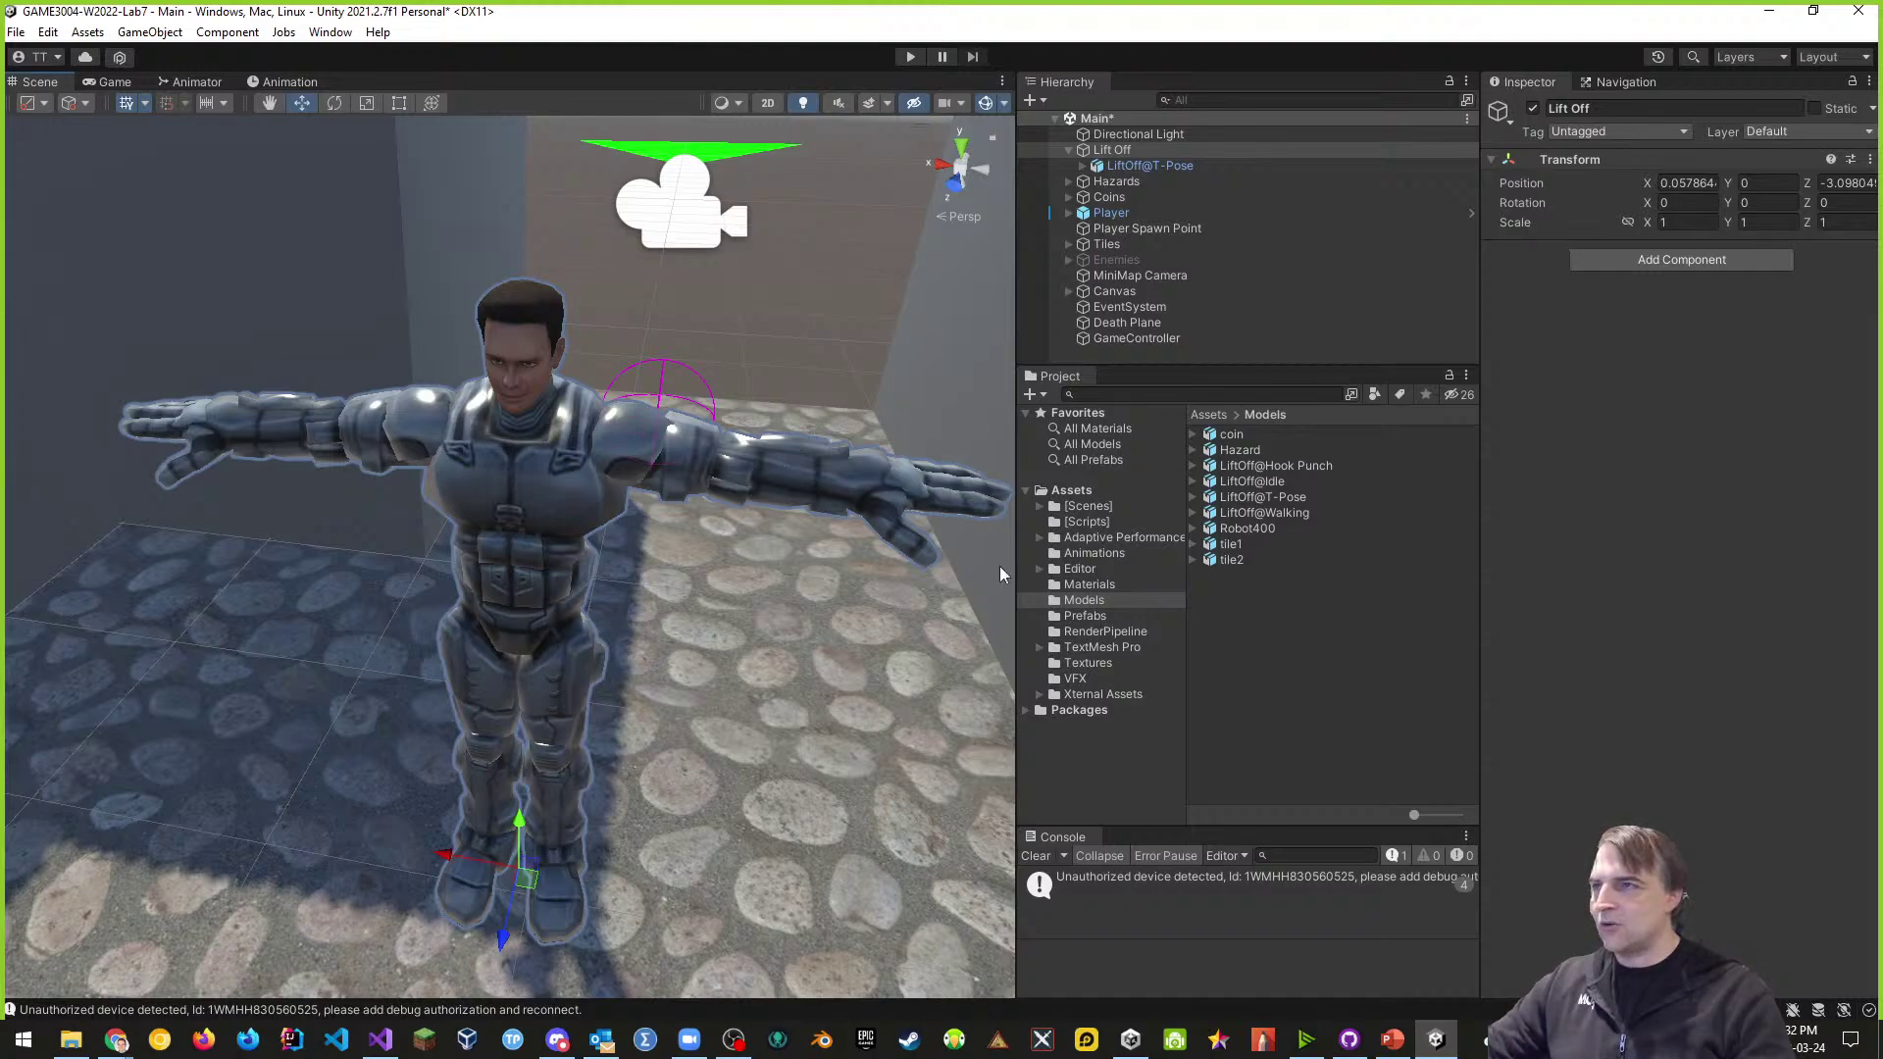
{"action": "left_click", "coordinate": [1133, 168]}
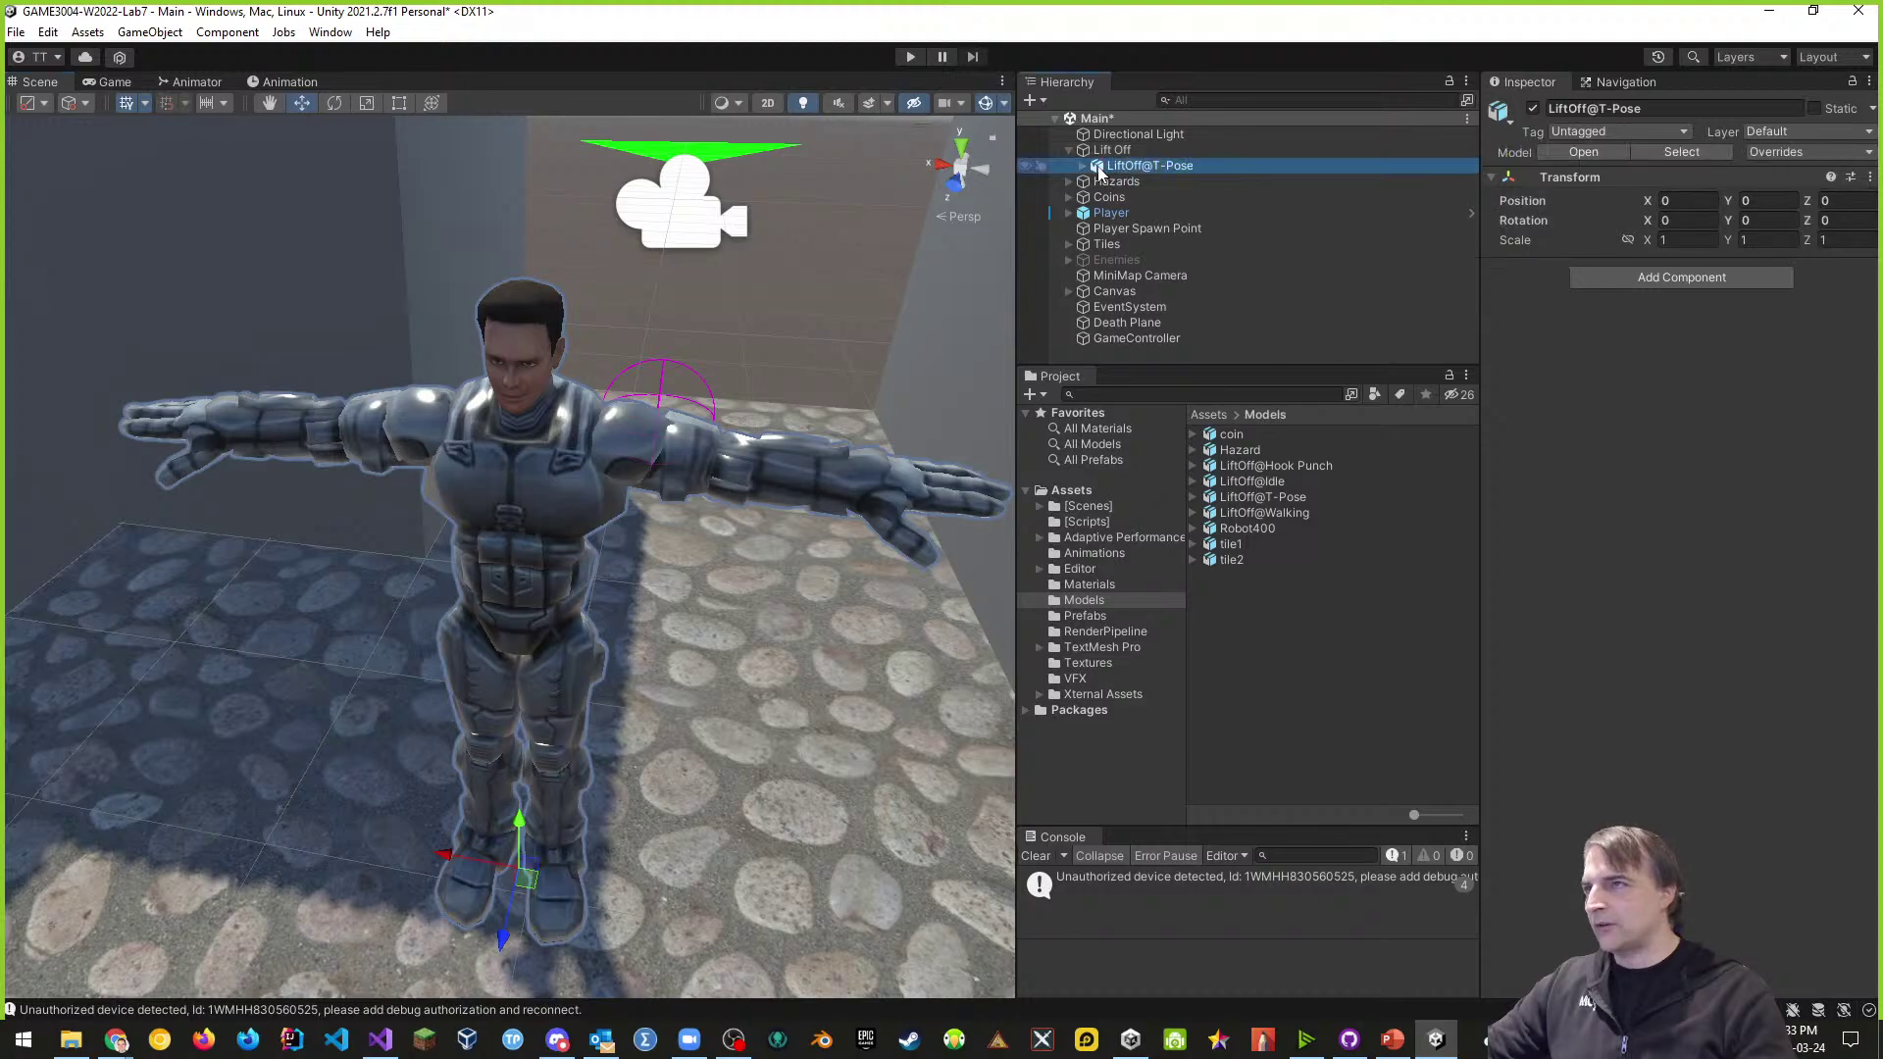
{"action": "left_click", "coordinate": [1165, 167]}
{"action": "type", "text": "Li"}
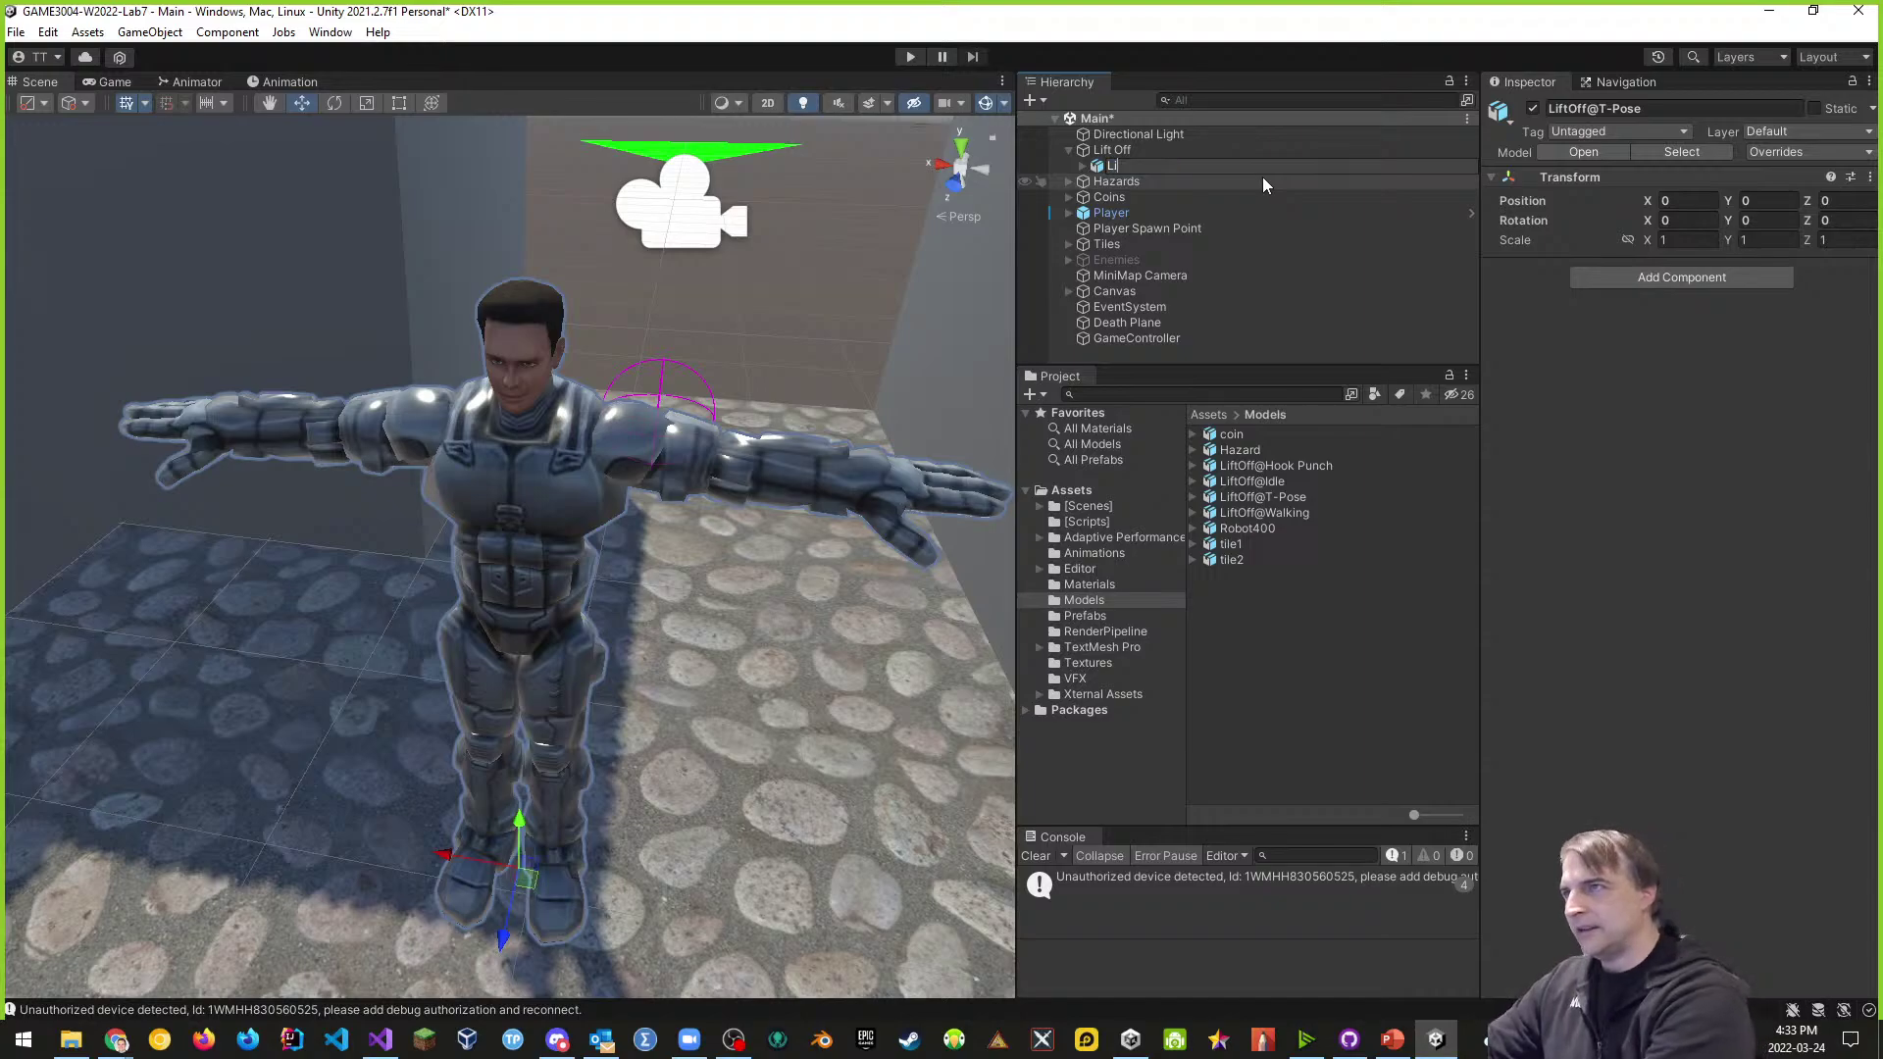
{"action": "type", "text": "ftOff"}
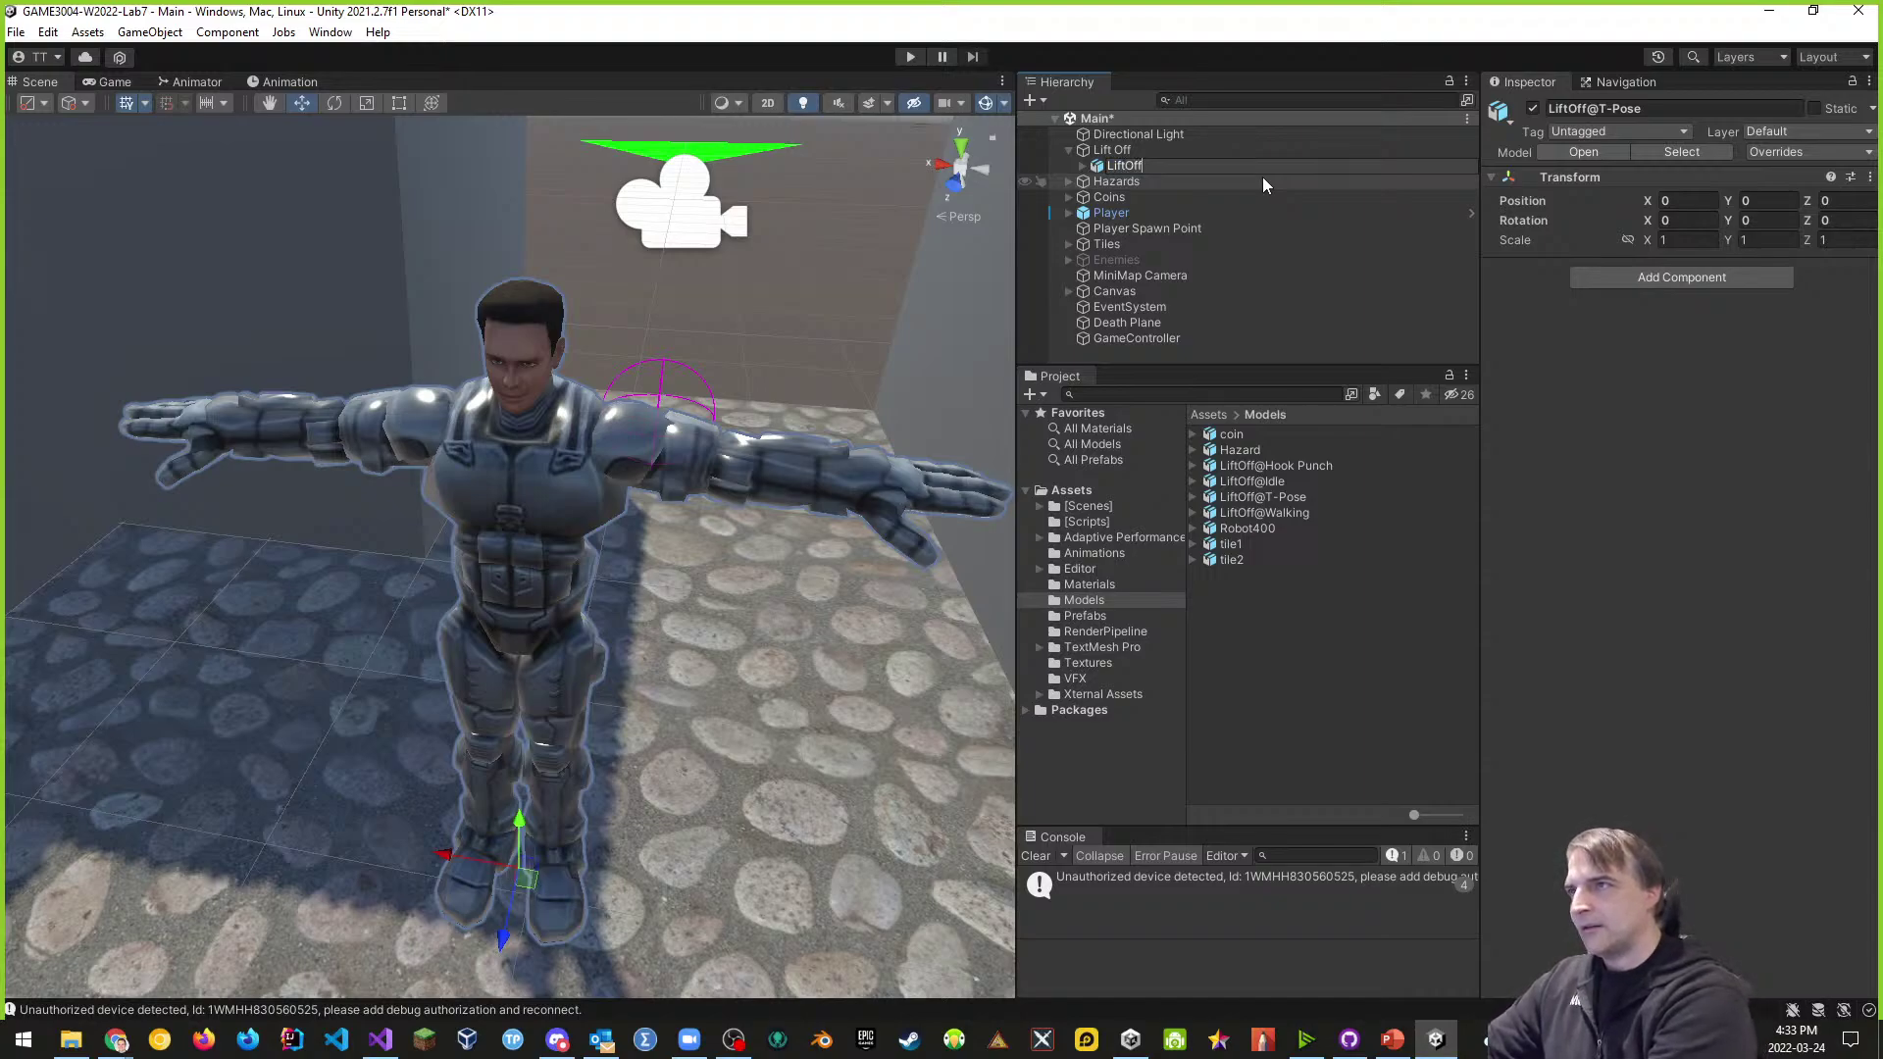
{"action": "type", "text": " Body"}
{"action": "key", "text": "Return"}
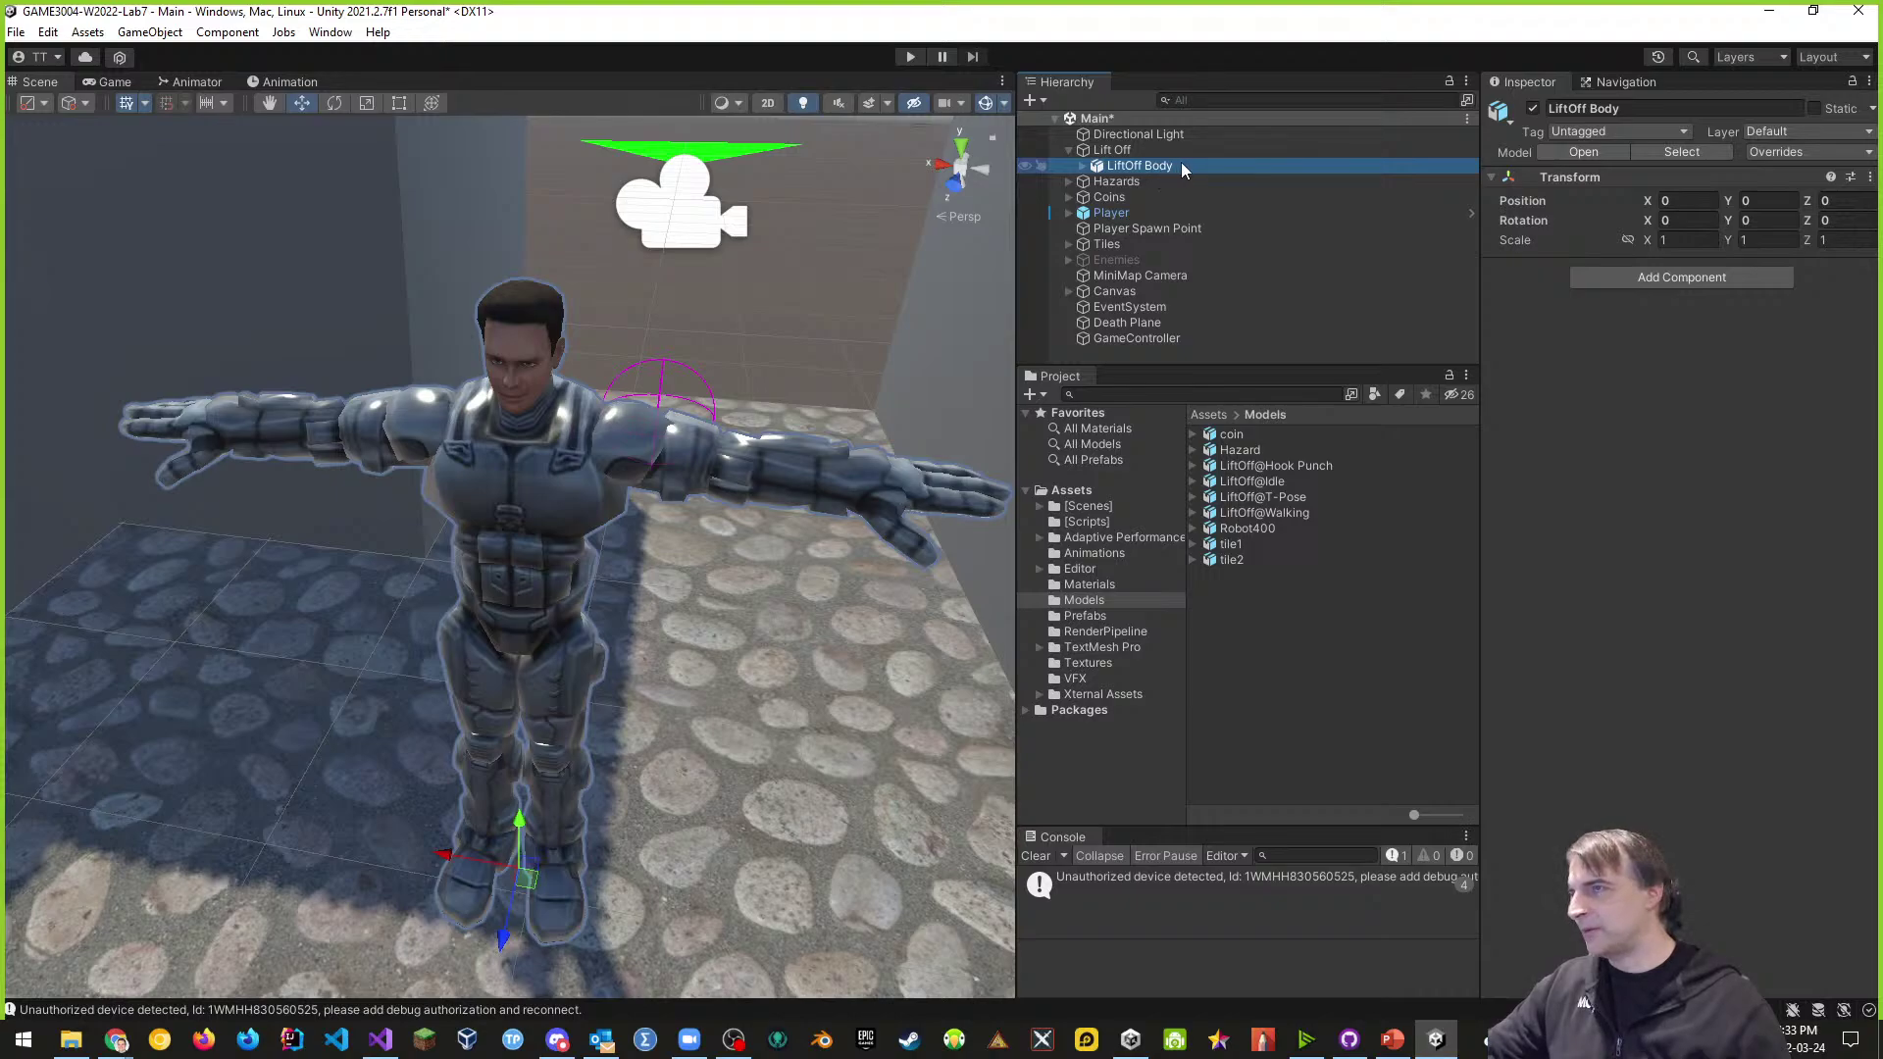
{"action": "left_click", "coordinate": [1081, 167]}
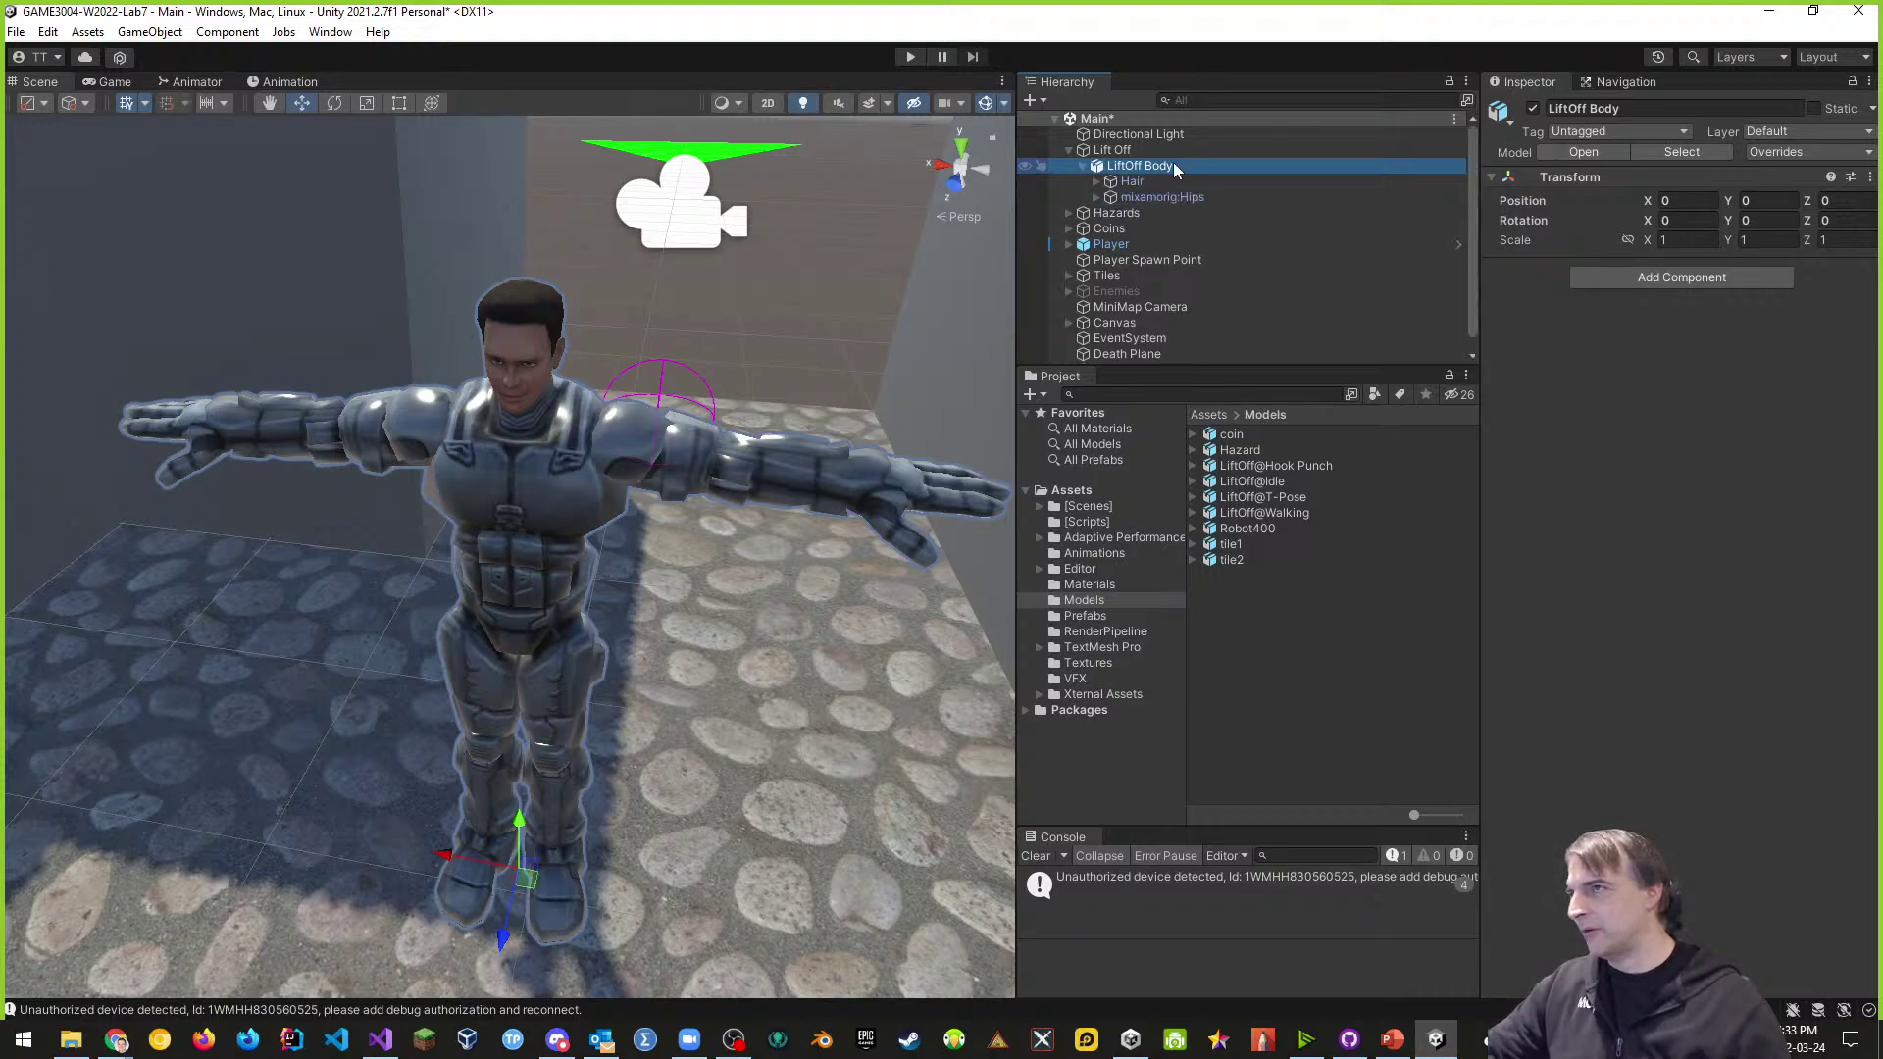
{"action": "left_click", "coordinate": [1083, 166]}
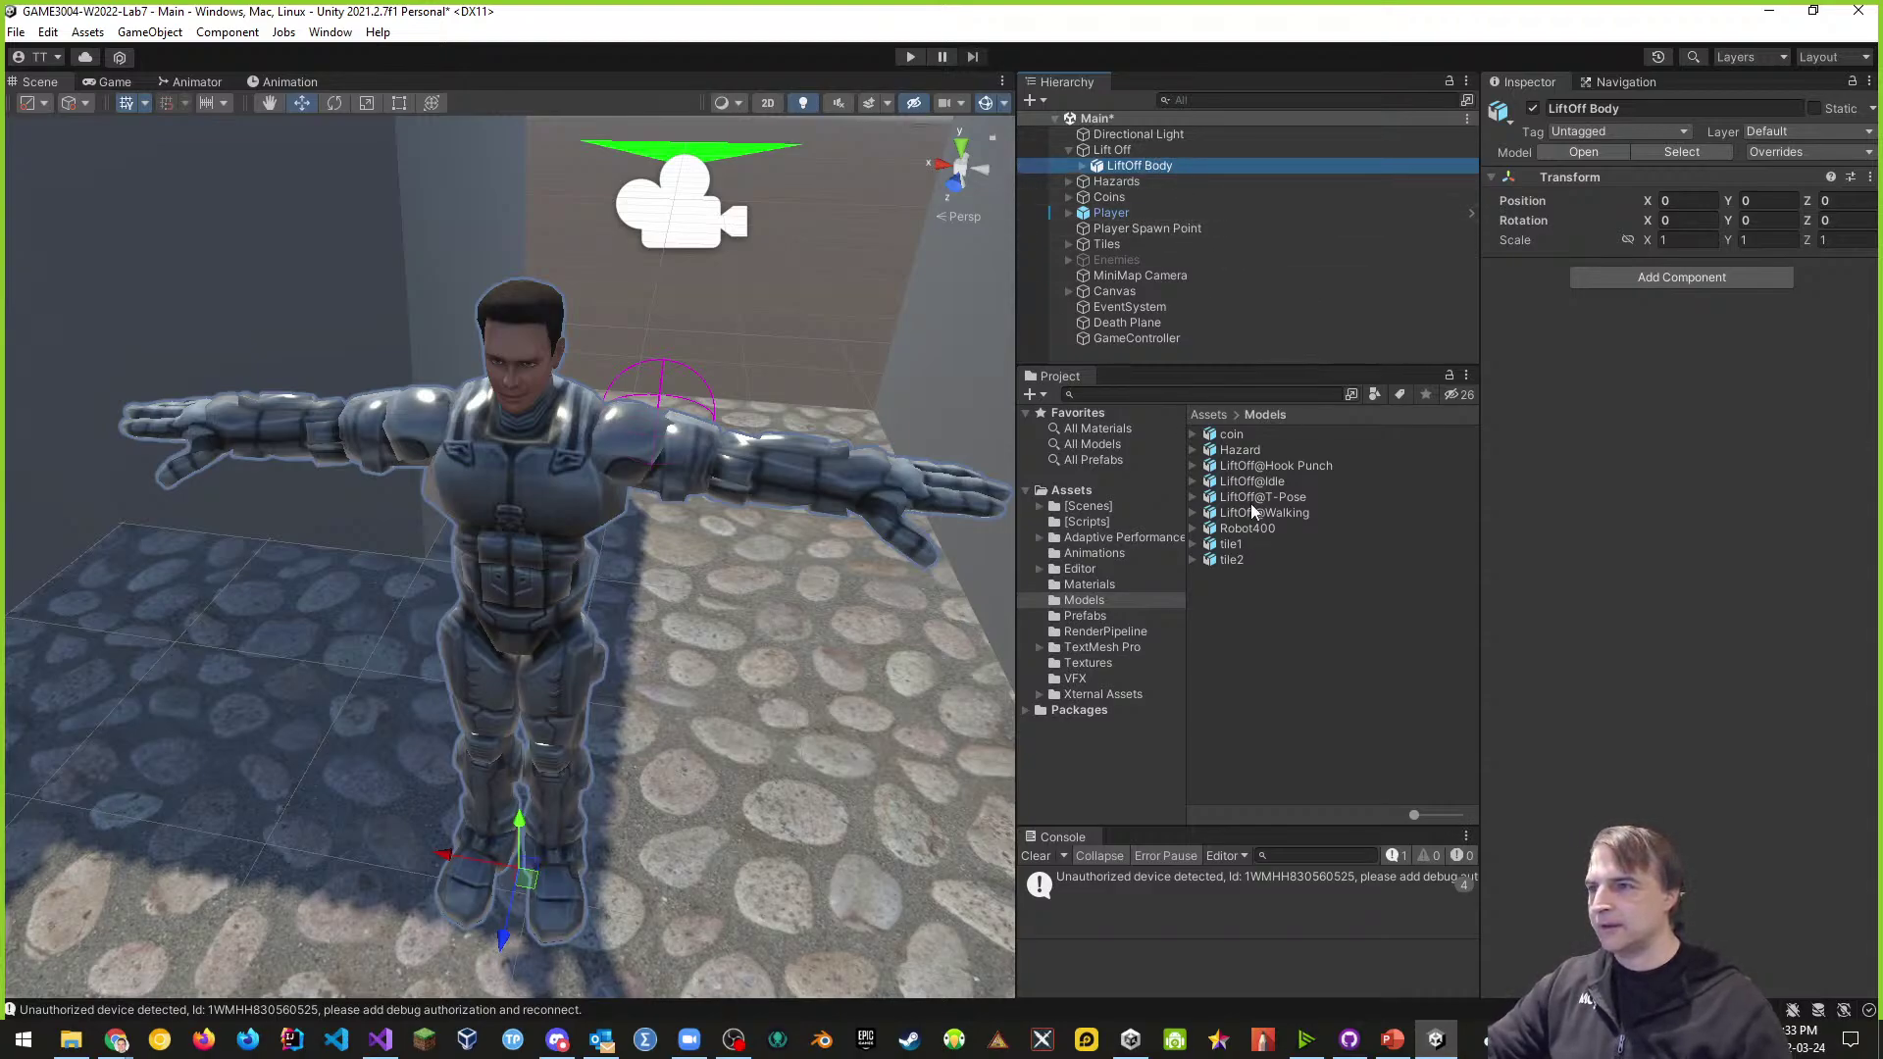
- Duplicate the Idle clip from the LiftOff@Idle model and add the copy to LiftOff Body as its animation
{"action": "left_click", "coordinate": [1192, 481]}
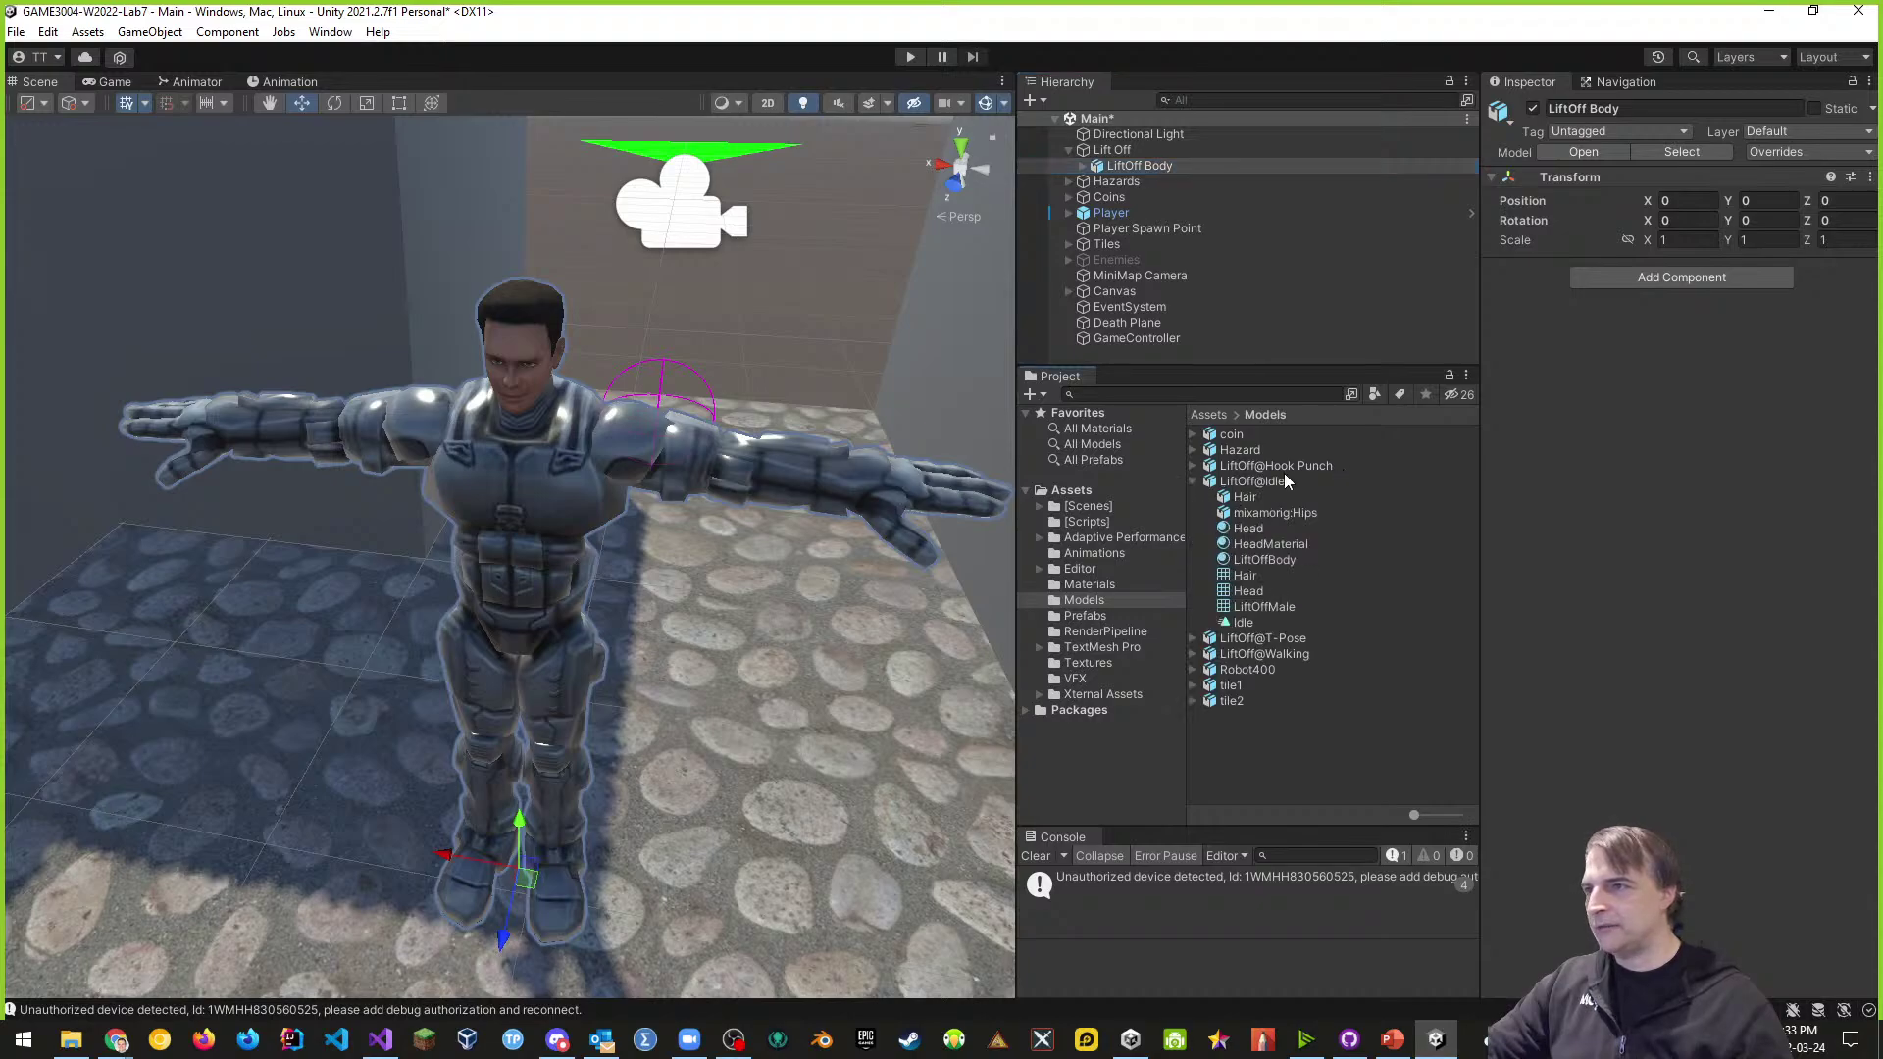
{"action": "left_click", "coordinate": [1245, 624]}
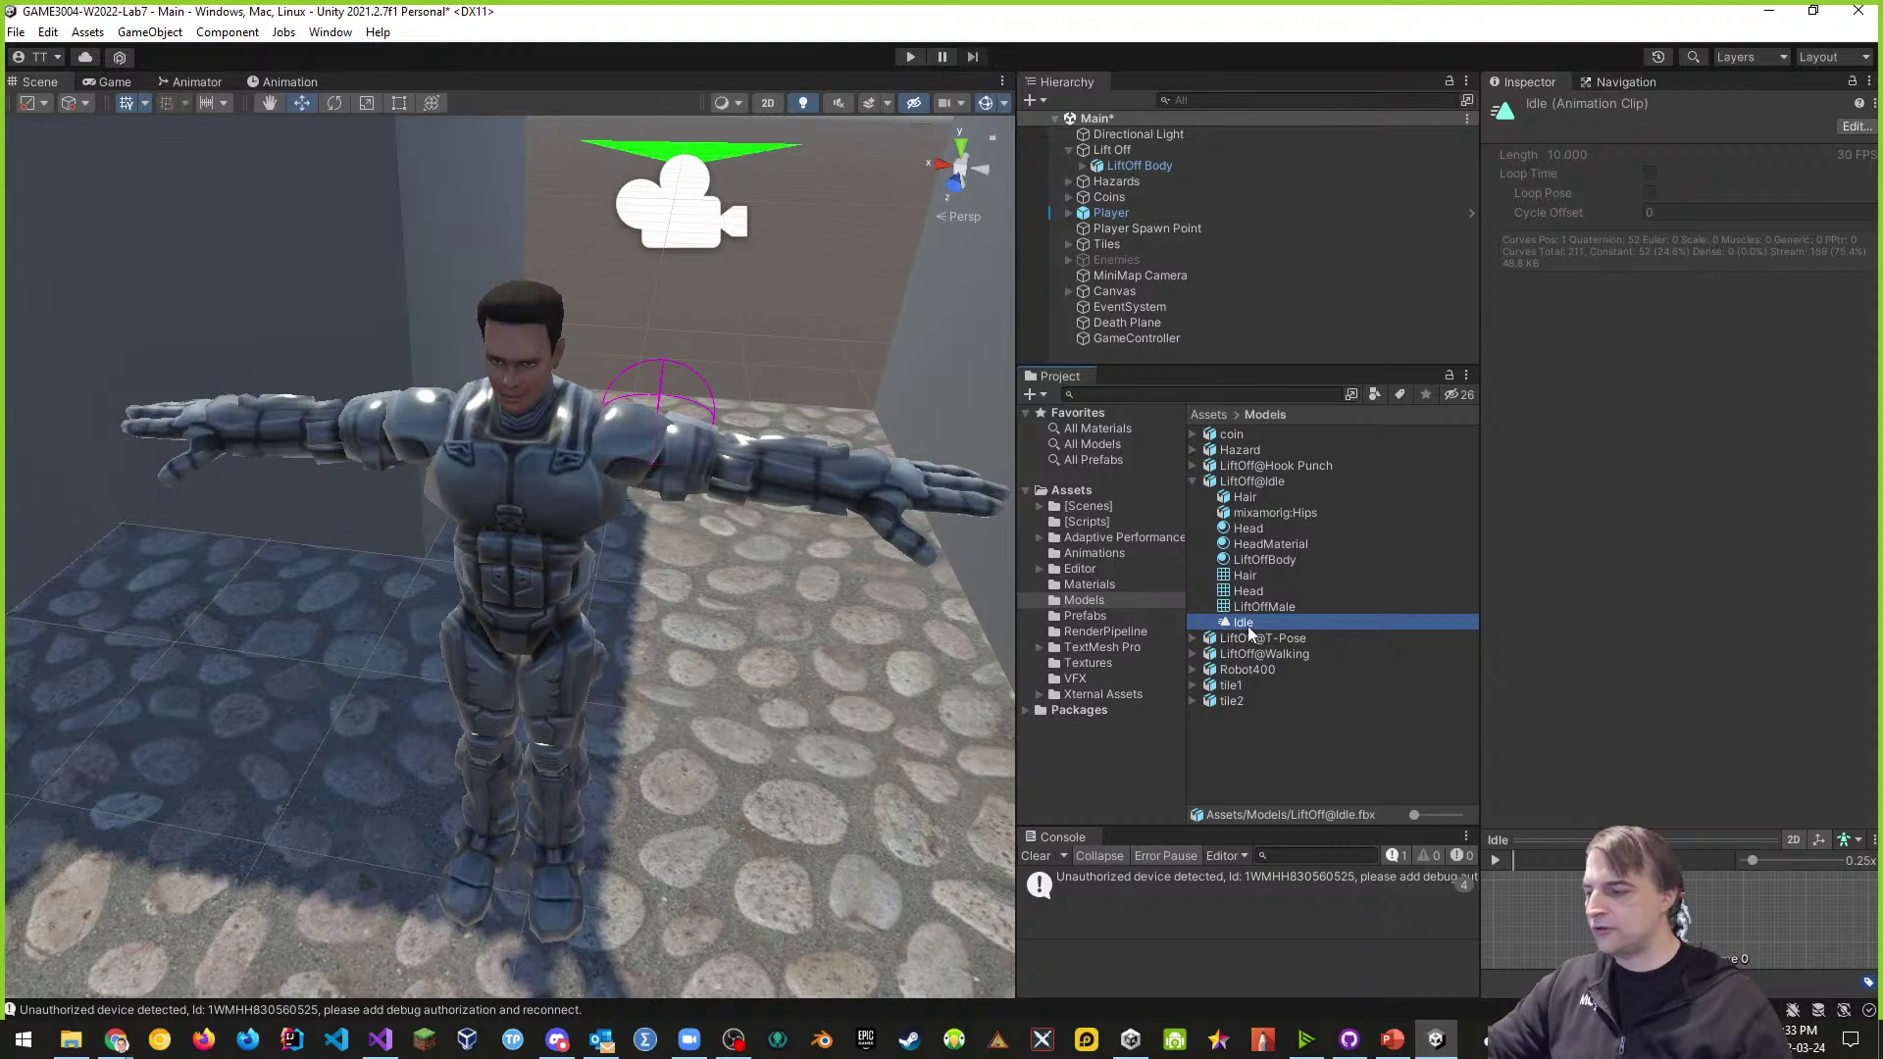
{"action": "key", "text": "ctrl+d"}
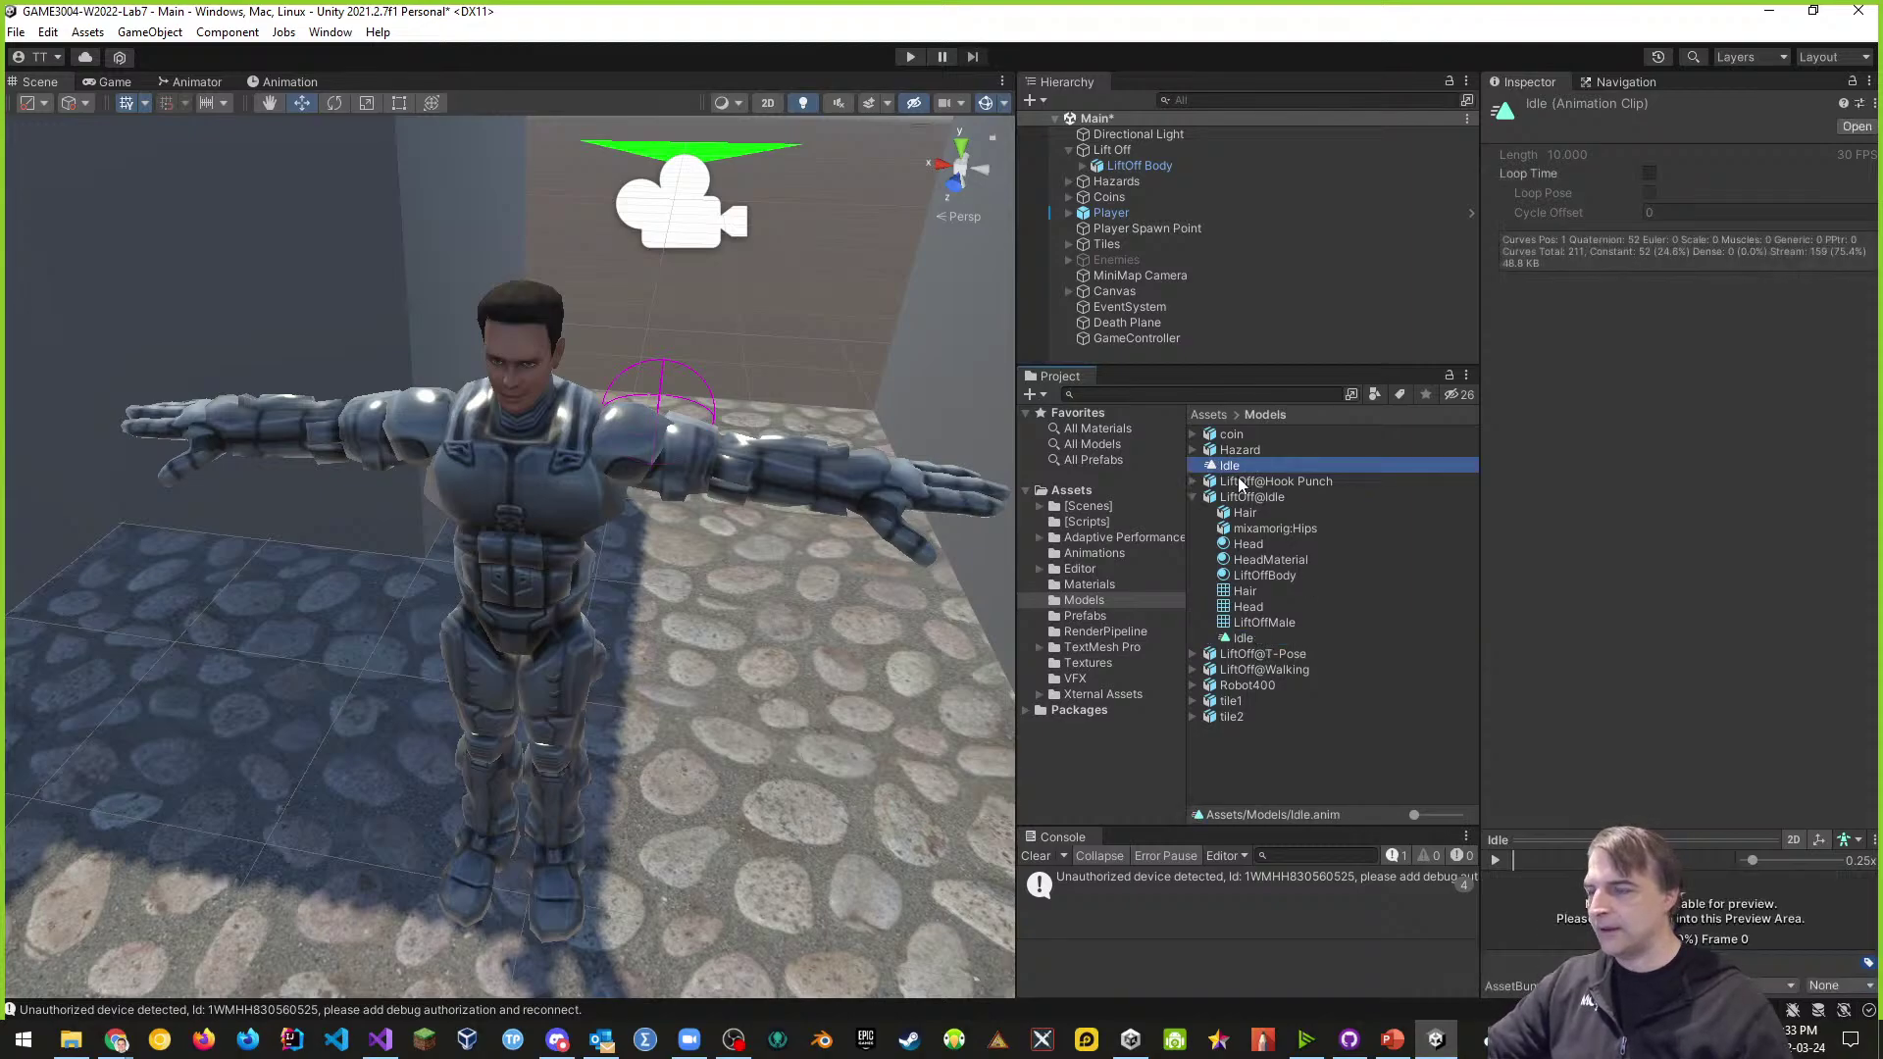
{"action": "left_click", "coordinate": [1134, 167]}
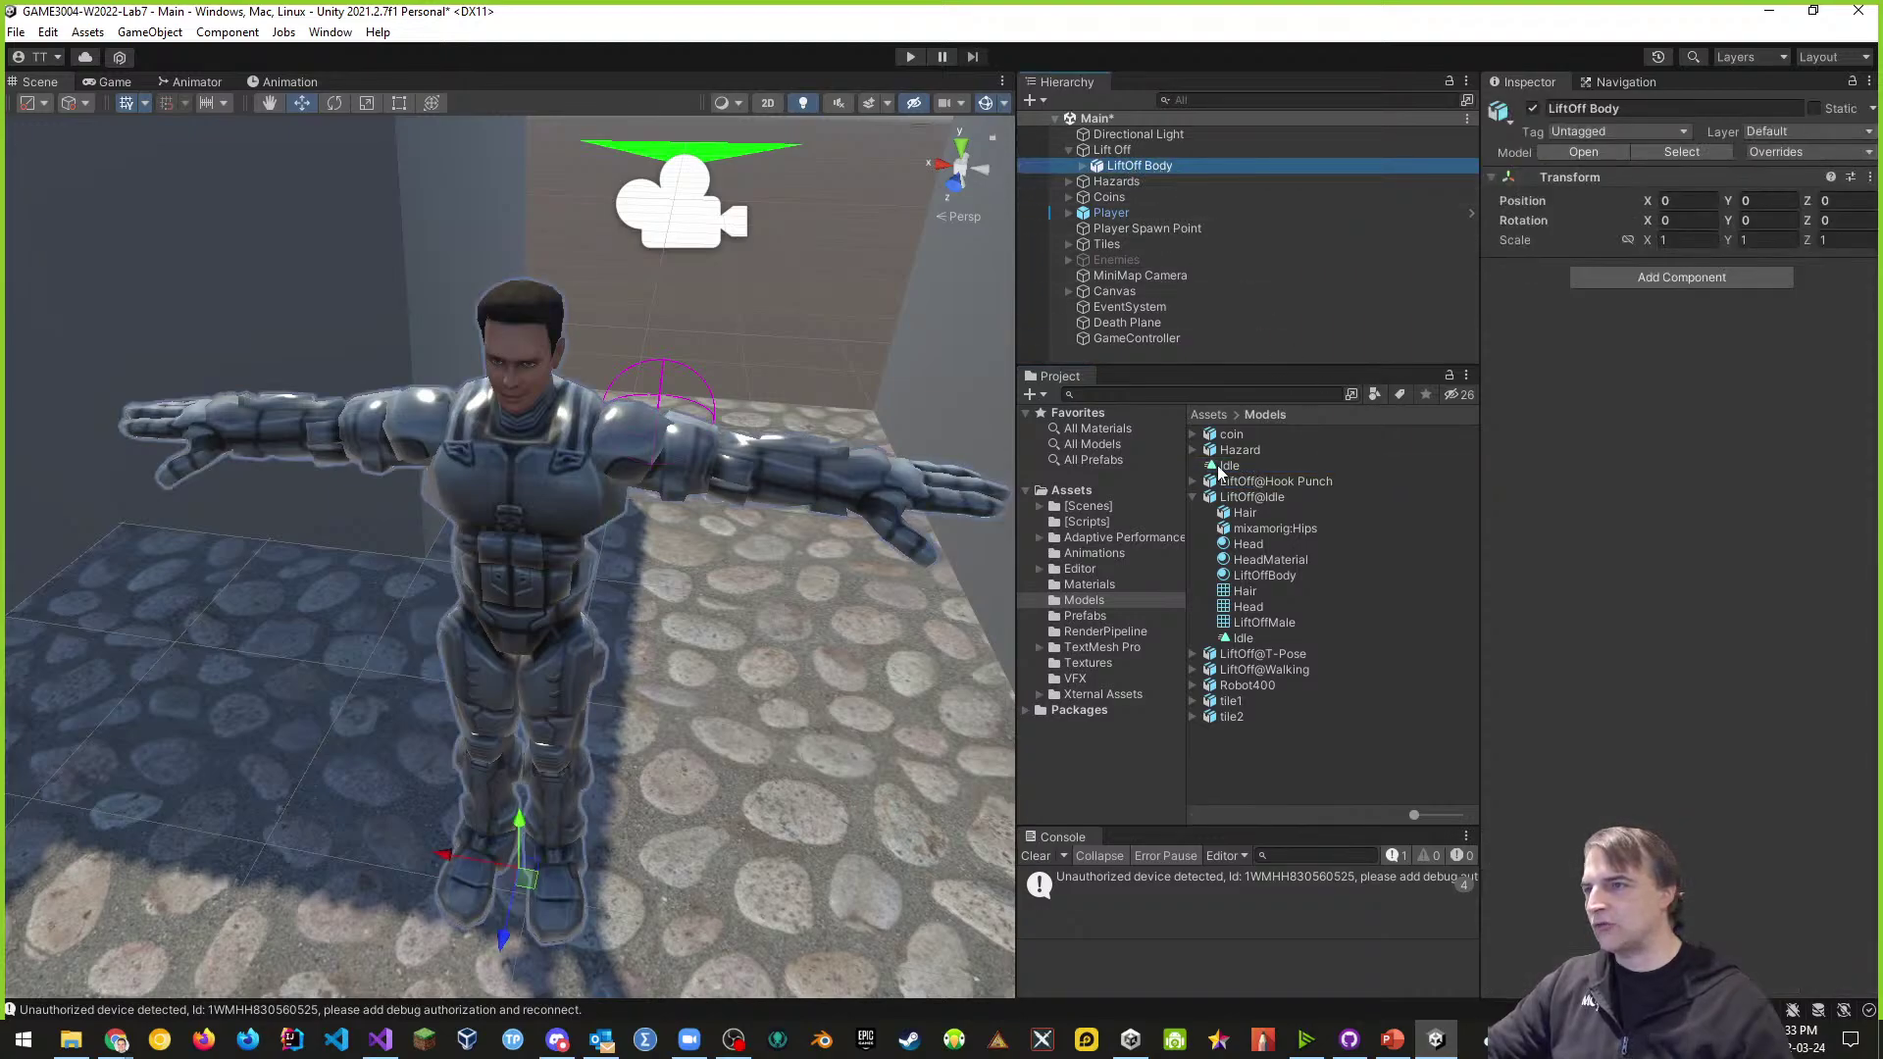
{"action": "left_click_drag", "start_coordinate": [1238, 467], "coordinate": [1599, 286]}
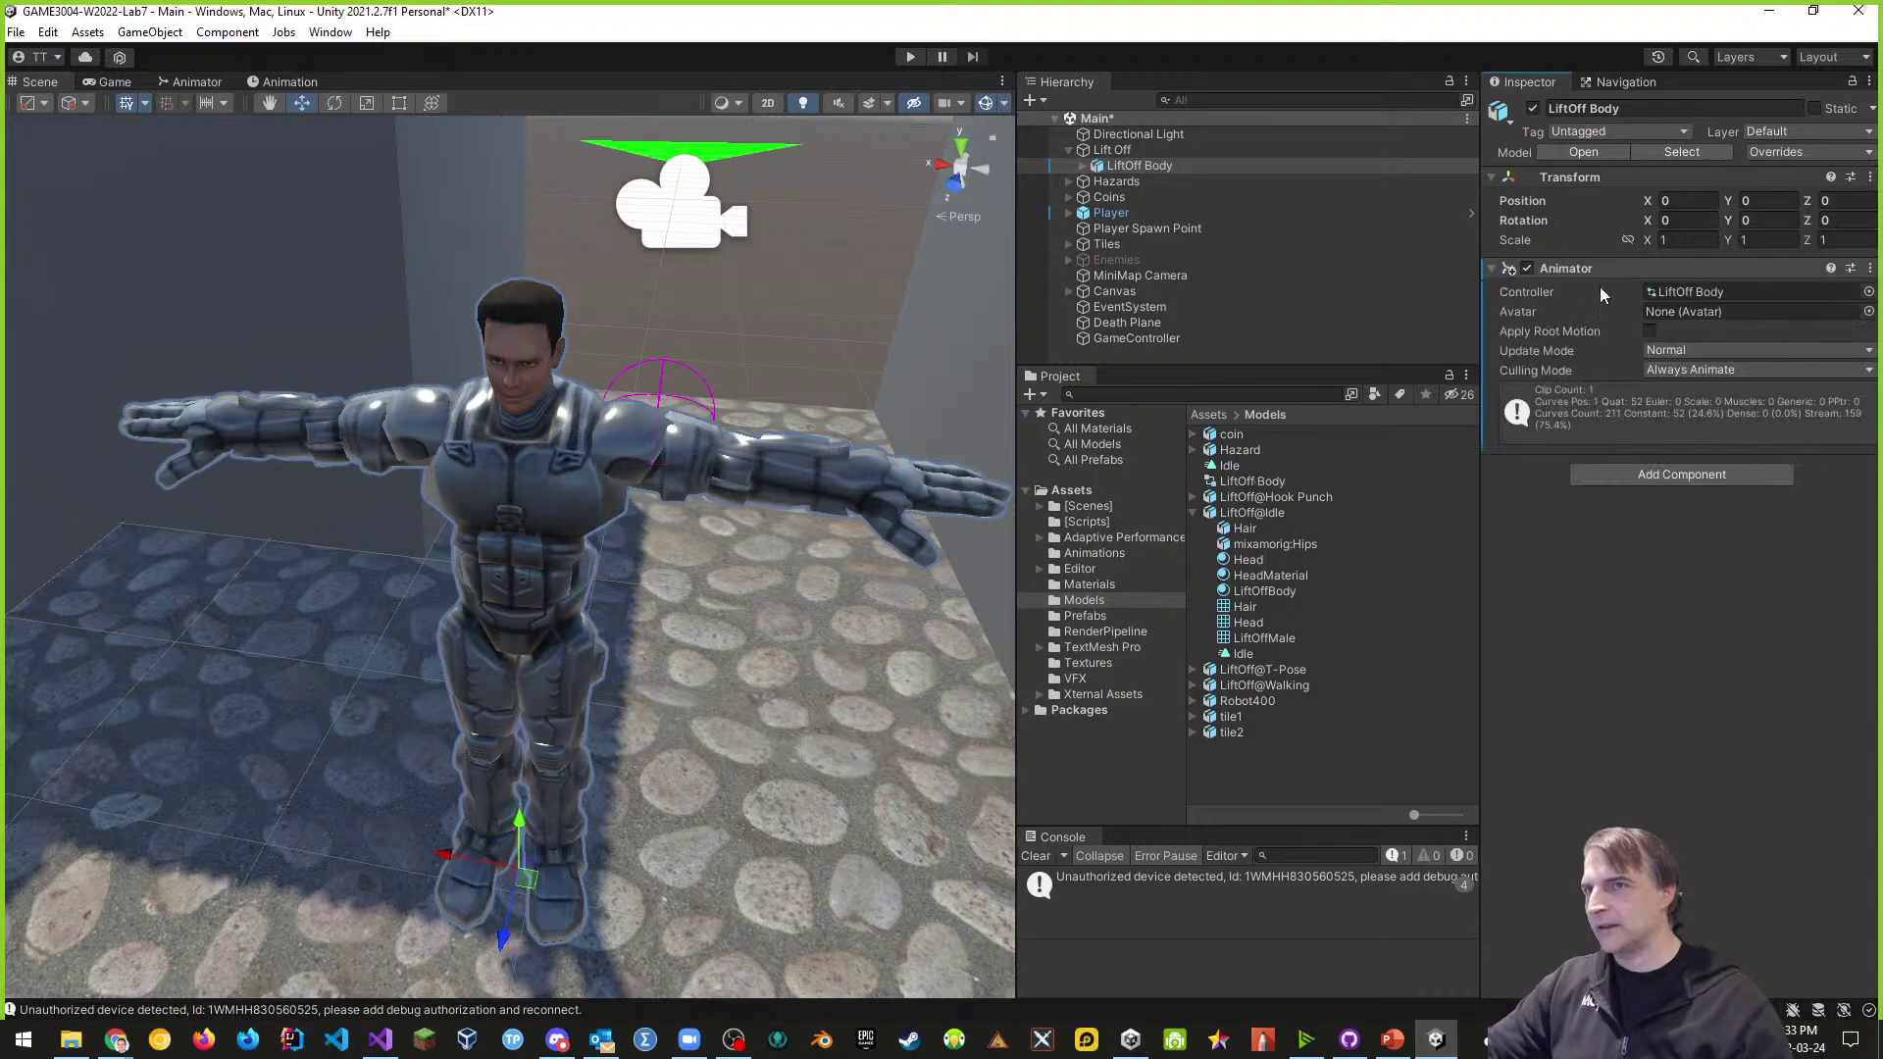
- Rename the LiftOff Body animator controller in the Models folder as "LiftOff Animator Controller"
{"action": "left_click", "coordinate": [1269, 479]}
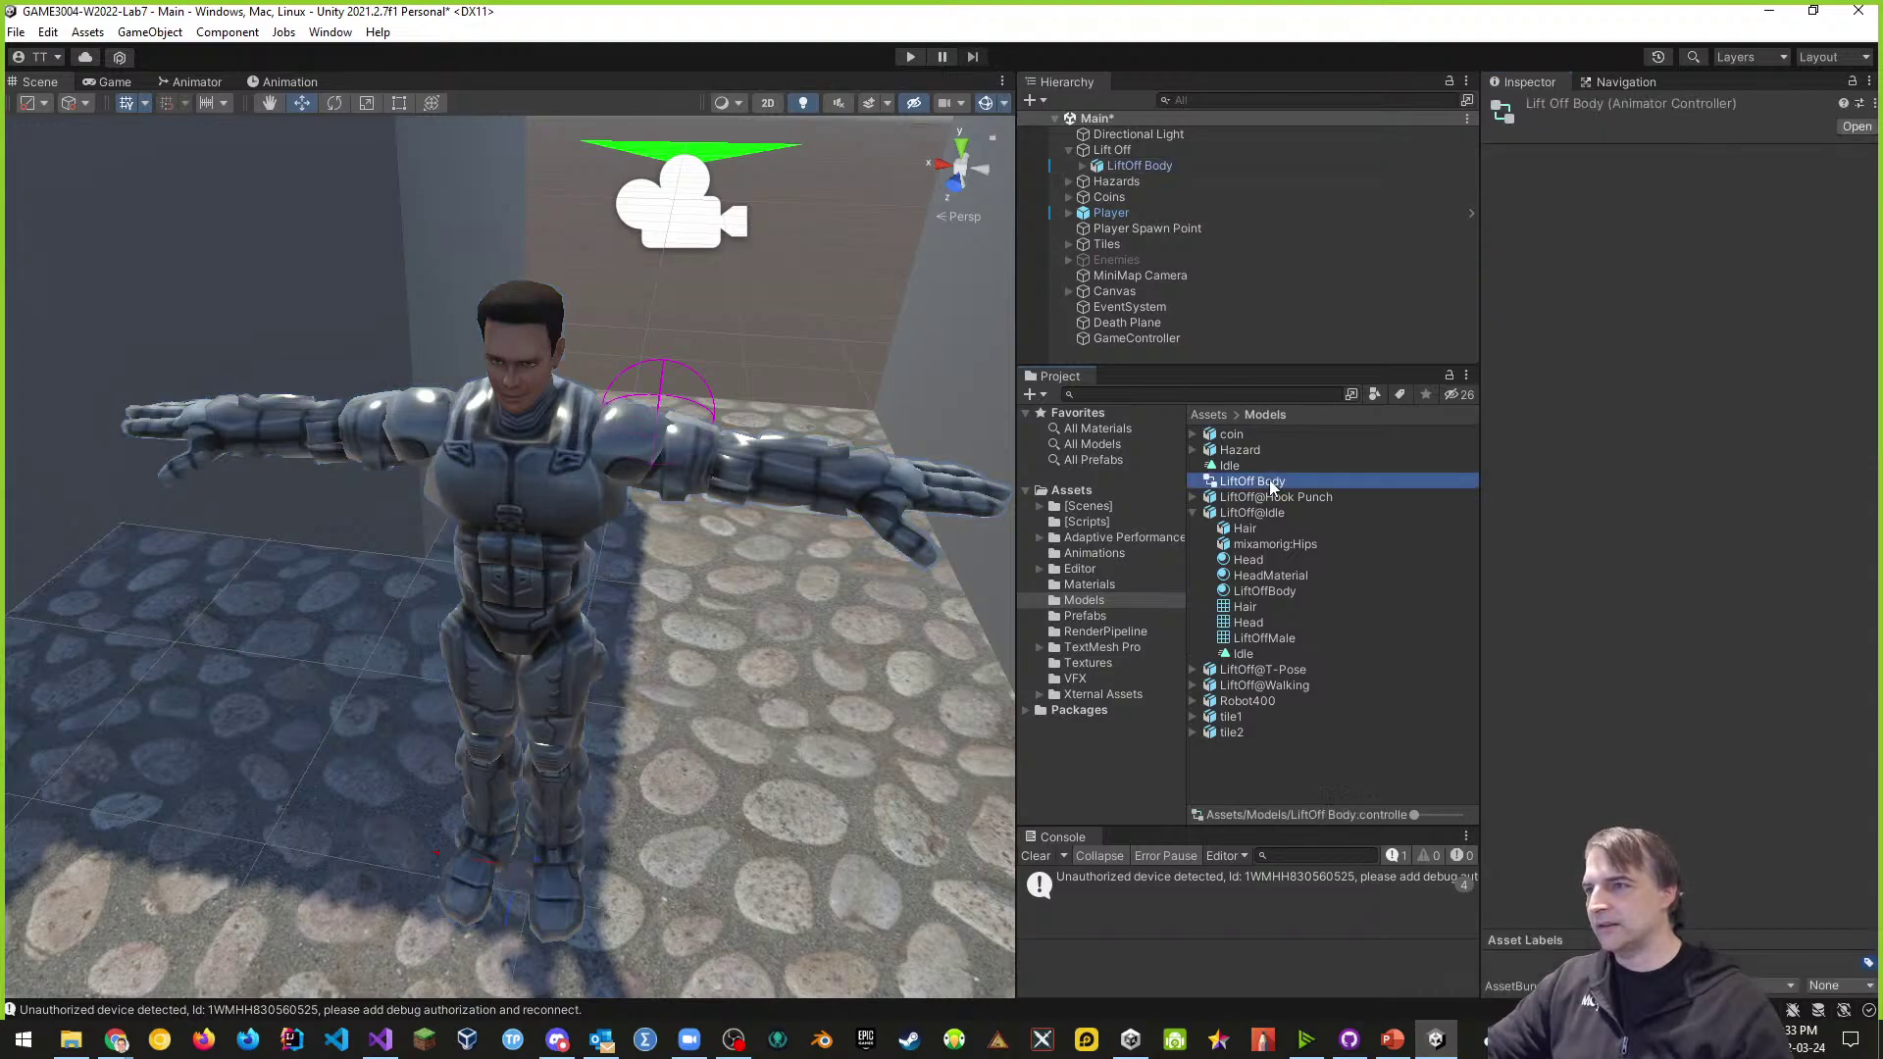
{"action": "left_click", "coordinate": [1270, 482]}
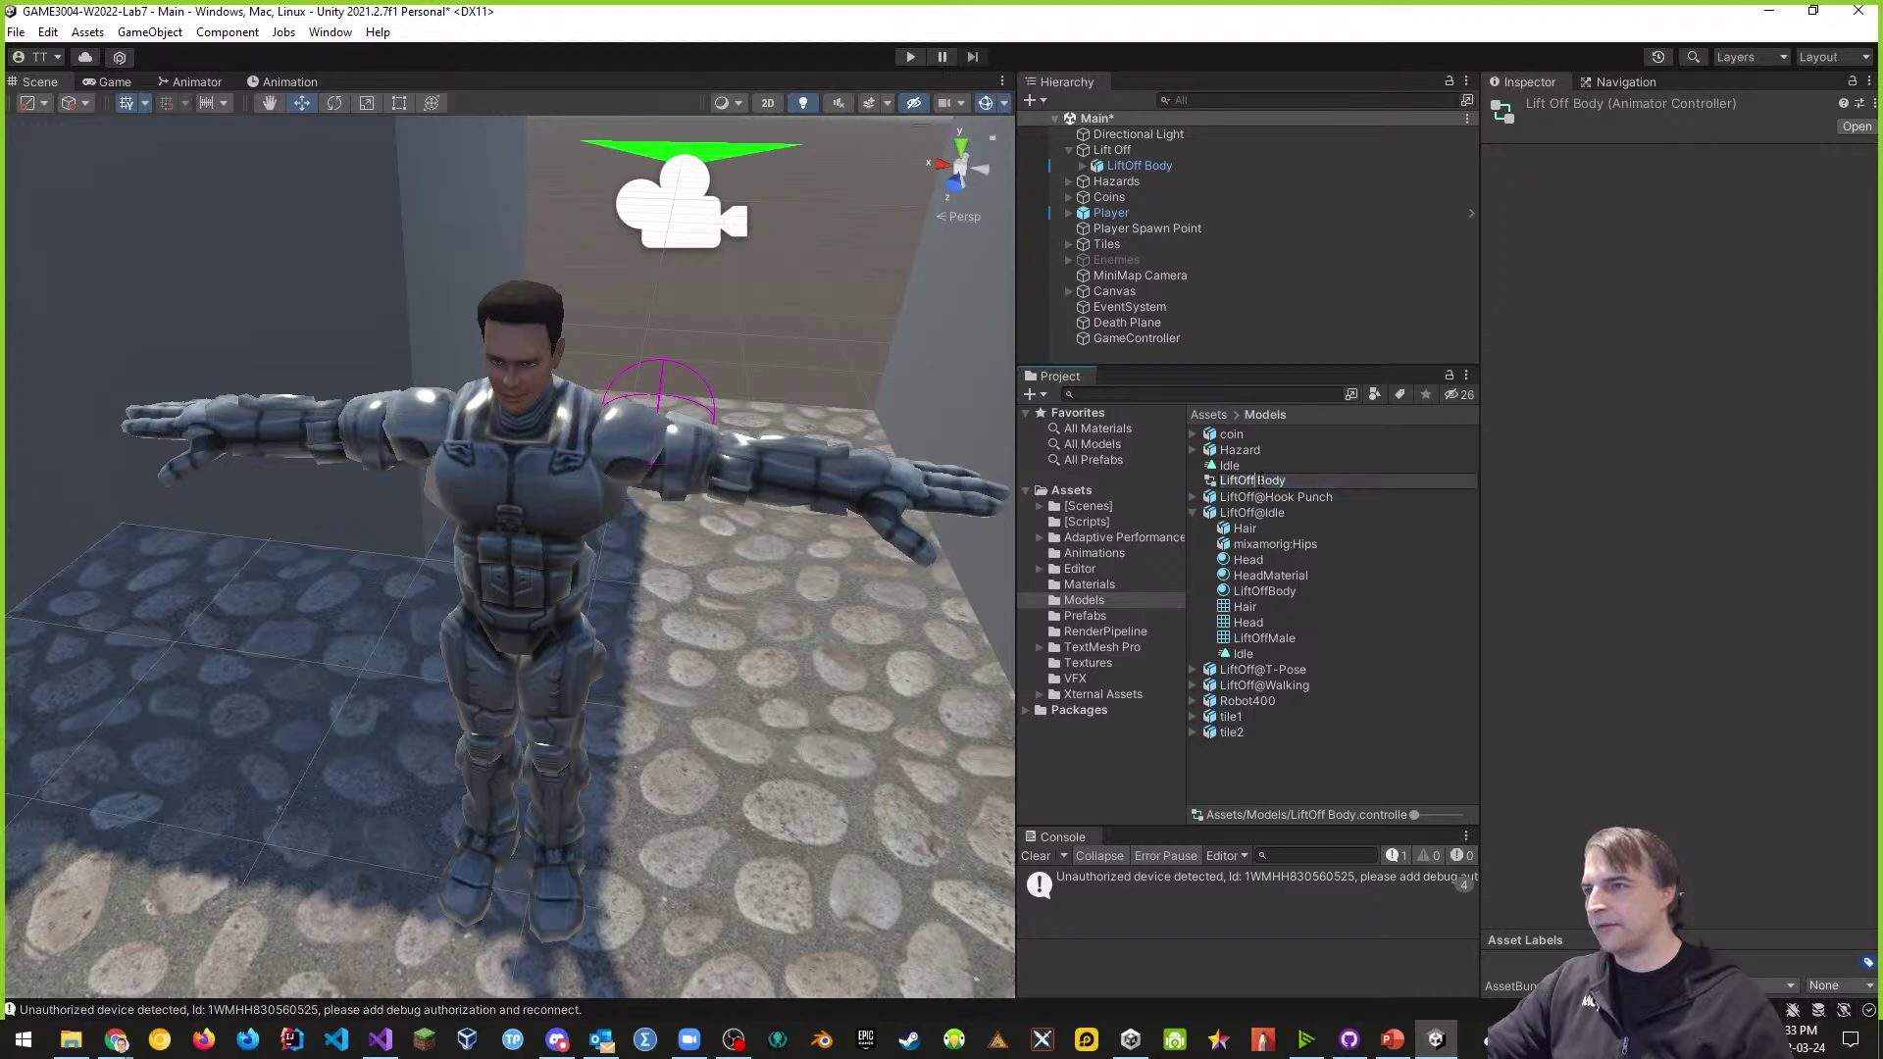
{"action": "double_click", "coordinate": [1271, 480]}
{"action": "type", "text": "Ani"}
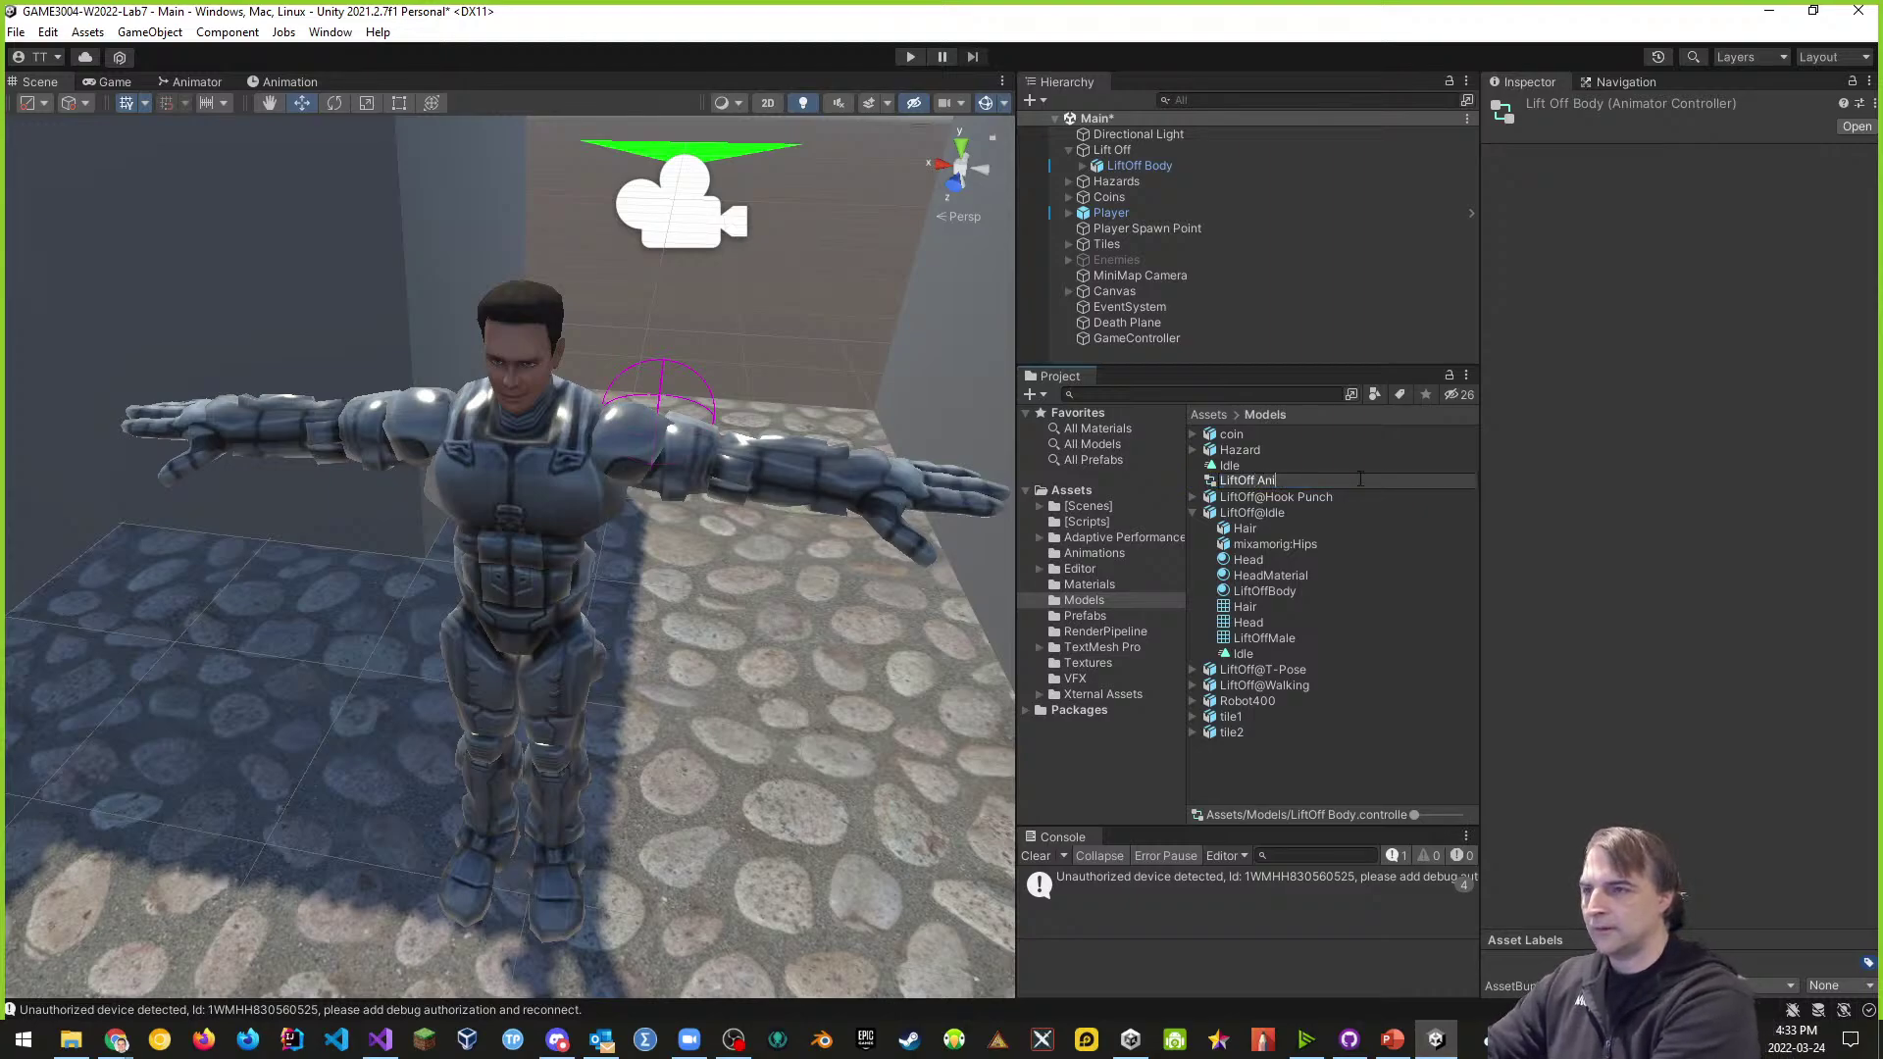
{"action": "type", "text": "mator Controller"}
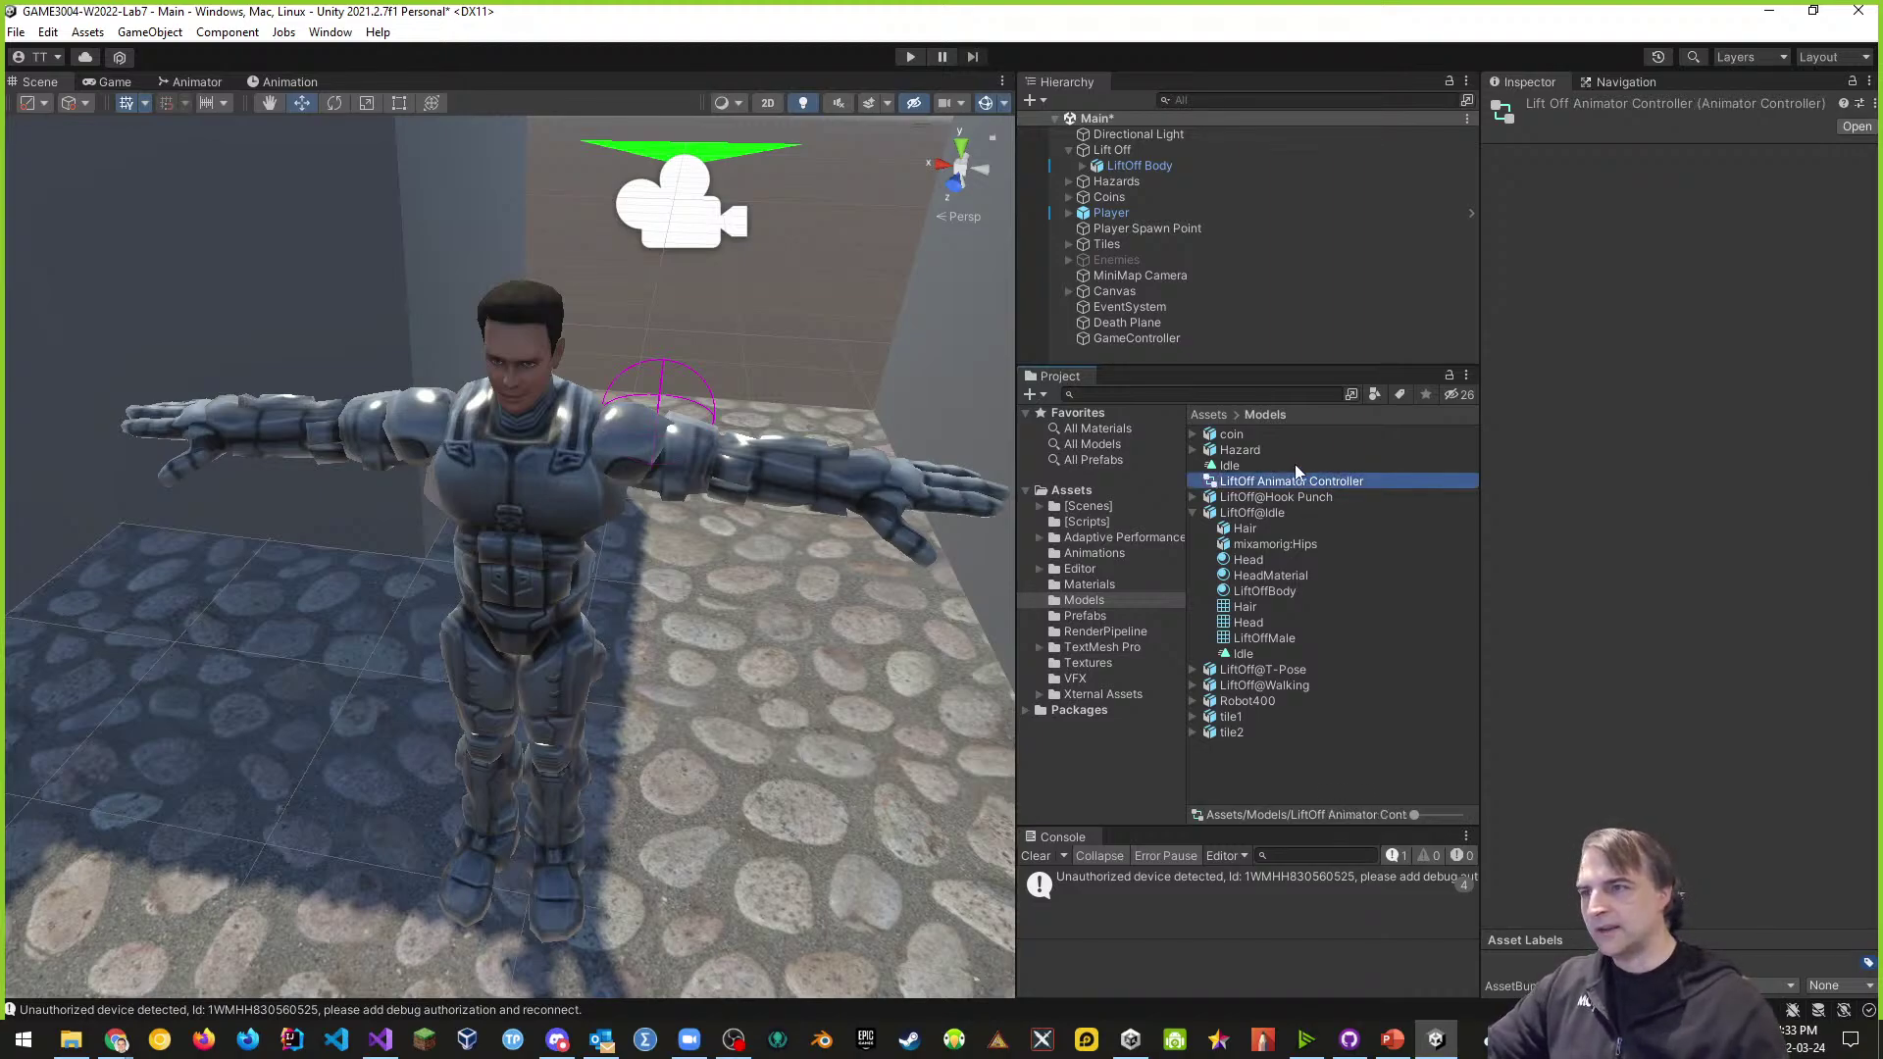
- Enable Loop Time on the duplicated Idle clip in the Models folder and collapse the LiftOff@Idle model
{"action": "left_click", "coordinate": [1243, 654]}
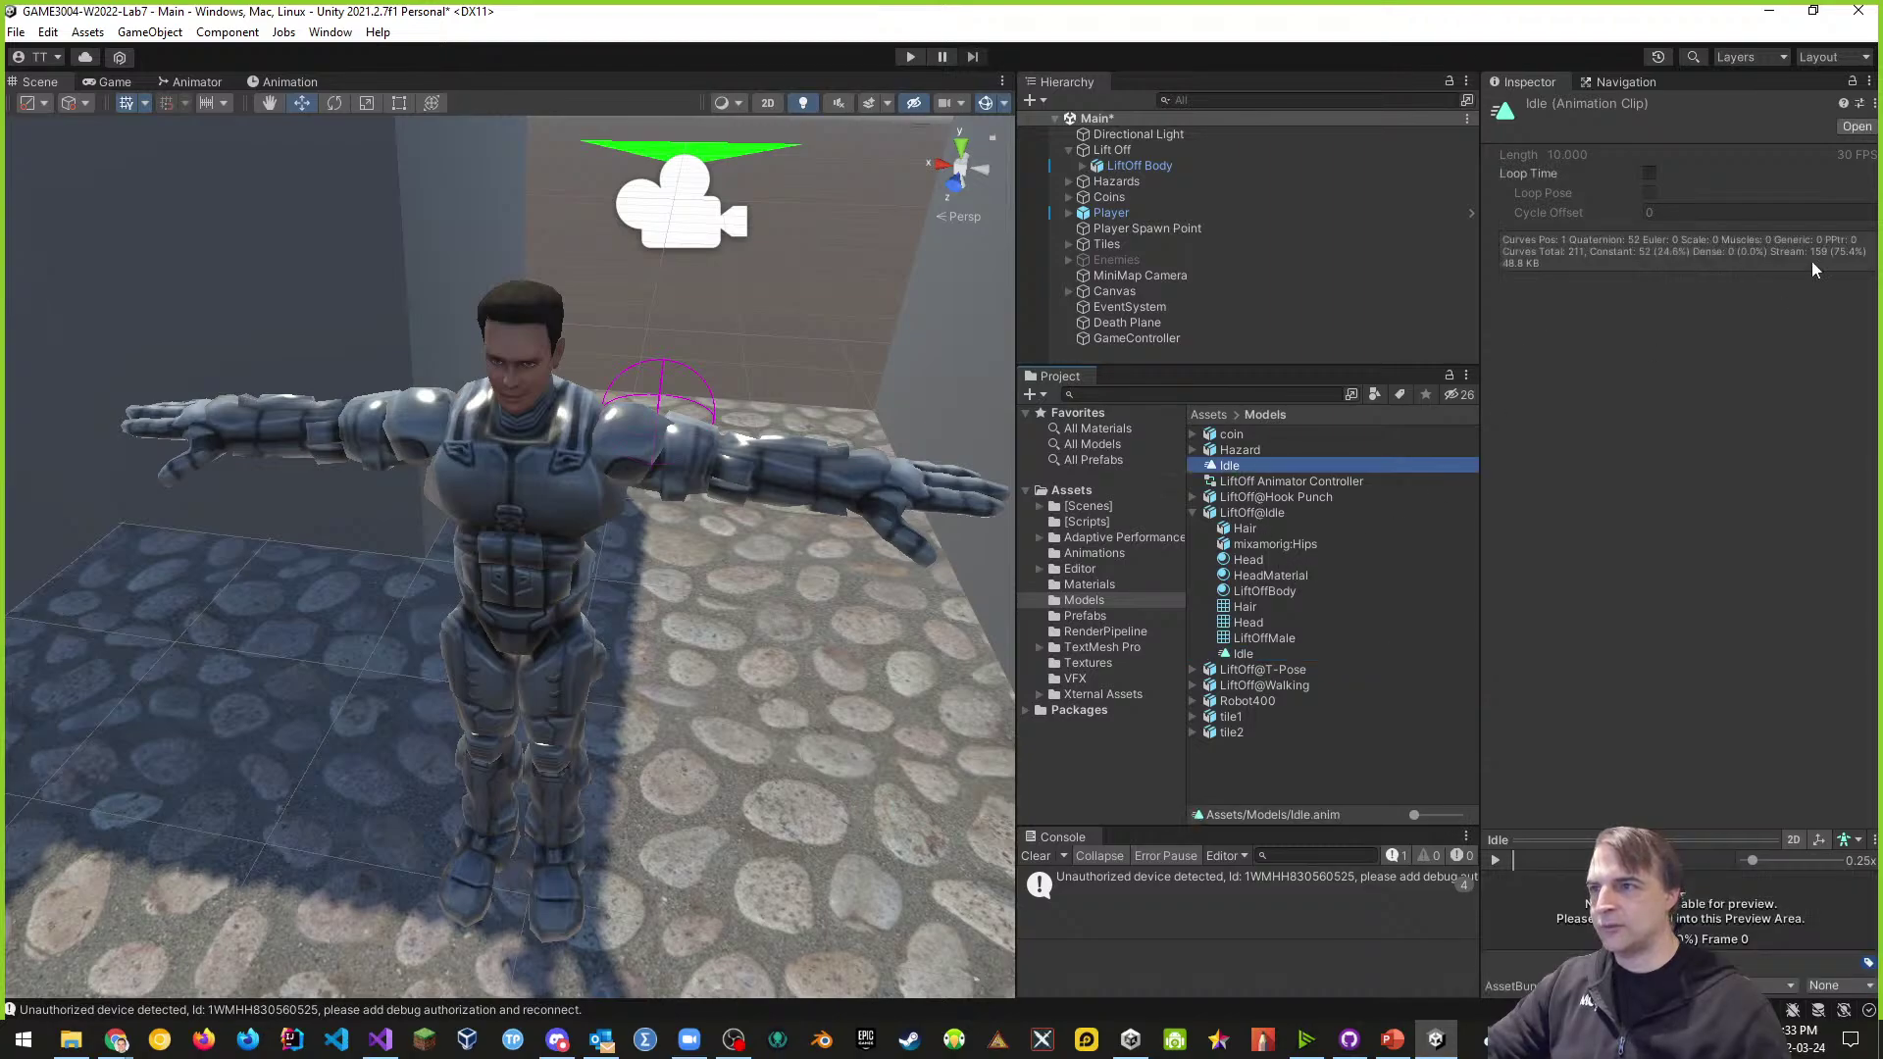
{"action": "left_click", "coordinate": [1651, 173]}
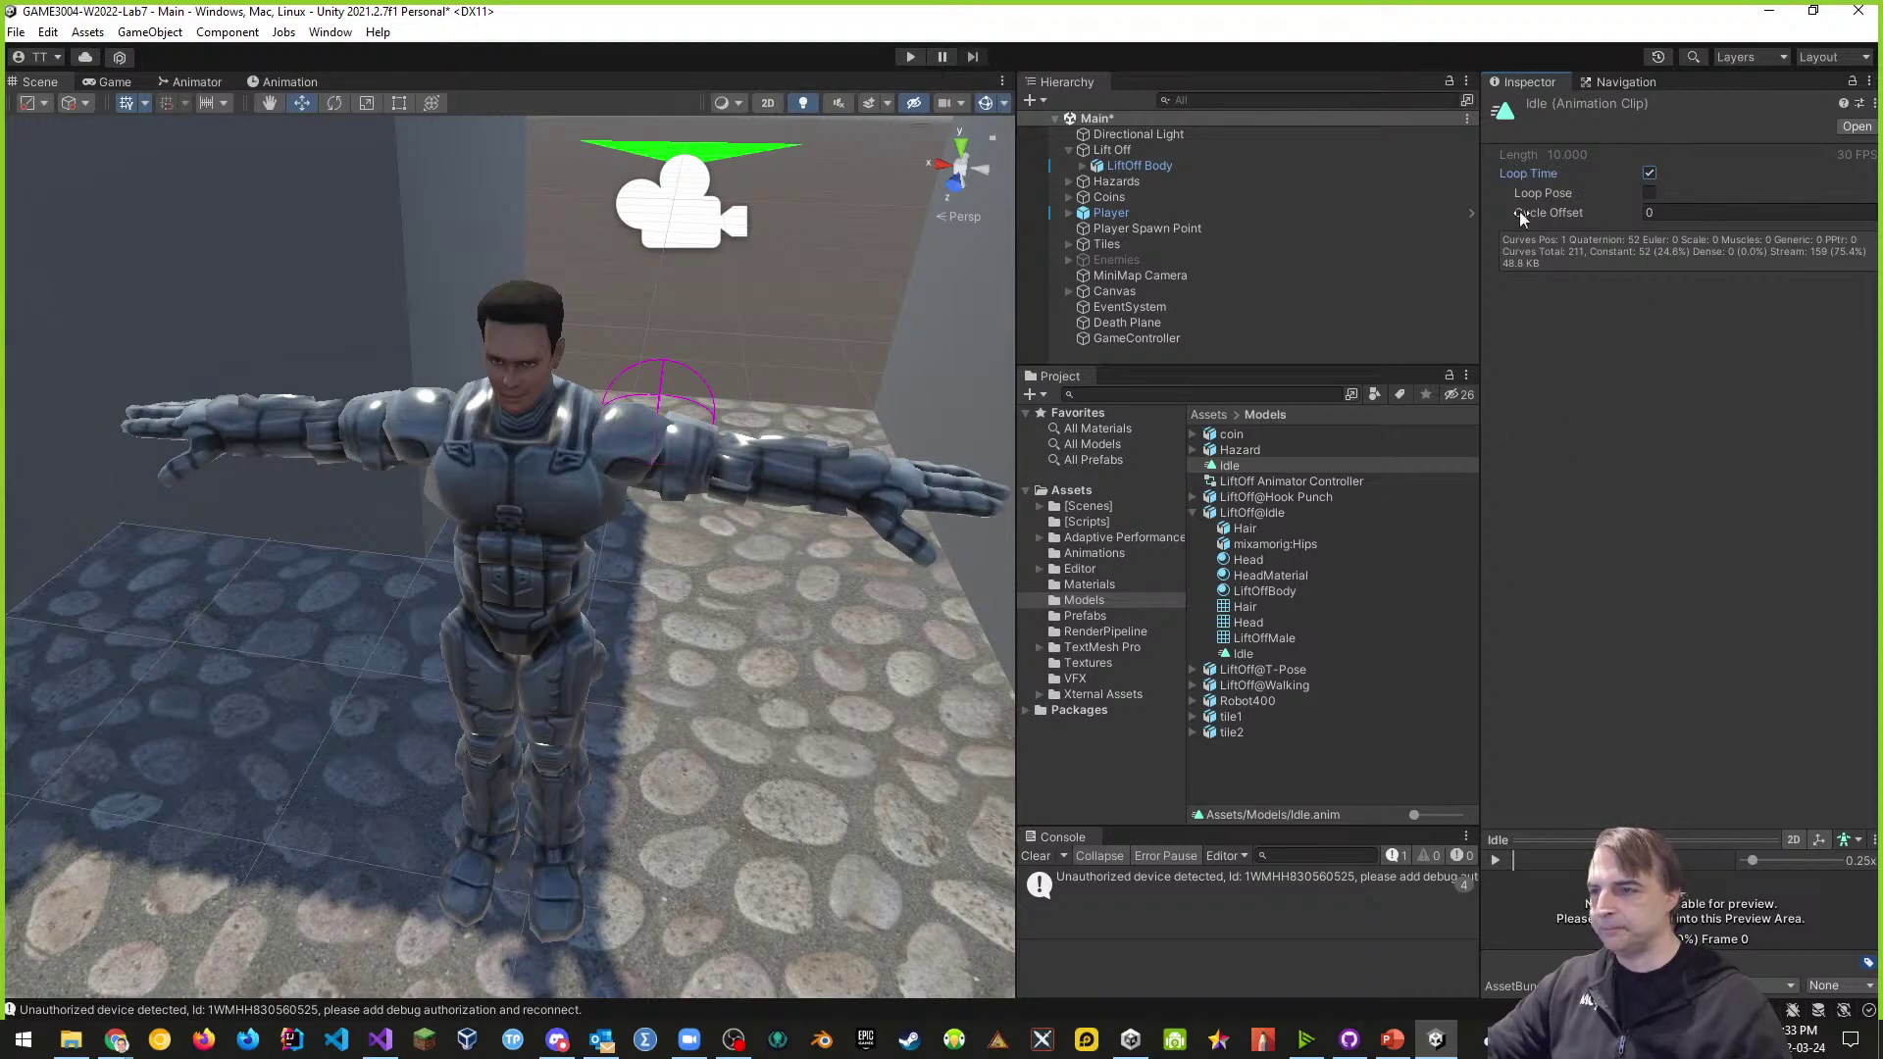
{"action": "left_click", "coordinate": [1193, 512]}
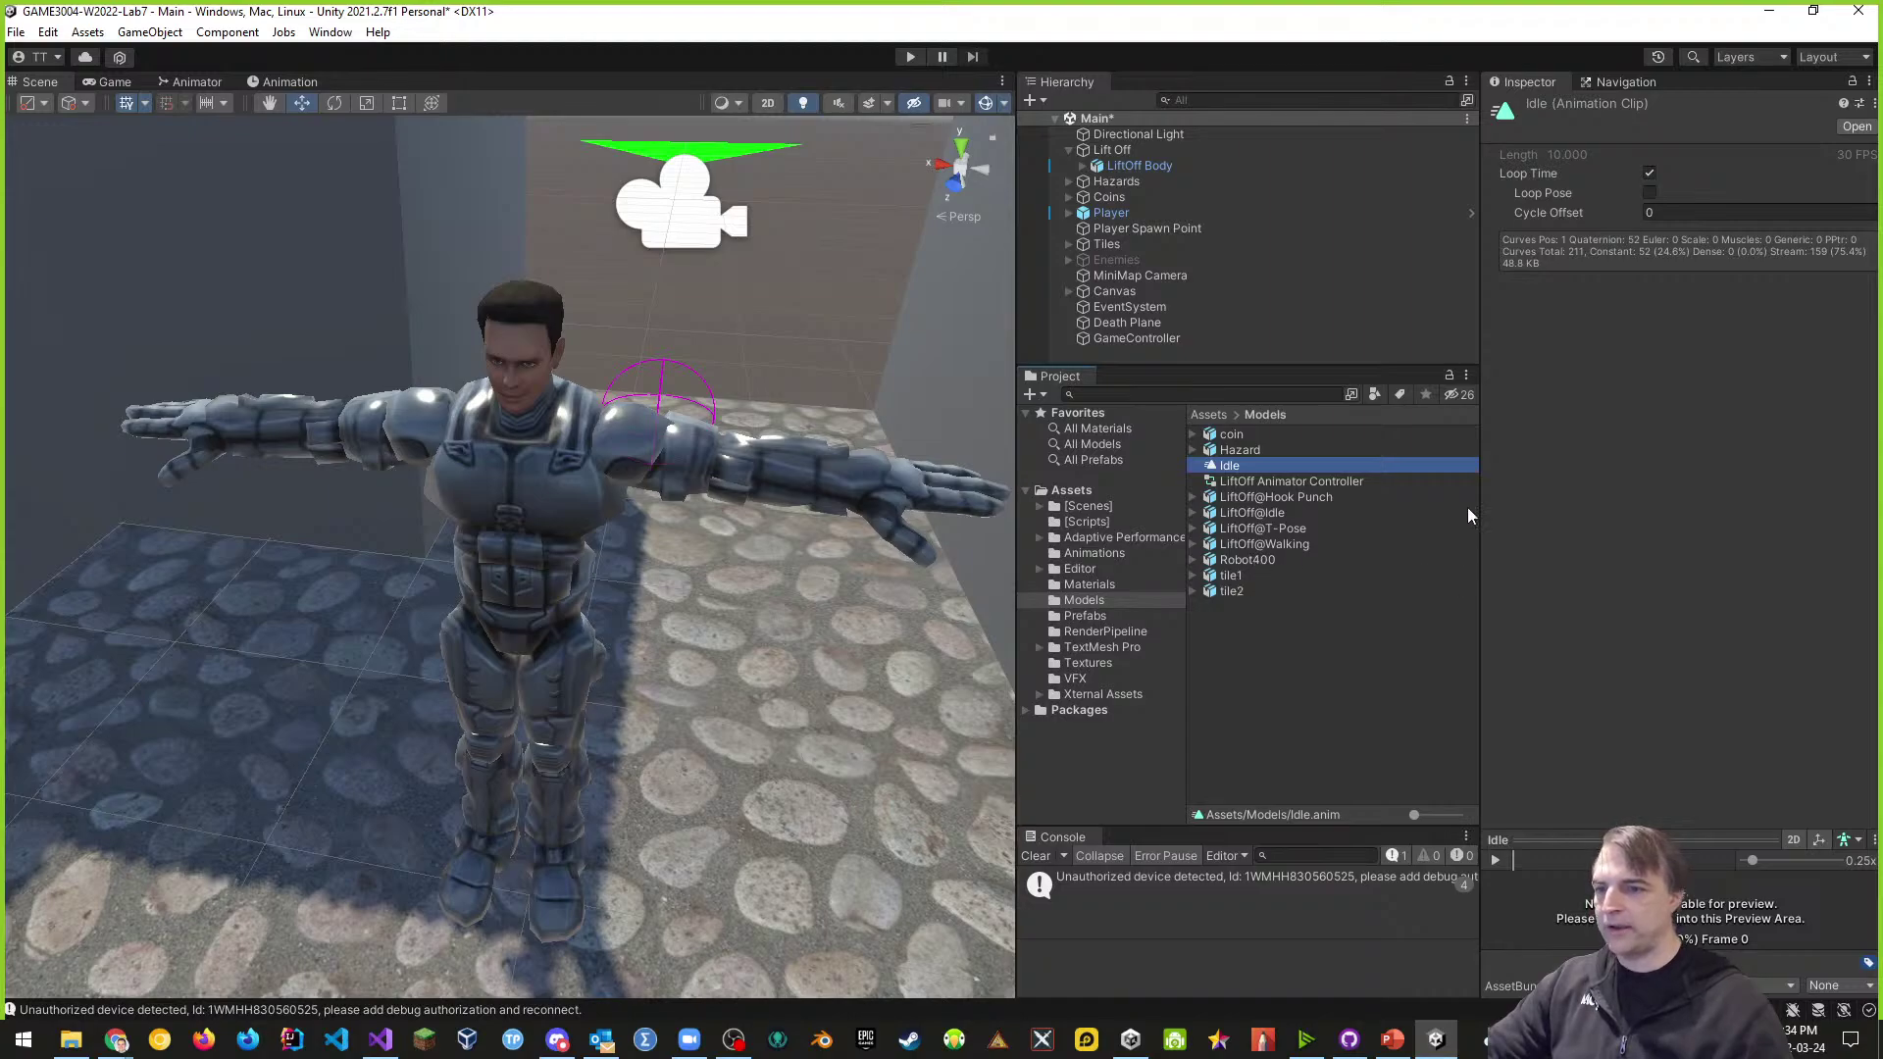
- Enlarge the Idle clip's preview, use LiftOff Body as its preview model and play the animation
{"action": "left_click", "coordinate": [1530, 840]}
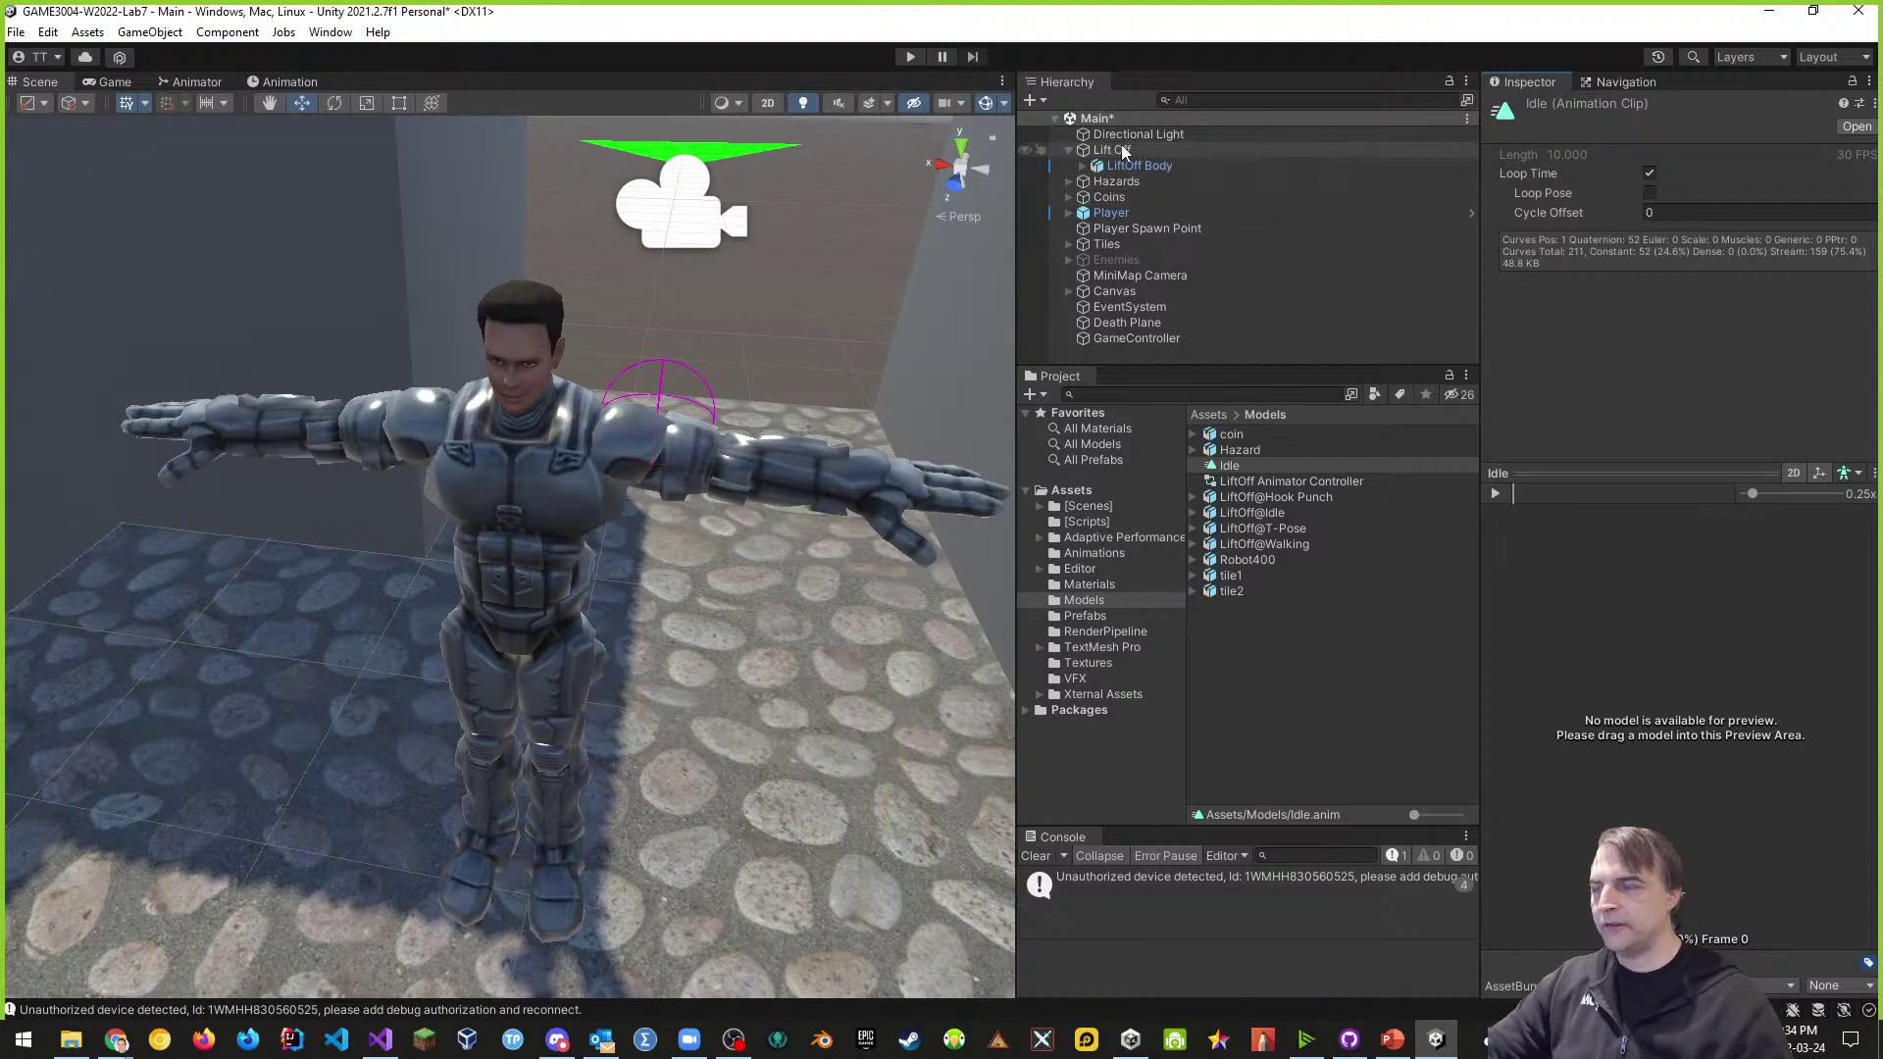
{"action": "left_click_drag", "start_coordinate": [1128, 168], "coordinate": [1616, 662]}
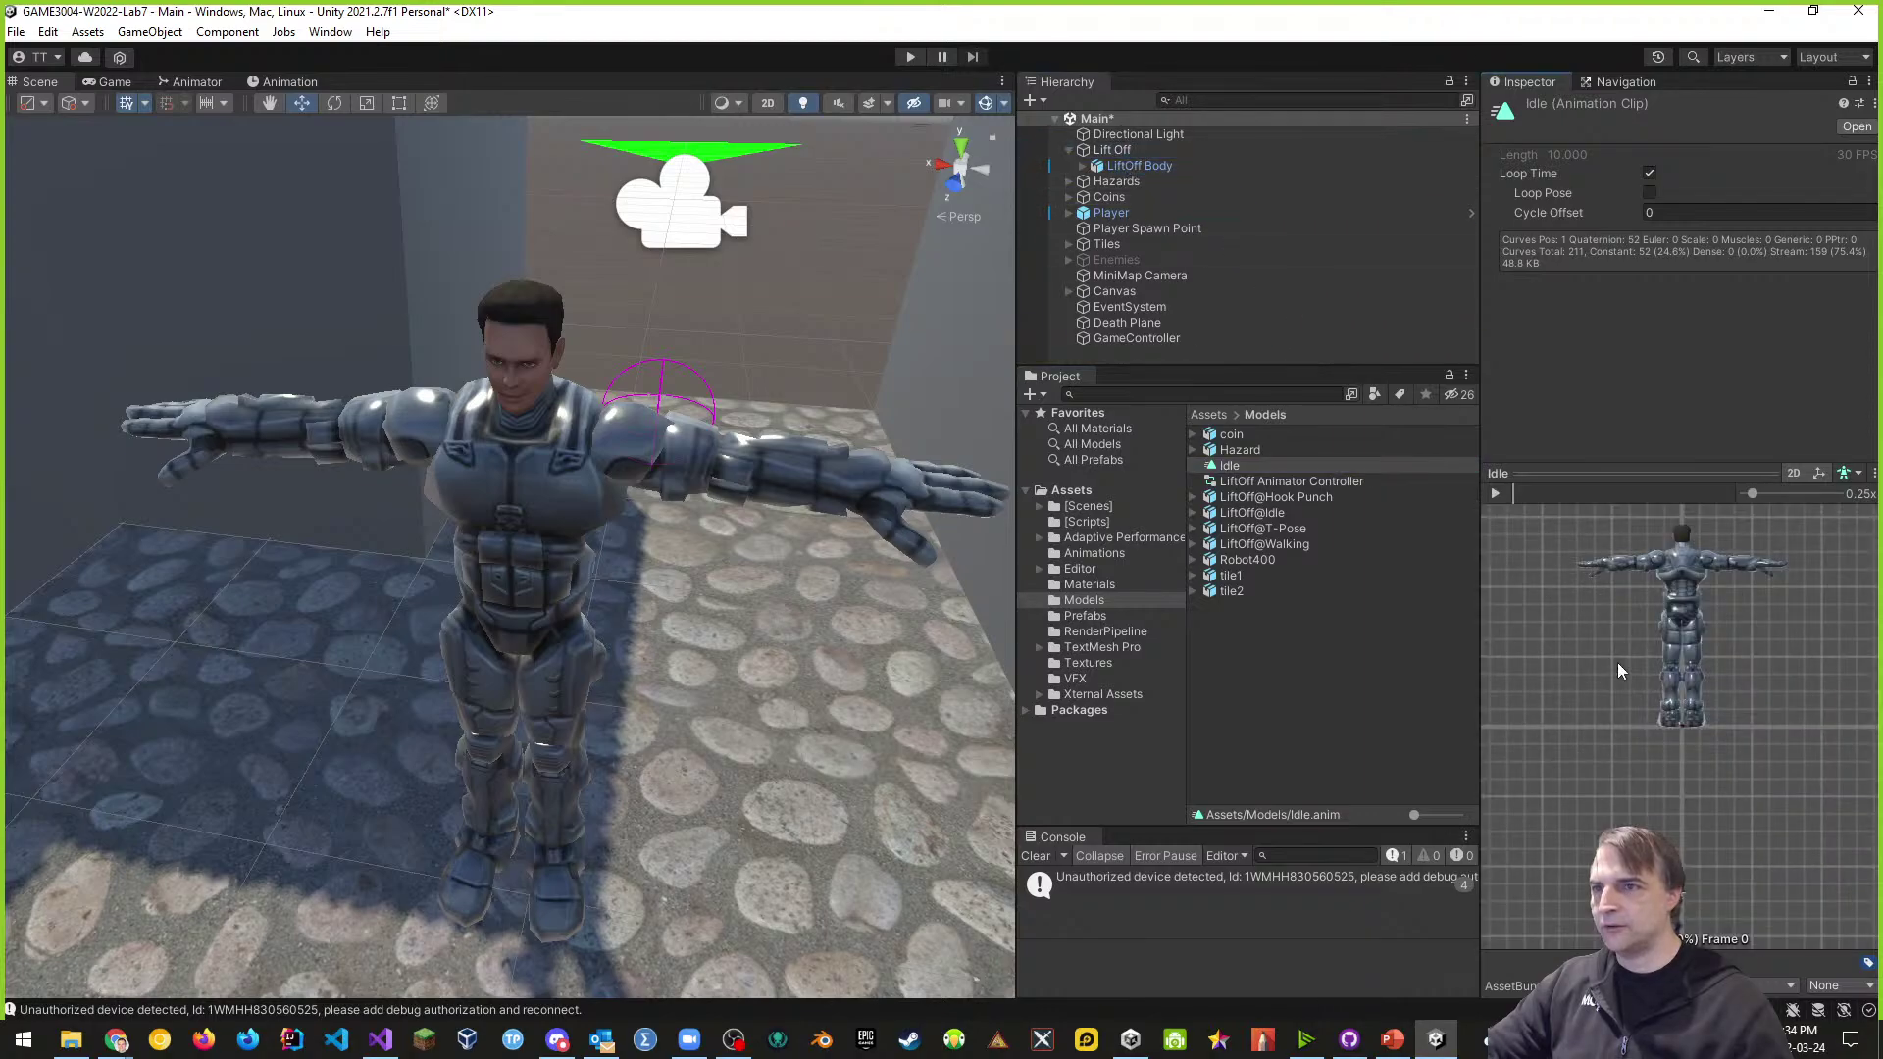
{"action": "middle_click_drag", "start_coordinate": [1759, 629], "coordinate": [1586, 686]}
{"action": "left_click_drag", "start_coordinate": [1586, 687], "coordinate": [1612, 742]}
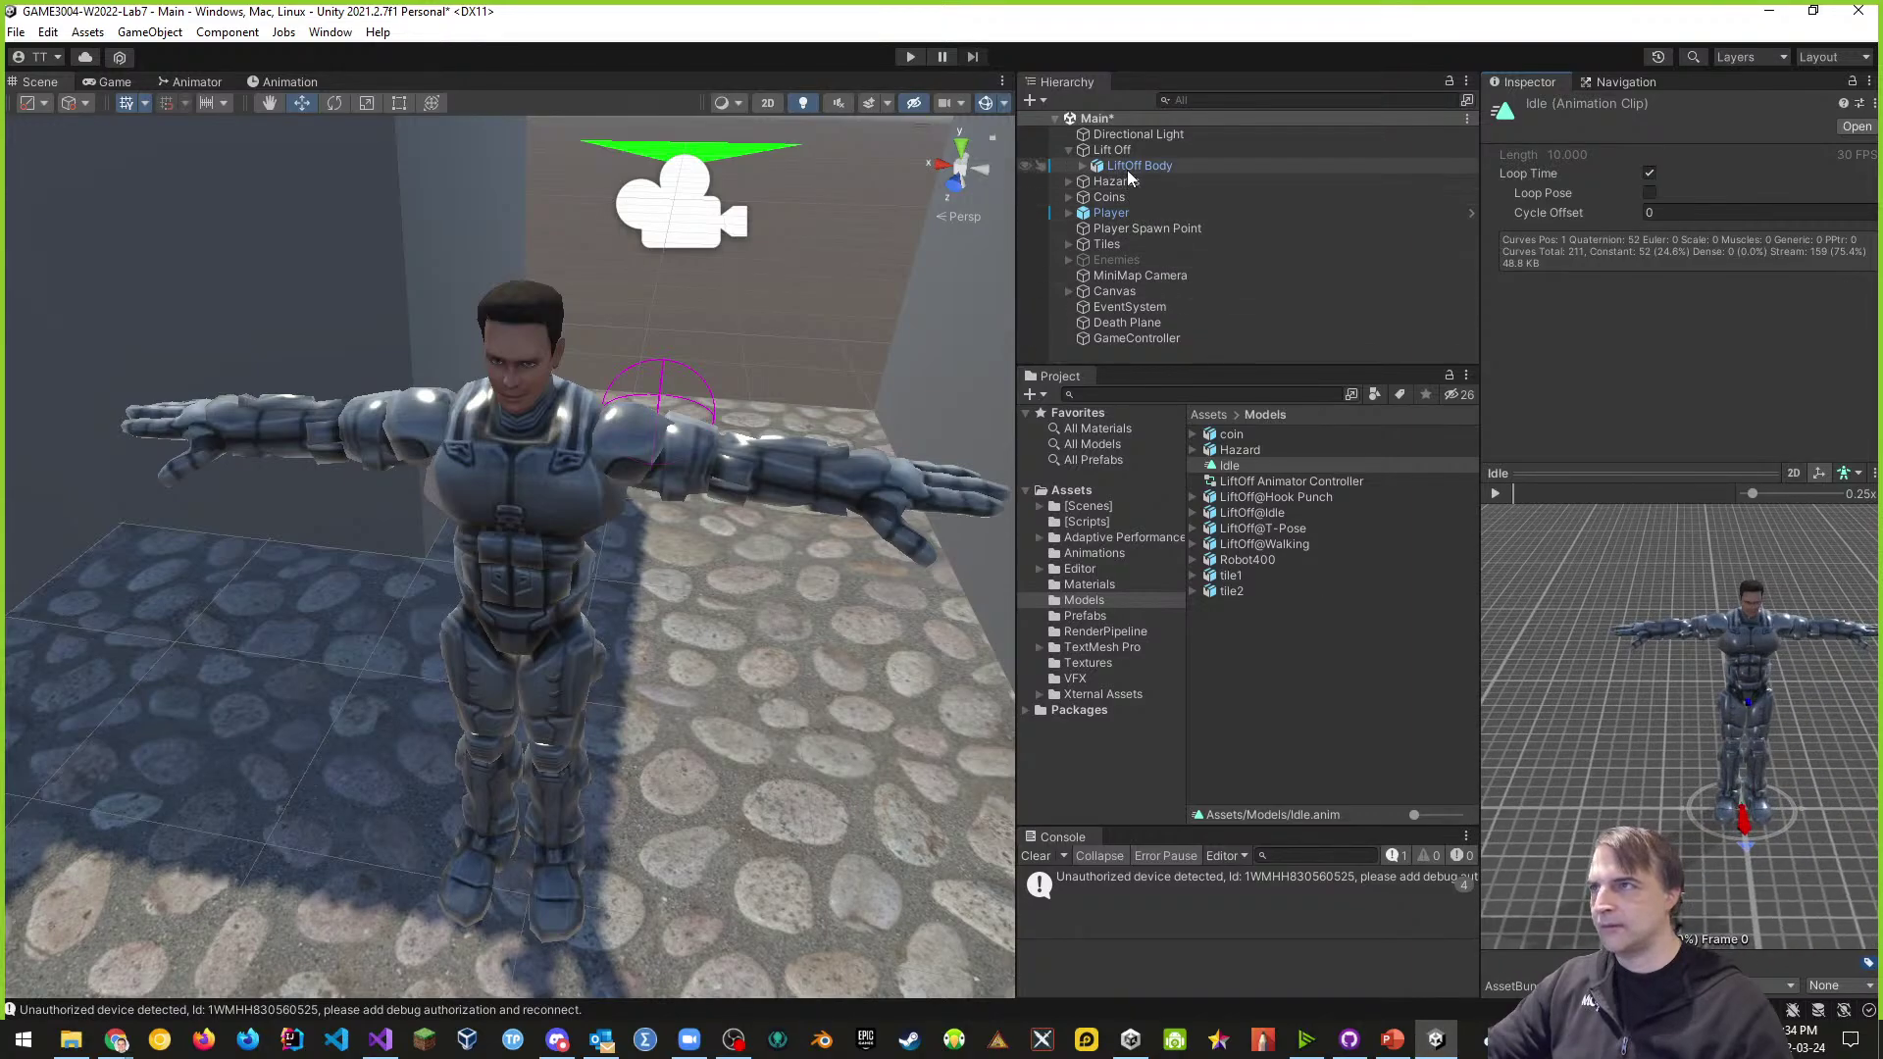
{"action": "left_click", "coordinate": [1494, 493]}
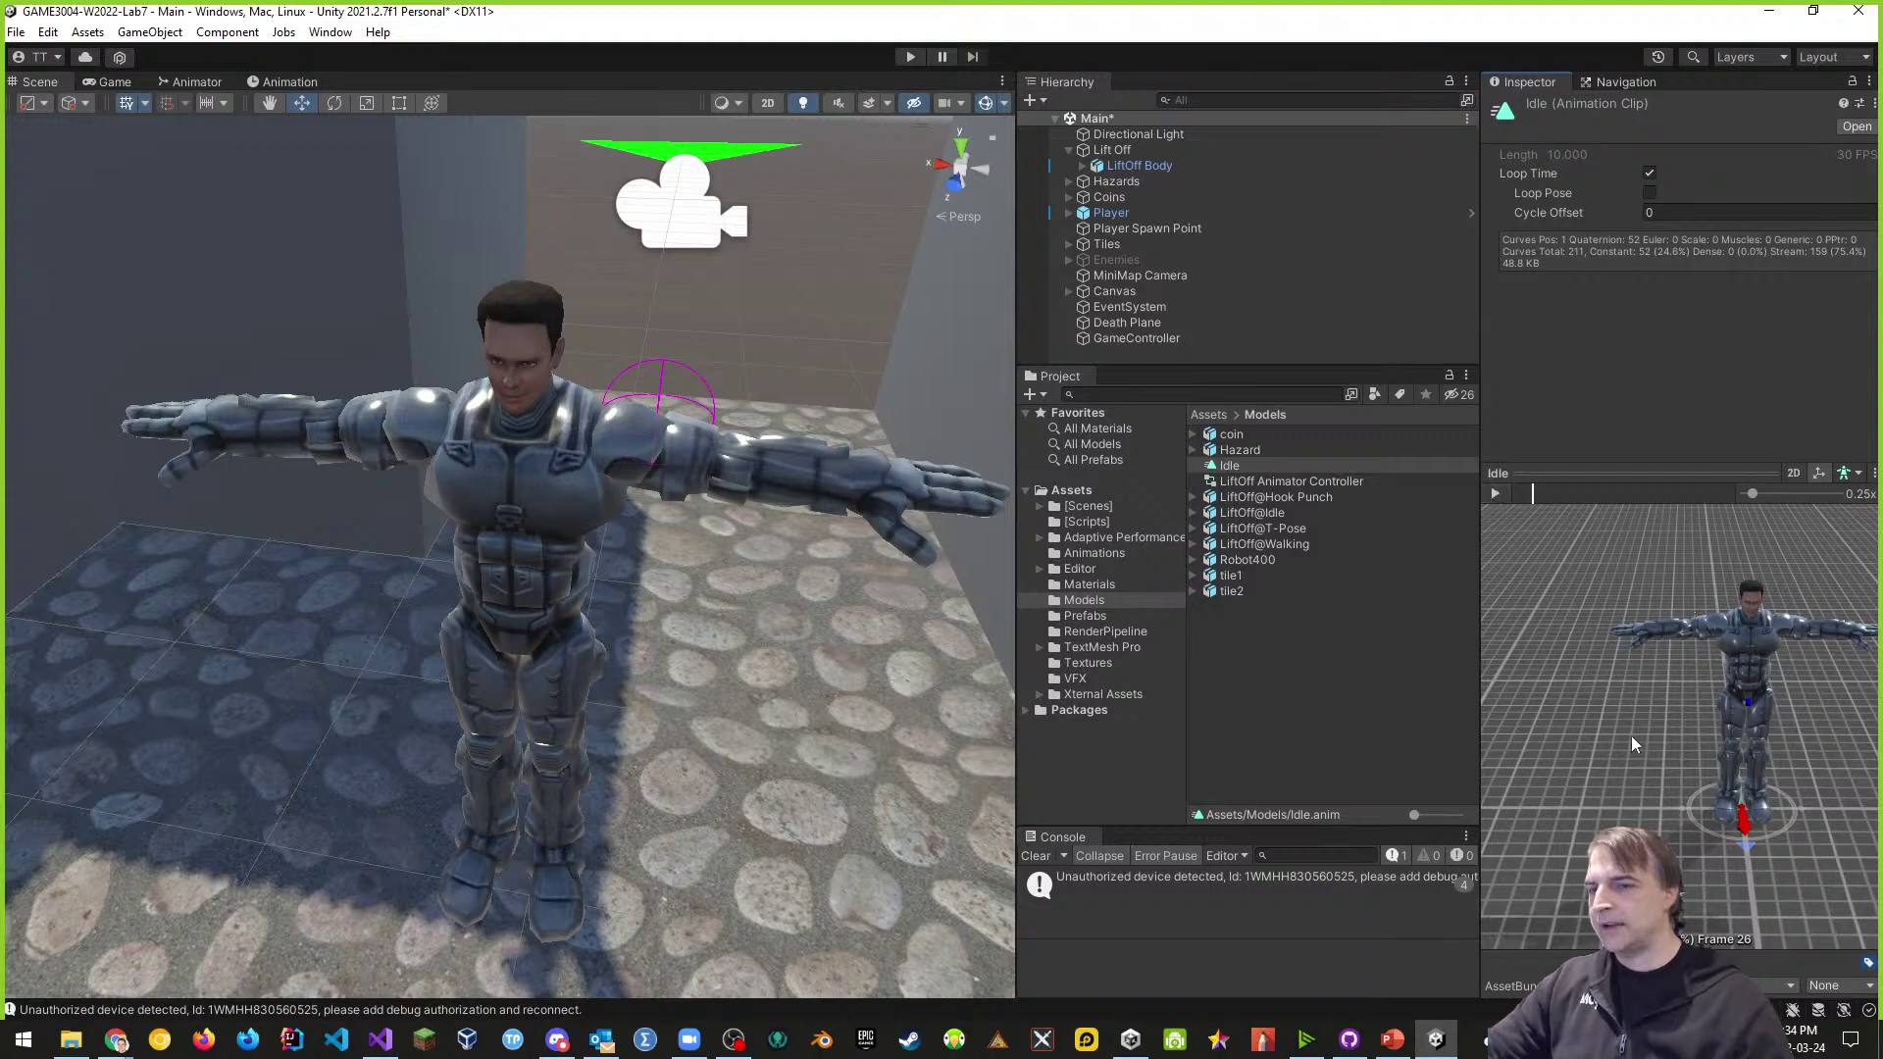
{"action": "left_click_drag", "start_coordinate": [1632, 736], "coordinate": [1798, 555]}
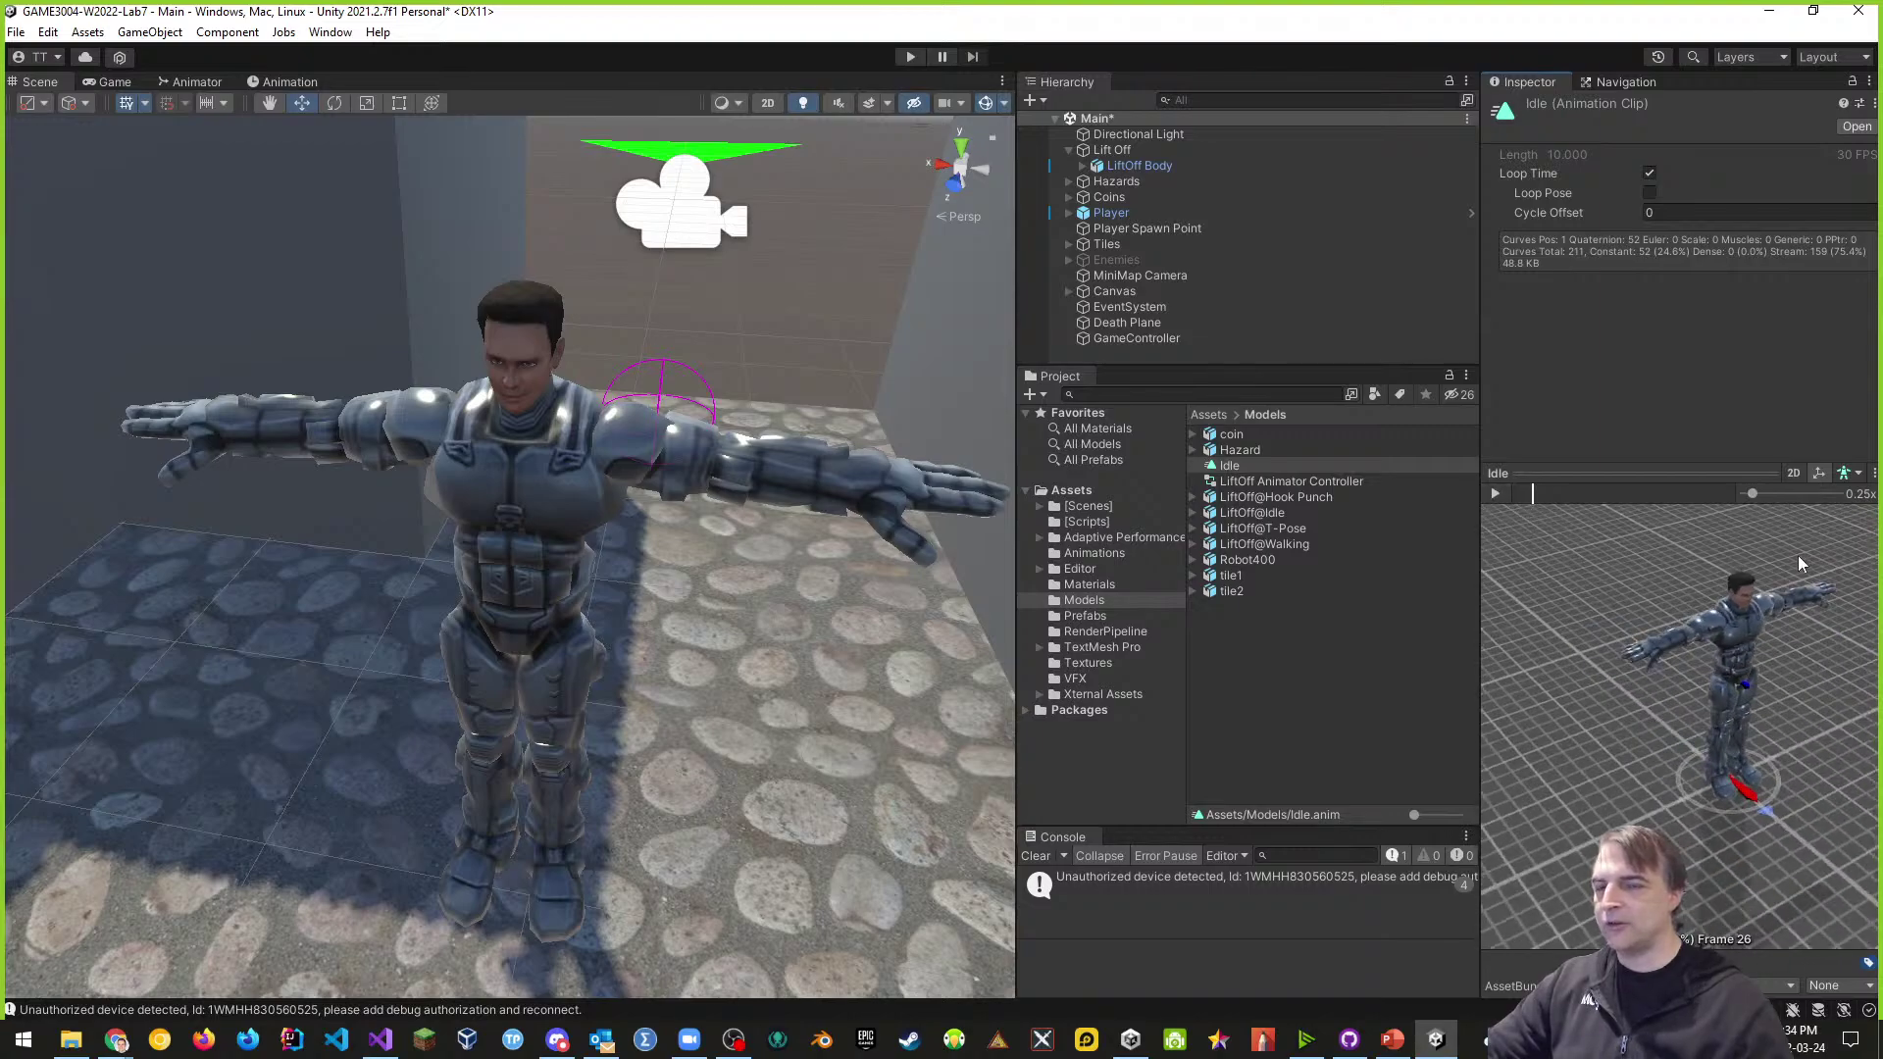
- Switch the Idle clip's preview model to Auto and then to Unity Model, and view the pose from another angle
{"action": "left_click", "coordinate": [1848, 474]}
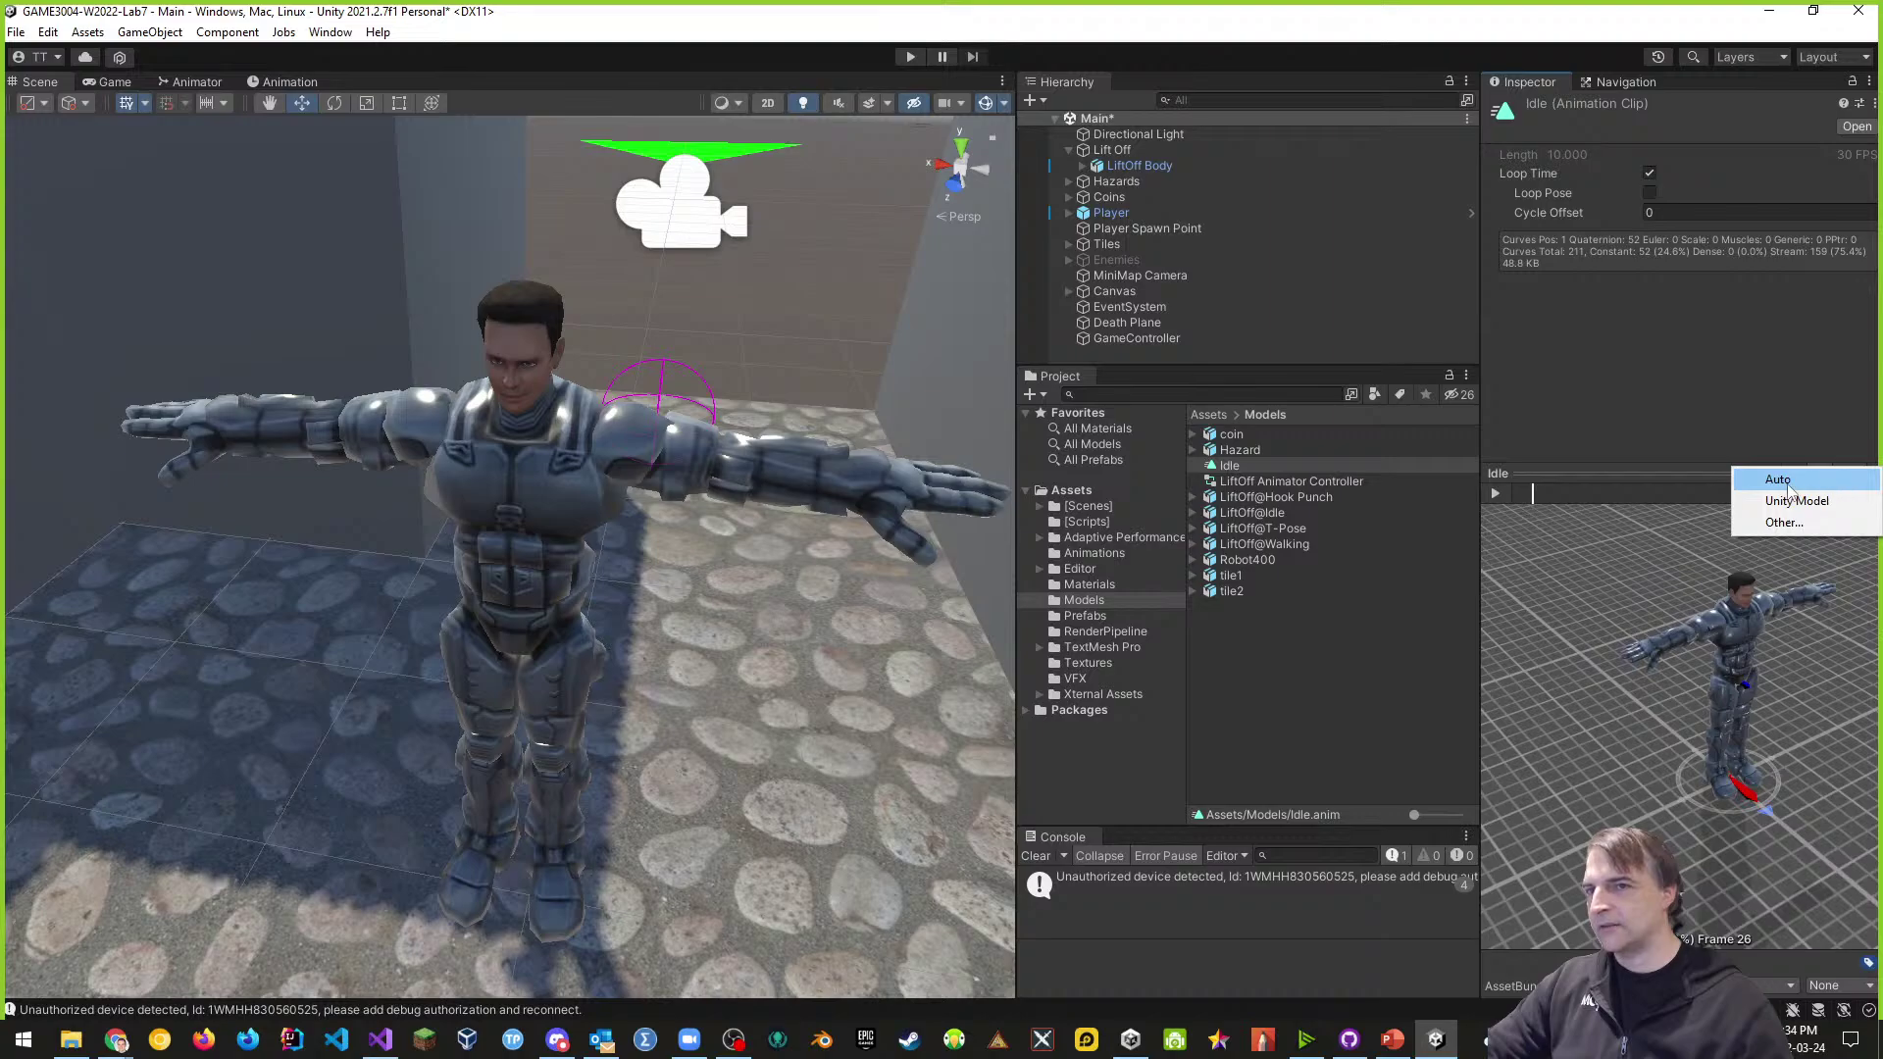
{"action": "left_click", "coordinate": [1779, 479]}
{"action": "left_click", "coordinate": [1849, 475]}
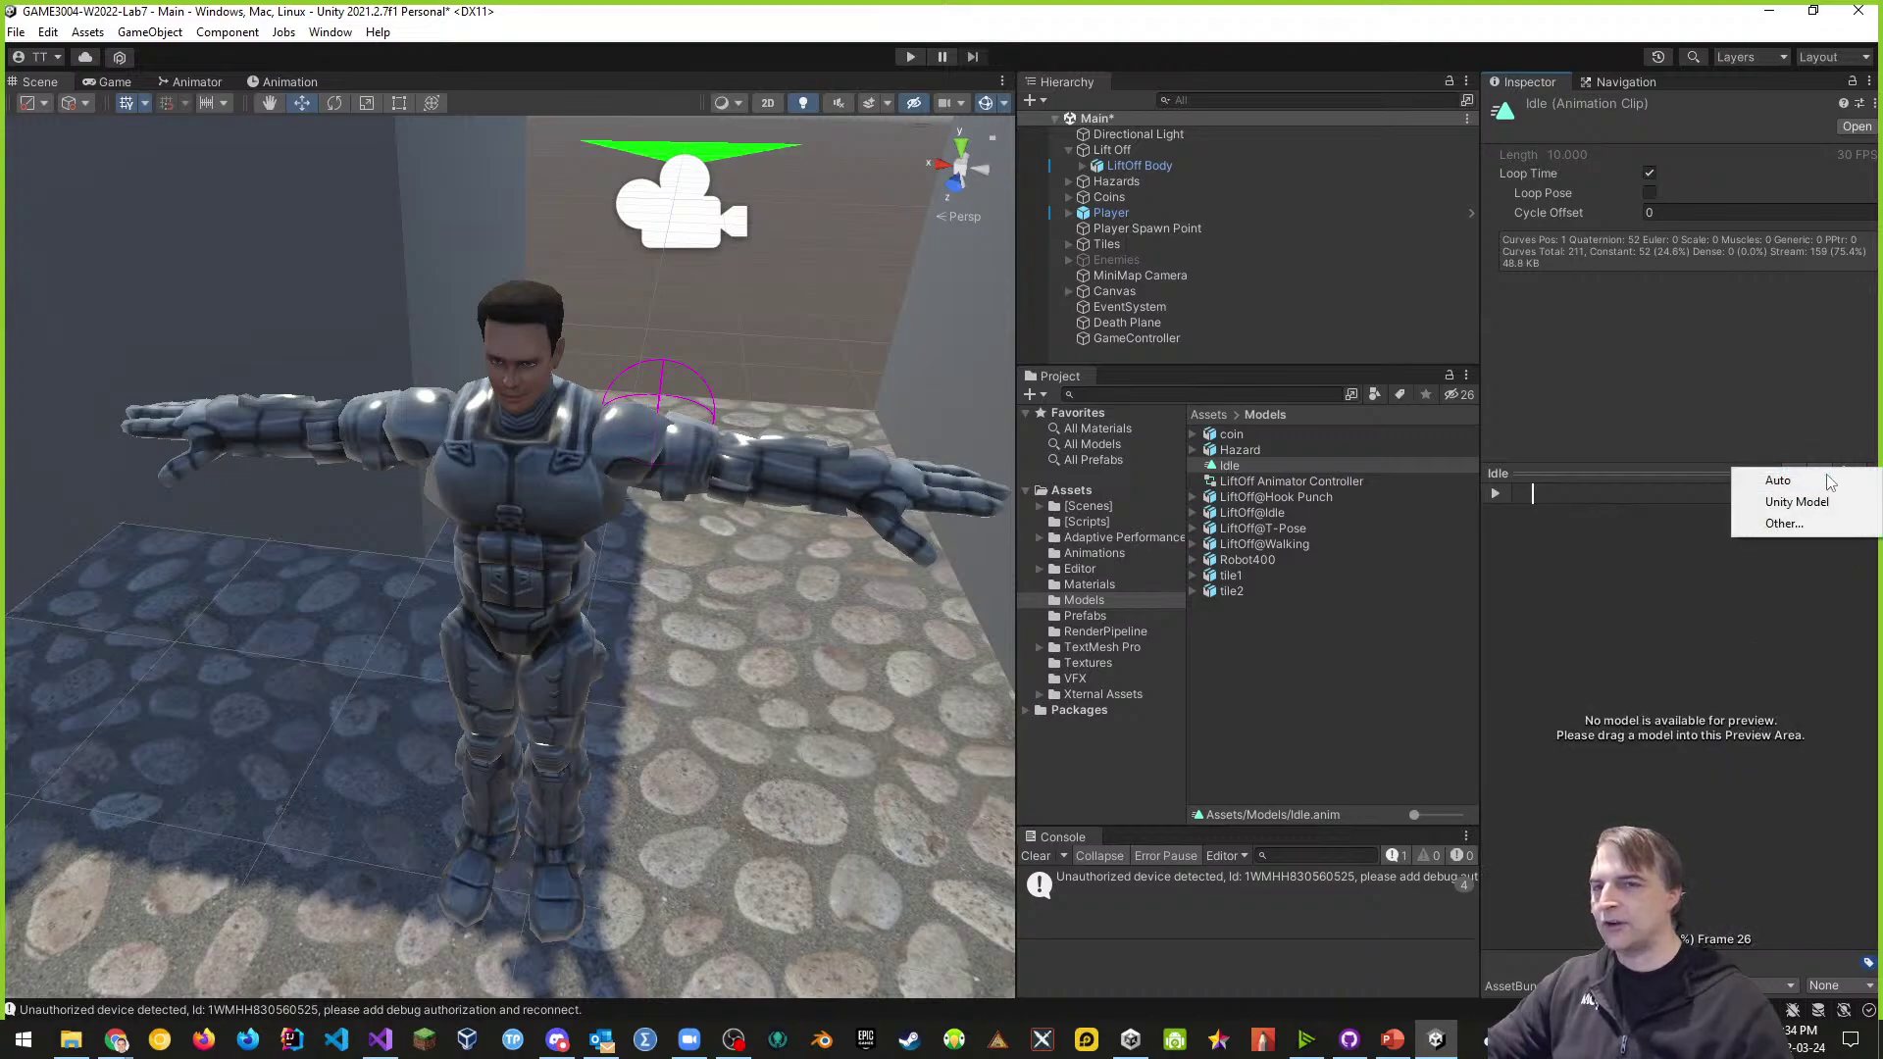
{"action": "left_click", "coordinate": [1797, 501]}
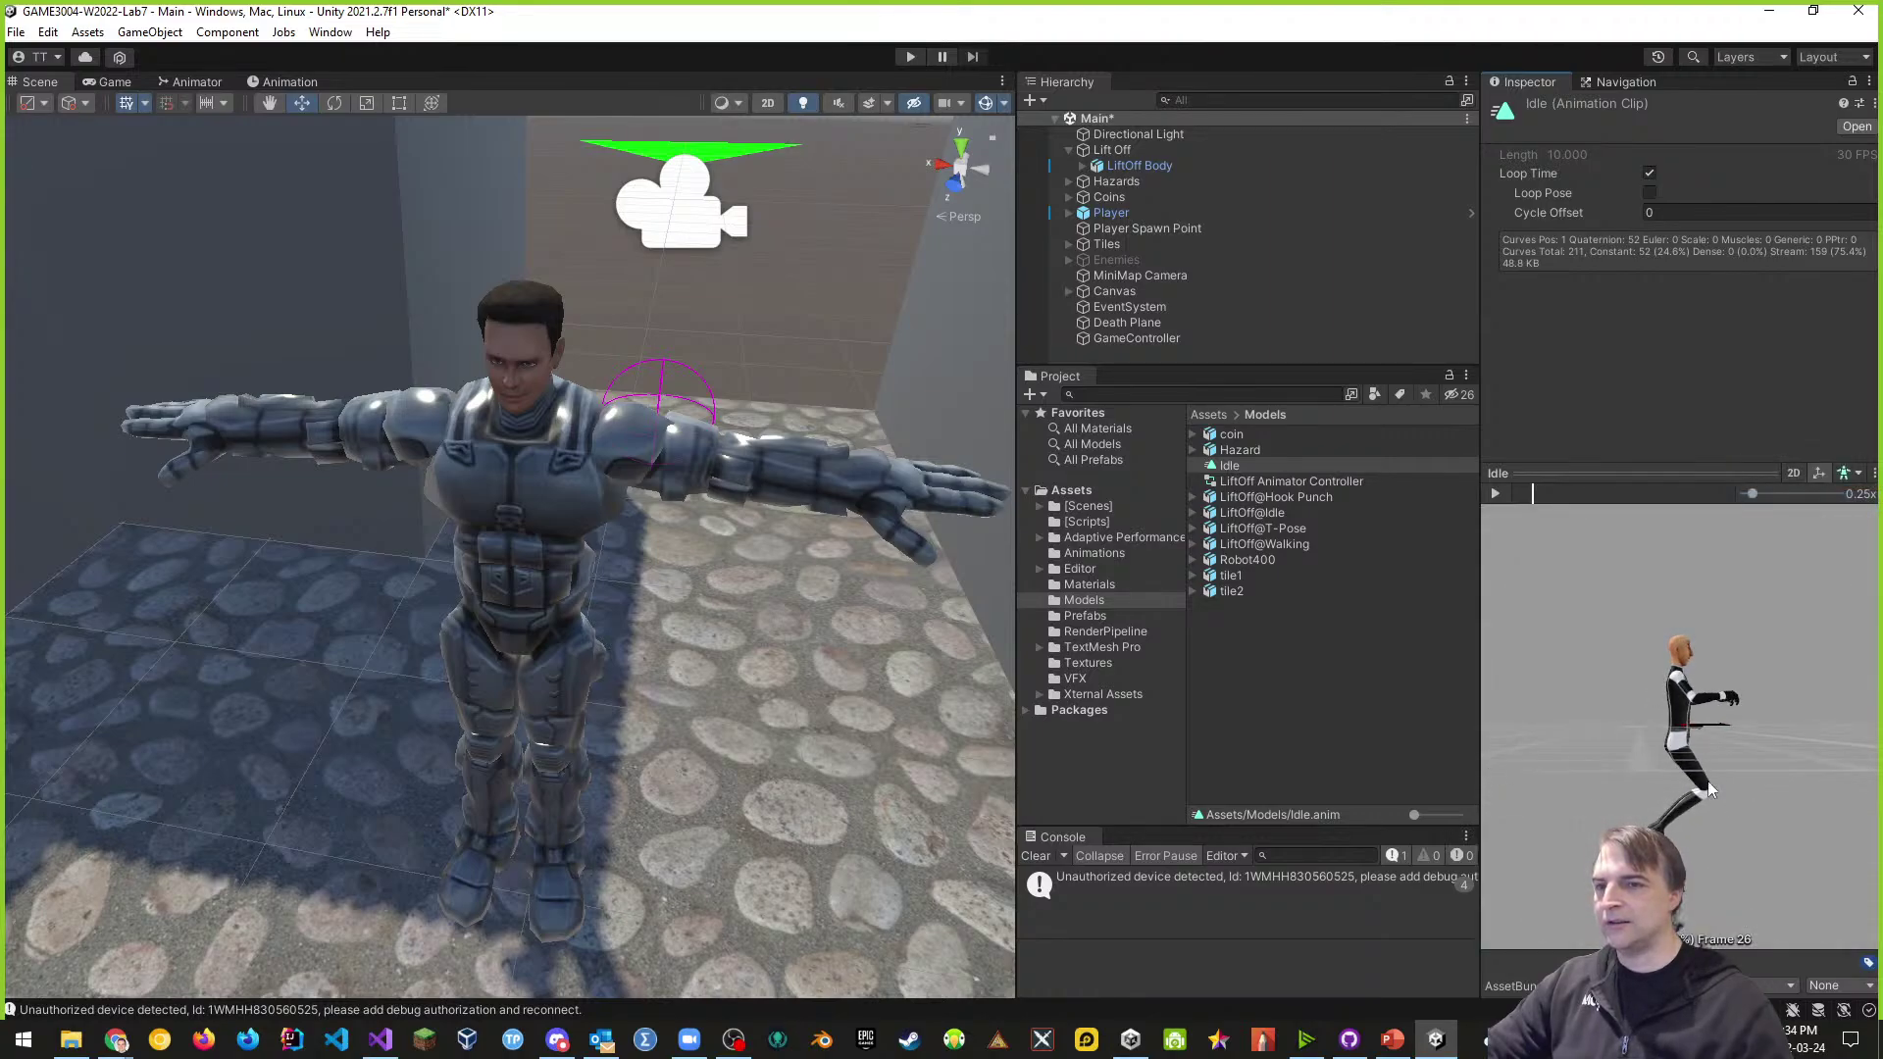
{"action": "left_click_drag", "start_coordinate": [1708, 781], "coordinate": [1557, 738]}
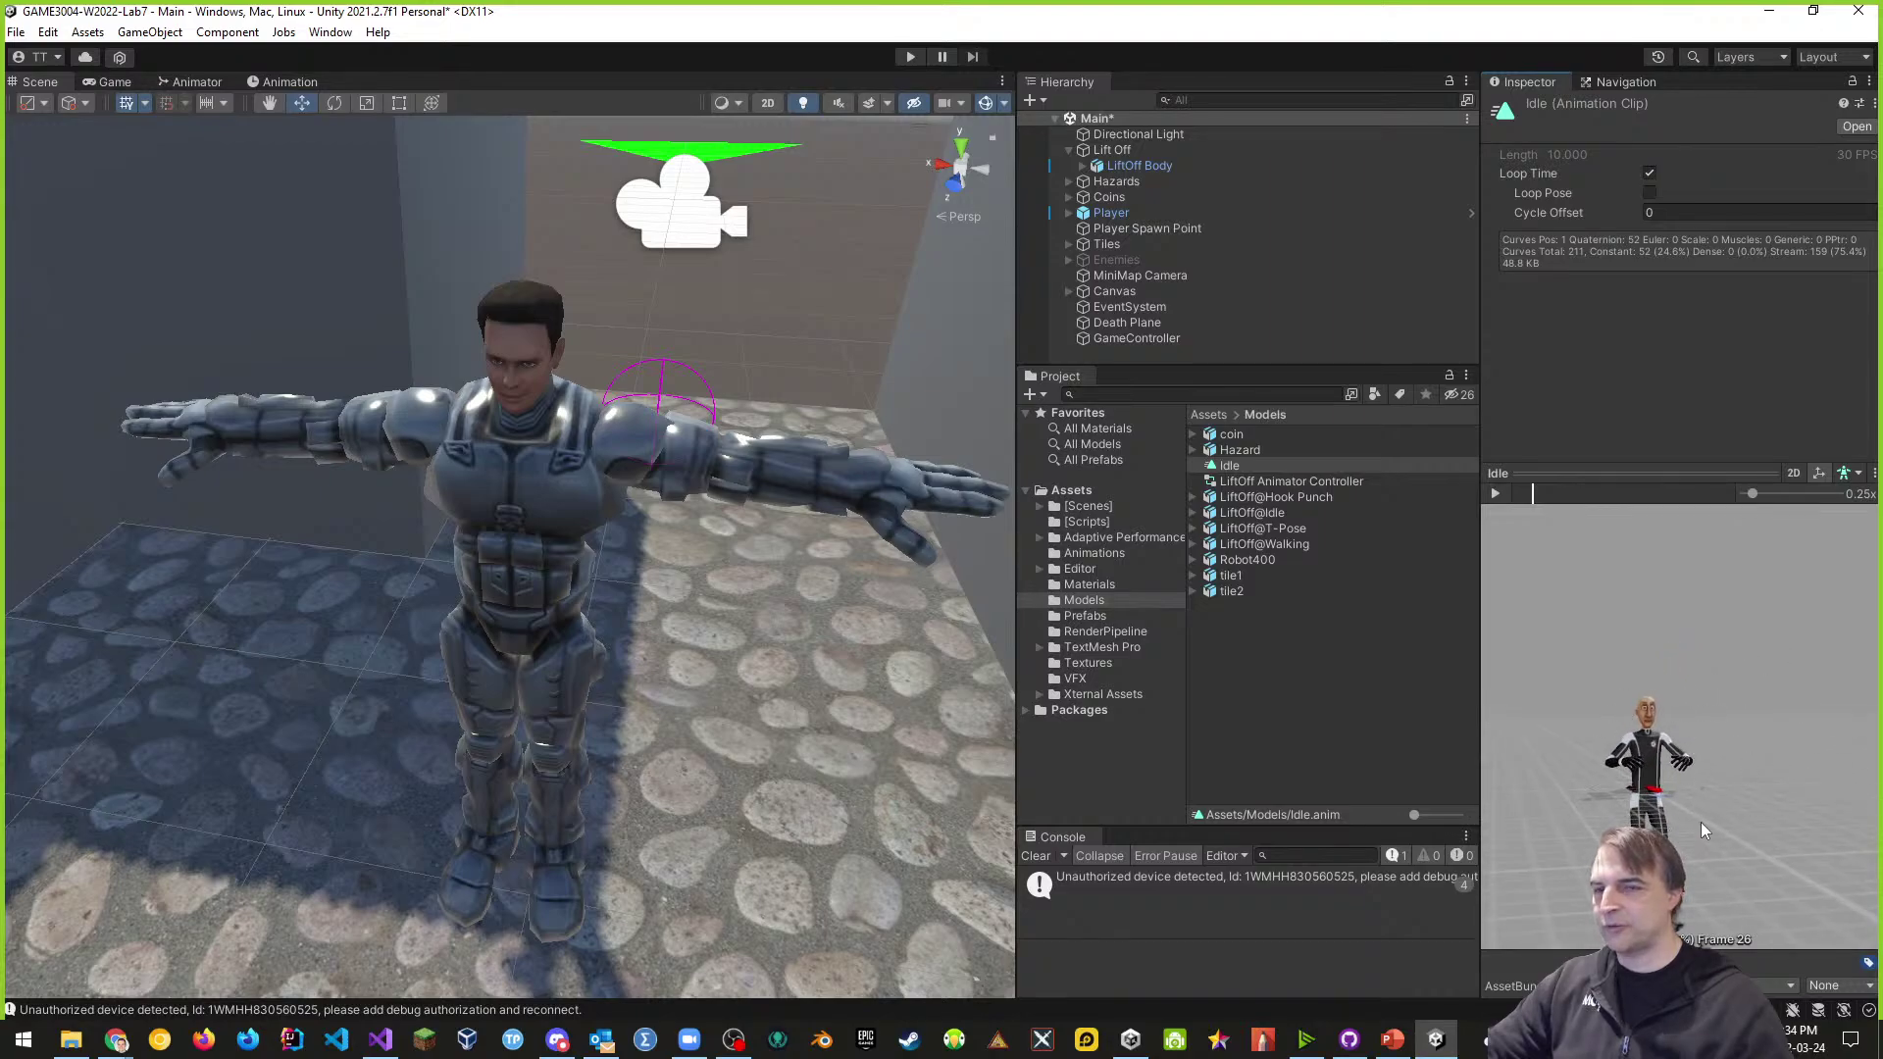
- Choose the LiftOff@Idle model as the preview model for the Idle animation clip
{"action": "left_click", "coordinate": [1844, 474]}
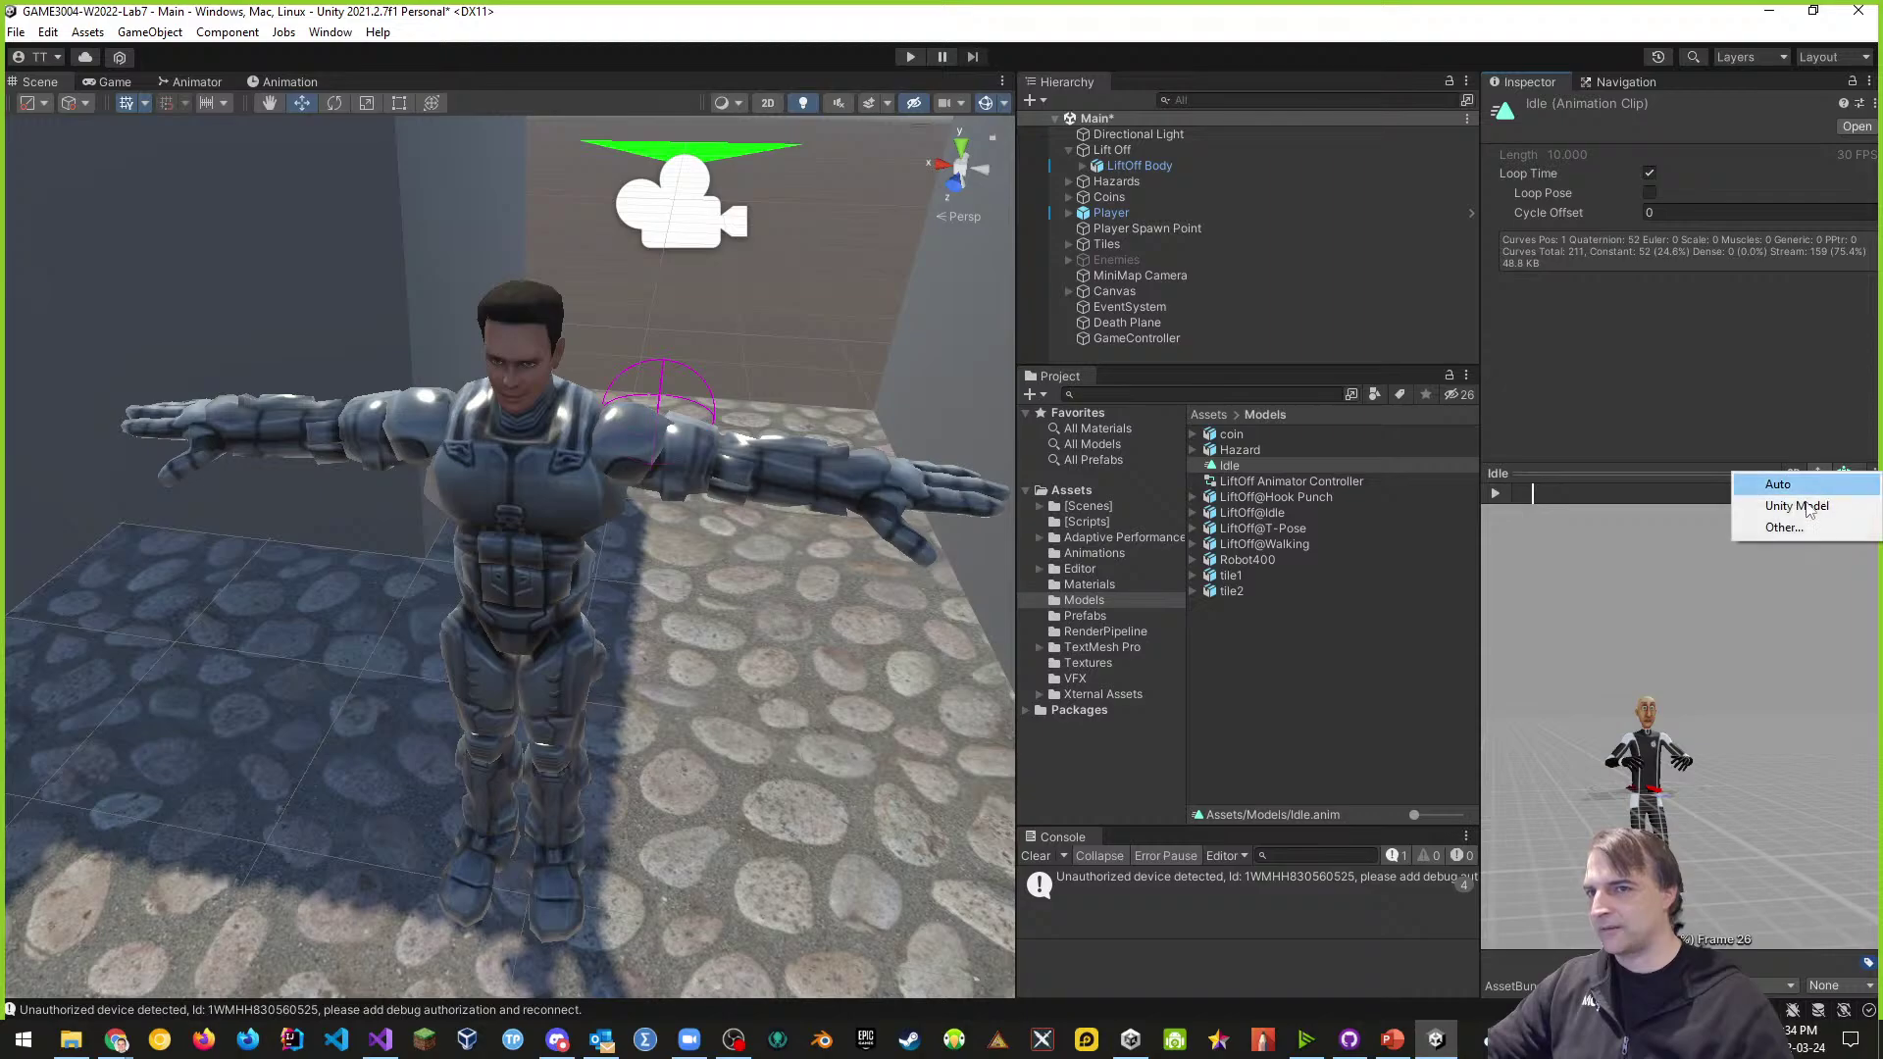
{"action": "left_click", "coordinate": [1784, 526]}
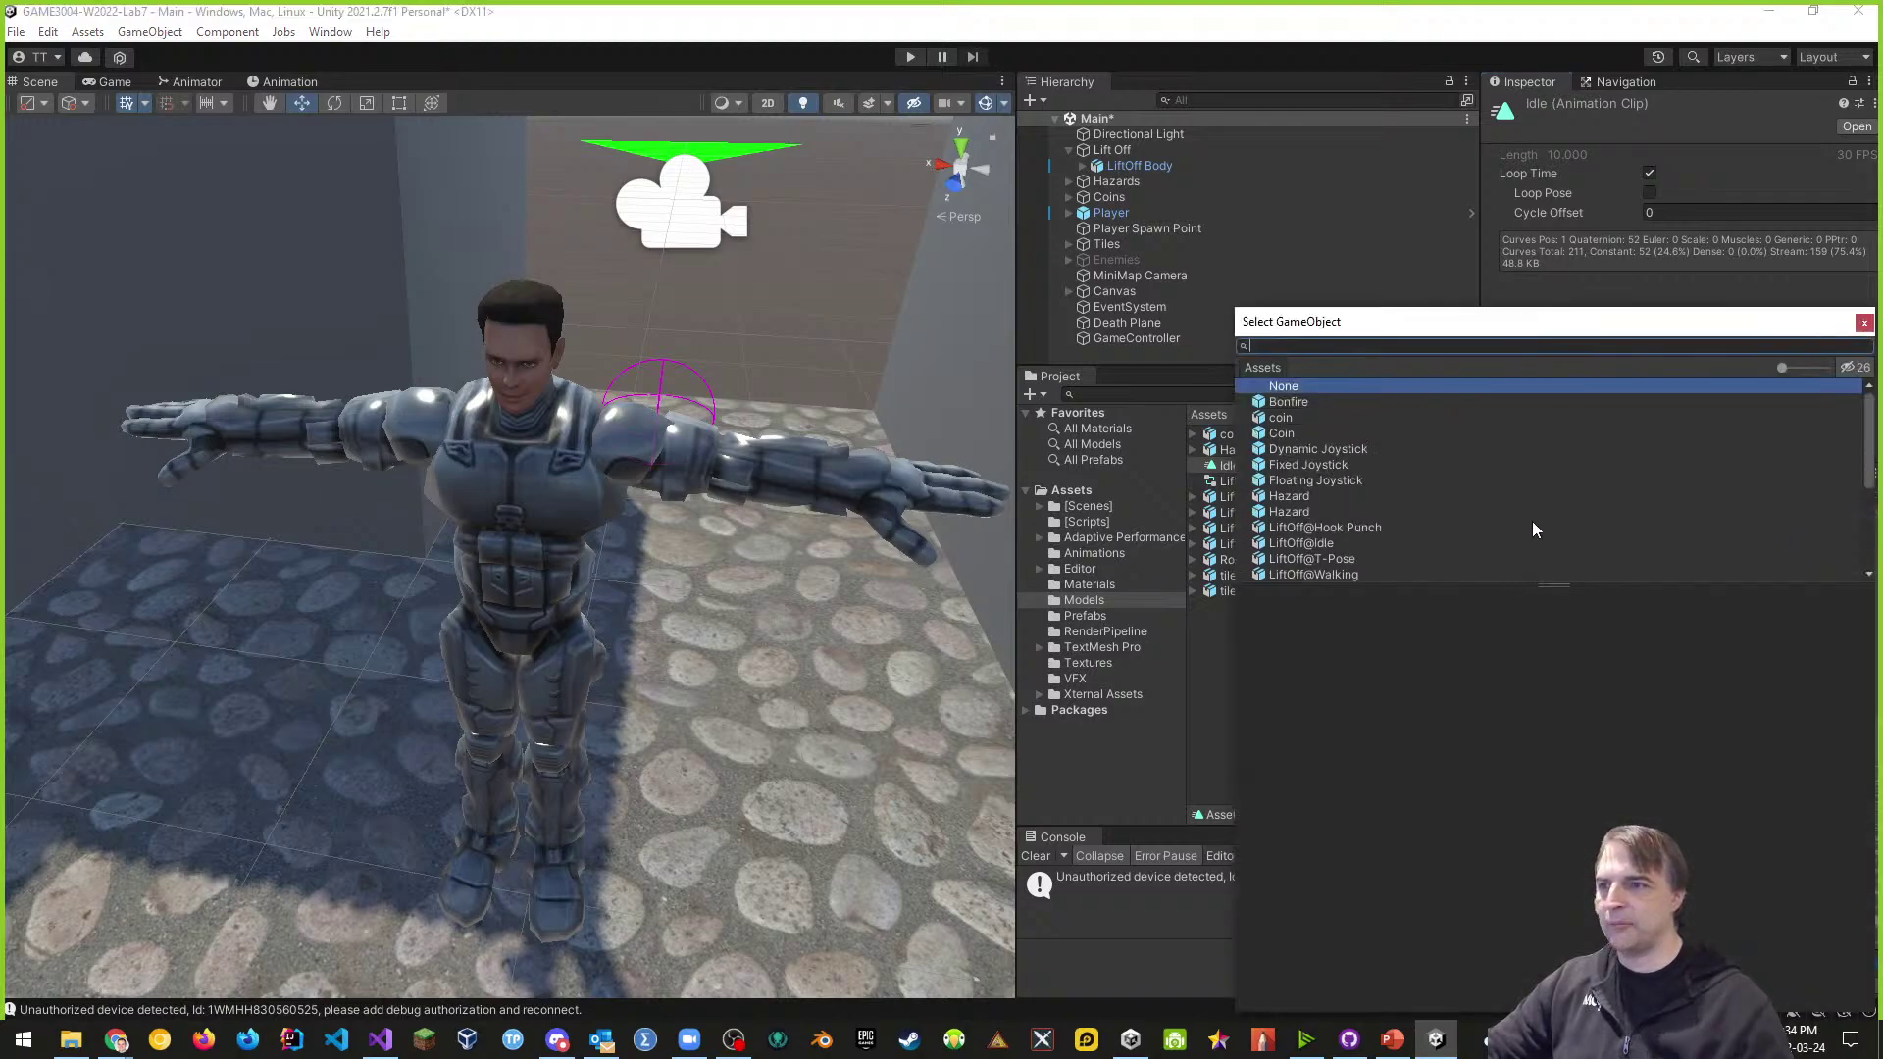
{"action": "left_click", "coordinate": [1316, 544]}
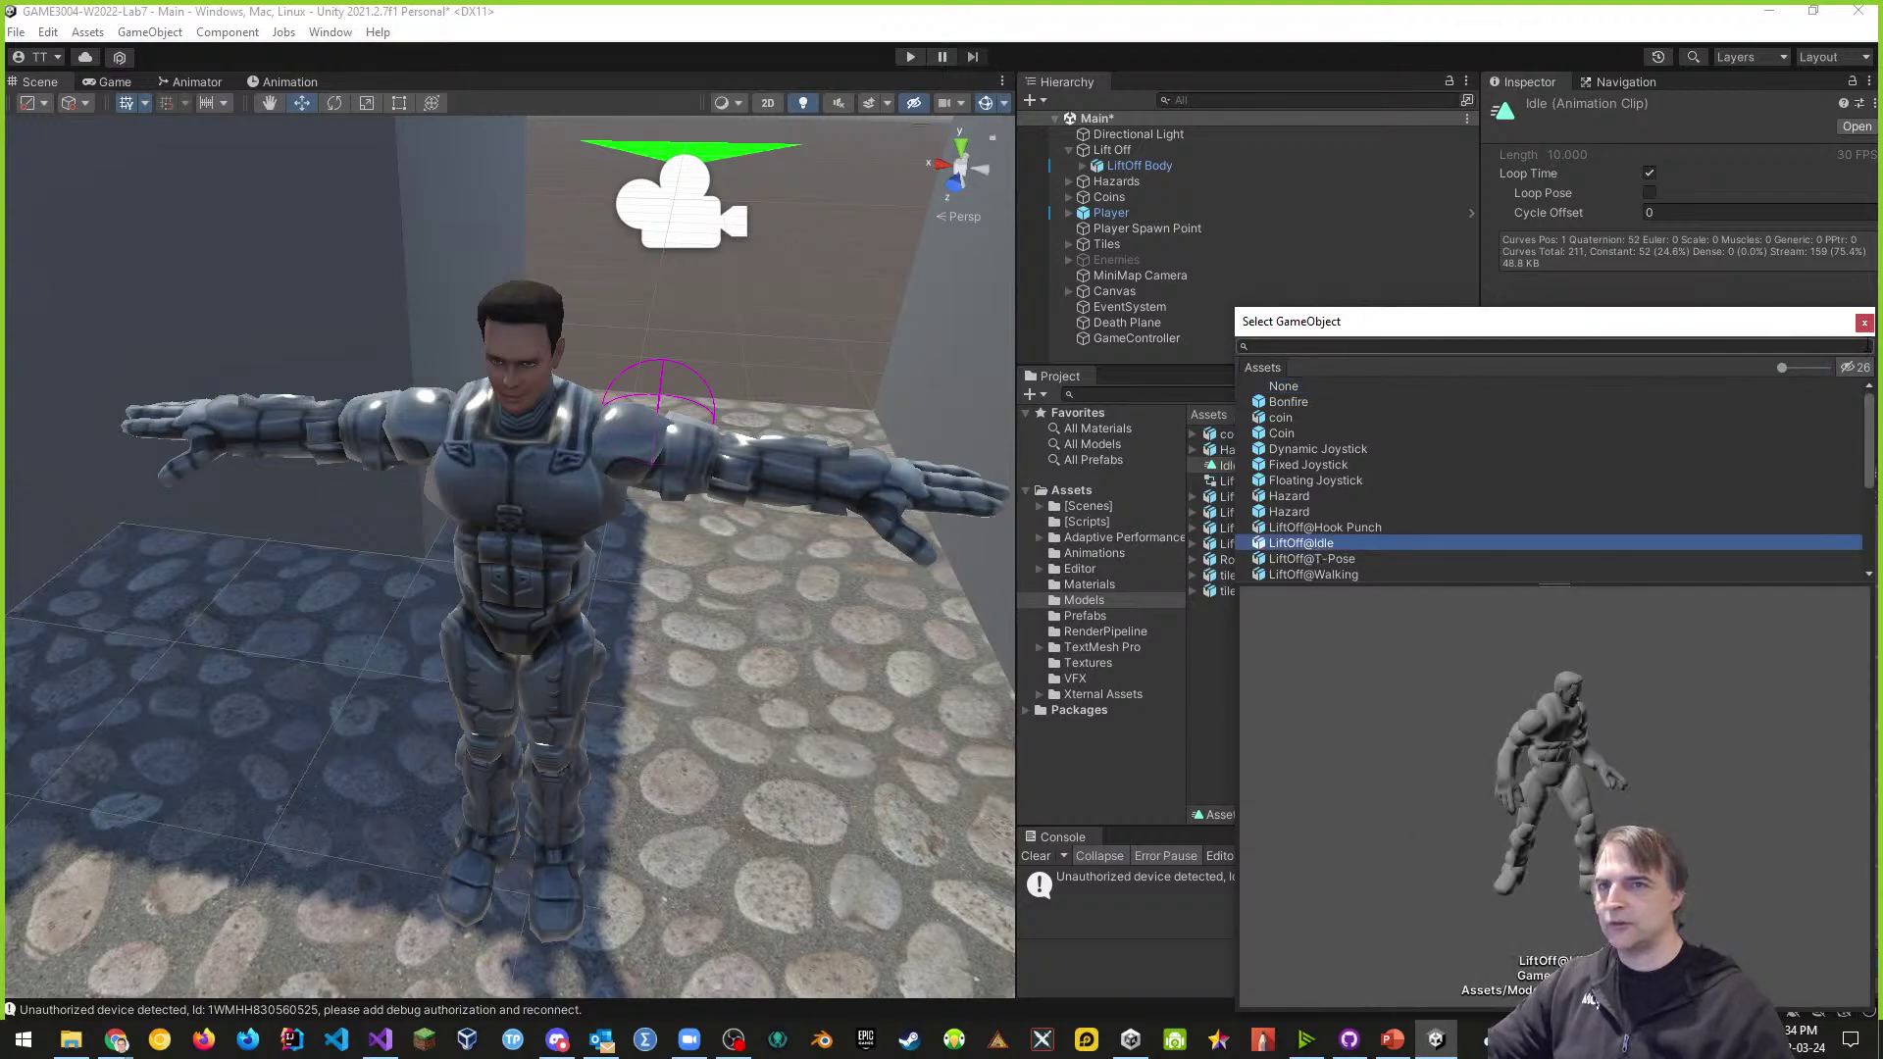
{"action": "left_click", "coordinate": [1864, 323]}
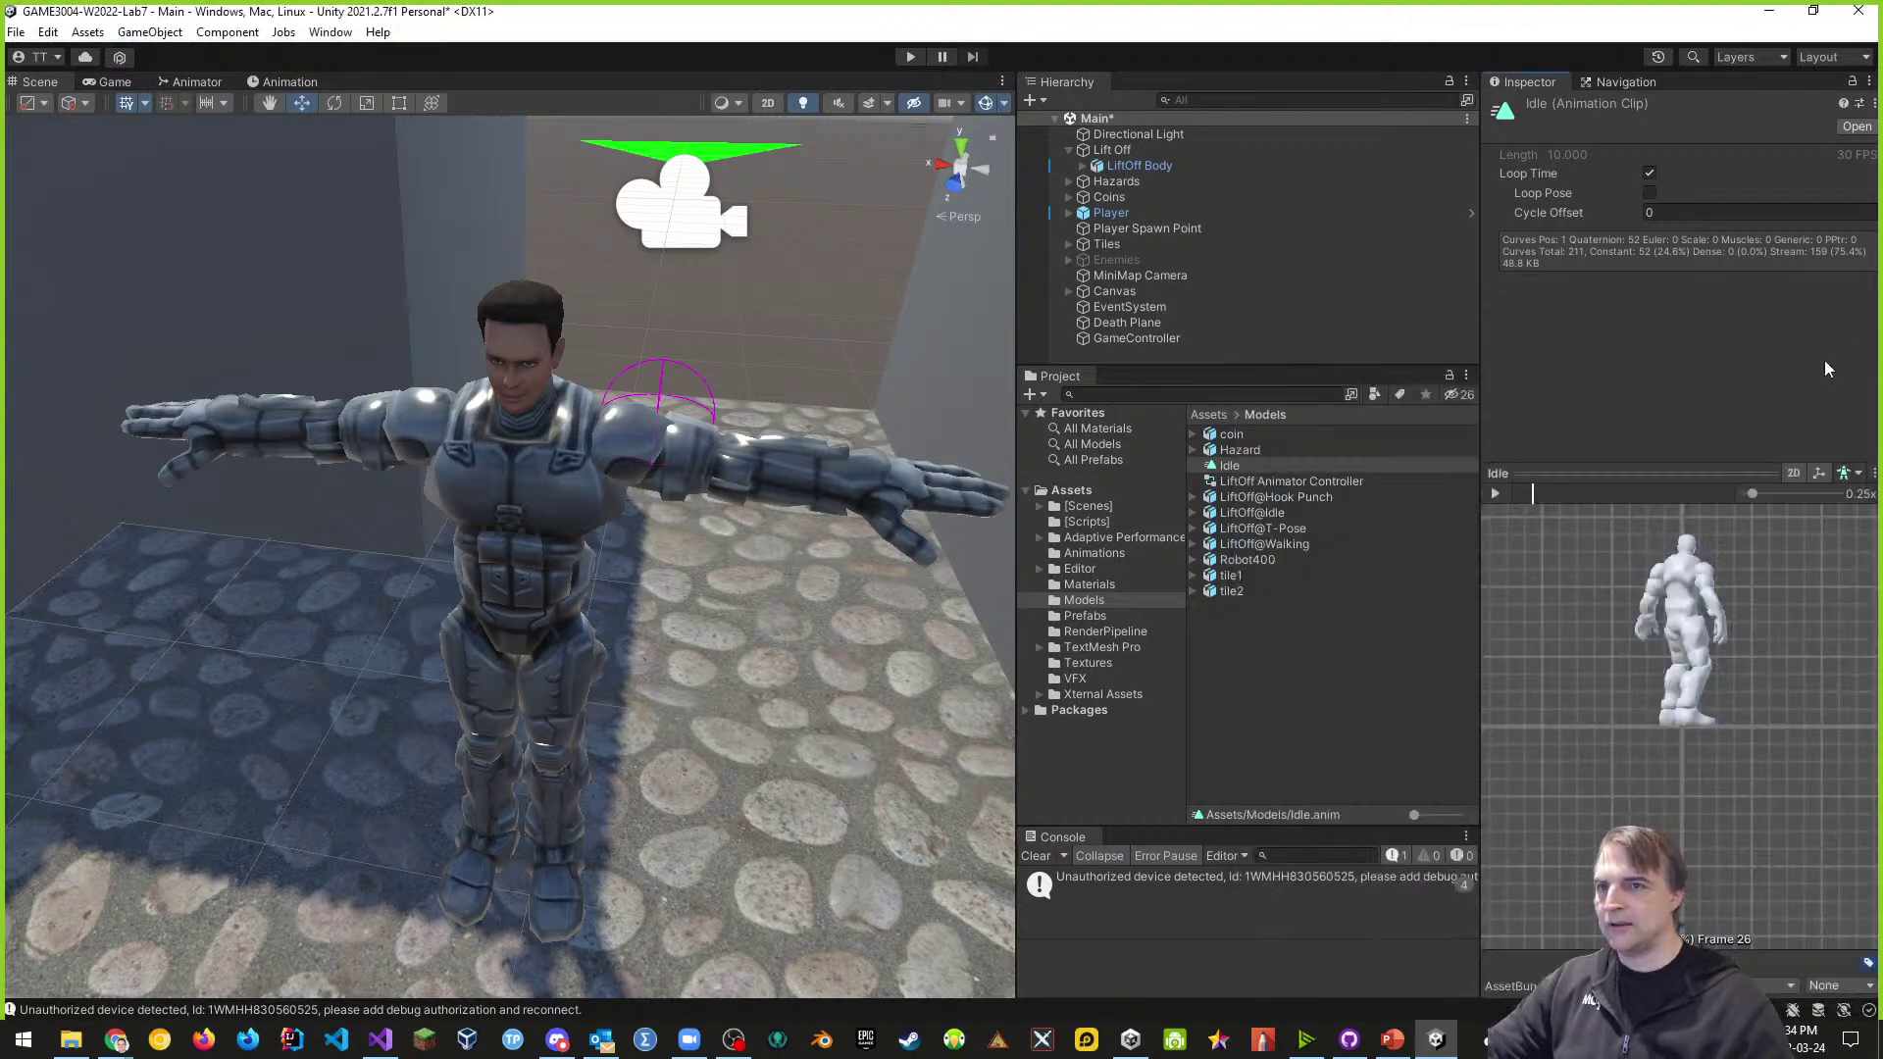
- Play the Idle clip's preview on the LiftOff@Idle model, view the character from the front and up close, and stop playback
{"action": "left_click", "coordinate": [1497, 494]}
{"action": "left_click_drag", "start_coordinate": [1628, 647], "coordinate": [1645, 707]}
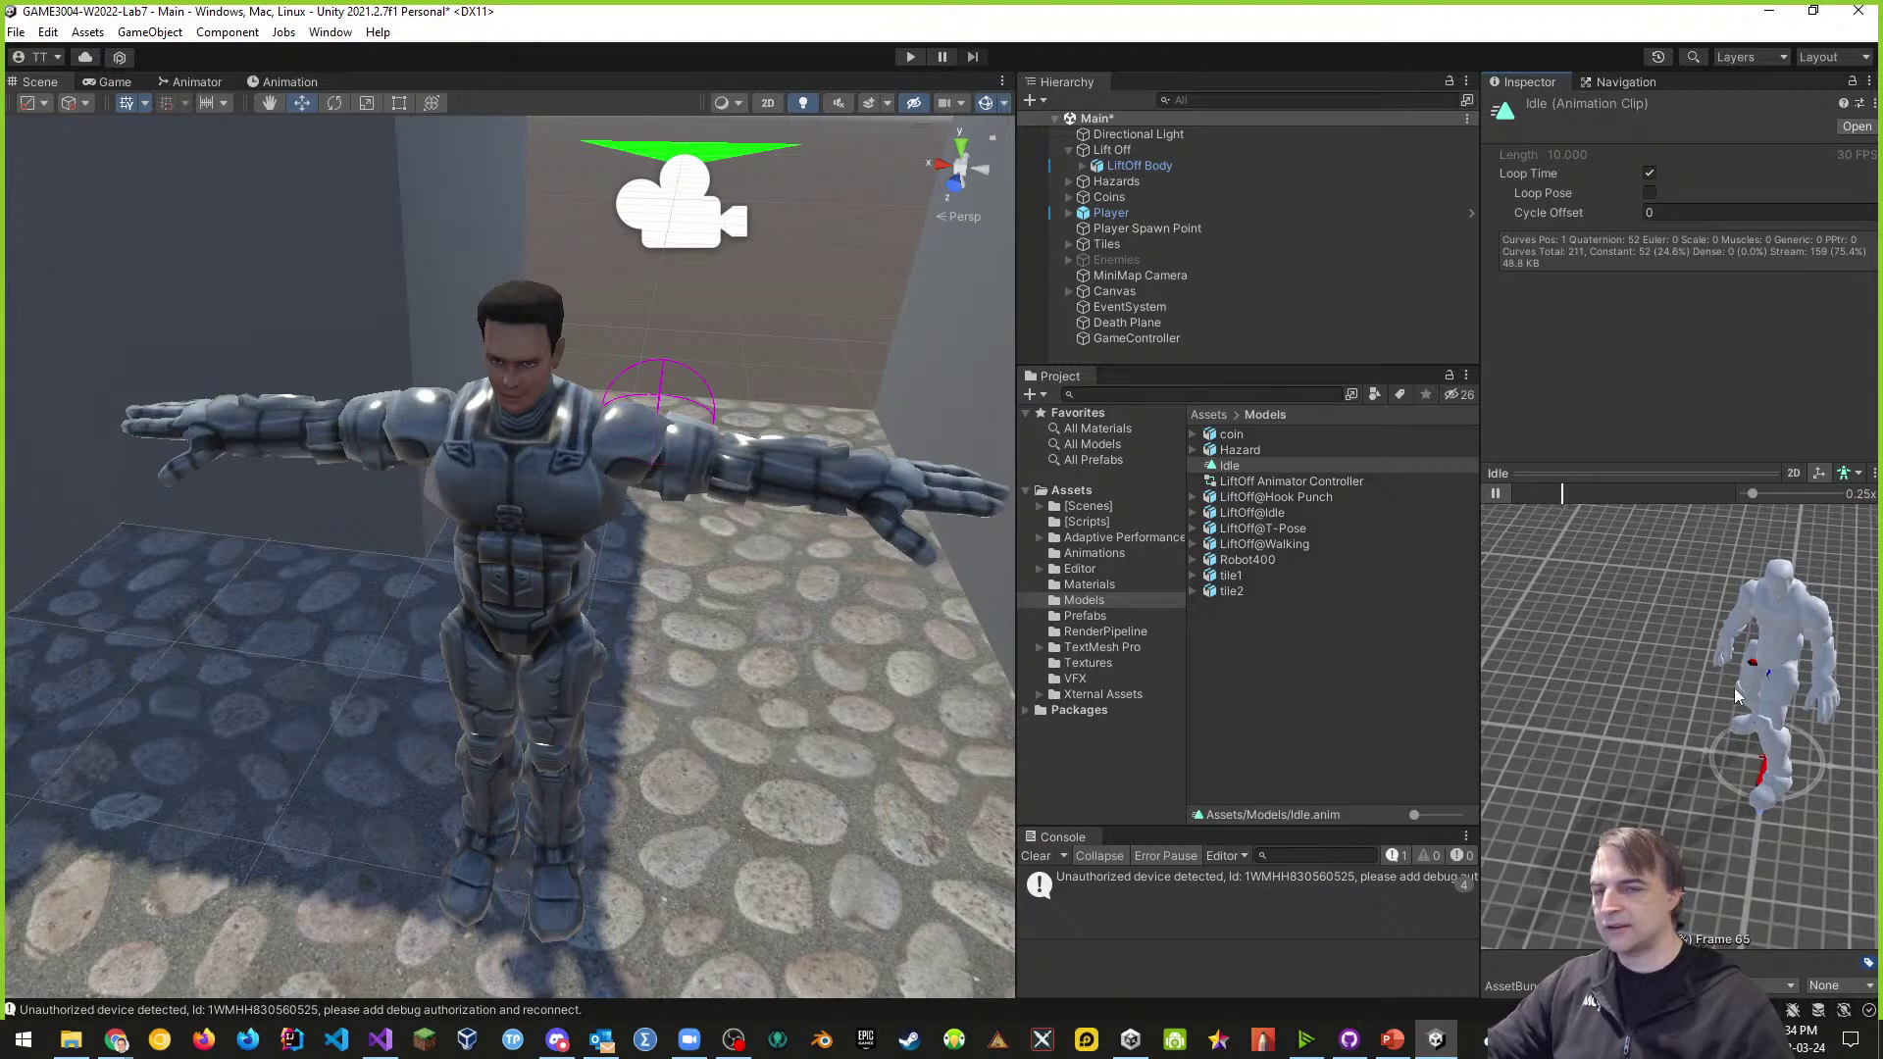
{"action": "mouse_move", "coordinate": [1654, 708]}
{"action": "middle_mouse_down"}
{"action": "mouse_move", "coordinate": [1759, 722]}
{"action": "mouse_move", "coordinate": [1636, 730]}
{"action": "mouse_move", "coordinate": [1669, 741]}
{"action": "middle_mouse_up"}
{"action": "left_click_drag", "start_coordinate": [1670, 741], "coordinate": [1775, 587]}
{"action": "middle_click_drag", "start_coordinate": [1774, 594], "coordinate": [1662, 718]}
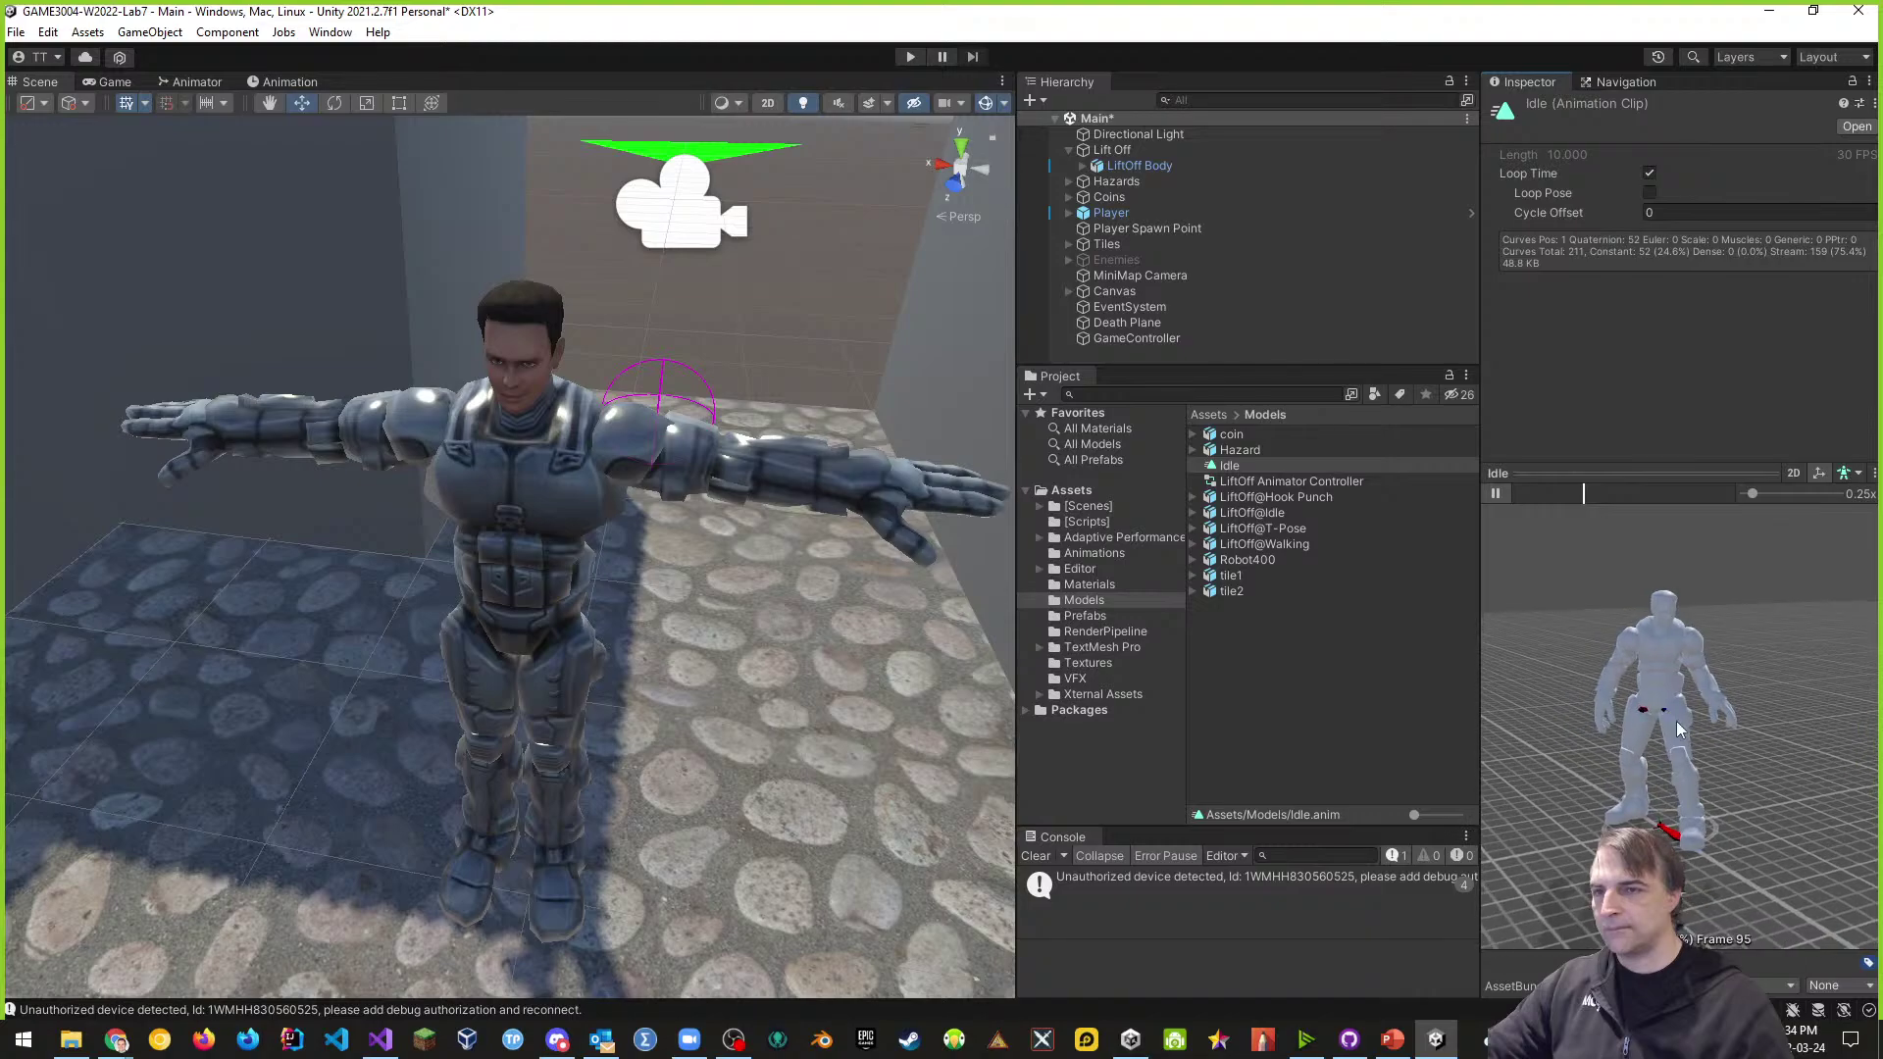
{"action": "scroll", "coordinate": [1694, 706], "scroll_direction": "up", "scroll_amount": 2}
{"action": "scroll", "coordinate": [1697, 701], "scroll_direction": "up", "scroll_amount": 1}
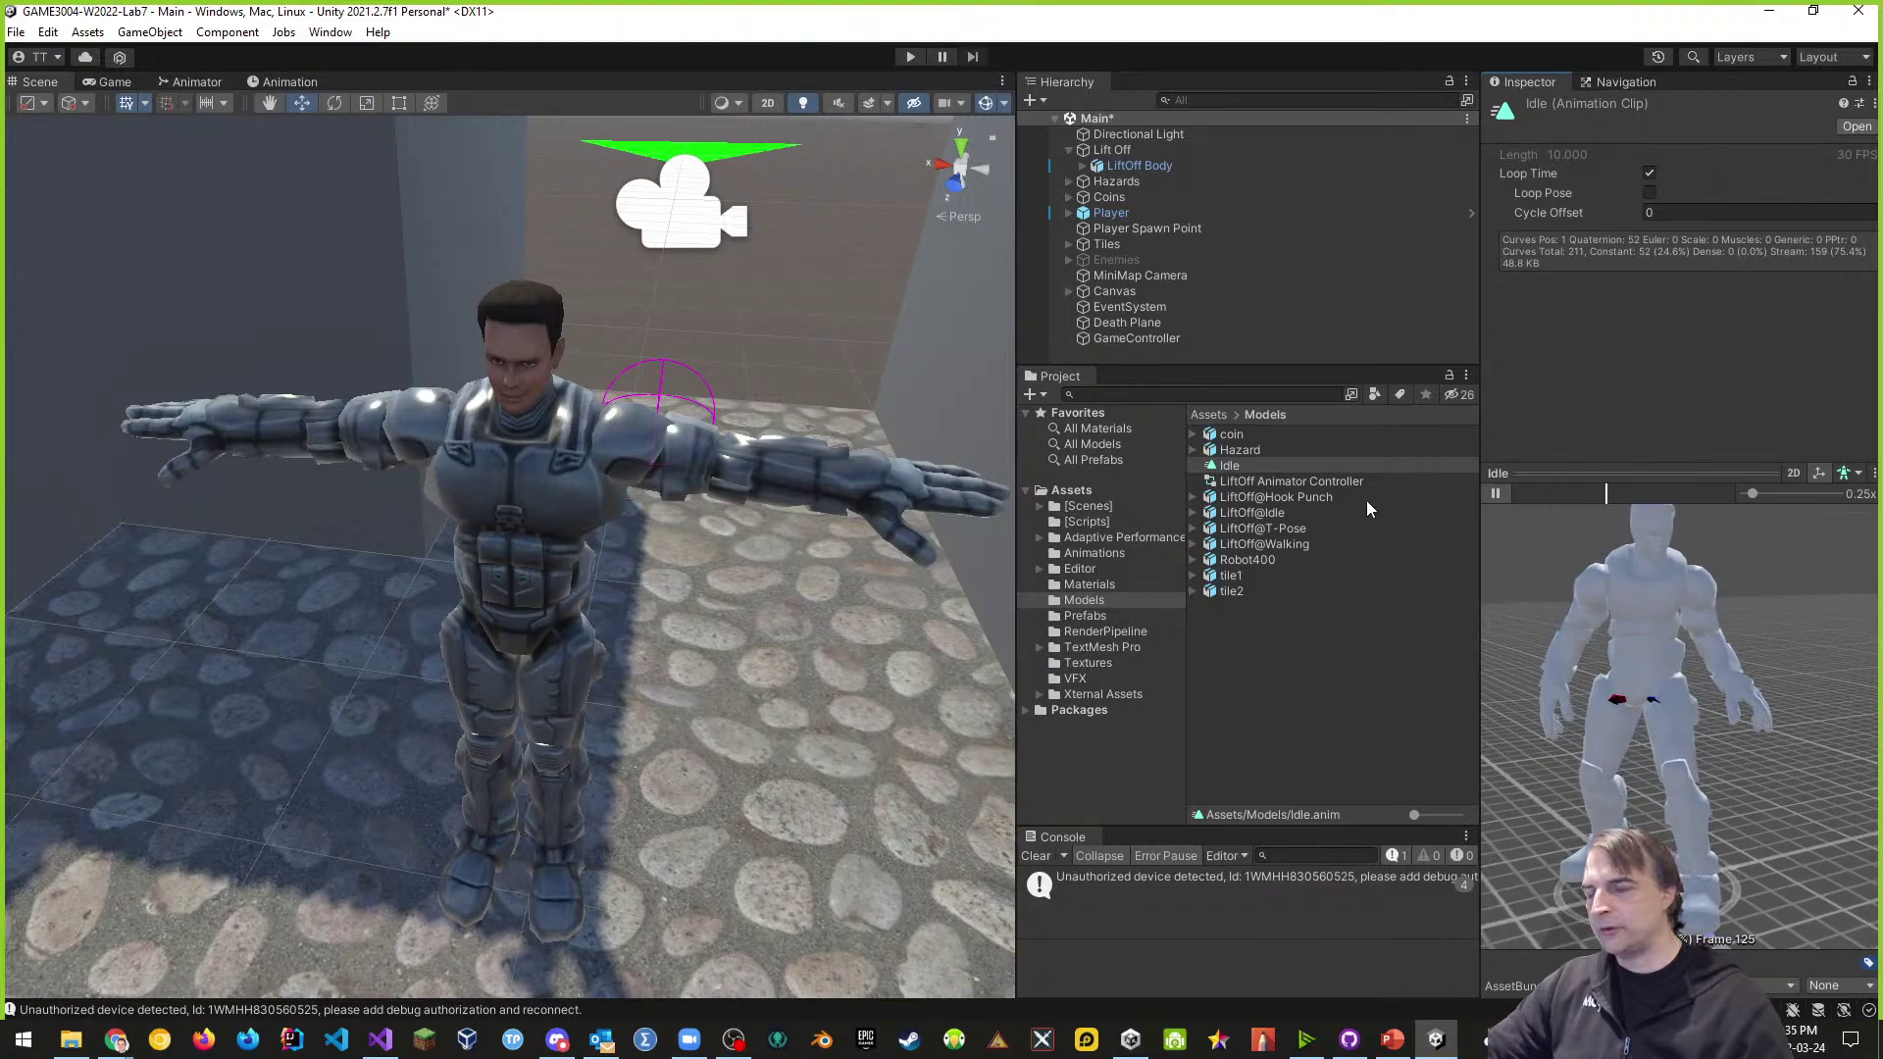
{"action": "left_click", "coordinate": [1505, 495]}
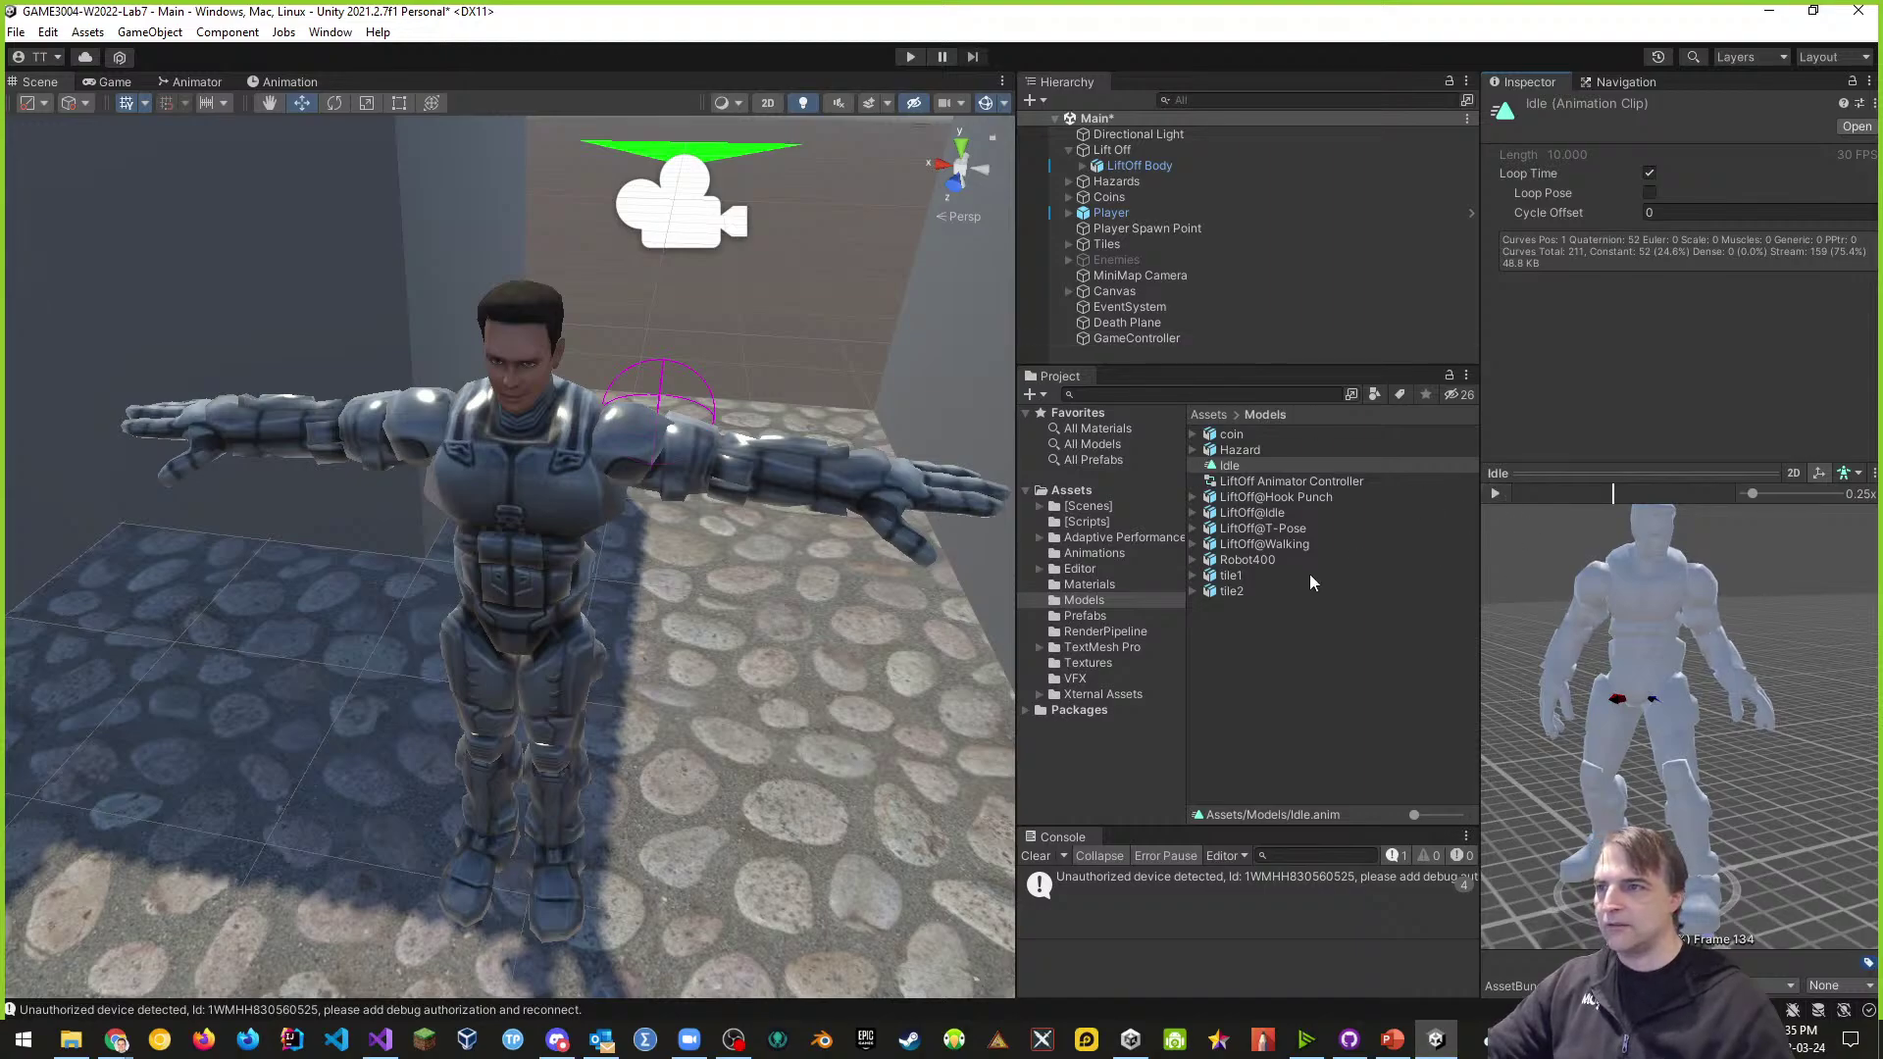
- Delete the LiftOff@Idle model from the Models folder
{"action": "left_click", "coordinate": [1250, 514]}
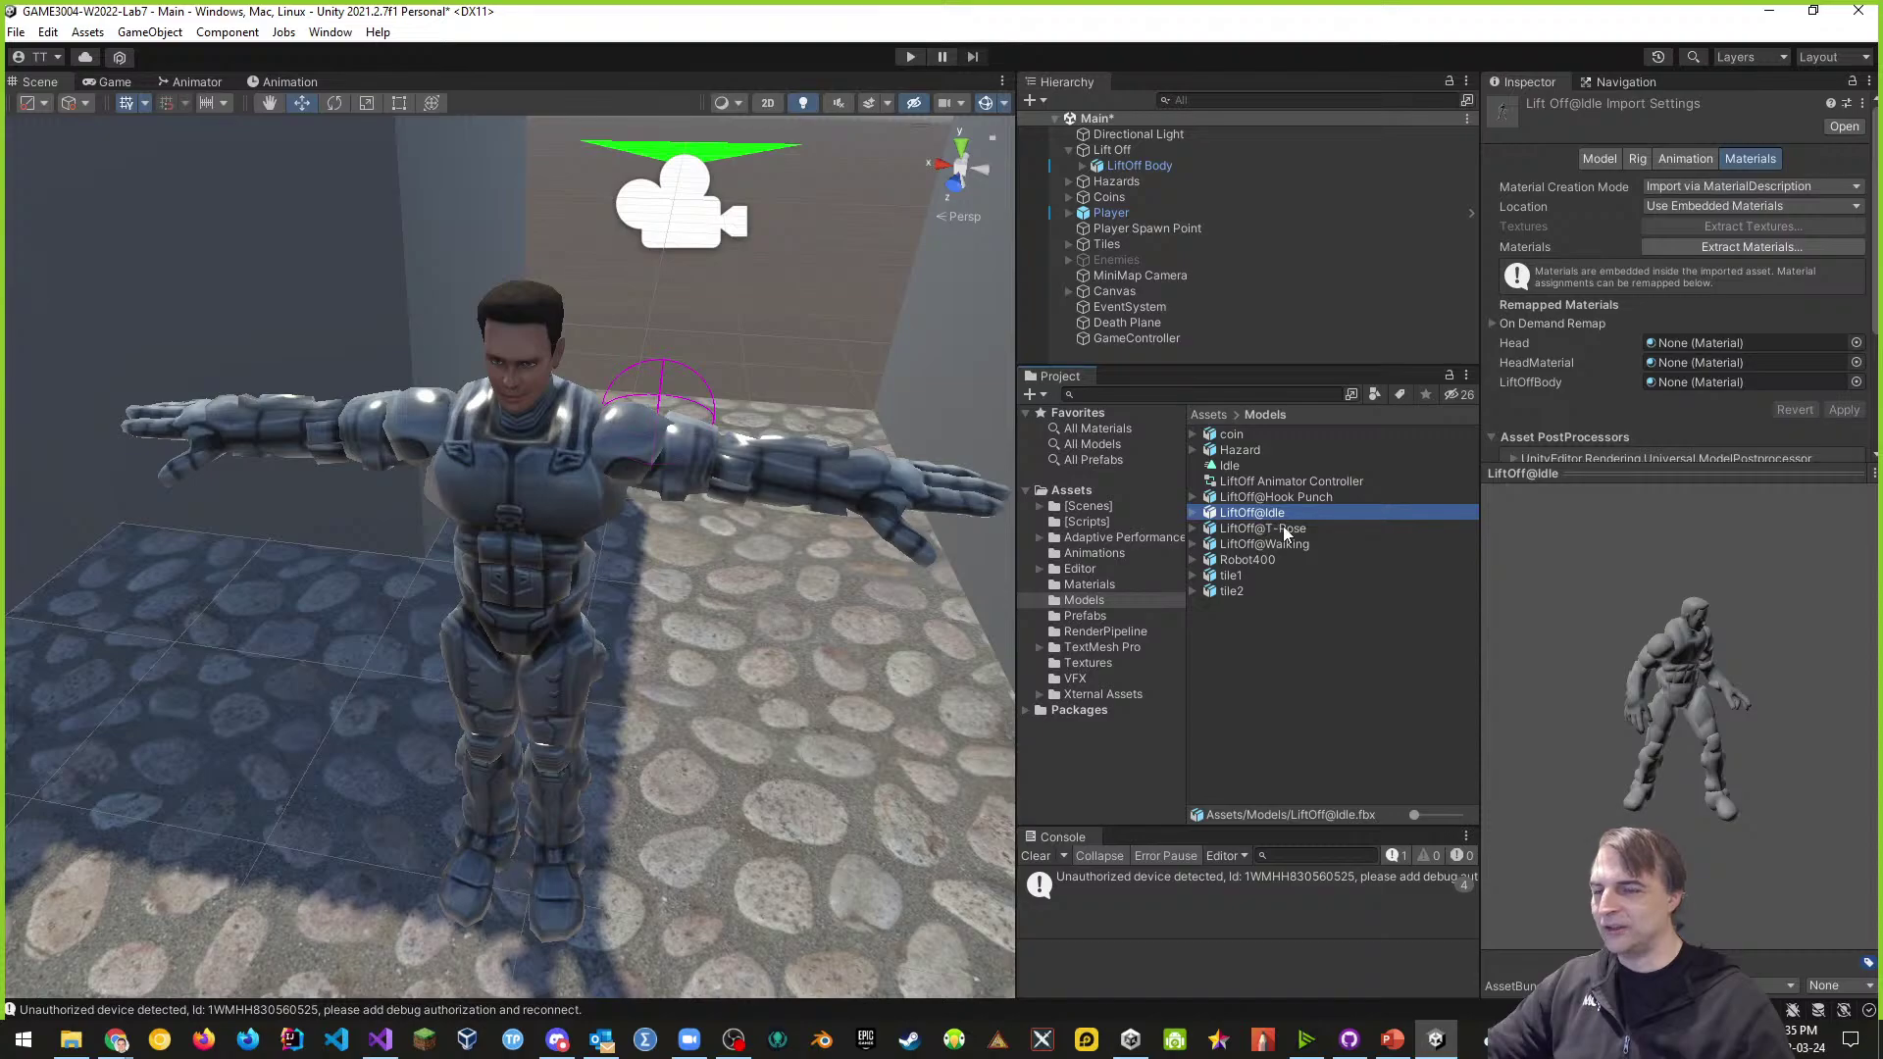
{"action": "right_click", "coordinate": [1279, 516]}
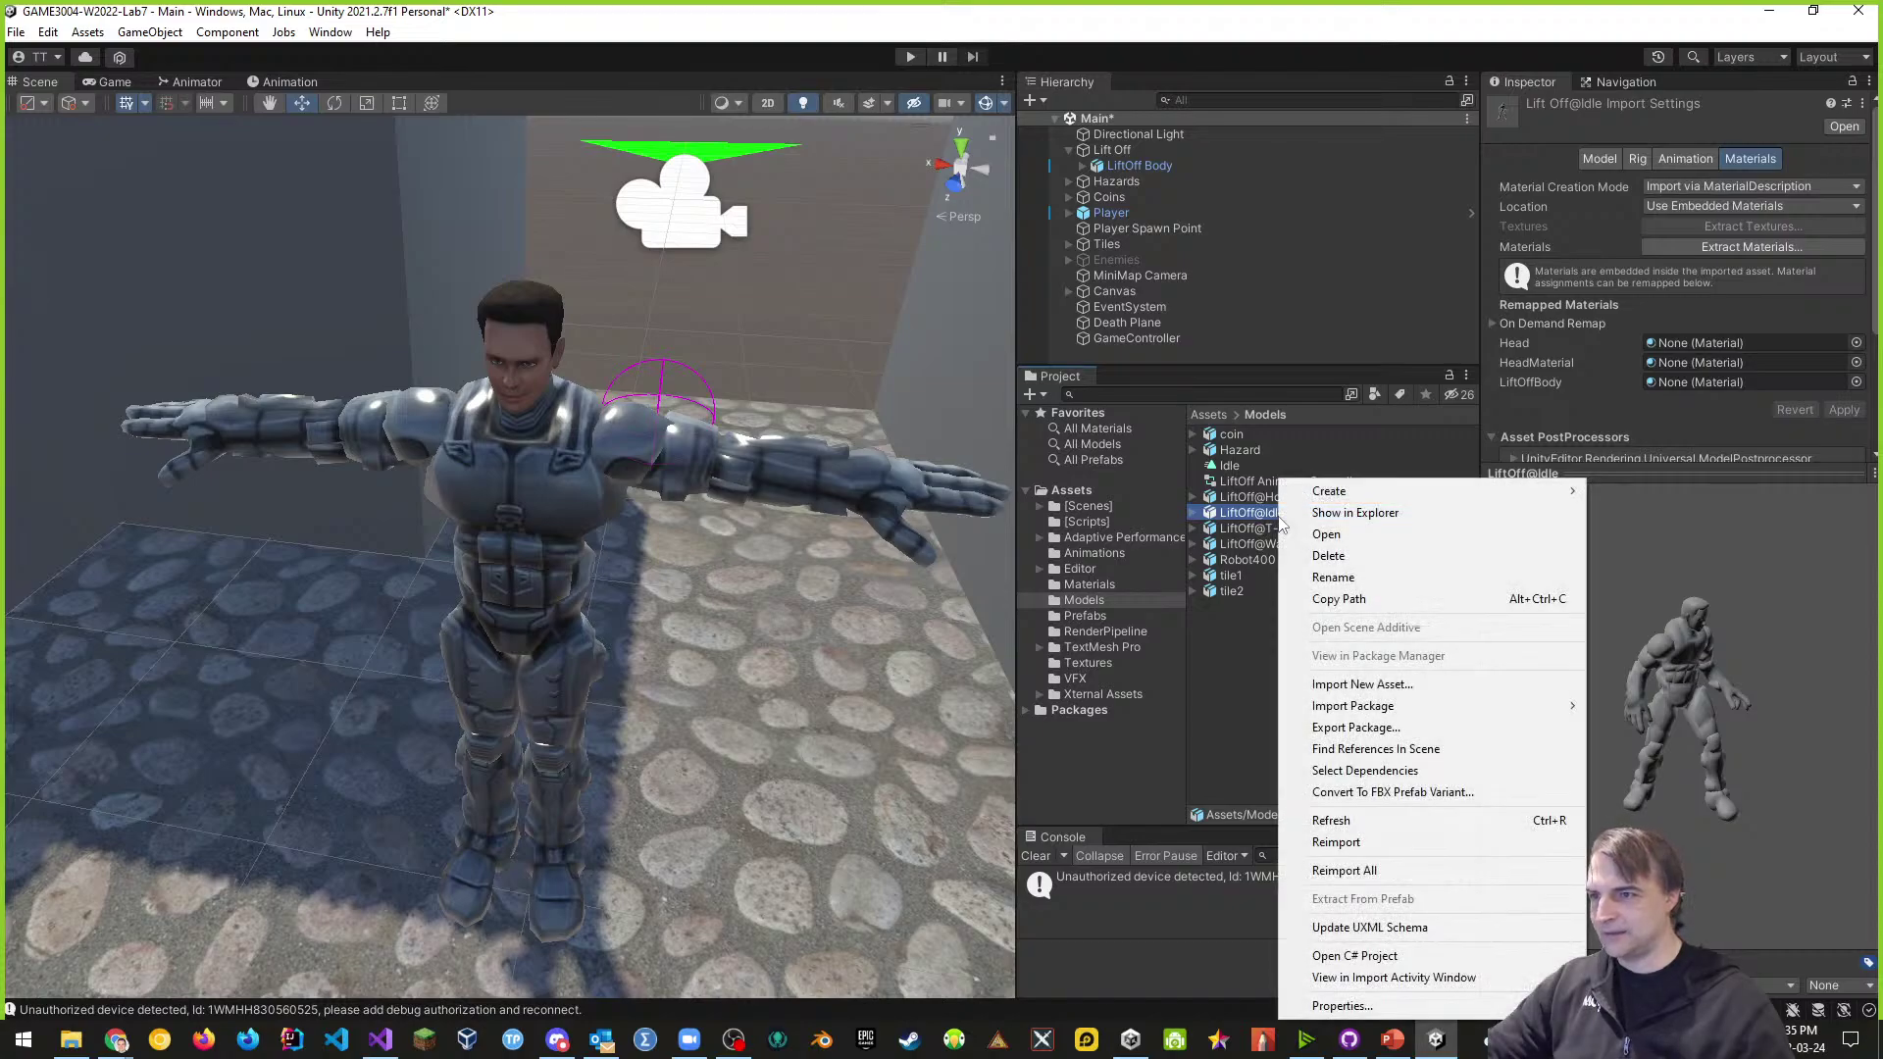
{"action": "left_click", "coordinate": [1314, 556]}
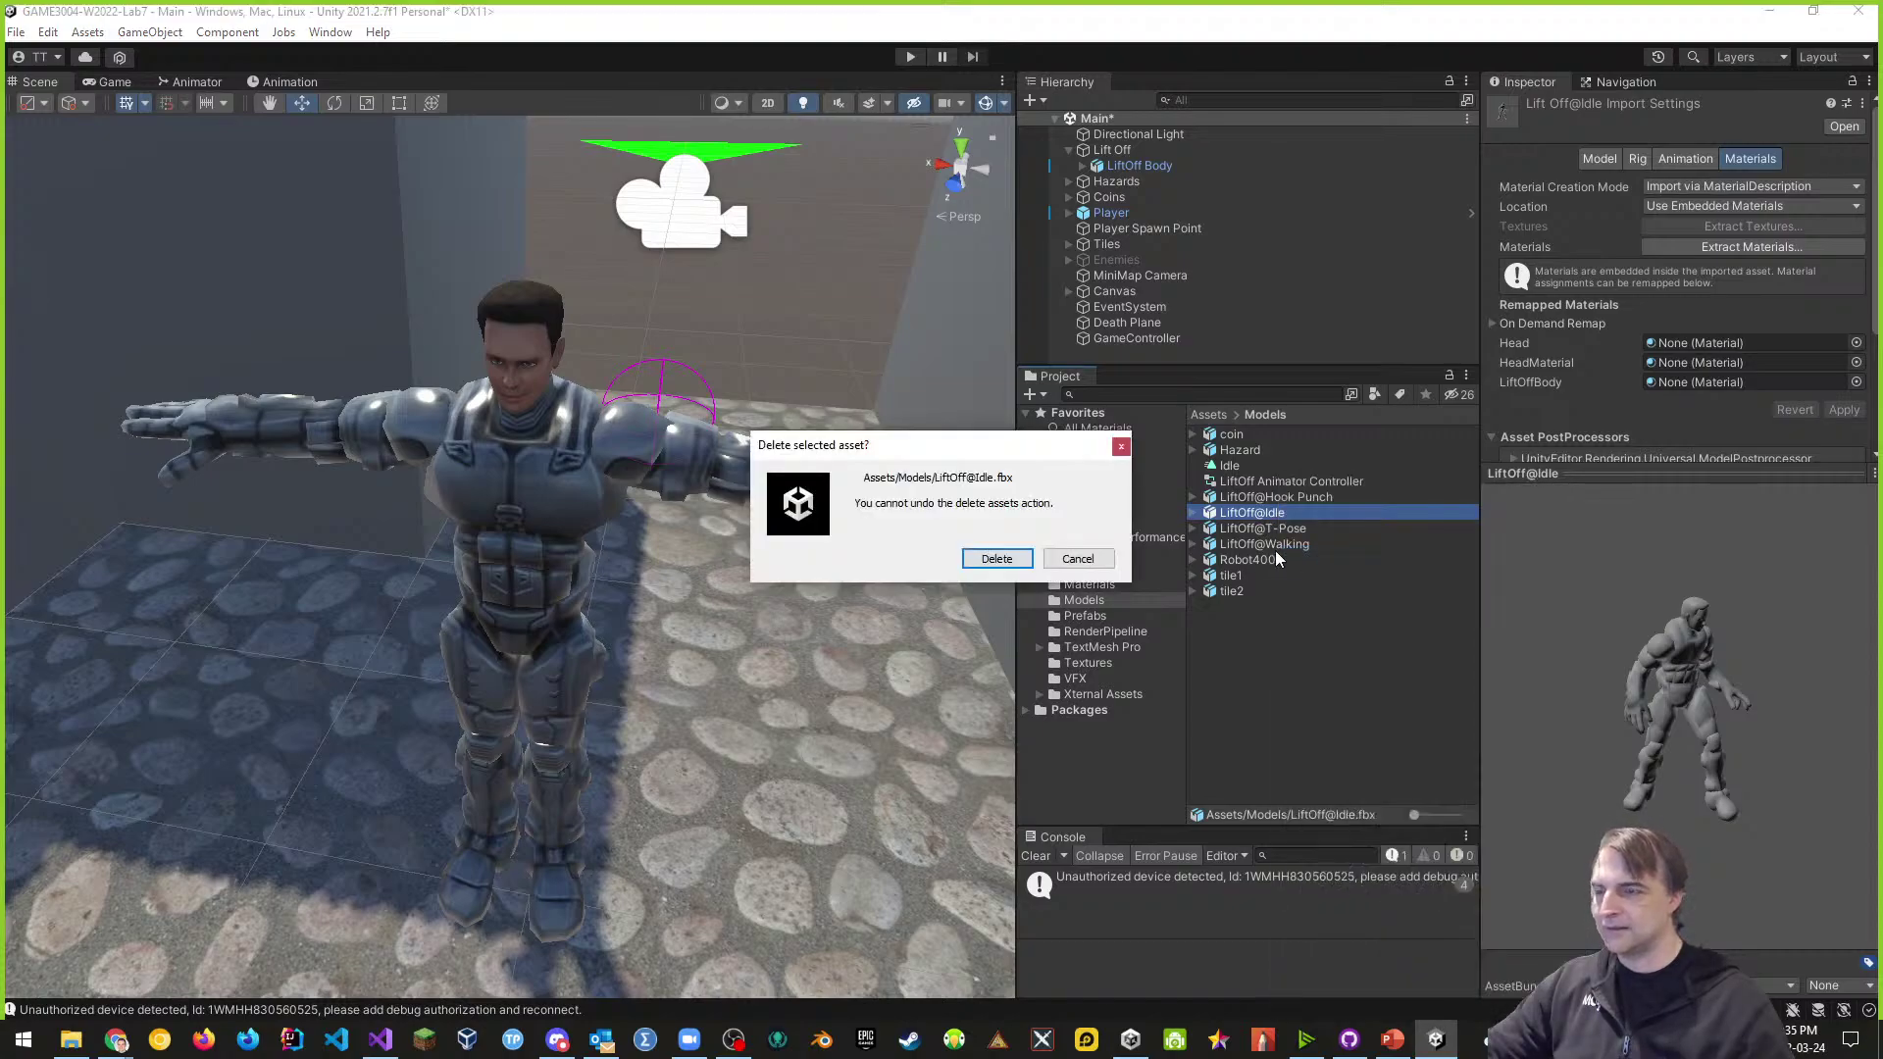
{"action": "left_click", "coordinate": [1028, 557]}
- Inspect the T-Pose animation clip inside the LiftOff@T-Pose model and collapse the model again
{"action": "left_click", "coordinate": [1194, 514]}
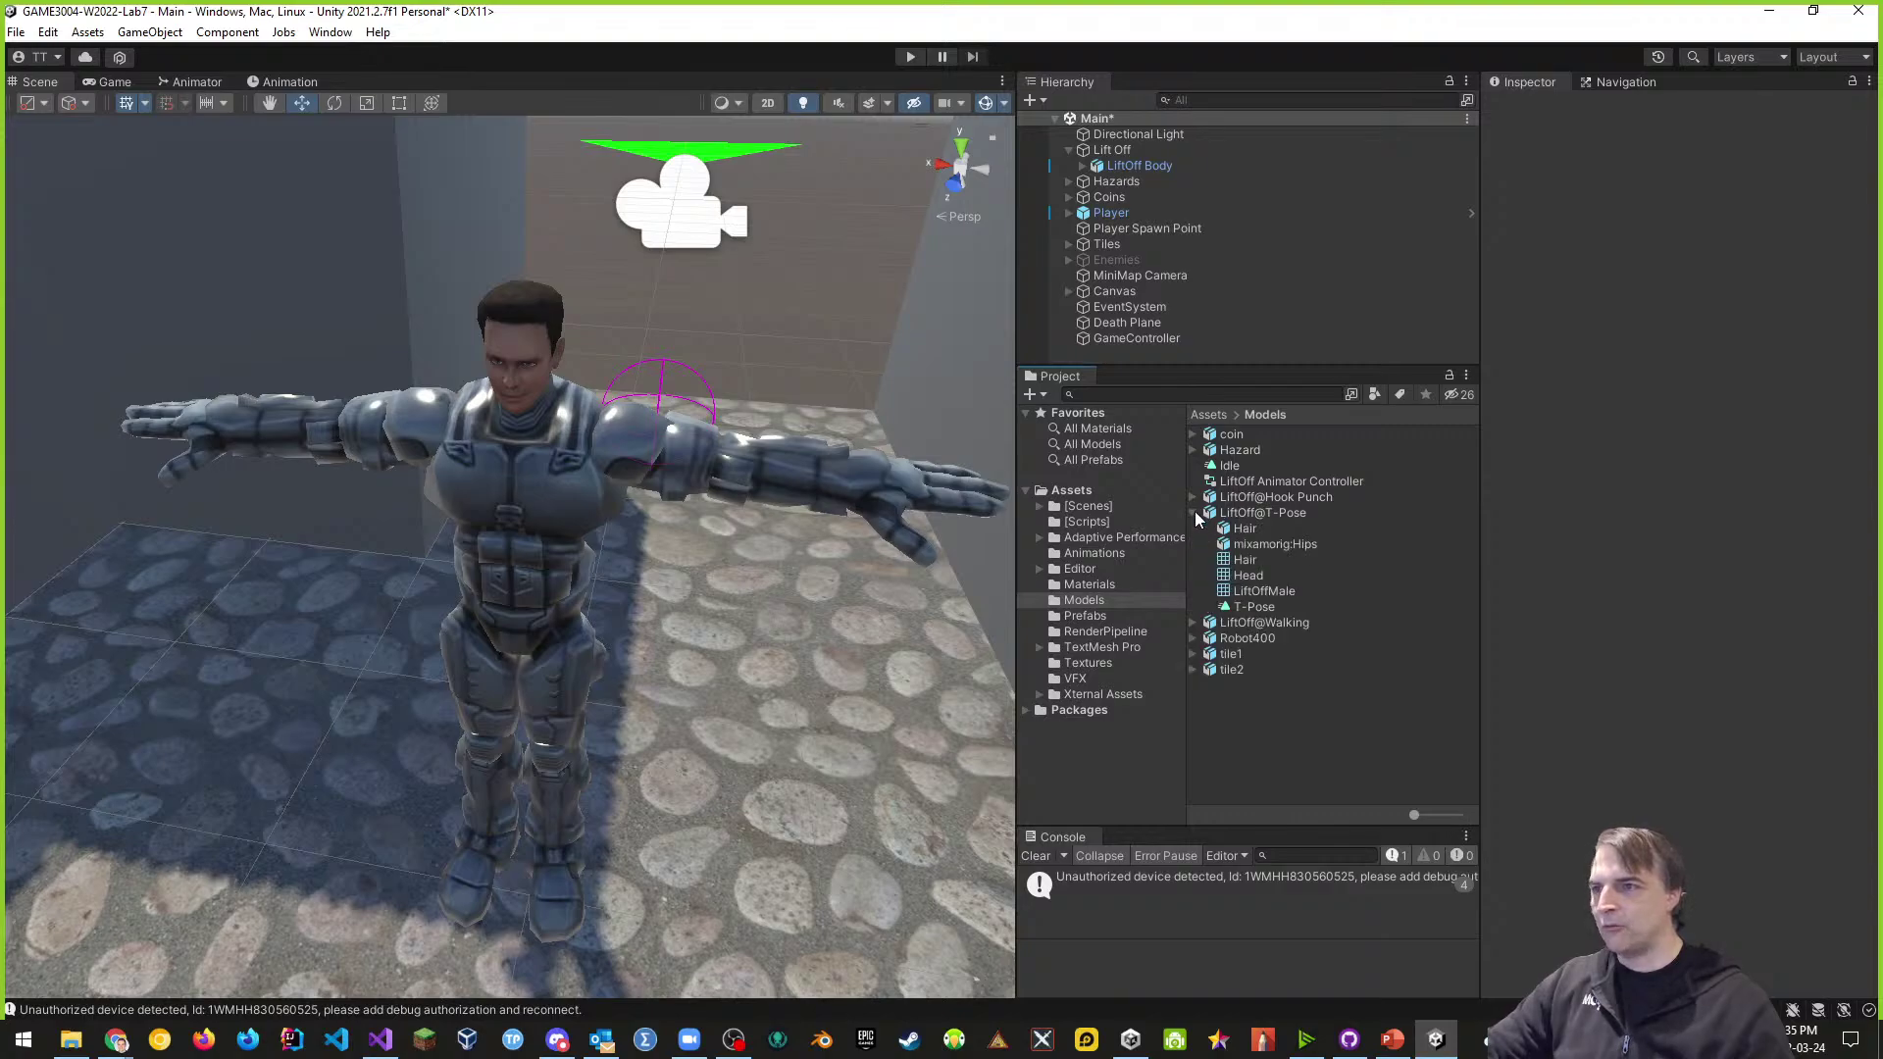
{"action": "left_click", "coordinate": [1250, 608]}
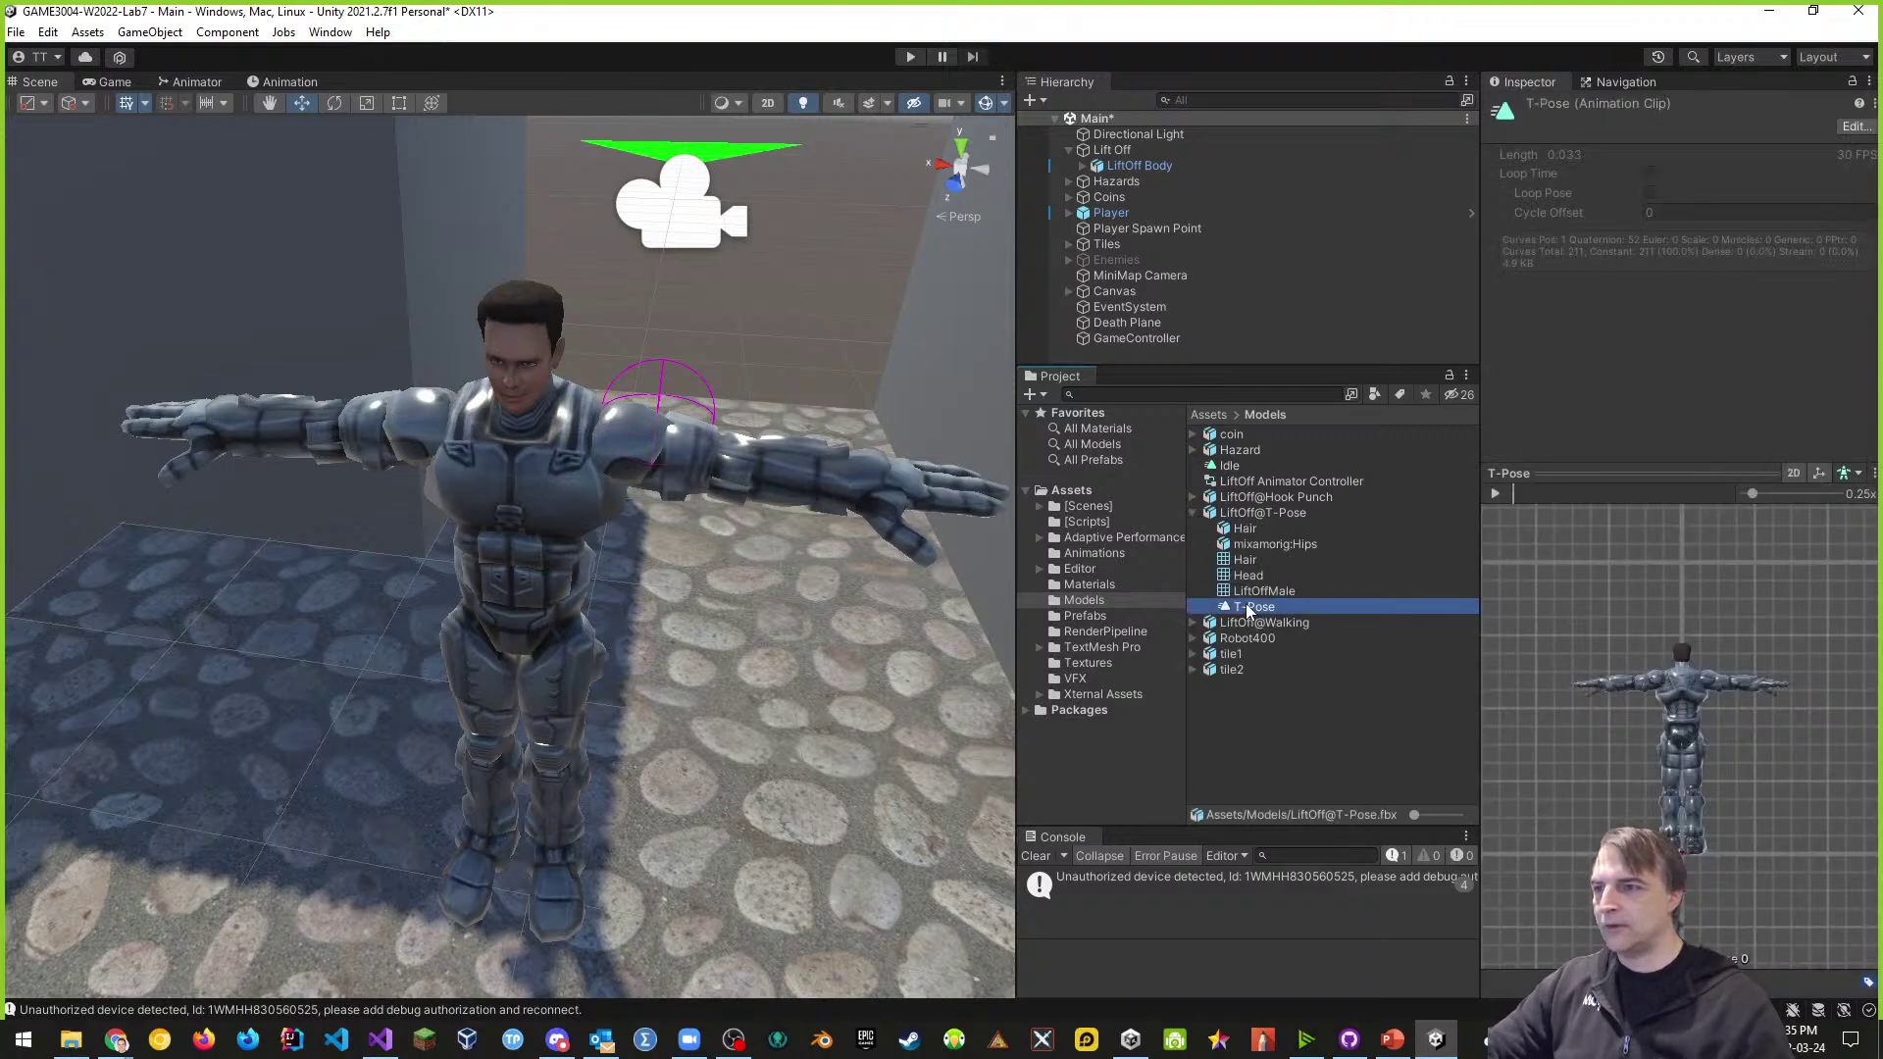
{"action": "left_click", "coordinate": [1193, 514]}
- Duplicate the Hook Punch animation clip from the LiftOff@Hook Punch model as a separate asset in the Models folder
{"action": "left_click", "coordinate": [1193, 498]}
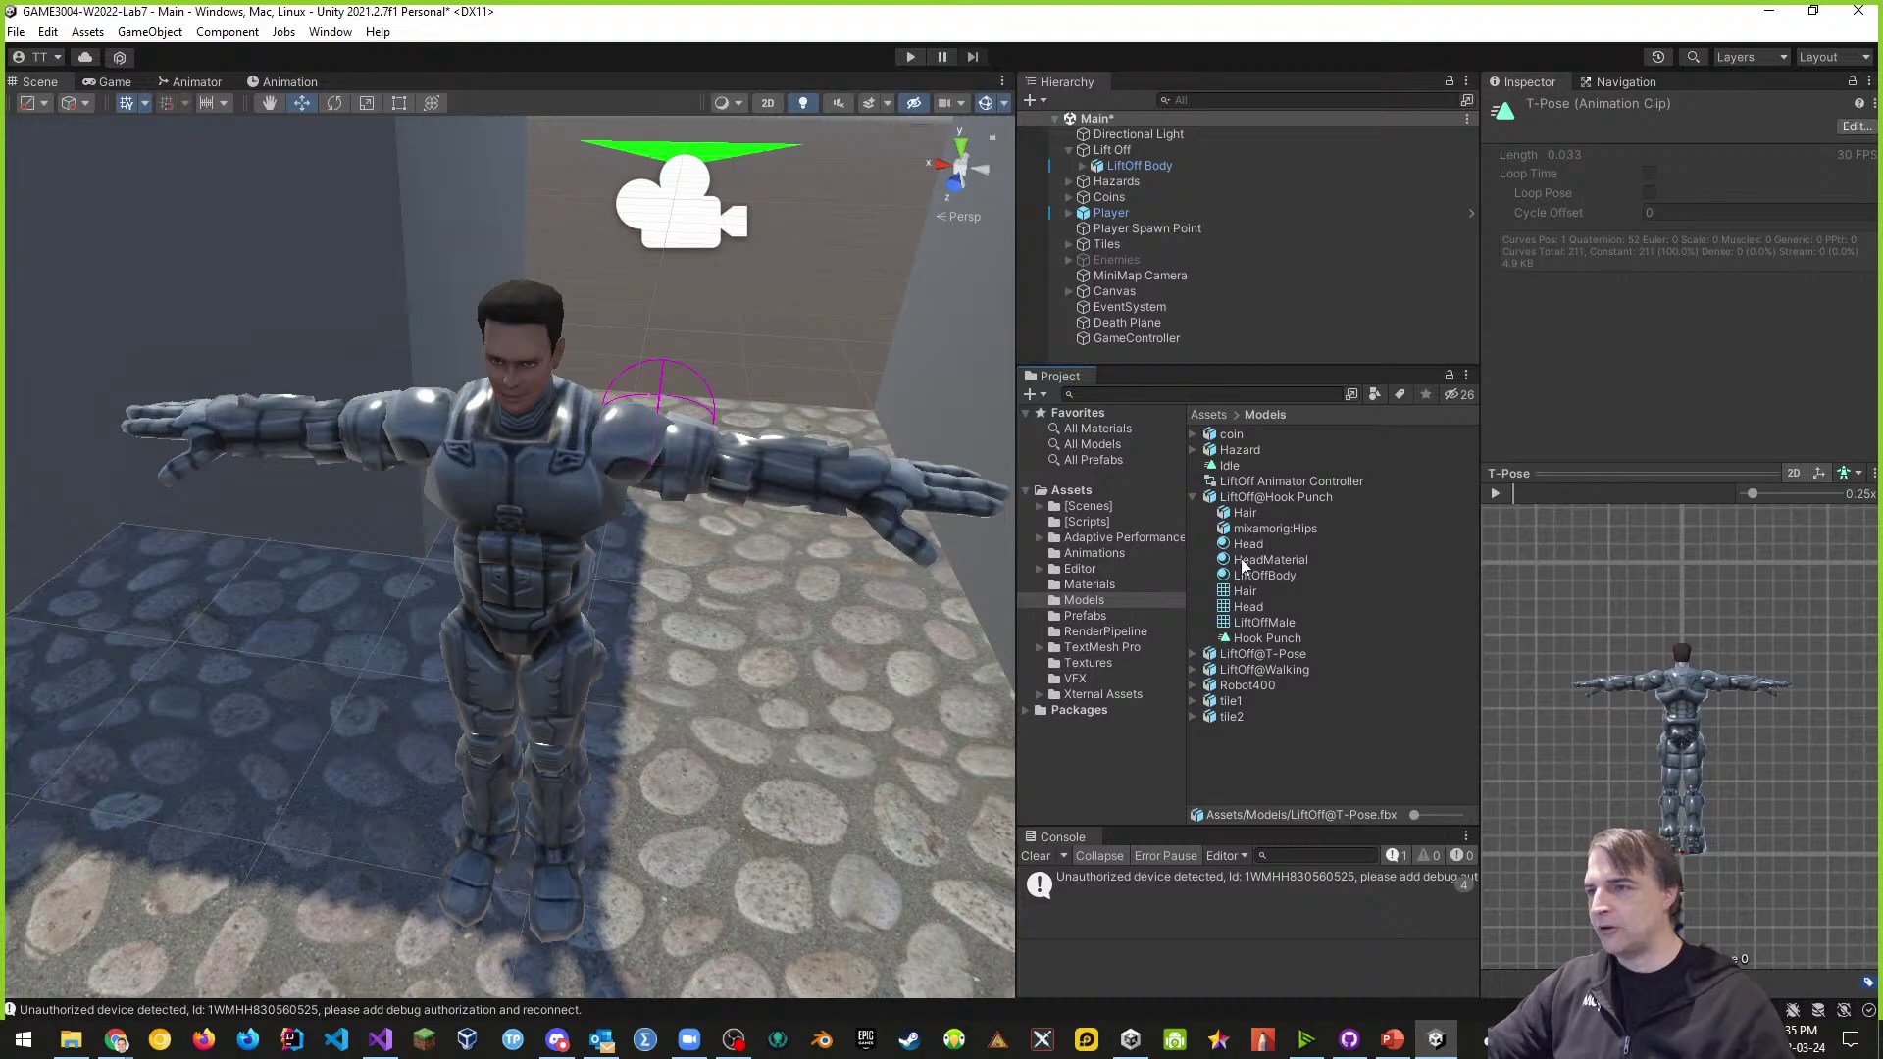
{"action": "left_click", "coordinate": [1267, 639]}
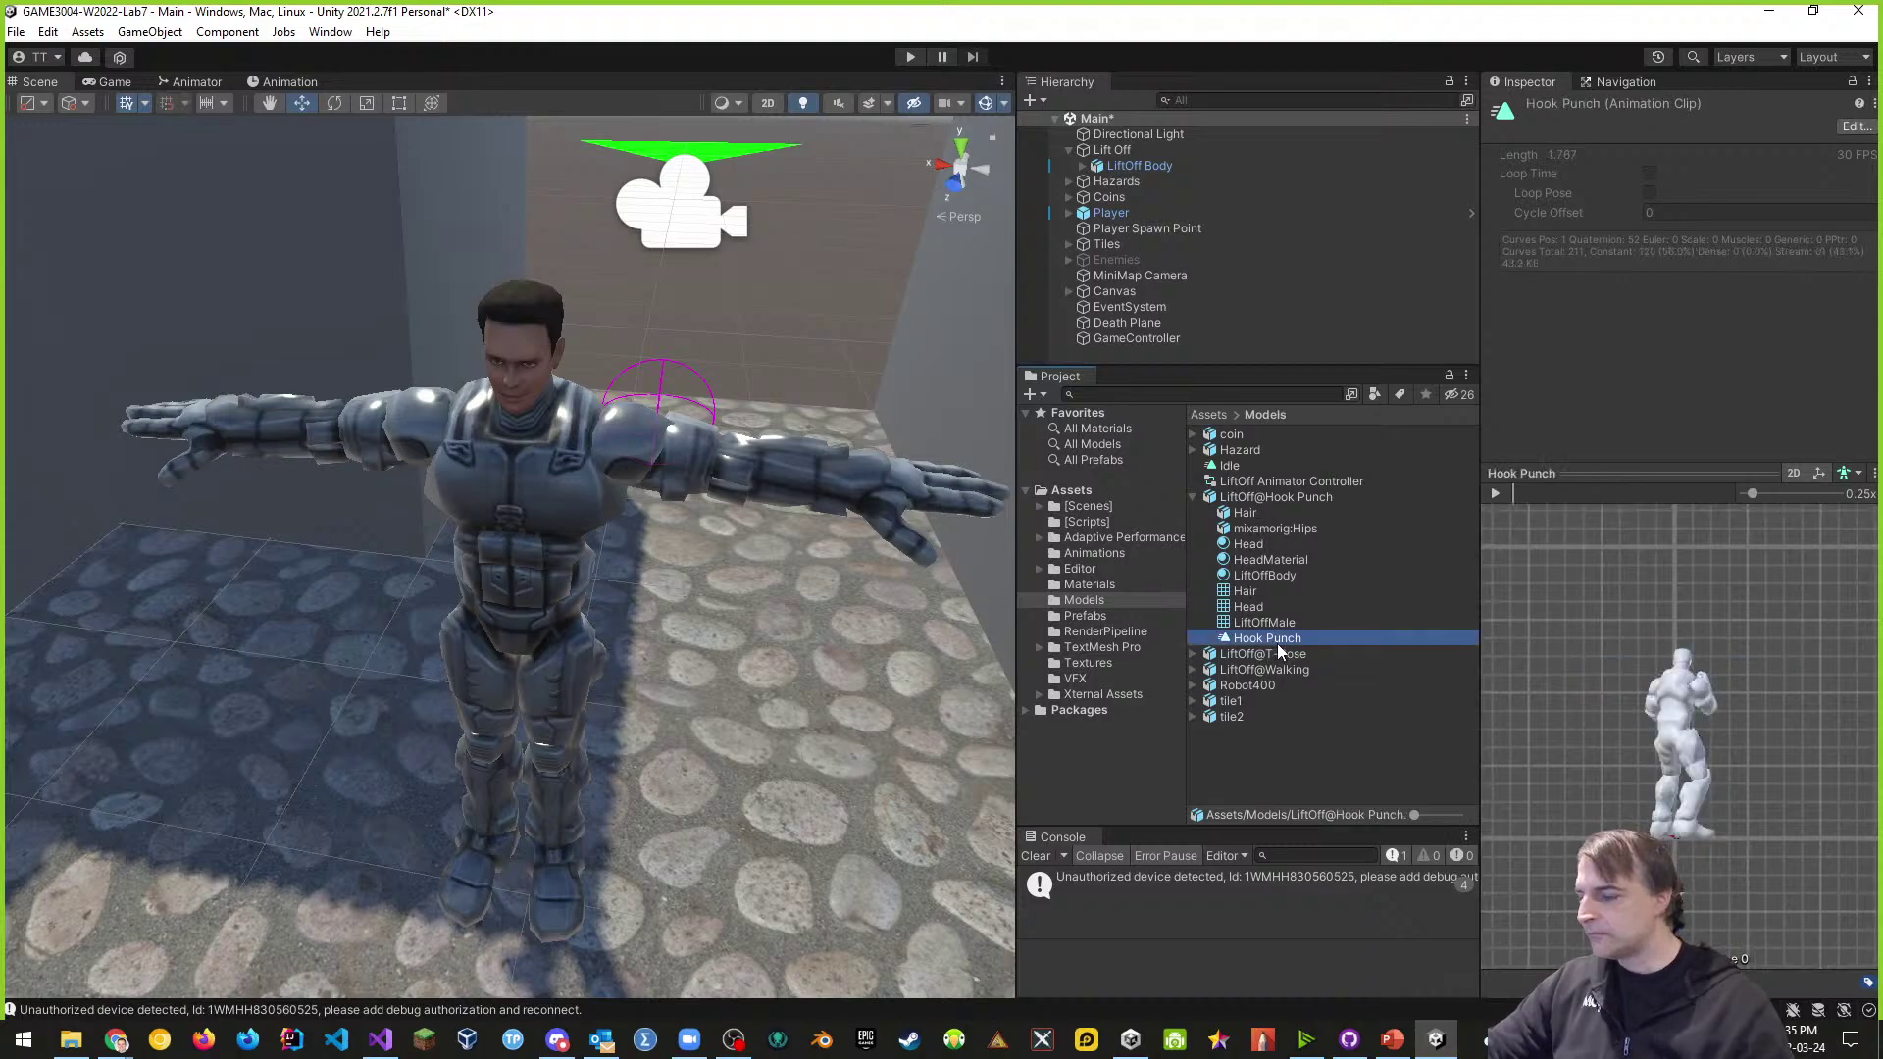
{"action": "key", "text": "ctrl+d"}
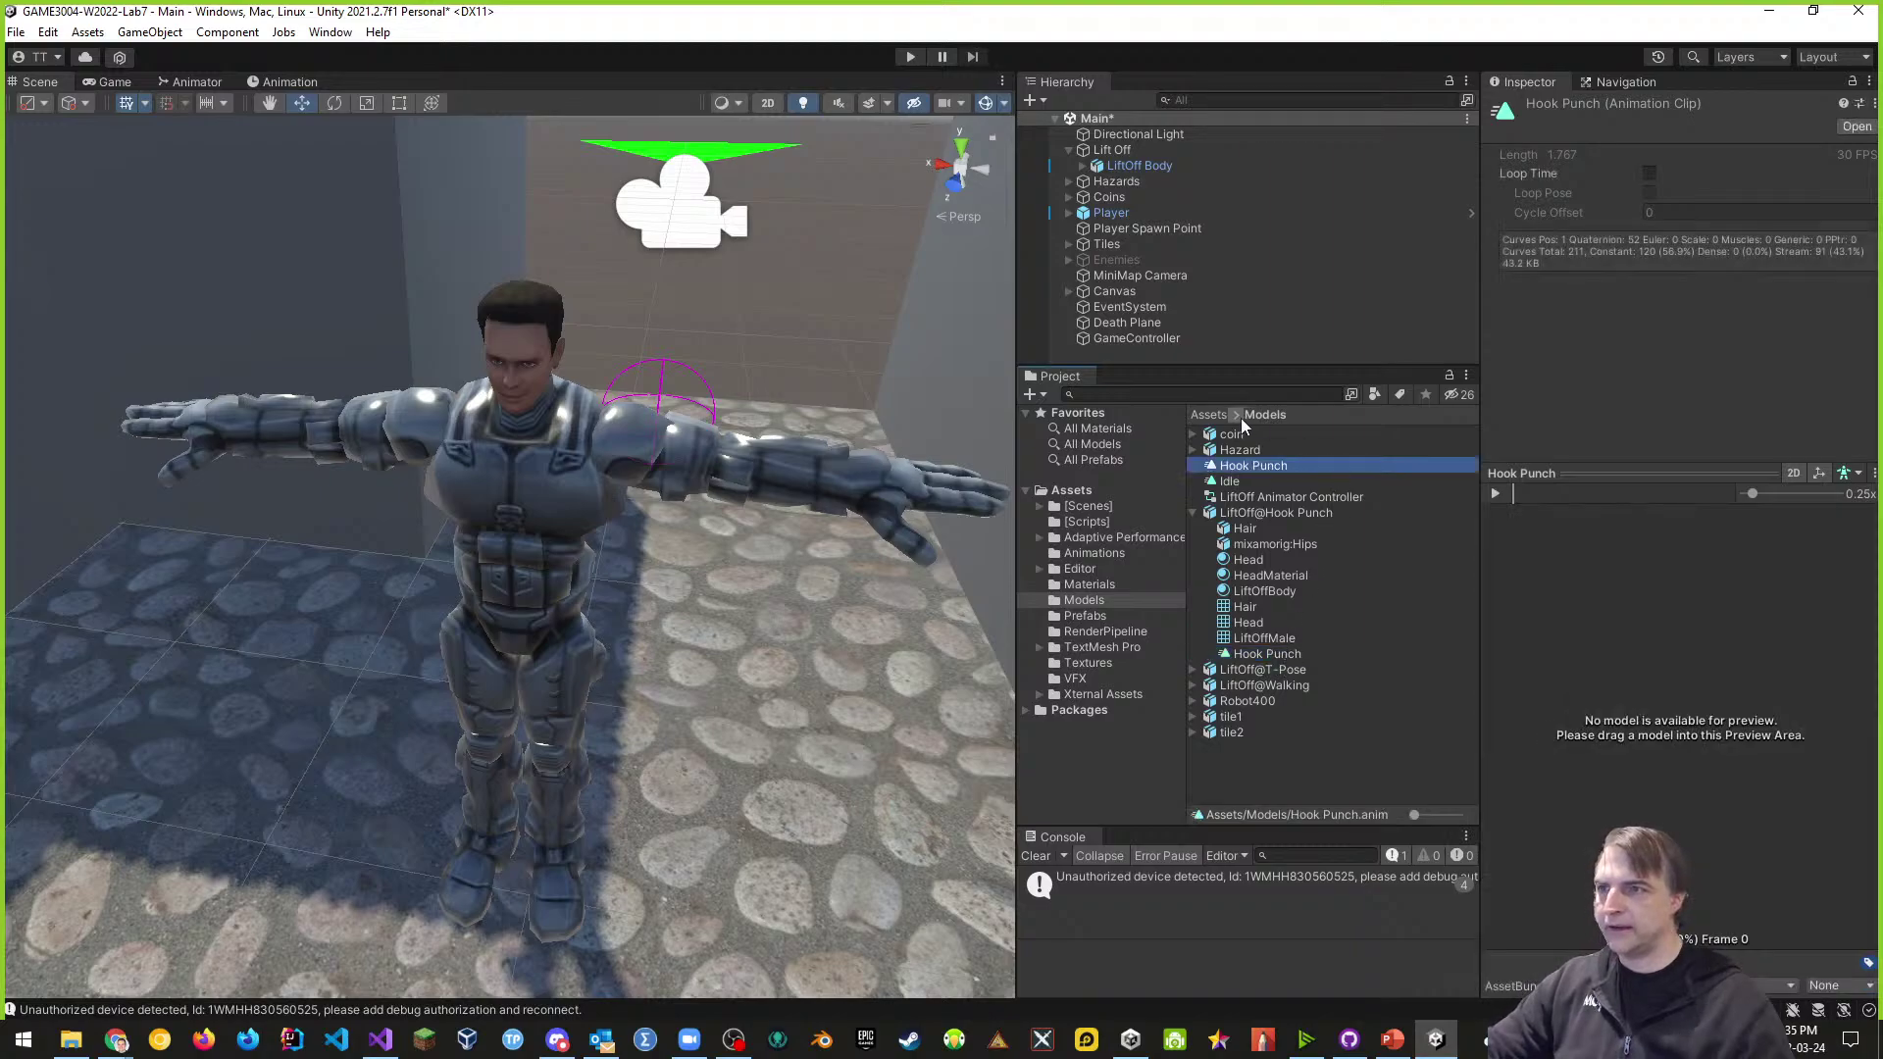
- Delete the LiftOff@Hook Punch model from the Models folder
{"action": "left_click", "coordinate": [1260, 512]}
{"action": "right_click", "coordinate": [1259, 512]}
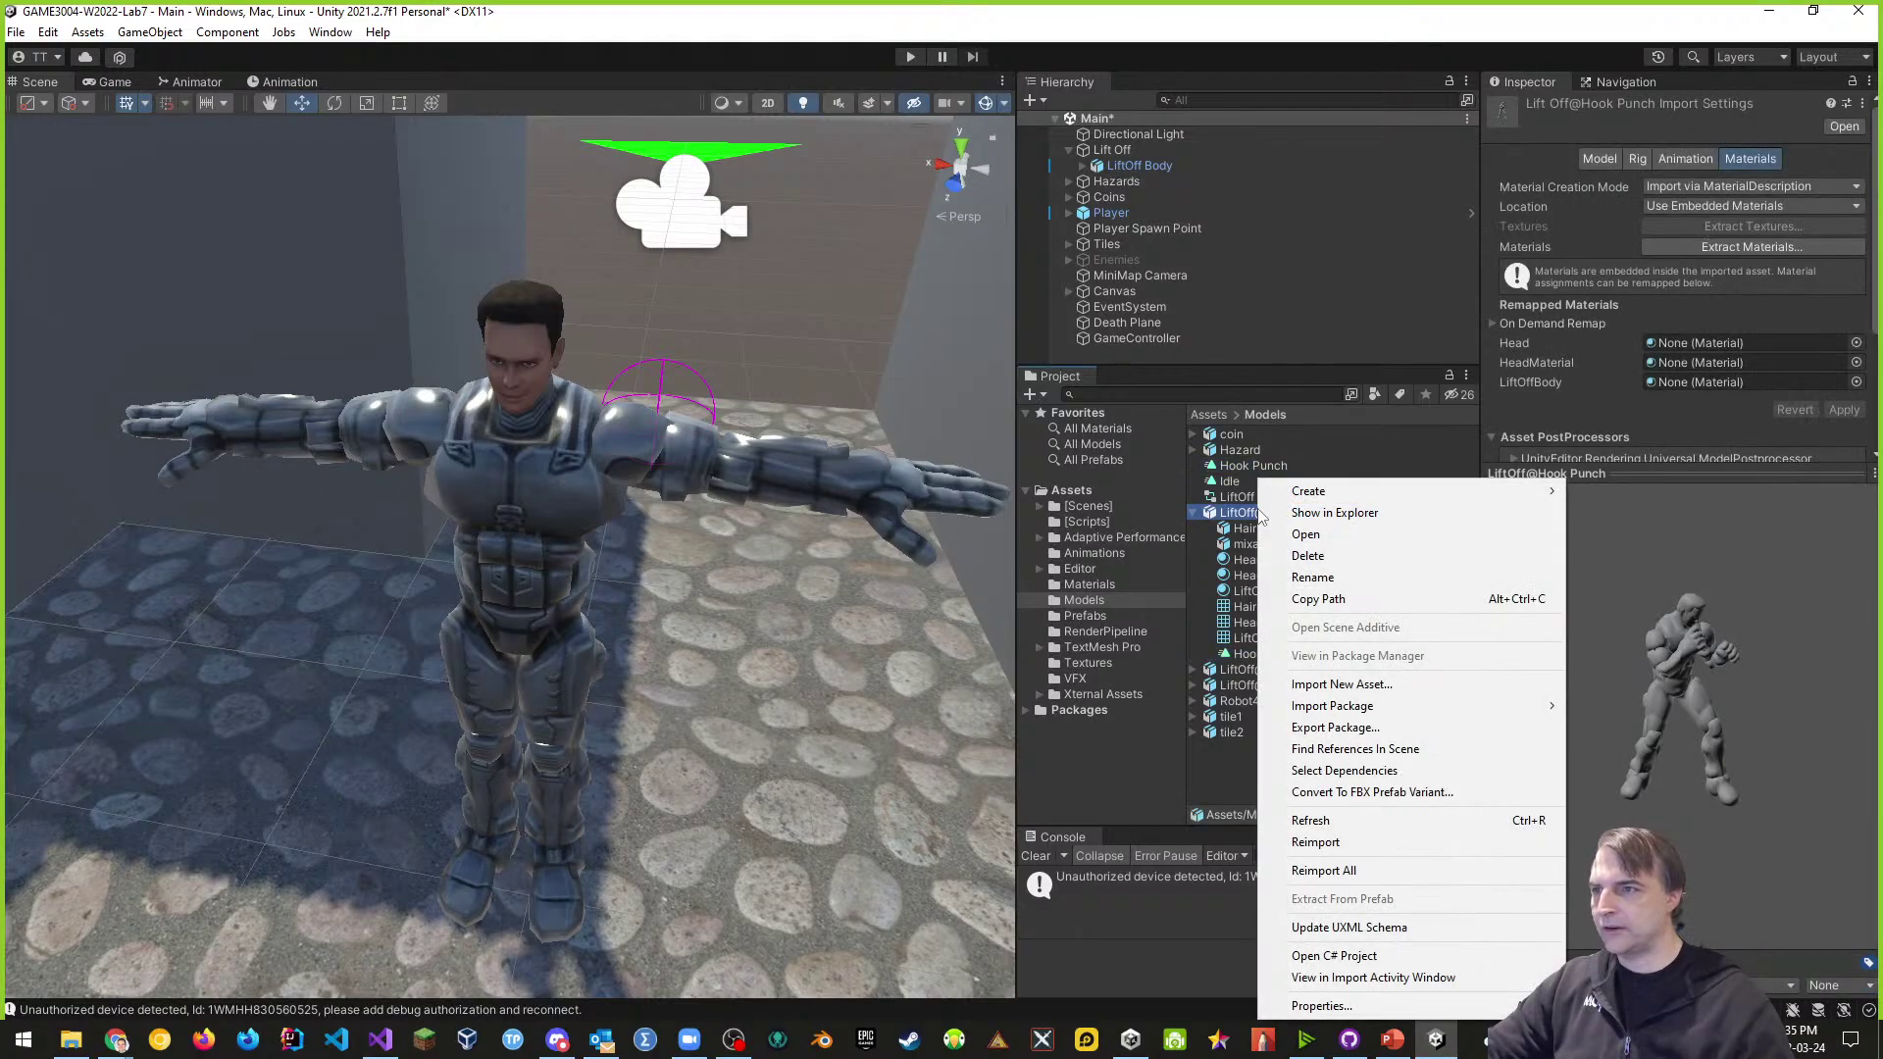
{"action": "left_click", "coordinate": [1299, 557]}
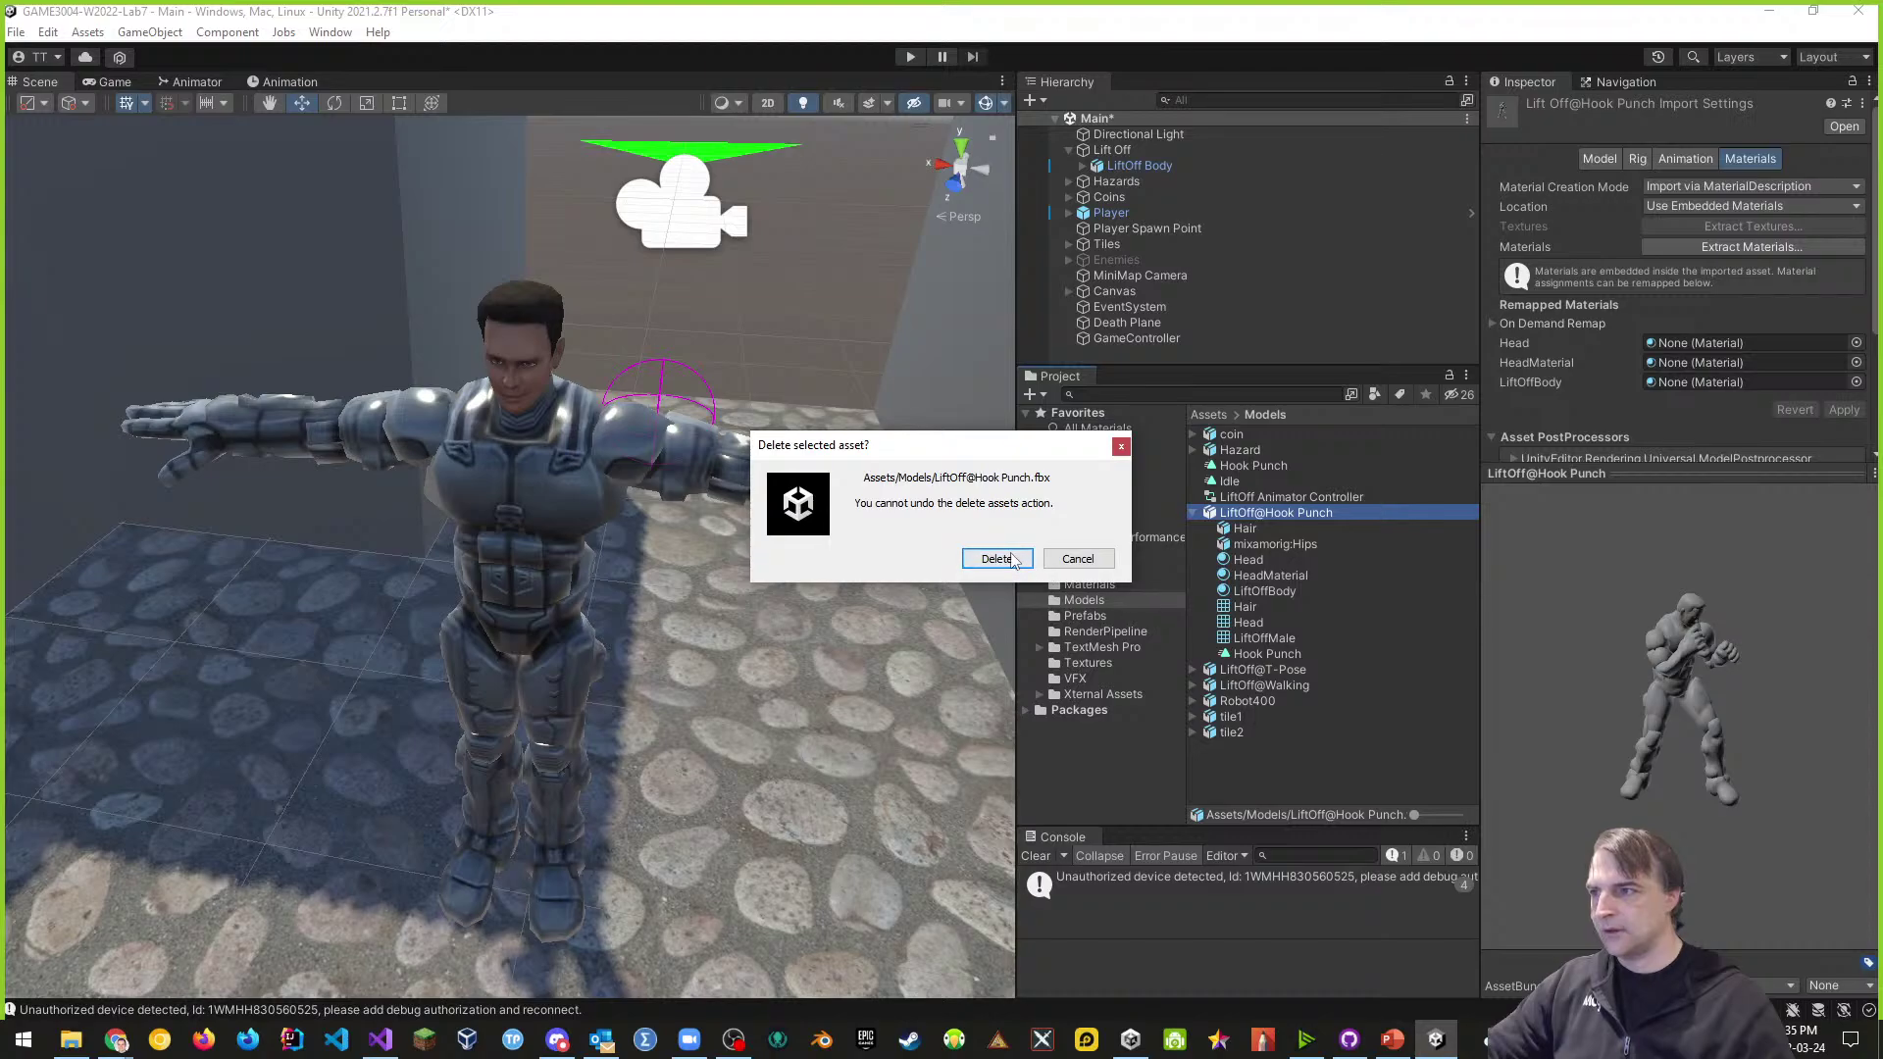
{"action": "left_click", "coordinate": [996, 558]}
- Duplicate the Walking animation clip from the LiftOff@Walking model as a separate asset in the Models folder
{"action": "left_click", "coordinate": [1245, 530]}
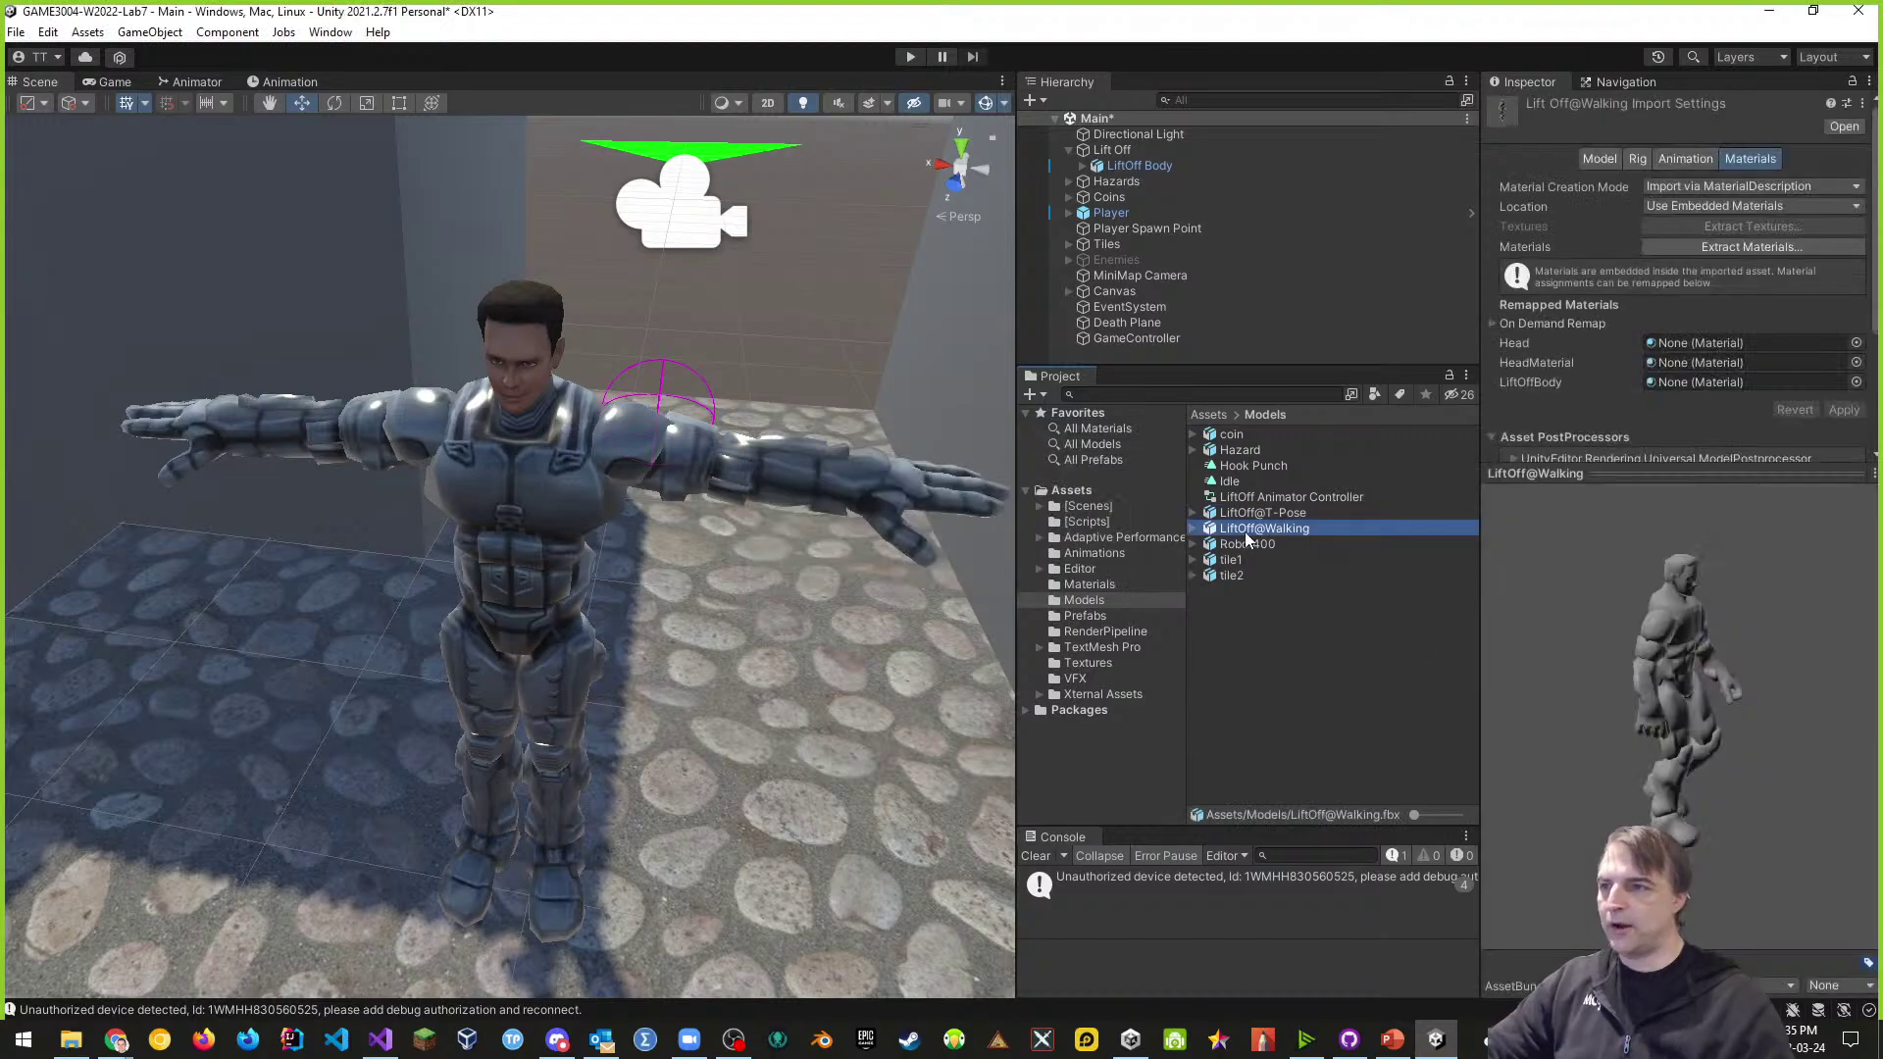
{"action": "left_click", "coordinate": [1193, 529]}
{"action": "left_click", "coordinate": [1258, 670]}
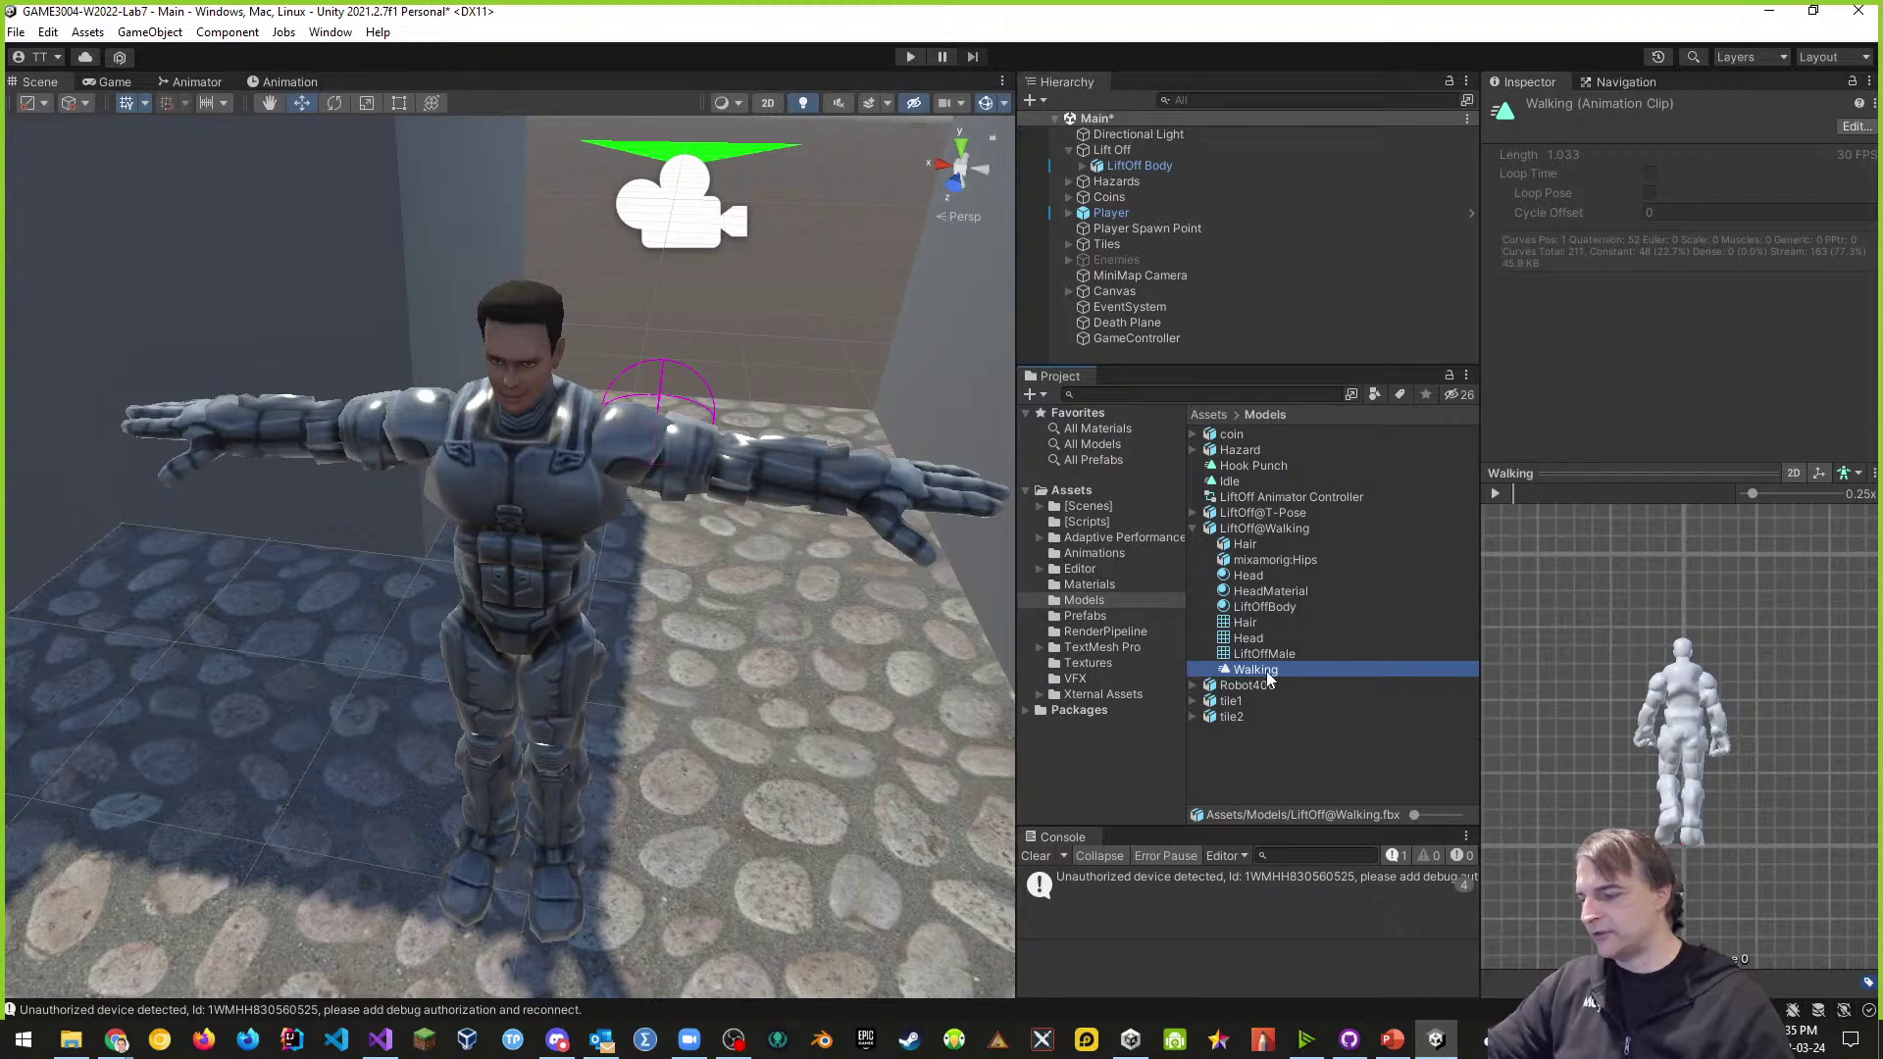
{"action": "key", "text": "ctrl+d"}
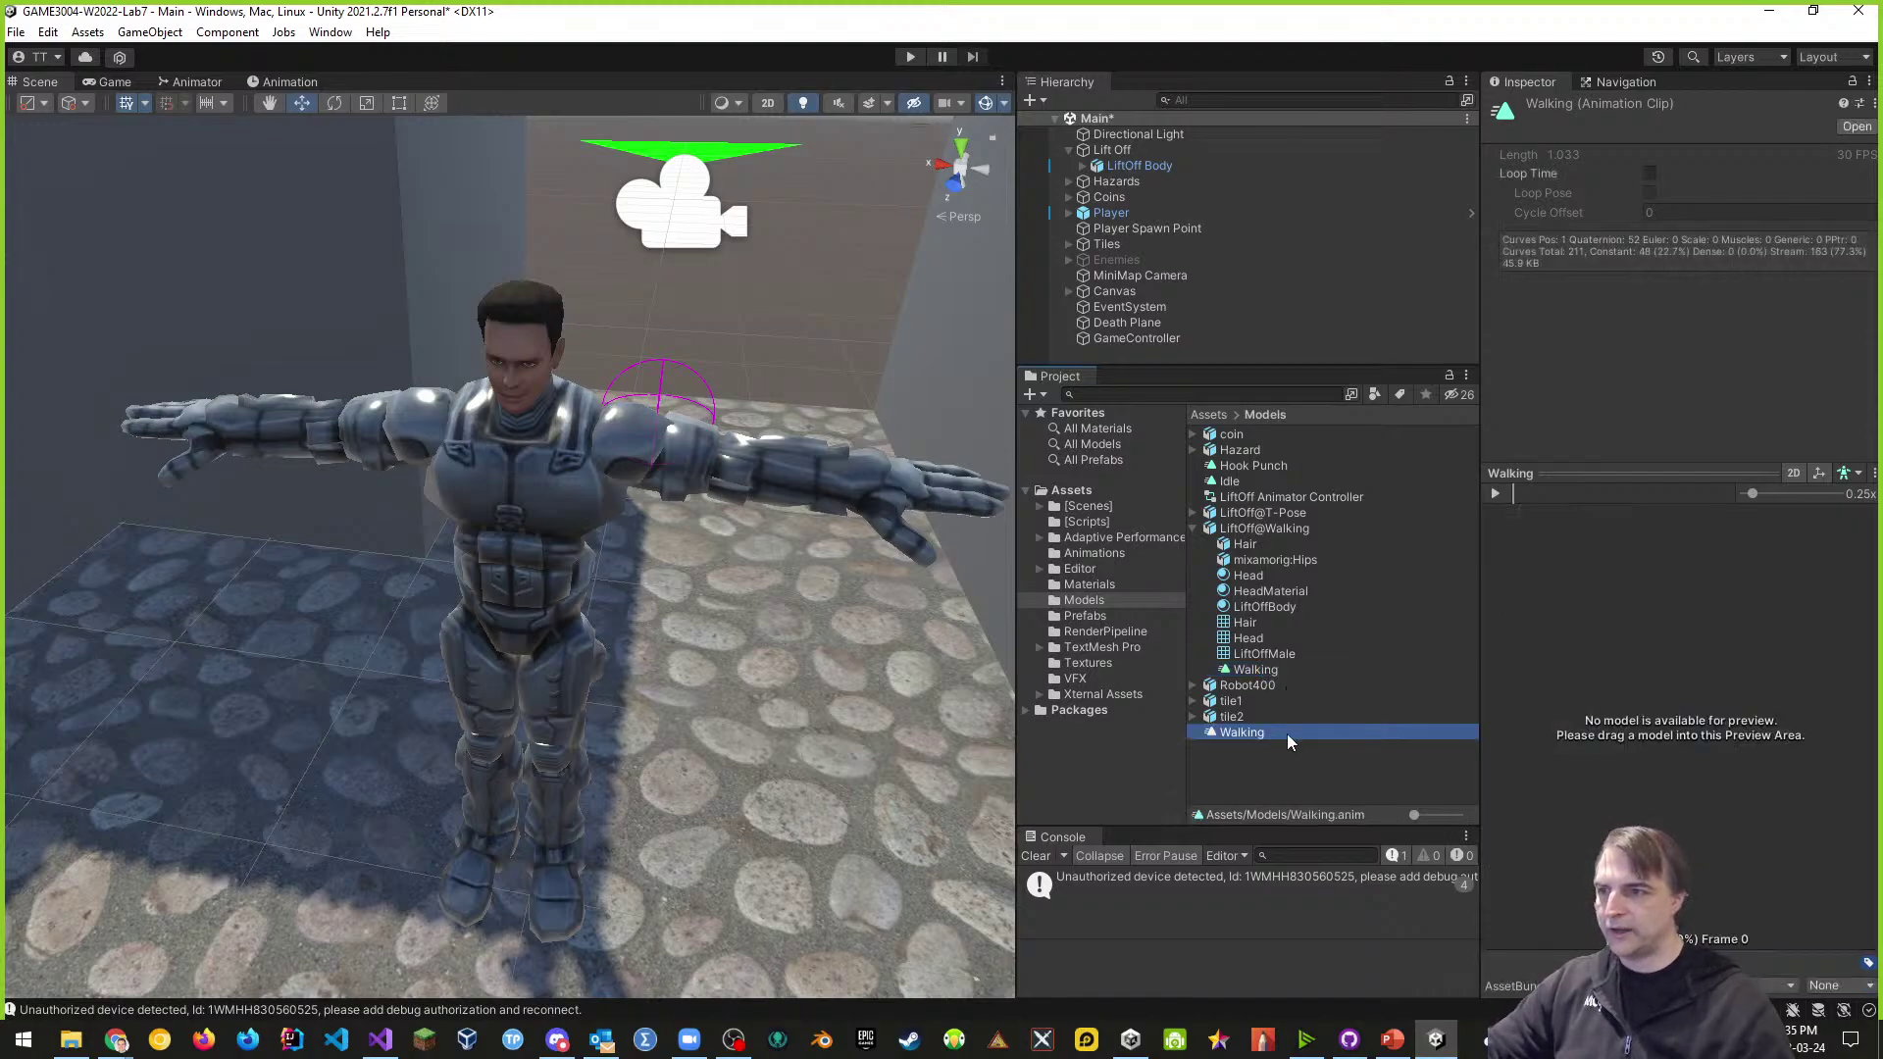
- Delete the LiftOff@Walking model from the Models folder
{"action": "left_click", "coordinate": [1270, 531]}
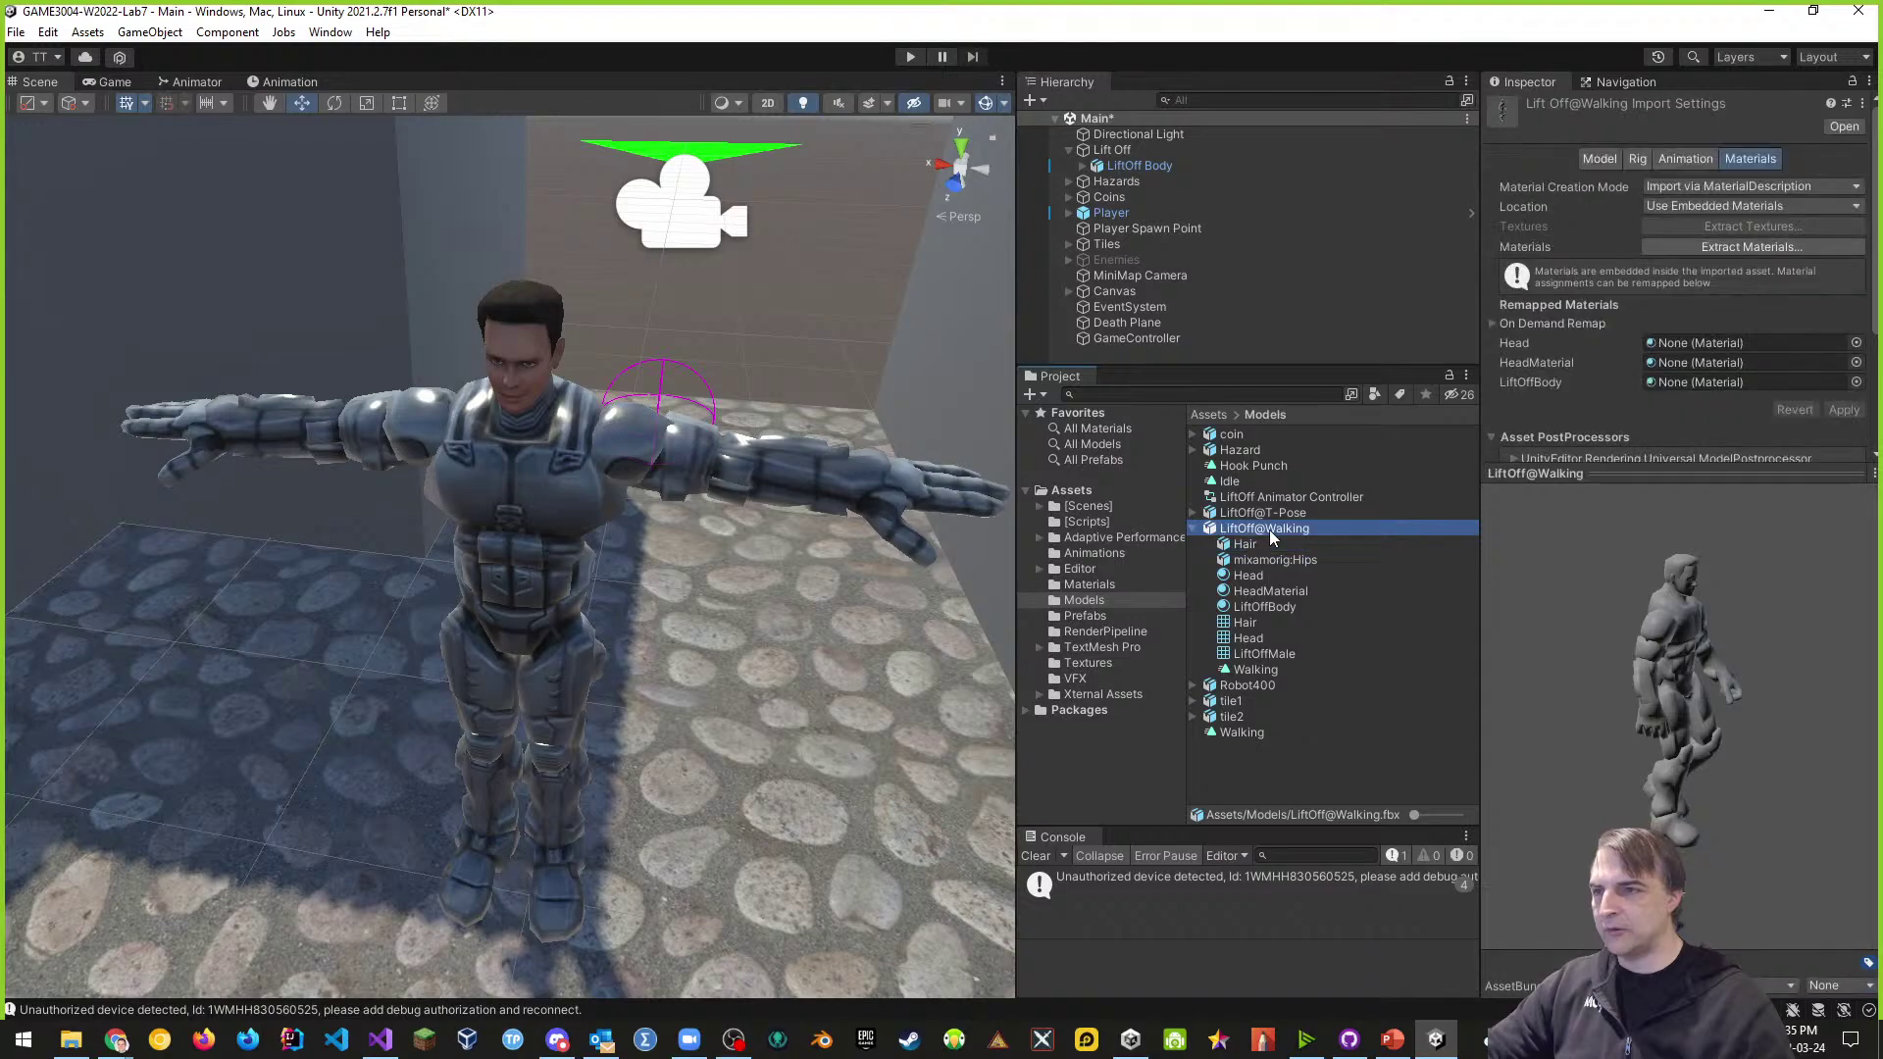
{"action": "right_click", "coordinate": [1269, 530]}
{"action": "left_click", "coordinate": [1312, 557]}
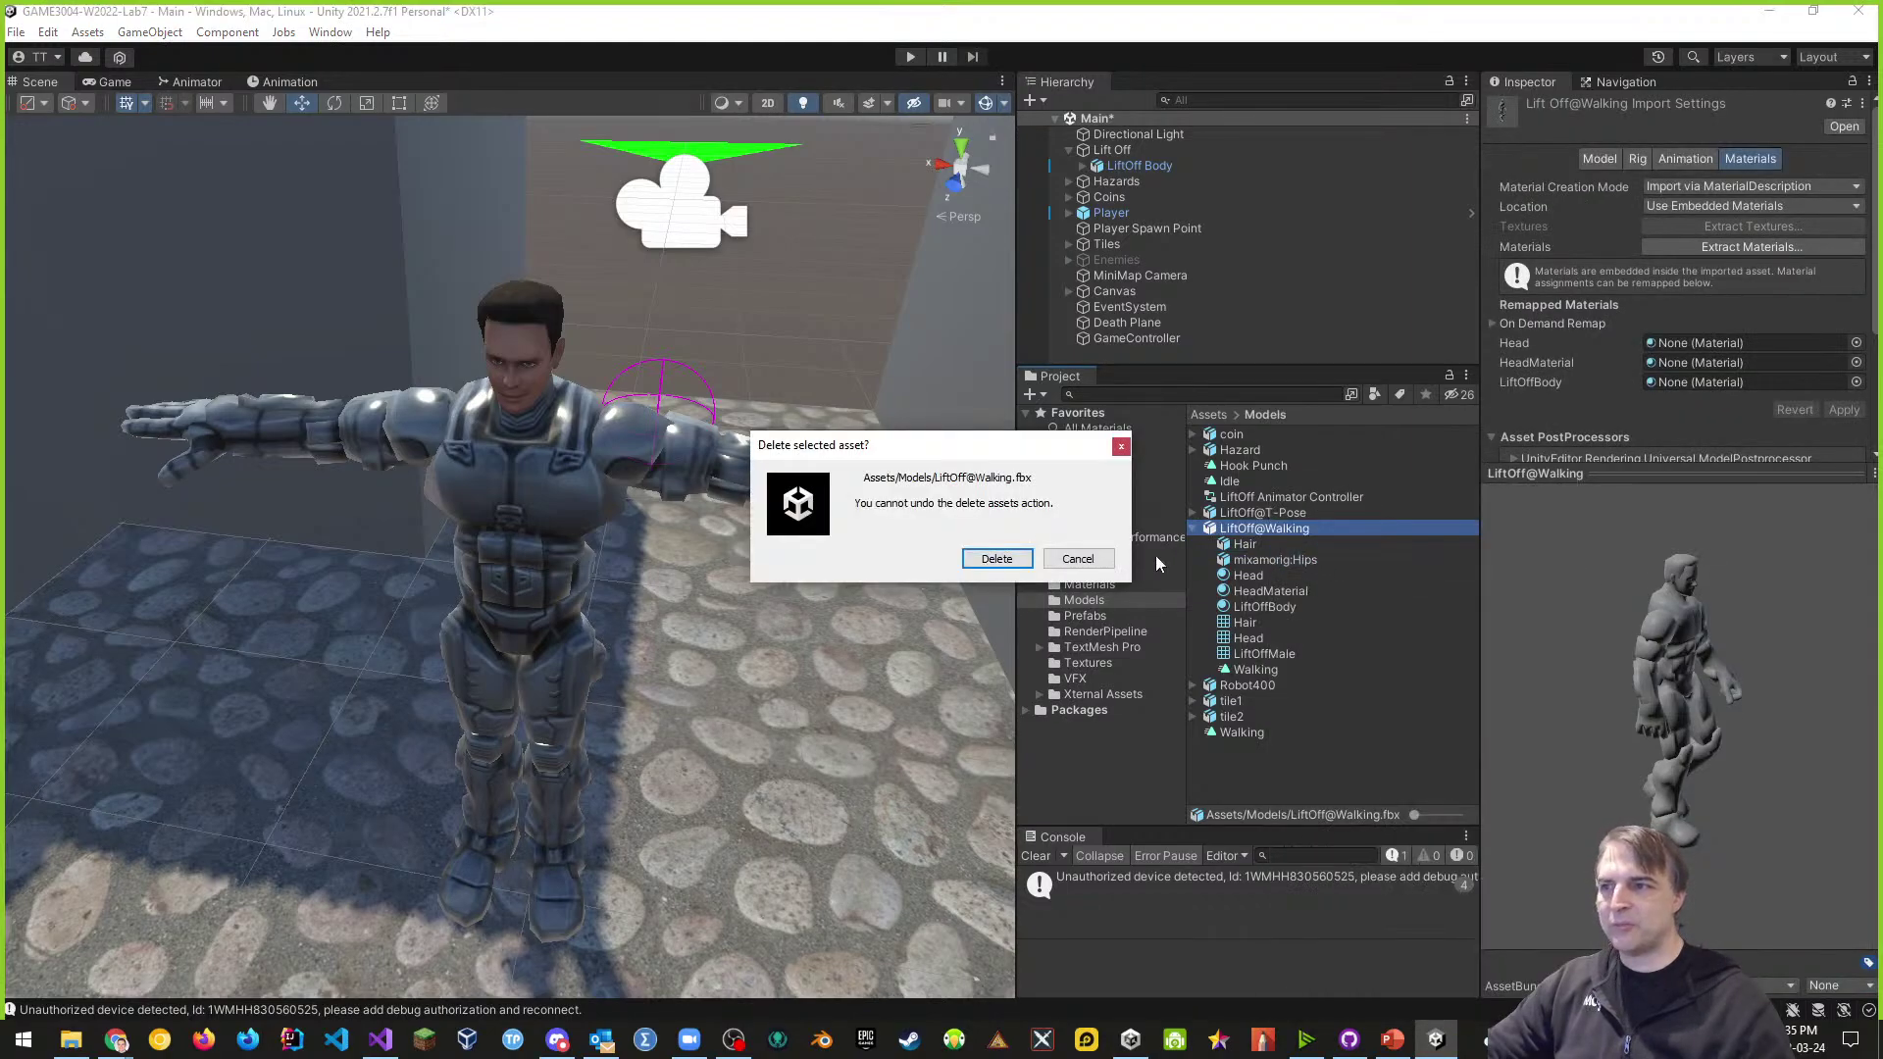
{"action": "left_click", "coordinate": [993, 556]}
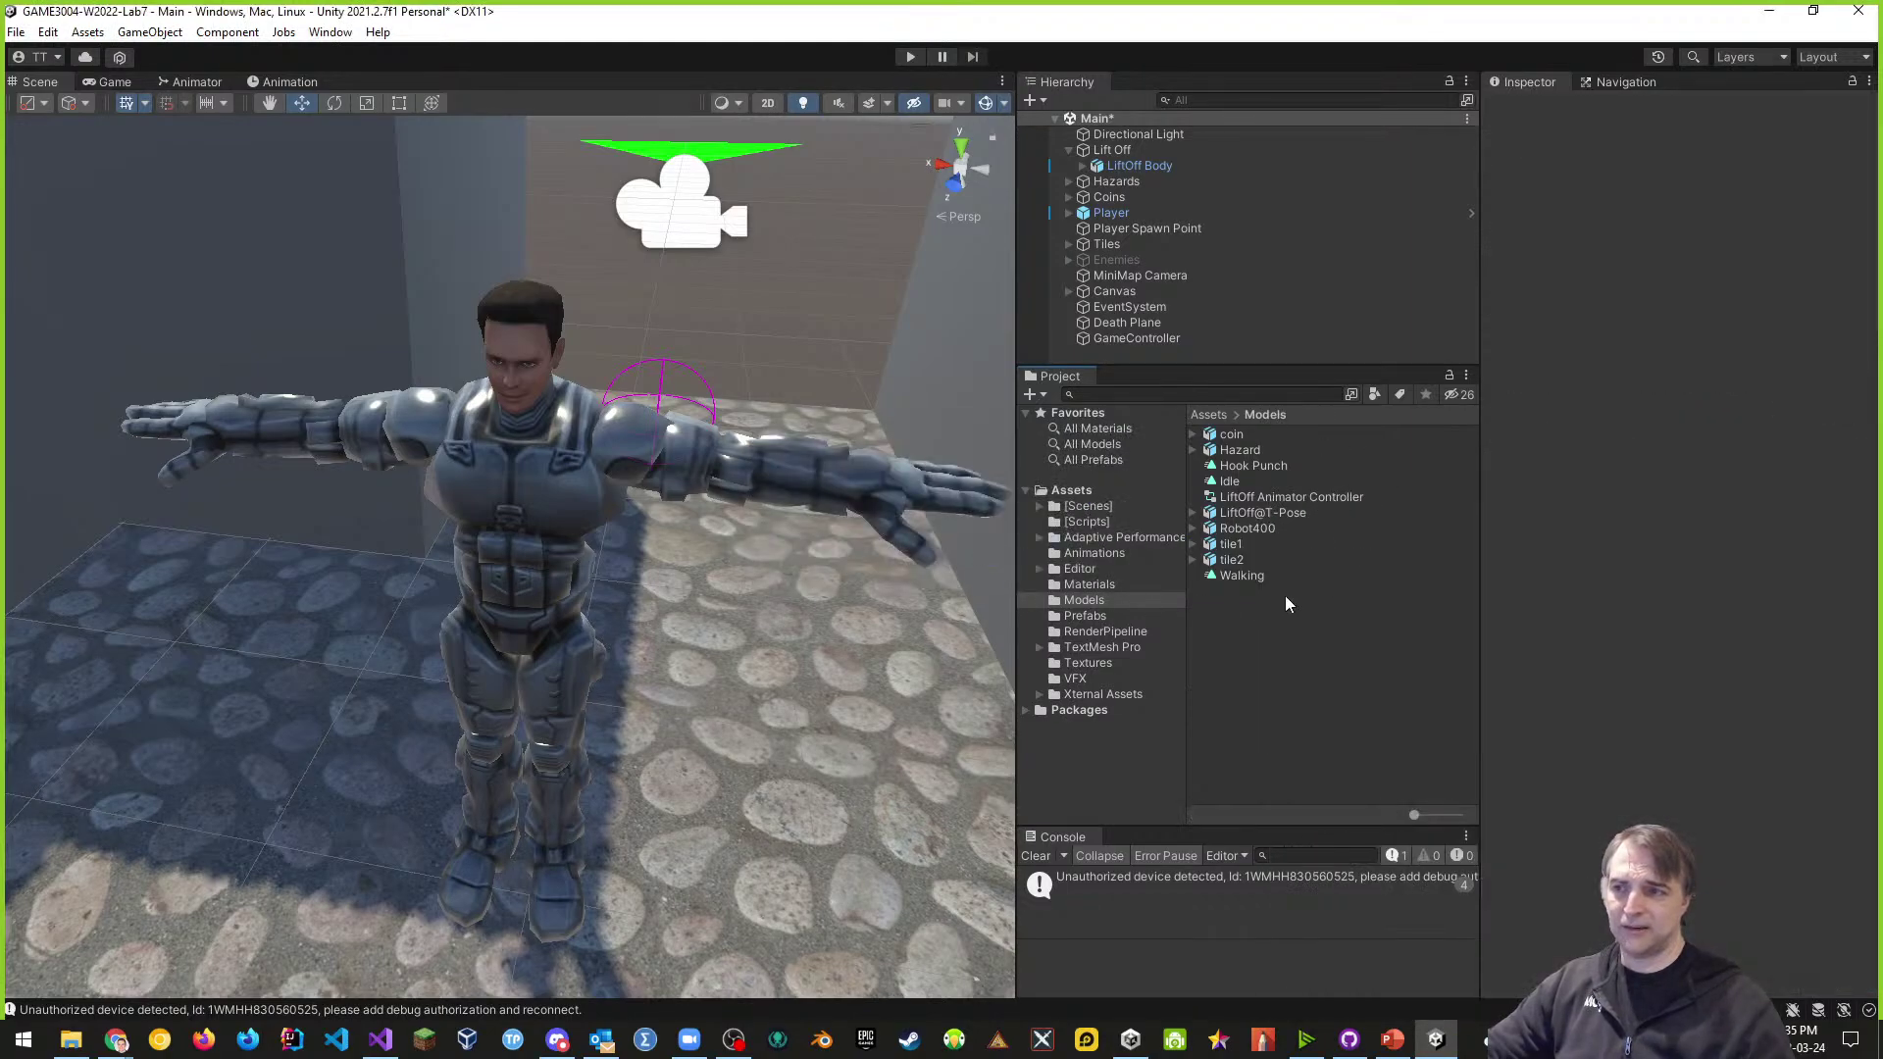
- Move the Hook Punch, Idle and Walking clips and the LiftOff Animator Controller from the Models folder into the Animations folder
{"action": "left_click", "coordinate": [1257, 467]}
{"action": "left_click", "coordinate": [1283, 483], "text": "shift"}
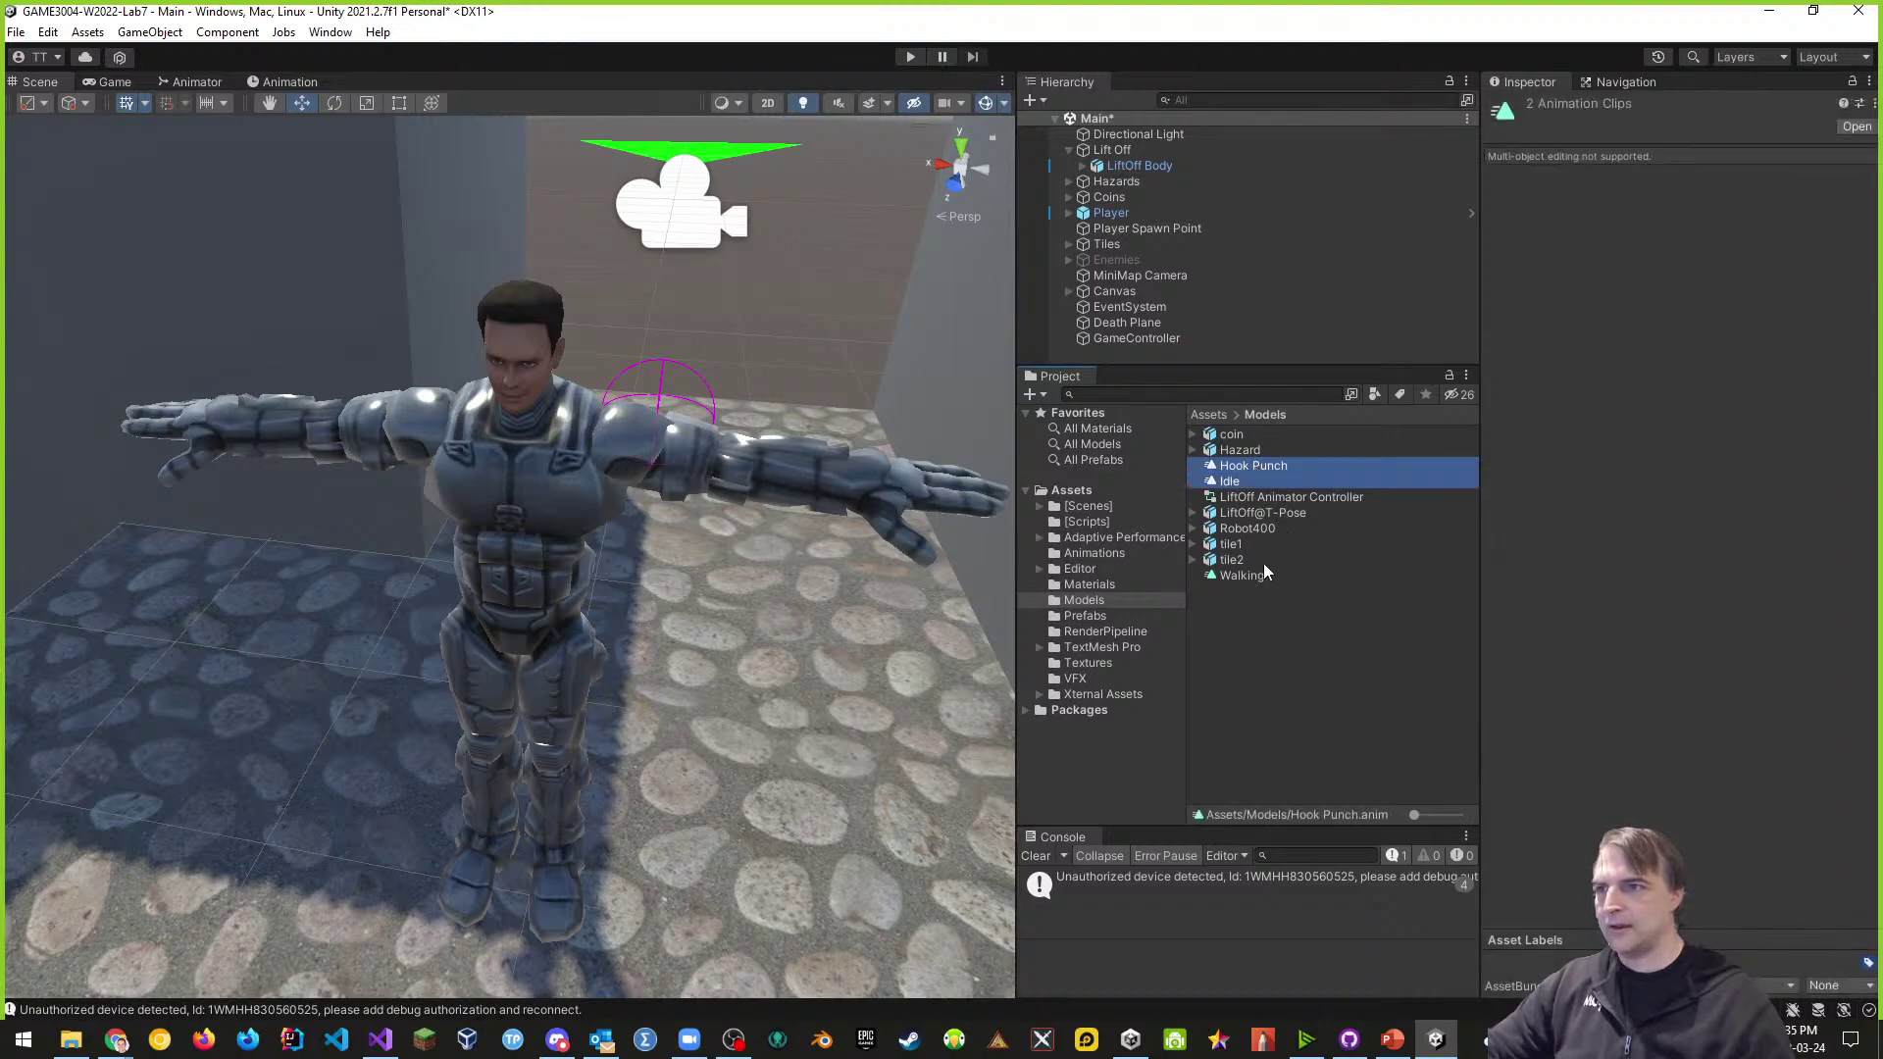
{"action": "left_click", "coordinate": [1314, 567], "text": "ctrl"}
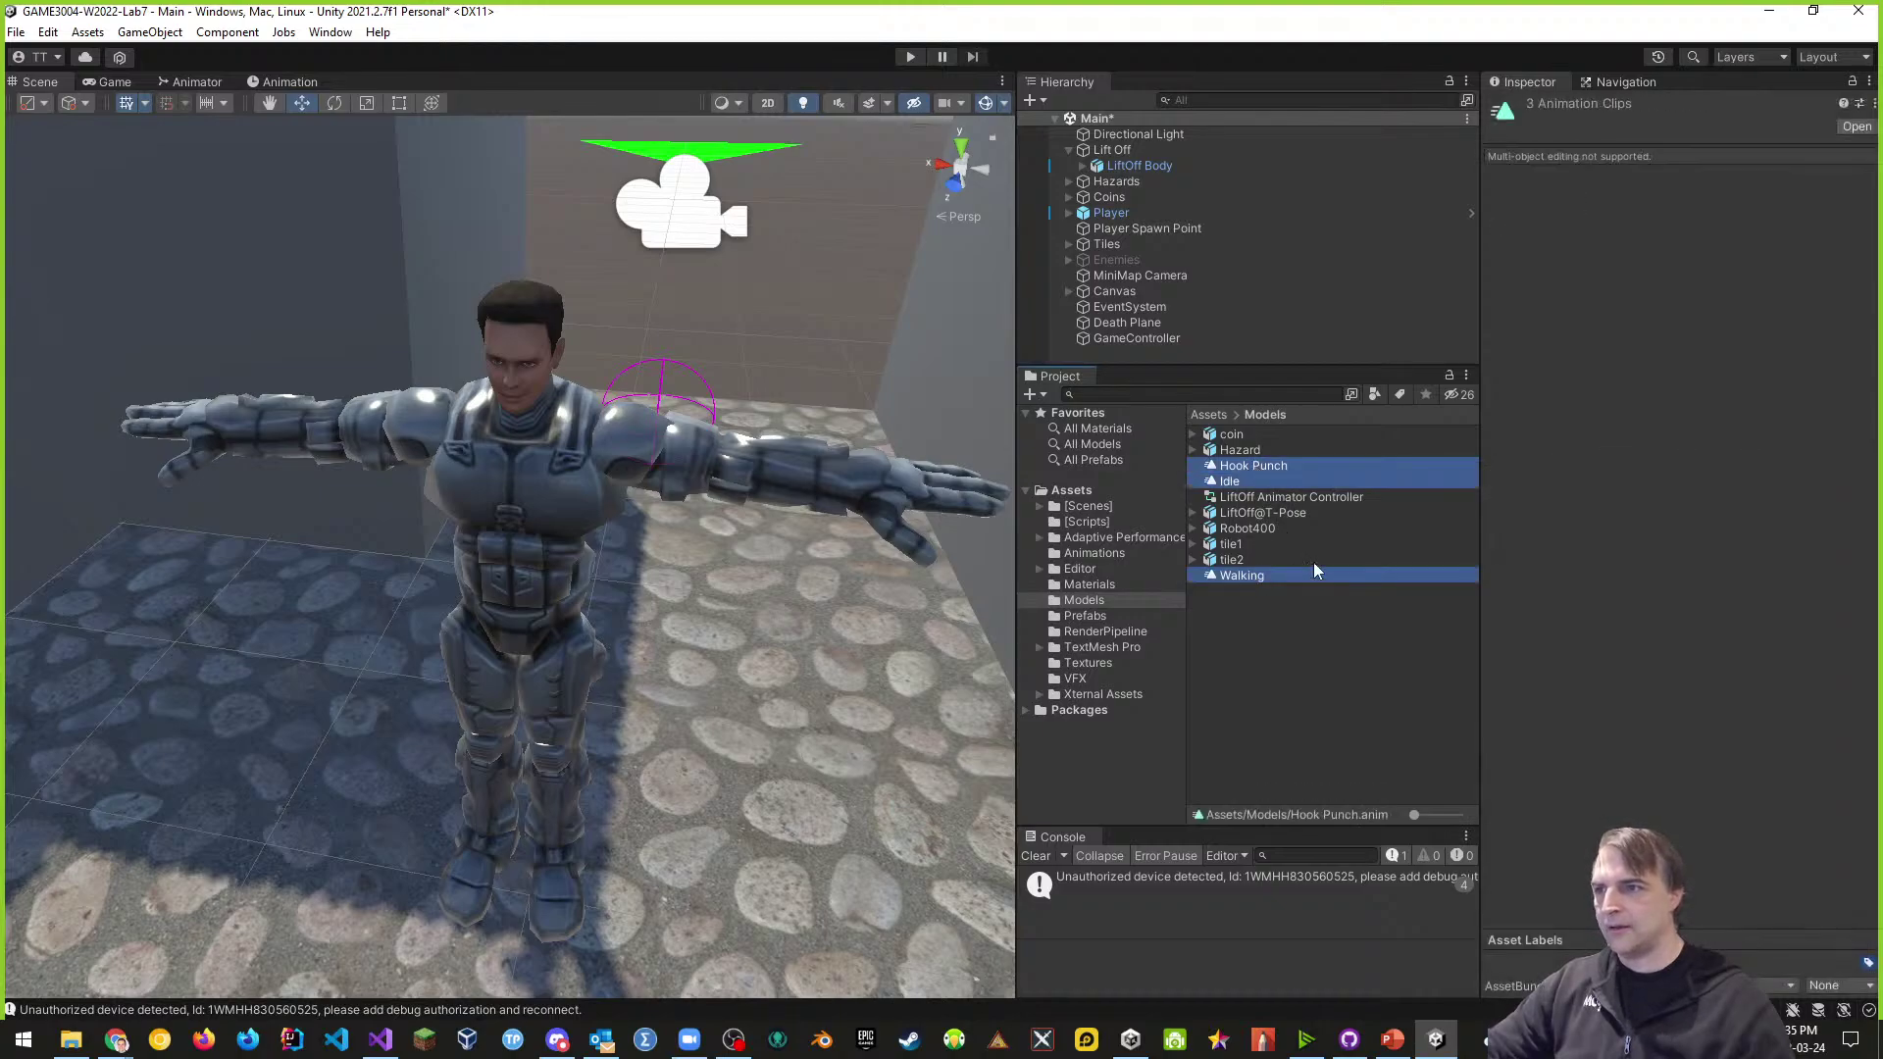
{"action": "left_click", "coordinate": [1273, 496], "text": "ctrl"}
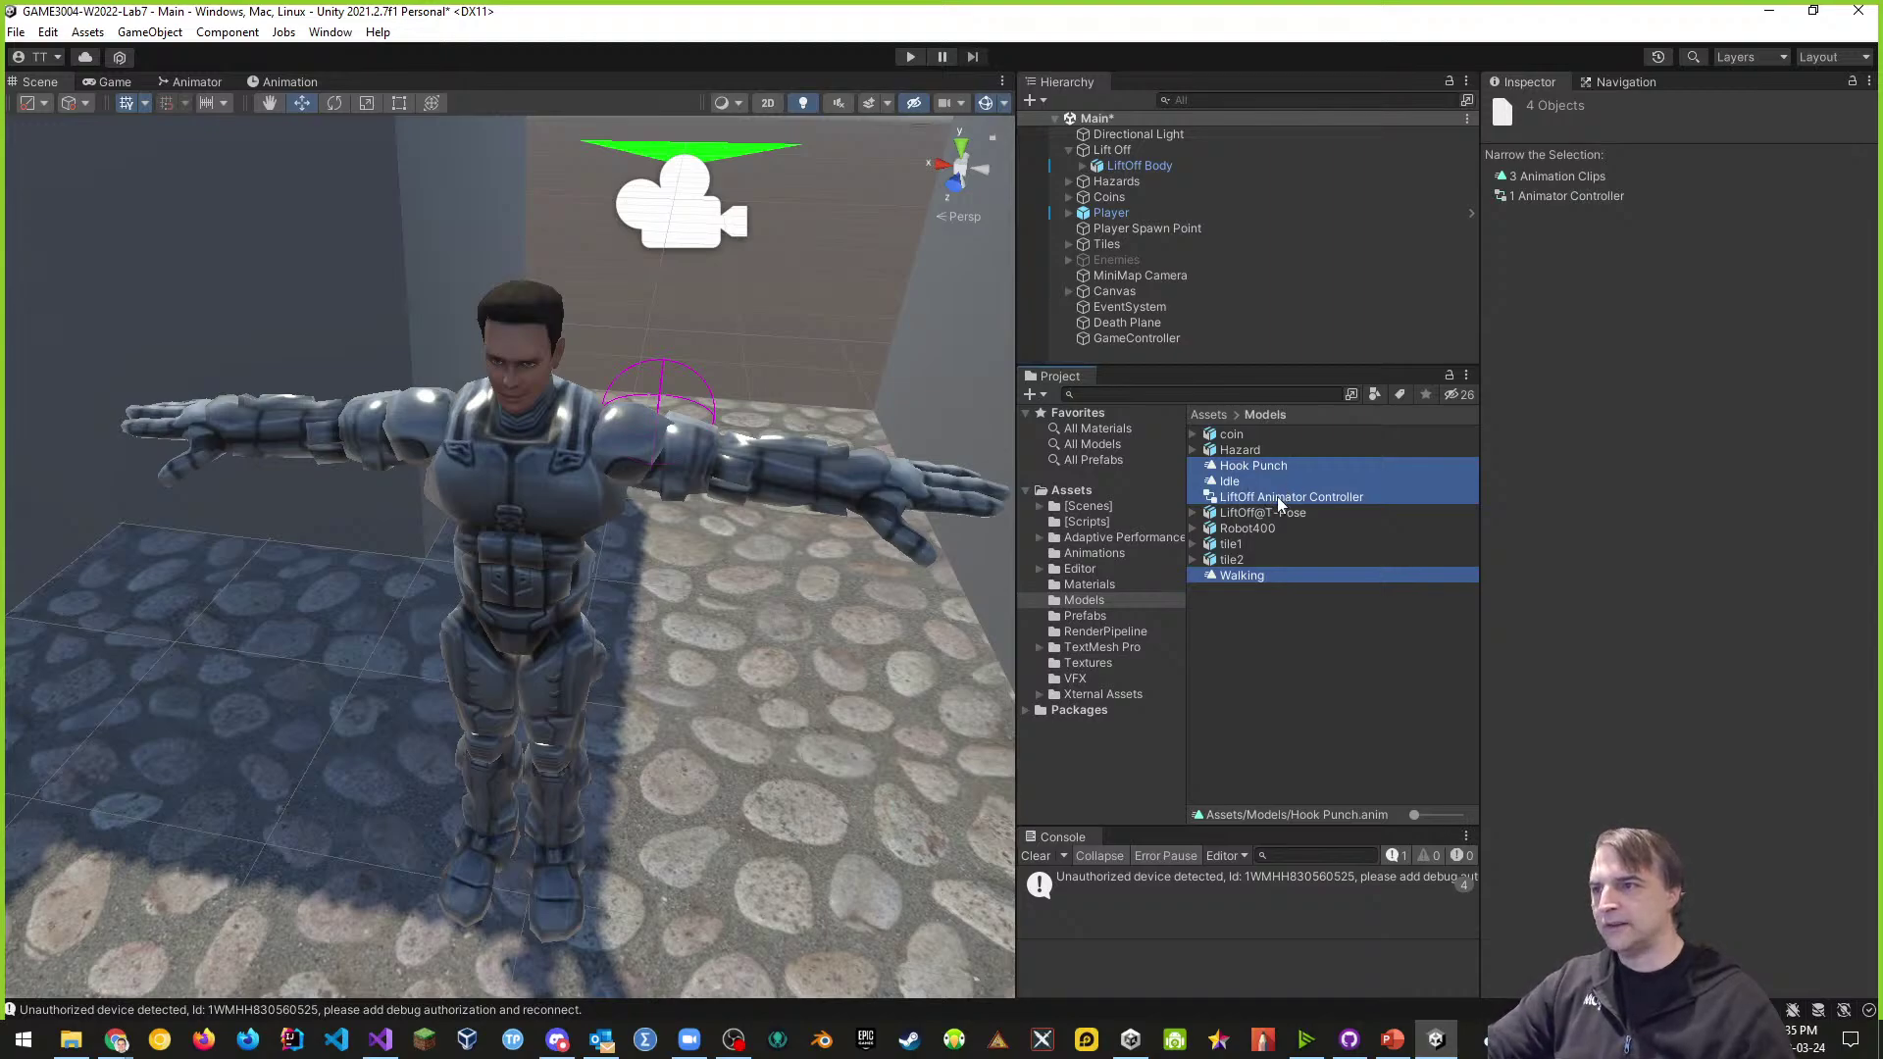
{"action": "left_click_drag", "start_coordinate": [1277, 496], "coordinate": [1114, 560]}
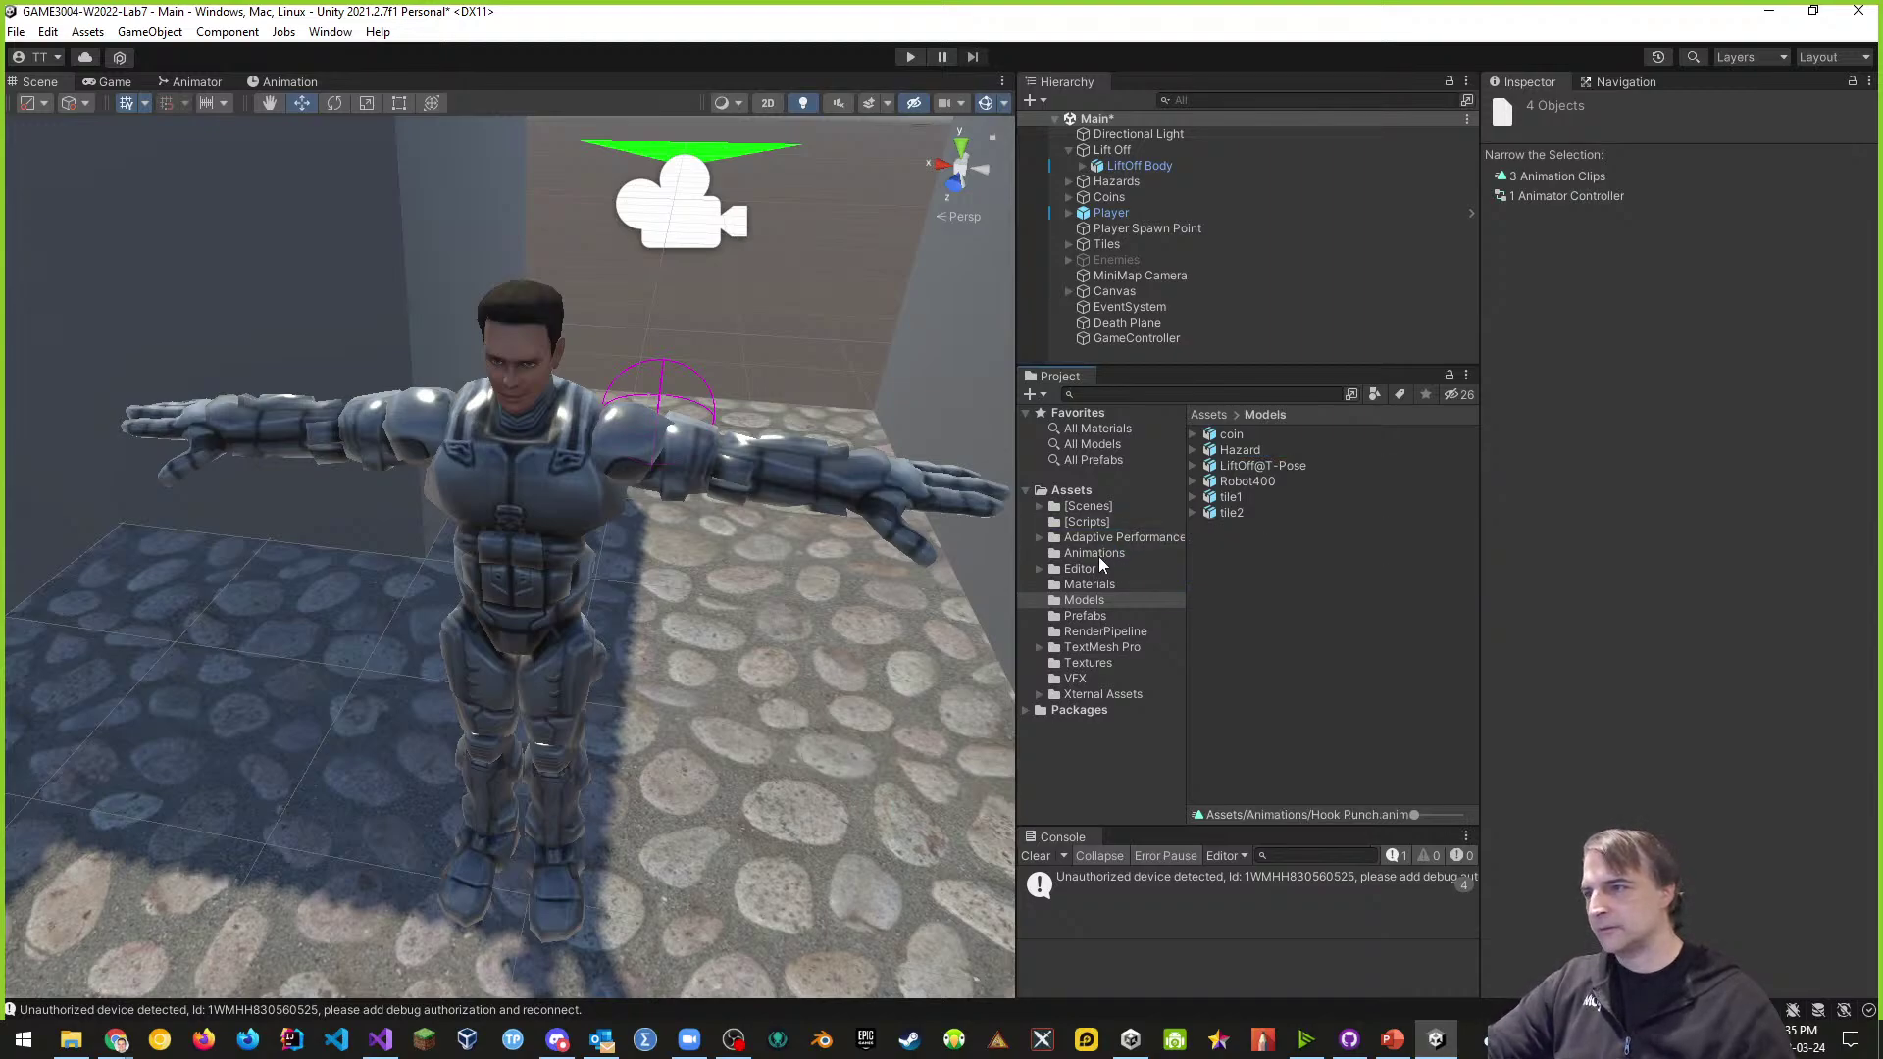
- Create a new folder inside the Animations folder
{"action": "left_click", "coordinate": [1098, 556]}
{"action": "right_click", "coordinate": [1288, 633]}
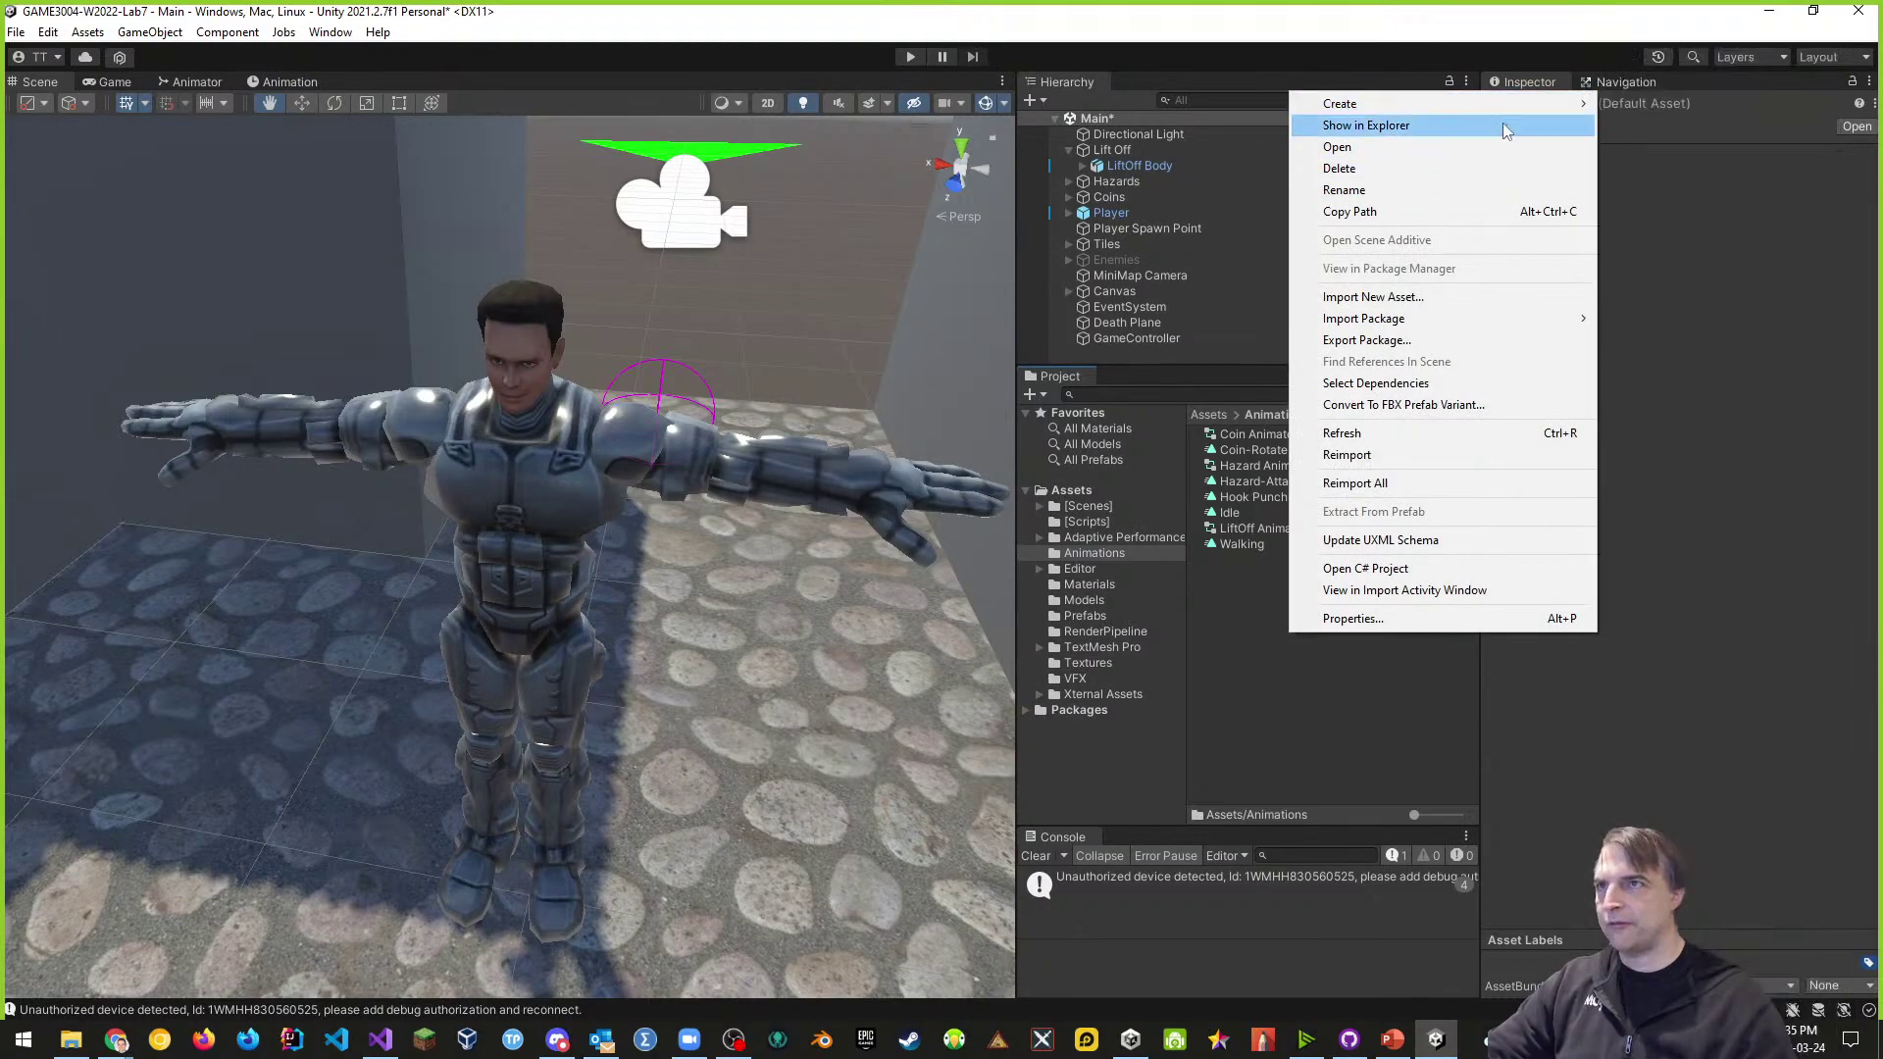
{"action": "mouse_move", "coordinate": [1498, 103]}
{"action": "left_click", "coordinate": [1687, 42]}
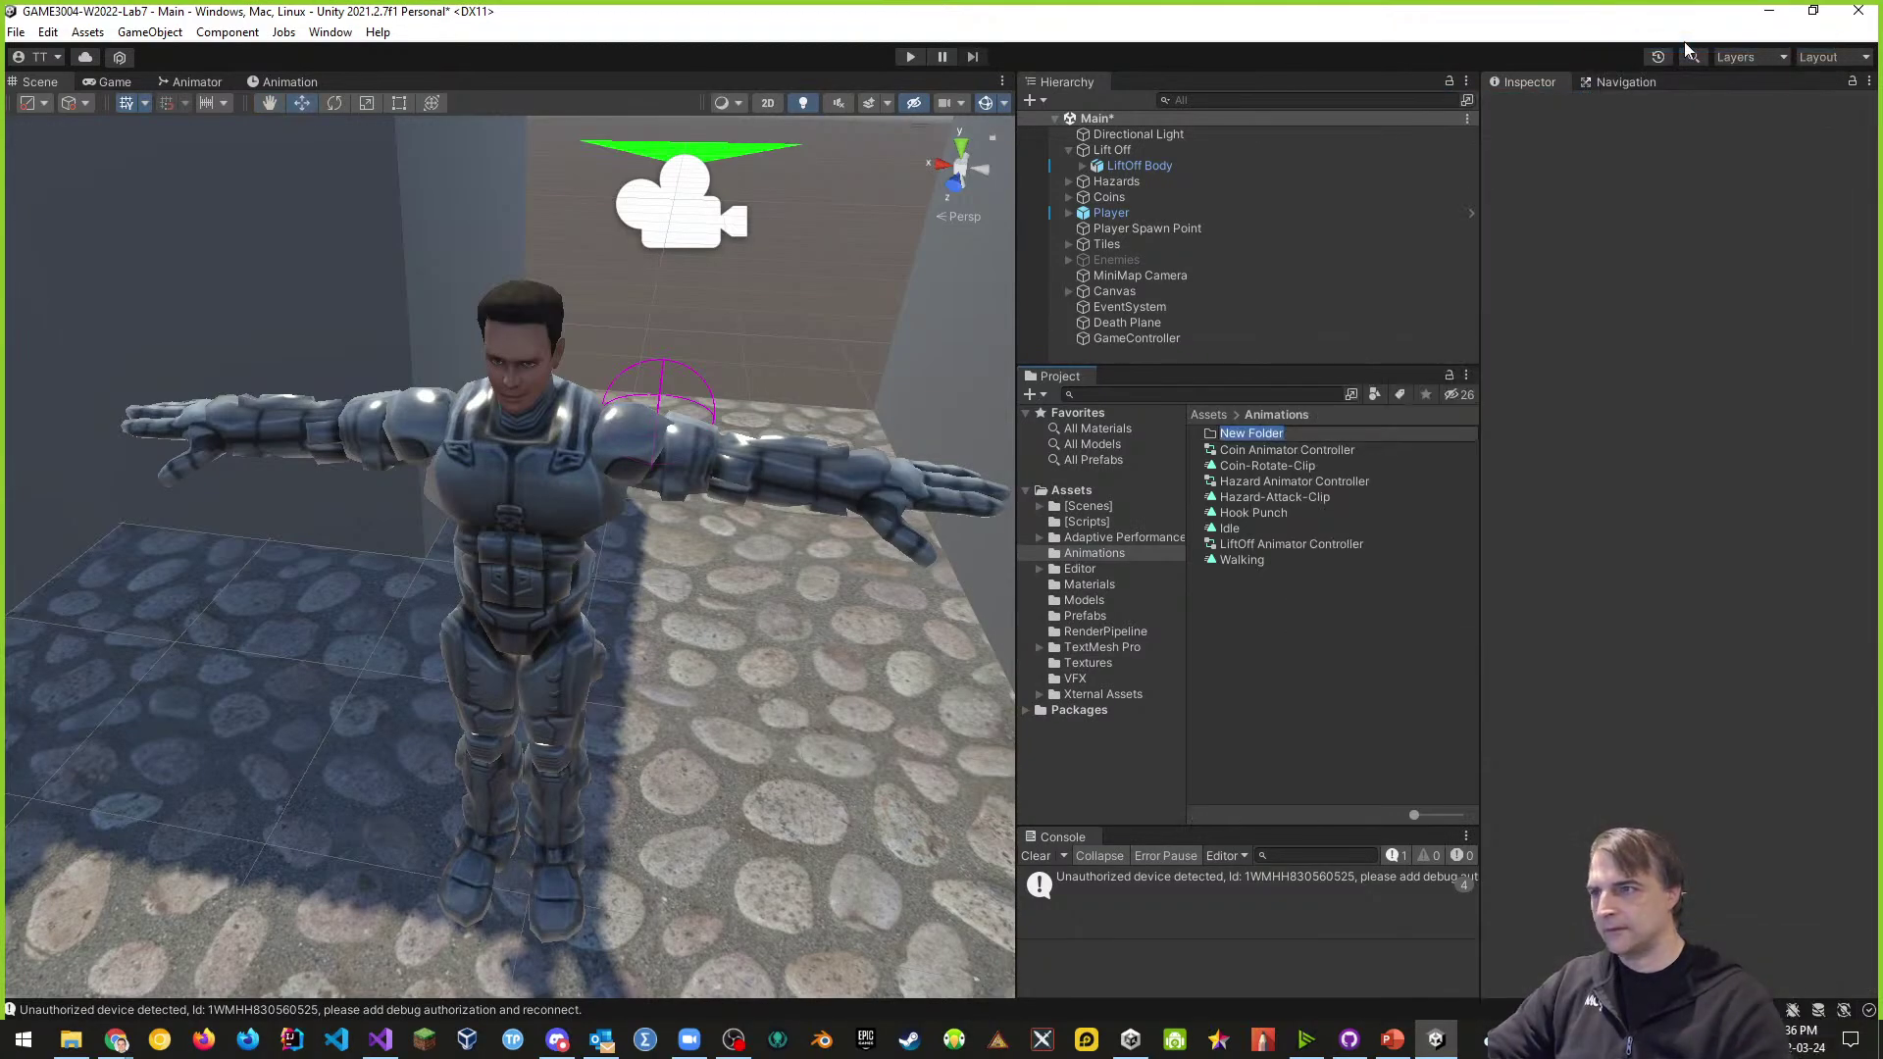
- Name the new folder inside Animations "Lift Off", correcting the capitalisation of its second word
{"action": "type", "text": "/"}
{"action": "type", "text": "Lif"}
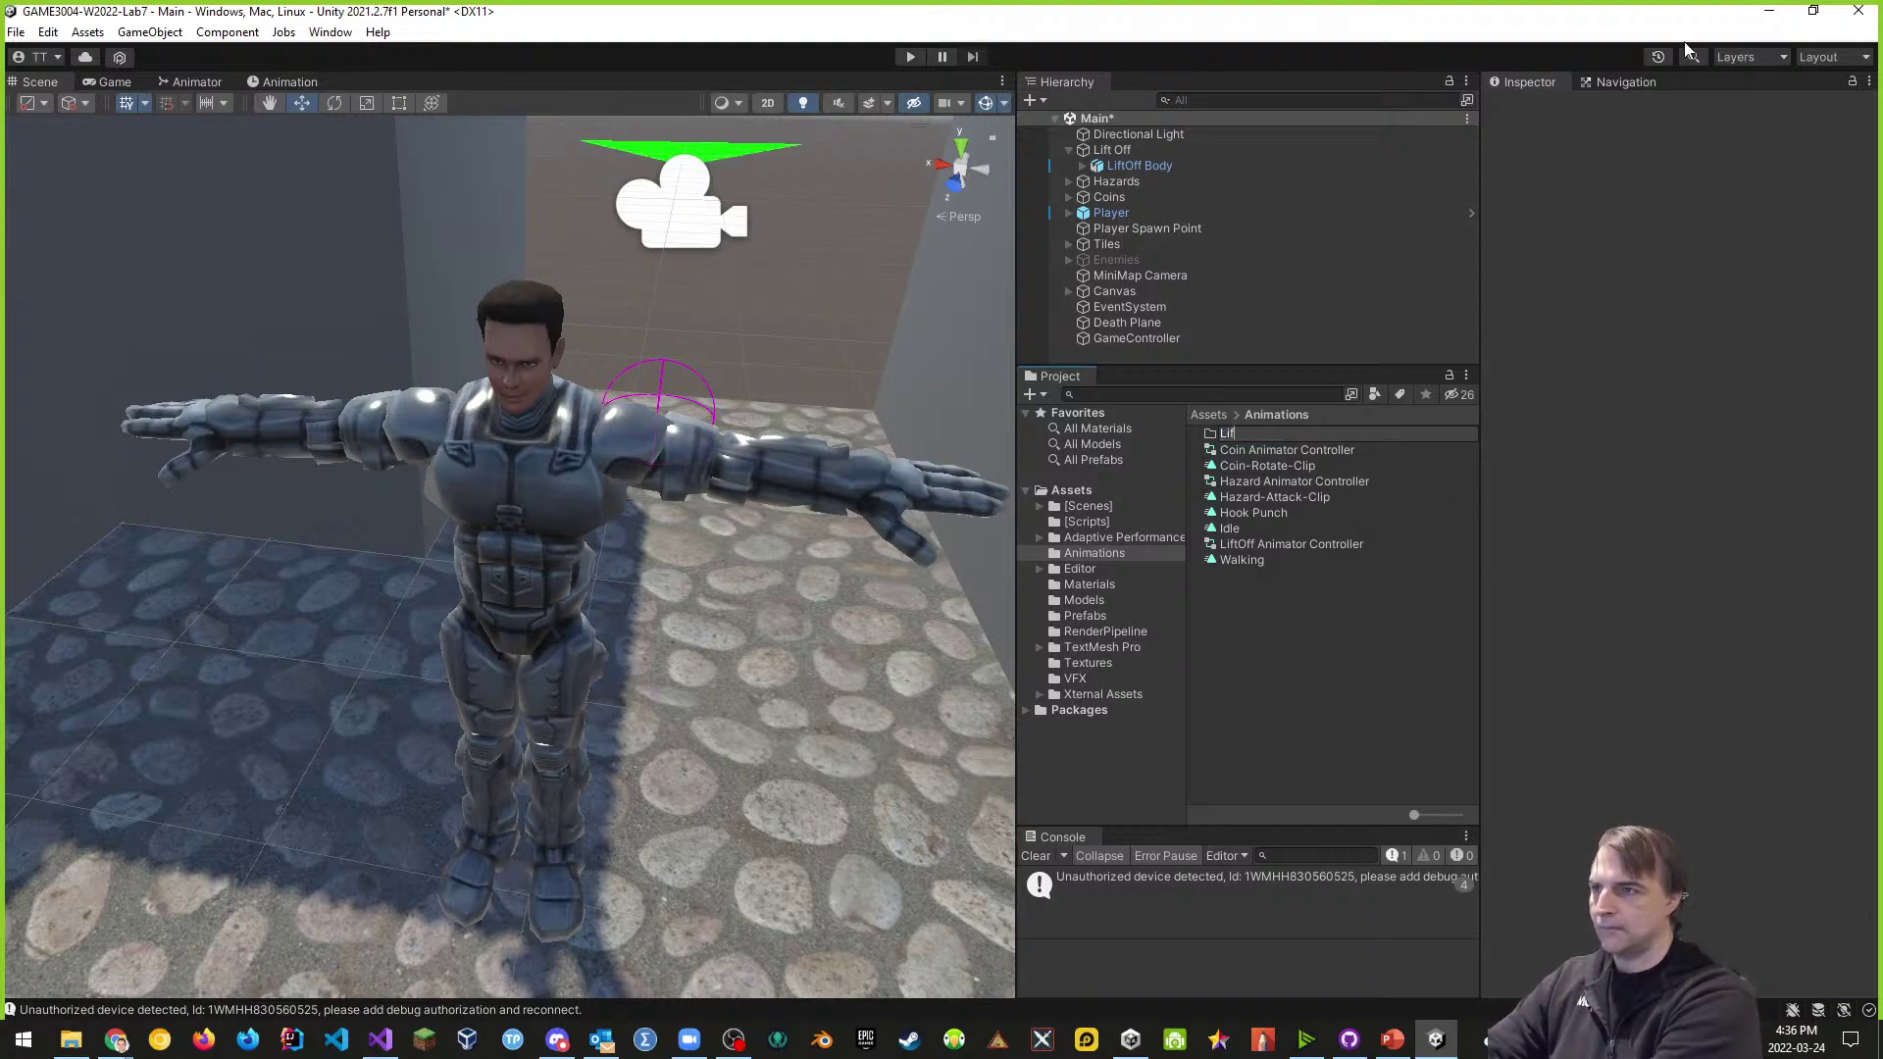
{"action": "type", "text": "t OFf"}
{"action": "key", "text": "Return"}
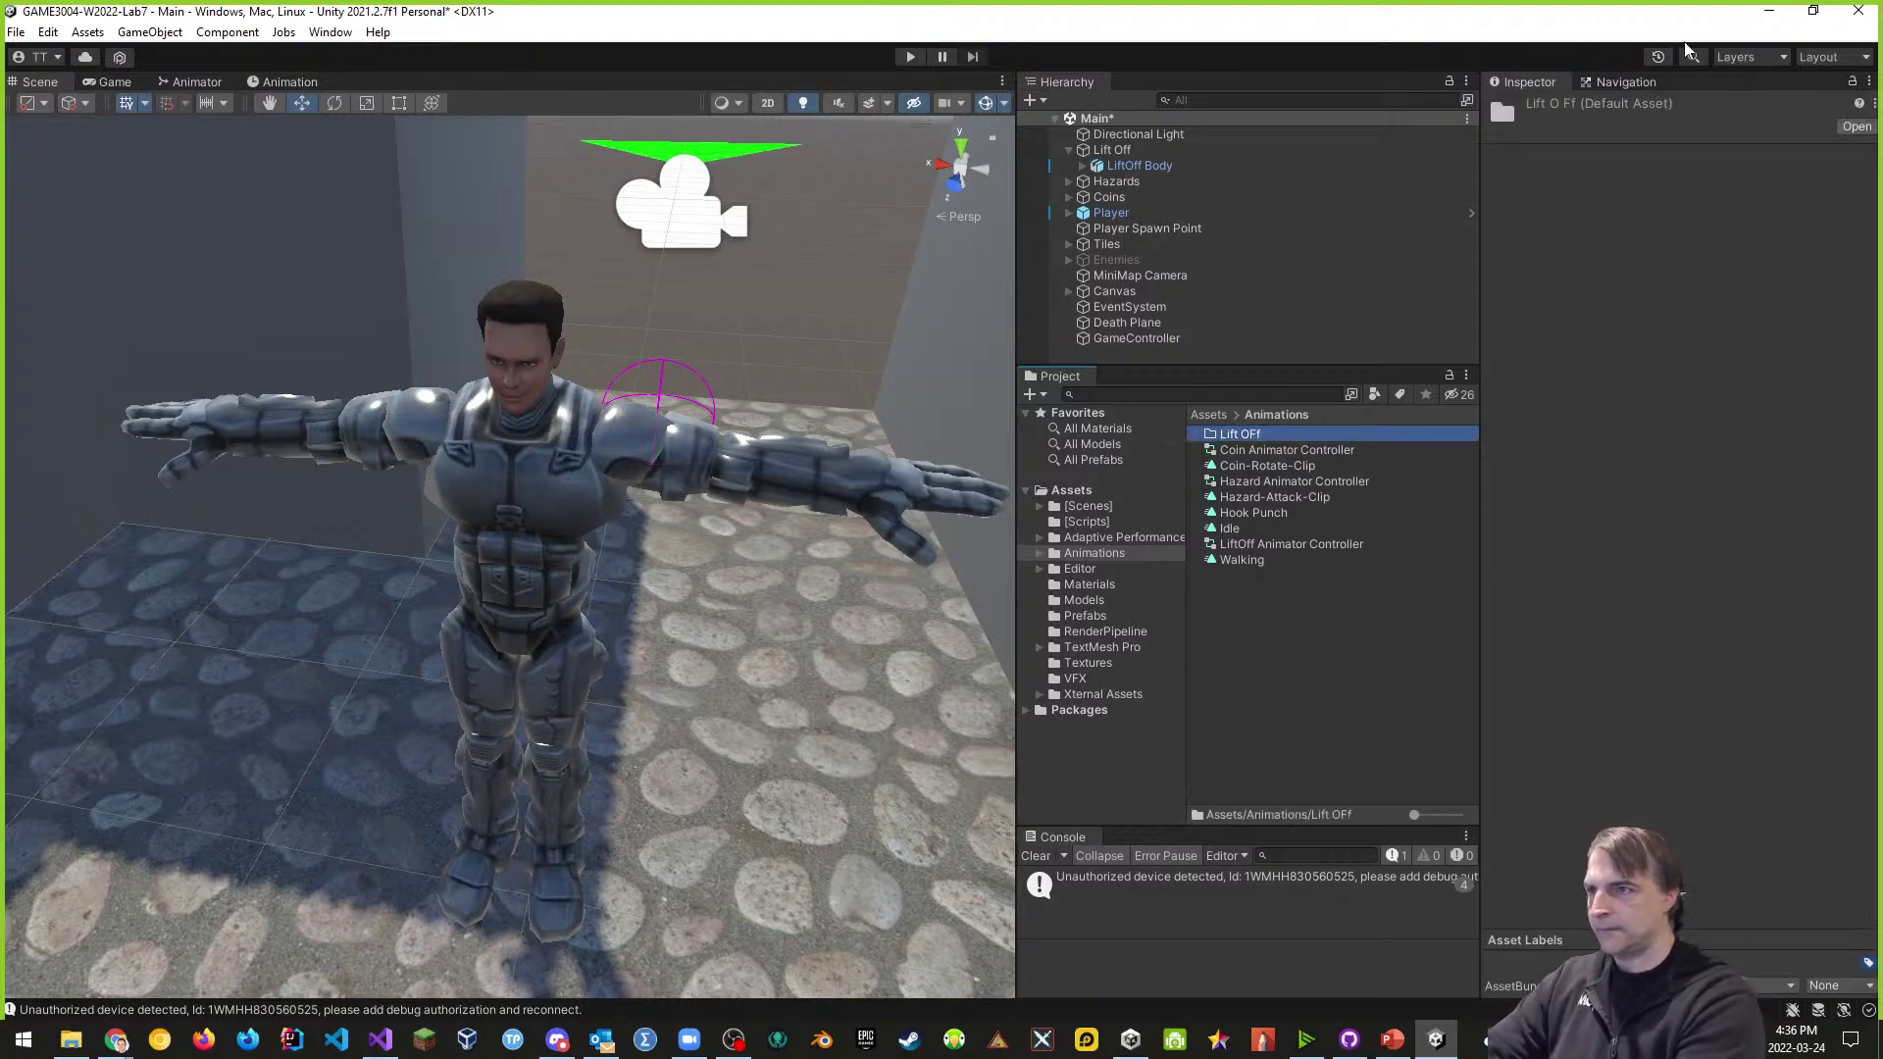
{"action": "left_click", "coordinate": [1258, 438]}
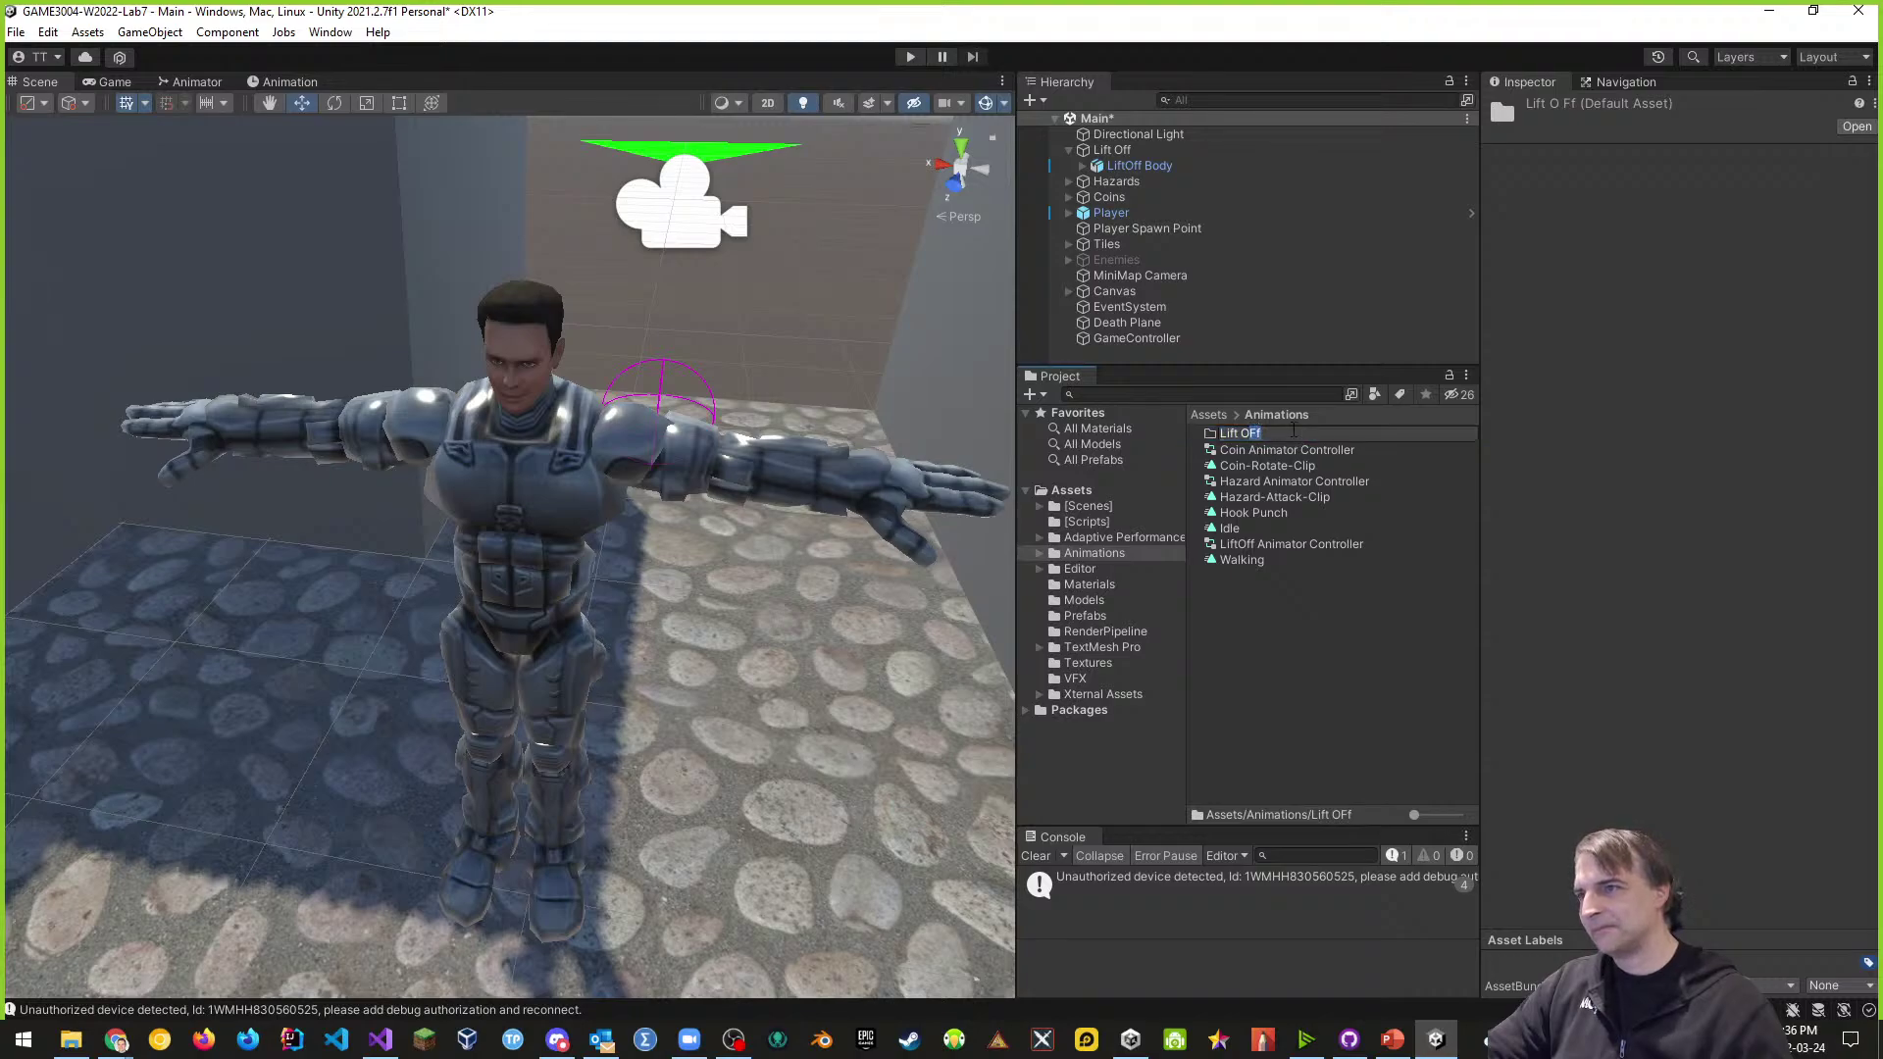
{"action": "key", "text": "Return"}
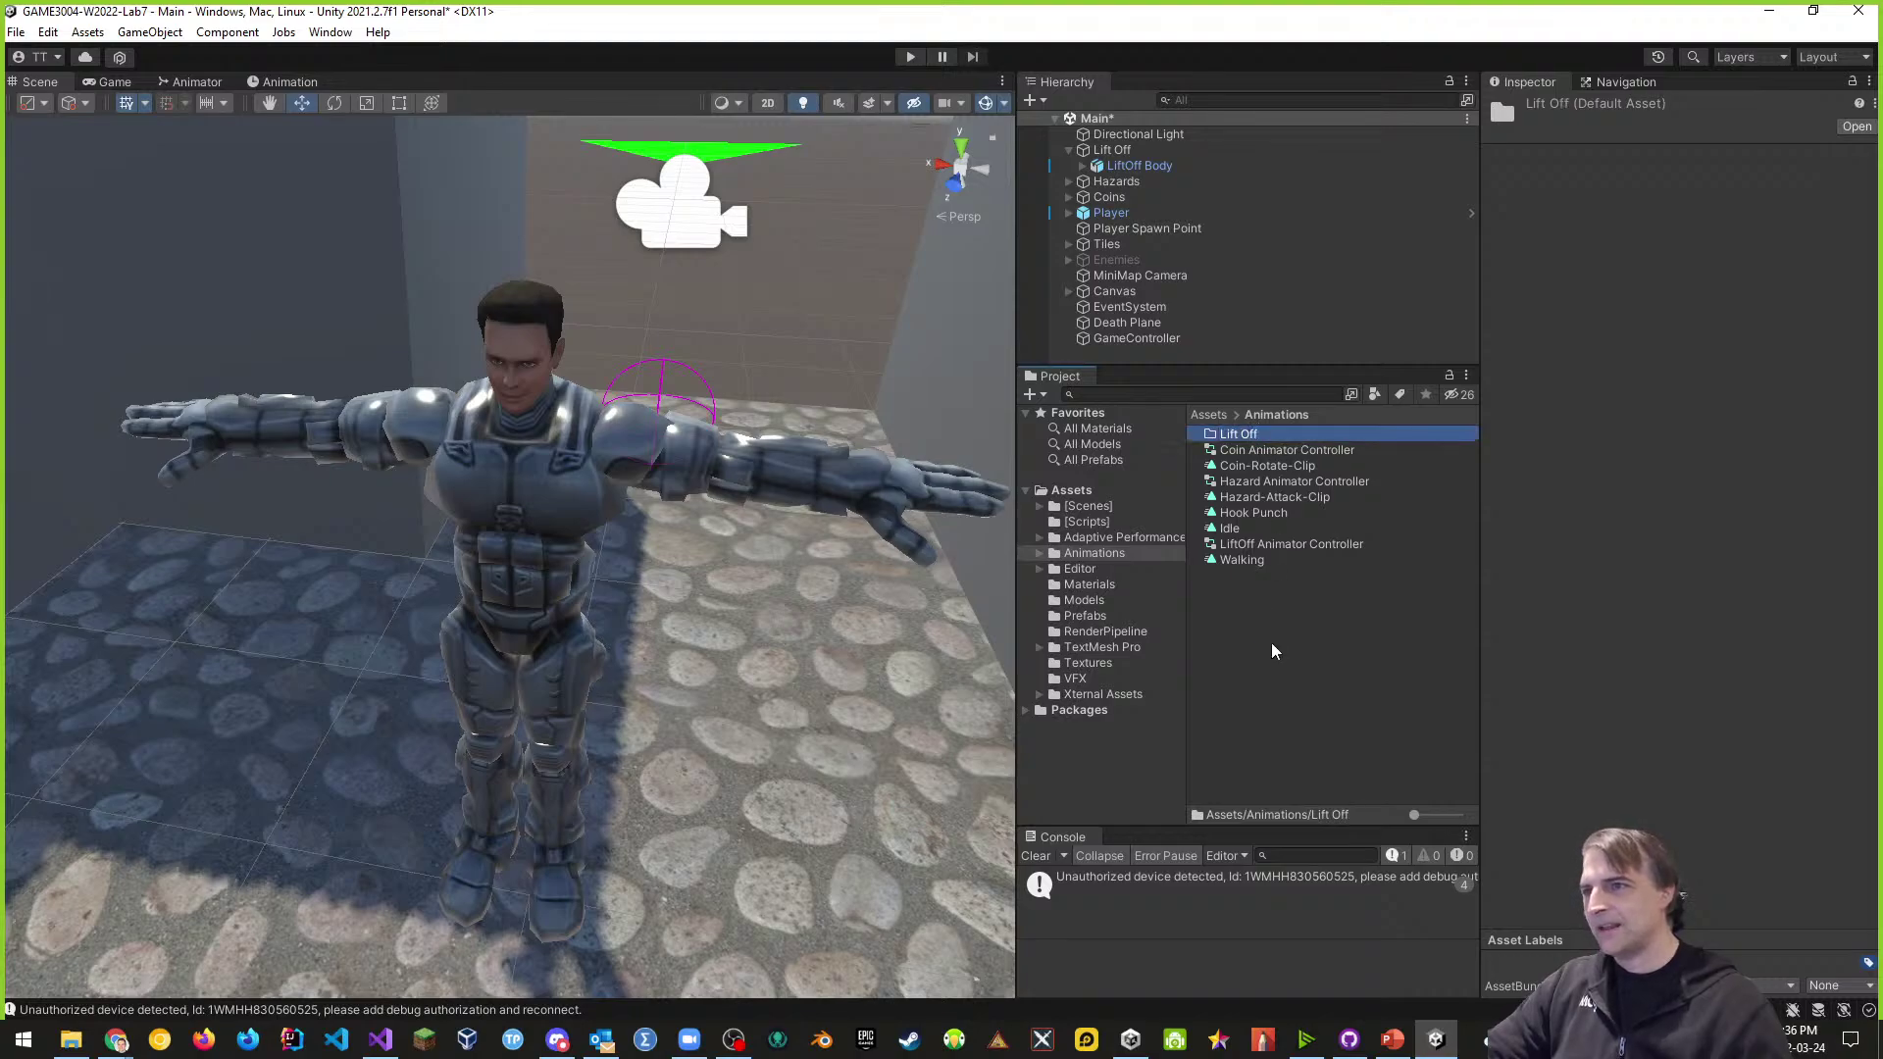
- Move the Walking, Idle and Hook Punch clips and the LiftOff Animator Controller into the Lift Off folder
{"action": "left_click", "coordinate": [1241, 561]}
{"action": "left_click", "coordinate": [1232, 529], "text": "ctrl"}
{"action": "left_click", "coordinate": [1256, 513], "text": "ctrl"}
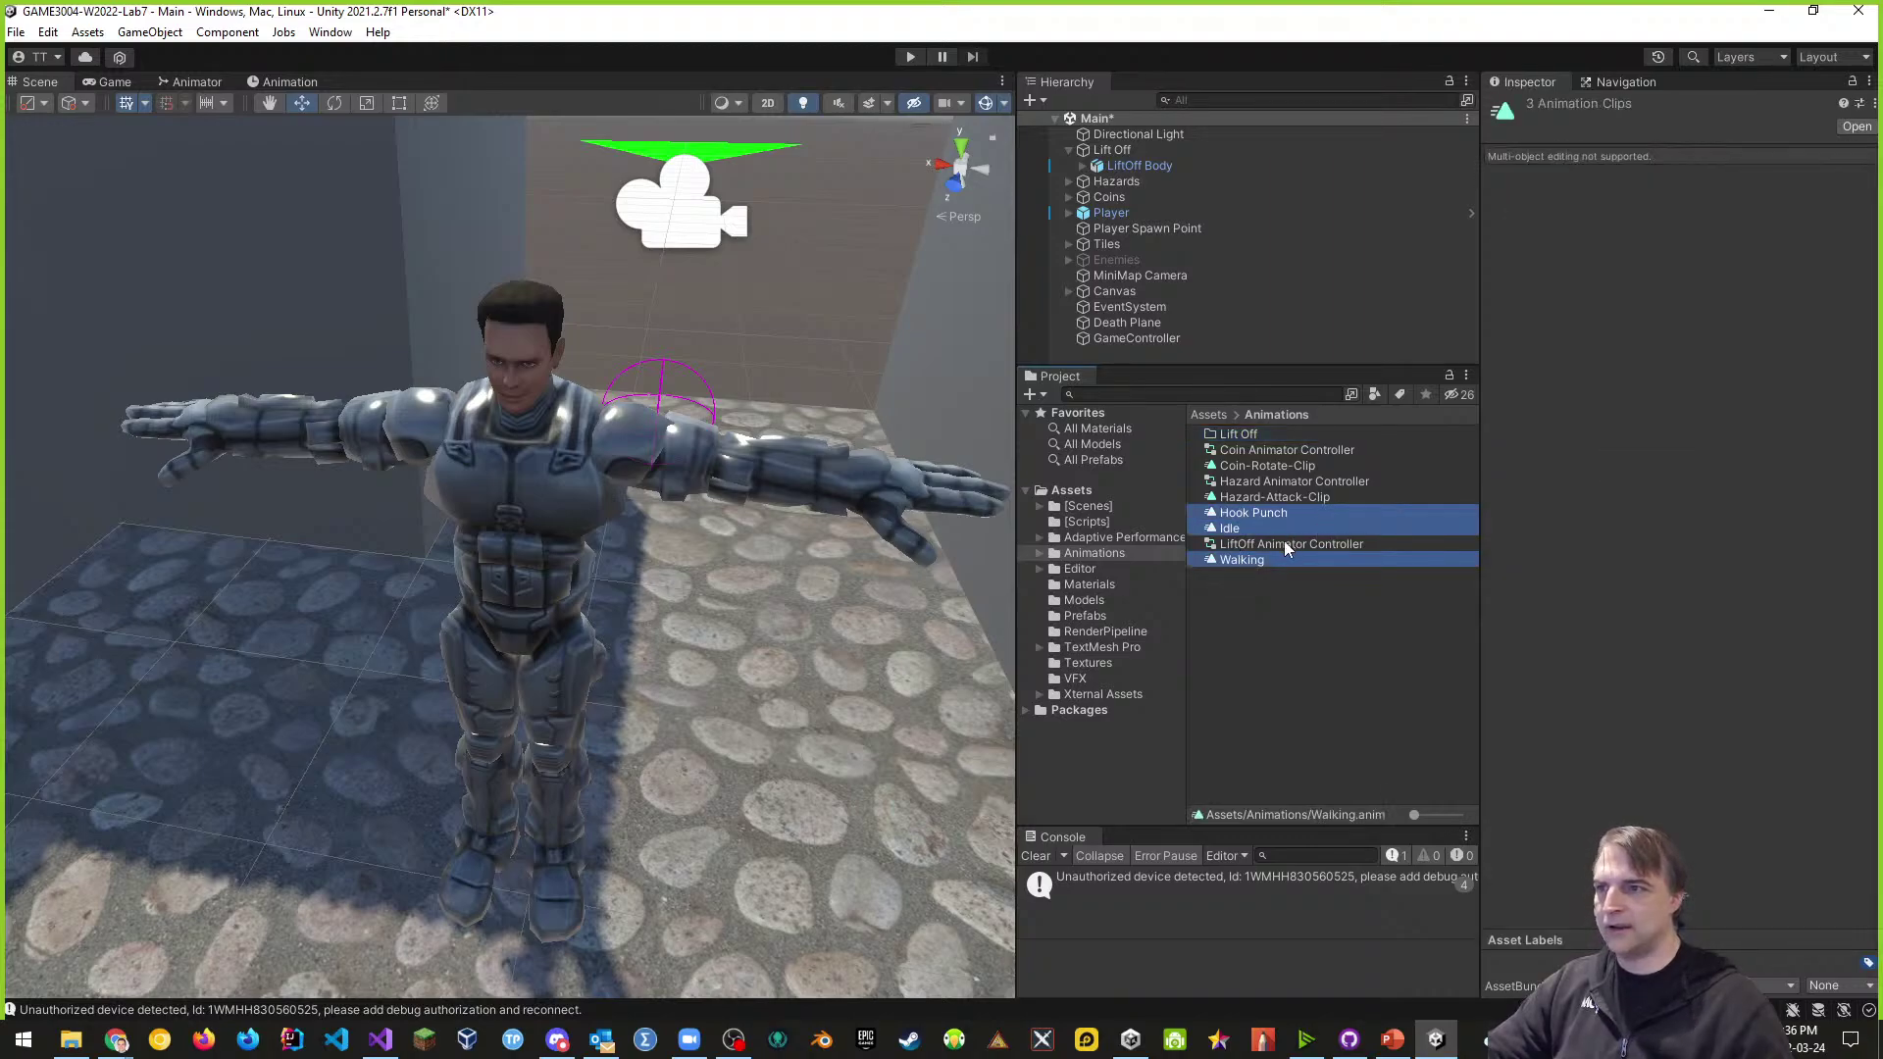
{"action": "left_click", "coordinate": [1281, 545], "text": "ctrl"}
{"action": "left_click_drag", "start_coordinate": [1288, 537], "coordinate": [1239, 436]}
- Create a new folder named "Hazard" inside the Animations folder
{"action": "right_click", "coordinate": [1261, 565]}
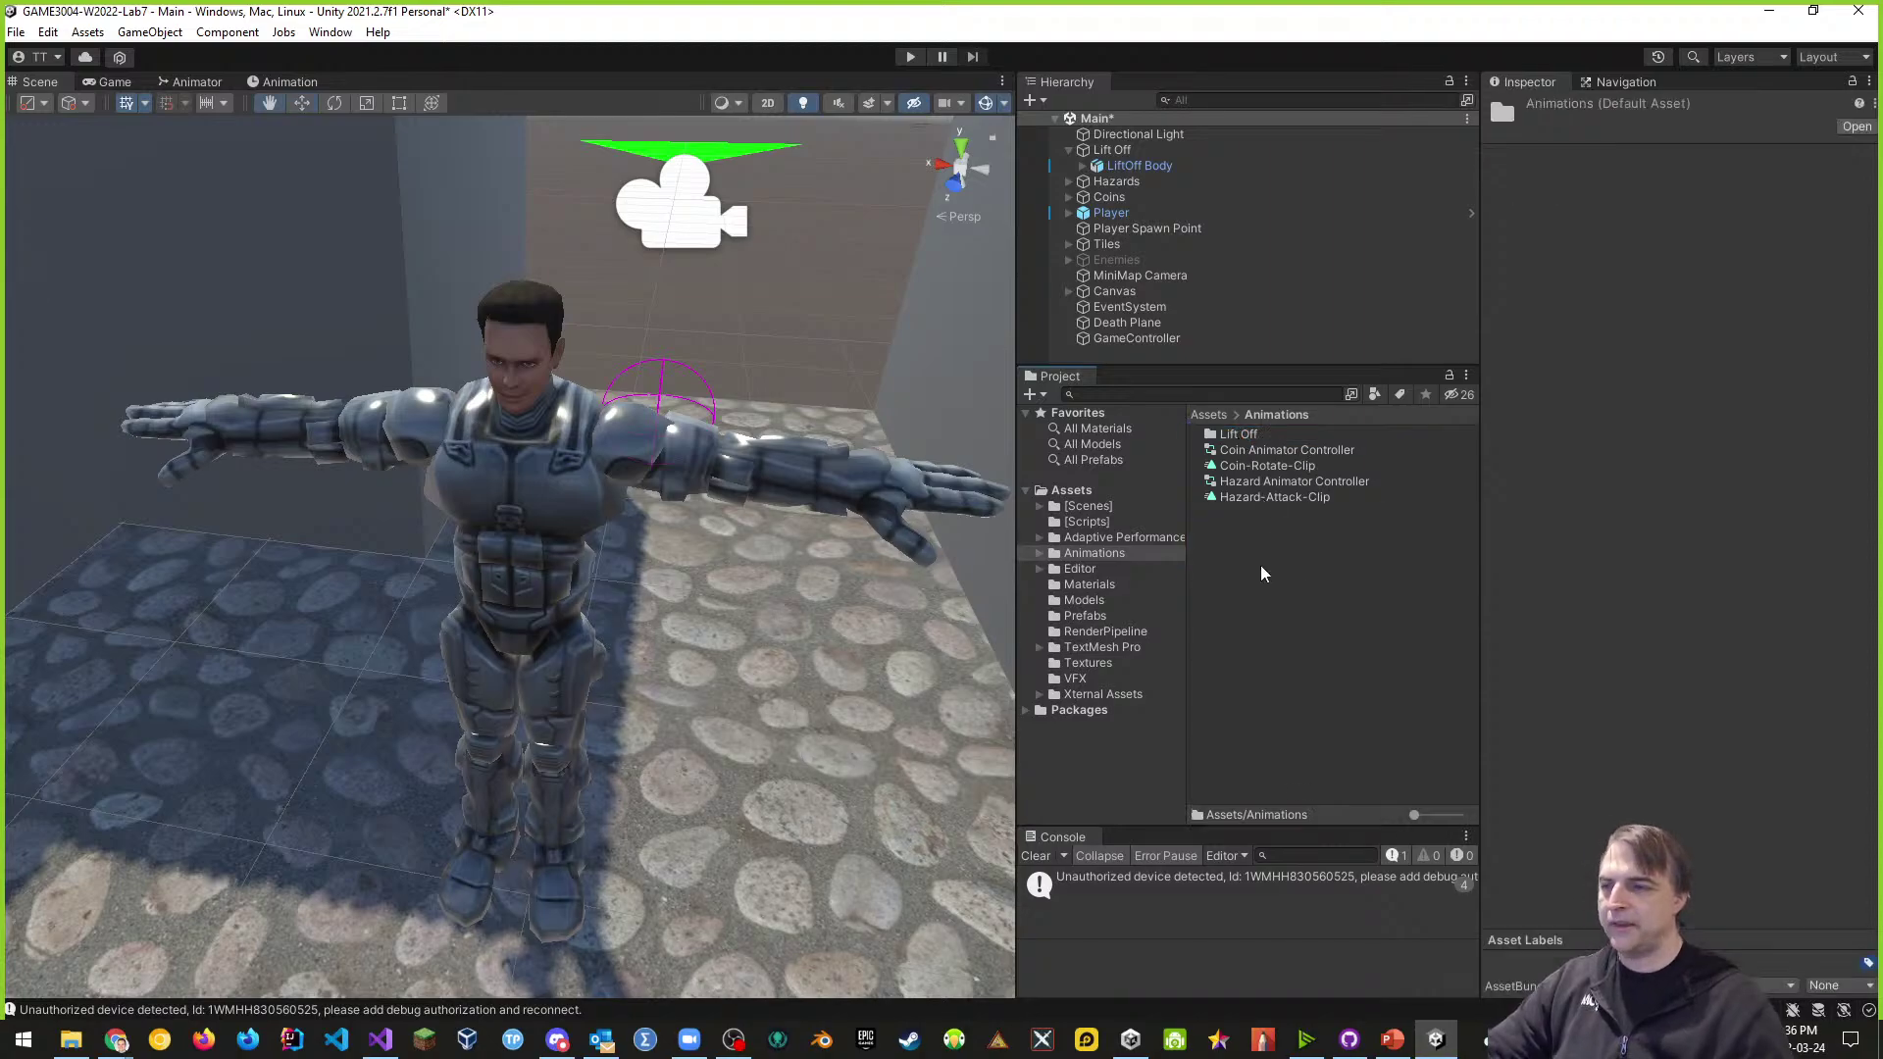
{"action": "mouse_move", "coordinate": [1423, 35]}
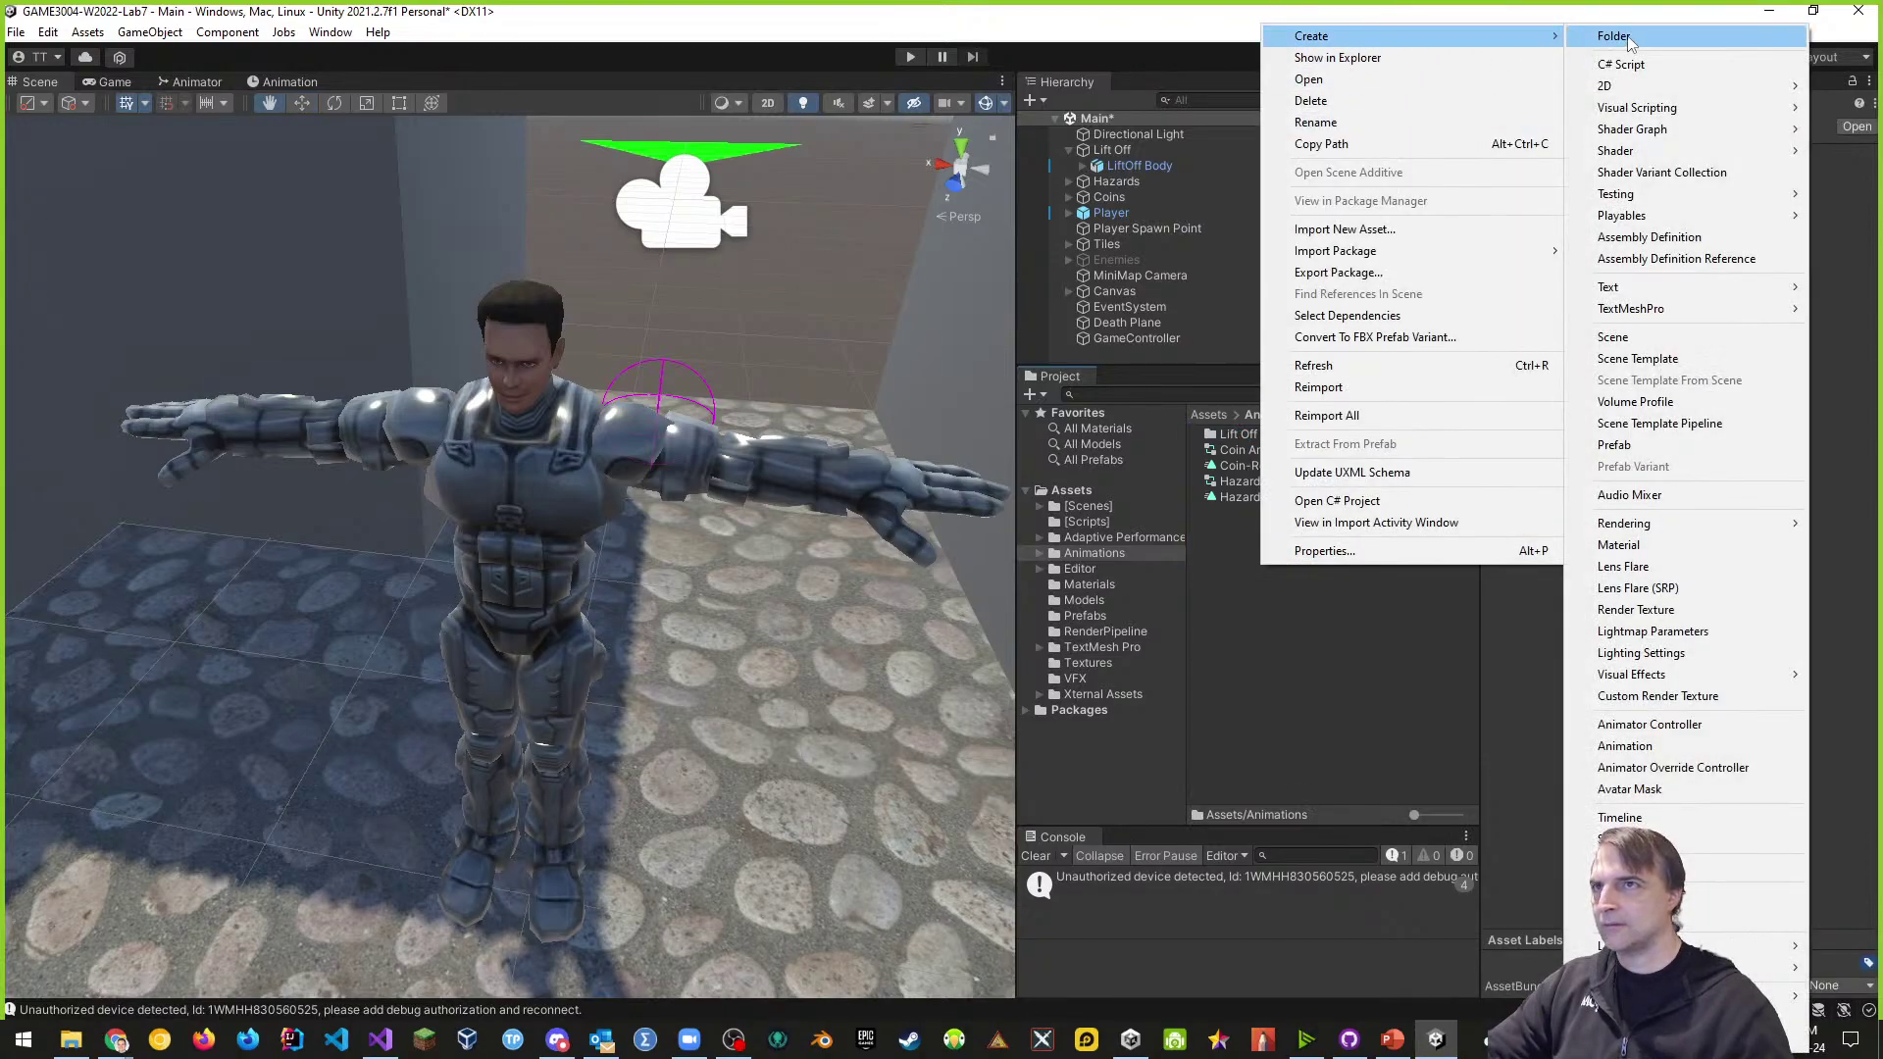
{"action": "left_click", "coordinate": [1623, 36]}
{"action": "type", "text": "H"}
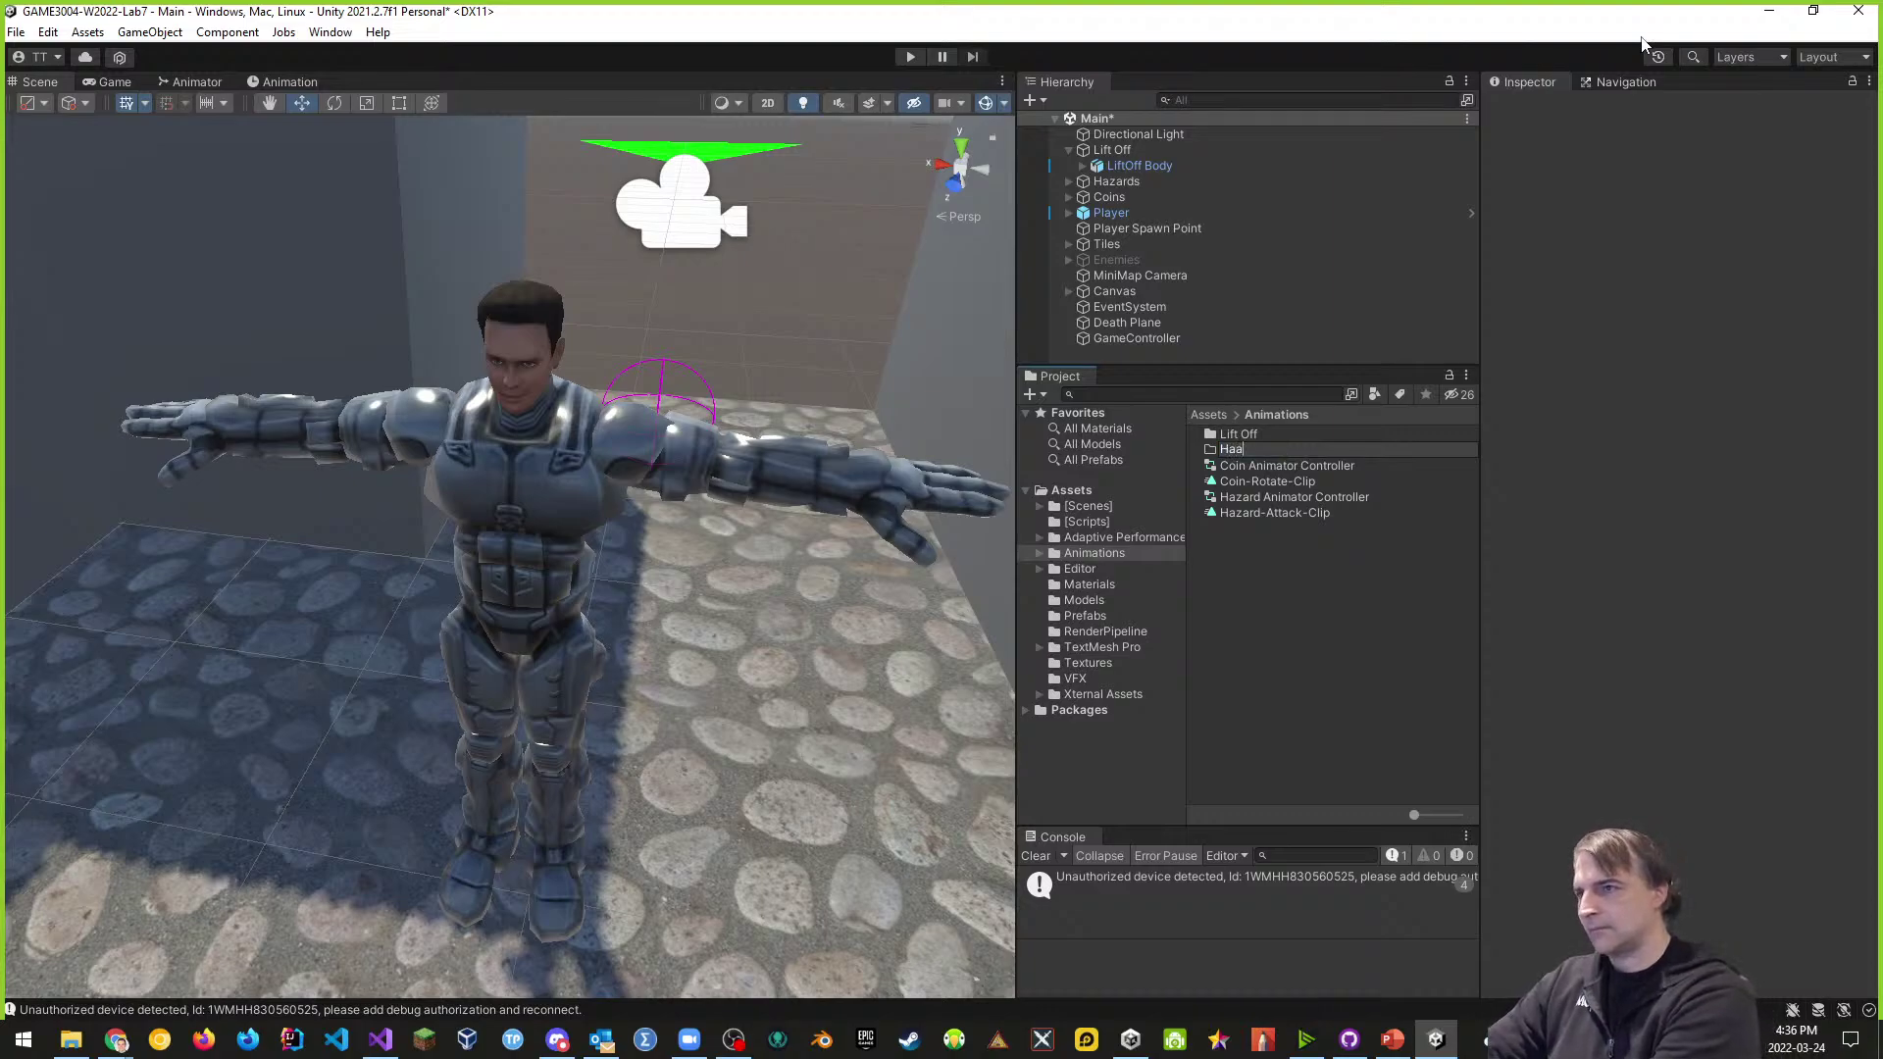
{"action": "type", "text": "azard"}
{"action": "key", "text": "Return"}
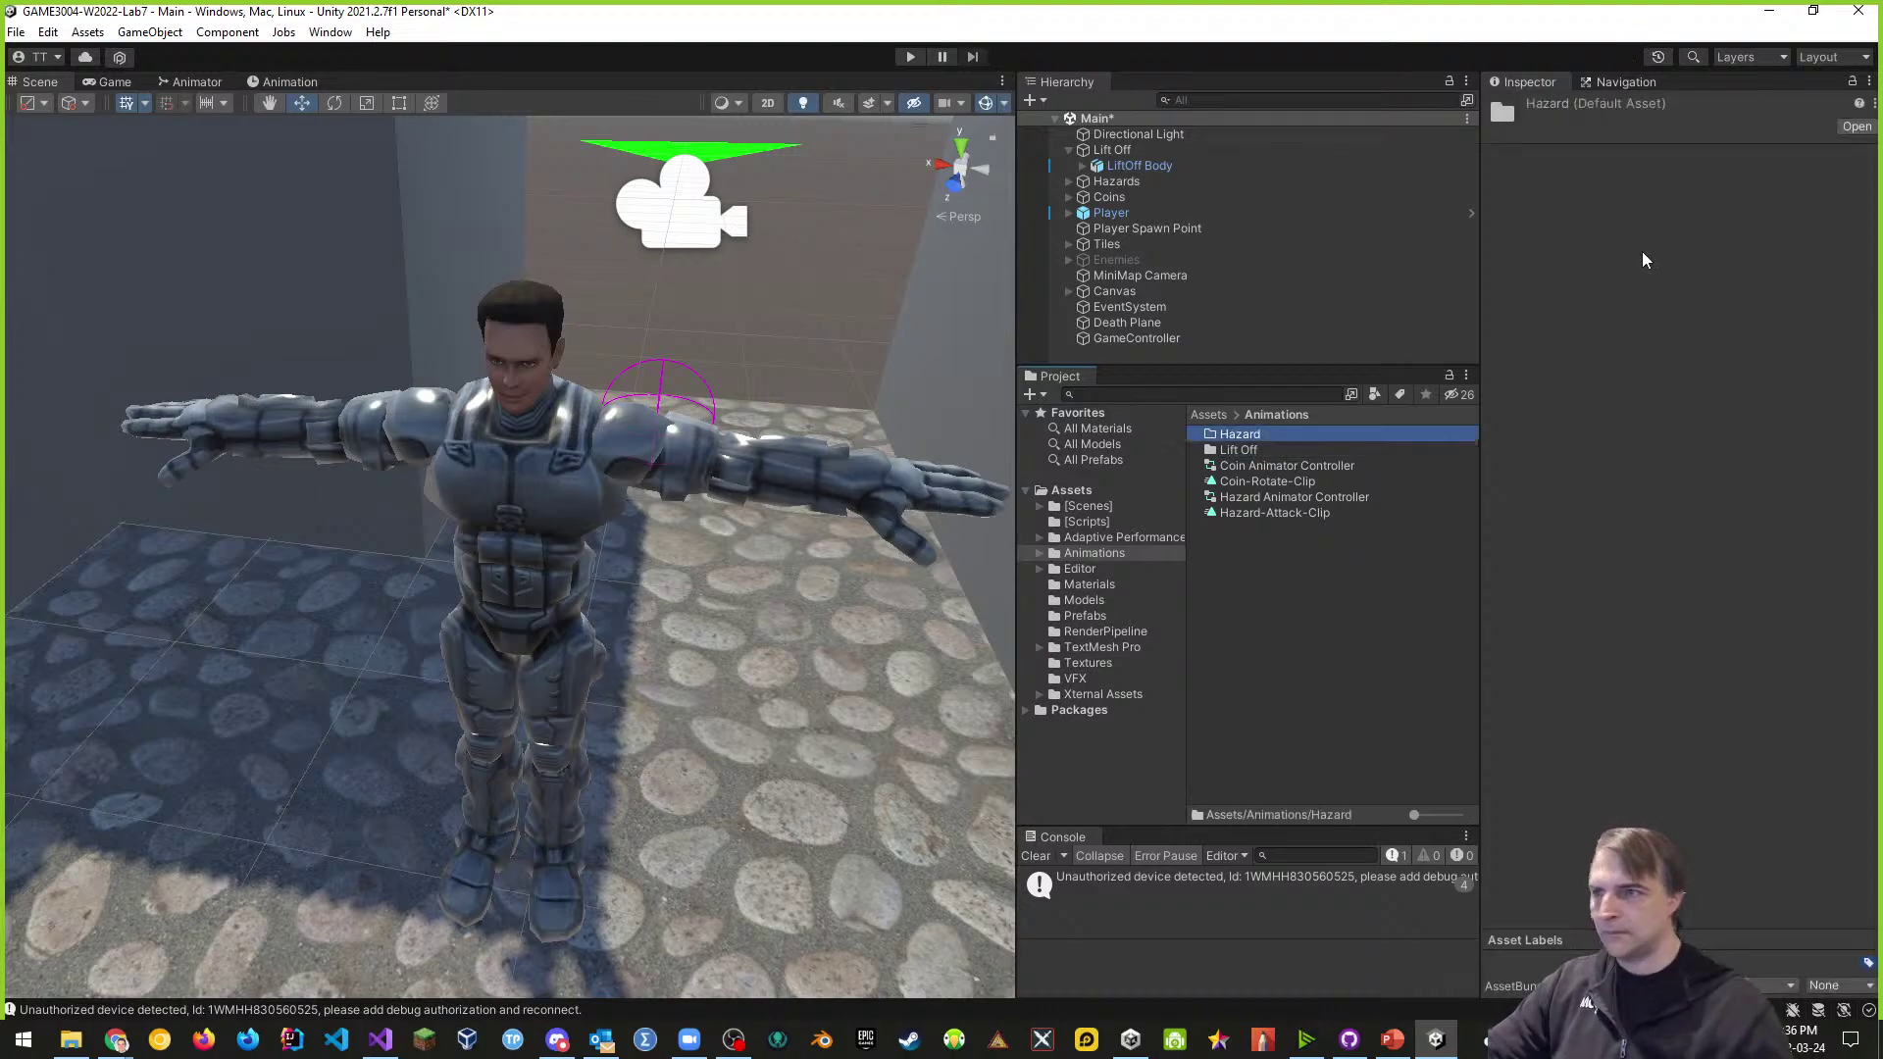
- Move the Hazard Animator Controller and the Hazard-Attack-Clip into the Hazard folder
{"action": "left_click", "coordinate": [1265, 513]}
{"action": "left_click", "coordinate": [1278, 498], "text": "shift"}
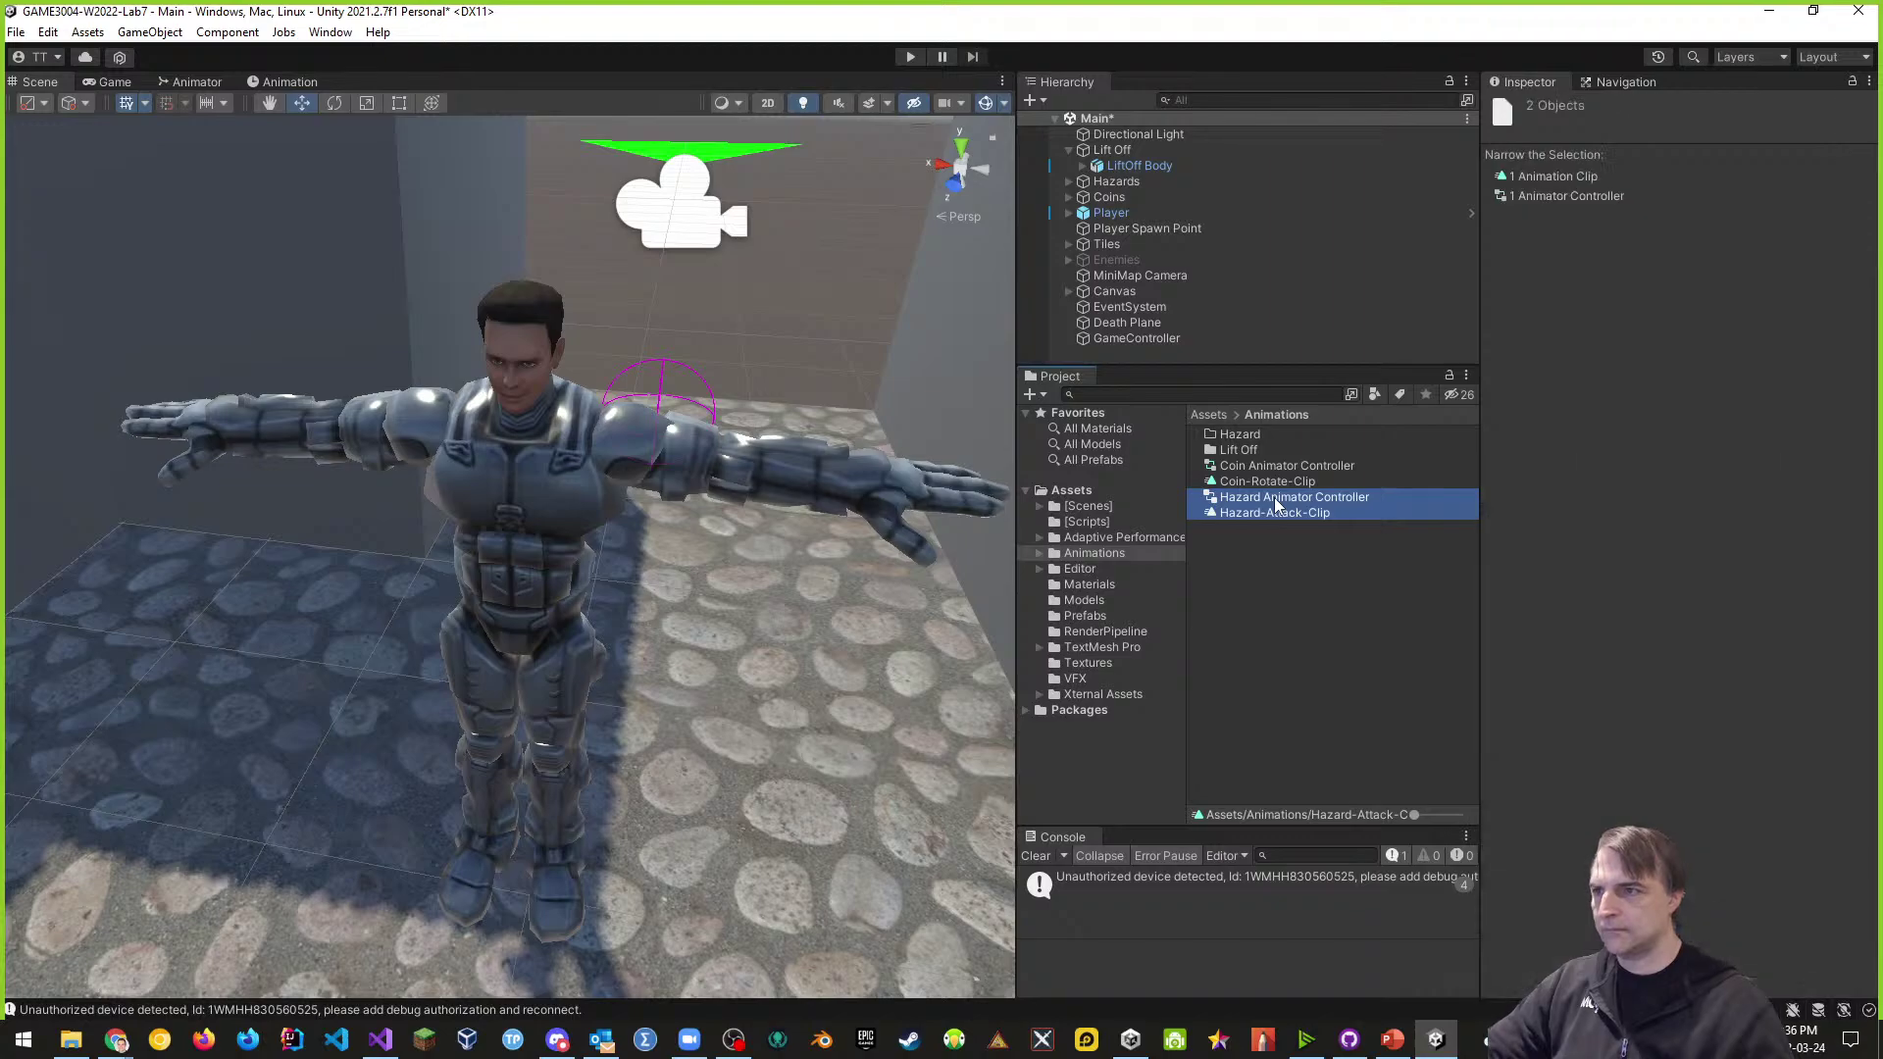
{"action": "left_click_drag", "start_coordinate": [1280, 500], "coordinate": [1241, 434]}
- Create a new folder named "Coin" inside the Animations folder
{"action": "right_click", "coordinate": [1236, 576]}
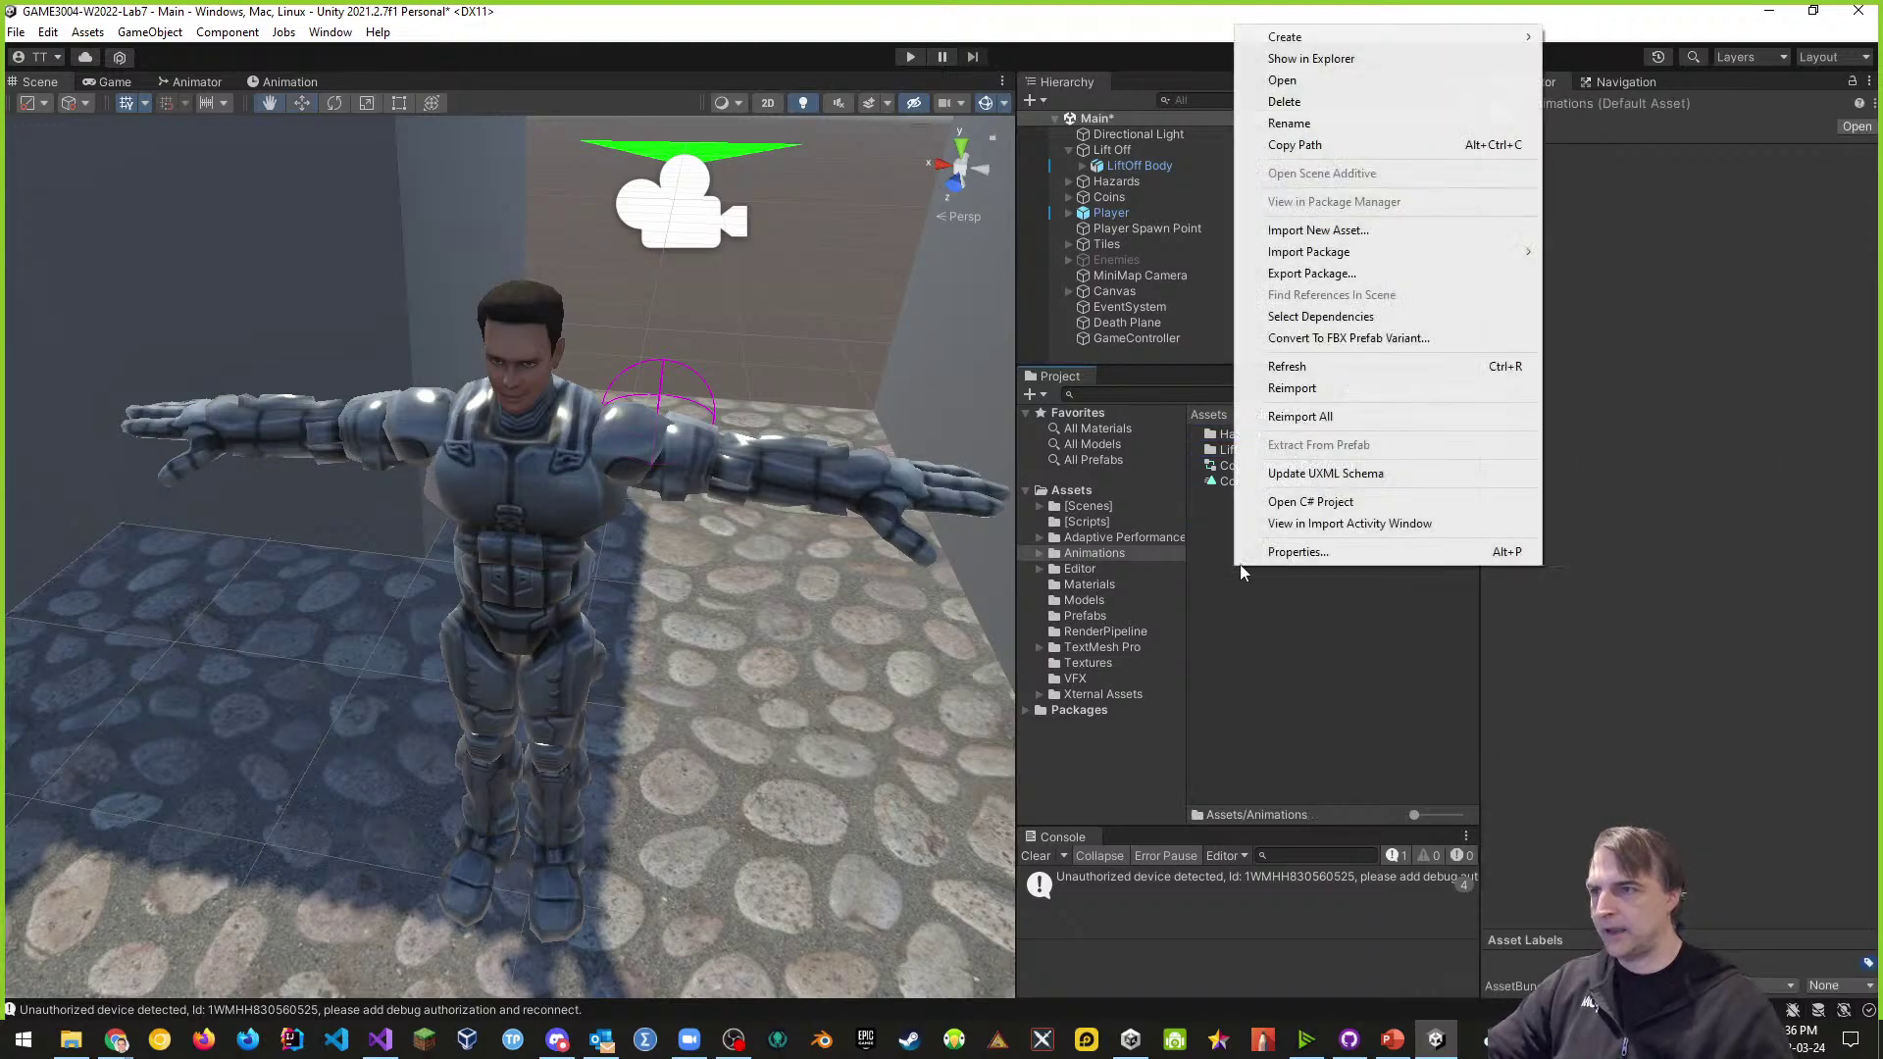
{"action": "mouse_move", "coordinate": [1307, 39]}
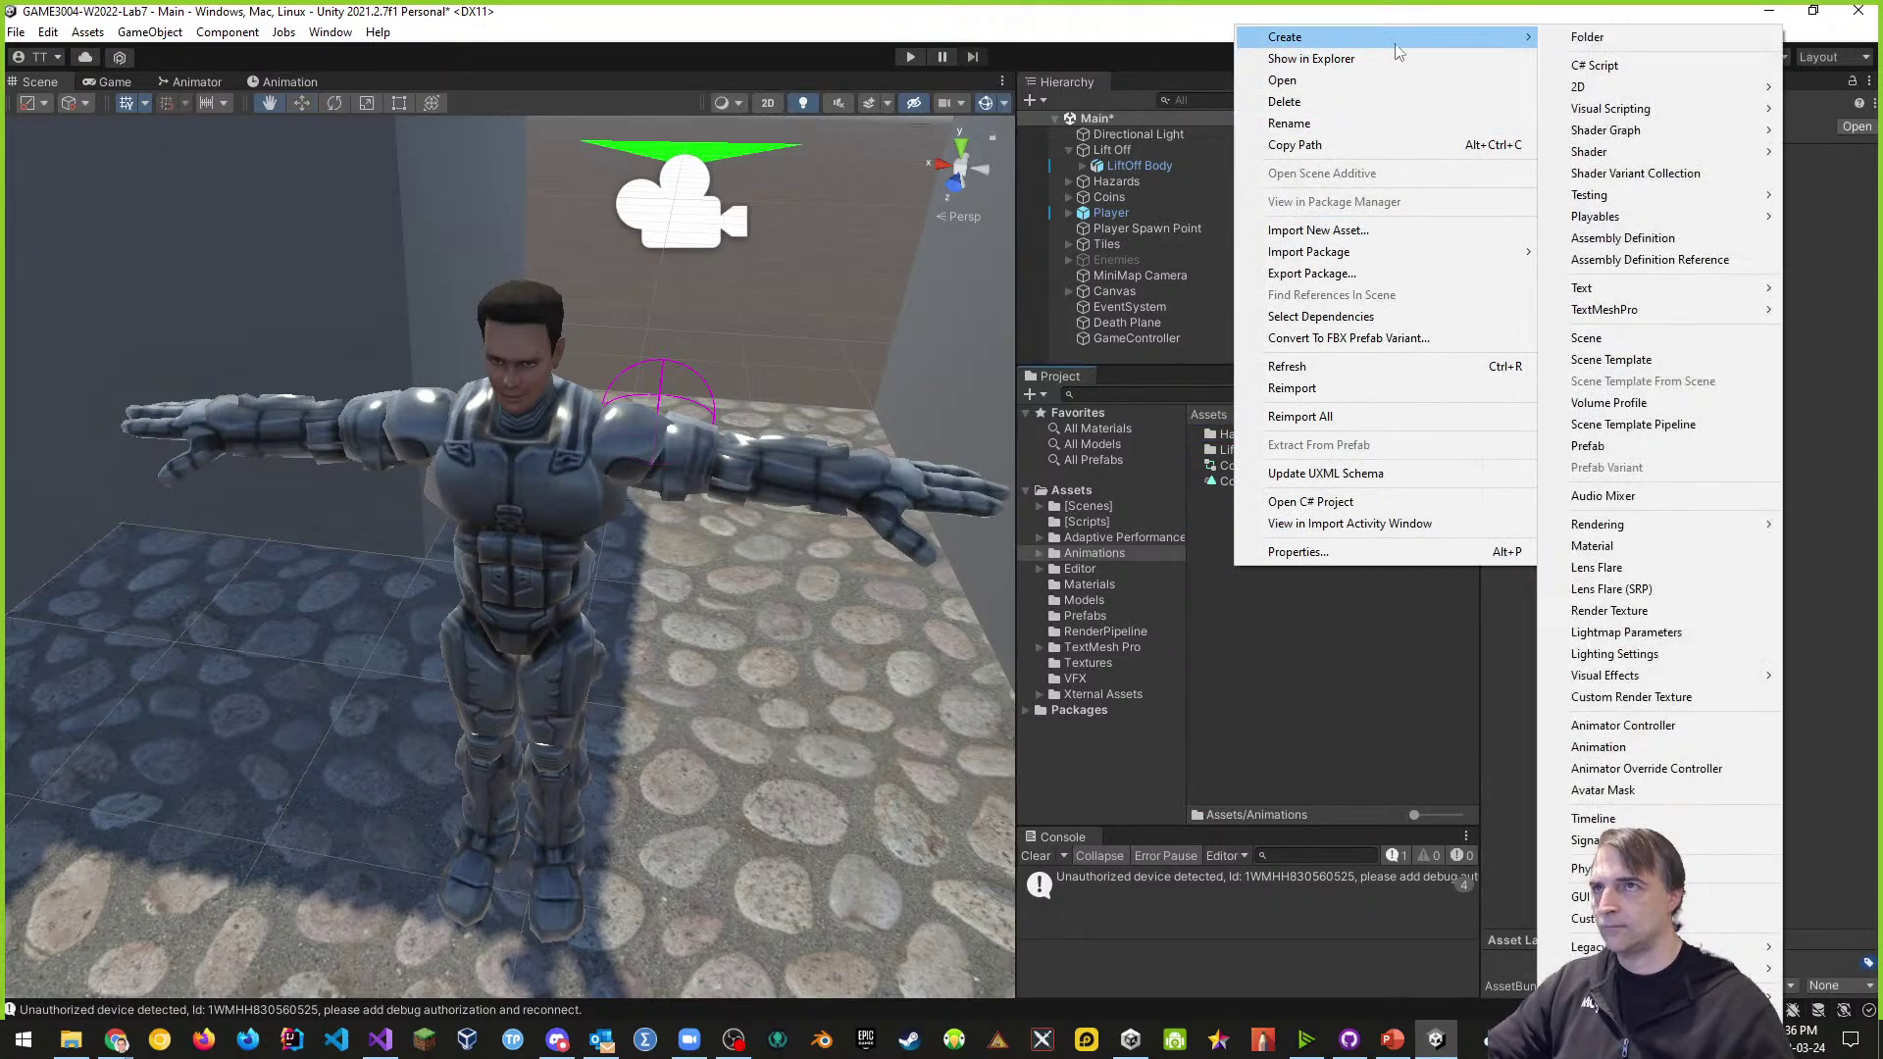
{"action": "left_click", "coordinate": [1614, 43]}
{"action": "type", "text": "Coin"}
{"action": "key", "text": "Return"}
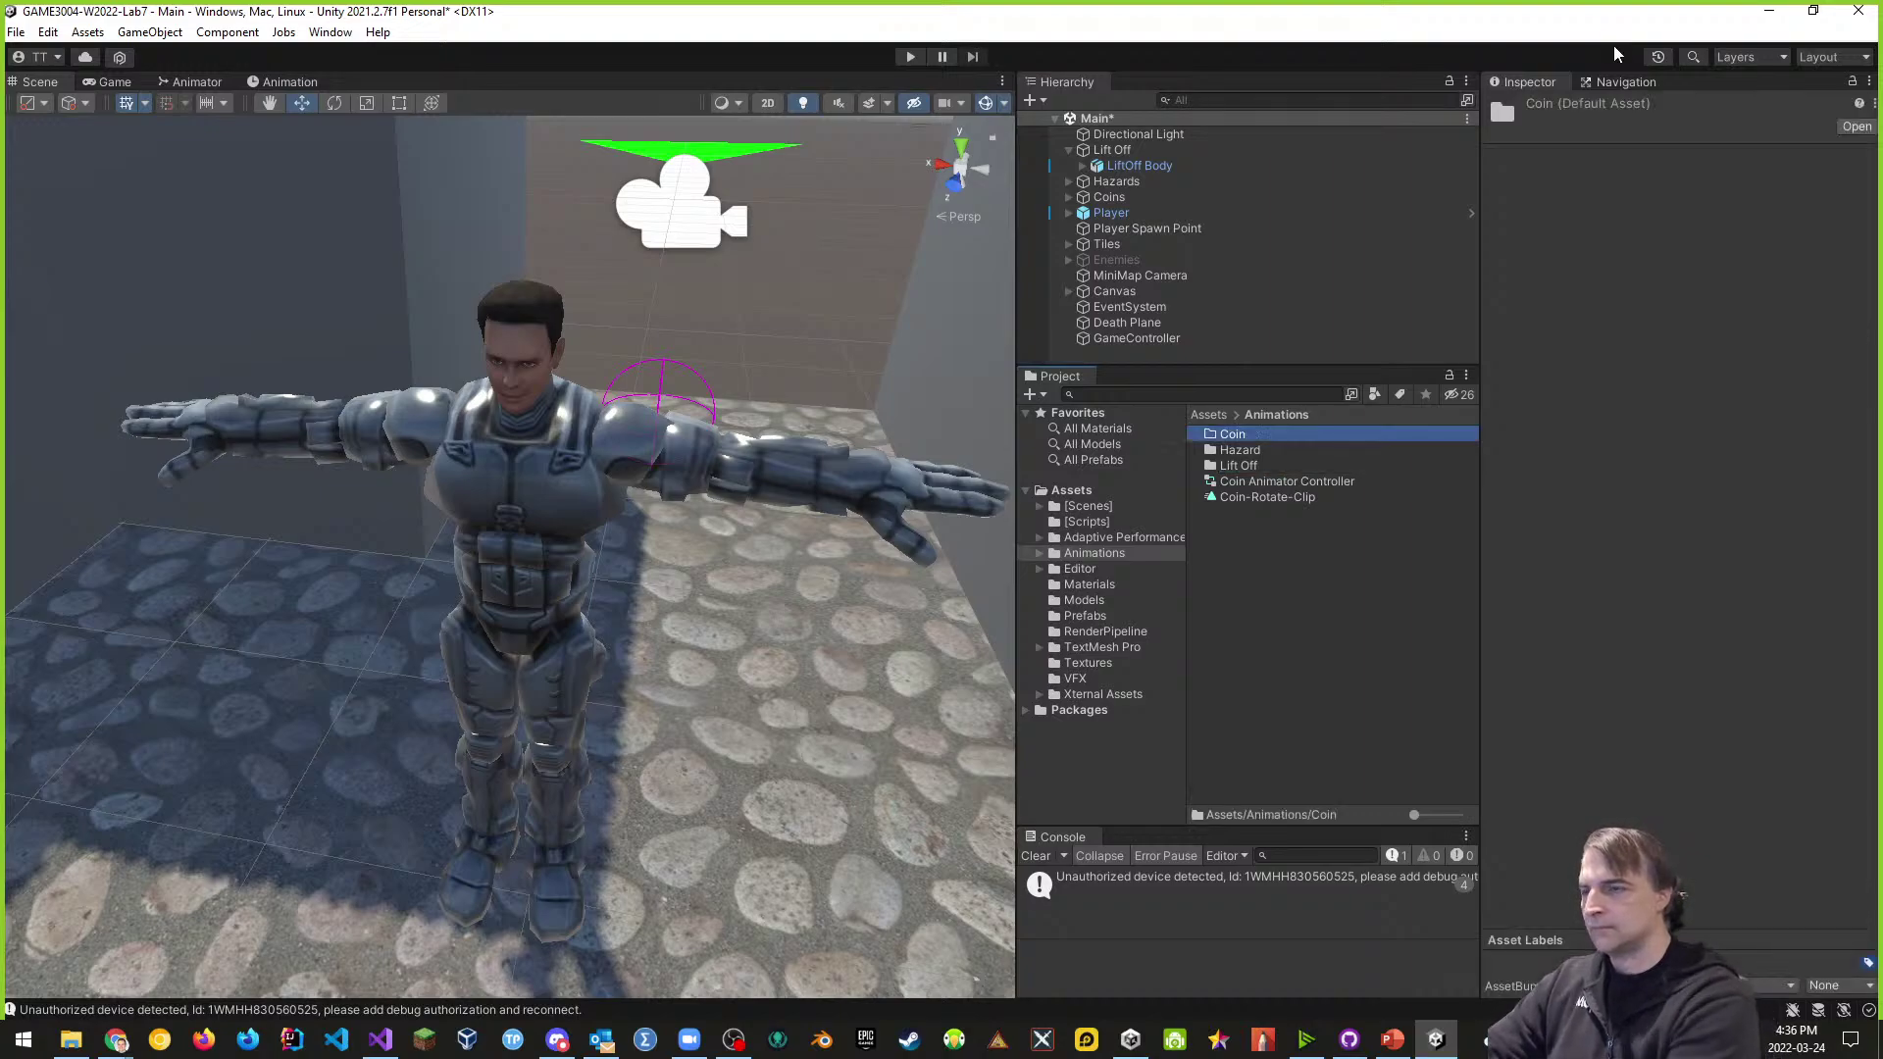
- Move the Coin Animator Controller and the Coin-Rotate-Clip into the Coin folder
{"action": "left_click", "coordinate": [1274, 498]}
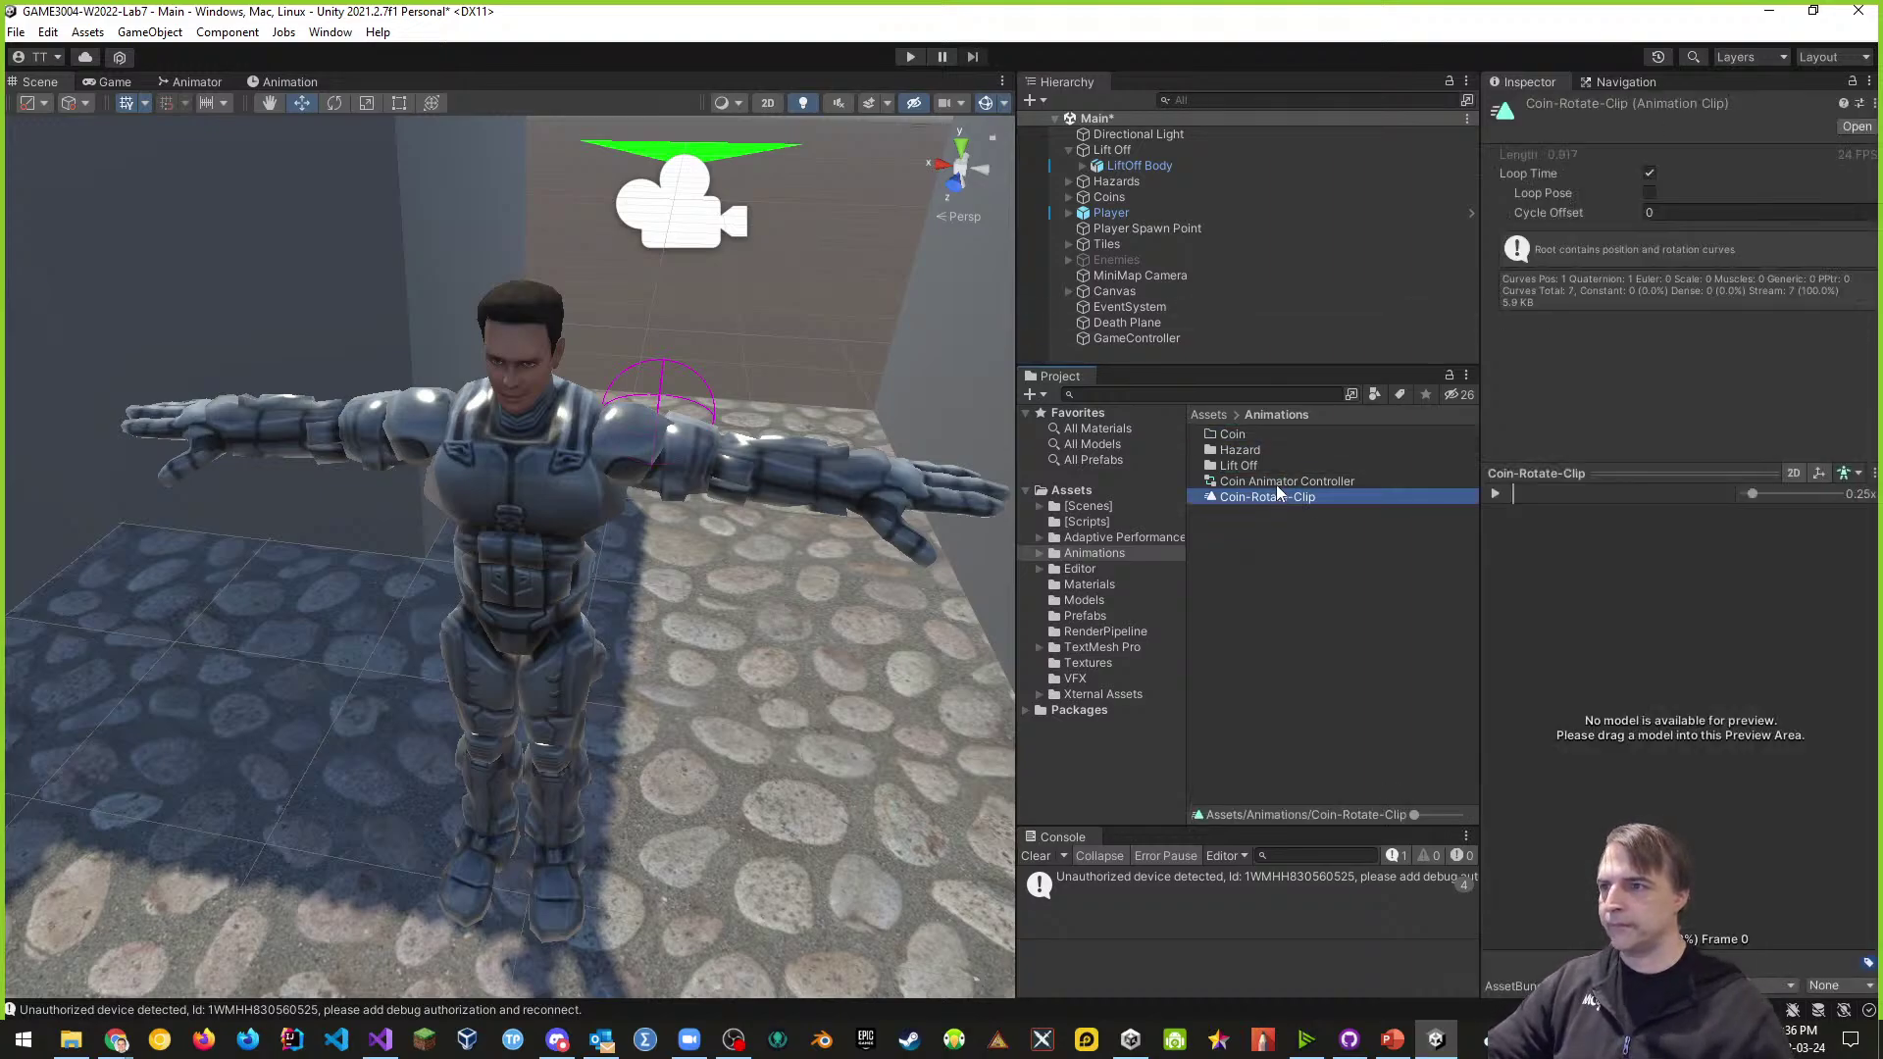
{"action": "left_click", "coordinate": [1275, 483], "text": "shift"}
{"action": "left_click_drag", "start_coordinate": [1275, 482], "coordinate": [1240, 436]}
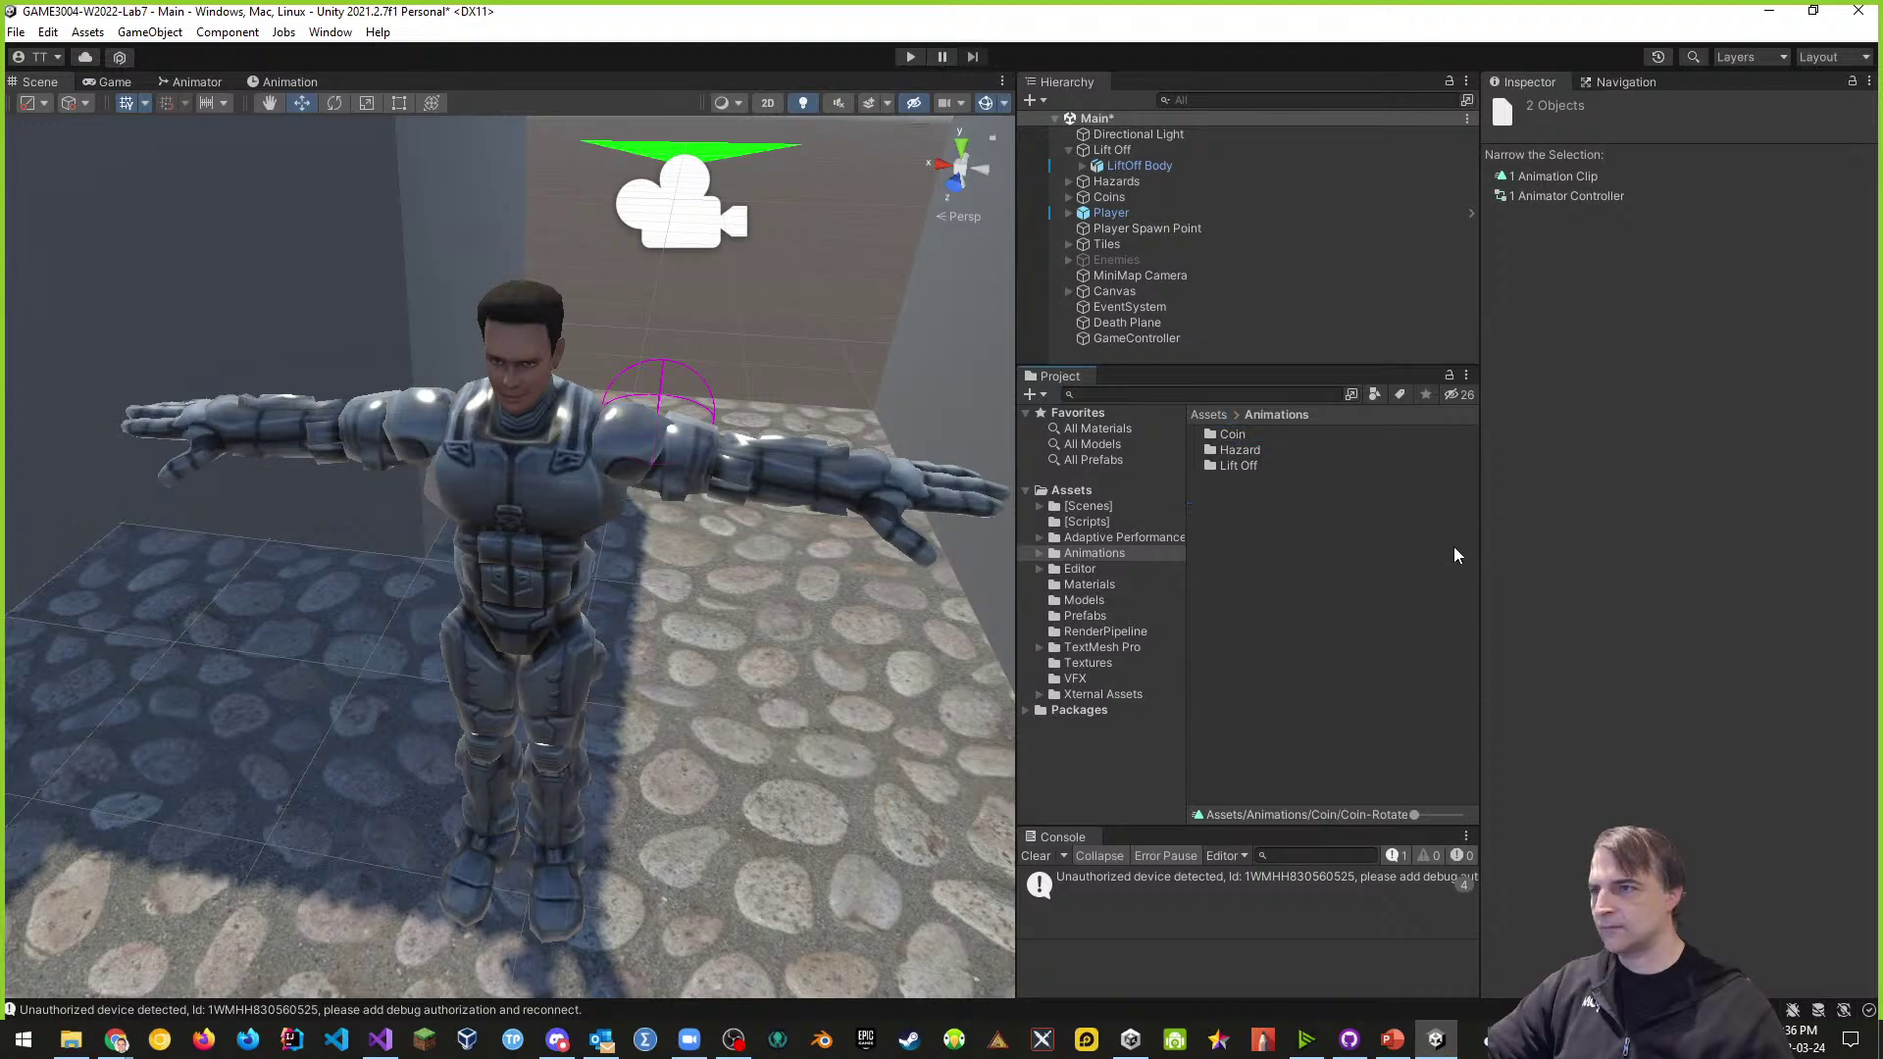
{"action": "left_click", "coordinate": [1298, 527]}
- Delete the stray NewSceneTemplatePipeline script from the Hazard animations folder
{"action": "left_click", "coordinate": [1239, 451]}
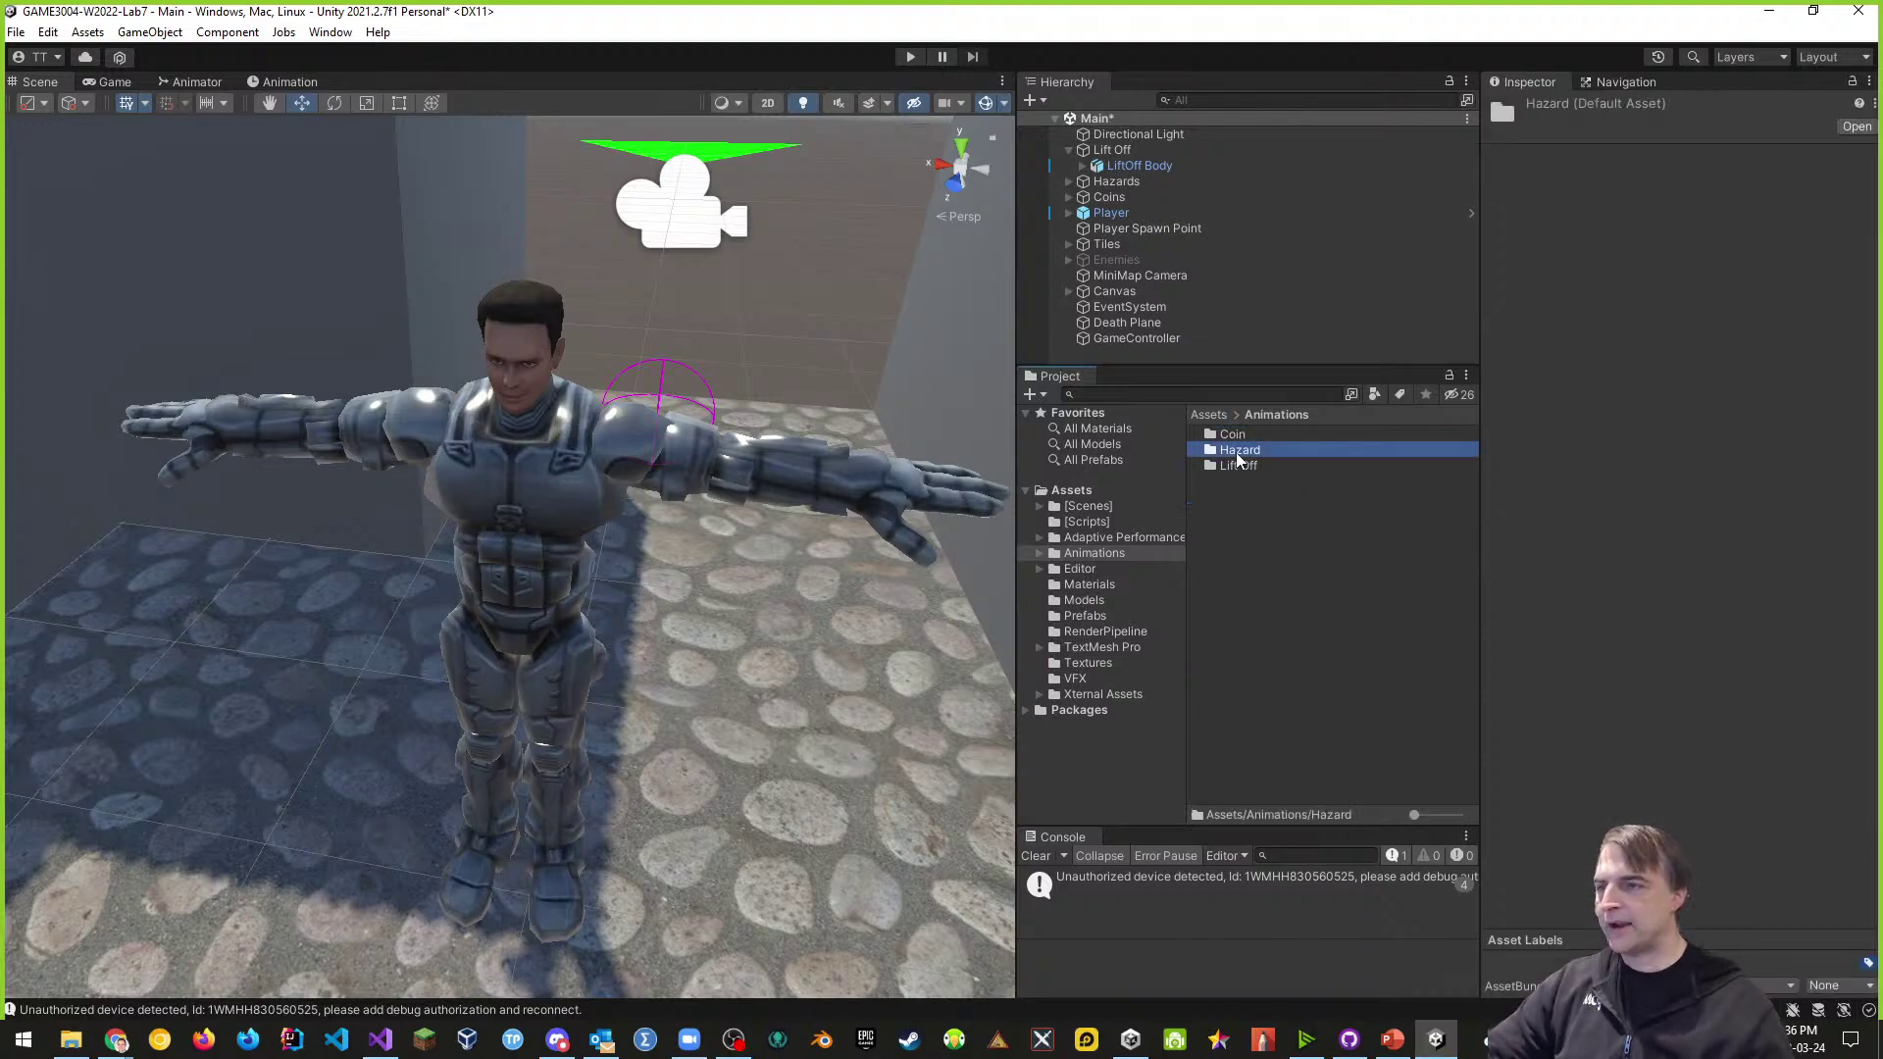
{"action": "double_click", "coordinate": [1242, 451]}
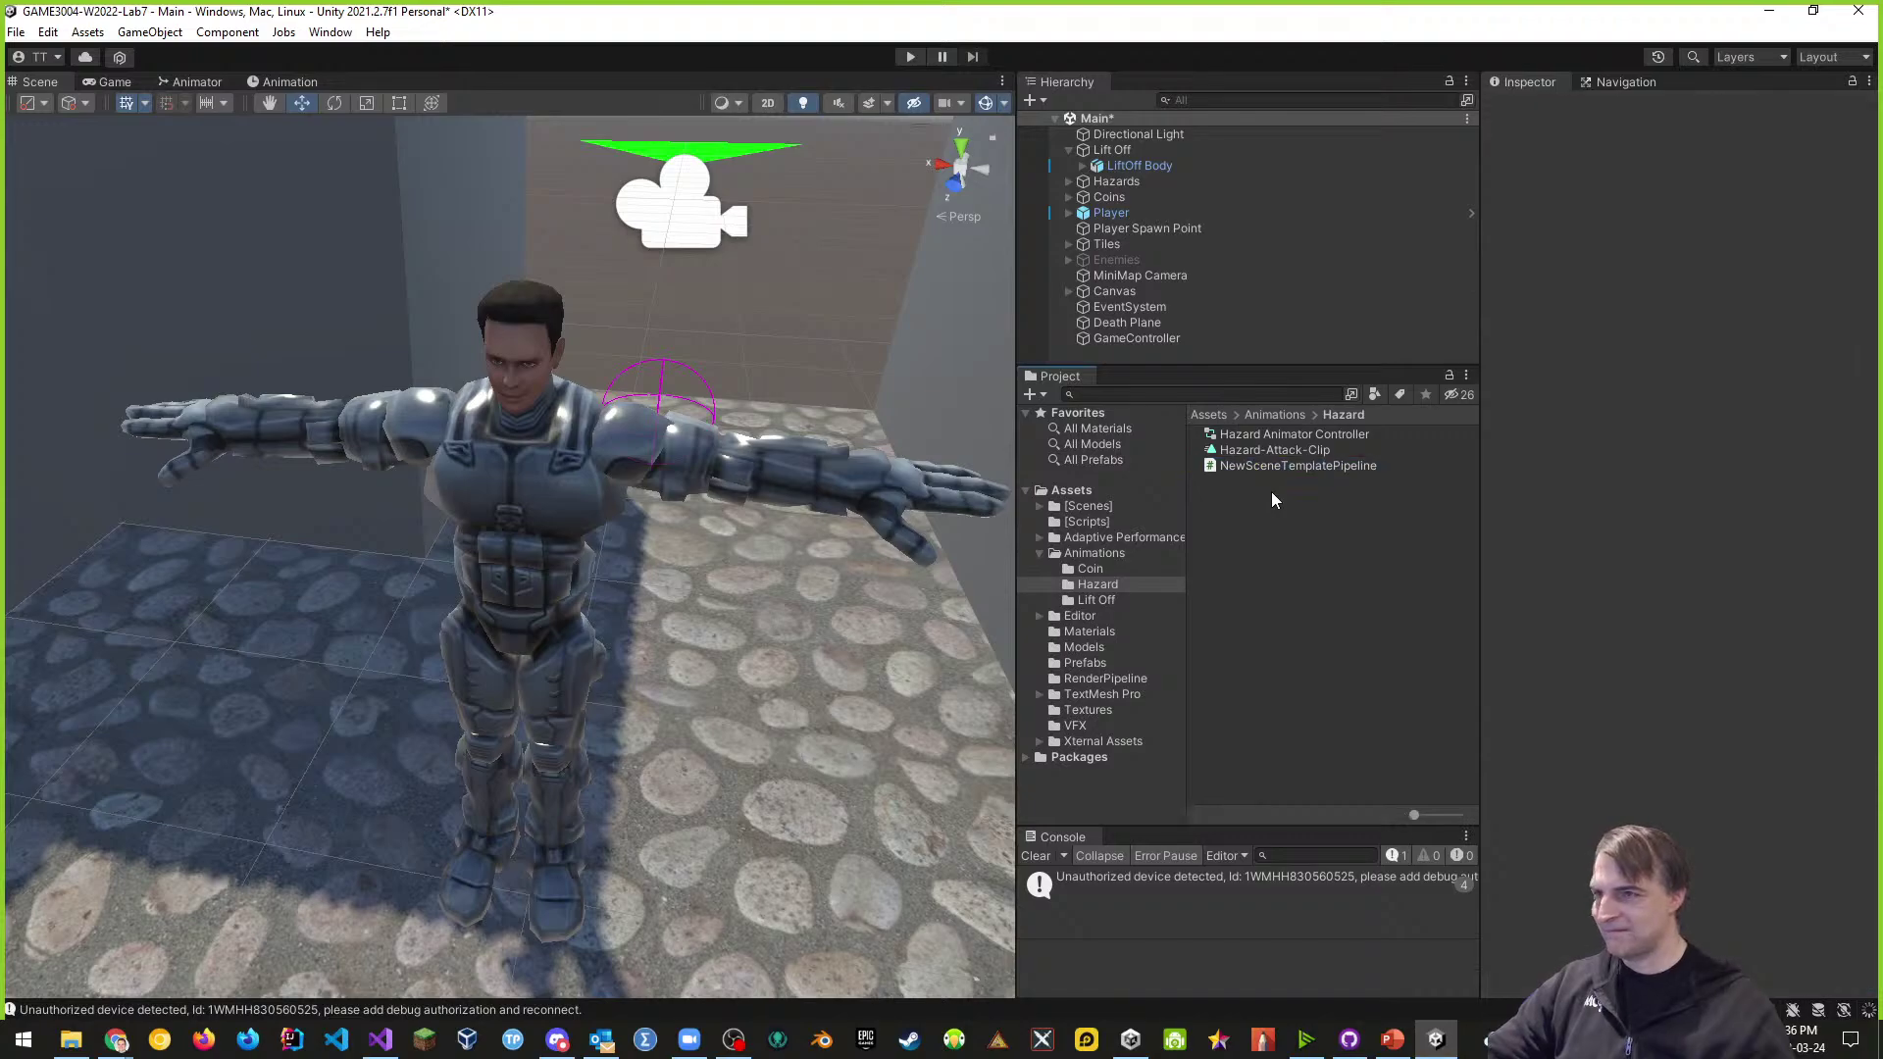
{"action": "right_click", "coordinate": [1289, 467]}
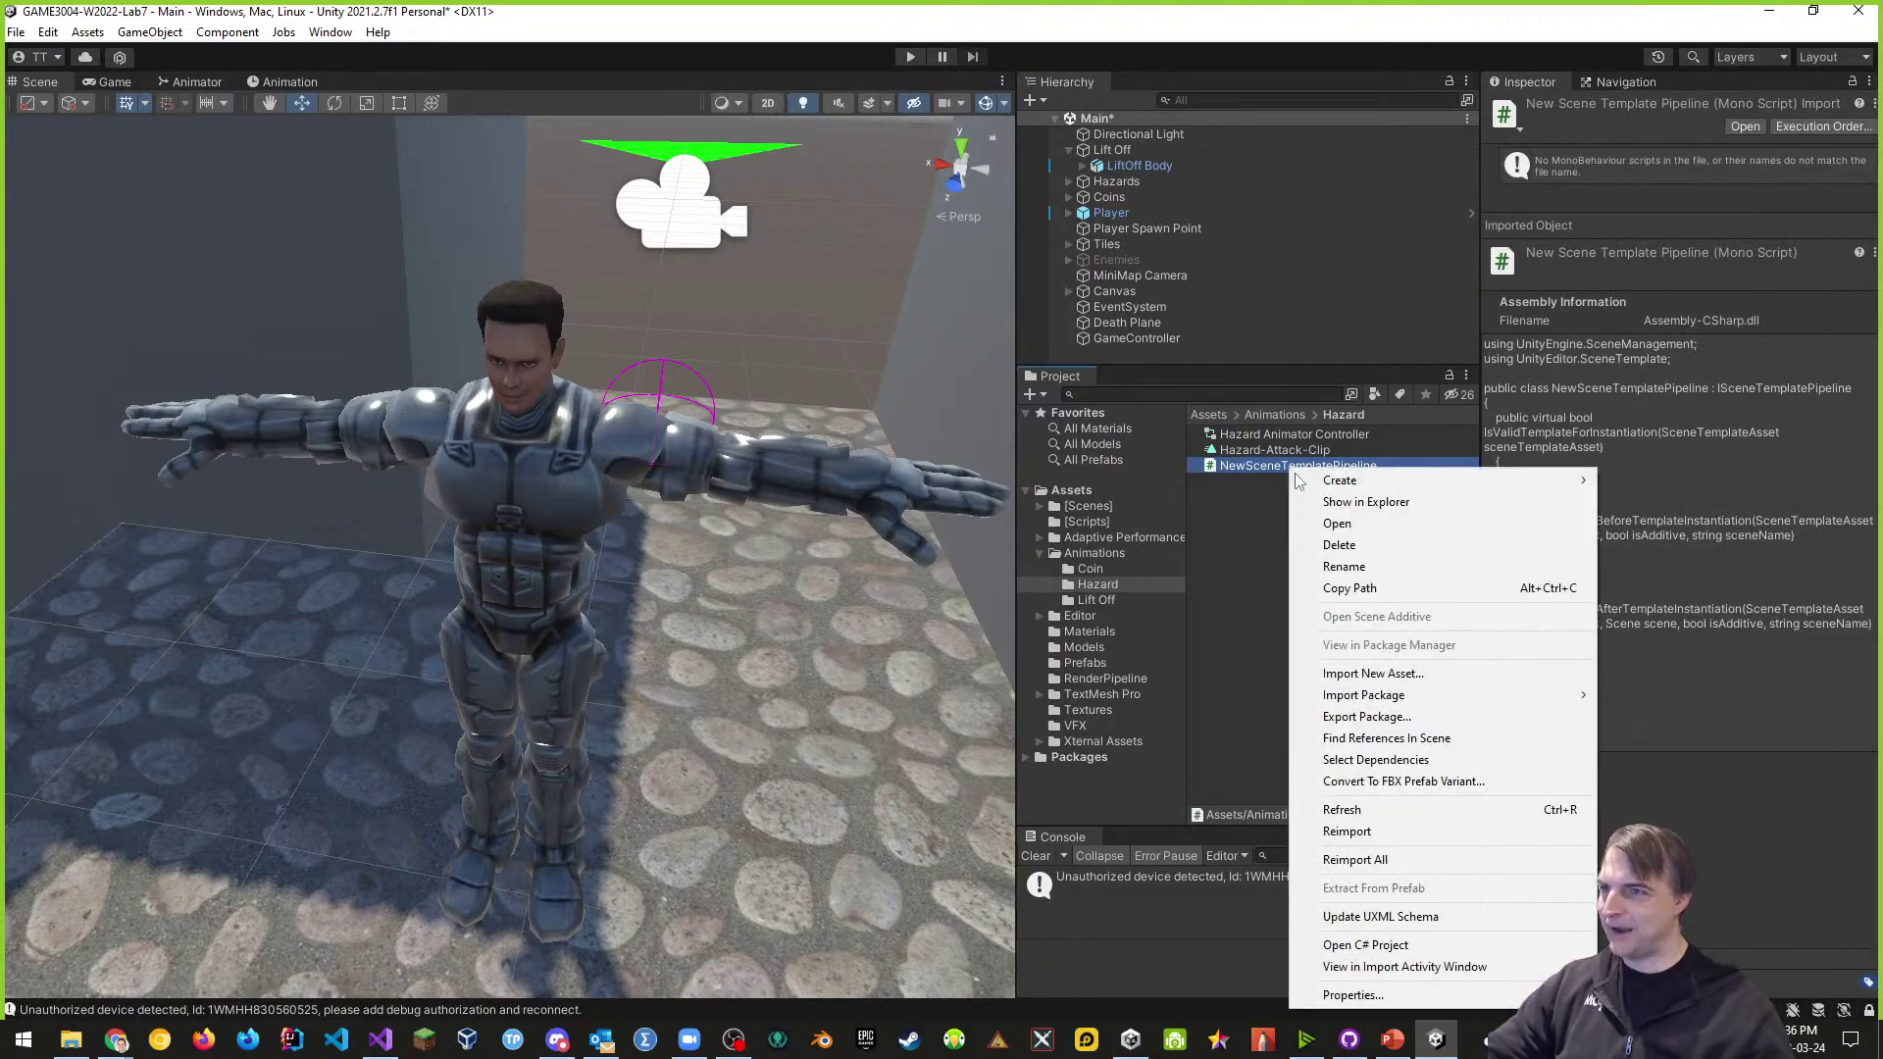
{"action": "left_click", "coordinate": [1332, 545]}
{"action": "left_click", "coordinate": [998, 560]}
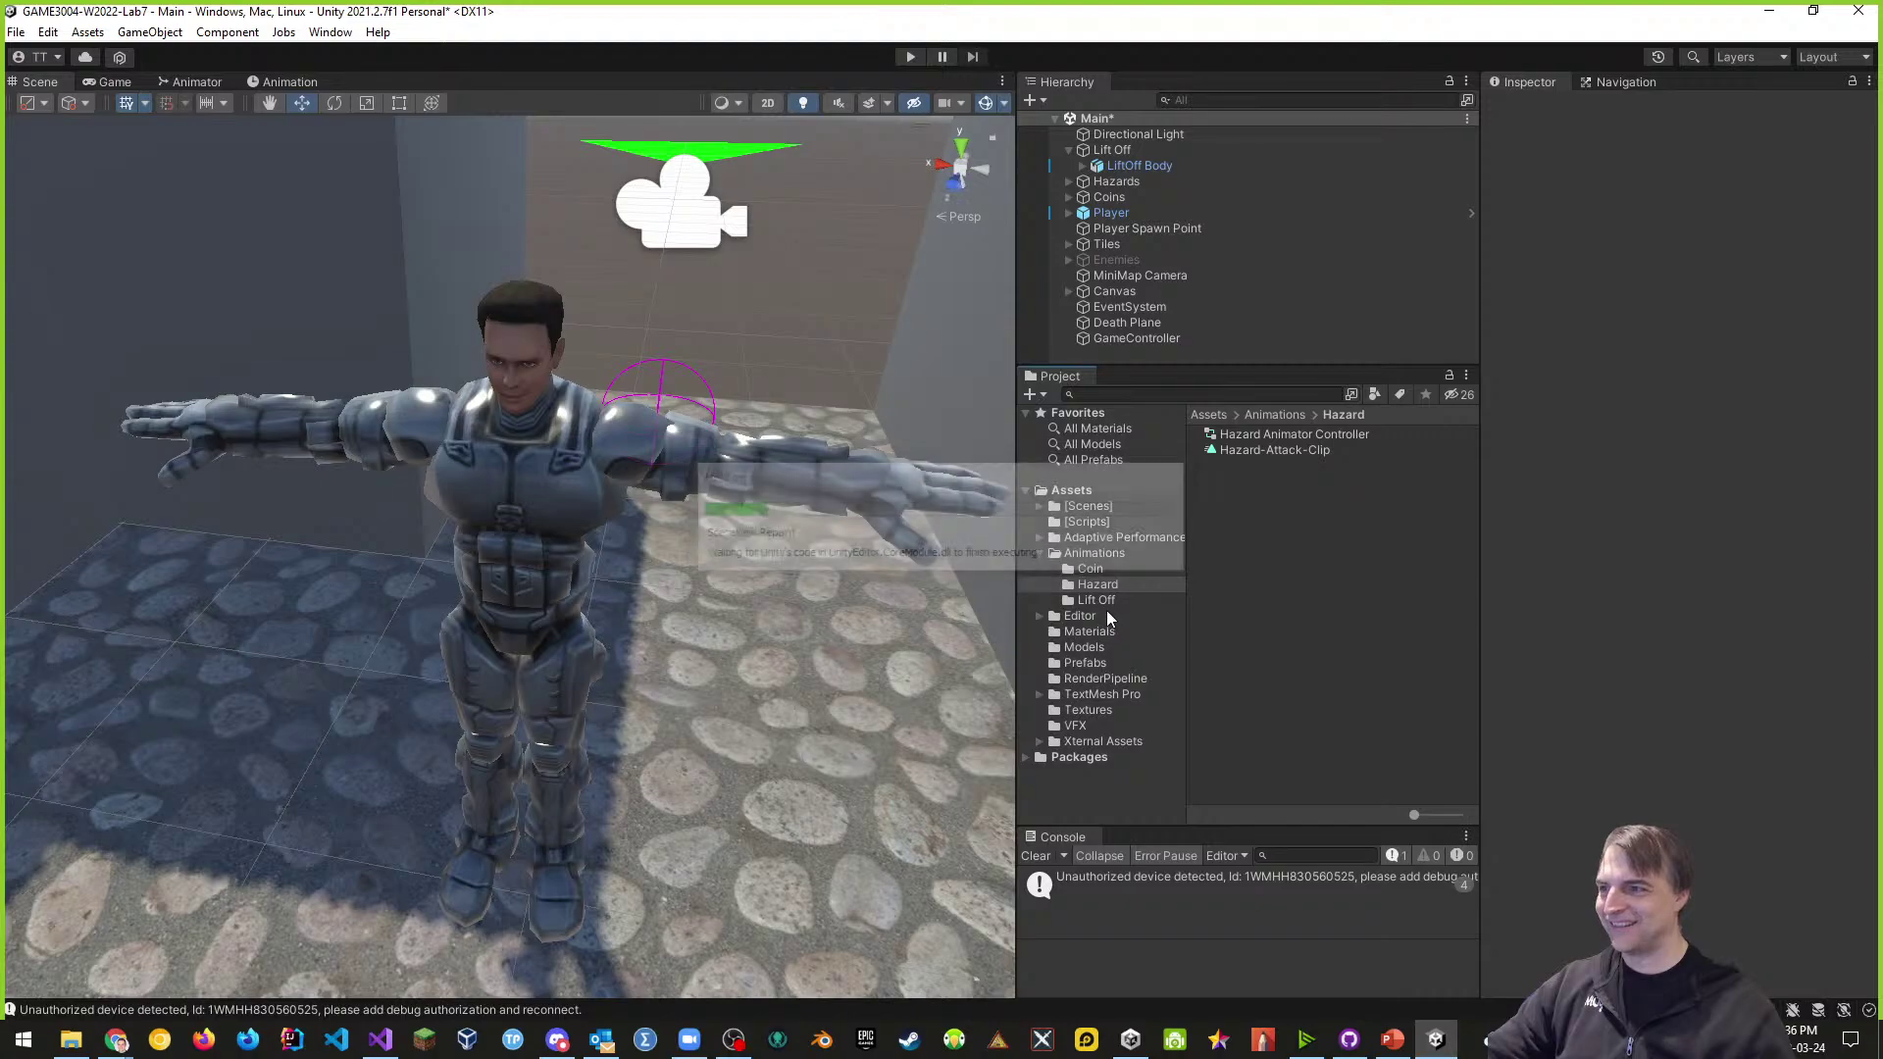
- Open the LiftOff Animator Controller from the Lift Off folder and place its Idle state below and to the right of Entry
{"action": "left_click", "coordinate": [1098, 600]}
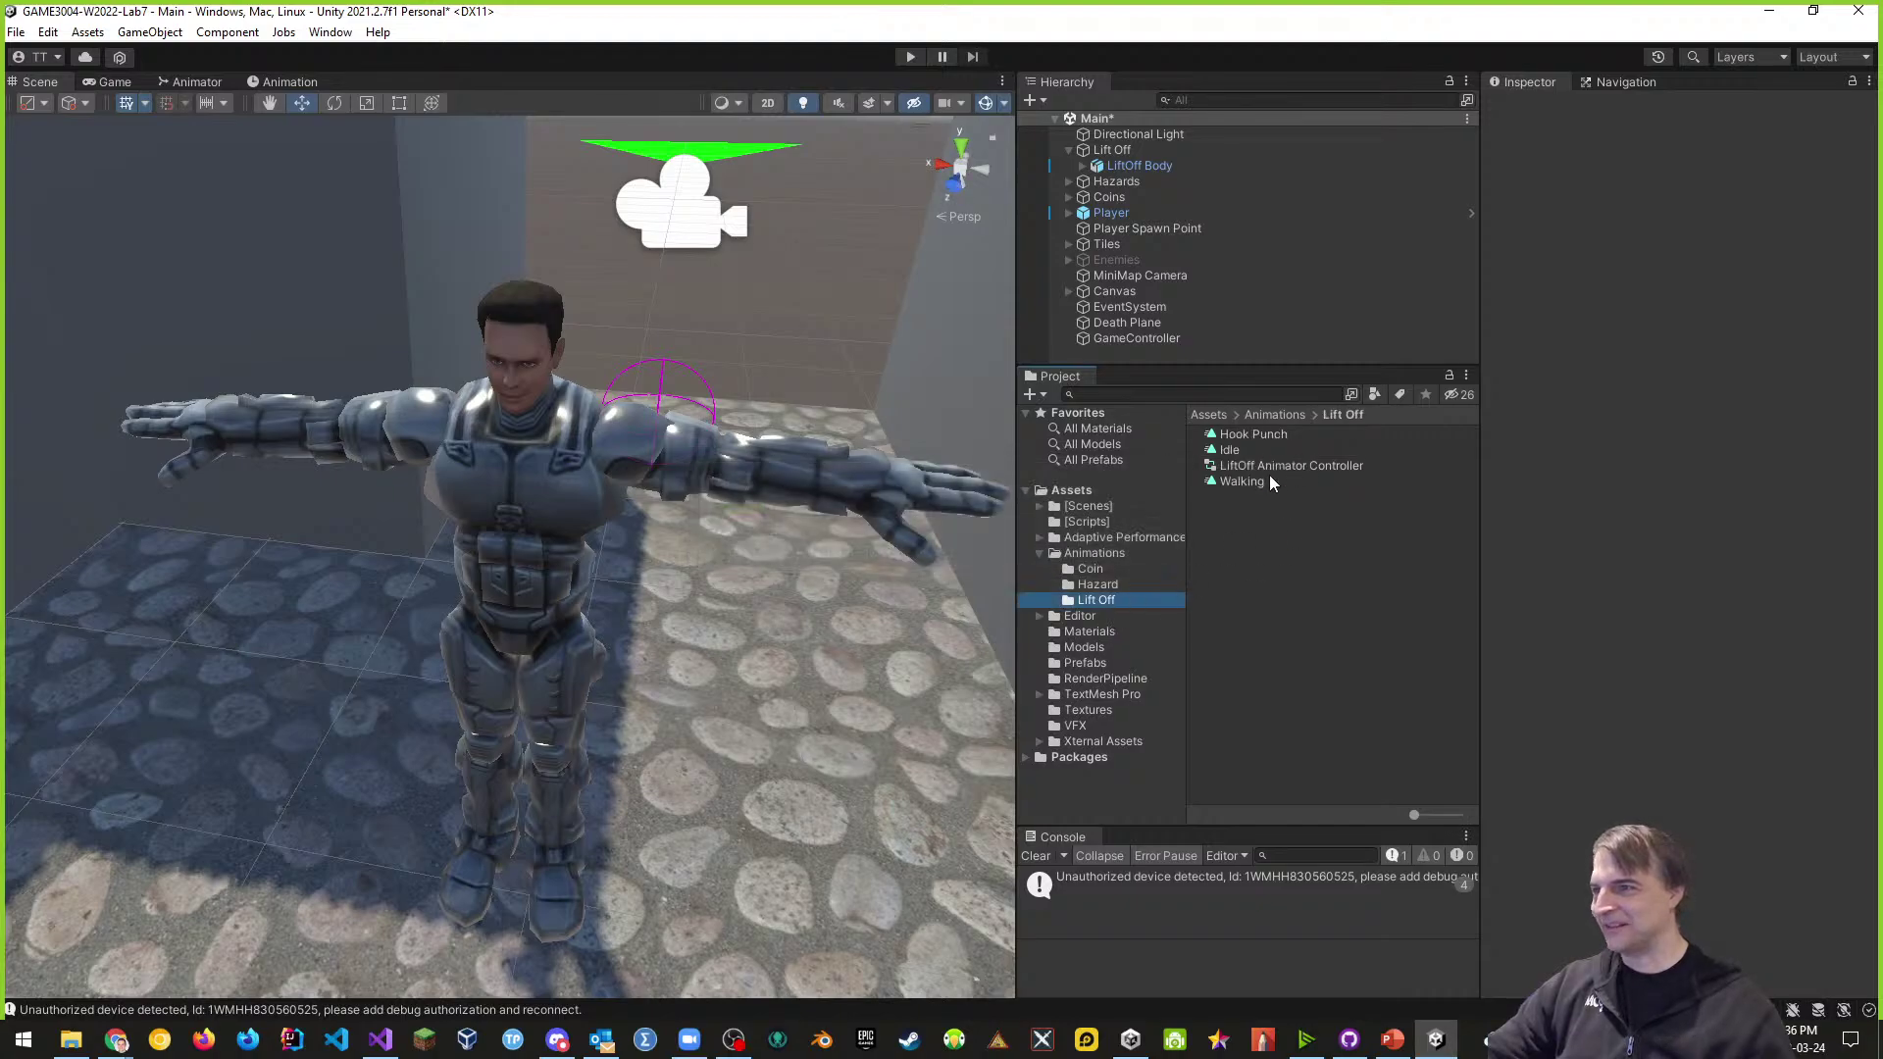
{"action": "double_click", "coordinate": [1289, 464]}
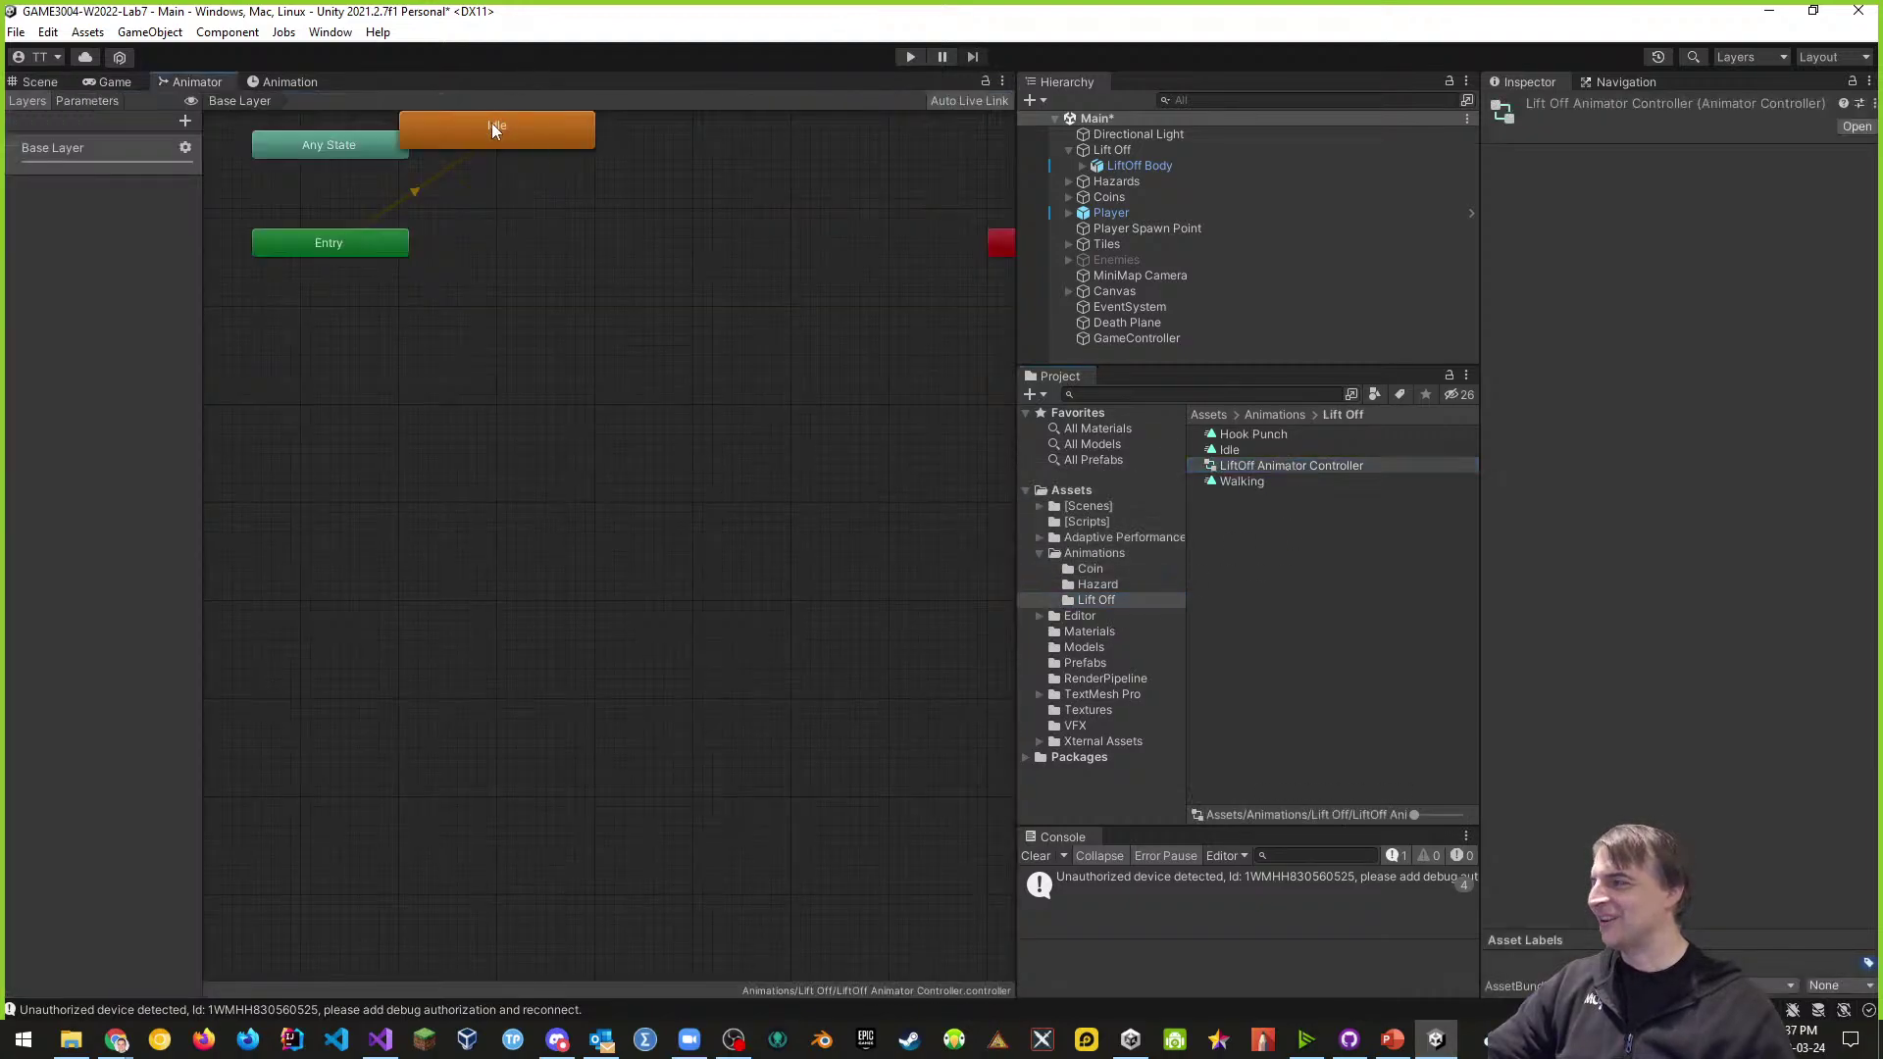
{"action": "left_click_drag", "start_coordinate": [494, 130], "coordinate": [573, 401]}
- Enable Loop Time on the Walking and Hook Punch animation clips
{"action": "left_click", "coordinate": [1263, 483]}
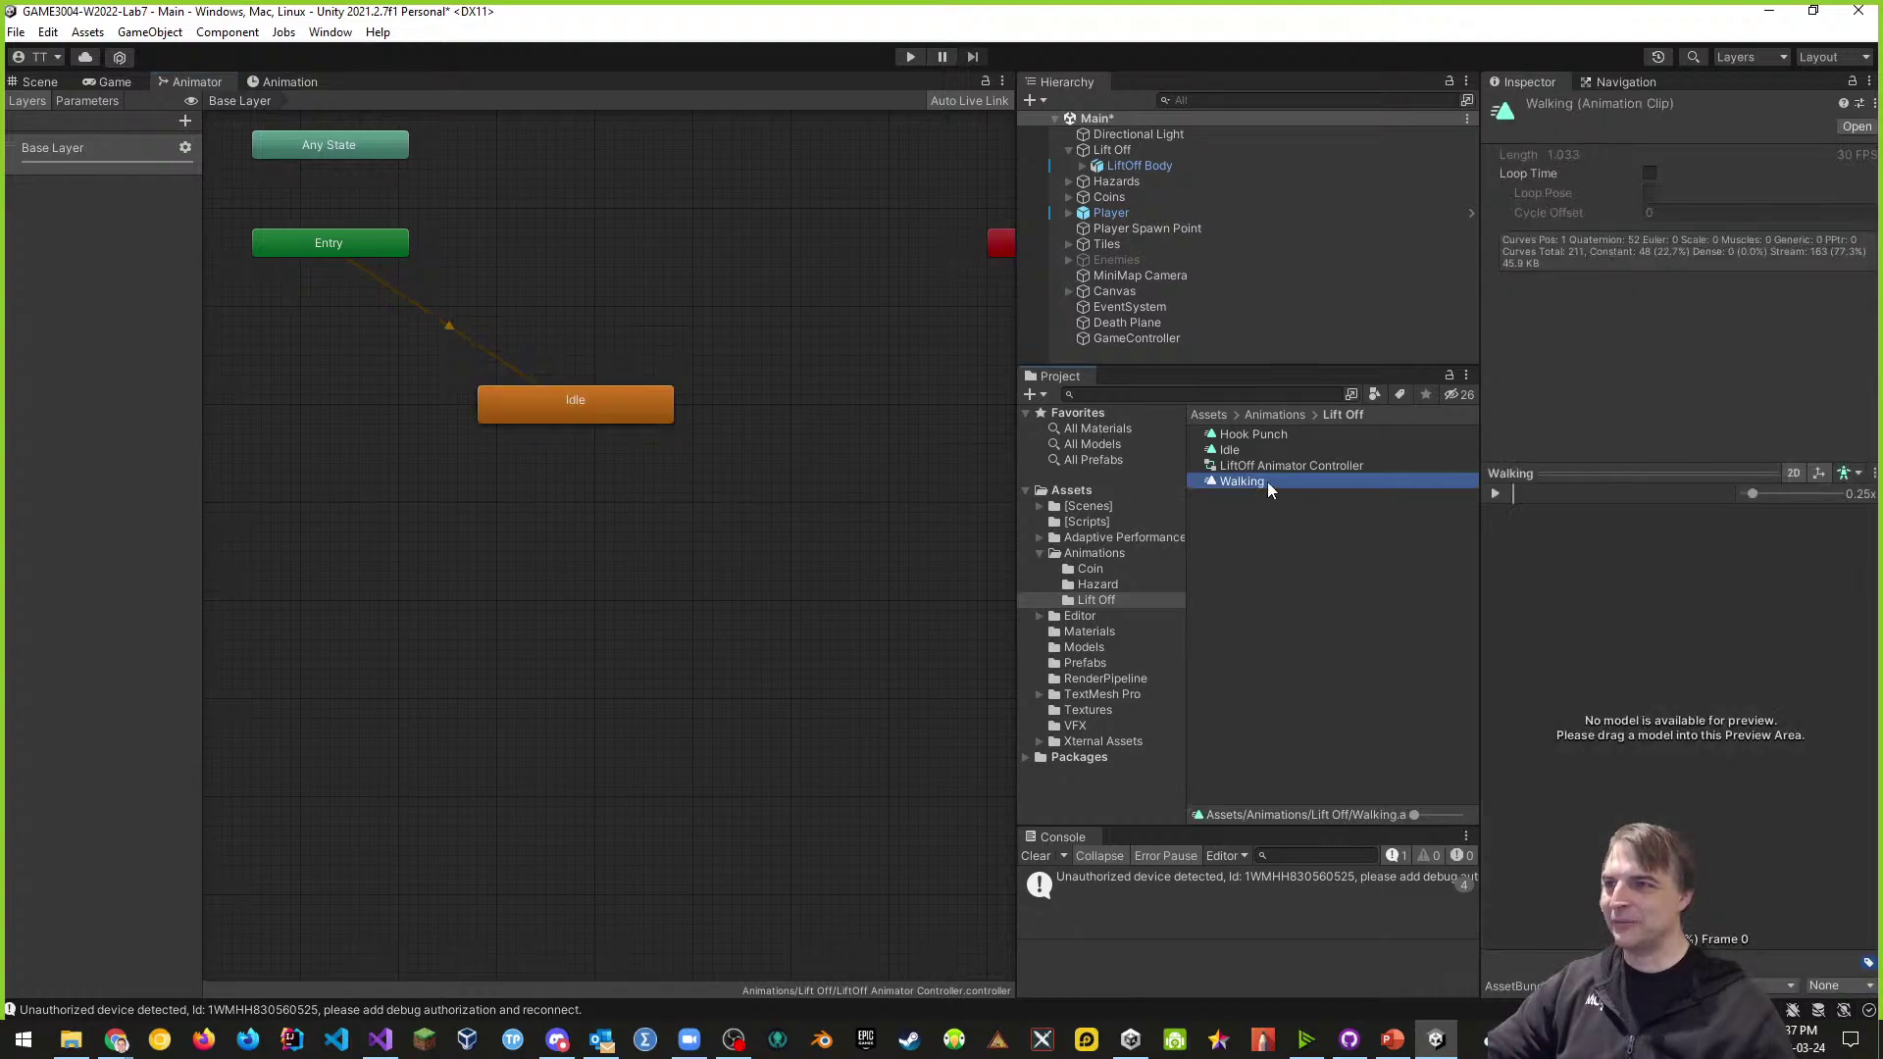
{"action": "left_click", "coordinate": [1651, 173]}
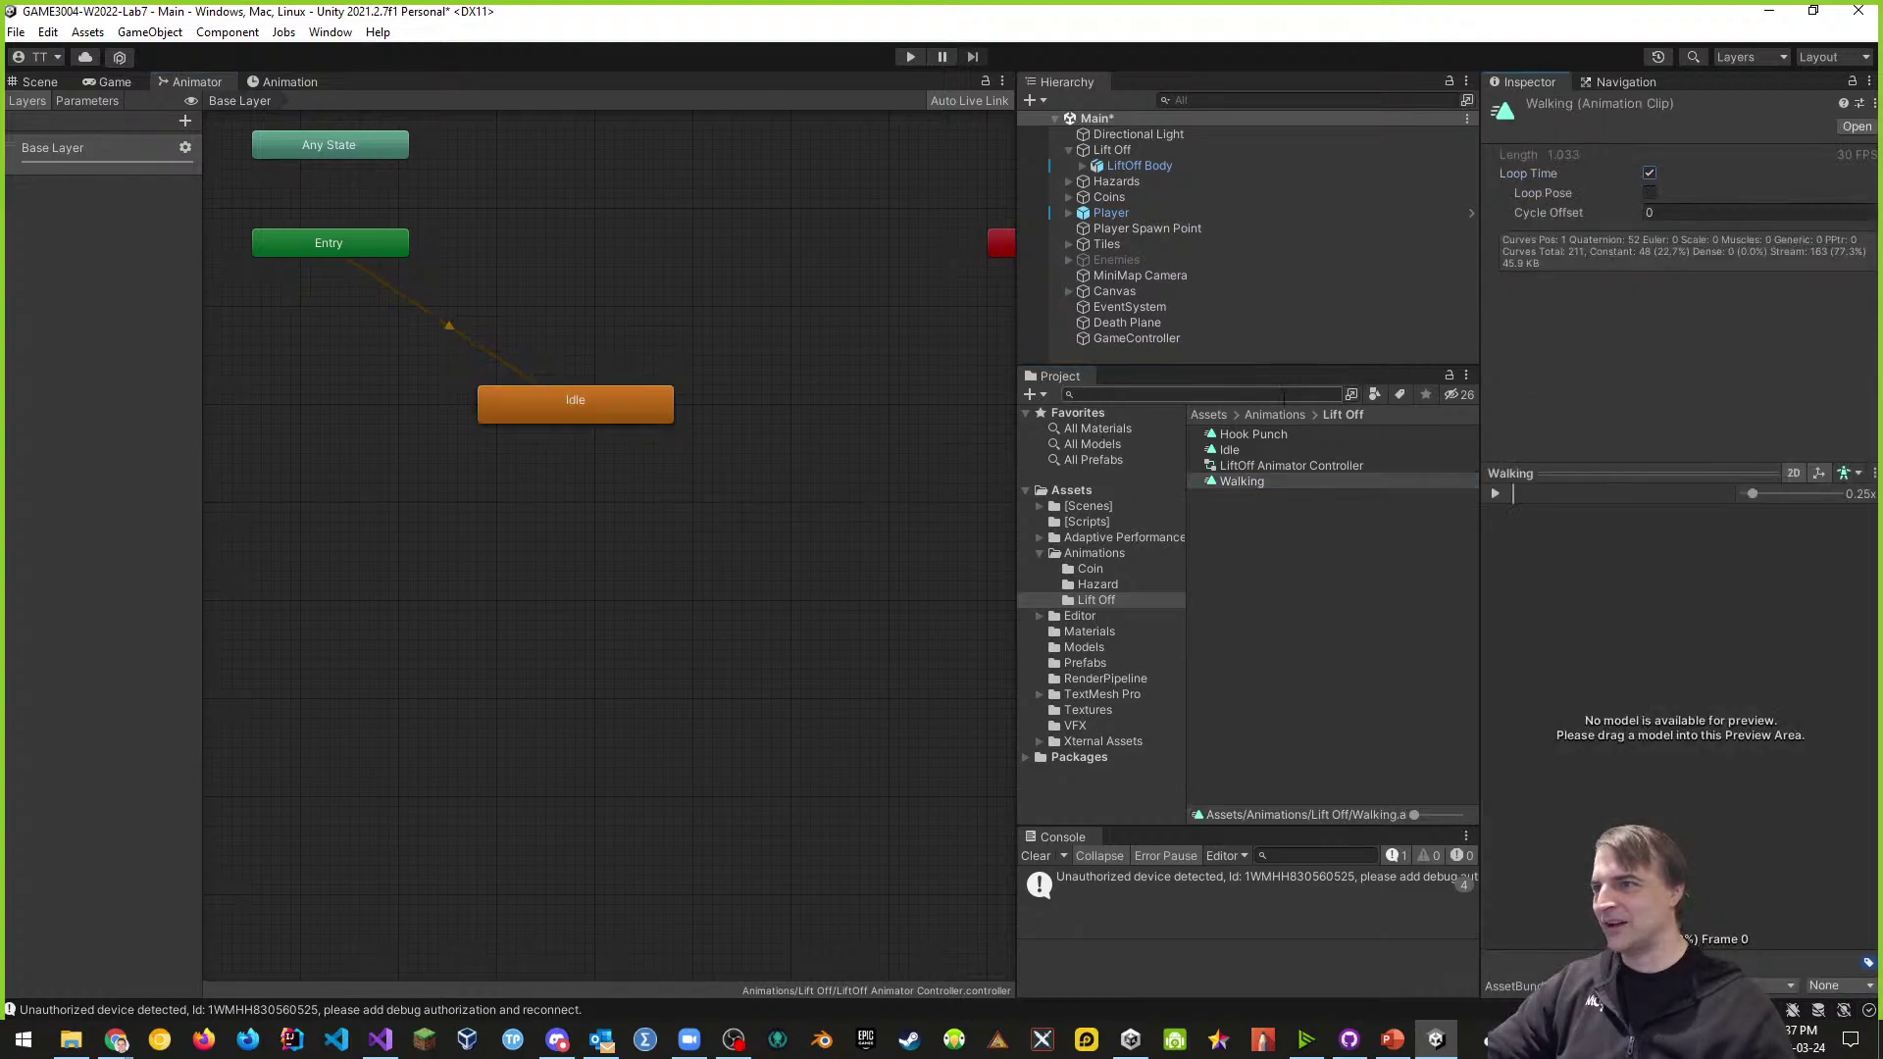
{"action": "left_click", "coordinate": [1240, 433]}
{"action": "left_click", "coordinate": [1650, 174]}
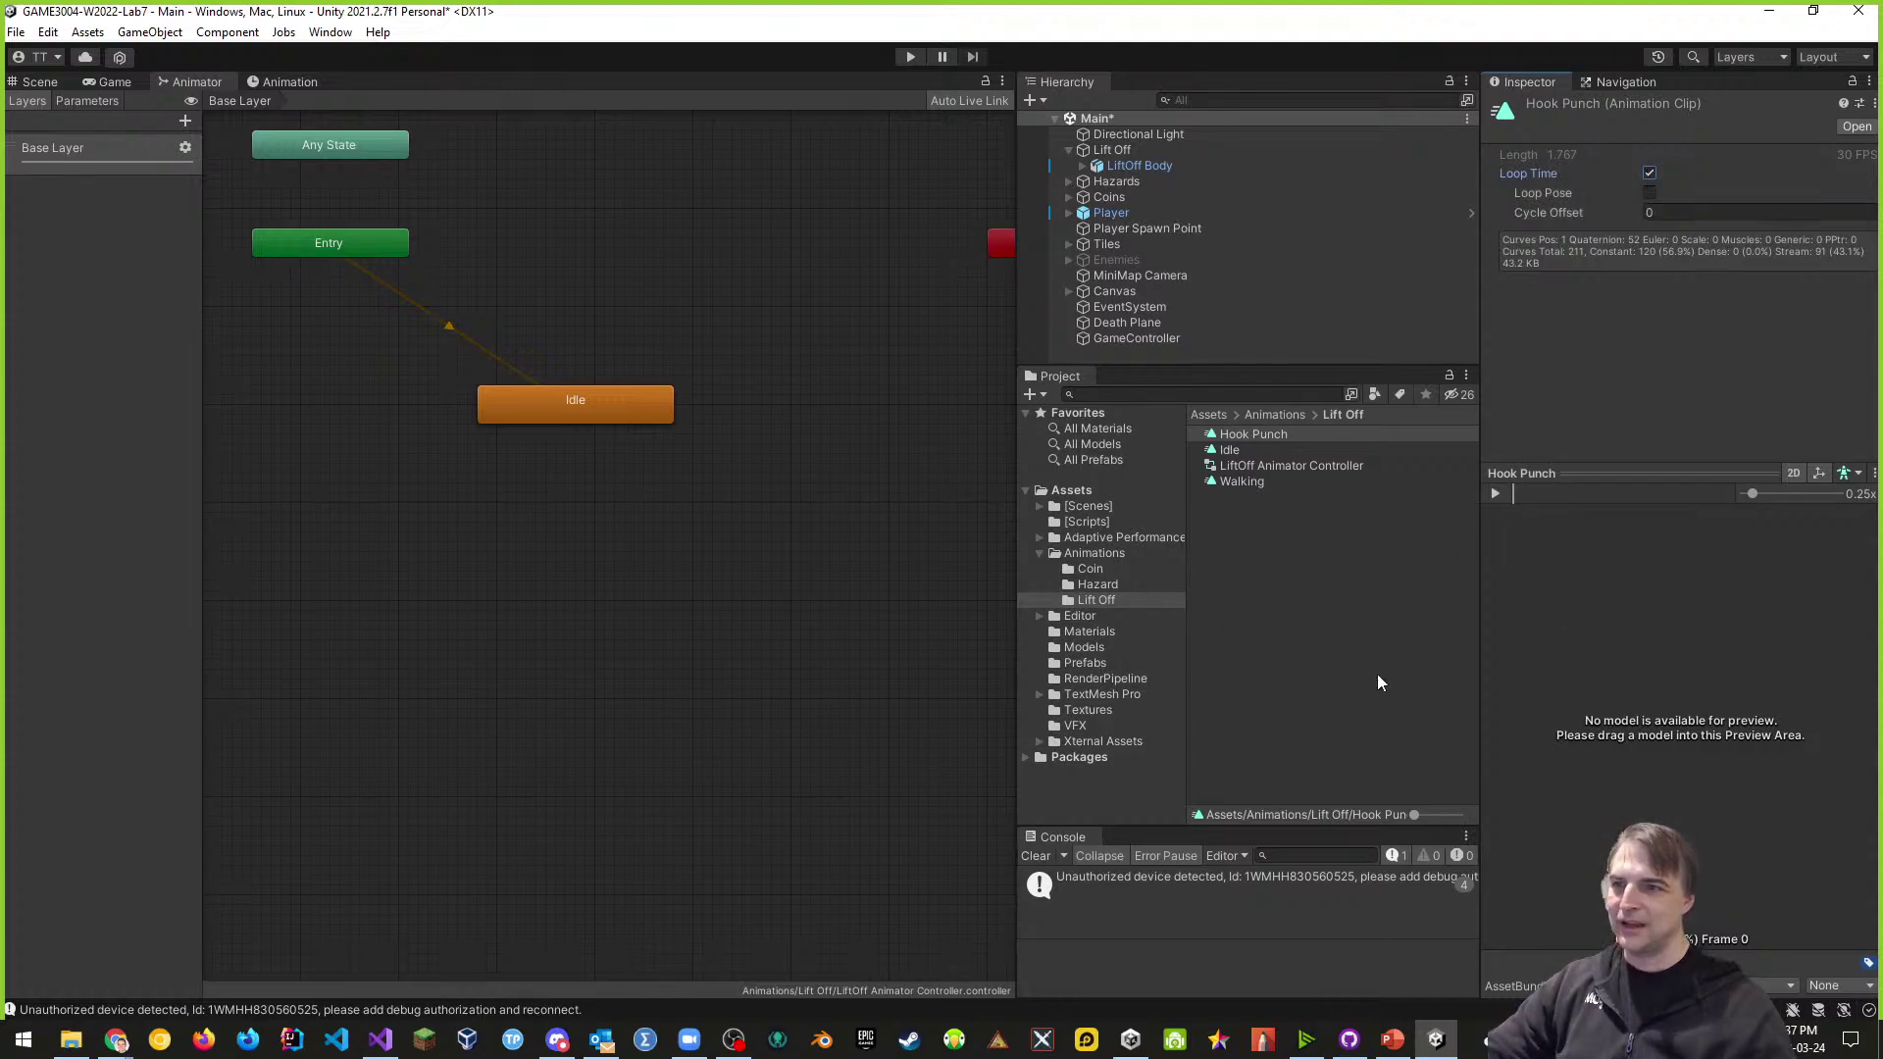
- Assign LiftOff@T-Pose as the preview model for the Hook Punch clip
{"action": "left_click", "coordinate": [1854, 473]}
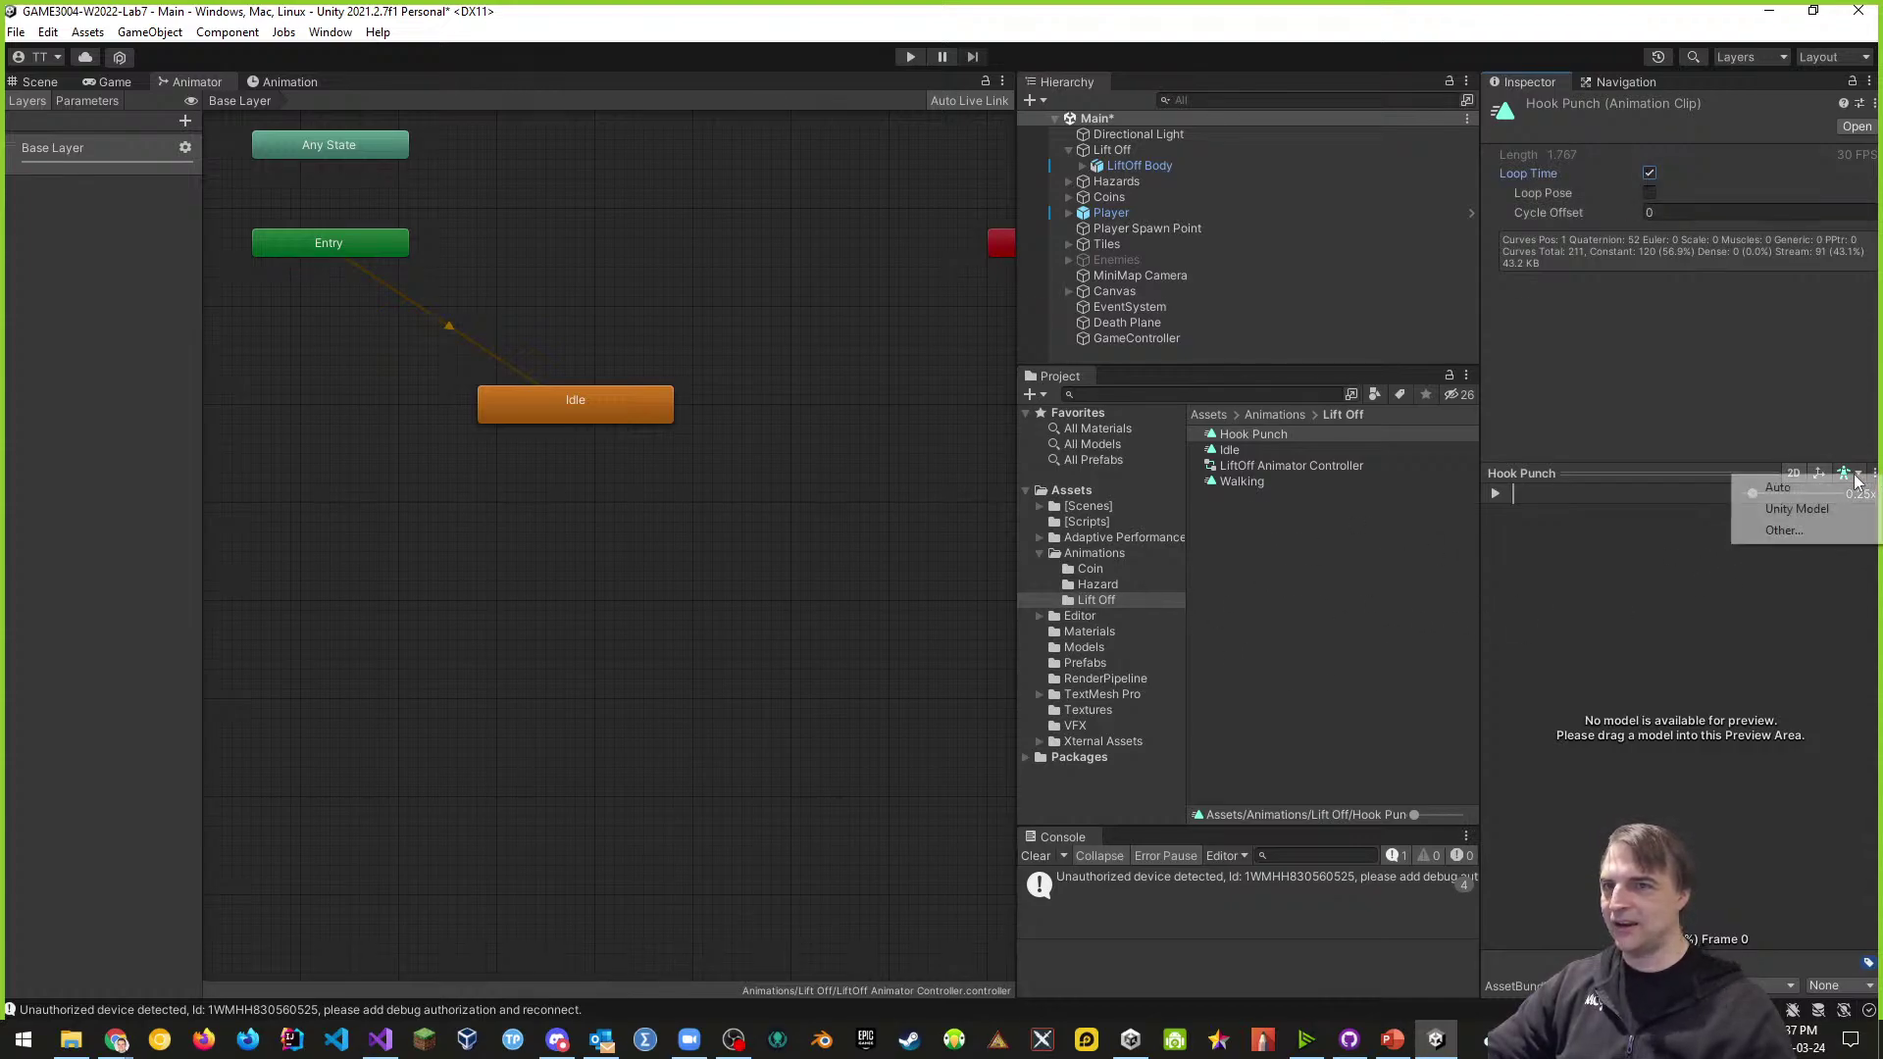
{"action": "left_click", "coordinate": [1801, 532]}
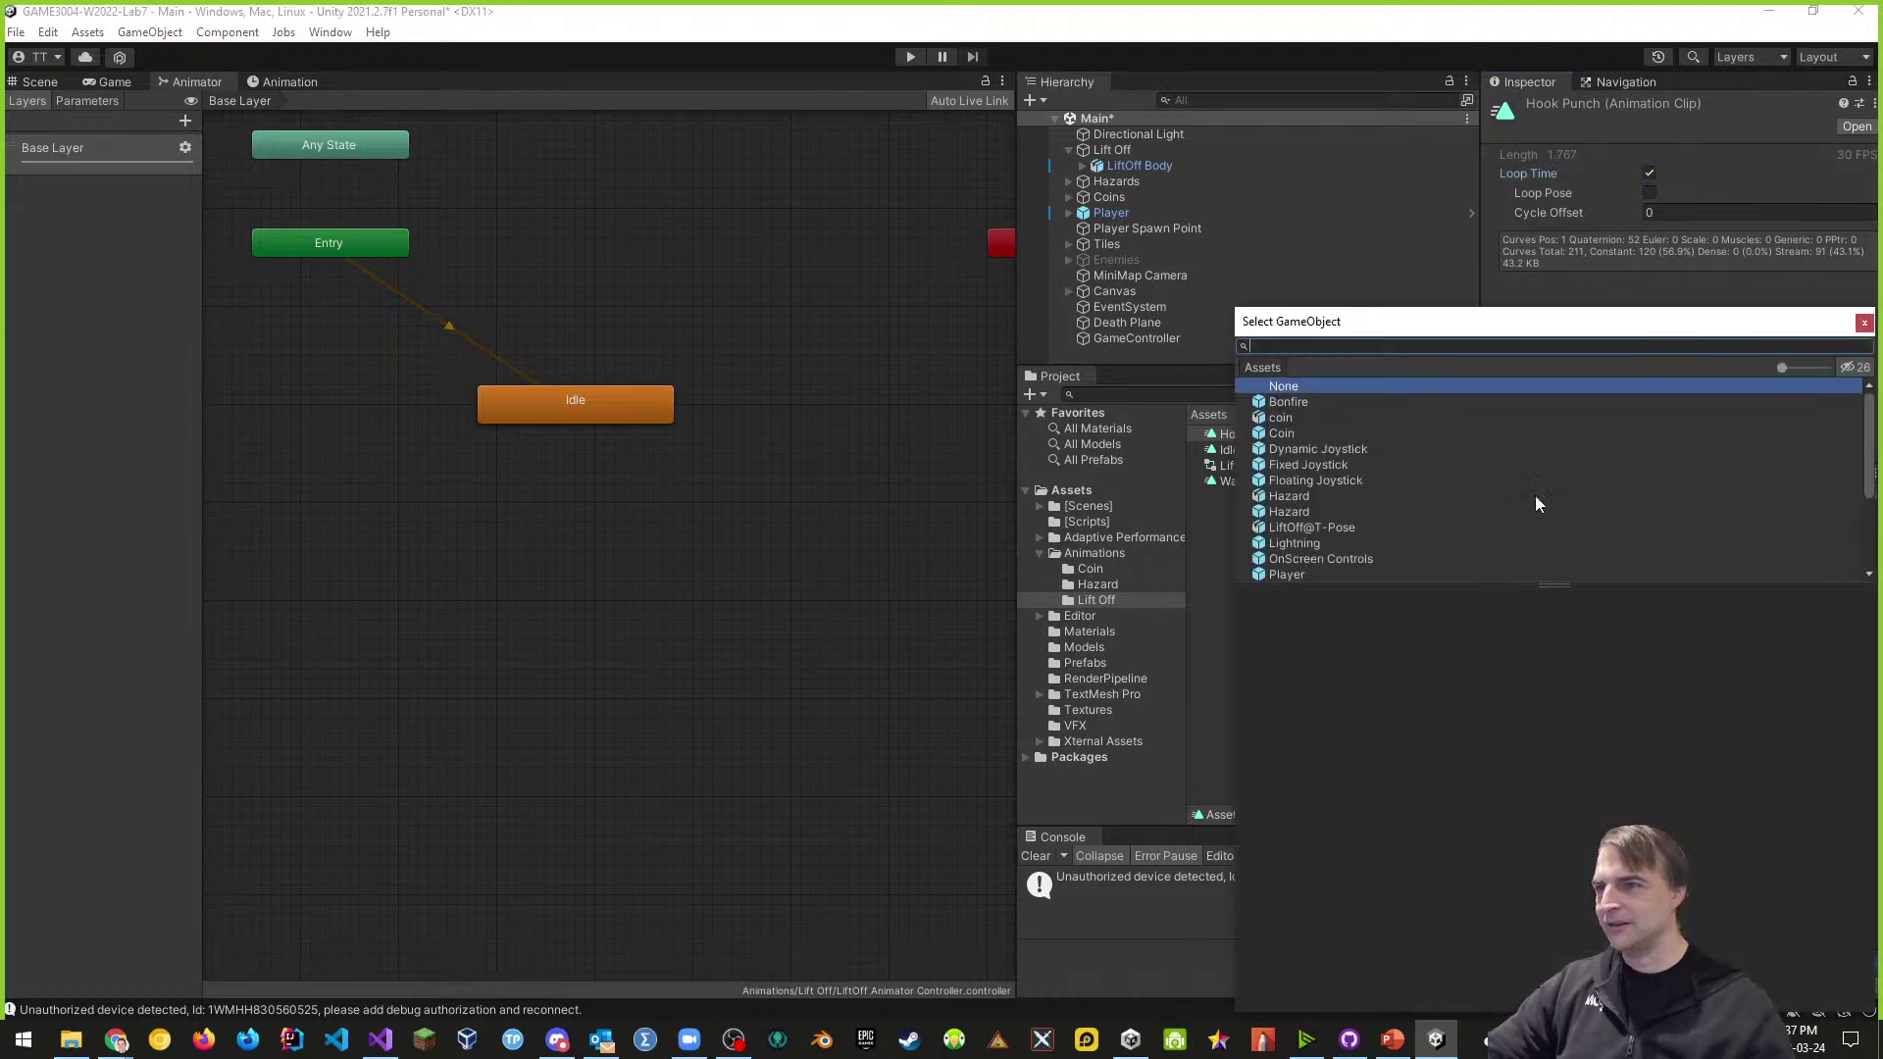
{"action": "left_click", "coordinate": [1320, 527]}
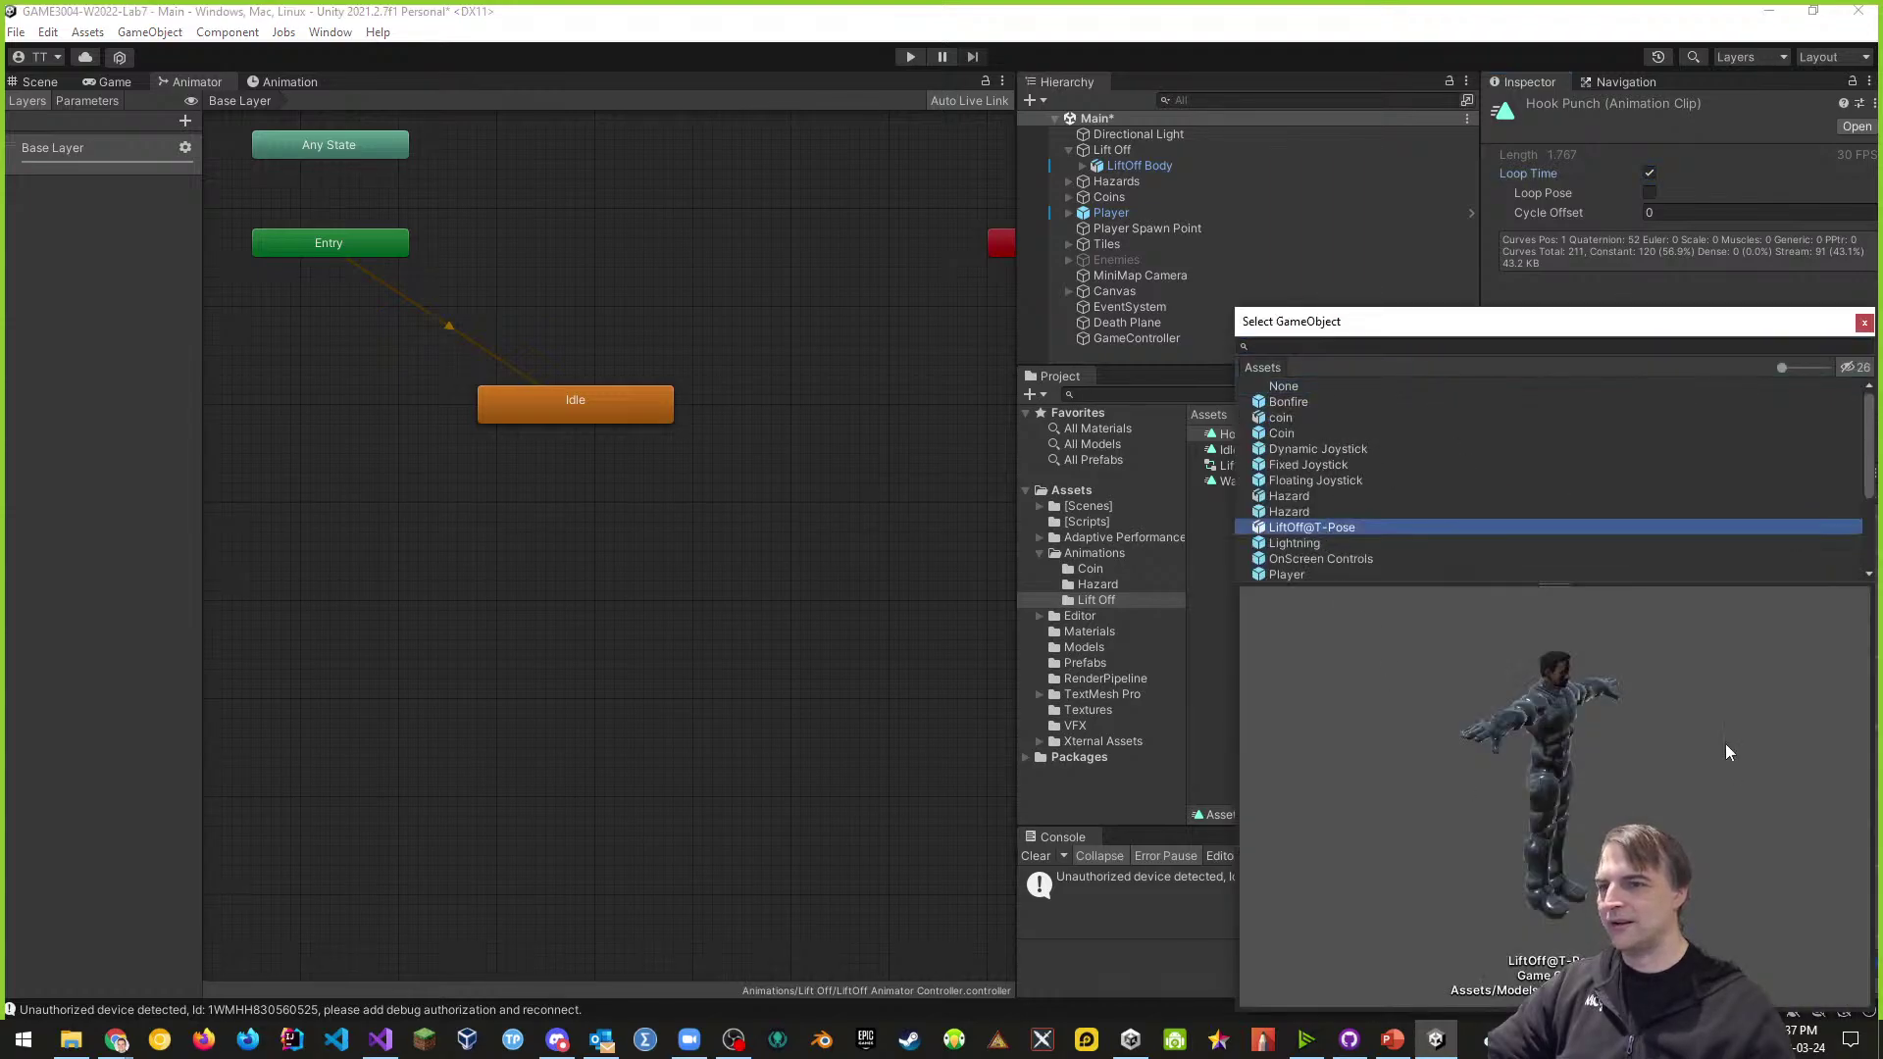
{"action": "left_click", "coordinate": [1864, 324]}
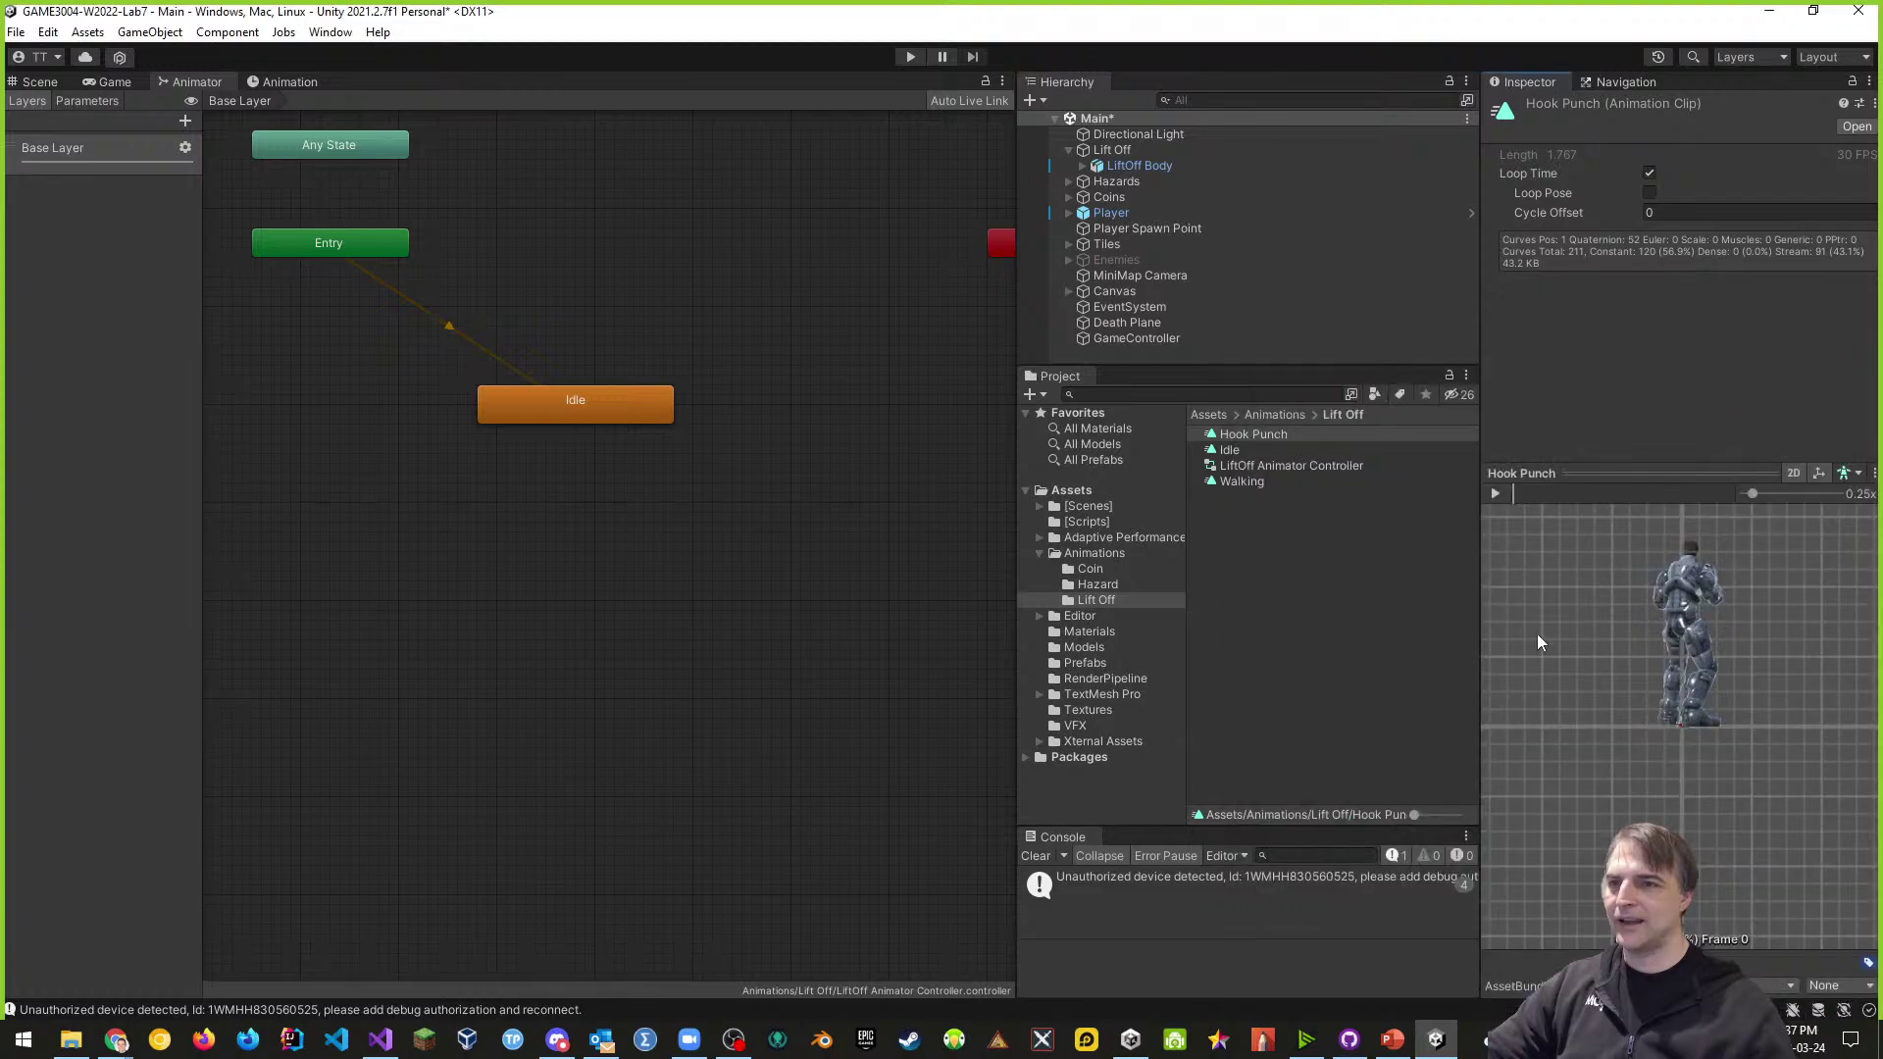
- Play the previews of the Hook Punch, Idle and Walking clips on the character model
{"action": "left_click_drag", "start_coordinate": [1764, 620], "coordinate": [1622, 686]}
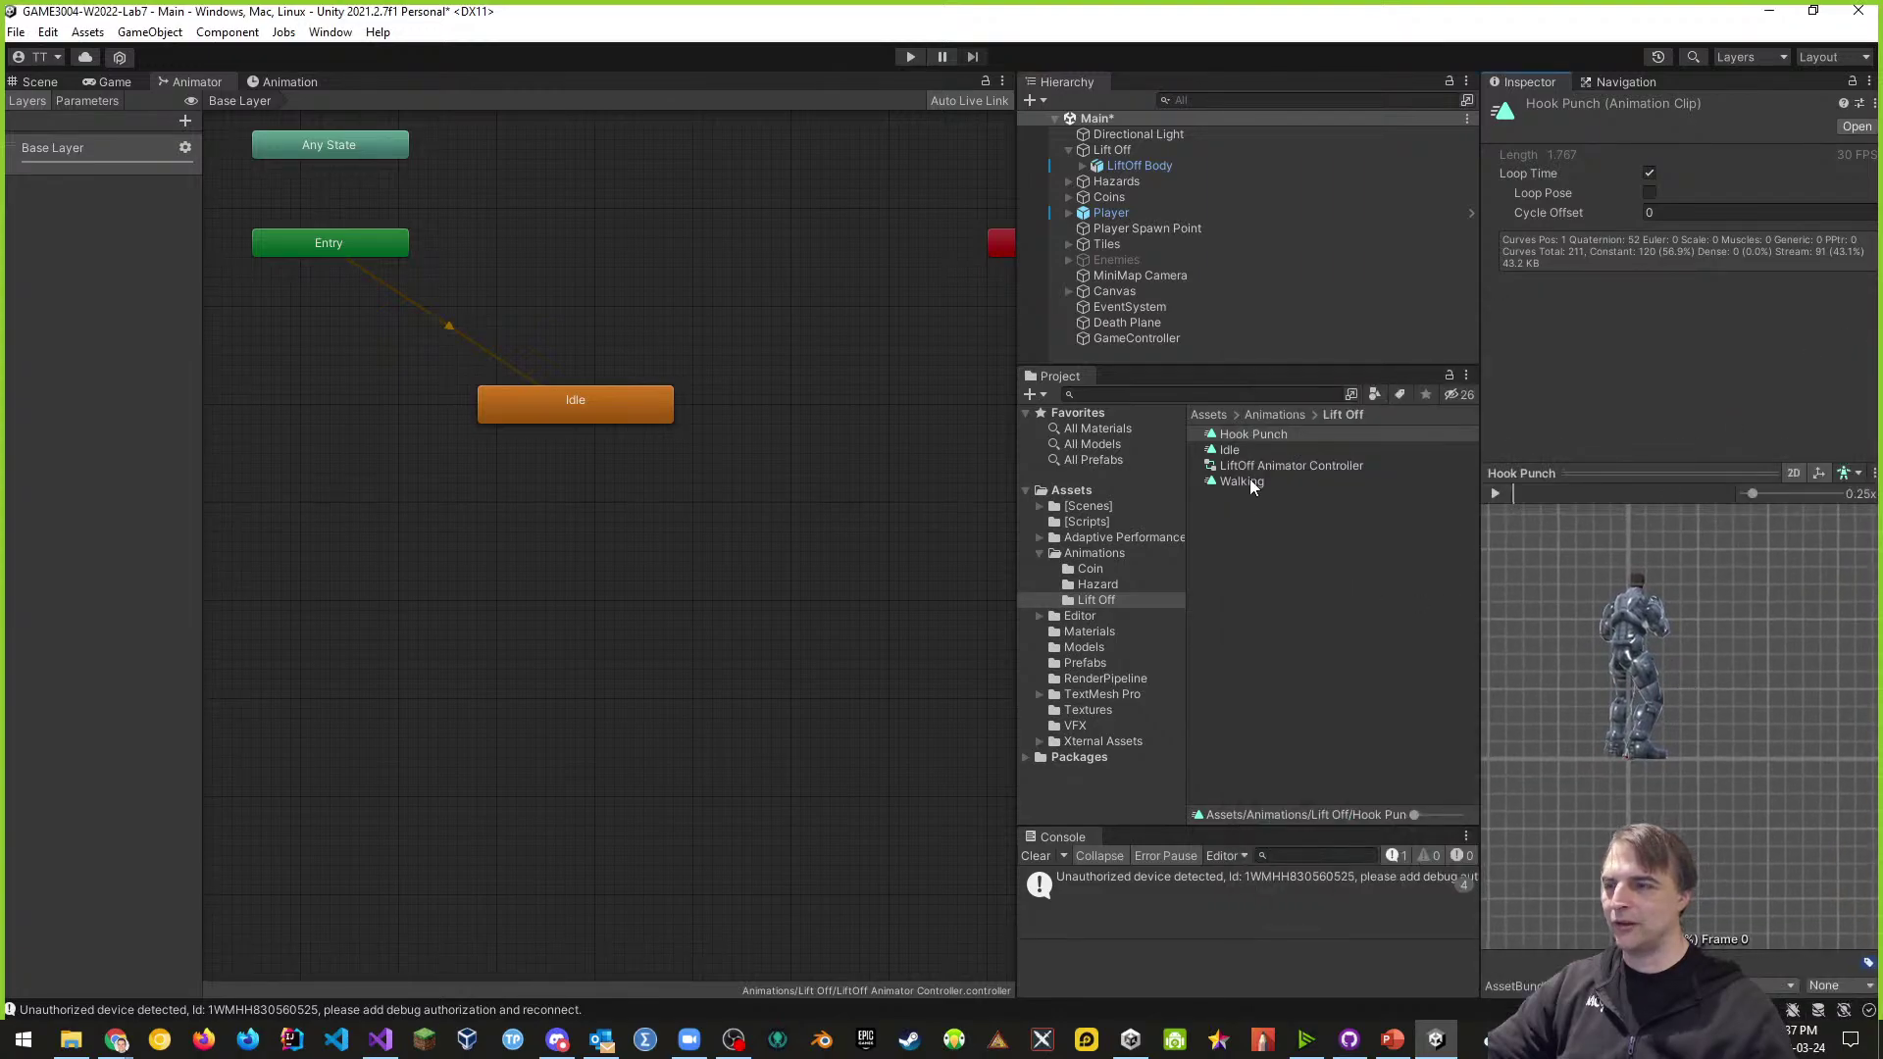
{"action": "left_click", "coordinate": [1495, 494]}
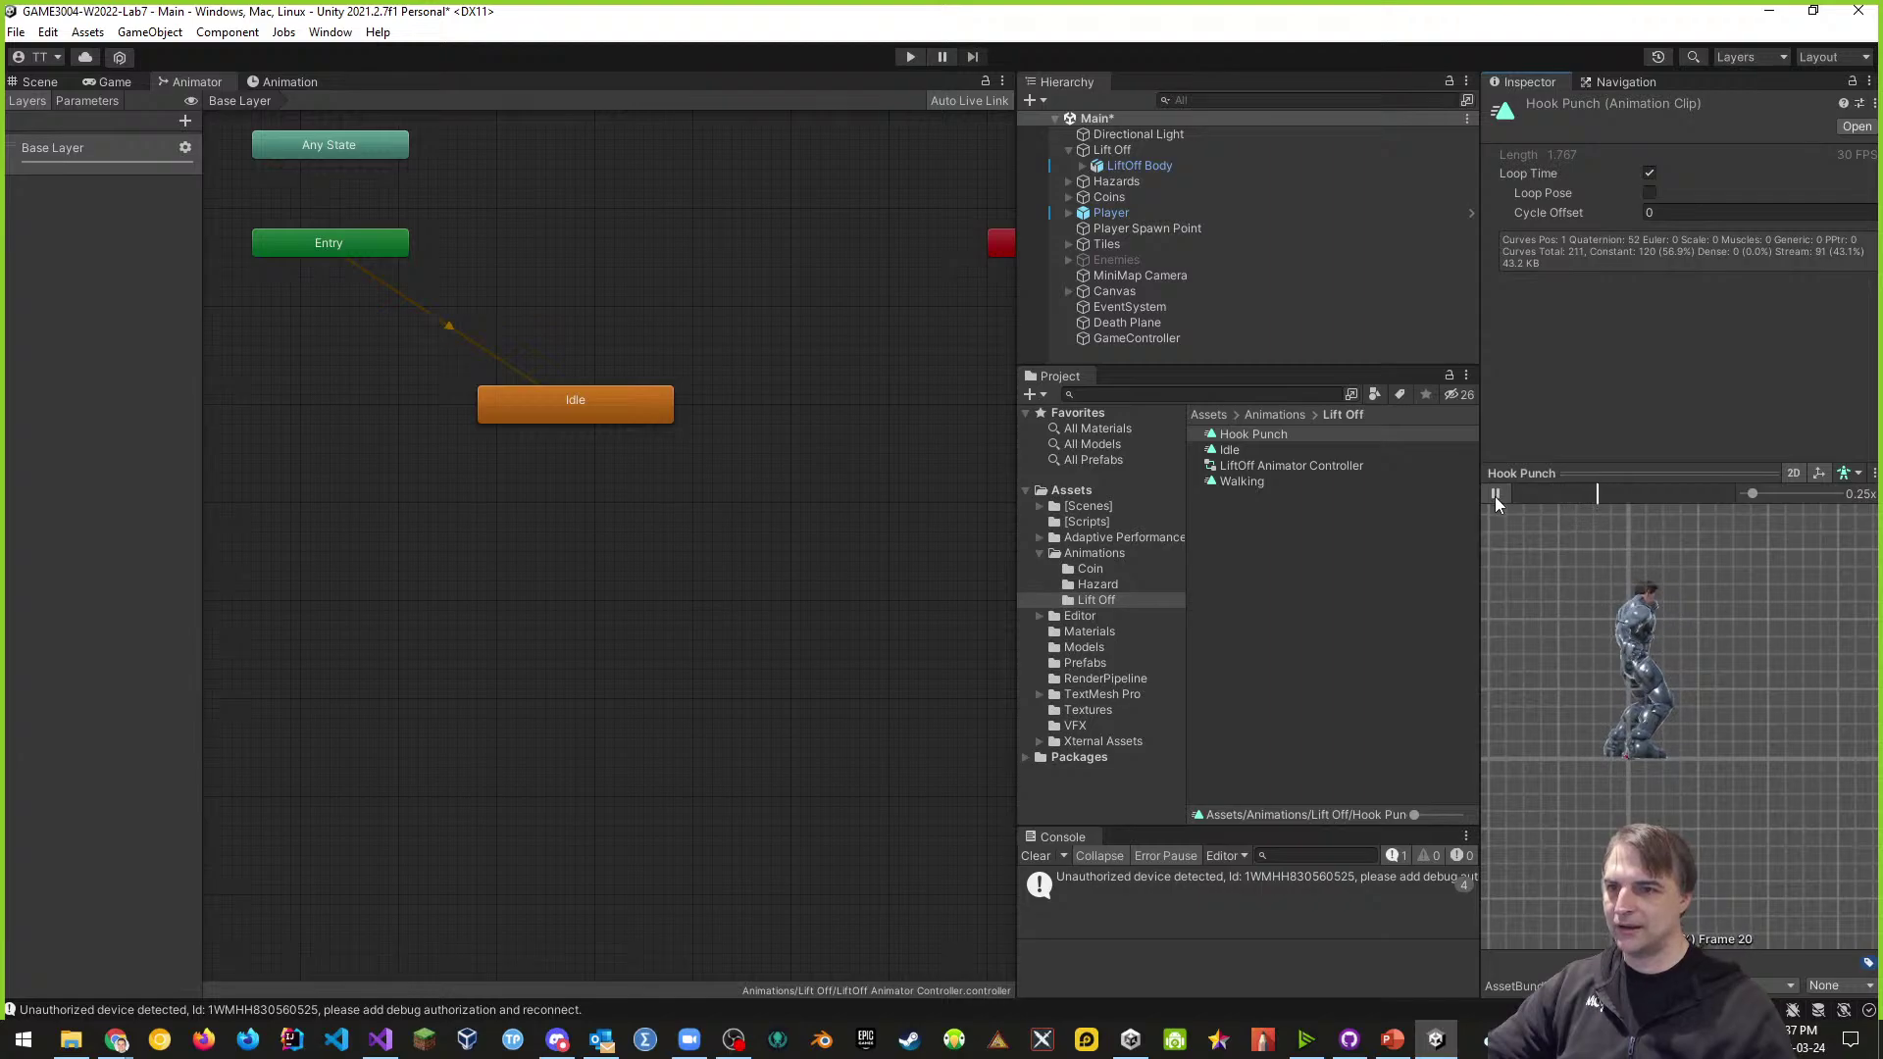
{"action": "left_click", "coordinate": [1494, 495]}
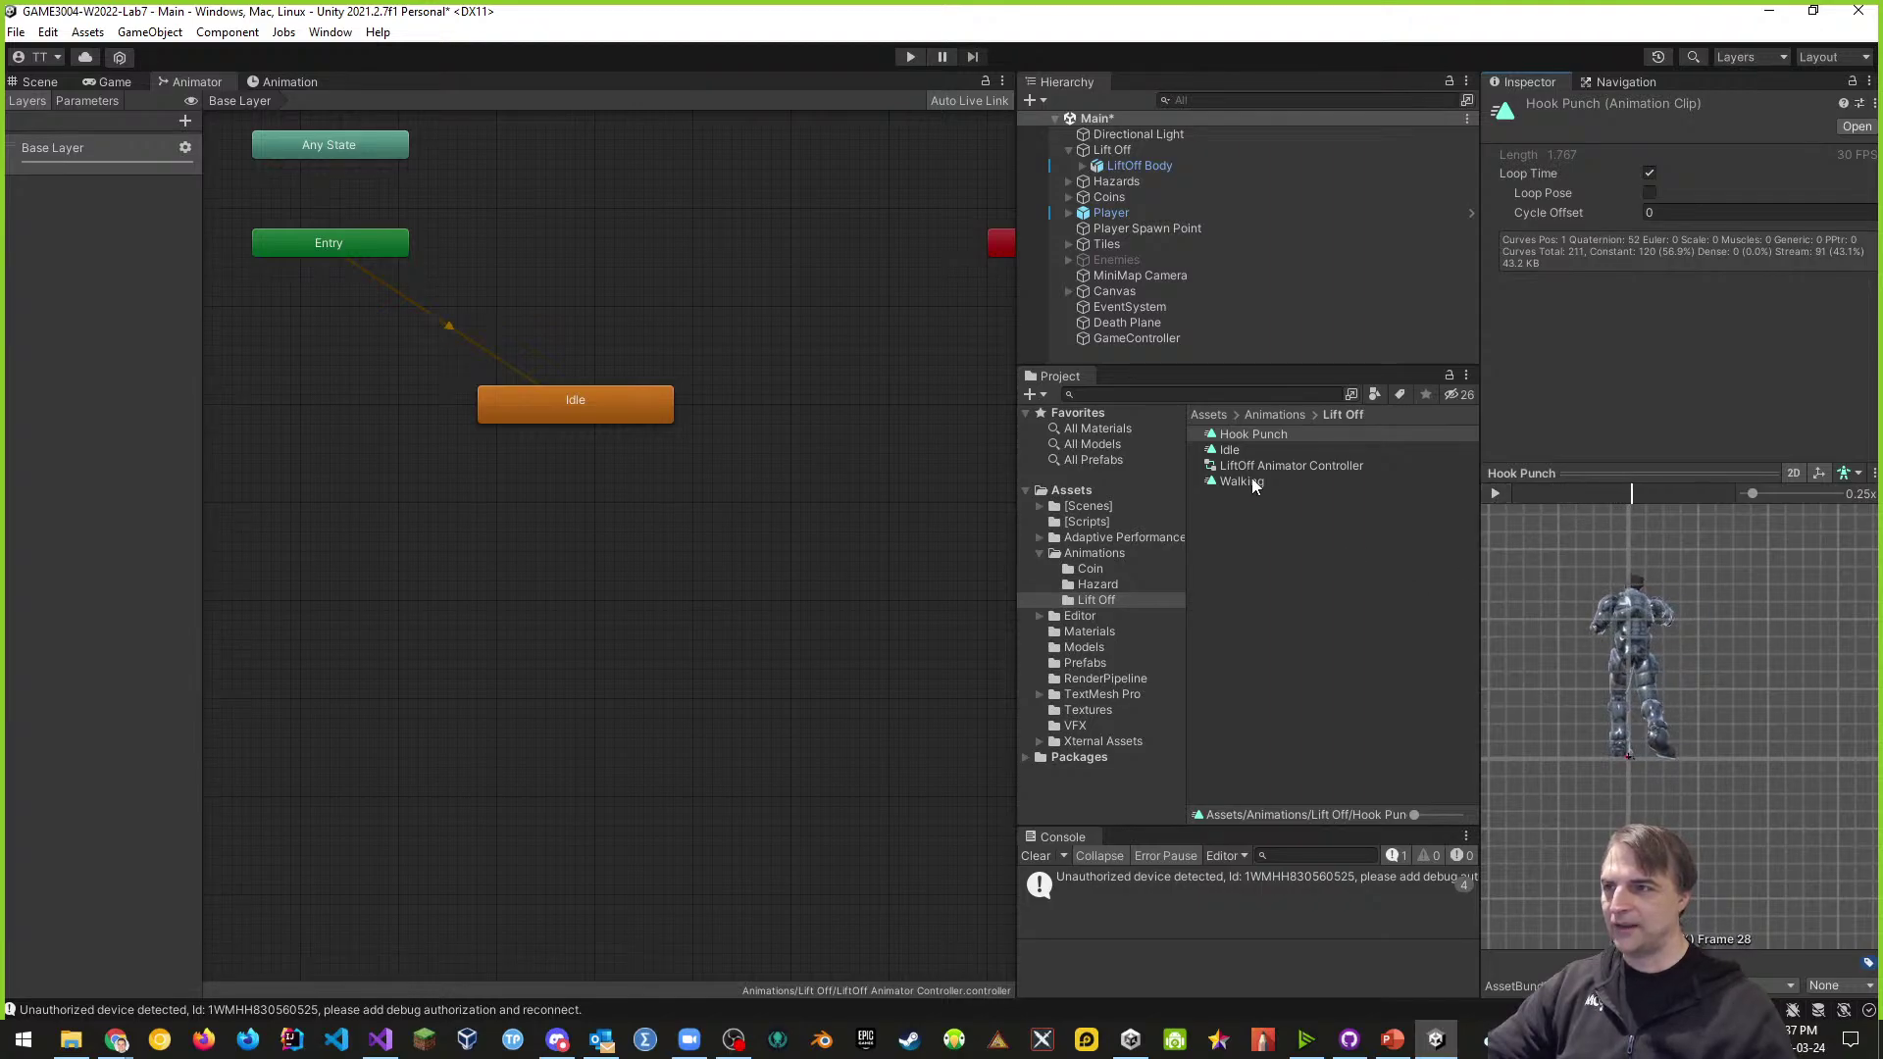
{"action": "left_click", "coordinate": [1233, 451]}
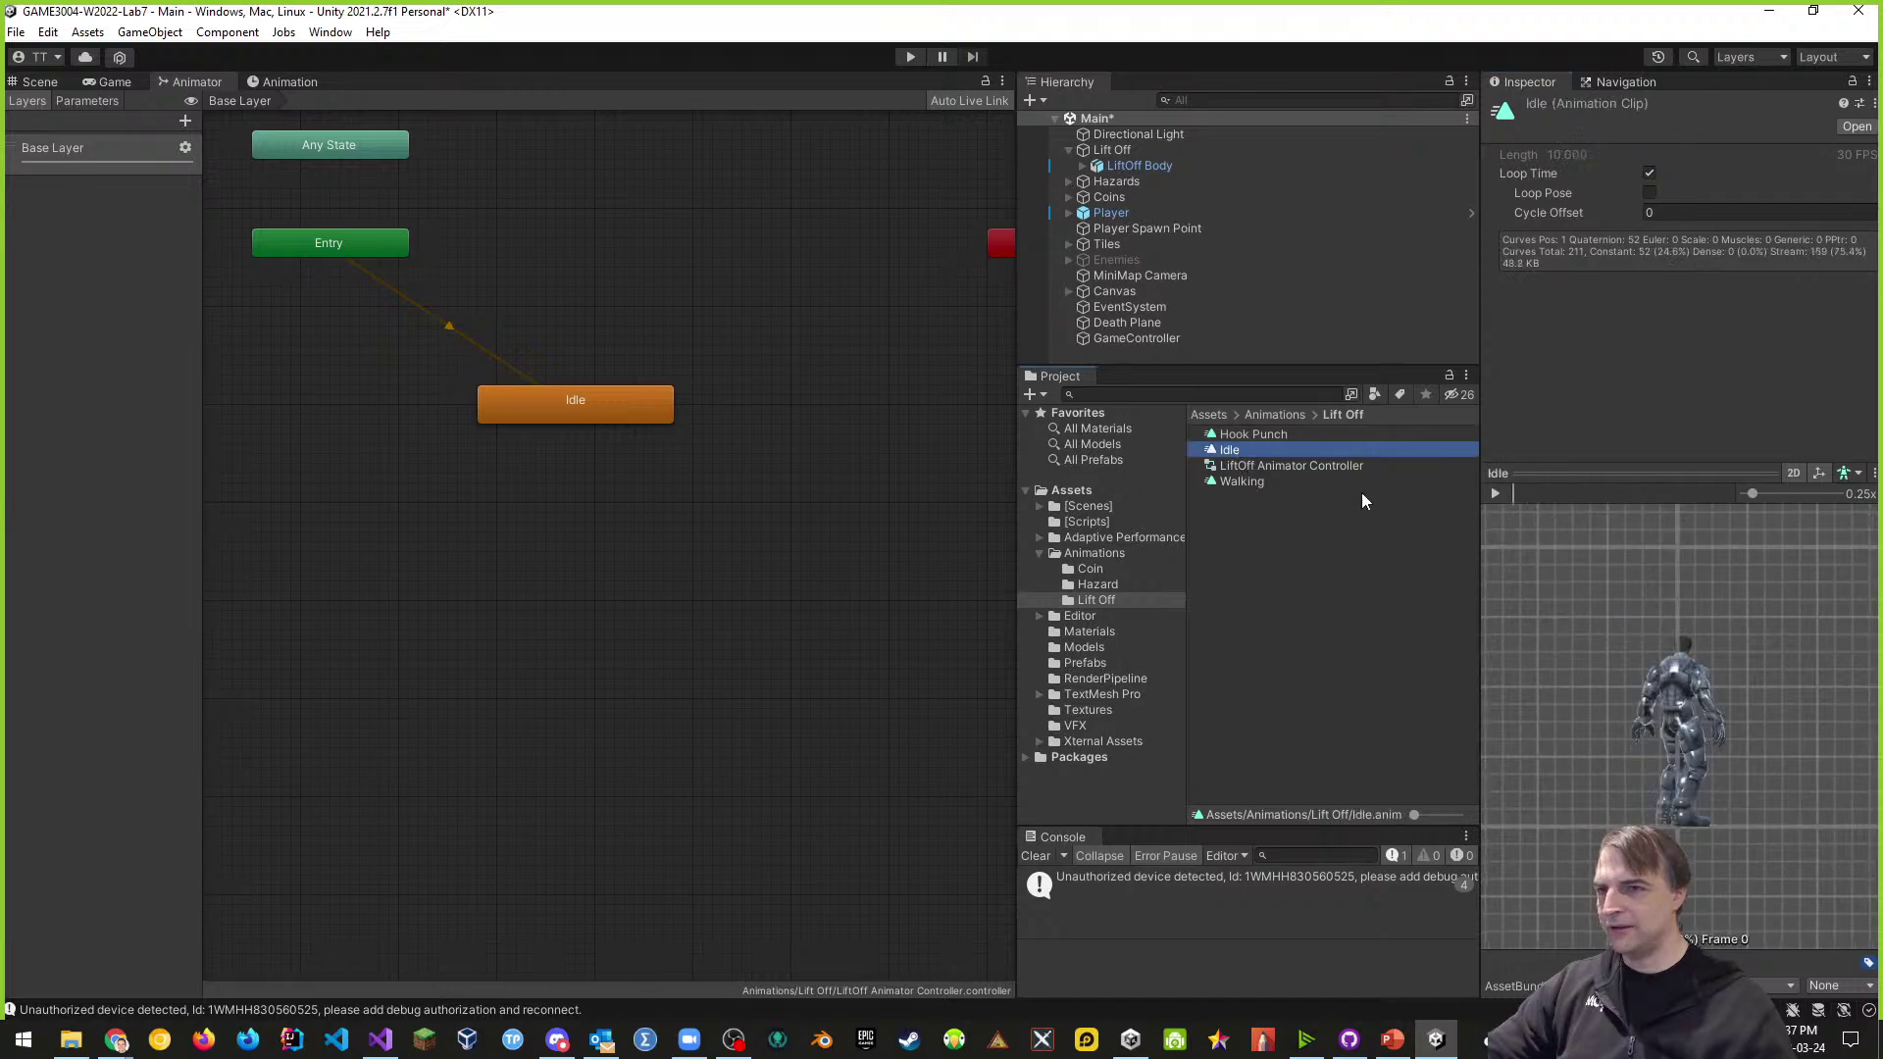
{"action": "left_click", "coordinate": [1495, 495]}
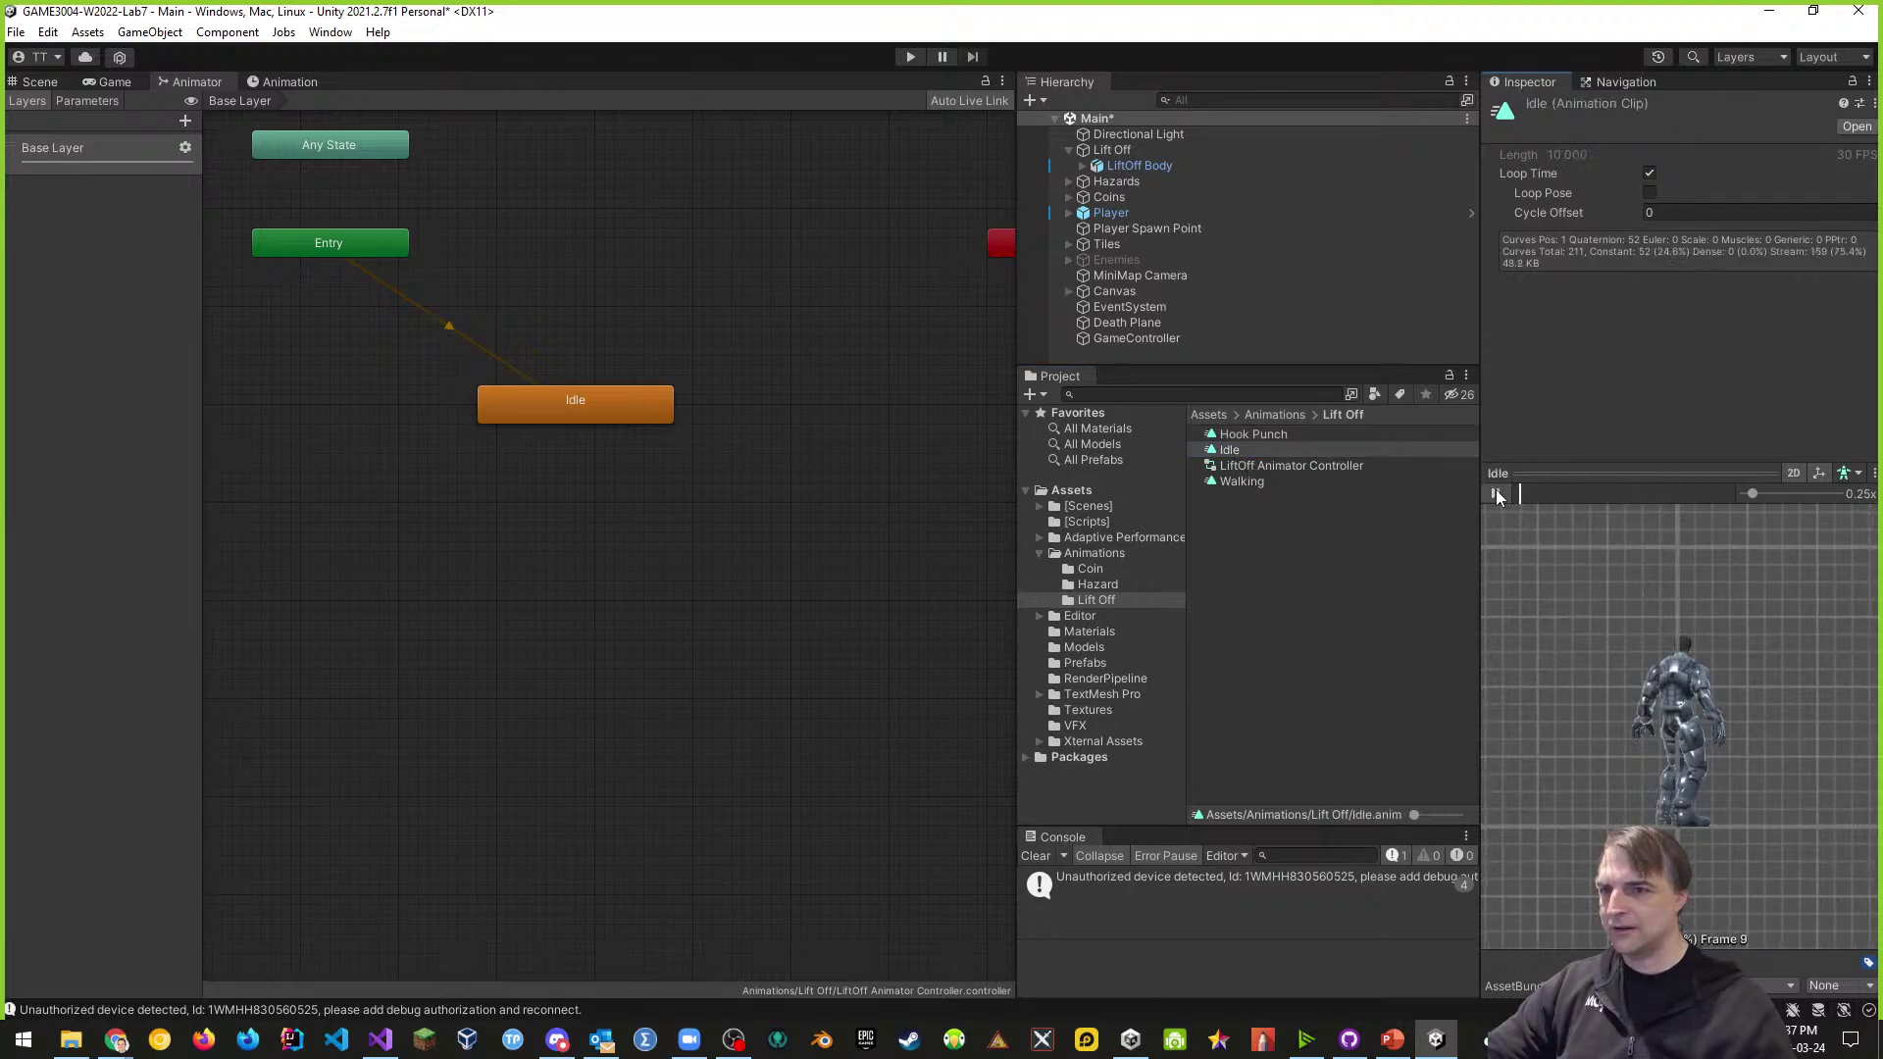
{"action": "left_click", "coordinate": [1496, 494]}
{"action": "left_click", "coordinate": [1241, 482]}
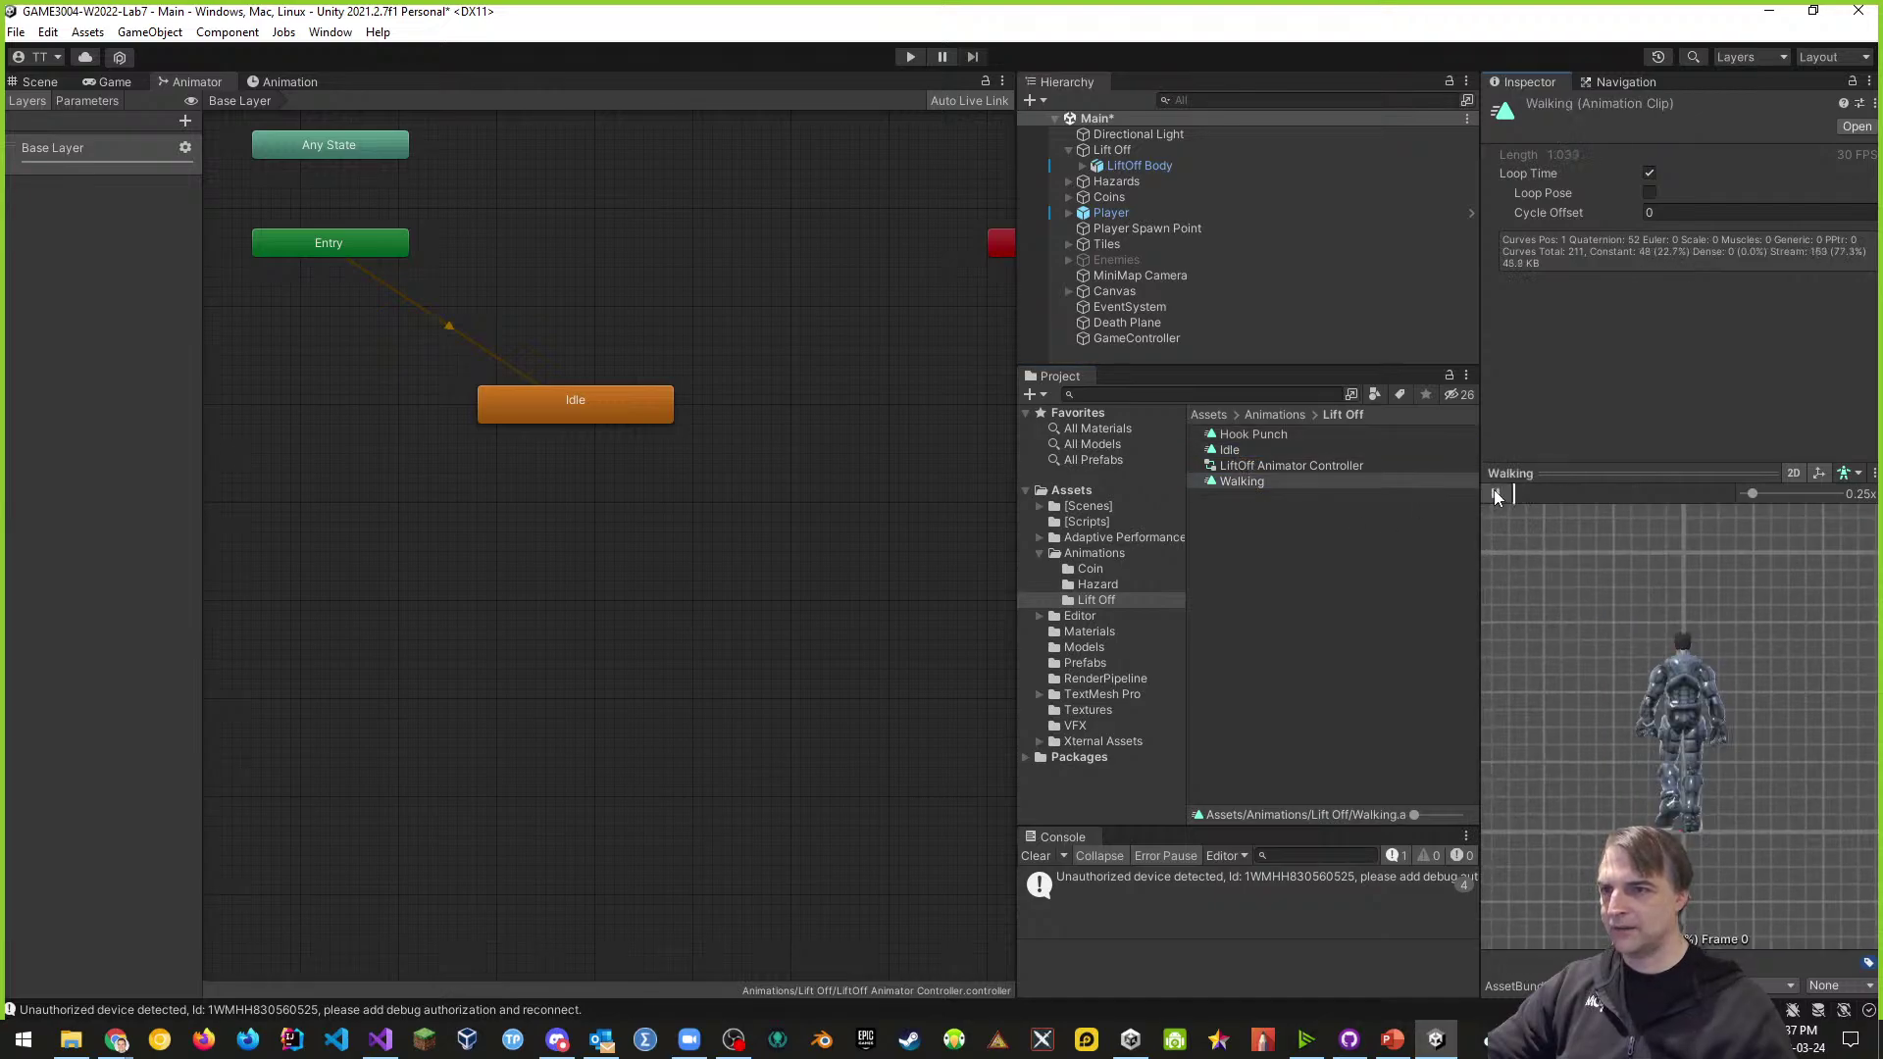
{"action": "left_click", "coordinate": [1494, 494]}
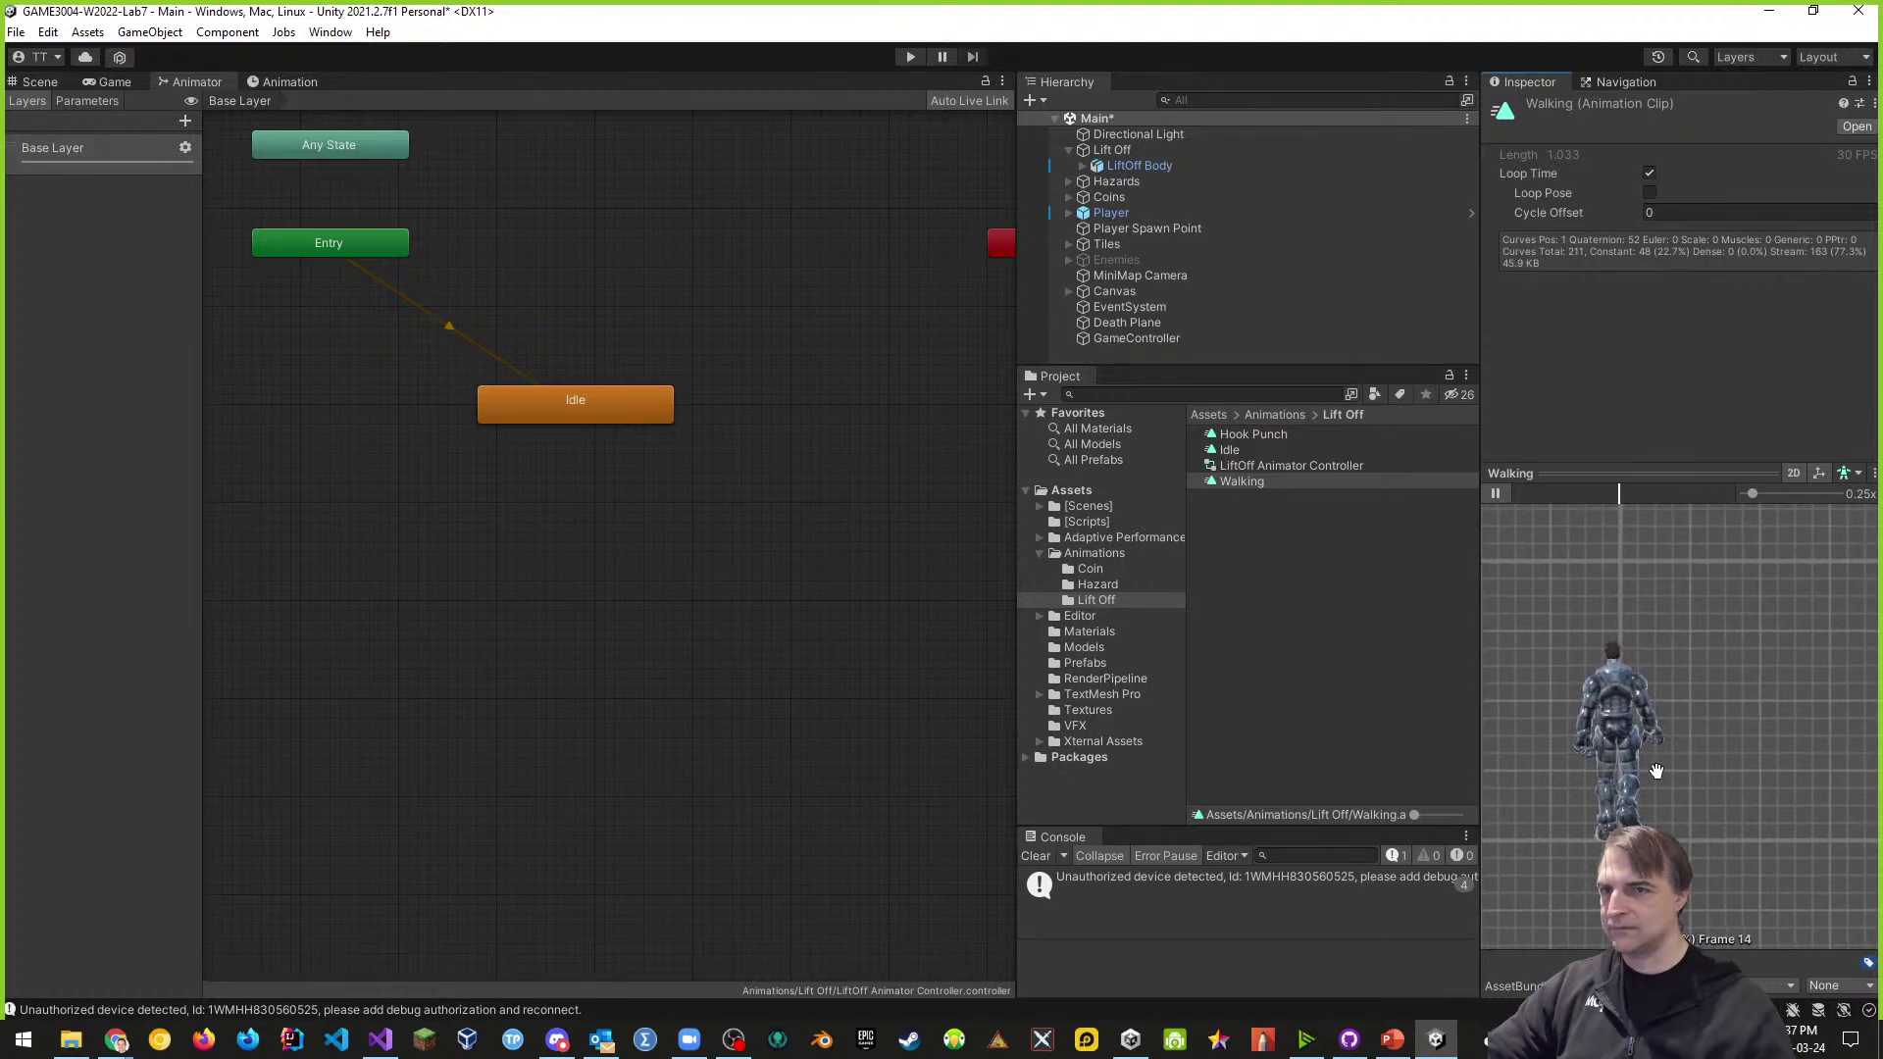
- Orbit the Walking clip preview to see the character from the front and raise its playback speed to about 1.08x
{"action": "left_click_drag", "start_coordinate": [1670, 824], "coordinate": [1709, 785]}
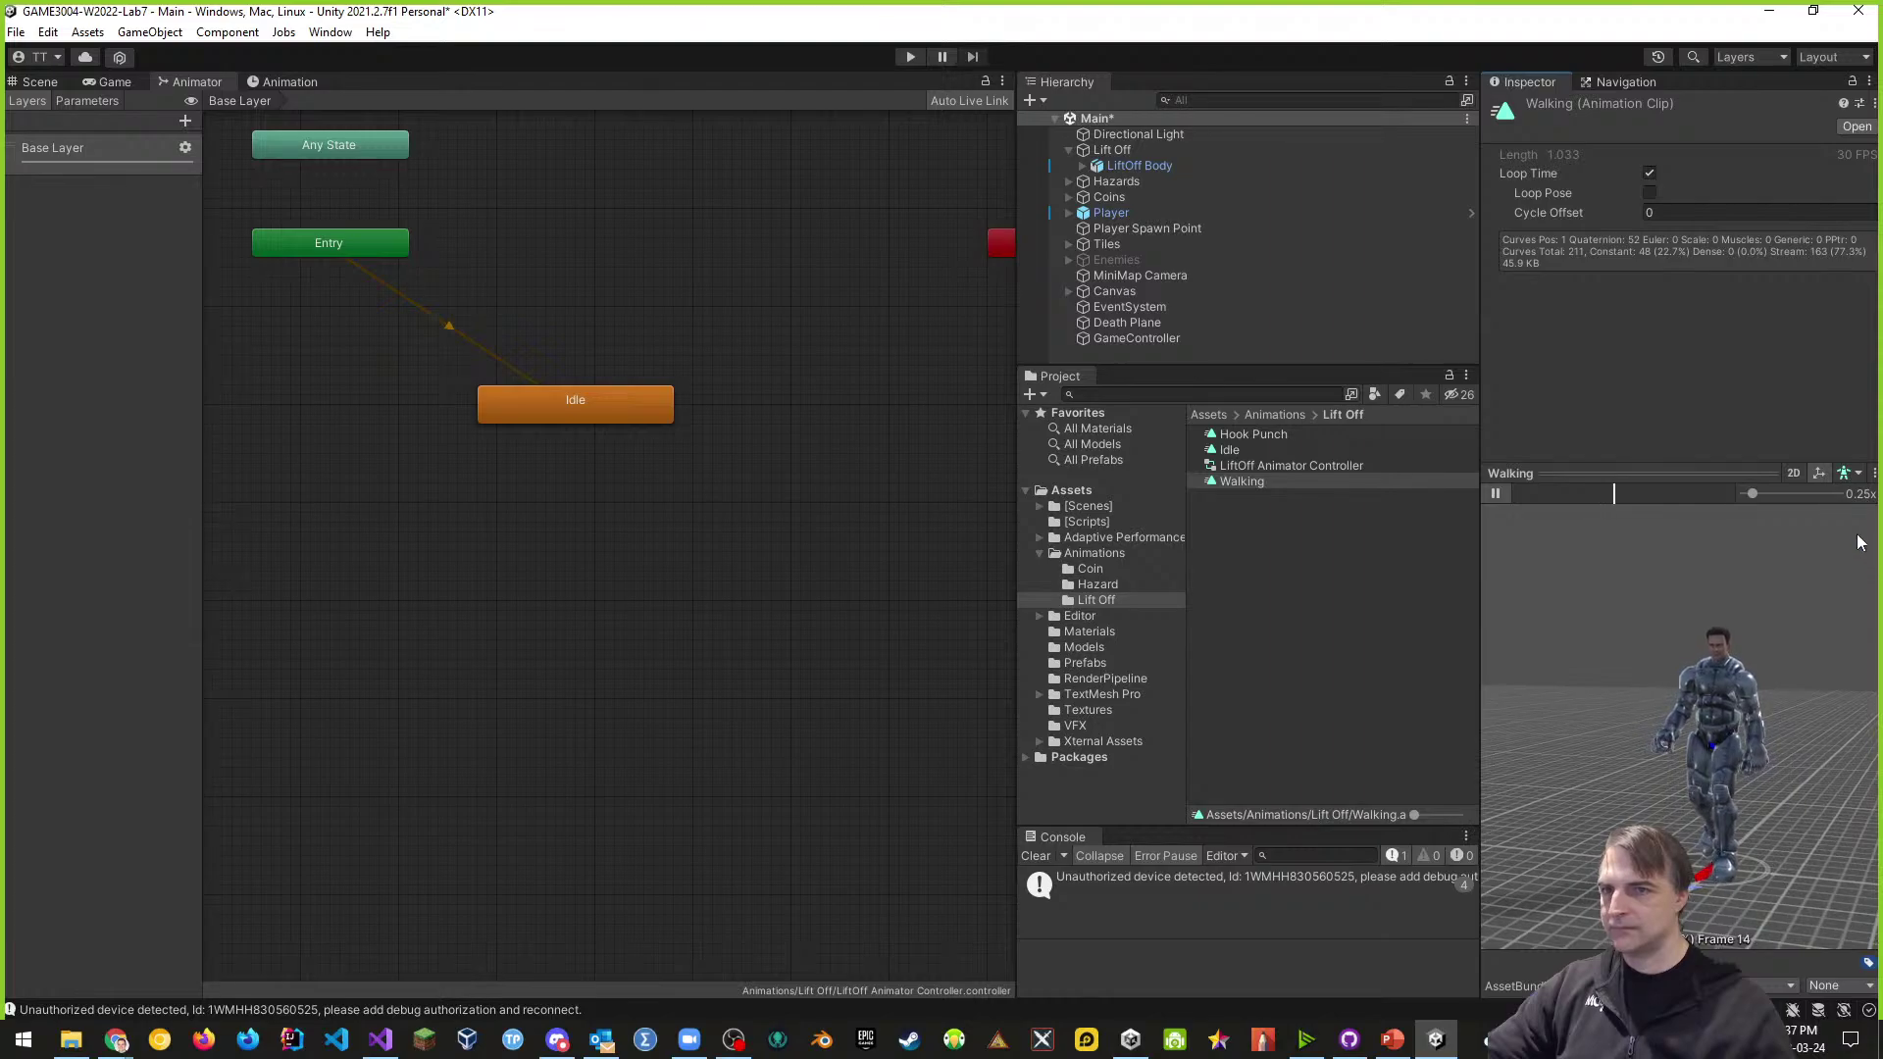
{"action": "mouse_move", "coordinate": [1774, 496]}
{"action": "left_mouse_down"}
{"action": "mouse_move", "coordinate": [1811, 494]}
{"action": "mouse_move", "coordinate": [1792, 498]}
{"action": "left_mouse_up"}
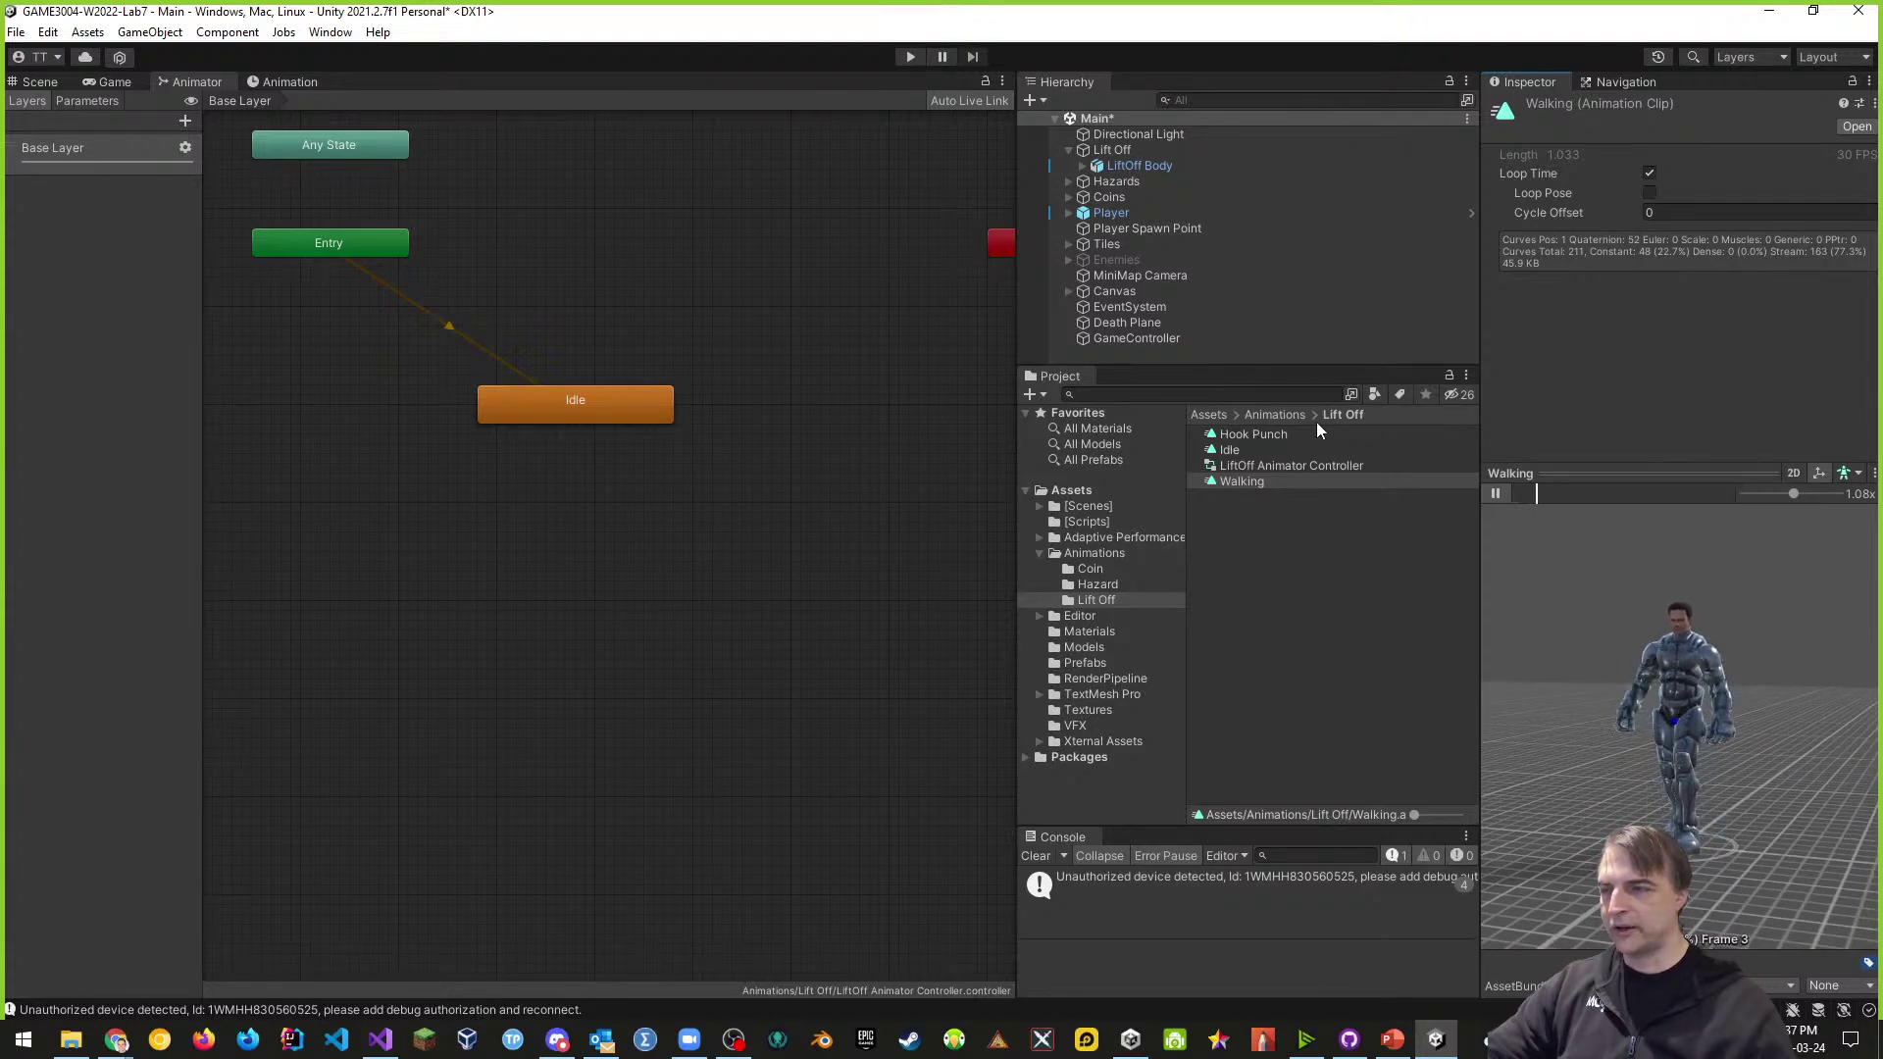
- Add an Int parameter named AnimationState to the LiftOff Animator Controller
{"action": "left_click", "coordinate": [721, 414]}
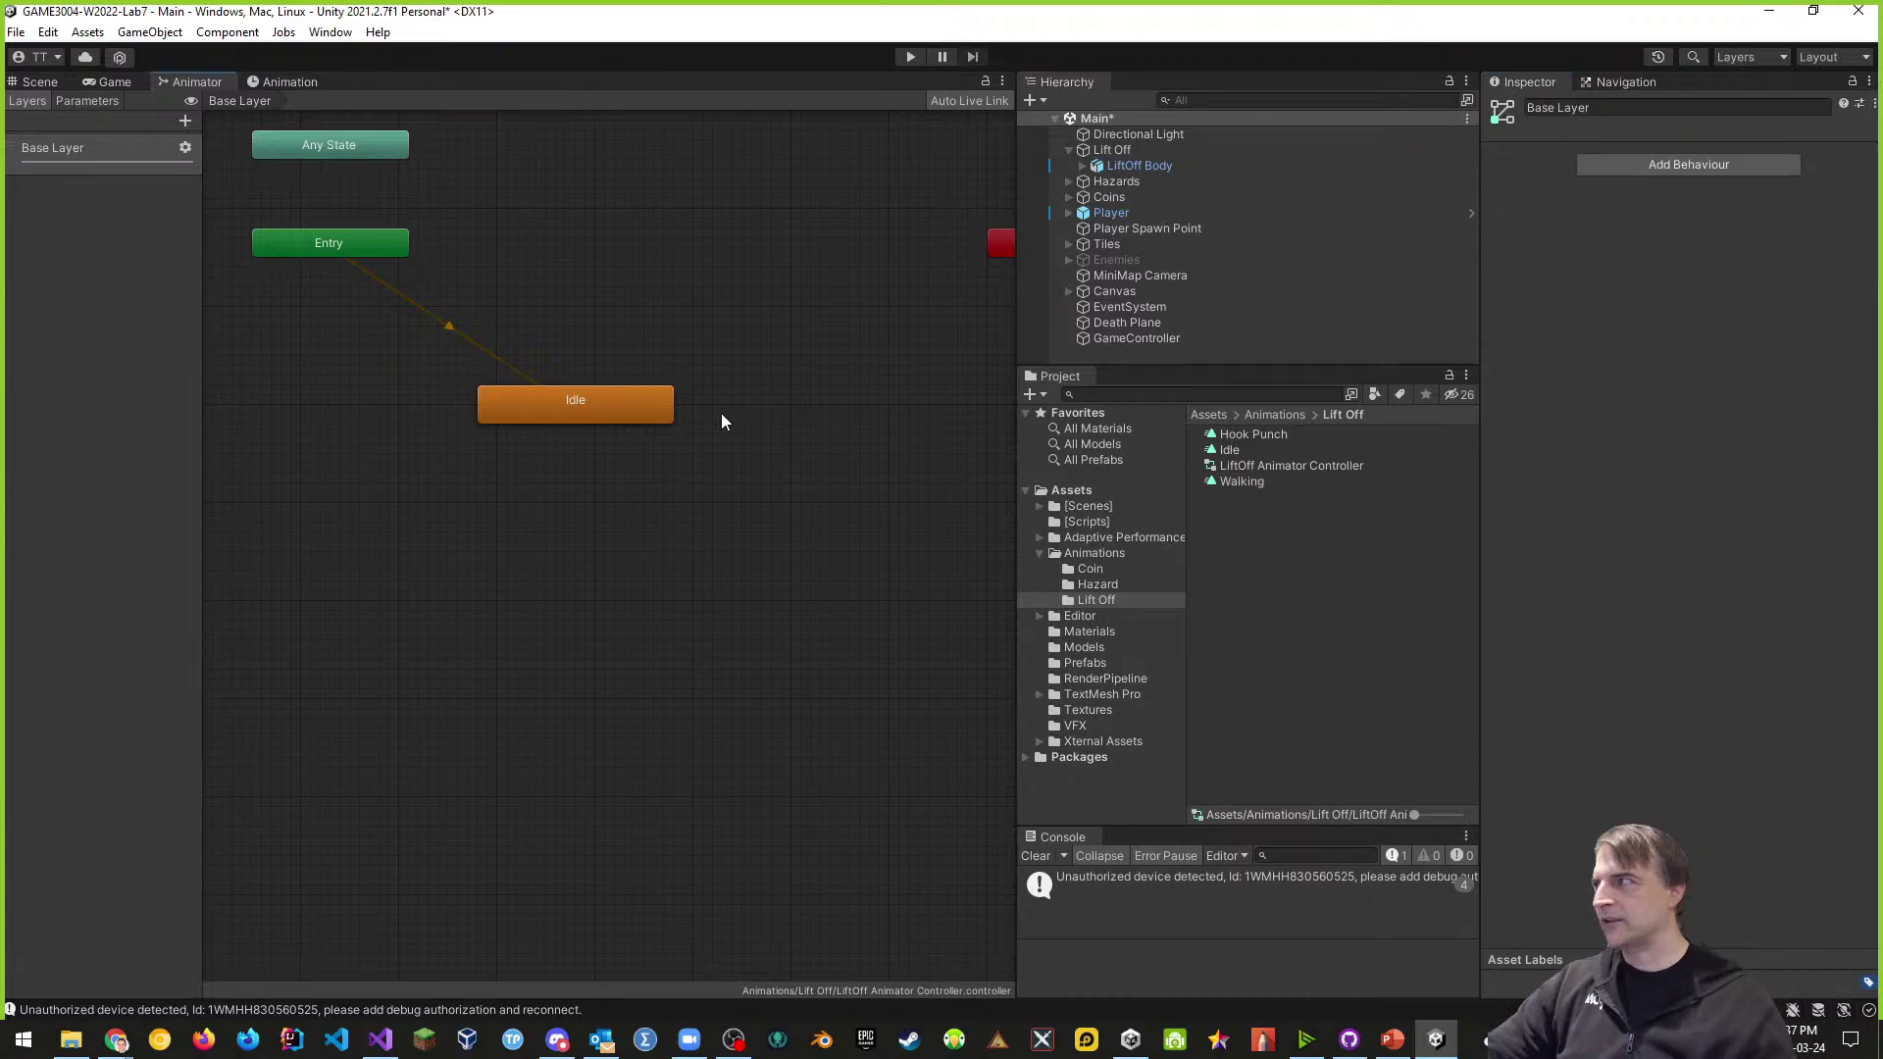
{"action": "left_click", "coordinate": [70, 102]}
{"action": "left_click", "coordinate": [180, 119]}
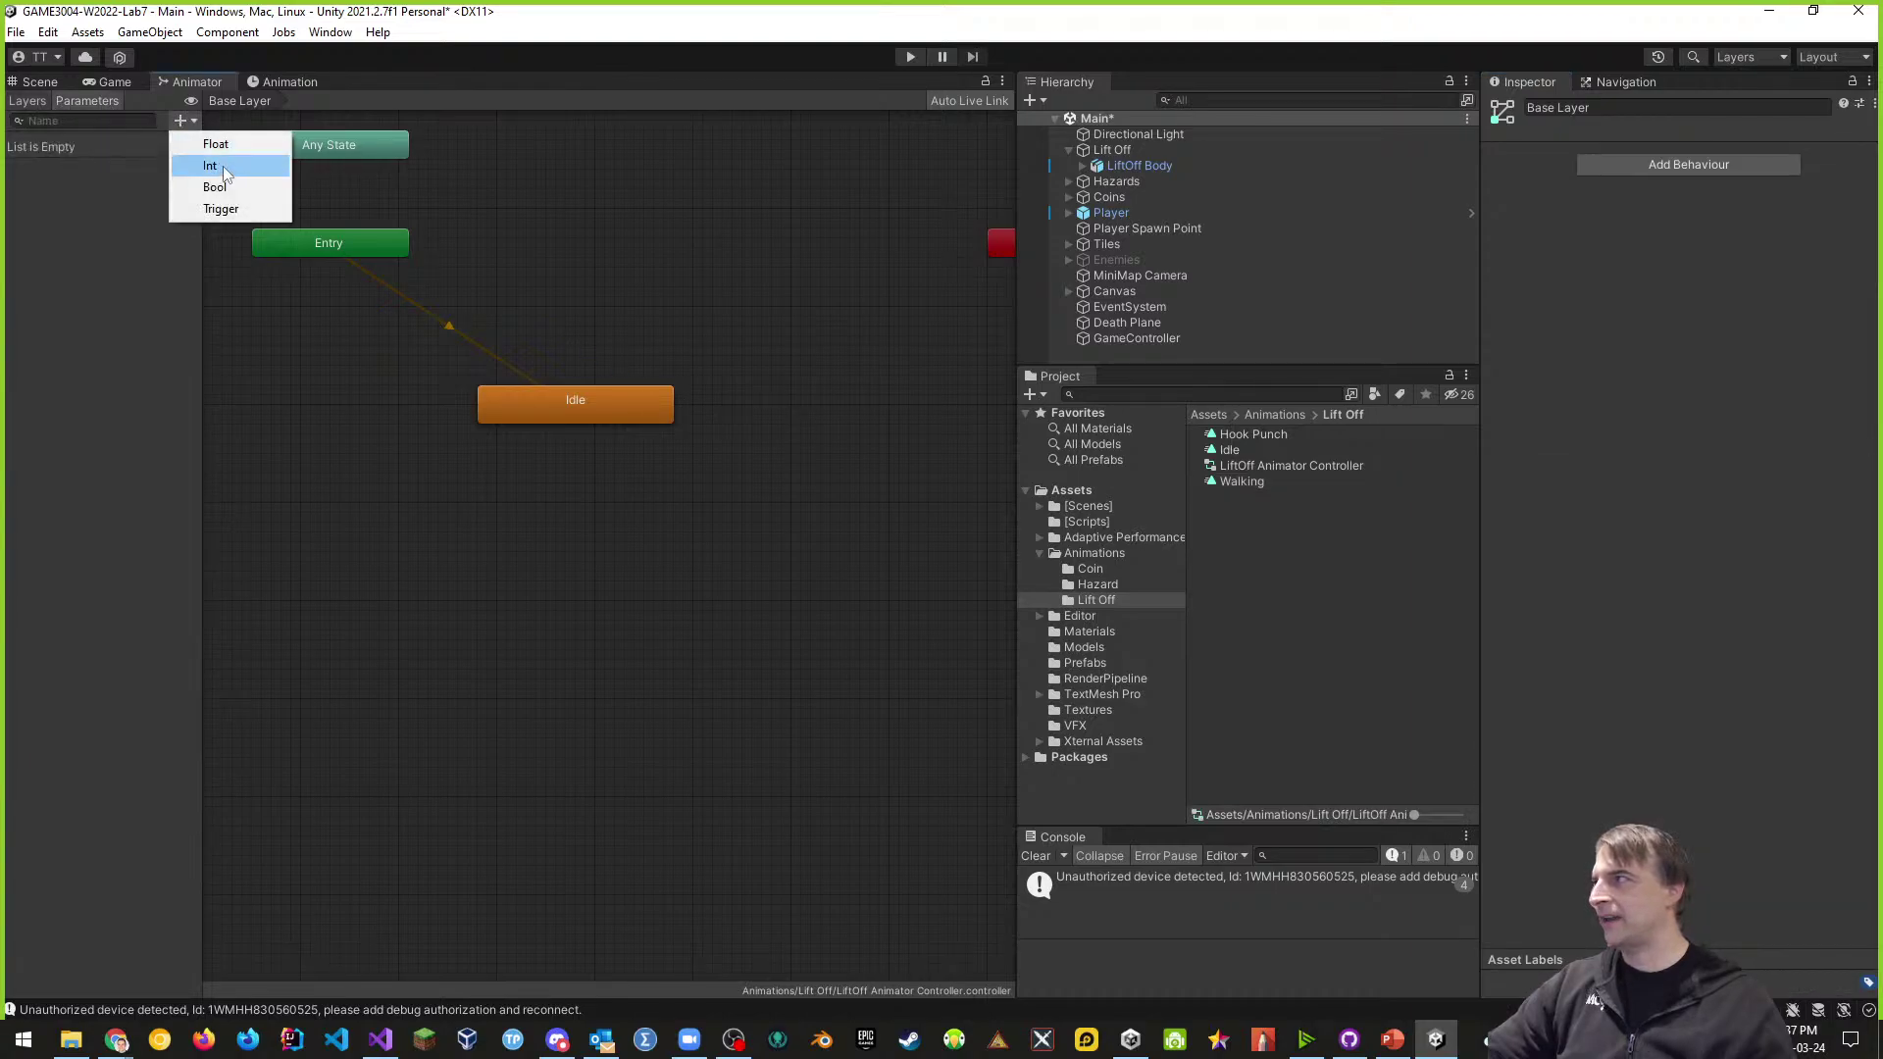
{"action": "left_click", "coordinate": [226, 169]}
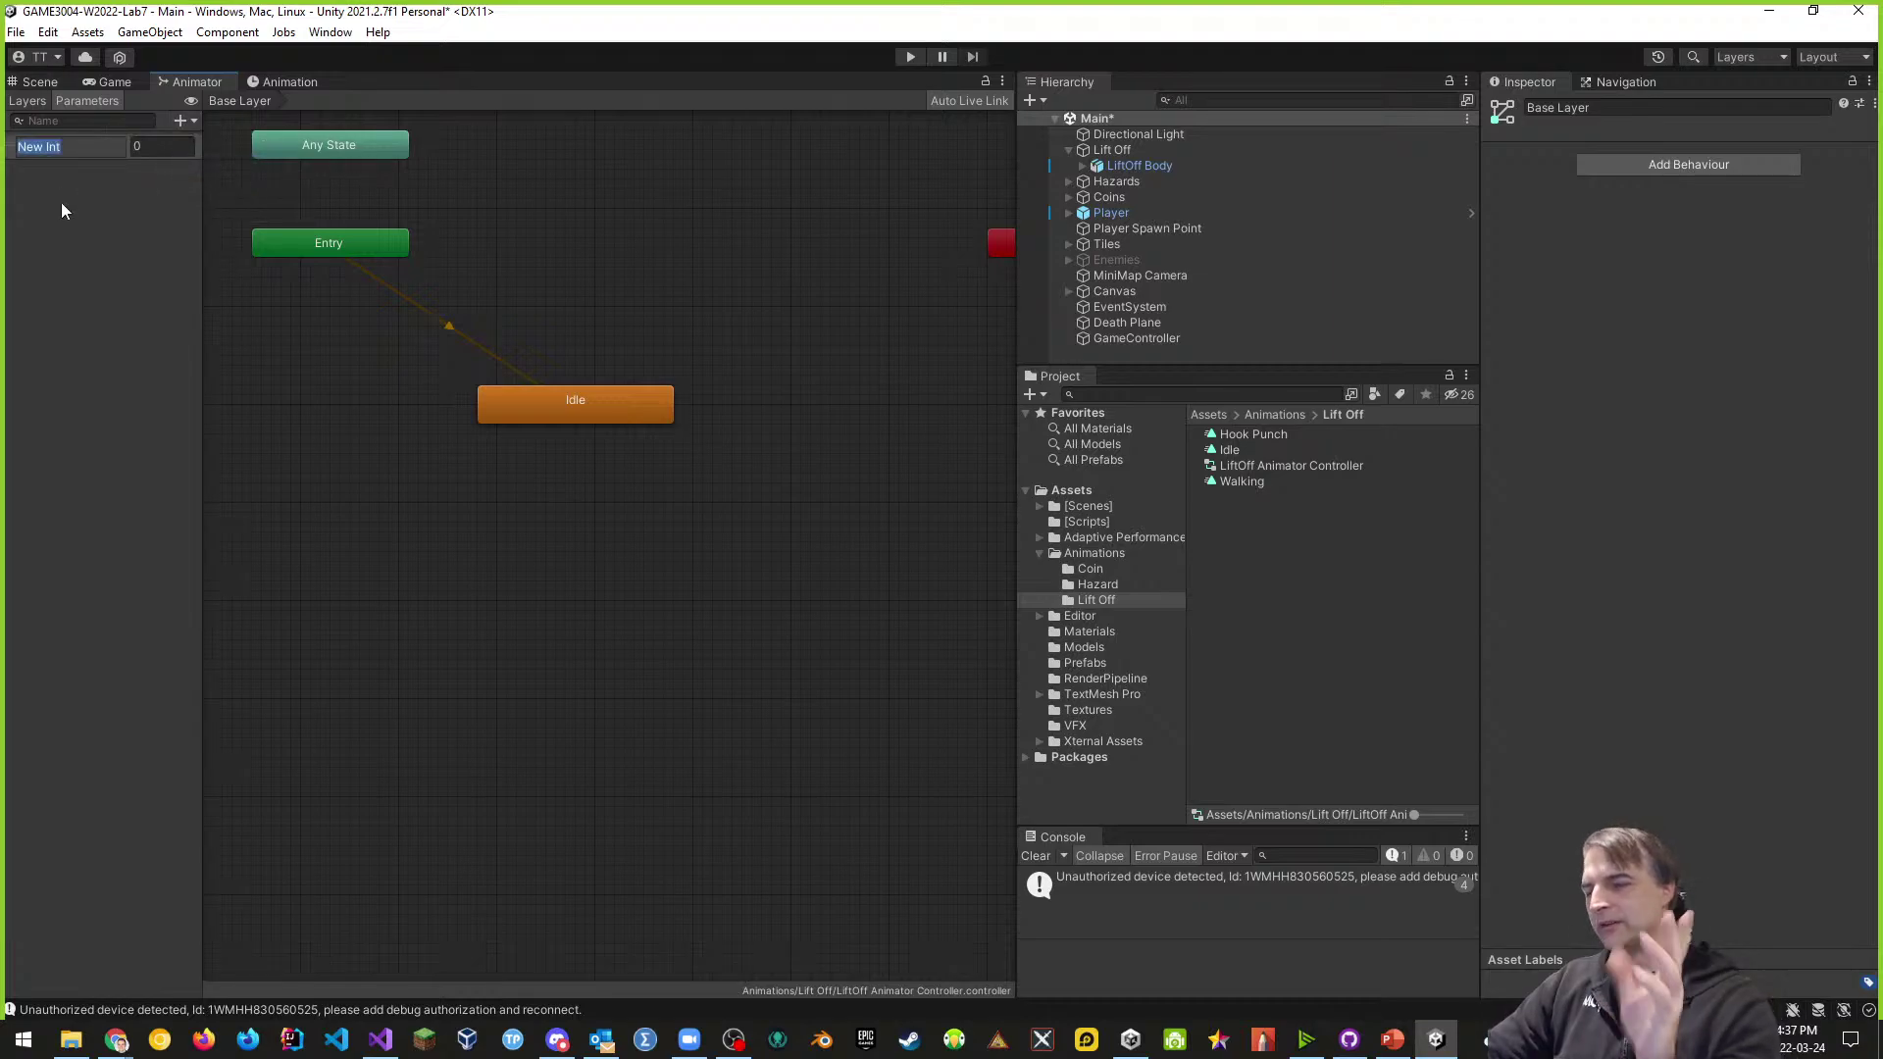
{"action": "type", "text": "Animatio"}
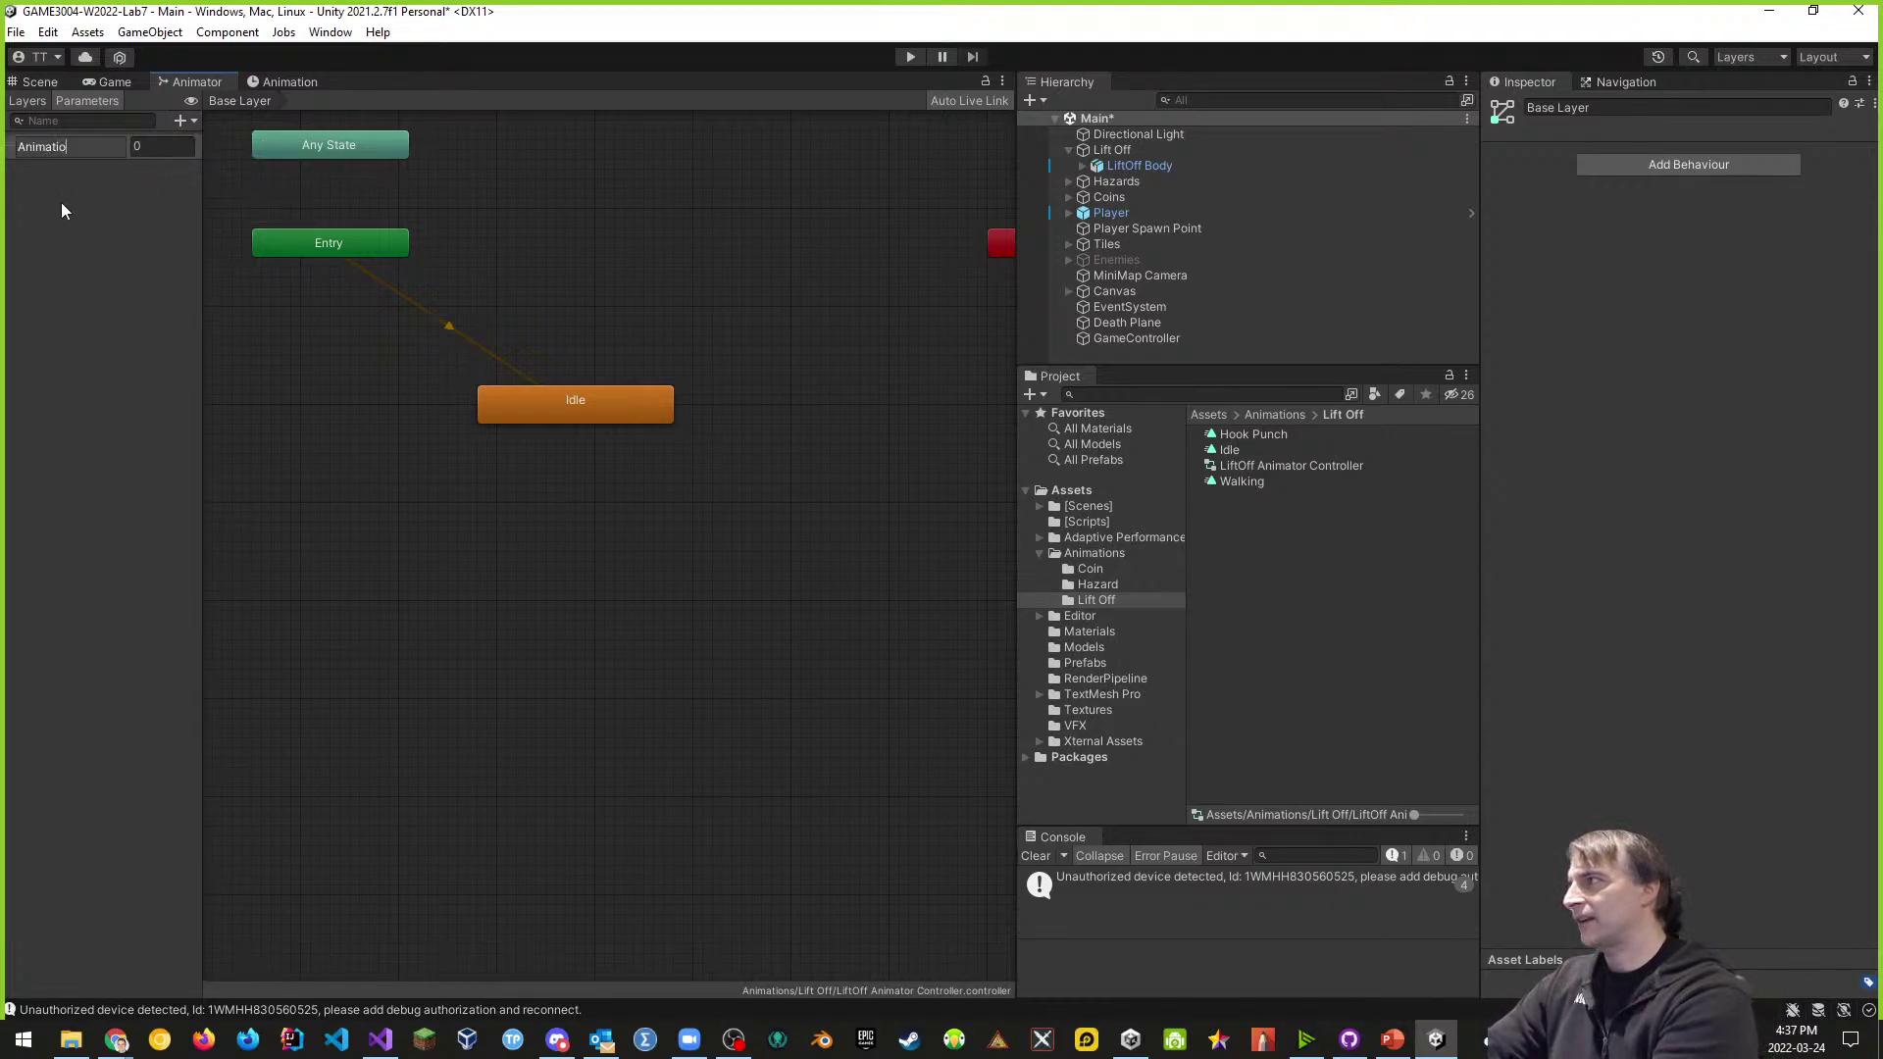
{"action": "type", "text": "nState"}
{"action": "key", "text": "Return"}
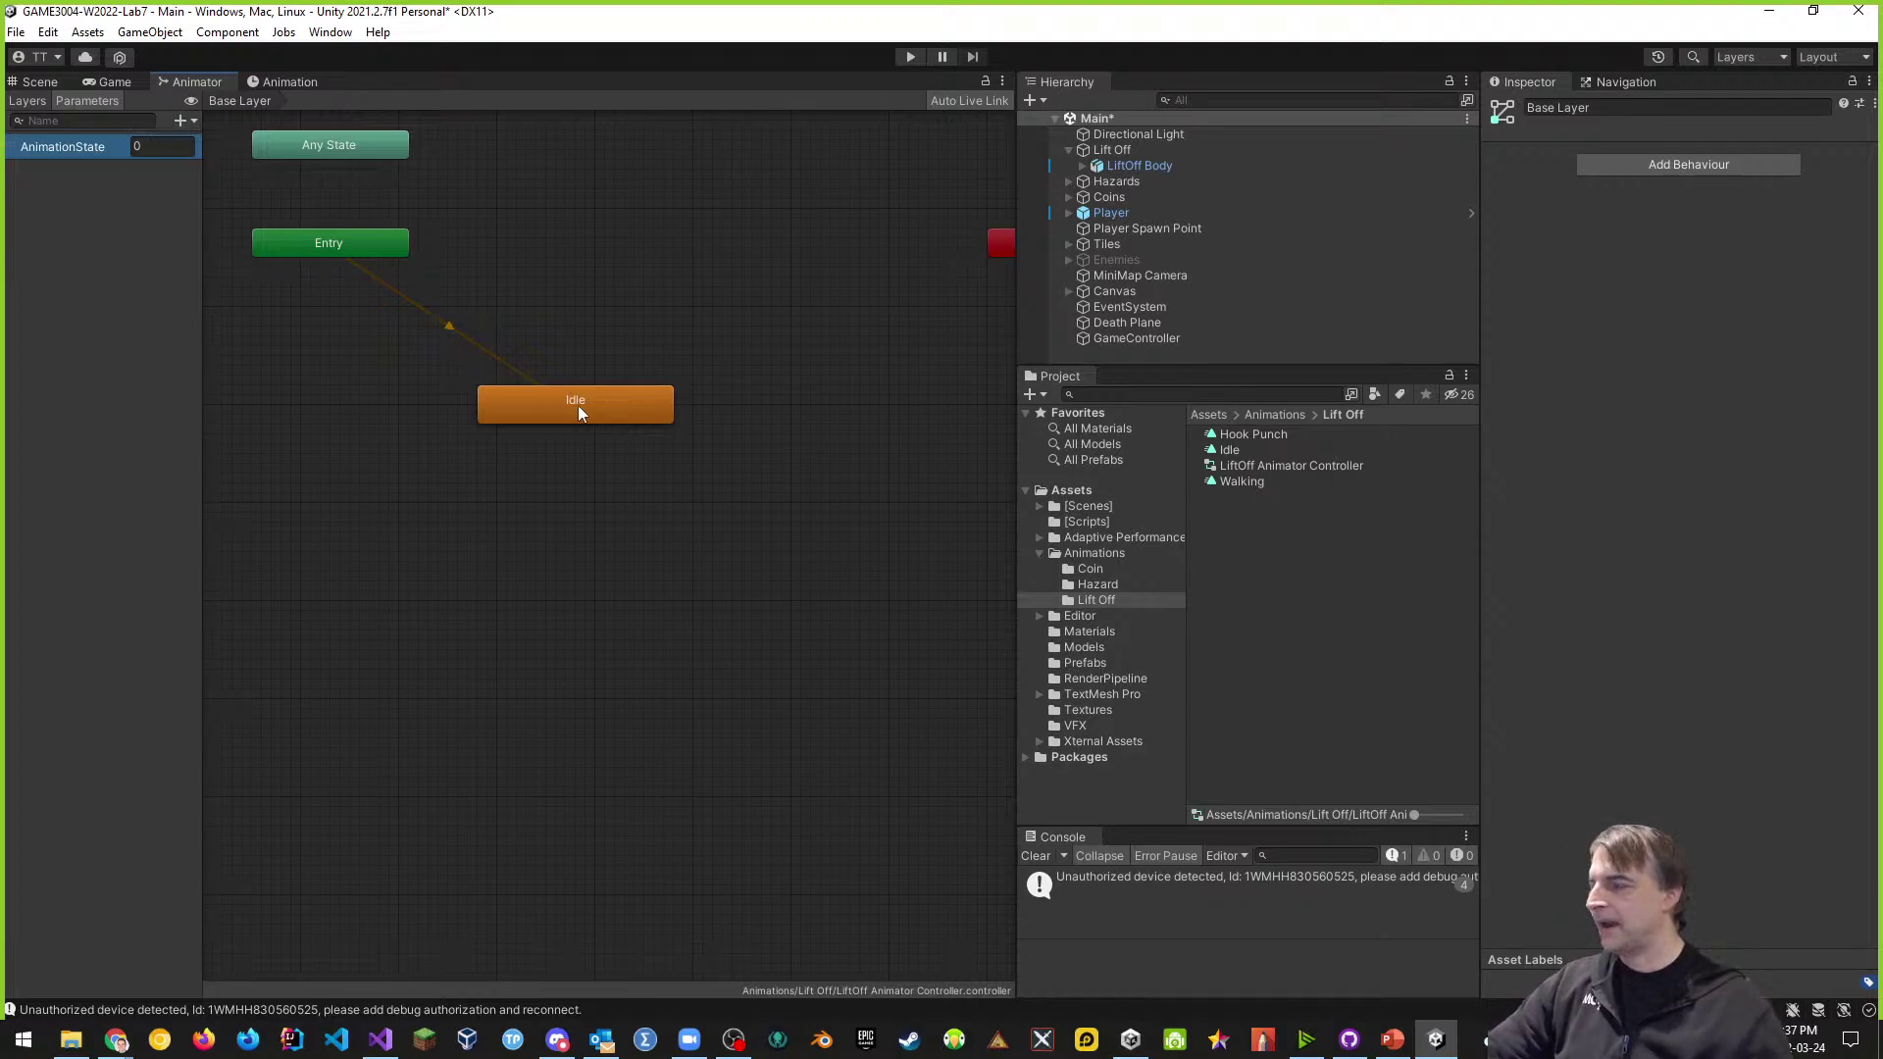
- Move the Idle state lower in the graph and add the Walking and Hook Punch clips as states above it
{"action": "left_click", "coordinate": [622, 410]}
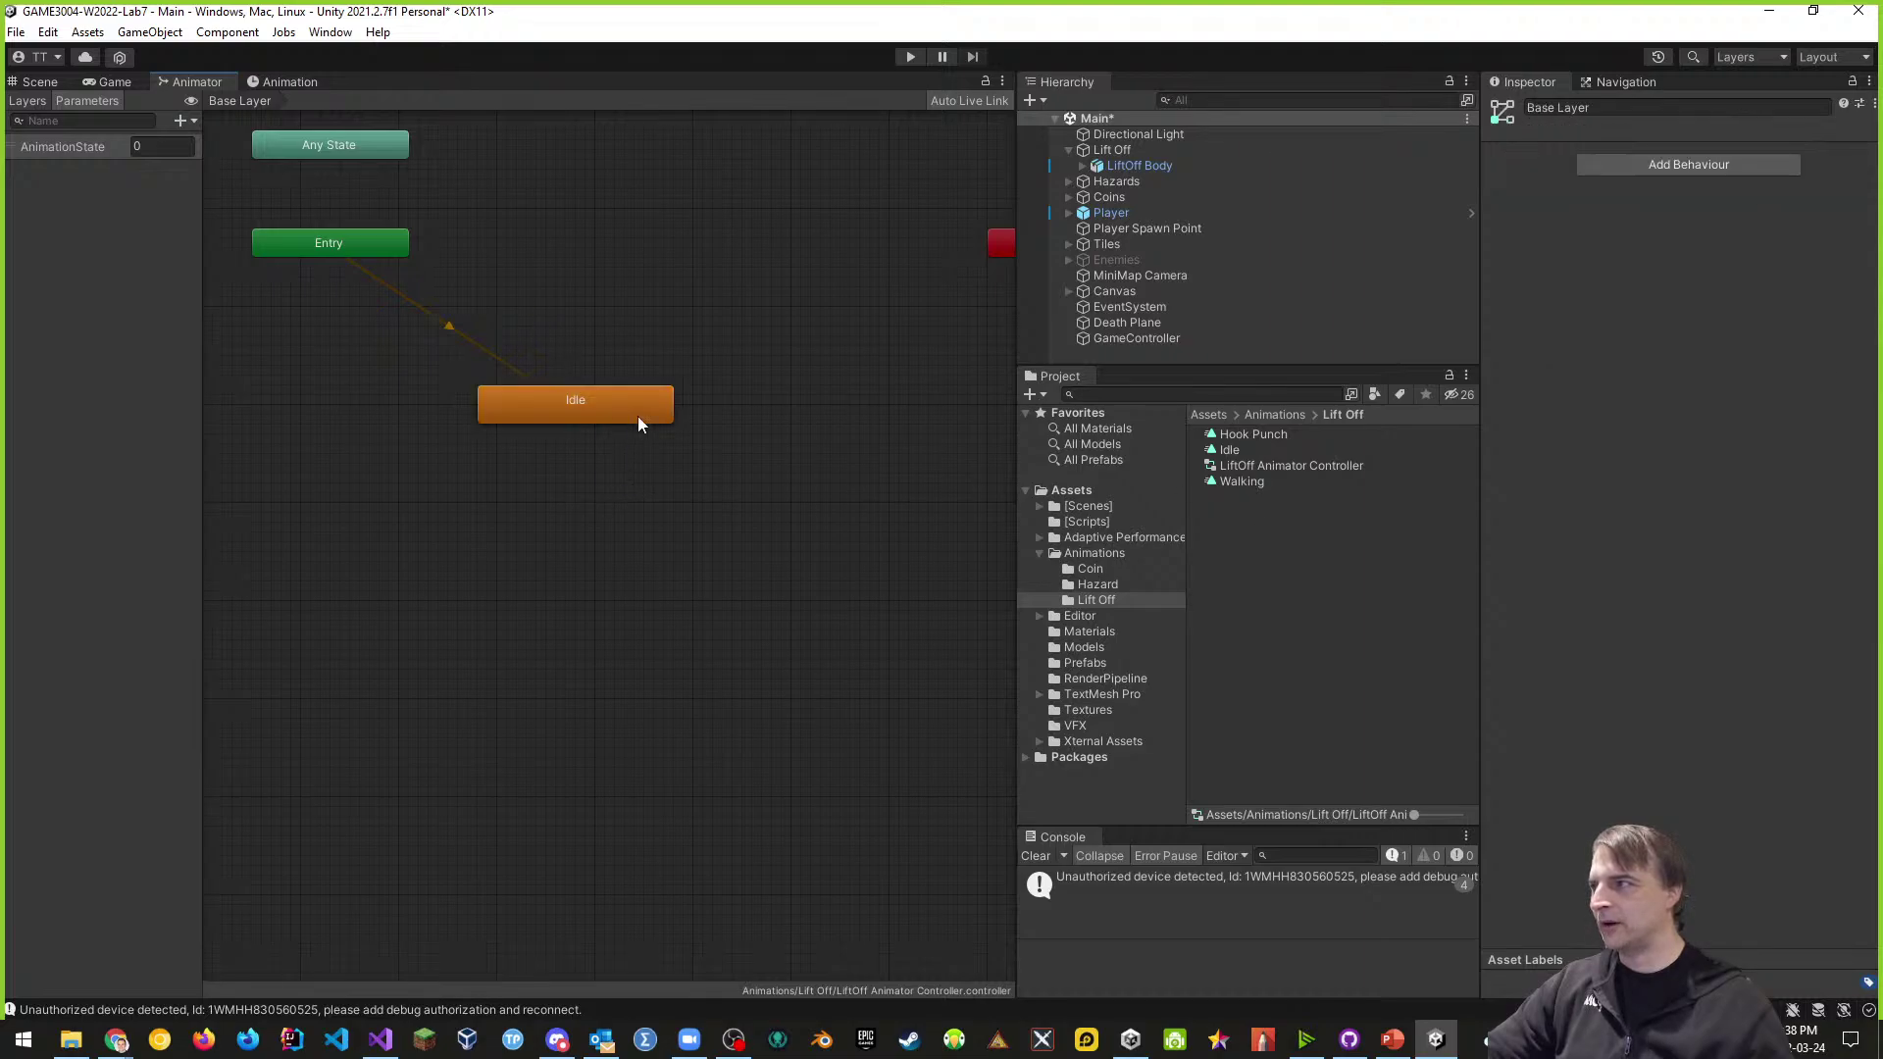
{"action": "left_click_drag", "start_coordinate": [638, 416], "coordinate": [618, 504]}
{"action": "left_click_drag", "start_coordinate": [1237, 485], "coordinate": [738, 420]}
{"action": "left_click_drag", "start_coordinate": [1248, 436], "coordinate": [549, 285]}
- Create transitions from Idle to Walking and from Walking to Hook Punch
{"action": "right_click", "coordinate": [631, 503]}
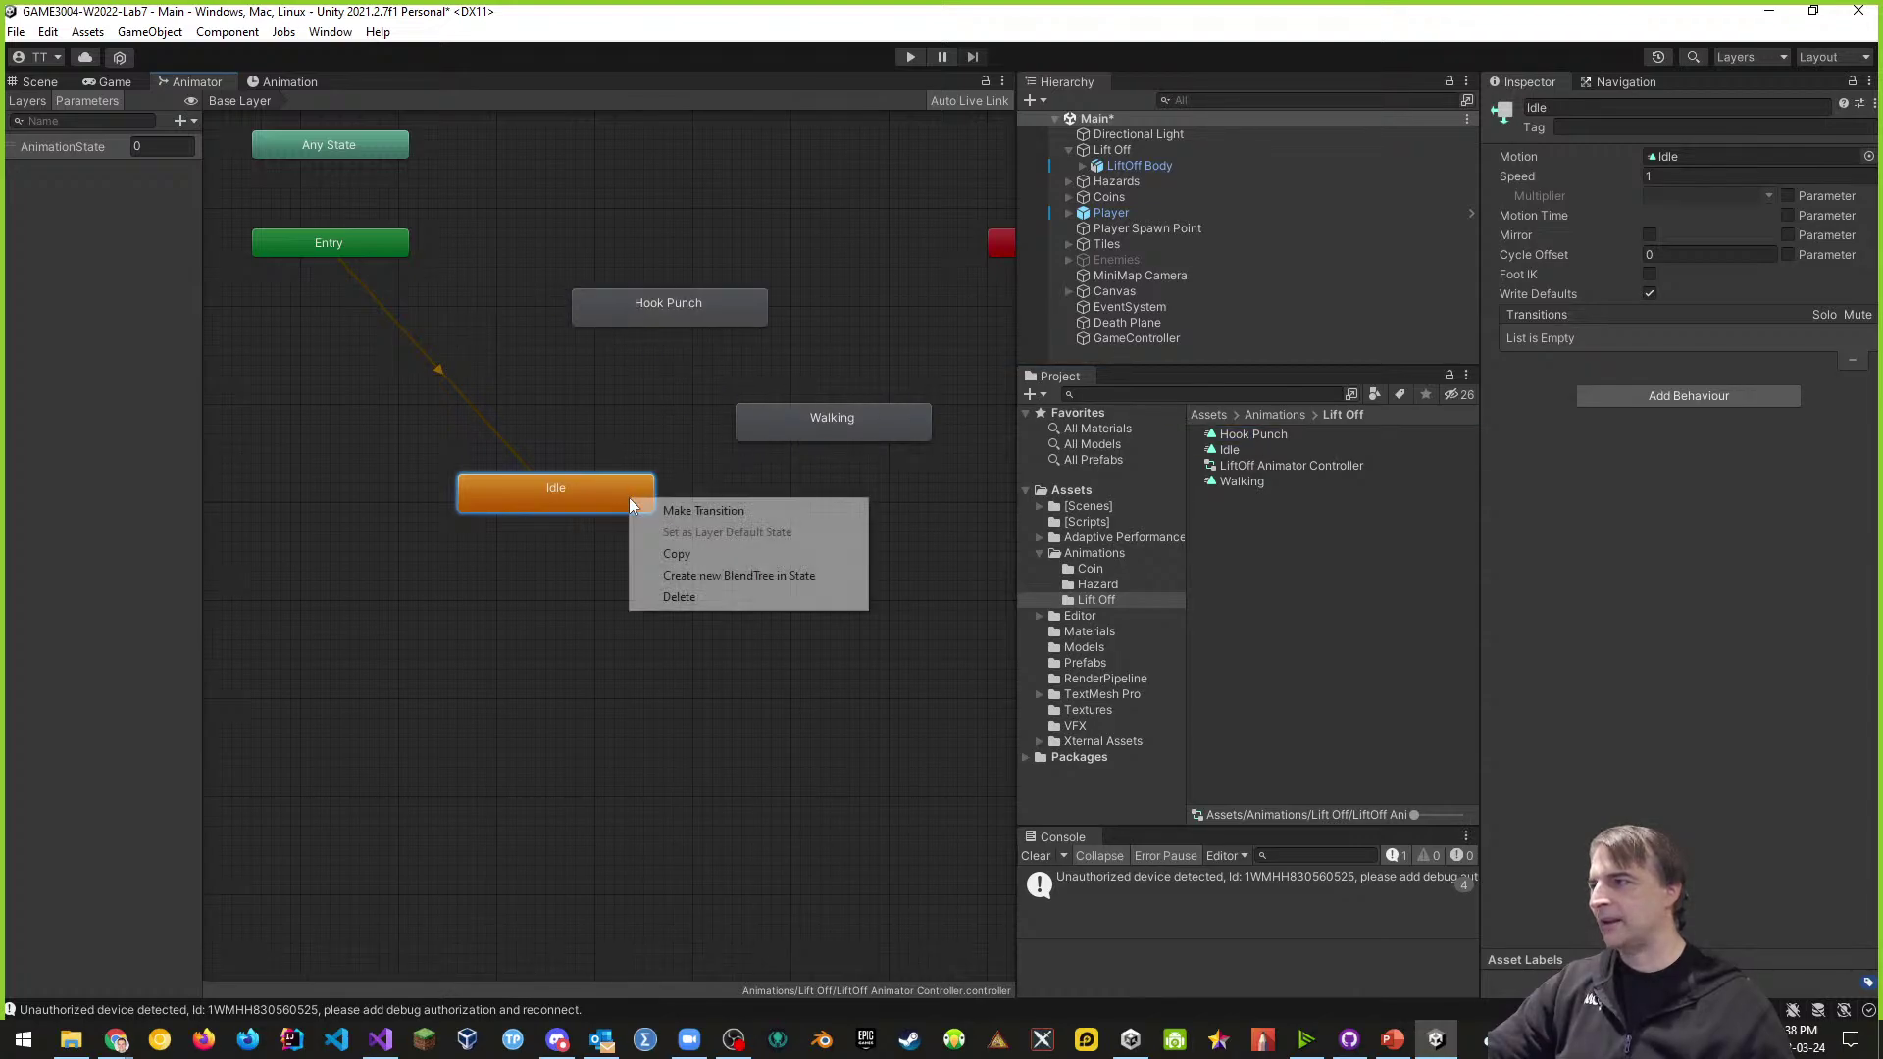
{"action": "left_click", "coordinate": [676, 509]}
{"action": "left_click", "coordinate": [816, 421]}
{"action": "right_click", "coordinate": [824, 421]}
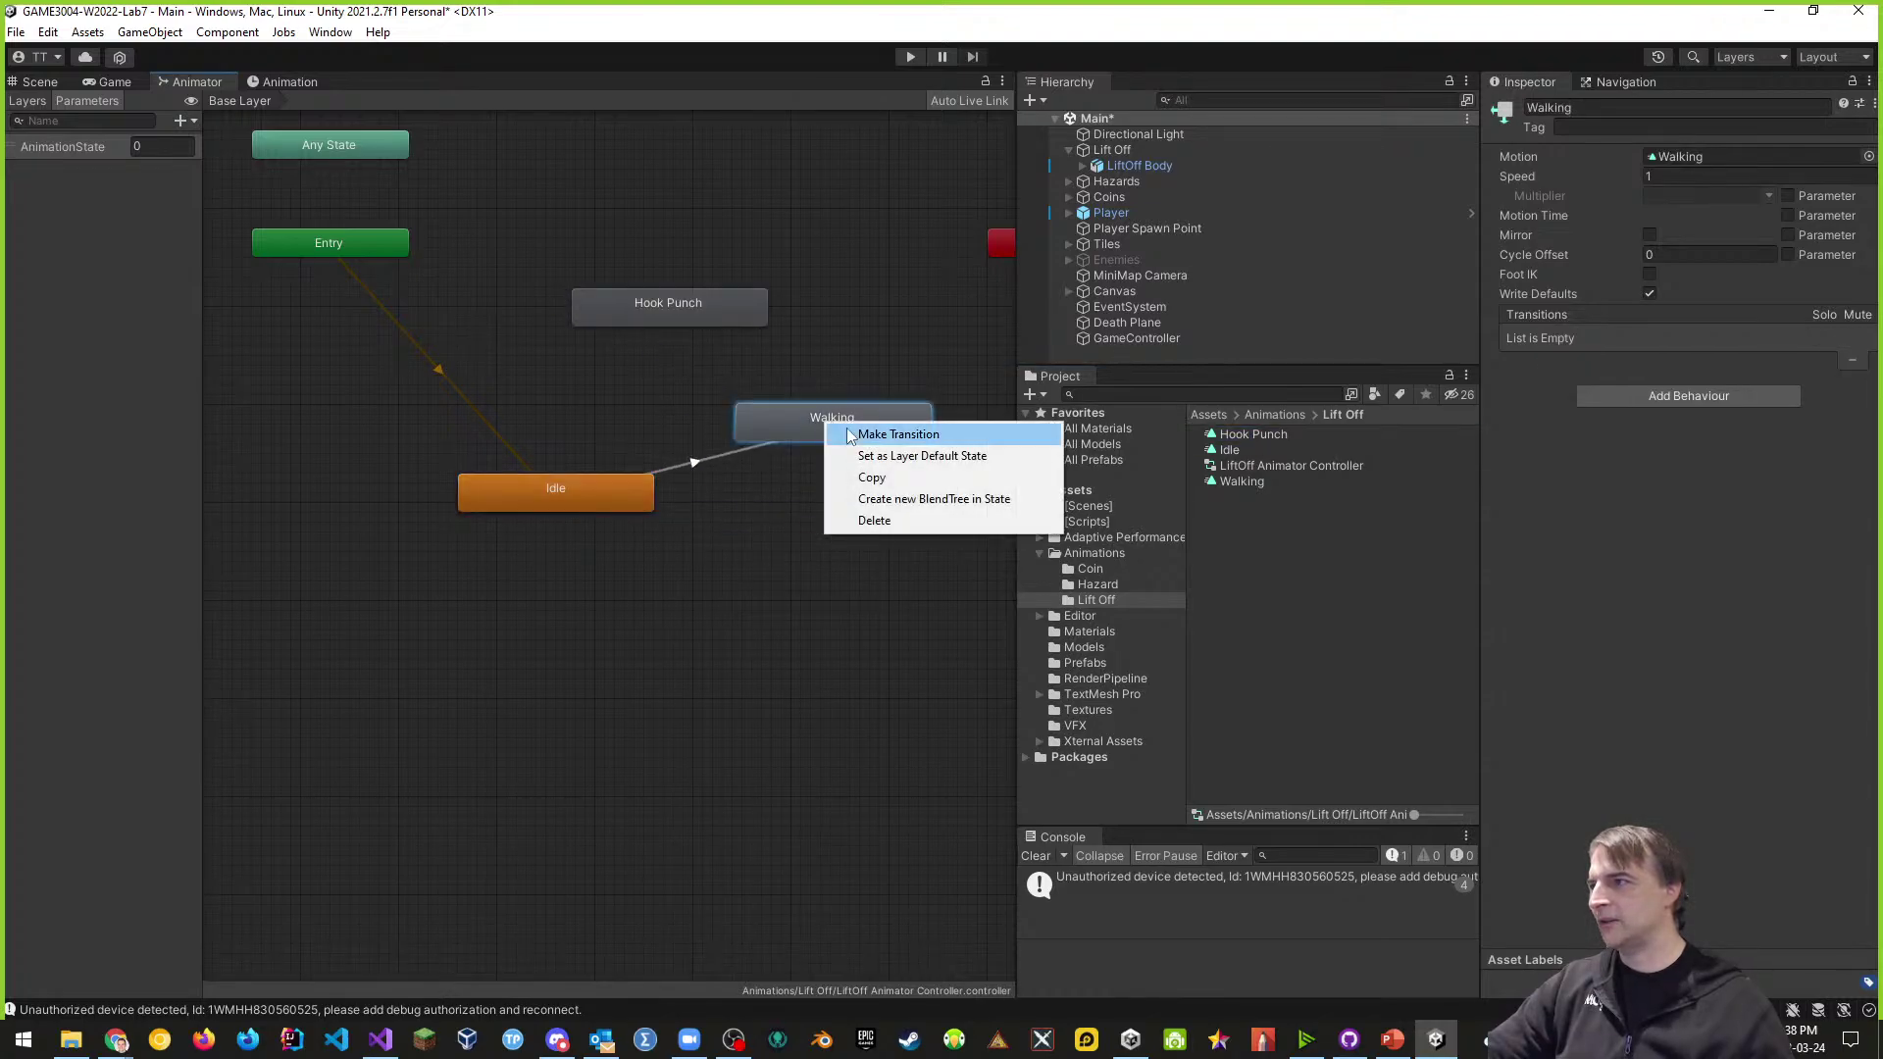
{"action": "left_click", "coordinate": [853, 434]}
{"action": "left_click", "coordinate": [714, 309]}
{"action": "left_click", "coordinate": [713, 309]}
{"action": "right_click", "coordinate": [712, 309]}
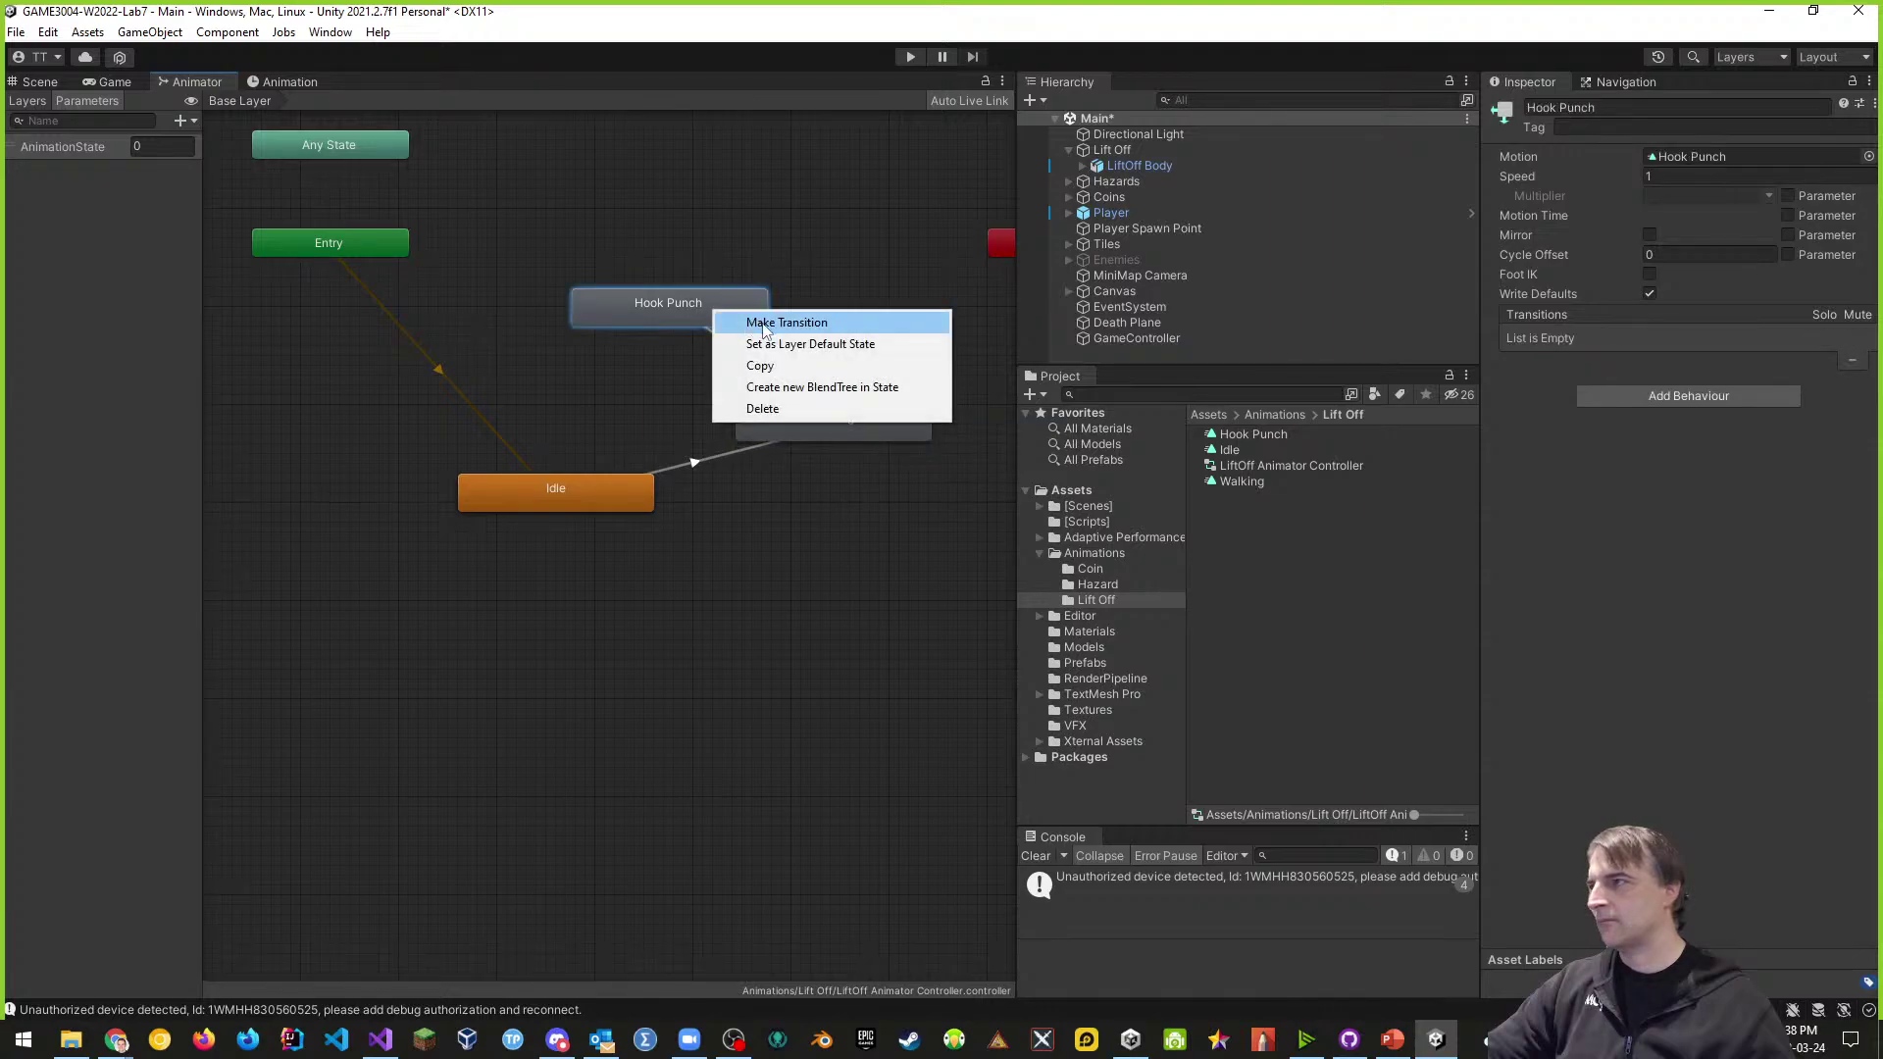
{"action": "left_click", "coordinate": [755, 319]}
{"action": "left_click", "coordinate": [598, 449]}
{"action": "right_click", "coordinate": [660, 298]}
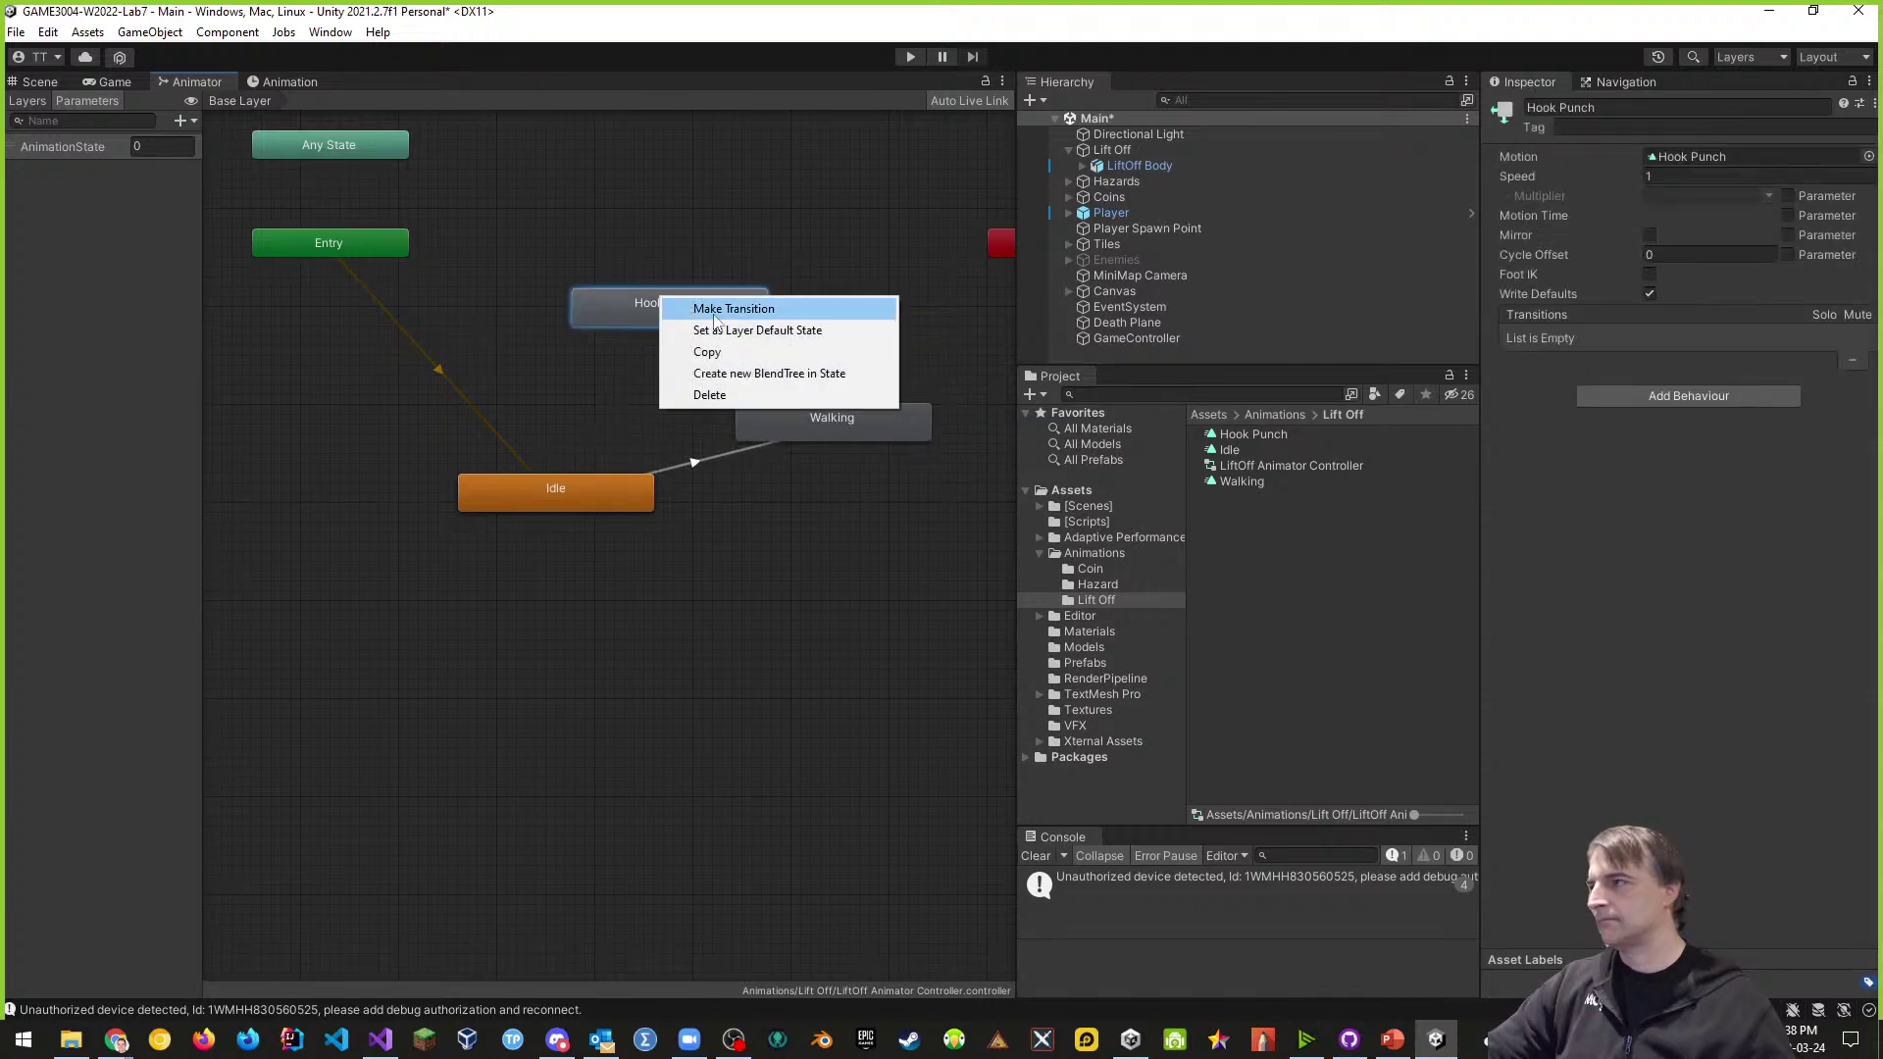
{"action": "left_click", "coordinate": [713, 330]}
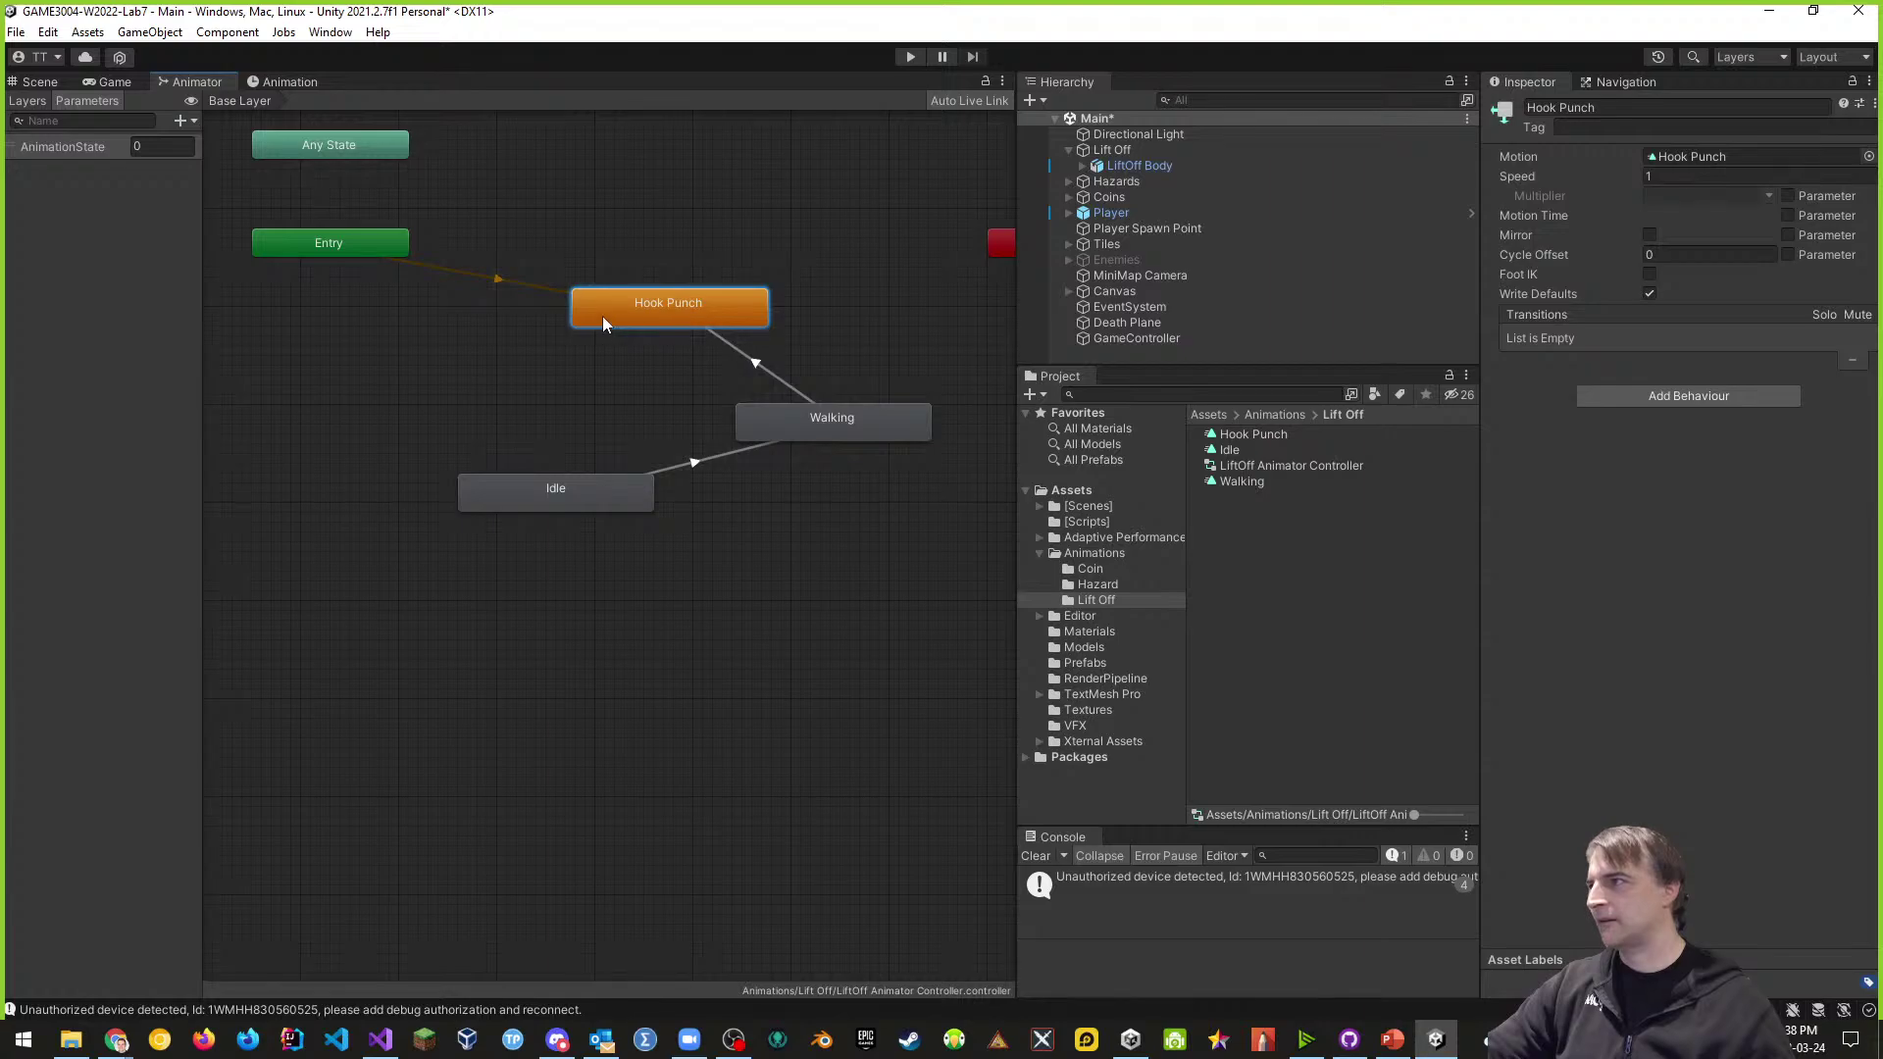
- Create a transition from Hook Punch to Idle
{"action": "right_click", "coordinate": [626, 303]}
{"action": "left_click", "coordinate": [667, 316]}
{"action": "left_click", "coordinate": [539, 503]}
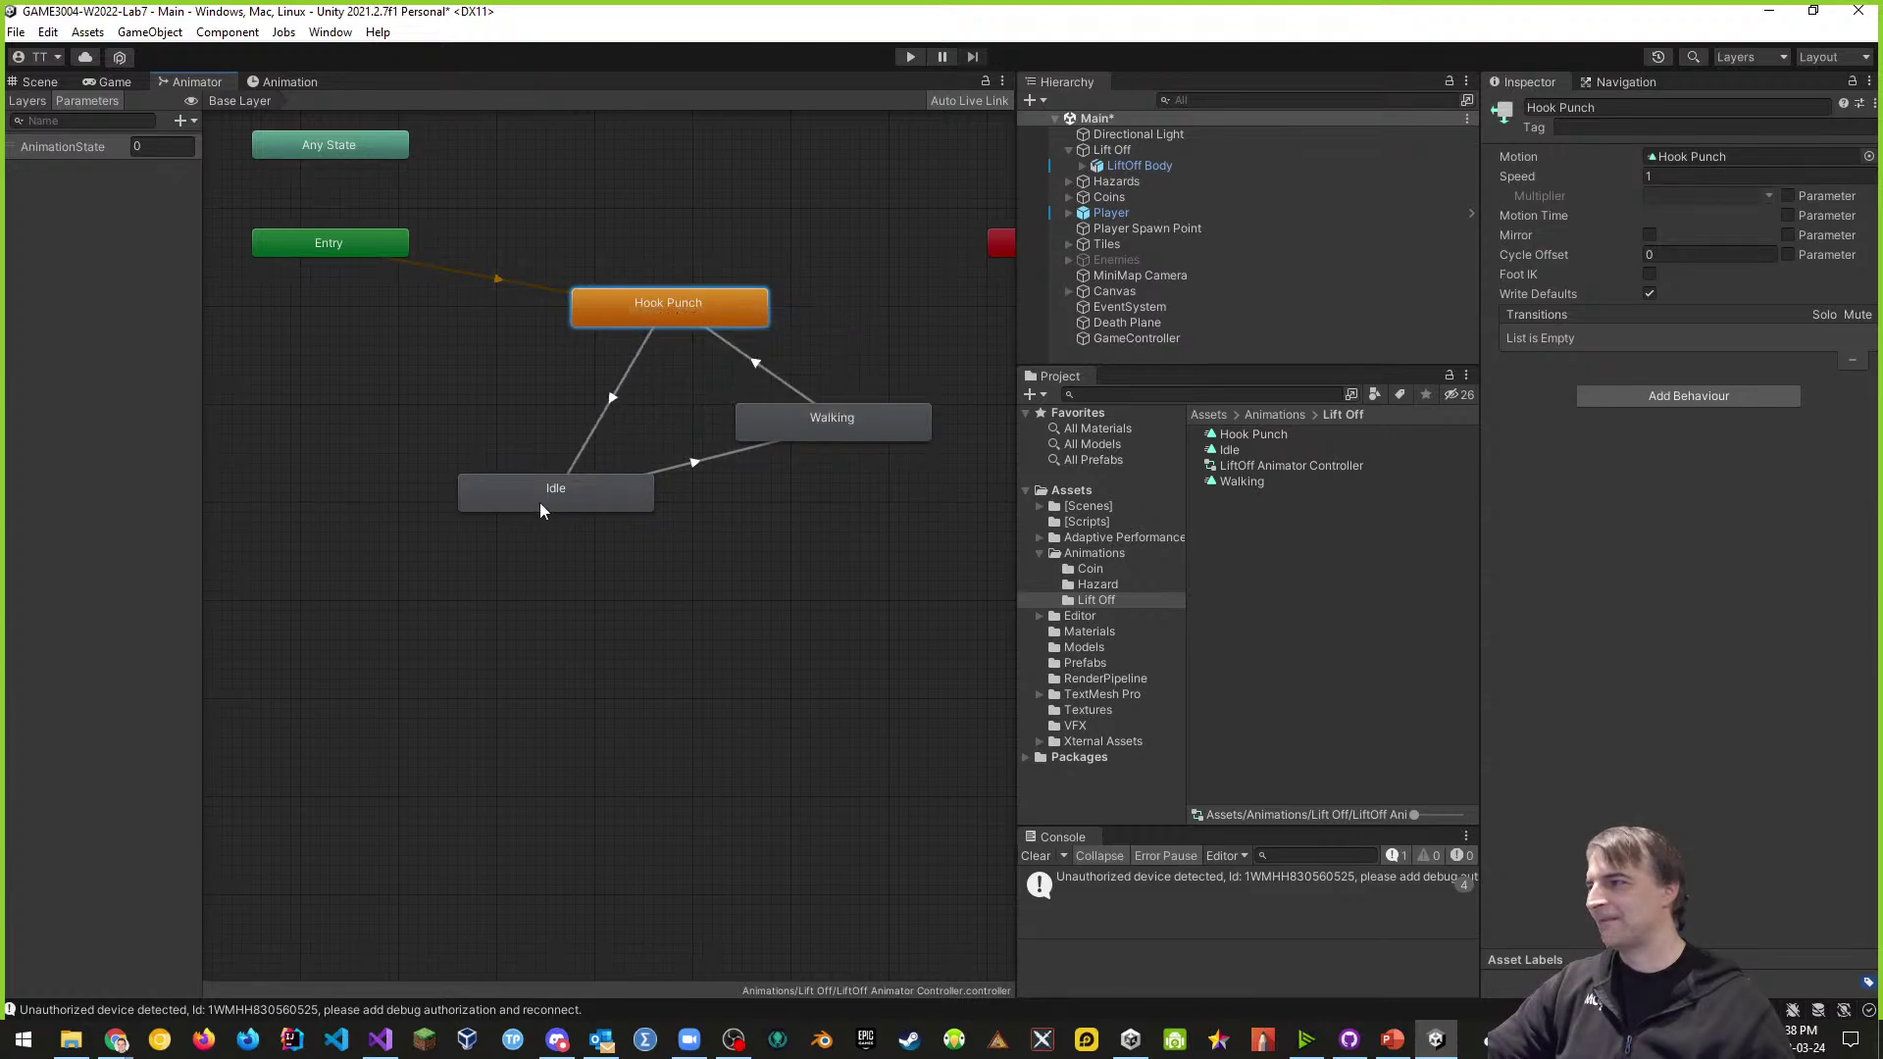
{"action": "right_click", "coordinate": [556, 488]}
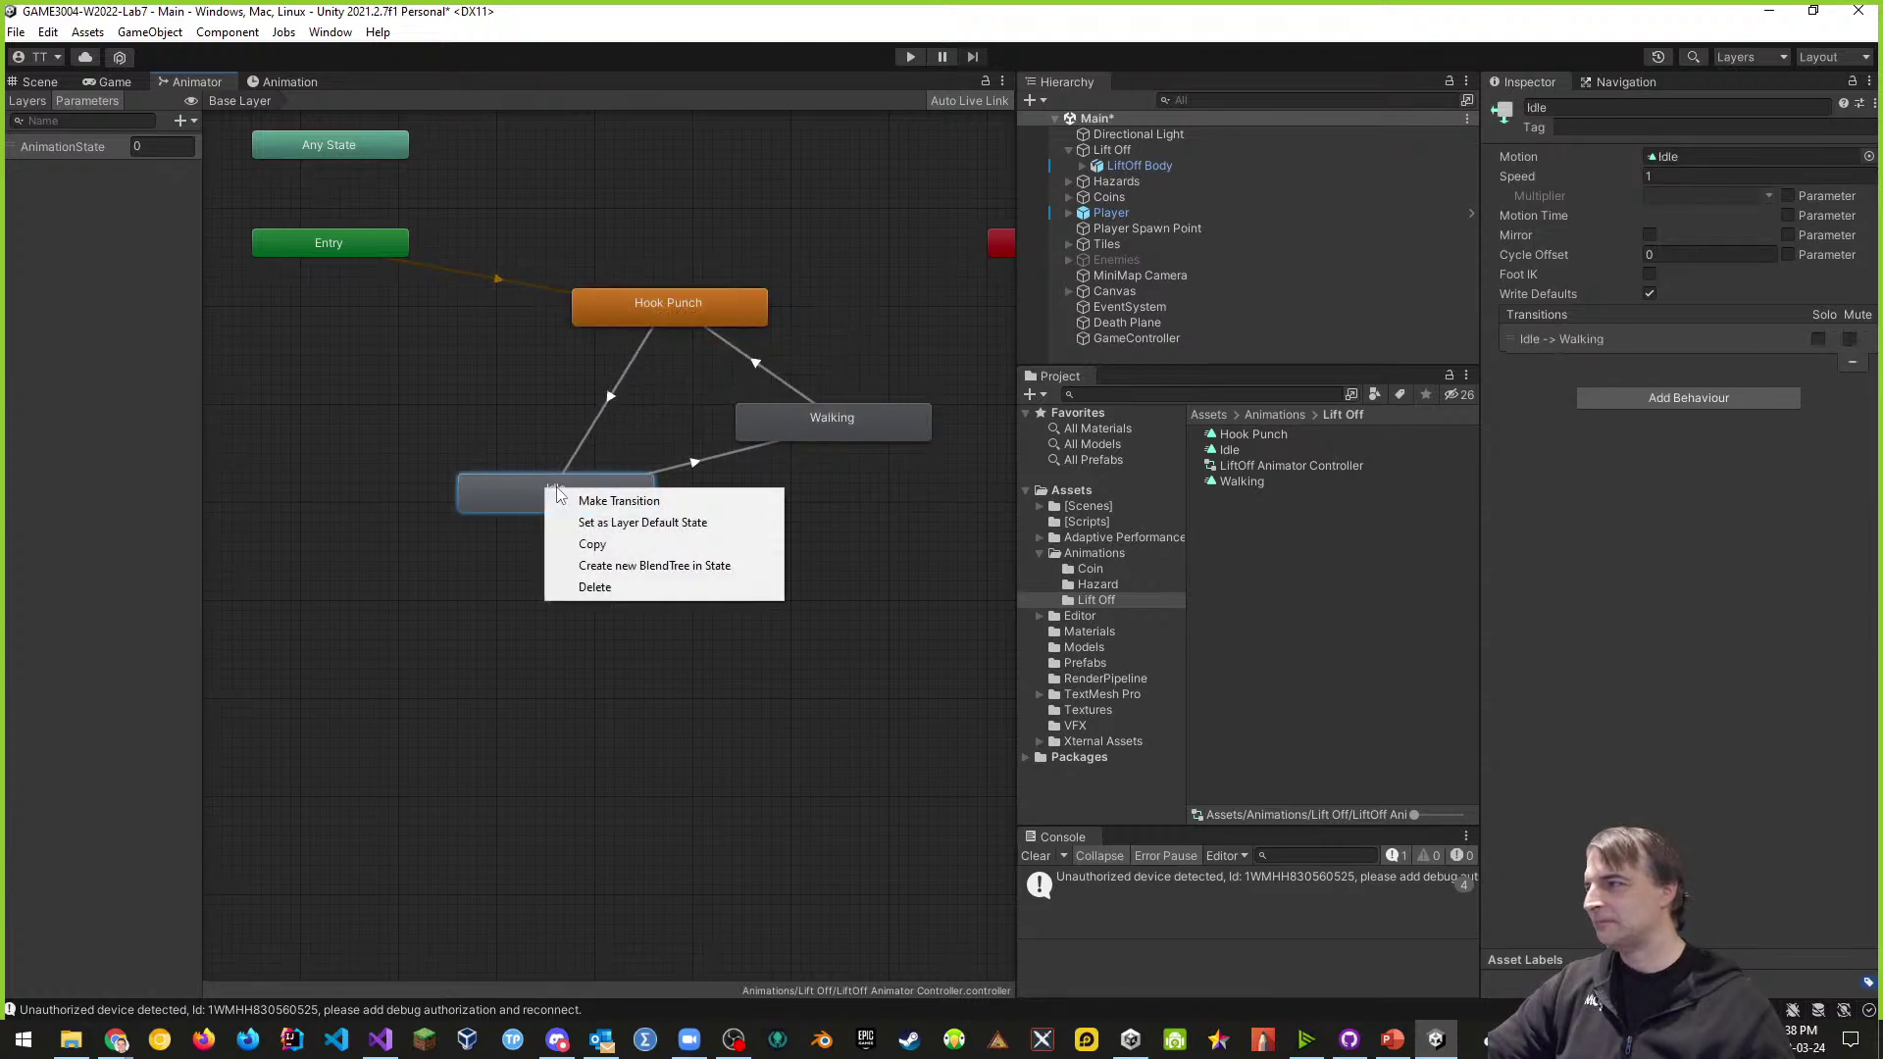
{"action": "left_click", "coordinate": [618, 502]}
{"action": "left_click", "coordinate": [798, 419]}
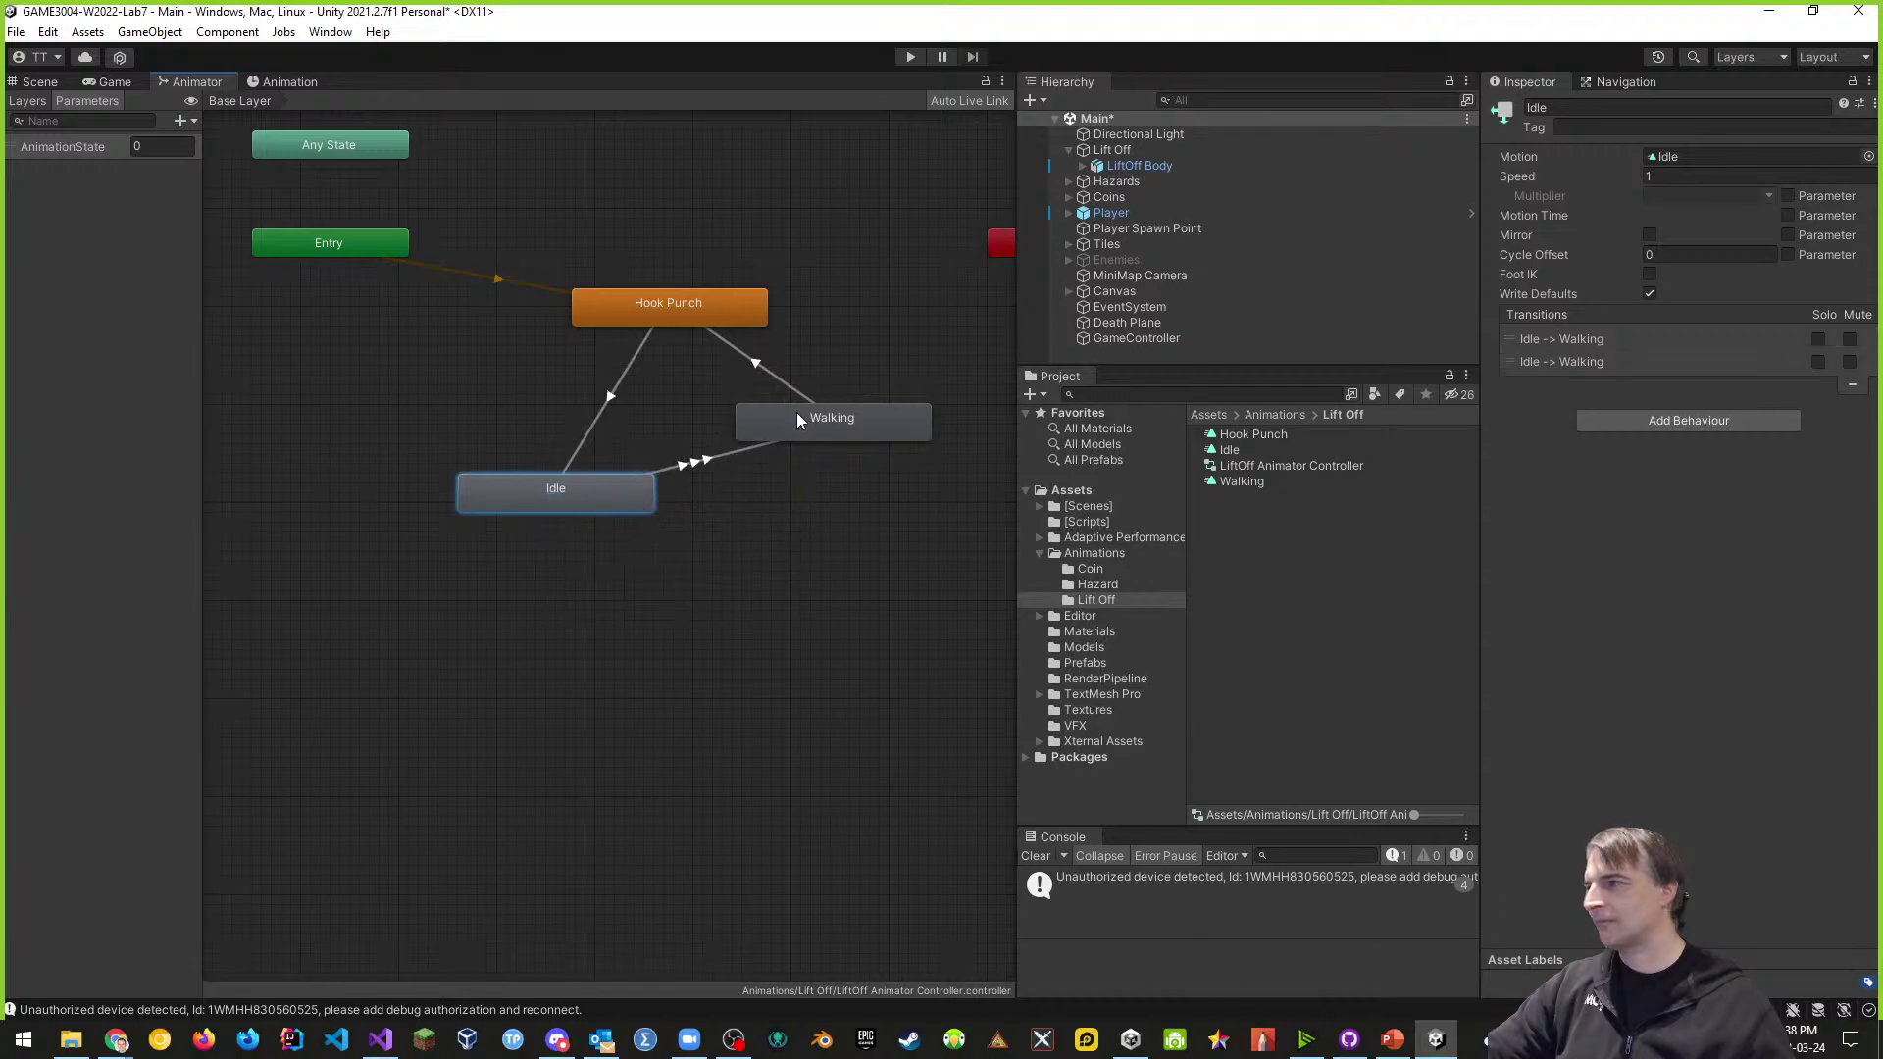
{"action": "key", "text": "ctrl+z"}
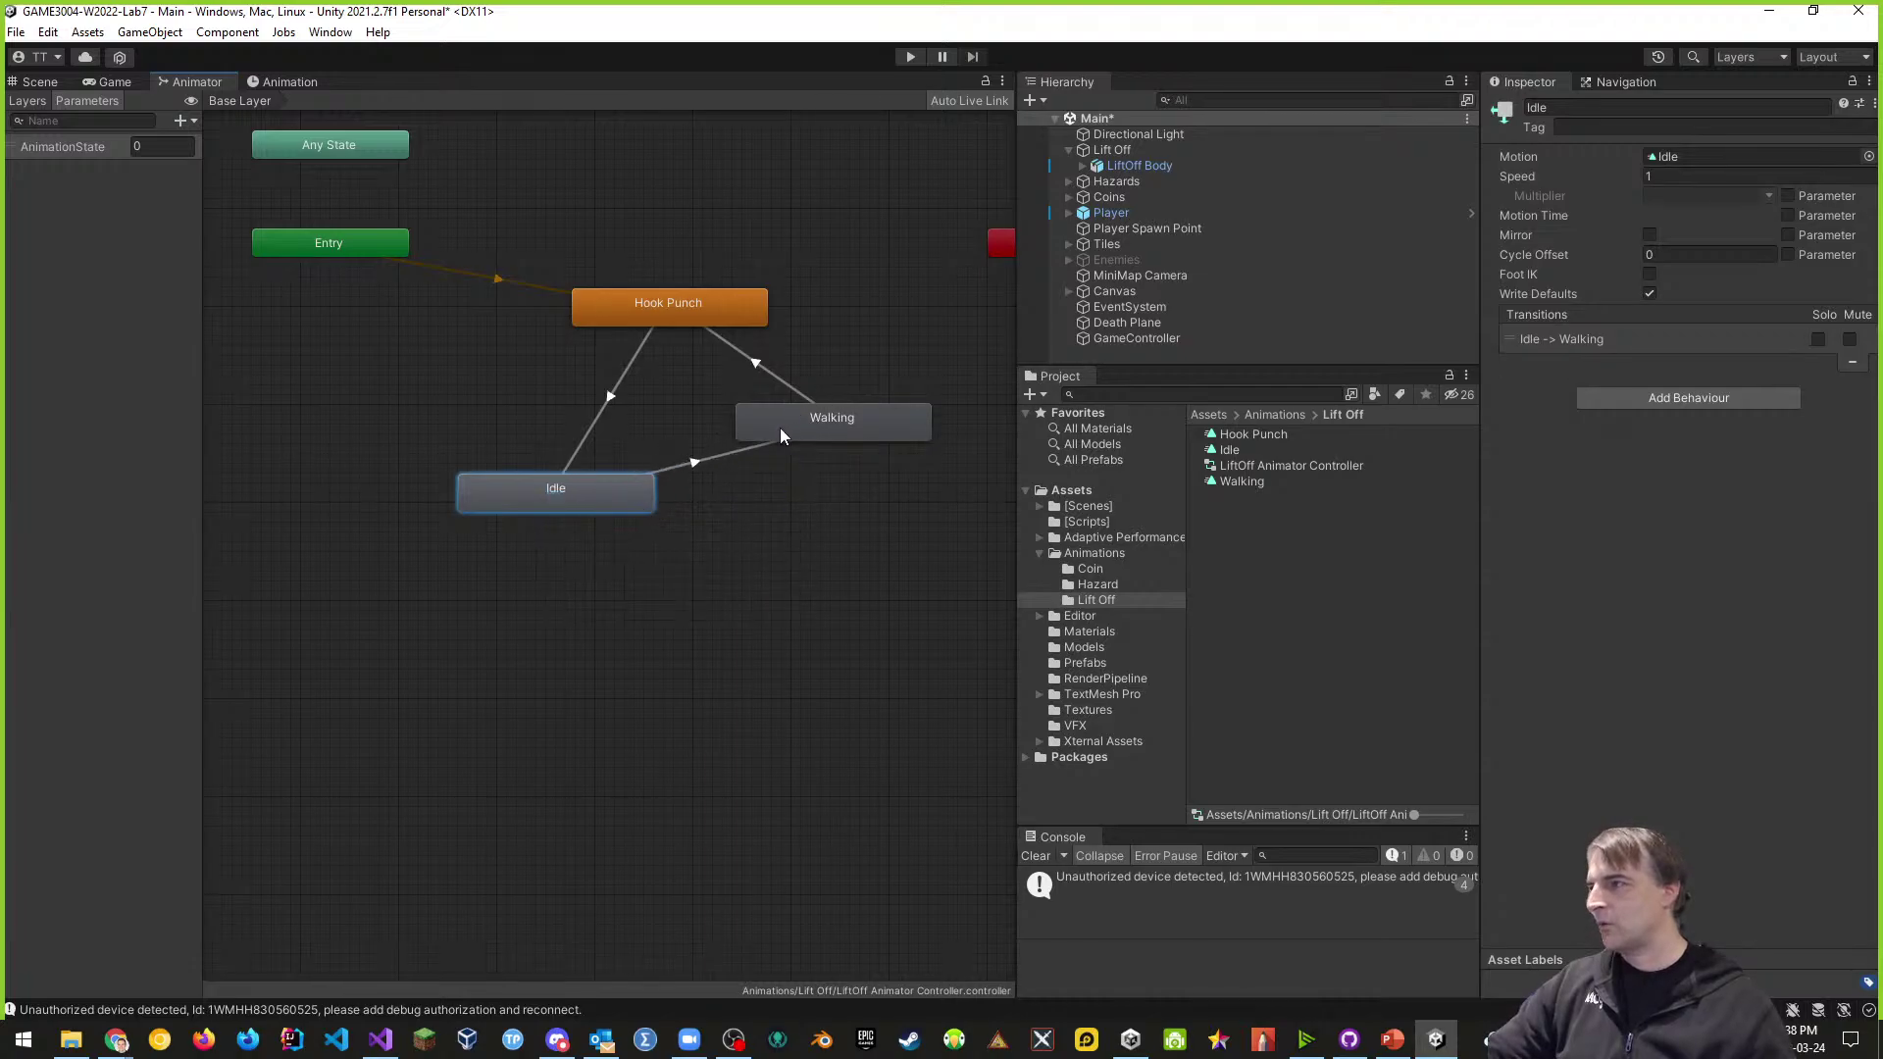
- Set Idle as the layer default state and create a transition from Idle to Hook Punch
{"action": "right_click", "coordinate": [610, 487]}
{"action": "left_click", "coordinate": [673, 519]}
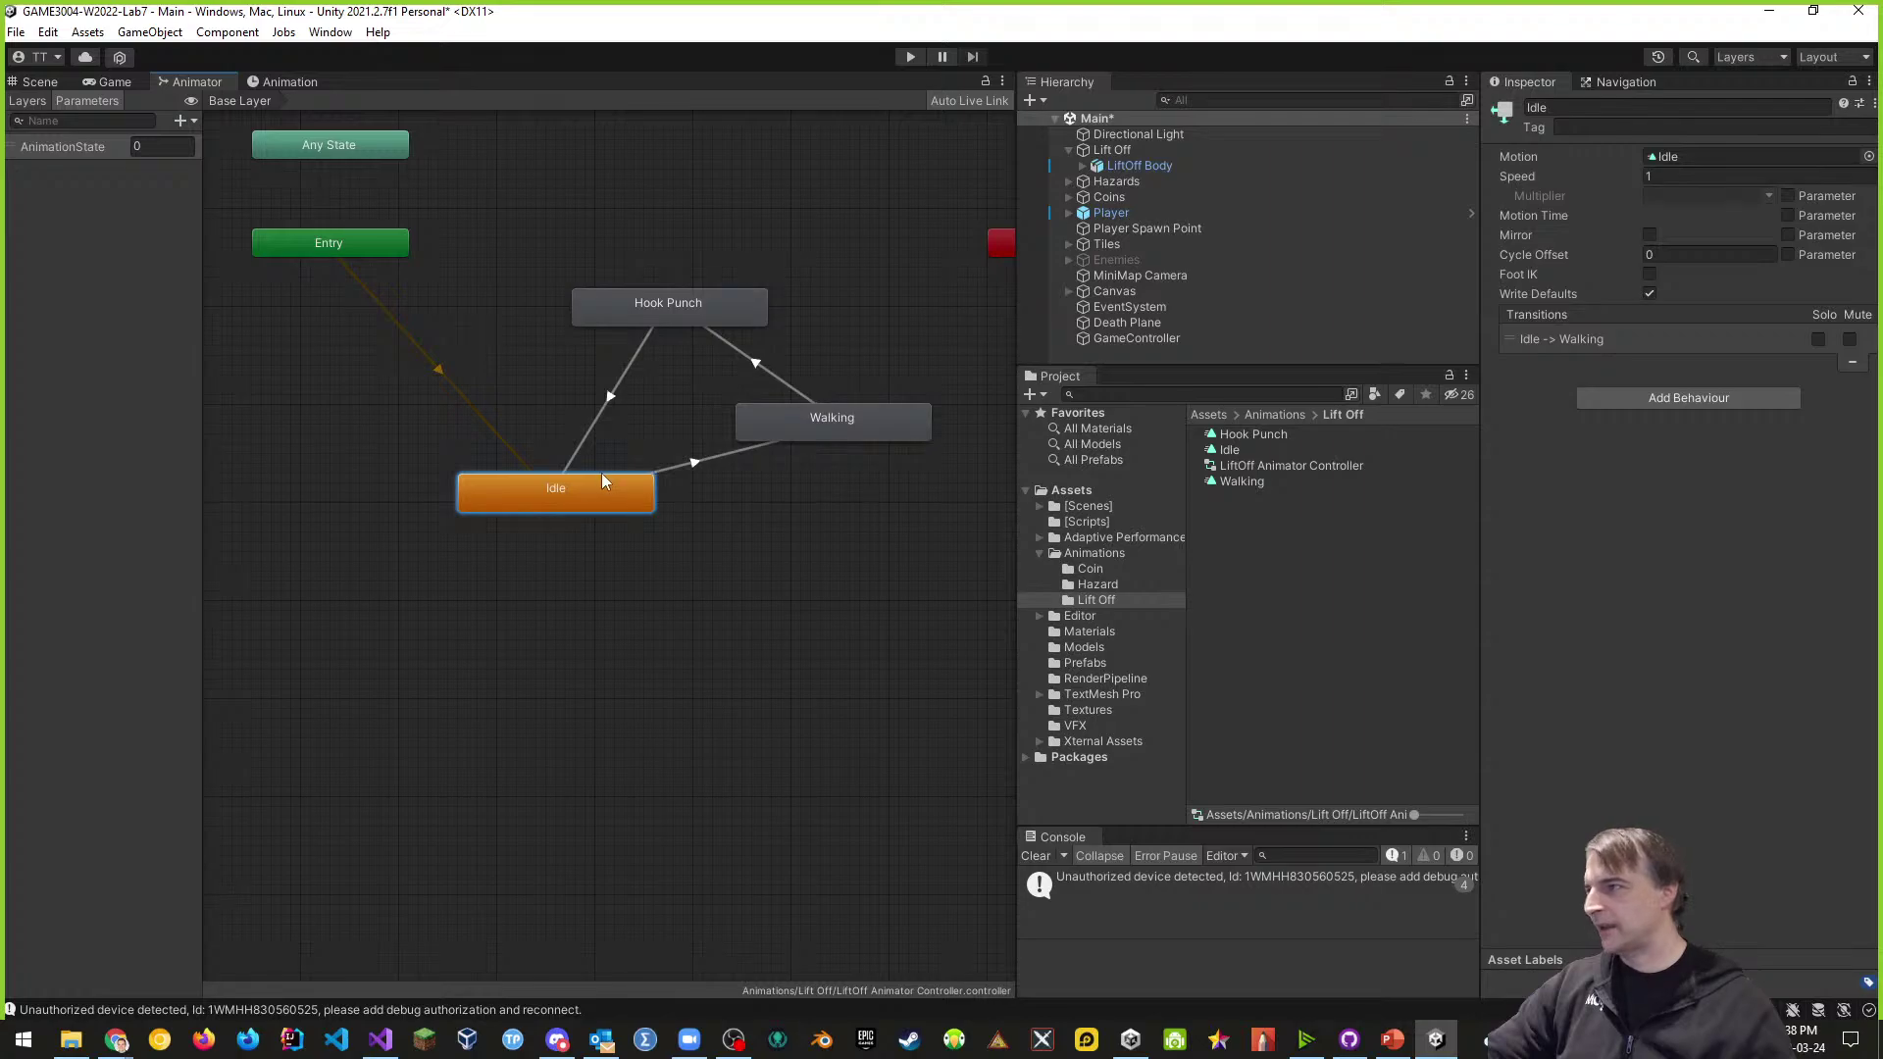
{"action": "right_click", "coordinate": [602, 473]}
{"action": "right_click", "coordinate": [567, 489]}
{"action": "left_click", "coordinate": [639, 500]}
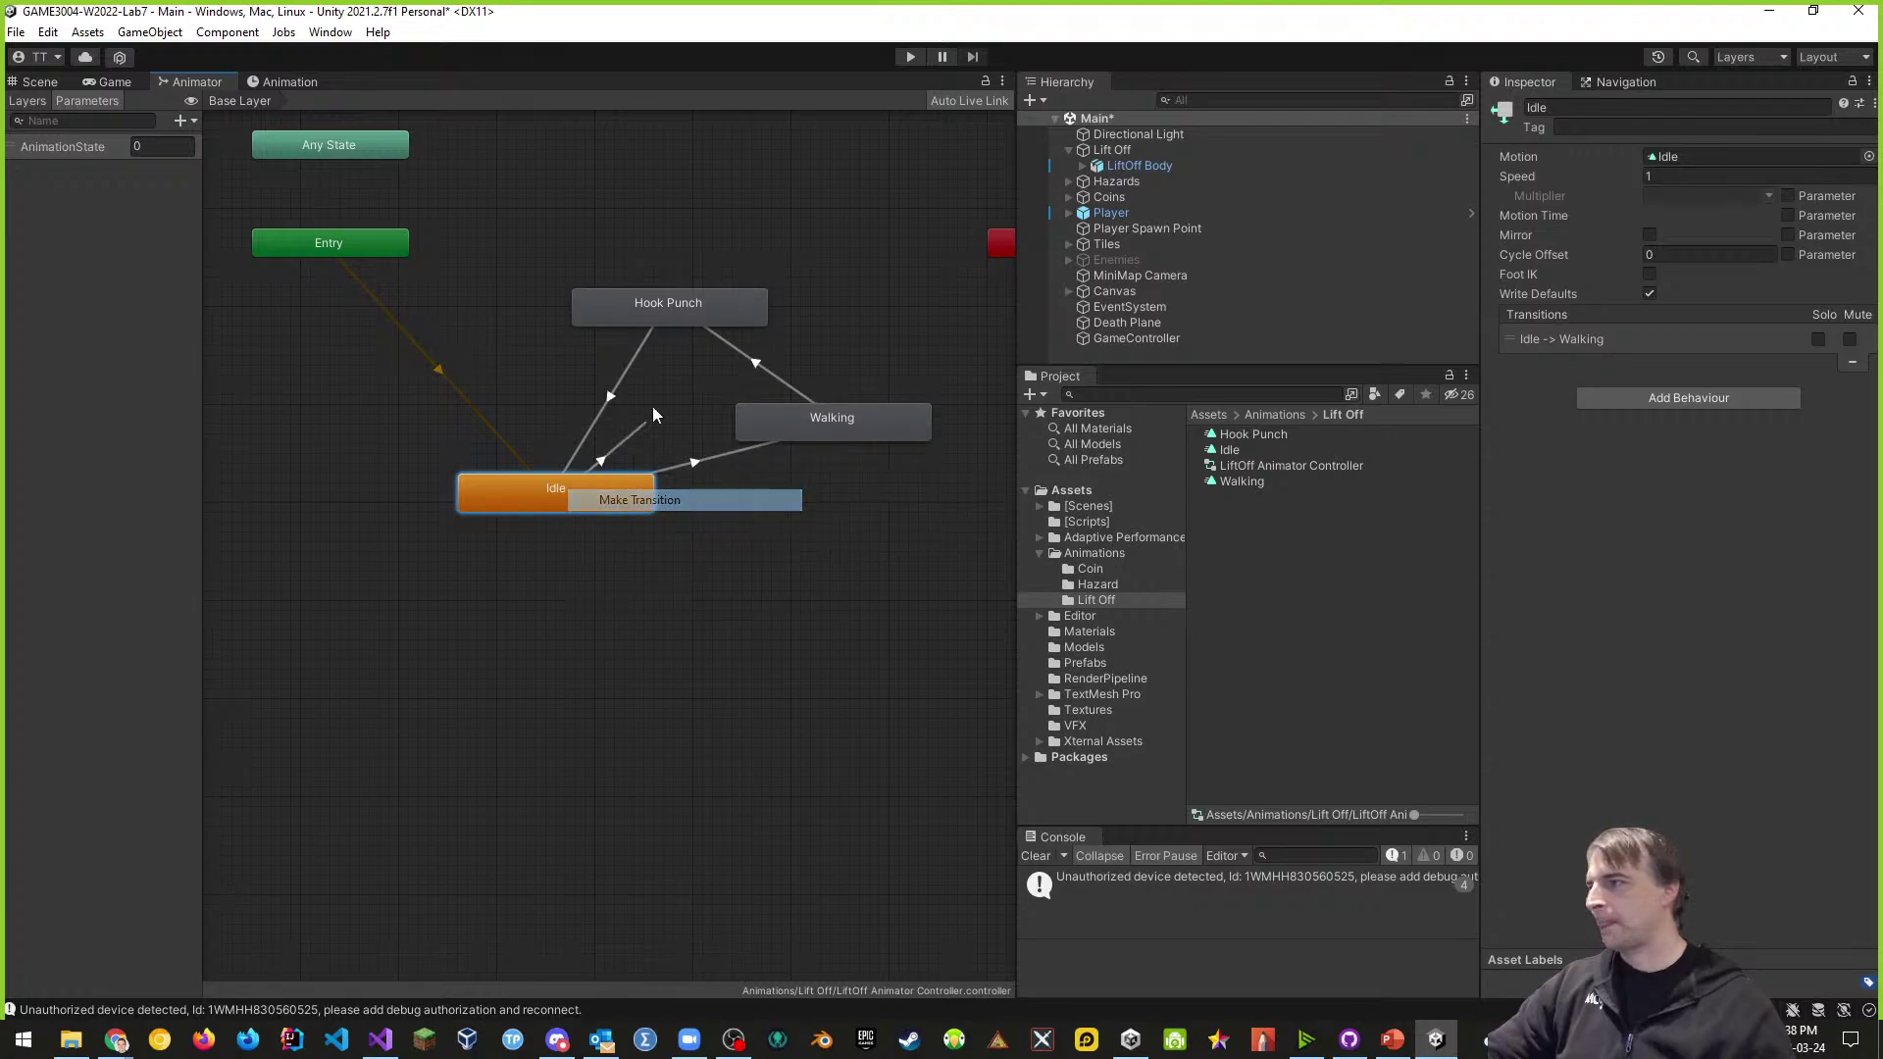
{"action": "left_click", "coordinate": [668, 320]}
- Create transitions from Hook Punch to Walking and from Walking to Idle
{"action": "right_click", "coordinate": [717, 325]}
{"action": "left_click", "coordinate": [738, 334]}
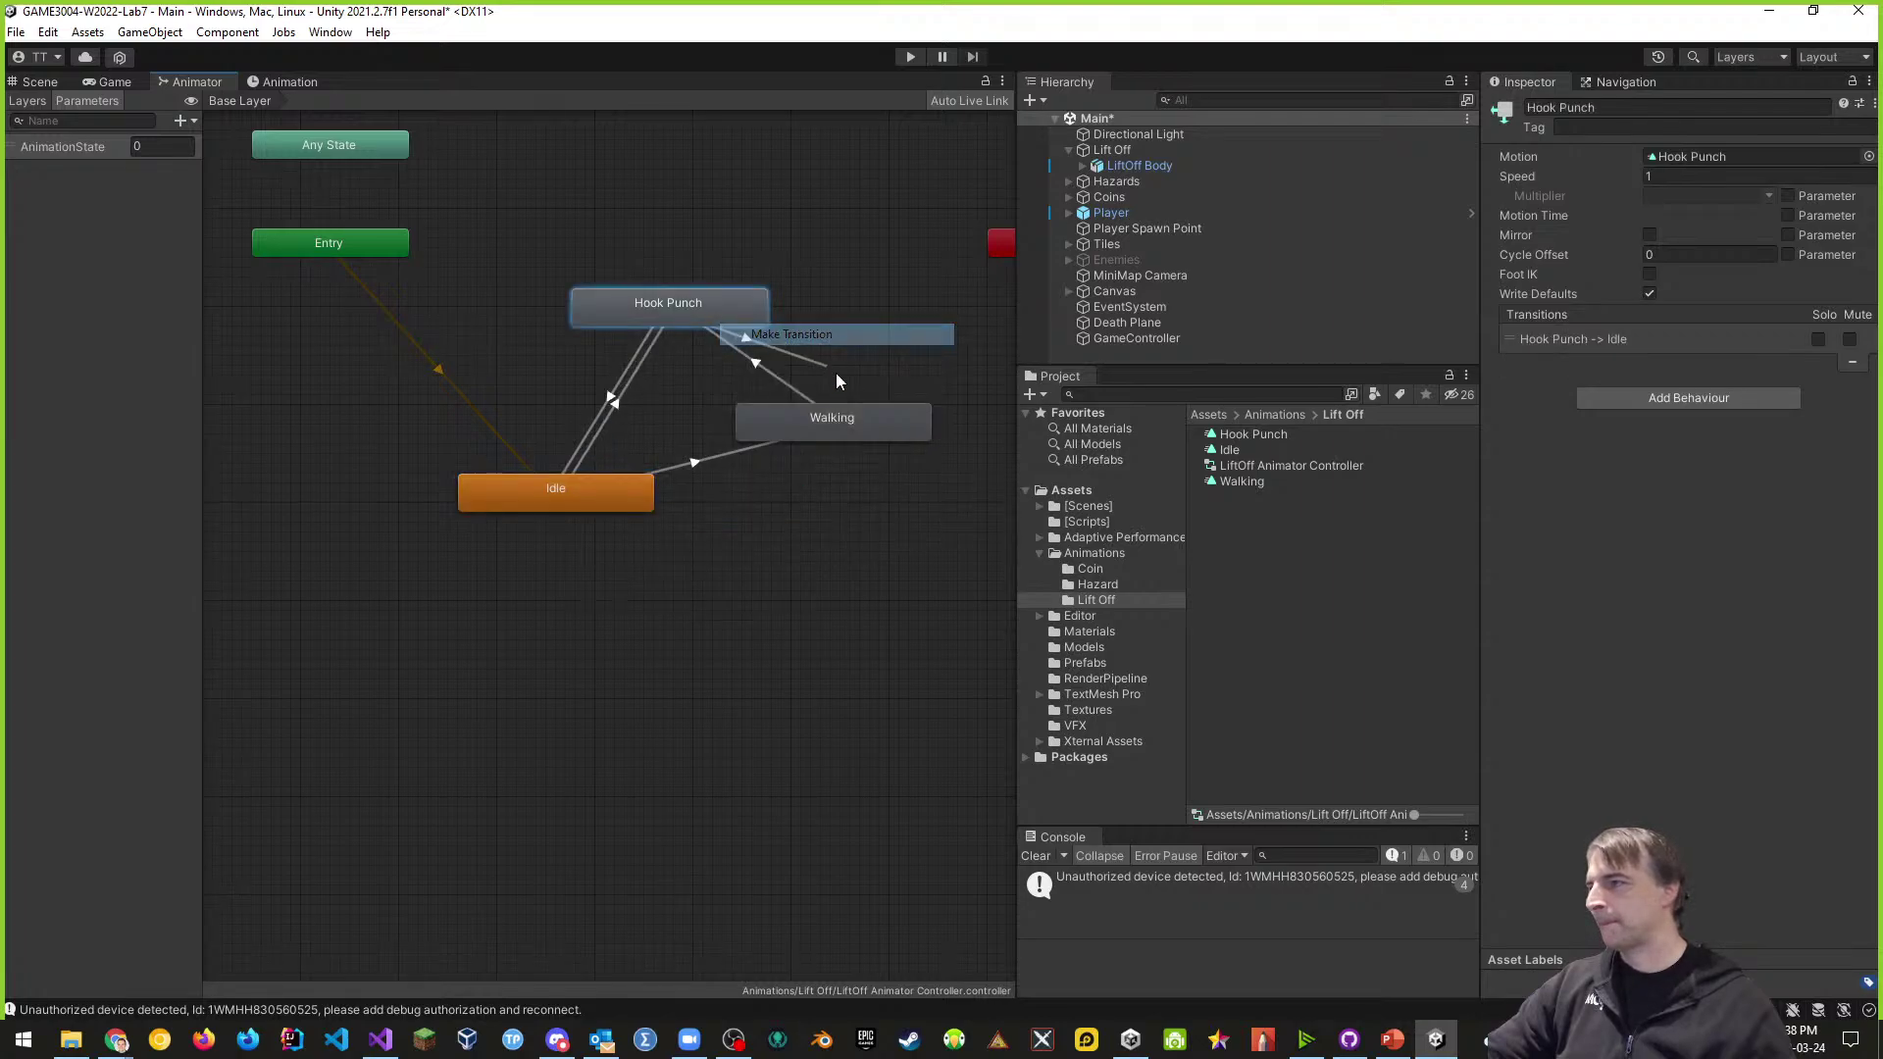
{"action": "left_click", "coordinate": [888, 433]}
{"action": "right_click", "coordinate": [803, 421]}
{"action": "left_click", "coordinate": [843, 426]}
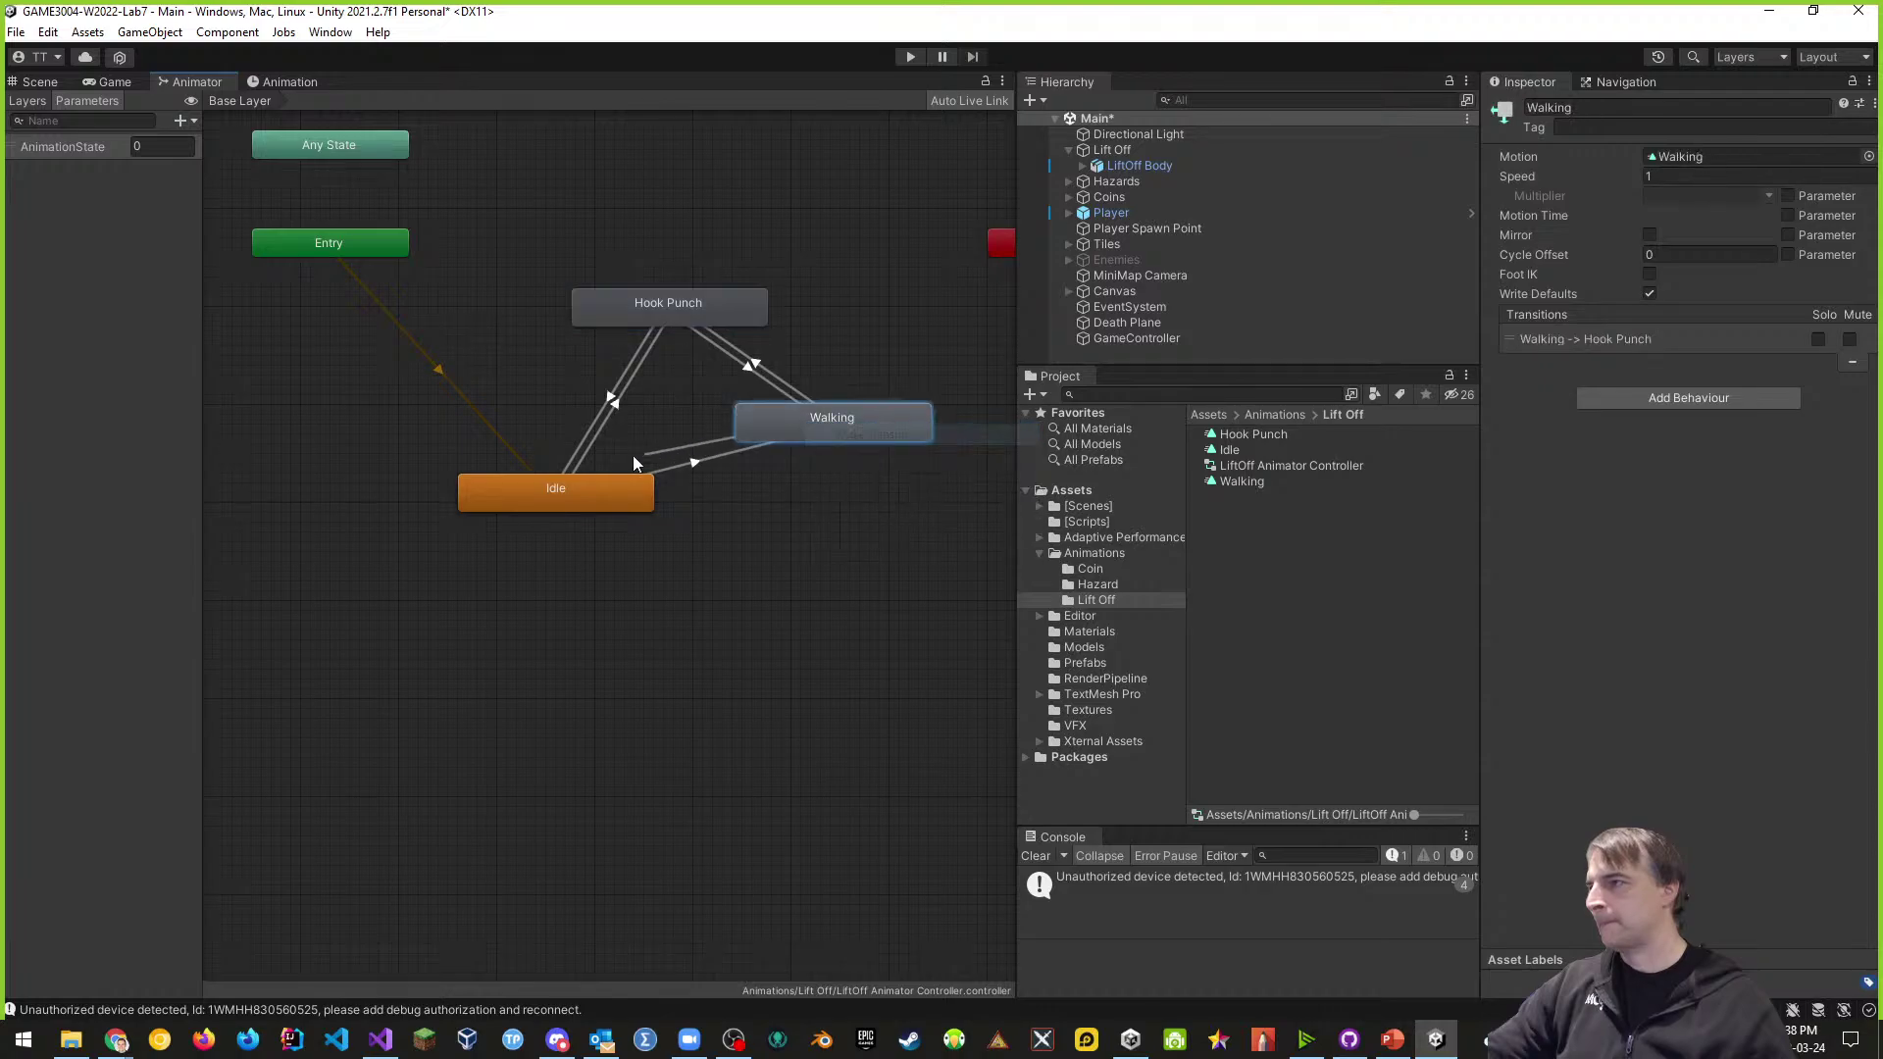
{"action": "left_click", "coordinate": [589, 477]}
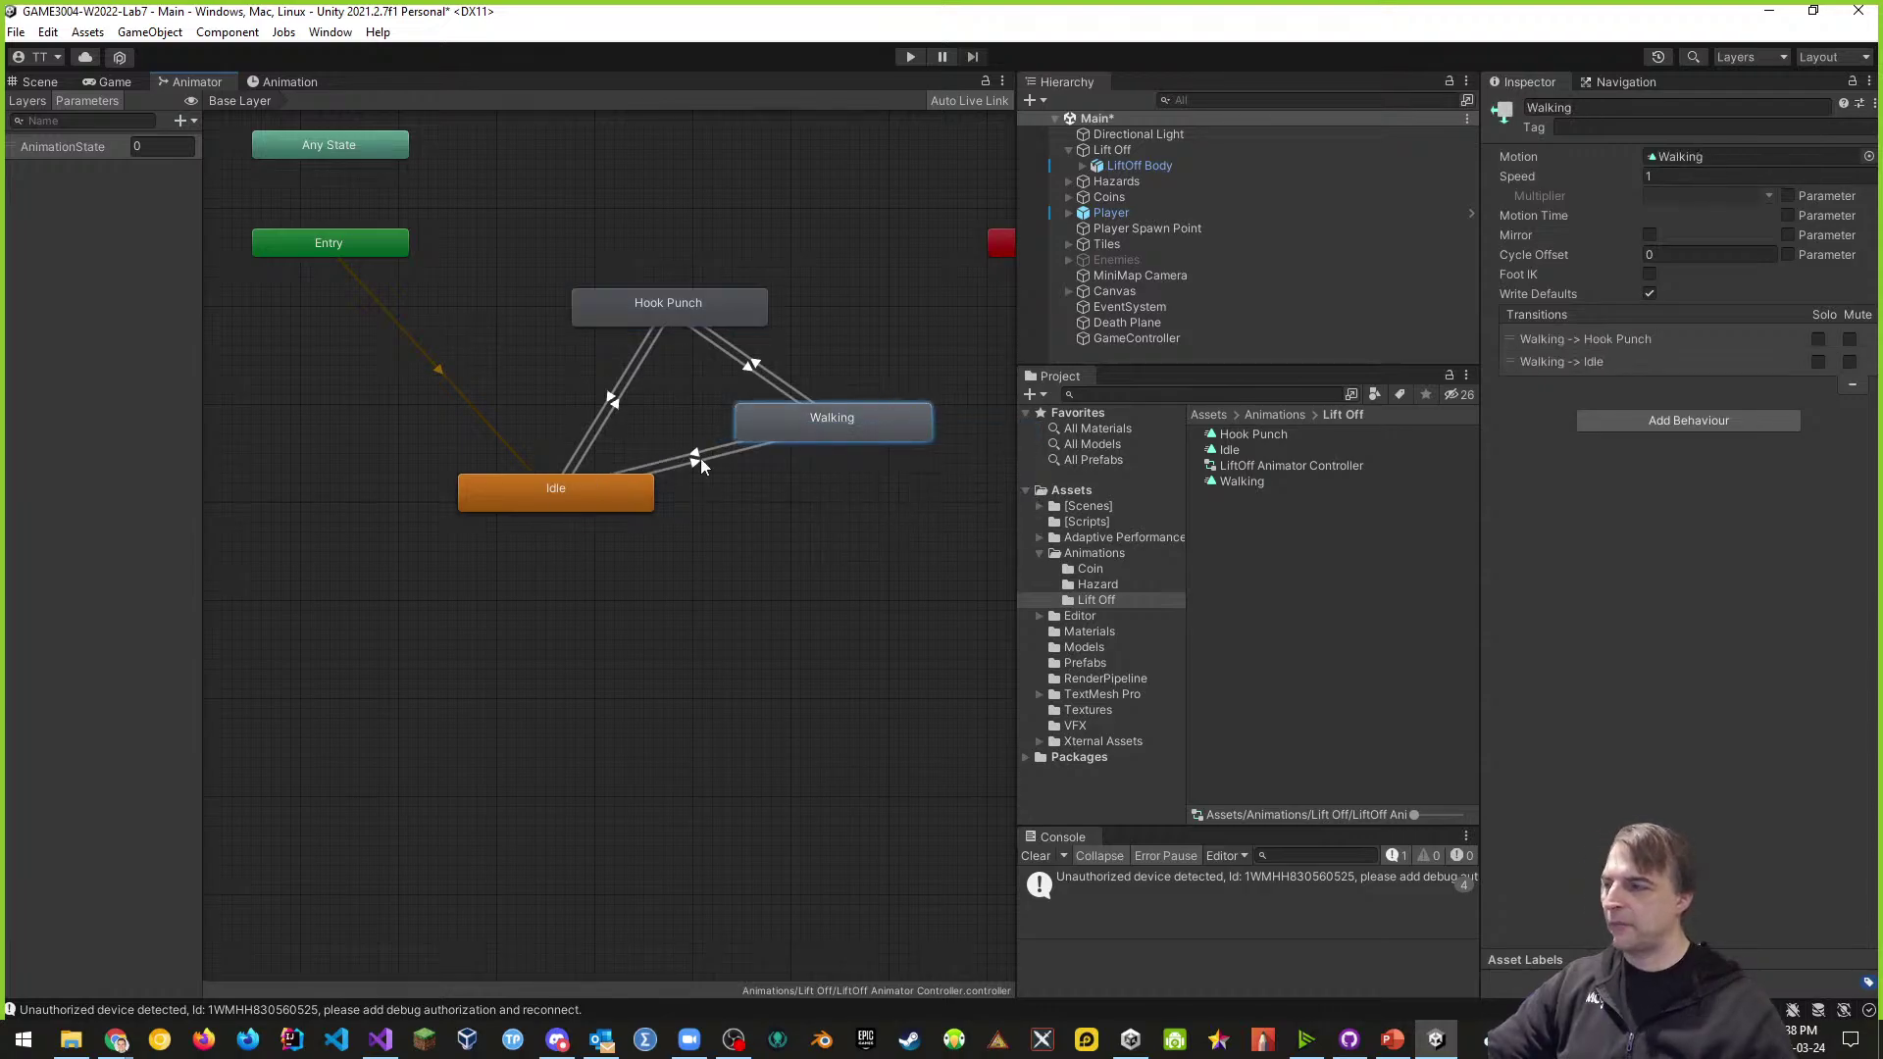
- Disable Has Exit Time on the Idle to Walking transition and add an AnimationState condition using the Equals comparison
{"action": "left_click", "coordinate": [729, 455]}
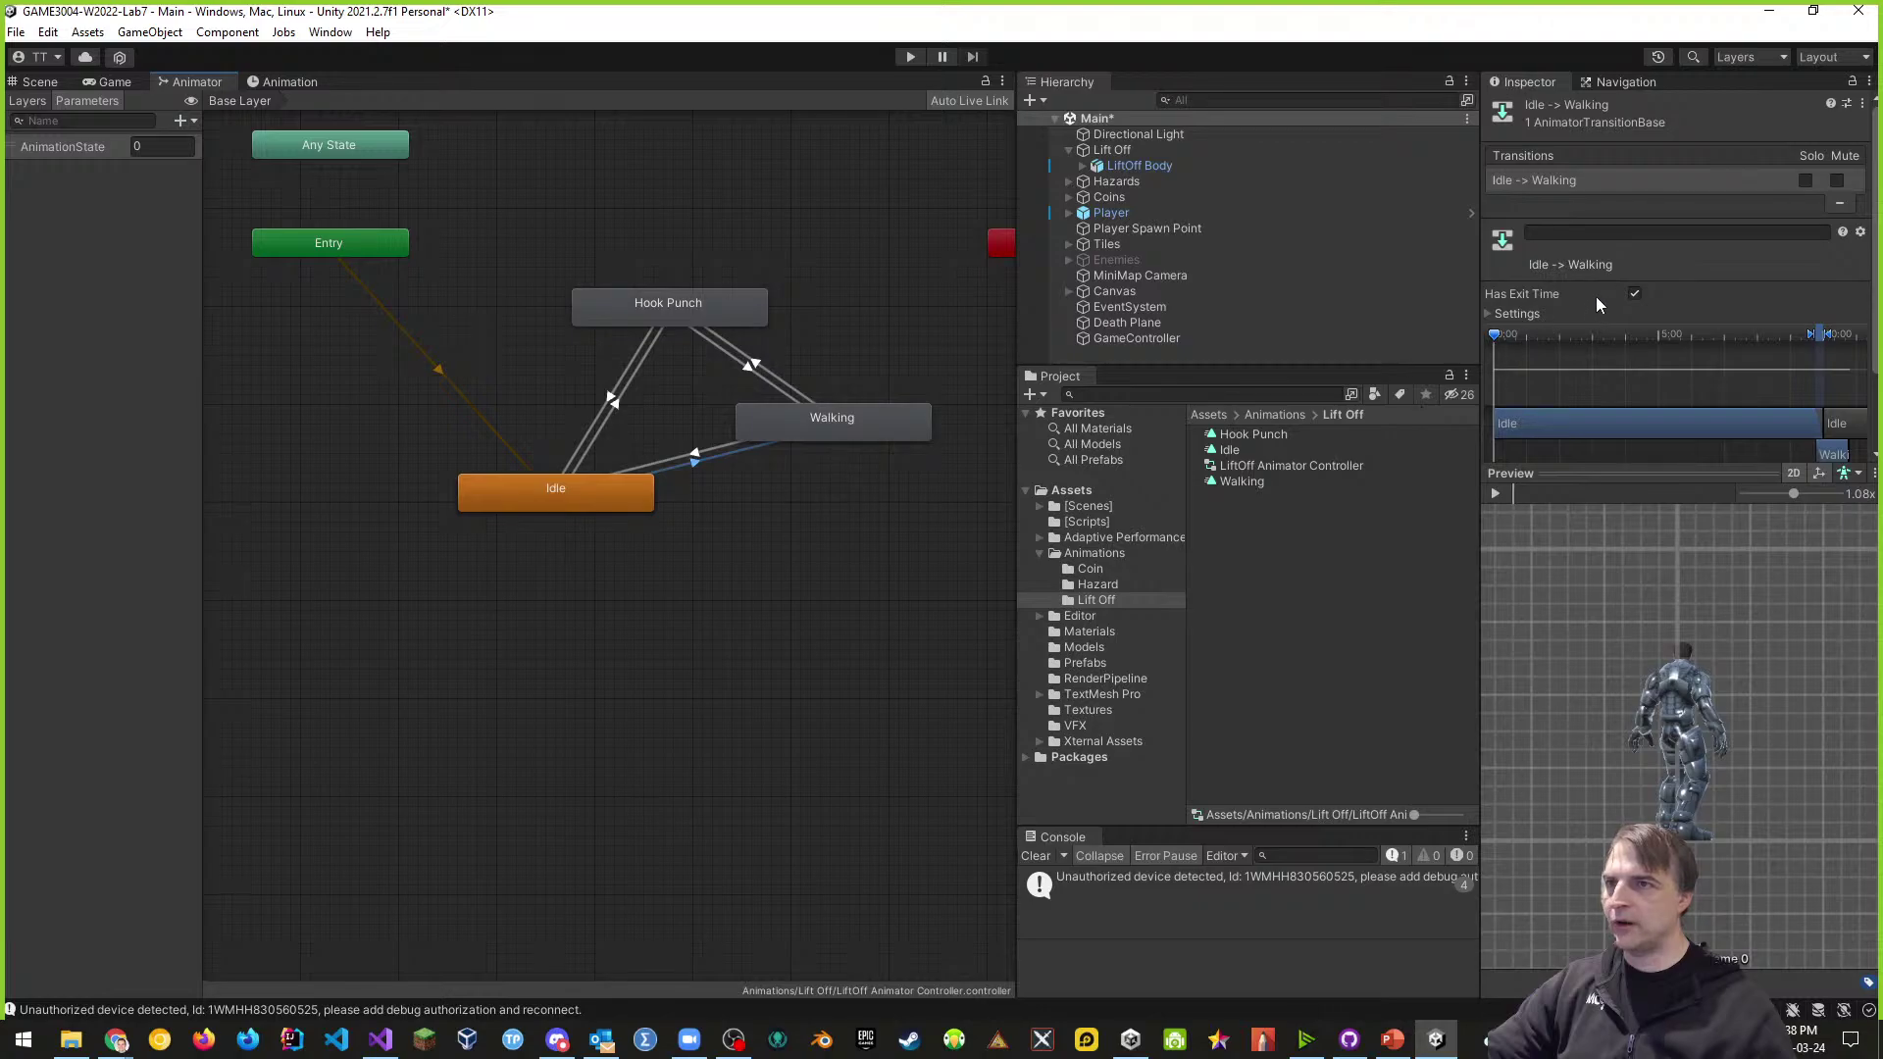
{"action": "left_click", "coordinate": [1634, 293]}
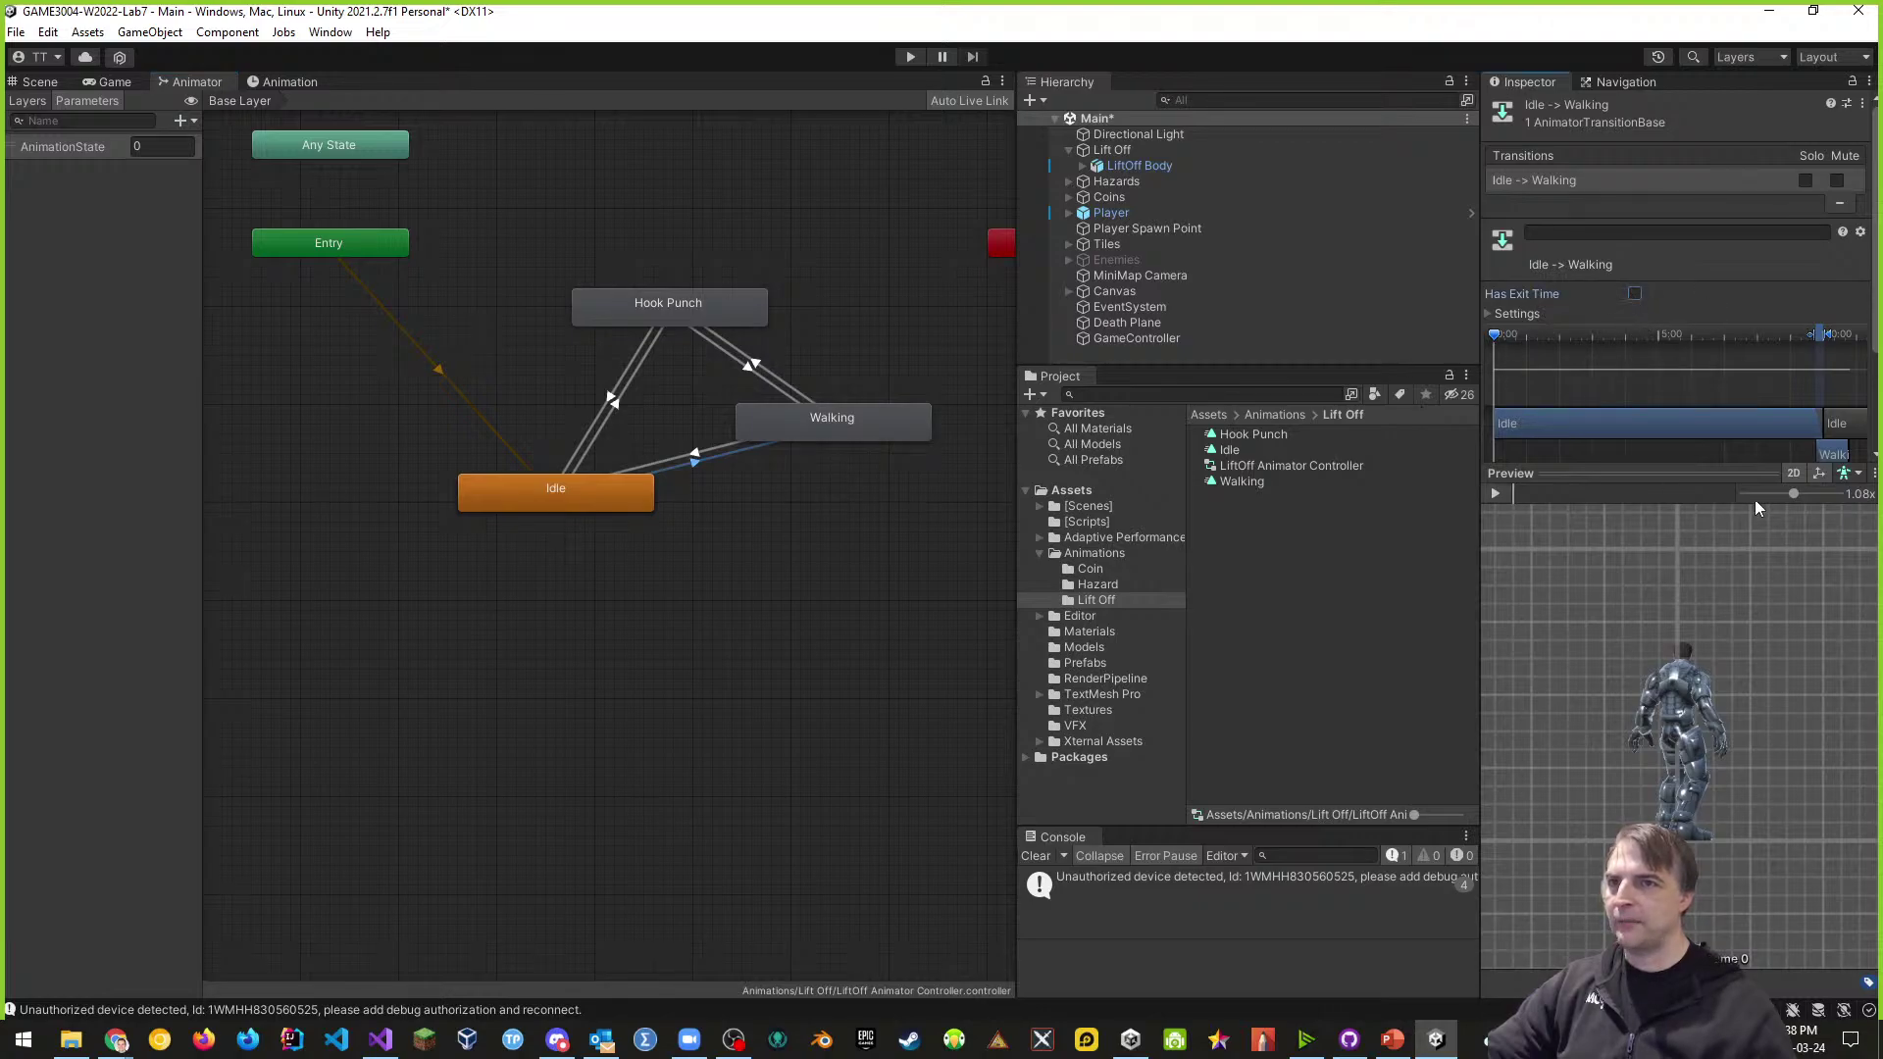
{"action": "left_click_drag", "start_coordinate": [1672, 474], "coordinate": [1659, 652]}
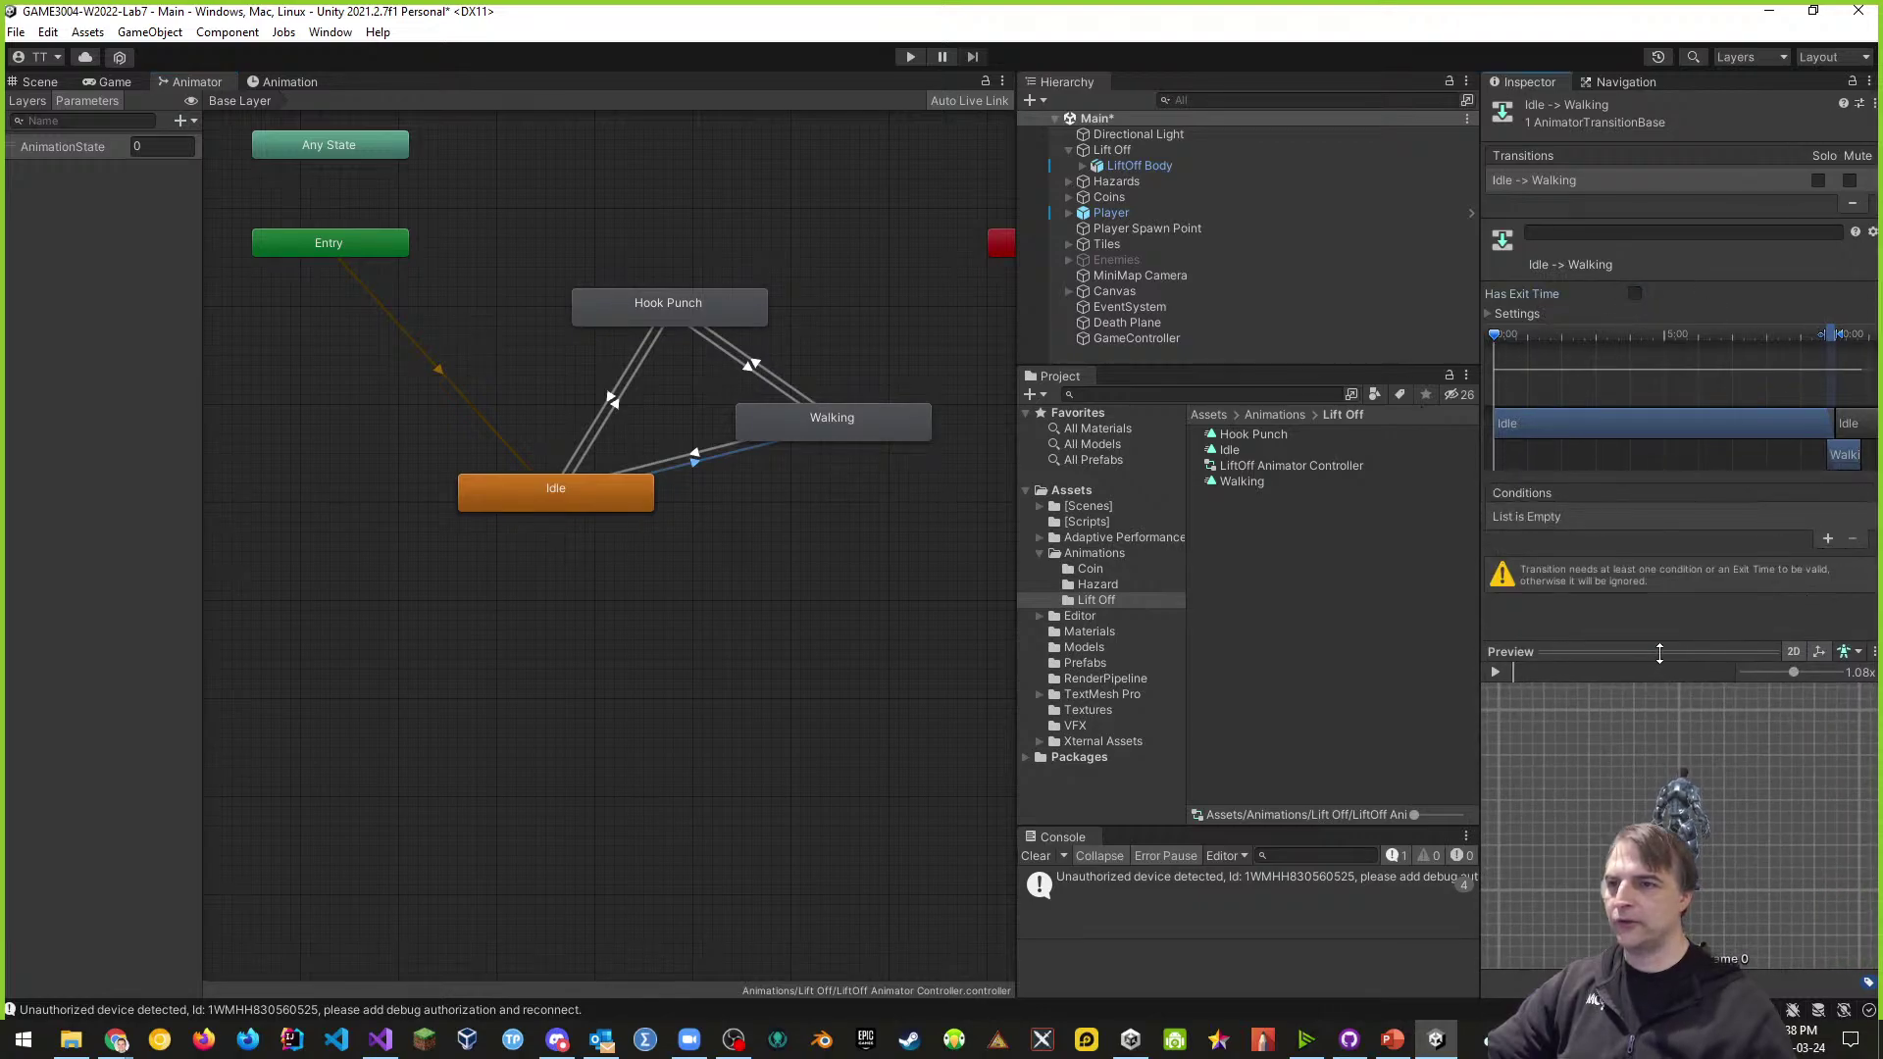
{"action": "left_click", "coordinate": [1828, 541]}
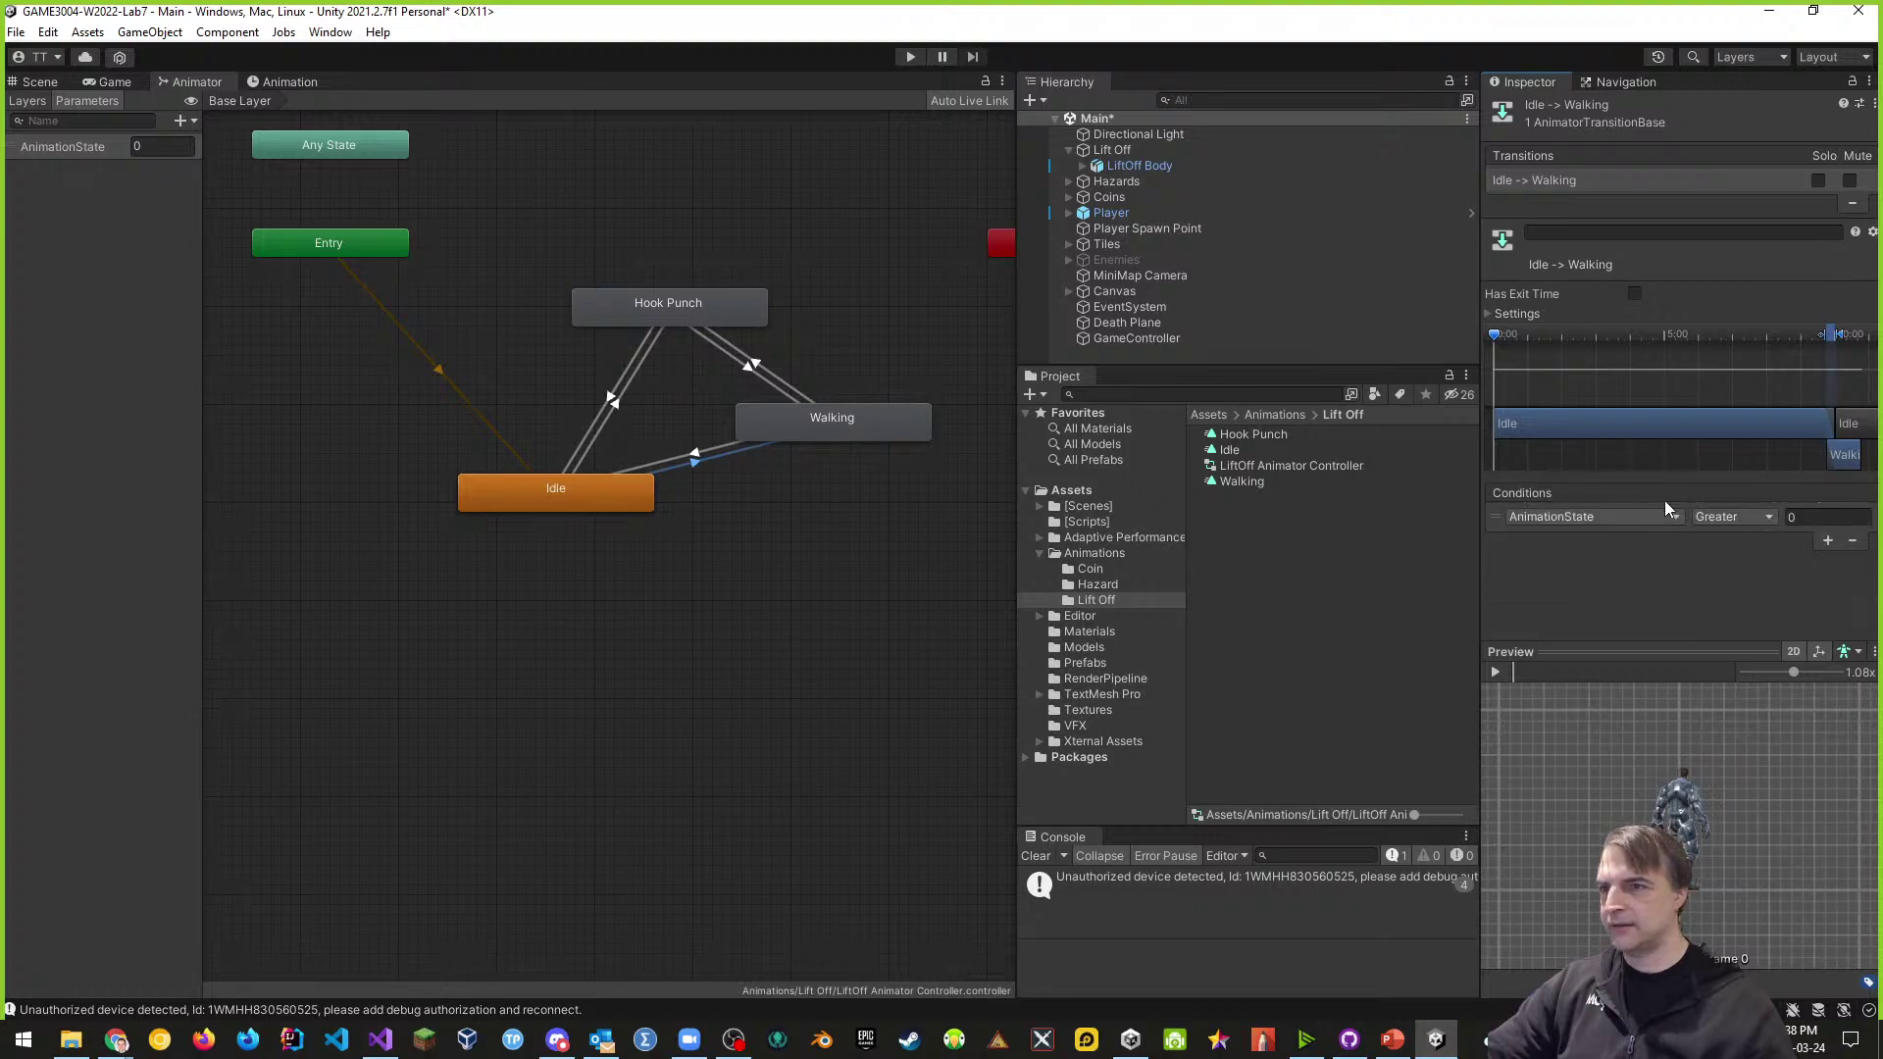
{"action": "left_click", "coordinate": [1745, 518]}
{"action": "left_click", "coordinate": [1738, 584]}
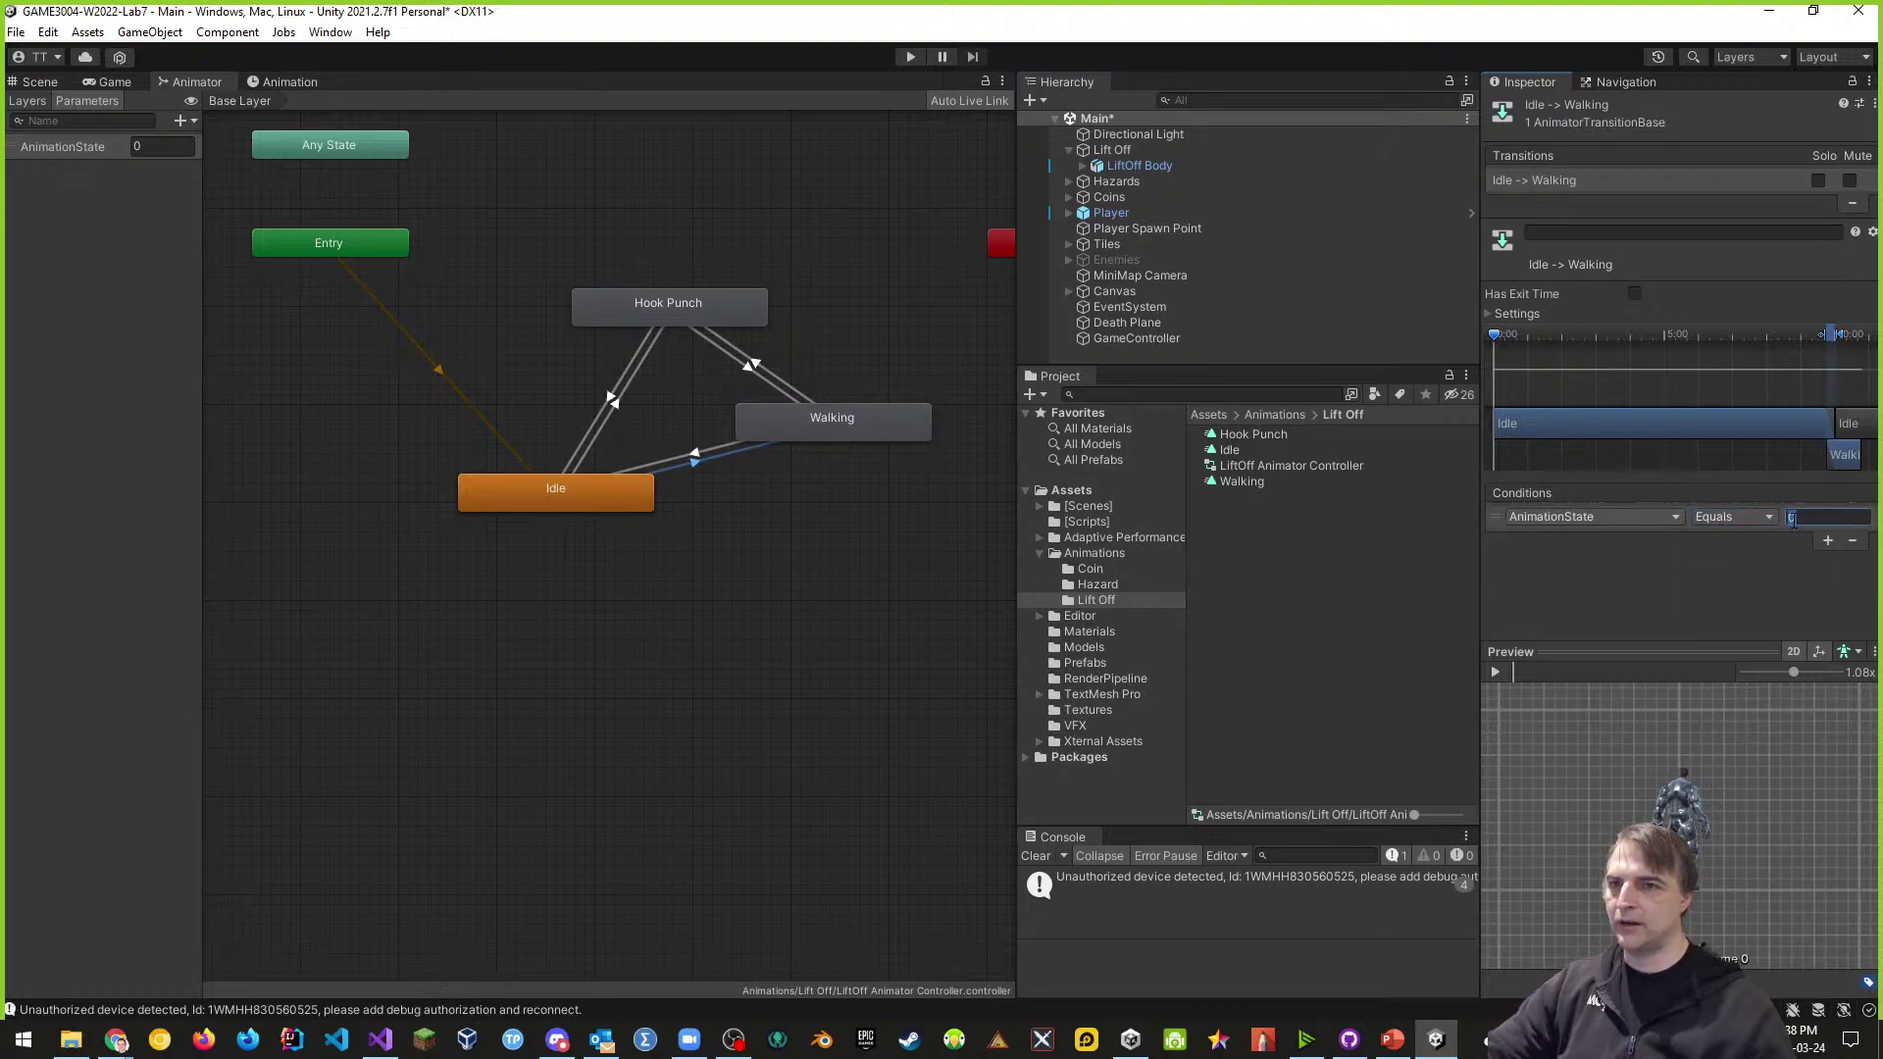
- Give the Walking to Hook Punch transition the condition AnimationState Equals 2 and disable its Has Exit Time
{"action": "left_click", "coordinate": [797, 395]}
{"action": "left_click", "coordinate": [1827, 542]}
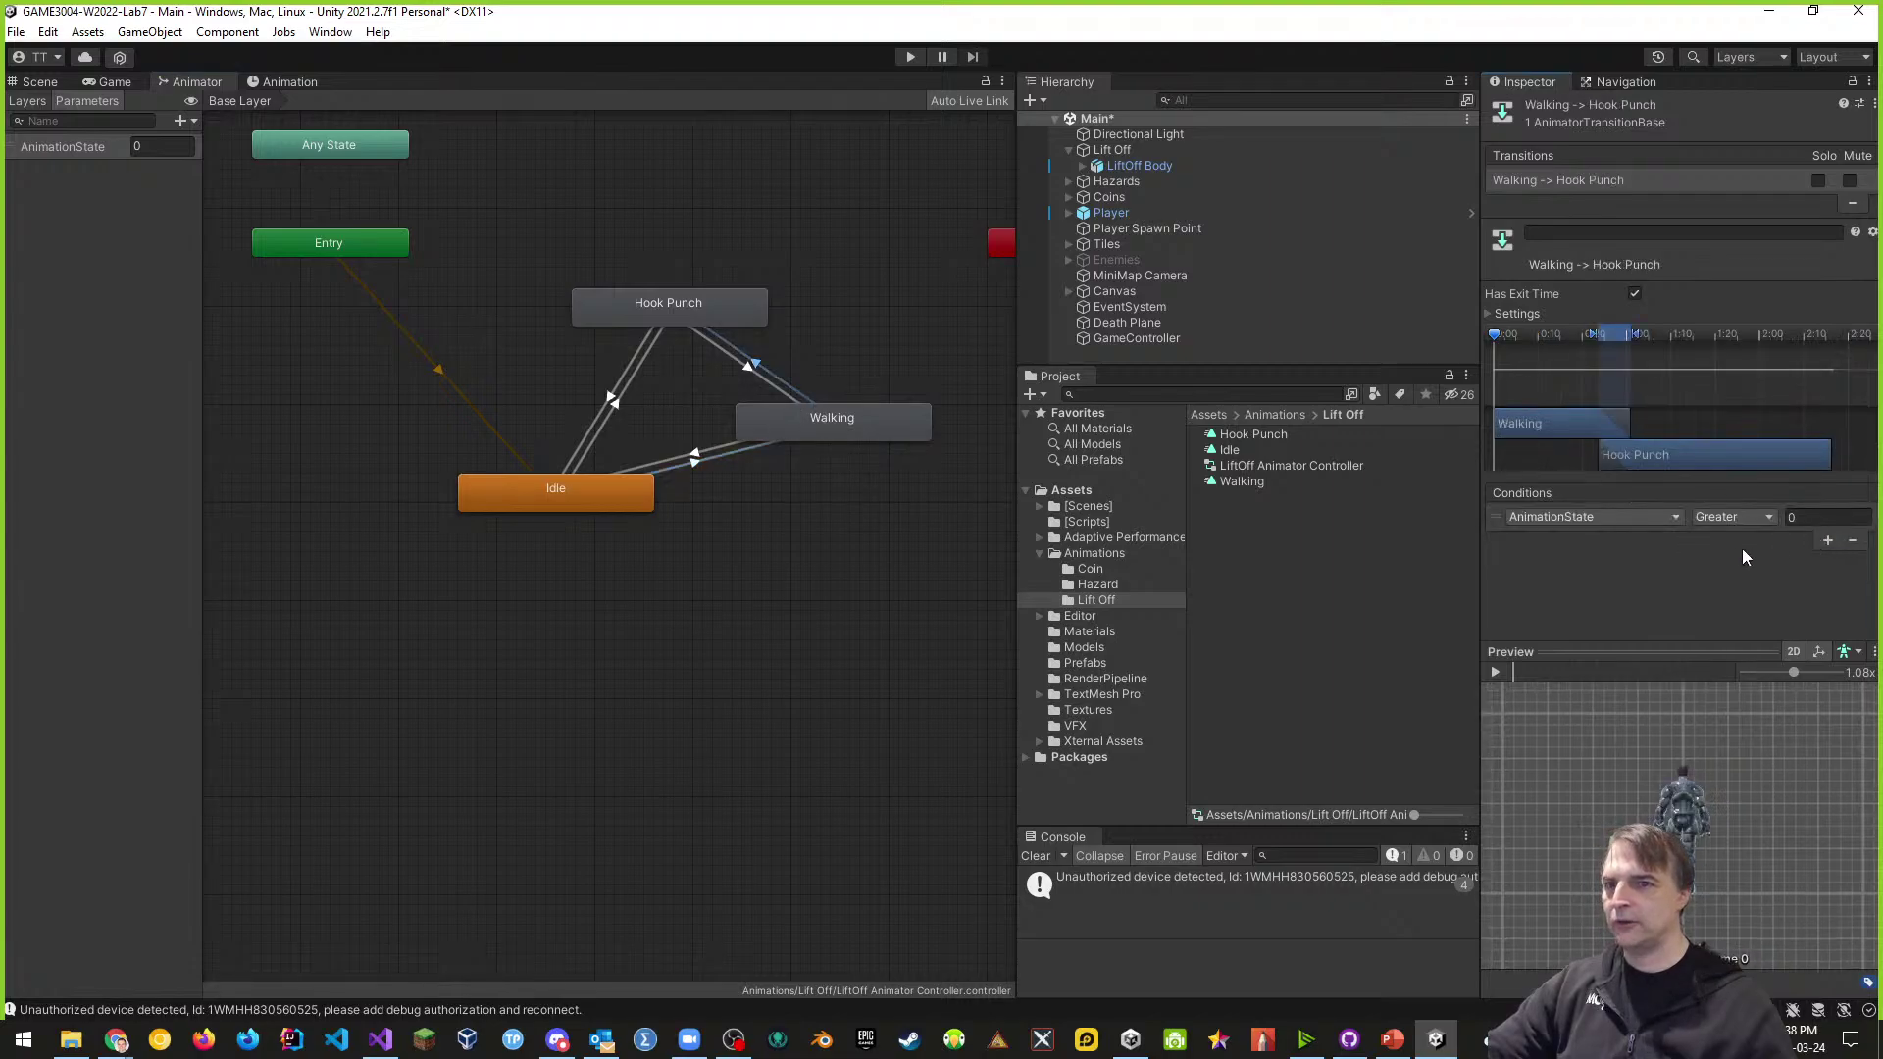
{"action": "left_click", "coordinate": [1756, 517]}
{"action": "left_click", "coordinate": [1743, 583]}
{"action": "left_click", "coordinate": [1813, 518]}
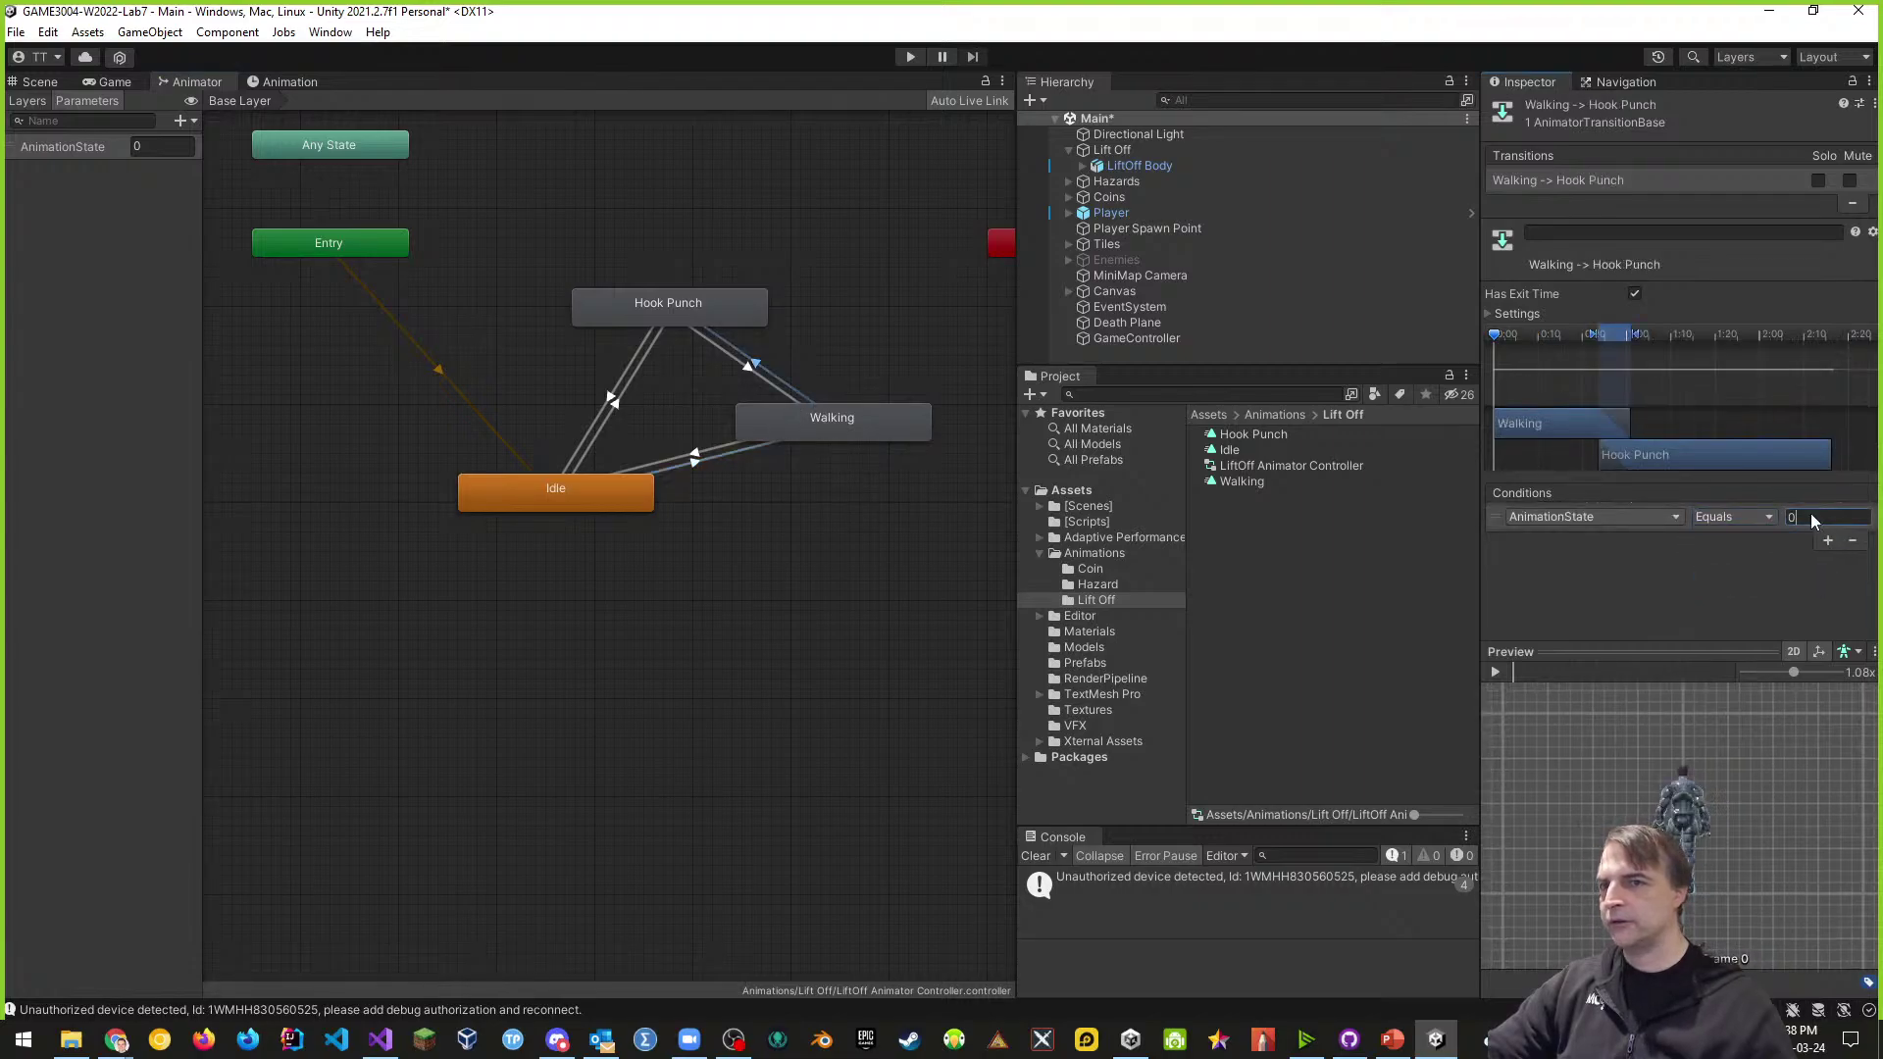
{"action": "type", "text": "2"}
{"action": "left_click", "coordinate": [1635, 294]}
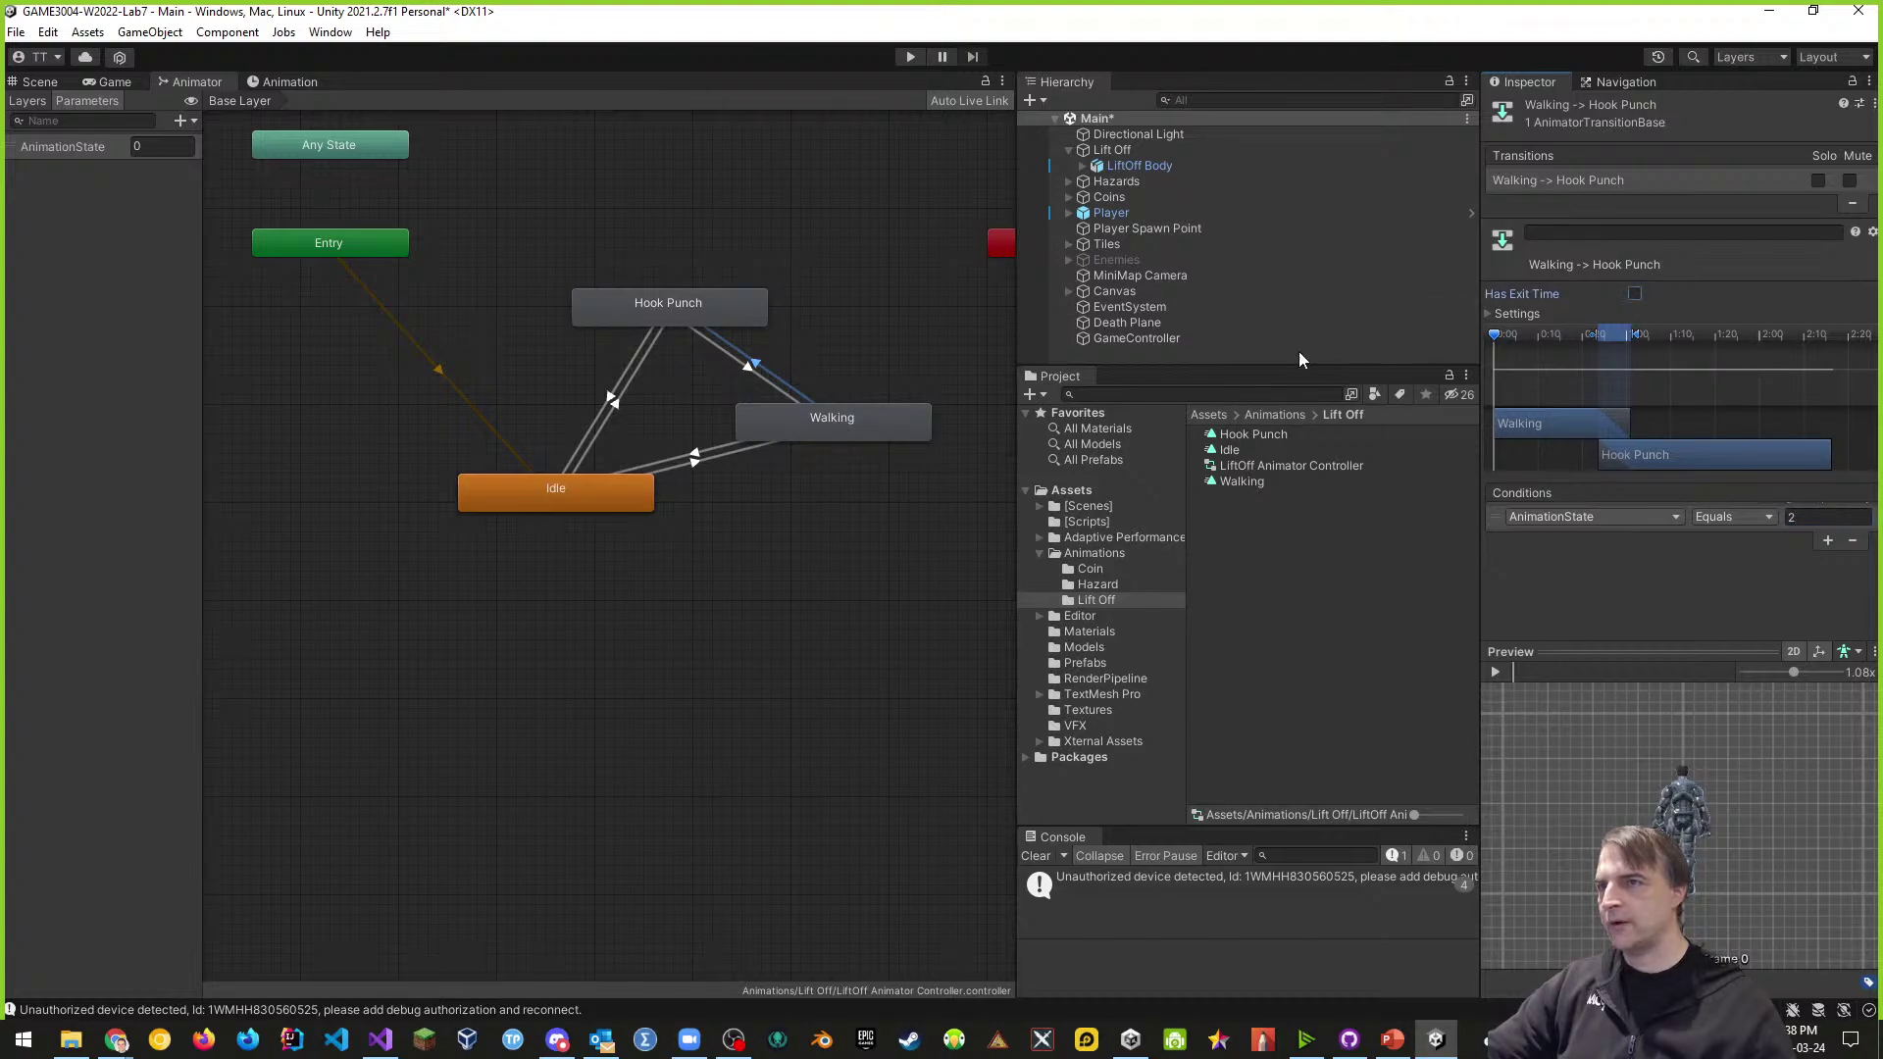
- Give the Hook Punch to Idle transition the condition AnimationState Equals 0 and disable its Has Exit Time
{"action": "left_click", "coordinate": [623, 370]}
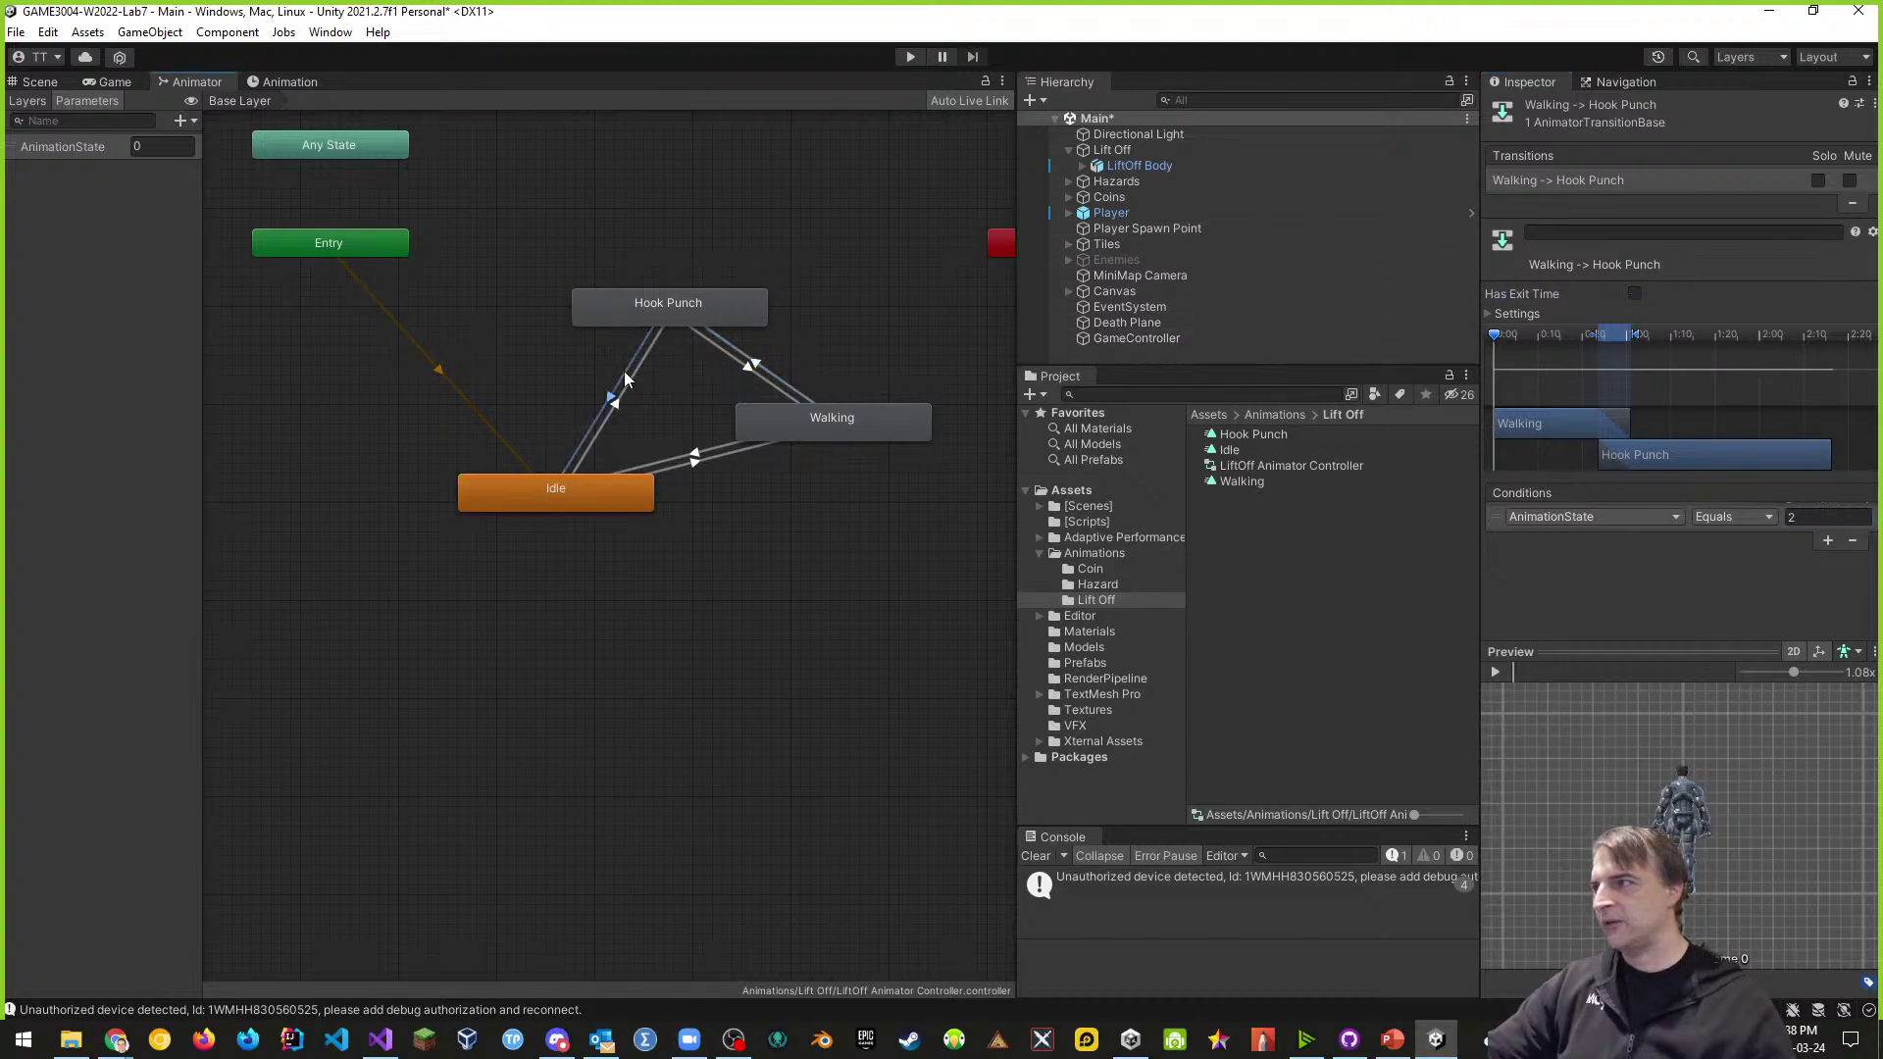
{"action": "left_click", "coordinate": [1826, 540]}
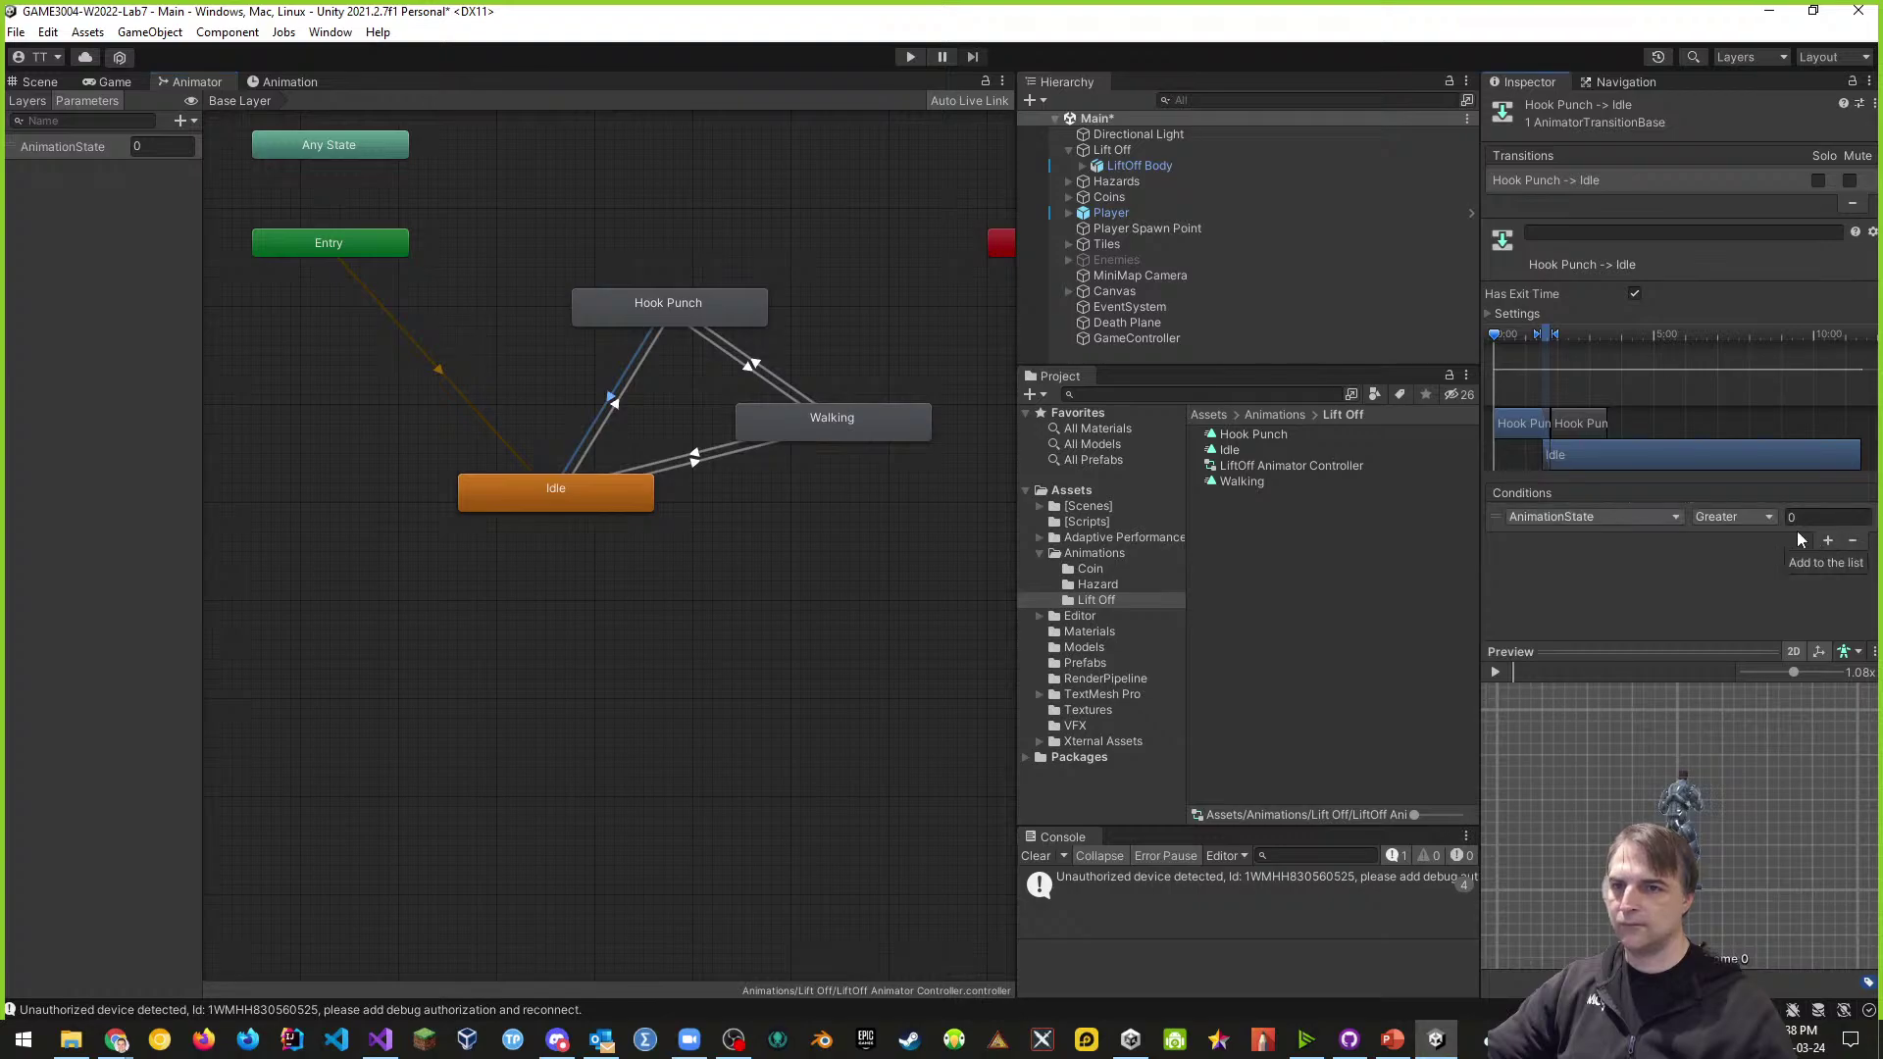
{"action": "left_click", "coordinate": [1738, 517]}
{"action": "left_click", "coordinate": [1743, 582]}
{"action": "left_click", "coordinate": [1799, 516]}
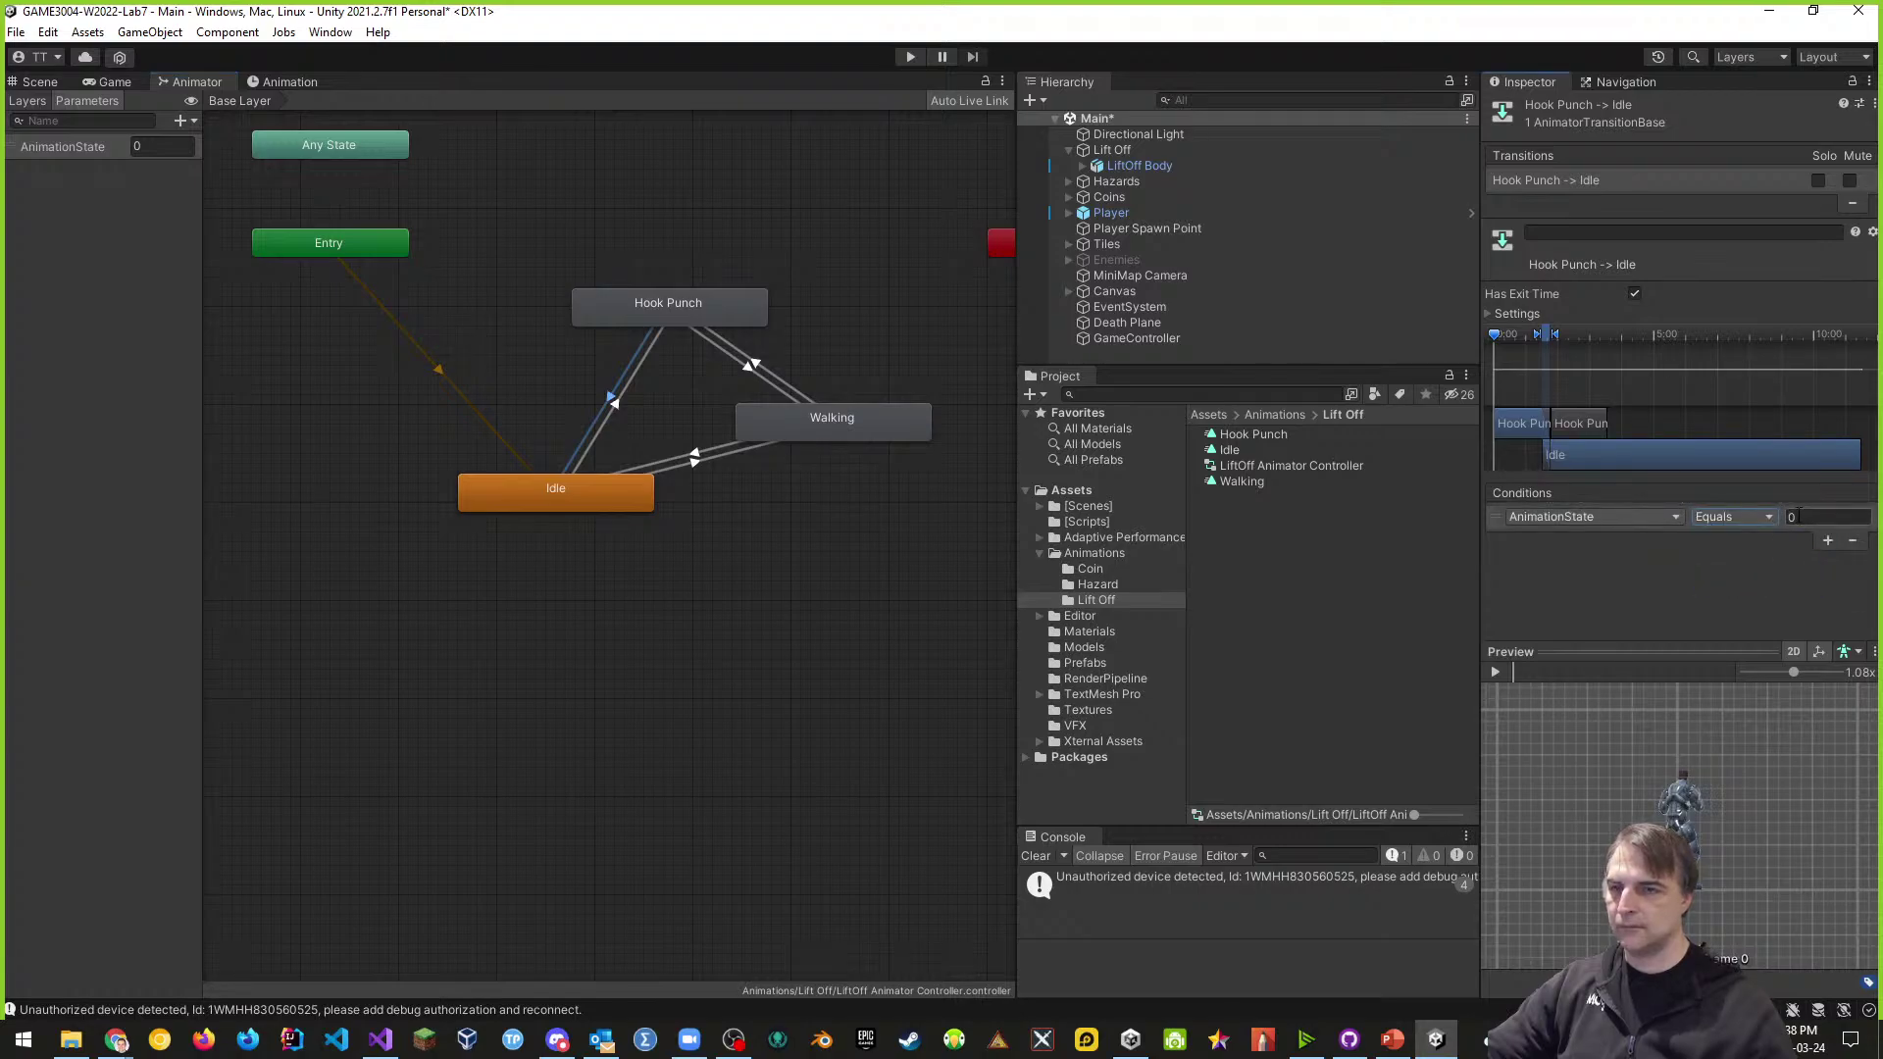
{"action": "left_click", "coordinate": [604, 428]}
{"action": "left_click", "coordinate": [606, 404]}
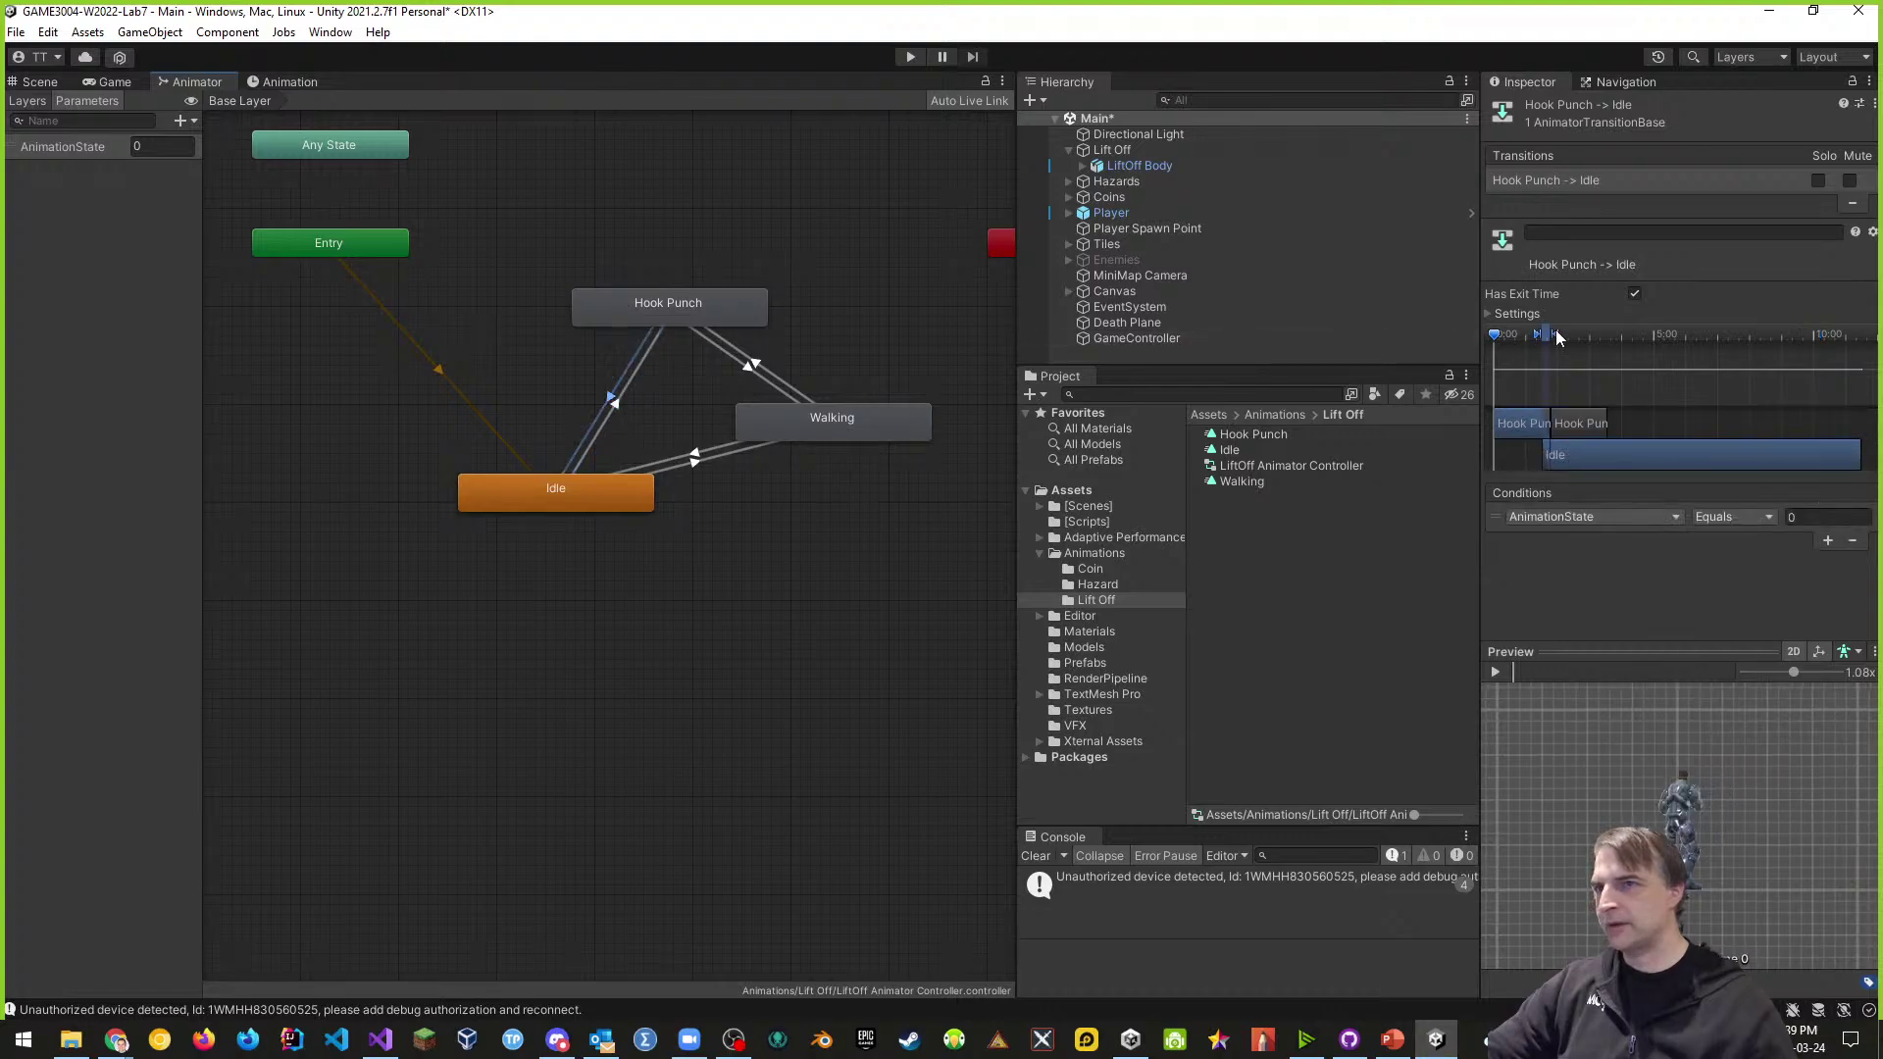
- Disable Has Exit Time on the Idle to Hook Punch transition and add the condition AnimationState Equals 2
{"action": "left_click", "coordinate": [608, 427]}
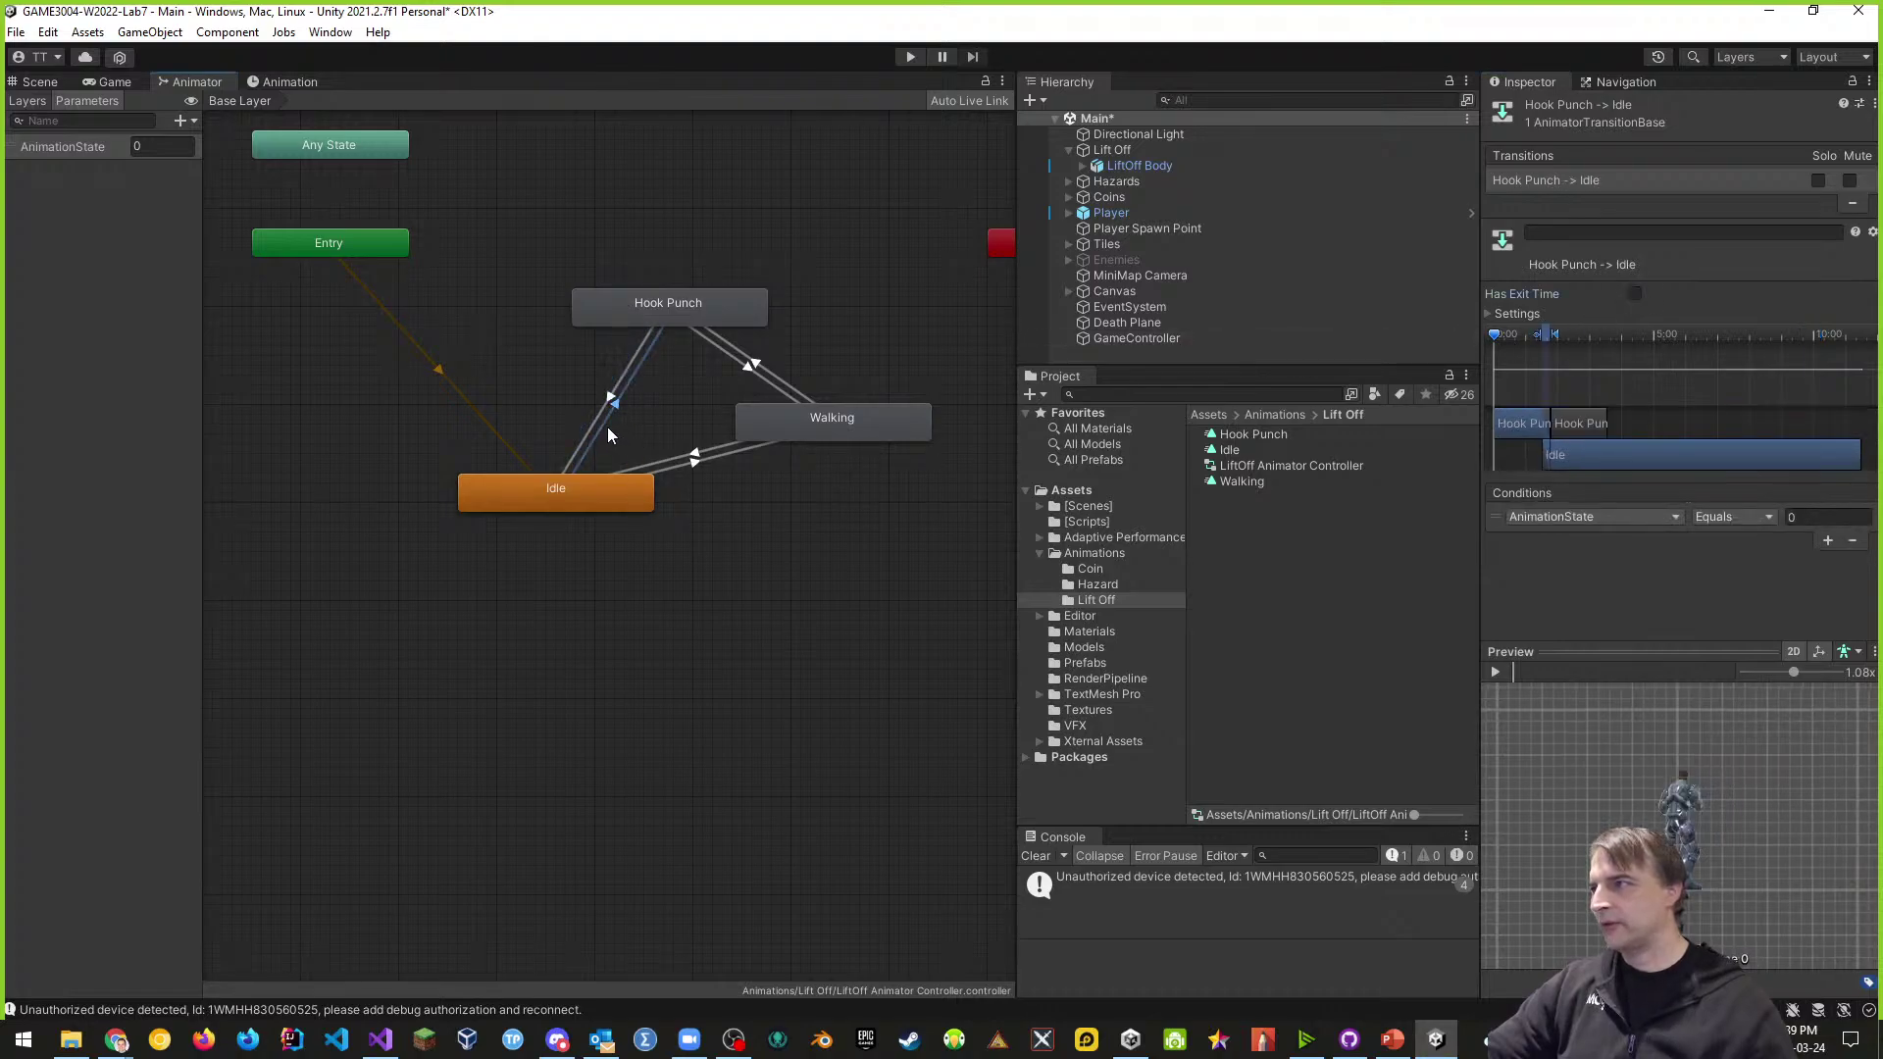
{"action": "left_click", "coordinate": [1634, 293]}
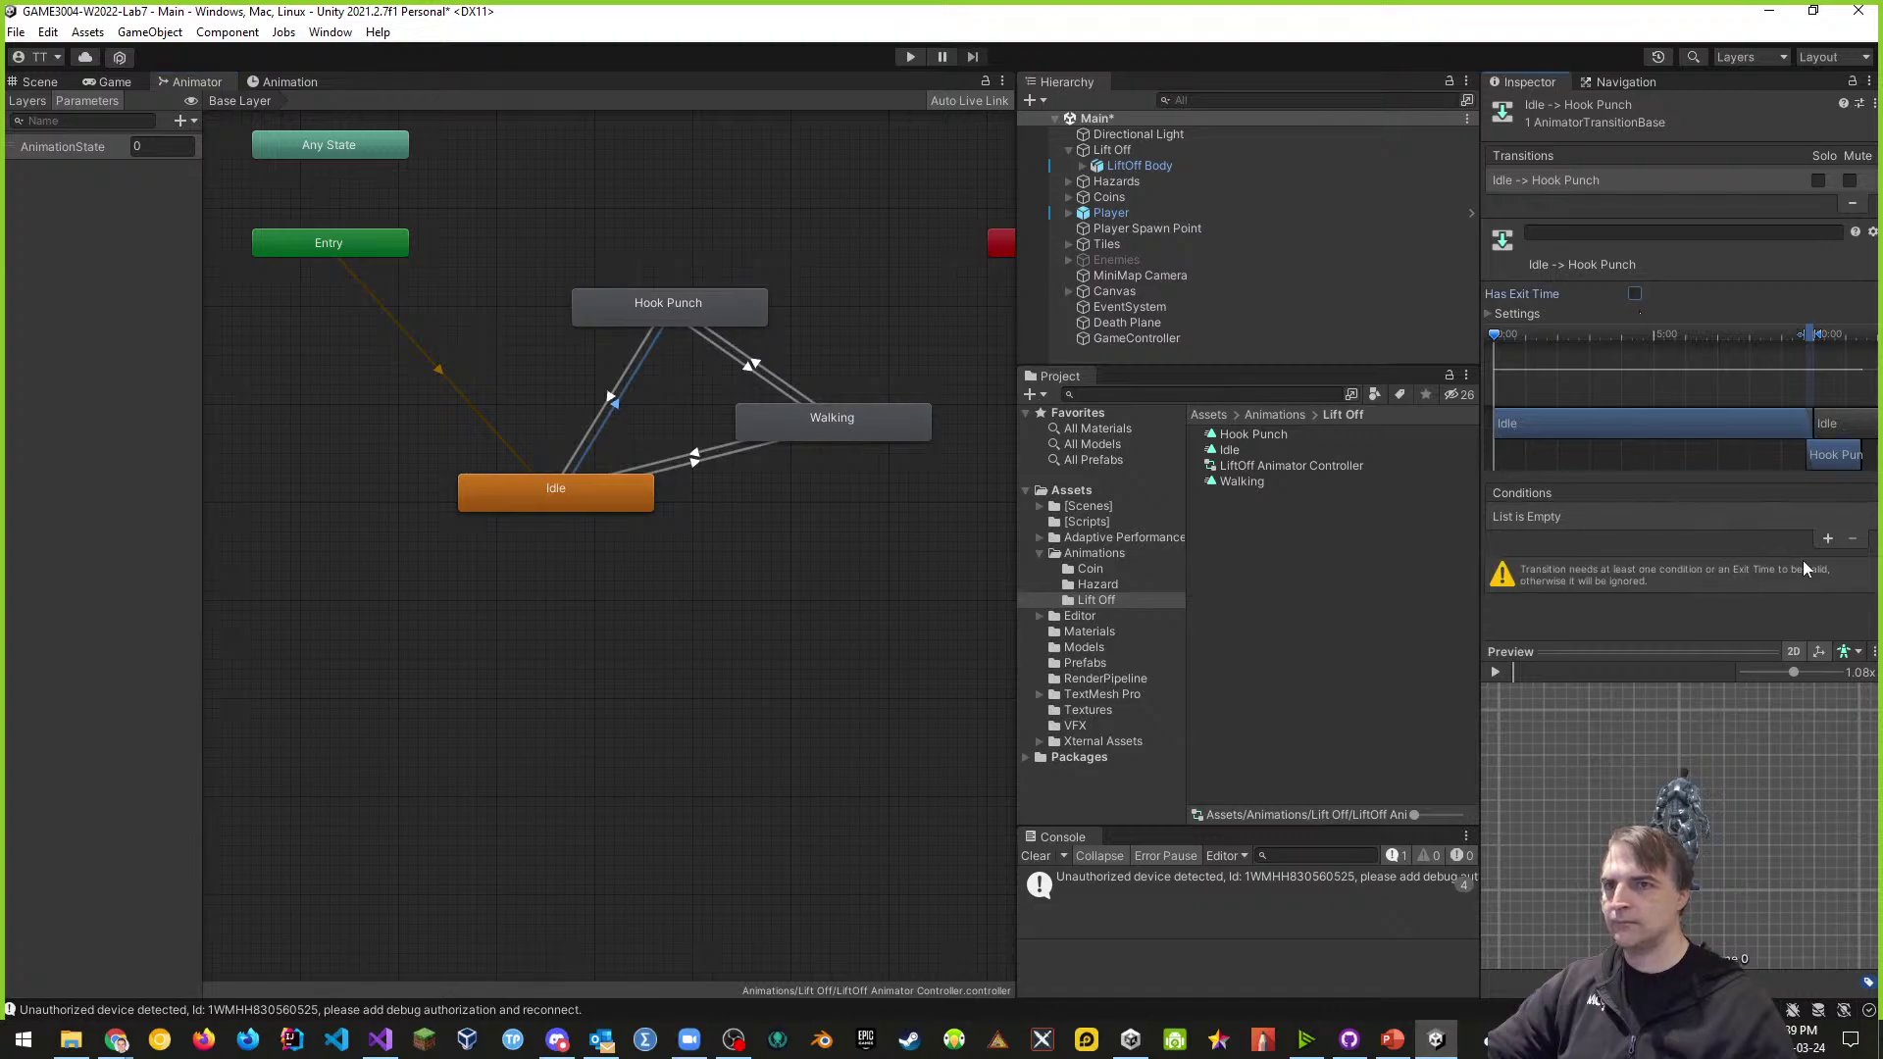
{"action": "left_click", "coordinate": [1827, 540]}
{"action": "left_click", "coordinate": [1718, 516]}
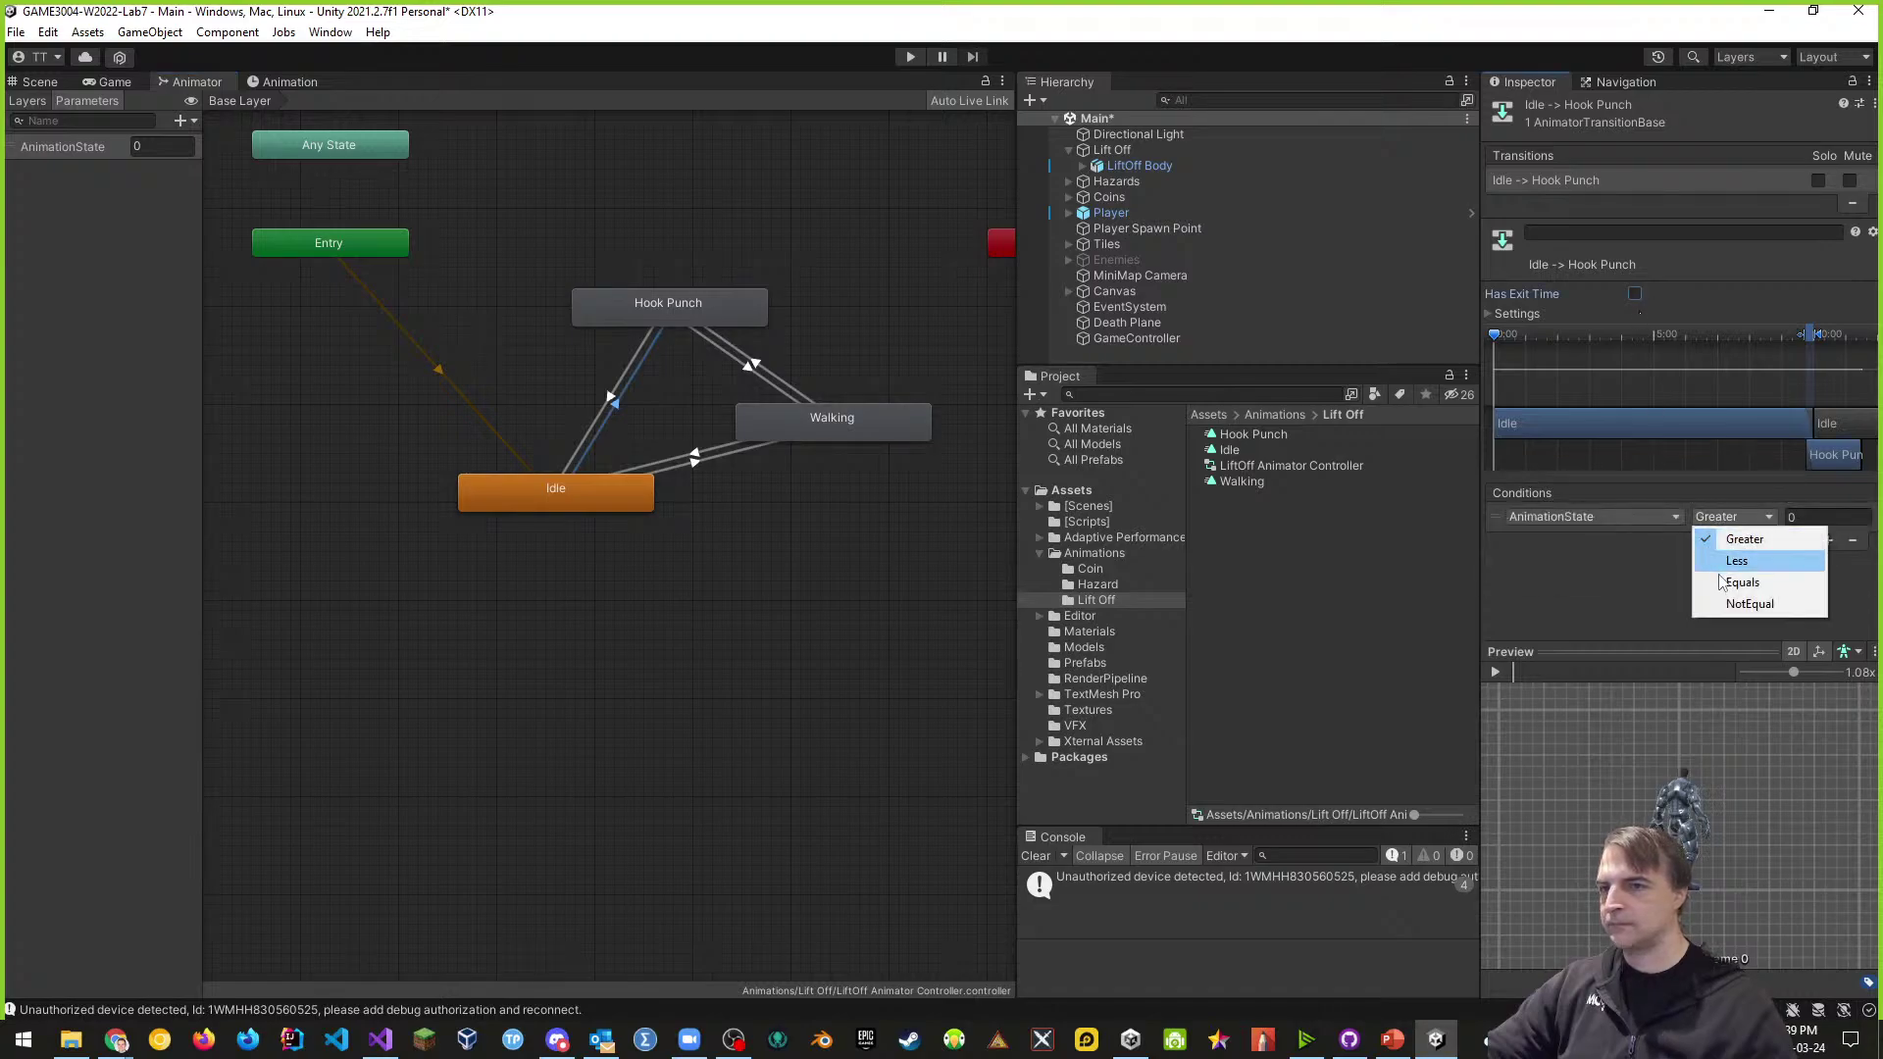
{"action": "left_click", "coordinate": [1723, 580]}
{"action": "left_click", "coordinate": [1805, 517]}
{"action": "type", "text": "2"}
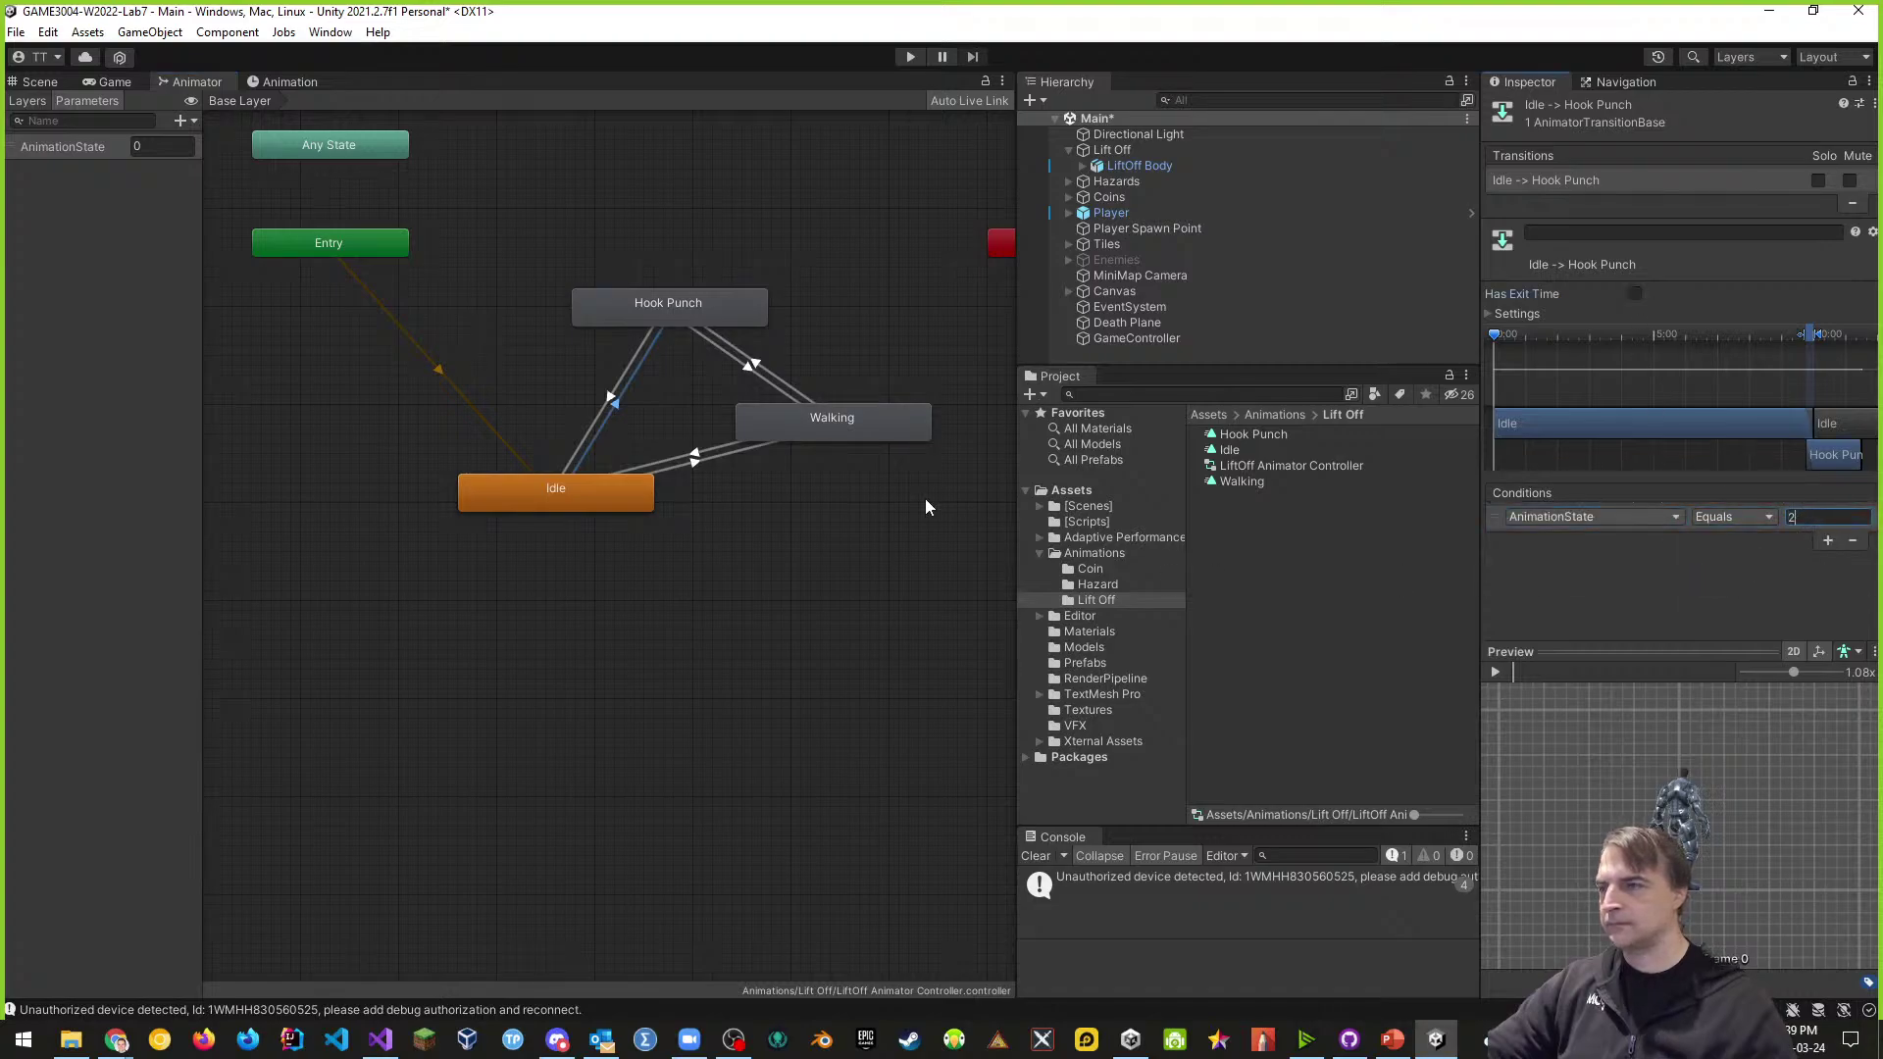
- Disable Has Exit Time on the Hook Punch to Walking transition and add the condition AnimationState Equals 1
{"action": "left_click", "coordinate": [766, 383]}
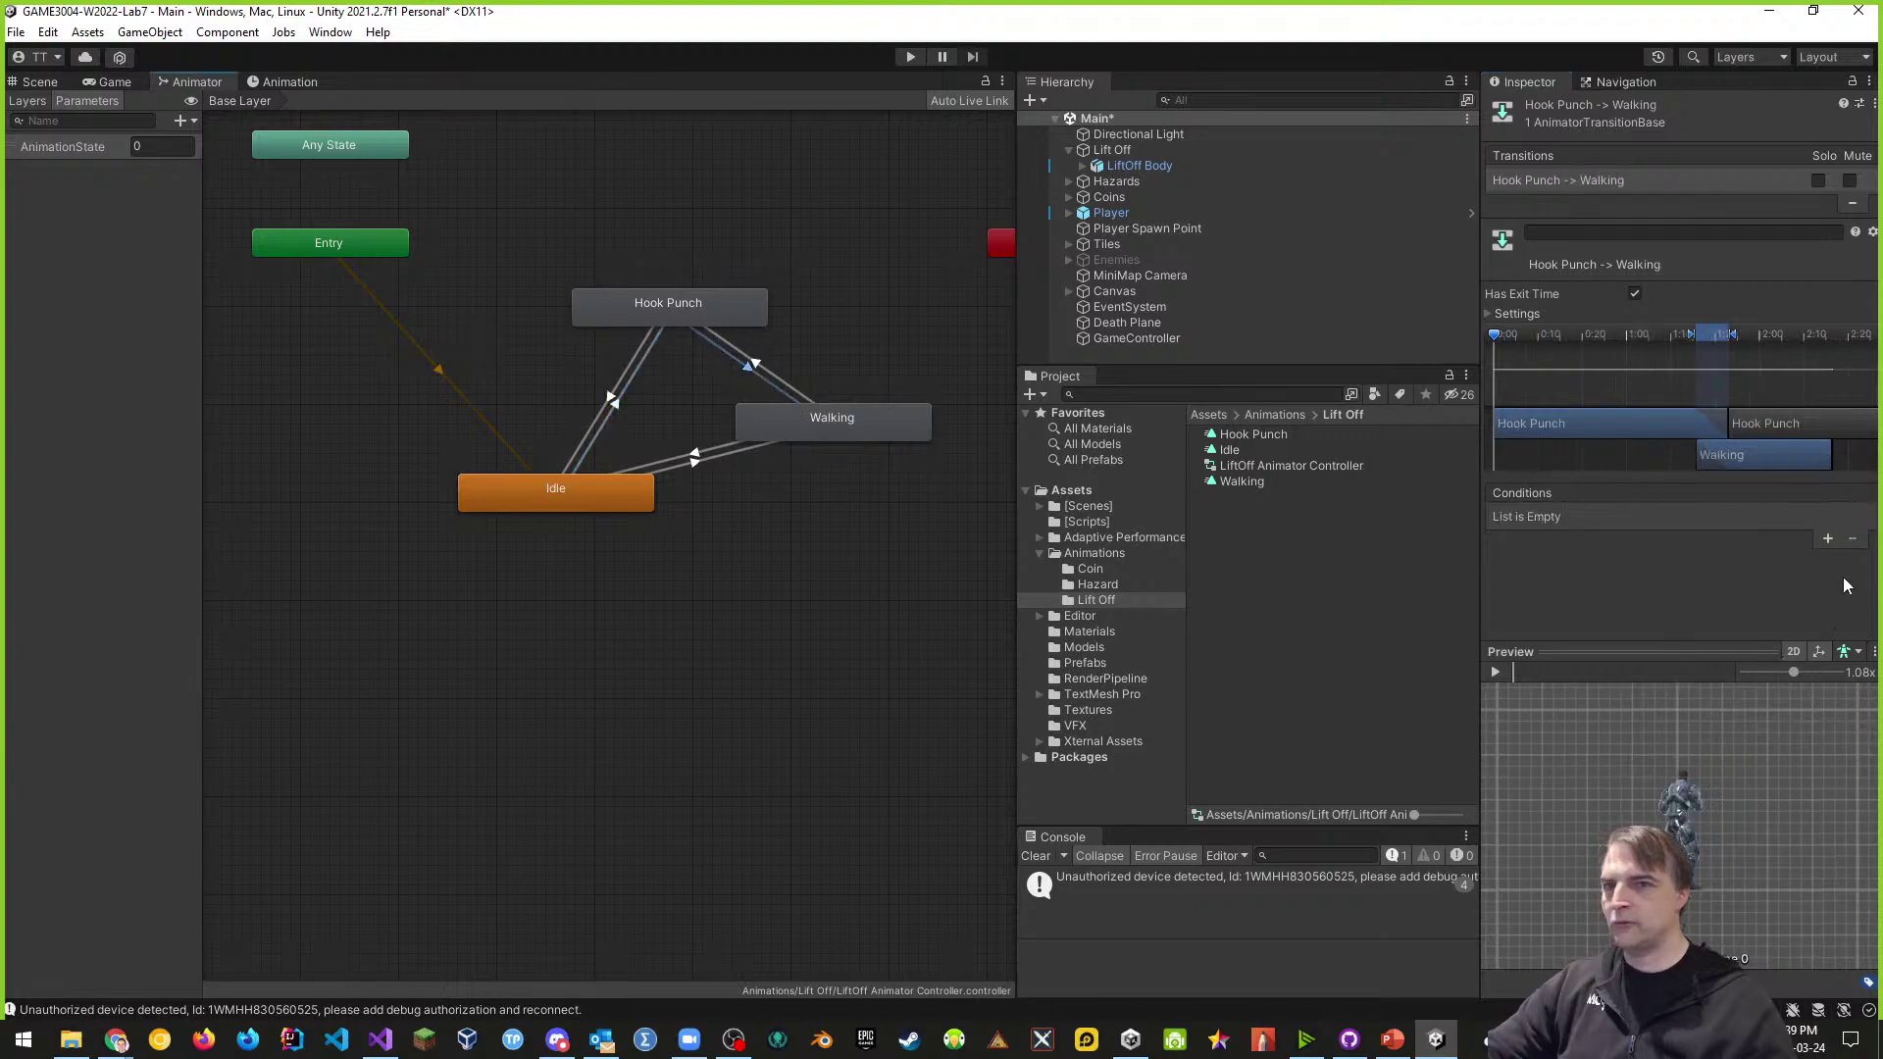
{"action": "left_click", "coordinate": [1827, 540]}
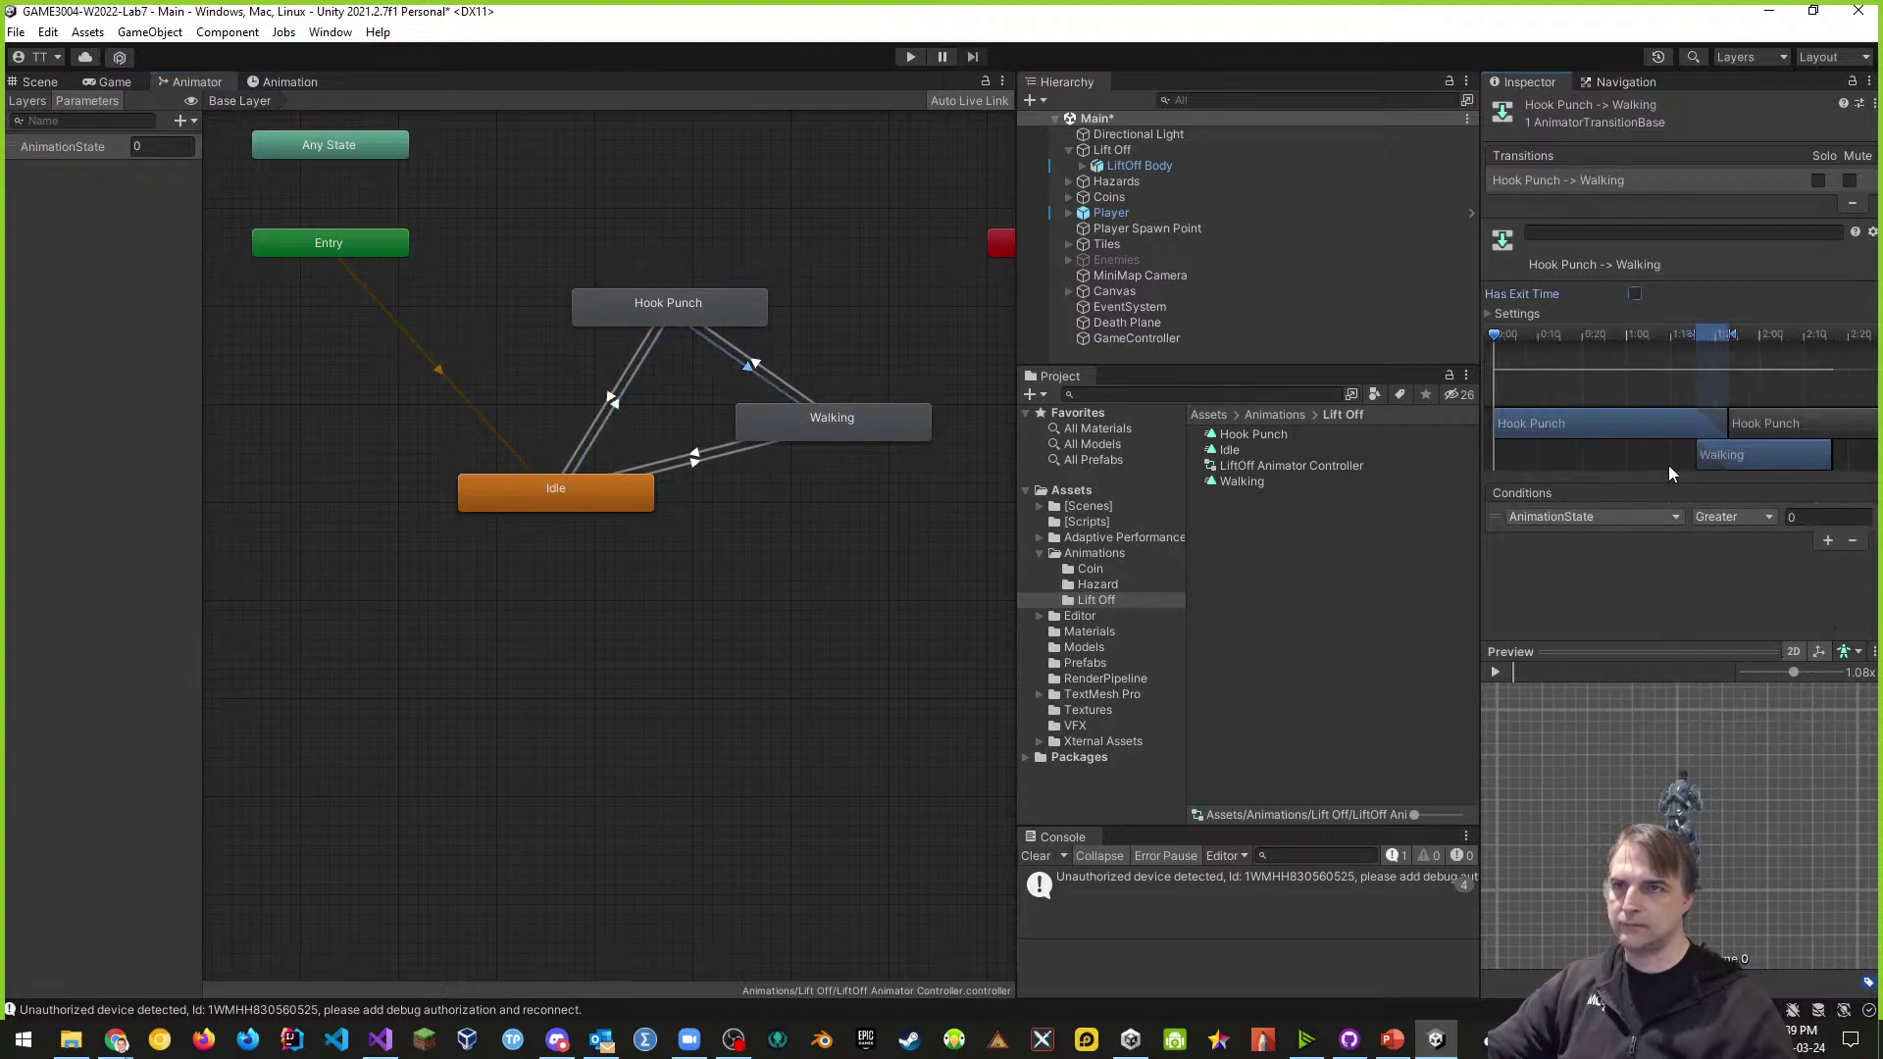
{"action": "left_click", "coordinate": [1719, 515]}
{"action": "left_click", "coordinate": [1723, 580]}
{"action": "left_click", "coordinate": [1794, 517]}
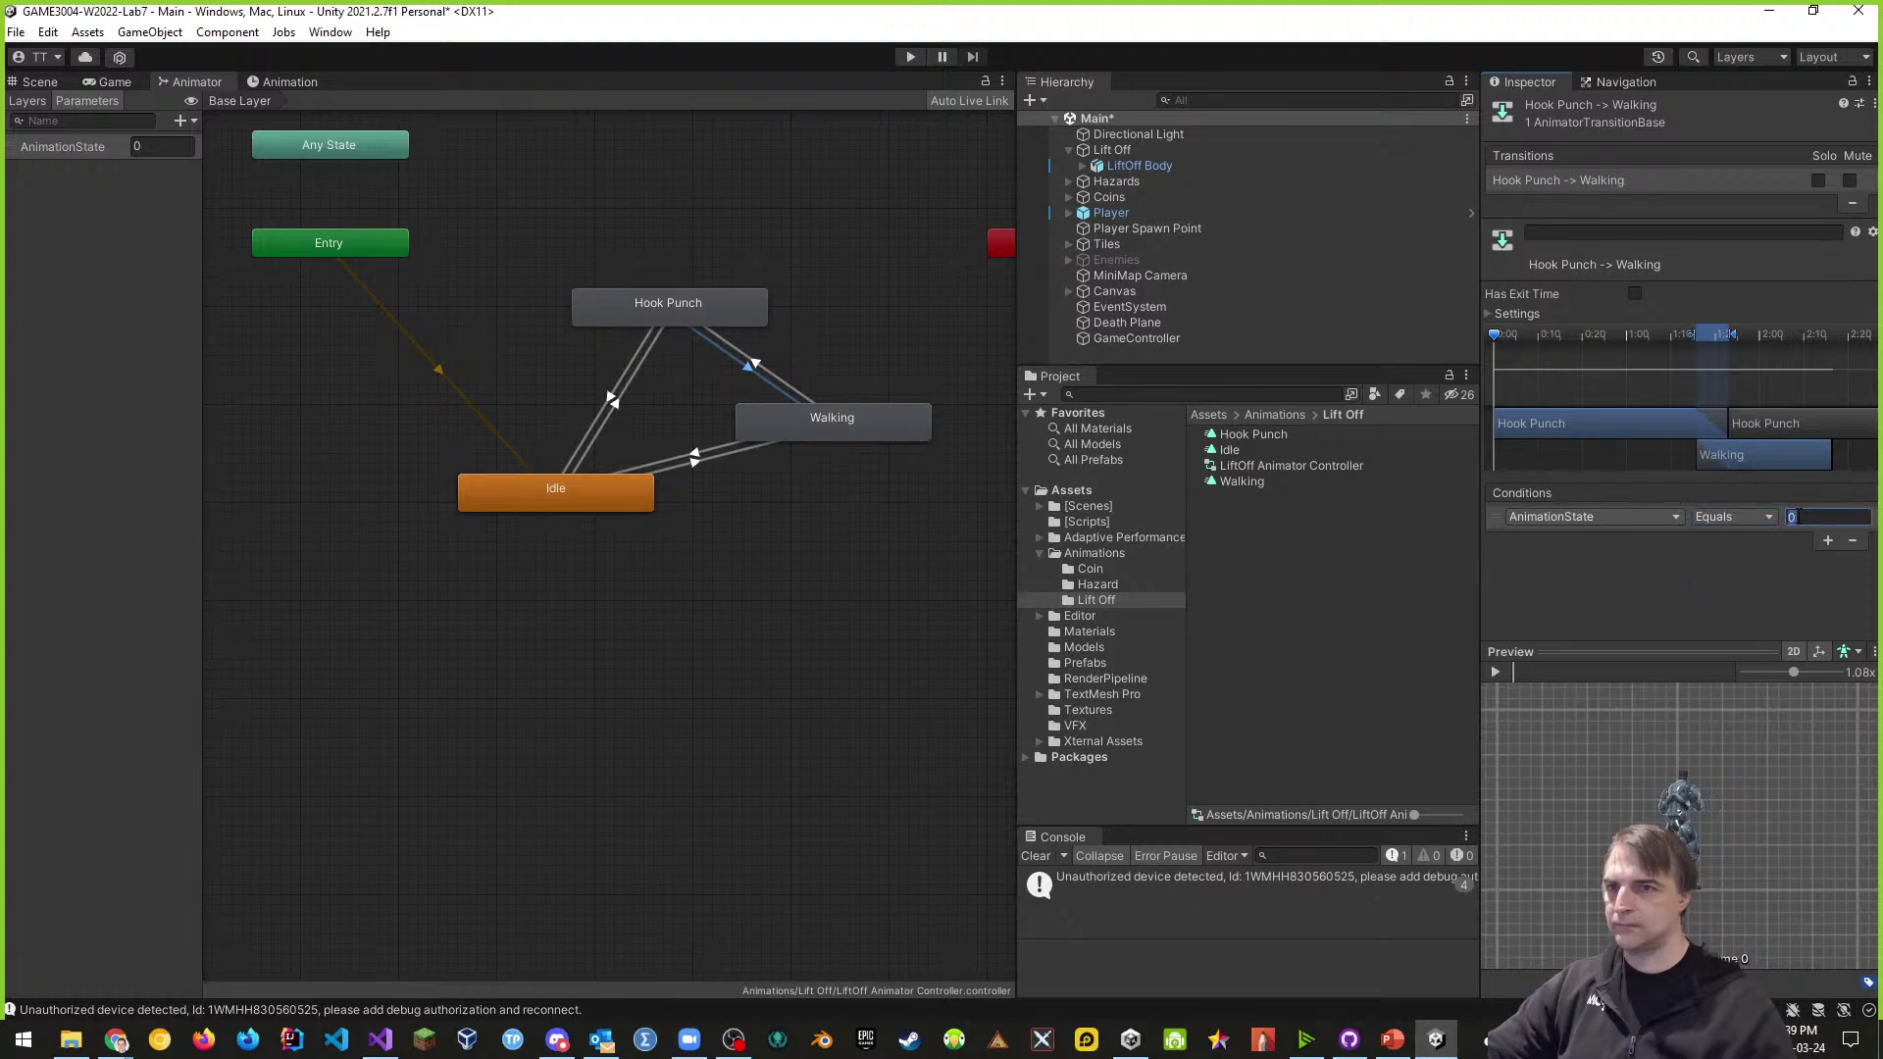
- Disable Has Exit Time on the Walking to Idle transition and add the condition AnimationState Equals 0
{"action": "left_click", "coordinate": [705, 454]}
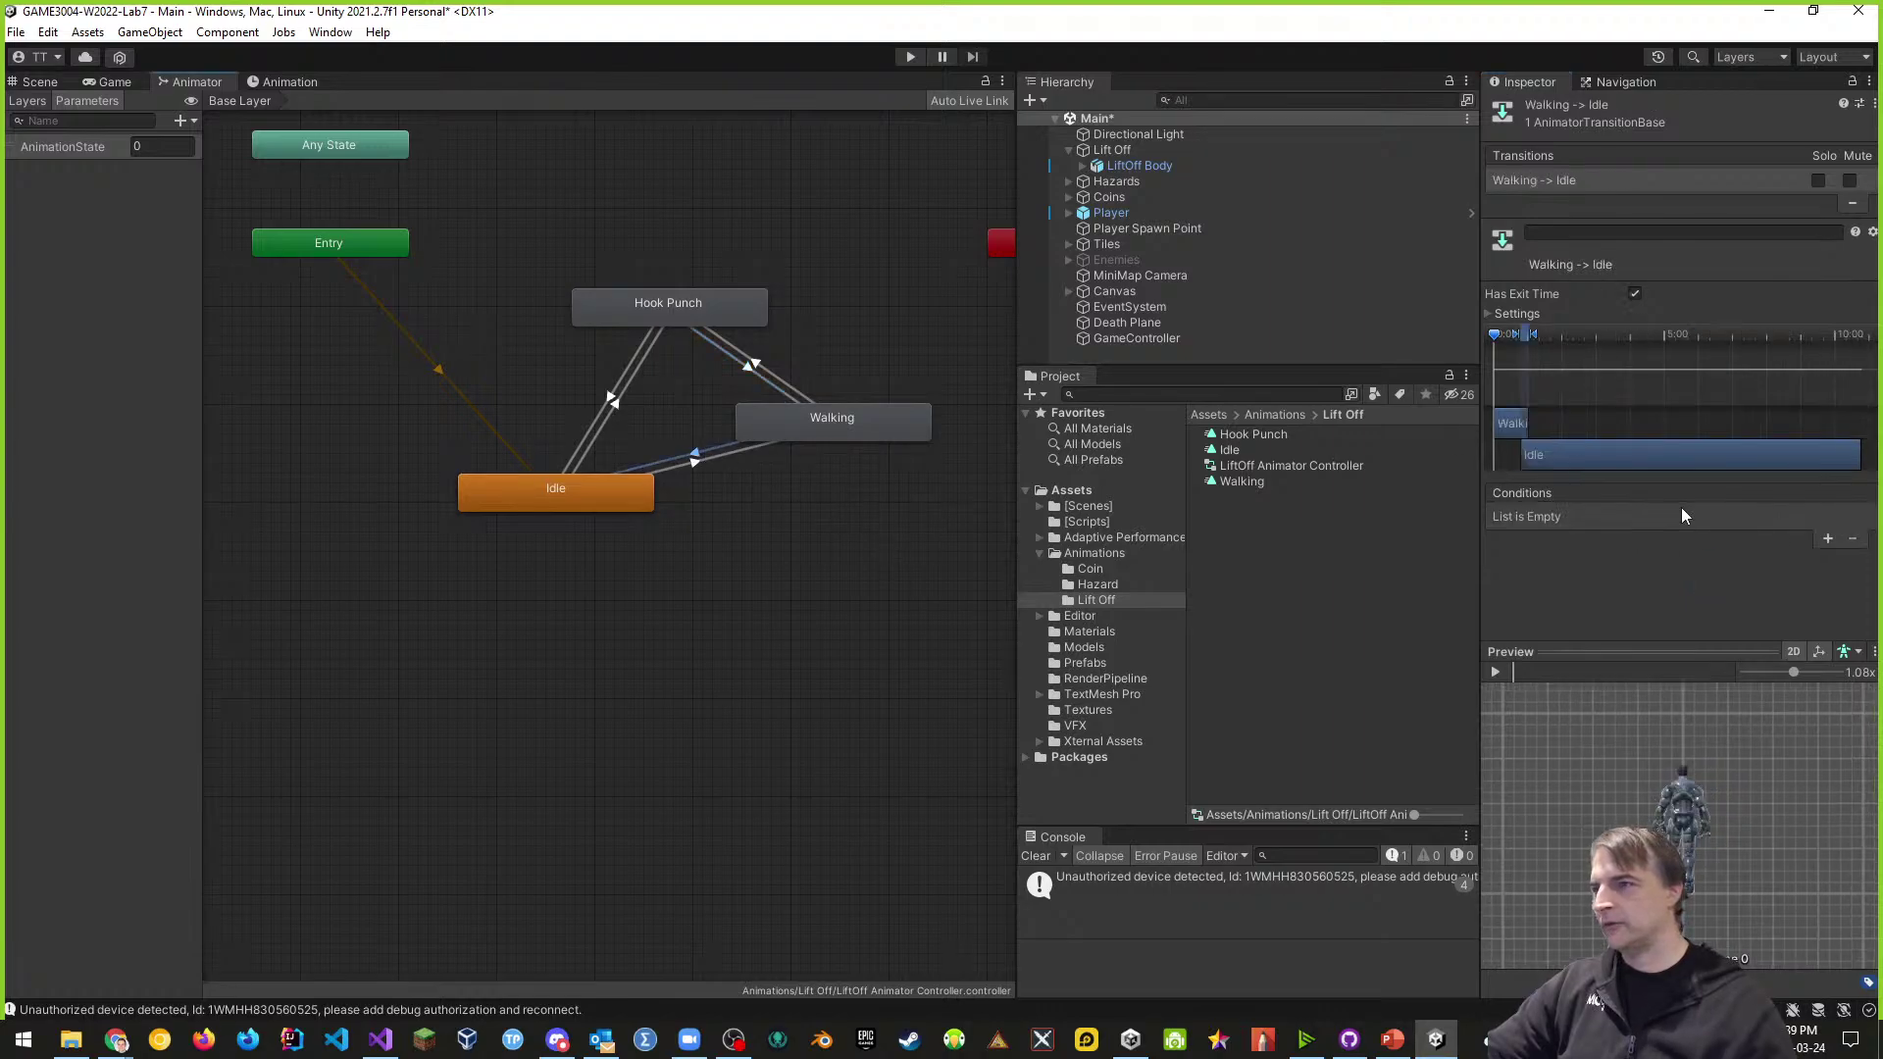
{"action": "left_click", "coordinate": [1634, 294]}
{"action": "left_click", "coordinate": [1827, 541]}
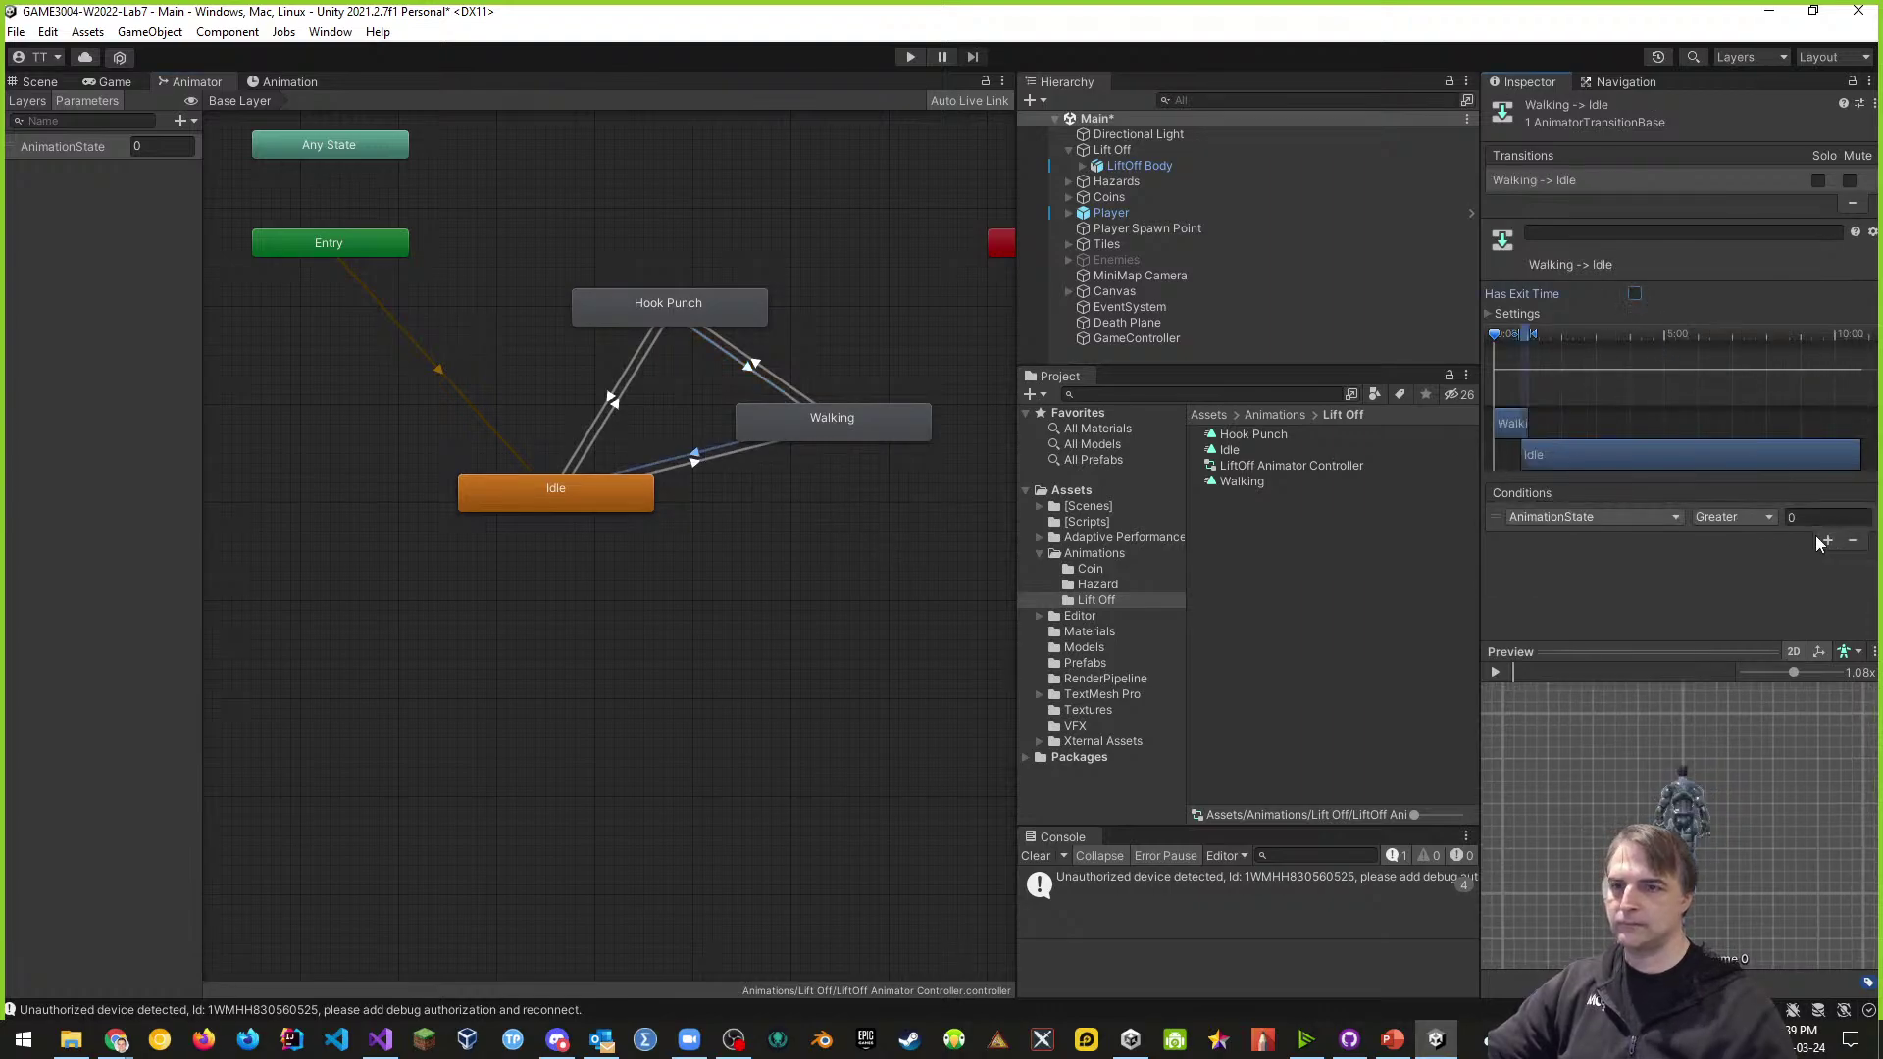
{"action": "left_click", "coordinate": [1737, 520]}
{"action": "left_click", "coordinate": [1741, 575]}
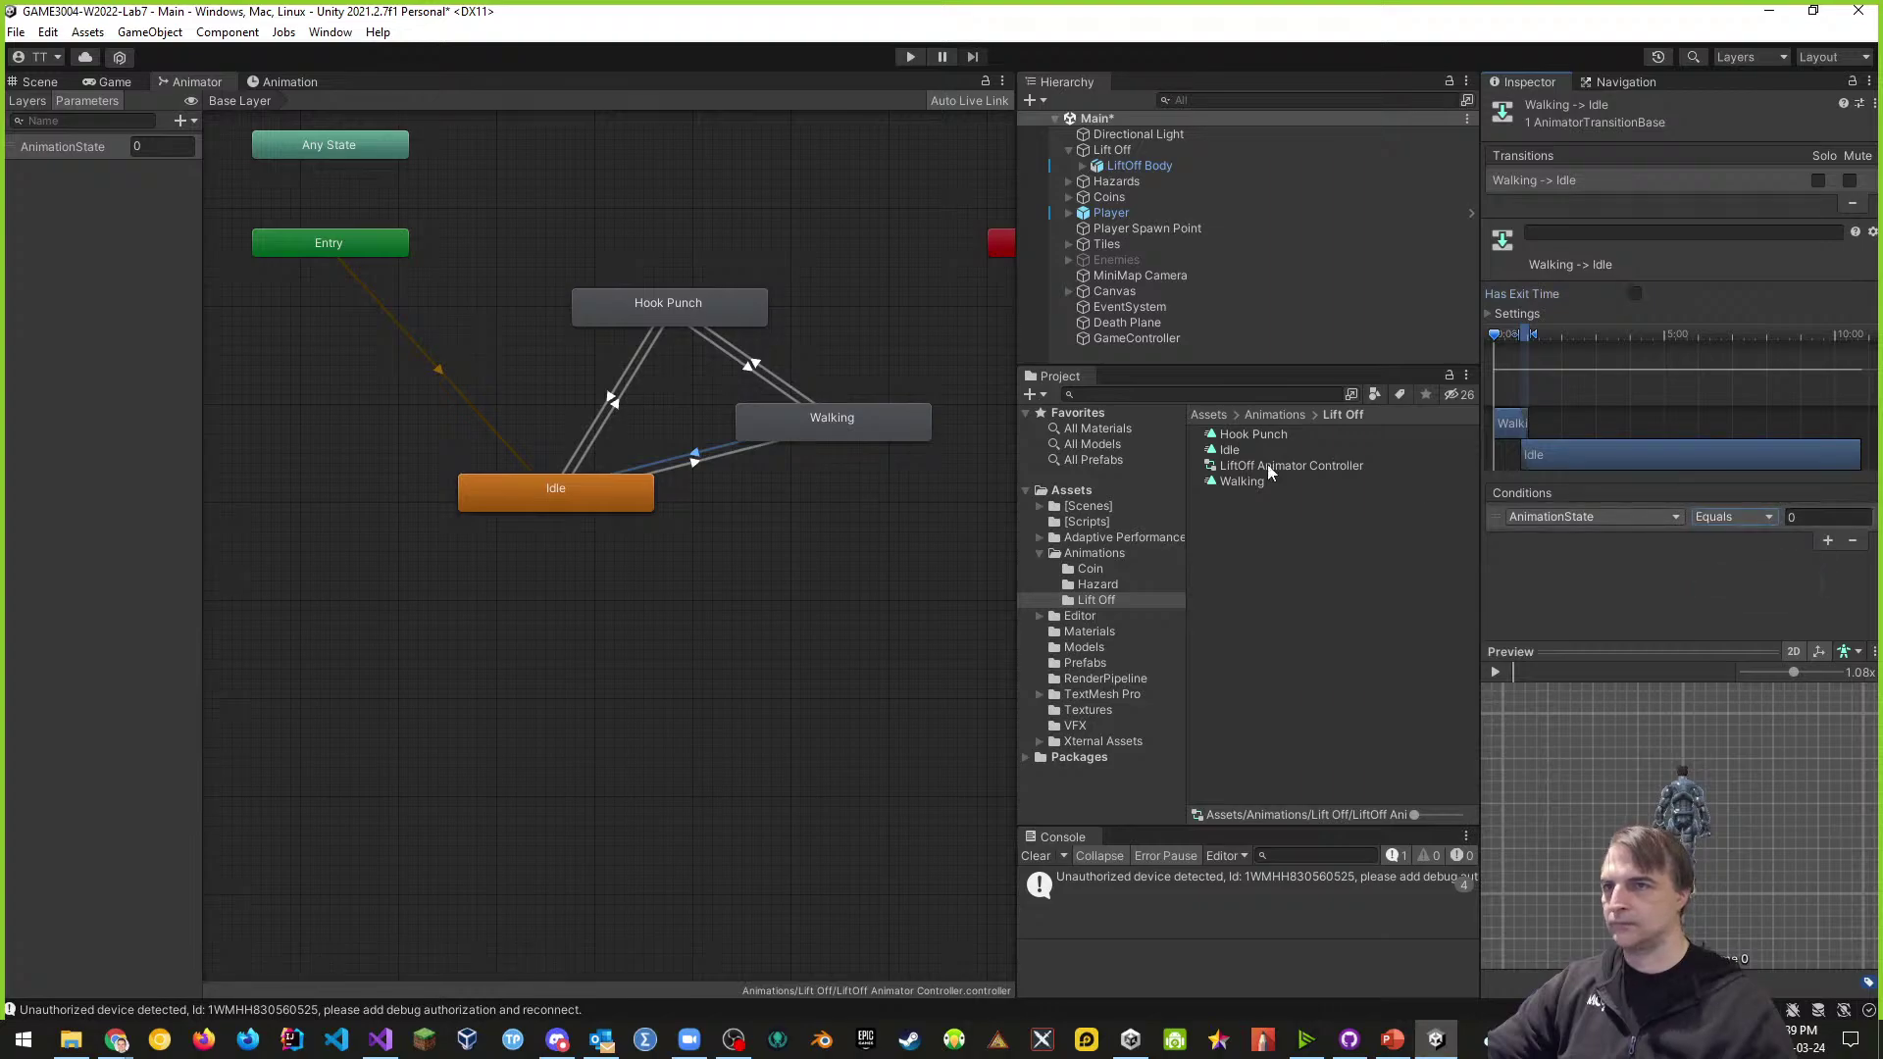
- Review the conditions on the transitions and move the Hook Punch and Walking states farther apart in the graph
{"action": "left_click", "coordinate": [715, 457]}
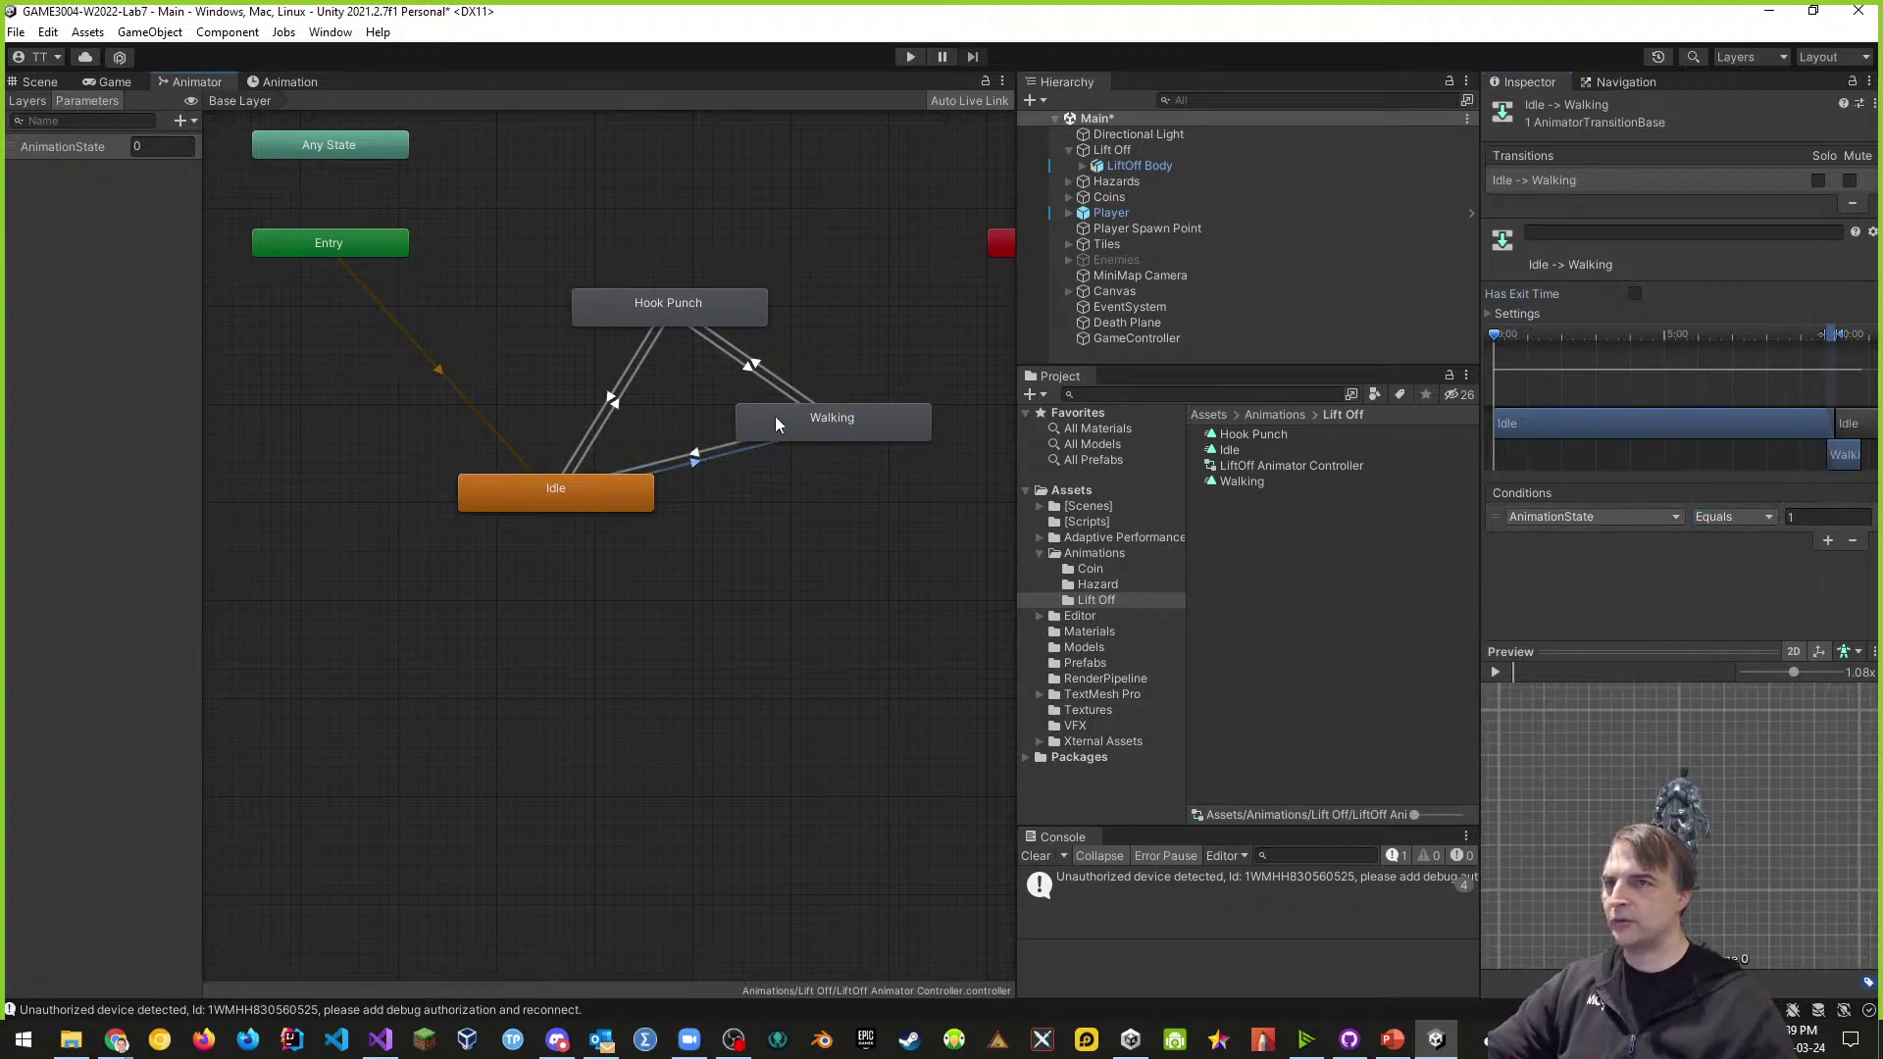
{"action": "left_click", "coordinate": [777, 387]}
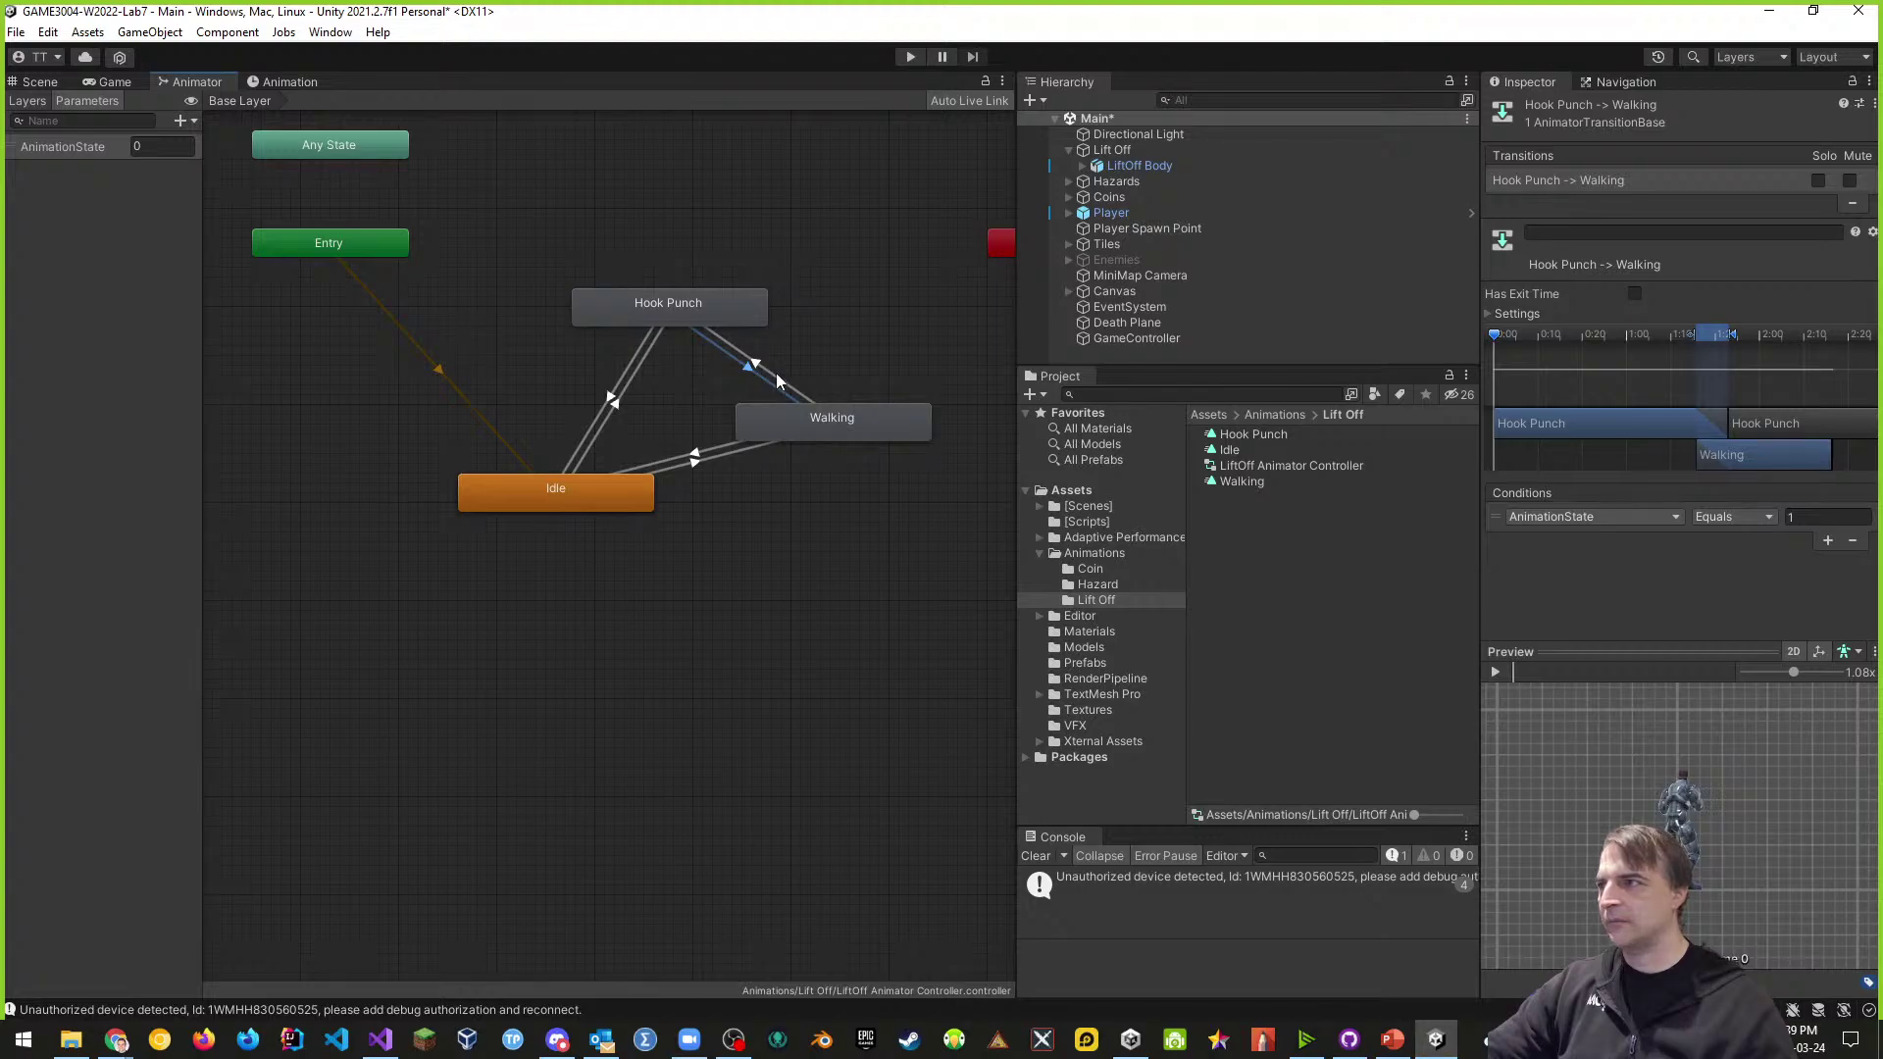
{"action": "left_click", "coordinate": [636, 363]}
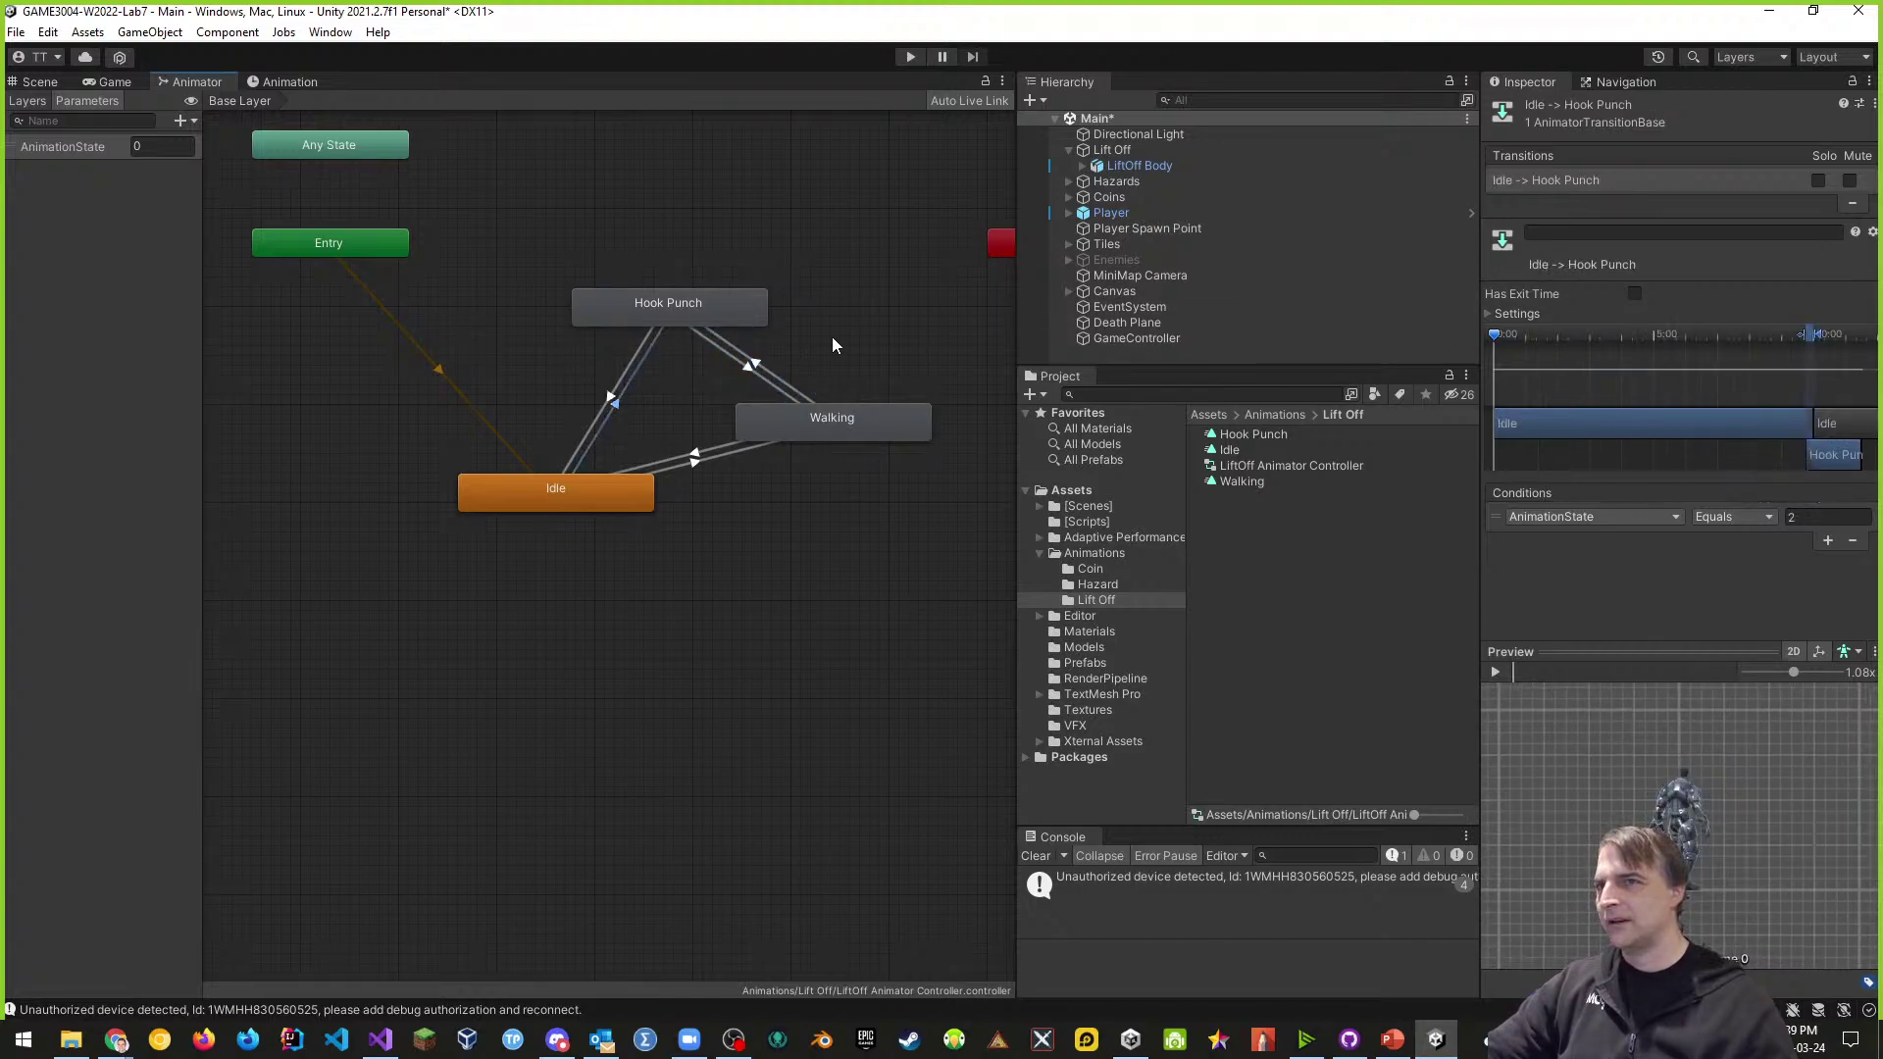
{"action": "left_click", "coordinate": [639, 349]}
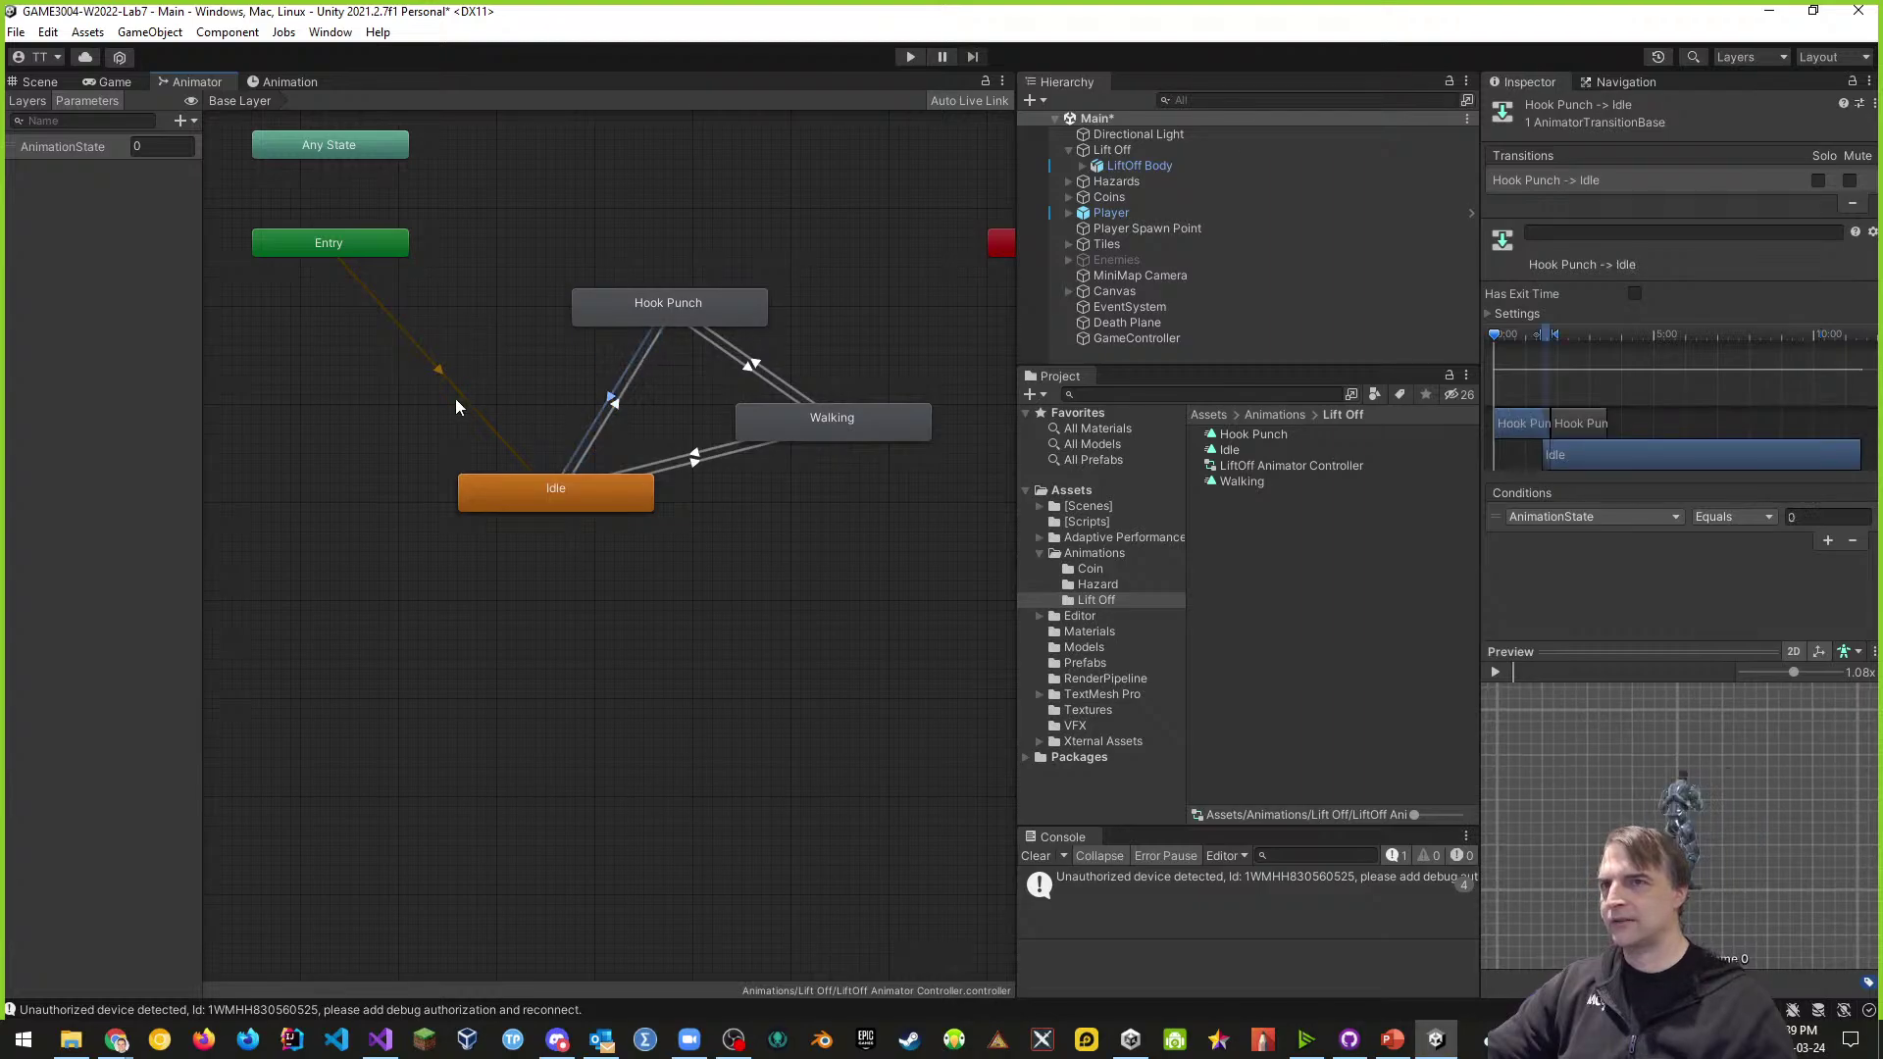
{"action": "left_click_drag", "start_coordinate": [662, 322], "coordinate": [593, 284]}
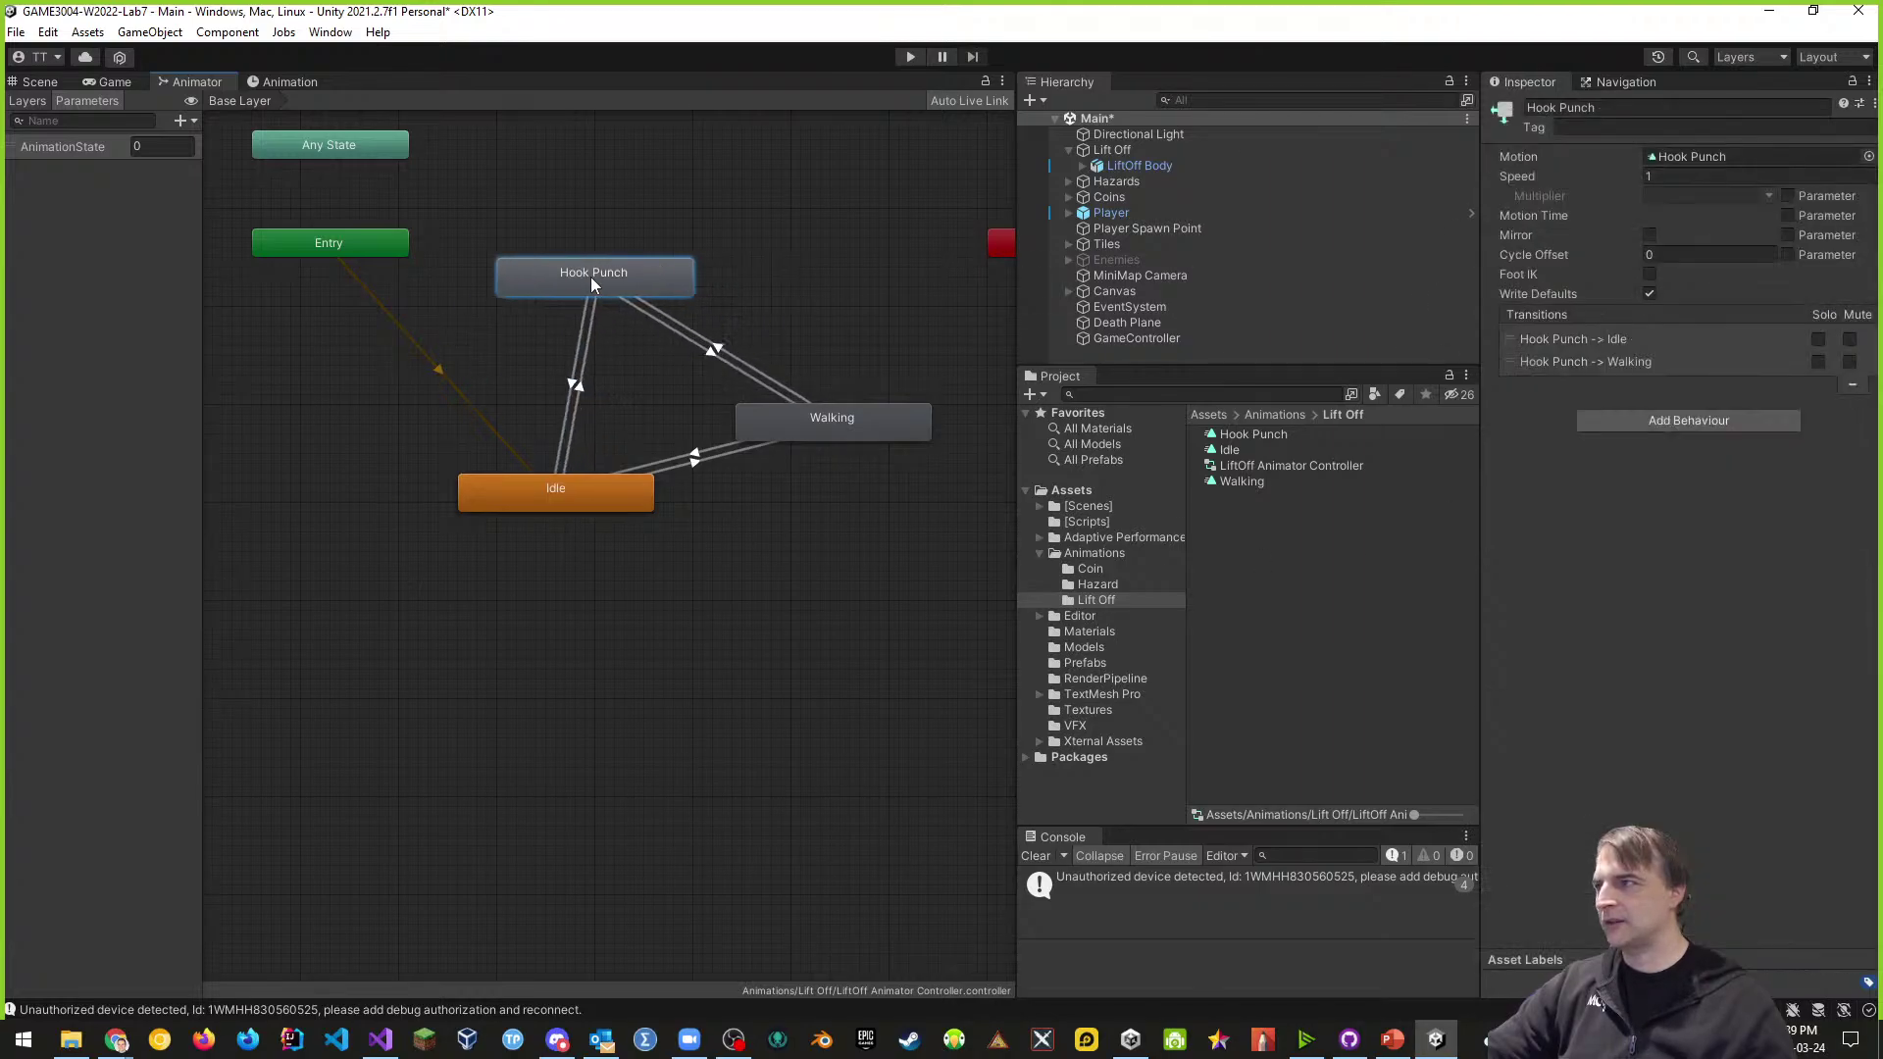
{"action": "left_click_drag", "start_coordinate": [826, 414], "coordinate": [870, 410]}
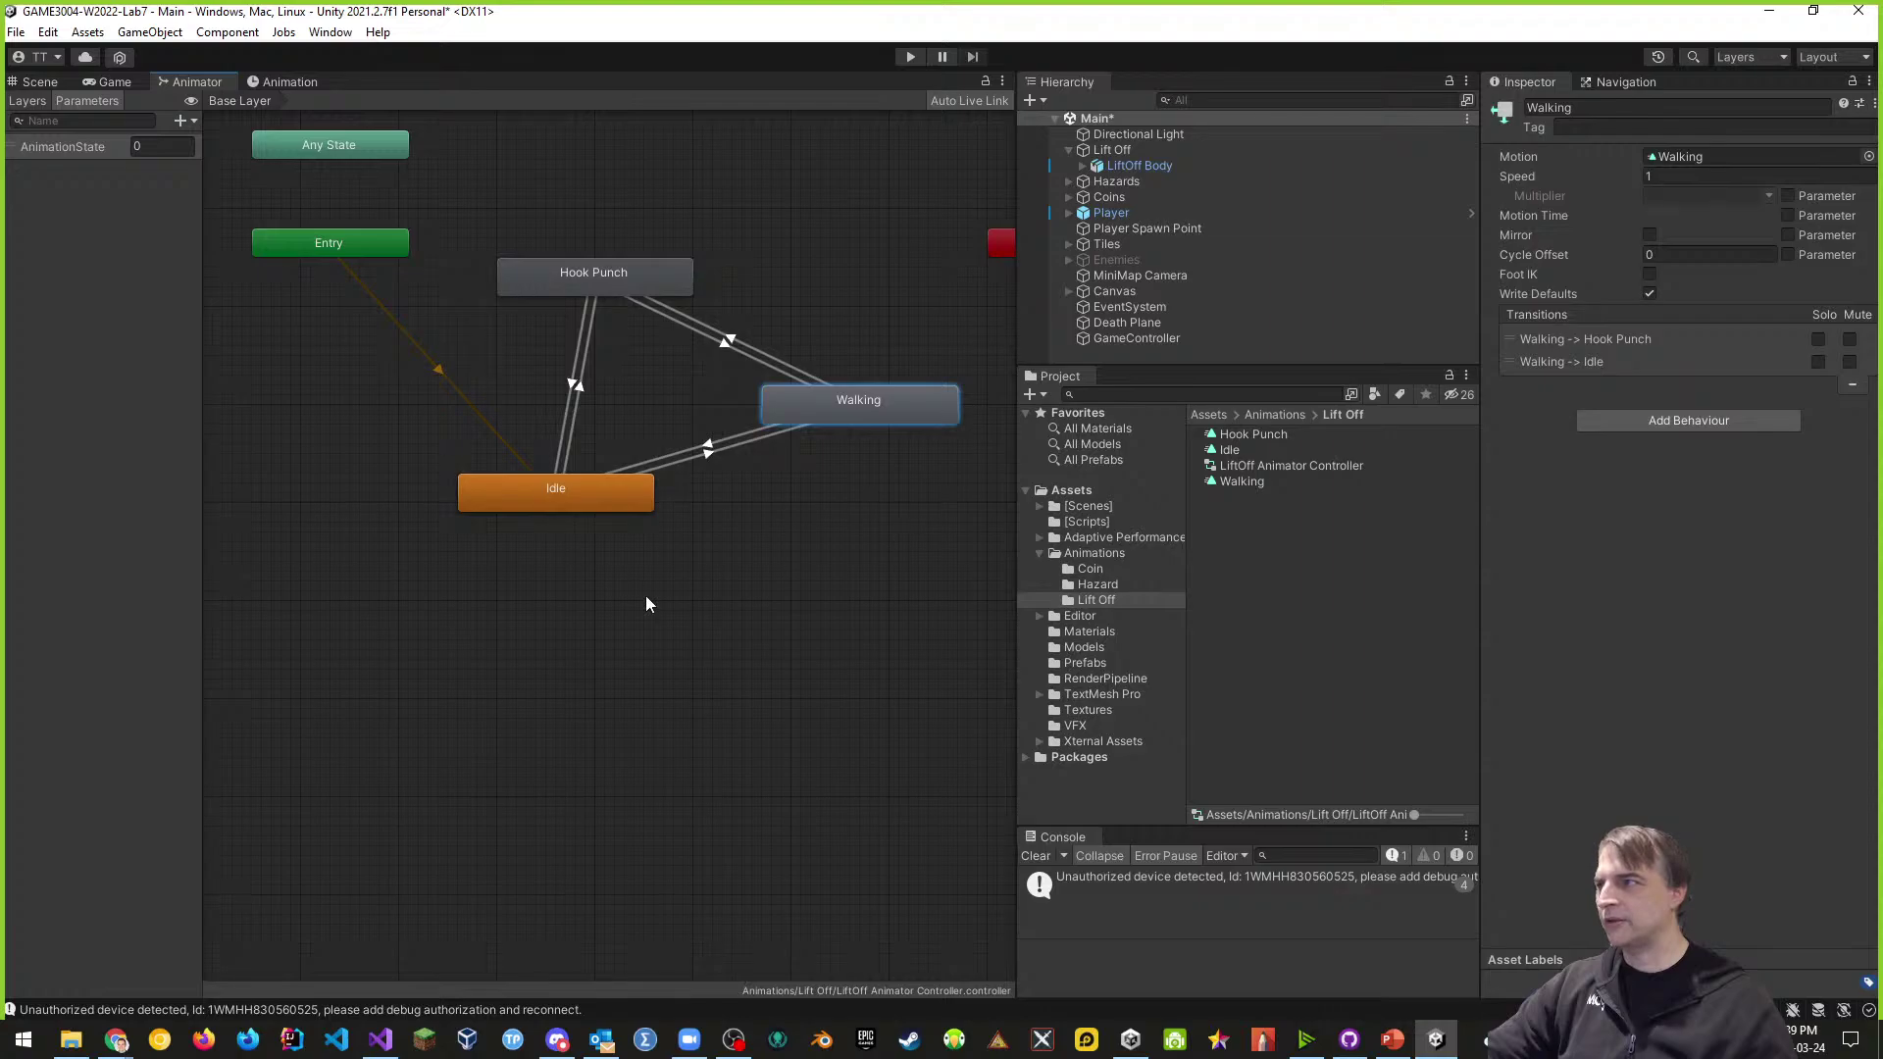
- Save the Main scene and clear the console messages
{"action": "left_click", "coordinate": [833, 573]}
{"action": "key", "text": "ctrl+s"}
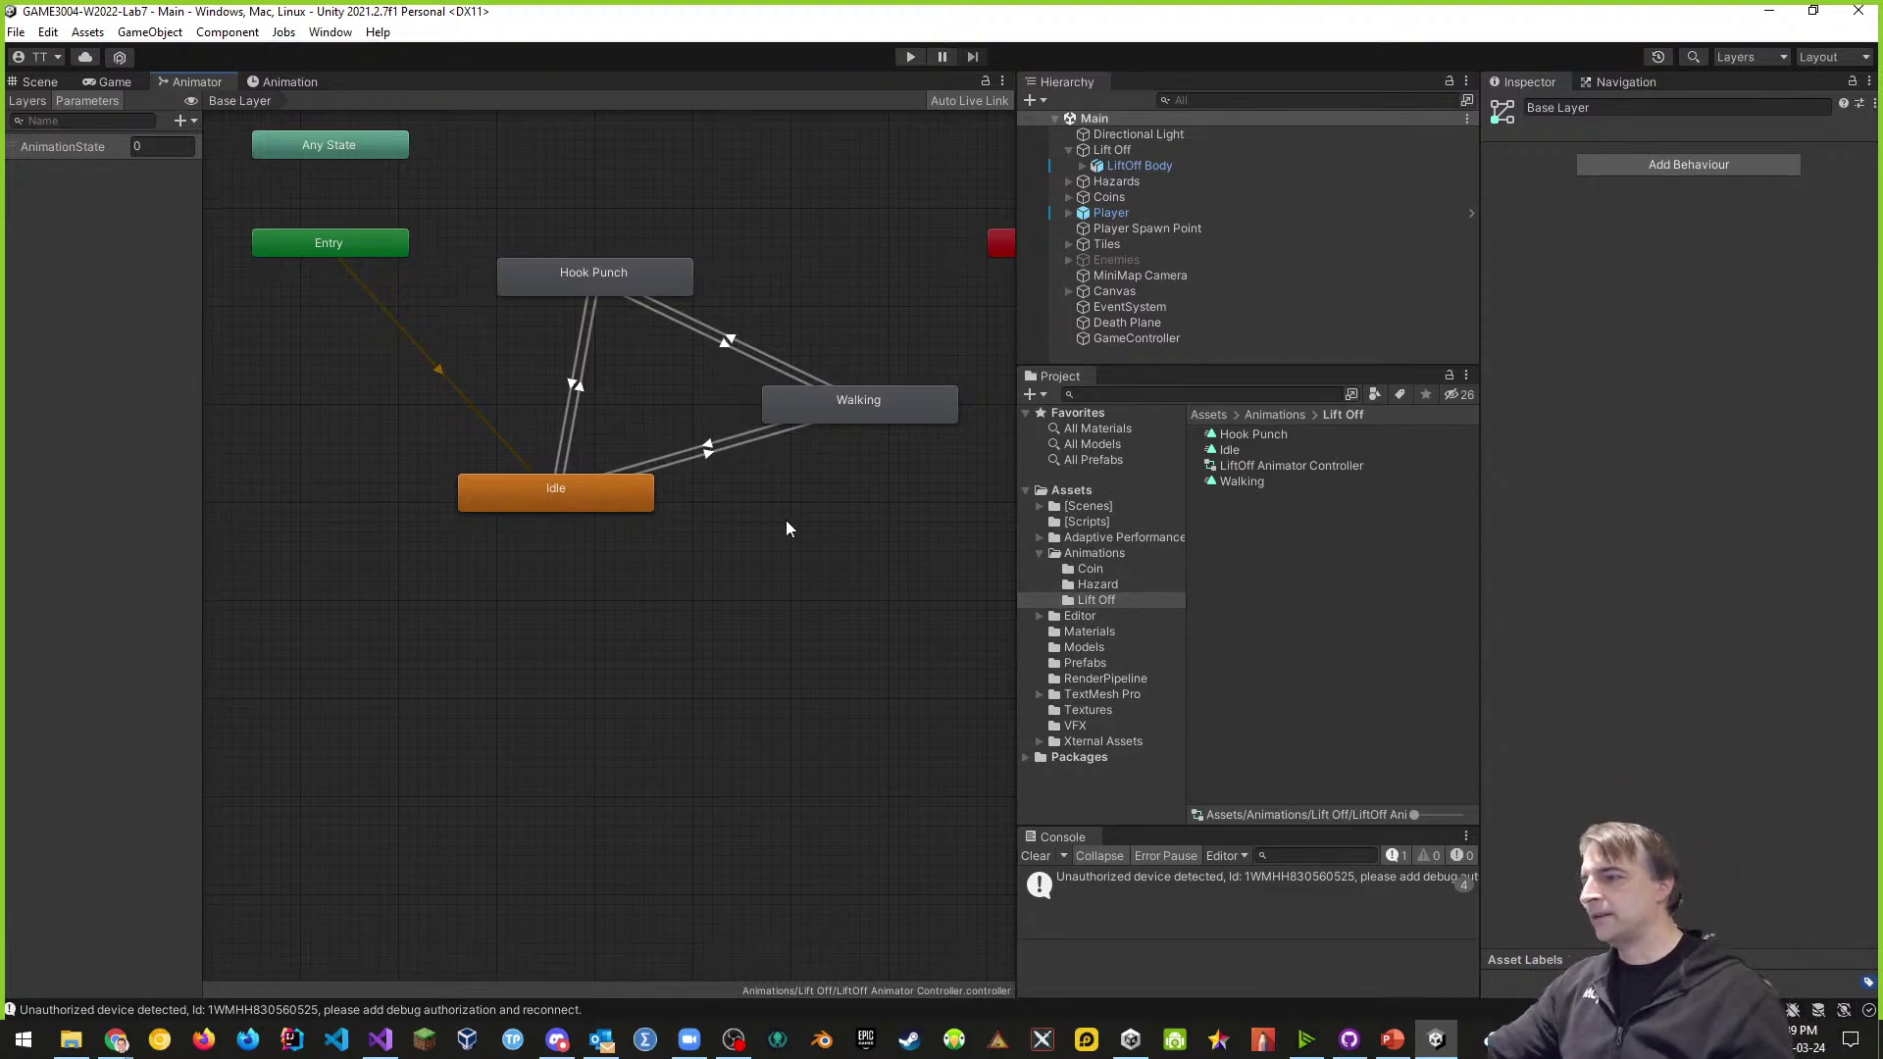
{"action": "left_click", "coordinate": [1036, 861]}
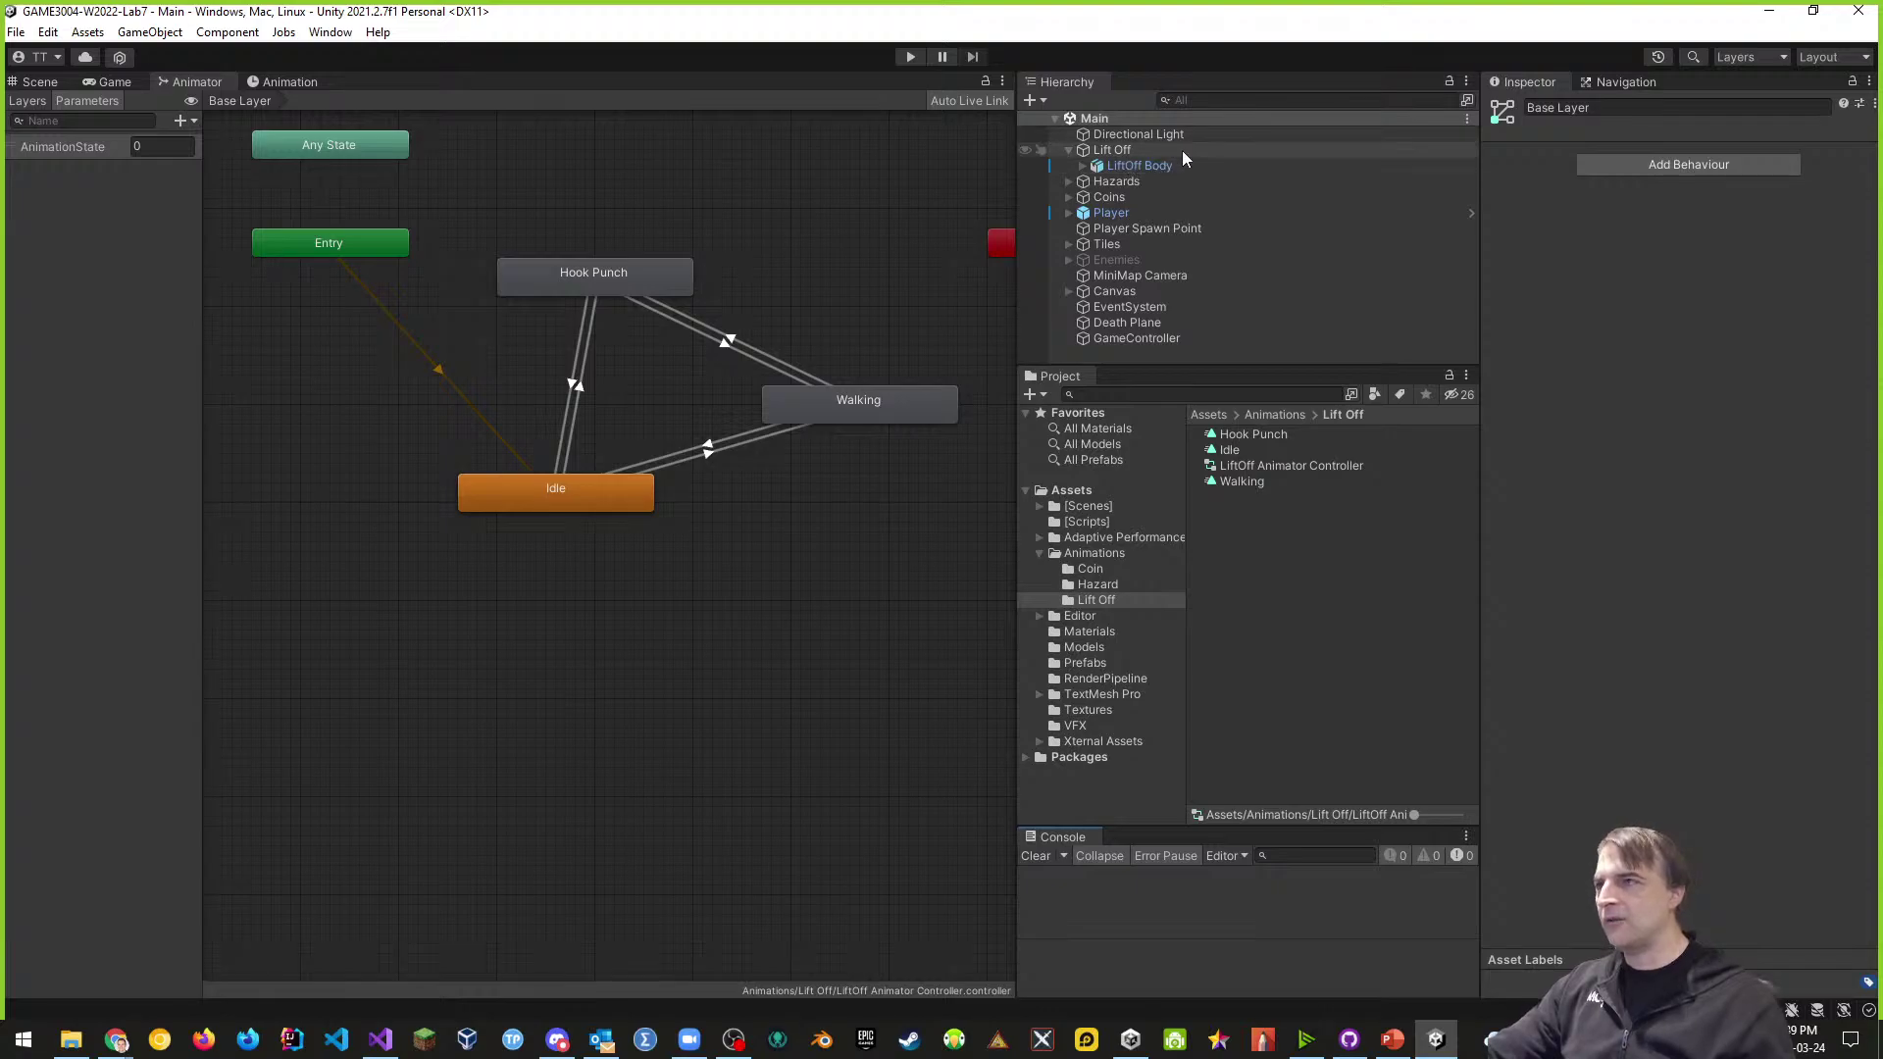
- Inspect the components on the Lift Off object and its LiftOff Body child
{"action": "left_click", "coordinate": [1143, 150]}
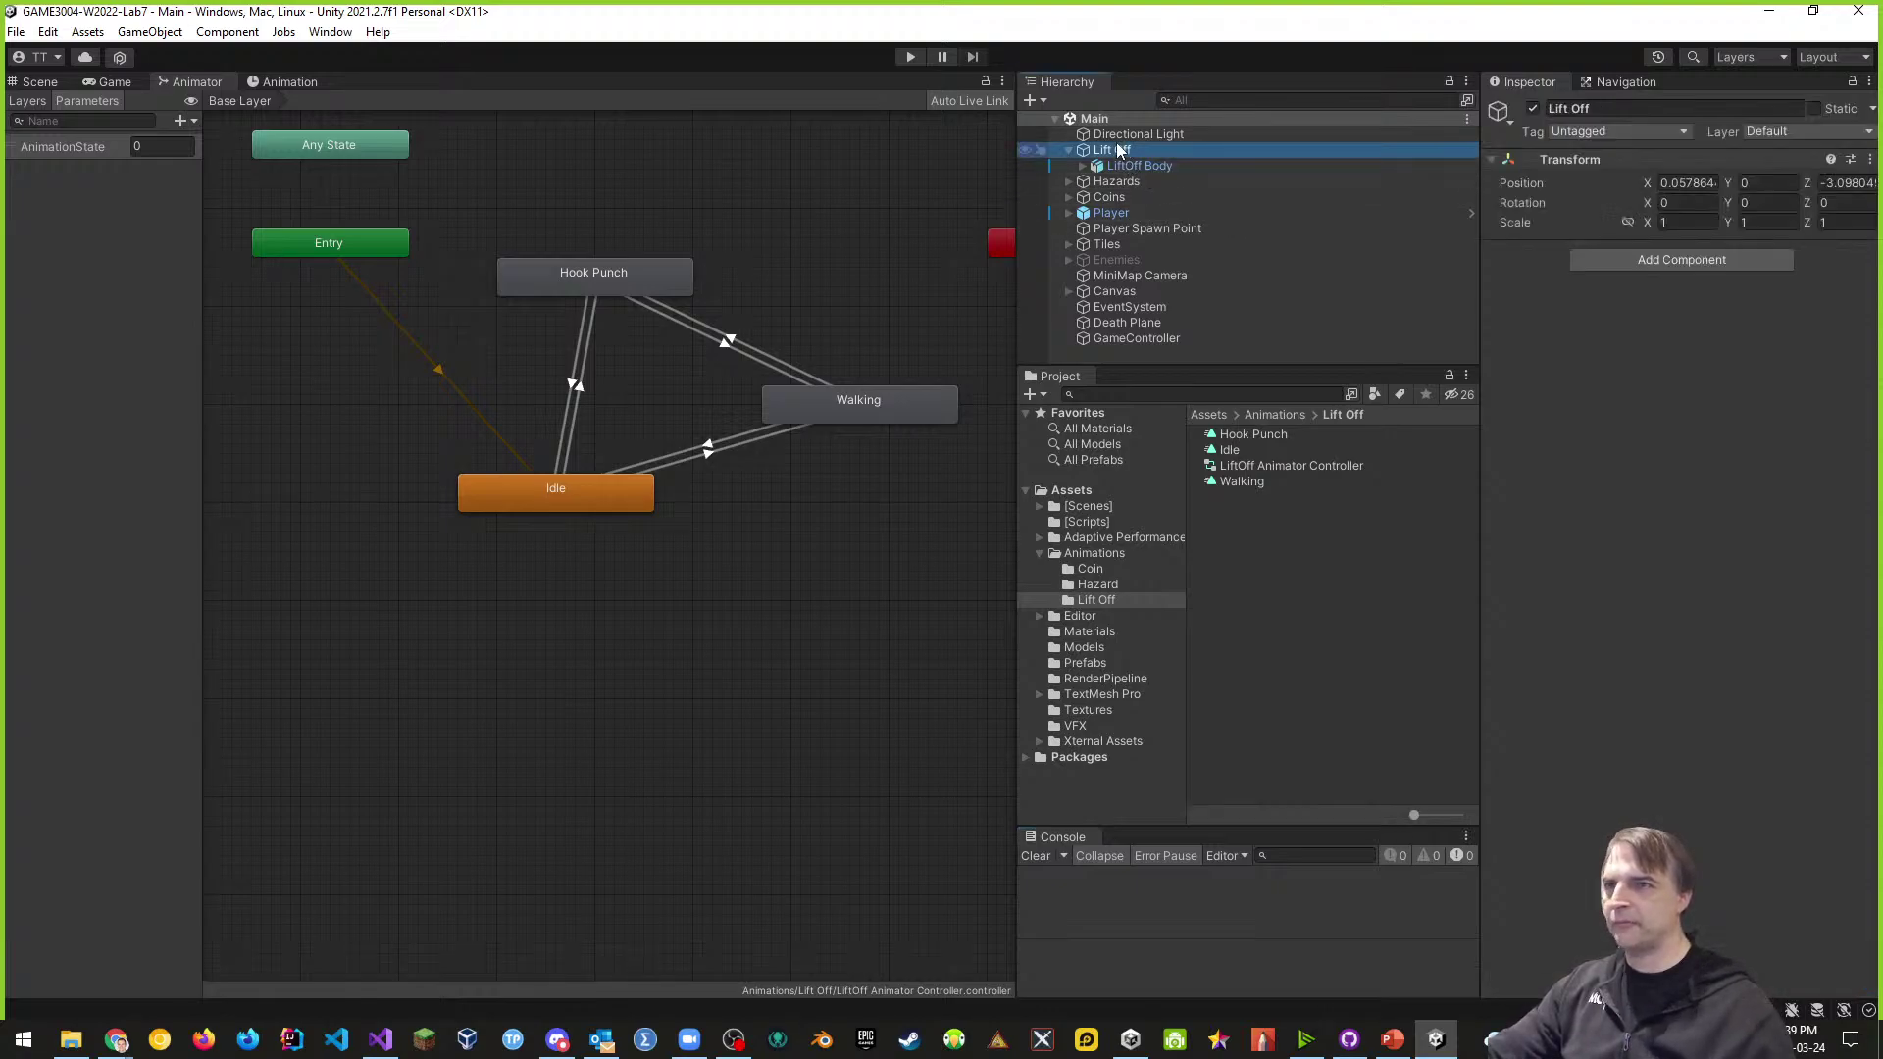
{"action": "left_click", "coordinate": [1155, 167]}
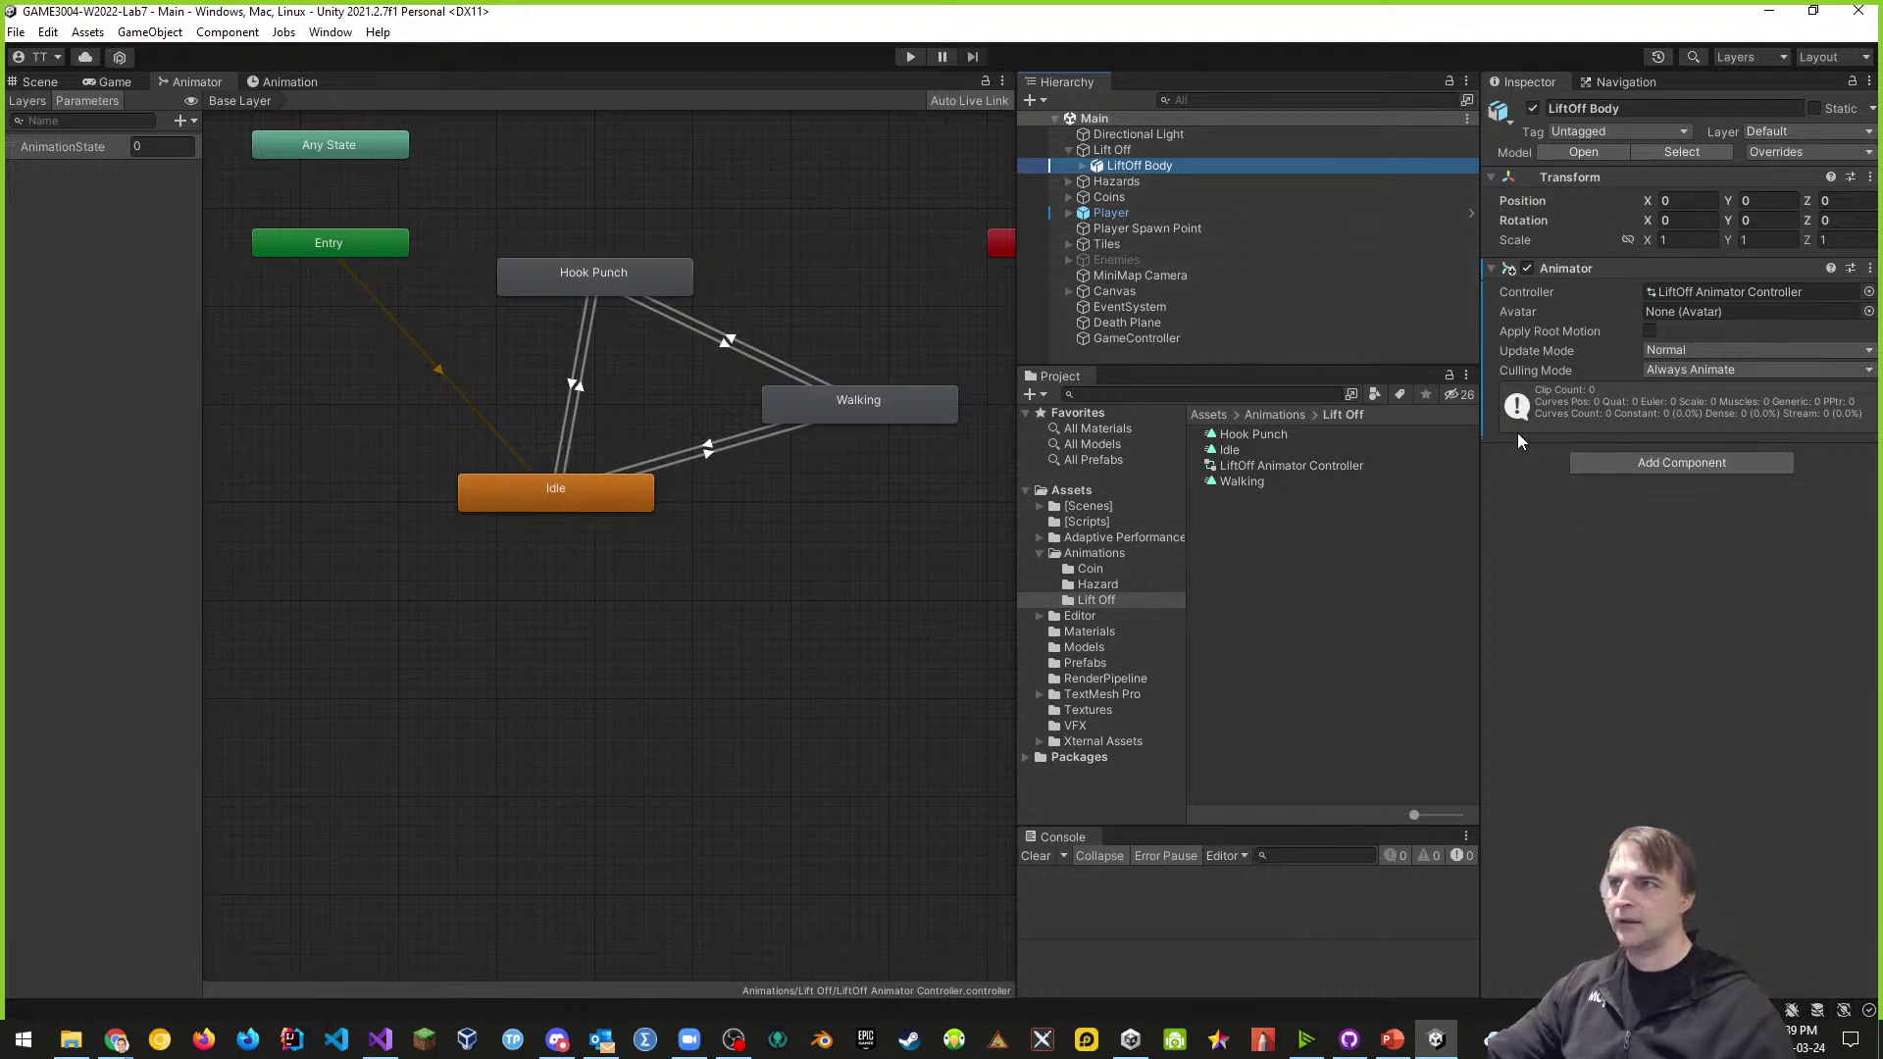
{"action": "left_click", "coordinate": [1112, 150]}
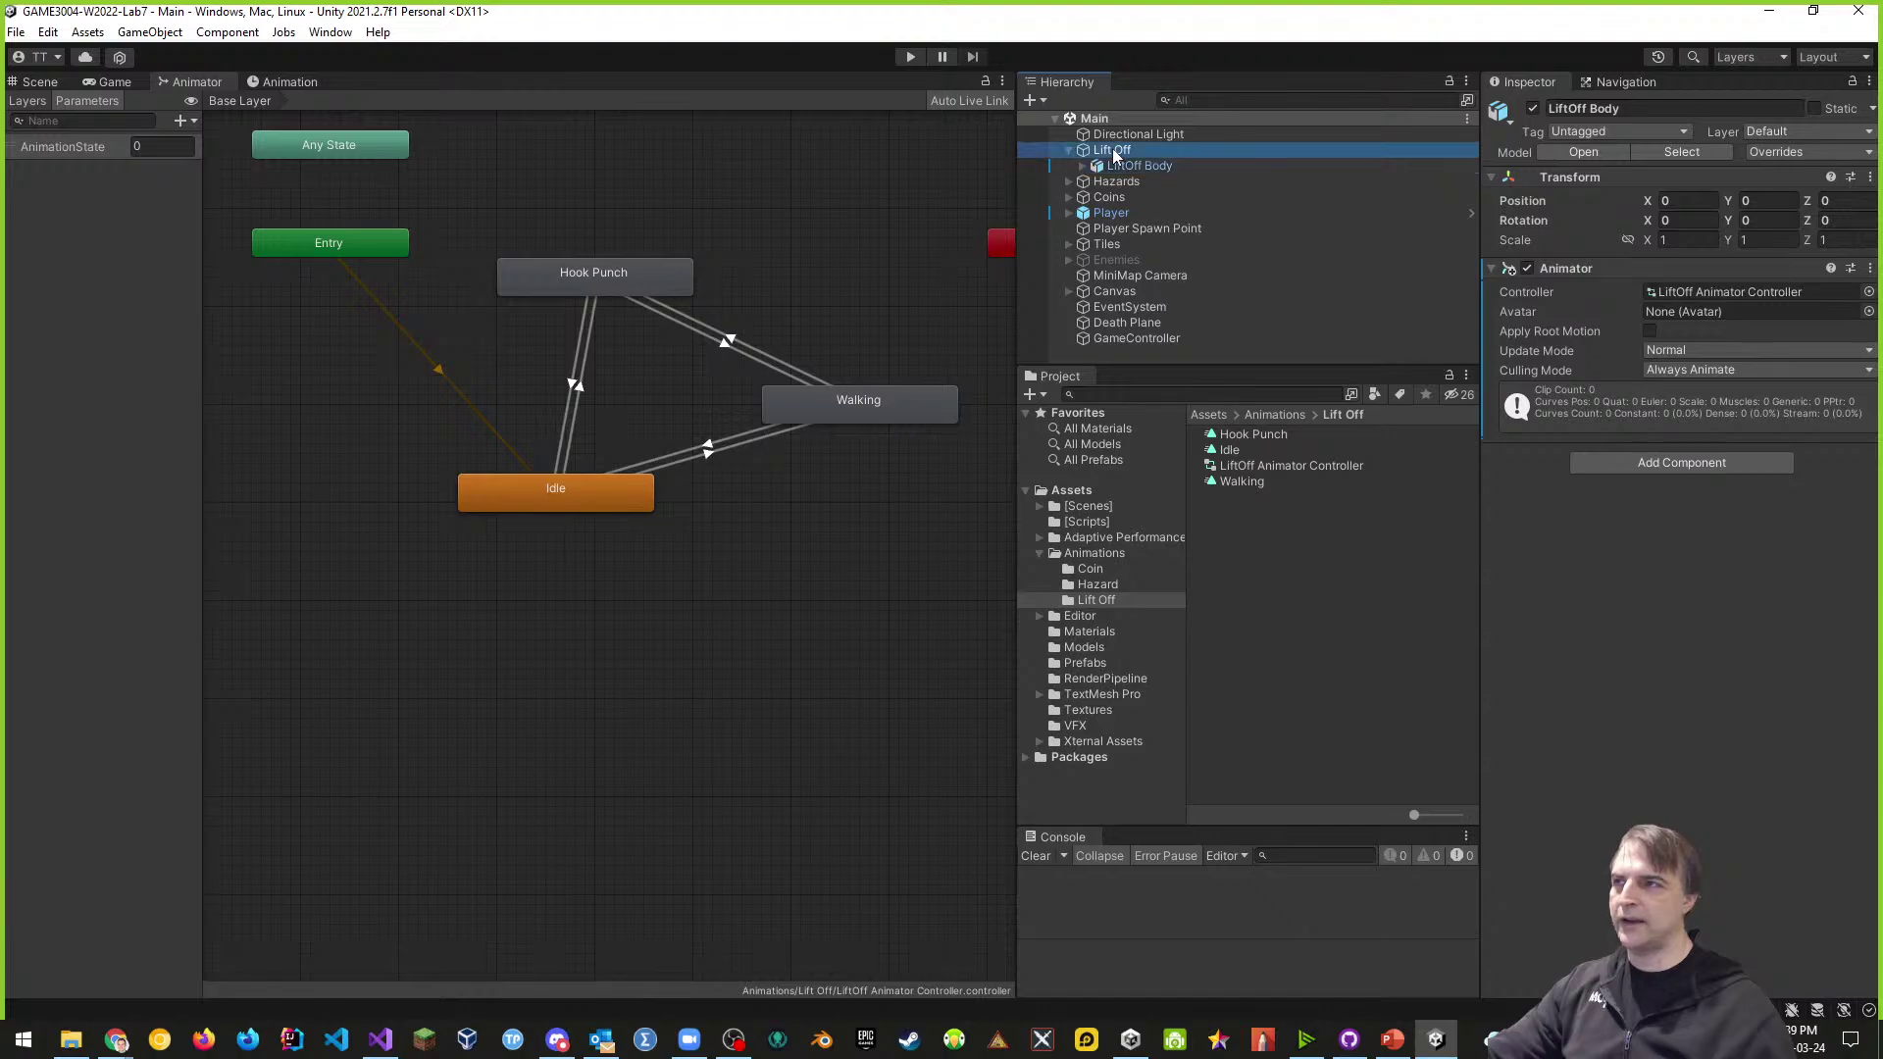
{"action": "left_click", "coordinate": [1109, 167]}
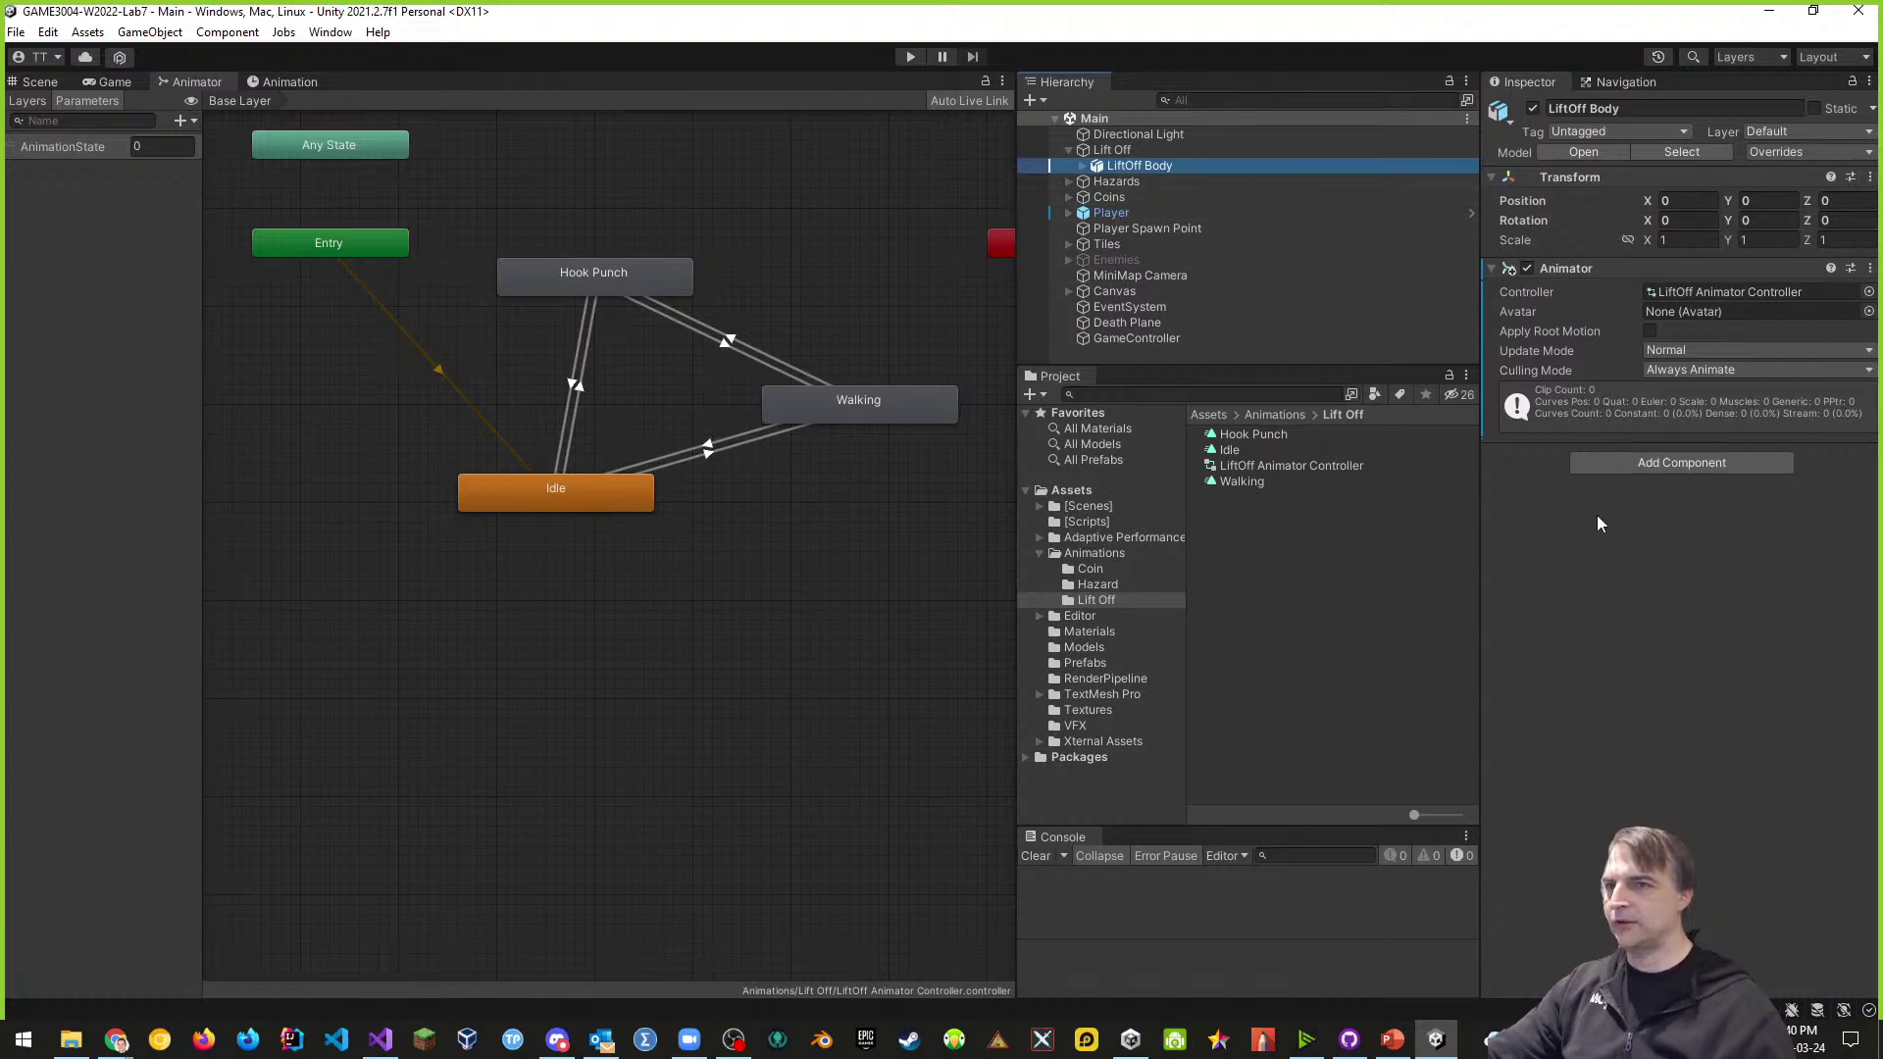
- Create a C# script named LiftOffAnimator in the [Scripts] folder
{"action": "left_click", "coordinate": [1079, 522]}
{"action": "right_click", "coordinate": [1239, 586]}
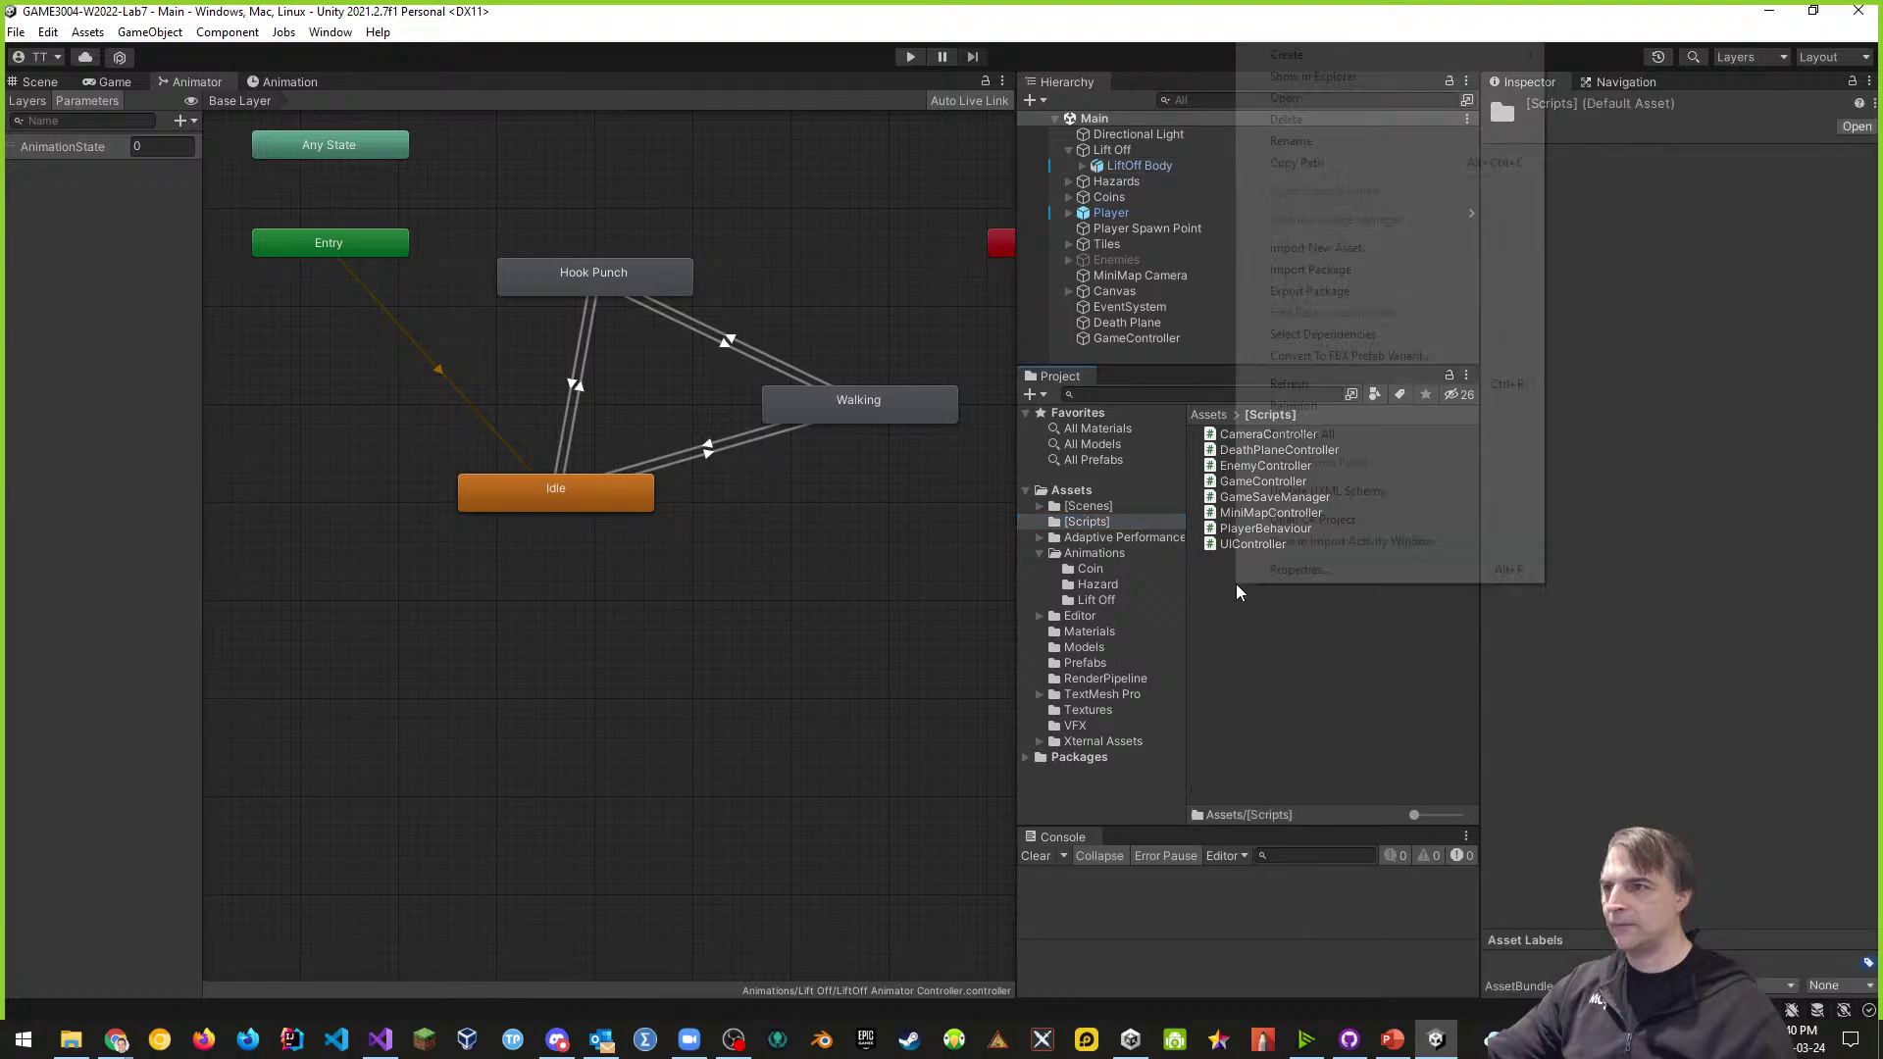
{"action": "mouse_move", "coordinate": [1299, 59]}
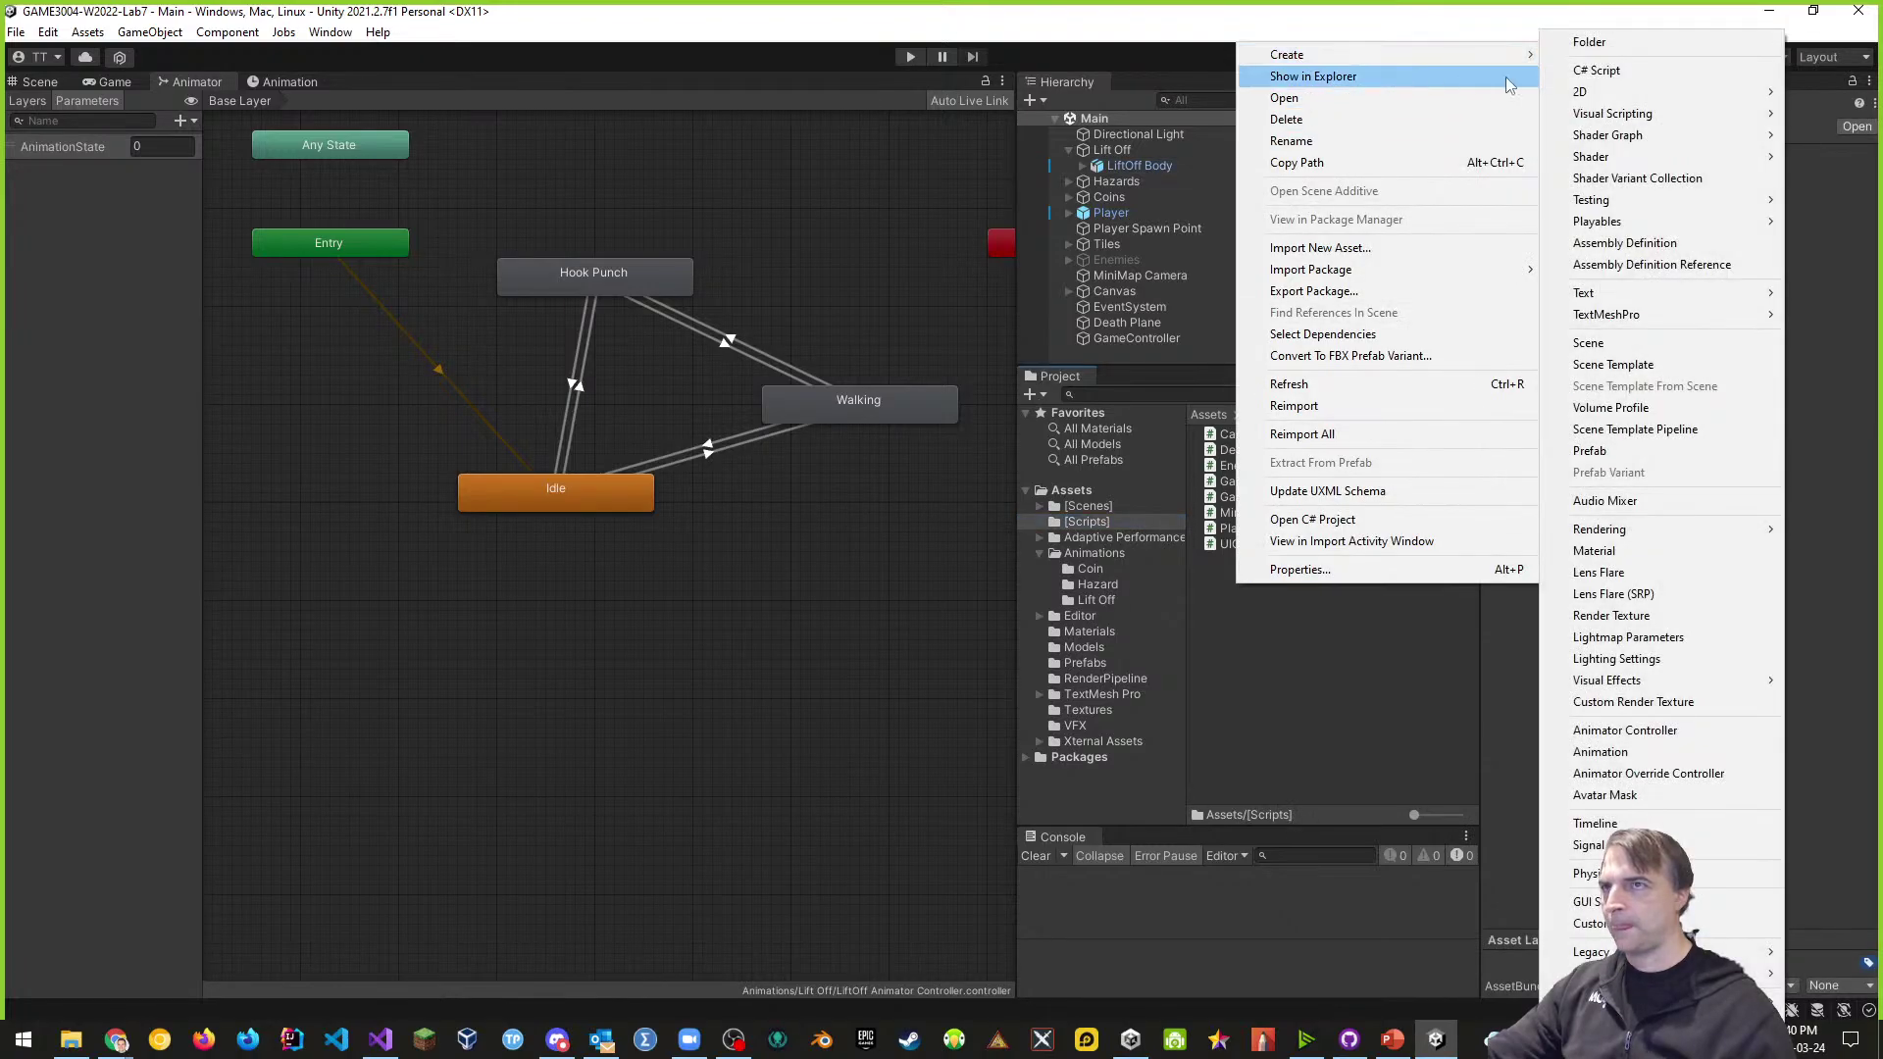
{"action": "left_click", "coordinate": [1594, 76]}
{"action": "type", "text": "L"}
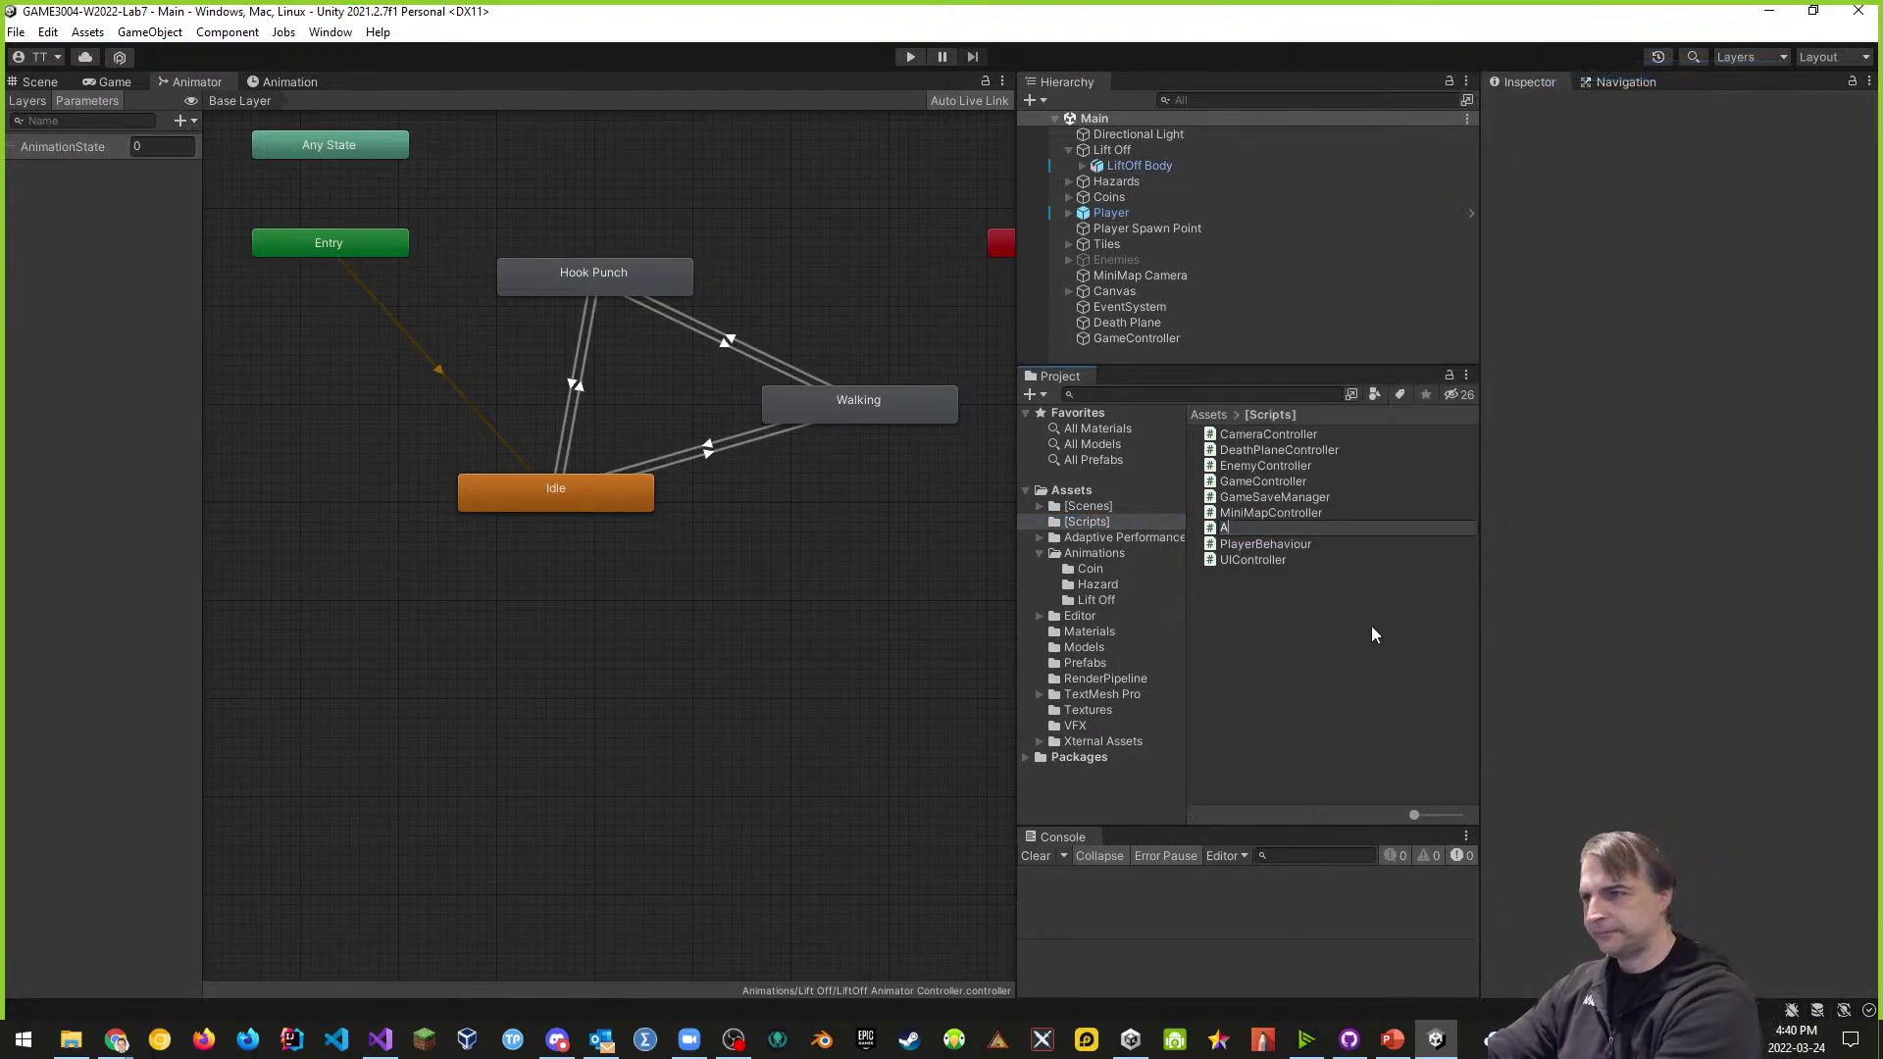
{"action": "type", "text": "iftOff"}
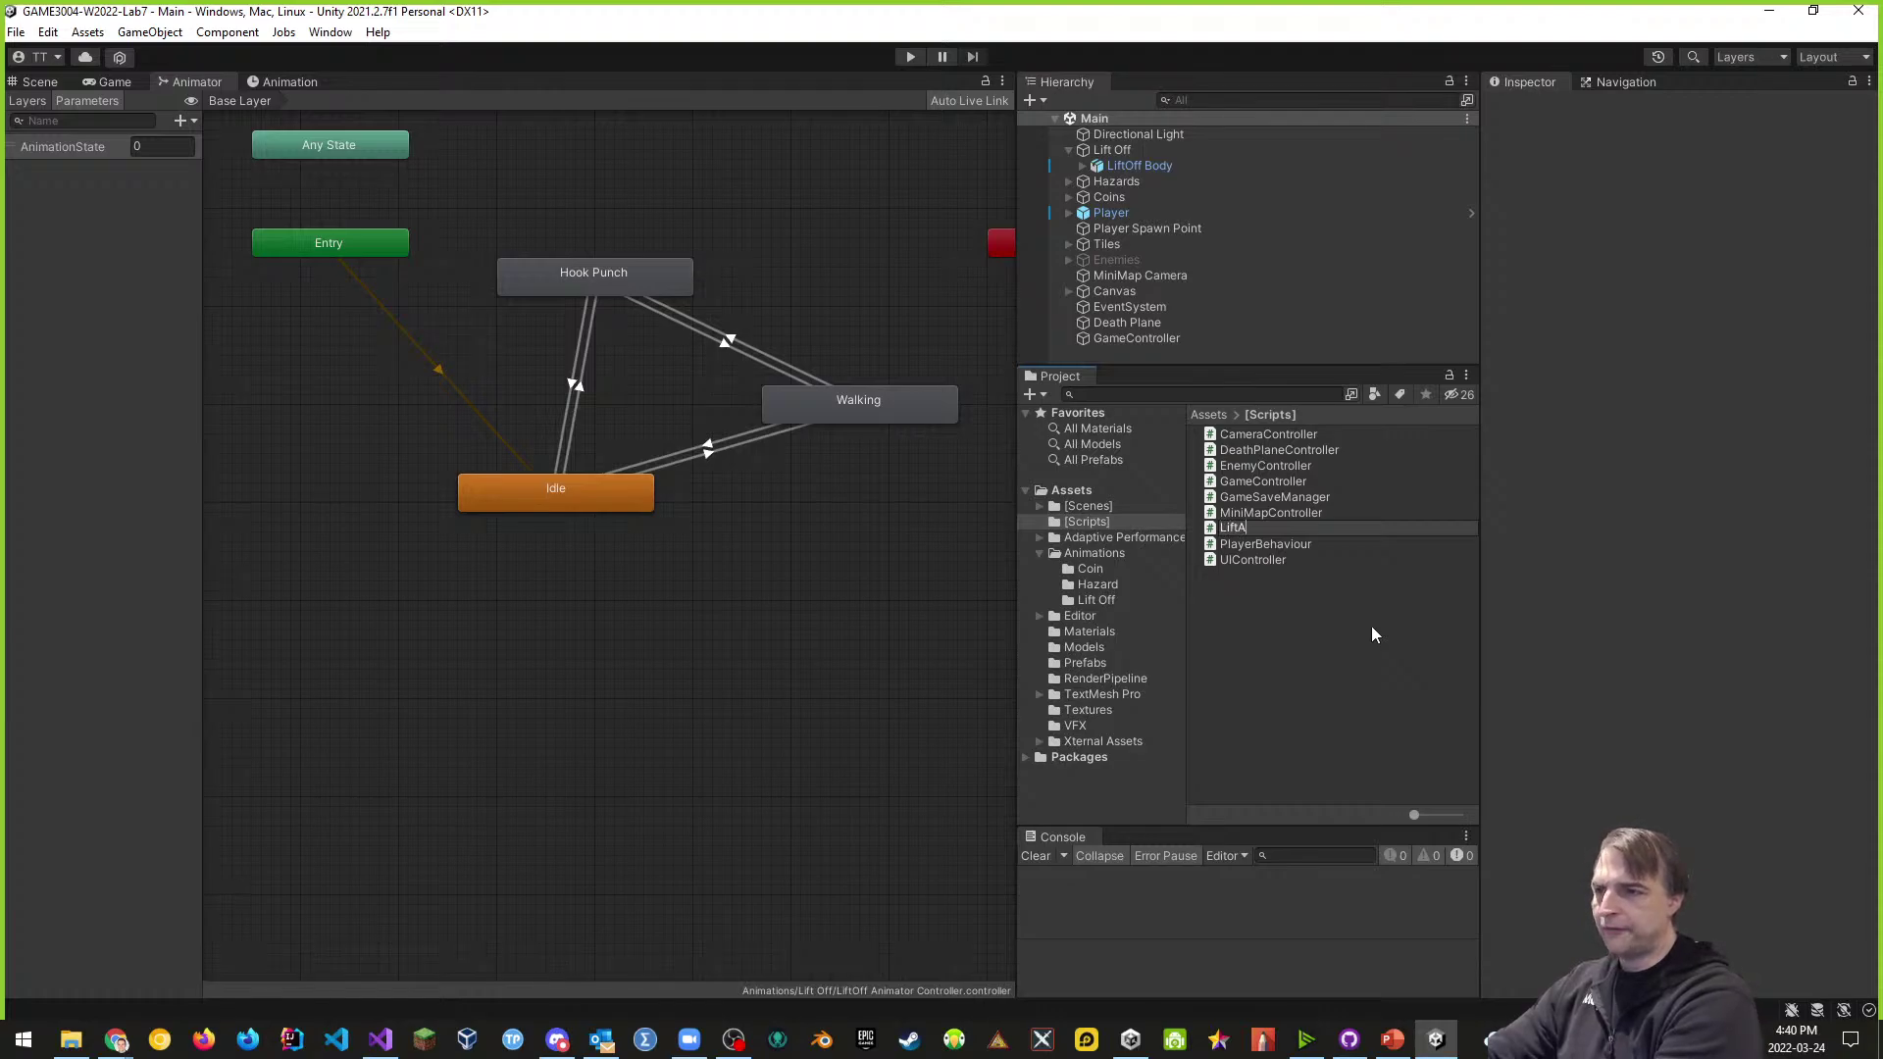
{"action": "type", "text": "Anim"}
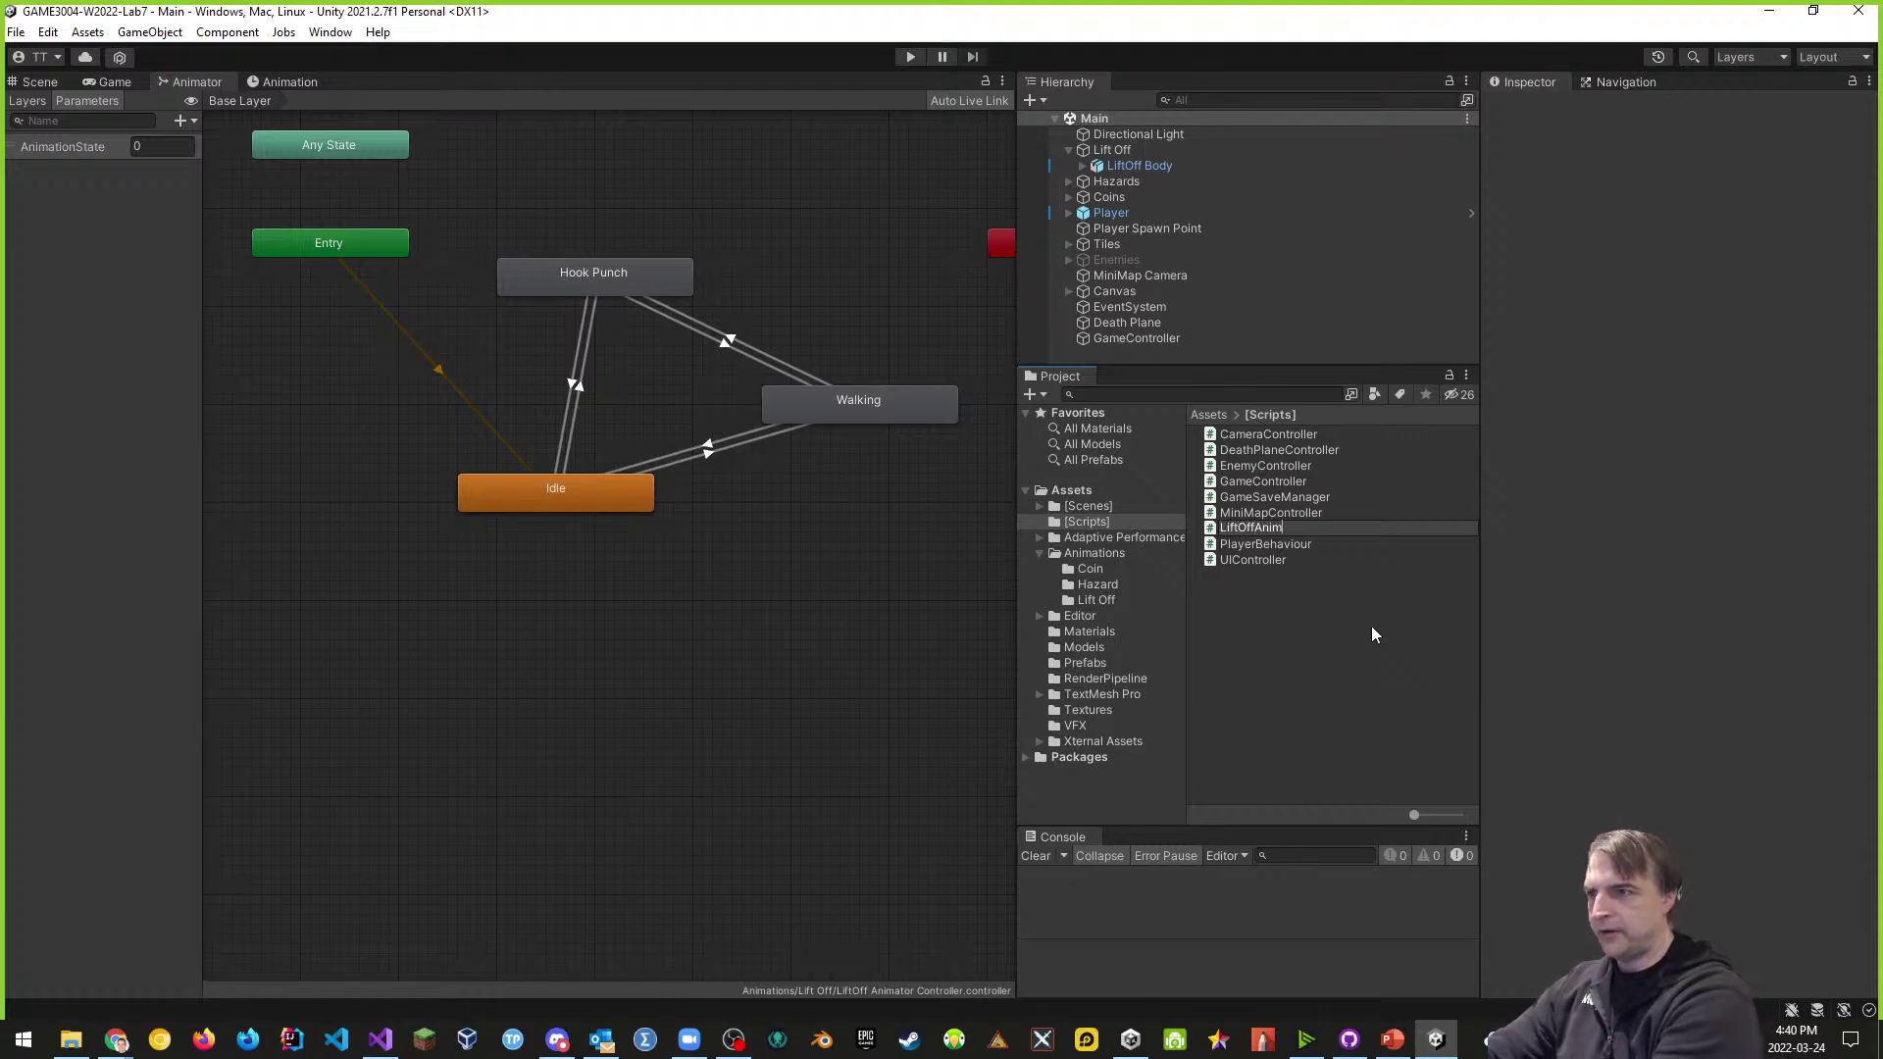
{"action": "type", "text": "ator"}
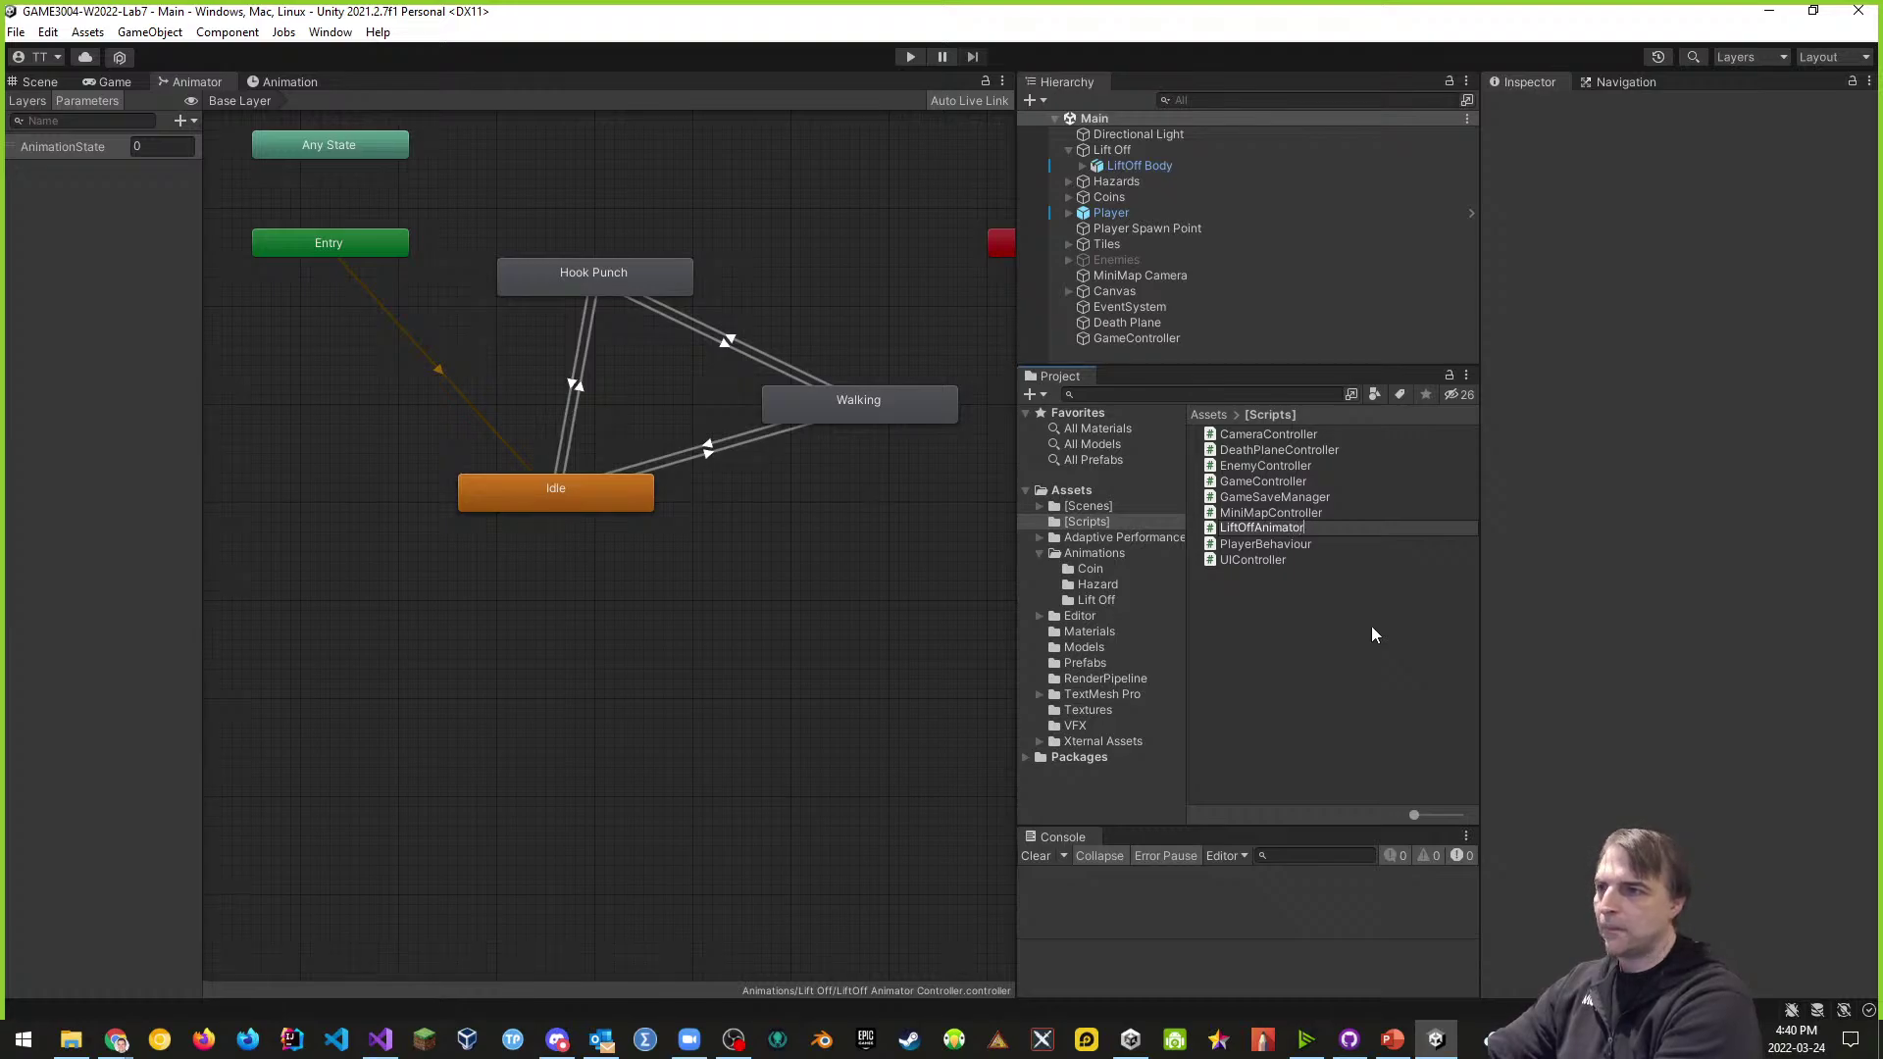
{"action": "key", "text": "Return"}
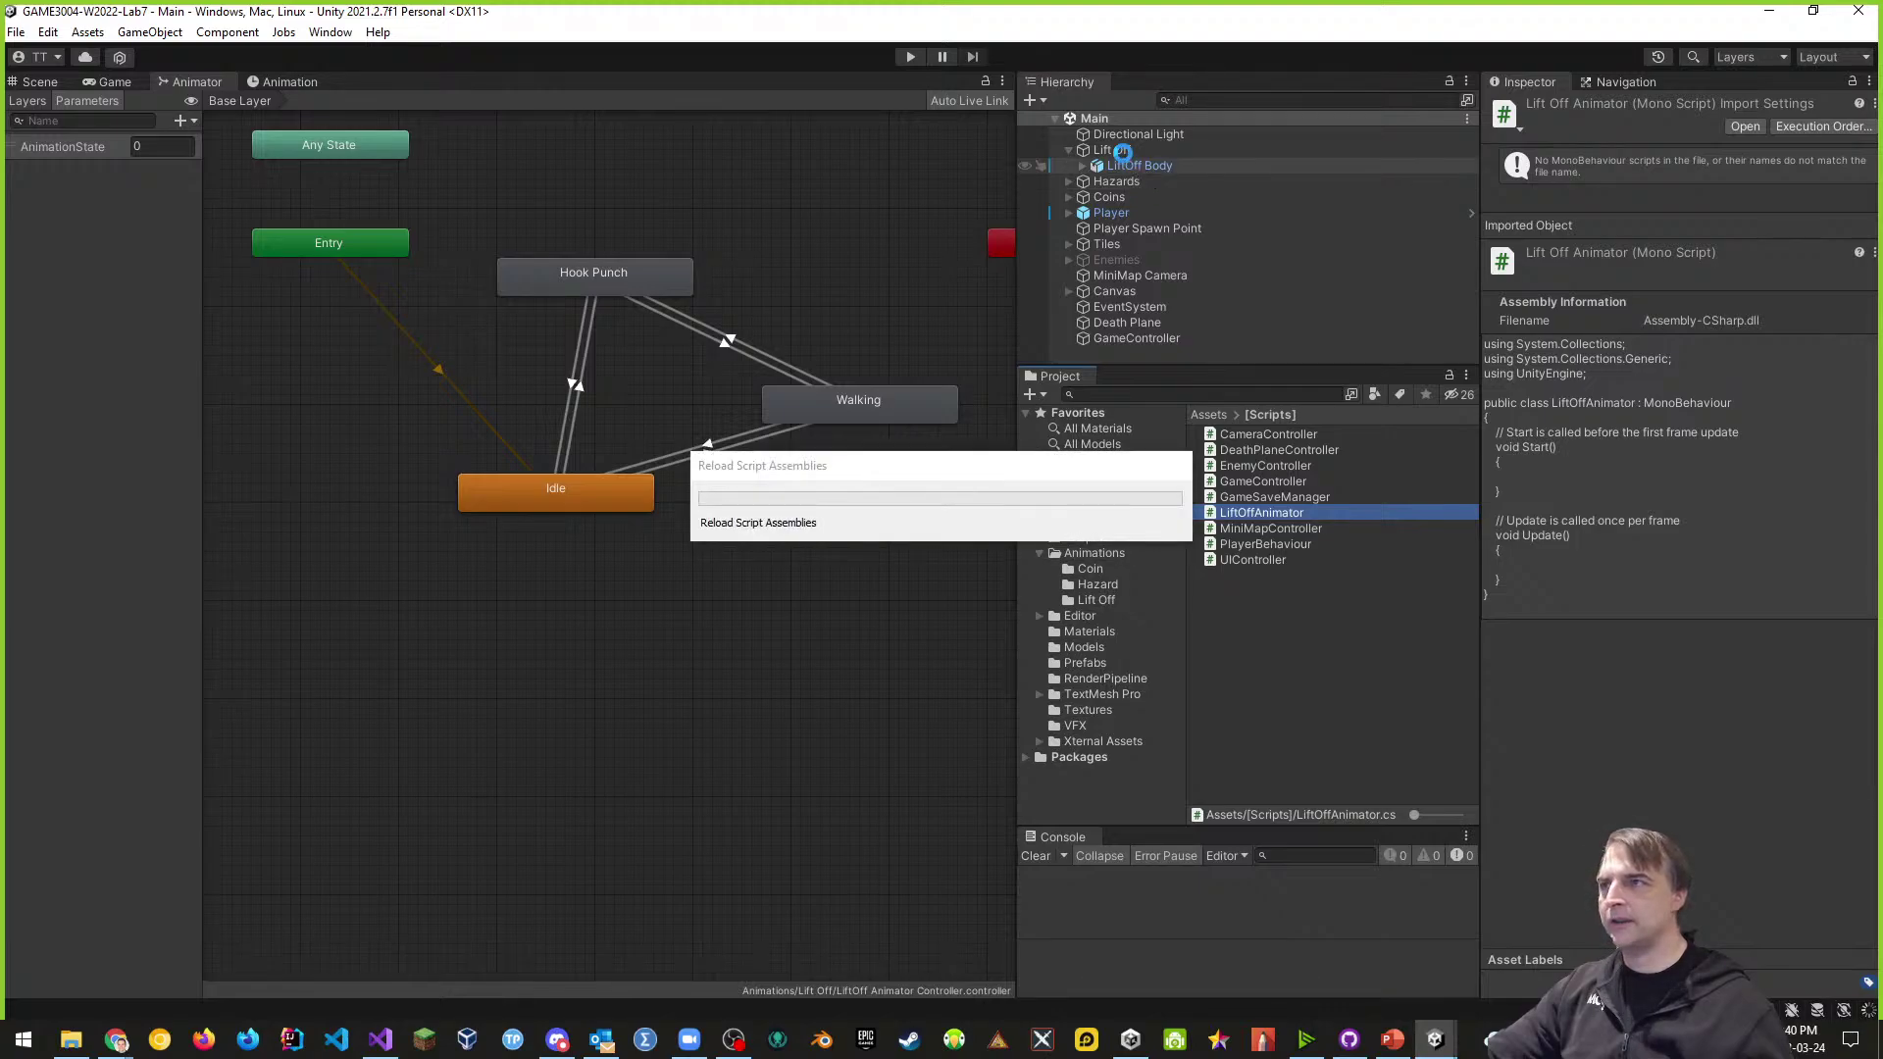
- Attach the LiftOffAnimator script to the LiftOff Body object and open the script in Visual Studio
{"action": "left_click", "coordinate": [1122, 151]}
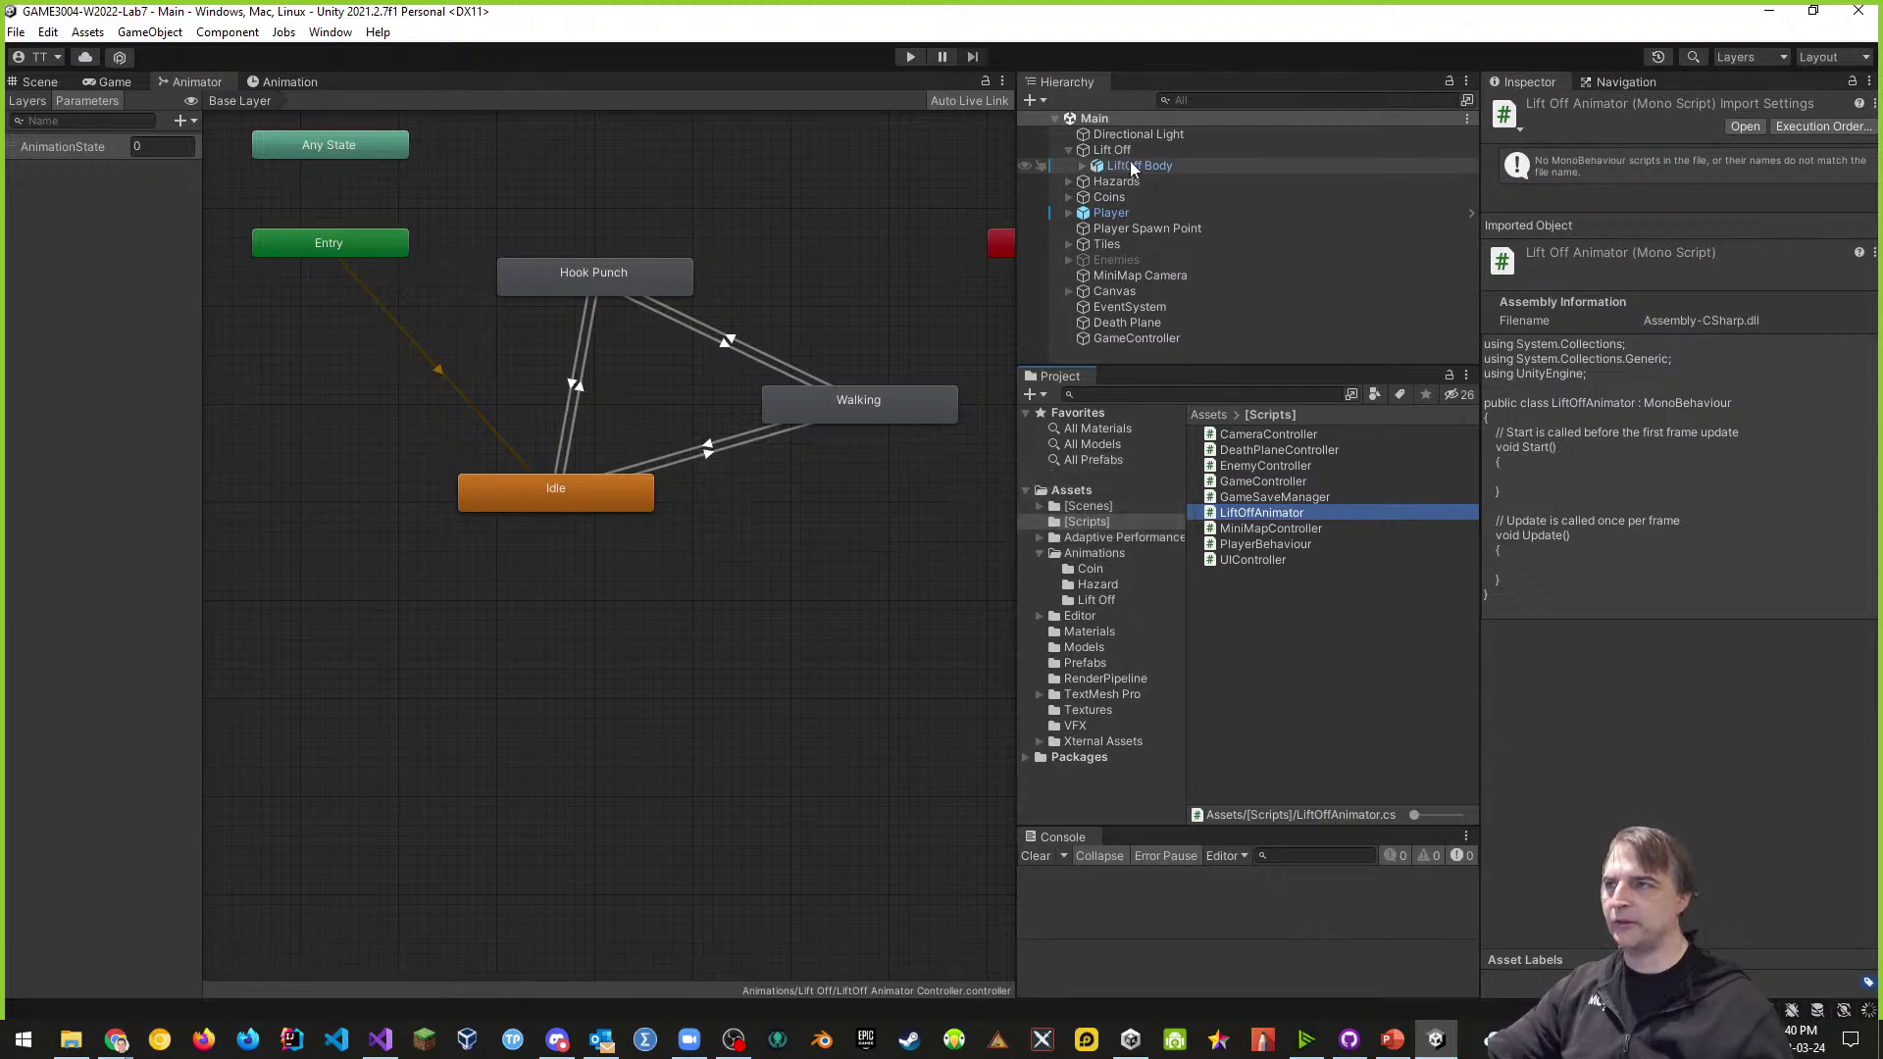
{"action": "left_click", "coordinate": [1146, 169]}
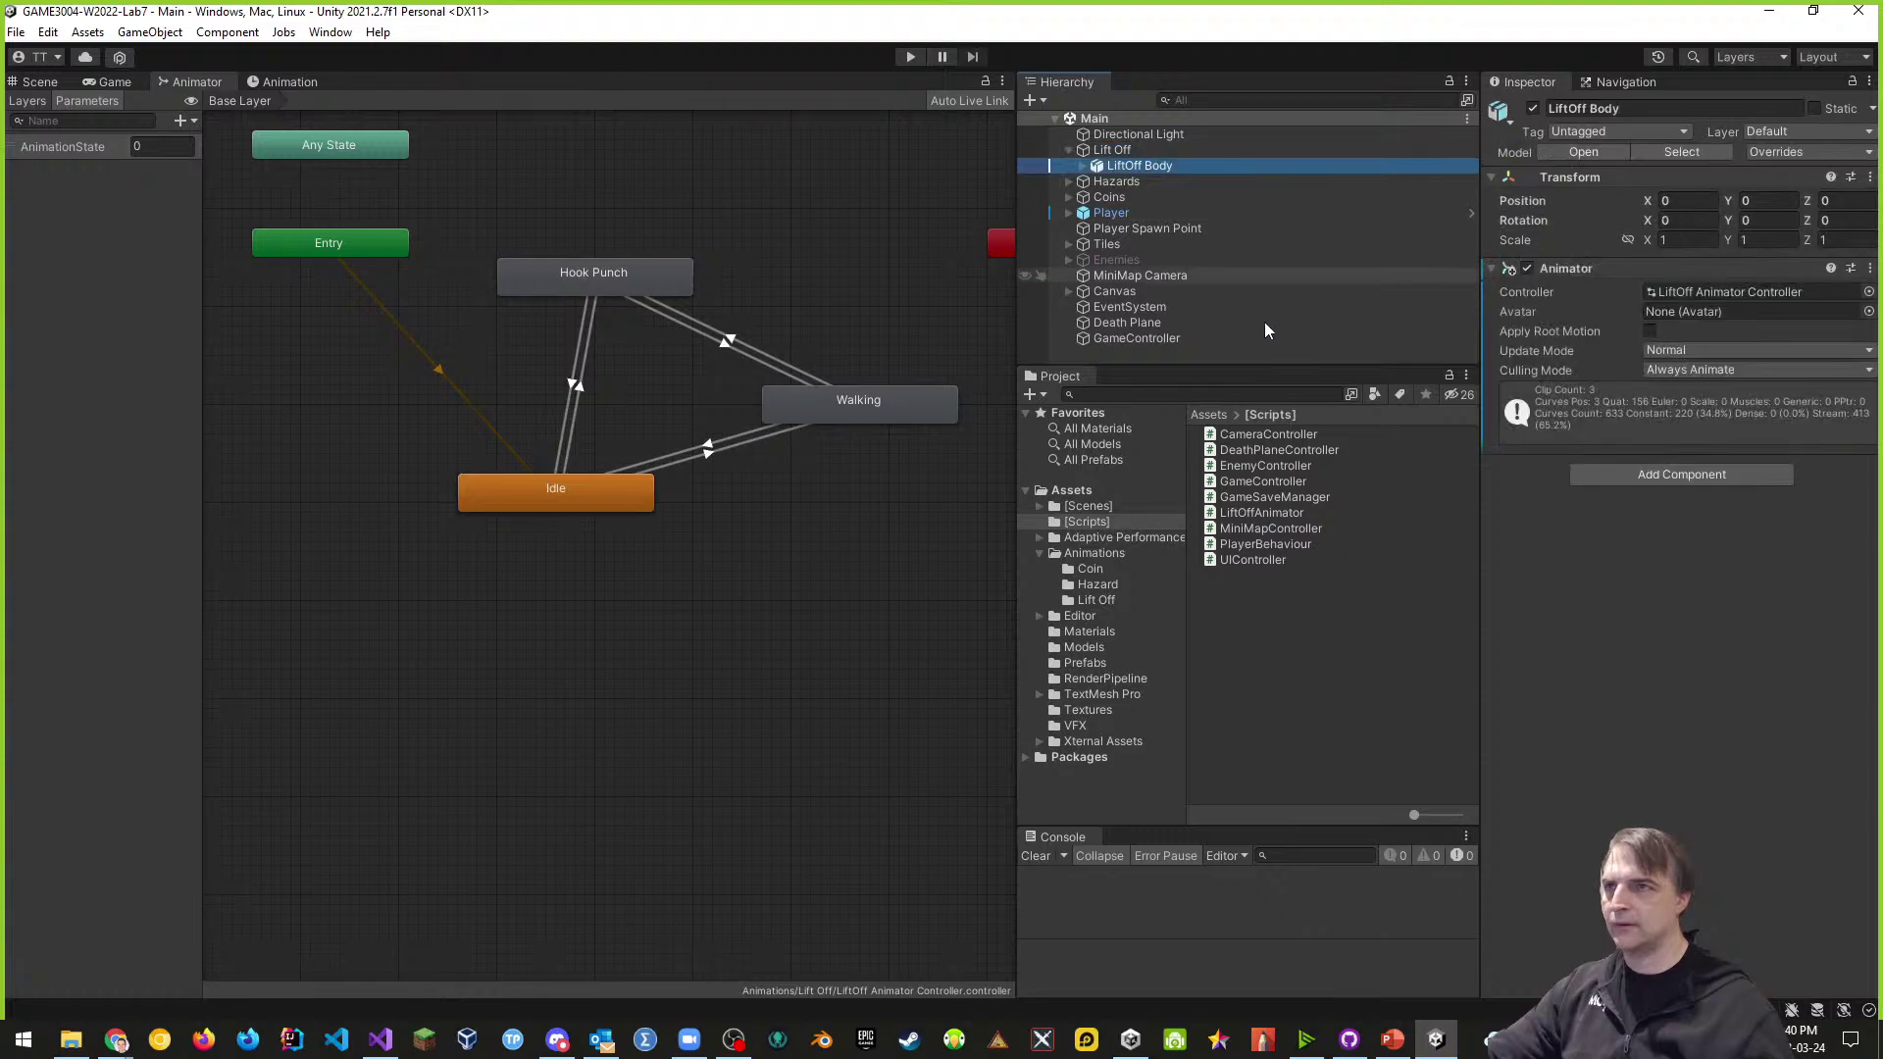
{"action": "left_click_drag", "start_coordinate": [1255, 512], "coordinate": [1657, 480]}
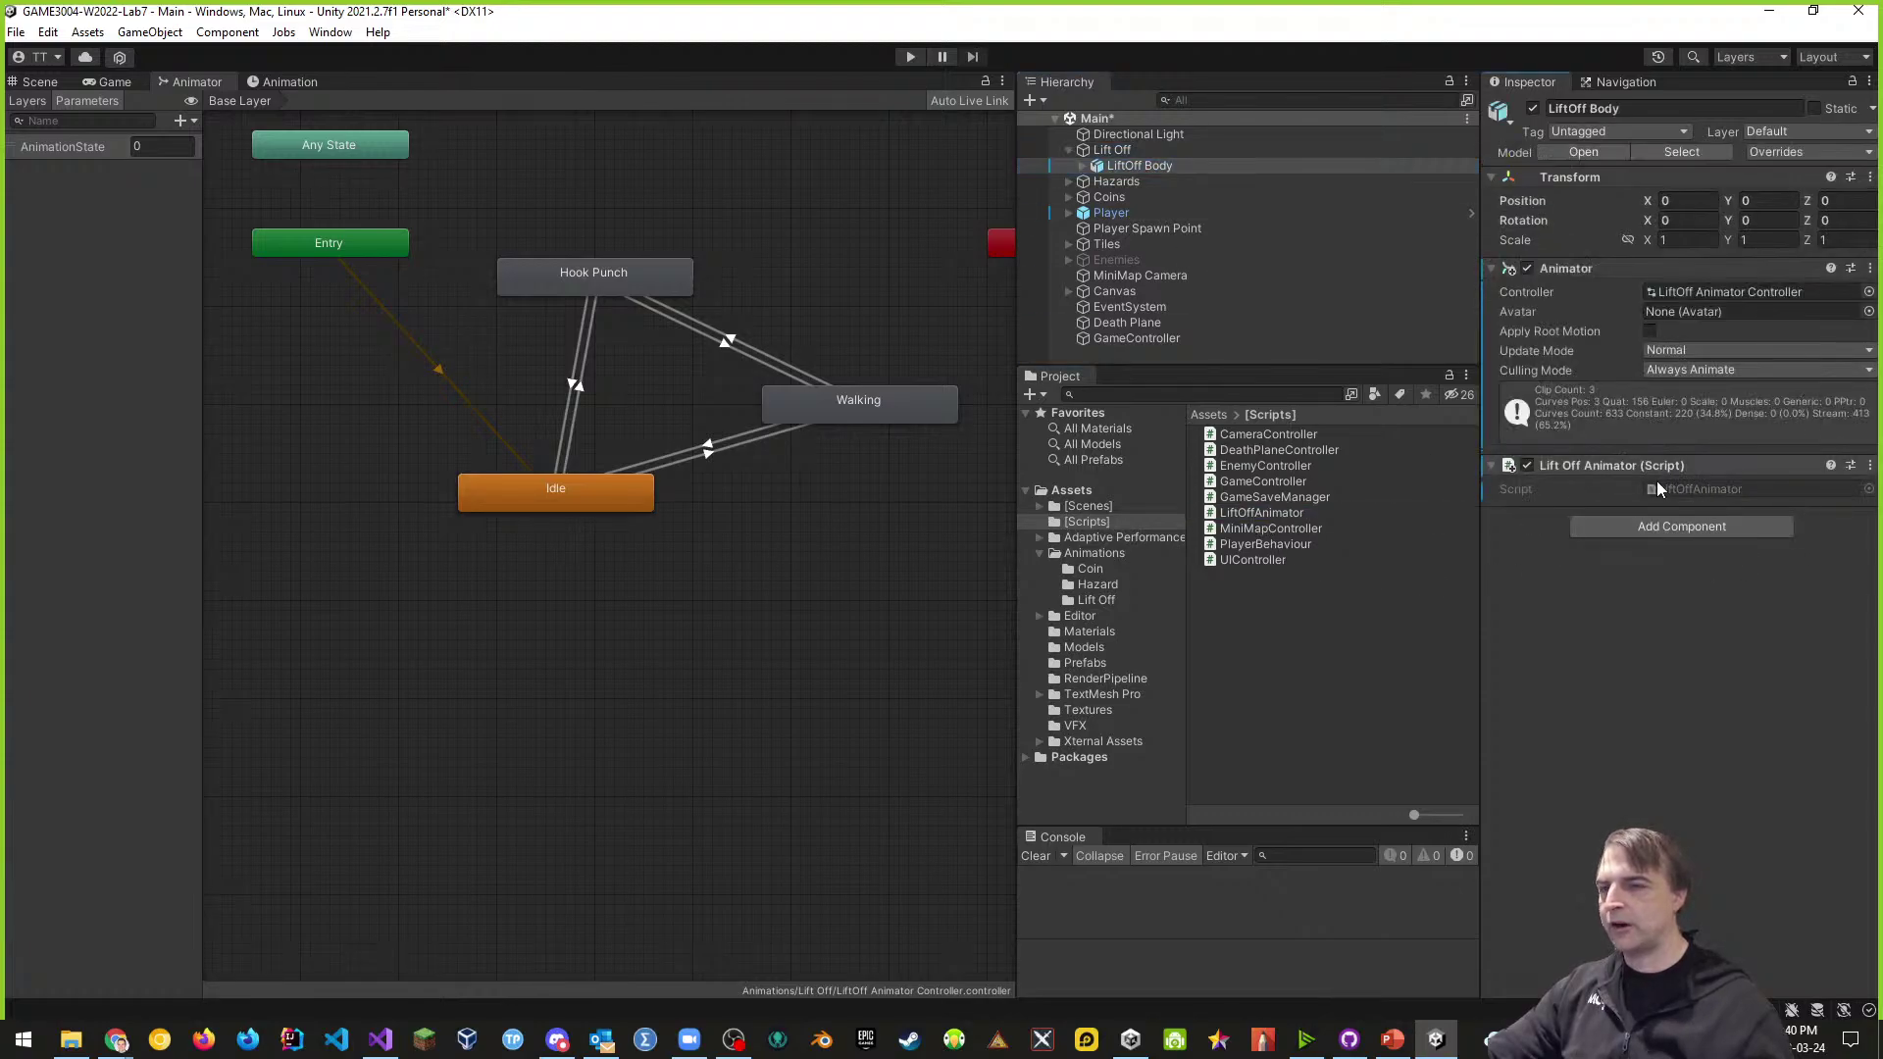
{"action": "left_click", "coordinate": [1704, 489]}
{"action": "double_click", "coordinate": [1702, 490]}
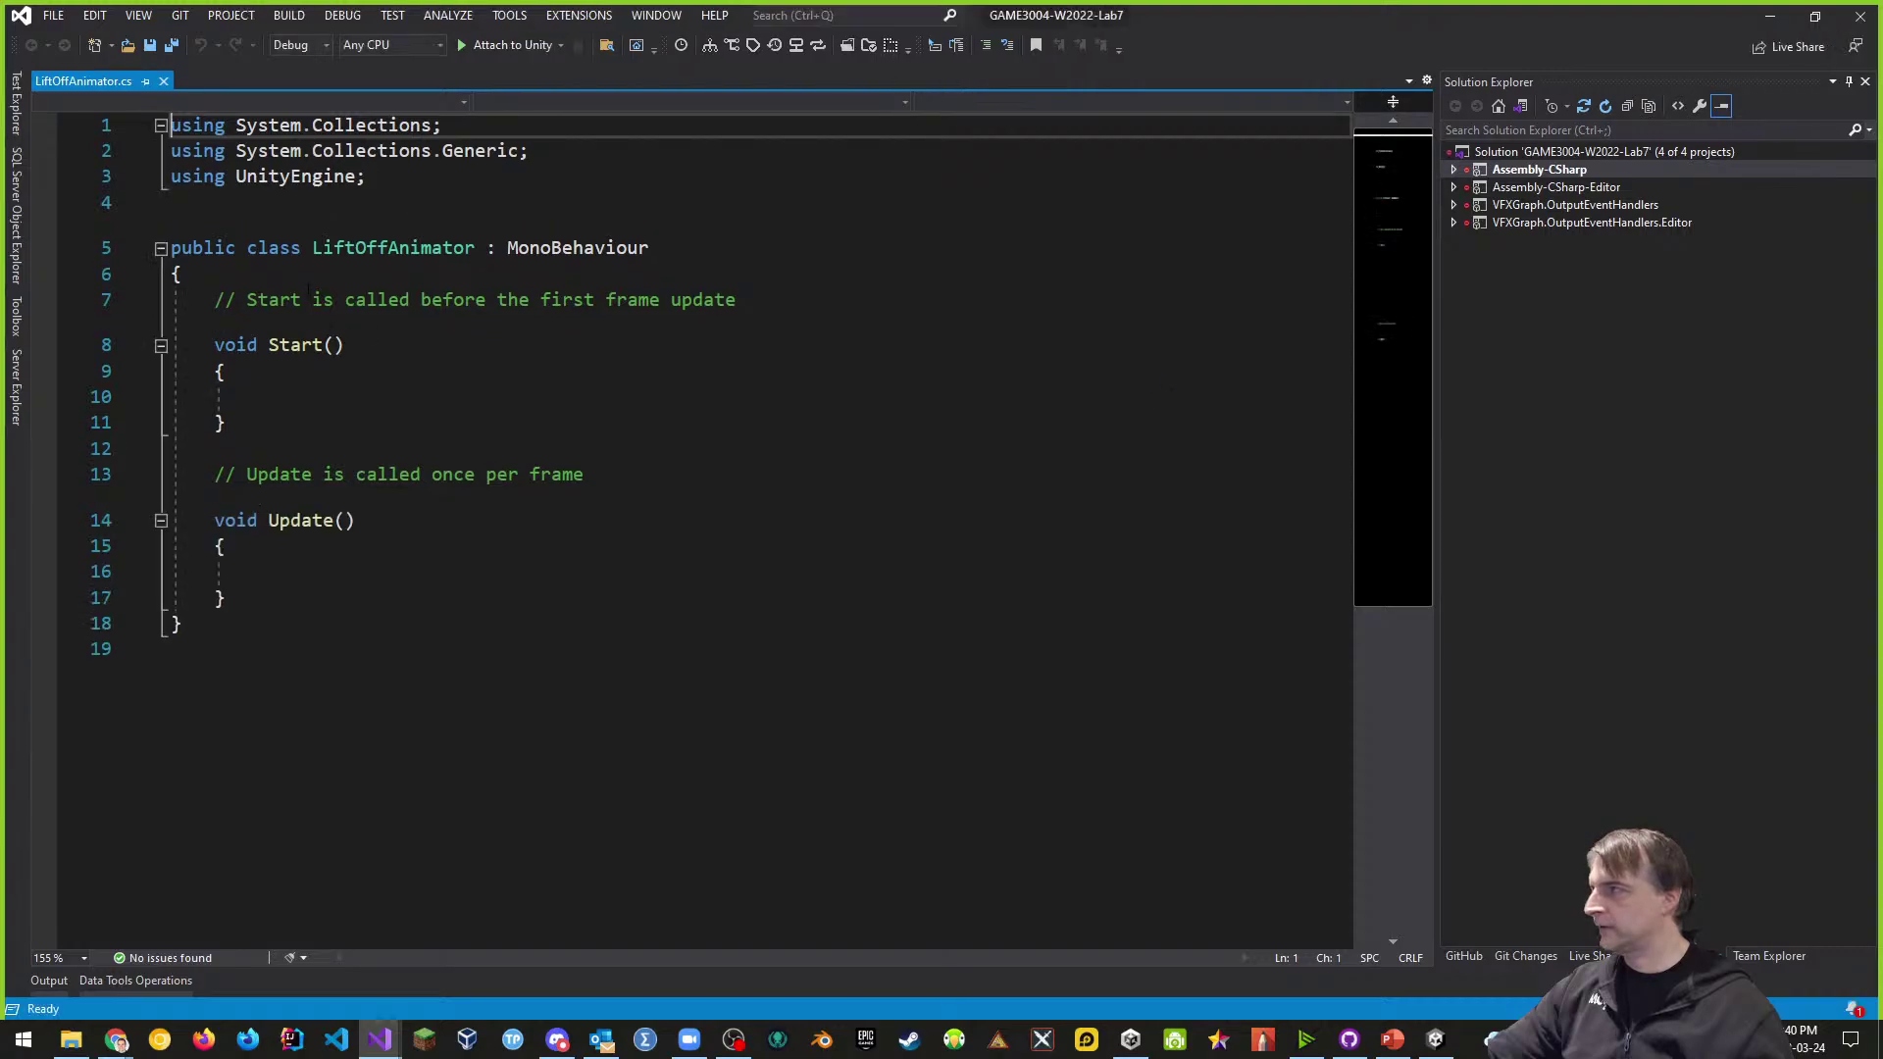
- Declare a private Animator field named animator at the start of the LiftOffAnimator class, followed by a blank line
{"action": "left_click", "coordinate": [334, 279]}
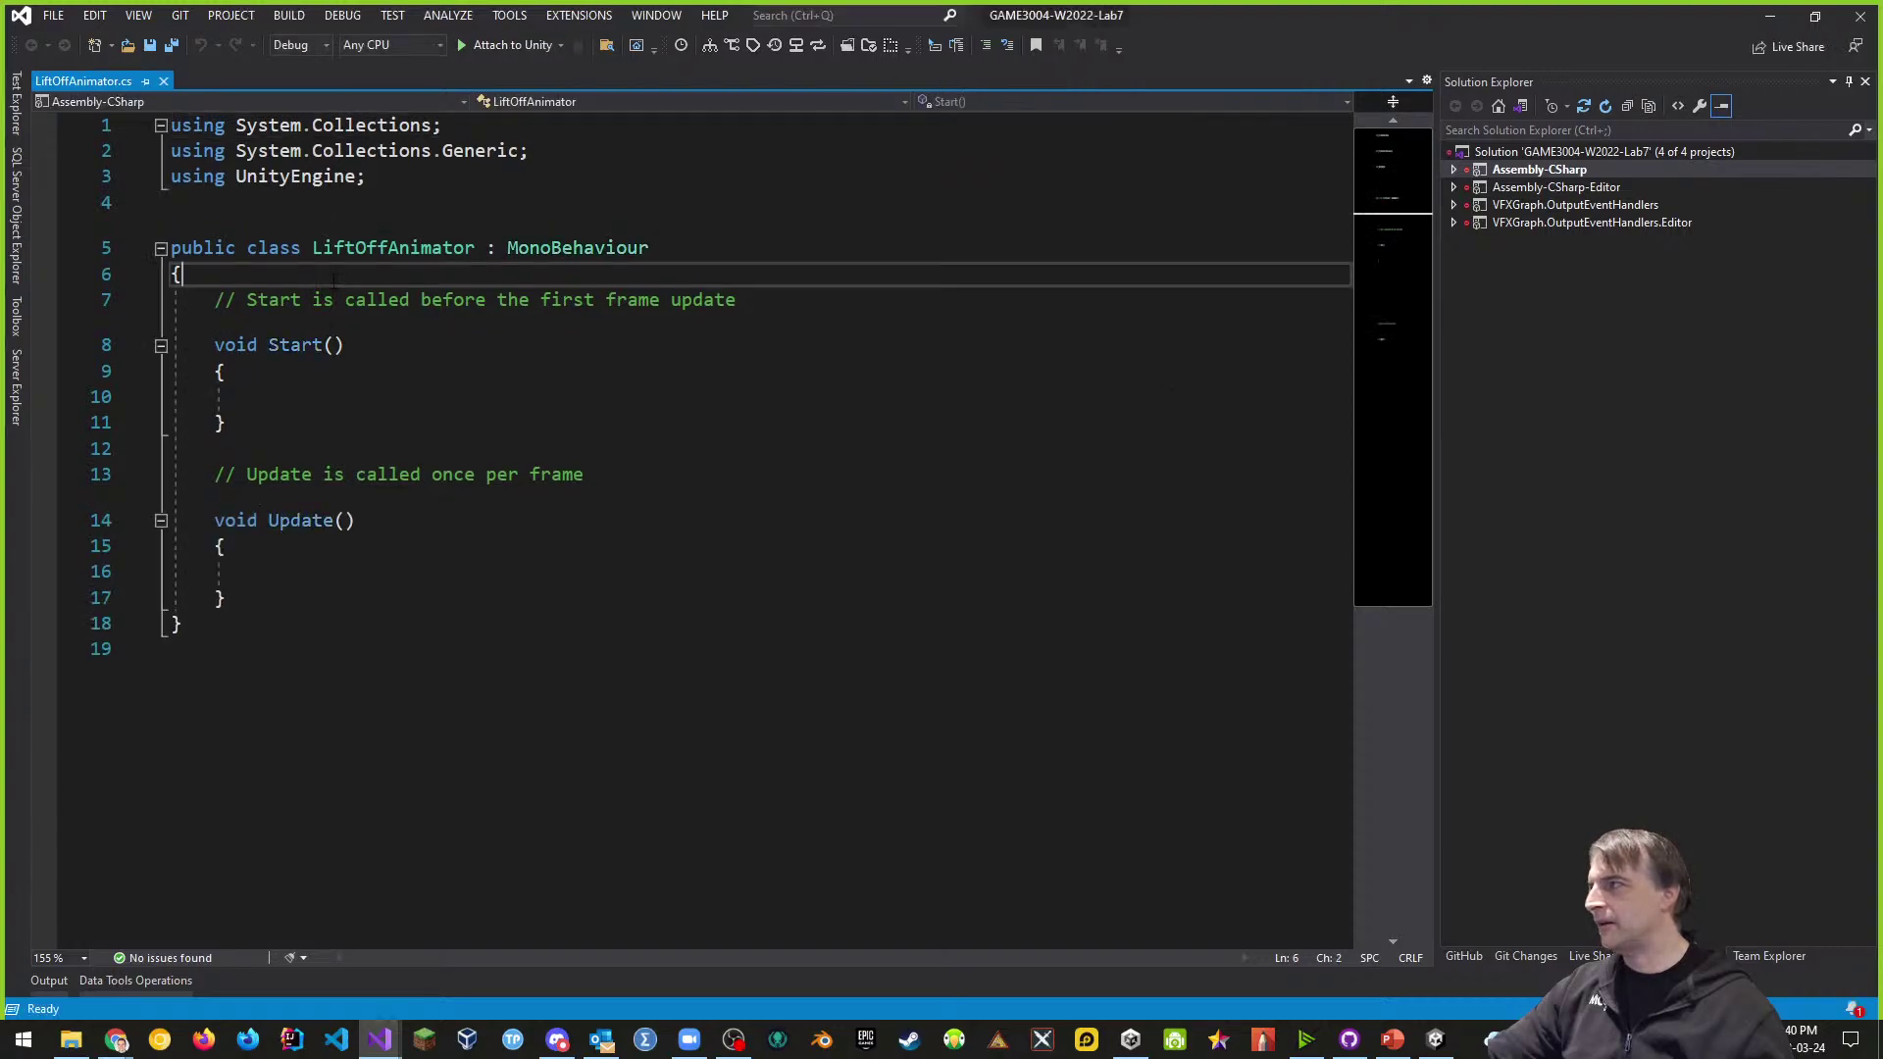
{"action": "key", "text": "Return"}
{"action": "type", "text": "p"}
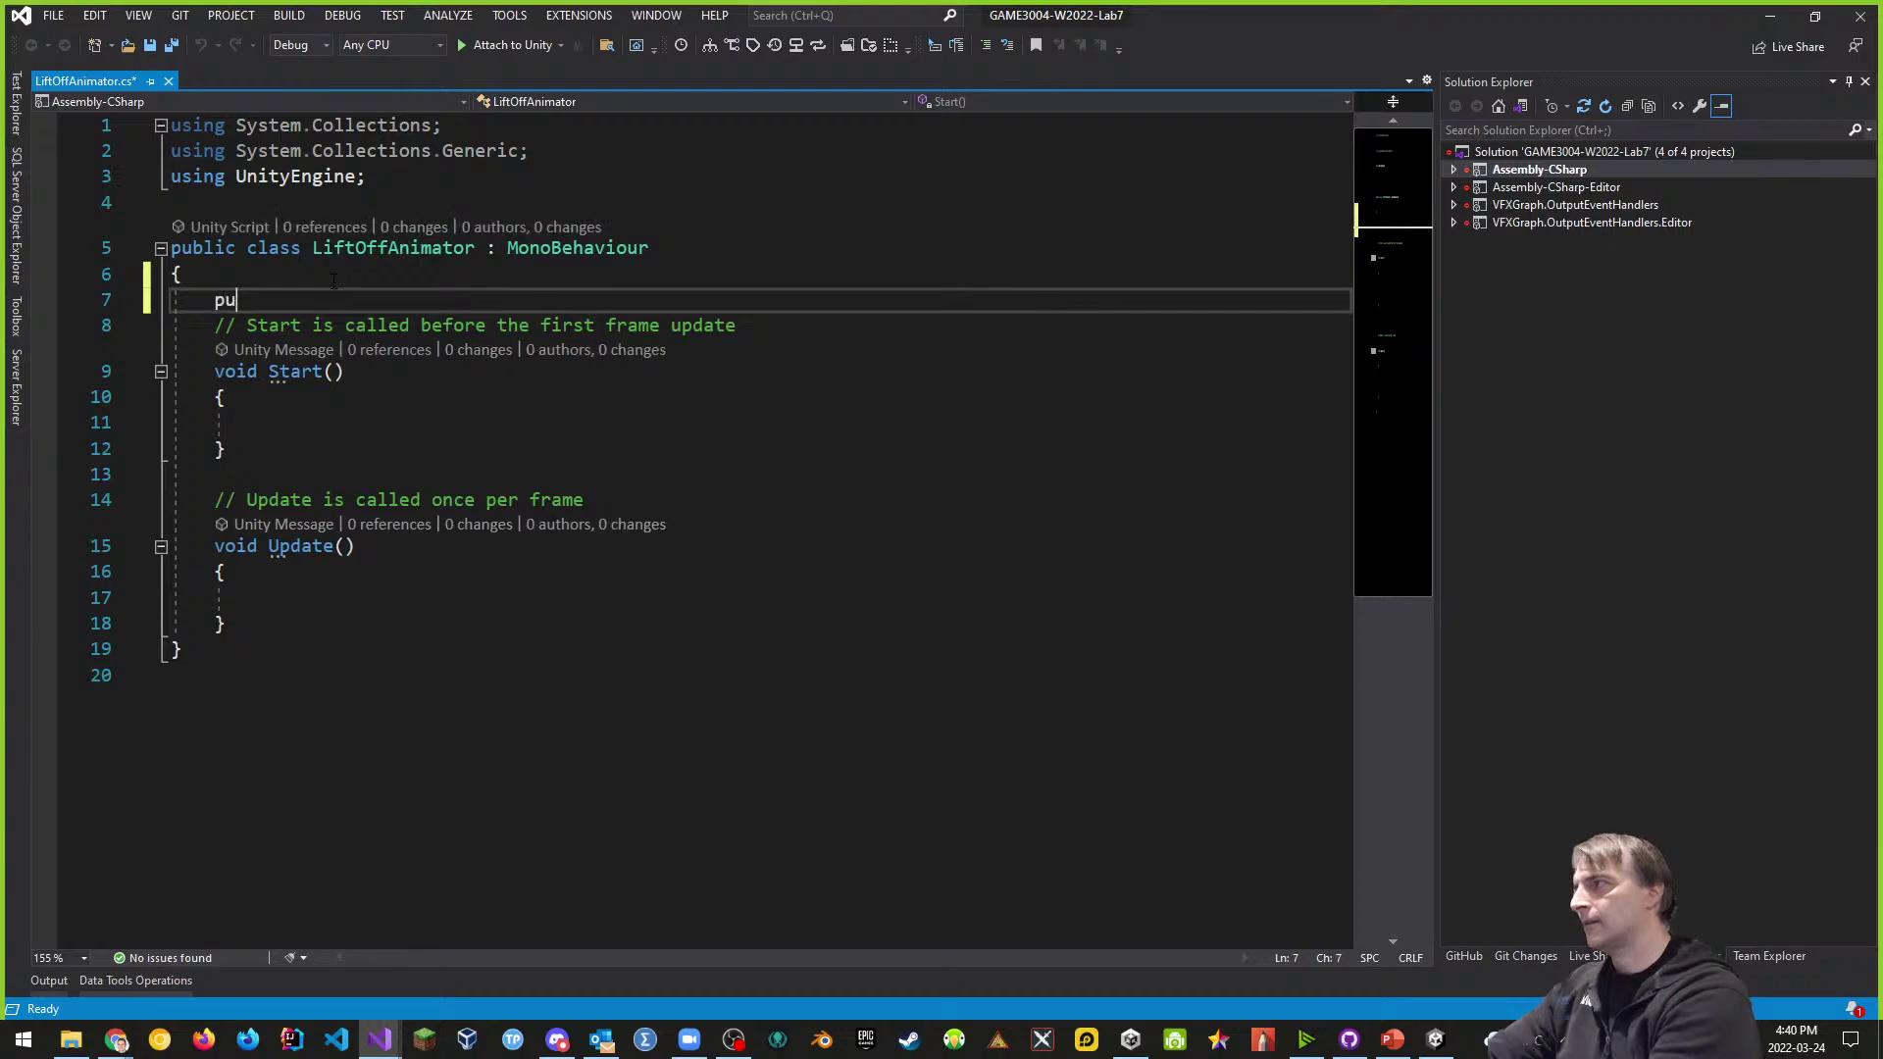
{"action": "key", "text": "BackSpace"}
{"action": "type", "text": "priv"}
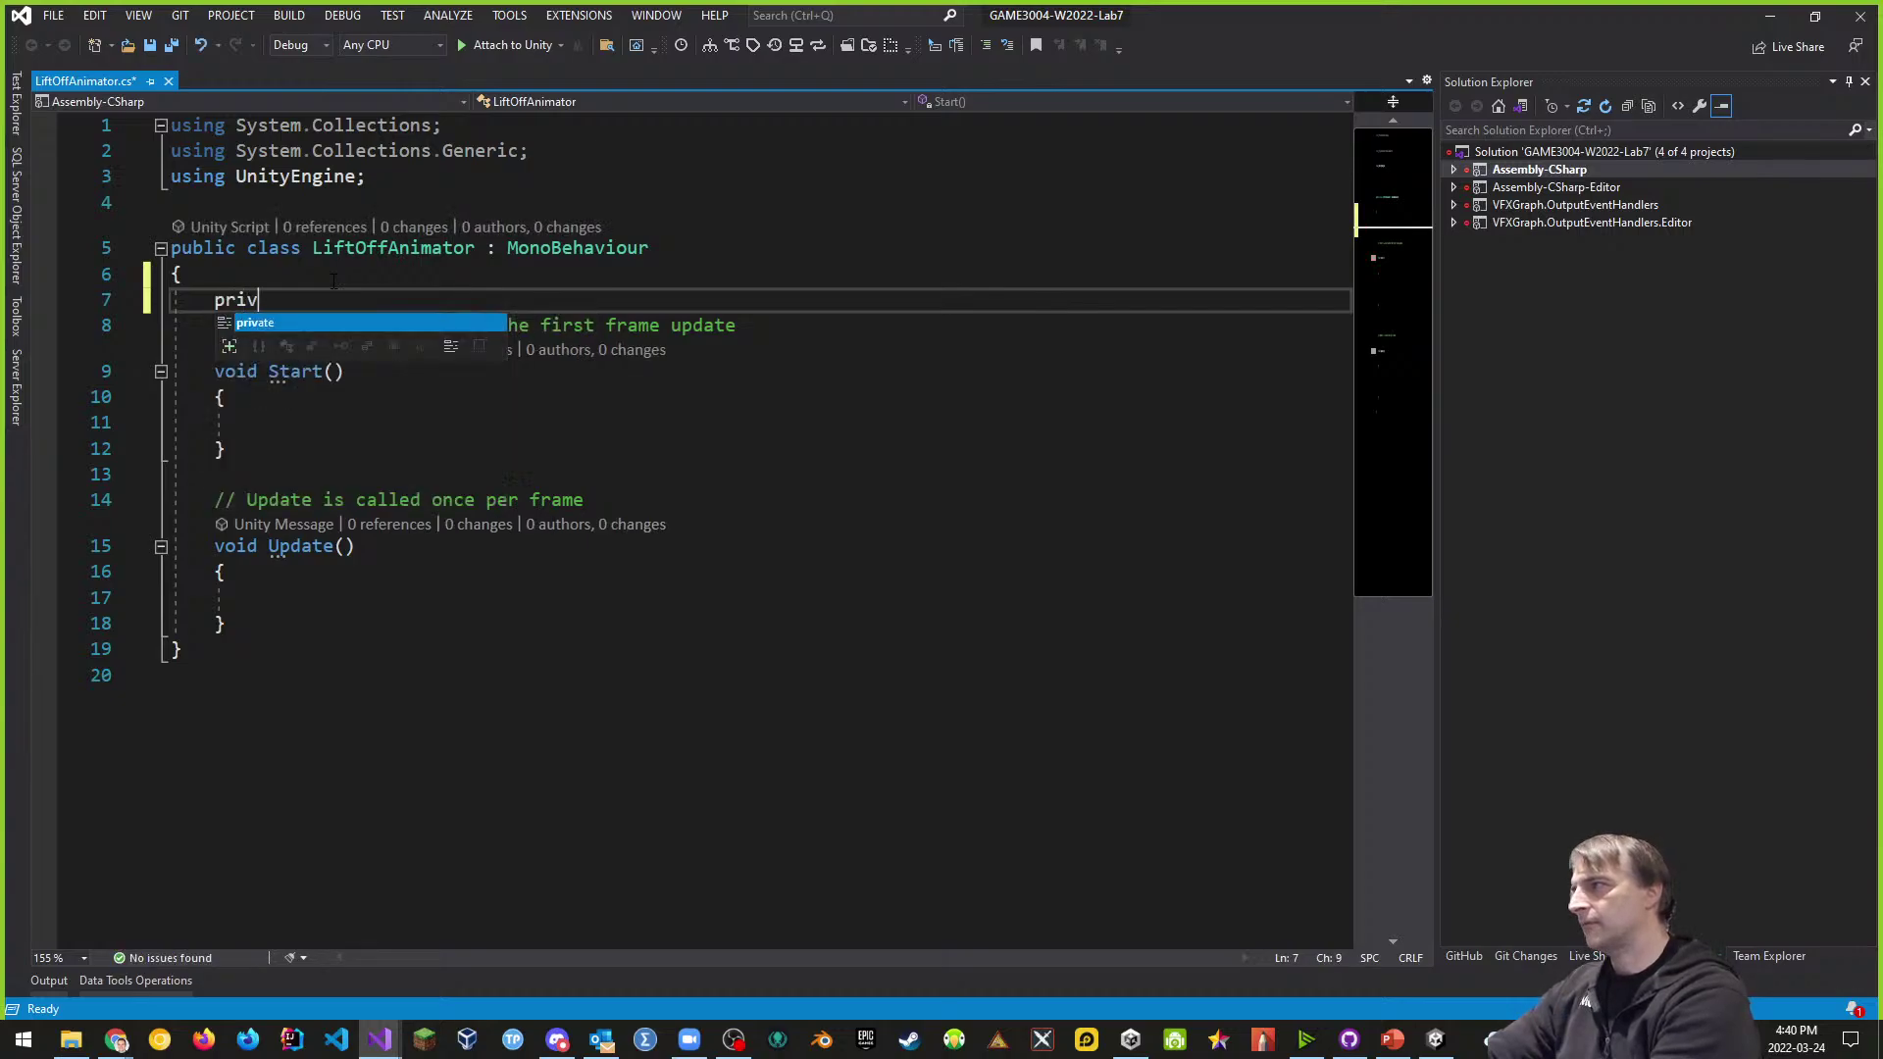
{"action": "type", "text": "ate Anima"}
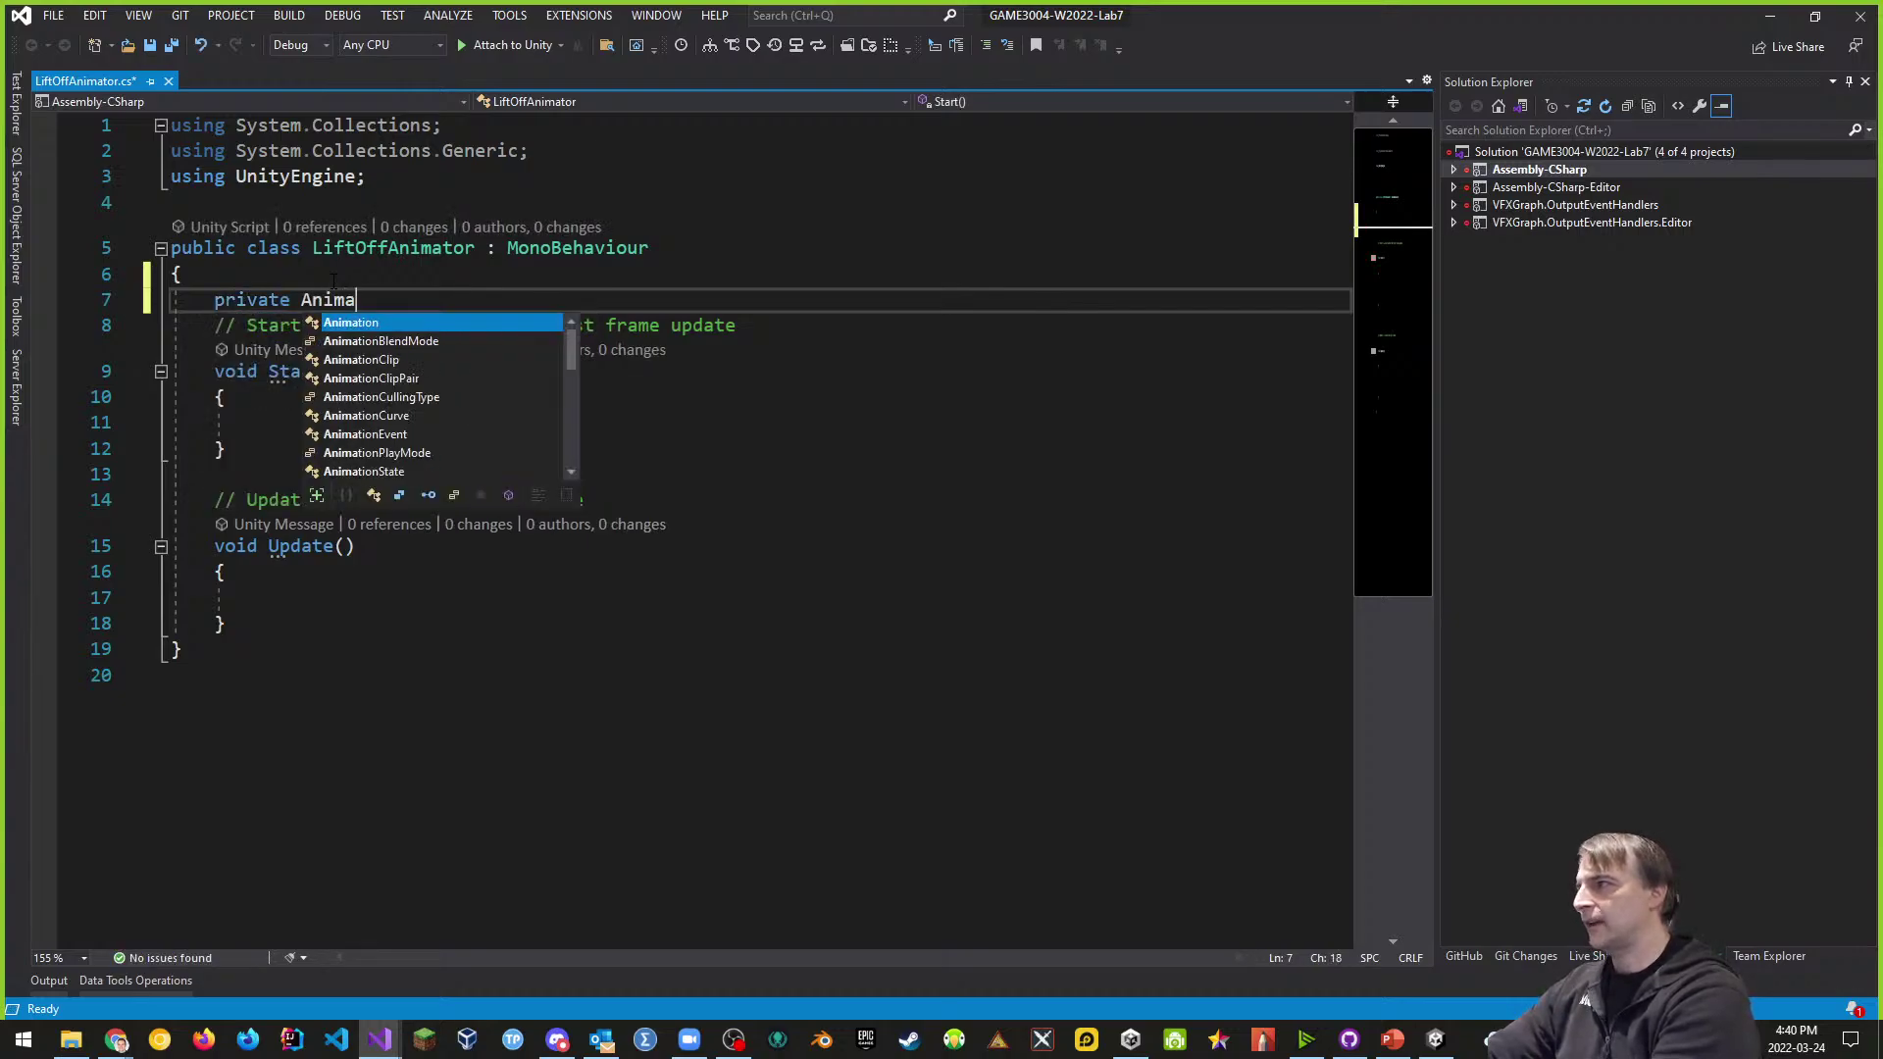
{"action": "type", "text": "tor animator;"}
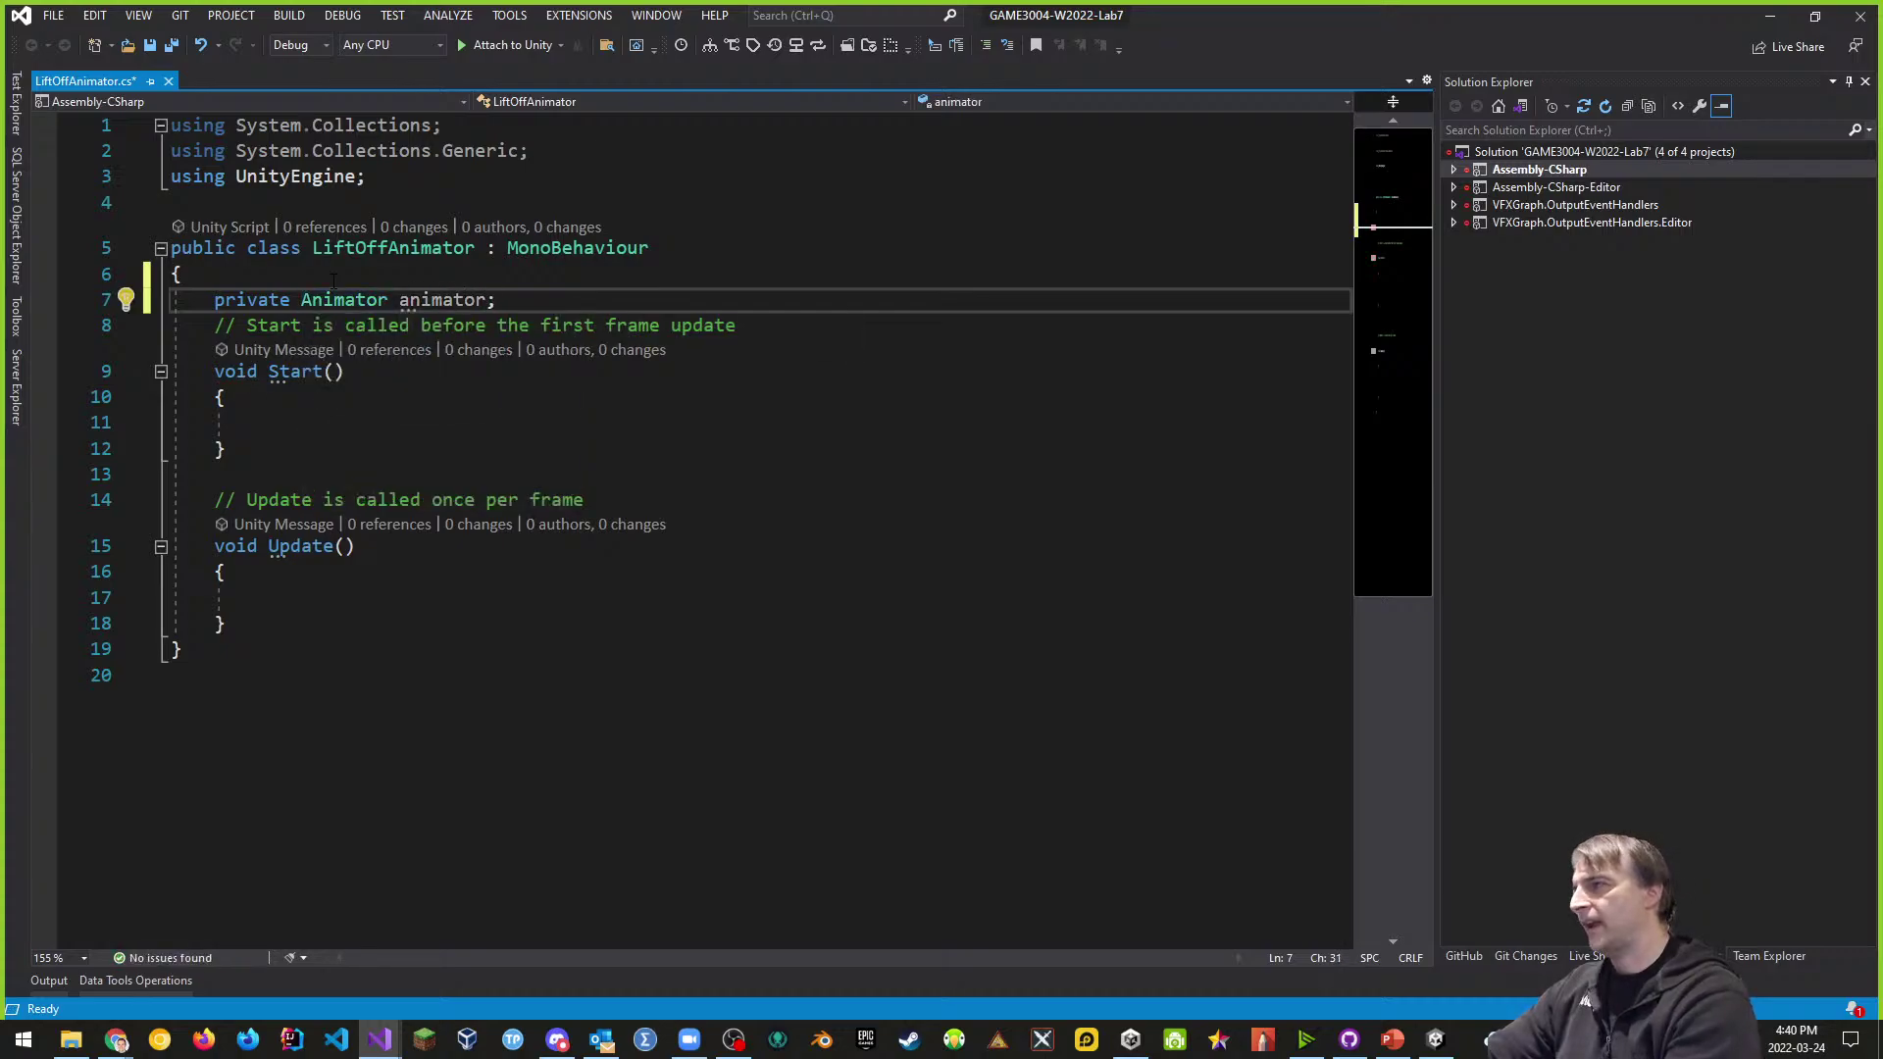
{"action": "key", "text": "Return"}
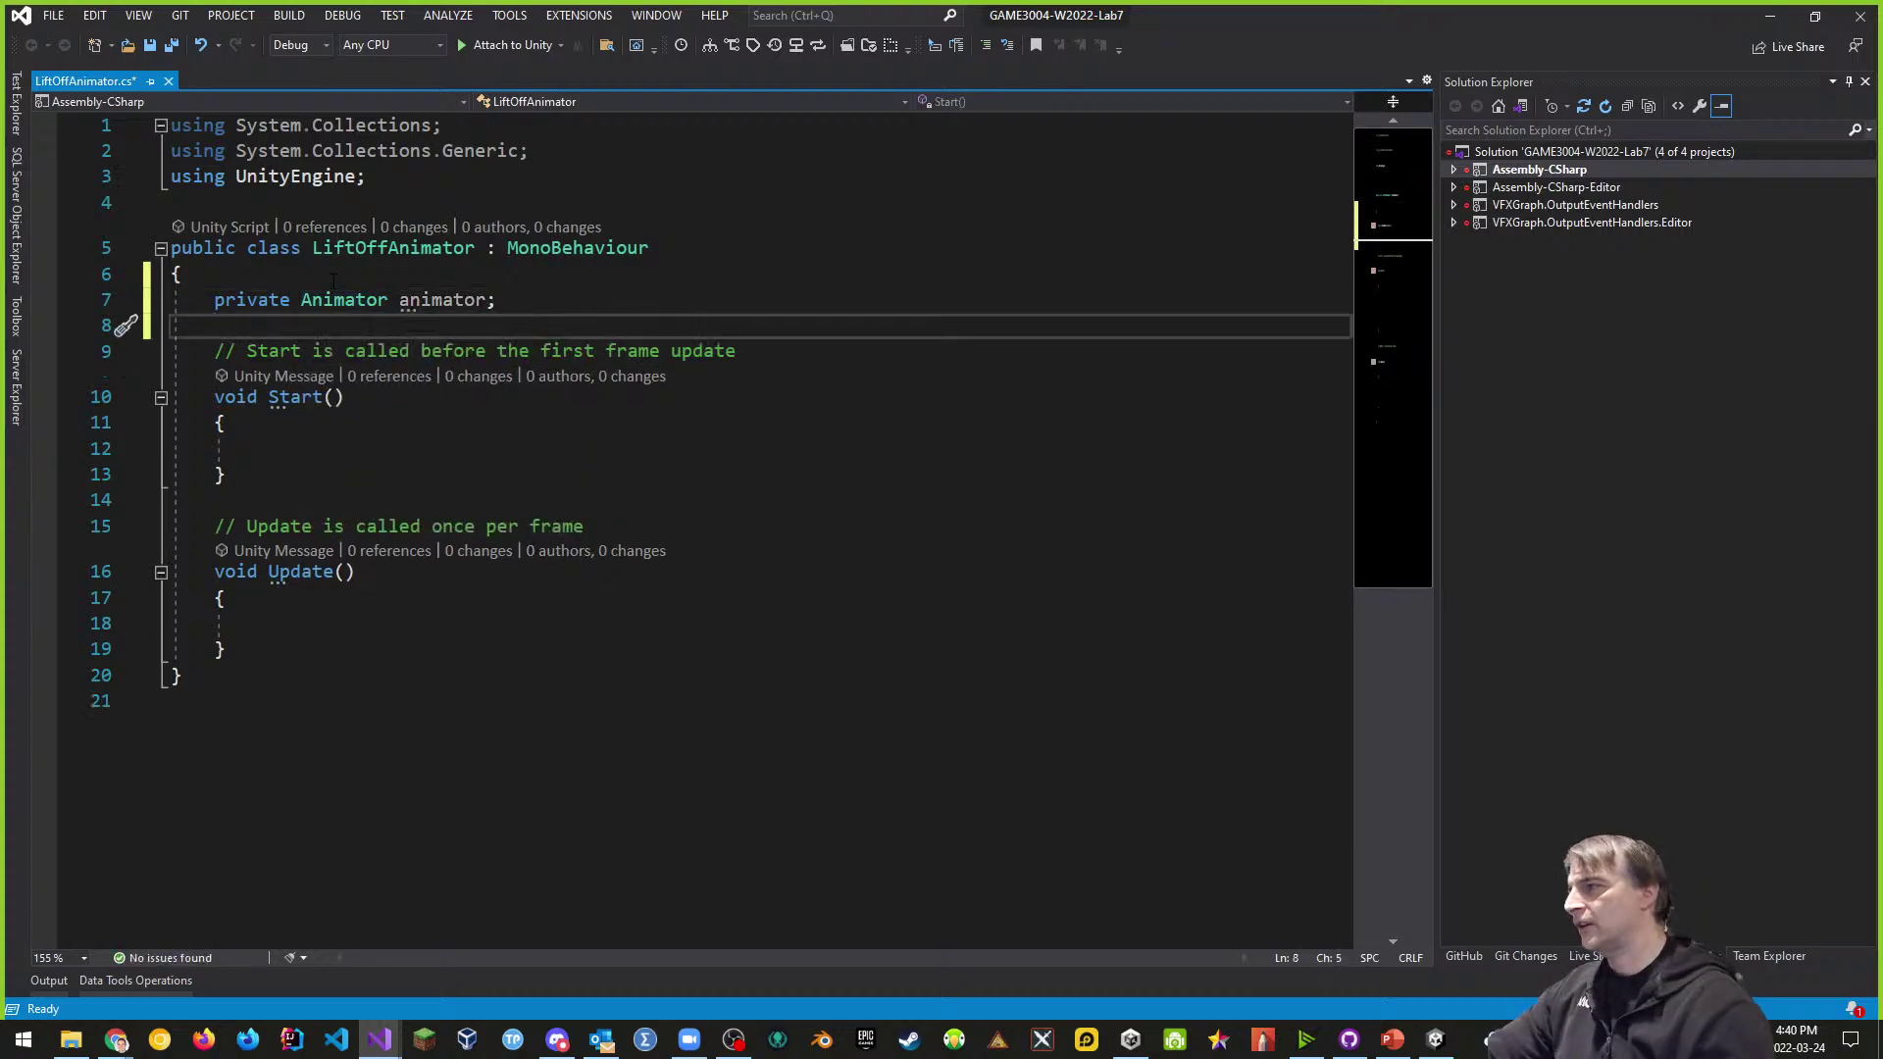
- Add the attribute [RequireComponent(typeof(Animator))] directly above the LiftOffAnimator class declaration
{"action": "left_click", "coordinate": [257, 203]}
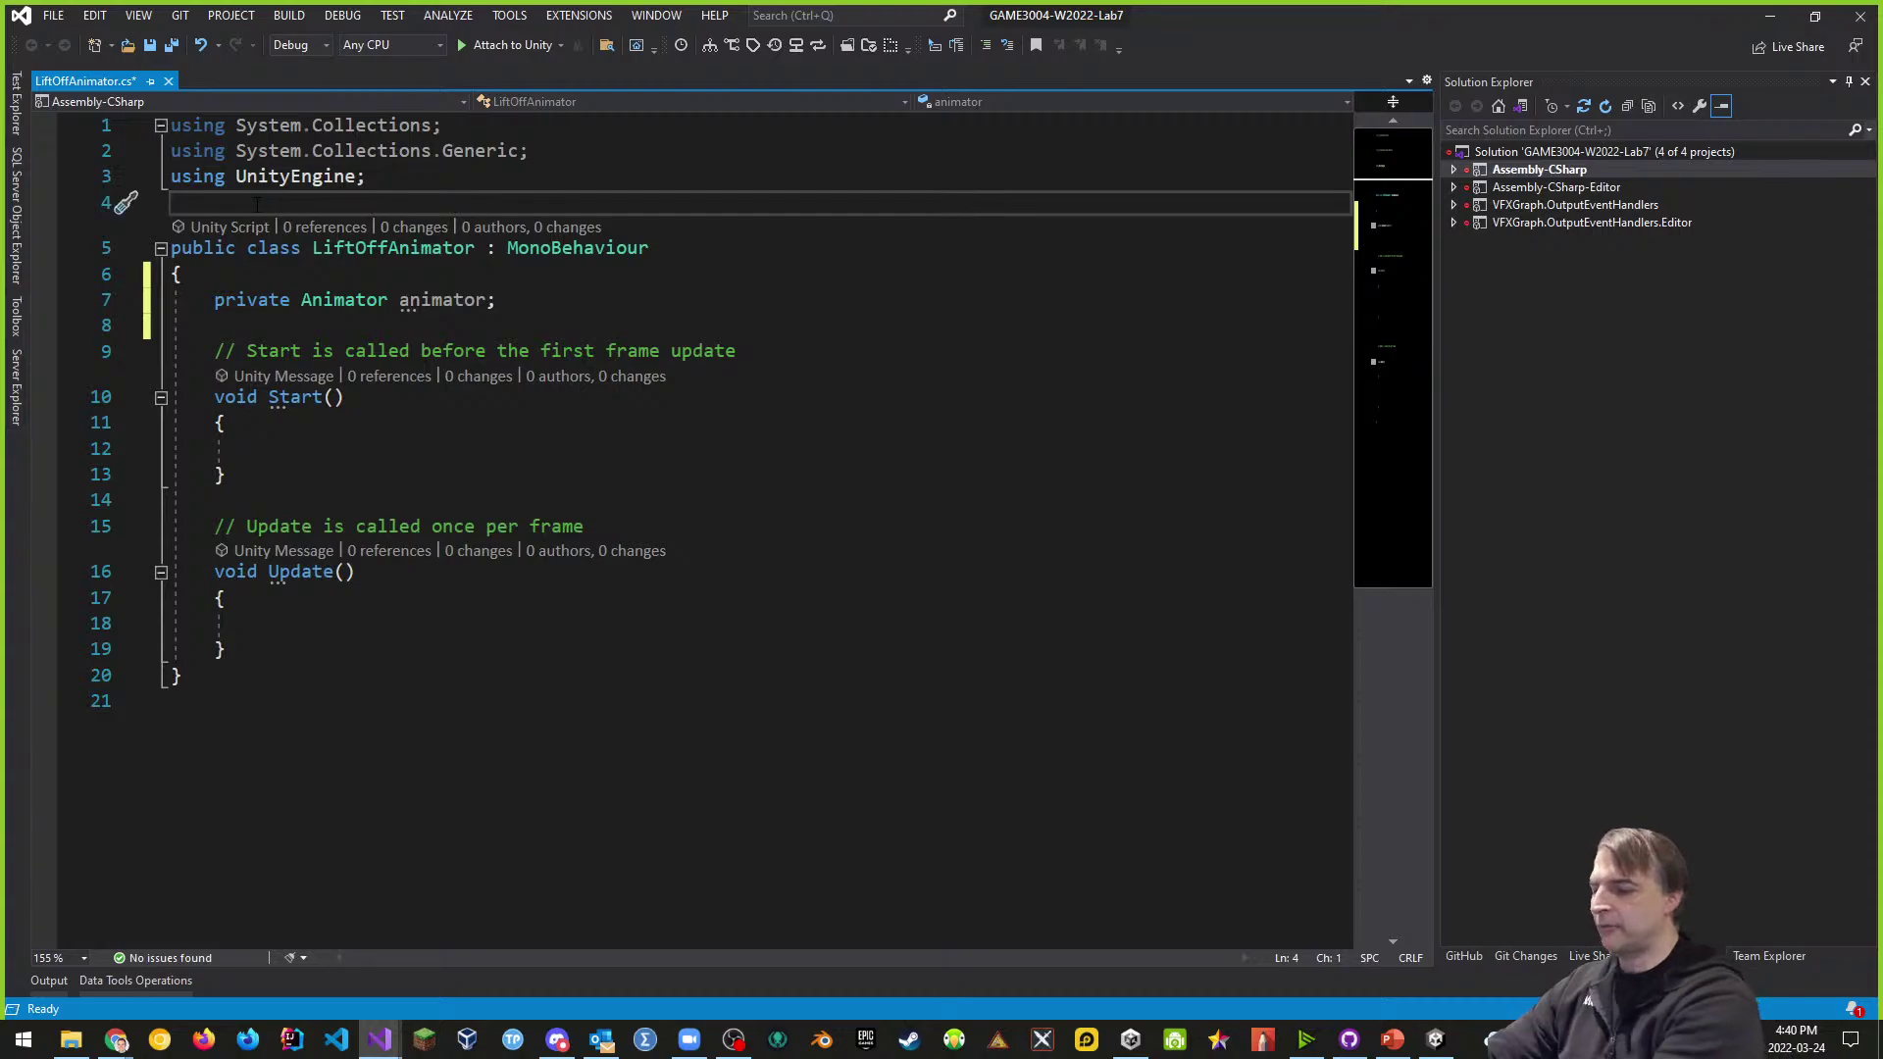
{"action": "key", "text": "Return"}
{"action": "type", "text": "[Re"}
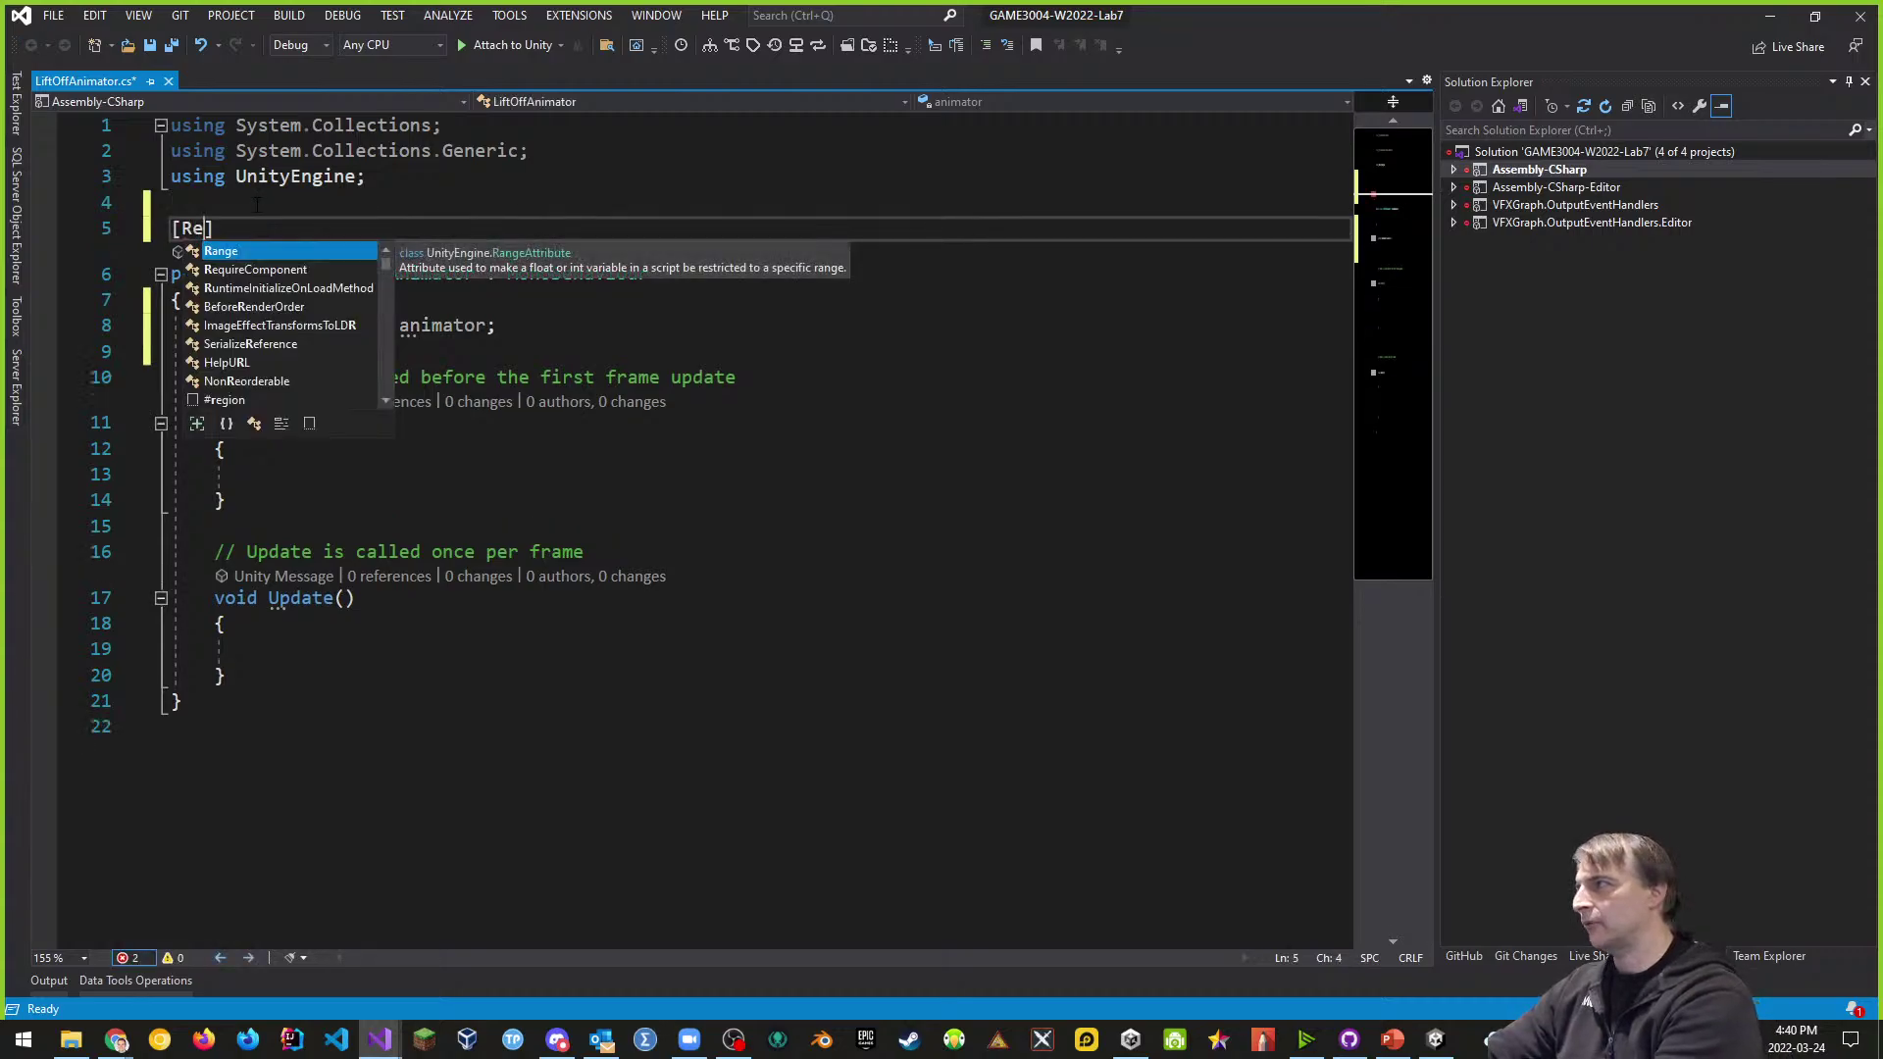
{"action": "key", "text": "Tab"}
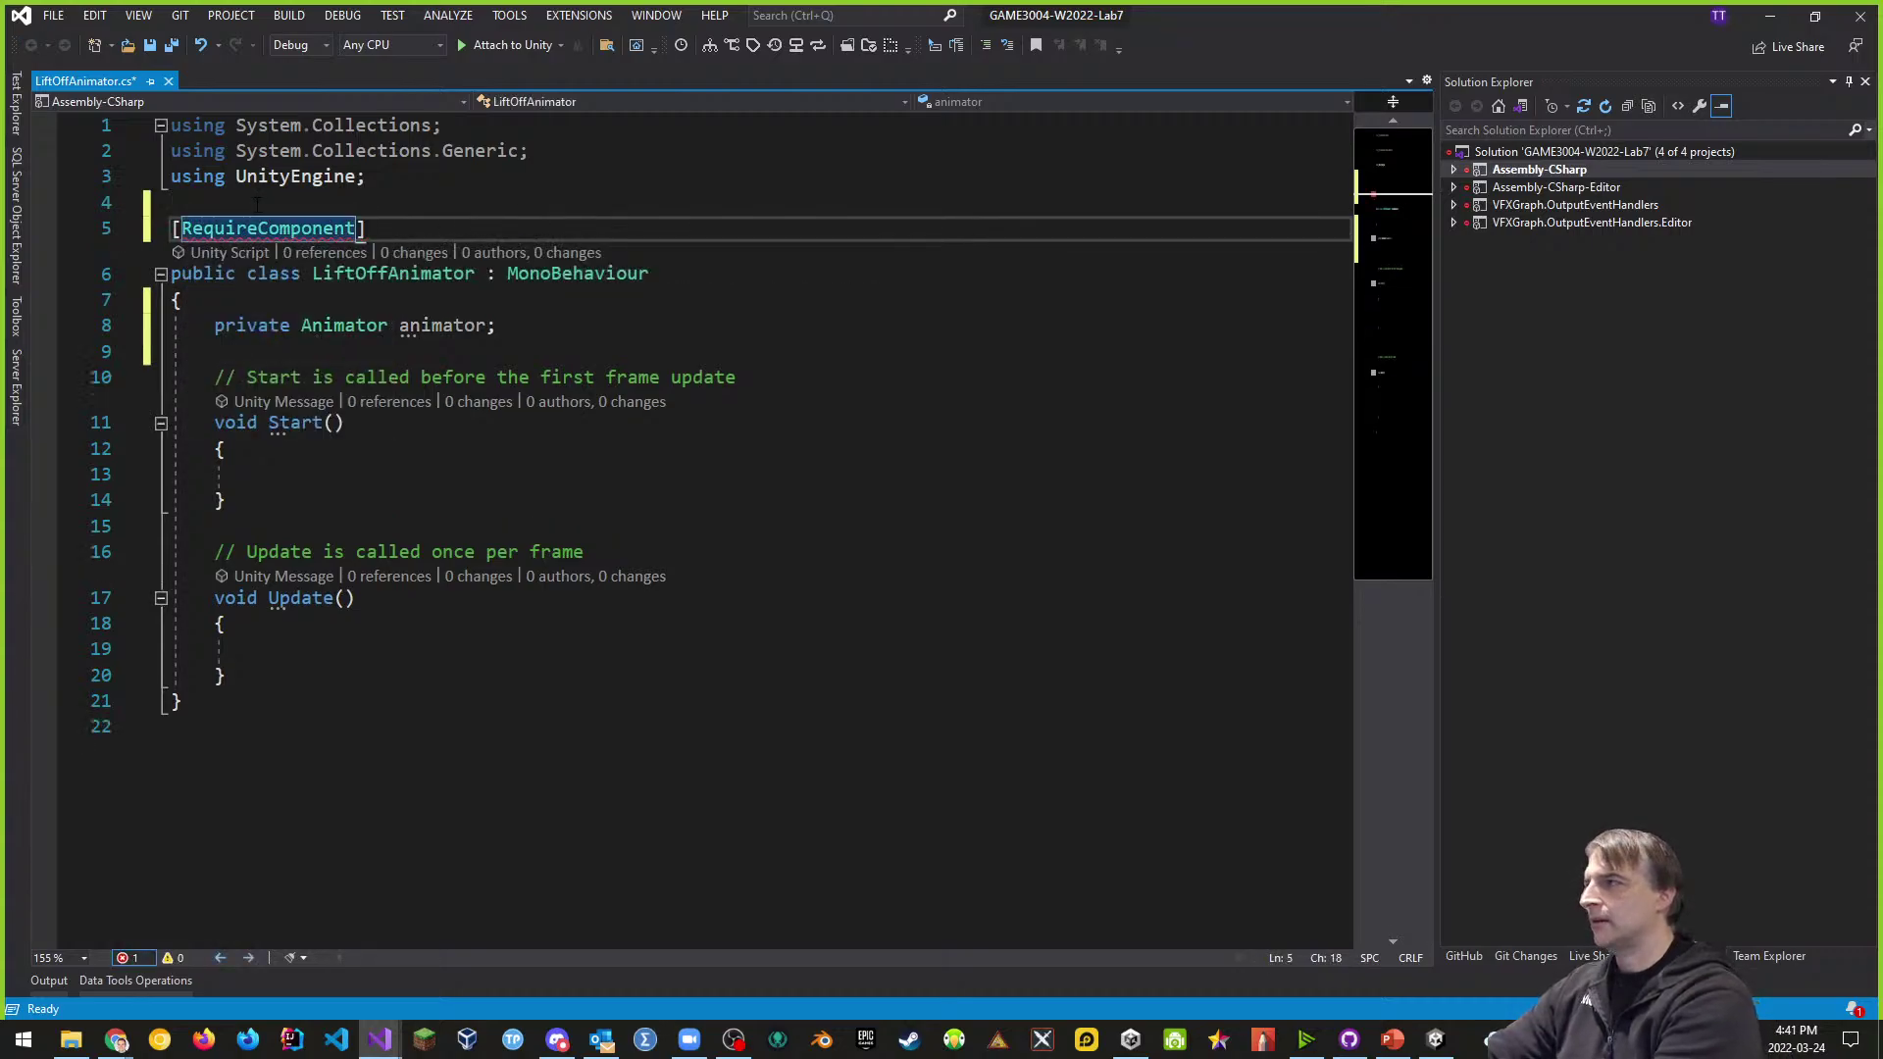
{"action": "type", "text": "(type"}
{"action": "key", "text": "Tab"}
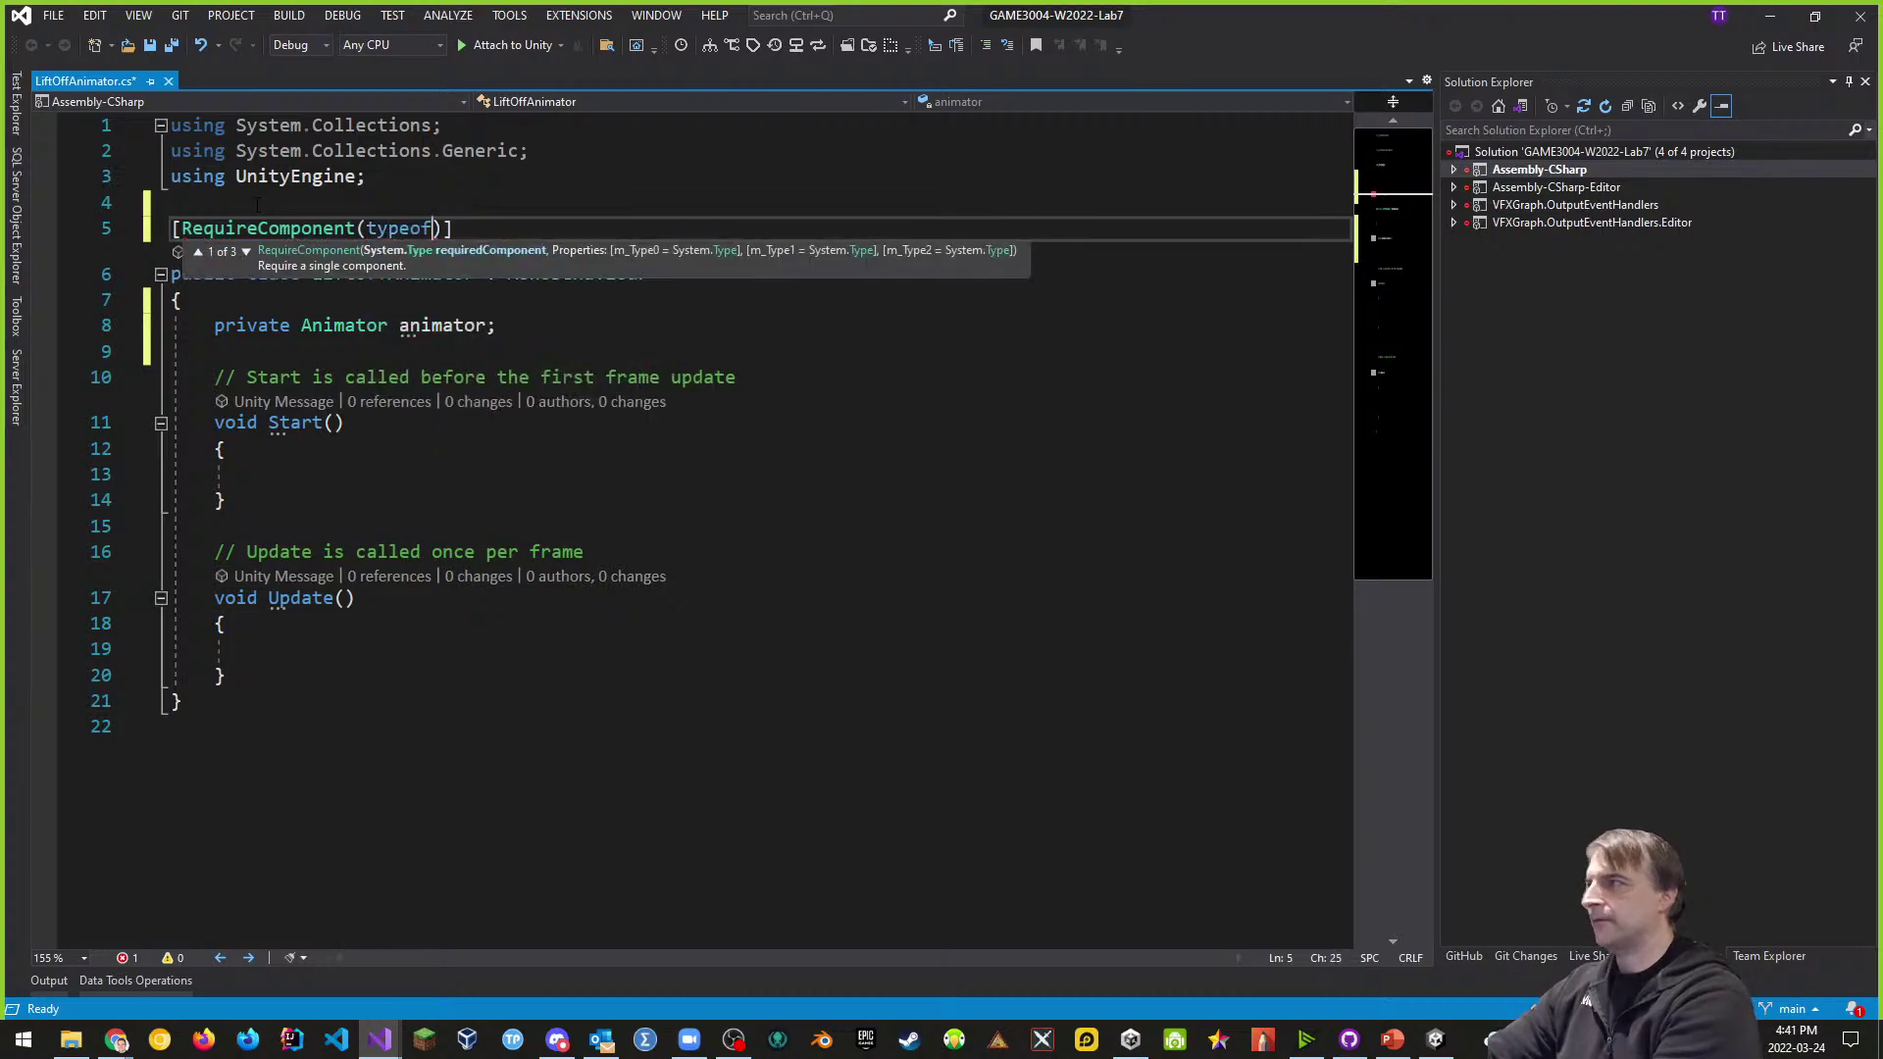
{"action": "type", "text": "(Ani"}
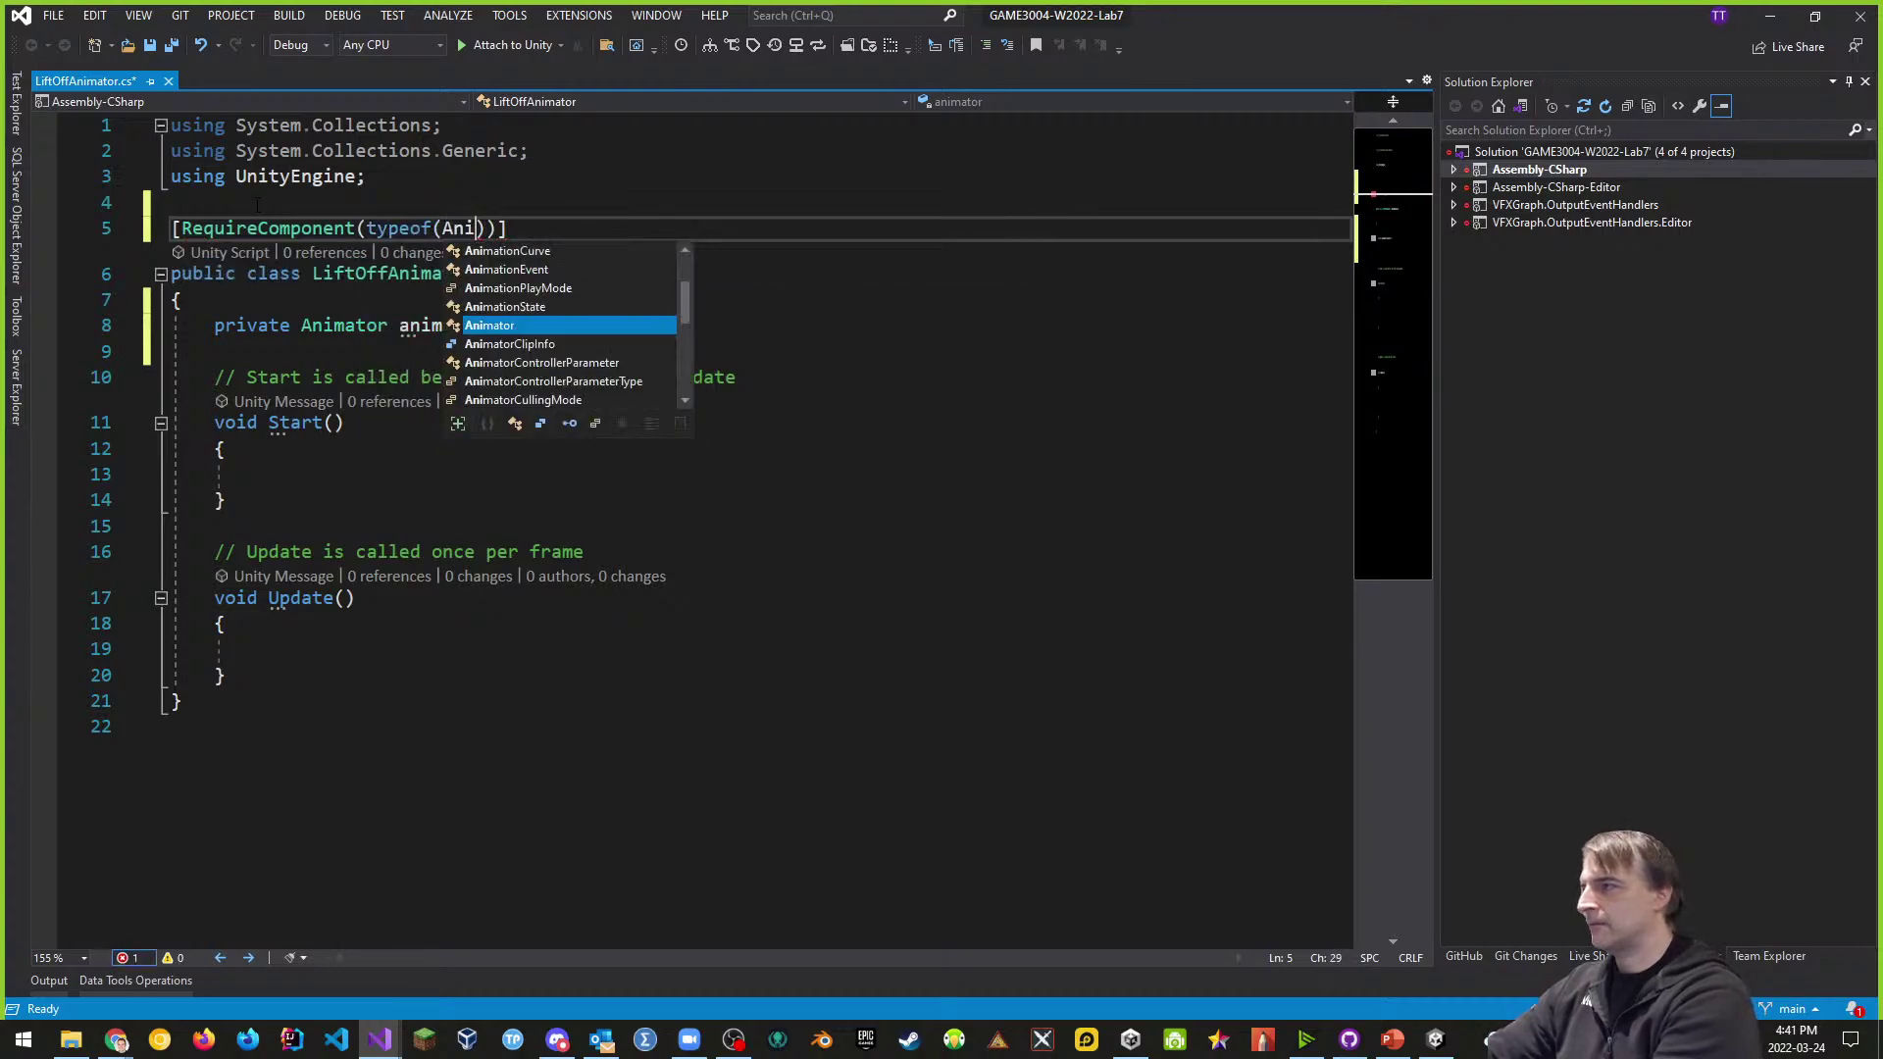
{"action": "key", "text": "Tab"}
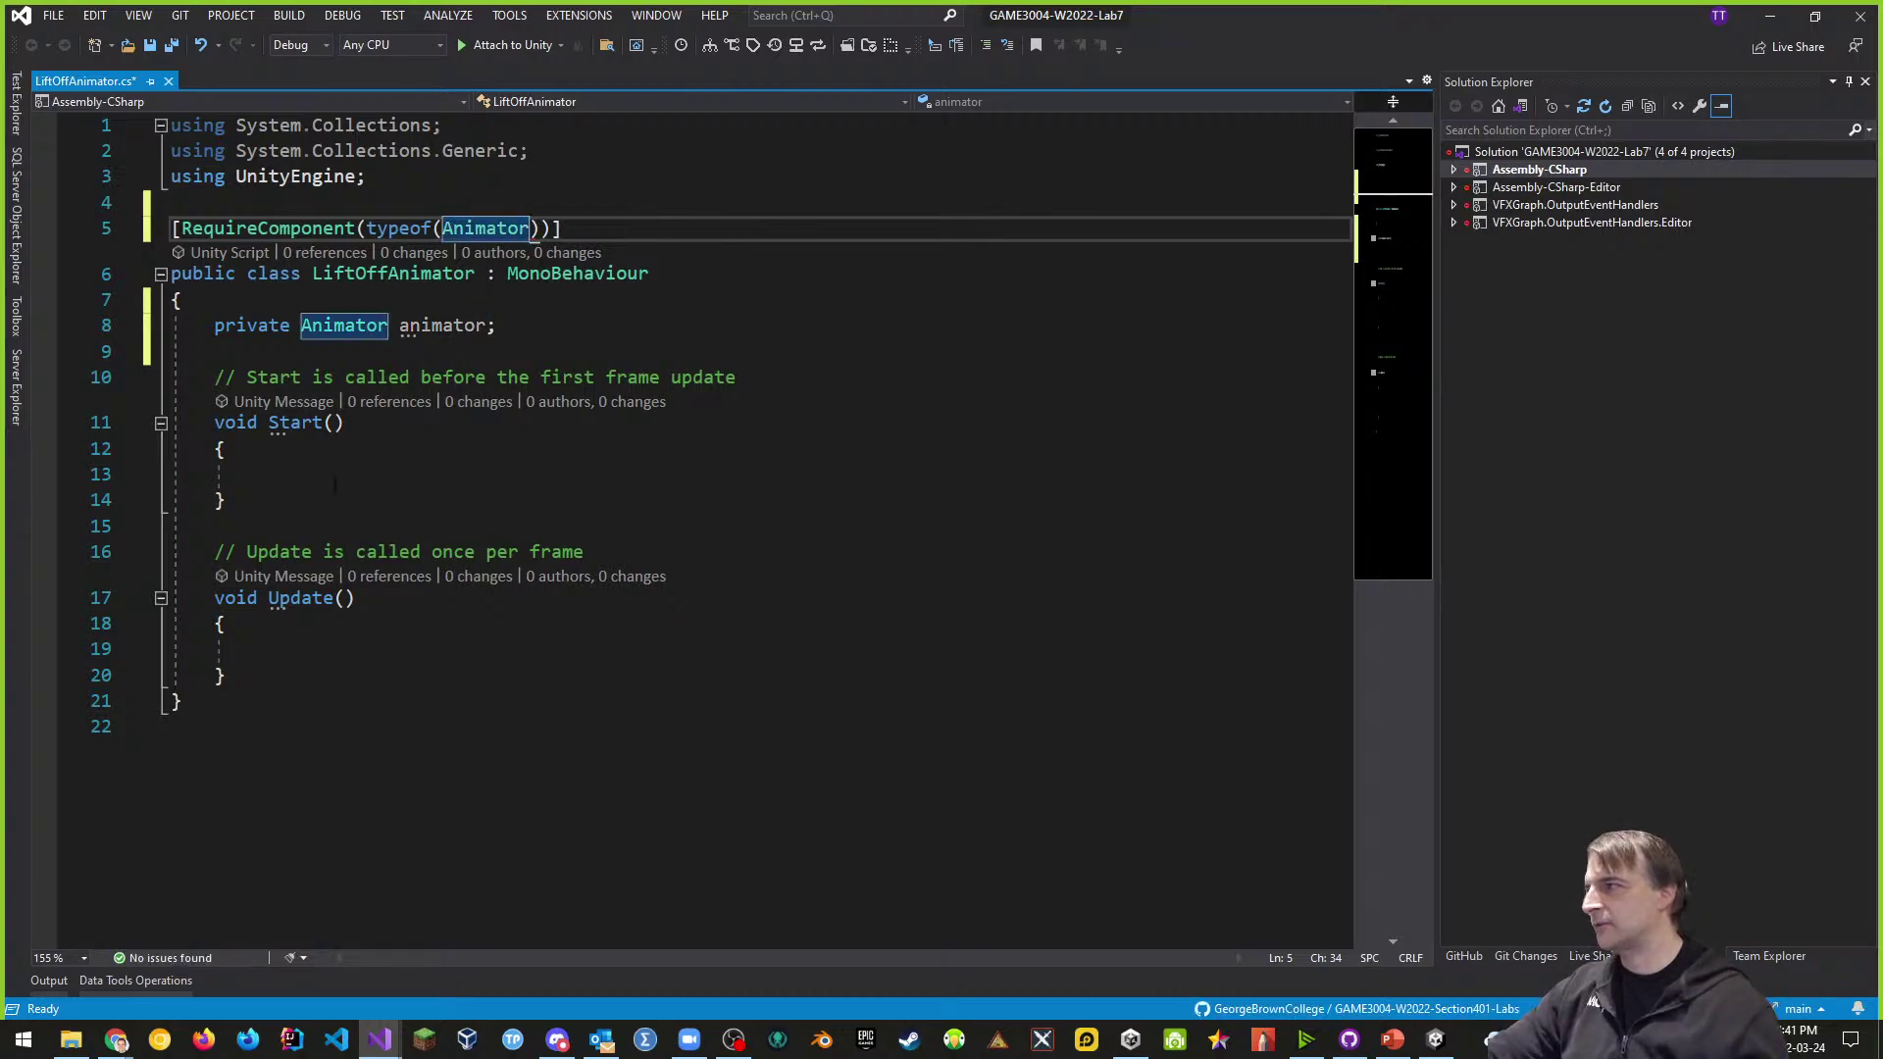
- In the Start method, assign the animator field with GetComponent<Animator>()
{"action": "left_click", "coordinate": [344, 474]}
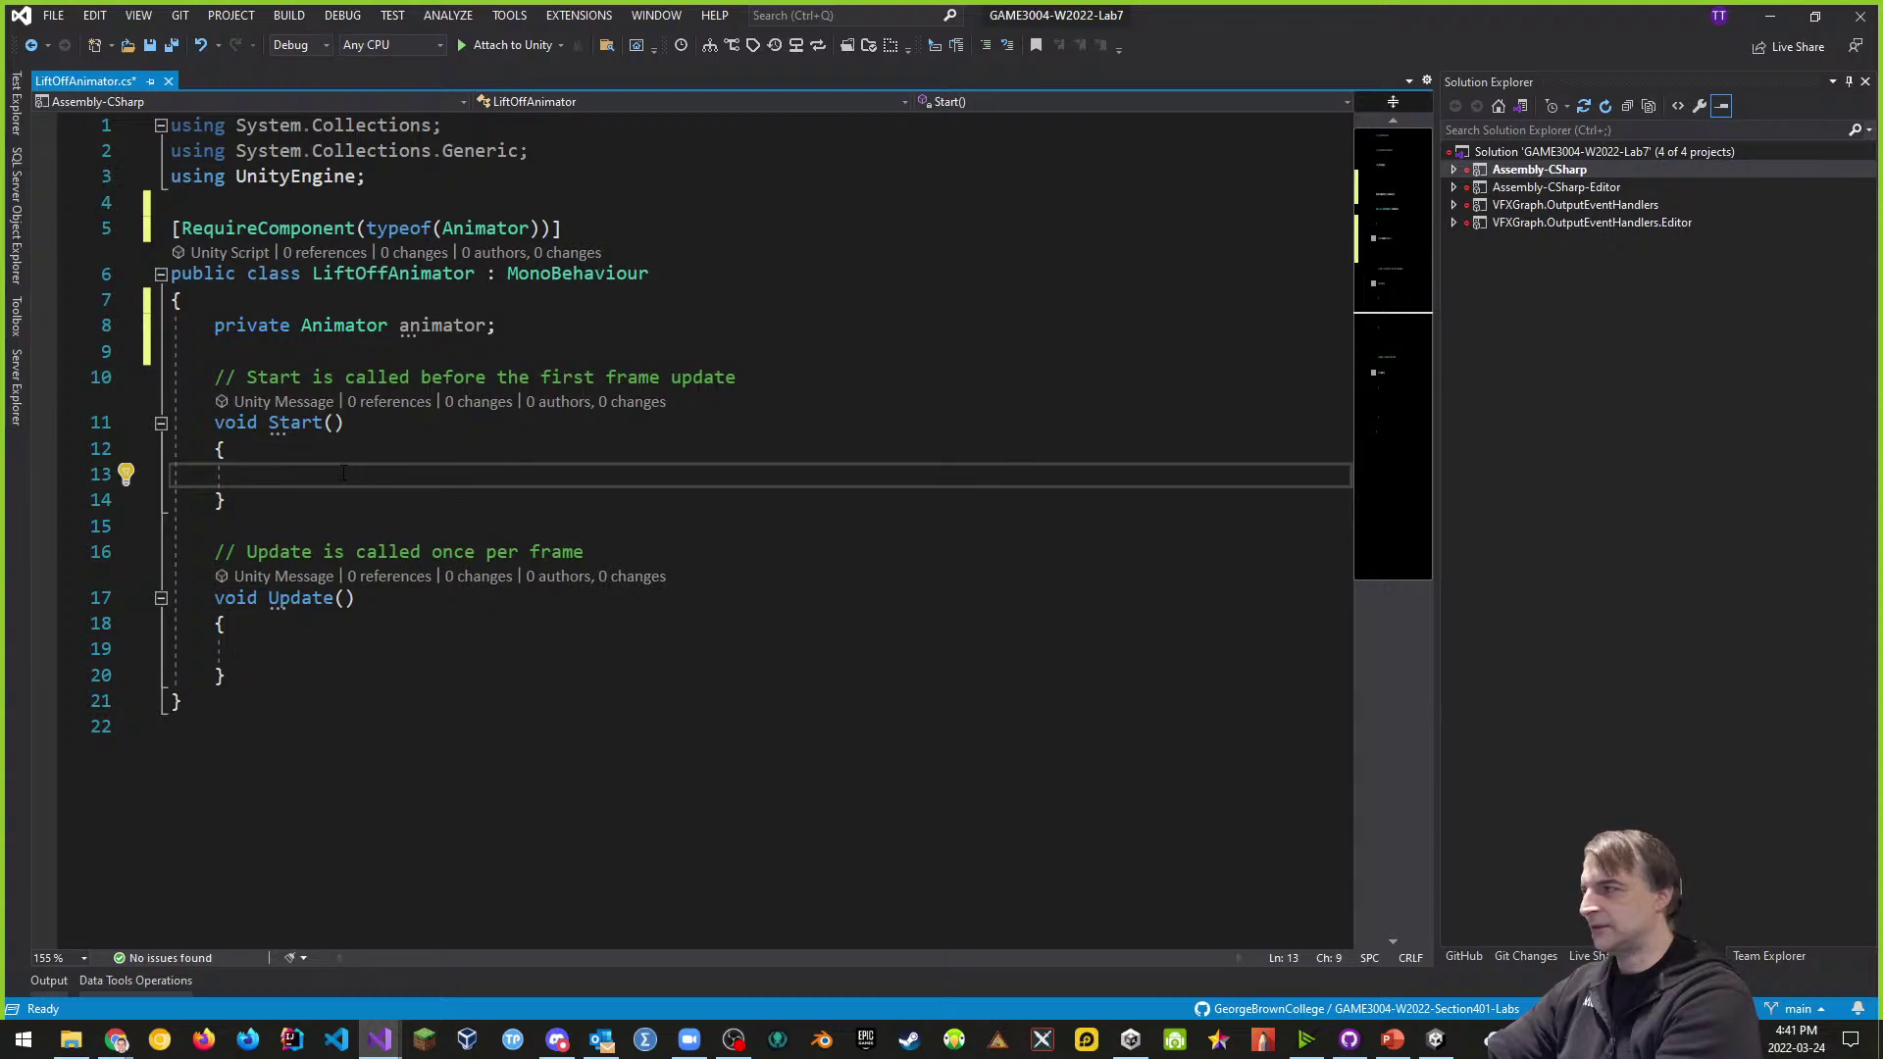
{"action": "type", "text": "ani"}
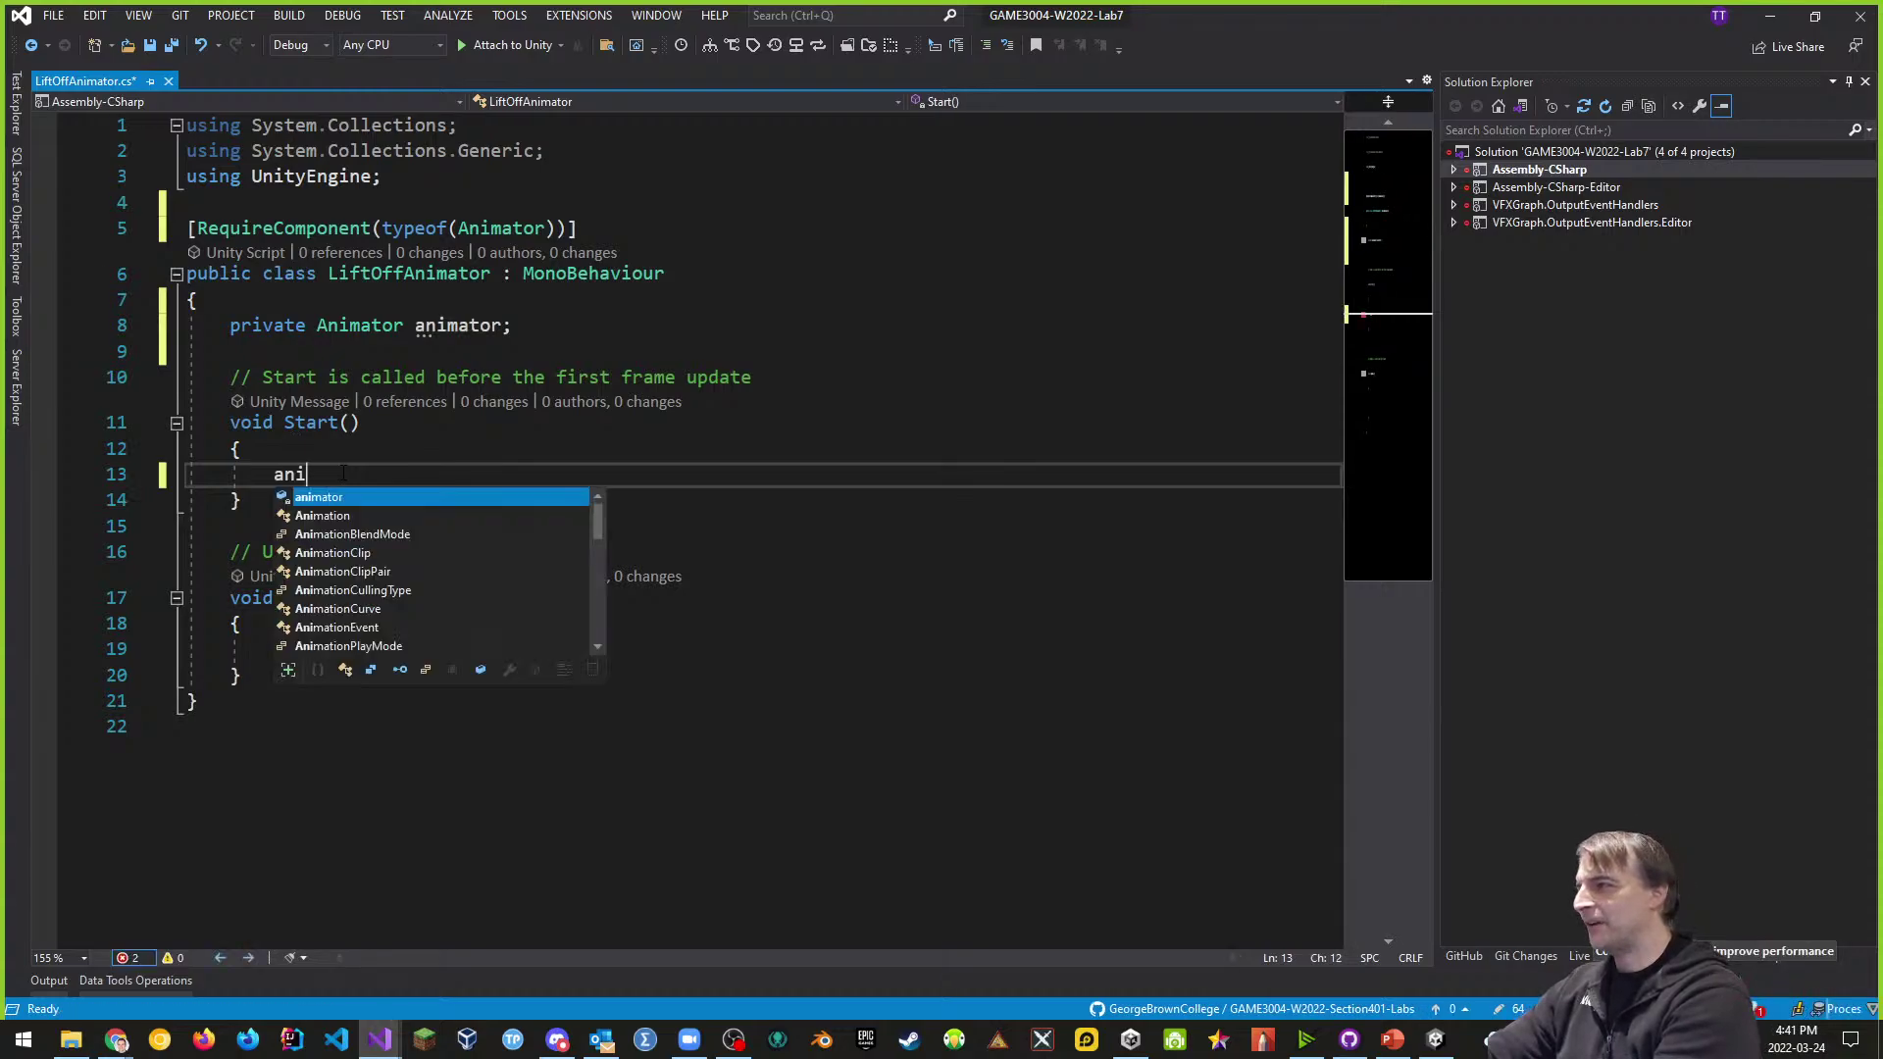
{"action": "key", "text": "Escape"}
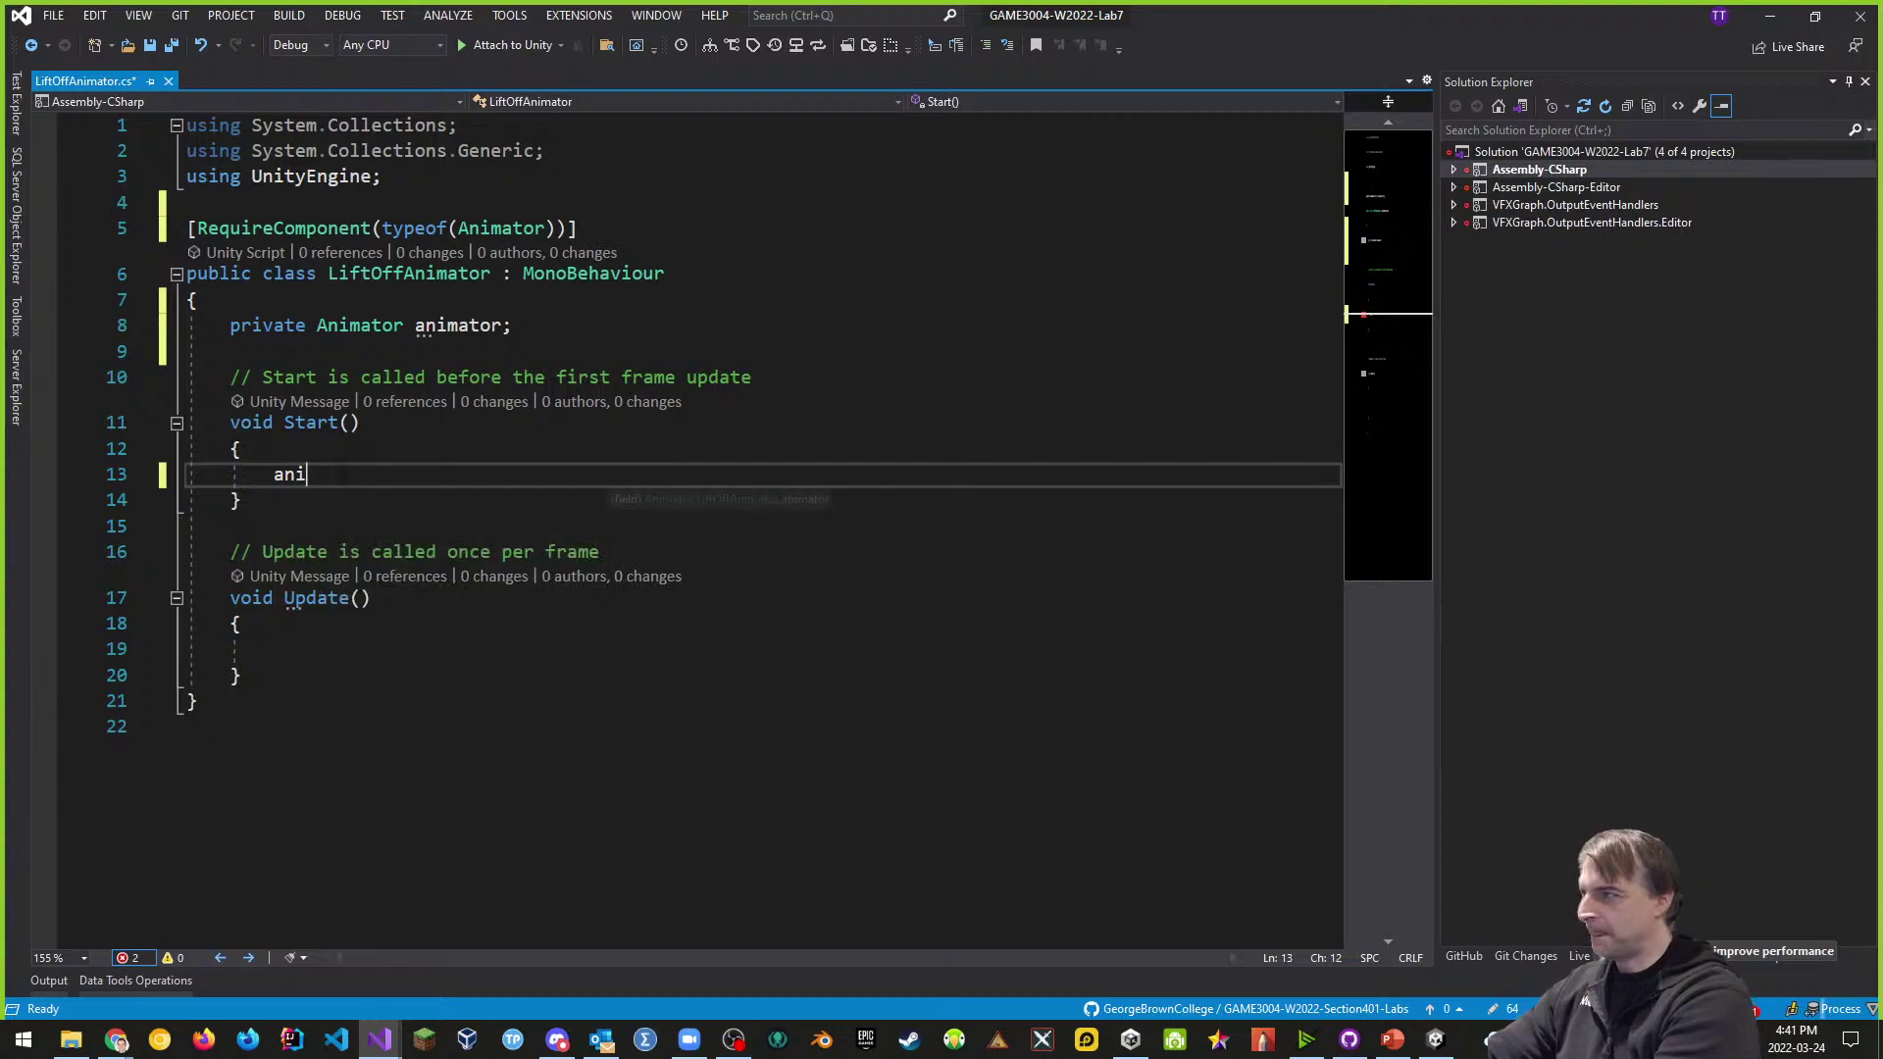
{"action": "type", "text": "mator"}
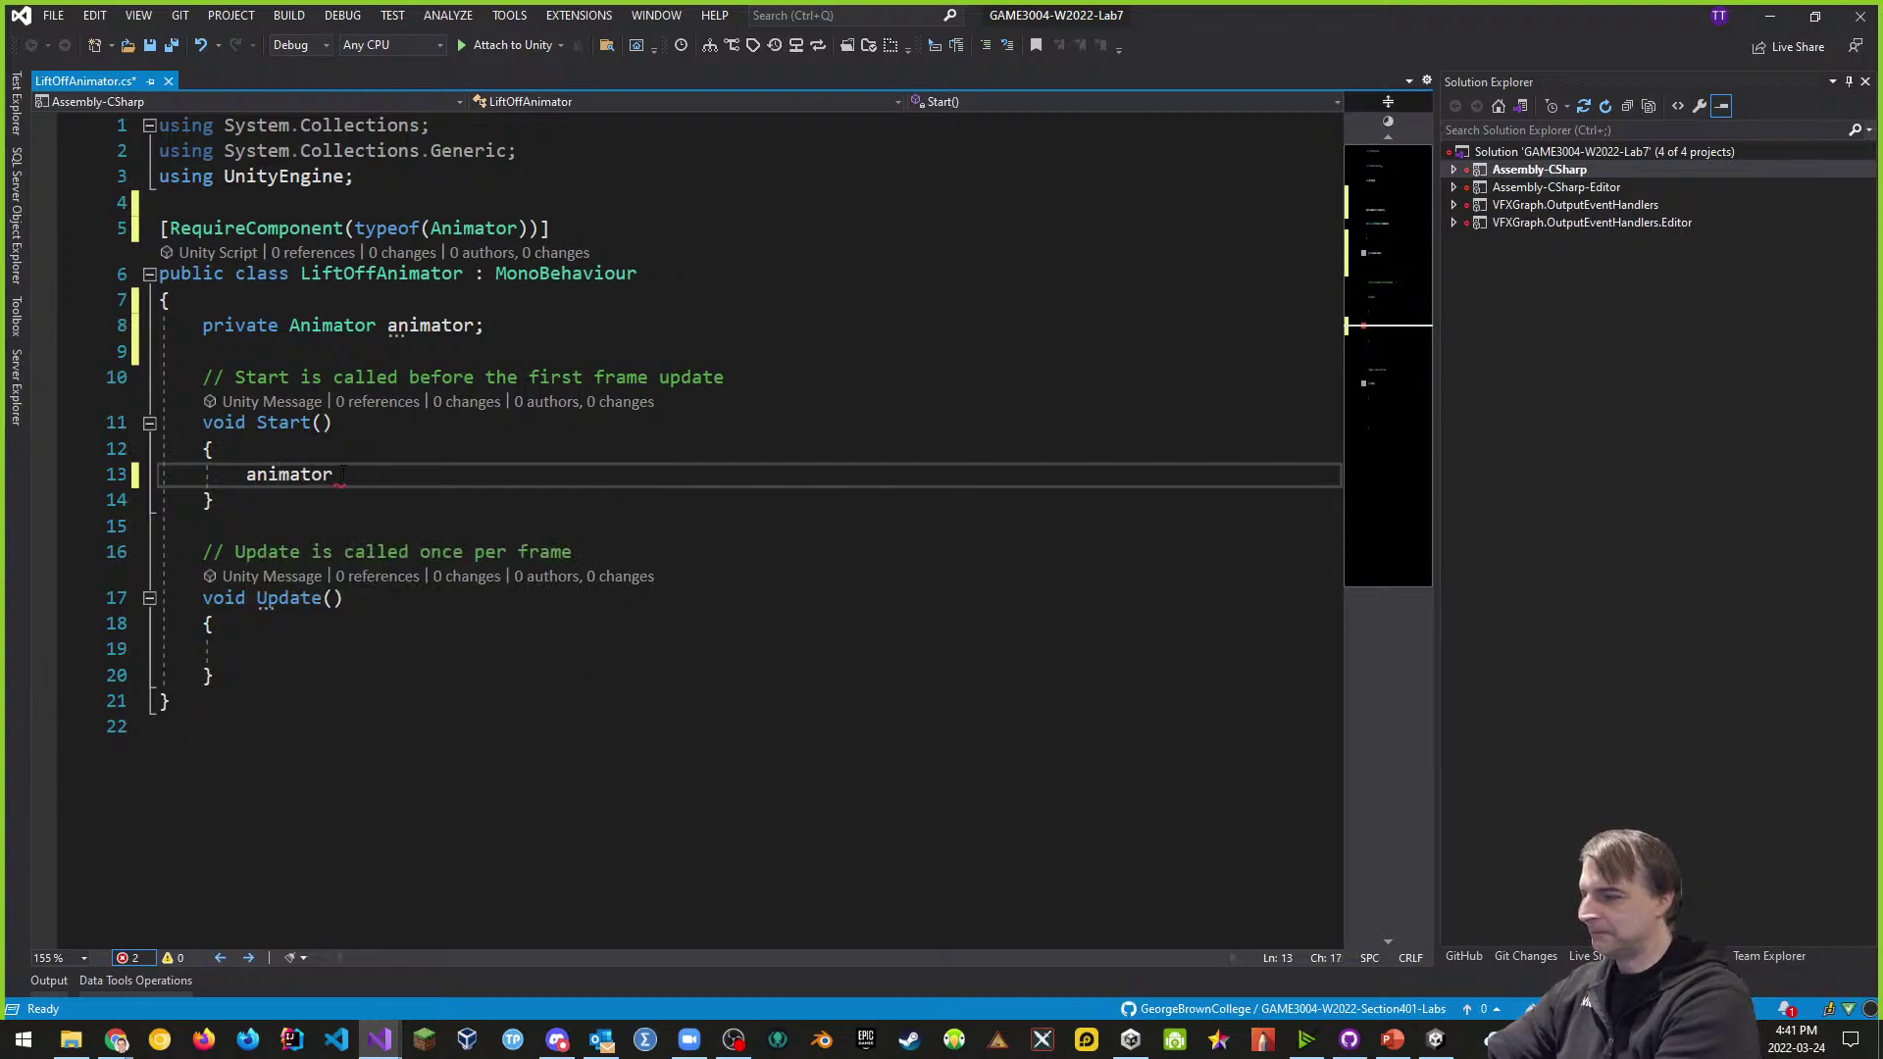
{"action": "type", "text": " = Getc"}
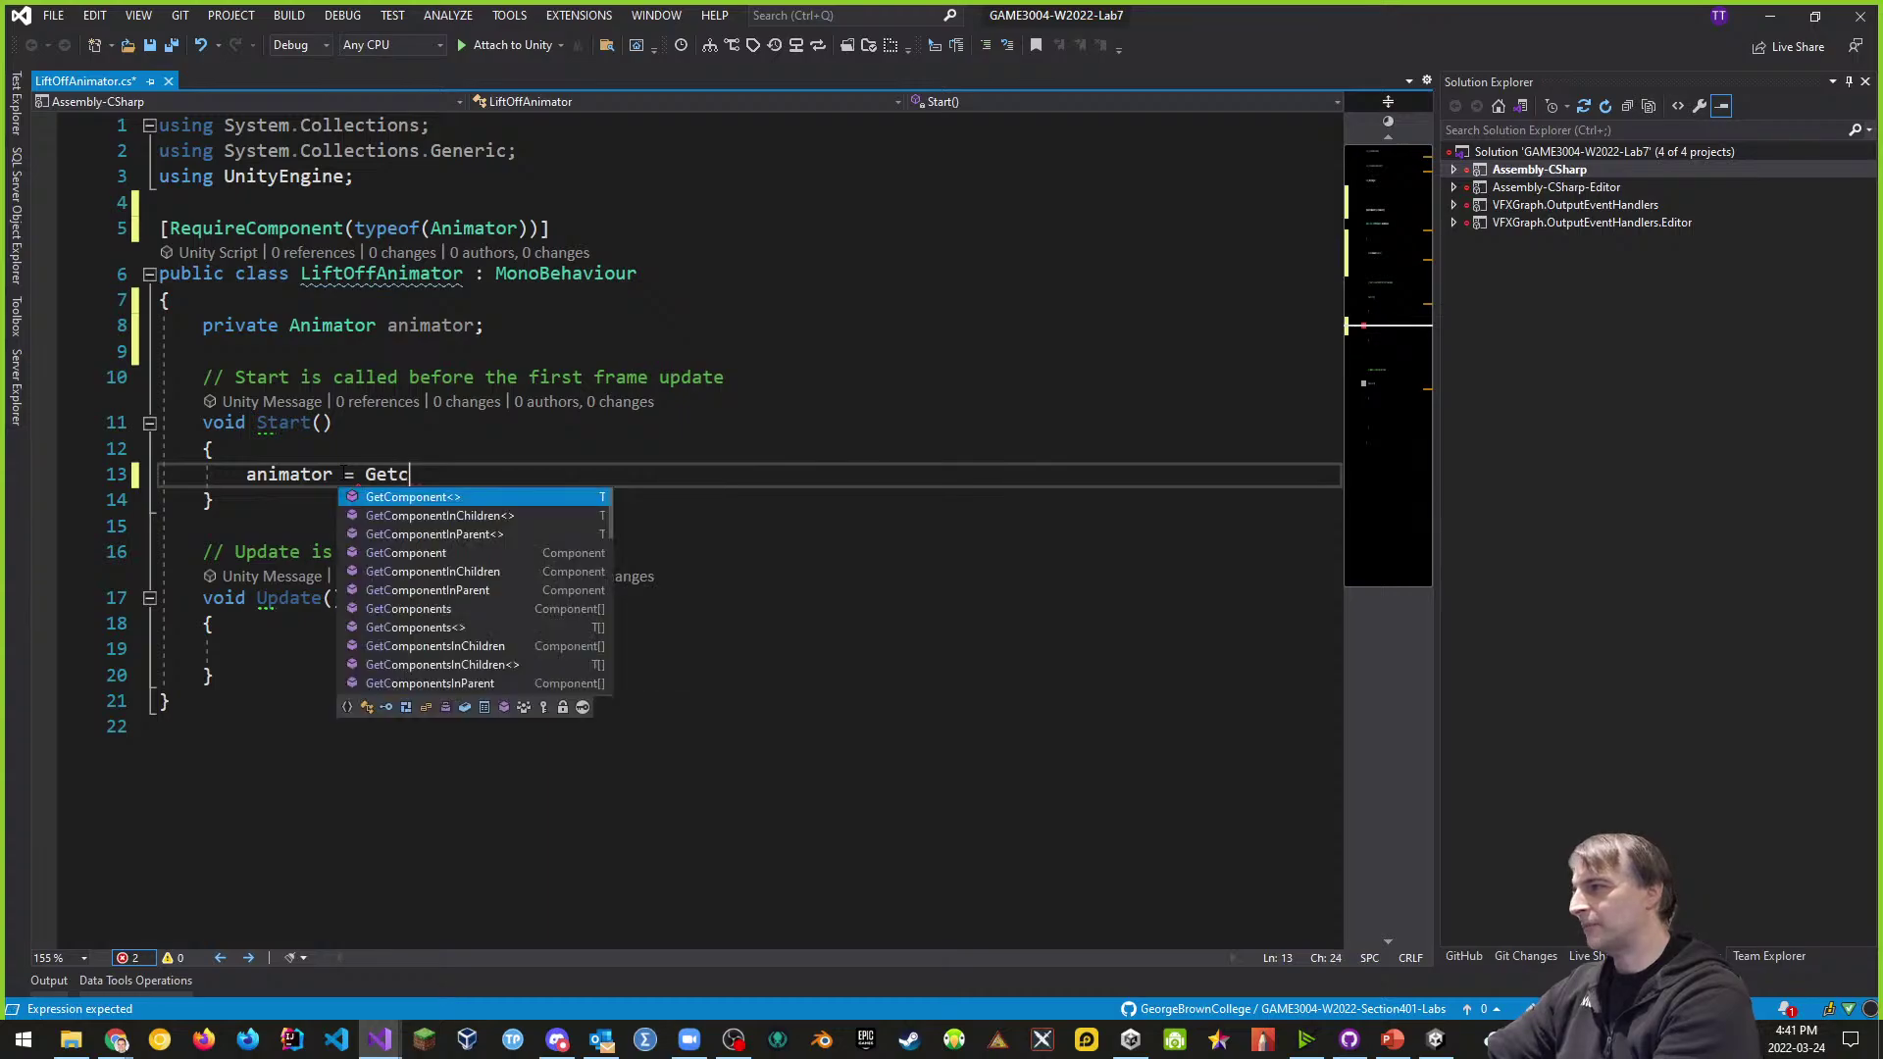
{"action": "key", "text": "Tab"}
{"action": "type", "text": "An"}
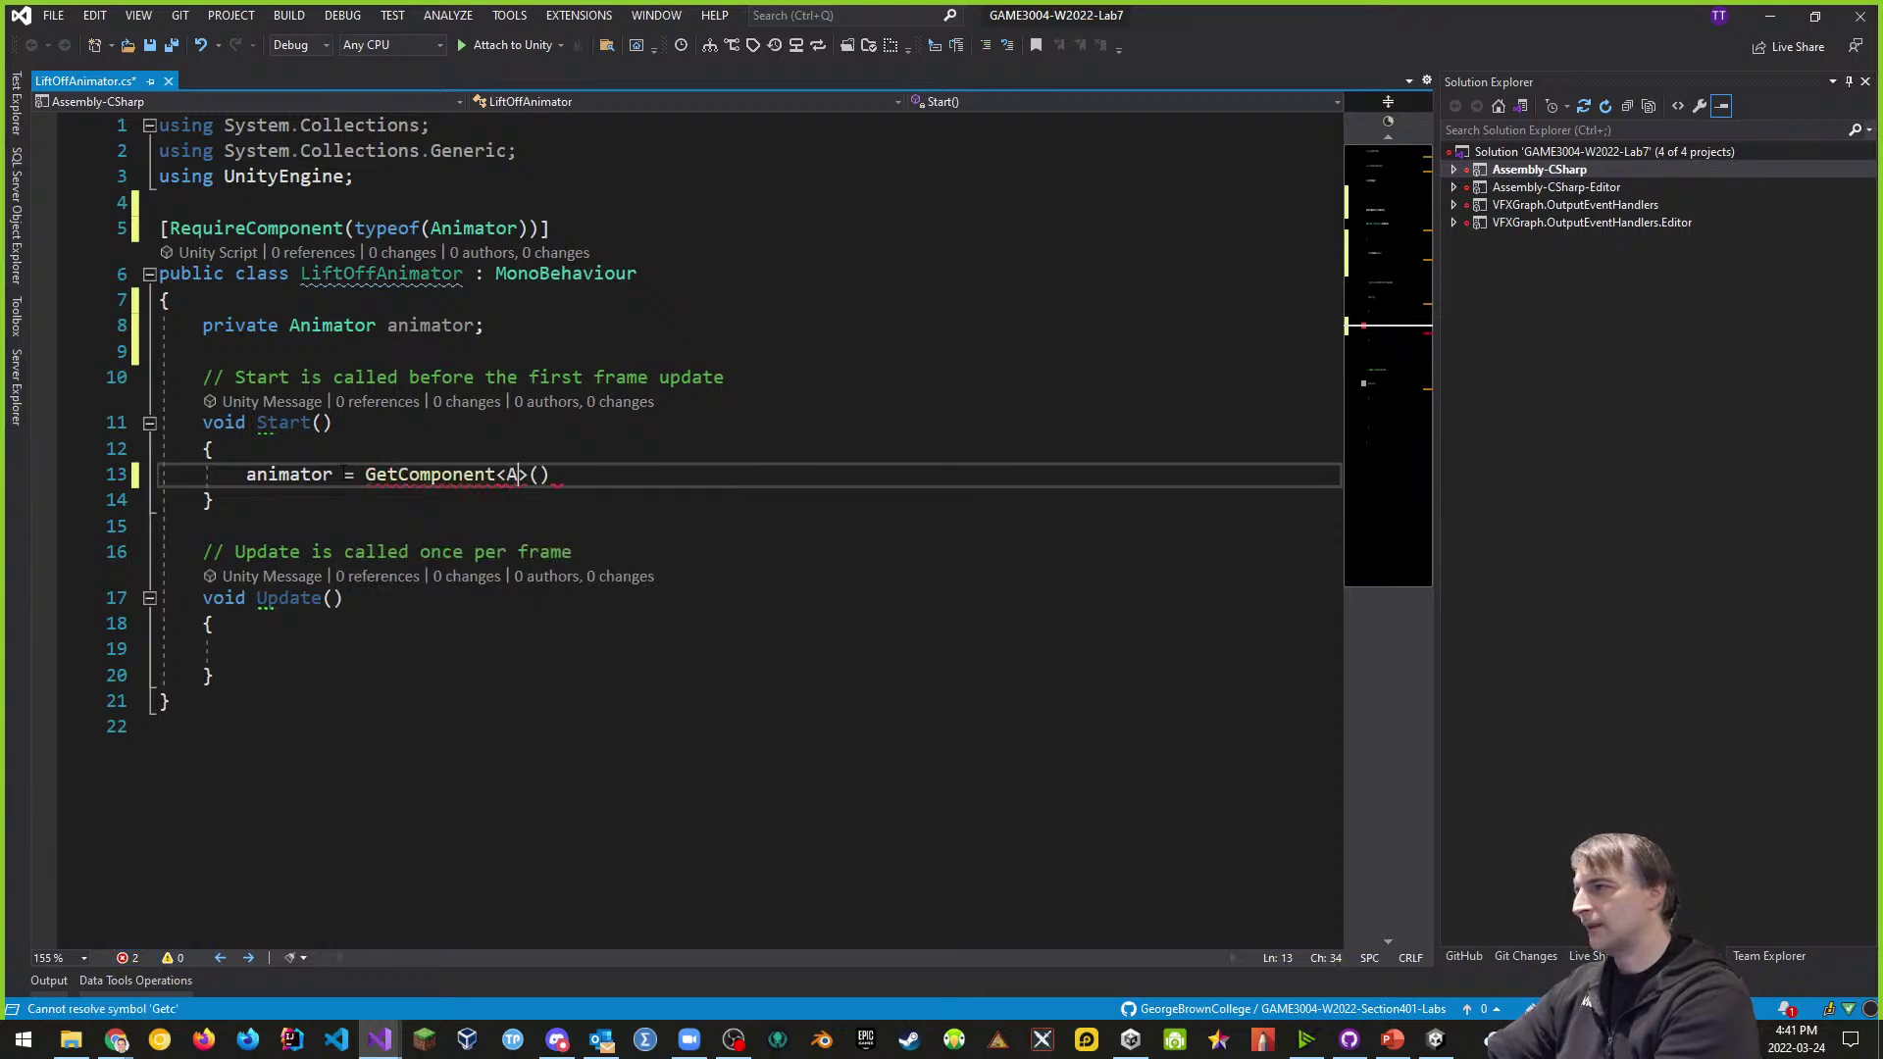
{"action": "type", "text": "ima"}
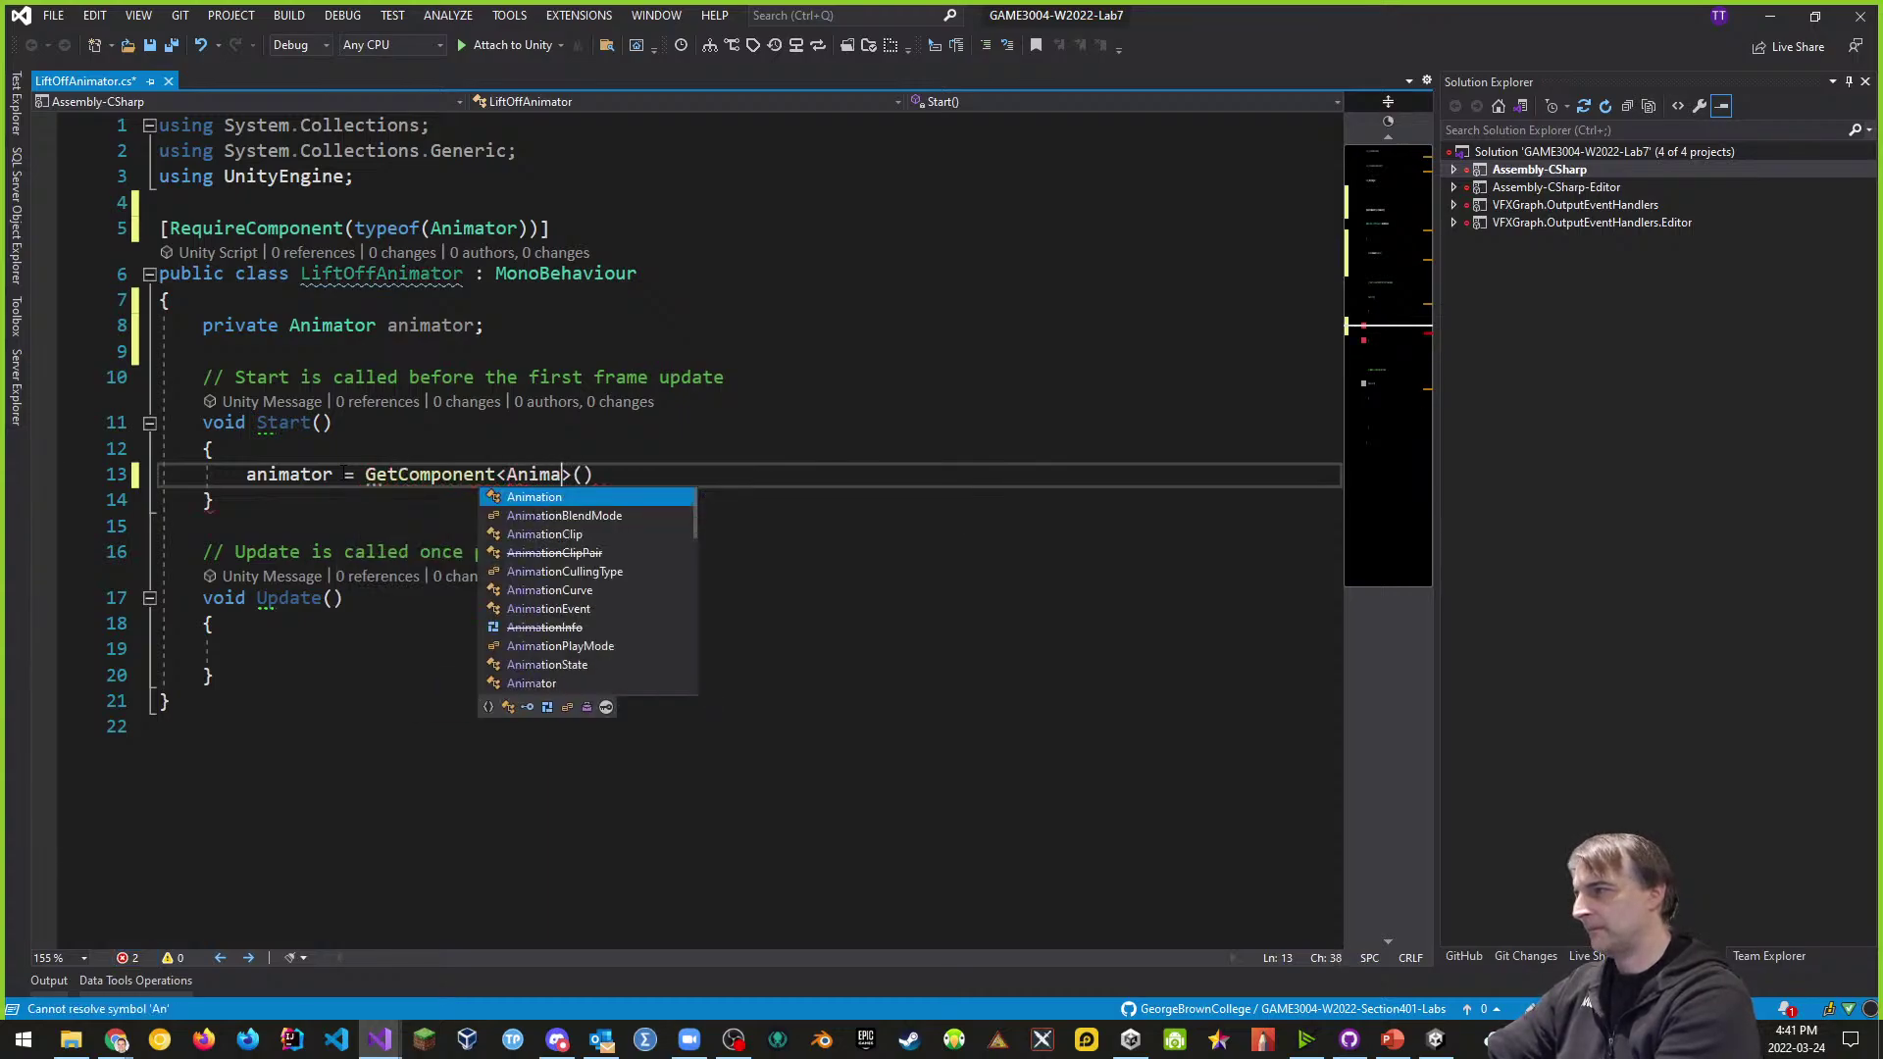
{"action": "type", "text": "tor"}
{"action": "key", "text": "Tab"}
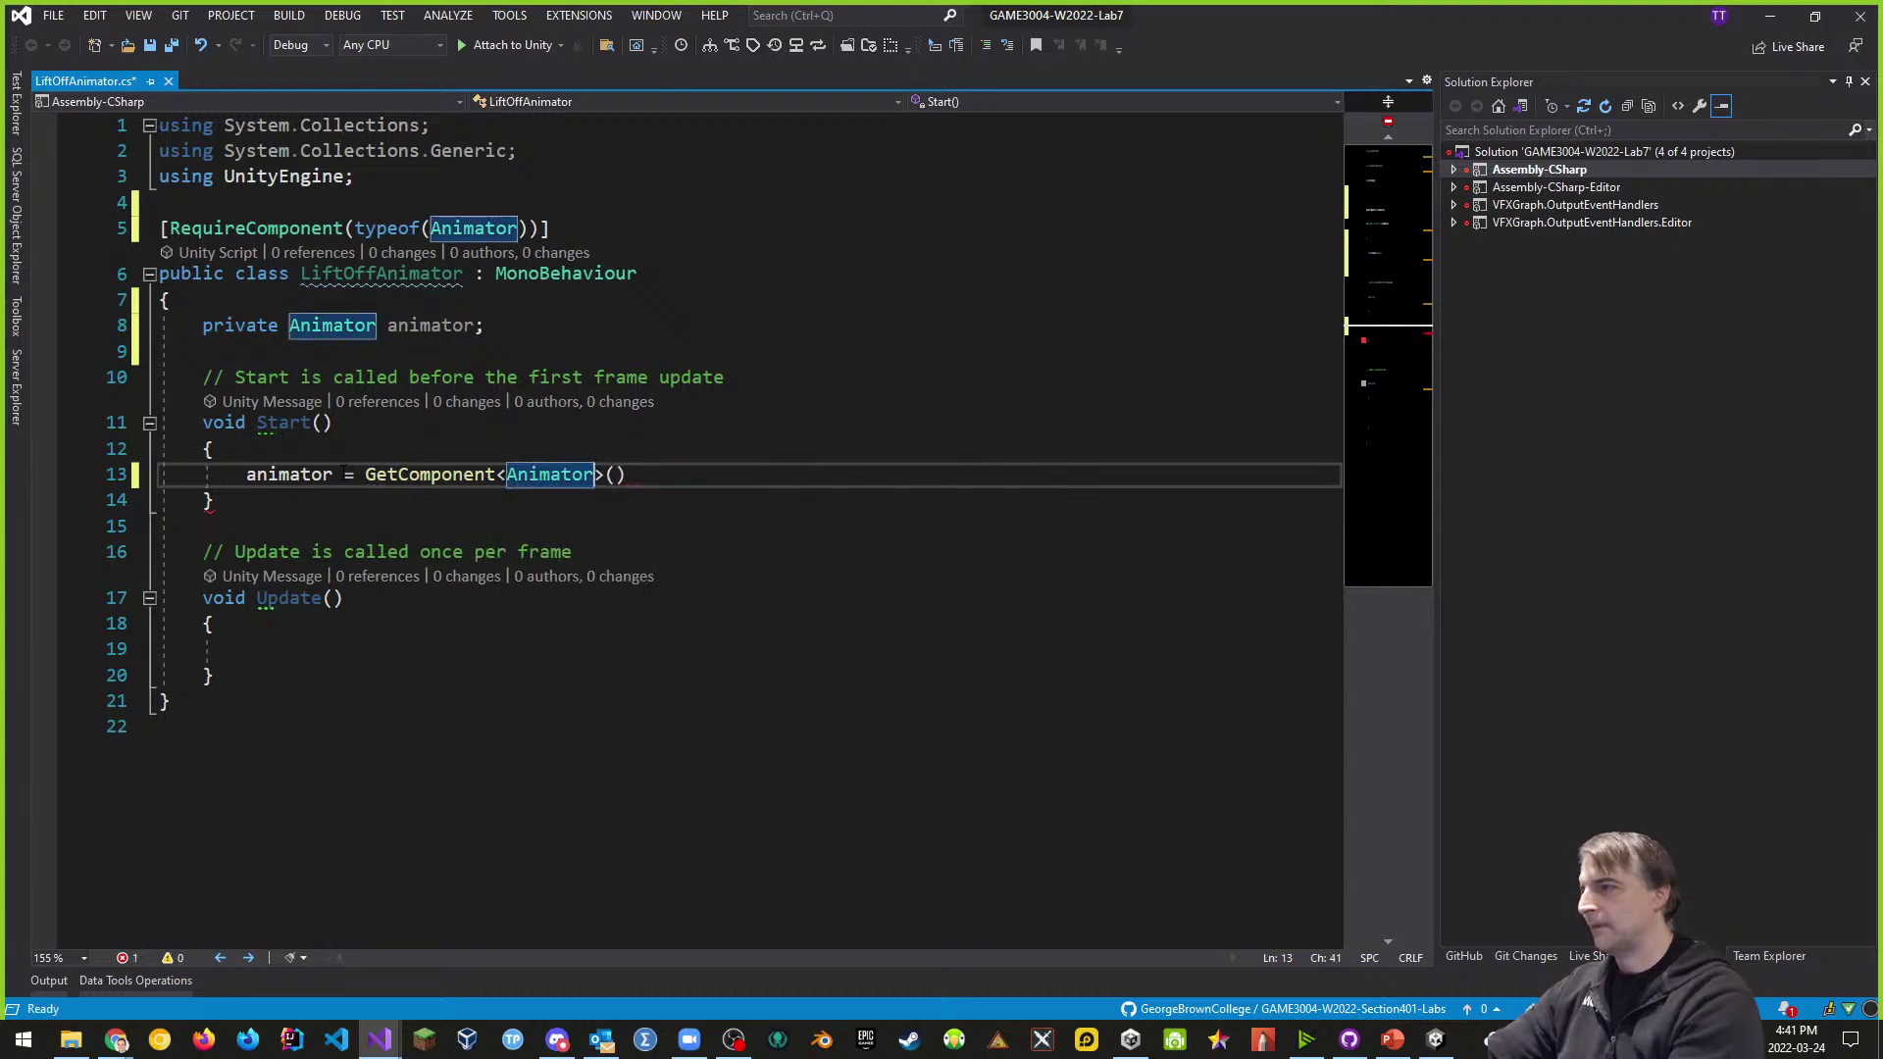
{"action": "key", "text": "Right"}
{"action": "key", "text": "Right"}
{"action": "type", "text": ";"}
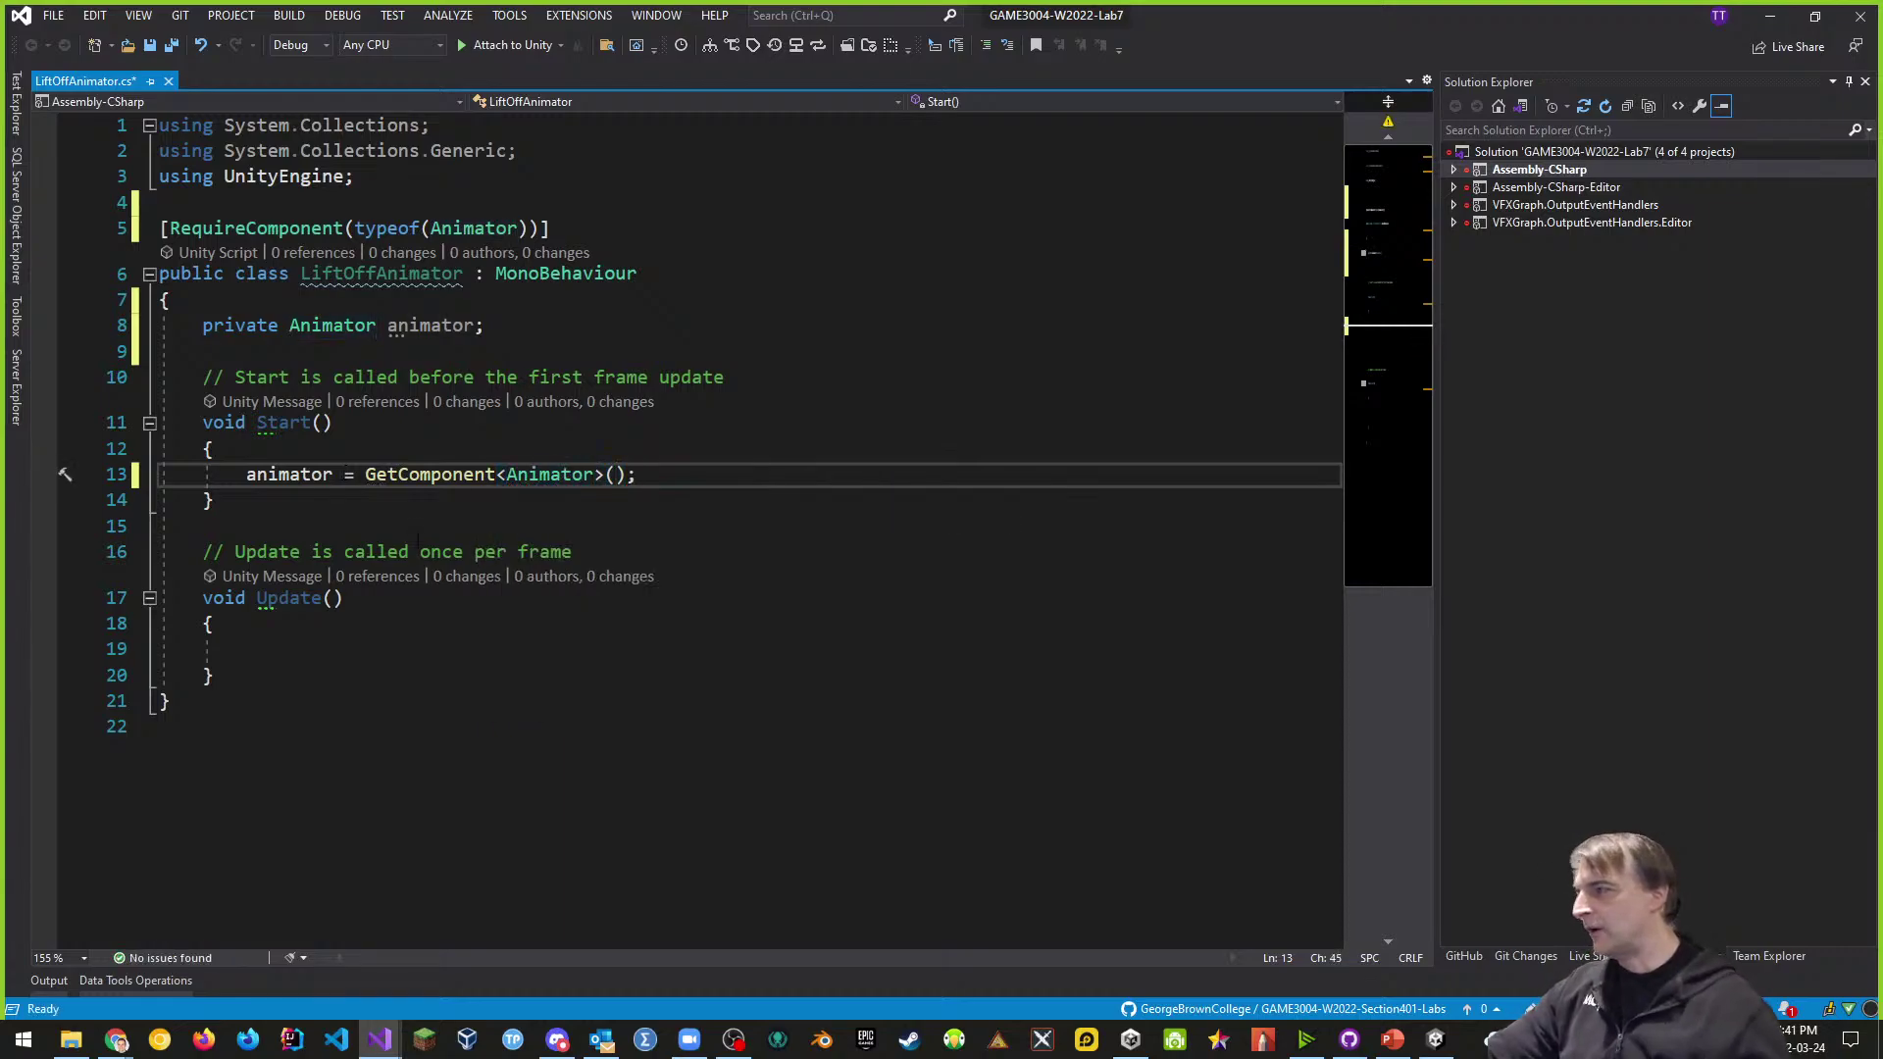
- In the Update method, add an if block that checks Input.GetKeyDown(KeyCode.Alpha1)
{"action": "left_click", "coordinate": [333, 641]}
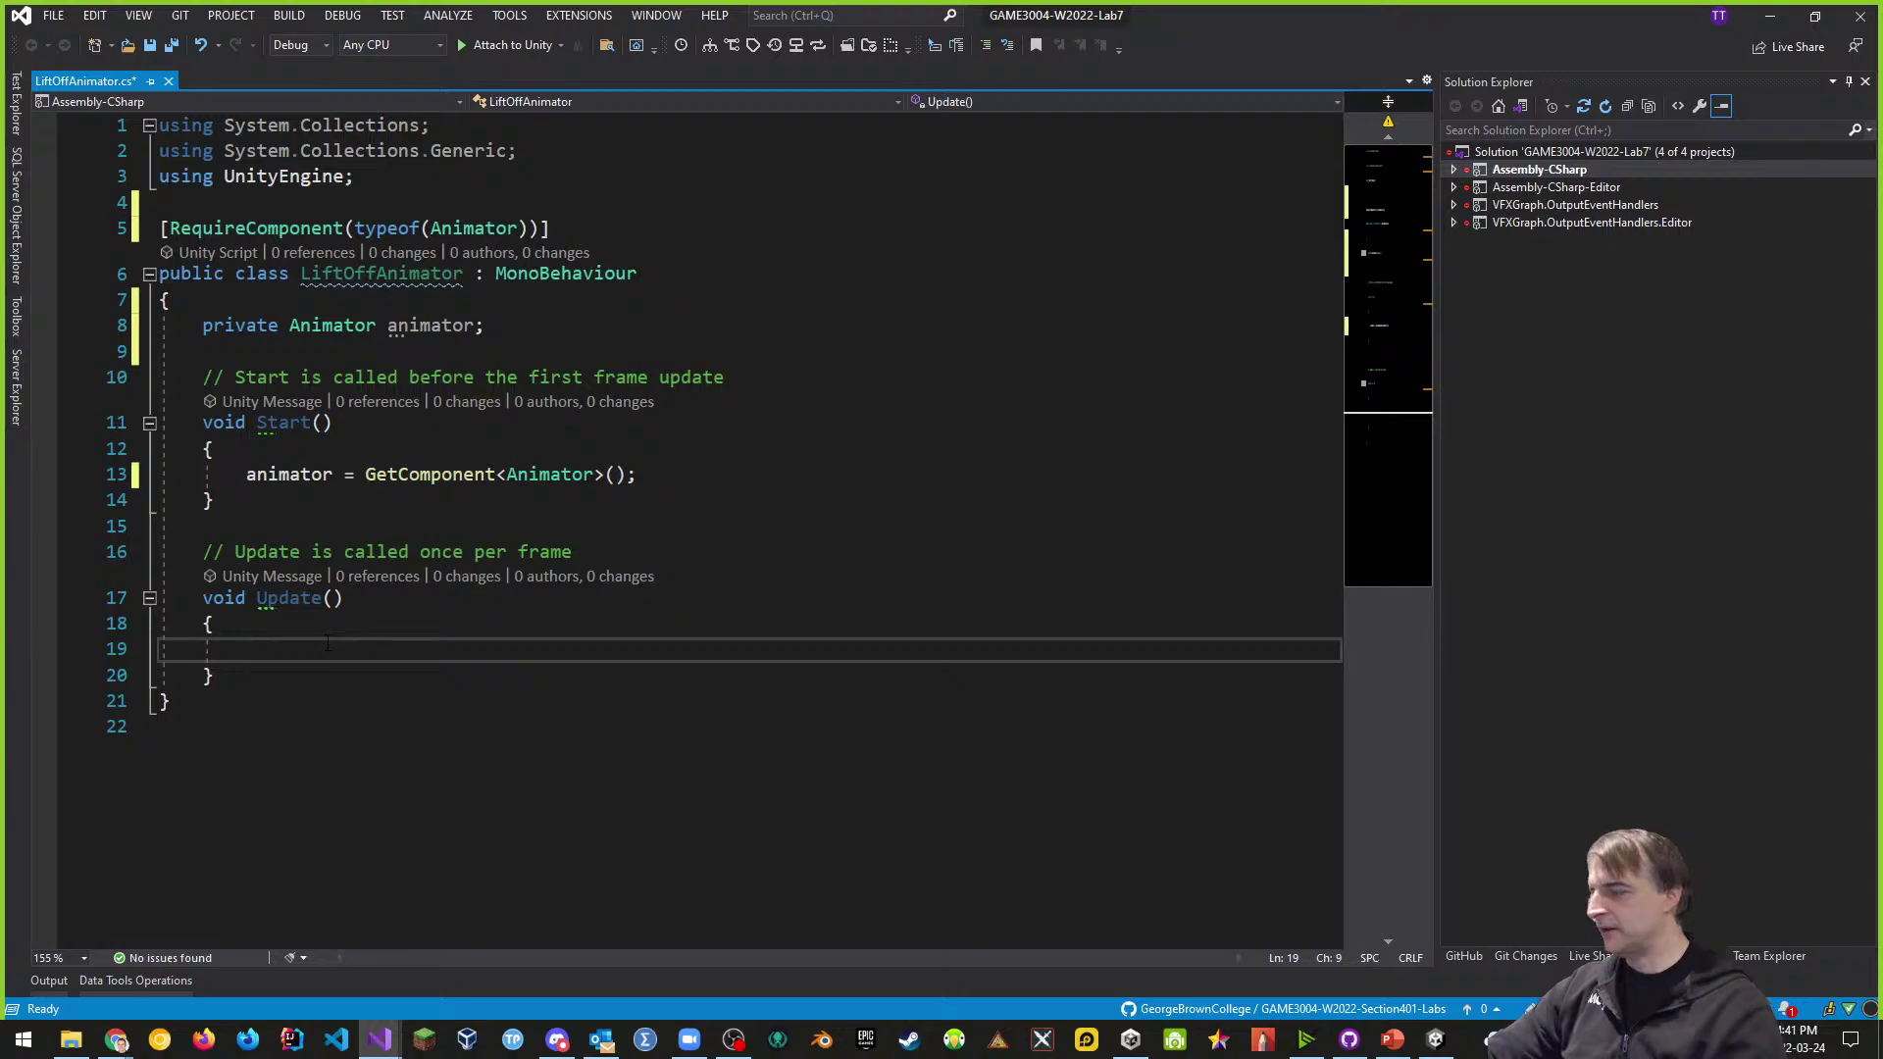
{"action": "type", "text": "if(Inpu"}
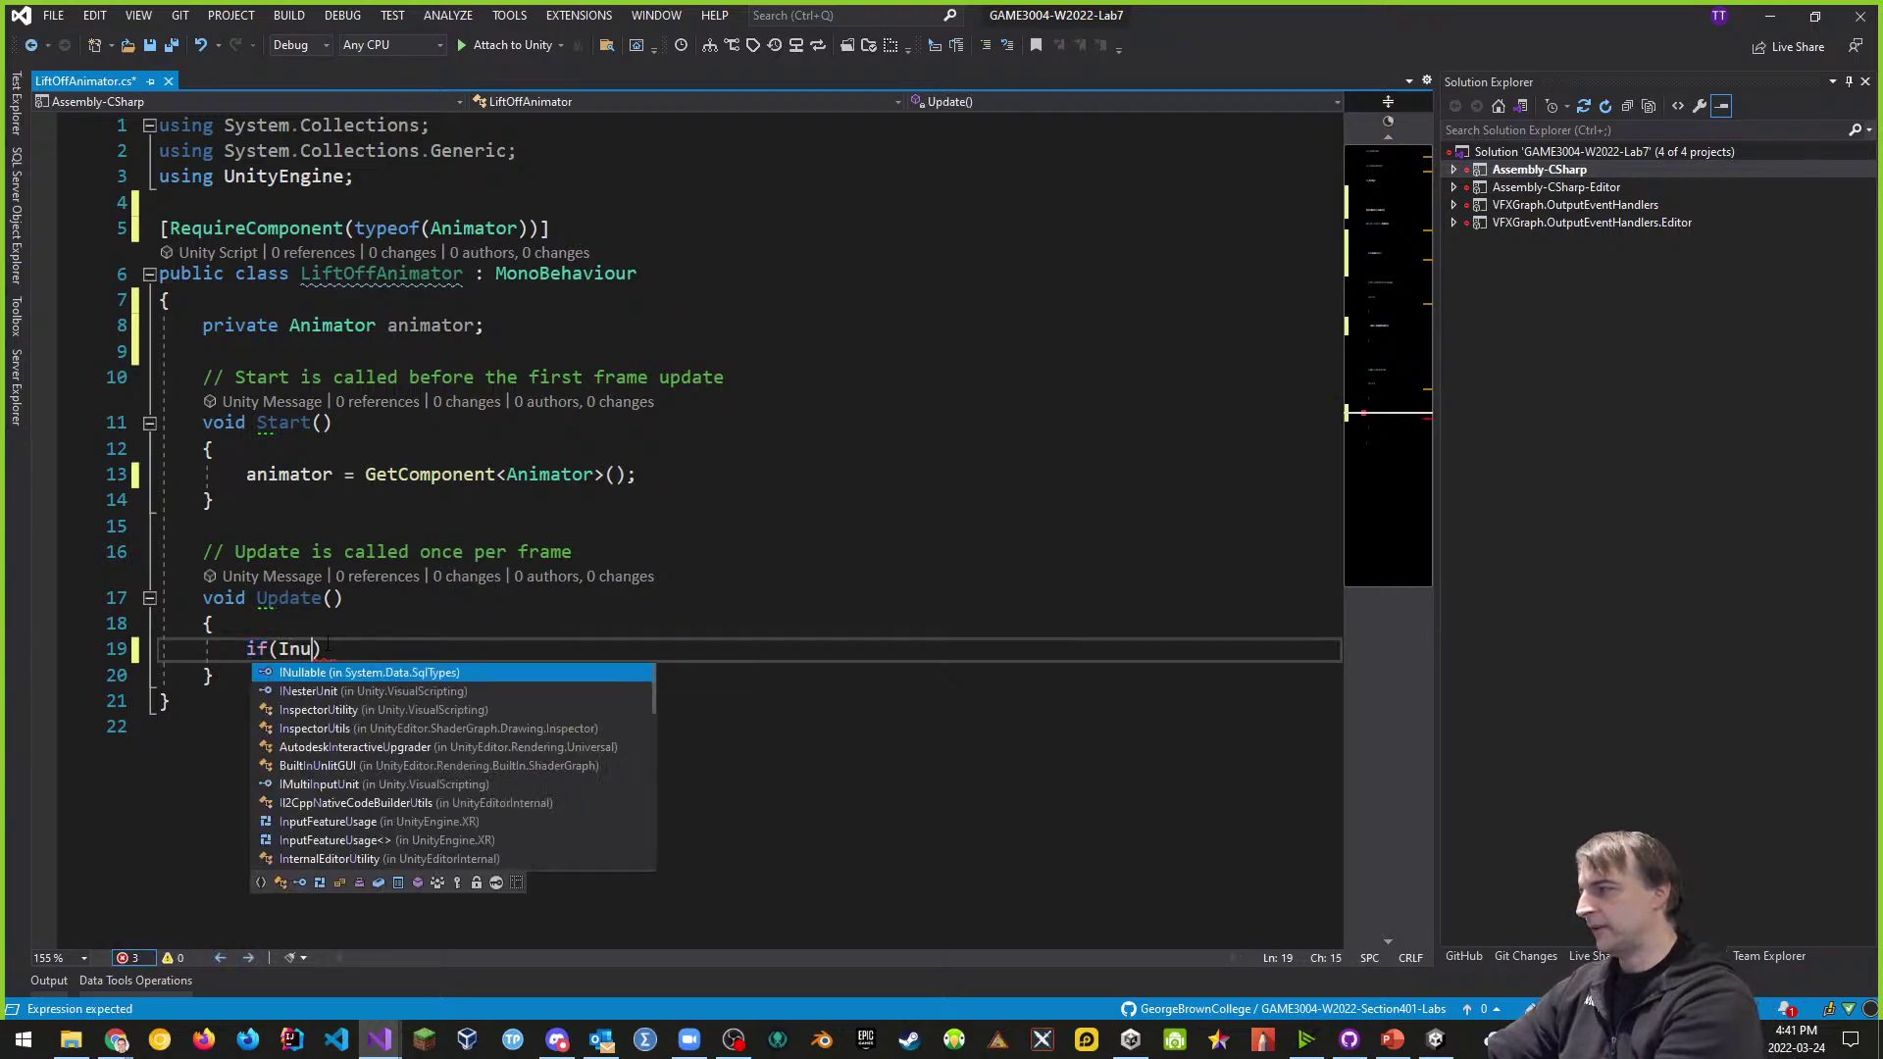
{"action": "type", "text": "t"}
{"action": "key", "text": "BackSpace"}
{"action": "key", "text": "BackSpace"}
{"action": "type", "text": "put.ke"}
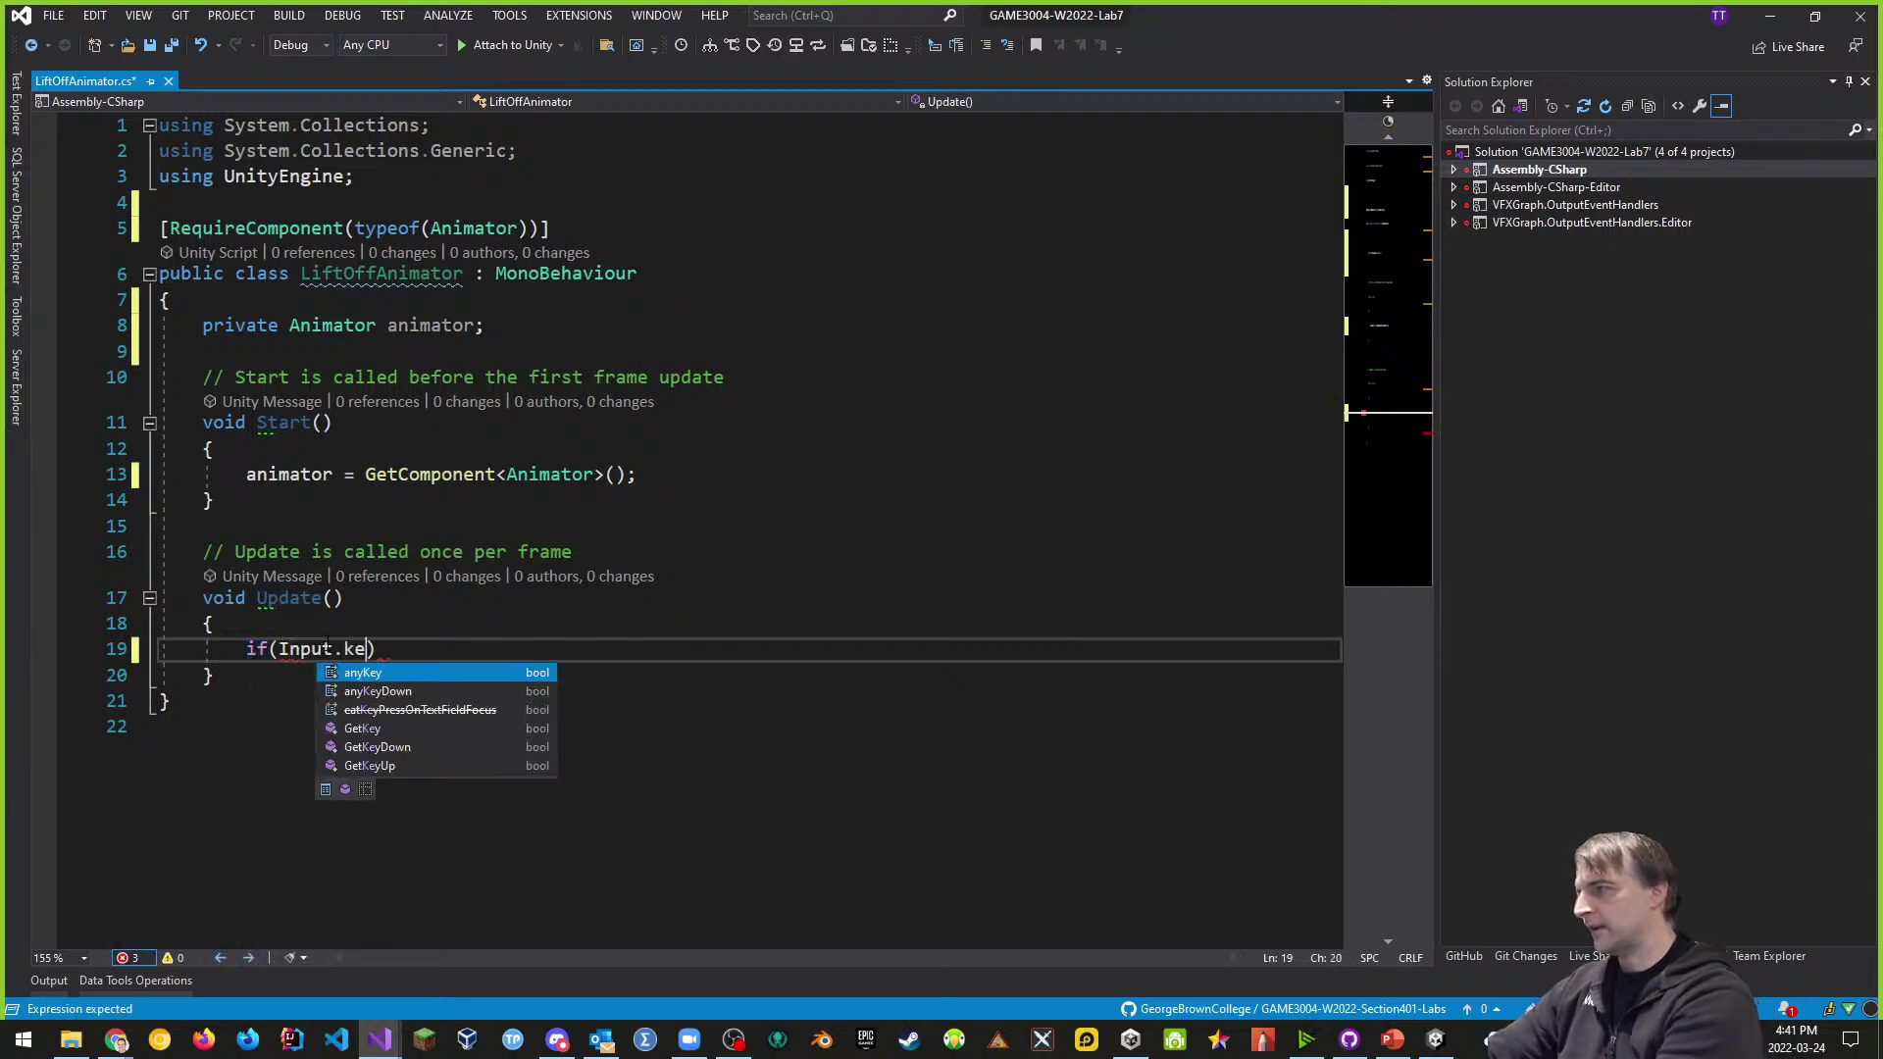
{"action": "key", "text": "BackSpace"}
{"action": "key", "text": "BackSpace"}
{"action": "type", "text": "getke"}
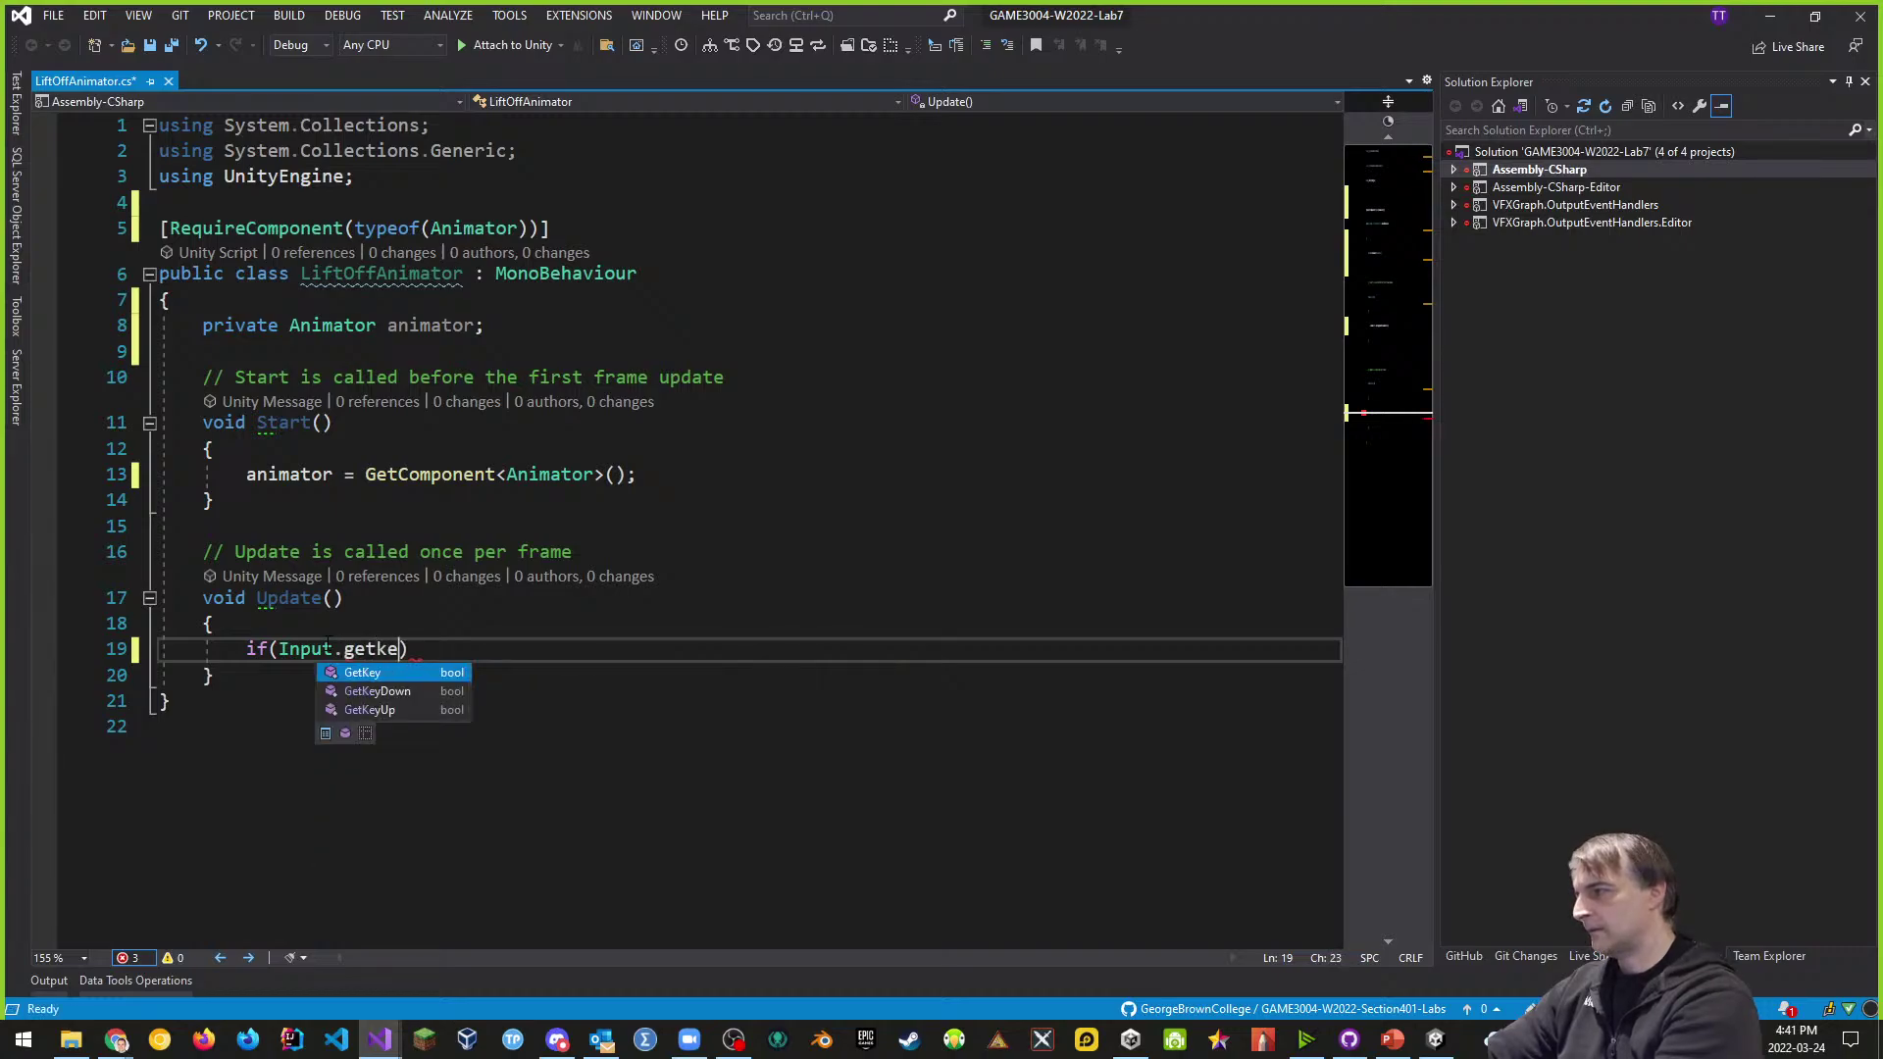
{"action": "type", "text": "yd(Key"}
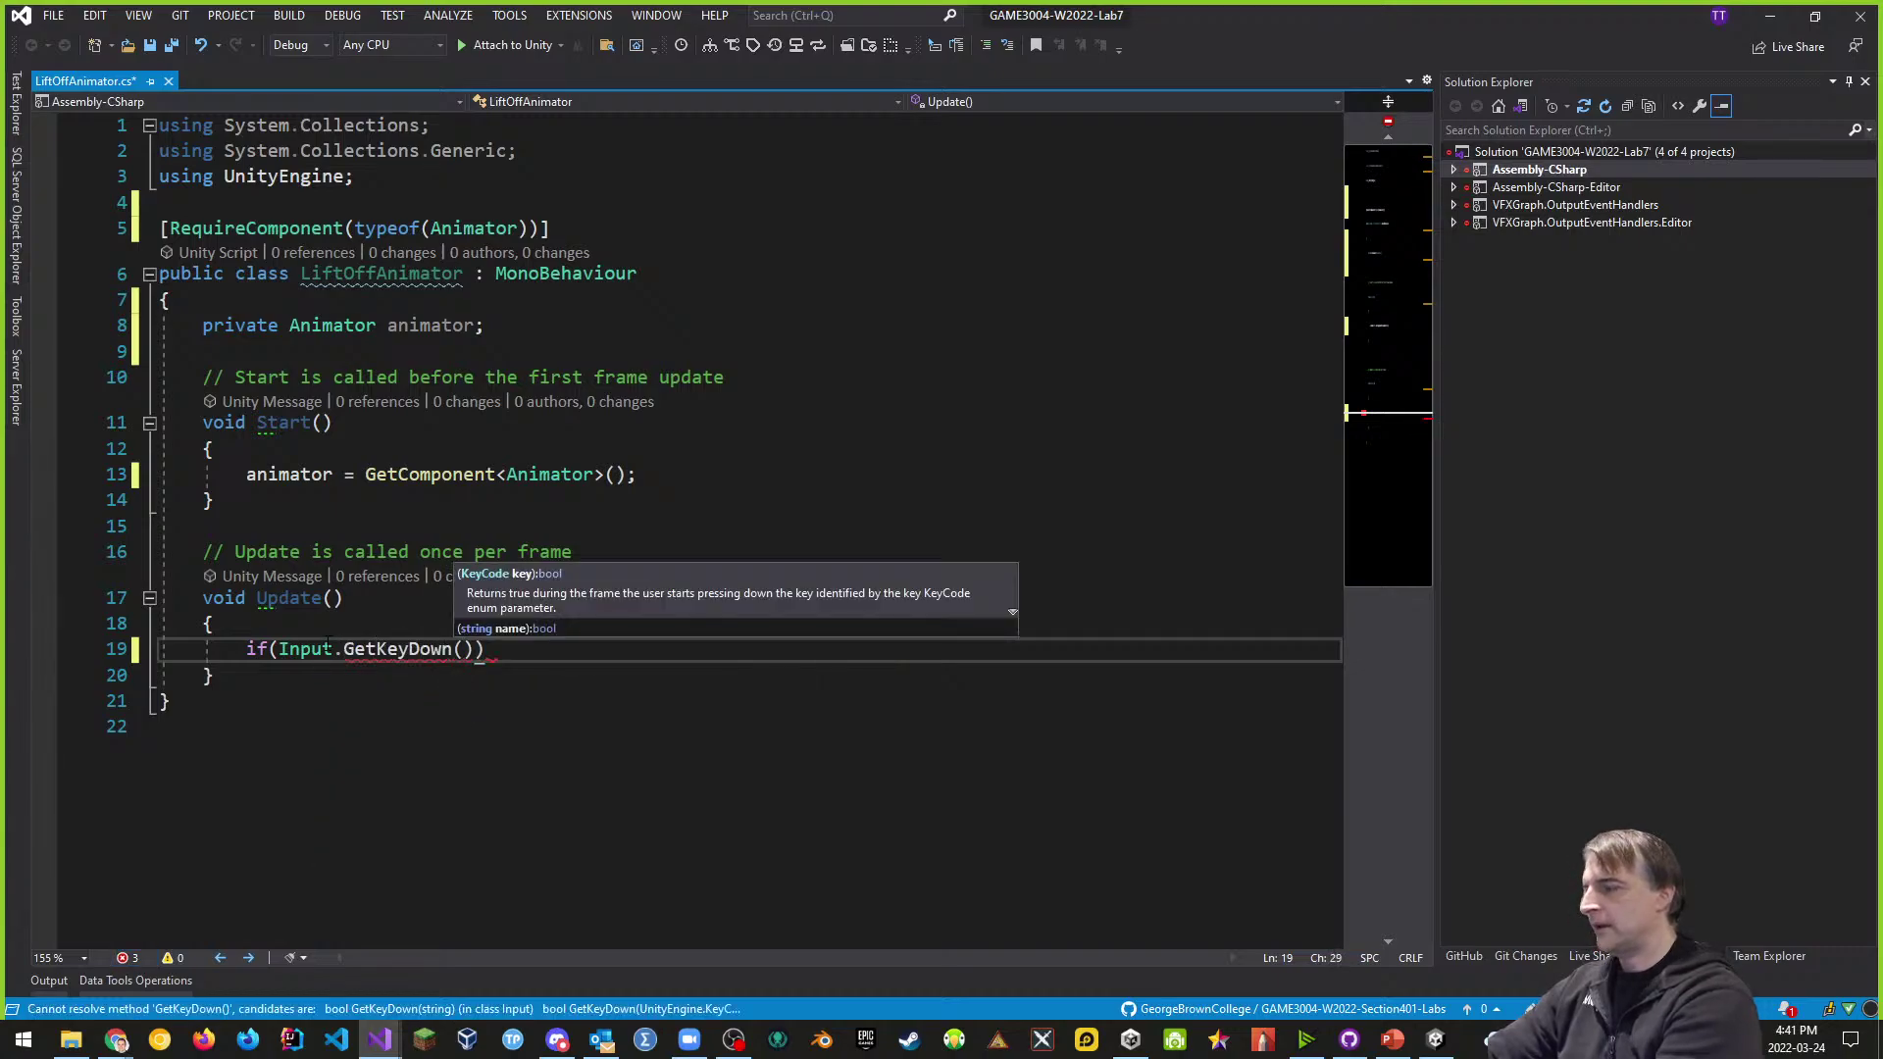
{"action": "key", "text": "Down"}
{"action": "key", "text": "Down"}
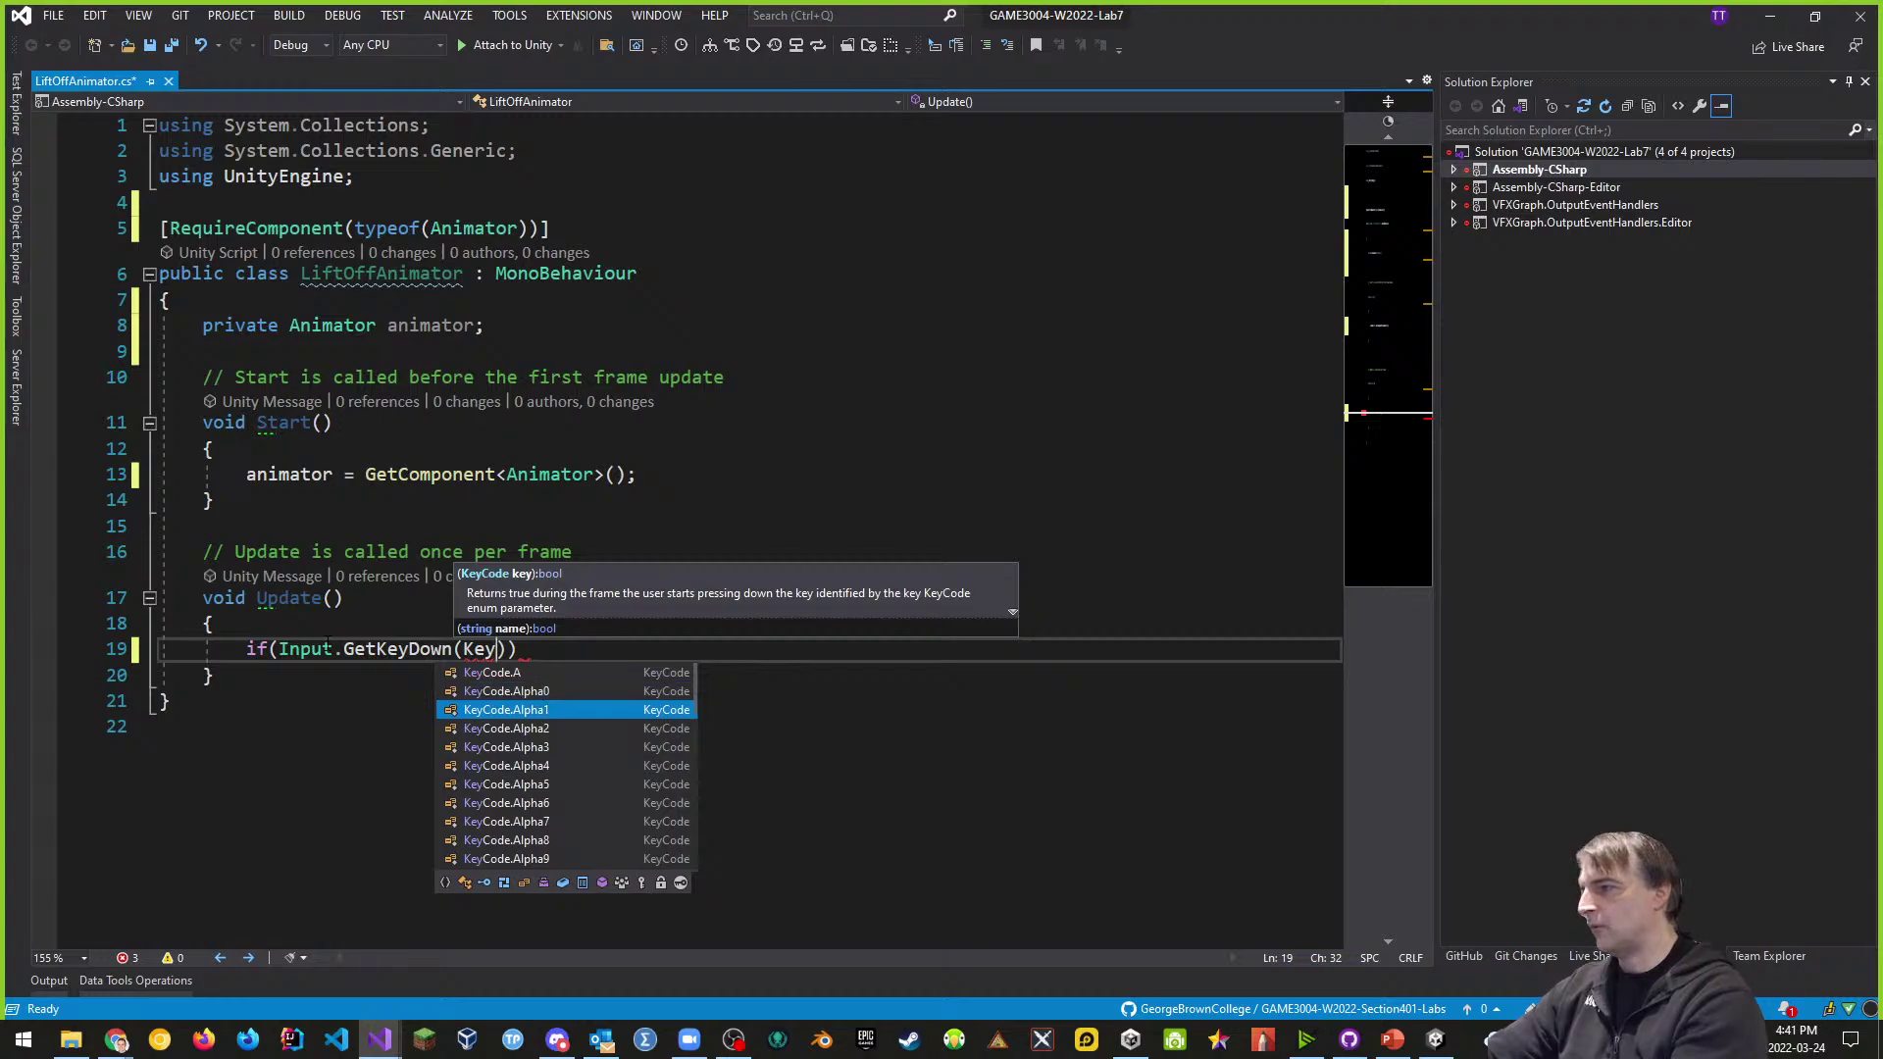
{"action": "key", "text": "Return"}
{"action": "key", "text": "End"}
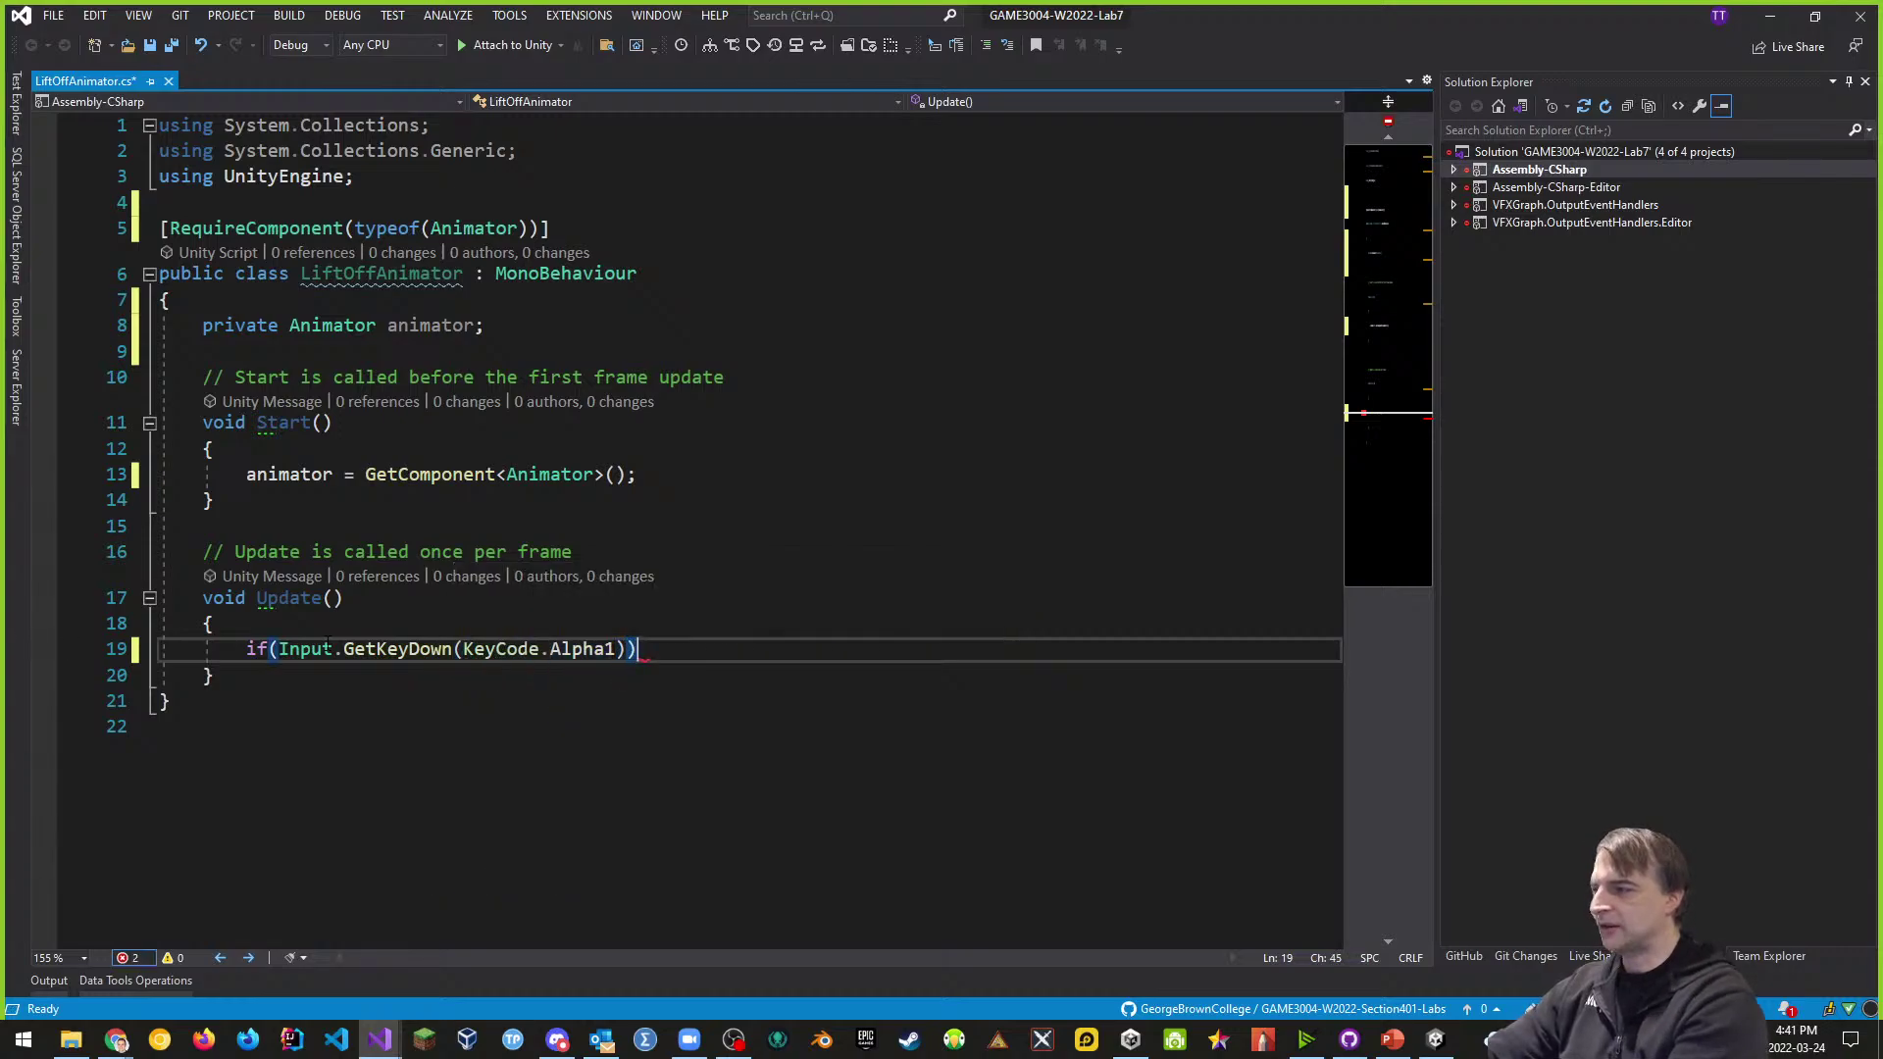
{"action": "type", "text": "{"}
{"action": "key", "text": "Return"}
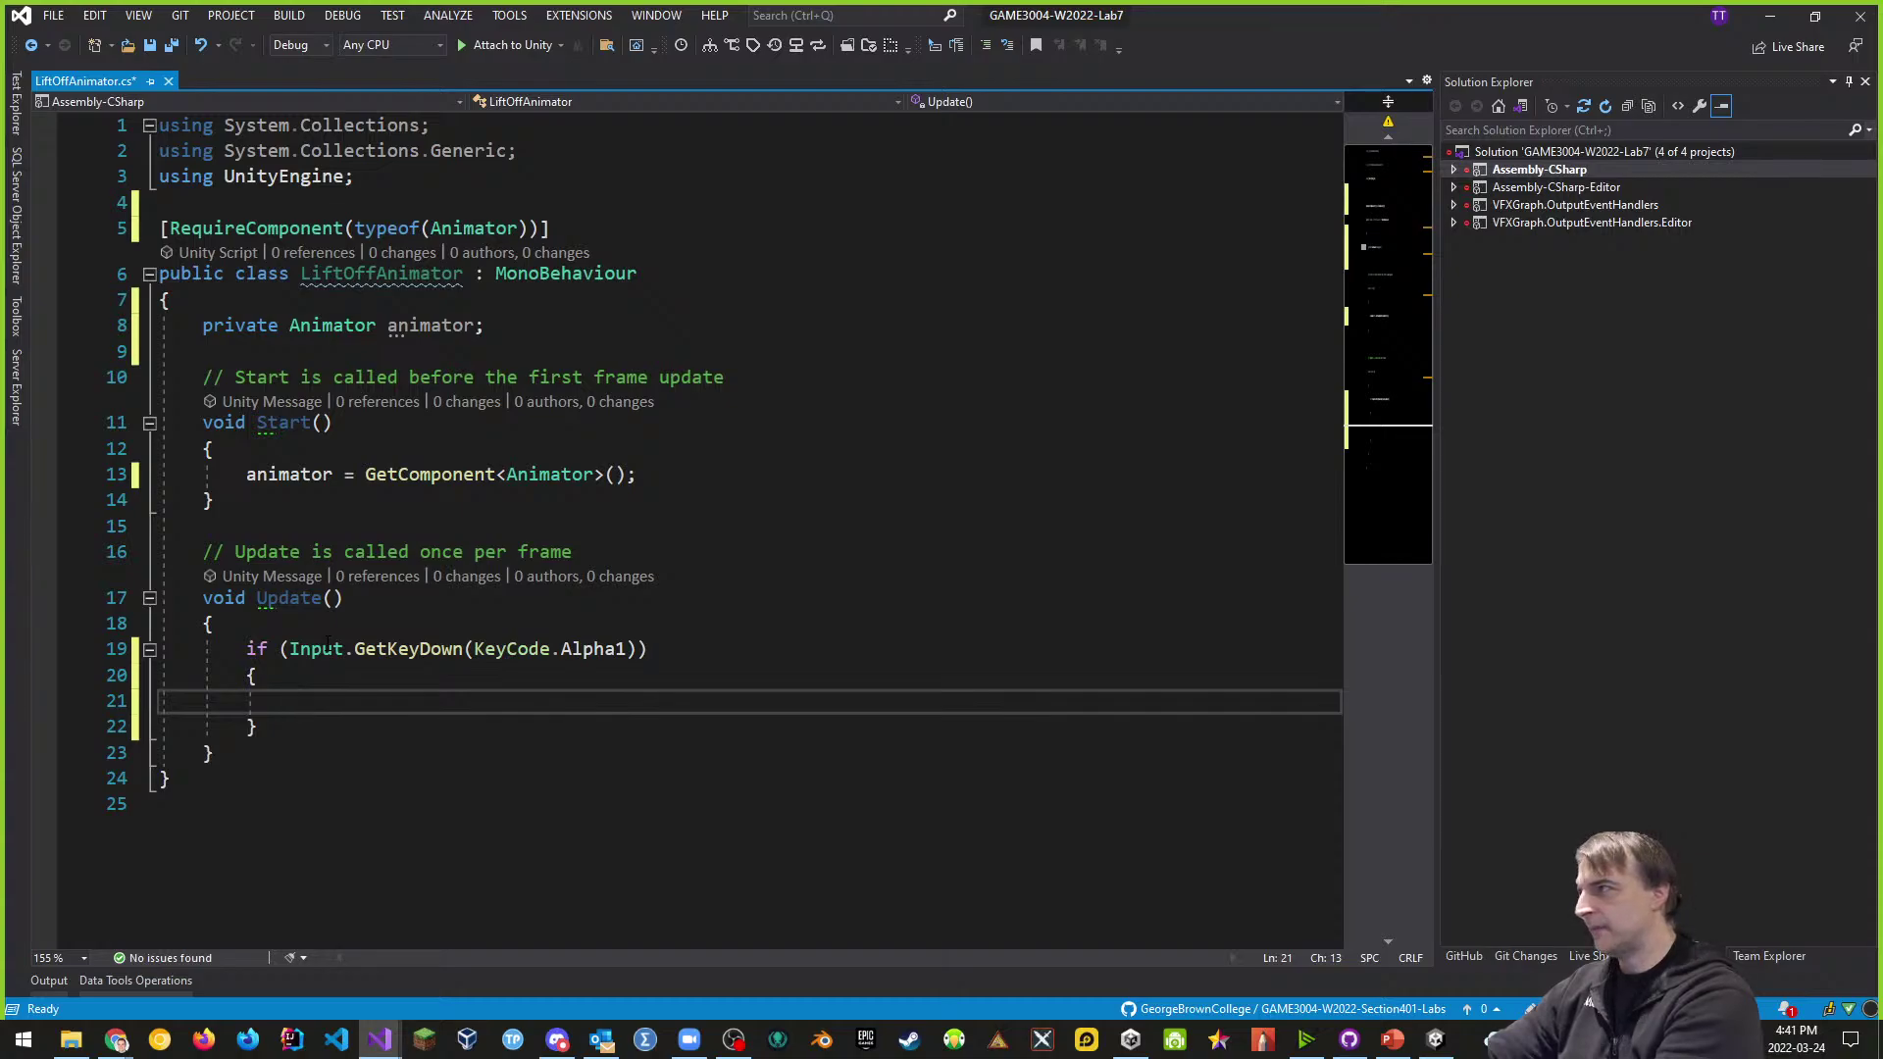
- Inside the Alpha1 block, call animator.SetInteger("AnimationState", 0) and add the comment "// idle test"
{"action": "type", "text": "animator.s"}
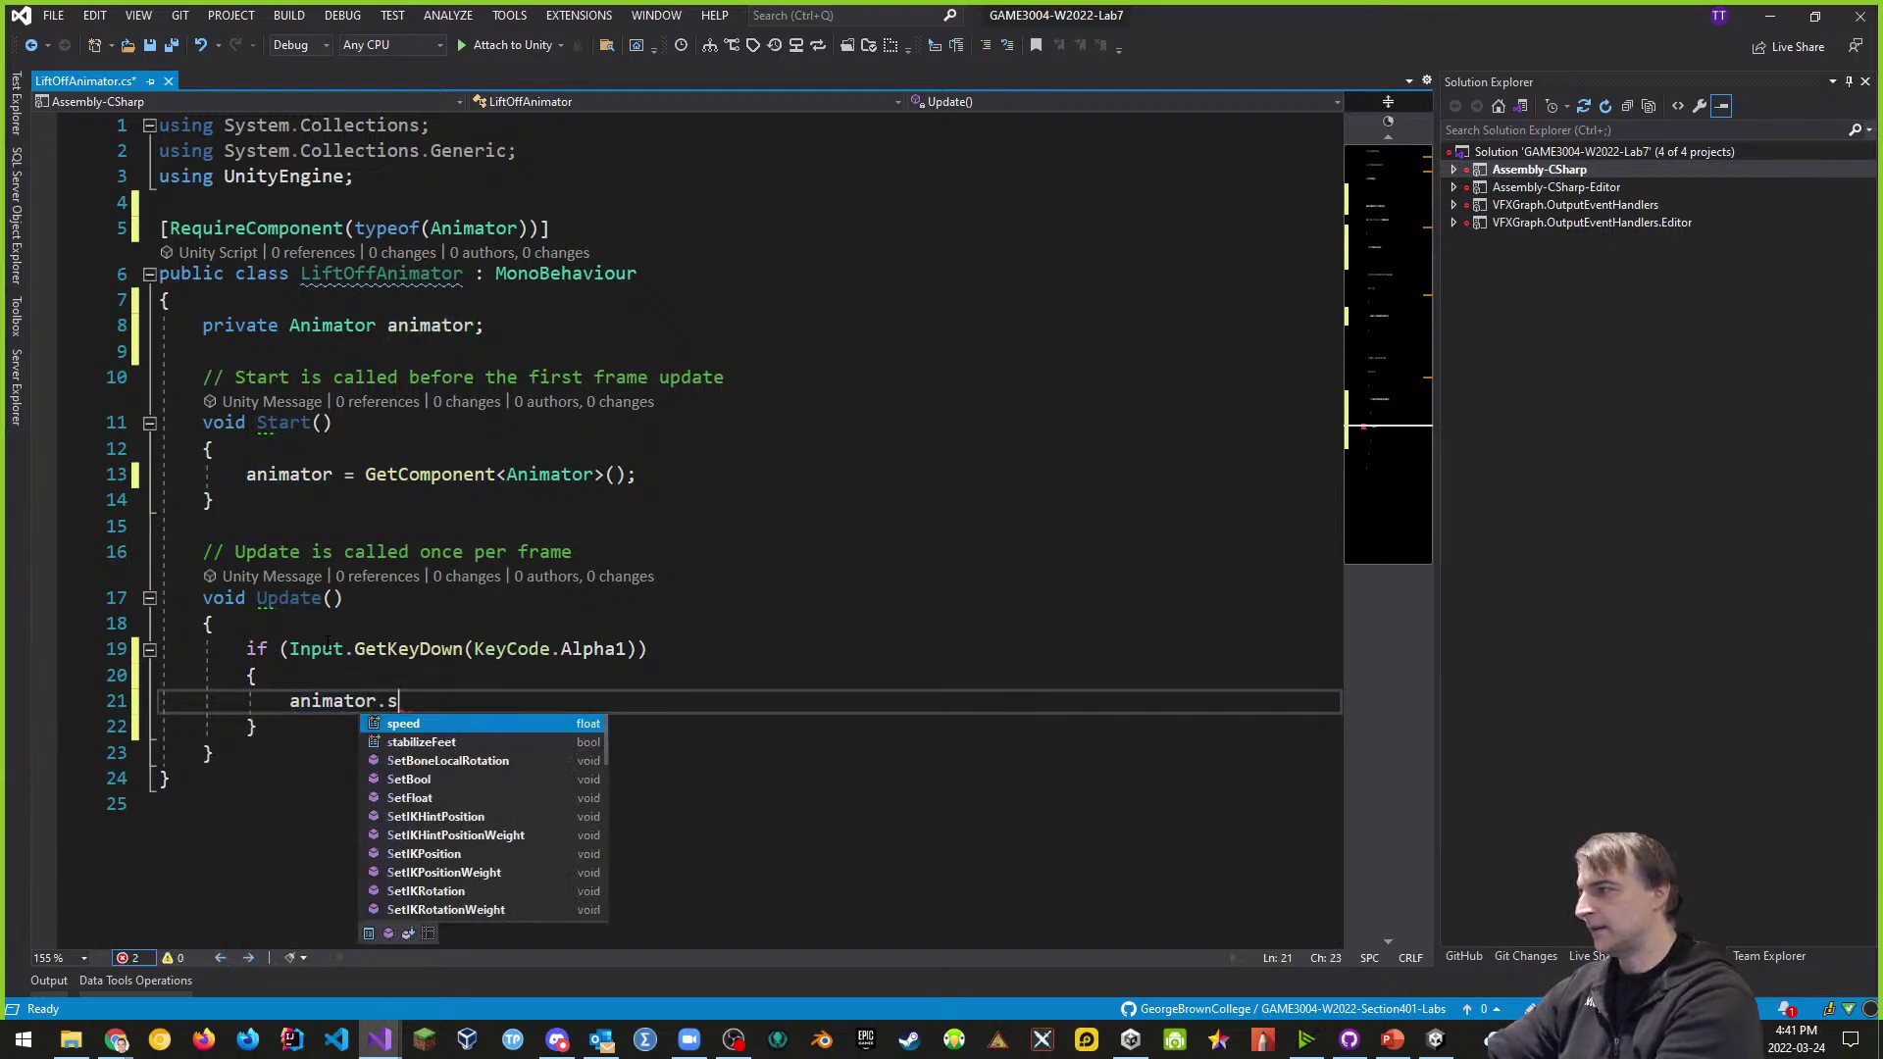
{"action": "type", "text": "etin("}
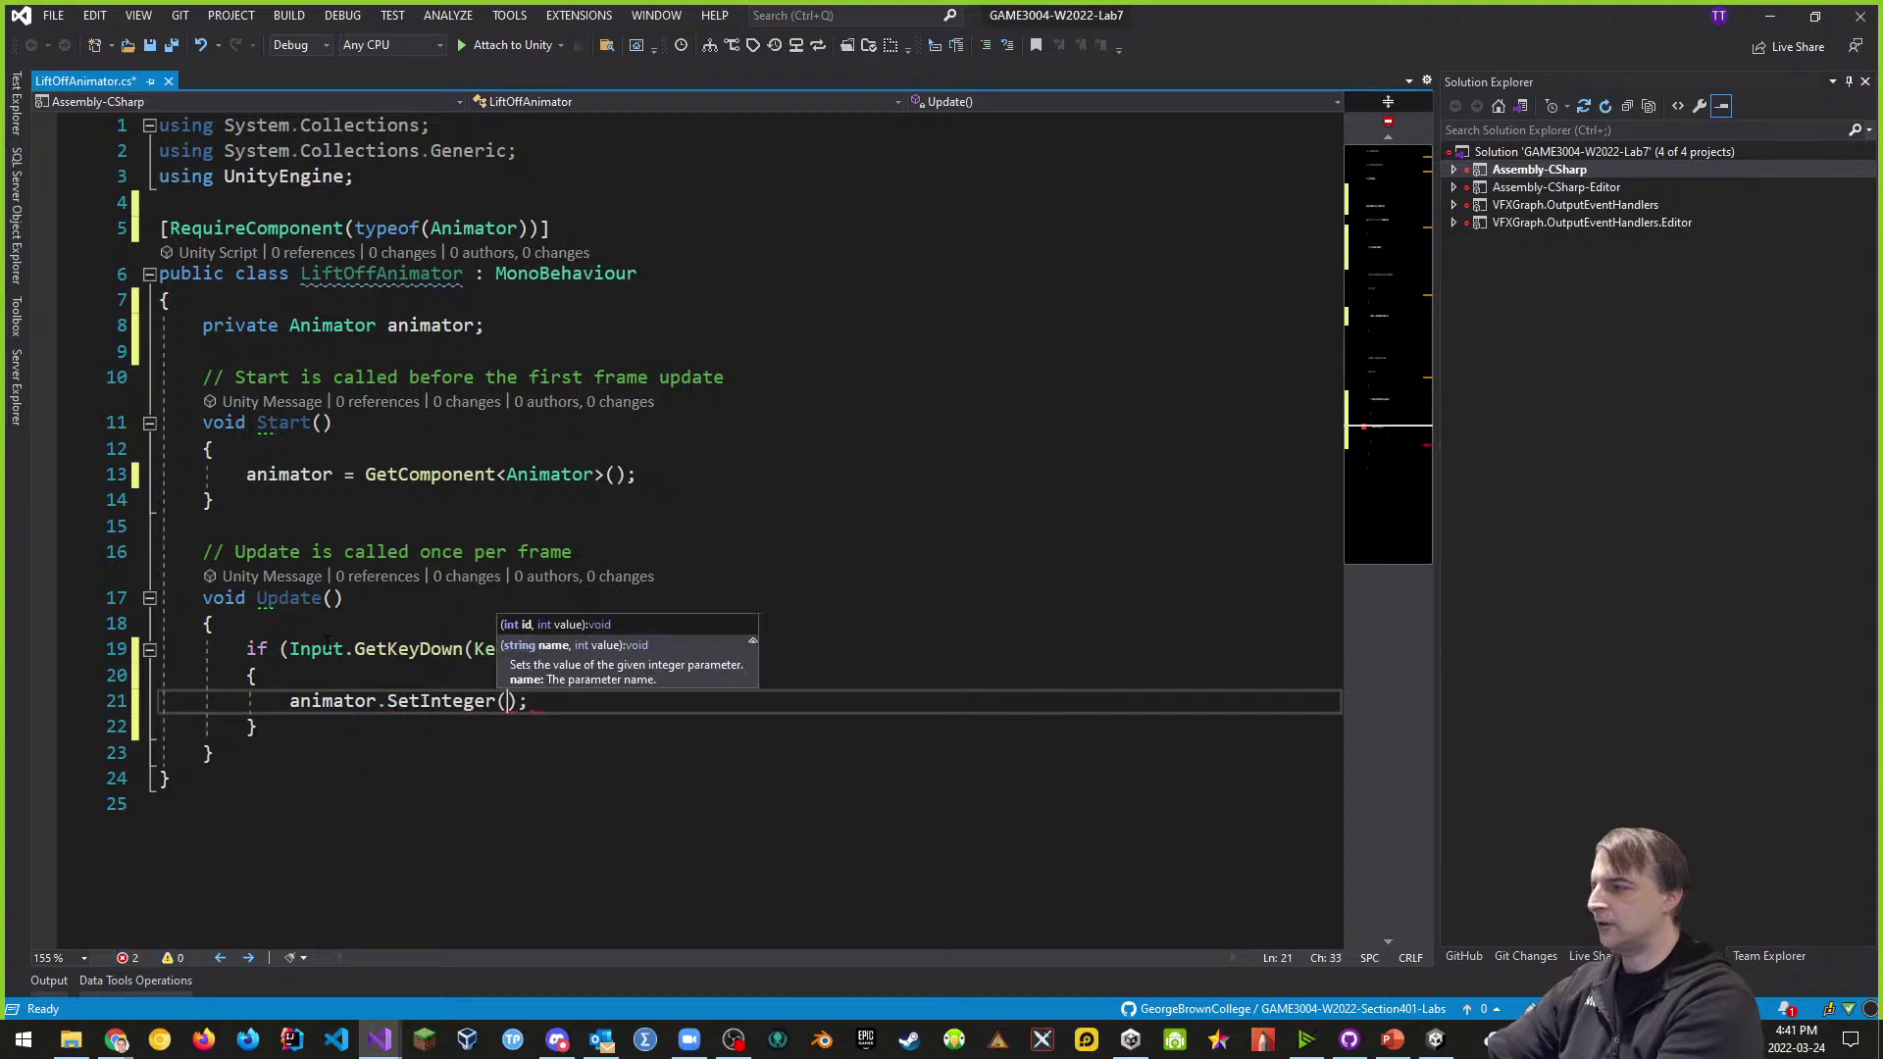
{"action": "type", "text": "\"Ai"}
{"action": "key", "text": "BackSpace"}
{"action": "type", "text": "ni mat"}
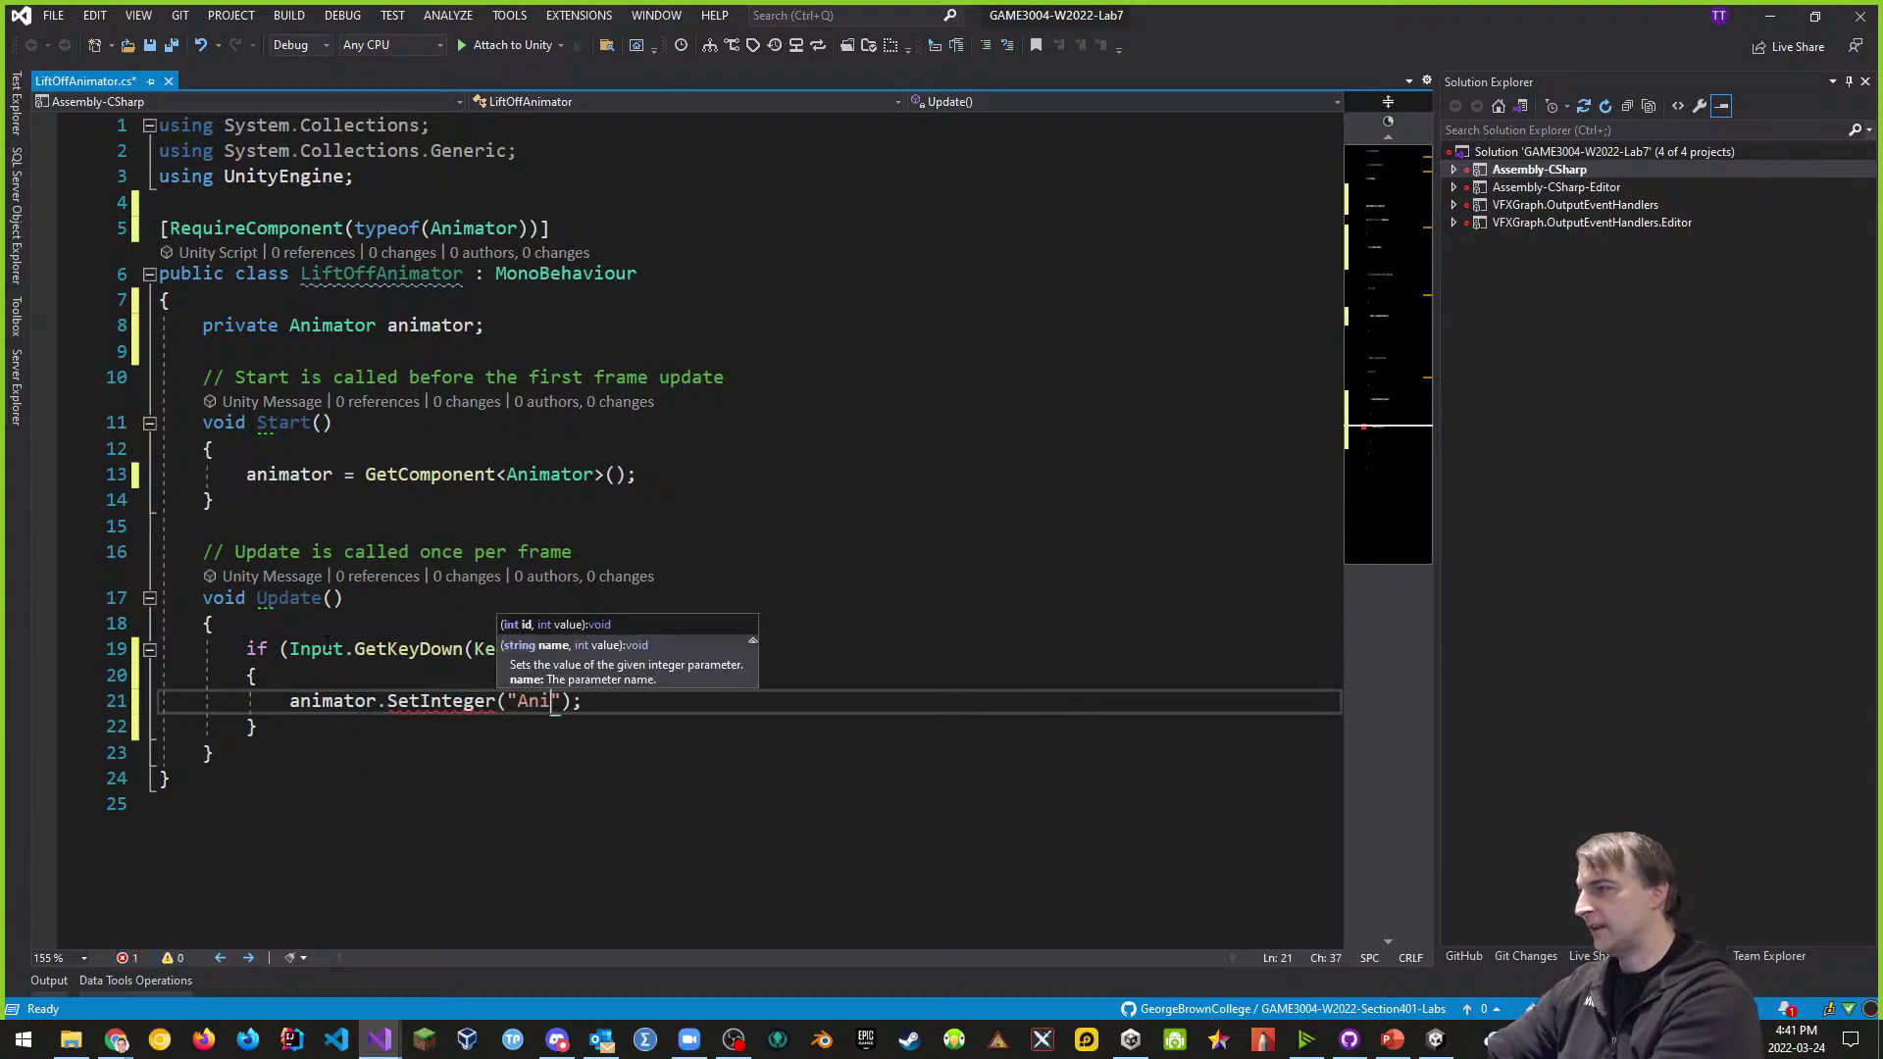
{"action": "key", "text": "BackSpace"}
{"action": "key", "text": "BackSpace"}
{"action": "key", "text": "BackSpace"}
{"action": "type", "text": "mation"}
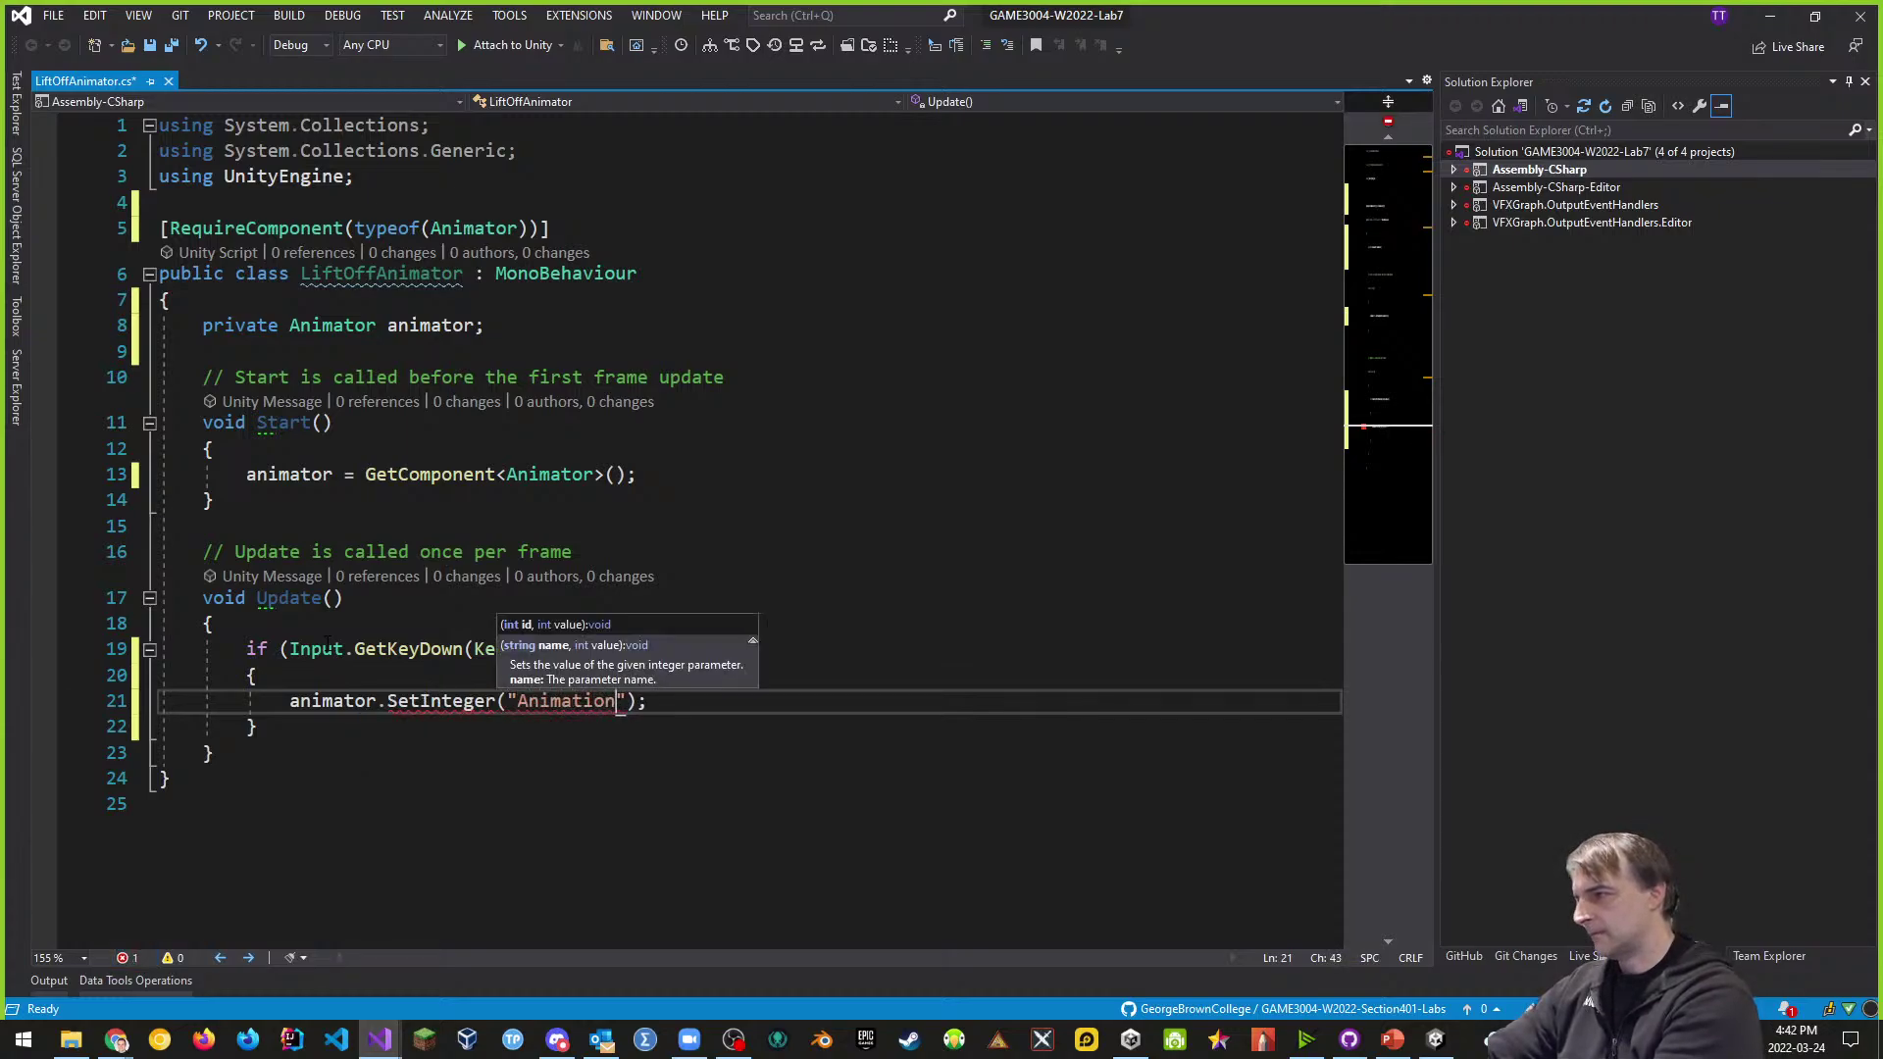
{"action": "type", "text": "State\", 0)"}
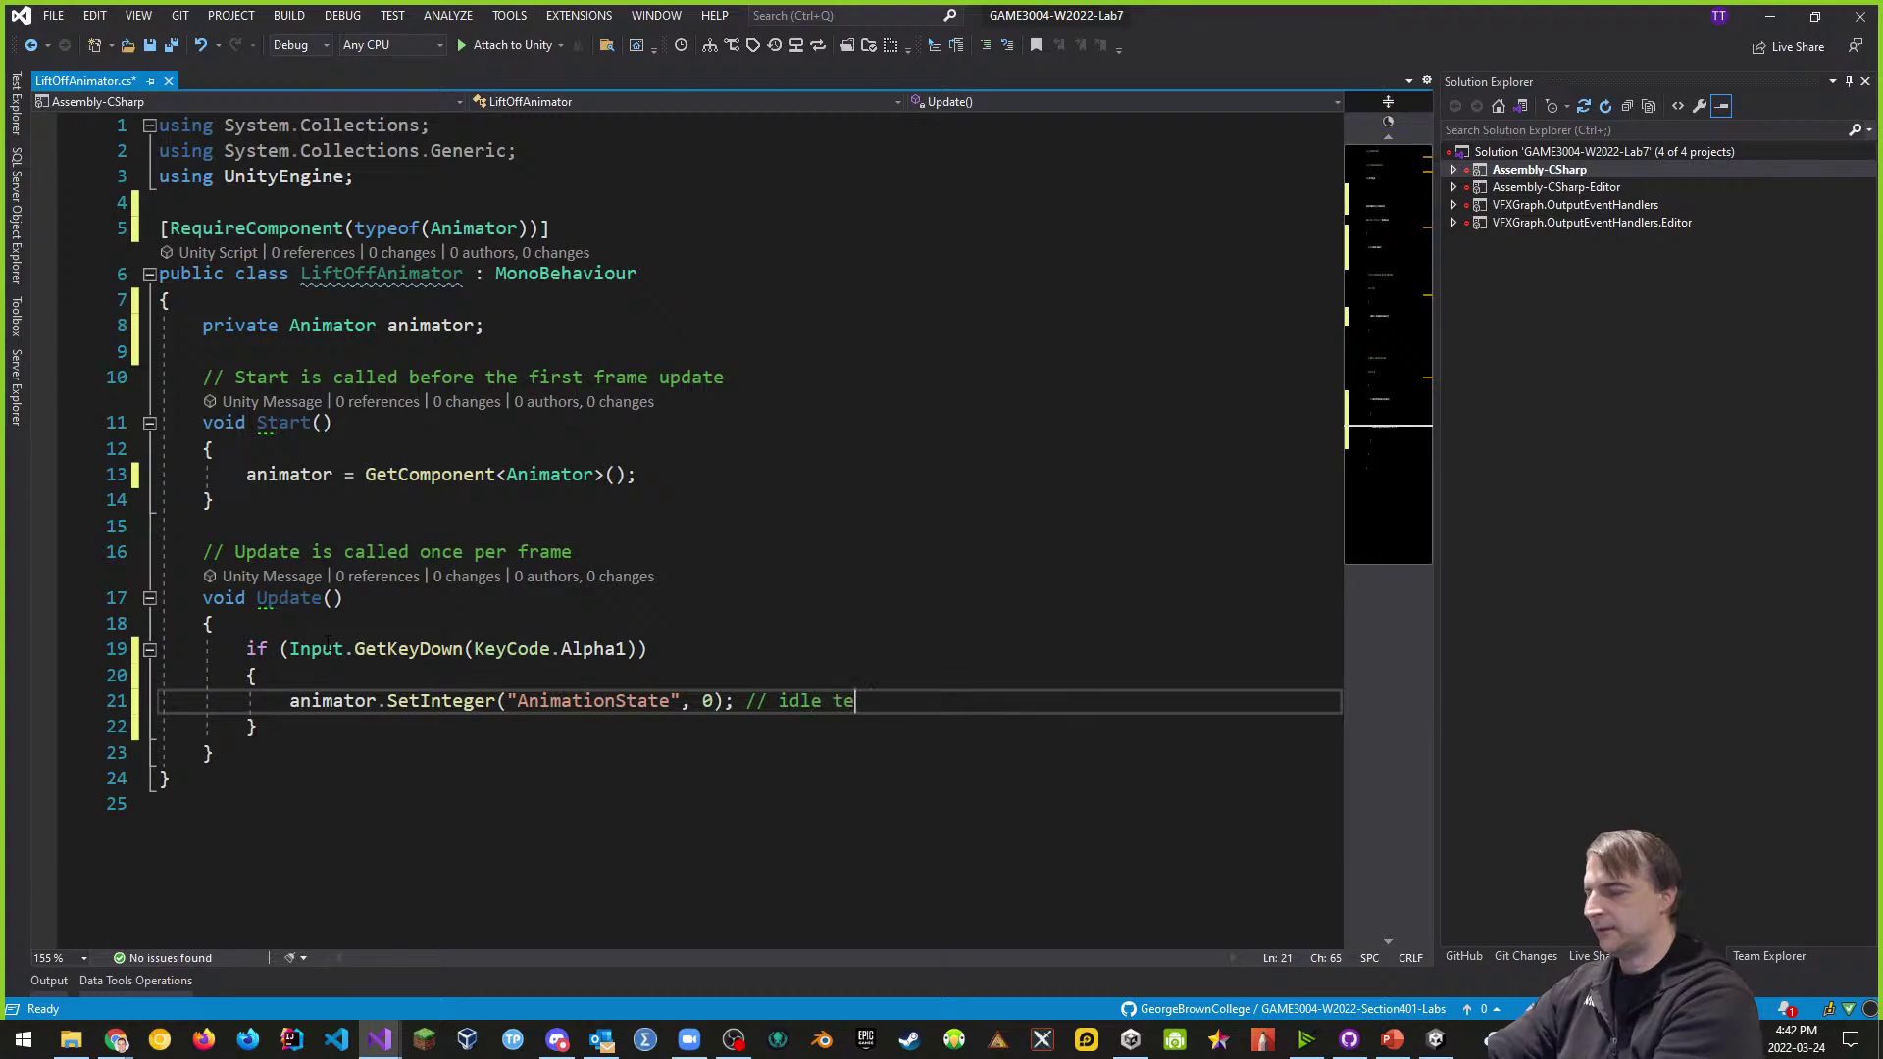
- Duplicate the Alpha1 if block twice below the original inside the Update method
{"action": "left_click_drag", "start_coordinate": [258, 728], "coordinate": [248, 648]}
{"action": "key", "text": "ctrl+c"}
{"action": "left_click", "coordinate": [315, 726]}
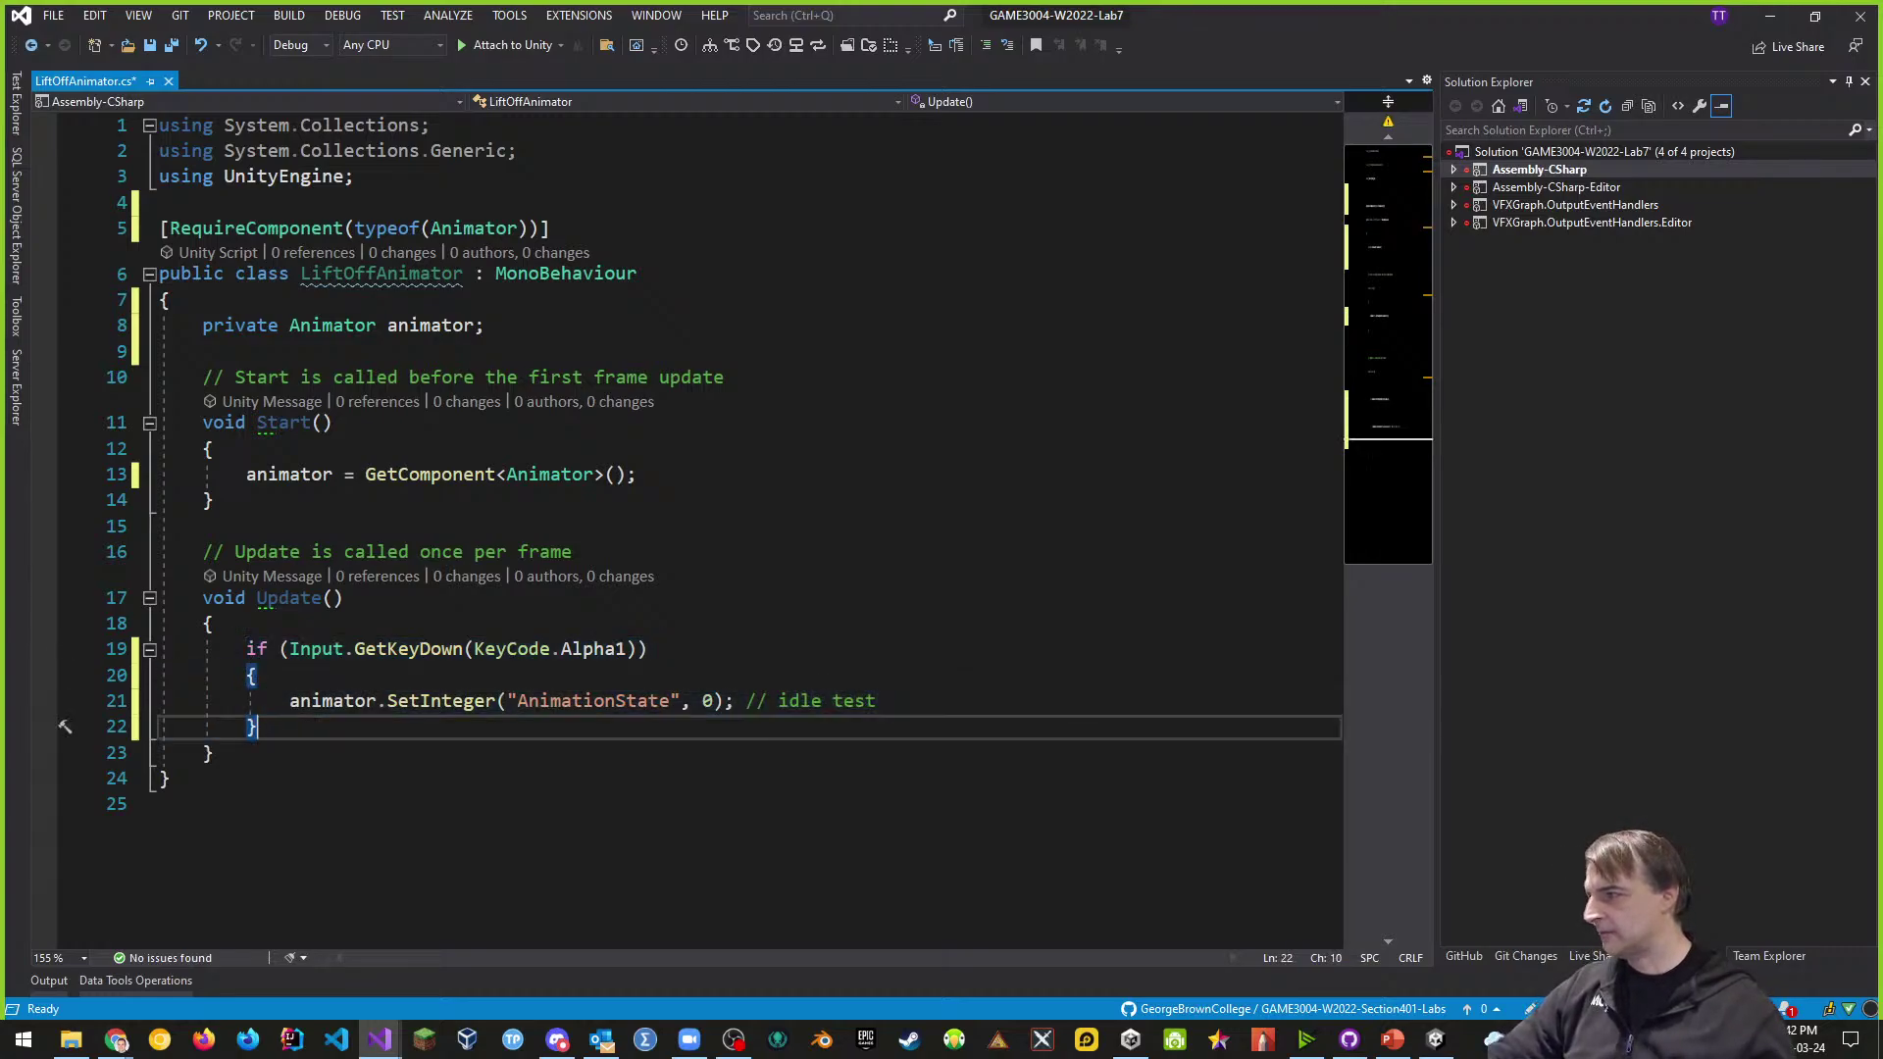
{"action": "key", "text": "Return"}
{"action": "key", "text": "Return"}
{"action": "key", "text": "ctrl+v"}
{"action": "key", "text": "Return"}
{"action": "key", "text": "Return"}
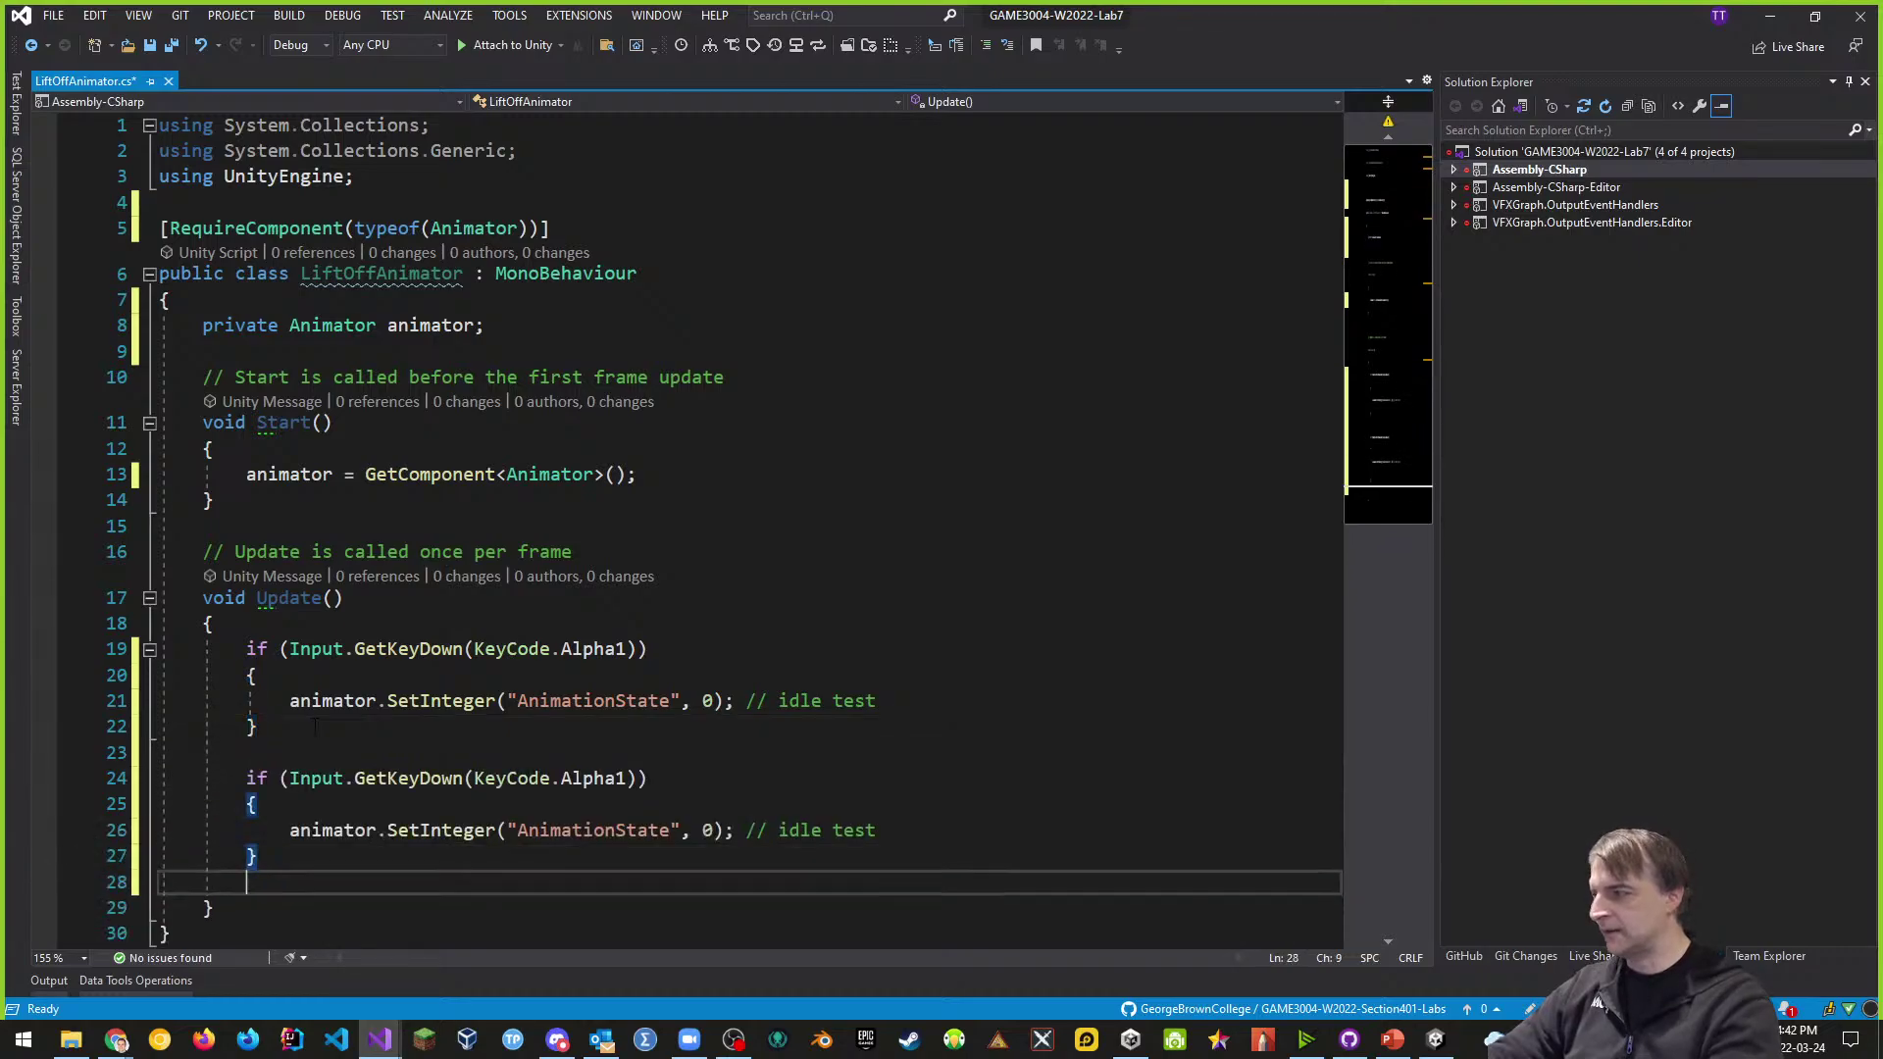
{"action": "key", "text": "ctrl+v"}
{"action": "scroll", "coordinate": [315, 726], "scroll_direction": "down", "scroll_amount": 3}
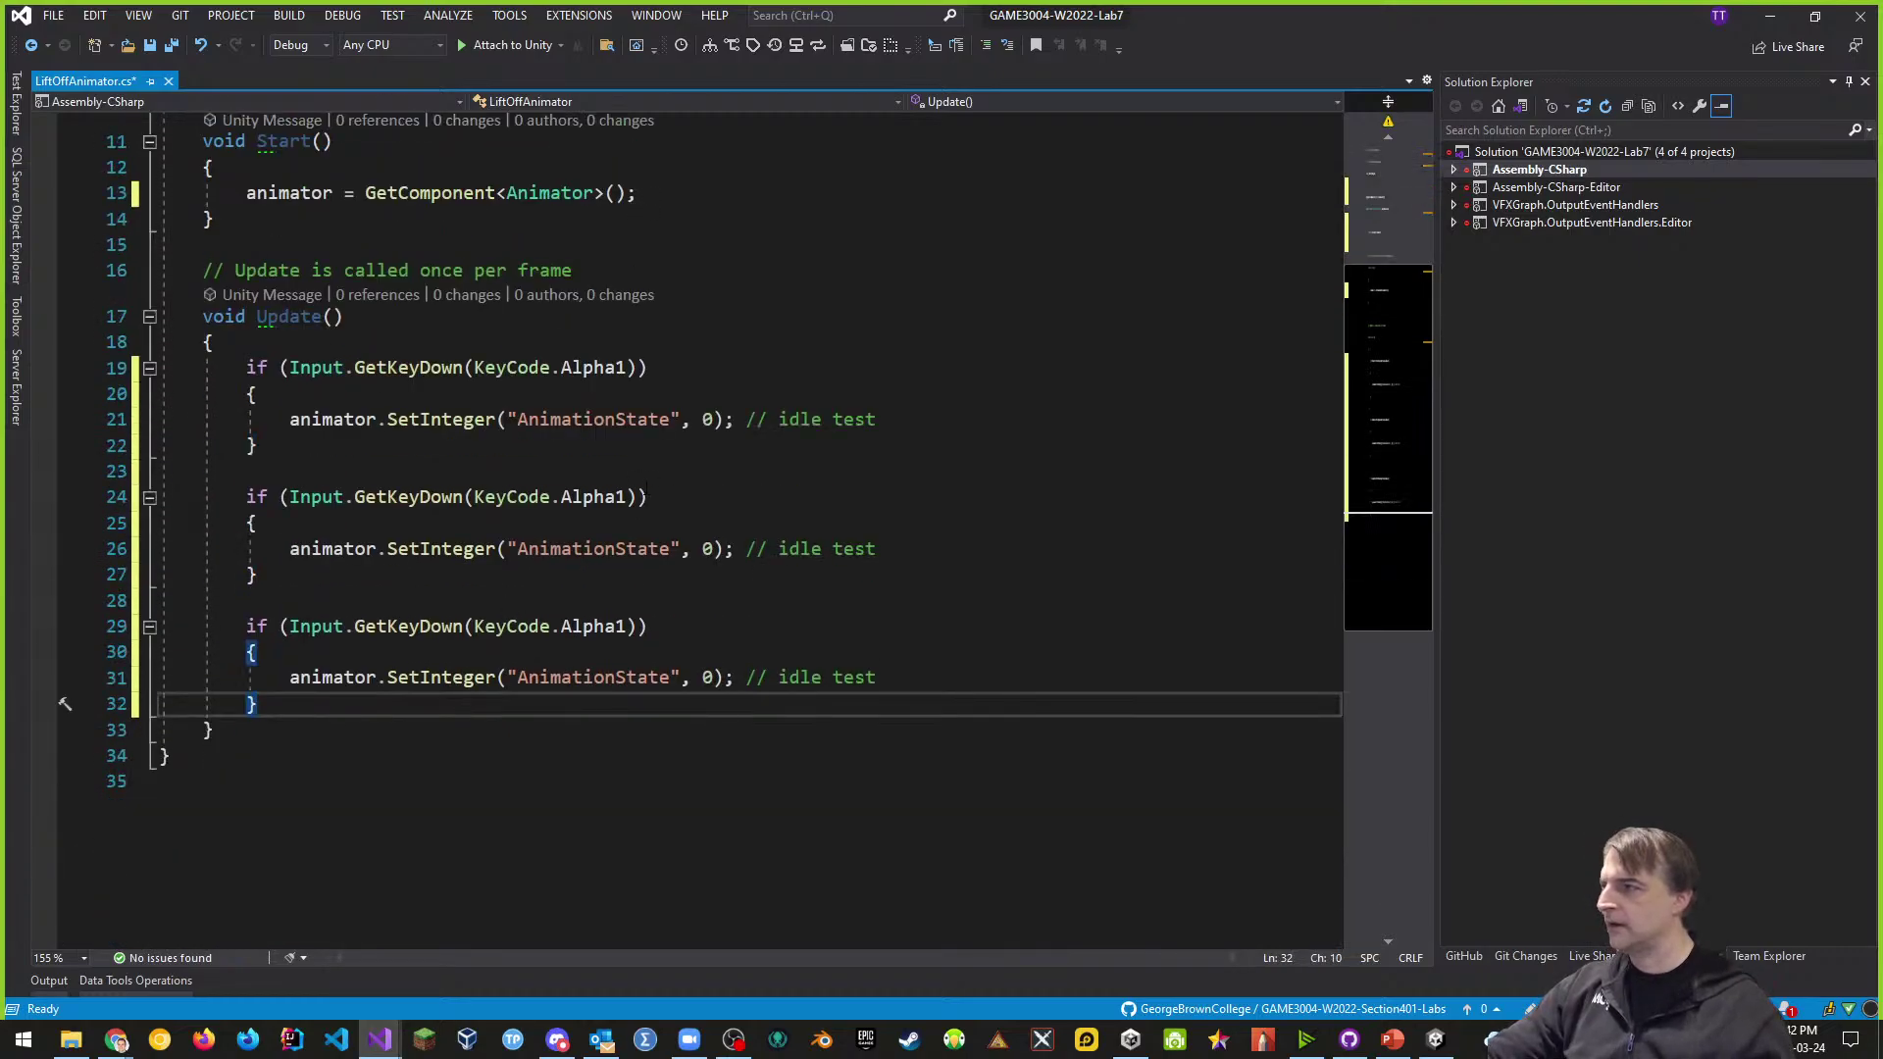
- Change the key codes in the two copied if conditions to KeyCode.Alpha2 and KeyCode.Alpha3
{"action": "left_click", "coordinate": [627, 497]}
{"action": "key", "text": "BackSpace"}
{"action": "type", "text": "2"}
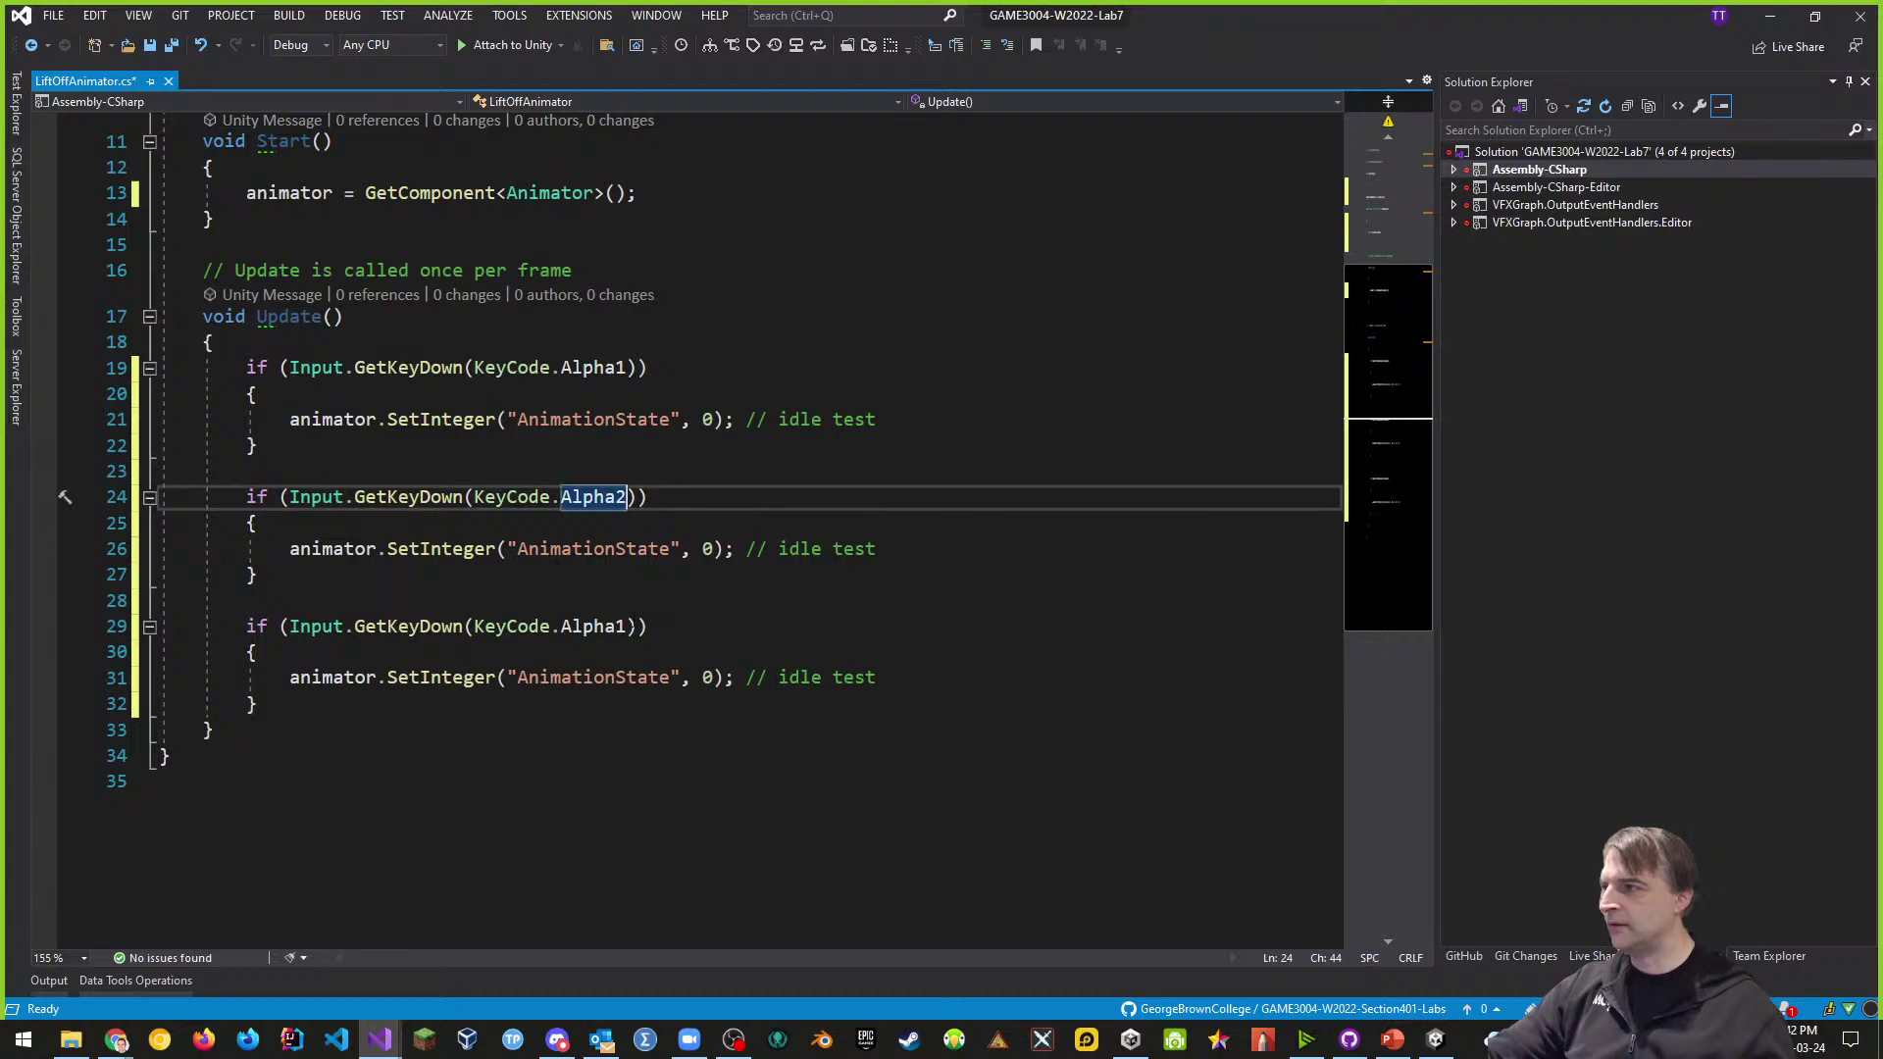
{"action": "left_click", "coordinate": [629, 626]}
{"action": "key", "text": "BackSpace"}
{"action": "type", "text": "3"}
- Set the AnimationState value to 1 in the Alpha2 block and to 2 in the Alpha3 block
{"action": "double_click", "coordinate": [707, 548]}
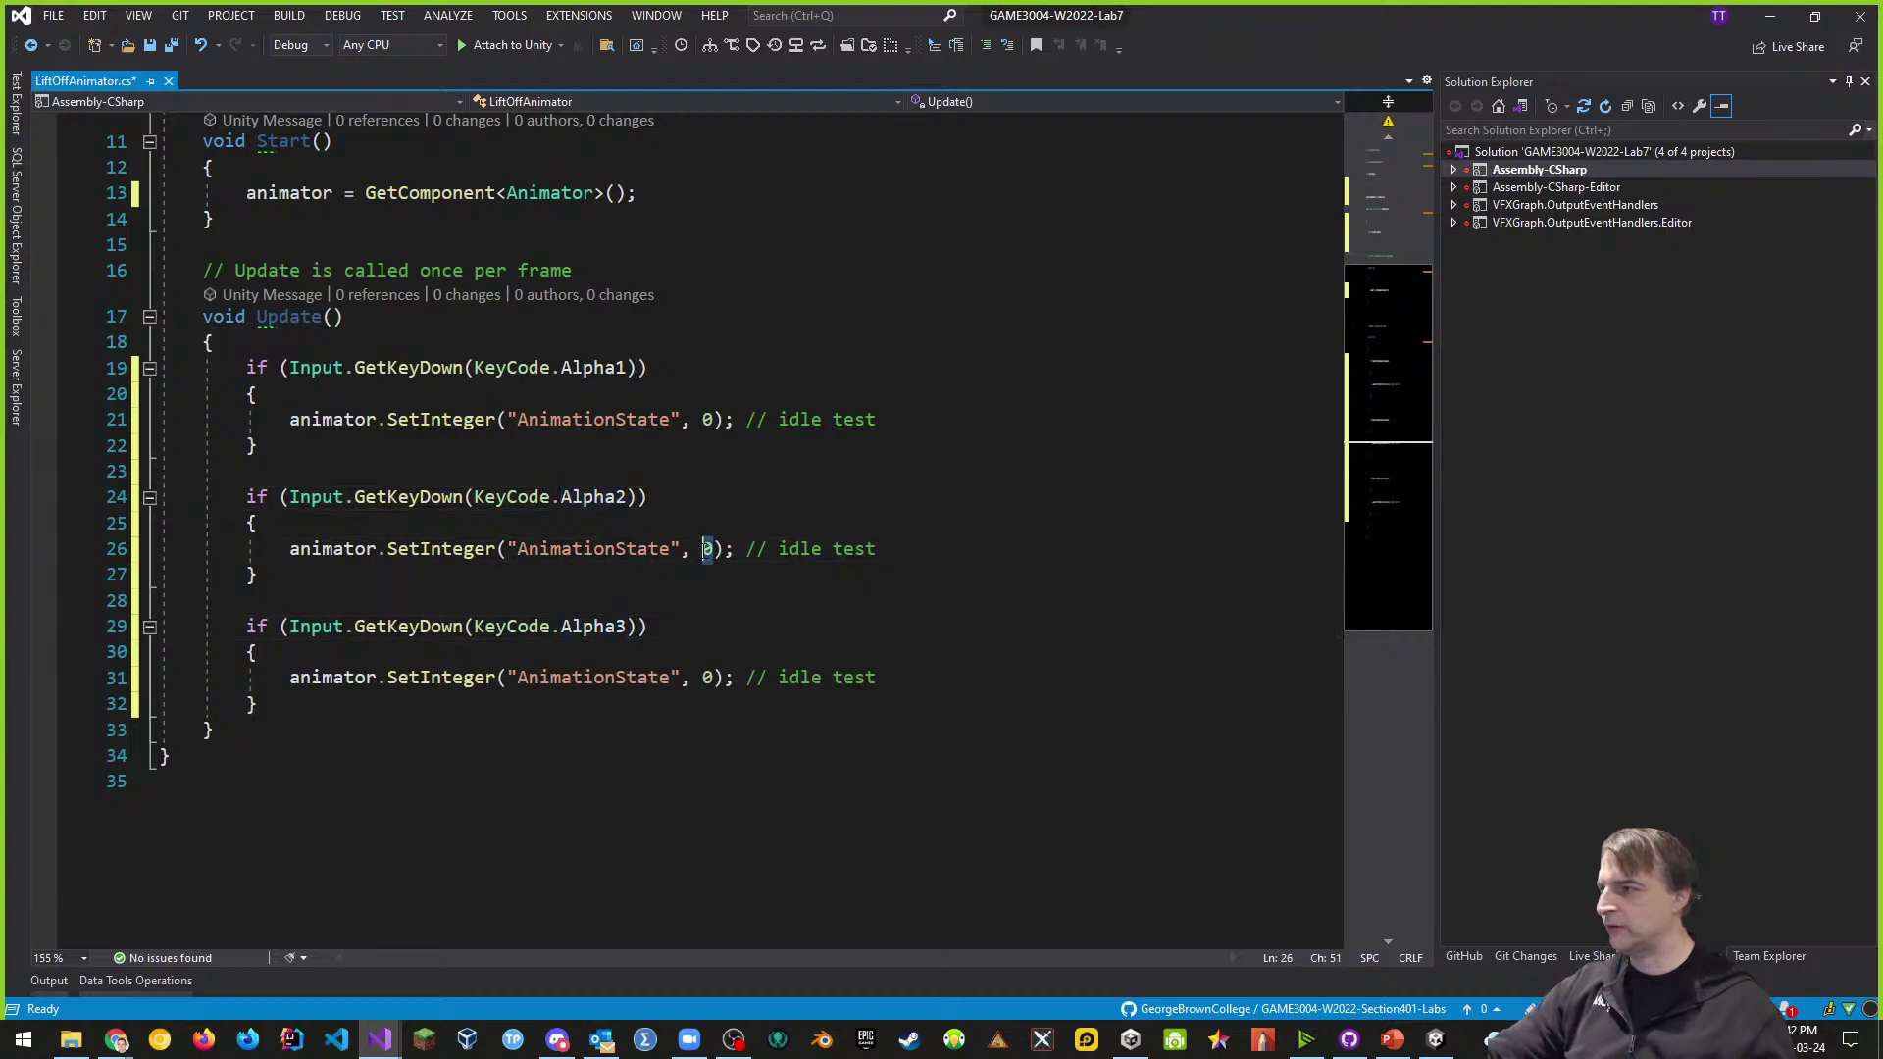
{"action": "type", "text": "1"}
{"action": "double_click", "coordinate": [708, 677]}
{"action": "type", "text": "2"}
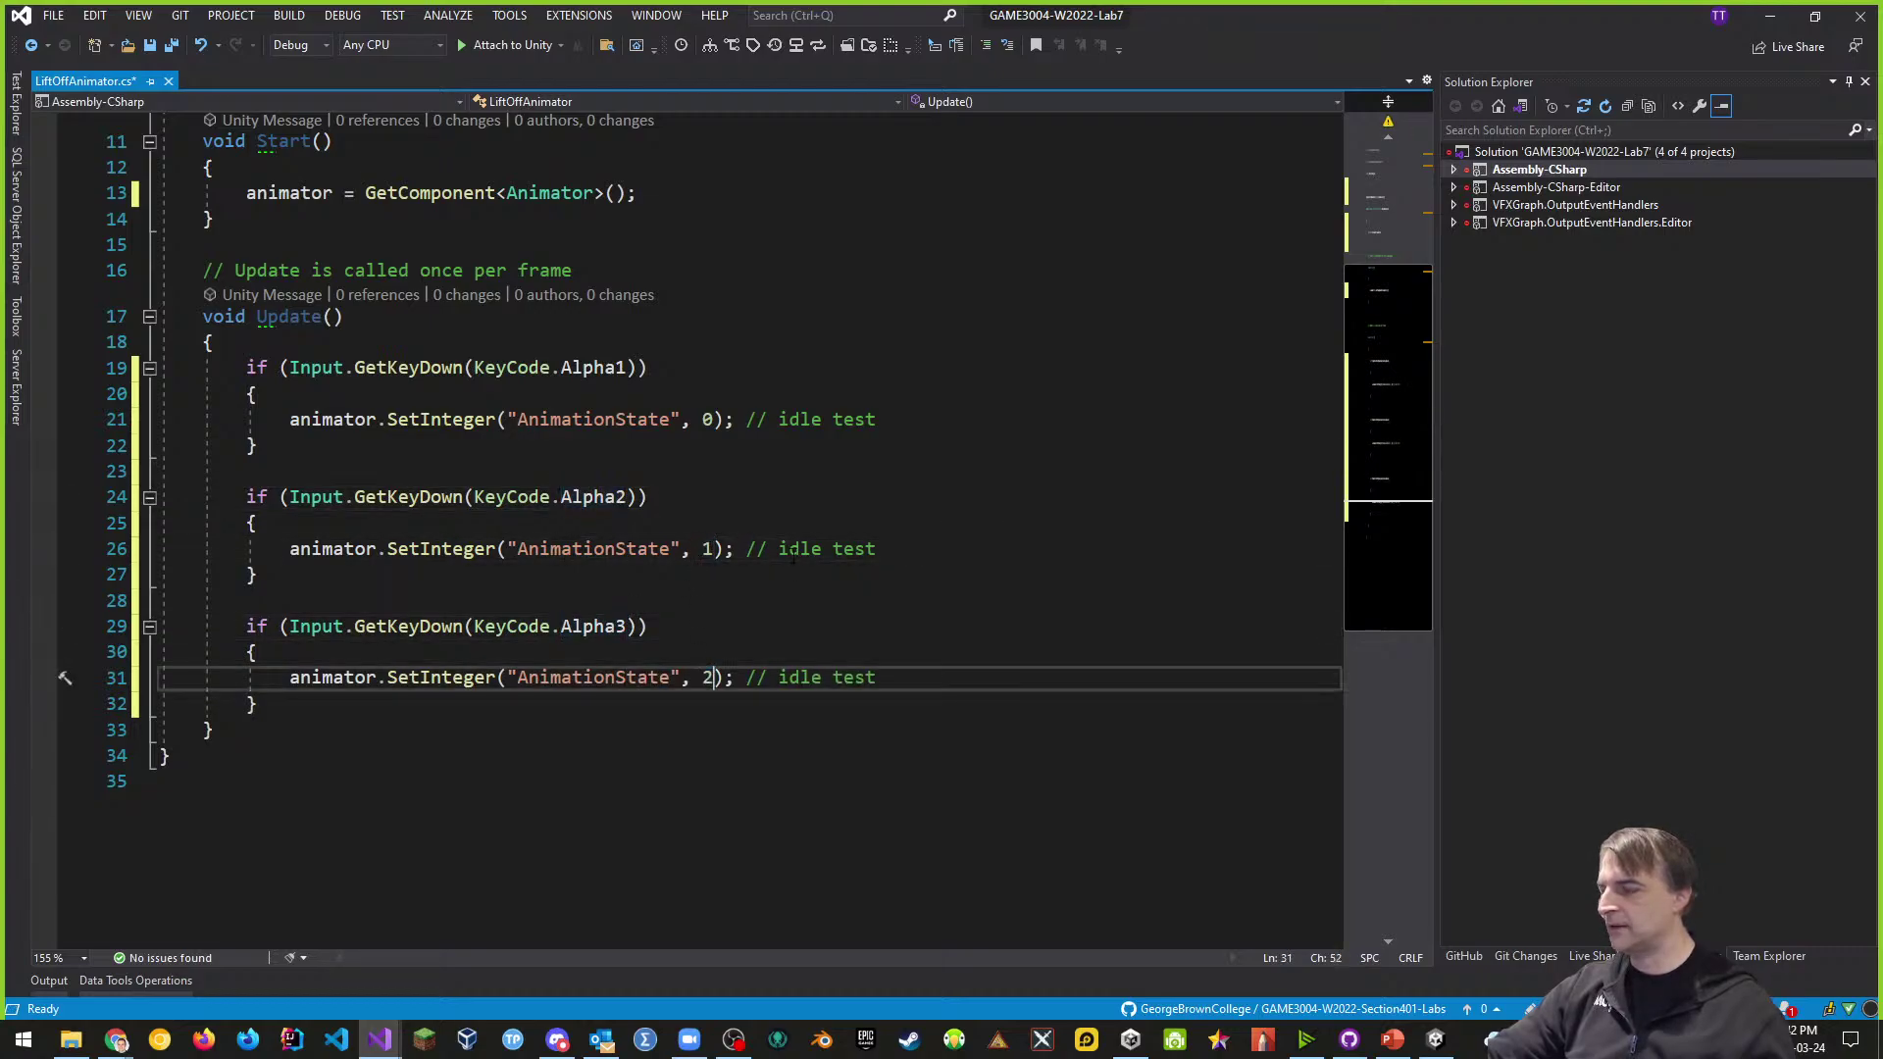
- Change the comments to "Walk test" in the Alpha2 block and "Punch test" in the Alpha3 block, and save the script
{"action": "double_click", "coordinate": [794, 558]}
{"action": "type", "text": "Walk"}
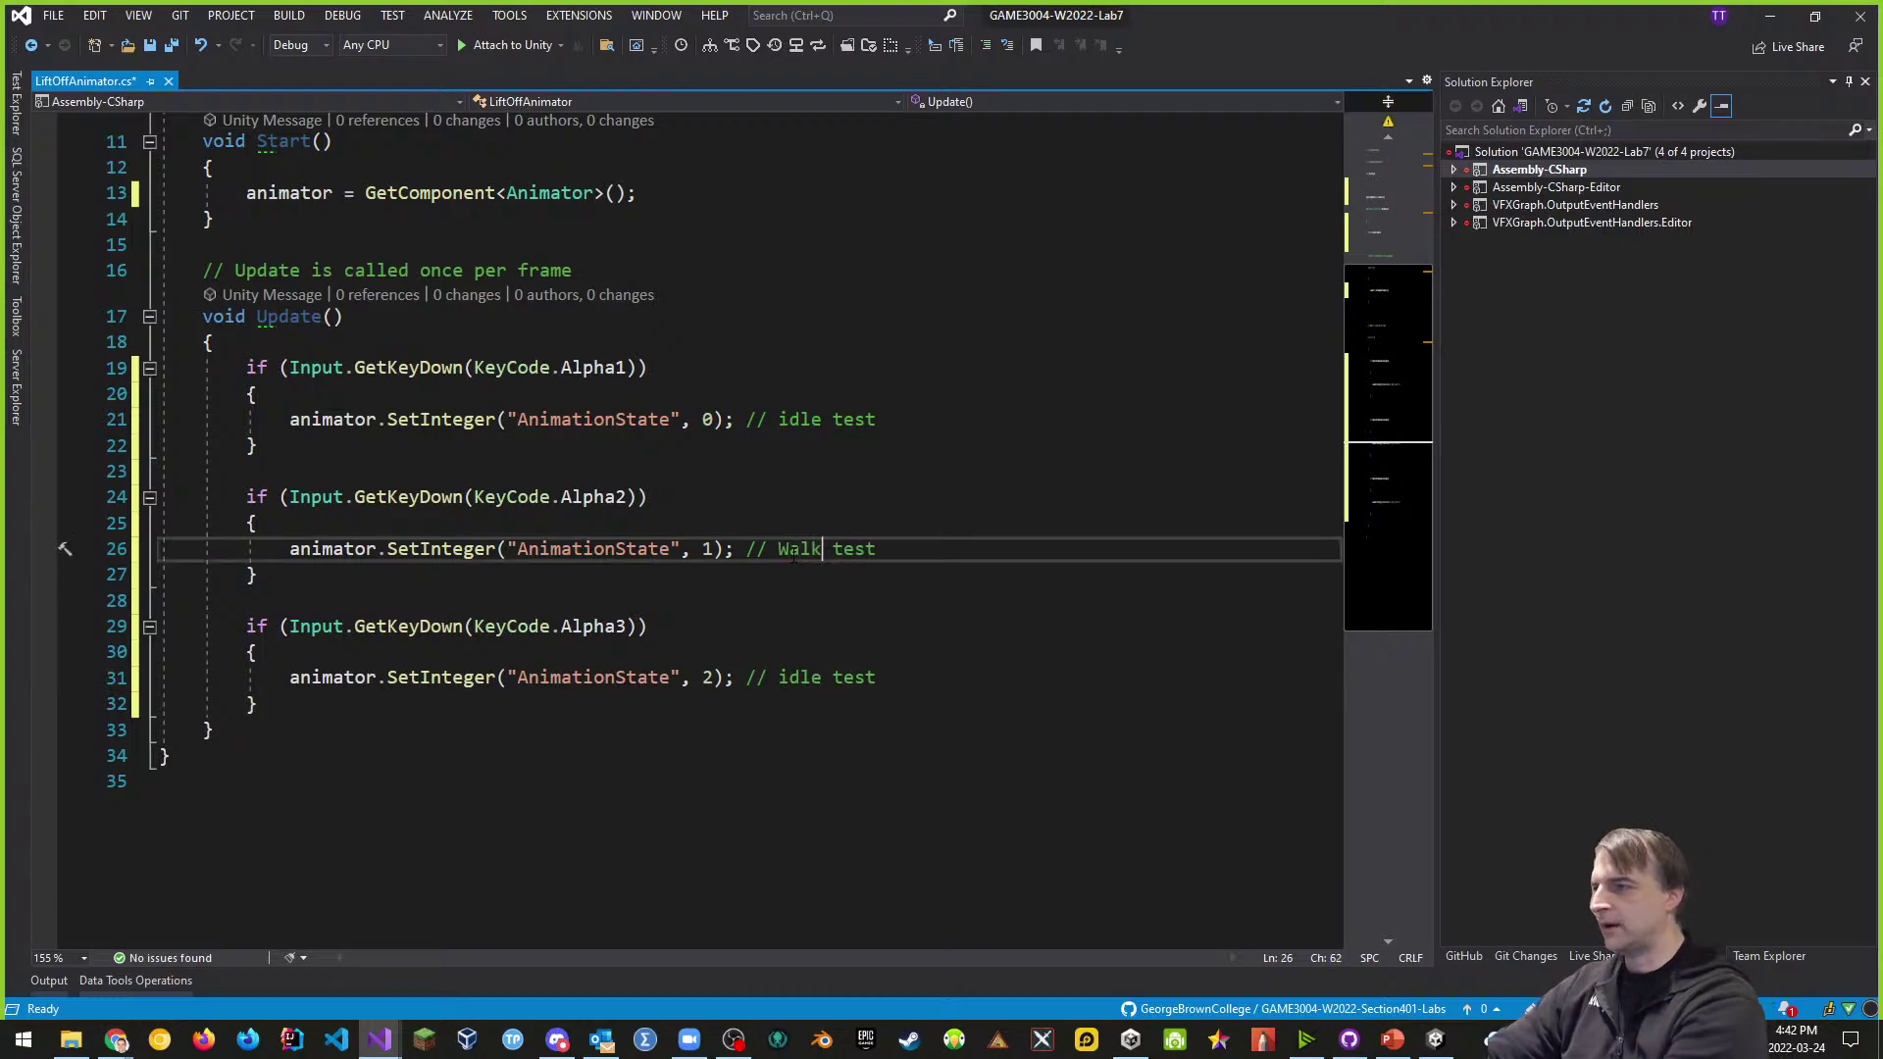
{"action": "left_click", "coordinate": [809, 677]}
{"action": "double_click", "coordinate": [809, 677]}
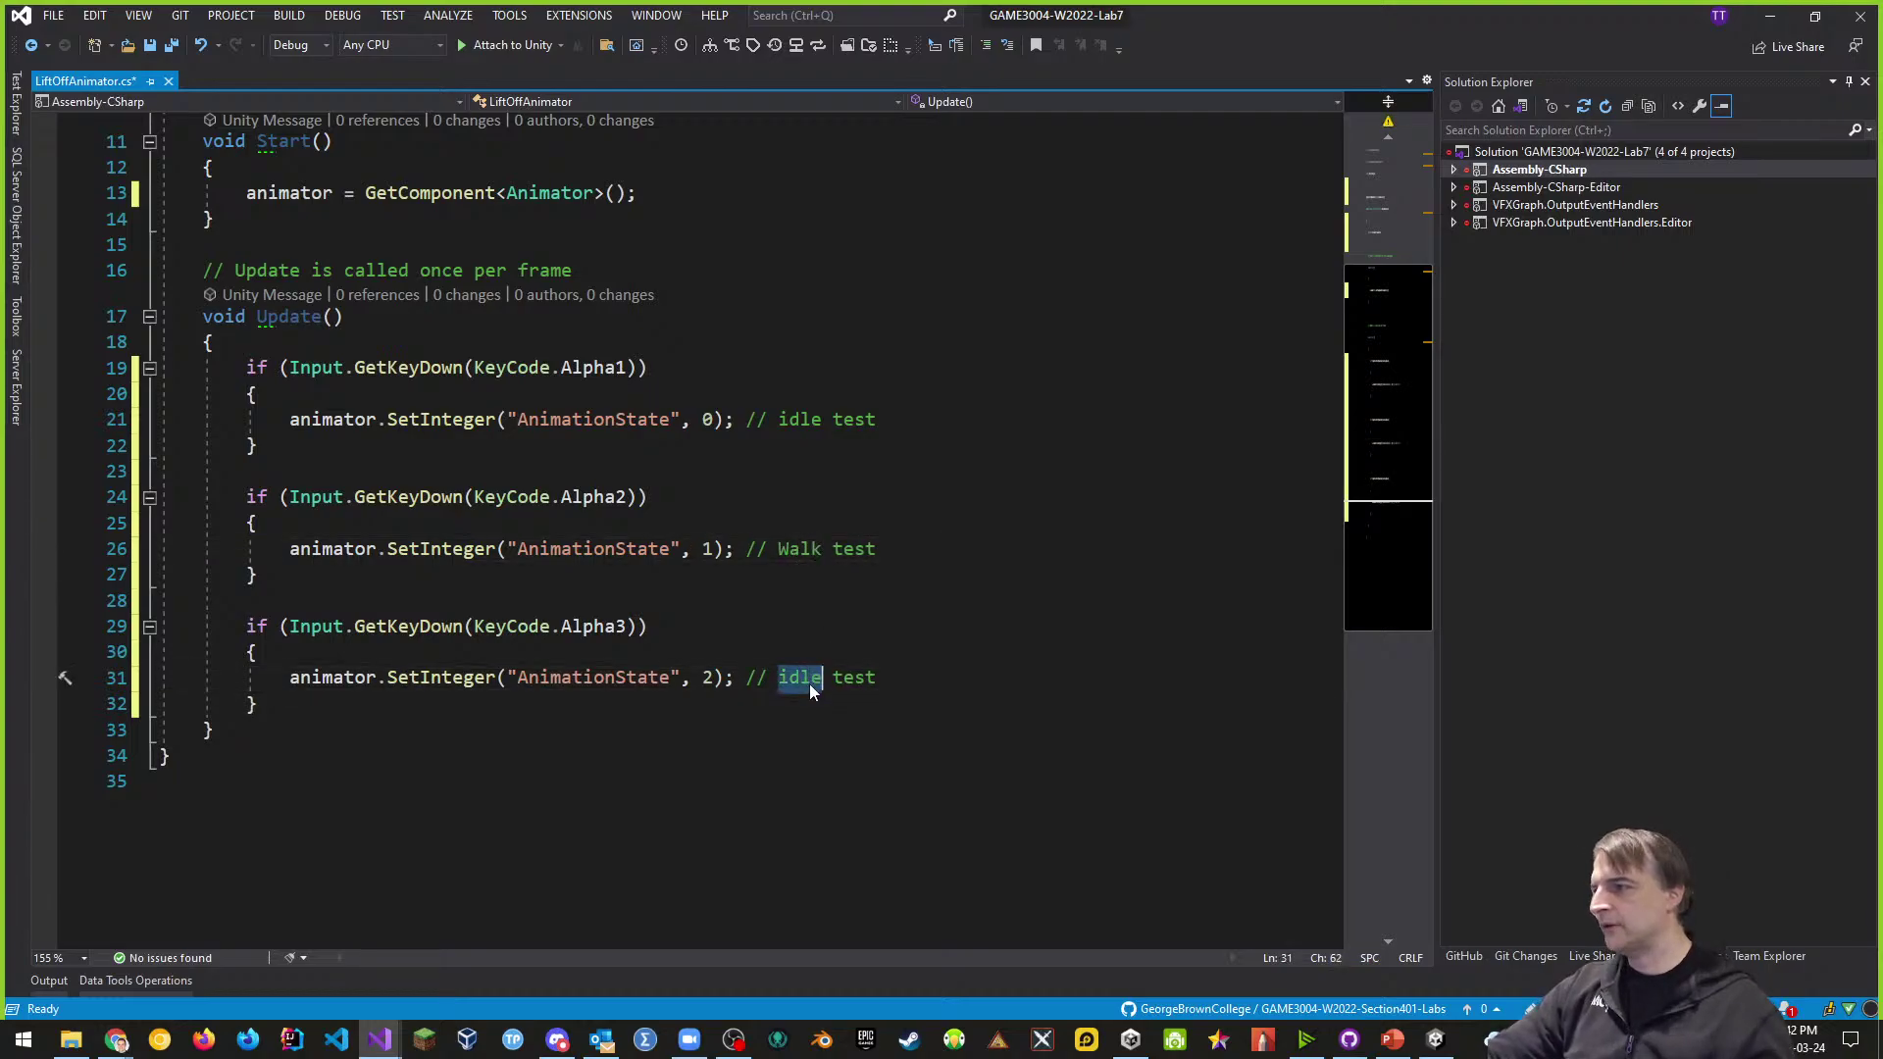
{"action": "type", "text": "Punch"}
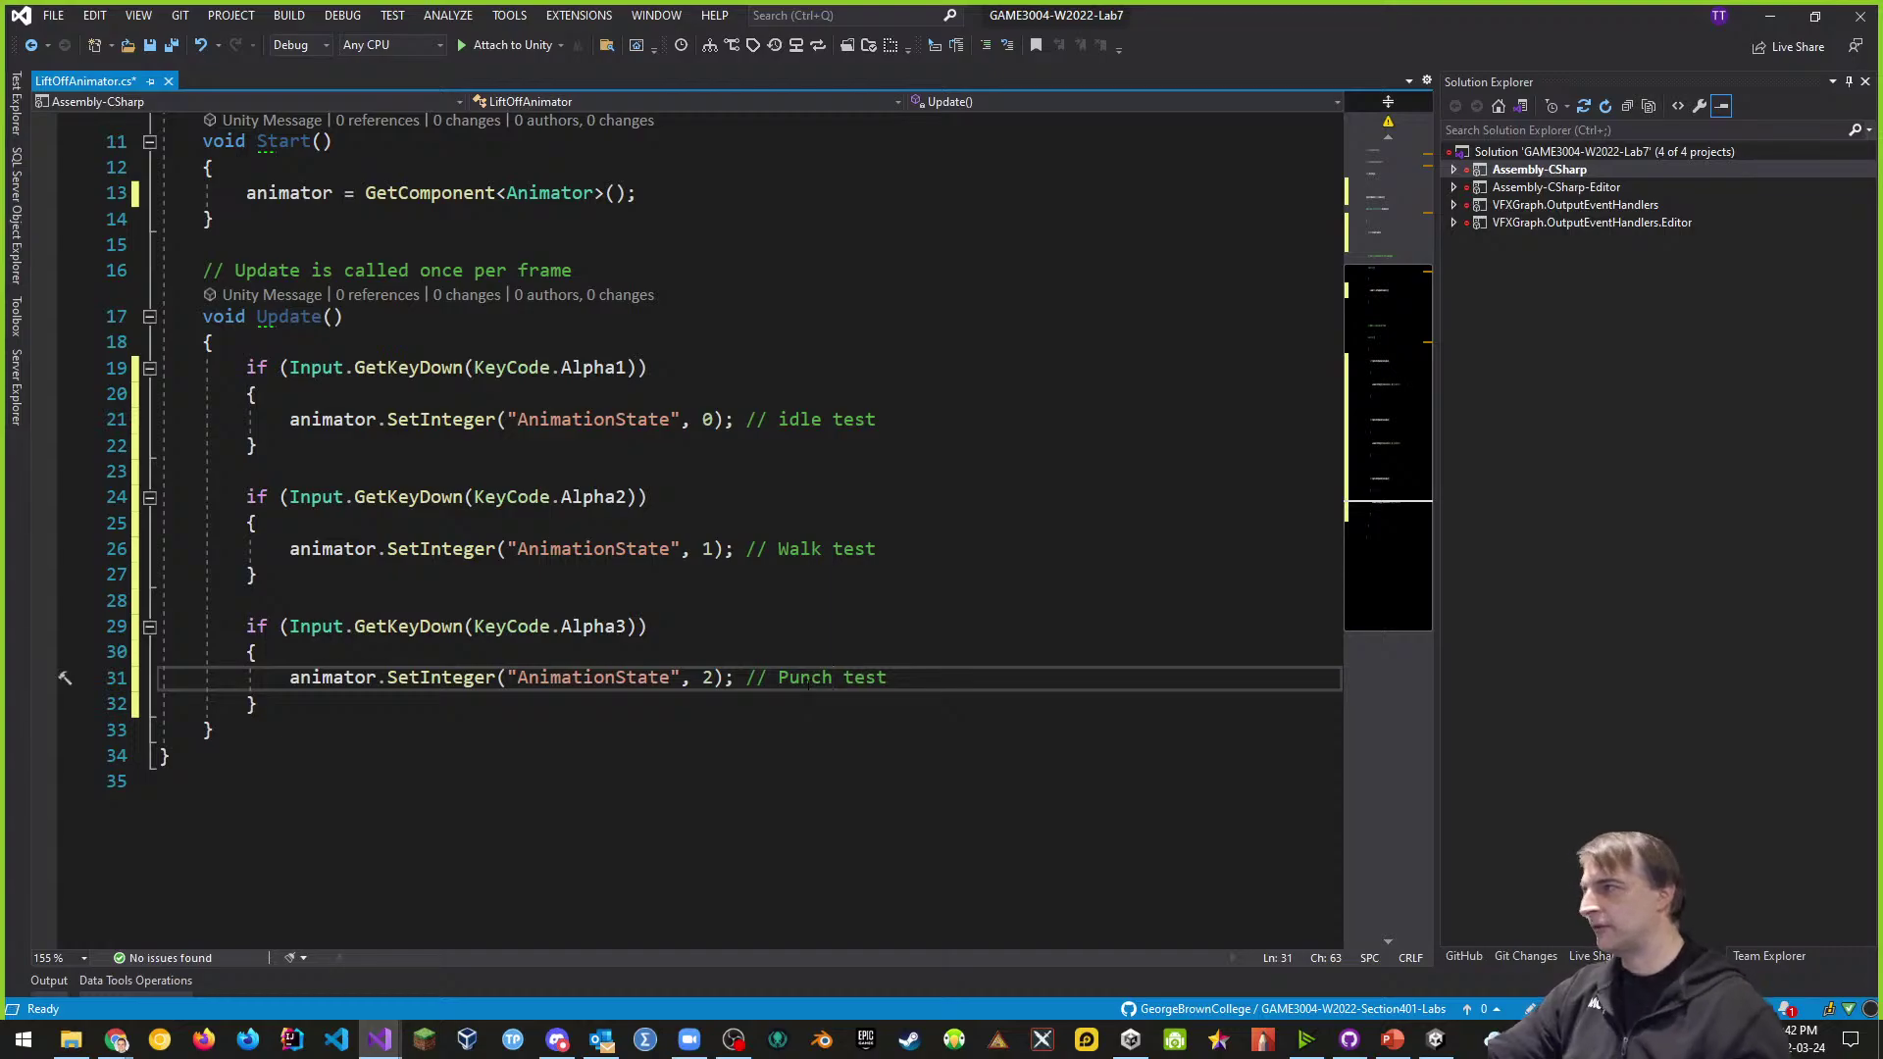
{"action": "left_click", "coordinate": [1101, 542]}
{"action": "key", "text": "ctrl+s"}
{"action": "scroll", "coordinate": [1118, 548], "scroll_direction": "up", "scroll_amount": 2}
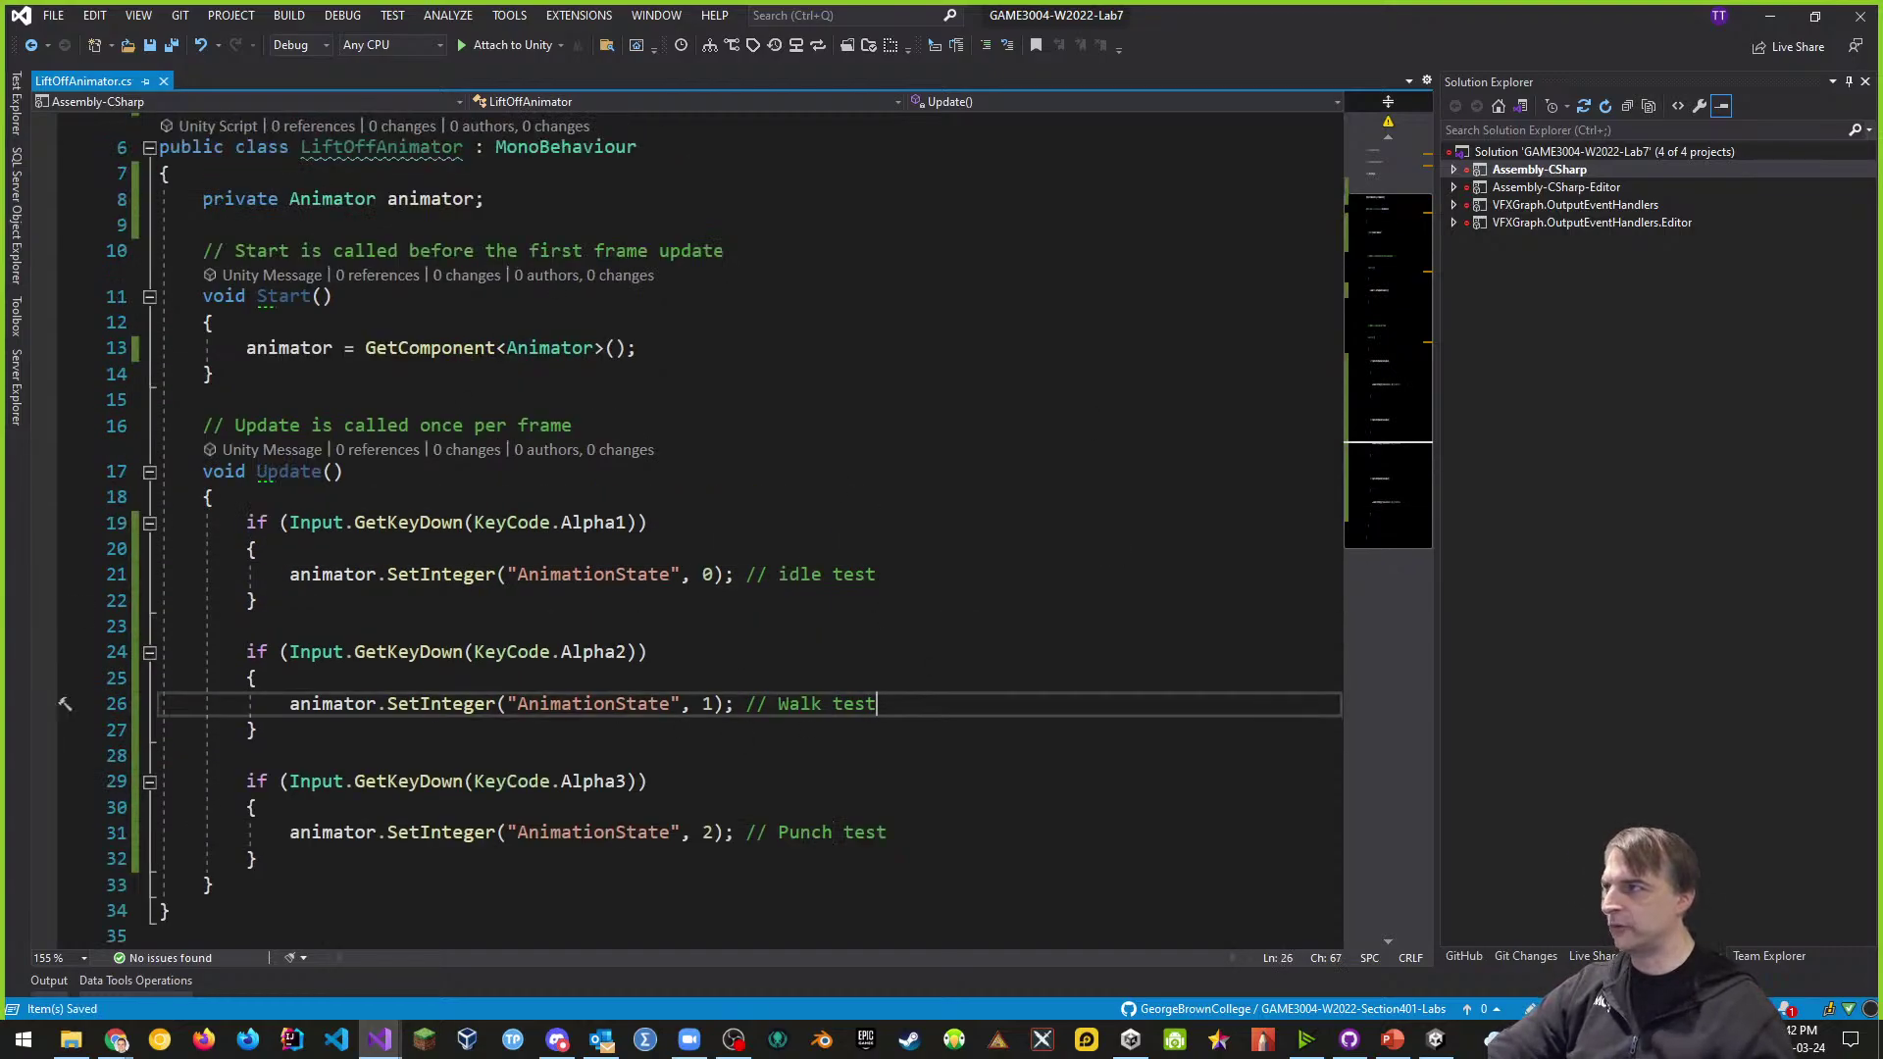
{"action": "left_click", "coordinate": [877, 421]}
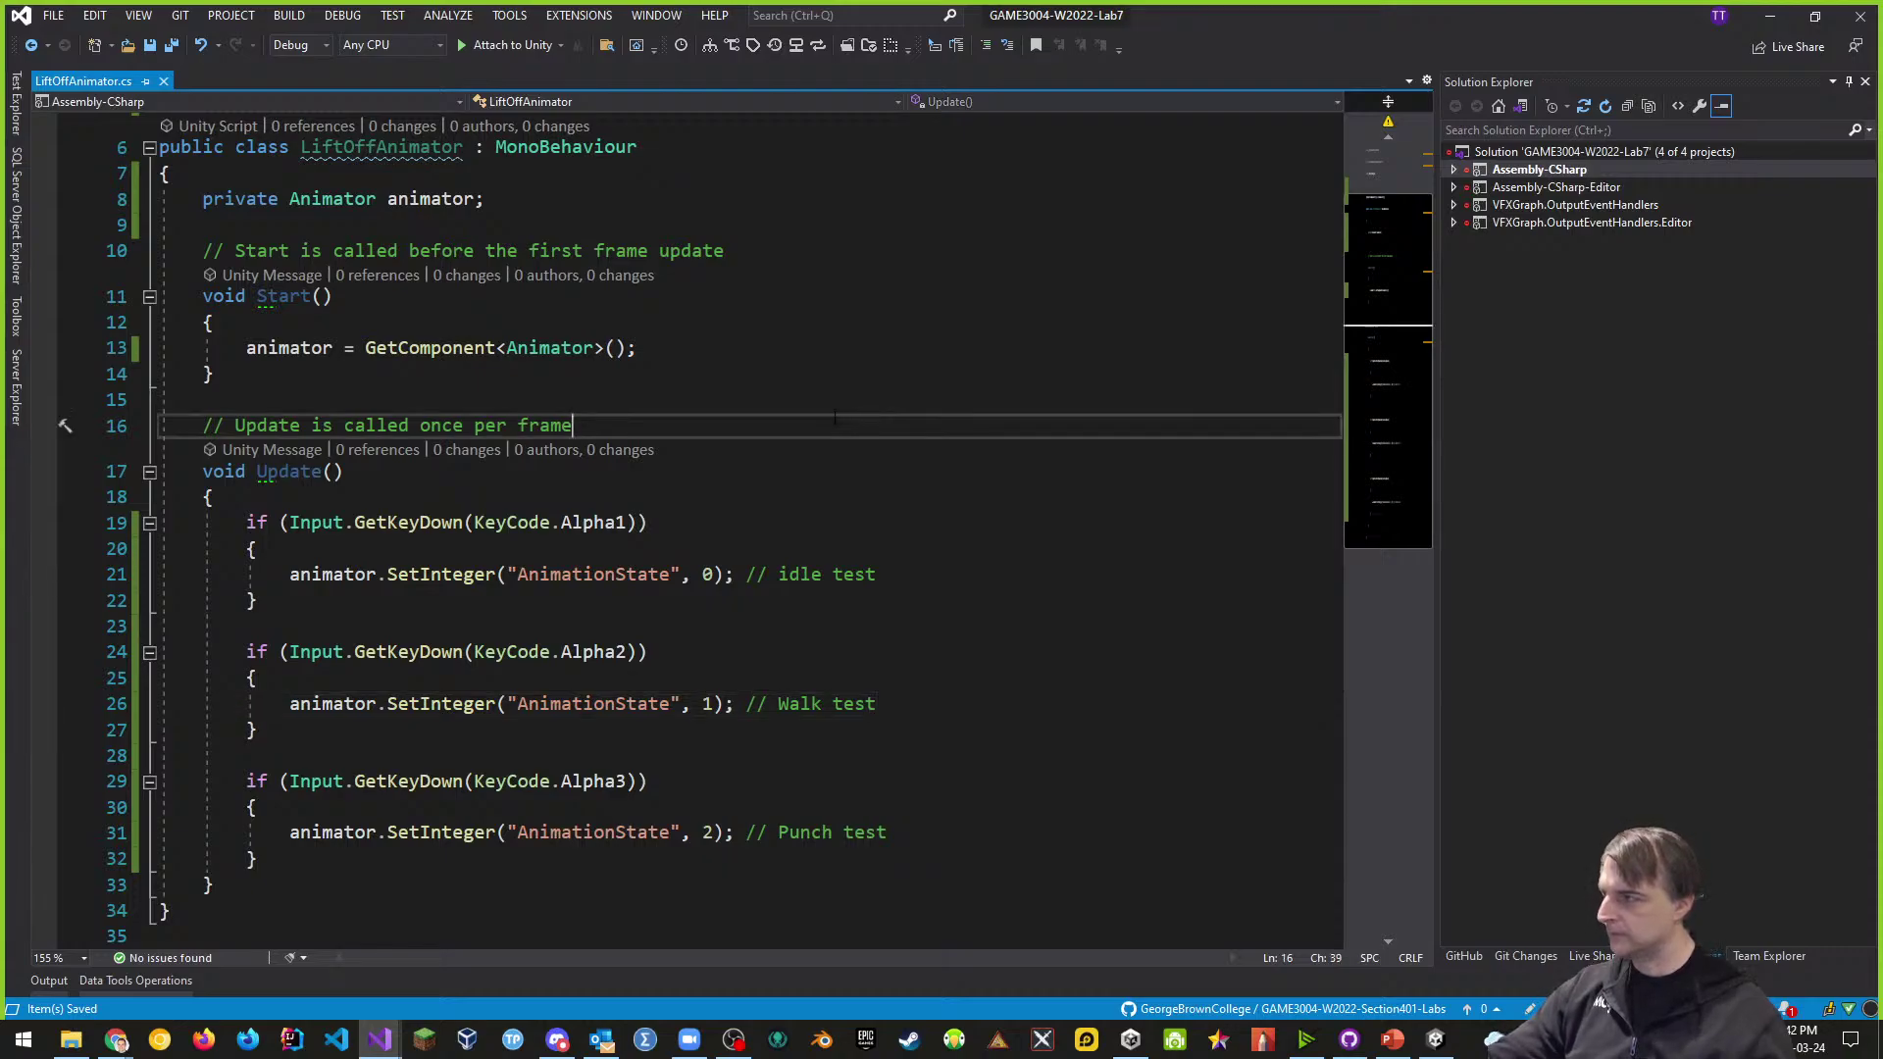
- Switch to Unity, play the scene to check the Lift Off character's animations up close, and stop play mode
{"action": "key", "text": "alt+Tab"}
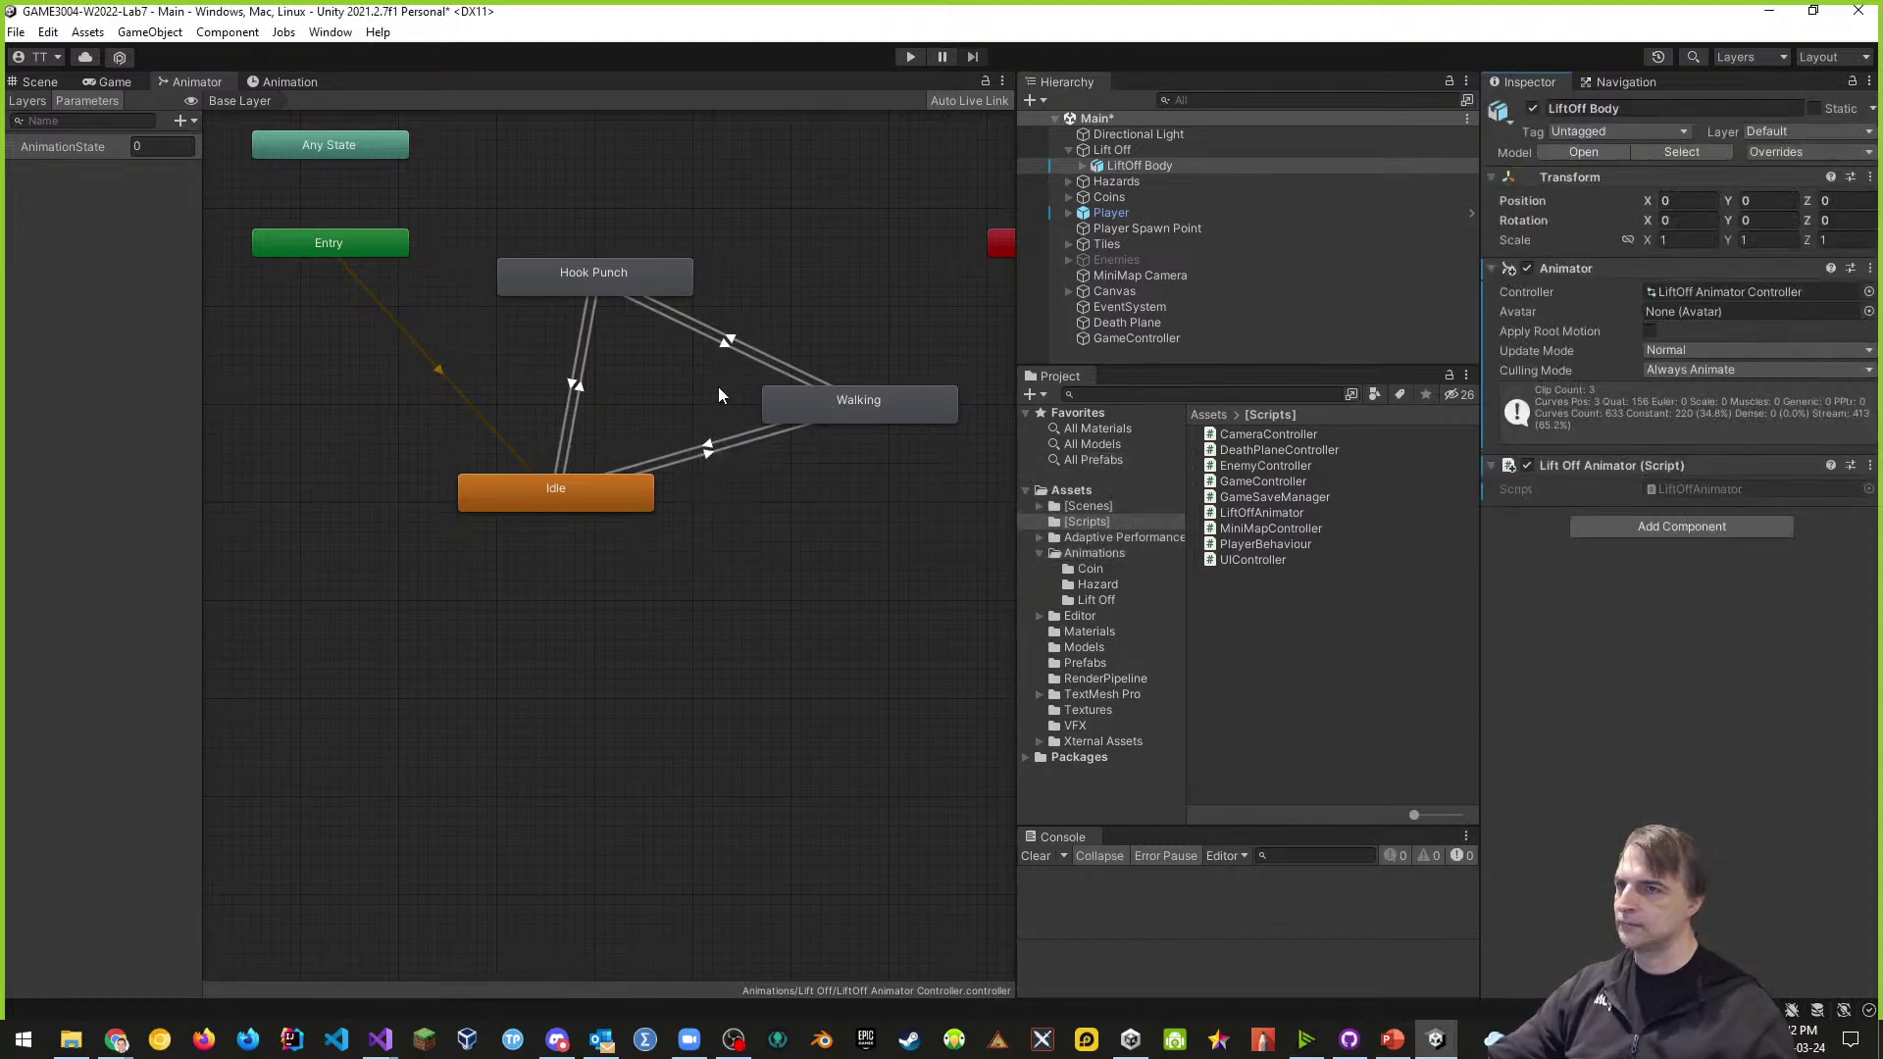
{"action": "left_click", "coordinate": [911, 57]}
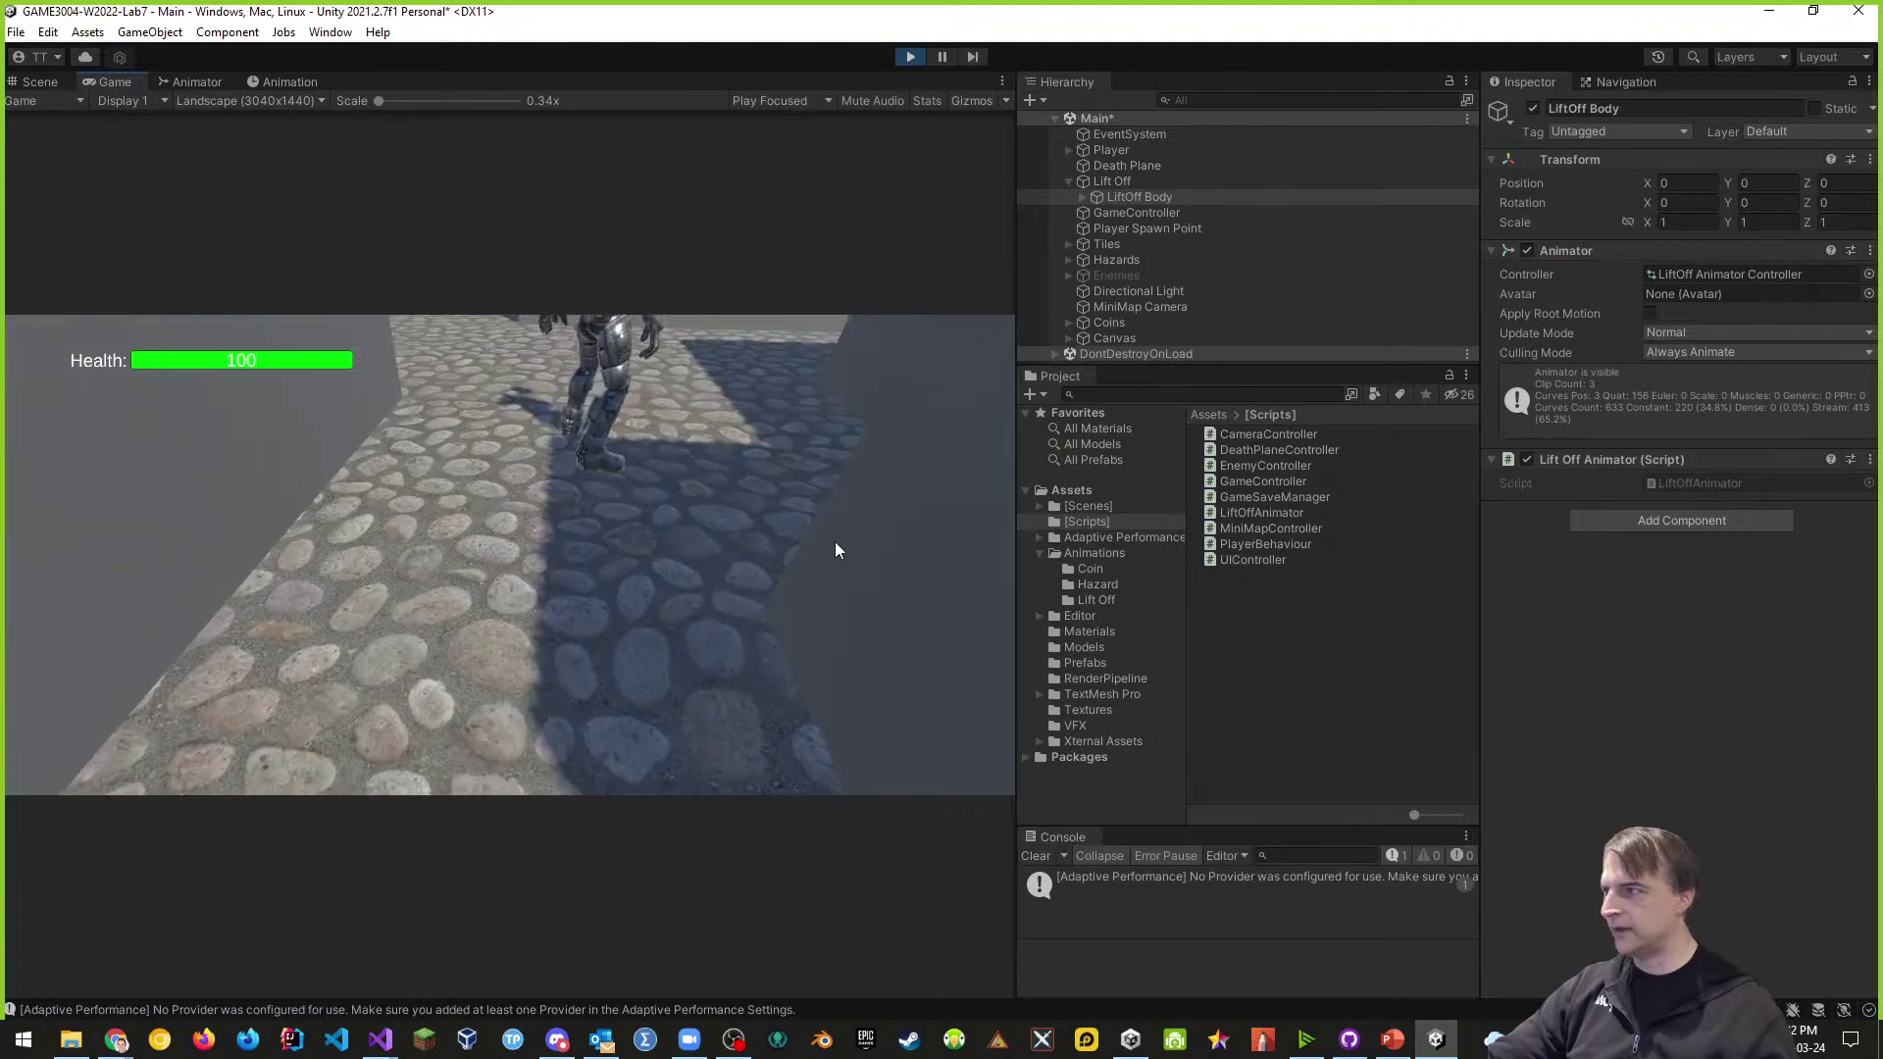
{"action": "left_click", "coordinate": [862, 494]}
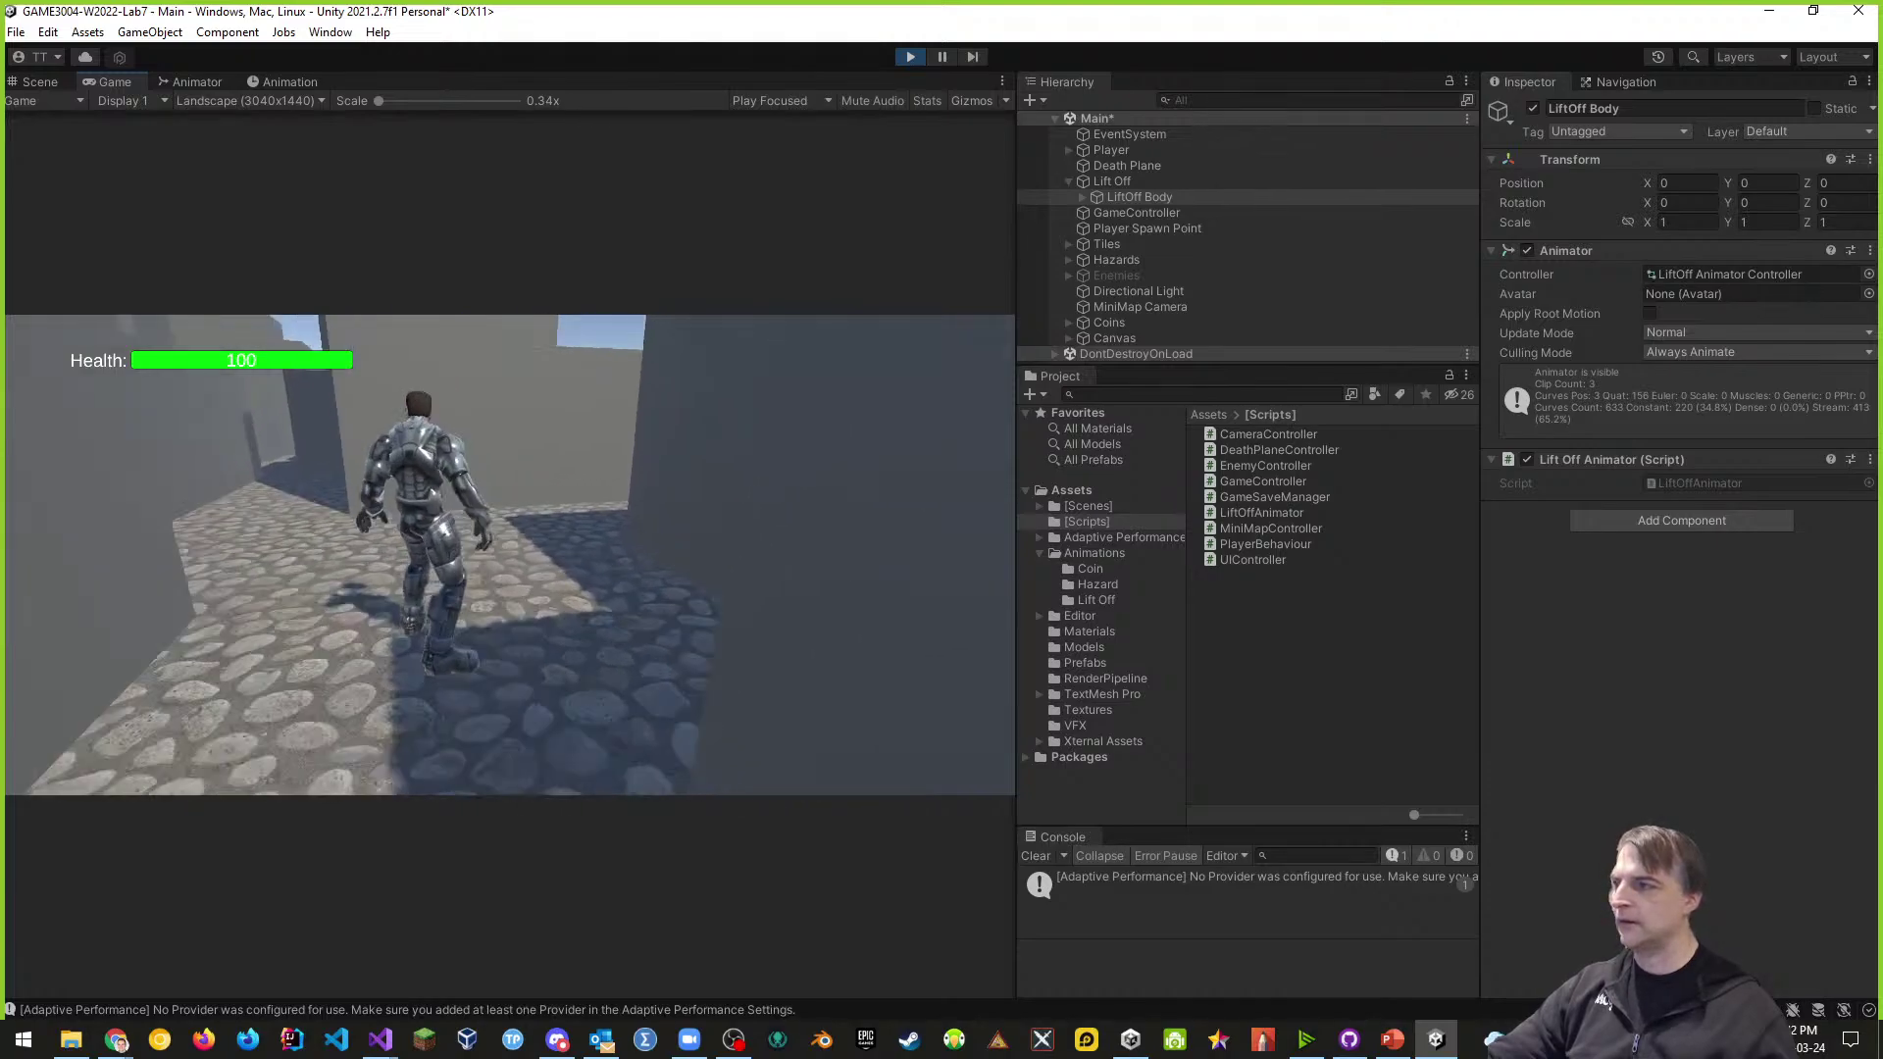
{"action": "key", "text": "w"}
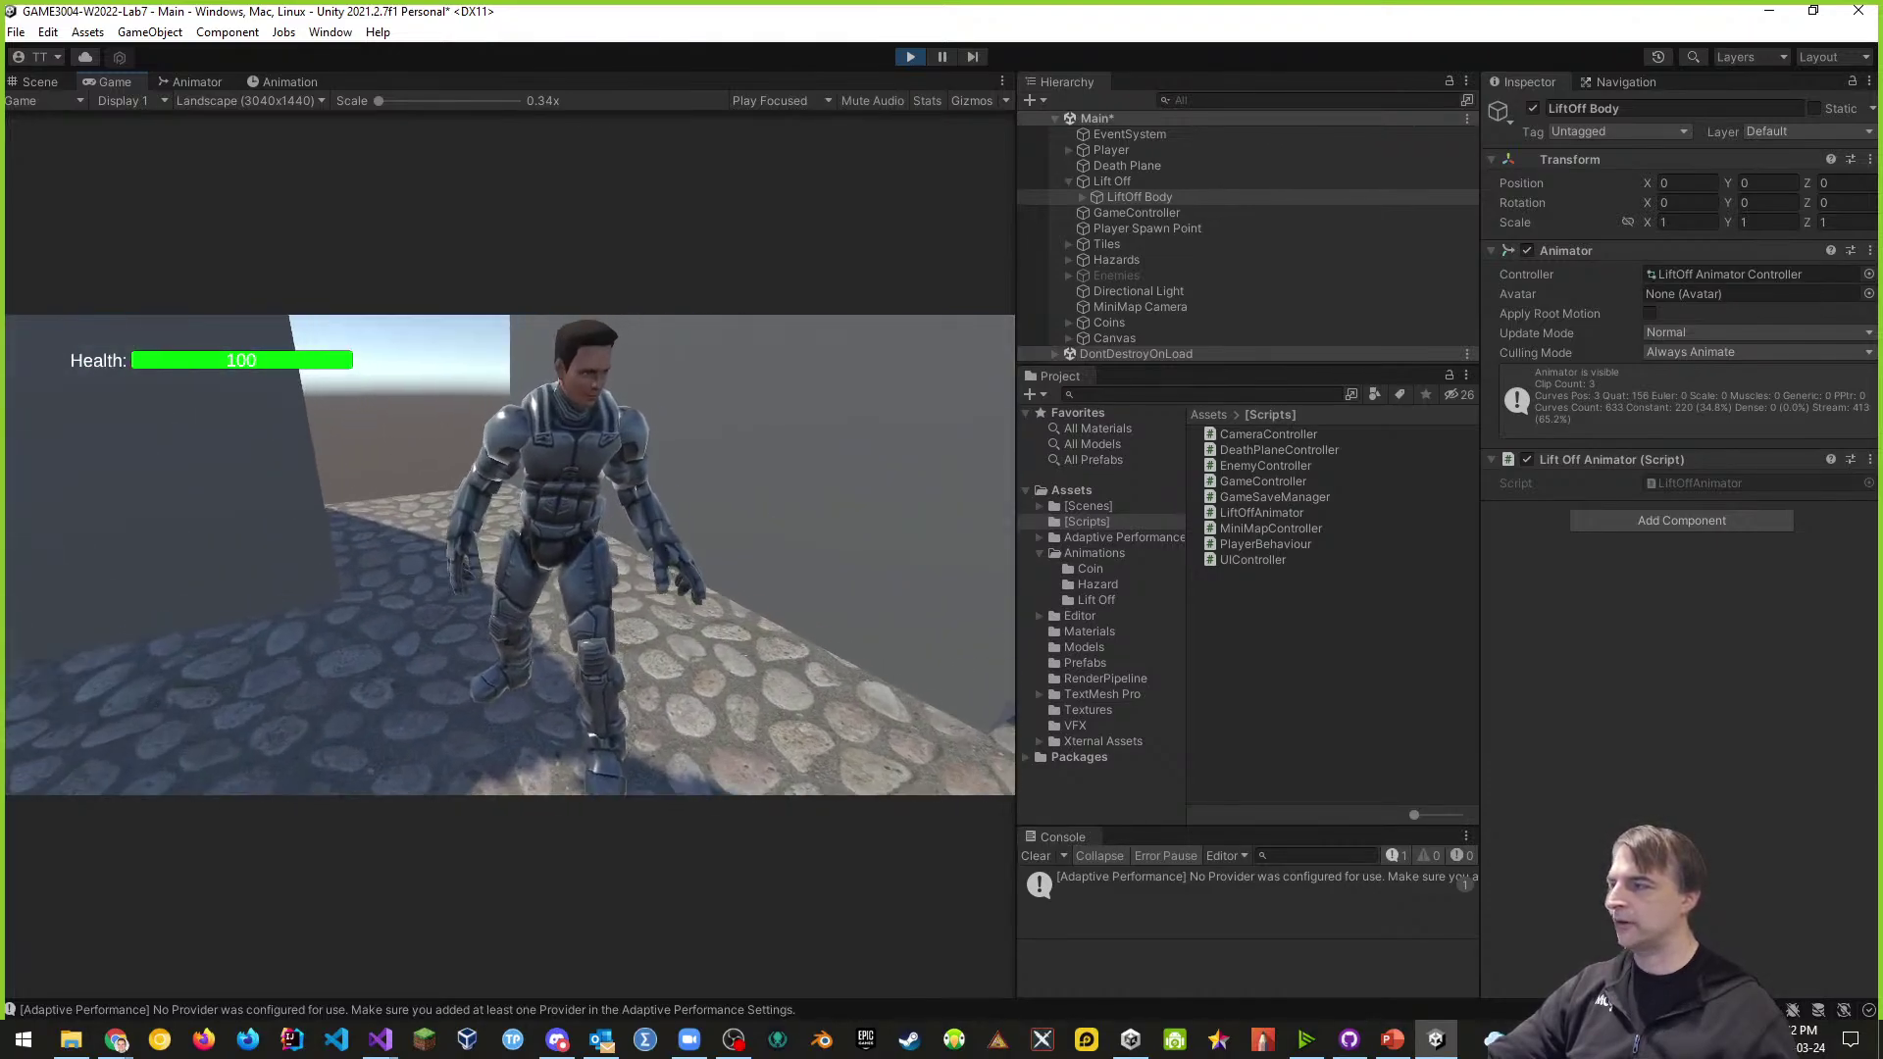
{"action": "key", "text": "w"}
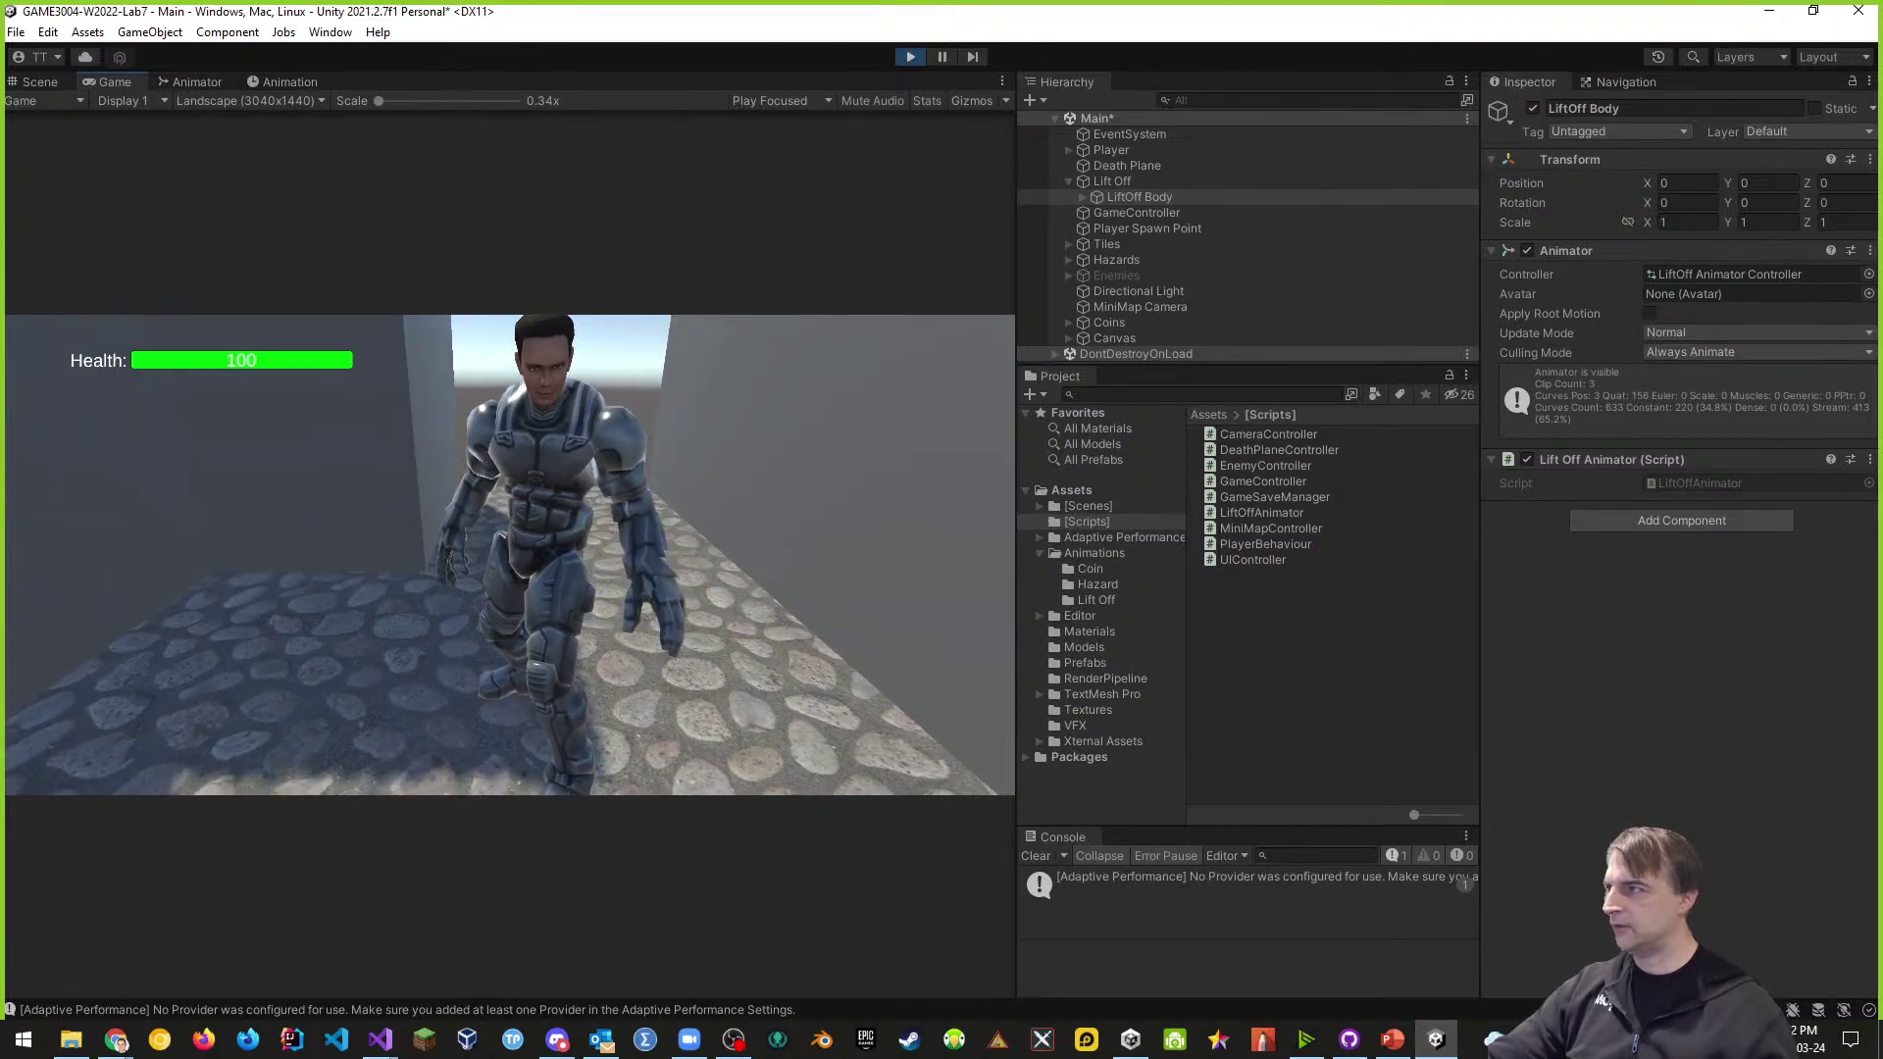
{"action": "key", "text": "w"}
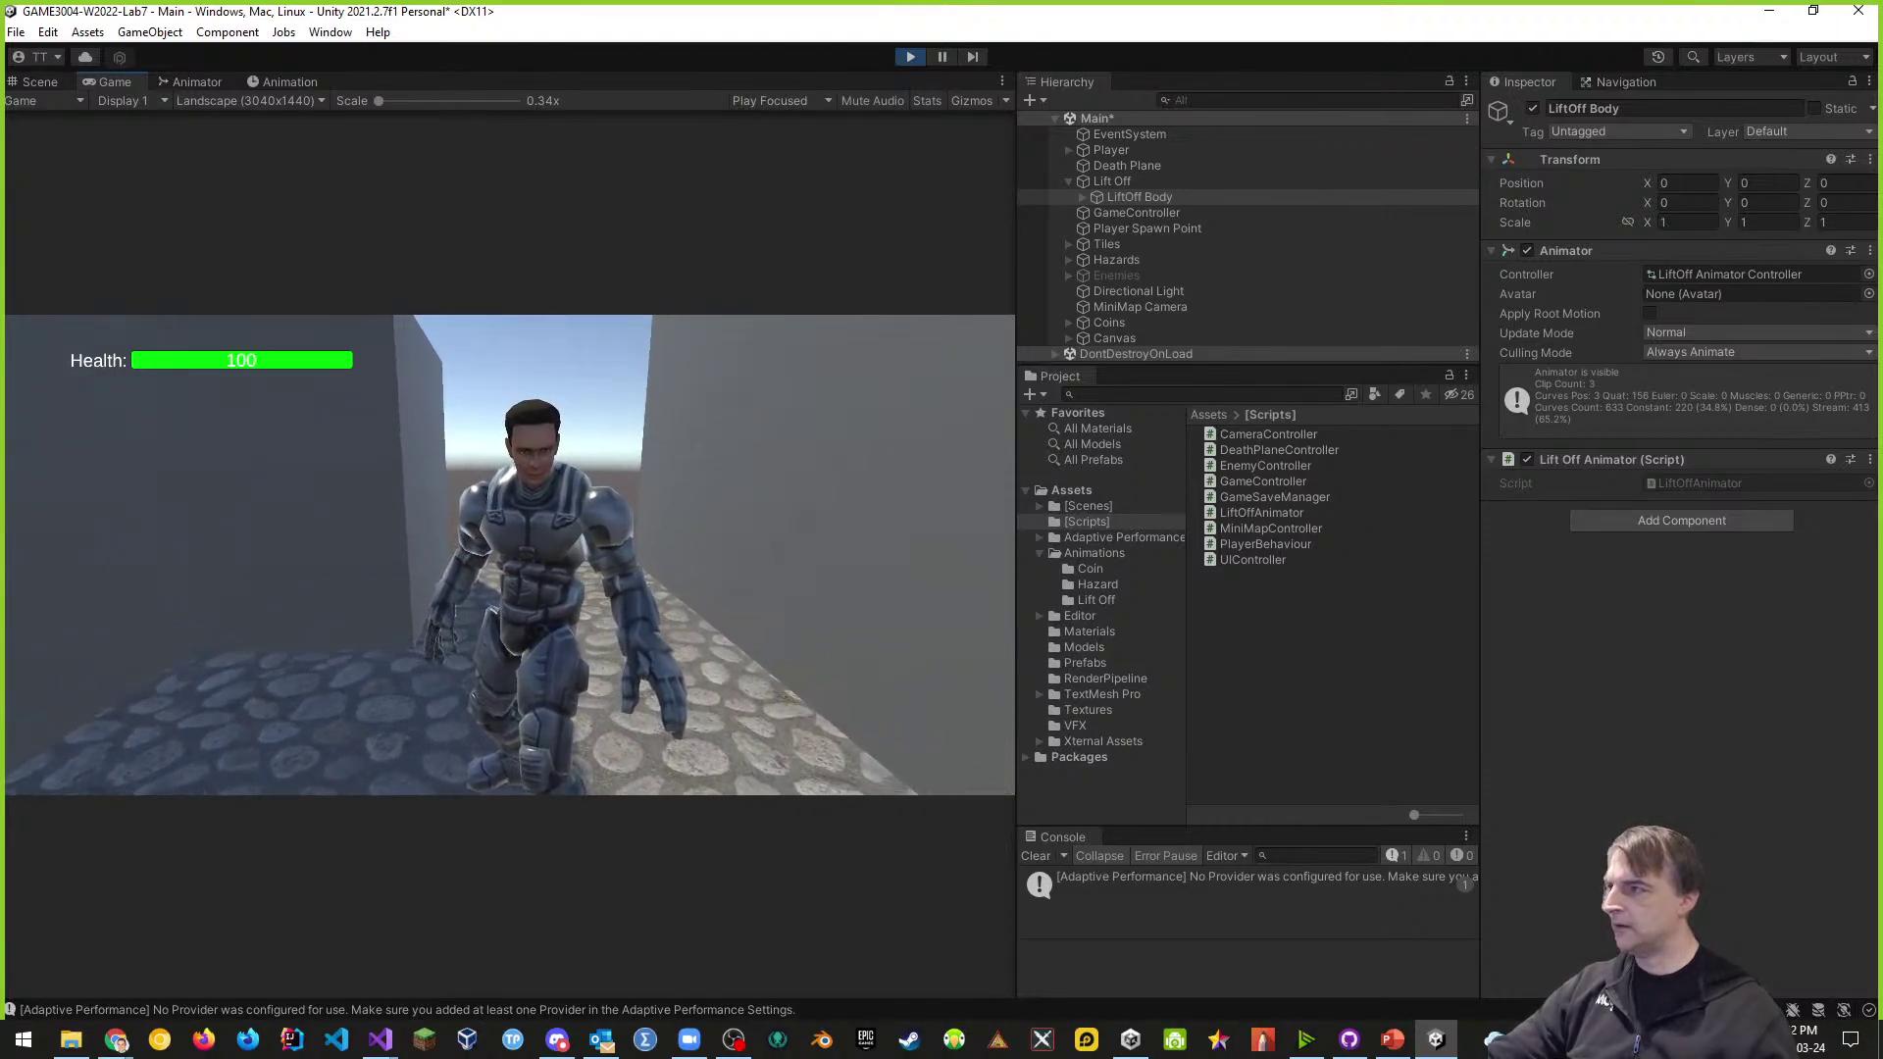
{"action": "key", "text": "w"}
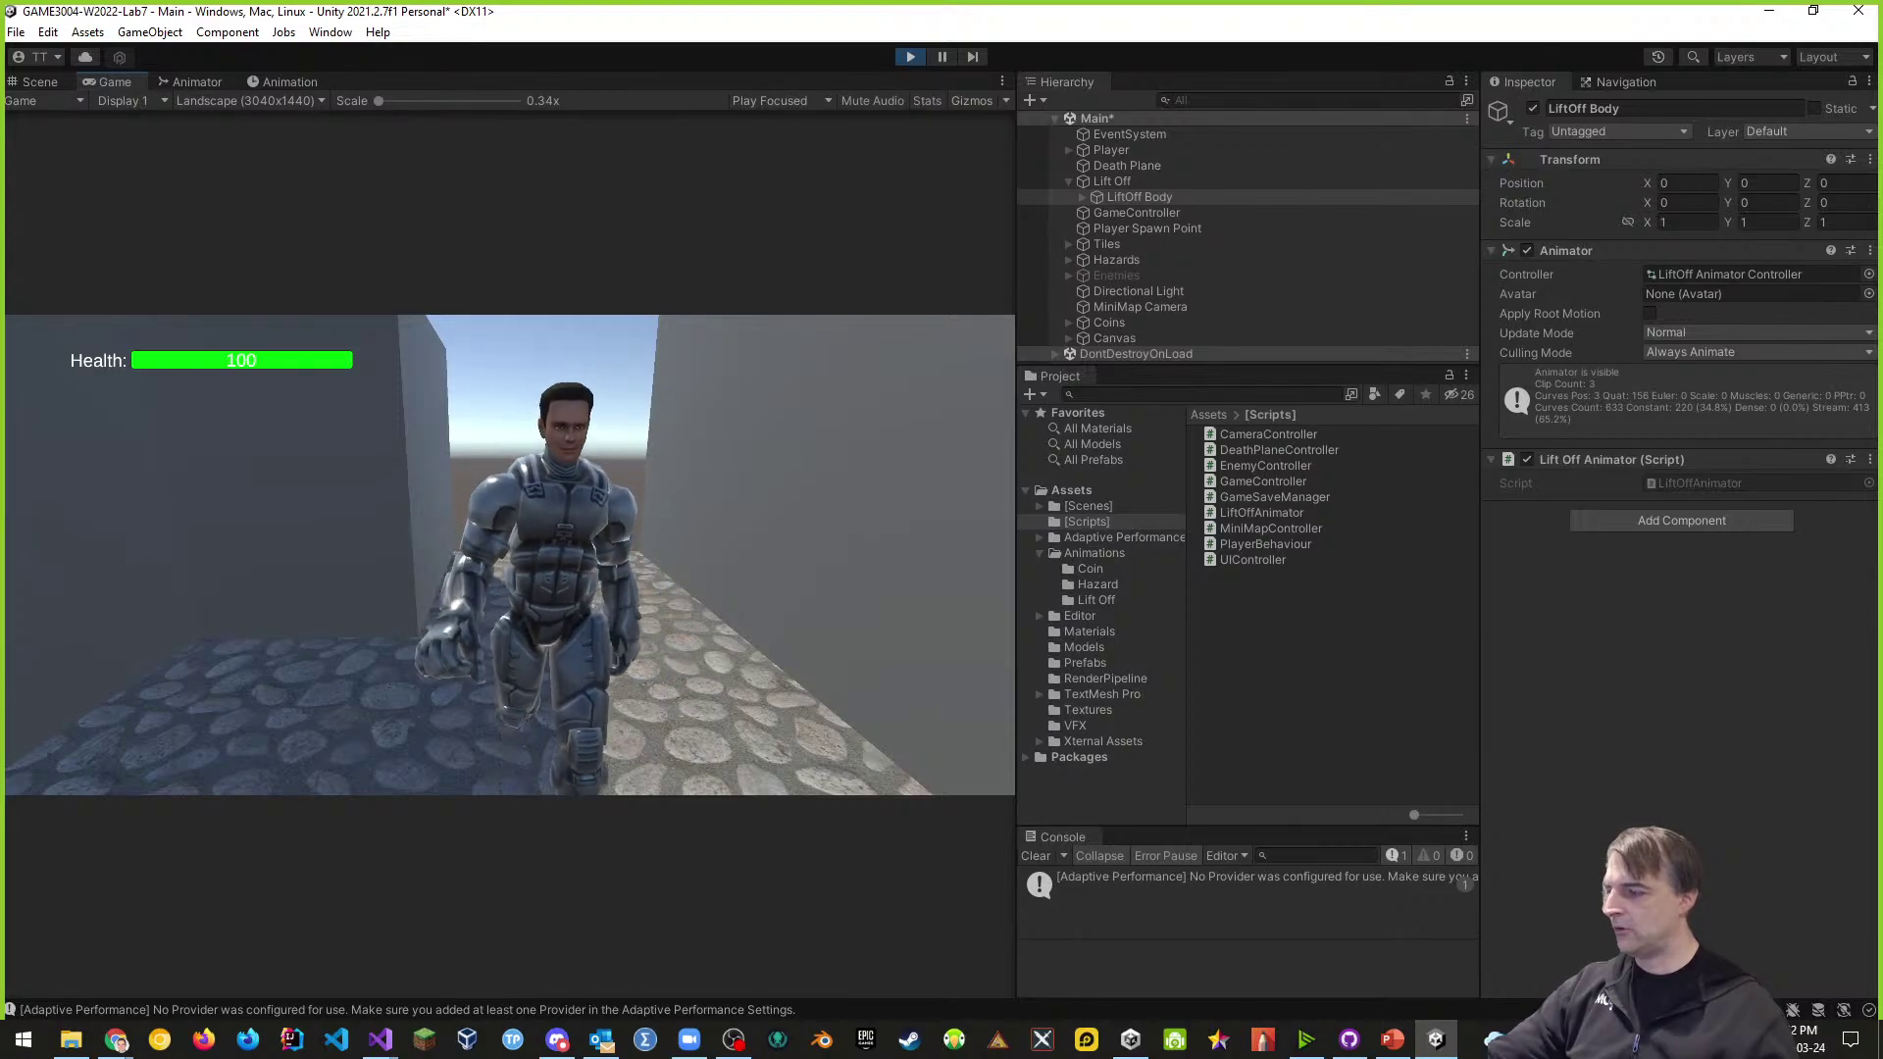
{"action": "key", "text": "j"}
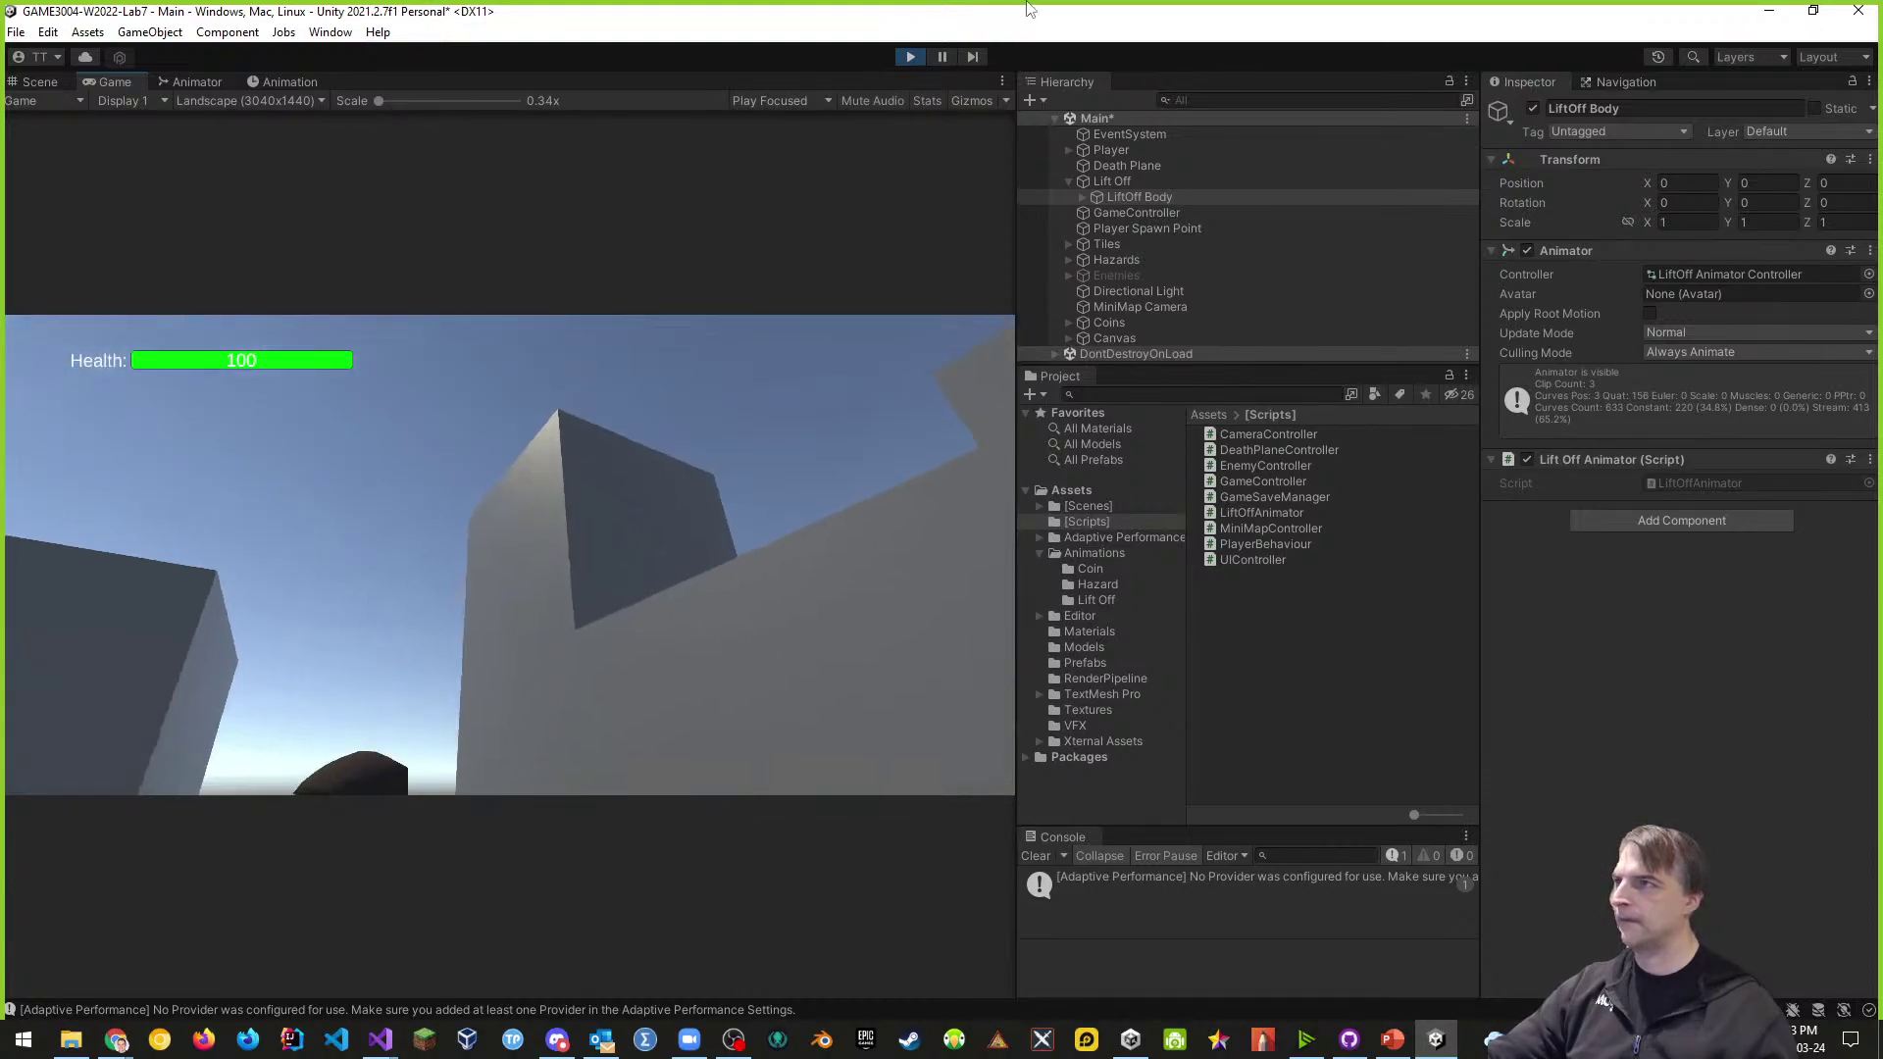
{"action": "left_click", "coordinate": [910, 56]}
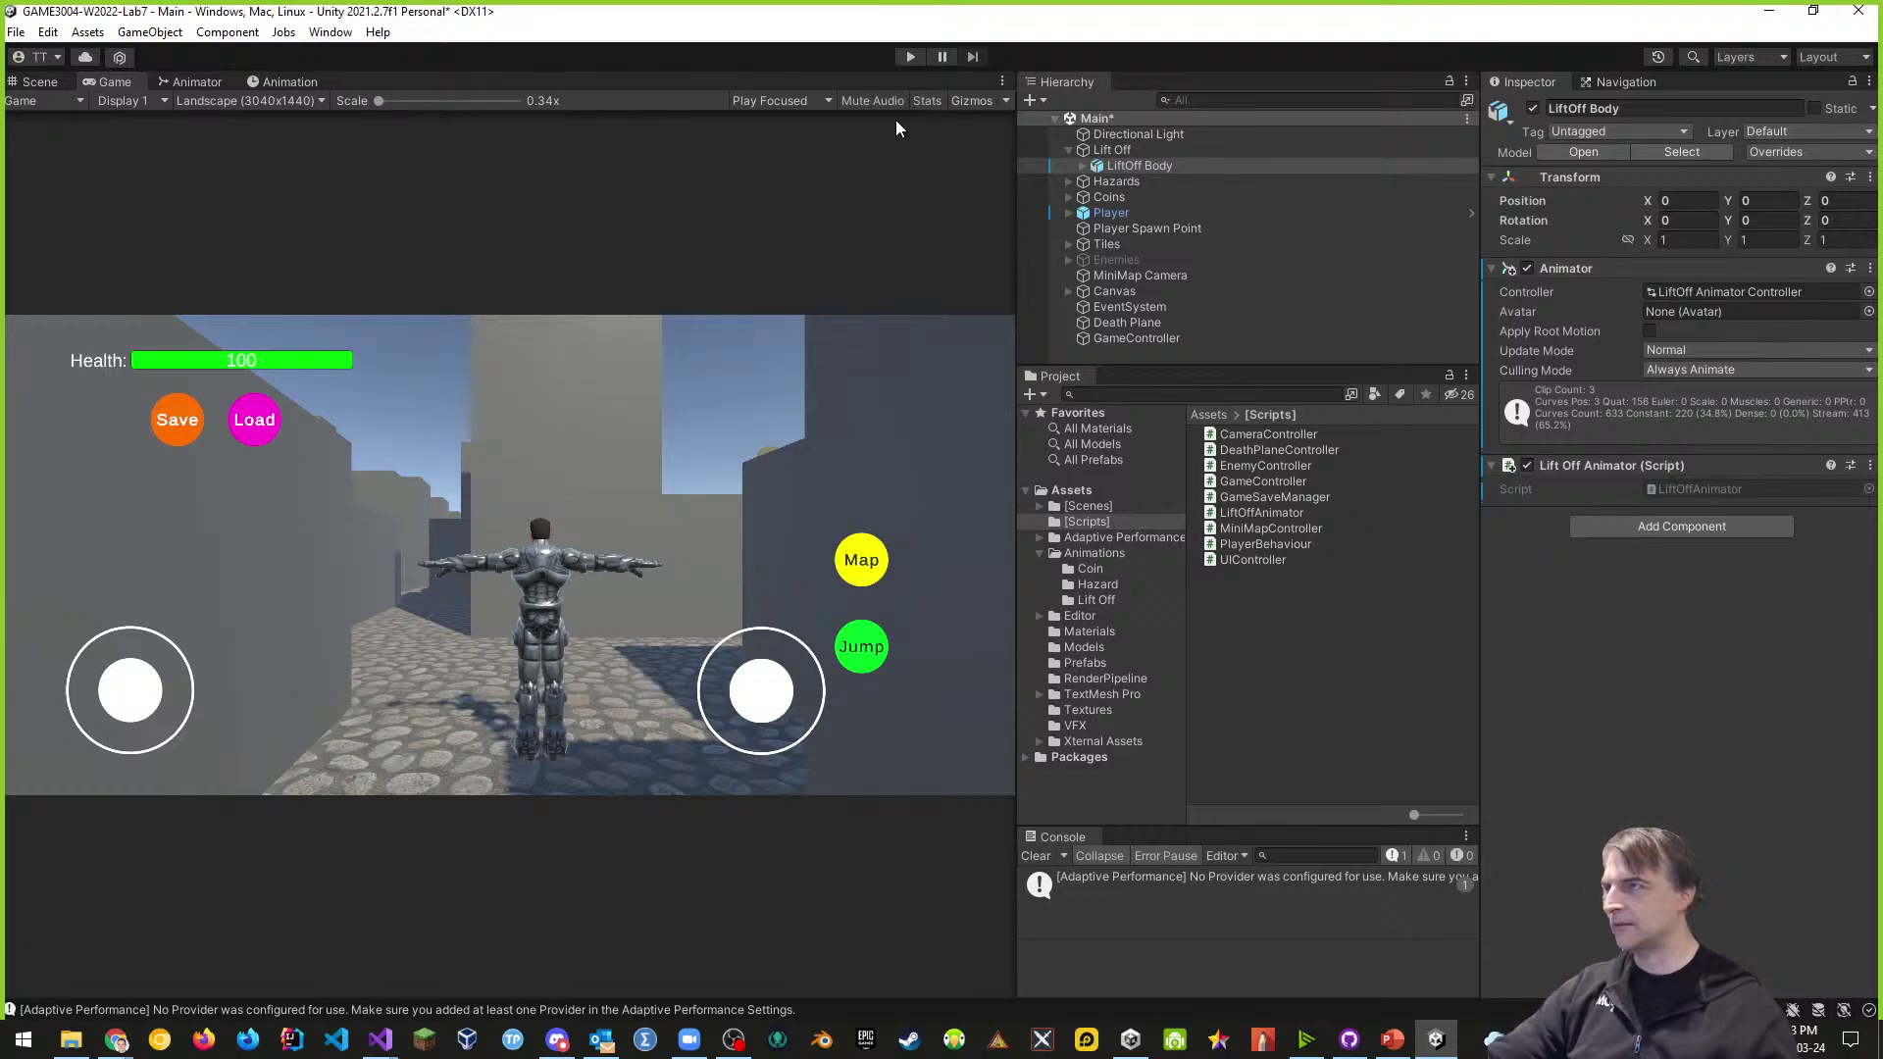
- Save the Main scene and the project, and close the Unity editor
{"action": "left_click", "coordinate": [15, 31]}
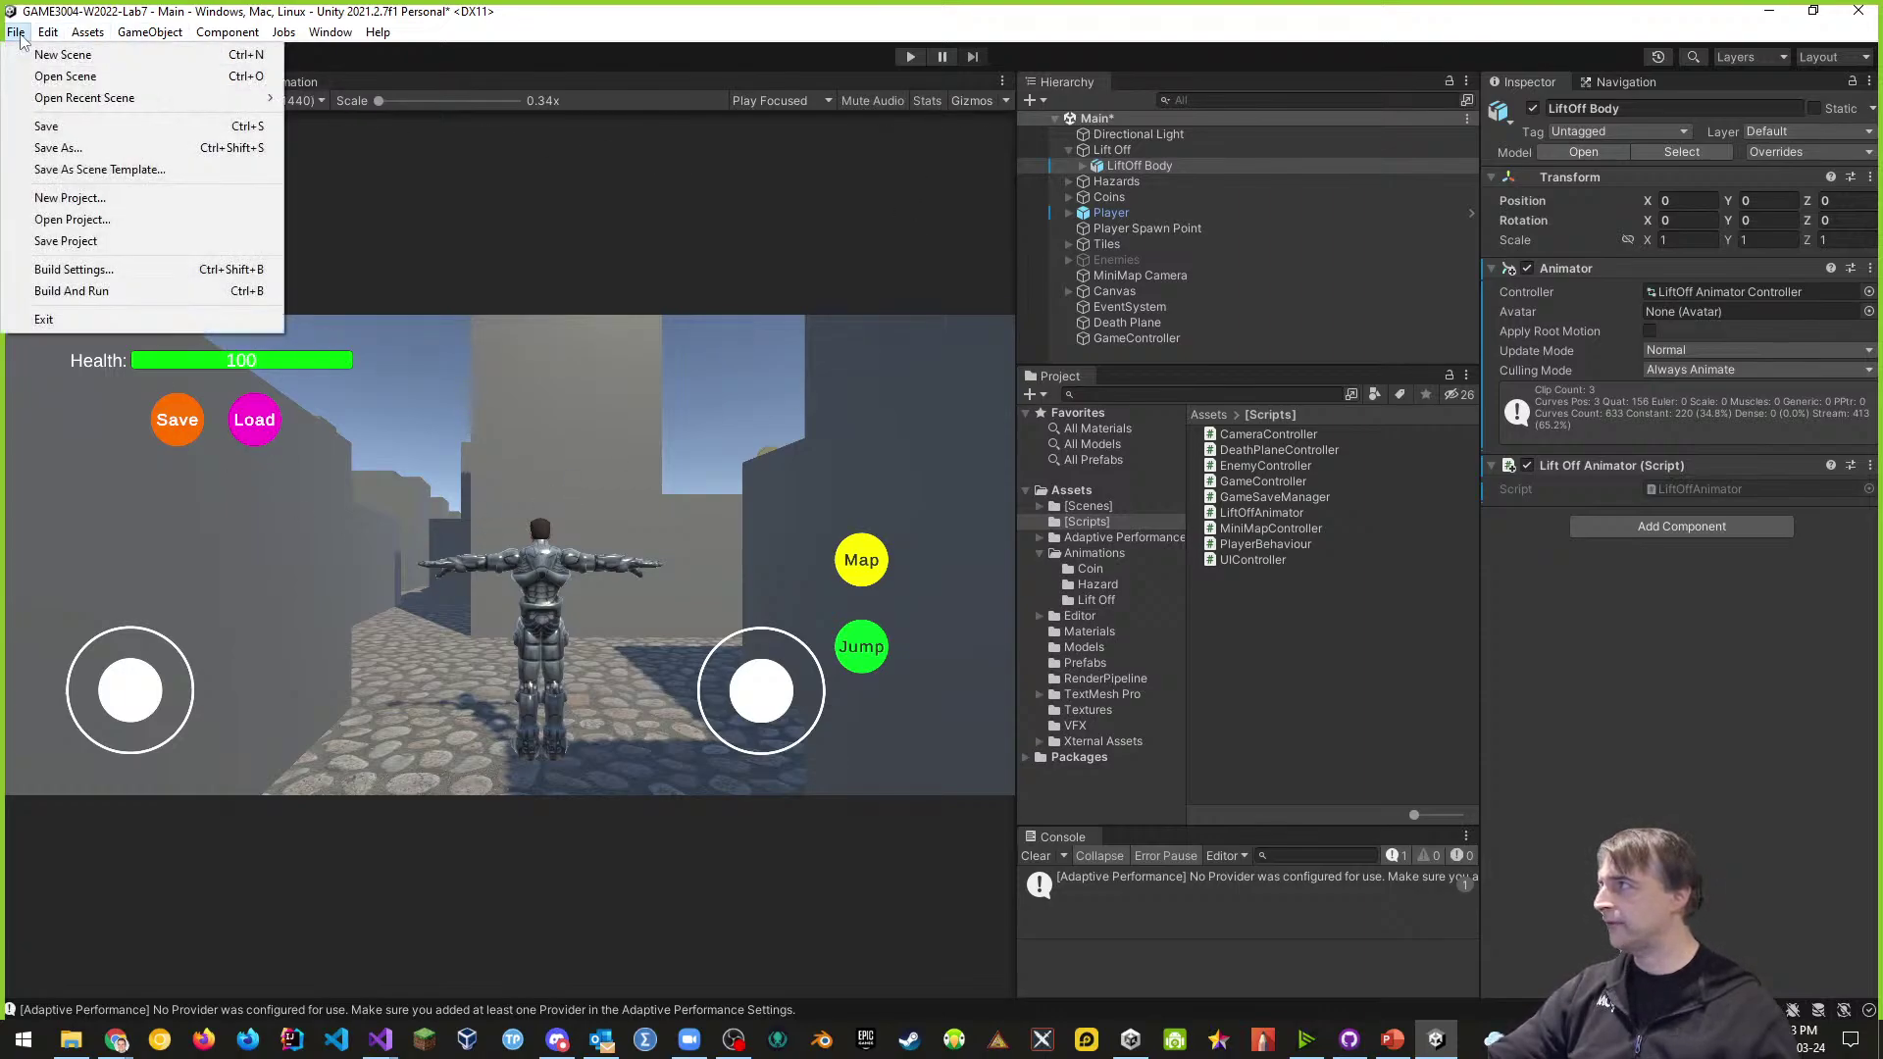
{"action": "left_click", "coordinate": [46, 126]}
{"action": "left_click", "coordinate": [16, 32]}
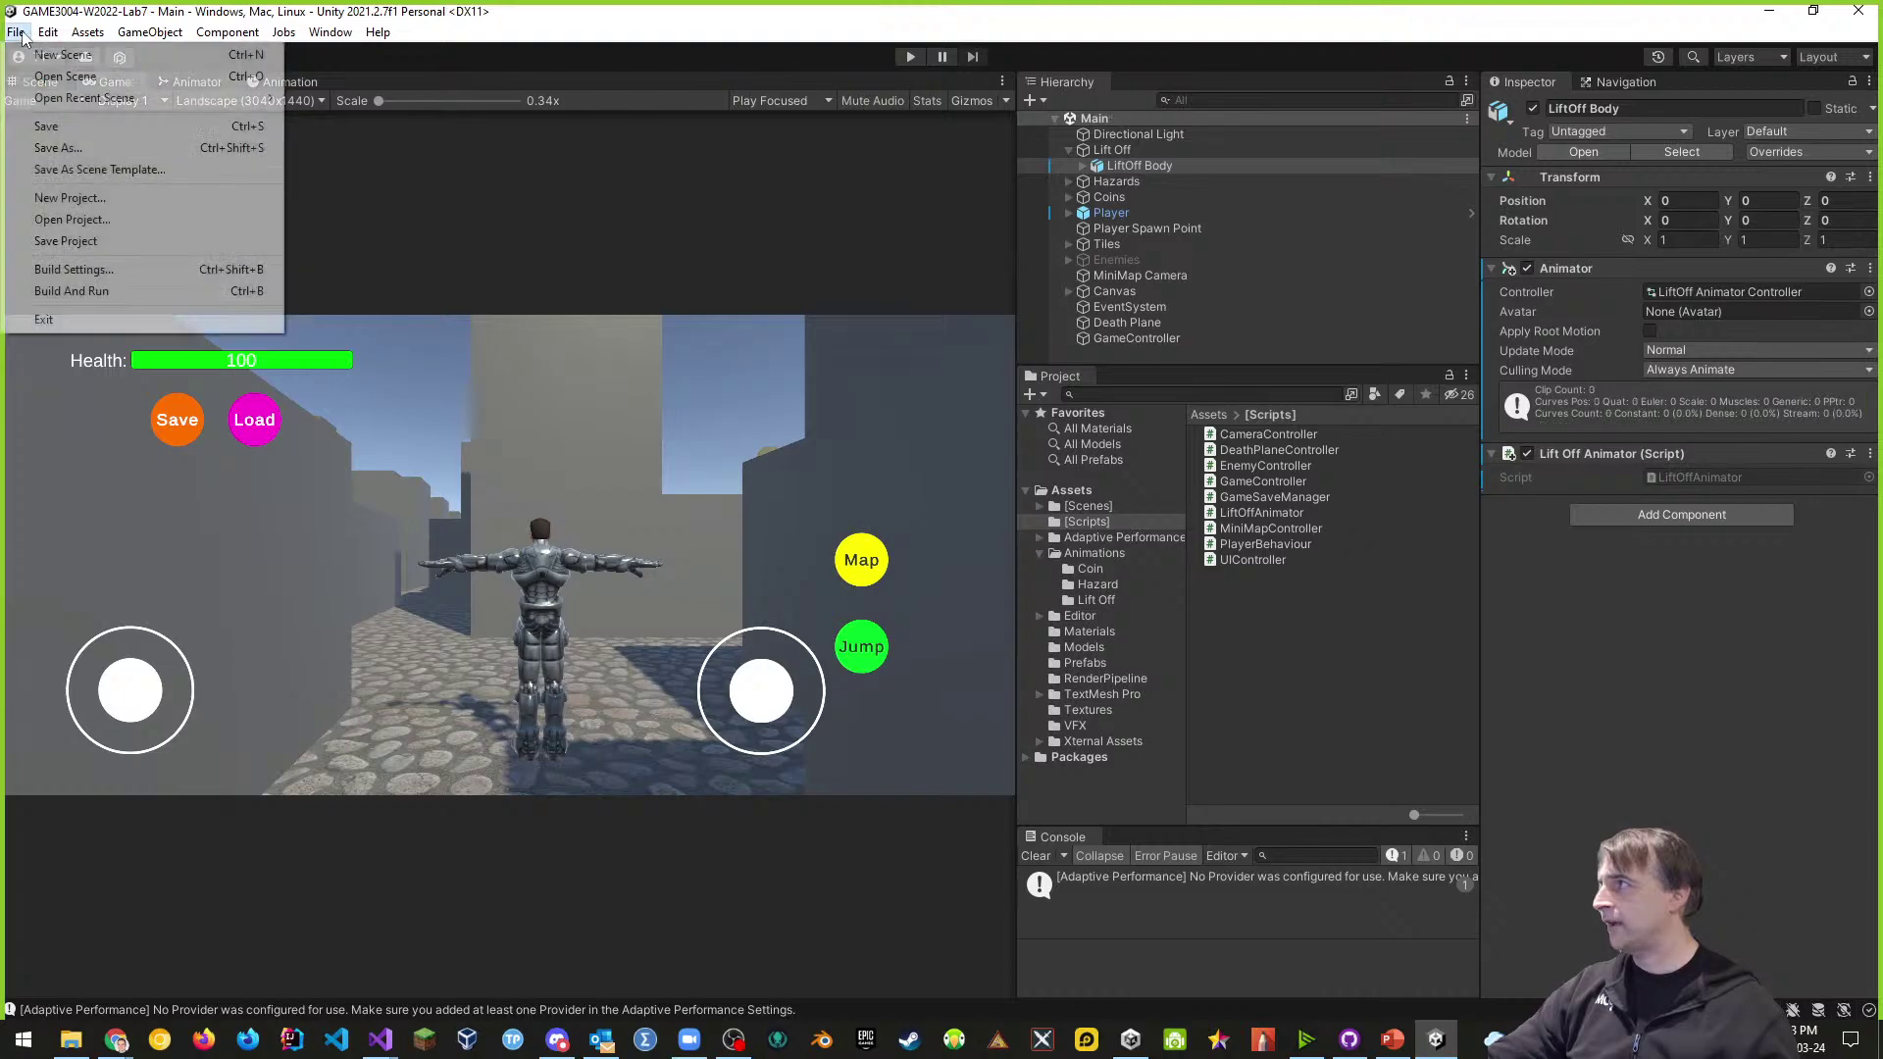
{"action": "left_click", "coordinate": [59, 240]}
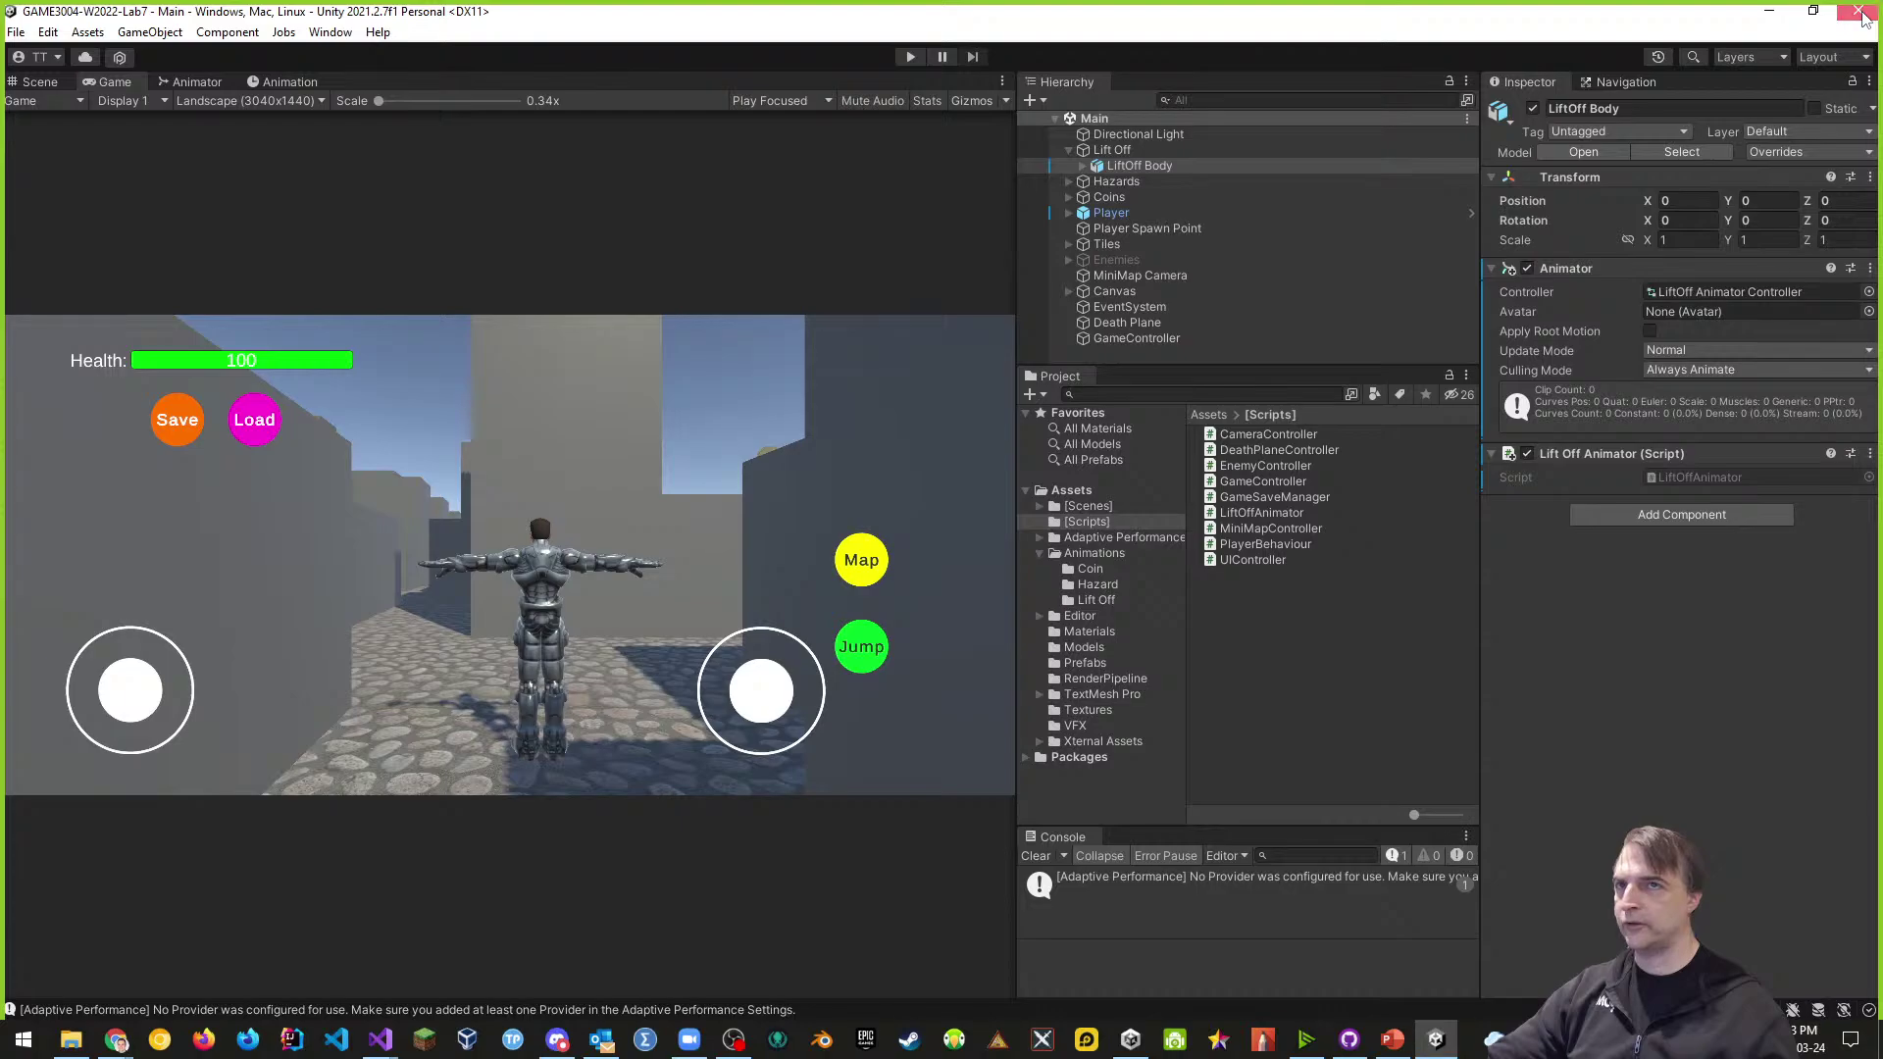
{"action": "key", "text": "alt+Tab"}
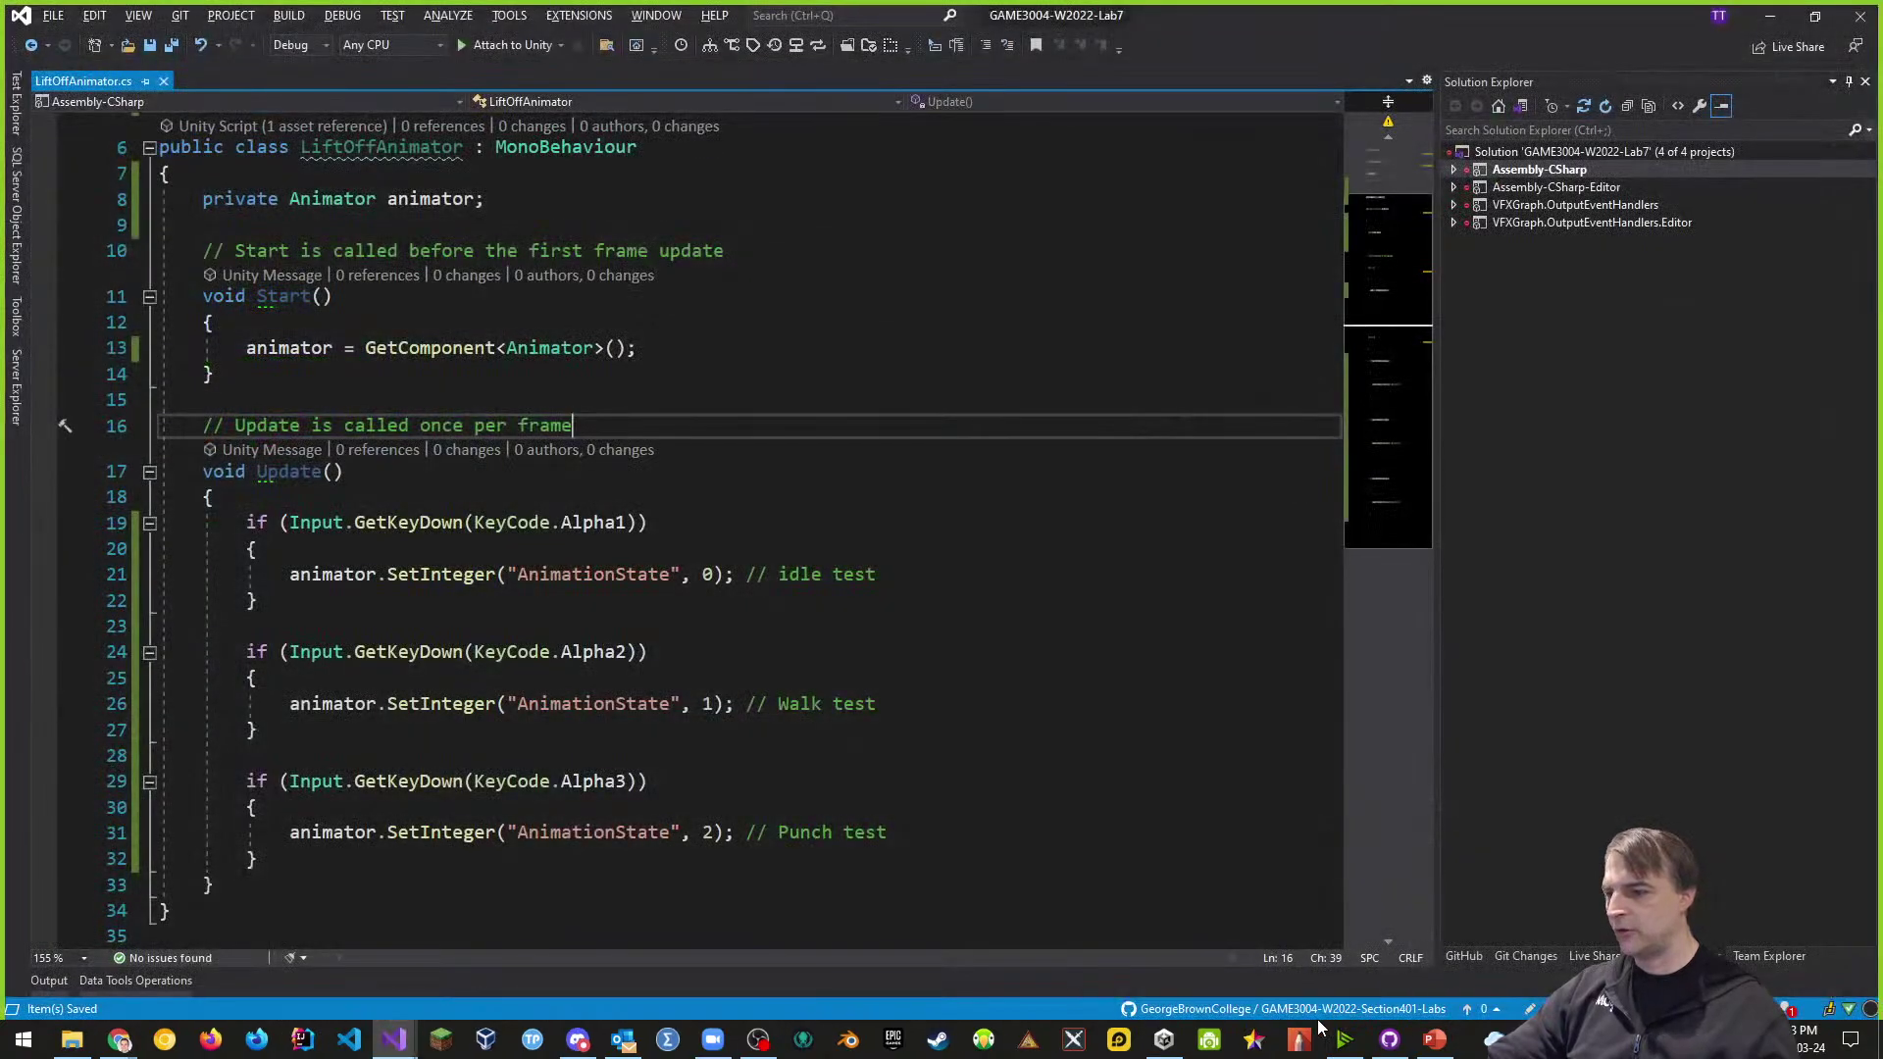
- Switch to GitHub Desktop, commit all changed files to main with the summary "Added Animations", and push the commit to origin
{"action": "left_click", "coordinate": [1390, 1039]}
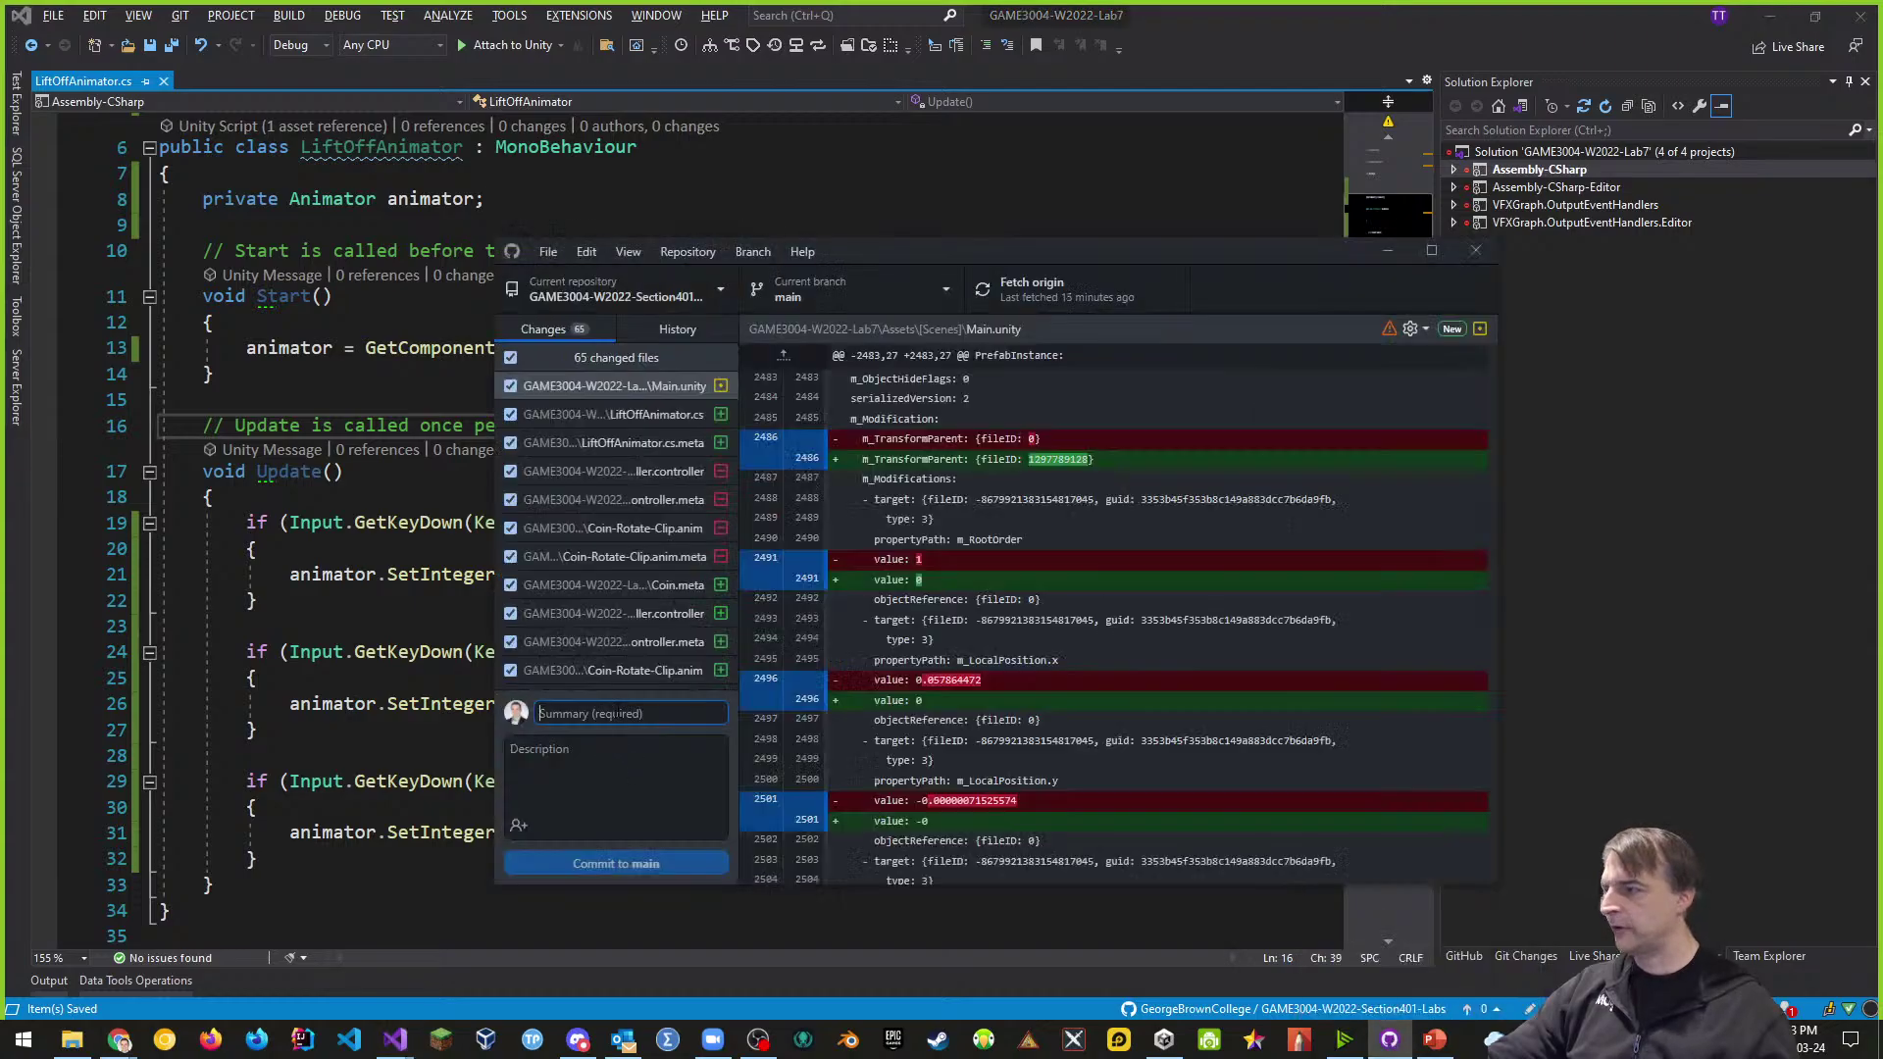
{"action": "left_click", "coordinate": [618, 713]}
{"action": "type", "text": "Added Animations"}
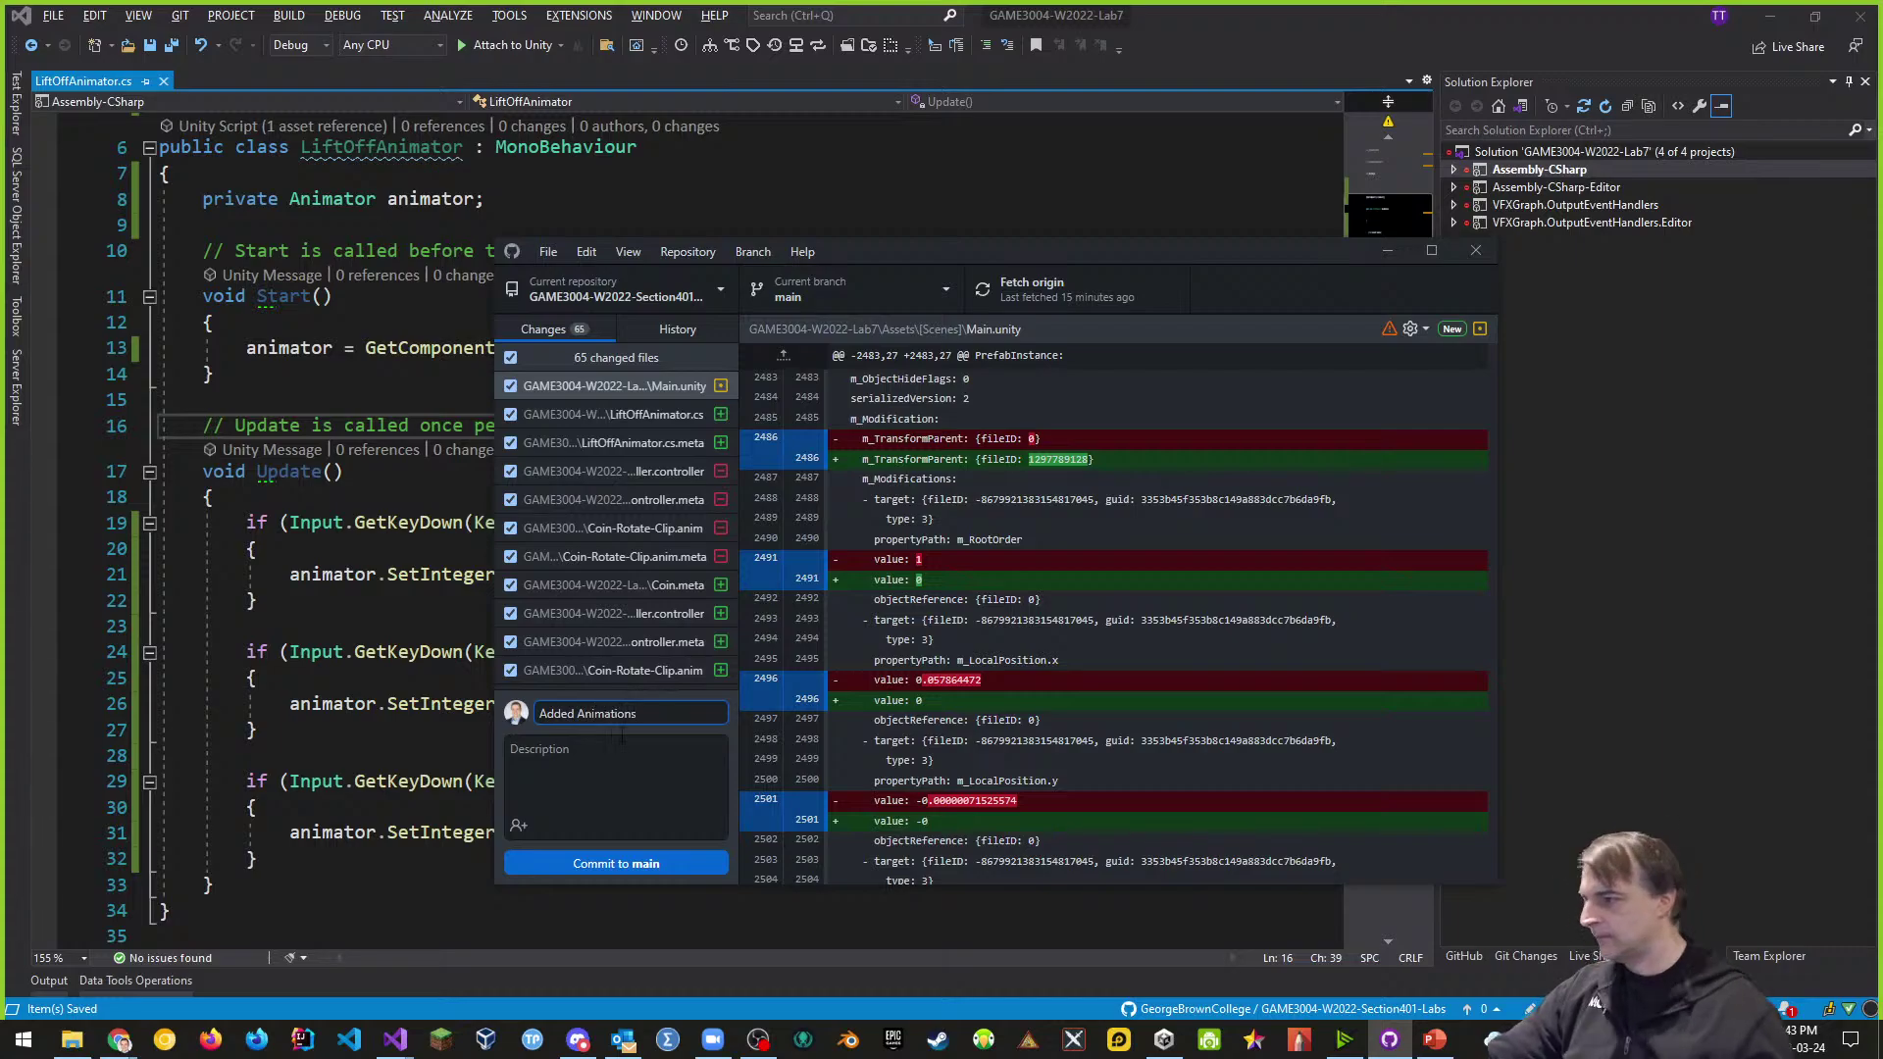
{"action": "left_click", "coordinate": [641, 863]}
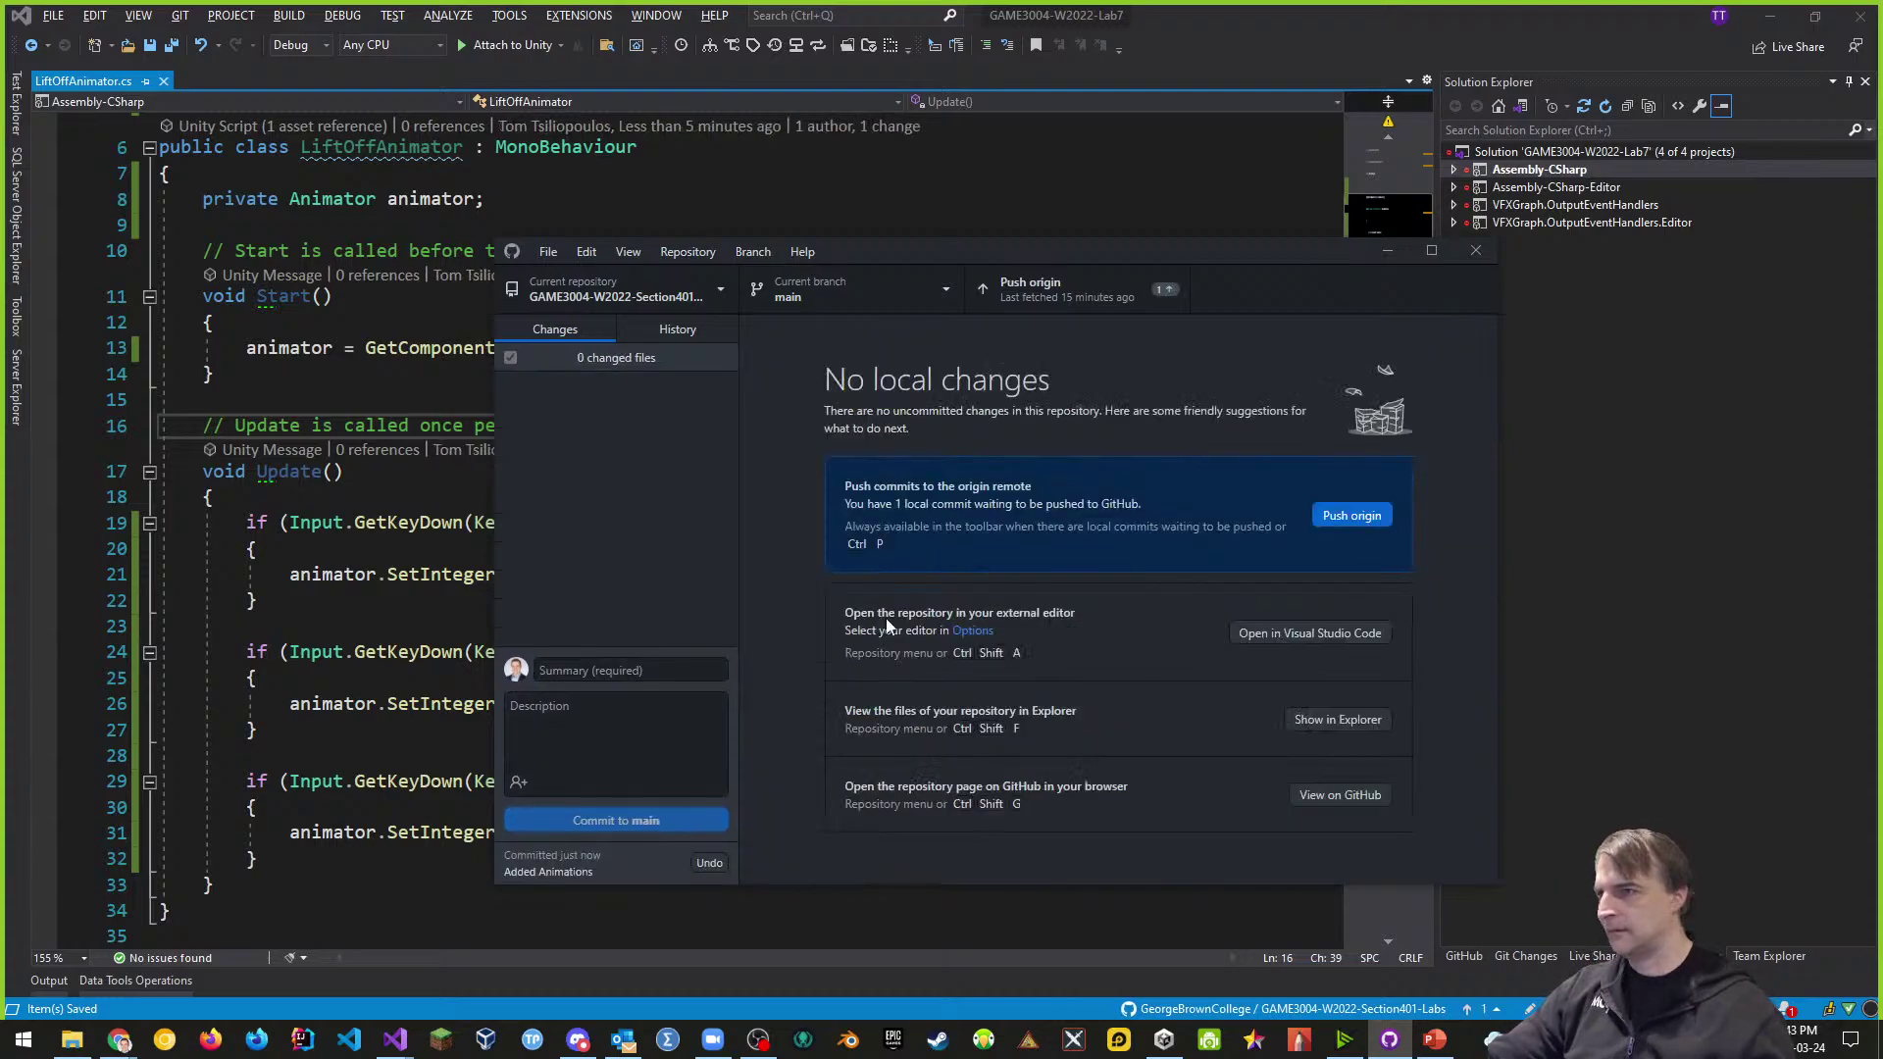
{"action": "left_click", "coordinate": [1361, 520]}
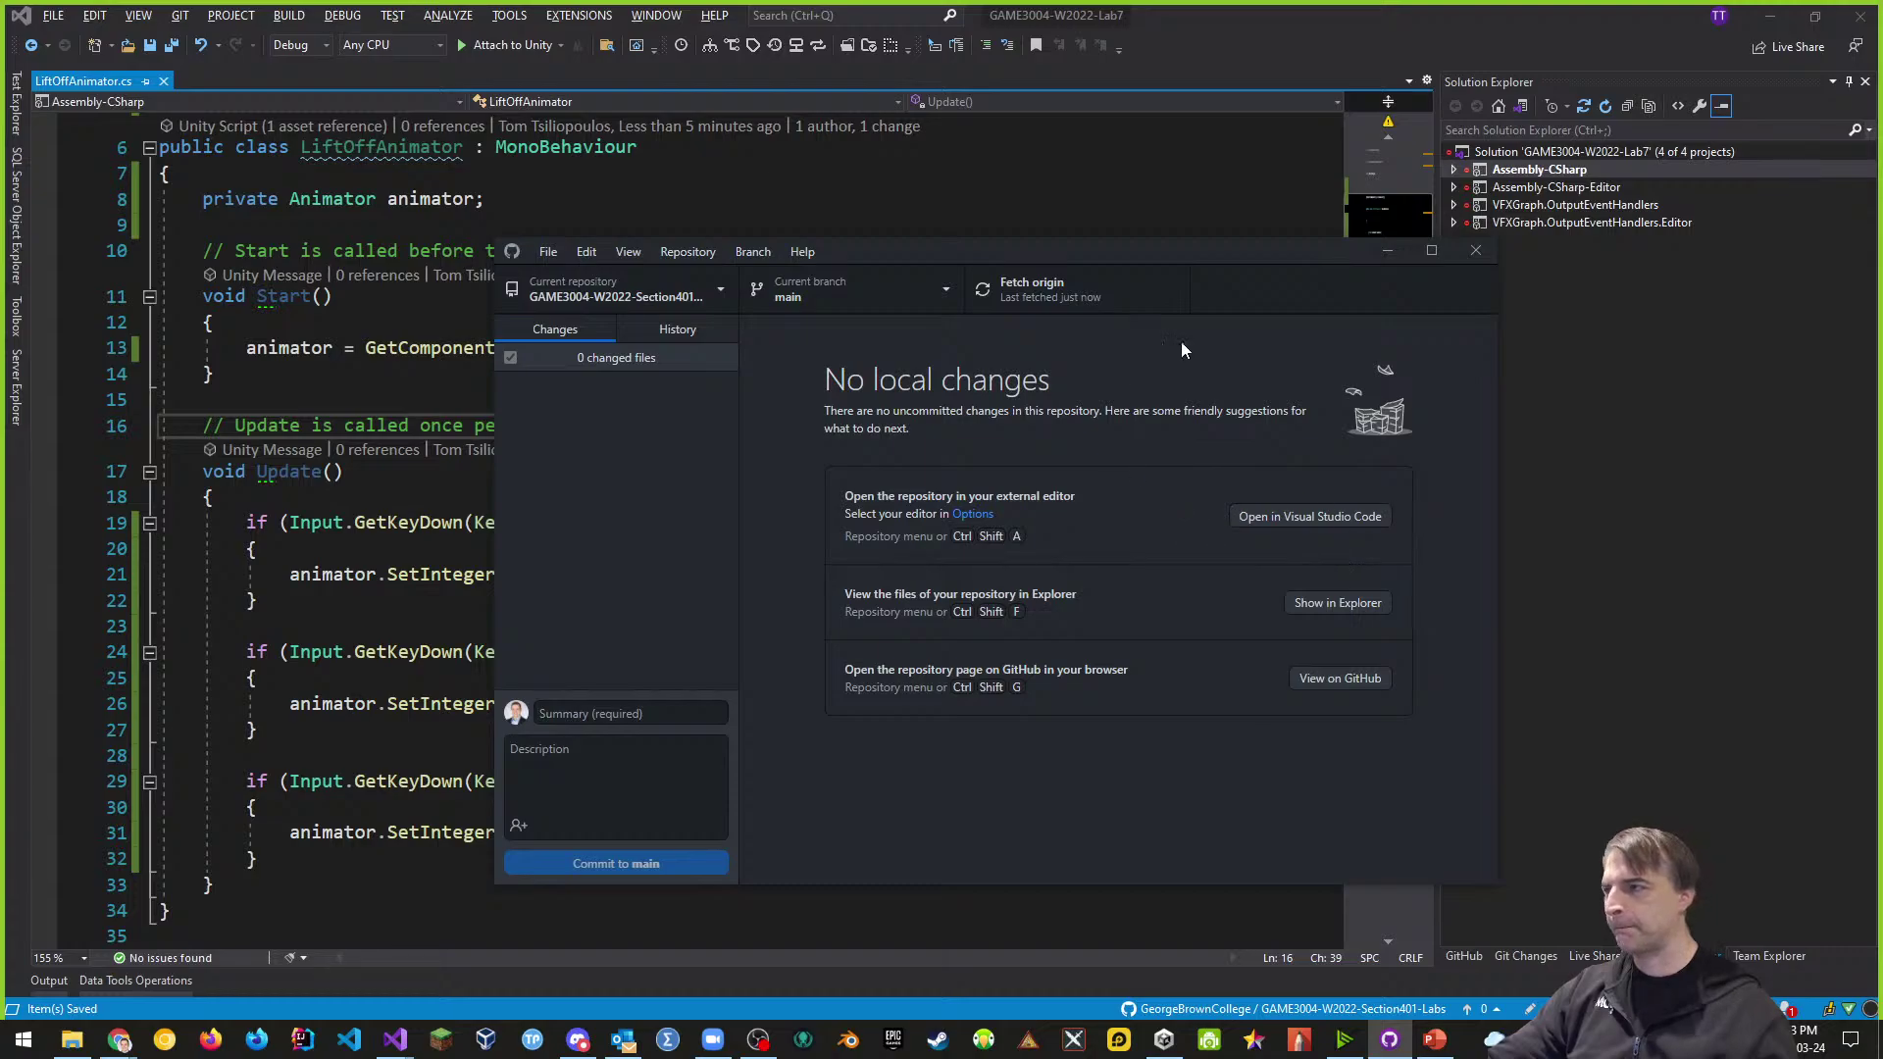
- Reopen the most recently modified GAME3004-W2022-Lab7 project from Unity Hub and expand the Lift Off object in the hierarchy
{"action": "left_click", "coordinate": [1164, 1040]}
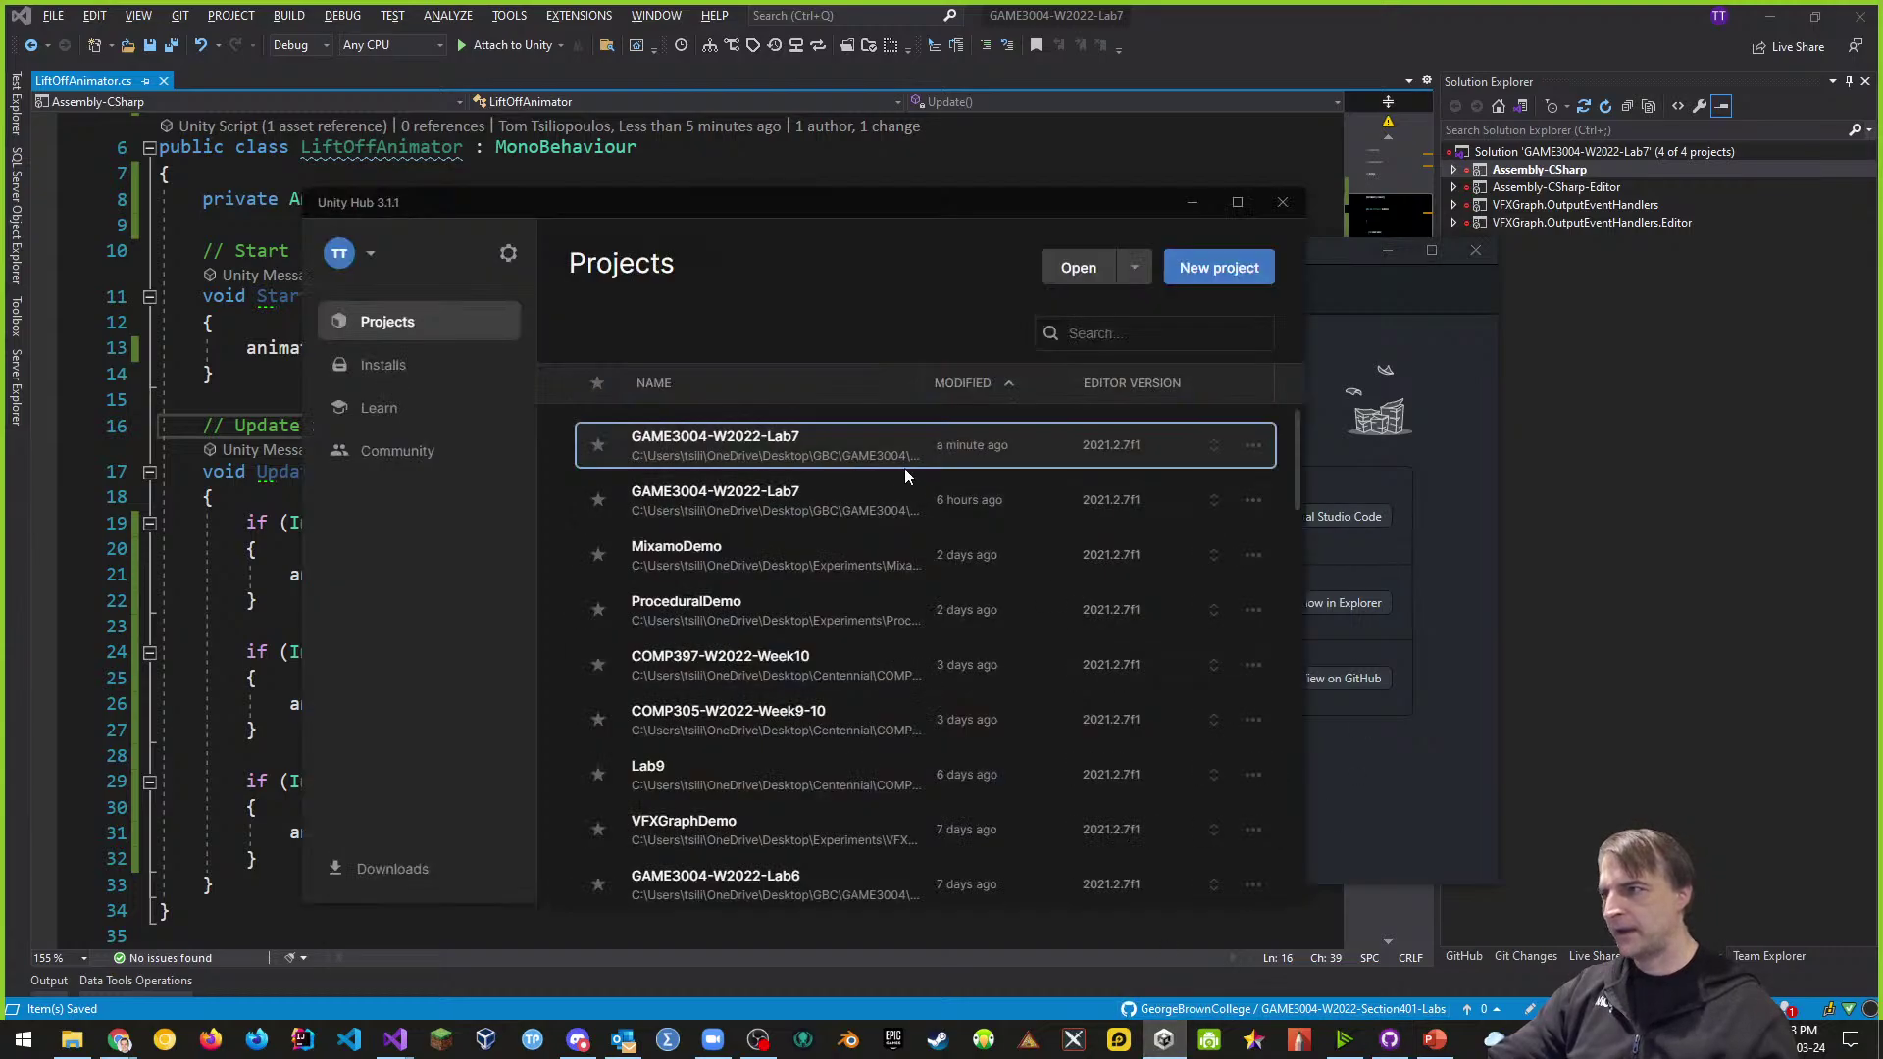
{"action": "left_click", "coordinate": [855, 459]}
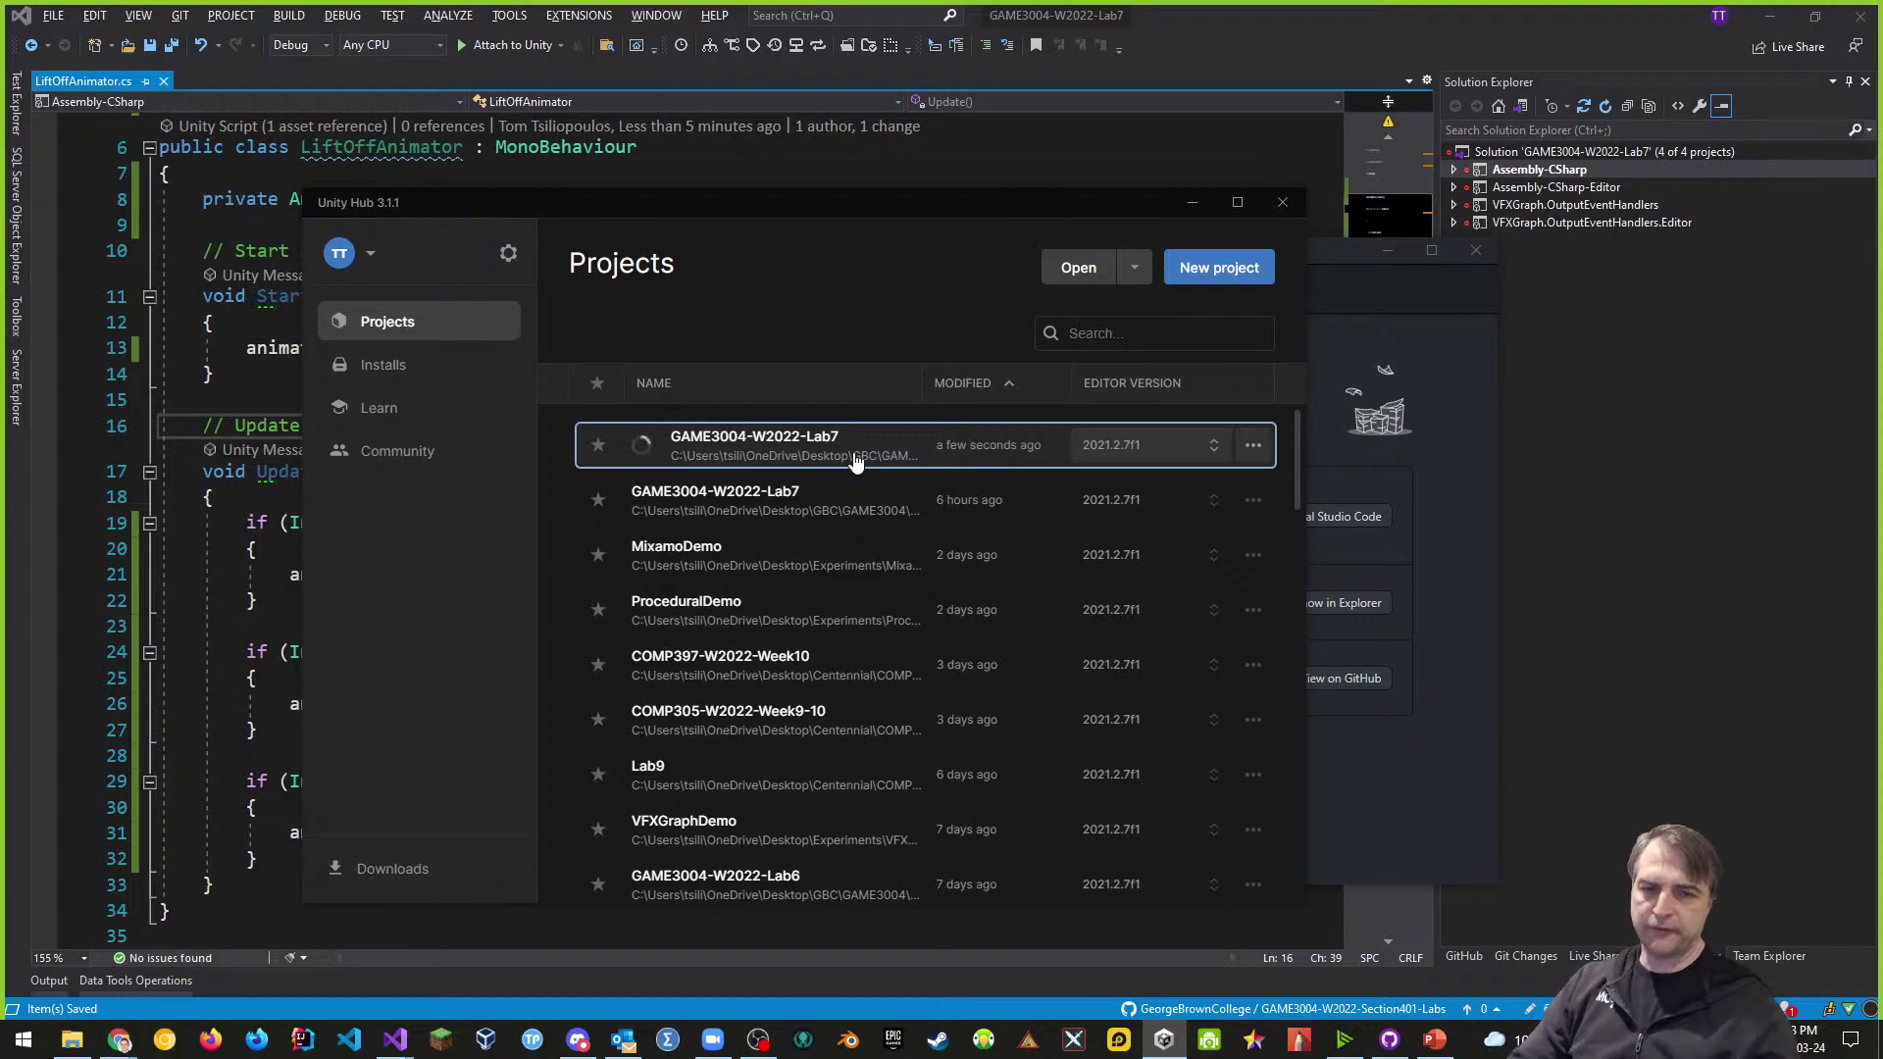
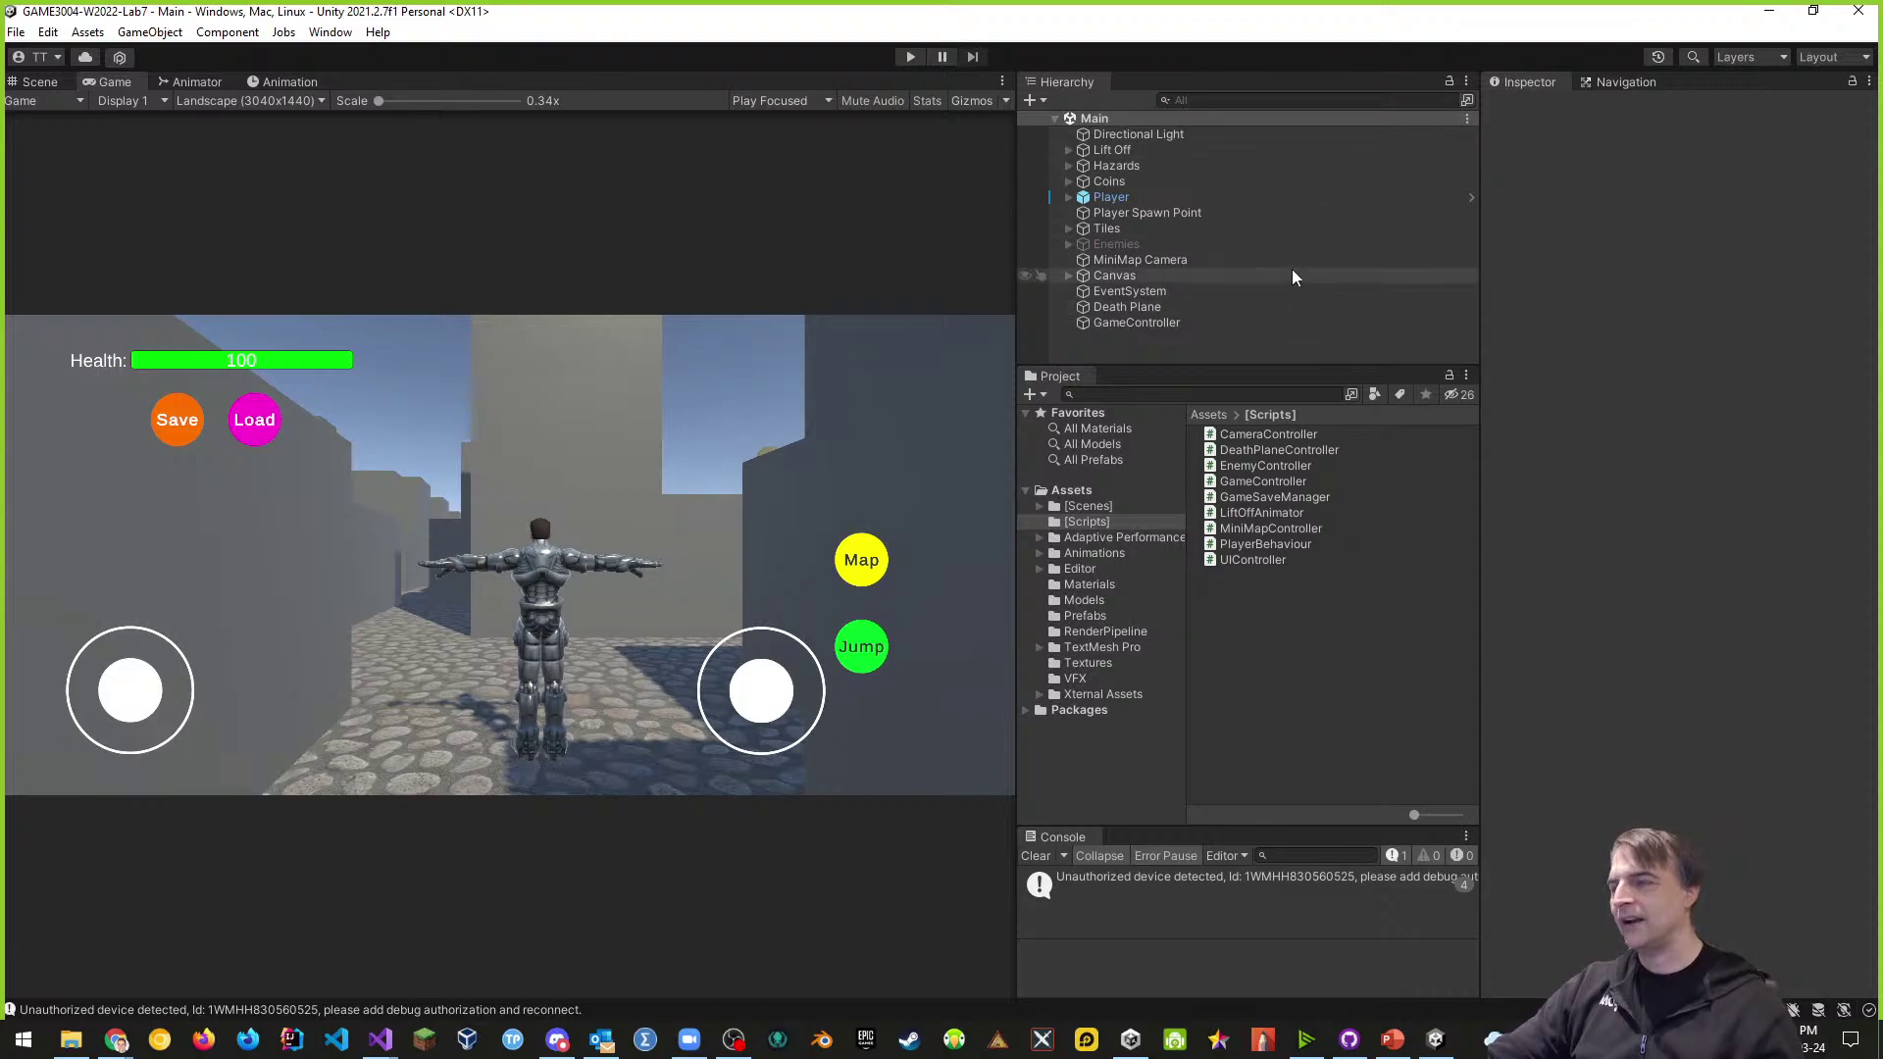
{"action": "left_click", "coordinate": [1093, 153]}
{"action": "left_click", "coordinate": [1069, 149]}
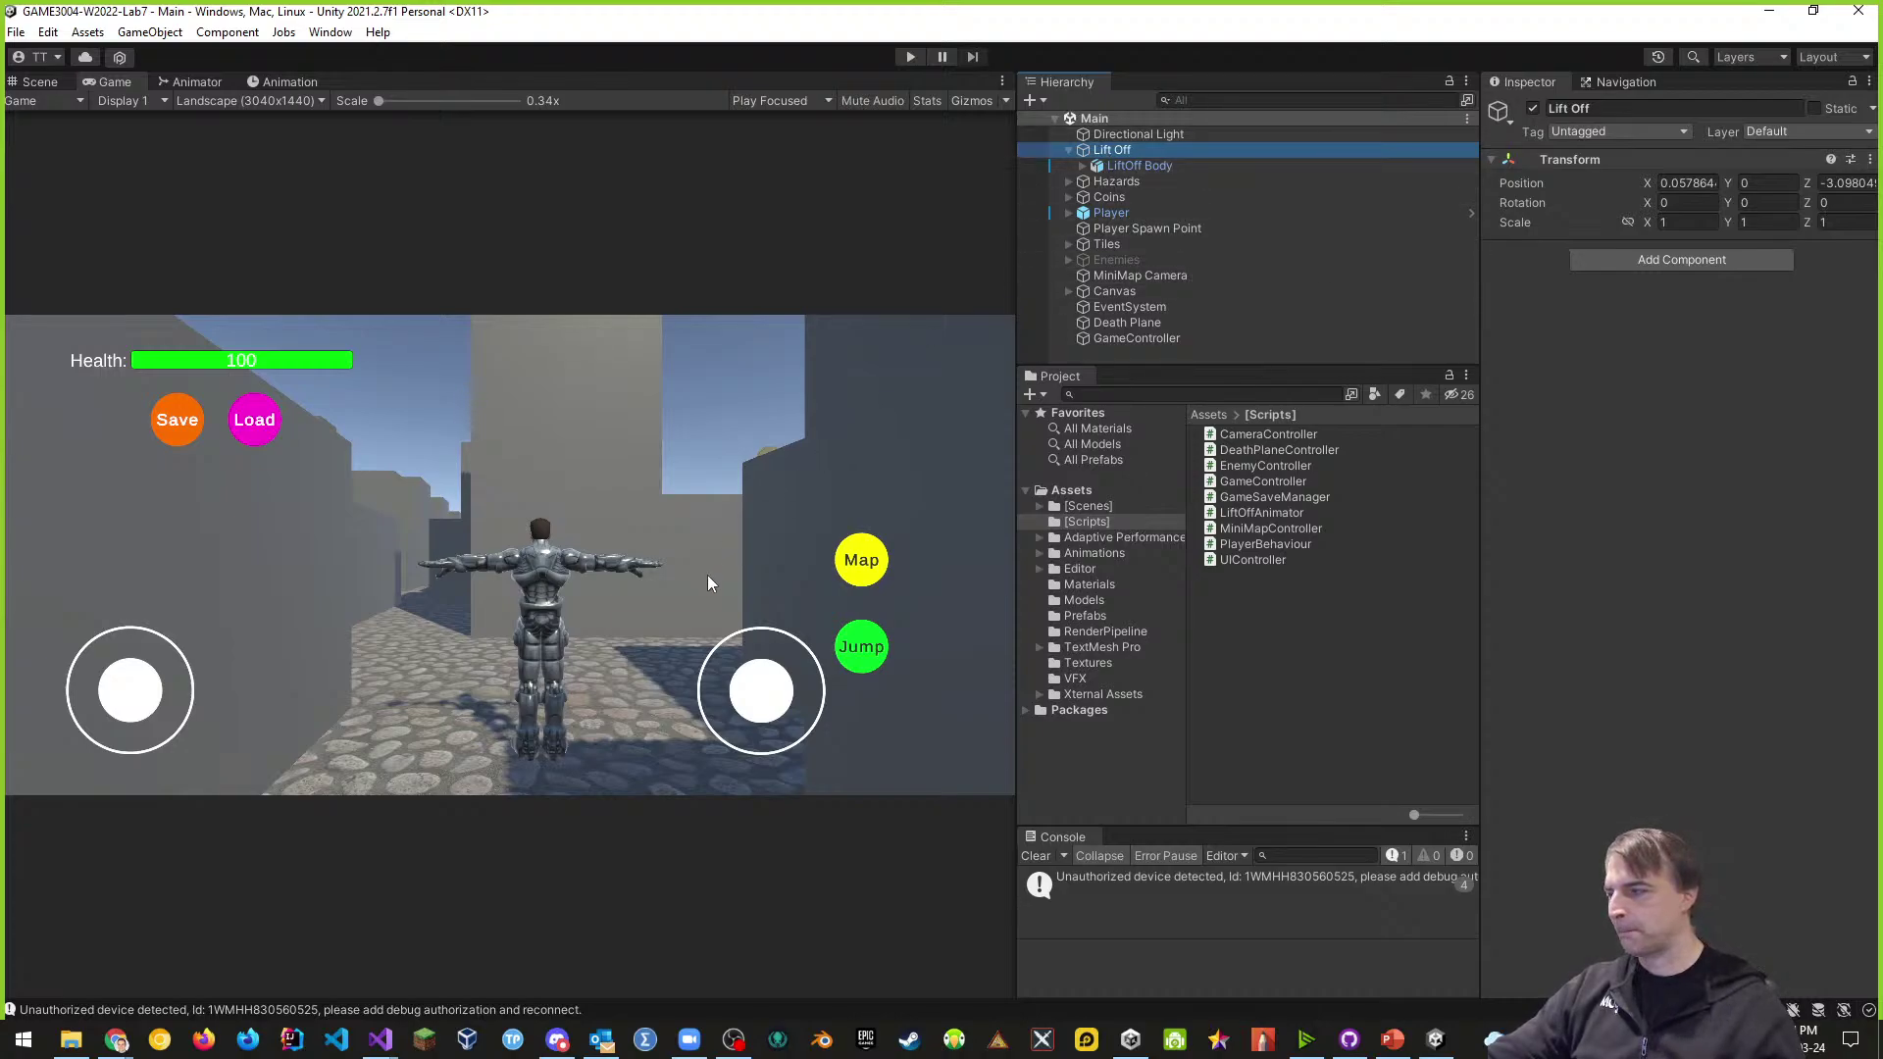
- Add a 3D capsule as a child of the Lift Off object, keep its default name, and frame it in the scene
{"action": "left_click", "coordinate": [50, 84]}
{"action": "right_click_drag", "start_coordinate": [632, 583], "coordinate": [686, 498]}
{"action": "key", "text": "w"}
{"action": "key", "text": "s"}
{"action": "key", "text": "s"}
{"action": "key", "text": "w"}
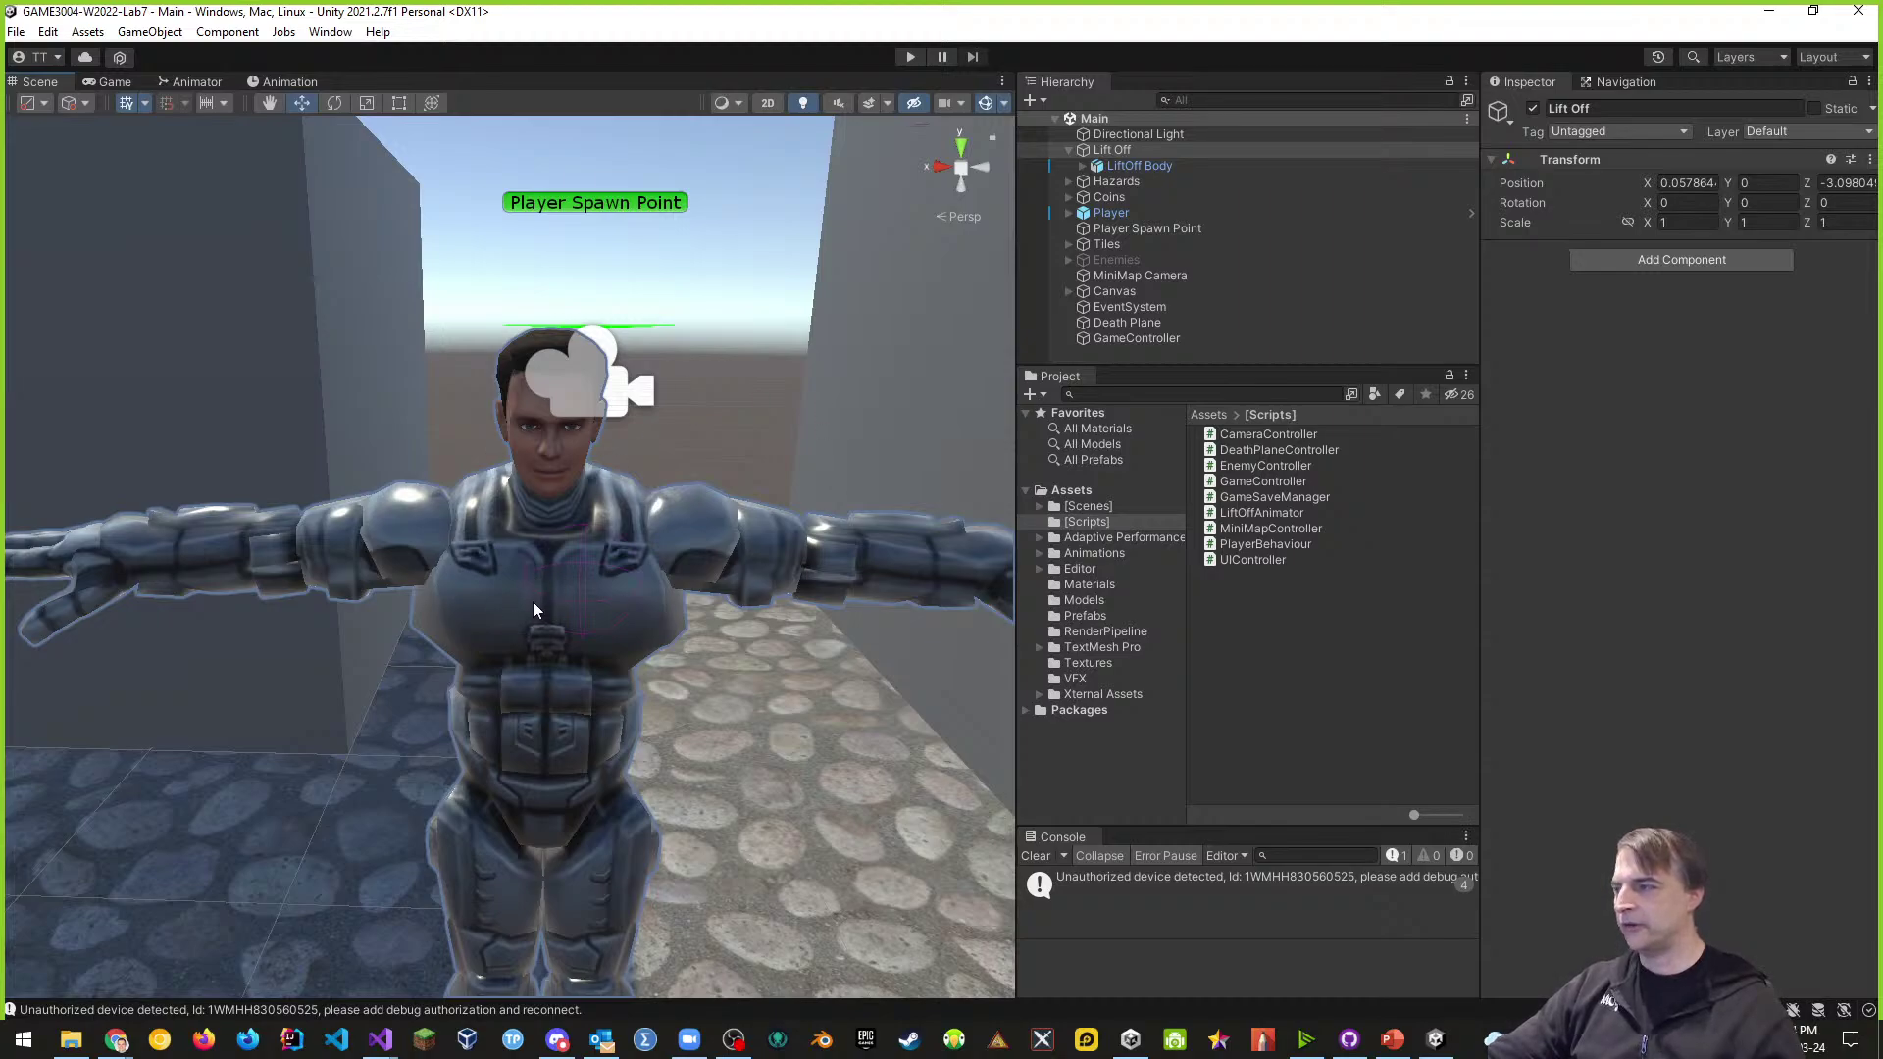
{"action": "right_click", "coordinate": [1120, 152]}
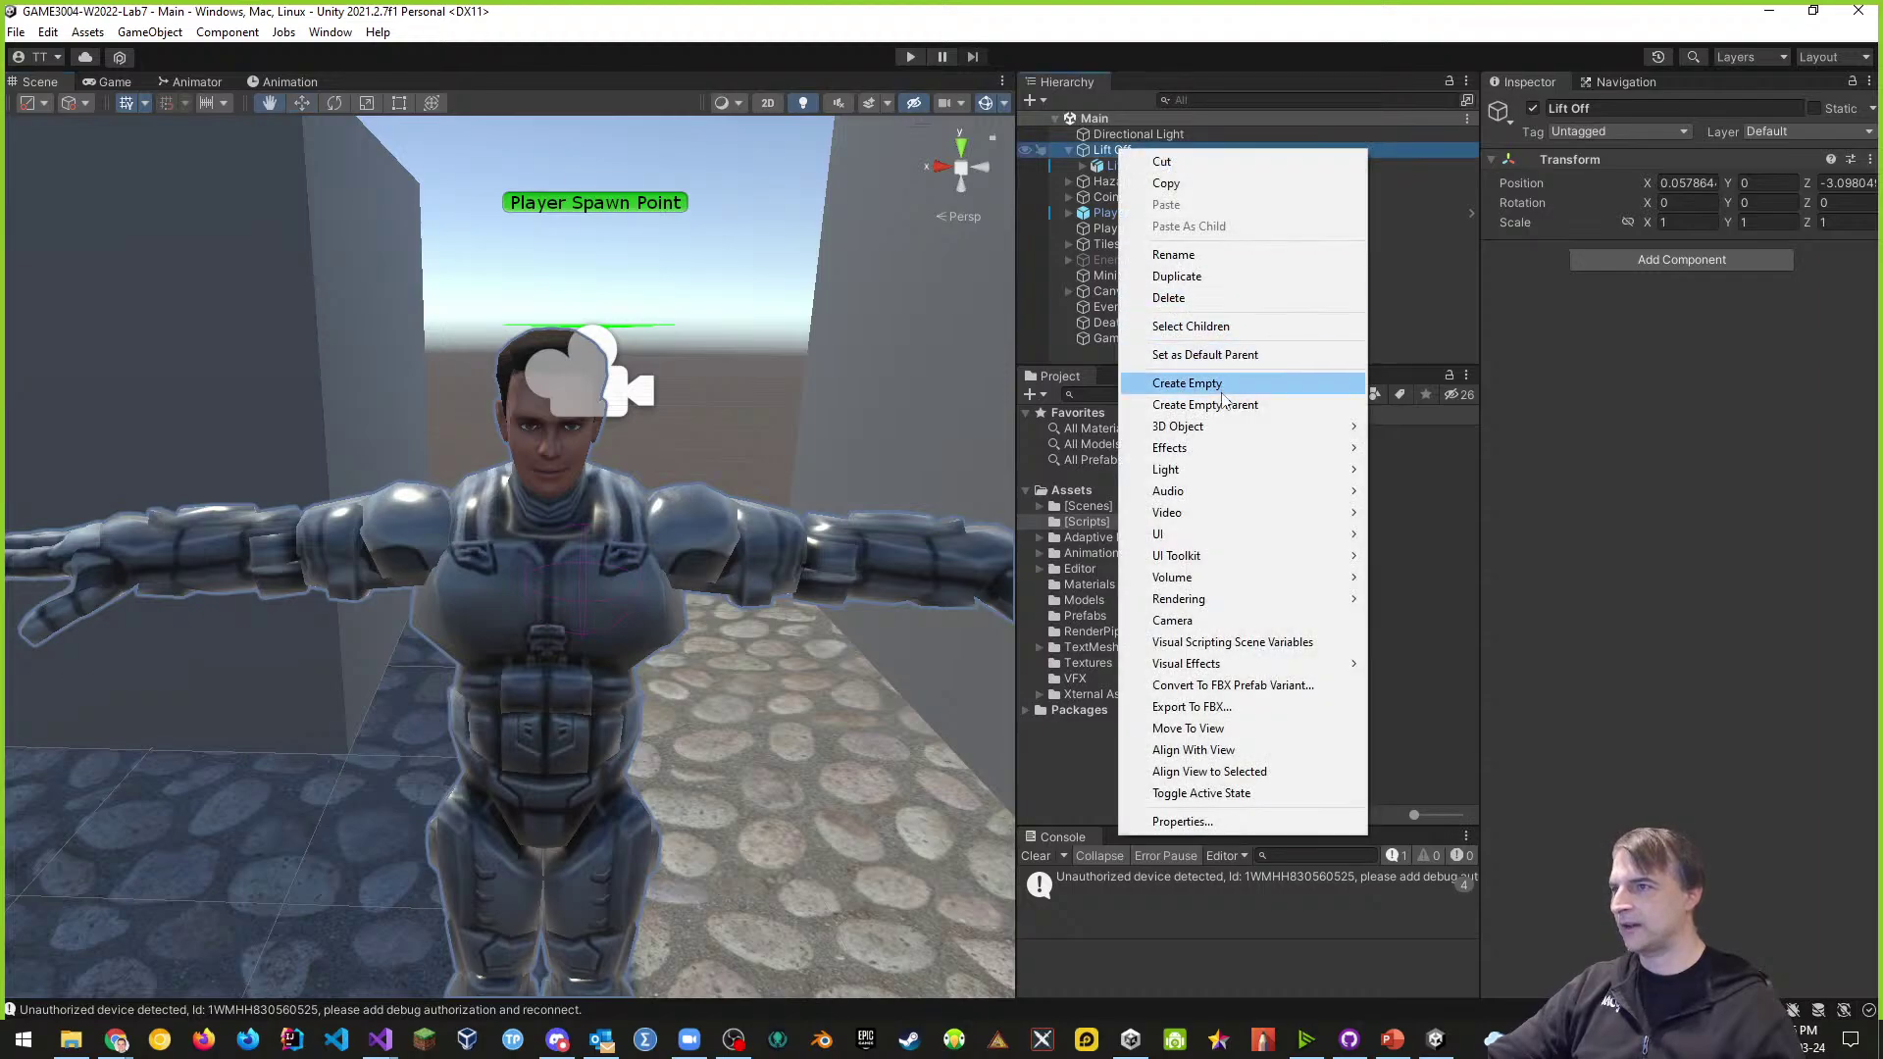
{"action": "mouse_move", "coordinate": [1208, 432]}
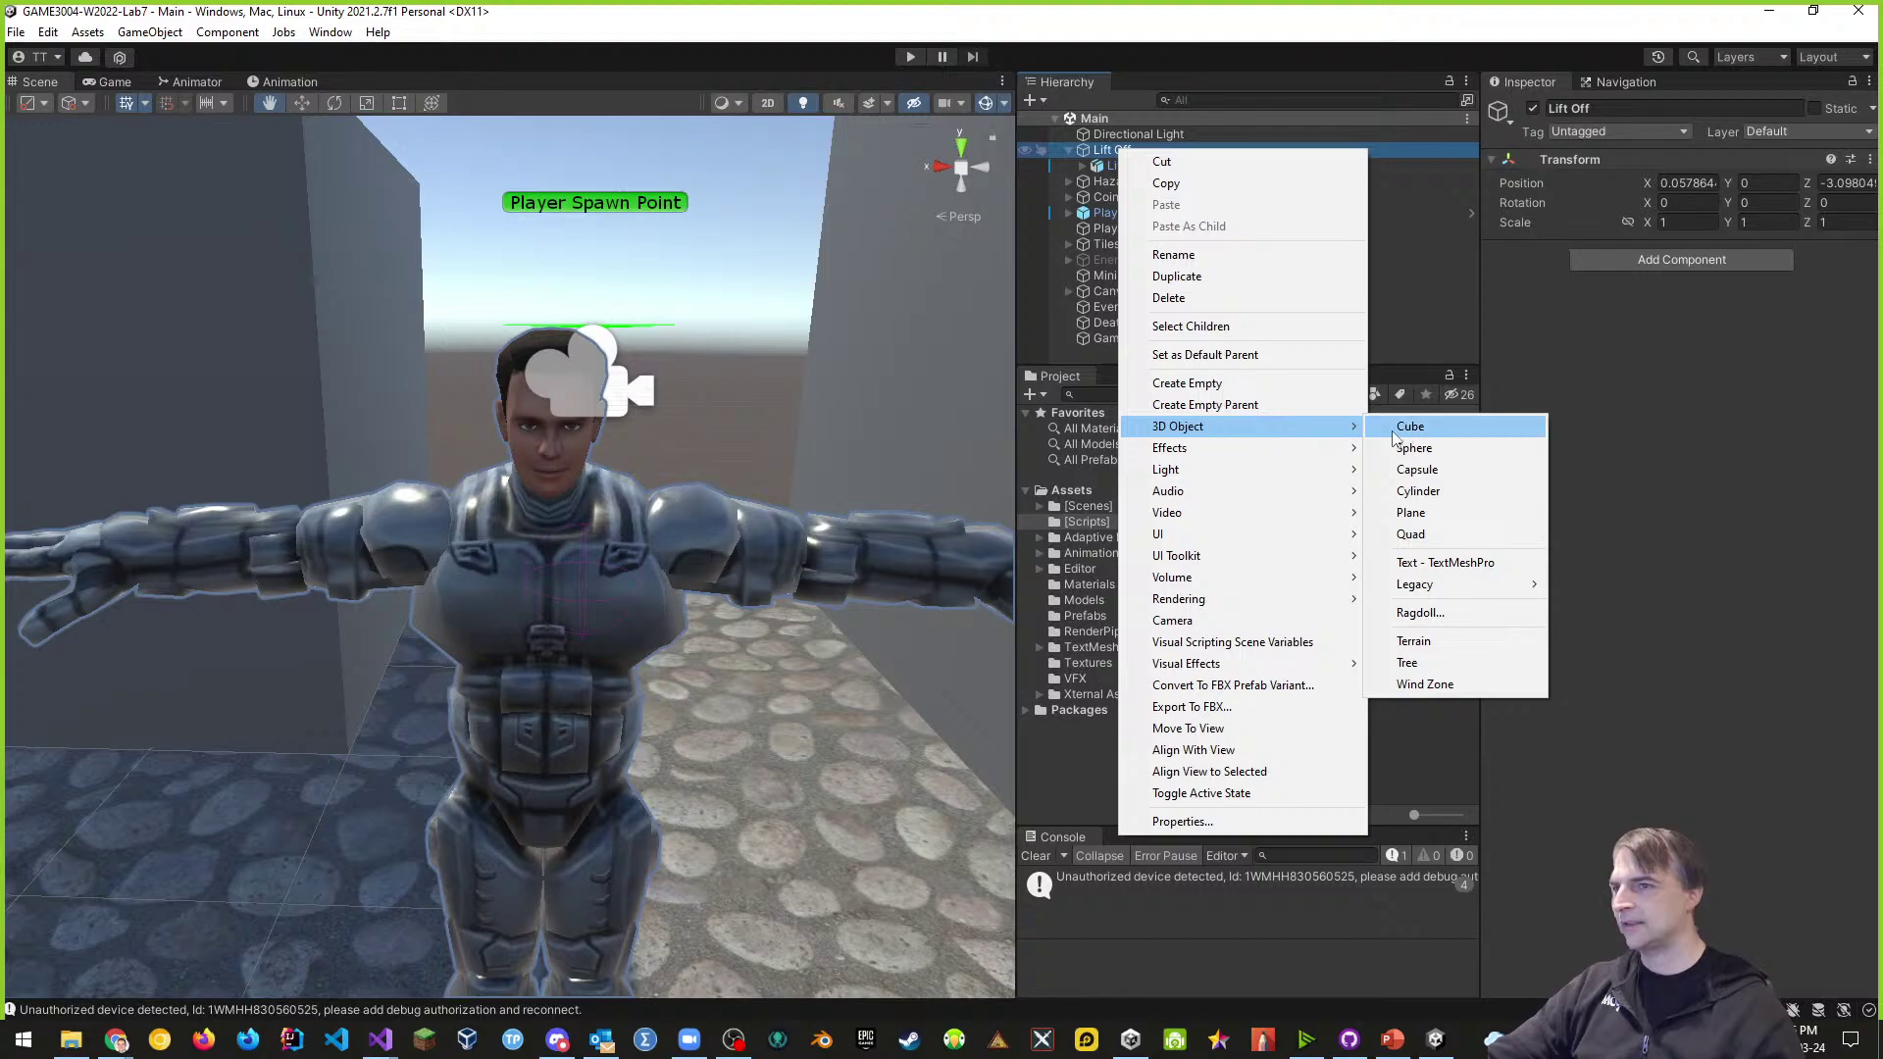
{"action": "left_click", "coordinate": [1427, 468]}
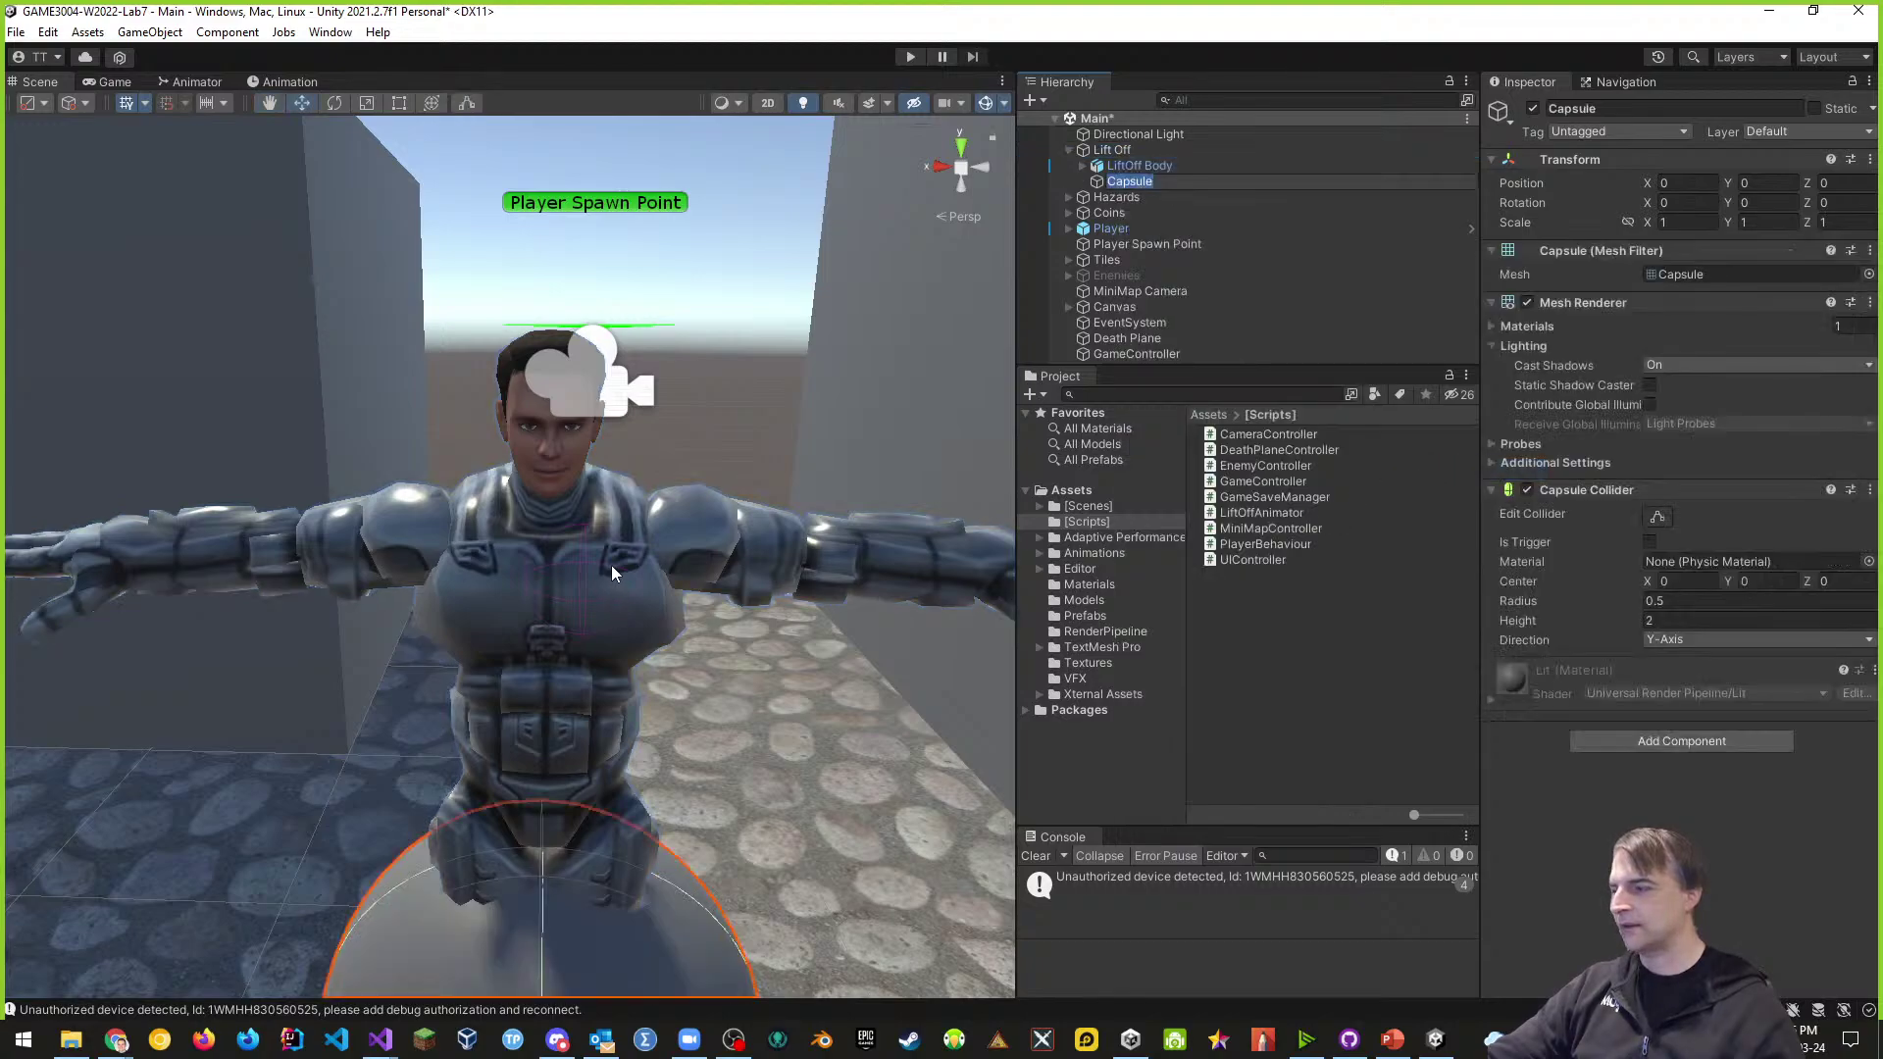
{"action": "key", "text": "Return"}
{"action": "key", "text": "f"}
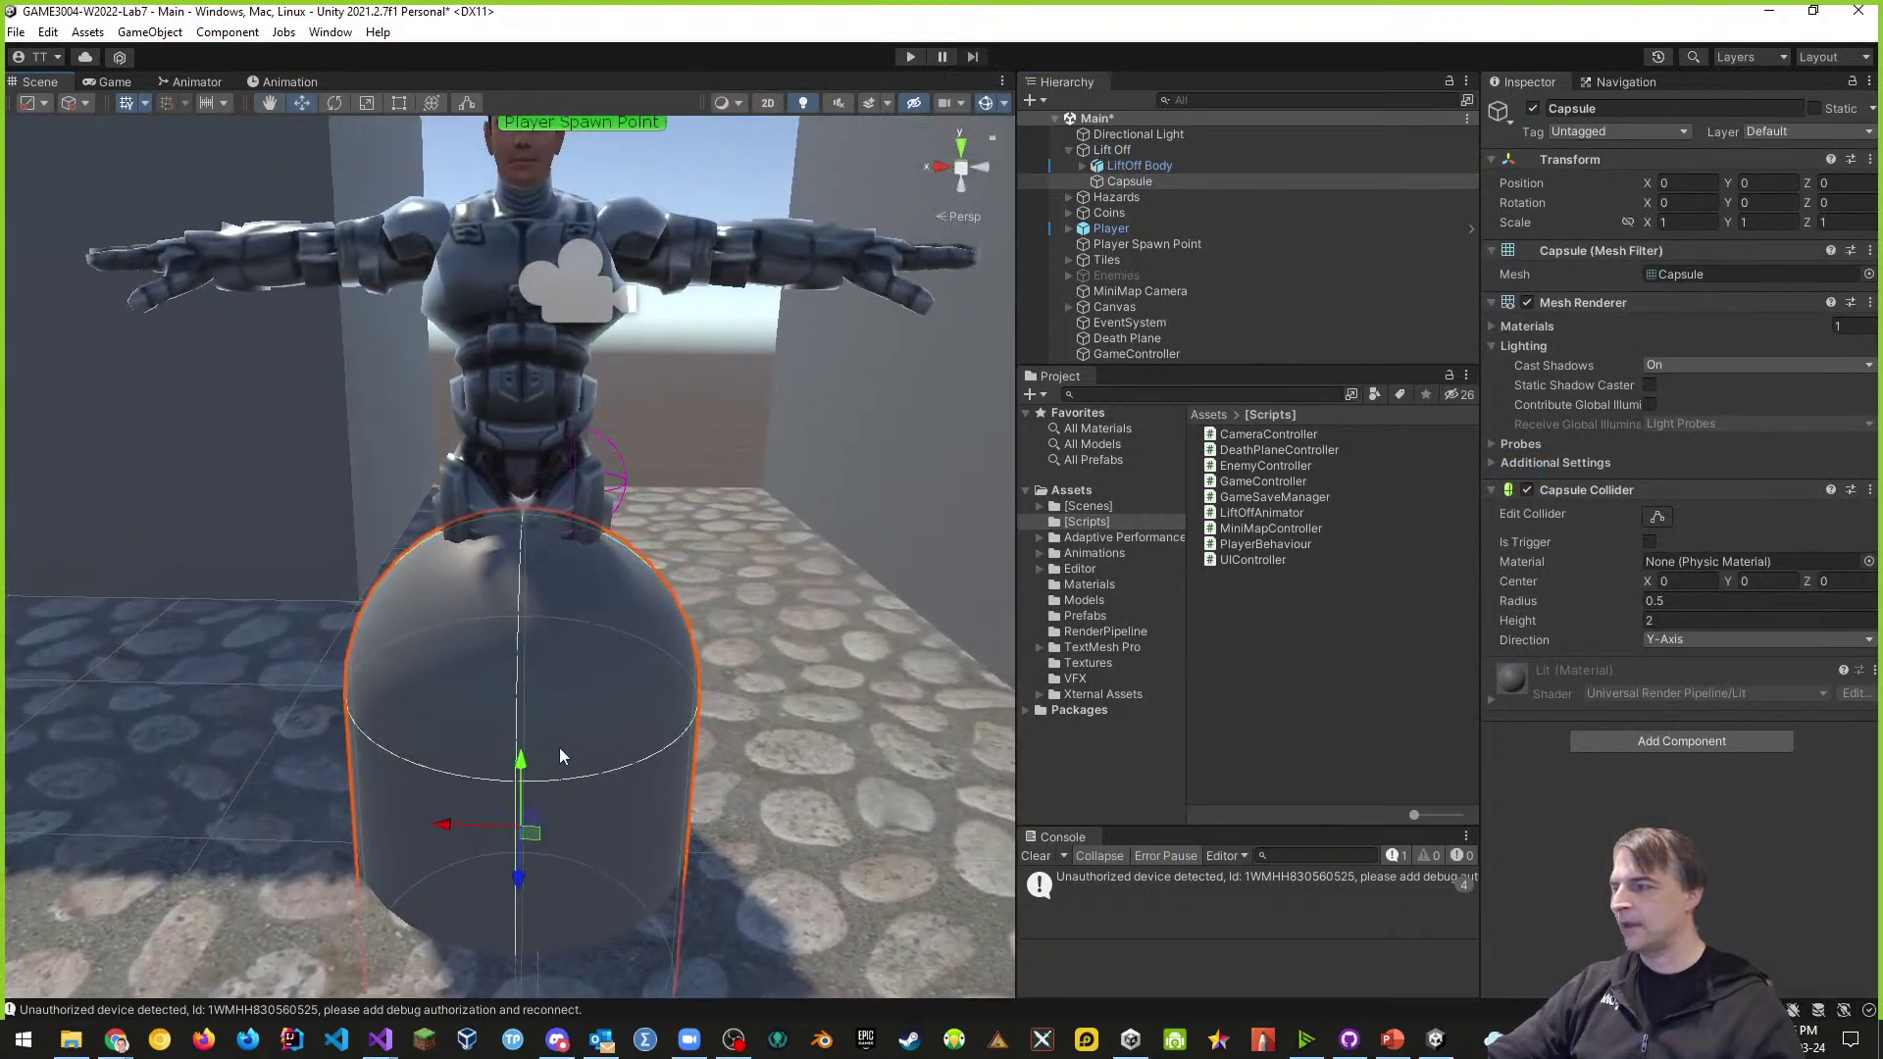
- Raise the capsule along Y to about 1.014 so it lines up with the Lift Off character's body
{"action": "left_click_drag", "start_coordinate": [537, 771], "coordinate": [501, 410]}
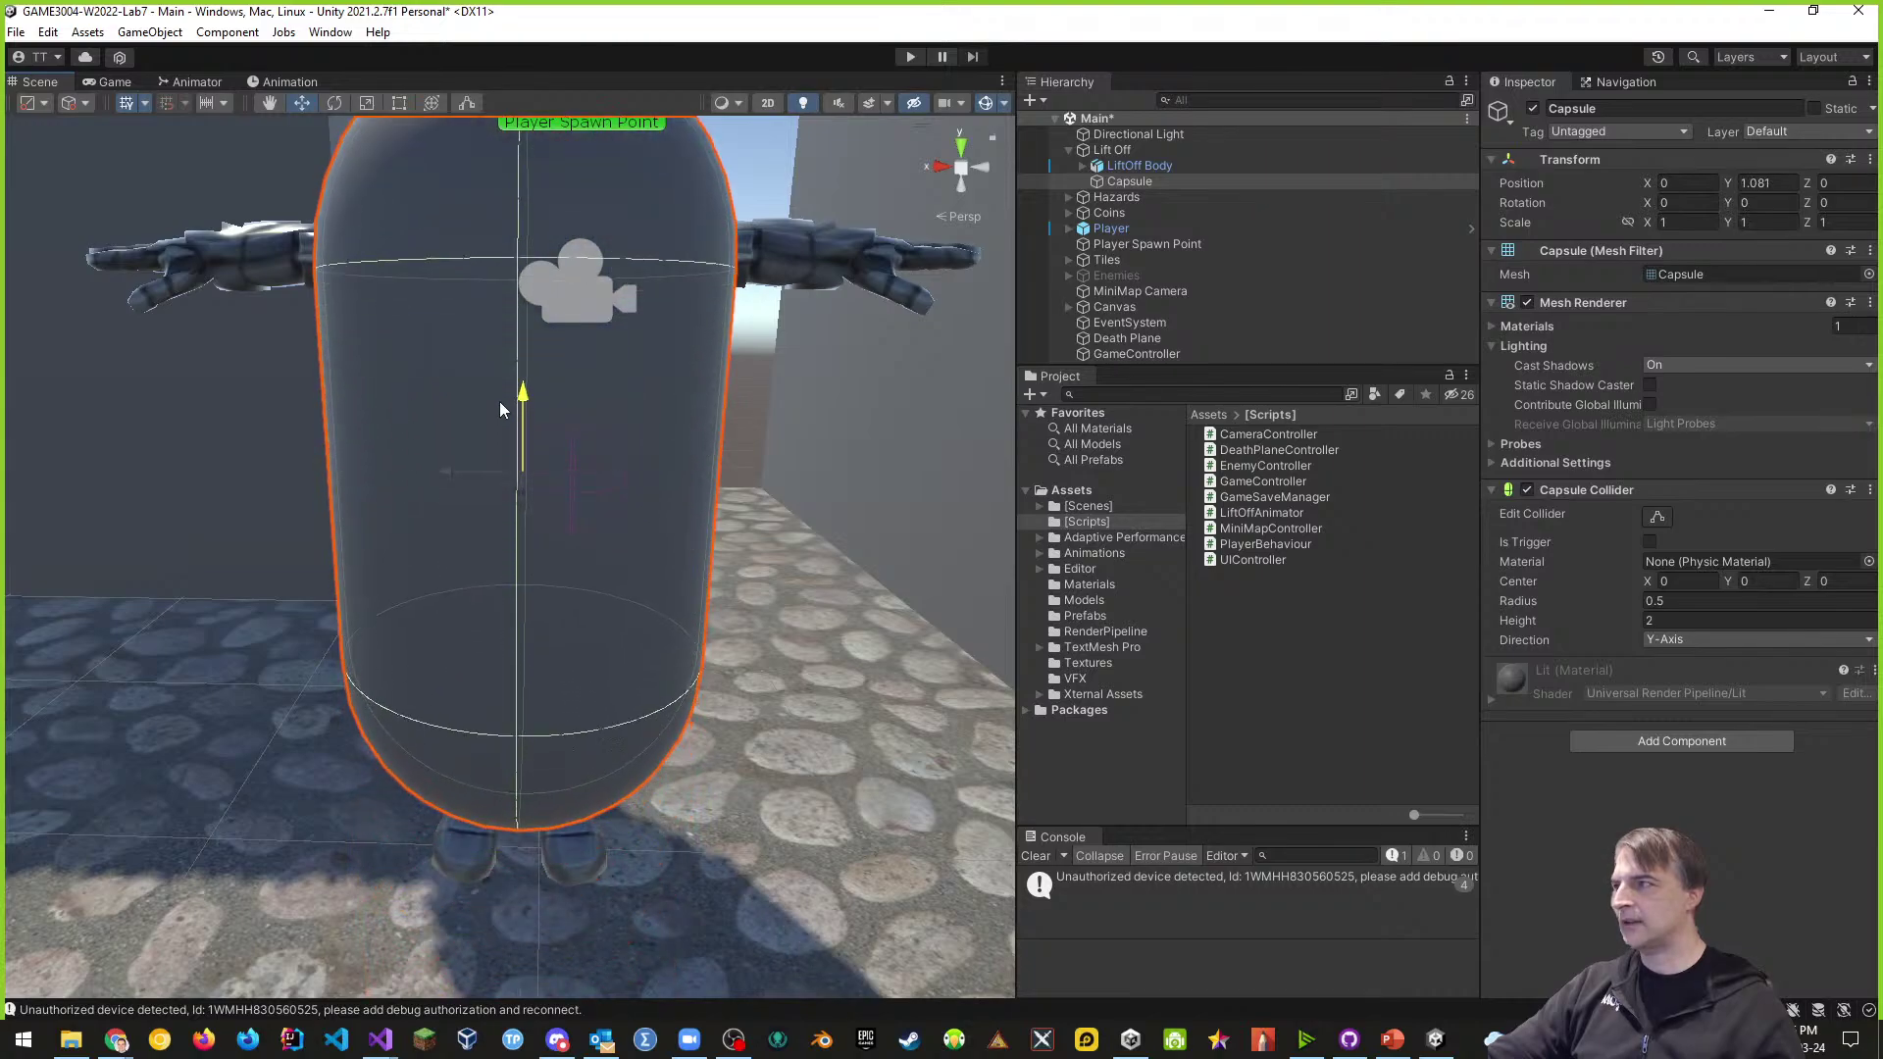
{"action": "scroll", "coordinate": [491, 532], "scroll_direction": "down", "scroll_amount": 3}
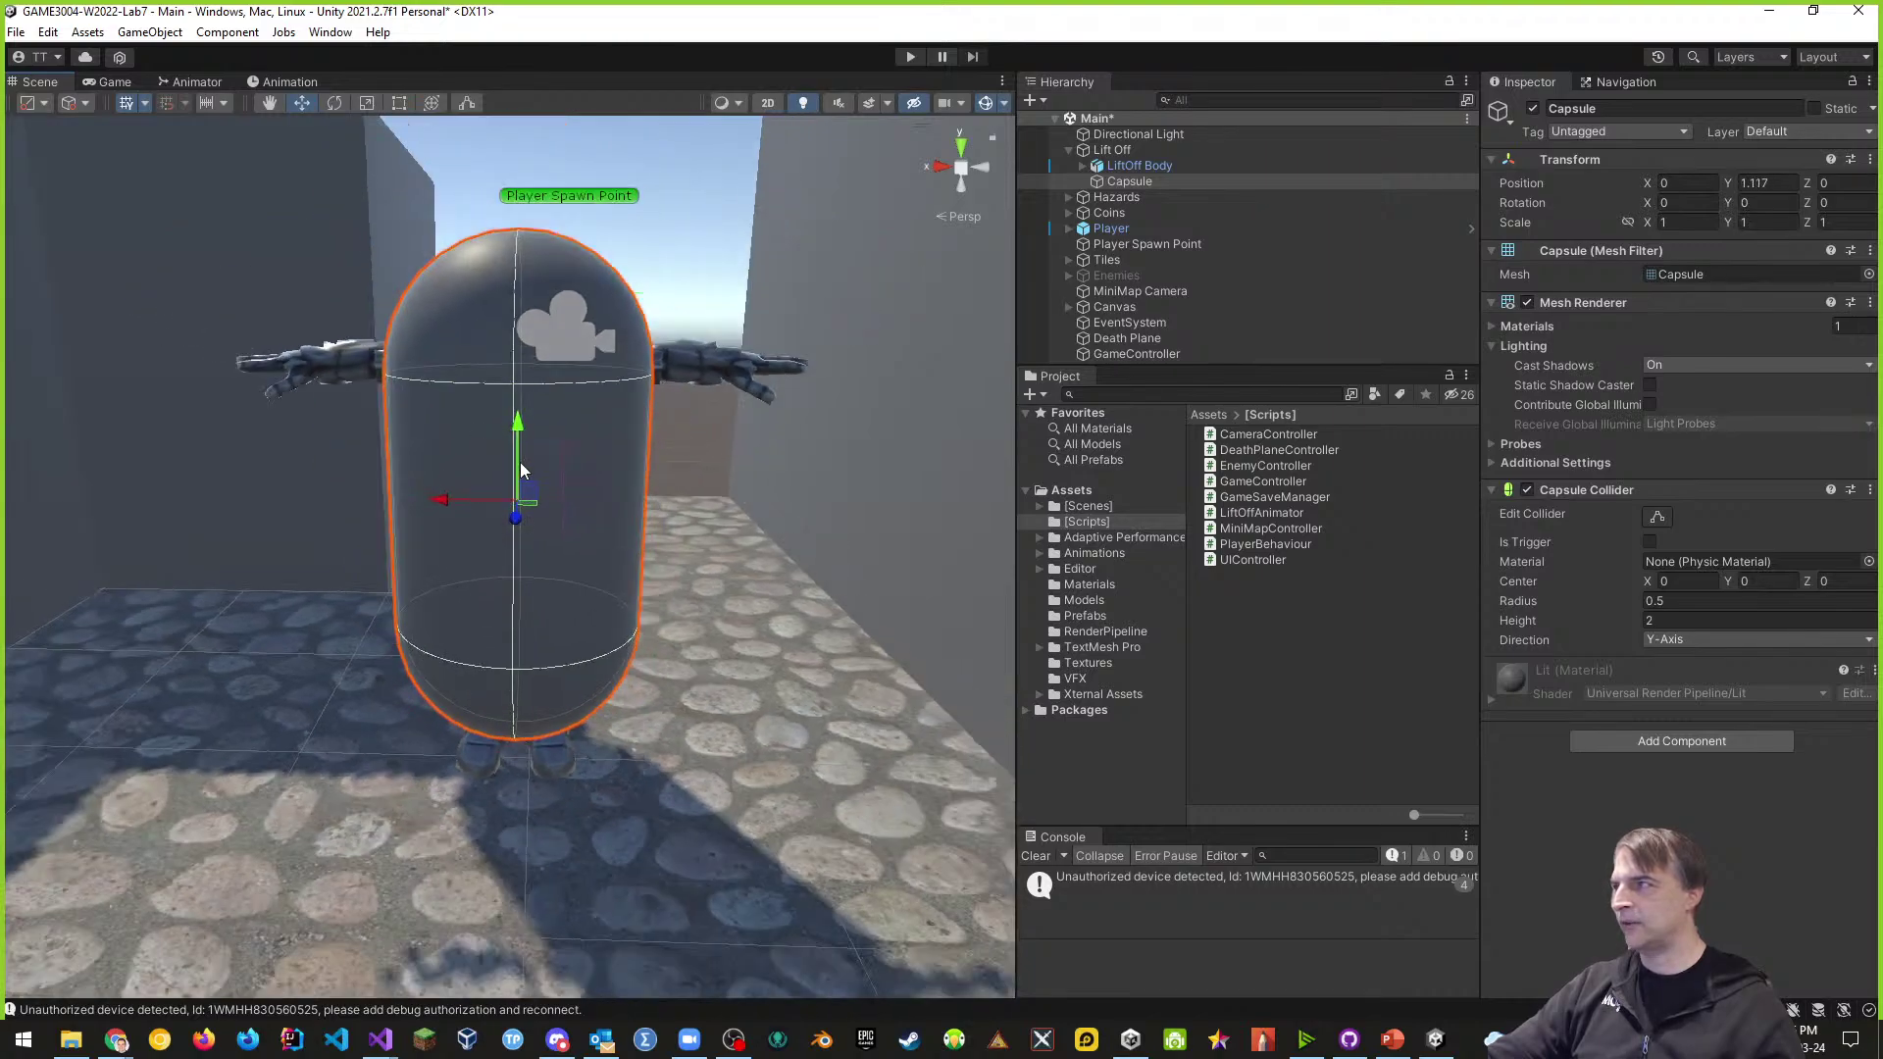
{"action": "mouse_move", "coordinate": [519, 431]}
{"action": "left_mouse_down"}
{"action": "mouse_move", "coordinate": [518, 469]}
{"action": "mouse_move", "coordinate": [519, 448]}
{"action": "left_mouse_up"}
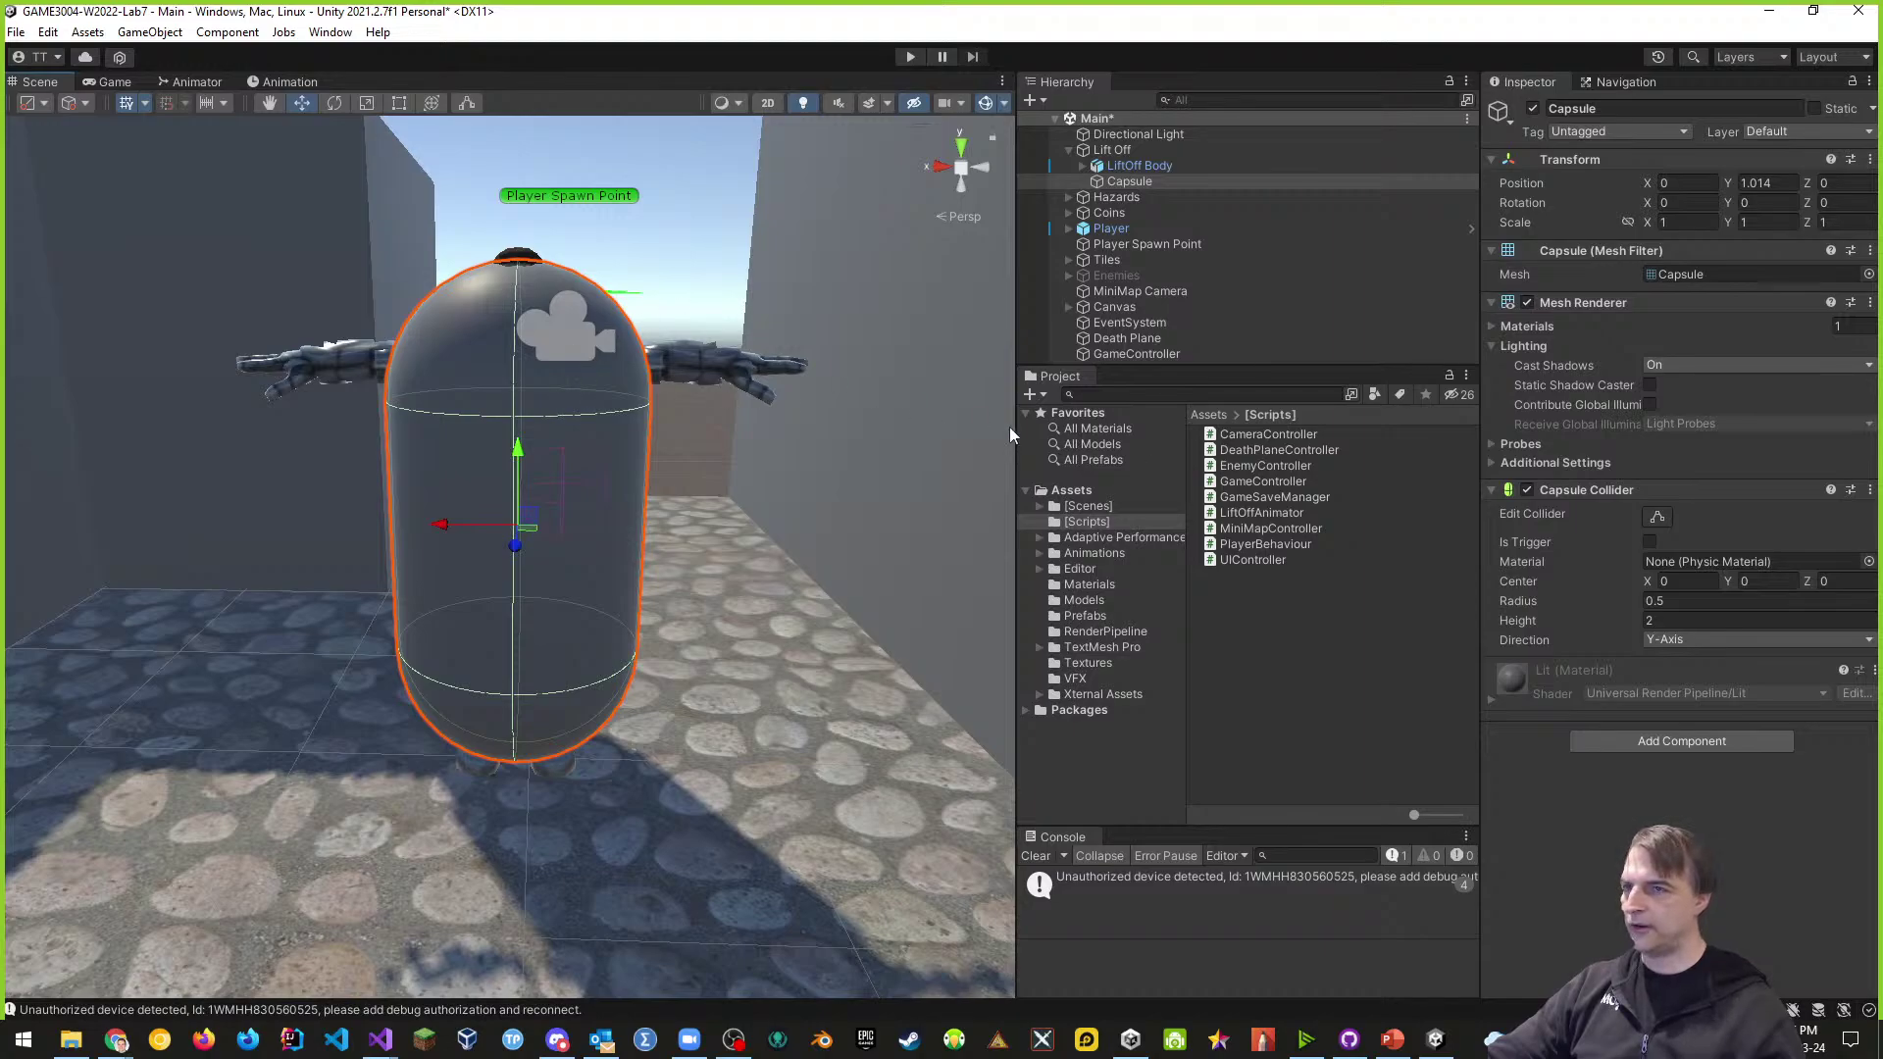
- Try a radius of 0.25 on the capsule's collider and undo the change
{"action": "left_click", "coordinate": [1657, 520]}
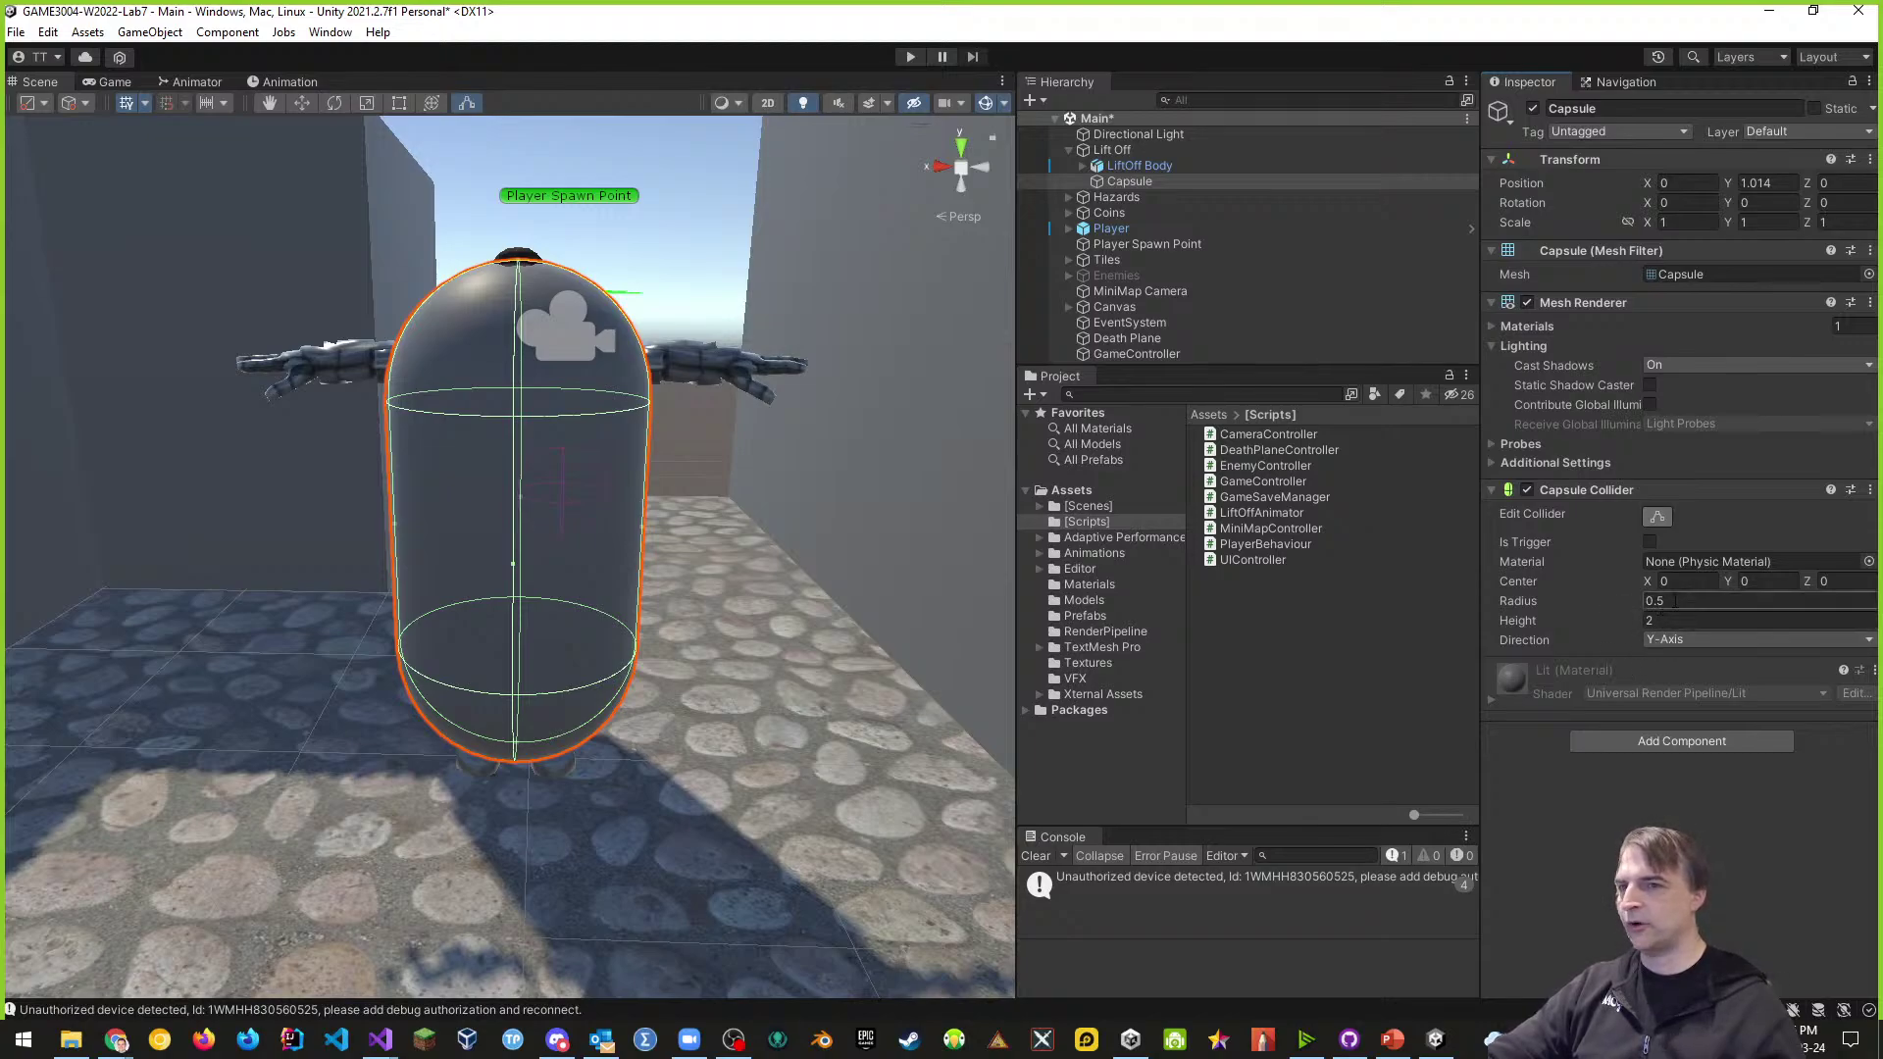
{"action": "left_click", "coordinate": [1688, 601]}
{"action": "type", "text": "0.25"}
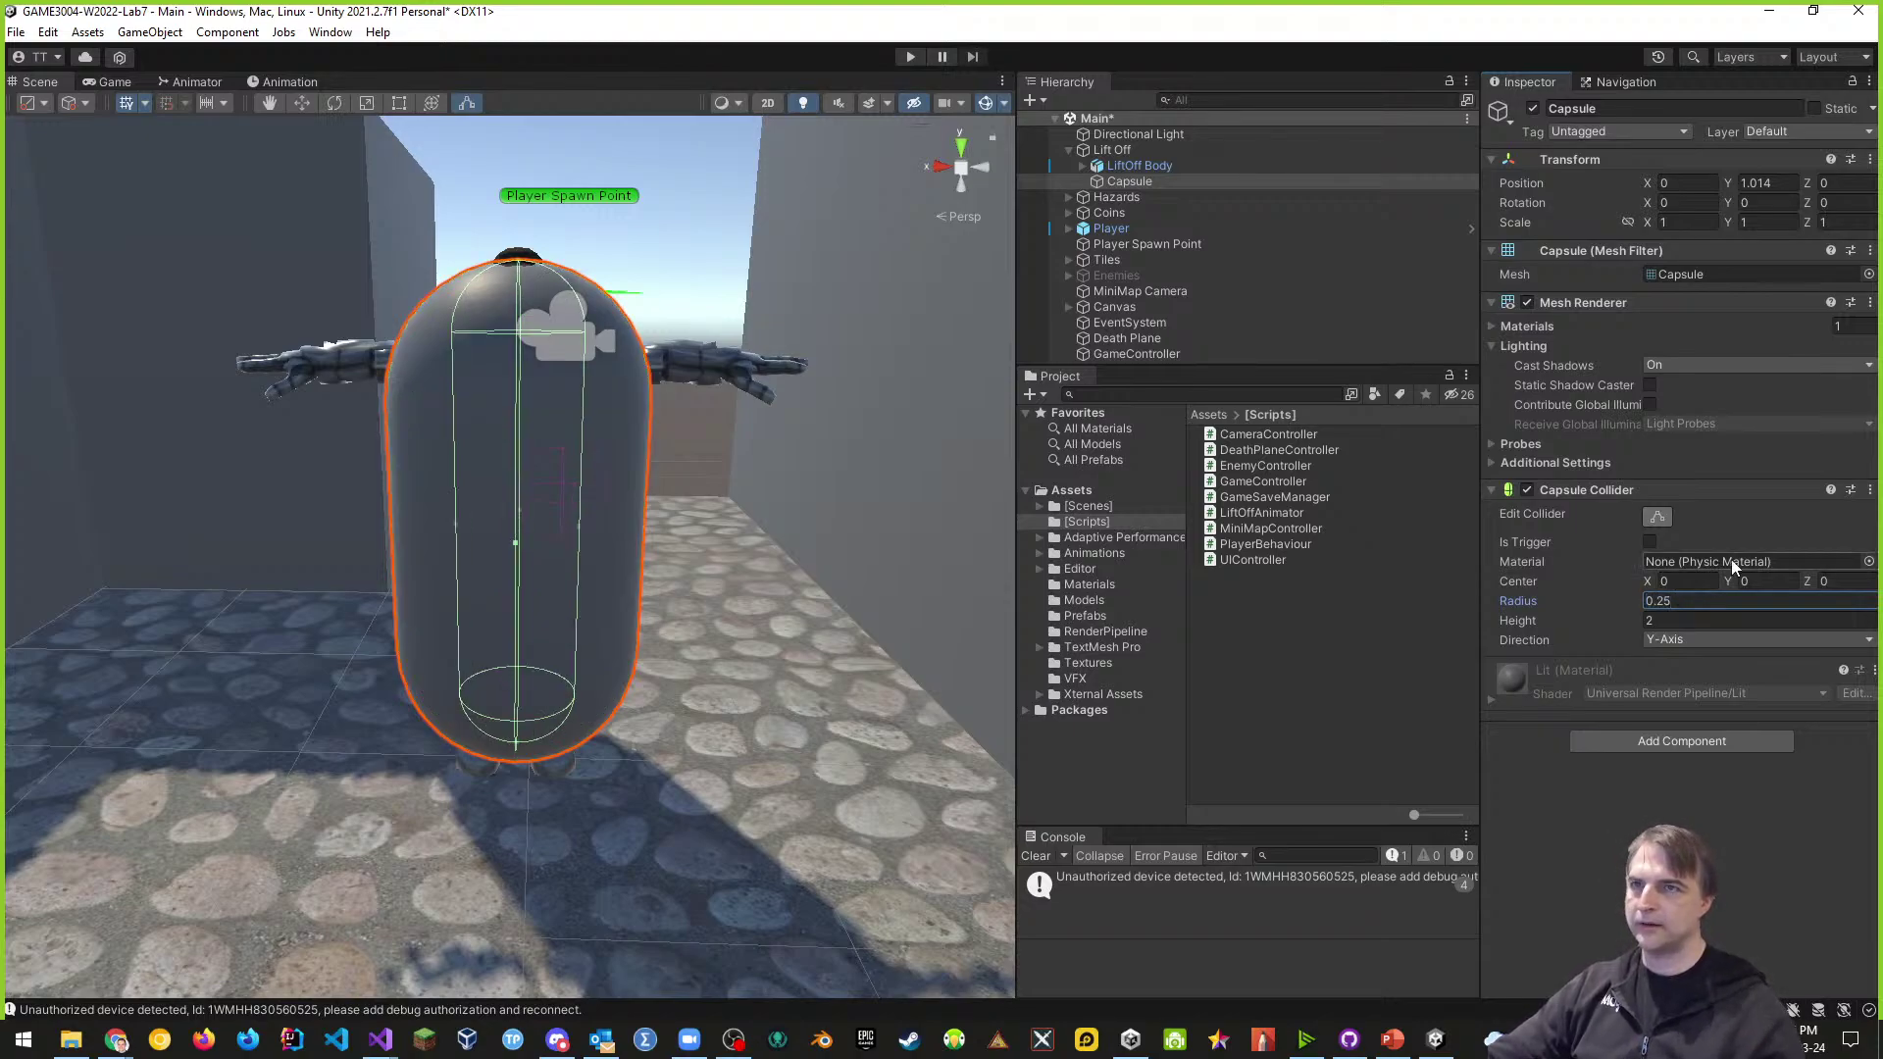
{"action": "key", "text": "ctrl+z"}
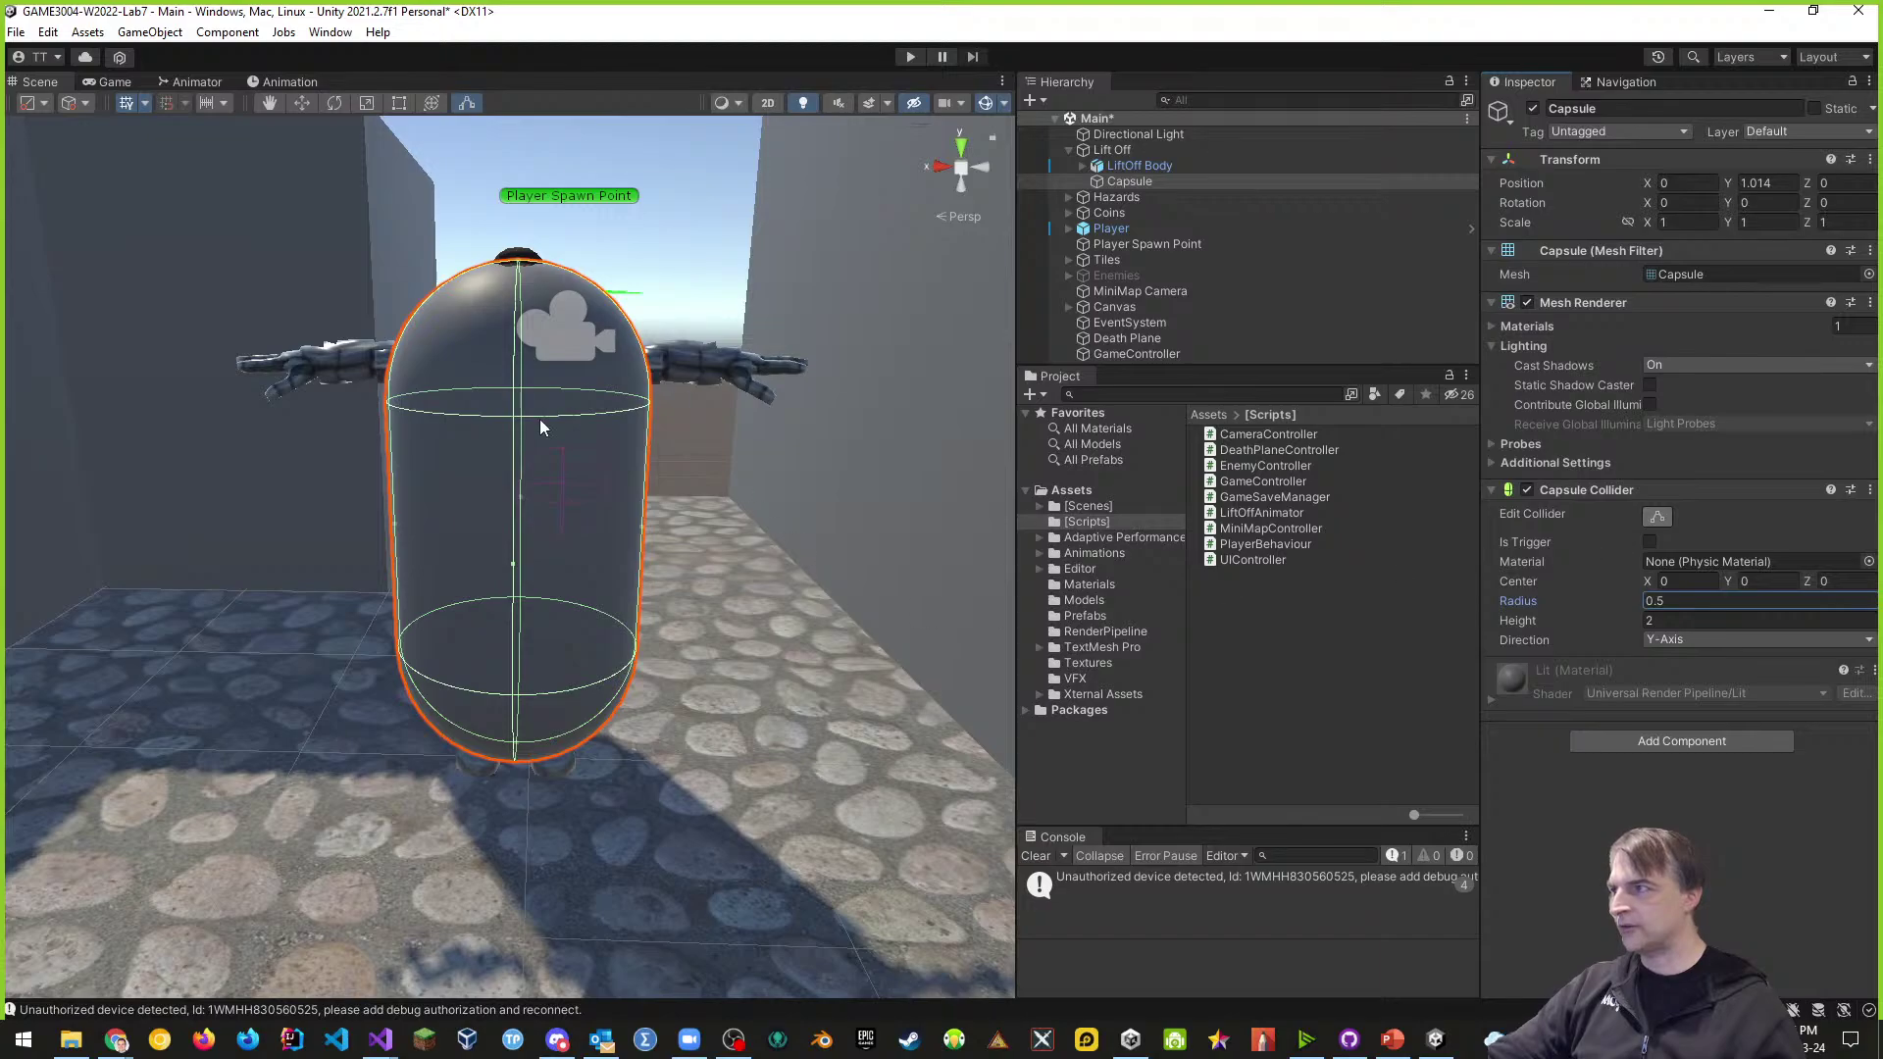
- Set the capsule's X and Z scale to 0.5
{"action": "left_click", "coordinate": [1683, 224]}
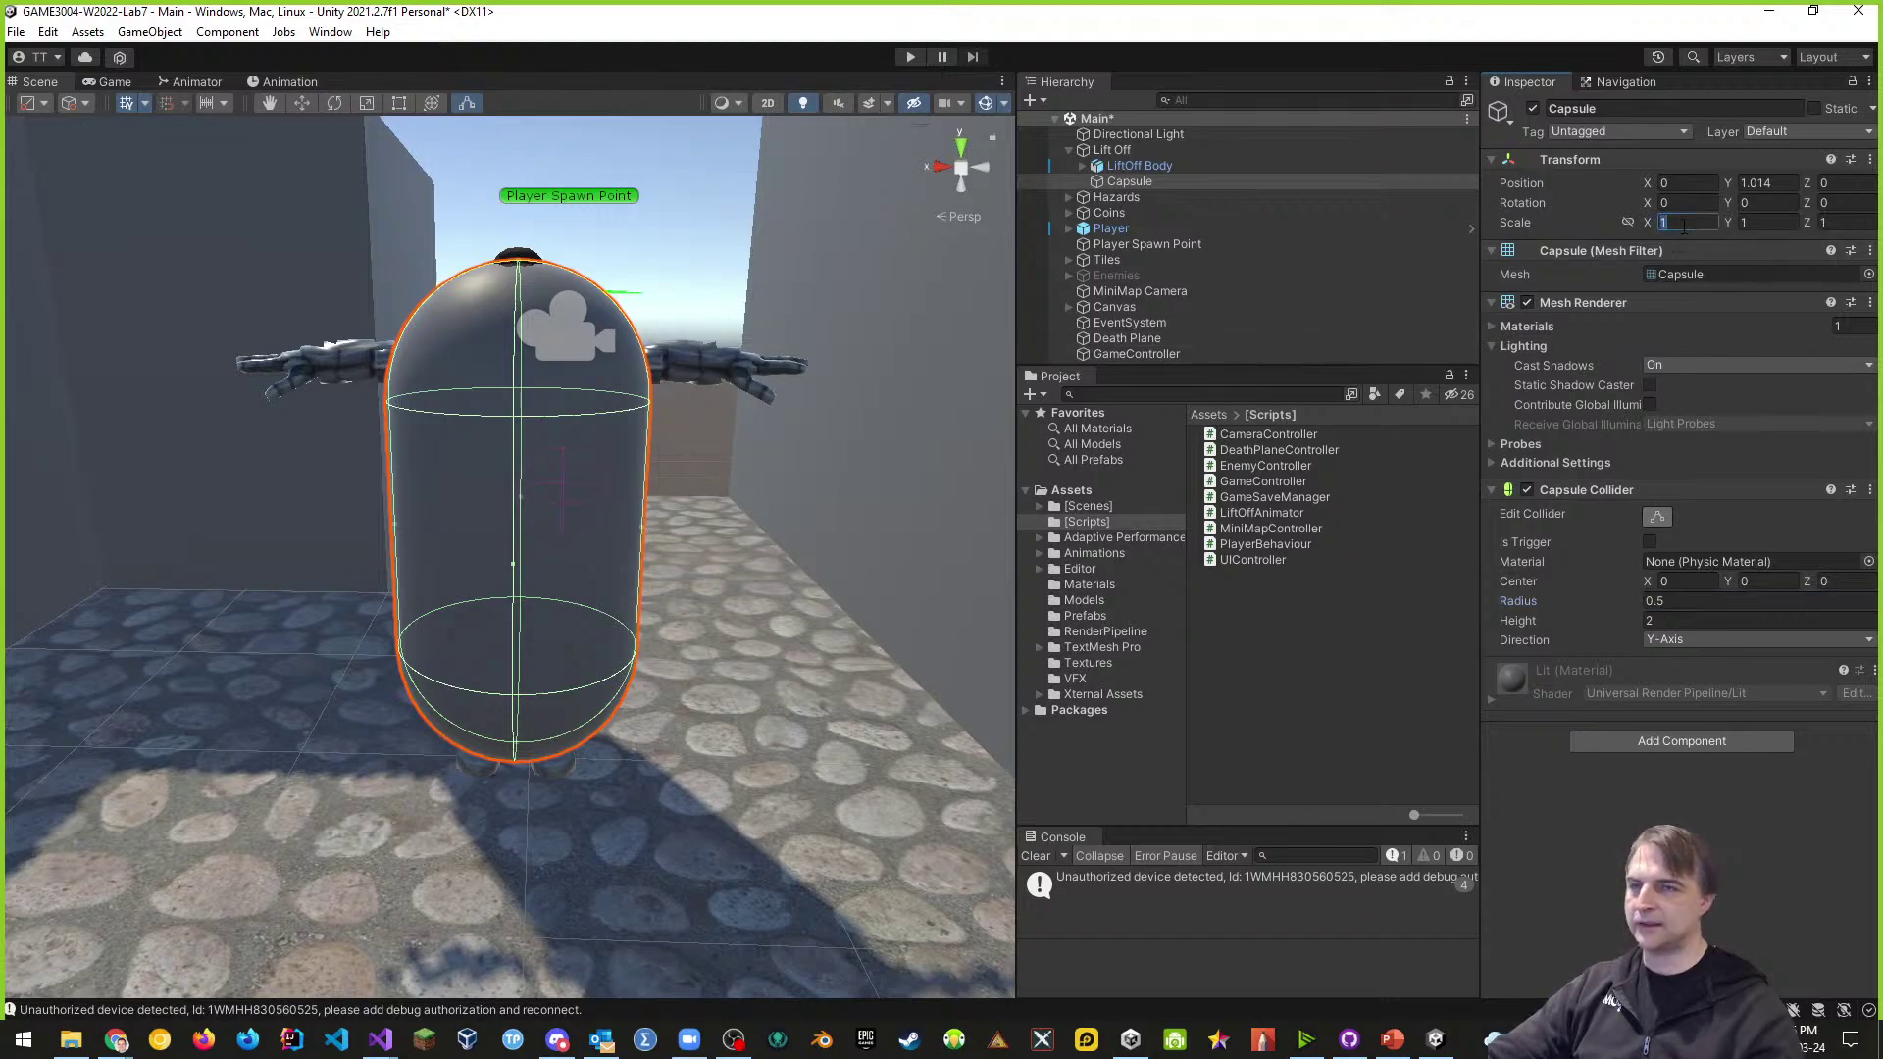
{"action": "type", "text": "0.5"}
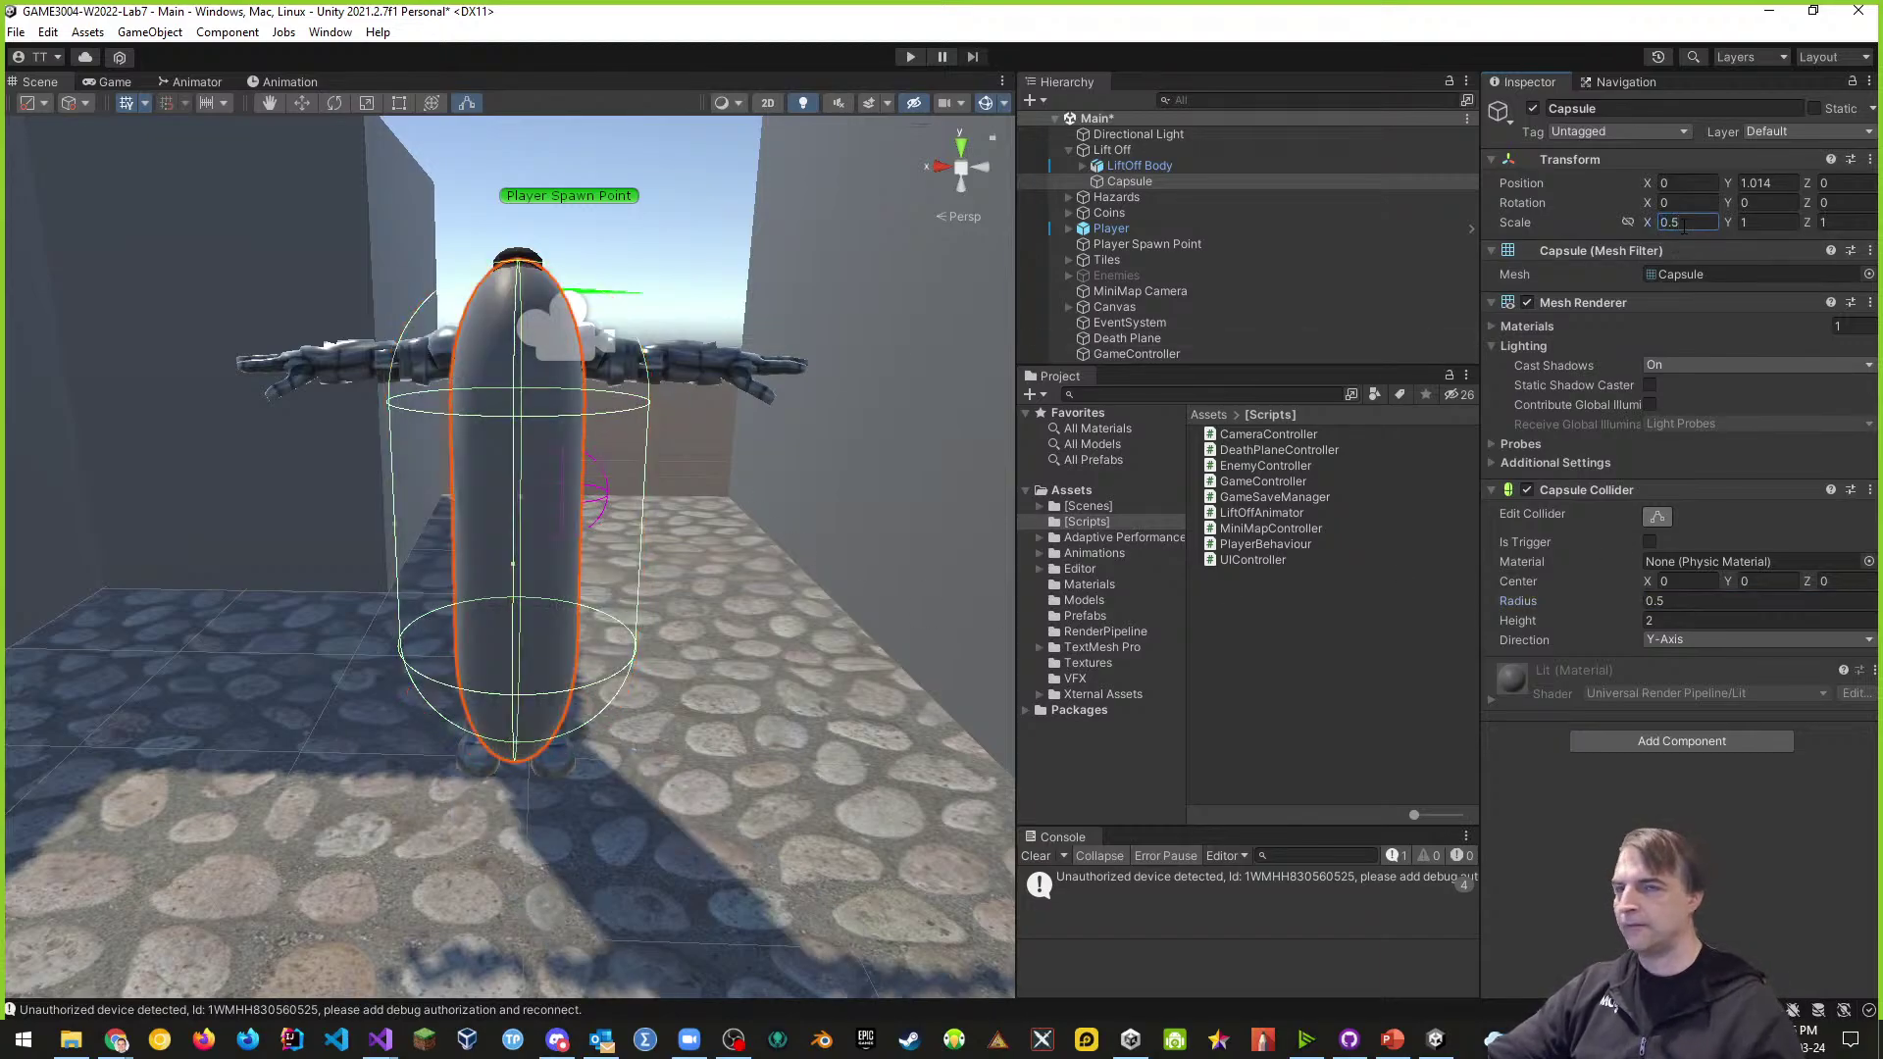
{"action": "left_click", "coordinate": [1848, 222]}
{"action": "type", "text": "0.5"}
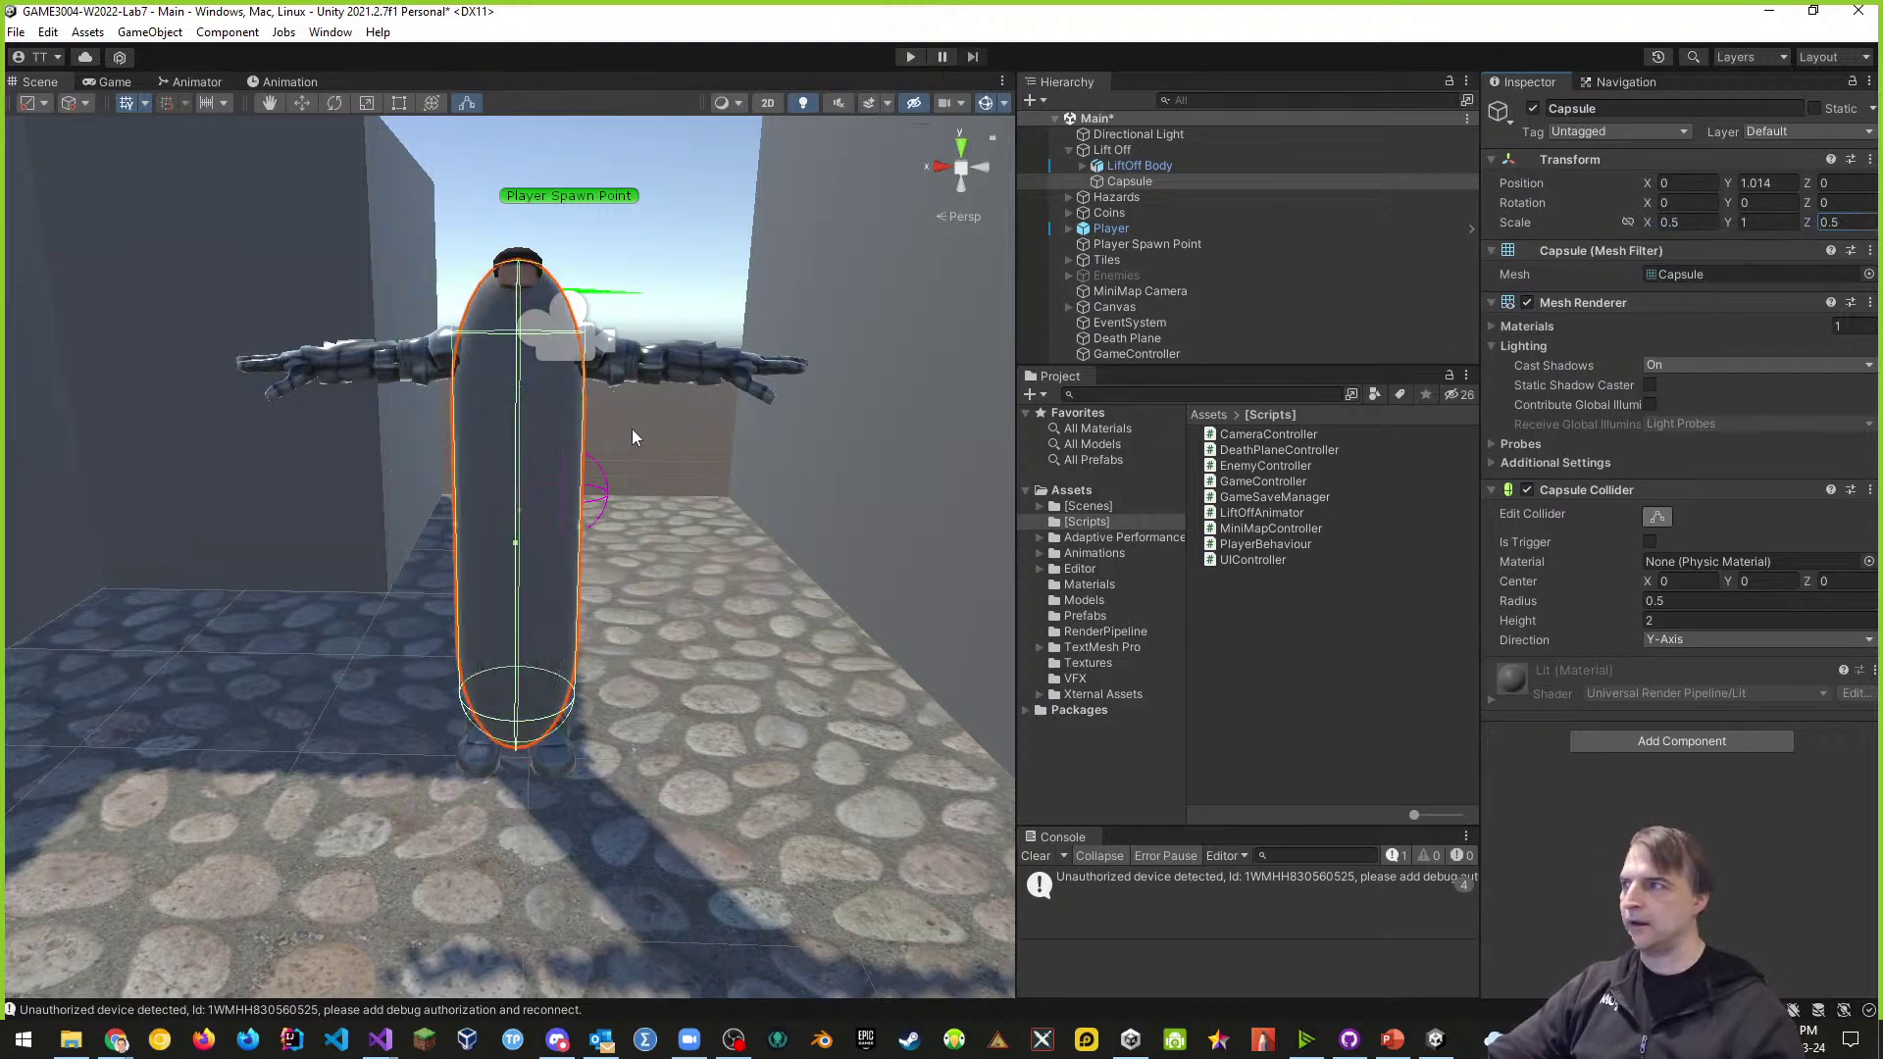
- Disable the capsule's Mesh Renderer and check how its collider fits around the character
{"action": "right_click_drag", "start_coordinate": [664, 609], "coordinate": [703, 586]}
{"action": "left_click", "coordinate": [1527, 302]}
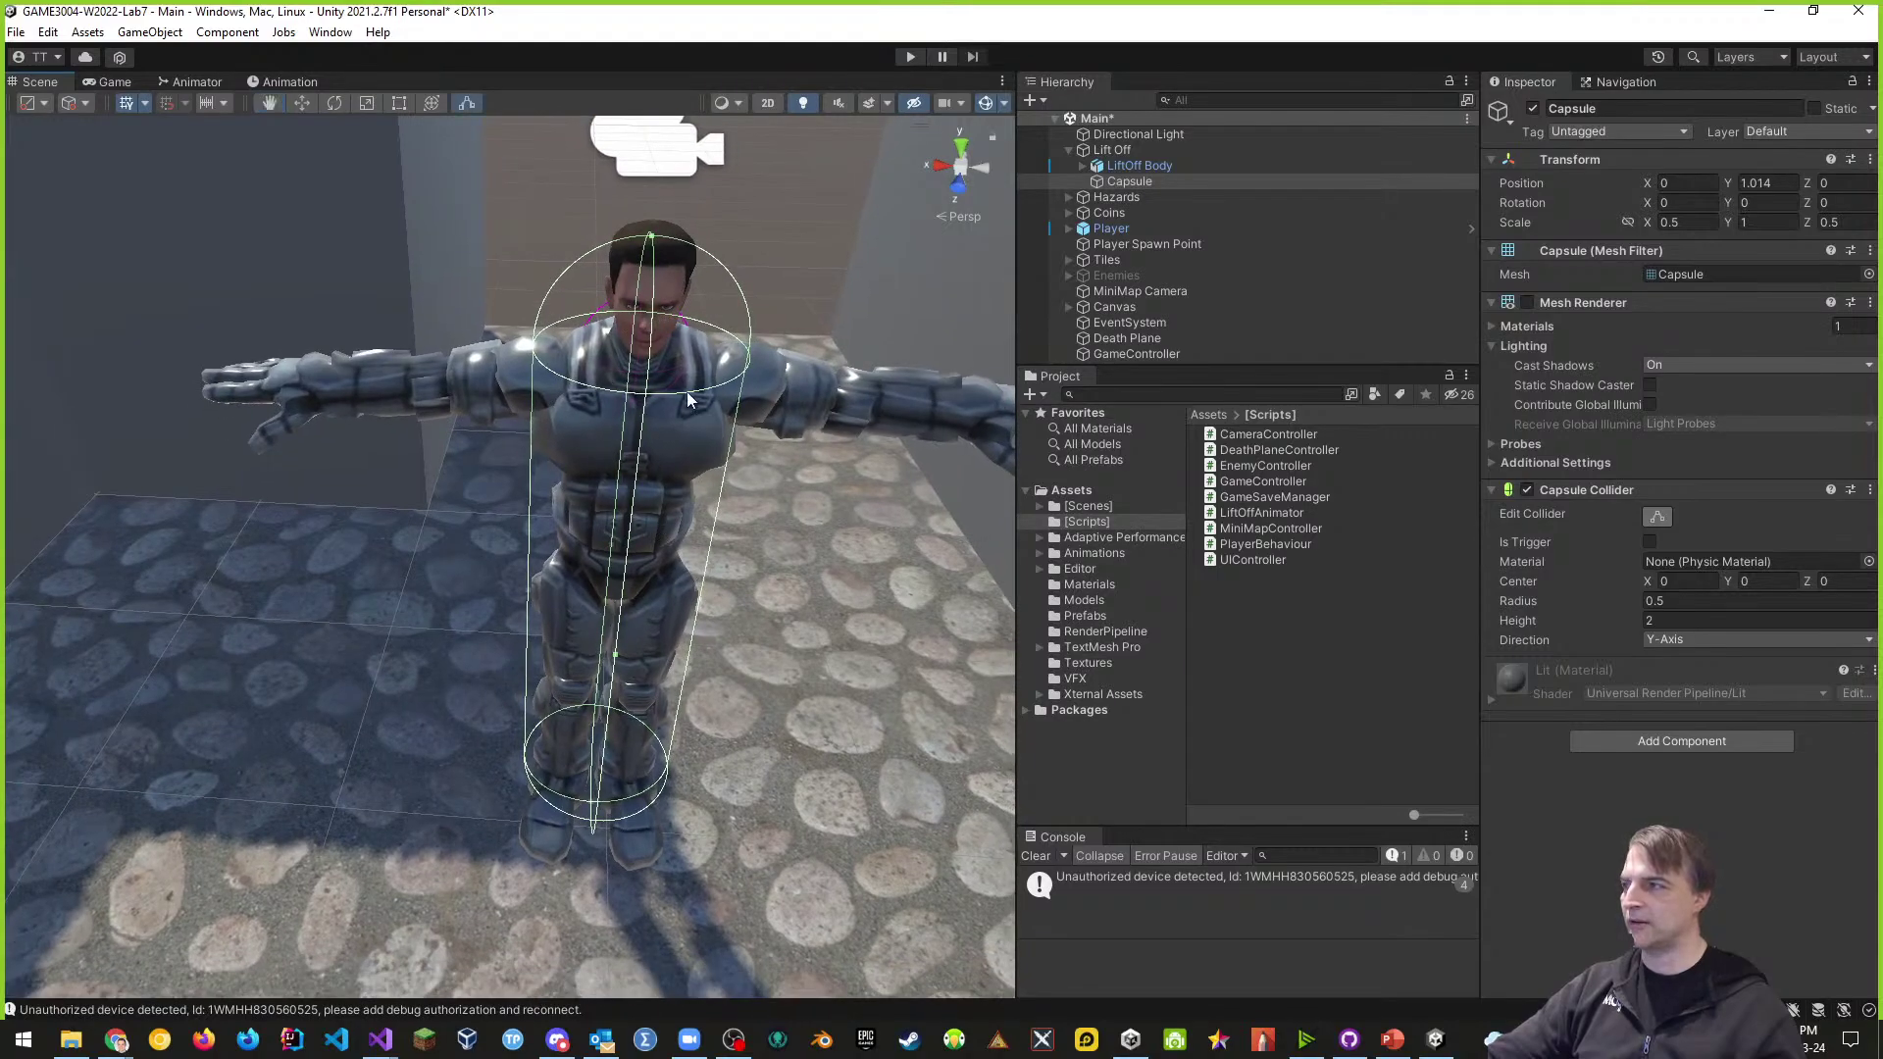
{"action": "key", "text": "d"}
{"action": "right_click_drag", "start_coordinate": [676, 500], "coordinate": [677, 504]}
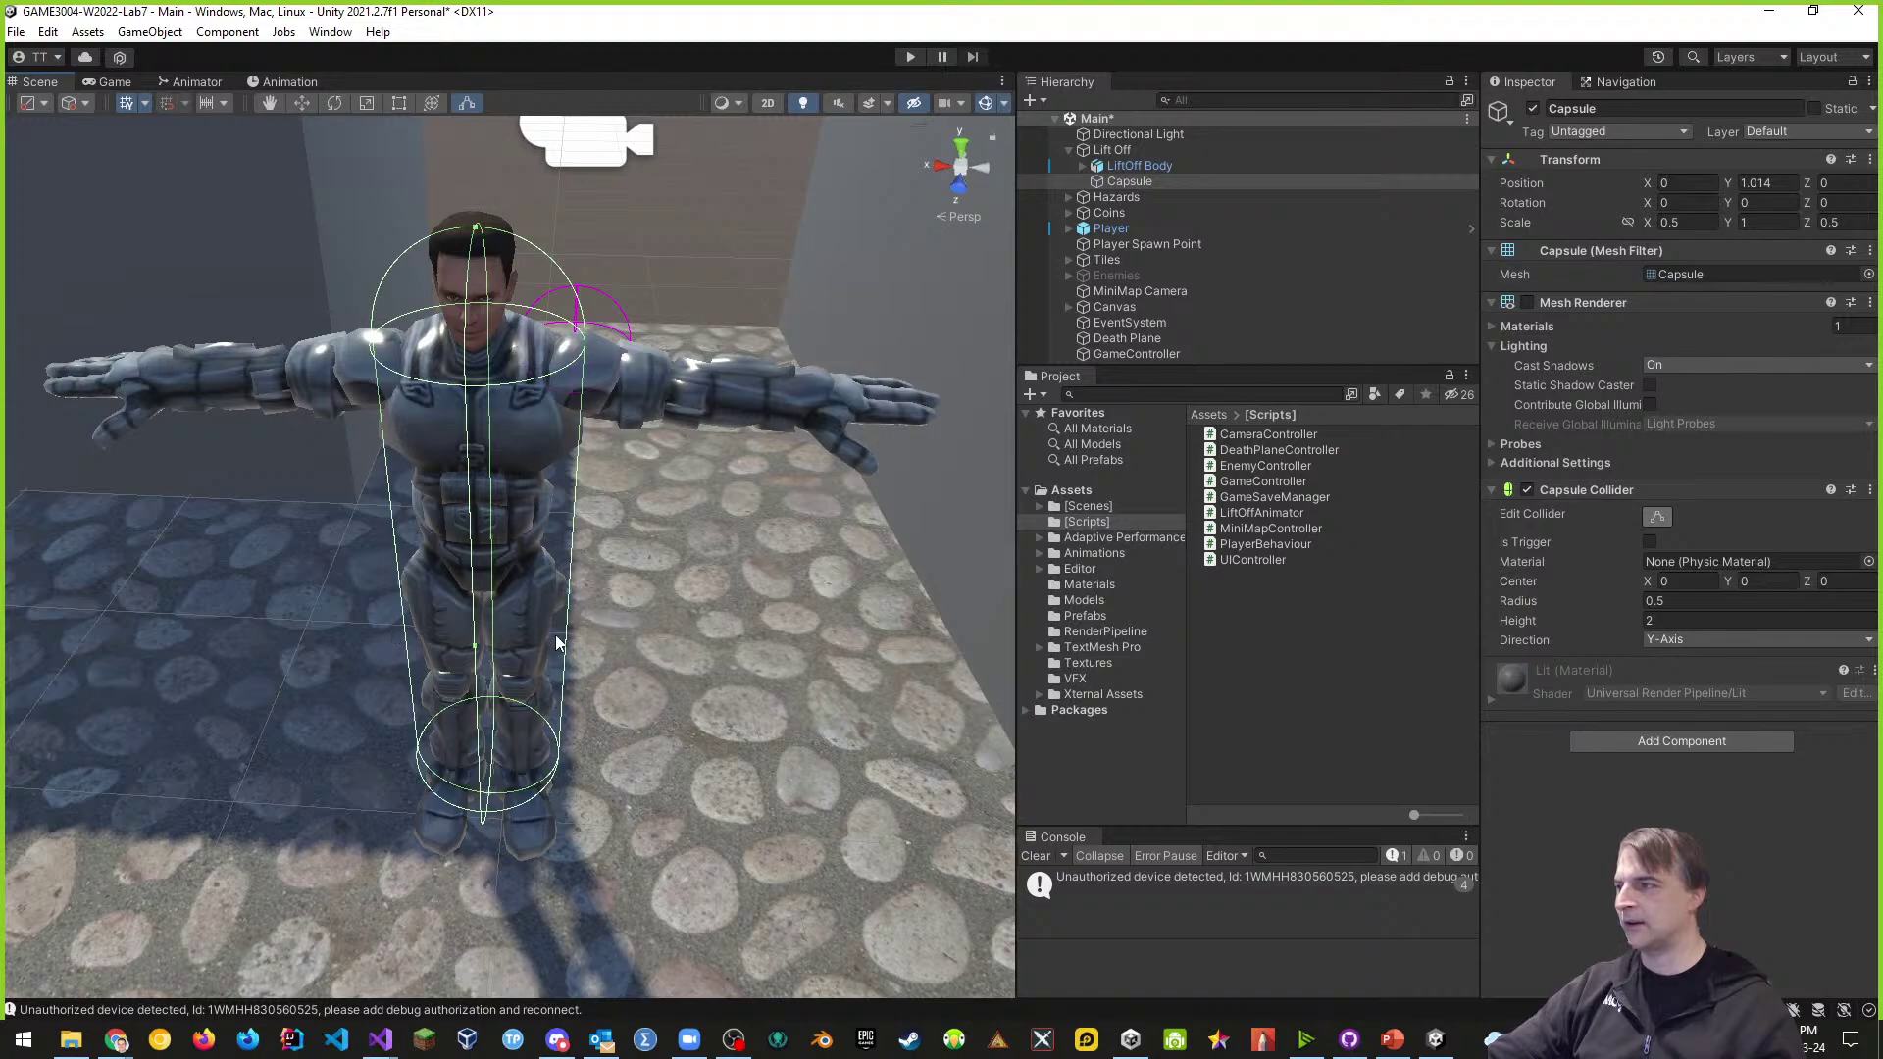
{"action": "scroll", "coordinate": [556, 642], "scroll_direction": "up", "scroll_amount": 5}
{"action": "scroll", "coordinate": [628, 545], "scroll_direction": "down", "scroll_amount": 6}
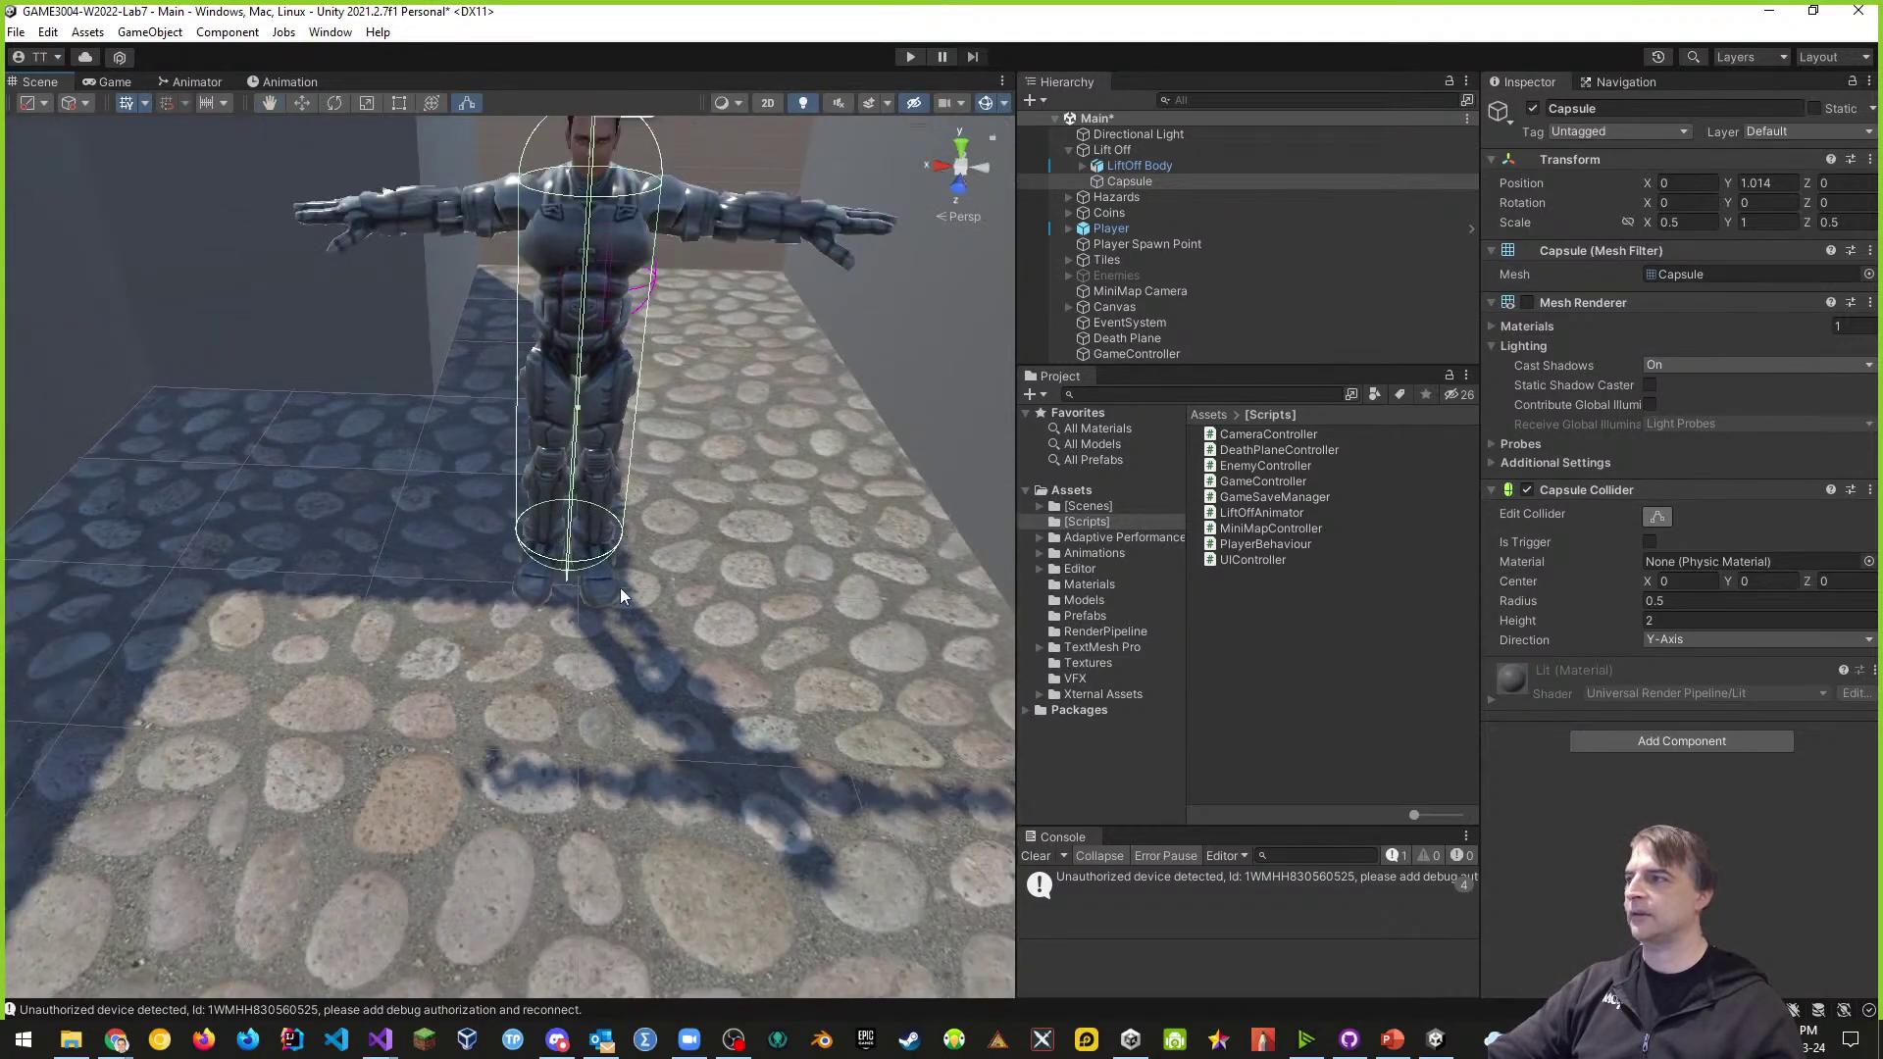
{"action": "scroll", "coordinate": [620, 586], "scroll_direction": "down", "scroll_amount": 3}
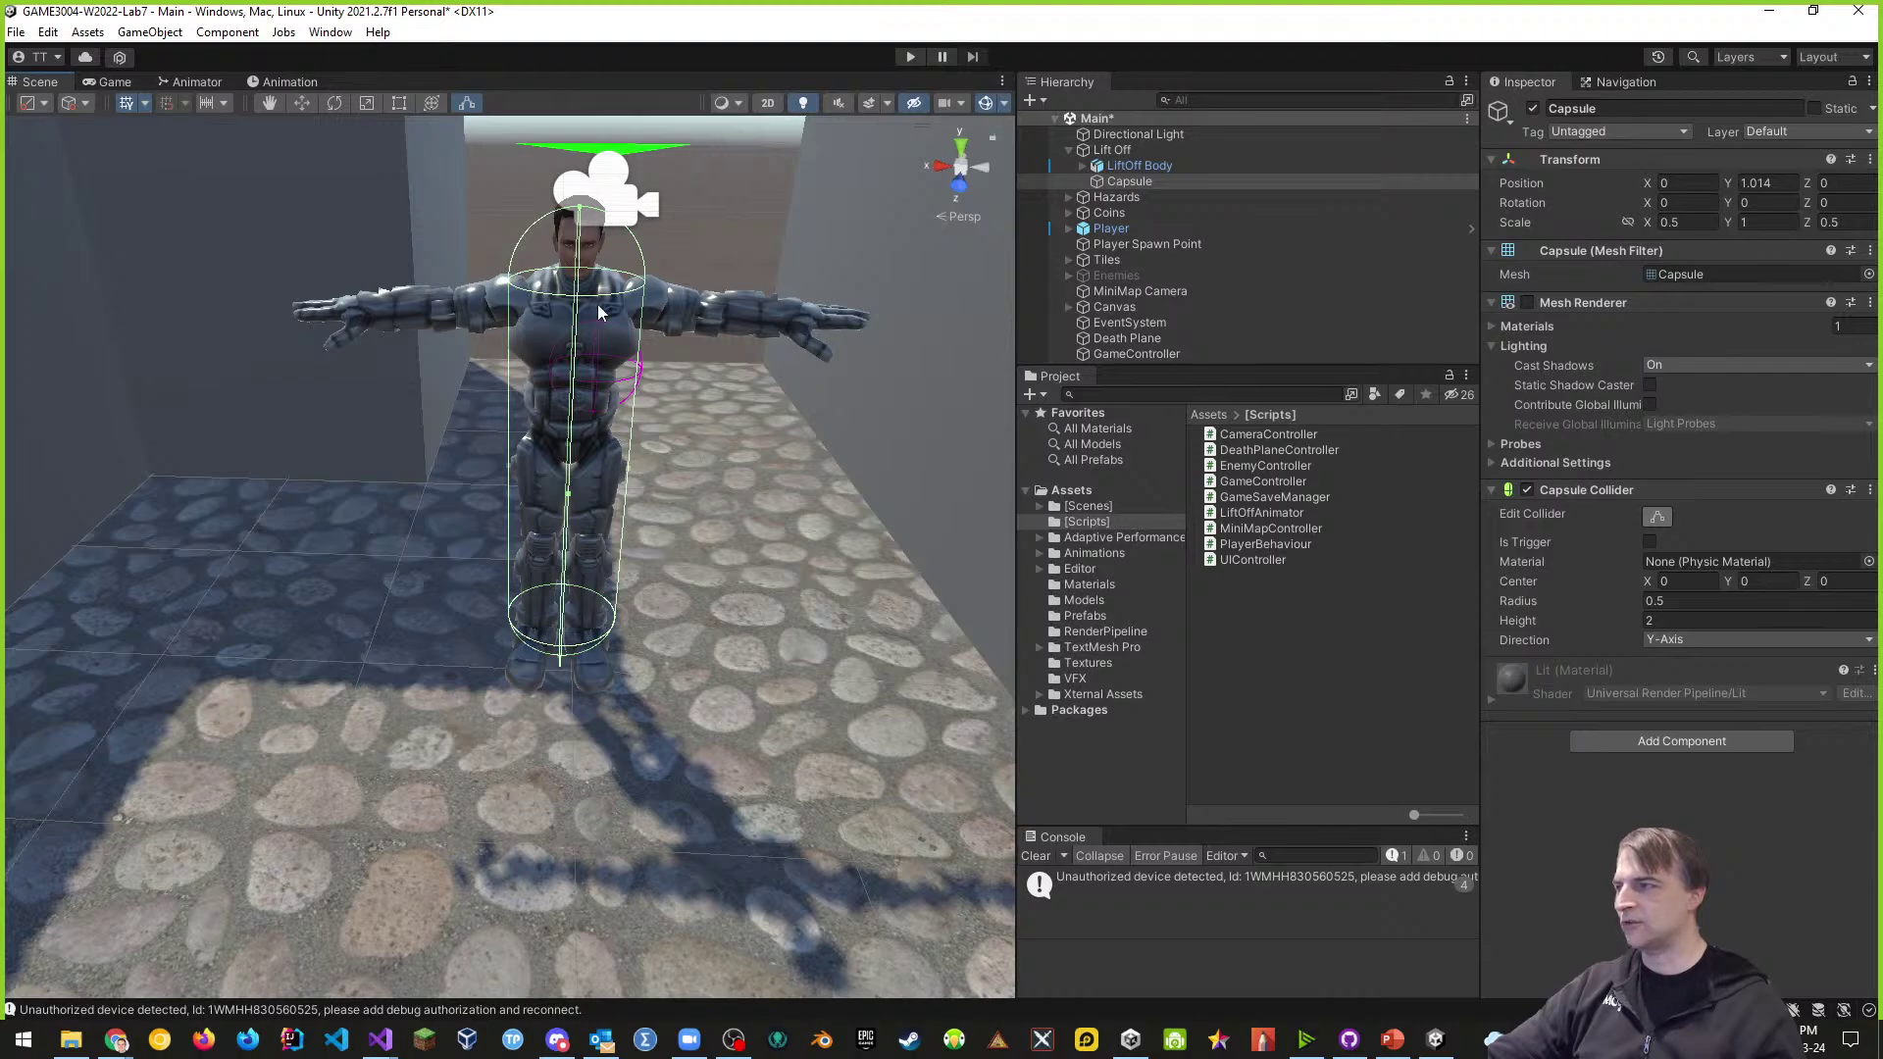
{"action": "left_click_drag", "start_coordinate": [600, 311], "coordinate": [555, 404], "text": "alt"}
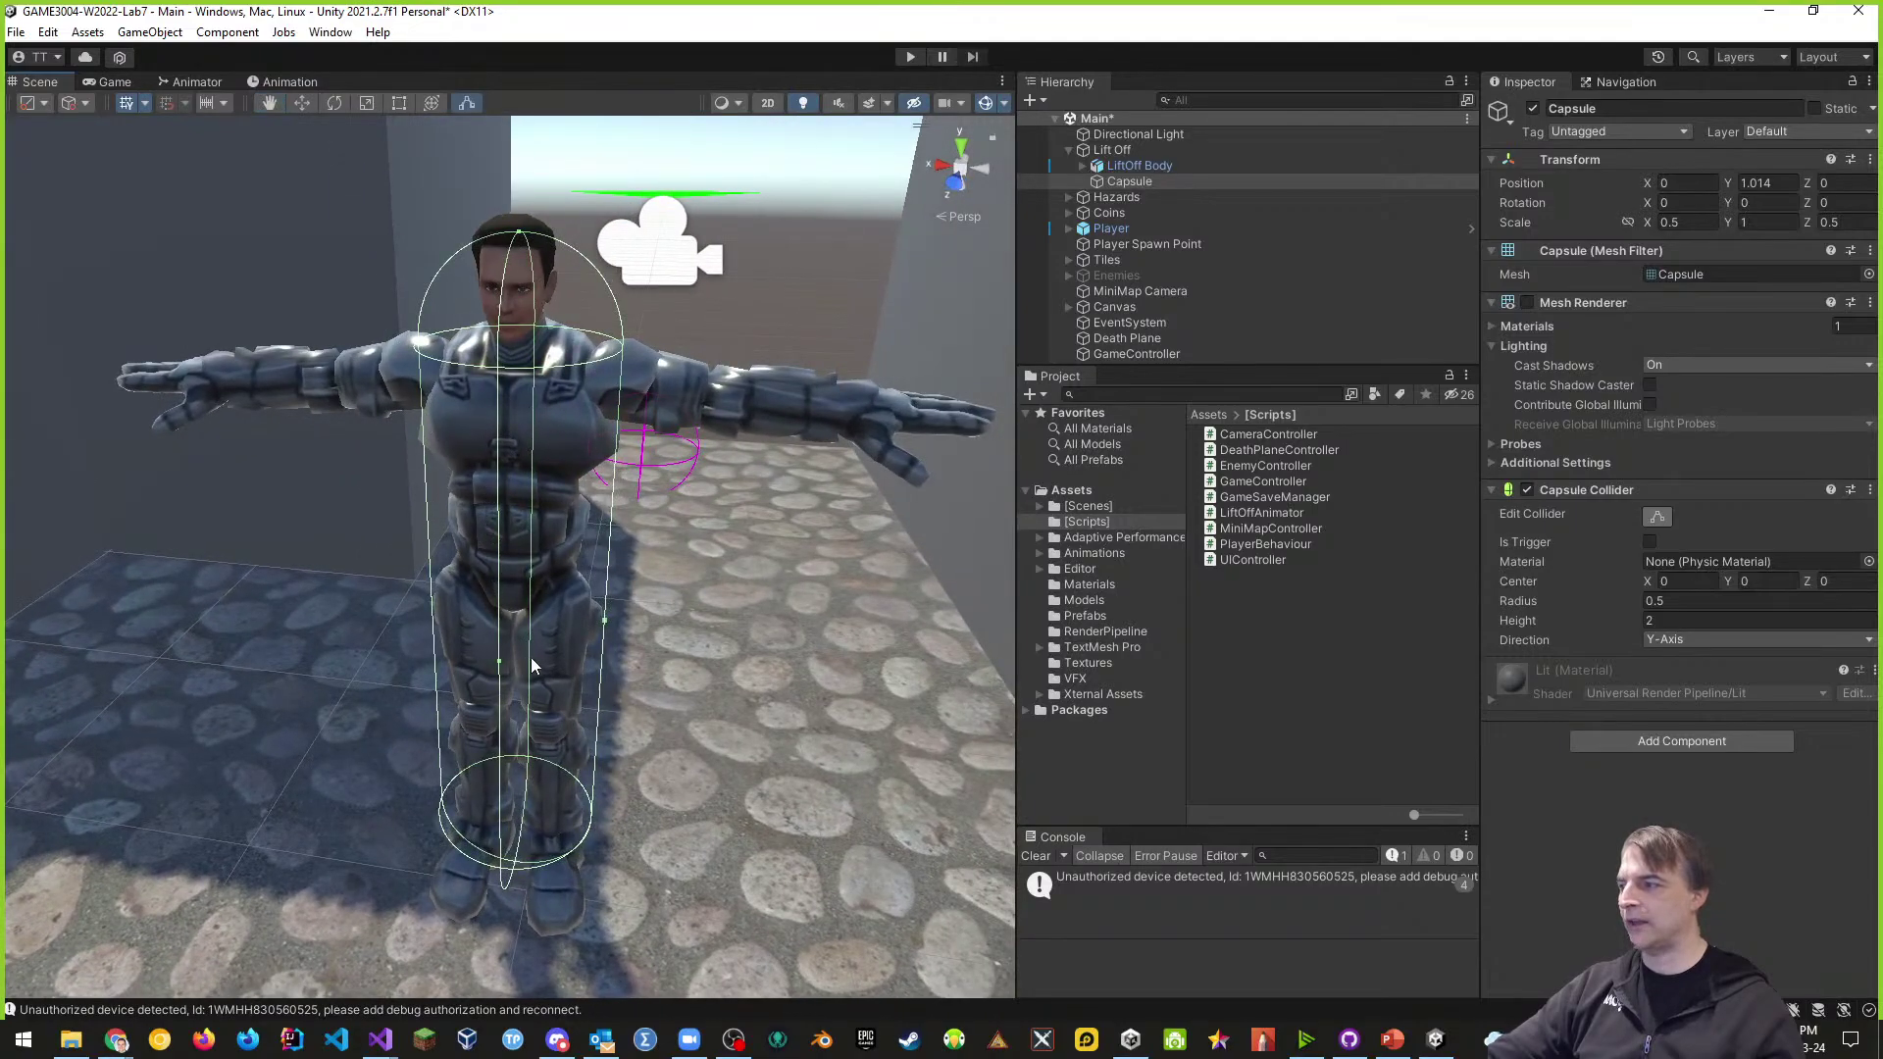
{"action": "left_click_drag", "start_coordinate": [535, 668], "coordinate": [554, 617], "text": "alt"}
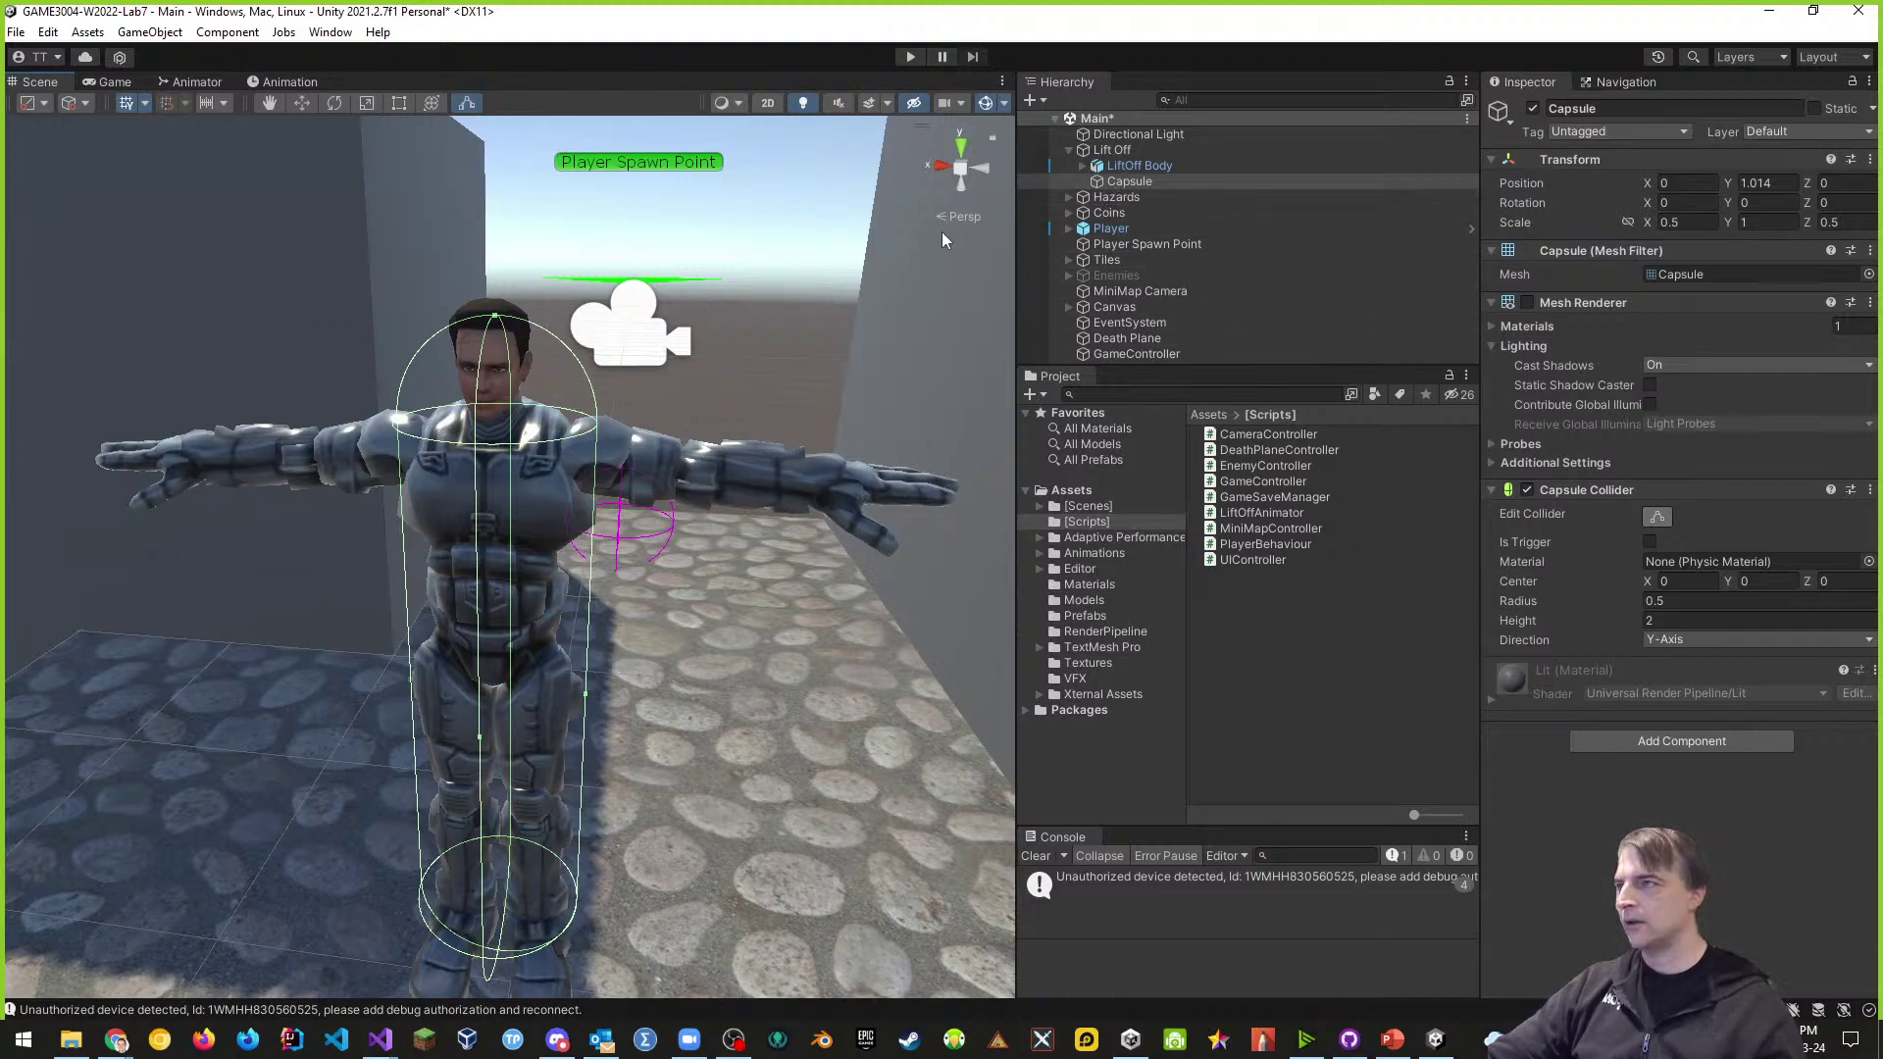
- Rename the capsule under Lift Off to "Body Collider"
{"action": "left_click", "coordinate": [1150, 183]}
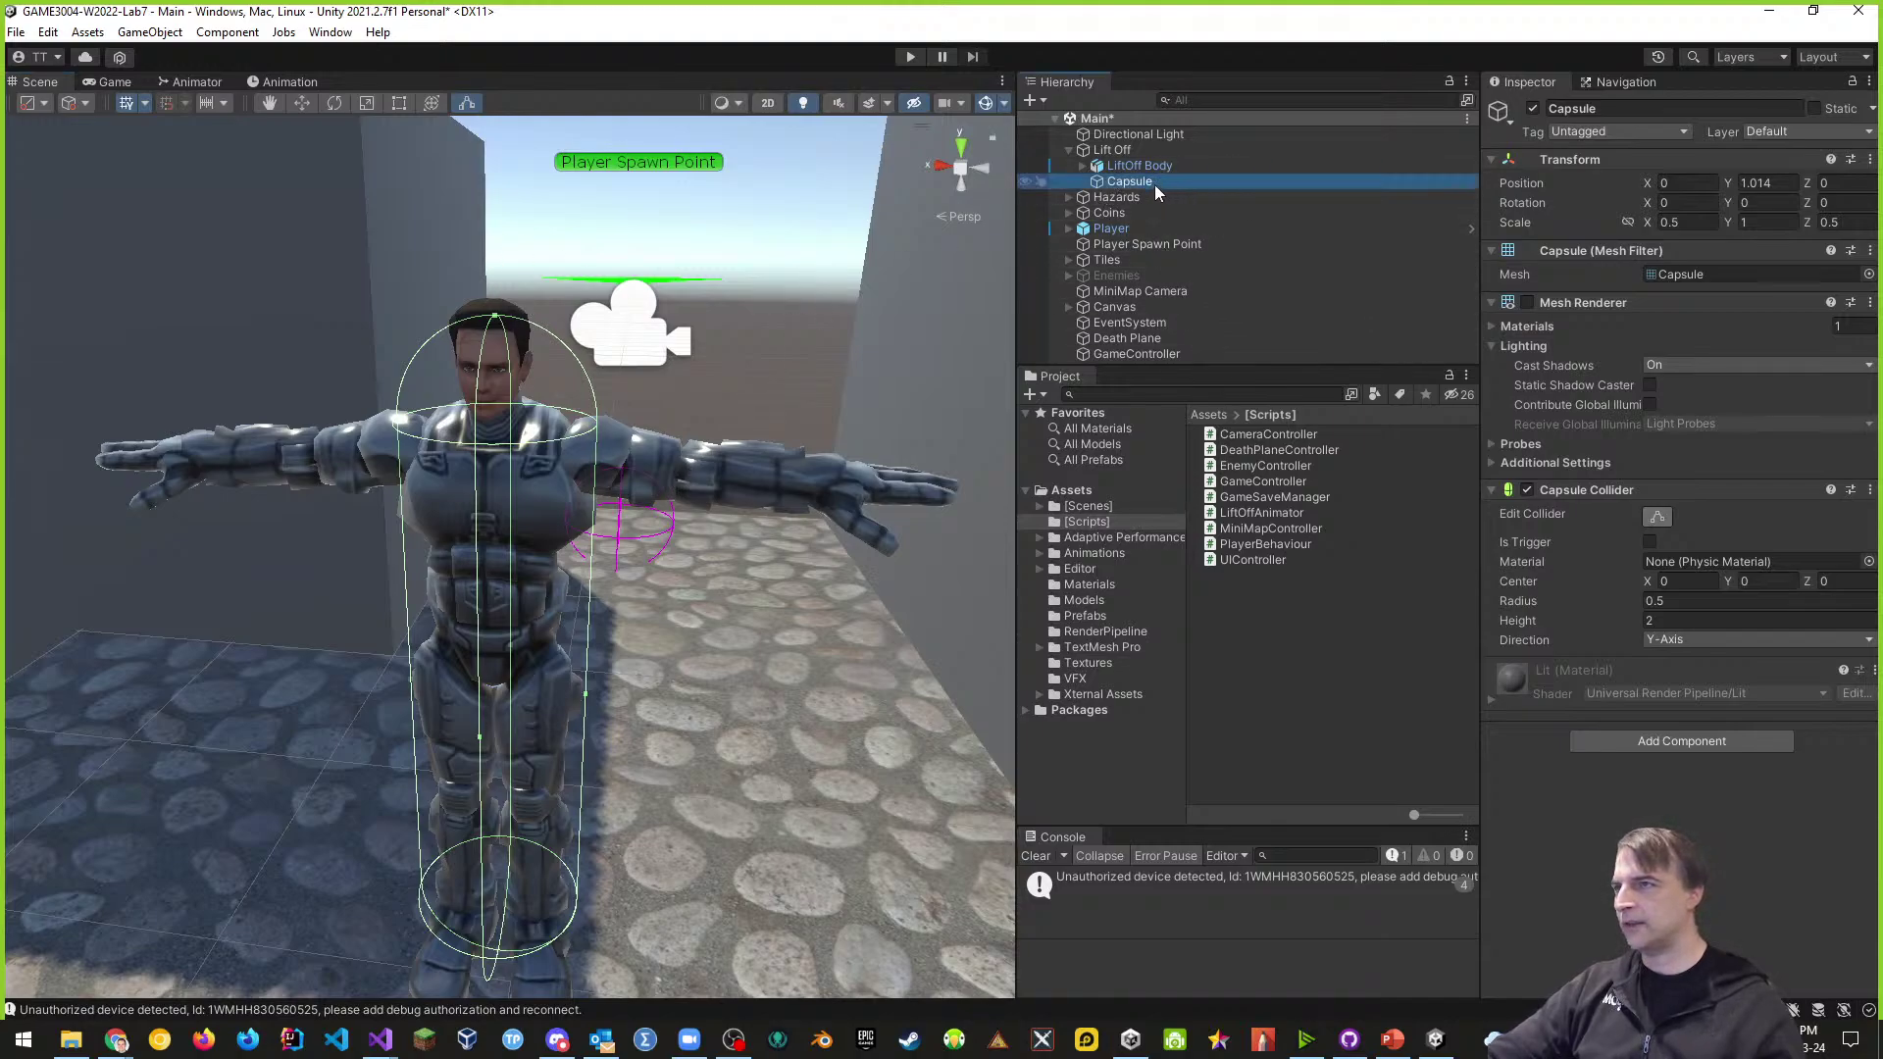
{"action": "left_click", "coordinate": [1151, 185]}
{"action": "type", "text": "B"}
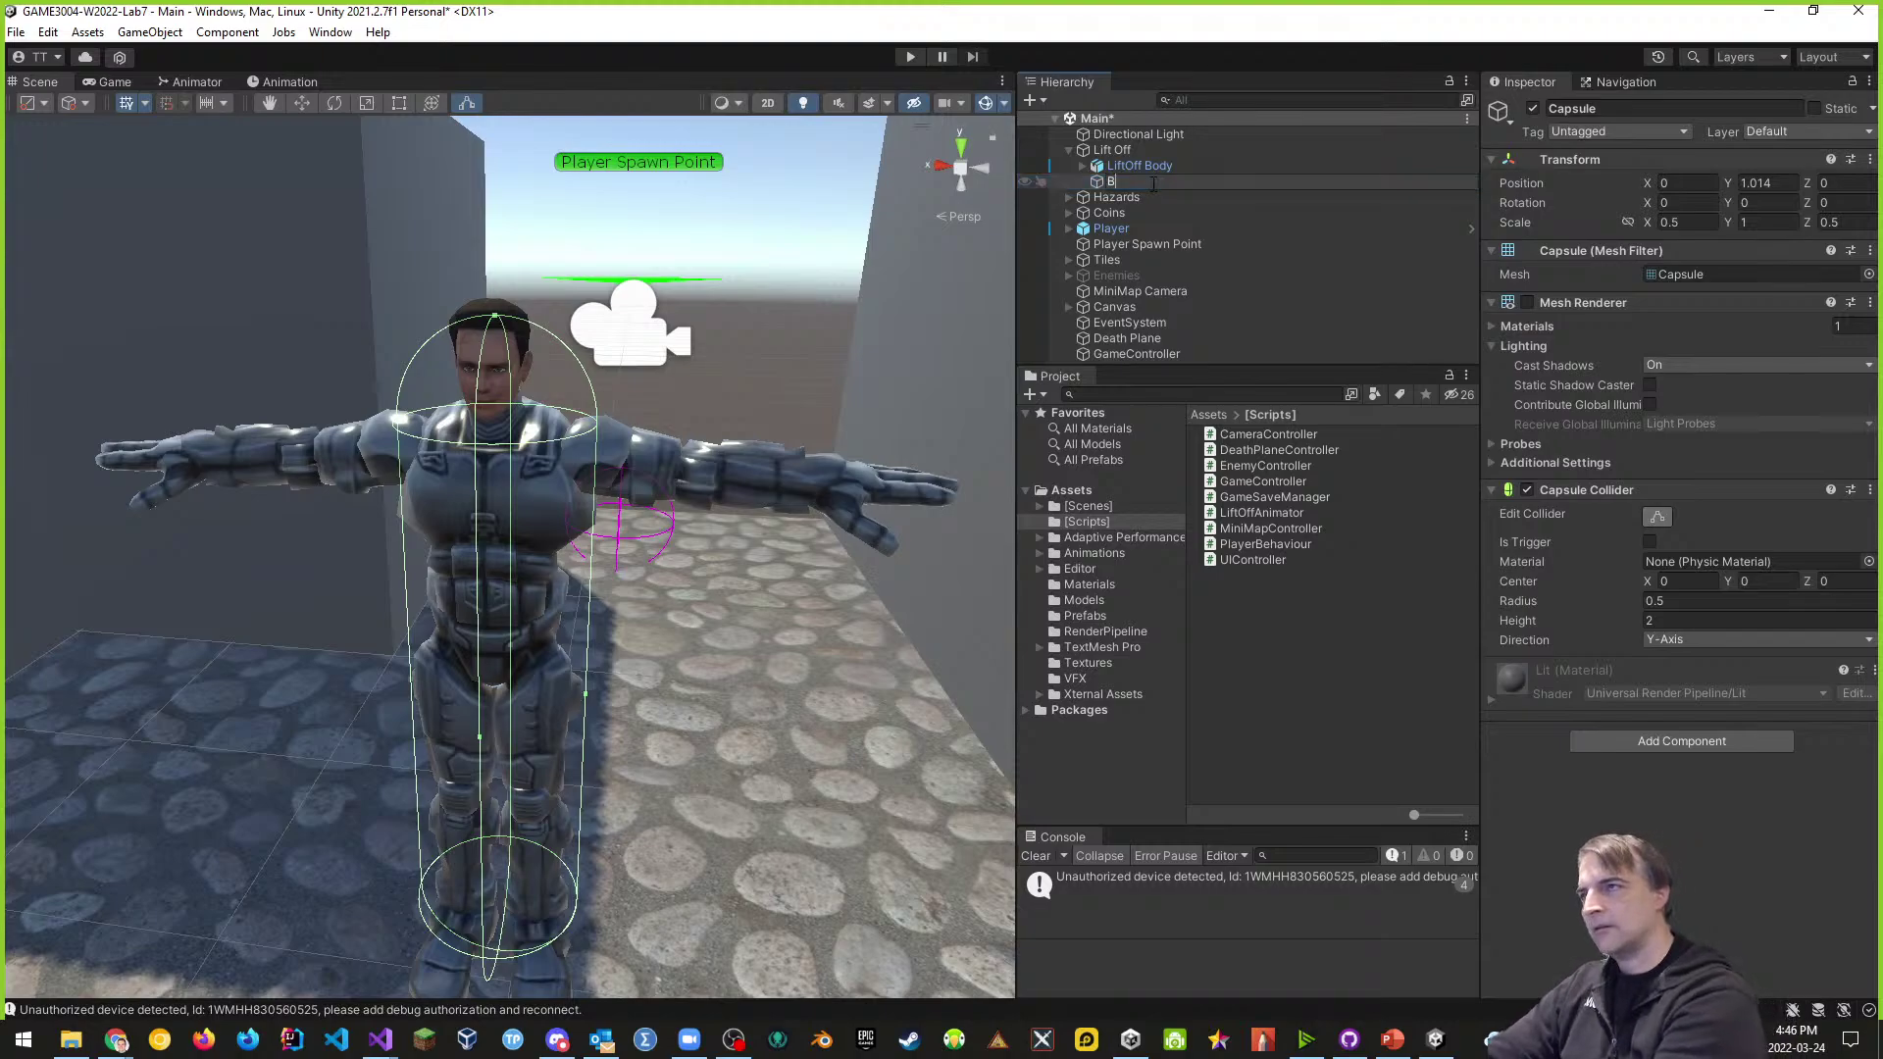
{"action": "type", "text": "ody "}
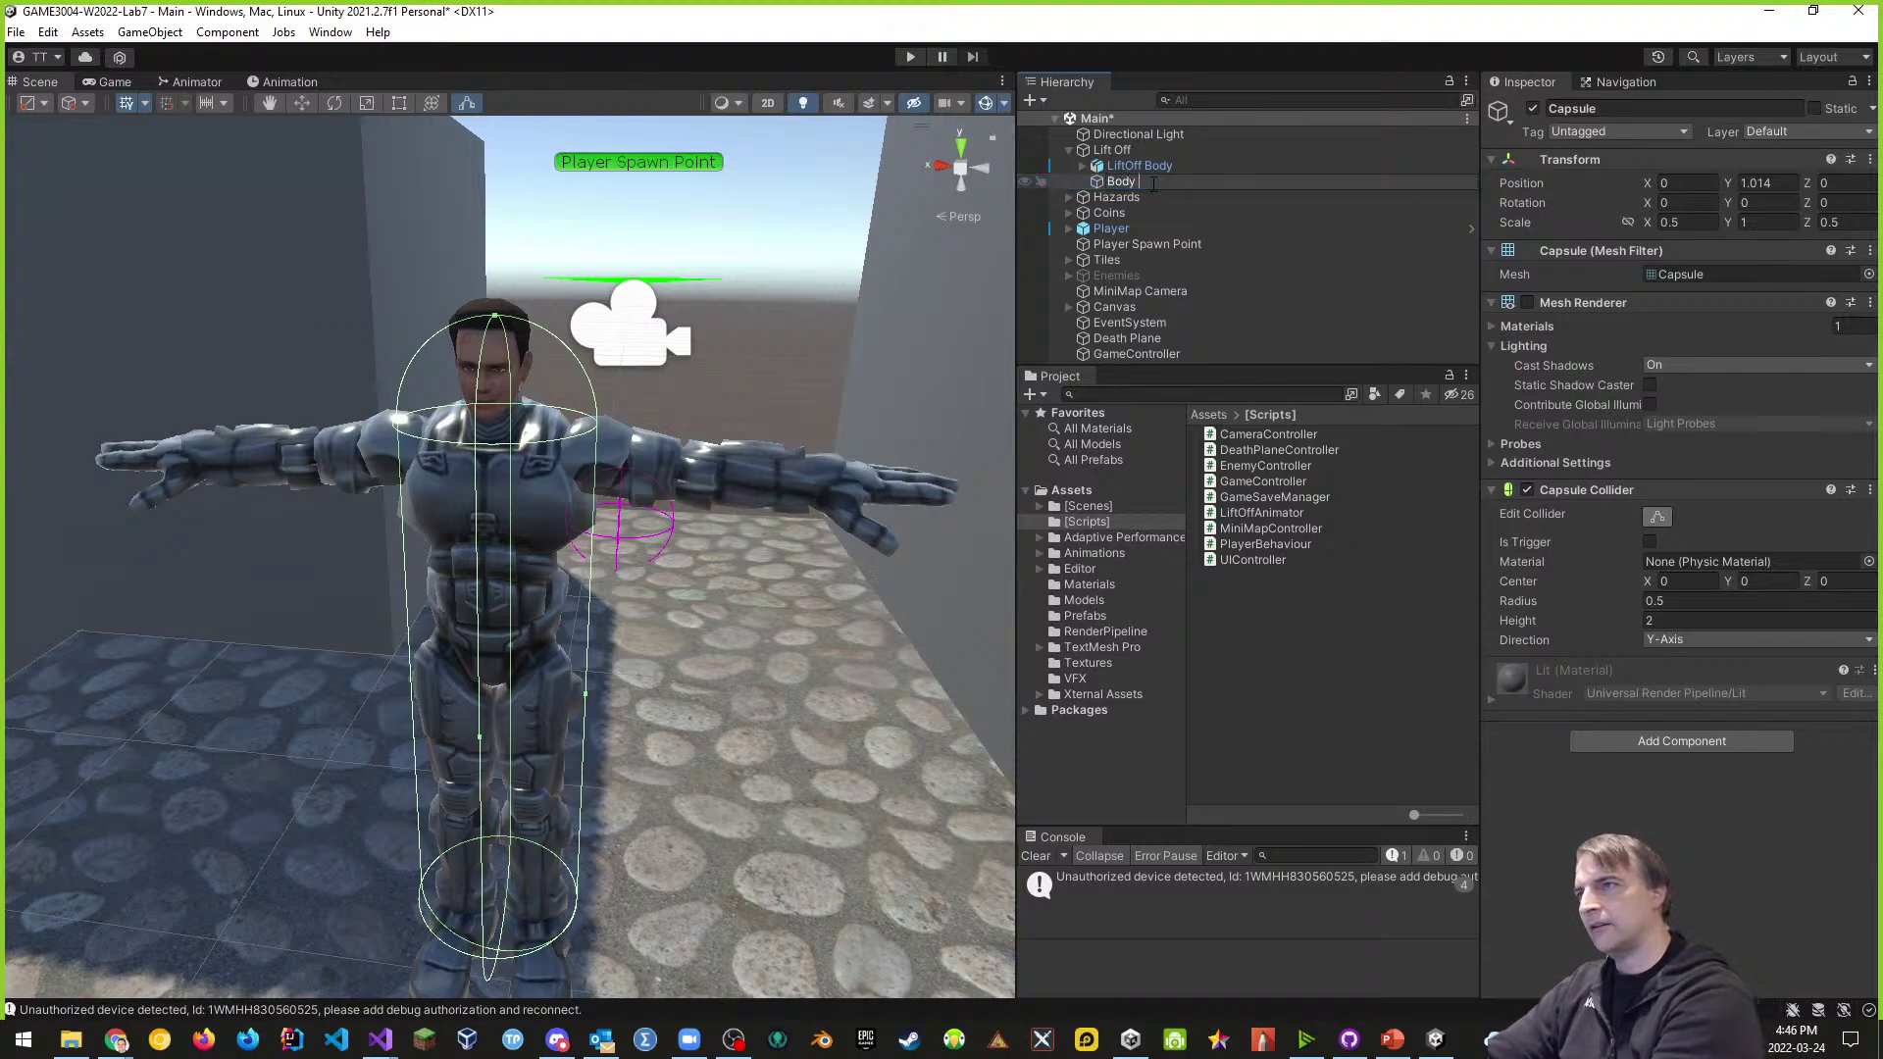
{"action": "type", "text": "Collider"}
{"action": "key", "text": "Return"}
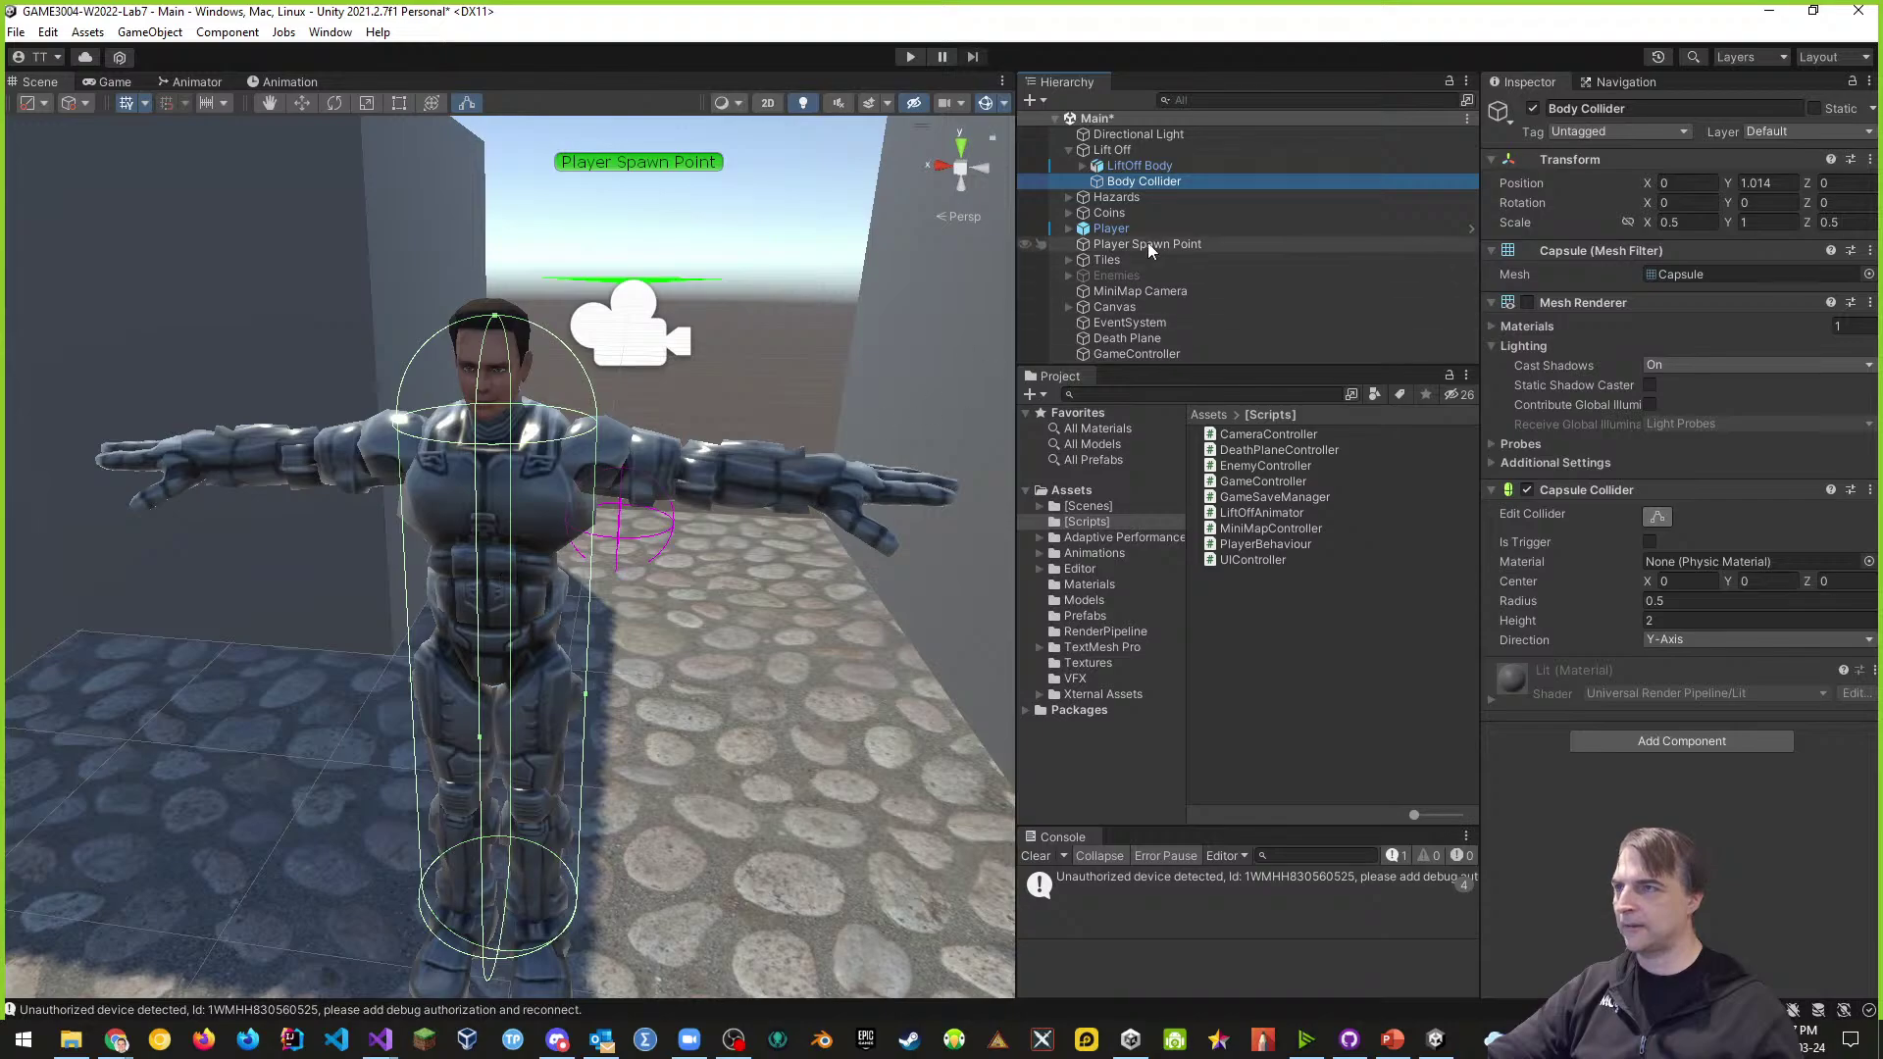
- Expand the LiftOff Body skeleton from the hips through the spine and left arm, and select the mixamorig:LeftHand bone
{"action": "left_click", "coordinate": [1084, 167]}
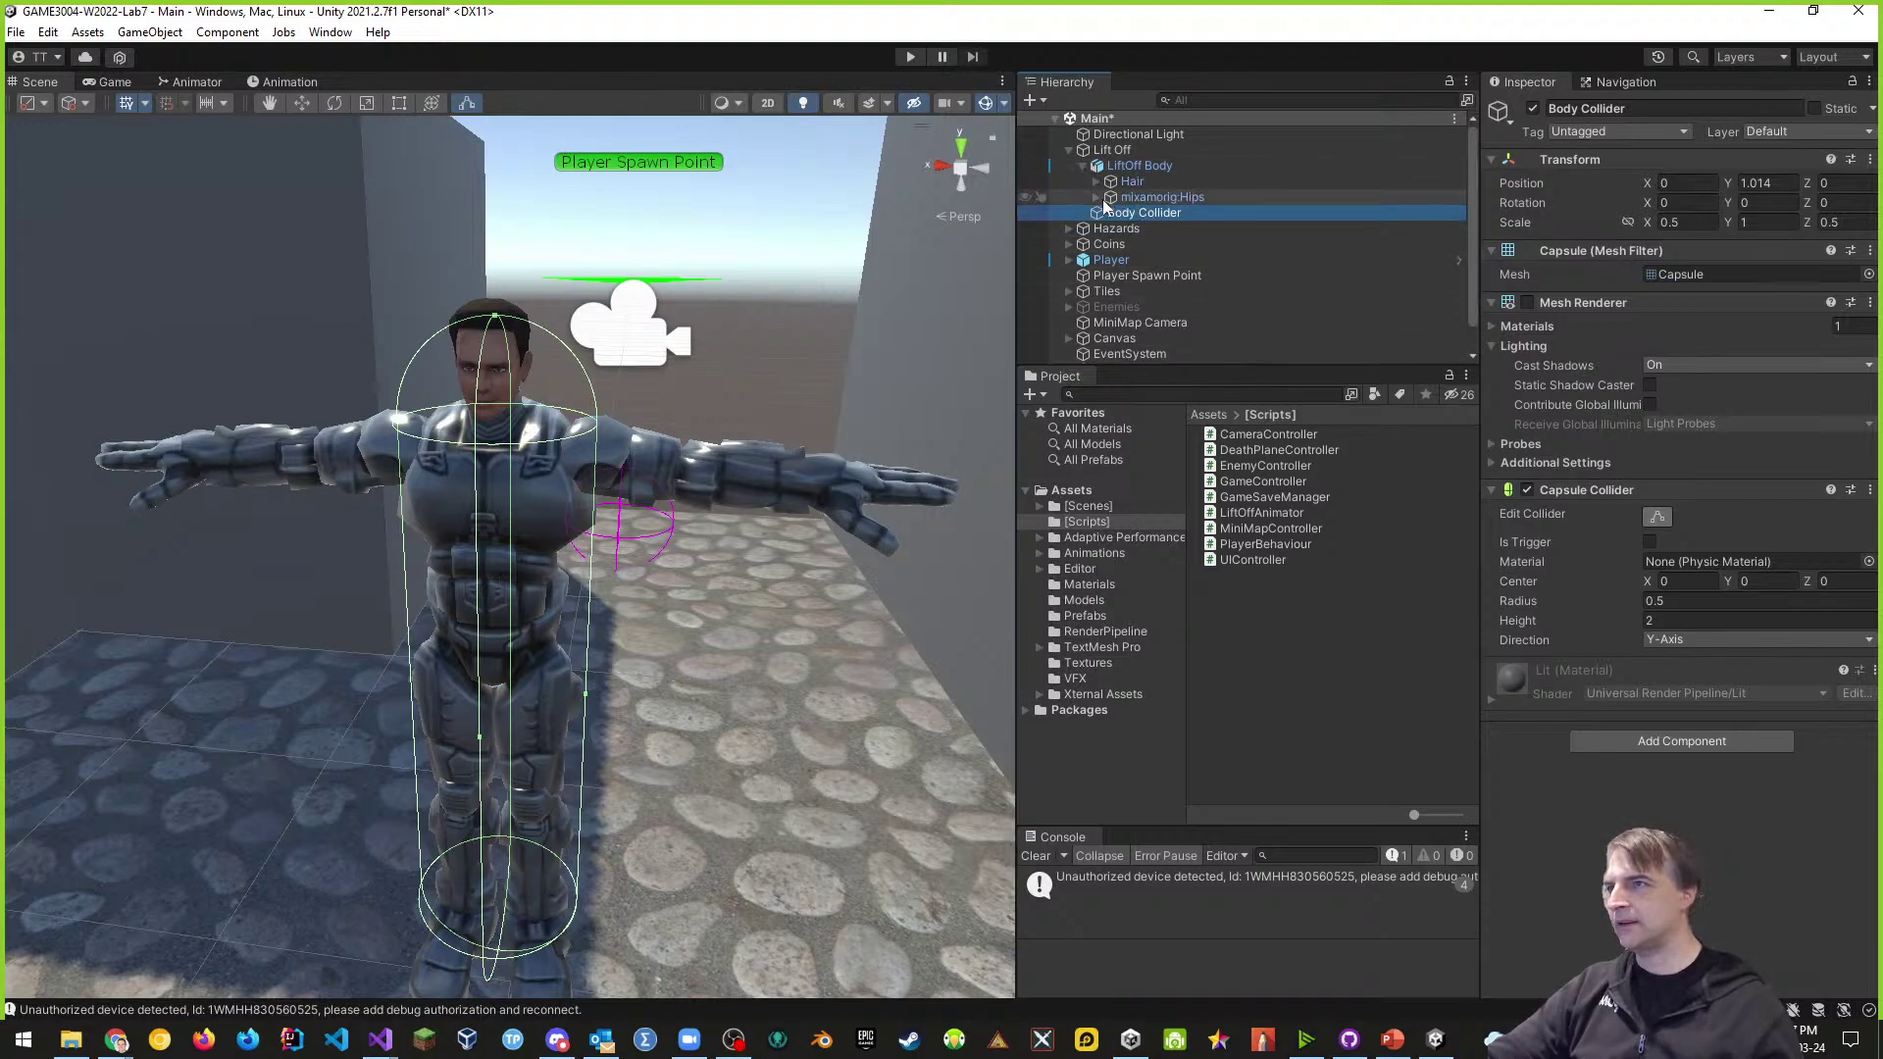
{"action": "left_click", "coordinate": [1103, 198]}
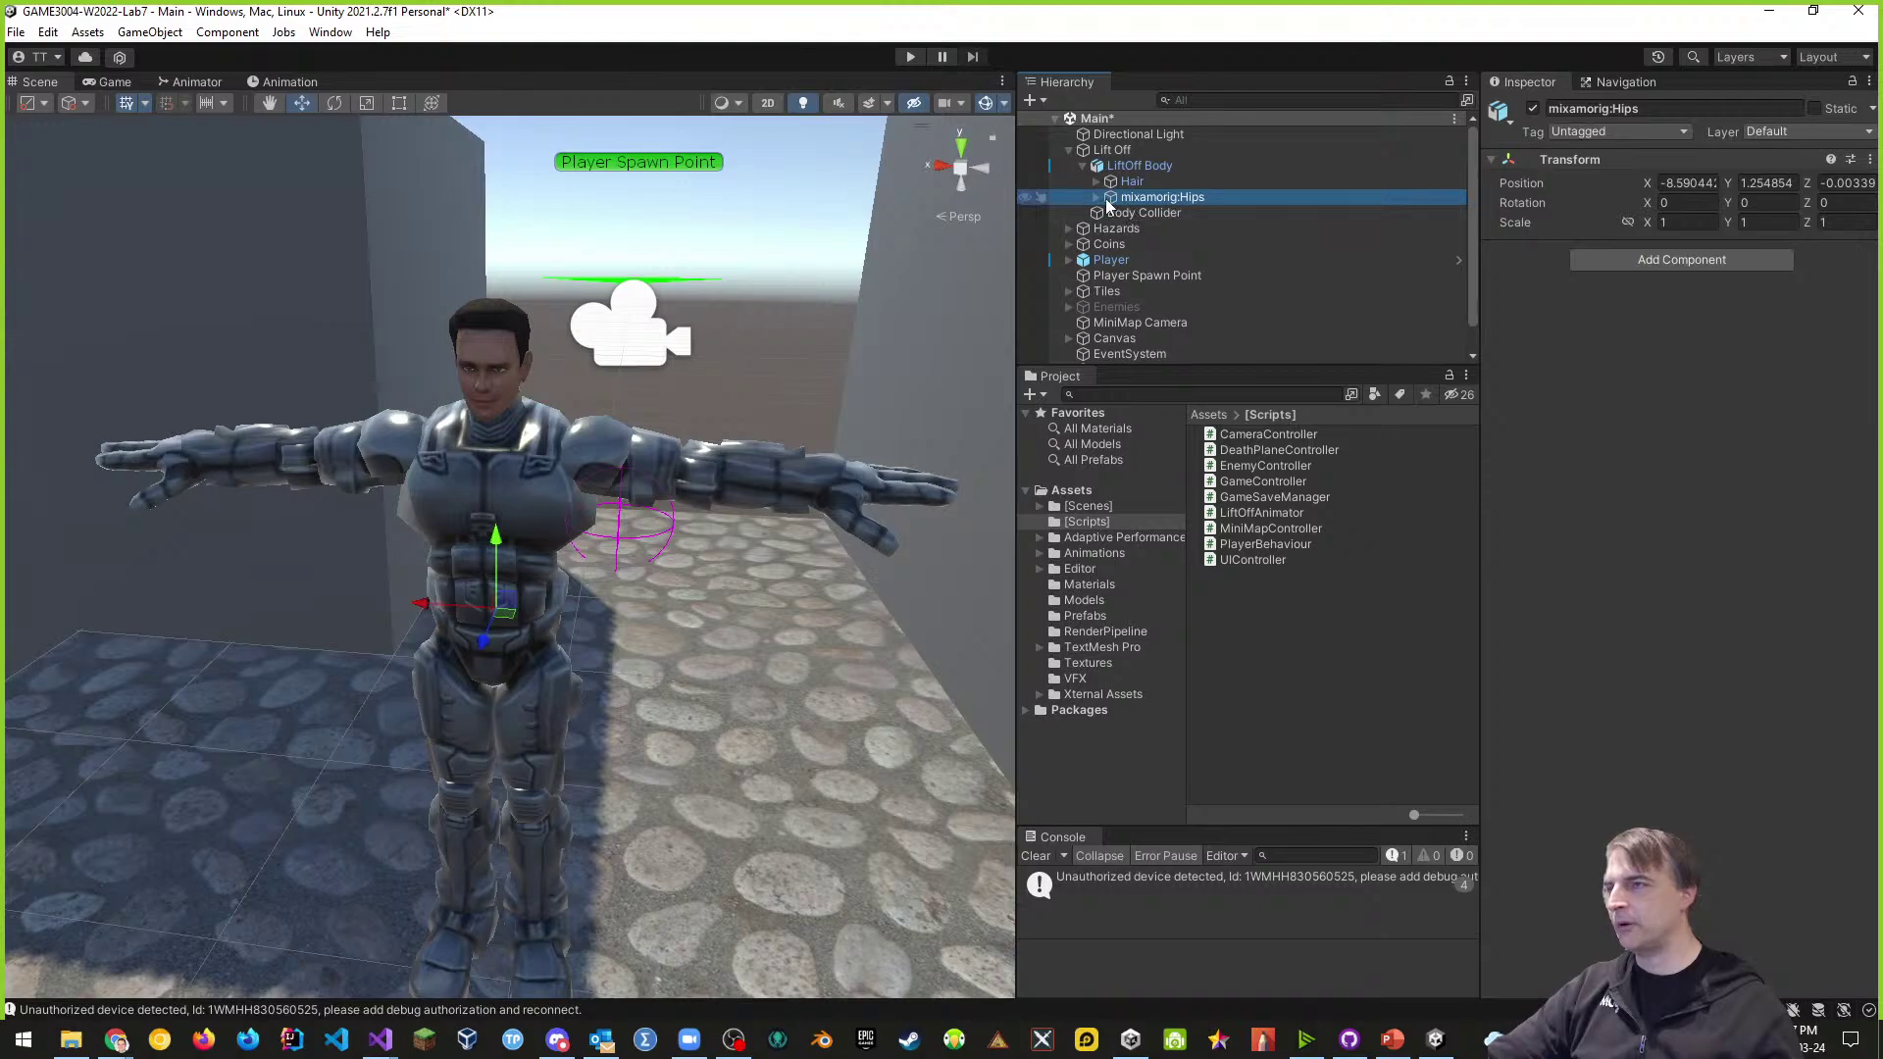
{"action": "left_click", "coordinate": [1098, 198]}
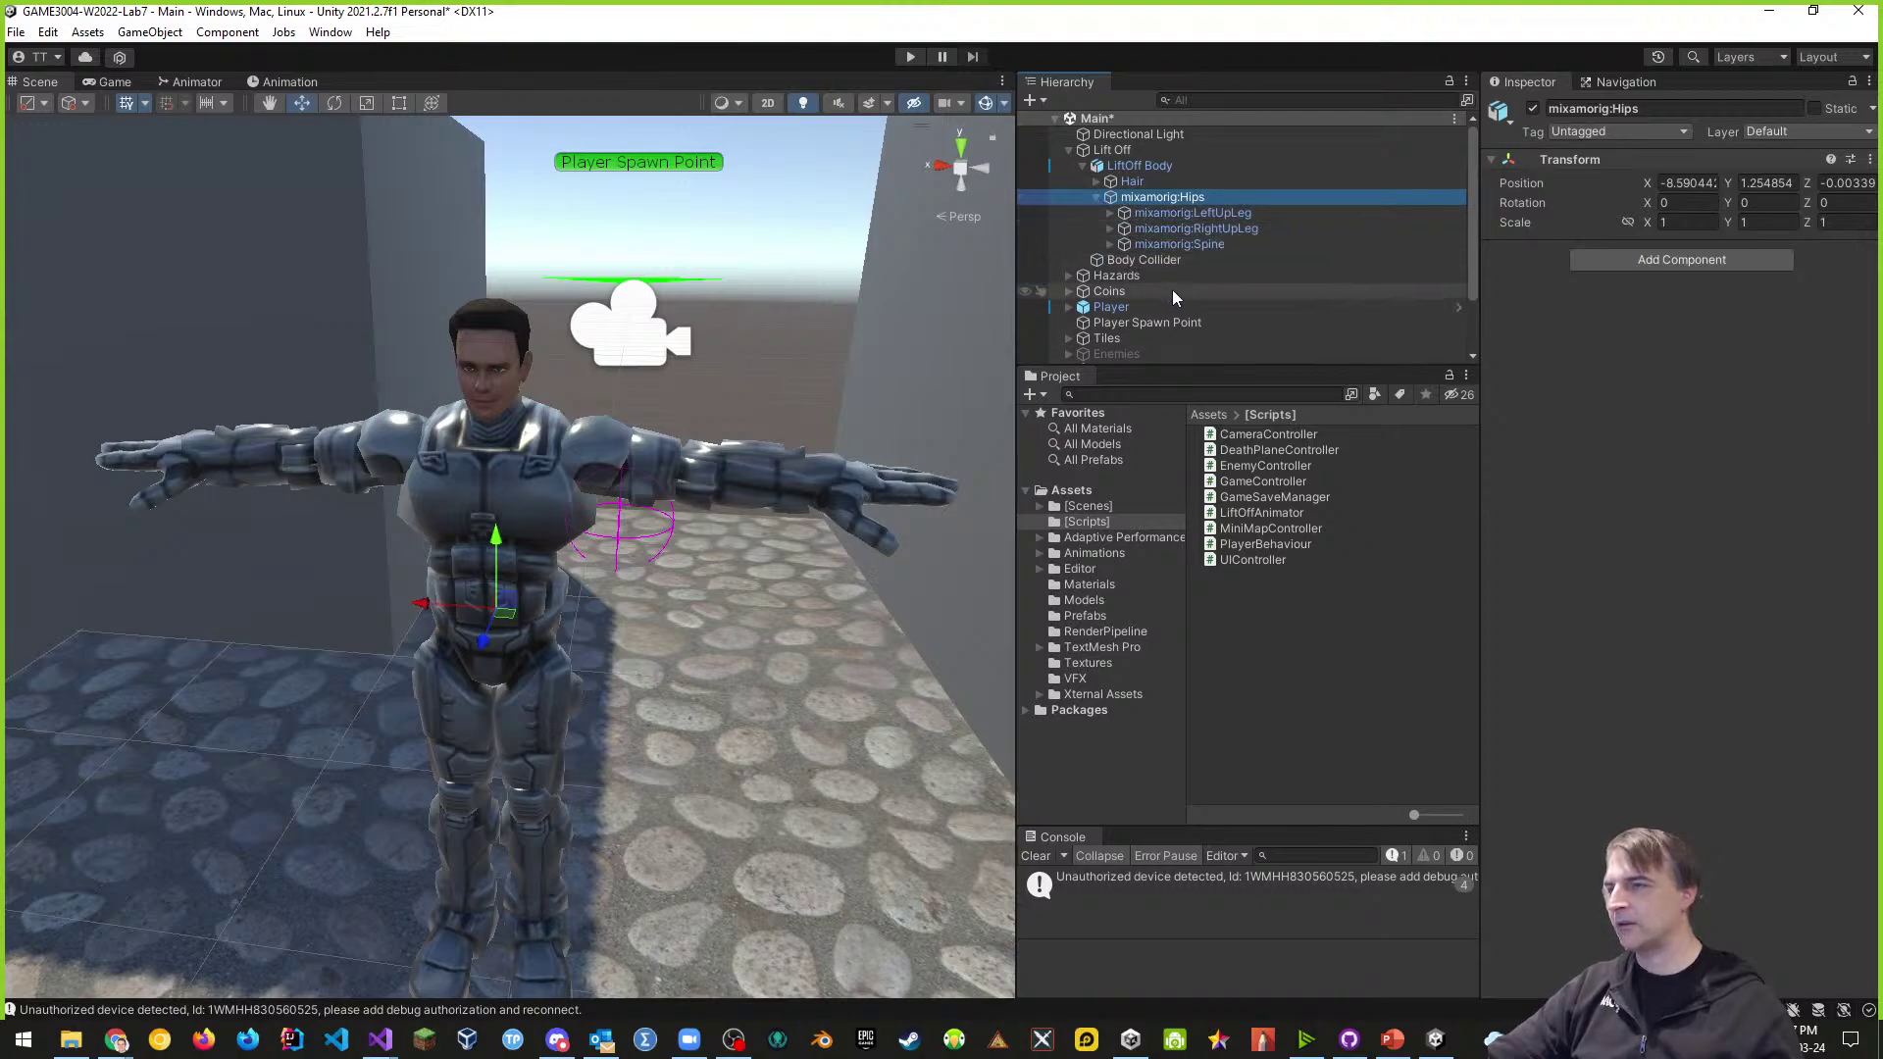
{"action": "left_click", "coordinate": [1110, 244]}
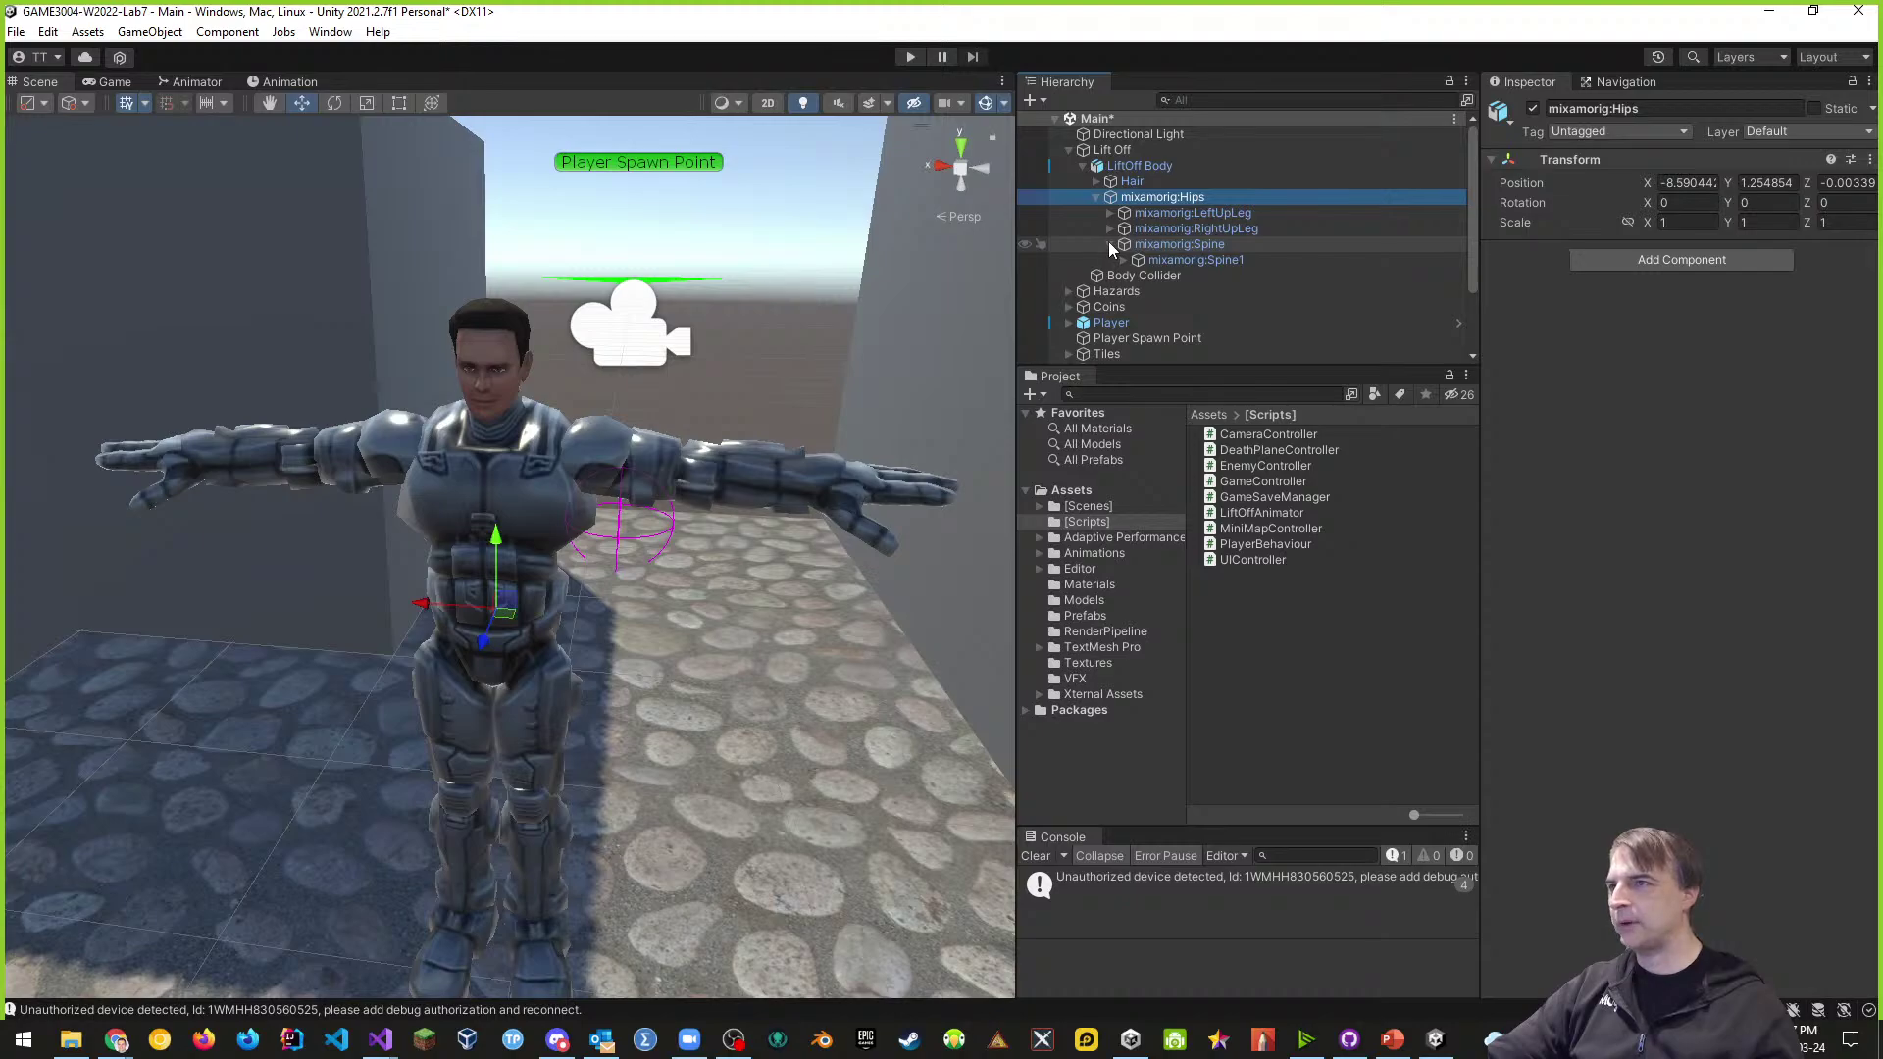
{"action": "left_click", "coordinate": [1124, 260]}
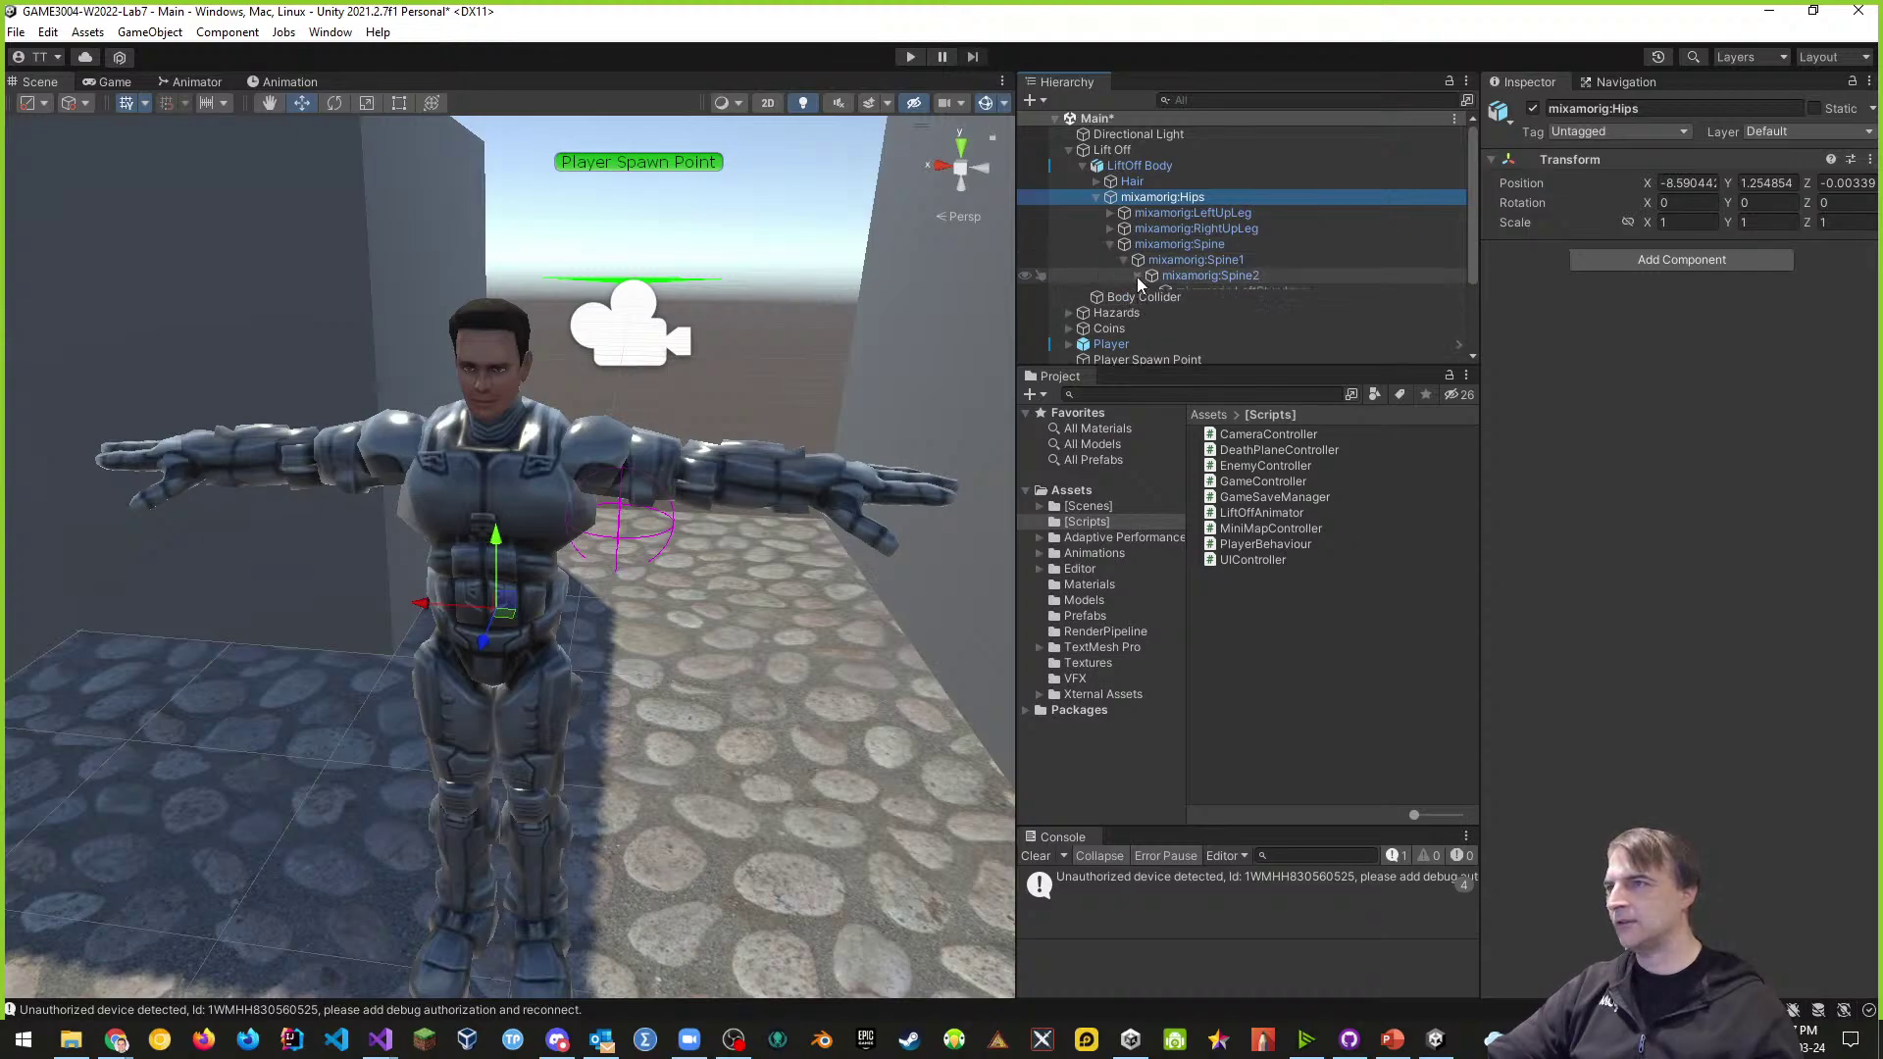
{"action": "left_click", "coordinate": [1138, 276]}
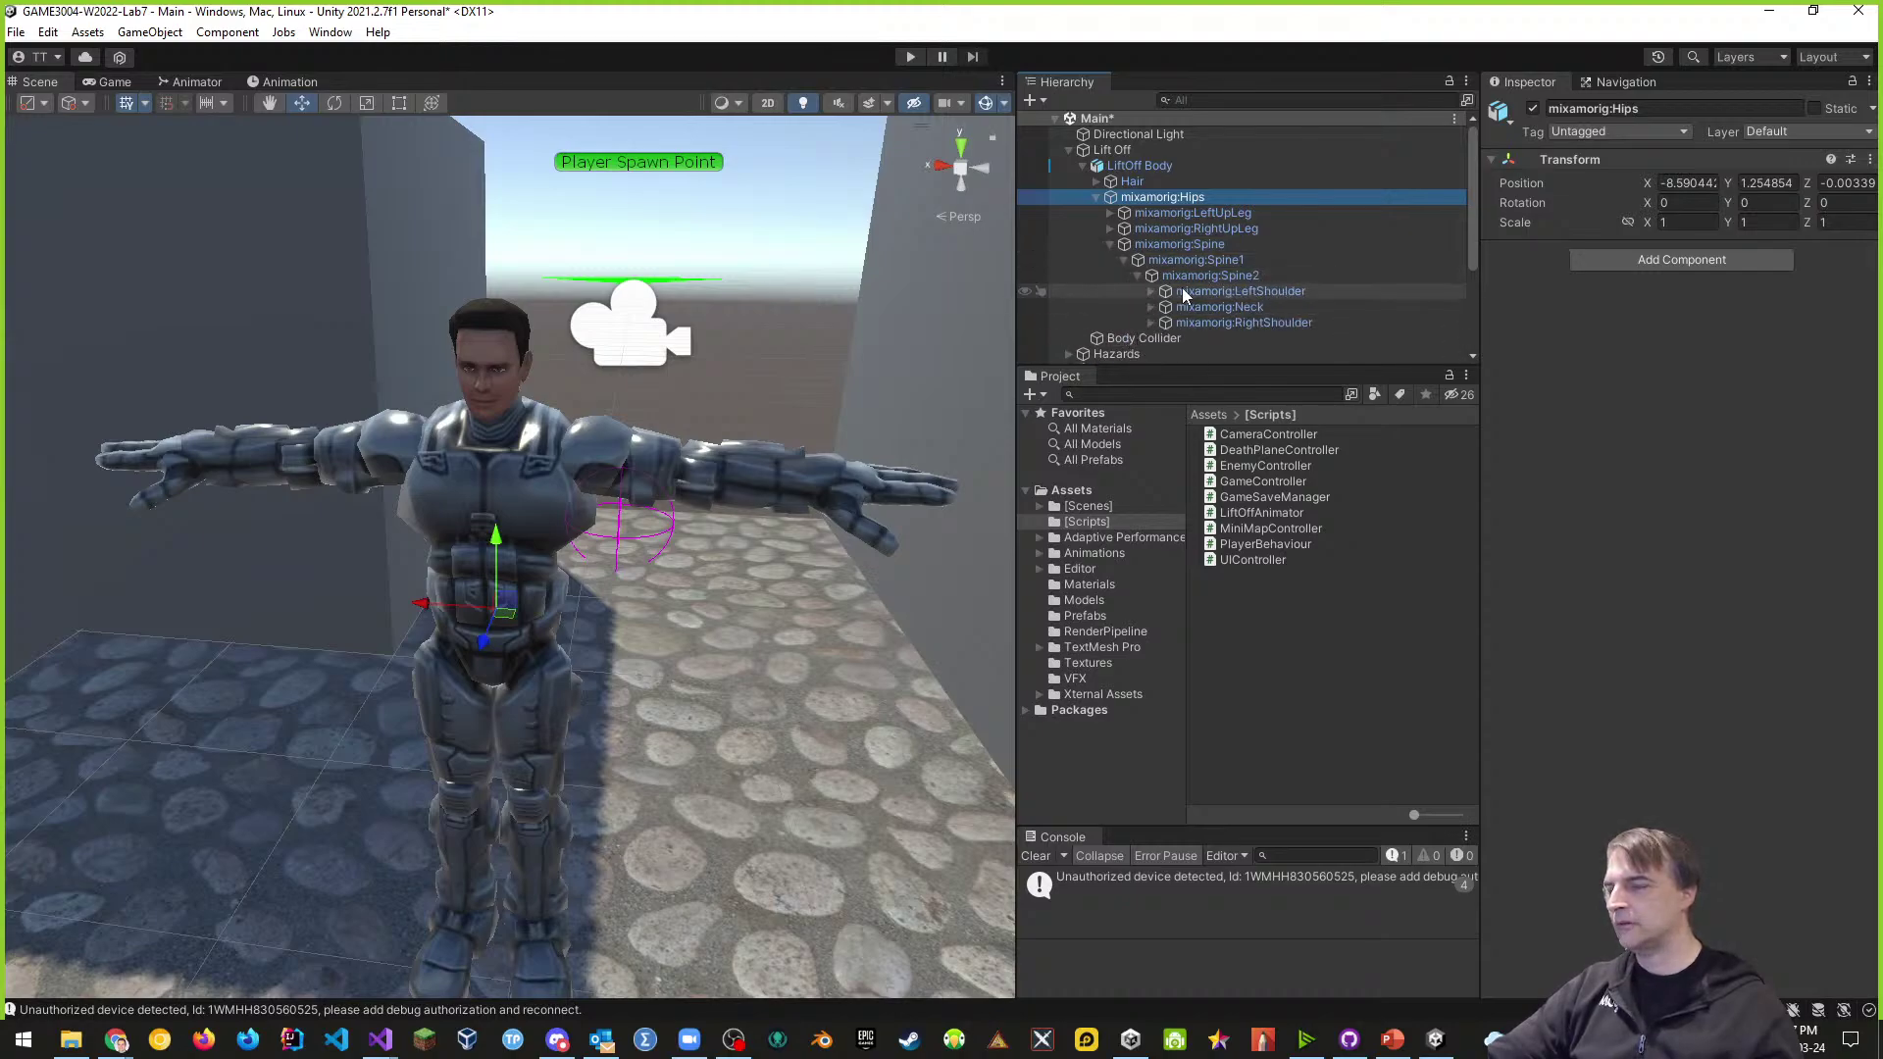
{"action": "left_click", "coordinate": [1201, 294]}
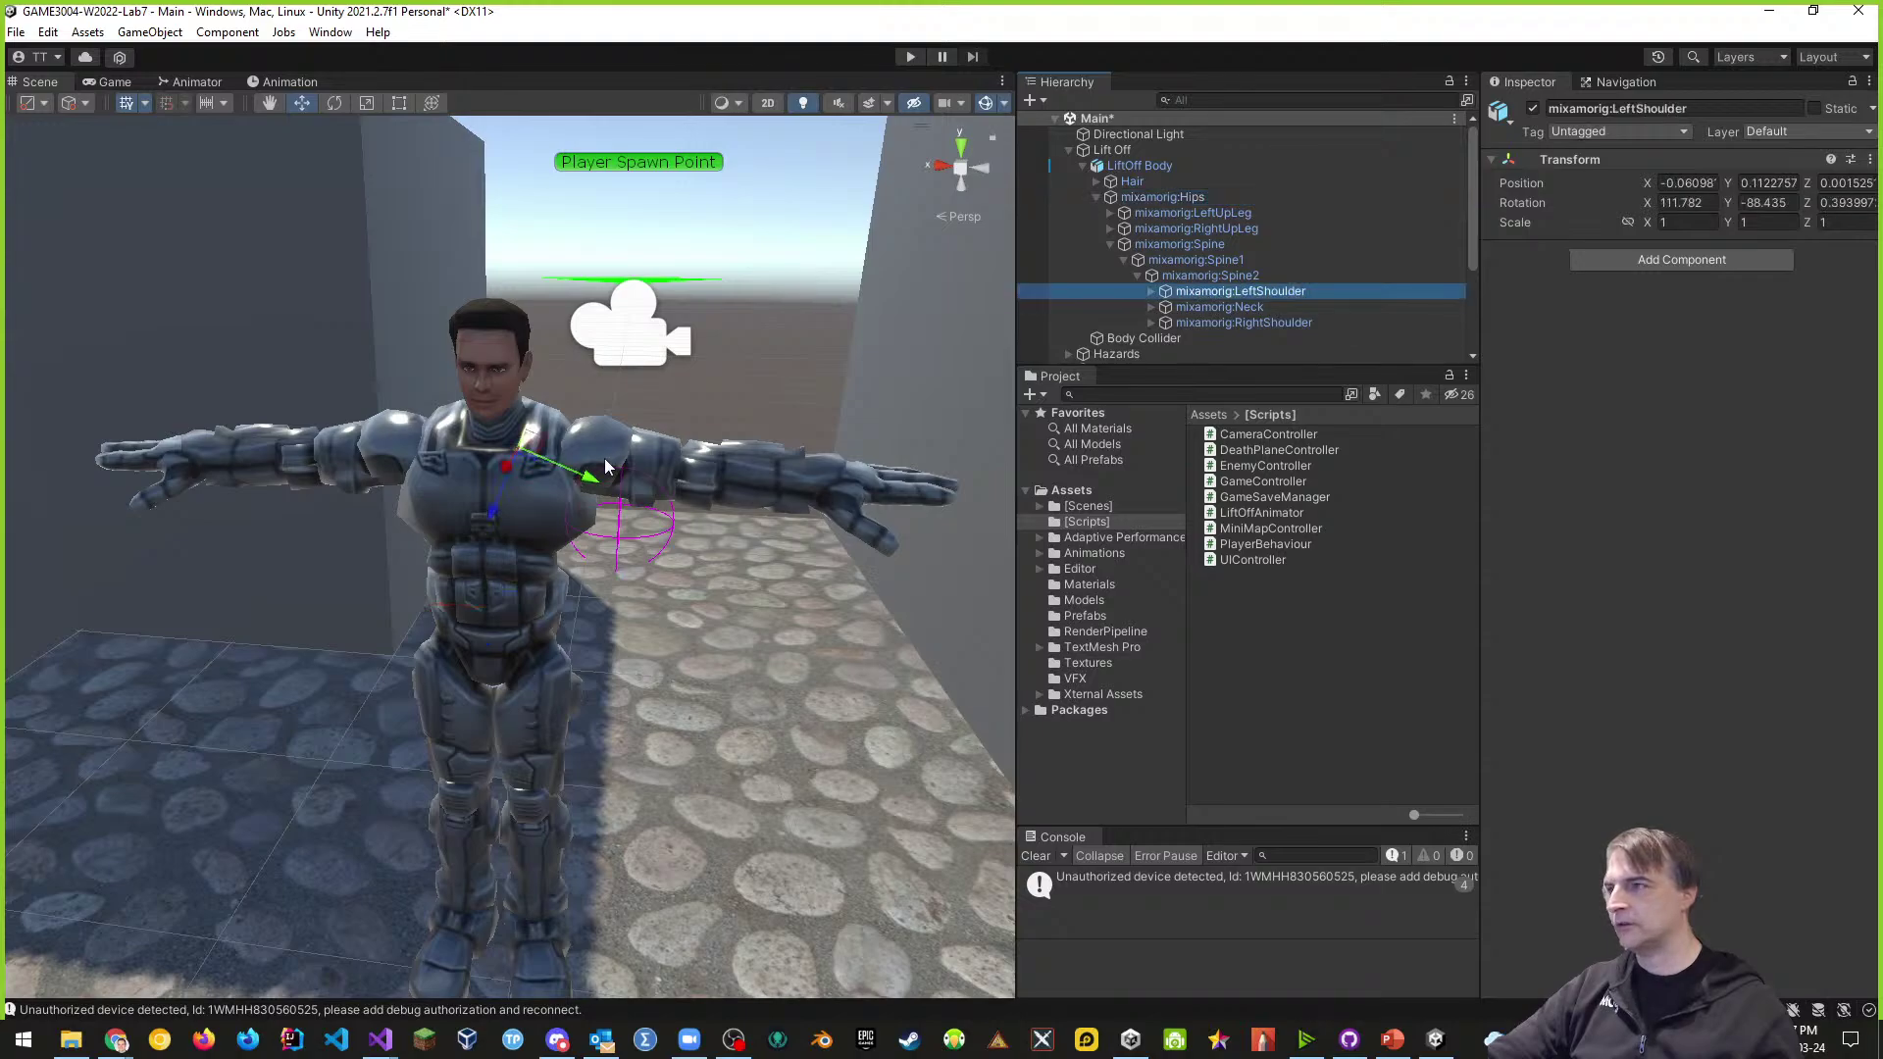
{"action": "left_click", "coordinate": [1151, 291]}
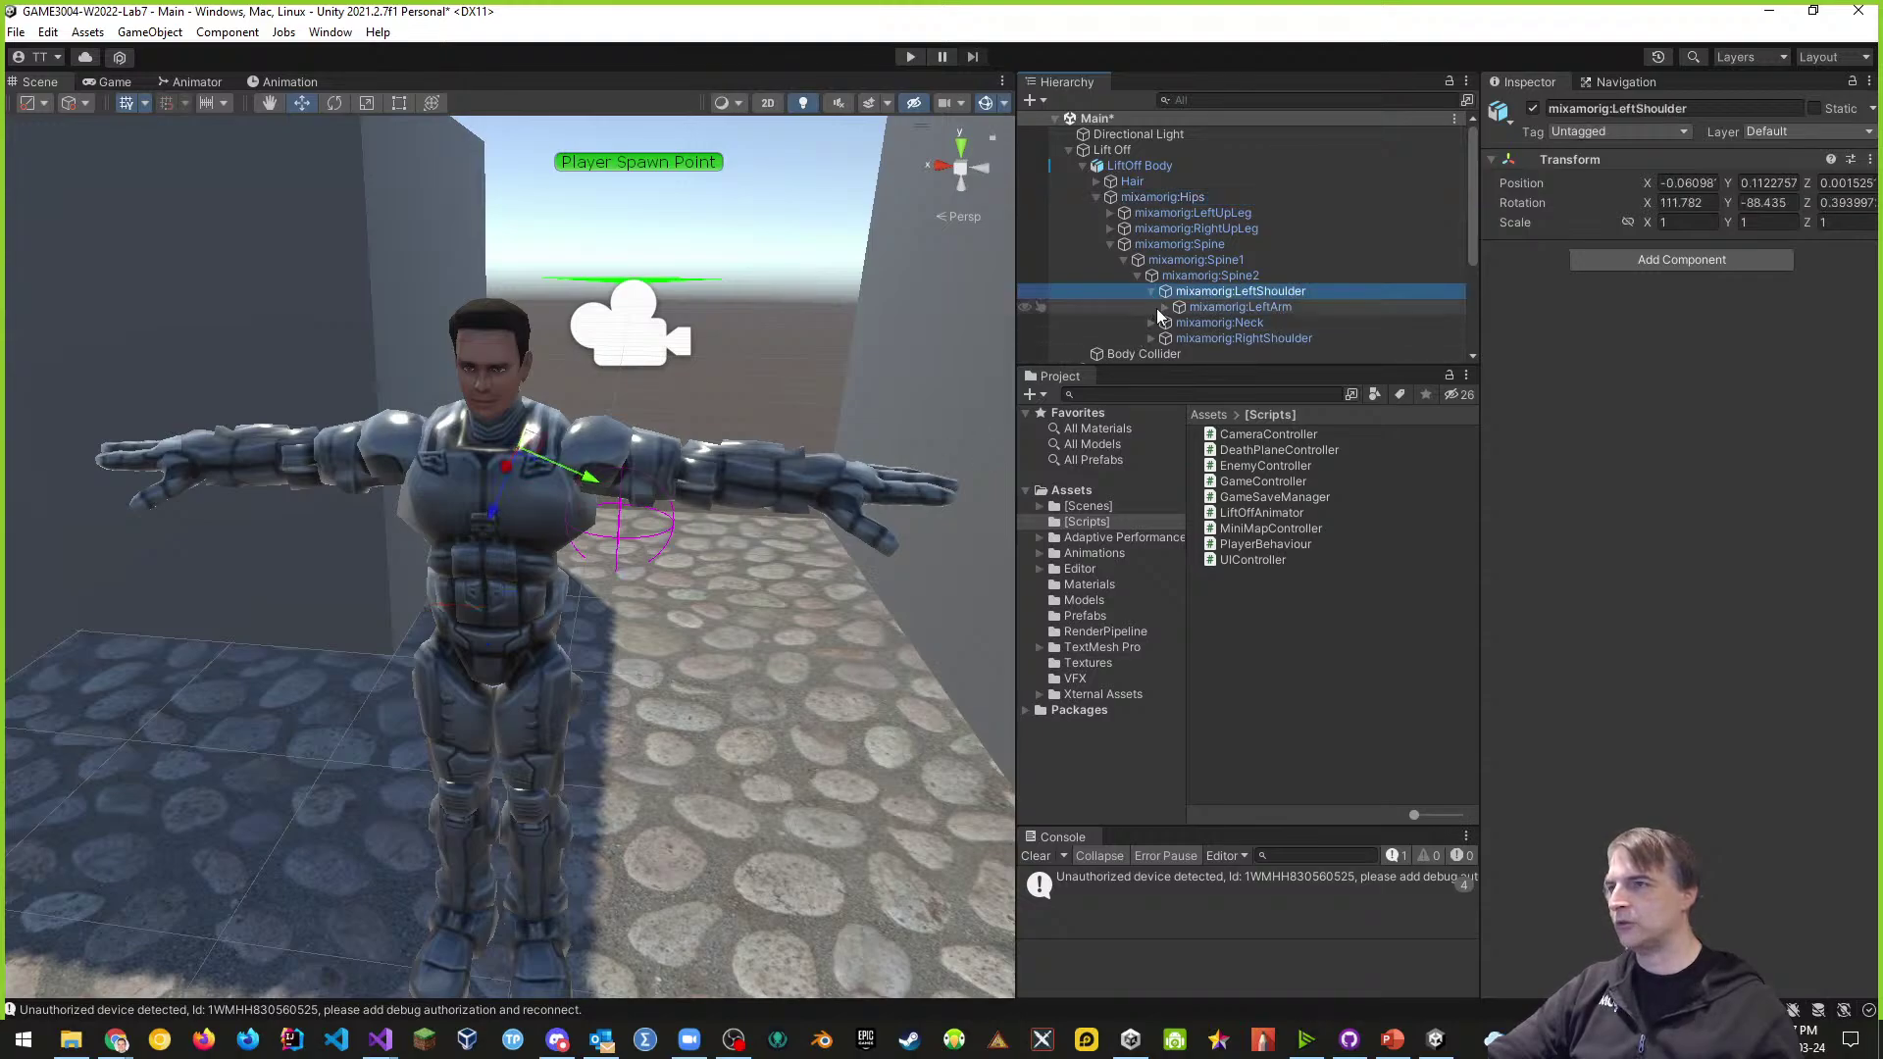
{"action": "left_click", "coordinate": [1165, 307]}
{"action": "scroll", "coordinate": [1184, 262], "scroll_direction": "down", "scroll_amount": 2}
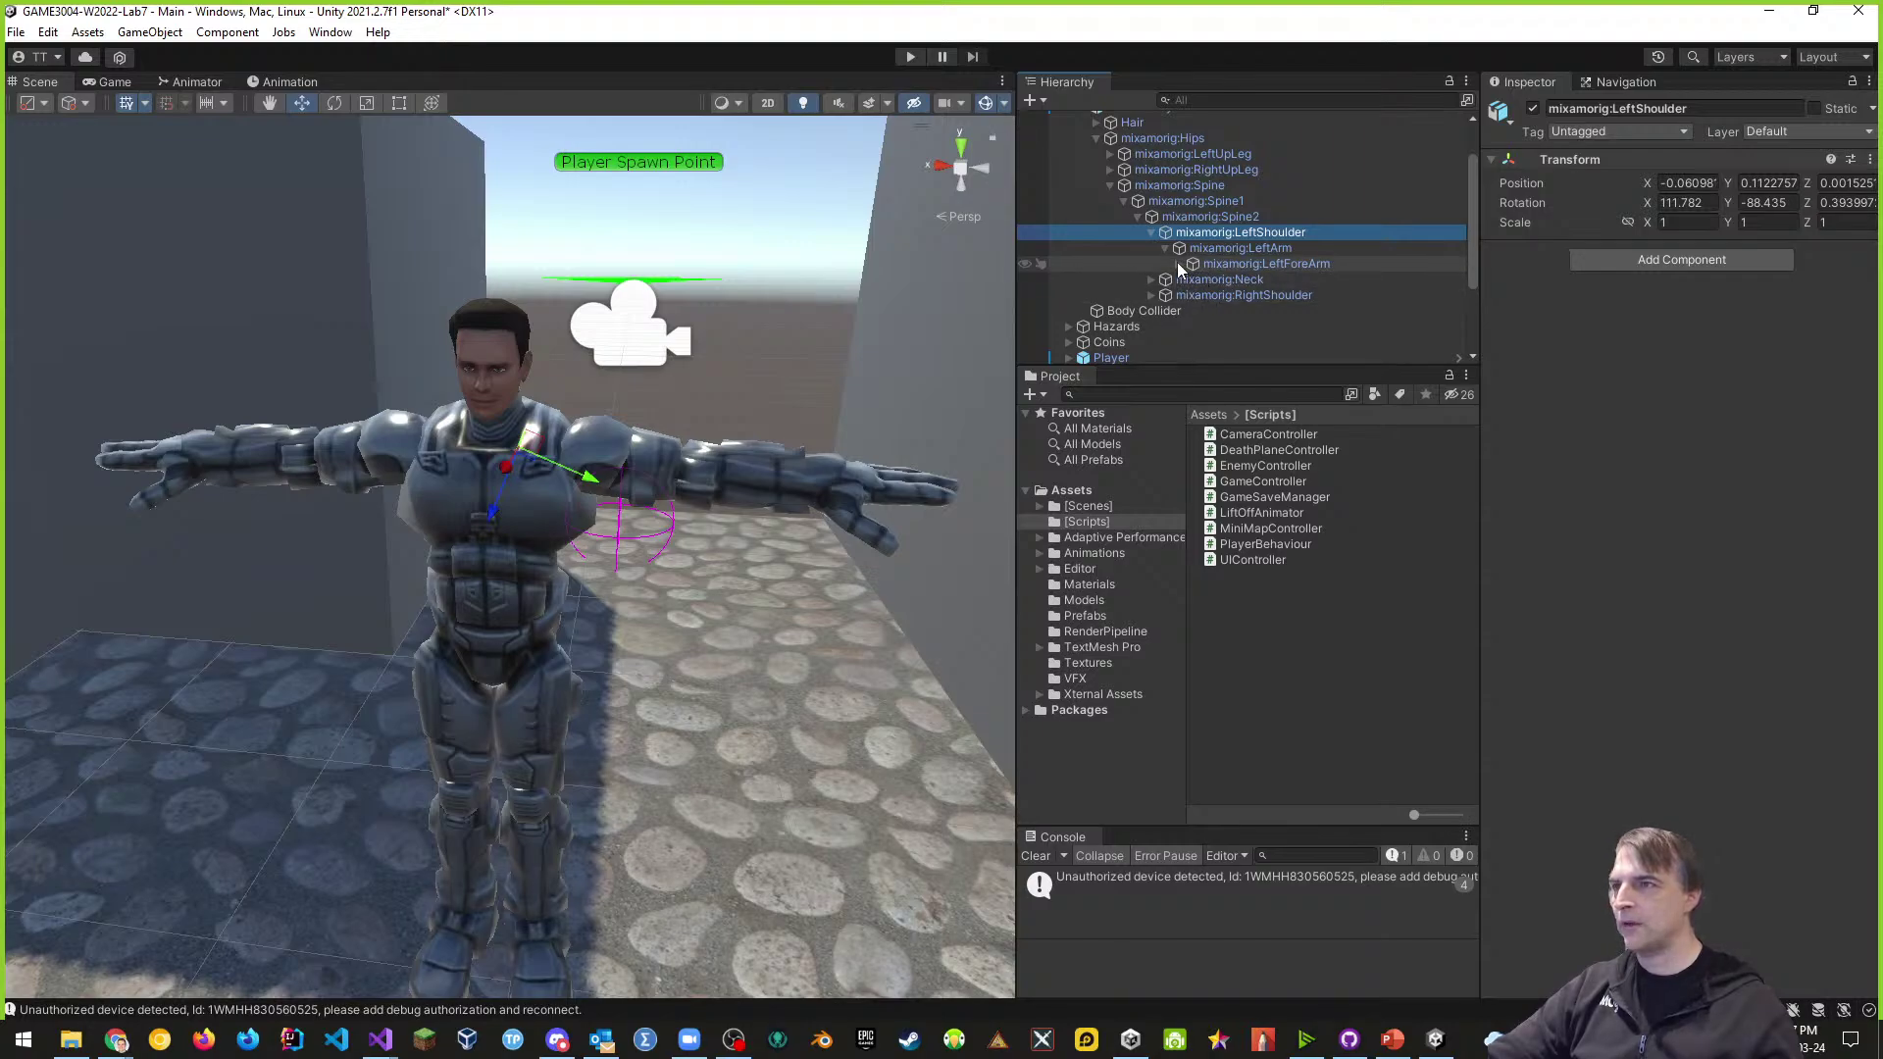
{"action": "left_click", "coordinate": [1179, 264]}
{"action": "left_click", "coordinate": [1253, 283]}
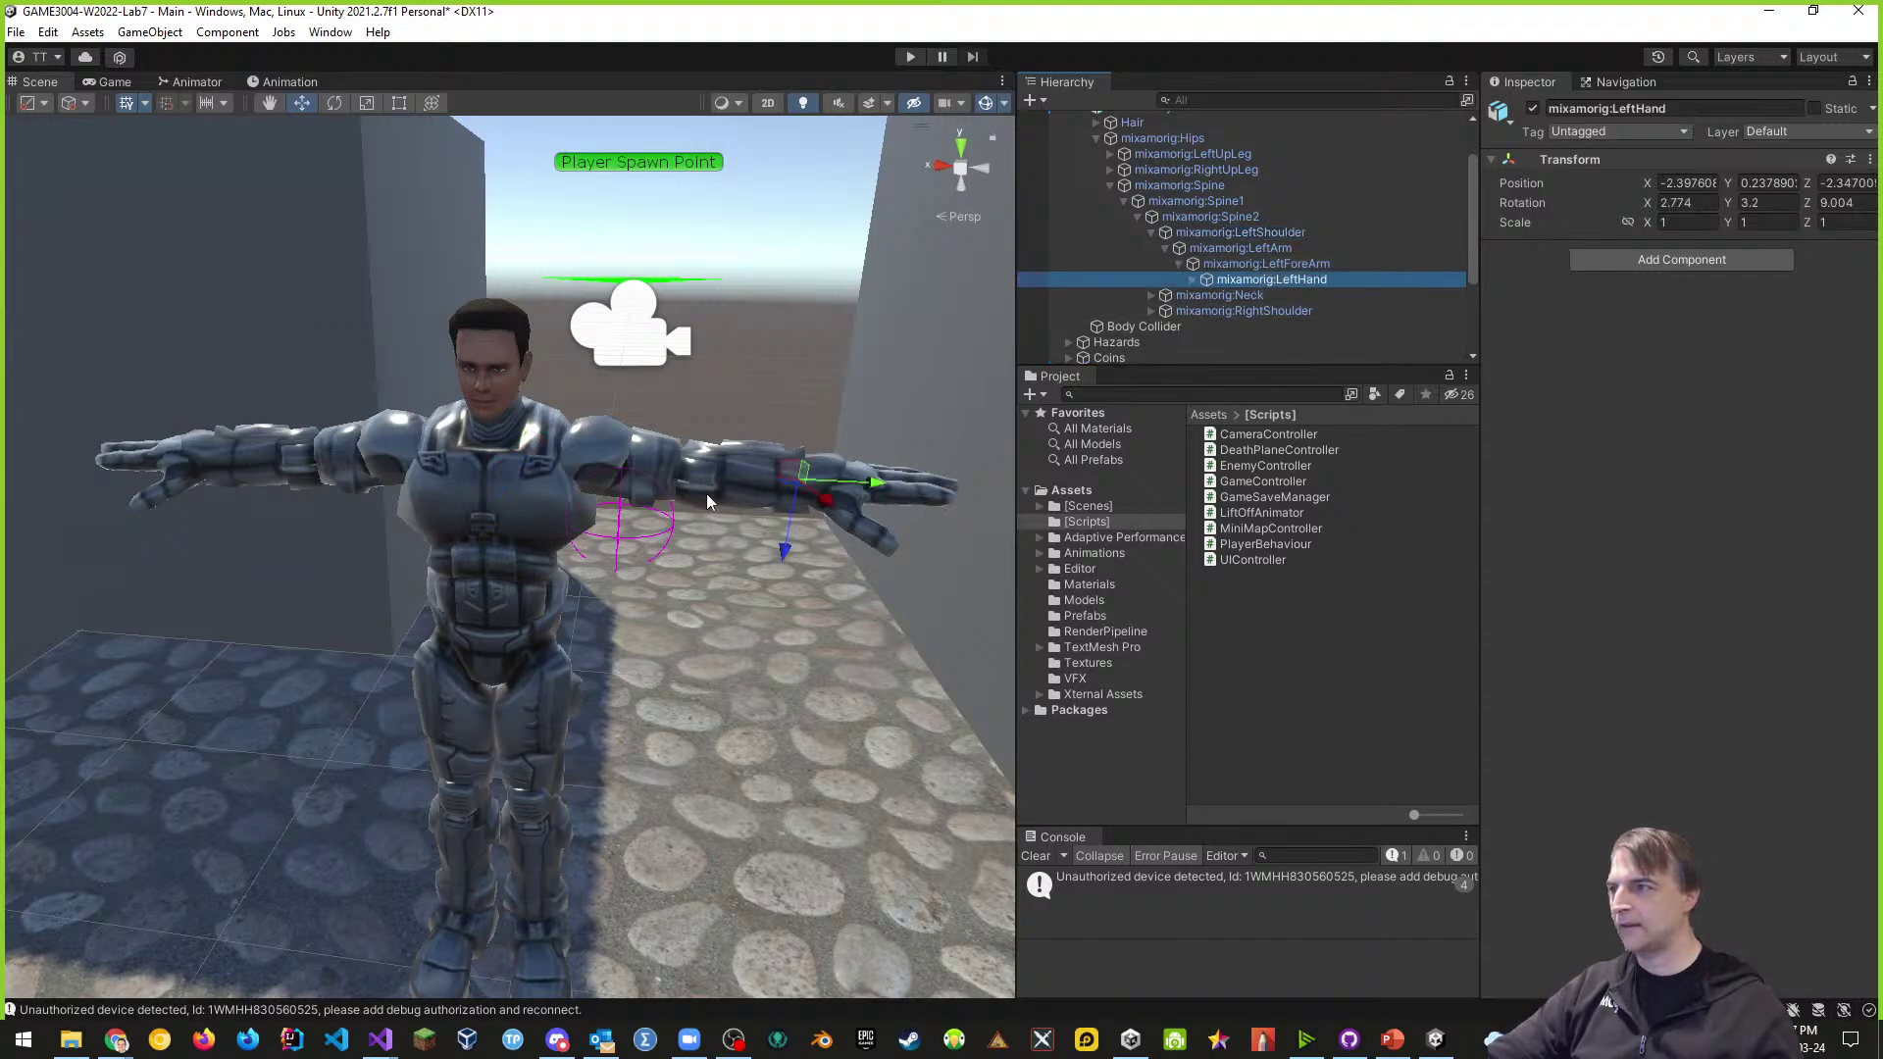
- Add a 3D cube as a child of the mixamorig:LeftHand bone
{"action": "right_click", "coordinate": [1284, 286]}
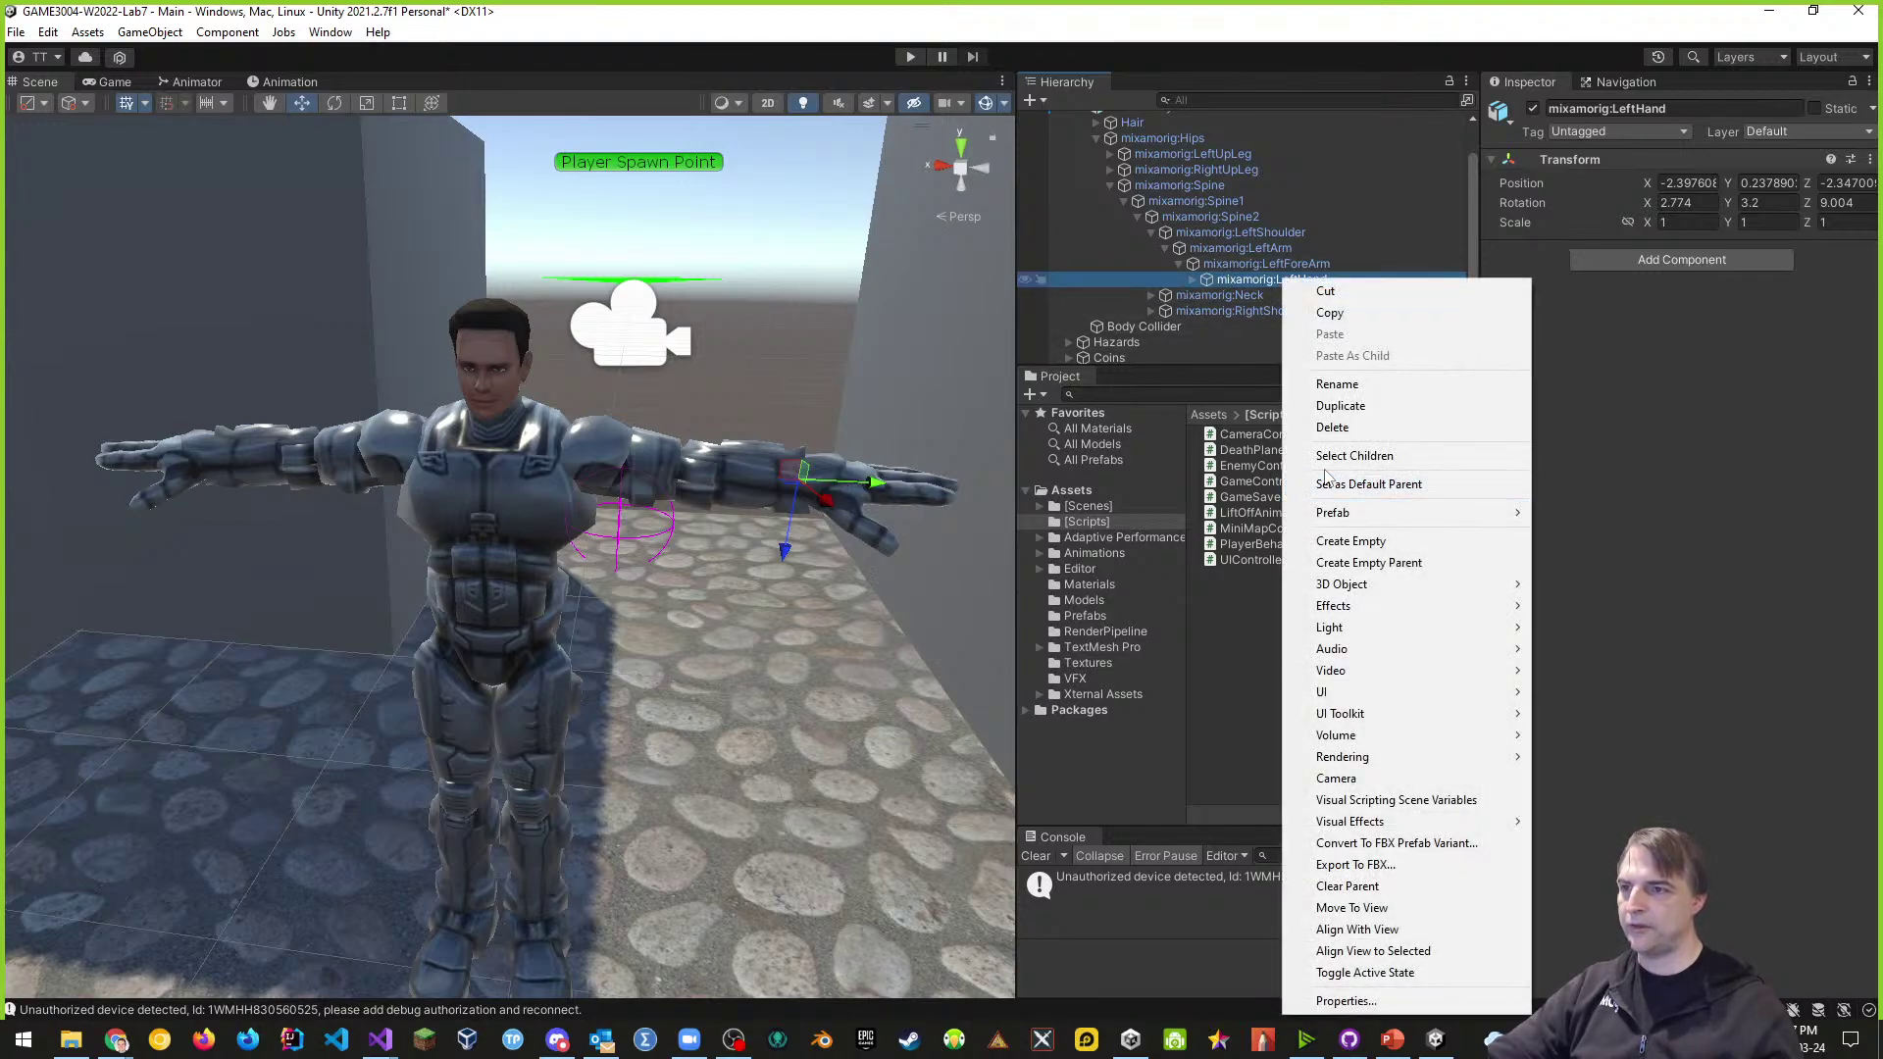
{"action": "mouse_move", "coordinate": [1343, 586]}
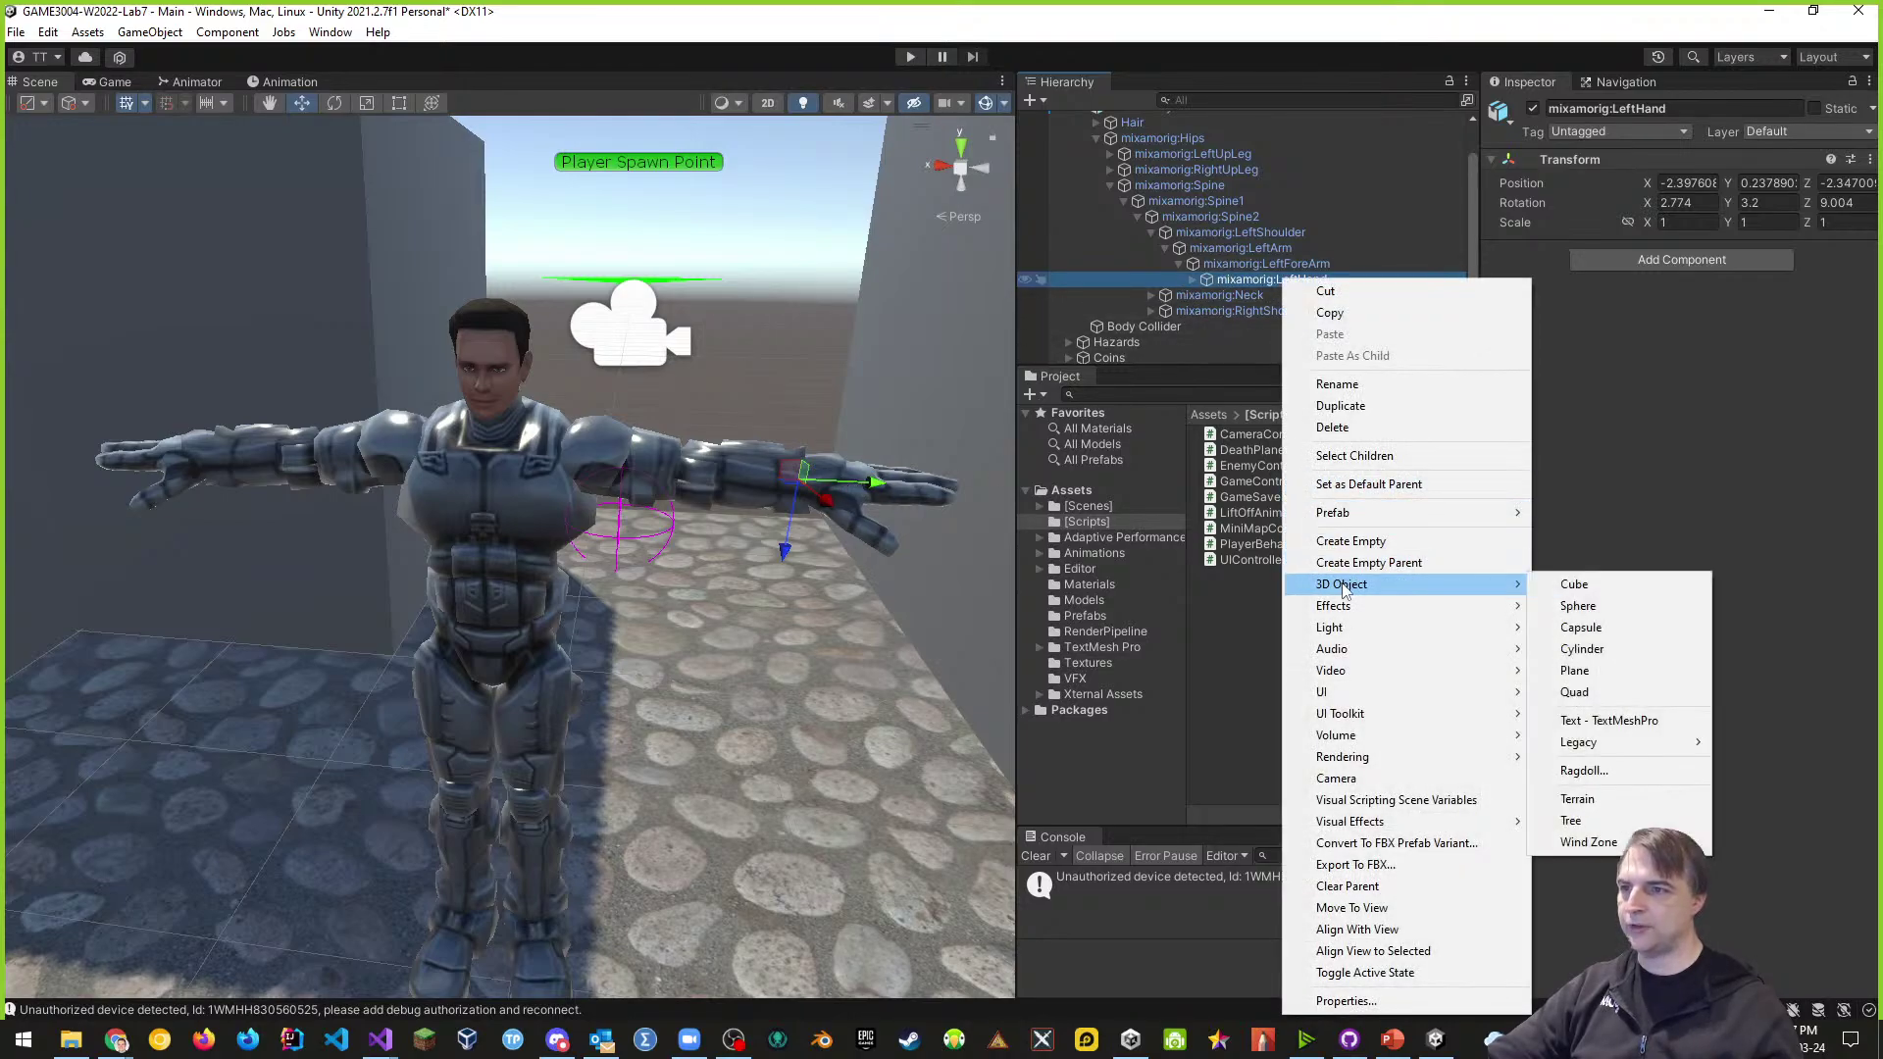
{"action": "left_click", "coordinate": [1582, 585]}
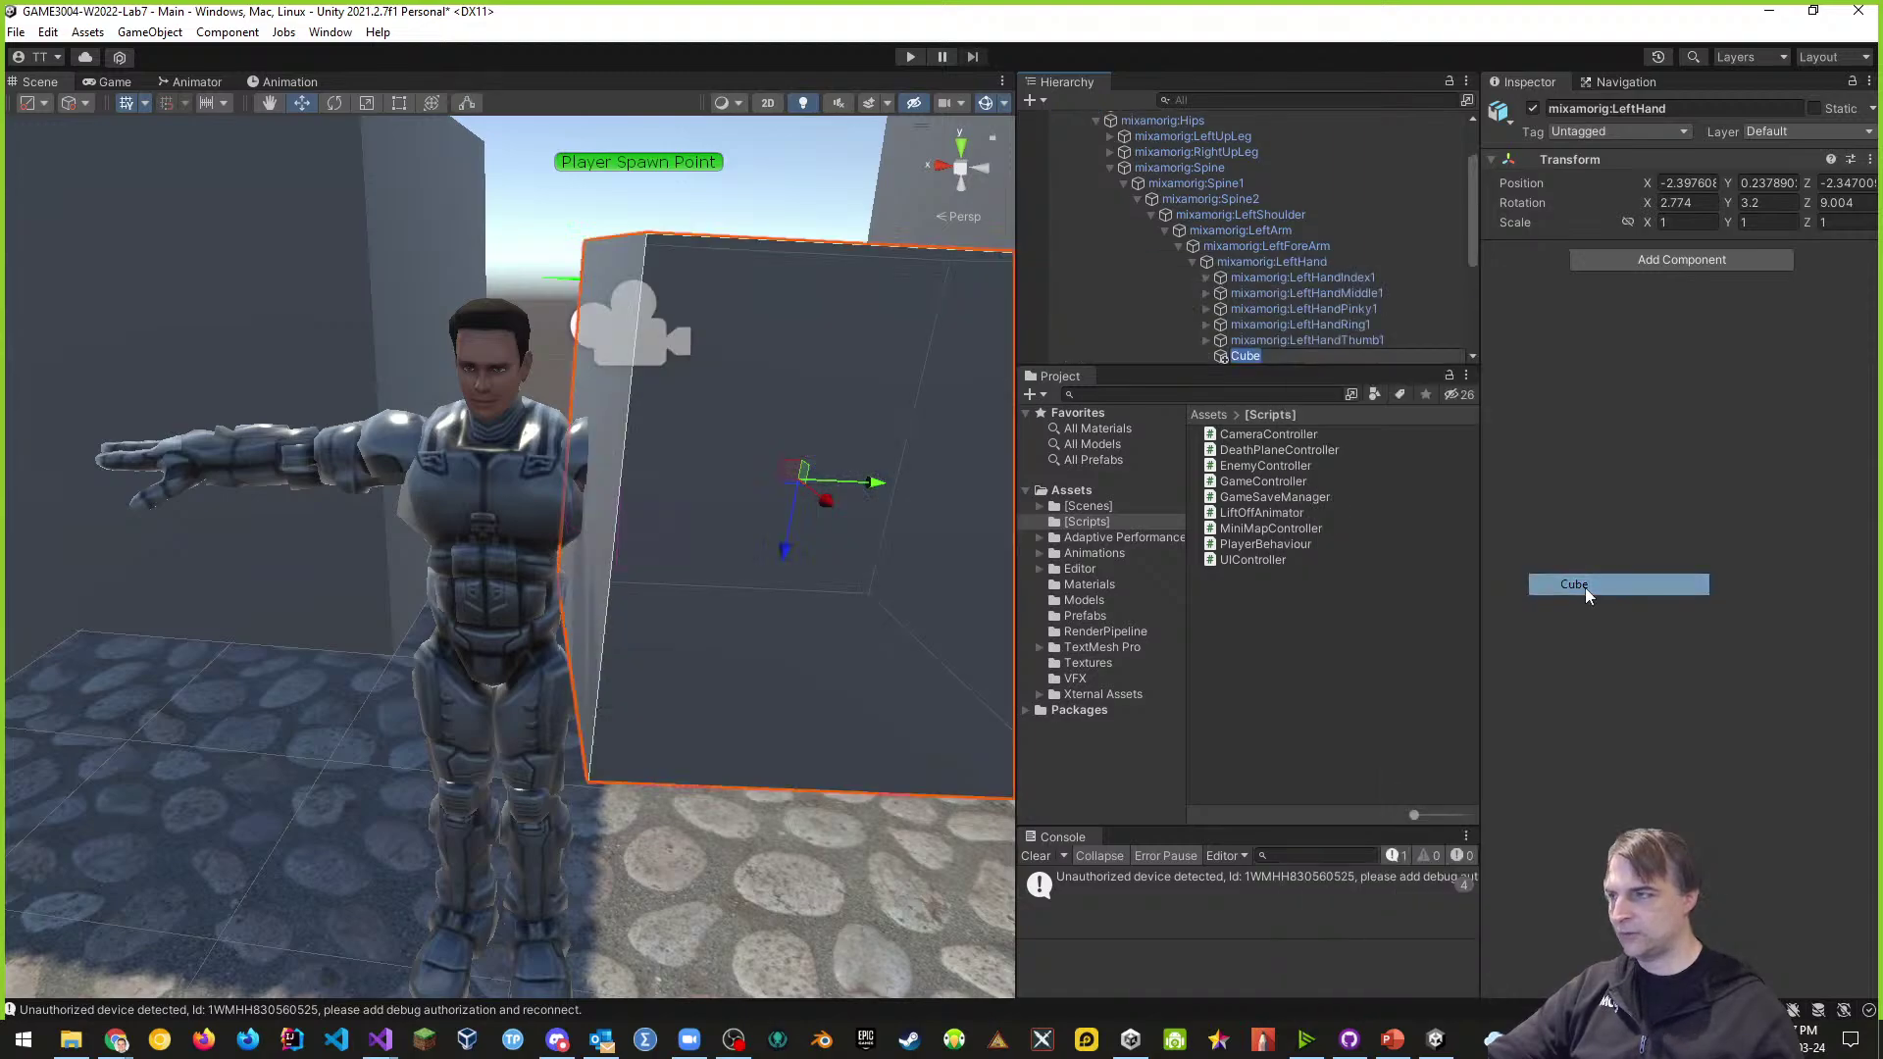
{"action": "left_click", "coordinate": [914, 567]}
{"action": "key", "text": "f"}
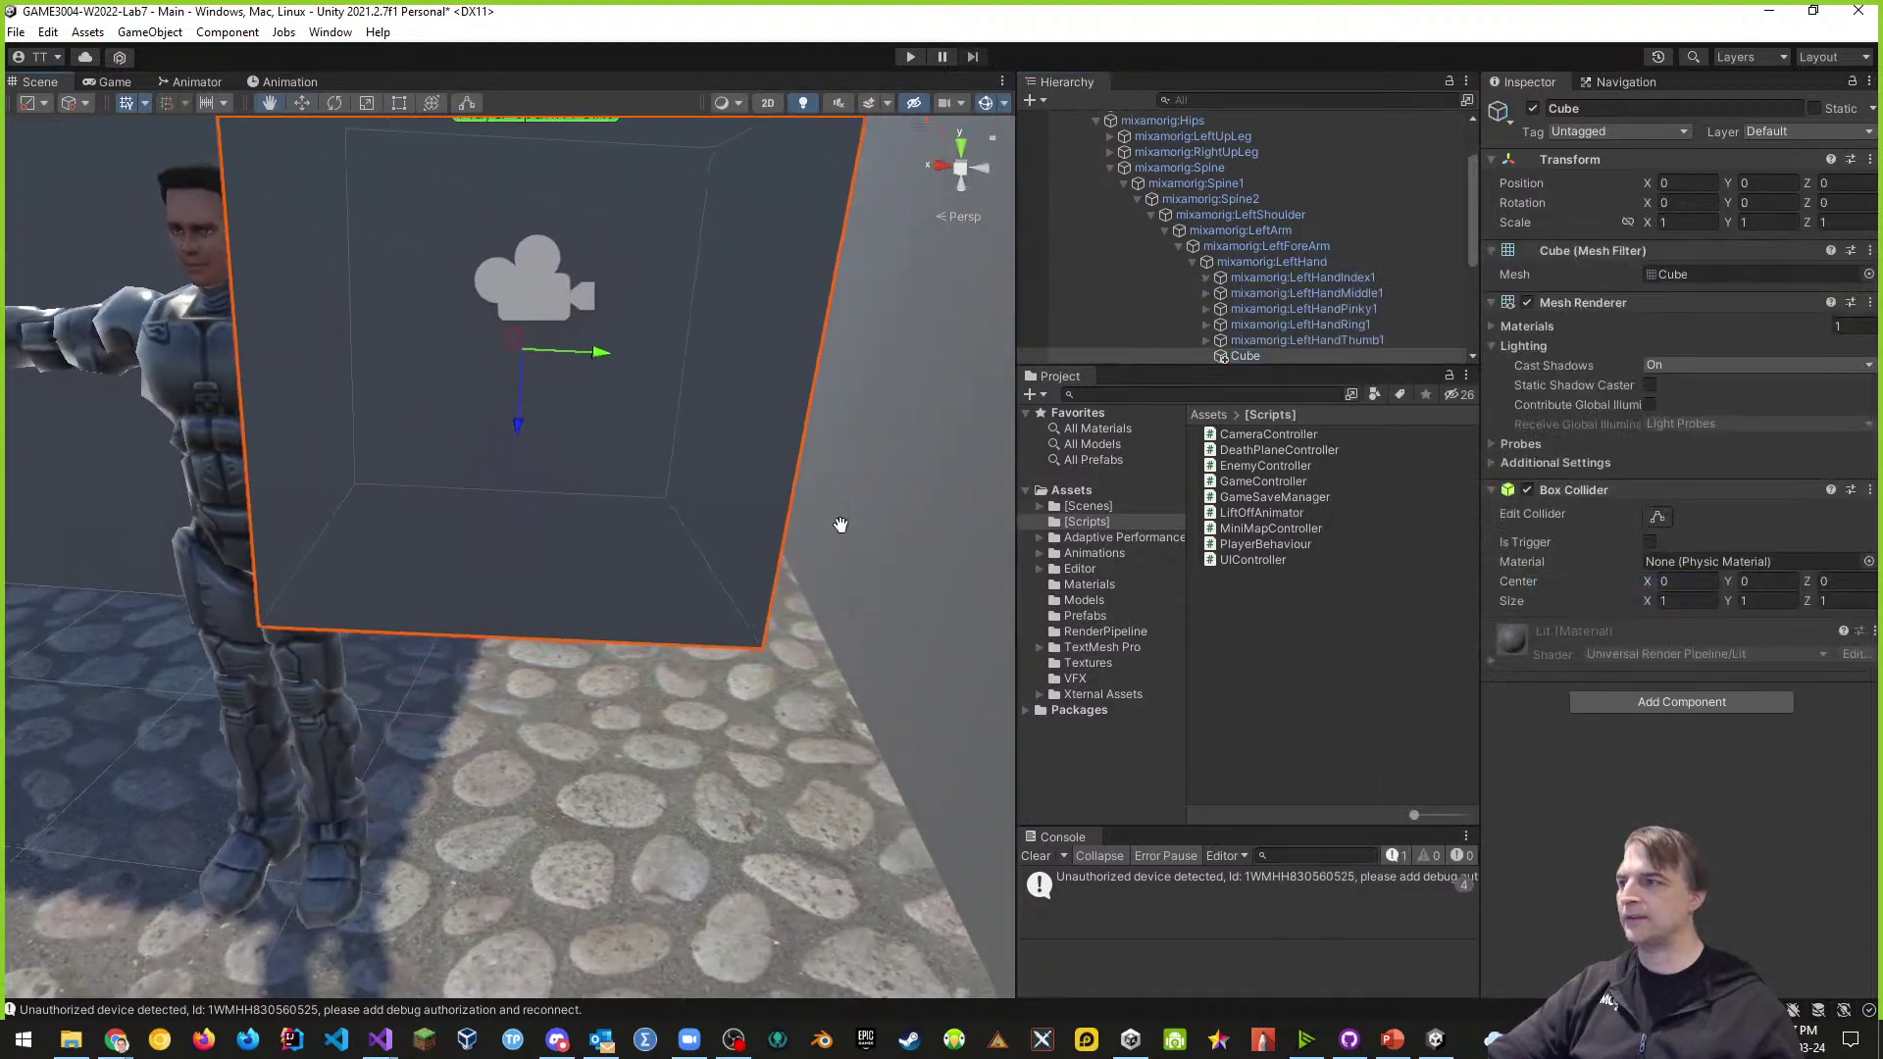
{"action": "scroll", "coordinate": [815, 517], "scroll_direction": "down", "scroll_amount": 3}
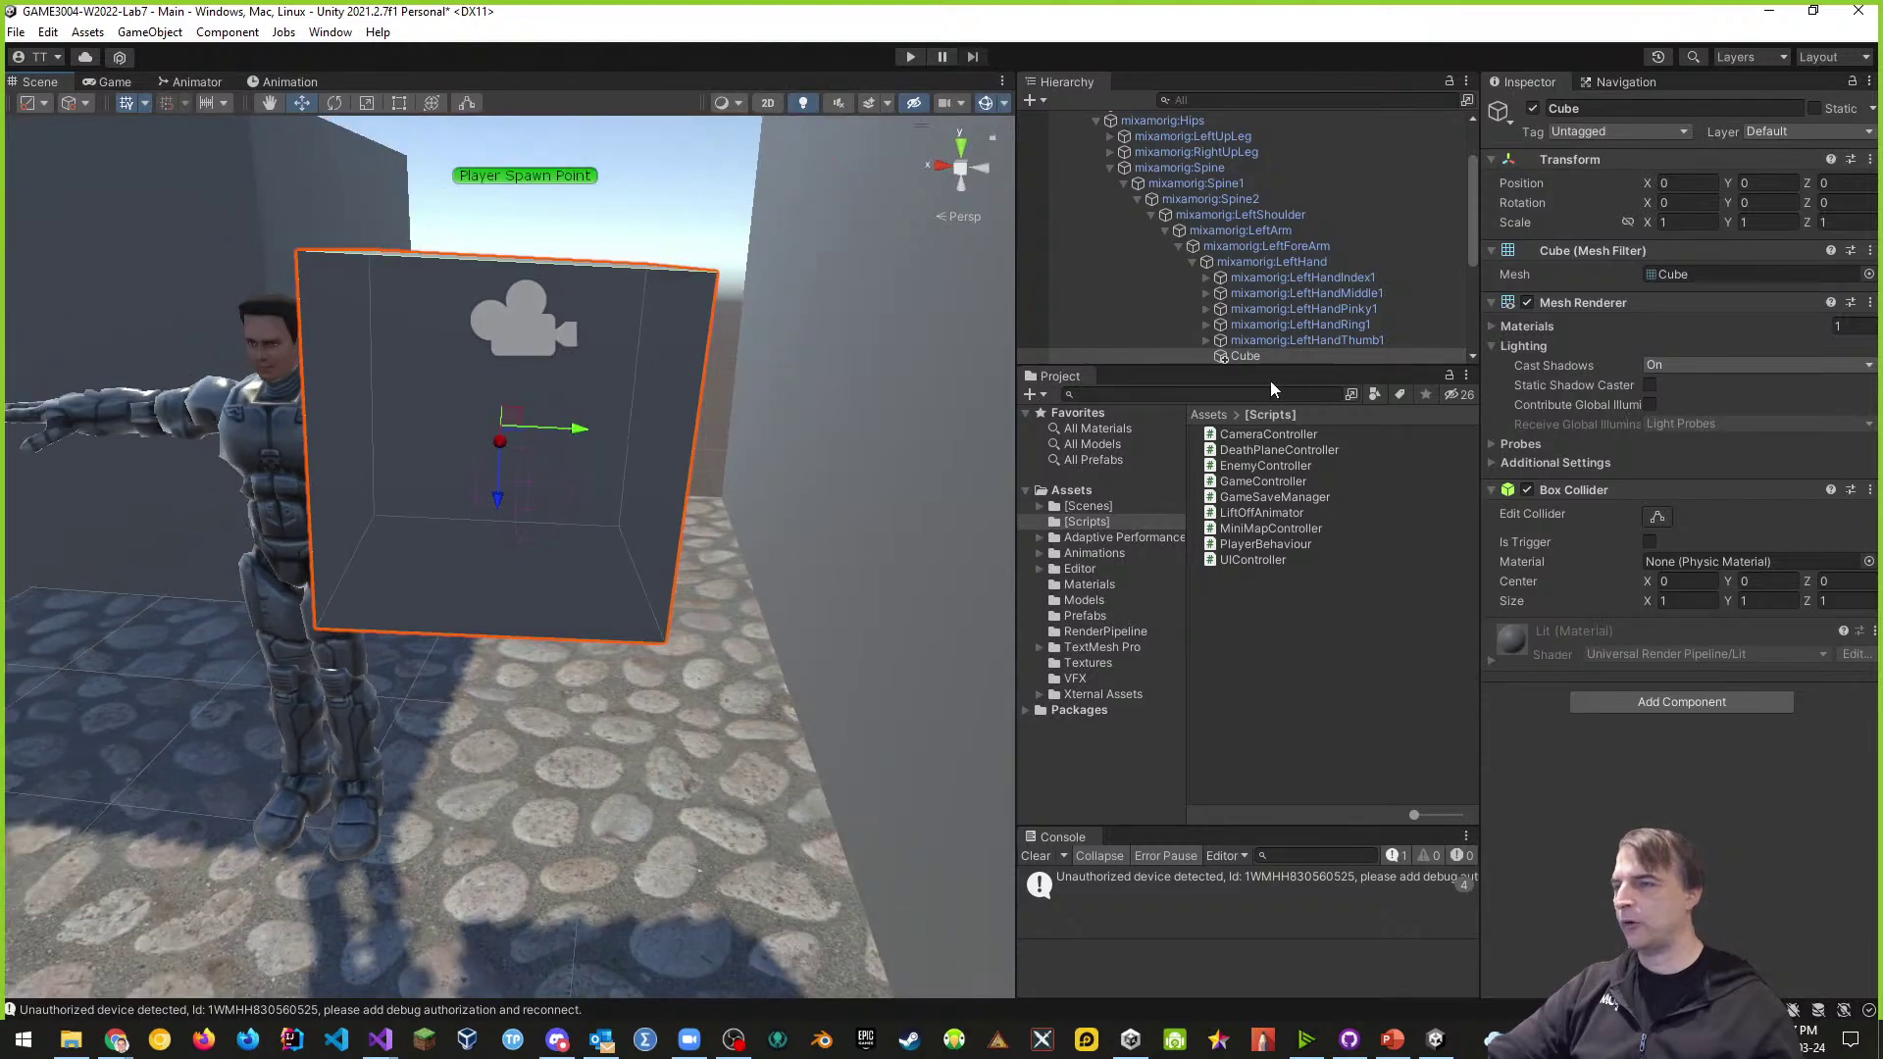
- Rename the cube under the left hand bone to "Left Hand Collider"
{"action": "left_click", "coordinate": [1262, 355]}
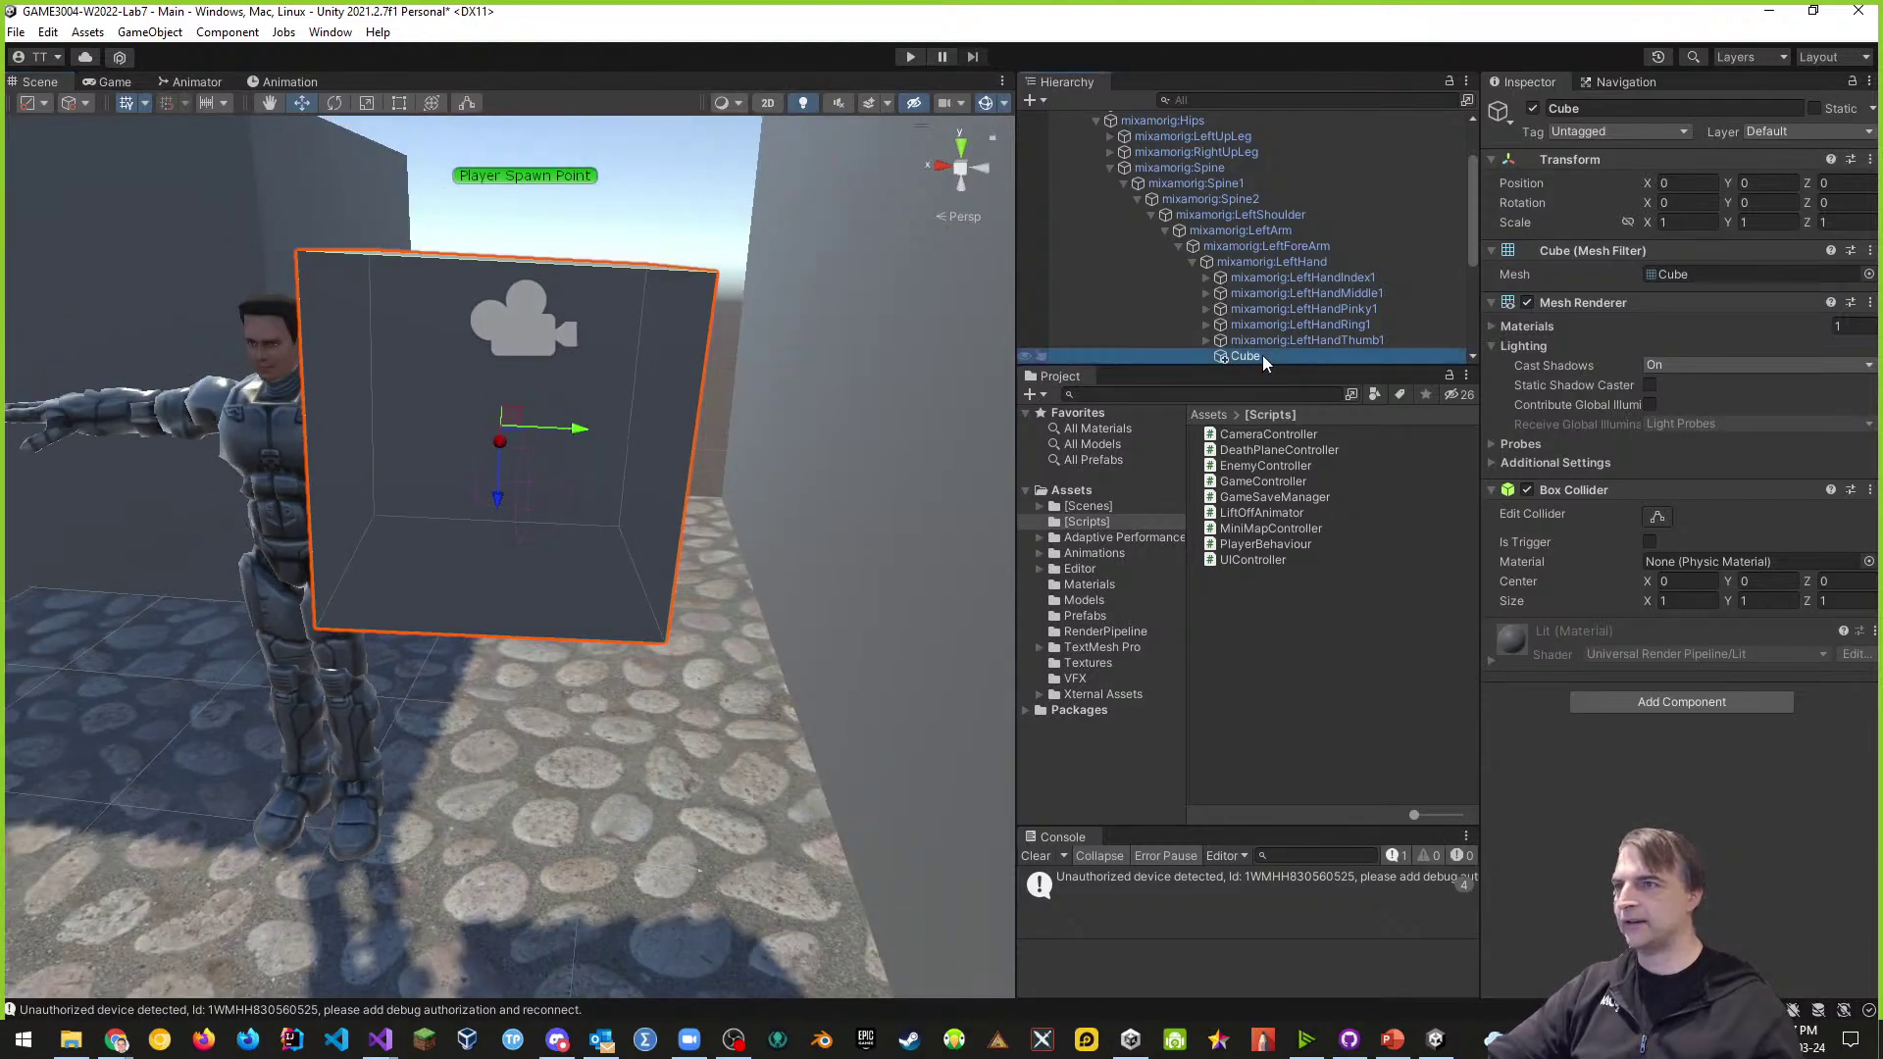
{"action": "key", "text": "f"}
{"action": "left_click", "coordinate": [1245, 357]}
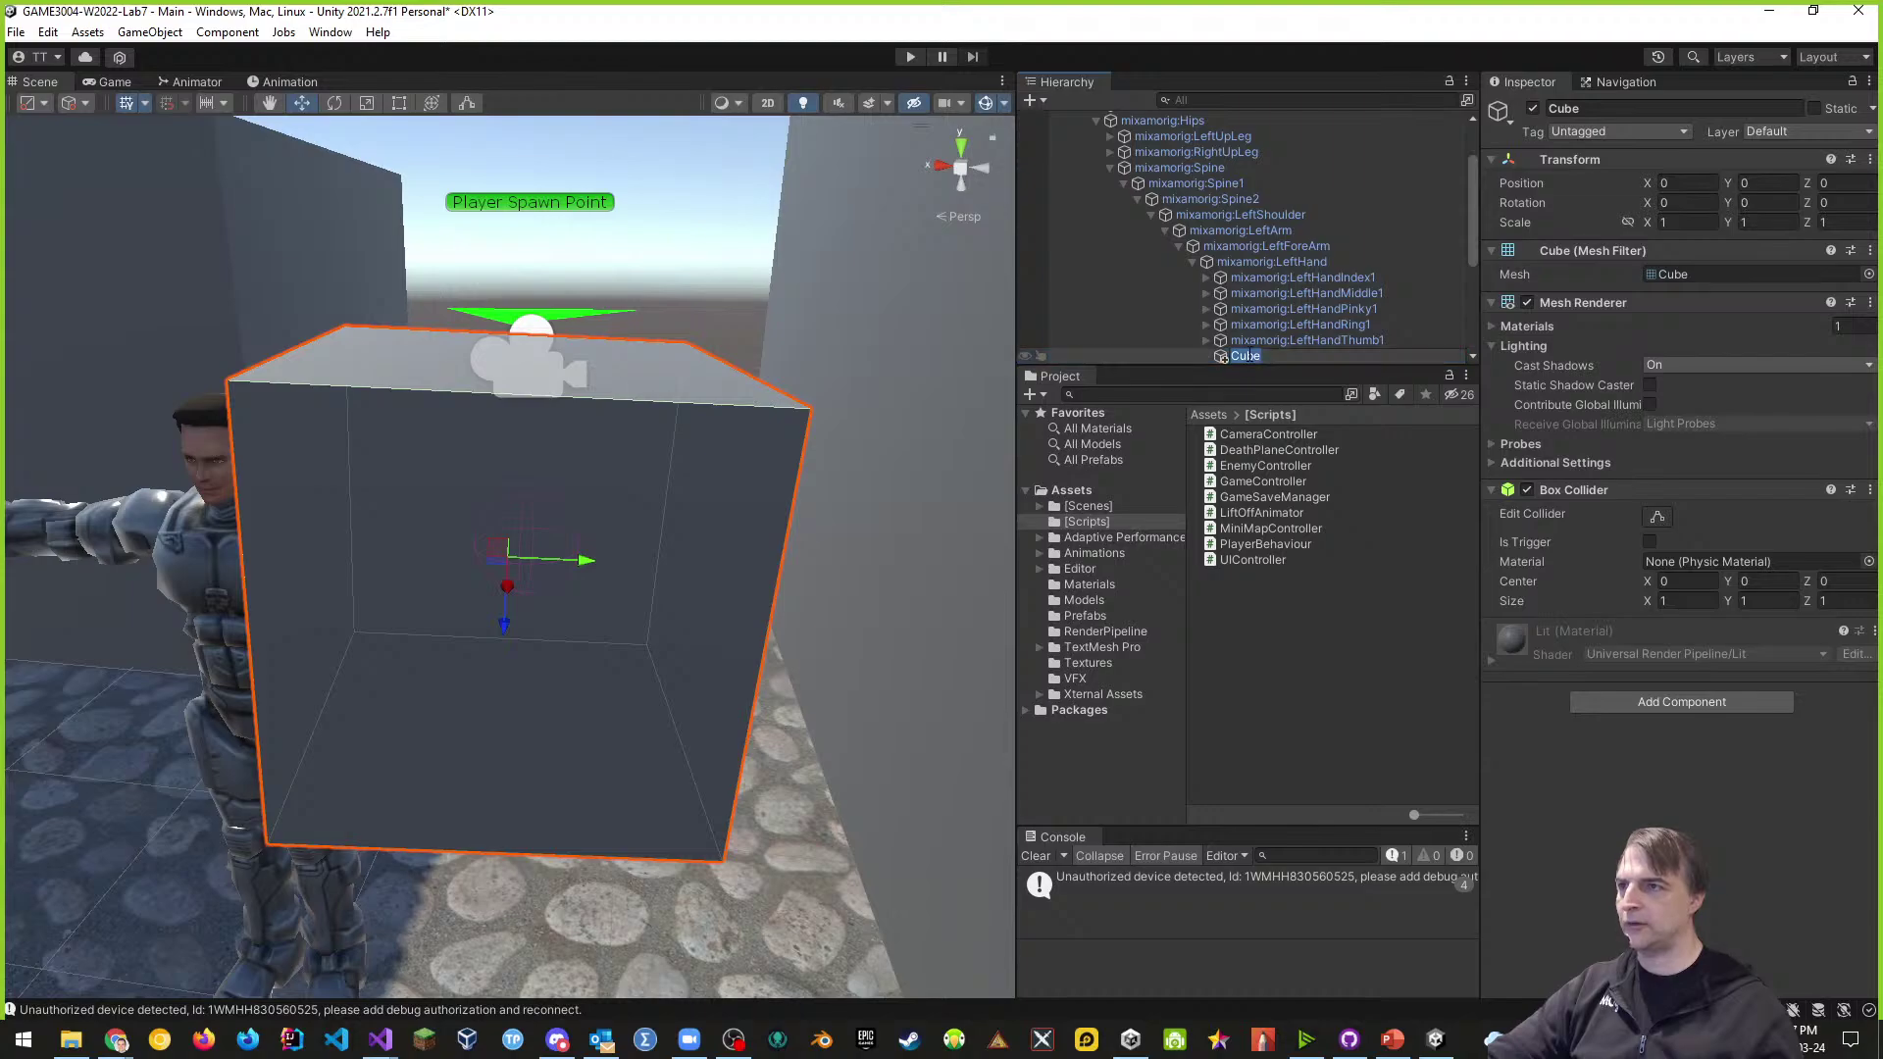
{"action": "type", "text": "Lefgt"}
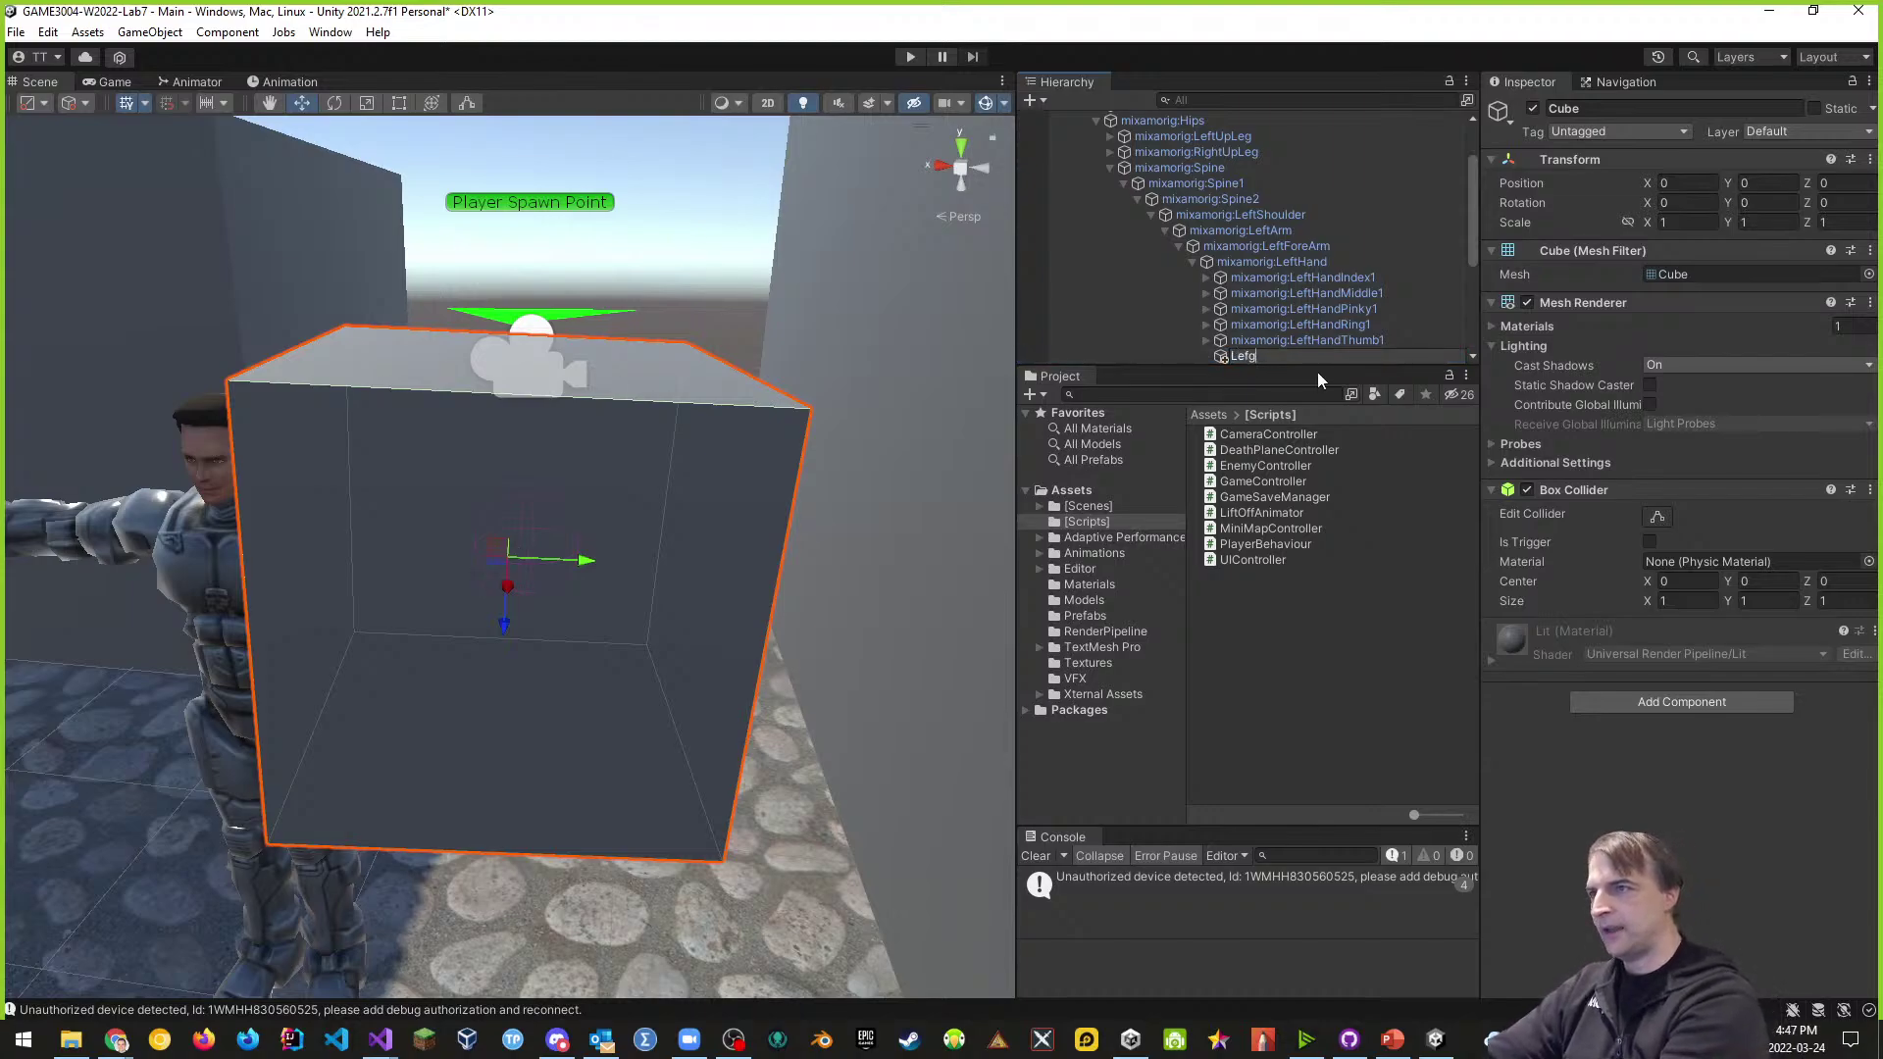
{"action": "key", "text": "BackSpace"}
{"action": "key", "text": "BackSpace"}
{"action": "type", "text": "t Hand Colli"}
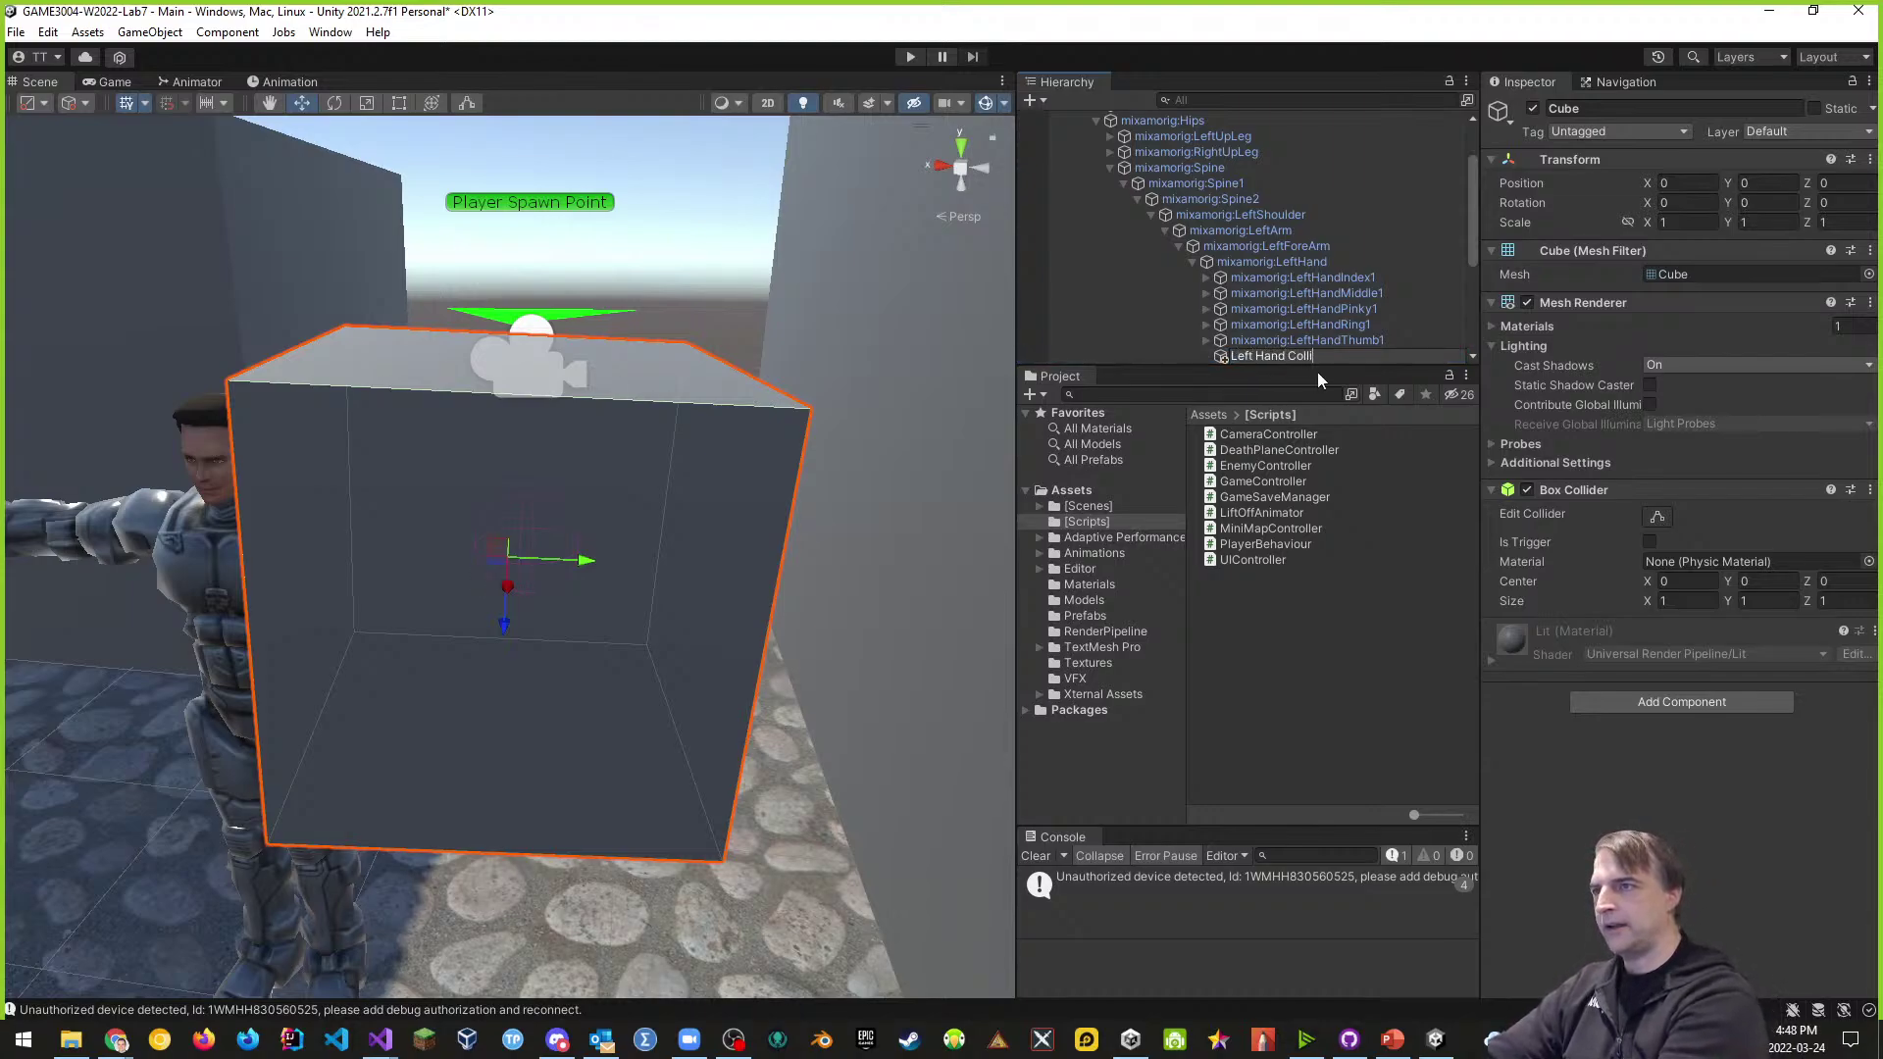
{"action": "type", "text": "der"}
{"action": "key", "text": "Return"}
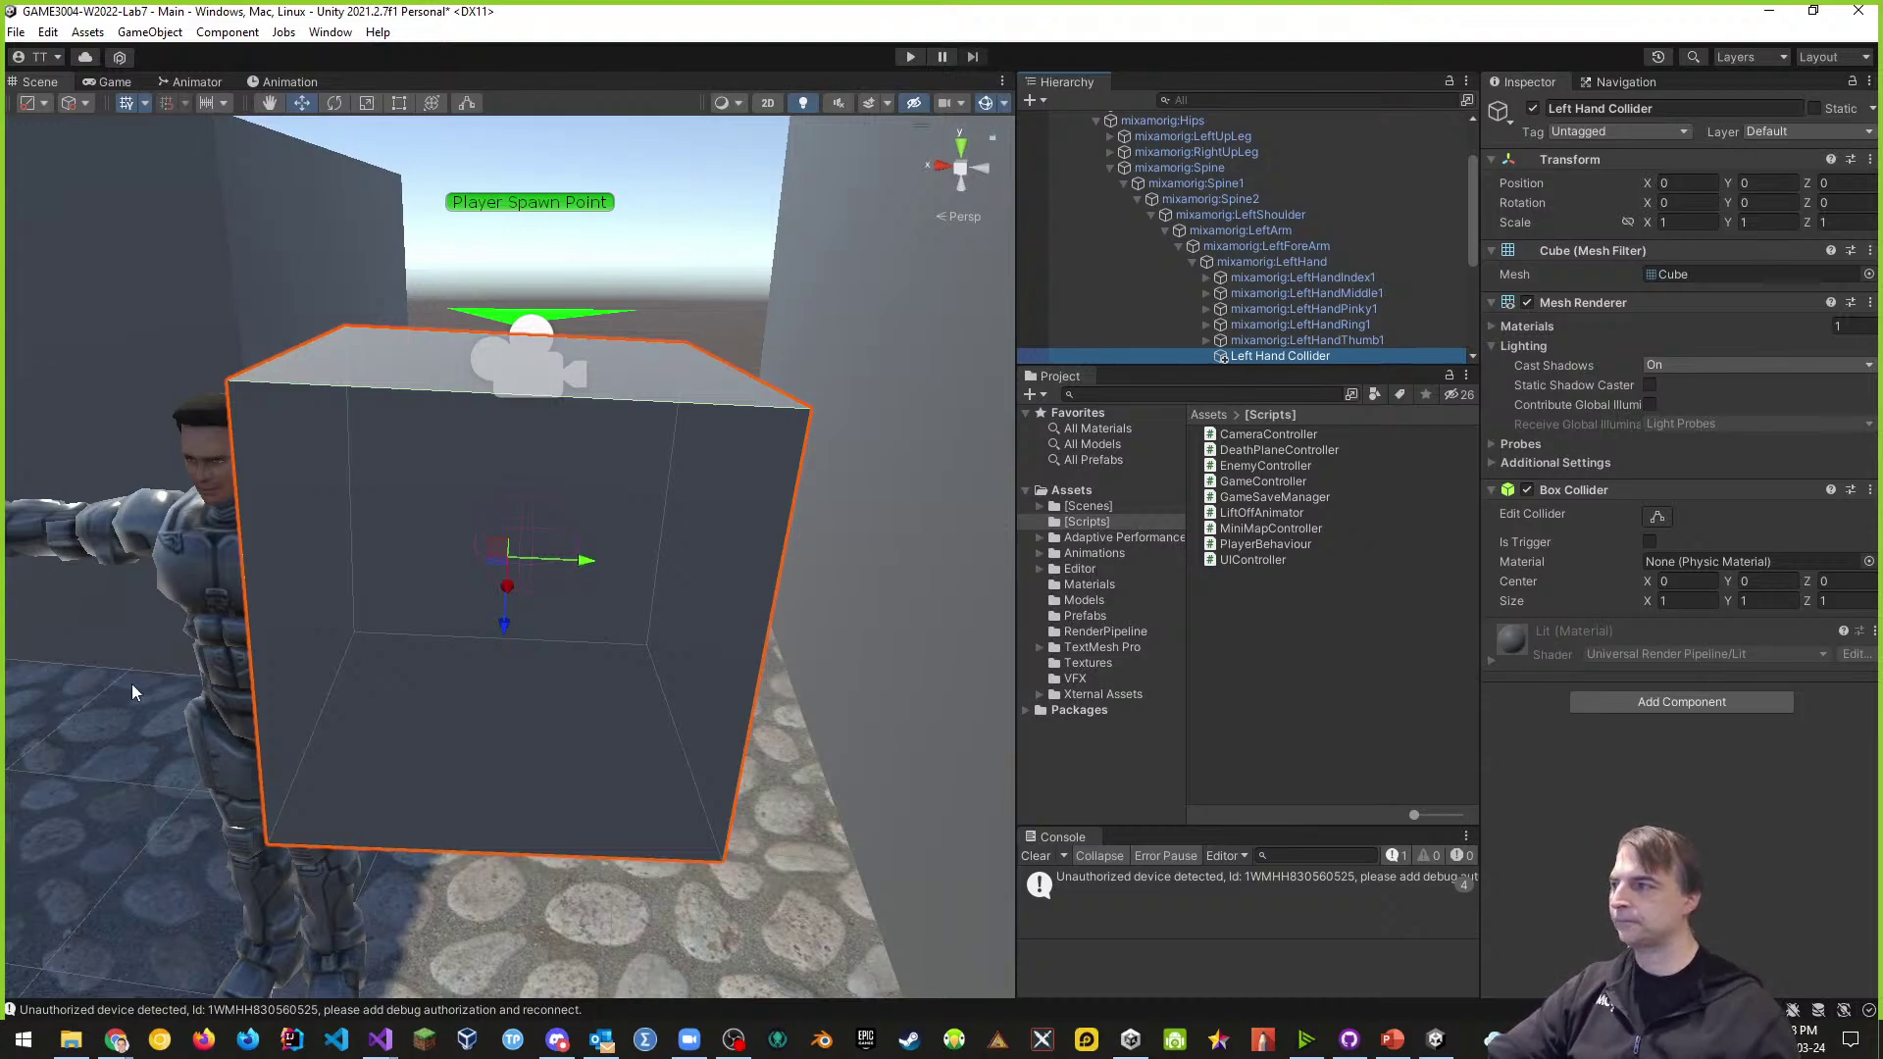
- Set the Left Hand Collider's scale to X 0.25, Y 0.5 and Z 0.25
{"action": "scroll", "coordinate": [351, 620], "scroll_direction": "down", "scroll_amount": 4}
{"action": "middle_click_drag", "start_coordinate": [550, 583], "coordinate": [680, 516]}
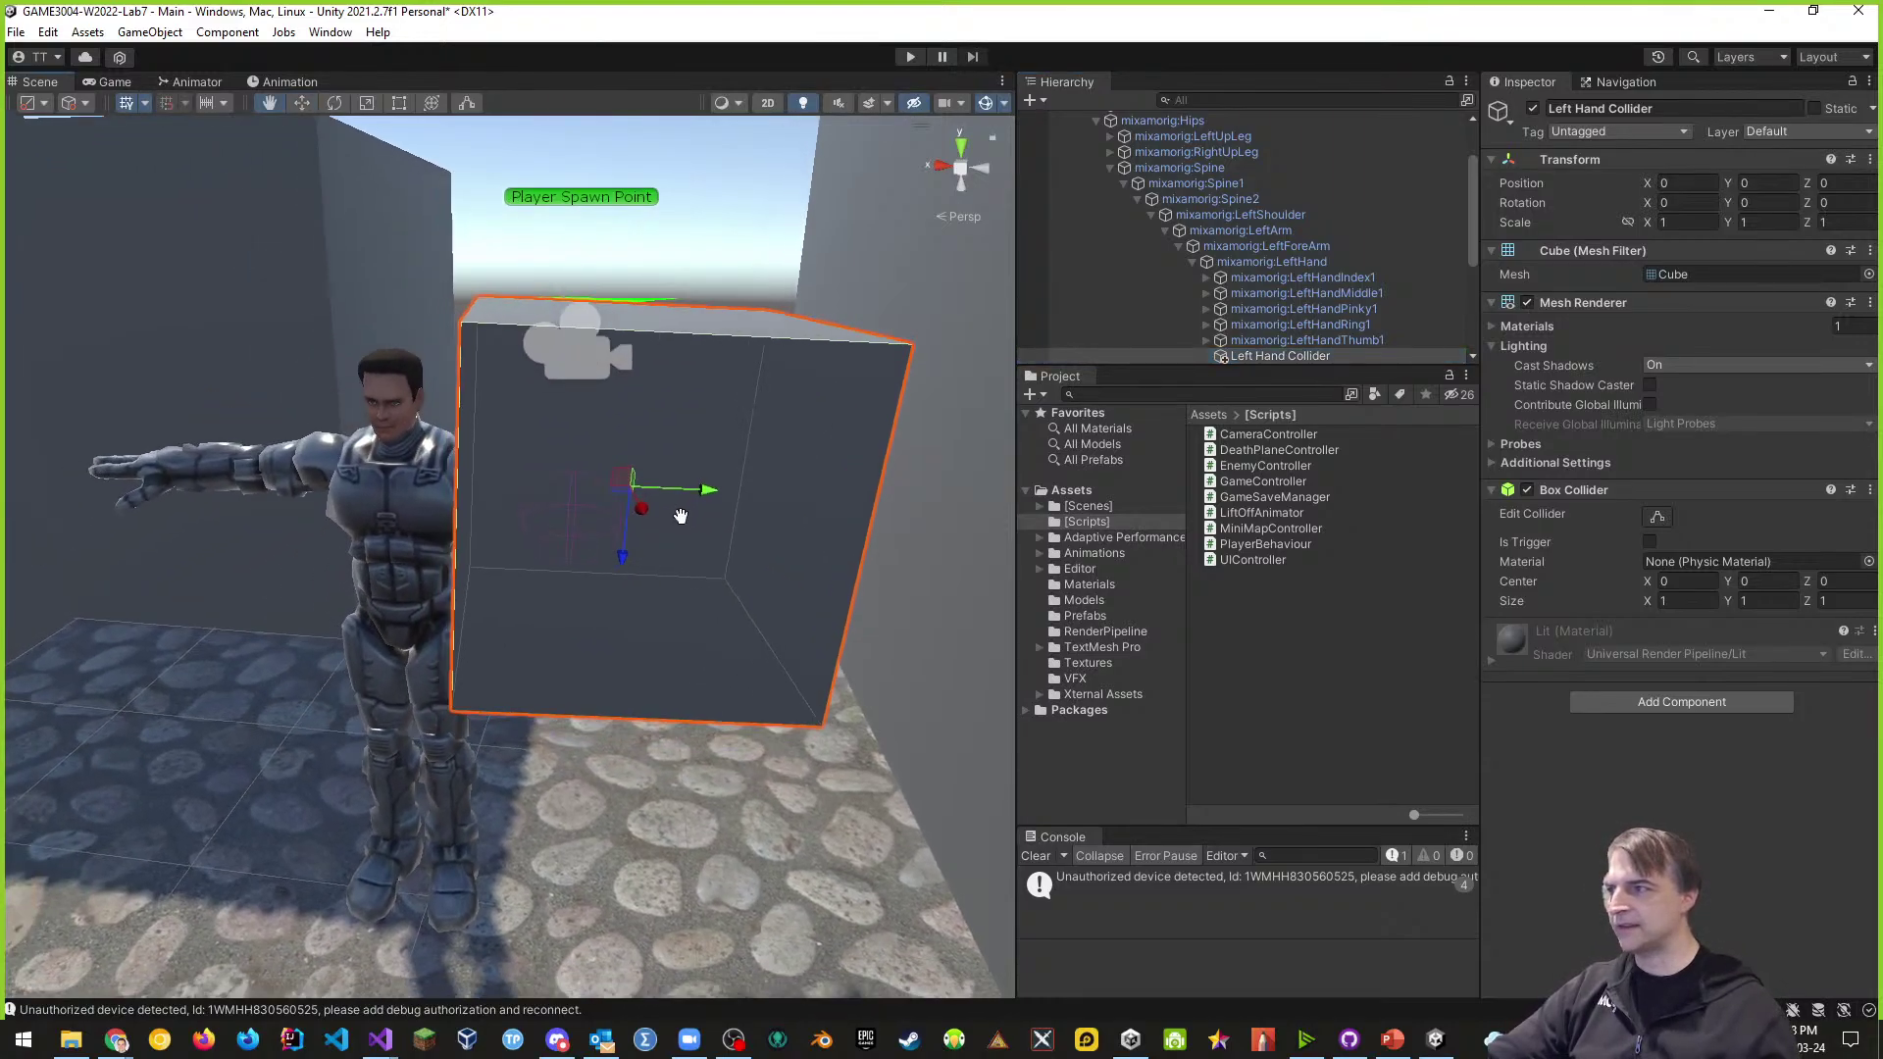
{"action": "left_click", "coordinate": [1712, 222]}
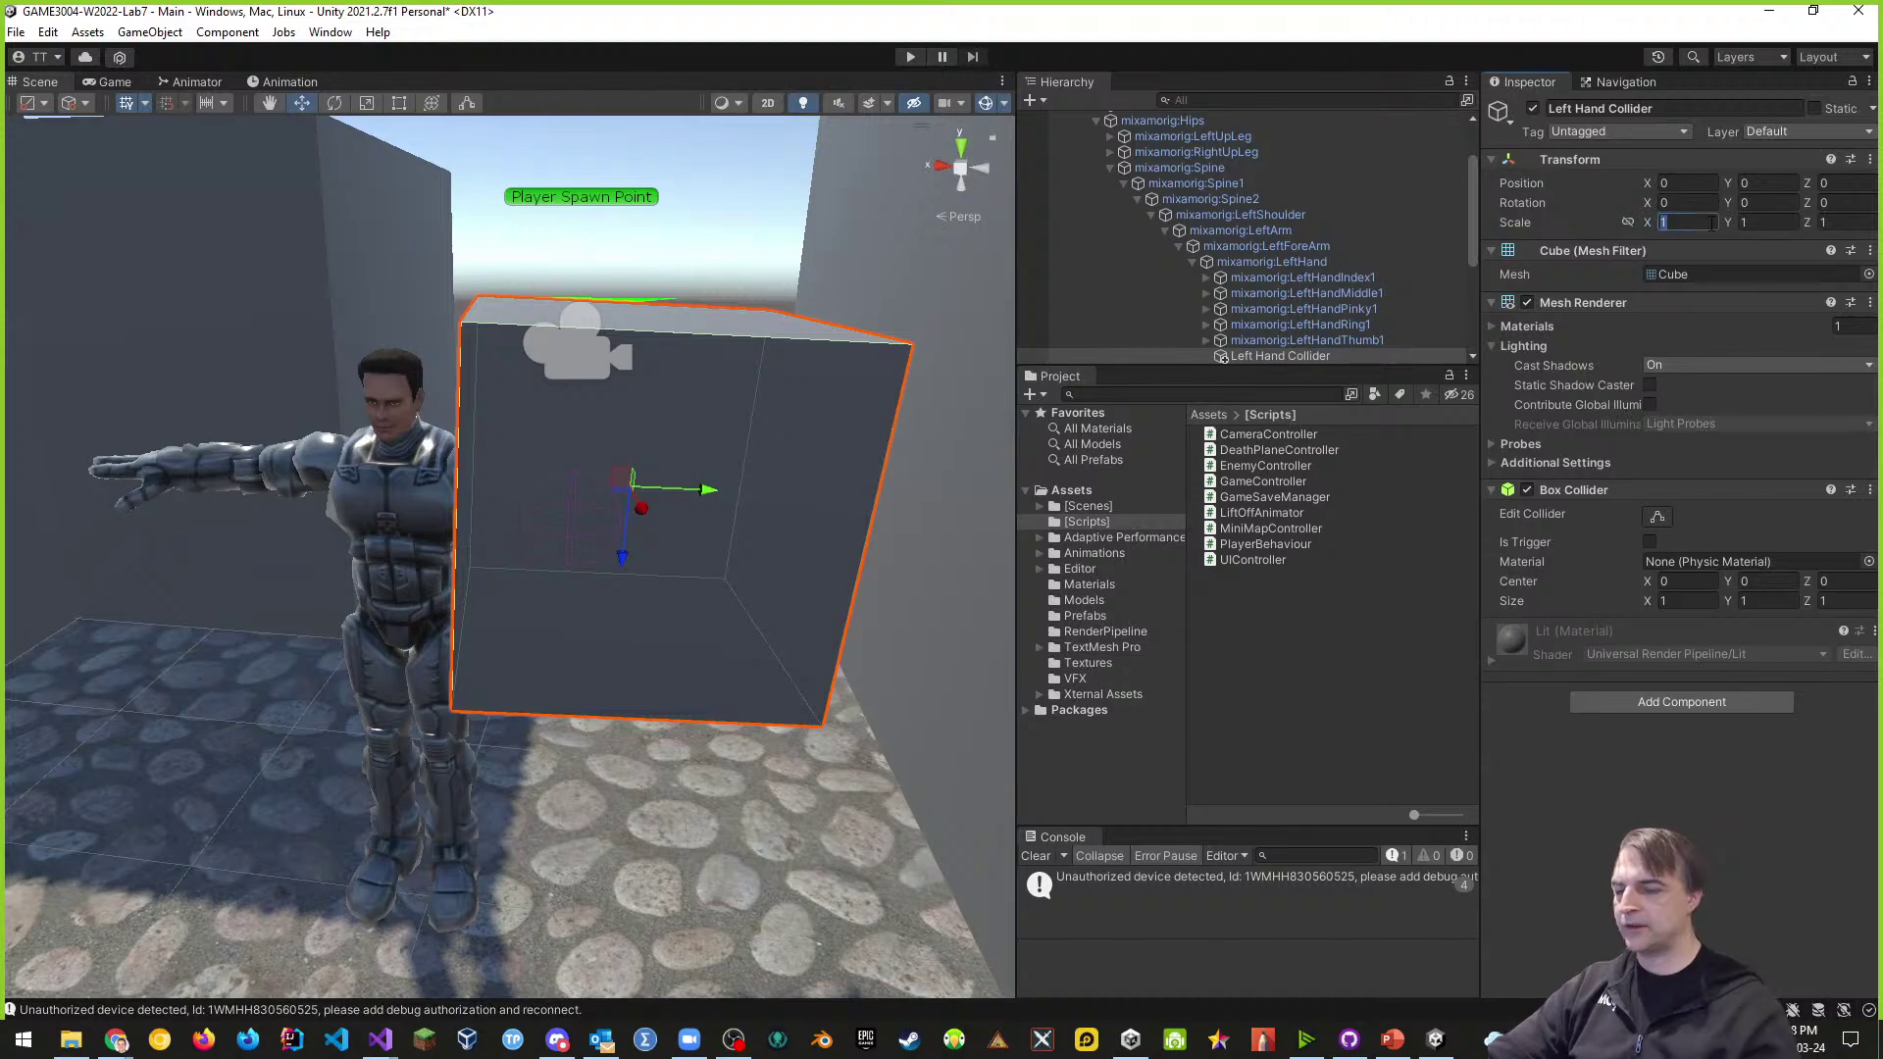
{"action": "type", "text": "0.25"}
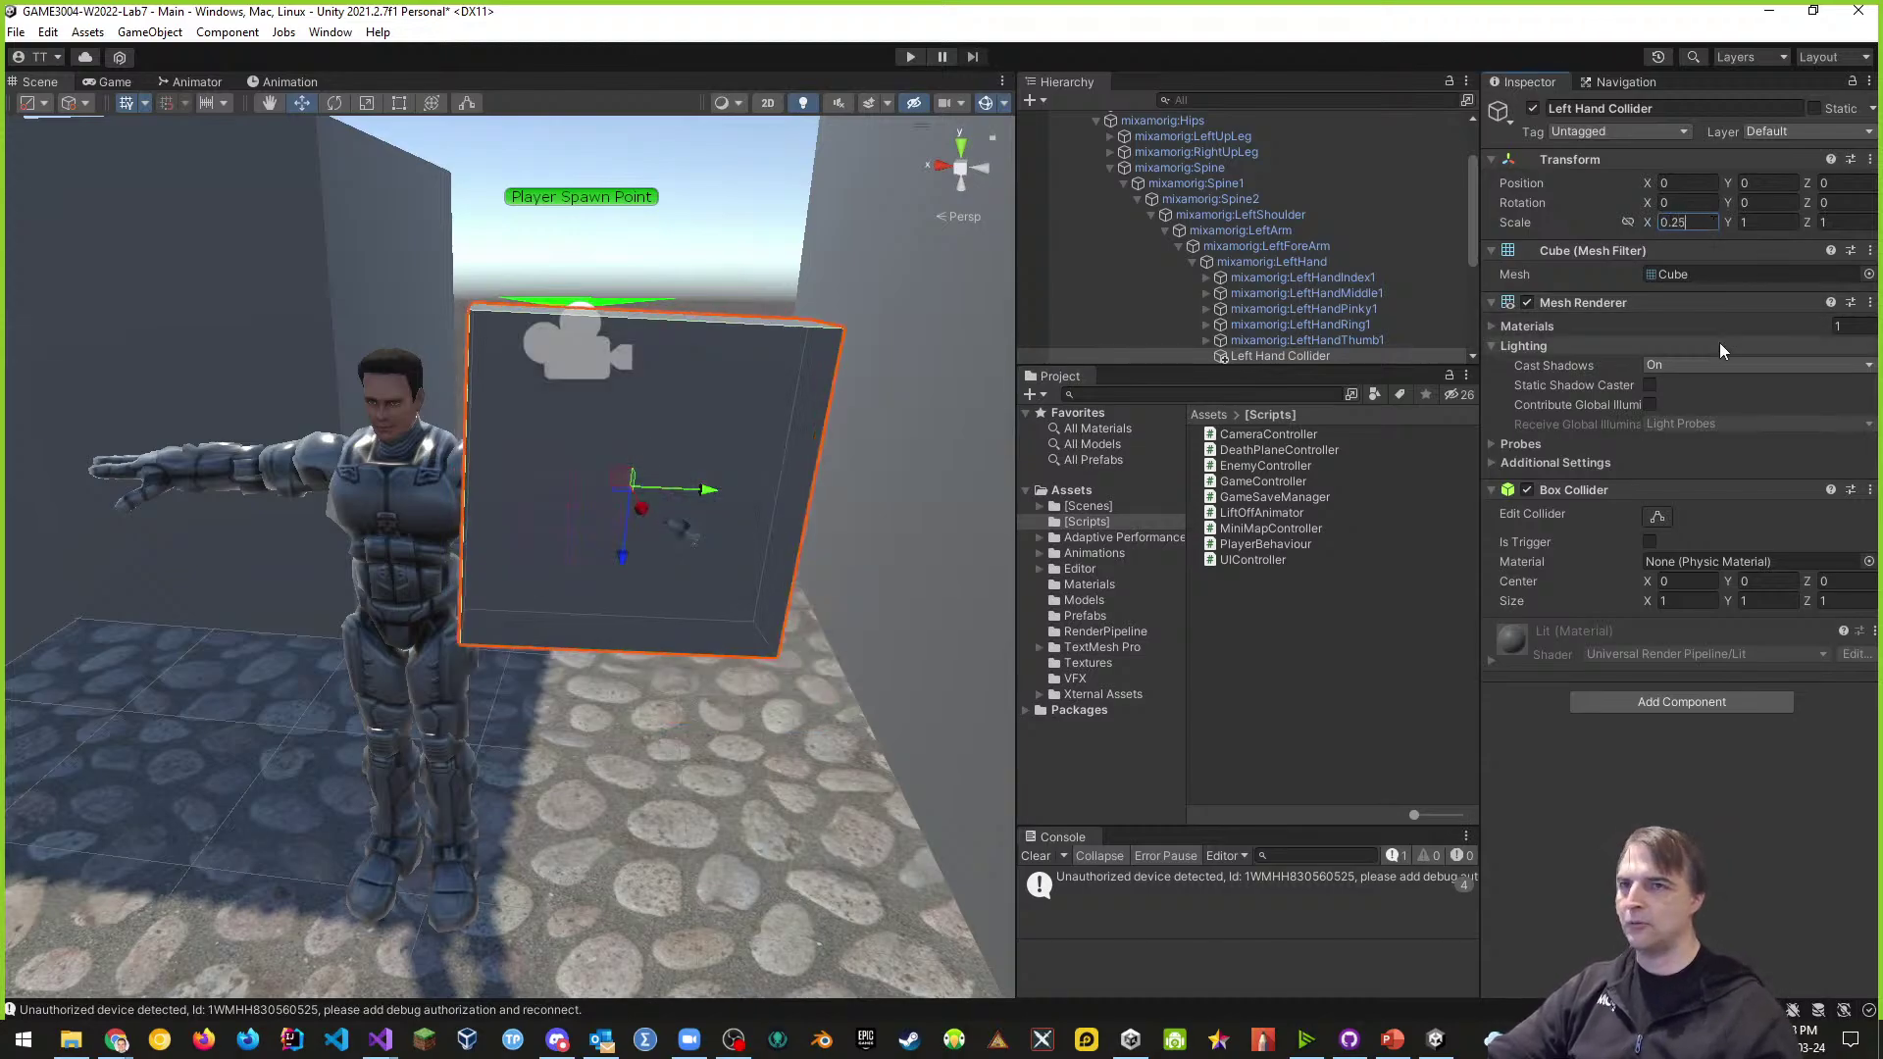
{"action": "key", "text": "Return"}
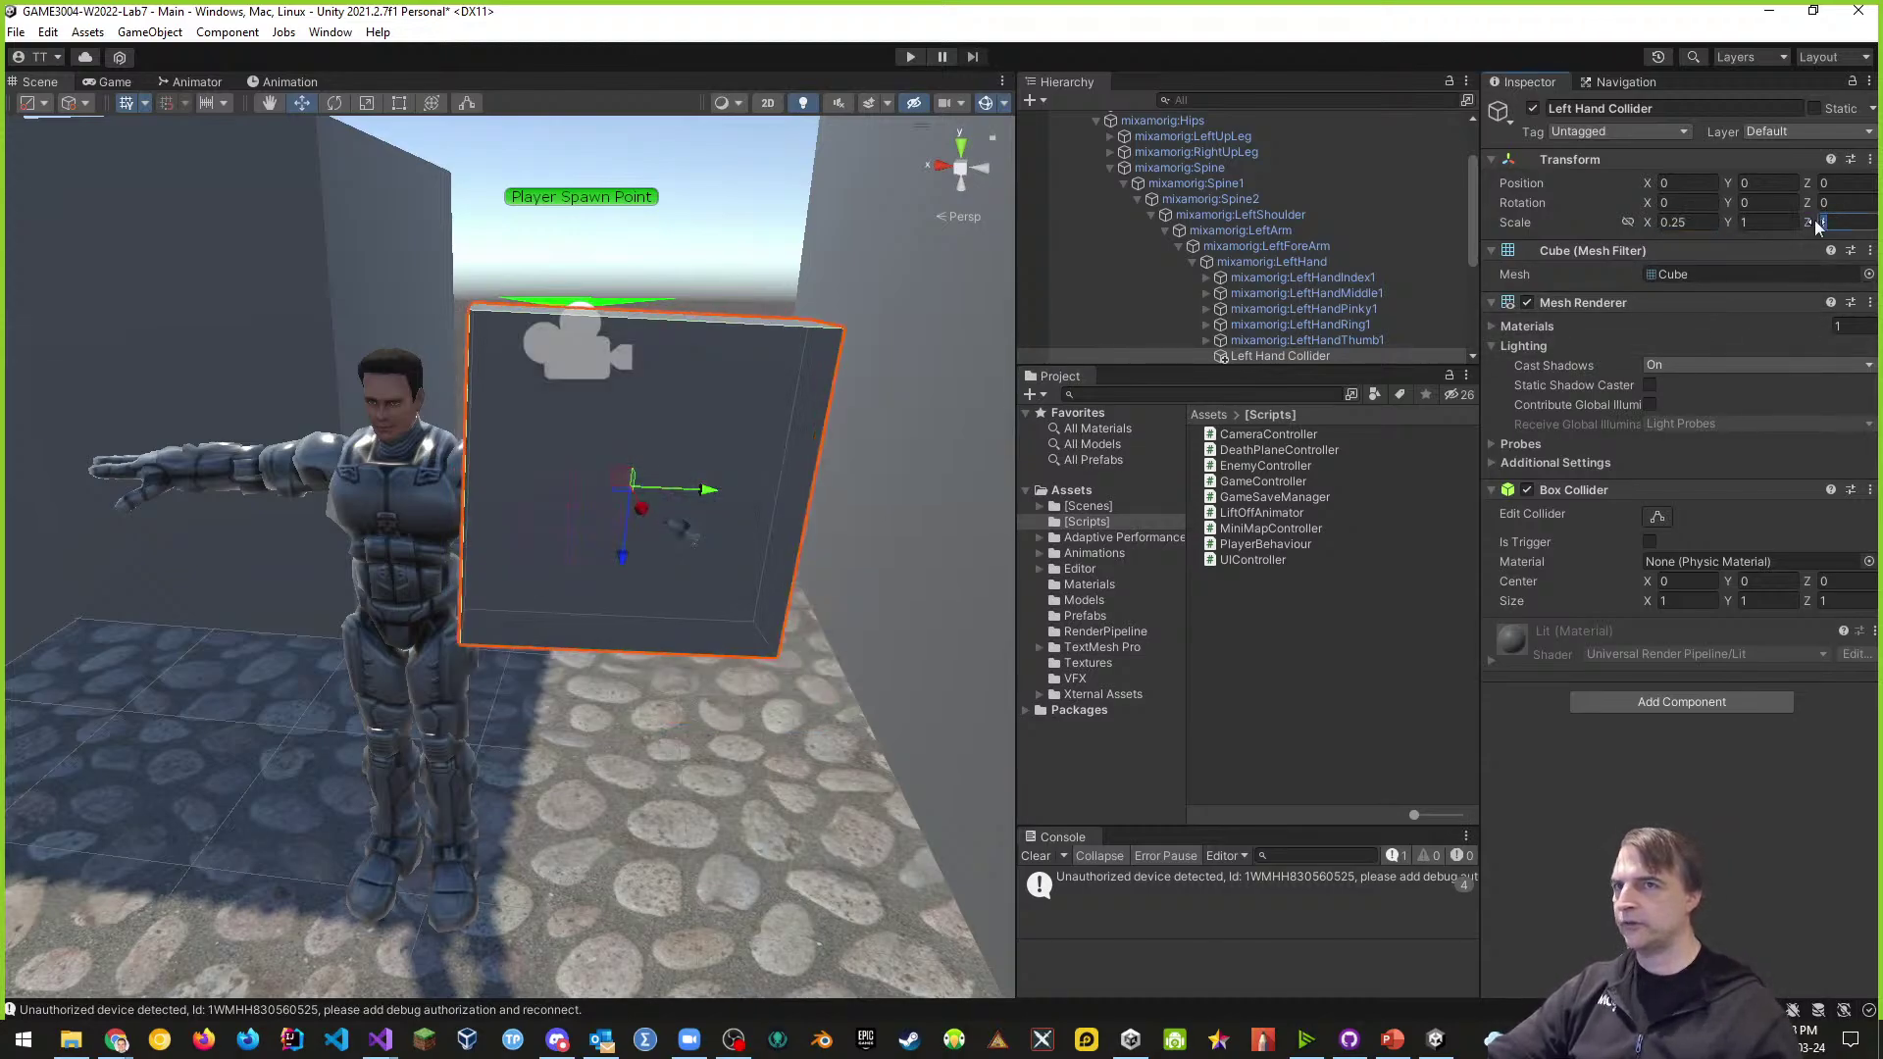
{"action": "left_click", "coordinate": [1800, 224]}
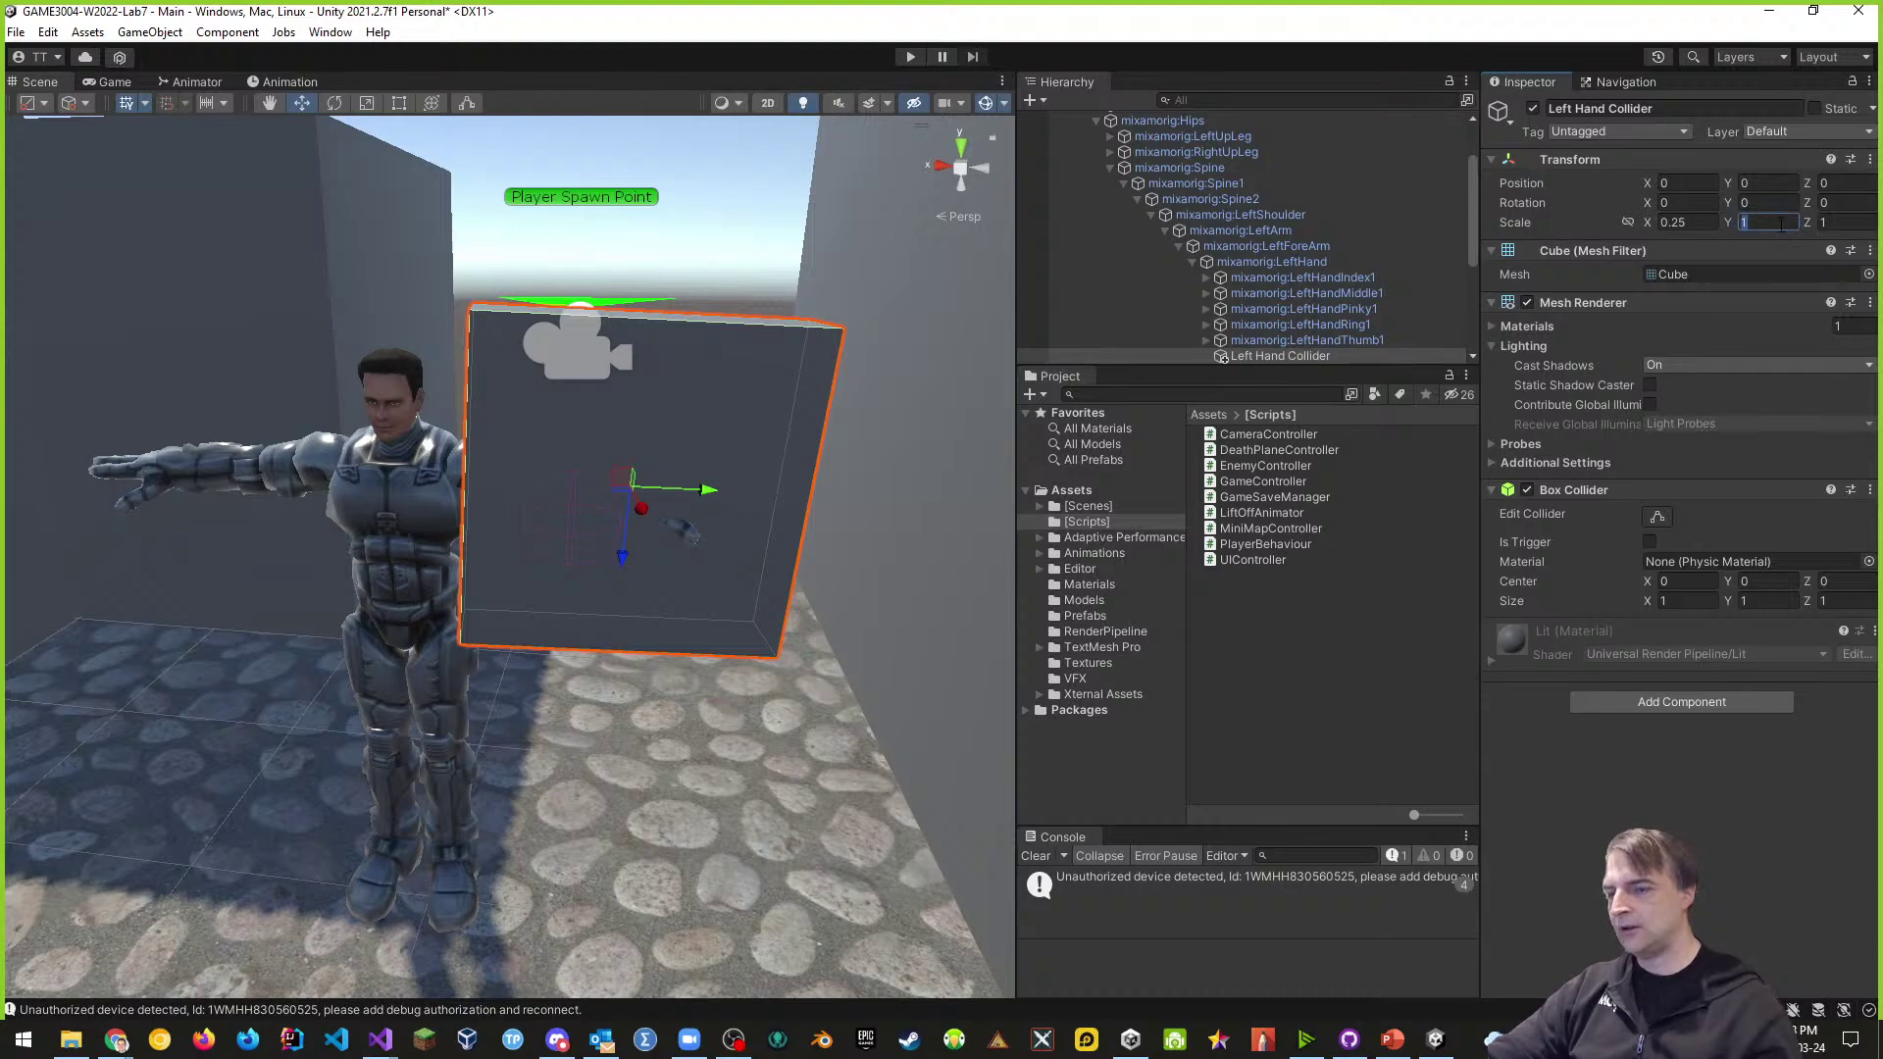
{"action": "type", "text": "0.25"}
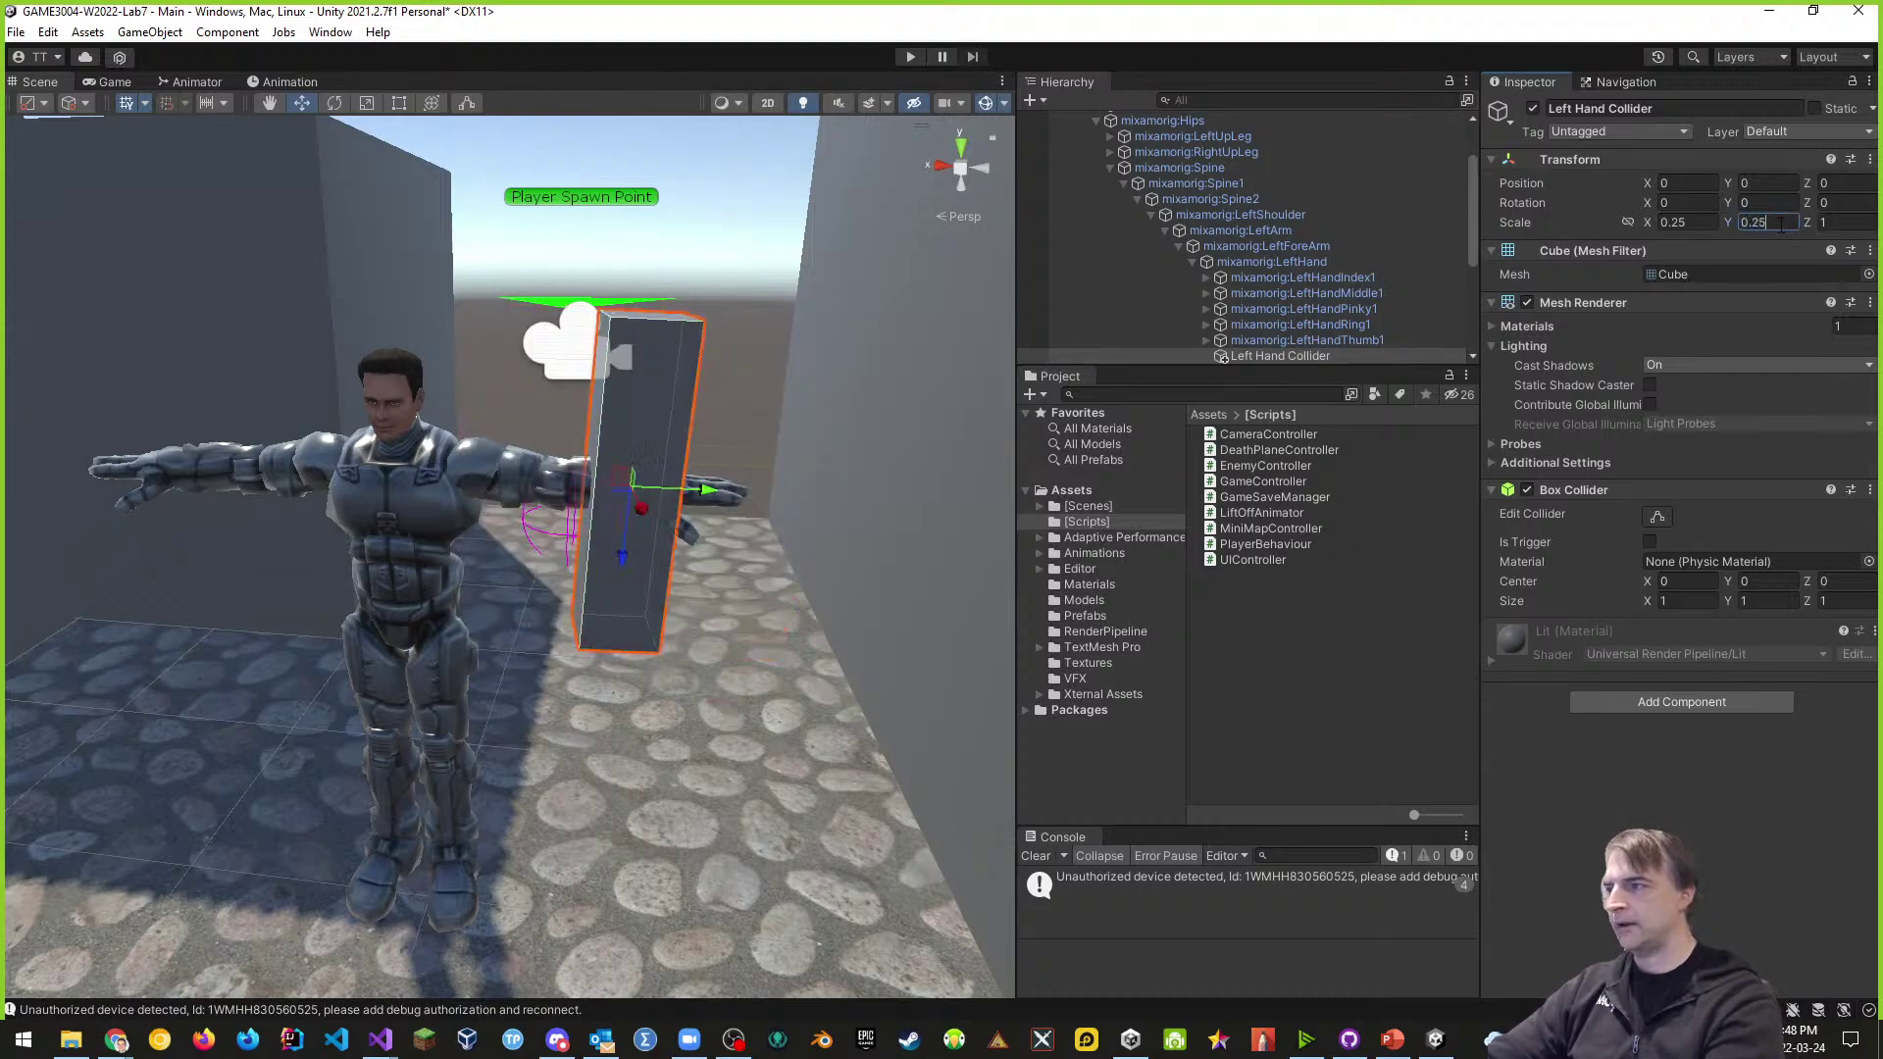
{"action": "key", "text": "Return"}
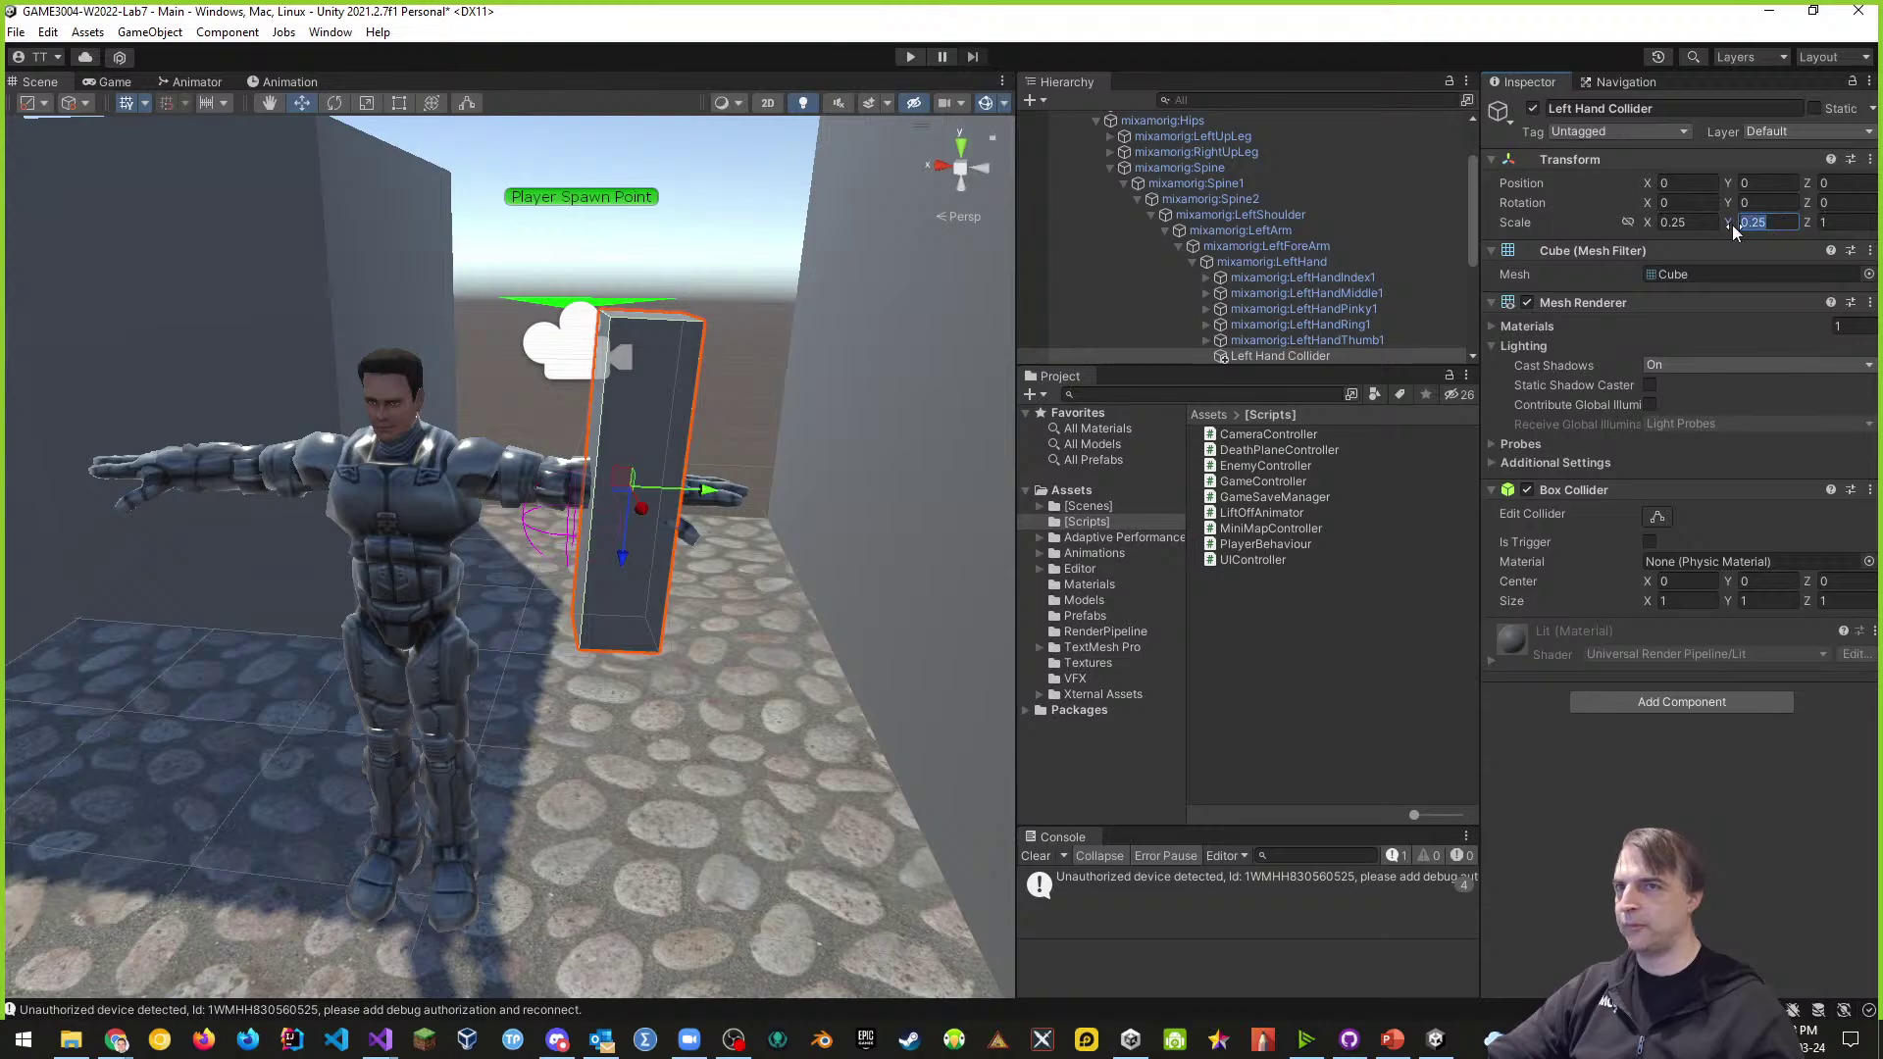
{"action": "type", "text": "0.5"}
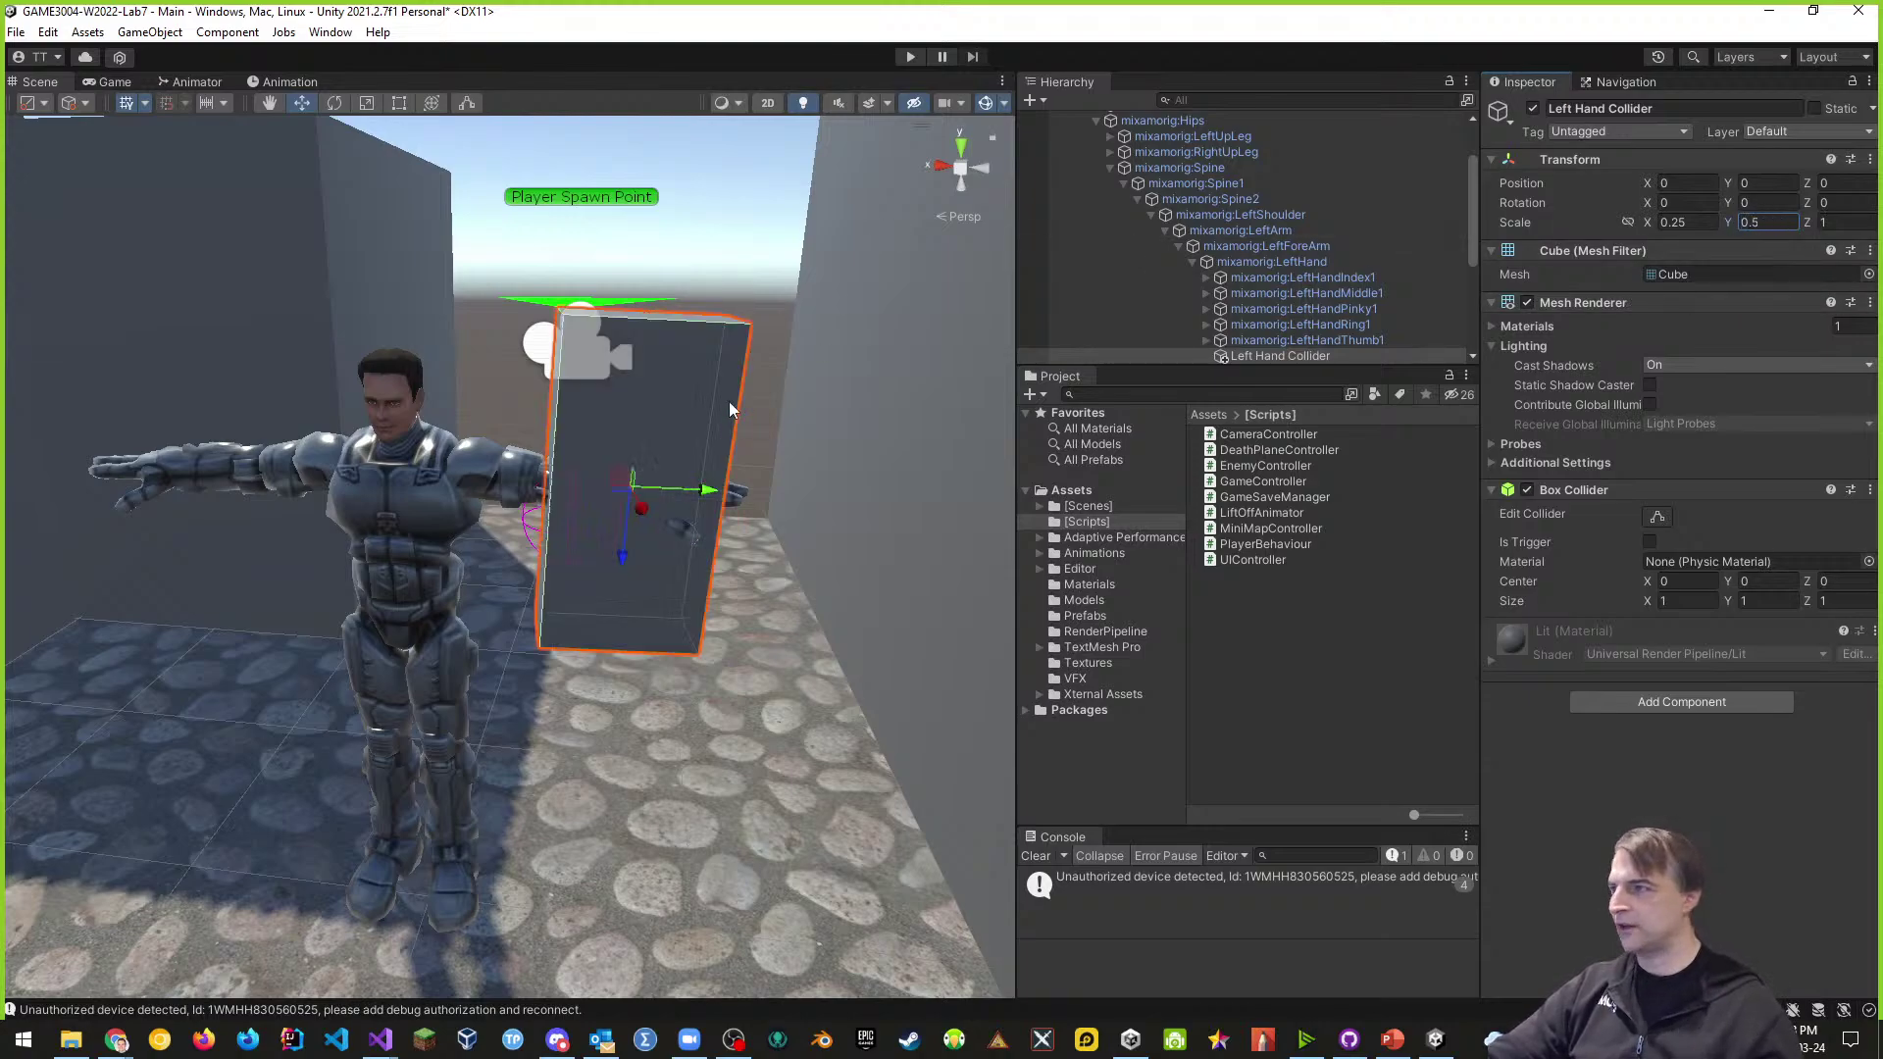
{"action": "left_click", "coordinate": [1848, 222]}
{"action": "type", "text": "0.25"}
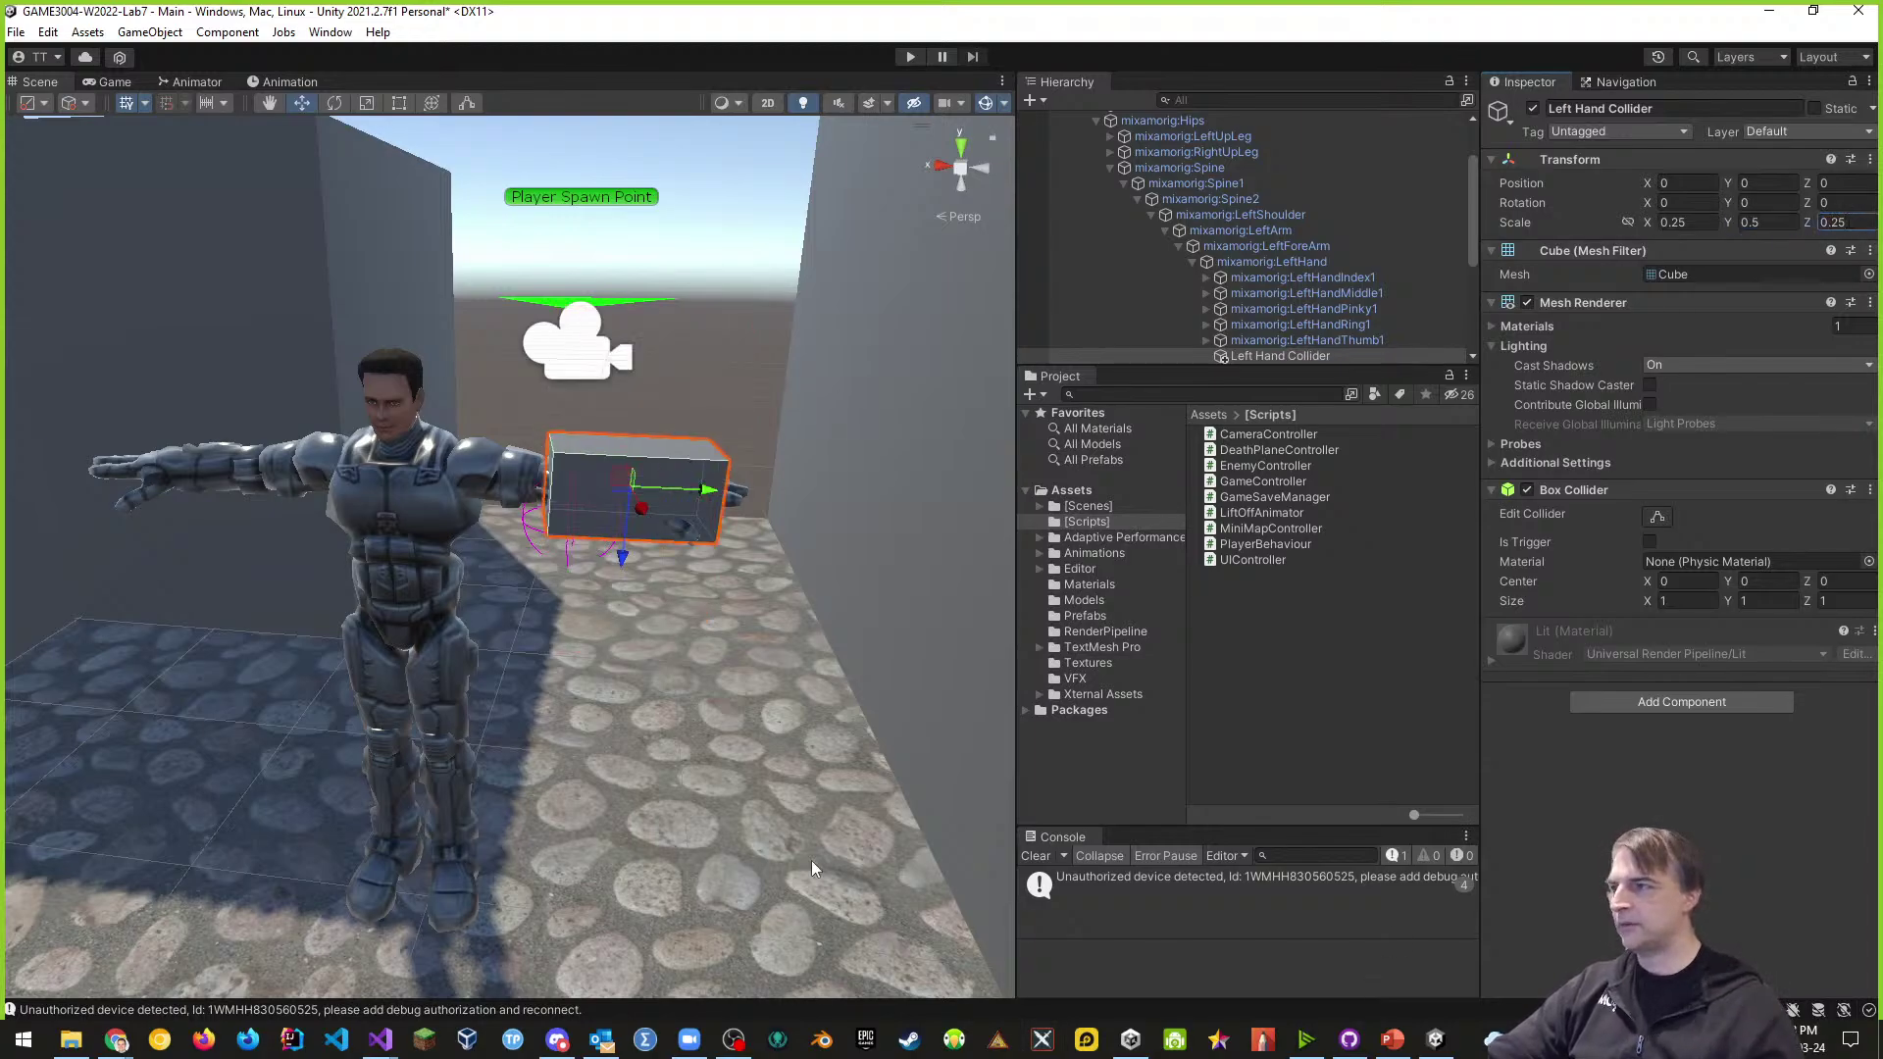
- Lower the upper face of the Left Hand Collider with the Rect Tool, reducing its Z scale to about 0.2
{"action": "right_click_drag", "start_coordinate": [814, 867], "coordinate": [554, 729]}
{"action": "key", "text": "d"}
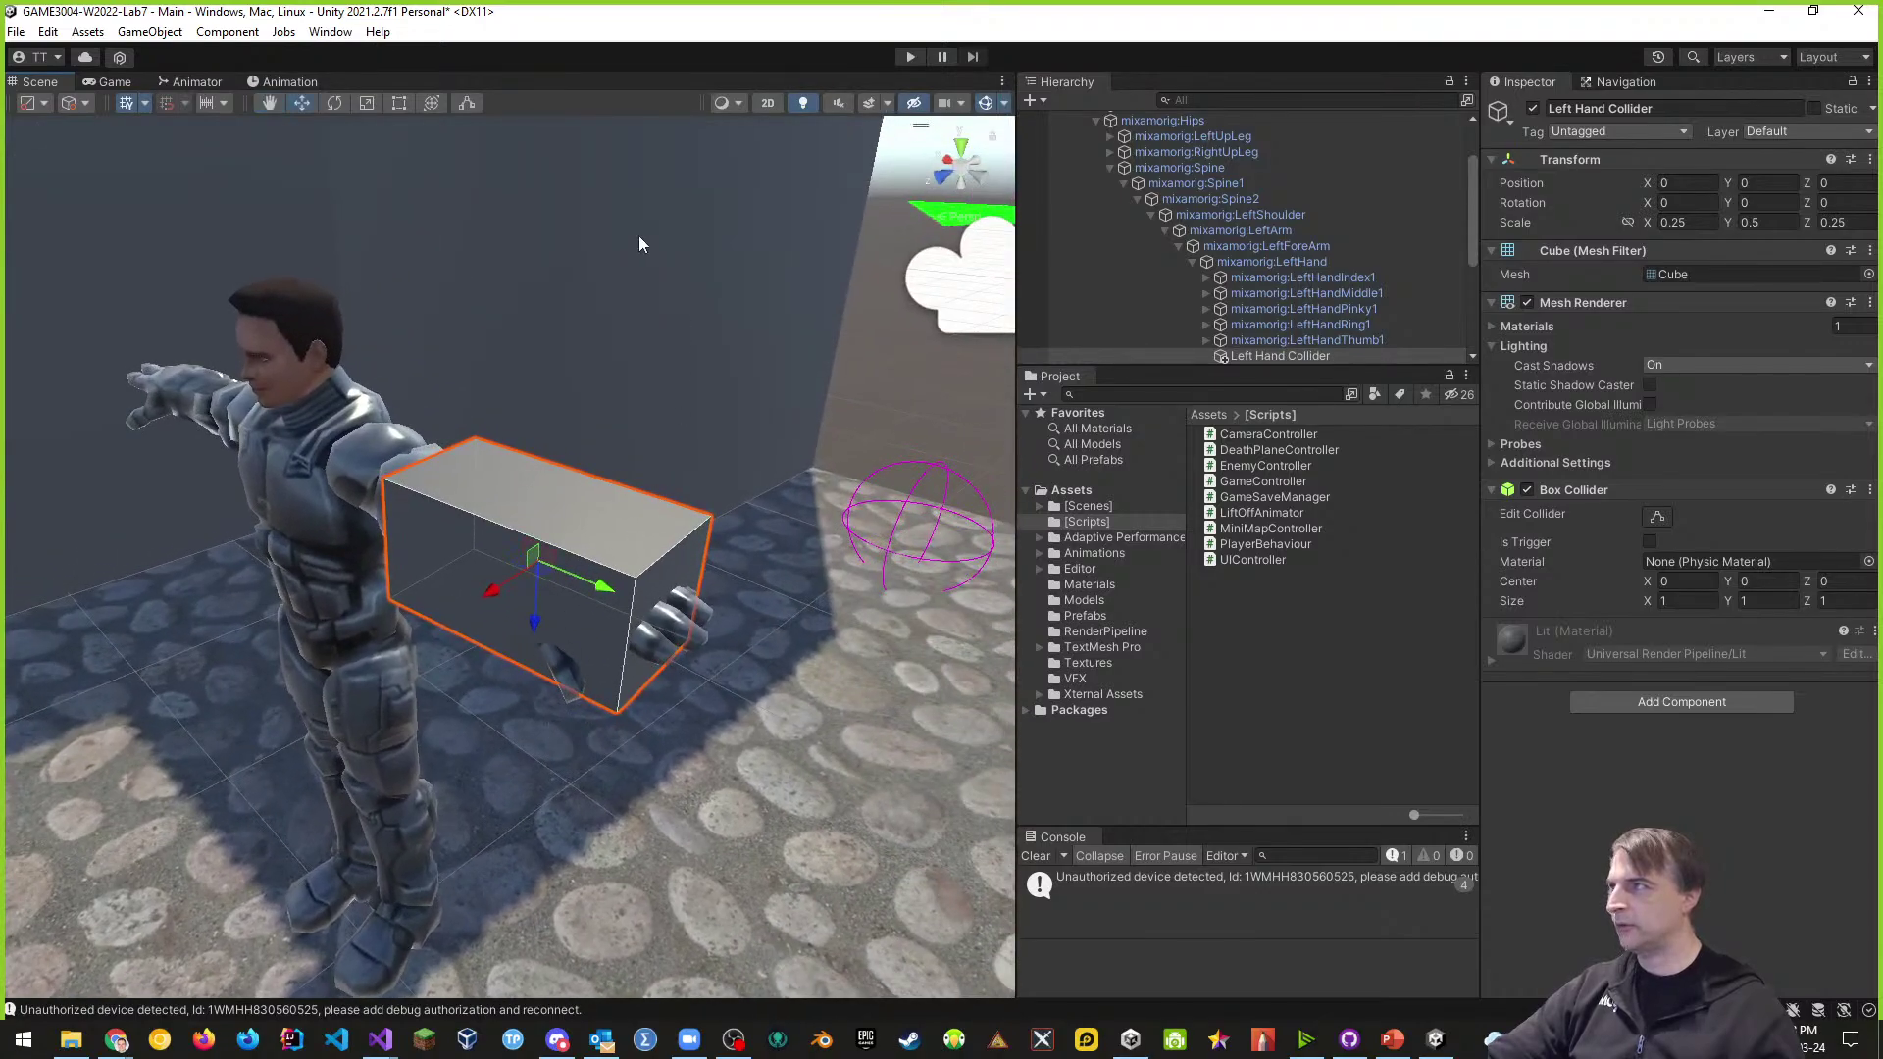
{"action": "left_click", "coordinate": [399, 103]}
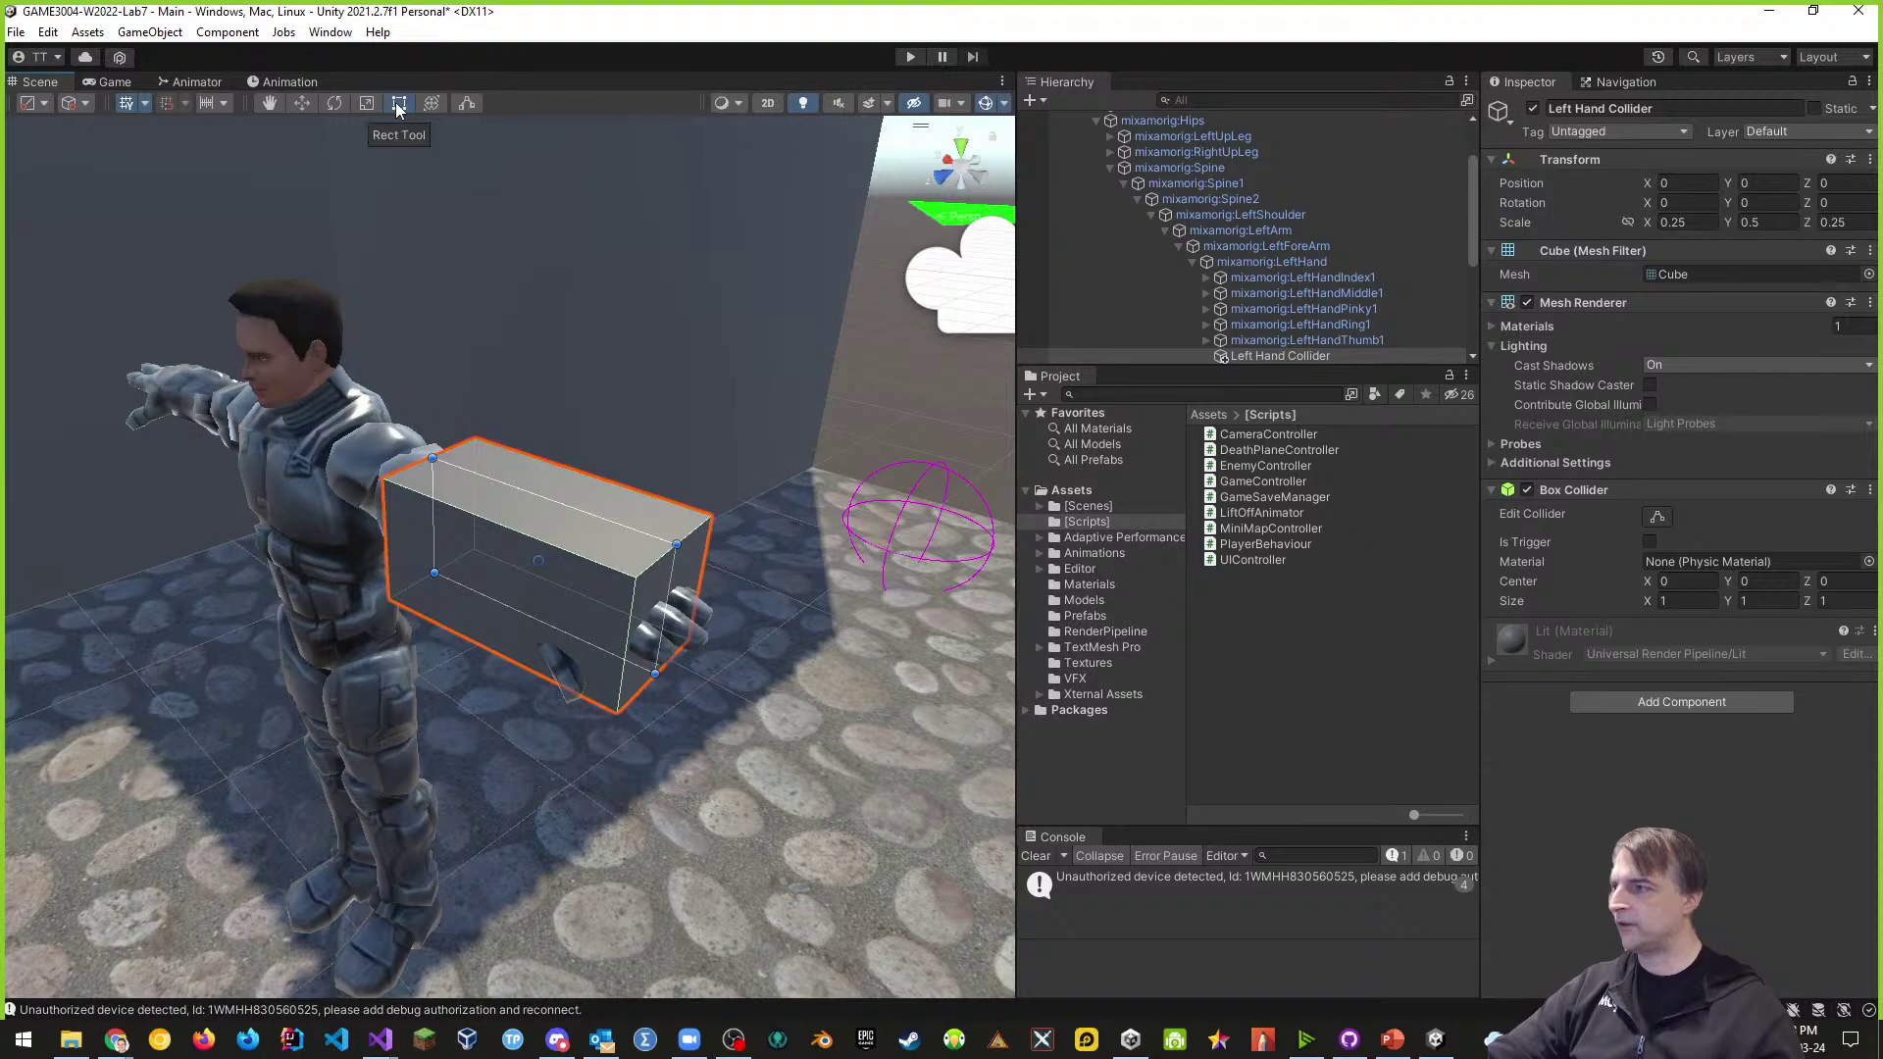
{"action": "left_click_drag", "start_coordinate": [578, 510], "coordinate": [580, 537]}
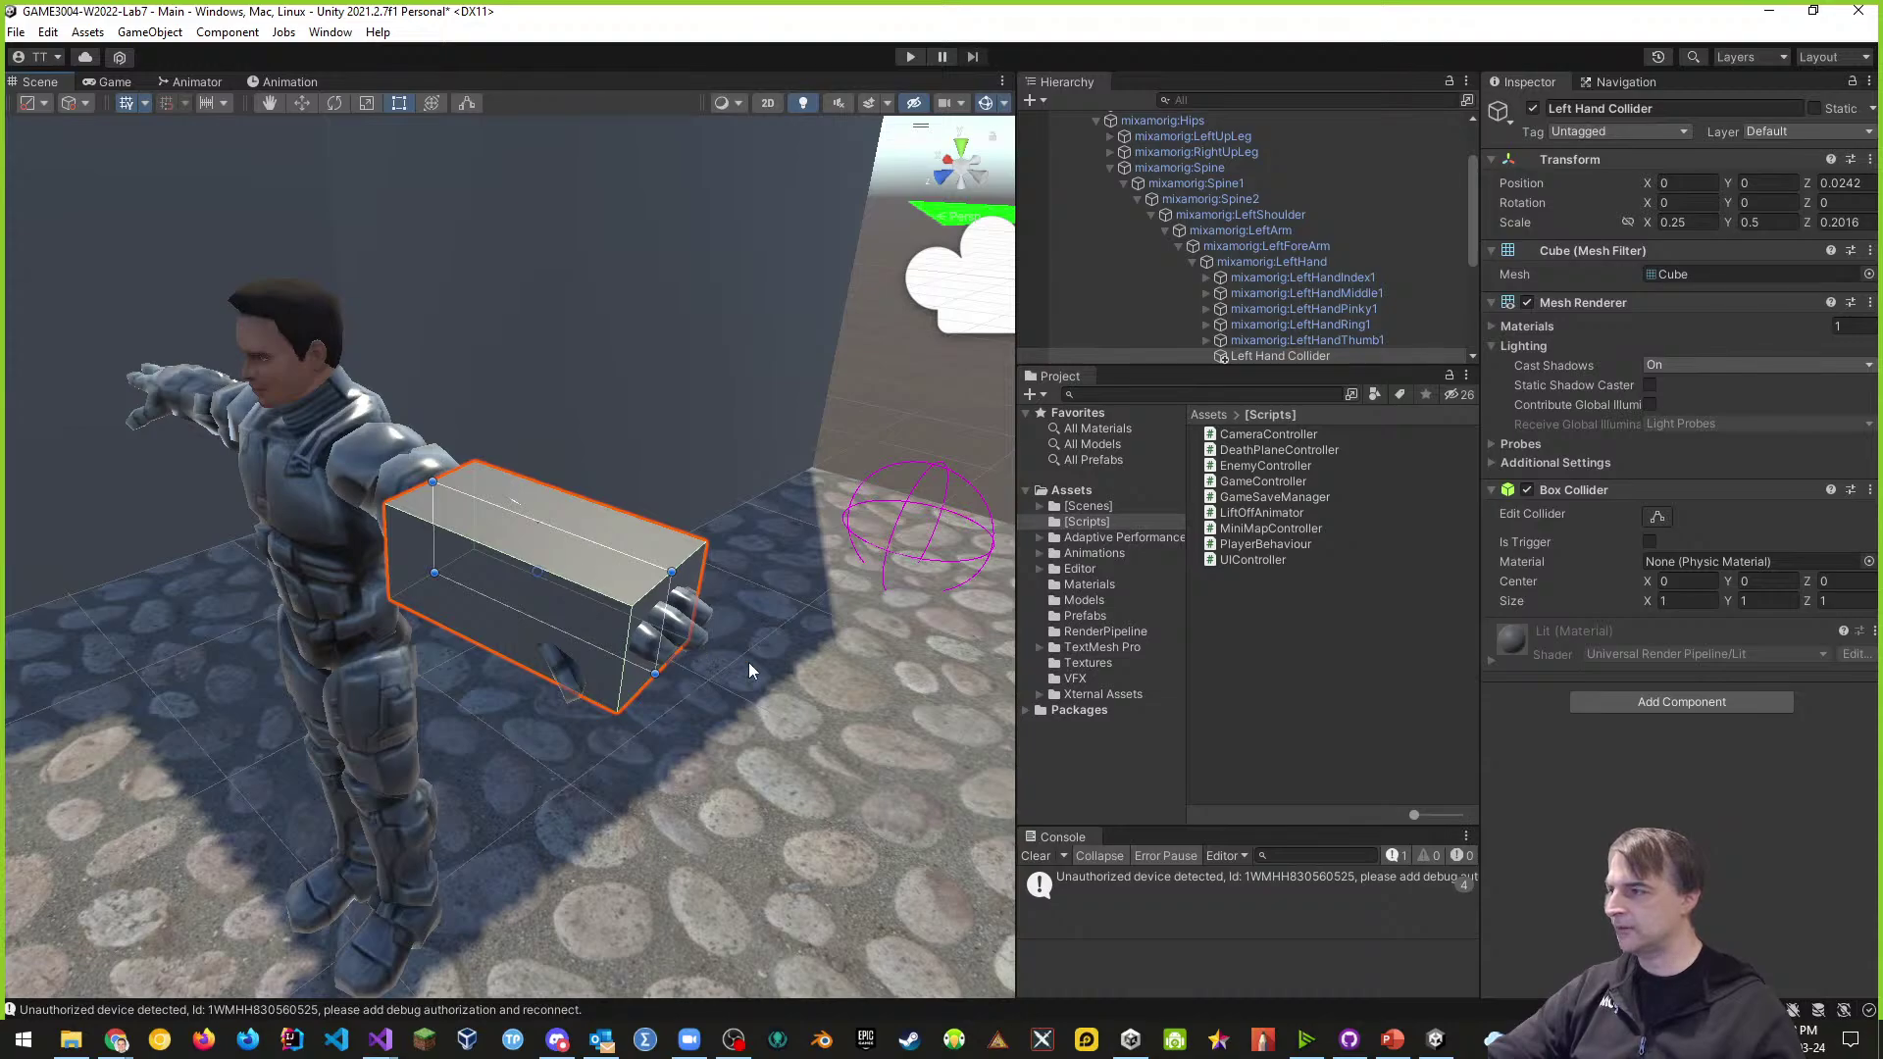
- Pull the Left Hand Collider's sides closer around the forearm and hand, to about 0.174 in X scale and 0.155 in Z scale
{"action": "left_click_drag", "start_coordinate": [749, 662], "coordinate": [500, 649], "text": "alt"}
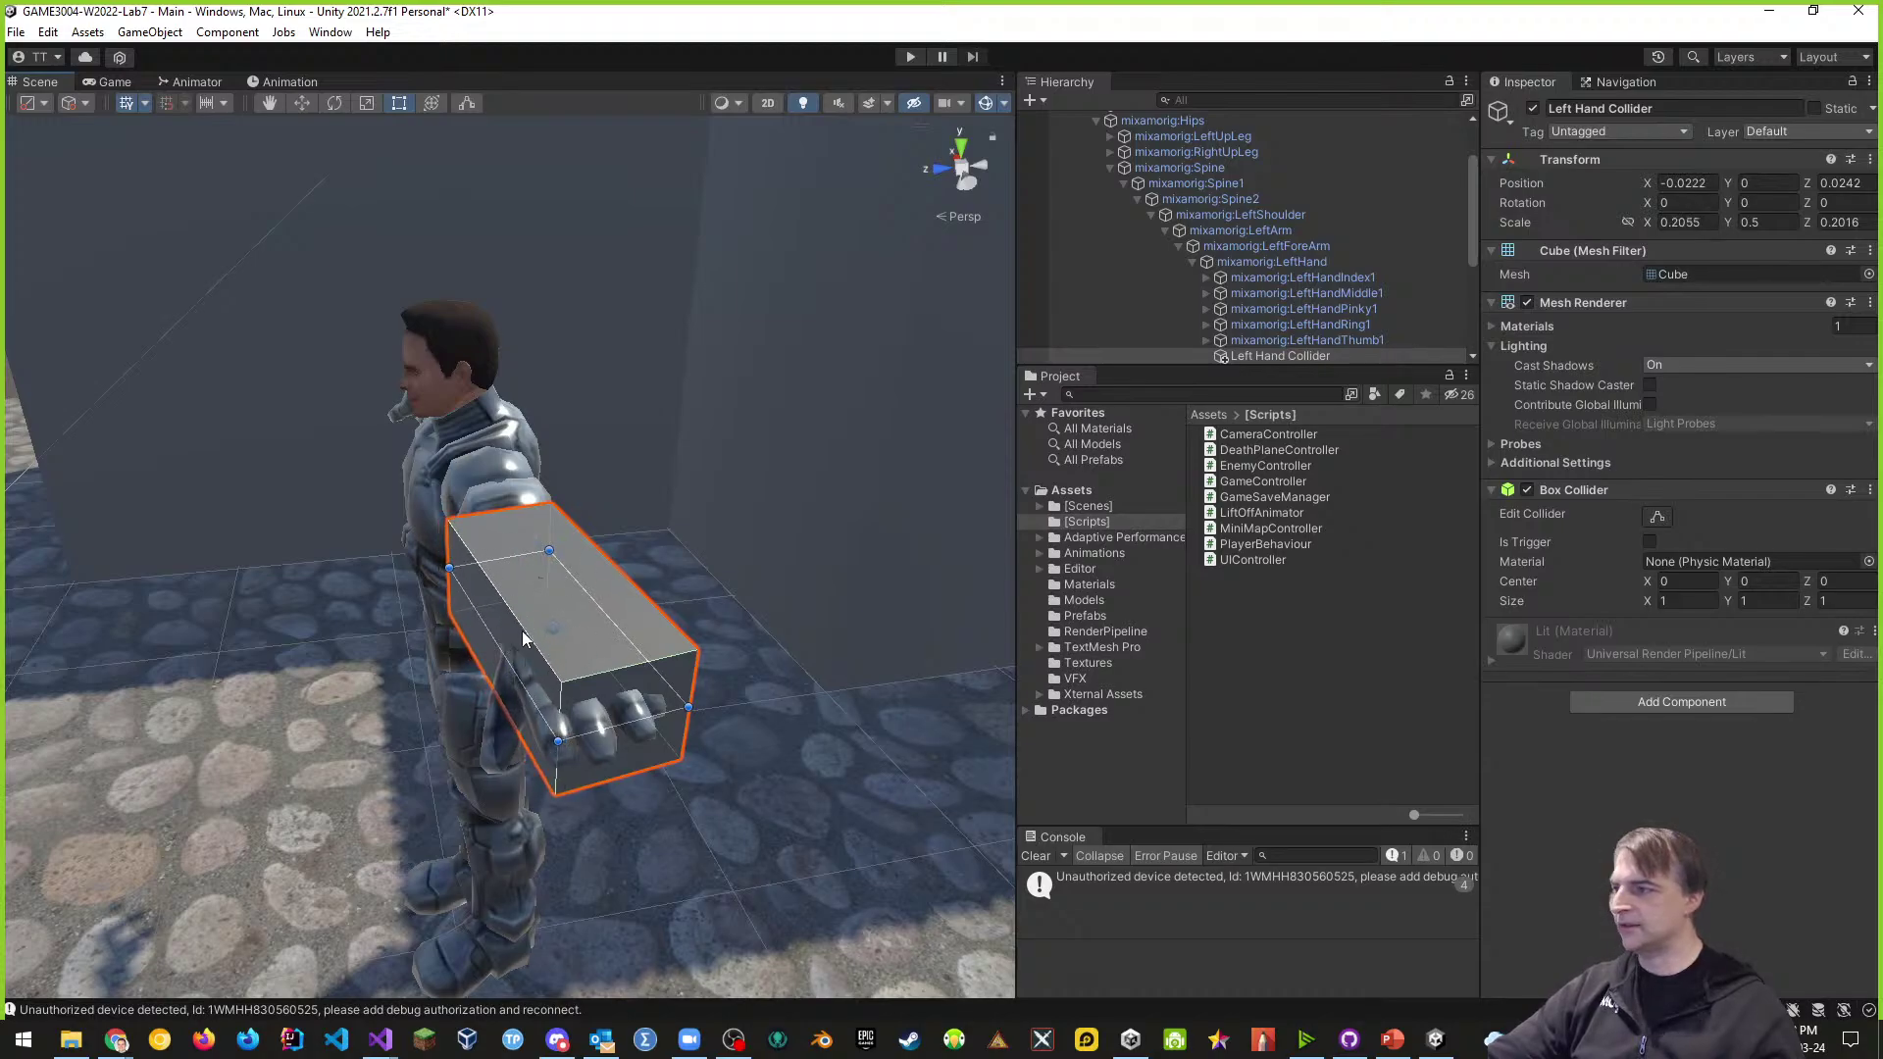
{"action": "left_click_drag", "start_coordinate": [745, 694], "coordinate": [649, 663], "text": "alt"}
{"action": "left_click_drag", "start_coordinate": [806, 675], "coordinate": [727, 681], "text": "alt"}
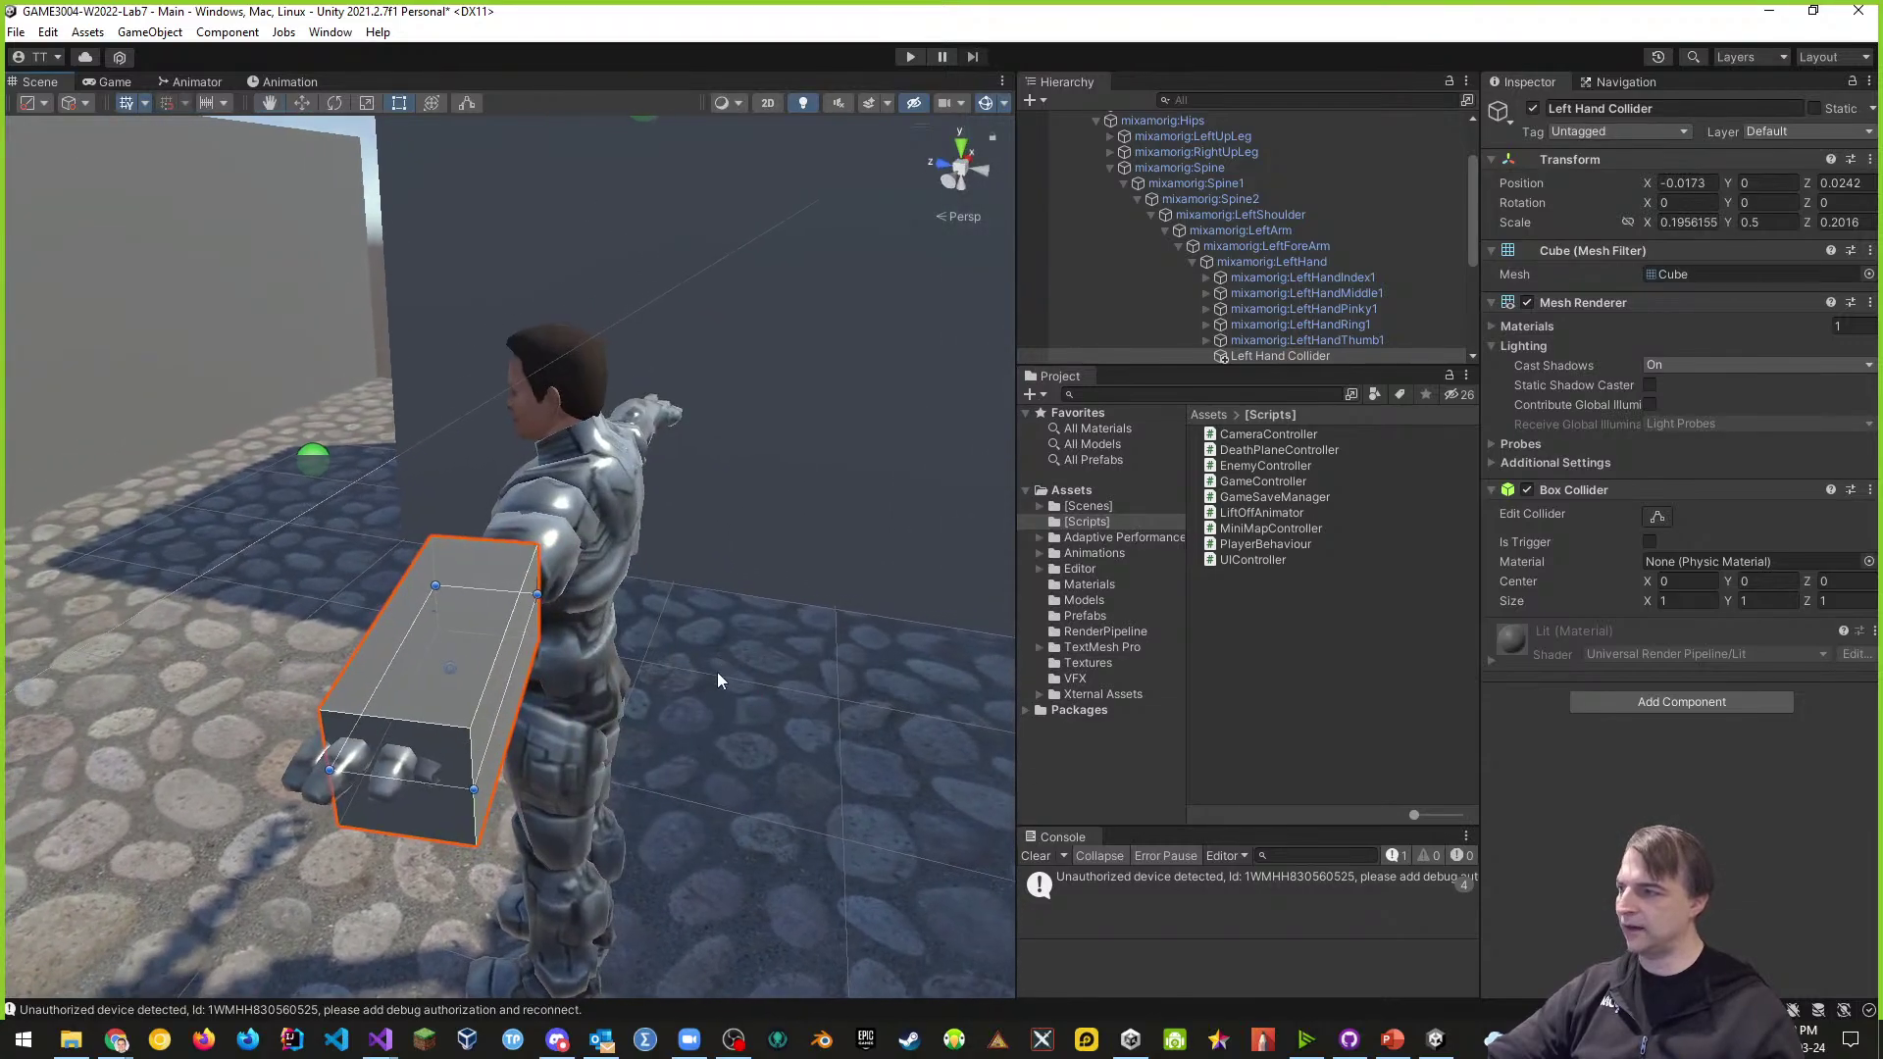
{"action": "left_click_drag", "start_coordinate": [499, 710], "coordinate": [448, 444]}
{"action": "right_click_drag", "start_coordinate": [498, 520], "coordinate": [934, 654]}
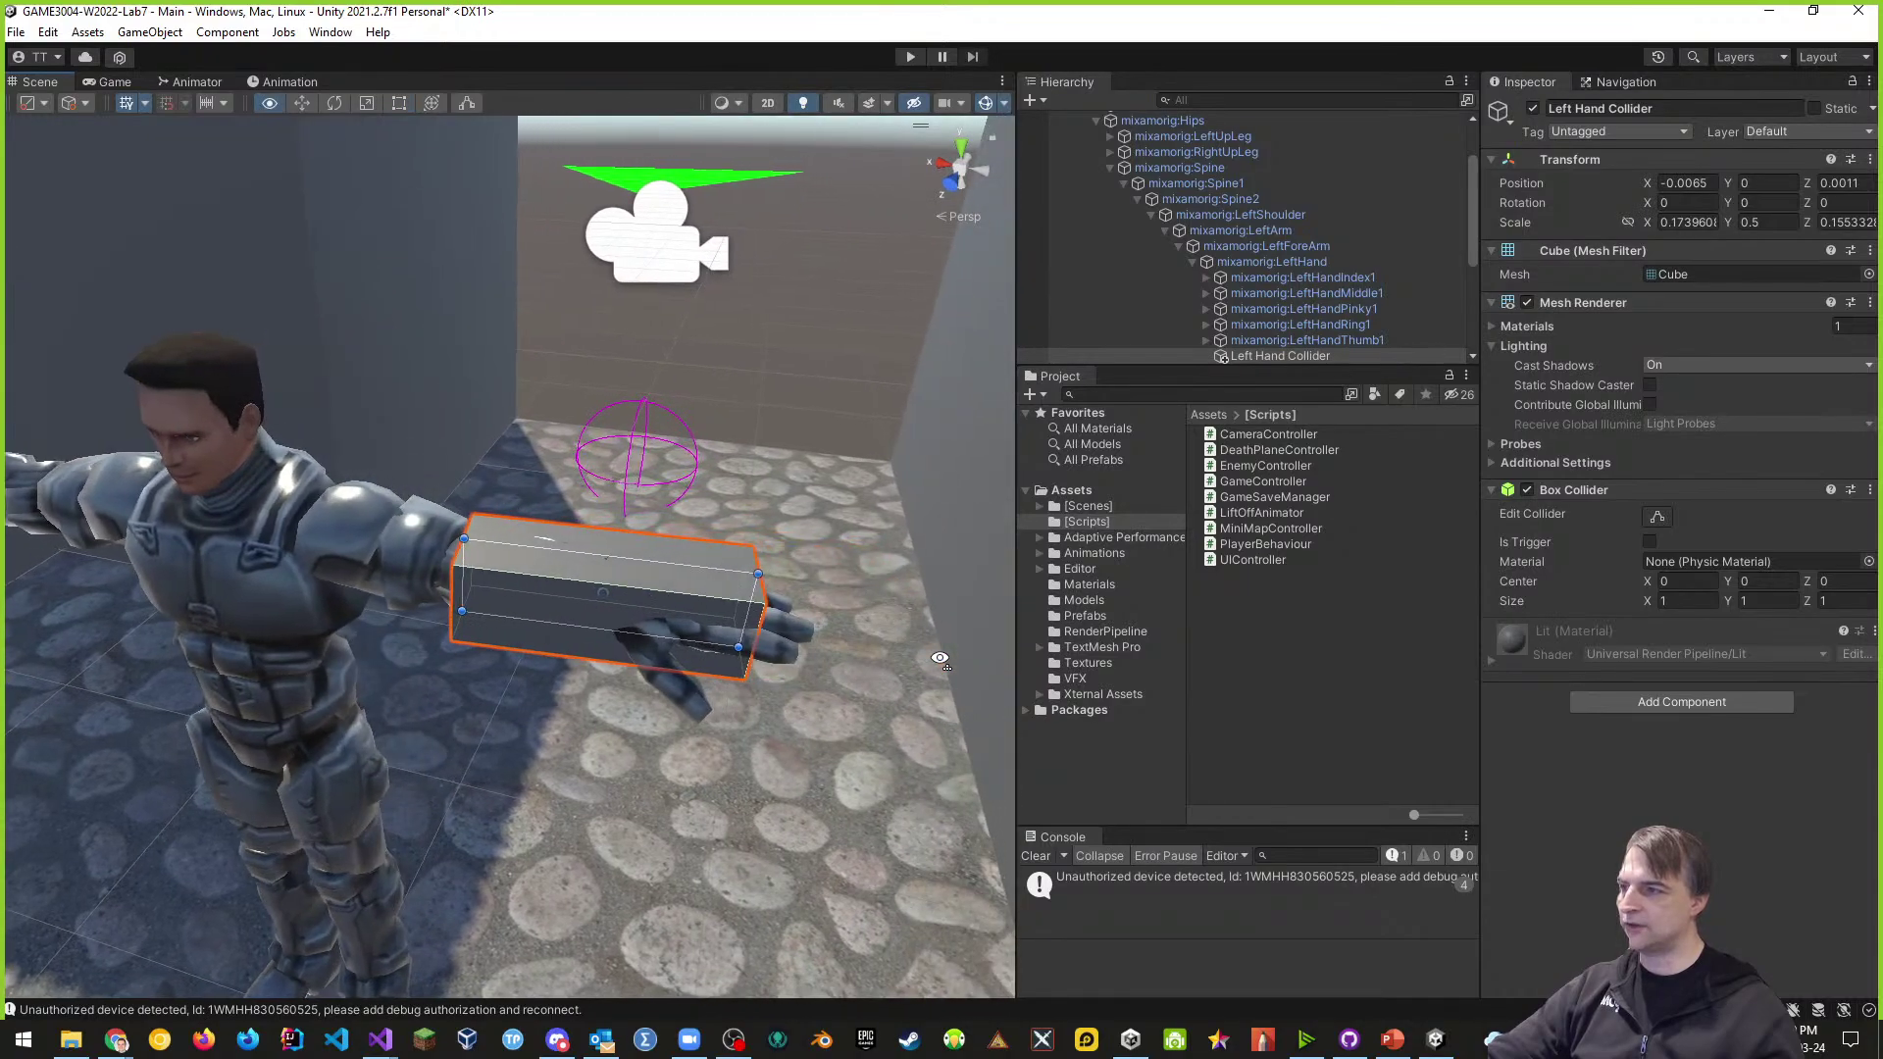
- Fit the Left Hand Collider's length over the hand to about 0.379 in Y scale, and tilt it to about -10.74 in Z rotation
{"action": "left_click_drag", "start_coordinate": [743, 621], "coordinate": [789, 620]}
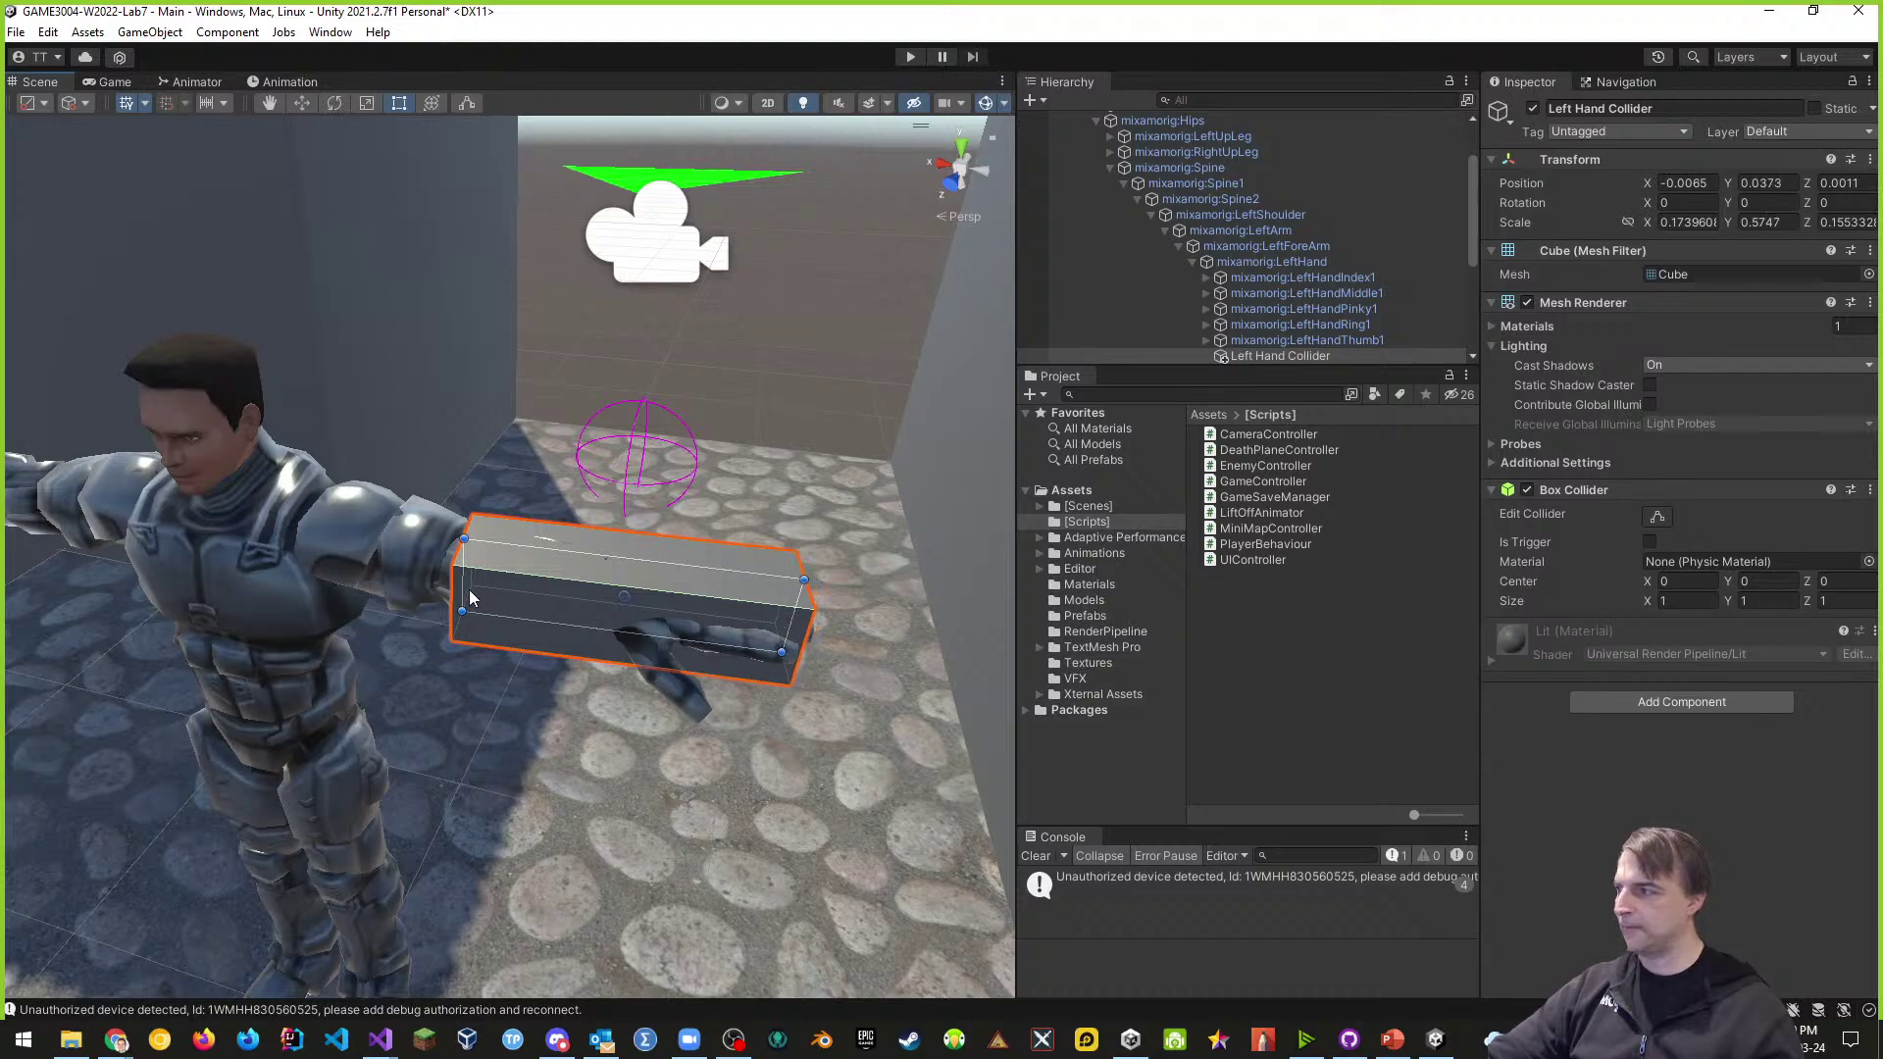
{"action": "left_click_drag", "start_coordinate": [463, 588], "coordinate": [573, 583]}
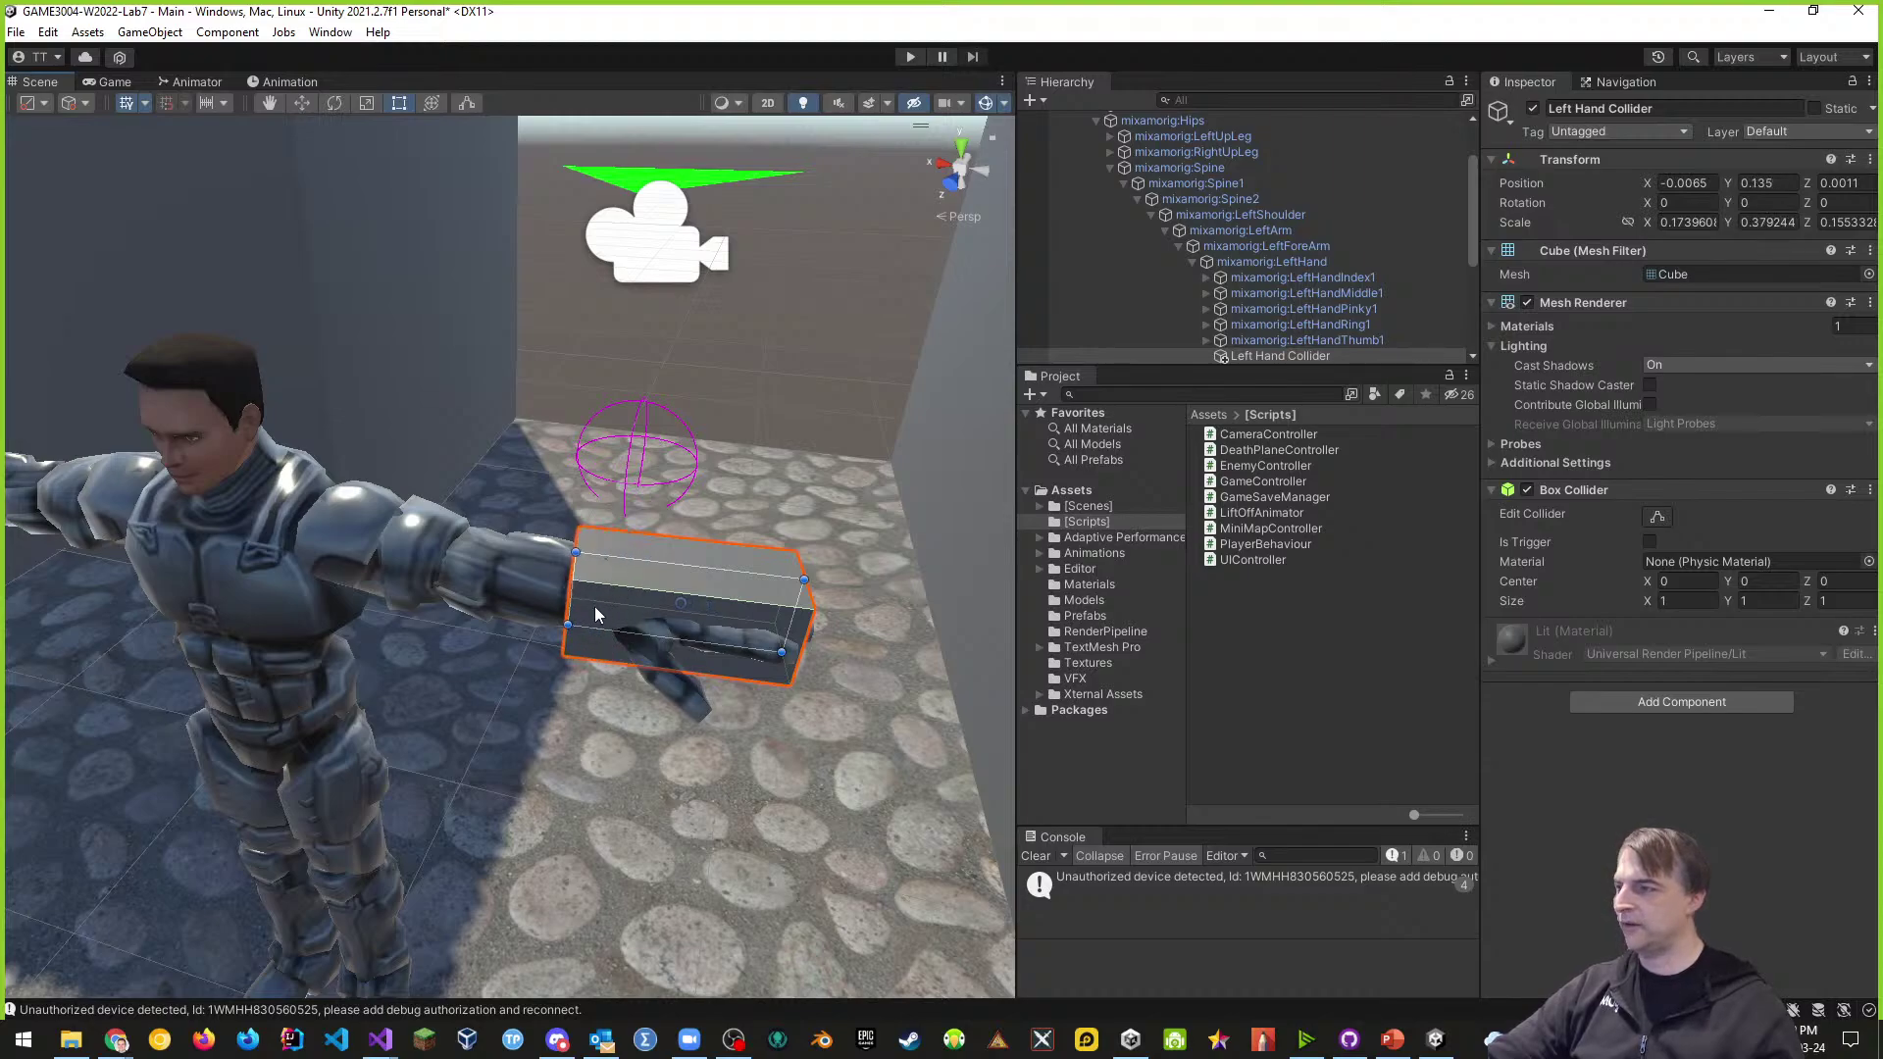
{"action": "left_click_drag", "start_coordinate": [689, 724], "coordinate": [447, 731], "text": "alt"}
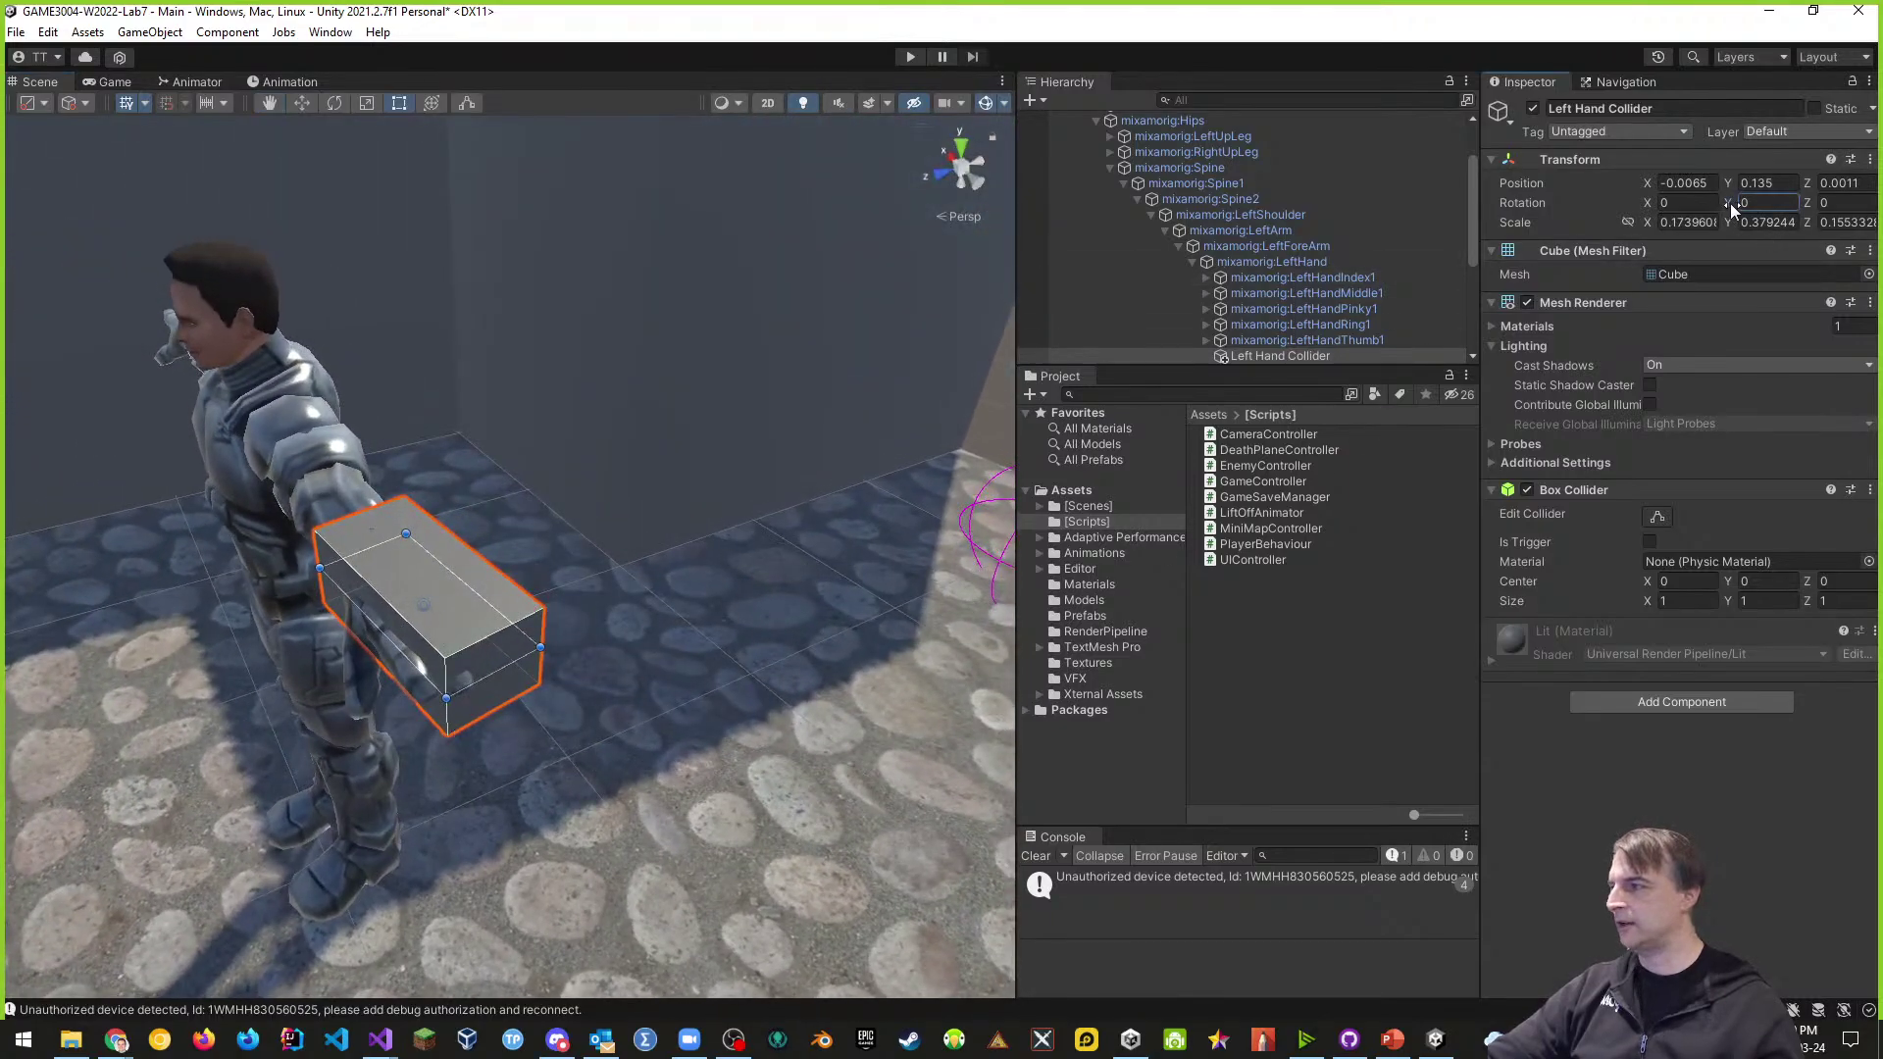
{"action": "left_click_drag", "start_coordinate": [1730, 206], "coordinate": [1021, 226]}
{"action": "key", "text": "ctrl+z"}
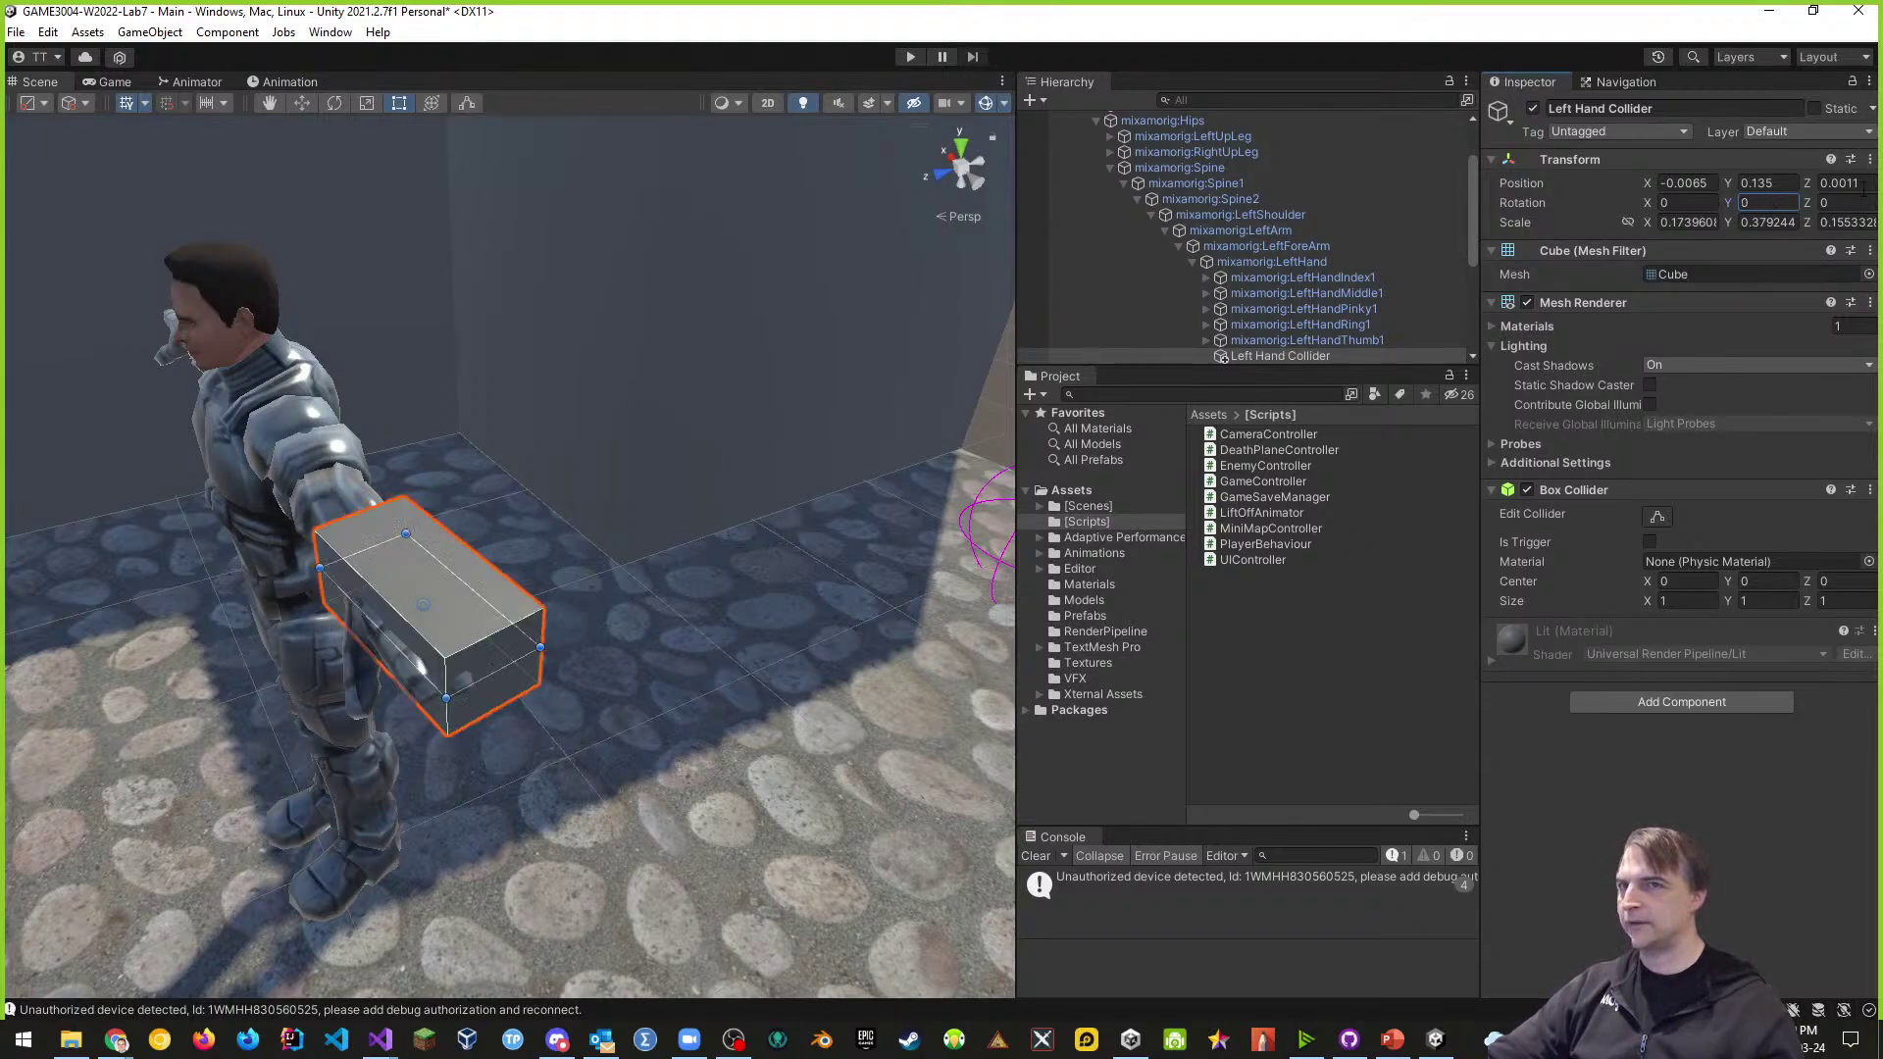
{"action": "left_click_drag", "start_coordinate": [1809, 202], "coordinate": [1459, 204]}
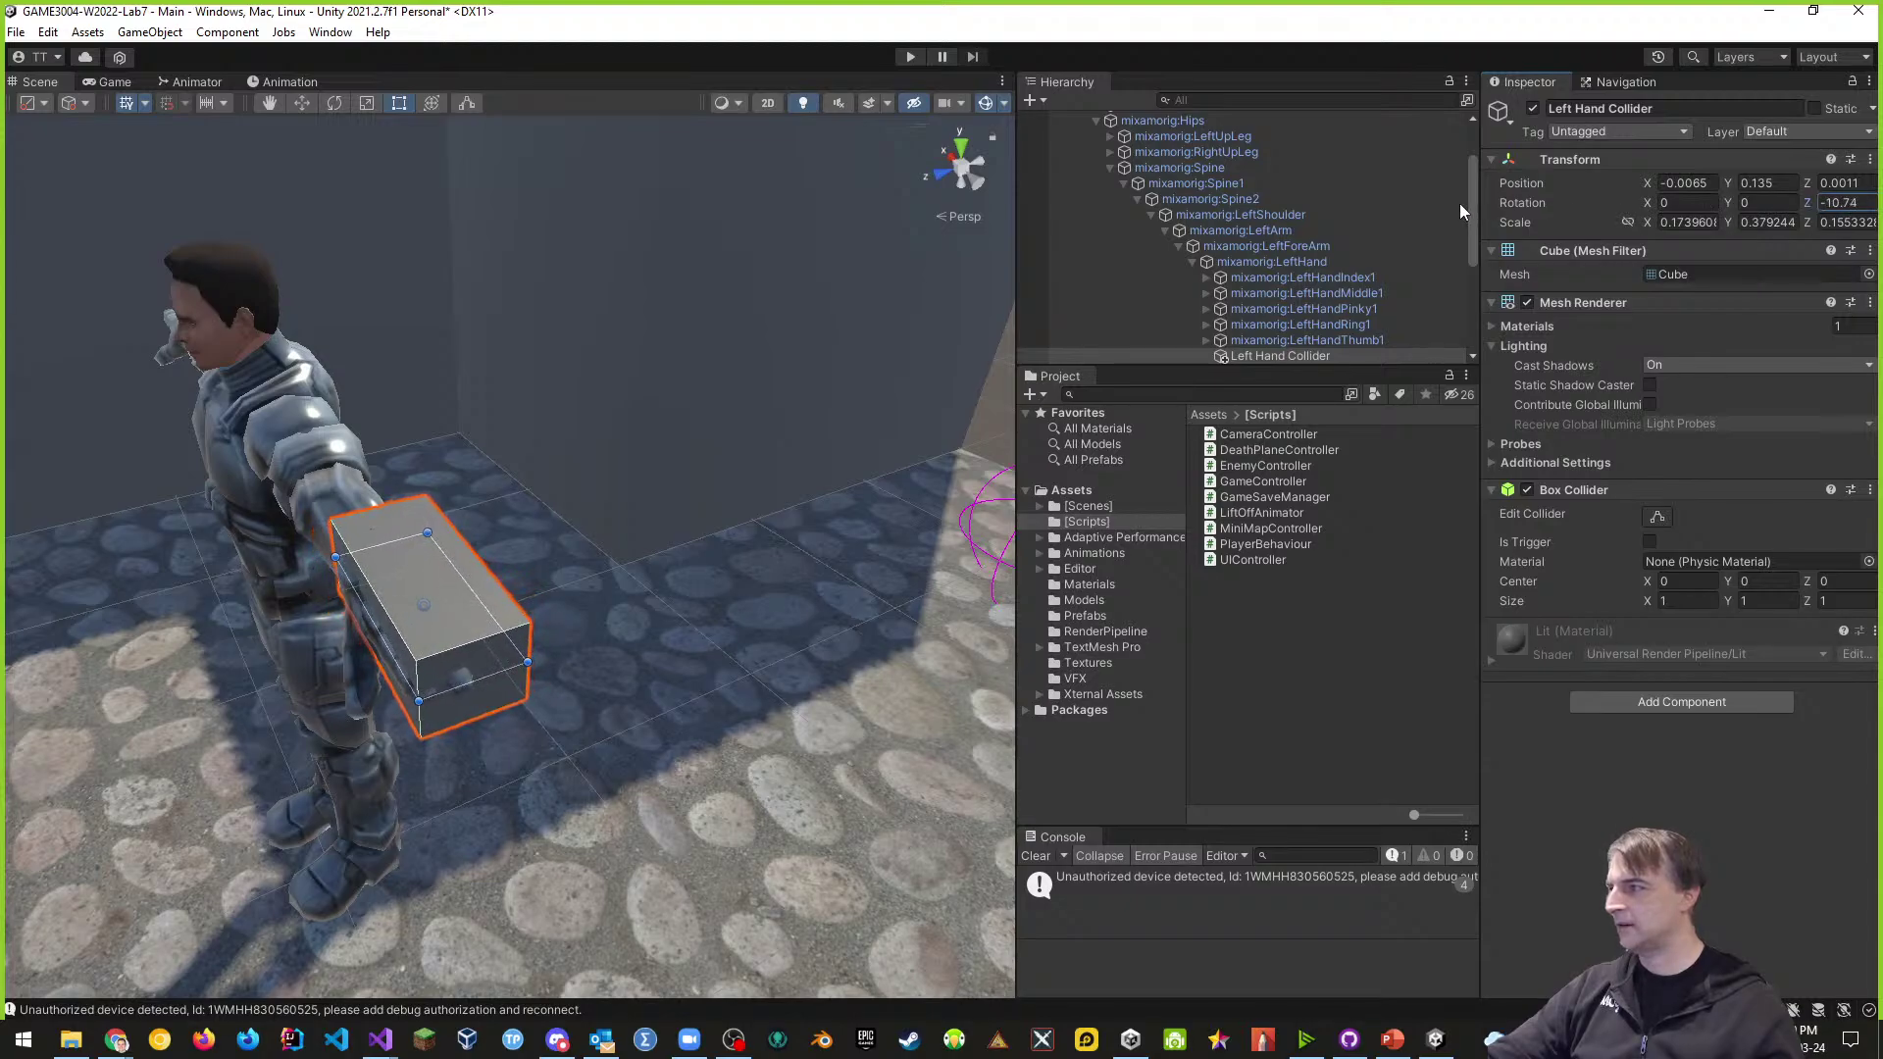
- Lower the Left Hand Collider's upper face to about 0.137 in Z scale and turn off its Mesh Renderer
{"action": "left_click_drag", "start_coordinate": [647, 602], "coordinate": [938, 468], "text": "alt"}
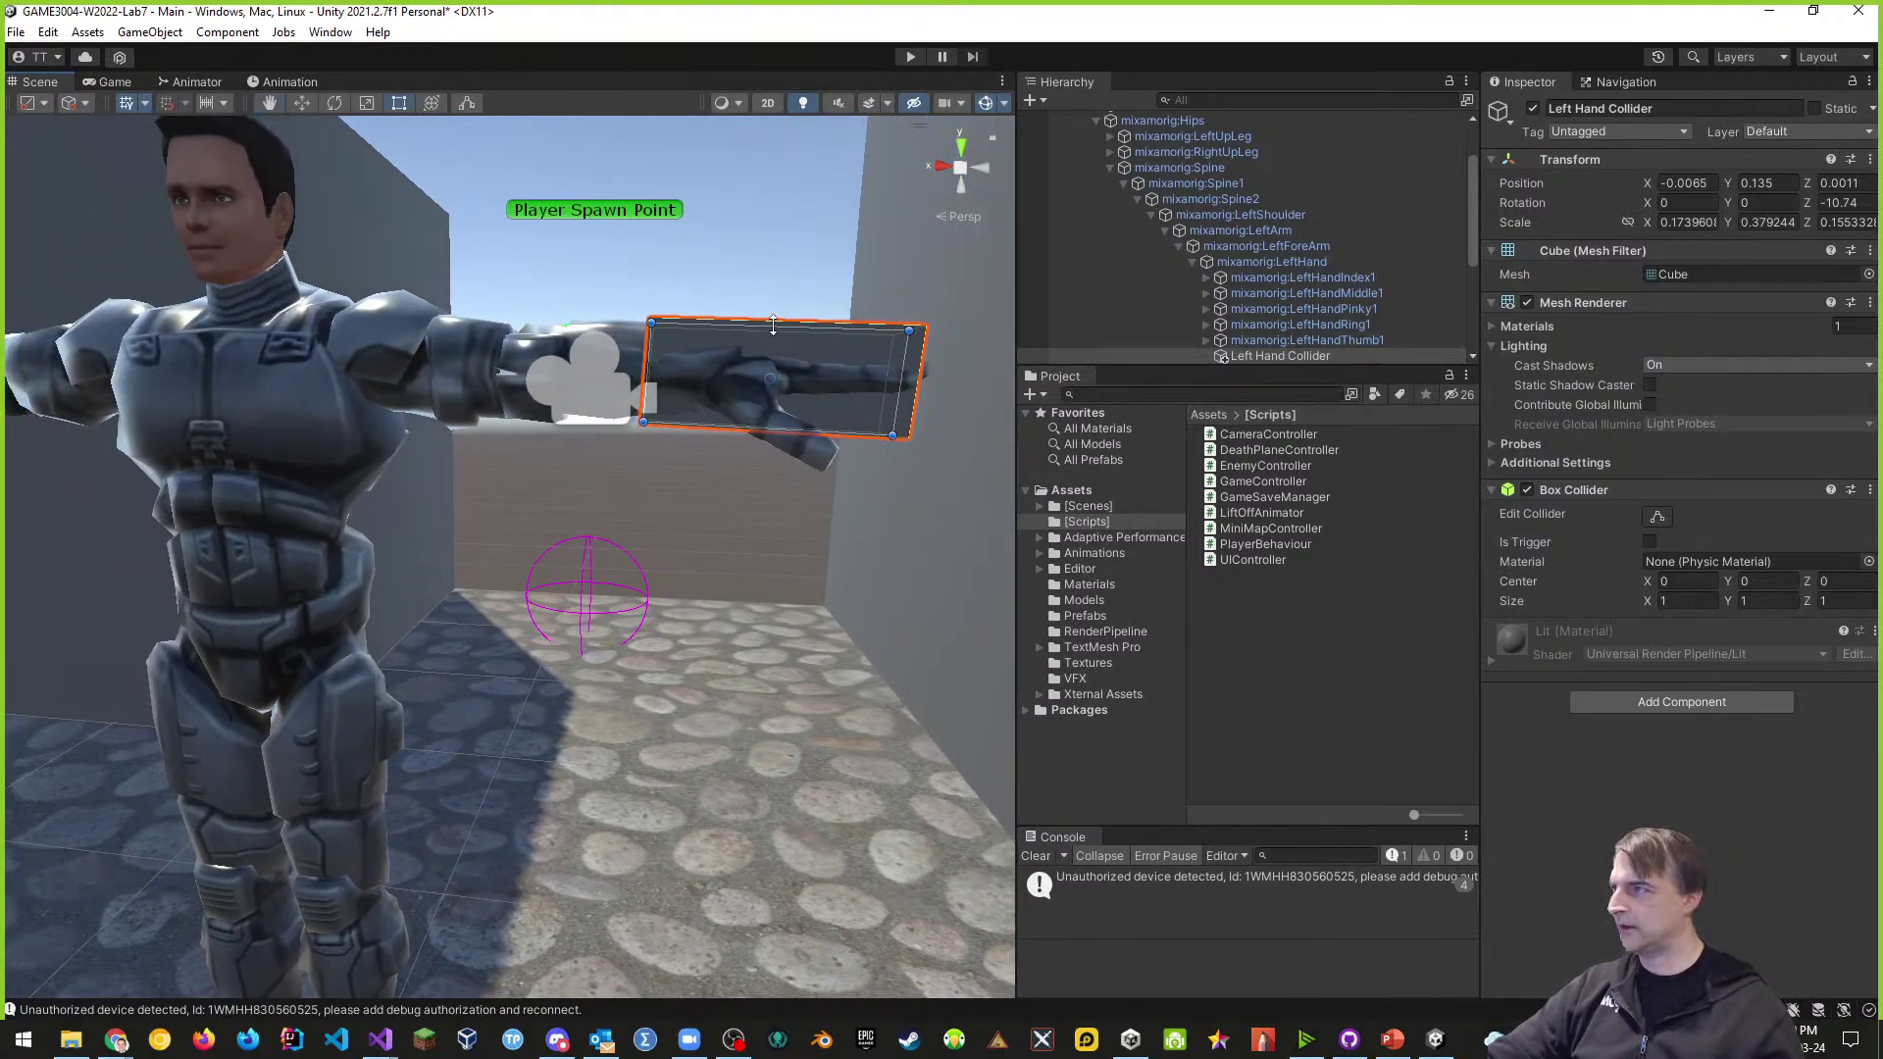
{"action": "mouse_move", "coordinate": [774, 326]}
{"action": "left_mouse_down"}
{"action": "mouse_move", "coordinate": [775, 361]}
{"action": "mouse_move", "coordinate": [789, 338]}
{"action": "left_mouse_up"}
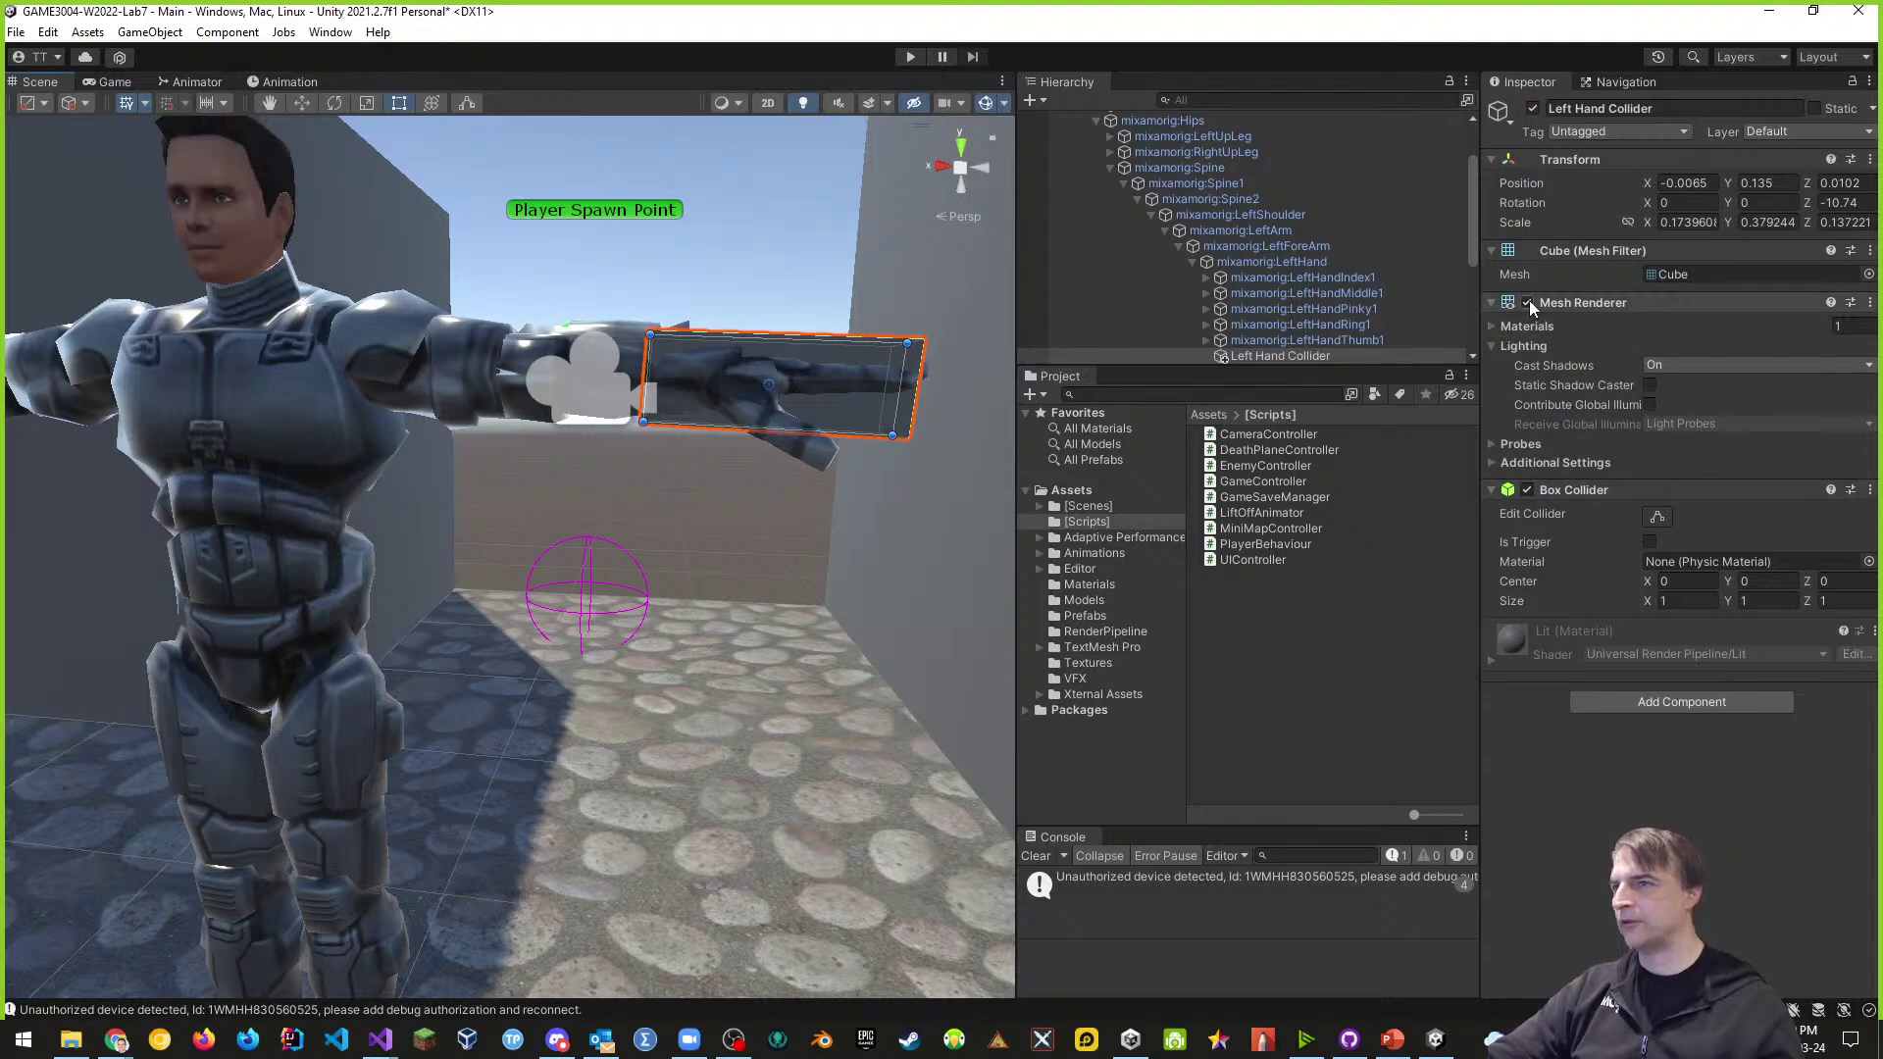
{"action": "right_click_drag", "start_coordinate": [805, 474], "coordinate": [865, 576]}
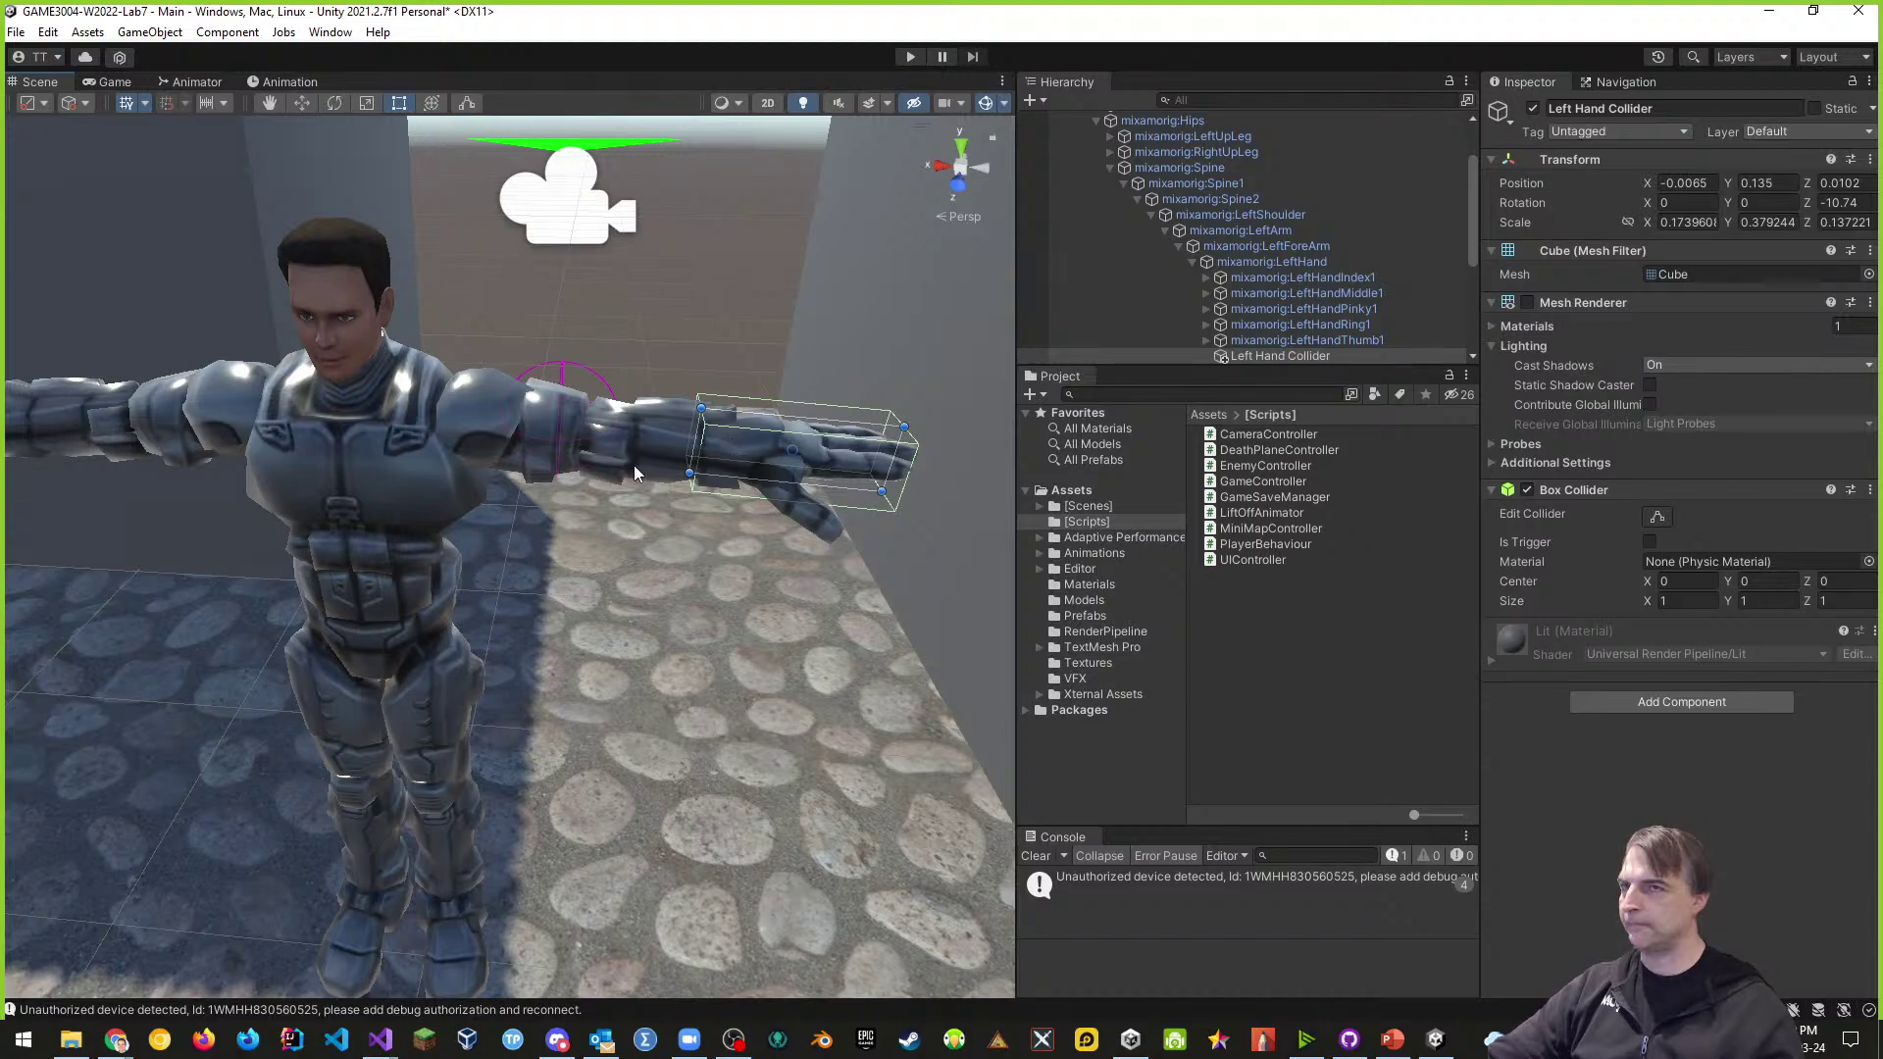
- Set the Left Hand Collider's Z rotation to -11
{"action": "scroll", "coordinate": [633, 467], "scroll_direction": "down", "scroll_amount": 3}
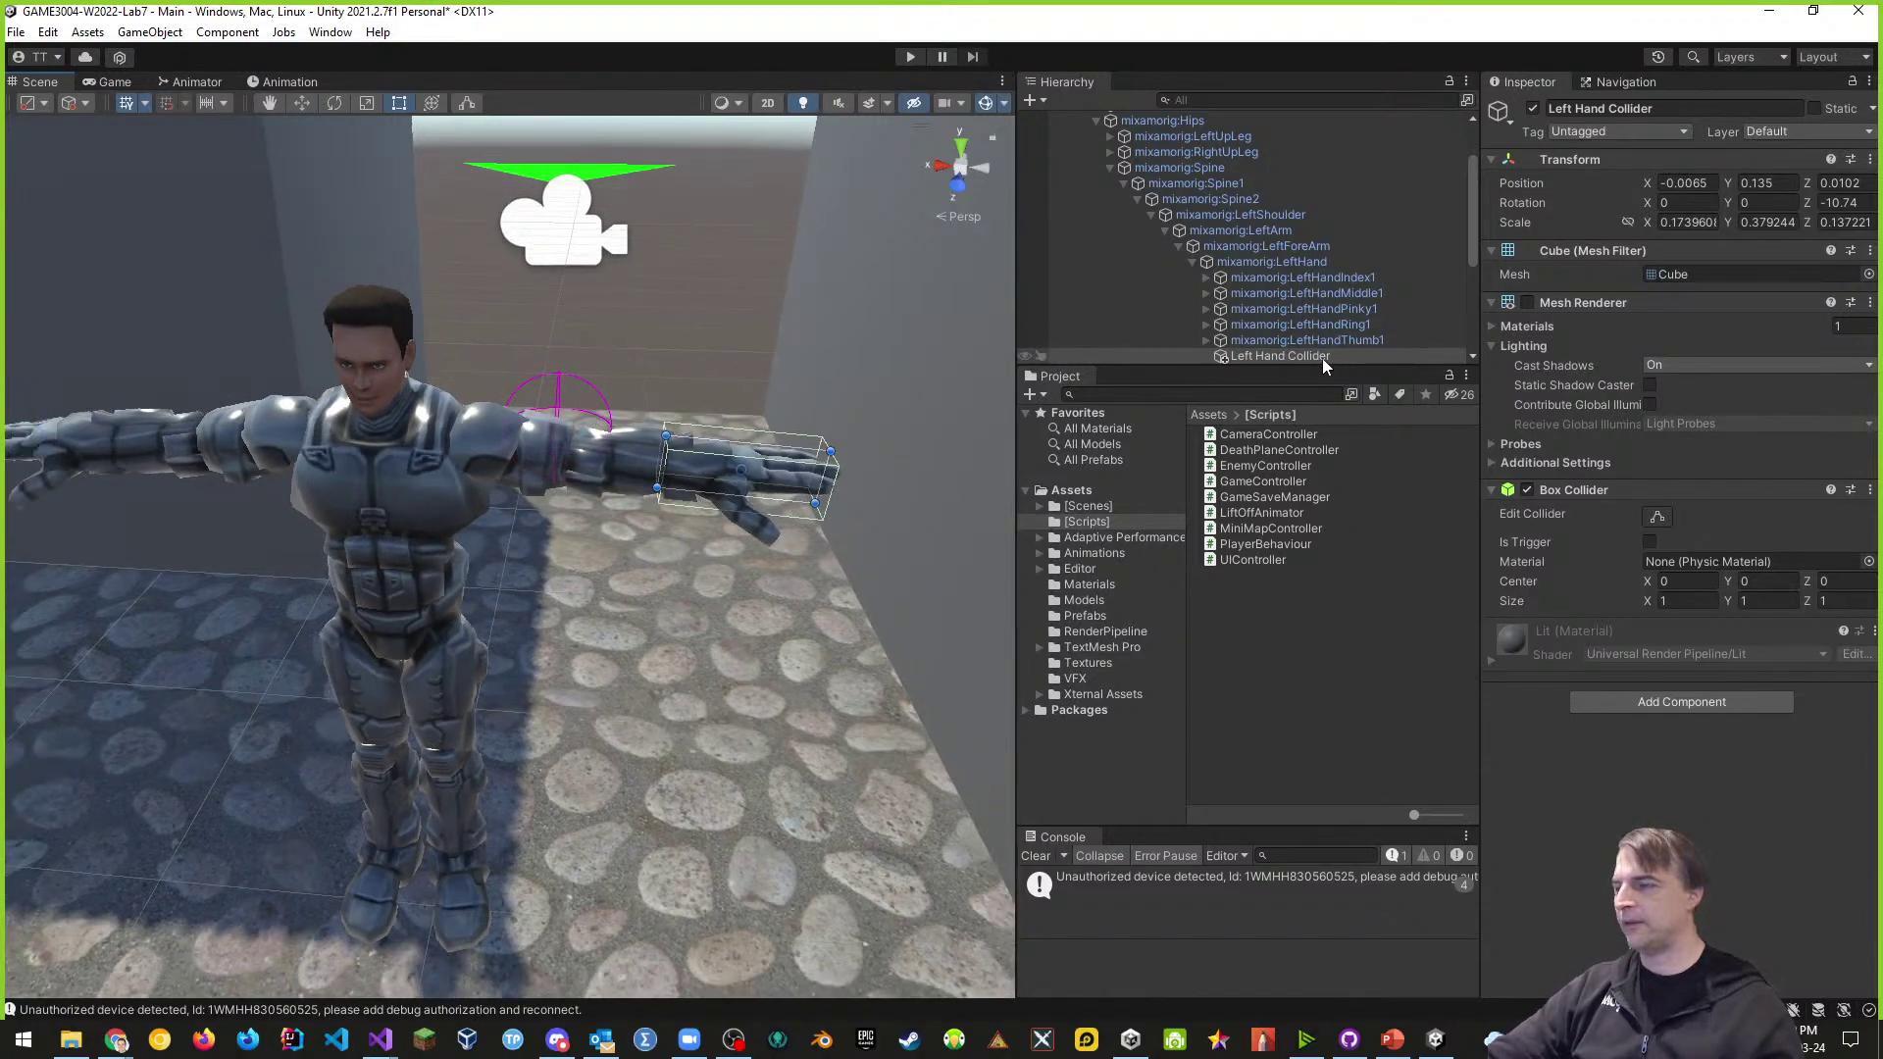
{"action": "middle_click_drag", "start_coordinate": [929, 471], "coordinate": [956, 468]}
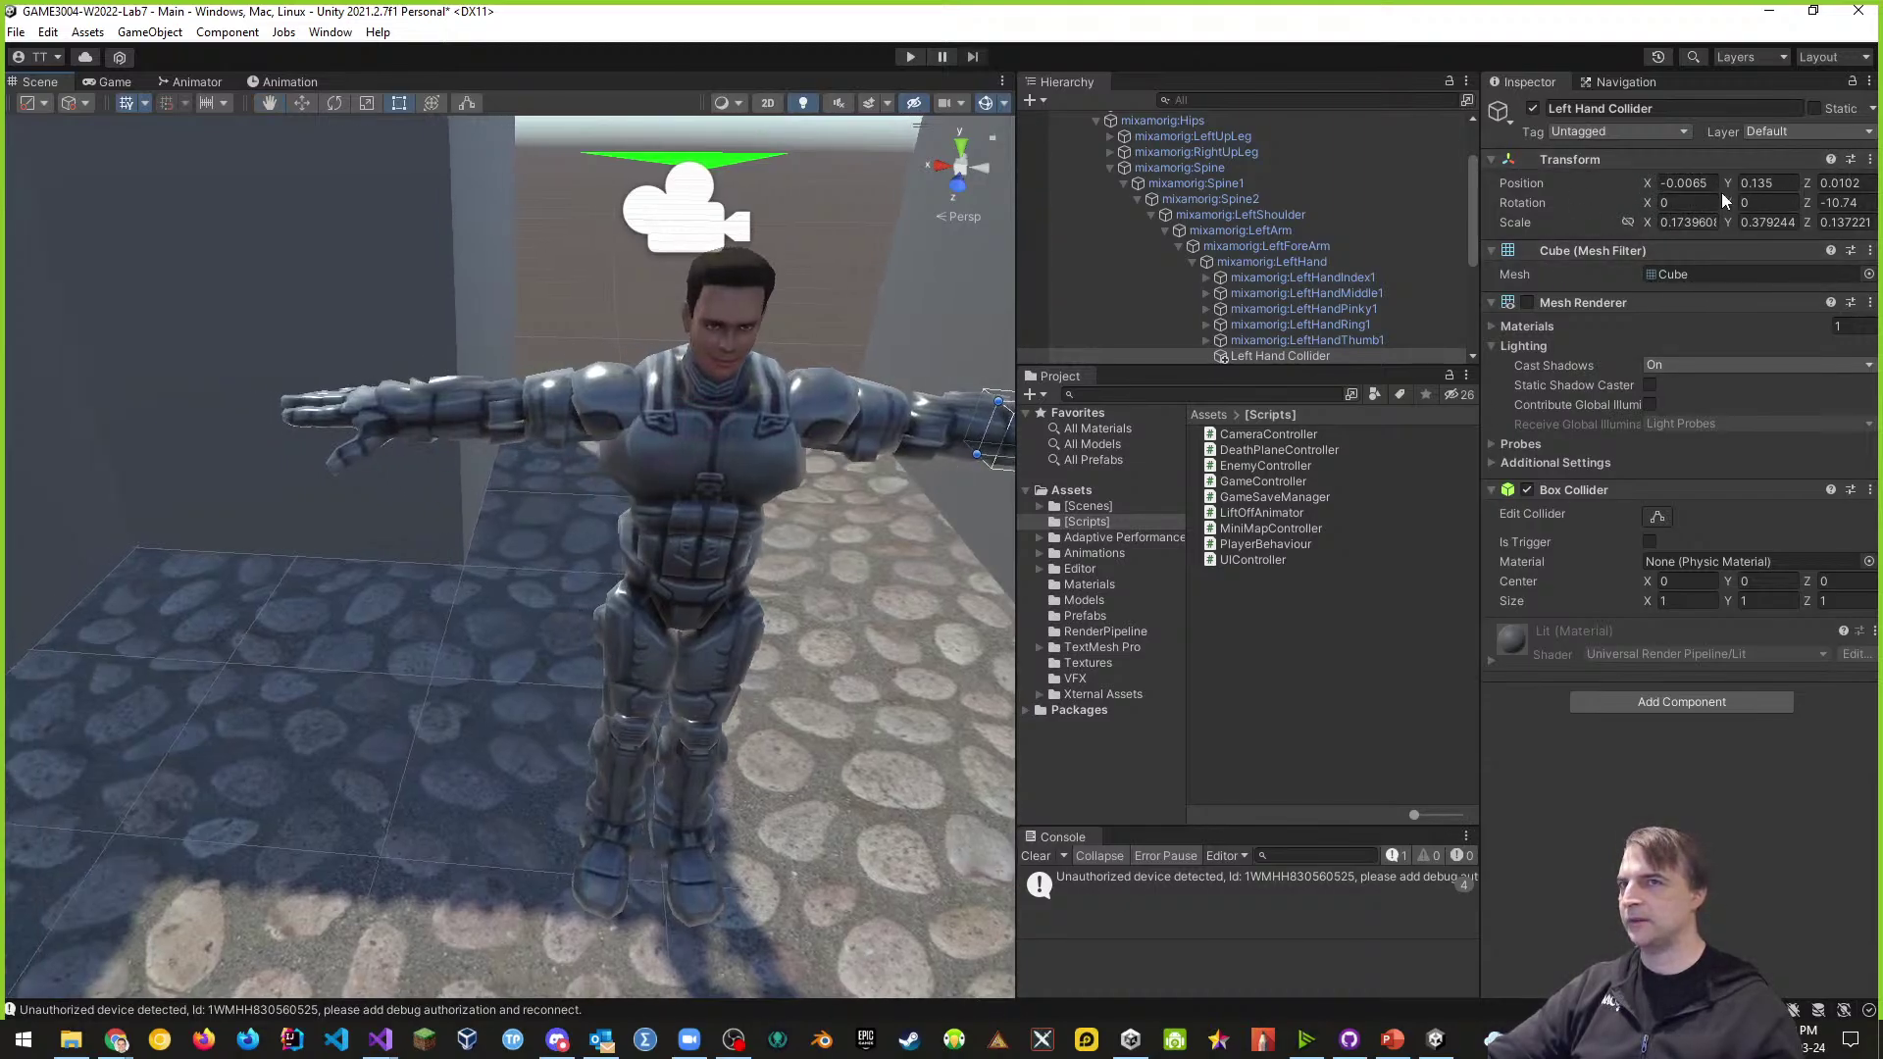
{"action": "middle_click_drag", "start_coordinate": [1008, 524], "coordinate": [790, 532]}
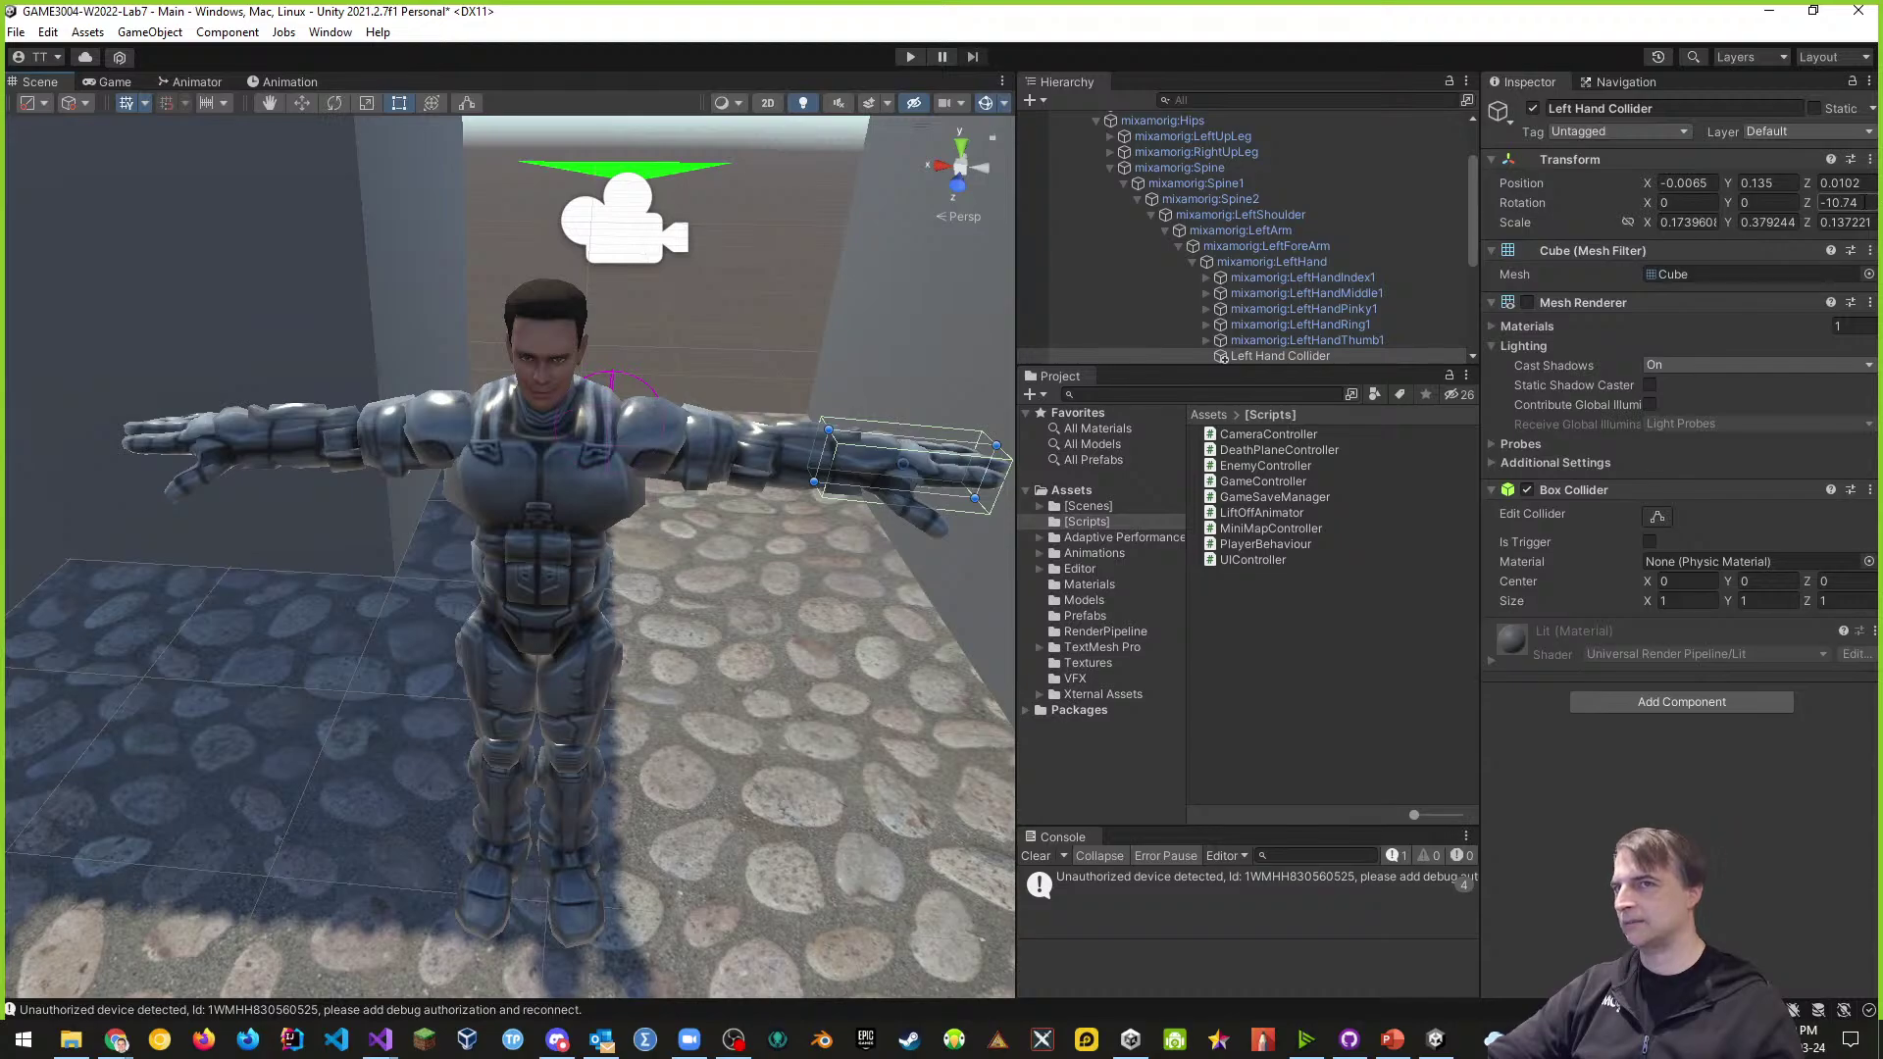
{"action": "left_click", "coordinate": [1844, 202]}
{"action": "type", "text": "-11"}
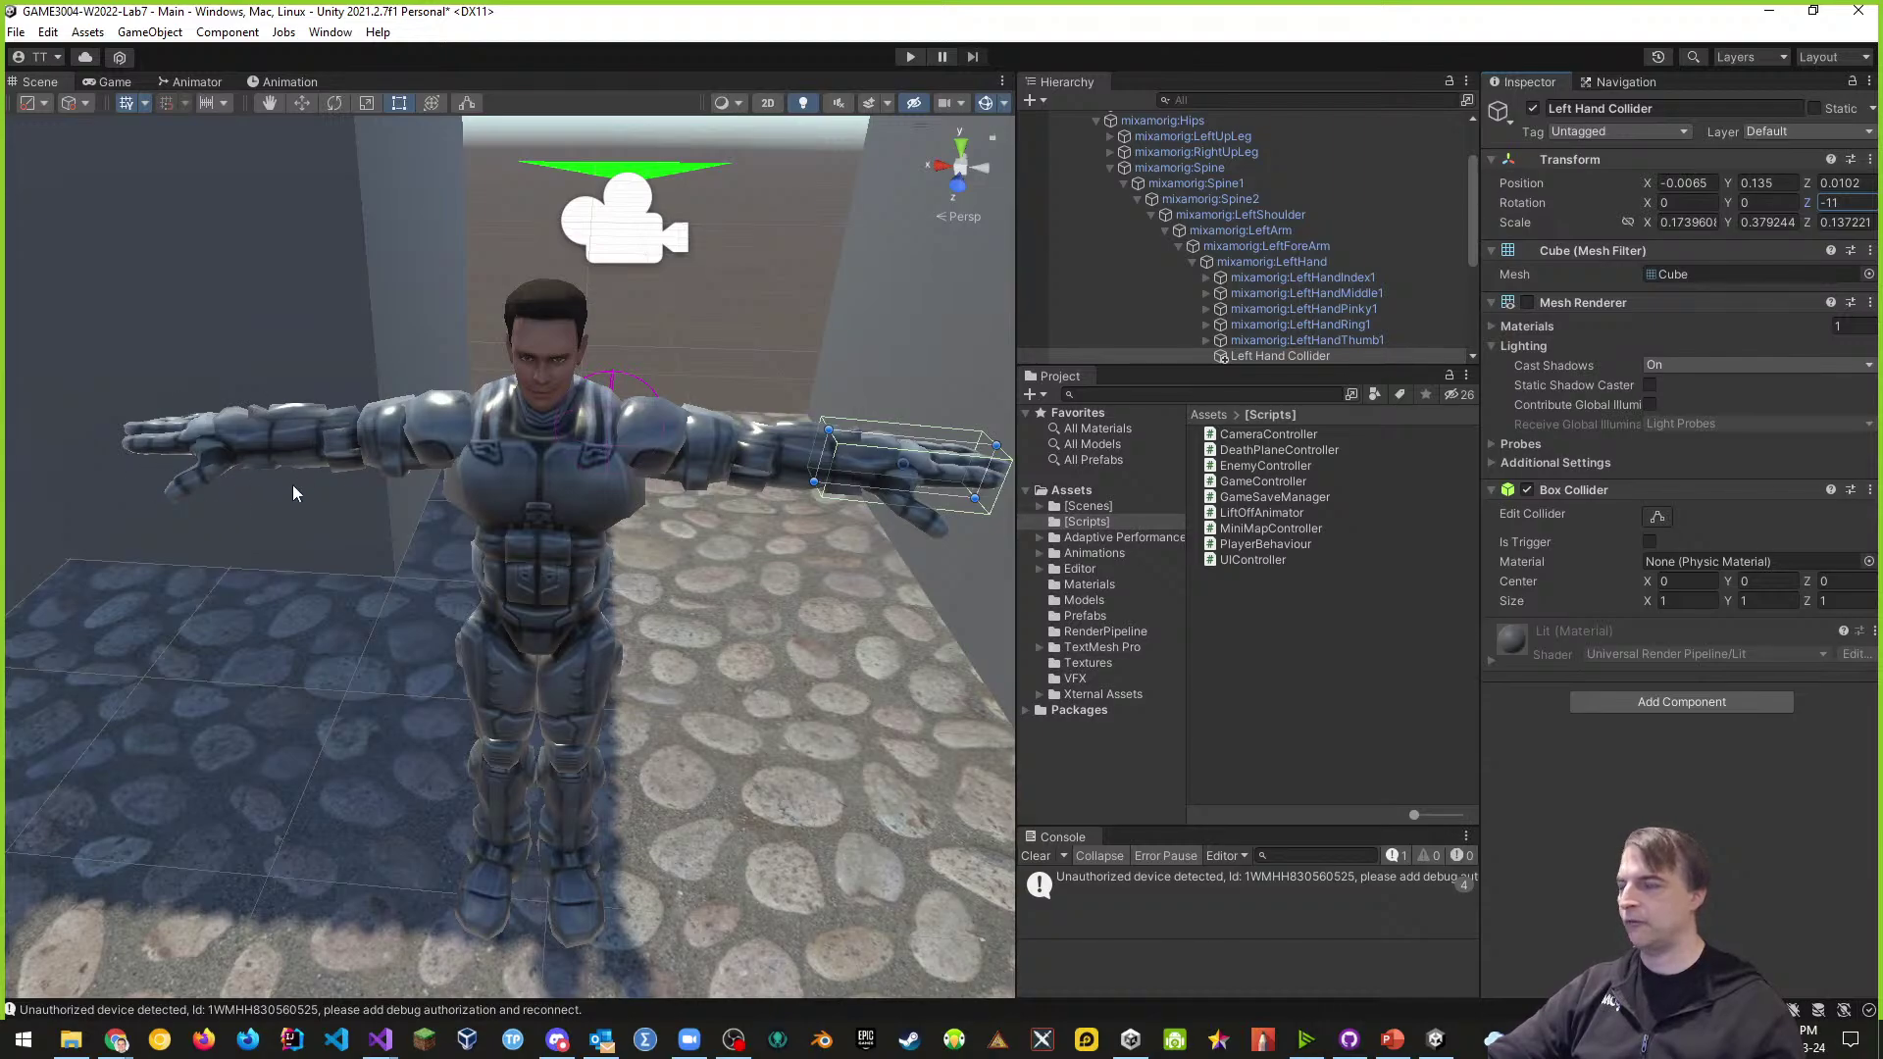
- Expand the right shoulder's bone chain down to mixamorig:RightHand and add a 3D cube as a child of that hand bone
{"action": "scroll", "coordinate": [1289, 332], "scroll_direction": "down", "scroll_amount": 3}
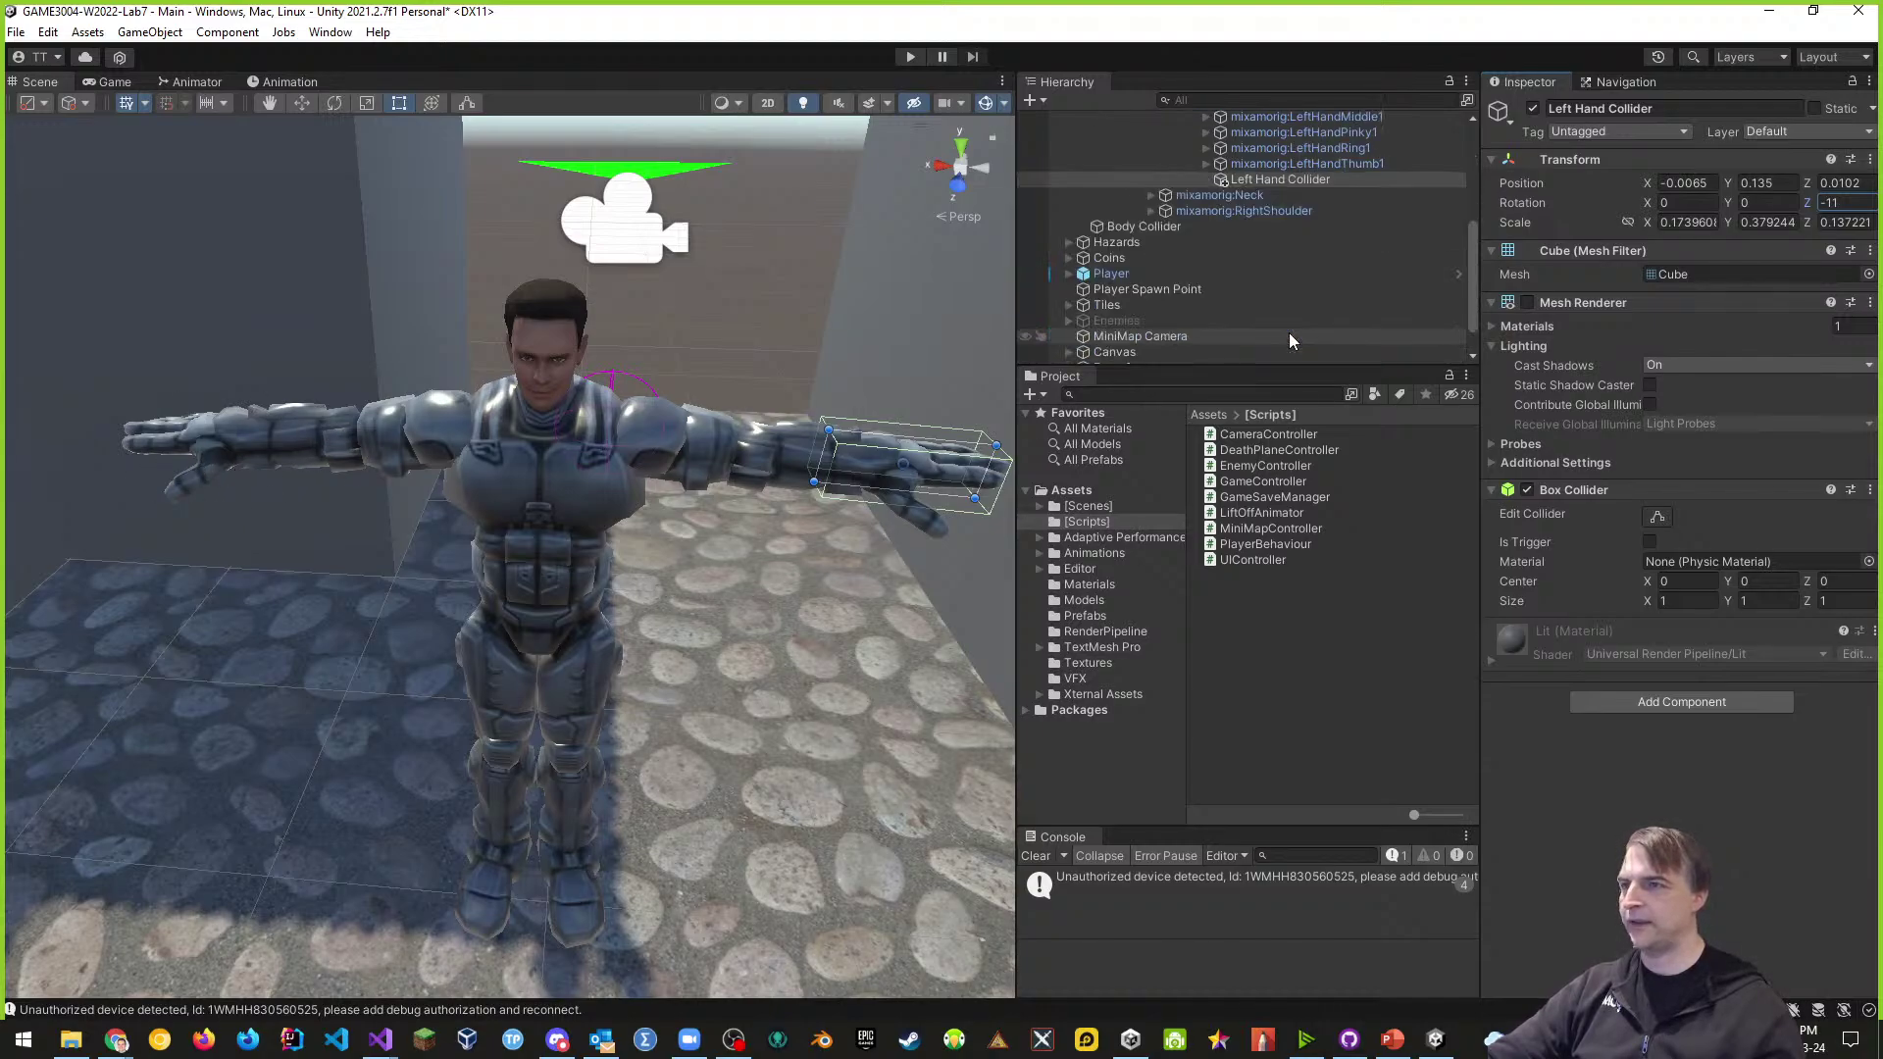
{"action": "scroll", "coordinate": [1286, 306], "scroll_direction": "up", "scroll_amount": 2}
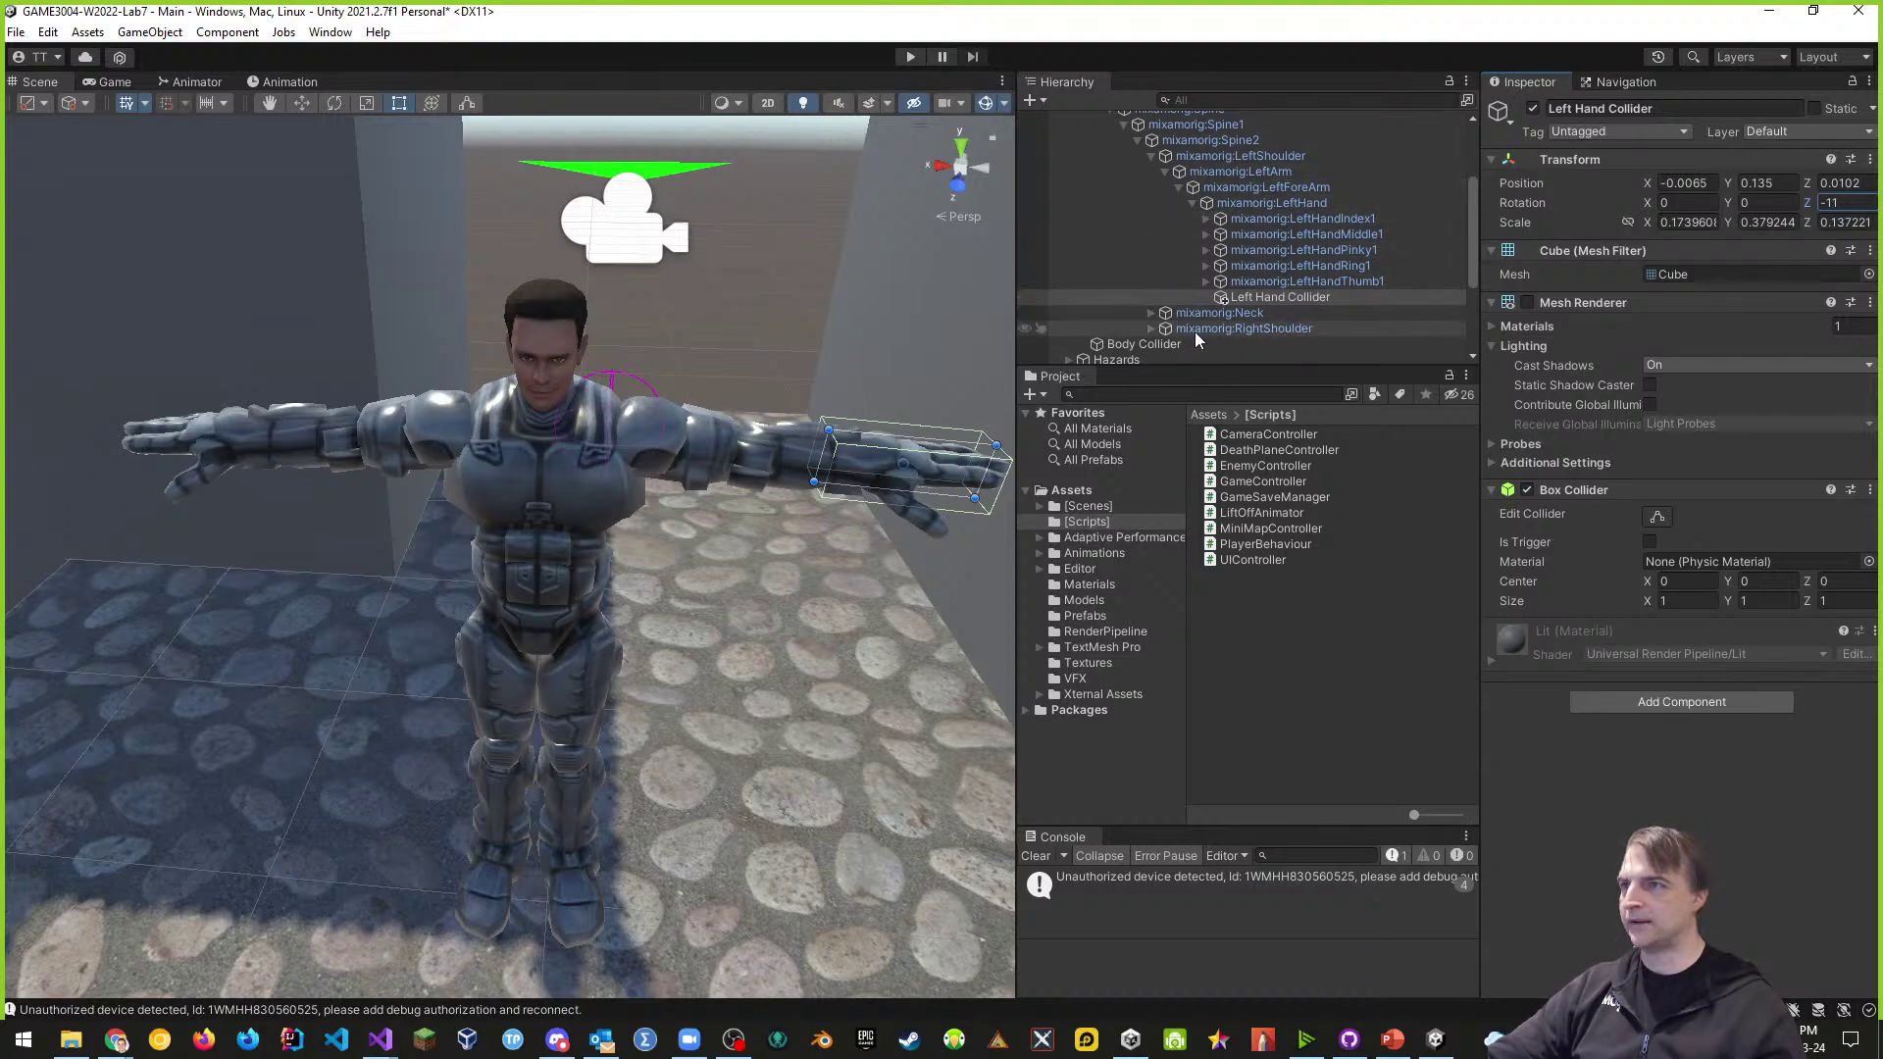
{"action": "left_click", "coordinate": [1151, 328]}
{"action": "scroll", "coordinate": [1197, 333], "scroll_direction": "down", "scroll_amount": 3}
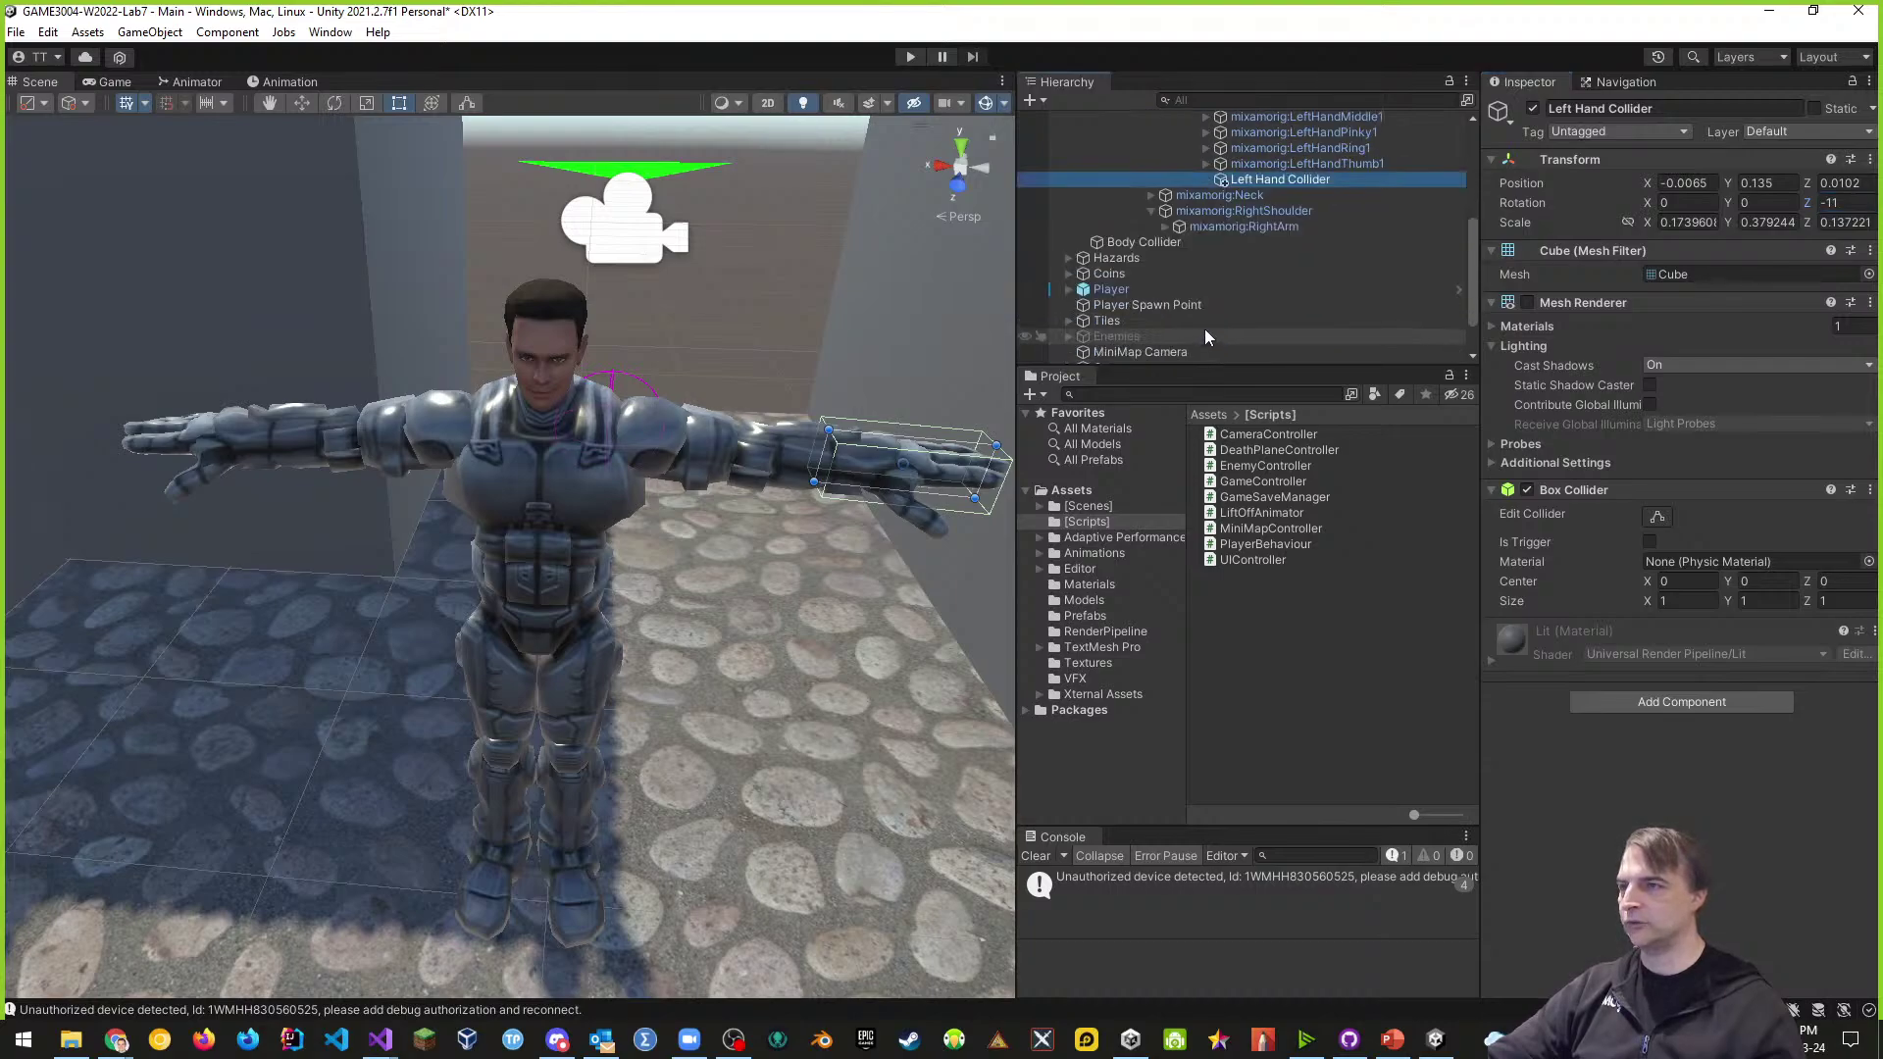
{"action": "left_click", "coordinate": [1167, 227]}
{"action": "left_click", "coordinate": [1180, 243]}
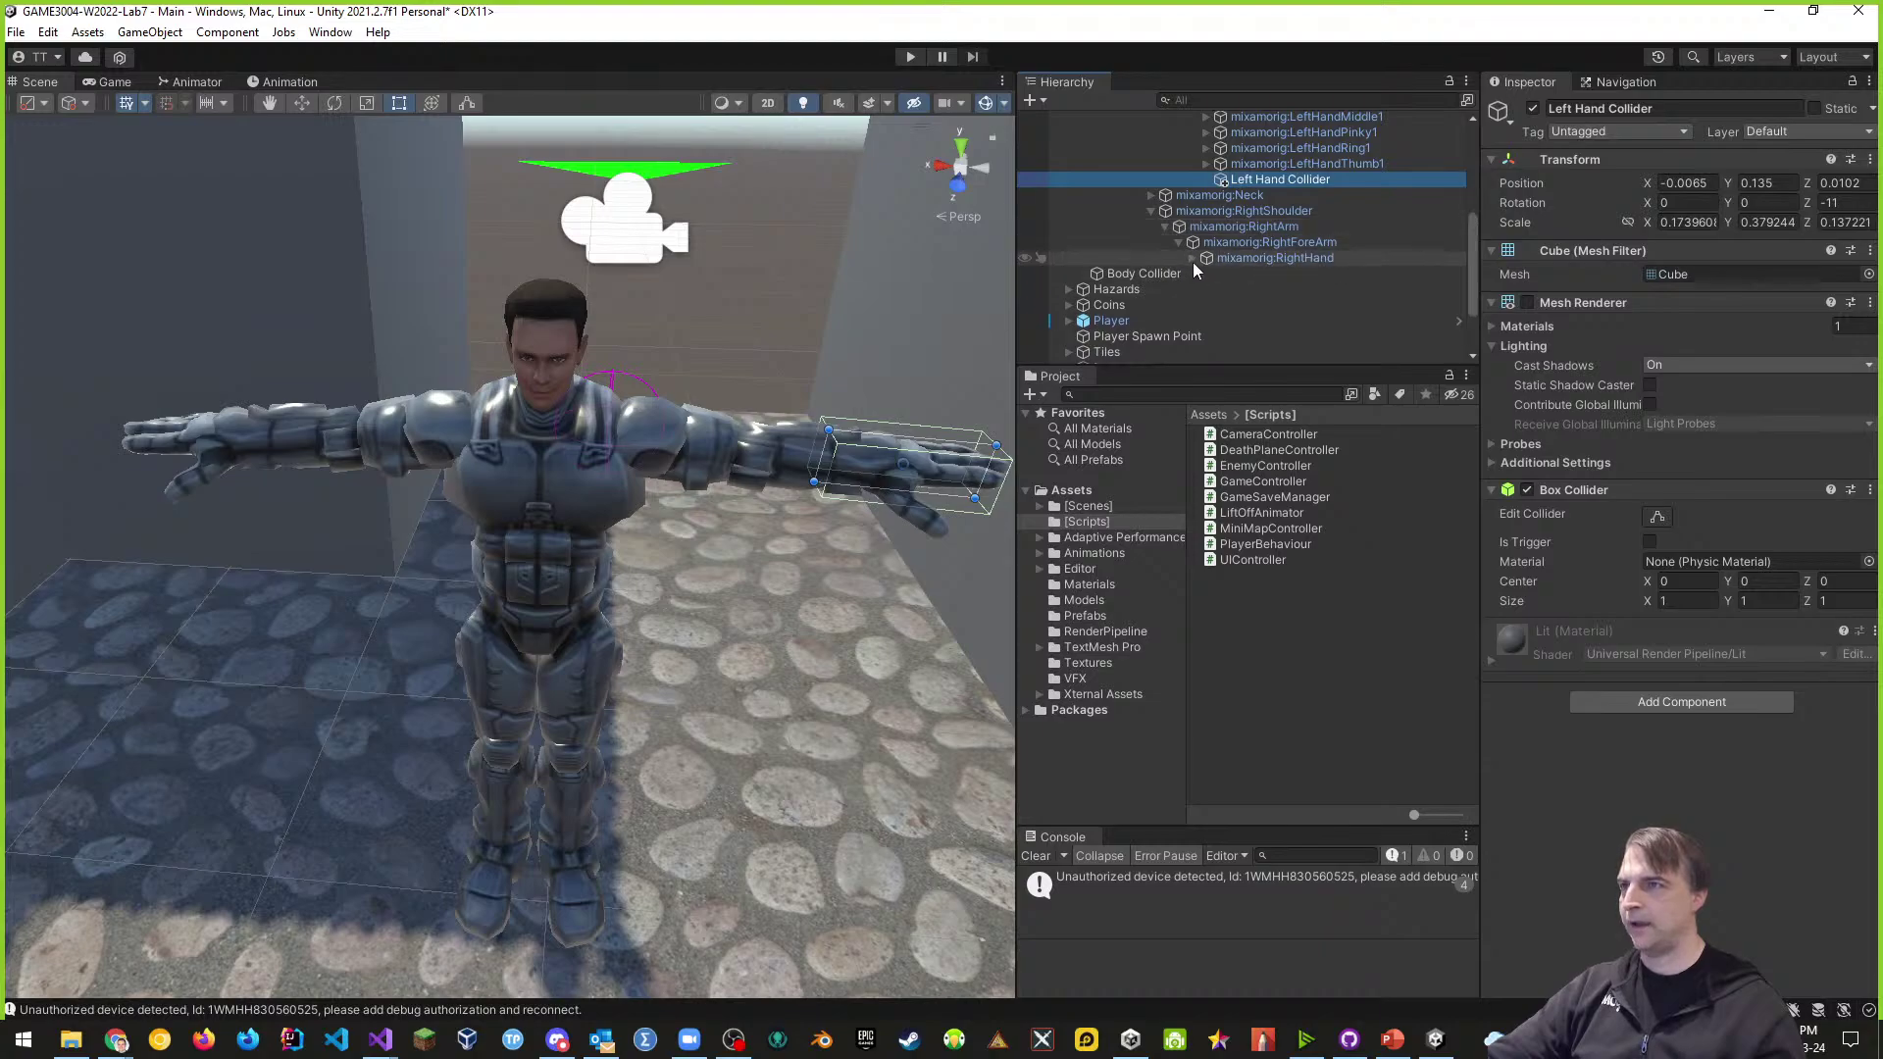
{"action": "left_click", "coordinate": [1193, 259]}
{"action": "left_click", "coordinate": [1192, 257]}
{"action": "right_click", "coordinate": [1310, 259]}
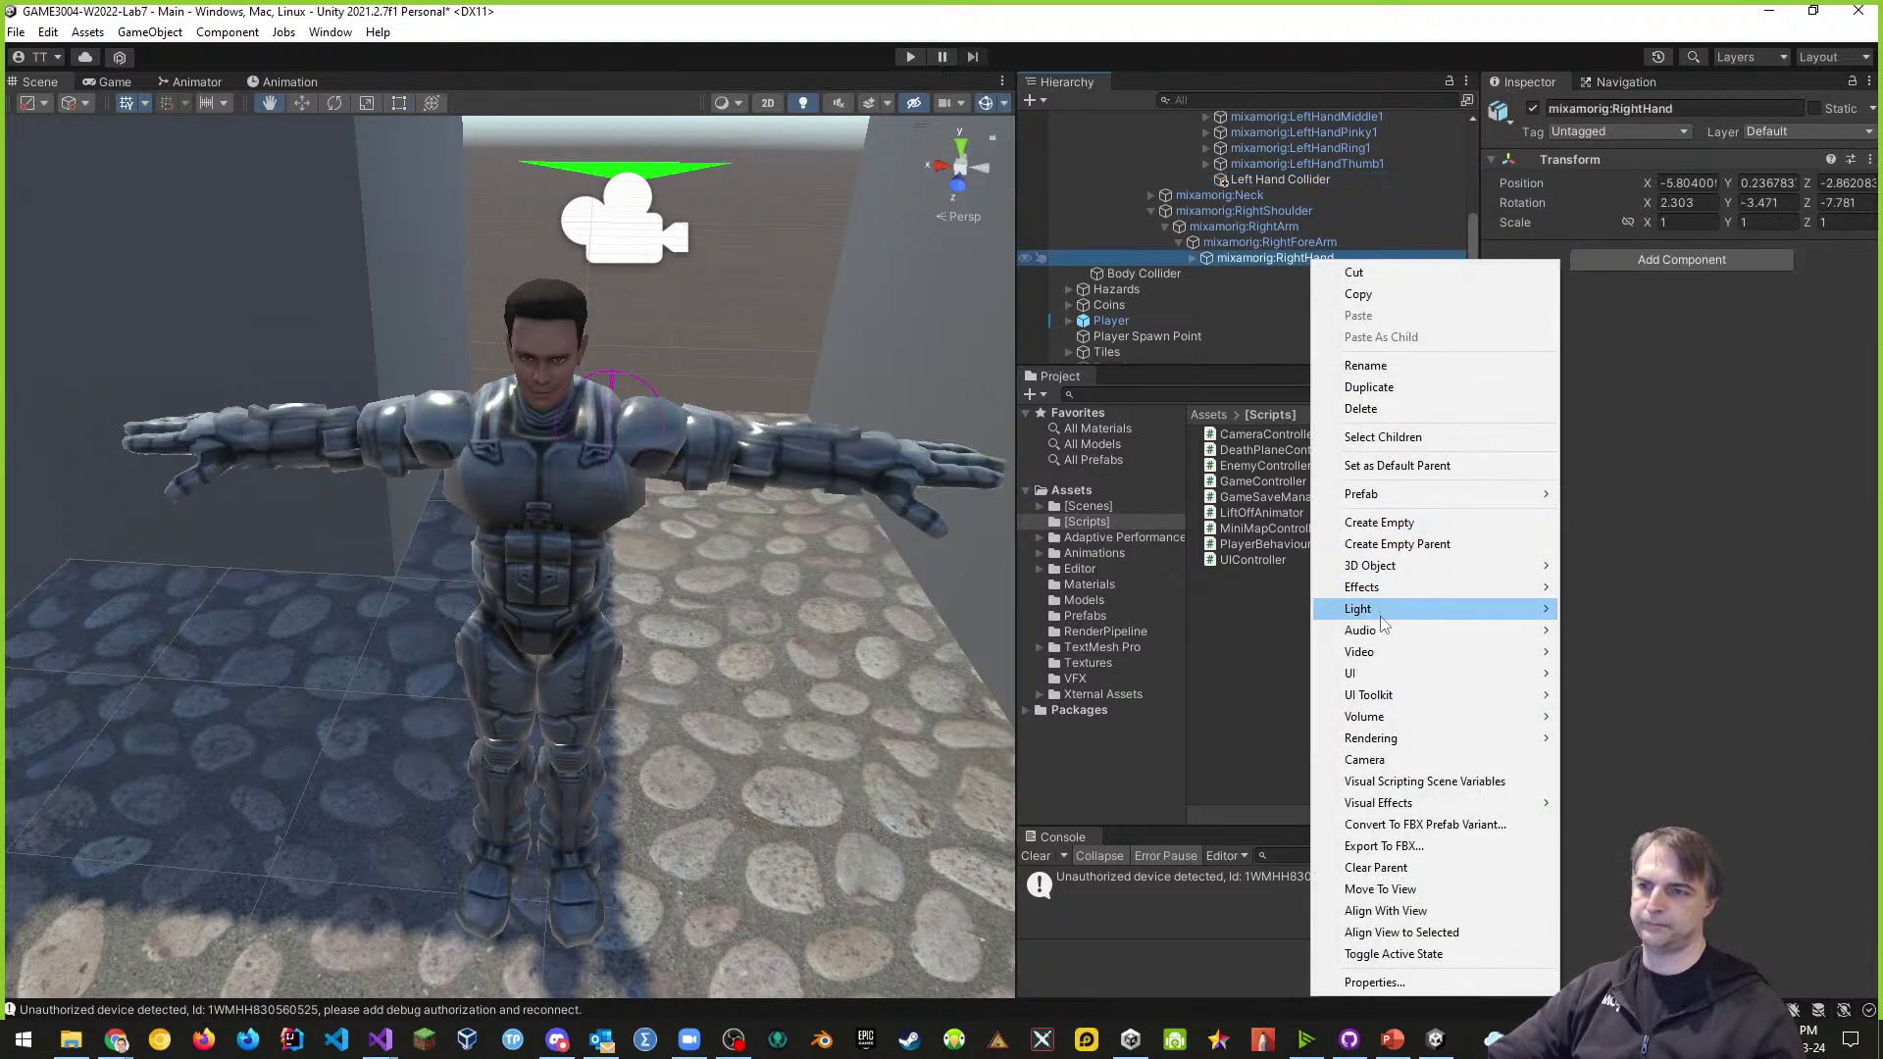
{"action": "mouse_move", "coordinate": [1382, 616]}
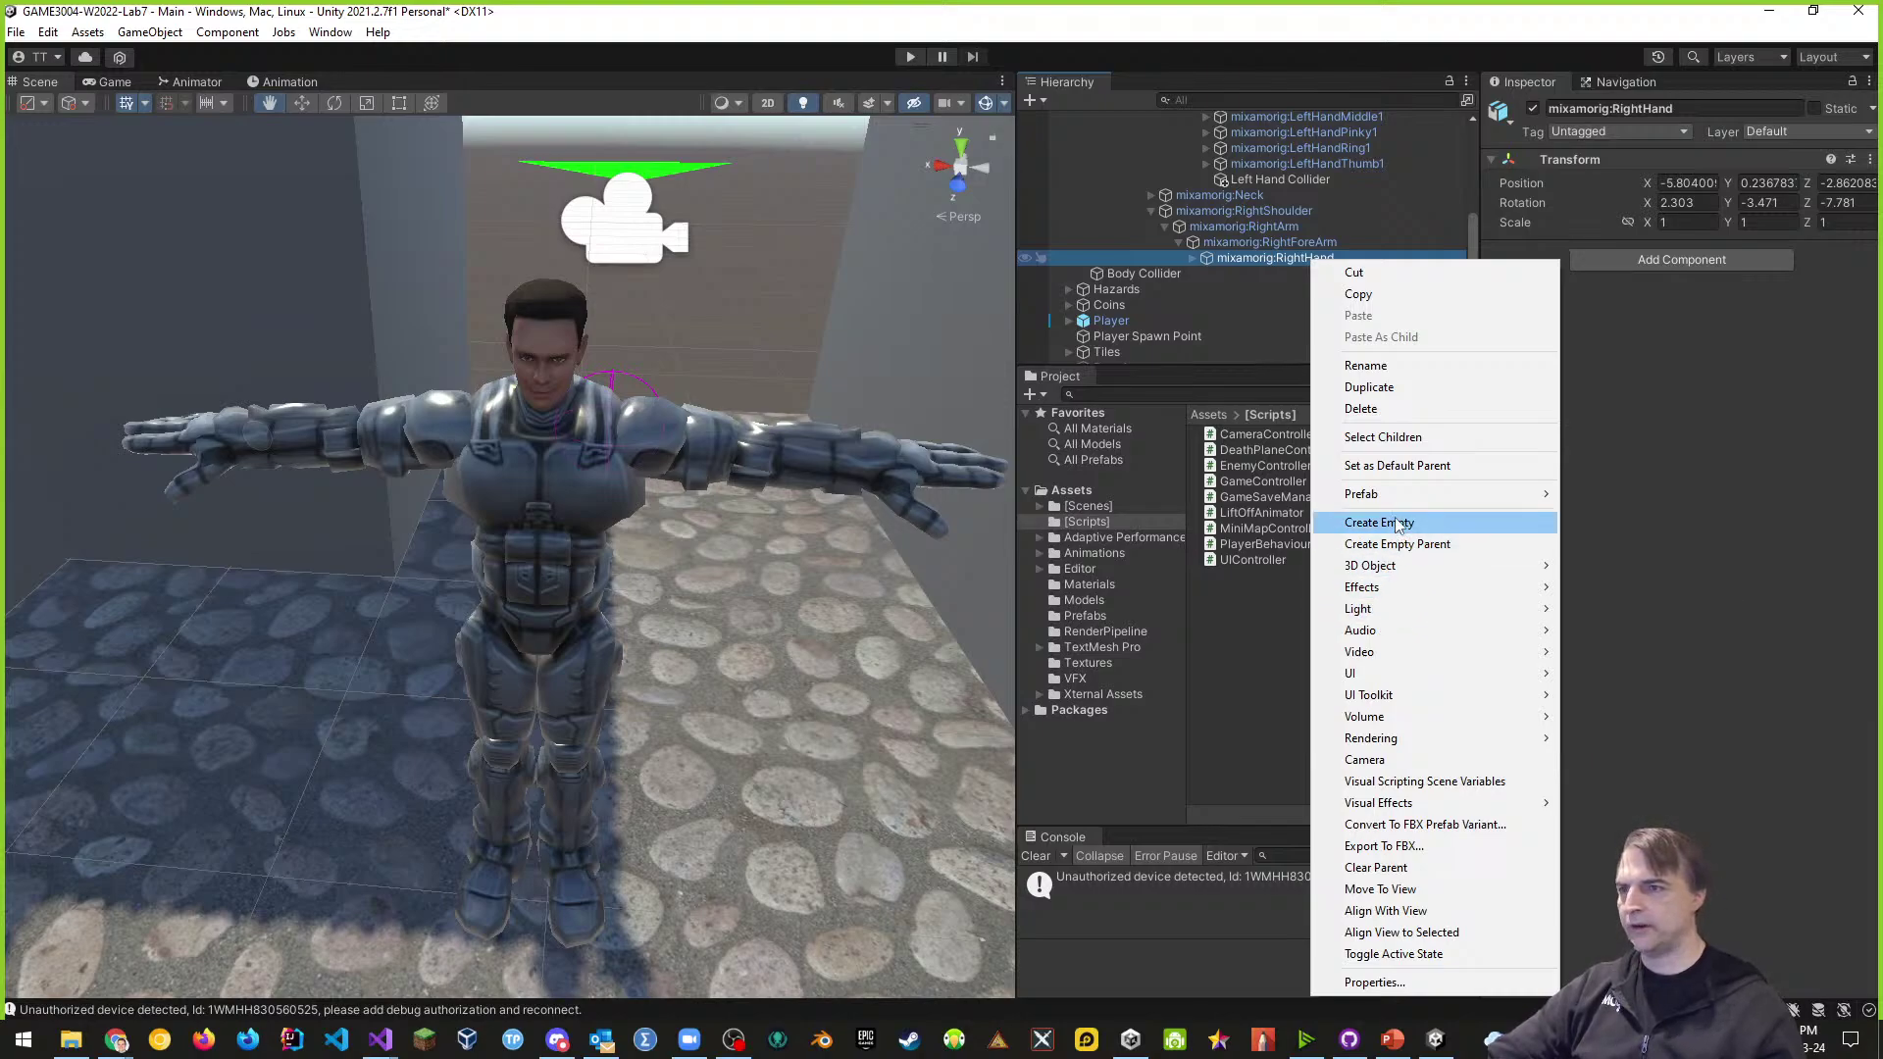
{"action": "mouse_move", "coordinate": [1398, 574]}
{"action": "left_click", "coordinate": [1646, 569]}
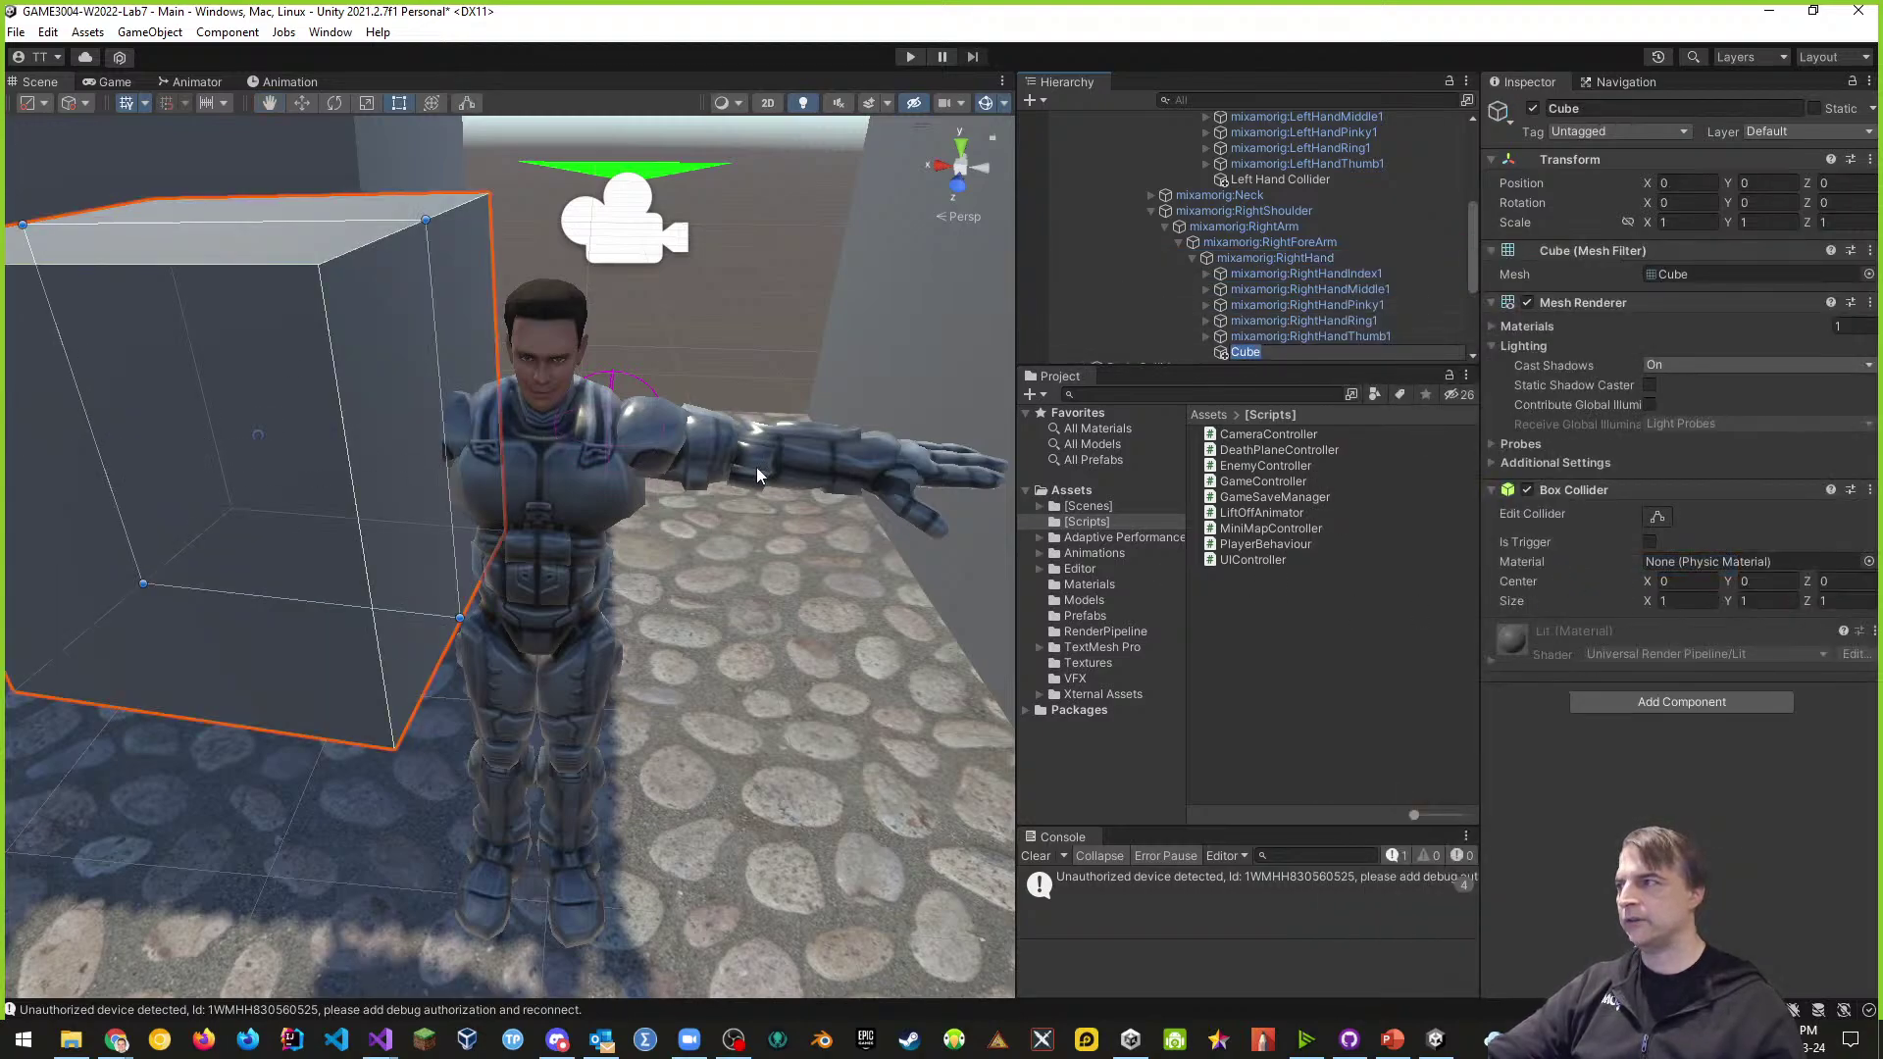
- Turn off the new cube's Mesh Renderer and rename the cube "Right Hand Collider"
{"action": "left_click", "coordinate": [1527, 303]}
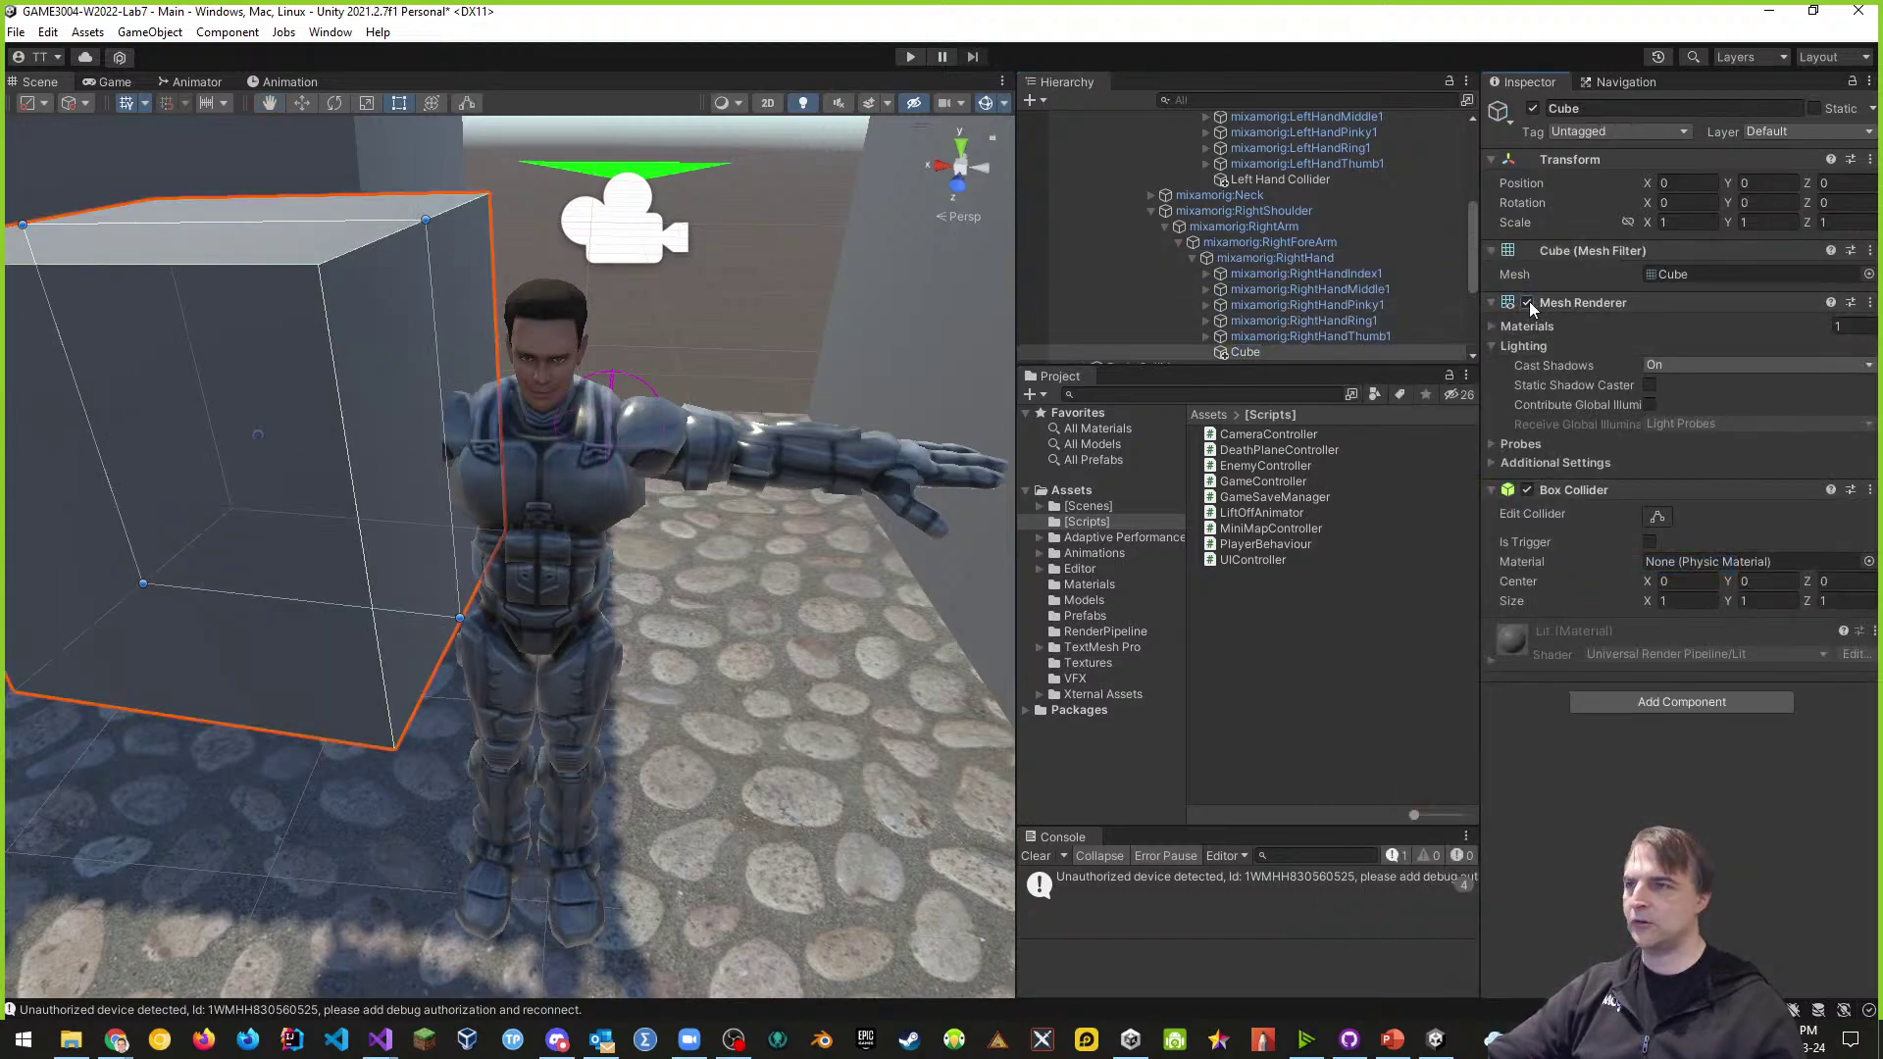
{"action": "right_click_drag", "start_coordinate": [297, 609], "coordinate": [353, 606]}
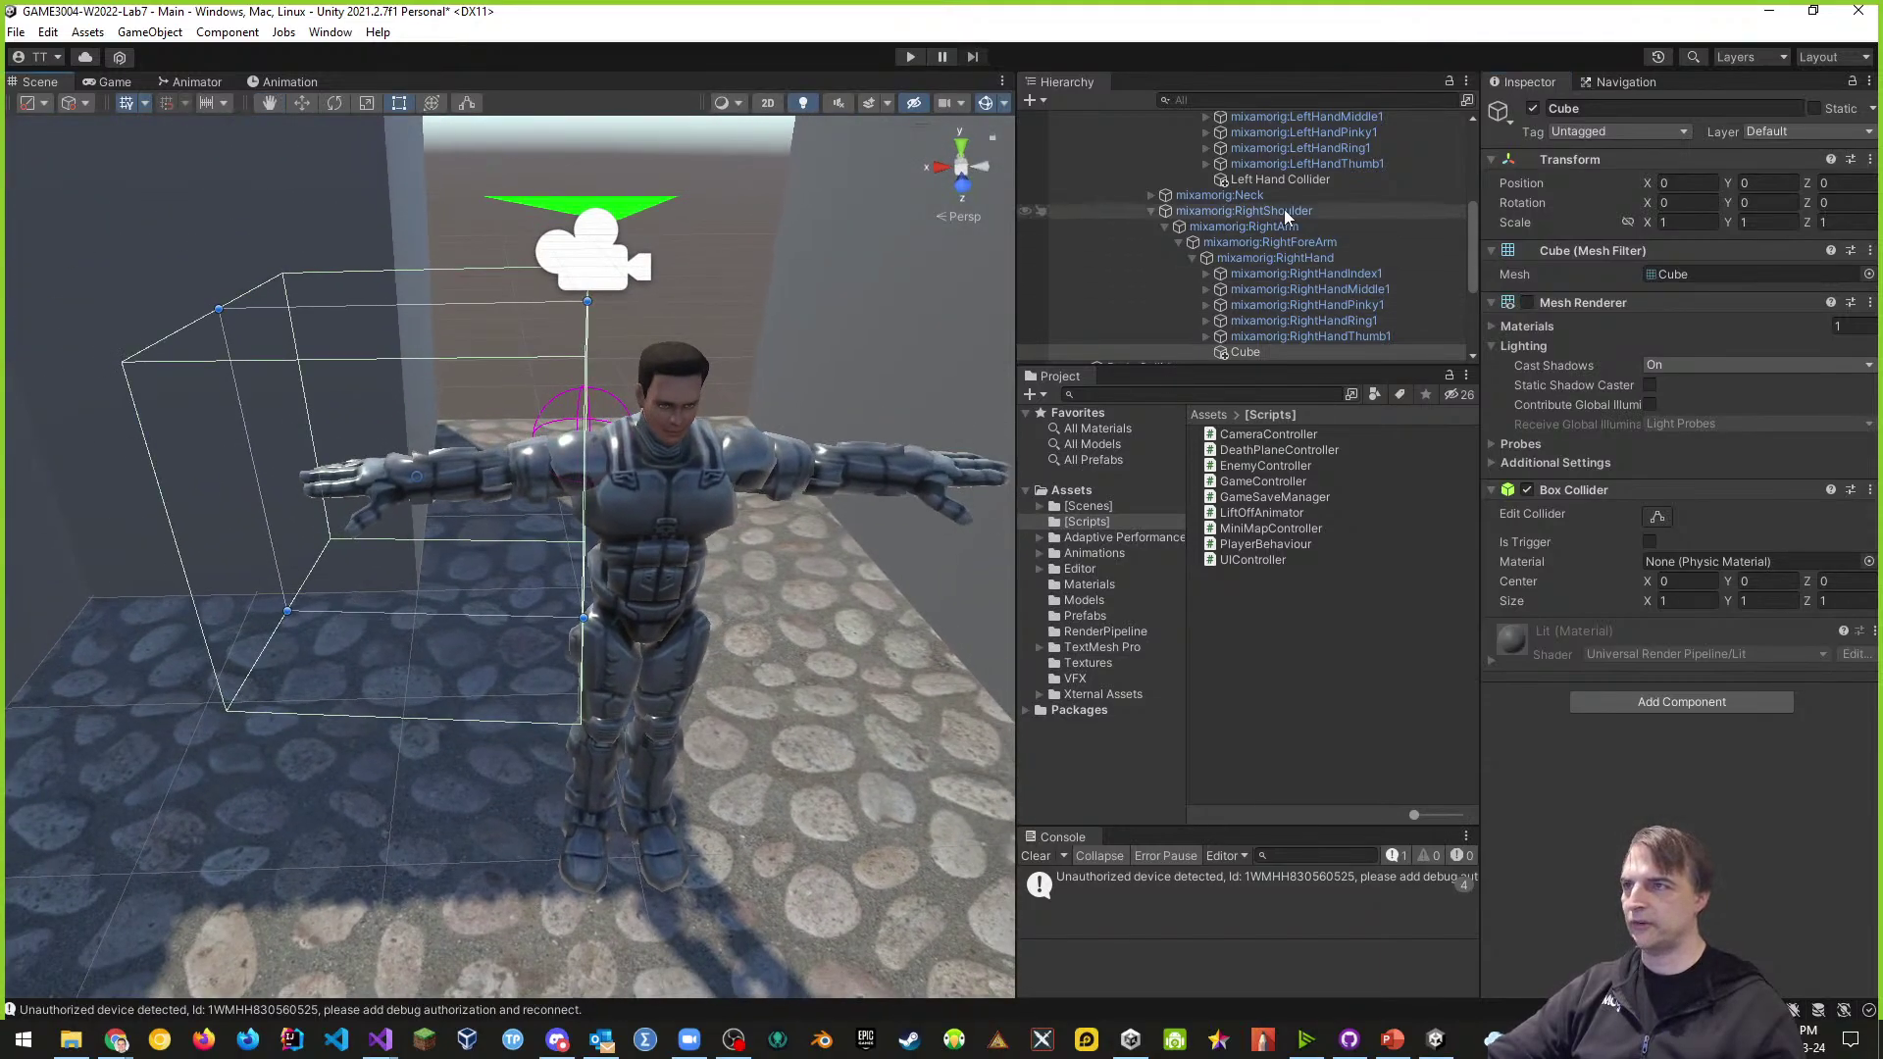
{"action": "left_click", "coordinate": [1253, 352]}
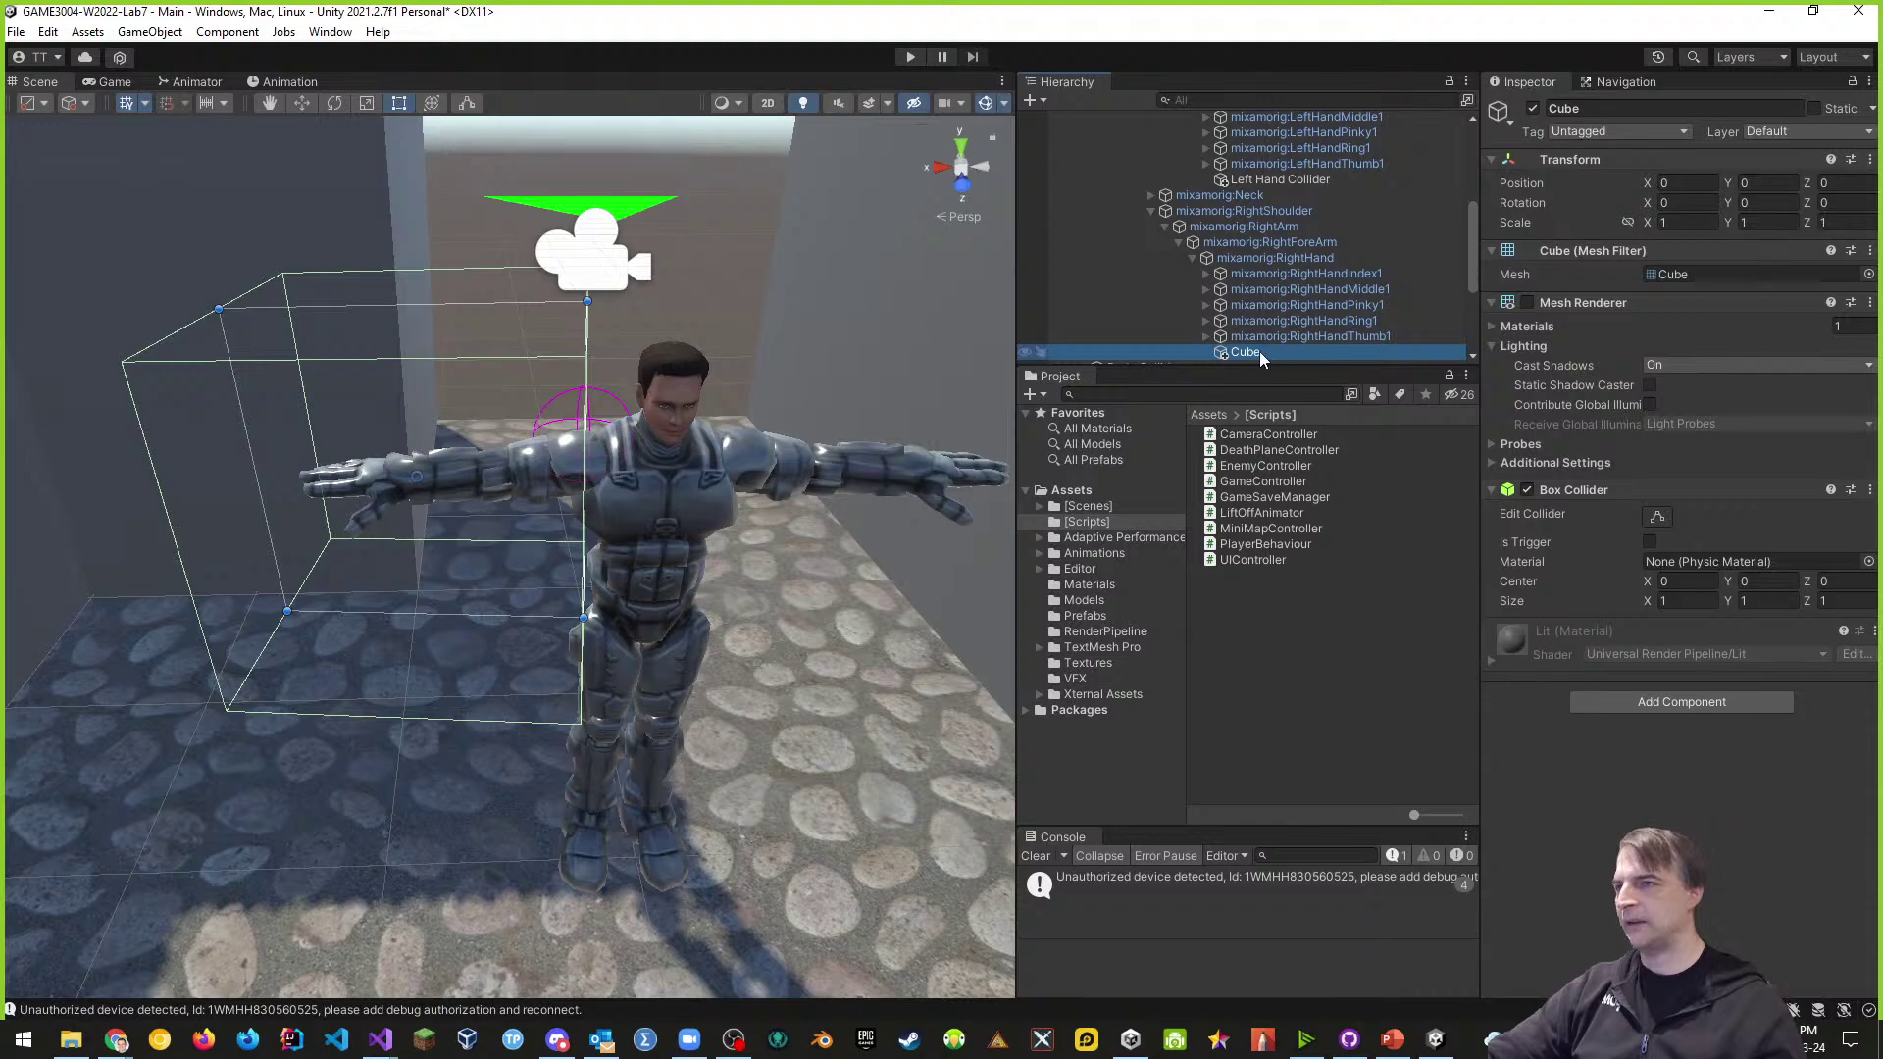
{"action": "left_click", "coordinate": [1260, 351]}
{"action": "type", "text": "Right Hand Collider"}
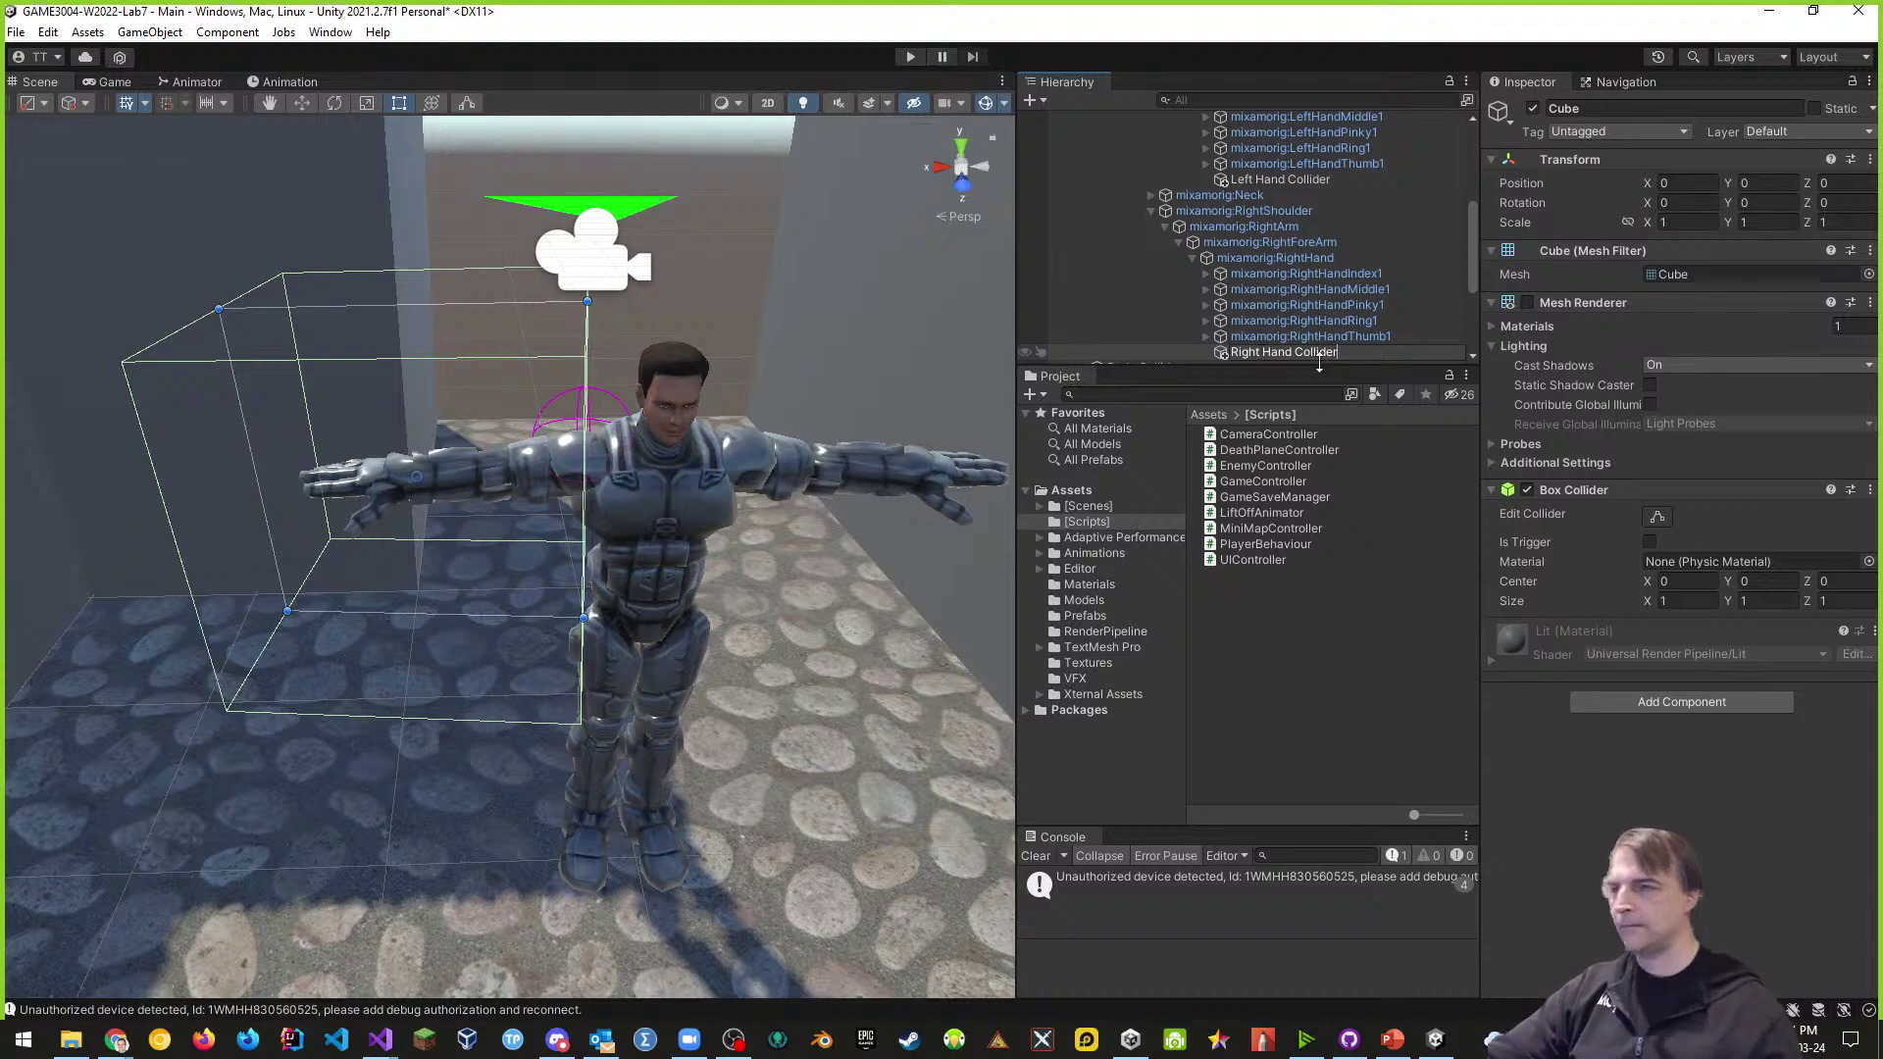
{"action": "key", "text": "Return"}
- Copy the Left Hand Collider's scale and paste it onto the Right Hand Collider
{"action": "left_click", "coordinate": [1298, 179]}
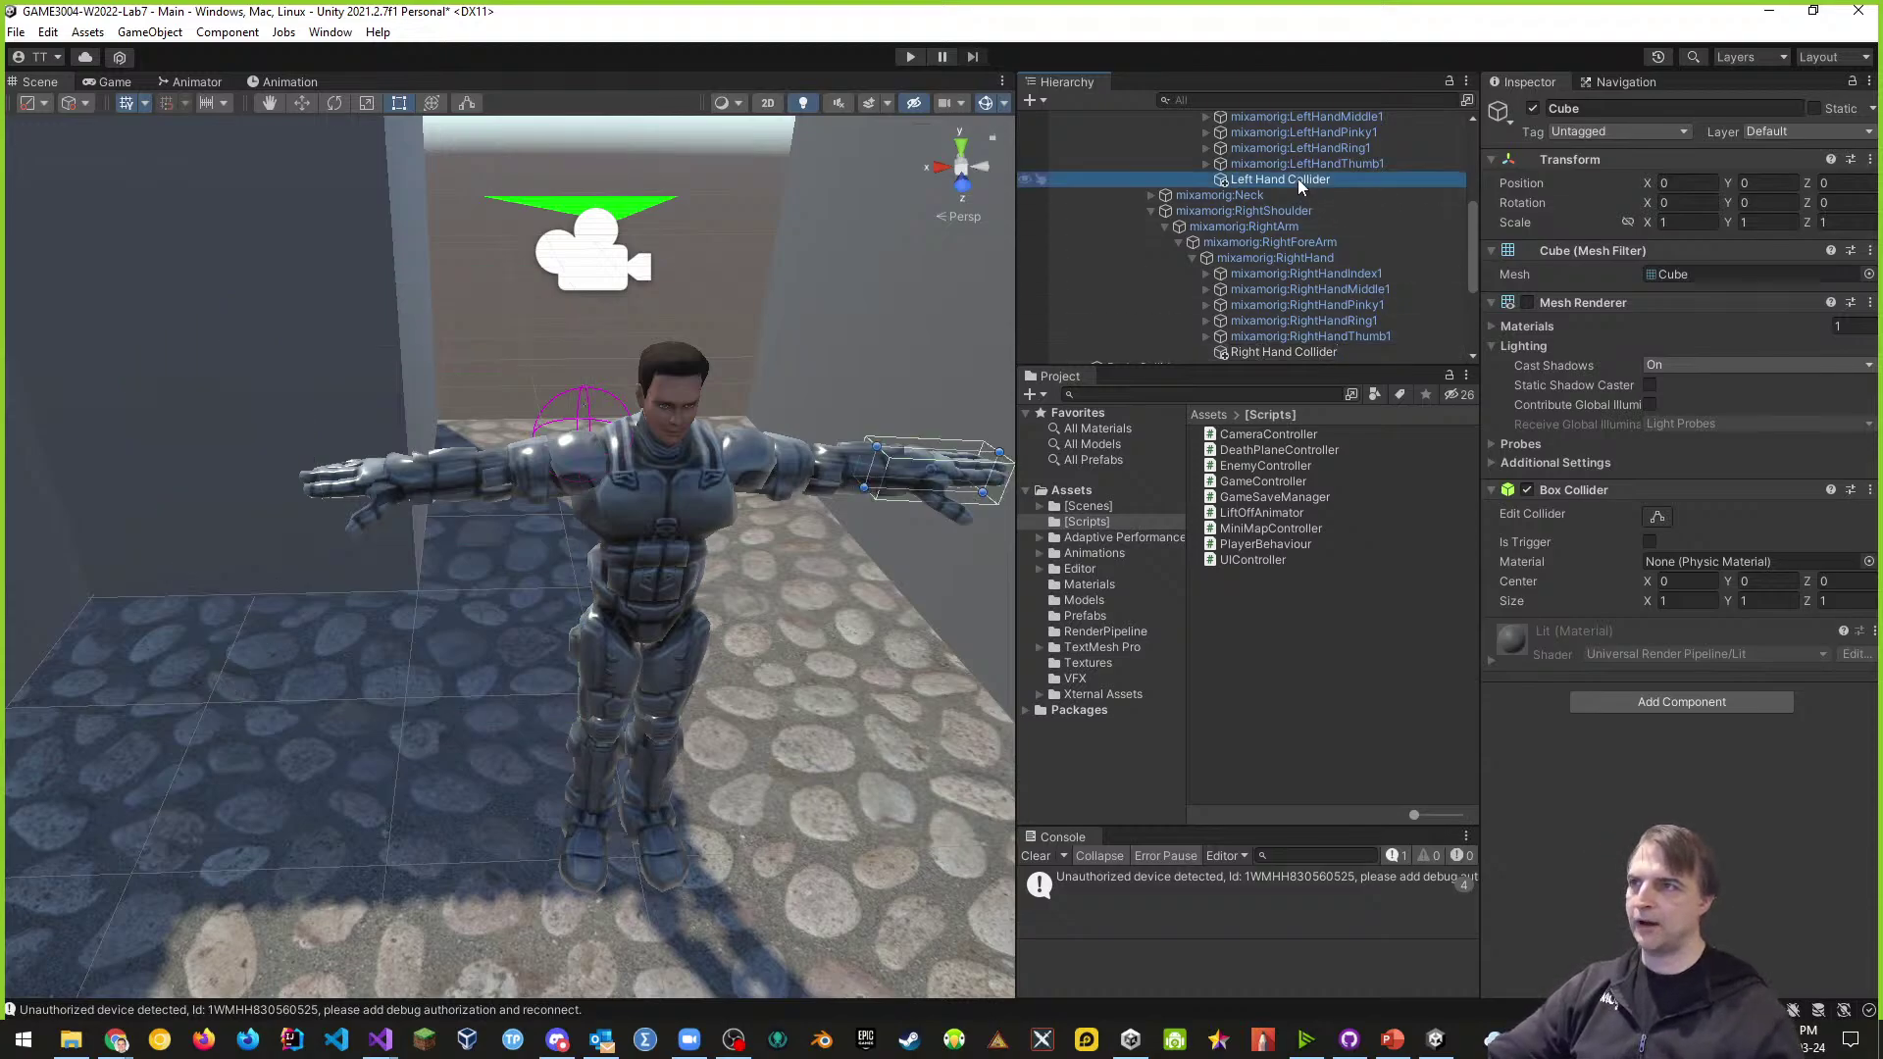
{"action": "left_click", "coordinate": [1870, 159]}
{"action": "mouse_move", "coordinate": [1721, 315]}
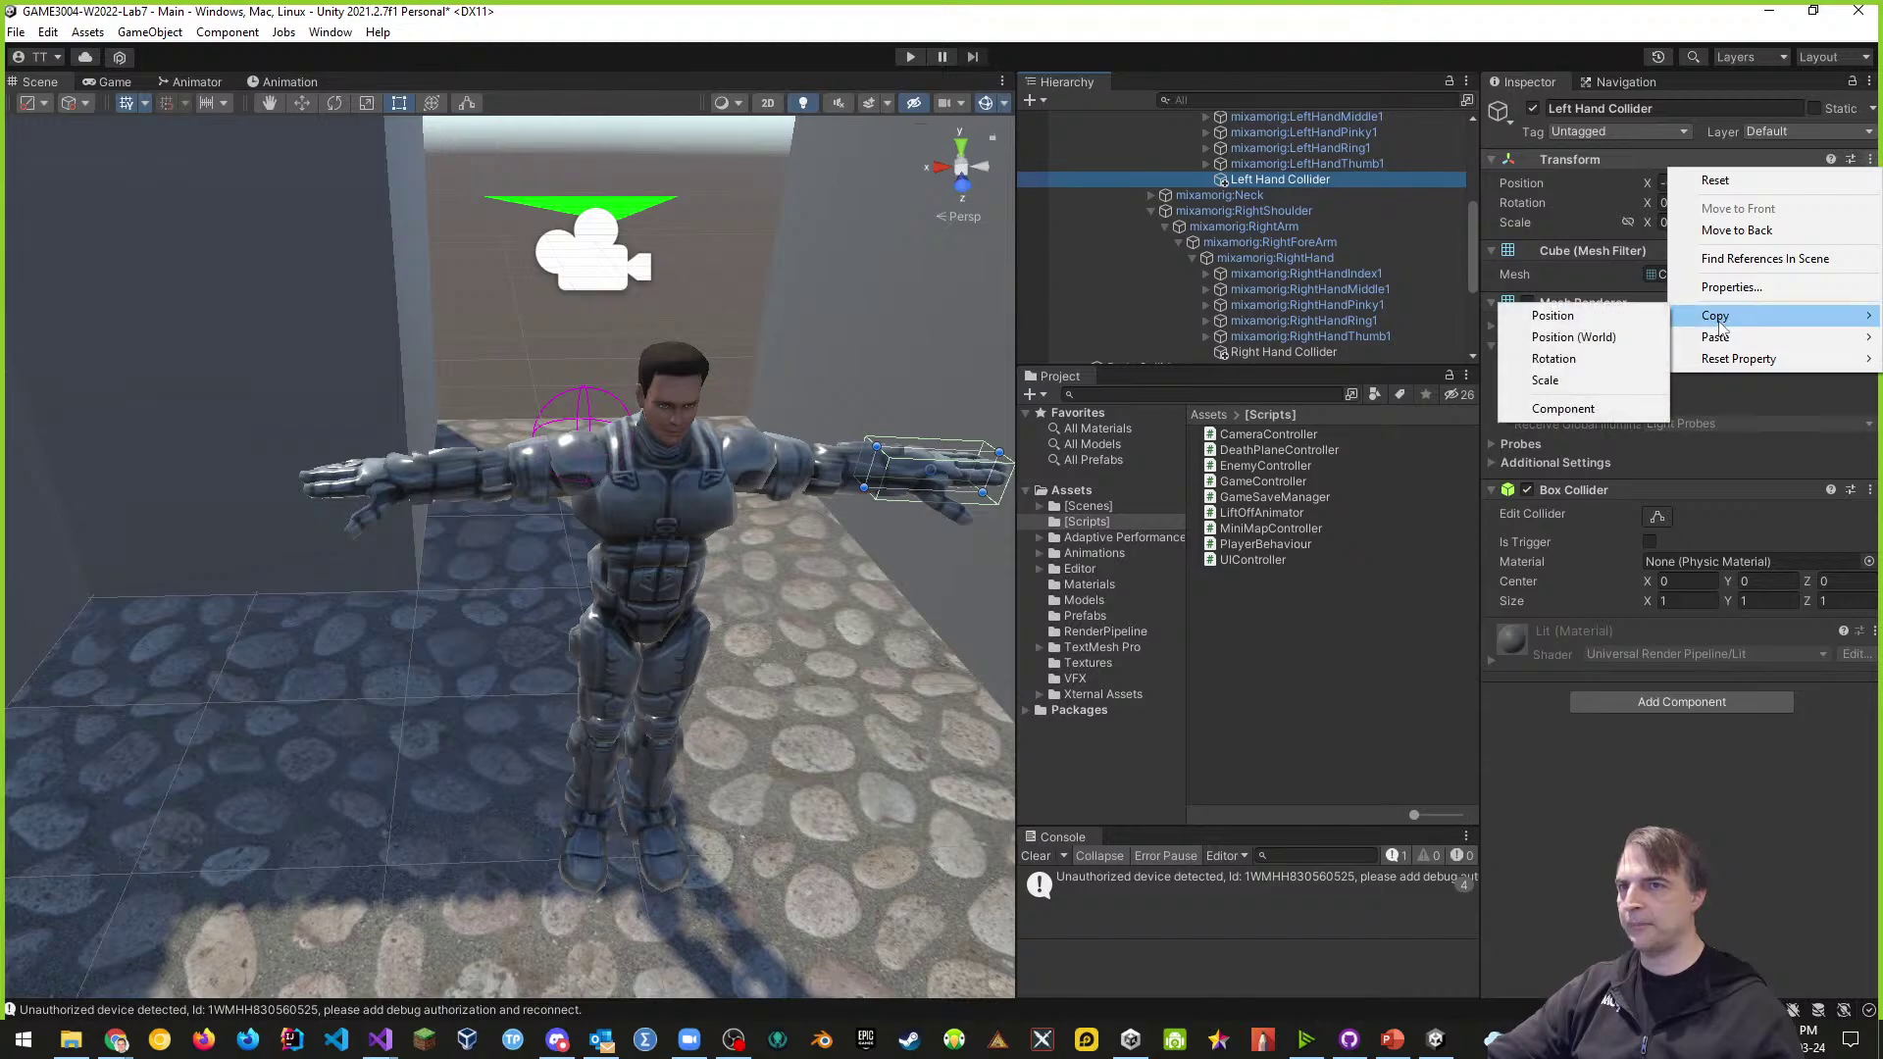
{"action": "left_click", "coordinate": [1544, 380]}
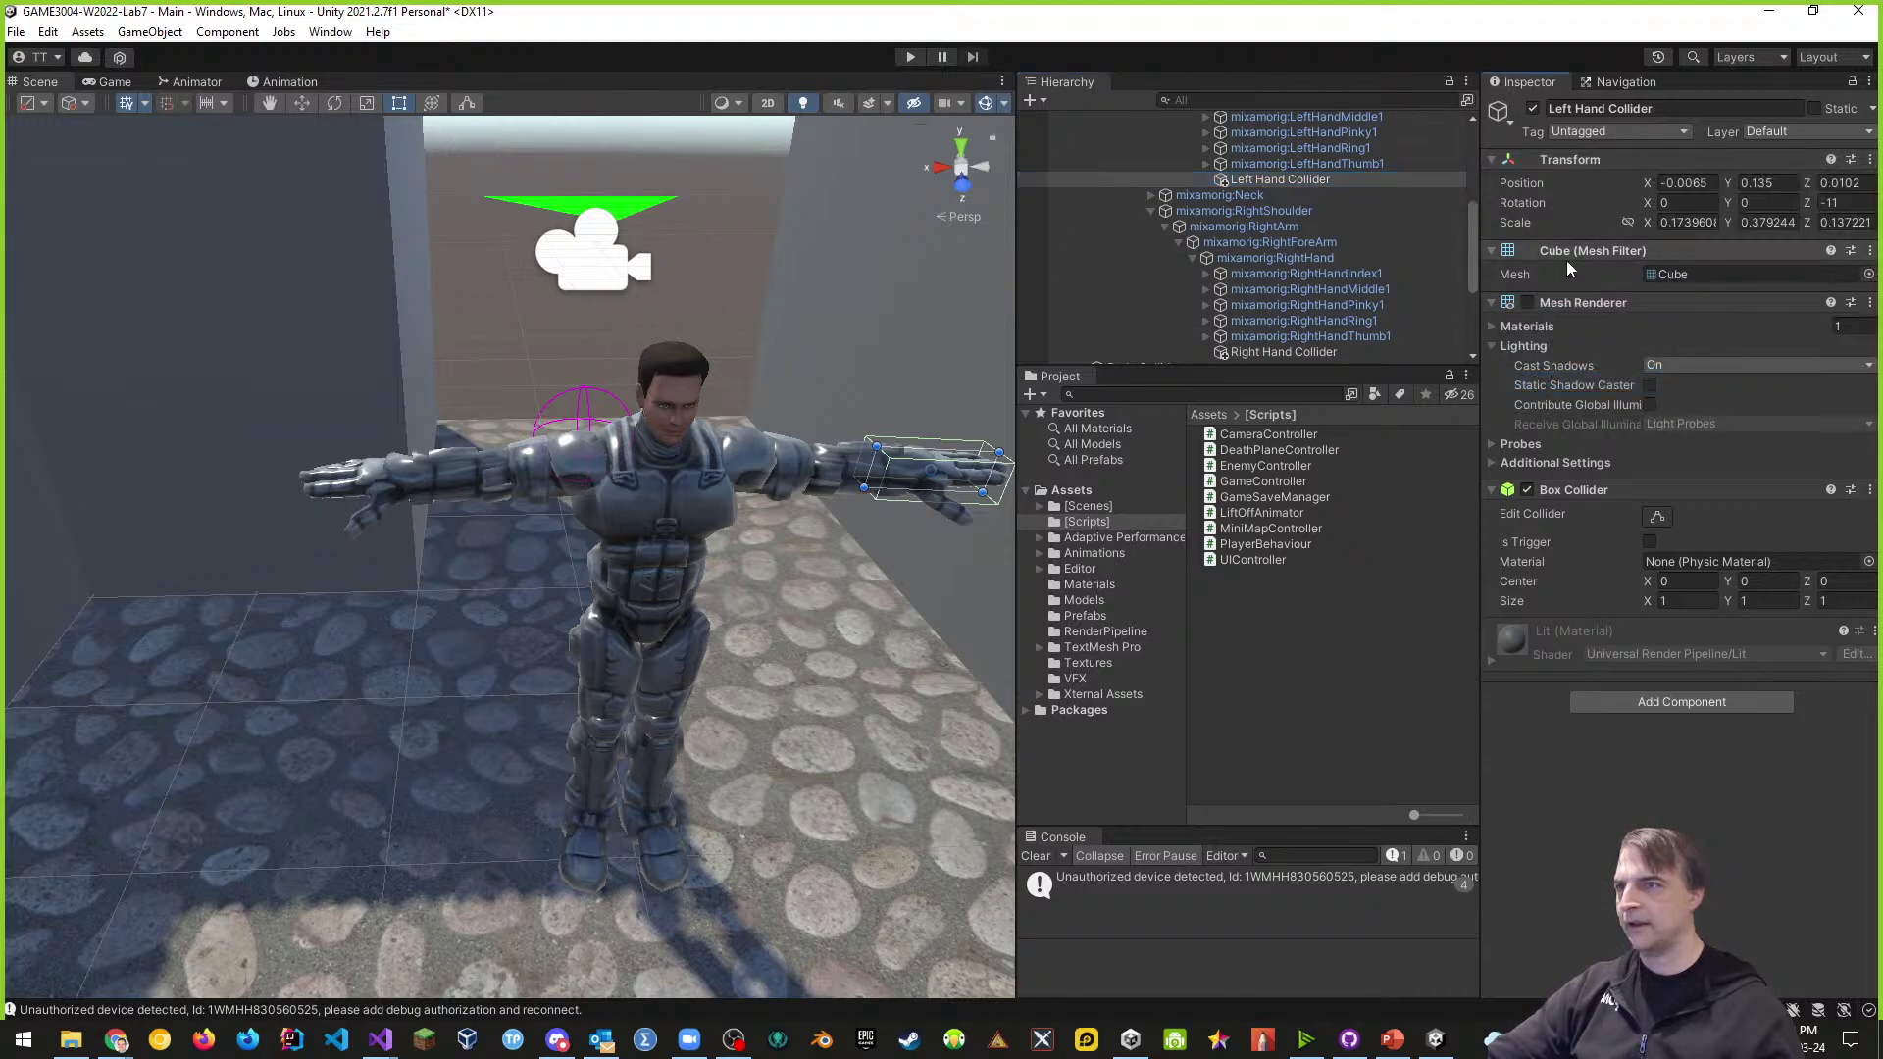
{"action": "left_click", "coordinate": [1275, 353]}
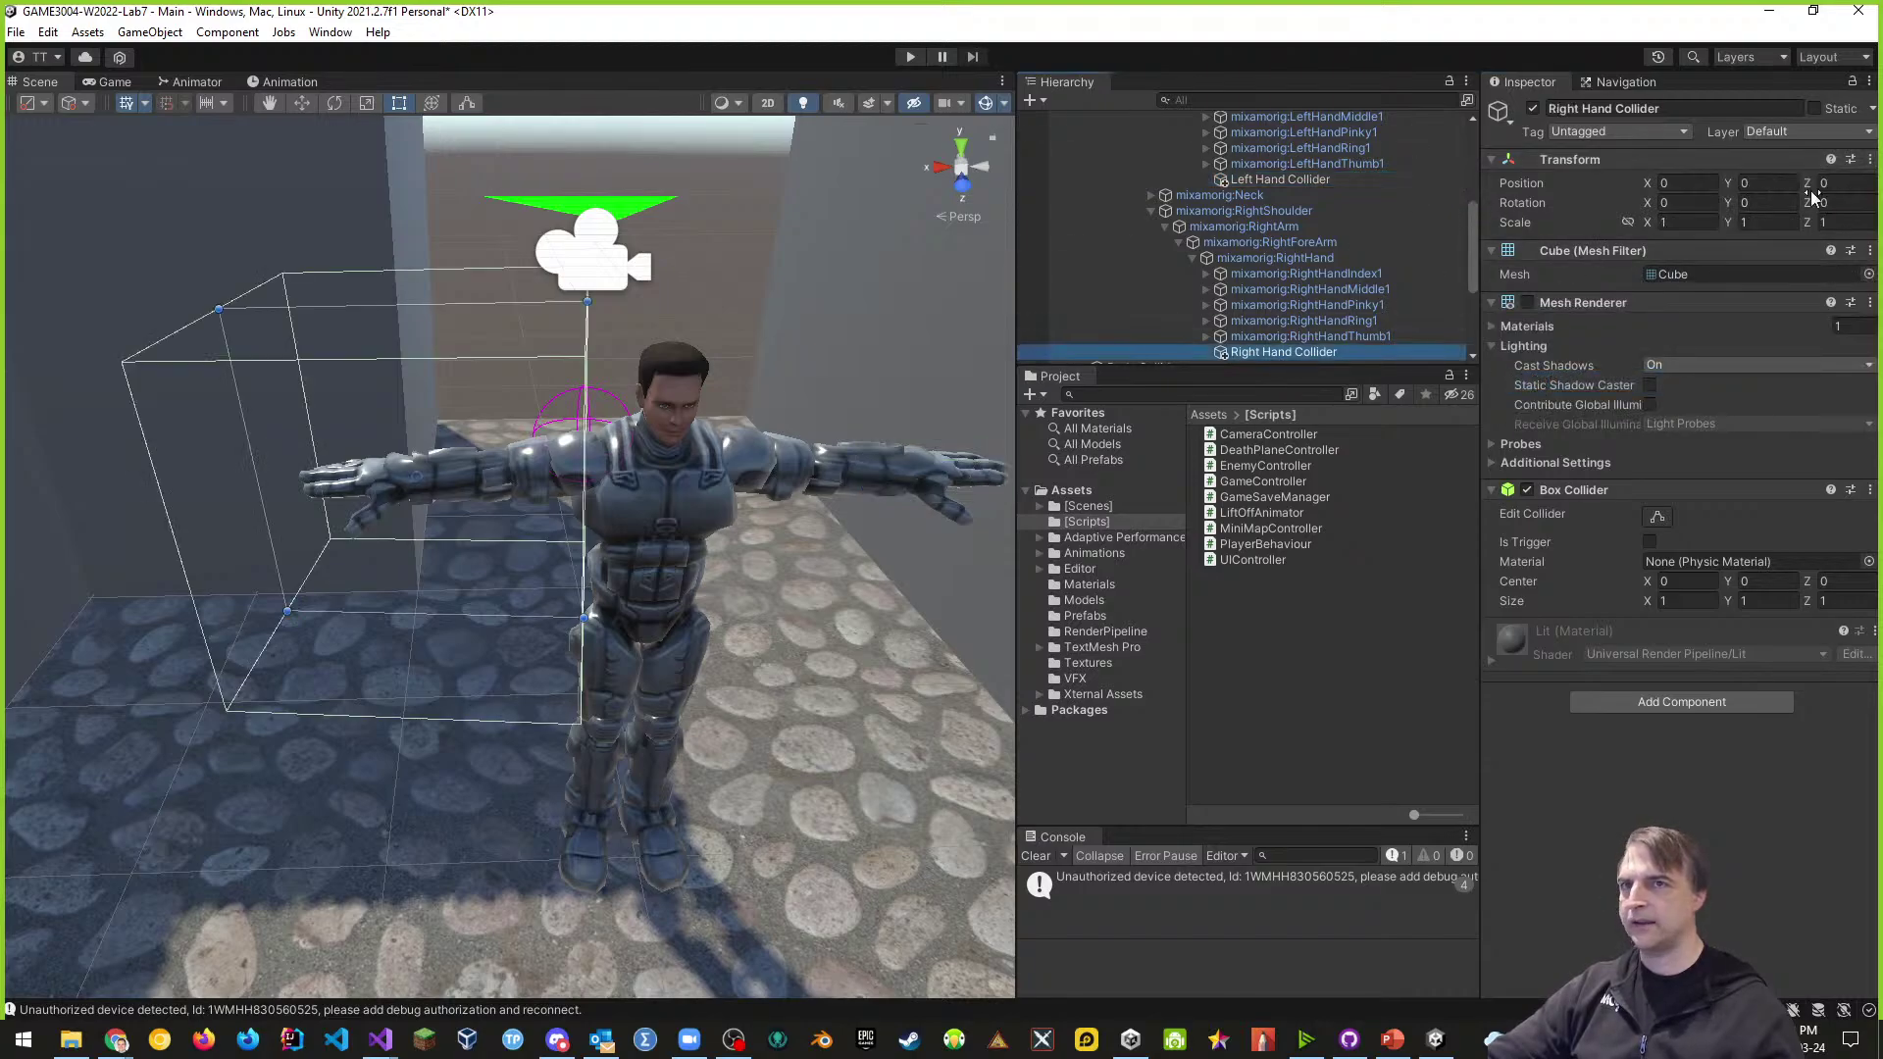
{"action": "left_click", "coordinate": [1870, 159]}
{"action": "mouse_move", "coordinate": [1717, 337]}
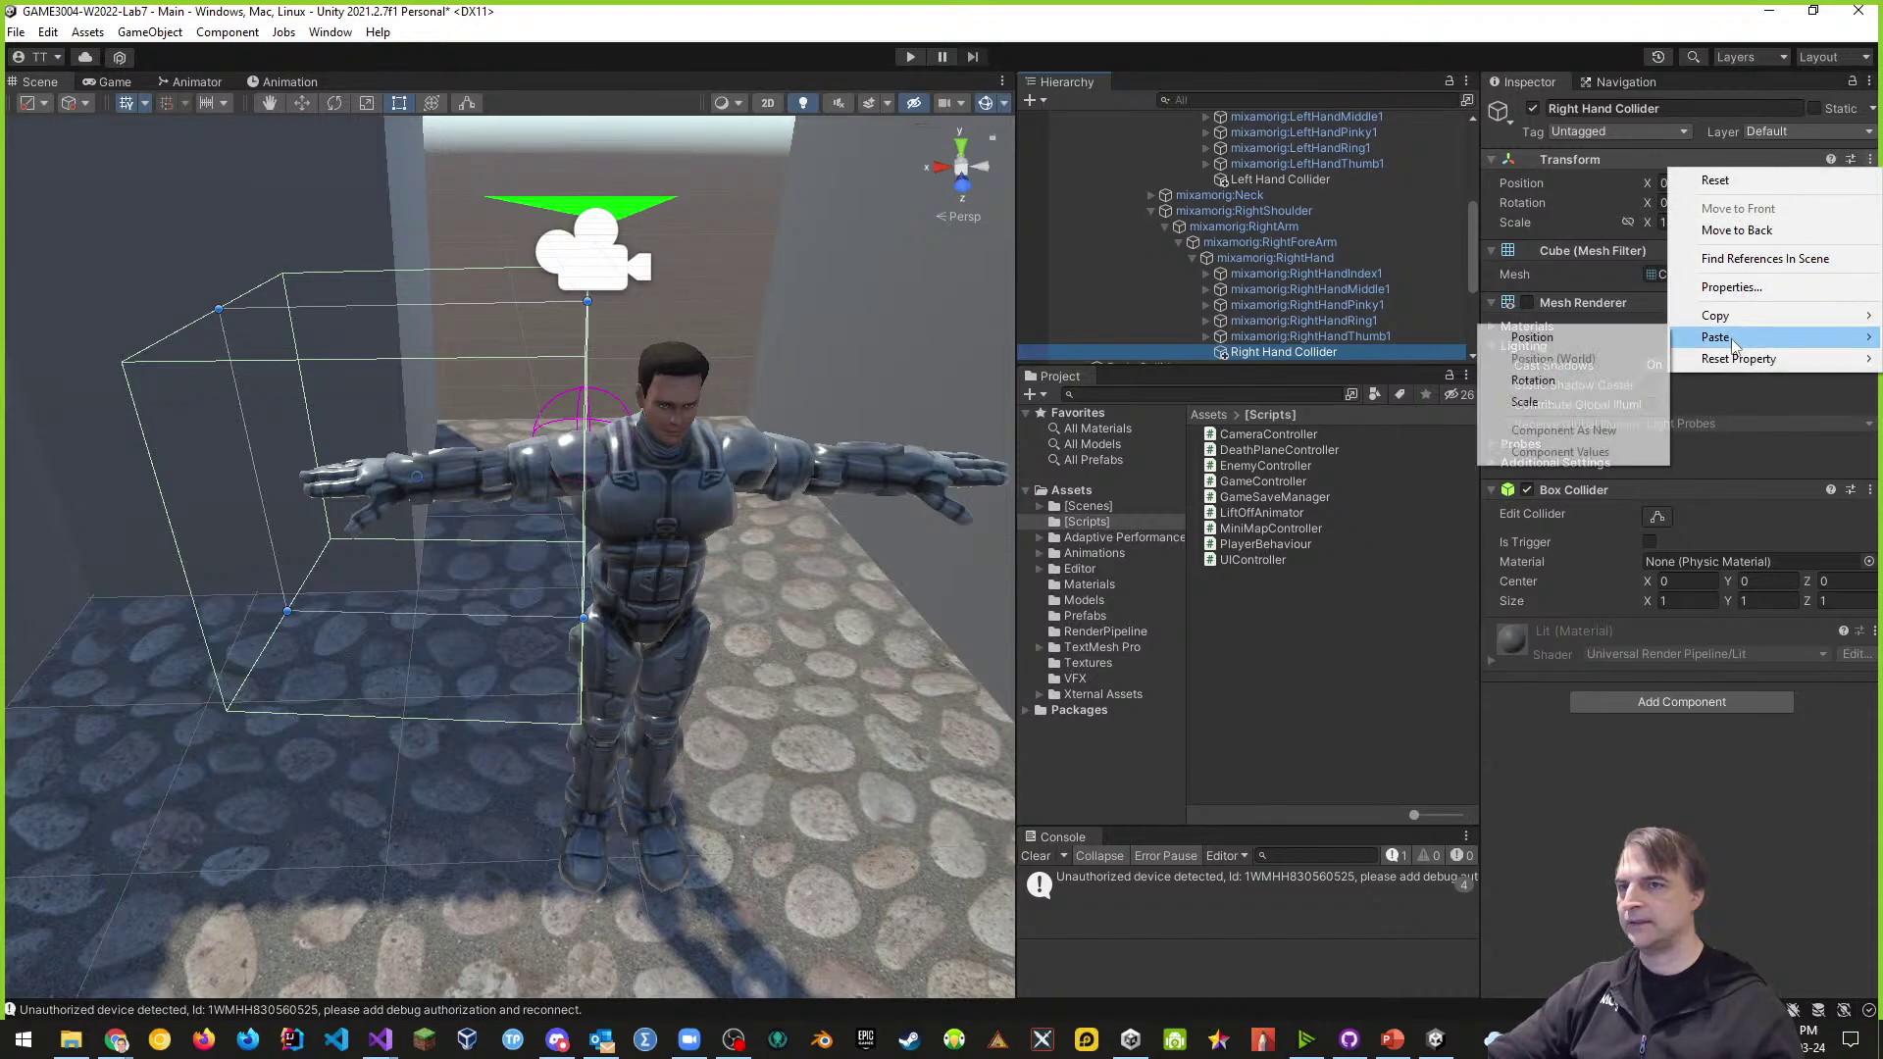
{"action": "left_click", "coordinate": [1538, 406]}
- Set the Right Hand Collider's Z rotation to 11 and move it toward the fingers to about X -0.015 and Y 0.079
{"action": "right_click_drag", "start_coordinate": [526, 483], "coordinate": [564, 449]}
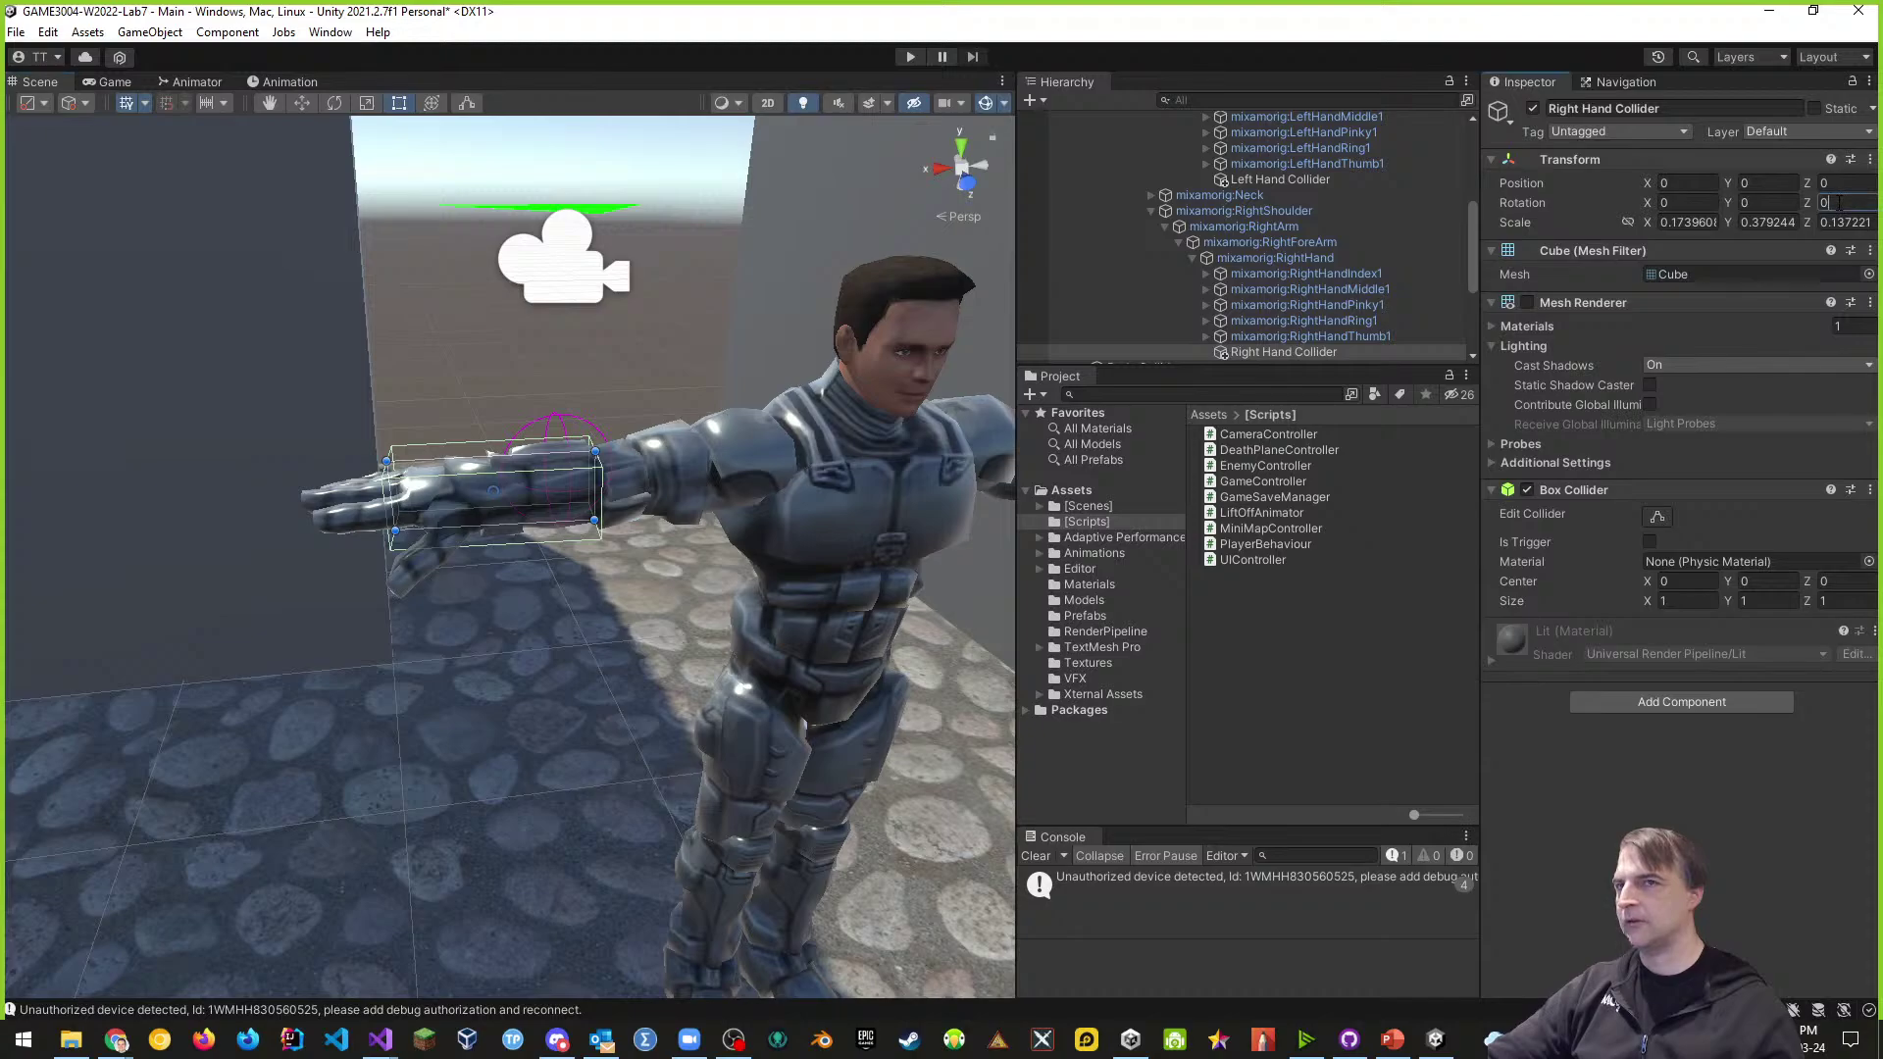
{"action": "type", "text": "11"}
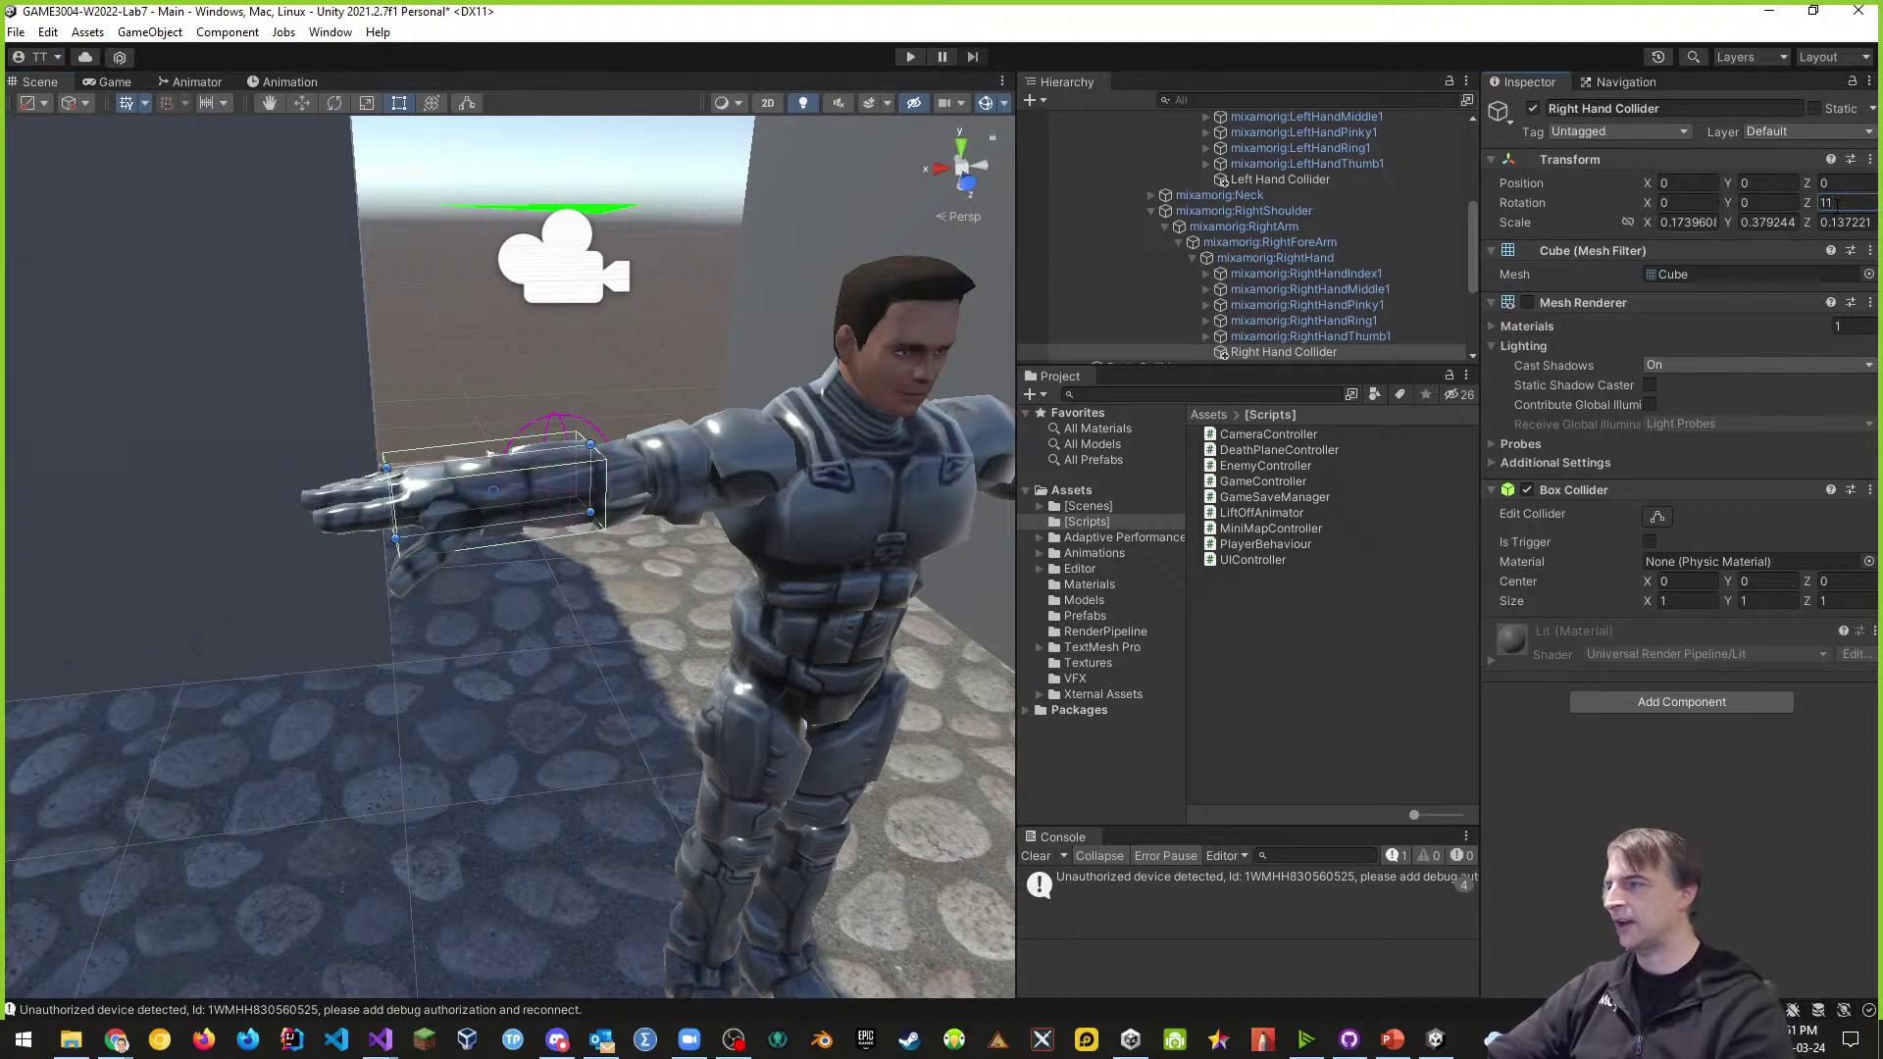
{"action": "left_click_drag", "start_coordinate": [384, 465], "coordinate": [349, 501], "text": "alt"}
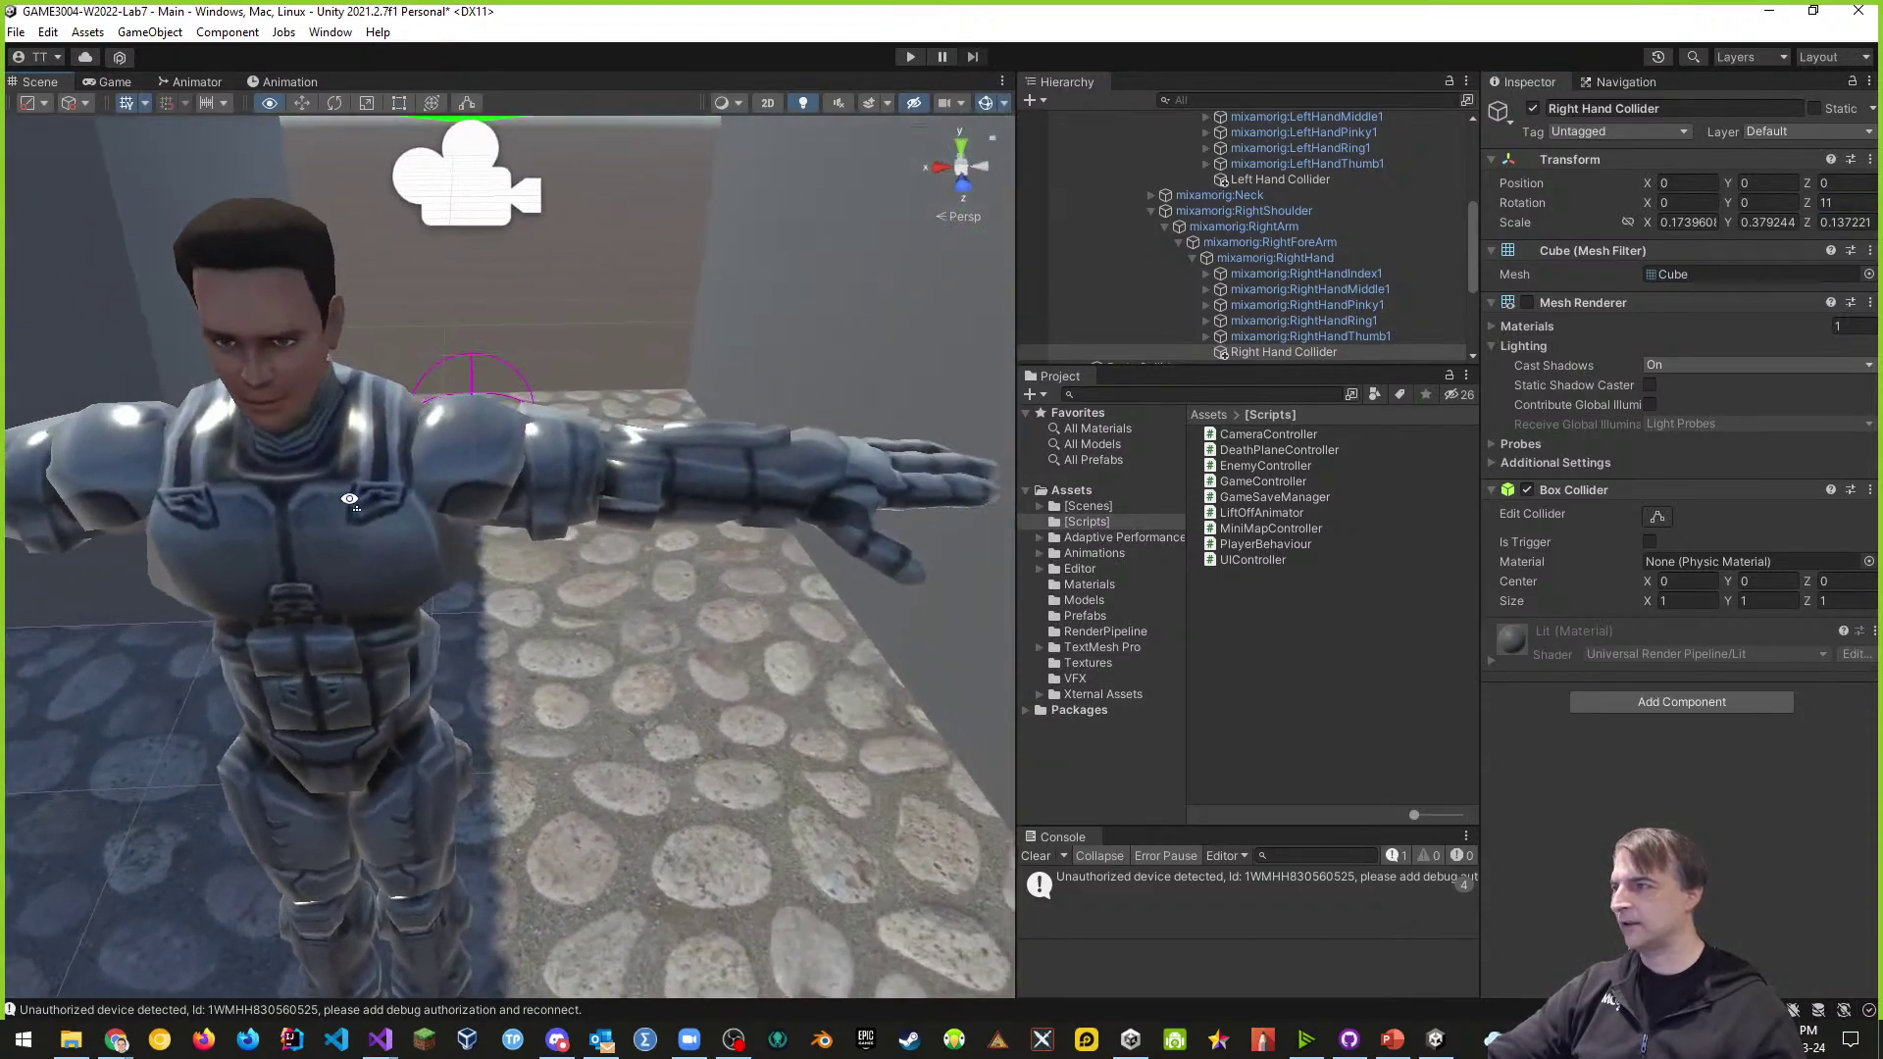
{"action": "left_click", "coordinate": [1314, 180]}
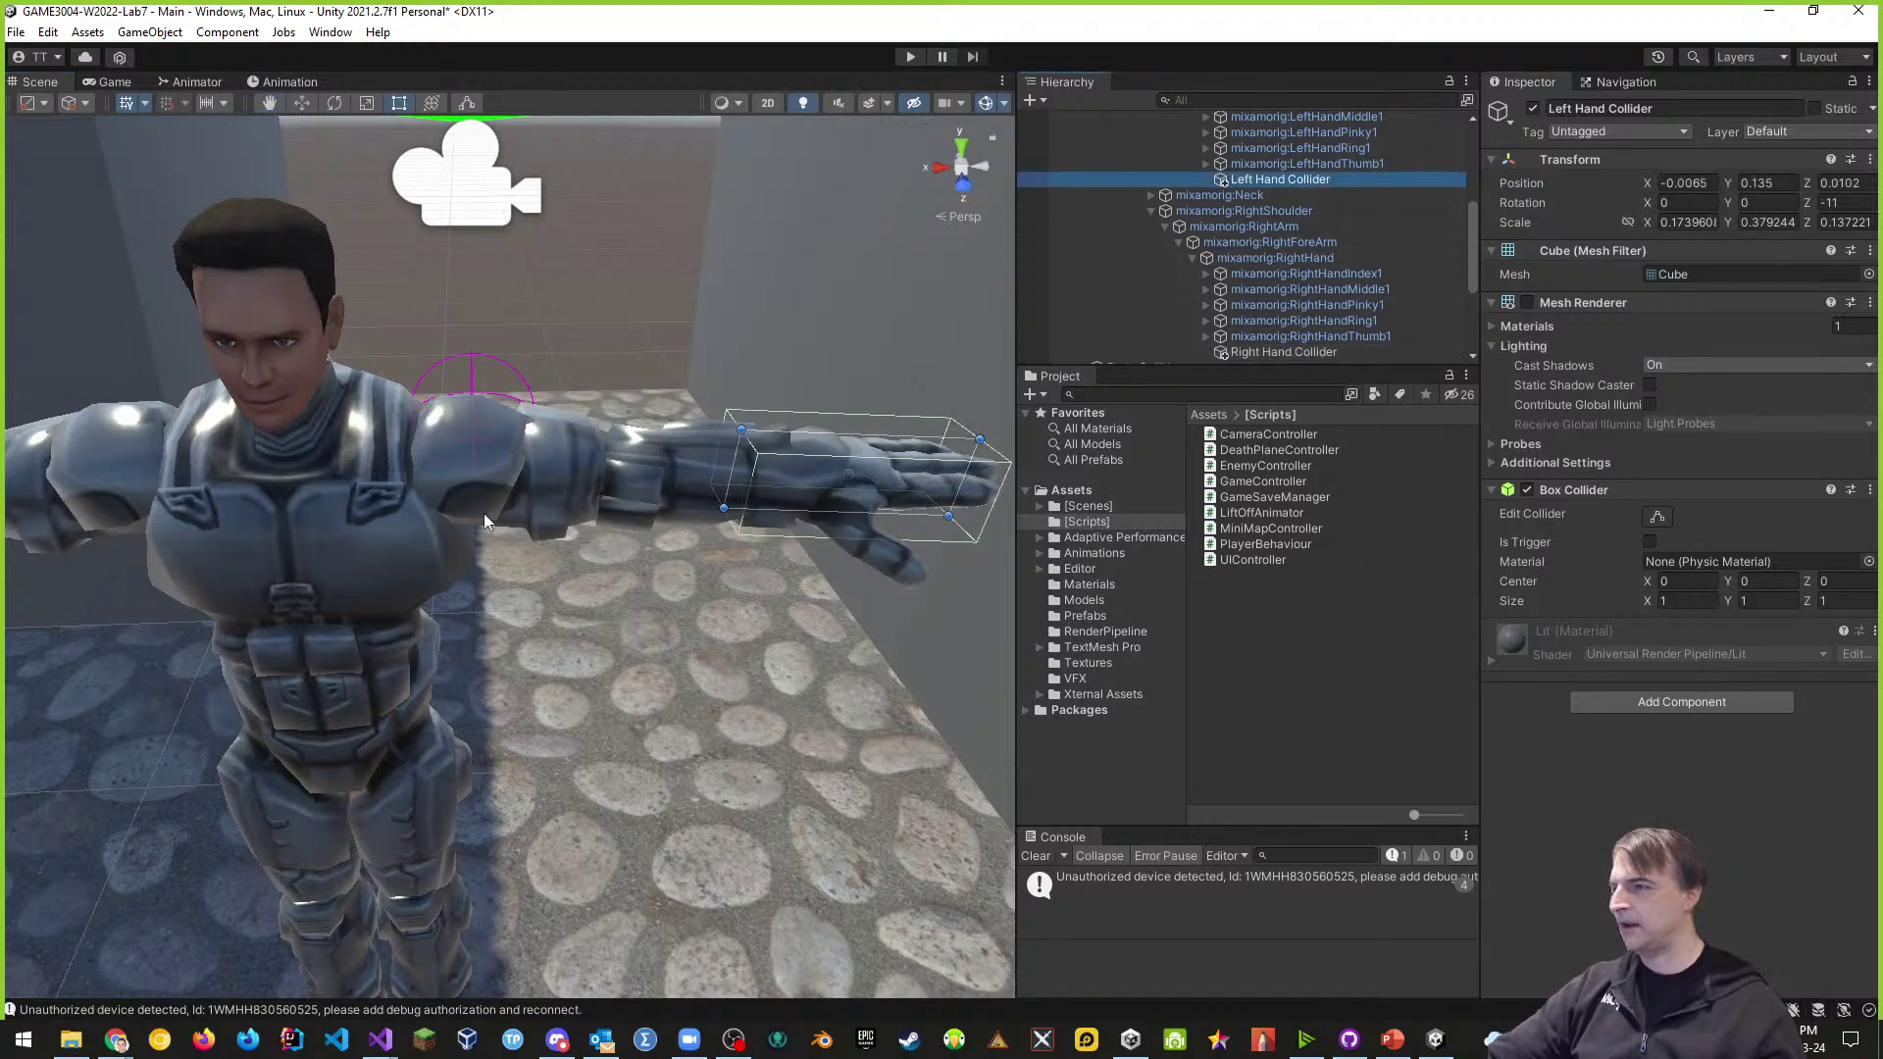
{"action": "middle_click_drag", "start_coordinate": [138, 421], "coordinate": [829, 373]}
{"action": "left_click", "coordinate": [1283, 352]}
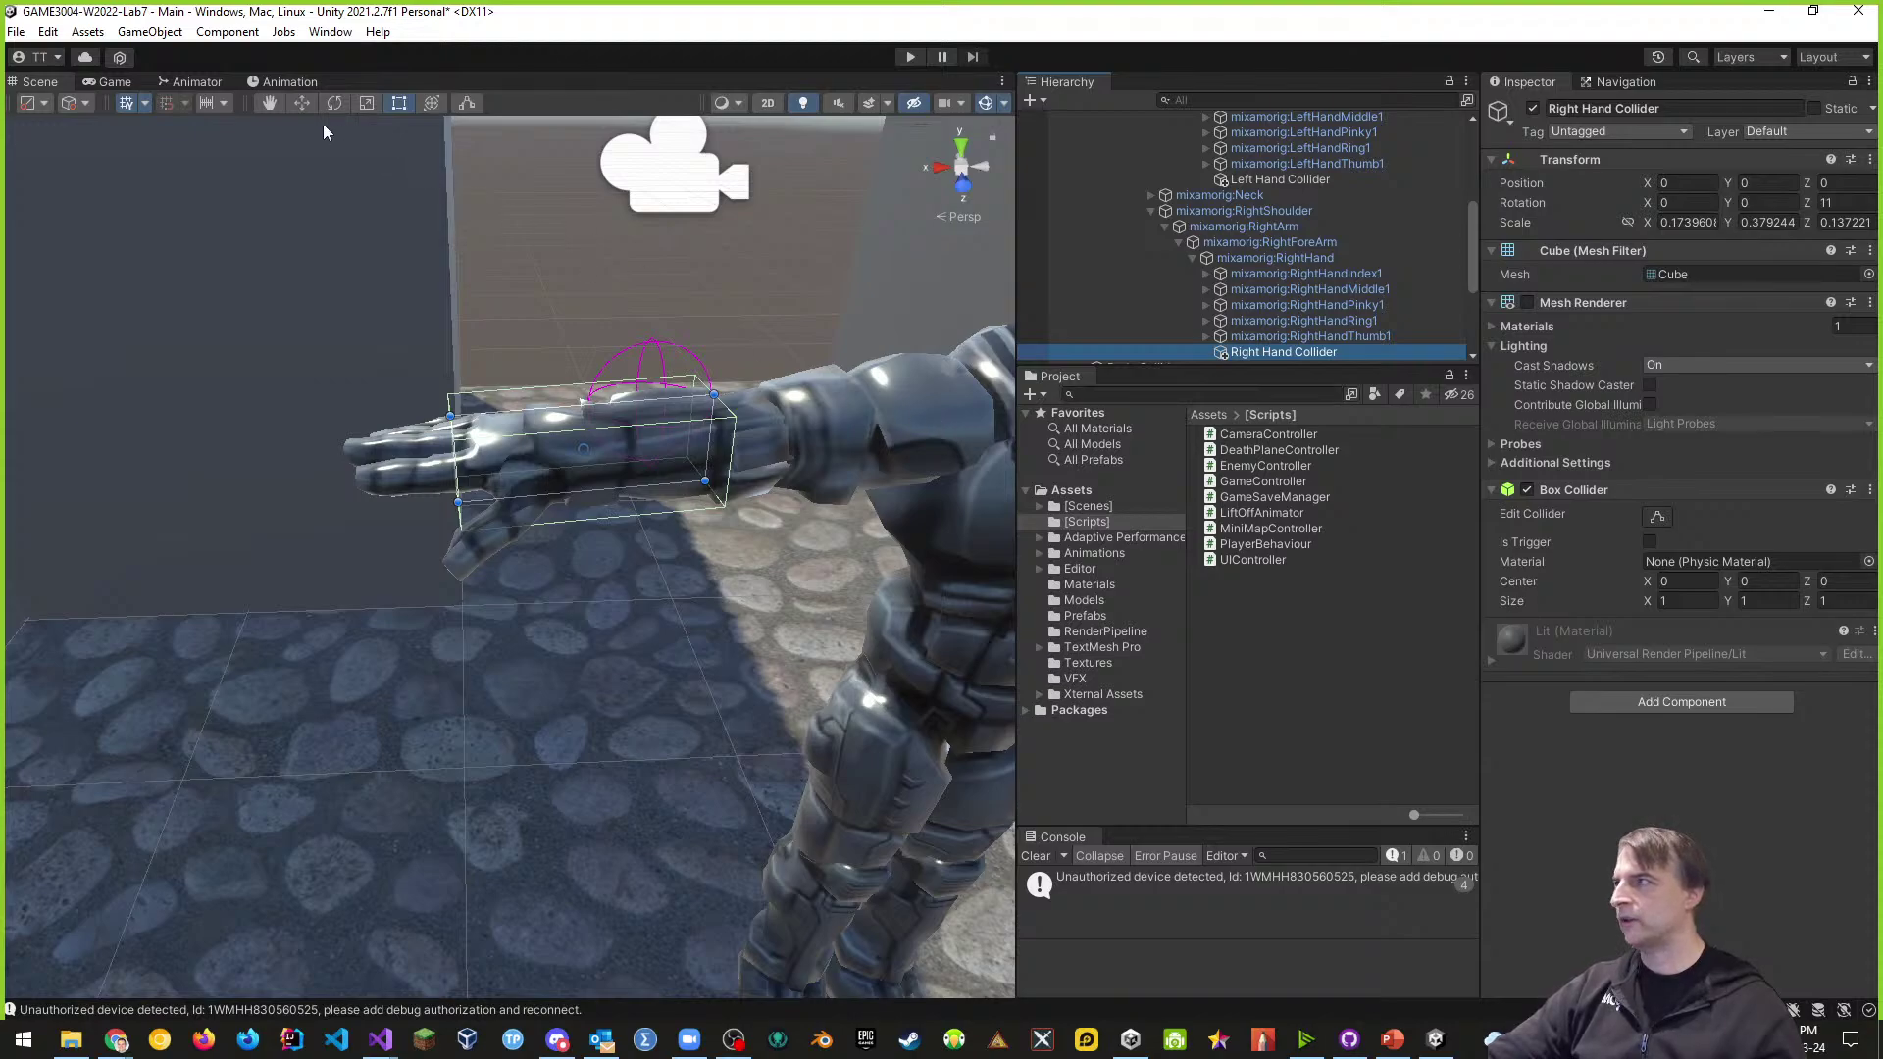
{"action": "left_click", "coordinate": [302, 102]}
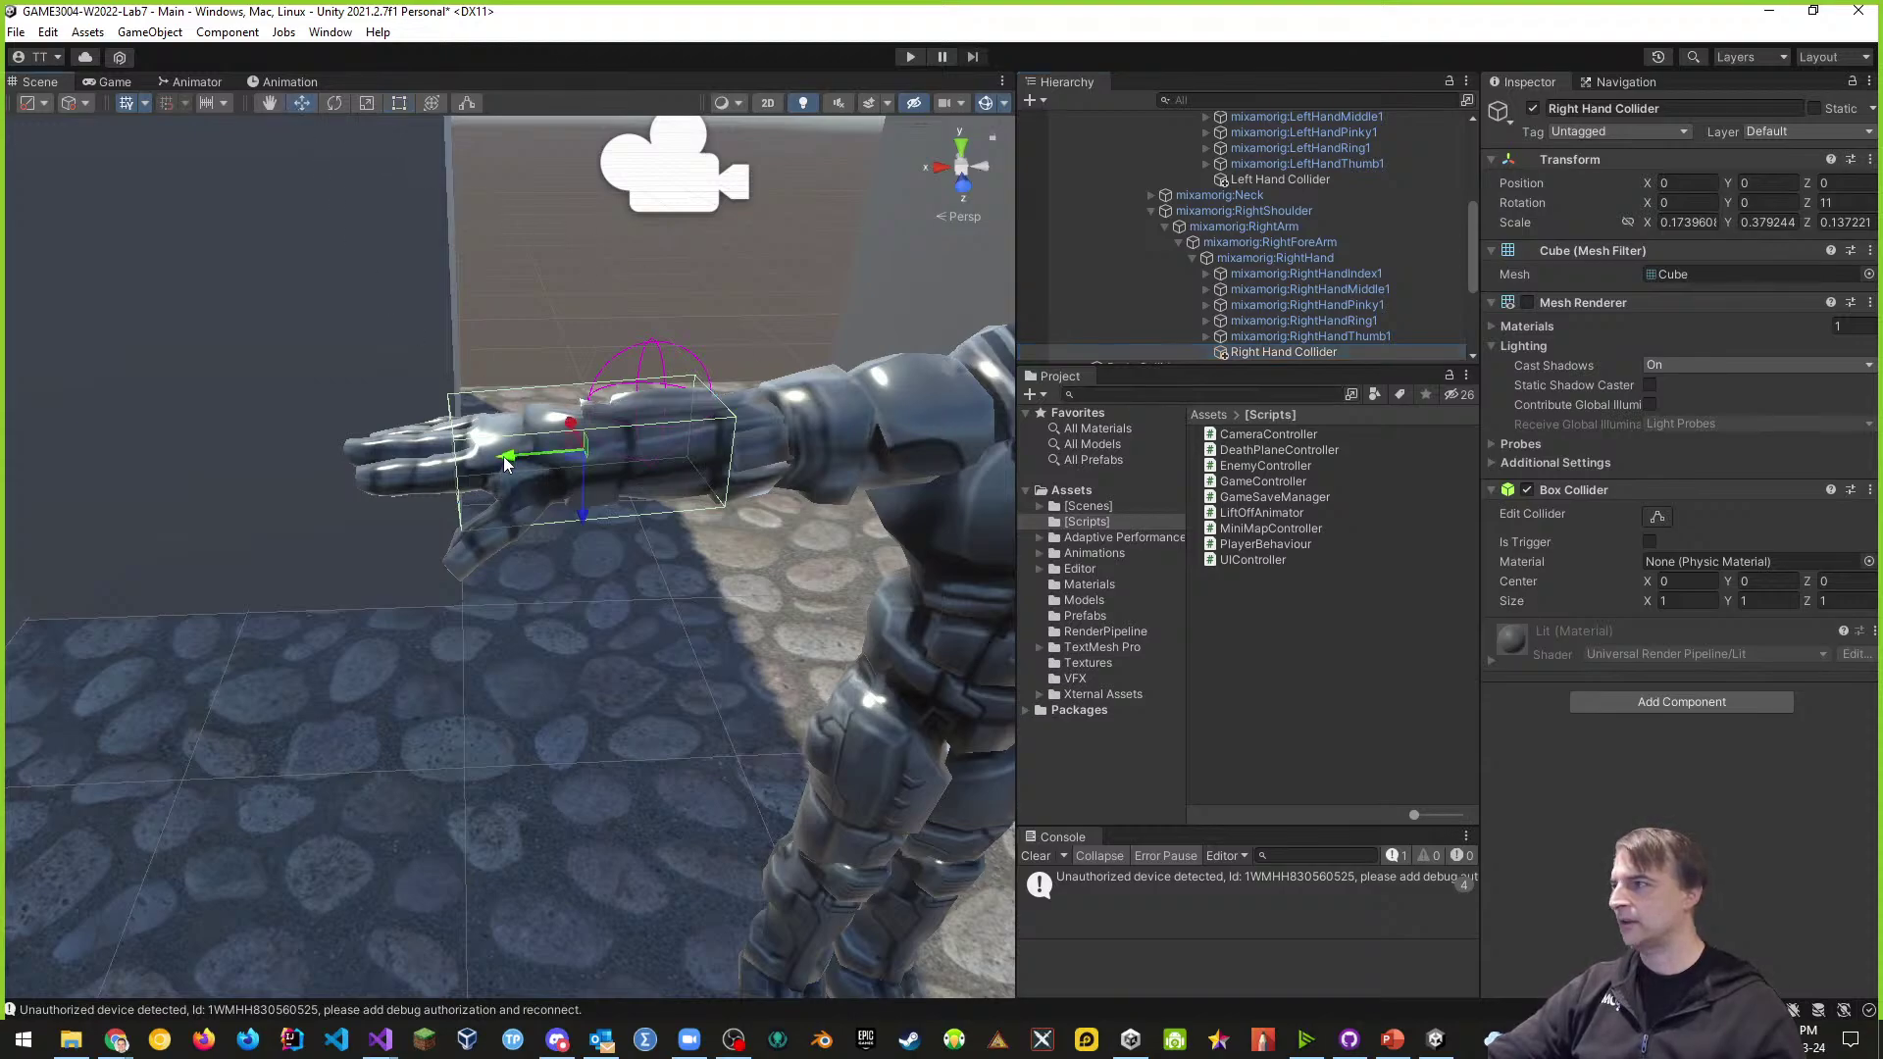
{"action": "left_click_drag", "start_coordinate": [505, 463], "coordinate": [449, 466]}
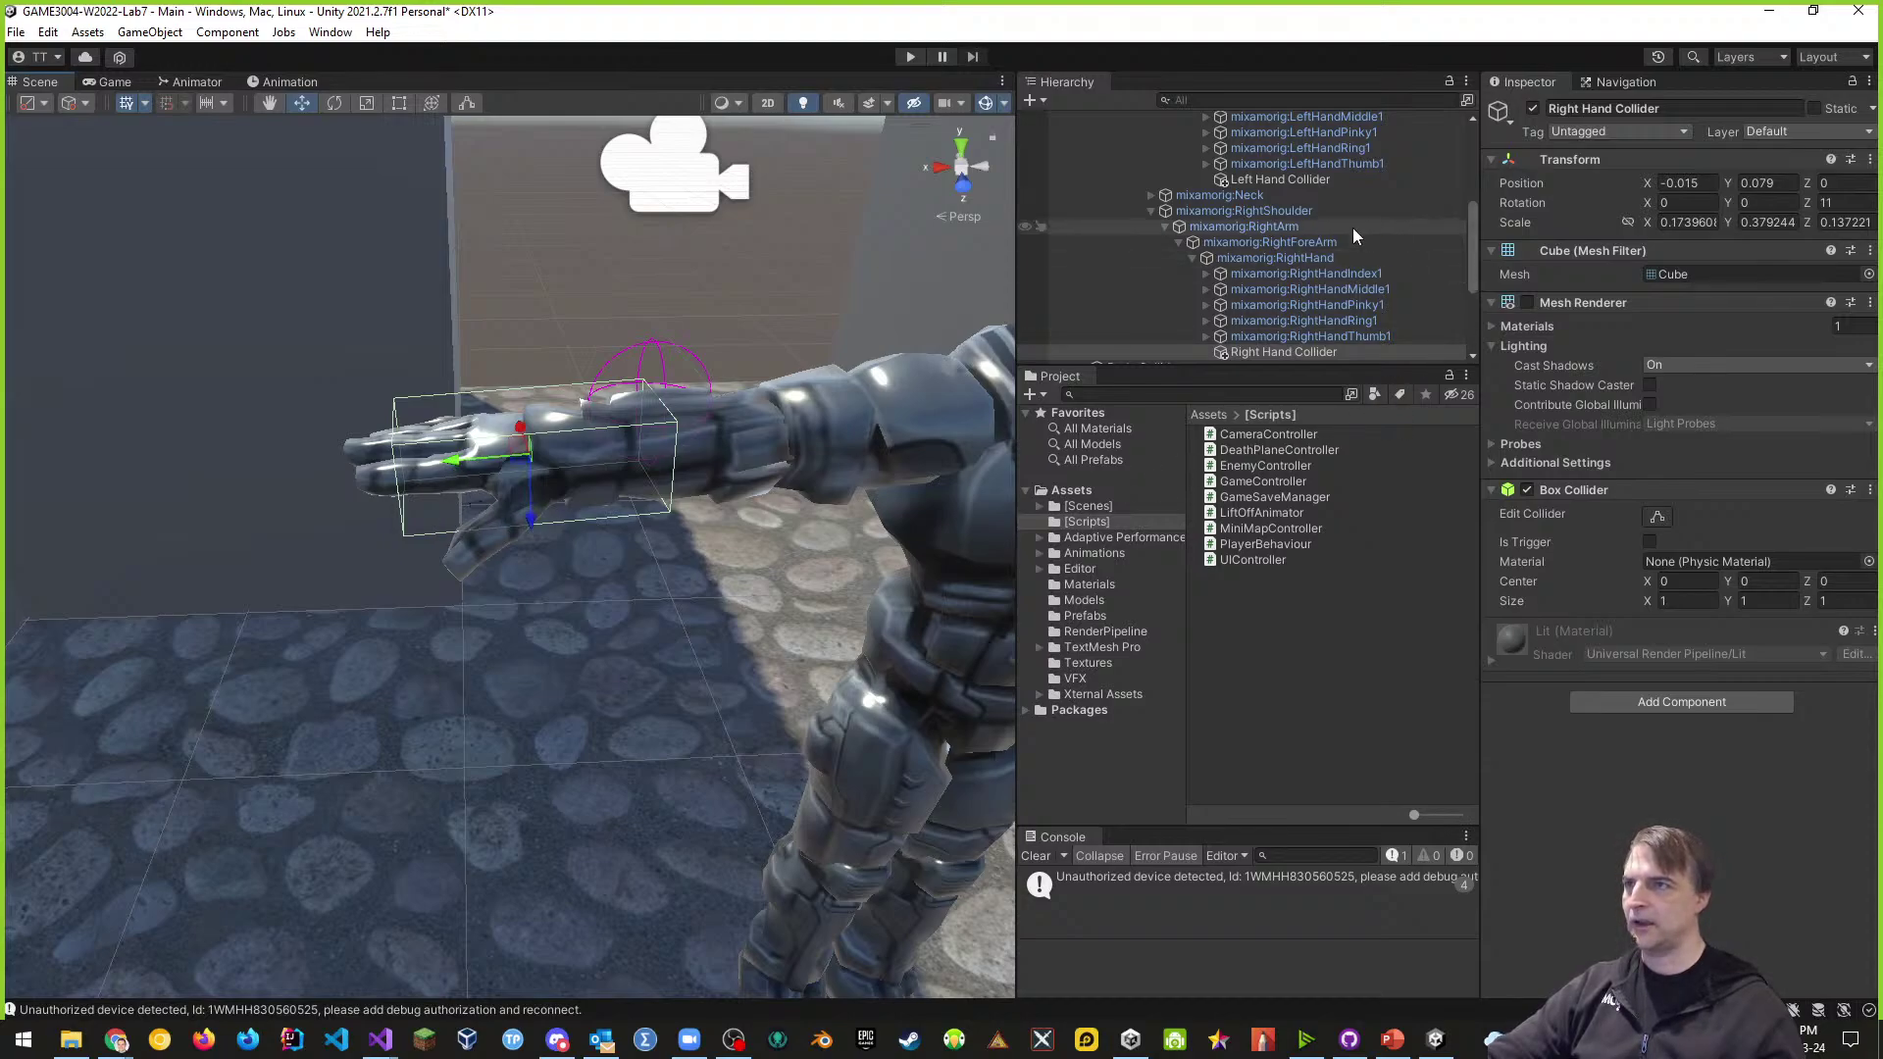
- Compare the Transform values and scene placement of the Left Hand Collider and Right Hand Collider
{"action": "left_click", "coordinate": [1304, 181]}
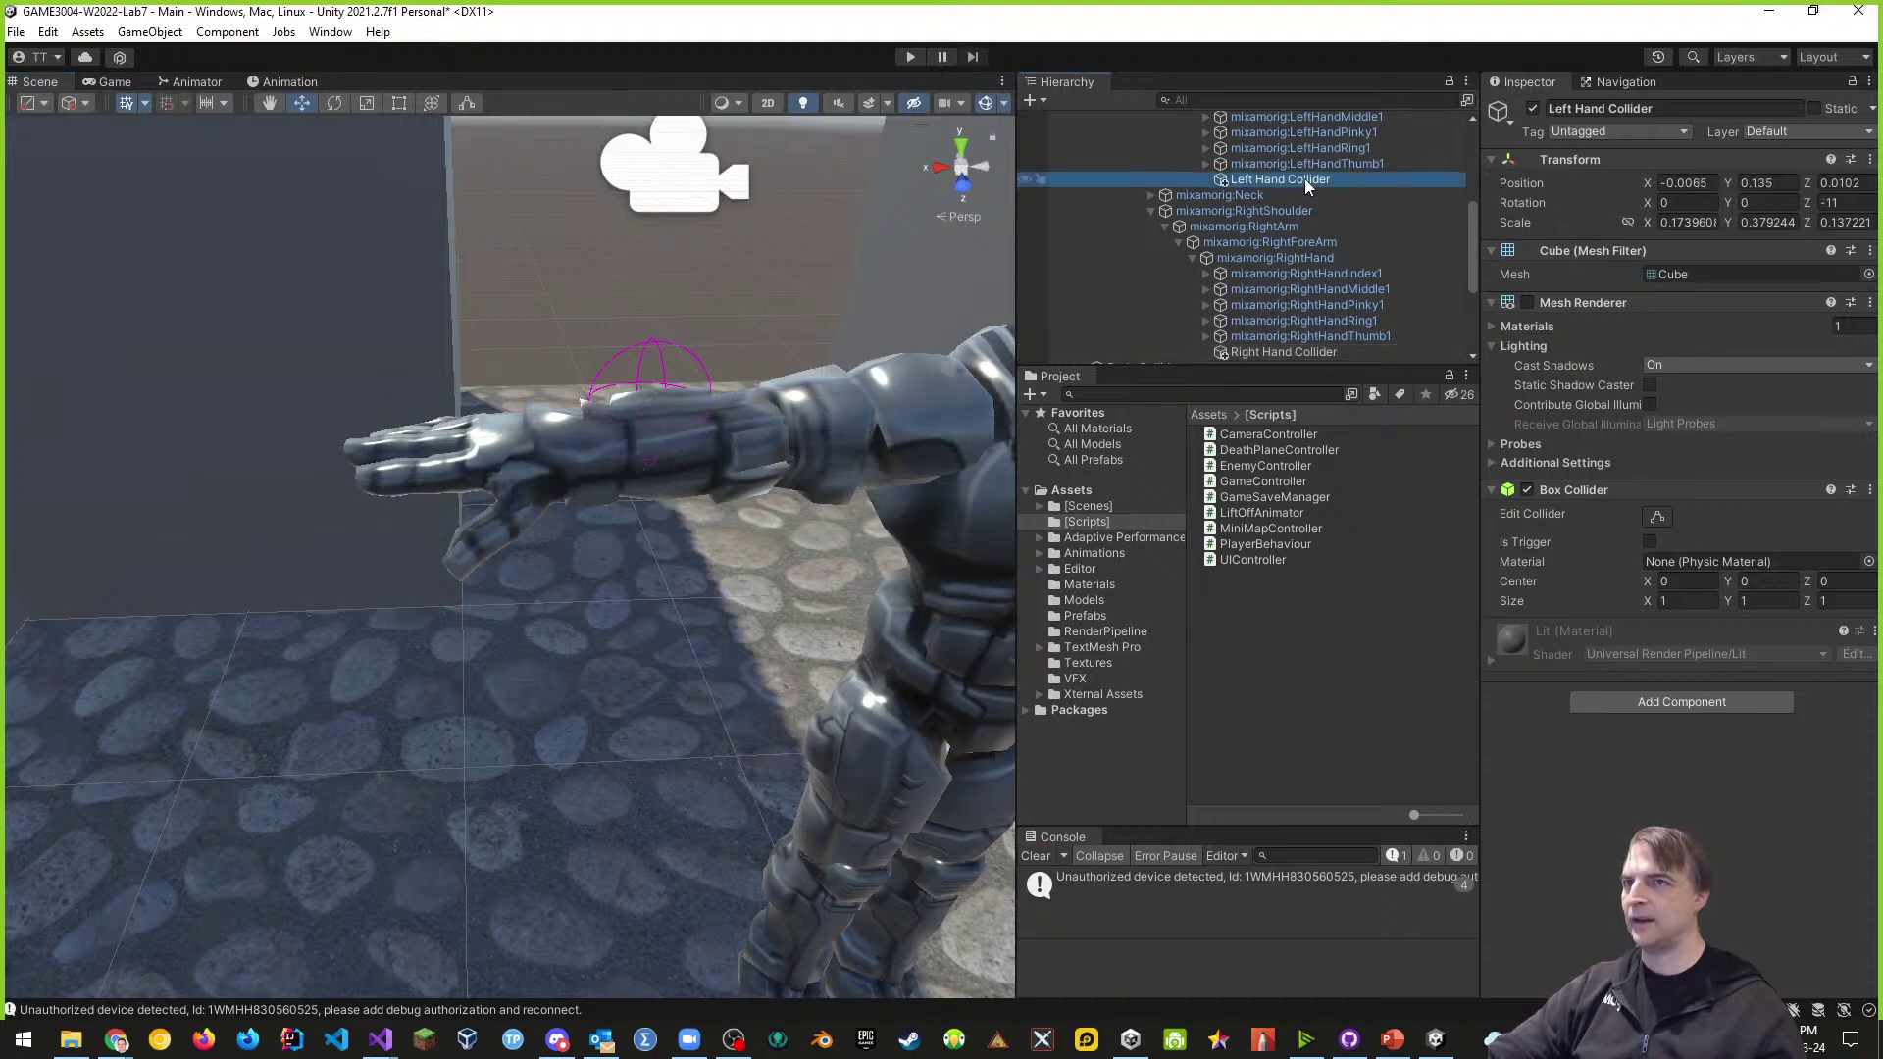
{"action": "left_click", "coordinate": [1314, 353]}
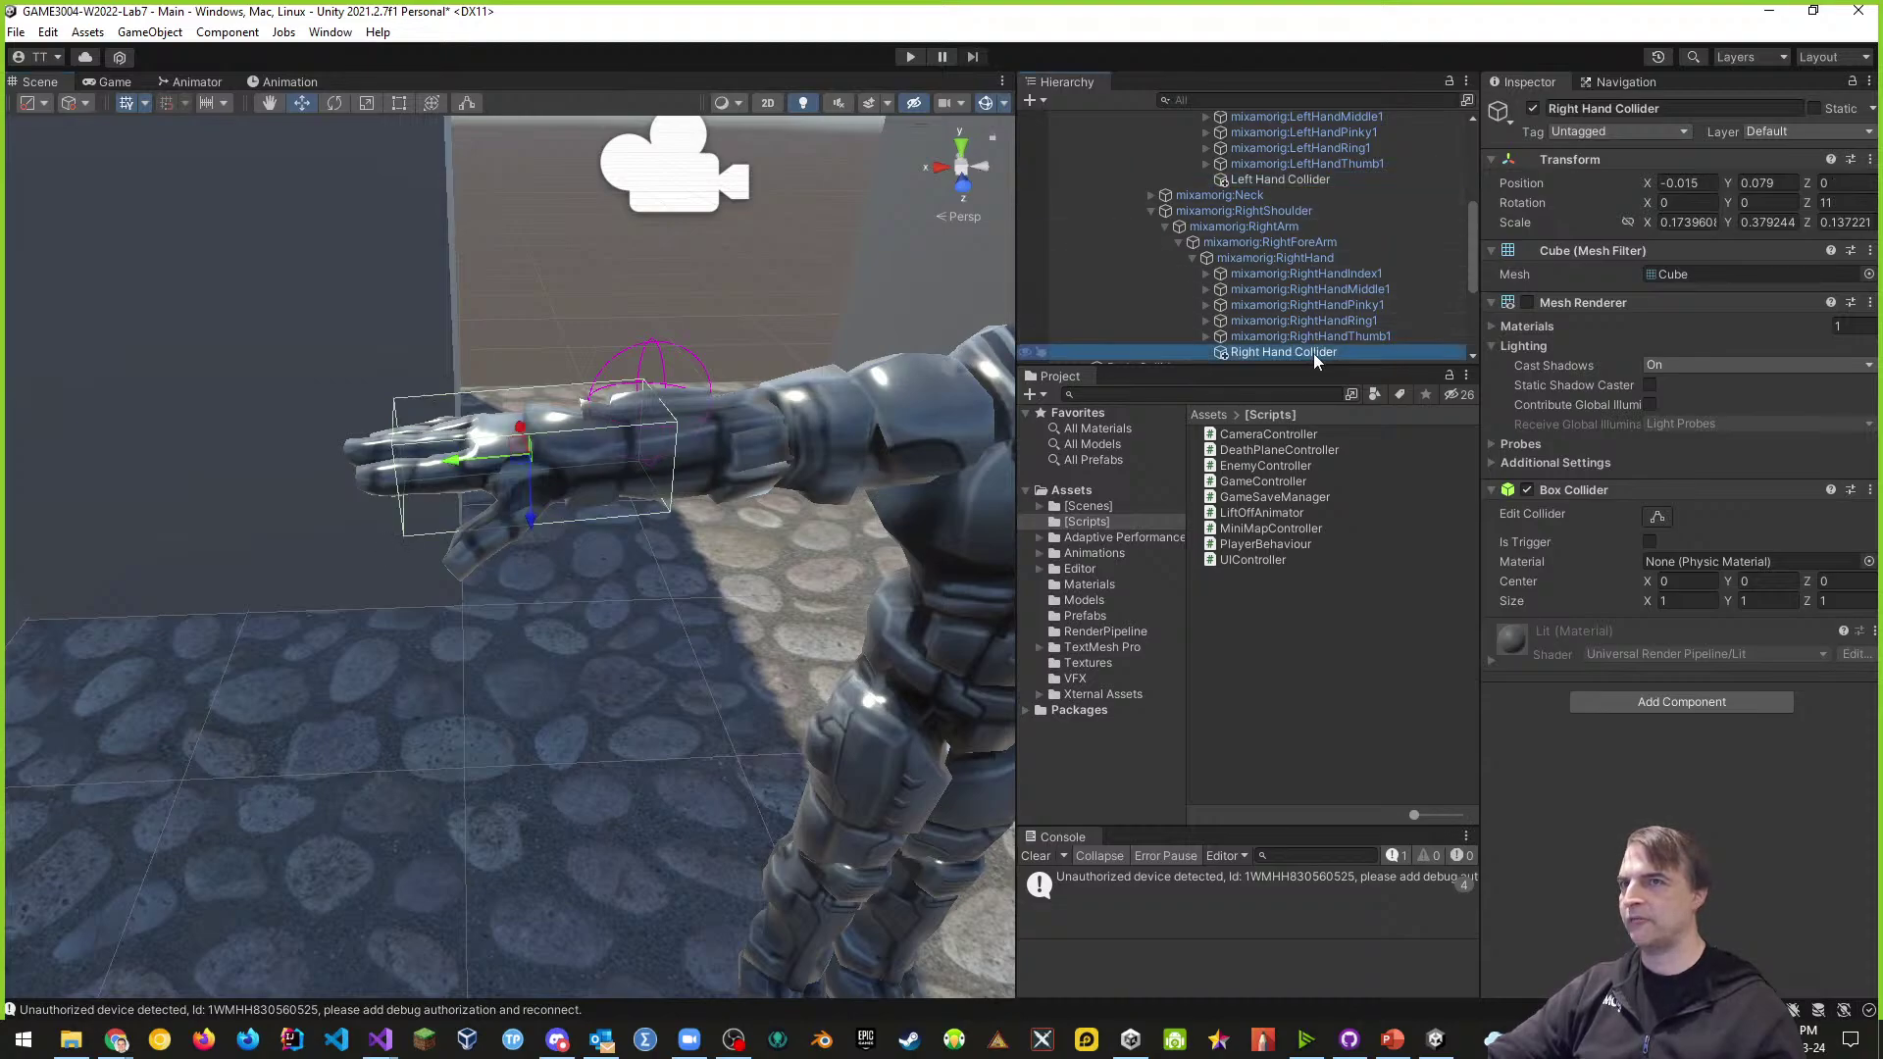
{"action": "left_click", "coordinate": [1298, 181]}
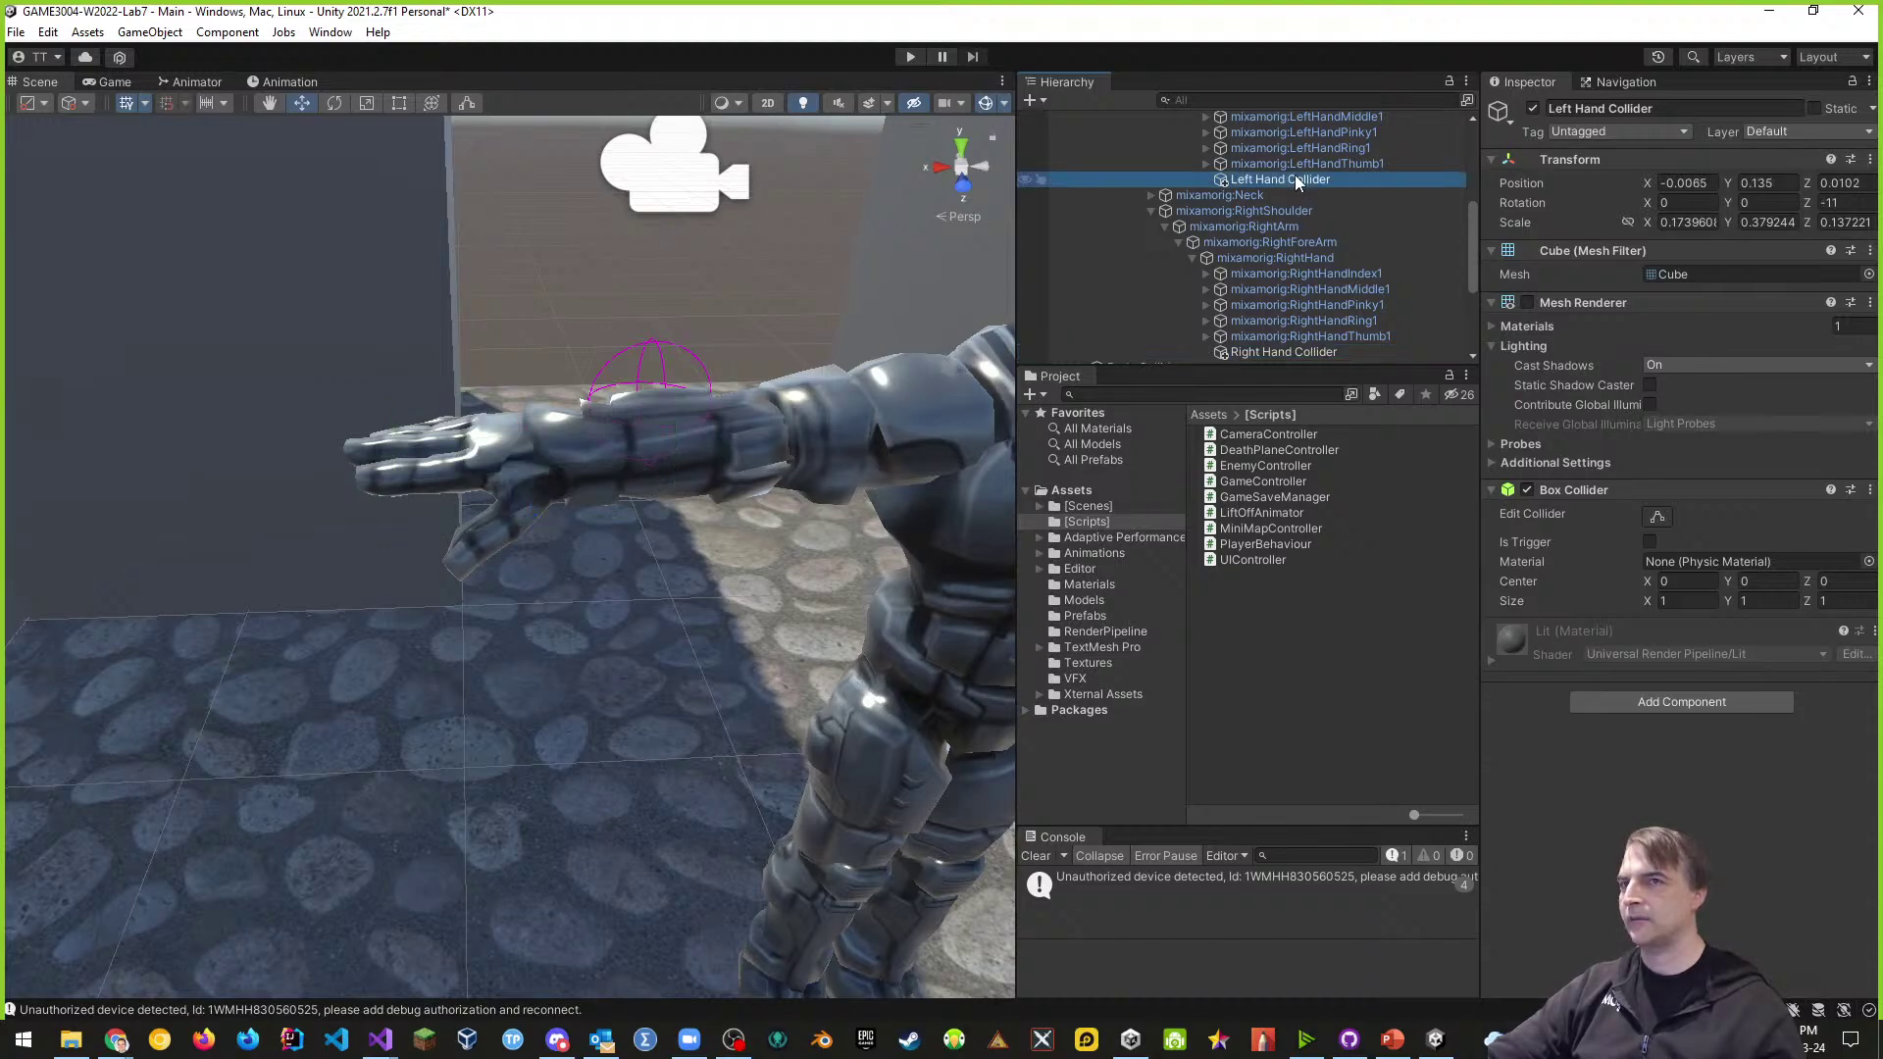
{"action": "left_click", "coordinate": [1299, 351]}
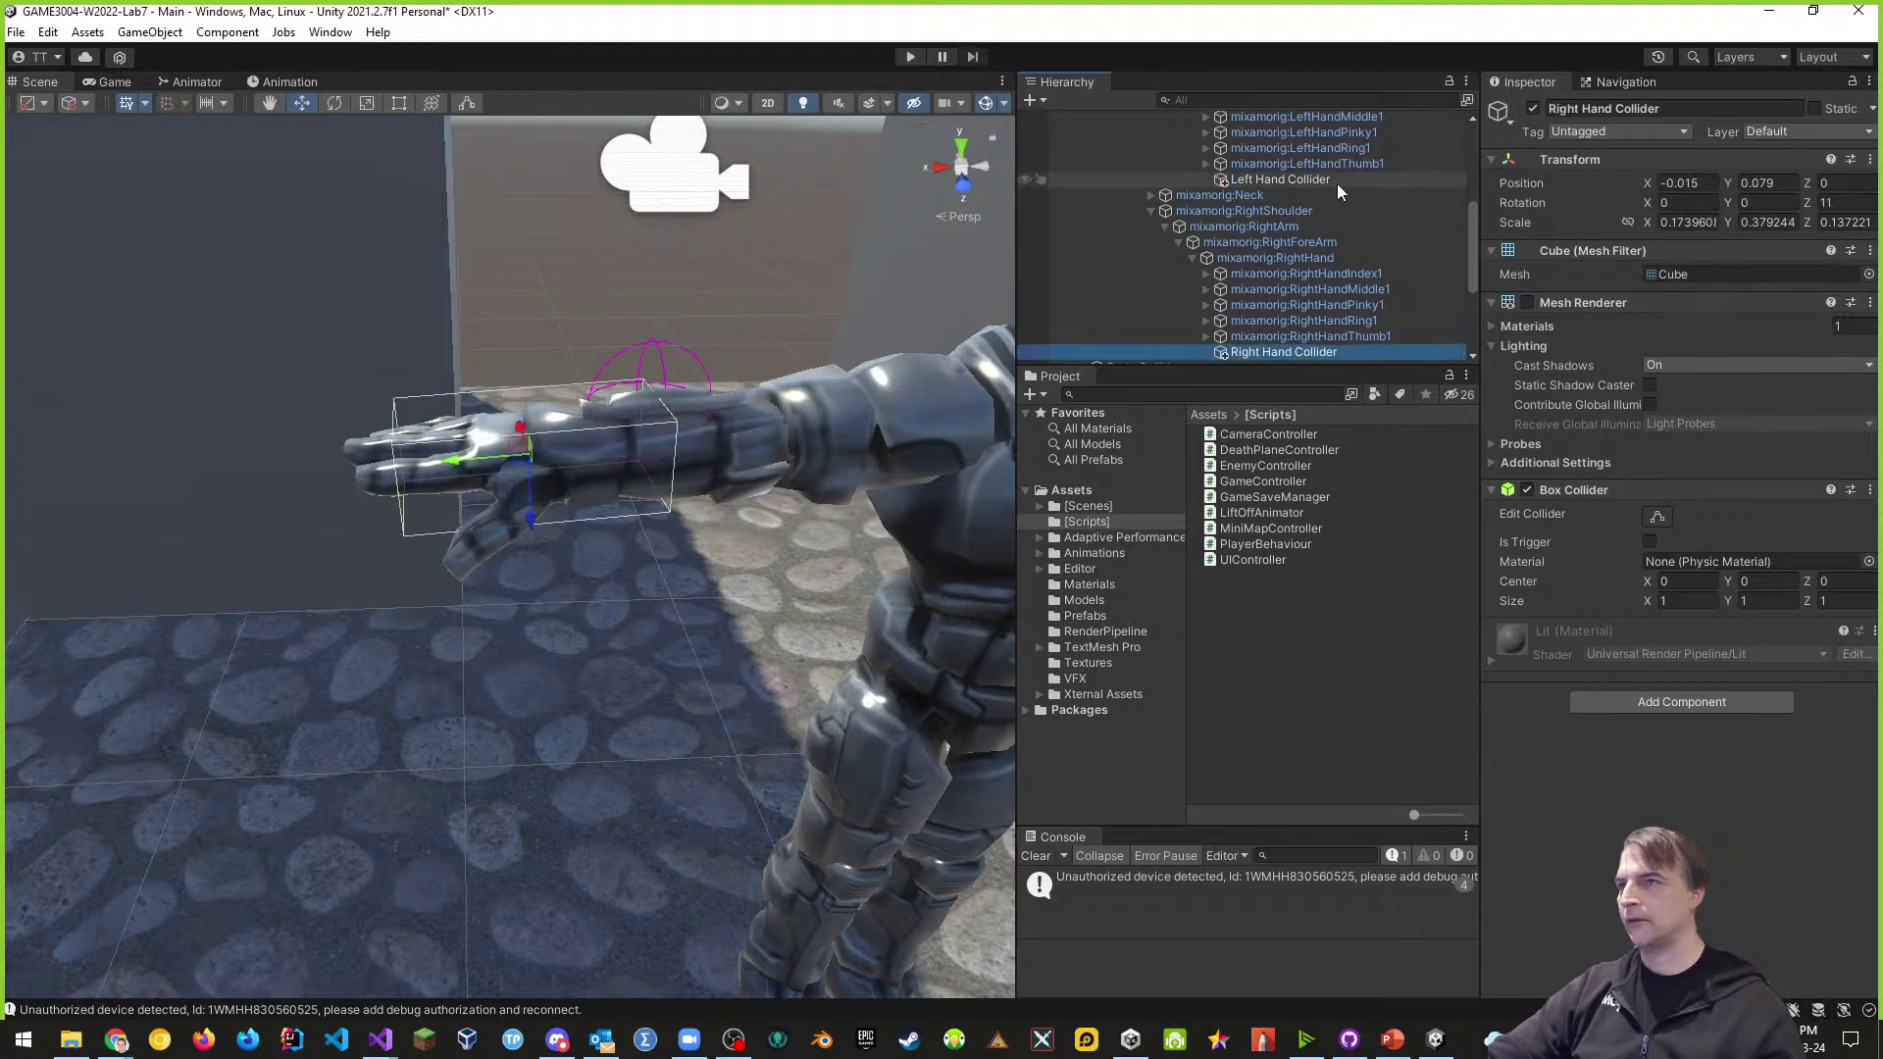
{"action": "left_click", "coordinate": [1311, 182]}
{"action": "scroll", "coordinate": [679, 457], "scroll_direction": "down", "scroll_amount": 10}
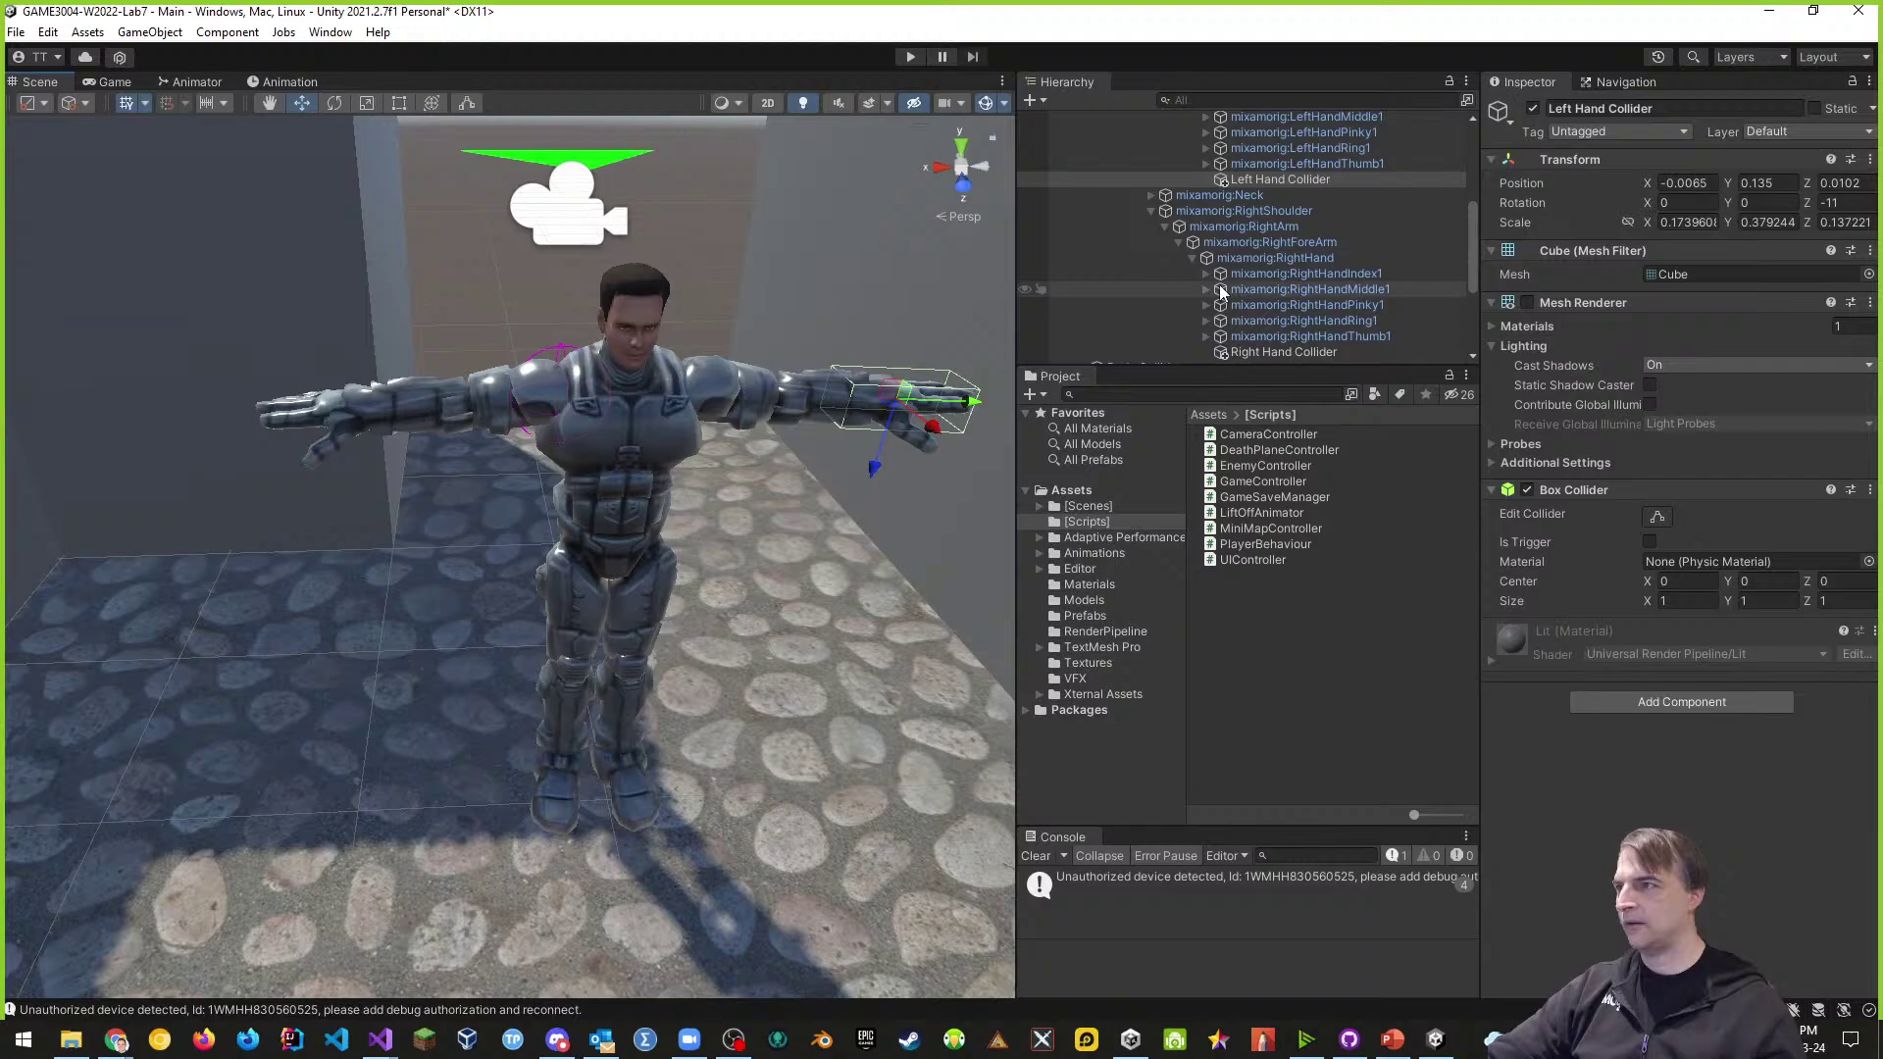
{"action": "left_click", "coordinate": [1299, 351]}
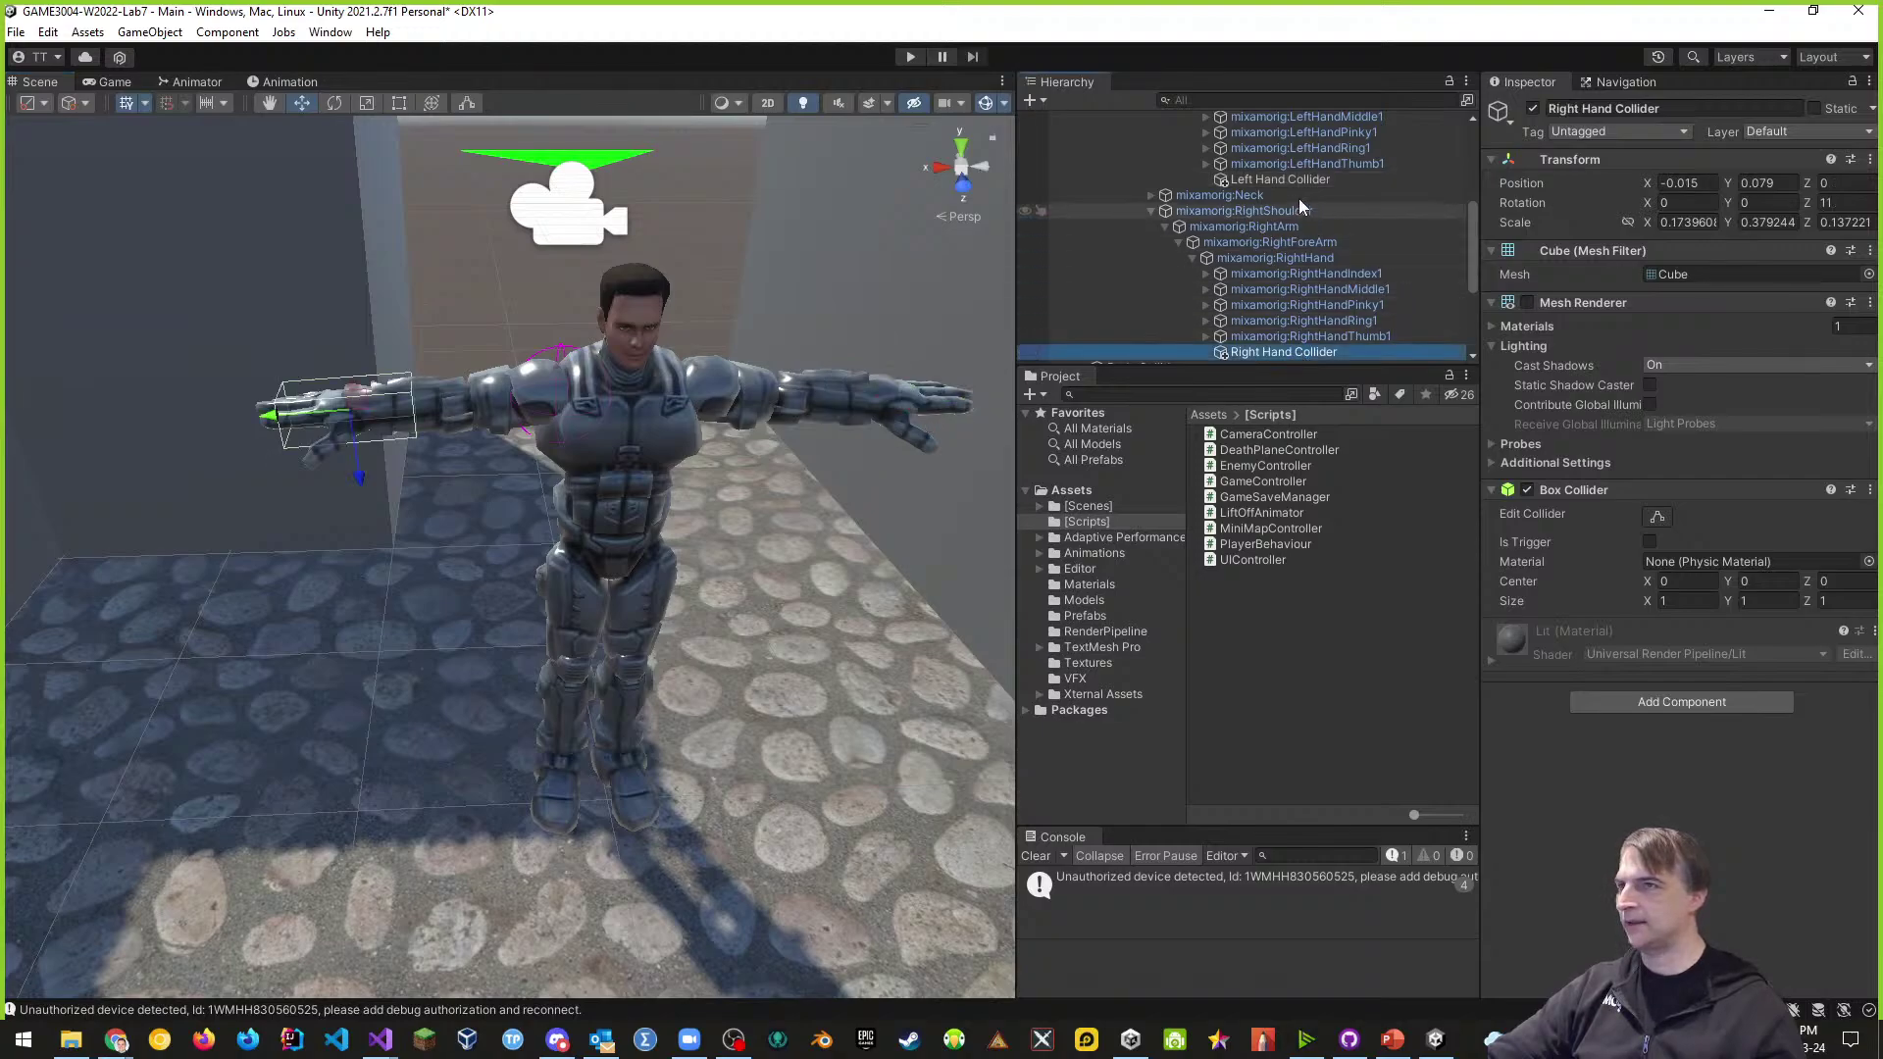
{"action": "left_click", "coordinate": [1300, 178]}
{"action": "middle_click_drag", "start_coordinate": [796, 585], "coordinate": [916, 570]}
- Move the Right Hand Collider farther toward the fingertips to about X -0.022 and Y 0.116, and compare it with the Left Hand Collider
{"action": "left_click", "coordinate": [1265, 352]}
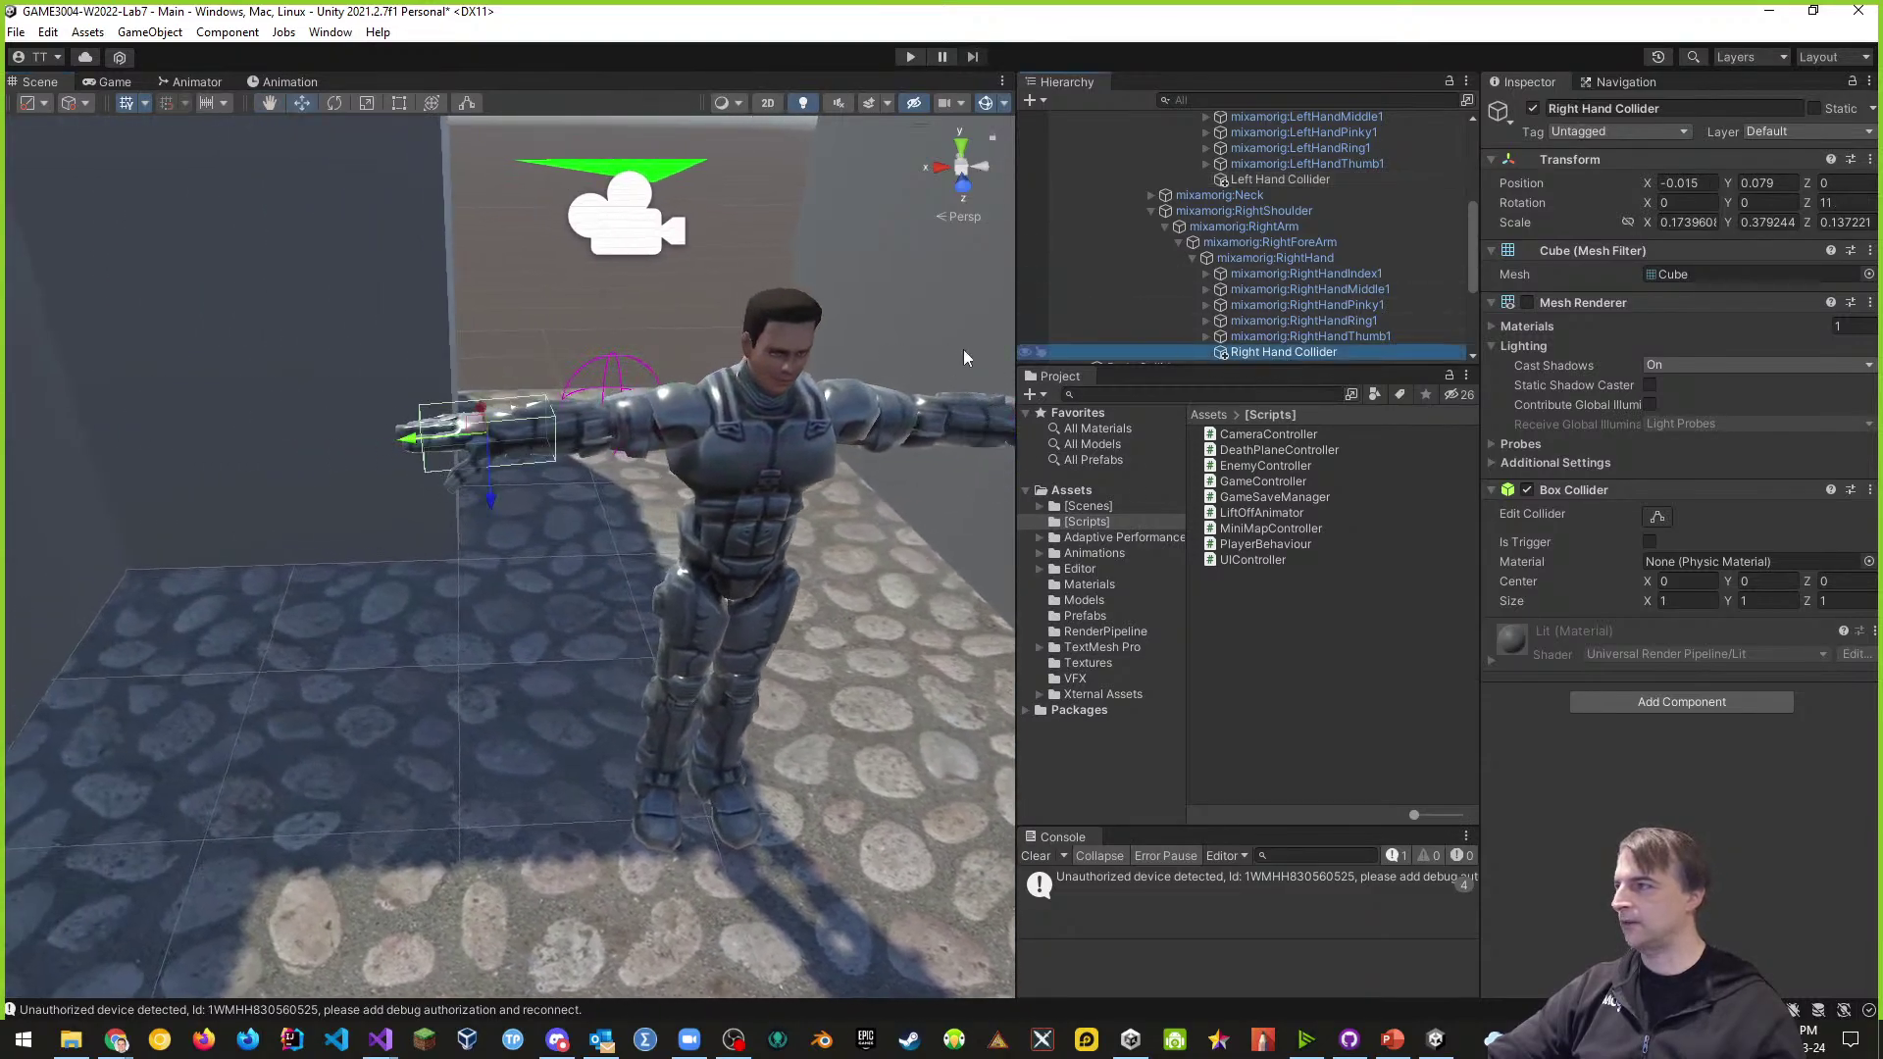
{"action": "left_click_drag", "start_coordinate": [423, 447], "coordinate": [400, 443]}
{"action": "middle_click_drag", "start_coordinate": [713, 509], "coordinate": [647, 524]}
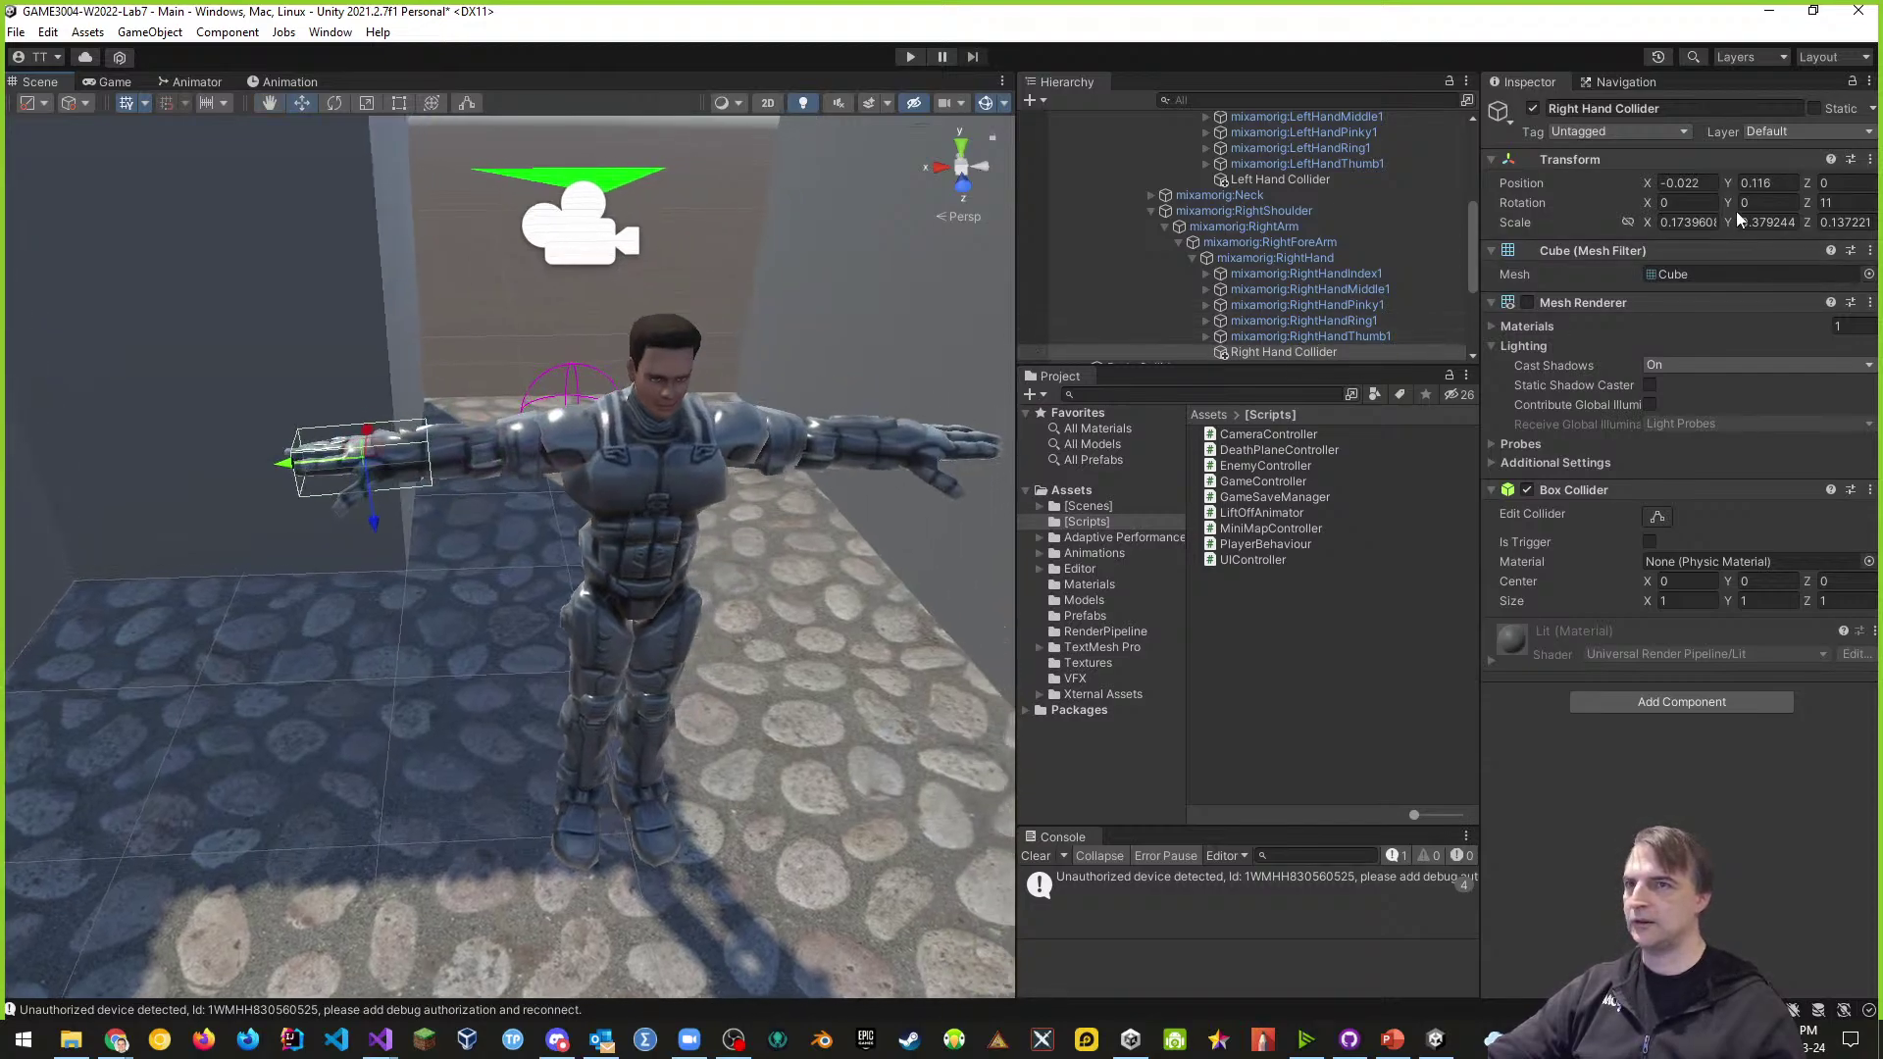
{"action": "left_click", "coordinate": [1290, 181]}
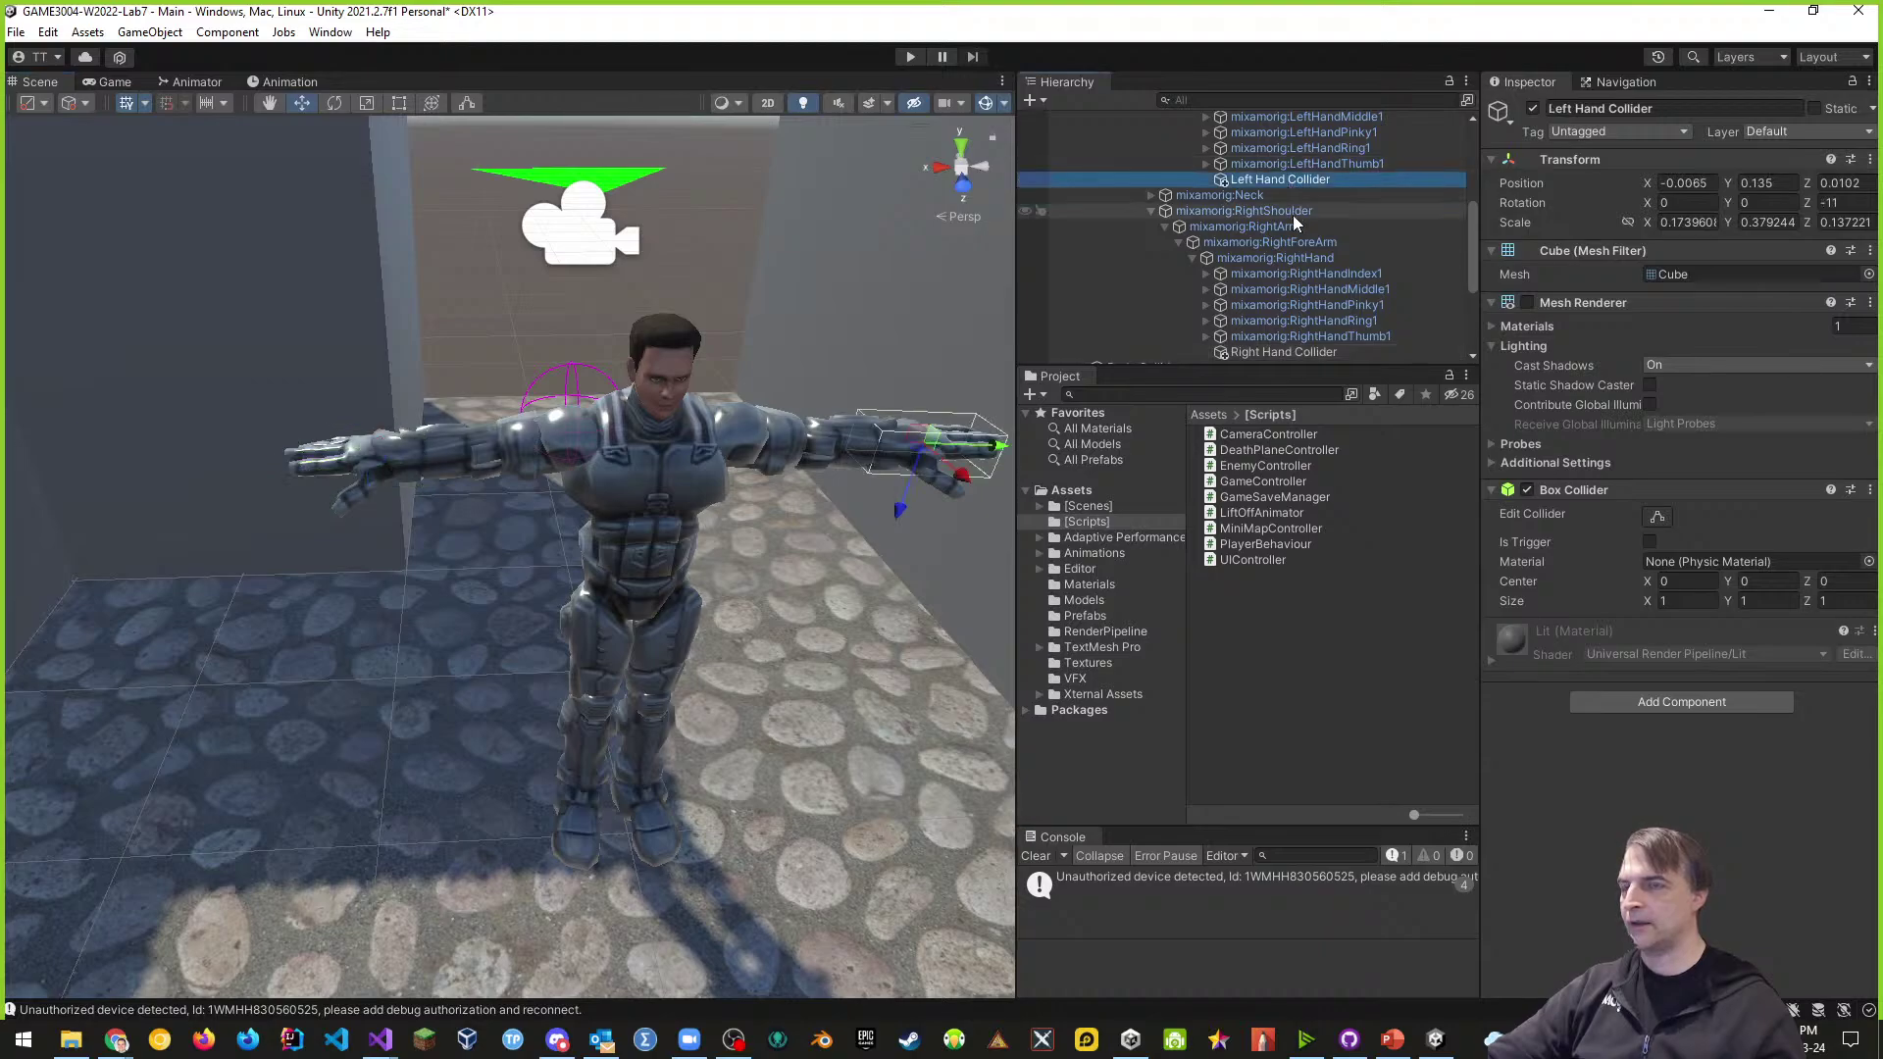
{"action": "left_click", "coordinate": [1291, 350]}
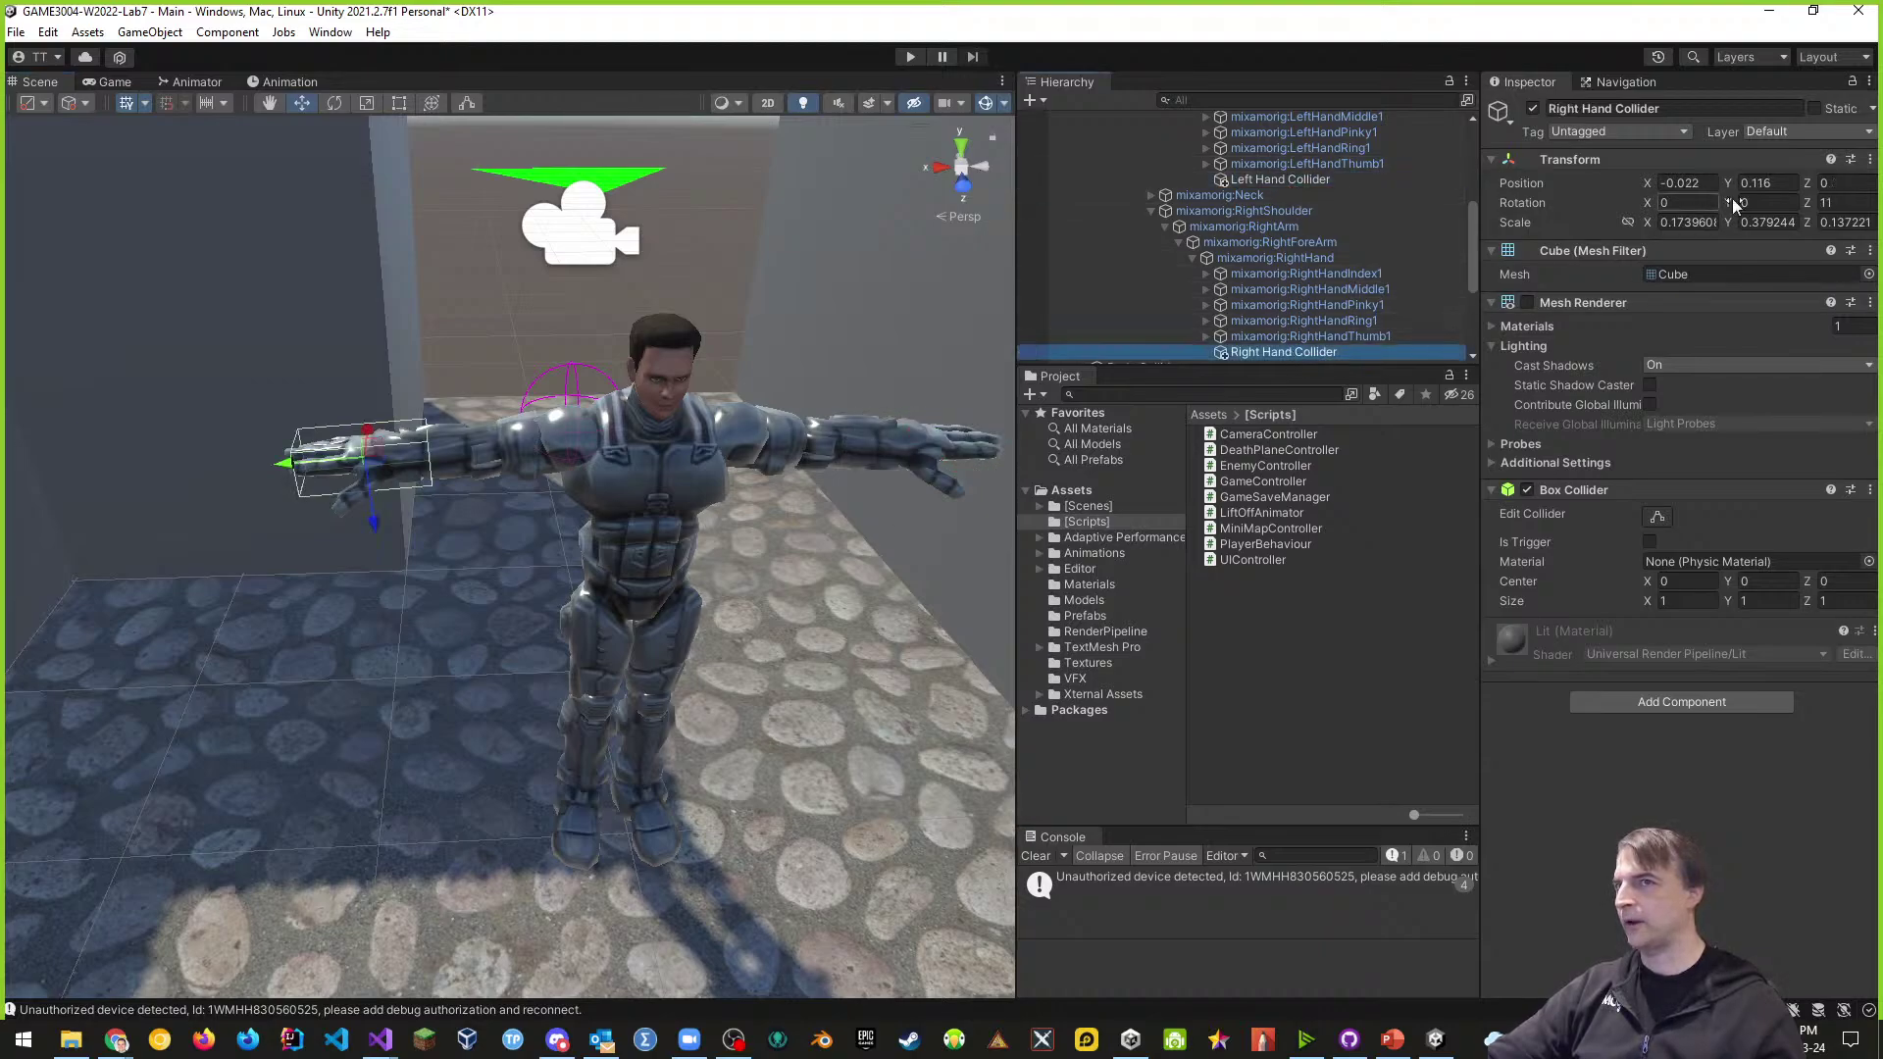
- Copy the Left Hand Collider's position and paste it onto the Right Hand Collider
{"action": "left_click", "coordinate": [1264, 180]}
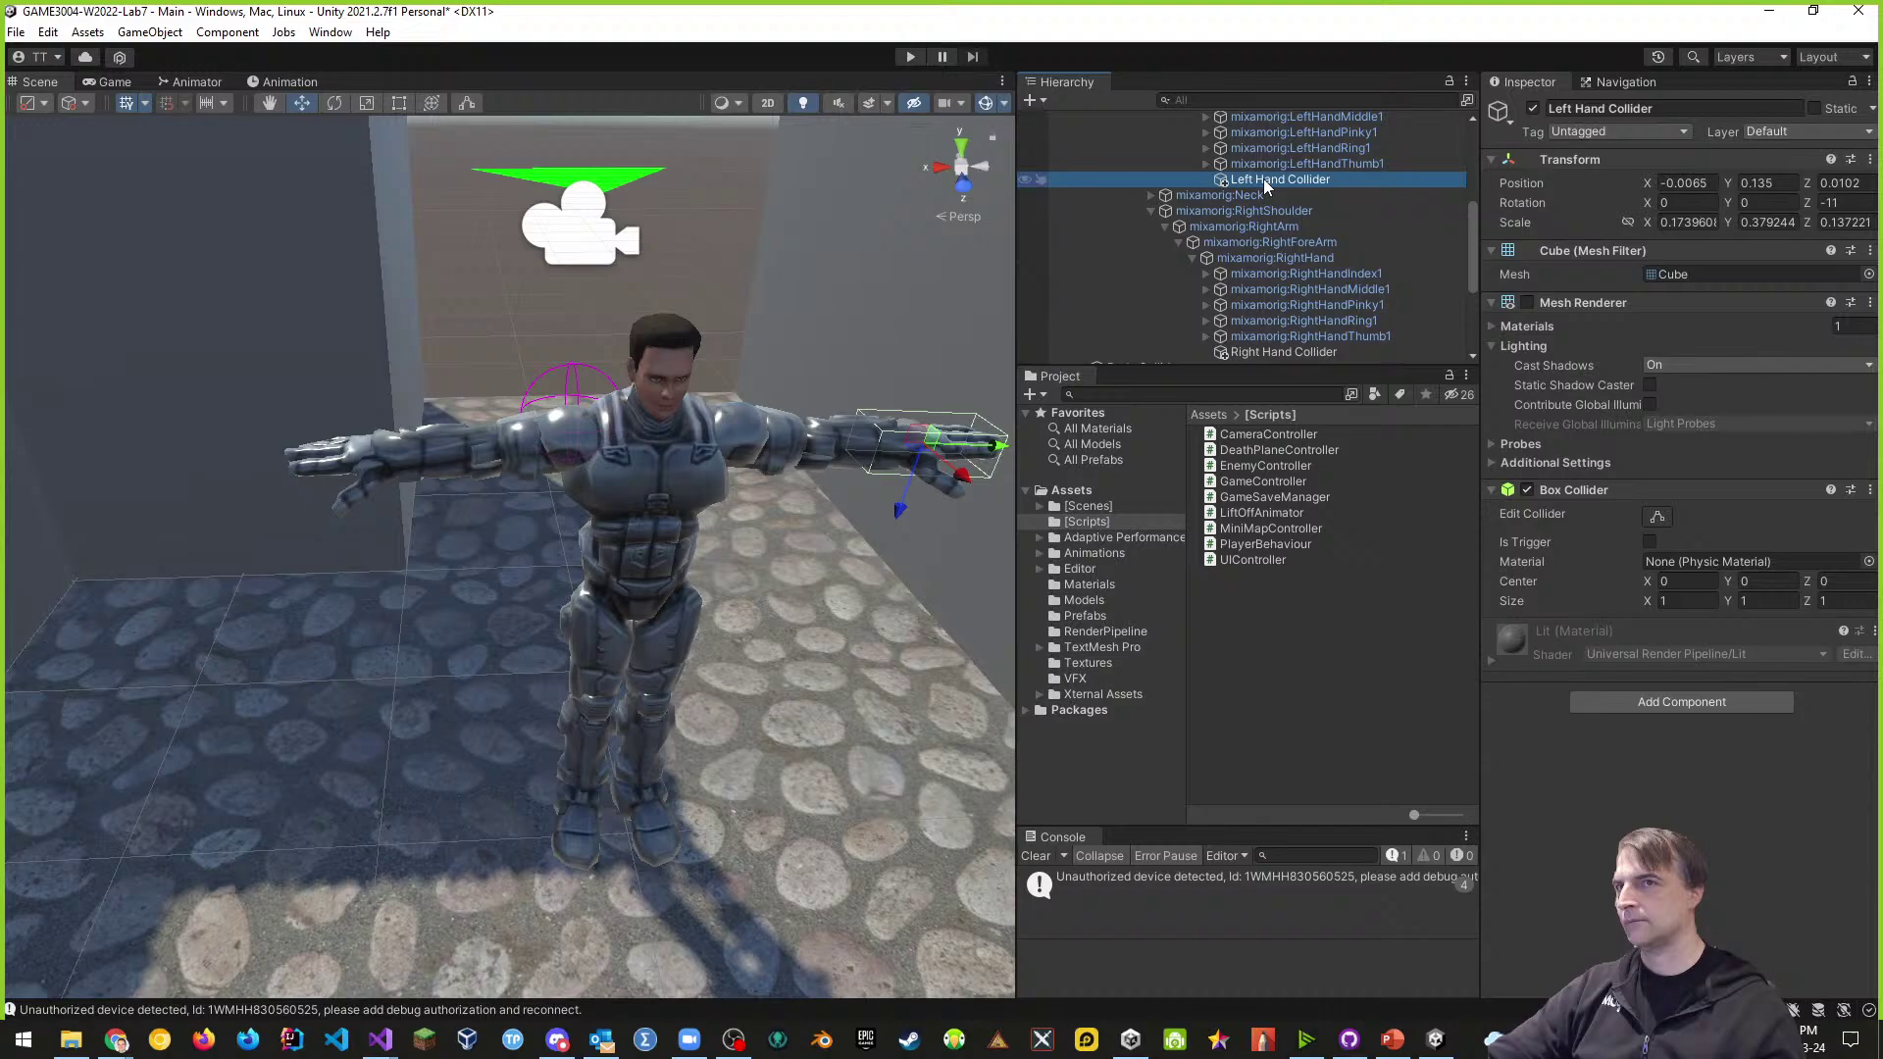
{"action": "left_click", "coordinate": [1871, 160]}
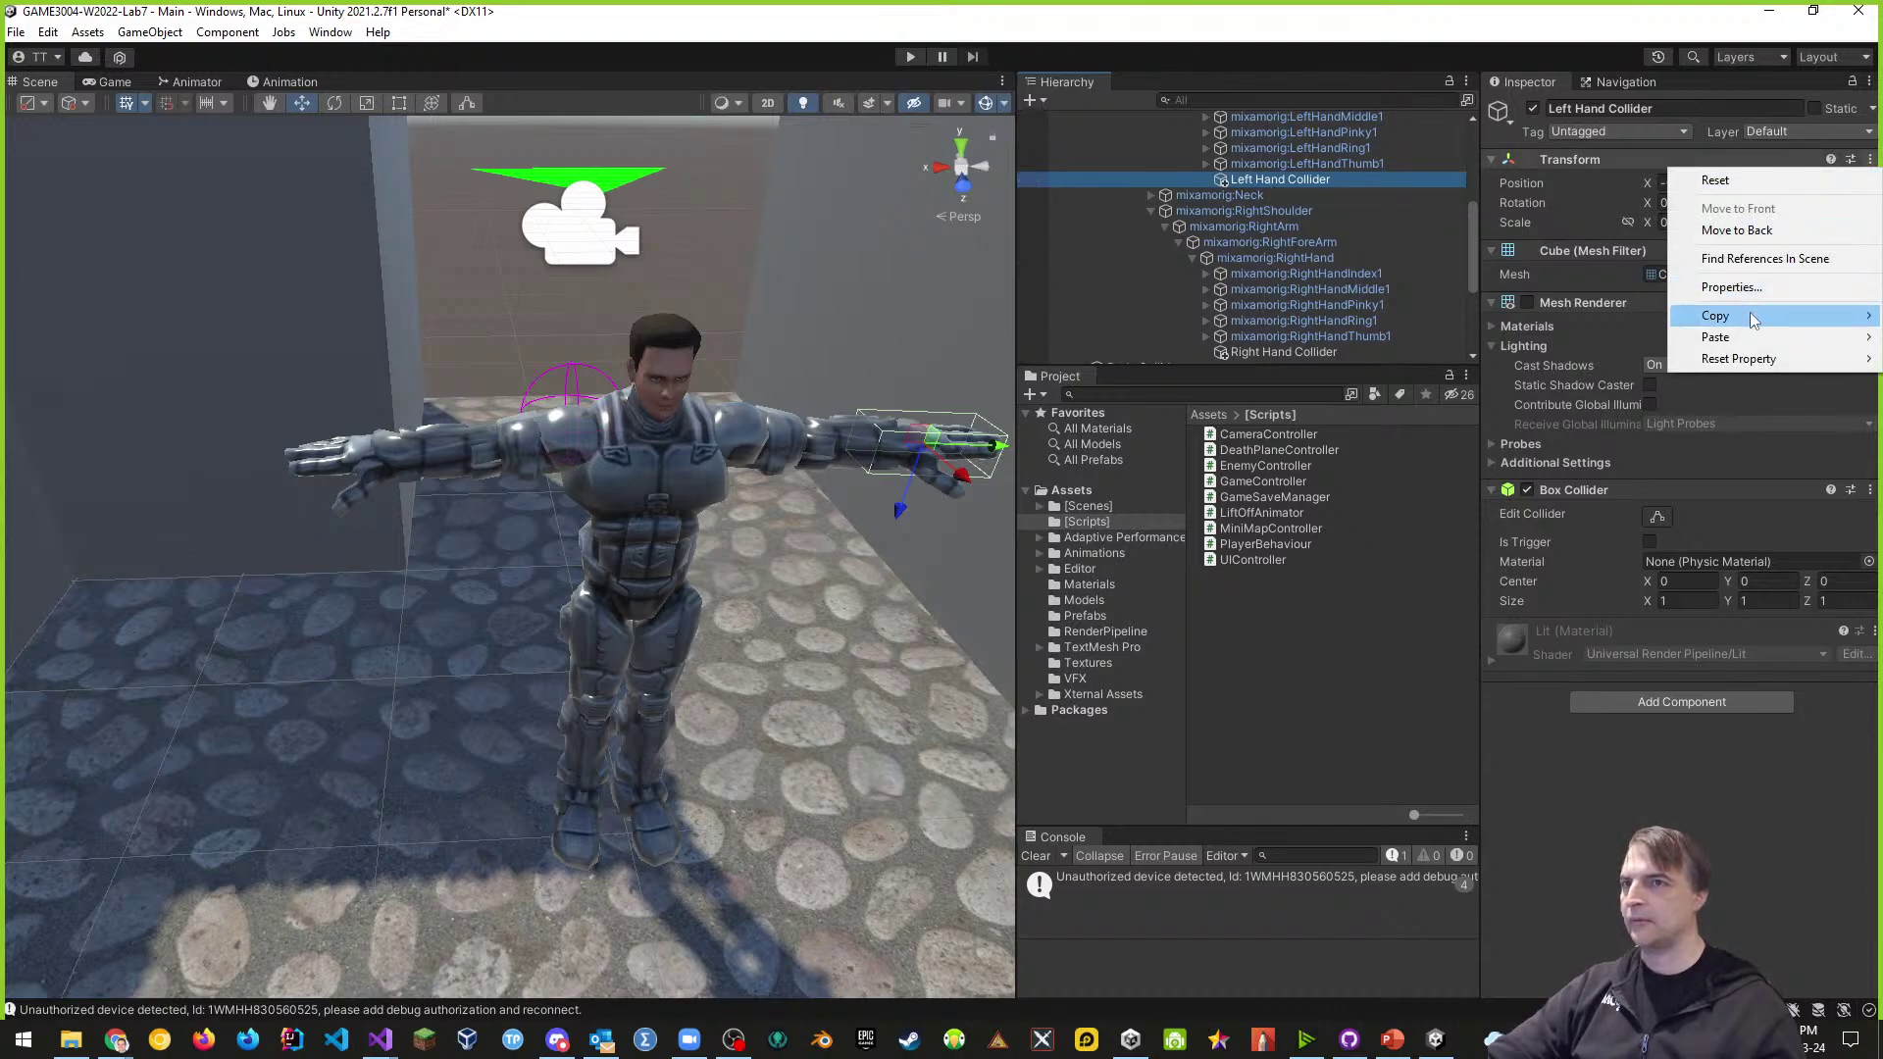
{"action": "mouse_move", "coordinate": [1754, 320]}
{"action": "left_click", "coordinate": [1552, 317]}
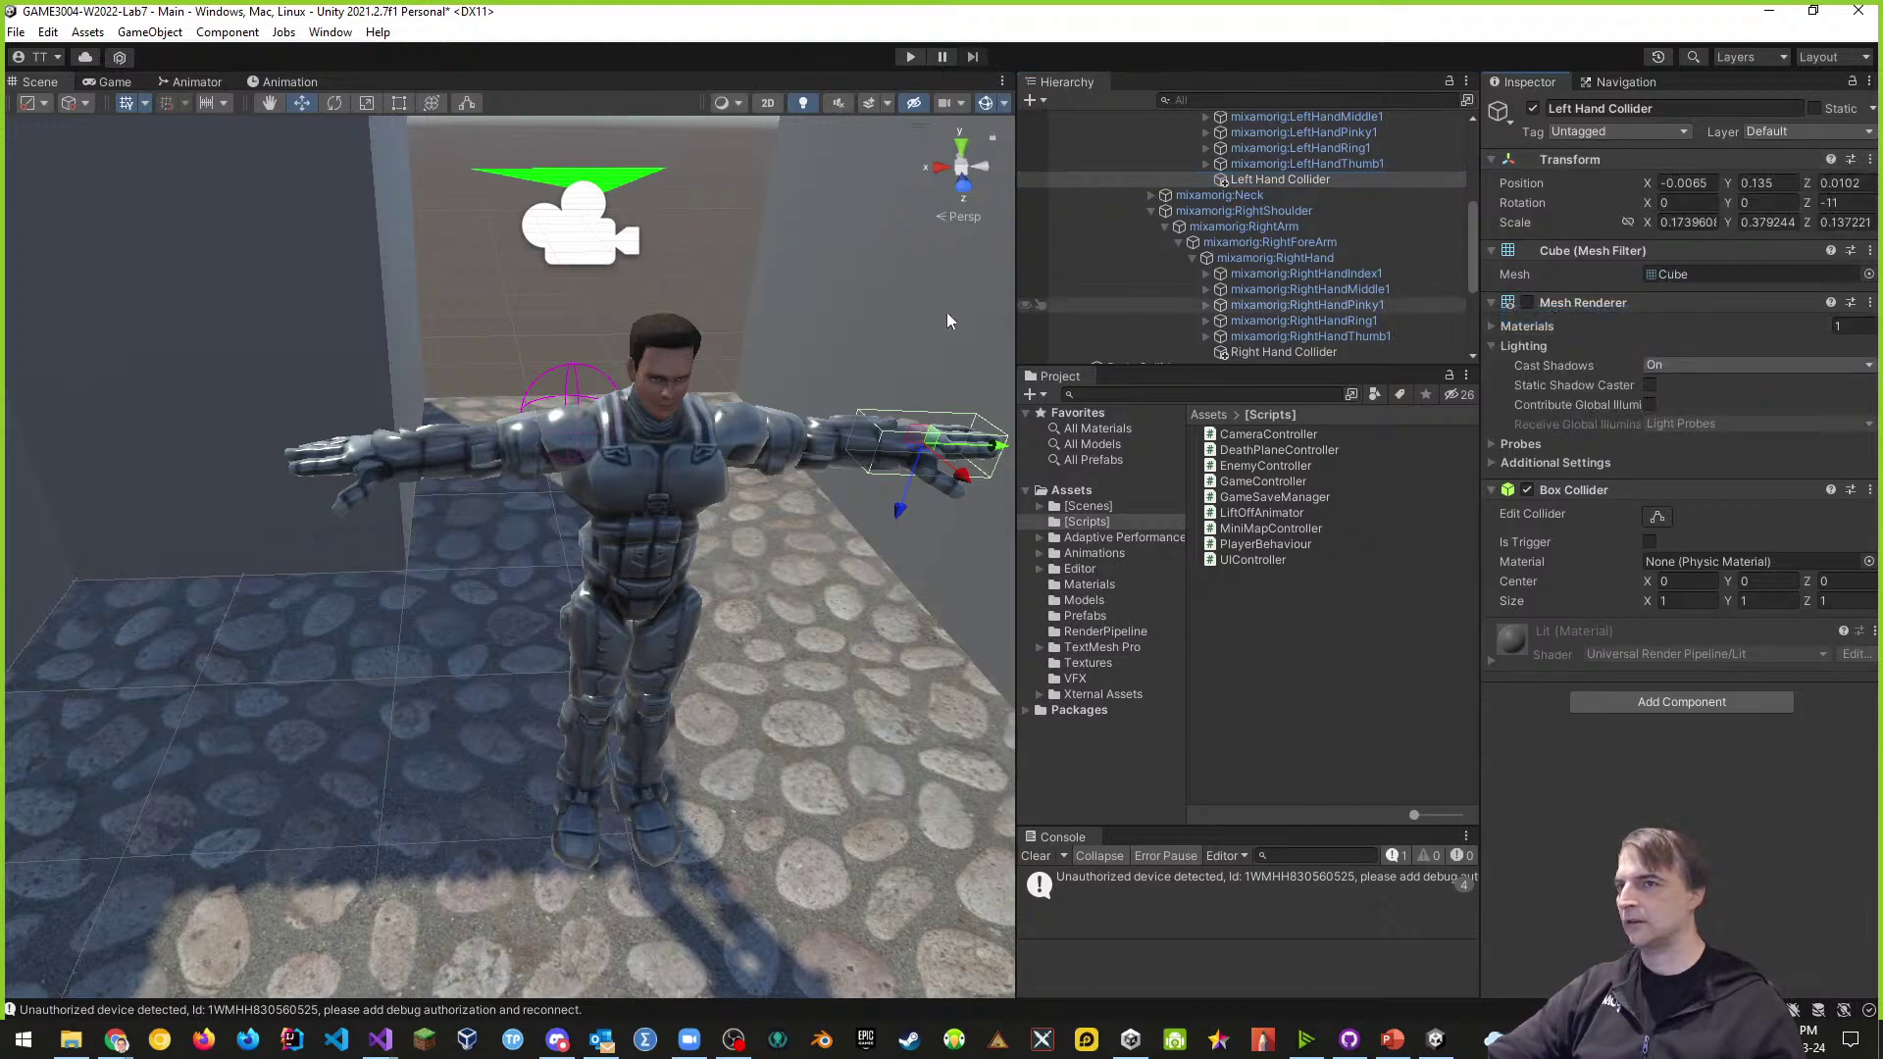
{"action": "left_click", "coordinate": [1281, 351]}
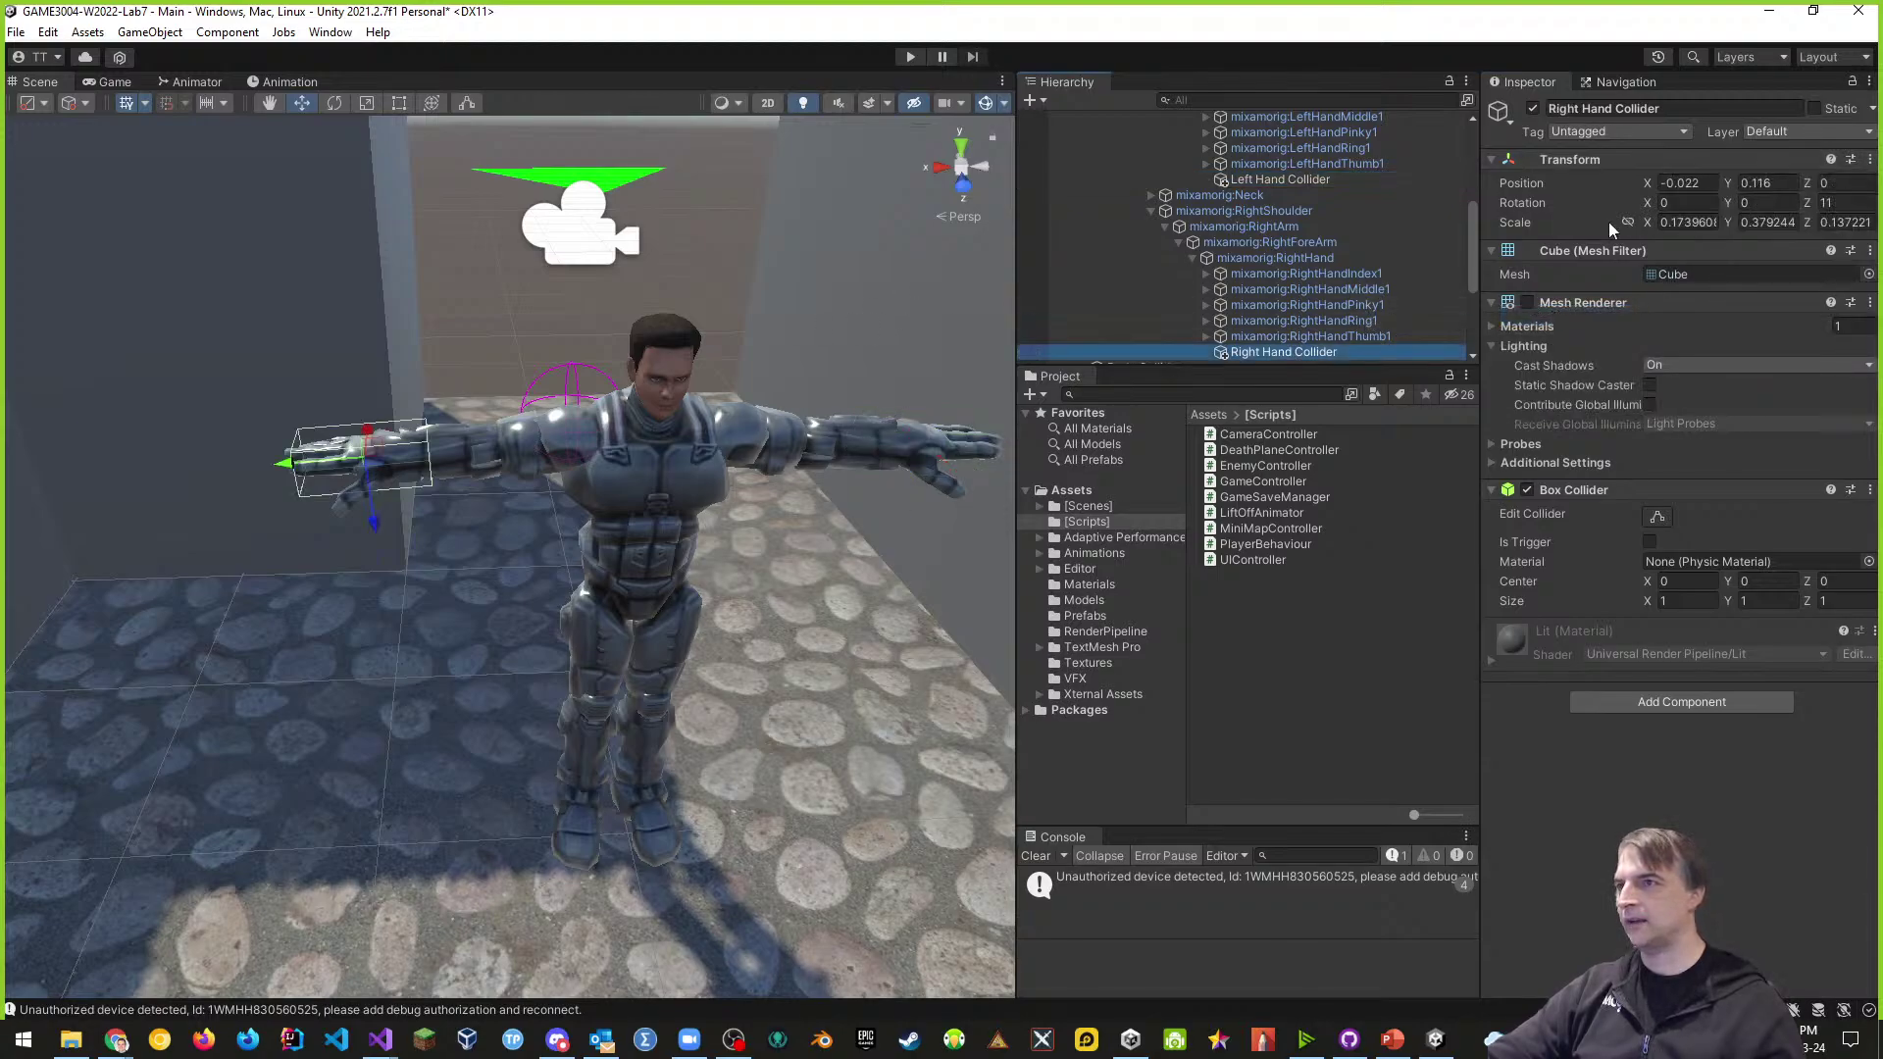
{"action": "left_click", "coordinate": [1869, 159]}
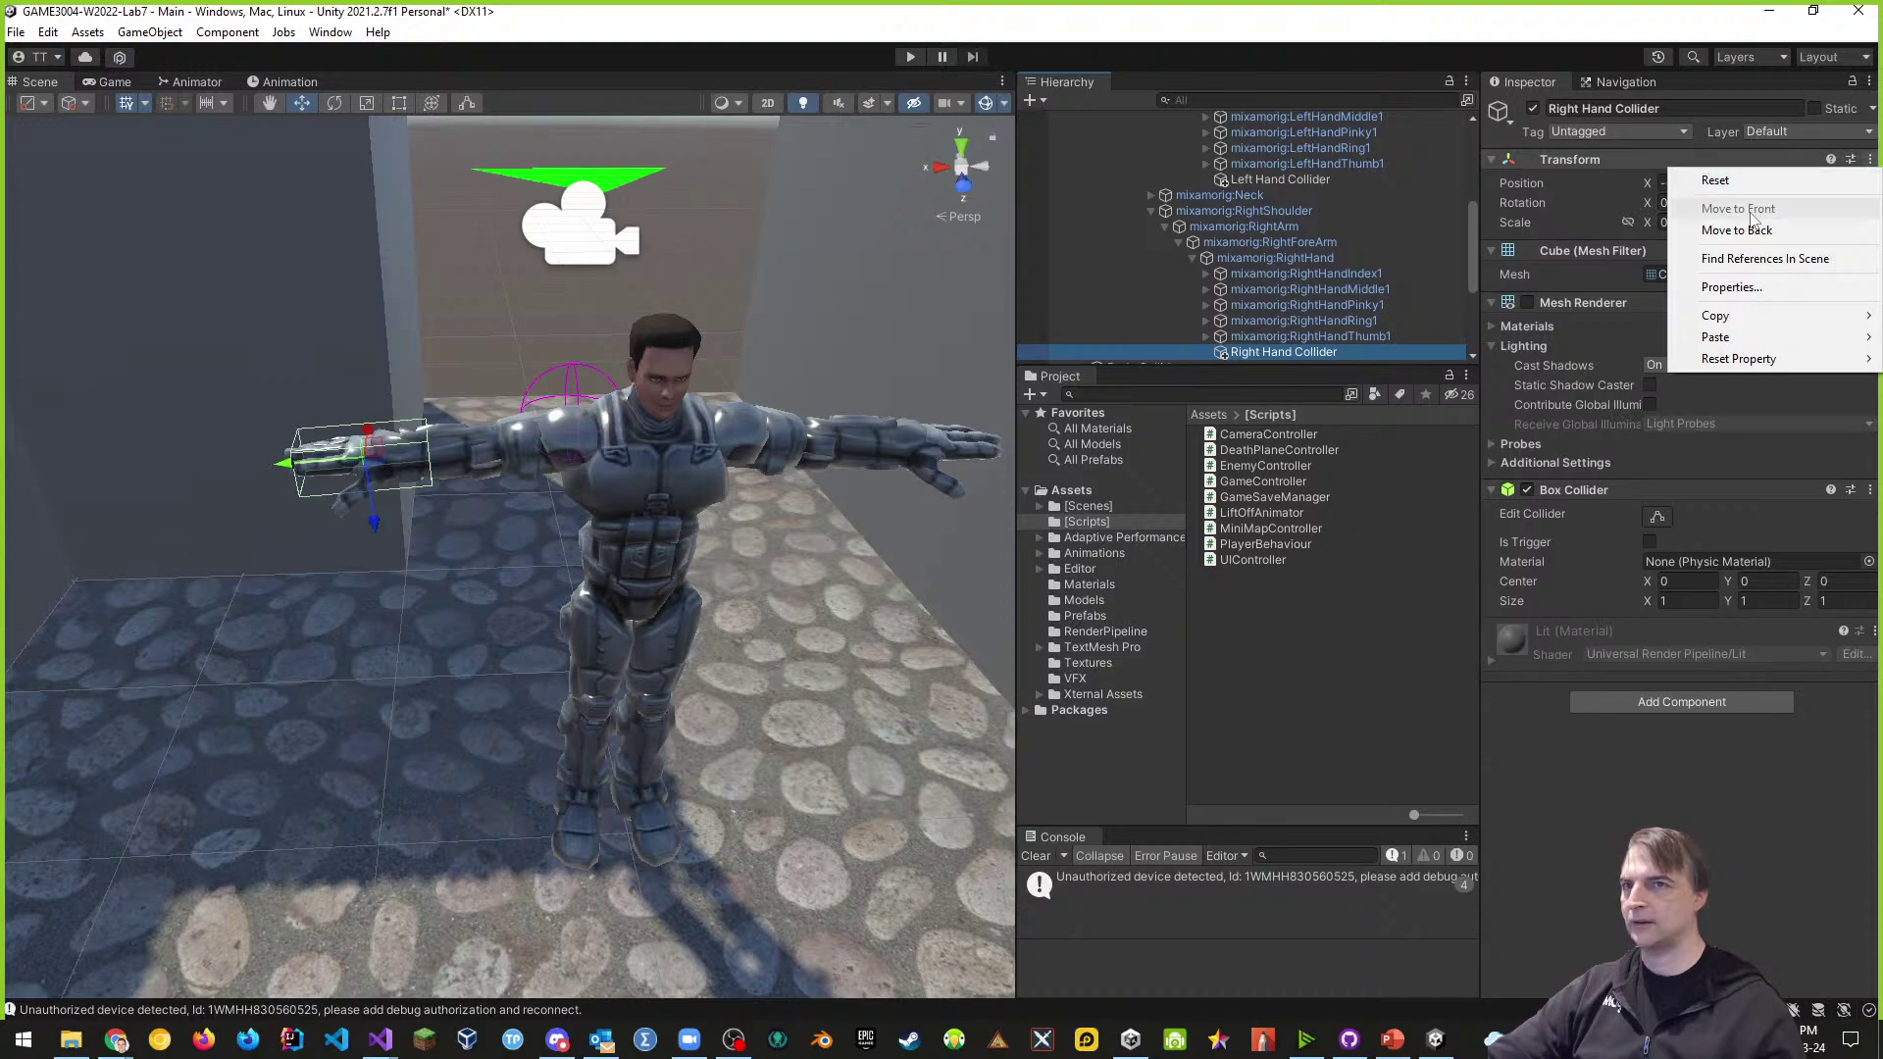
{"action": "mouse_move", "coordinate": [1716, 336]}
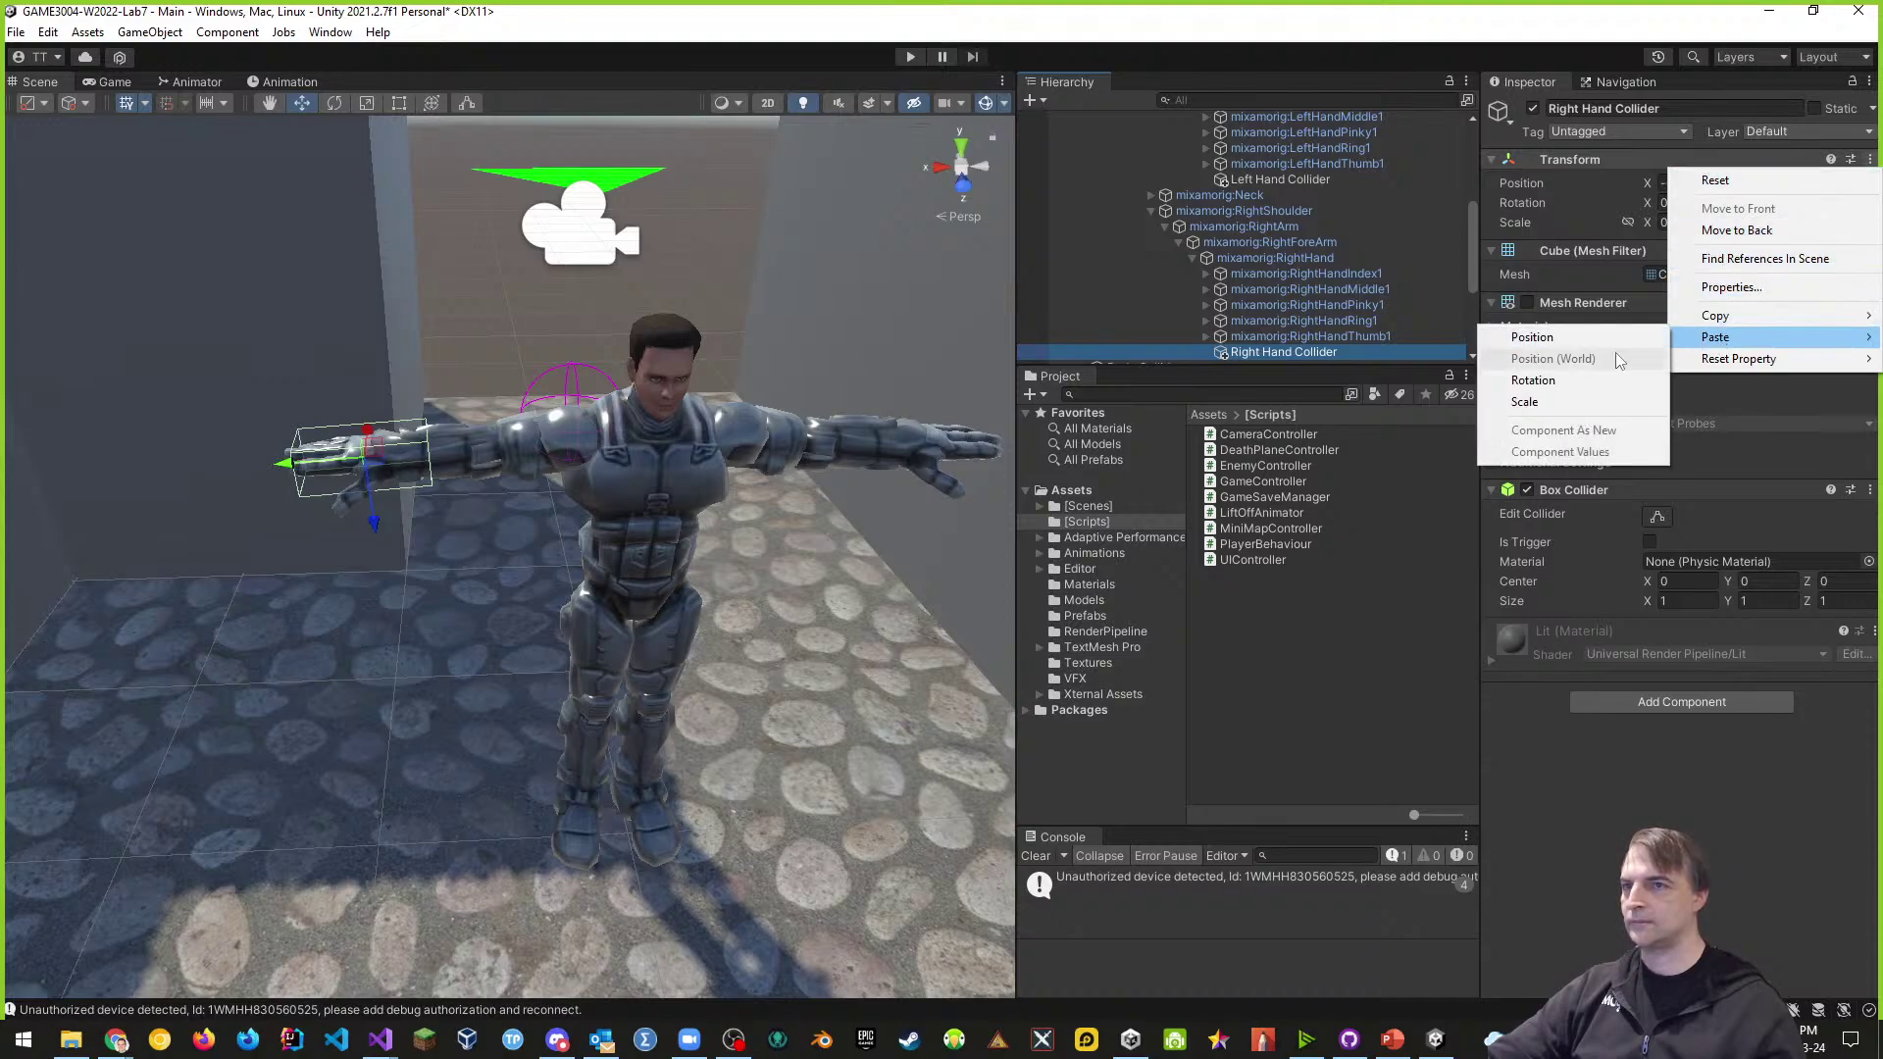
{"action": "left_click", "coordinate": [1526, 338]}
{"action": "mouse_move", "coordinate": [389, 544]}
{"action": "right_mouse_down"}
{"action": "mouse_move", "coordinate": [374, 631]}
{"action": "mouse_move", "coordinate": [630, 534]}
{"action": "mouse_move", "coordinate": [385, 556]}
{"action": "right_mouse_up"}
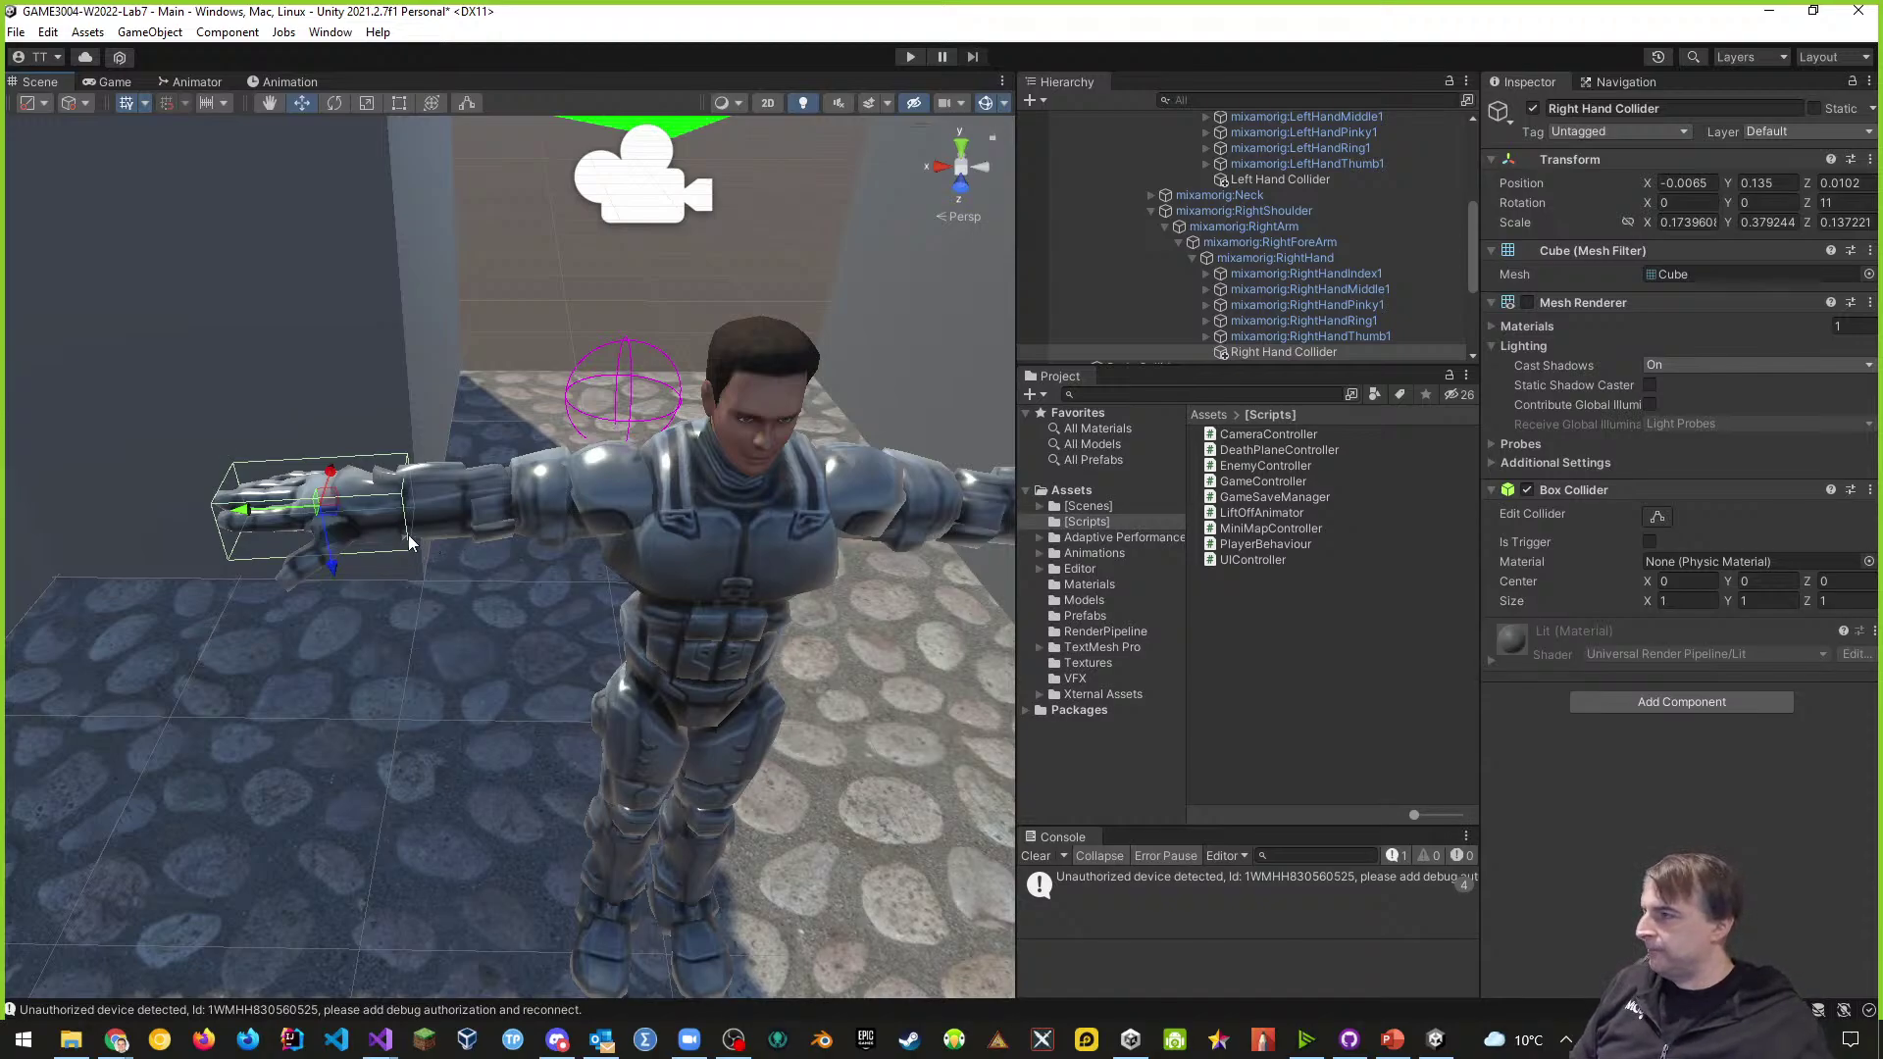
{"action": "scroll", "coordinate": [512, 547], "scroll_direction": "down", "scroll_amount": 3}
{"action": "middle_click_drag", "start_coordinate": [534, 543], "coordinate": [523, 582]}
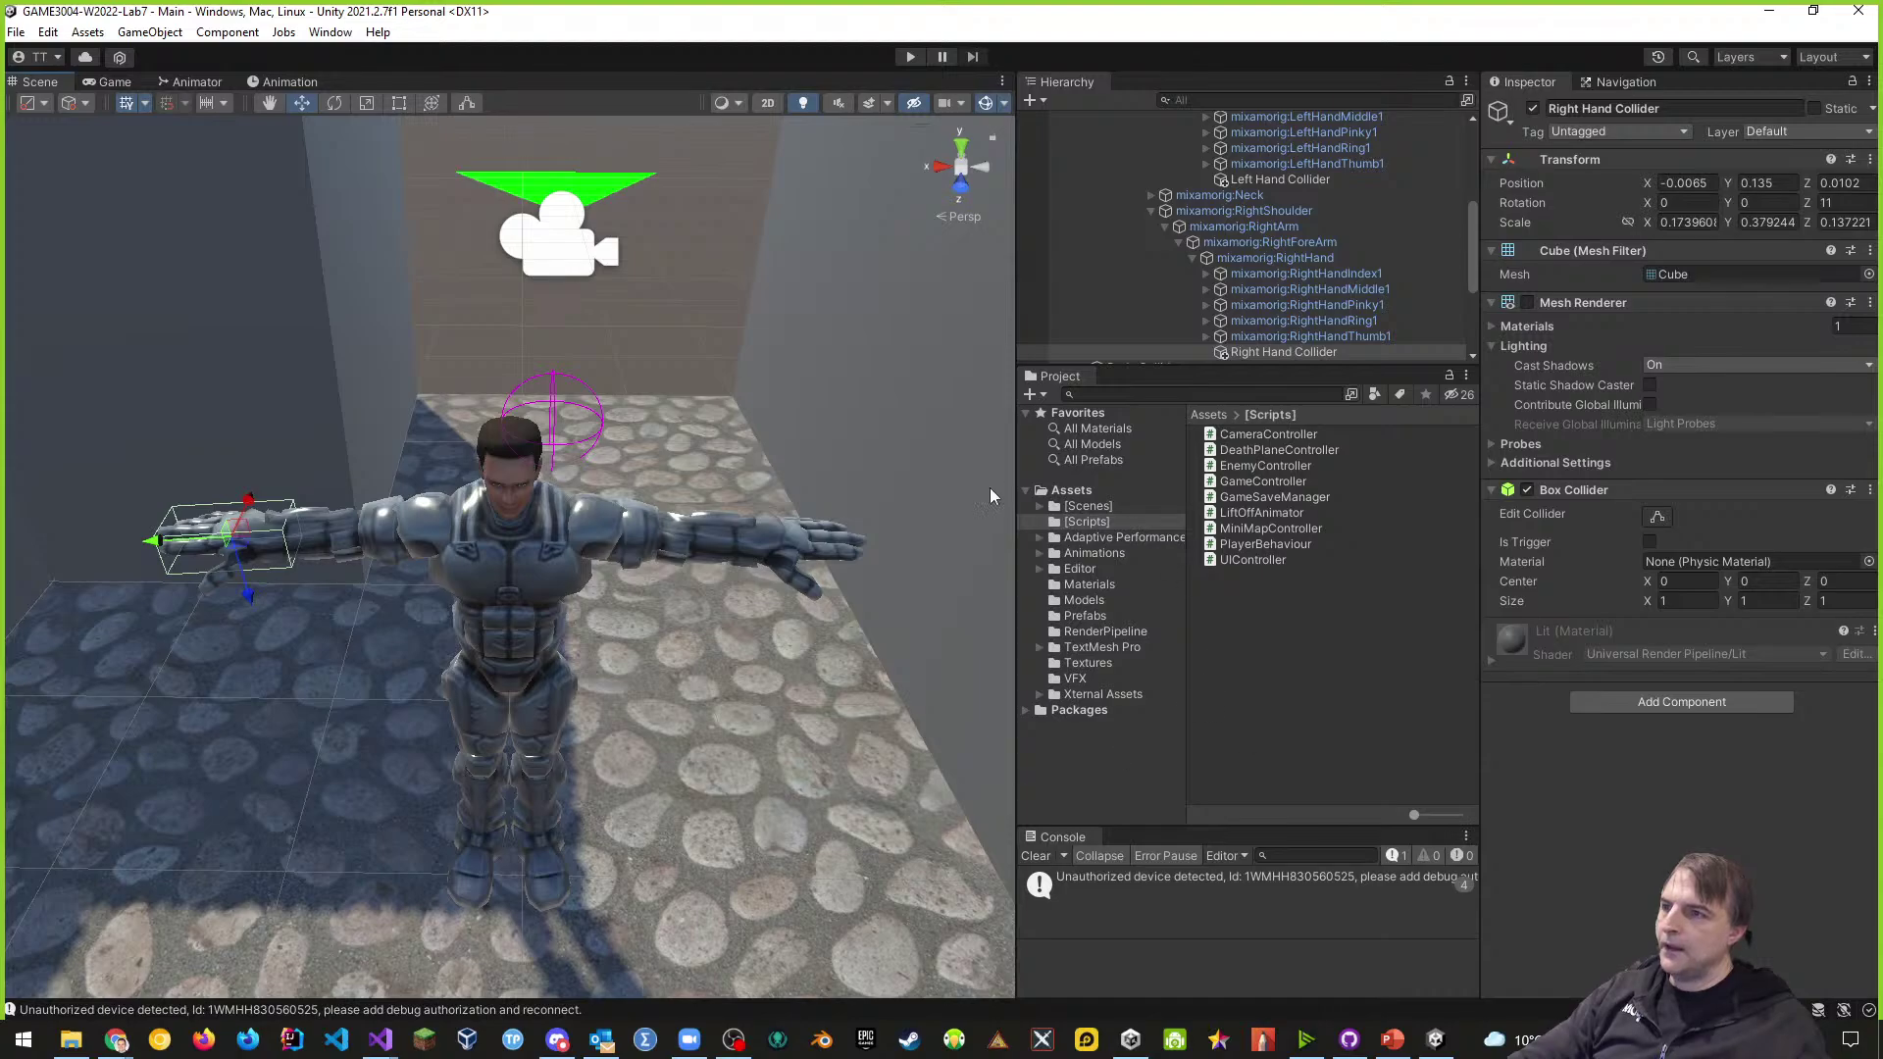
- Run the game and examine in the Scene view how the Right Hand Collider follows the animated hand
{"action": "left_click", "coordinate": [910, 56]}
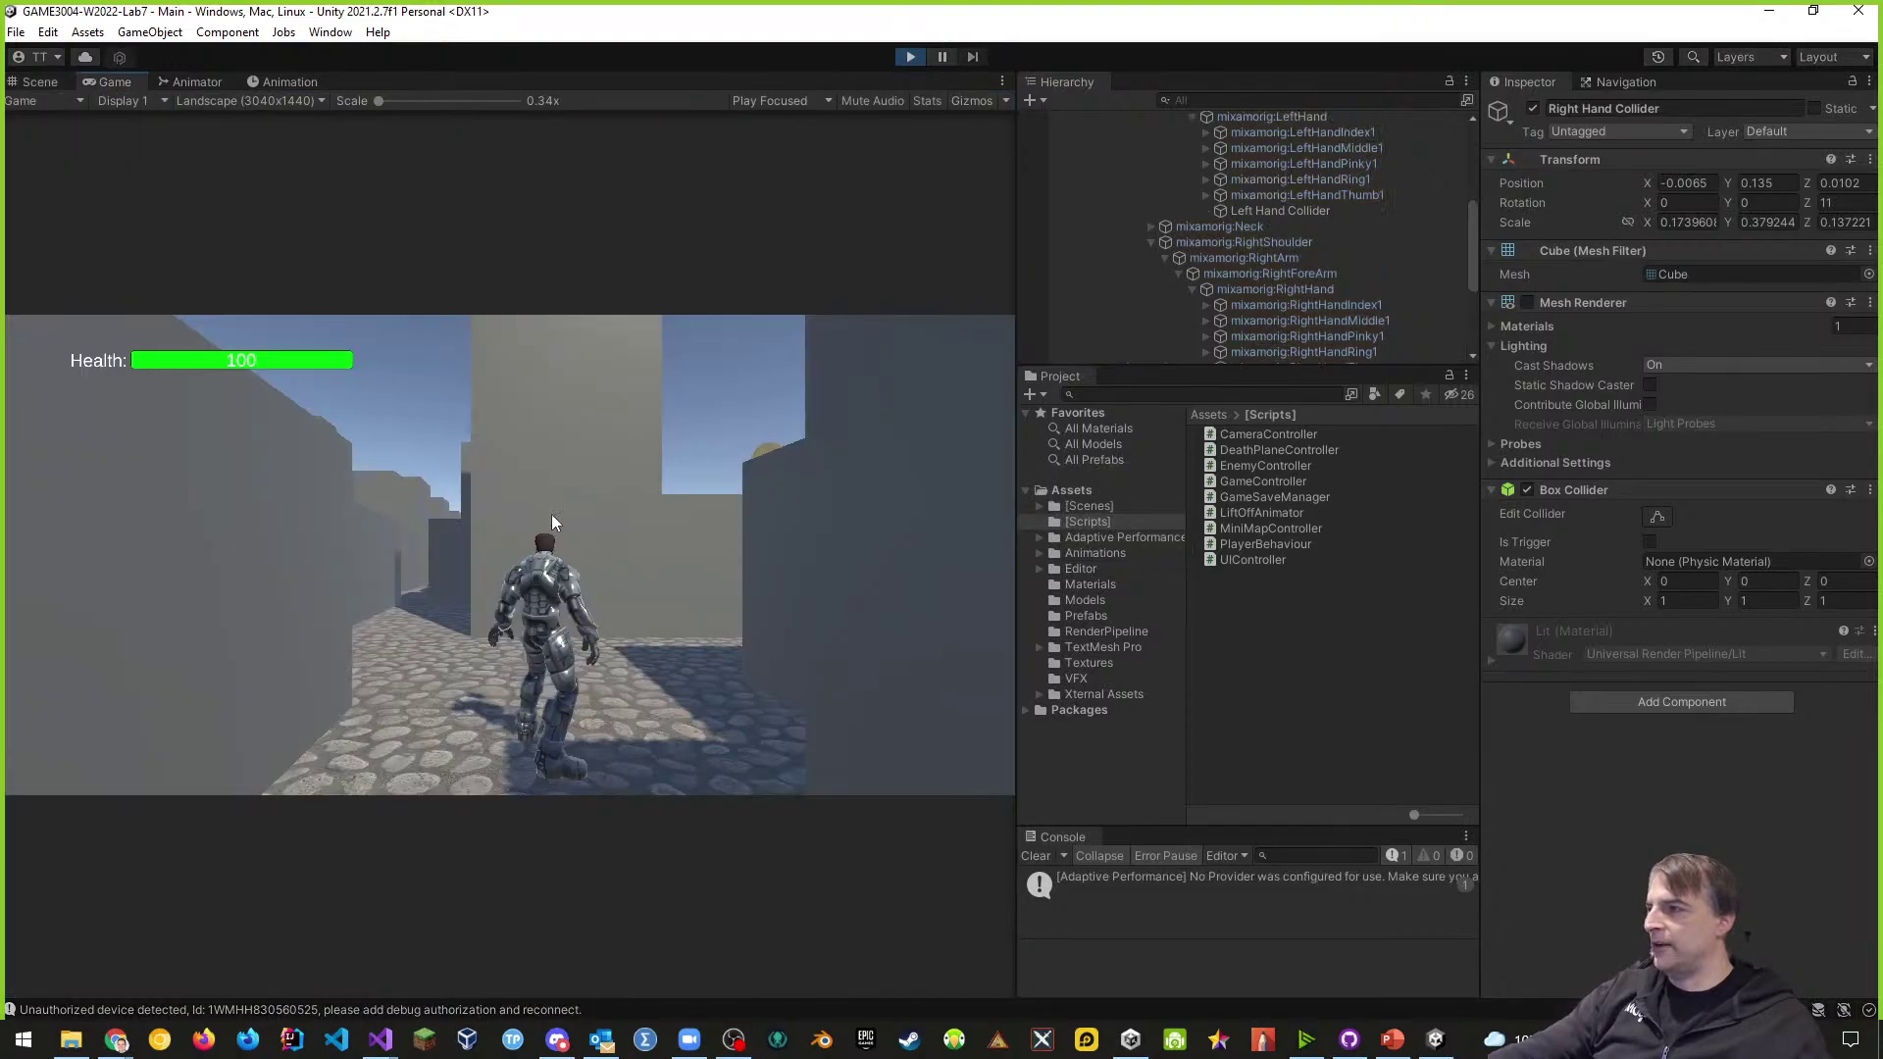
{"action": "left_click", "coordinate": [40, 81]}
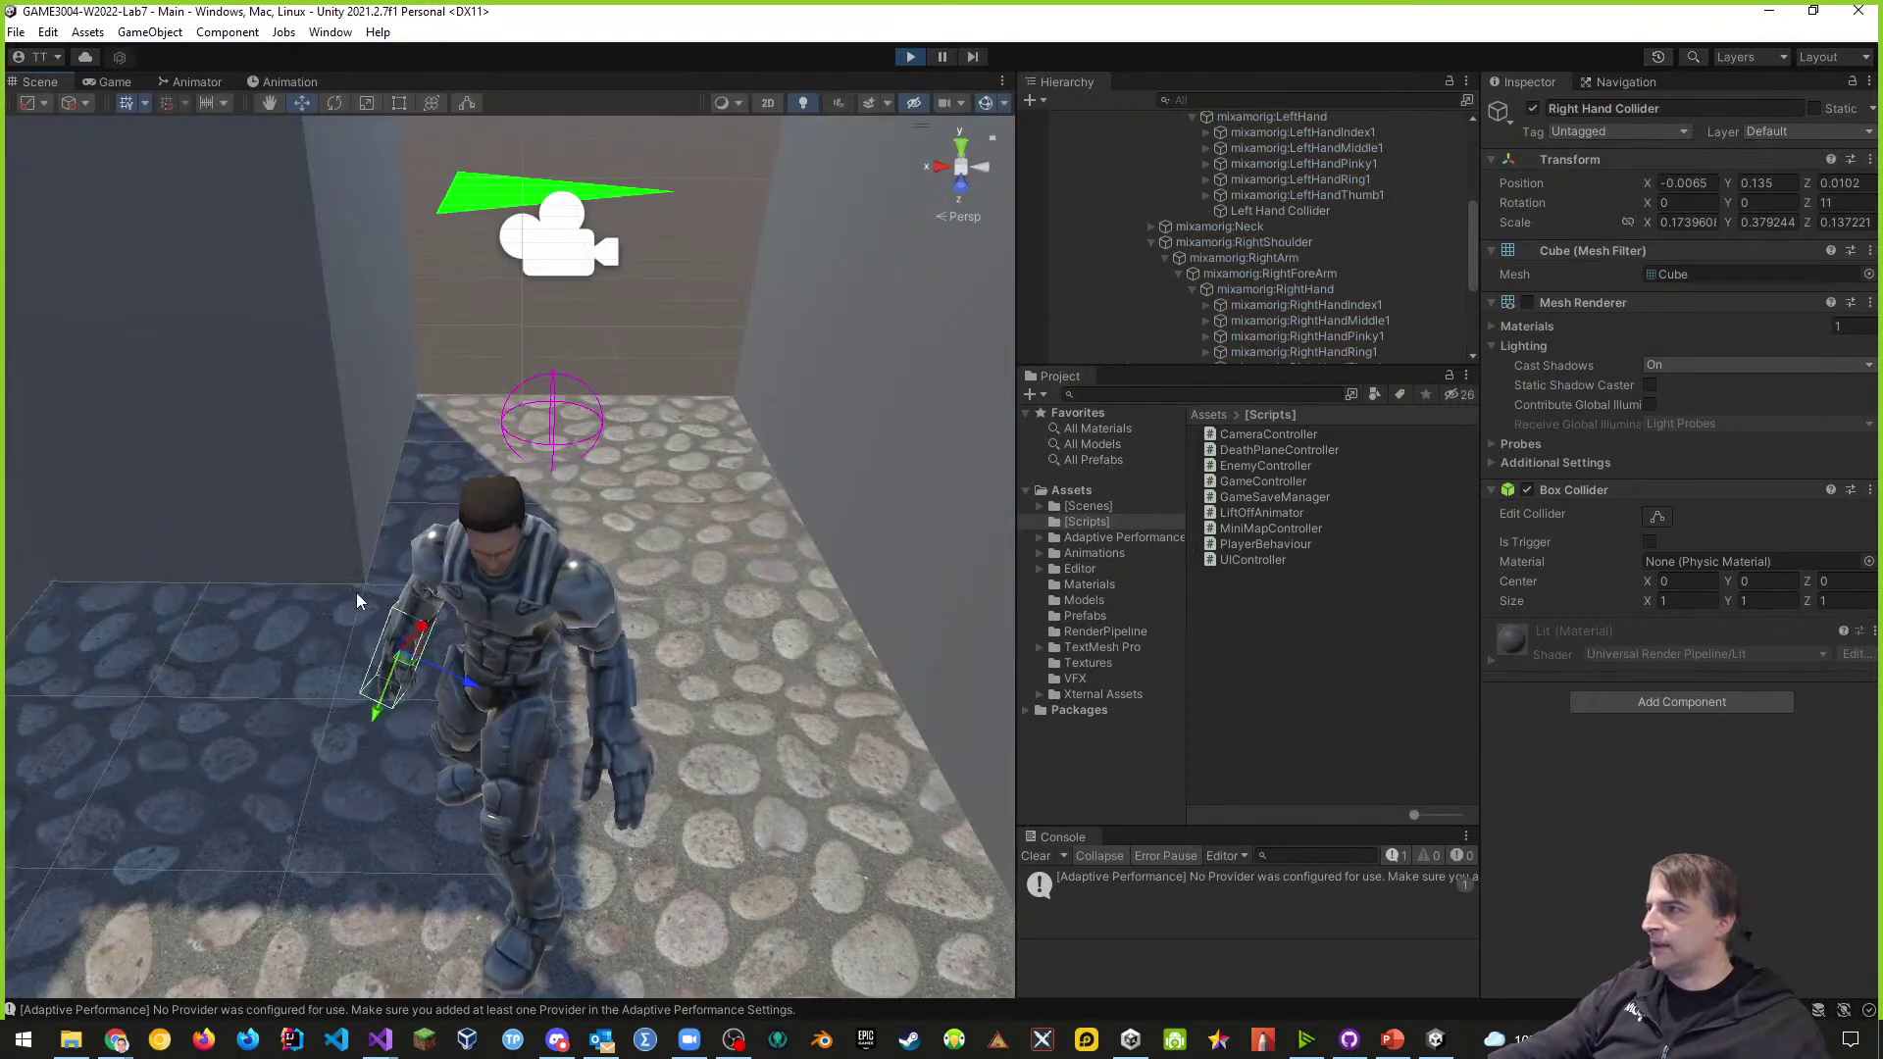
{"action": "middle_click_drag", "start_coordinate": [356, 593], "coordinate": [584, 684]}
{"action": "right_click_drag", "start_coordinate": [620, 690], "coordinate": [710, 679]}
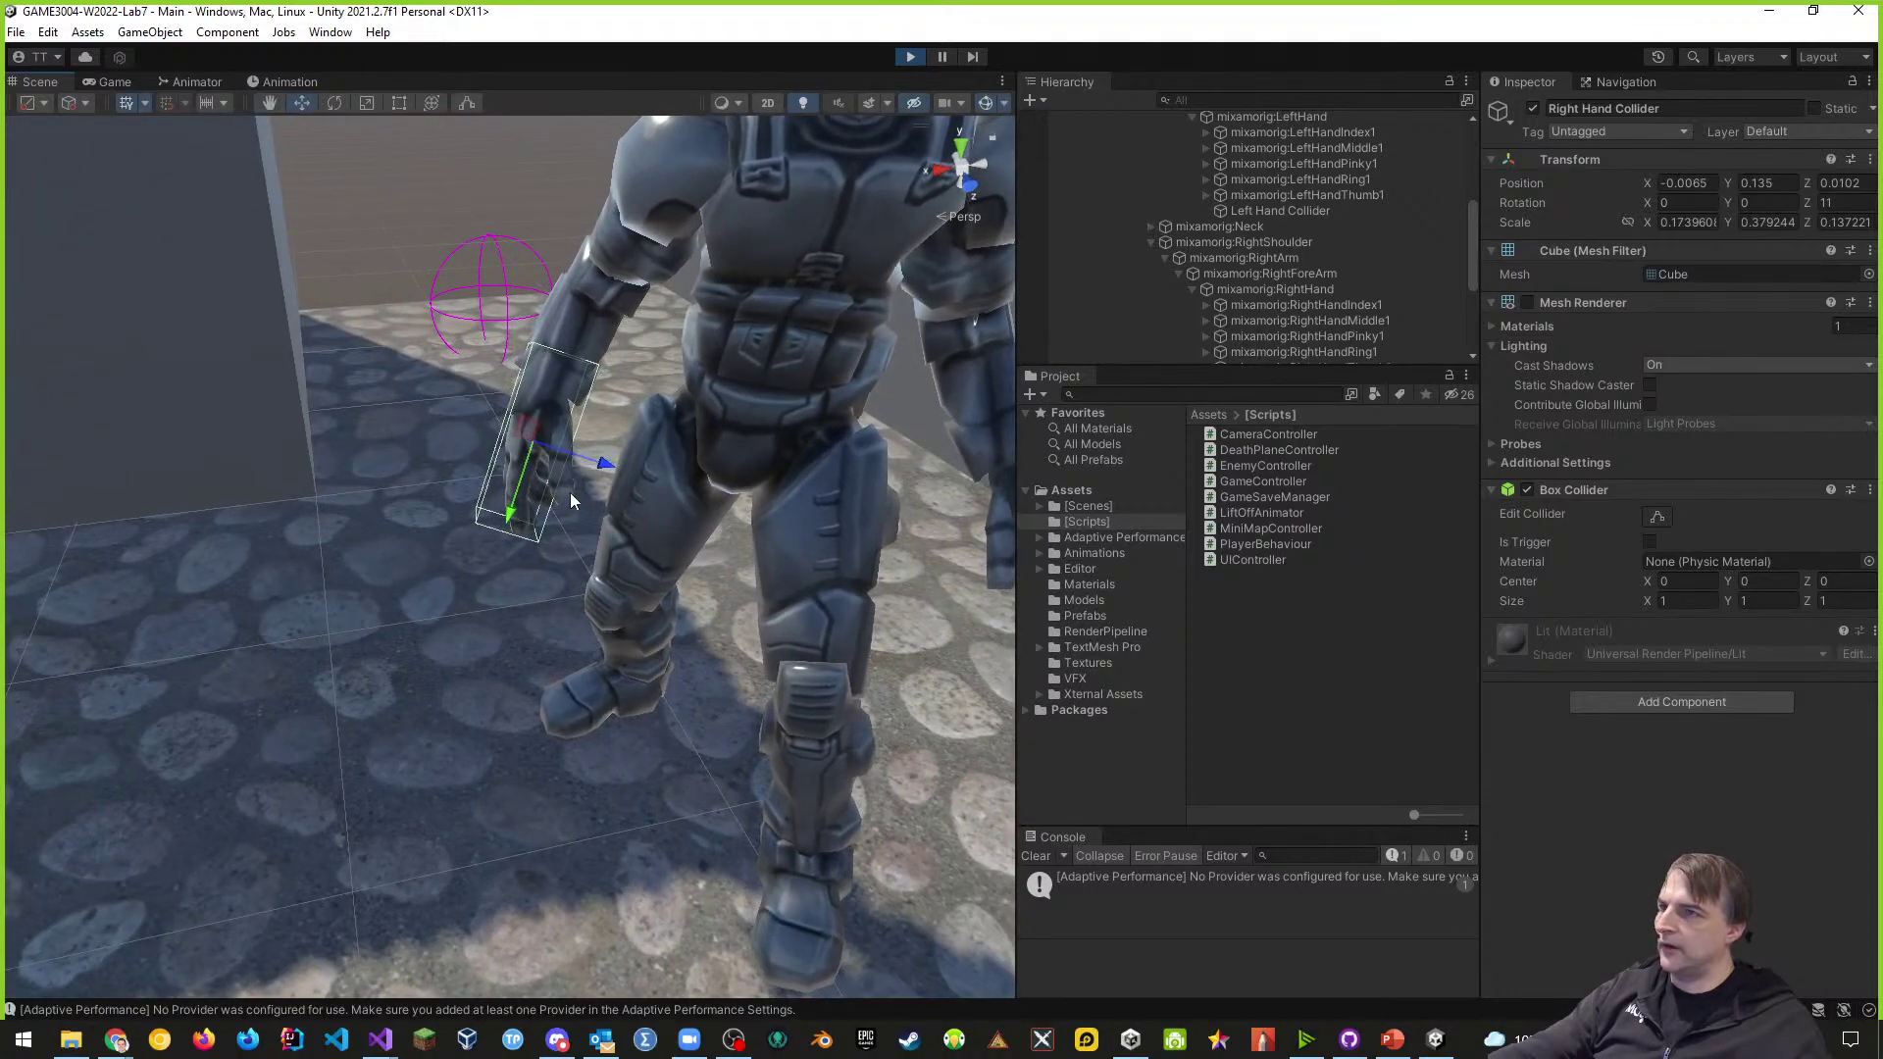
- Switch the character's animation in the Game view and check the Right Hand Collider's fit in the Scene view
{"action": "left_click", "coordinate": [111, 82]}
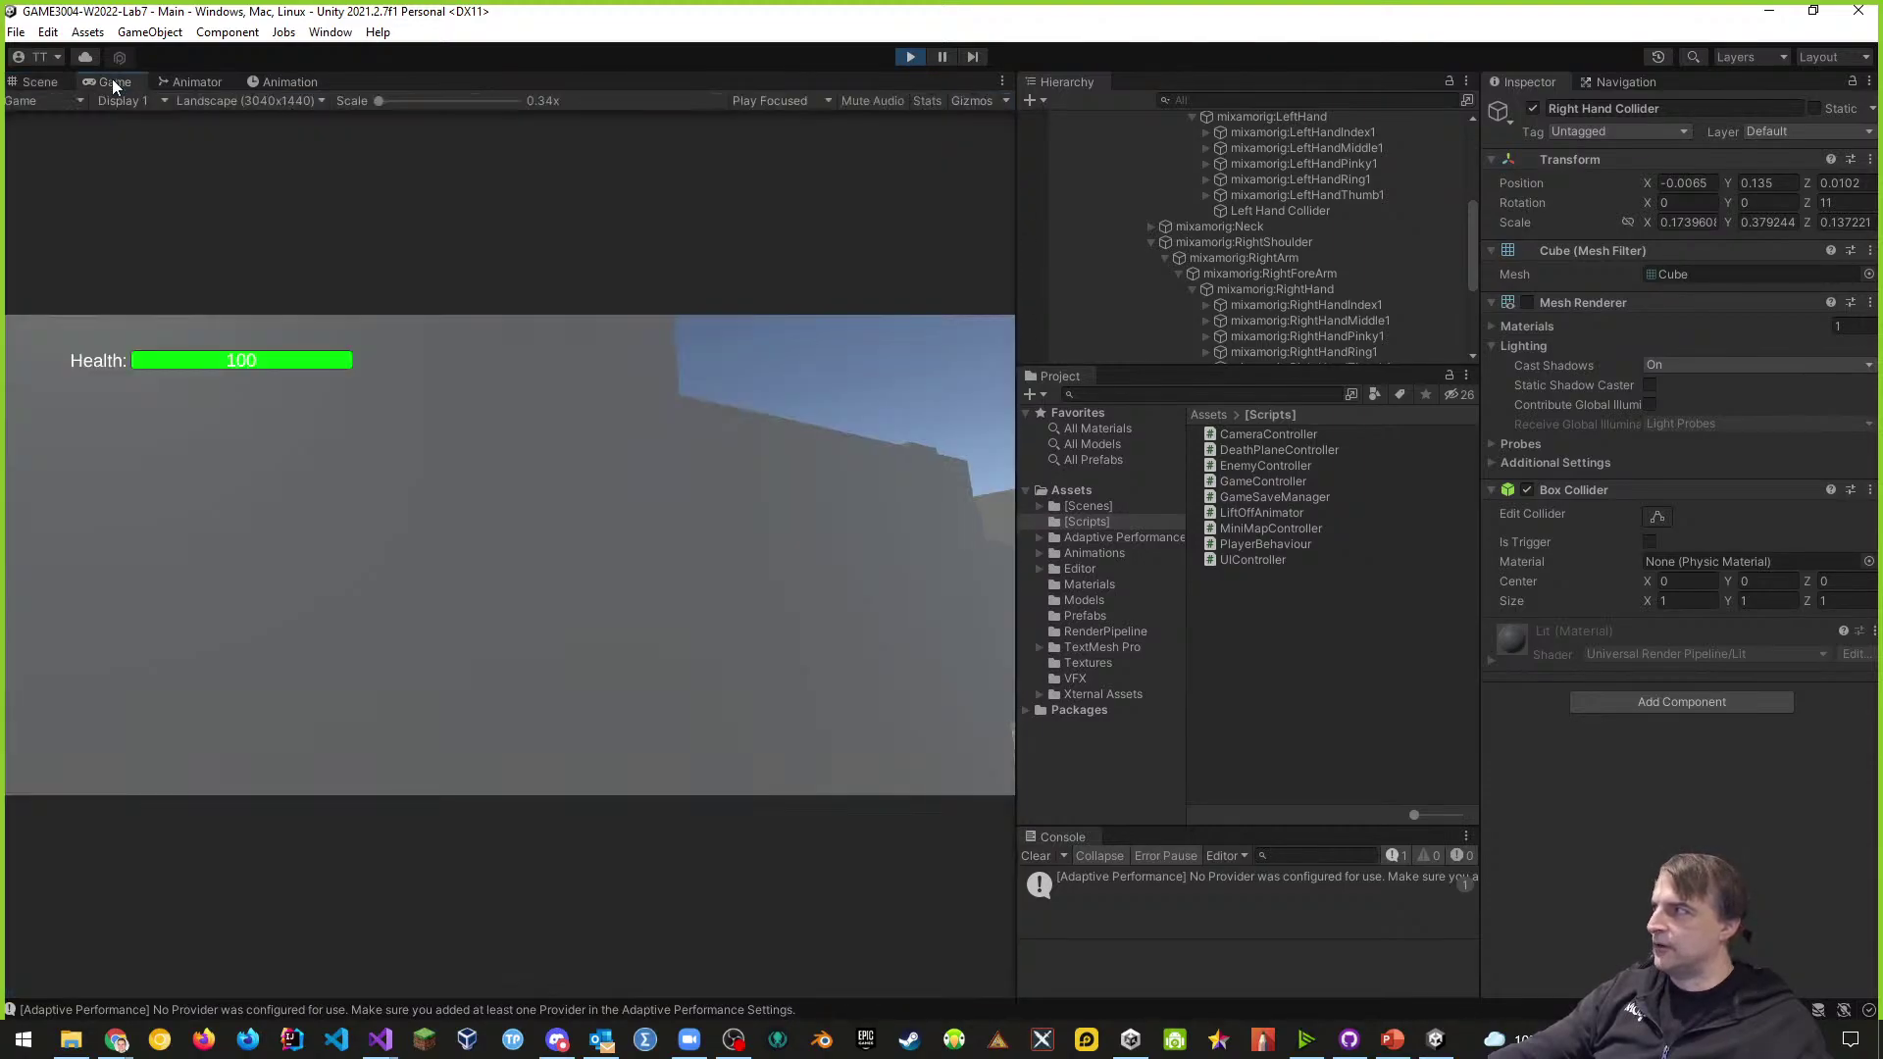
{"action": "key", "text": "w"}
{"action": "key", "text": "w"}
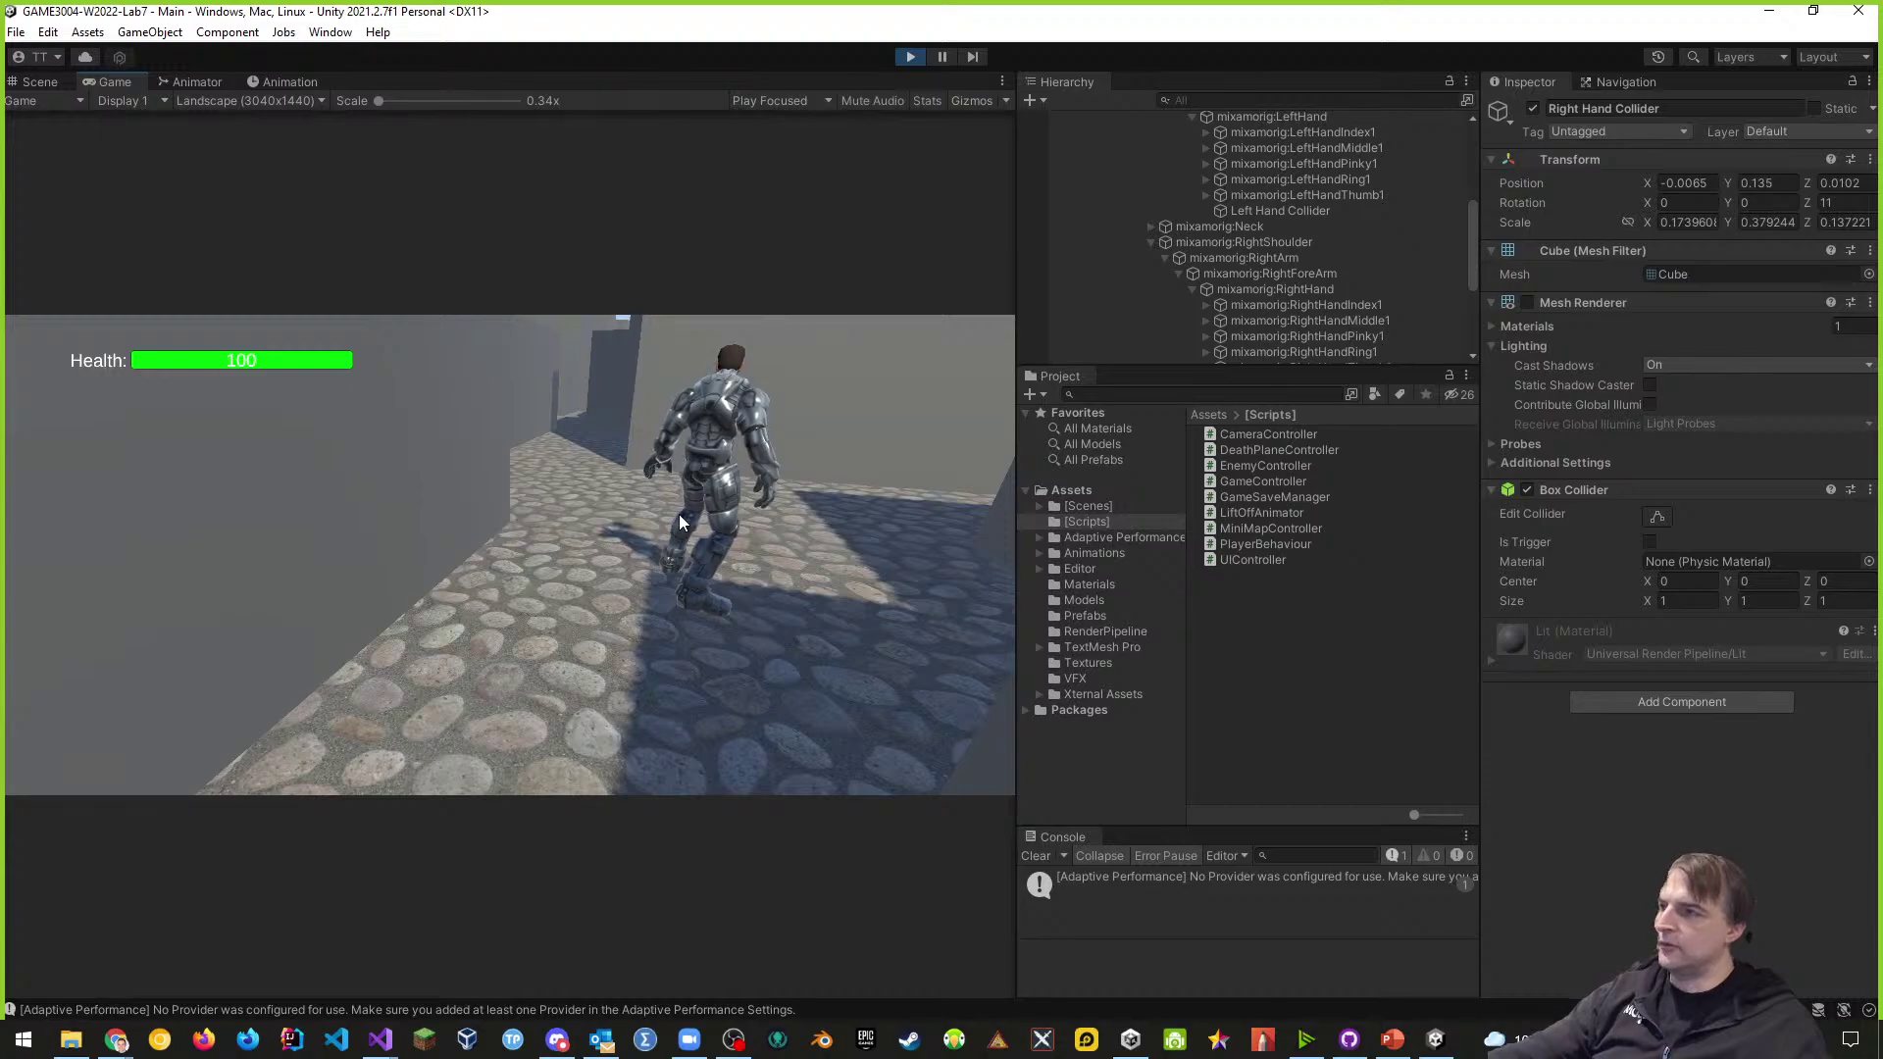
{"action": "key", "text": "w"}
{"action": "left_click", "coordinate": [39, 82]}
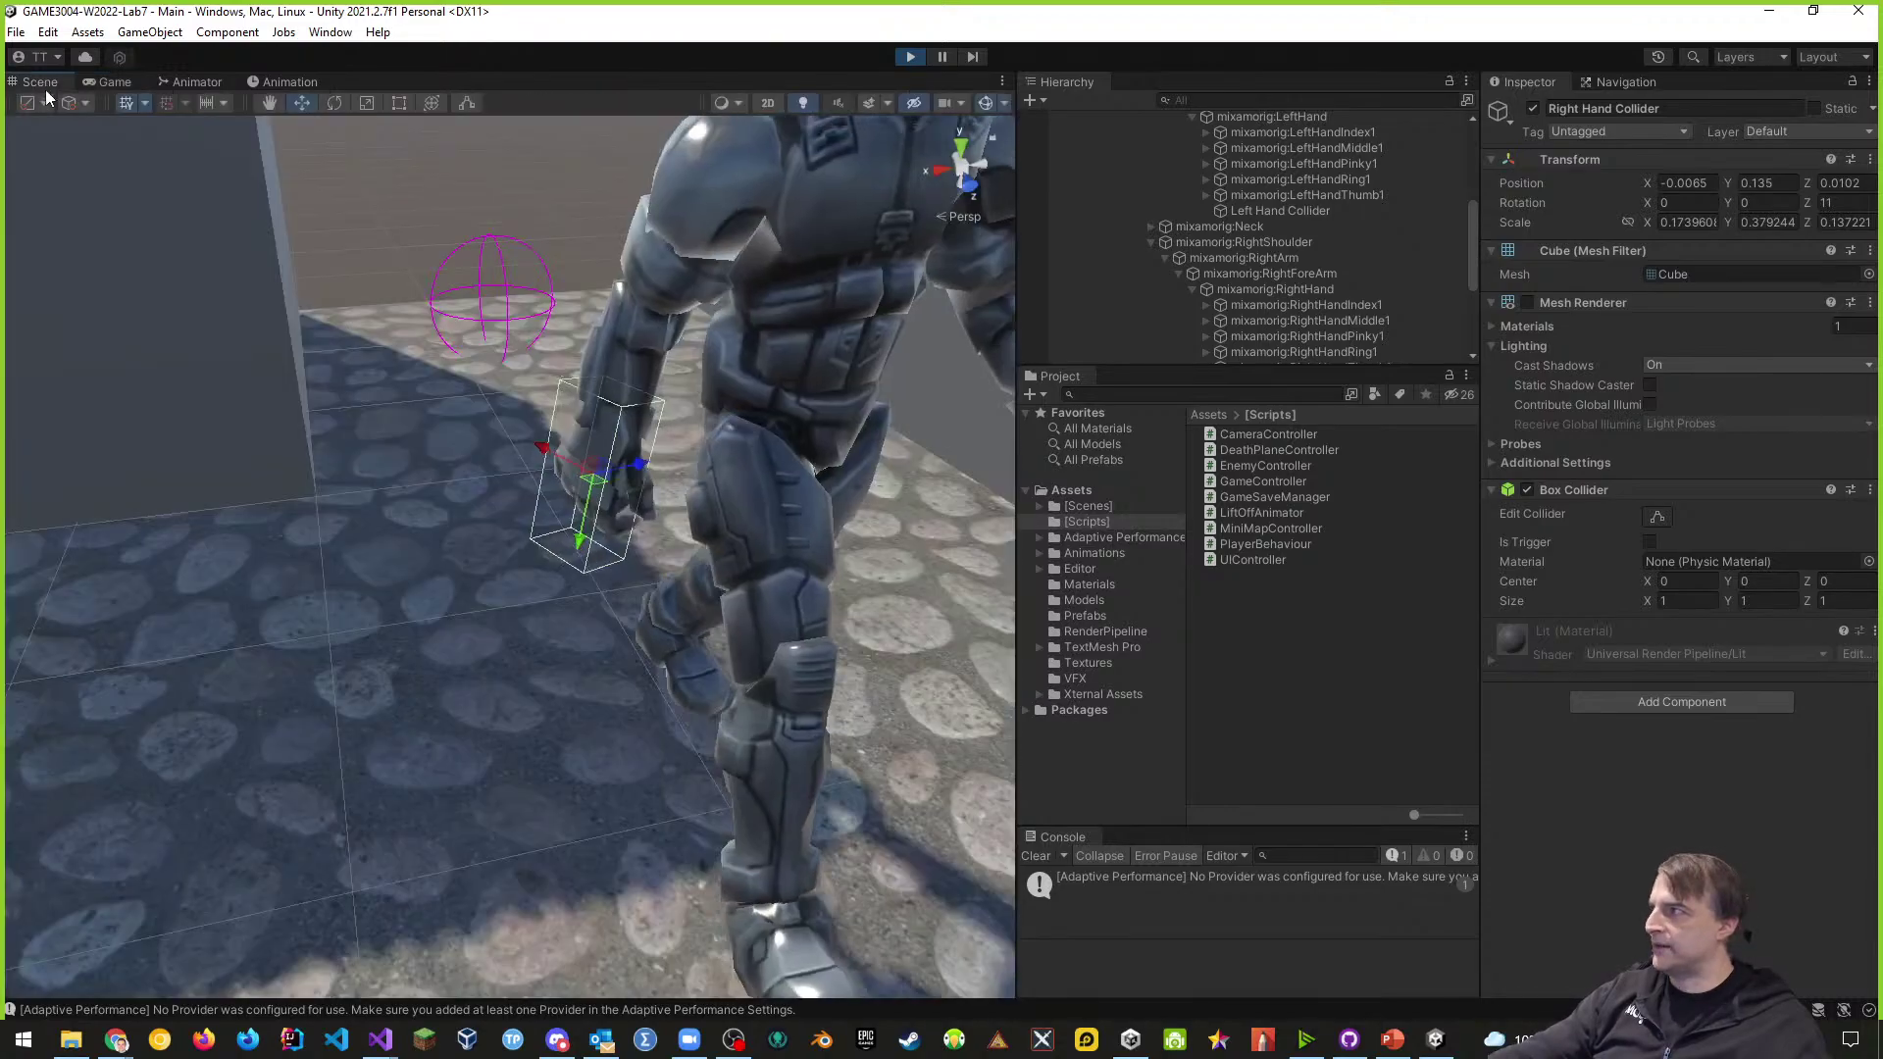
{"action": "key", "text": "s"}
{"action": "right_click_drag", "start_coordinate": [366, 542], "coordinate": [263, 457]}
{"action": "key", "text": "w"}
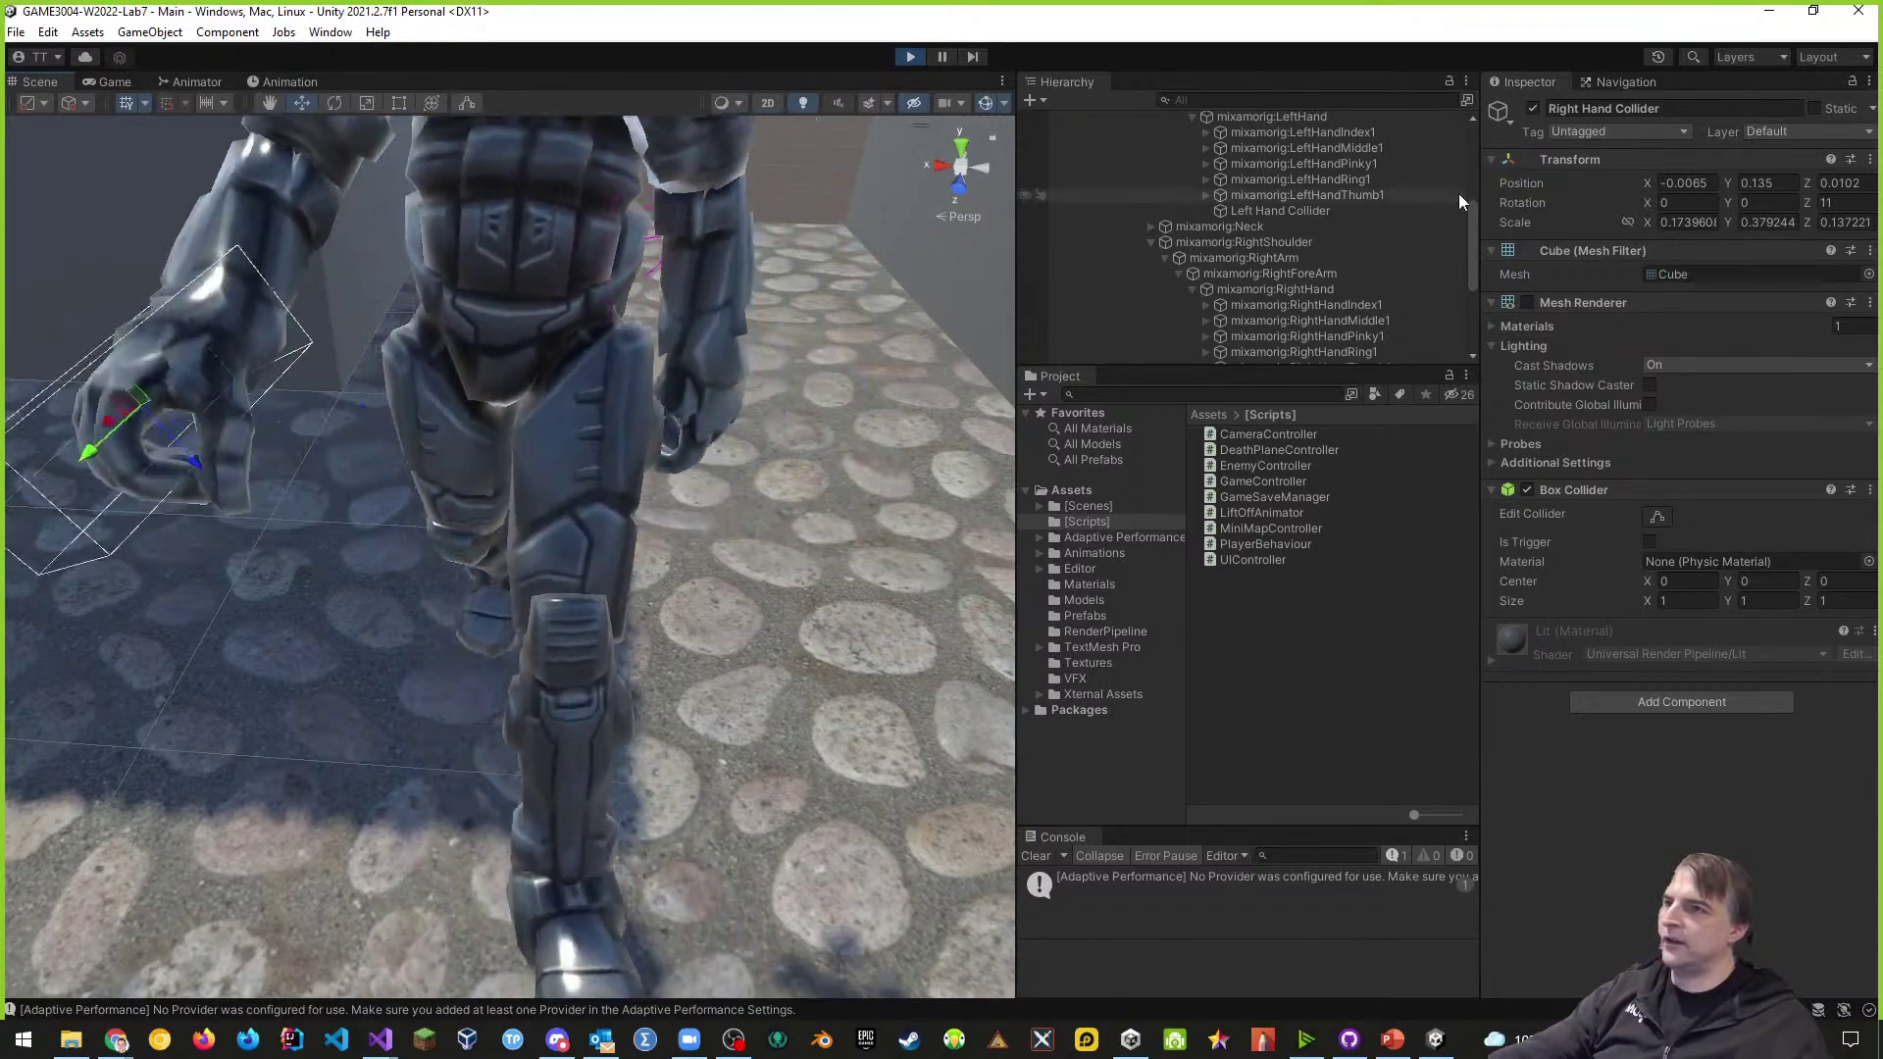
- Select the Left Hand Collider, switch the character to a fighting animation and check the collider's fit around the fist in the Scene view
{"action": "left_click", "coordinate": [1287, 211]}
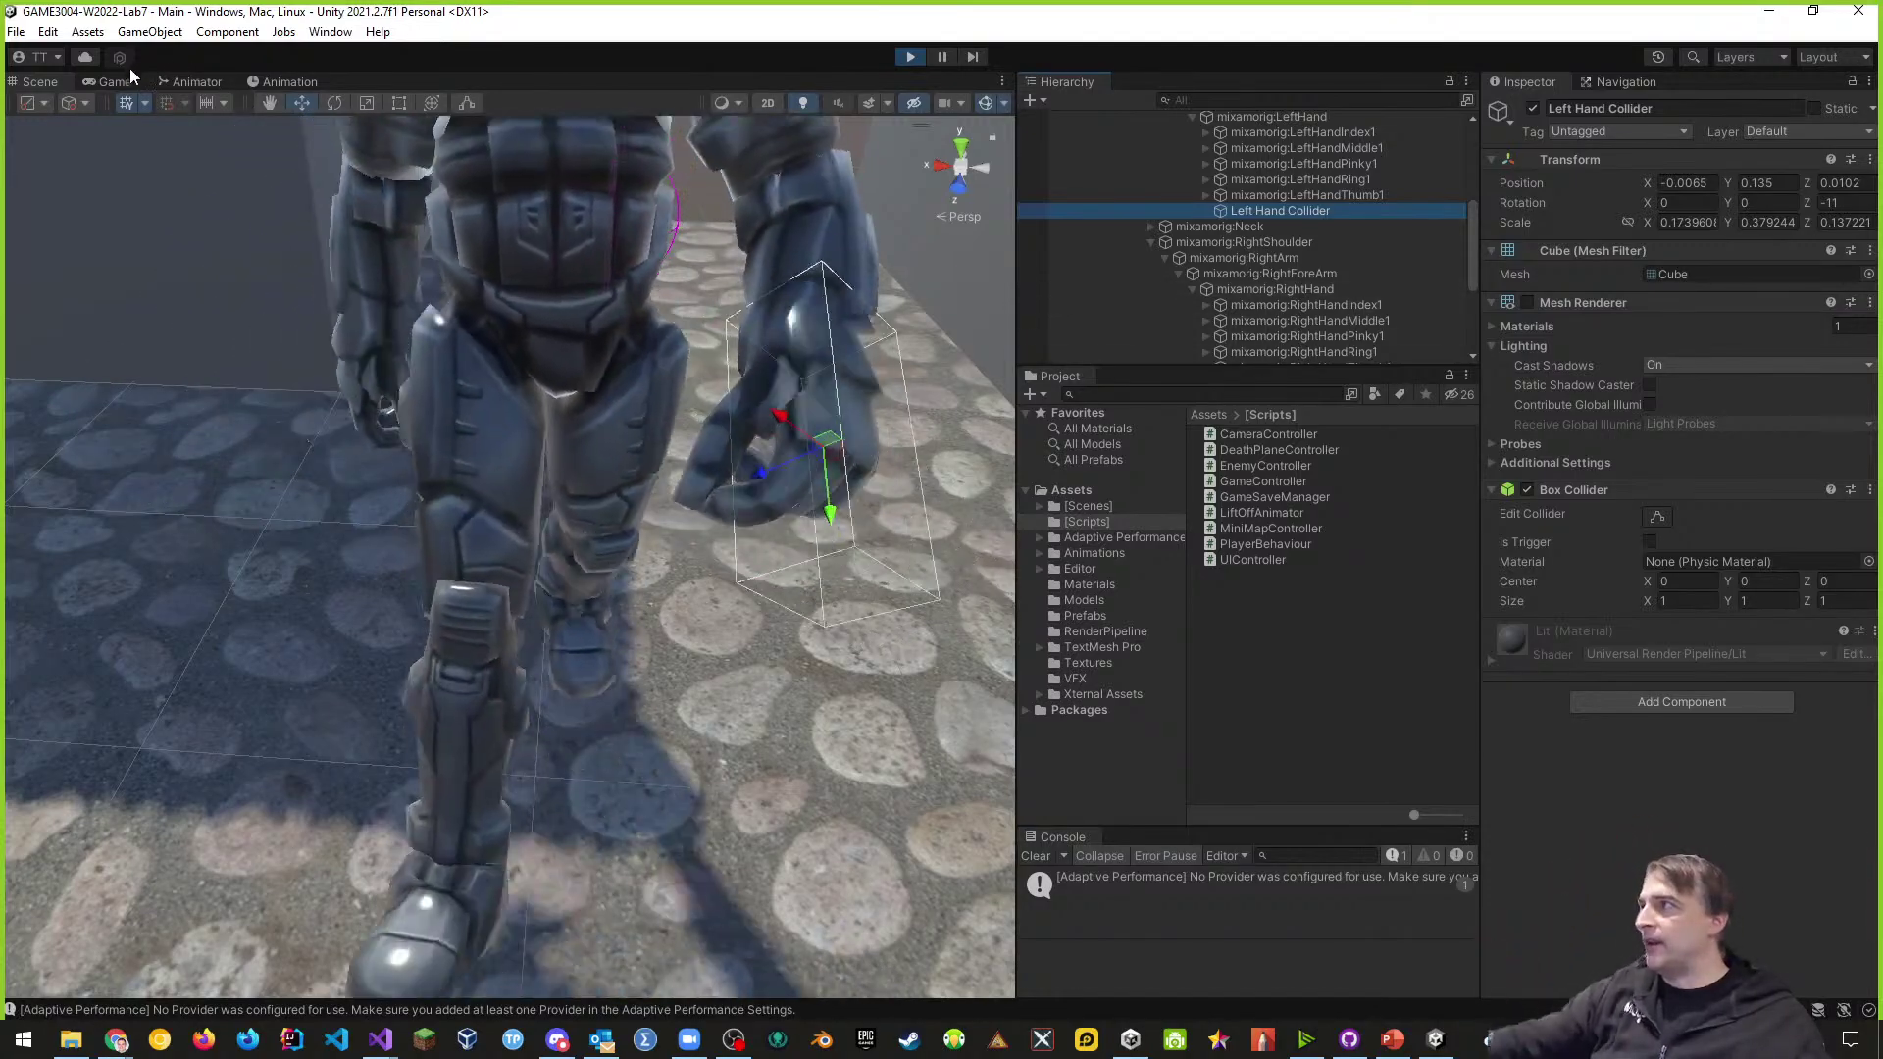
{"action": "left_click", "coordinate": [102, 82]}
{"action": "key", "text": "w"}
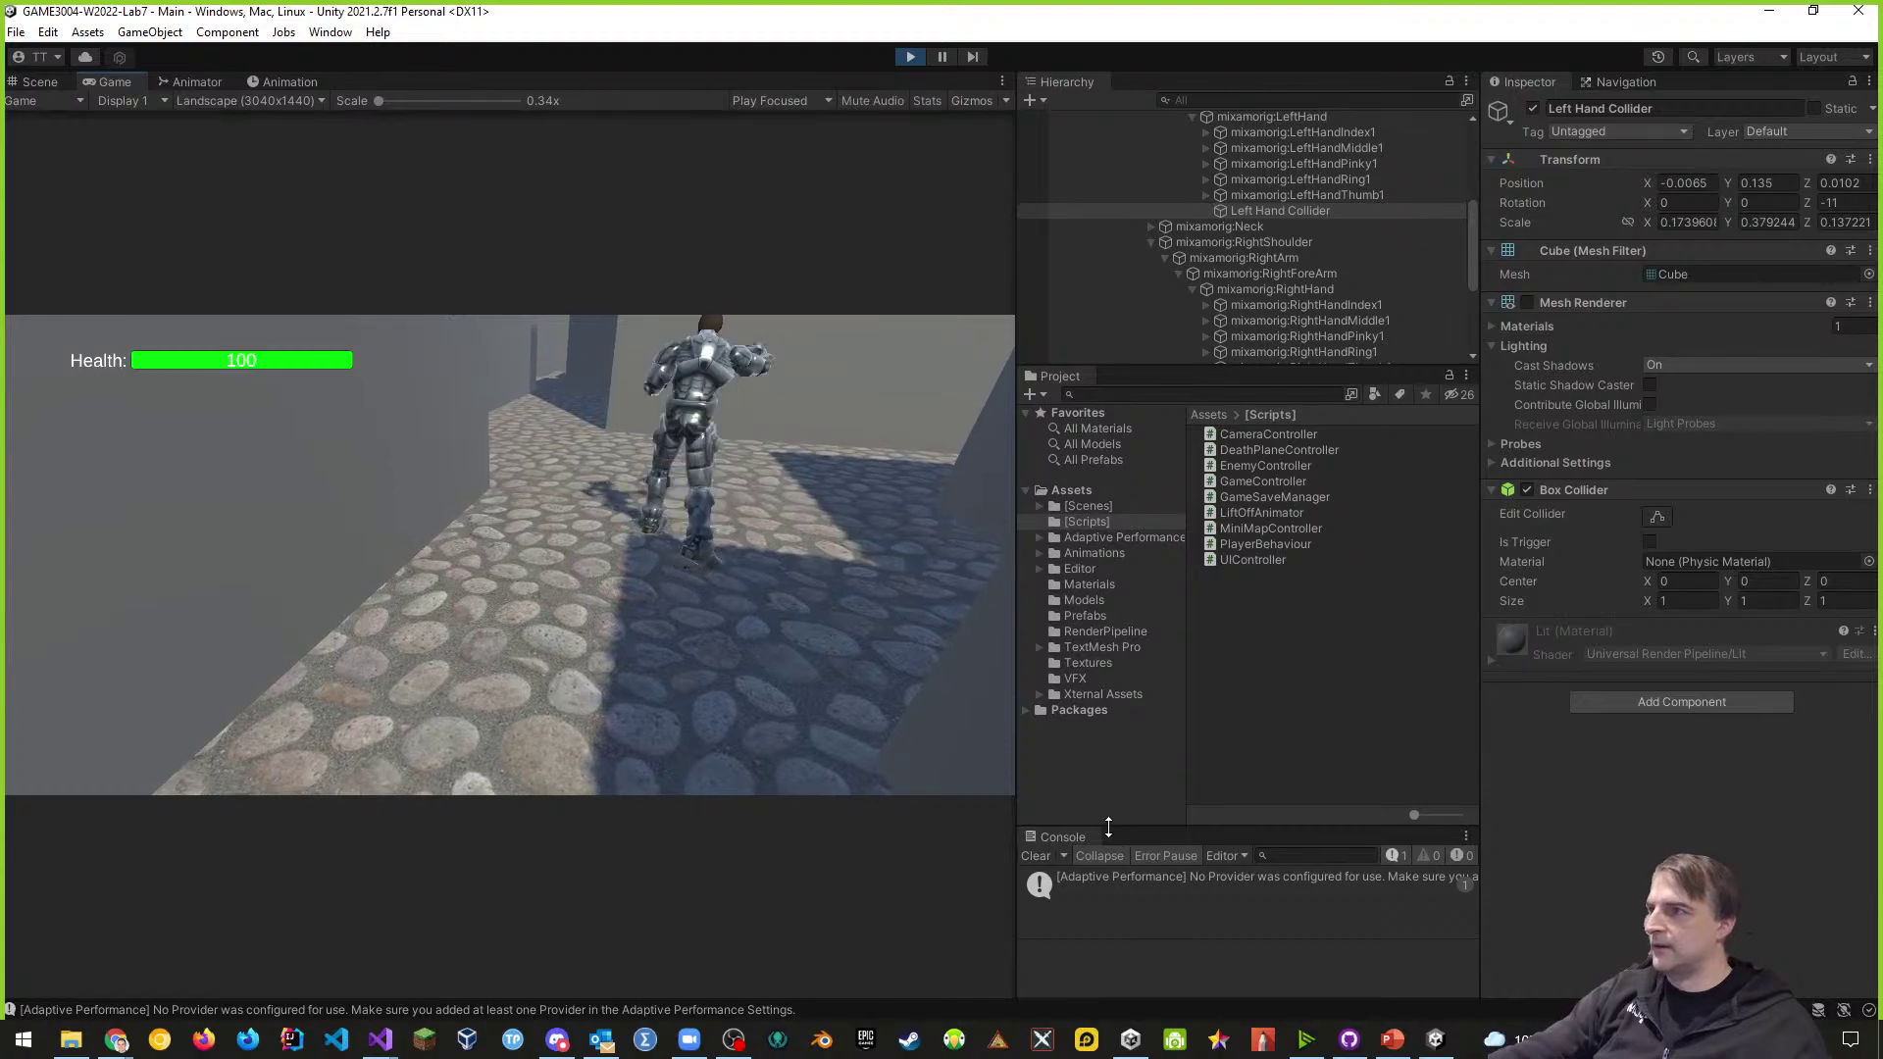
{"action": "left_click", "coordinate": [41, 82]}
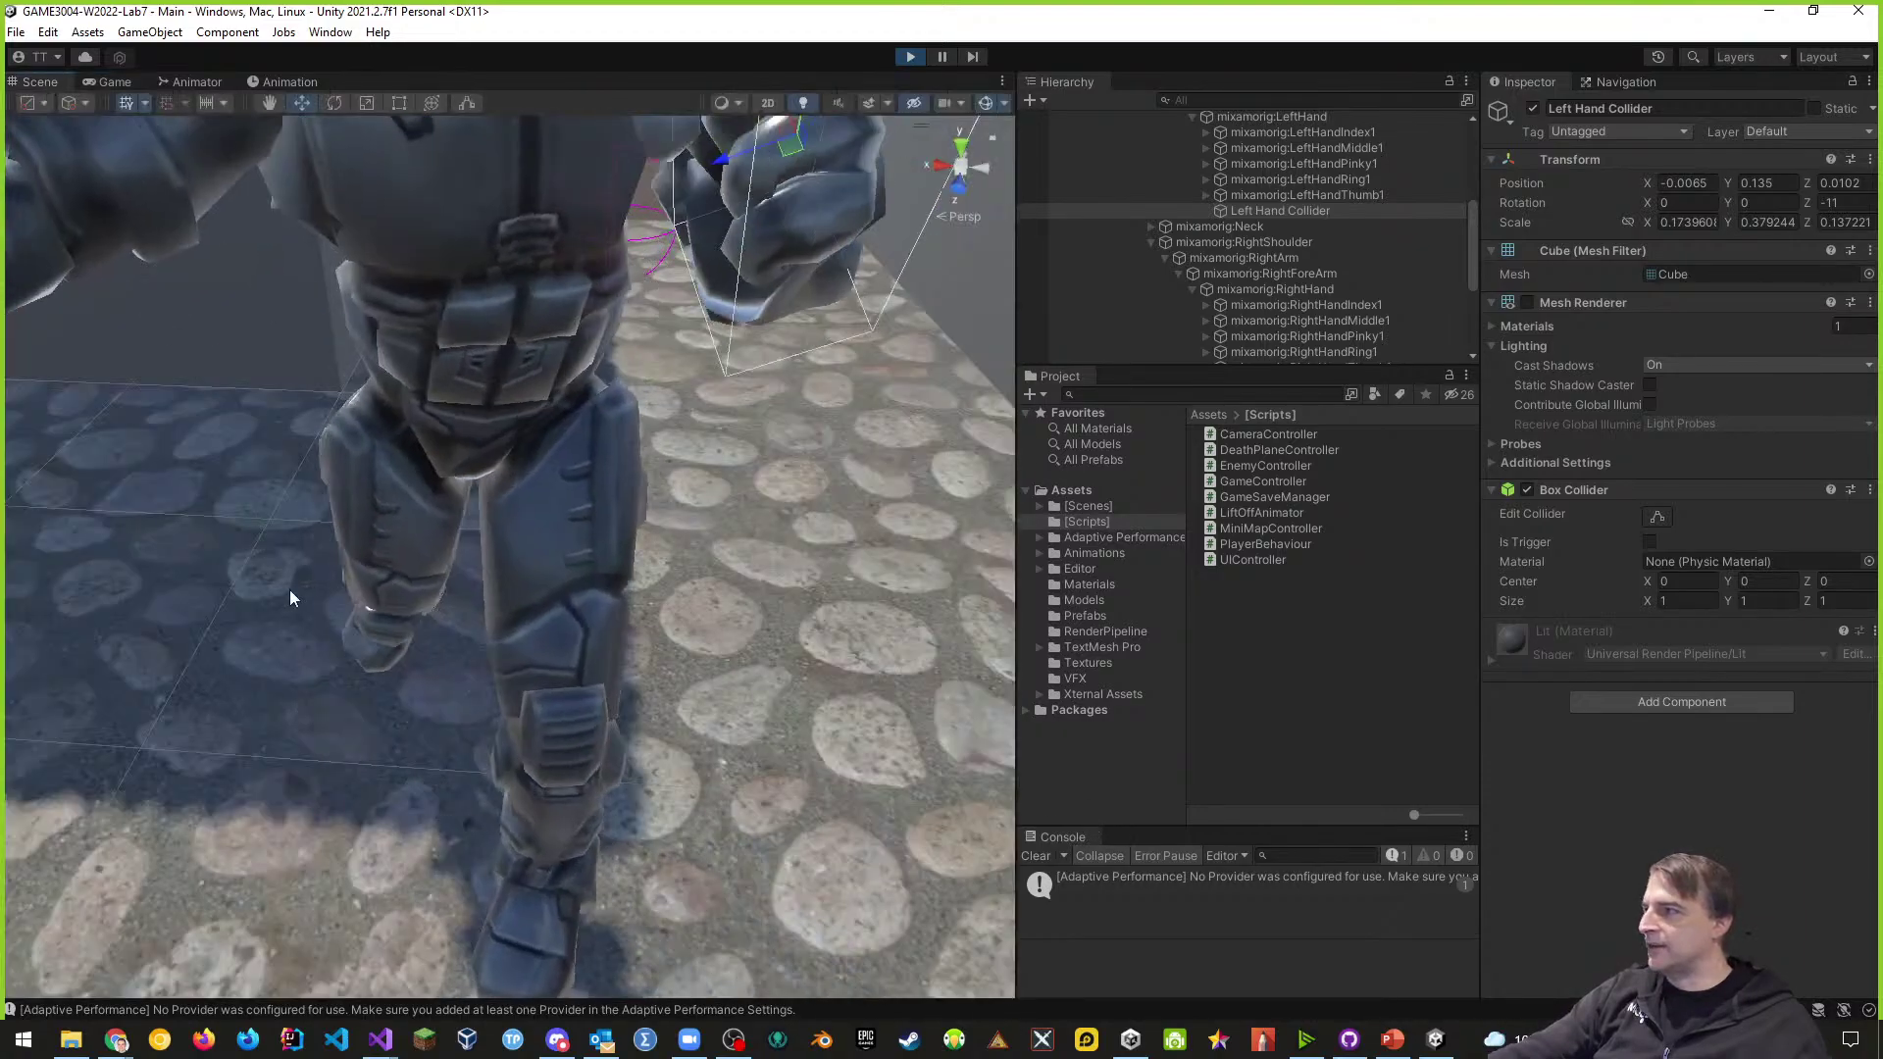
{"action": "key", "text": "s"}
{"action": "right_click_drag", "start_coordinate": [402, 534], "coordinate": [469, 383]}
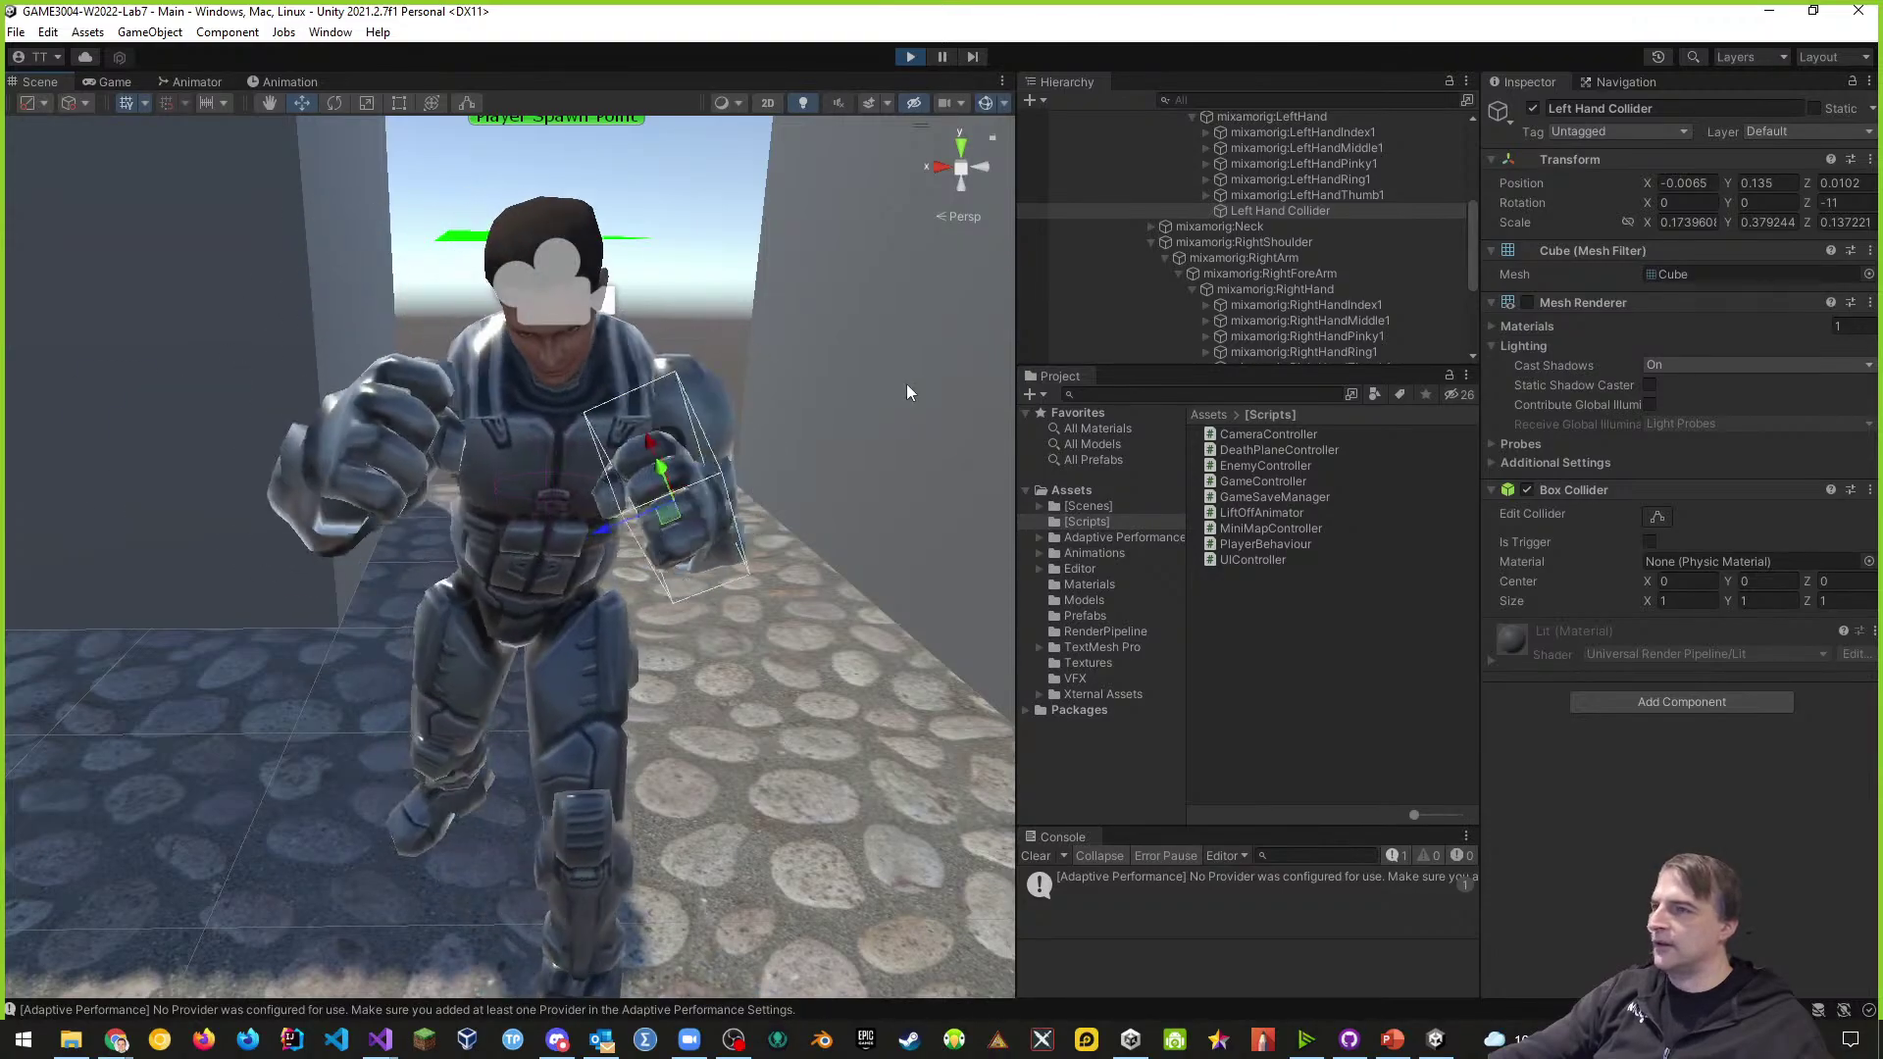
- Pause the game in a fighting pose and move the Right Hand Collider to about X 0.013, Y 0.035 and Z 0.01
{"action": "scroll", "coordinate": [1226, 270], "scroll_direction": "down", "scroll_amount": 3}
{"action": "left_click", "coordinate": [1243, 265]}
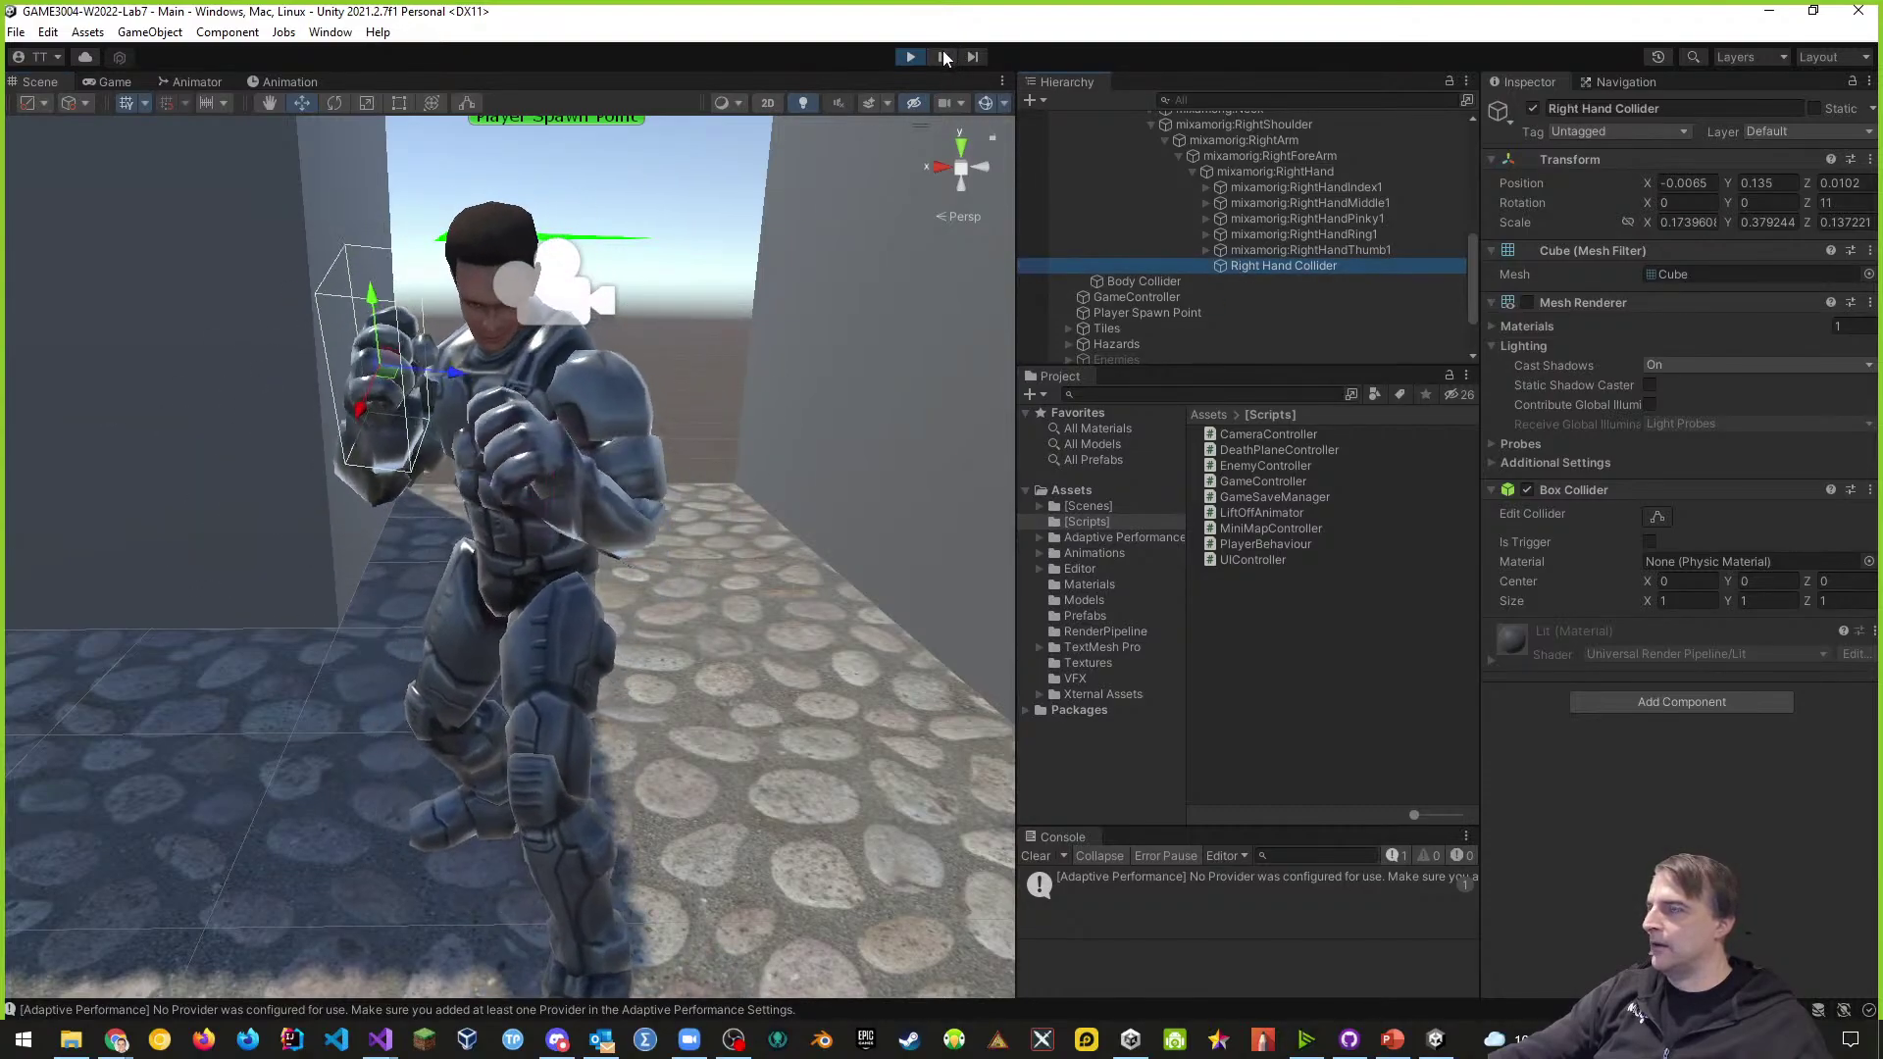
{"action": "left_click", "coordinate": [944, 56]}
{"action": "left_click_drag", "start_coordinate": [521, 507], "coordinate": [881, 558], "text": "alt"}
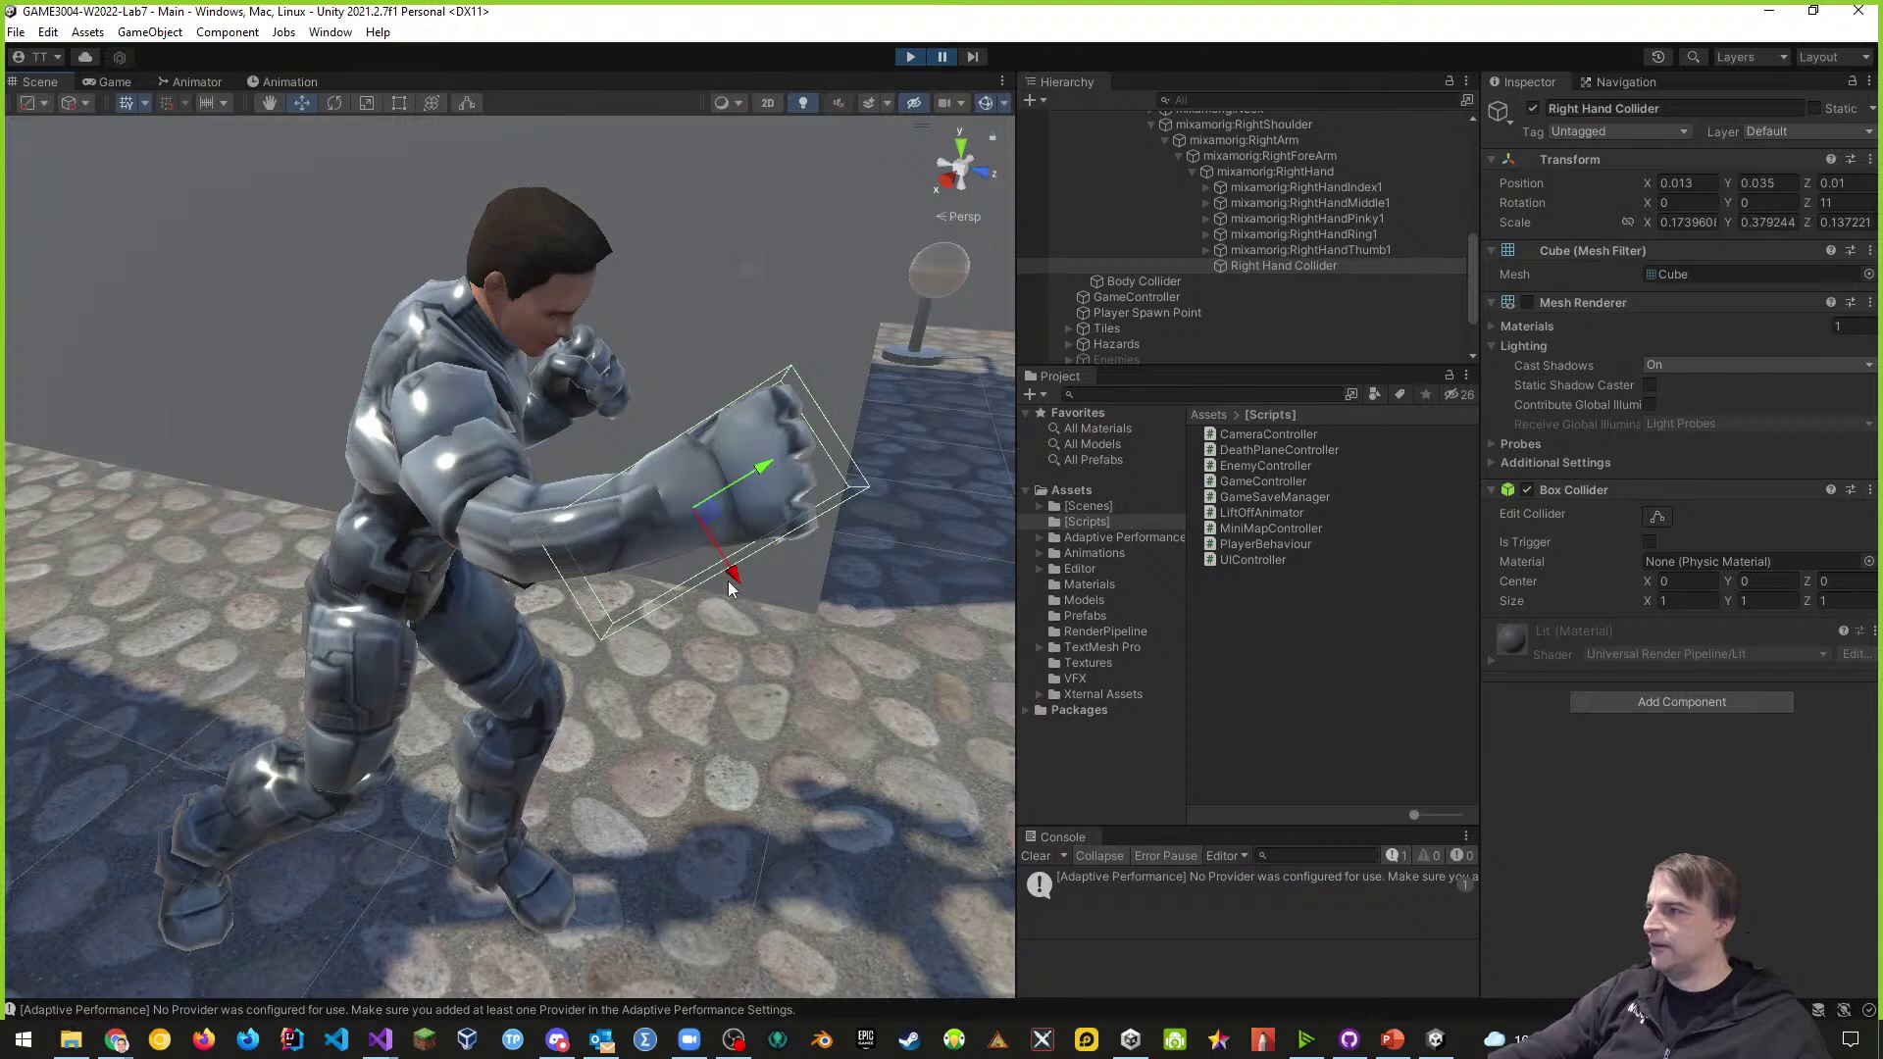
- Rotate the Right Hand Collider to about Z 2.067 and move it around the fist to about X -0.01 and Y 0.028
{"action": "left_click", "coordinate": [339, 105]}
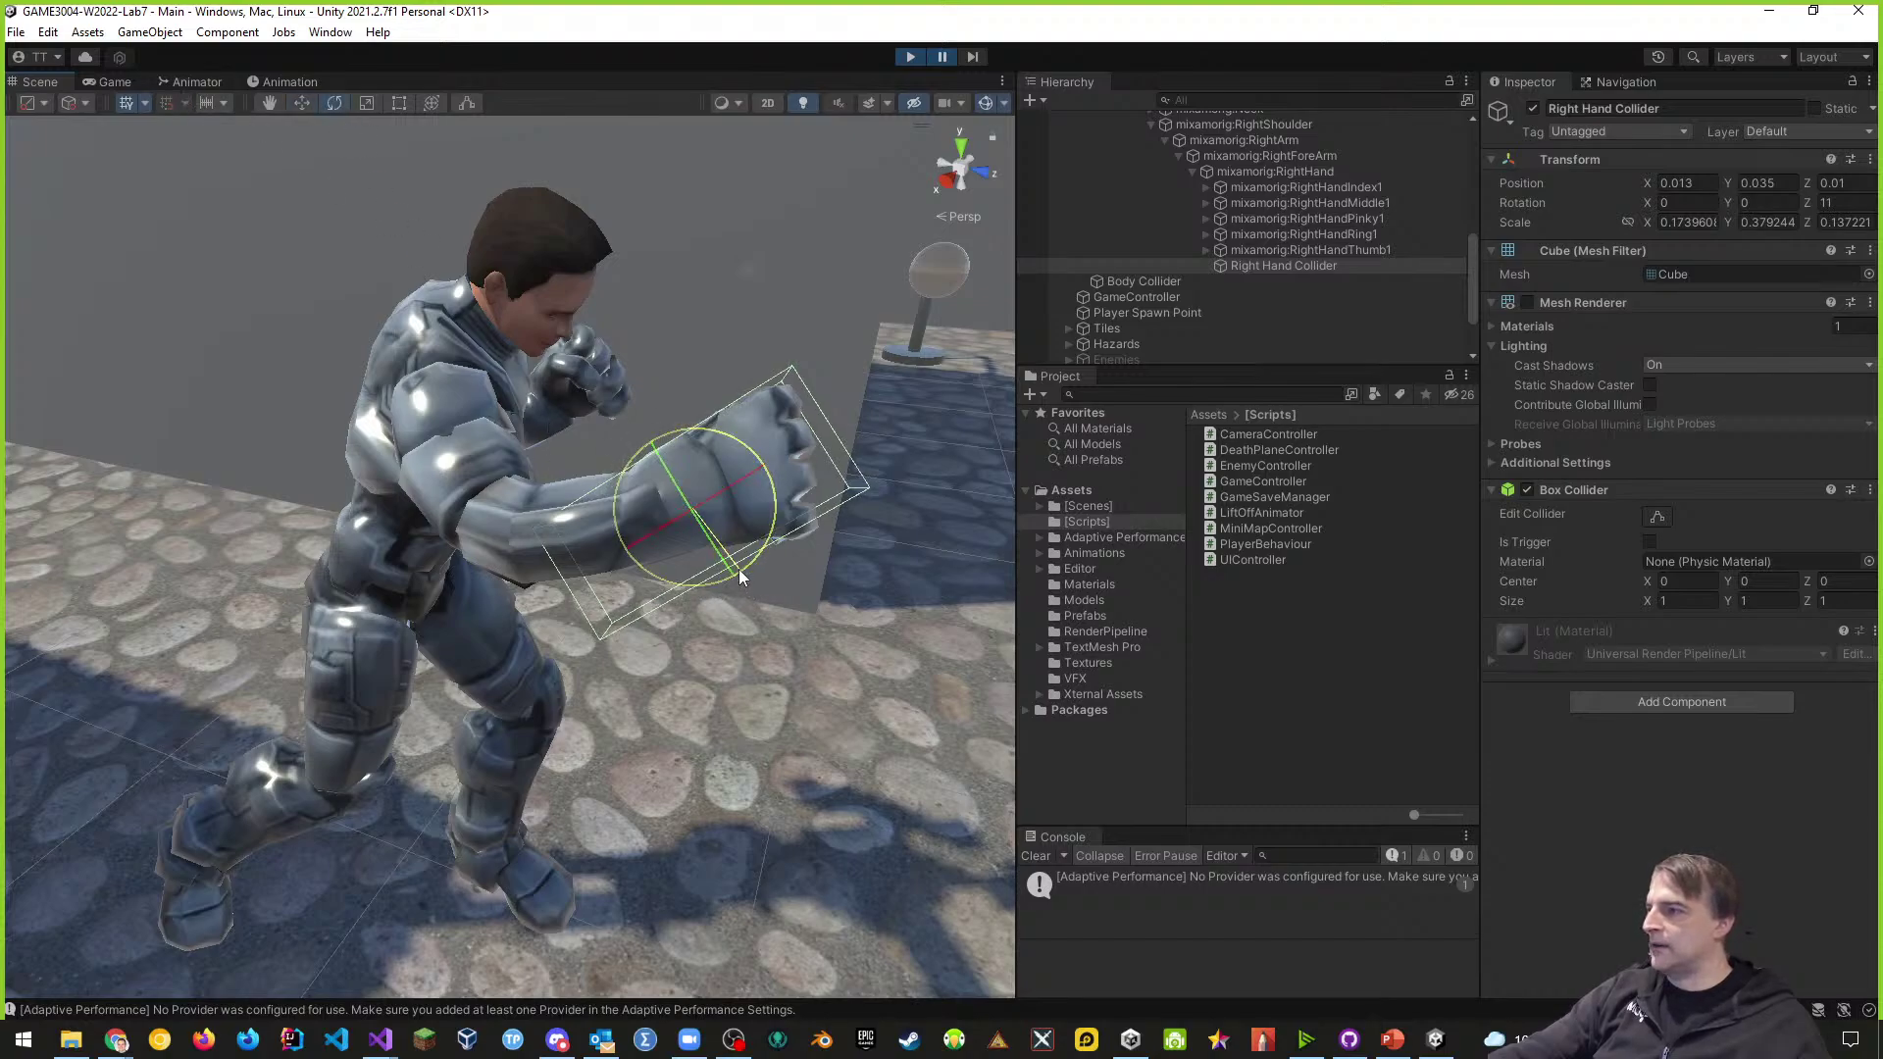
{"action": "mouse_move", "coordinate": [739, 569]}
{"action": "left_mouse_down"}
{"action": "mouse_move", "coordinate": [722, 574]}
{"action": "mouse_move", "coordinate": [734, 603]}
{"action": "left_mouse_up"}
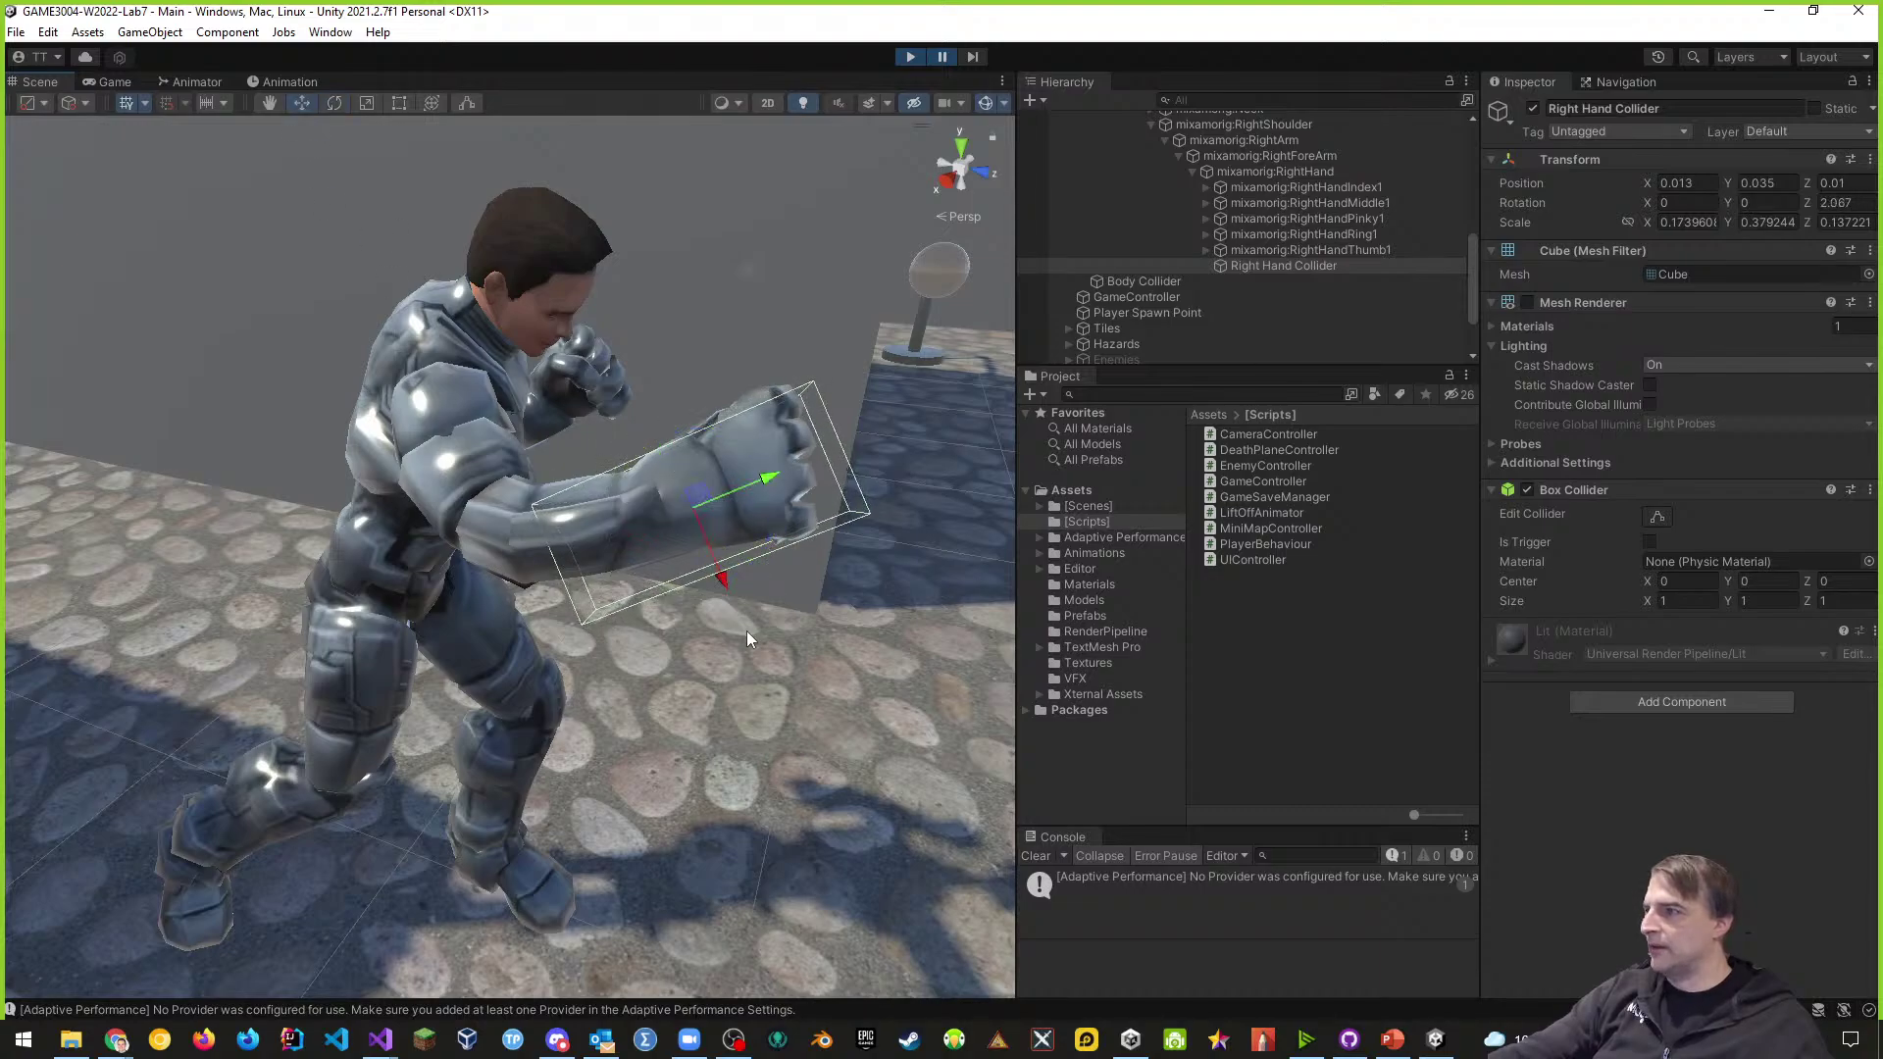
{"action": "left_click_drag", "start_coordinate": [710, 563], "coordinate": [710, 563]}
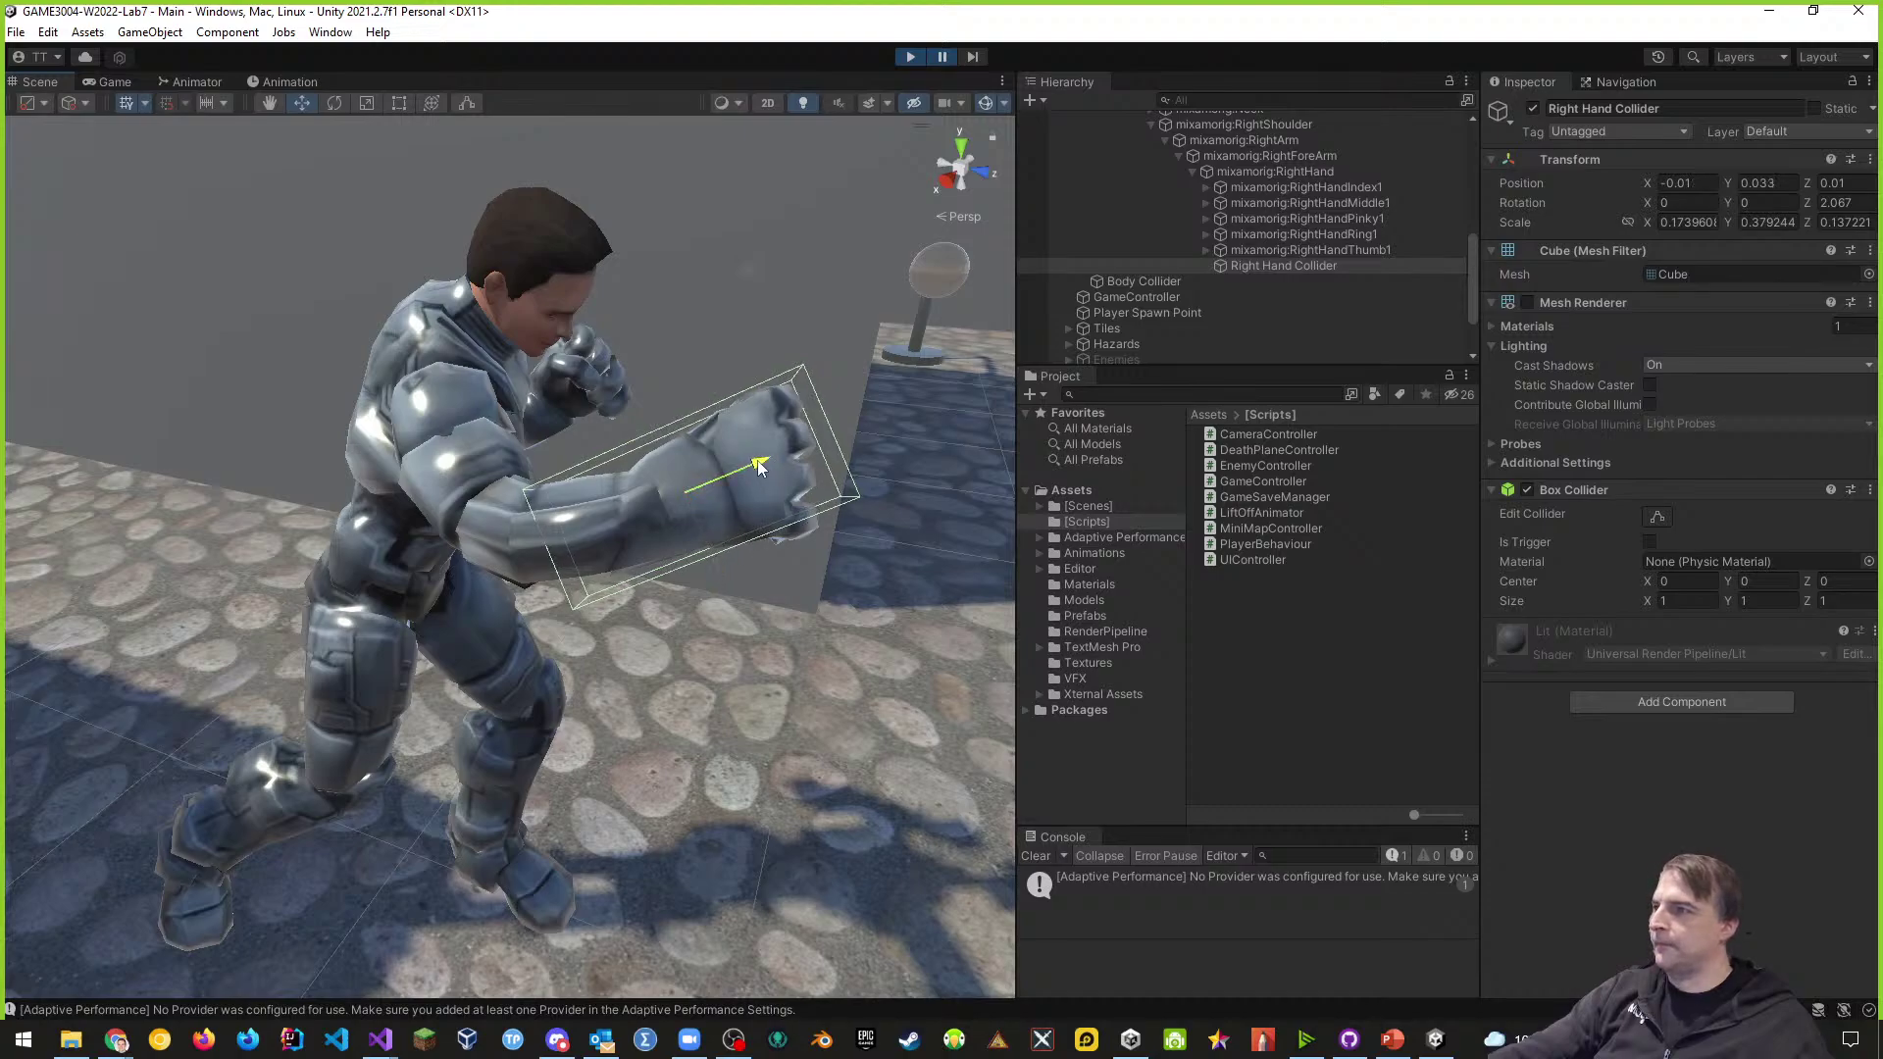
{"action": "left_click_drag", "start_coordinate": [824, 621], "coordinate": [863, 616], "text": "alt"}
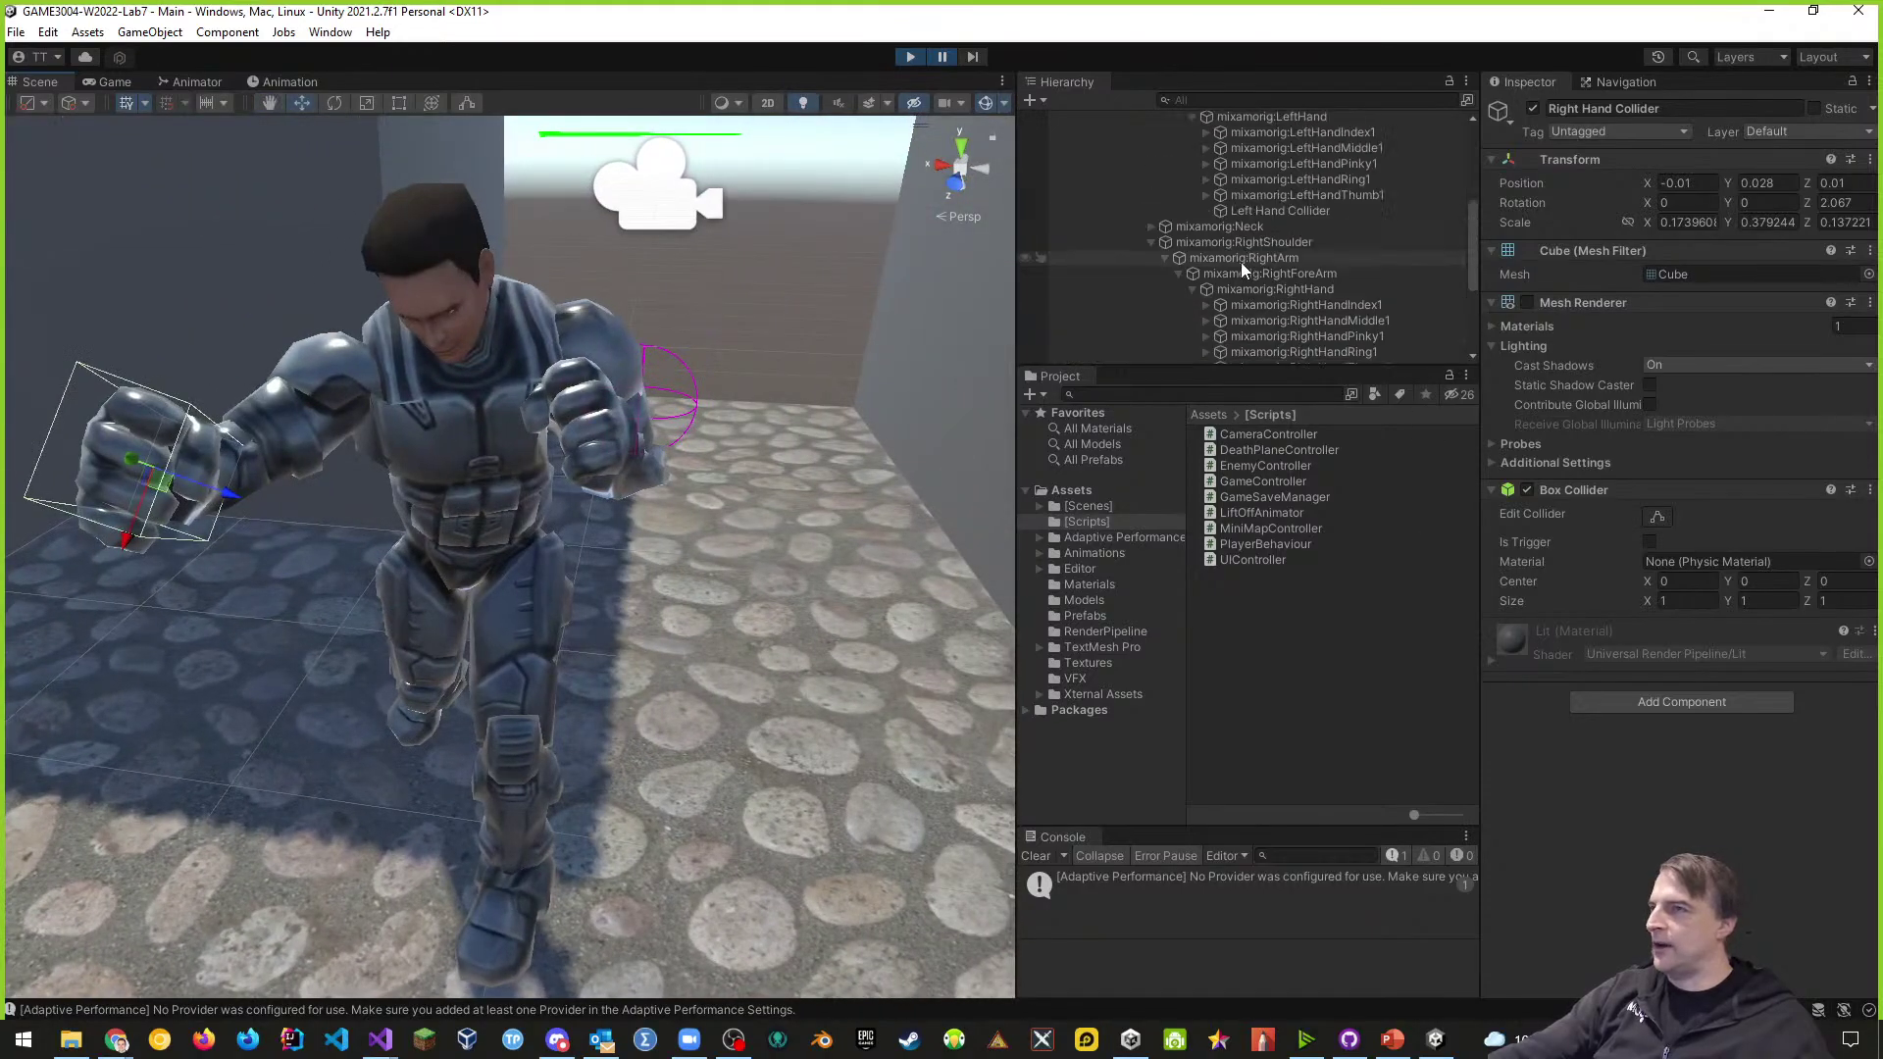
- Rotate the Left Hand Collider to about Z -1.801 and move it around the fist to about X -0.0004 and Y 0.023
{"action": "left_click", "coordinate": [1280, 210]}
{"action": "left_click_drag", "start_coordinate": [373, 500], "coordinate": [229, 514], "text": "alt"}
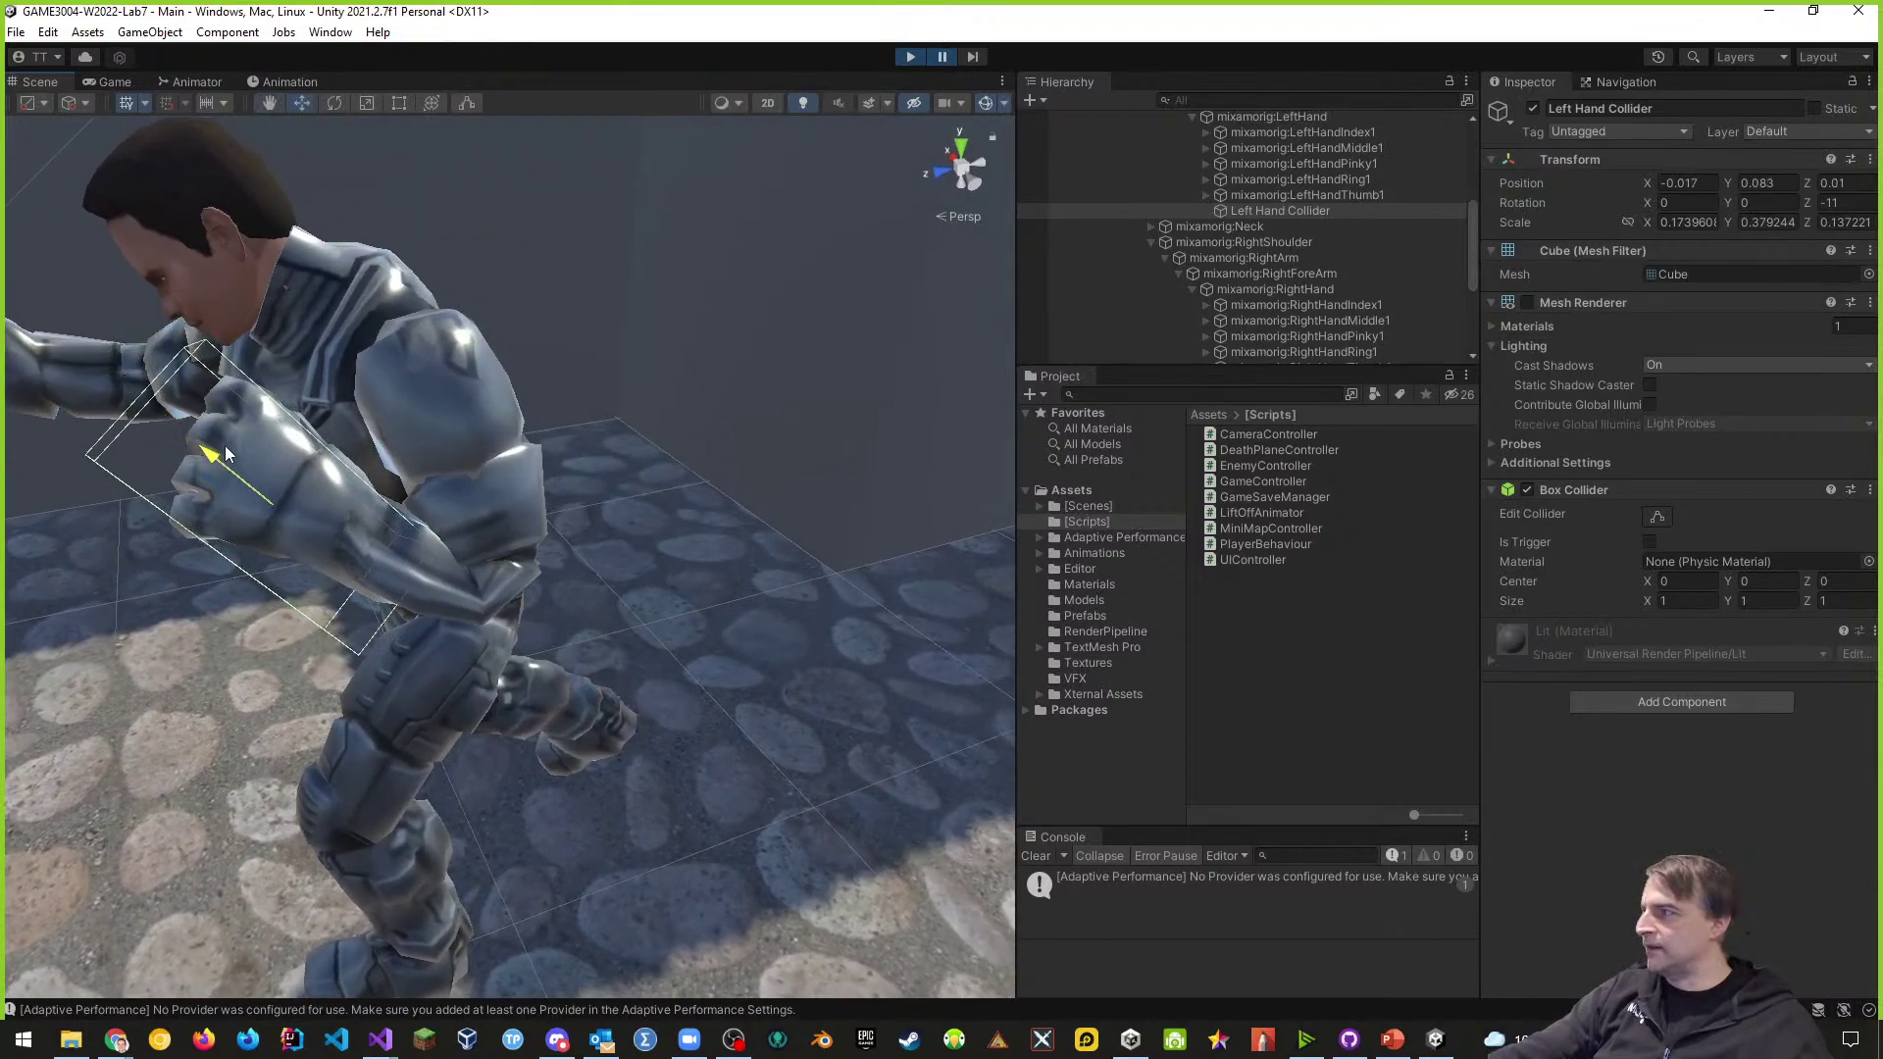
{"action": "left_click_drag", "start_coordinate": [250, 469], "coordinate": [253, 472]}
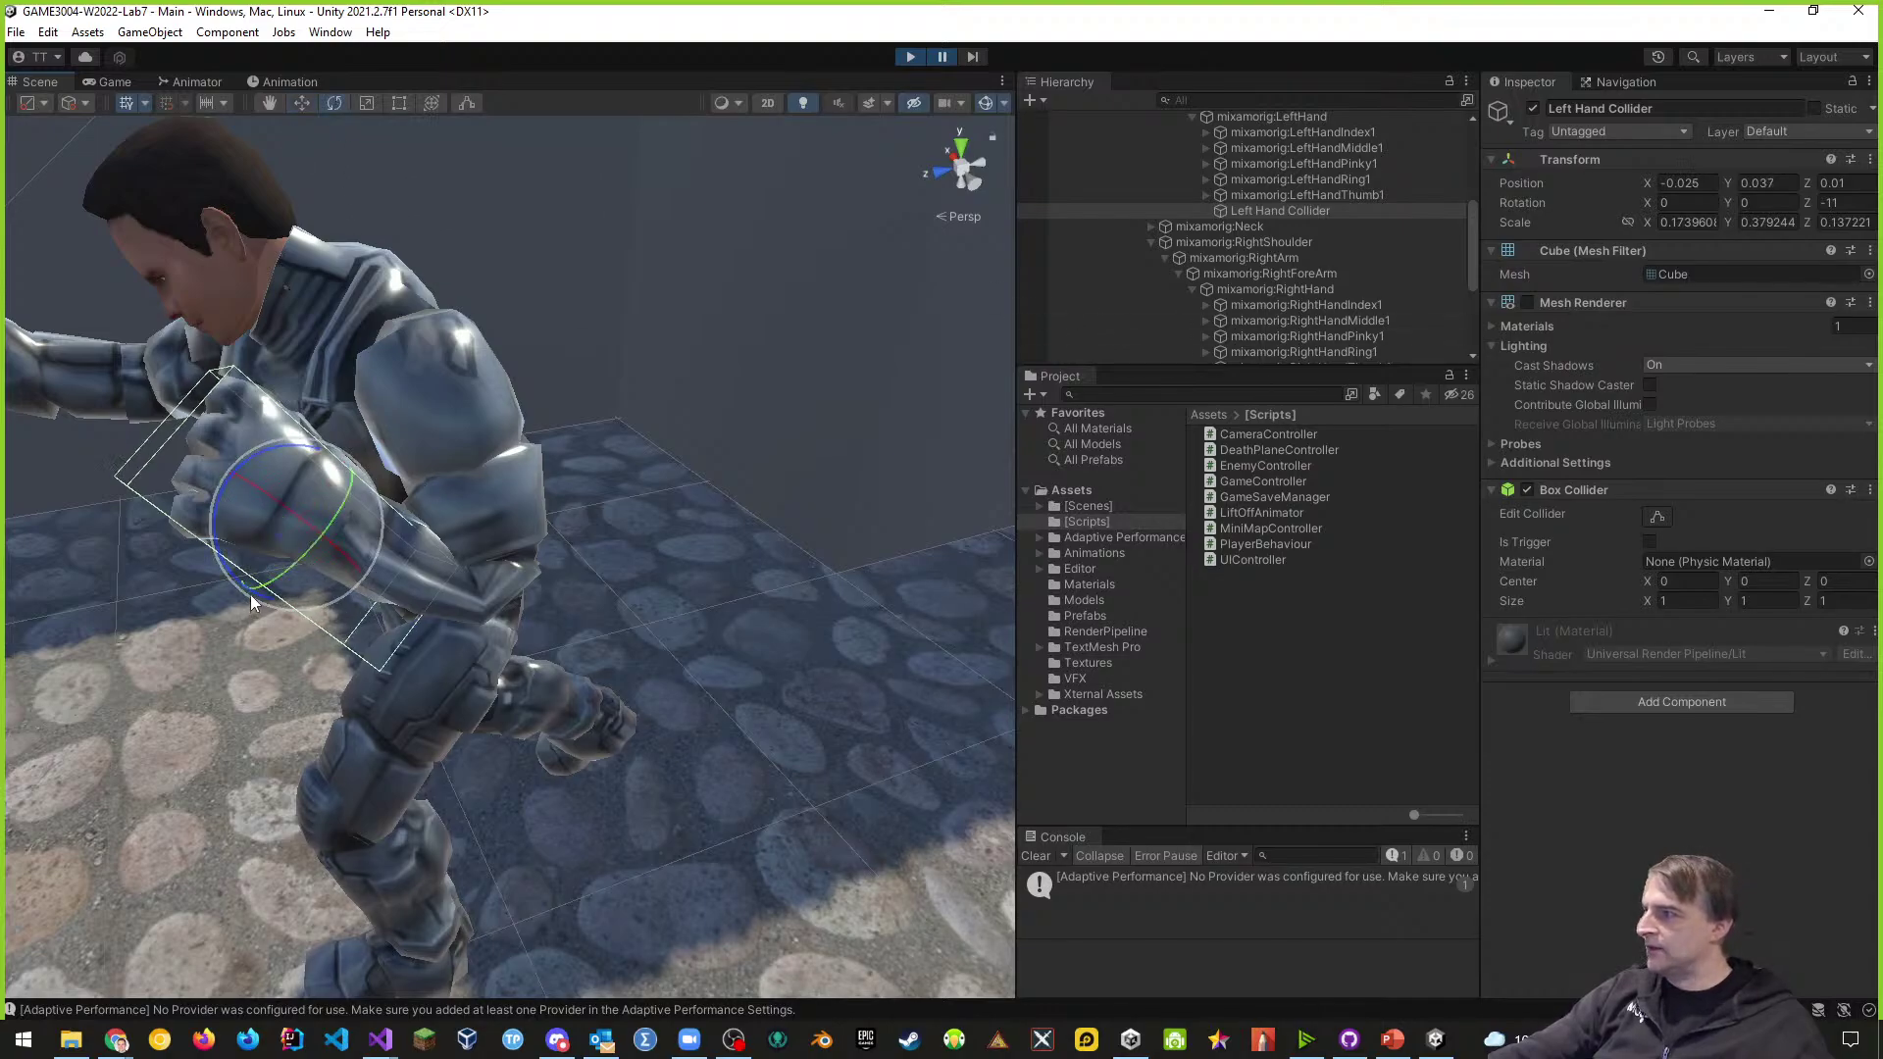
{"action": "left_click_drag", "start_coordinate": [250, 590], "coordinate": [268, 591]}
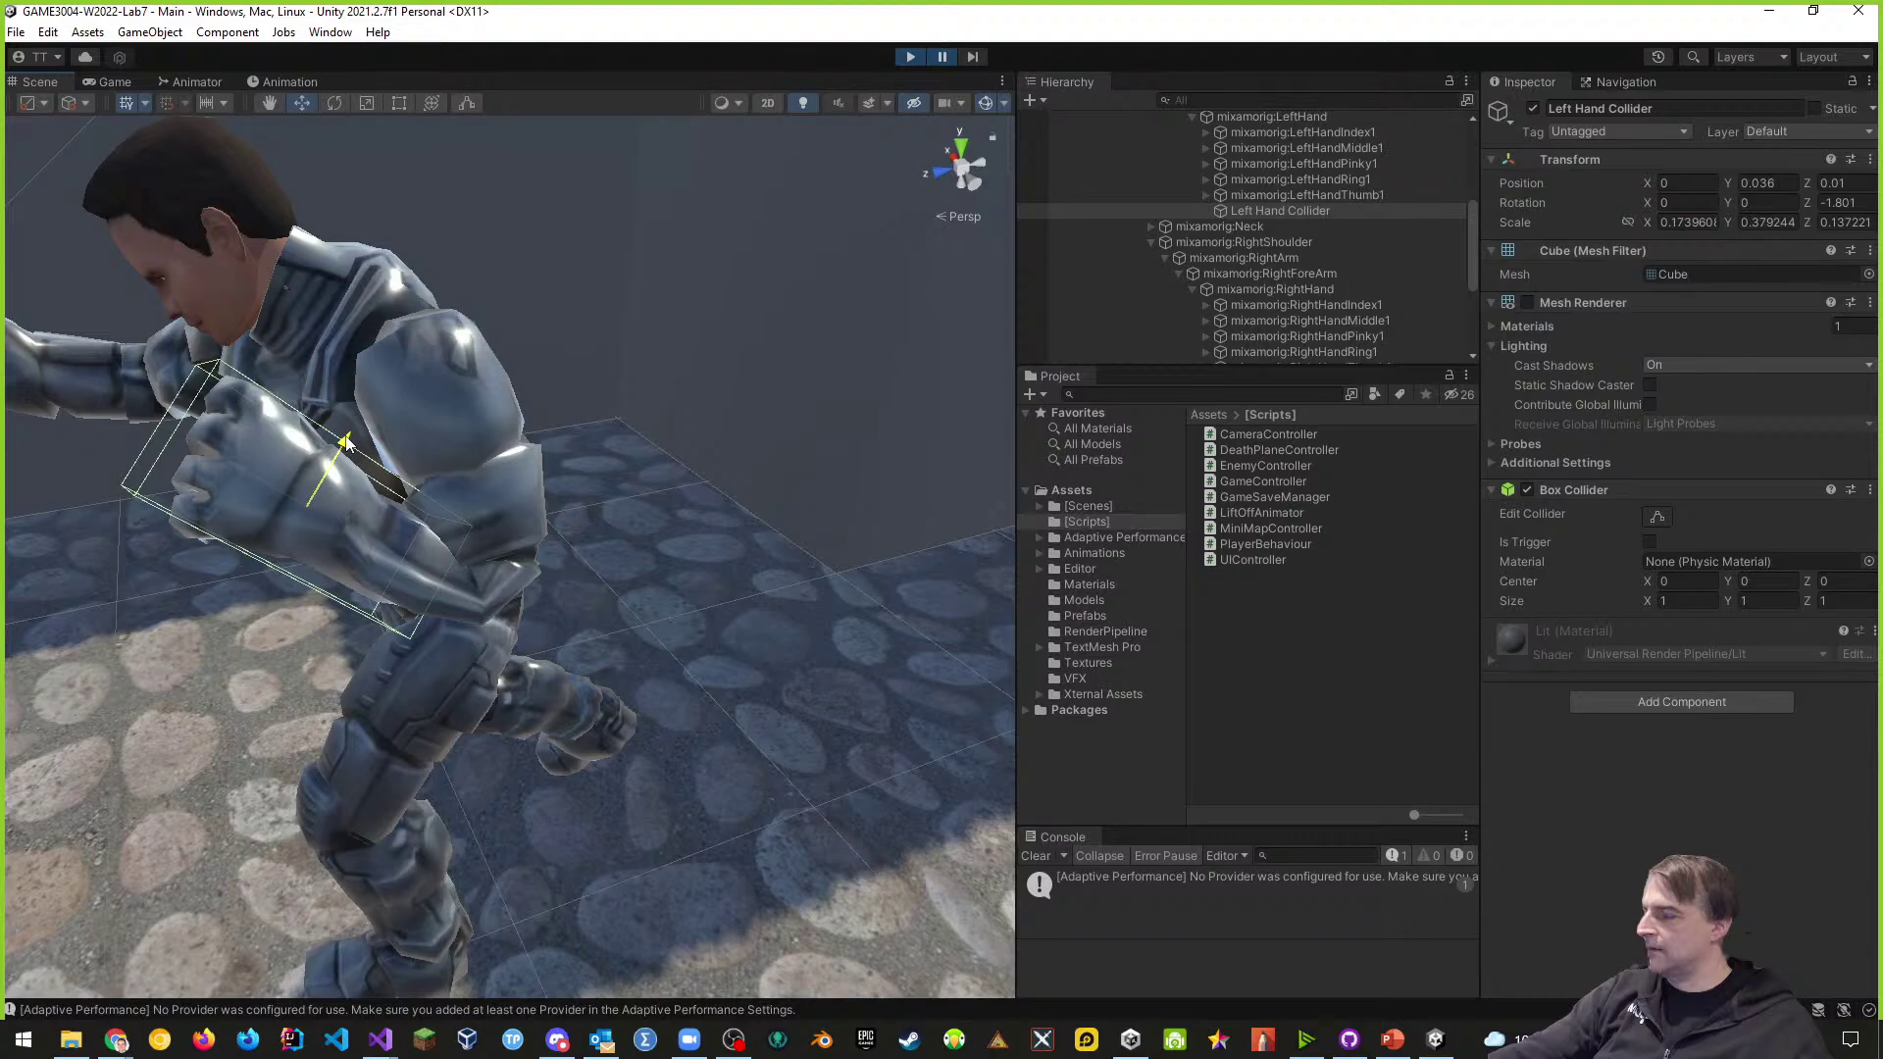
{"action": "right_click_drag", "start_coordinate": [286, 479], "coordinate": [241, 532]}
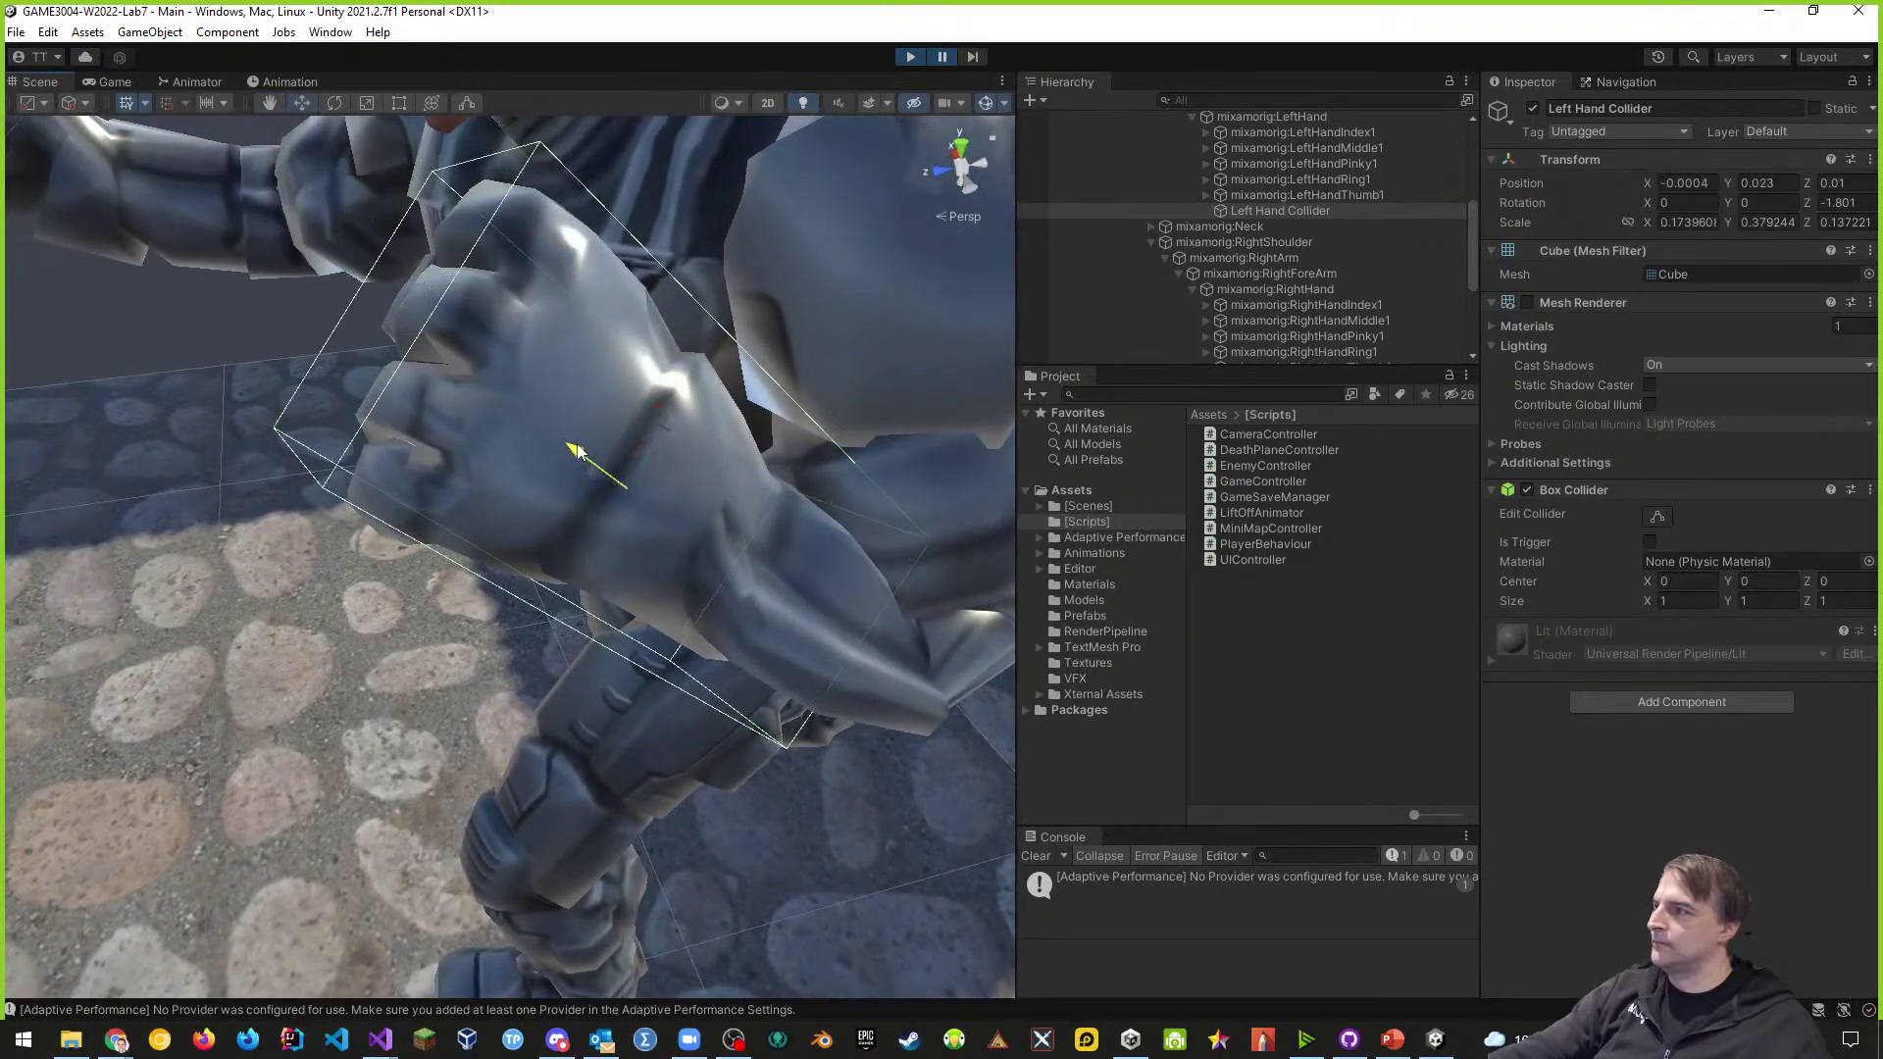
{"action": "right_click_drag", "start_coordinate": [576, 450], "coordinate": [853, 473]}
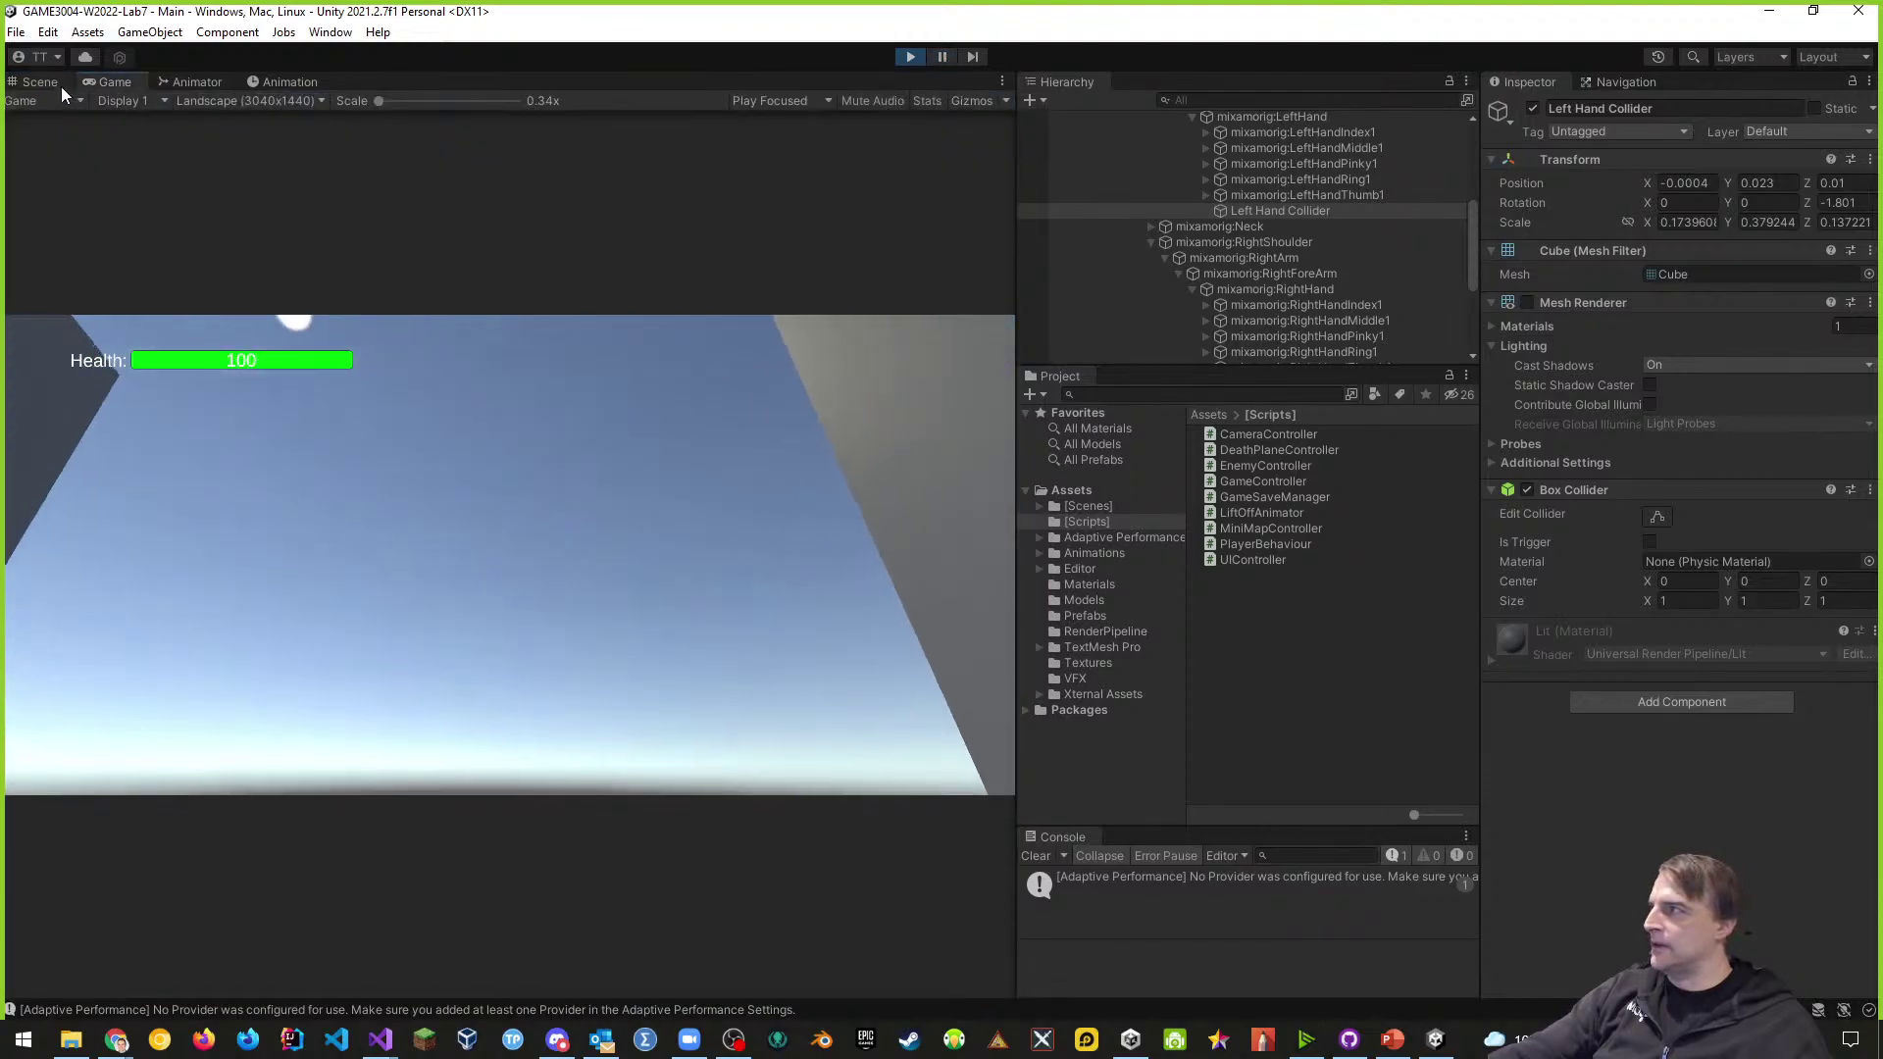
- Select the Right Hand Collider, check its fit in the Scene view while the game runs and copy its Transform component
{"action": "left_click", "coordinate": [61, 87]}
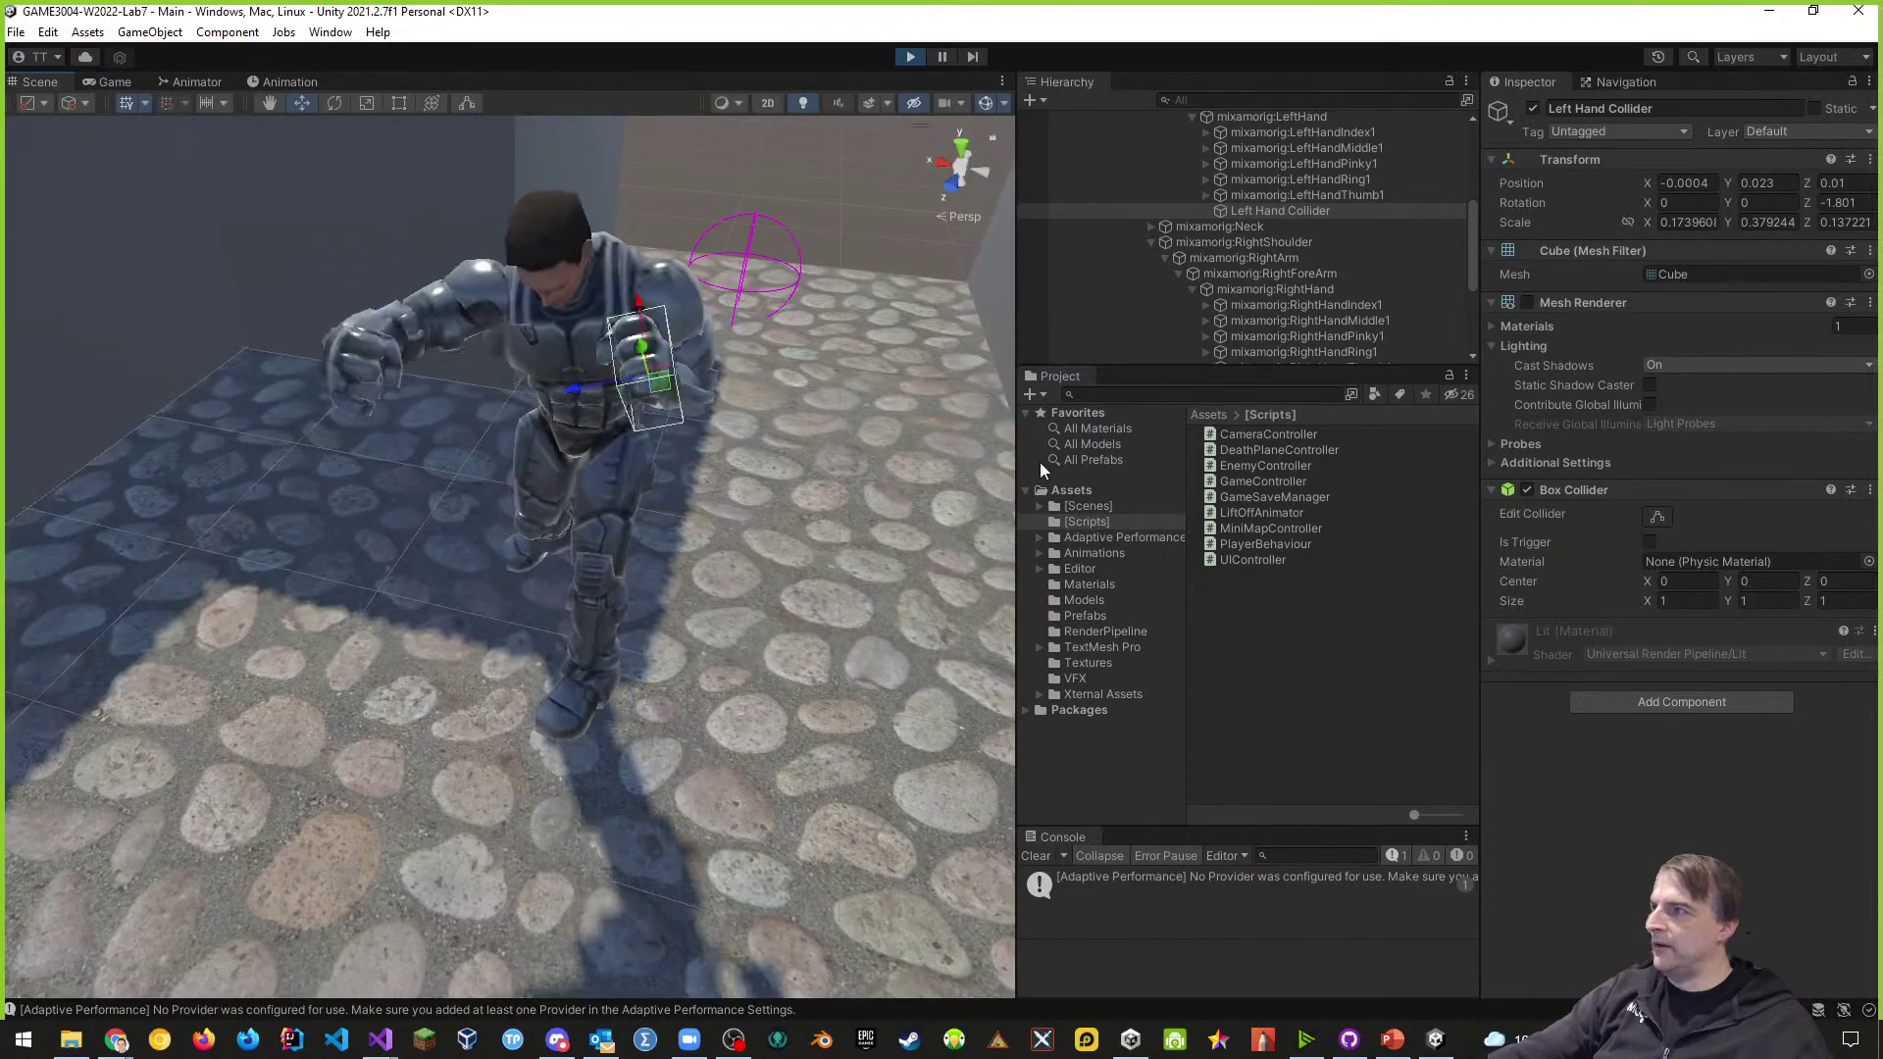
{"action": "scroll", "coordinate": [1275, 244], "scroll_direction": "down", "scroll_amount": 3}
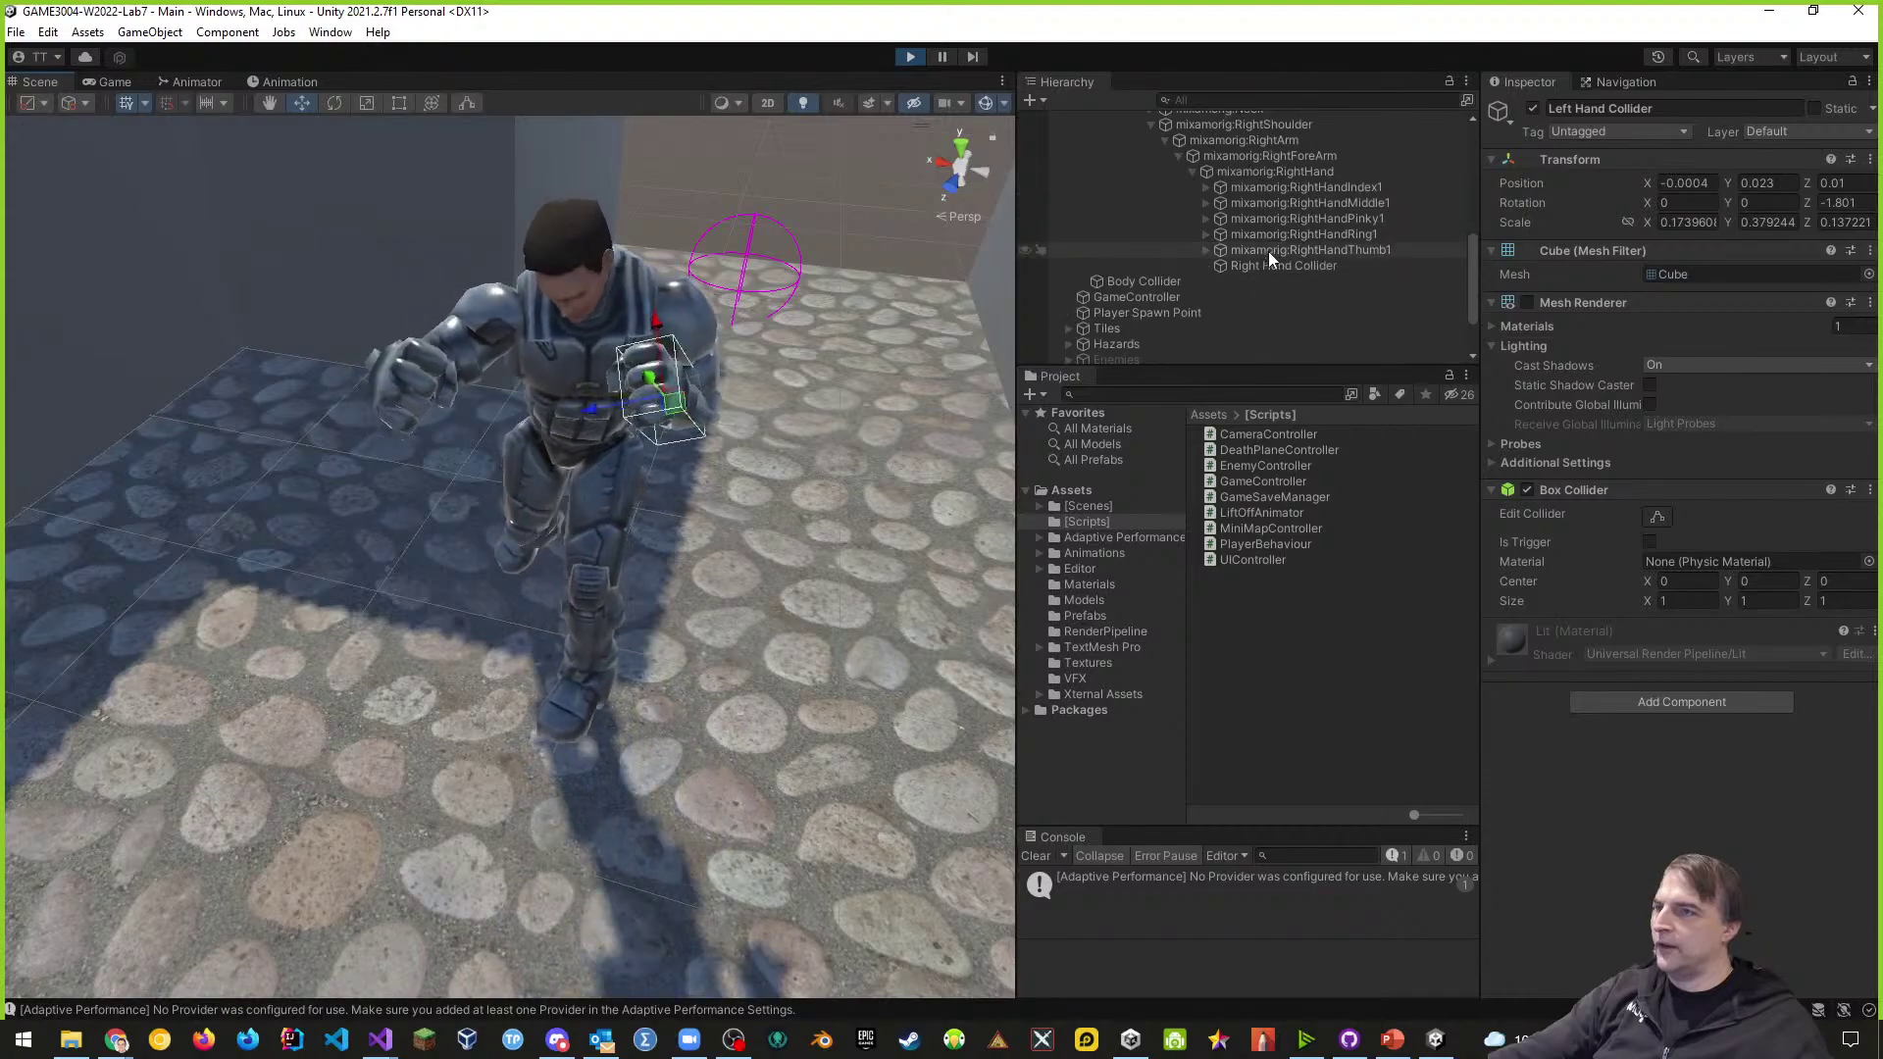
{"action": "left_click", "coordinate": [1260, 265]}
{"action": "right_click_drag", "start_coordinate": [718, 458], "coordinate": [796, 391]}
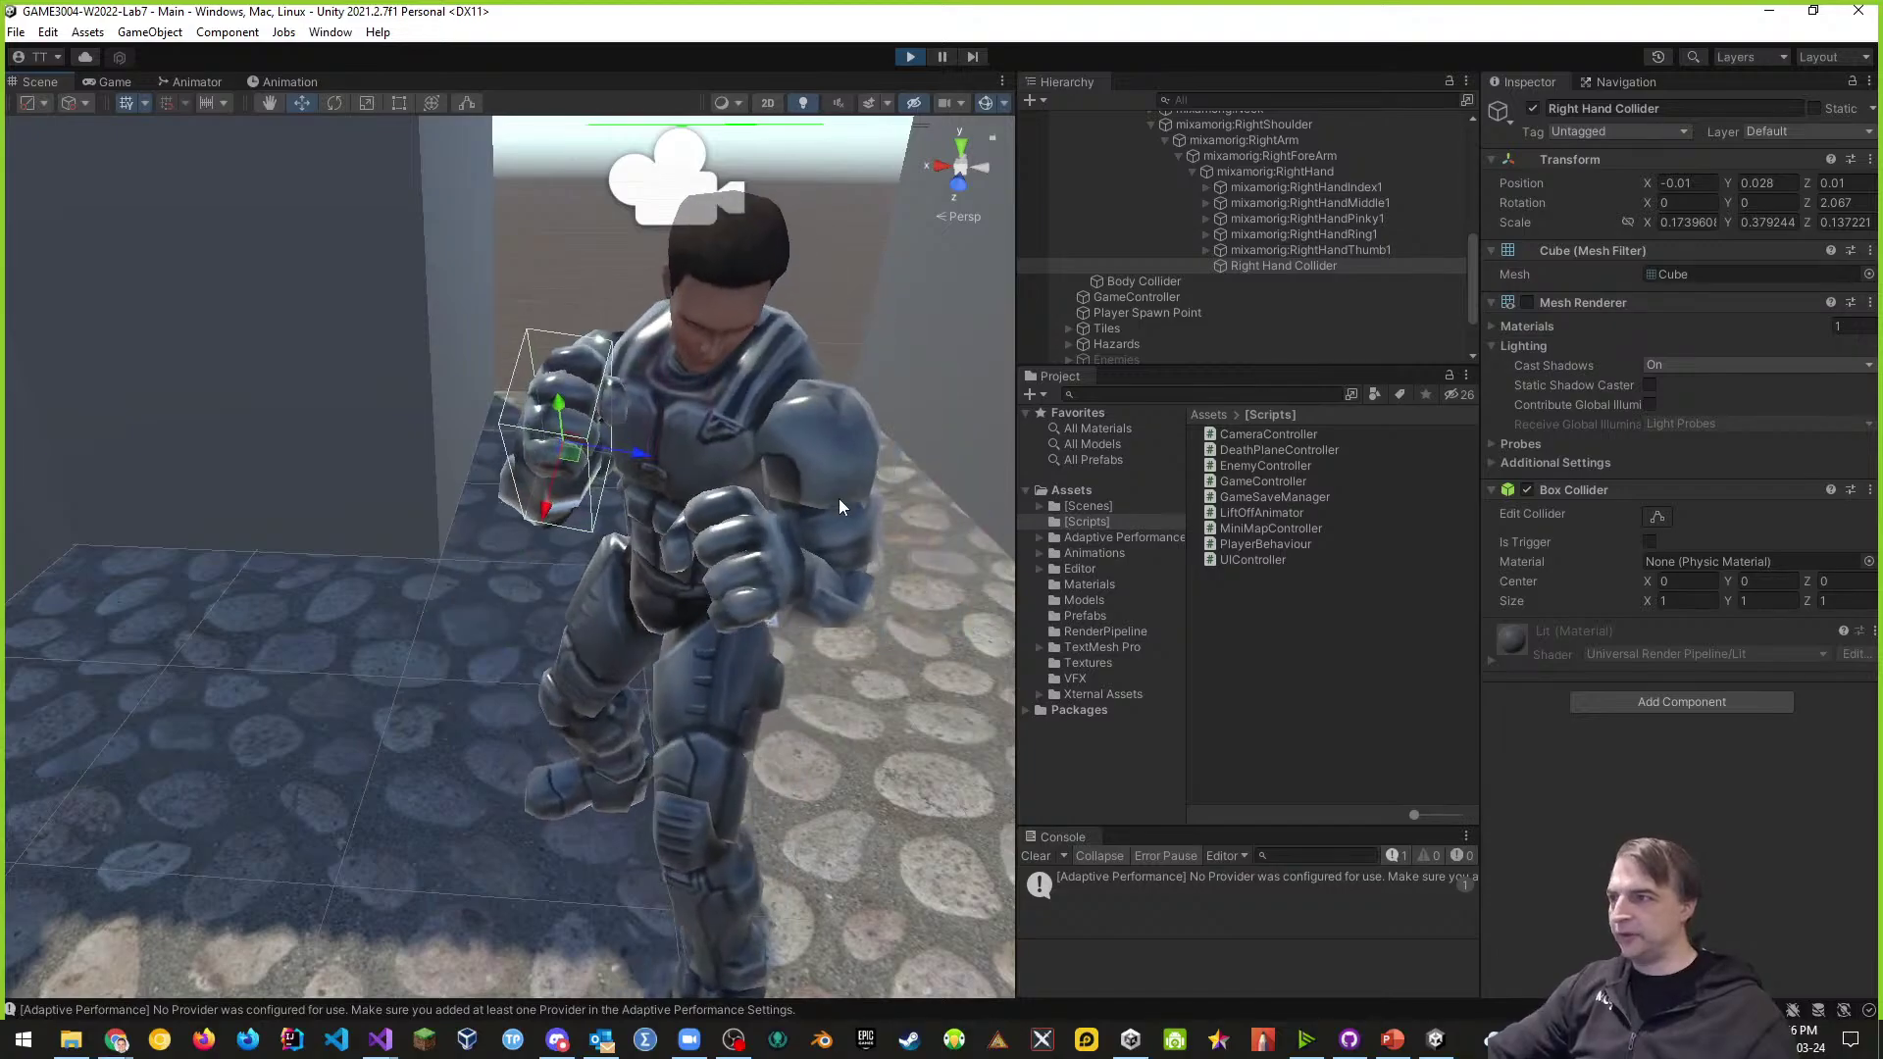
{"action": "left_click", "coordinate": [1868, 160]}
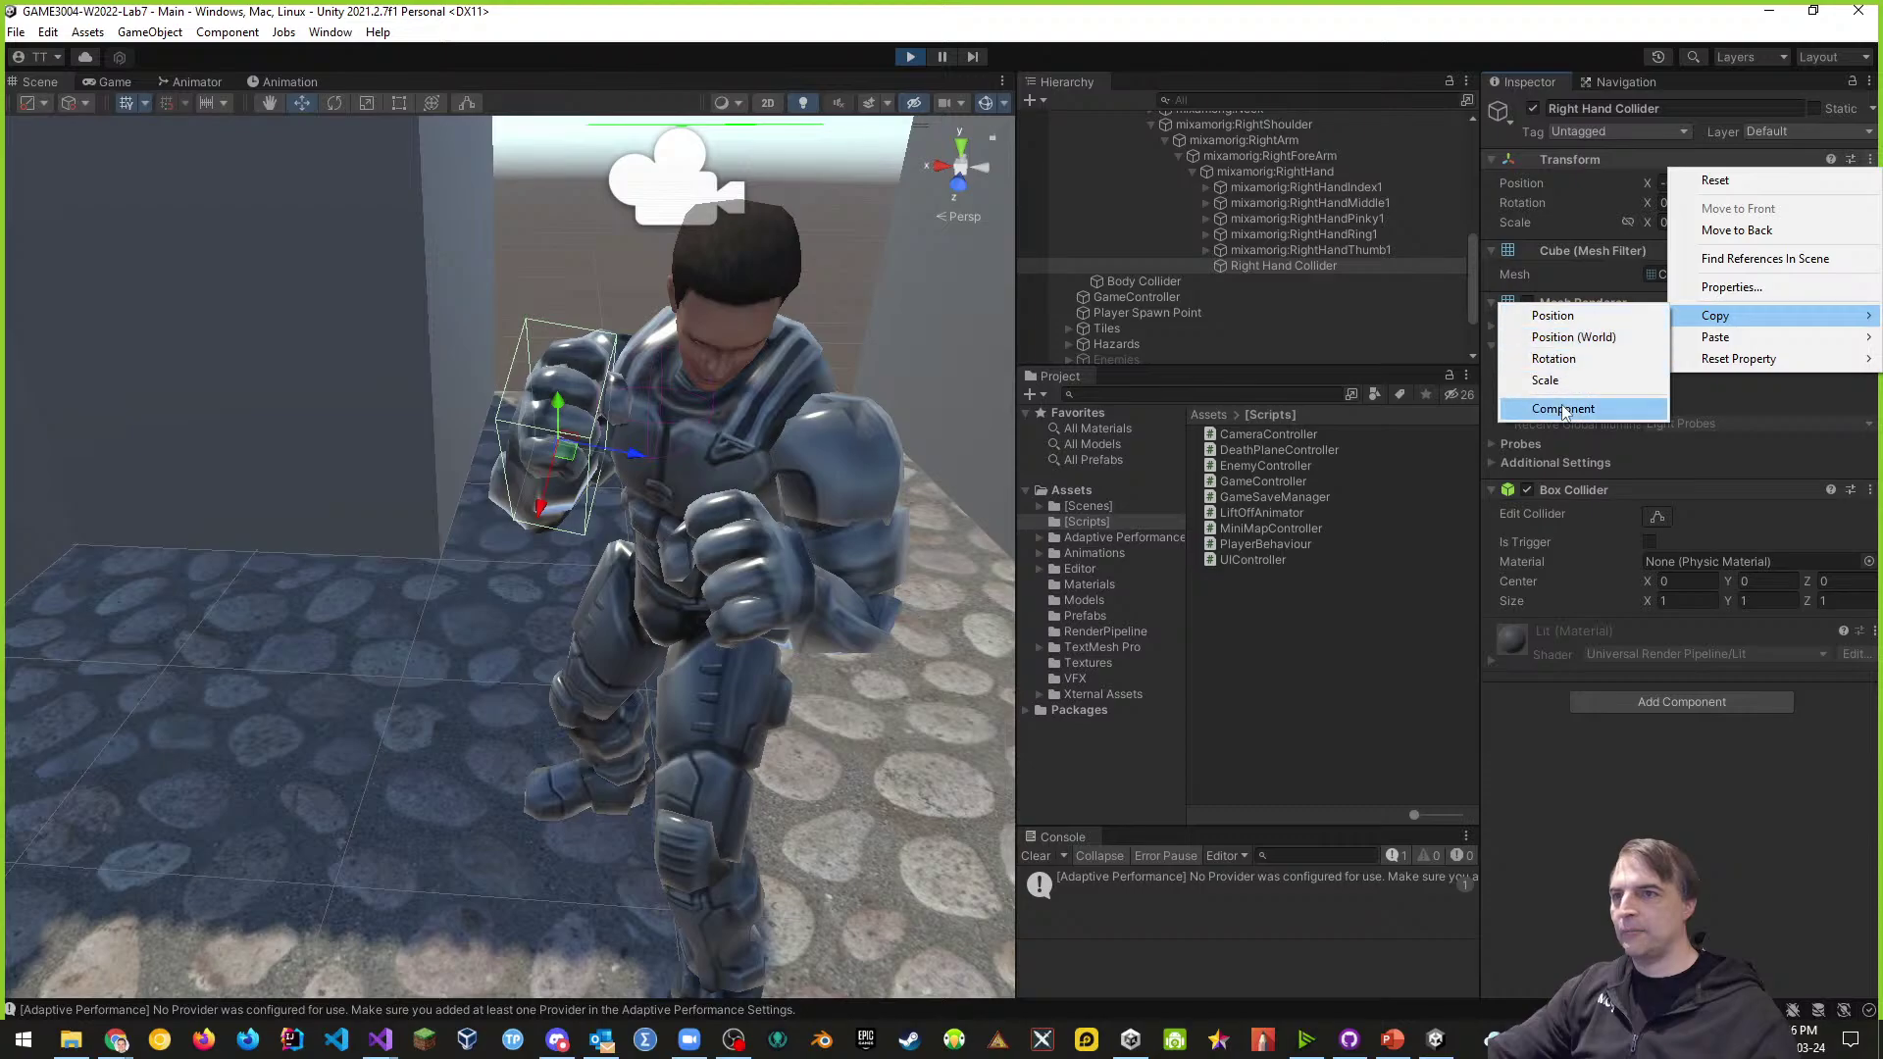
{"action": "left_click", "coordinate": [1595, 408]}
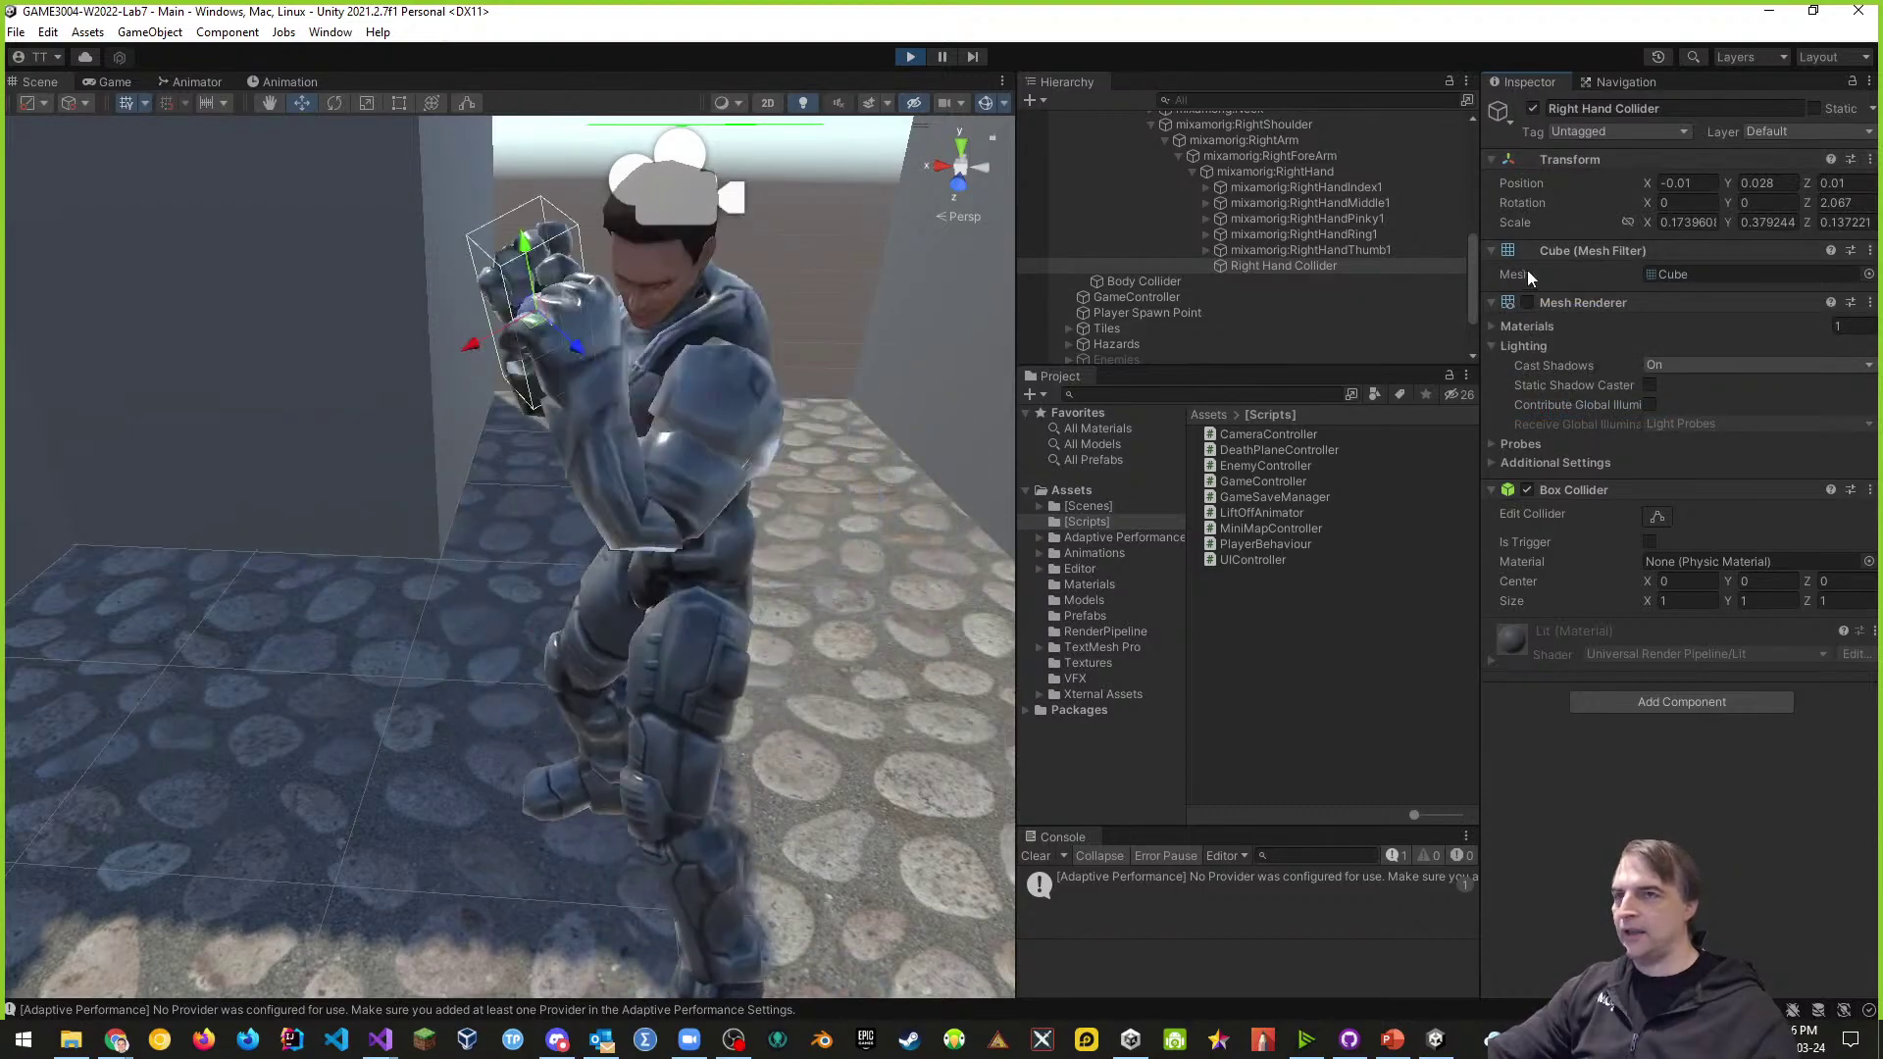
- Try pasting the copied Transform component into a blank Notepad document, clear the text and close Notepad
{"action": "left_click", "coordinate": [24, 1049]}
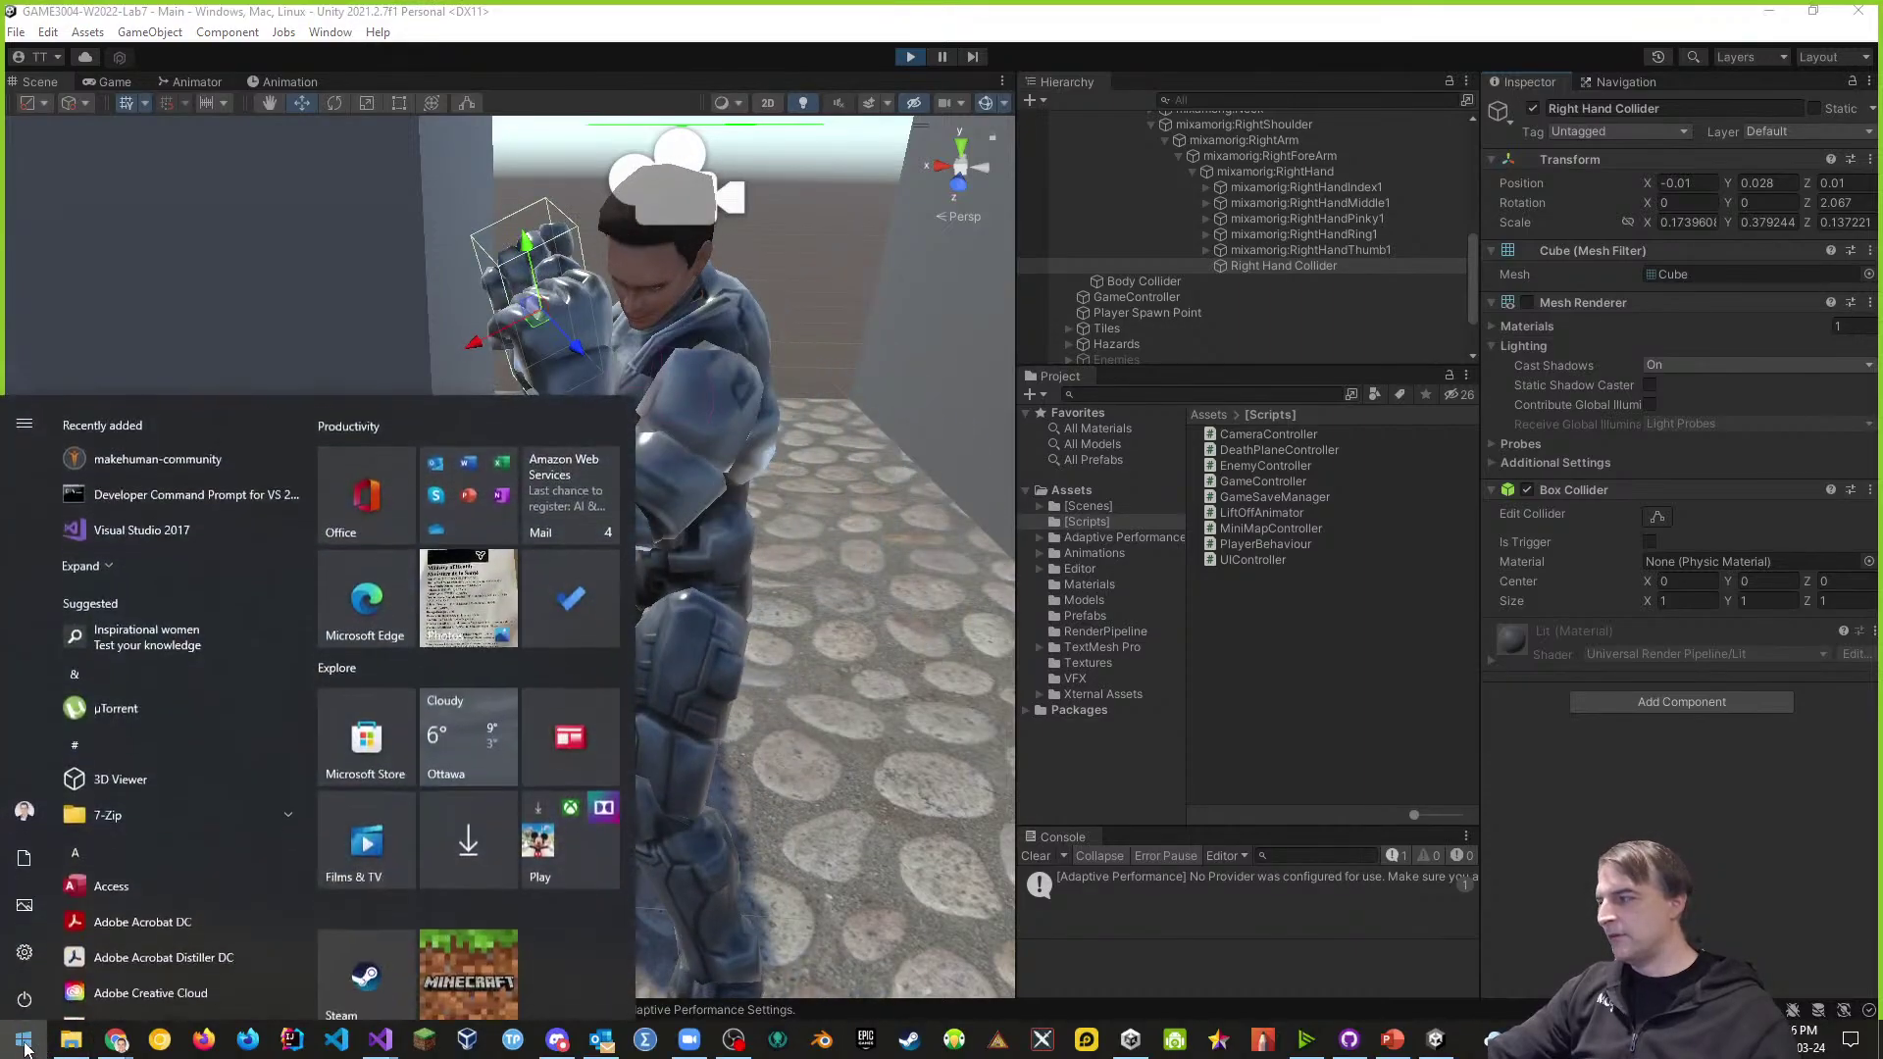
{"action": "type", "text": "no"}
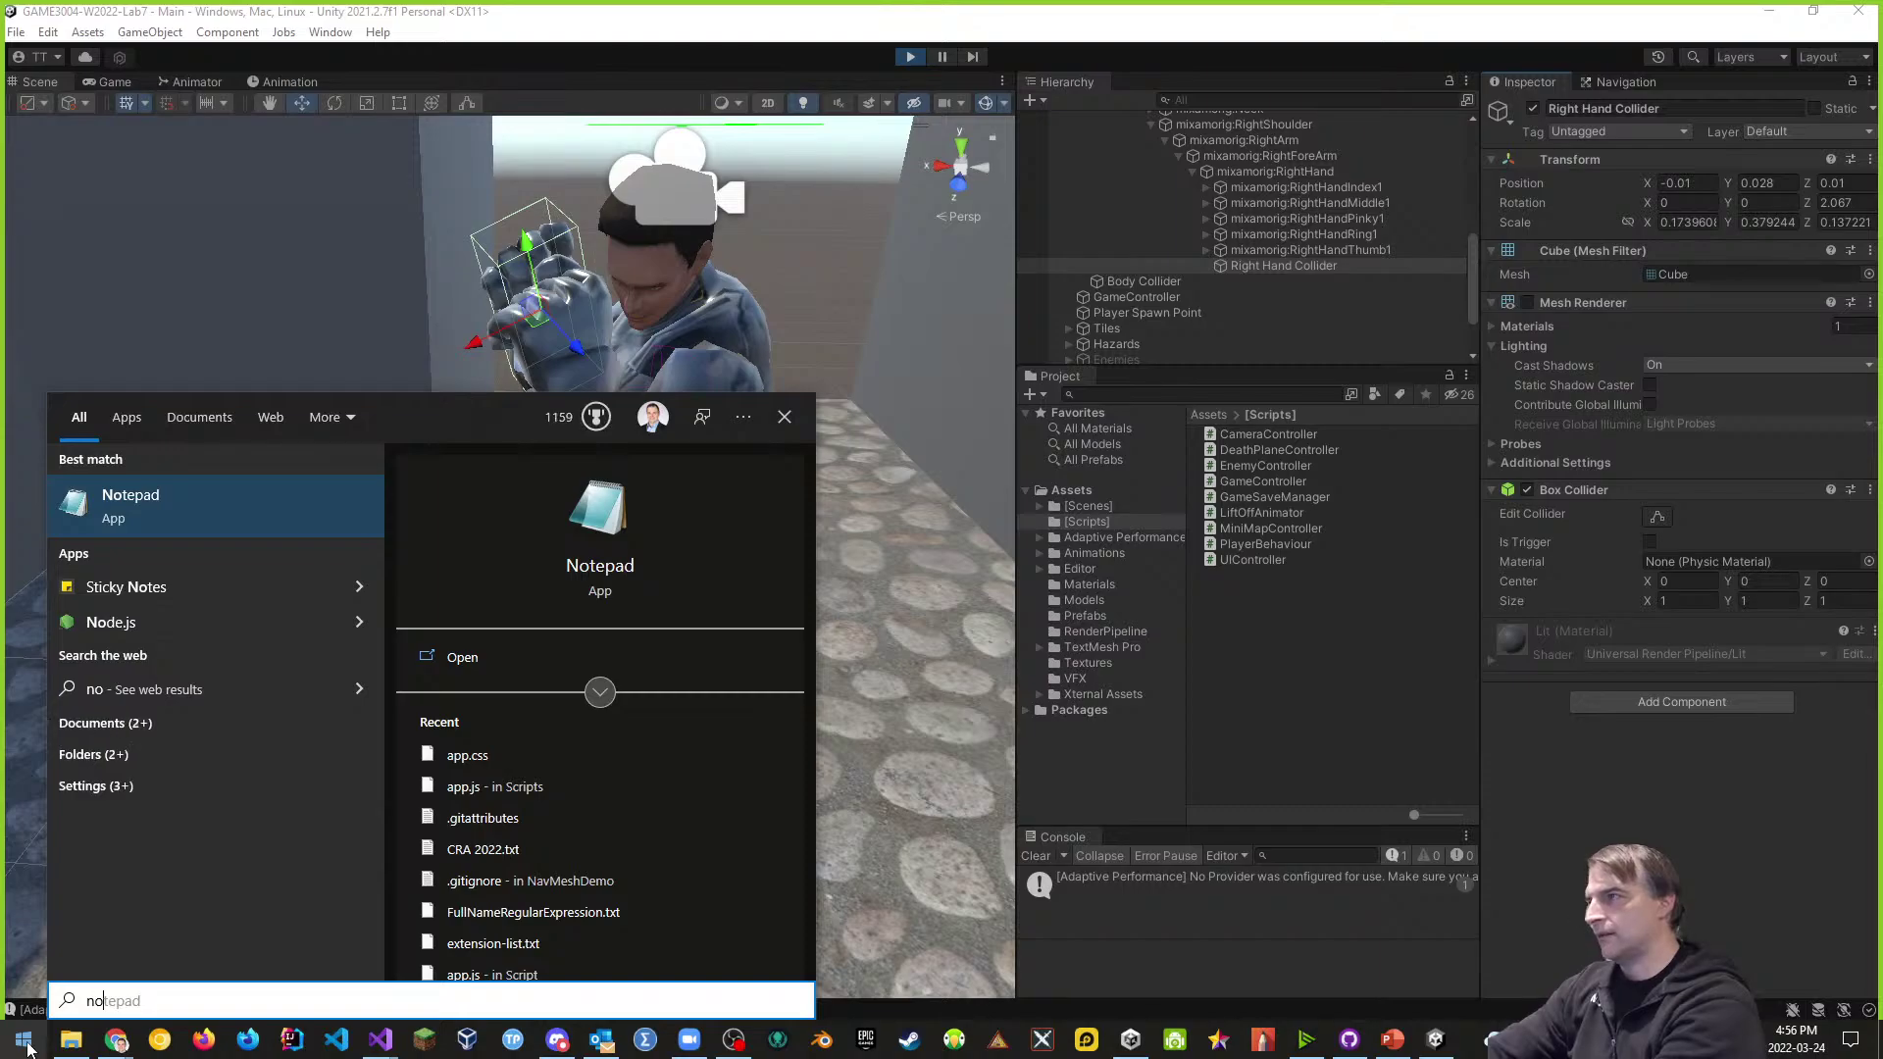
{"action": "key", "text": "Return"}
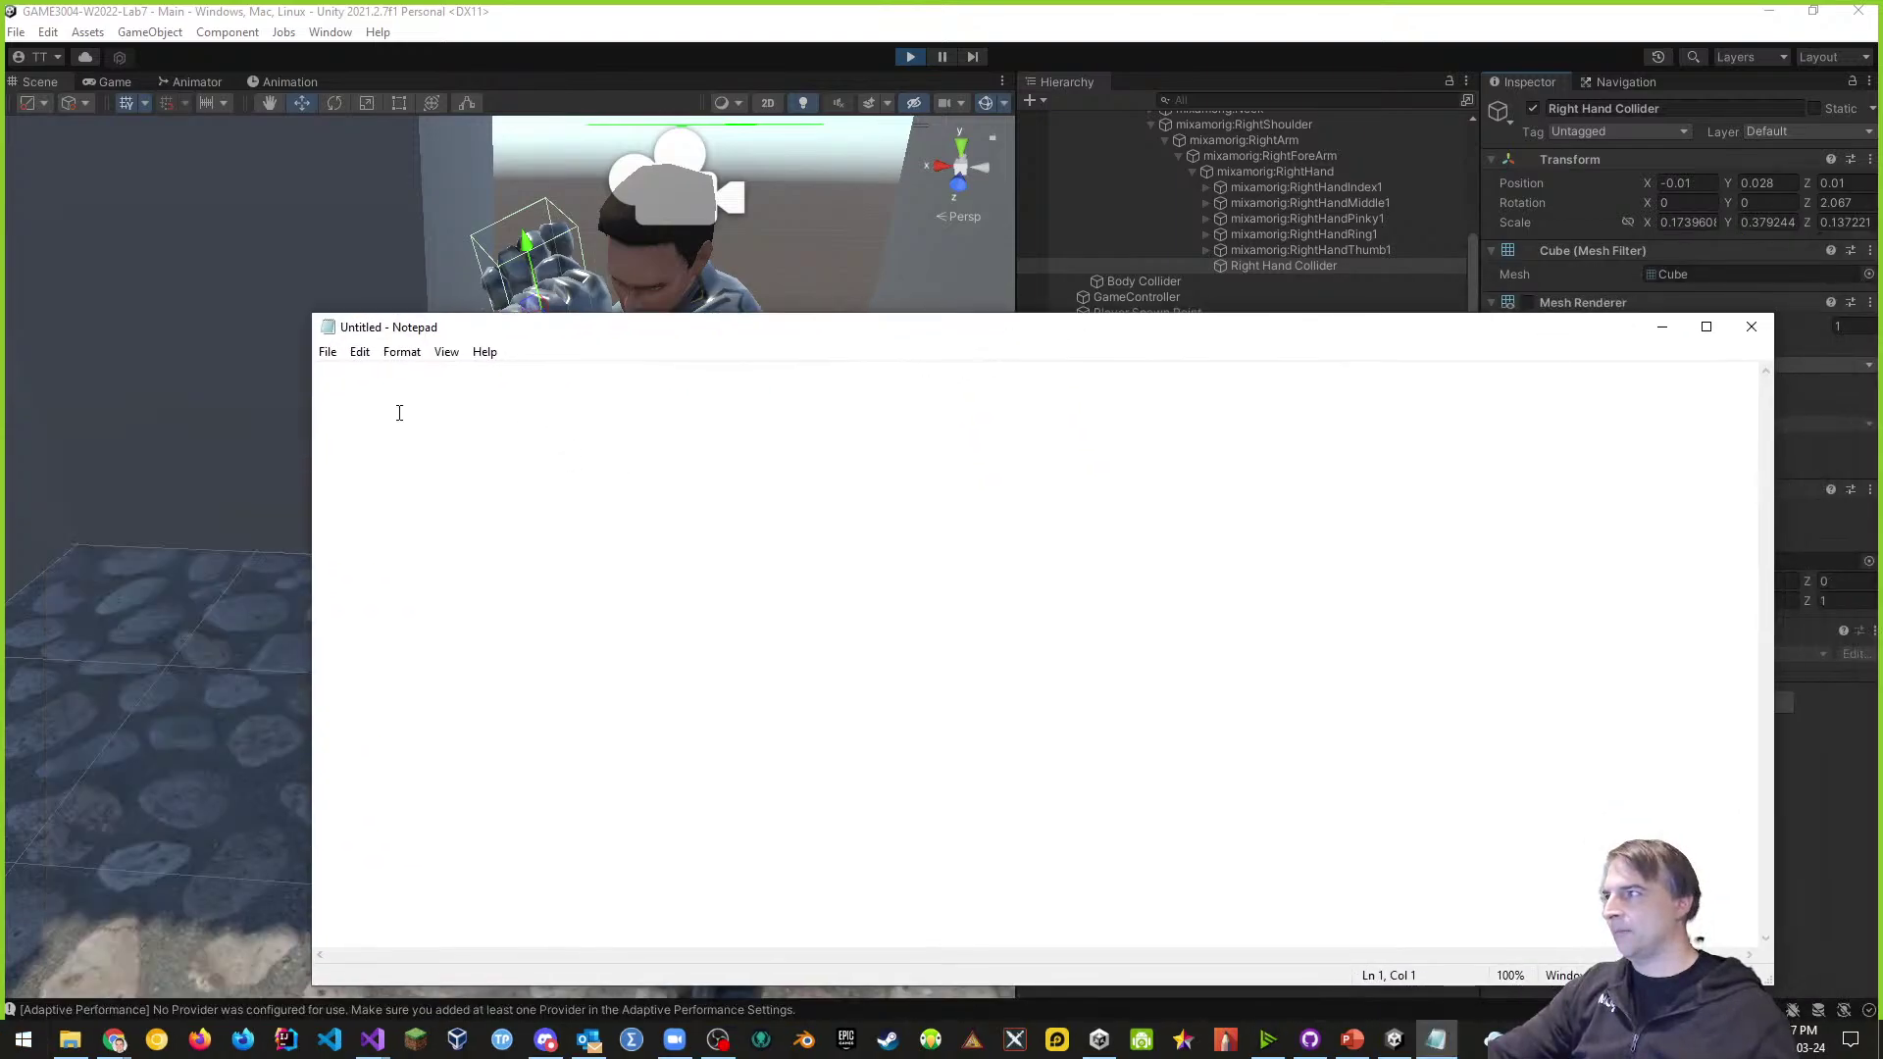
{"action": "right_click", "coordinate": [400, 413]}
{"action": "left_click", "coordinate": [460, 499]}
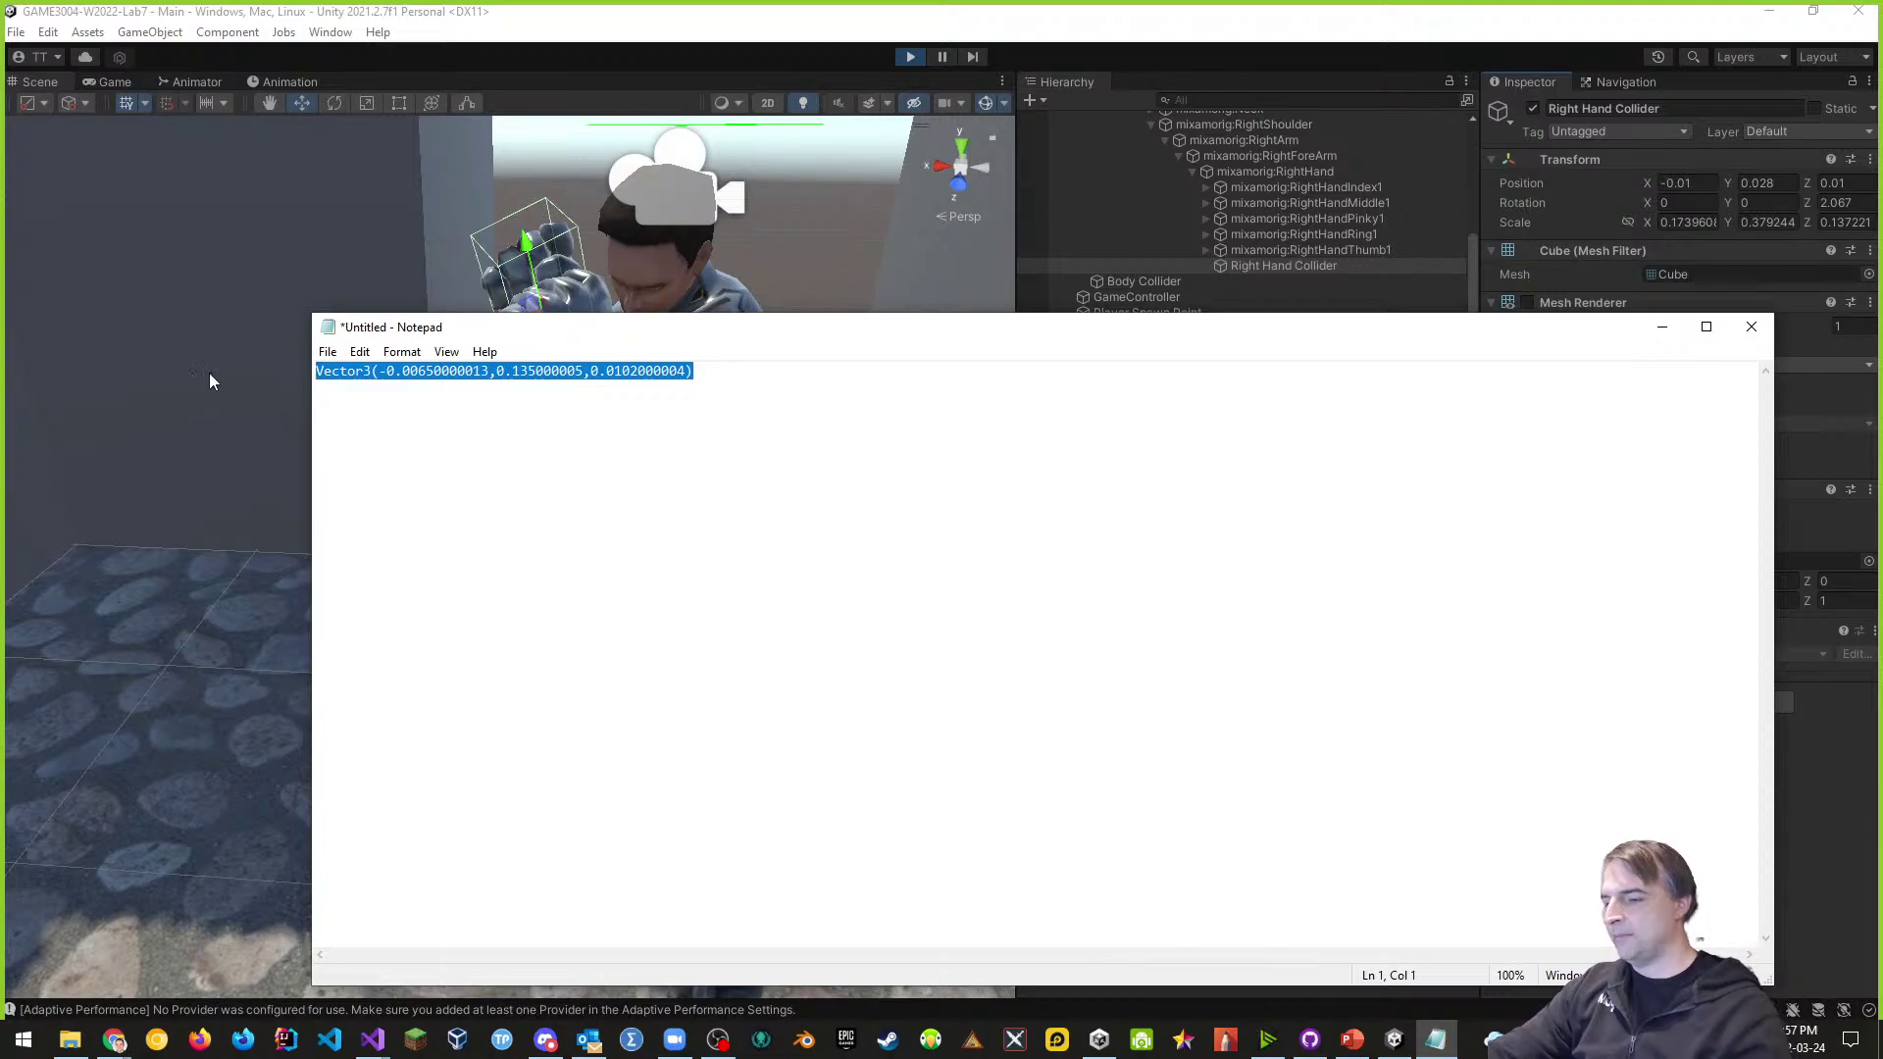
{"action": "key", "text": "Delete"}
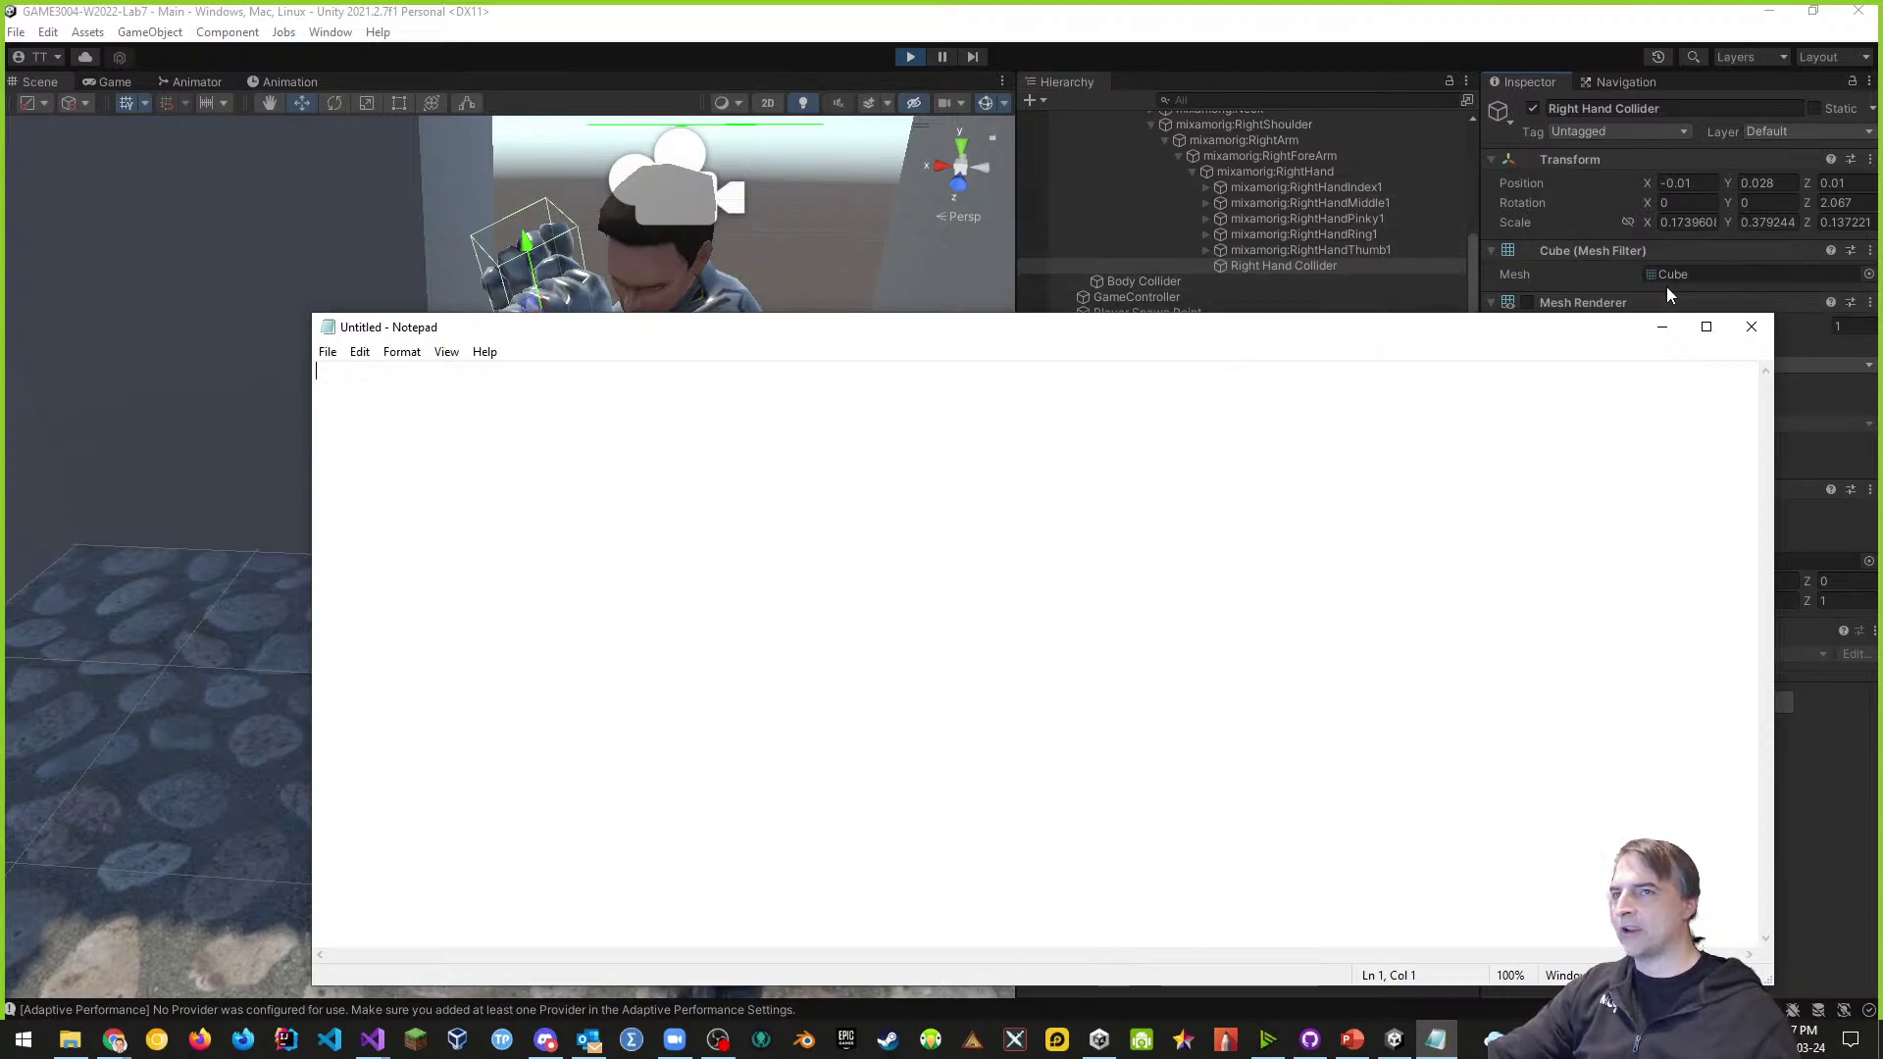
{"action": "left_click", "coordinate": [1751, 327]}
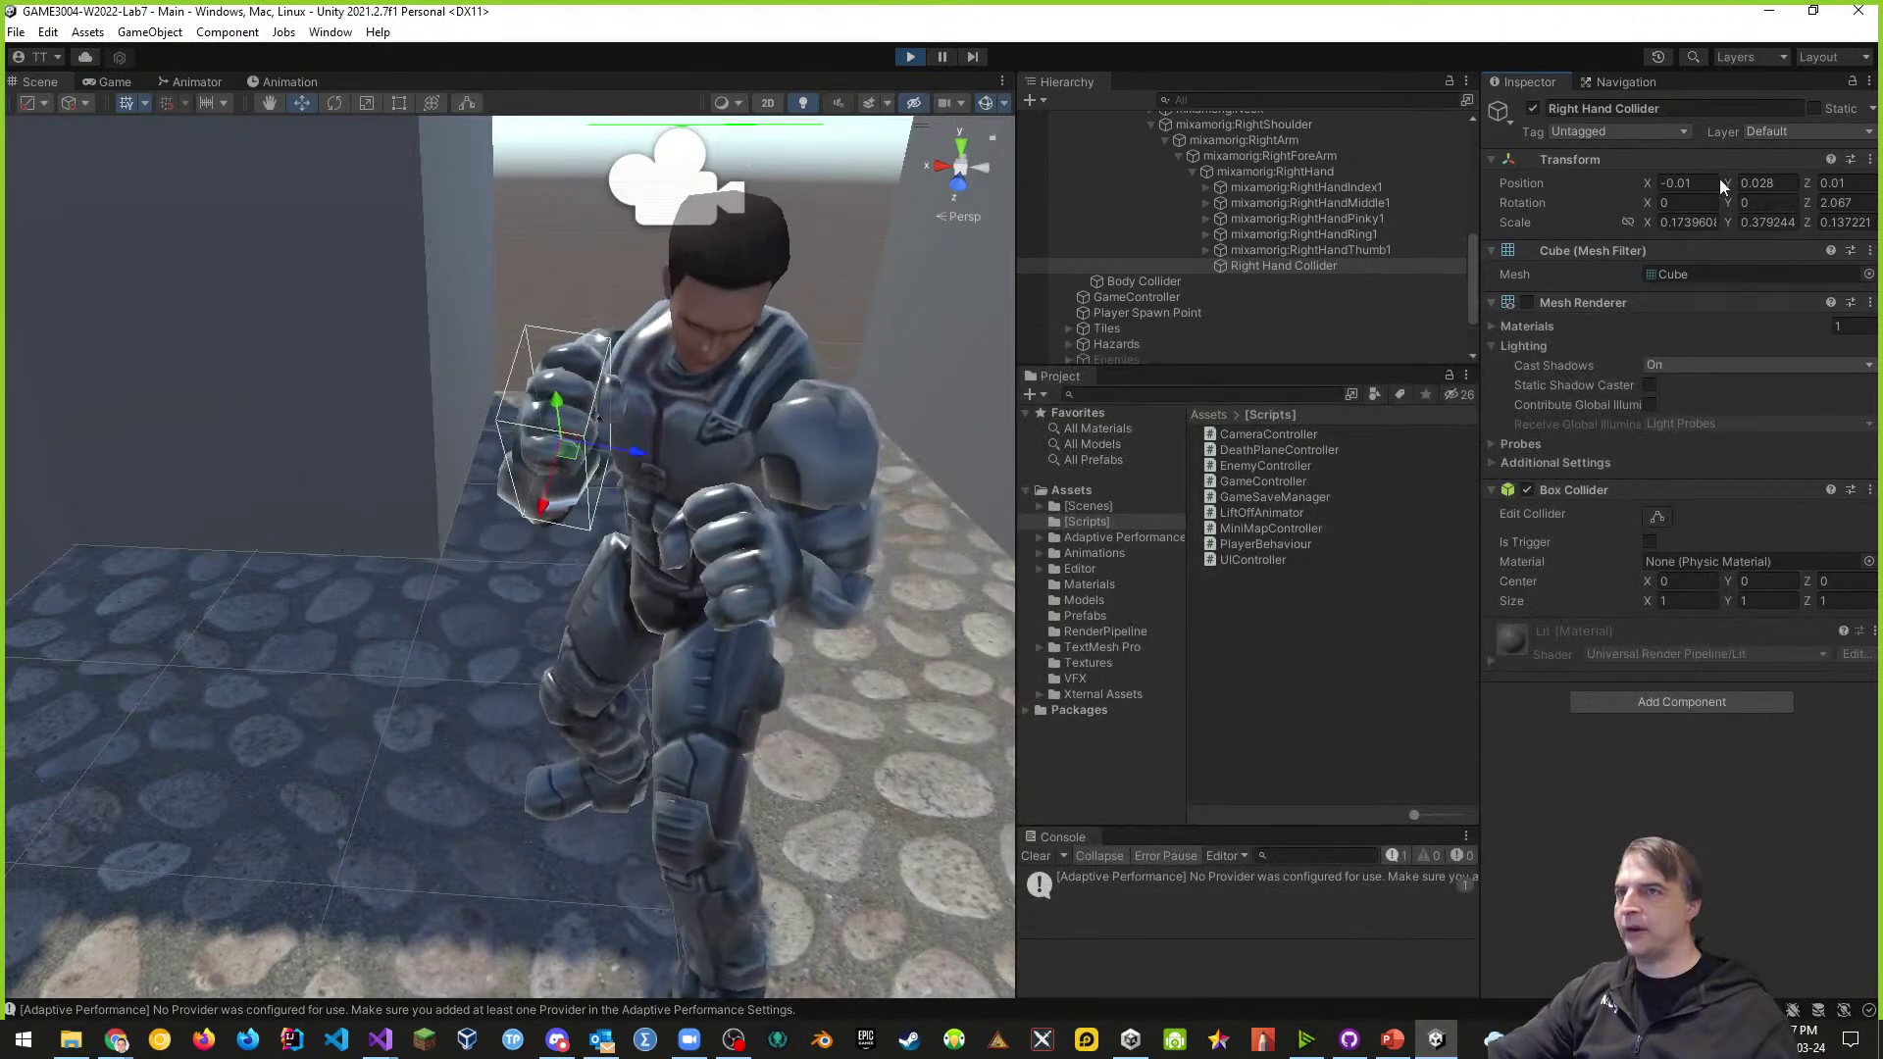
- Copy the Right Hand Collider's Transform component during play, stop the game and paste the component values back onto the collider
{"action": "left_click", "coordinate": [1871, 159]}
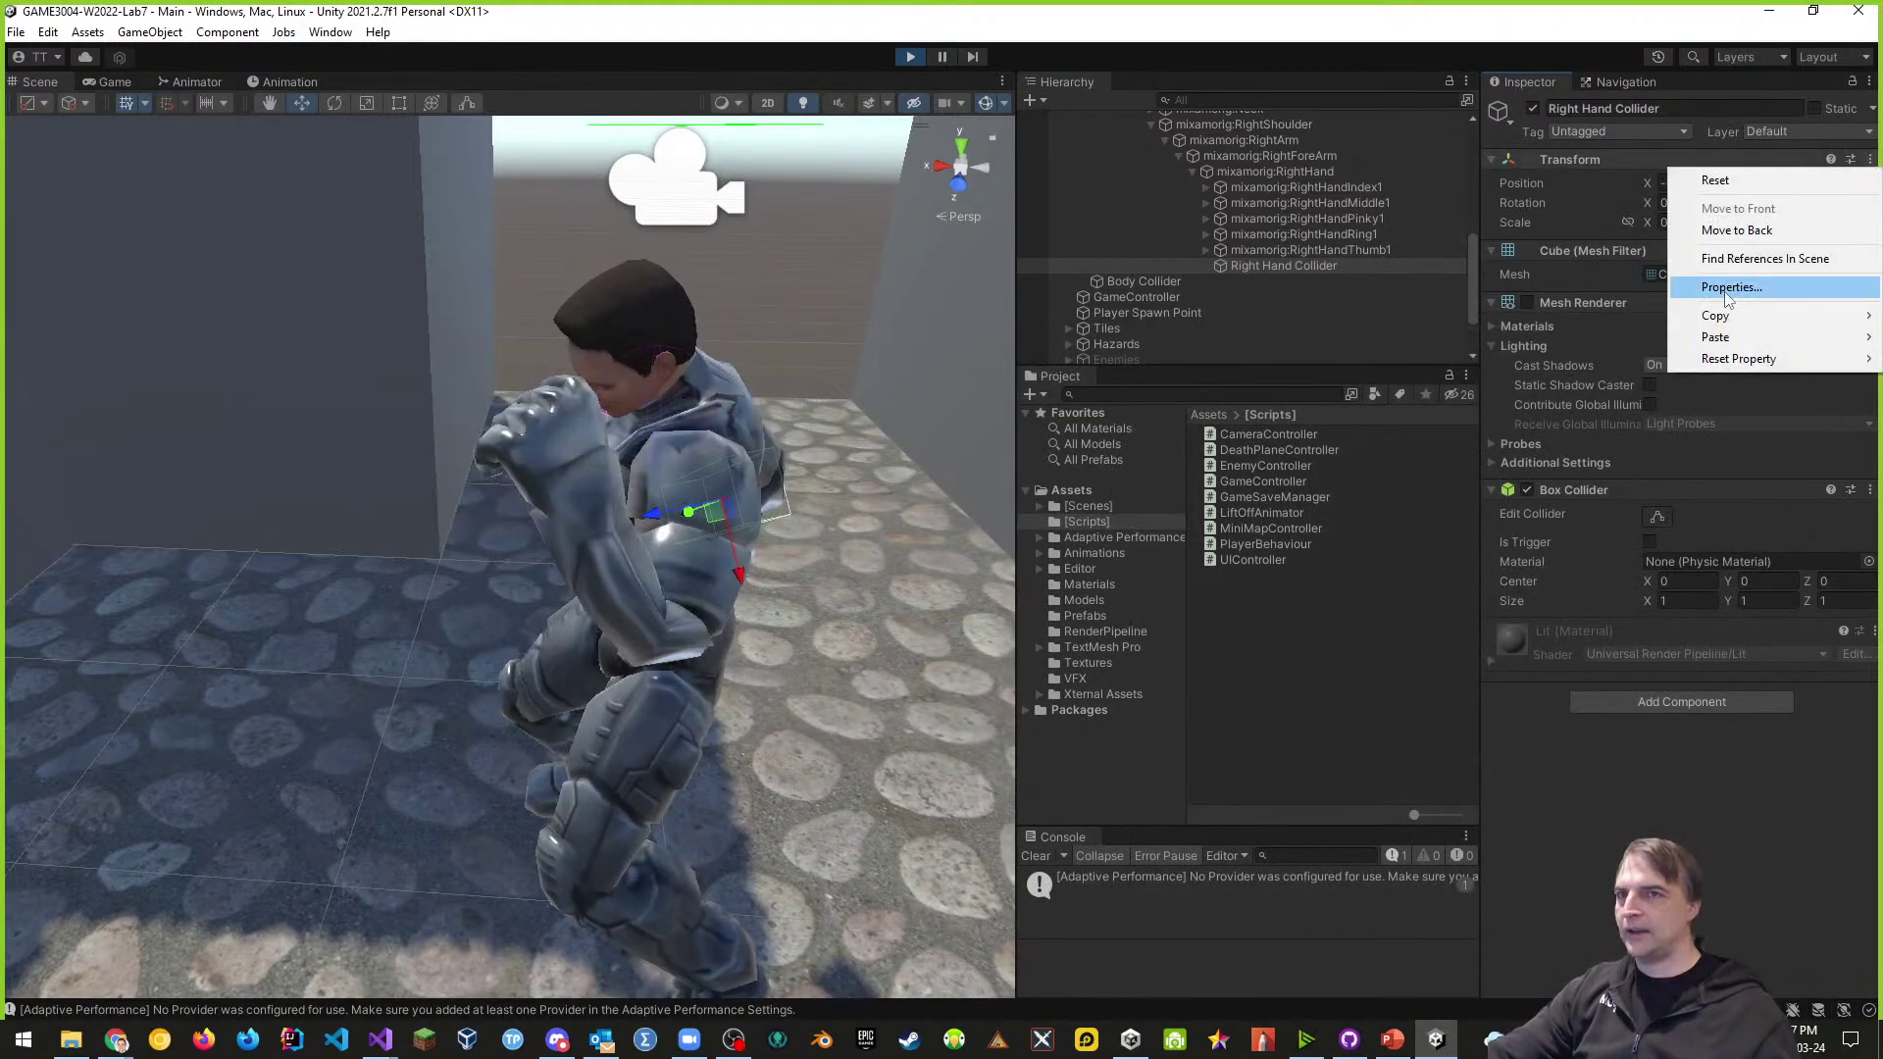
{"action": "mouse_move", "coordinate": [1726, 316]}
{"action": "left_click", "coordinate": [1581, 409]}
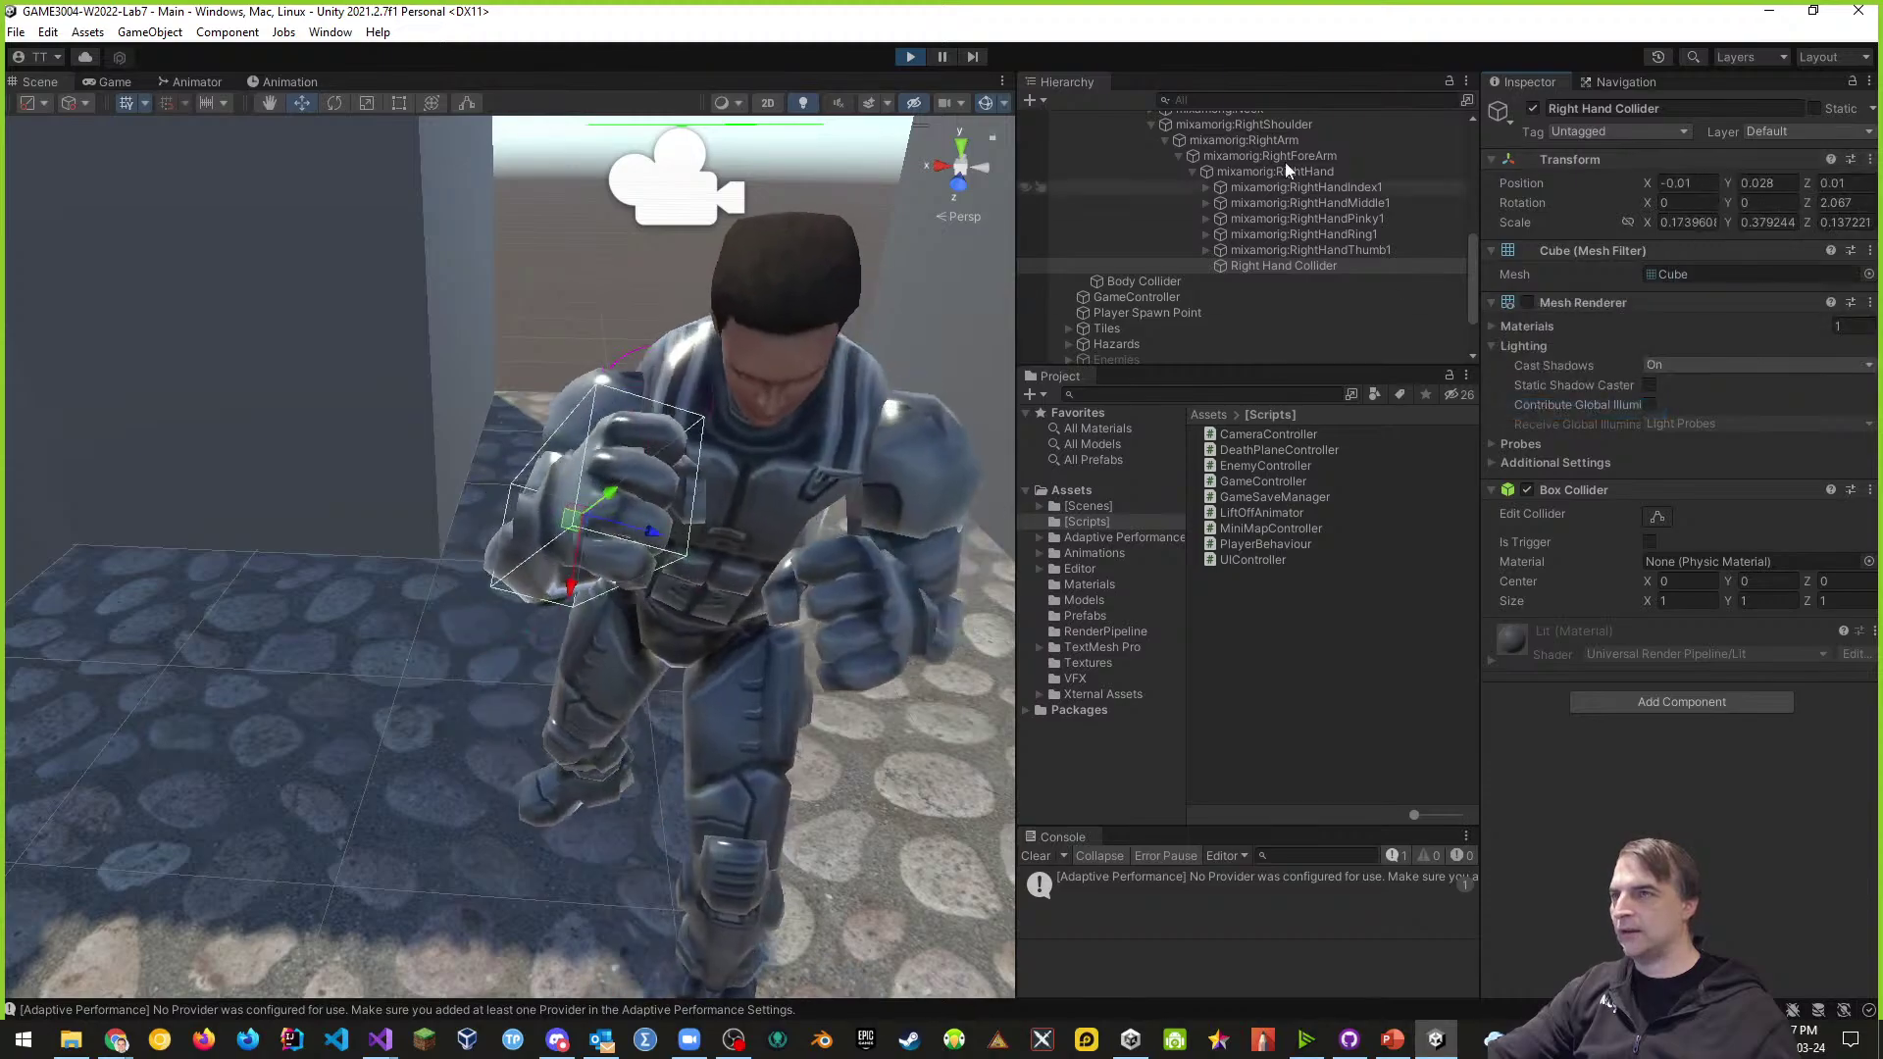
{"action": "key", "text": "ctrl+p"}
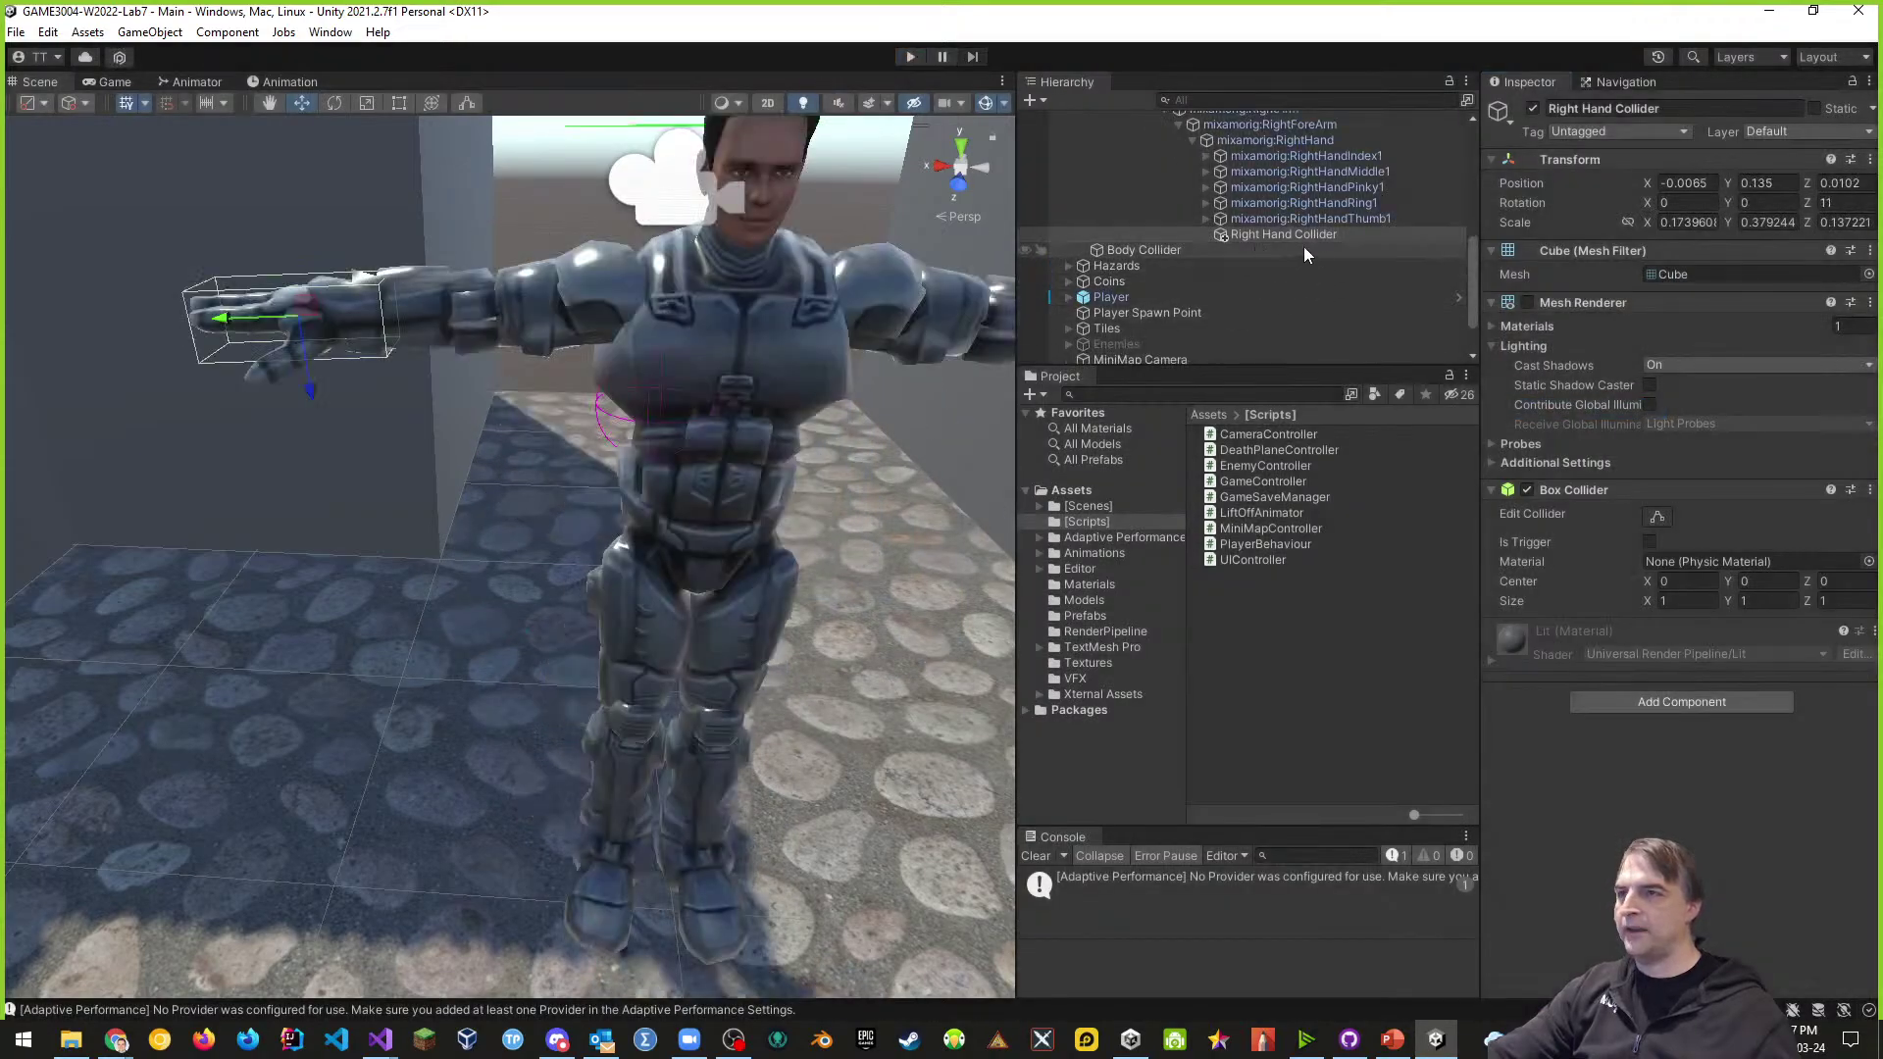
{"action": "left_click", "coordinate": [1870, 160]}
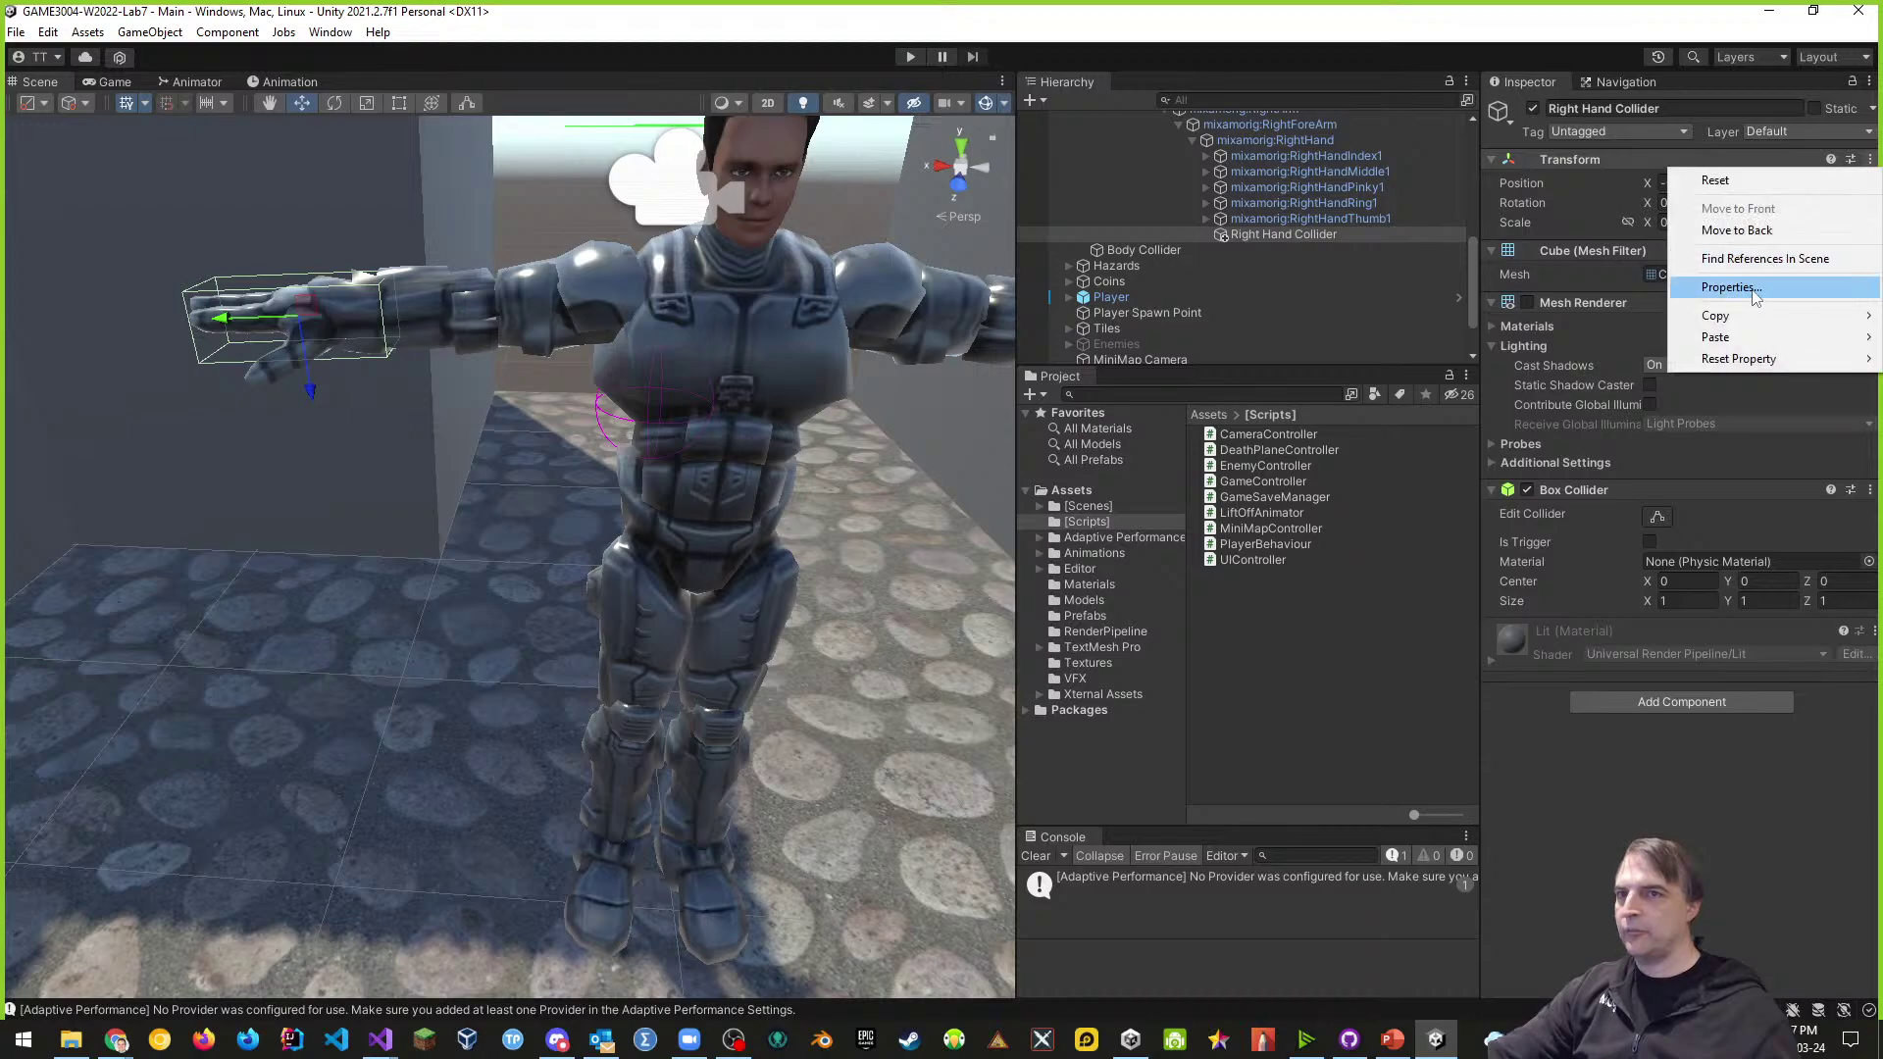
{"action": "mouse_move", "coordinate": [1738, 338]}
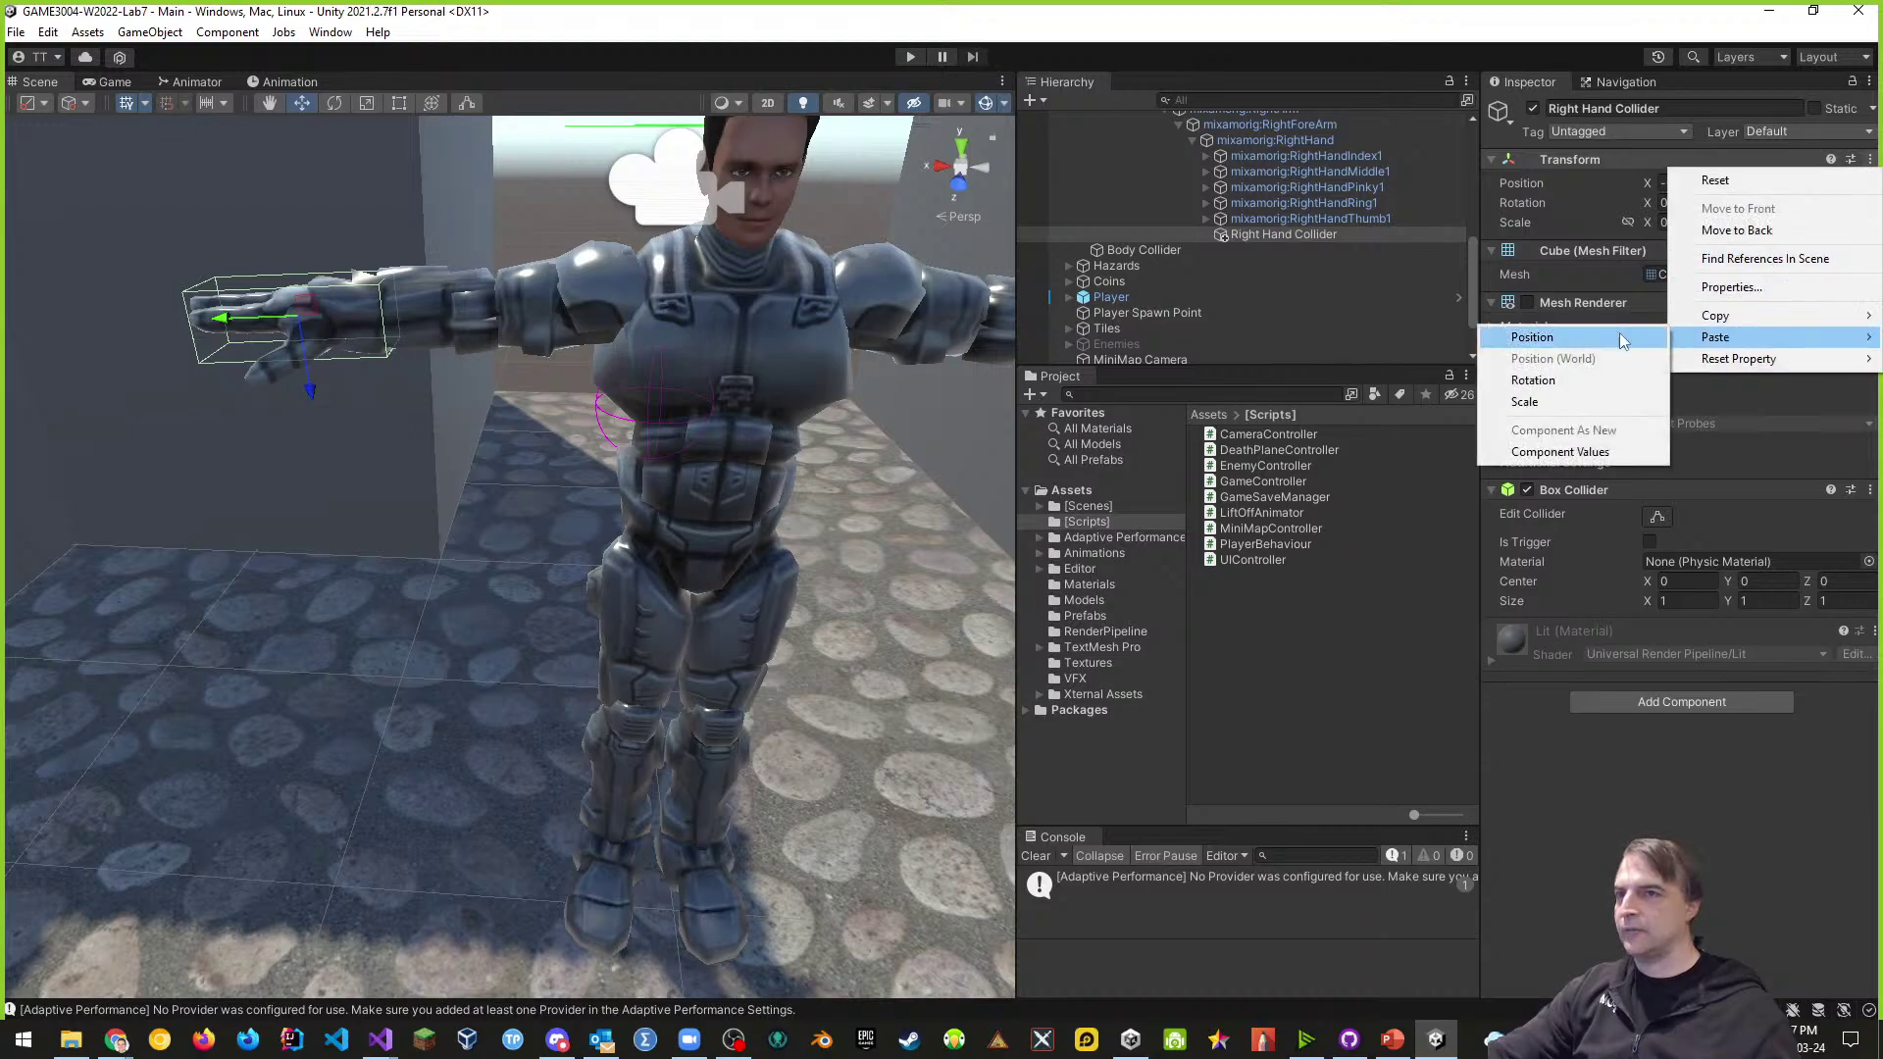
{"action": "left_click", "coordinate": [1560, 452]}
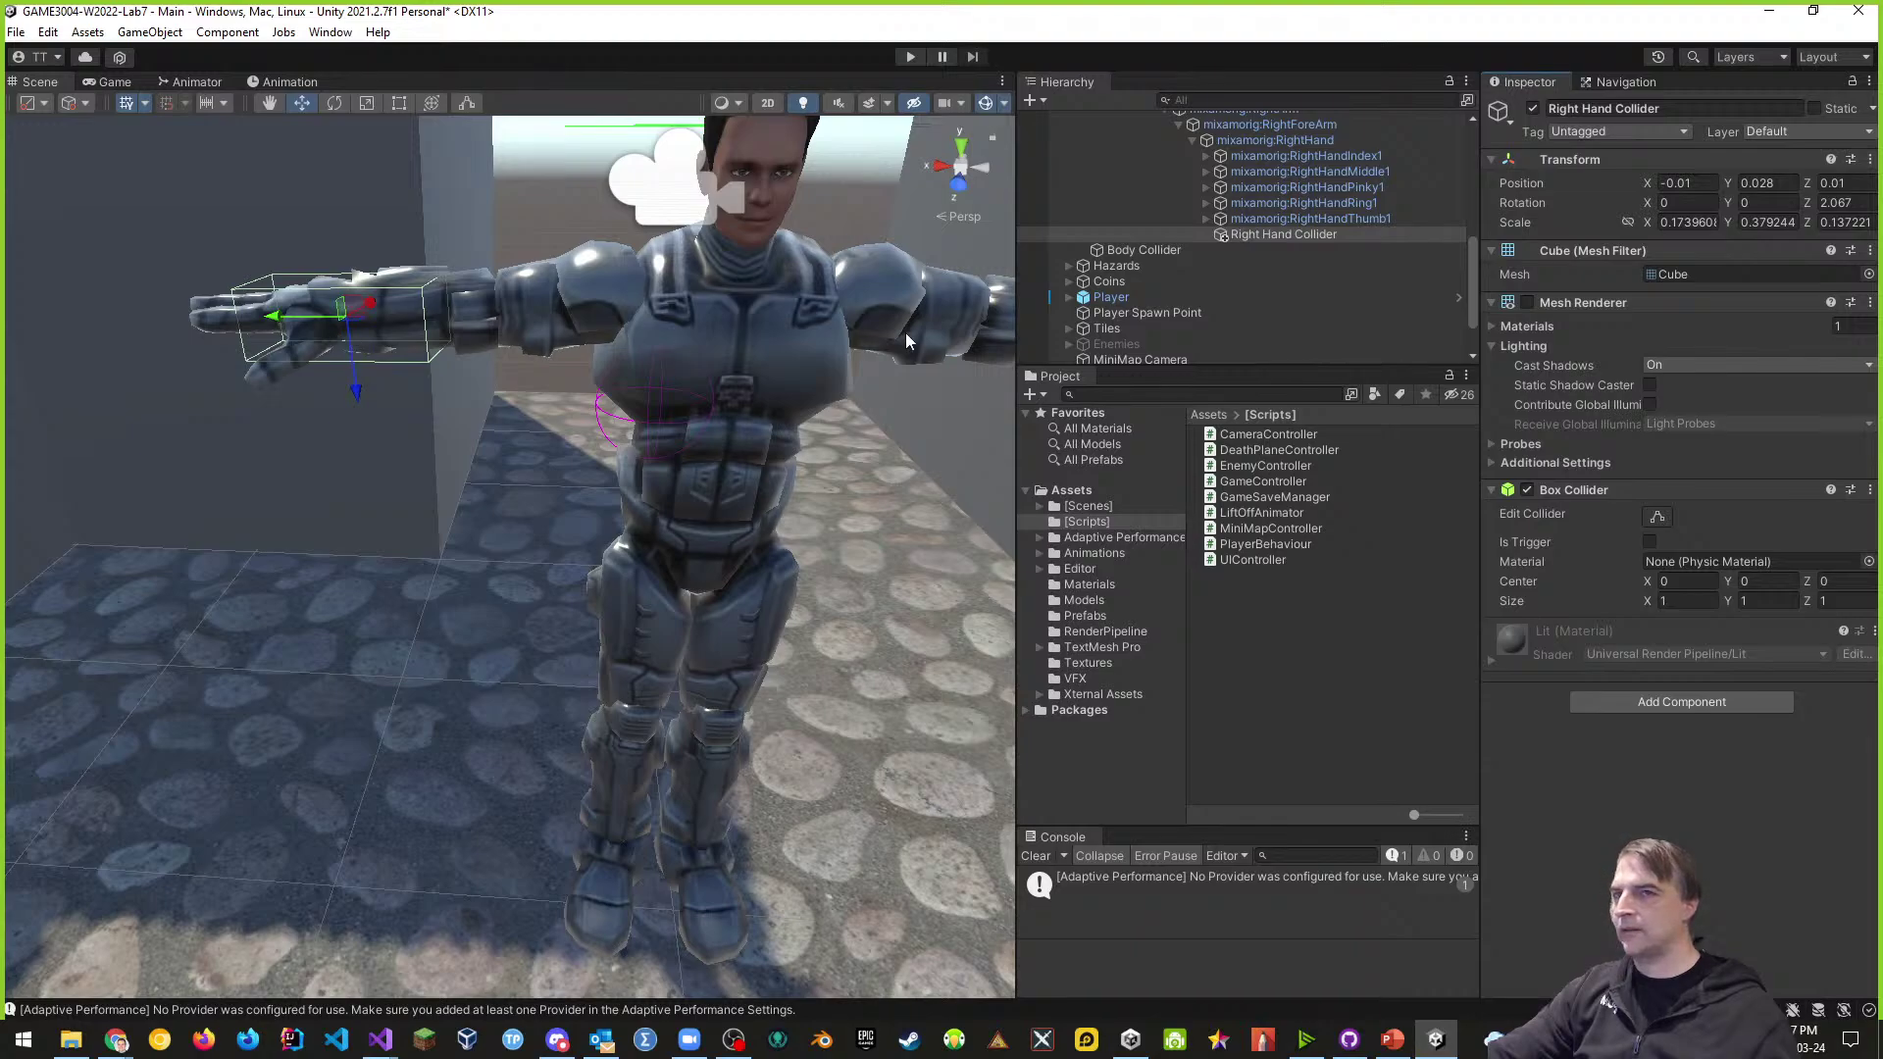
- Run the game, pause it in a fighting pose and move the Left Hand Collider to about X -0.026, Y 0.033 and Z 0.01
{"action": "left_click", "coordinate": [910, 57]}
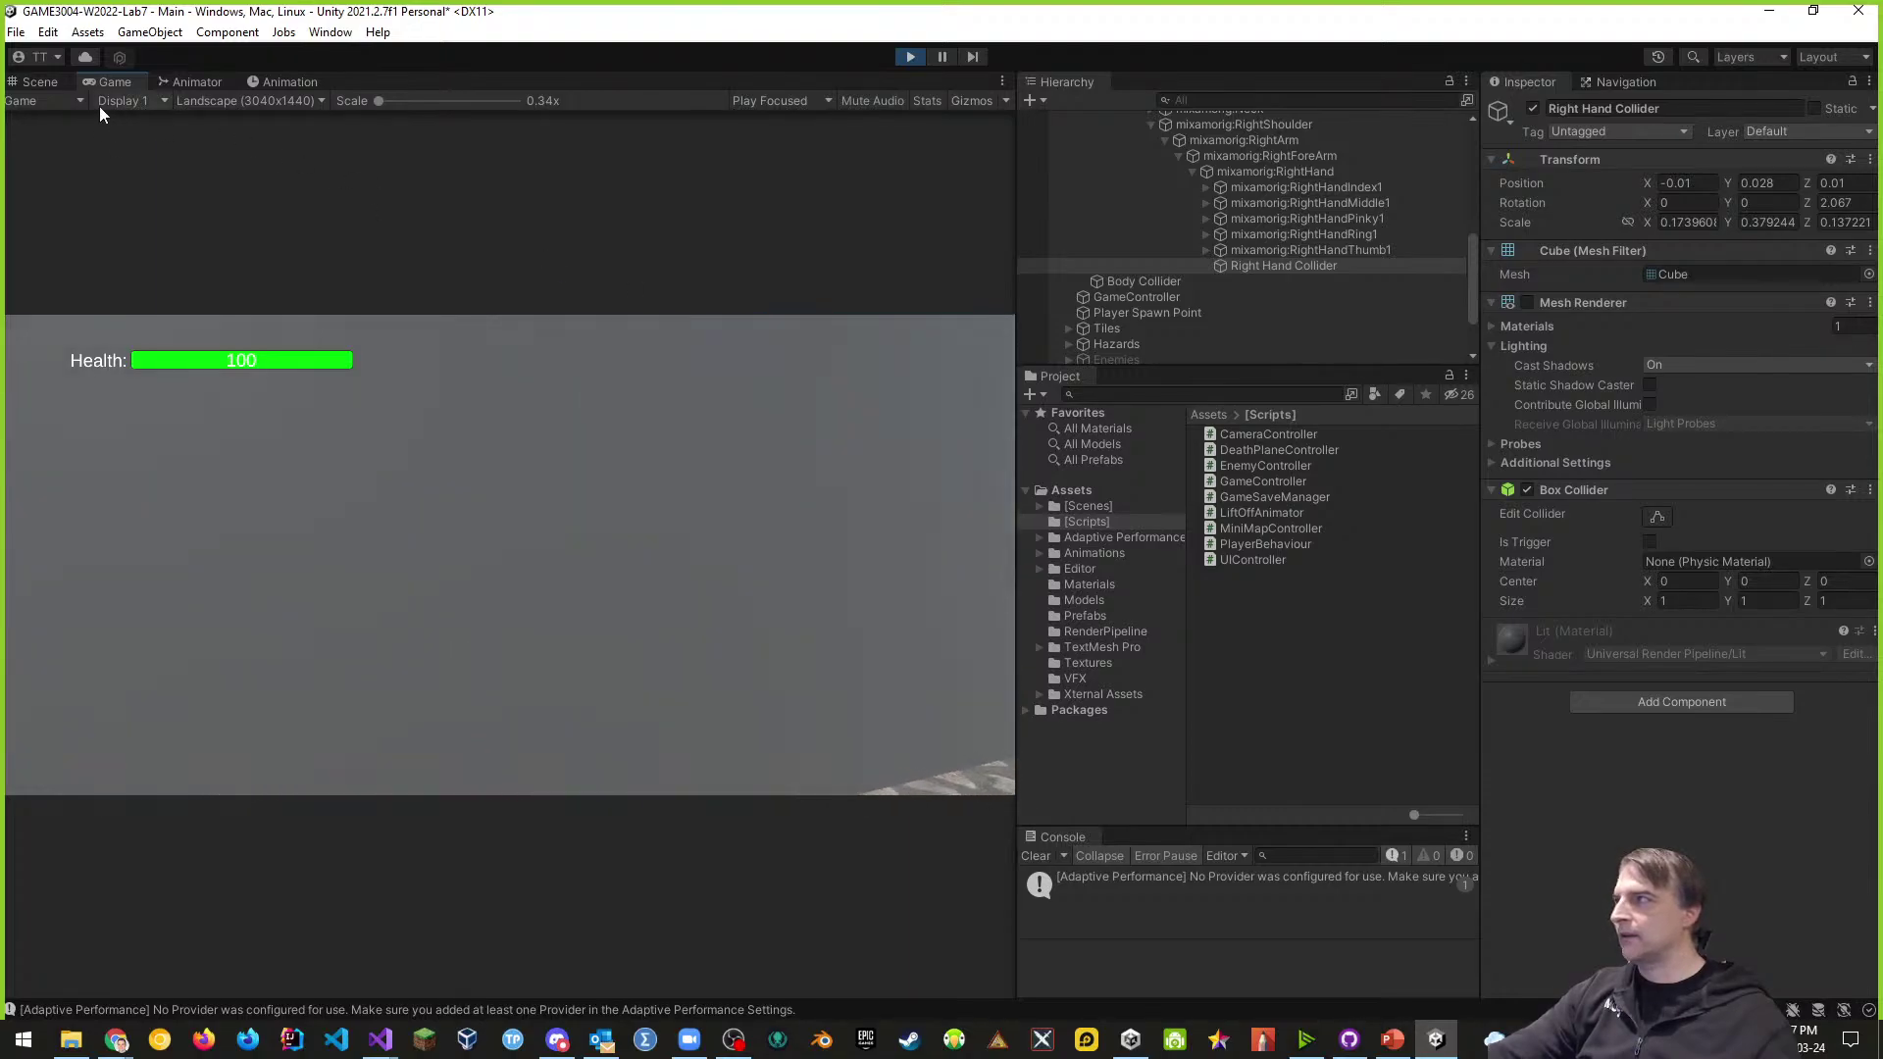
{"action": "left_click", "coordinate": [39, 82]}
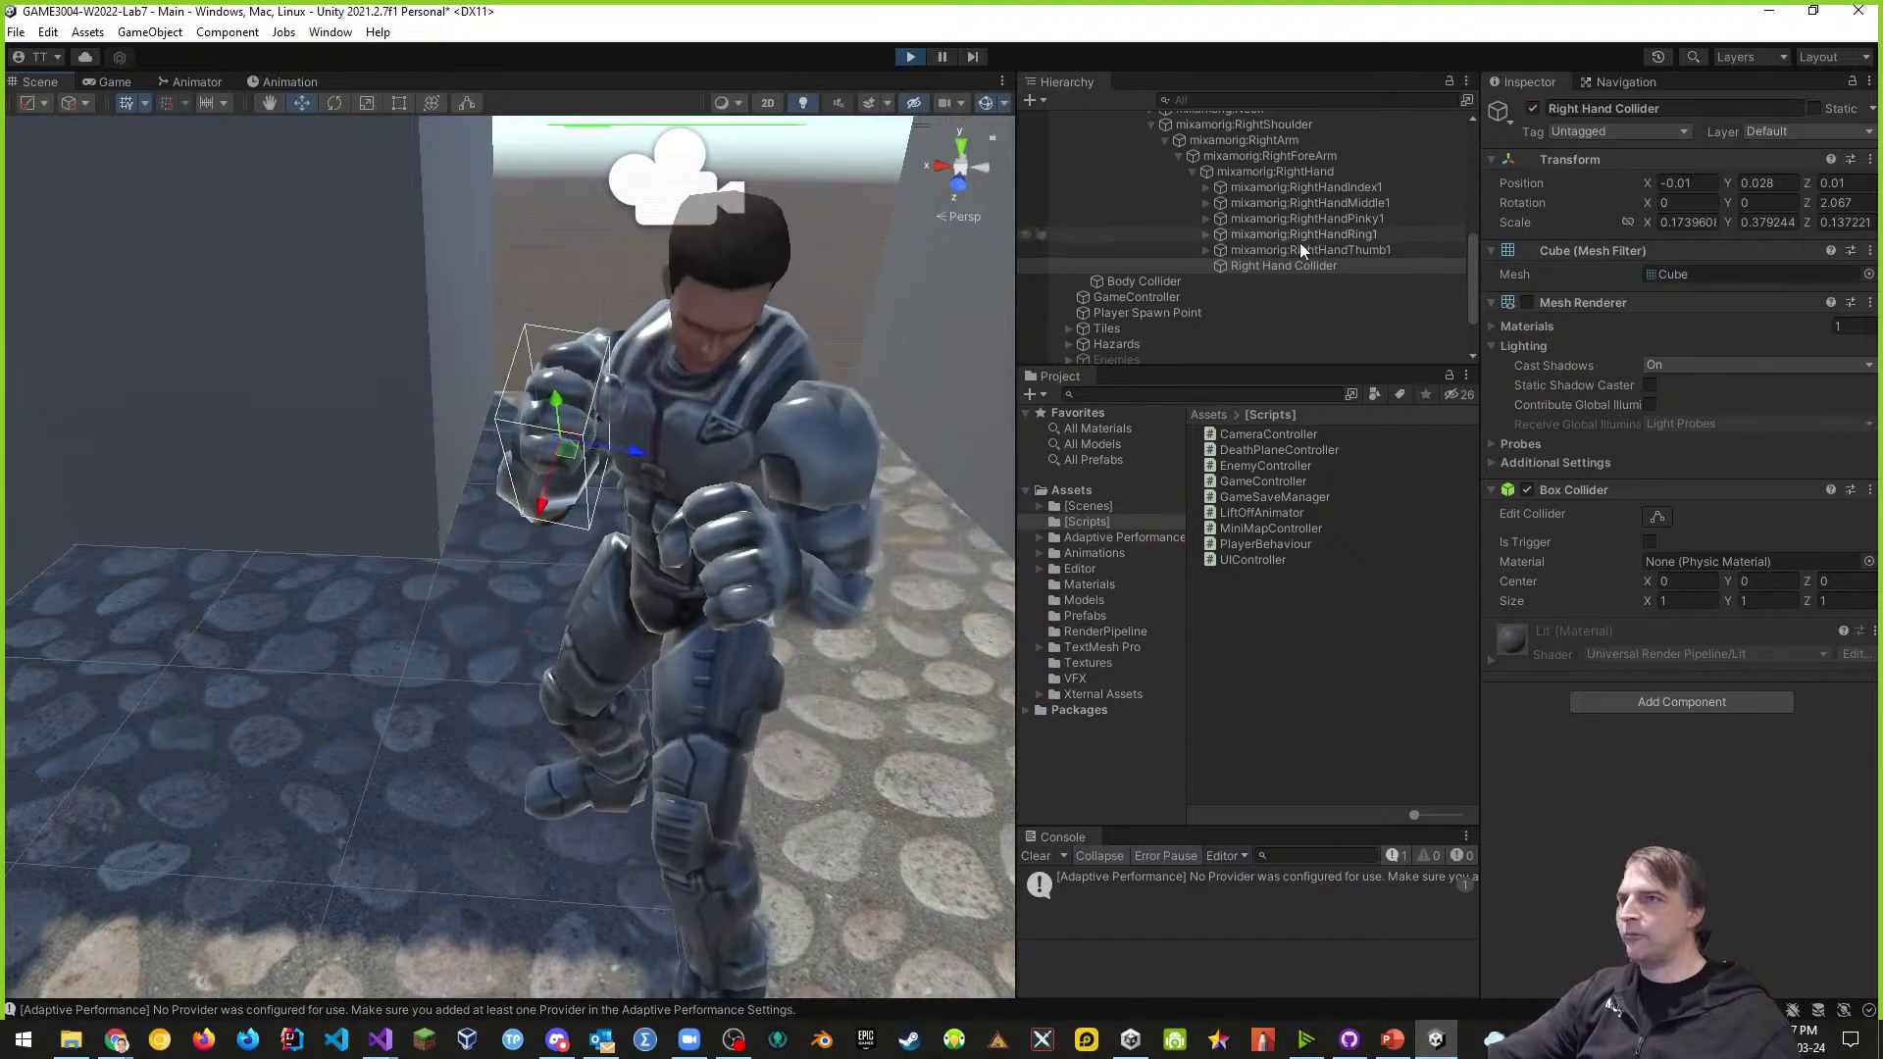
{"action": "scroll", "coordinate": [1284, 250], "scroll_direction": "up", "scroll_amount": 3}
{"action": "left_click", "coordinate": [1283, 210]}
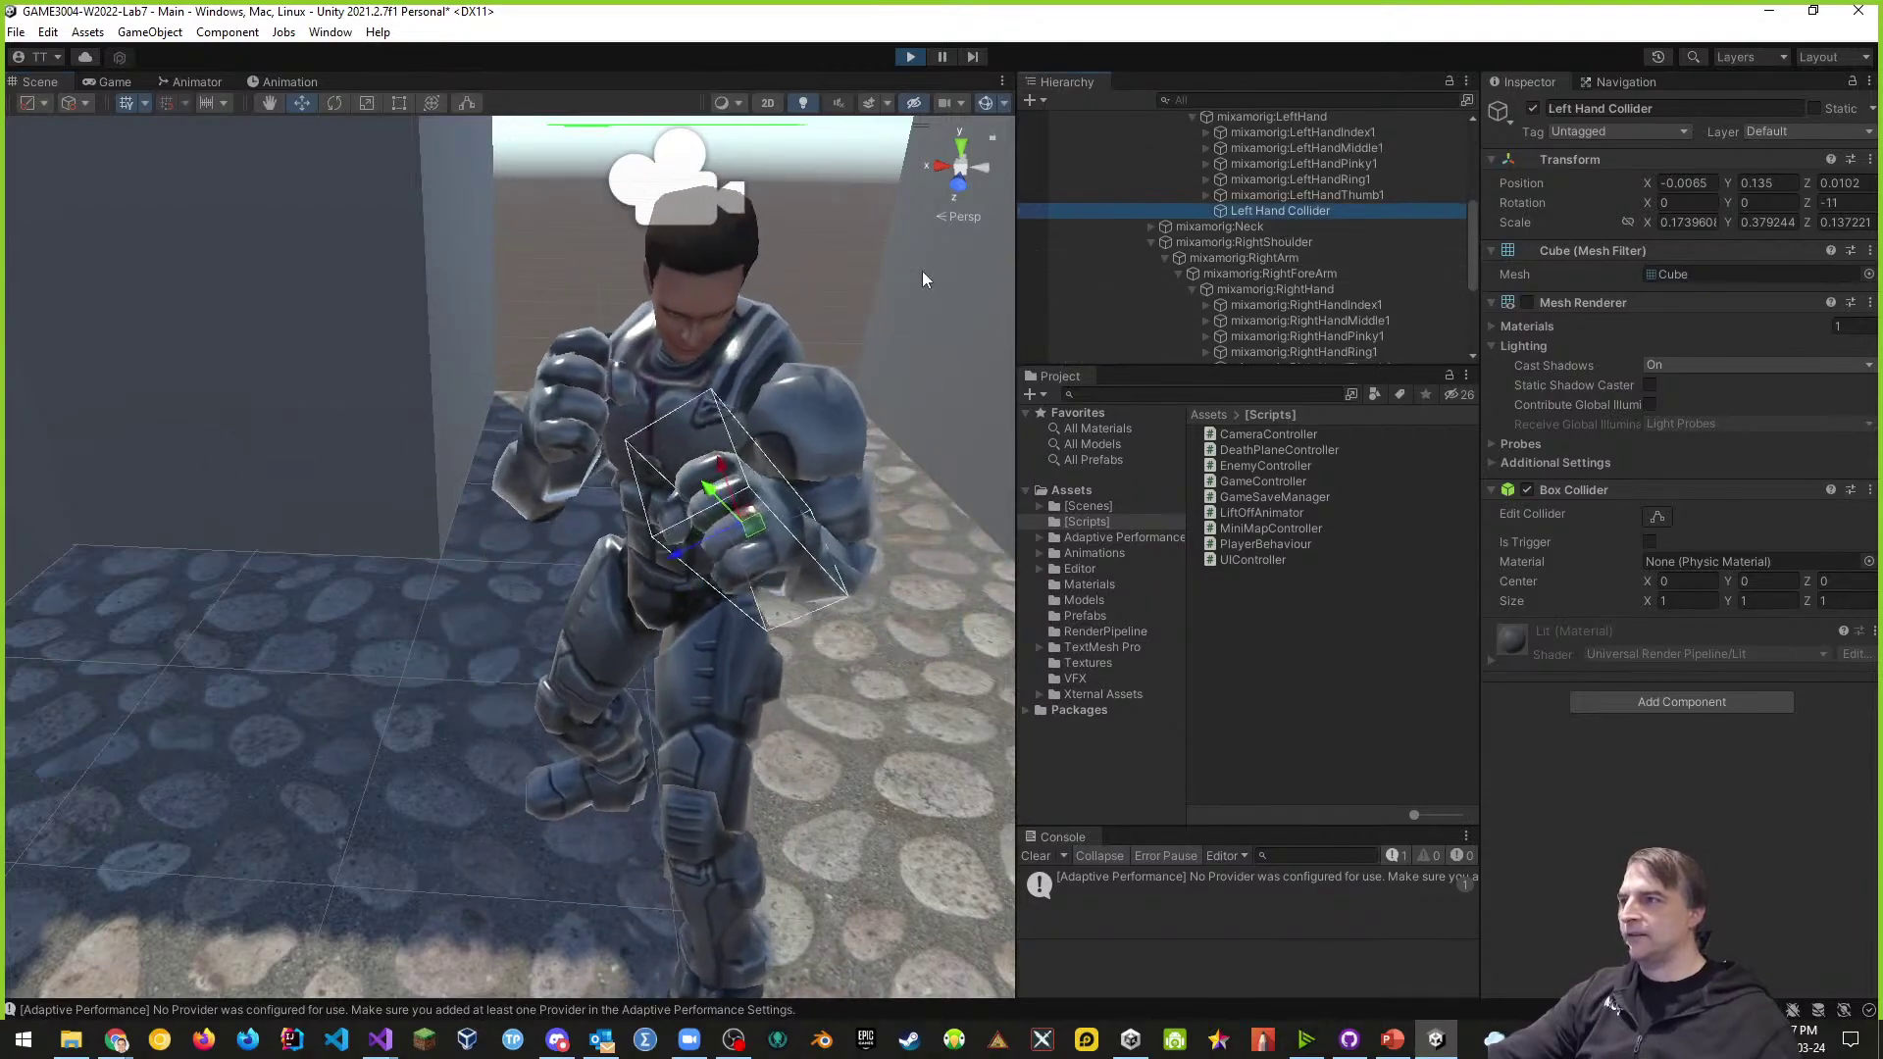
{"action": "left_click", "coordinate": [944, 57]}
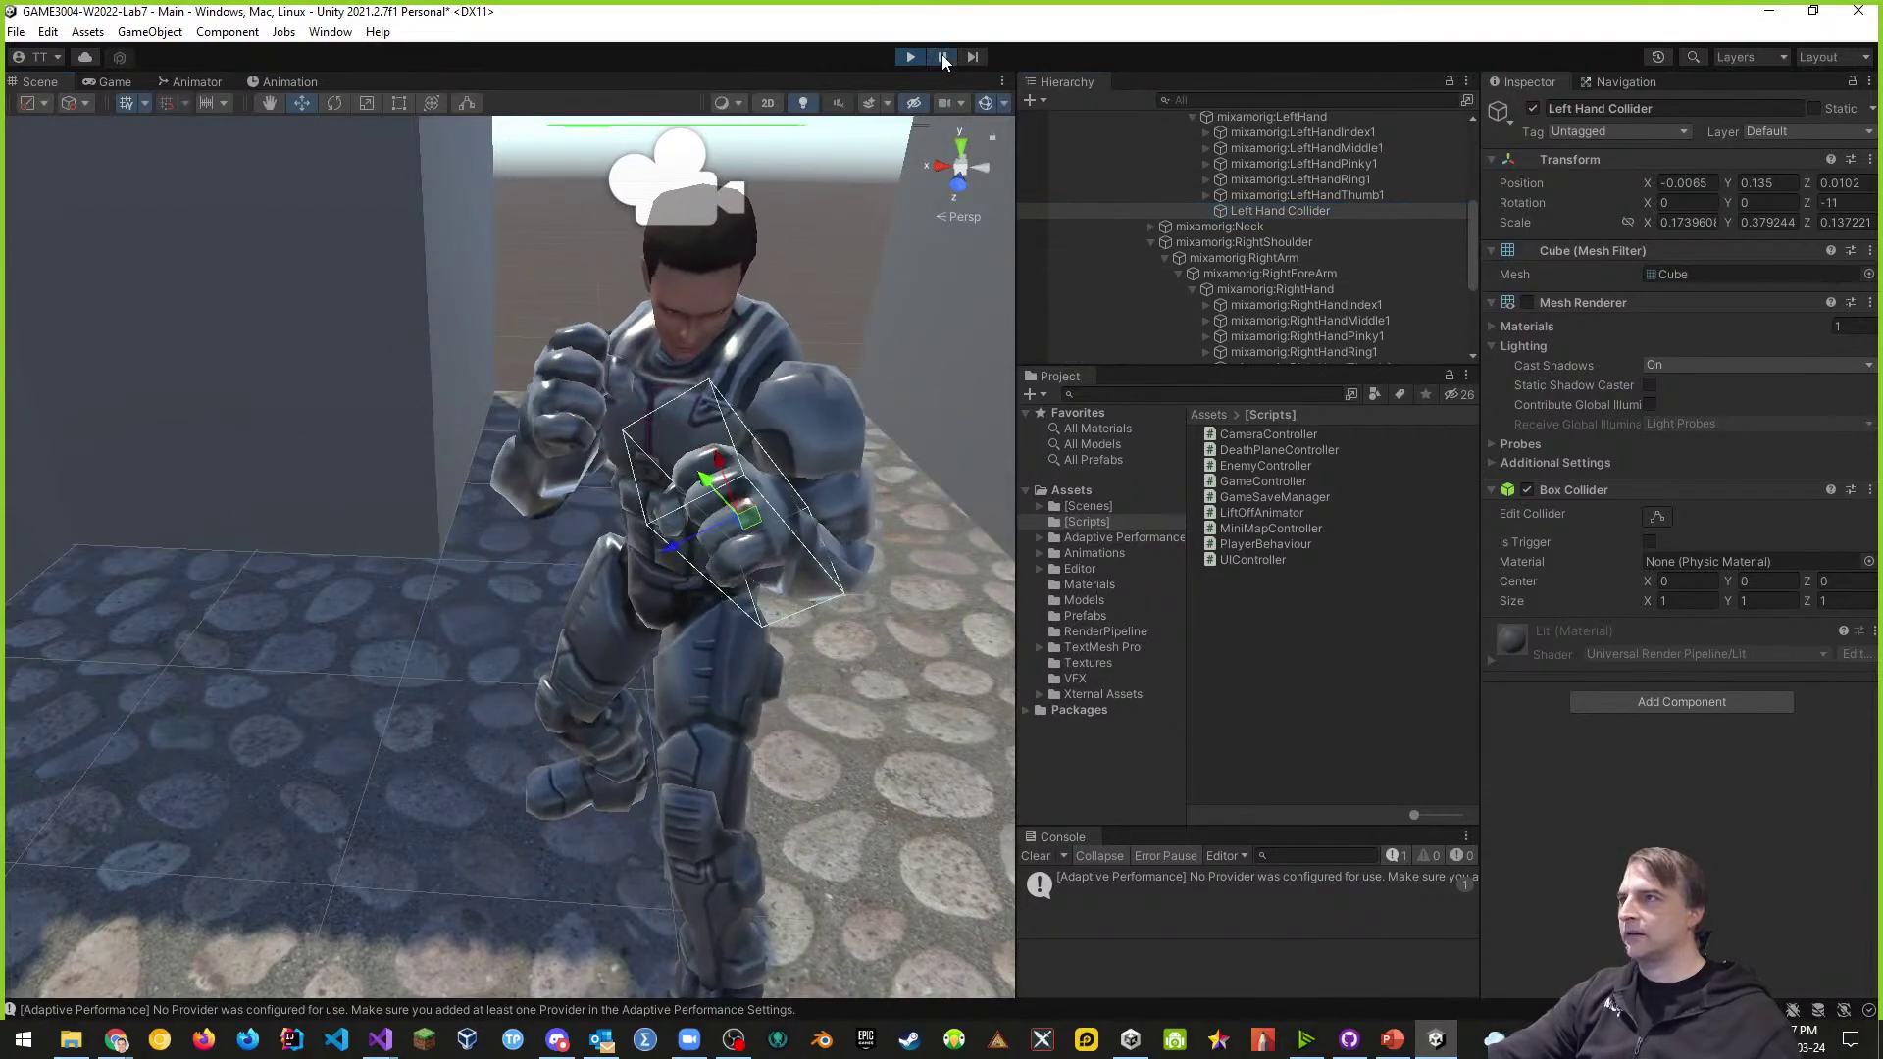
{"action": "right_click_drag", "start_coordinate": [743, 515], "coordinate": [505, 540]}
{"action": "key", "text": "d"}
{"action": "left_click_drag", "start_coordinate": [331, 506], "coordinate": [402, 554]}
- Rotate the Left Hand Collider to about Z 1.716 and move it around the fist to about X -0.005 and Y 0.029
{"action": "left_click", "coordinate": [334, 103]}
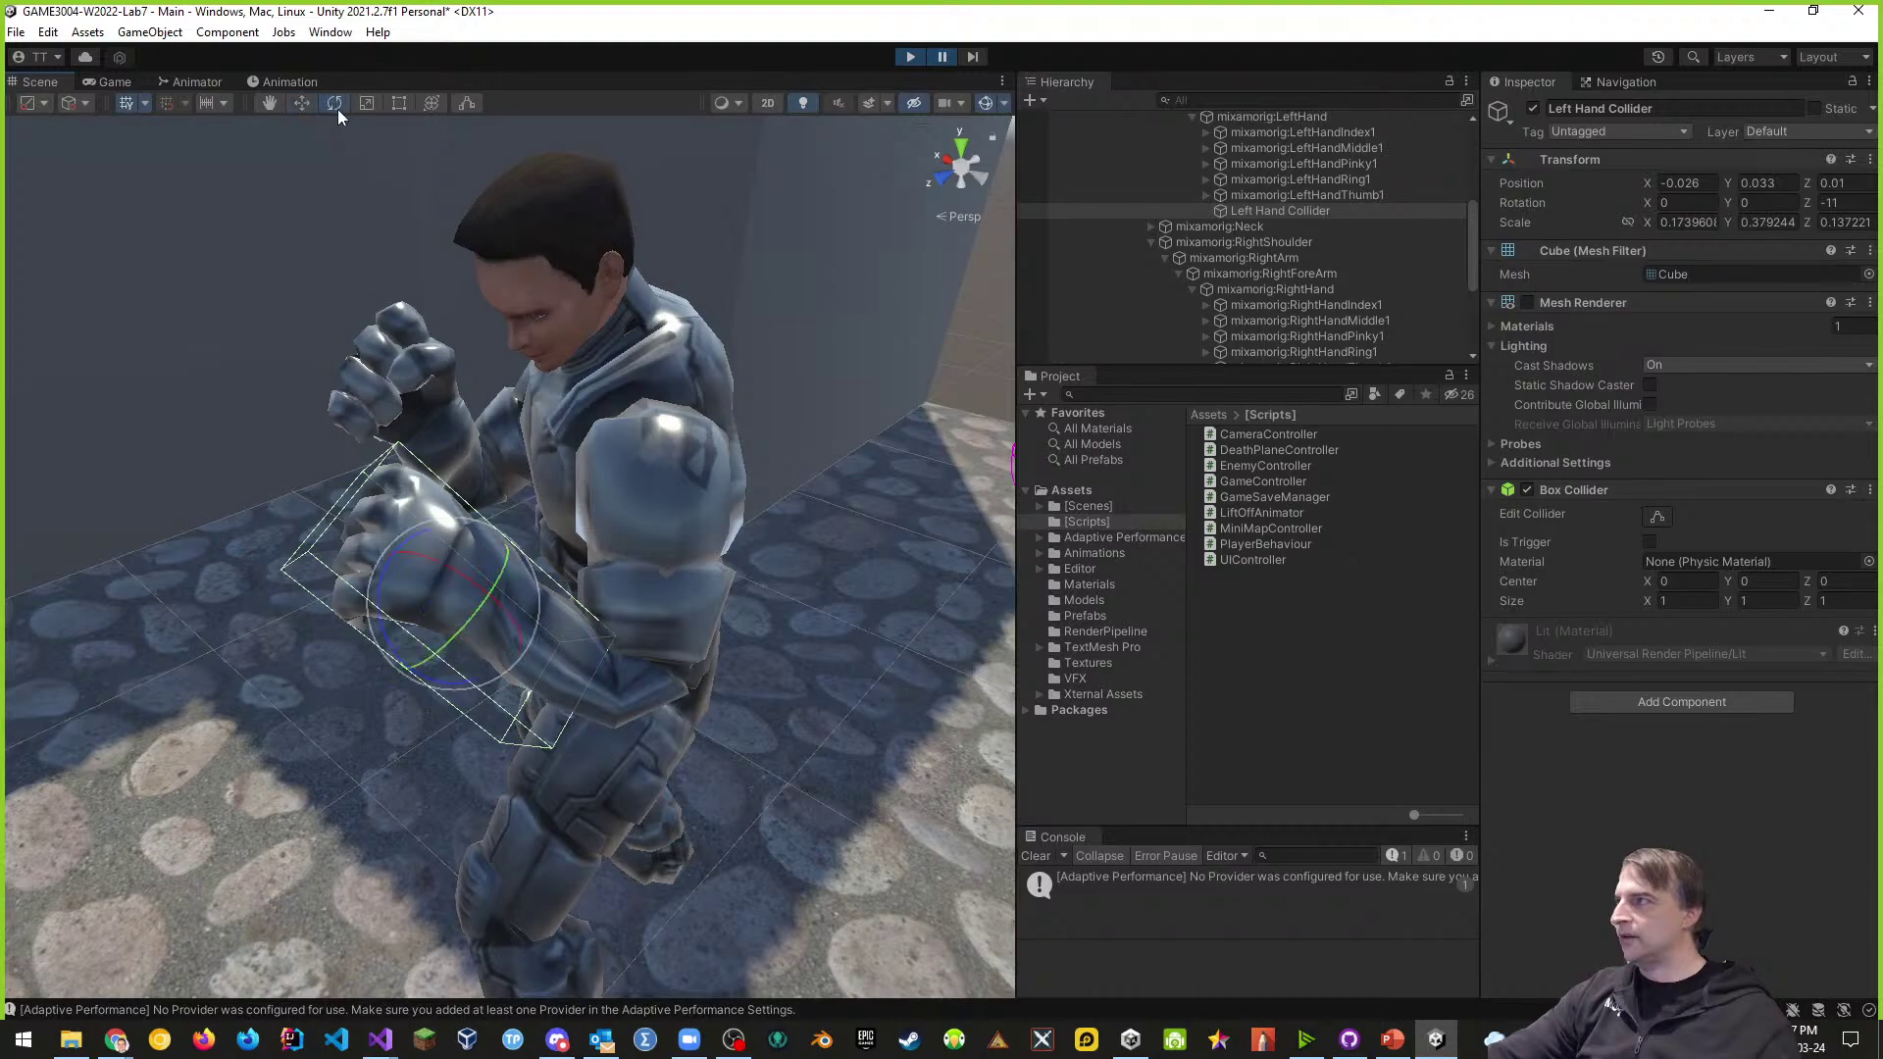
{"action": "left_click_drag", "start_coordinate": [454, 685], "coordinate": [475, 677]}
{"action": "left_click", "coordinate": [301, 103]}
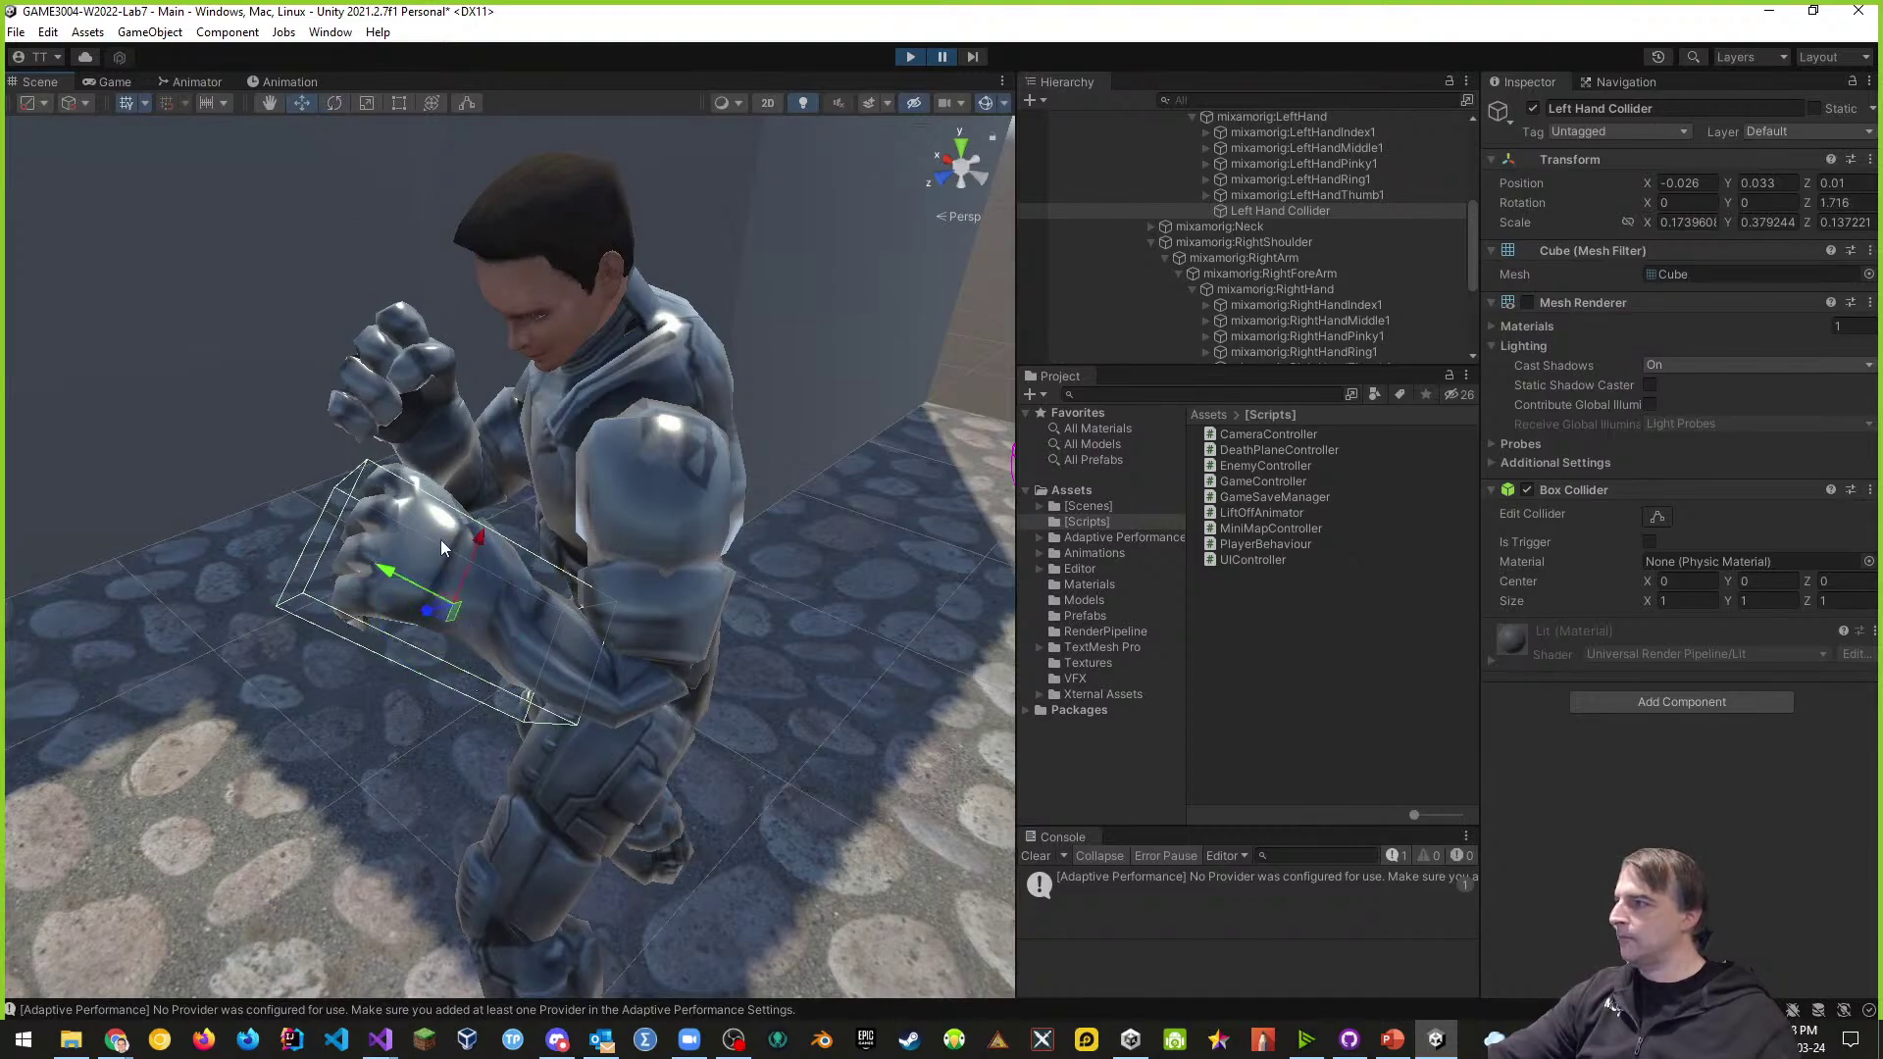
{"action": "left_click_drag", "start_coordinate": [439, 539], "coordinate": [487, 528]}
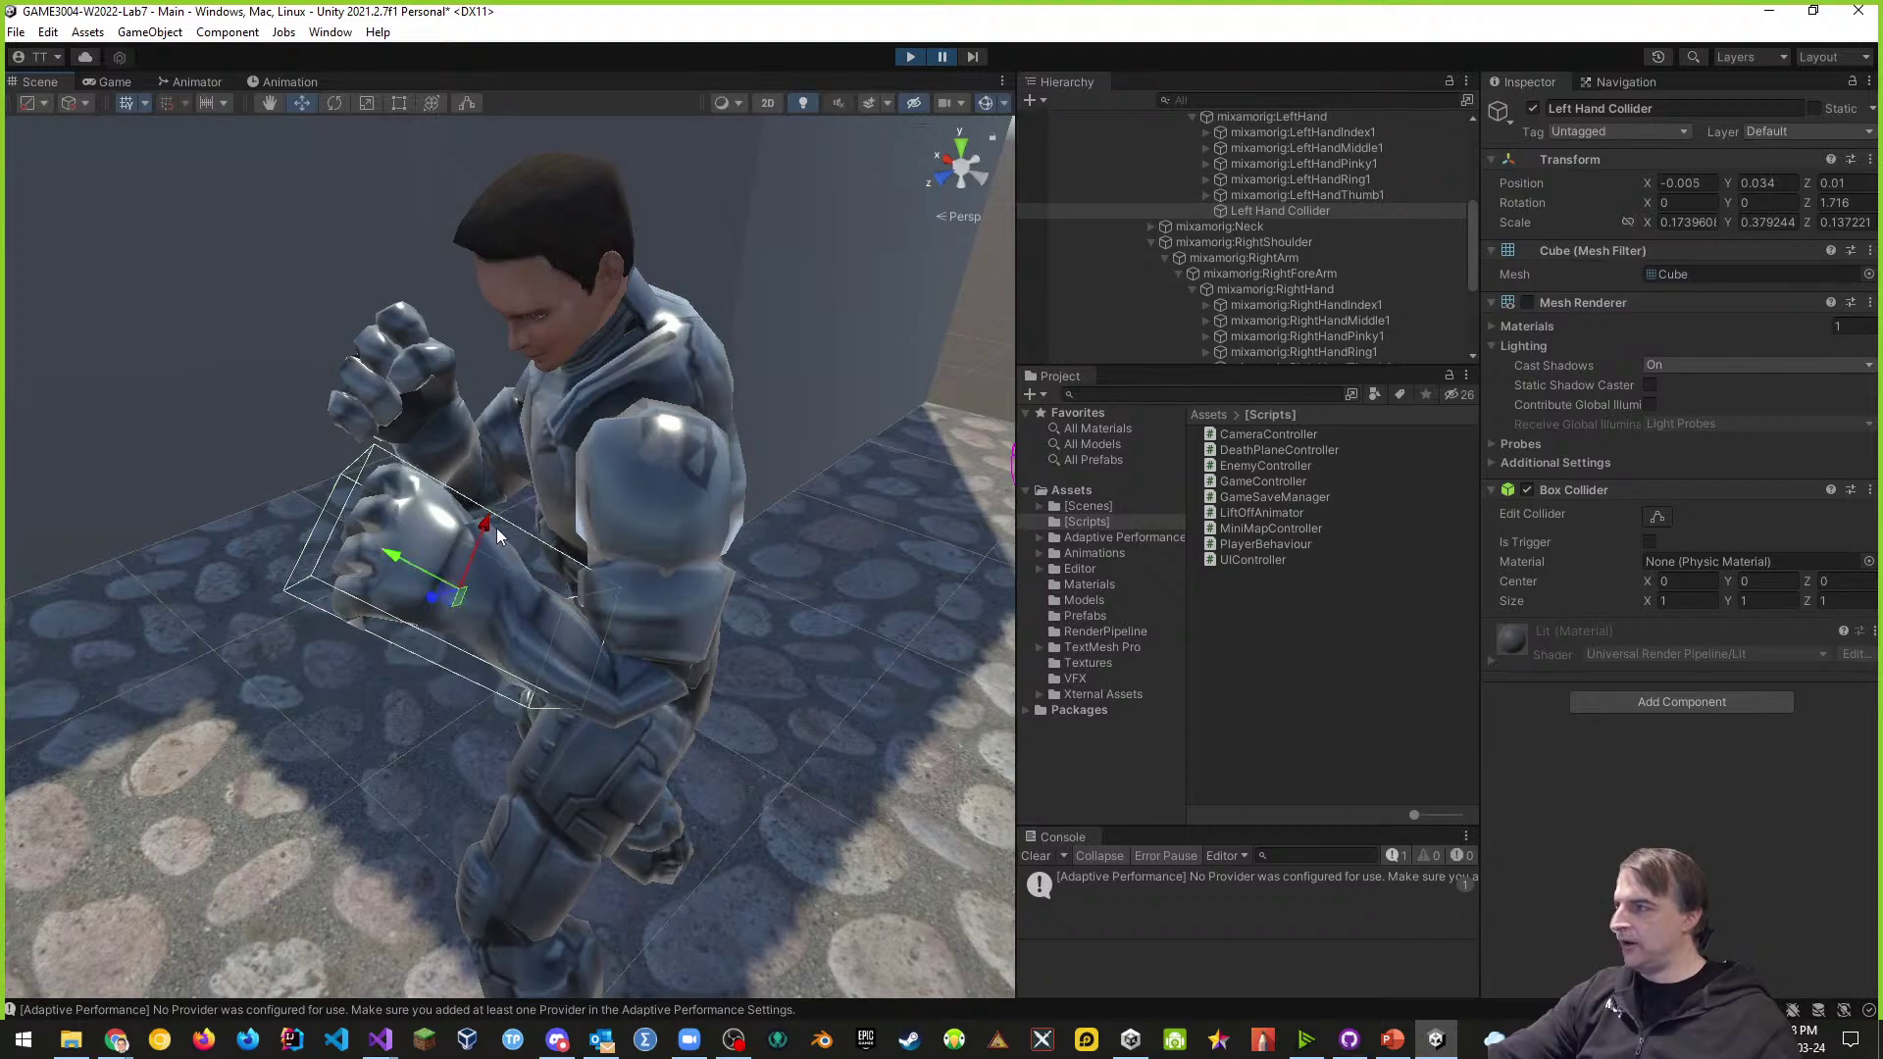
{"action": "left_click_drag", "start_coordinate": [385, 557], "coordinate": [392, 556]}
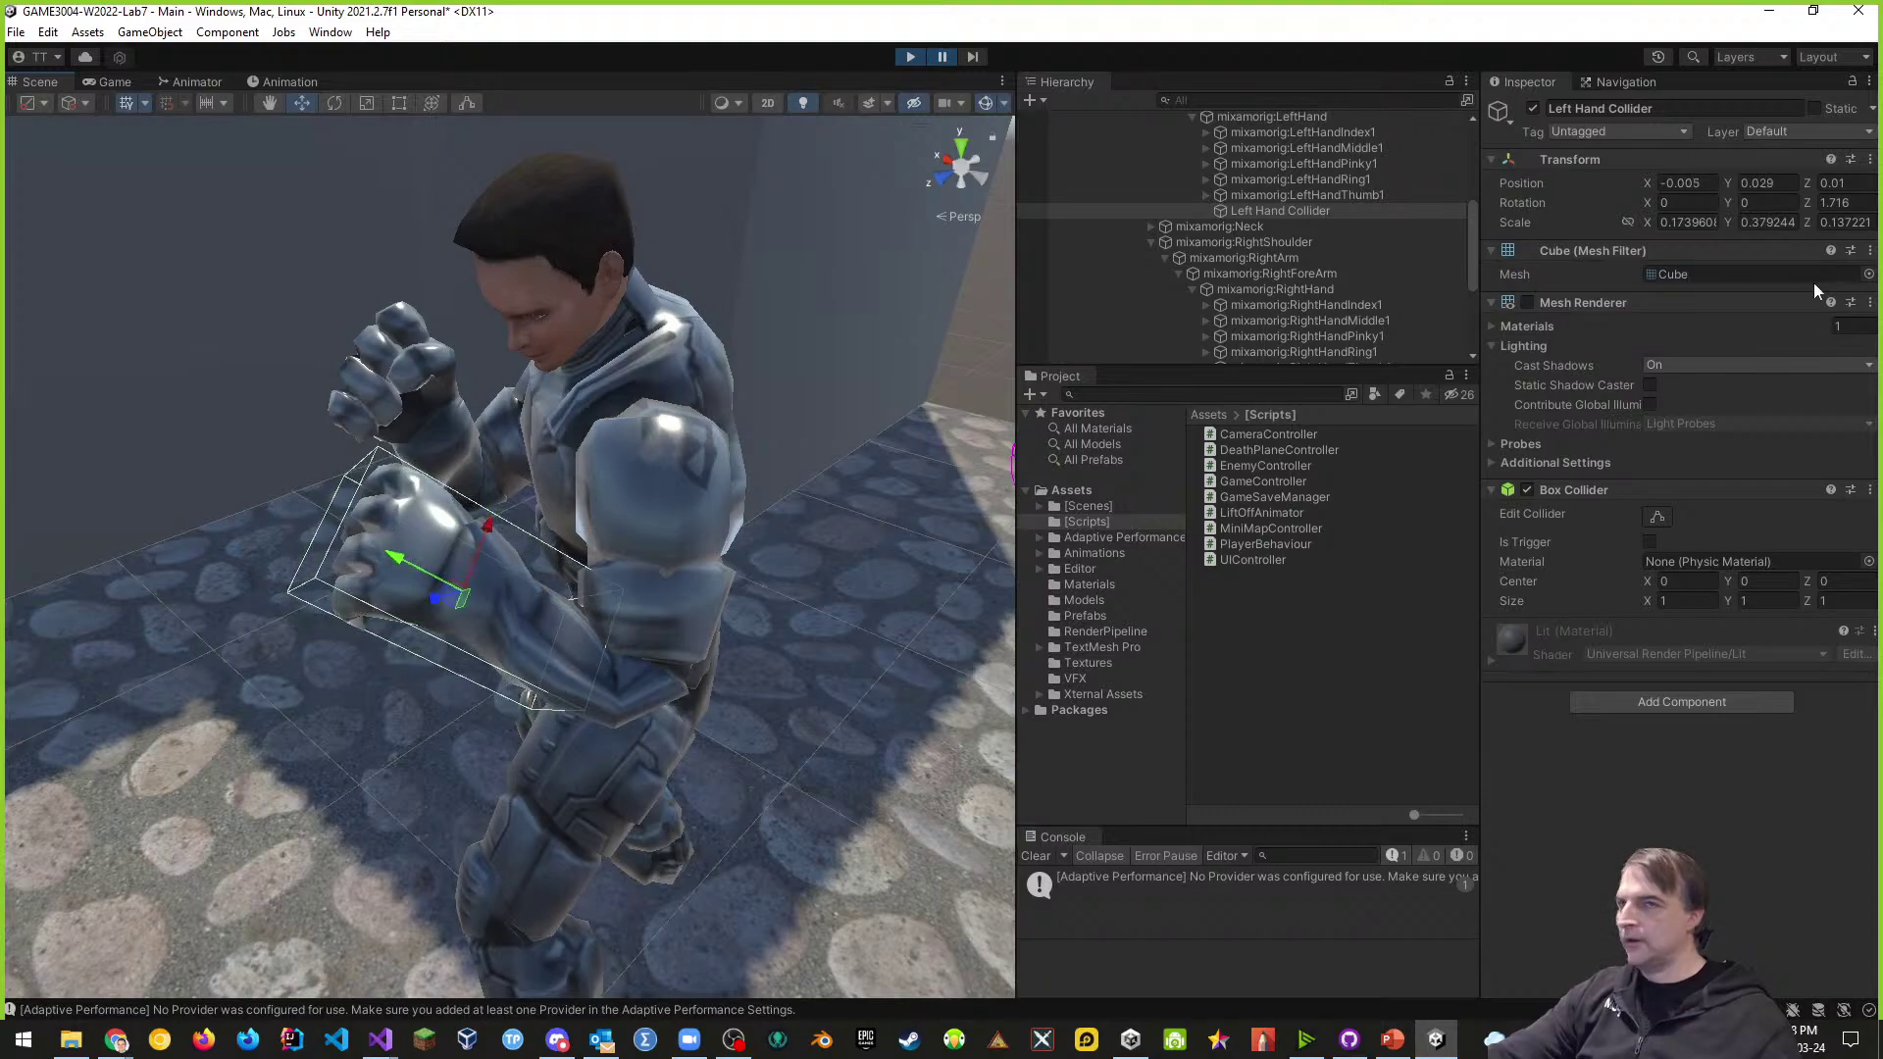
- Copy the Left Hand Collider's Transform component, stop the game and paste the component values back onto the collider
{"action": "left_click", "coordinate": [1870, 163]}
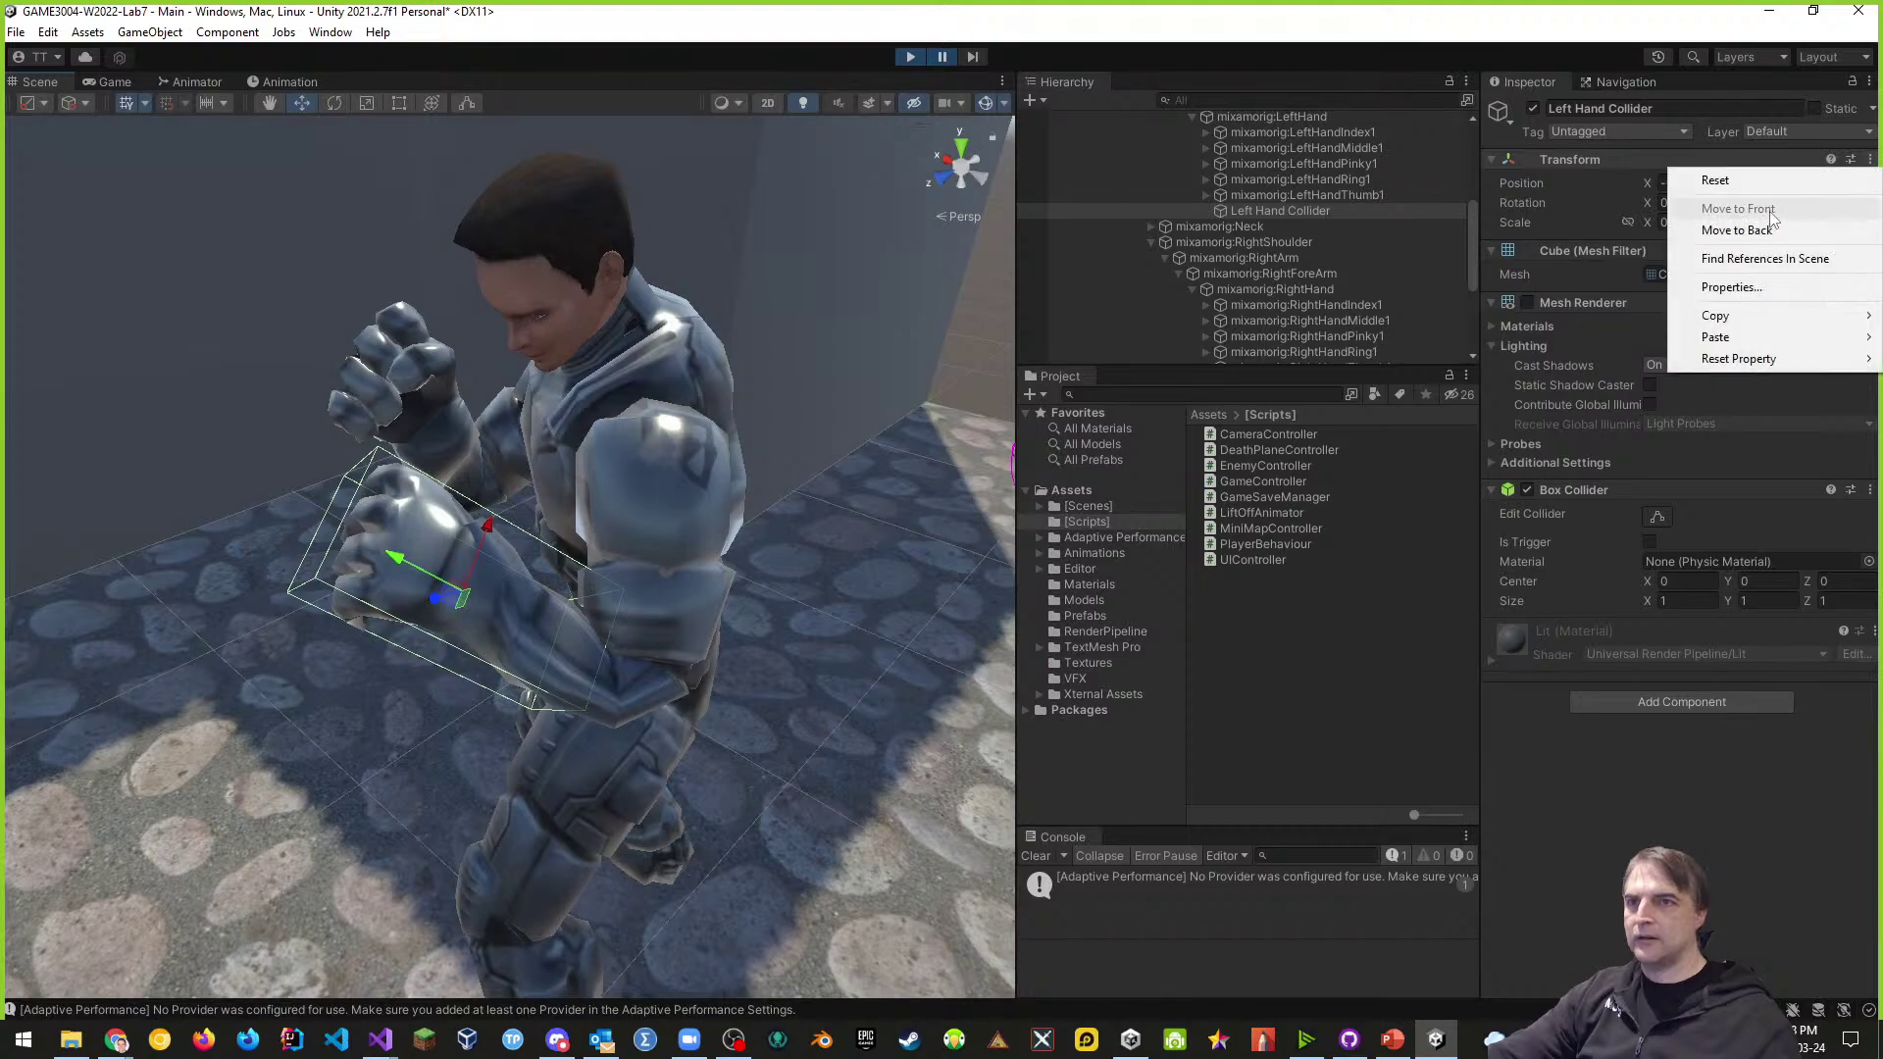
{"action": "mouse_move", "coordinate": [1718, 323]}
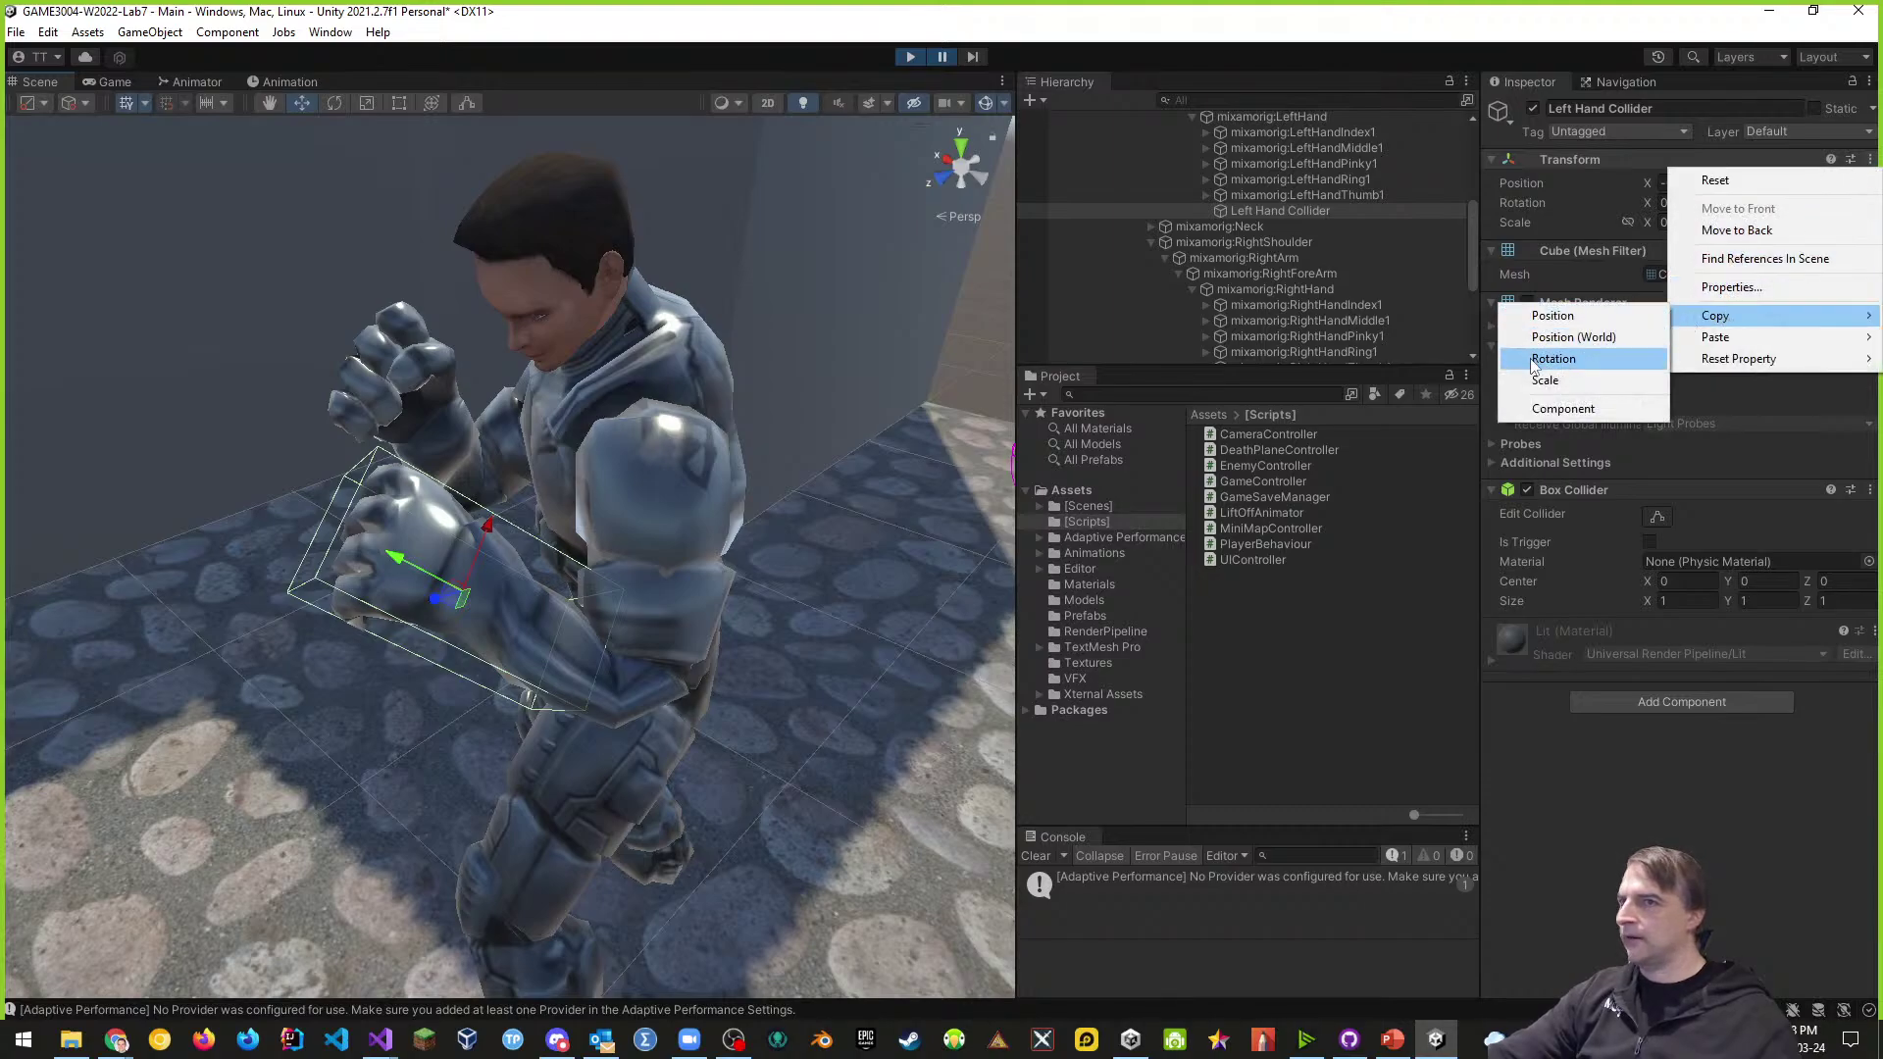
{"action": "left_click", "coordinate": [1562, 409]}
{"action": "left_click", "coordinate": [914, 61]}
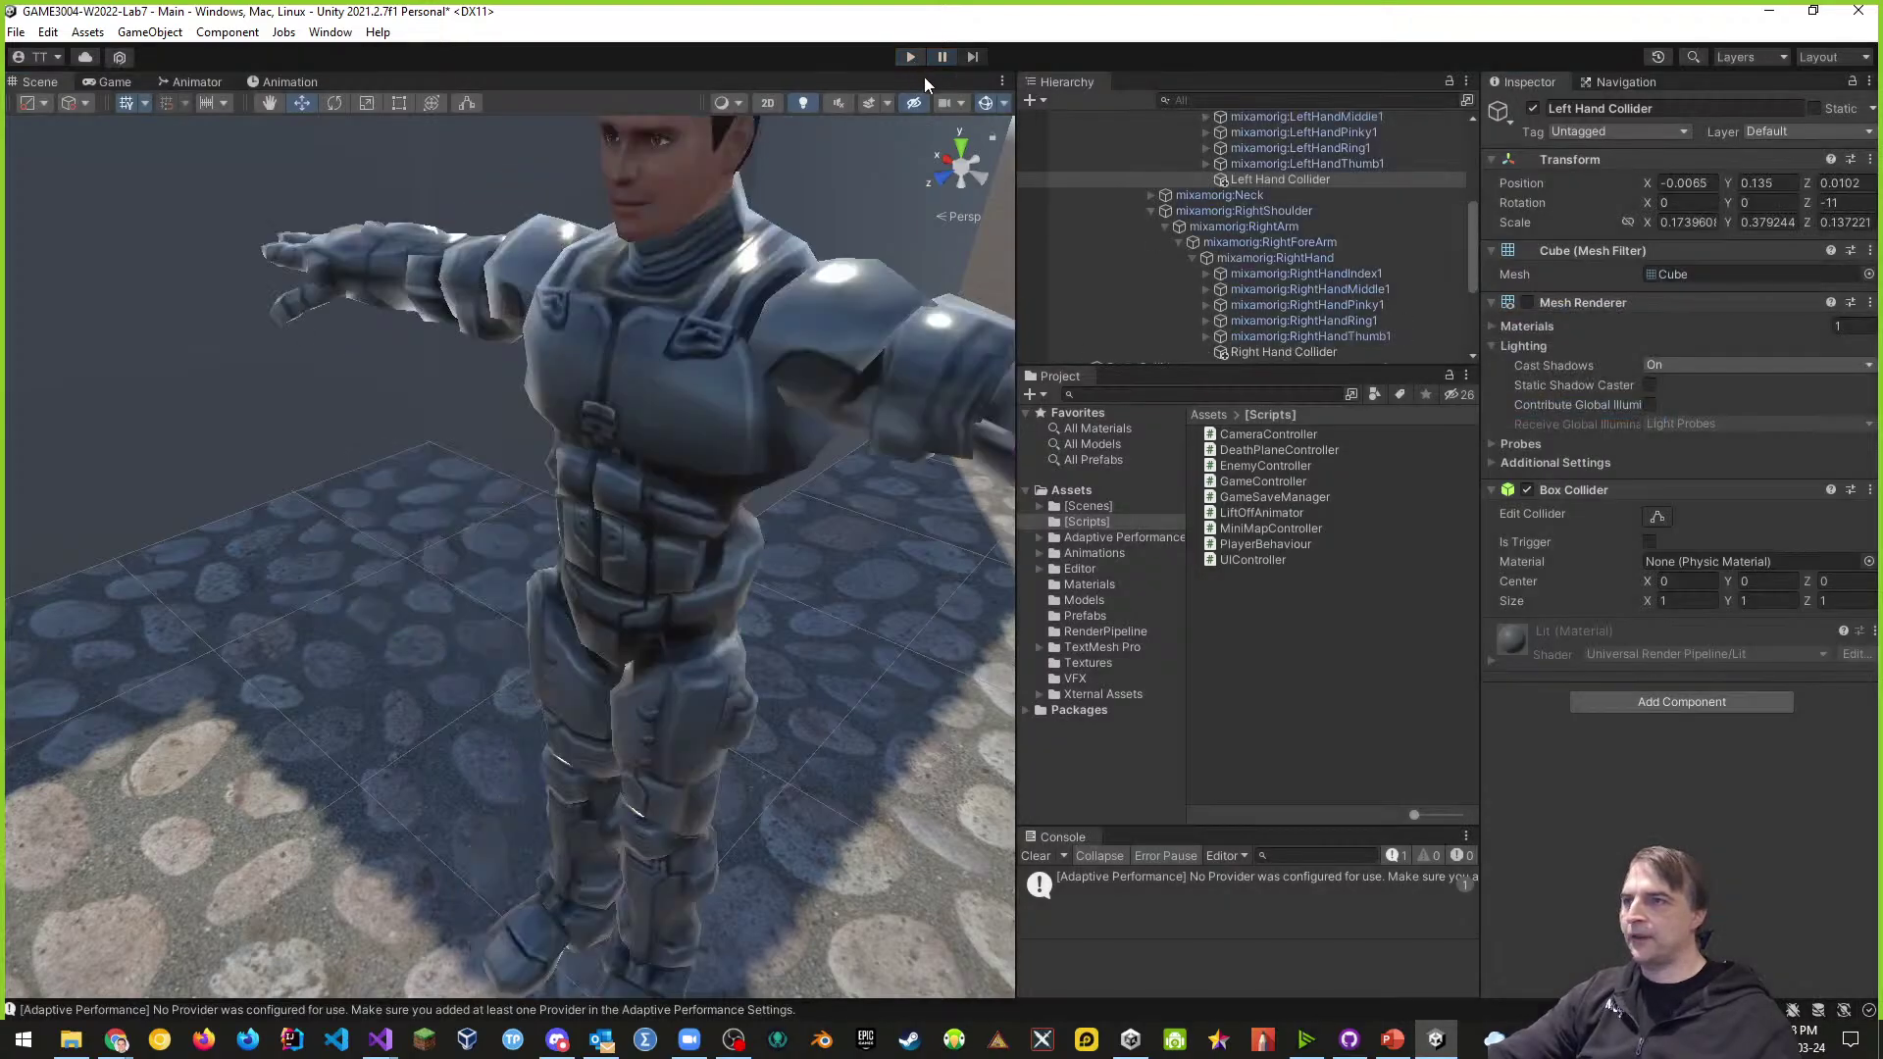
{"action": "left_click", "coordinate": [1870, 159]}
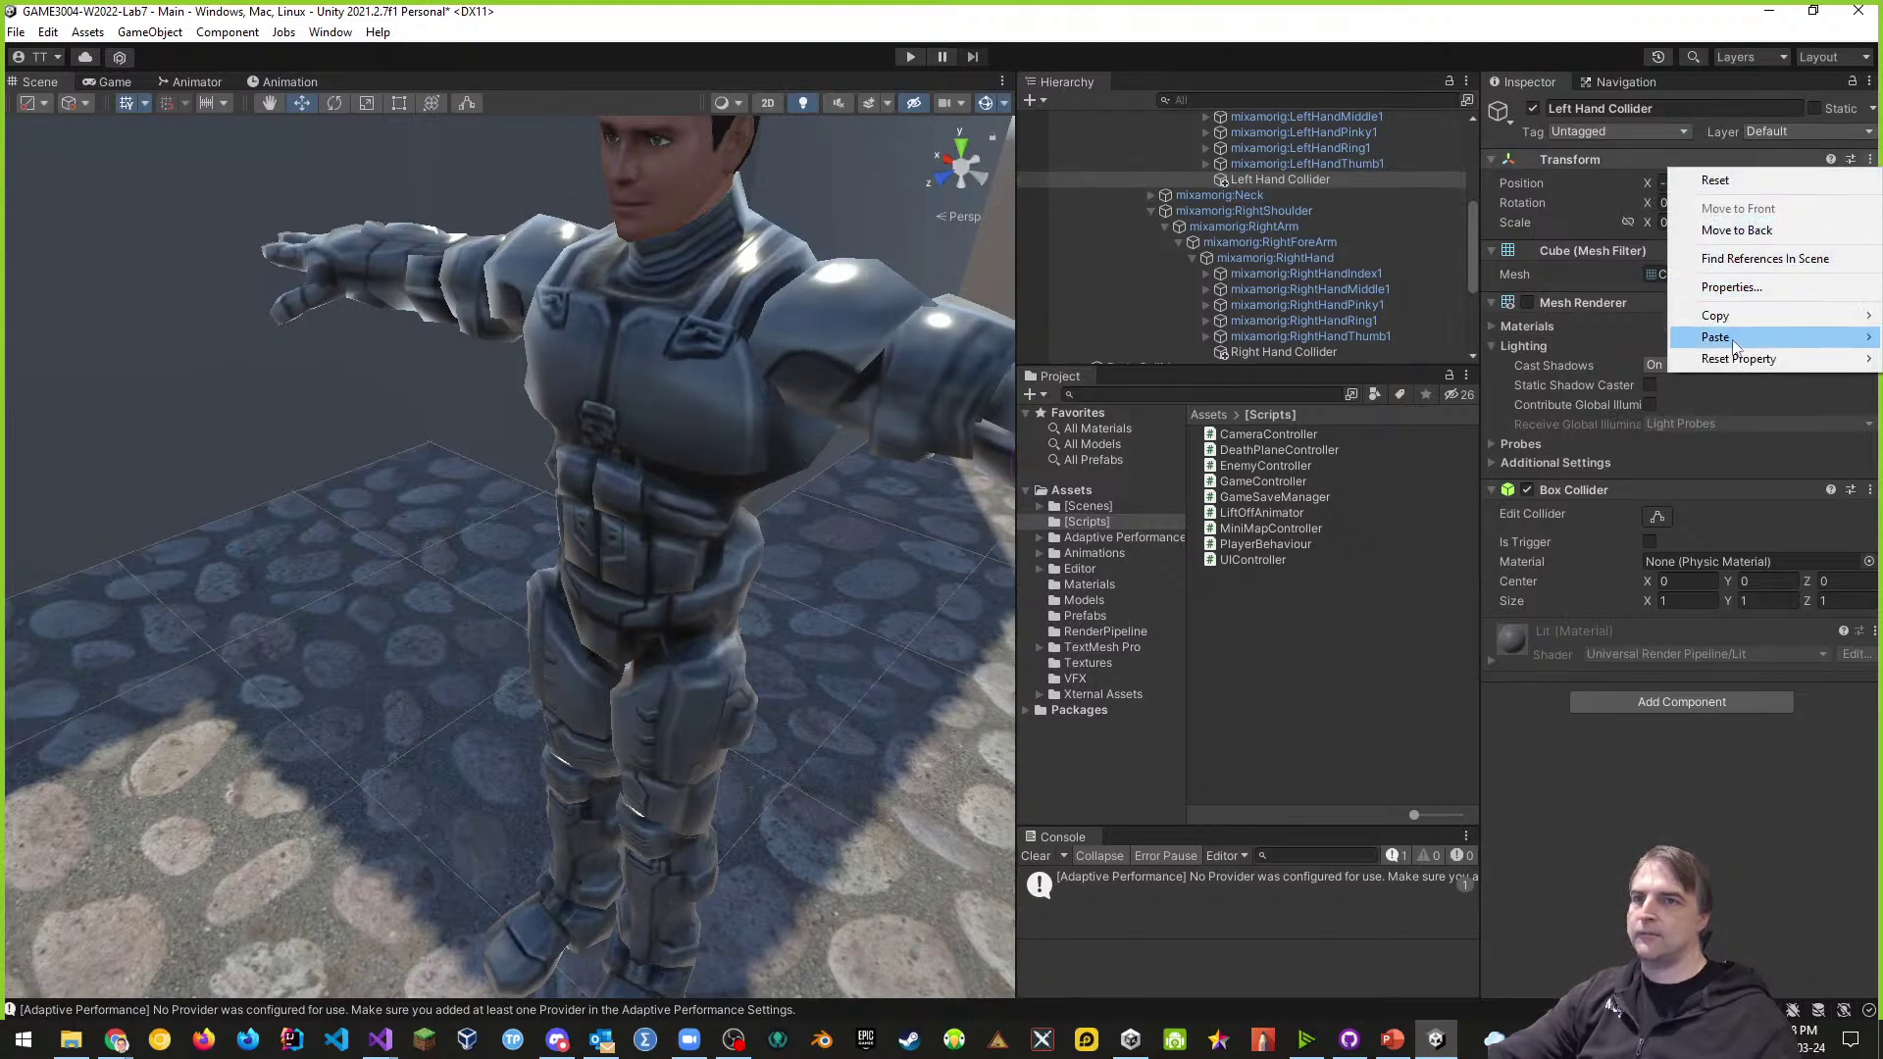
{"action": "mouse_move", "coordinate": [1726, 336]}
{"action": "left_click", "coordinate": [1538, 453]}
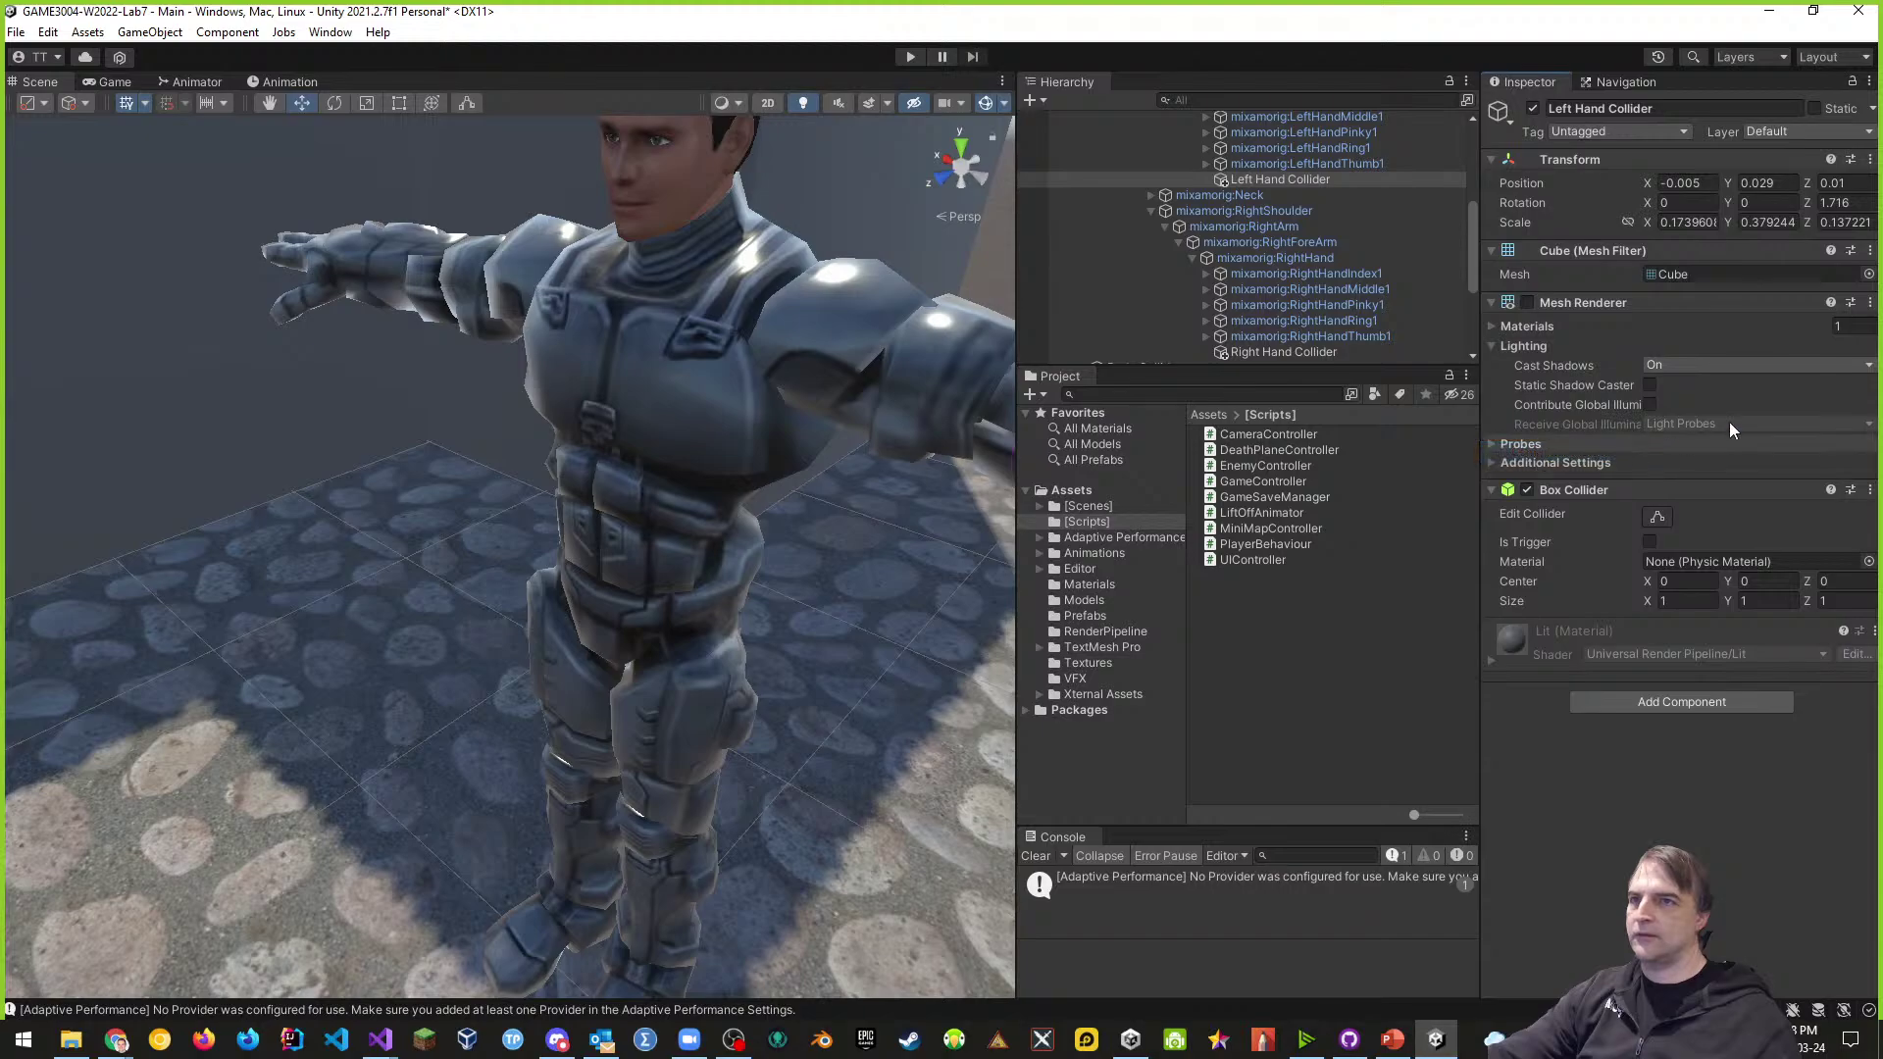
- Run the game, check the left and right hand colliders on the fighting character in the Scene view, and stop the game
{"action": "left_click", "coordinate": [908, 59]}
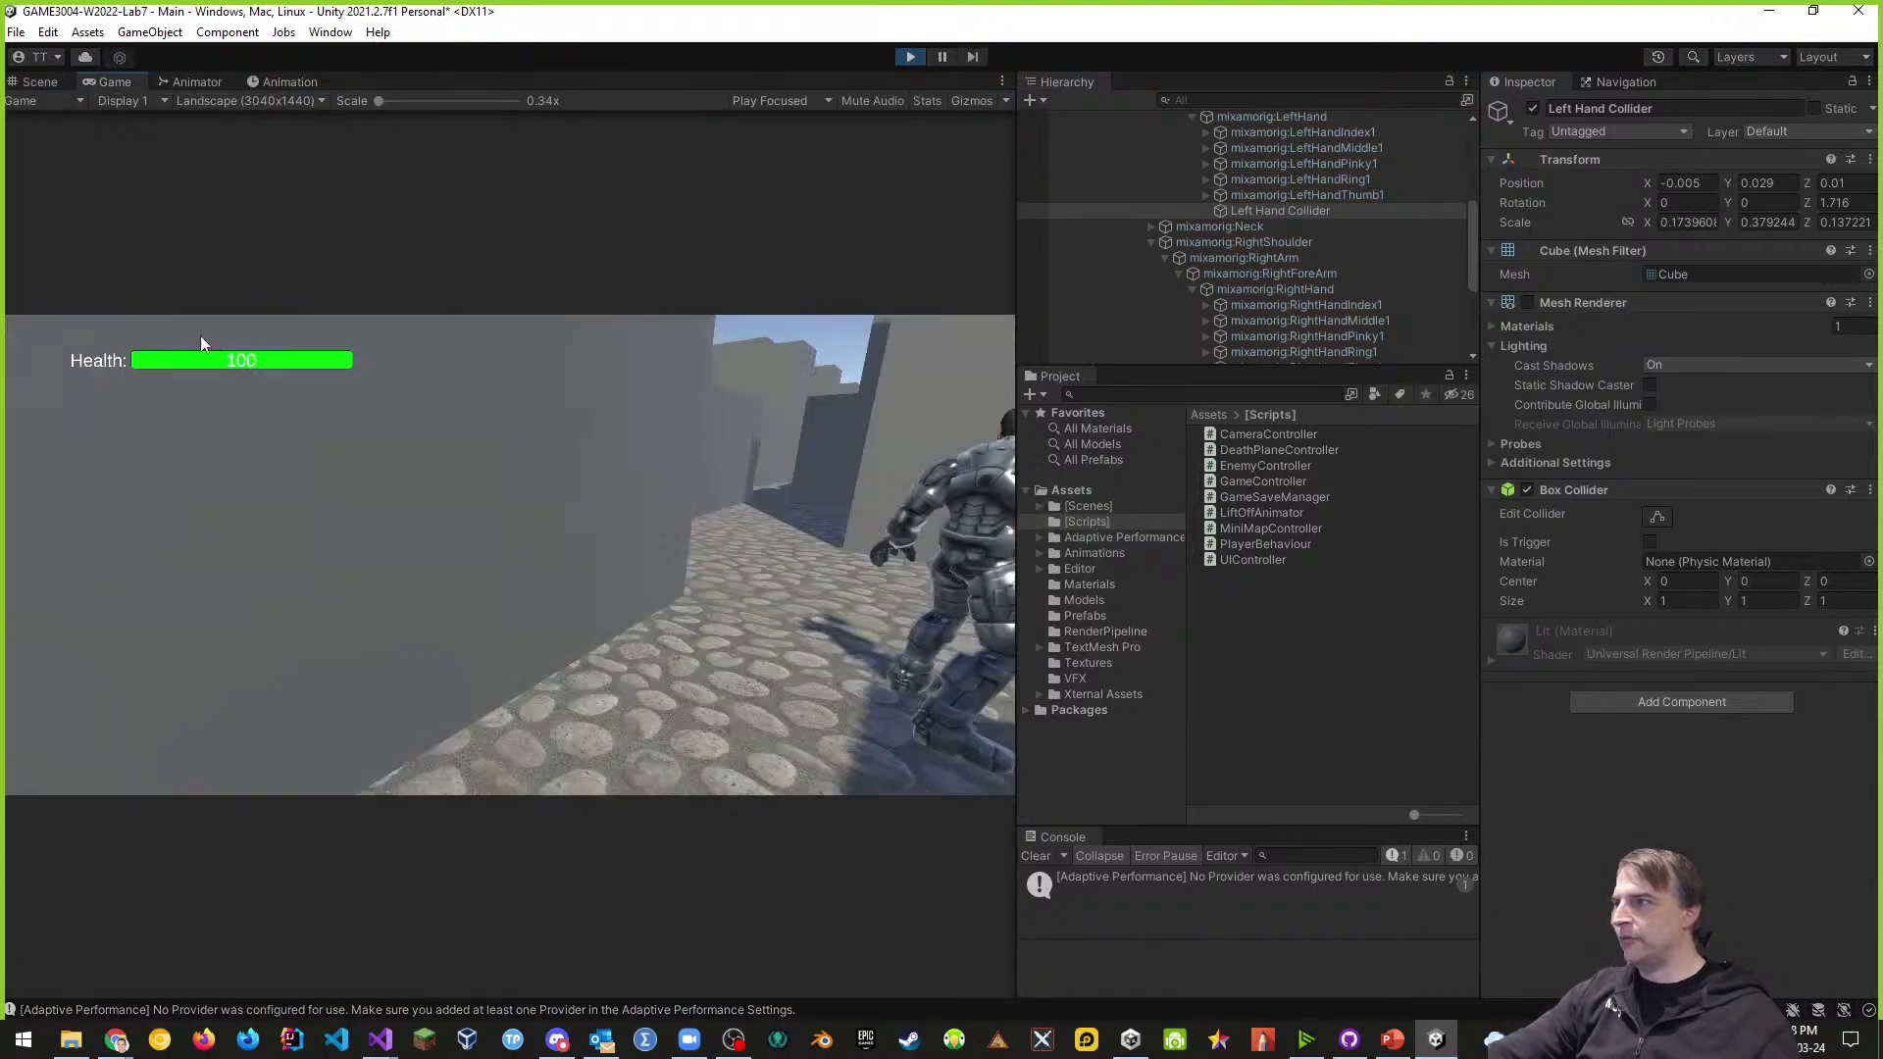
{"action": "key", "text": "w"}
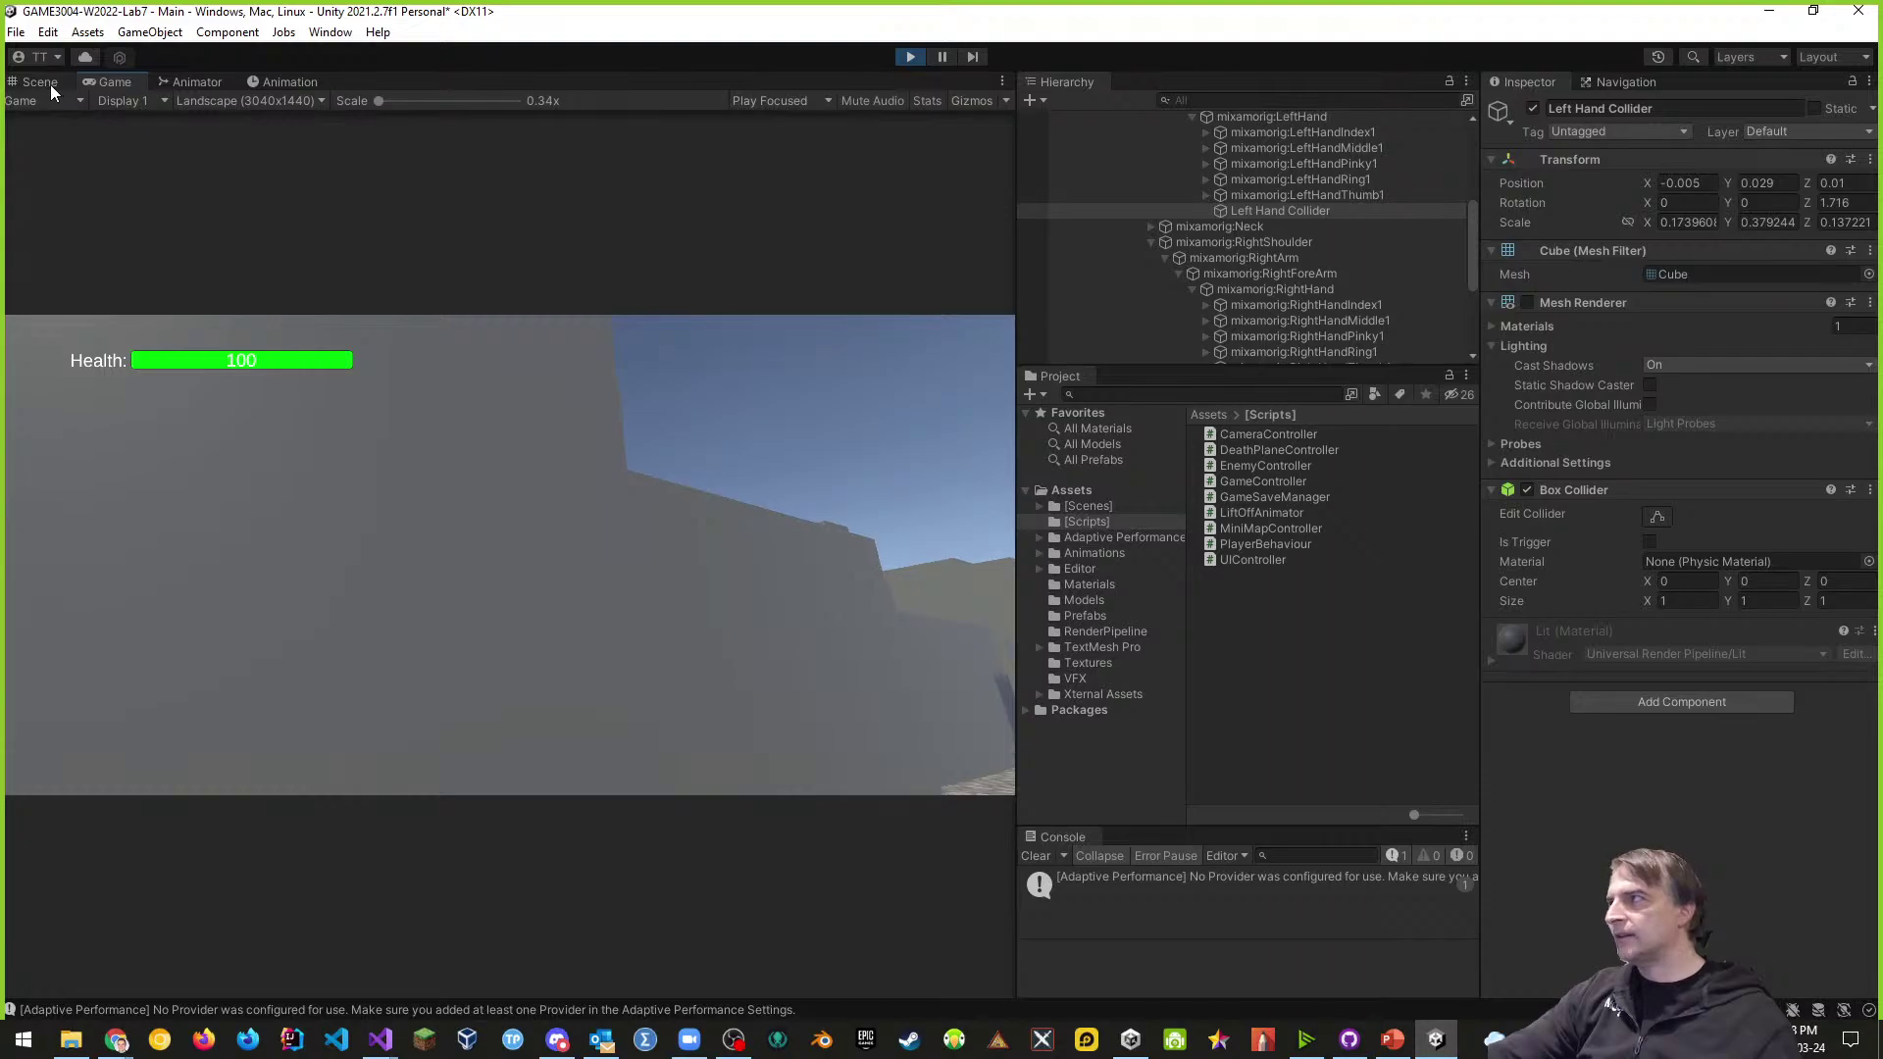
{"action": "left_click", "coordinate": [50, 83]}
{"action": "mouse_move", "coordinate": [357, 557]}
{"action": "left_mouse_down", "text": "alt"}
{"action": "mouse_move", "coordinate": [593, 570]}
{"action": "mouse_move", "coordinate": [631, 652]}
{"action": "mouse_move", "coordinate": [652, 437]}
{"action": "mouse_move", "coordinate": [746, 452]}
{"action": "mouse_move", "coordinate": [625, 457]}
{"action": "left_mouse_up", "text": "alt"}
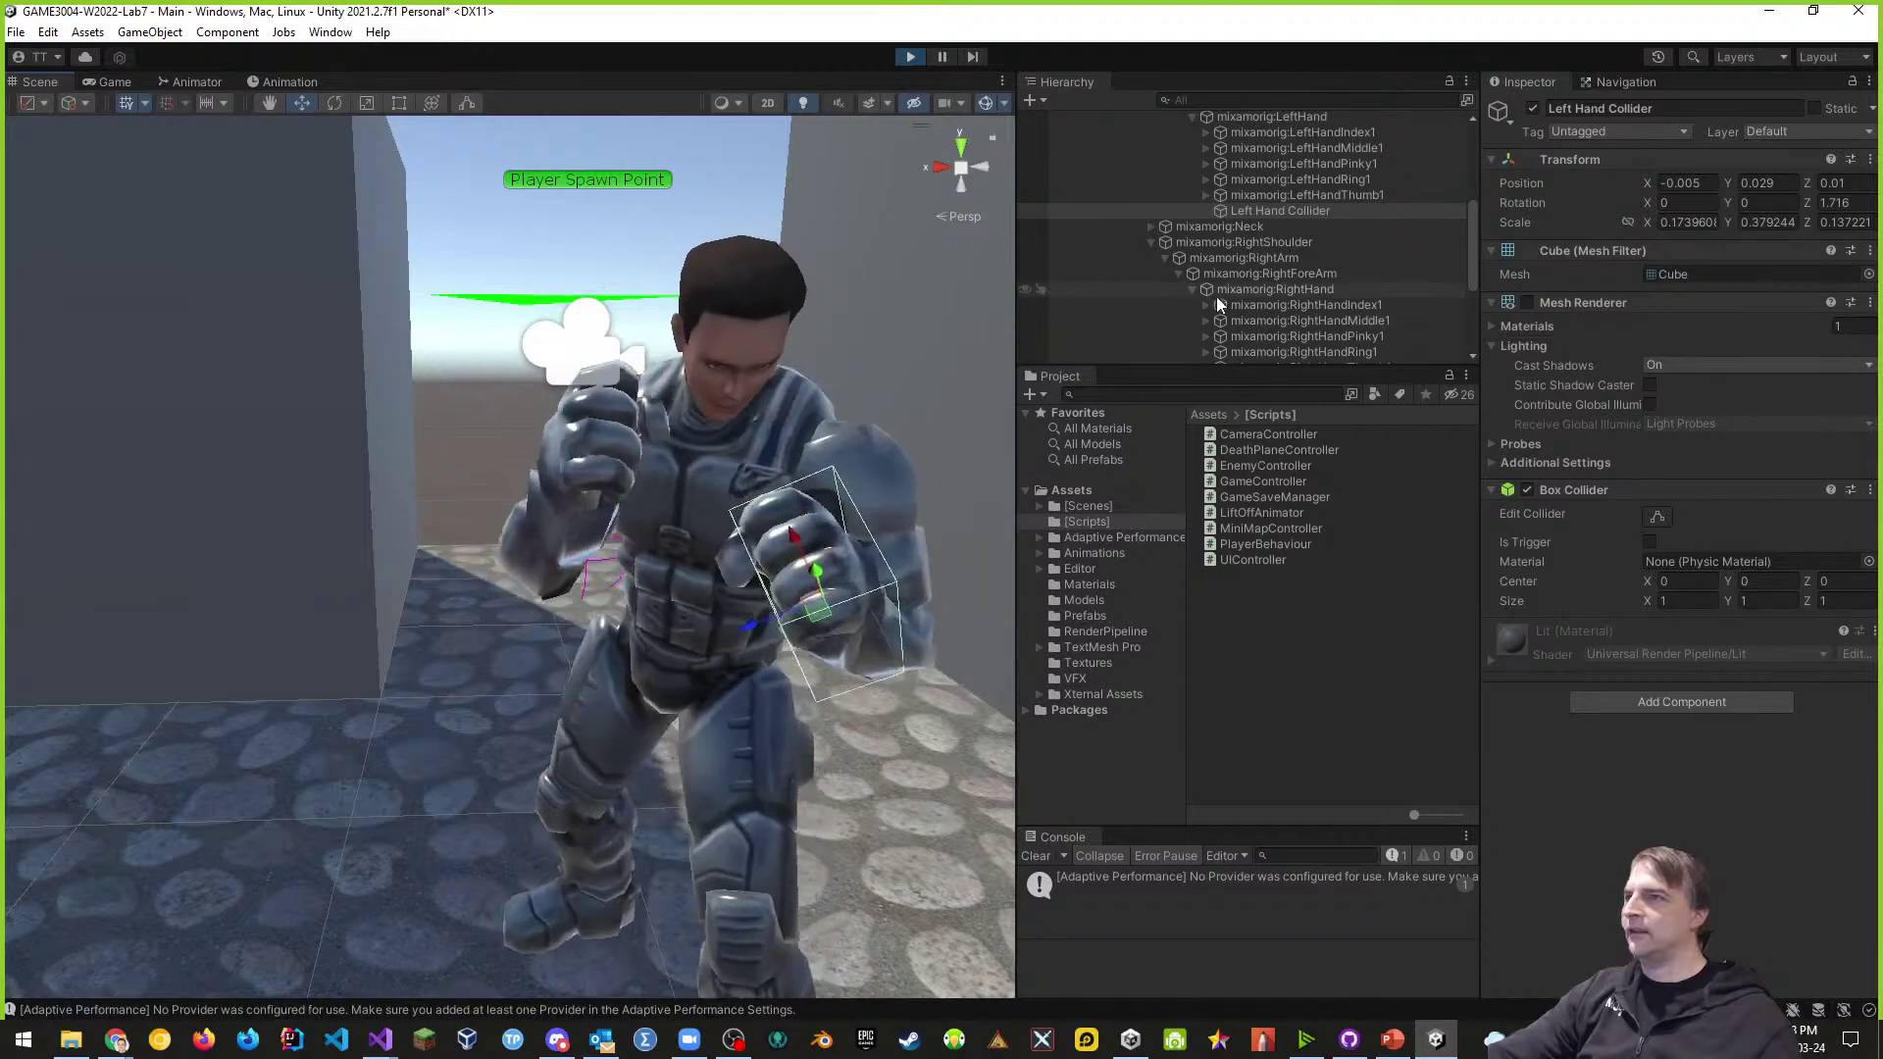
{"action": "scroll", "coordinate": [1285, 312], "scroll_direction": "down", "scroll_amount": 3}
{"action": "left_click", "coordinate": [1273, 269]}
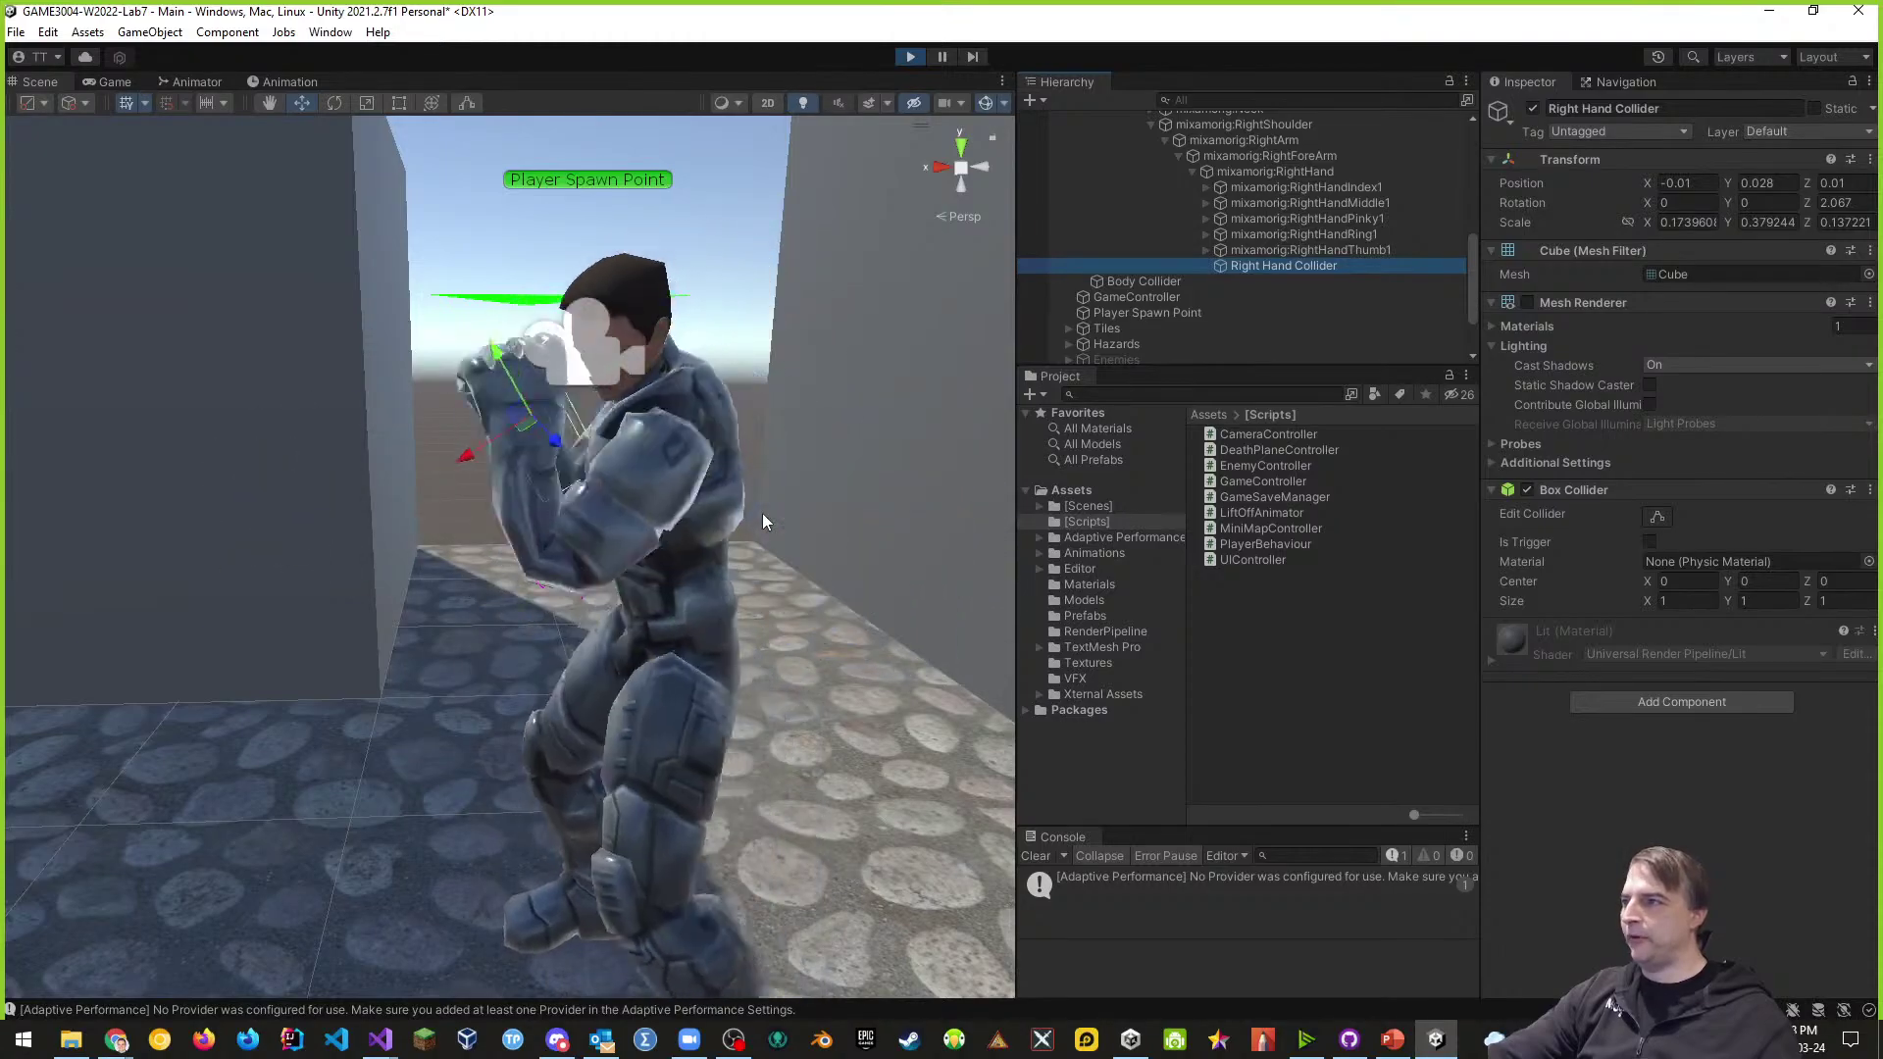
{"action": "left_click", "coordinate": [908, 56]}
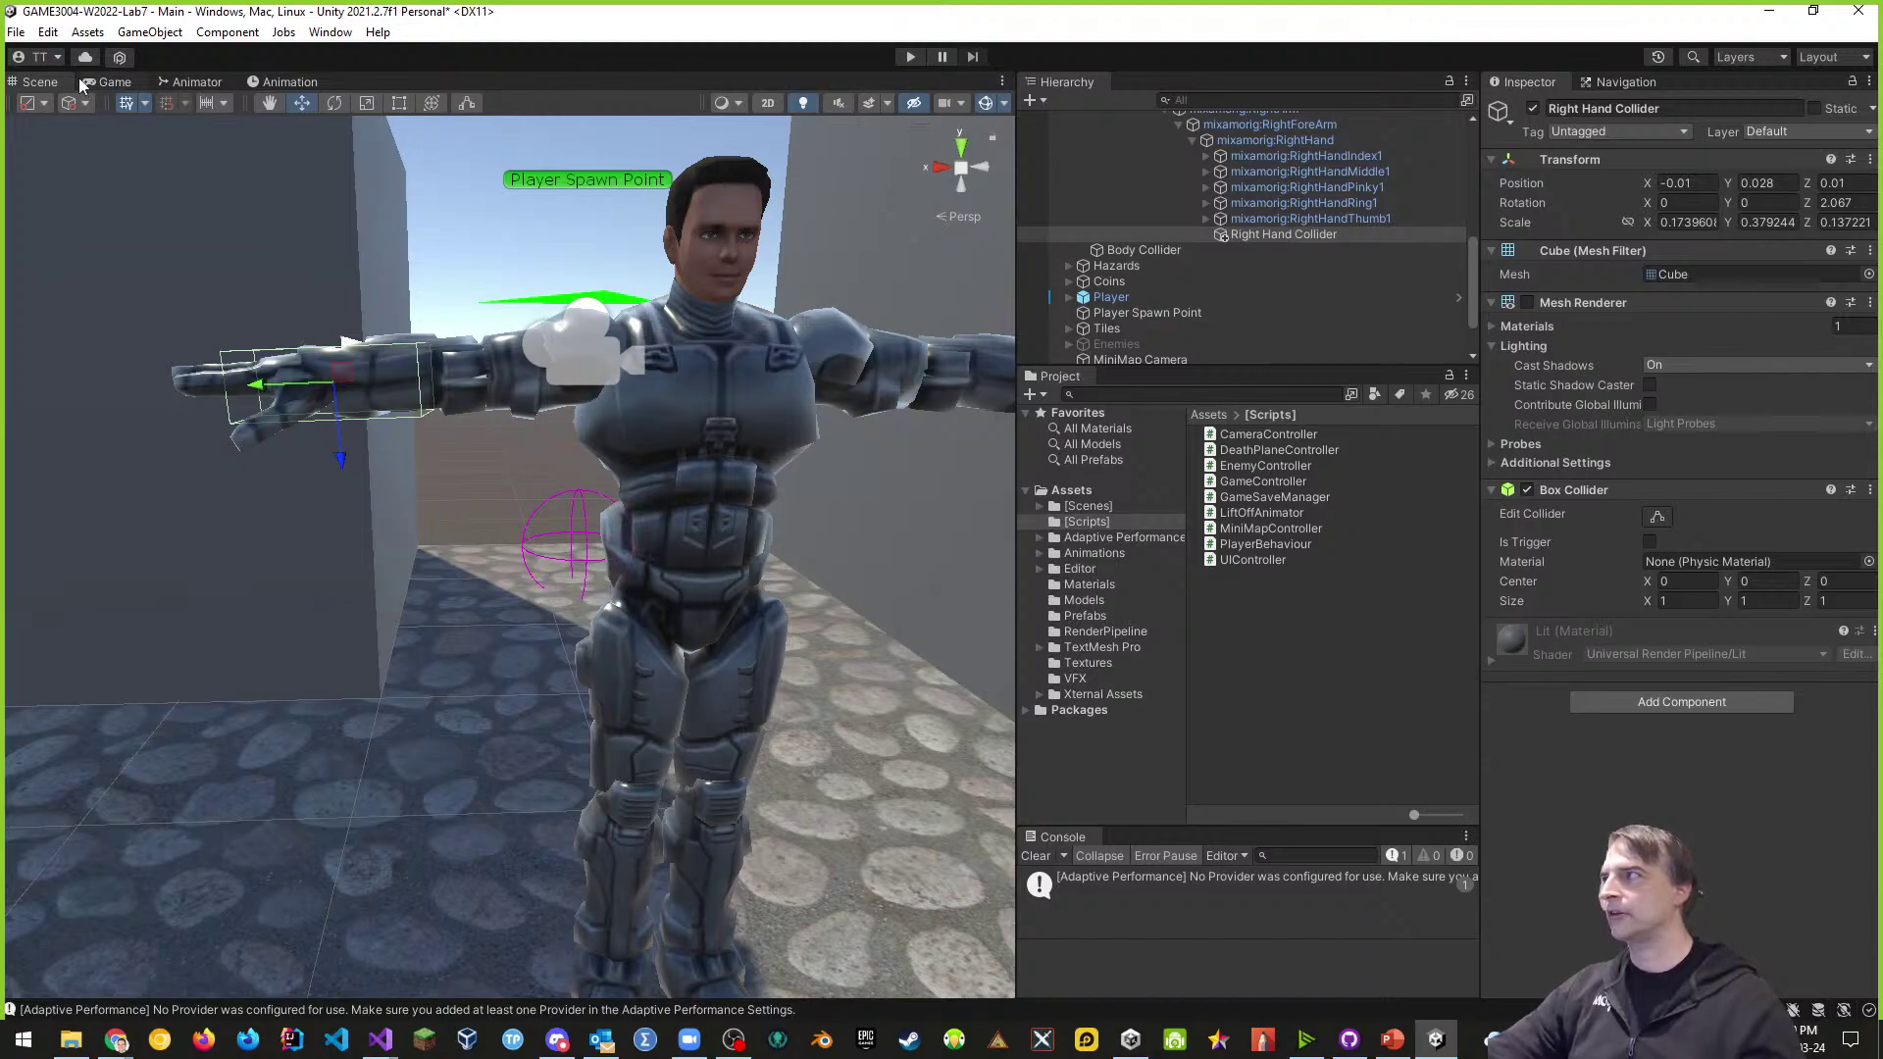
- Save the Main scene and the project, and close the Unity editor
{"action": "left_click", "coordinate": [16, 31]}
{"action": "left_click", "coordinate": [40, 130]}
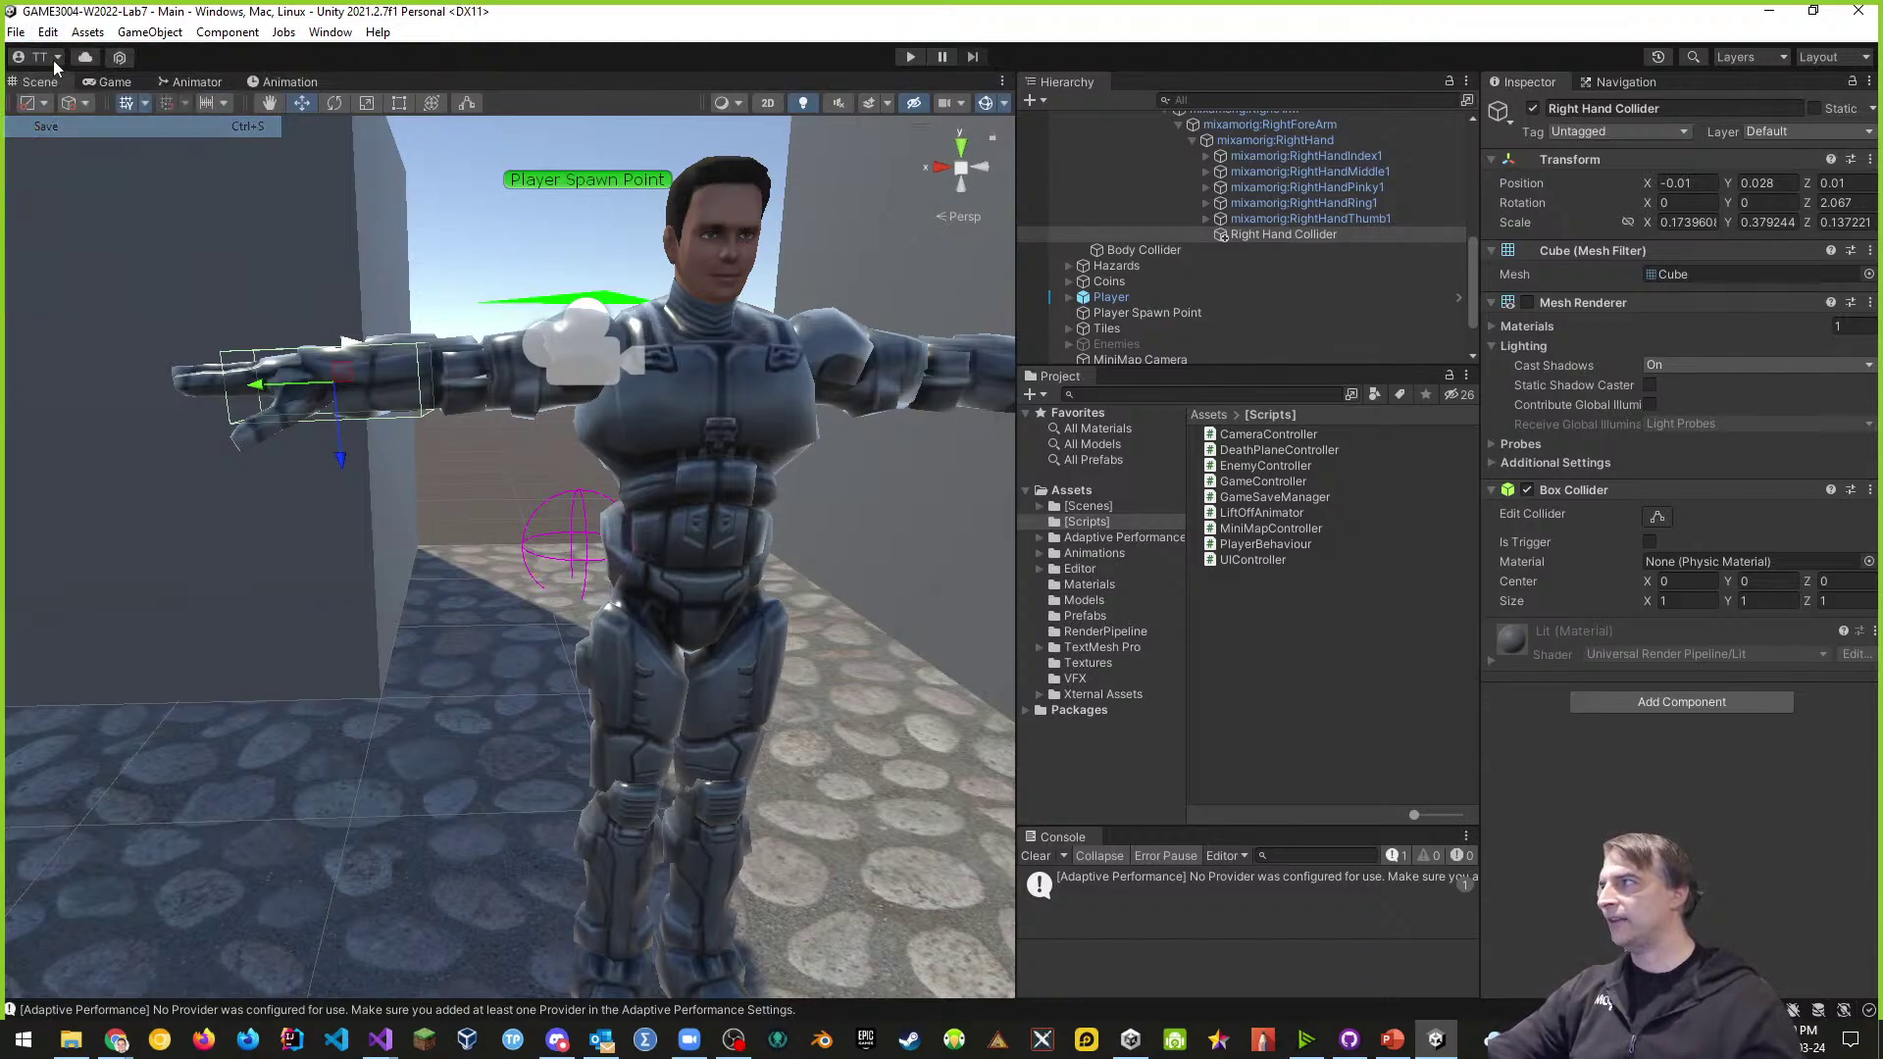
{"action": "left_click", "coordinate": [15, 32]}
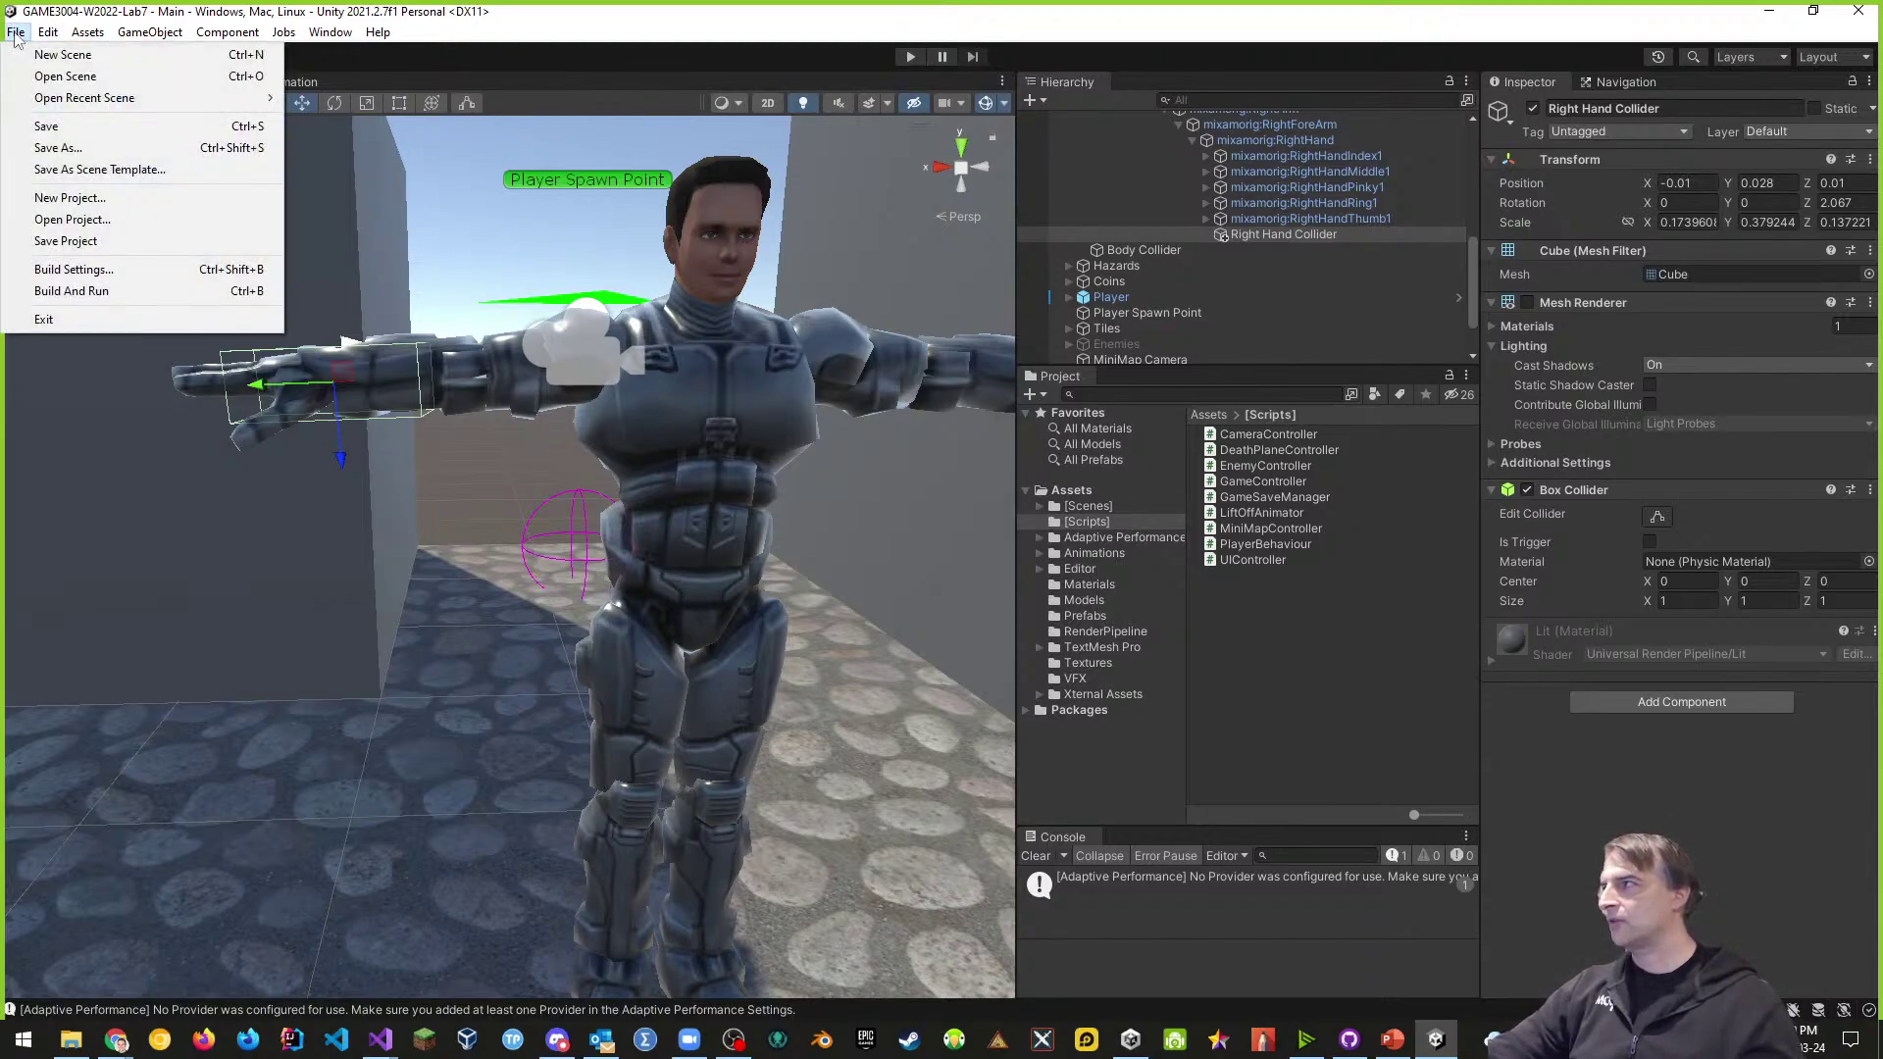
{"action": "left_click", "coordinate": [68, 241]}
{"action": "left_click", "coordinate": [1858, 10]}
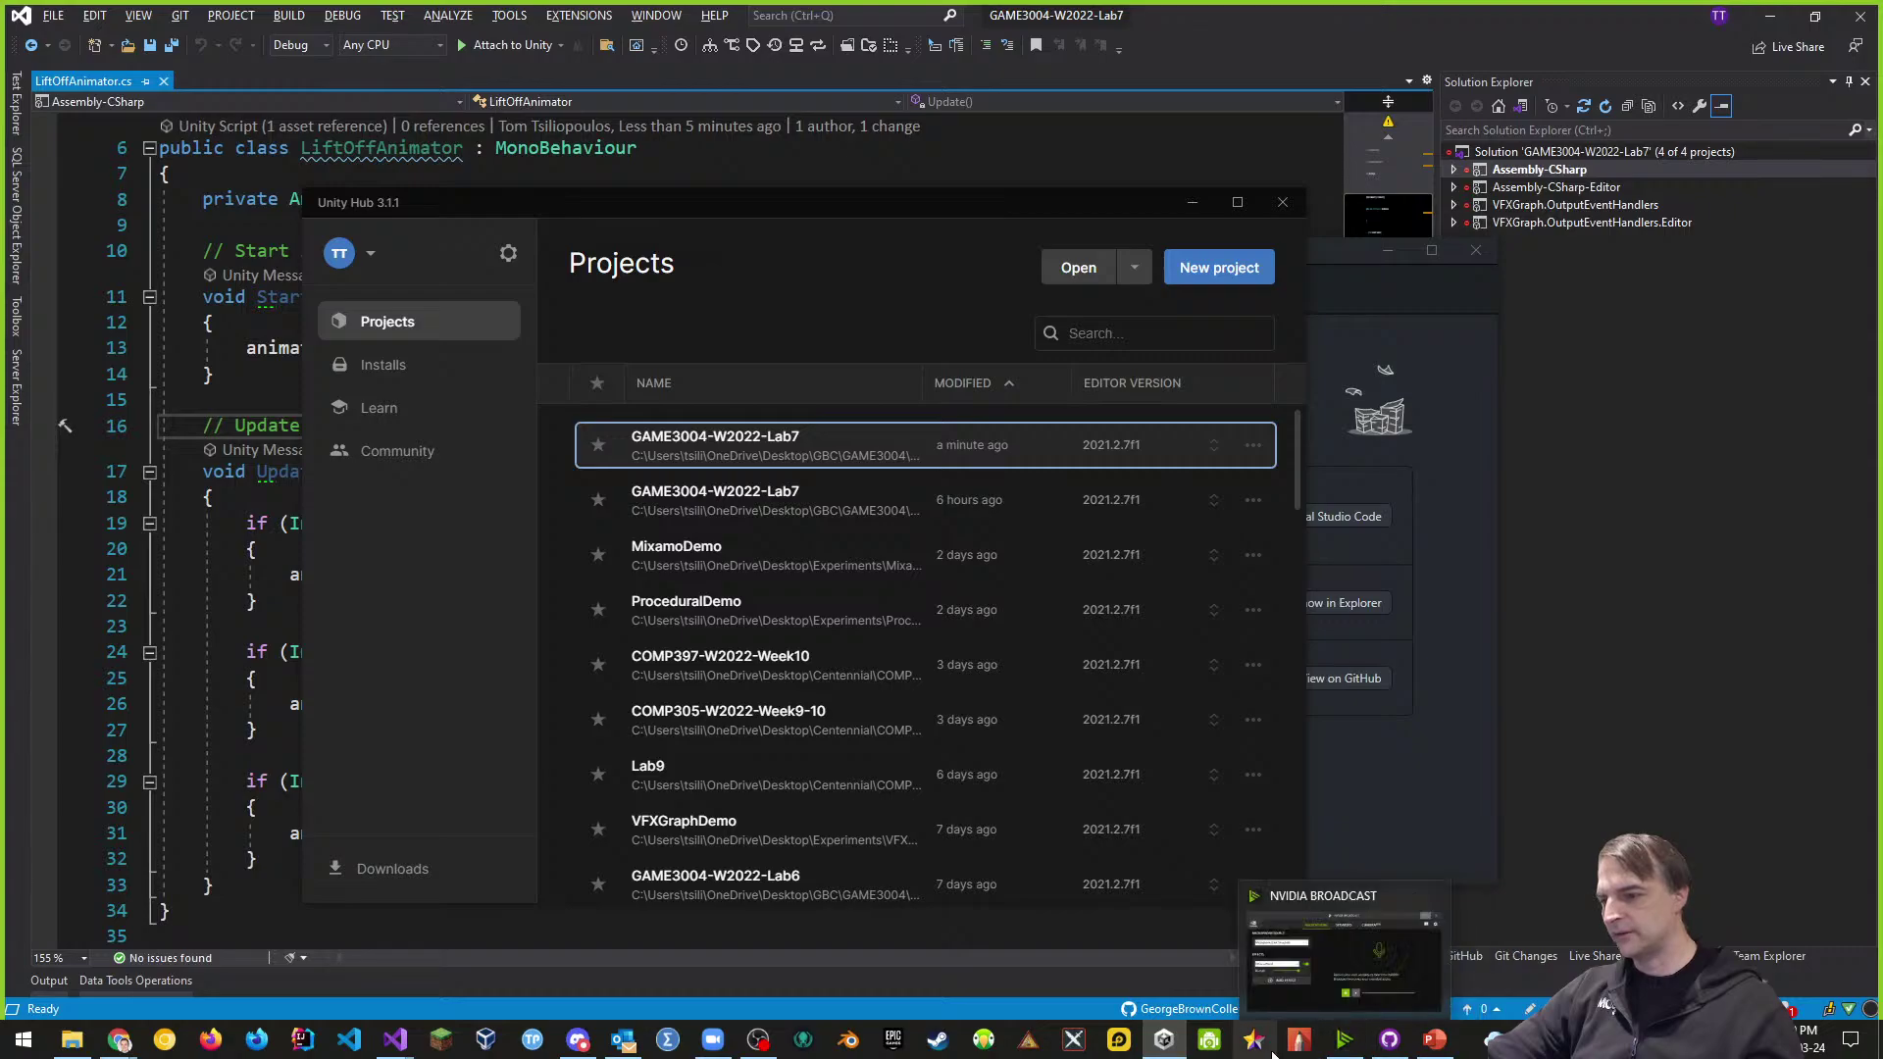
- Switch to GitHub Desktop, commit the changed files to main with the summary "Added Colliders" and push the commit
{"action": "left_click", "coordinate": [1391, 1041]}
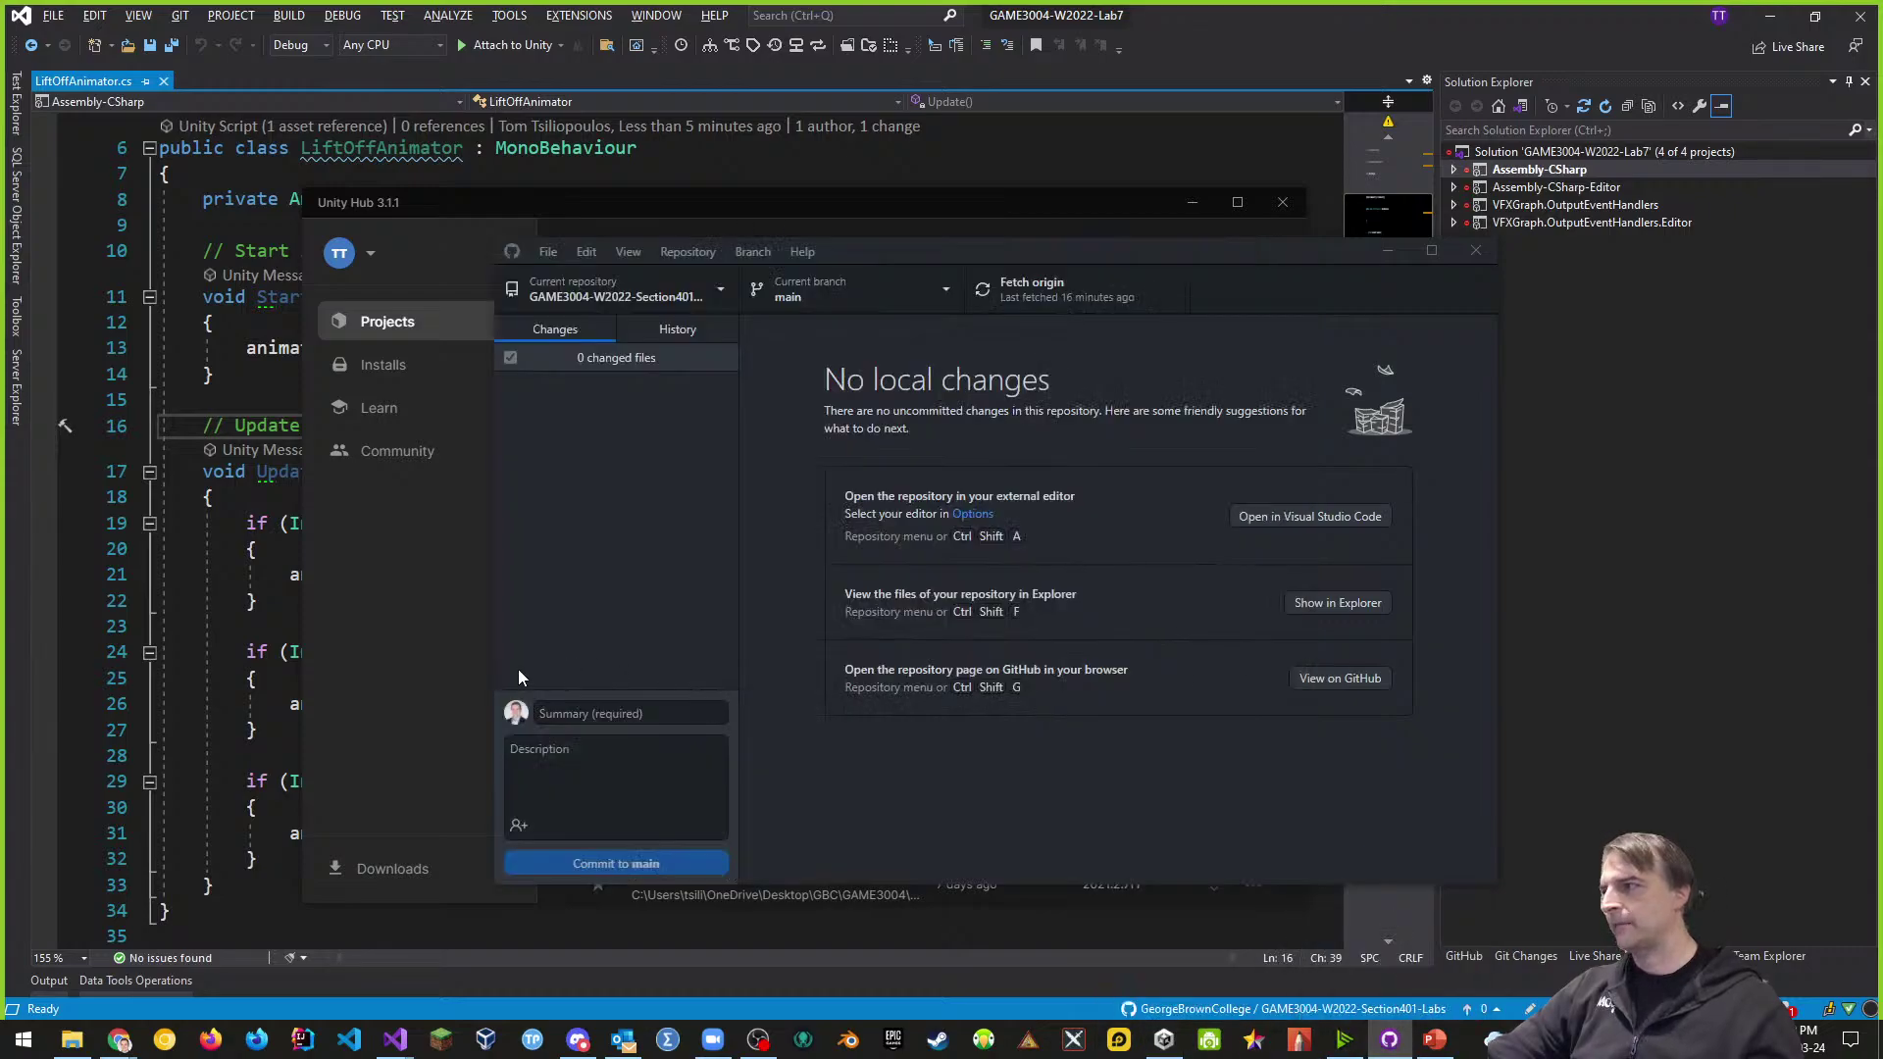
{"action": "left_click", "coordinate": [577, 704]}
{"action": "type", "text": "Added Colliders"}
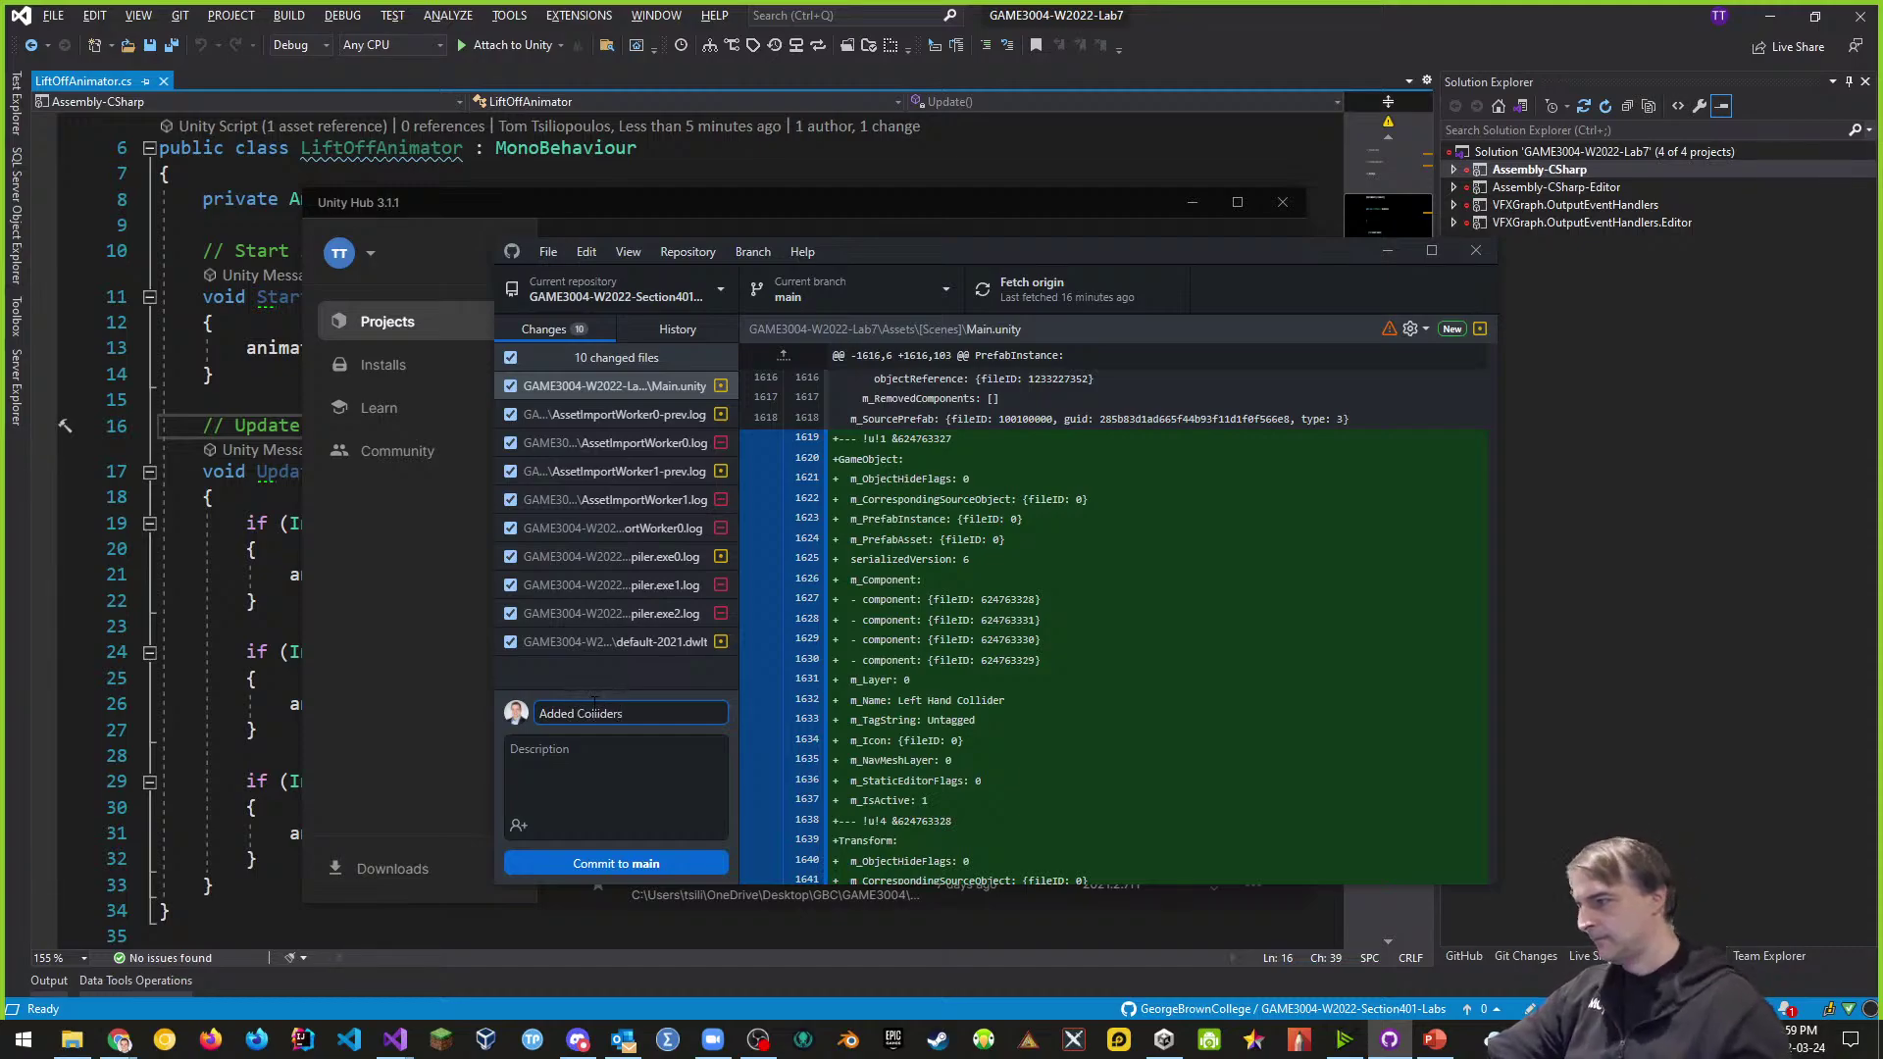
{"action": "left_click", "coordinate": [652, 851]}
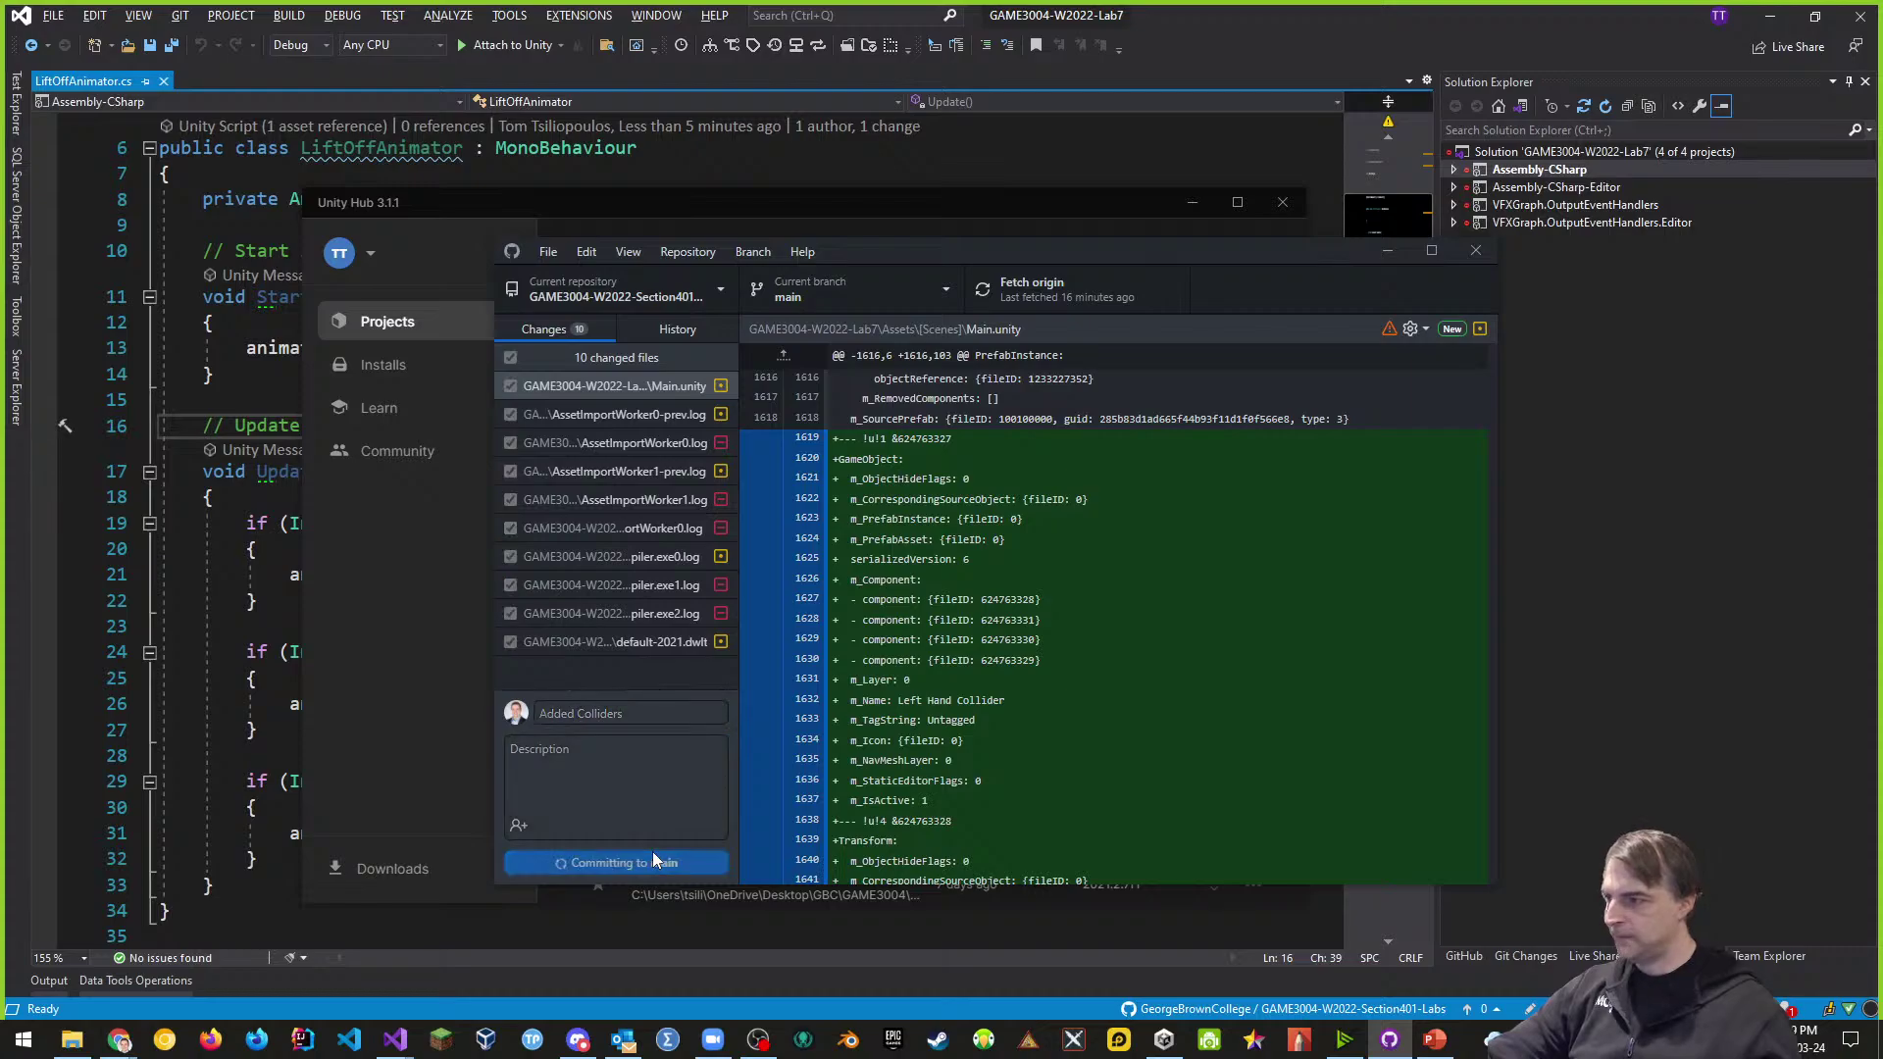
{"action": "left_click", "coordinate": [1353, 516]}
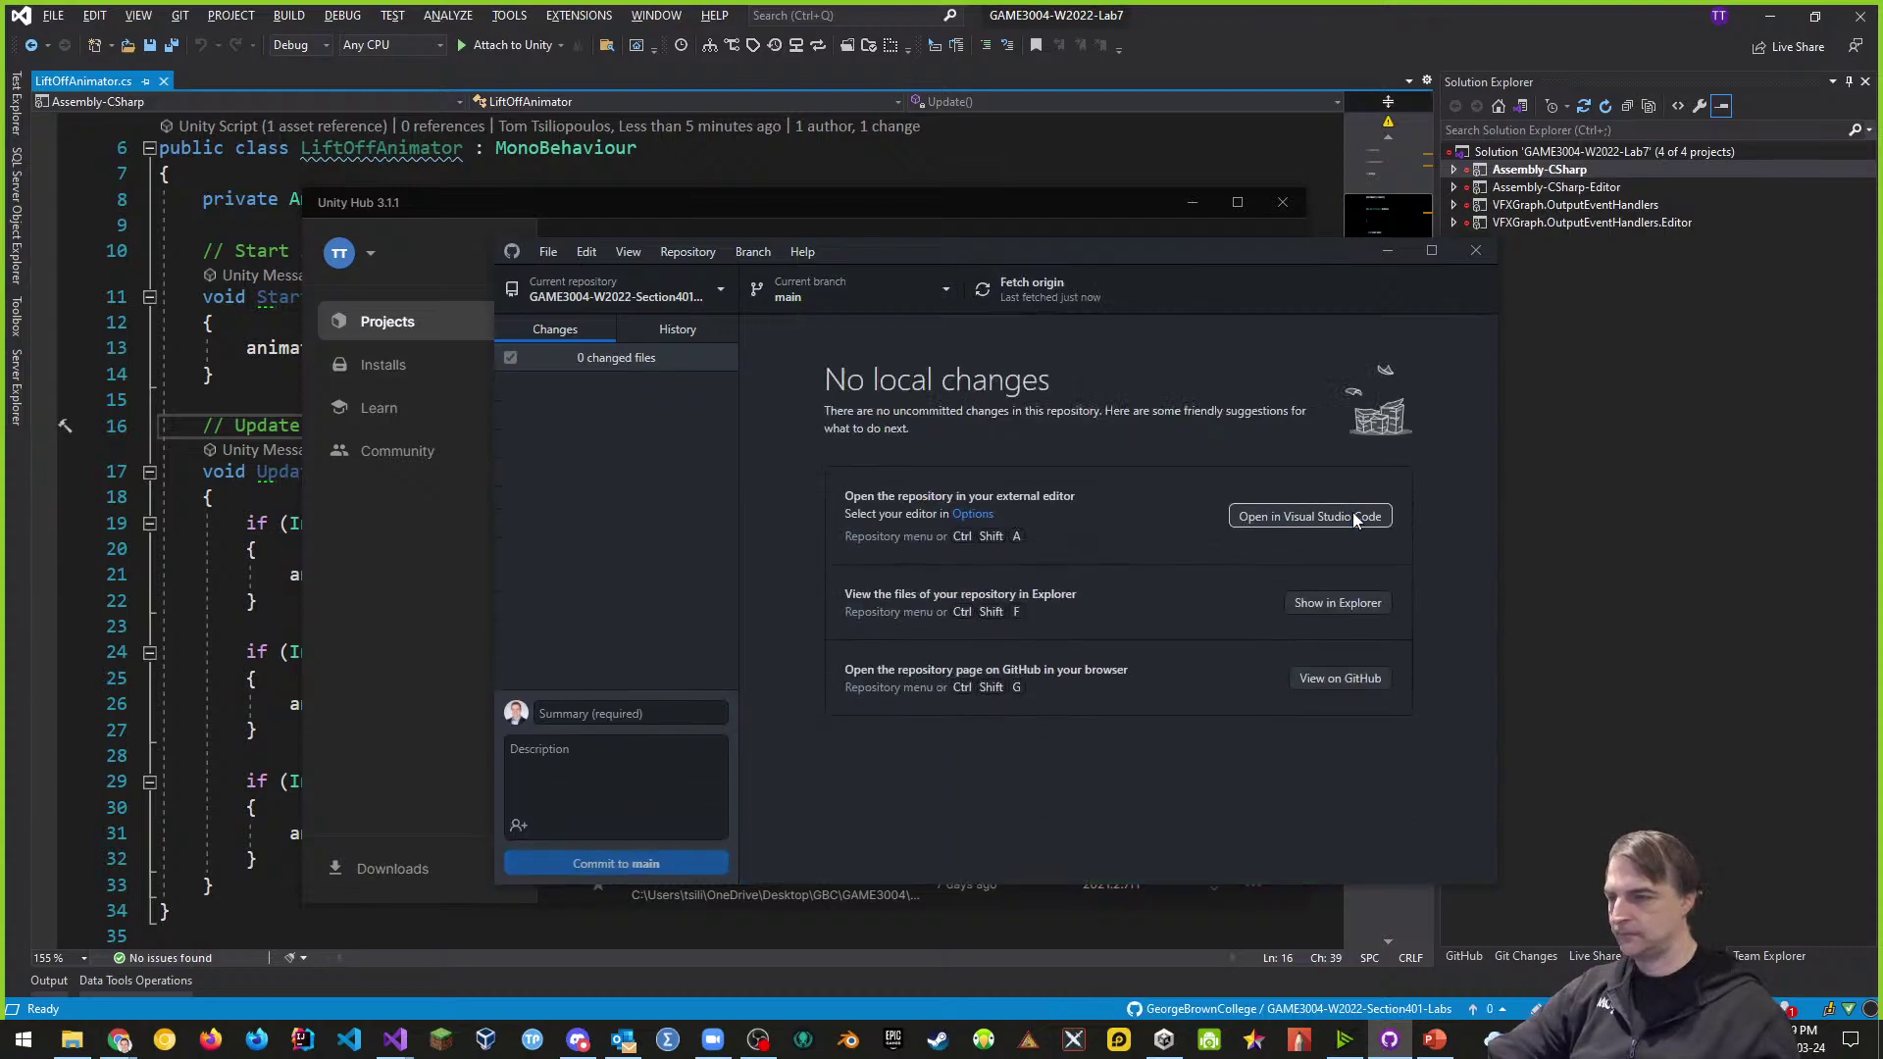
- Reopen the most recently modified GAME3004-W2022-Lab7 project from Unity Hub
{"action": "left_click", "coordinate": [1164, 1040]}
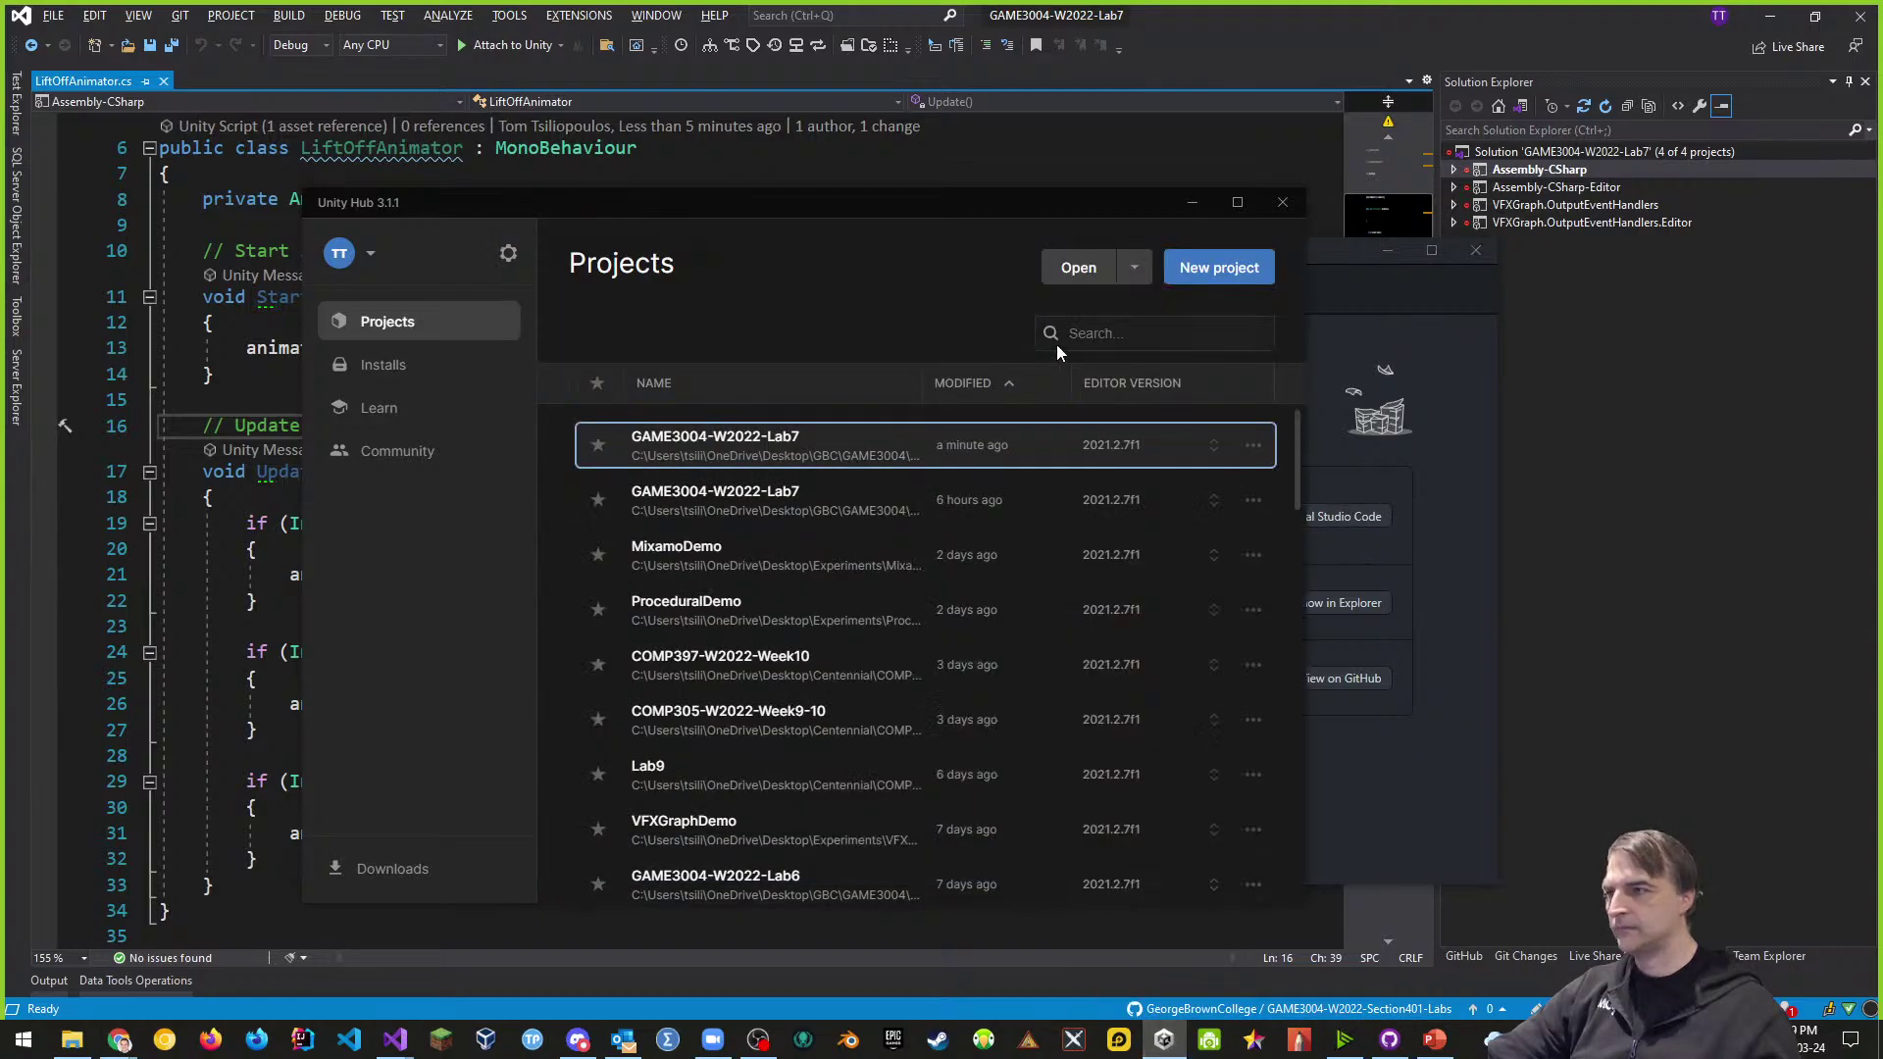
{"action": "left_click", "coordinate": [804, 451]}
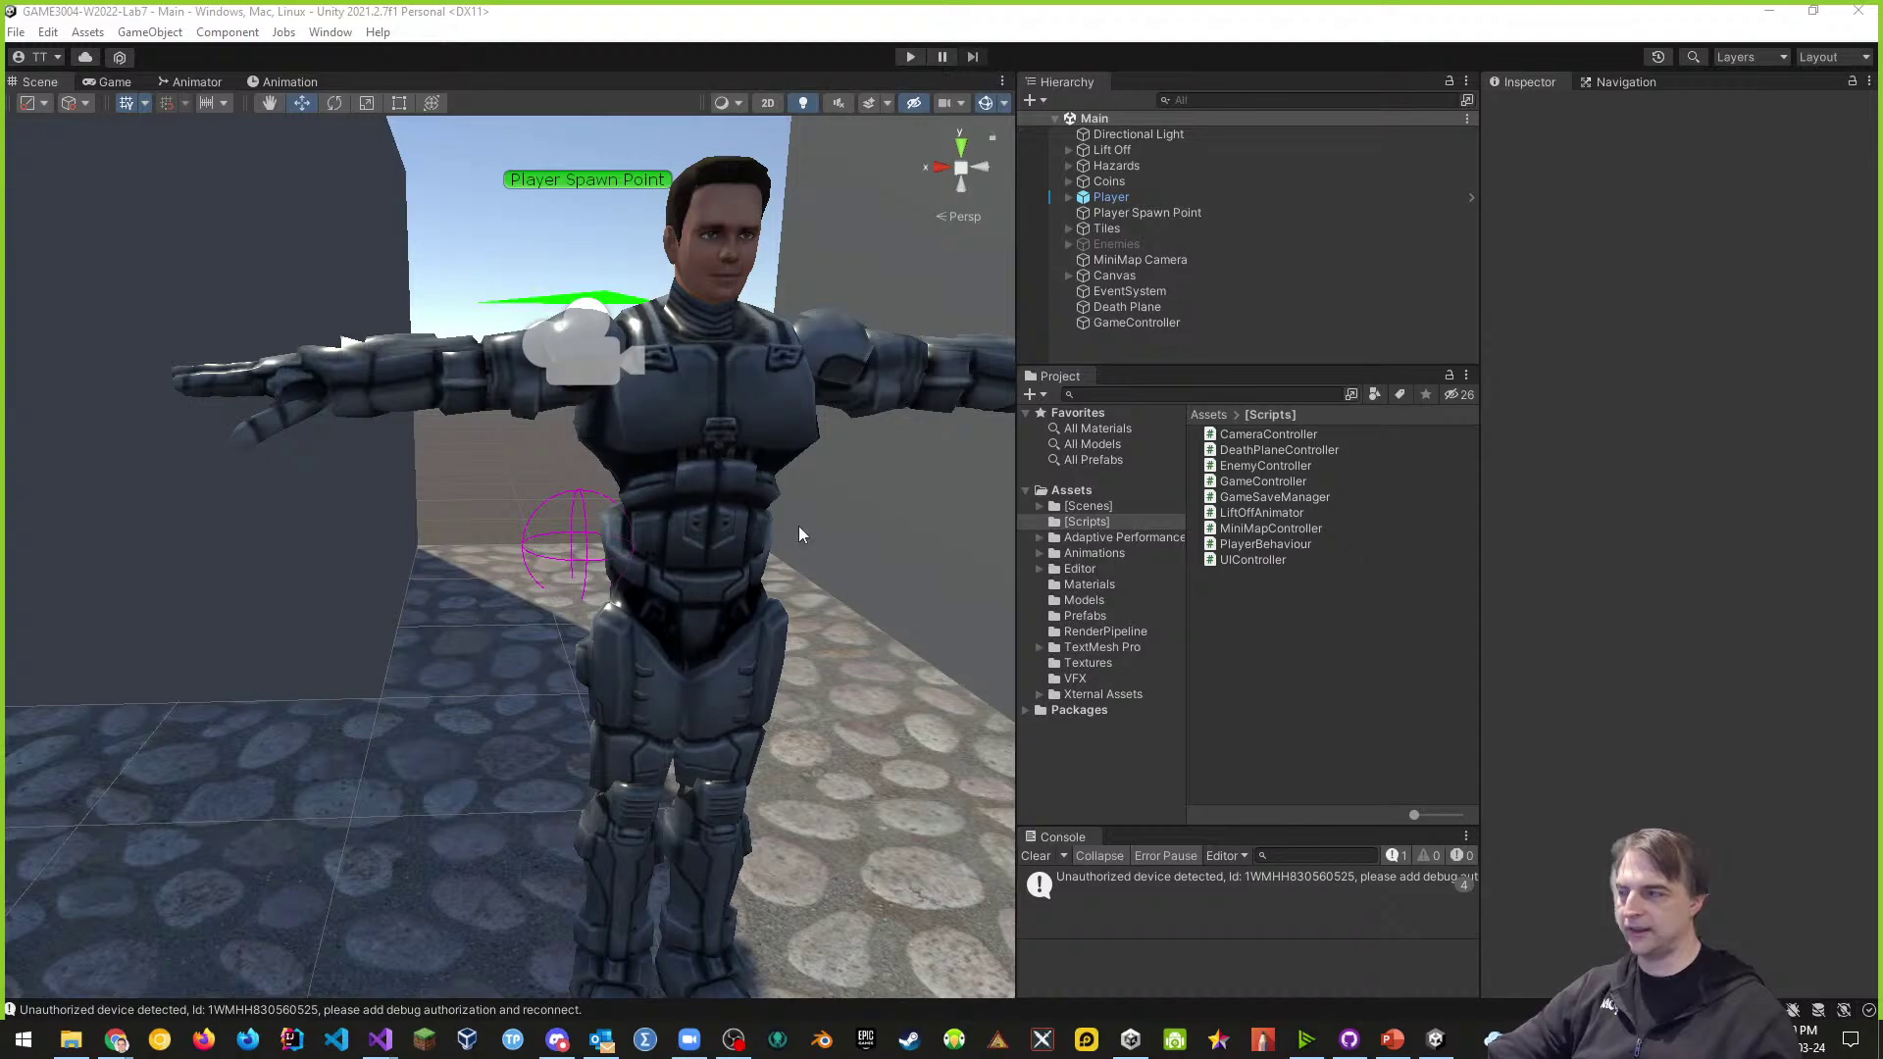
- Examine the Lift Off character in the scene from the front, from above and at an angle
{"action": "right_click_drag", "start_coordinate": [803, 619], "coordinate": [756, 628]}
{"action": "key", "text": "d"}
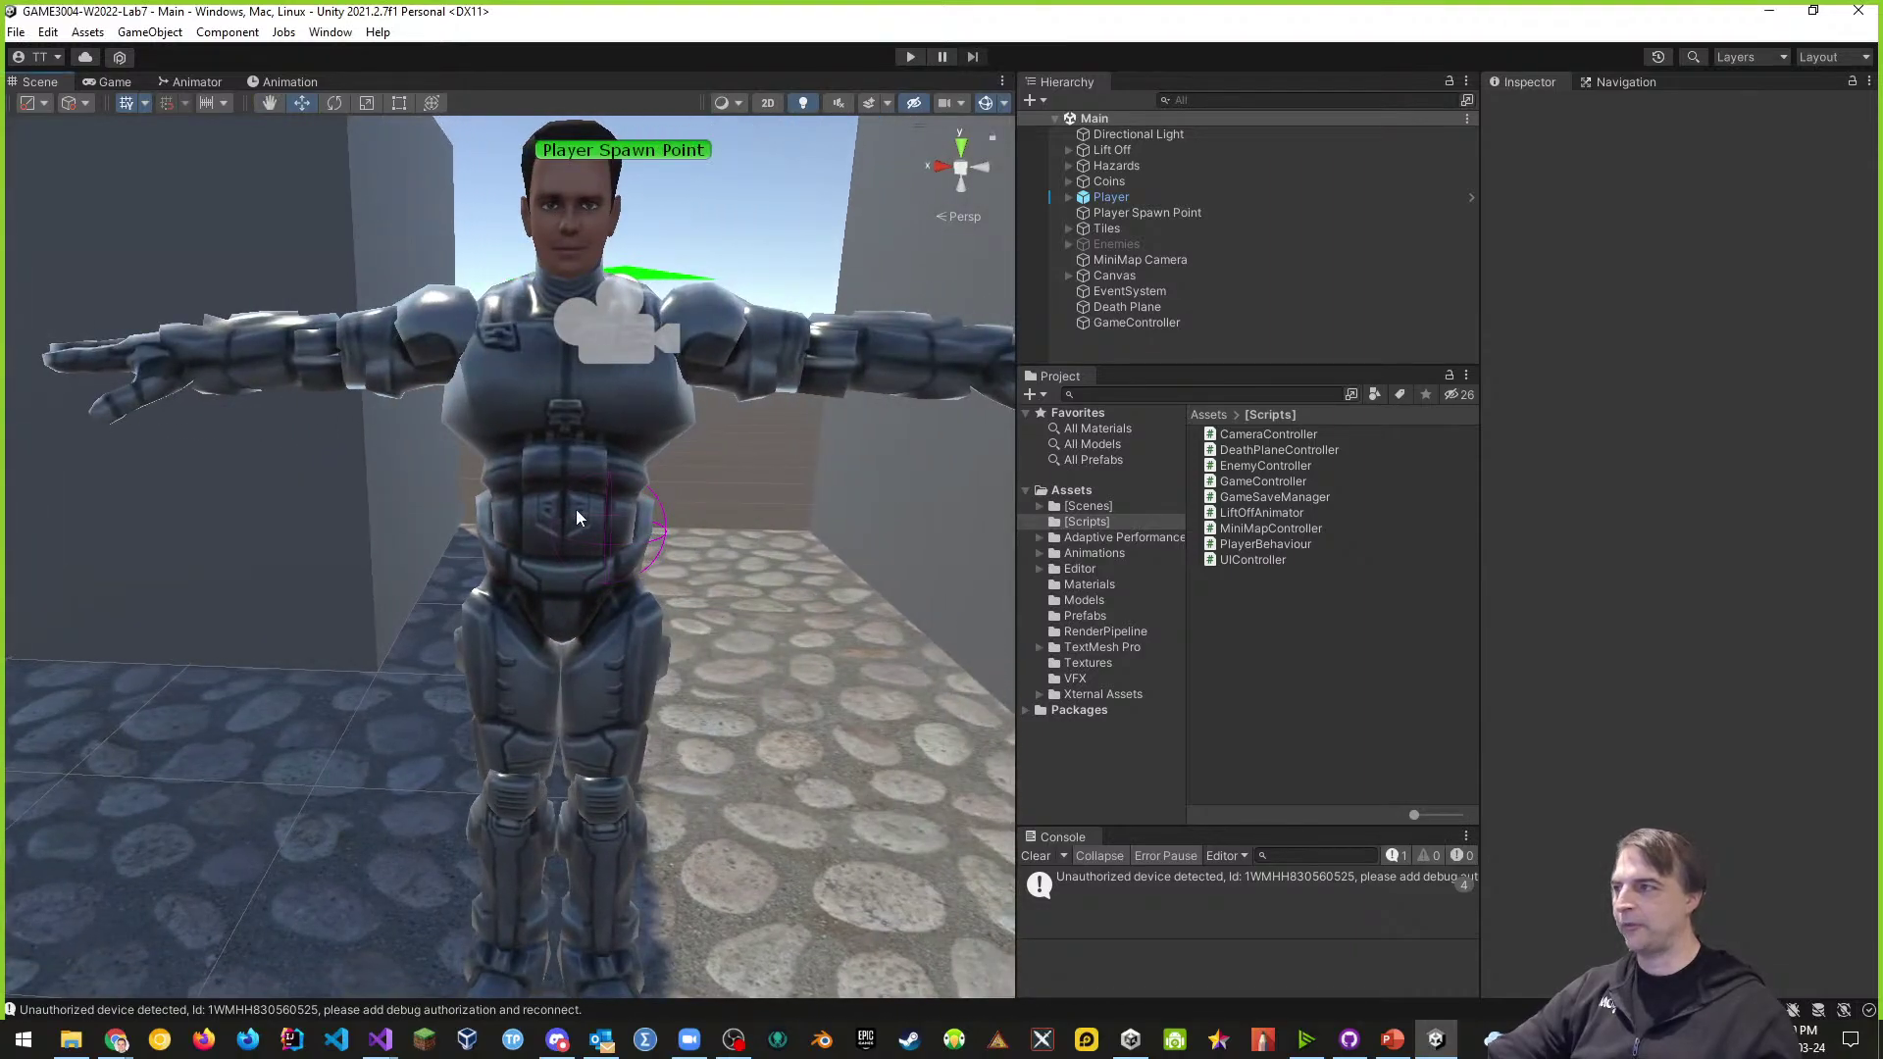
{"action": "key", "text": "s"}
{"action": "right_click_drag", "start_coordinate": [642, 636], "coordinate": [679, 659]}
{"action": "key", "text": "e"}
{"action": "key", "text": "w"}
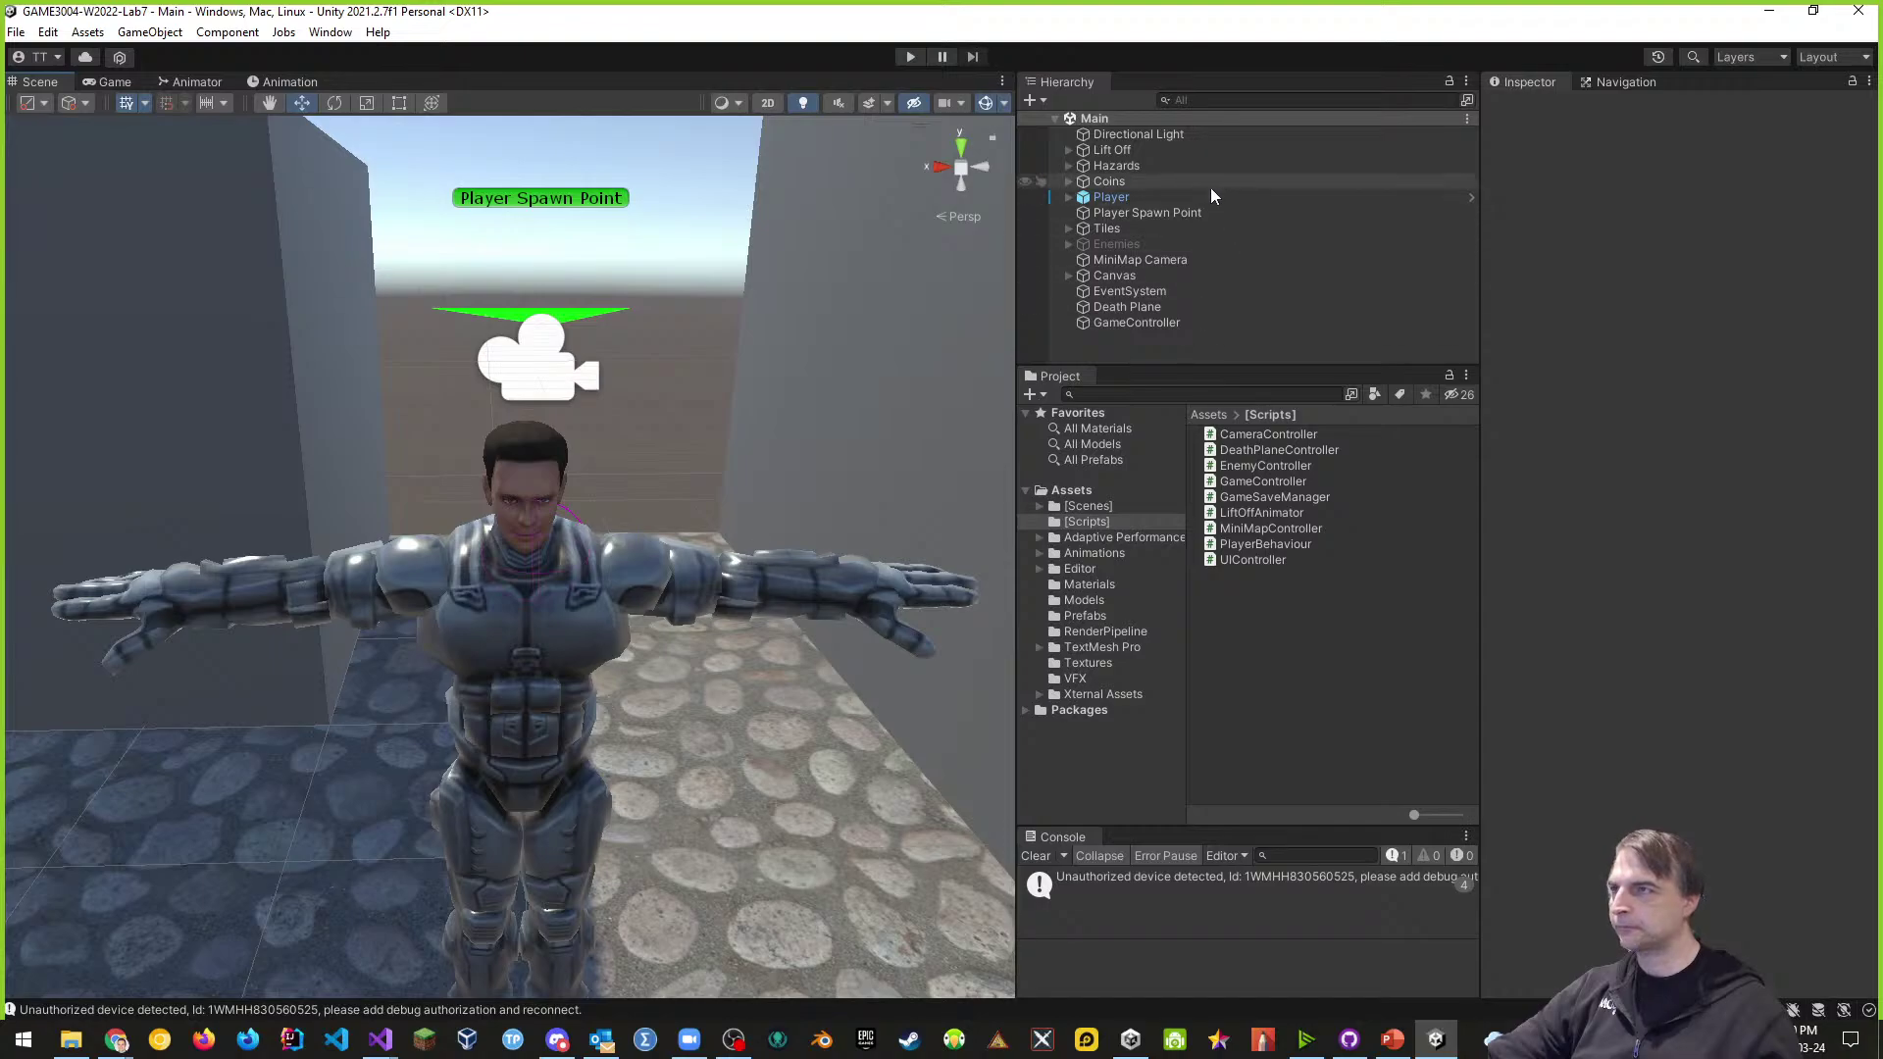
{"action": "right_click_drag", "start_coordinate": [755, 584], "coordinate": [711, 627]}
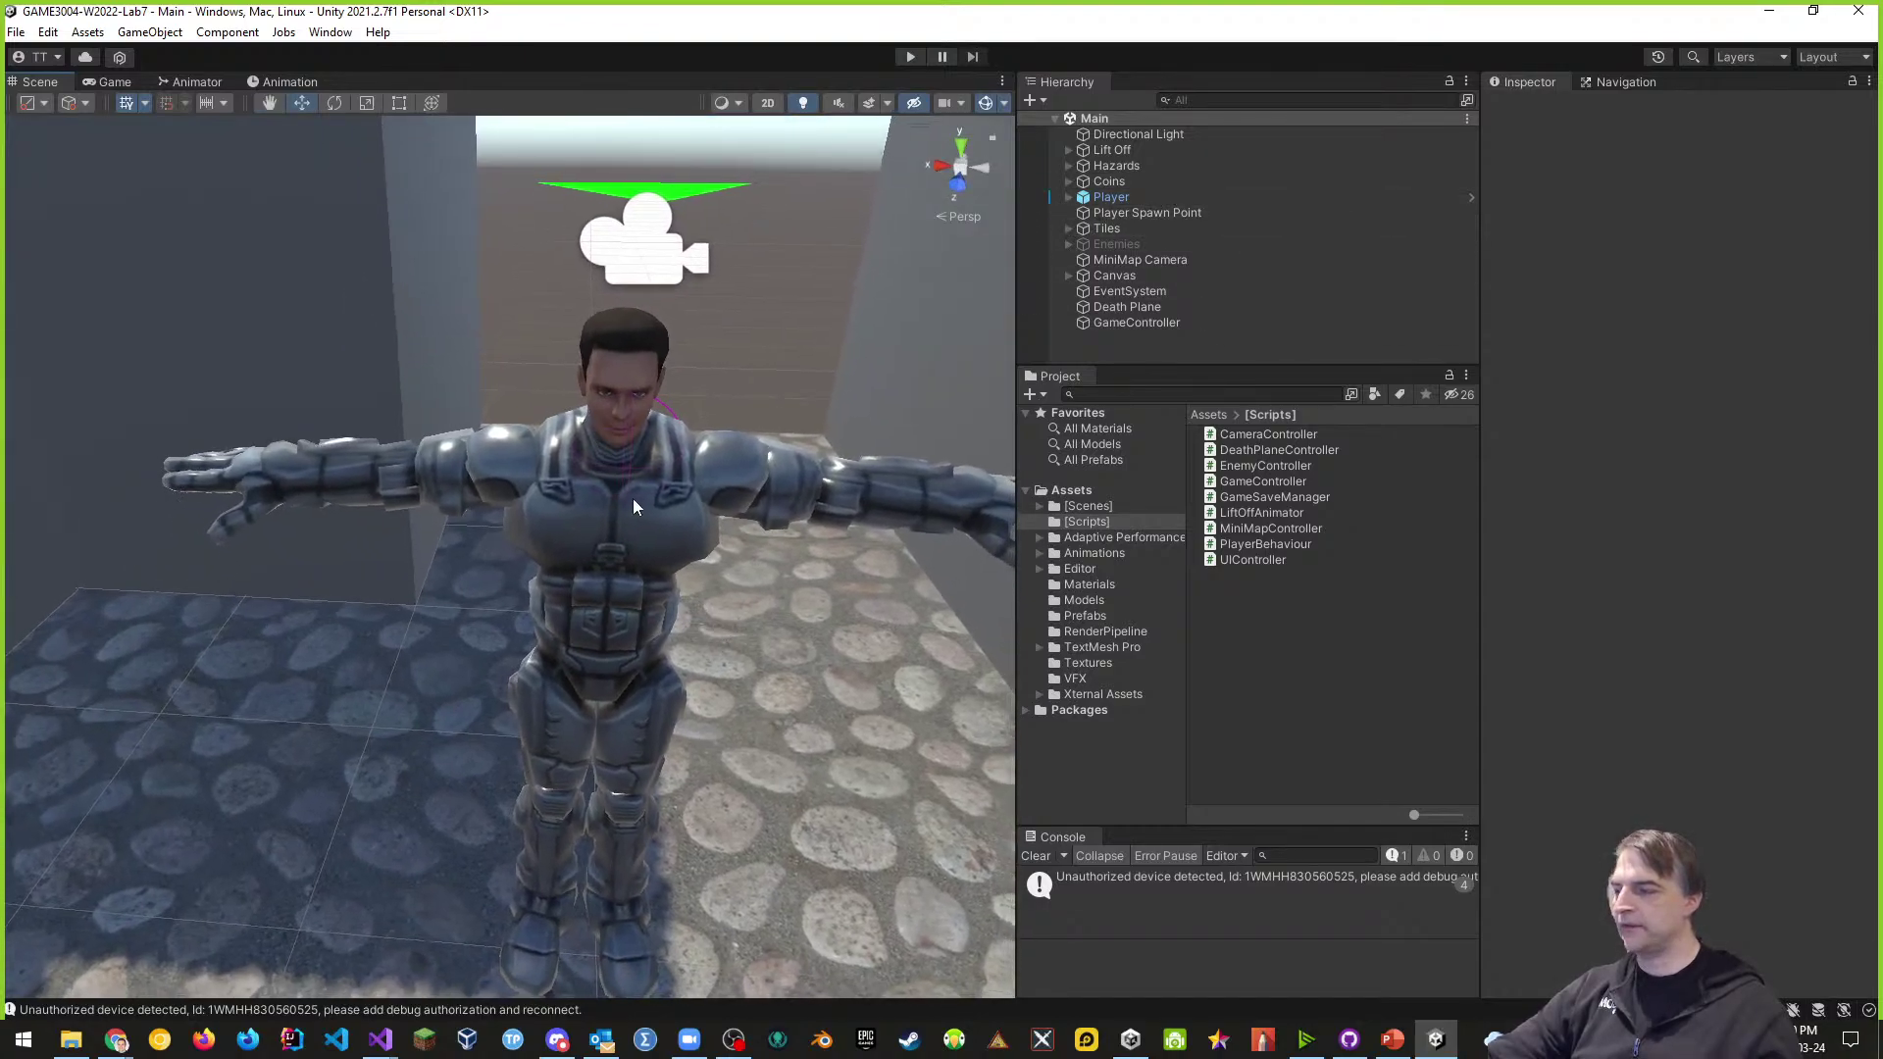
{"action": "right_click_drag", "start_coordinate": [640, 604], "coordinate": [703, 596]}
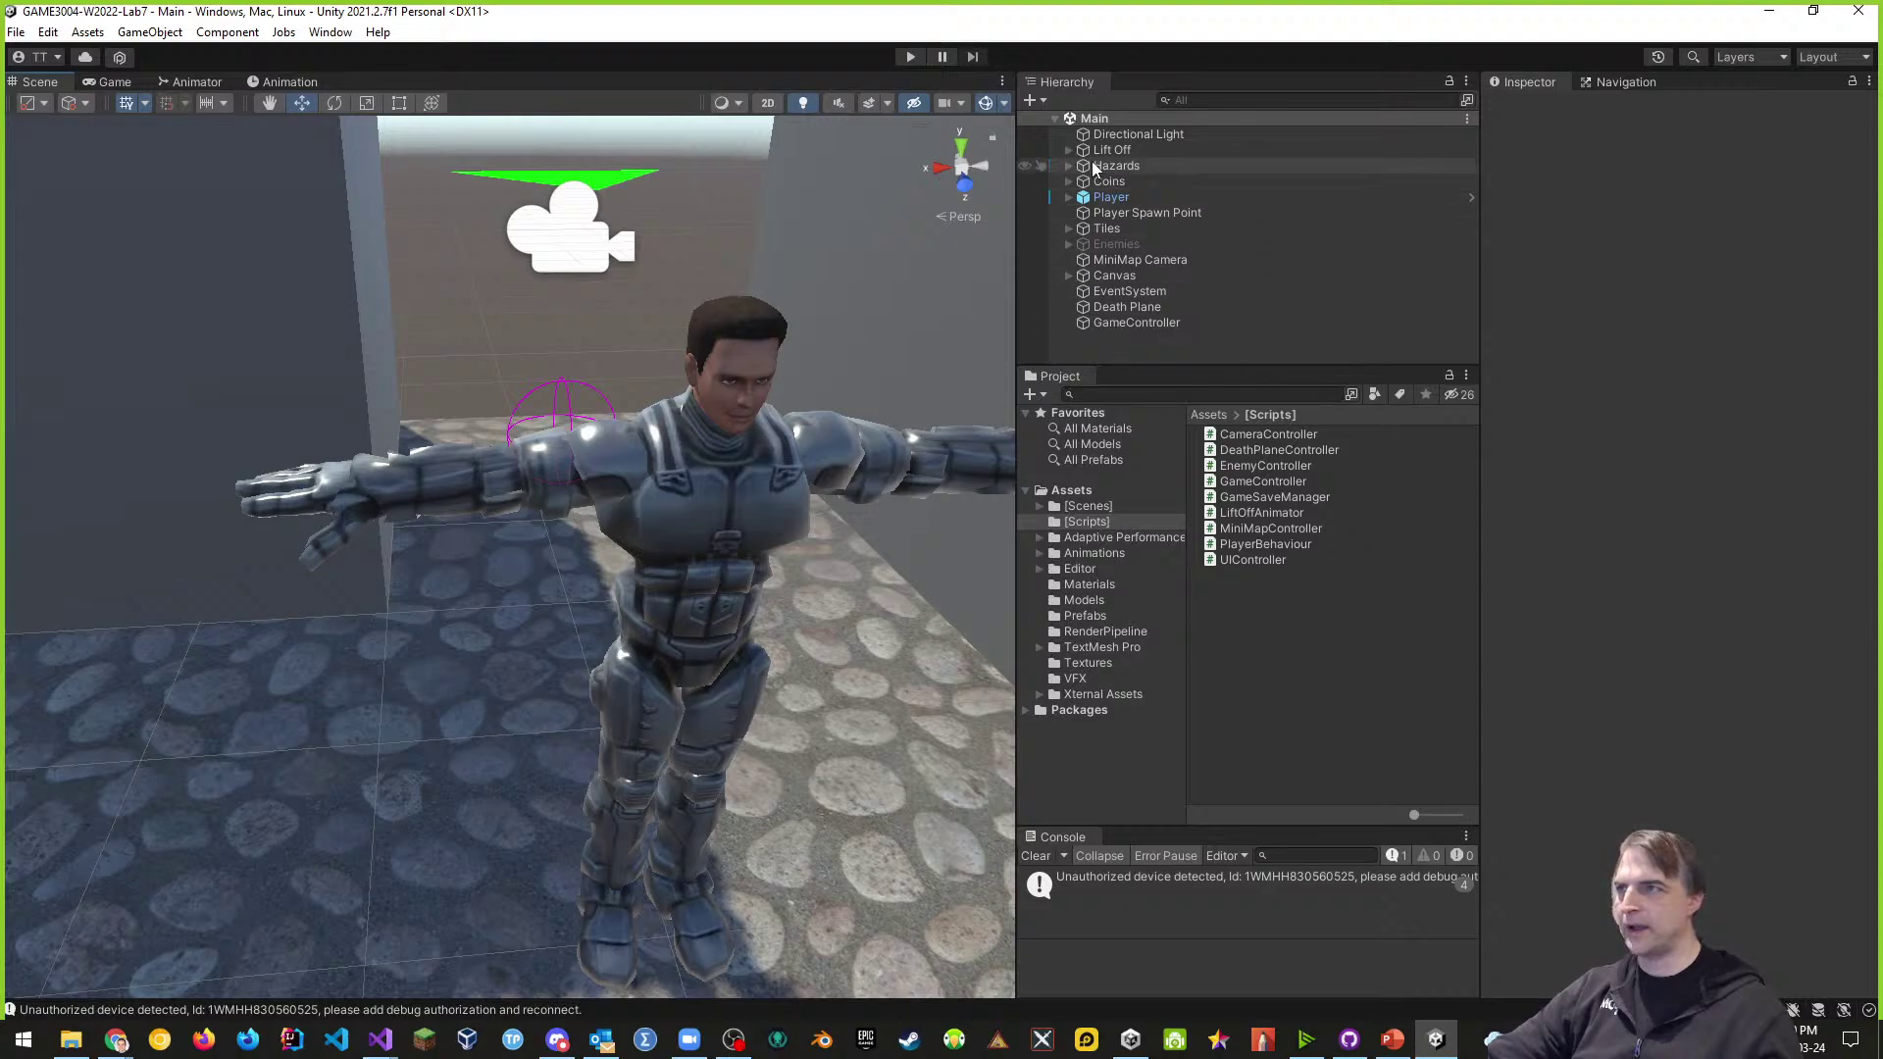
- Add the EnemyController script to the Lift Off object and assign the Player object as its Player reference
{"action": "left_click", "coordinate": [1207, 149]}
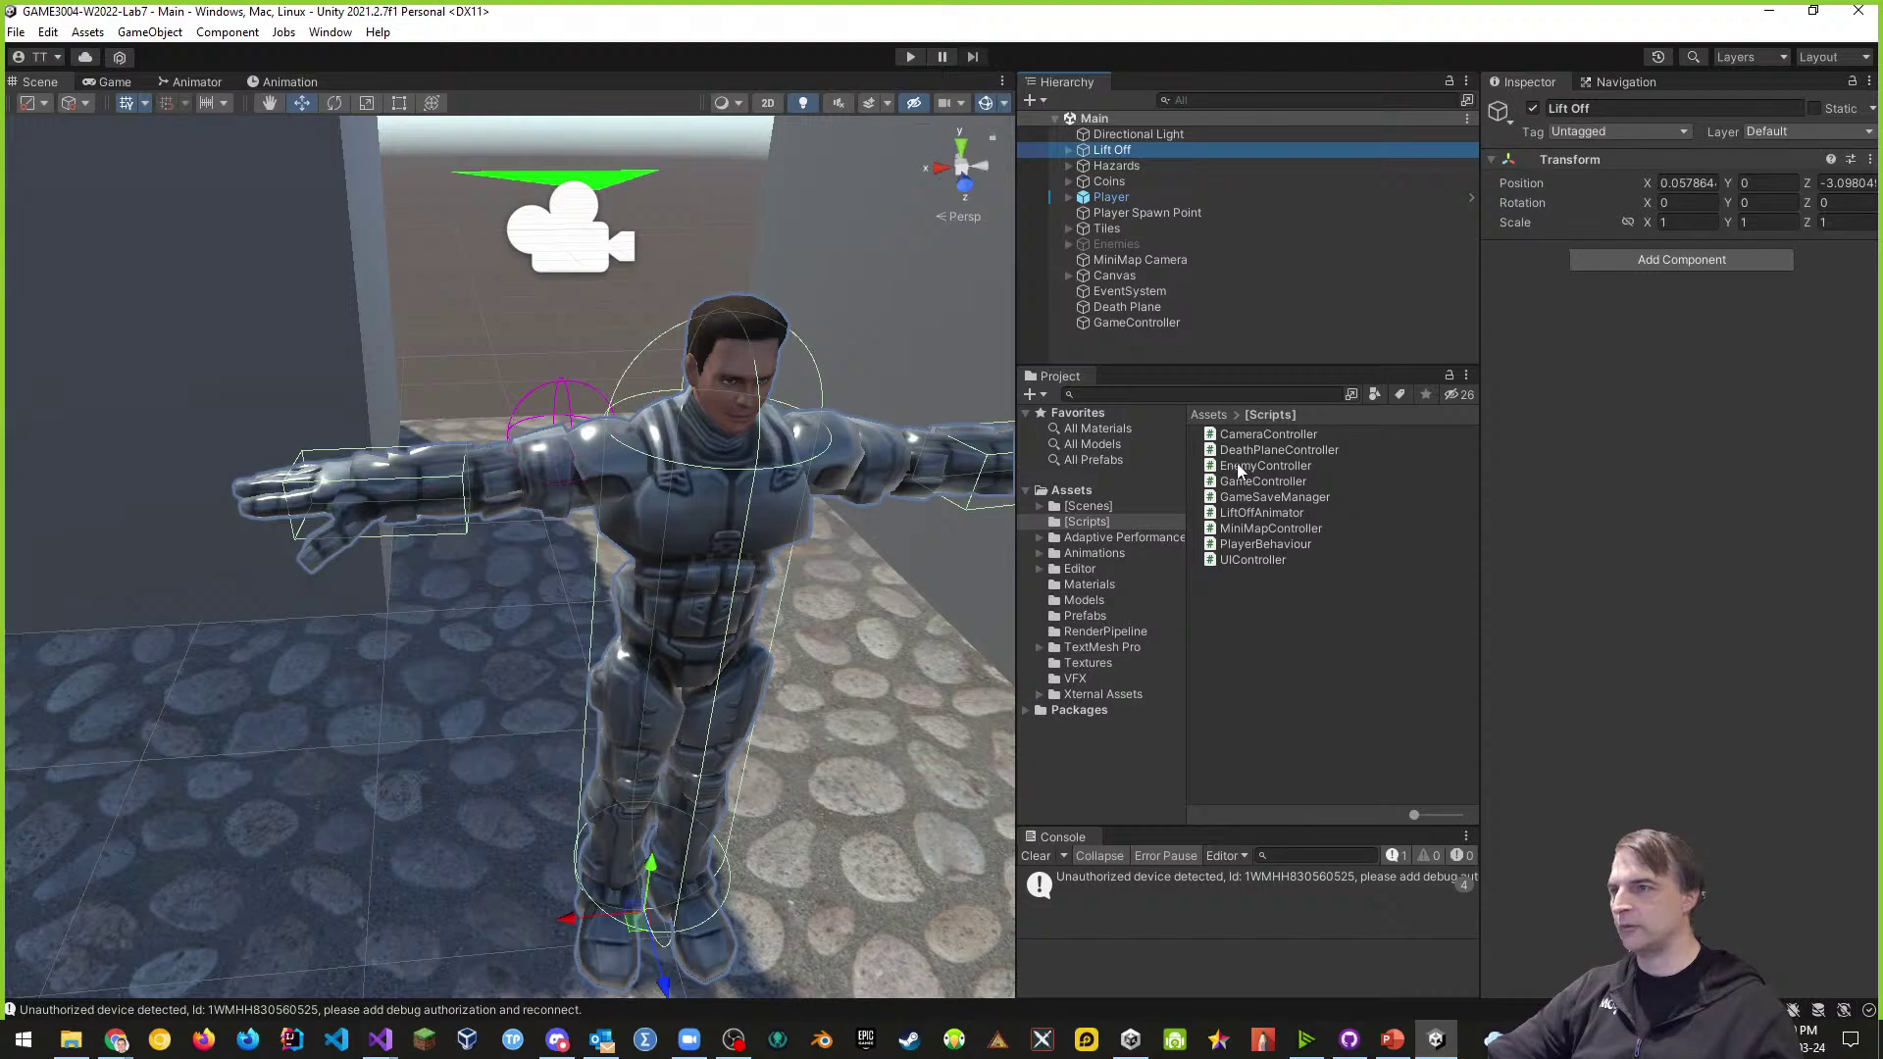
{"action": "left_click_drag", "start_coordinate": [1239, 471], "coordinate": [1648, 280]}
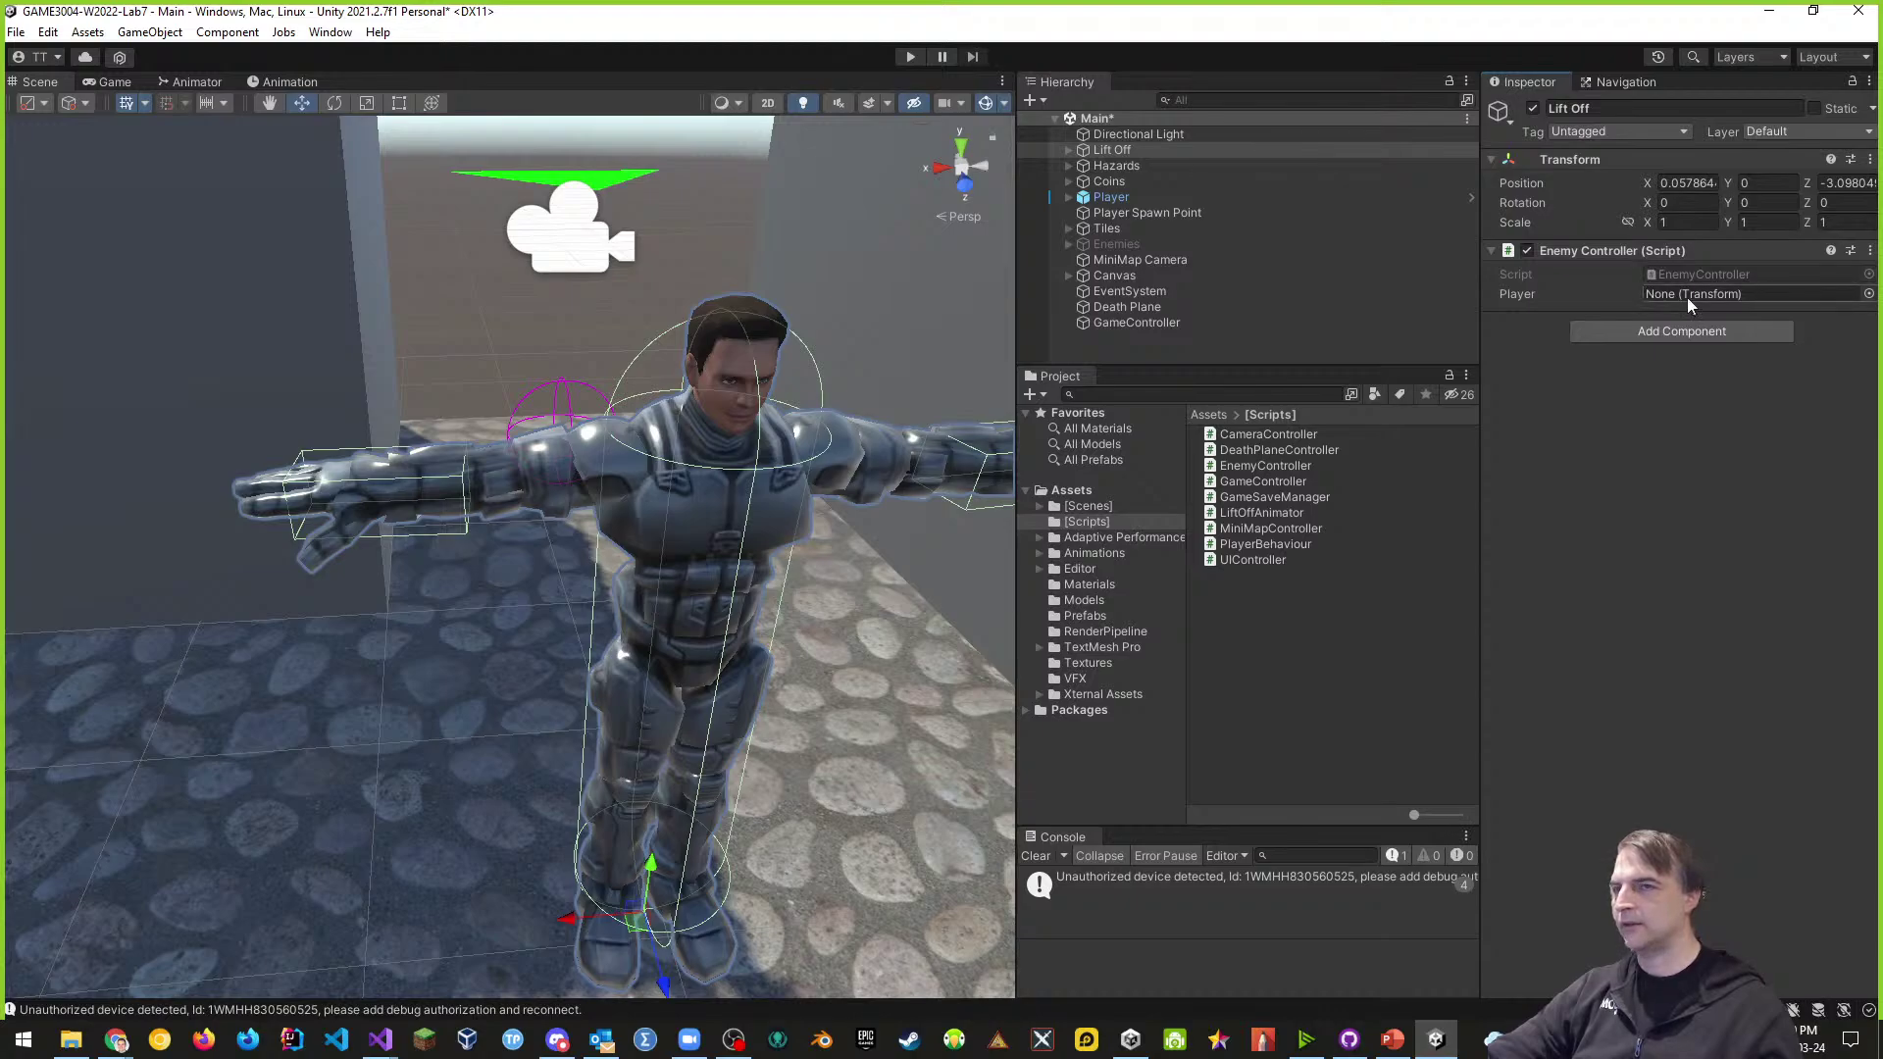
{"action": "left_click_drag", "start_coordinate": [1112, 196], "coordinate": [1671, 297]}
- Open the EnemyController script, add [RequireComponent(typeof(NavMeshAgent))] above the class declaration and save the file
{"action": "double_click", "coordinate": [1703, 275]}
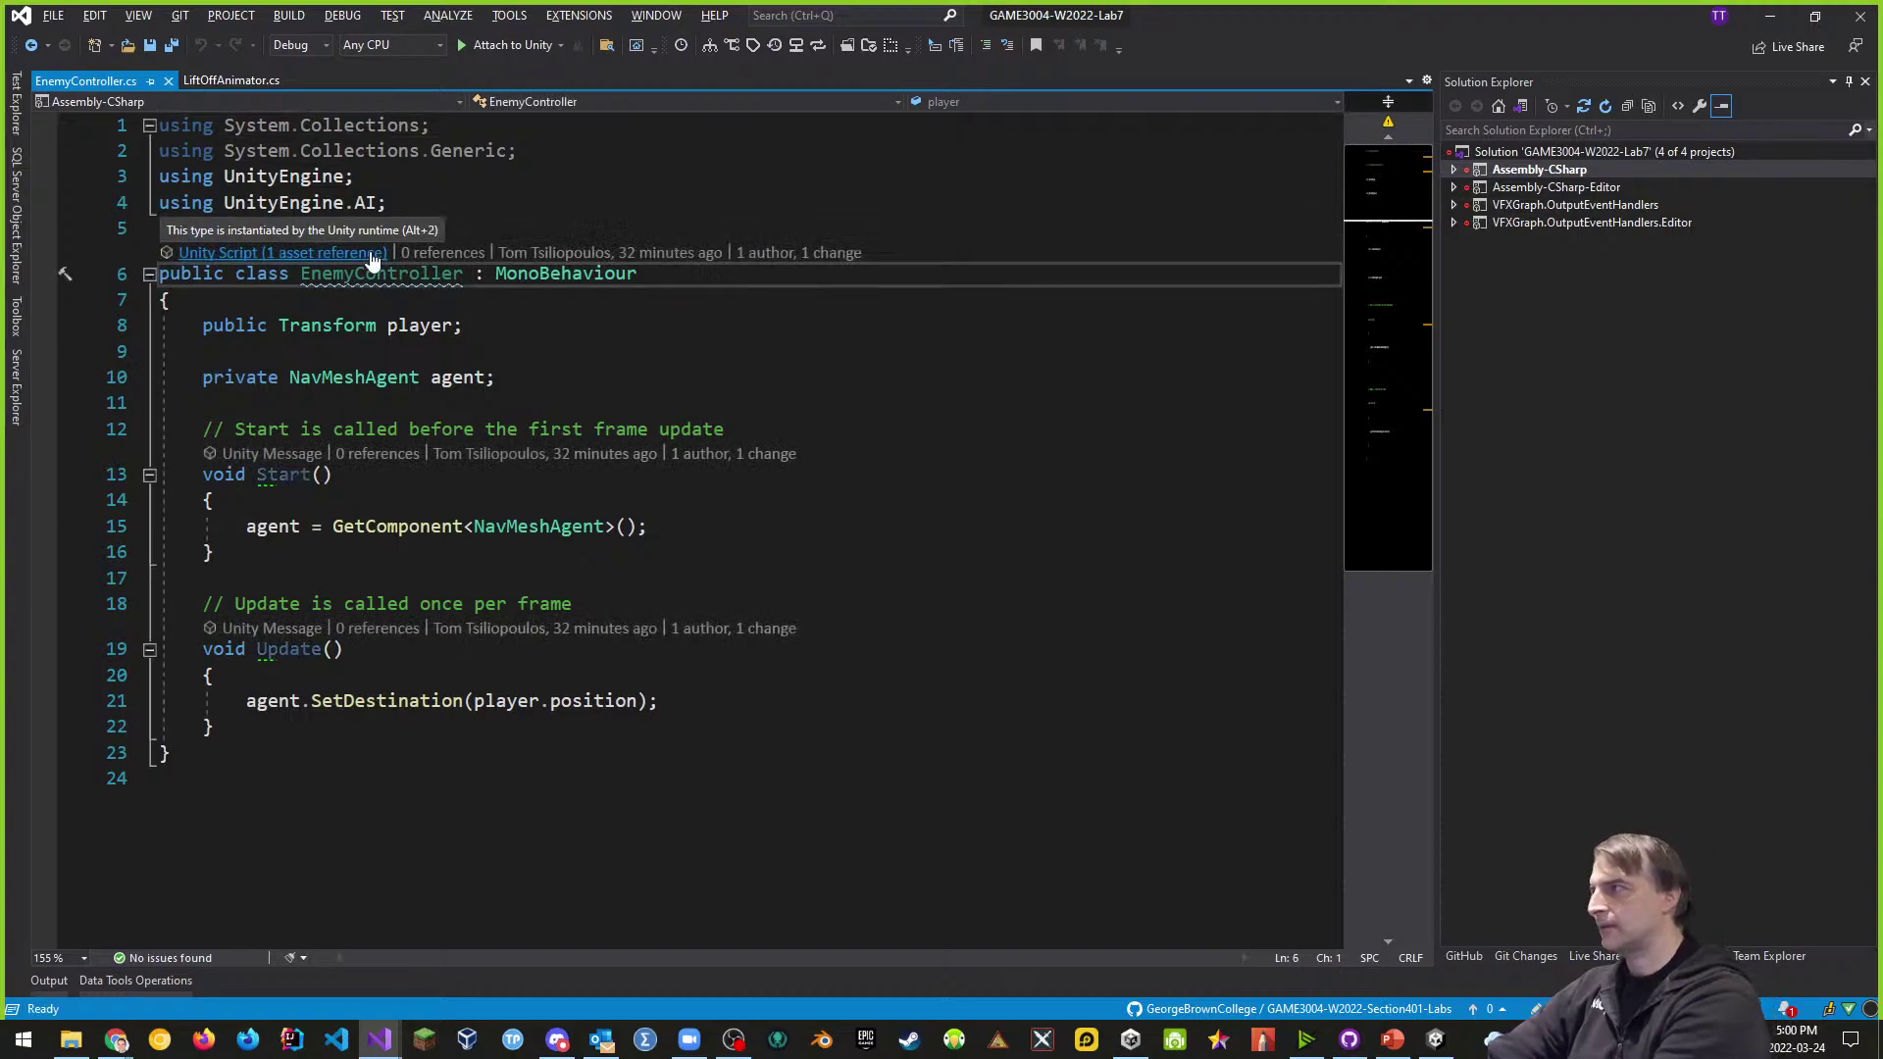
{"action": "key", "text": "ctrl+Return"}
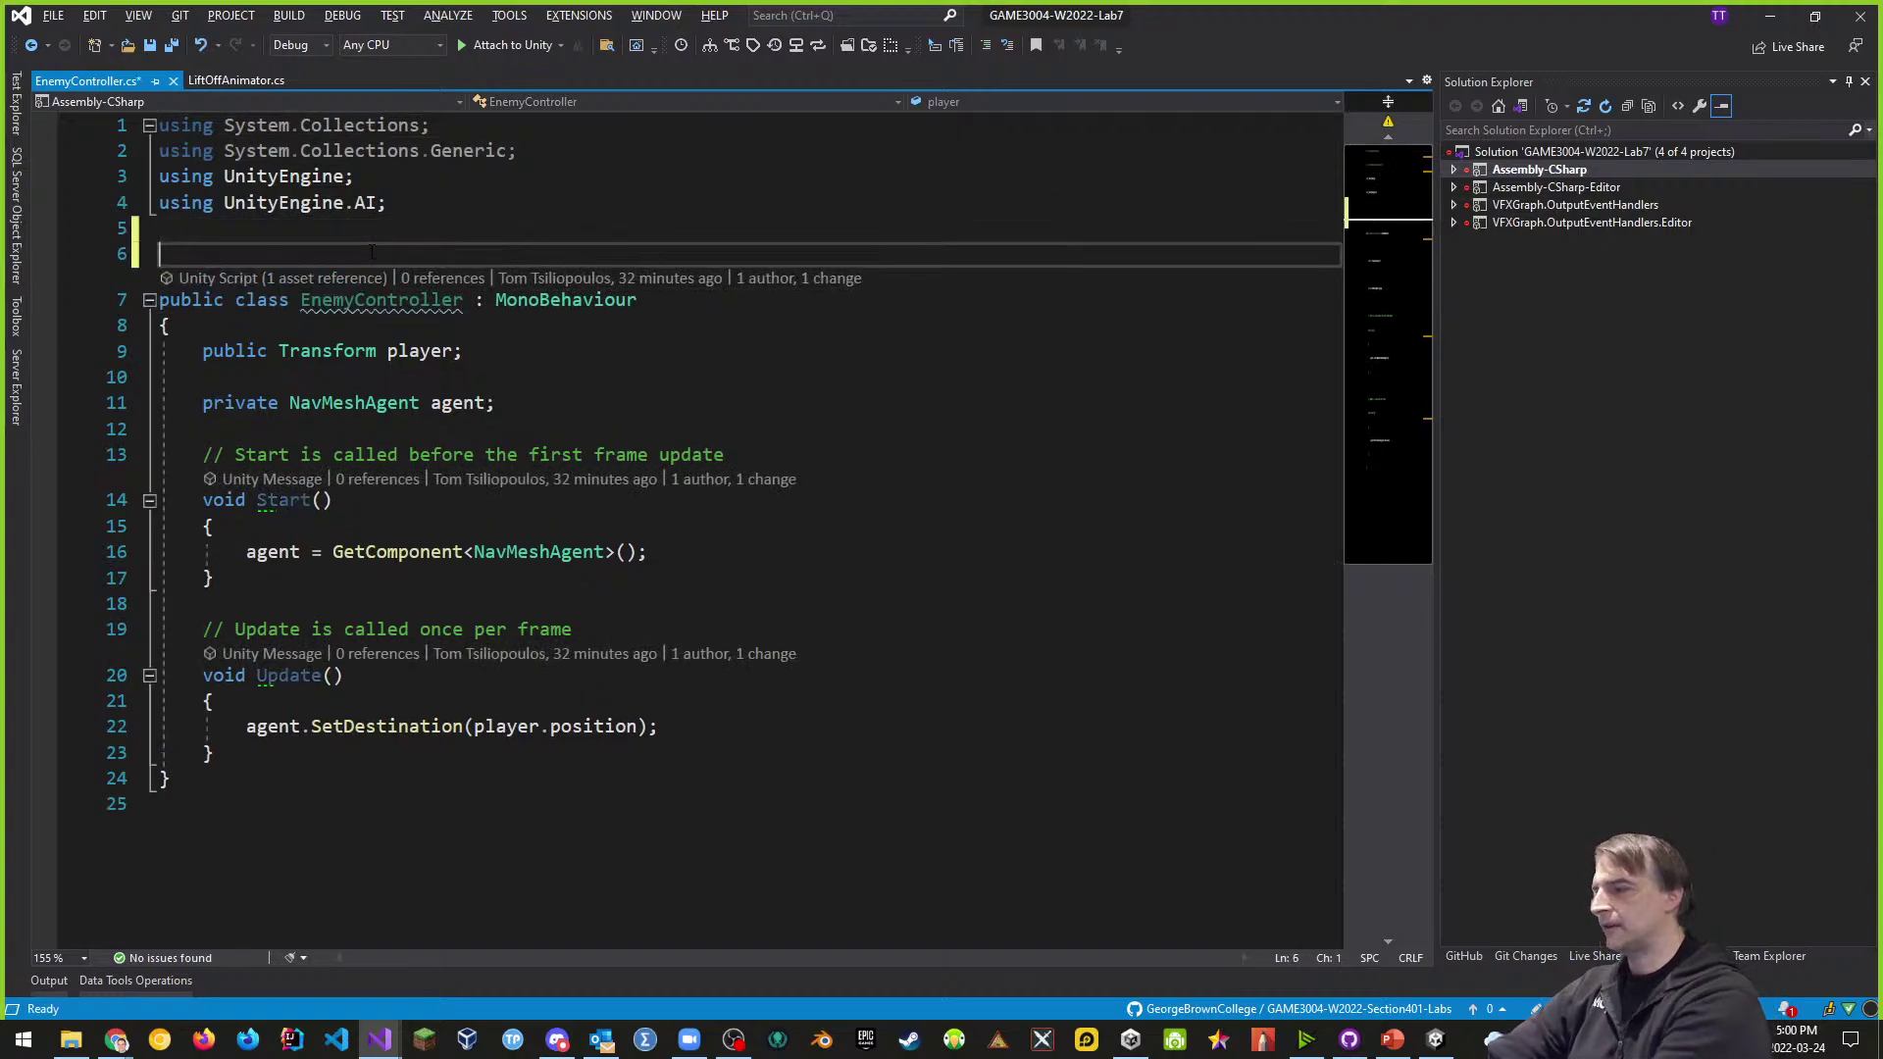
{"action": "type", "text": "[RequireComponent("}
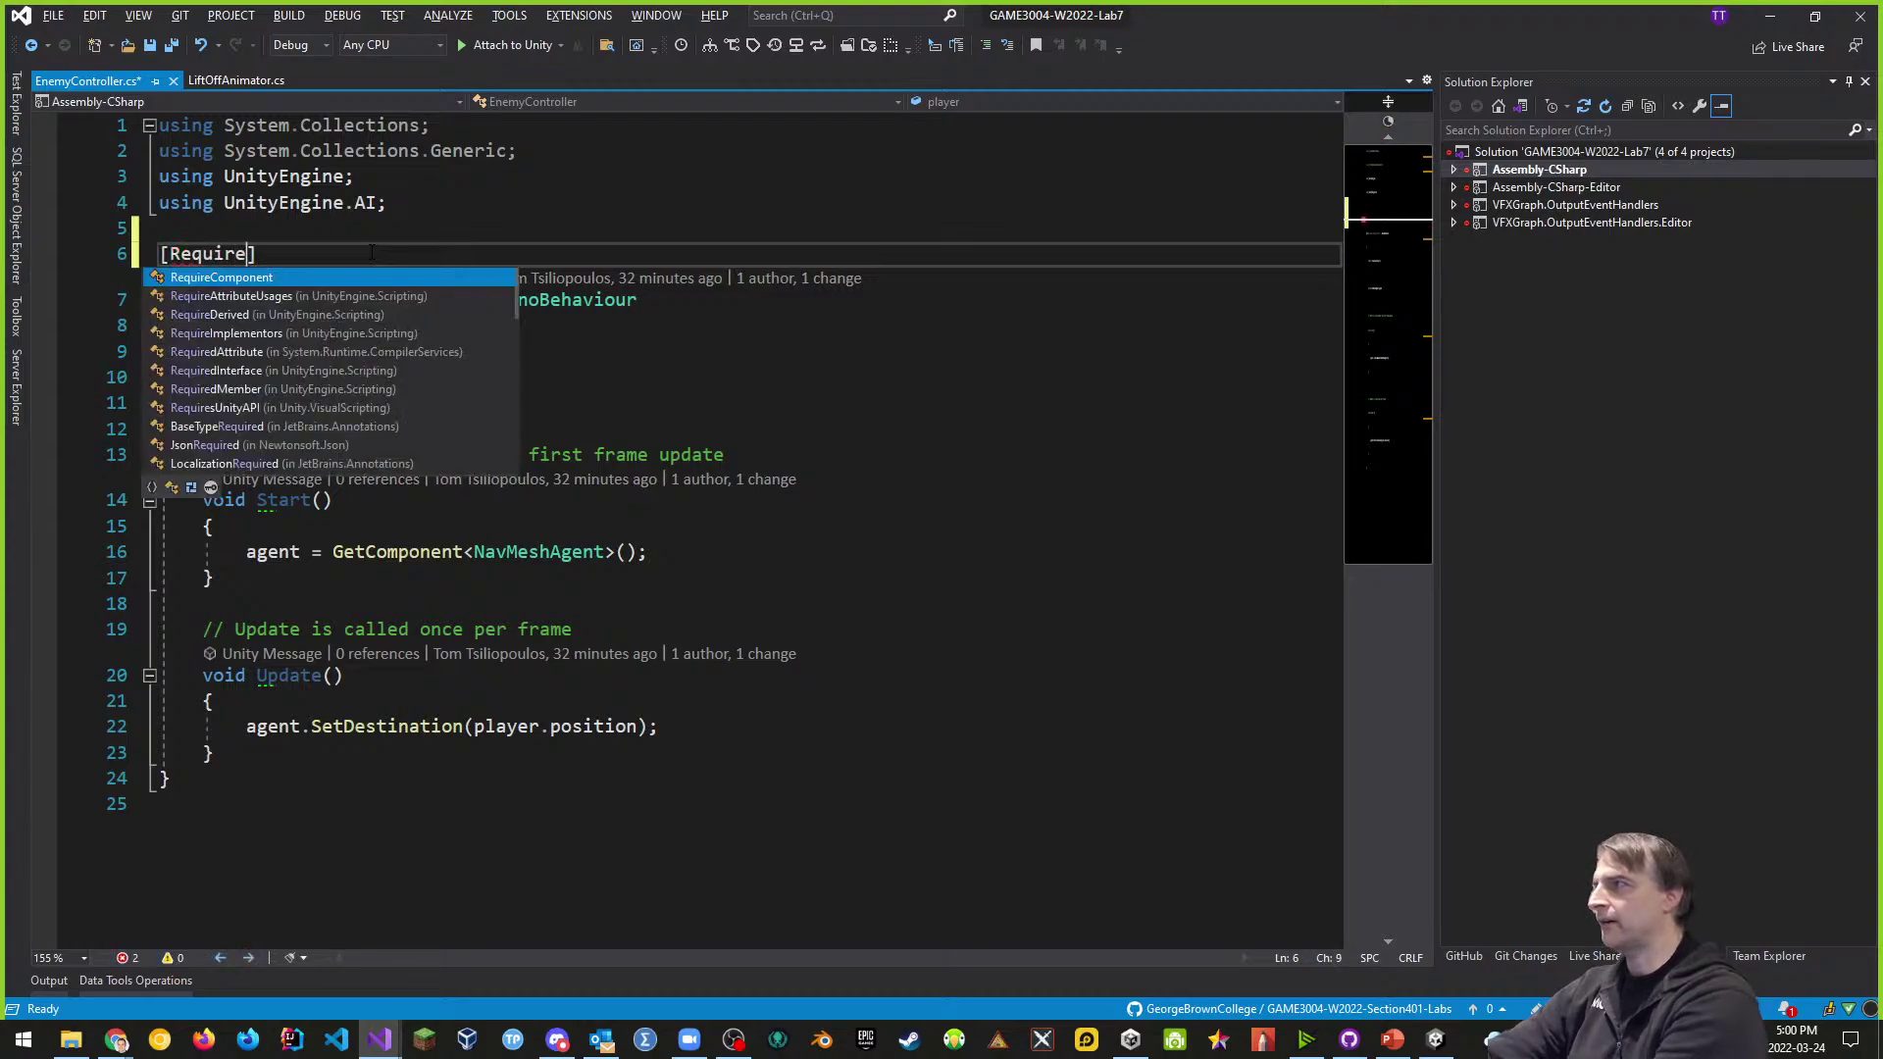
{"action": "type", "text": "typeof("}
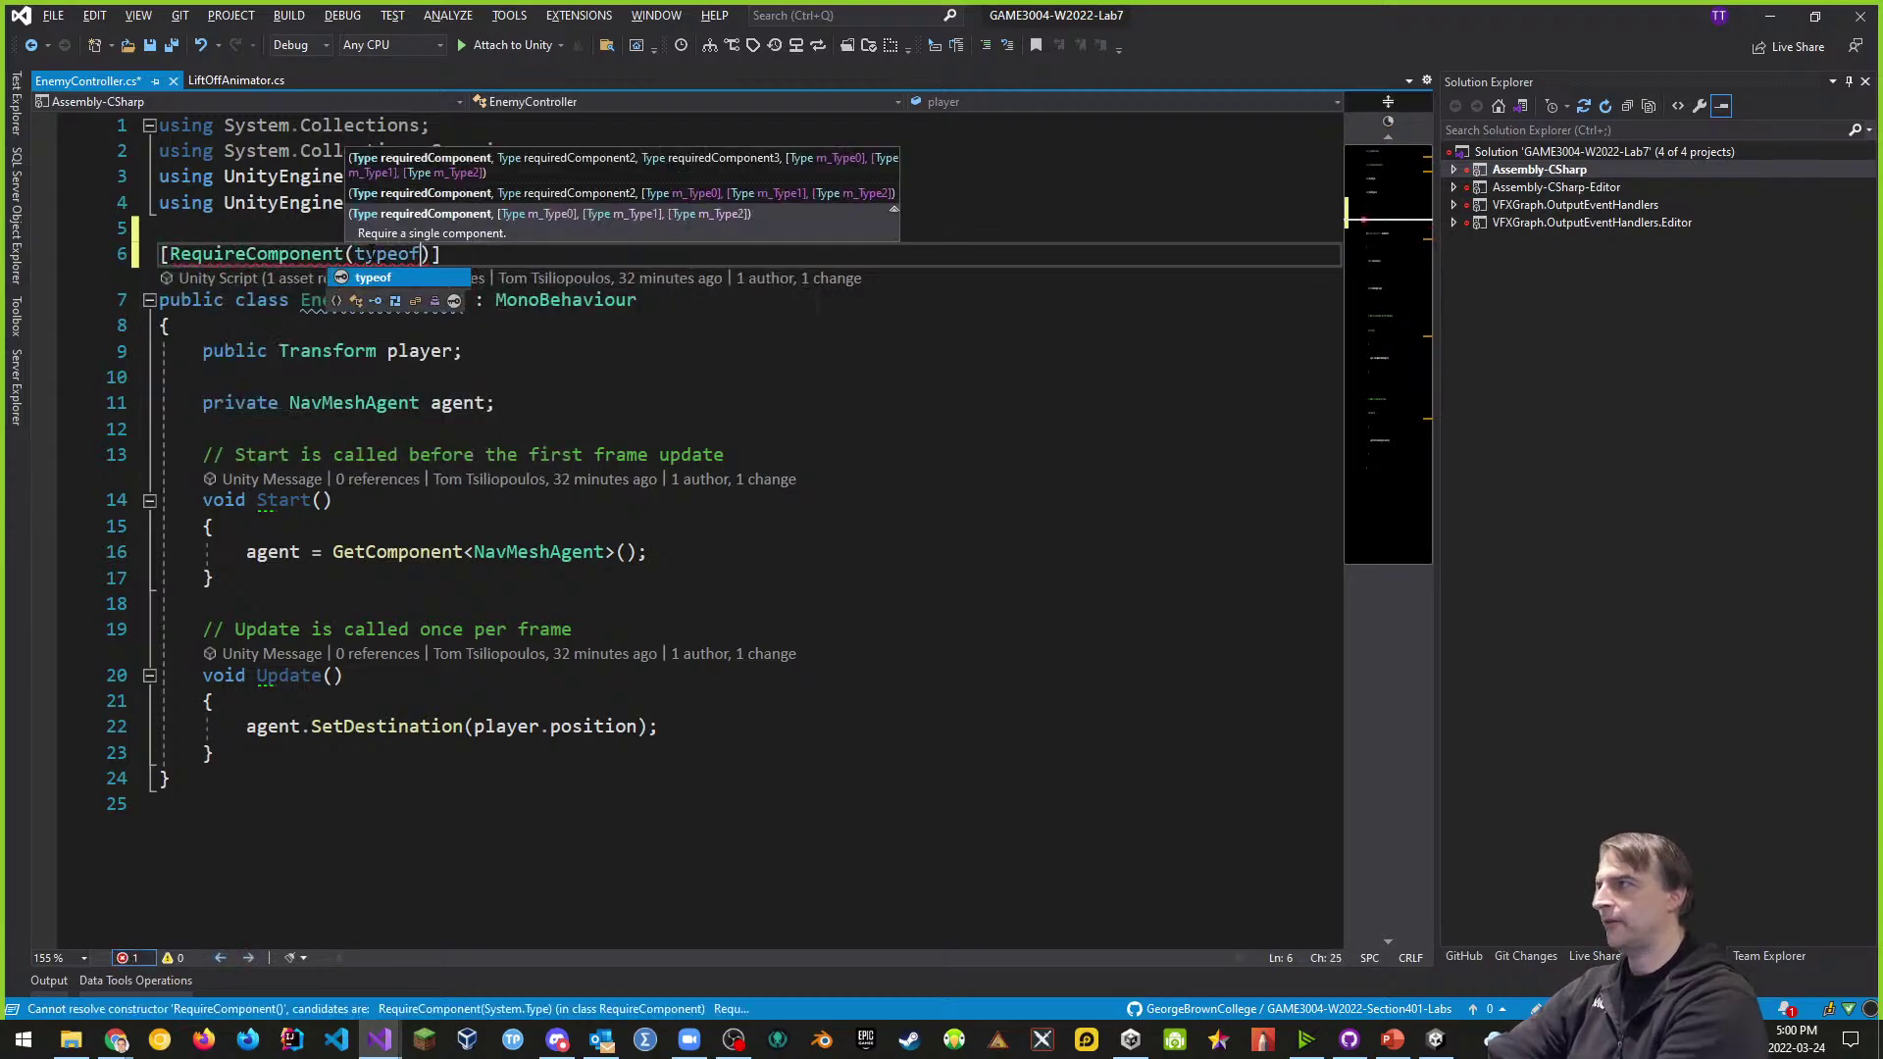
{"action": "type", "text": "Navmes"}
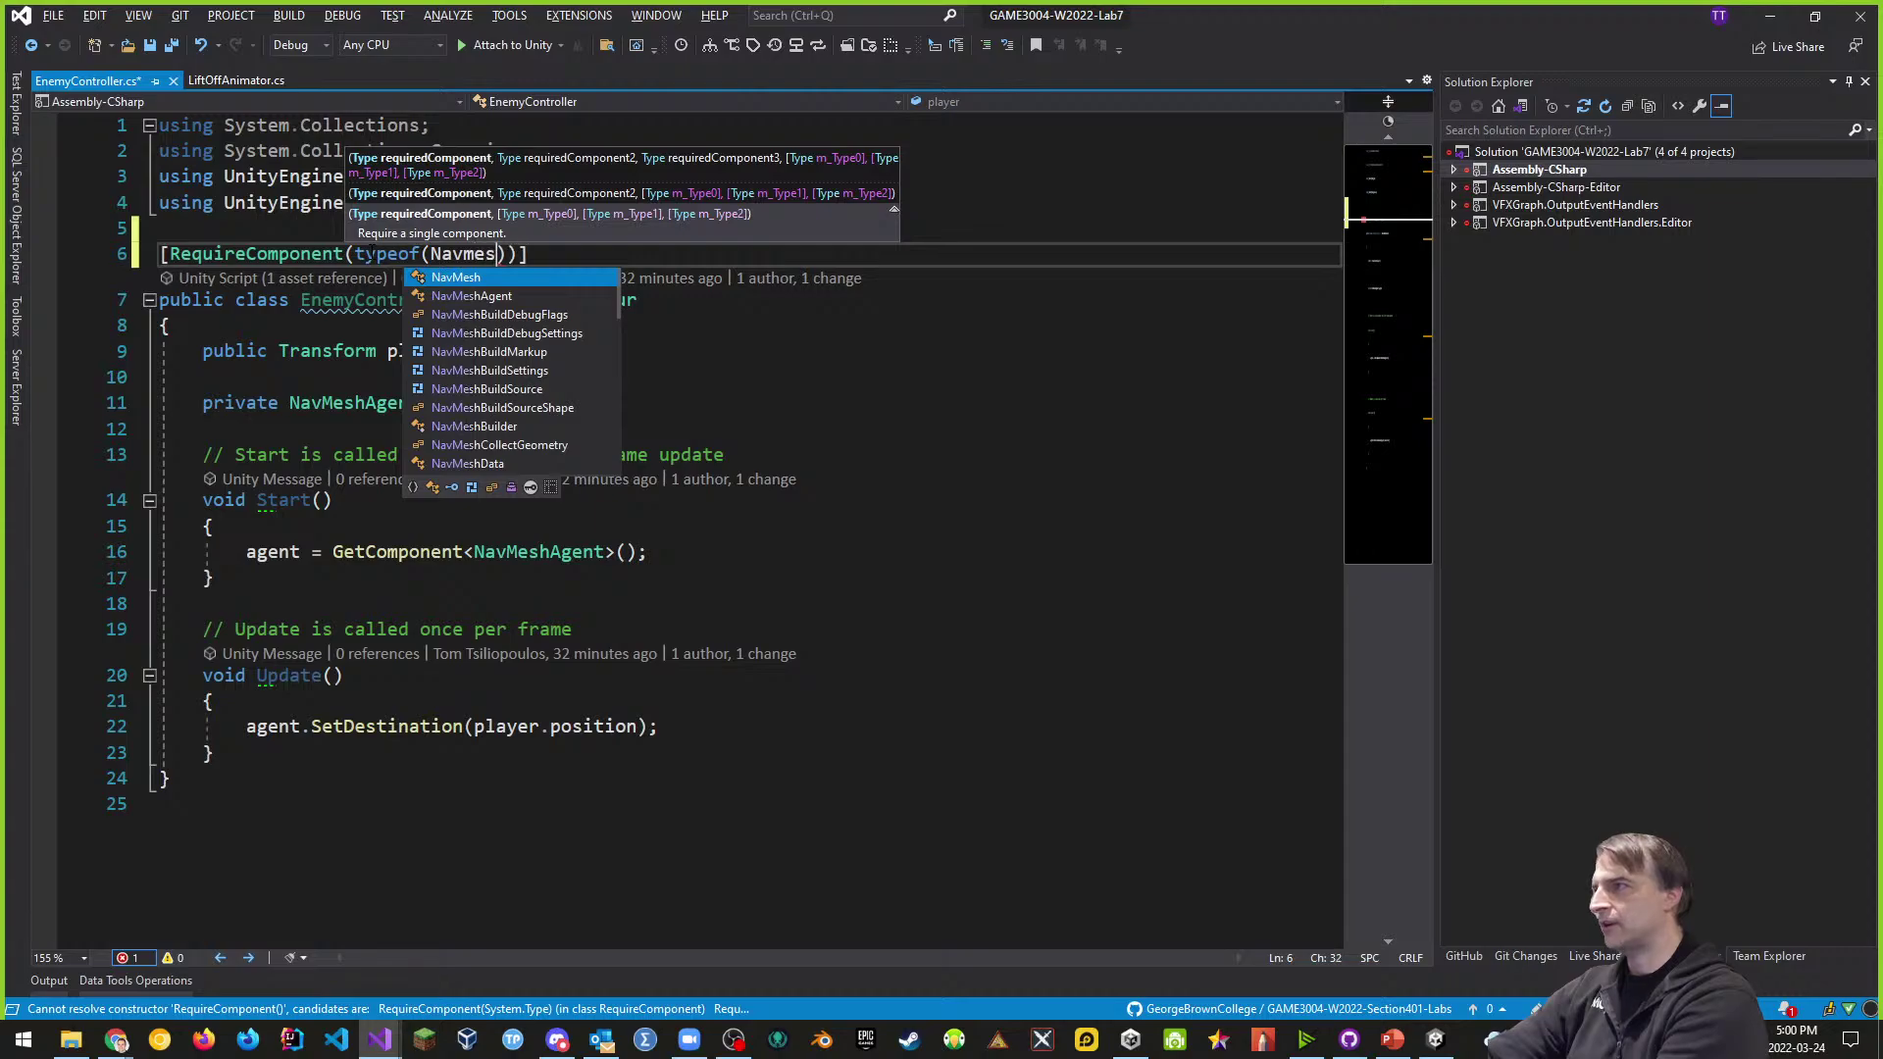
{"action": "type", "text": "hA"}
{"action": "key", "text": "Tab"}
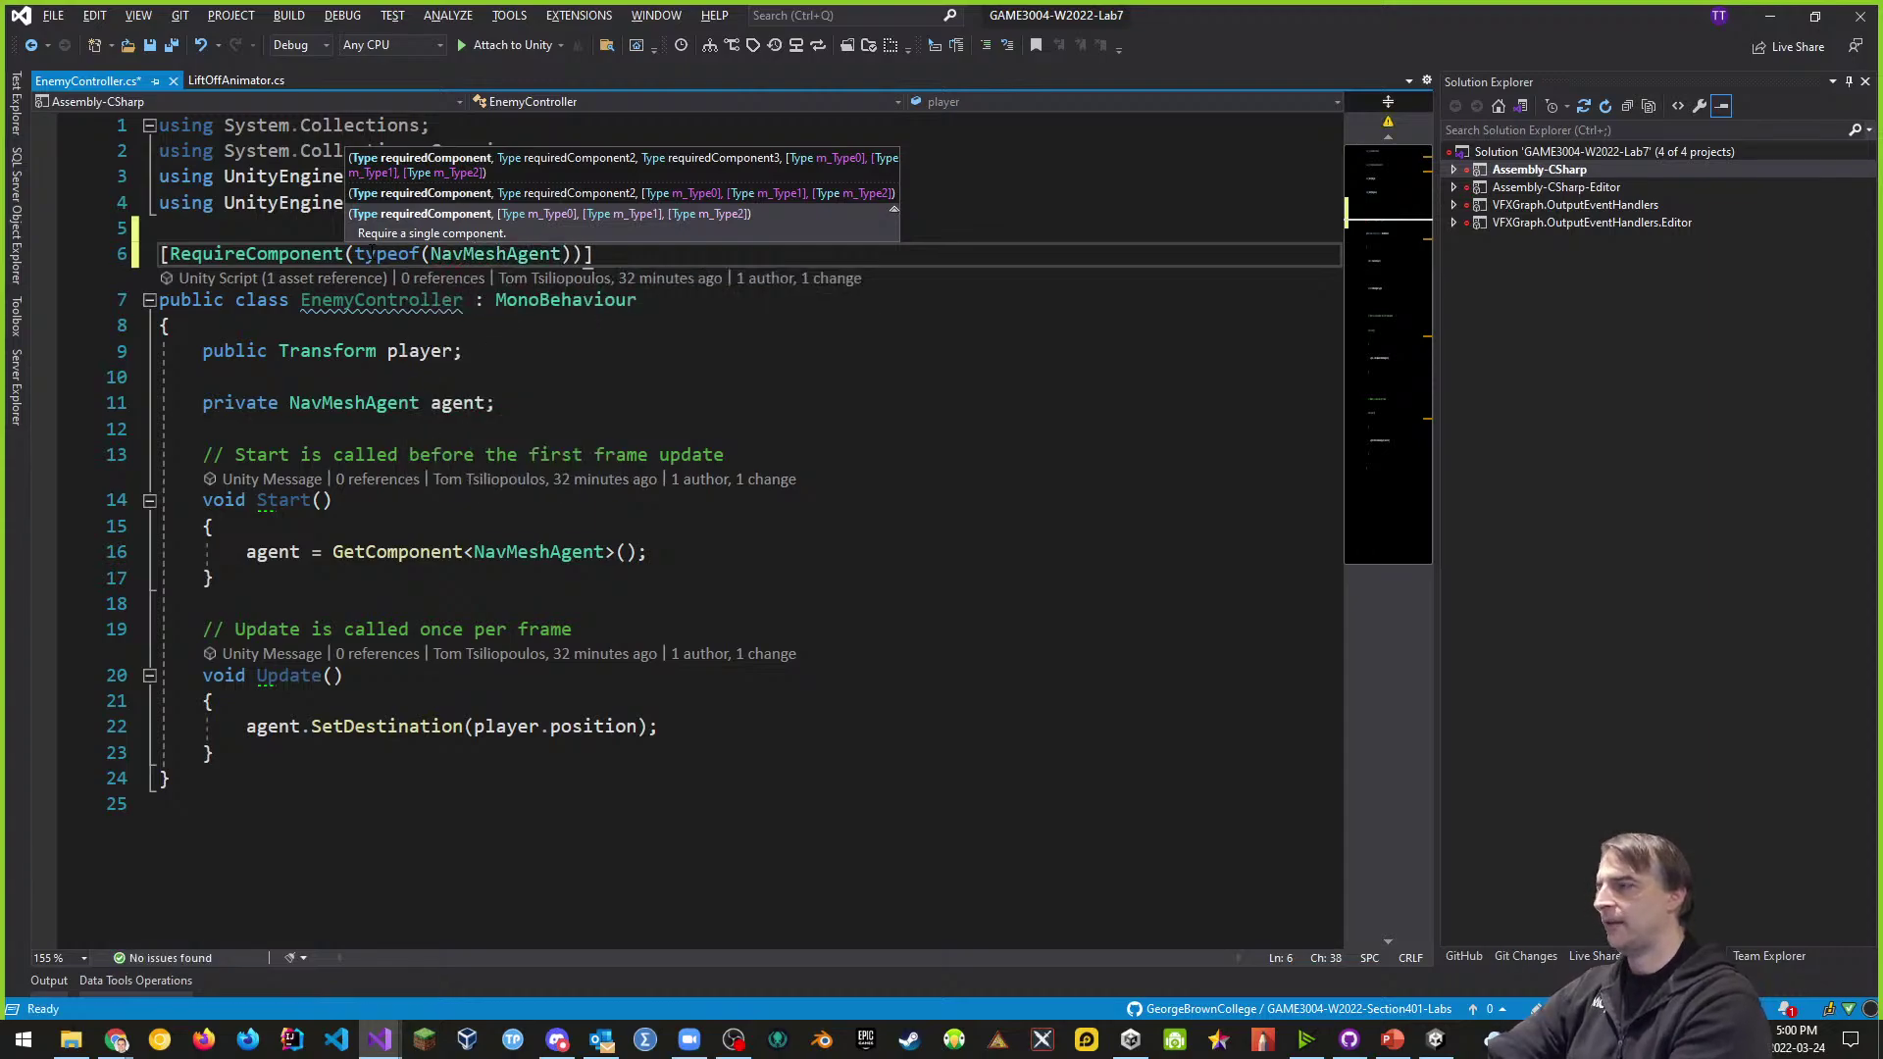
{"action": "left_click", "coordinate": [638, 363]}
{"action": "key", "text": "ctrl+s"}
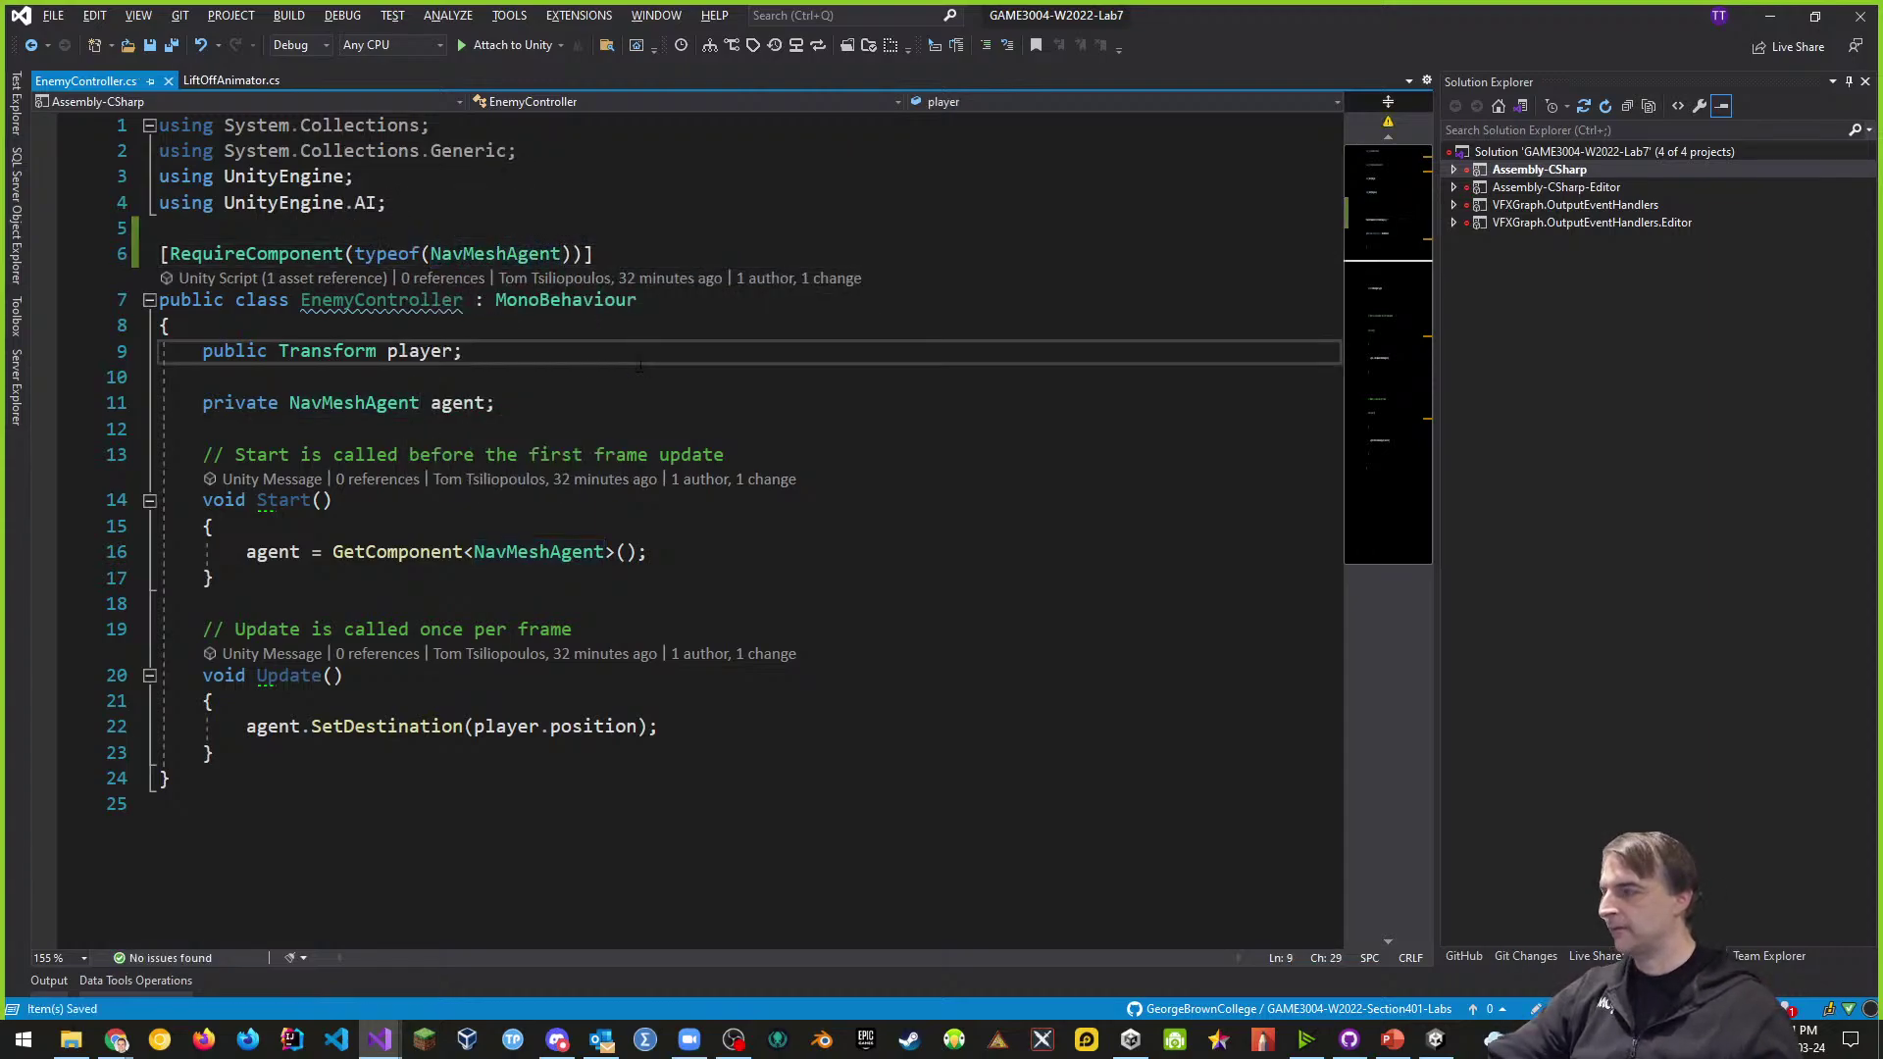
- Switch back to Unity, run the game to test how Lift Off follows the player, and stop it
{"action": "key", "text": "alt+Tab"}
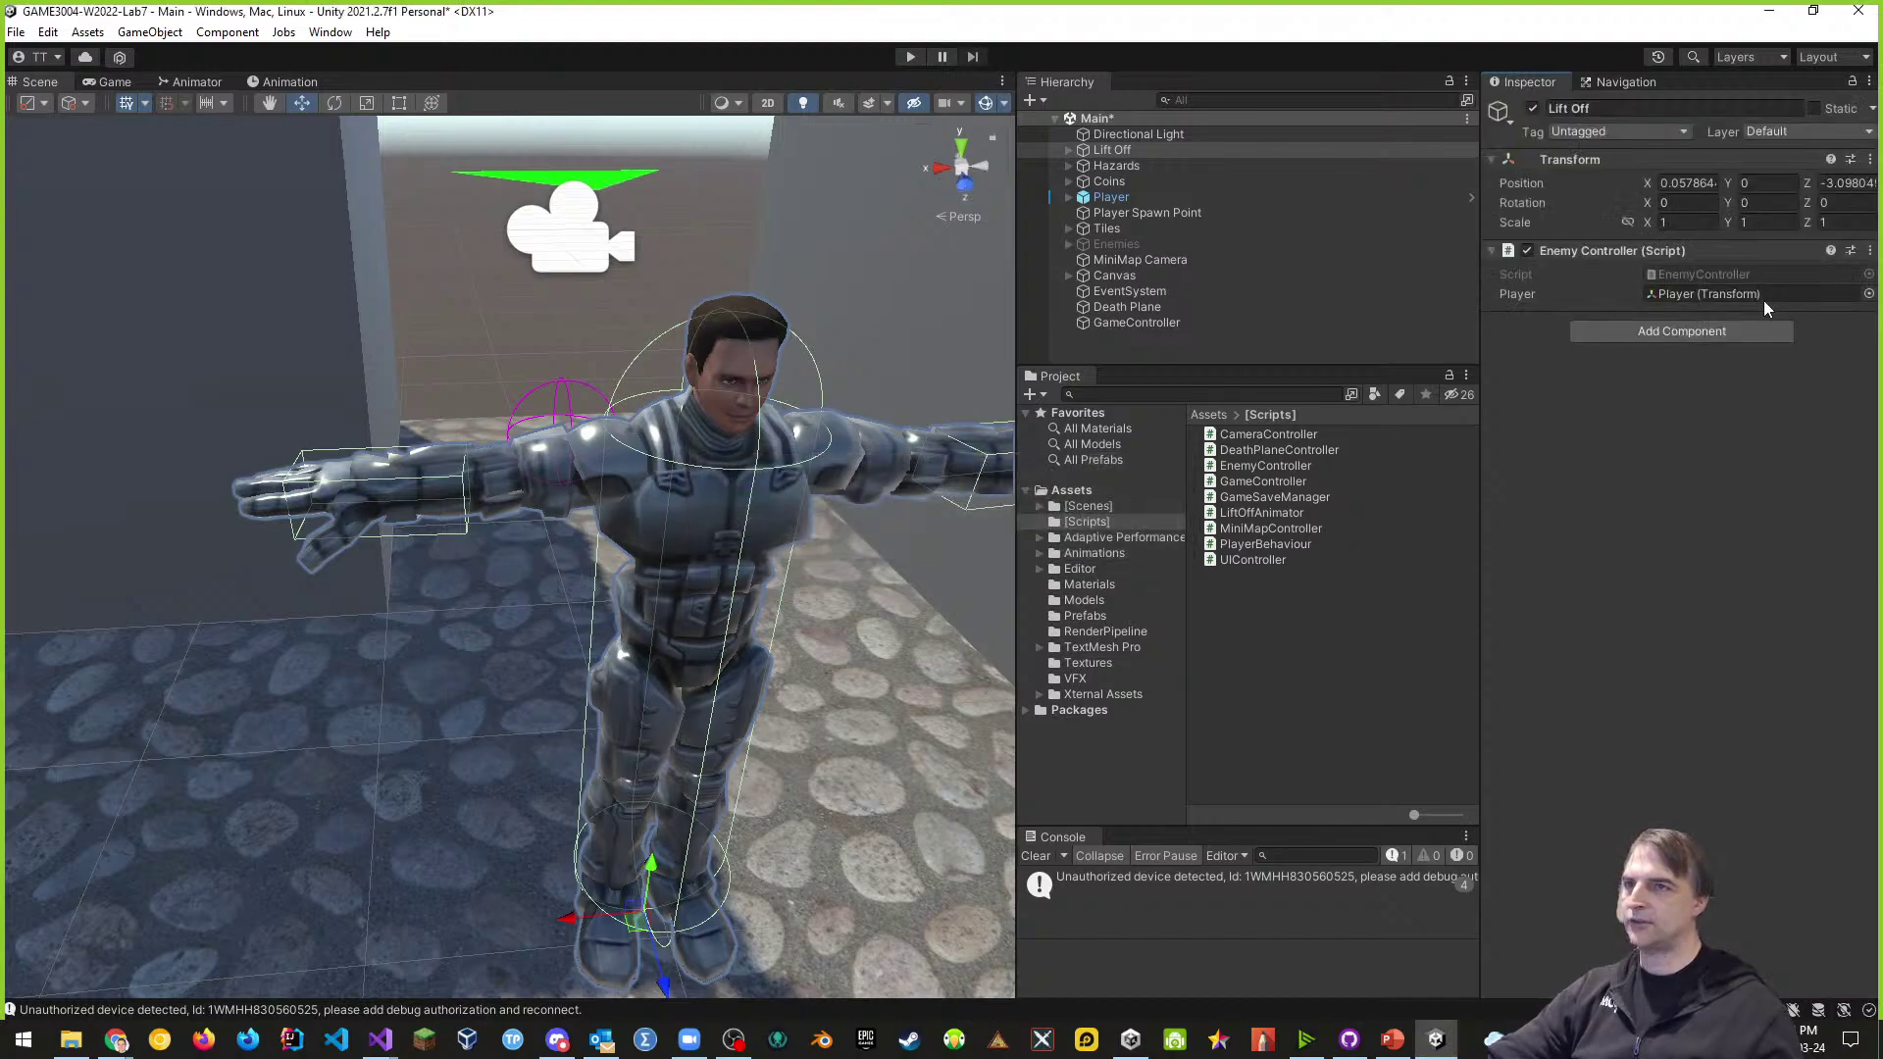
{"action": "left_click", "coordinate": [905, 56]}
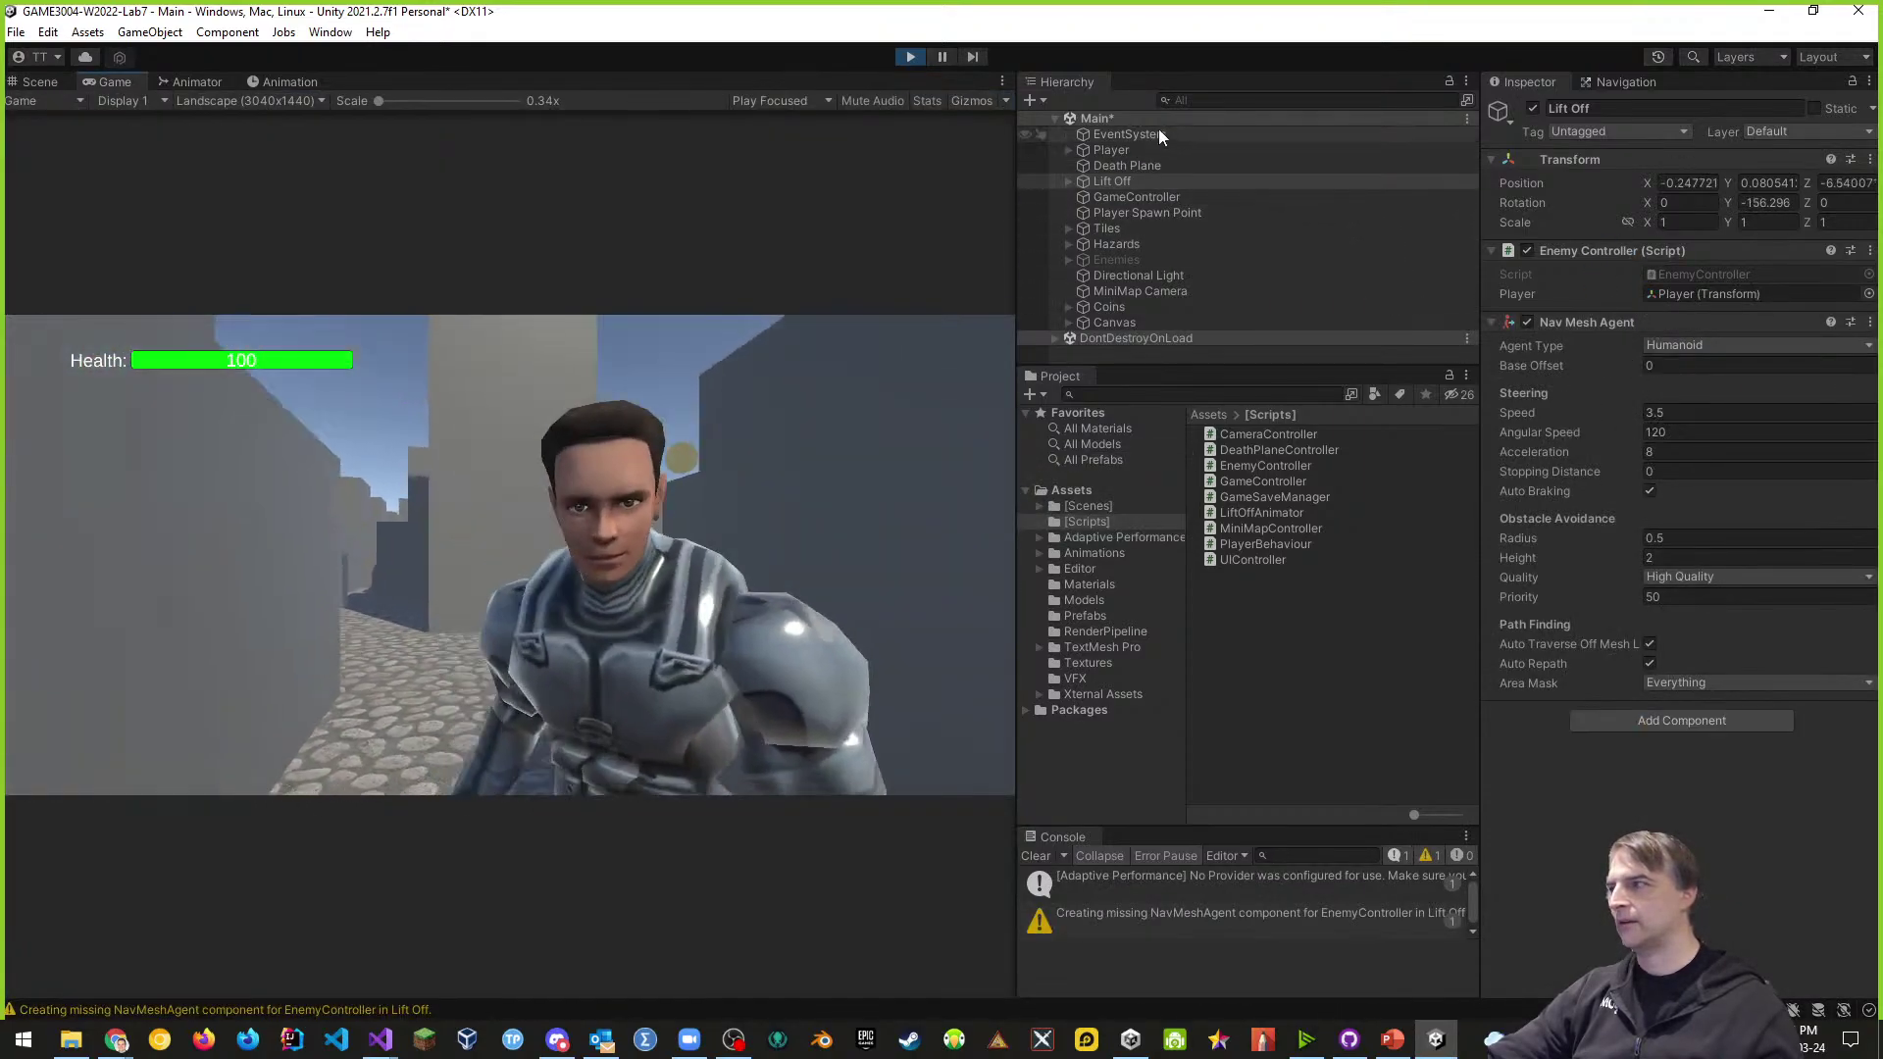
{"action": "left_click", "coordinate": [909, 57]}
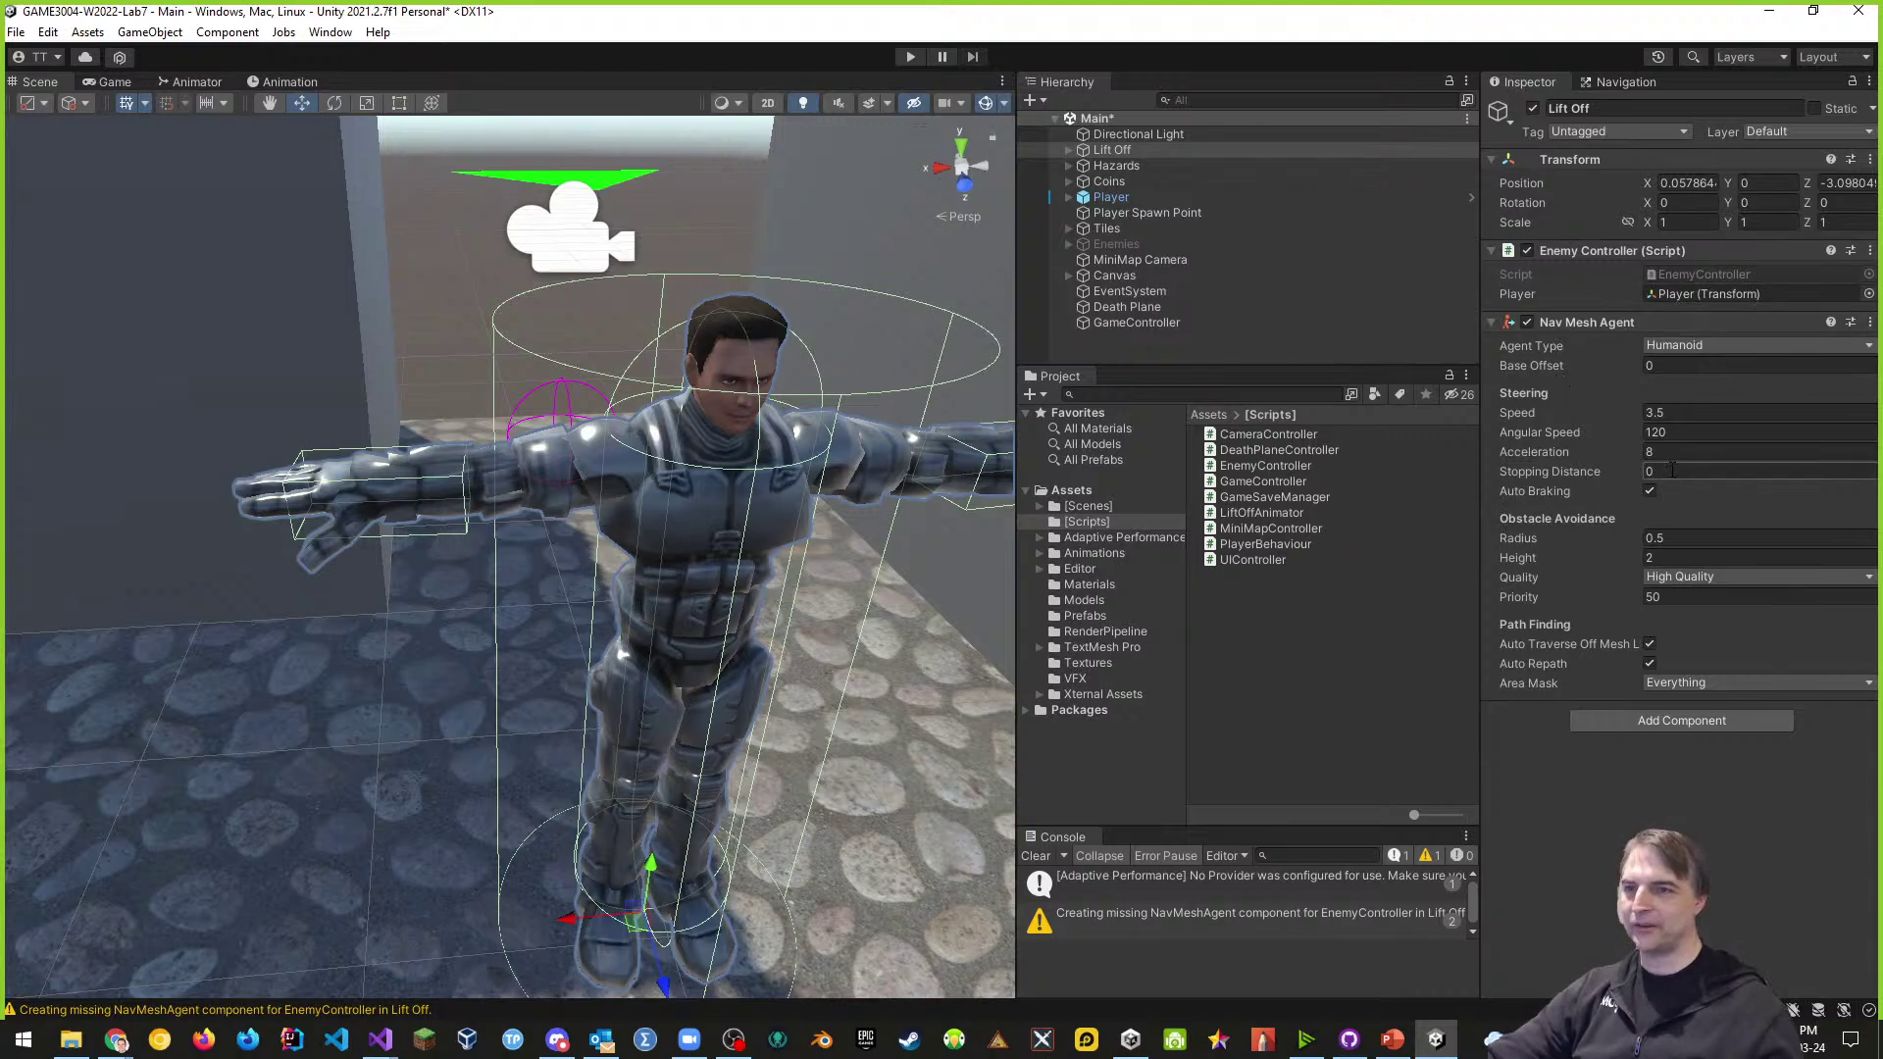
- Set Lift Off's Nav Mesh Agent Stopping Distance to 2 and move the Enemy Controller component below the Nav Mesh Agent
{"action": "type", "text": "2"}
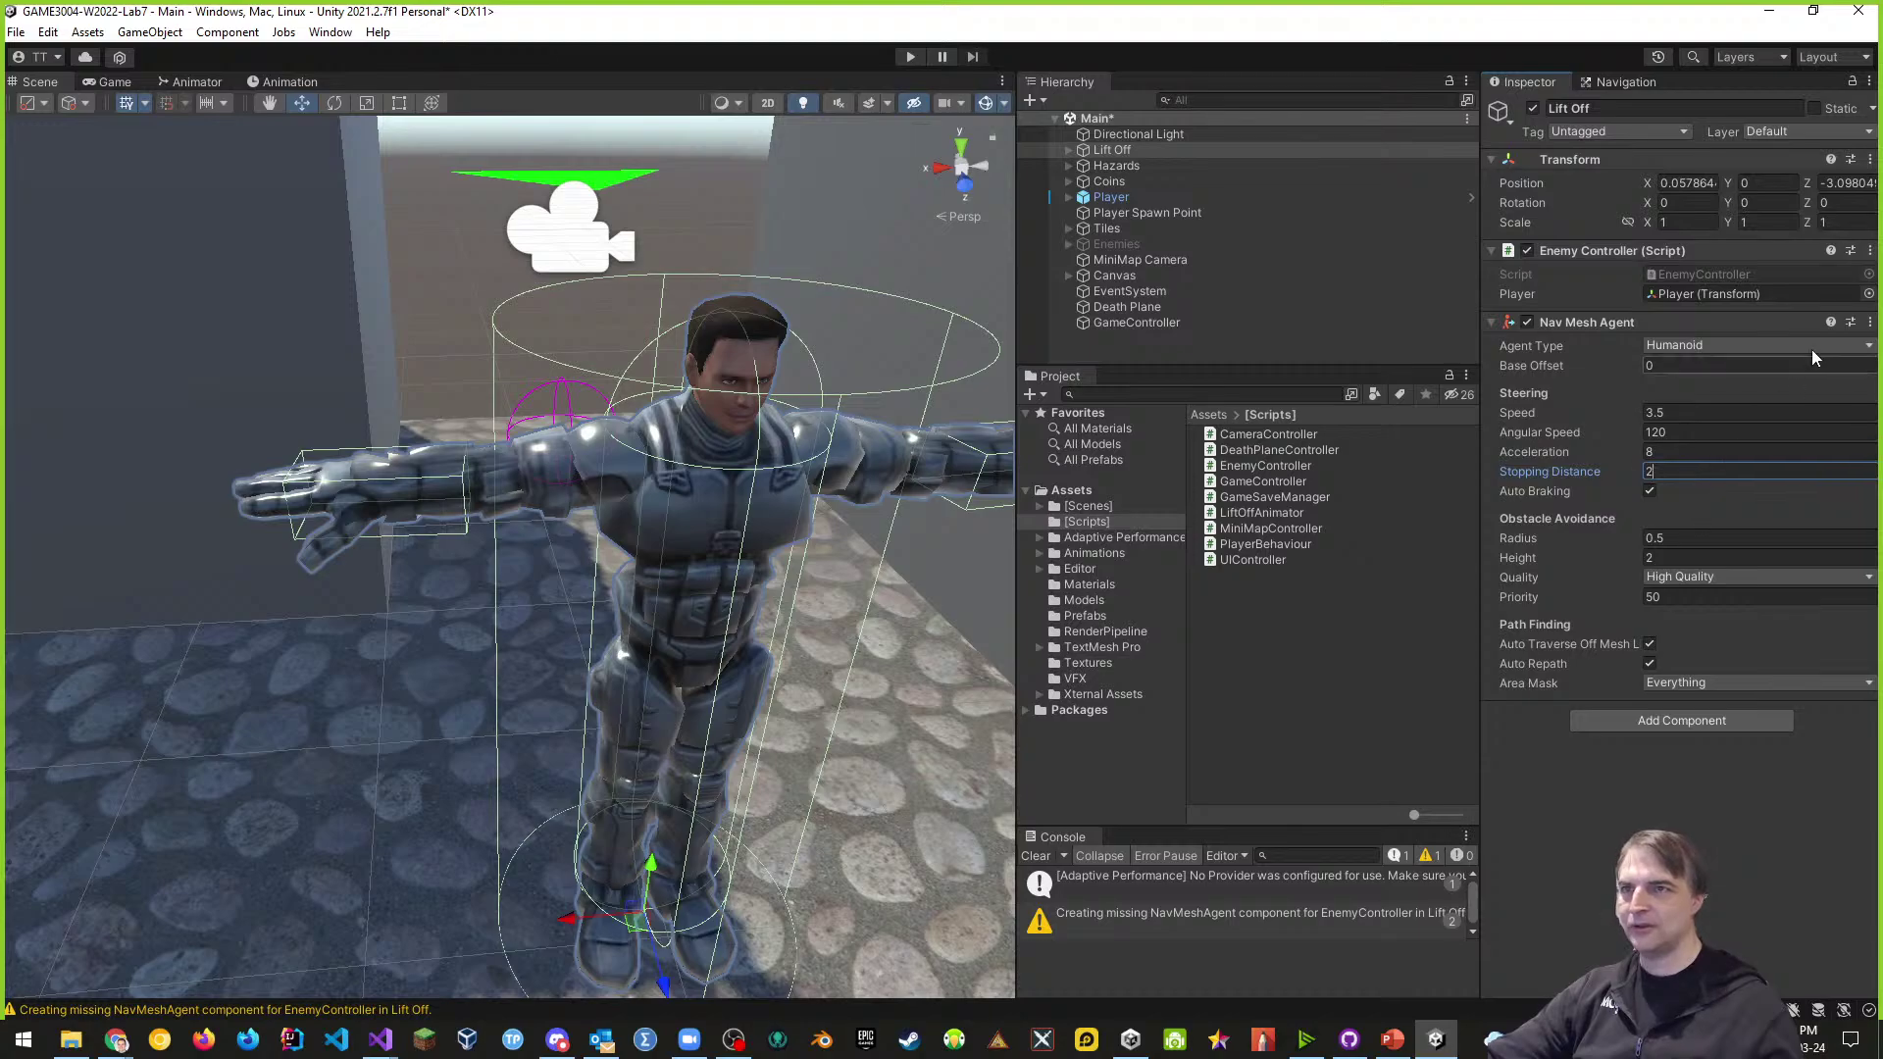
{"action": "left_click", "coordinate": [1868, 253]}
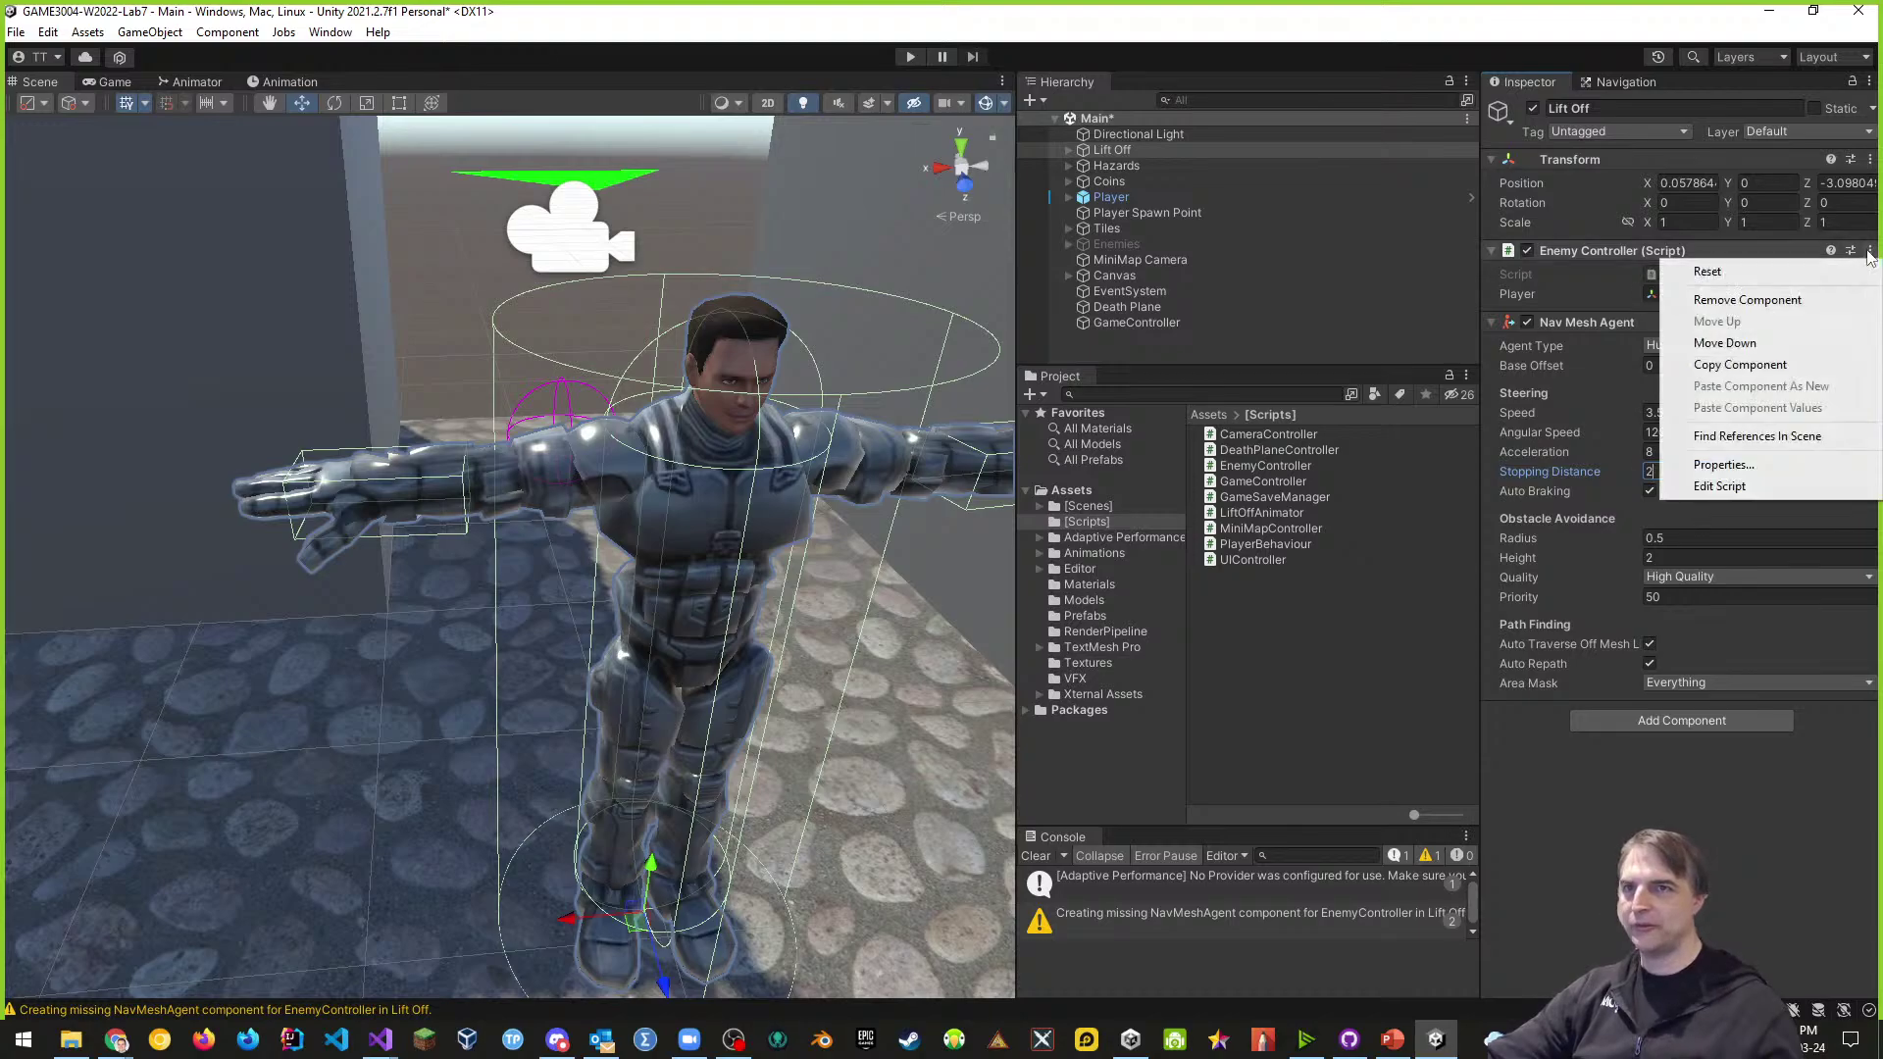
{"action": "left_click", "coordinate": [1733, 341]}
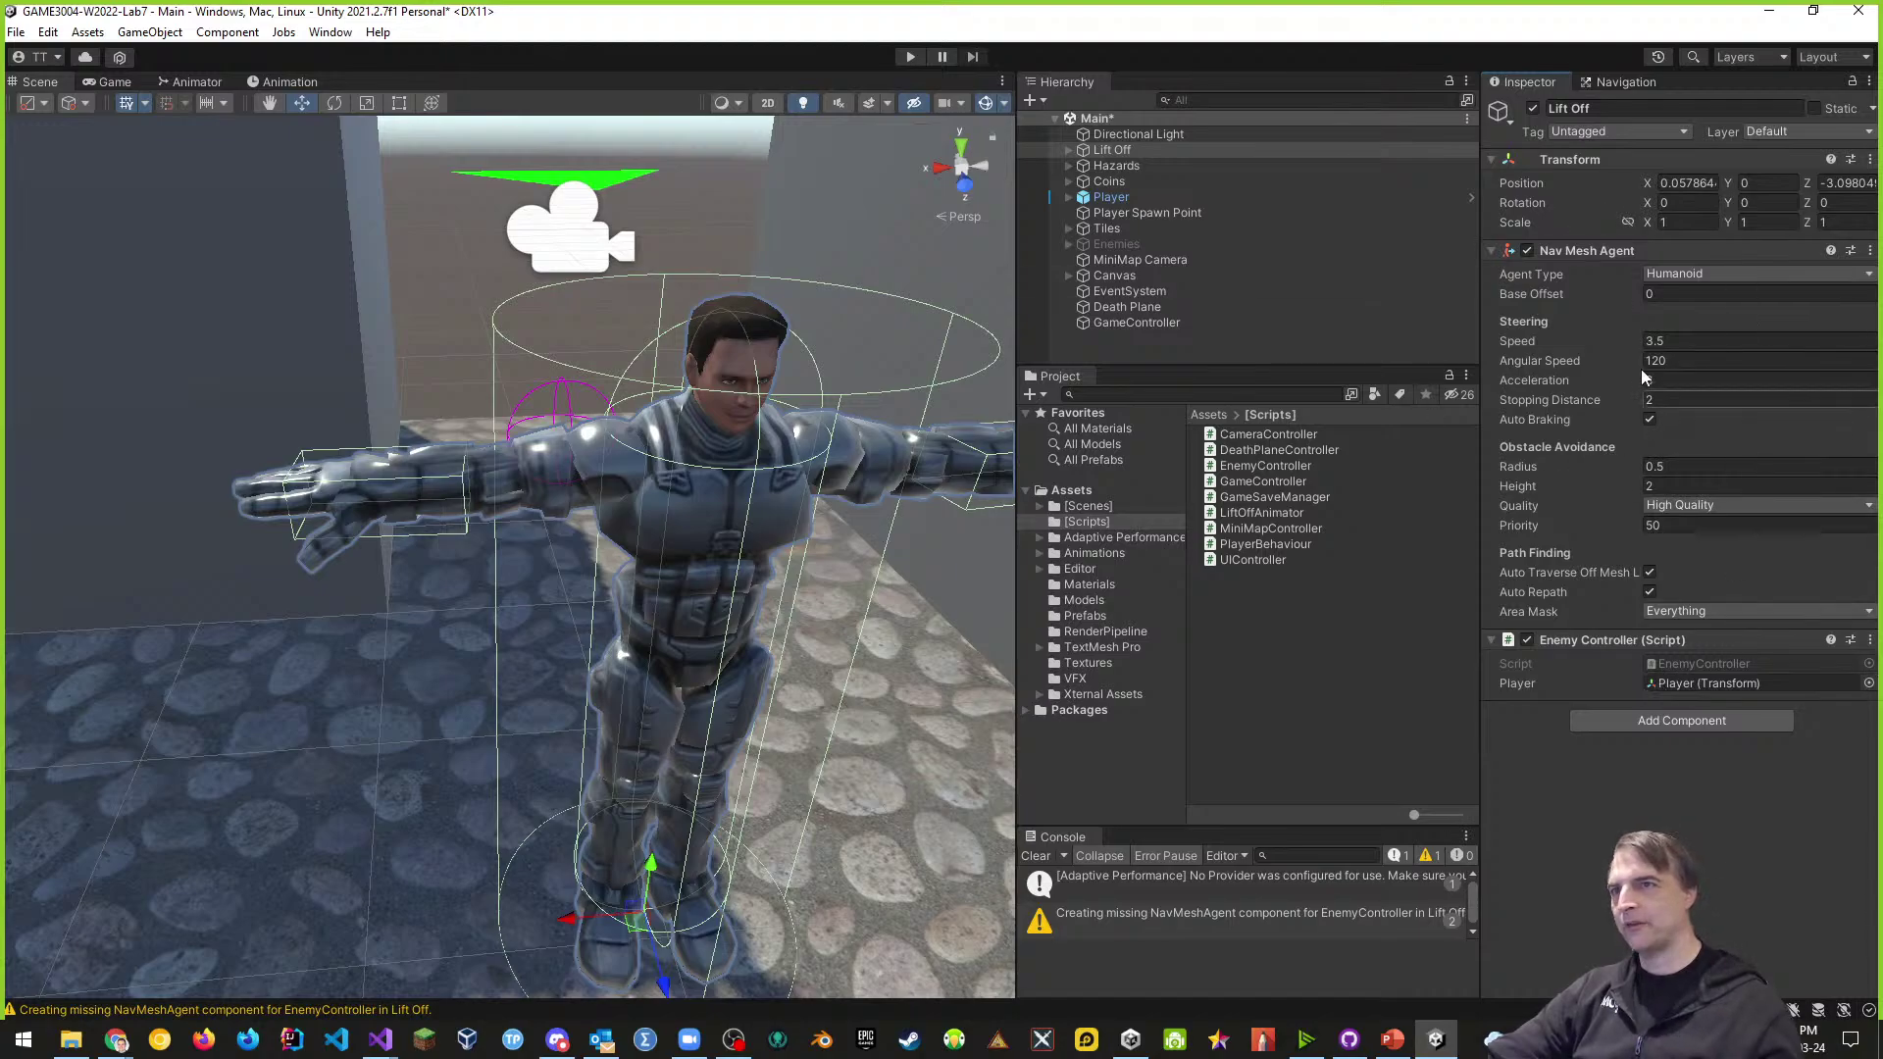
- Run the game to test how Lift Off follows and stops near the moving player, stop it, and save the Main scene
{"action": "left_click", "coordinate": [908, 56]}
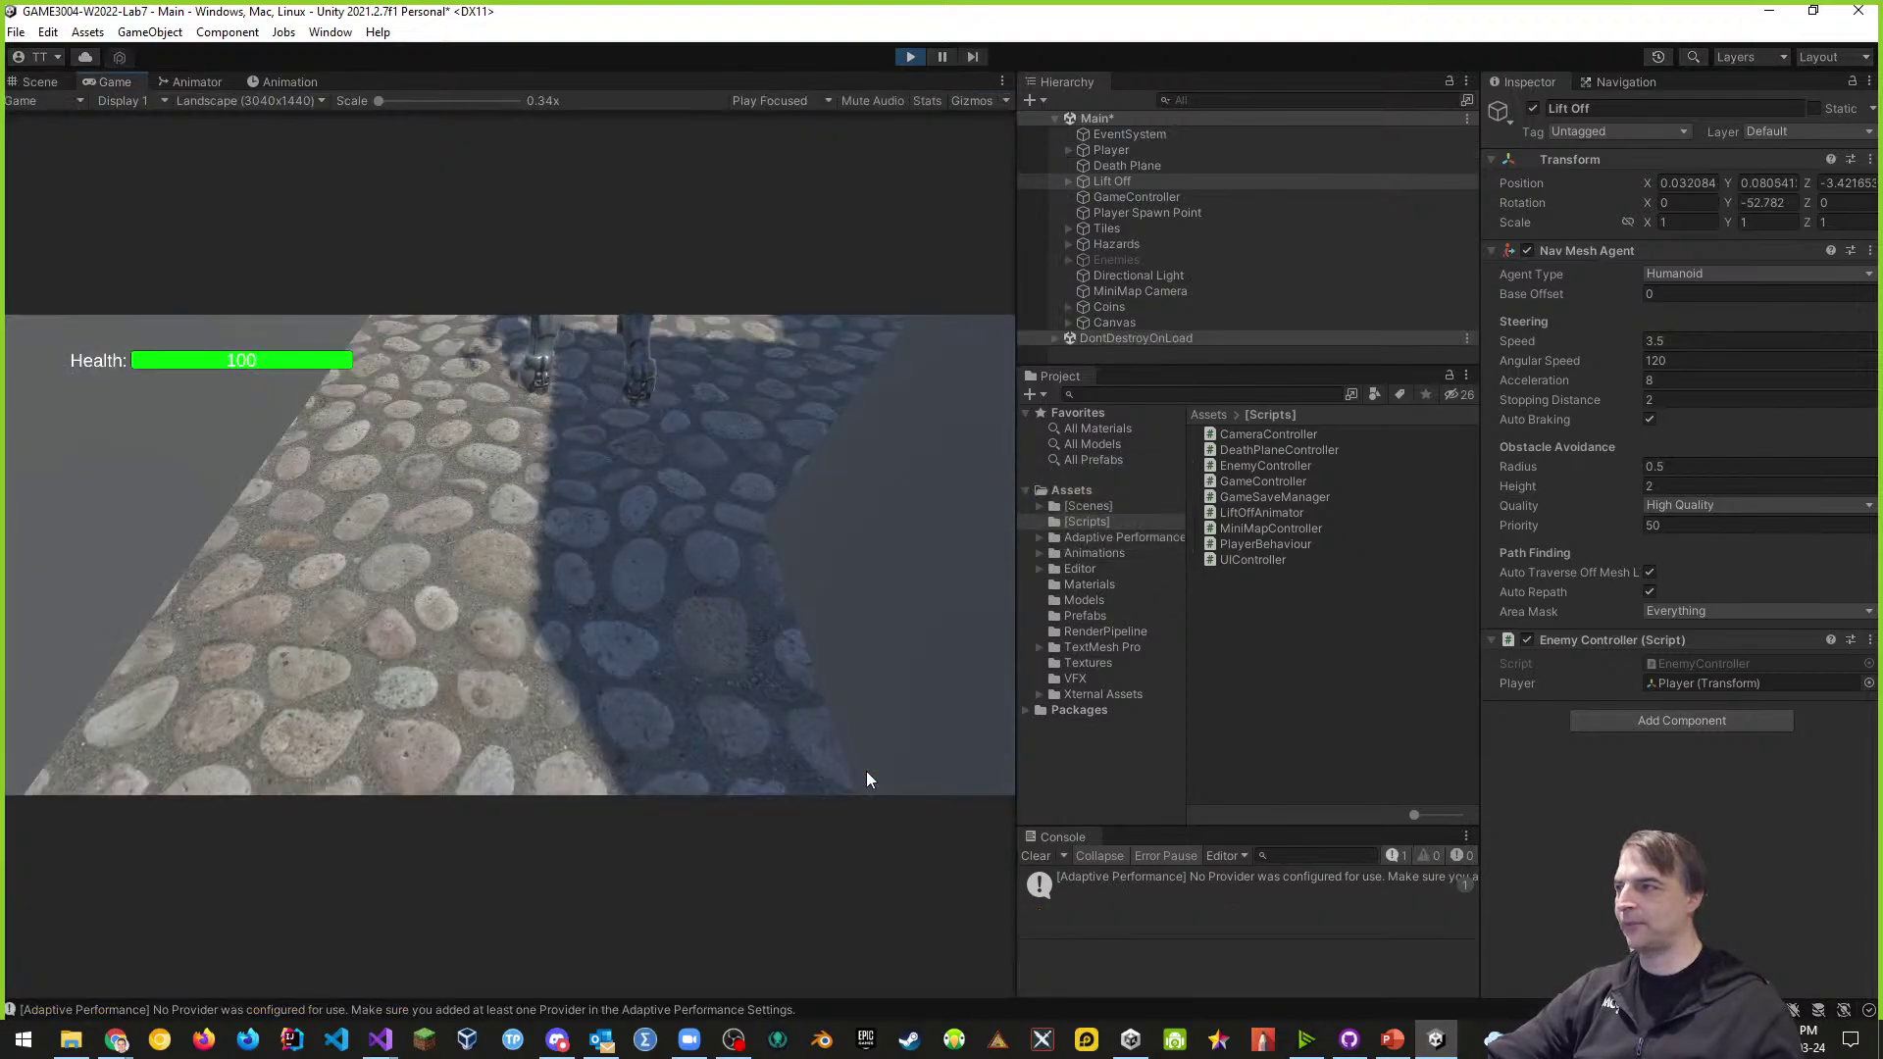
{"action": "left_click", "coordinate": [863, 523]}
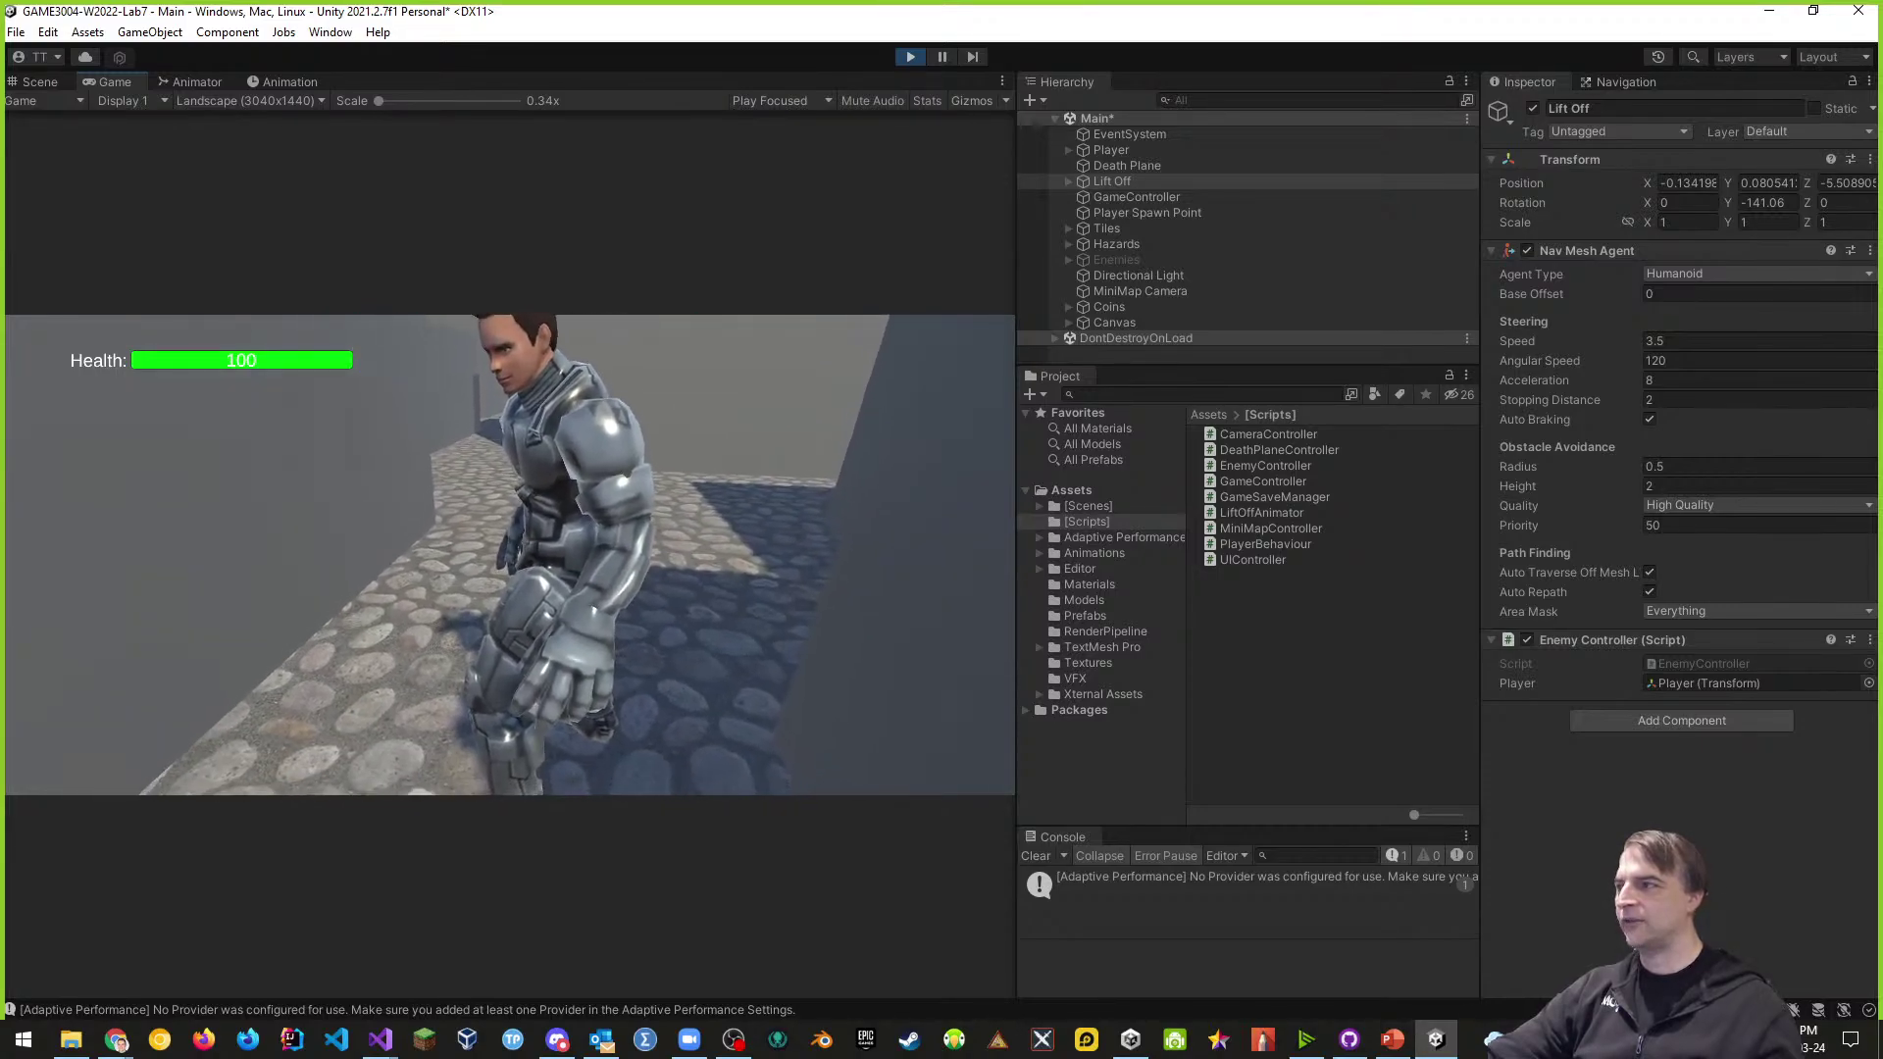
{"action": "key", "text": "w"}
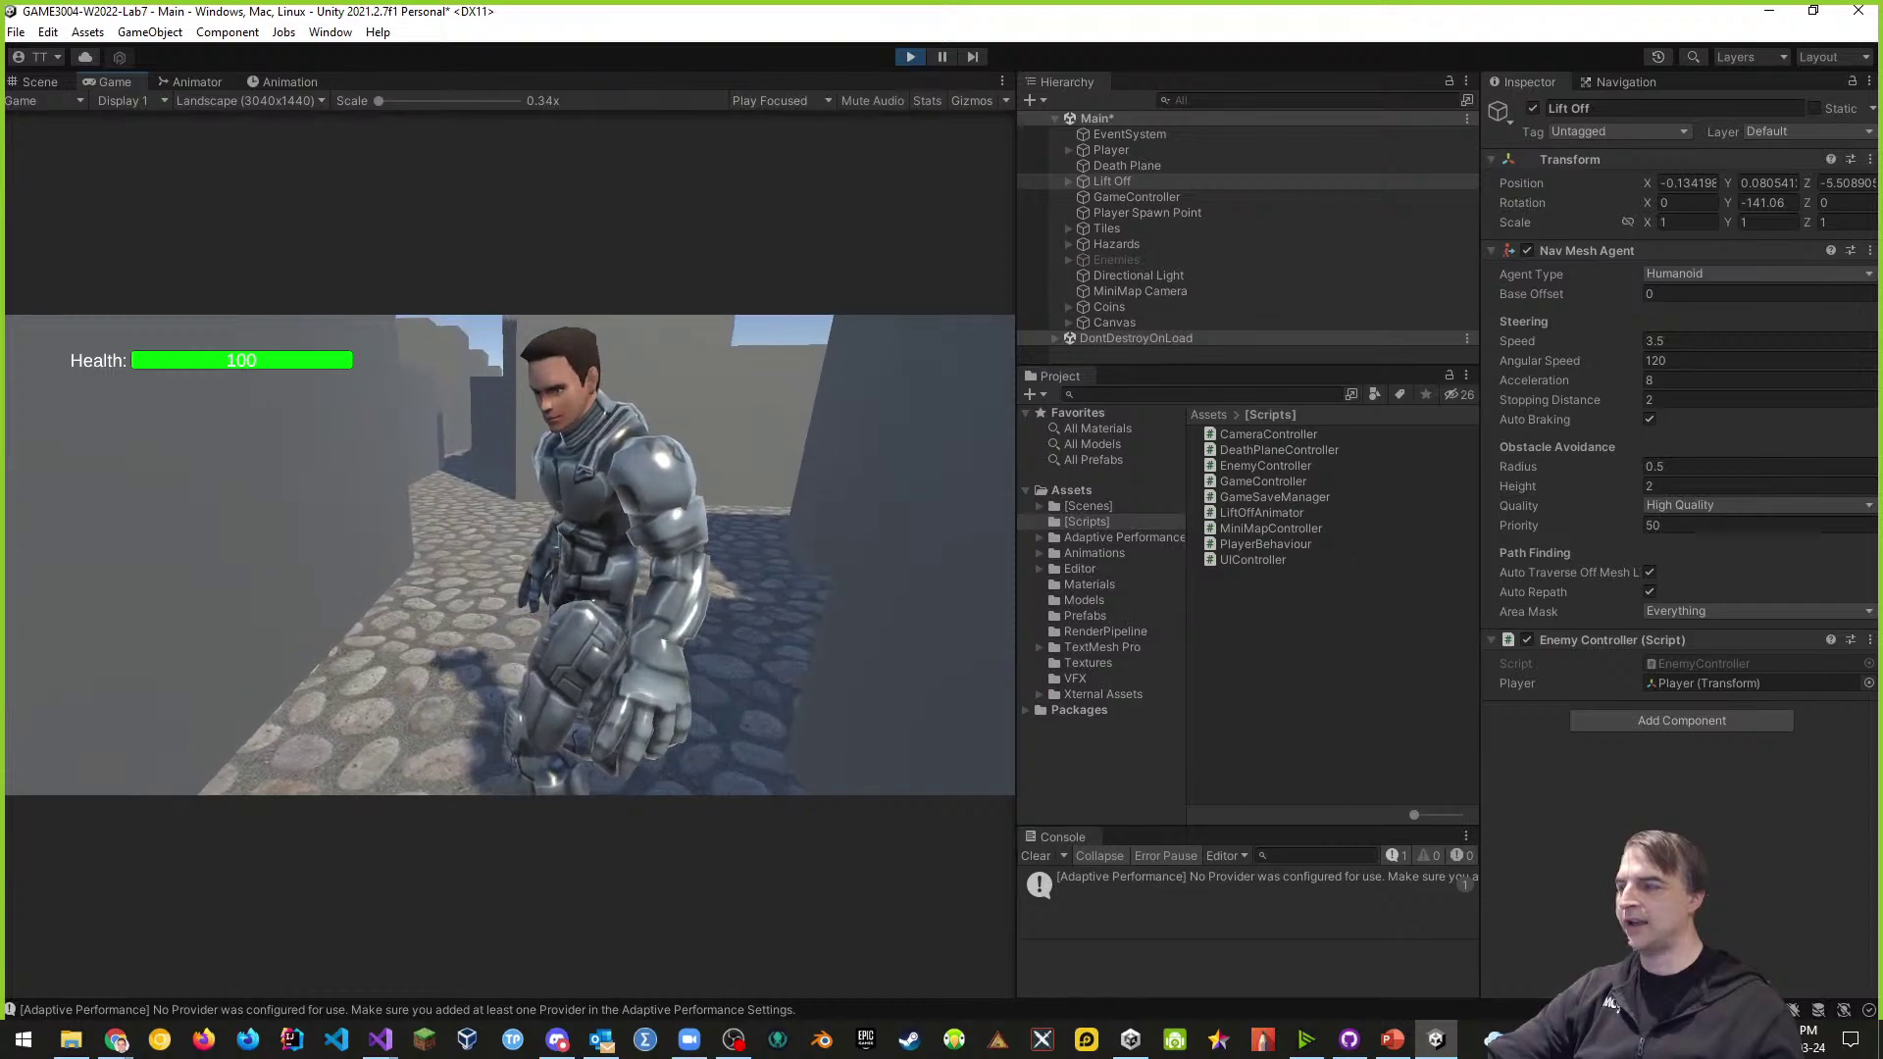
{"action": "key", "text": "w"}
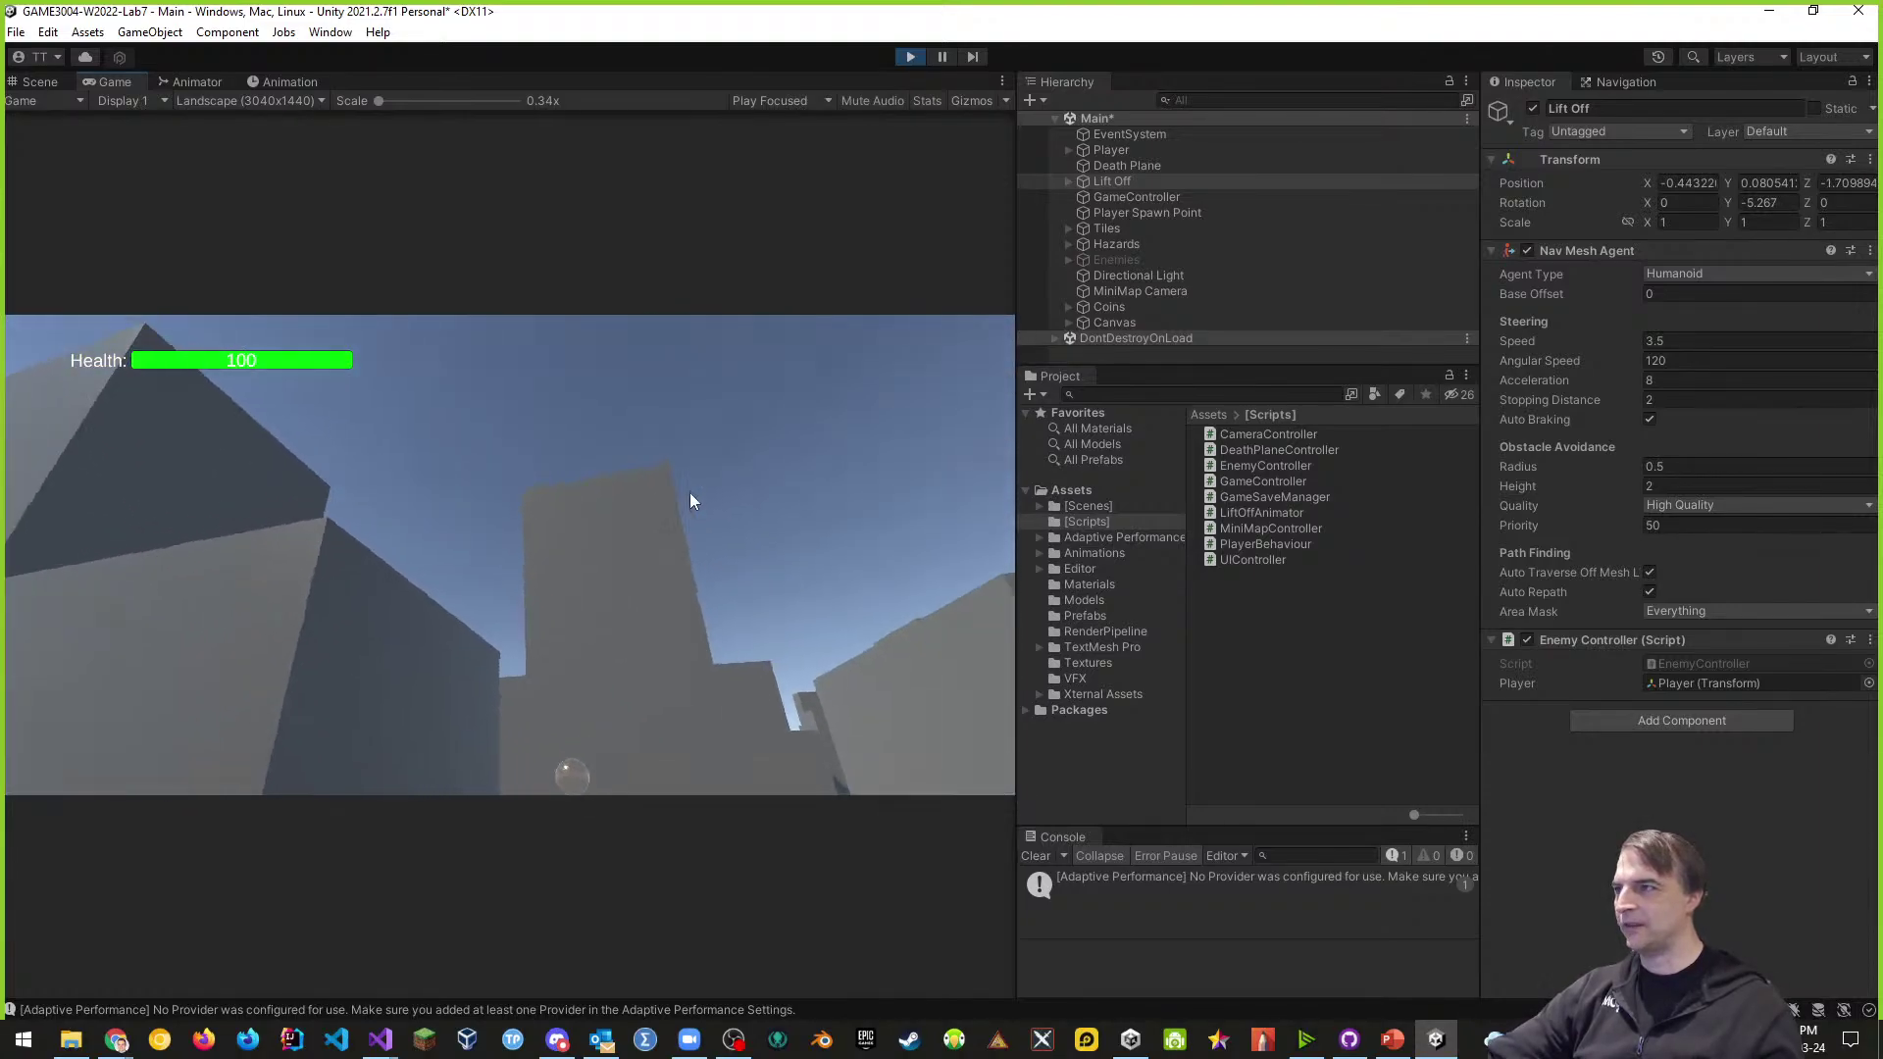
{"action": "left_click", "coordinate": [911, 57]}
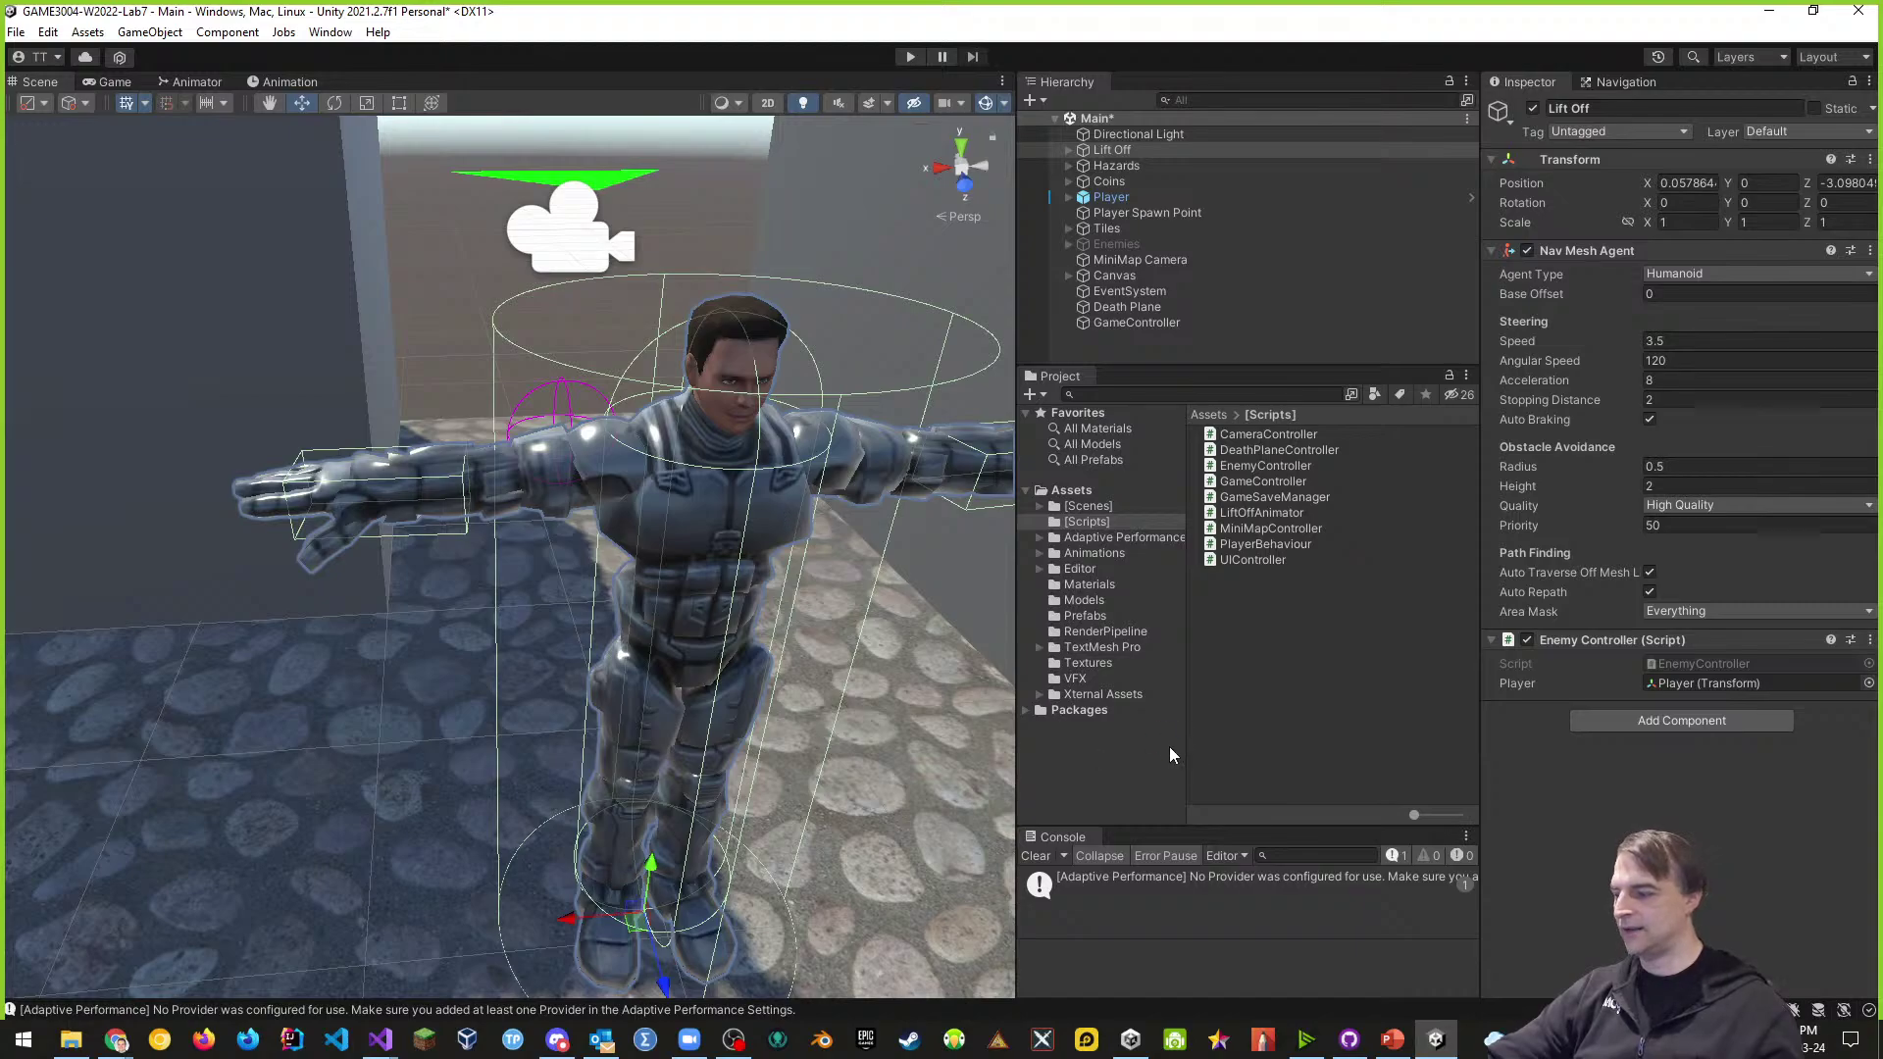
{"action": "key", "text": "ctrl+s"}
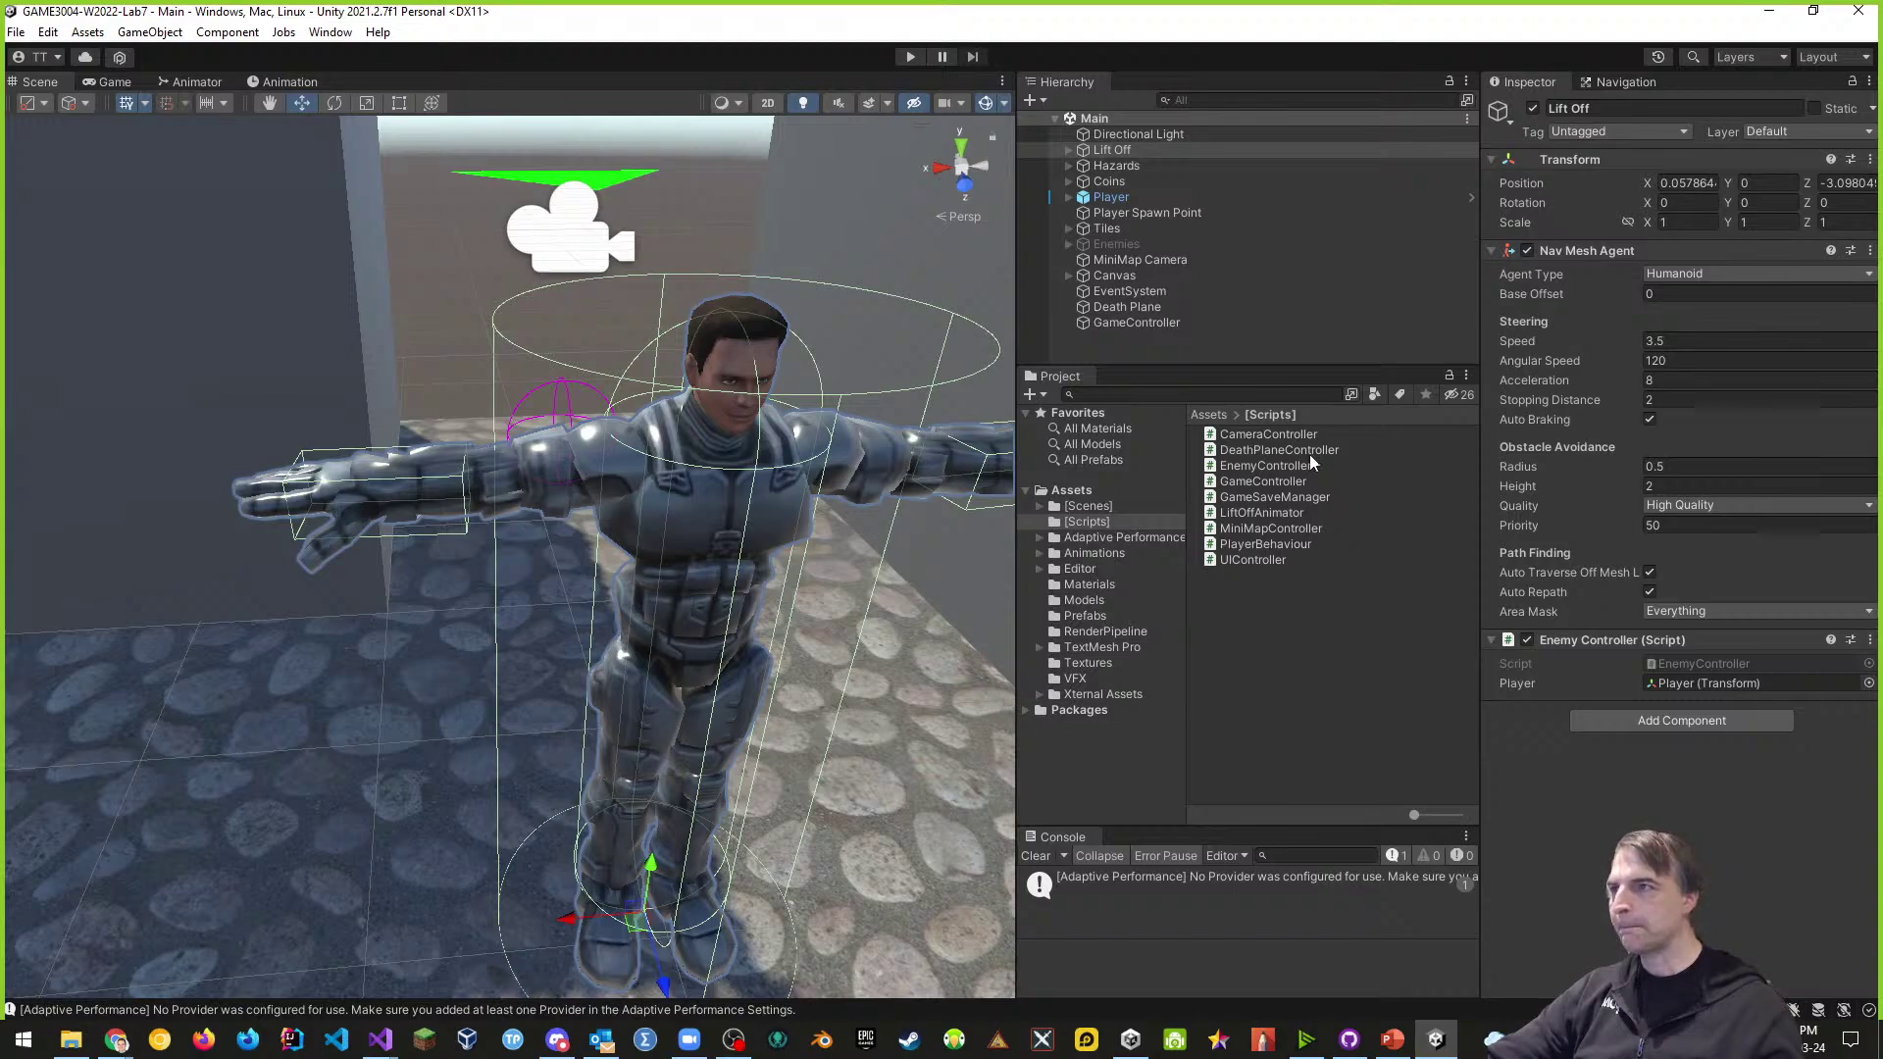
- Select the Lift Off object and expand it in the scene hierarchy to reach its child objects
{"action": "left_click", "coordinate": [1120, 150]}
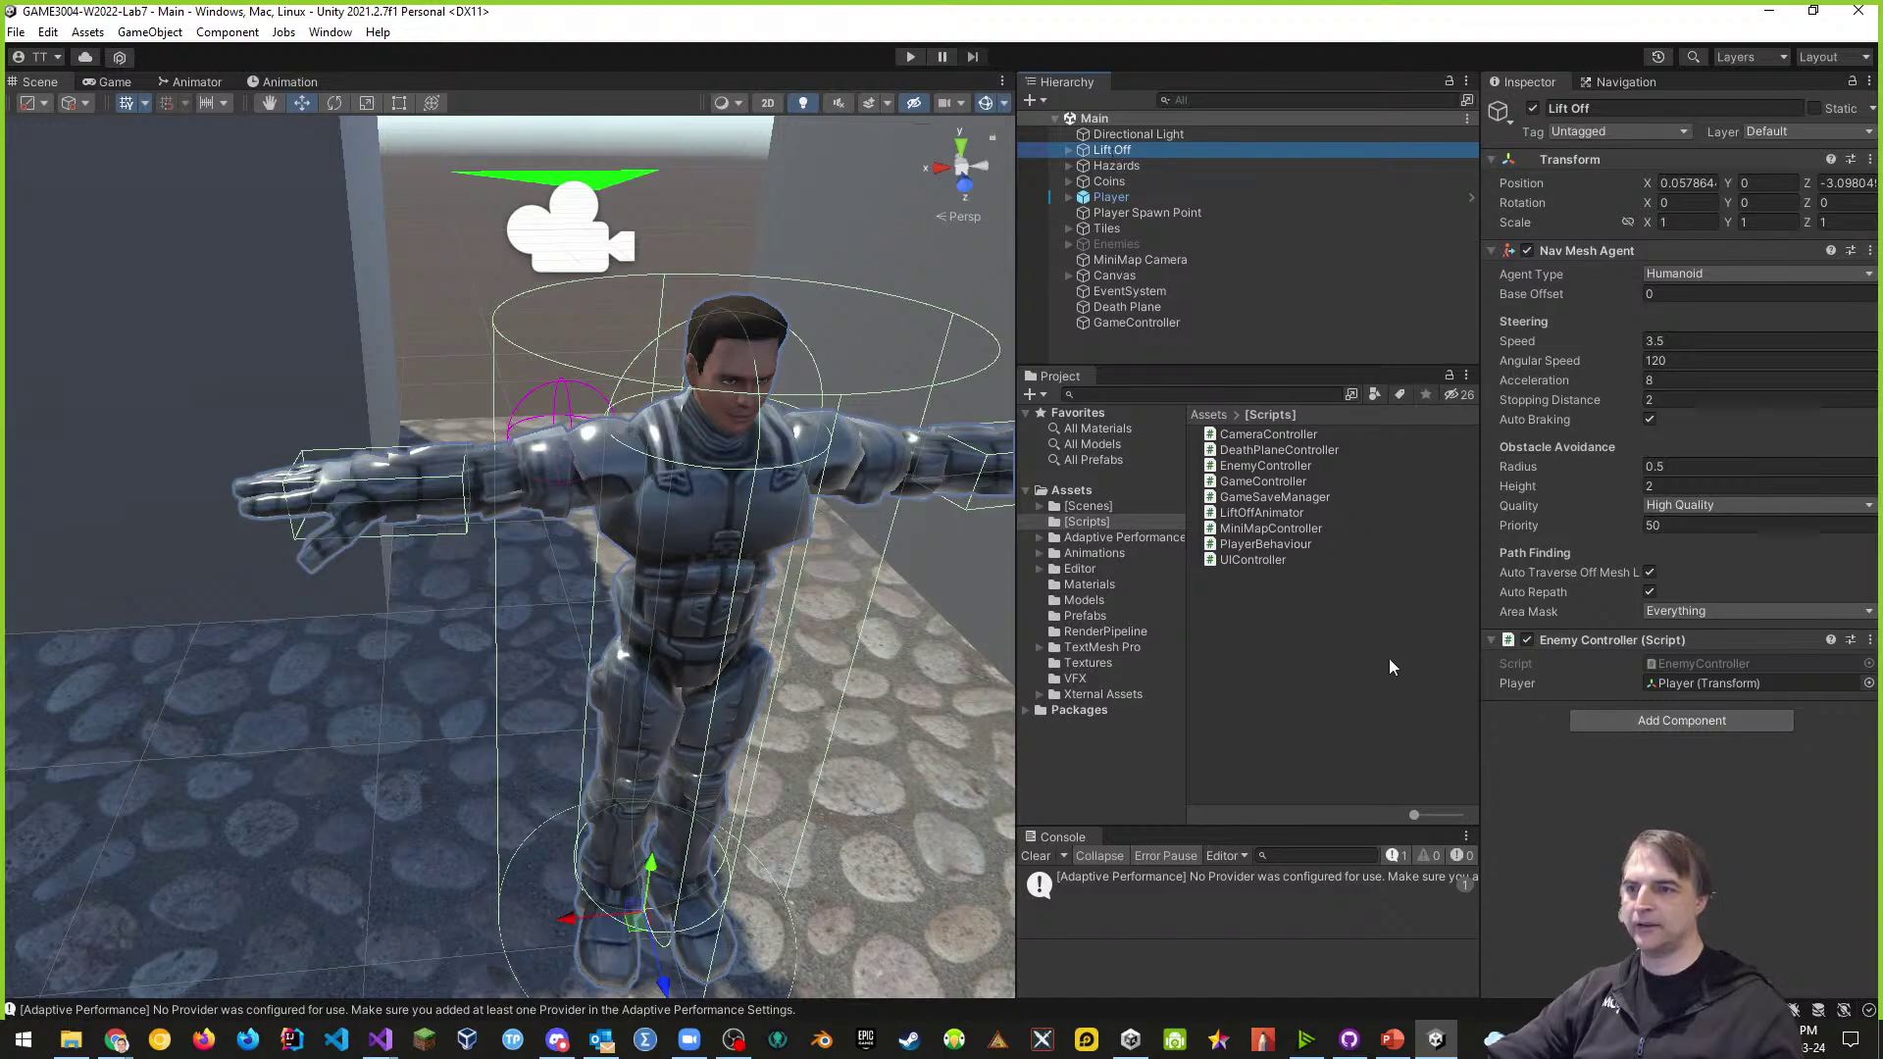
{"action": "left_click", "coordinate": [1068, 150]}
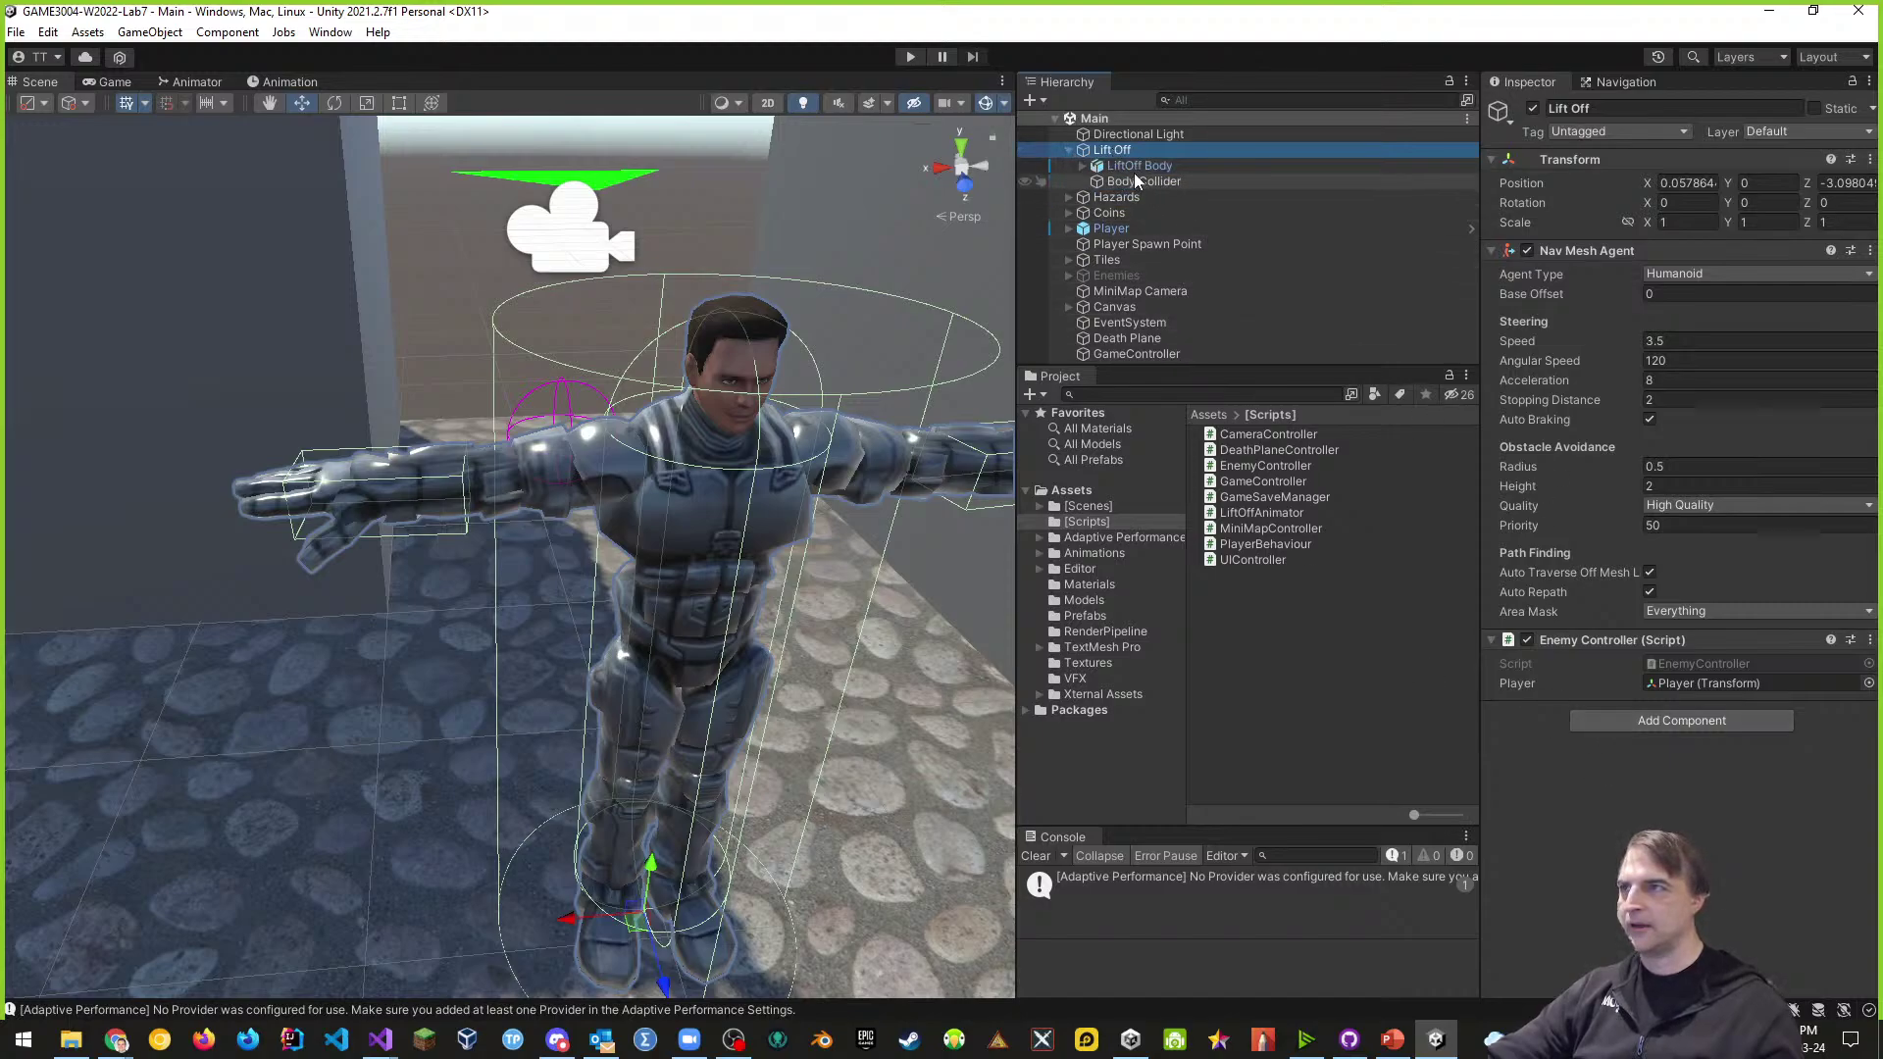
- Open the LiftOffAnimator script of LiftOff Body, delete the Alpha1, Alpha2 and Alpha3 key tests from Update, and save the file
{"action": "left_click", "coordinate": [1136, 167]}
{"action": "double_click", "coordinate": [1720, 478]}
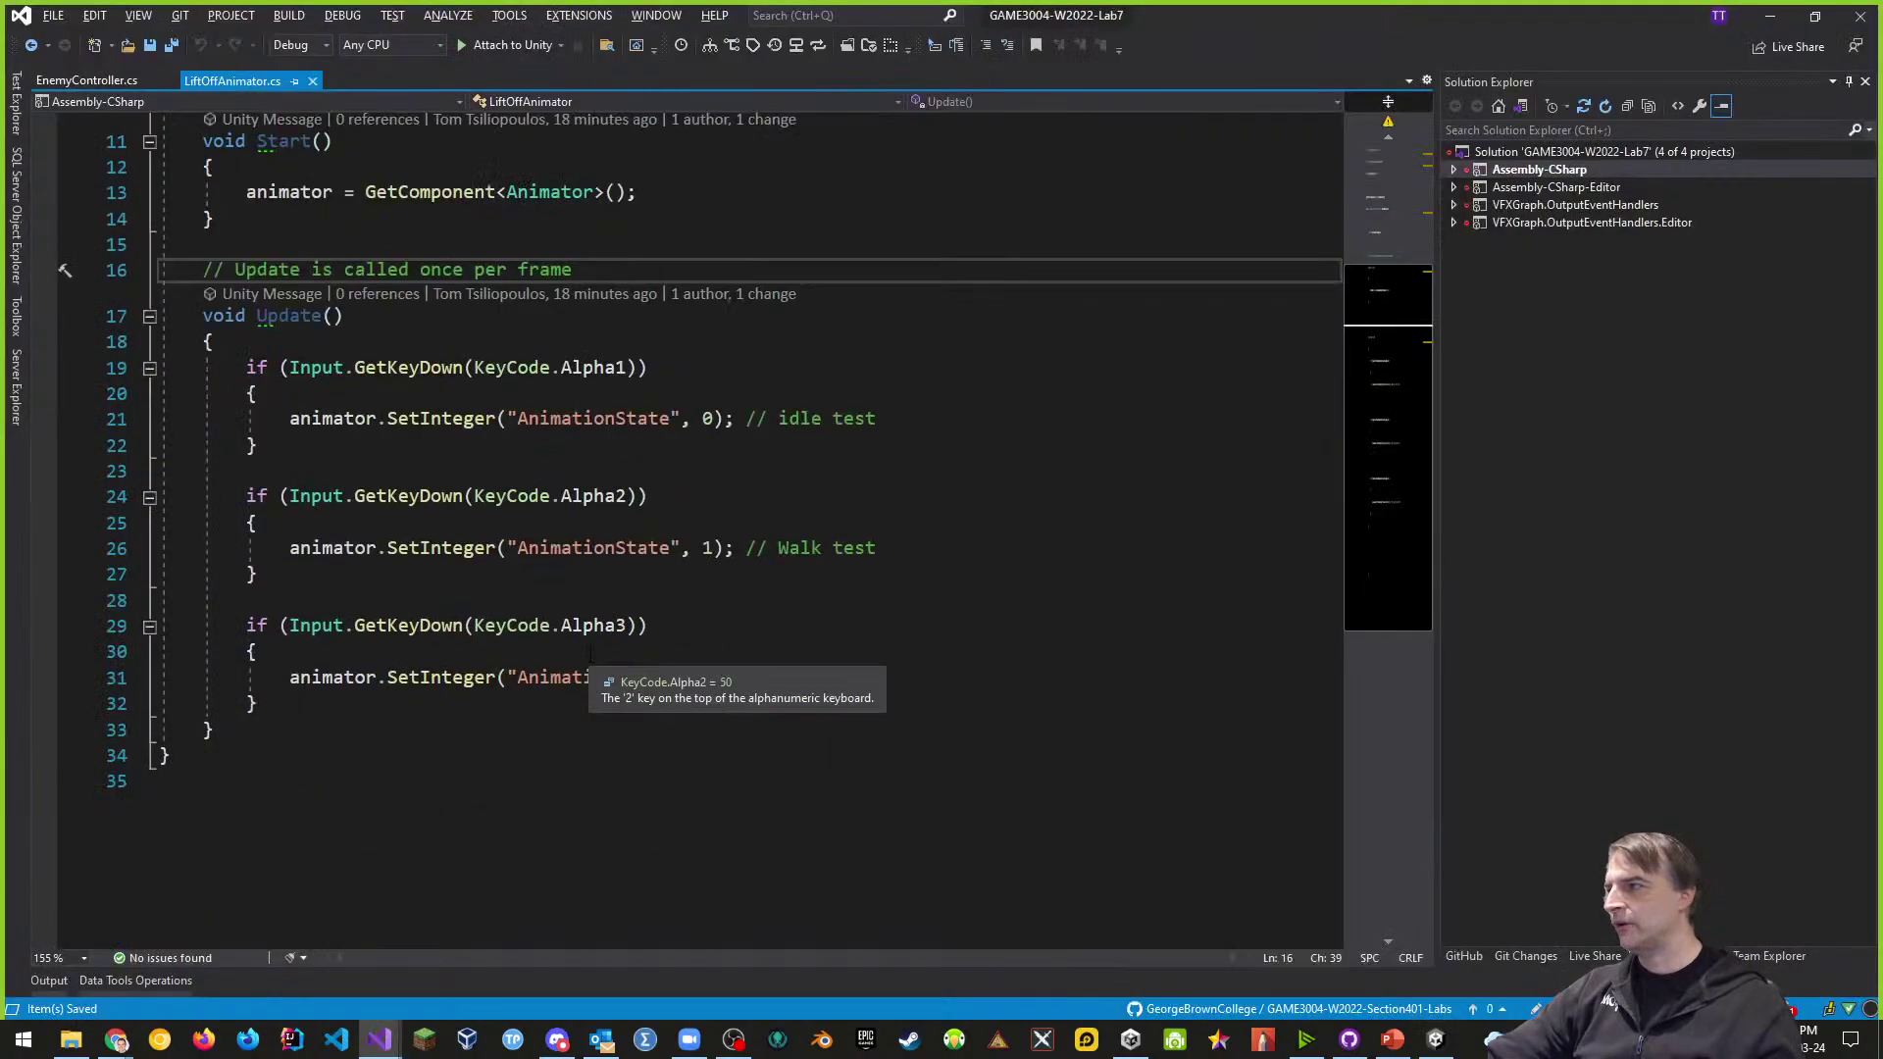
{"action": "scroll", "coordinate": [598, 667], "scroll_direction": "down", "scroll_amount": 2}
{"action": "scroll", "coordinate": [530, 638], "scroll_direction": "up", "scroll_amount": 1}
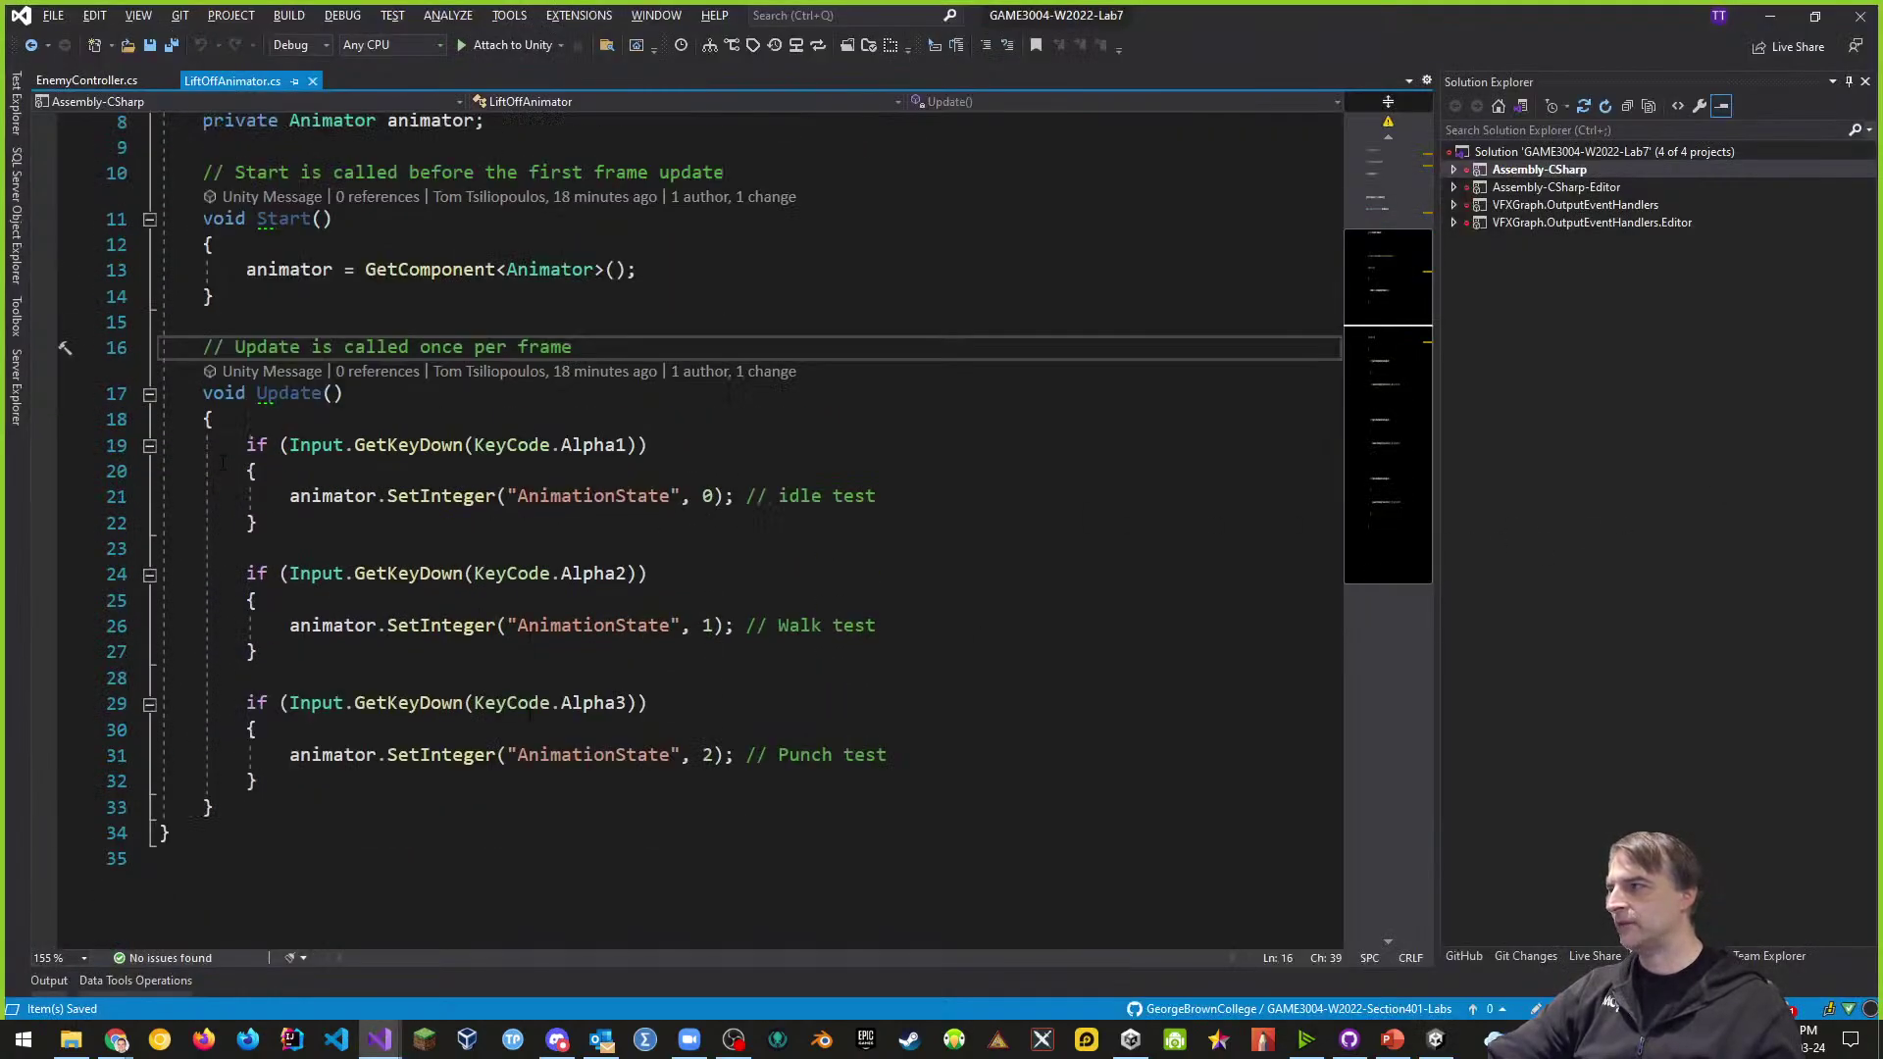
{"action": "left_click_drag", "start_coordinate": [242, 447], "coordinate": [639, 778]}
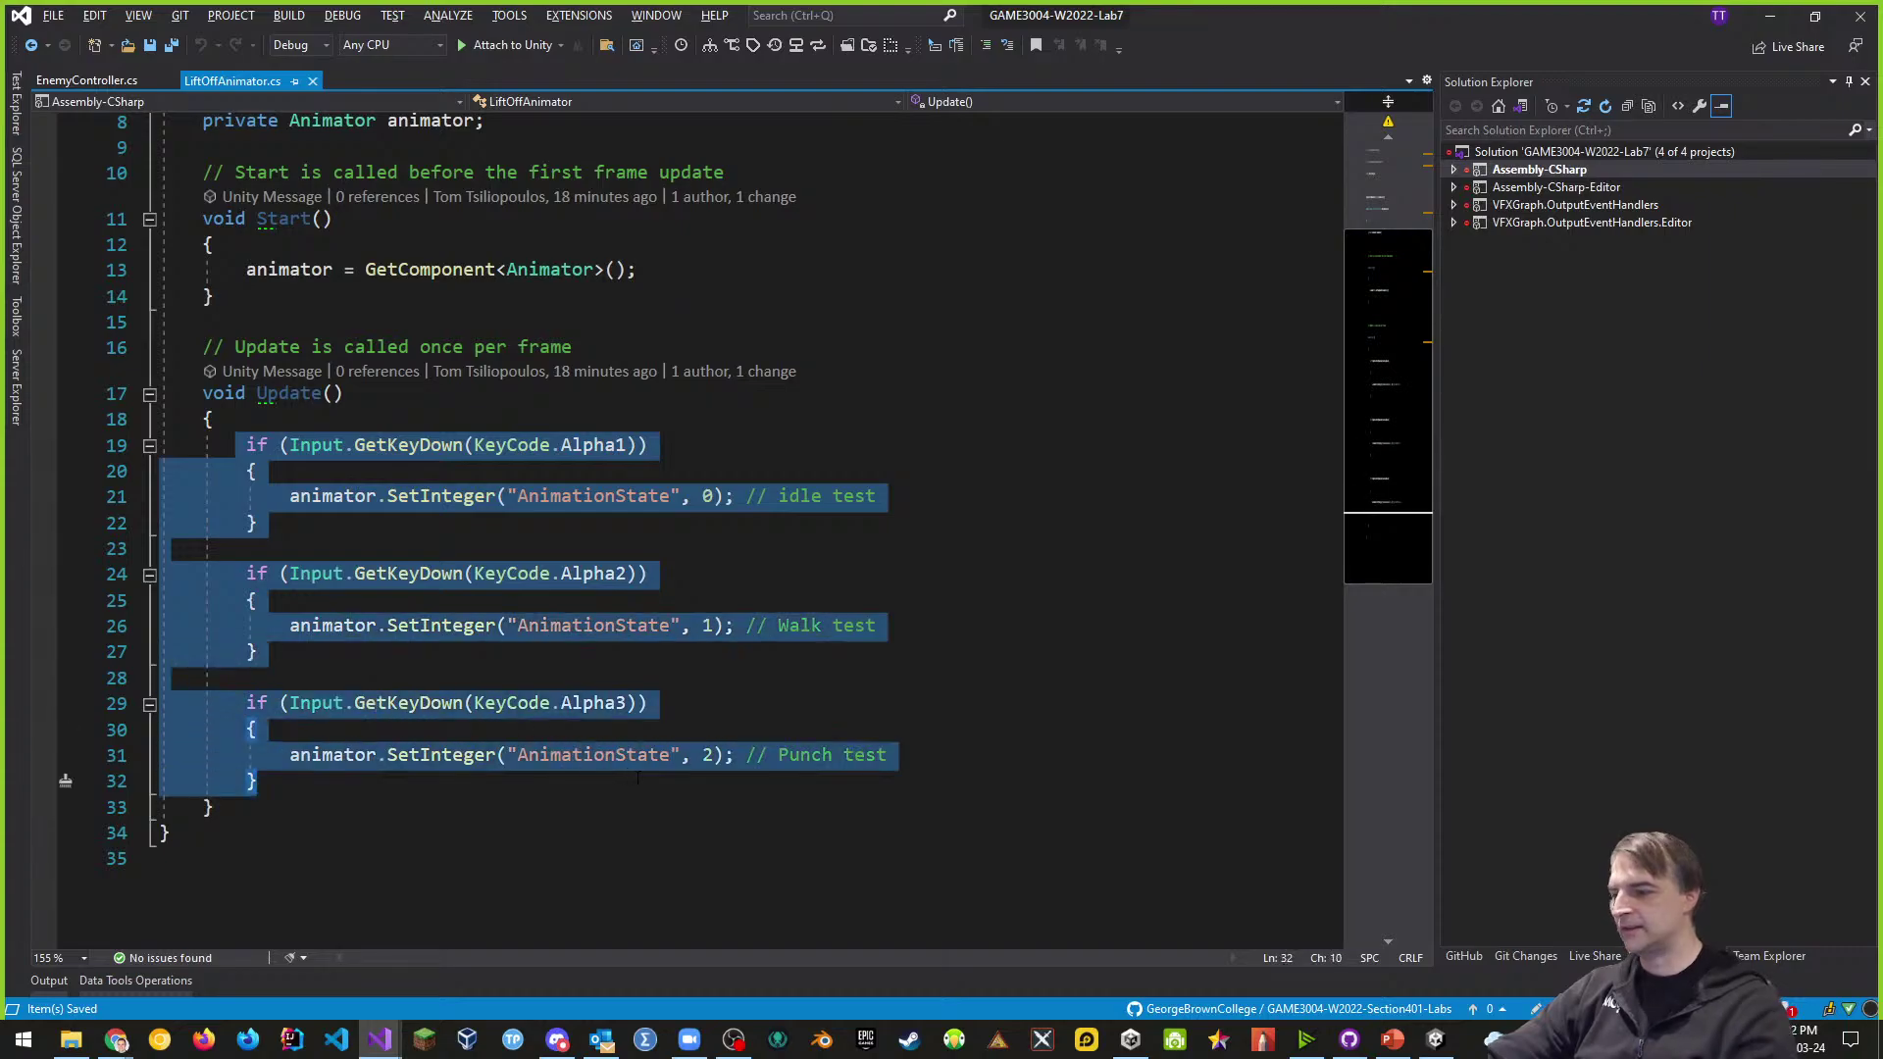
{"action": "key", "text": "Delete"}
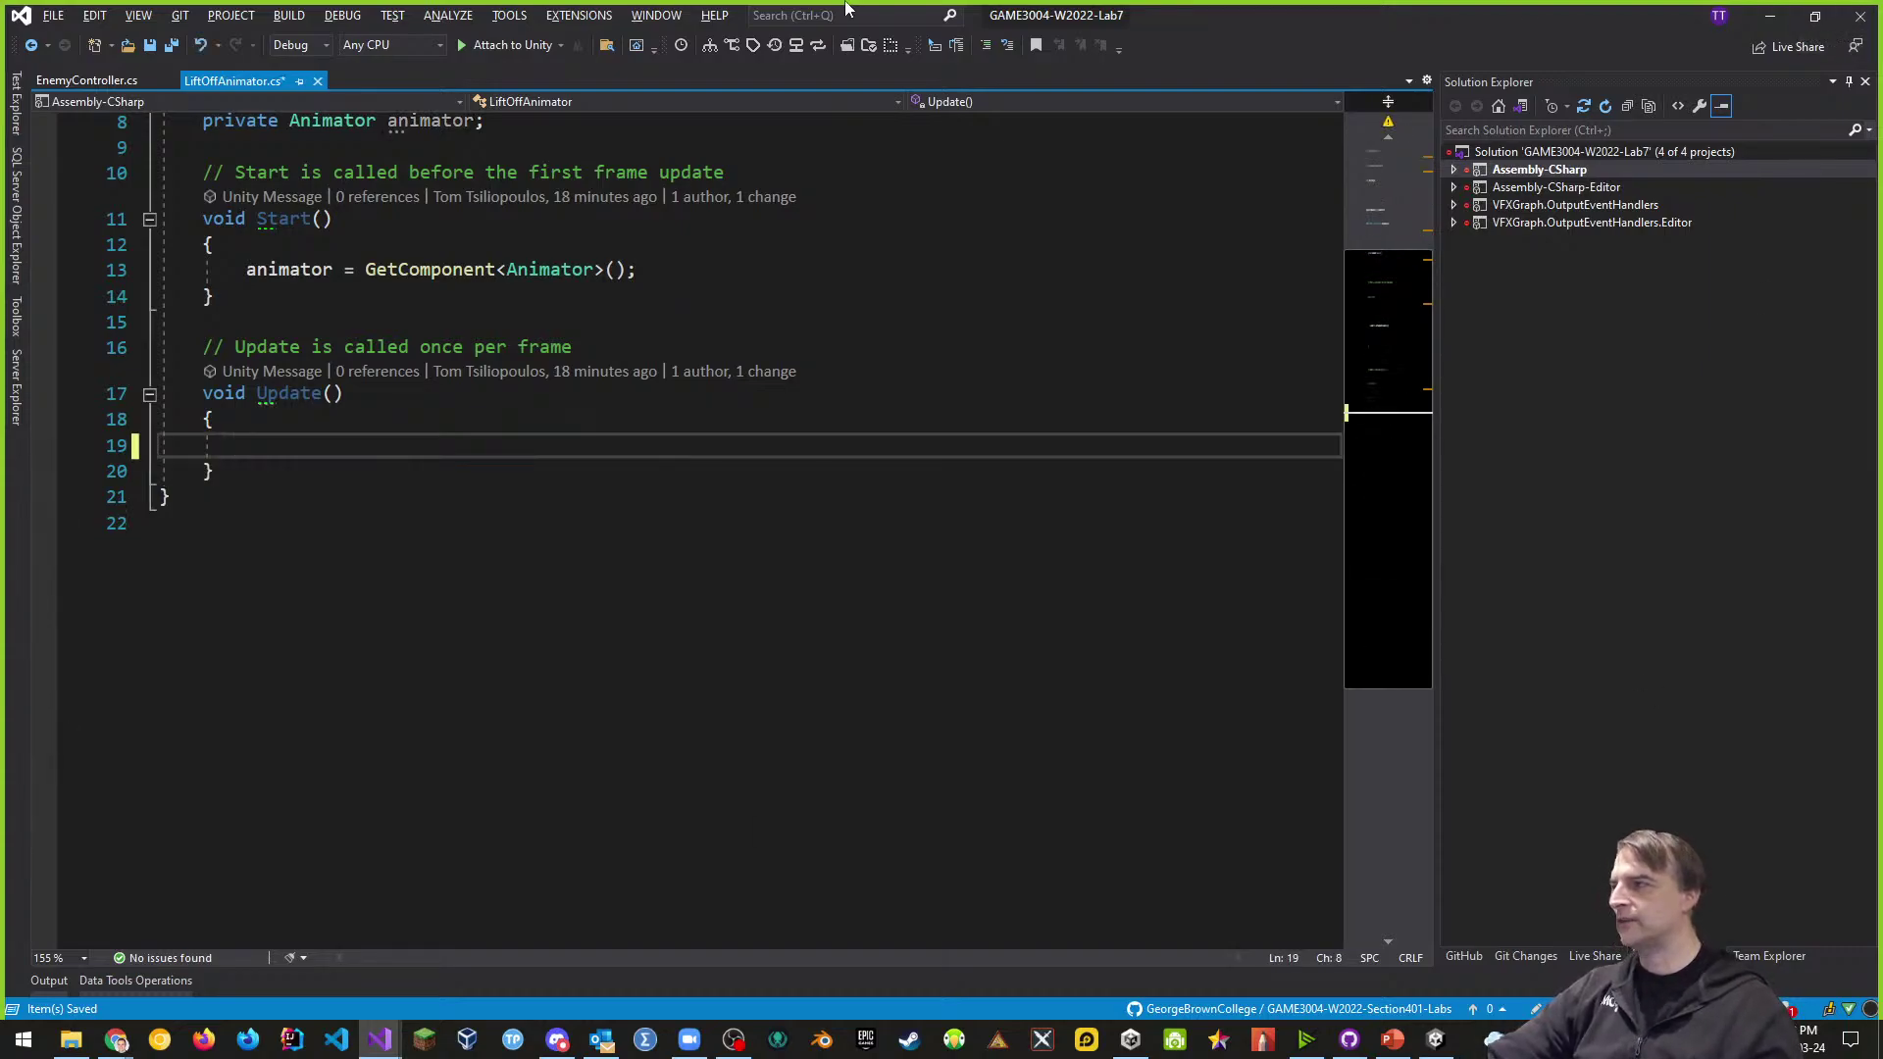
{"action": "scroll", "coordinate": [687, 490], "scroll_direction": "up", "scroll_amount": 2}
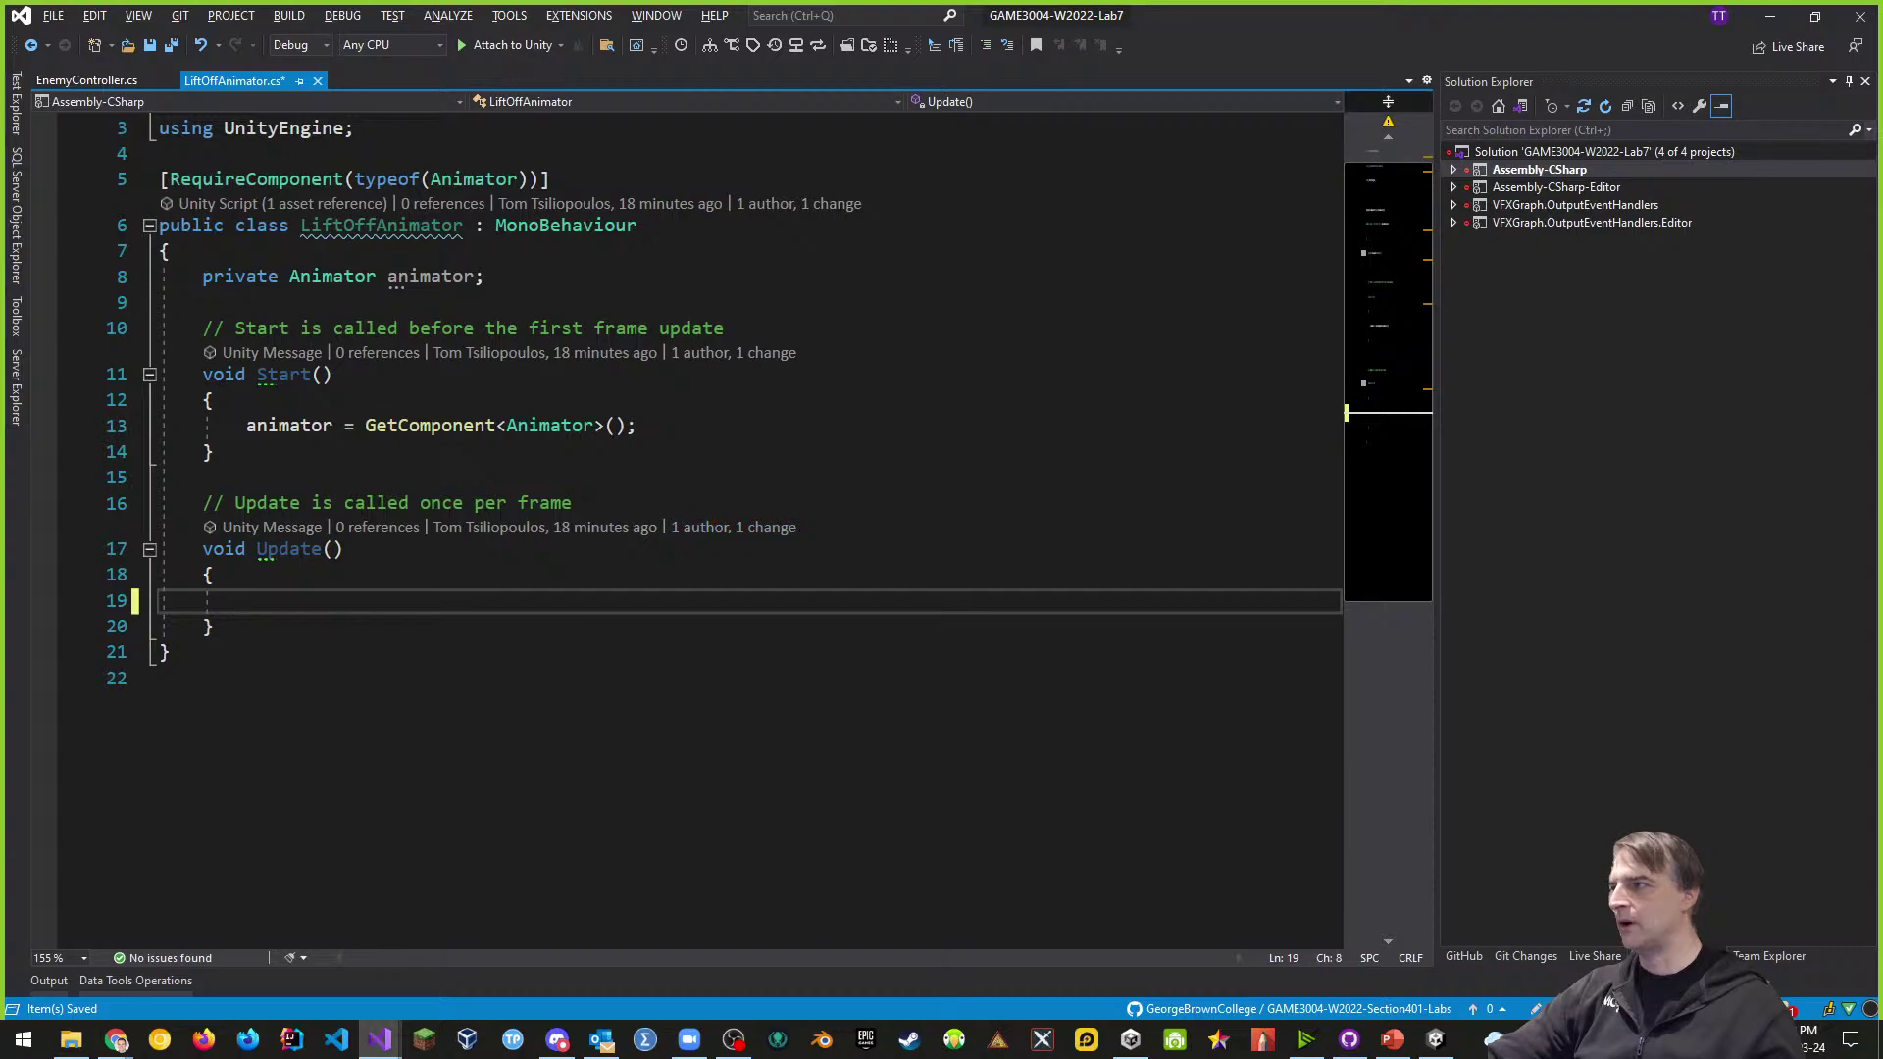
{"action": "left_click", "coordinate": [700, 423]}
{"action": "key", "text": "ctrl+s"}
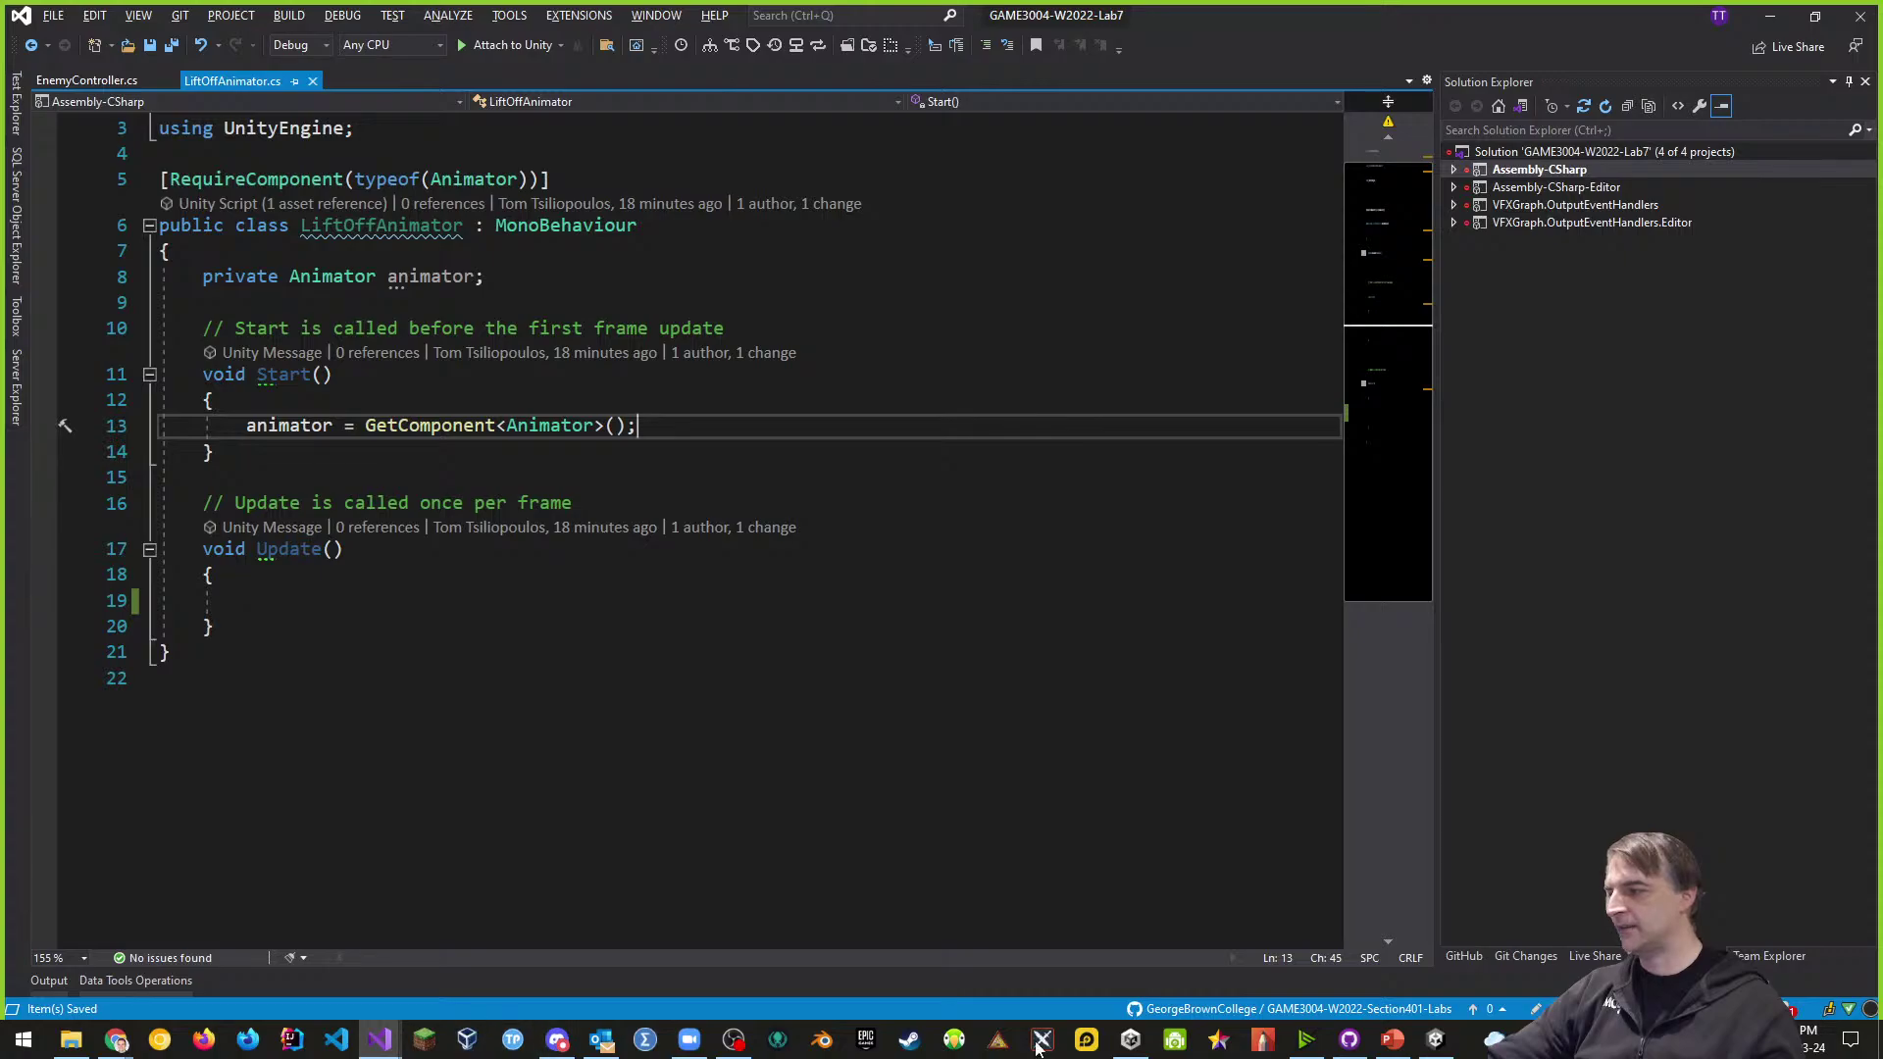
- Switch to Unity and set the AnimationState parameter to 1 in the LiftOff Animator Controller
{"action": "left_click", "coordinate": [1440, 1039]}
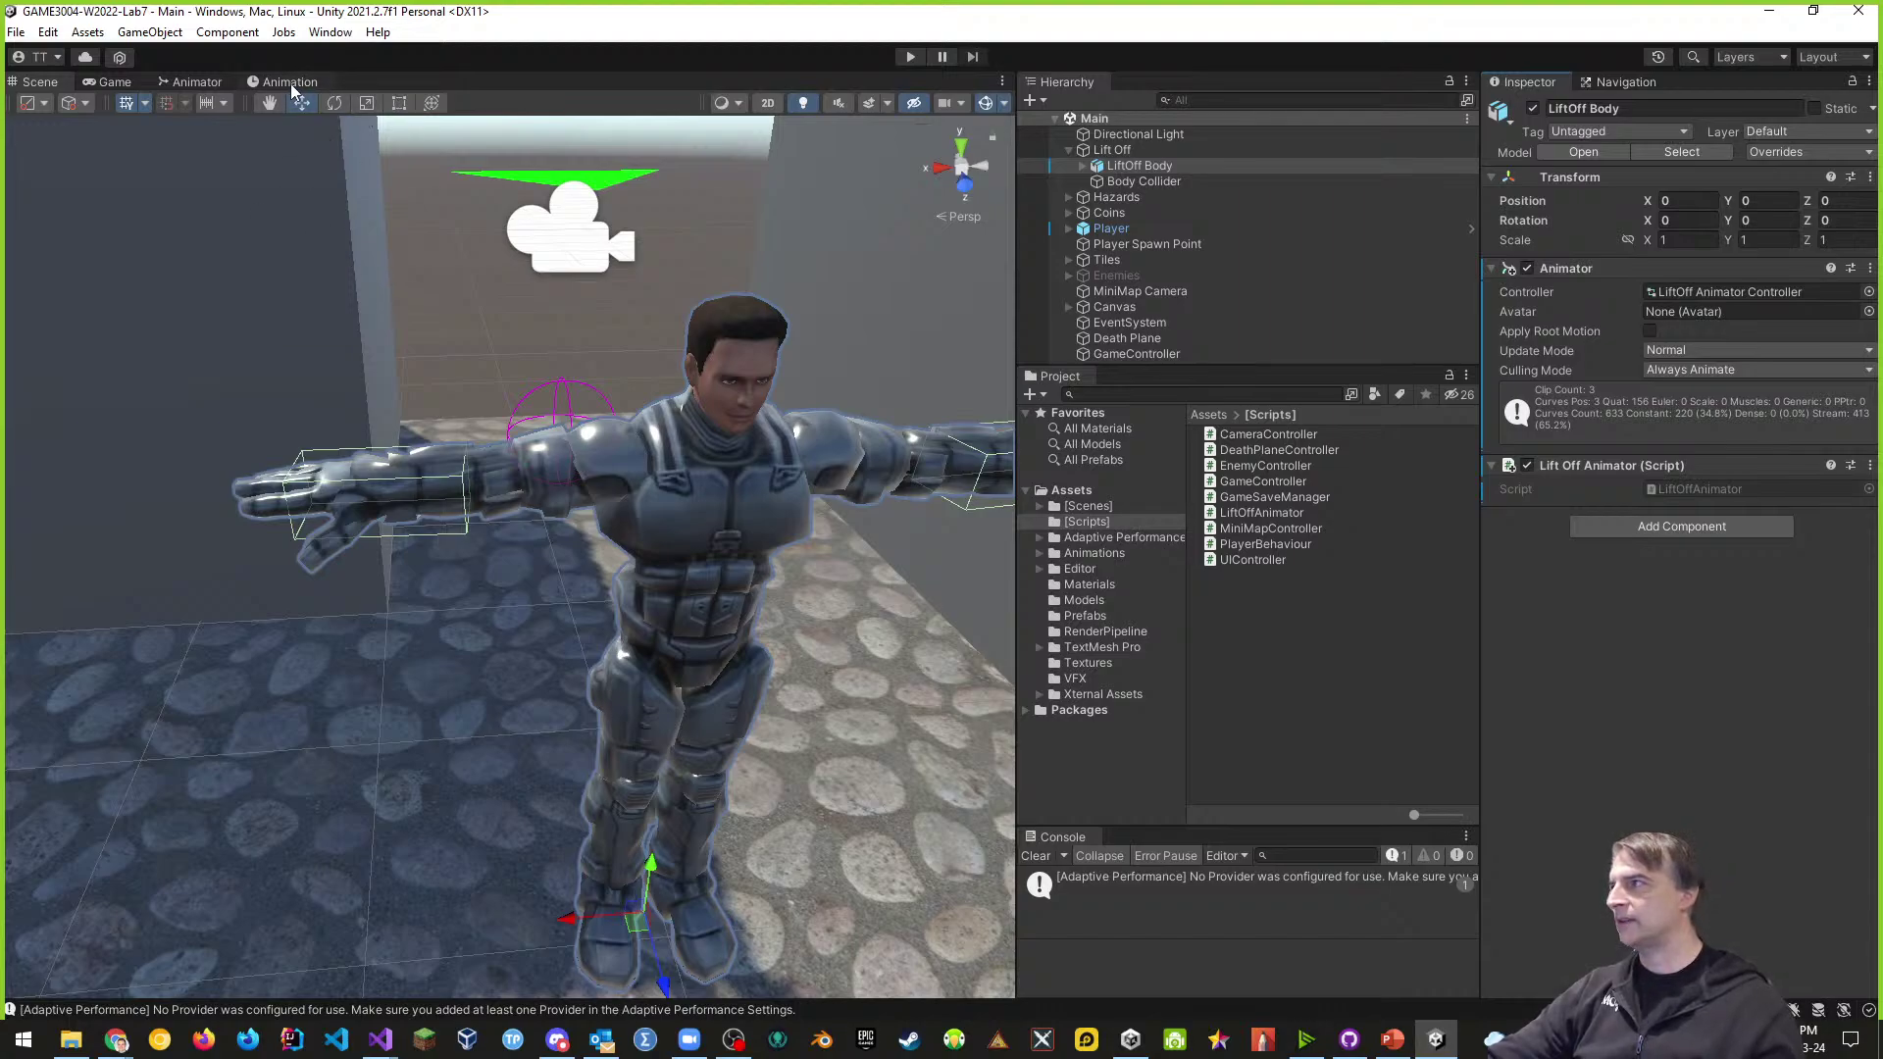
{"action": "left_click", "coordinate": [196, 83]}
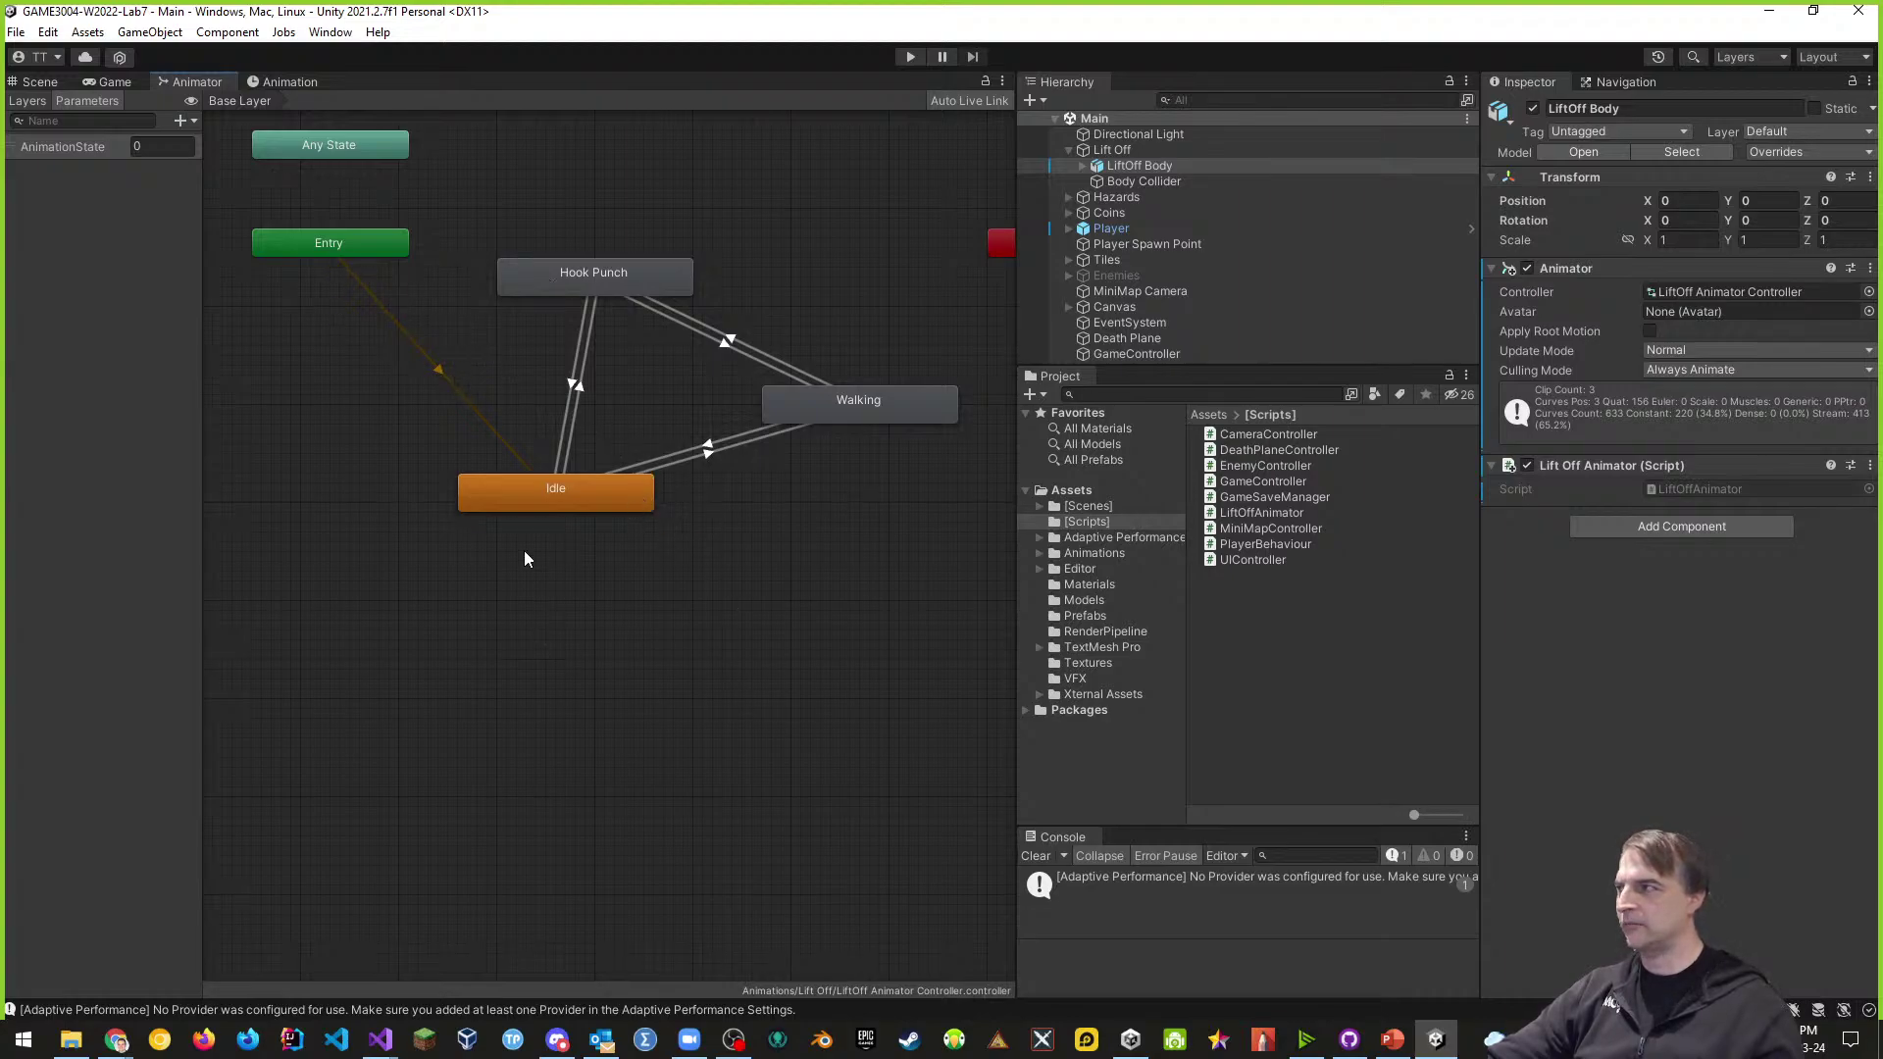
{"action": "left_click", "coordinate": [142, 147]}
{"action": "left_click", "coordinate": [273, 346]}
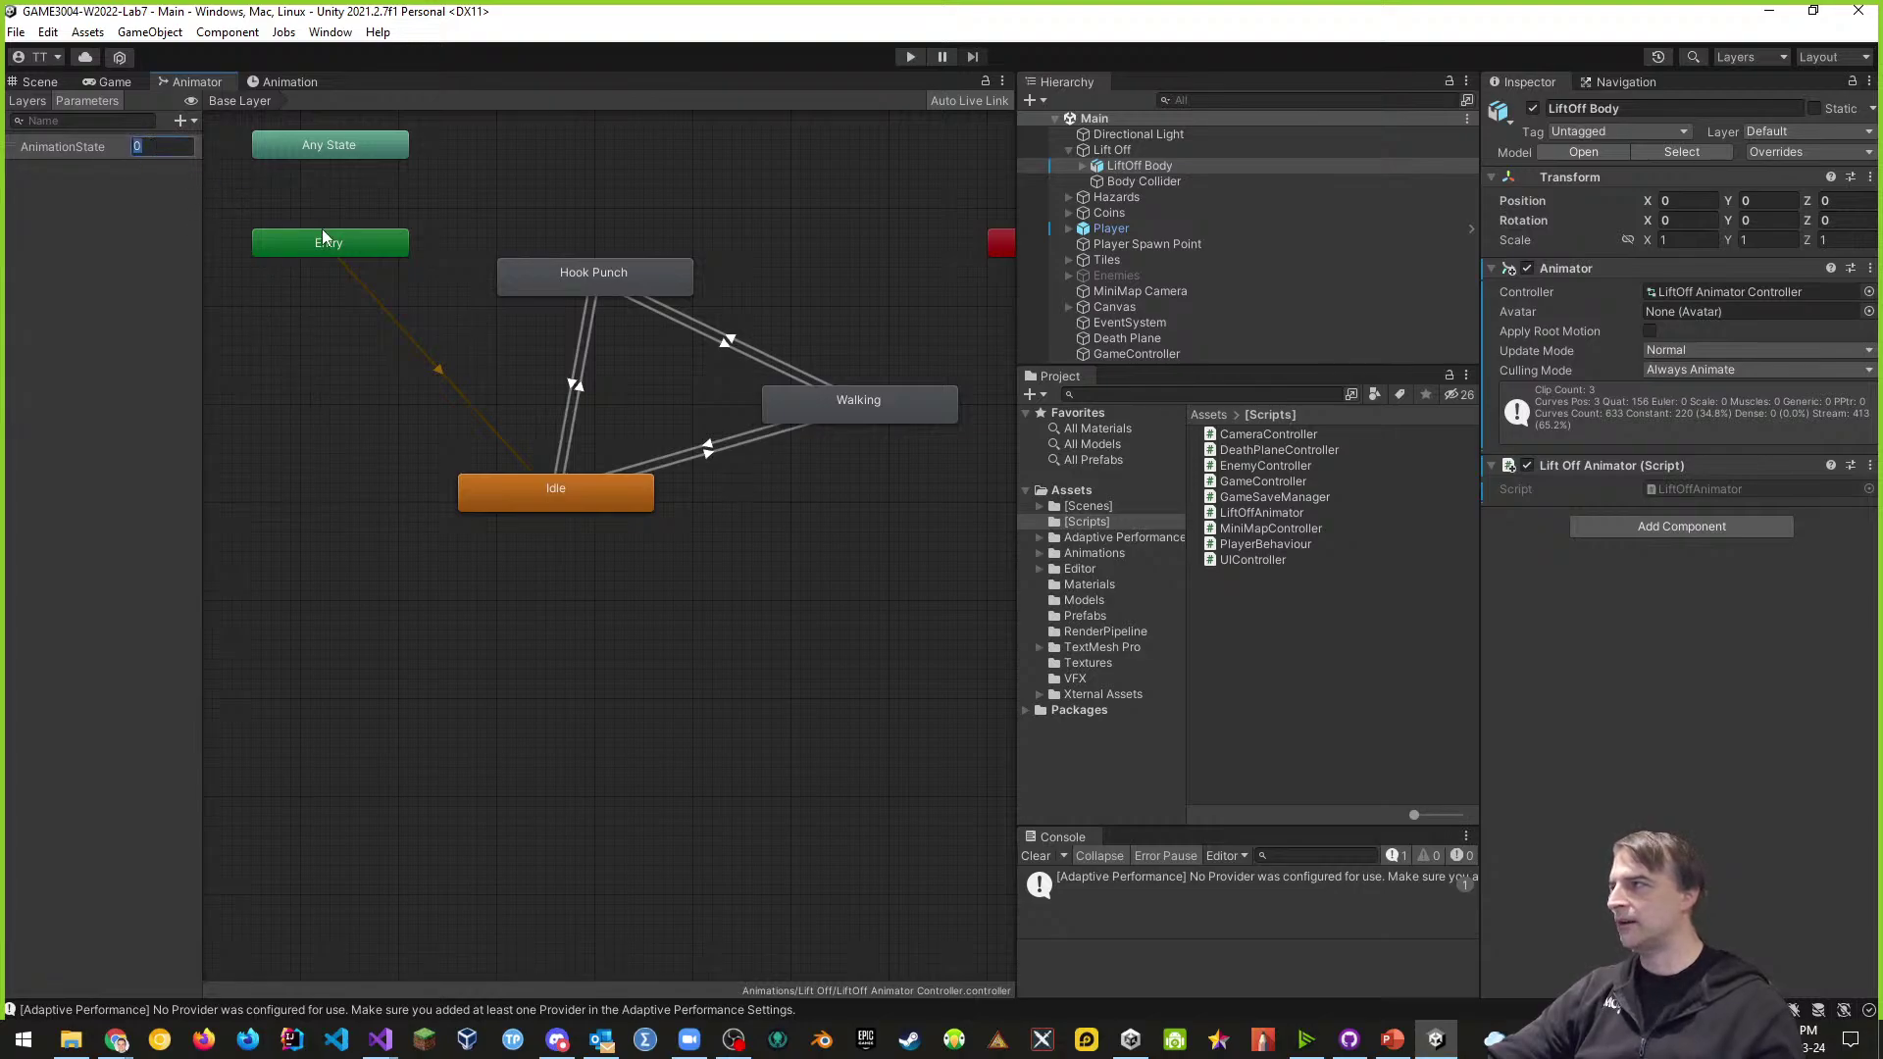
{"action": "type", "text": "1"}
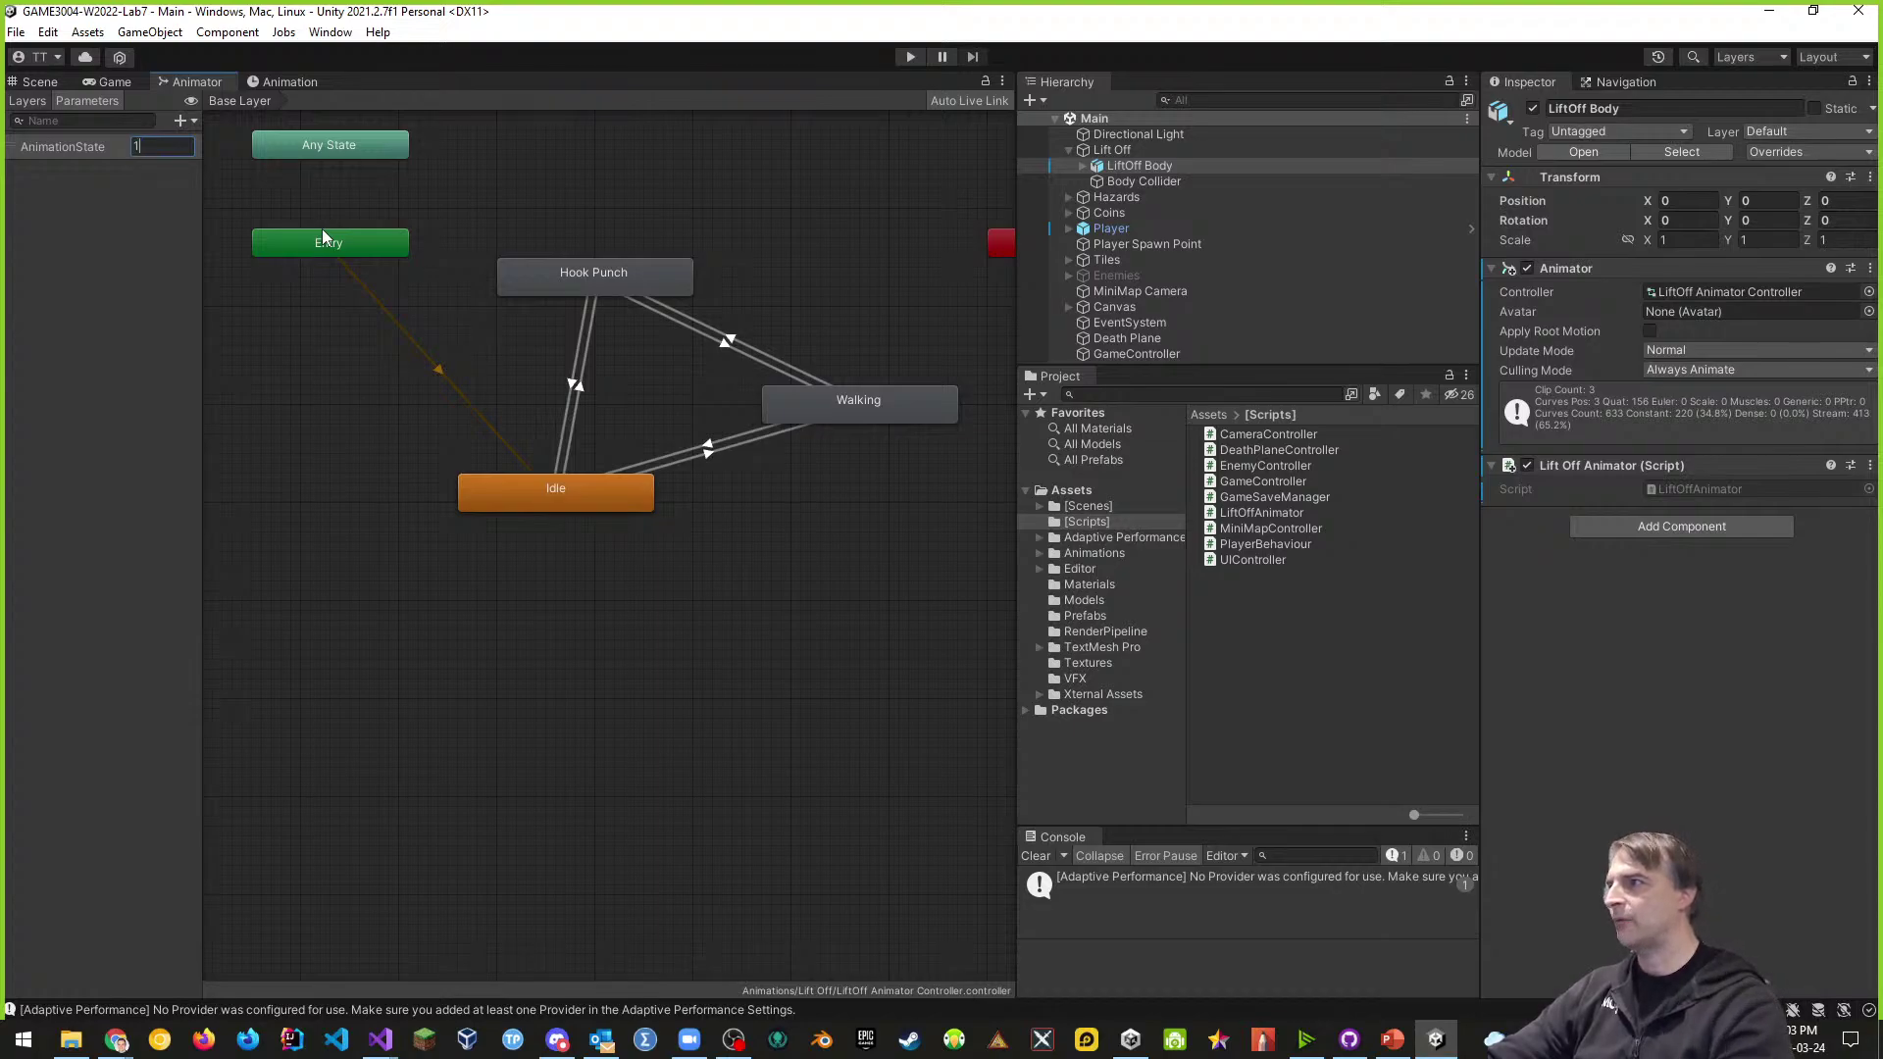
- Play the game to check the Lift Off character's animation and movement, and stop play mode
{"action": "left_click", "coordinate": [914, 56]}
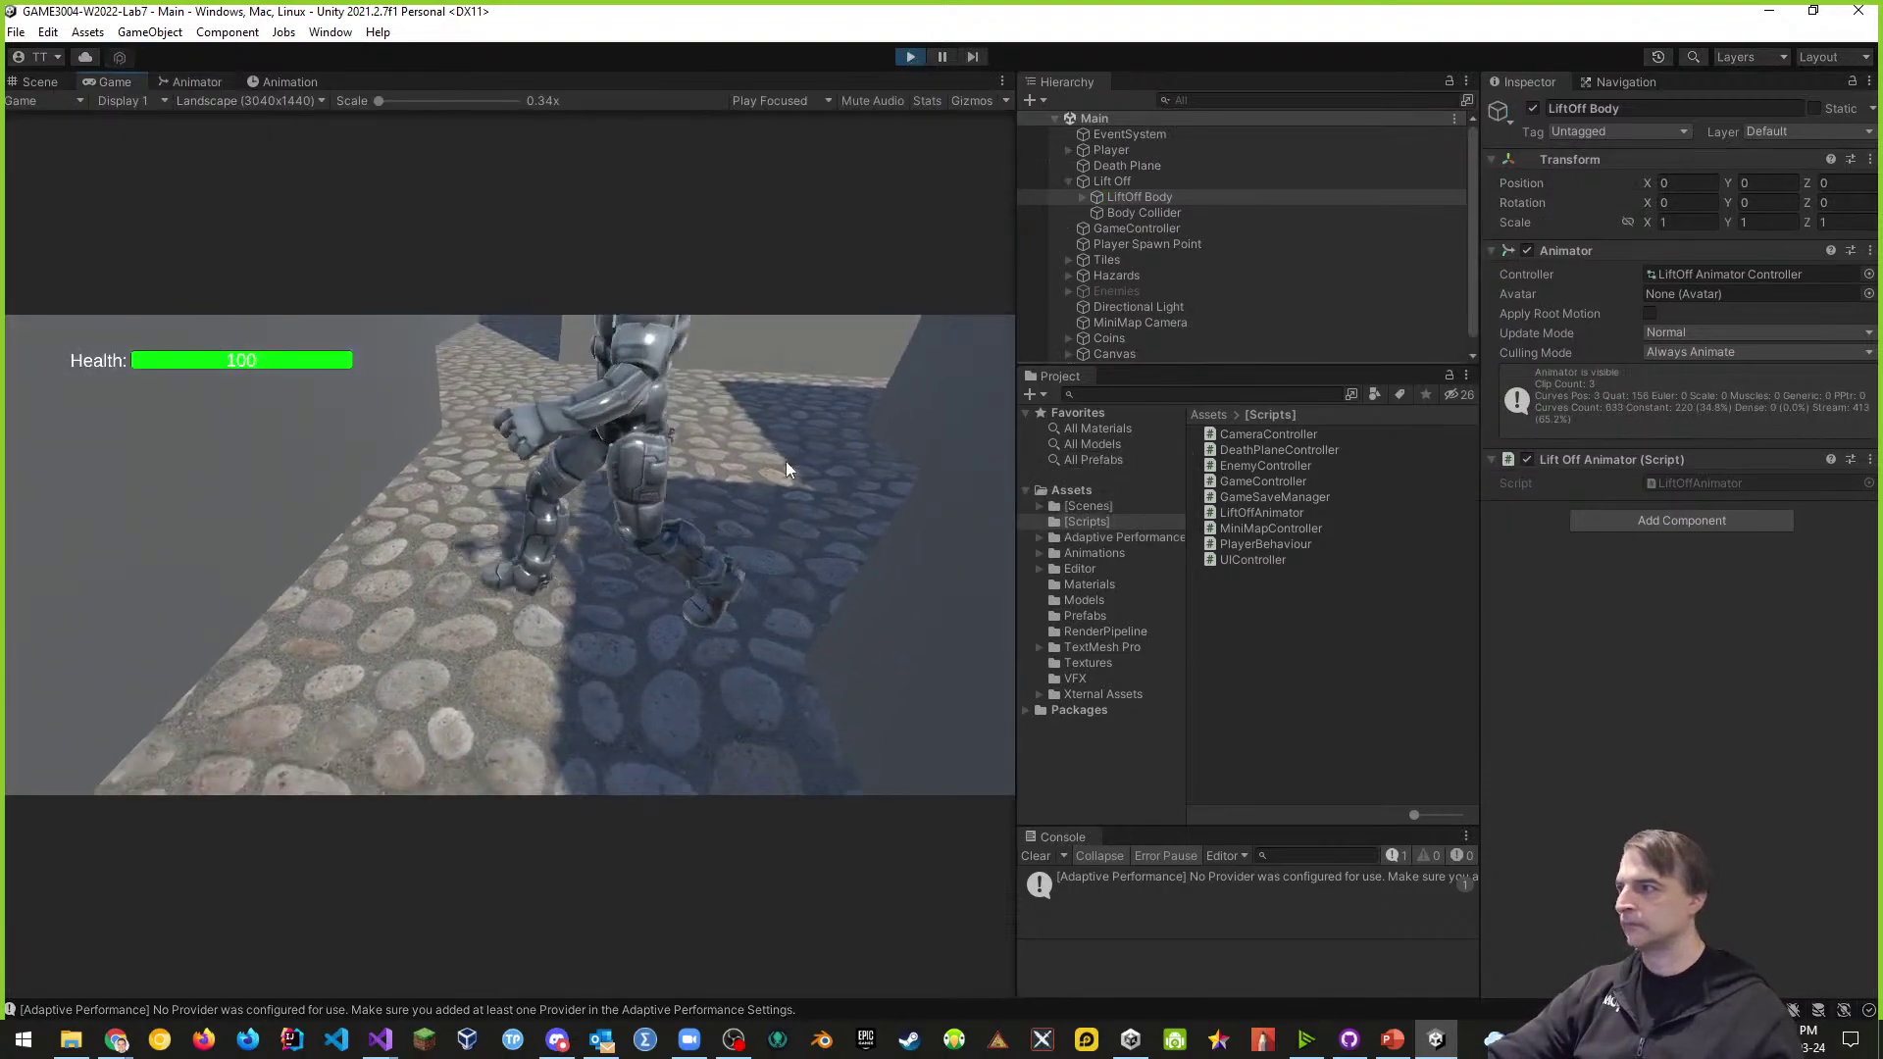
{"action": "left_click", "coordinate": [786, 462]}
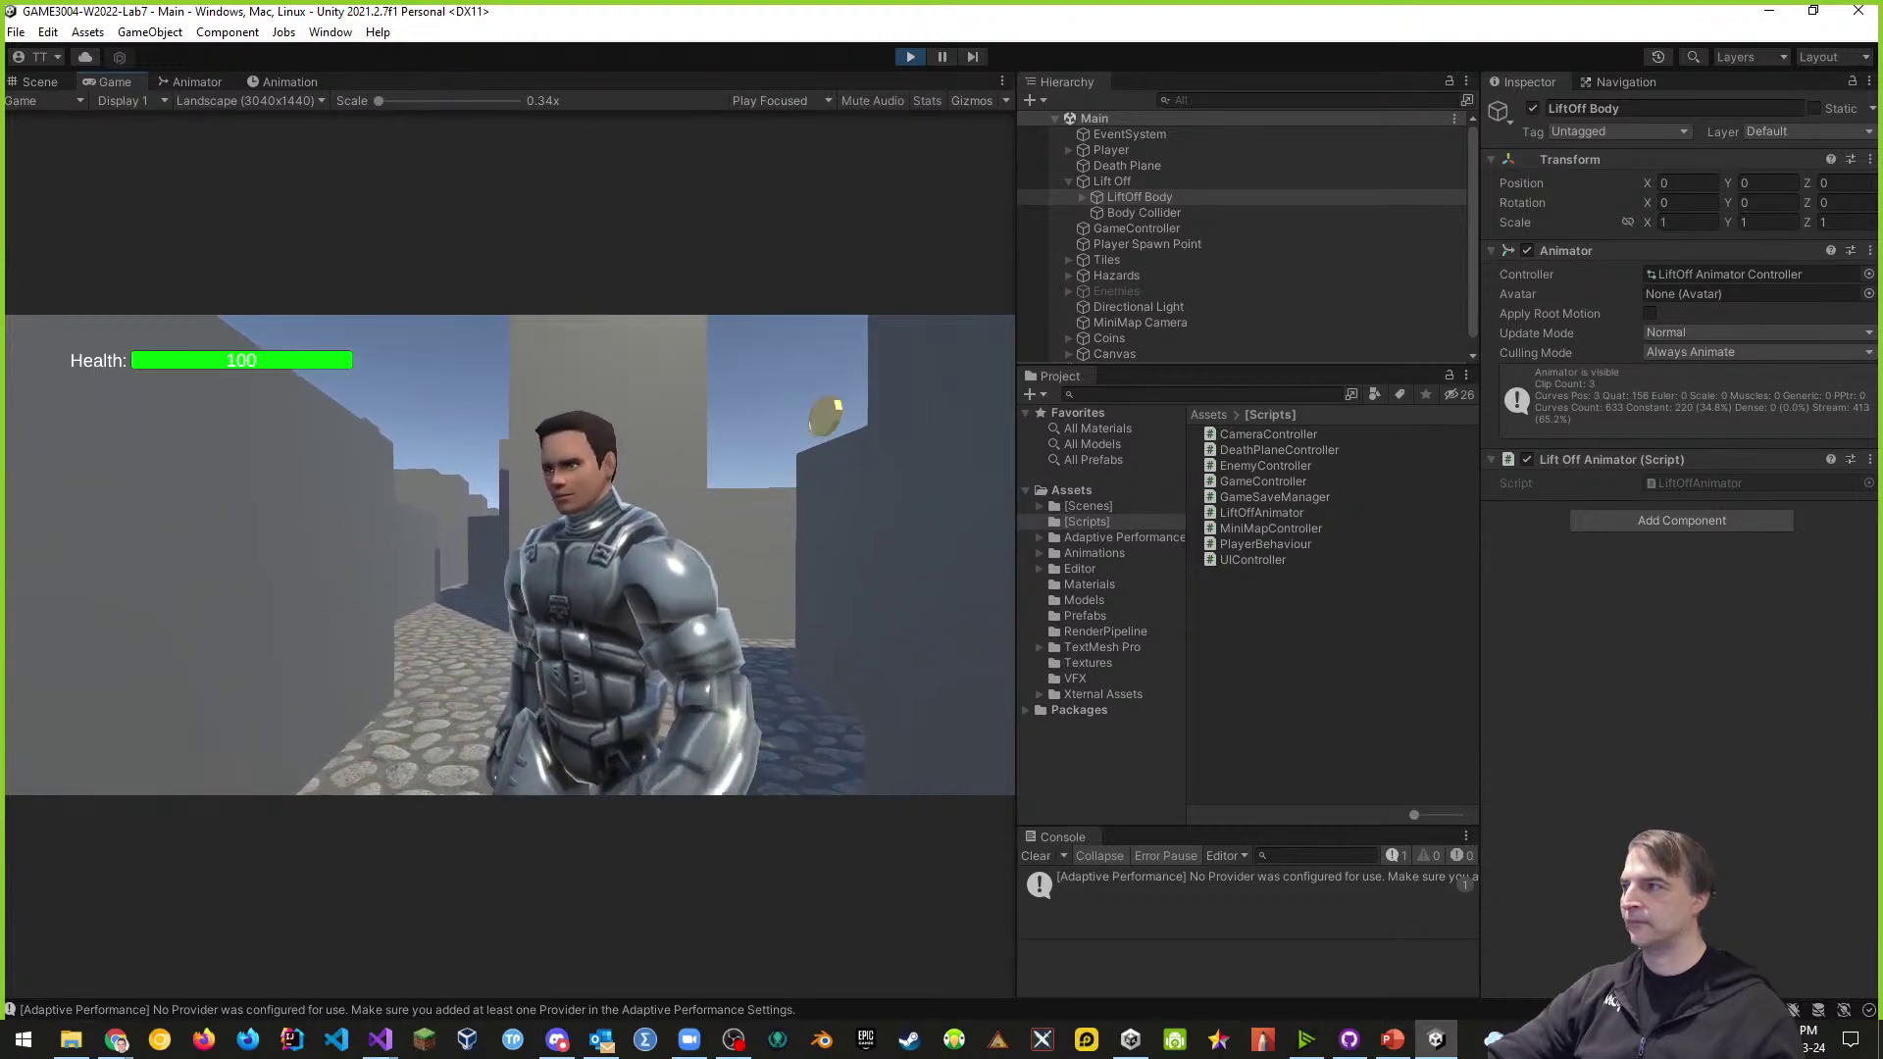
{"action": "key", "text": "Escape"}
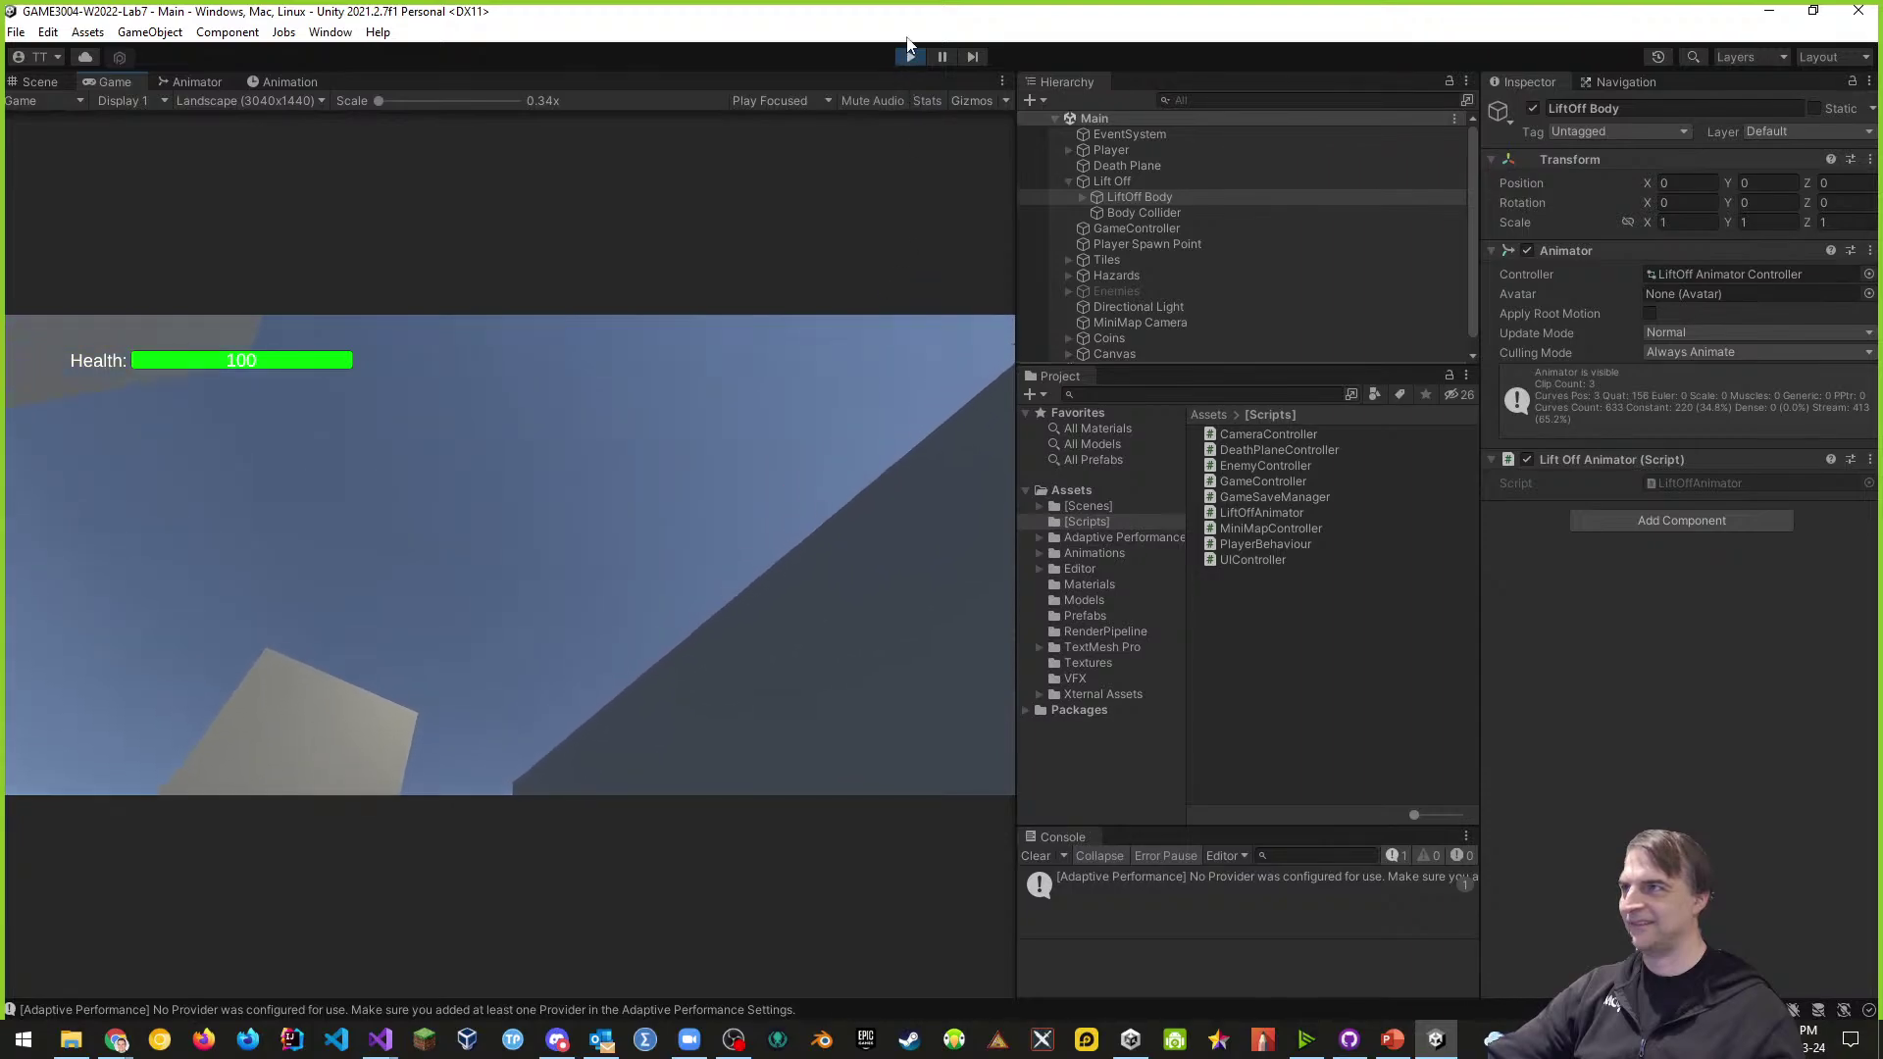
{"action": "left_click", "coordinate": [910, 56]}
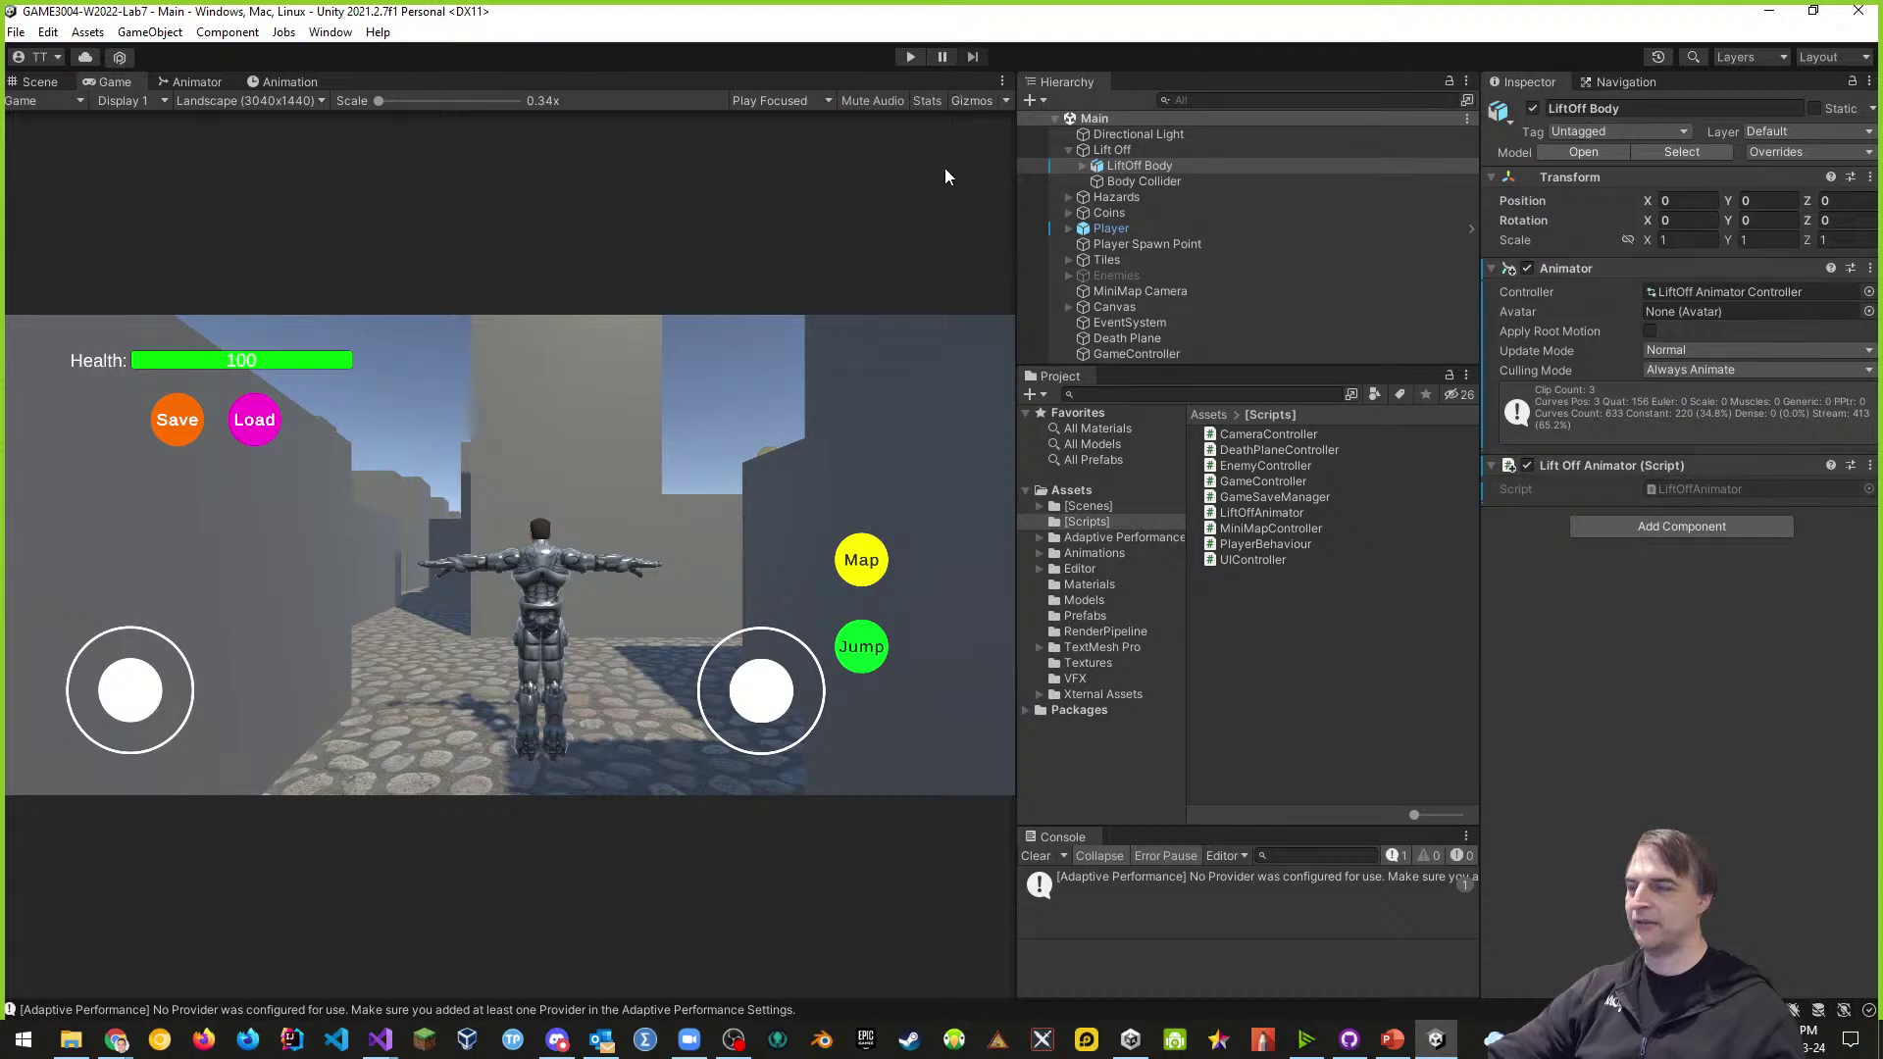
- Examine the LiftOffAnimator and EnemyController scripts and, in Unity, the components on Lift Off and its child LiftOff Body
{"action": "double_click", "coordinate": [1697, 487]}
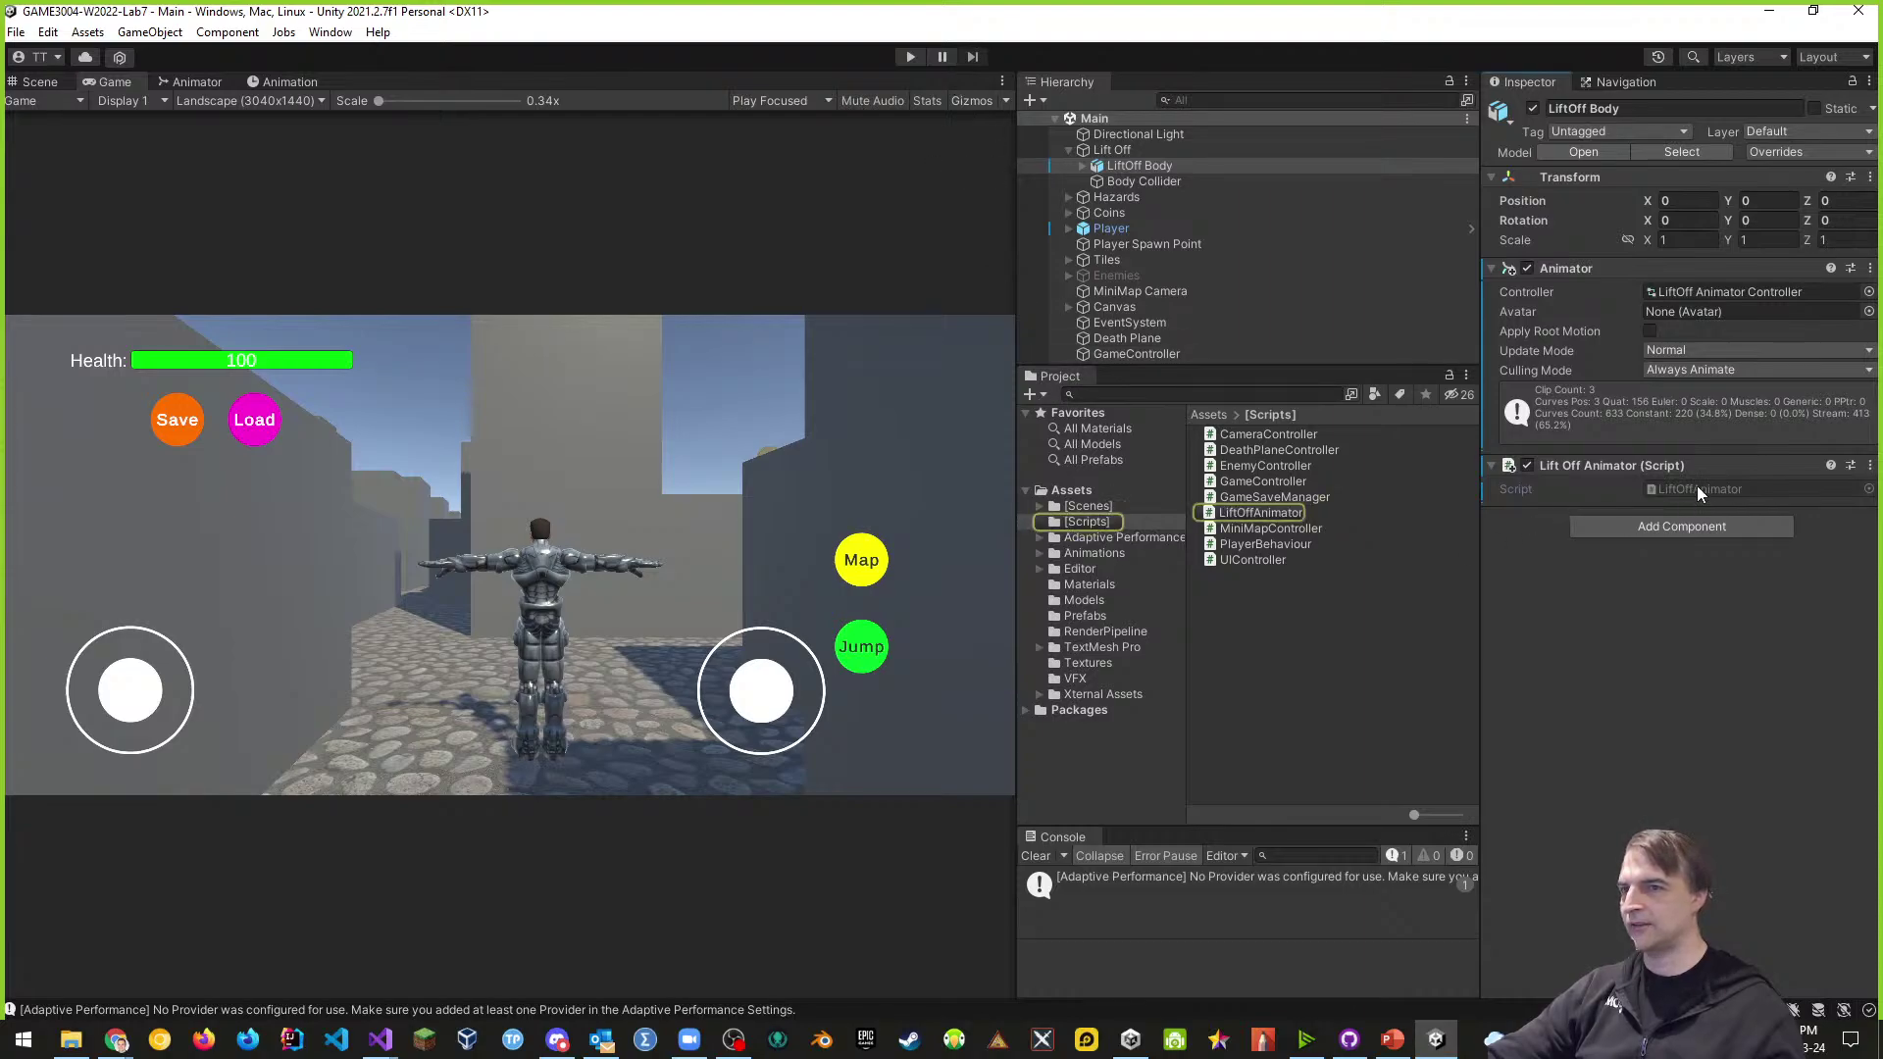
{"action": "left_click", "coordinate": [348, 619]}
{"action": "left_click", "coordinate": [373, 600]}
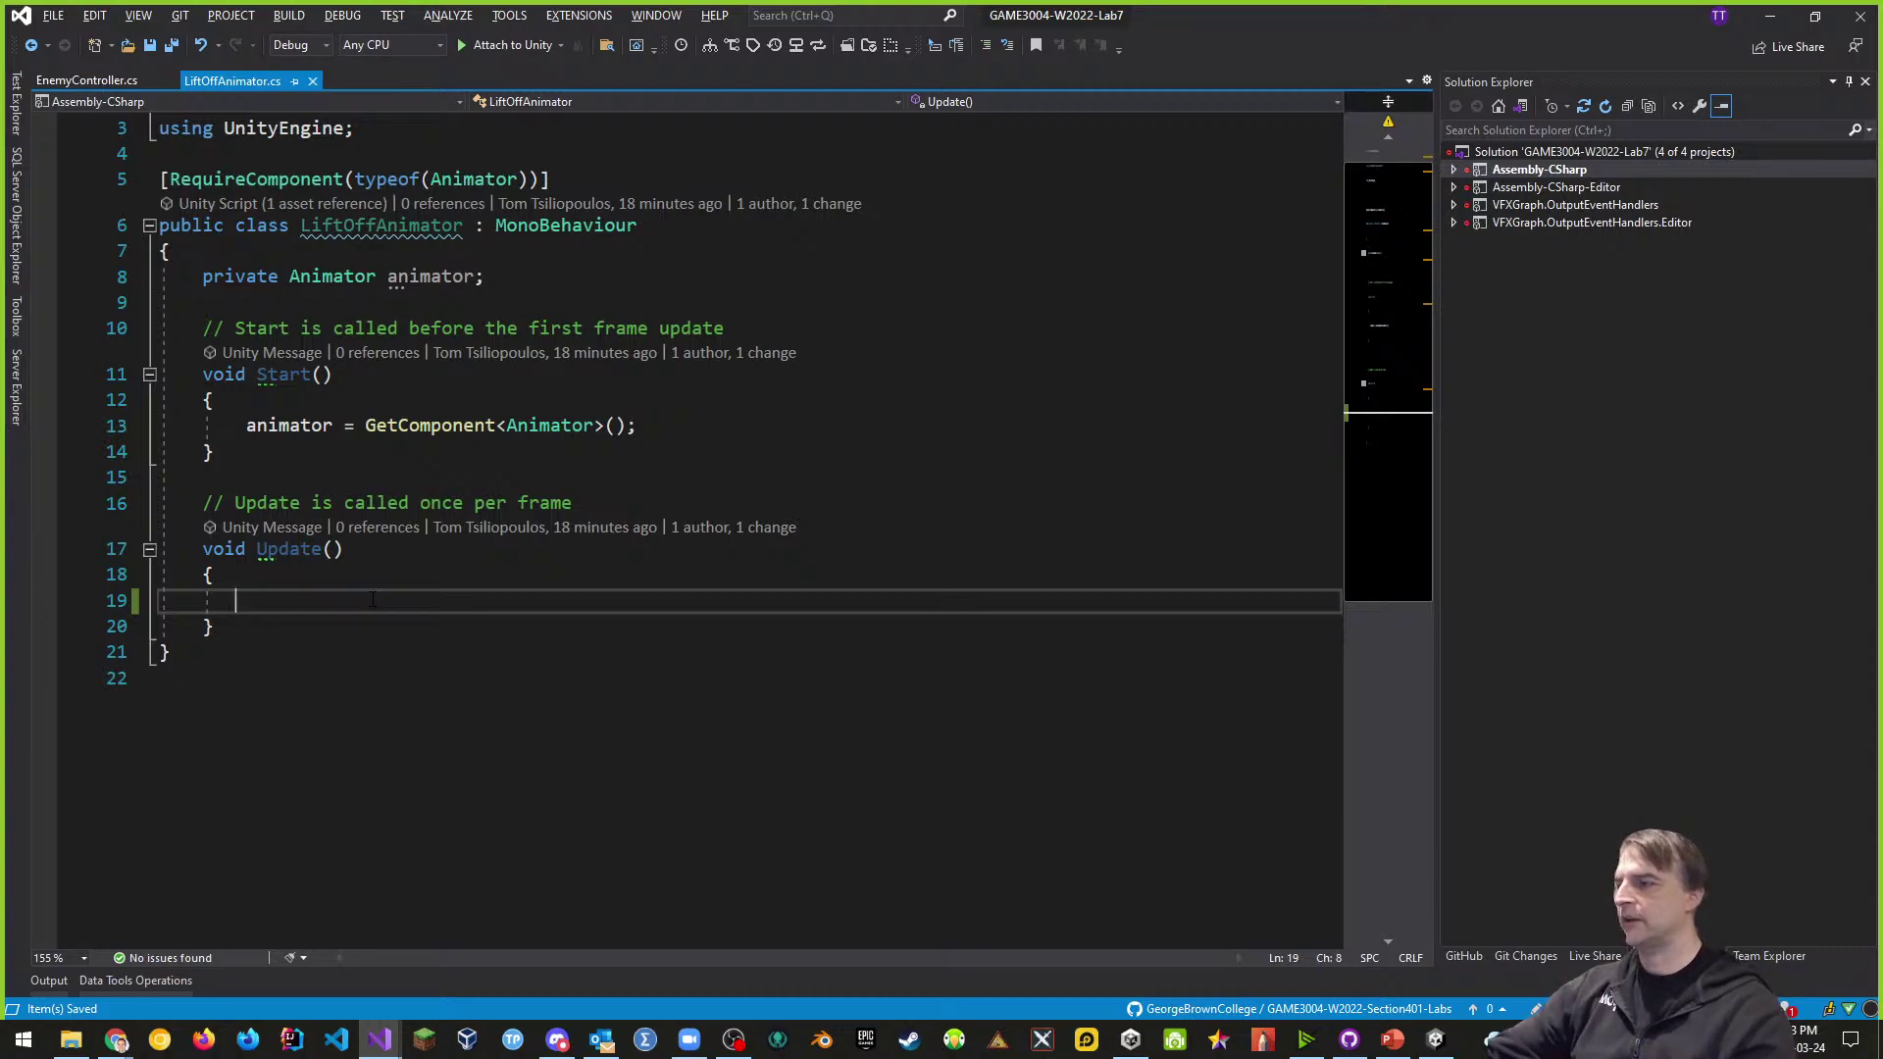
{"action": "left_click", "coordinate": [103, 83]}
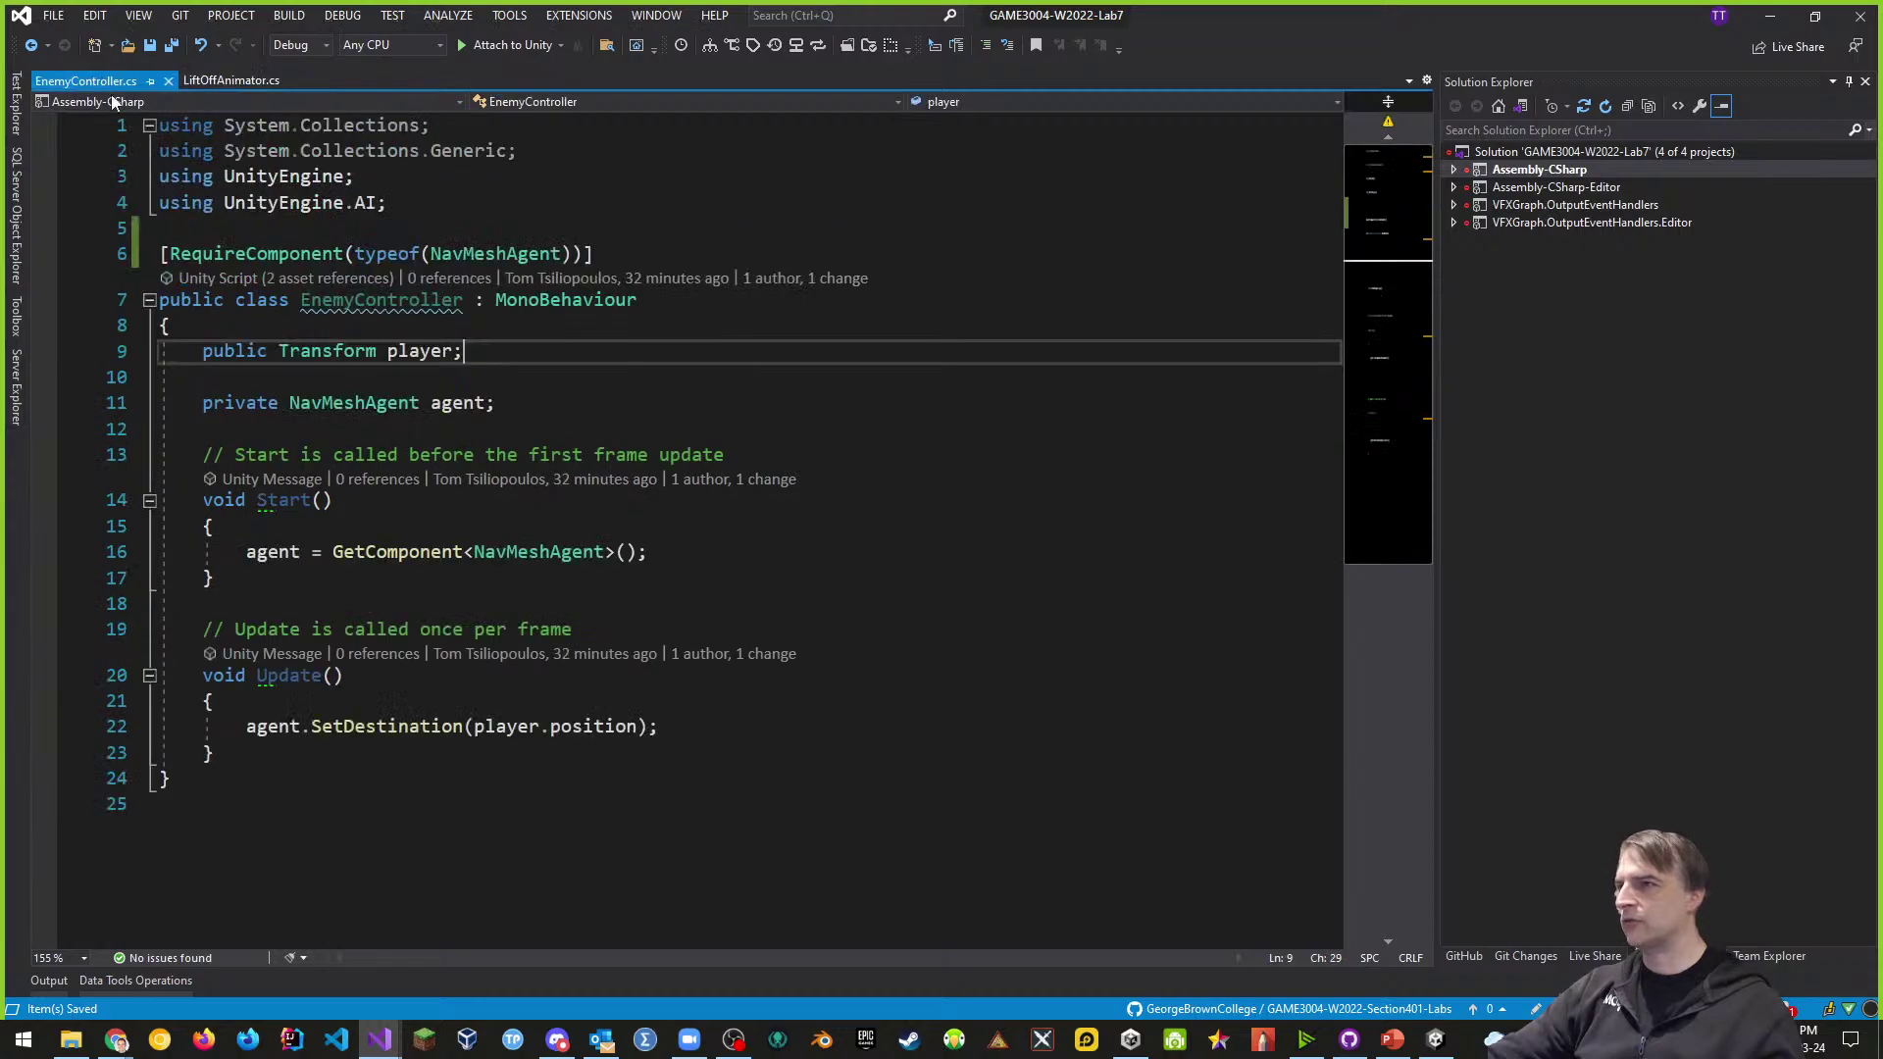
{"action": "key", "text": "alt+Tab"}
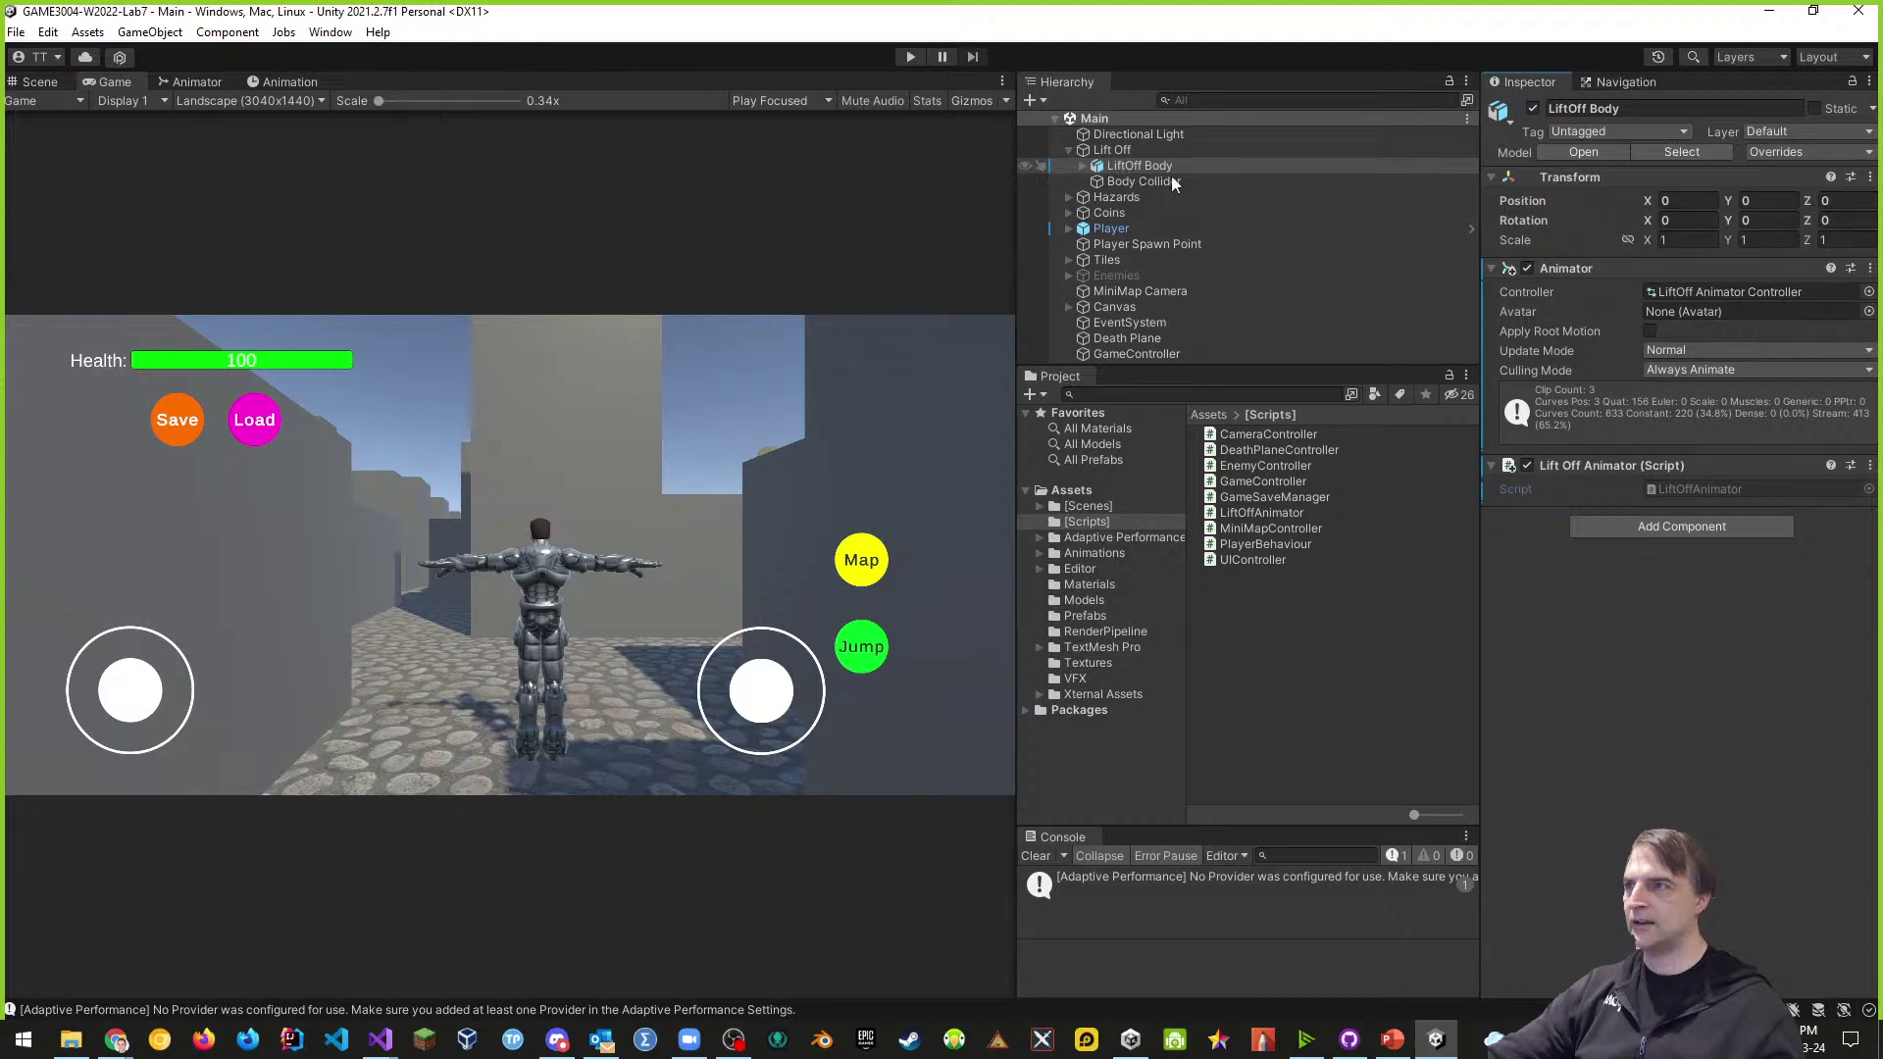
{"action": "left_click", "coordinate": [1126, 152]}
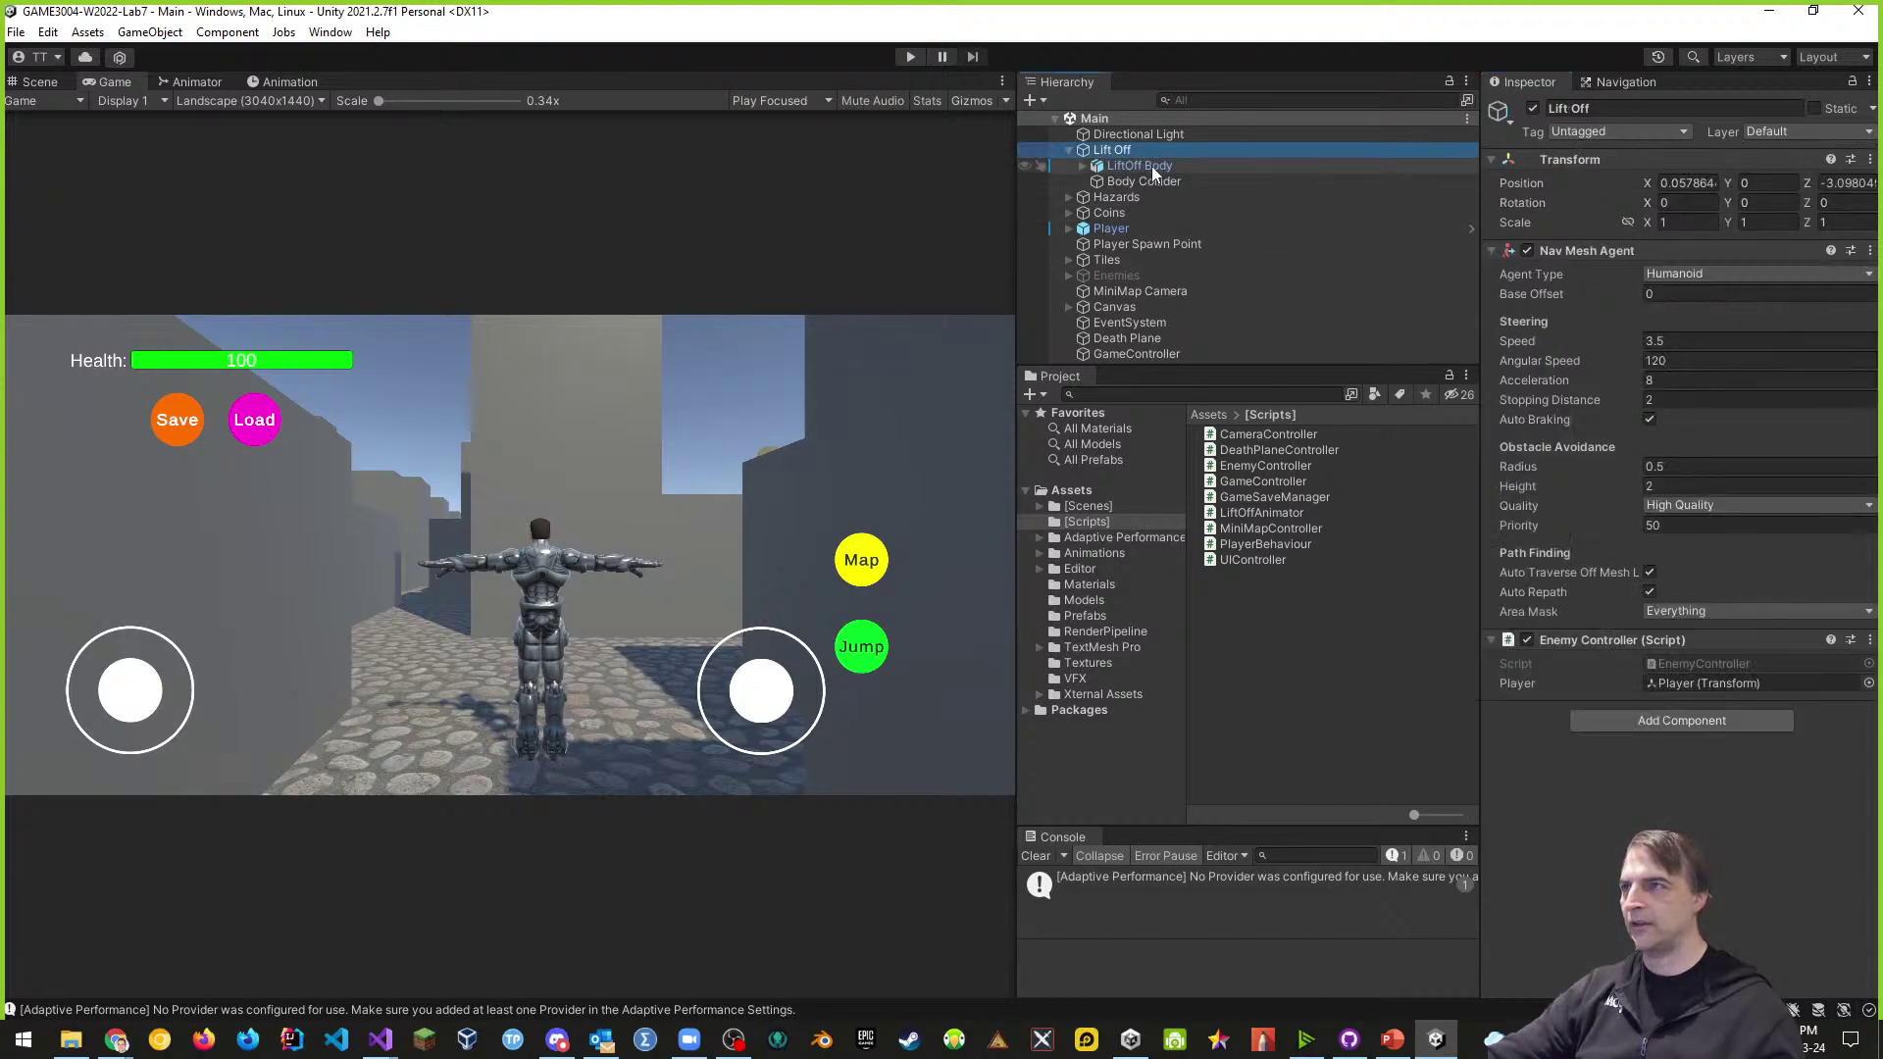
{"action": "left_click", "coordinate": [1138, 165]}
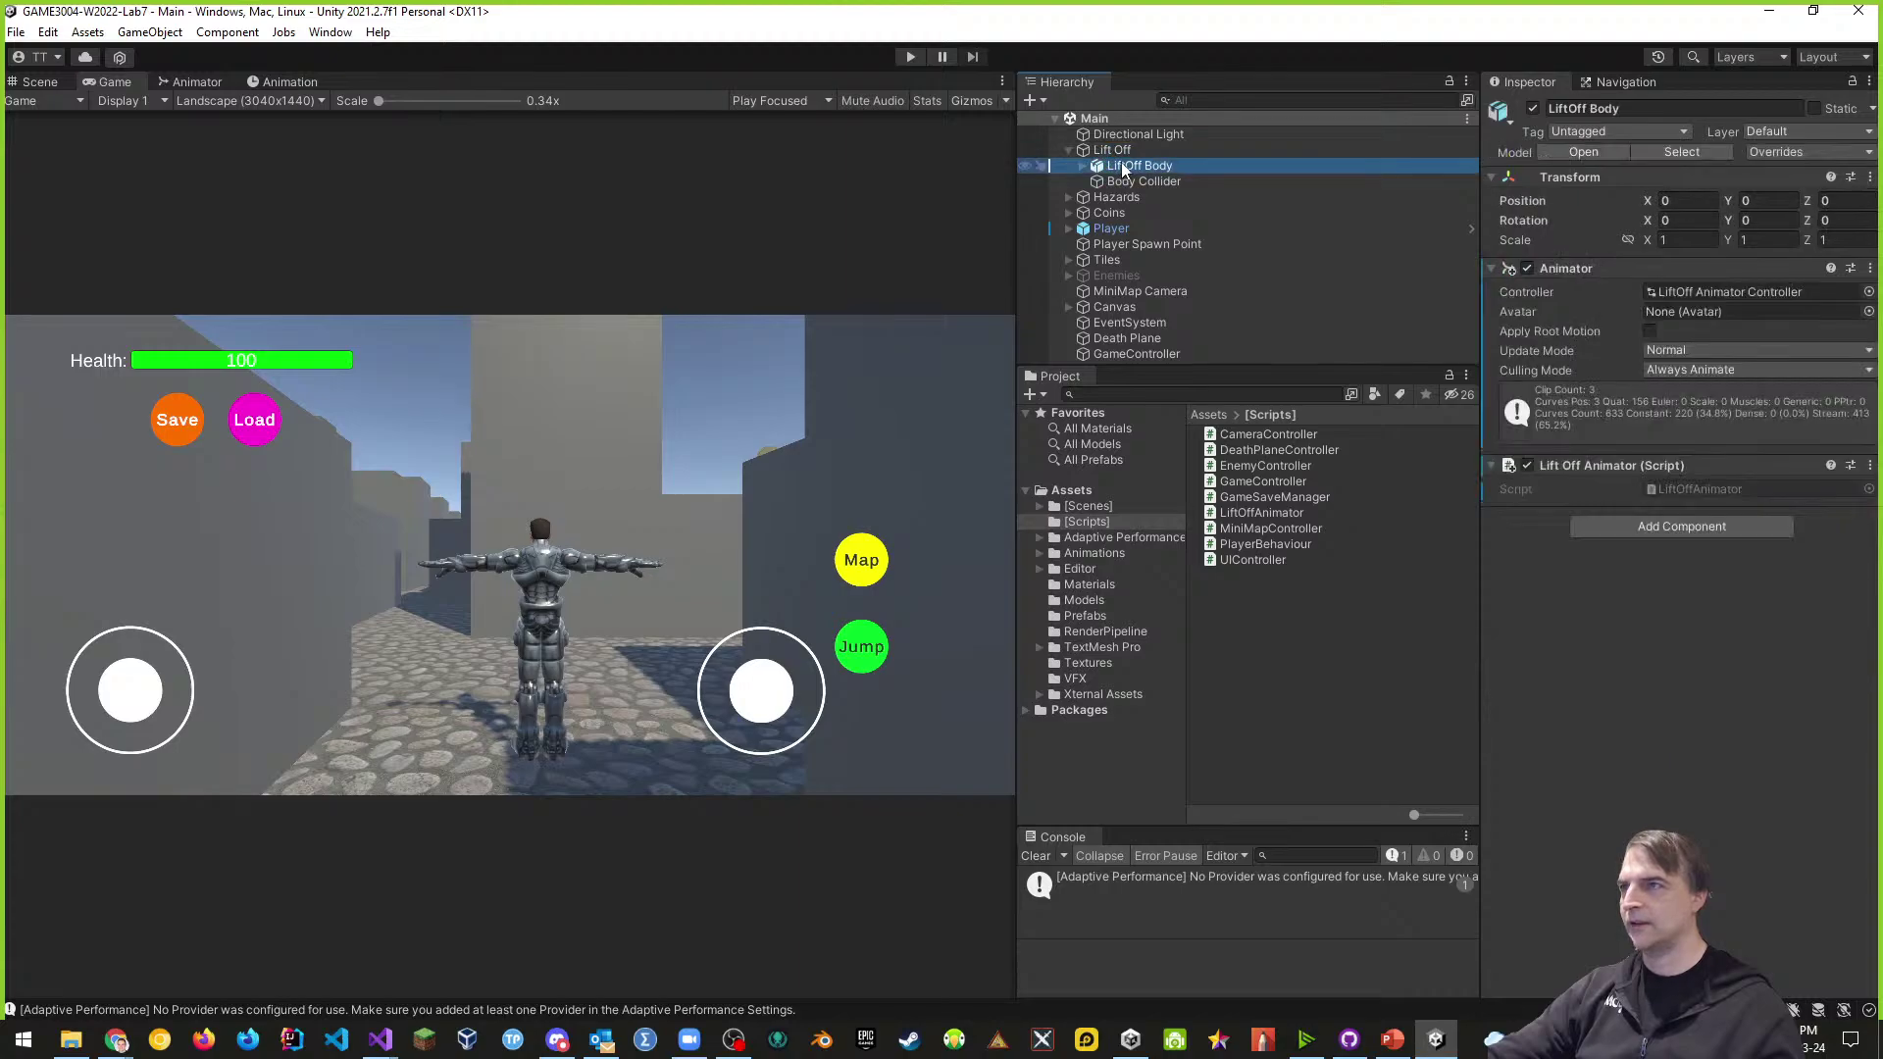
{"action": "key", "text": "alt+Tab"}
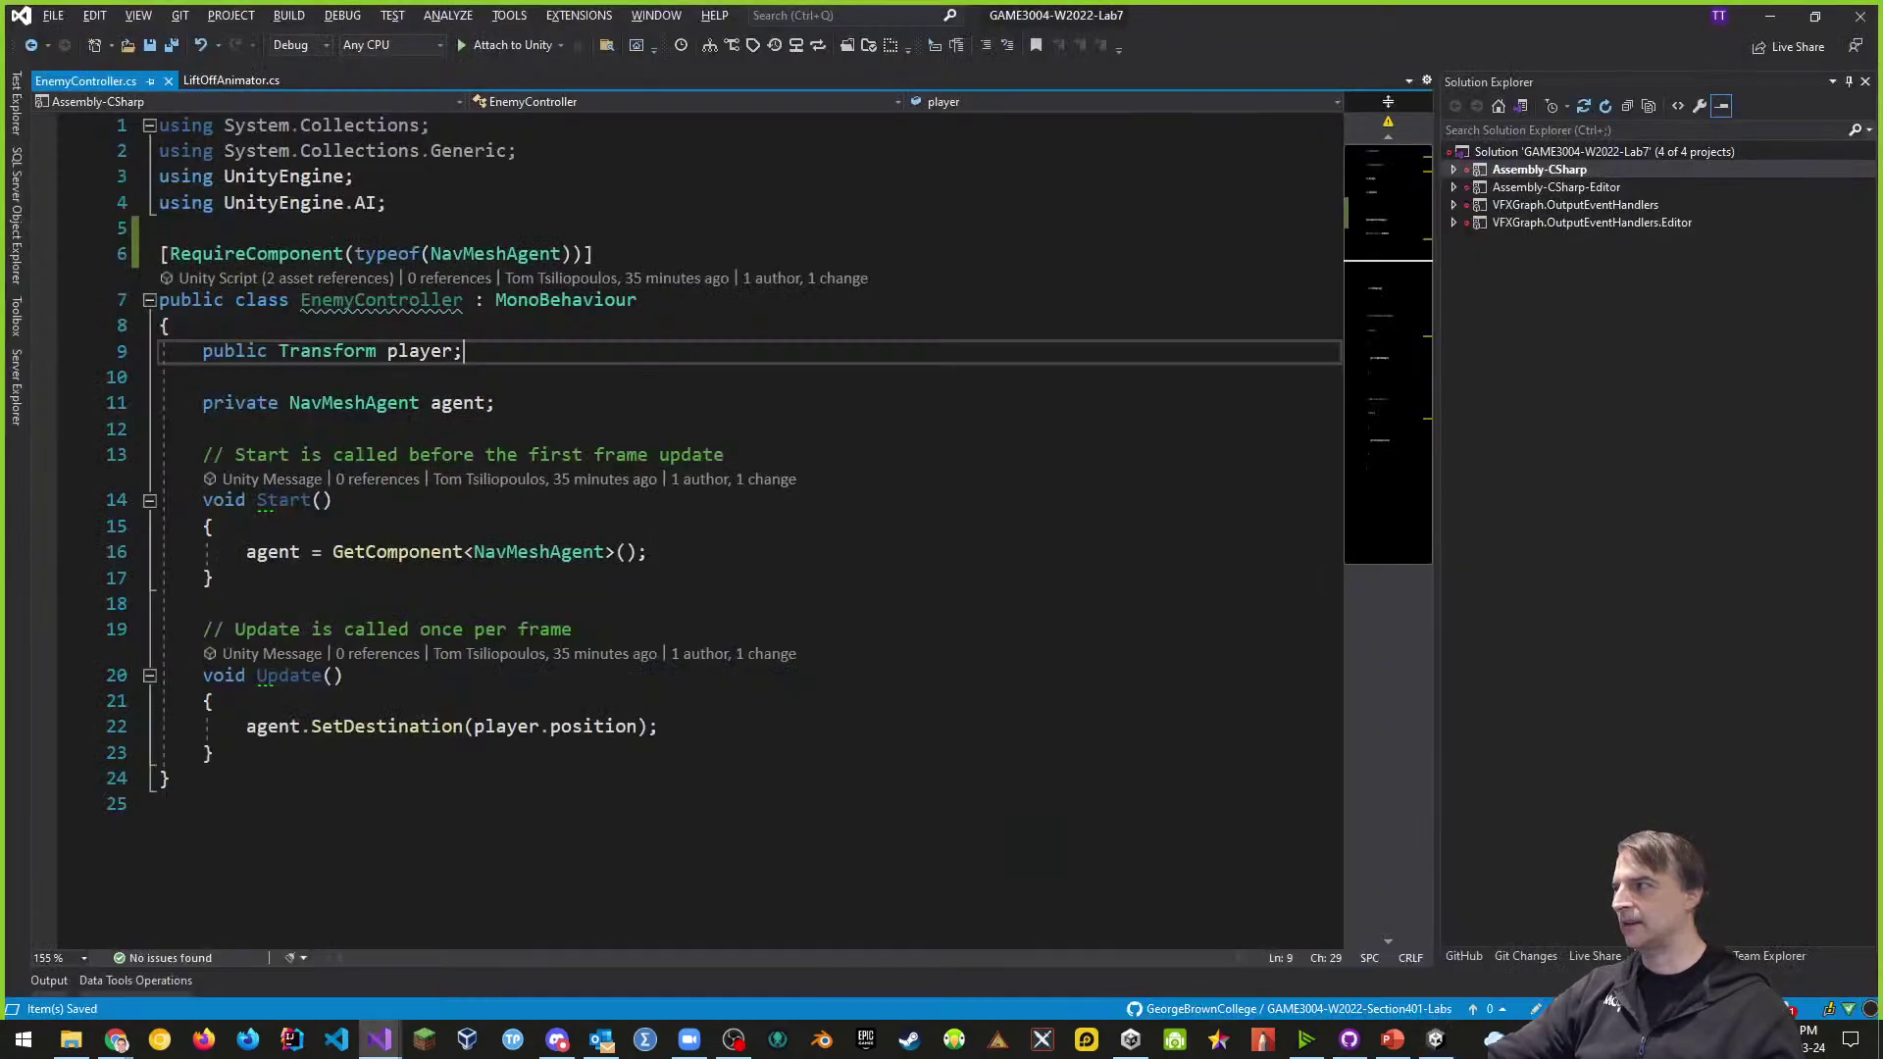
- In LiftOffAnimator.cs, declare the field "private EnemyController controller;" below the animator field
{"action": "left_click", "coordinate": [232, 80]}
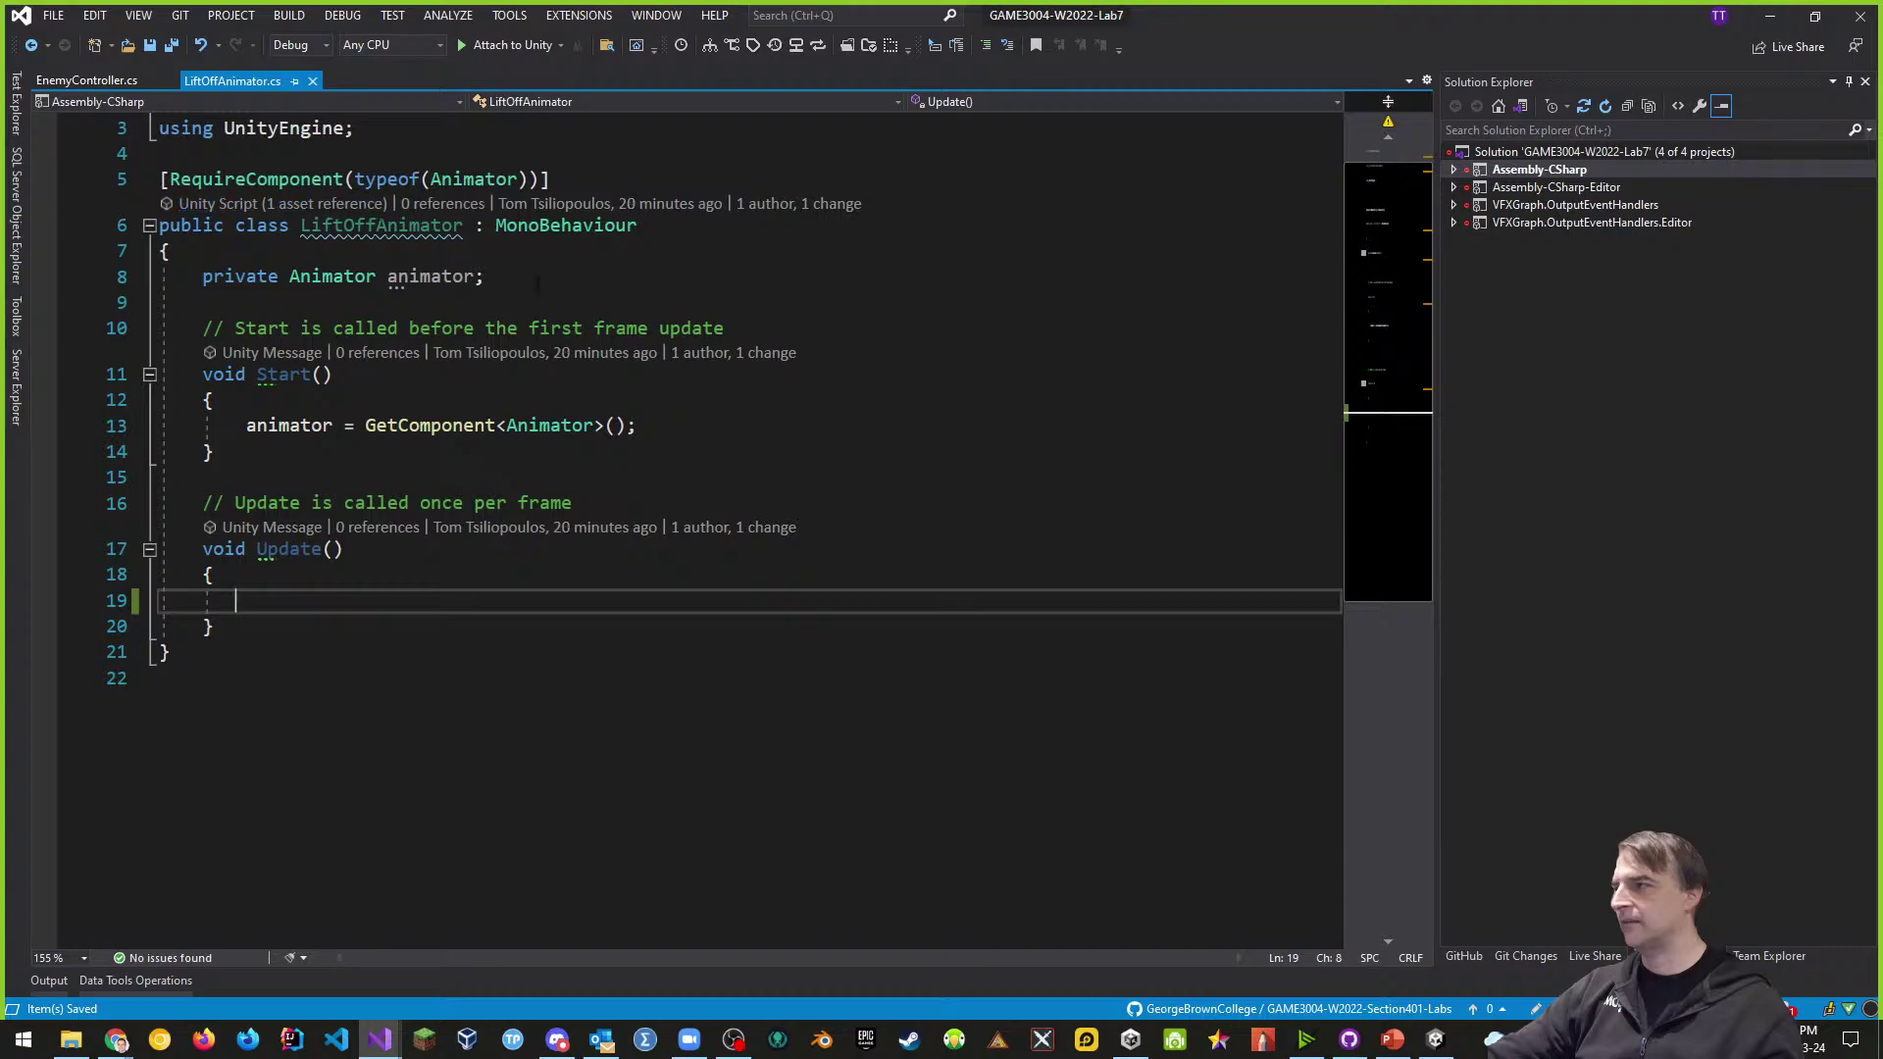
{"action": "left_click", "coordinate": [536, 279]}
{"action": "key", "text": "Return"}
{"action": "type", "text": "pu"}
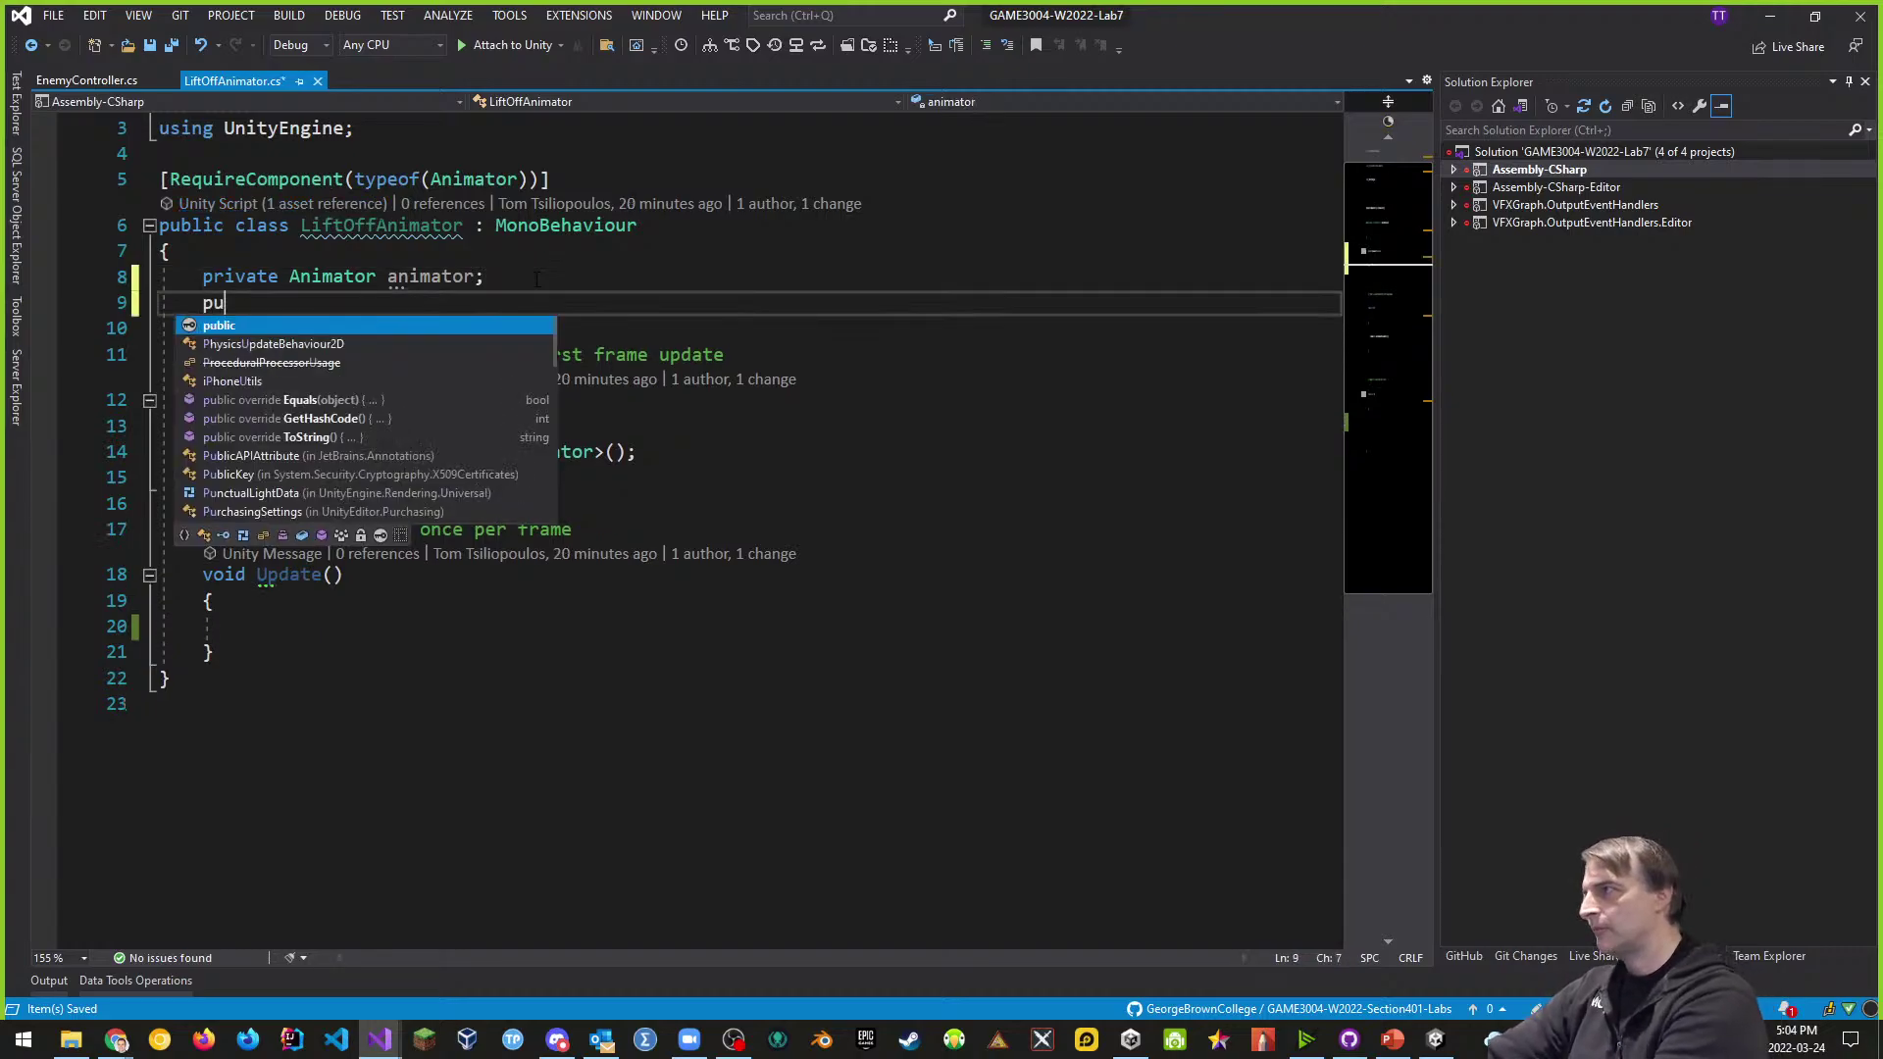
{"action": "key", "text": "BackSpace"}
{"action": "type", "text": "rivate"}
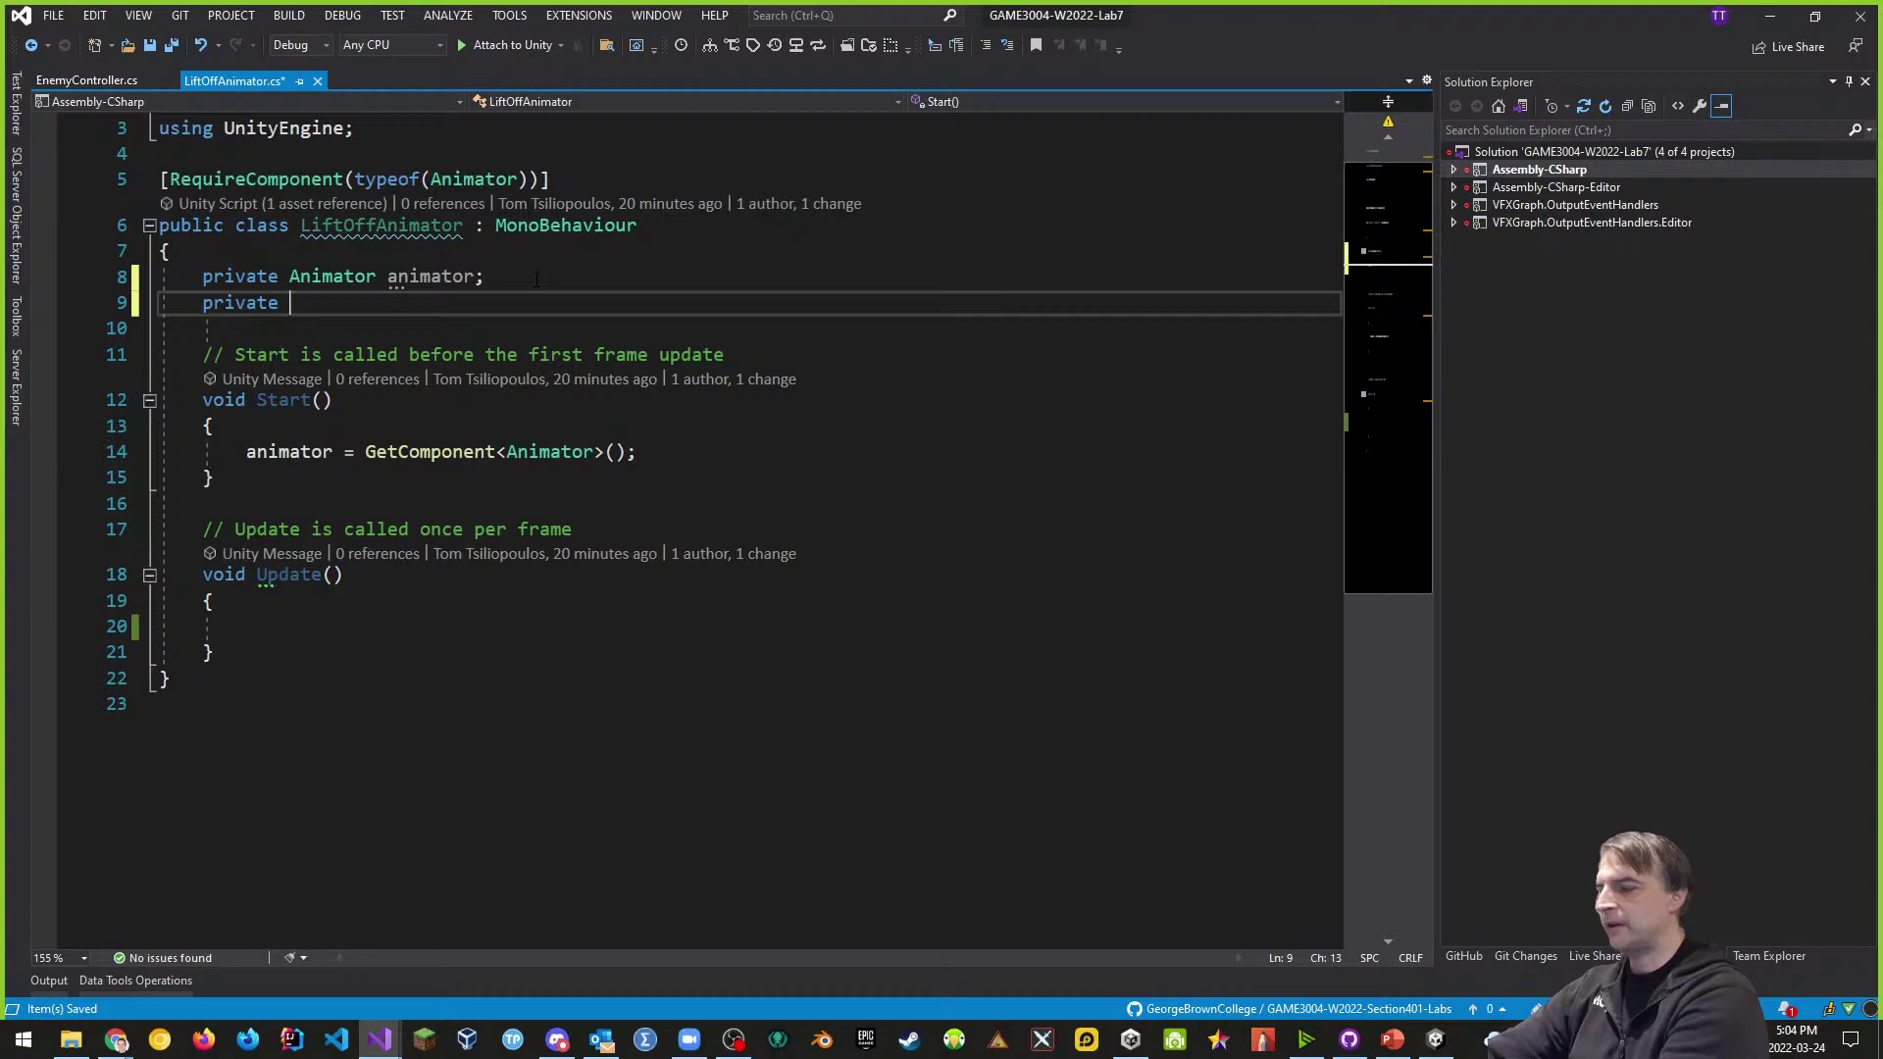
{"action": "type", "text": "Ene"}
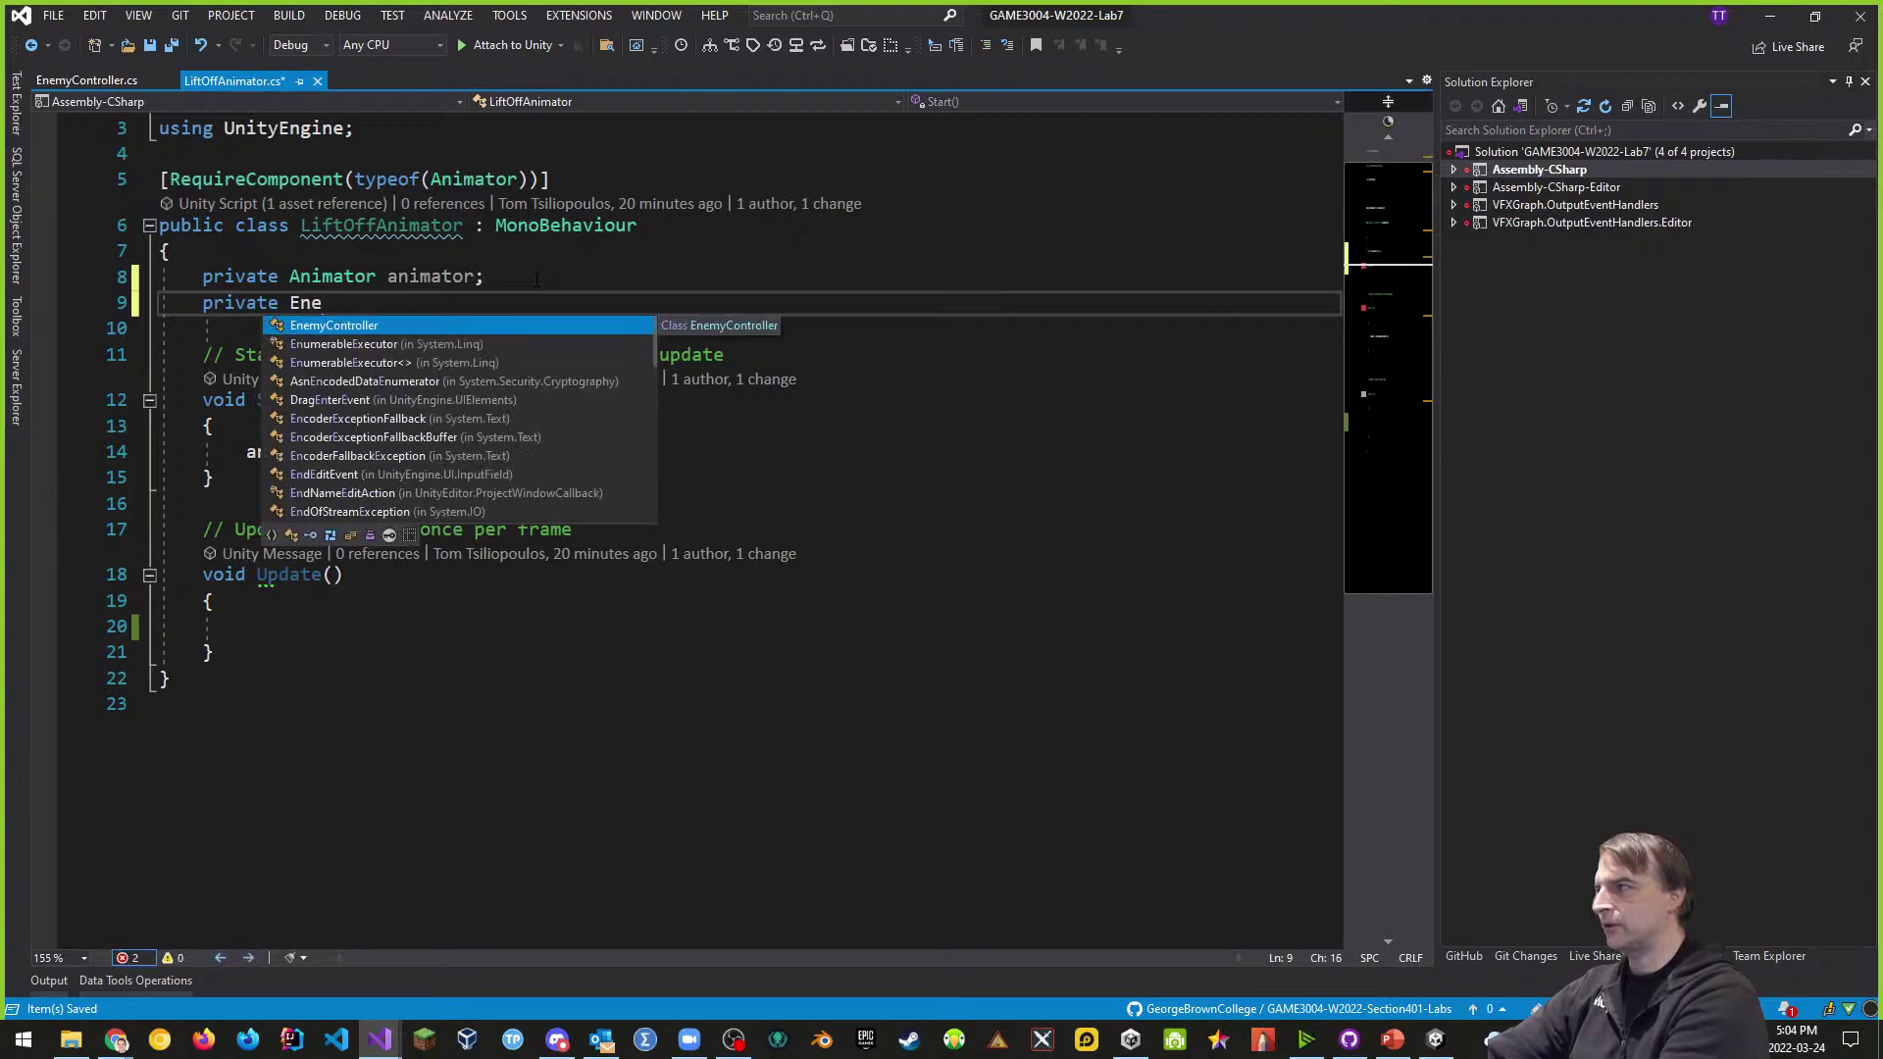
{"action": "type", "text": "myController controller;"}
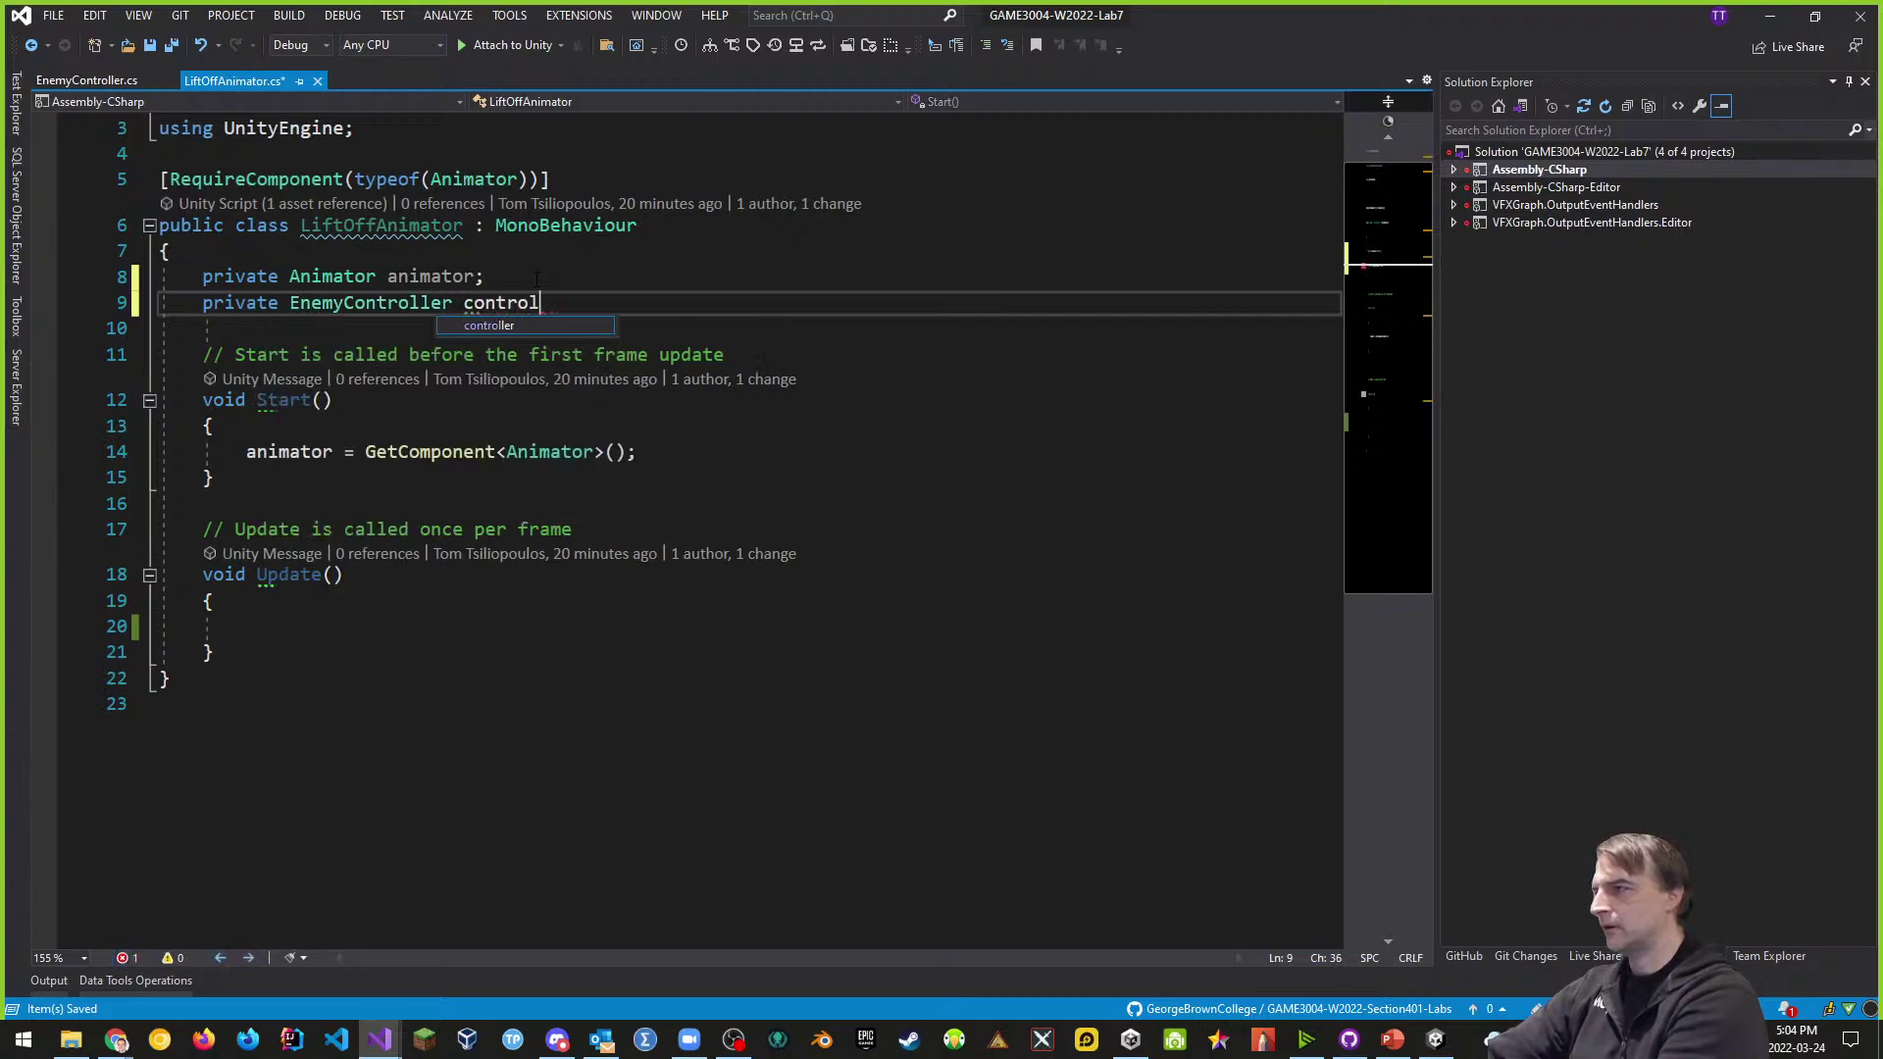
- In Start, below the animator assignment, add "controller = transform.parent.GetComponent<EnemyController>();"
{"action": "left_click", "coordinate": [703, 456]}
{"action": "key", "text": "Return"}
{"action": "type", "text": "control"}
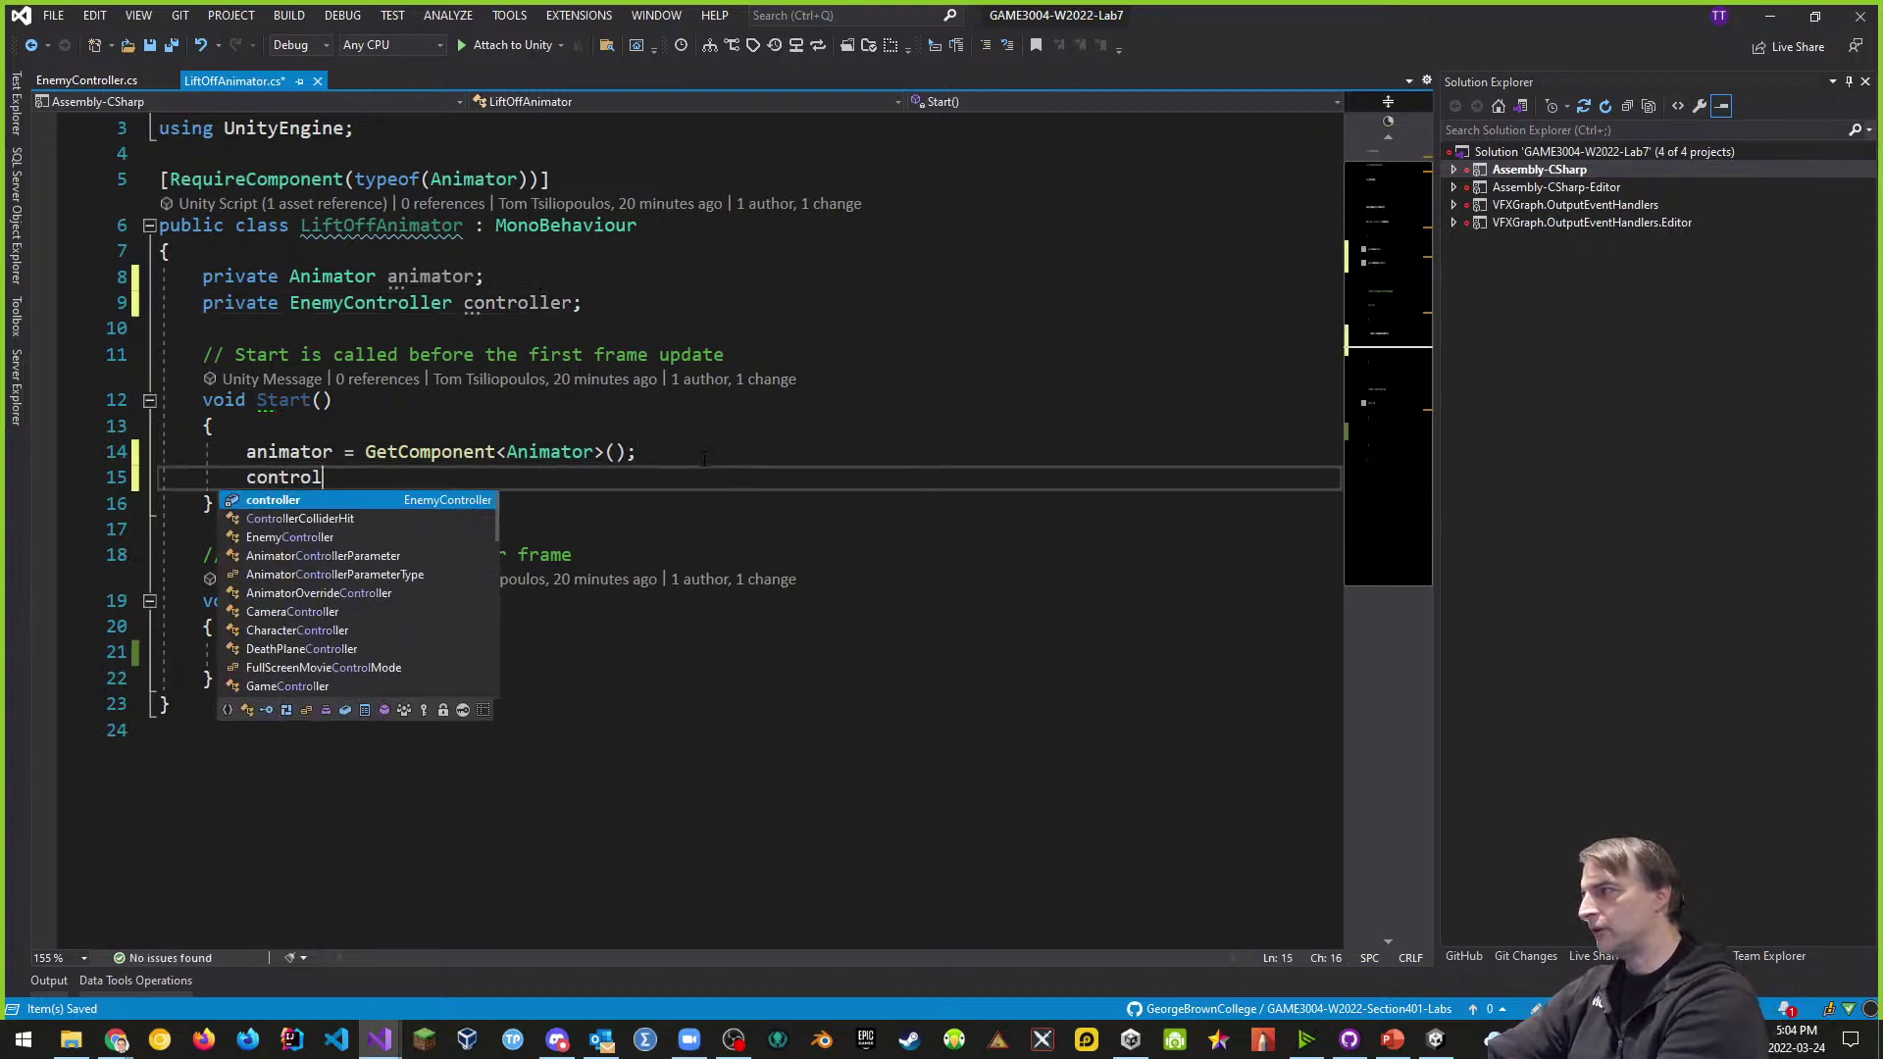
{"action": "type", "text": "ler = trans"}
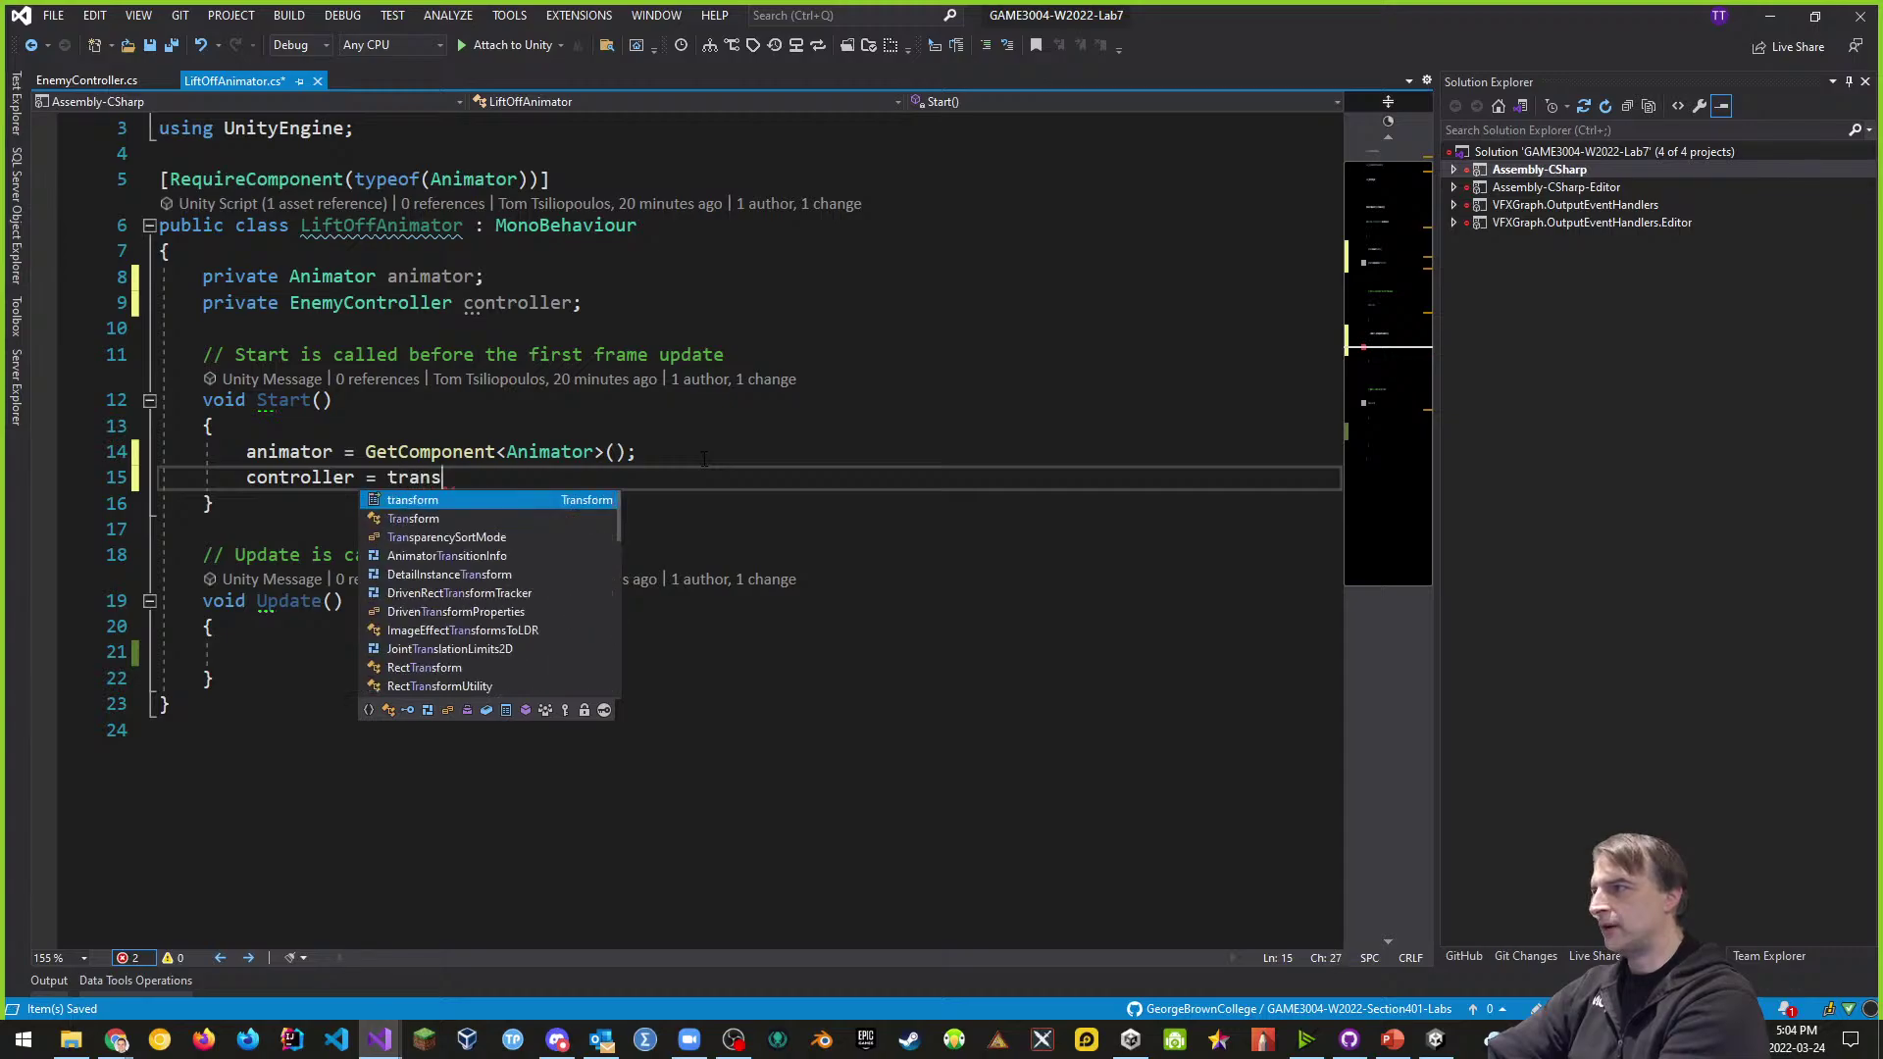
{"action": "type", "text": "form.parent"}
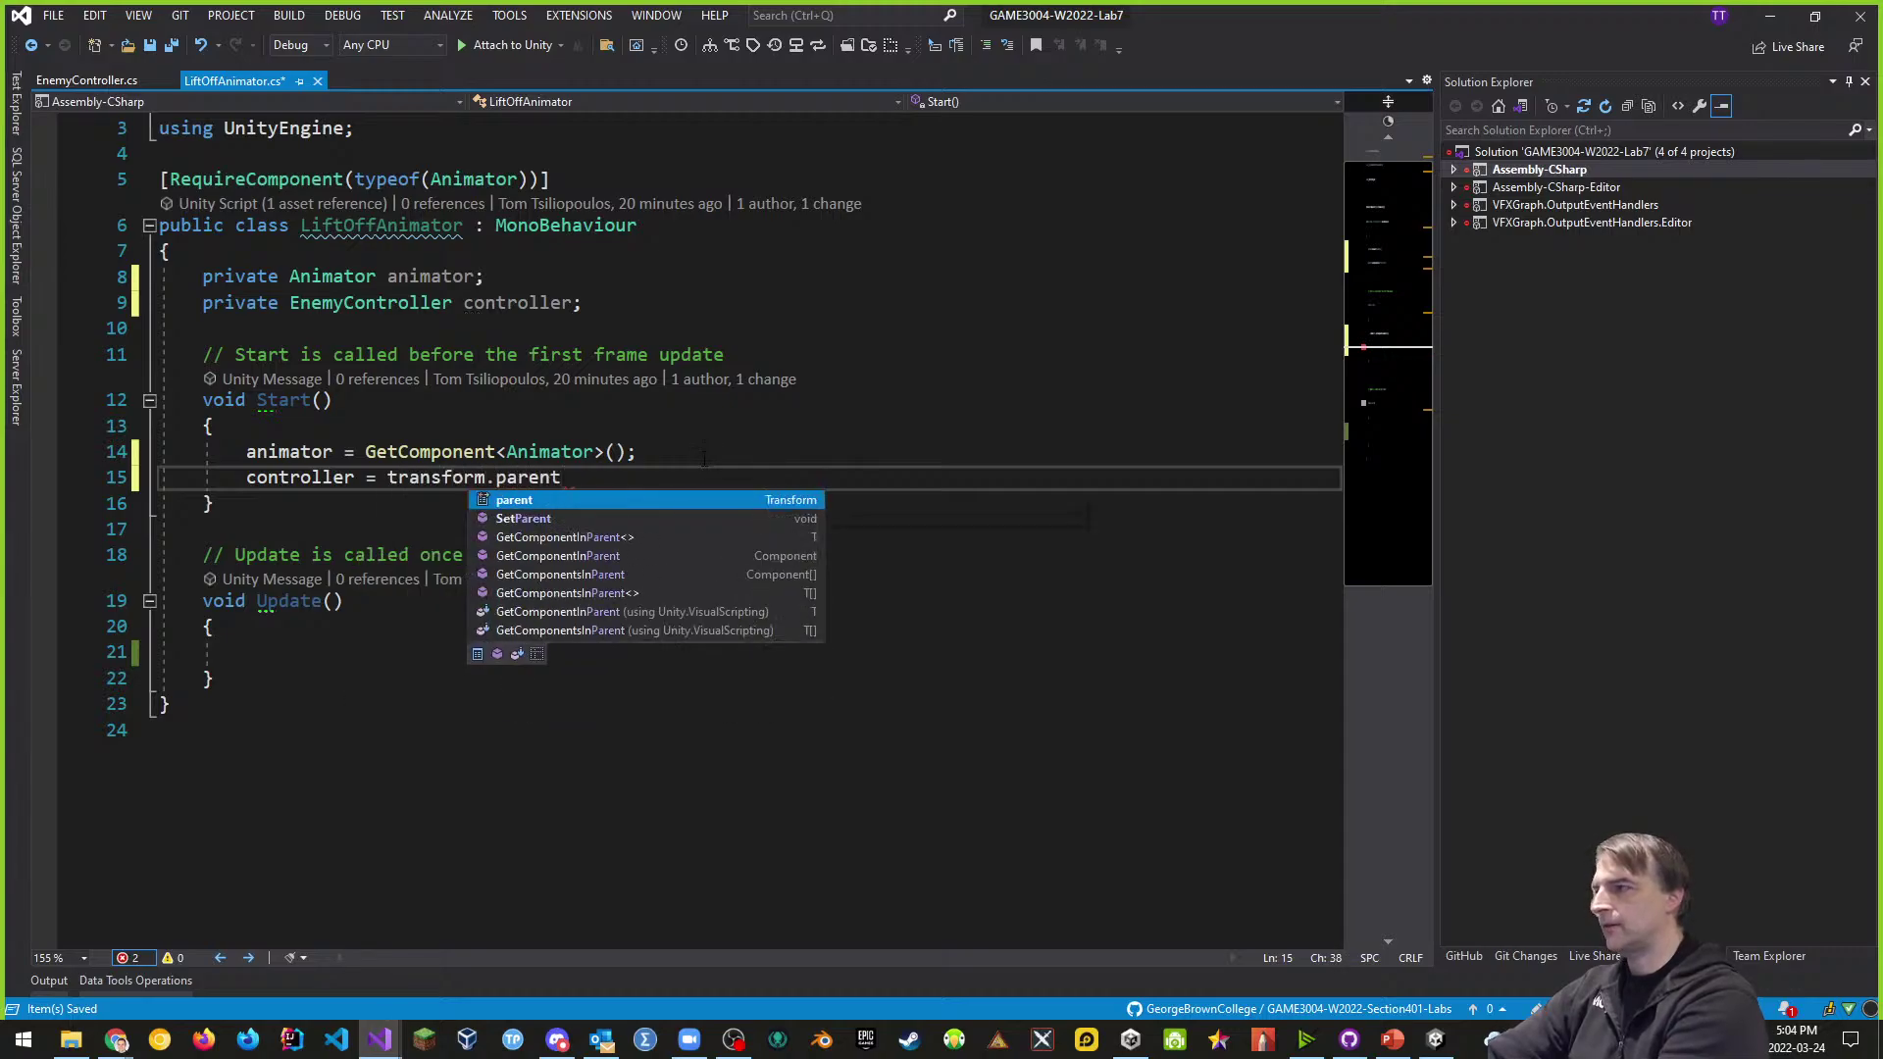
{"action": "type", "text": ".getco"}
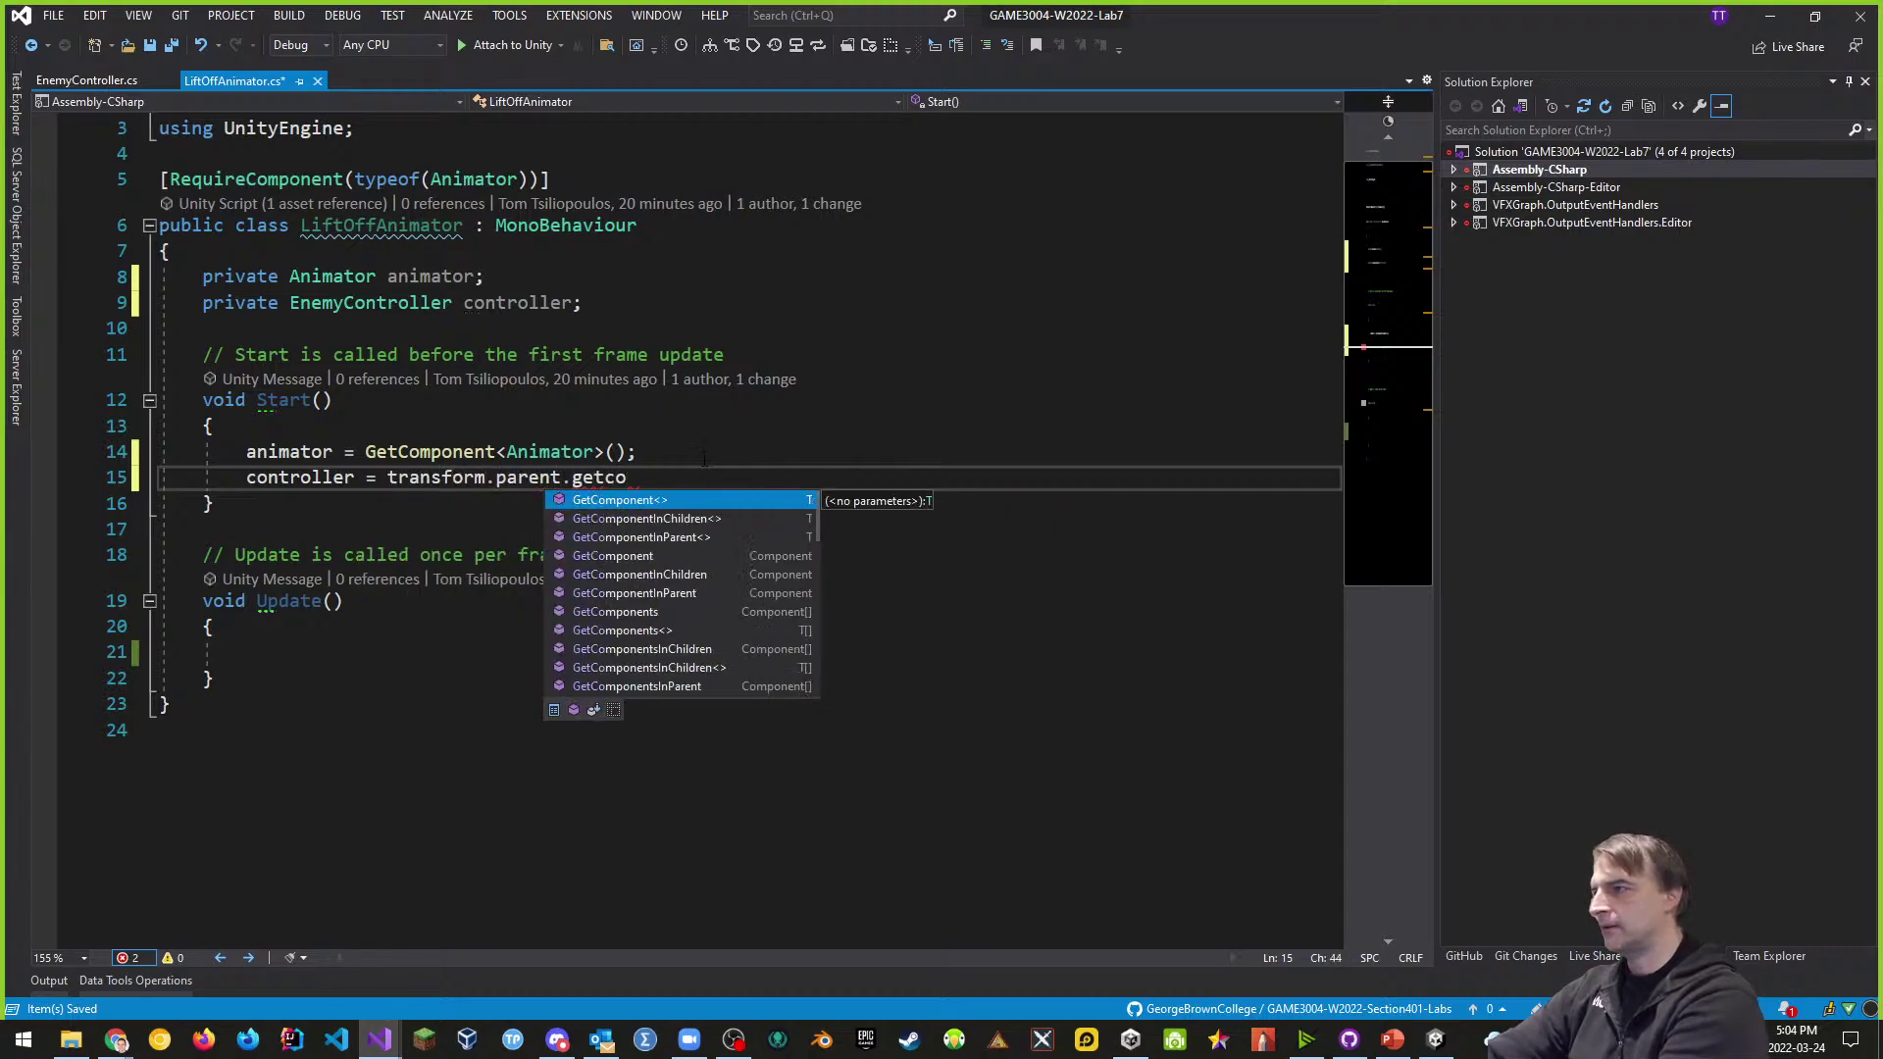
{"action": "key", "text": "Tab"}
{"action": "type", "text": "EnemyController"}
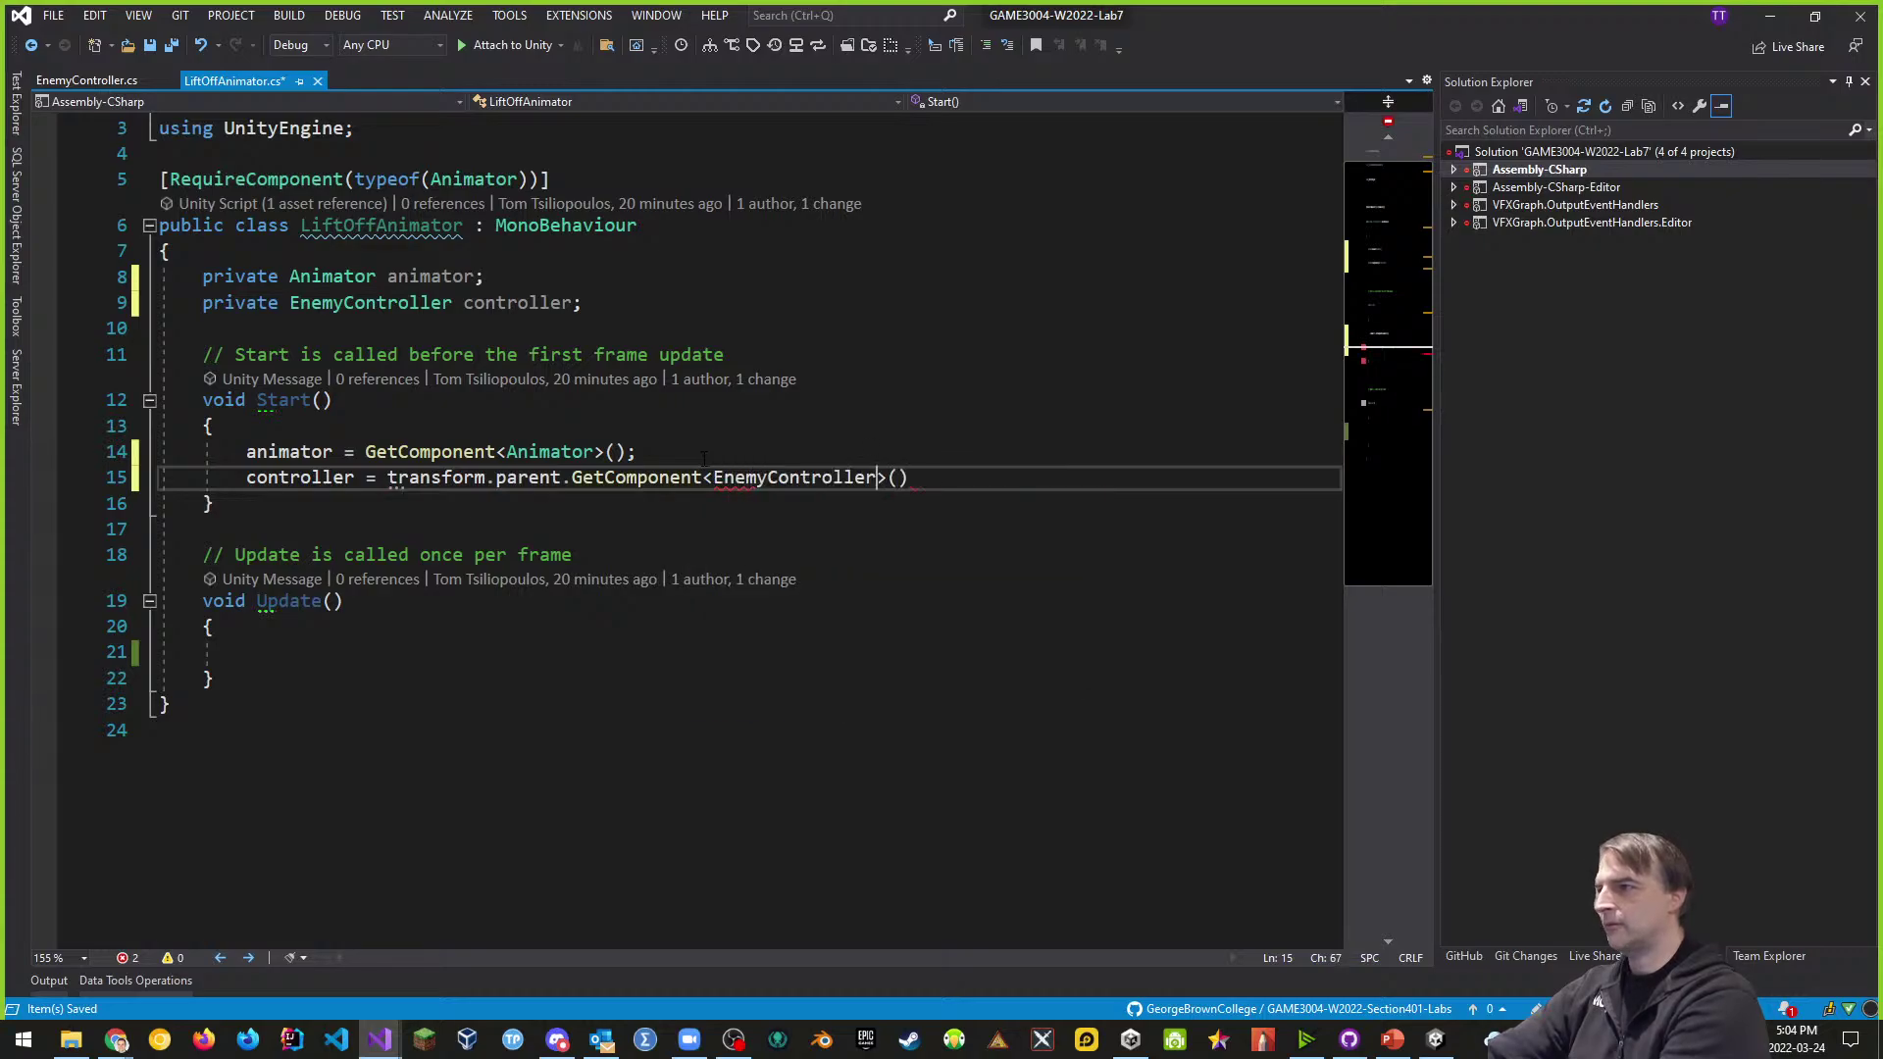
{"action": "key", "text": "End"}
{"action": "type", "text": ";"}
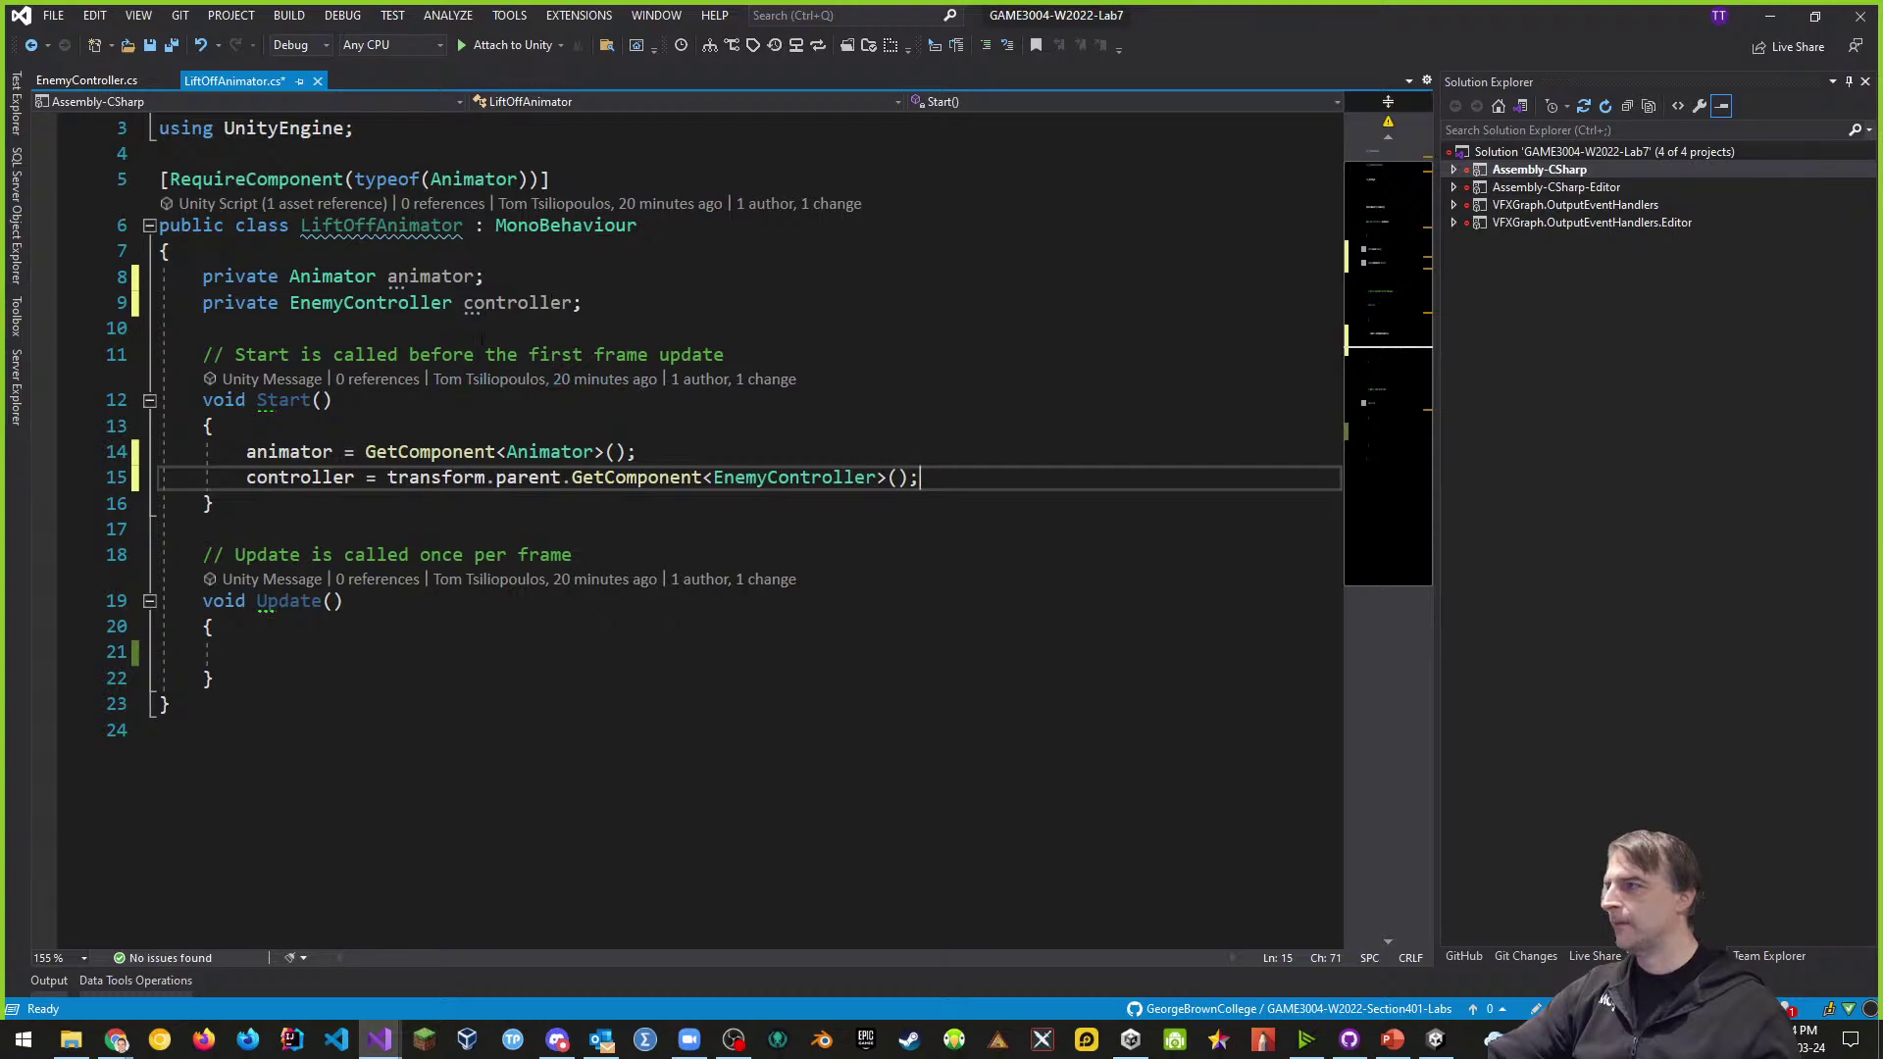
- Declare the field "private Transform player;" below the controller field in LiftOffAnimator.cs
{"action": "left_click", "coordinate": [660, 301]}
{"action": "key", "text": "Return"}
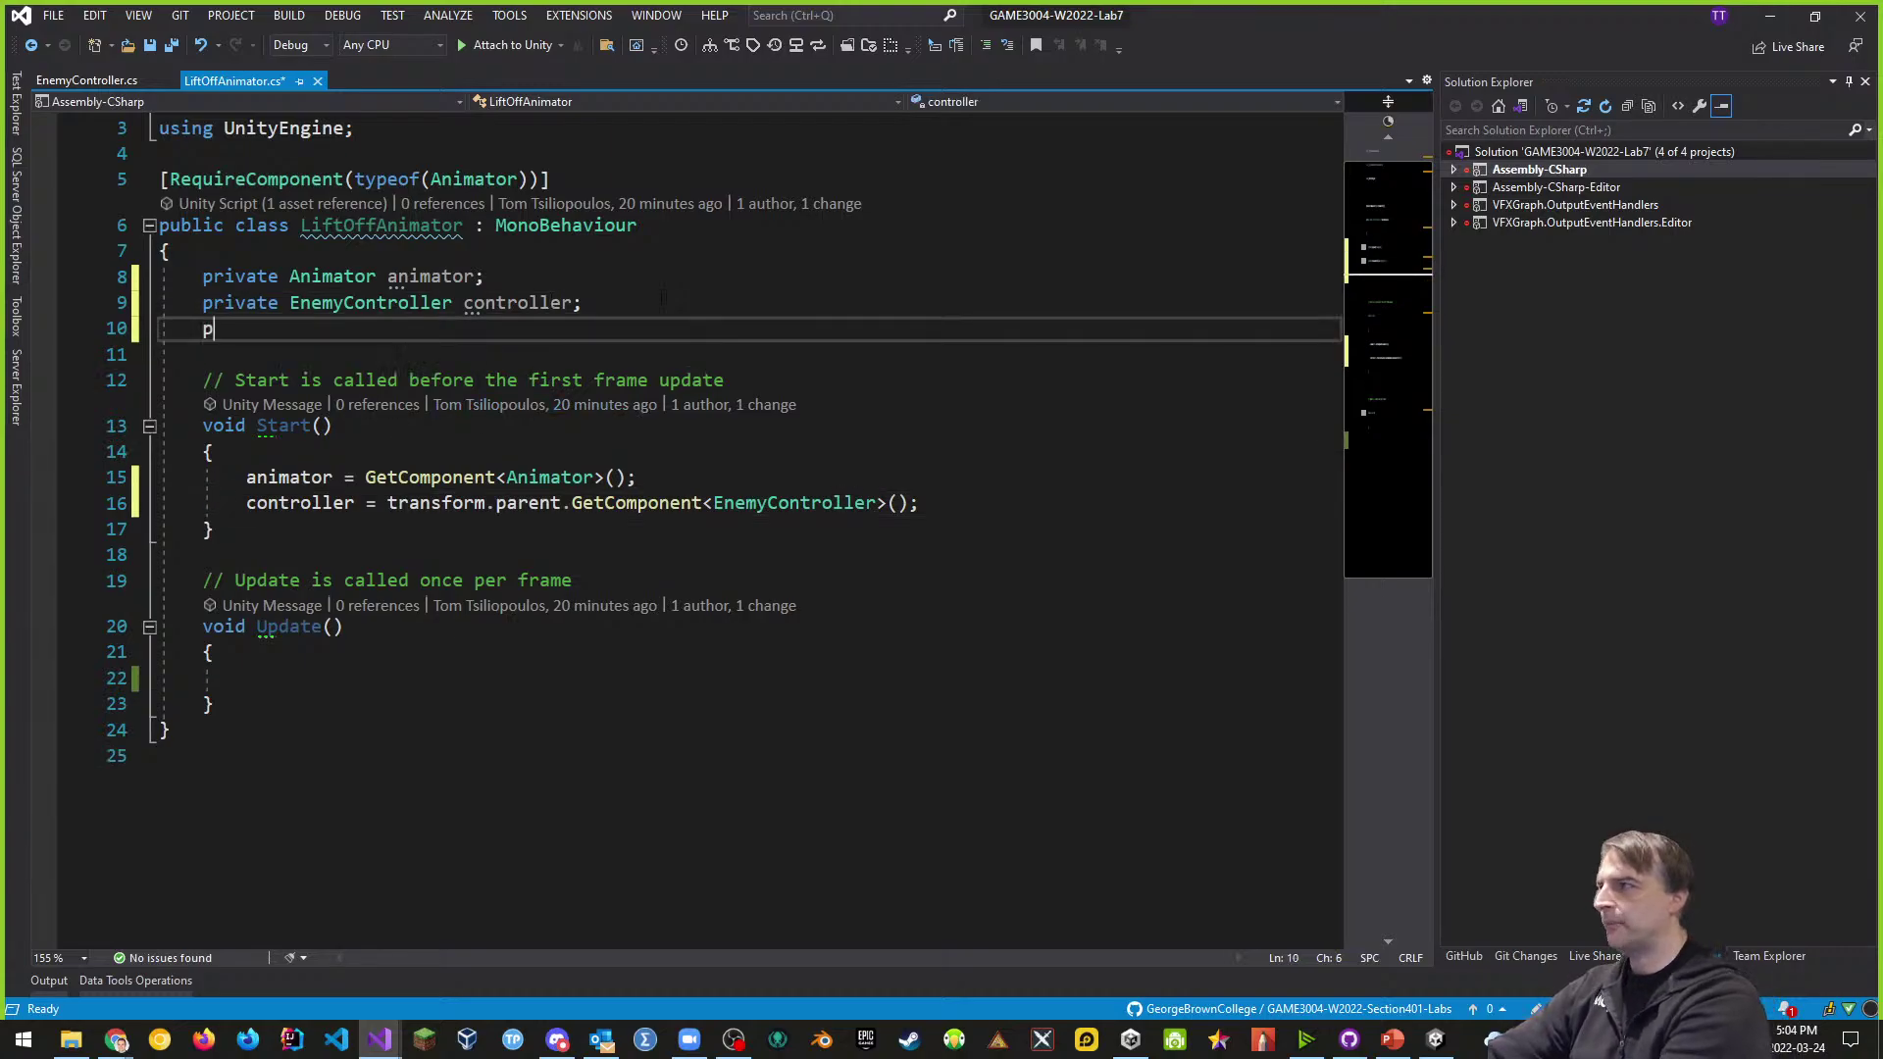
{"action": "type", "text": "private "}
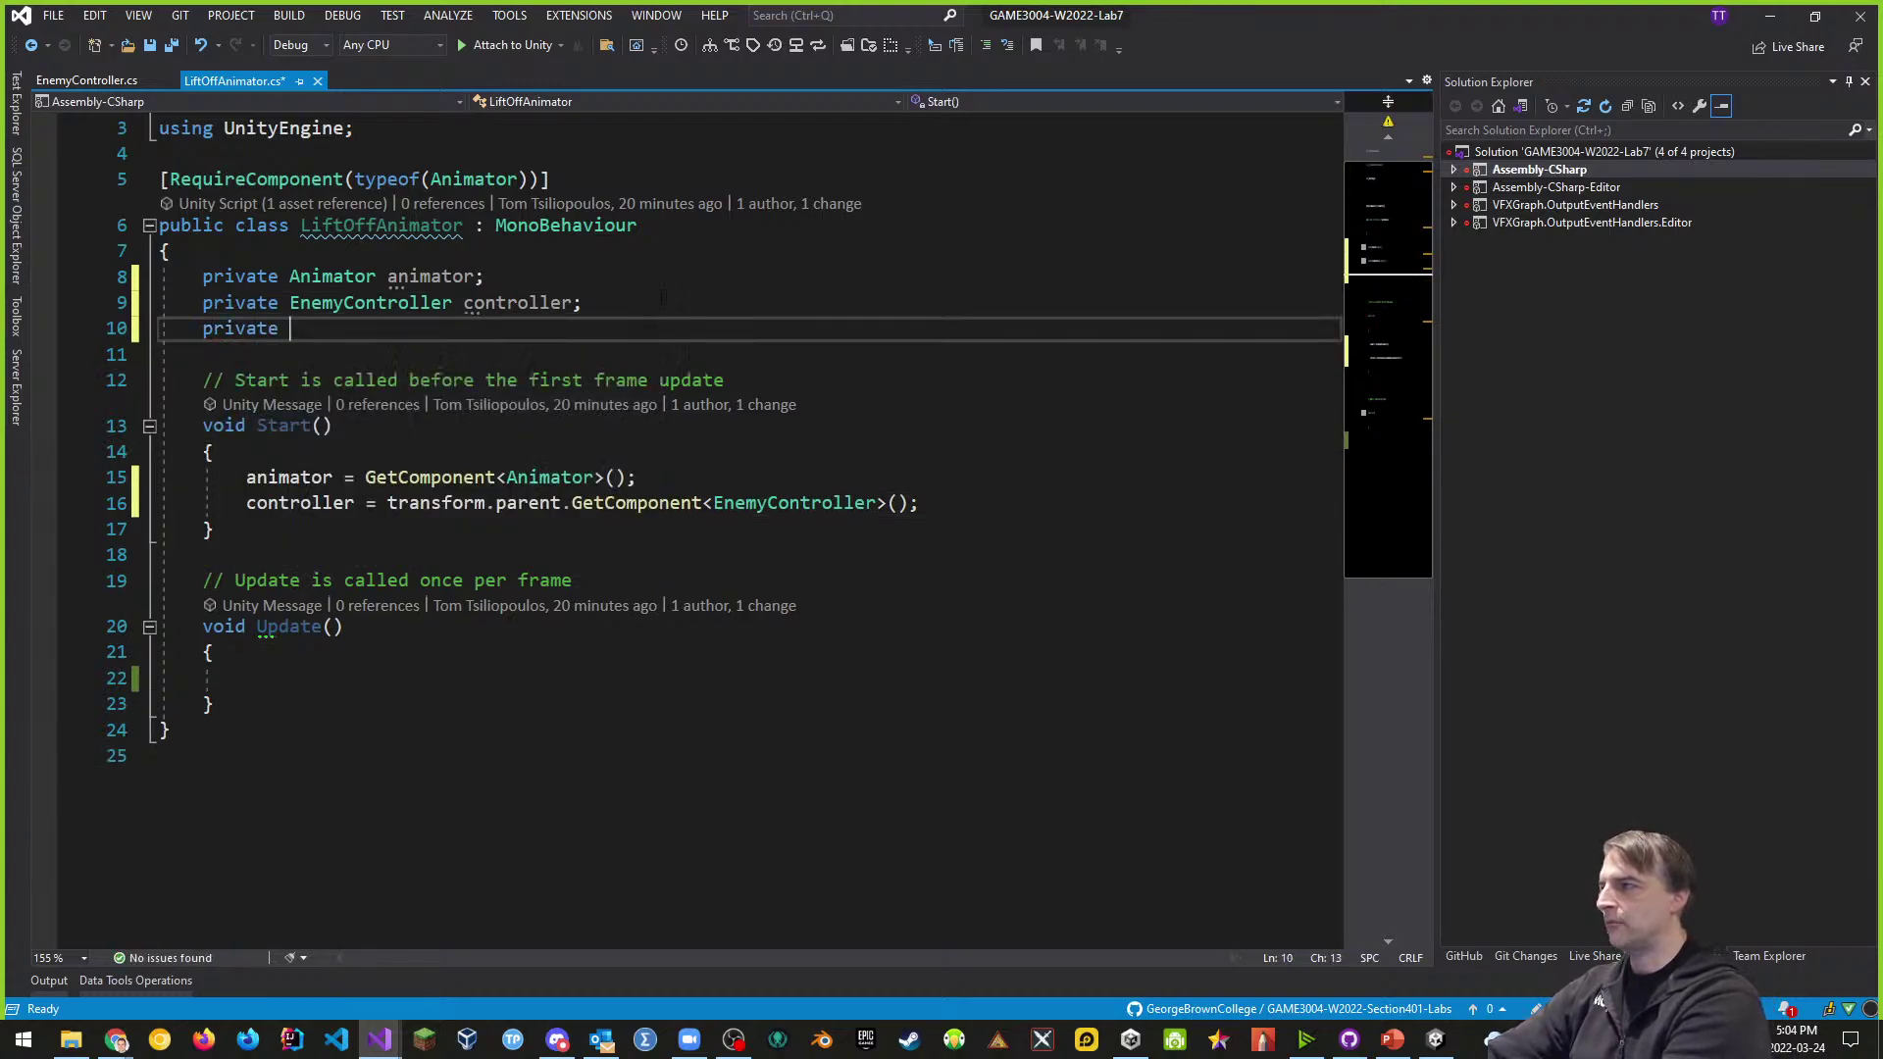
{"action": "type", "text": "Transfo"}
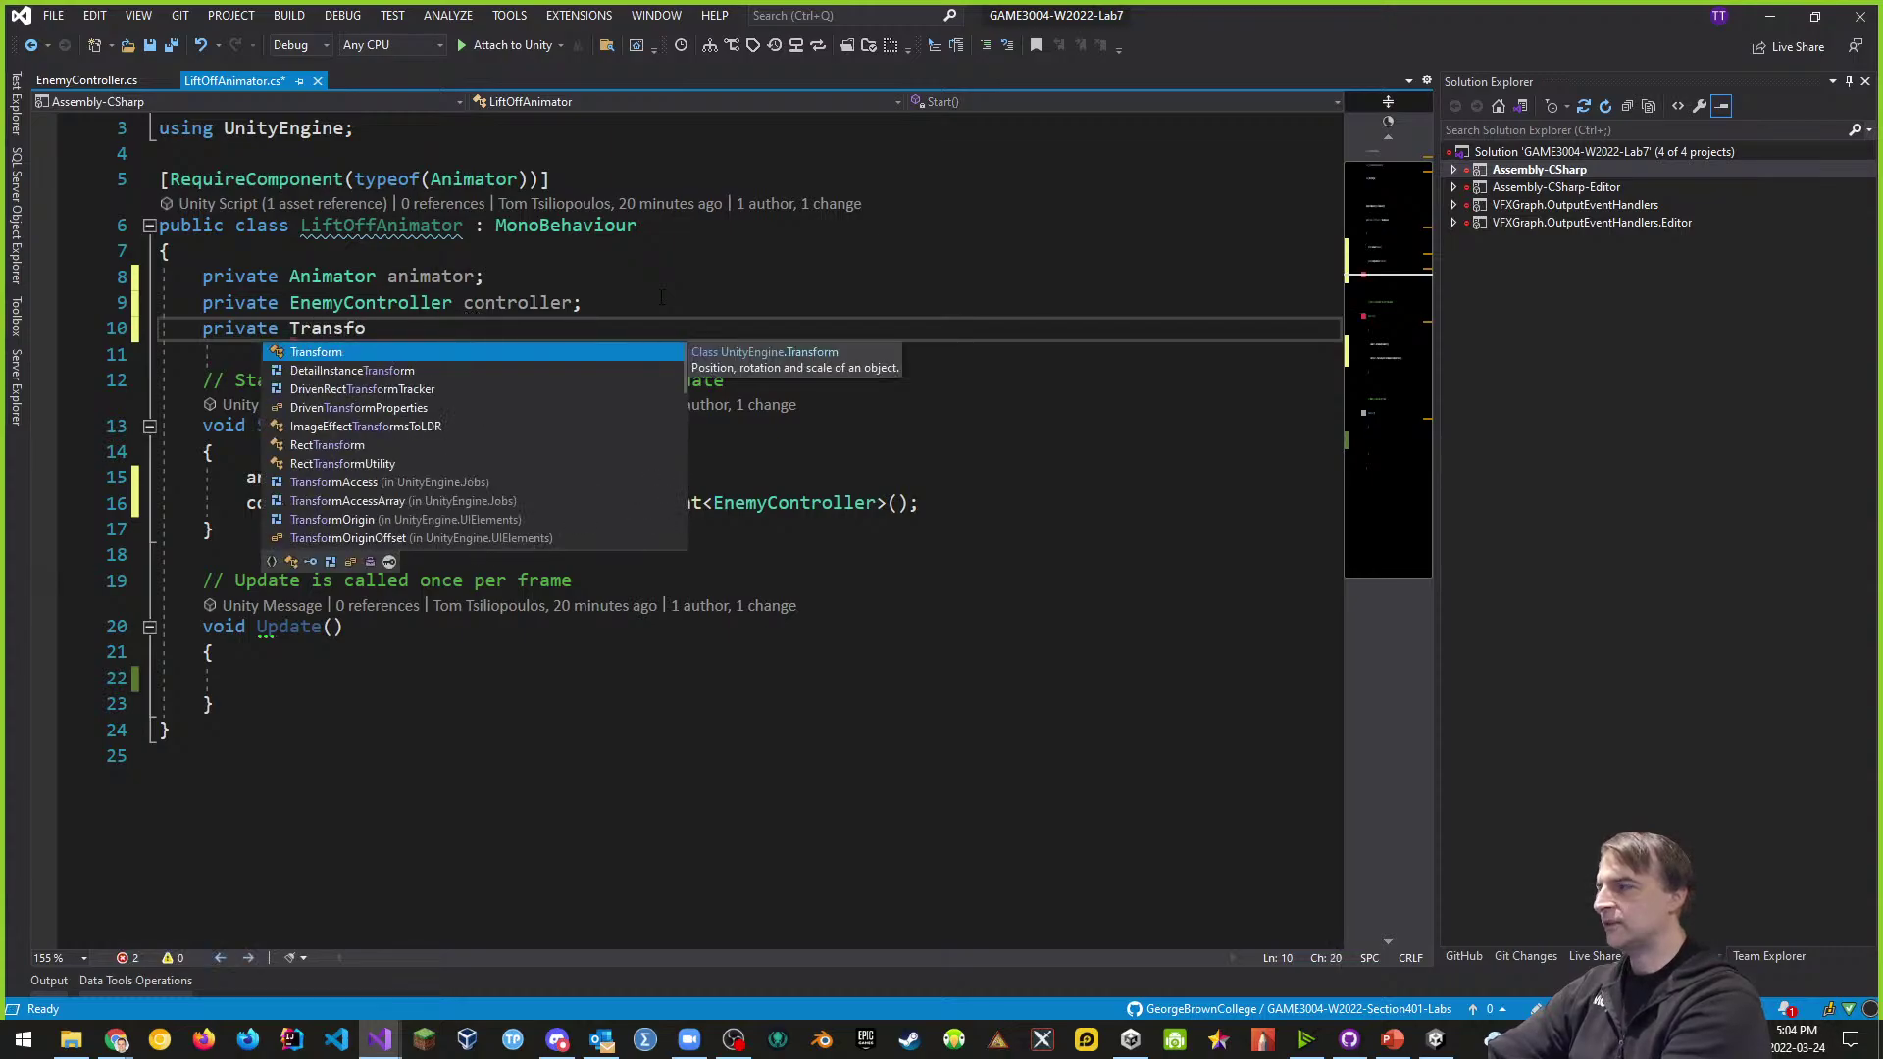
{"action": "type", "text": "rm player;"}
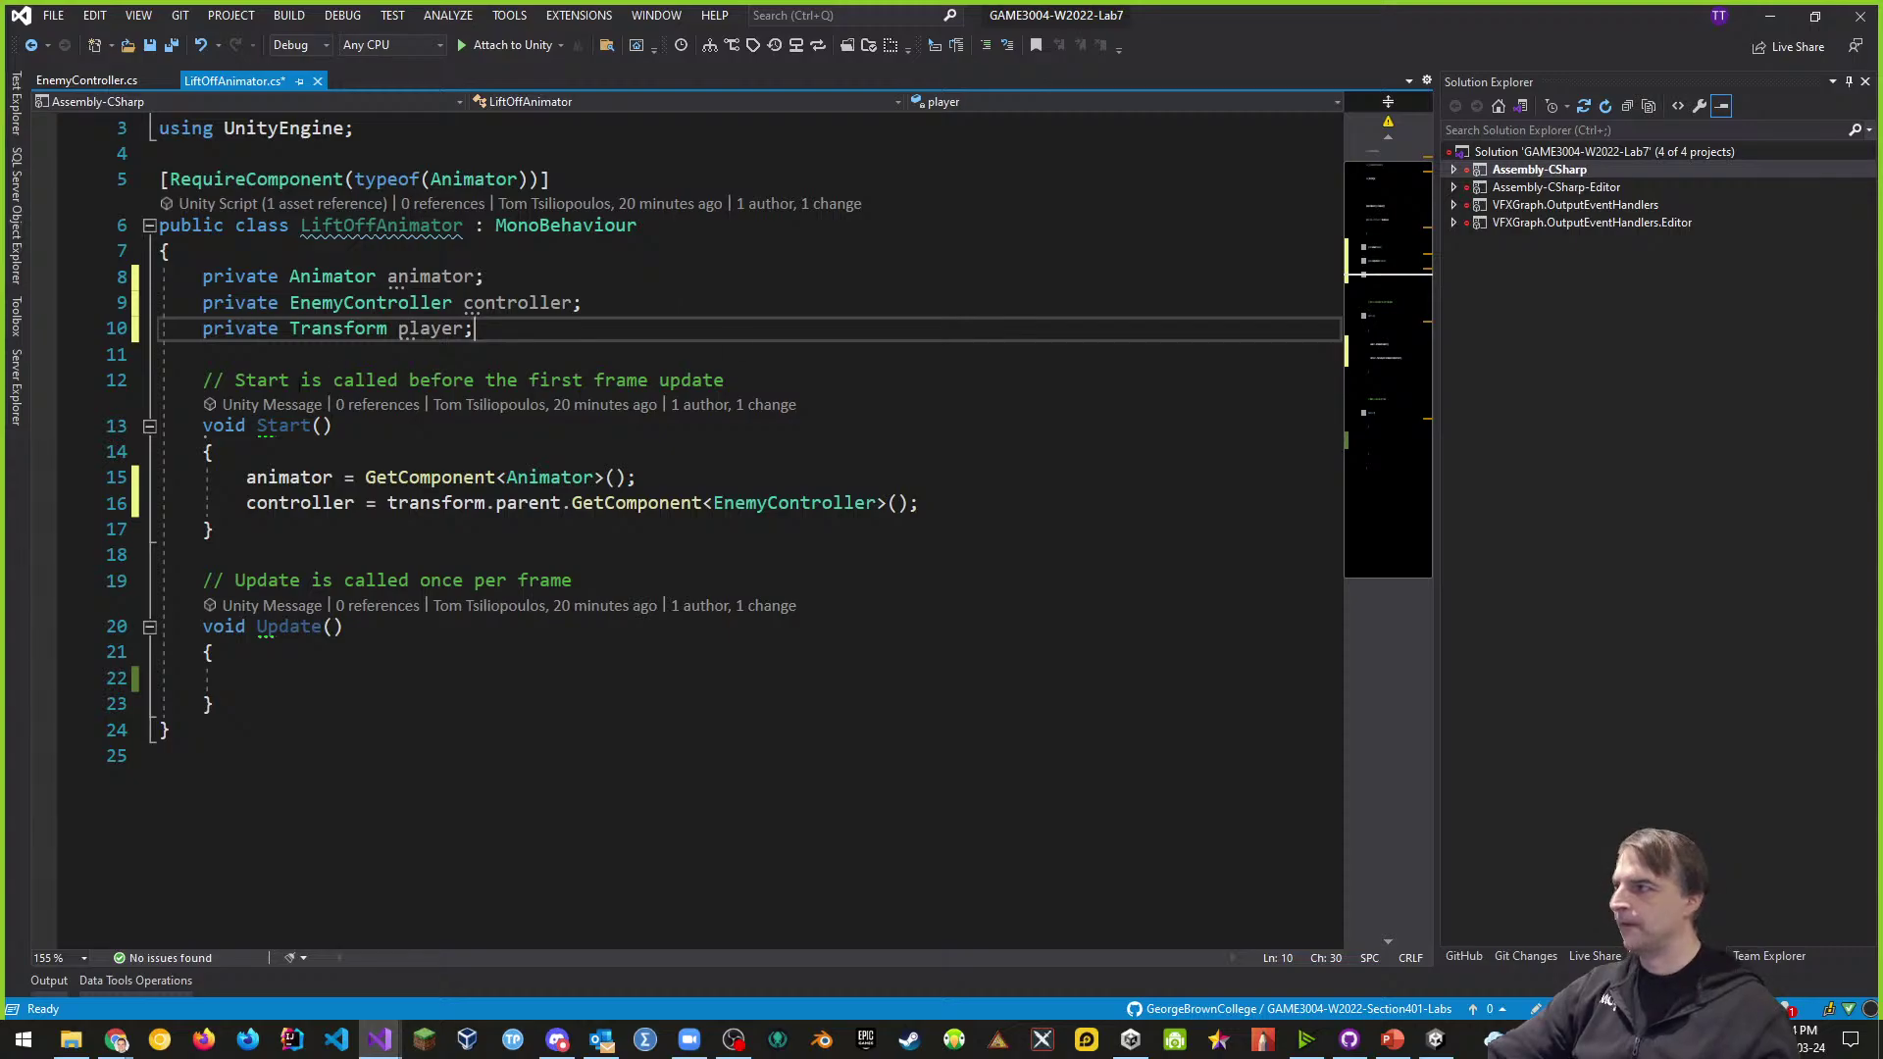
- In Start, below the controller assignment, add "player = controller.player.transform;"
{"action": "left_click", "coordinate": [1006, 504]}
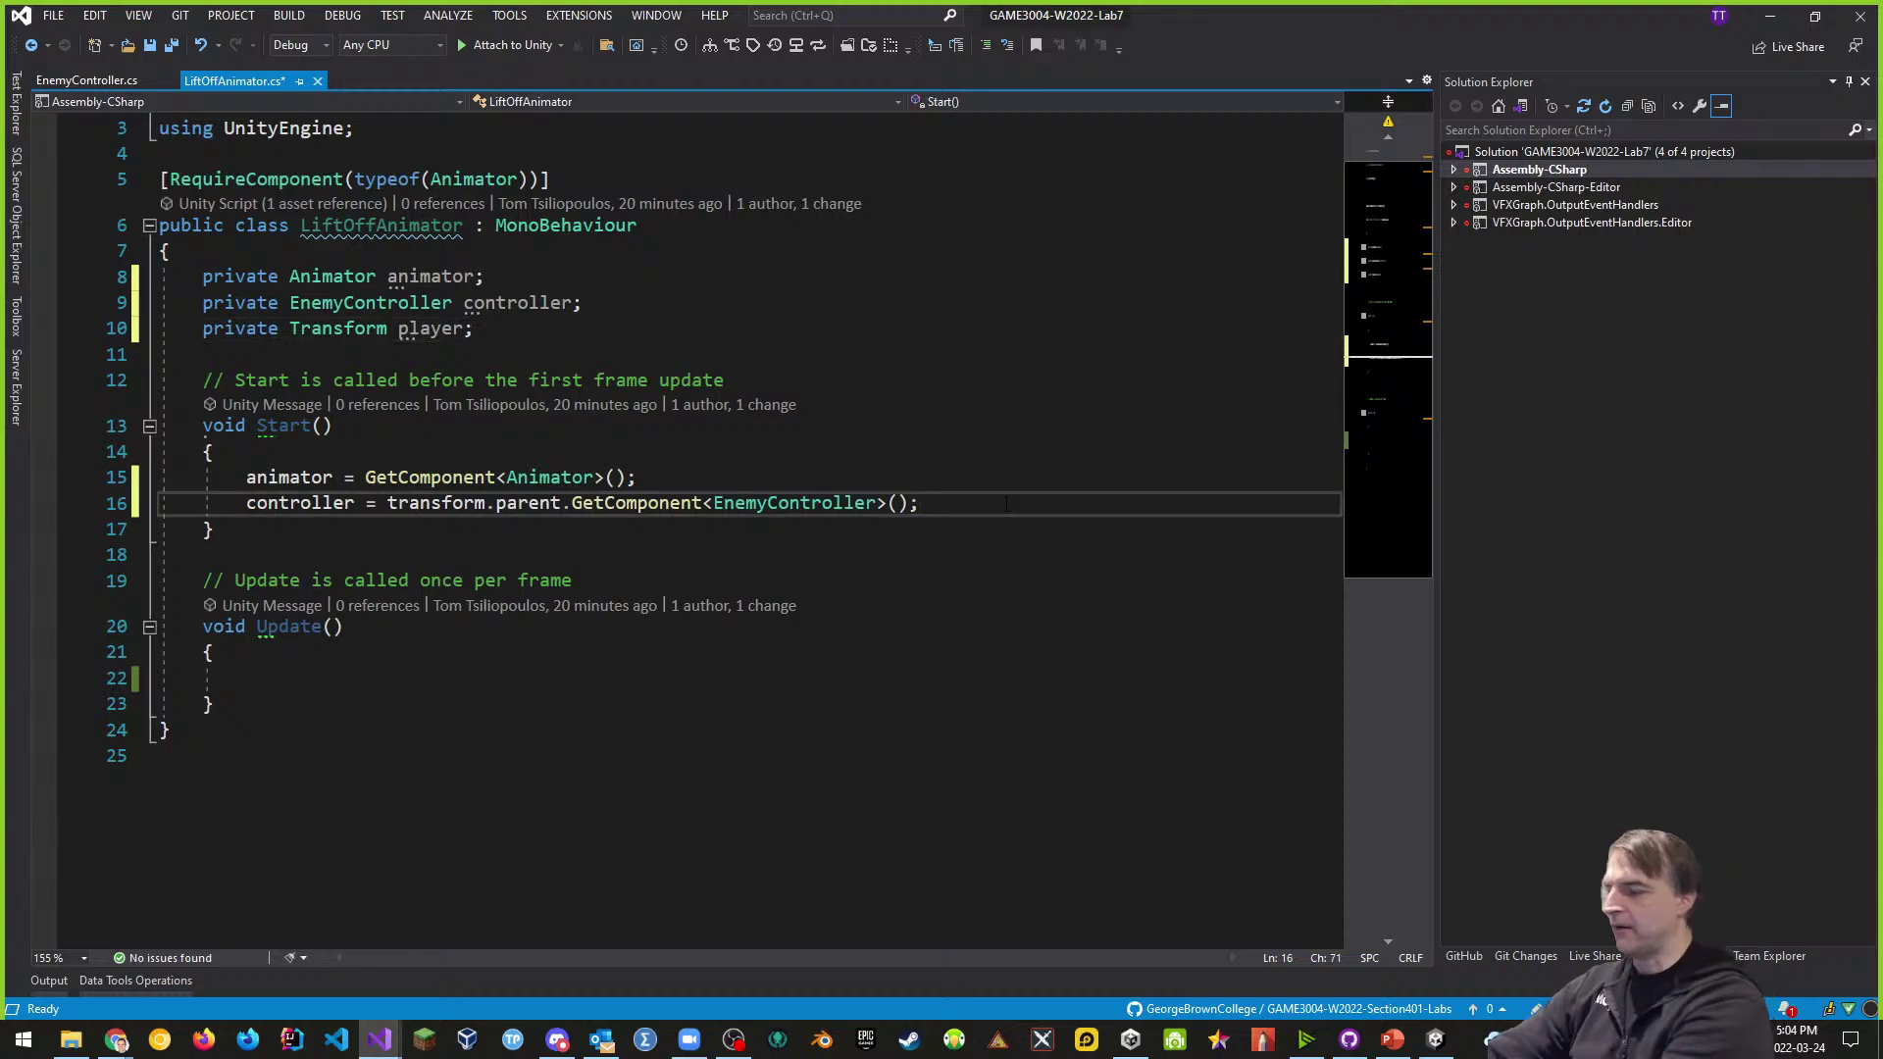
{"action": "key", "text": "Return"}
{"action": "type", "text": "player "}
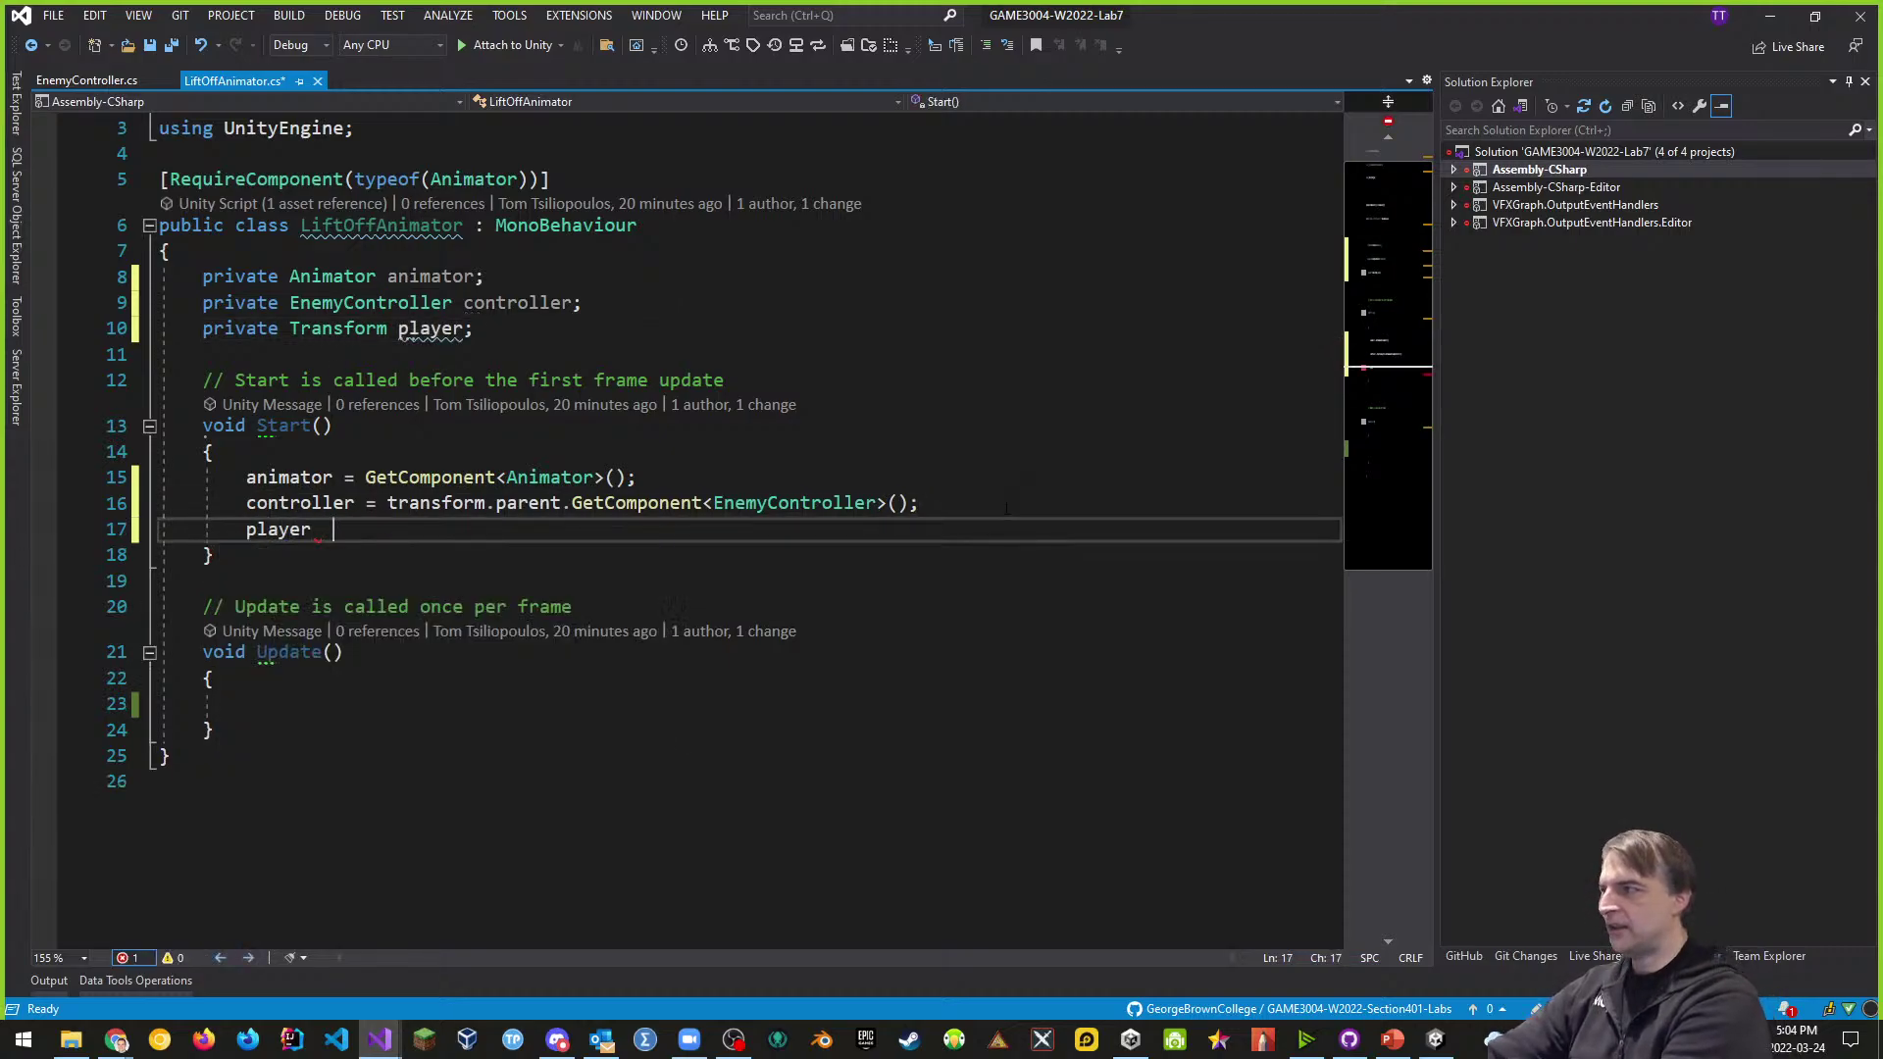
{"action": "type", "text": "= controller"}
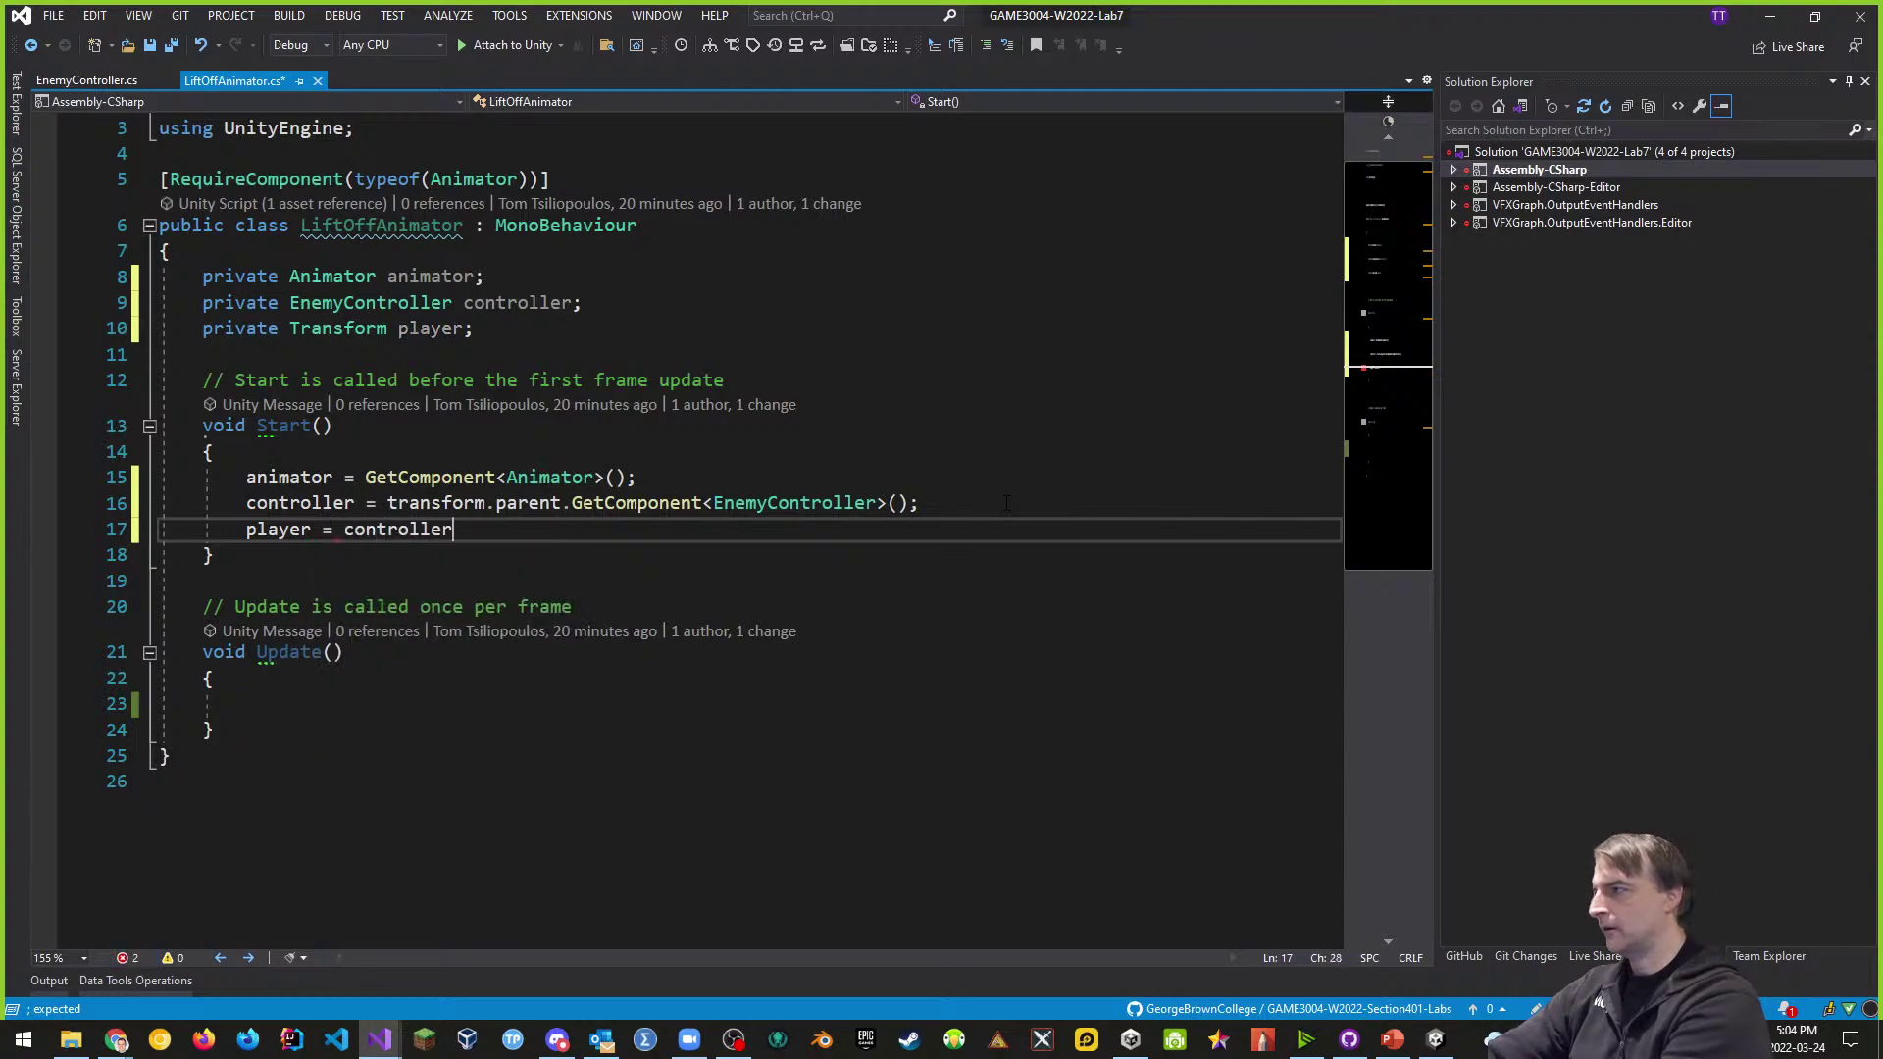
{"action": "type", "text": ".player.tra"}
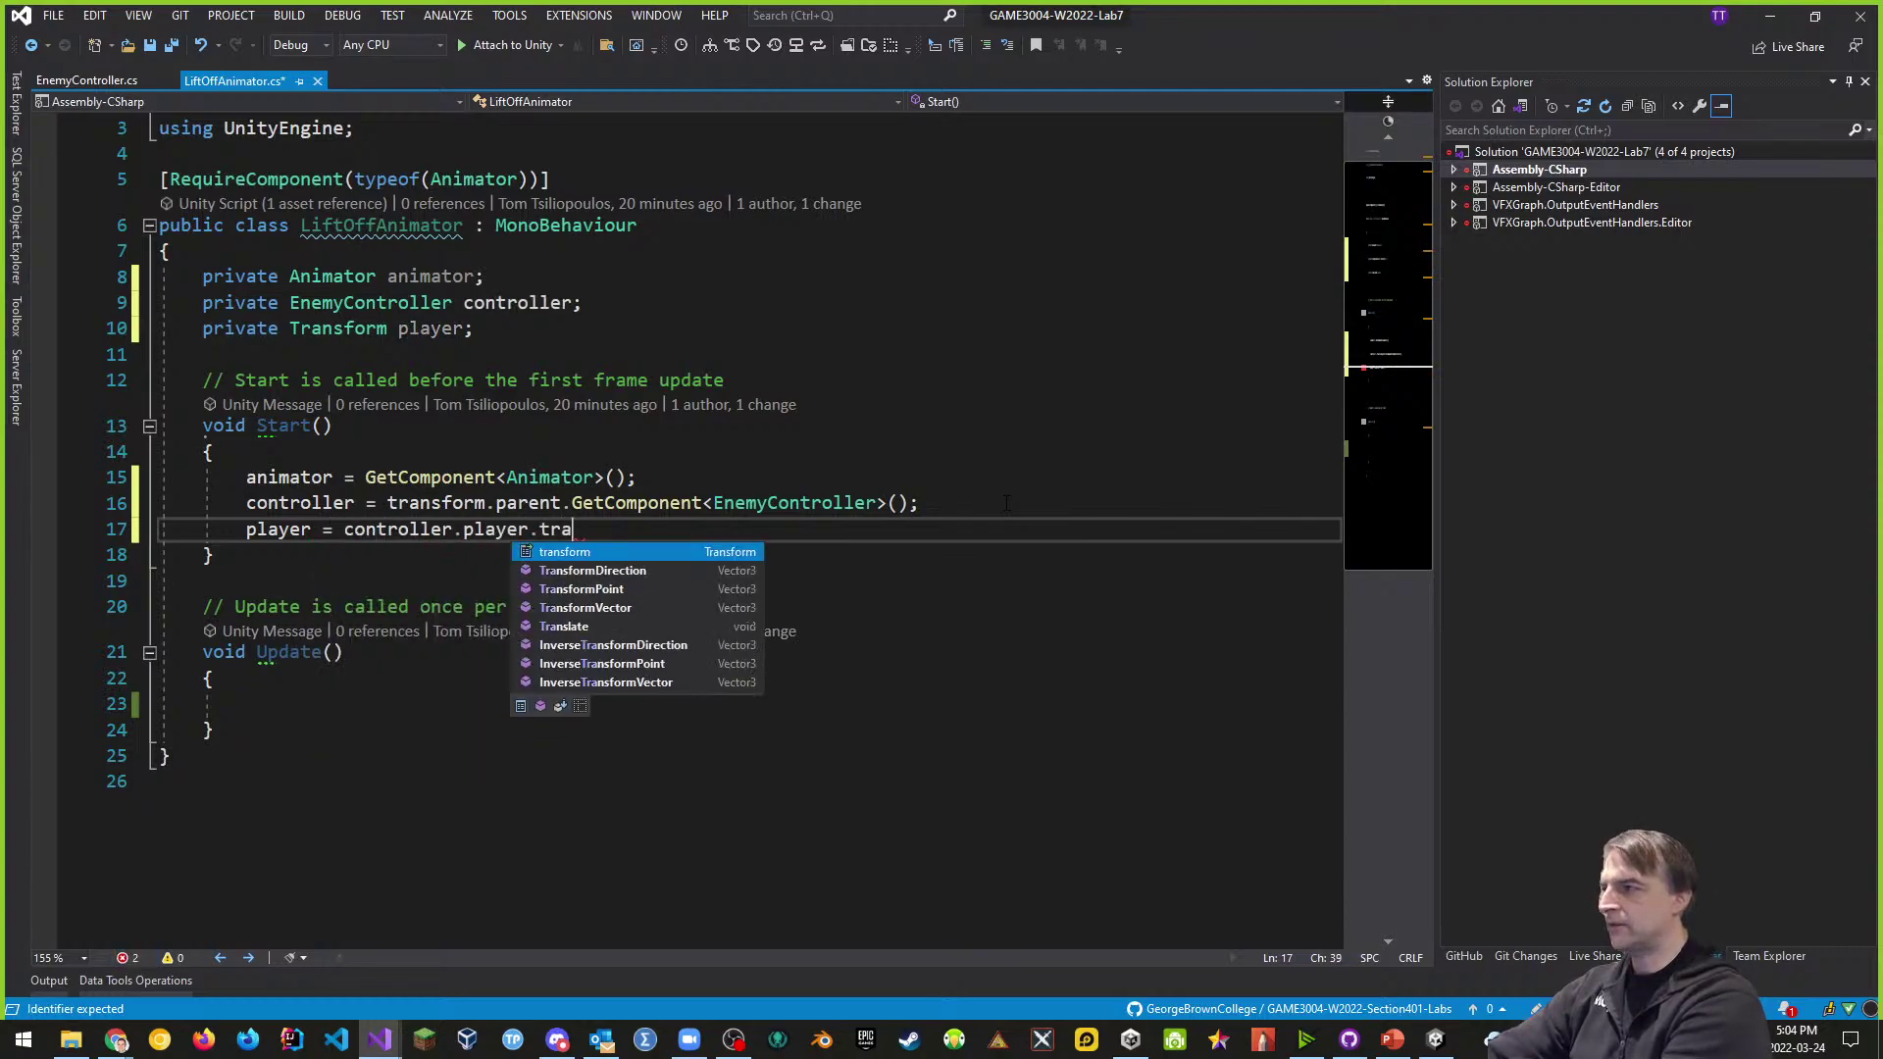
{"action": "key", "text": "Tab"}
{"action": "type", "text": ";"}
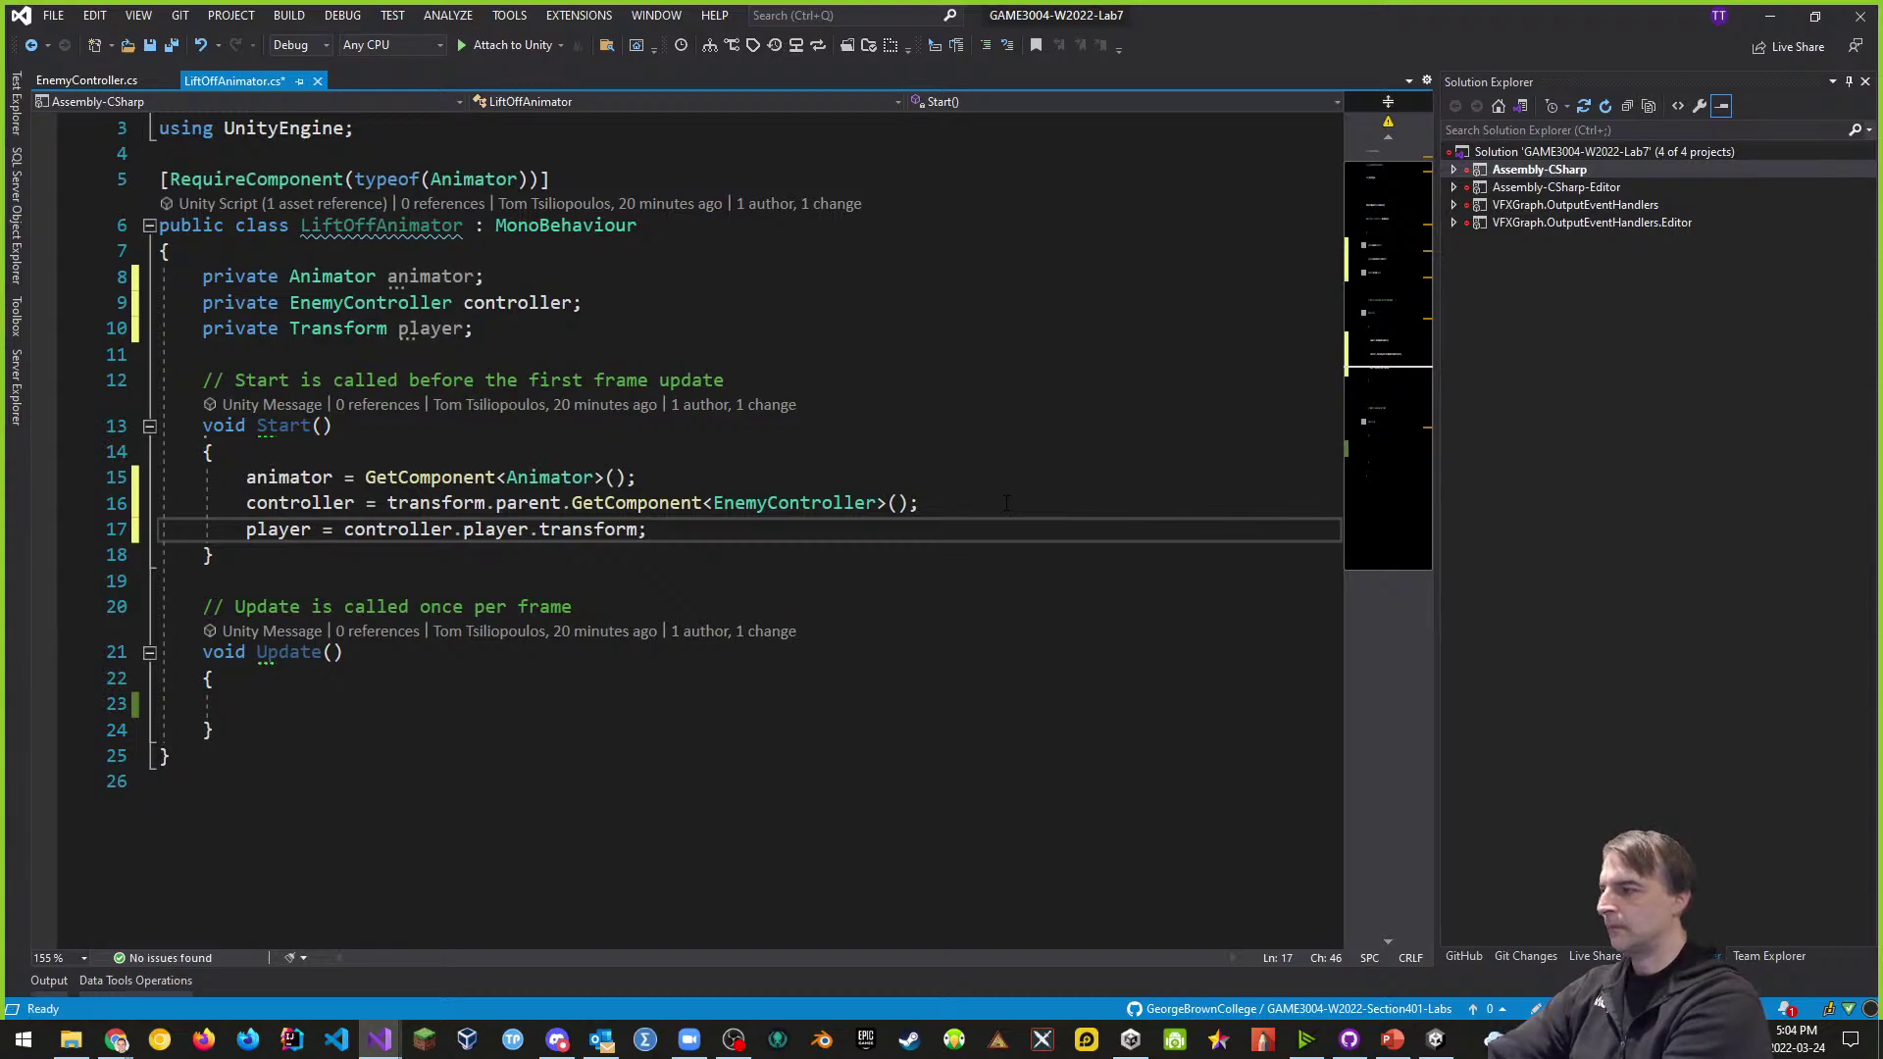
- Check the player field's type in EnemyController.cs, shorten the assignment in LiftOffAnimator's Start to "player = controller.player;", and save
{"action": "left_click", "coordinate": [98, 82]}
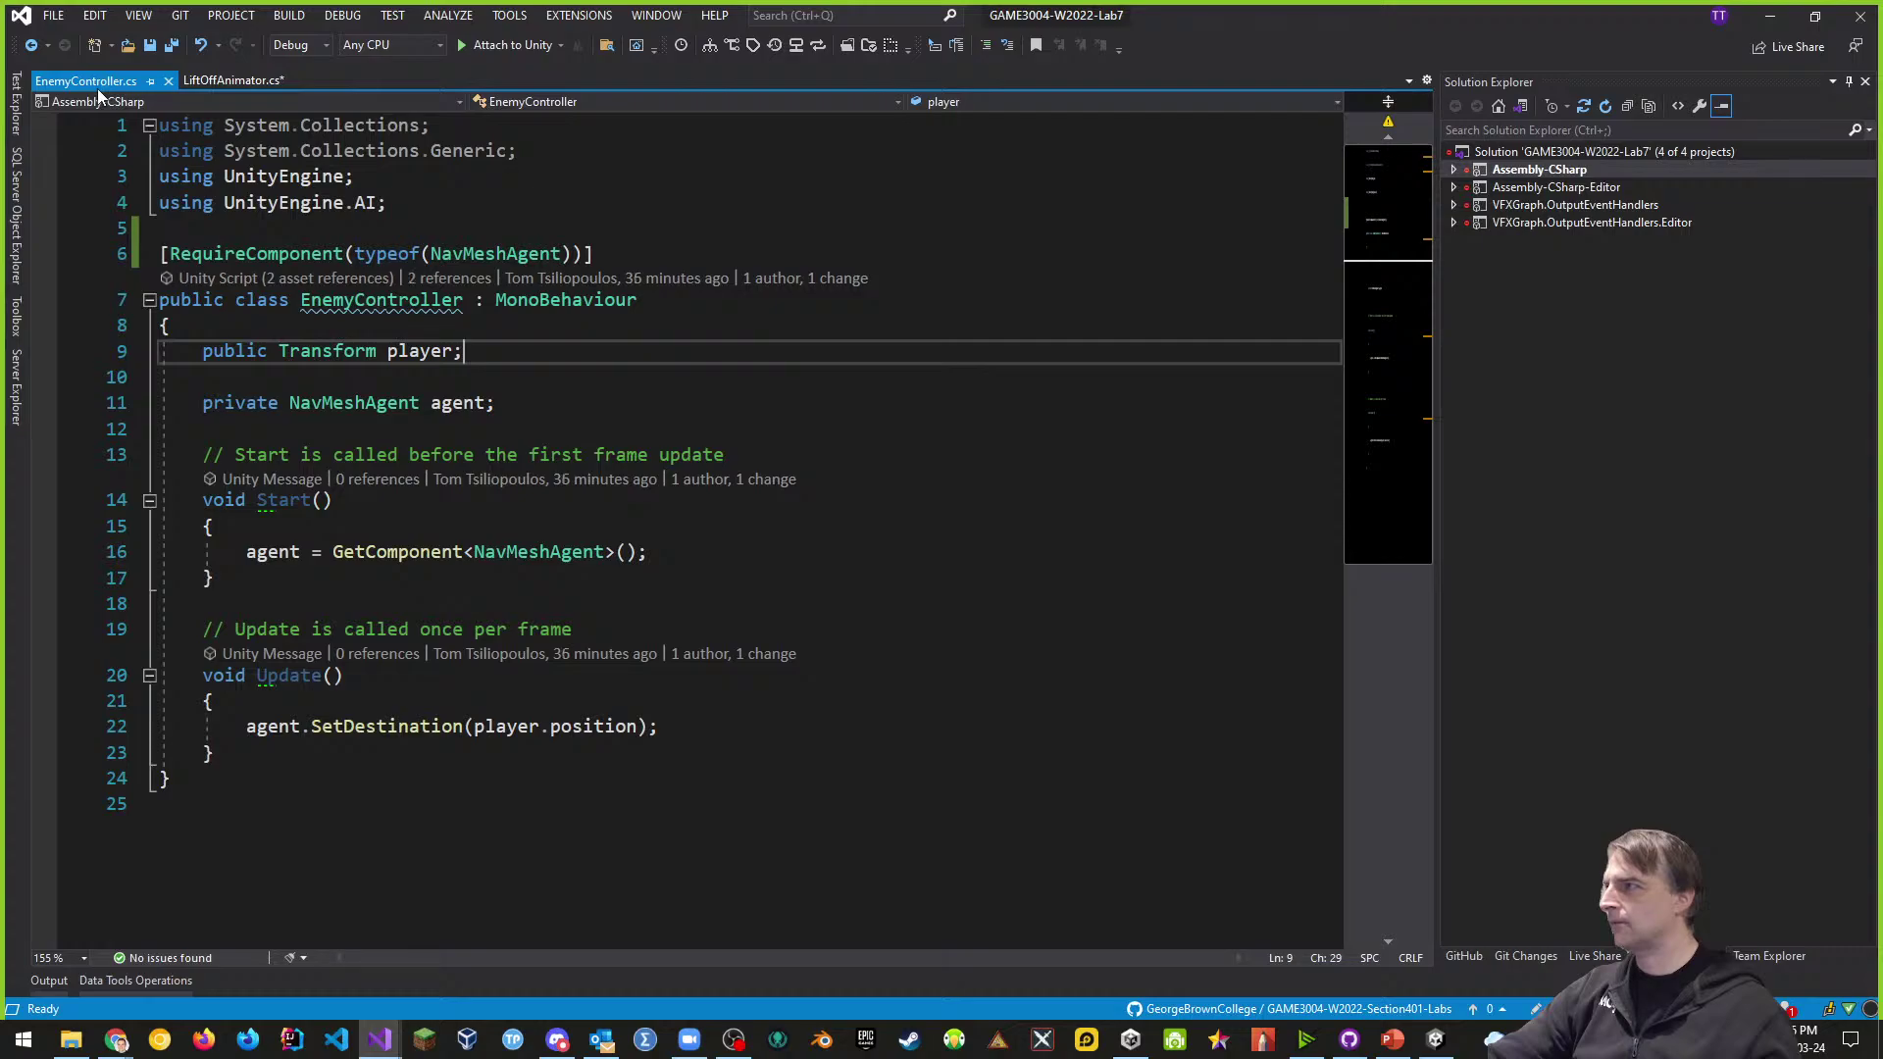
{"action": "left_click", "coordinate": [236, 80]}
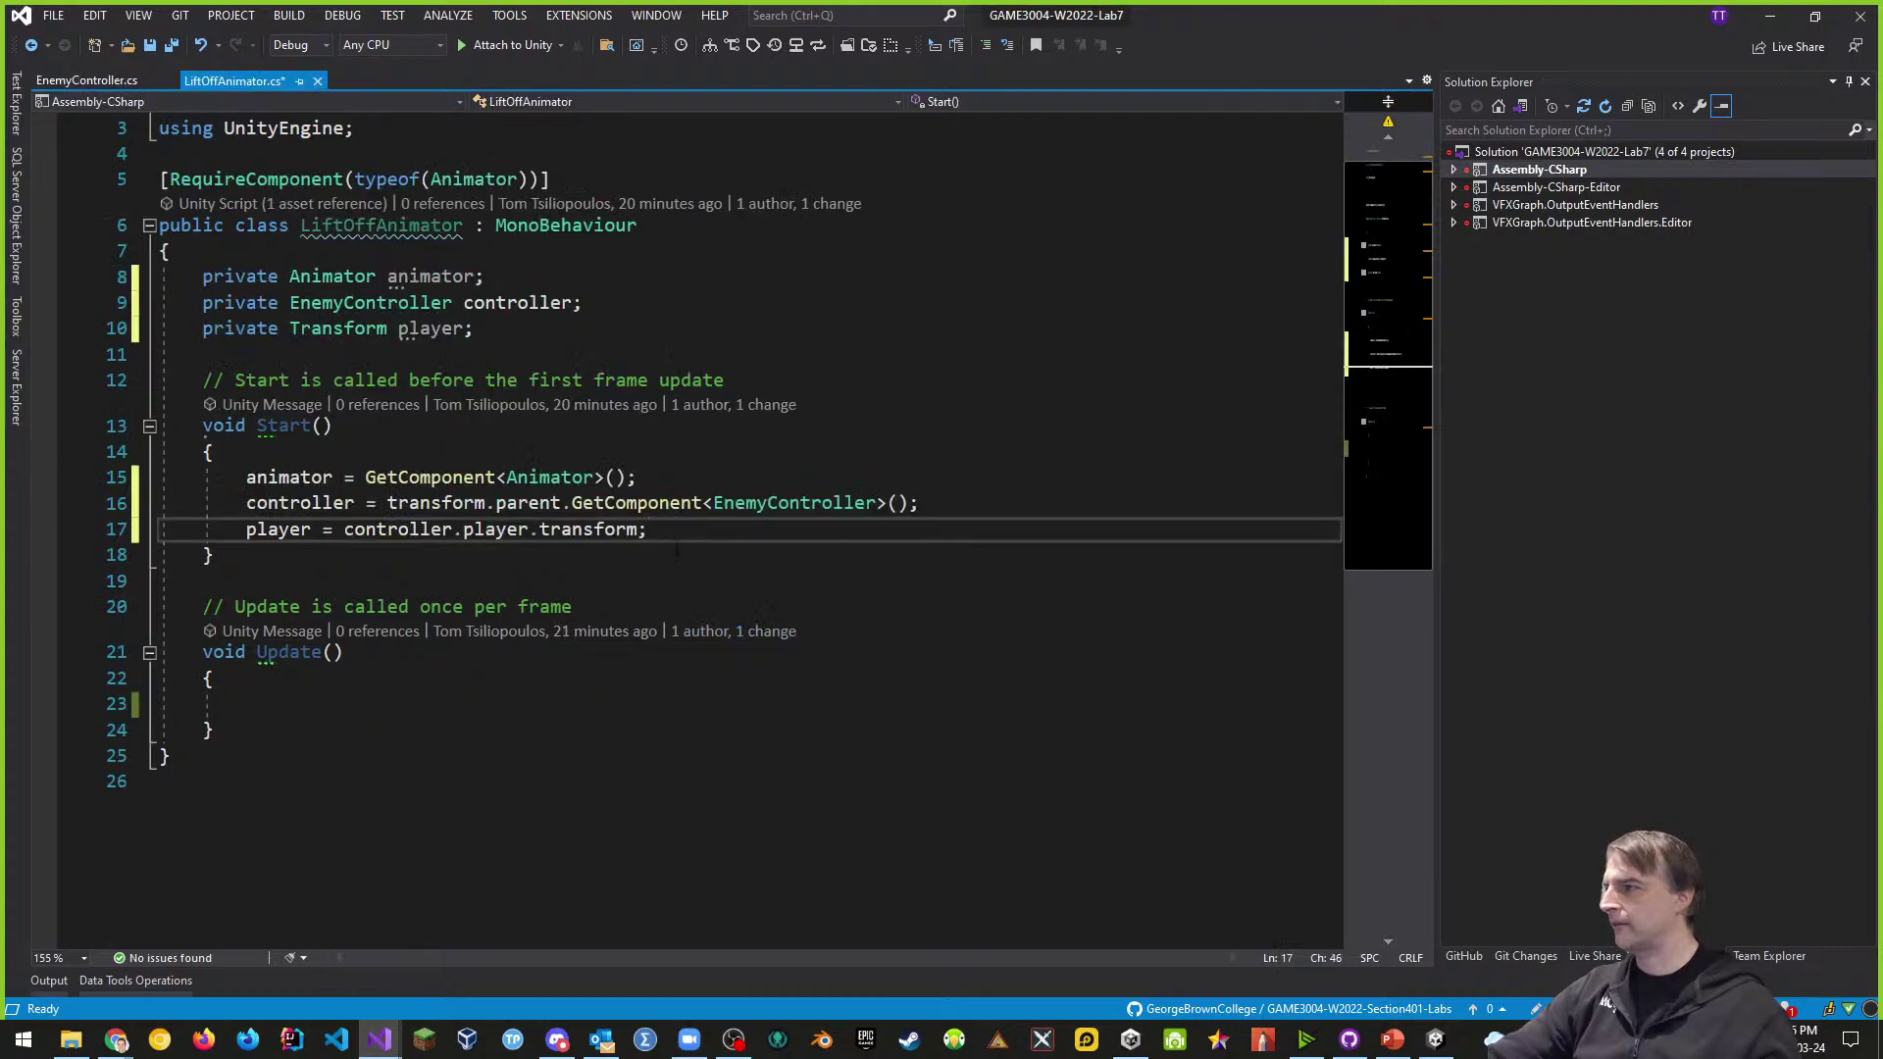
{"action": "key", "text": "BackSpace"}
{"action": "key", "text": "BackSpace"}
{"action": "key", "text": "BackSpace"}
{"action": "key", "text": "BackSpace"}
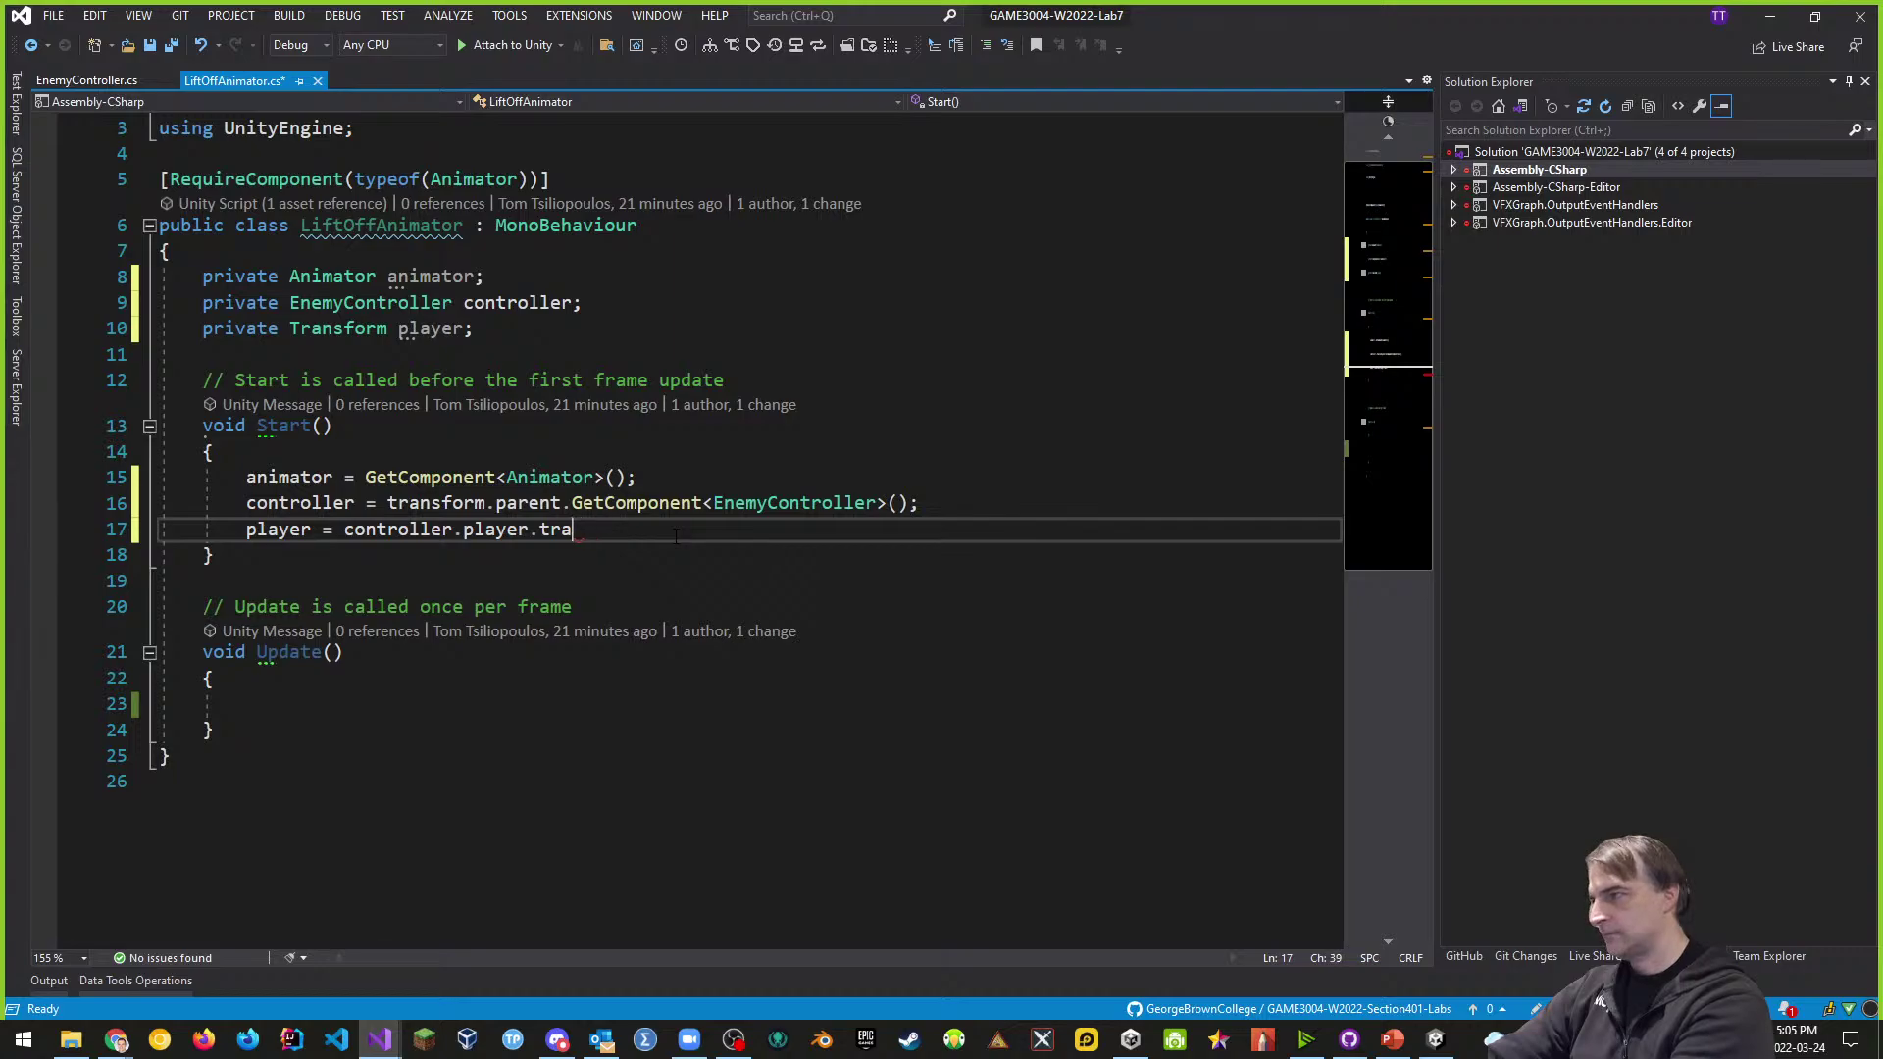
{"action": "key", "text": "BackSpace"}
{"action": "key", "text": "BackSpace"}
{"action": "key", "text": "BackSpace"}
{"action": "type", "text": ";"}
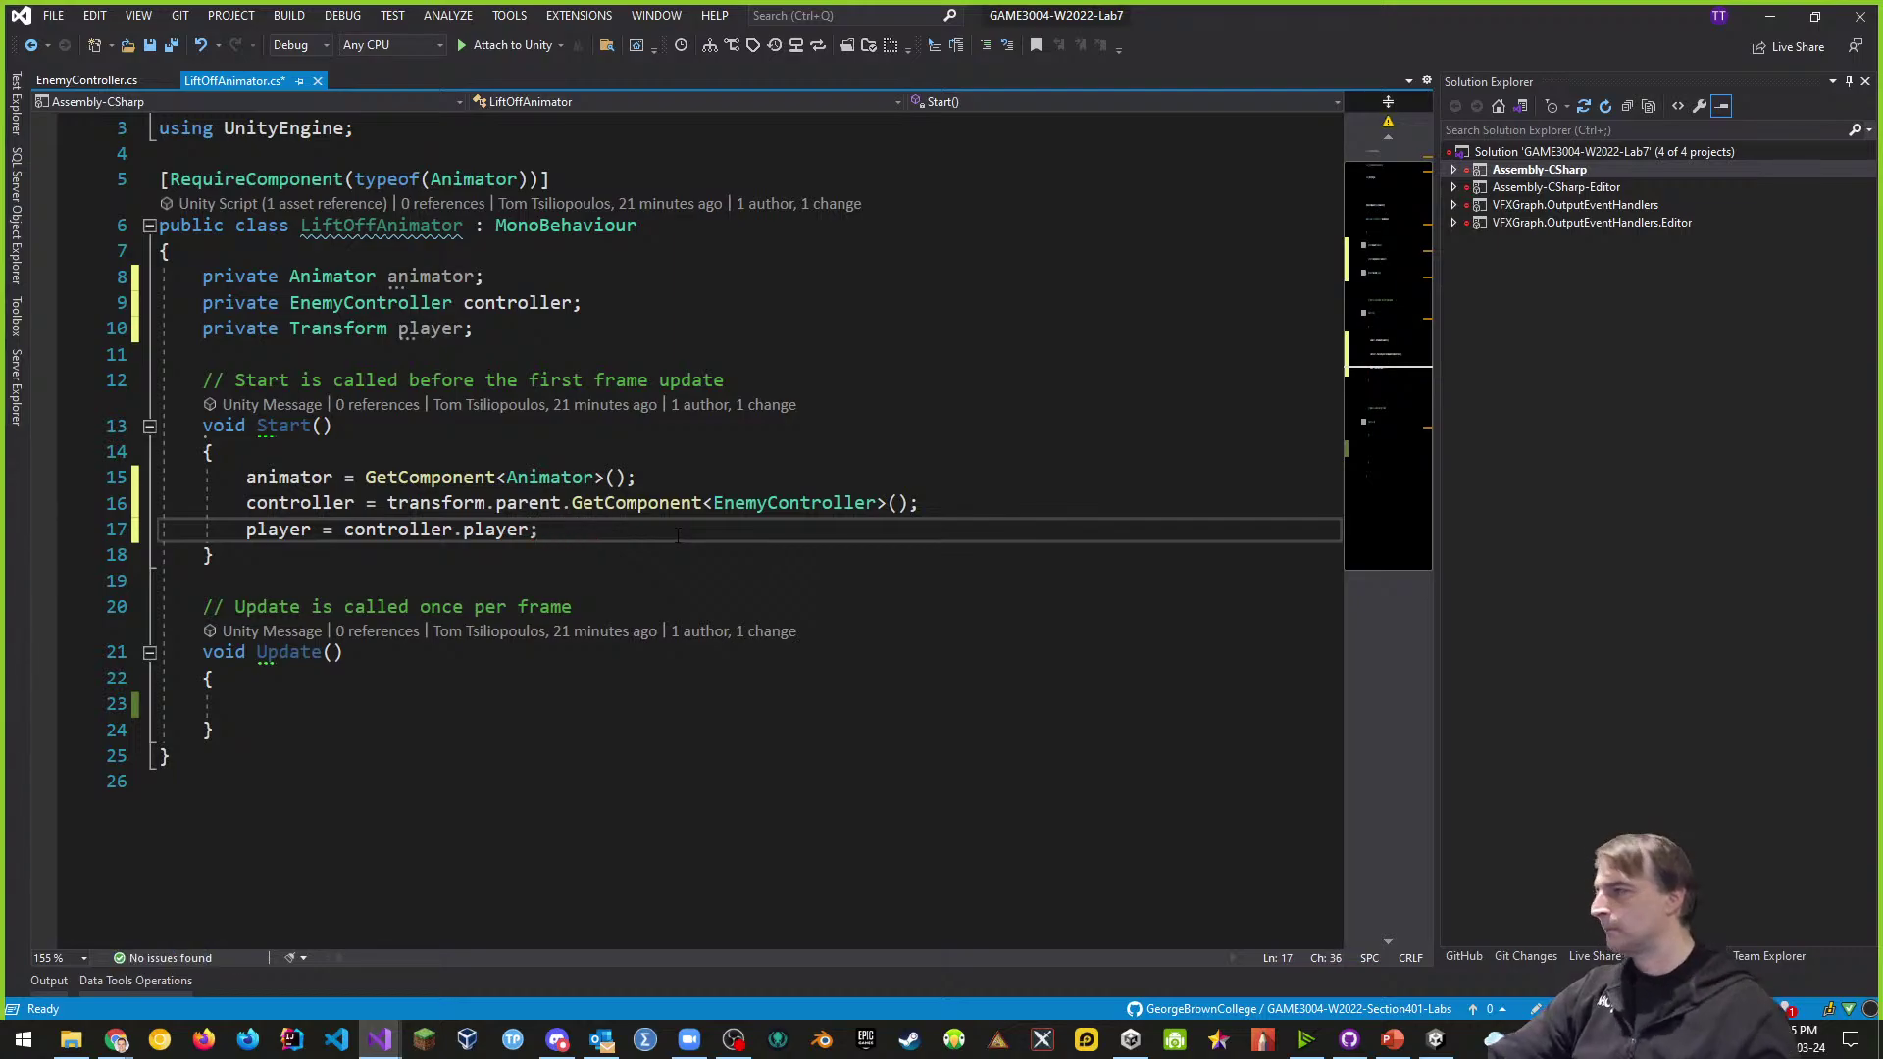
{"action": "left_click", "coordinate": [908, 551]}
{"action": "key", "text": "ctrl+s"}
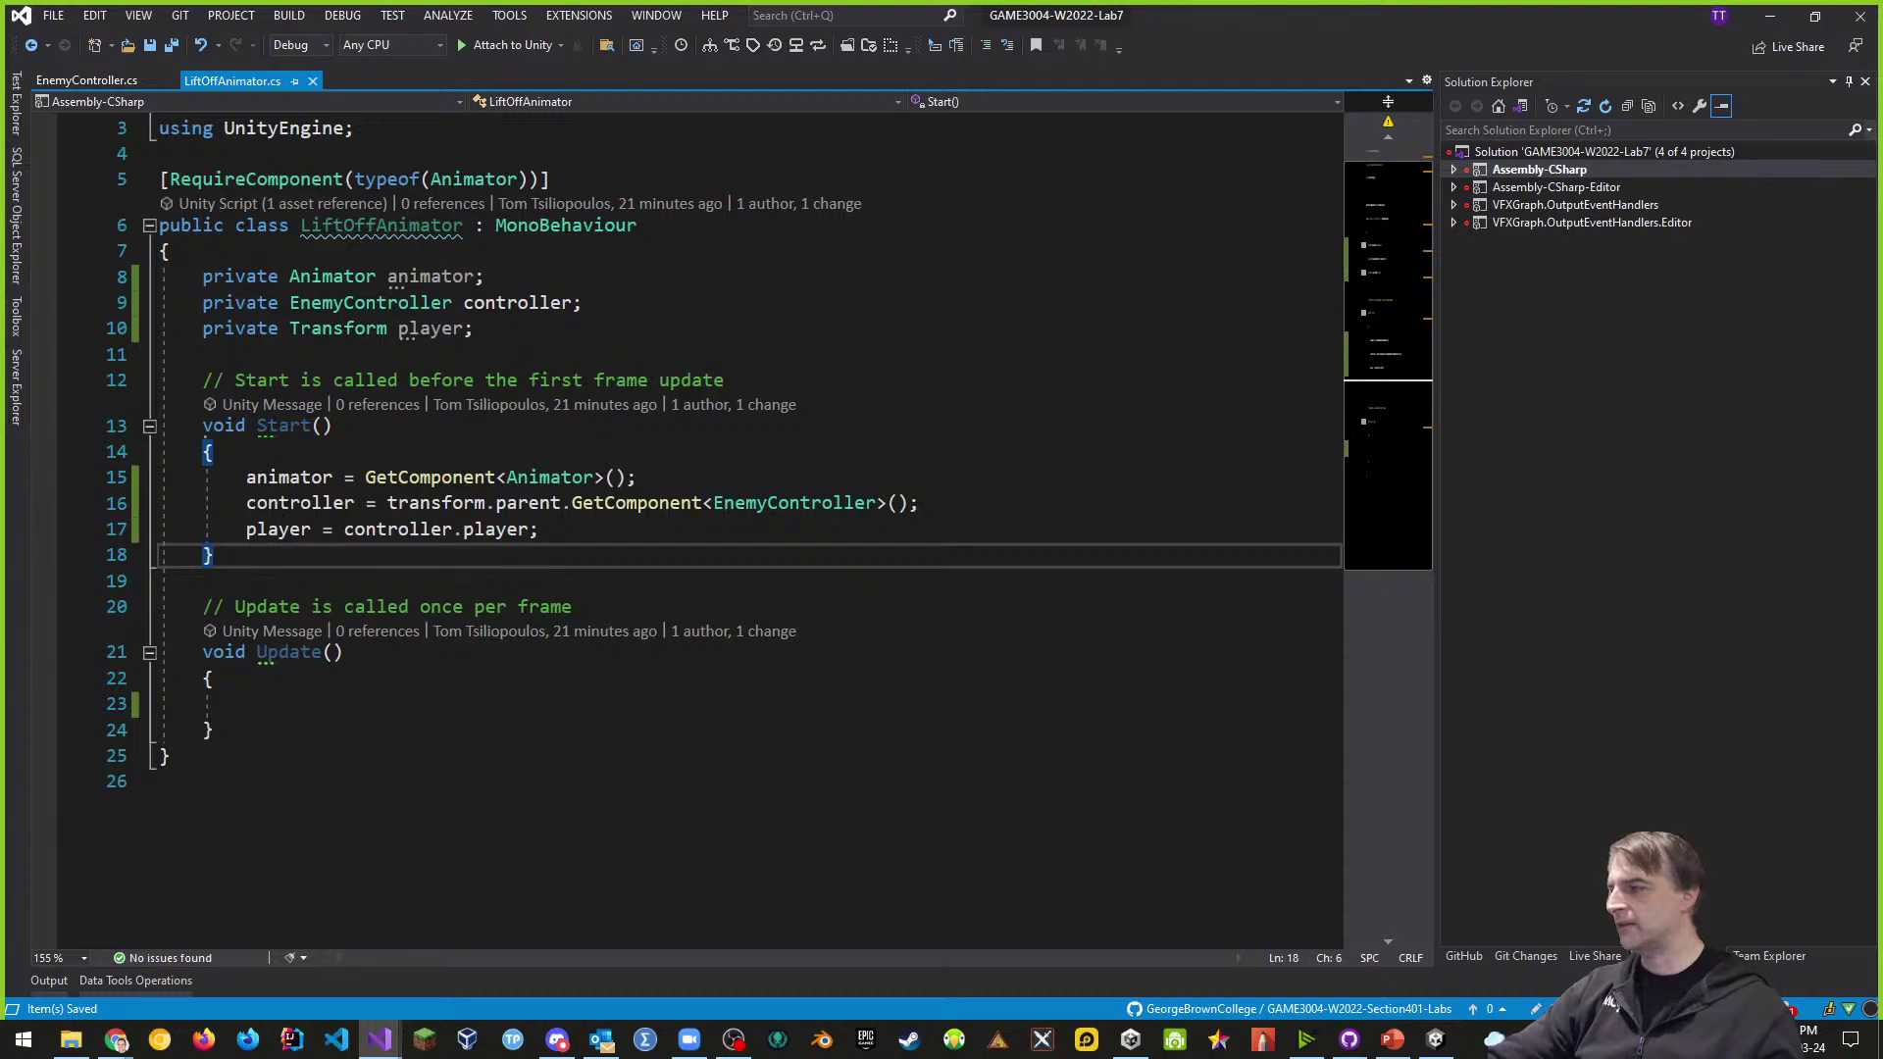
- In Update, begin an if statement whose condition calls "Vector3.Distance(player.position, transform.position)"
{"action": "left_click", "coordinate": [335, 704]}
{"action": "type", "text": "if("}
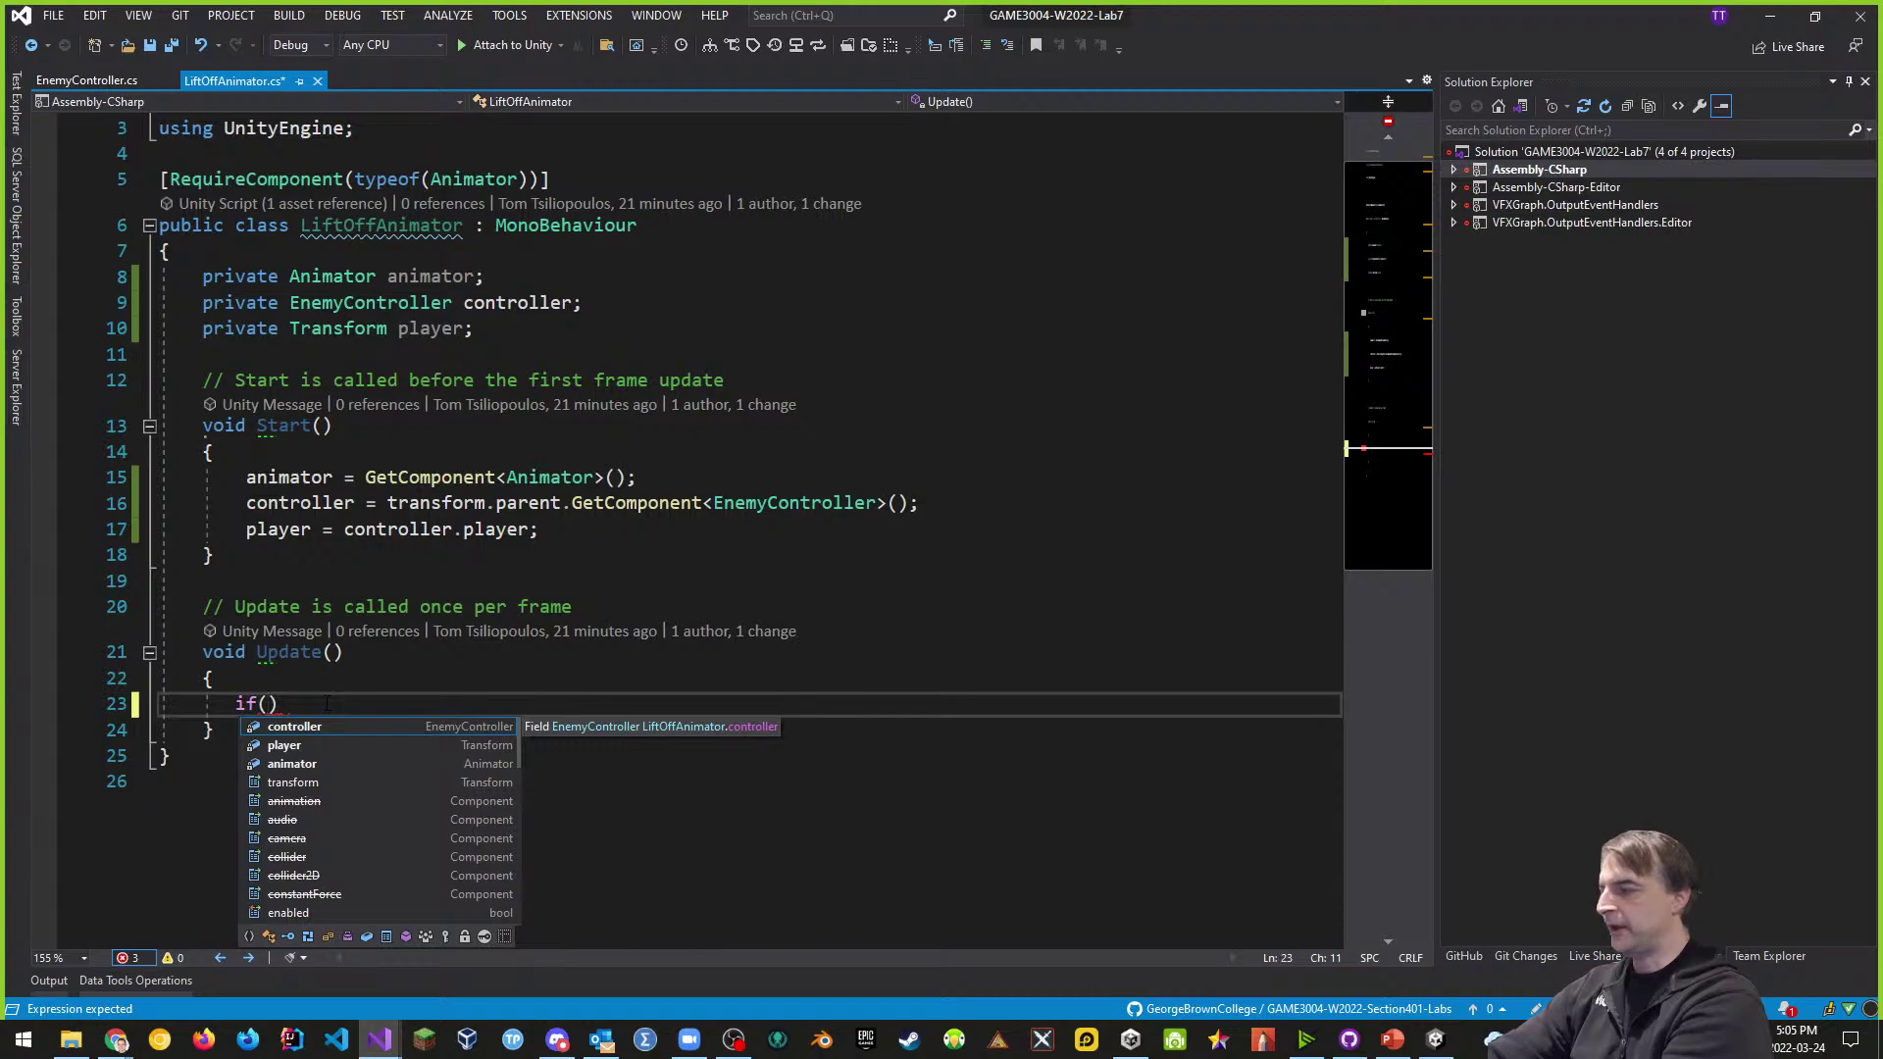
{"action": "type", "text": "Vector3"}
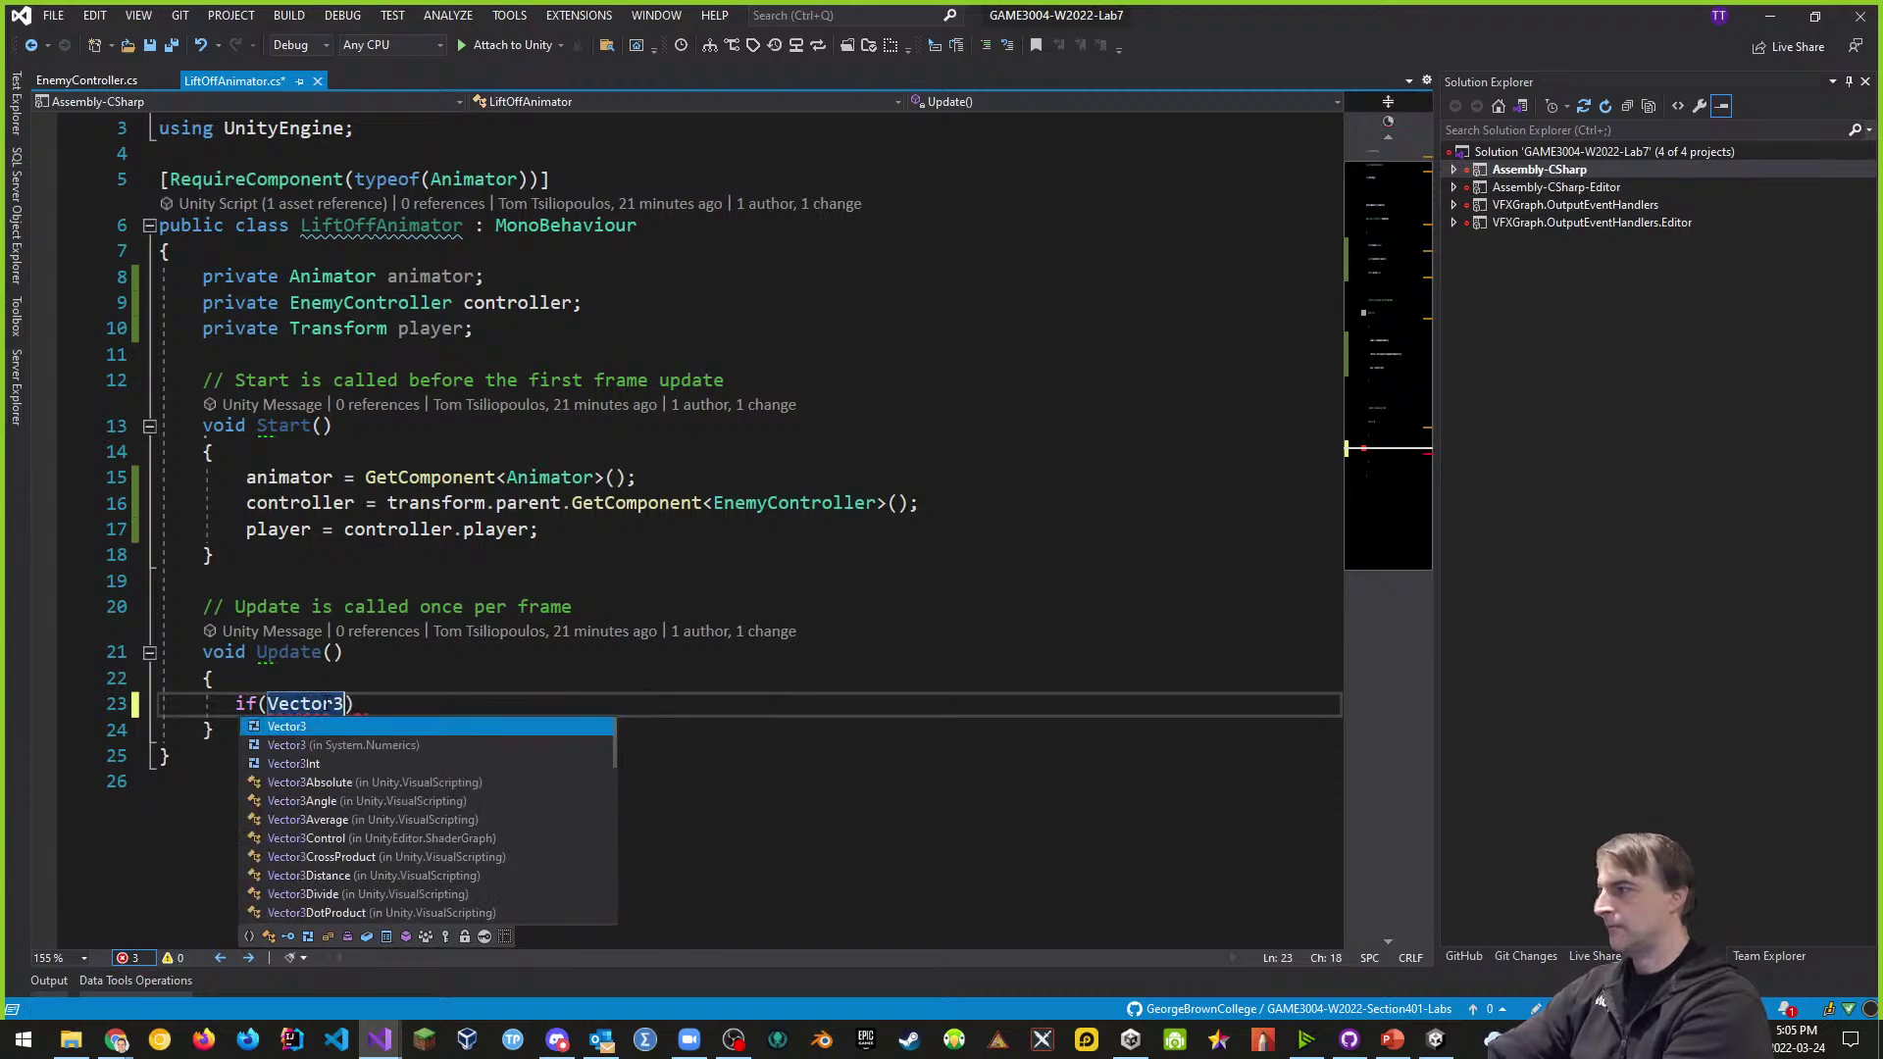
{"action": "type", "text": ".Distance("}
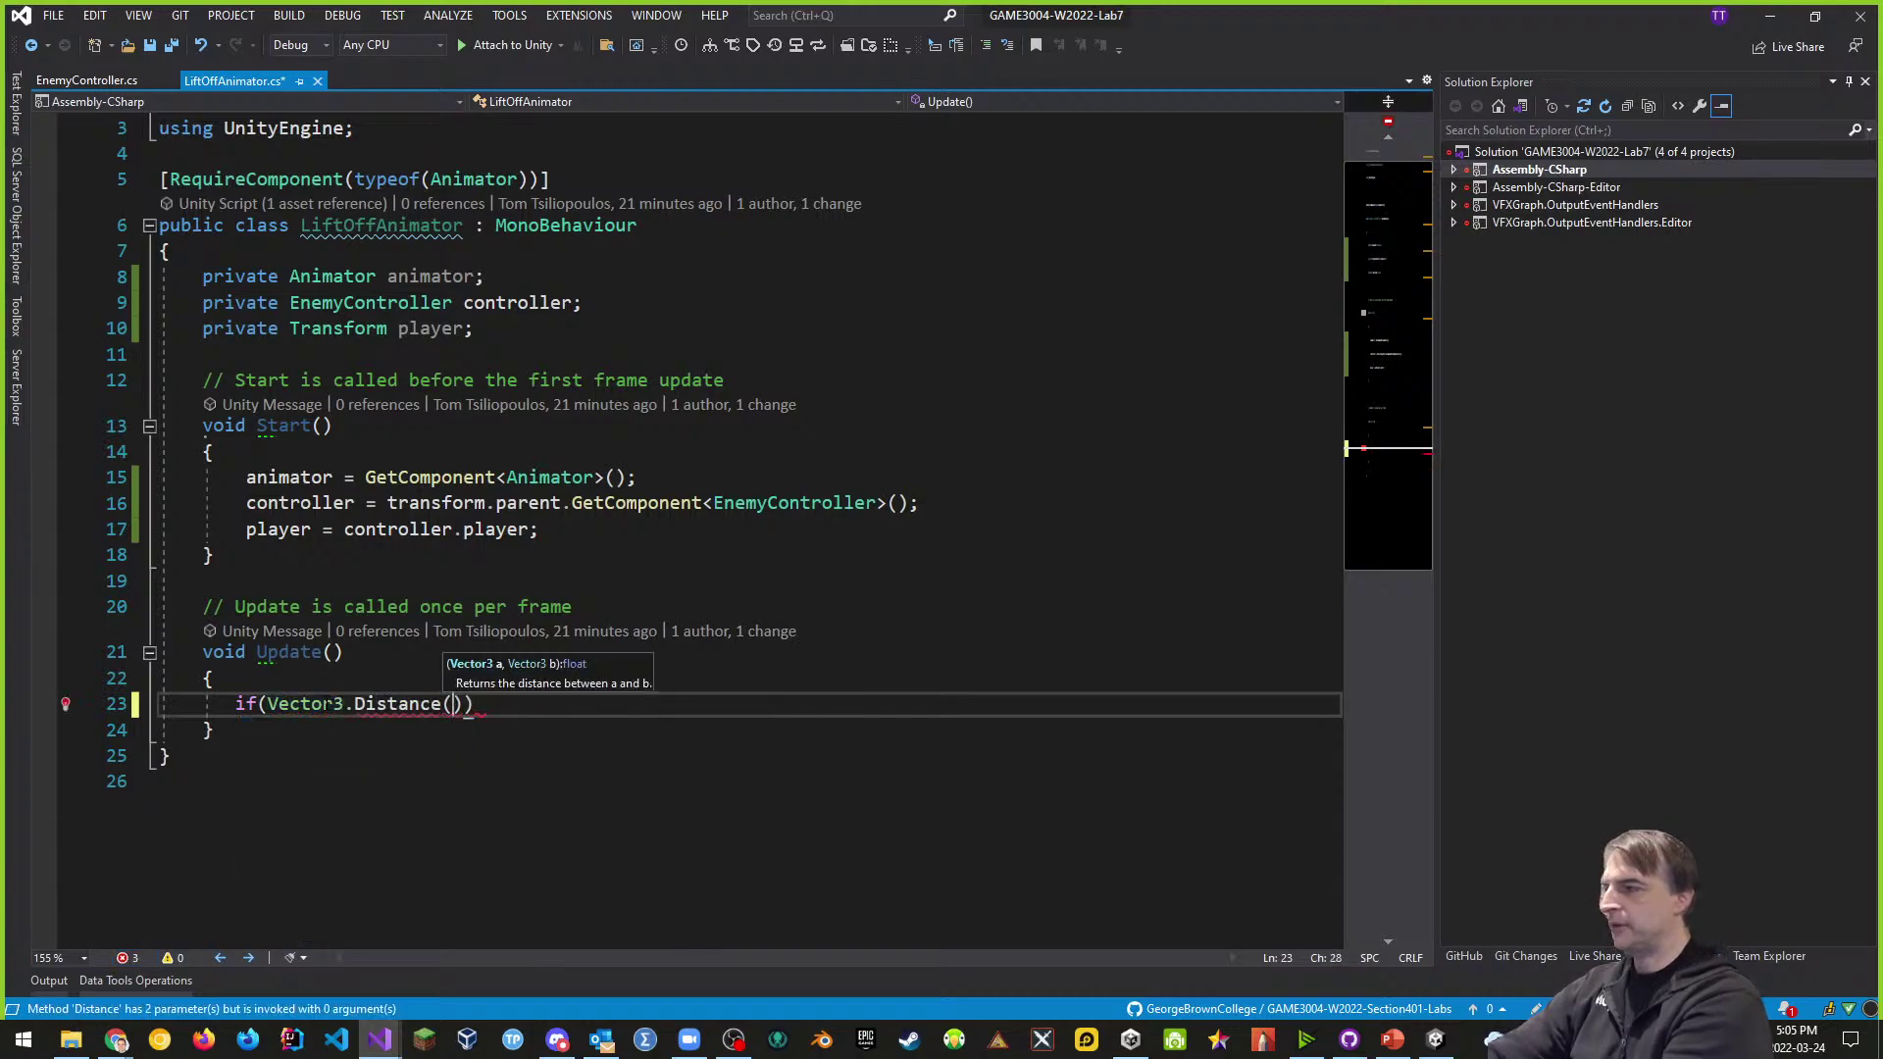
{"action": "type", "text": "player.tr"}
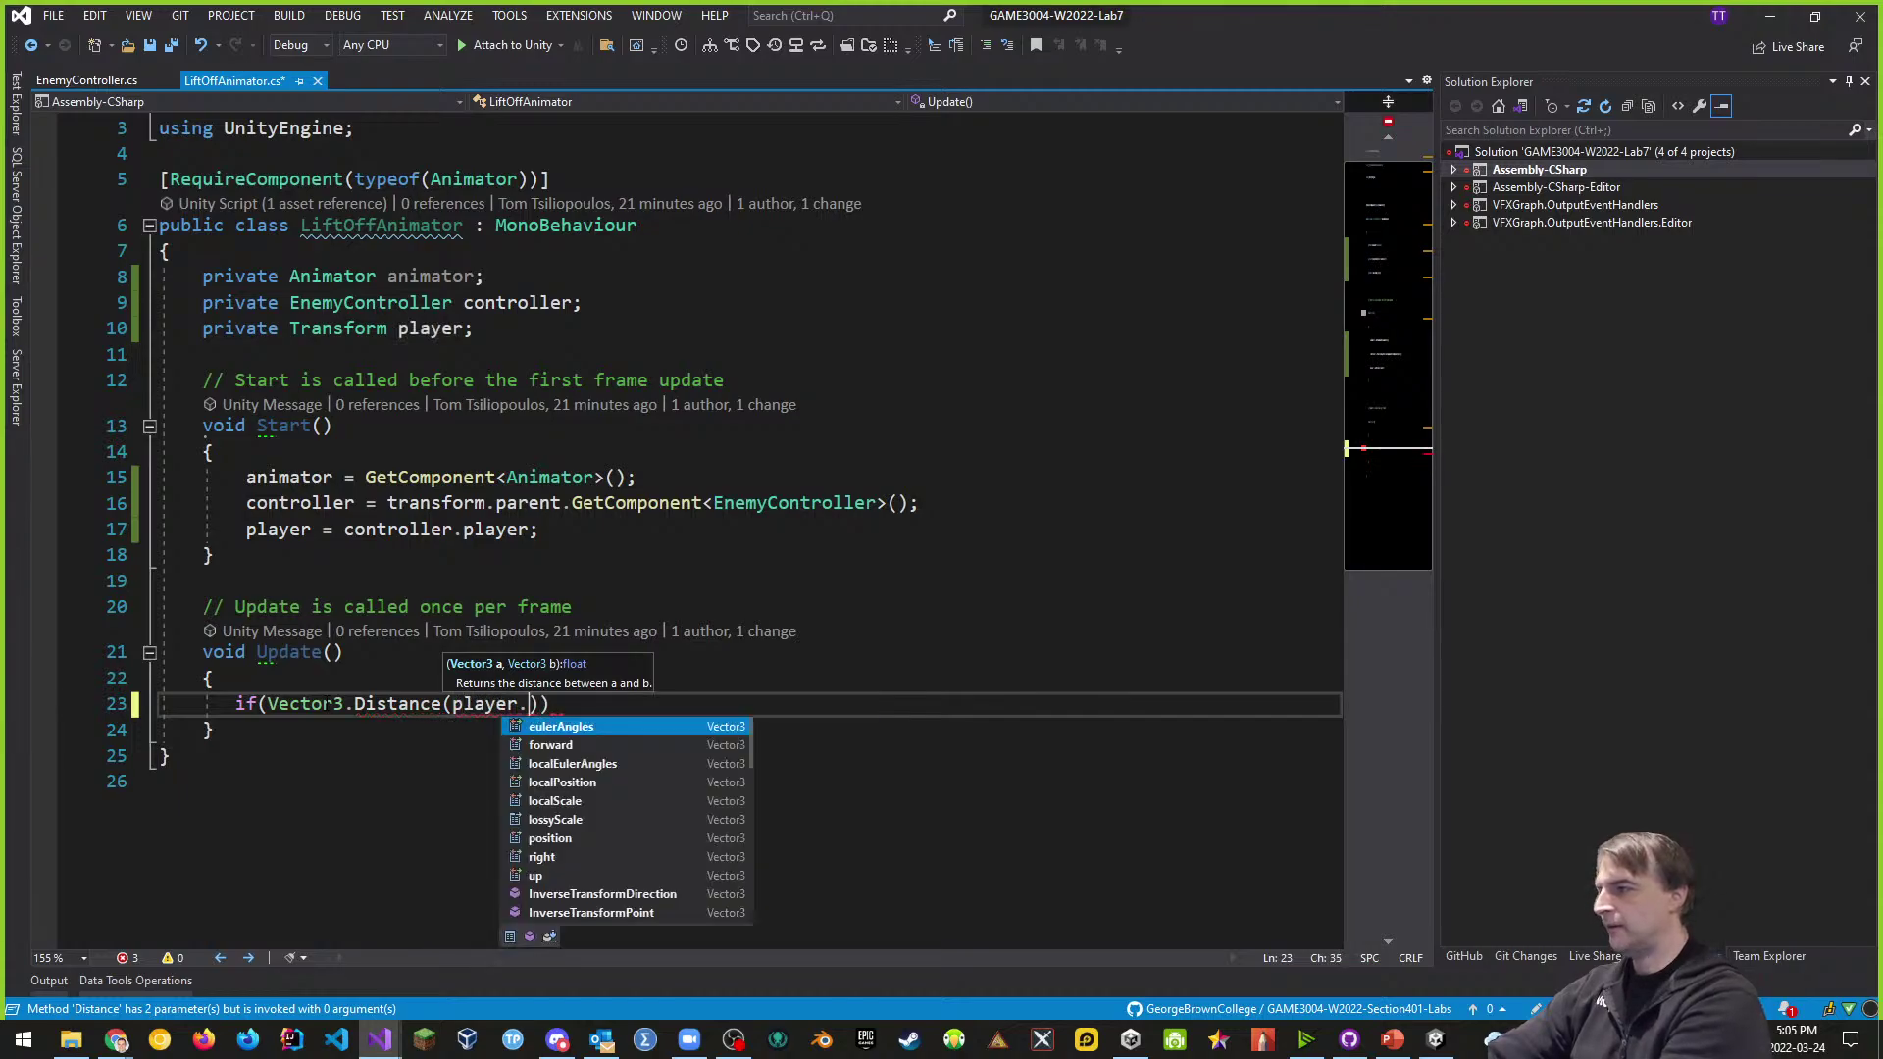
{"action": "key", "text": "BackSpace"}
{"action": "key", "text": "BackSpace"}
{"action": "key", "text": "BackSpace"}
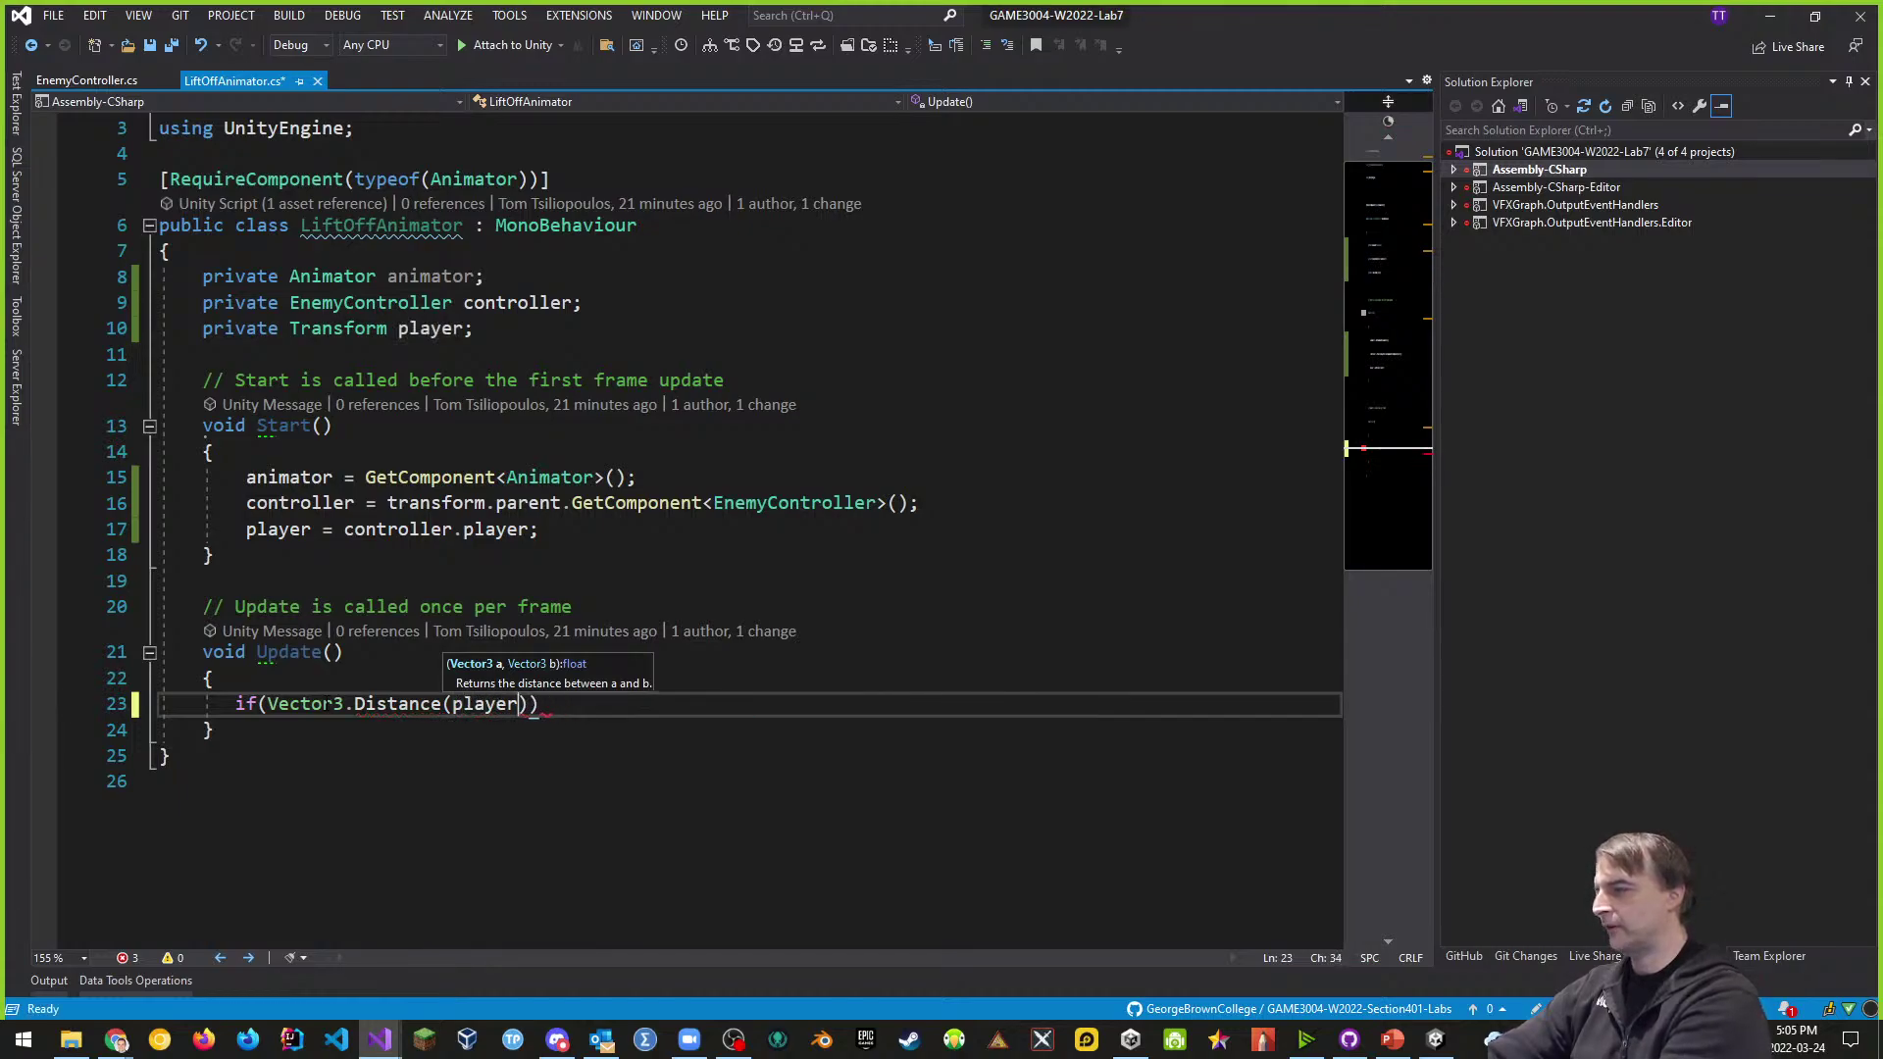
{"action": "type", "text": ".pos"}
{"action": "key", "text": "Tab"}
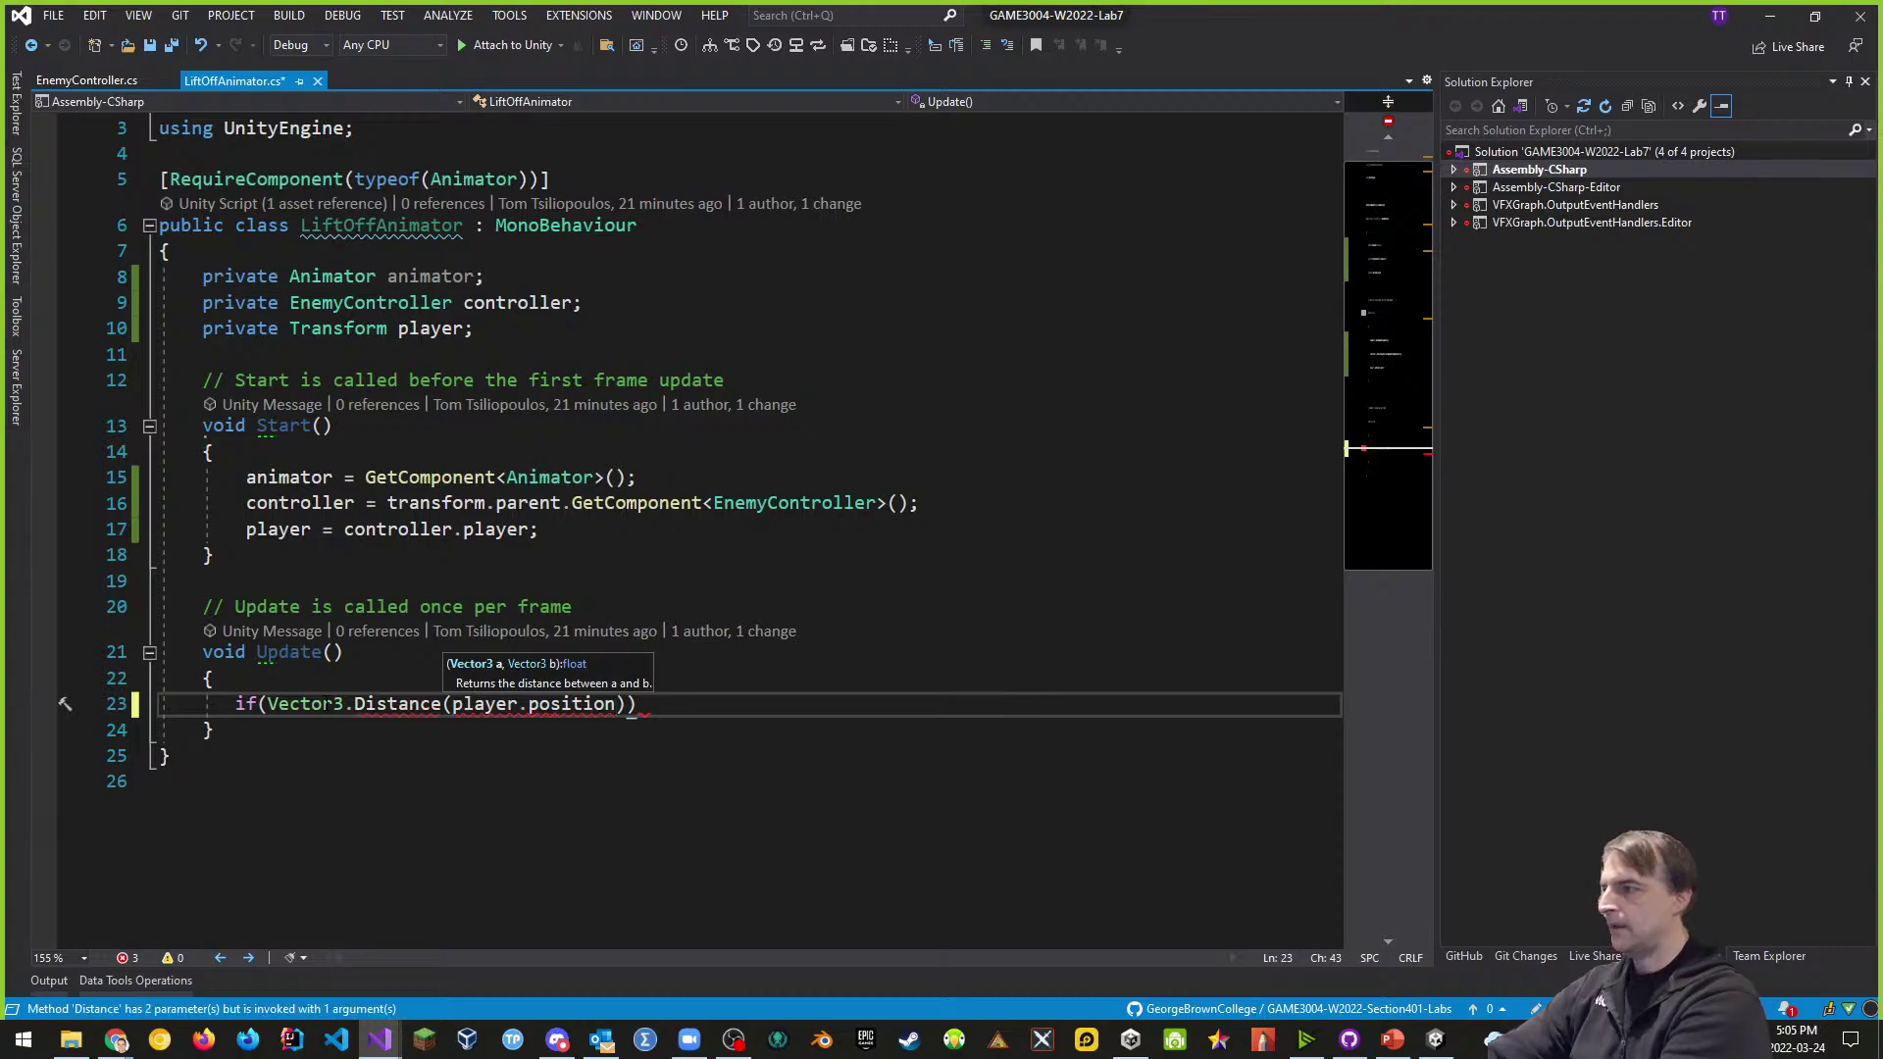
{"action": "type", "text": ", "}
{"action": "type", "text": "tra"}
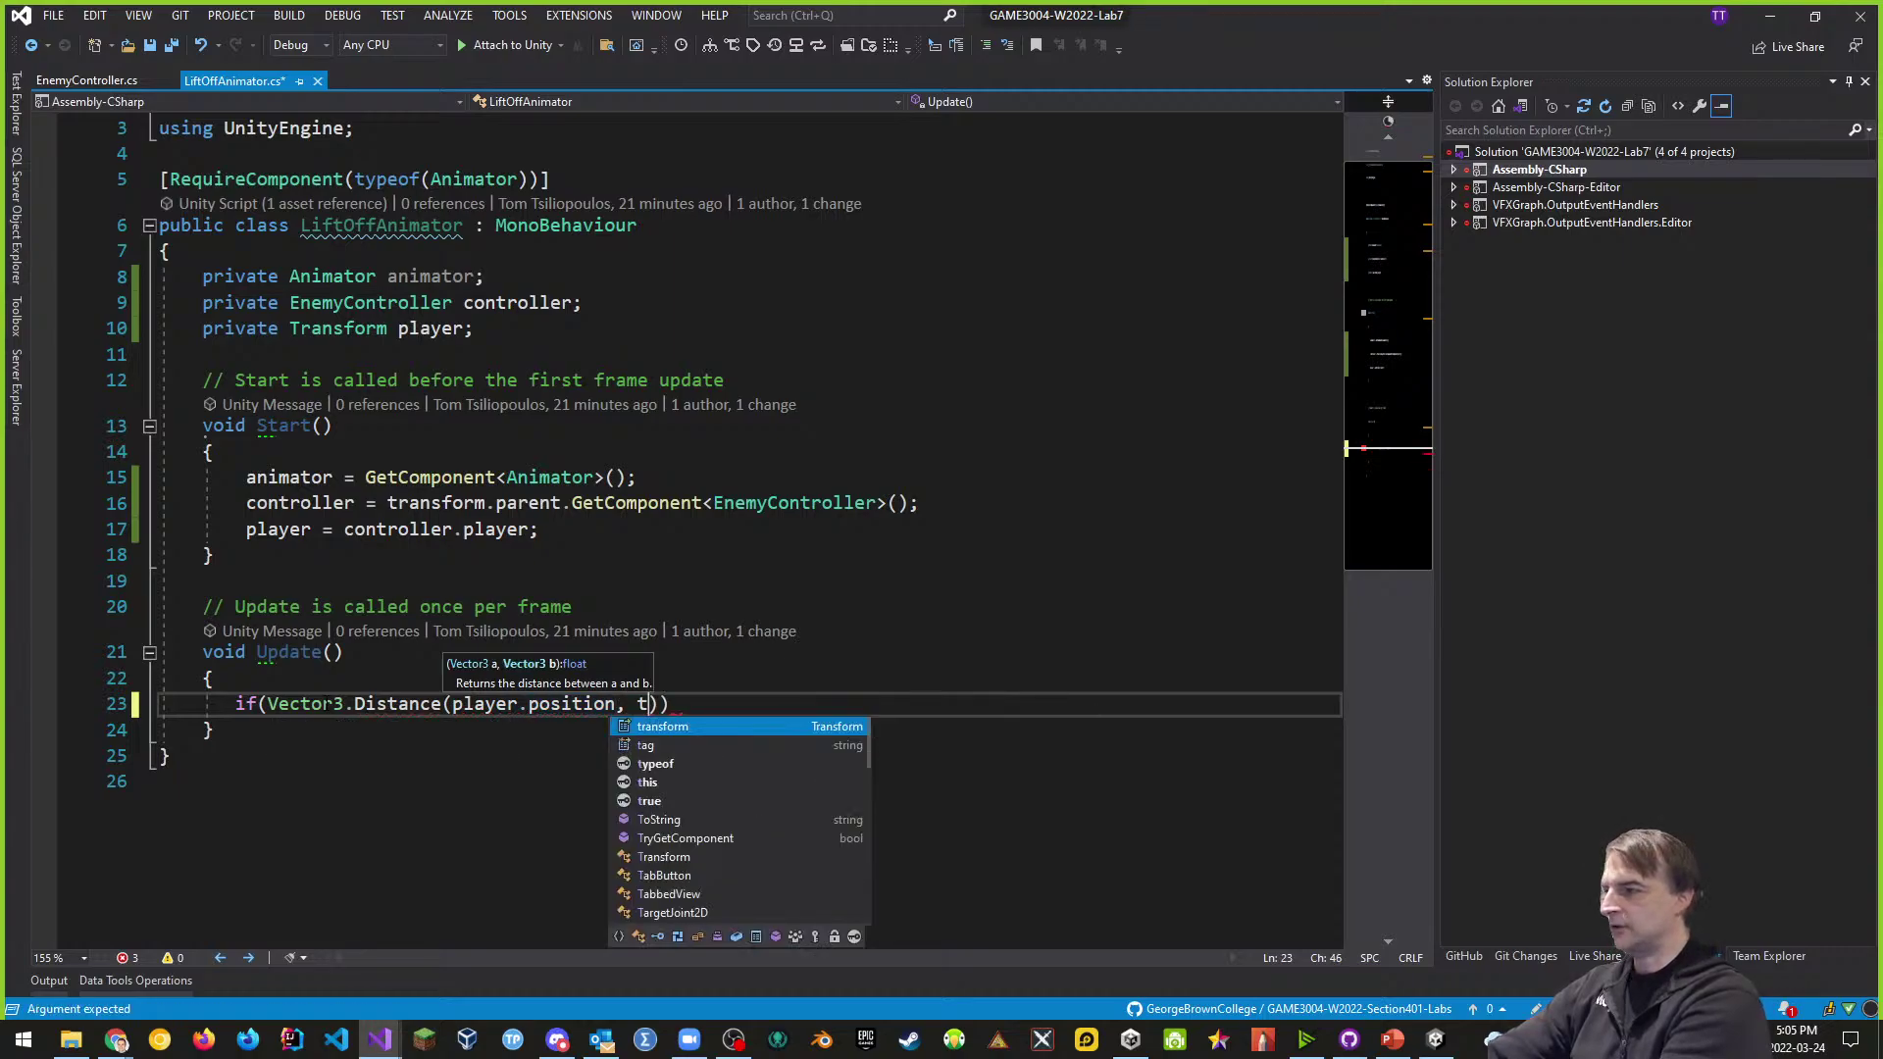
{"action": "type", "text": "nsform.pos"}
{"action": "key", "text": "Tab"}
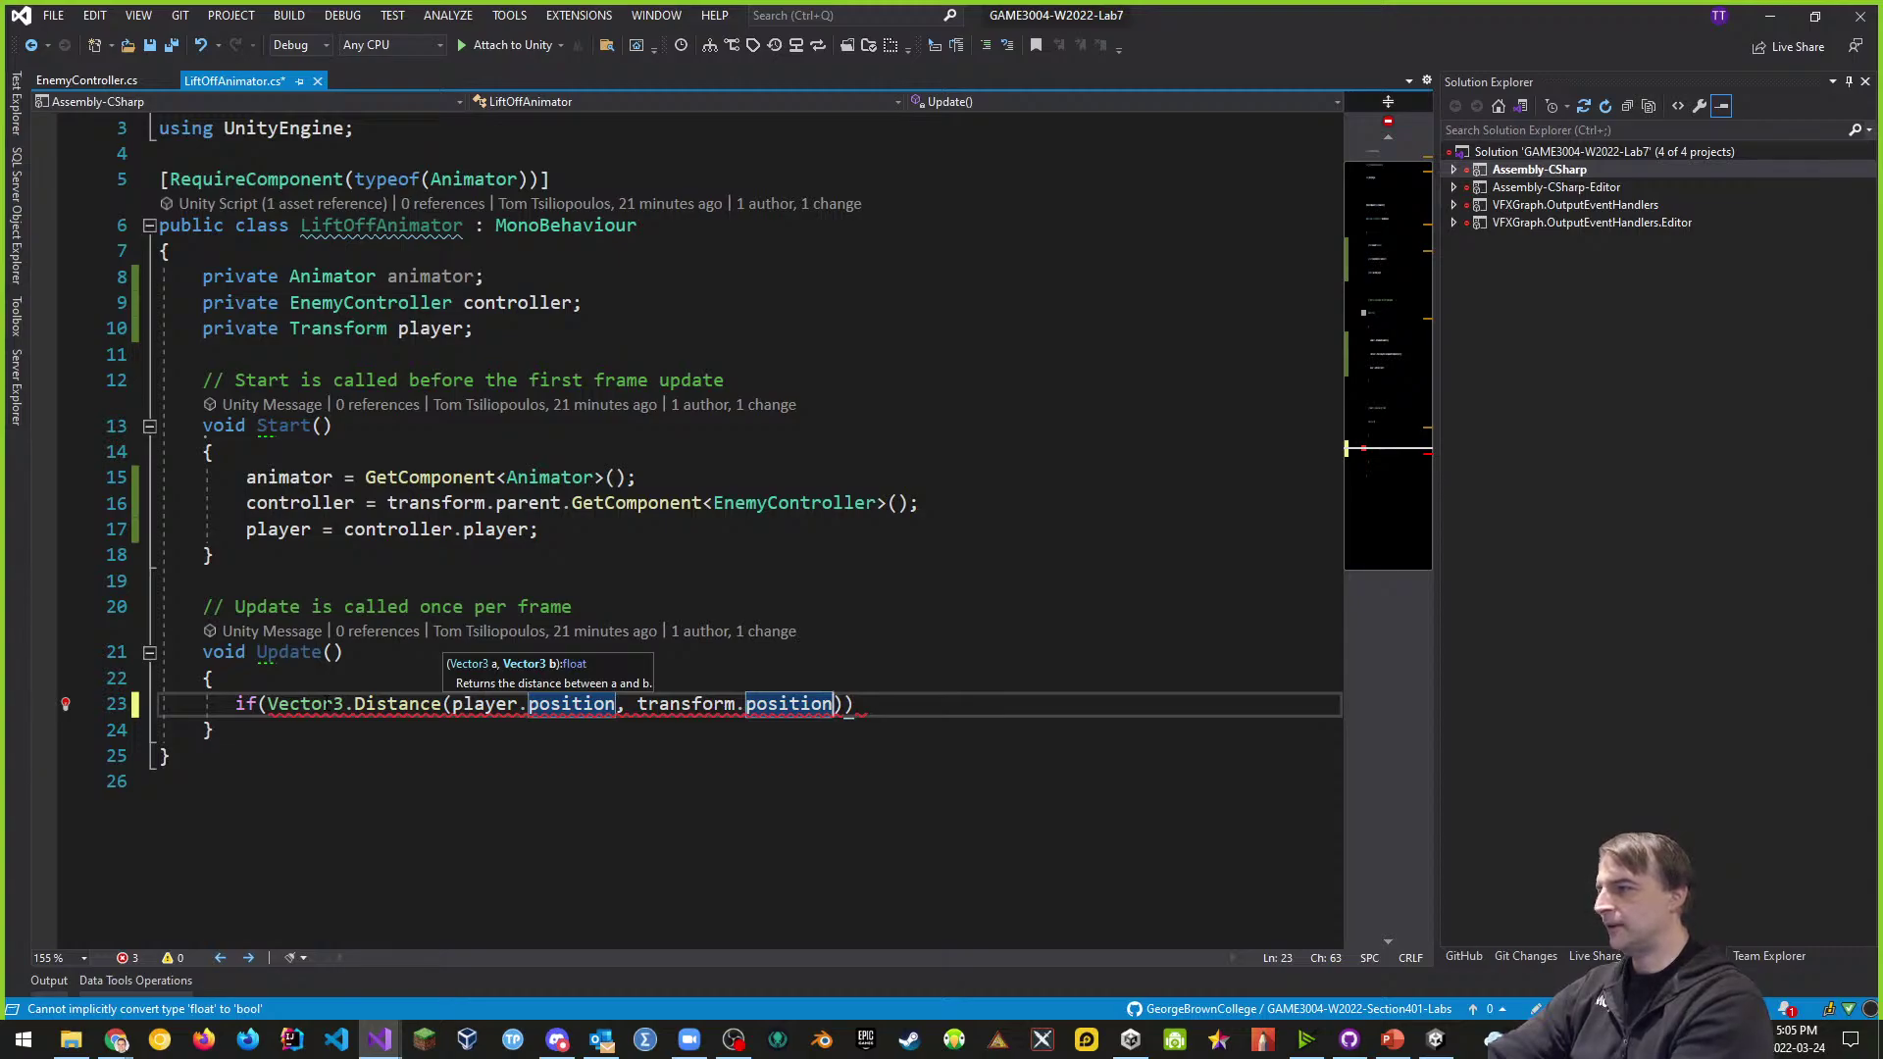
{"action": "type", "text": ")"}
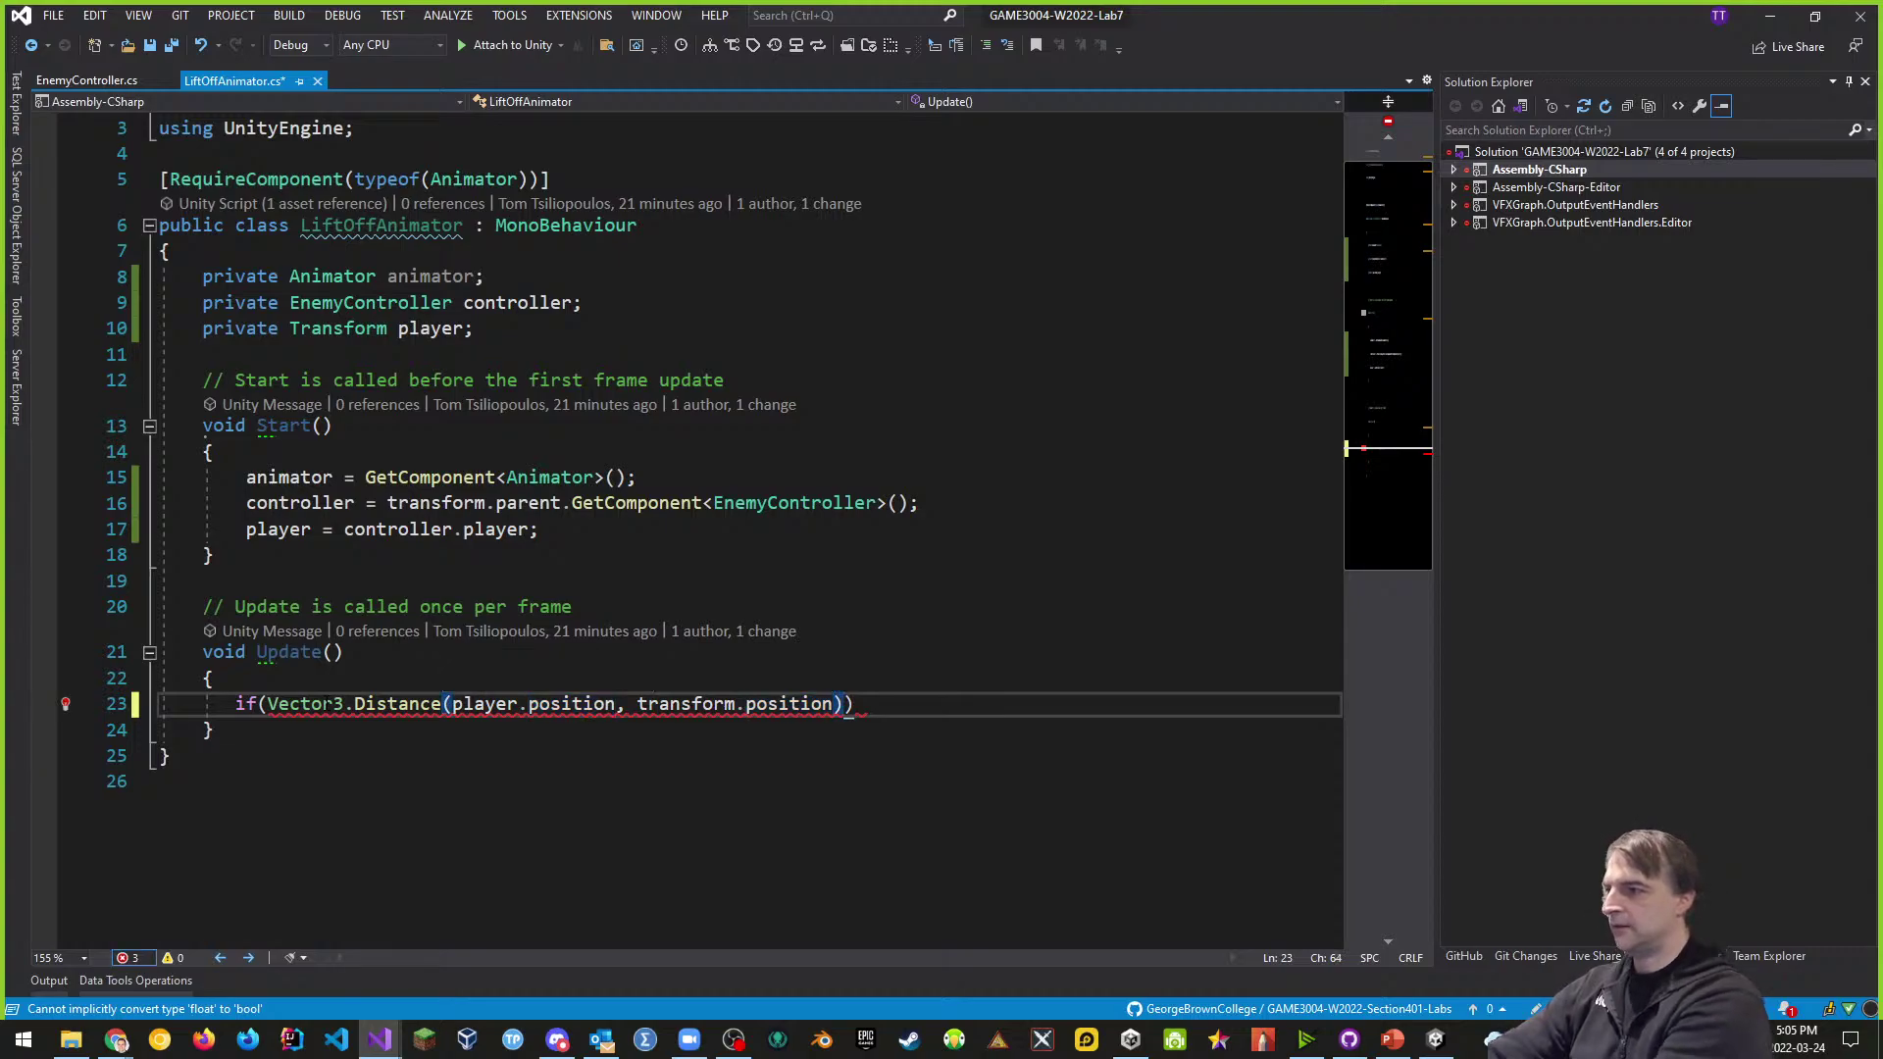
- Complete the distance condition with "< 2.1f" and give the if statement an empty braced body
{"action": "type", "text": " < 2."}
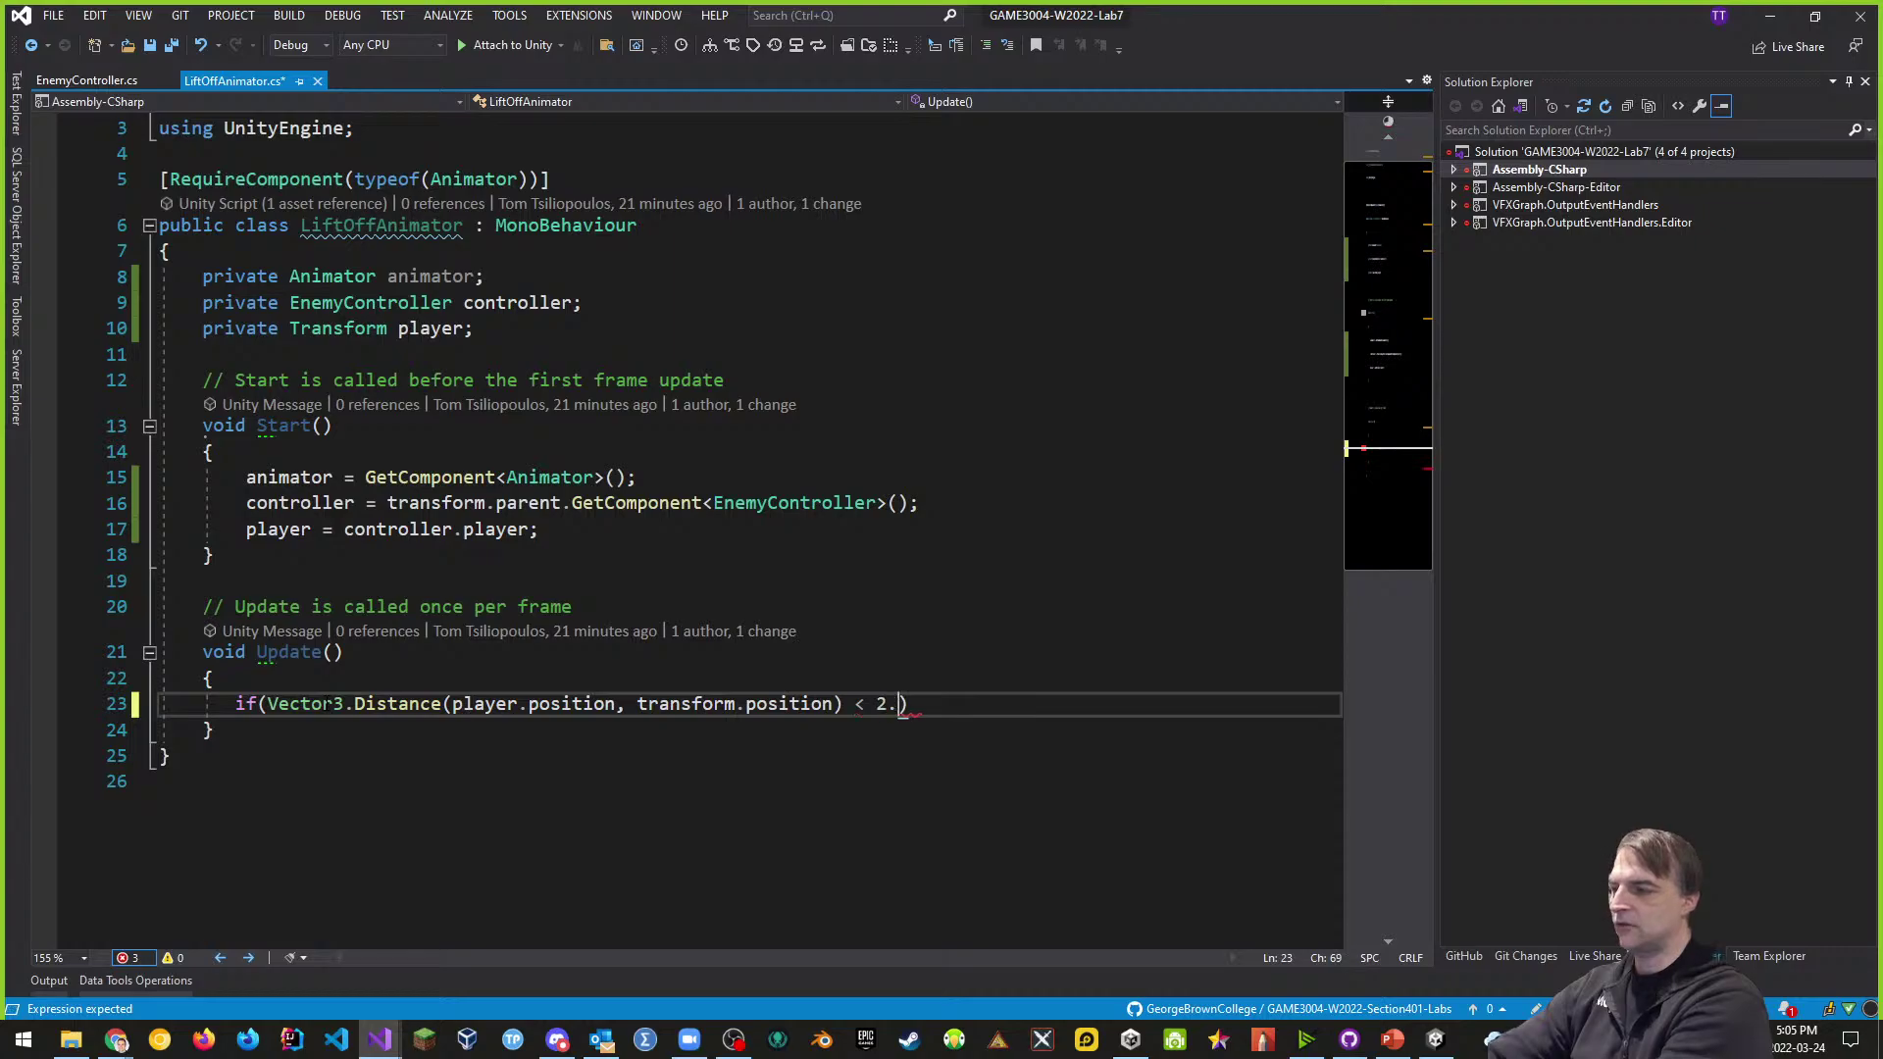
{"action": "type", "text": "1f"}
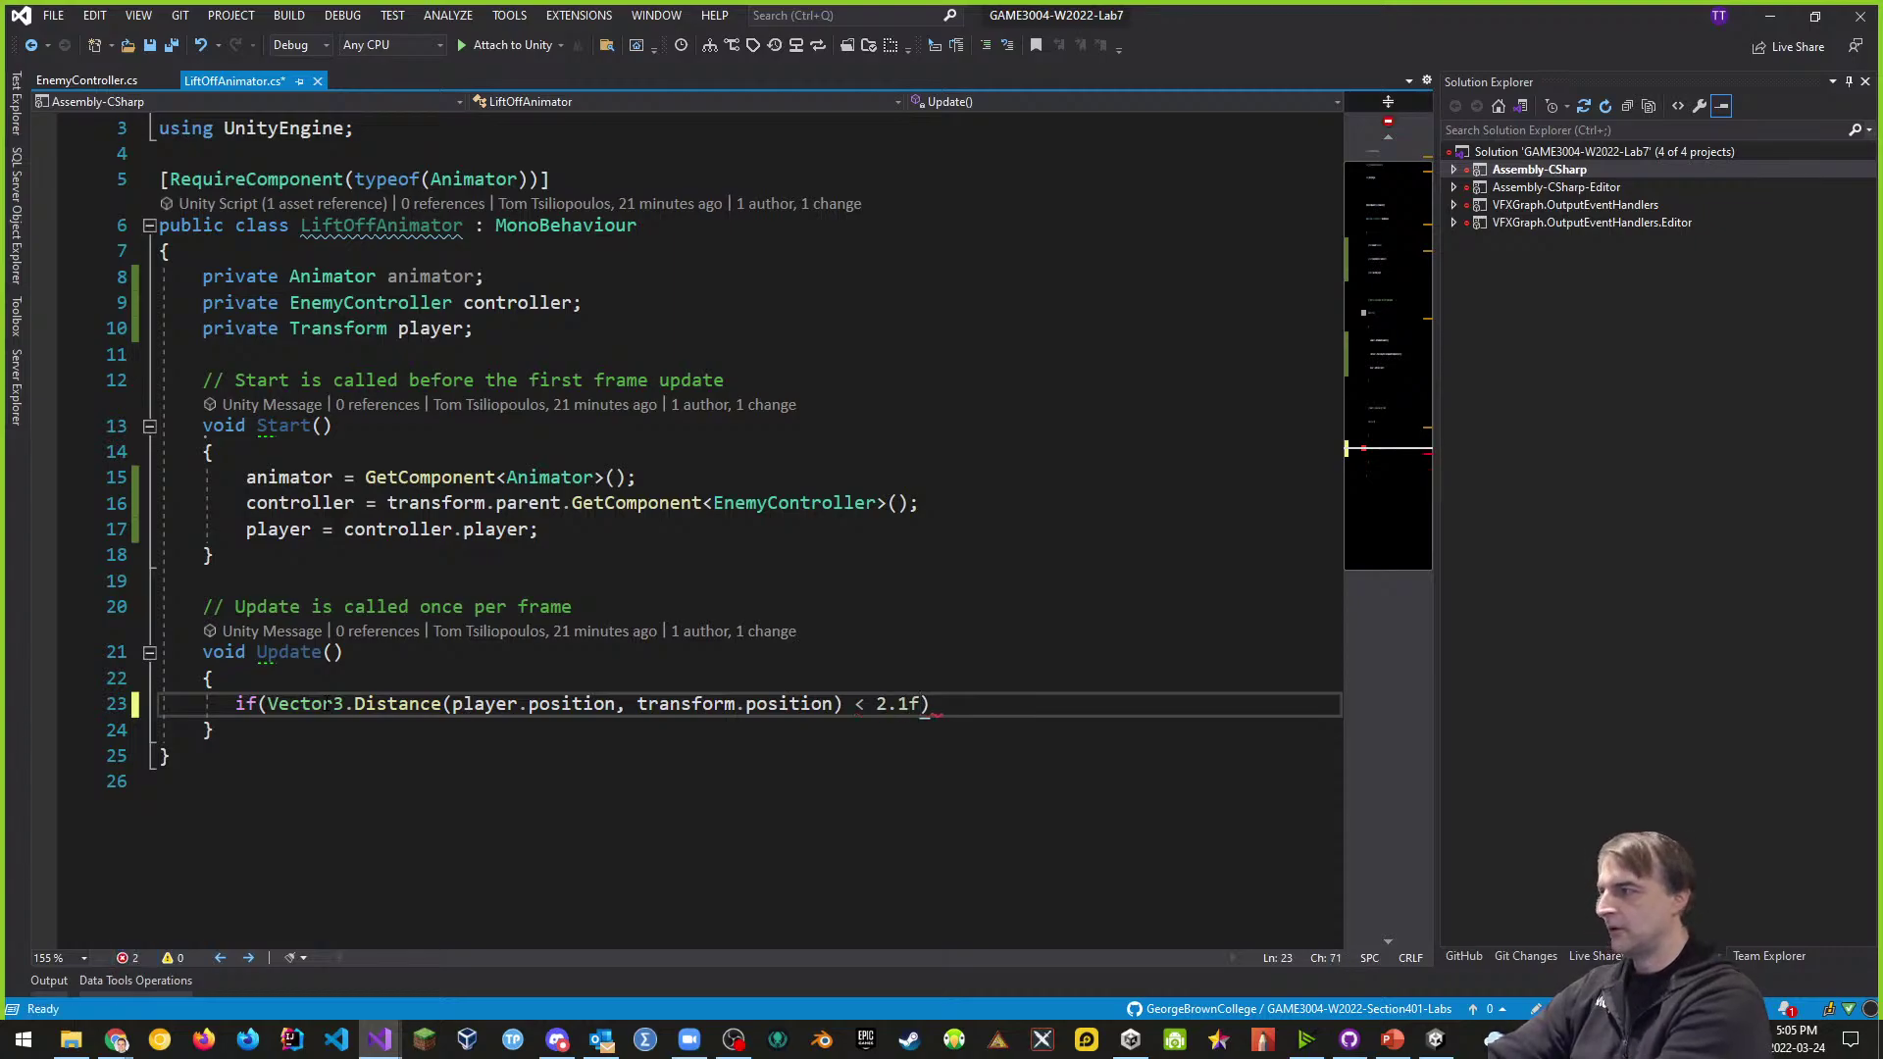
{"action": "type", "text": ")"}
{"action": "key", "text": "Return"}
{"action": "type", "text": "{"}
{"action": "key", "text": "Return"}
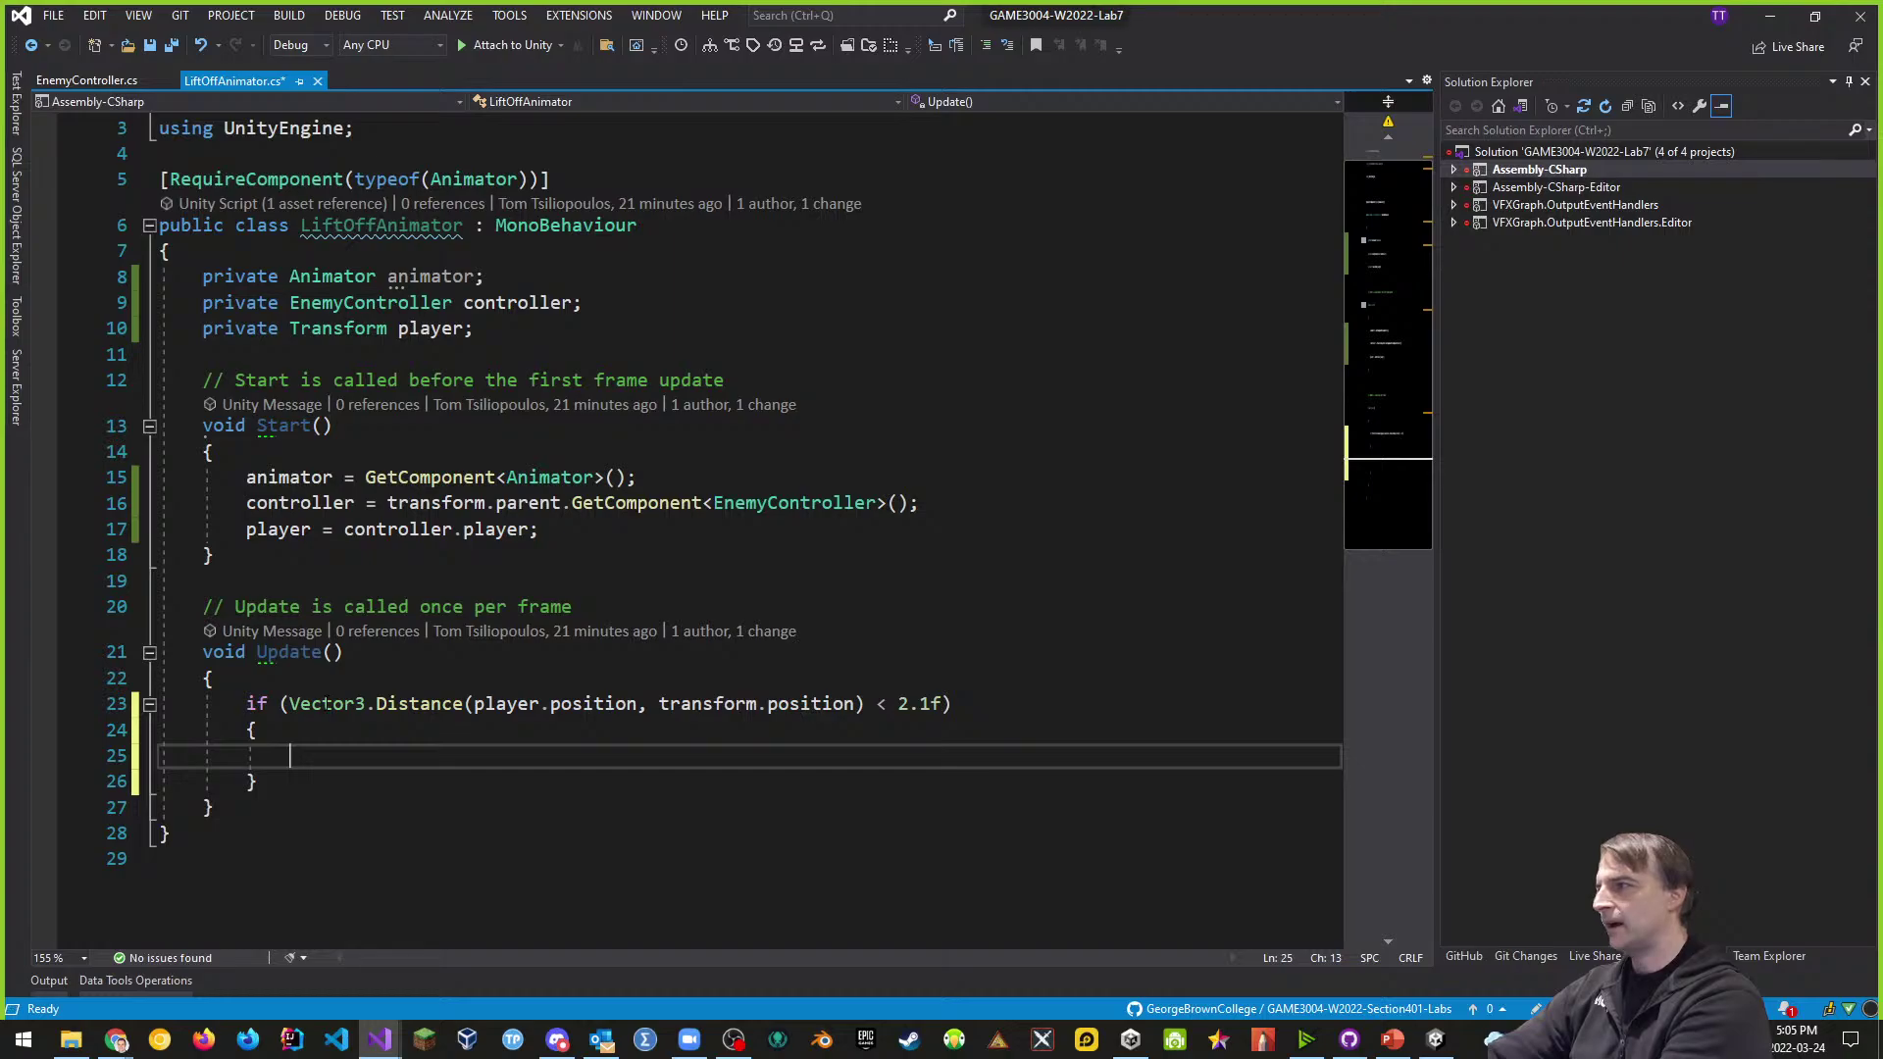
- Inside the if block, add animator.SetInteger("AnimationState", 2); followed by the comment "// punch"
{"action": "type", "text": "animator"}
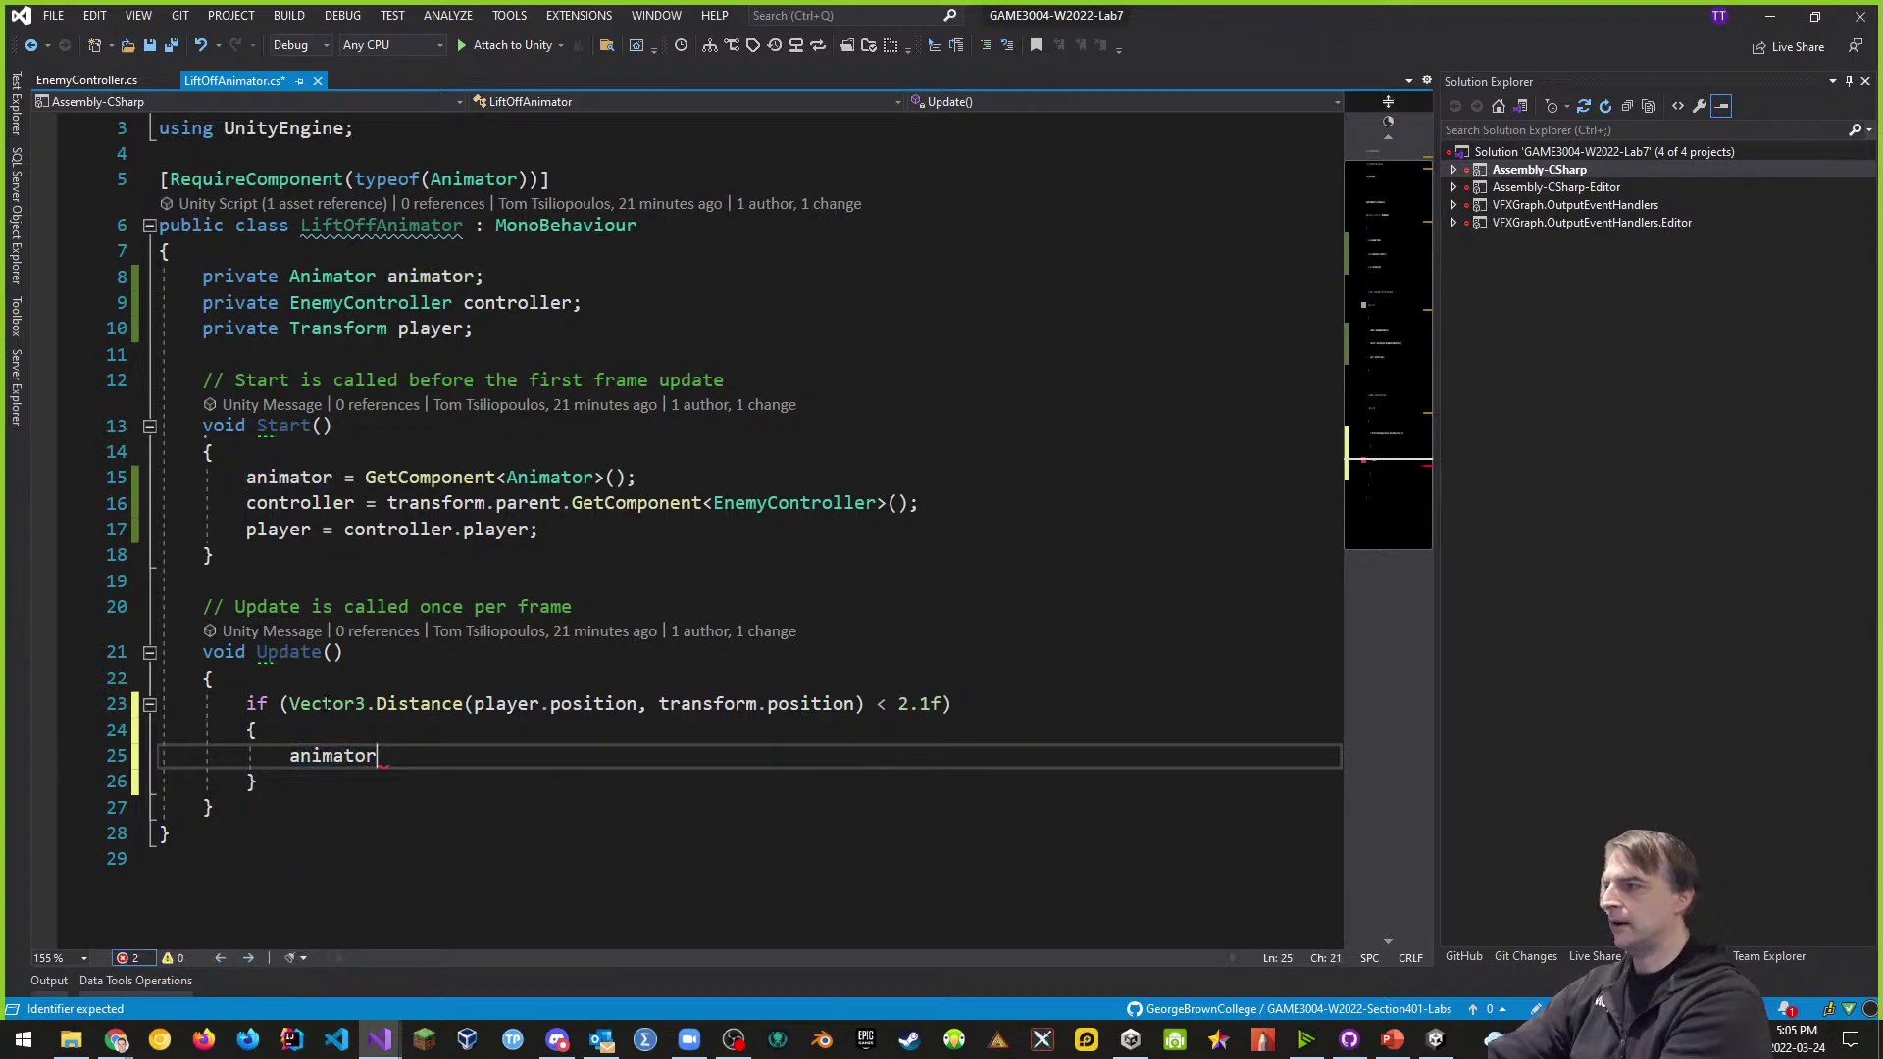
{"action": "type", "text": ".SetInteger(());"}
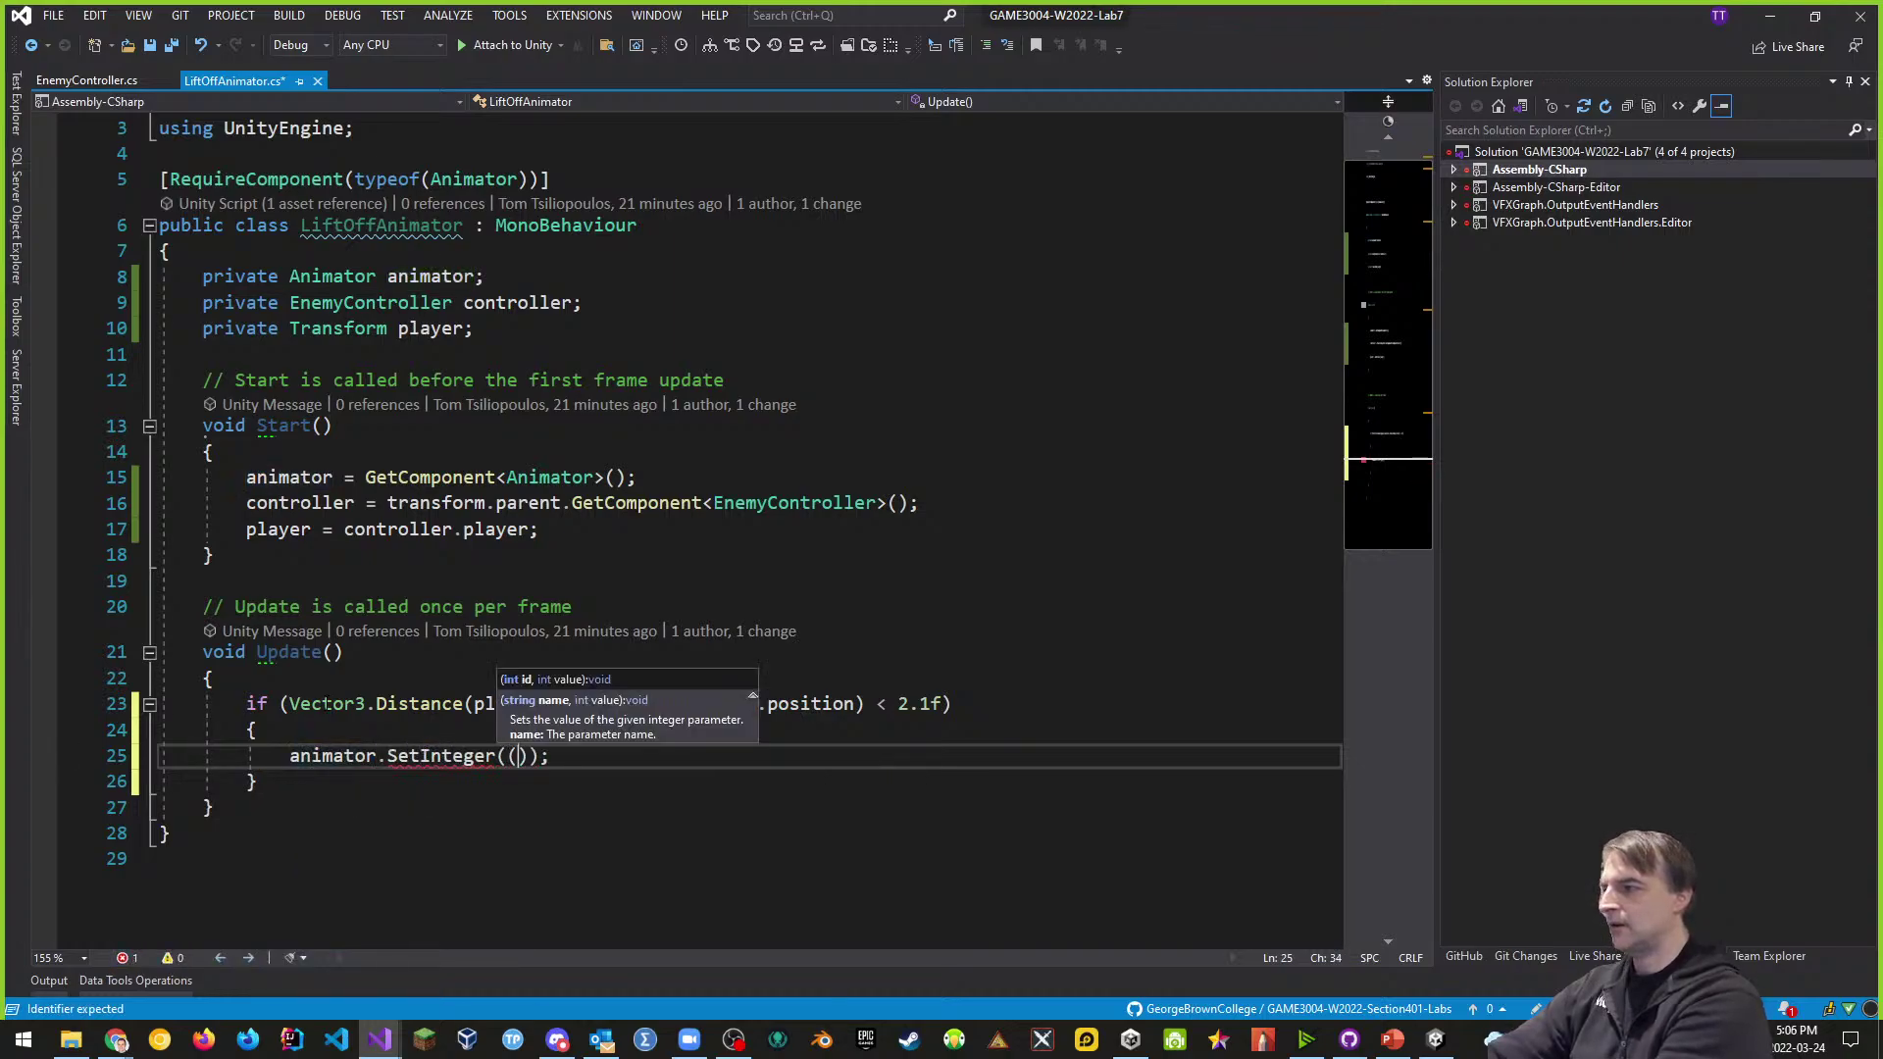
{"action": "key", "text": "BackSpace"}
{"action": "type", "text": "\"A"}
{"action": "type", "text": "nimationStae"}
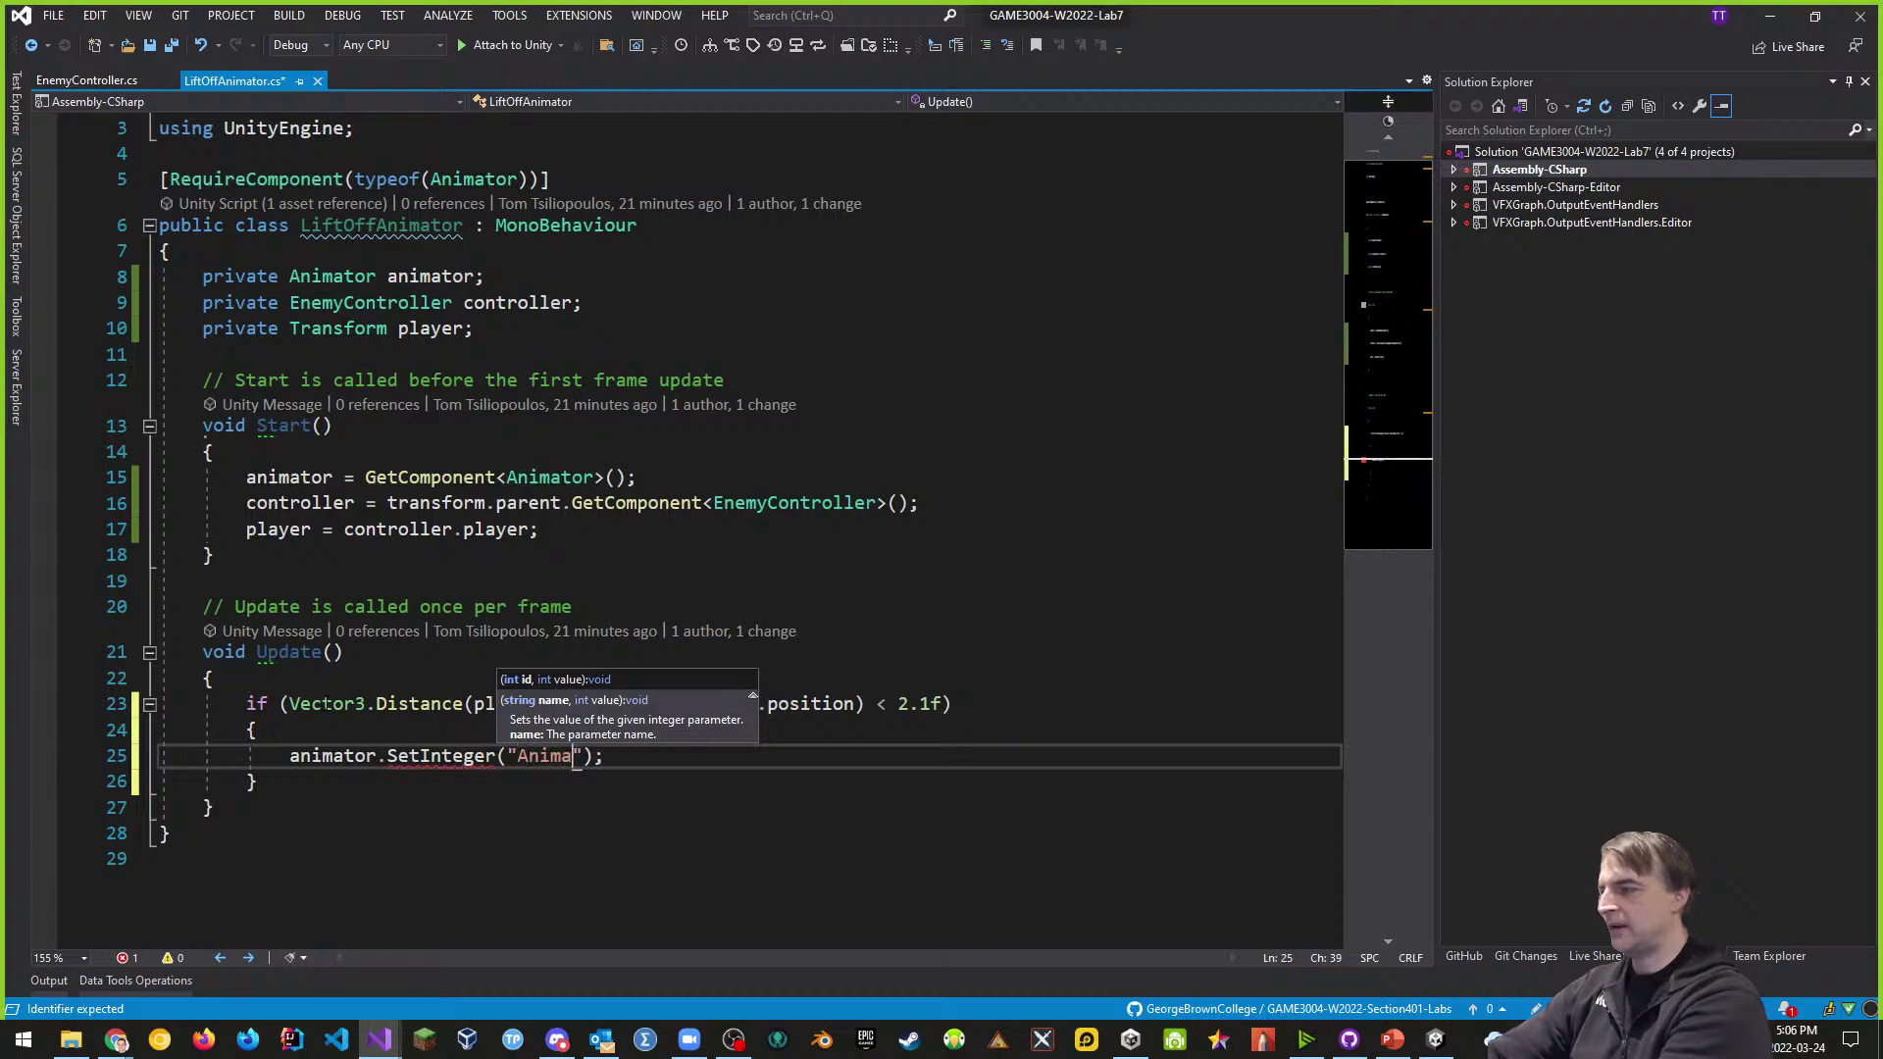
{"action": "key", "text": "BackSpace"}
{"action": "key", "text": "BackSpace"}
{"action": "type", "text": "ate\", "}
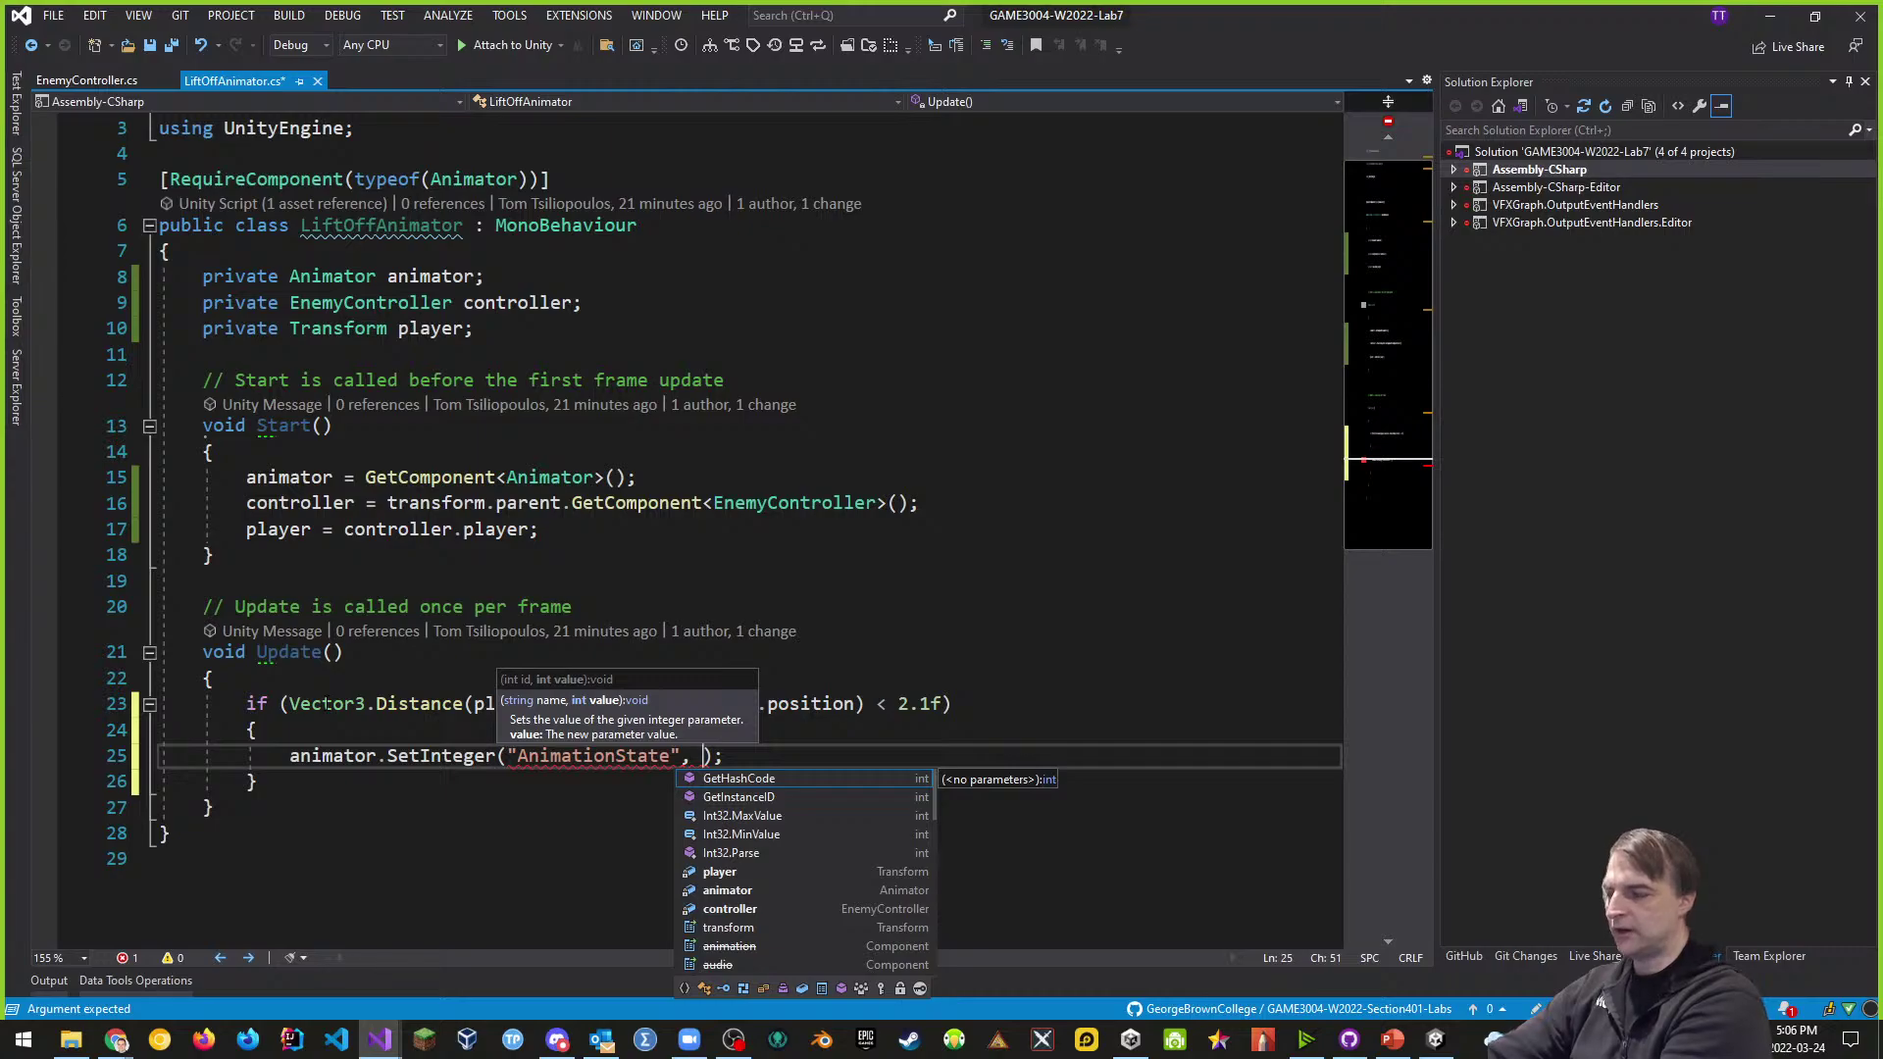
{"action": "type", "text": "3"}
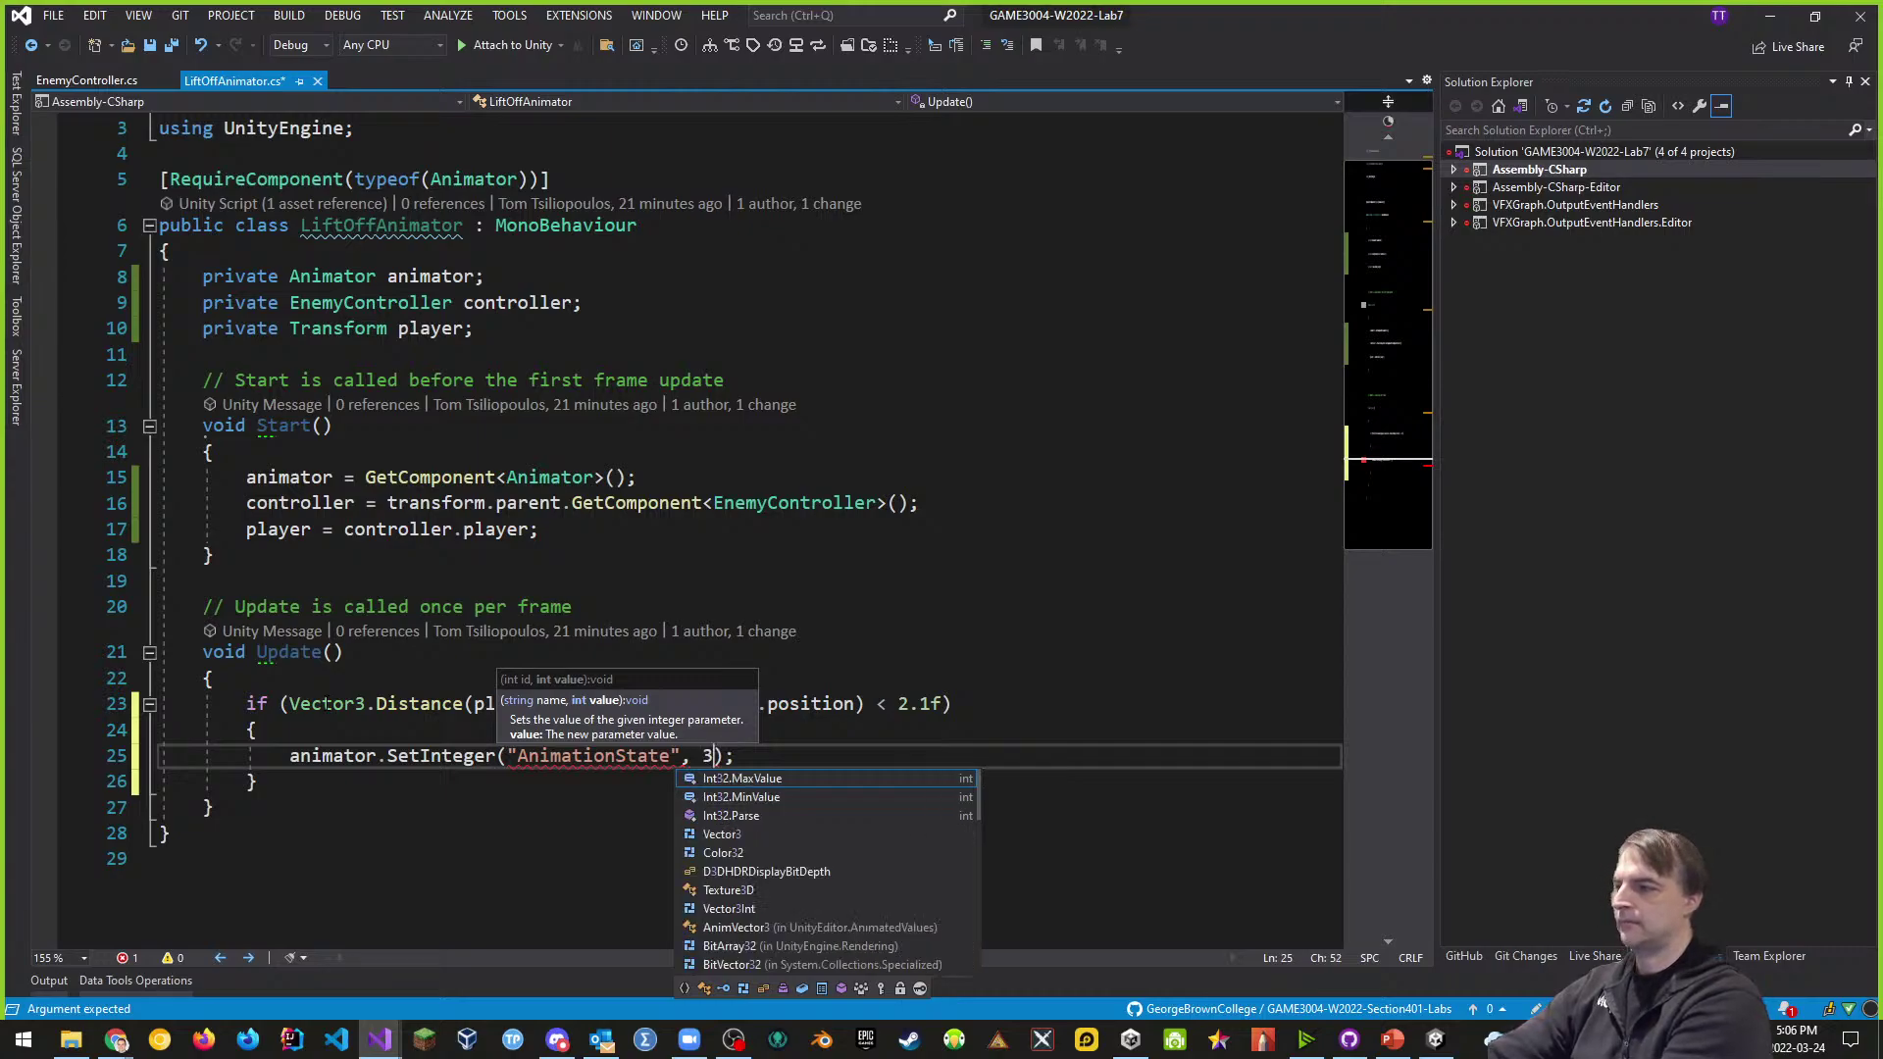
{"action": "key", "text": "BackSpace"}
{"action": "type", "text": "2"}
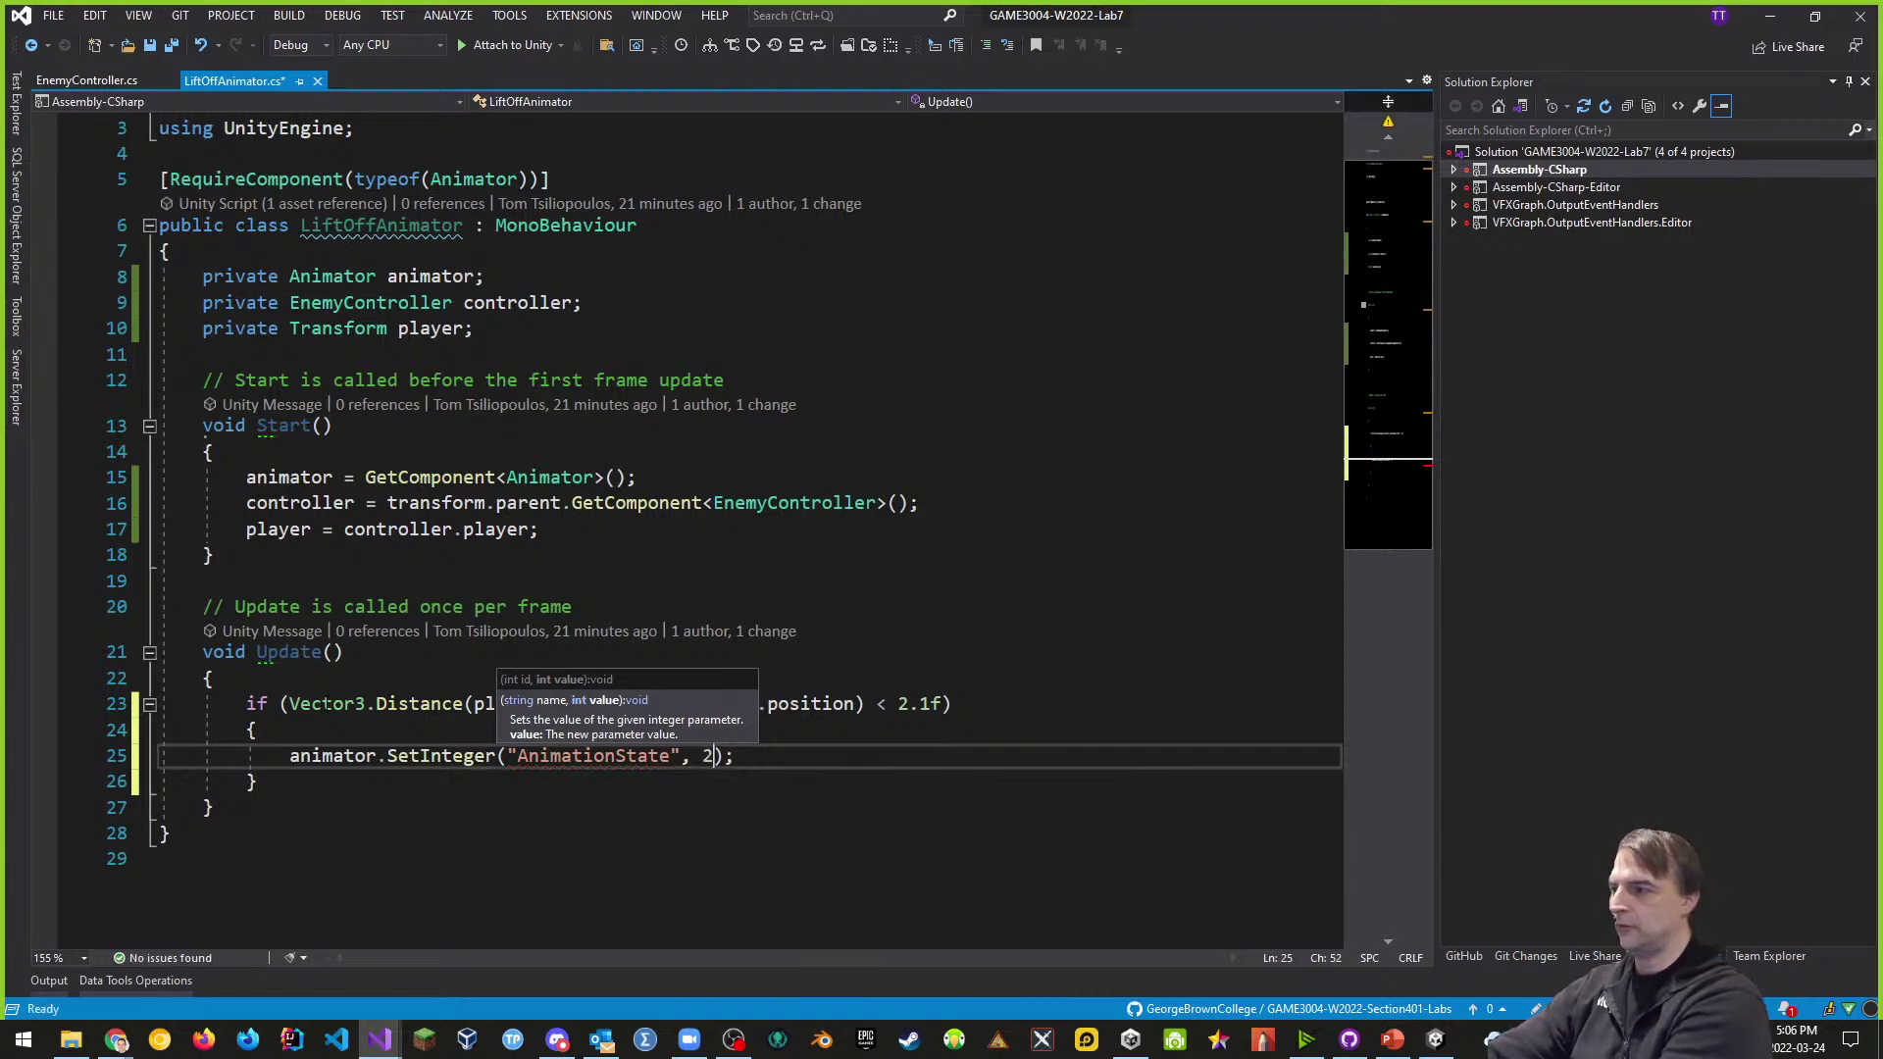
{"action": "type", "text": ")"}
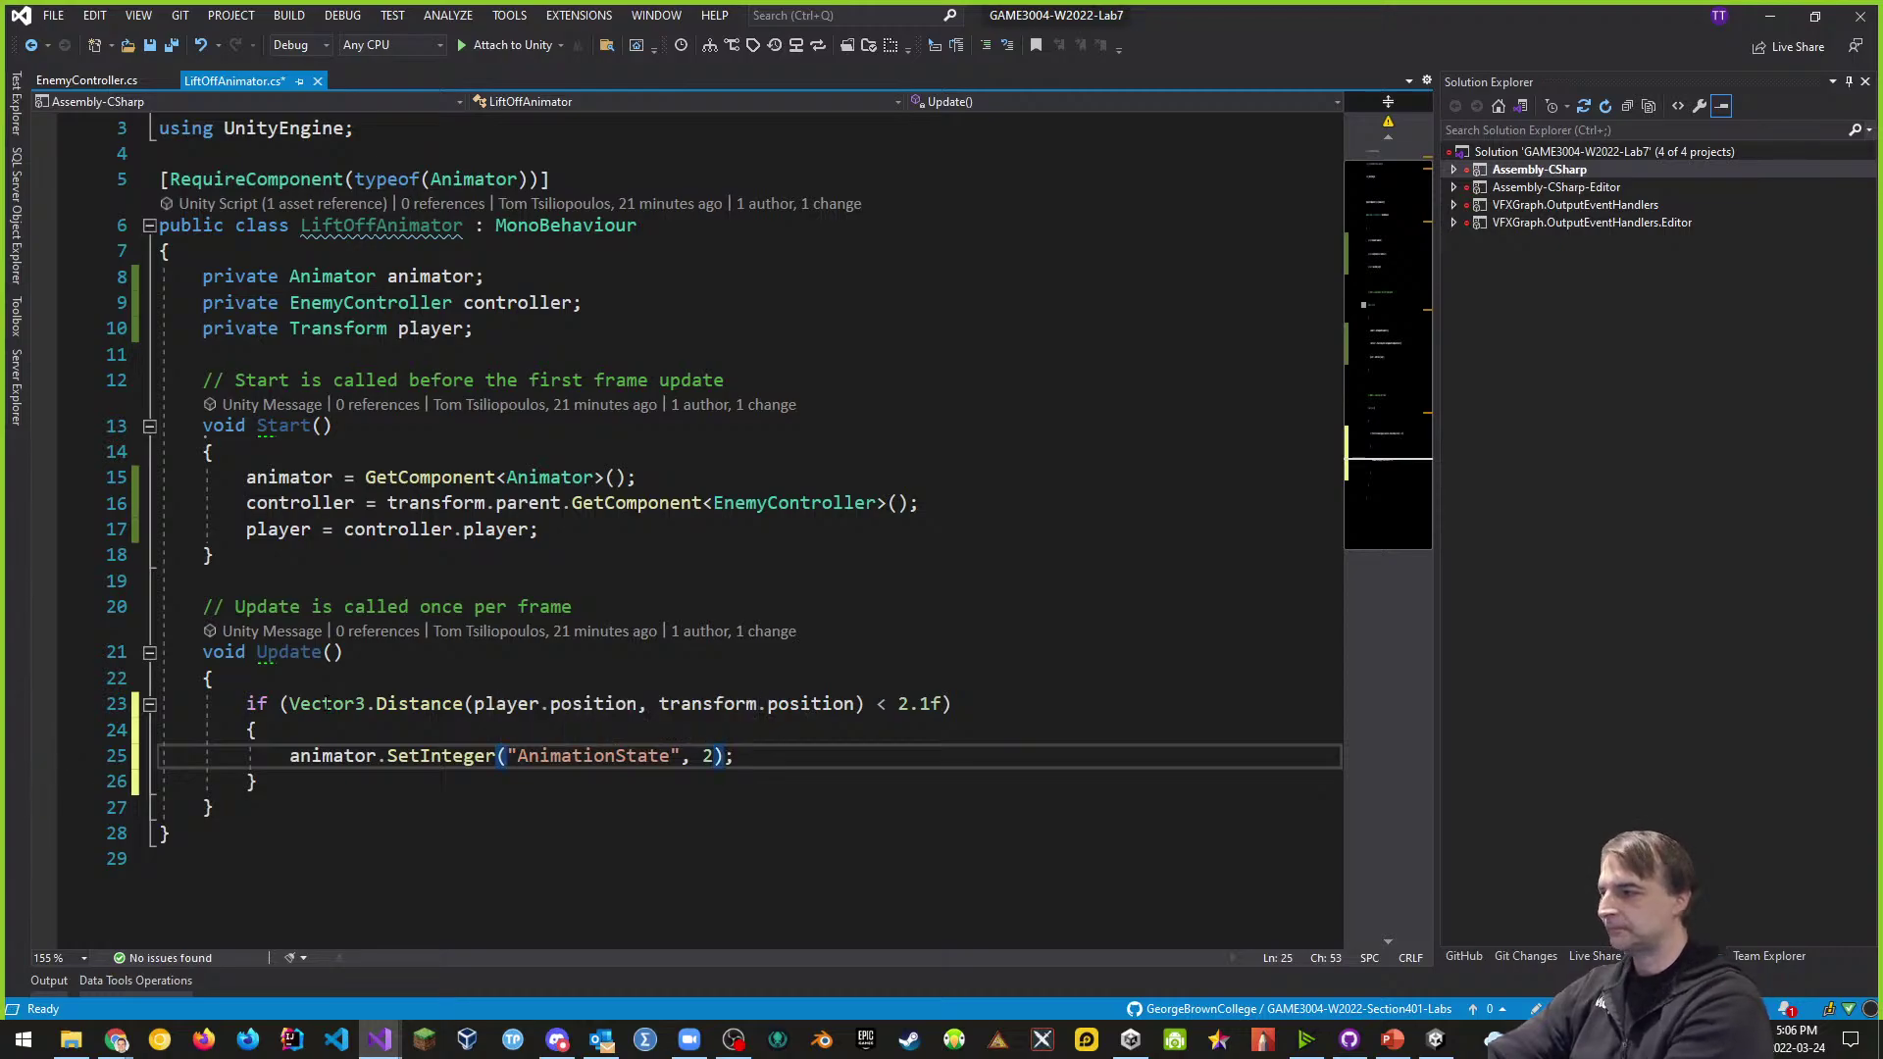
{"action": "key", "text": "End"}
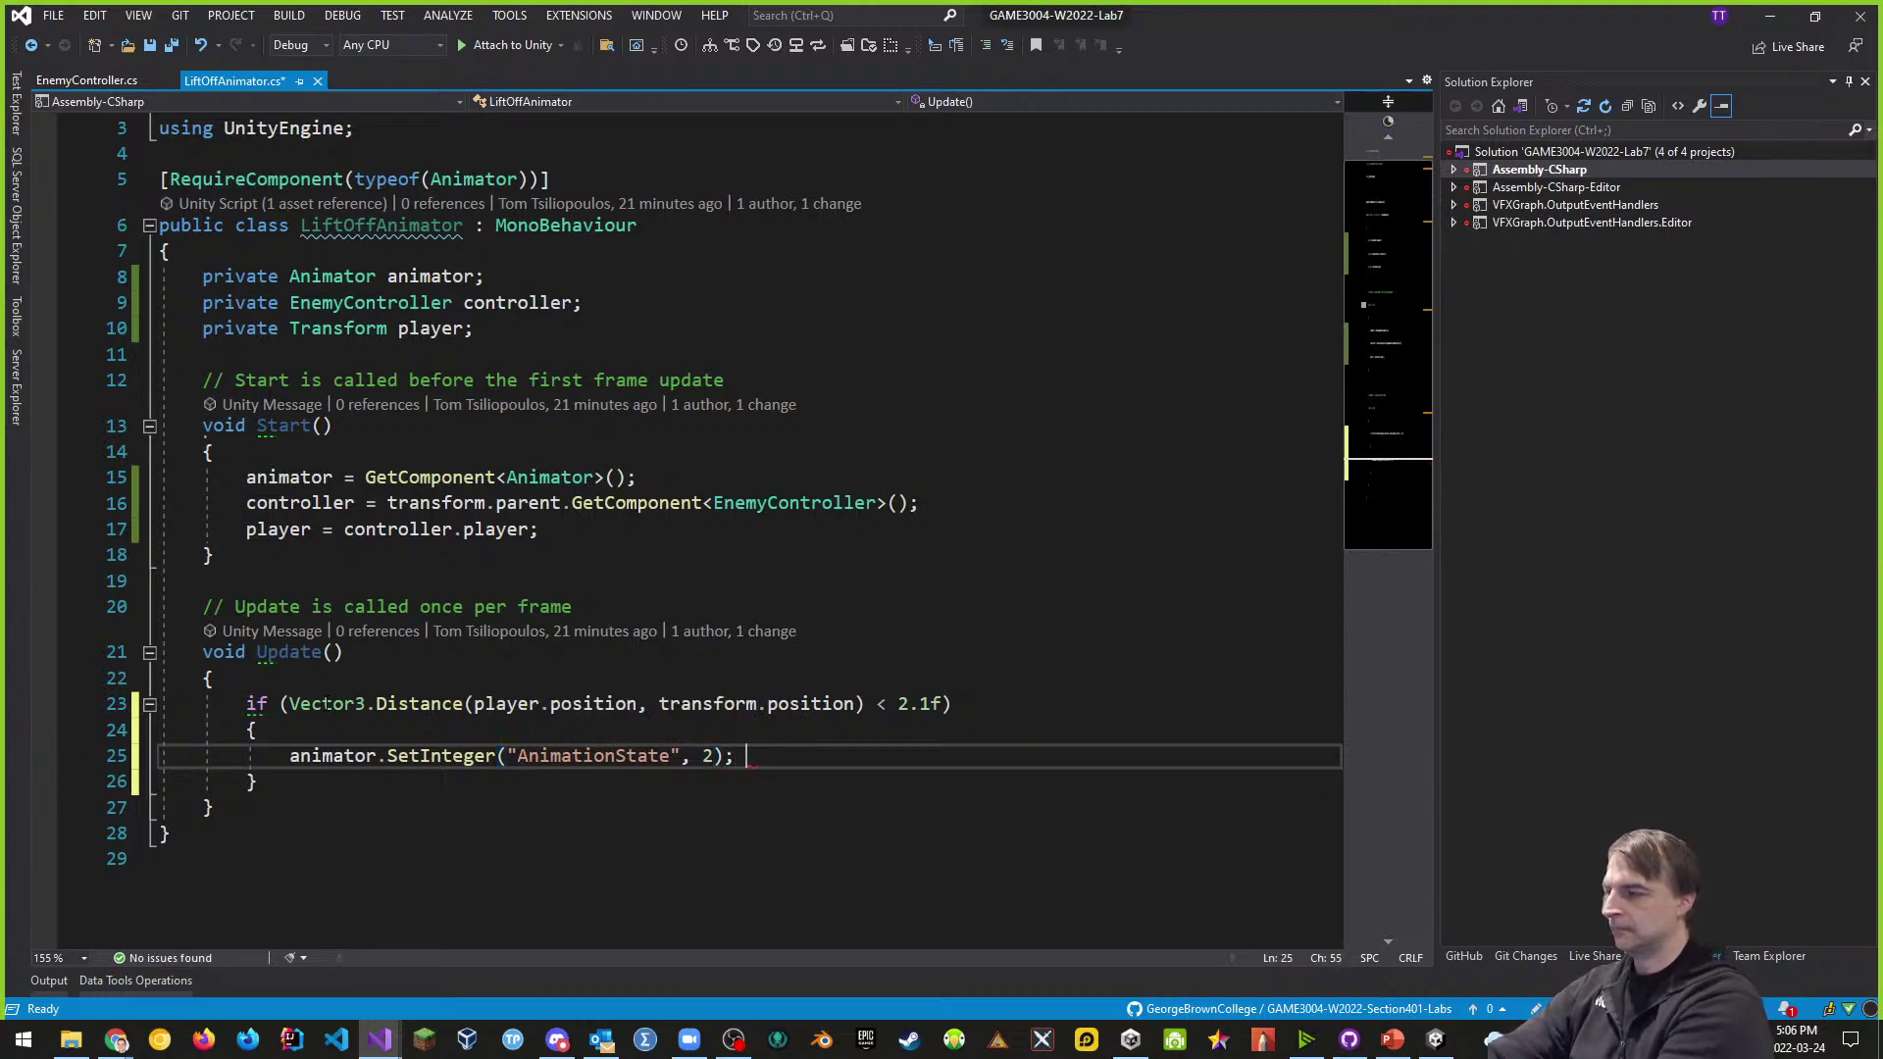
{"action": "type", "text": "// punch "}
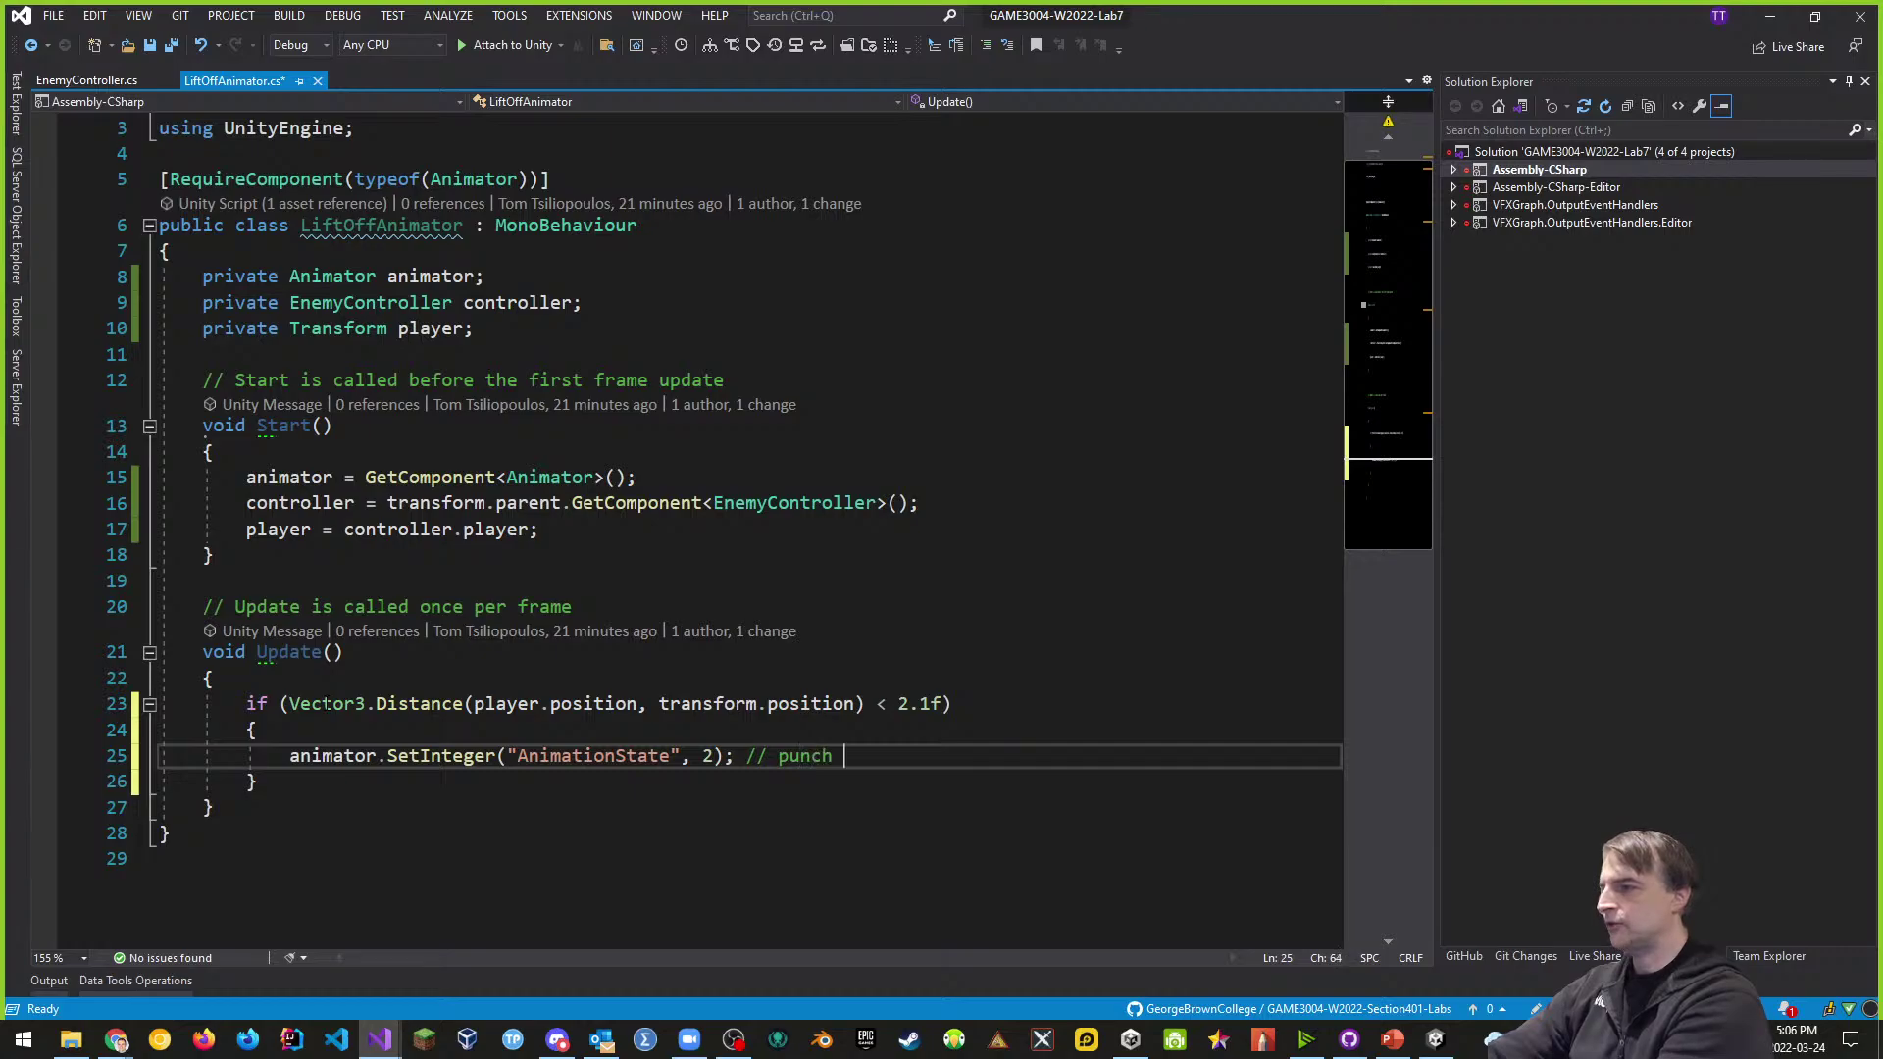
- Extend the comment after the SetInteger call to "// punch if close" and save the script
{"action": "type", "text": "if "}
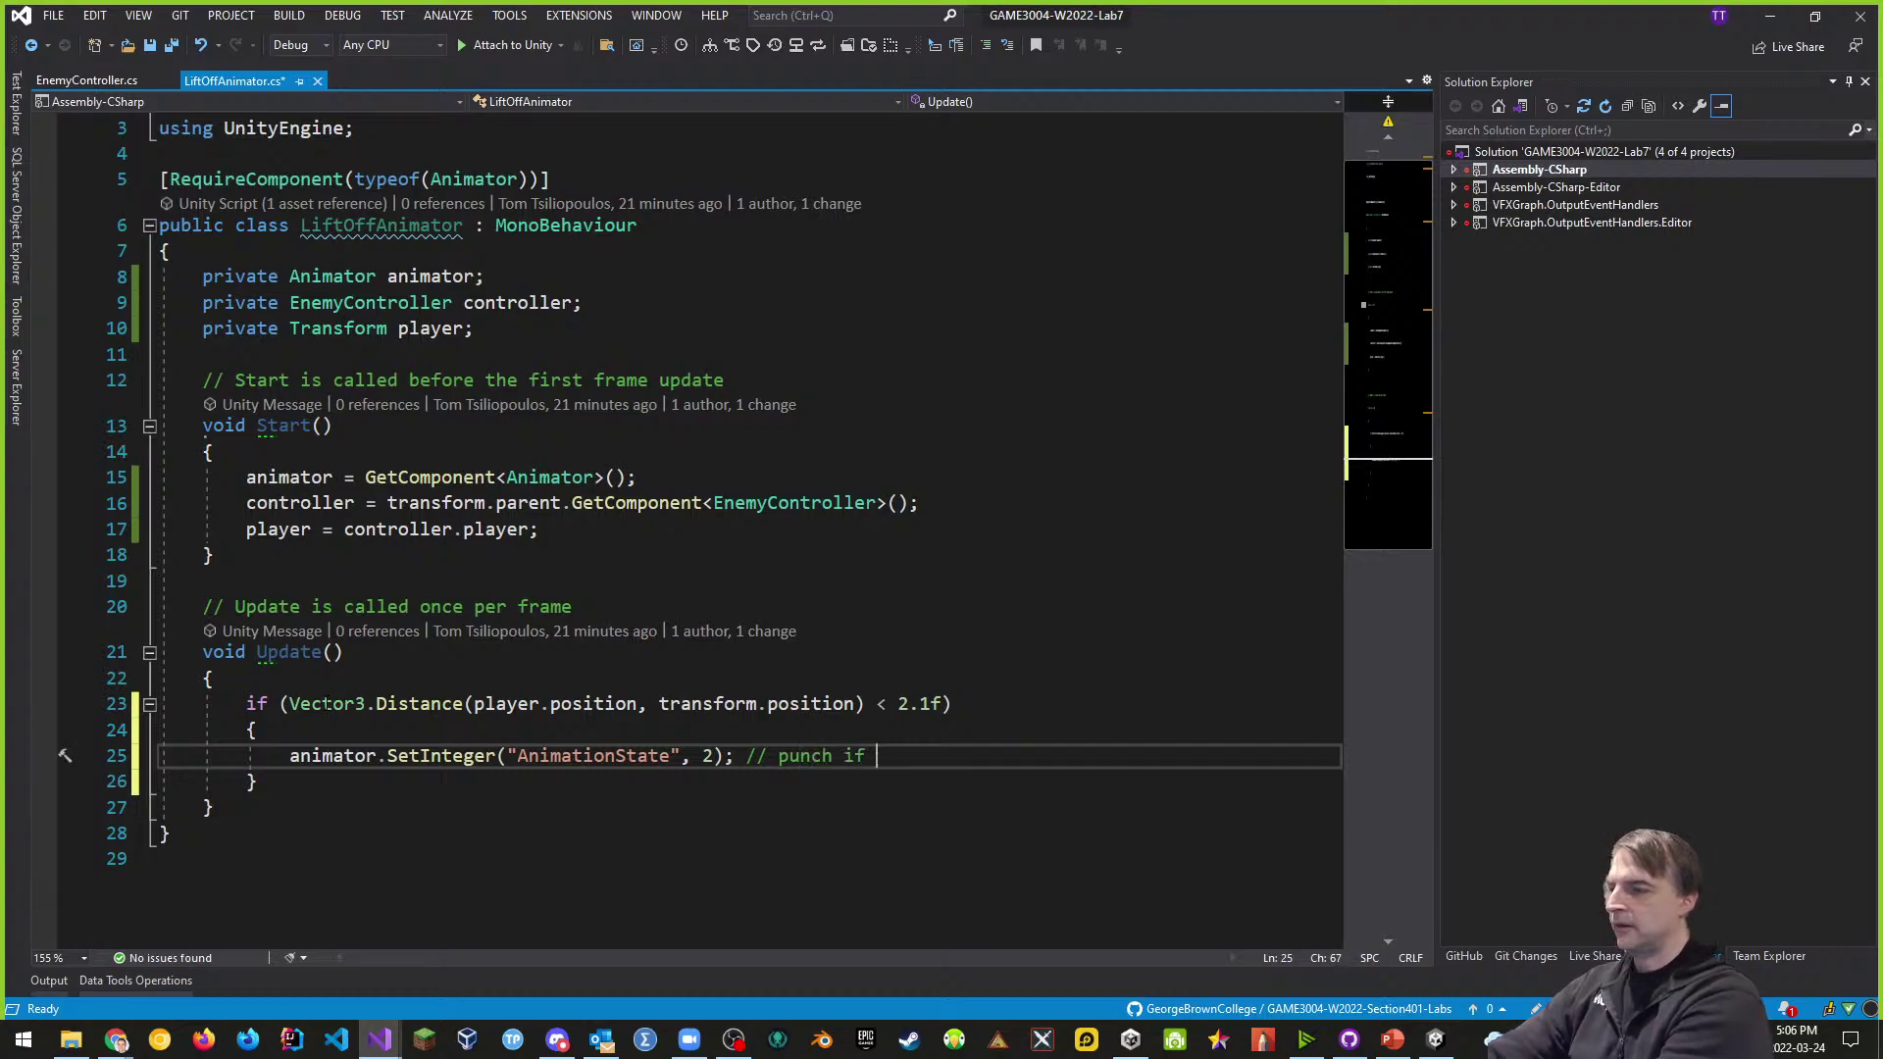
{"action": "type", "text": "close"}
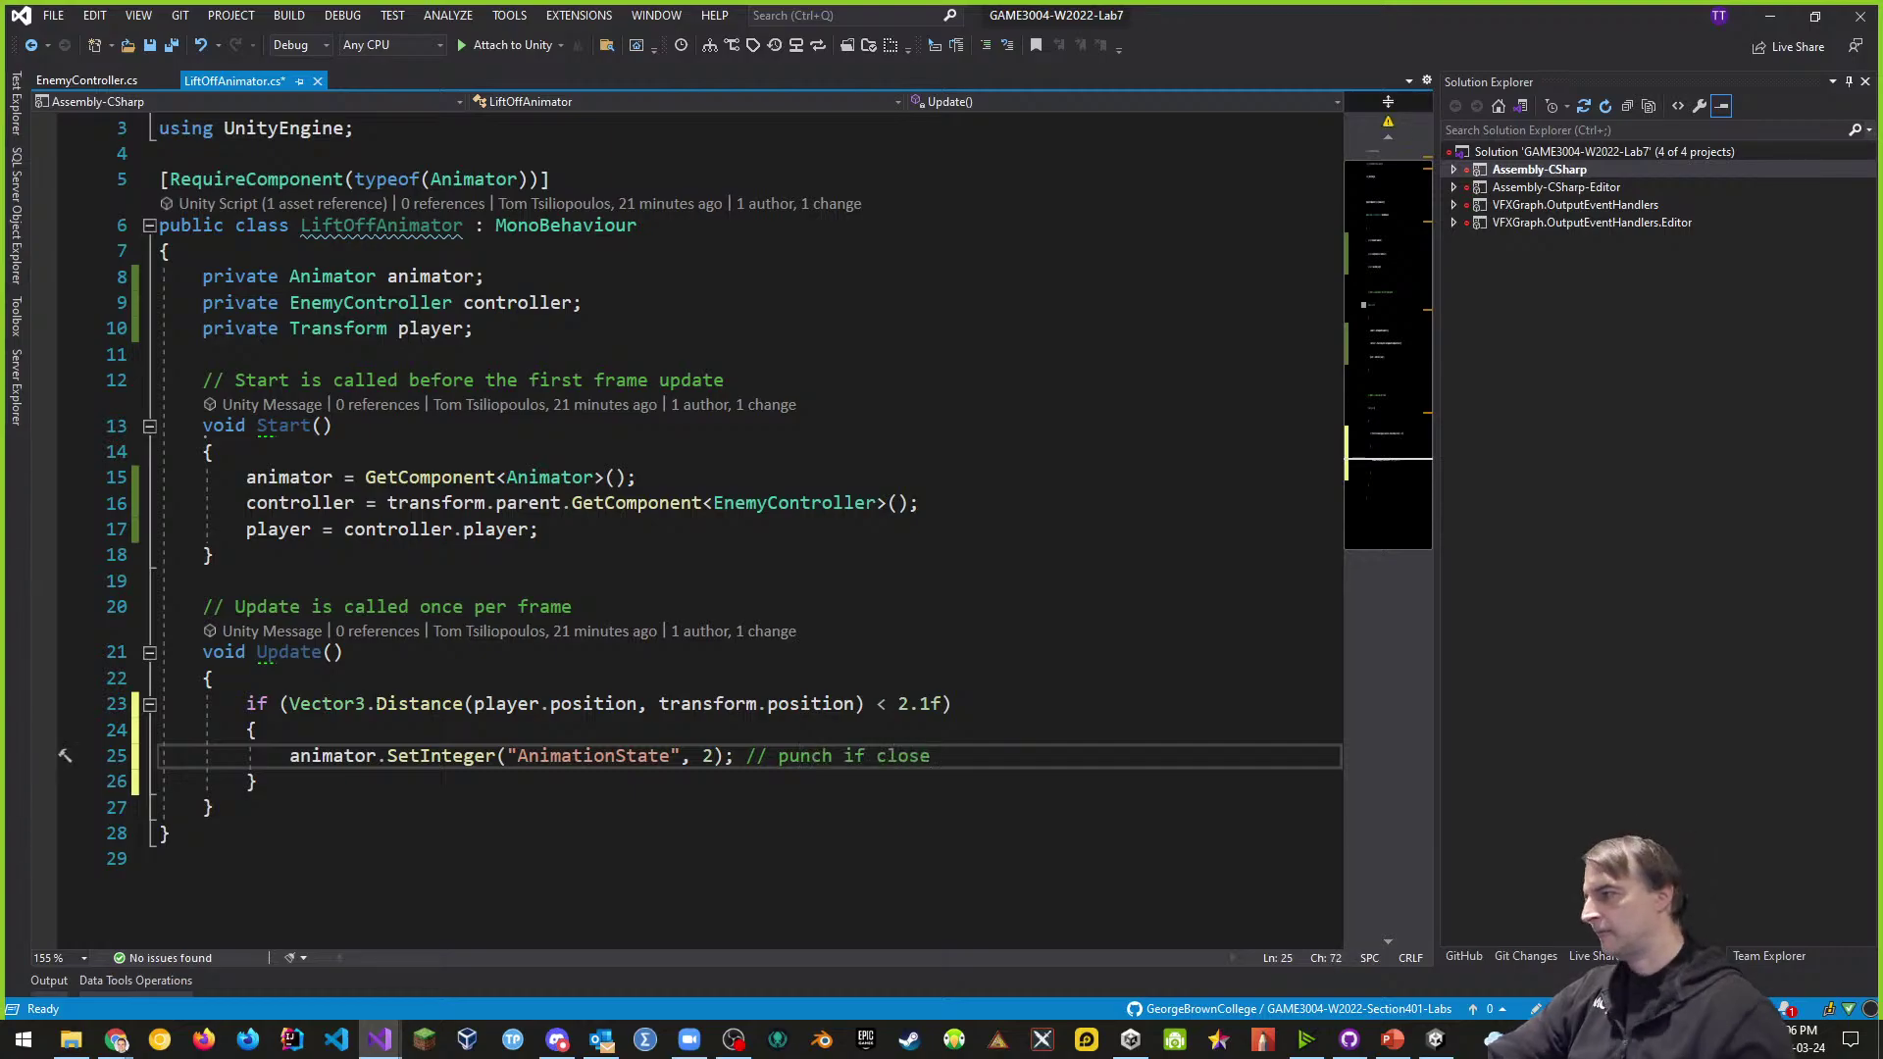
{"action": "key", "text": "ctrl+s"}
{"action": "key", "text": "Up"}
{"action": "key", "text": "Up"}
{"action": "key", "text": "Up"}
{"action": "key", "text": "Up"}
{"action": "key", "text": "Up"}
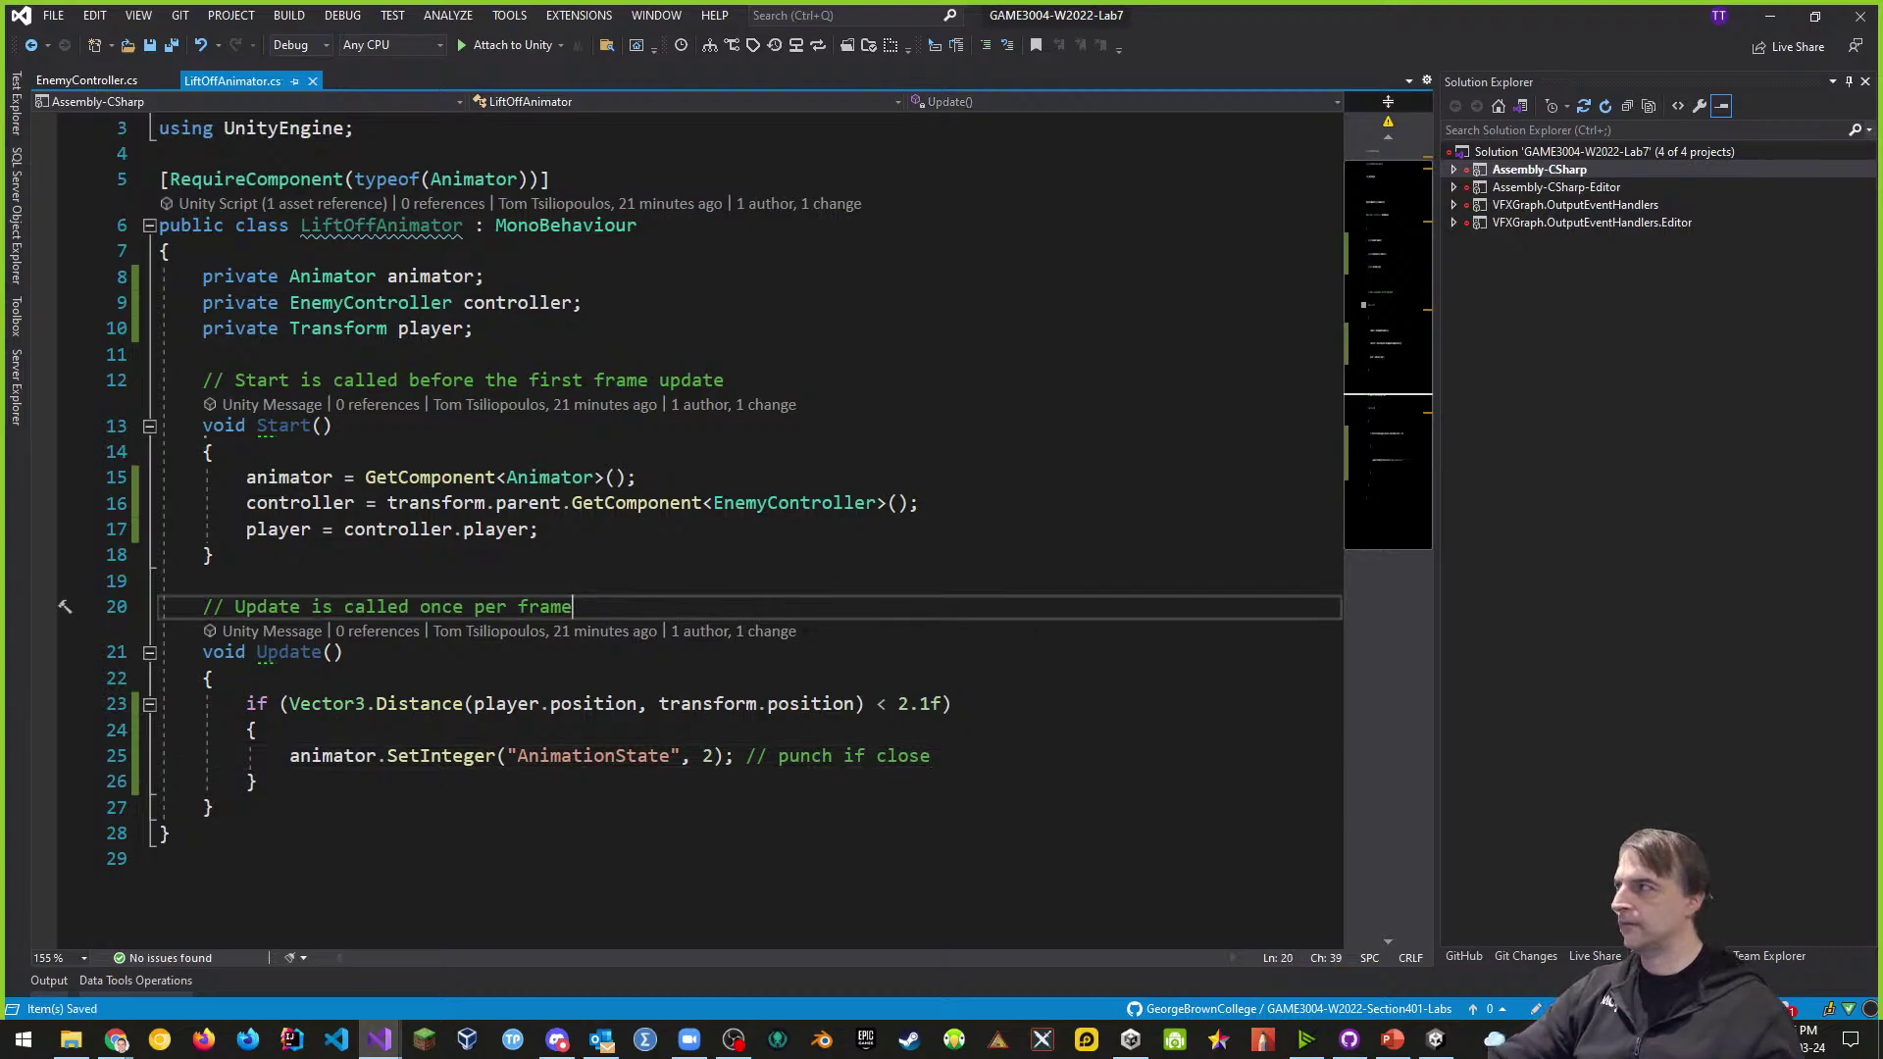
- Switch to Unity, play the scene to test the Lift Off animation, and return to the script in Visual Studio
{"action": "key", "text": "alt+Tab"}
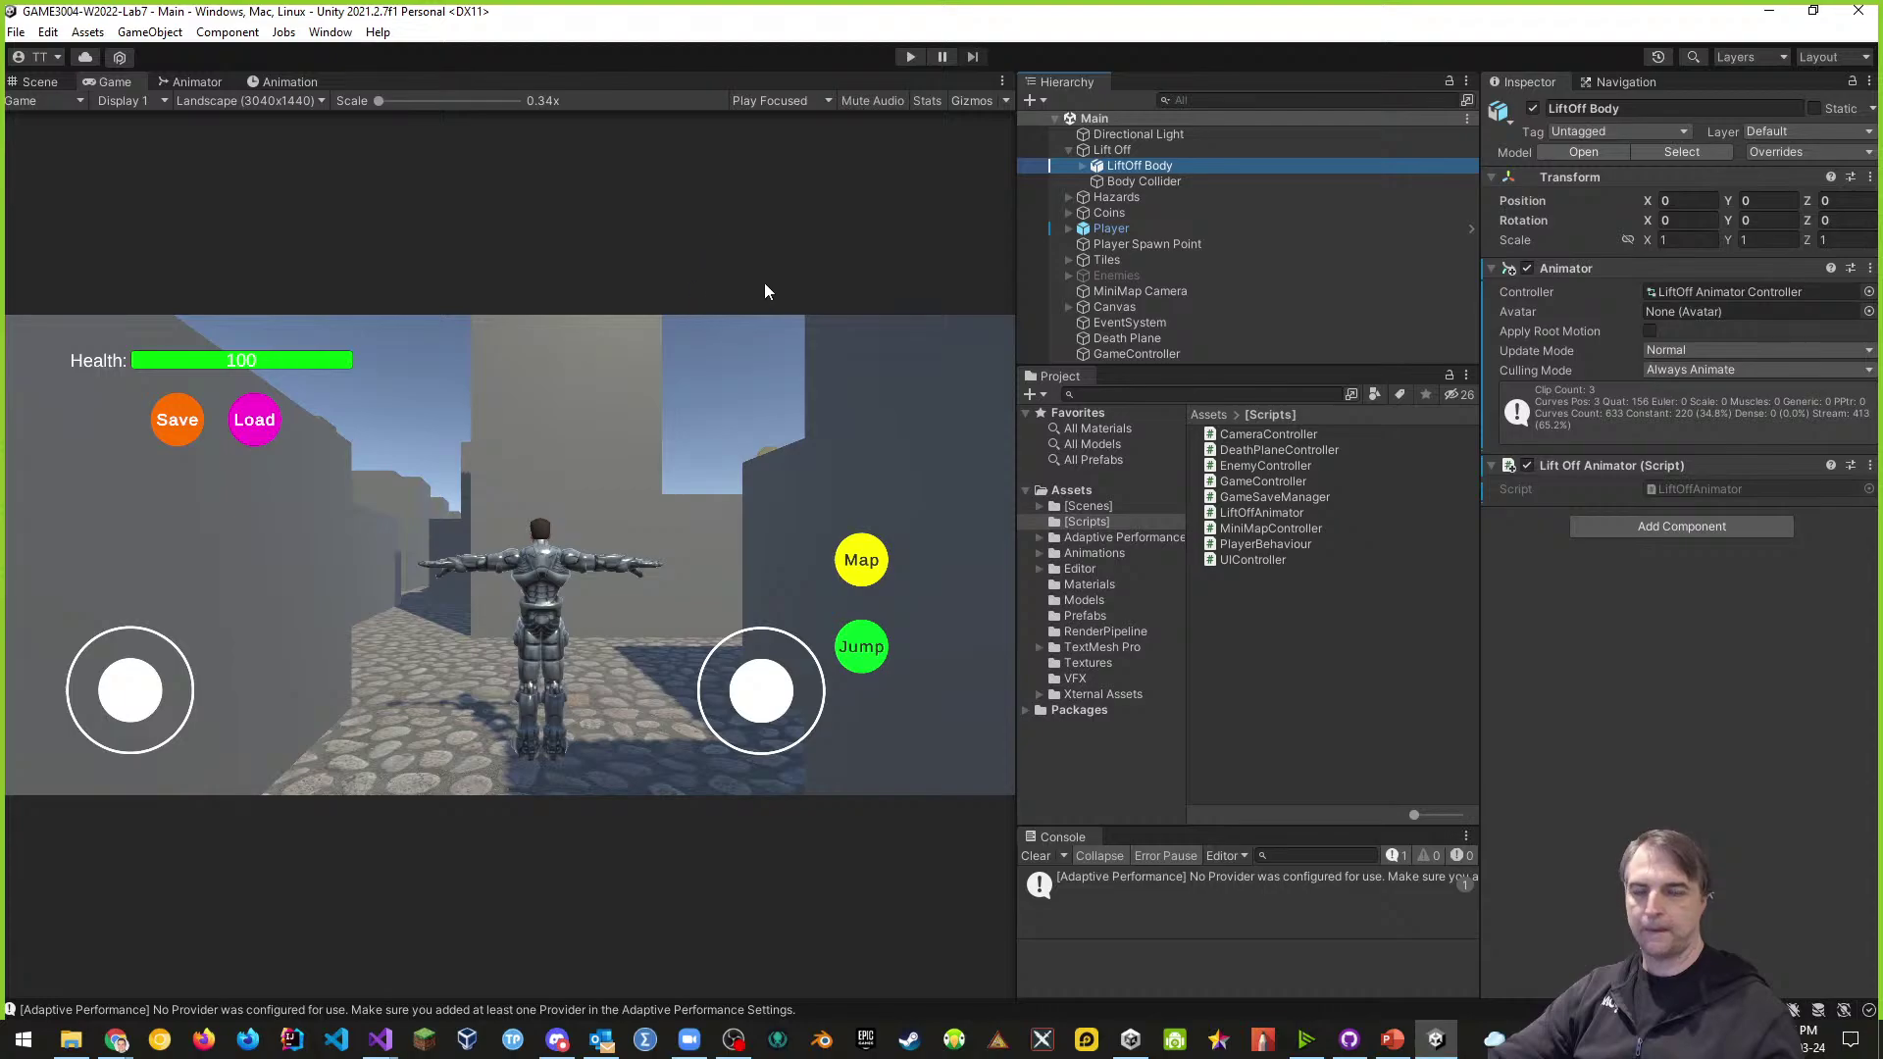
{"action": "left_click", "coordinate": [910, 57]}
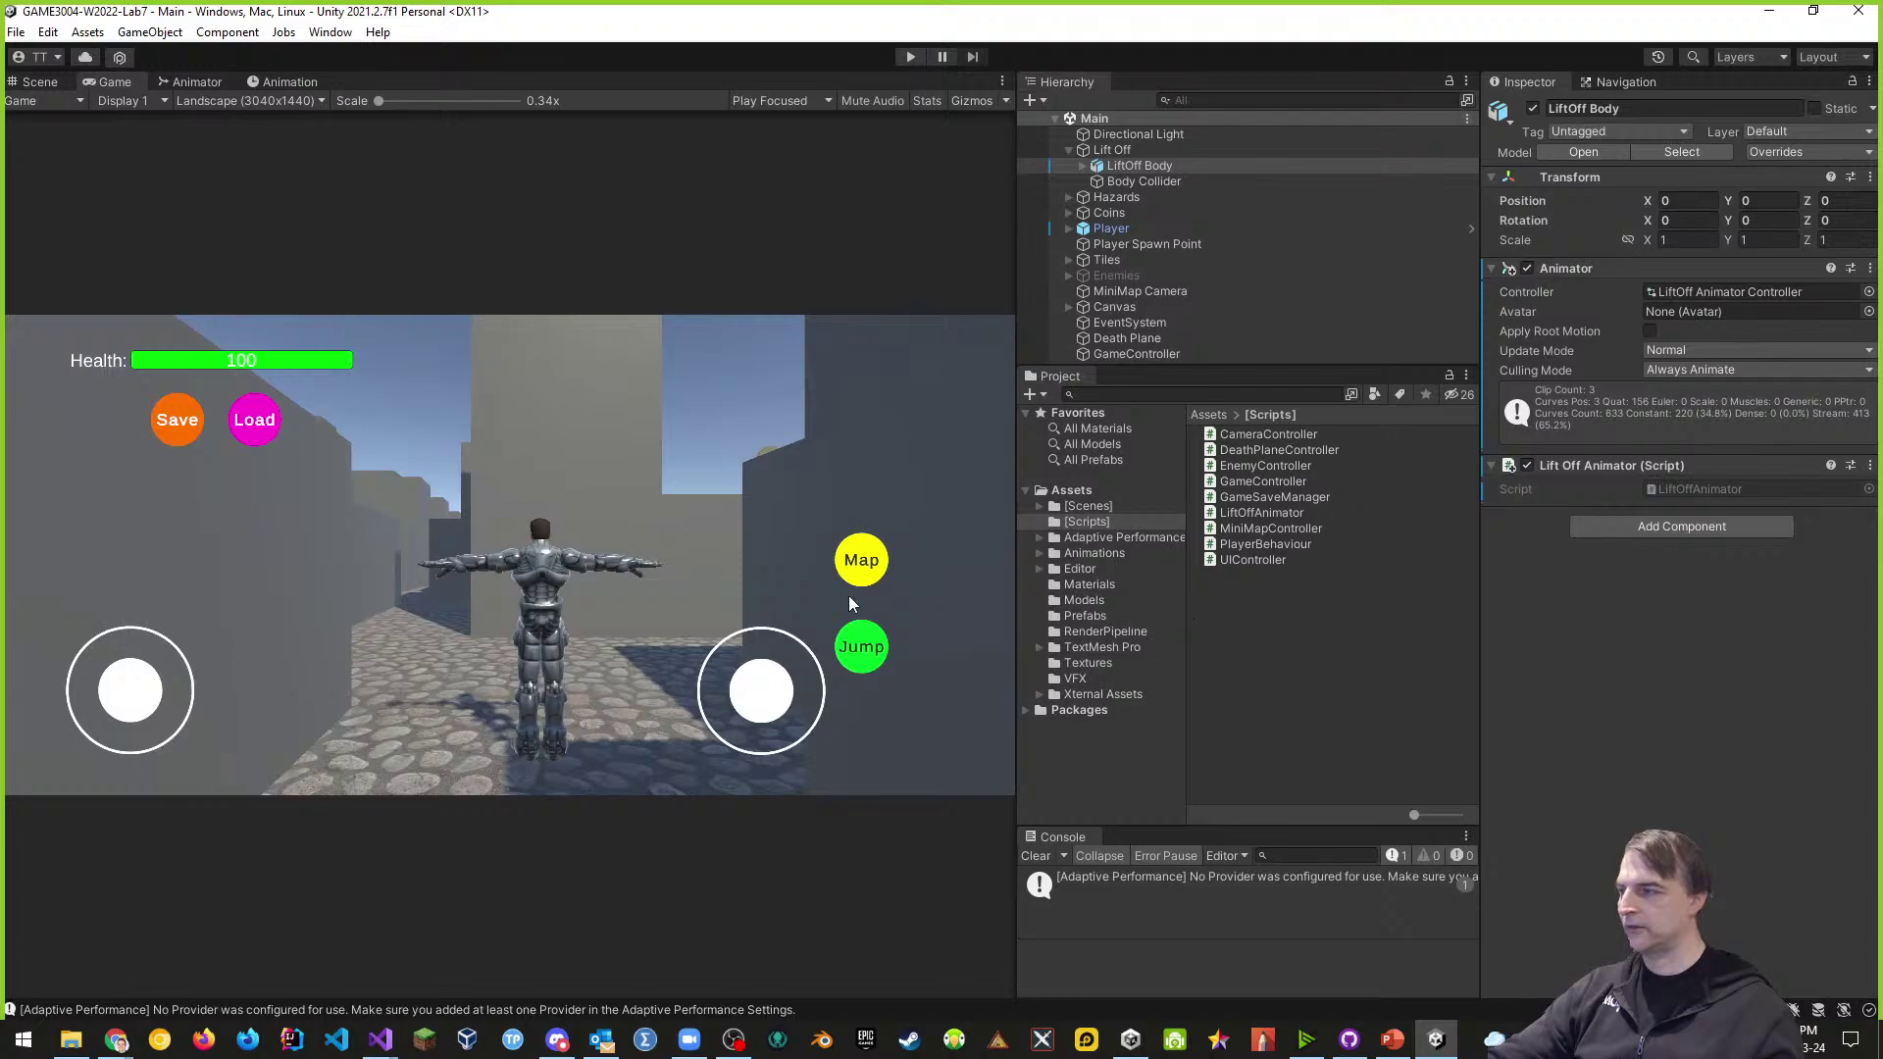
{"action": "key", "text": "alt+Tab"}
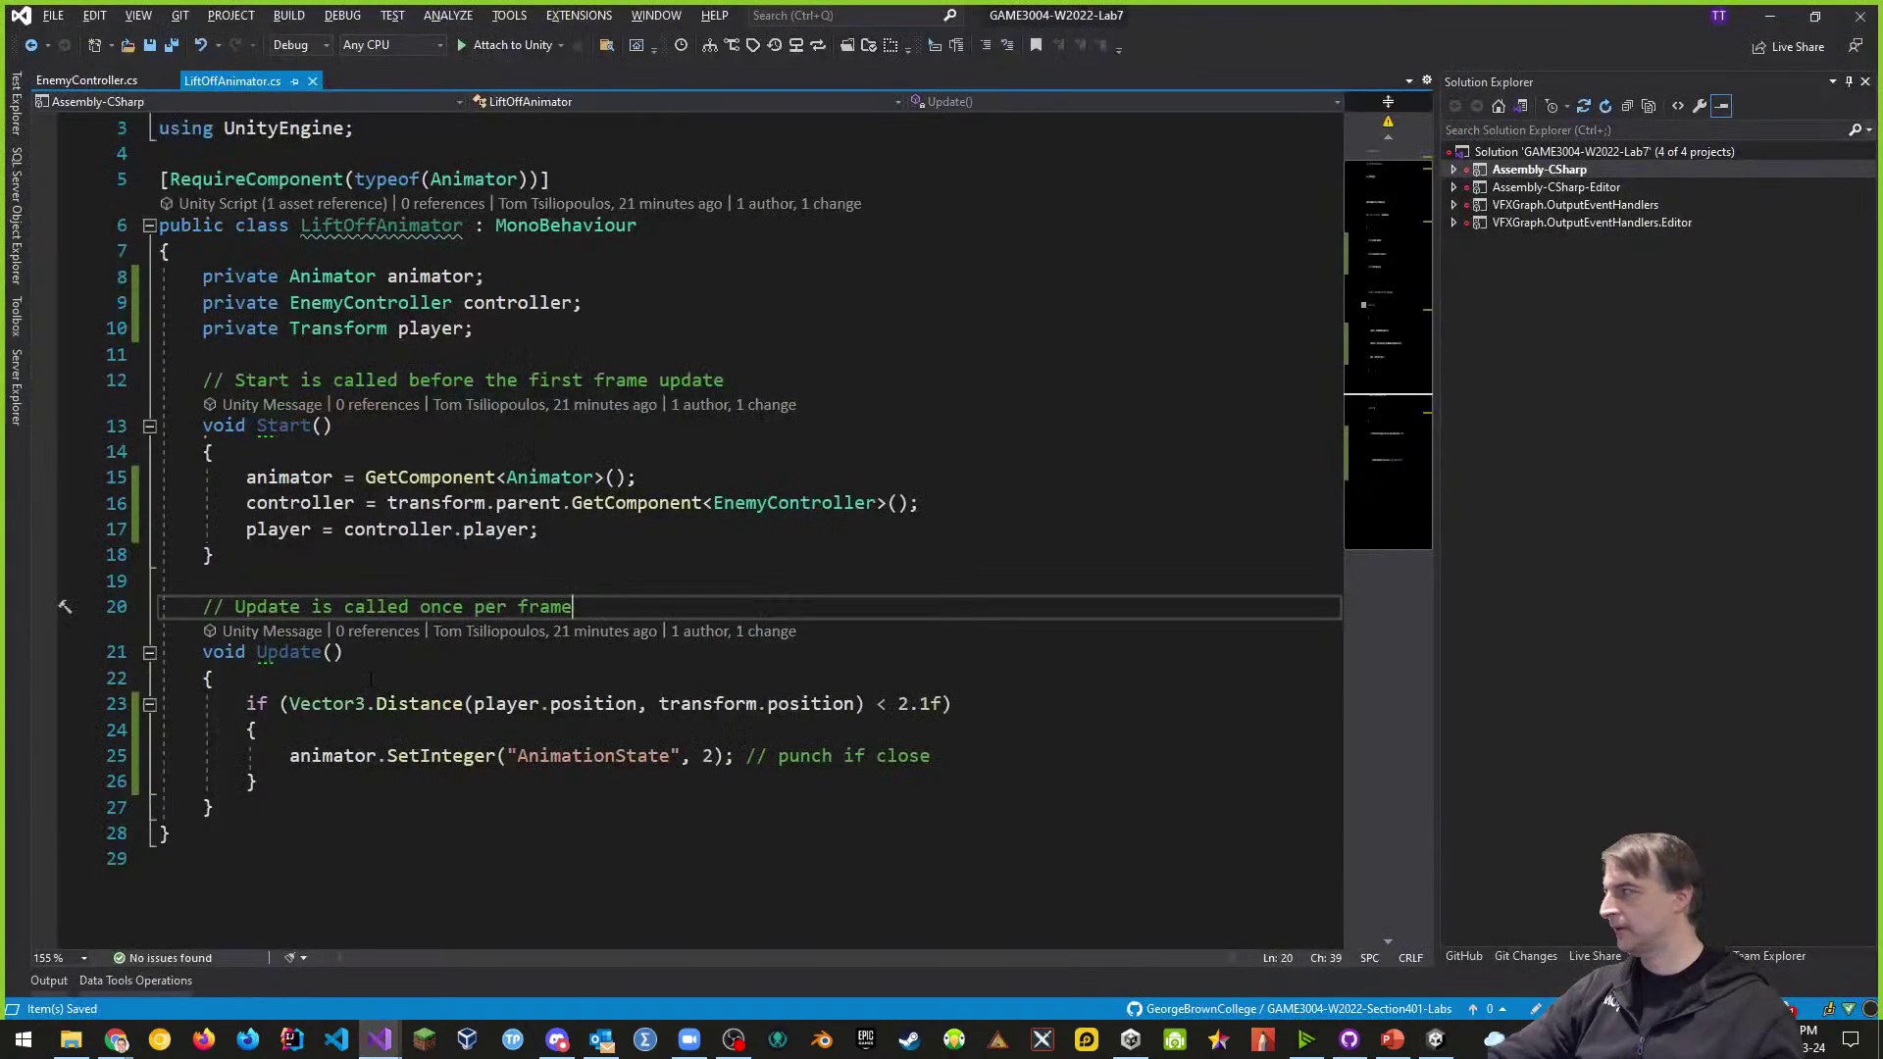
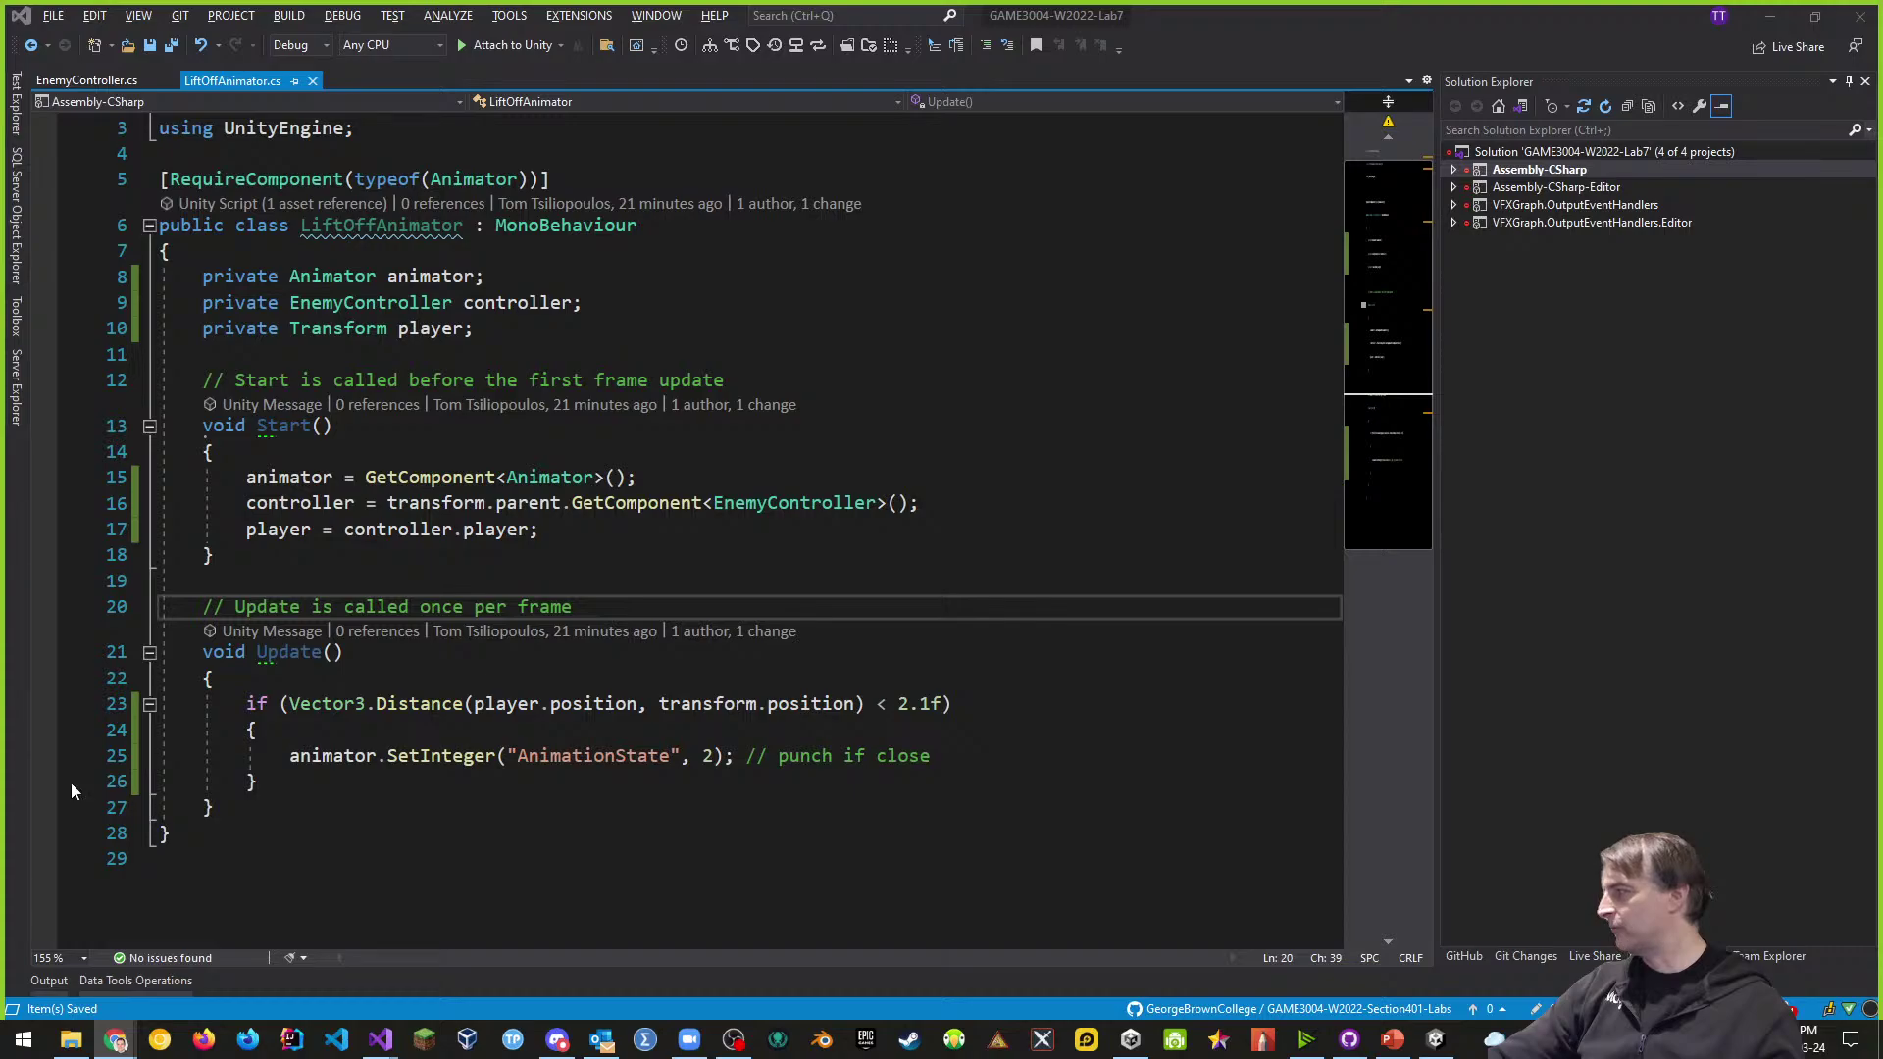
- Add an else branch with an empty braced body after the distance if block in Update
{"action": "scroll", "coordinate": [461, 559], "scroll_direction": "down", "scroll_amount": 1}
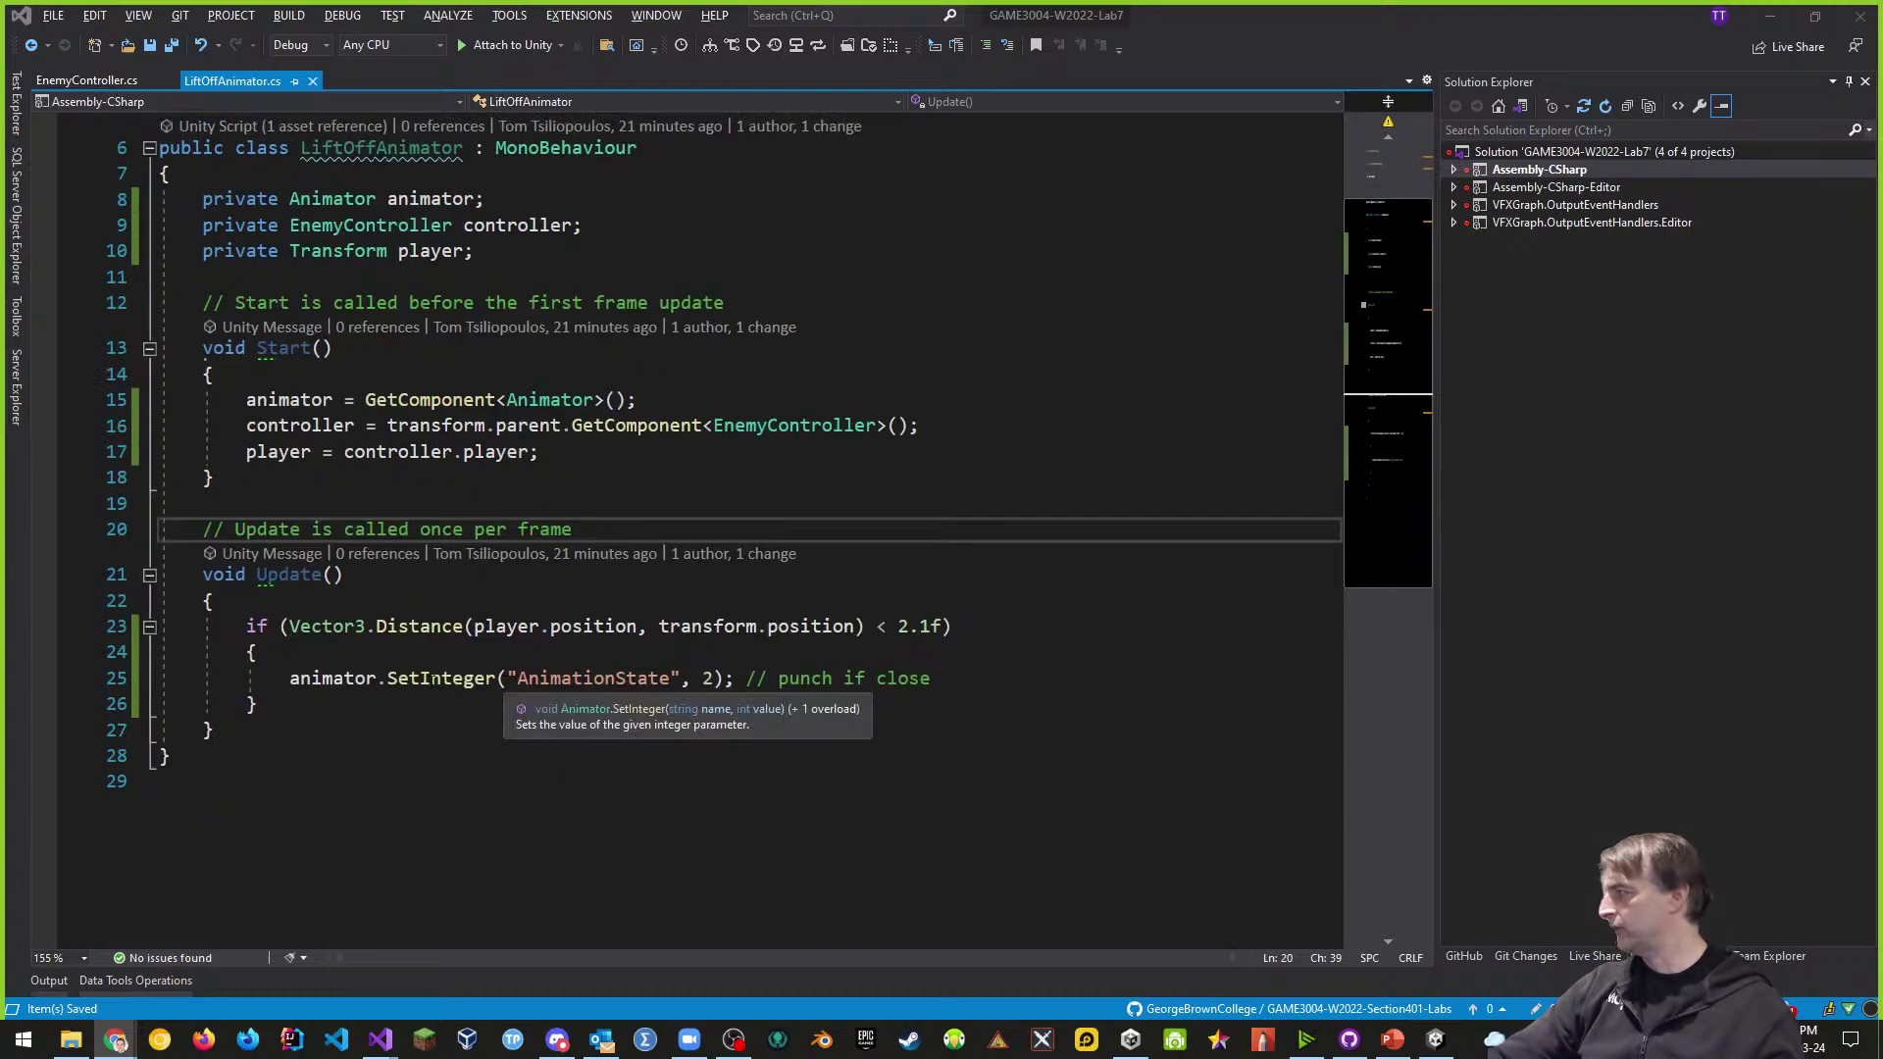
{"action": "scroll", "coordinate": [530, 638], "scroll_direction": "down", "scroll_amount": 1}
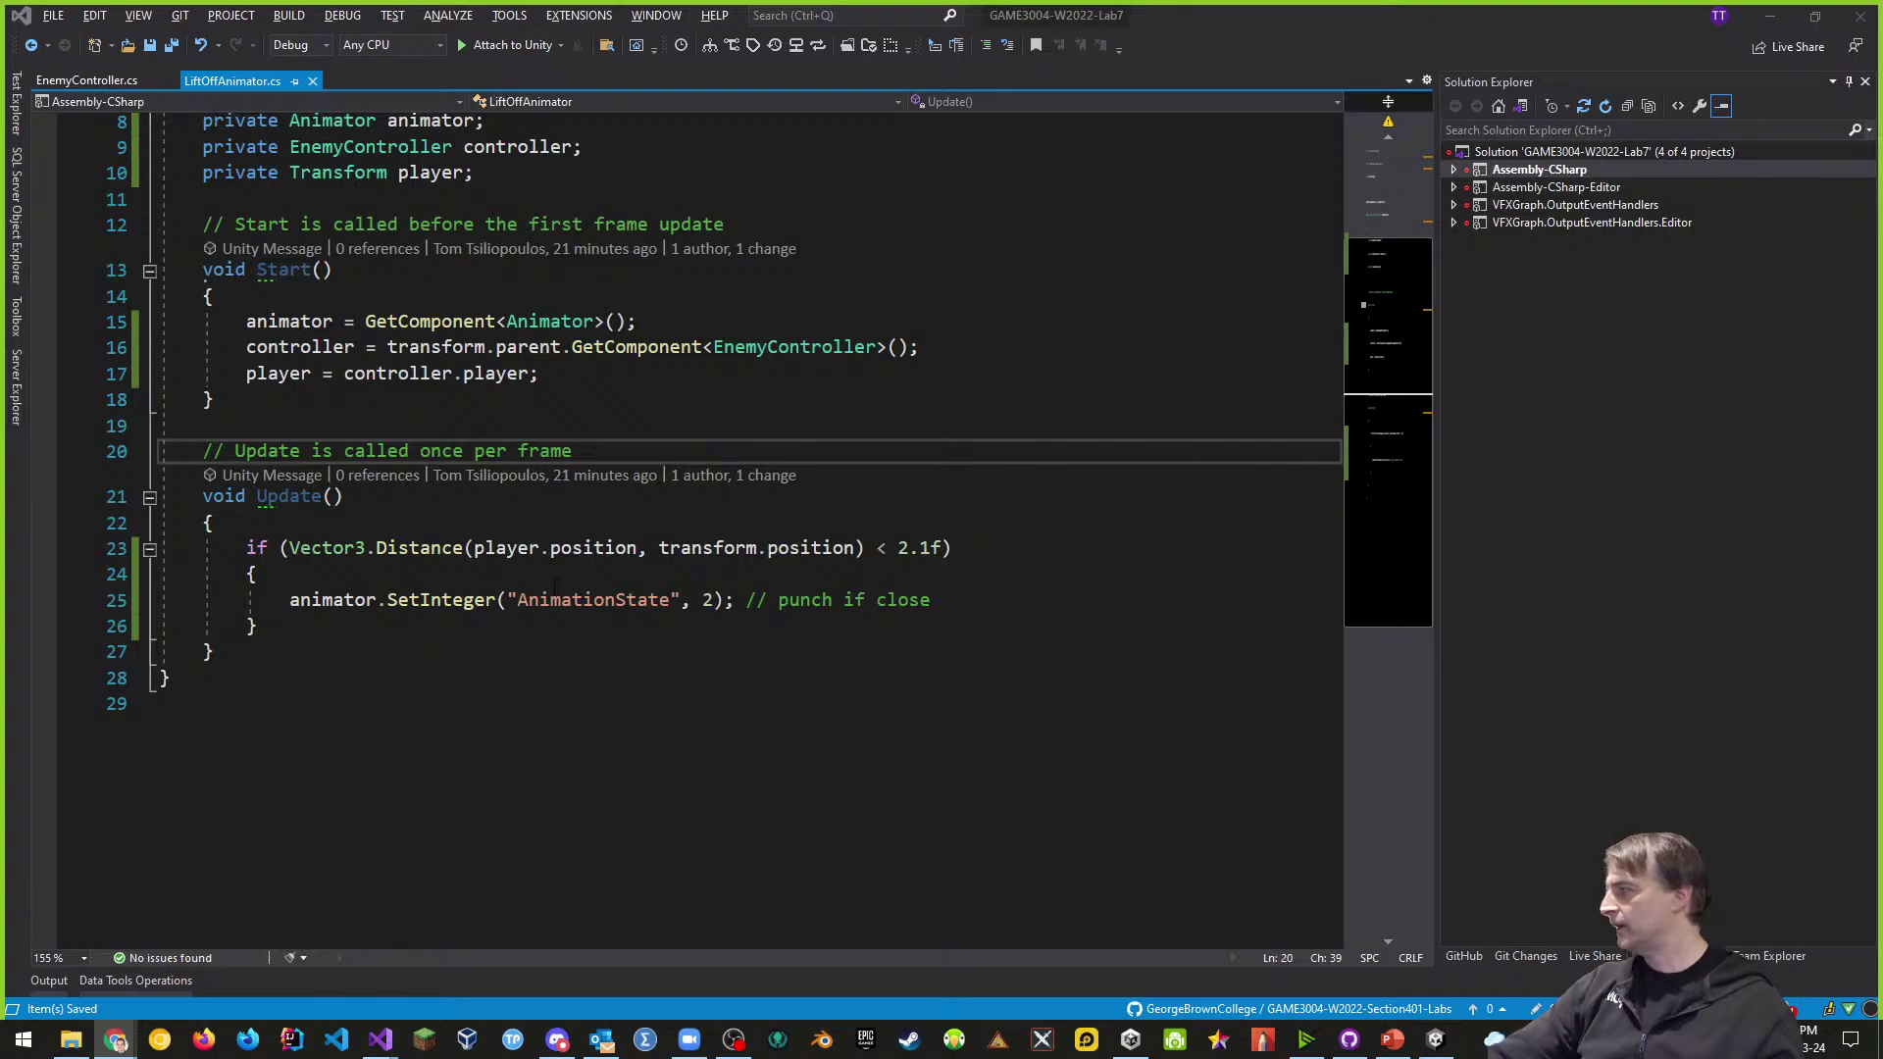
{"action": "left_click", "coordinate": [404, 577]}
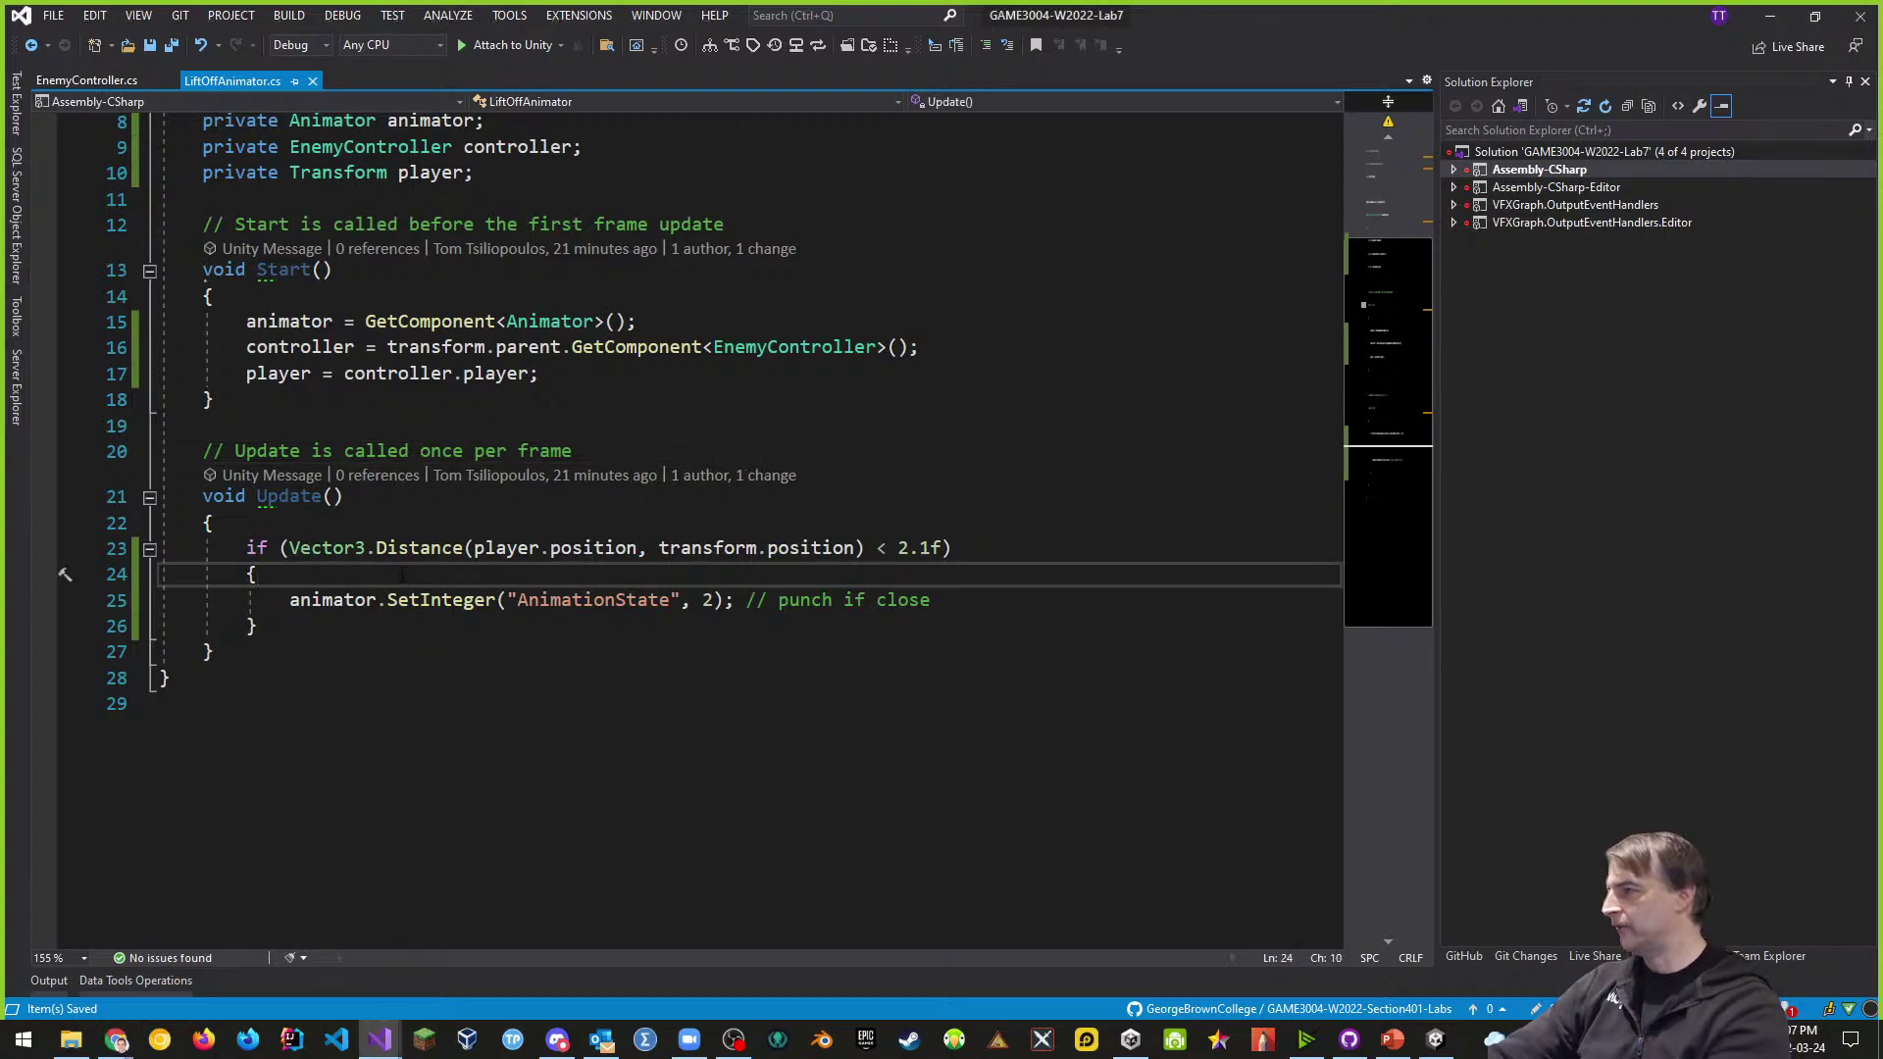
{"action": "key", "text": "Down"}
{"action": "key", "text": "Down"}
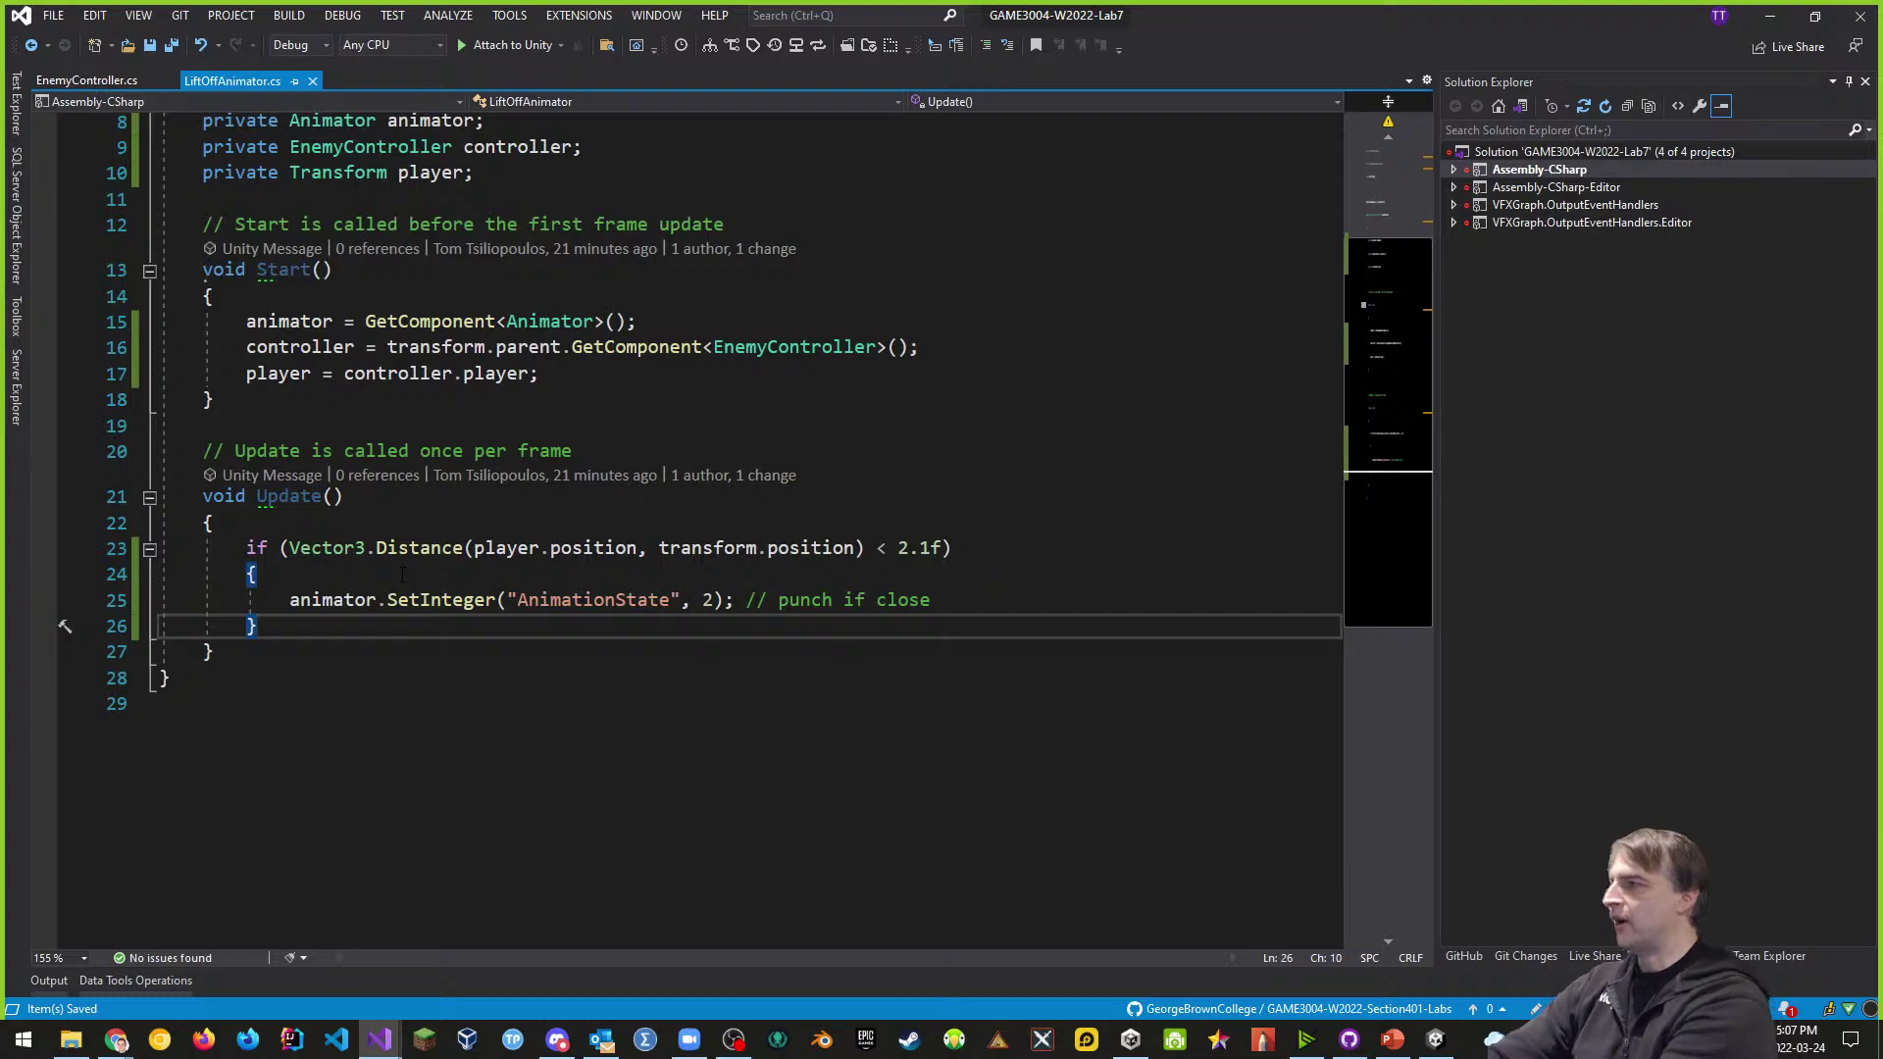
{"action": "key", "text": "Return"}
{"action": "type", "text": "es"}
{"action": "key", "text": "BackSpace"}
{"action": "type", "text": "l"}
{"action": "key", "text": "Tab"}
{"action": "key", "text": "Tab"}
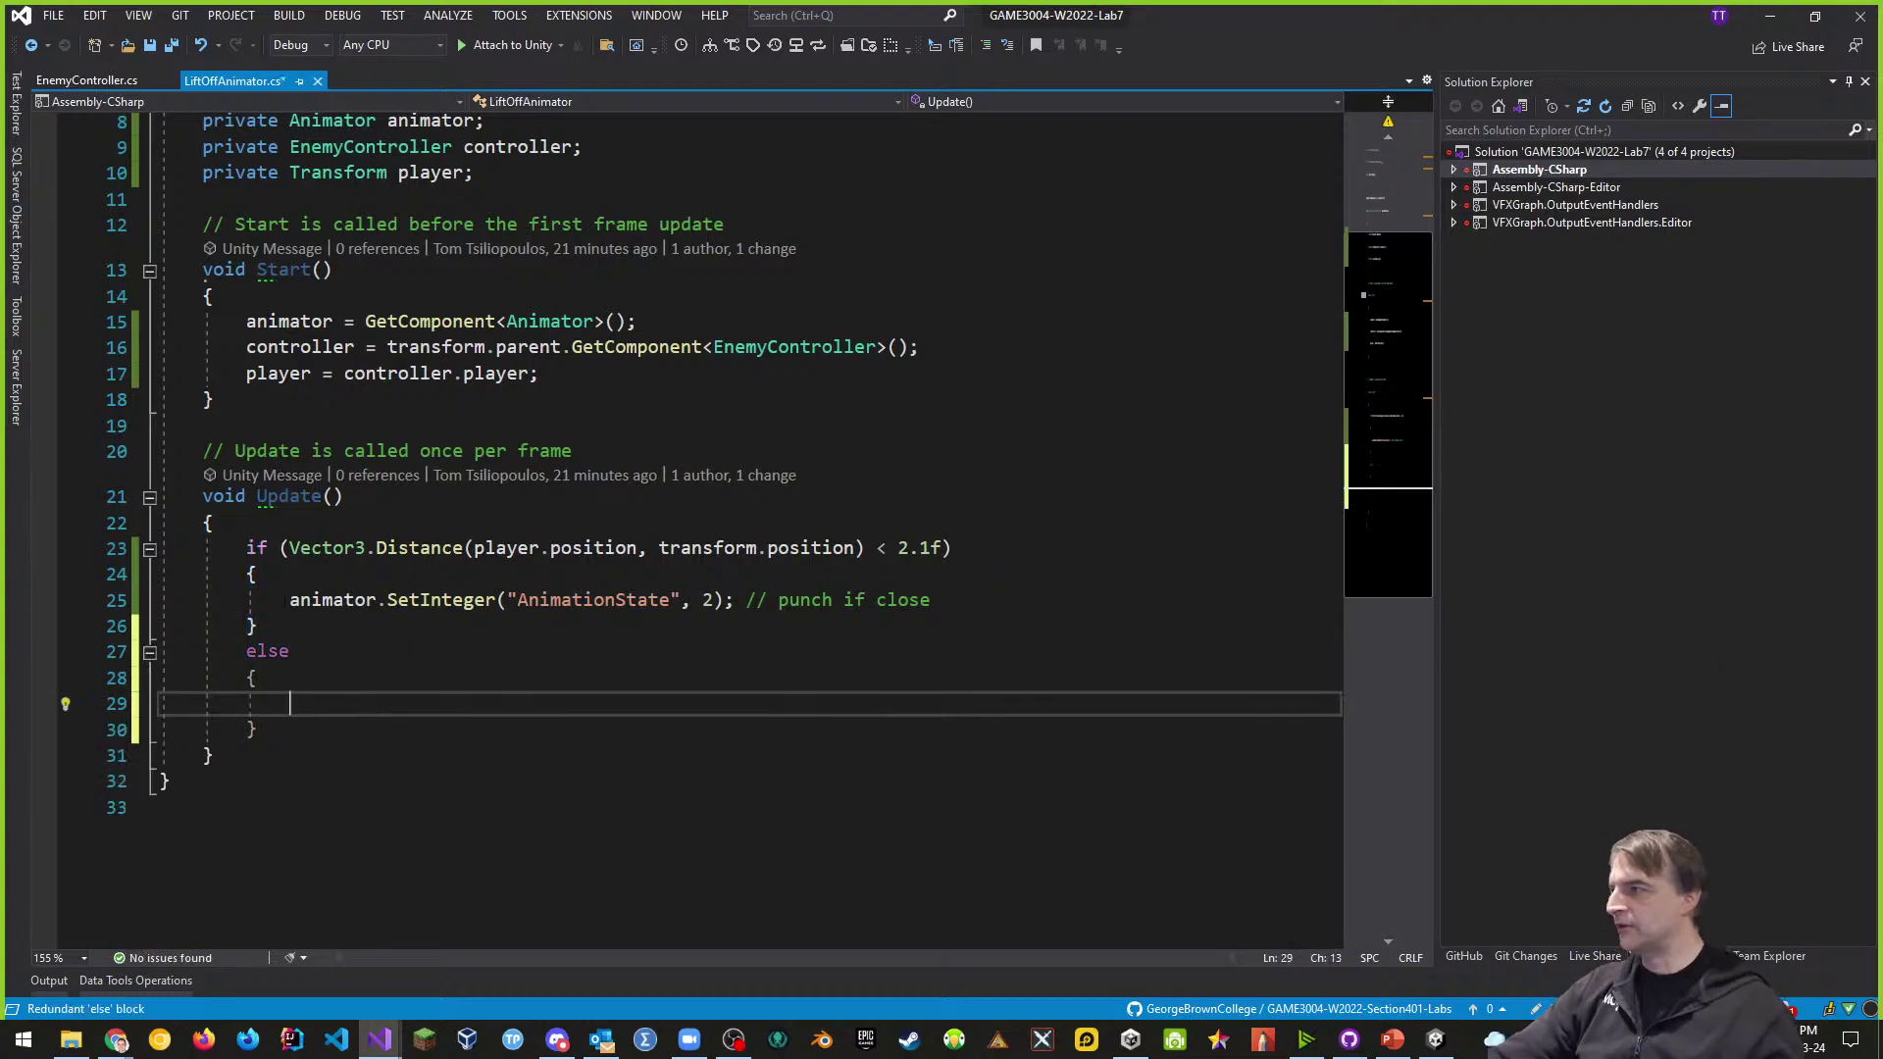
- Copy the animator.SetInteger line with its comment from the if block into the else block
{"action": "left_click_drag", "start_coordinate": [289, 599], "coordinate": [939, 620]}
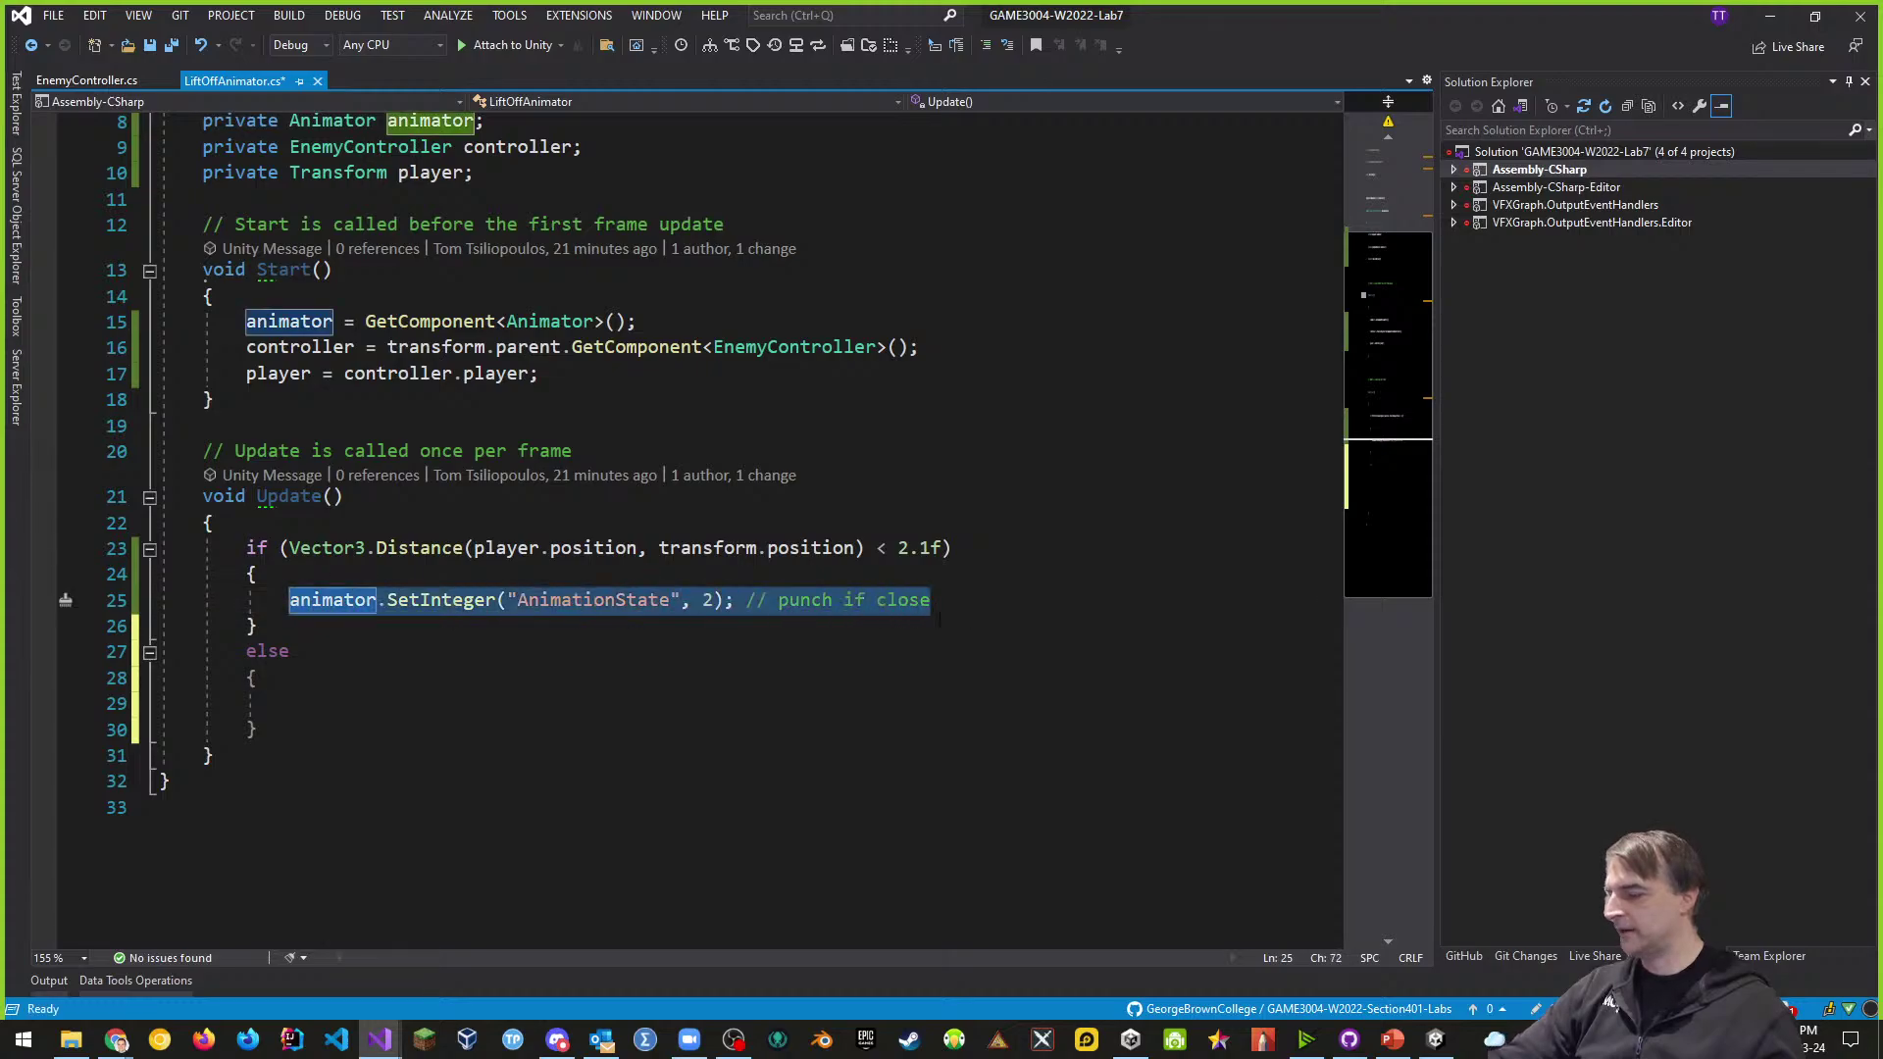
{"action": "key", "text": "ctrl+c"}
{"action": "key", "text": "Down"}
{"action": "key", "text": "Down"}
{"action": "key", "text": "Down"}
{"action": "key", "text": "Down"}
{"action": "key", "text": "ctrl+v"}
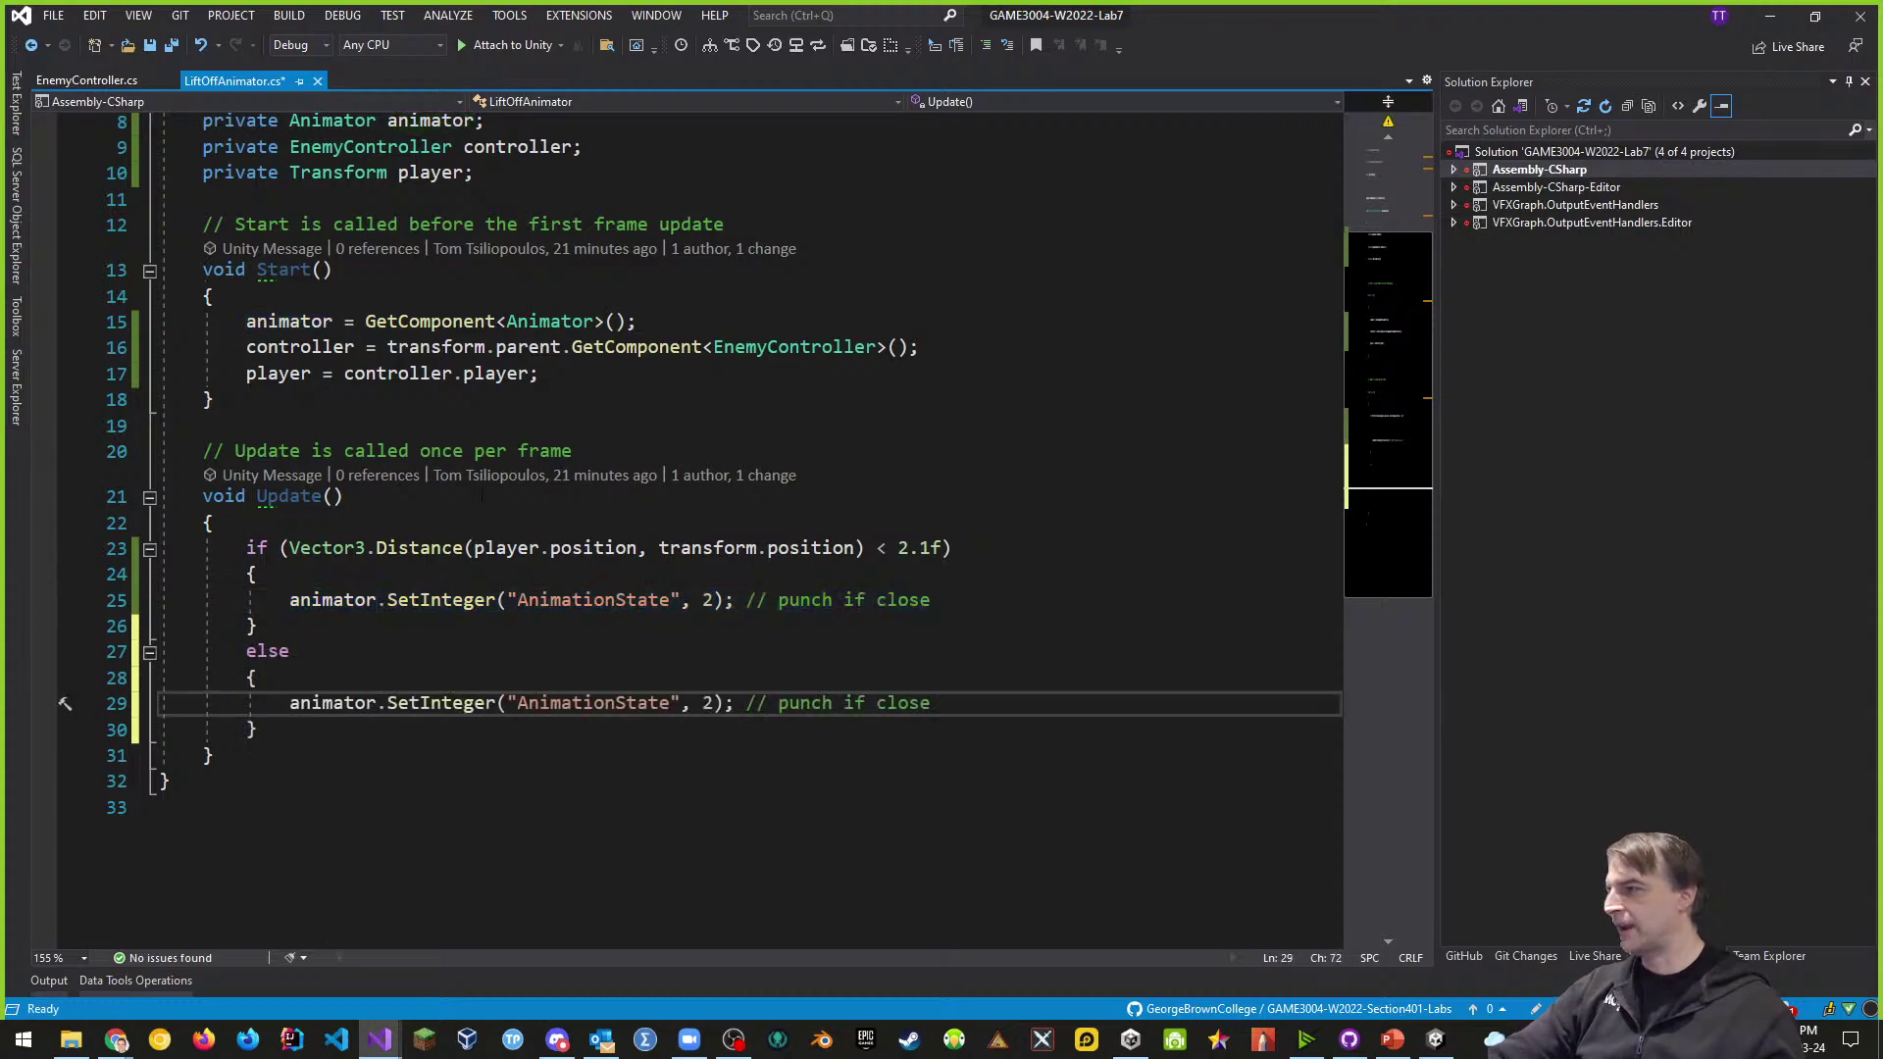
- In the else block, set the AnimationState value to 1 and change the comment to "// walk if not close"
{"action": "left_click", "coordinate": [716, 702]}
{"action": "key", "text": "BackSpace"}
{"action": "type", "text": "1"}
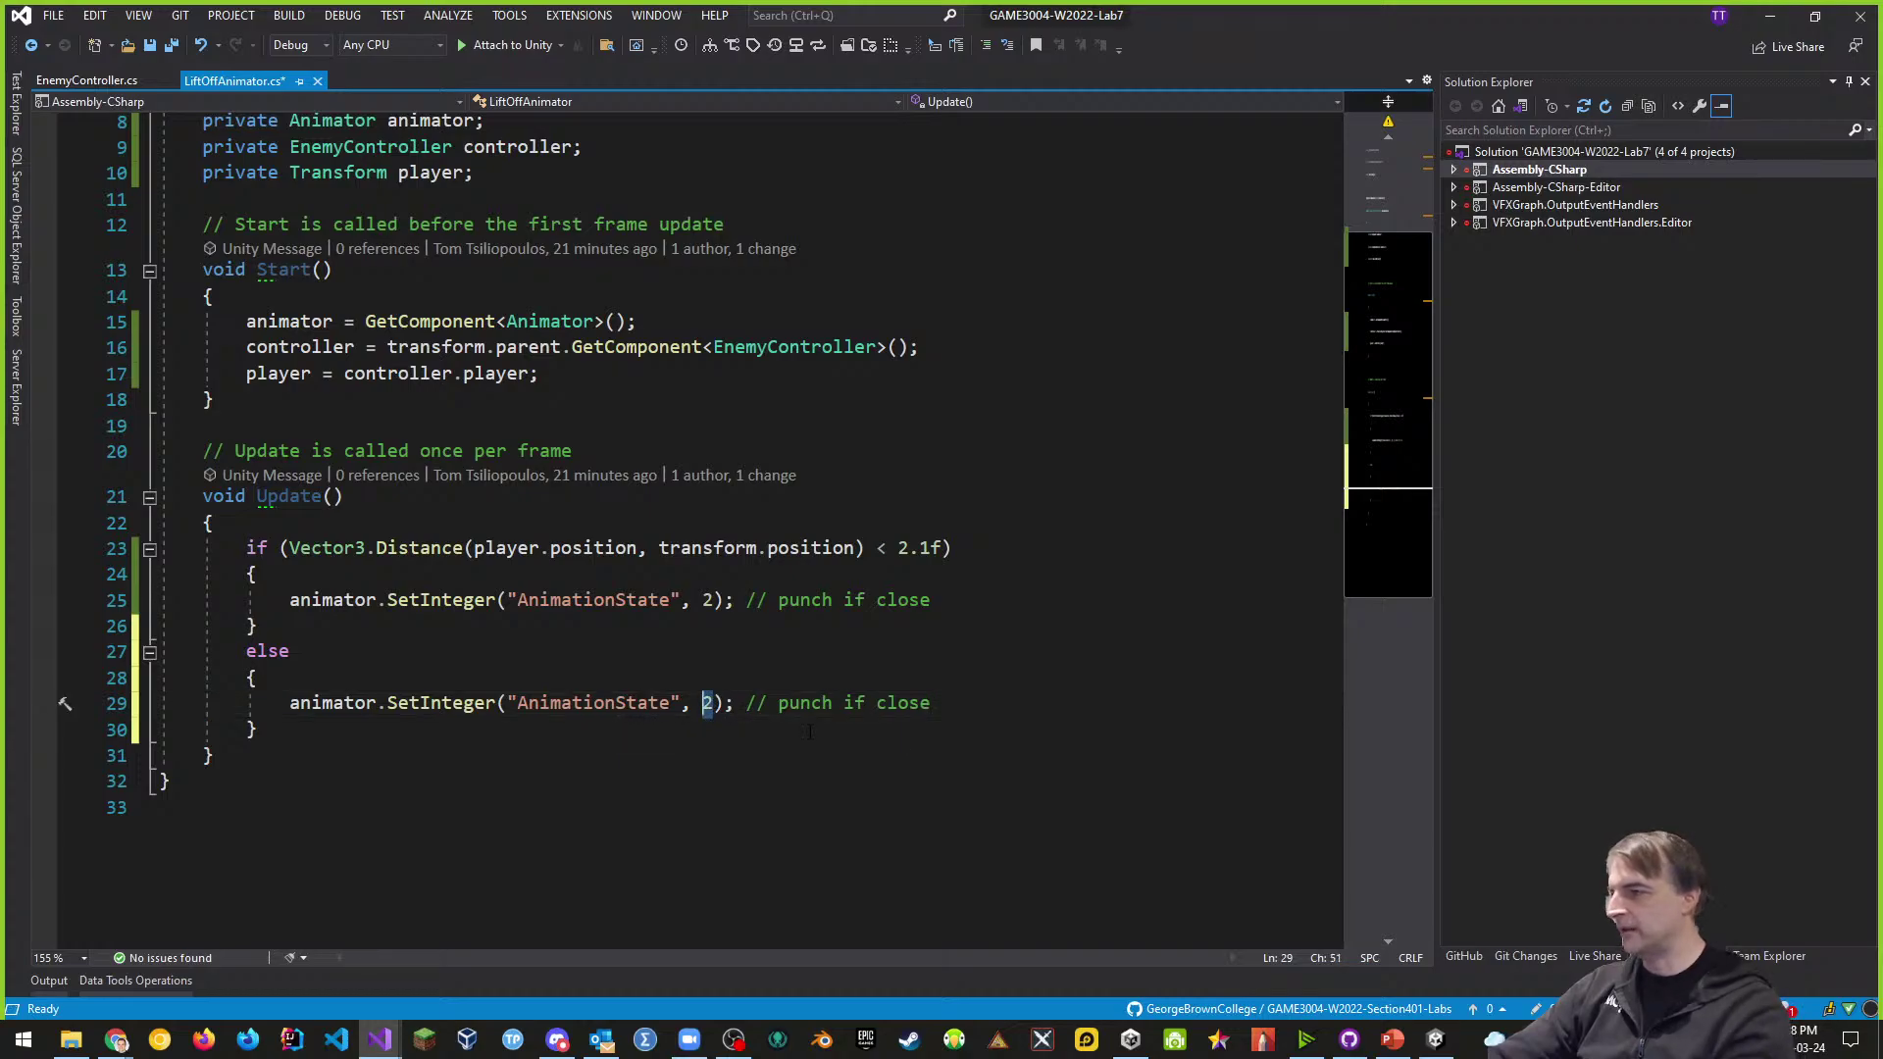
{"action": "double_click", "coordinate": [803, 703]}
{"action": "type", "text": "wai"}
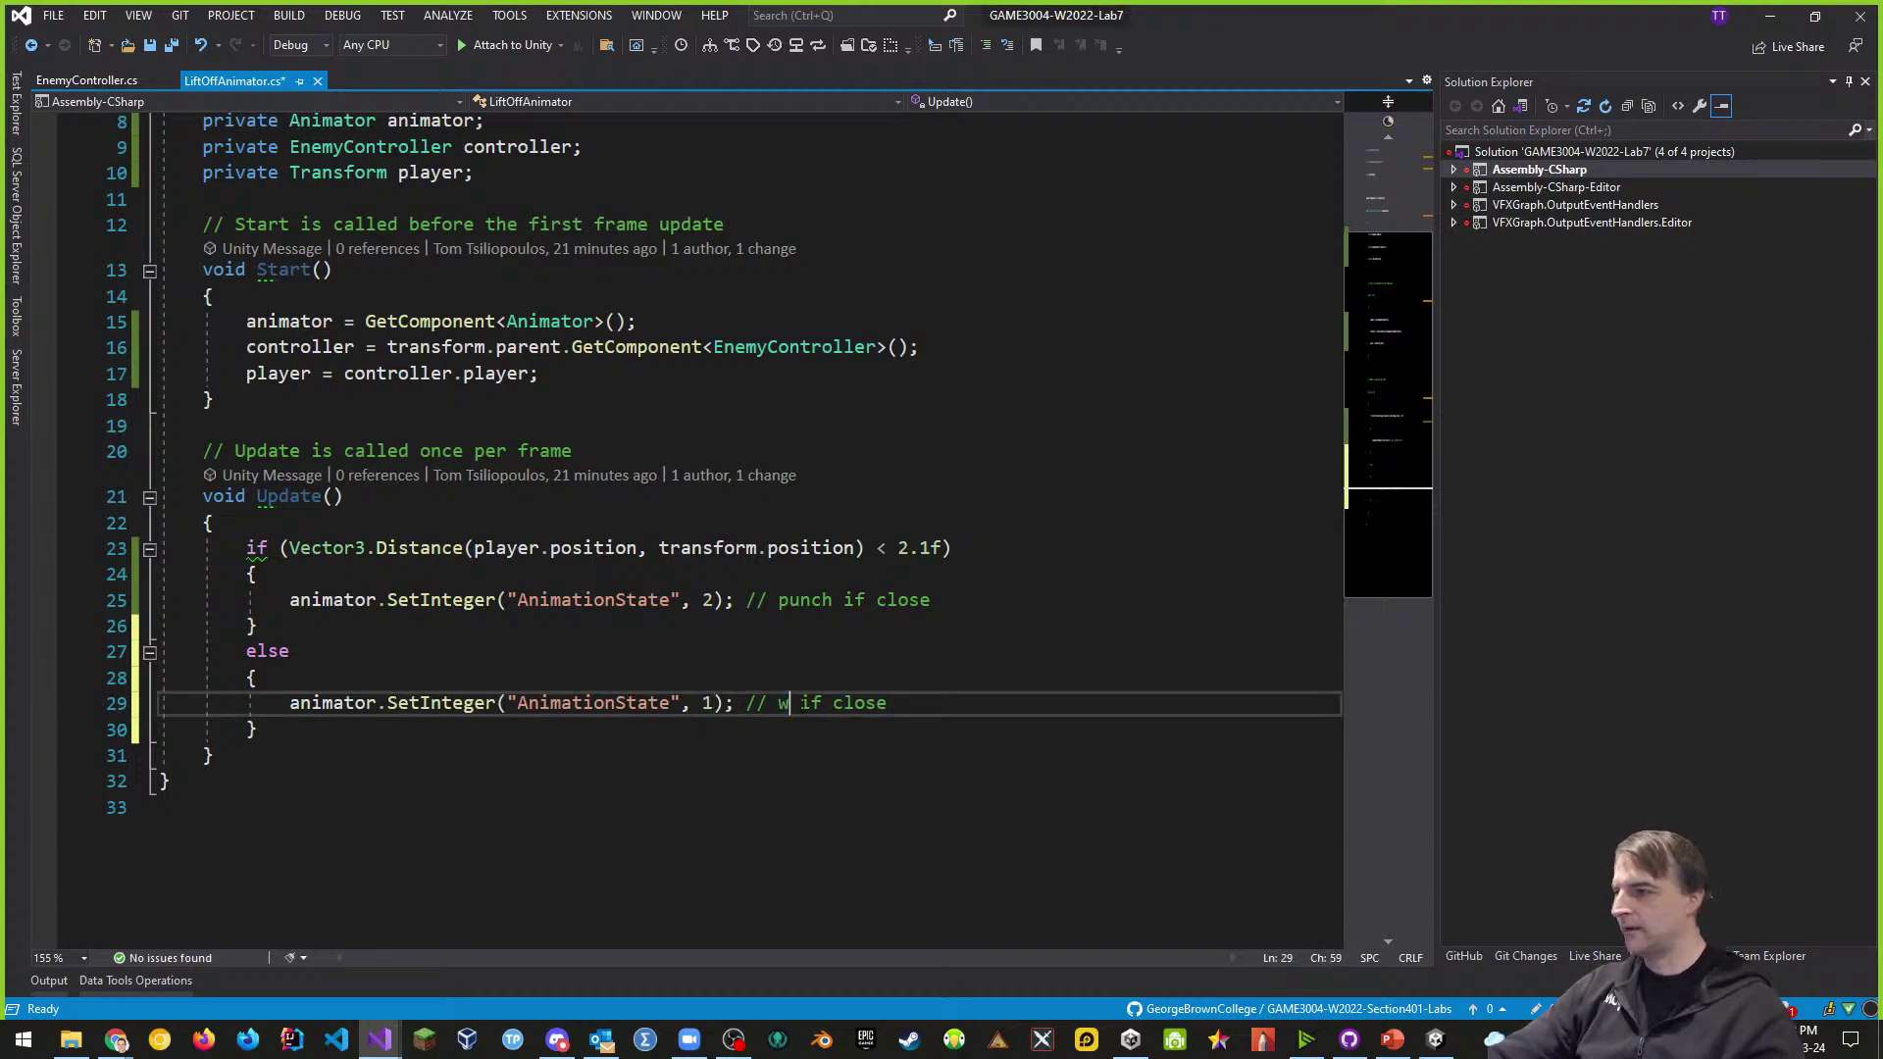
{"action": "type", "text": "k"}
{"action": "key", "text": "ctrl+Right"}
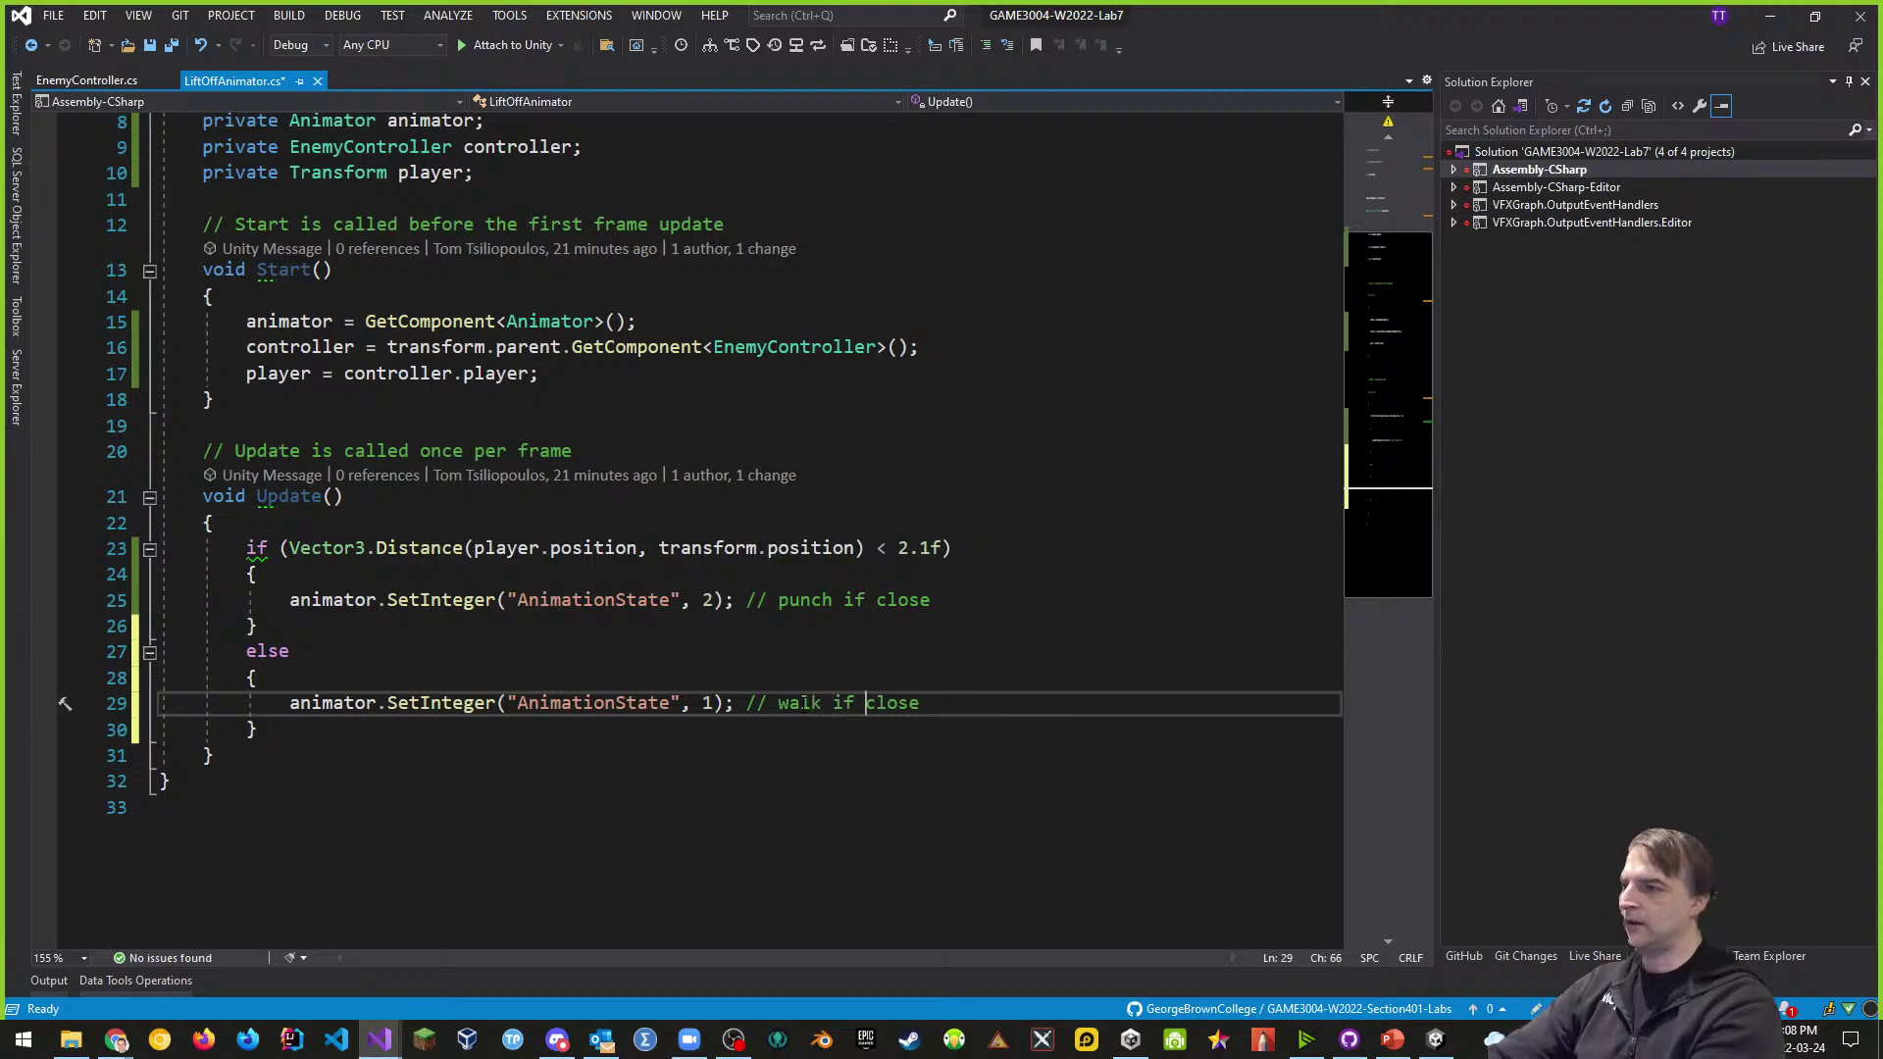
{"action": "type", "text": "not"}
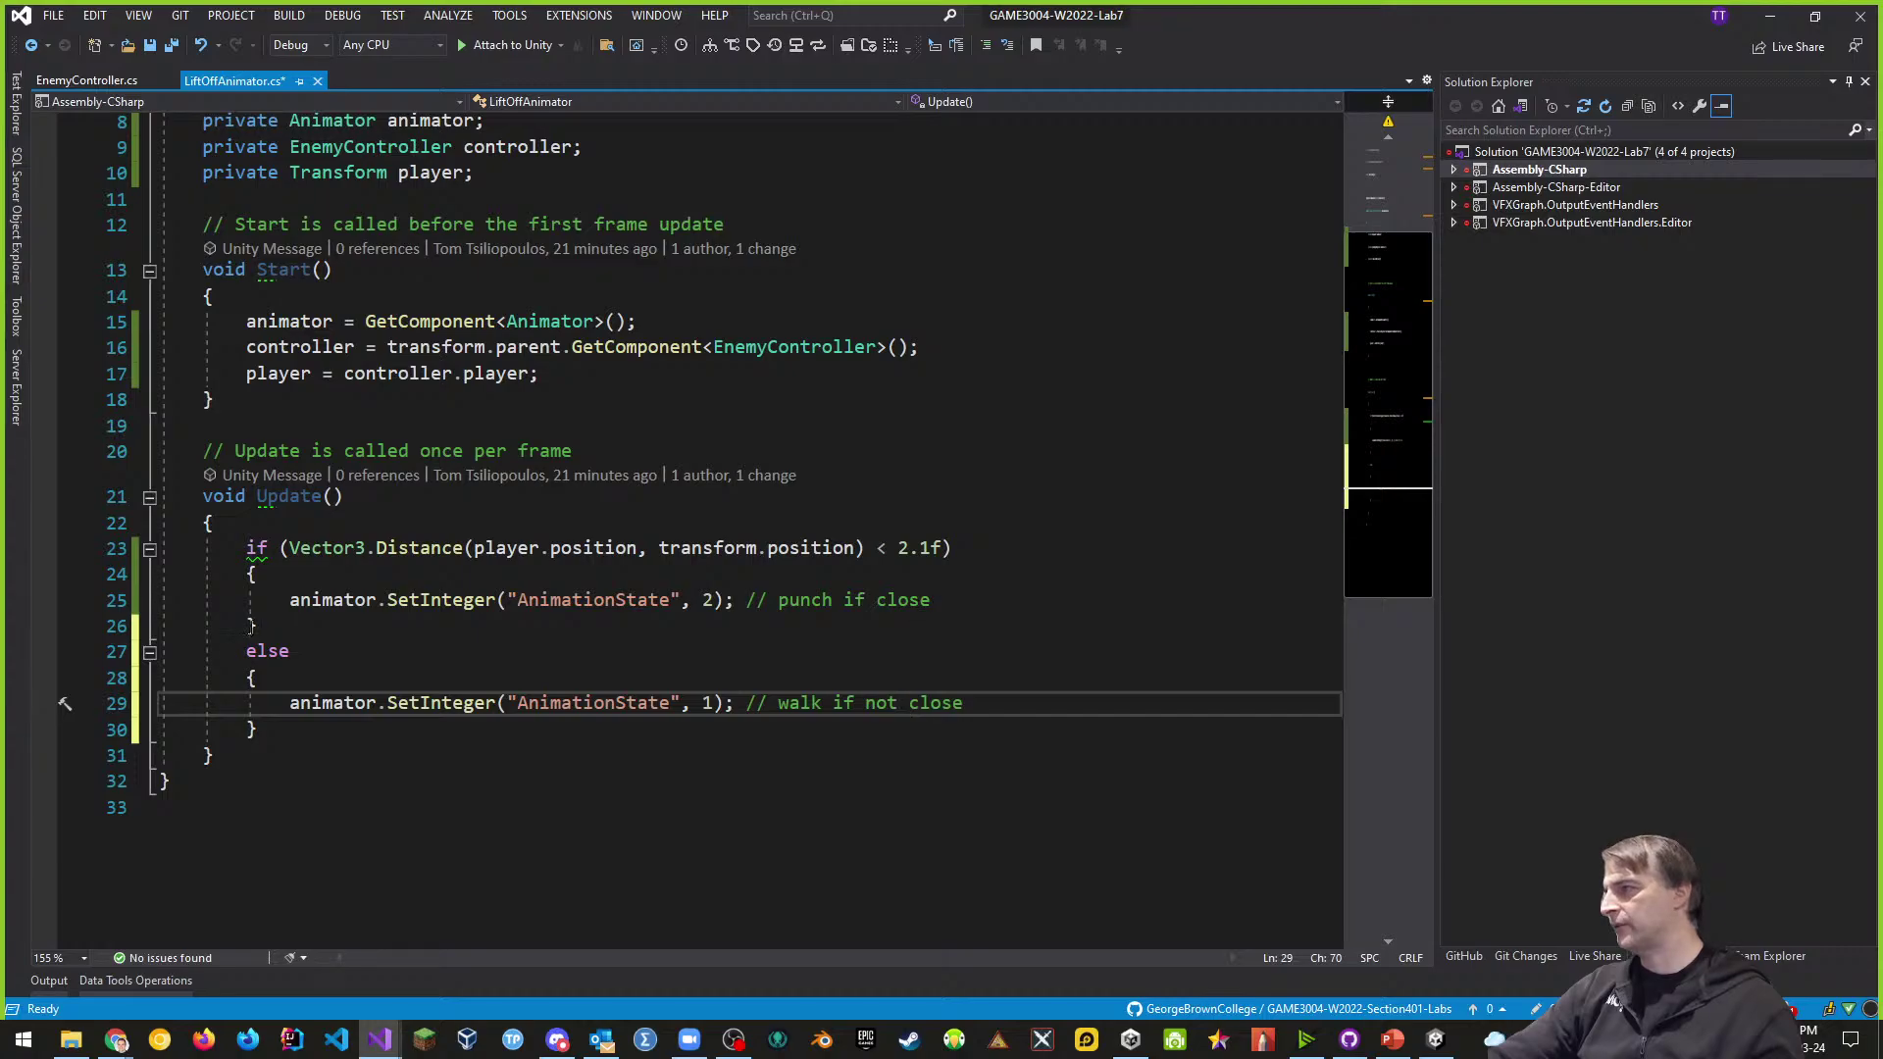
- At the start of the if block, insert the comment "// turn to face the player" with an empty line below it
{"action": "left_click", "coordinate": [397, 574]}
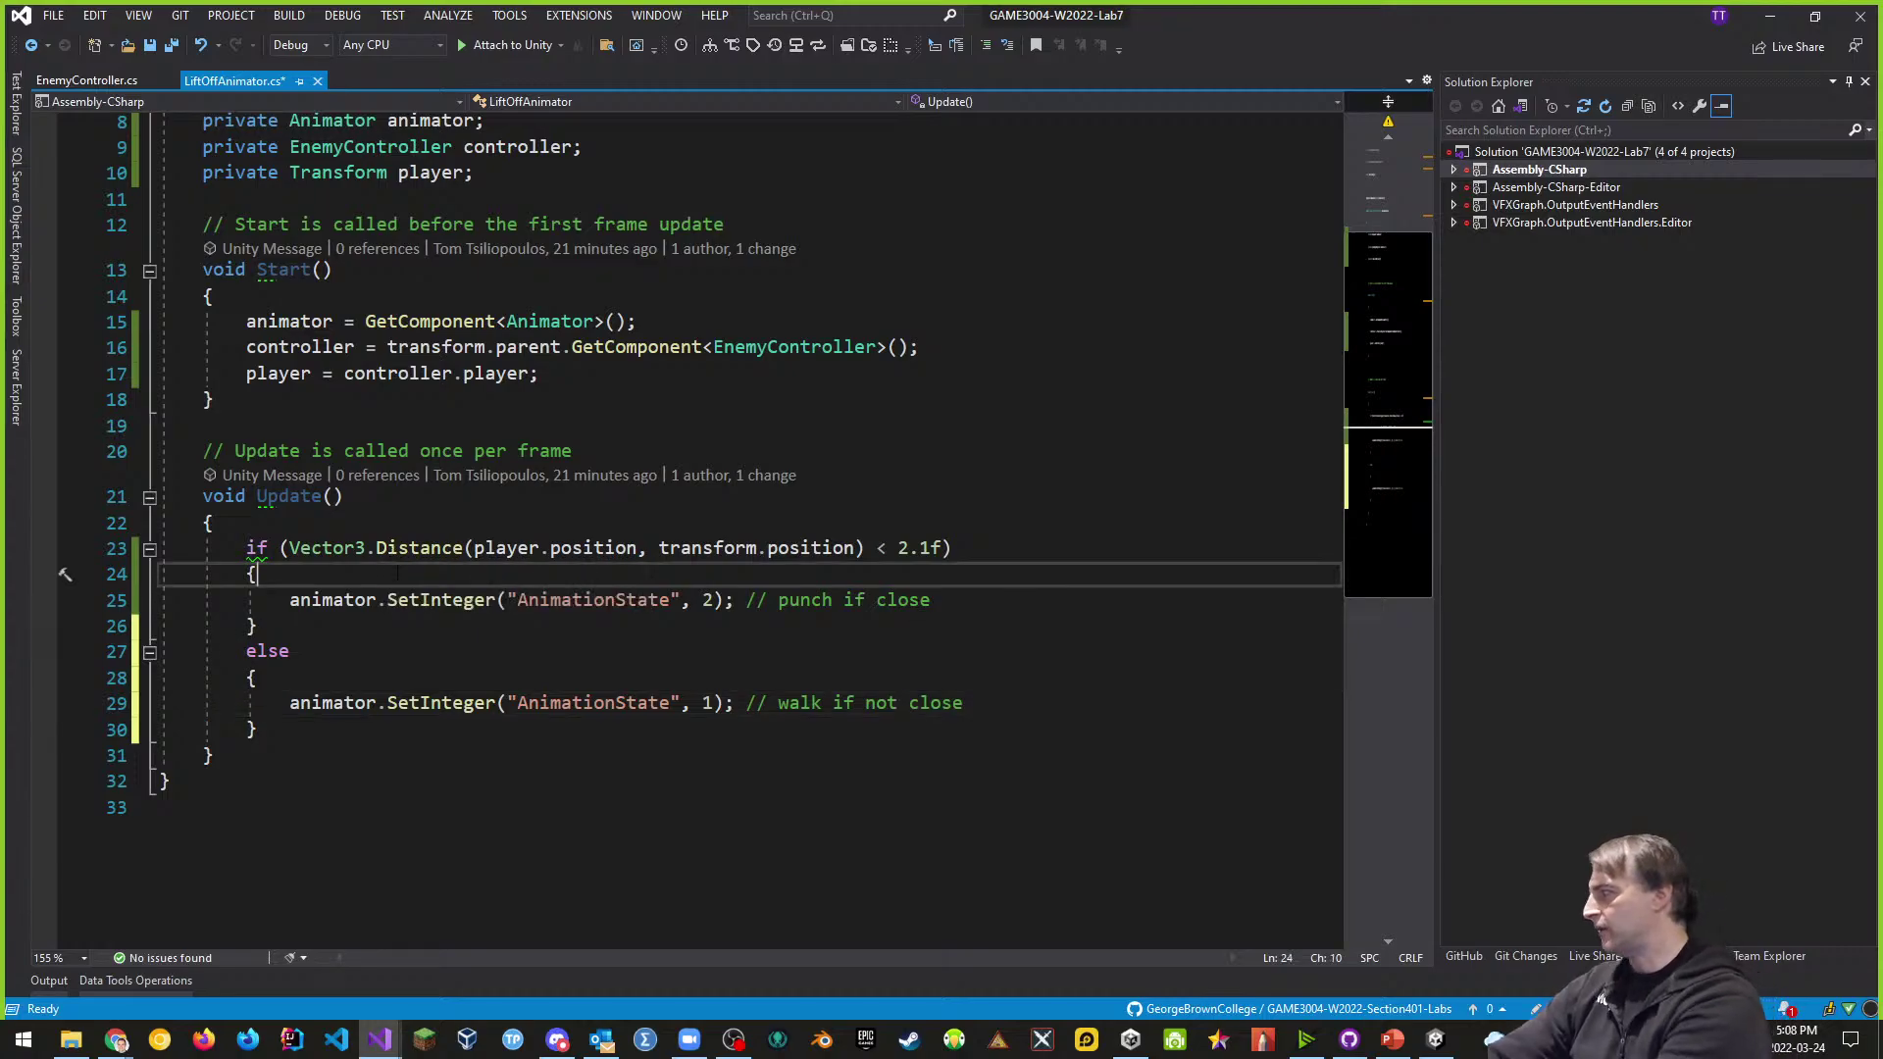
{"action": "key", "text": "Return"}
{"action": "type", "text": "// turn "}
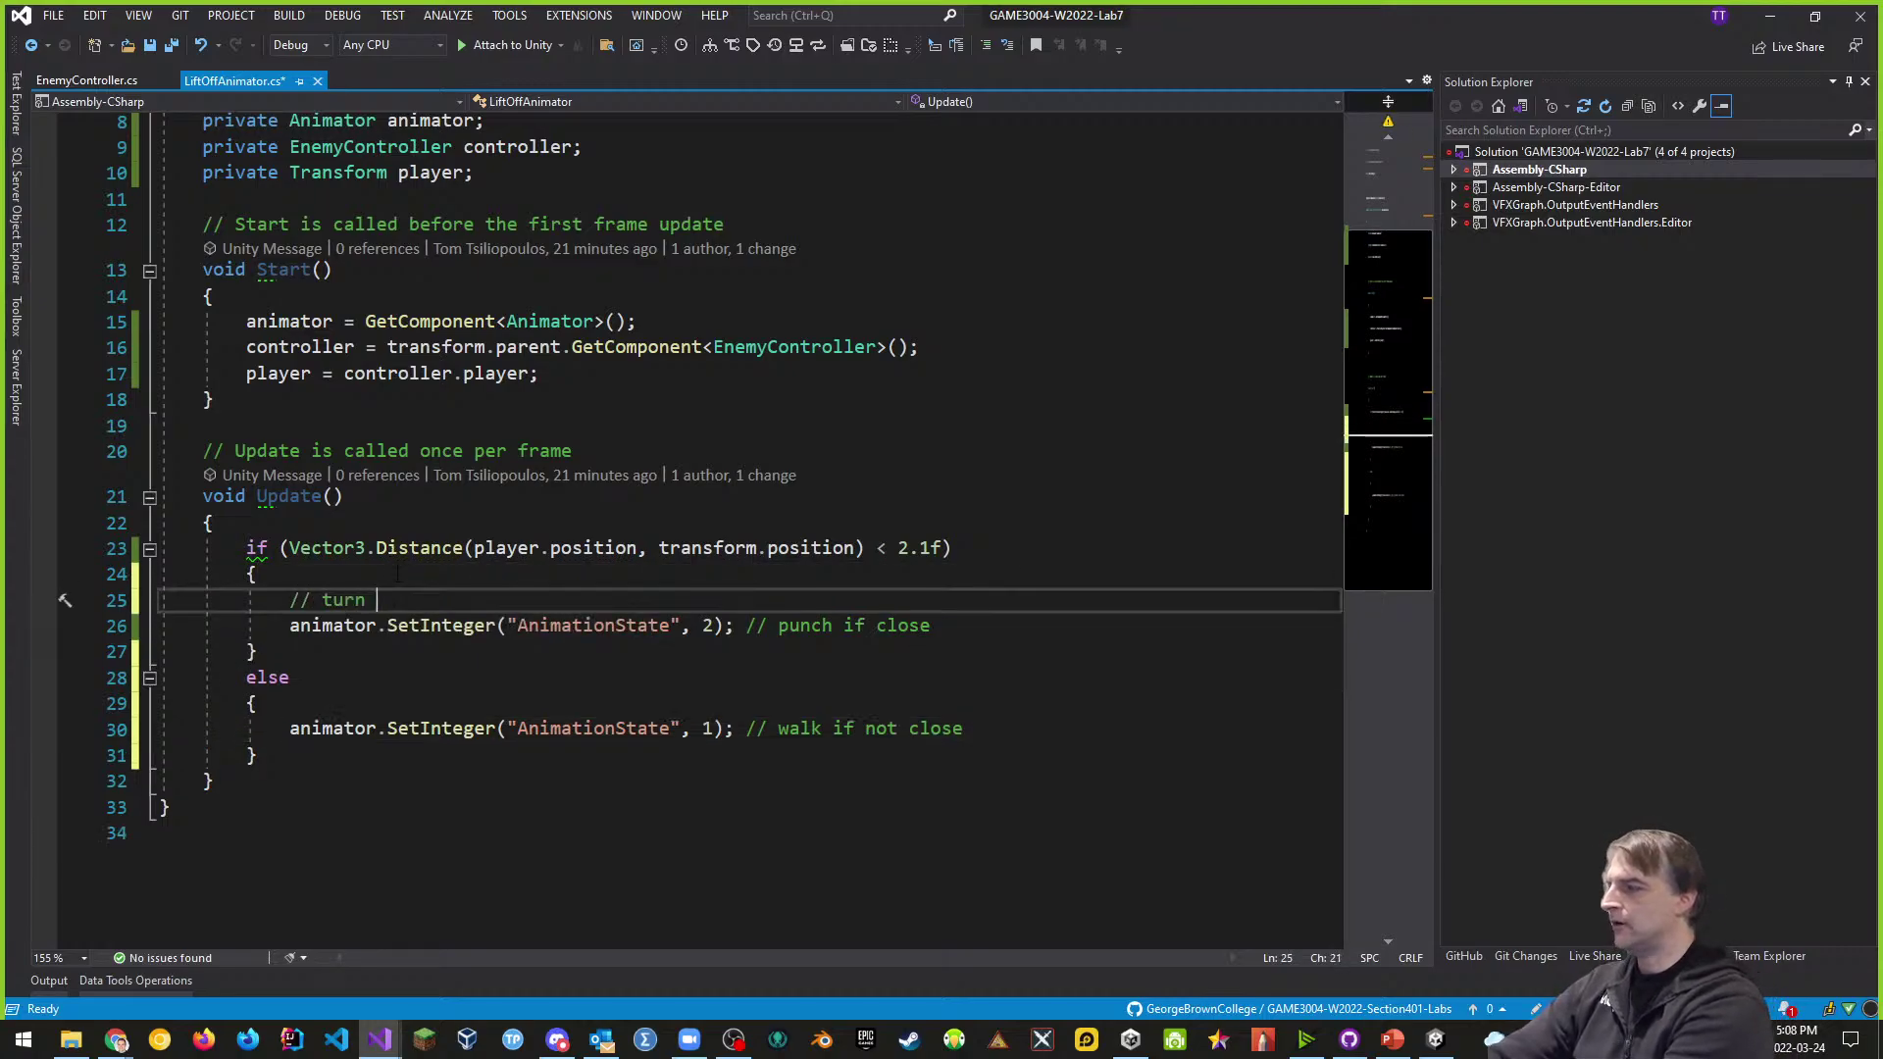
{"action": "type", "text": "to face th"}
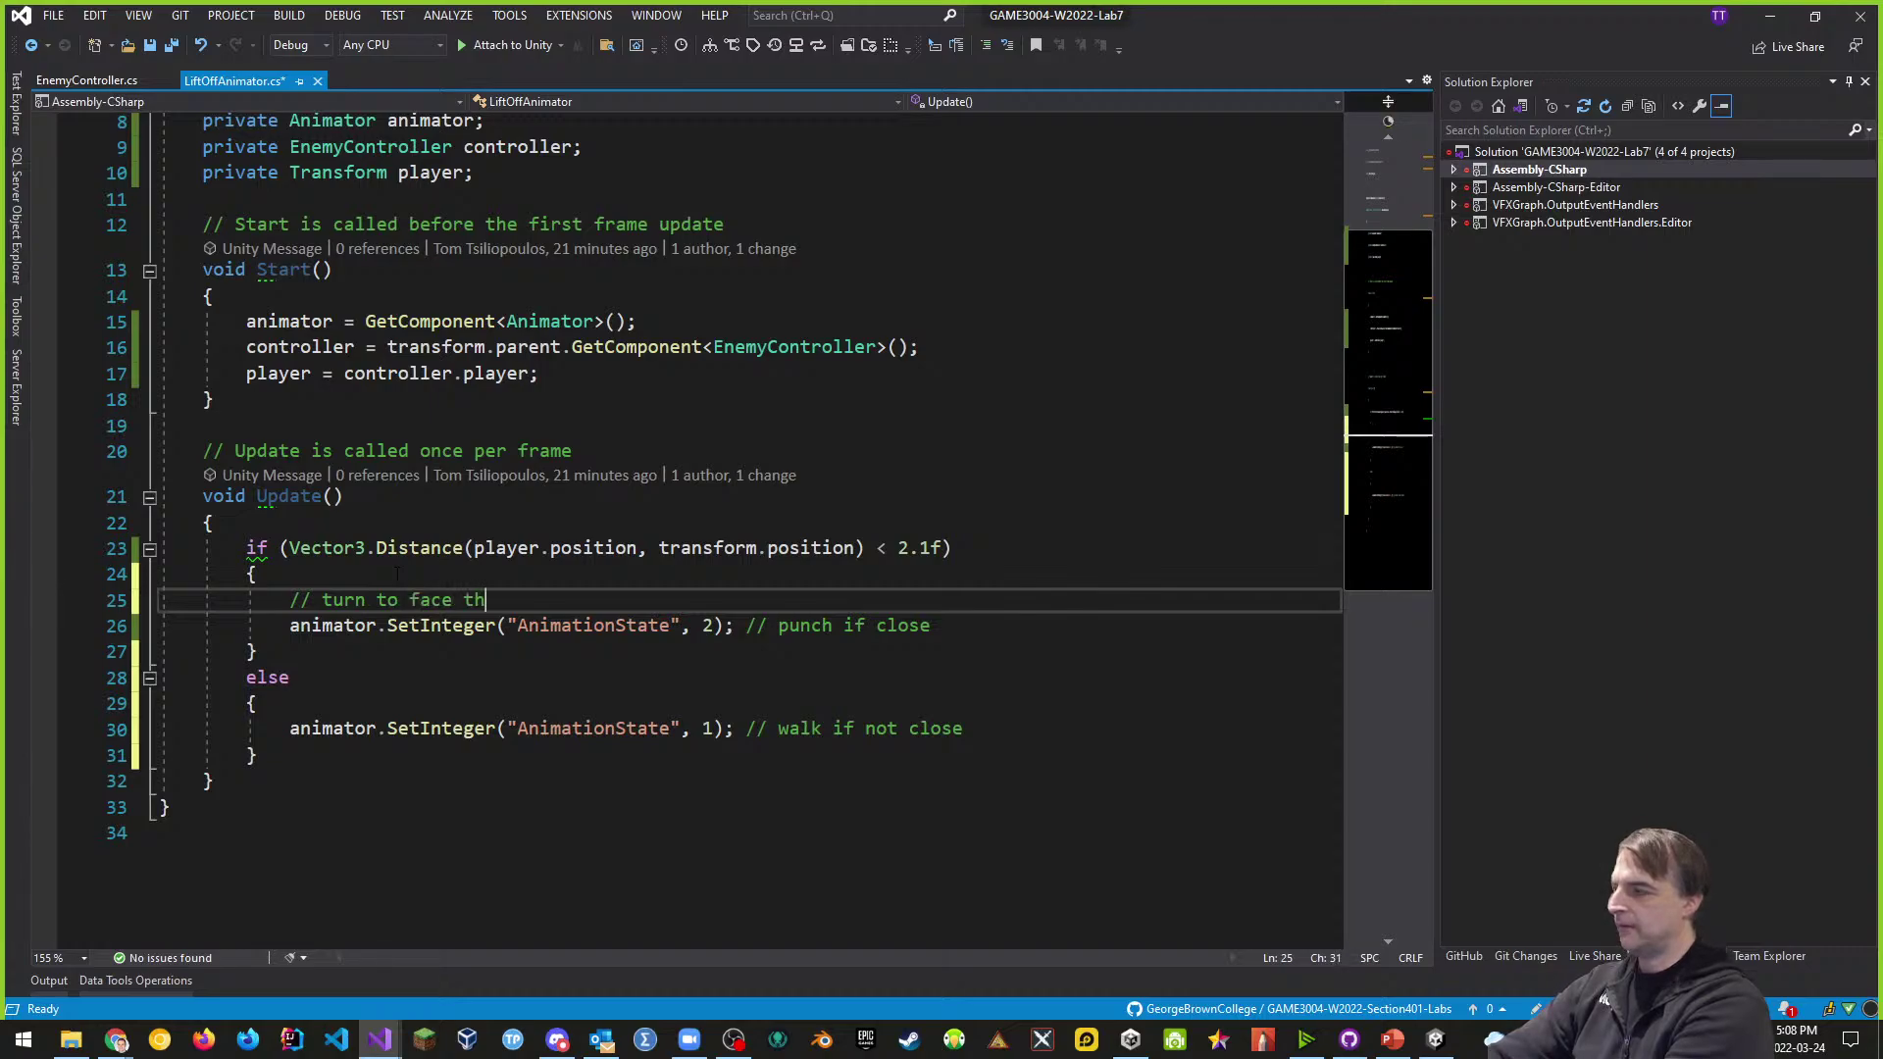
{"action": "type", "text": "e player"}
{"action": "key", "text": "Return"}
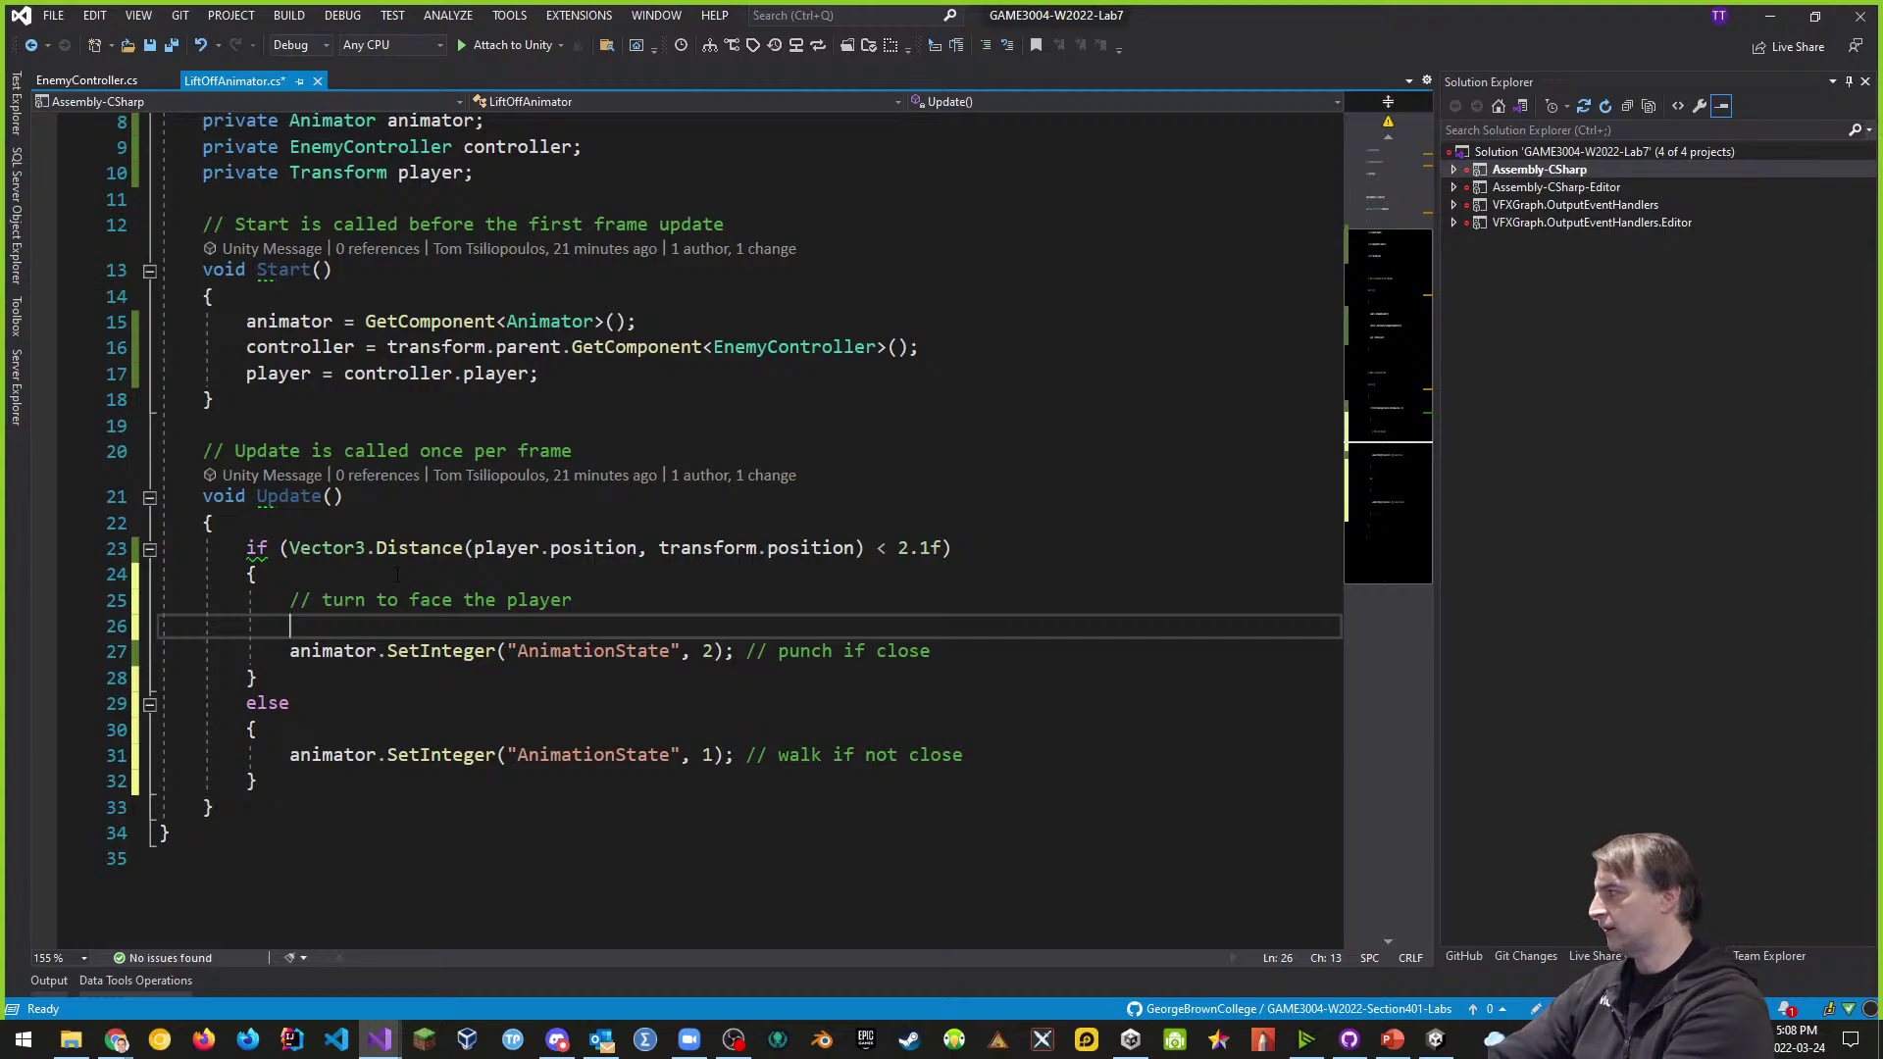
- Below the turn-to-face comment, declare "Vector3 targetPosition = new Vector3()" with its arguments still empty
{"action": "type", "text": "Vector"}
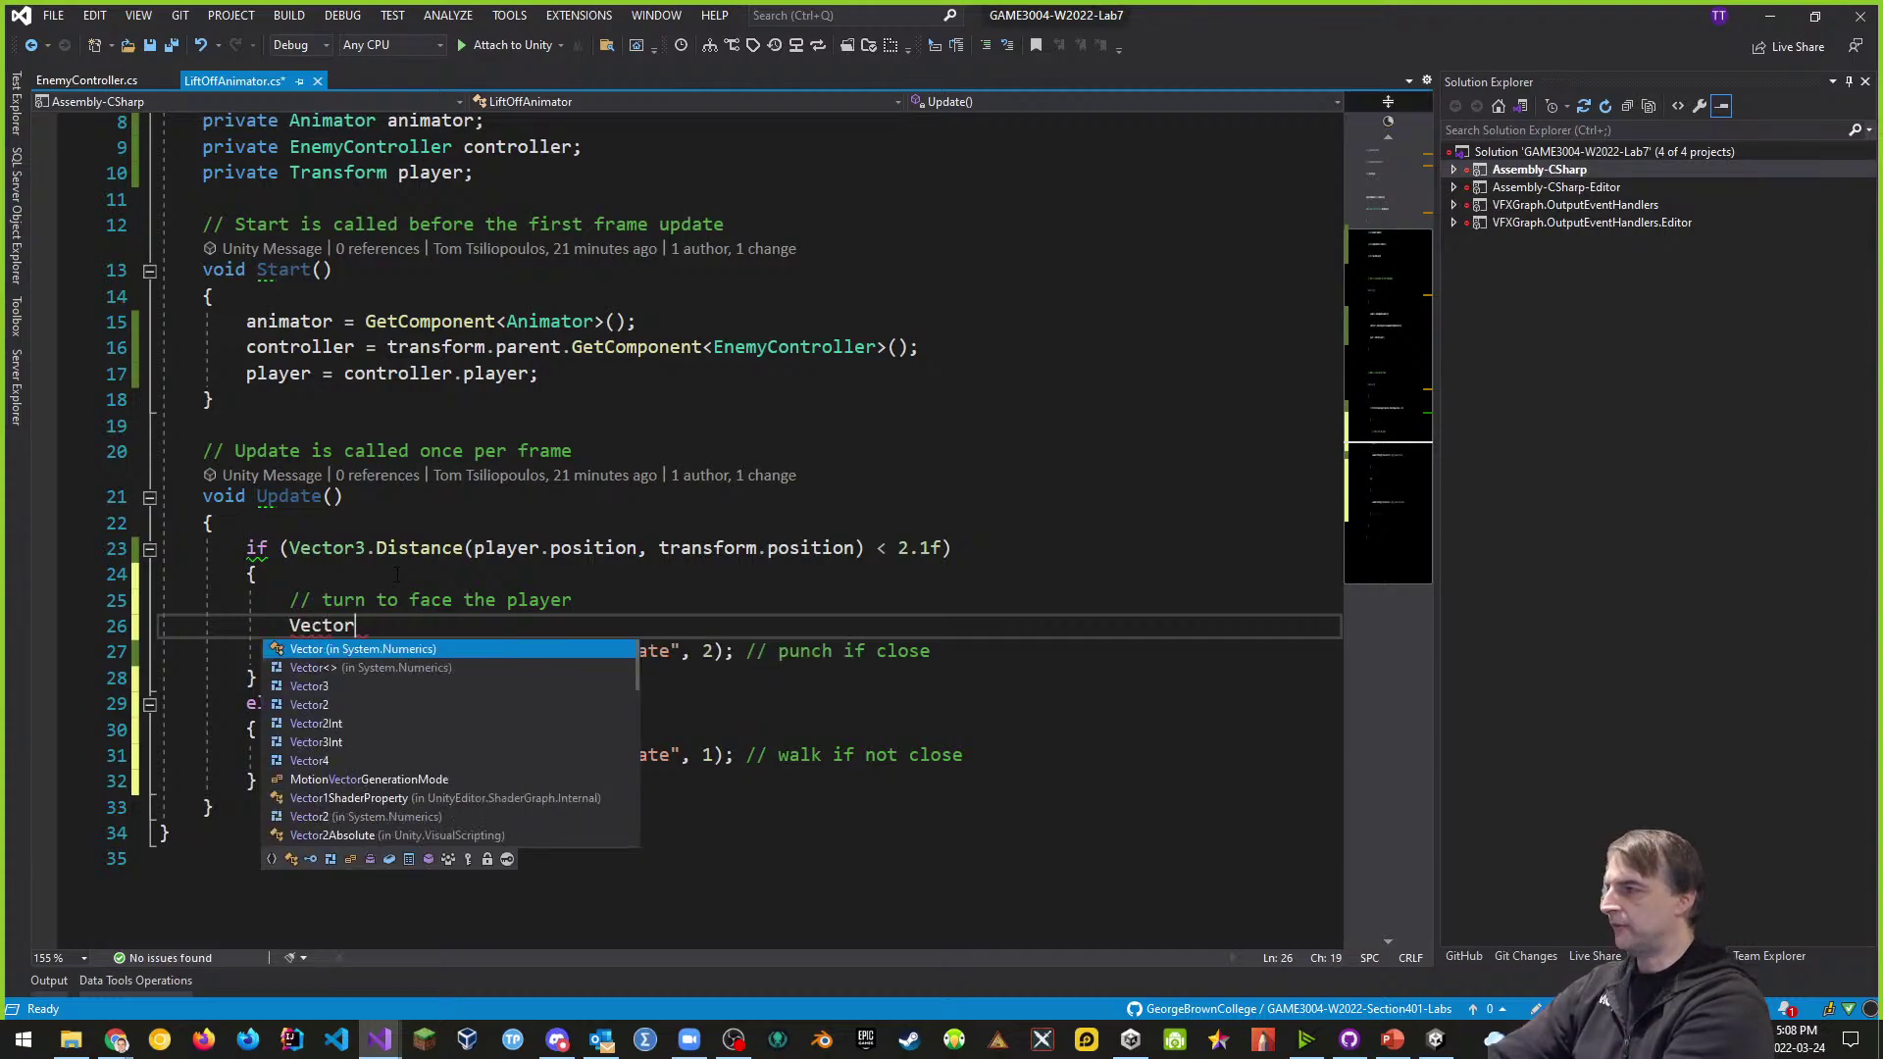
{"action": "type", "text": "3 ta"}
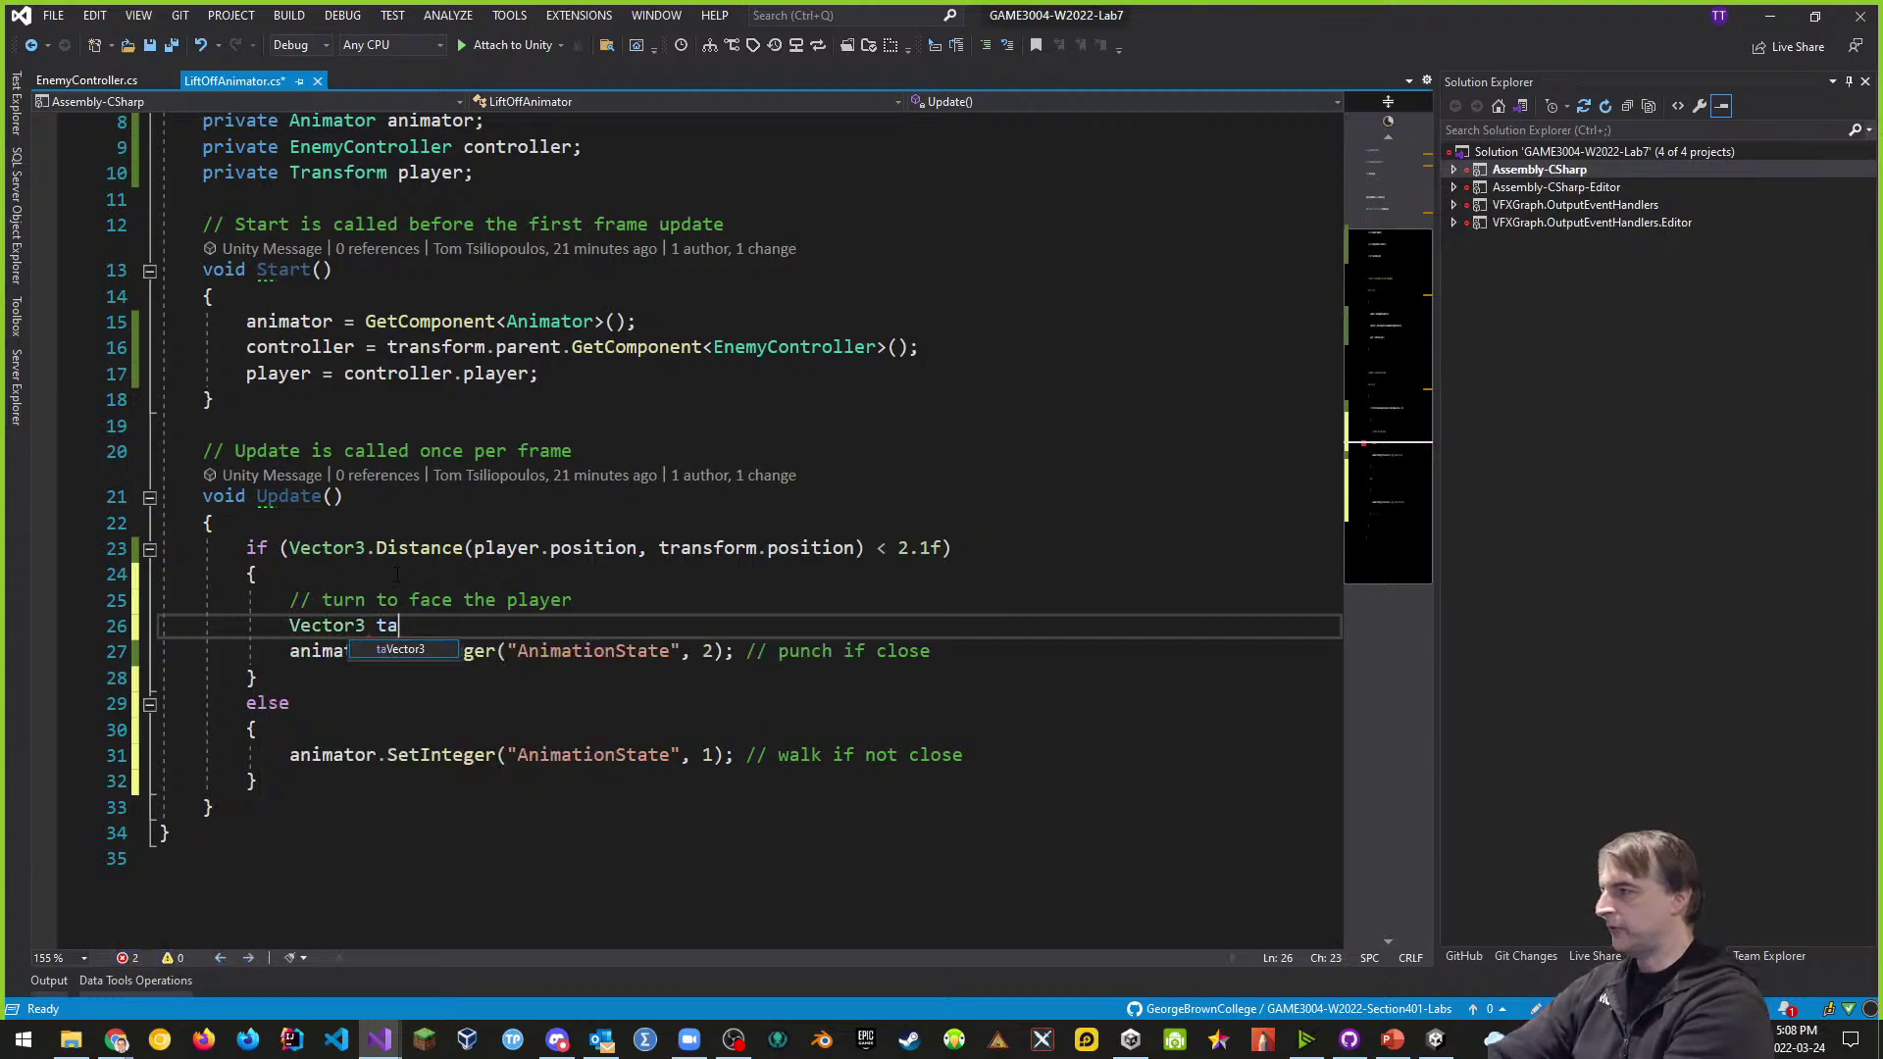
{"action": "type", "text": "rget"}
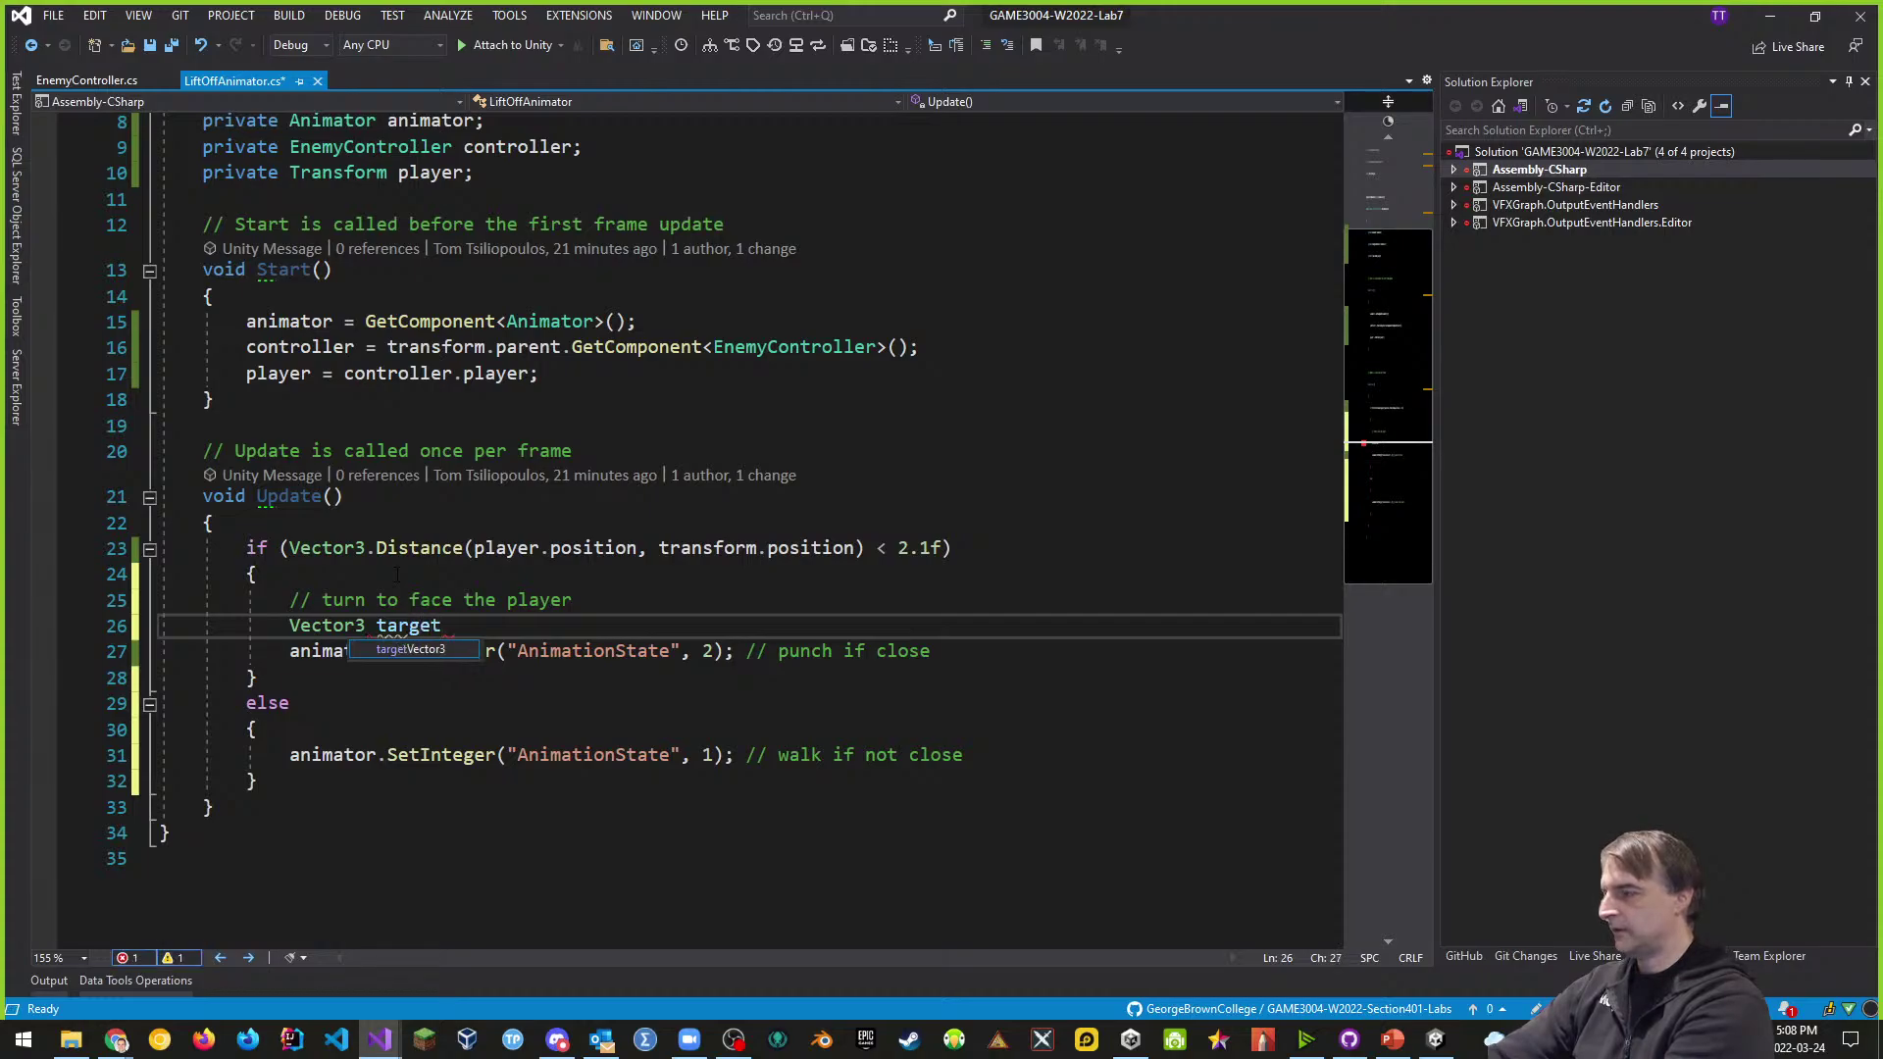
{"action": "type", "text": "Position = "}
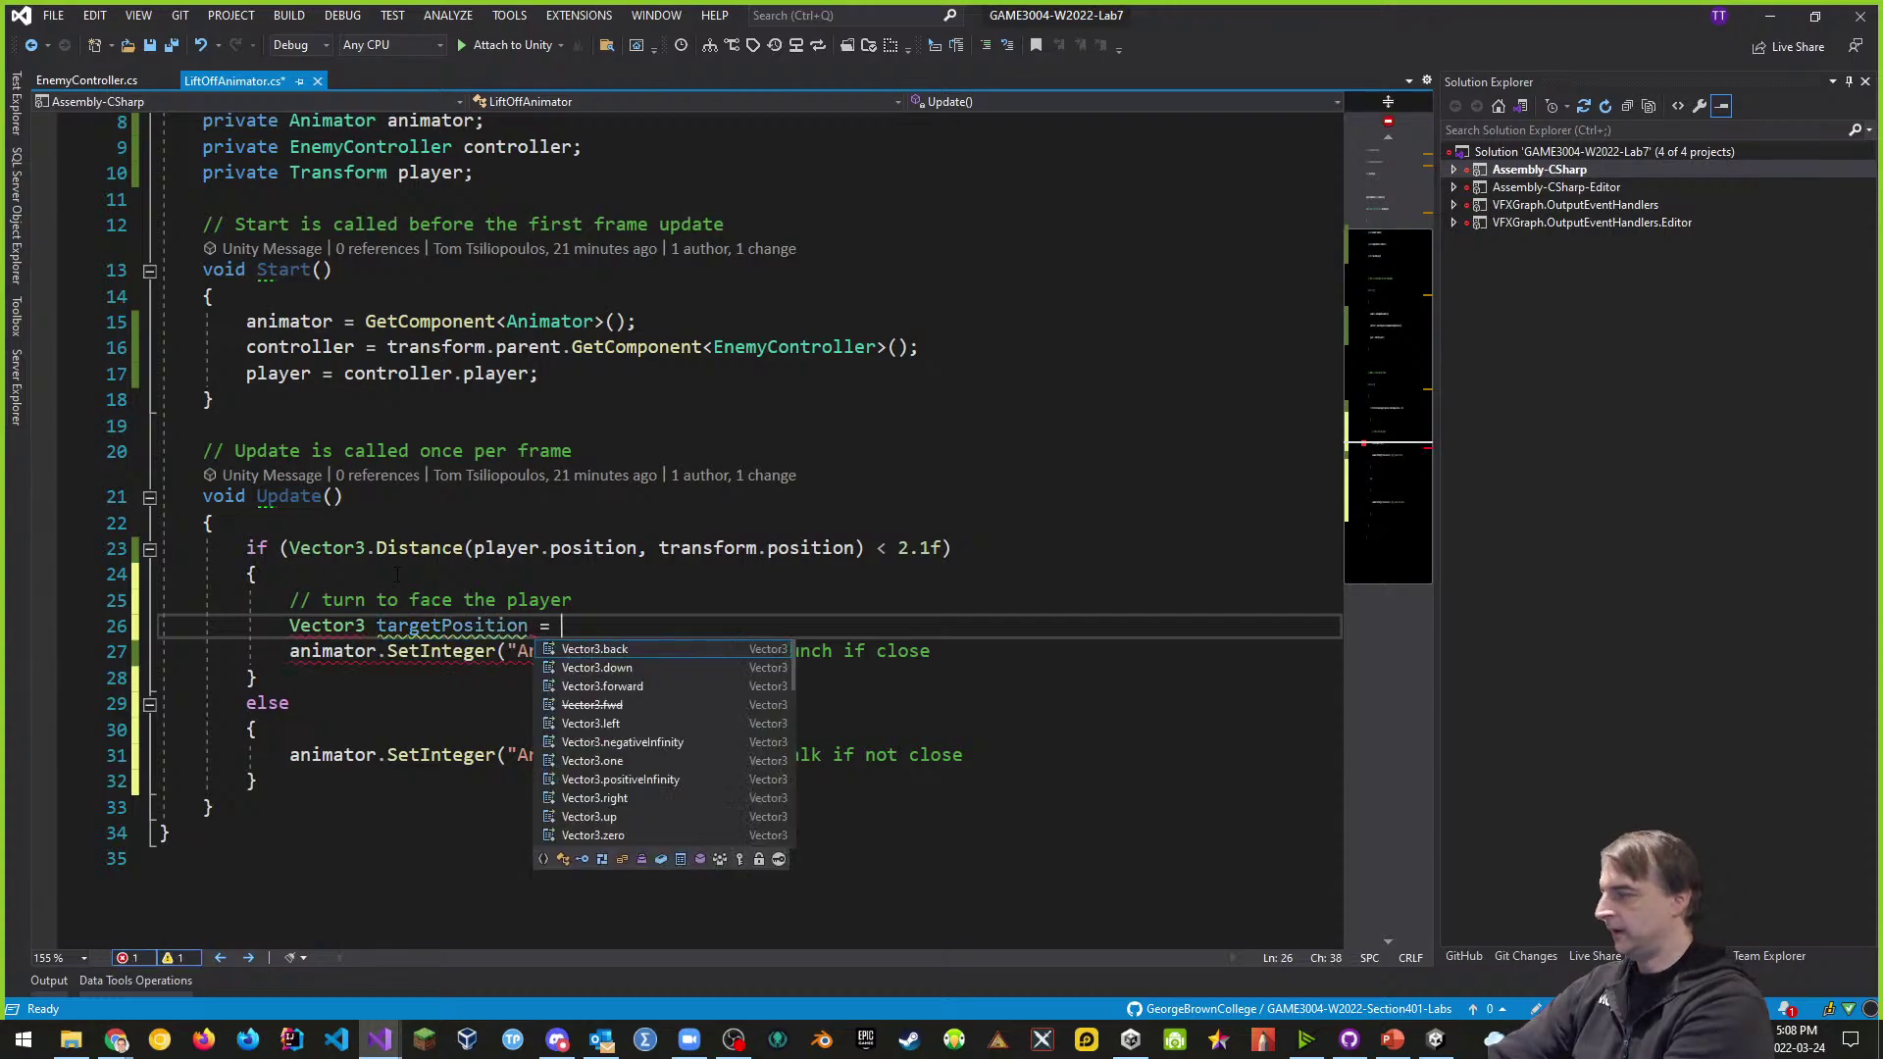
{"action": "type", "text": "new V"}
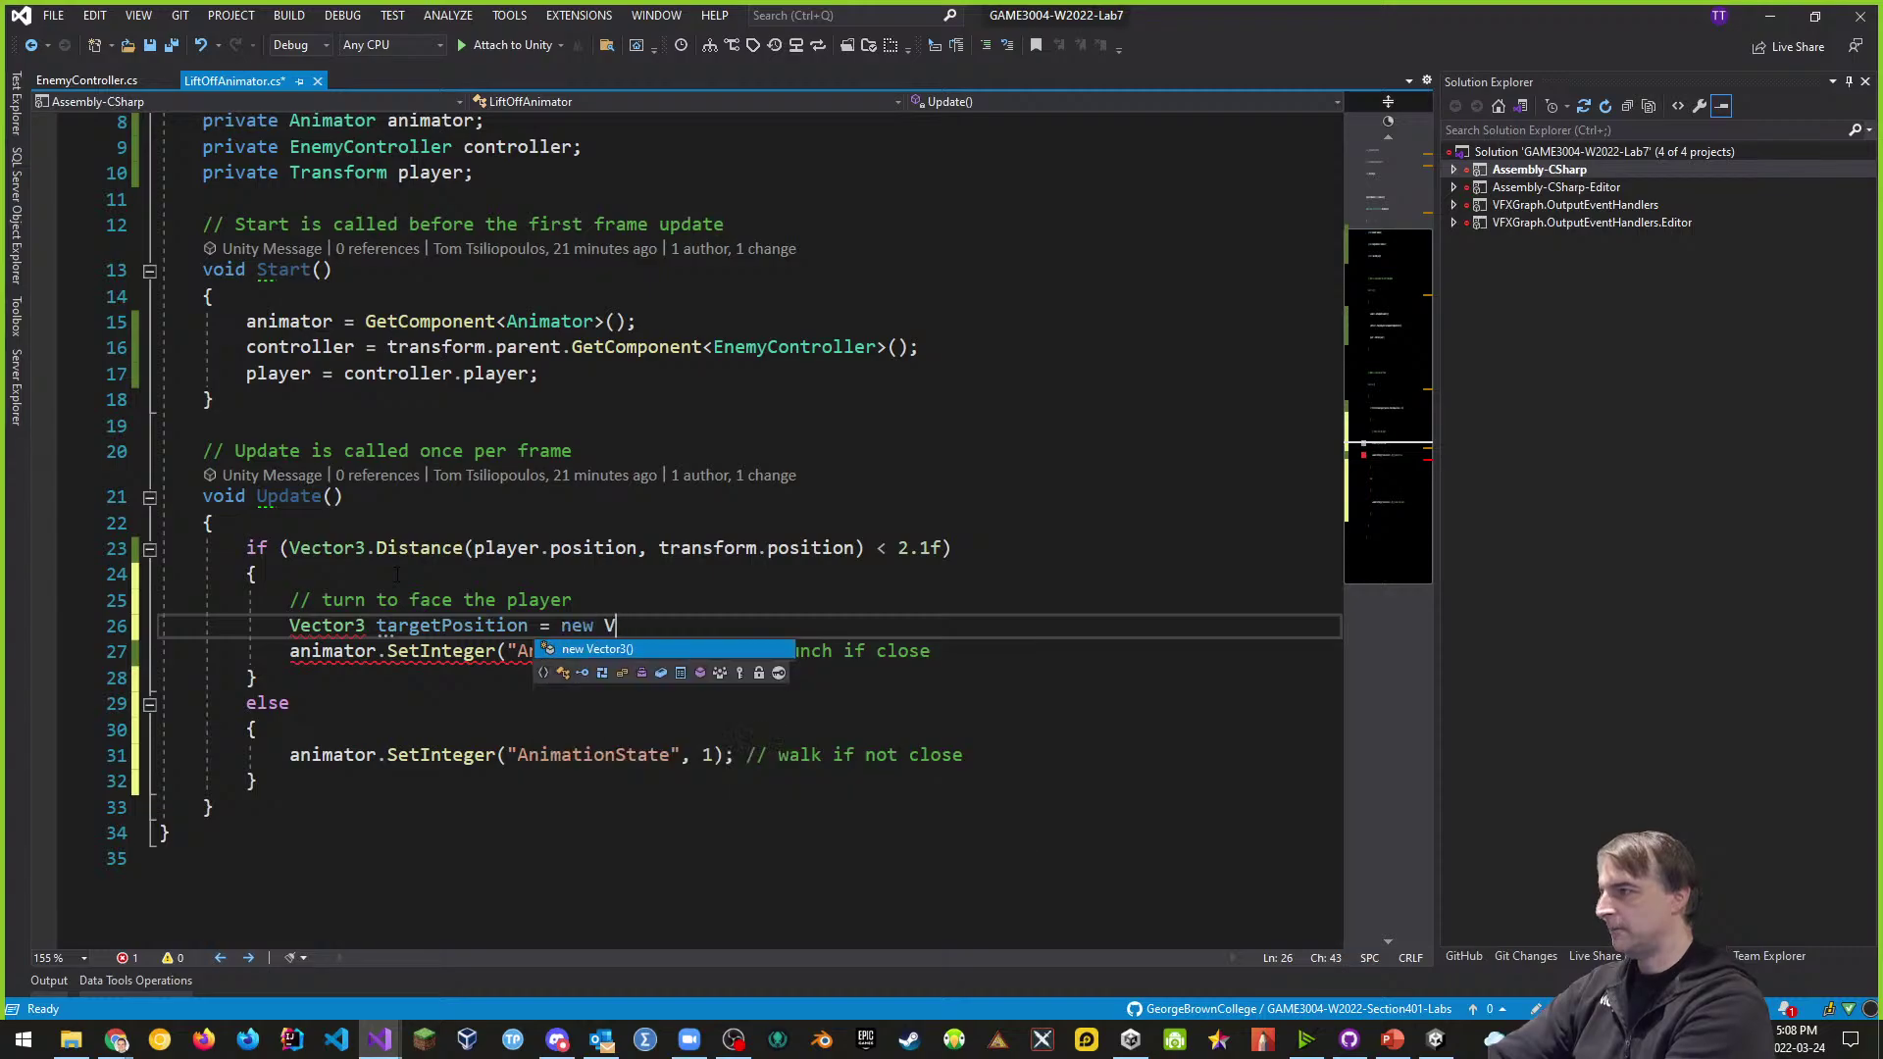
{"action": "type", "text": "ector3("}
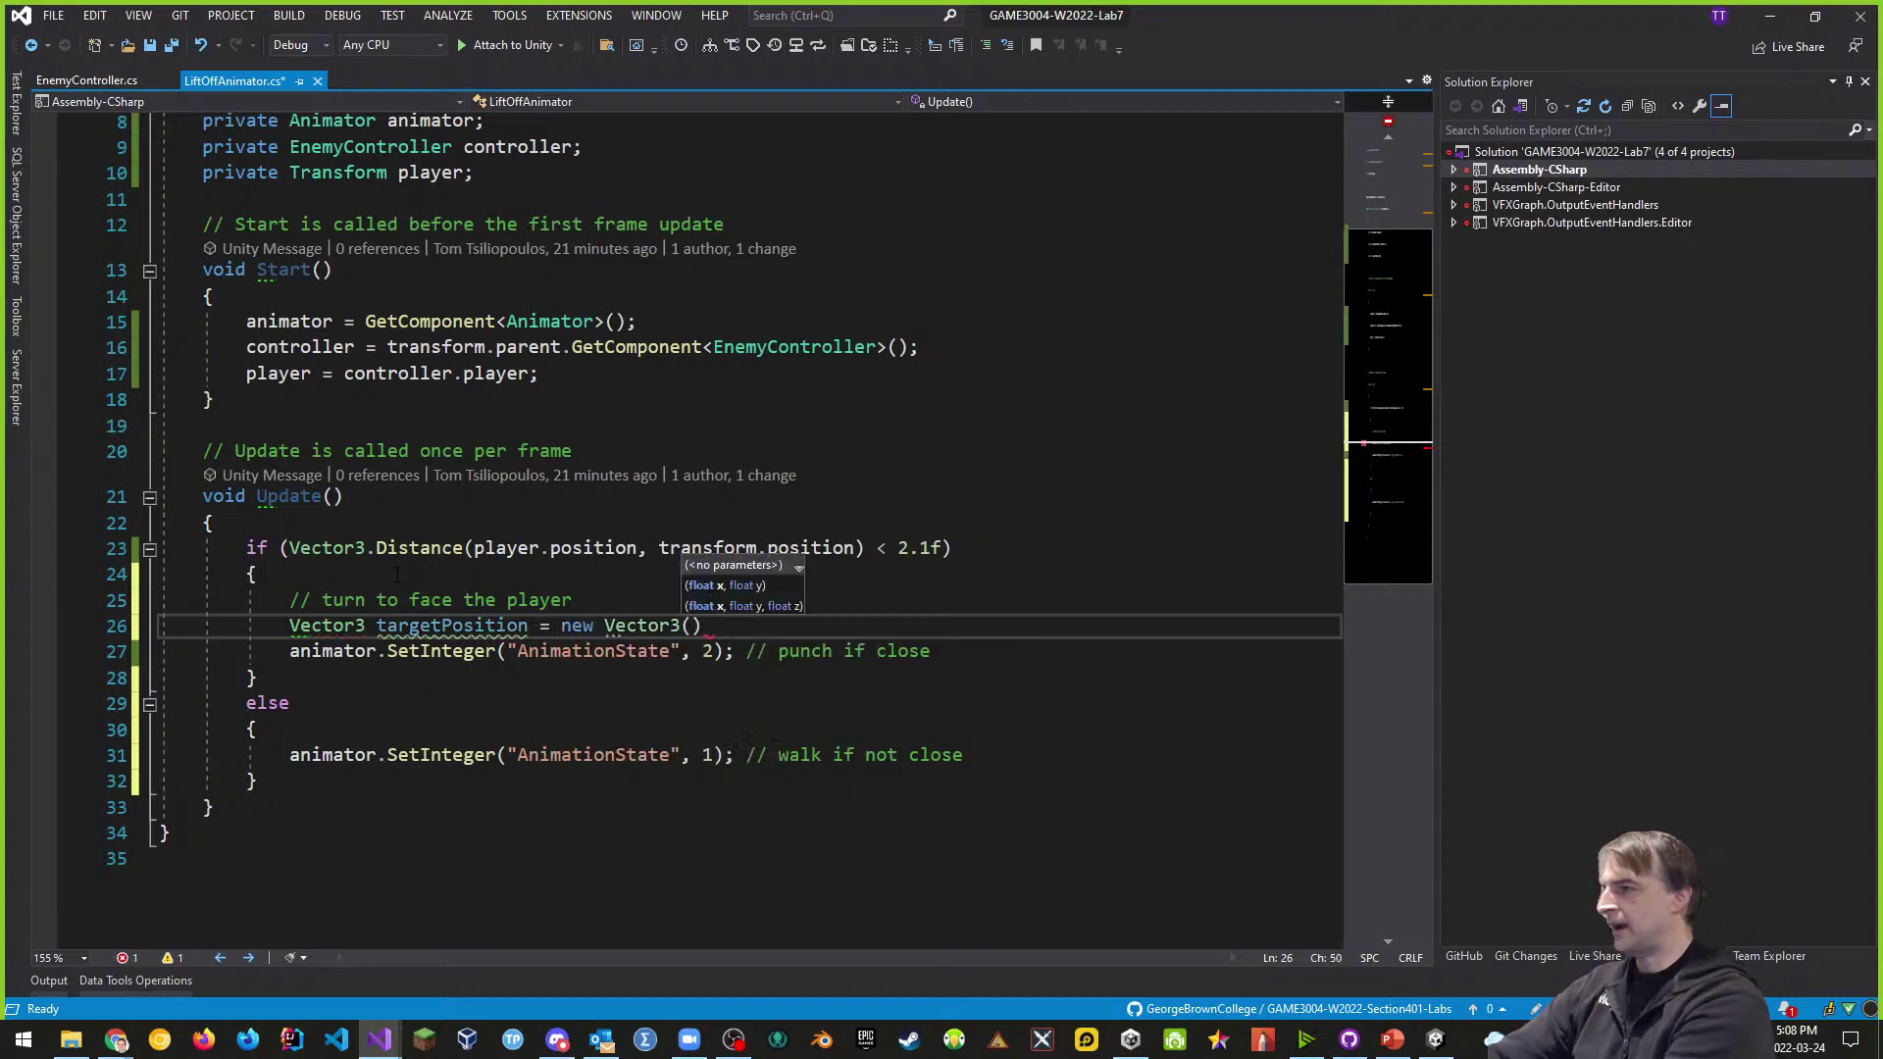
- Fill in the targetPosition Vector3 arguments as player.transform.position.x, transform.position.y and transform.position.z
{"action": "type", "text": "player.t"}
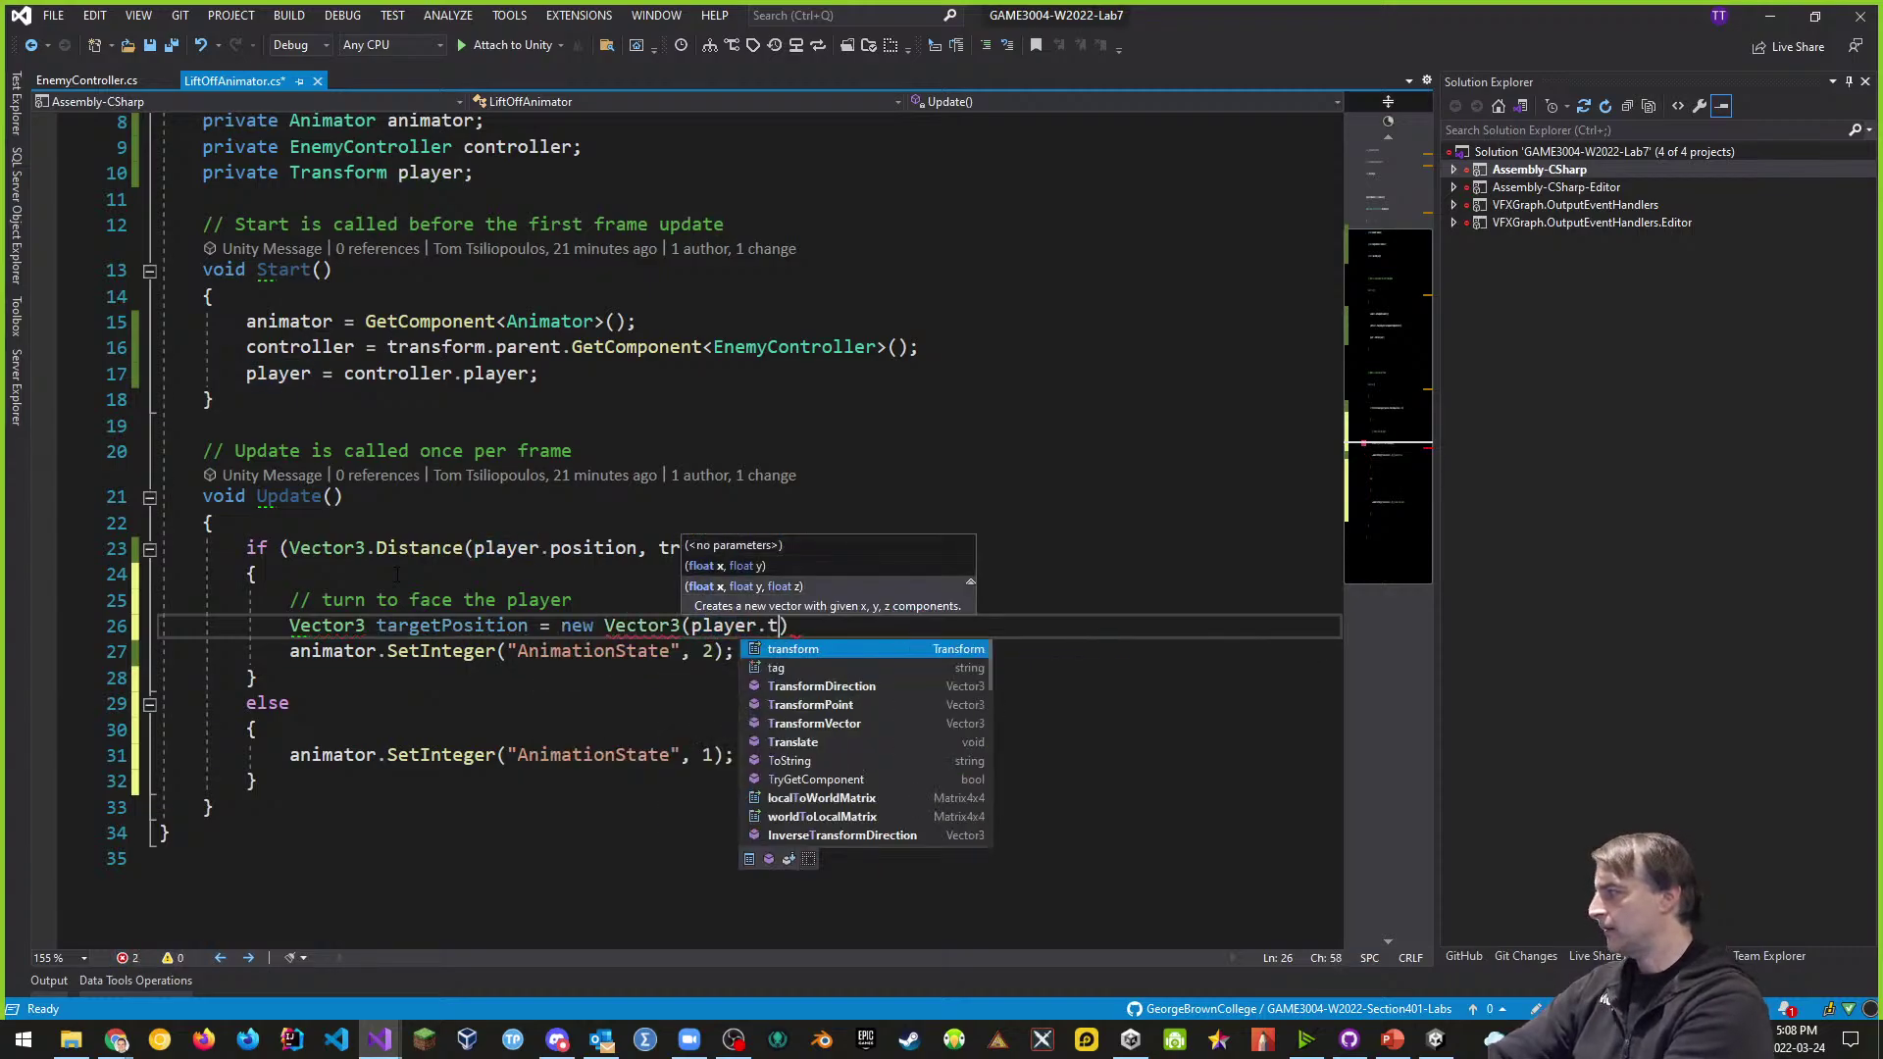
{"action": "type", "text": "ransform.po"}
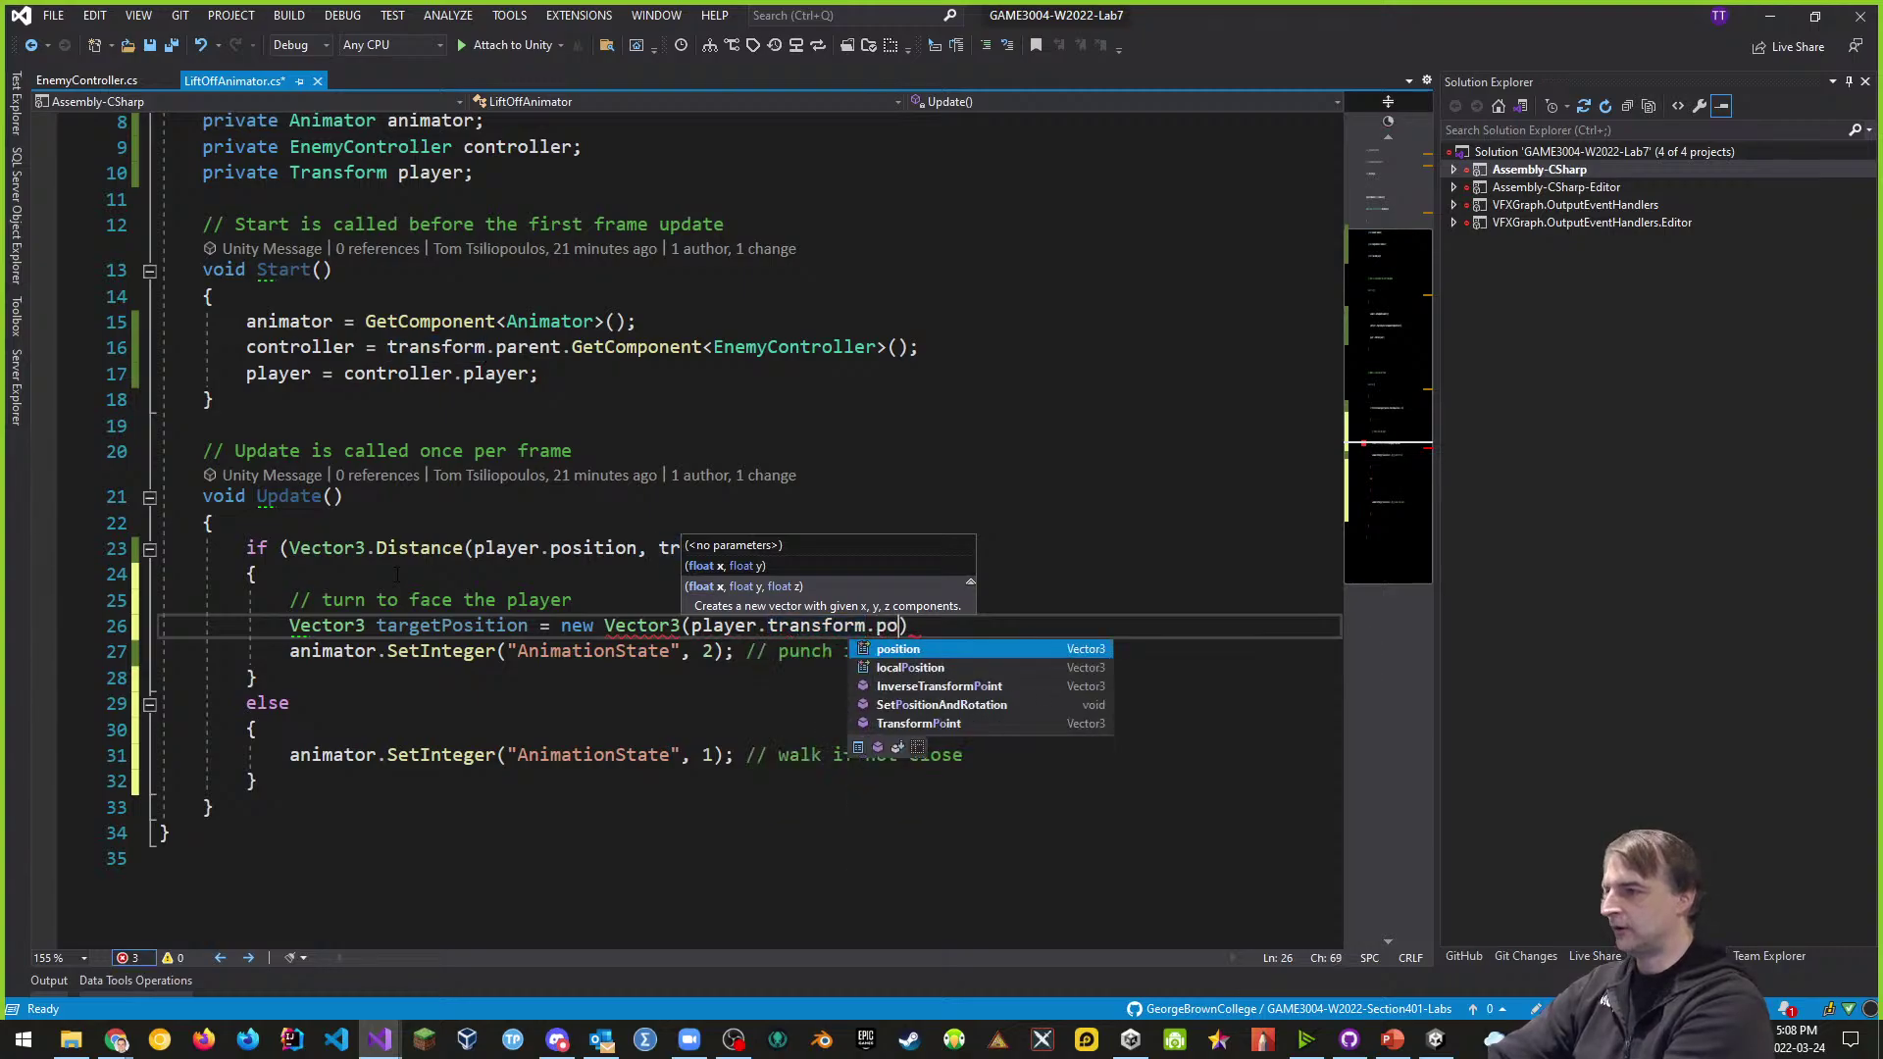
{"action": "type", "text": "sition.x"}
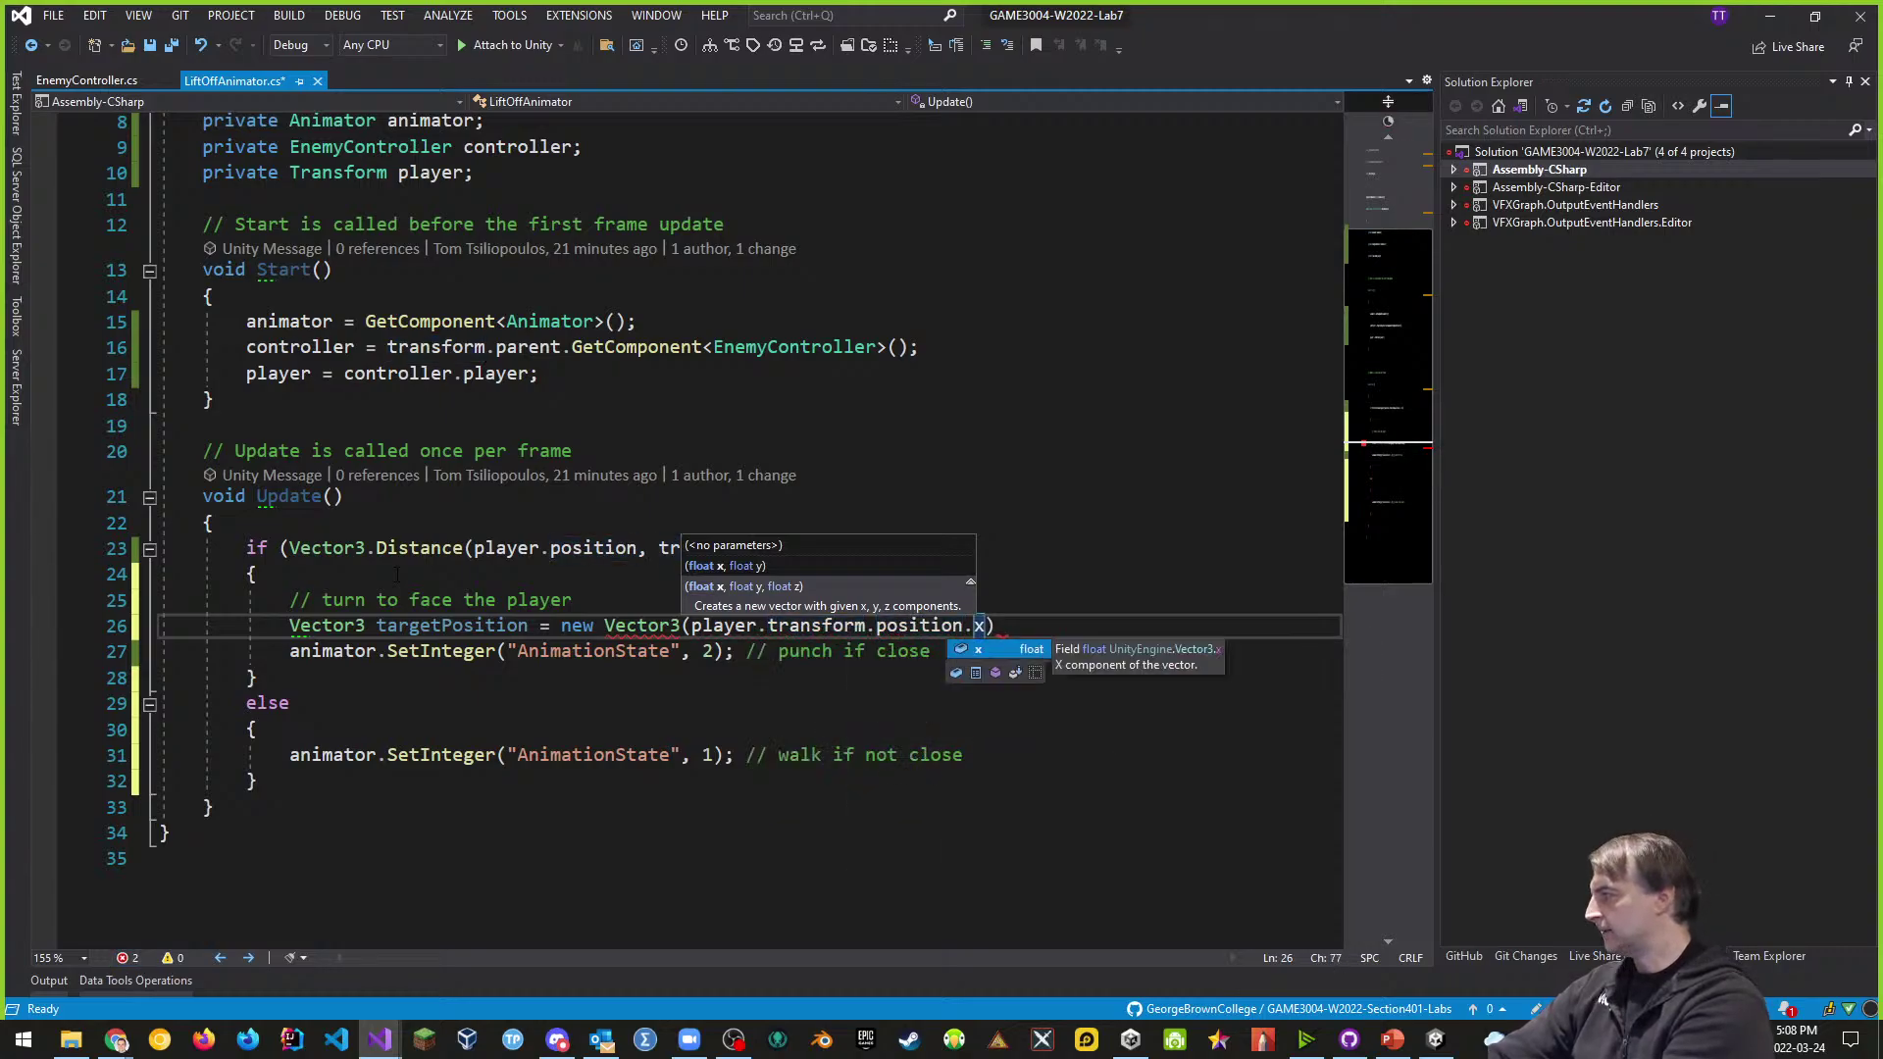
{"action": "type", "text": ", trans"}
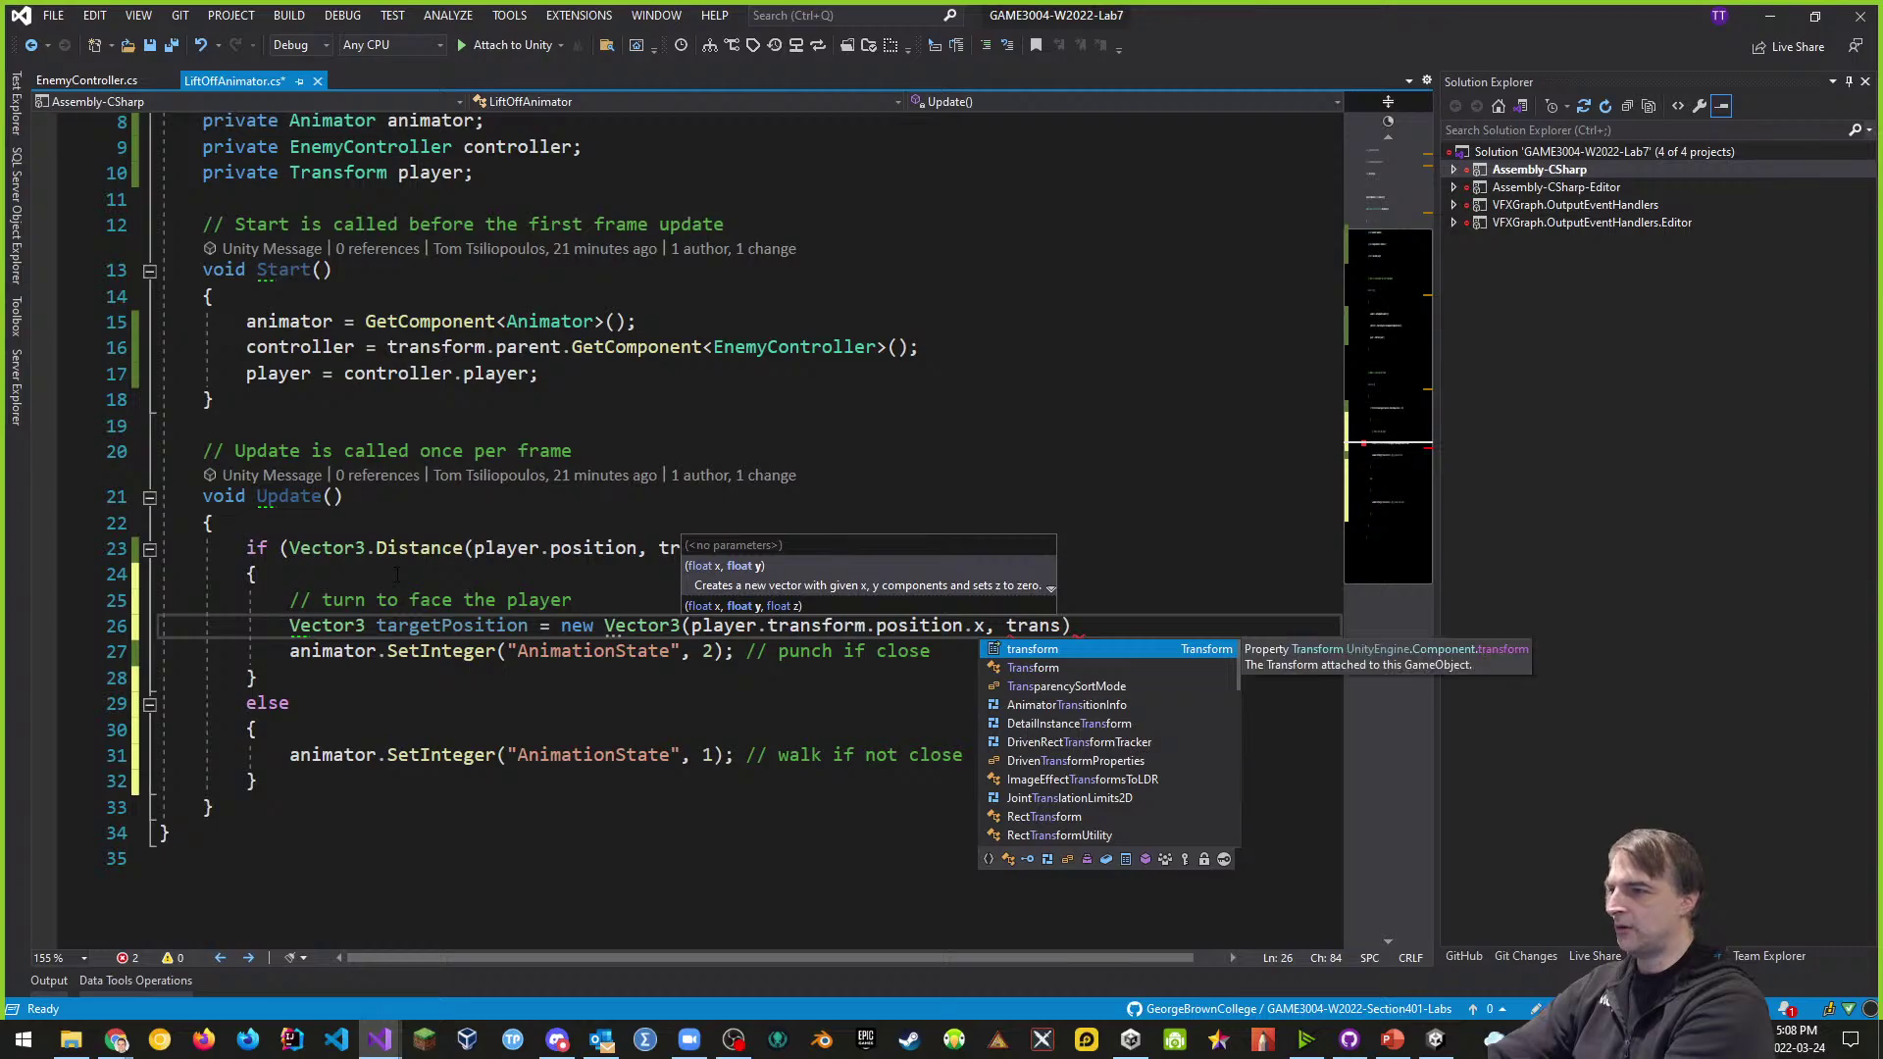
{"action": "type", "text": "form.position"}
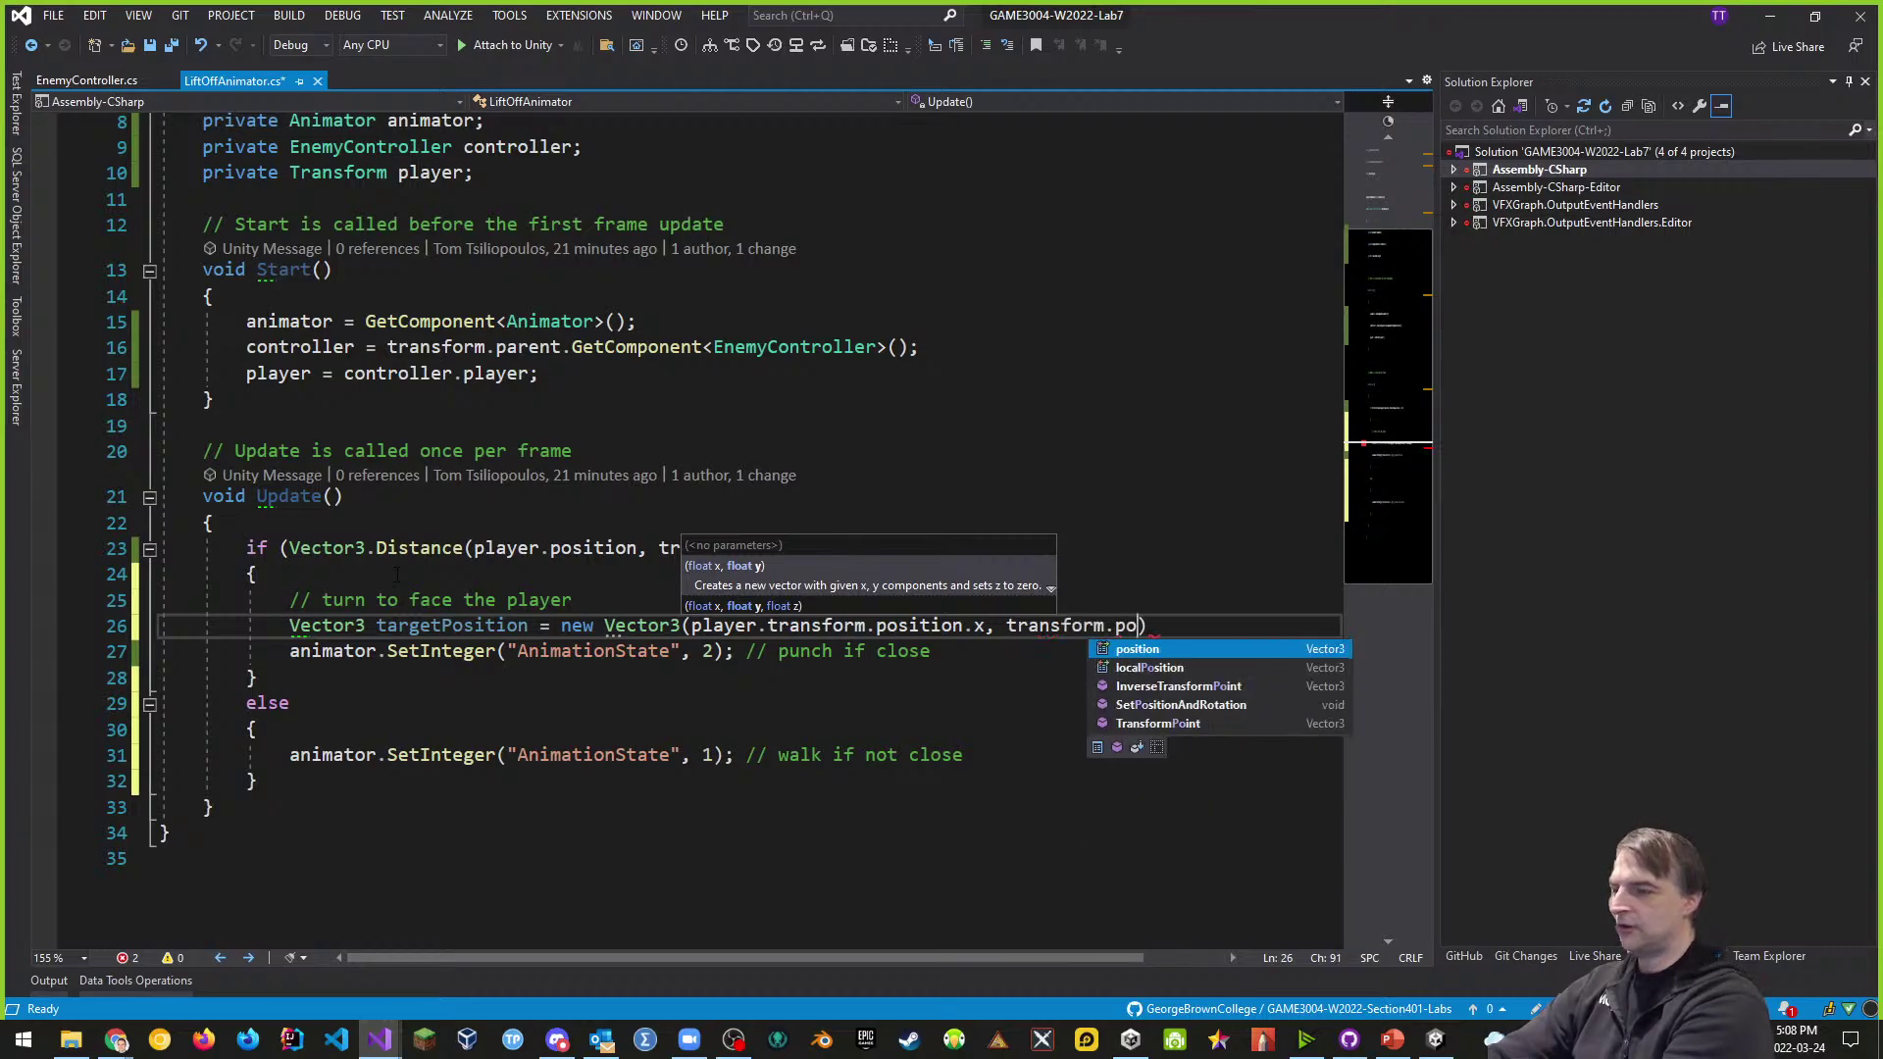
{"action": "type", "text": ".y"}
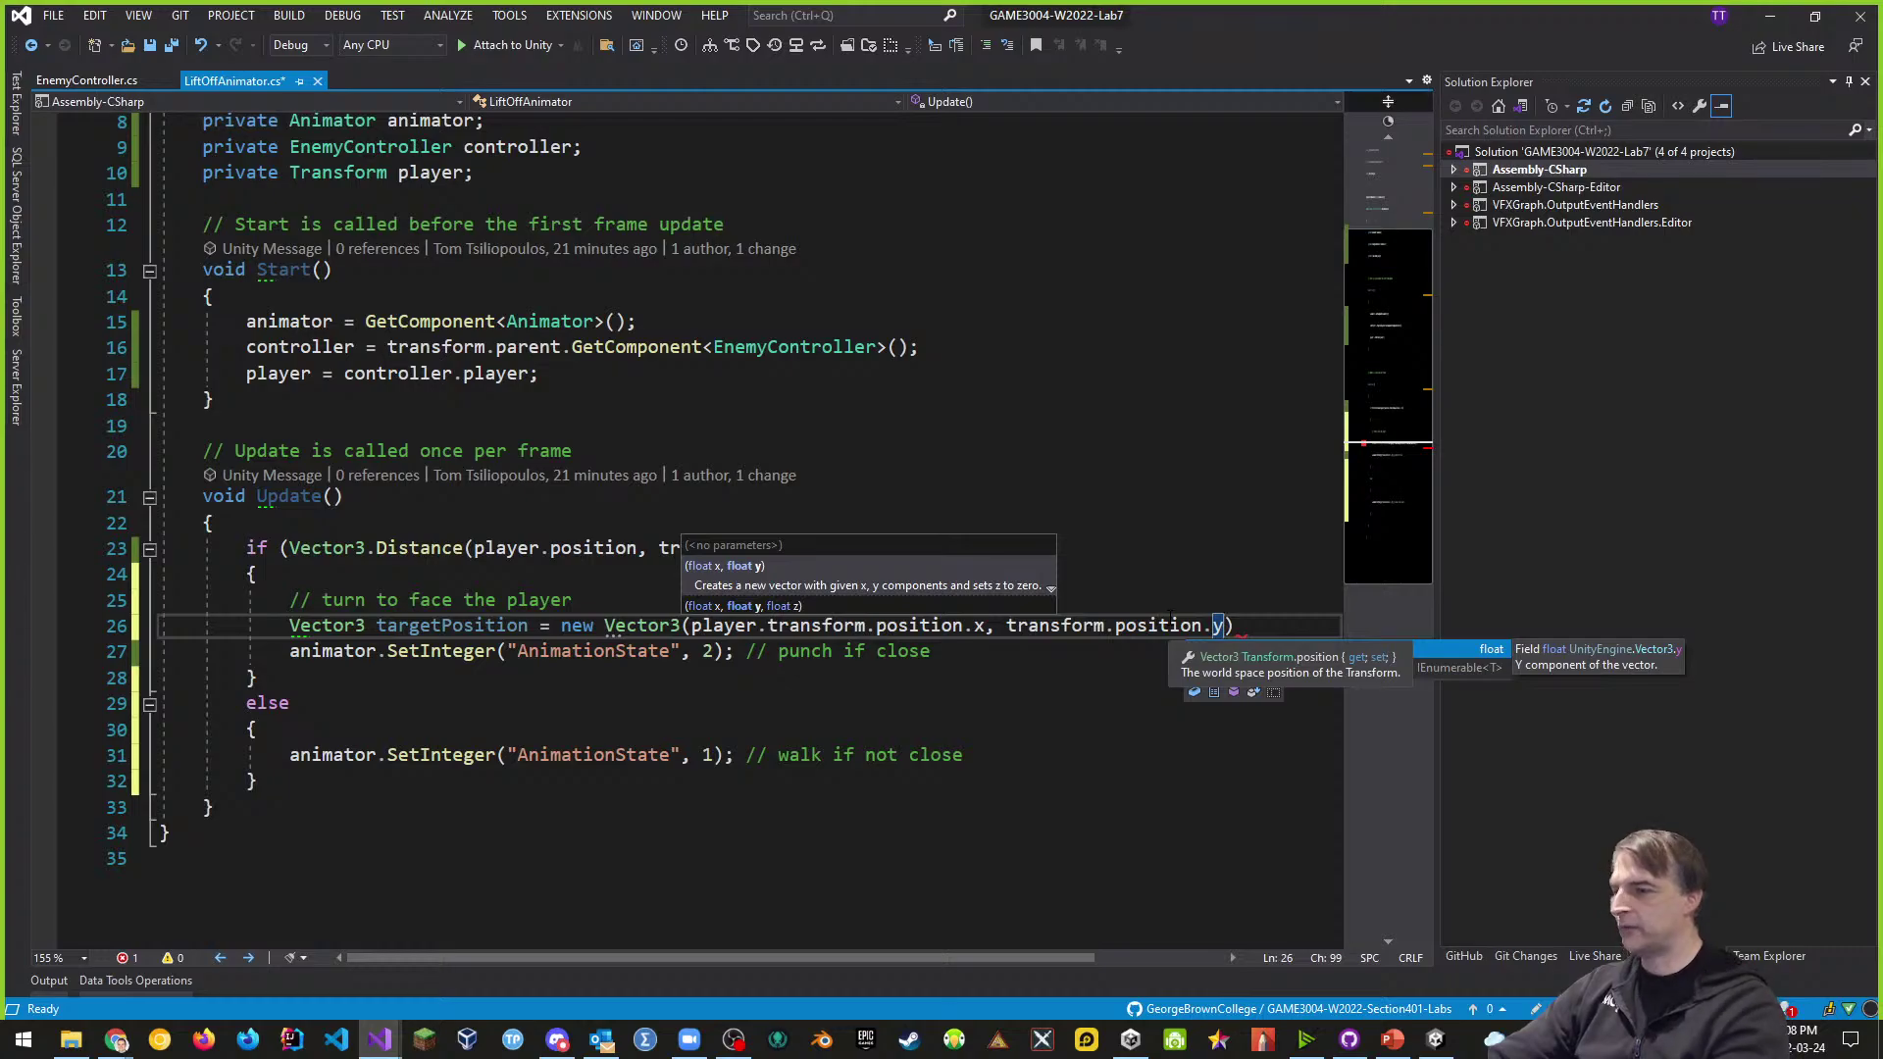
{"action": "type", "text": ", transf"}
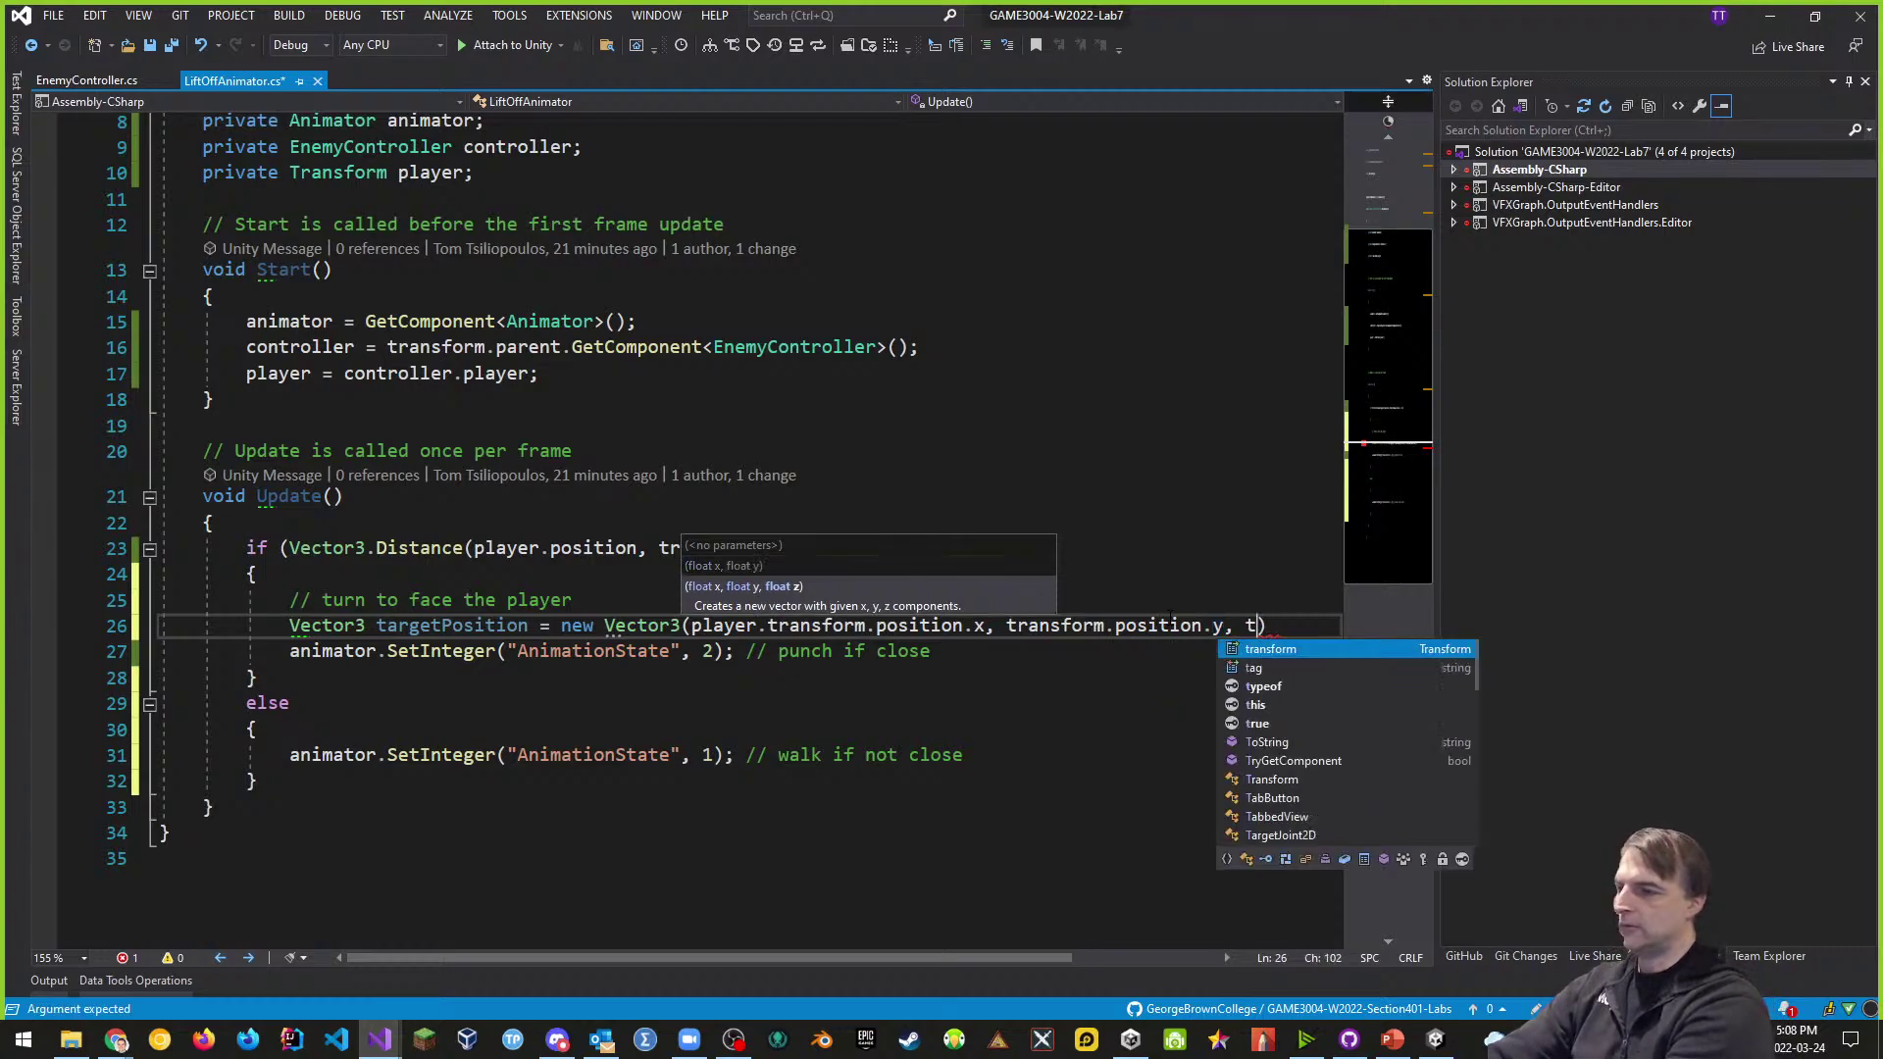
{"action": "type", "text": "orm.position"}
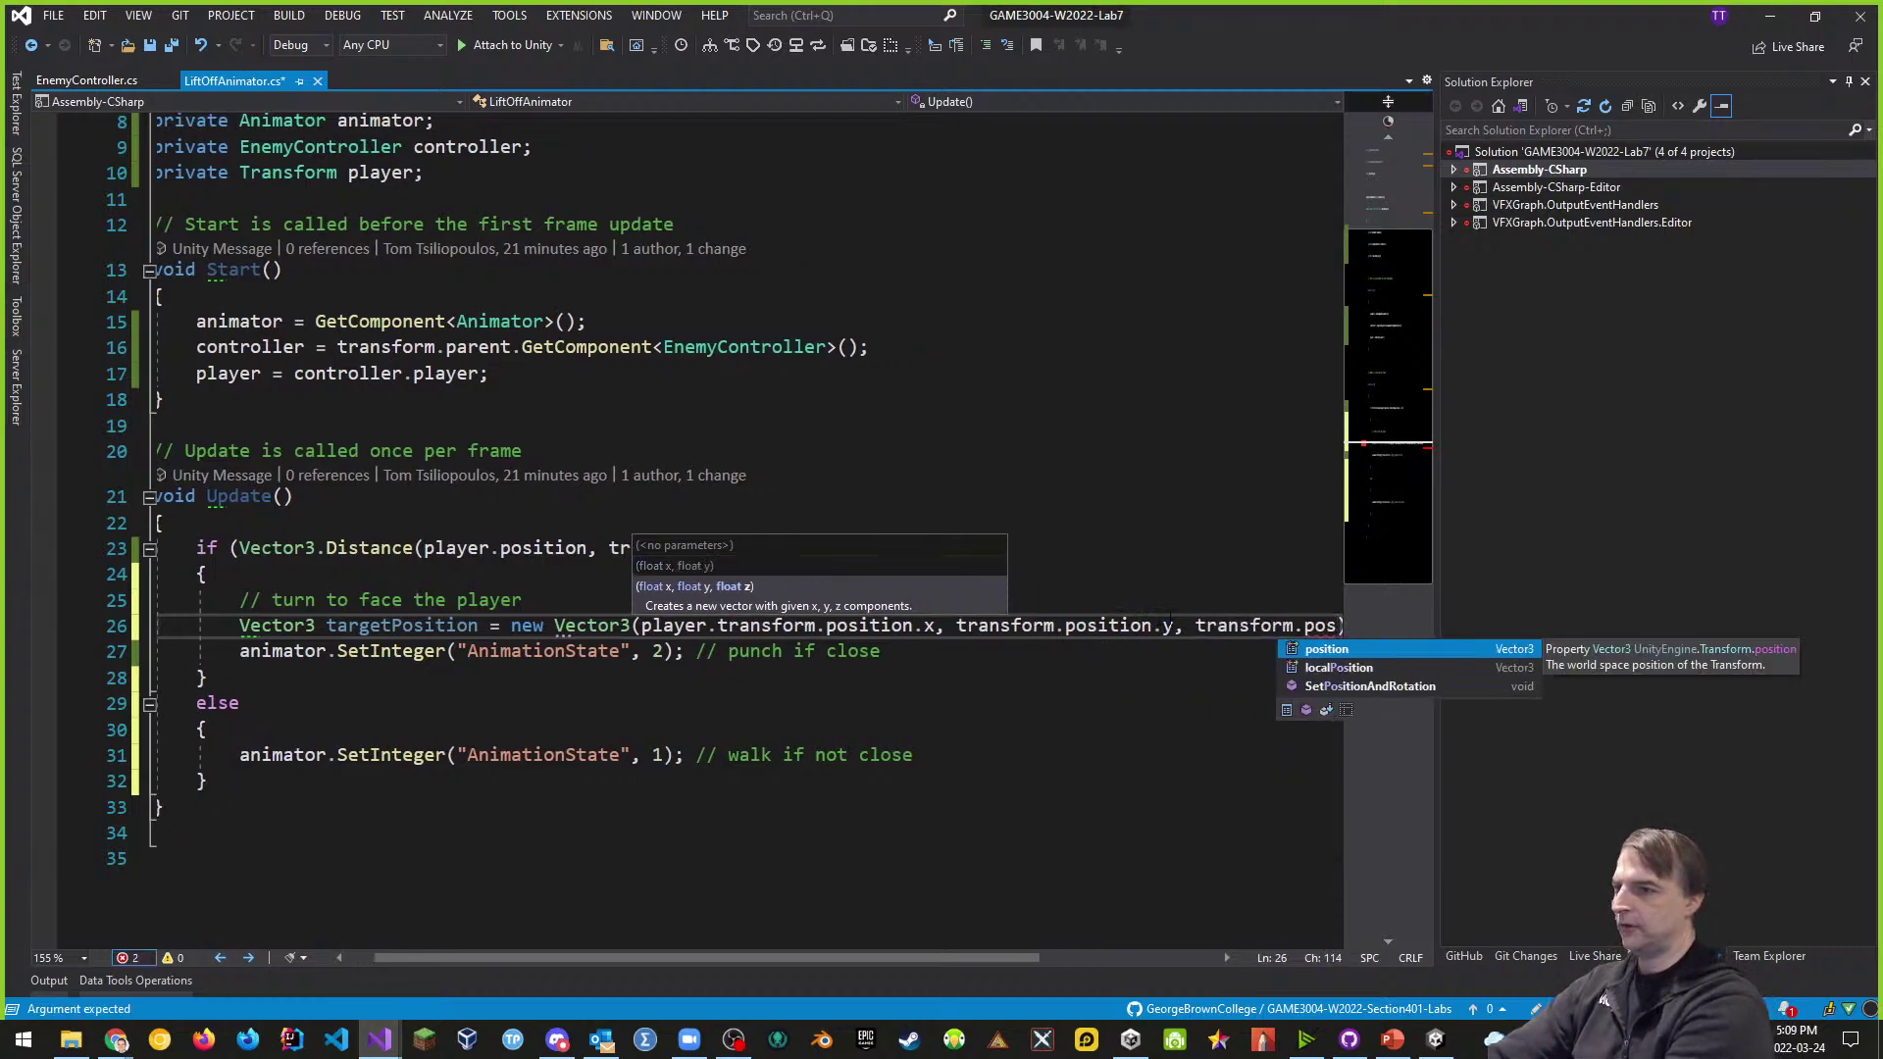
{"action": "type", "text": ".z"}
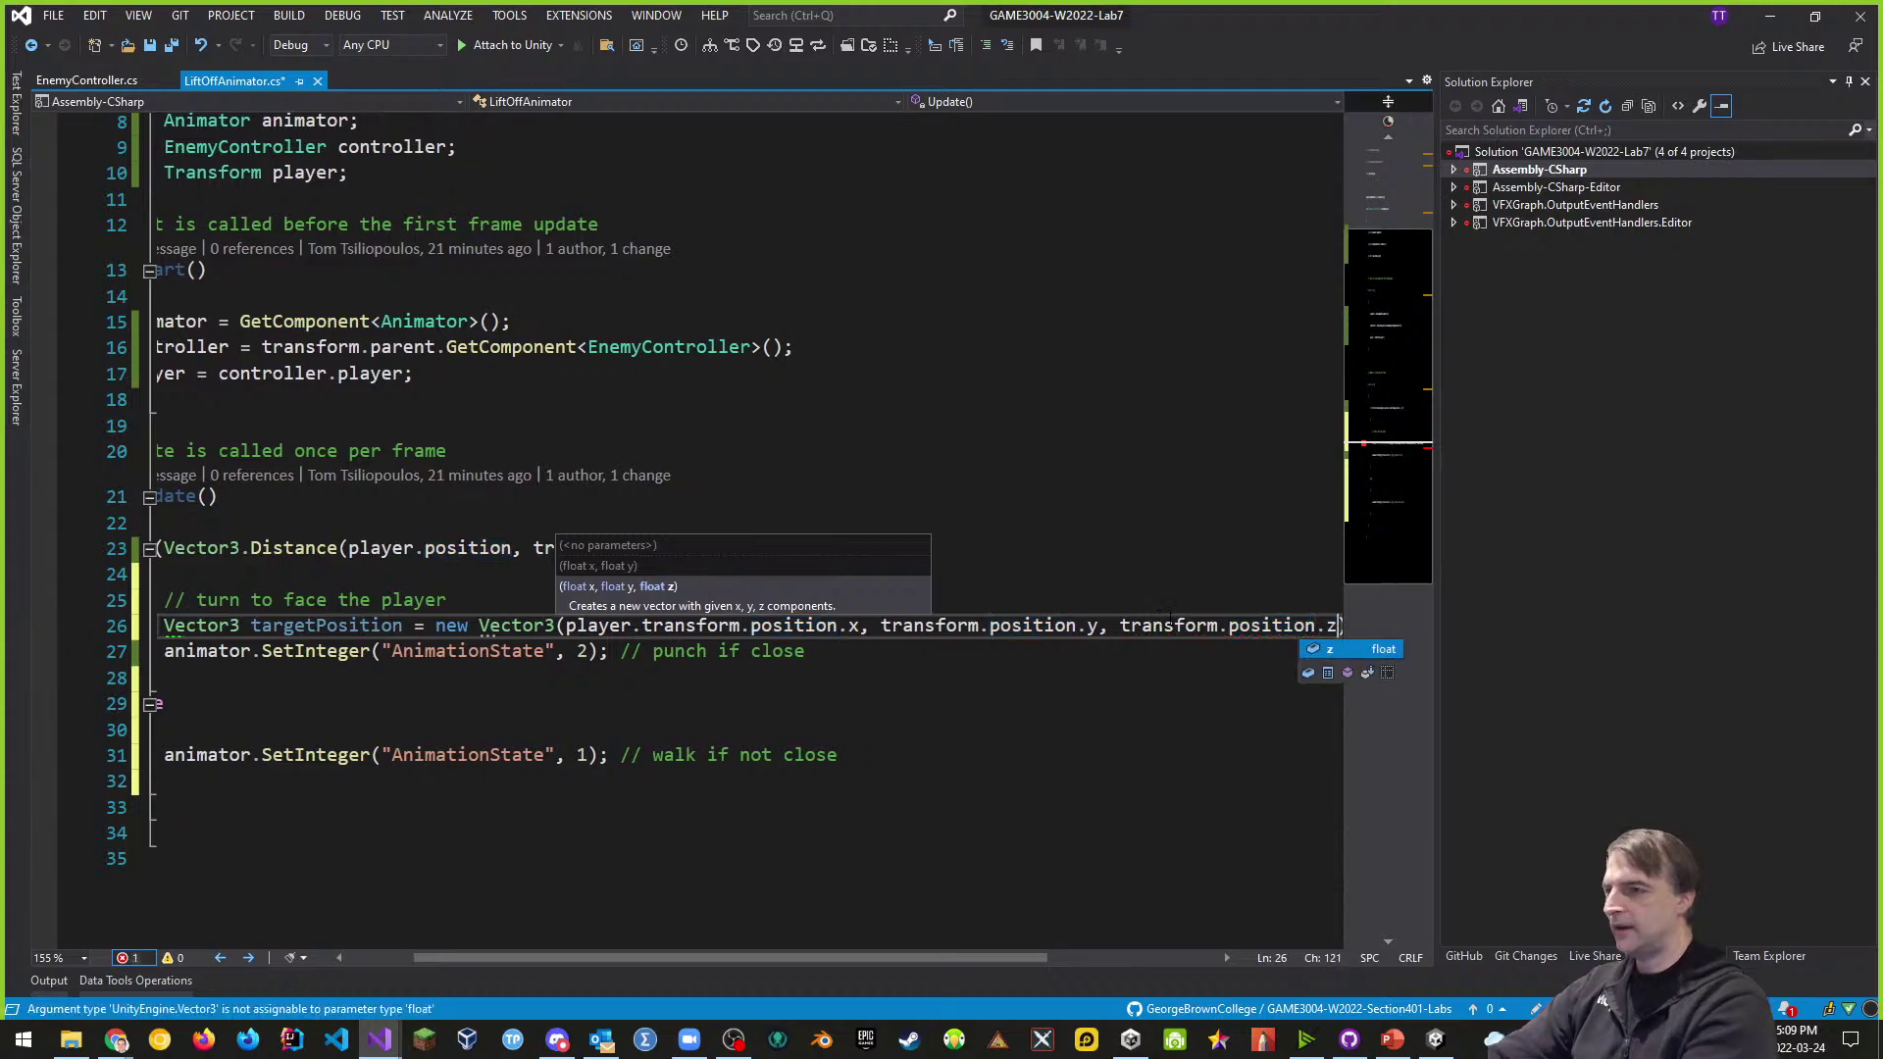
- Change the third Vector3 argument to player.position.z and end the targetPosition declaration with a semicolon
{"action": "key", "text": "ctrl+Left"}
{"action": "key", "text": "ctrl+Left"}
{"action": "key", "text": "ctrl+Left"}
{"action": "key", "text": "BackSpace"}
{"action": "key", "text": "BackSpace"}
{"action": "key", "text": "BackSpace"}
{"action": "key", "text": "BackSpace"}
{"action": "key", "text": "BackSpace"}
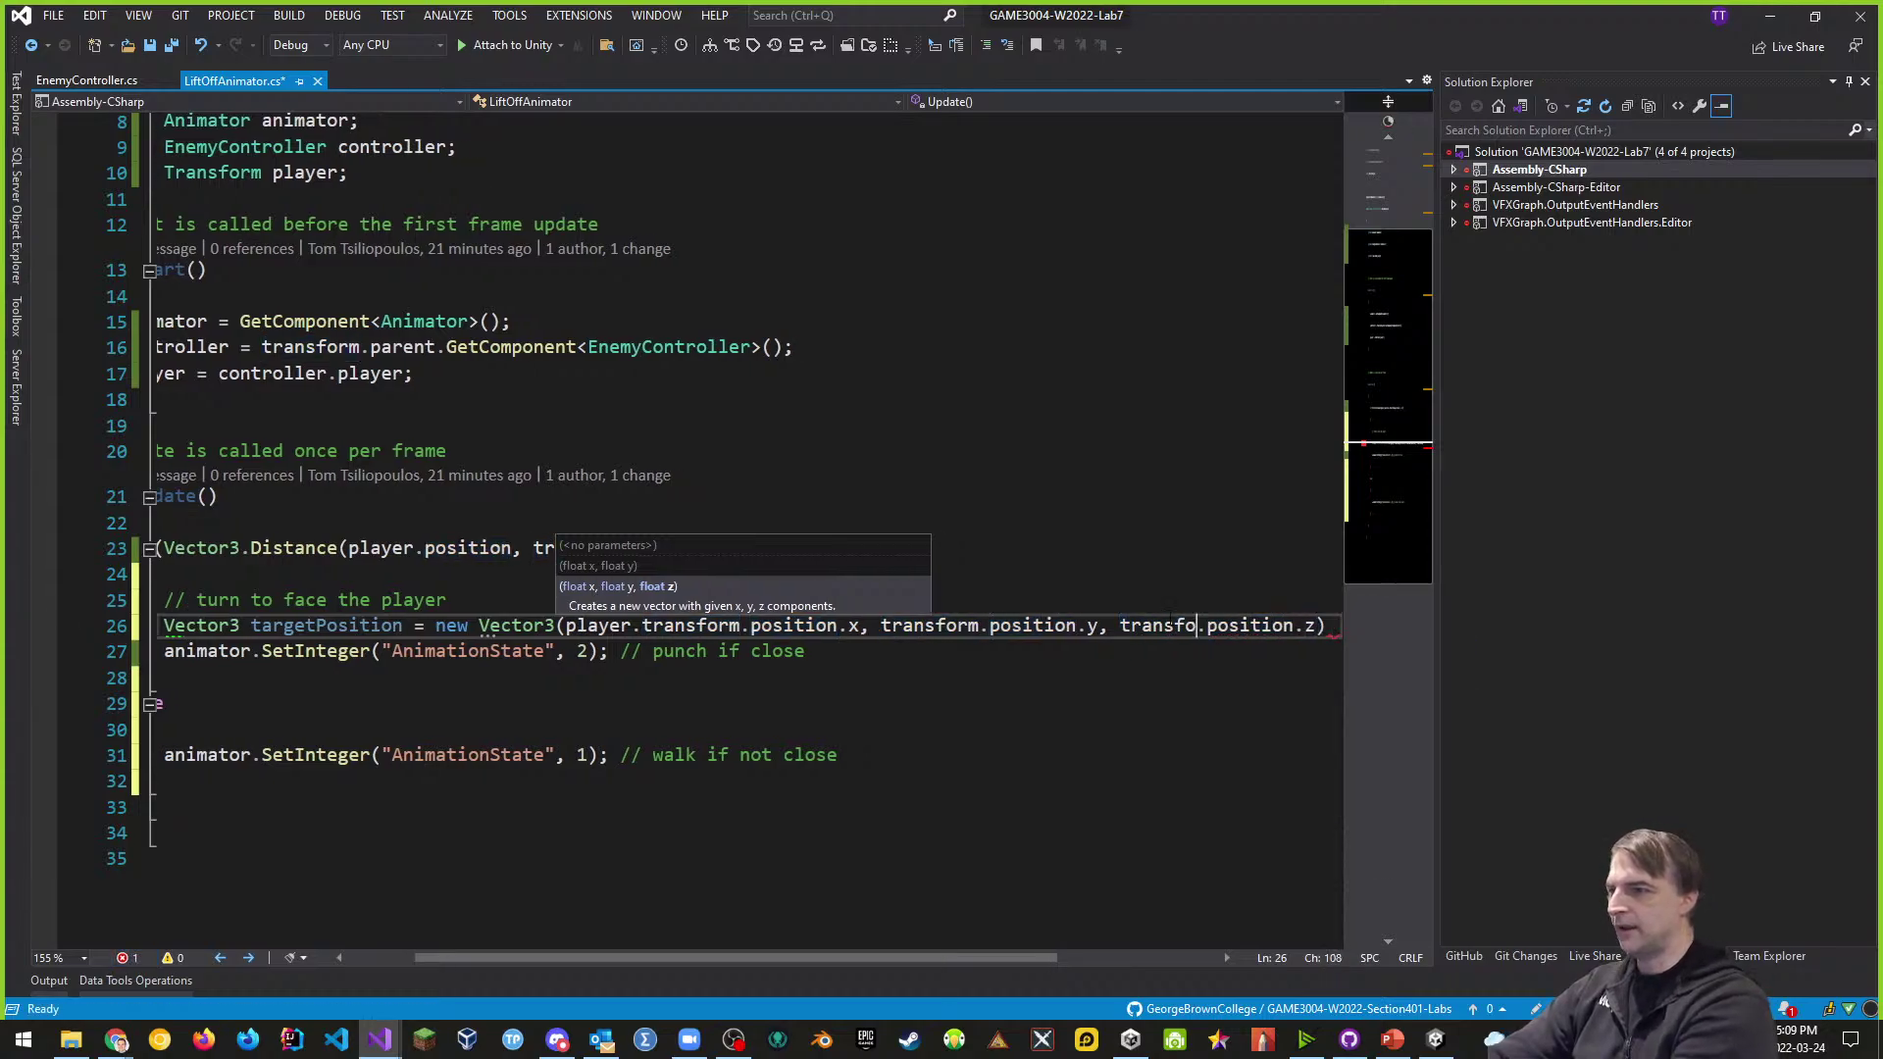
{"action": "key", "text": "BackSpace"}
{"action": "key", "text": "BackSpace"}
{"action": "key", "text": "BackSpace"}
{"action": "key", "text": "BackSpace"}
{"action": "type", "text": "pol"}
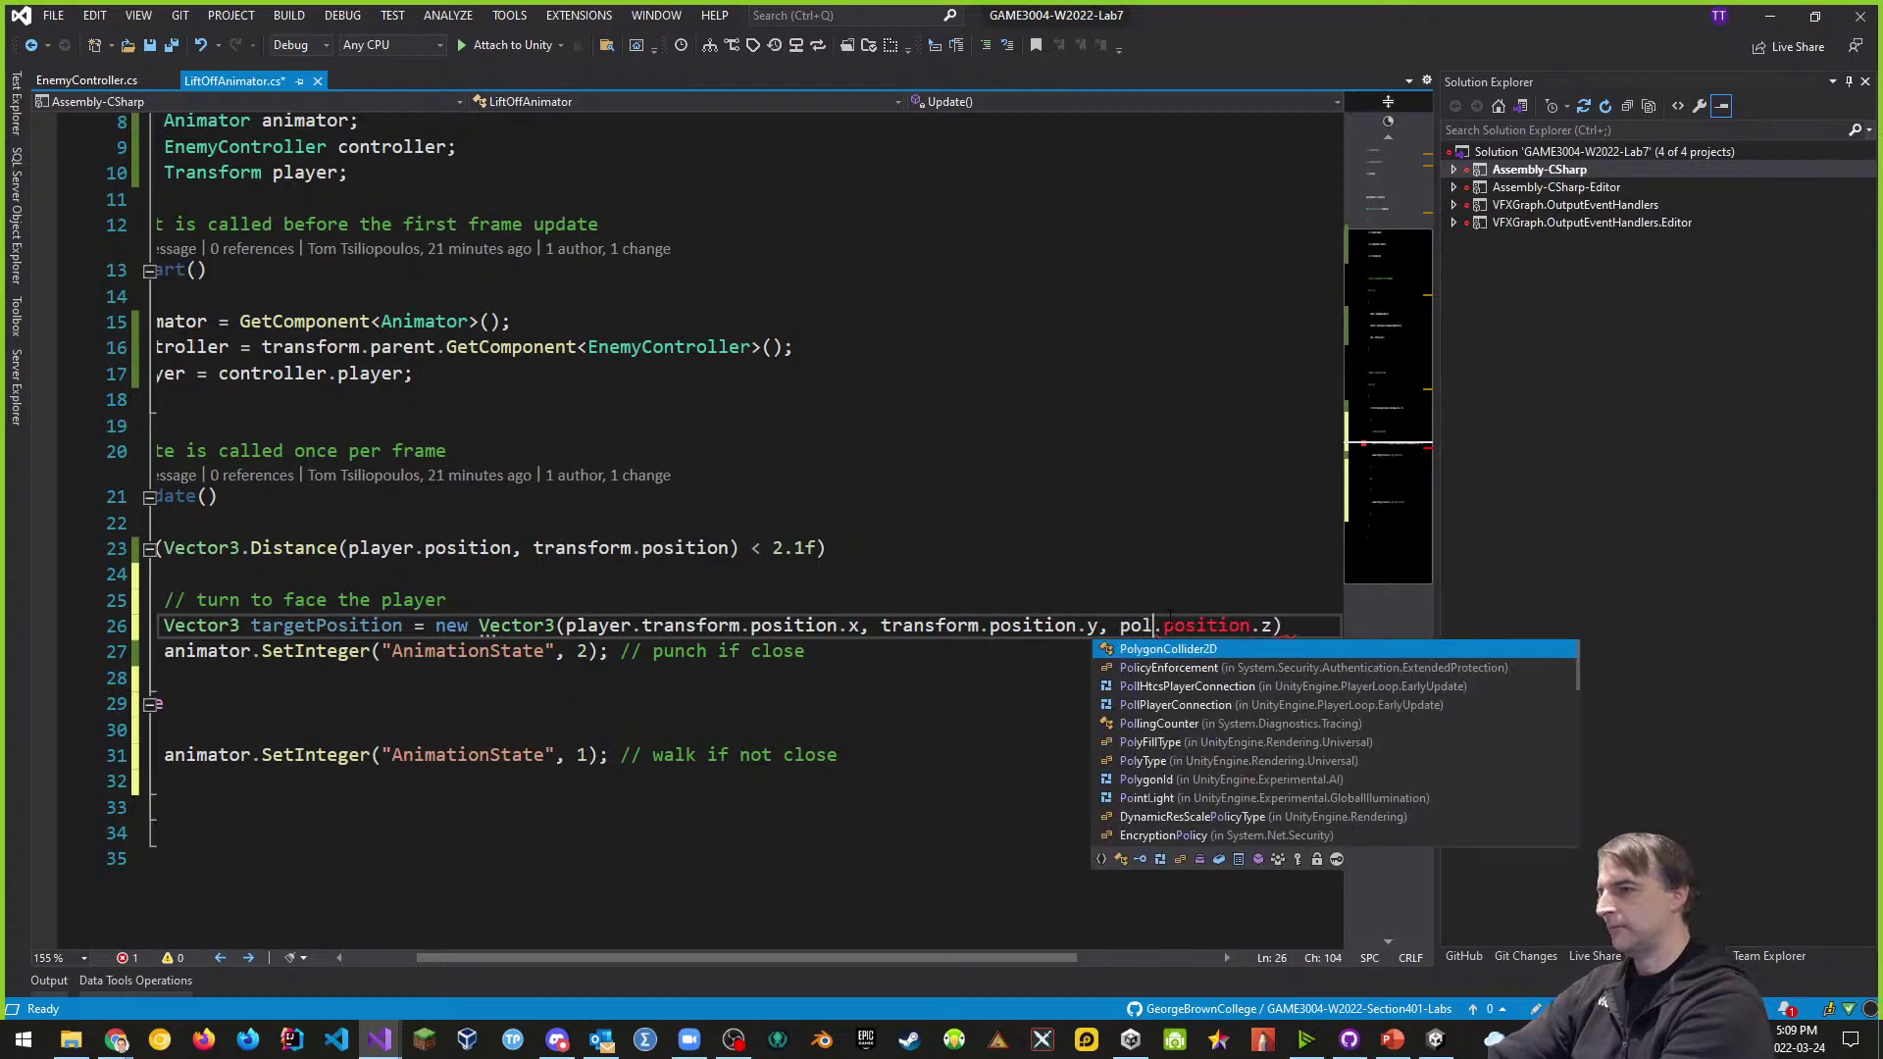
{"action": "key", "text": "Escape"}
{"action": "type", "text": "layer"}
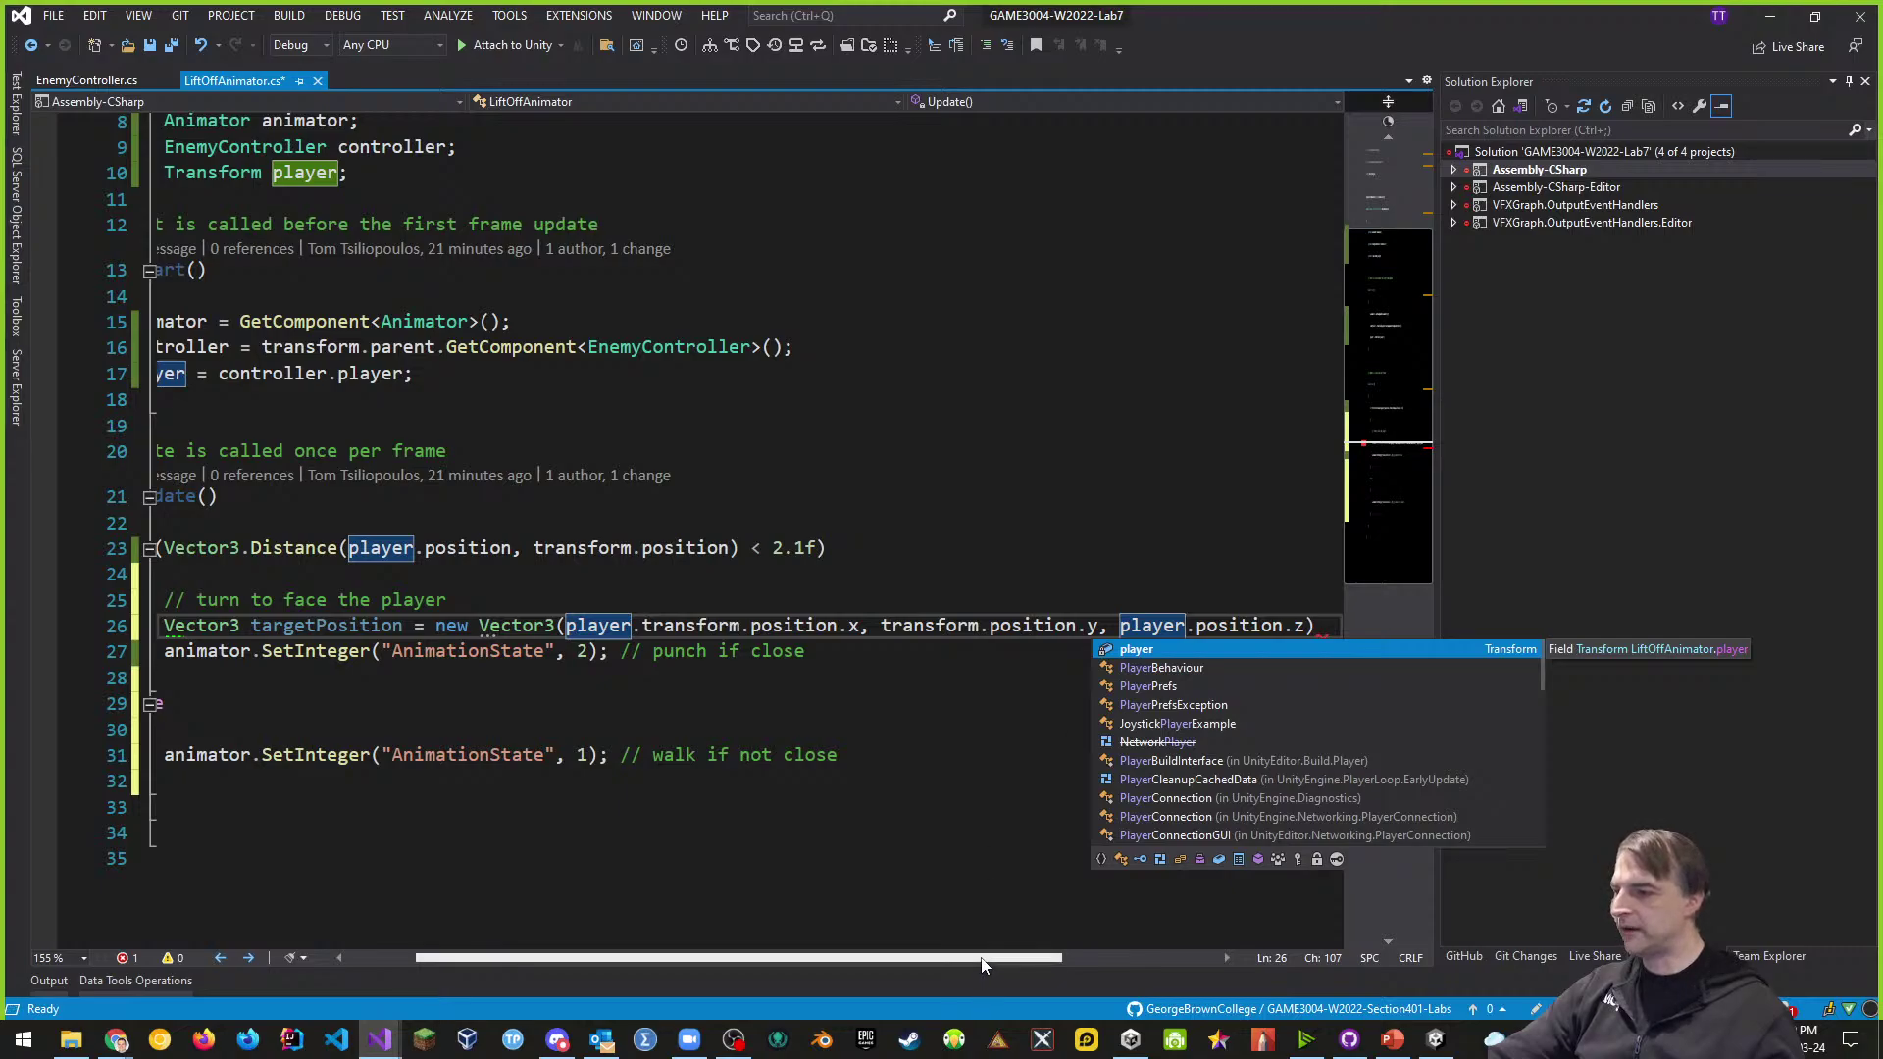
{"action": "scroll", "coordinate": [981, 961], "scroll_direction": "right", "scroll_amount": 2}
{"action": "left_click", "coordinate": [1269, 625]}
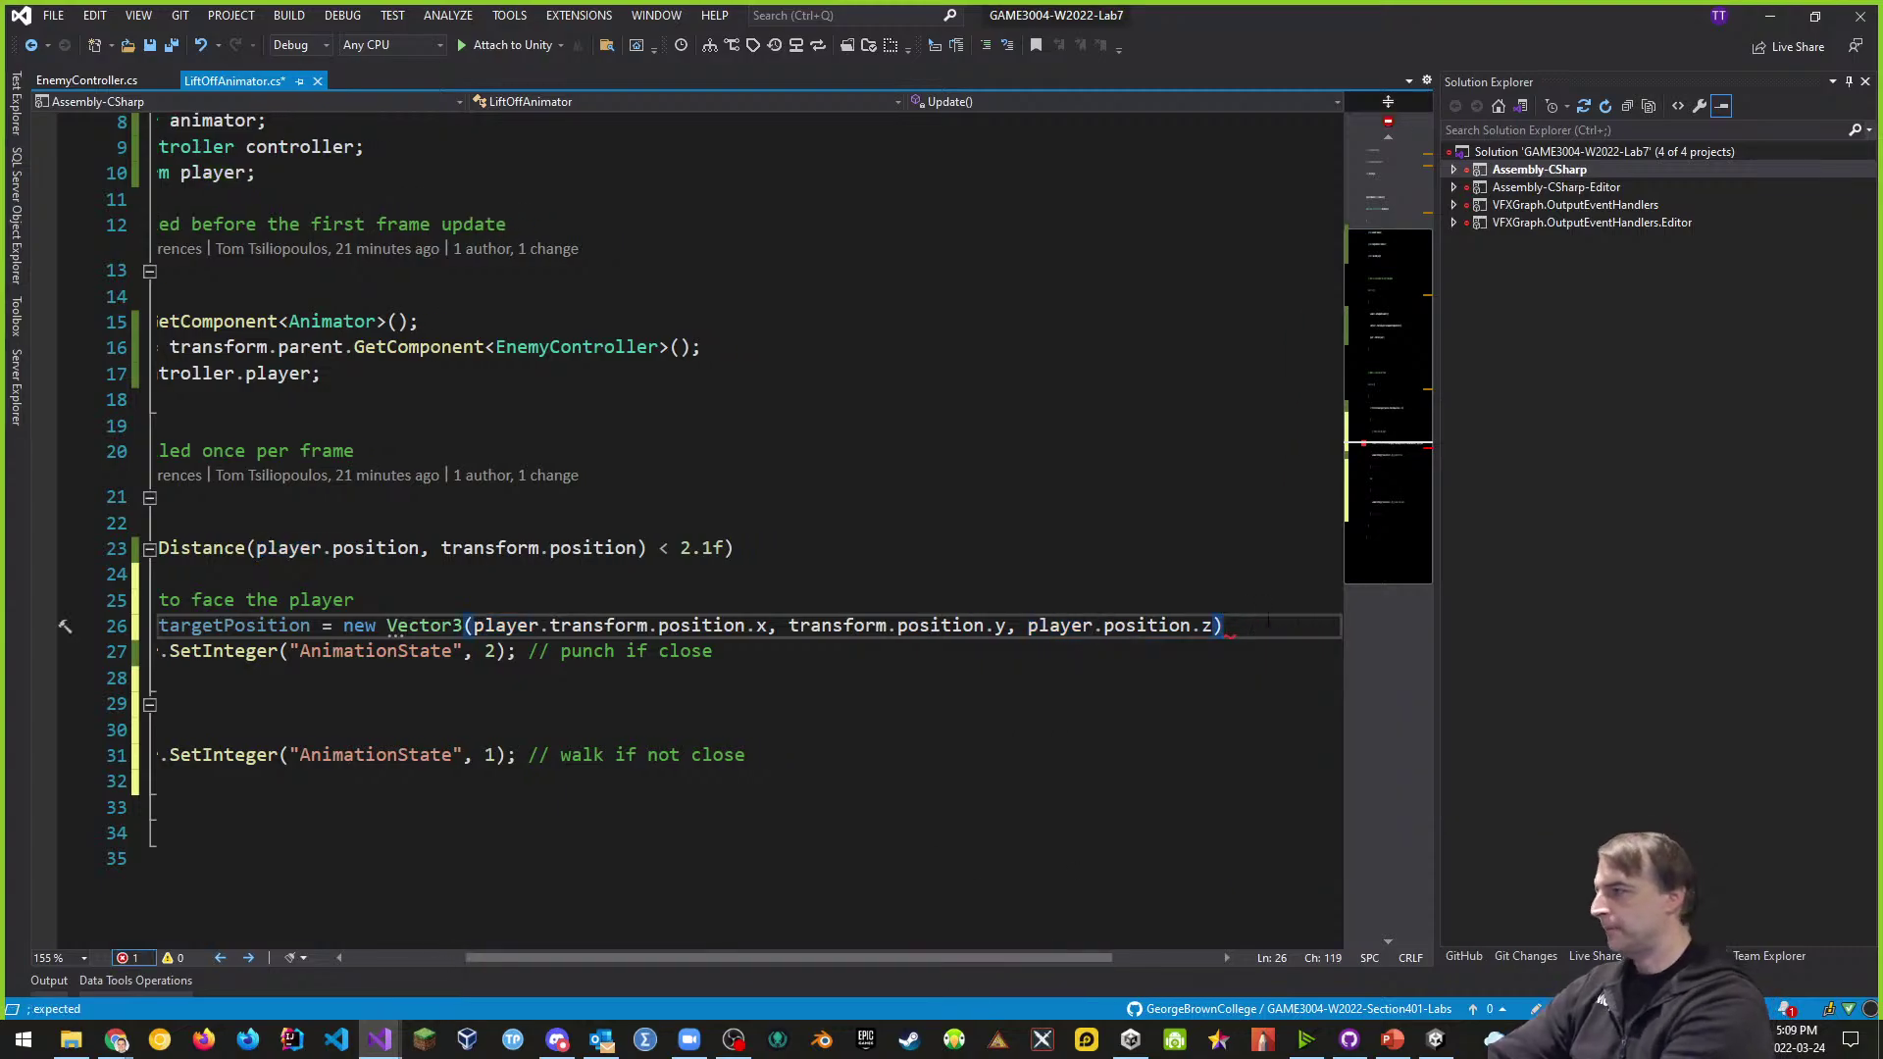
{"action": "type", "text": ";"}
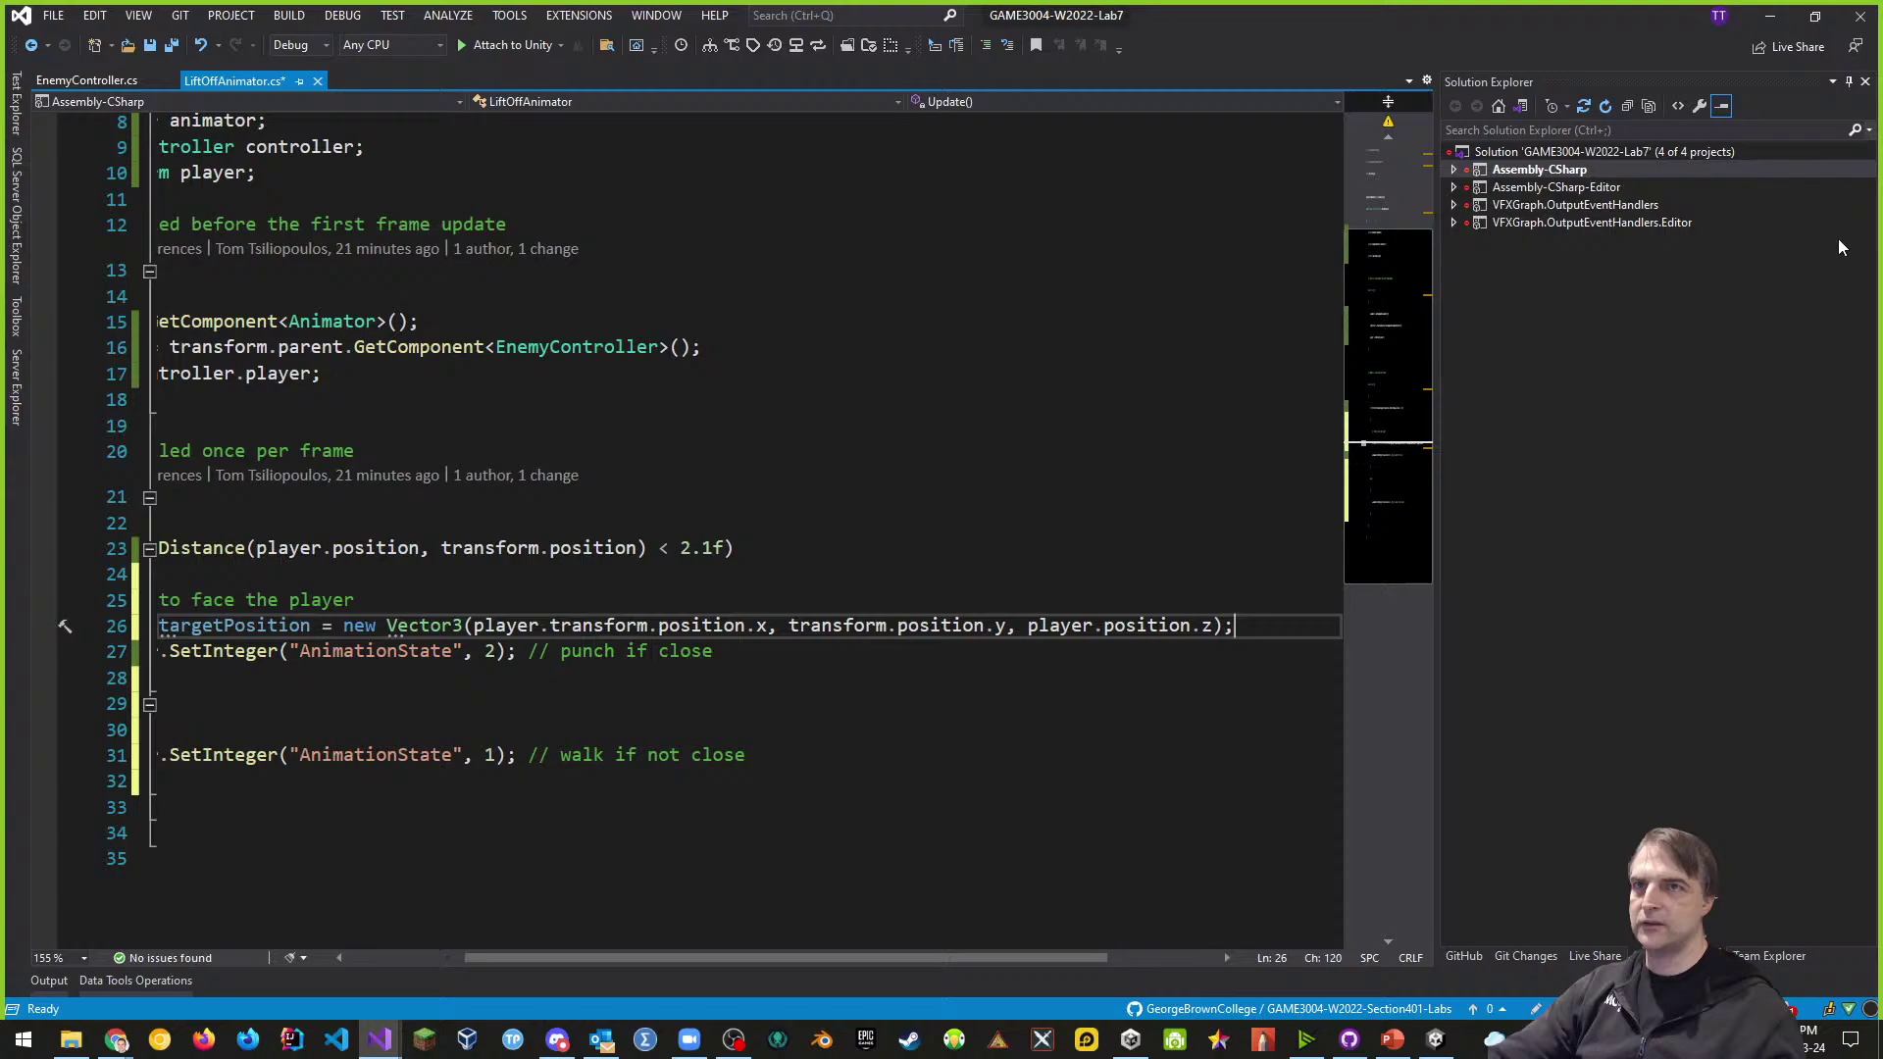
- Collapse the Solution Explorer to widen the code editor and bring the full targetPosition line into view
{"action": "left_click", "coordinate": [1848, 81]}
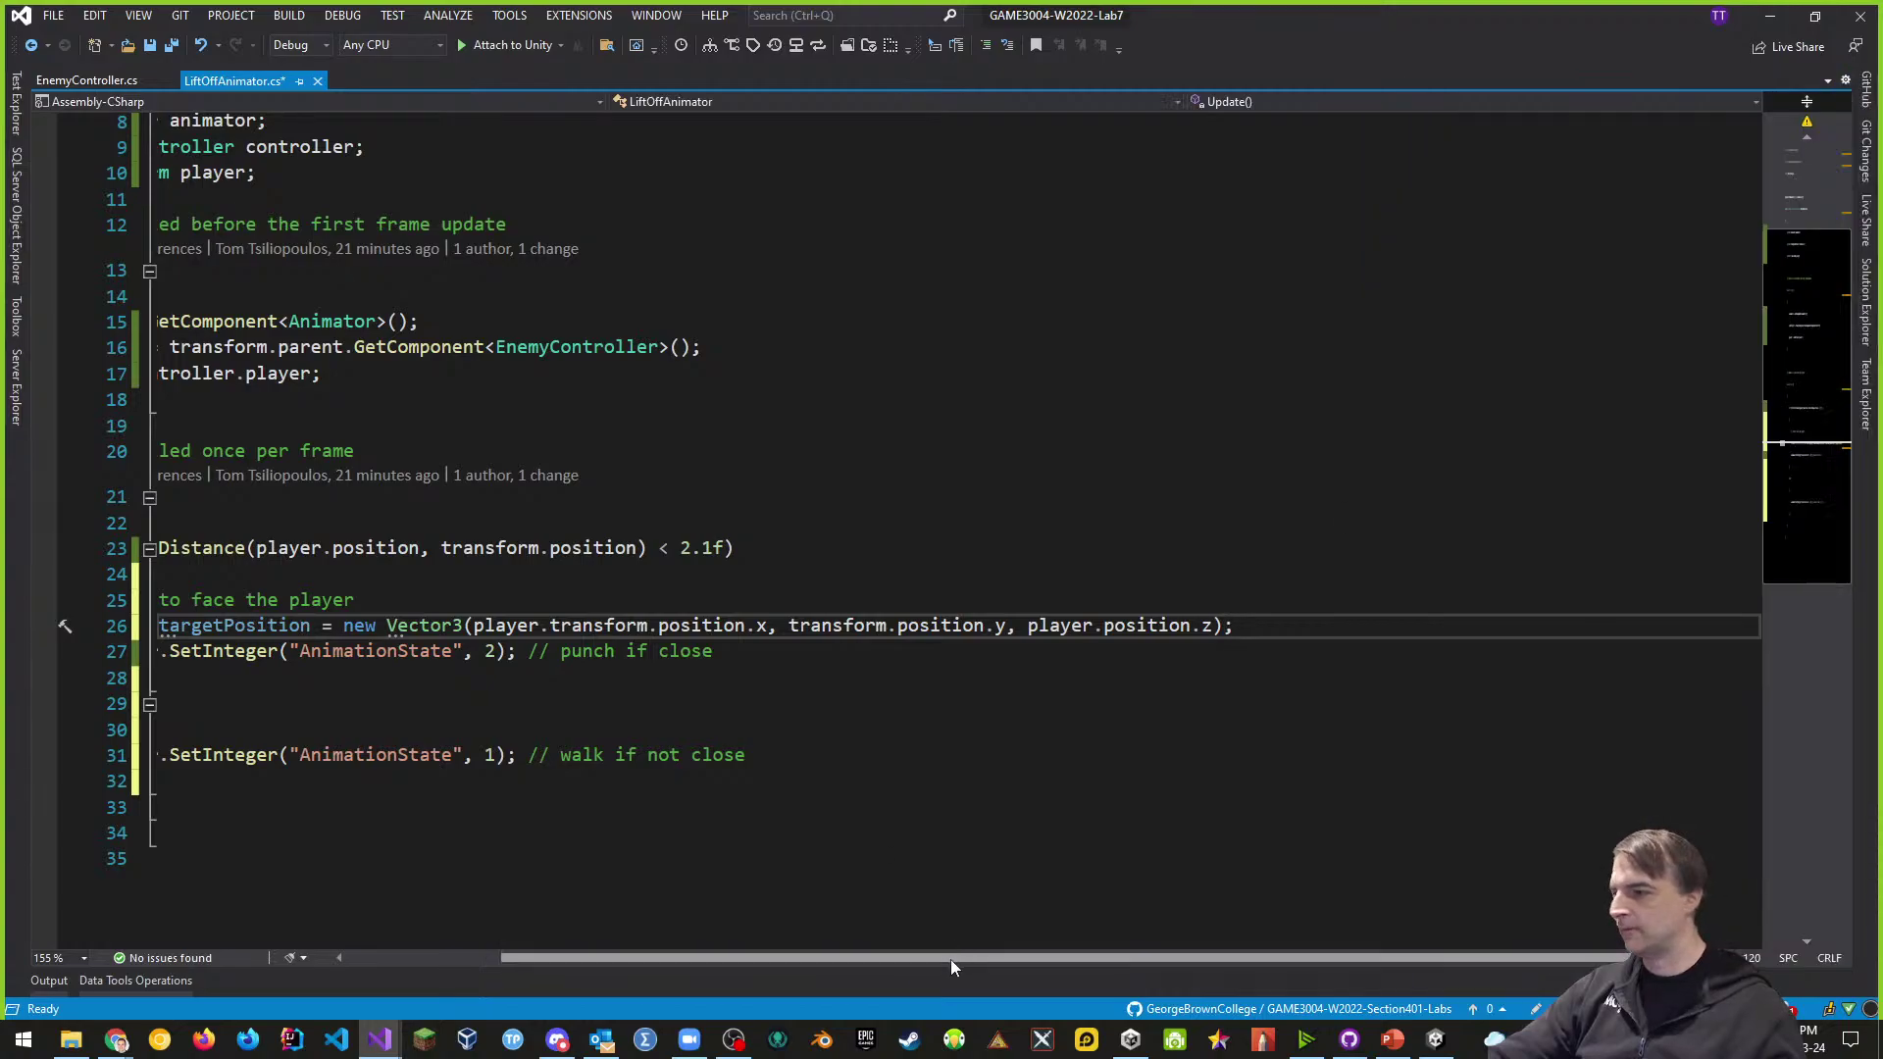
{"action": "left_click_drag", "start_coordinate": [951, 960], "coordinate": [710, 932]}
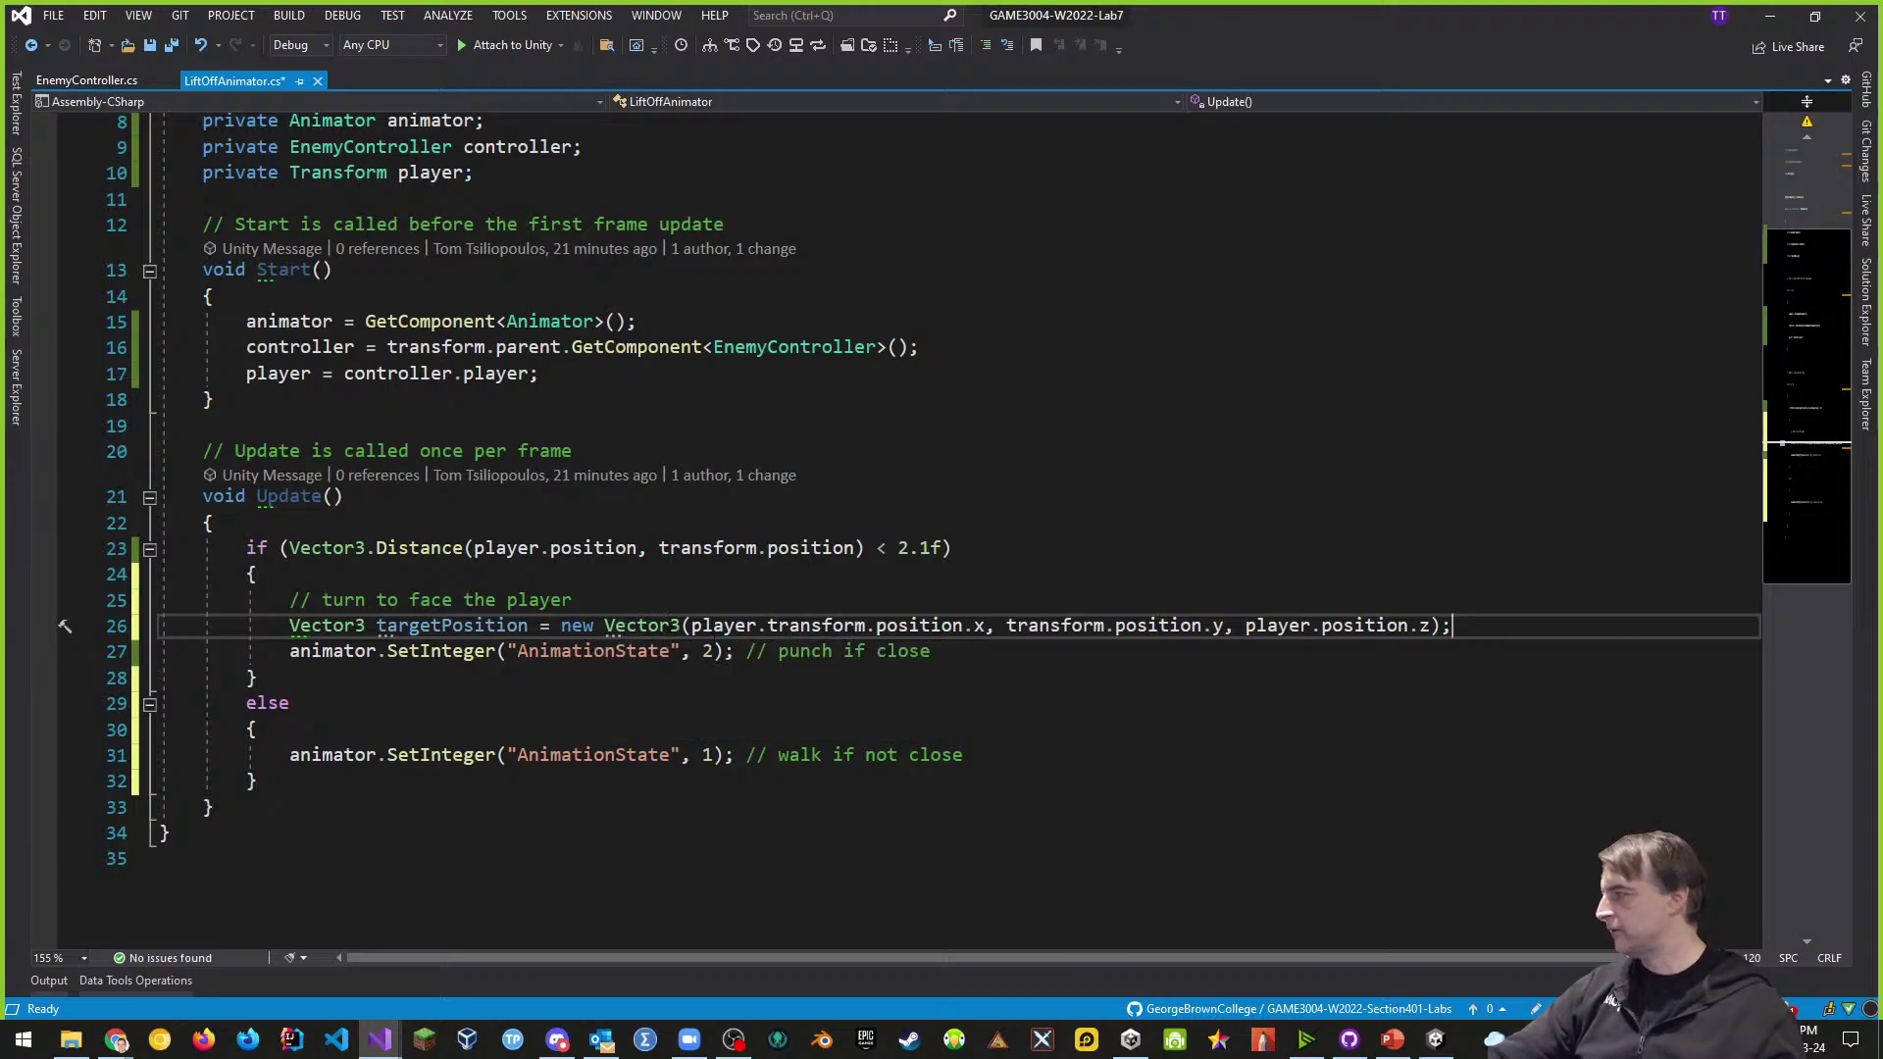
{"action": "left_click", "coordinate": [694, 626]}
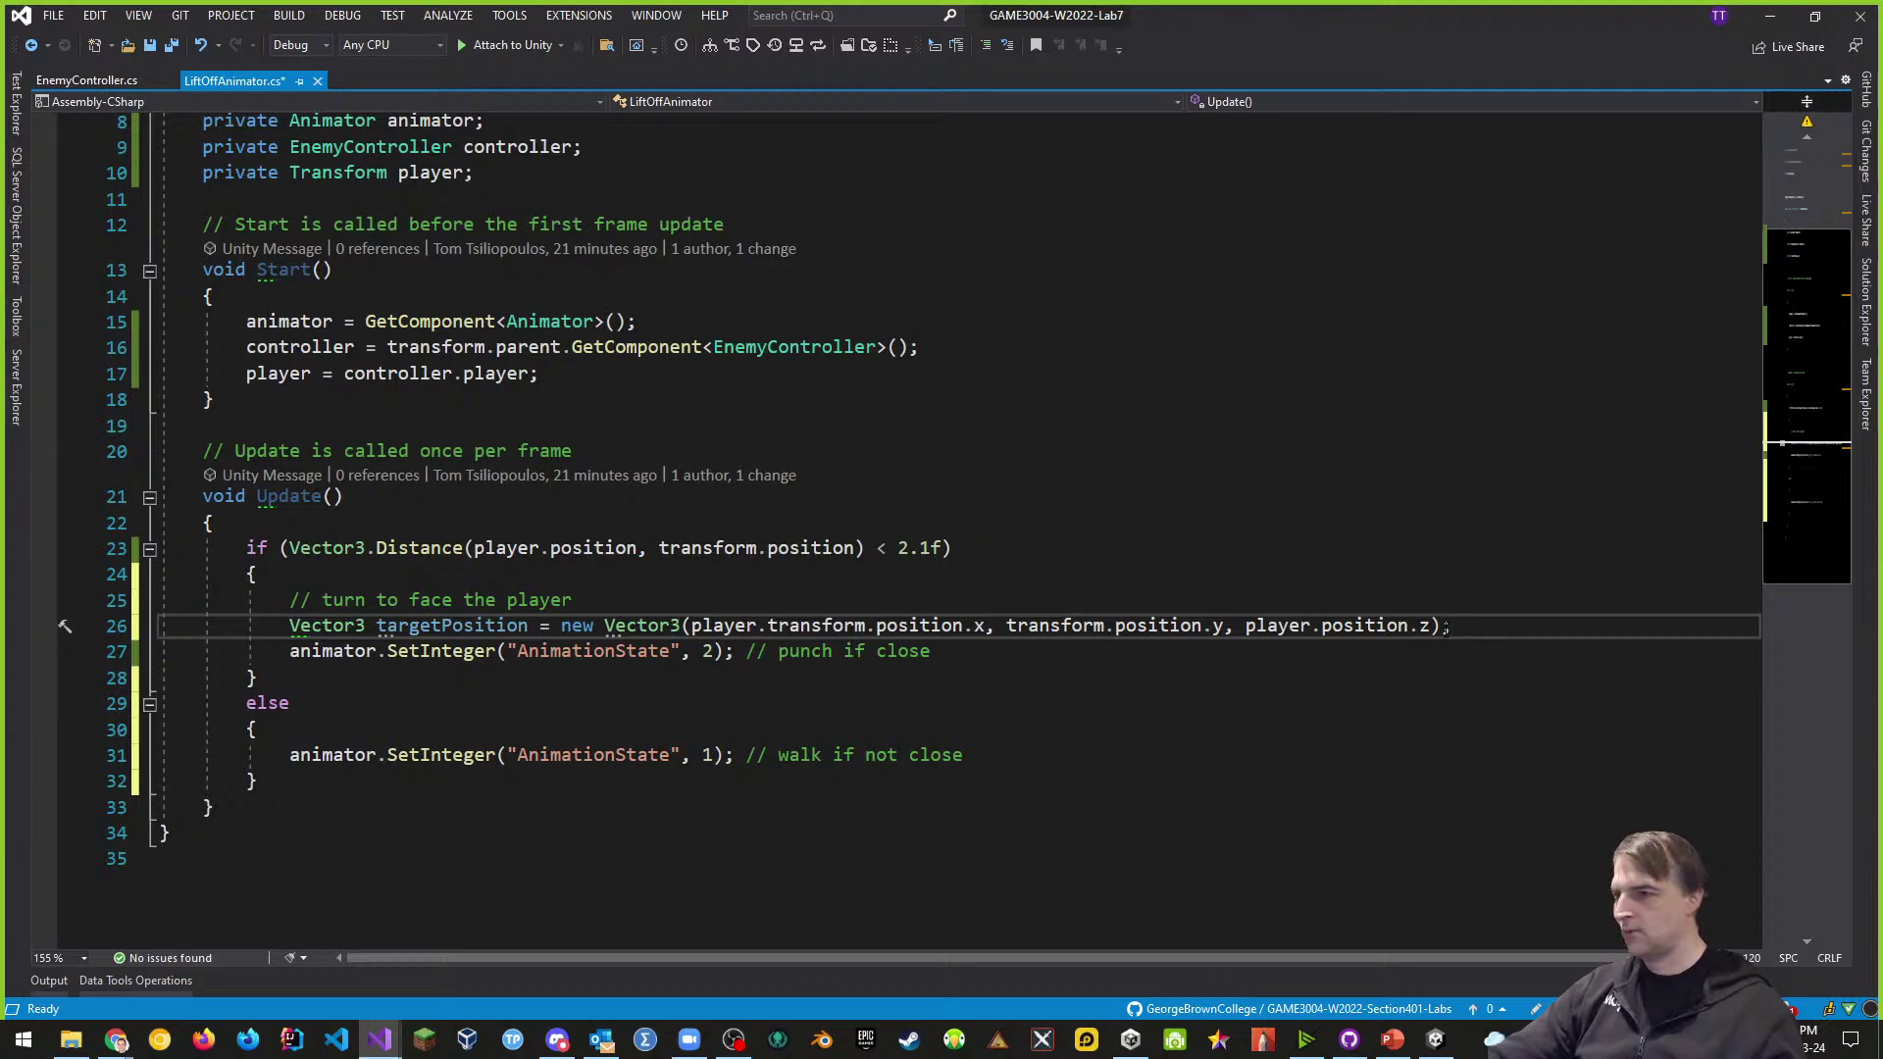
- Shorten the first Vector3 argument to player.position.x and save the LiftOffAnimator script
{"action": "double_click", "coordinate": [814, 625]}
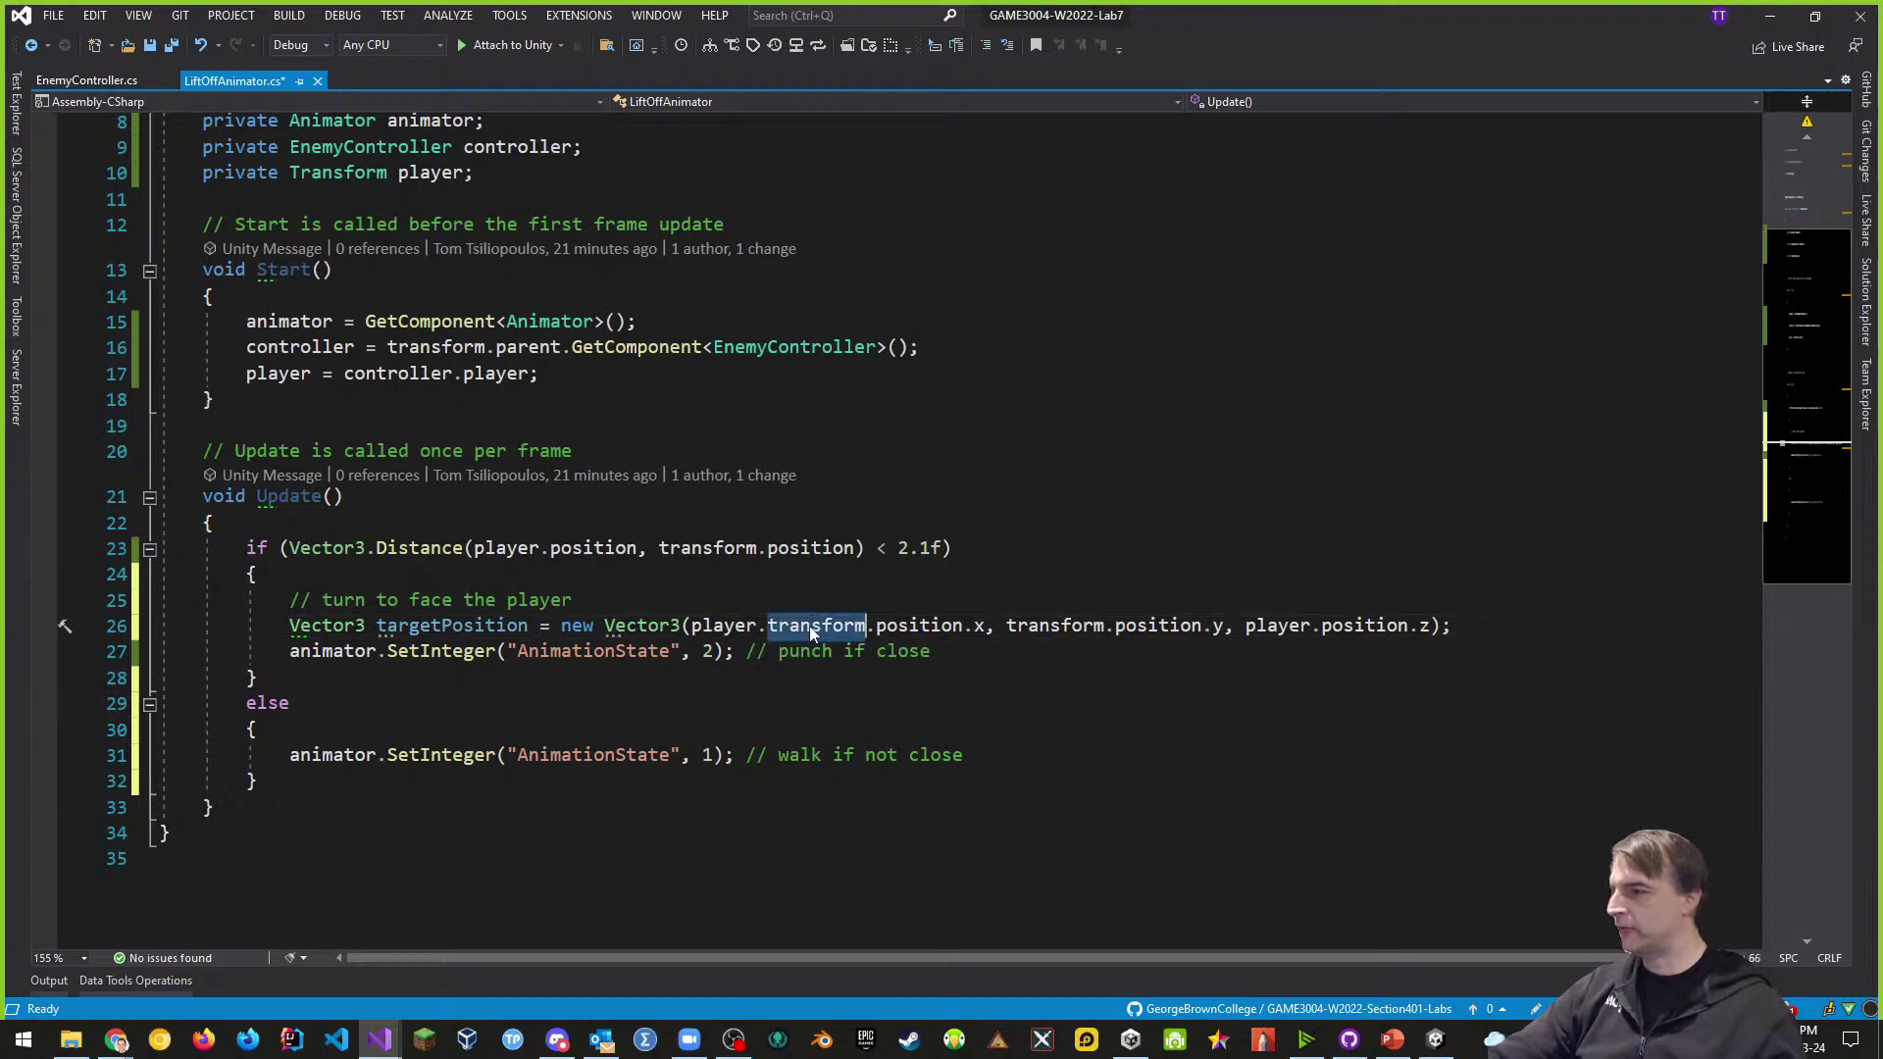
{"action": "key", "text": "BackSpace"}
{"action": "key", "text": "BackSpace"}
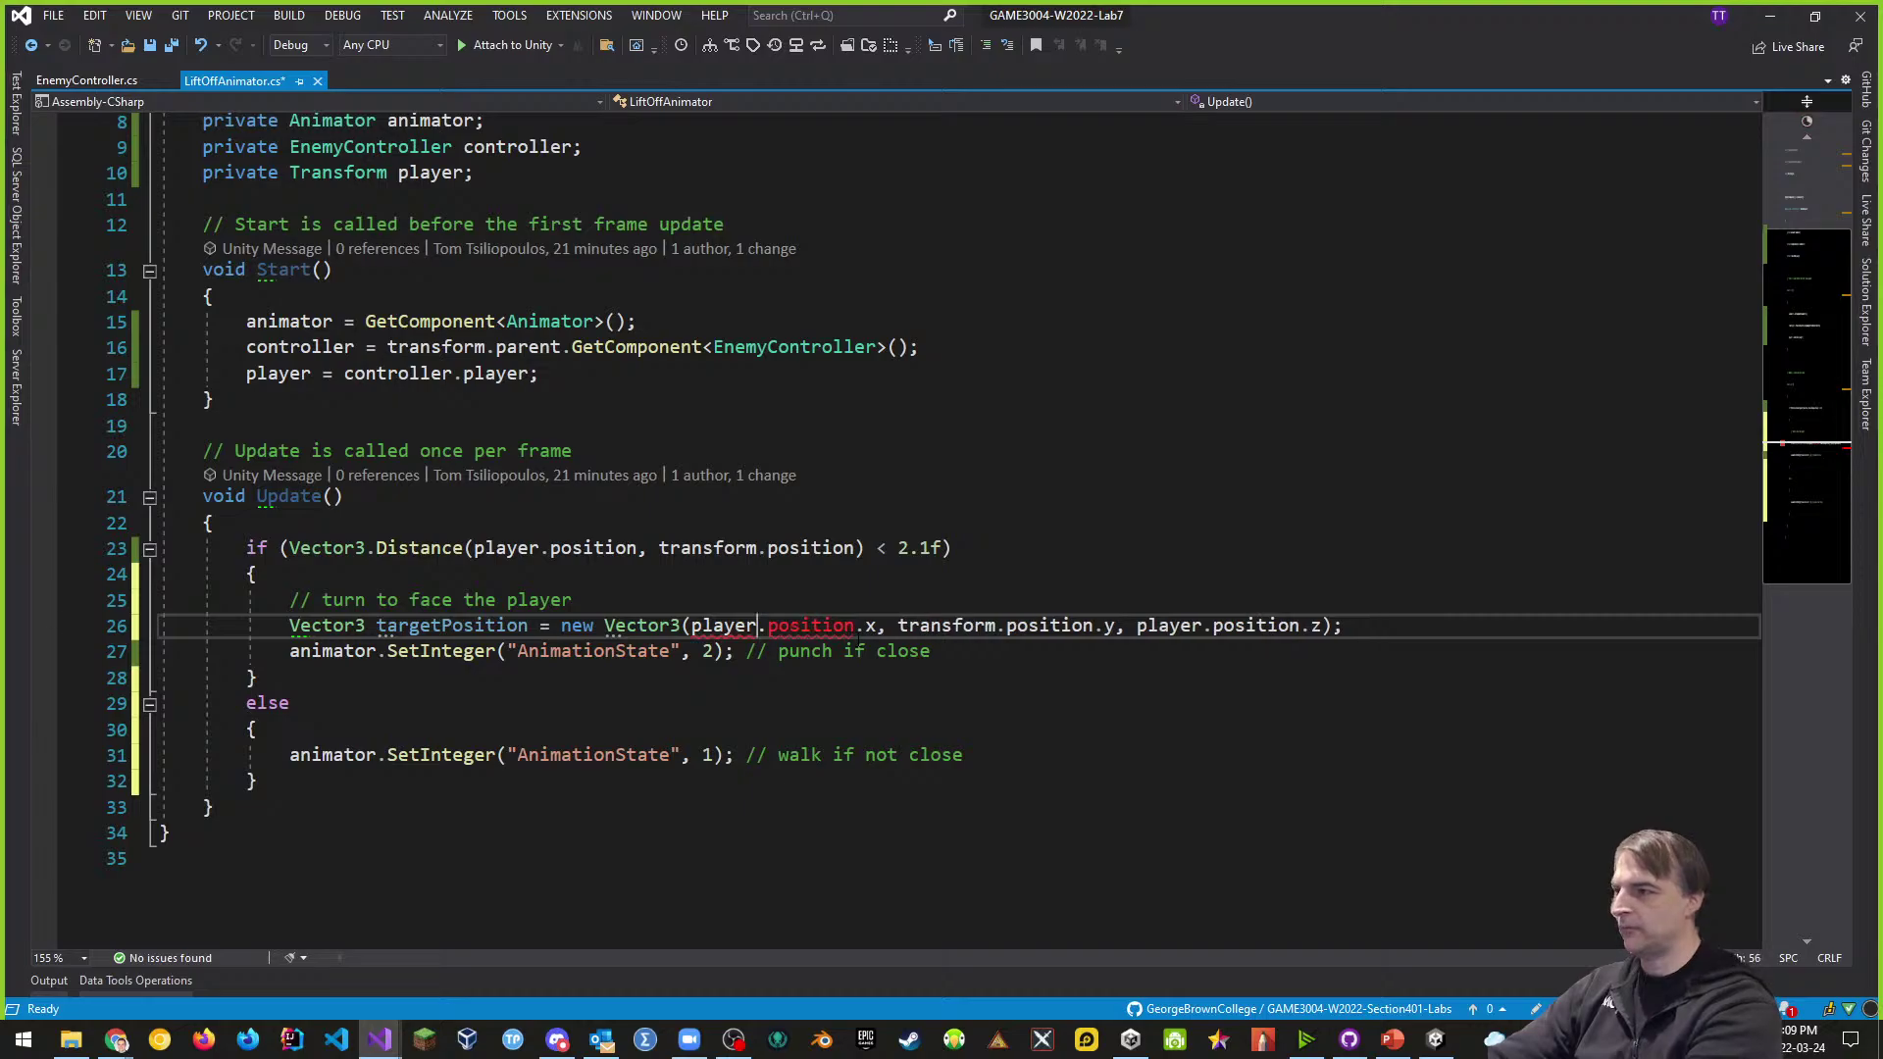
{"action": "left_click", "coordinate": [1017, 481]}
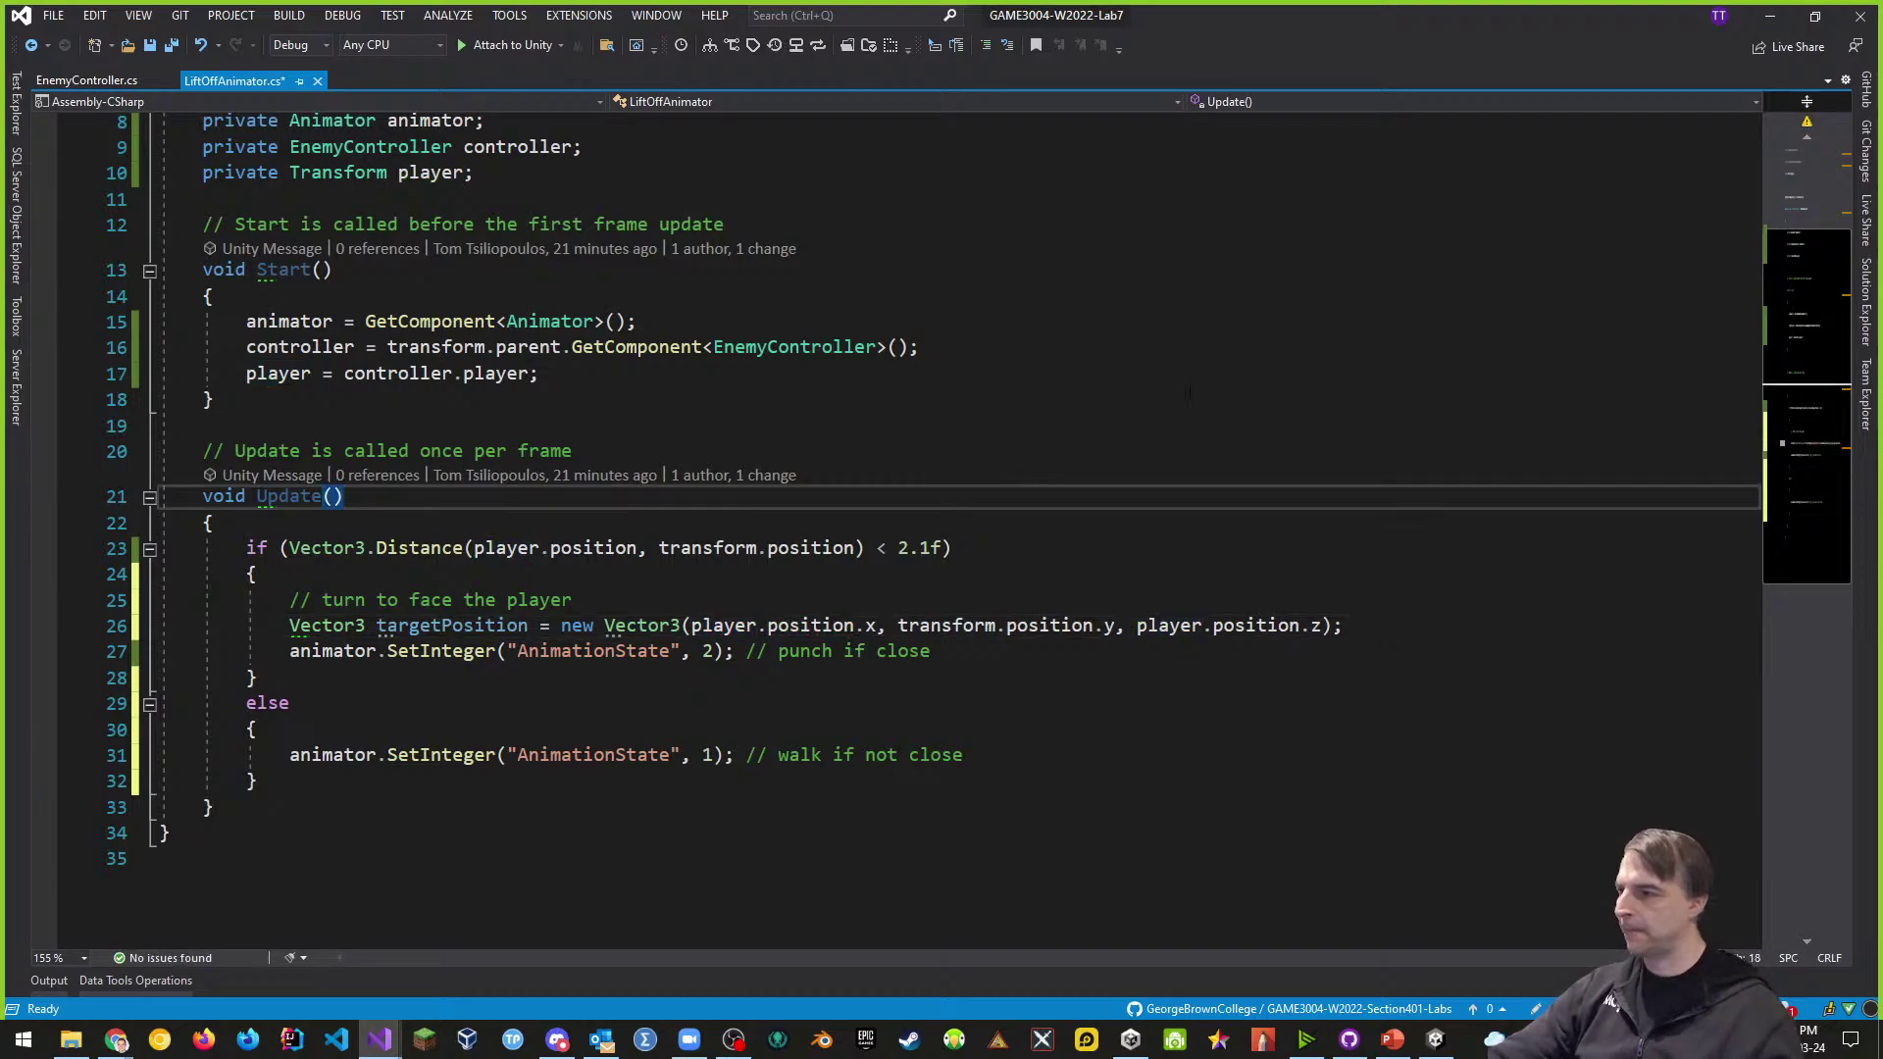
{"action": "key", "text": "ctrl+s"}
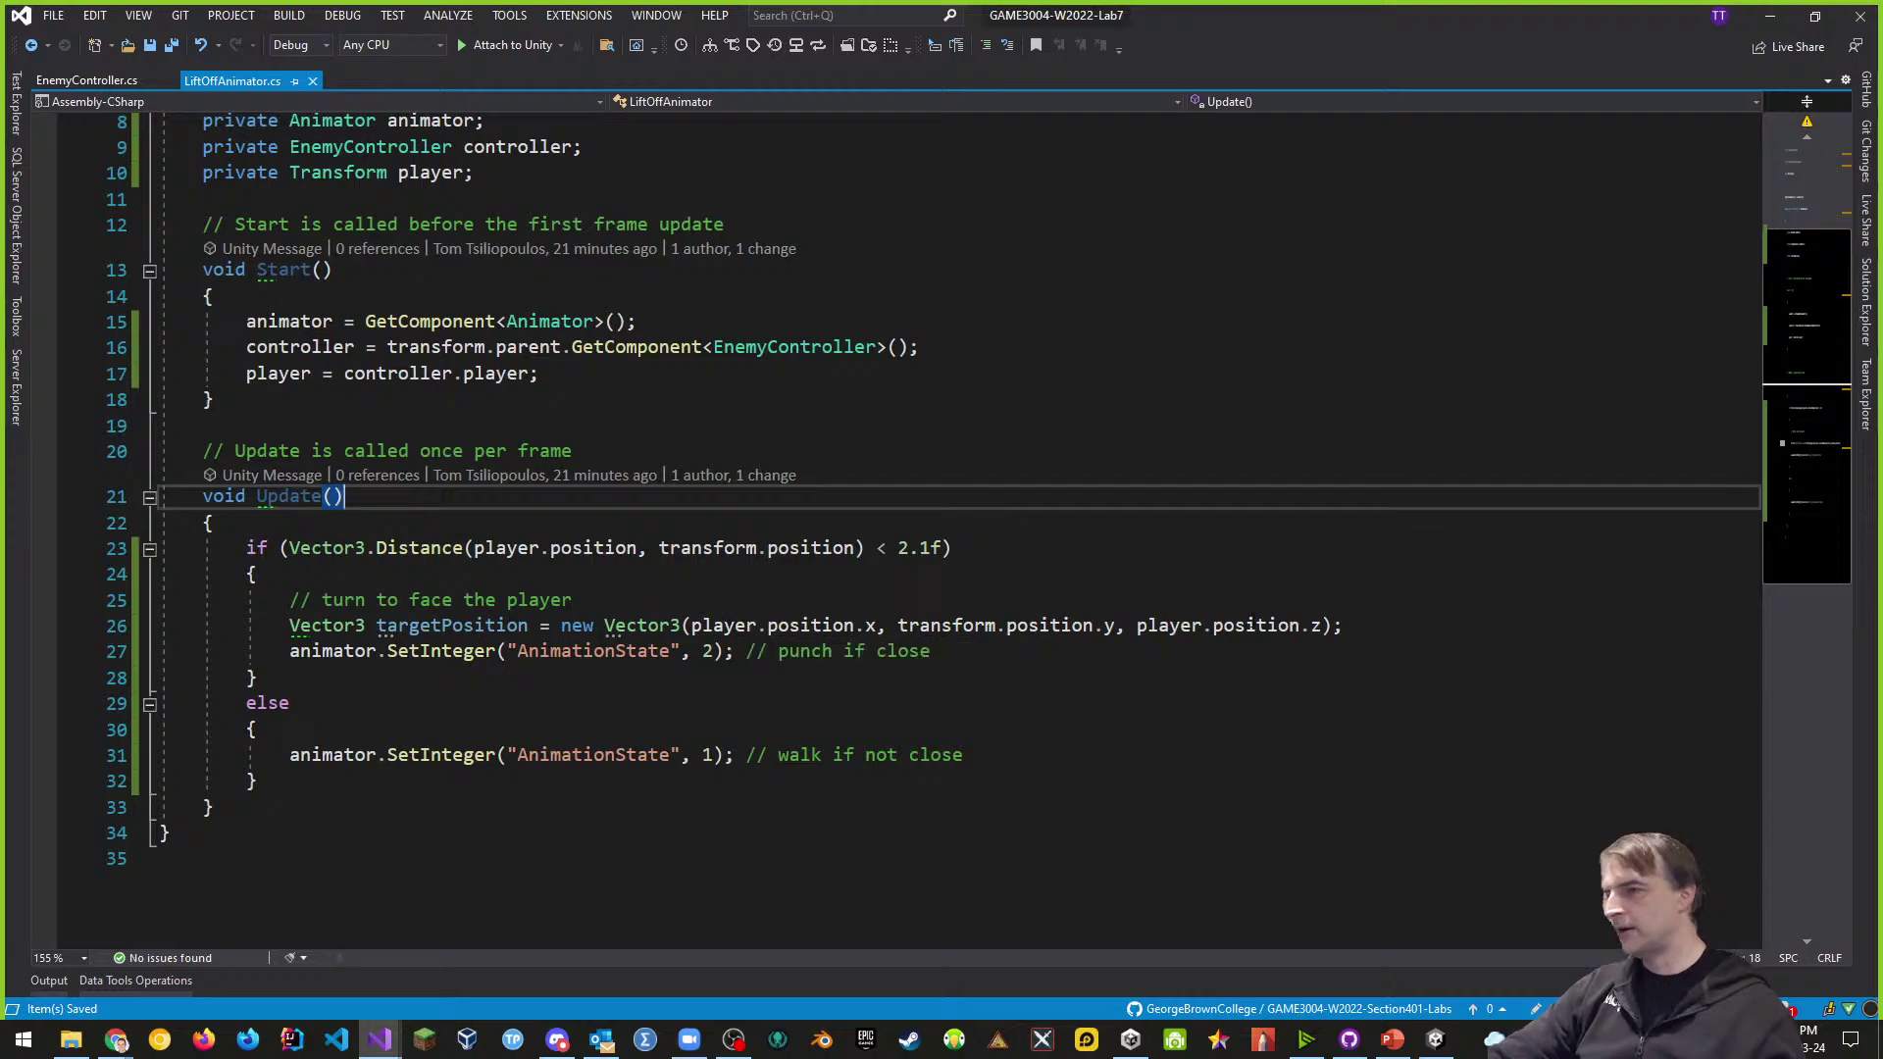
- Below the targetPosition declaration, add the statement "transform.LookAt(targetPosition);"
{"action": "left_click", "coordinate": [1342, 625]}
{"action": "key", "text": "Return"}
{"action": "type", "text": "tra"}
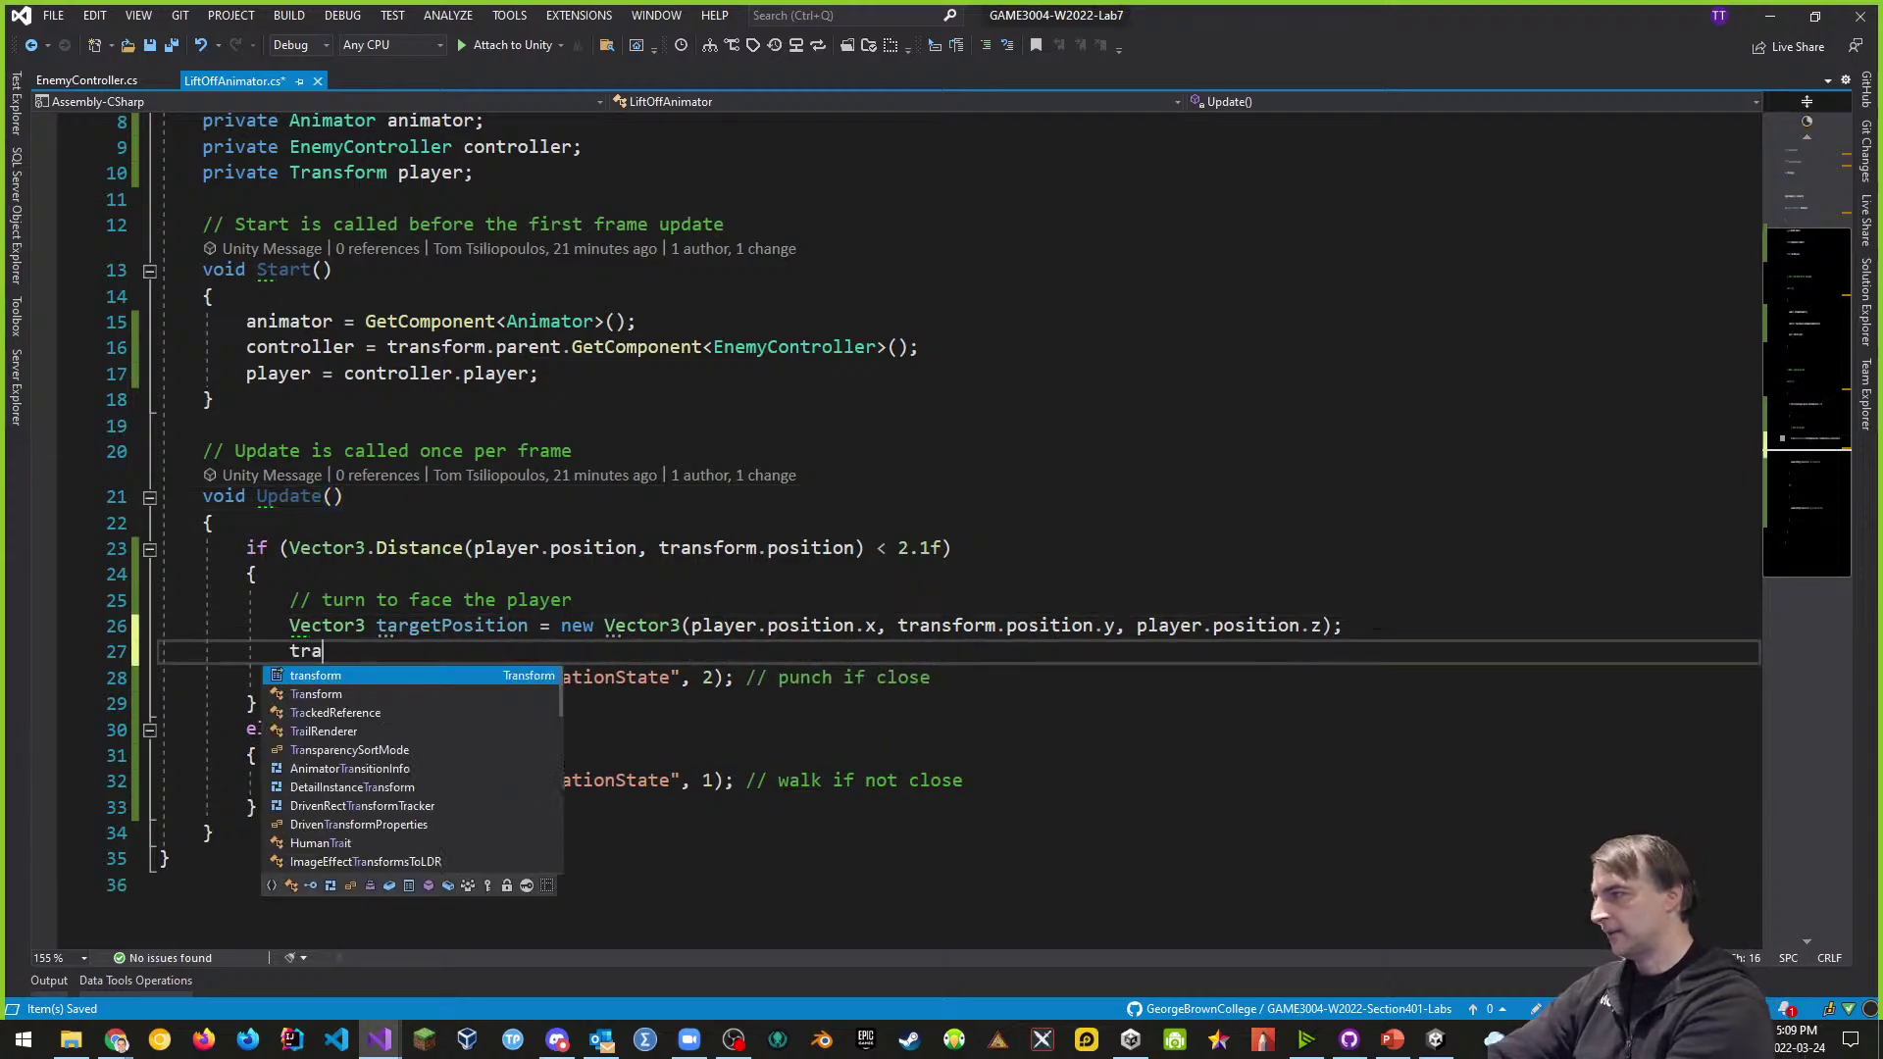
{"action": "type", "text": "nsform.lo"}
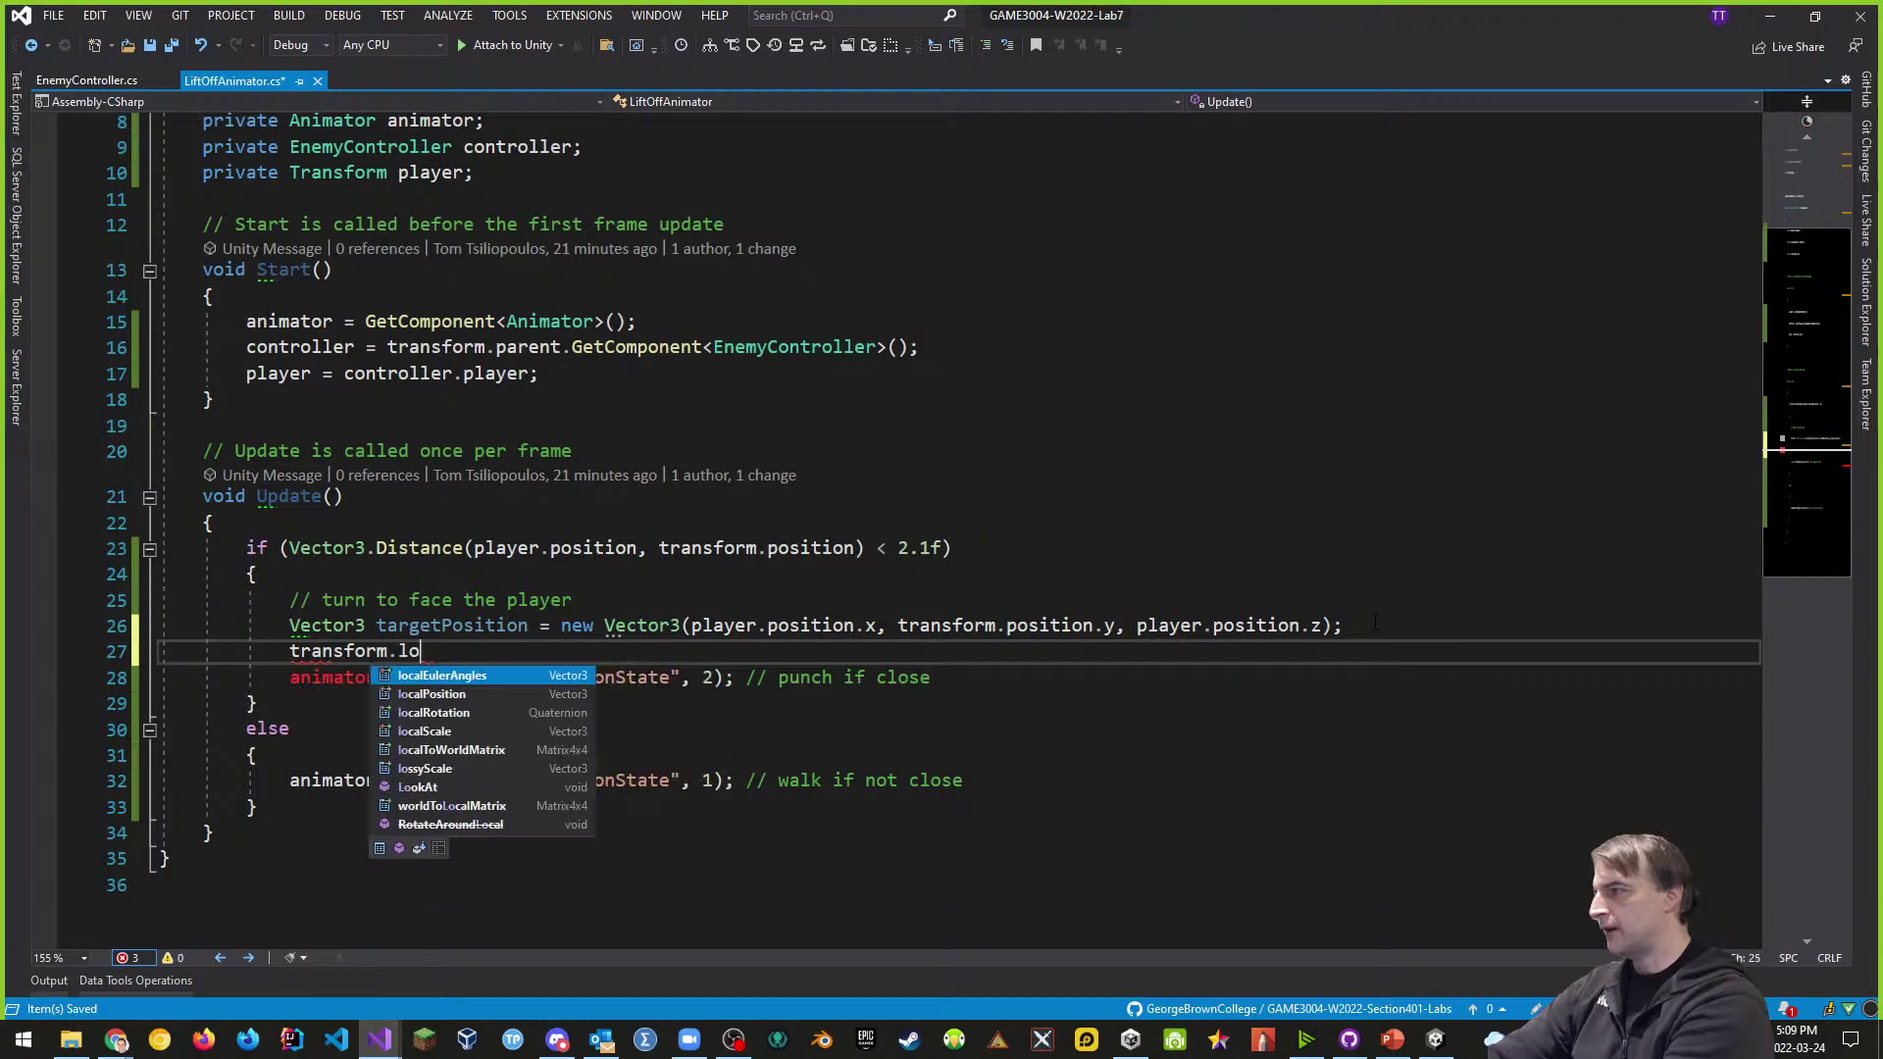
{"action": "type", "text": "ok"}
{"action": "key", "text": "Tab"}
{"action": "type", "text": "();"}
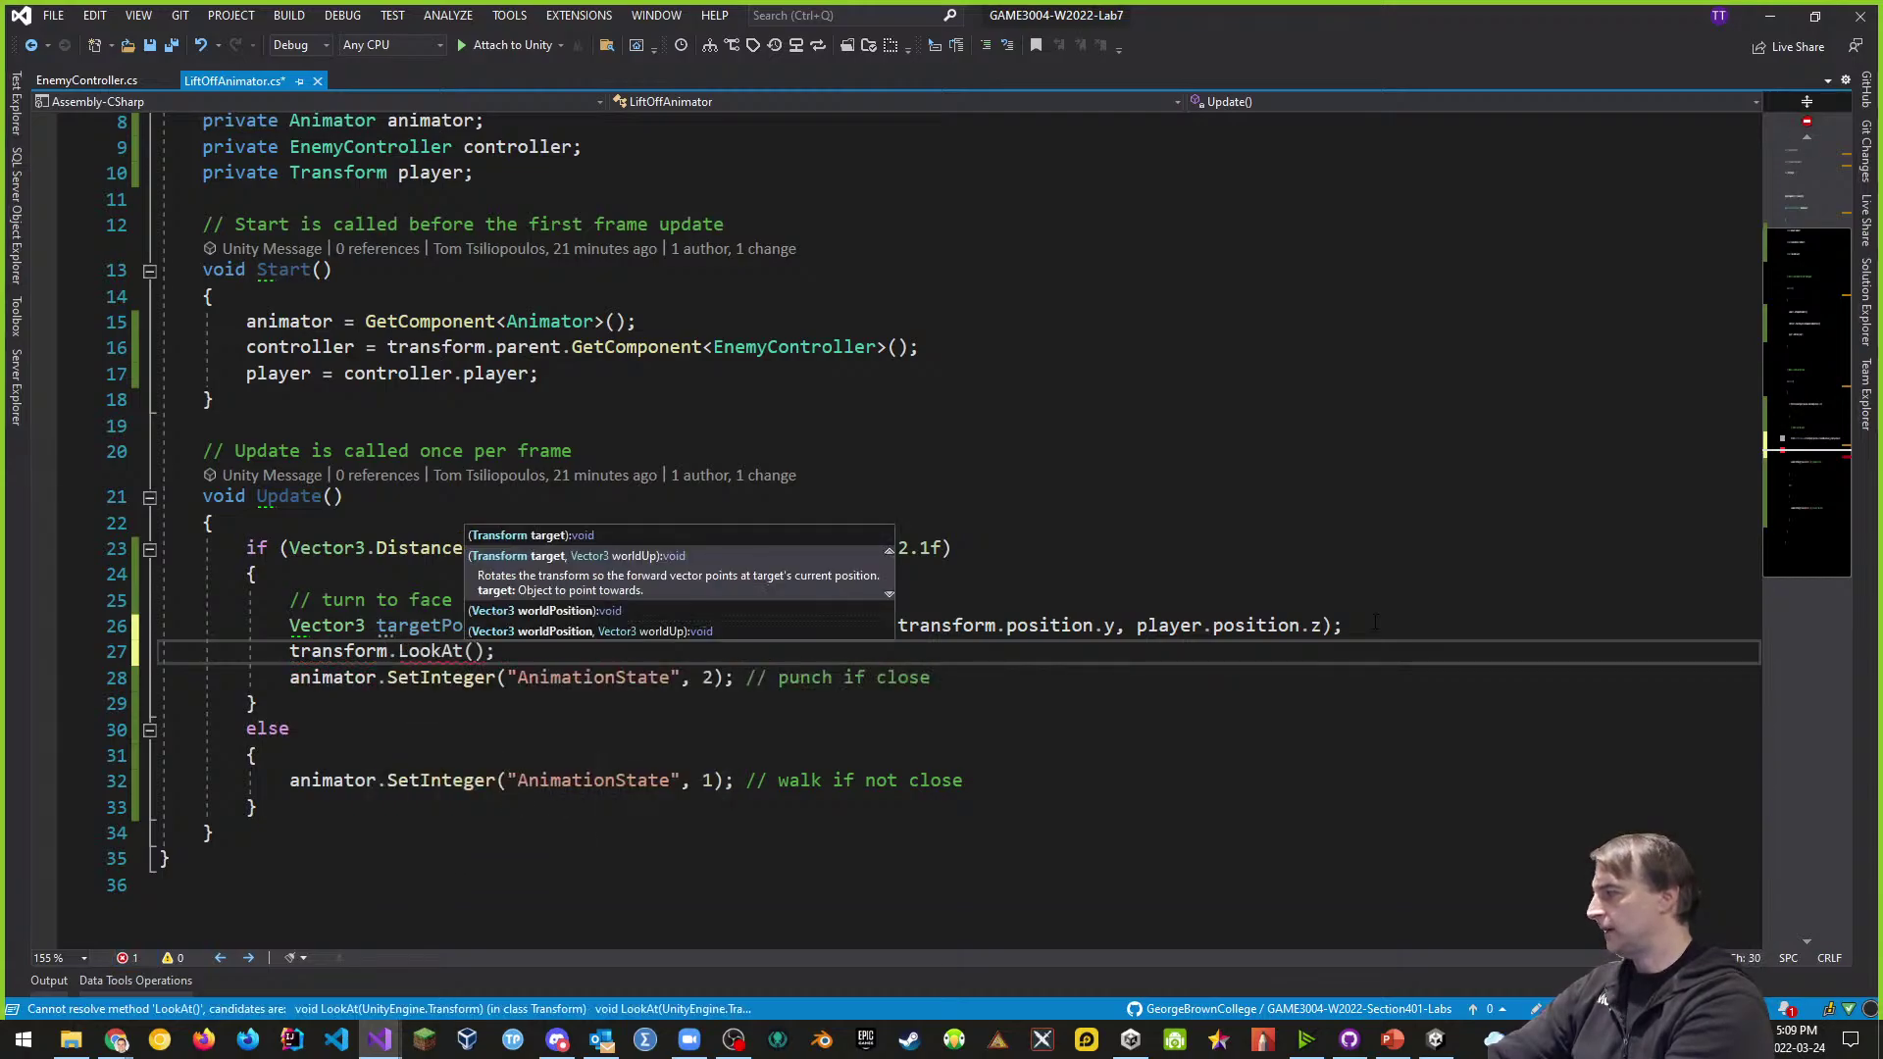
{"action": "type", "text": "tar"}
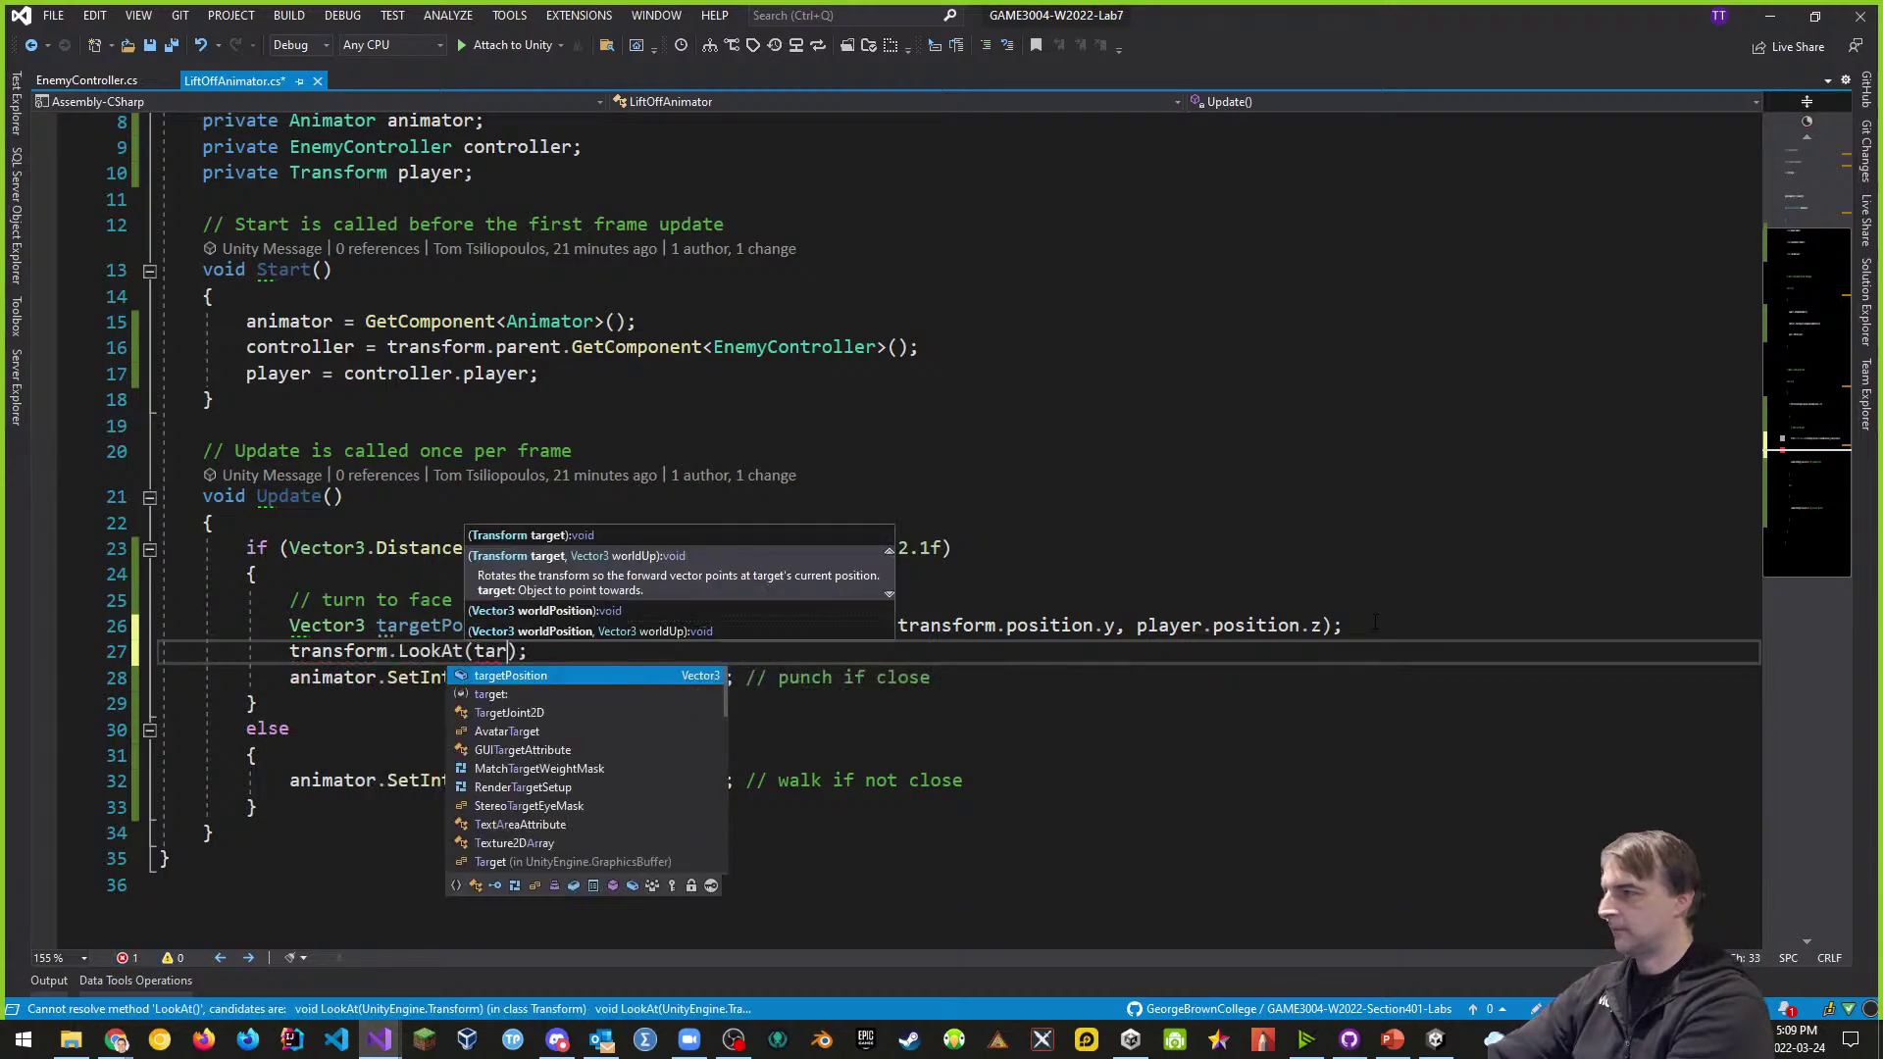
{"action": "key", "text": "Tab"}
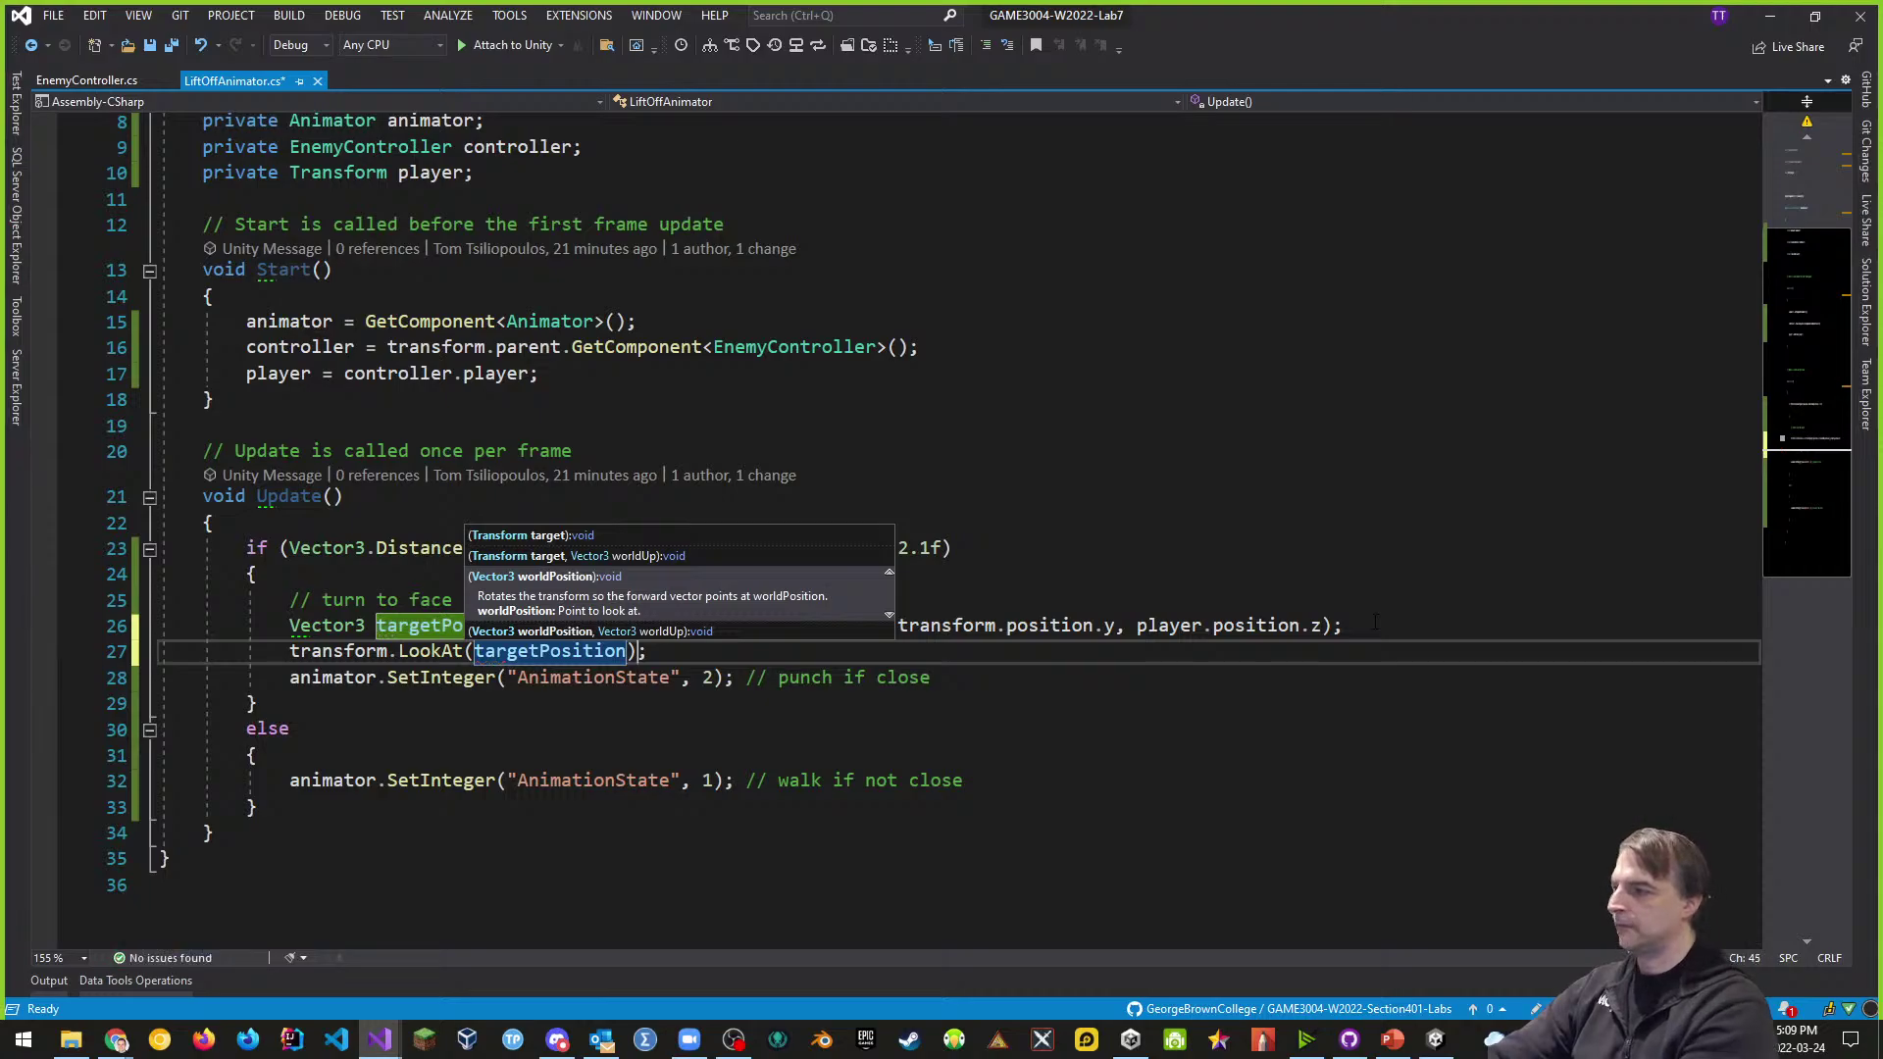
- Leave an empty line after the LookAt call, add the comment "// ...then punch" above the animator.SetInteger line, and save the script
{"action": "key", "text": "End"}
{"action": "key", "text": "Return"}
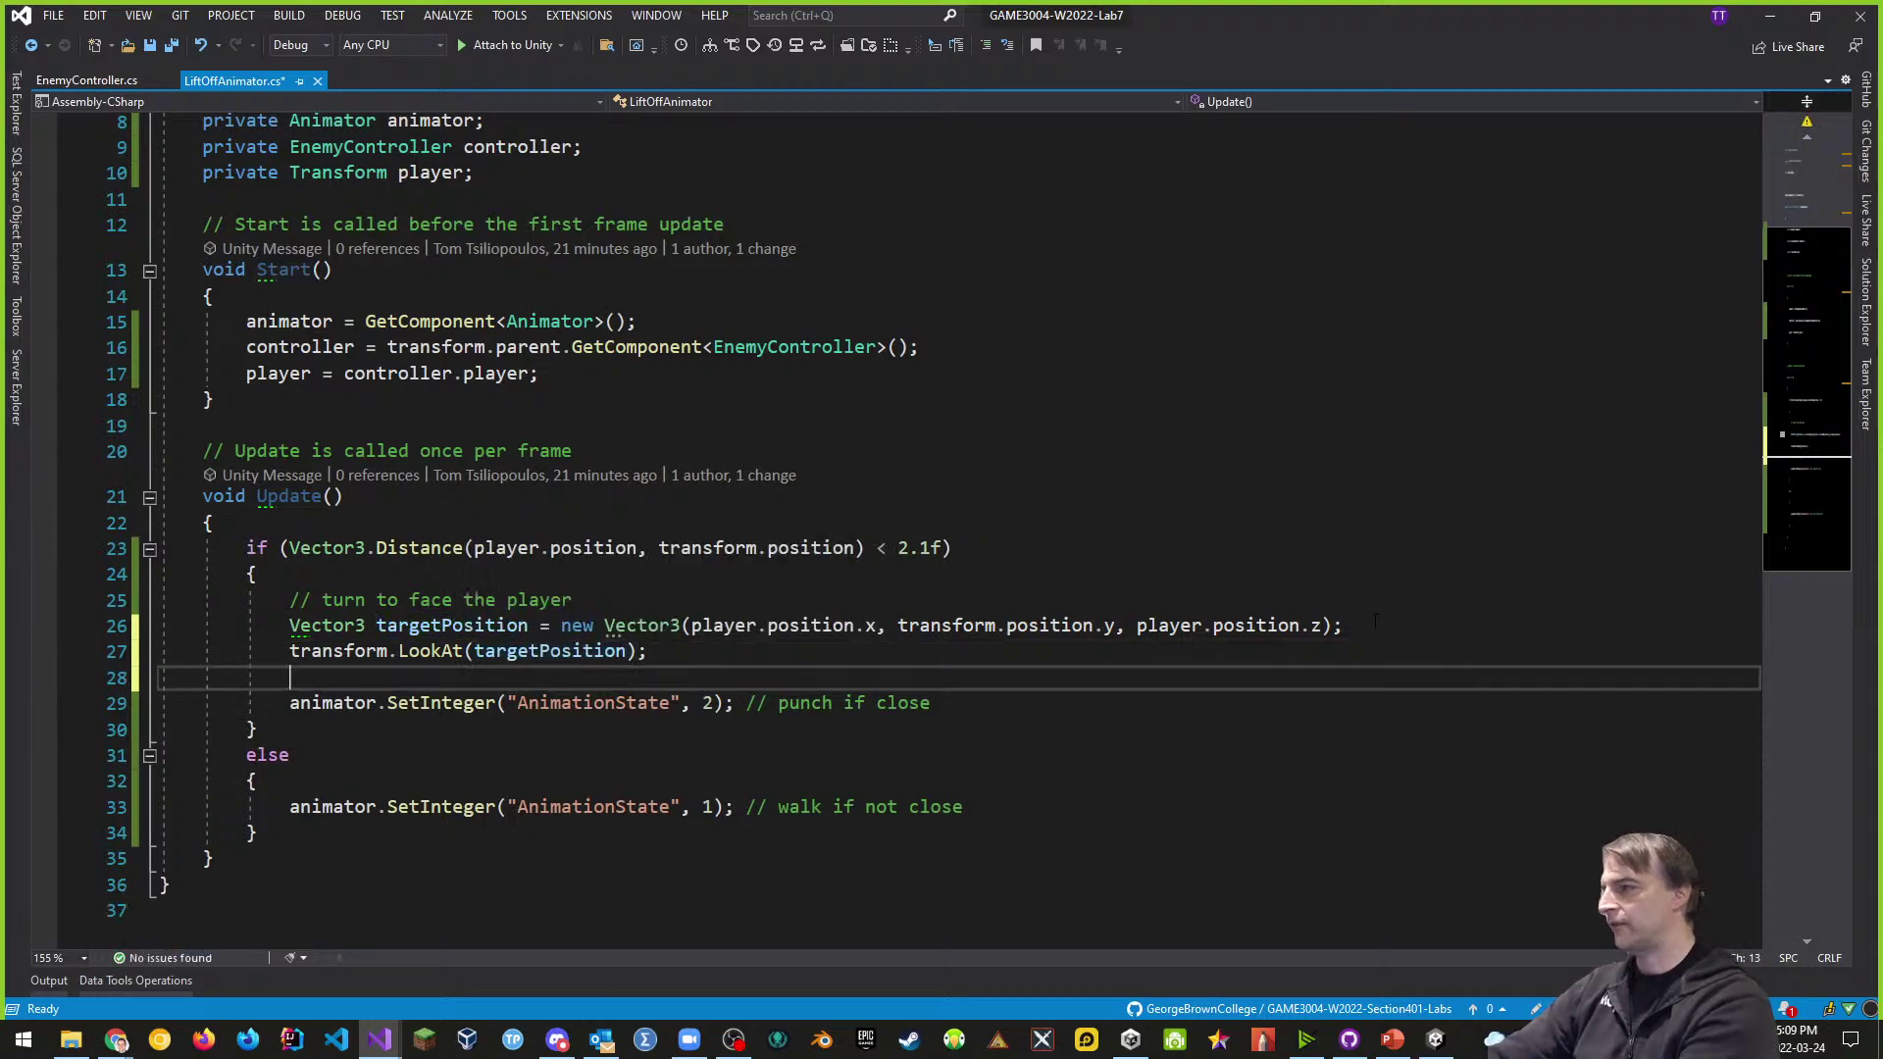
{"action": "key", "text": "Return"}
{"action": "type", "text": "// "}
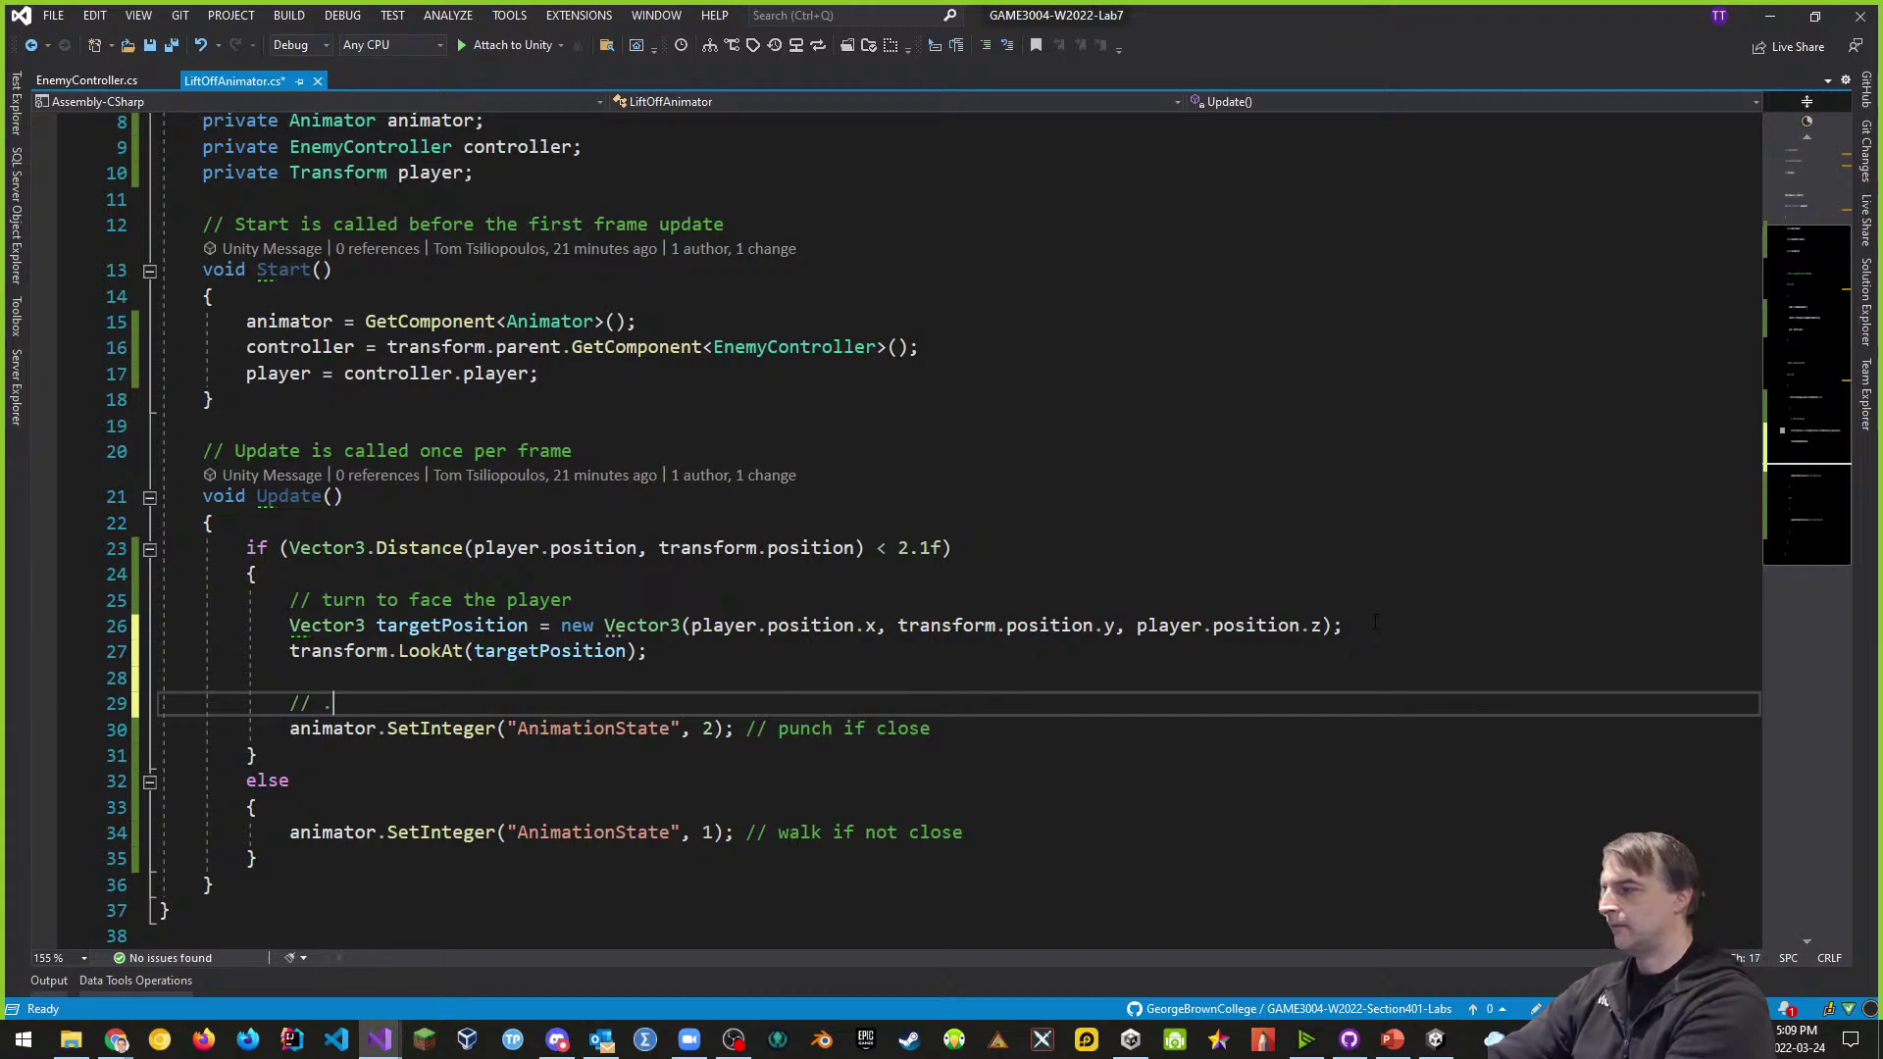
{"action": "type", "text": "...then punch"}
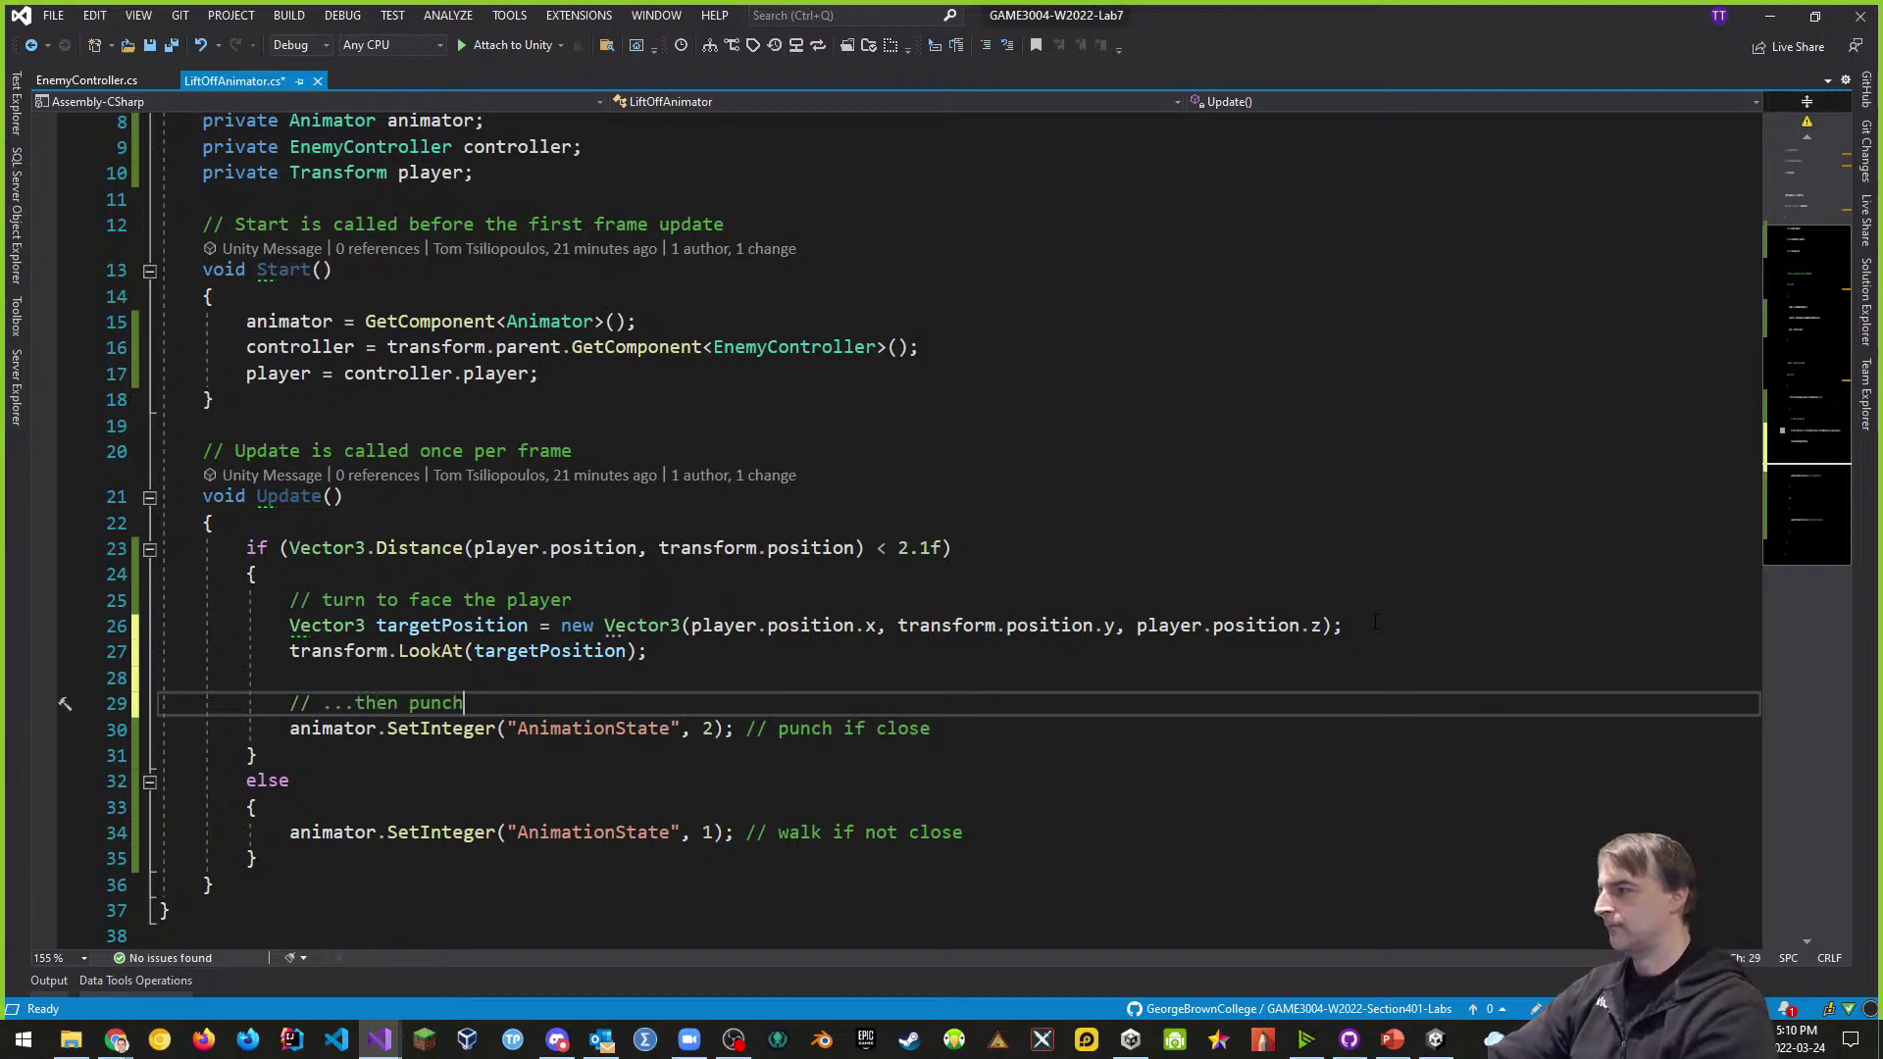
{"action": "left_click", "coordinate": [981, 322]}
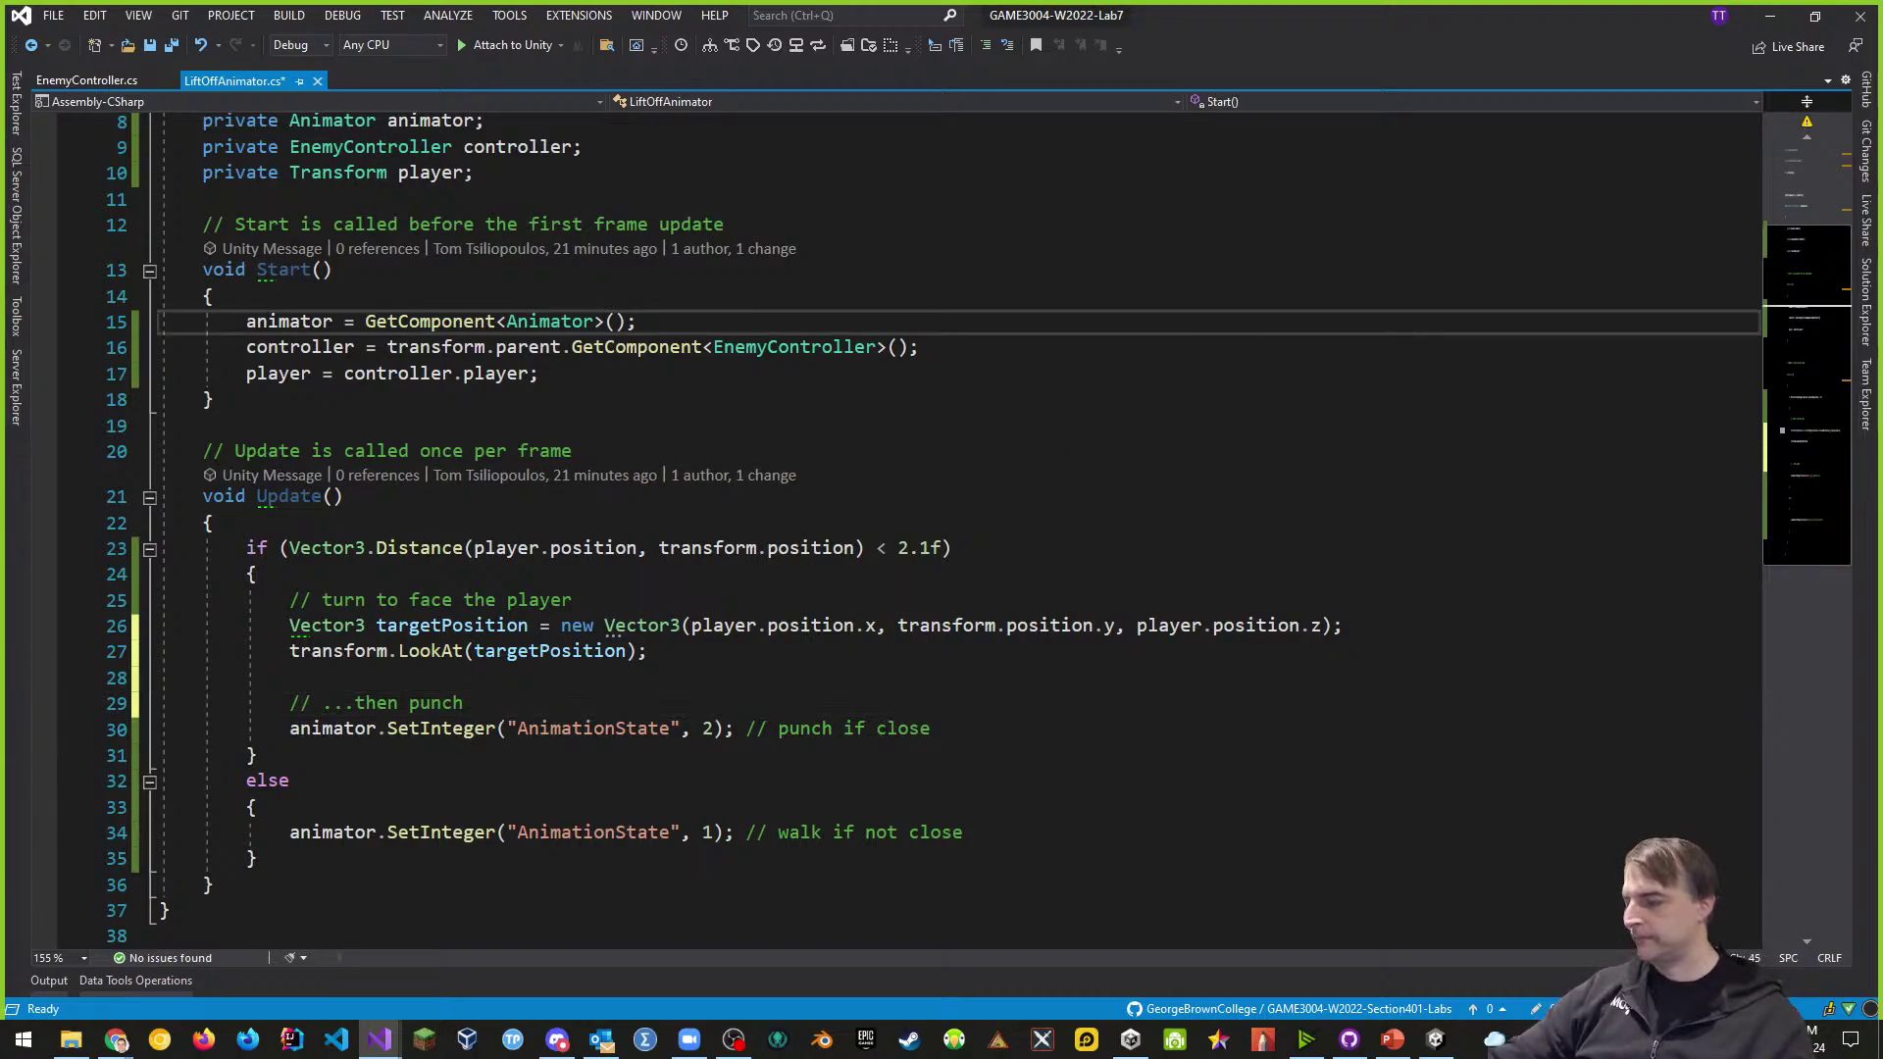
{"action": "key", "text": "ctrl+s"}
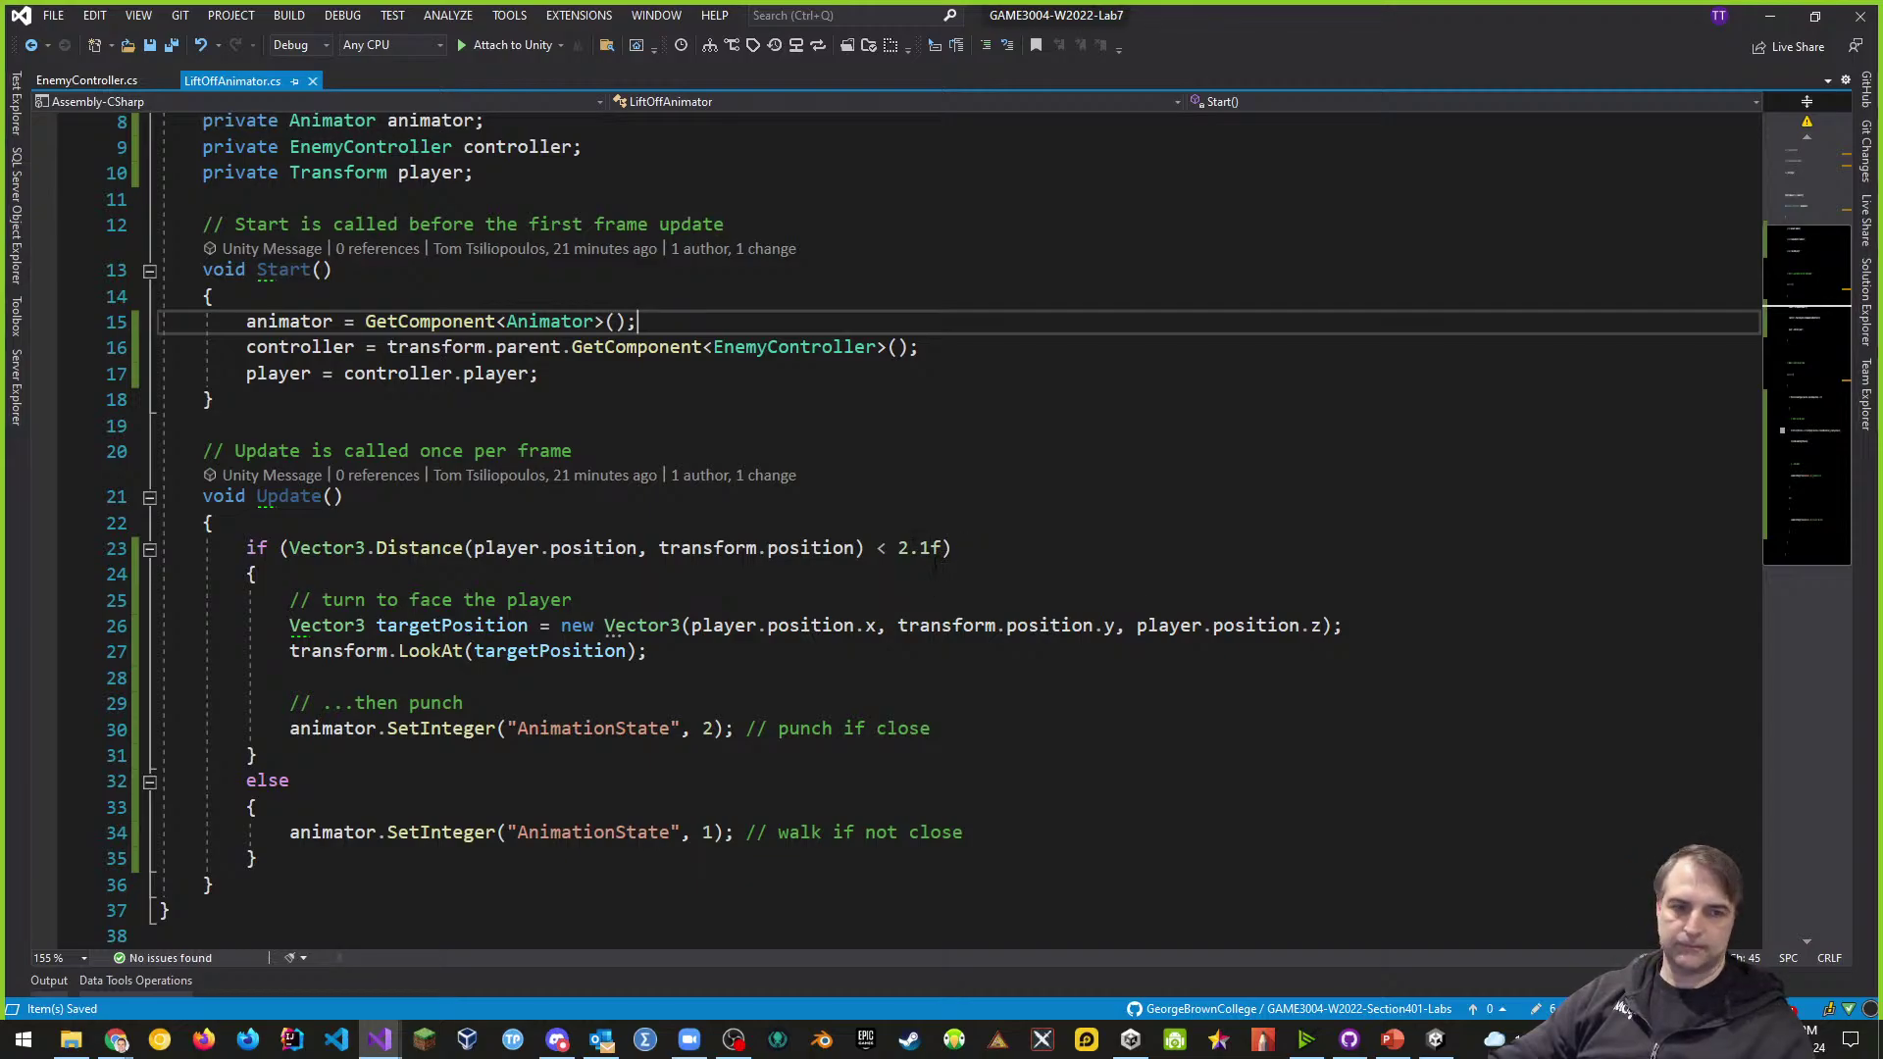
- Switch to Unity, run the game, move the player around the Lift Off enemy to test its turning and punching, and stop play mode
{"action": "left_click", "coordinate": [1149, 550]}
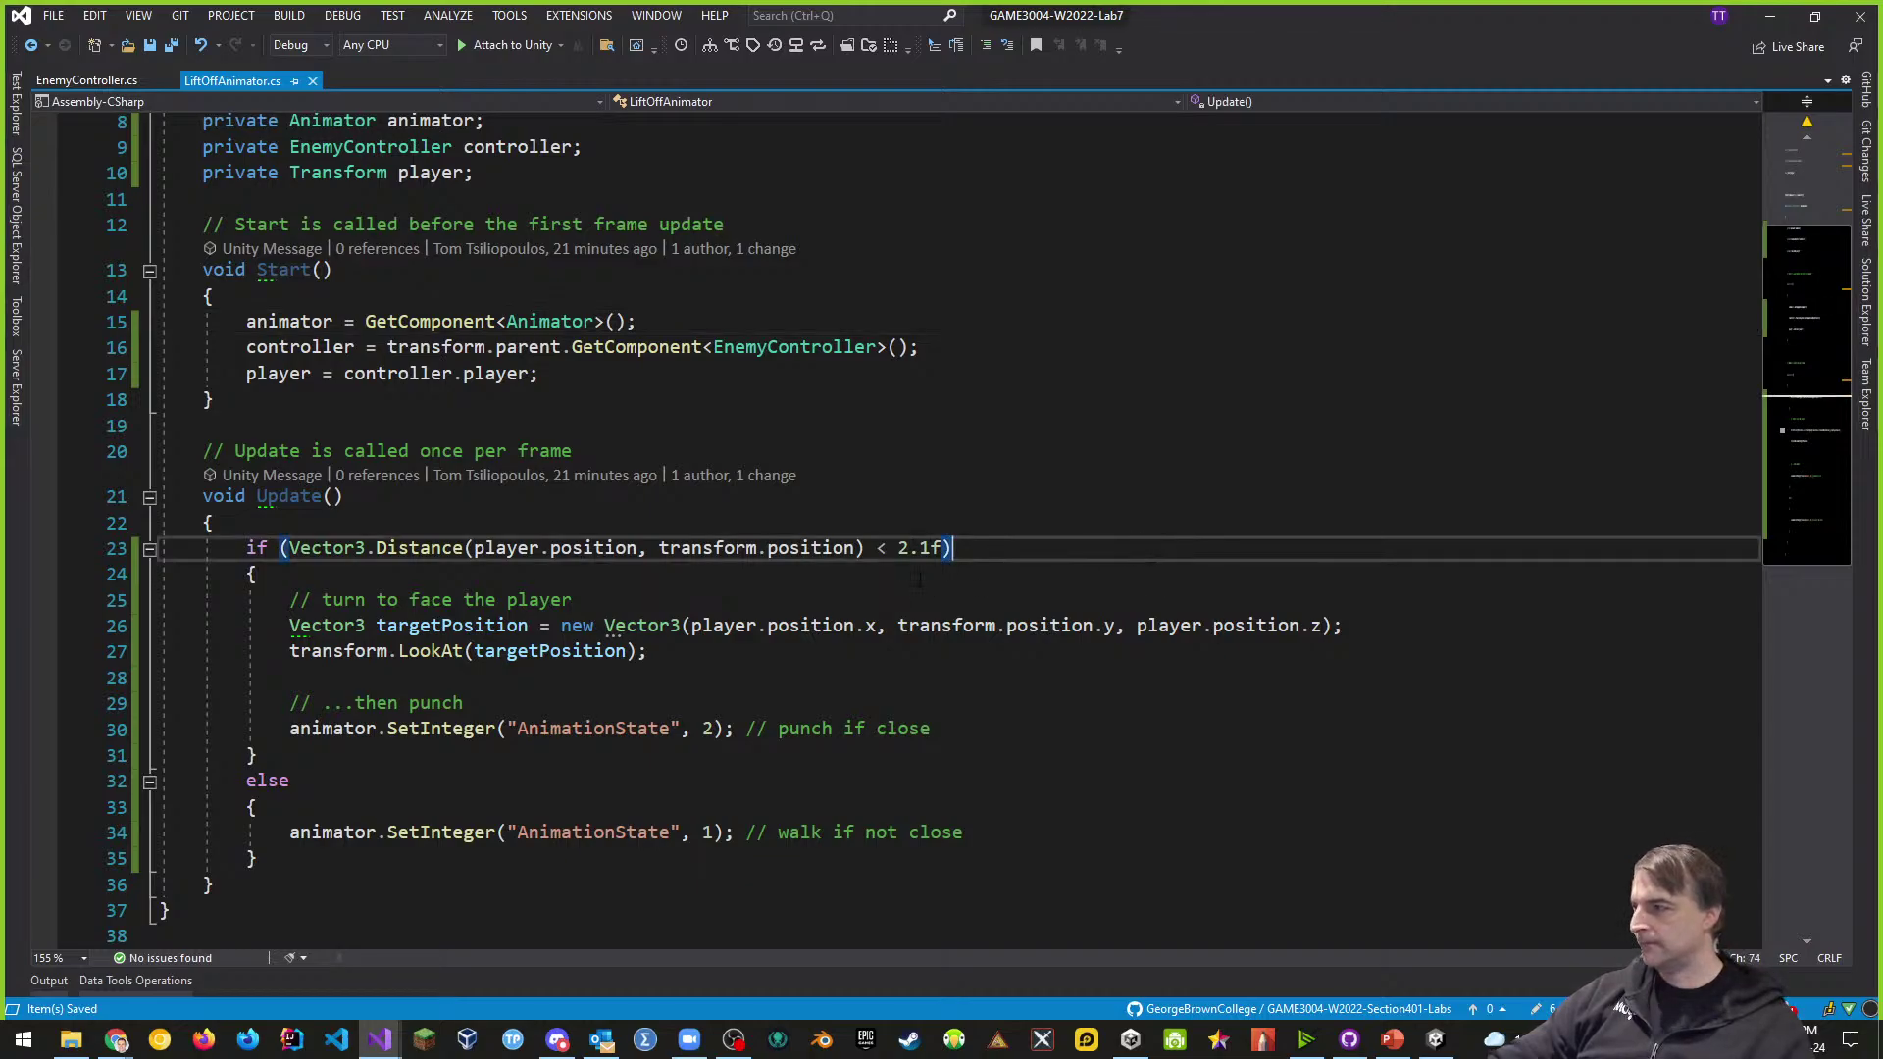
{"action": "key", "text": "alt+Tab"}
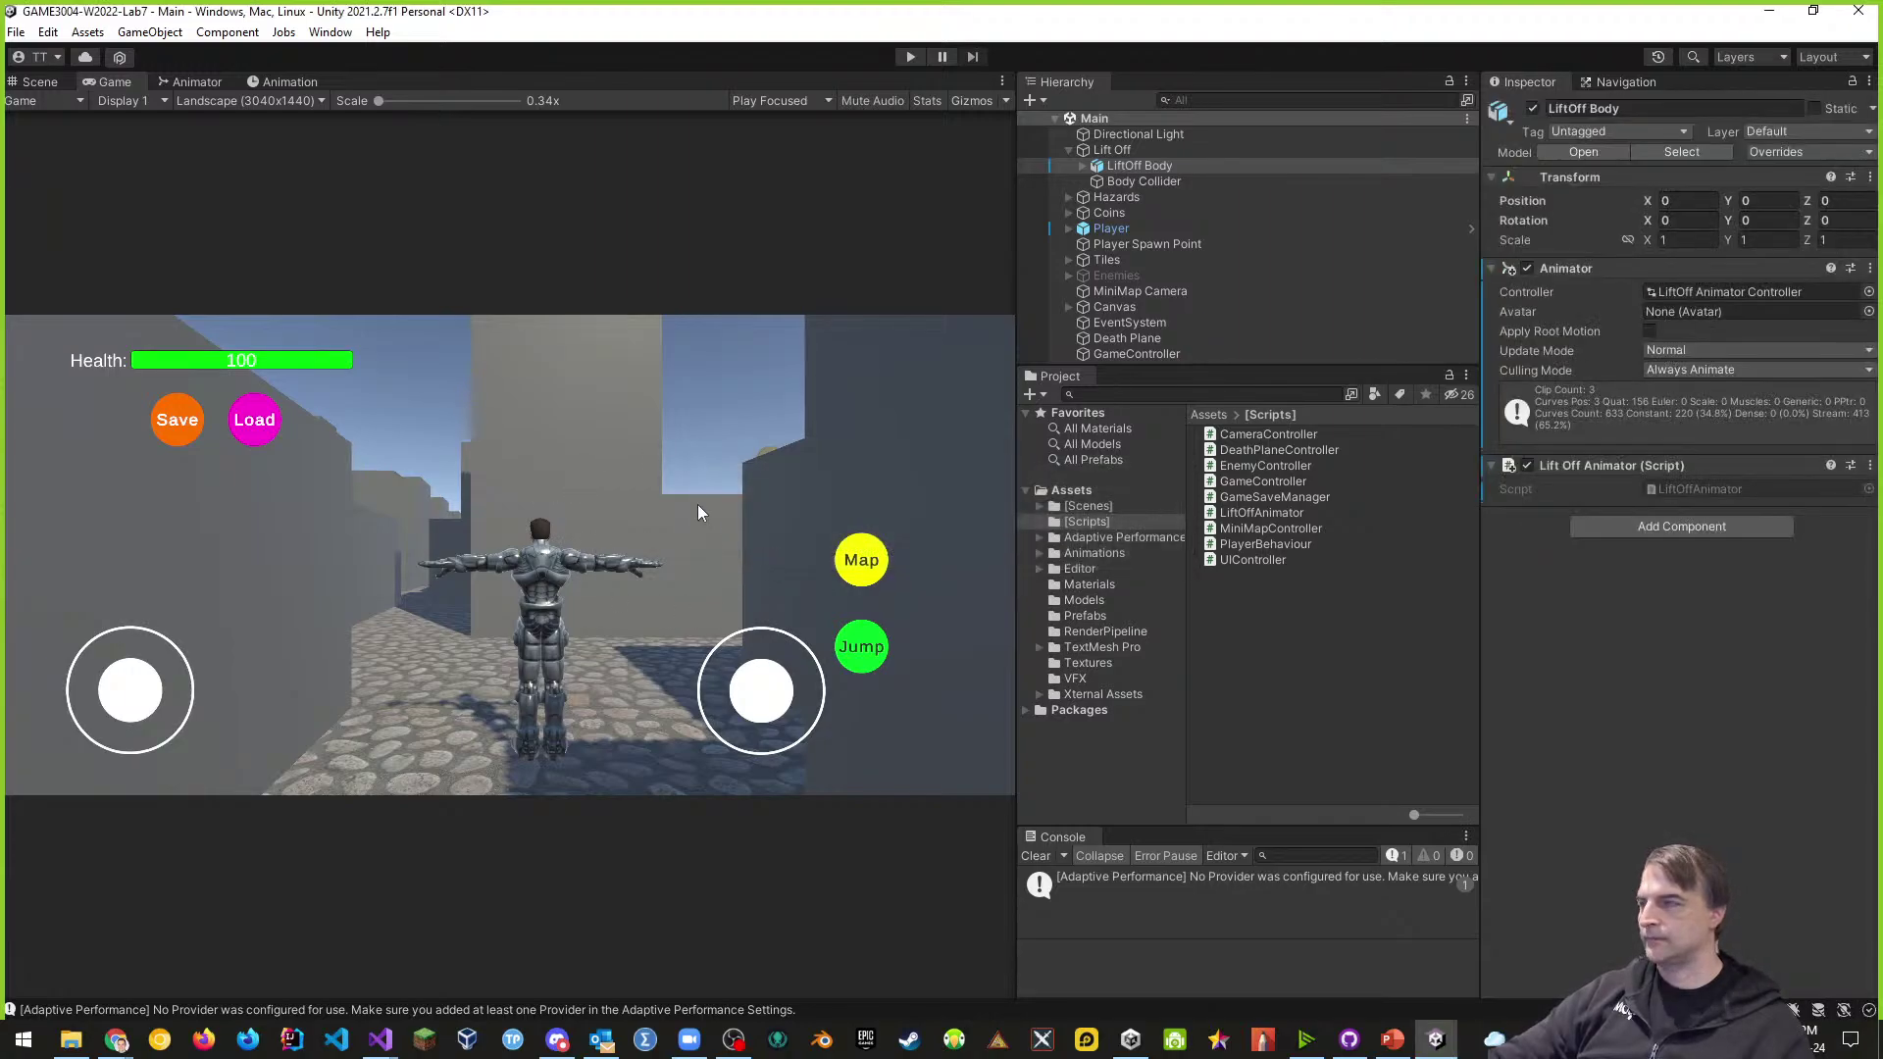
{"action": "left_click", "coordinate": [910, 56]}
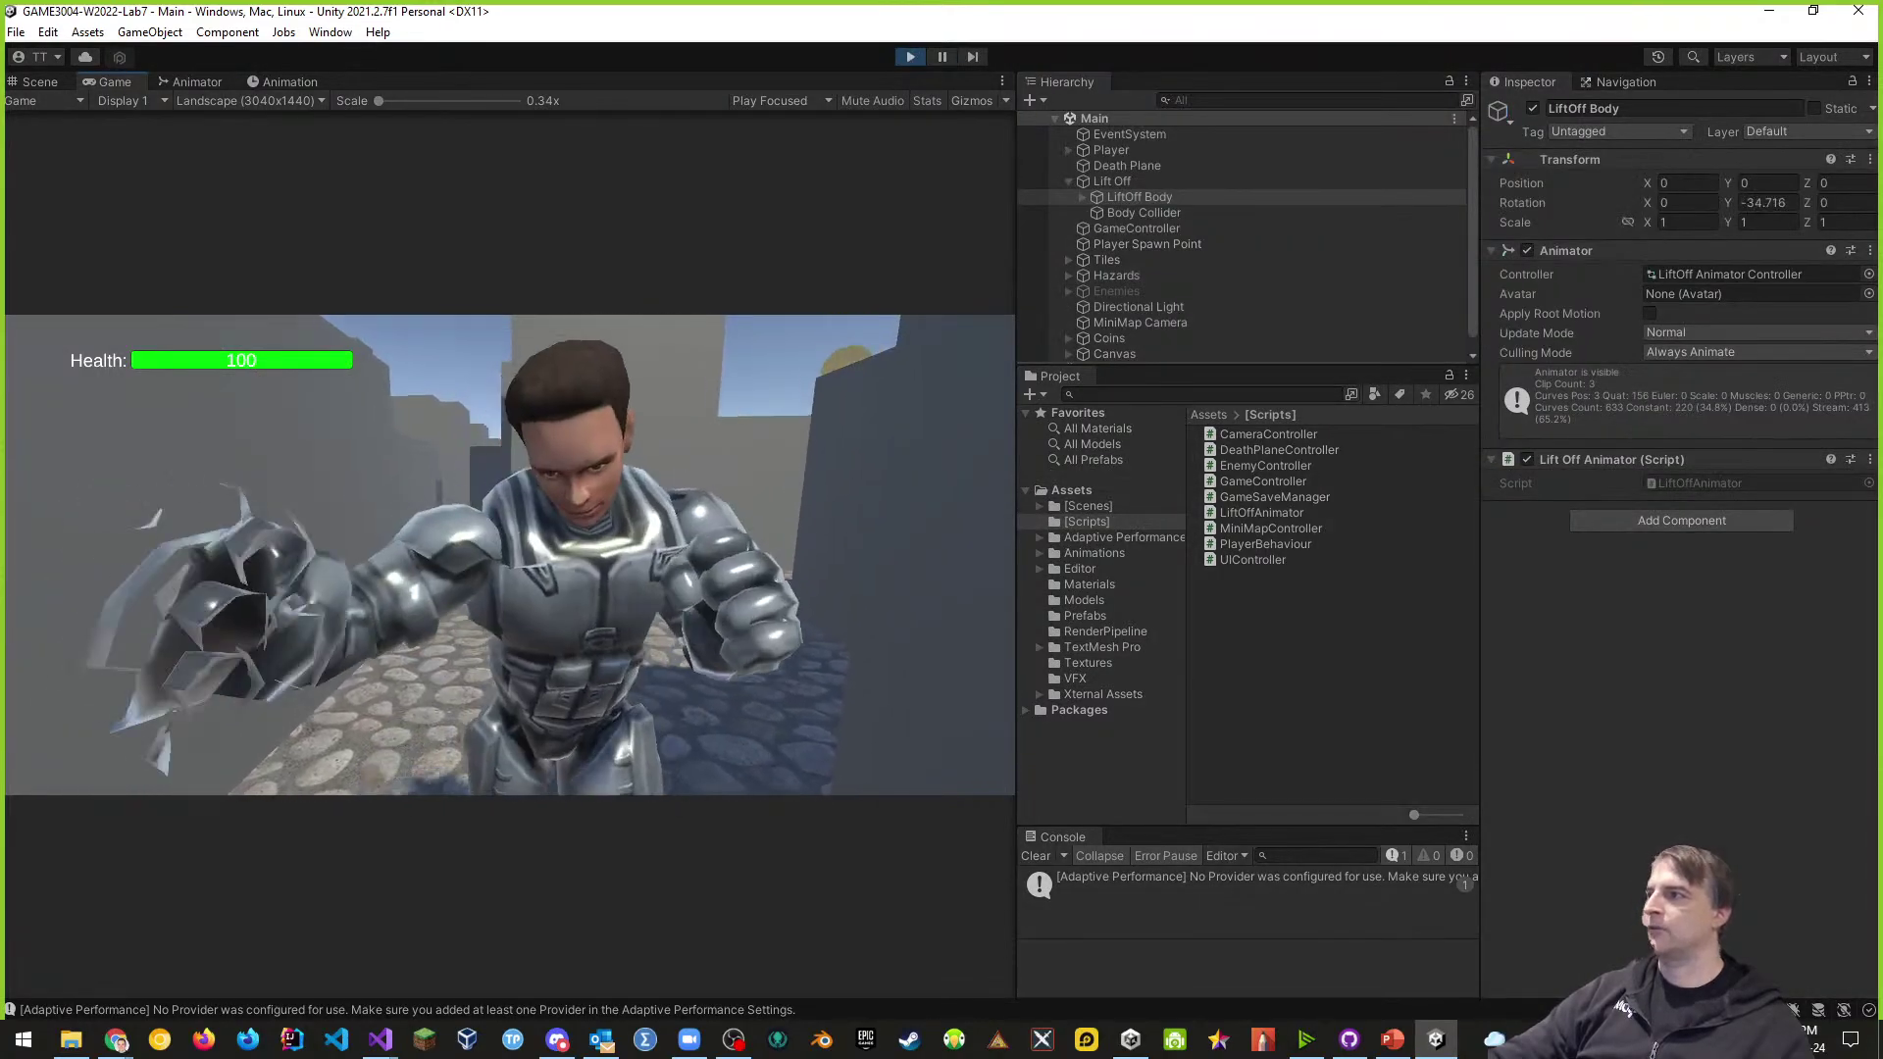
{"action": "key", "text": "a"}
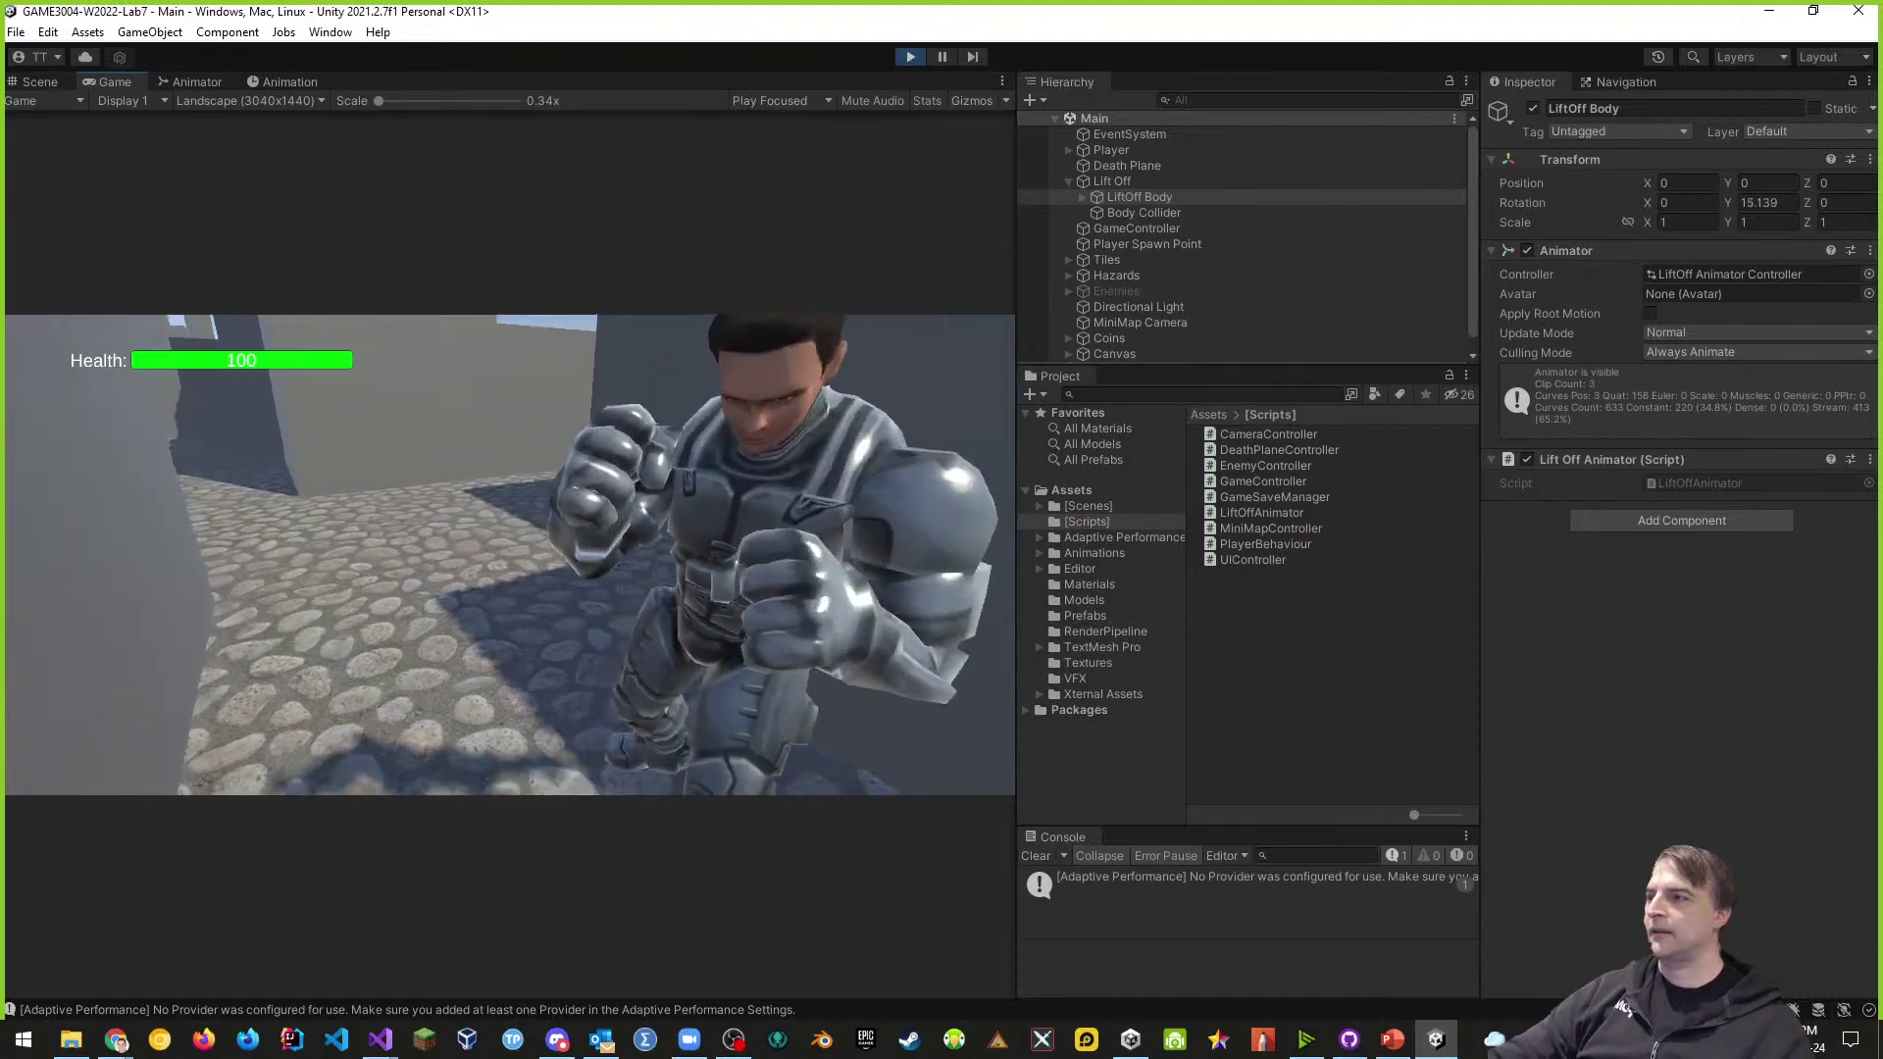
{"action": "key", "text": "a"}
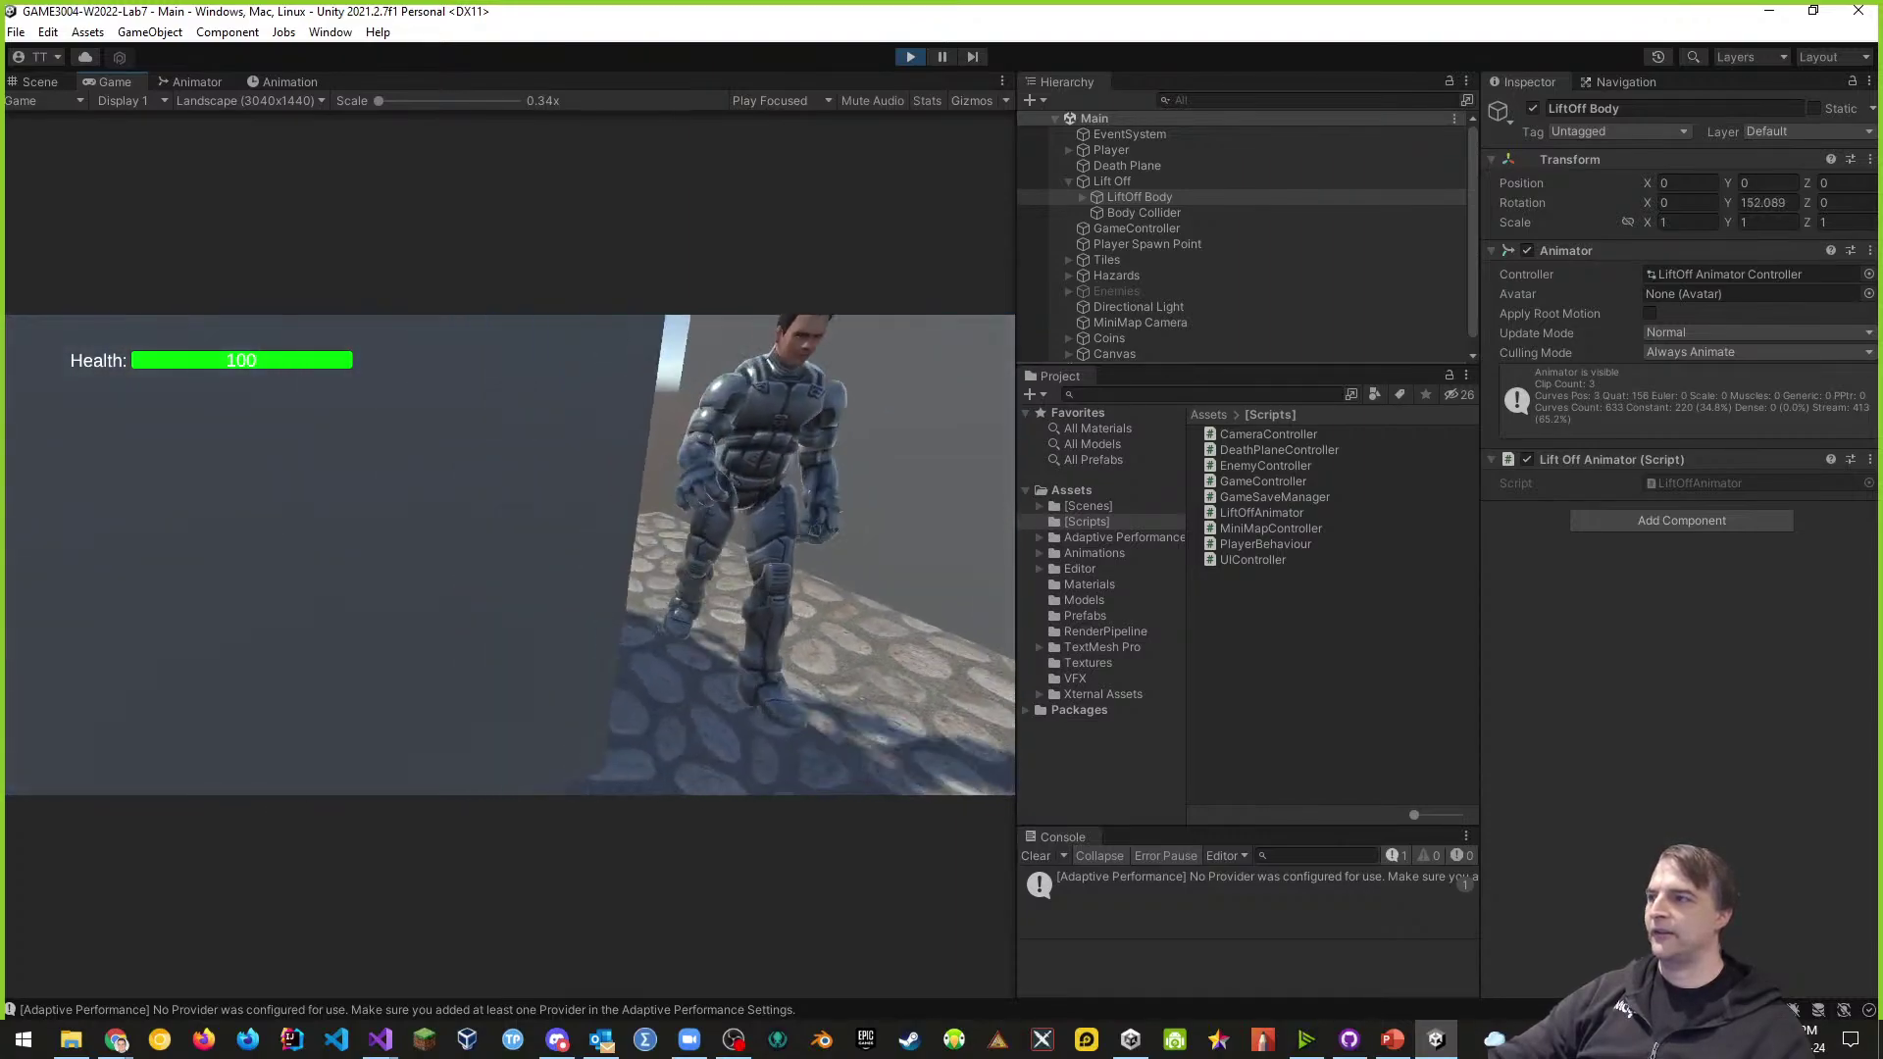
{"action": "key", "text": "d"}
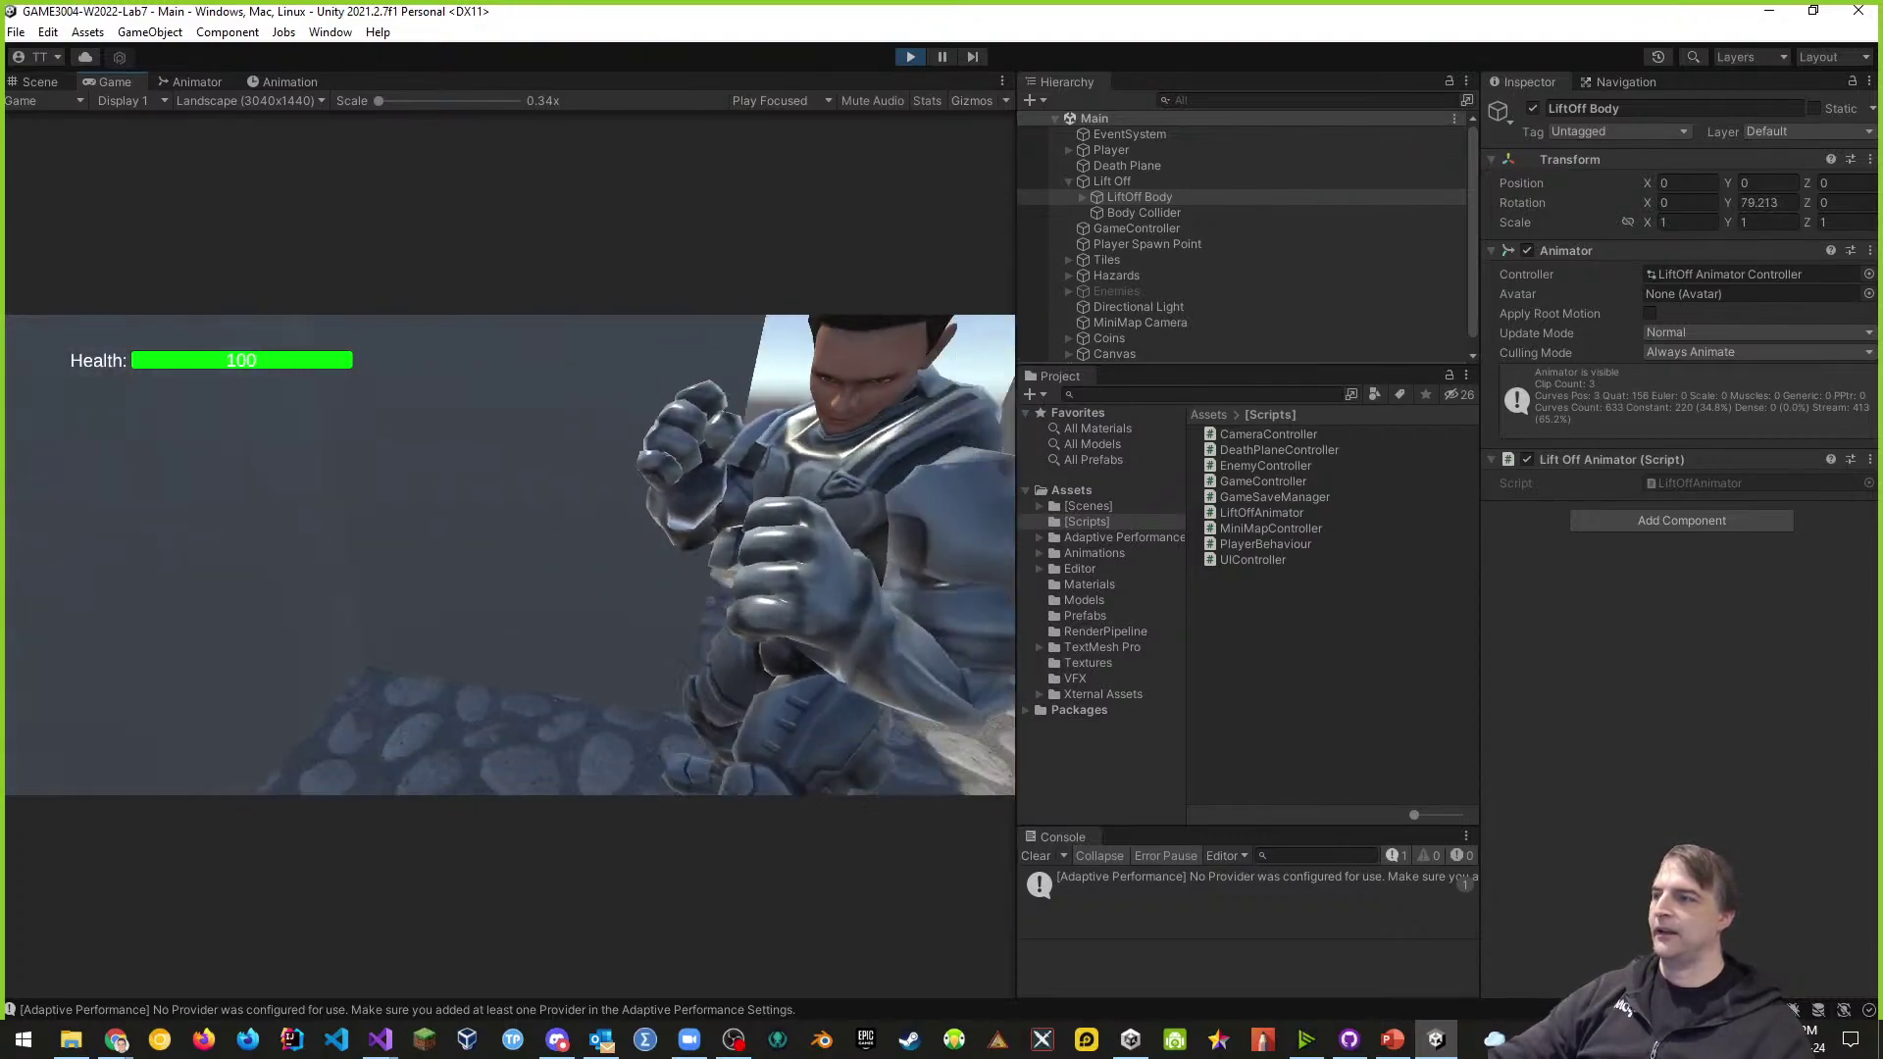
{"action": "key", "text": "s"}
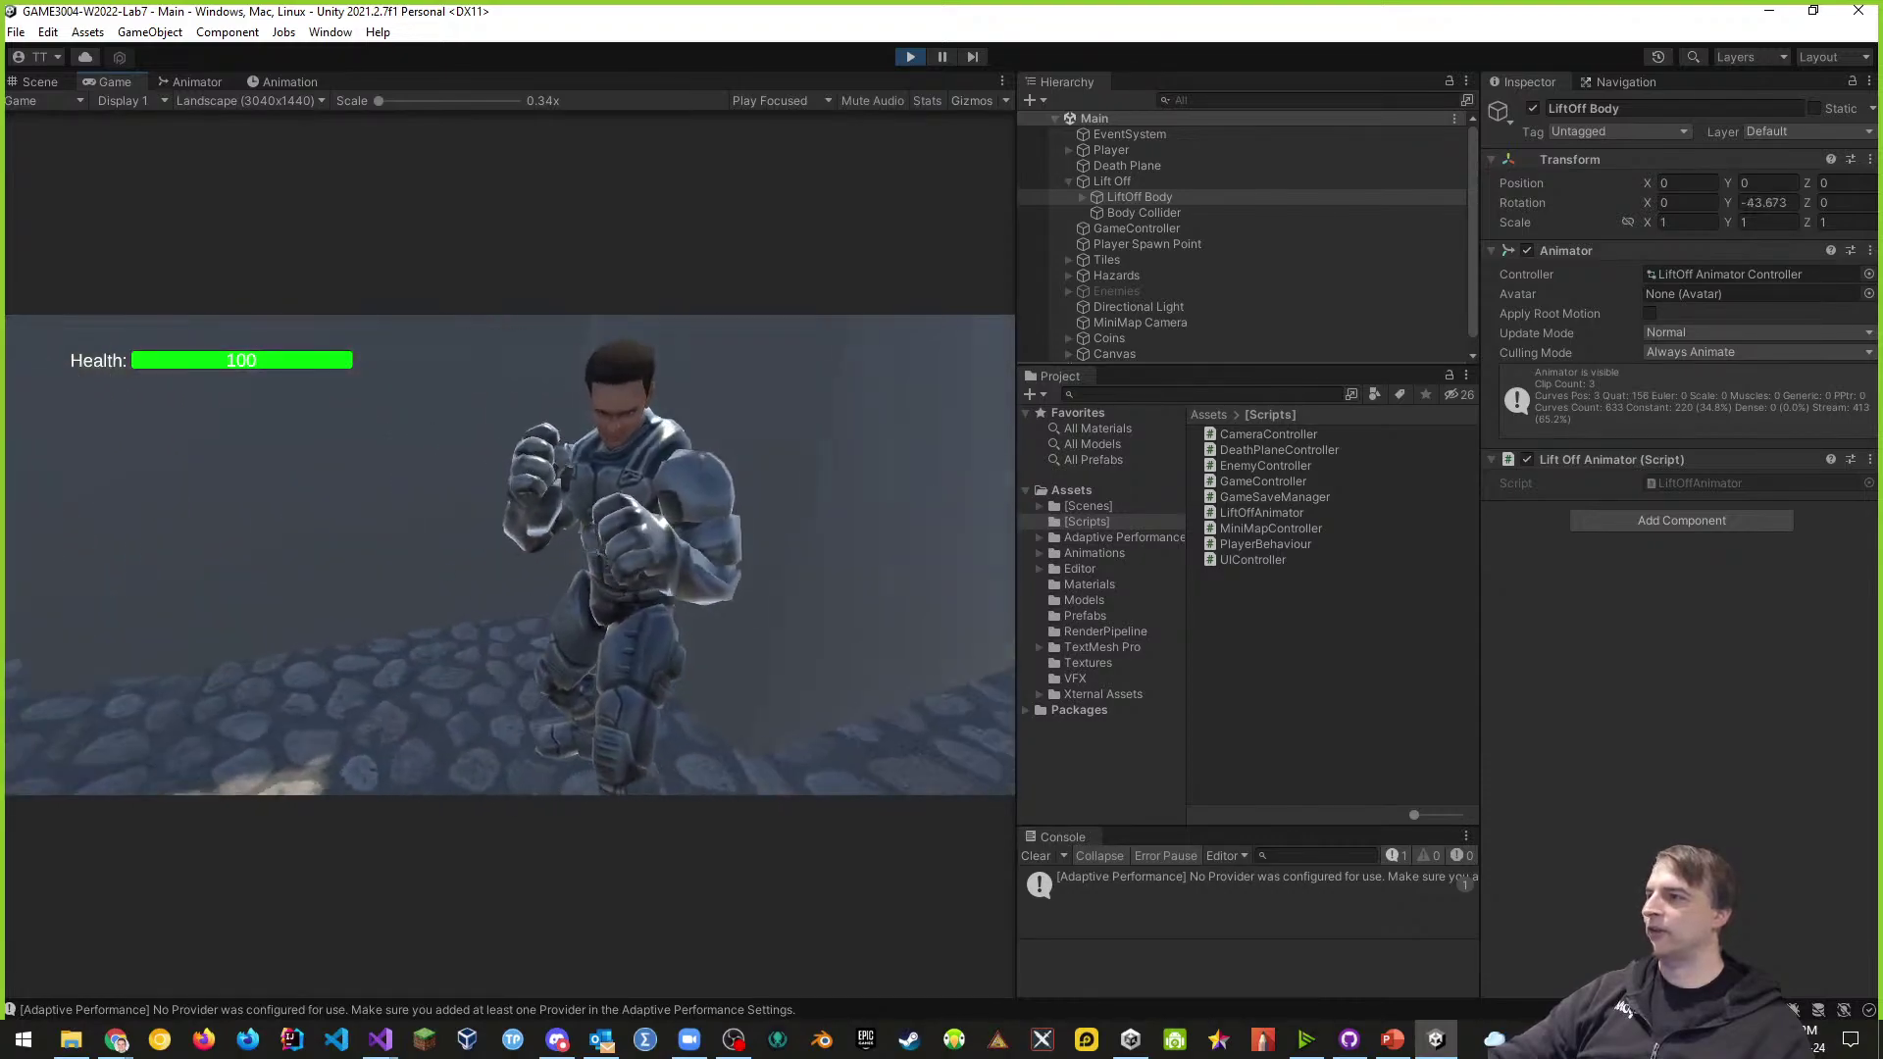
{"action": "key", "text": "a"}
{"action": "key", "text": "w"}
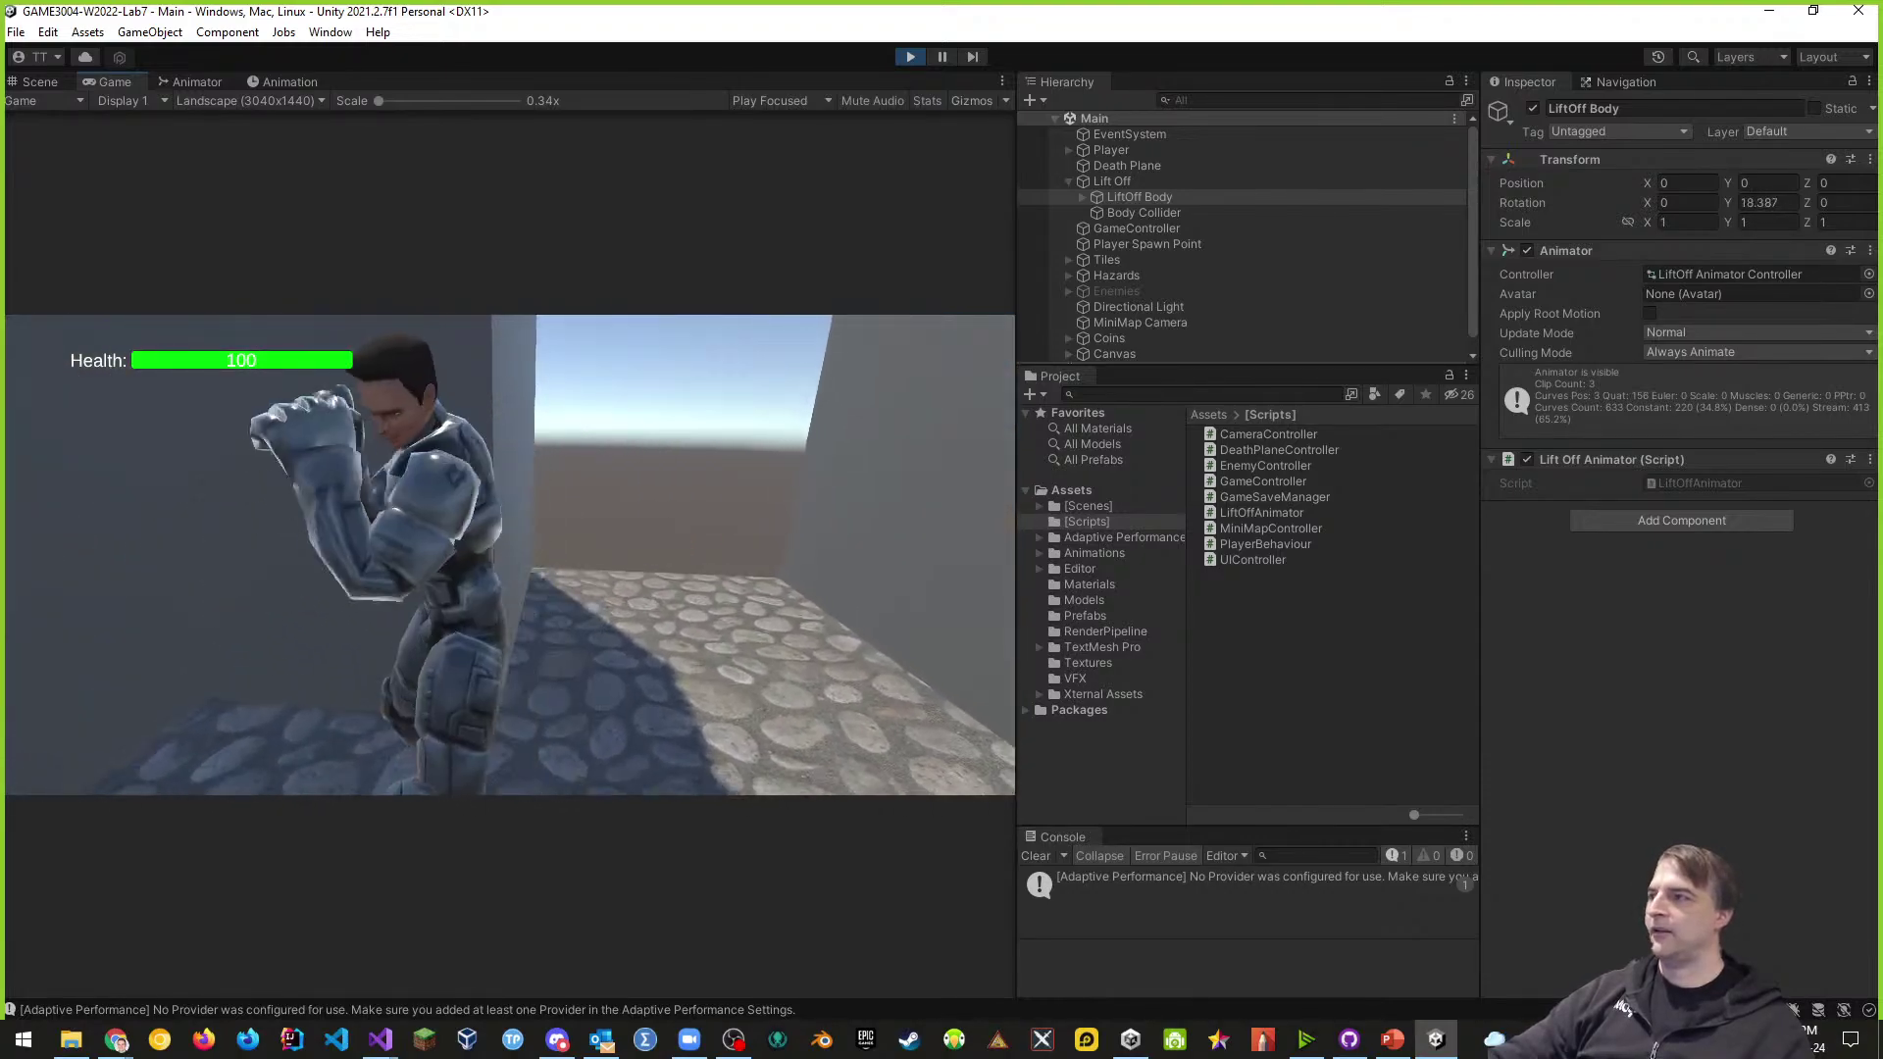
{"action": "key", "text": "w"}
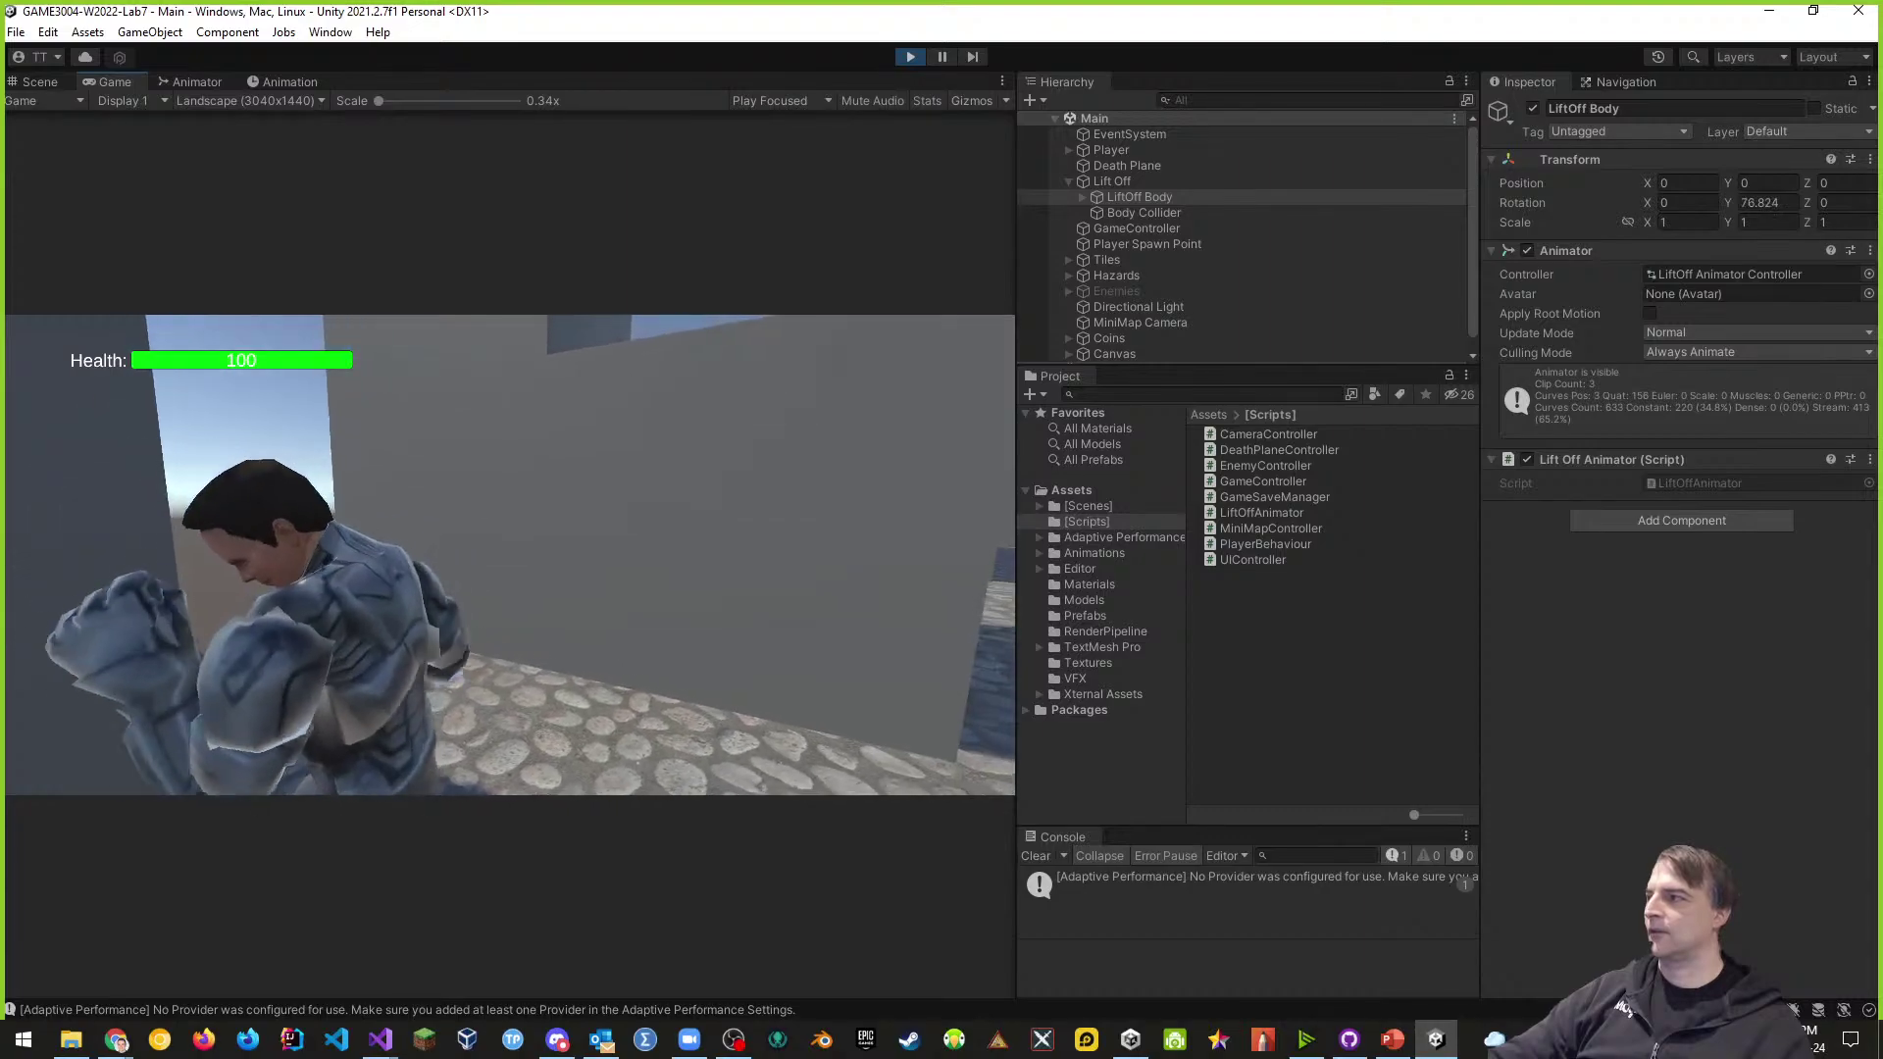
{"action": "key", "text": "s"}
{"action": "key", "text": "a"}
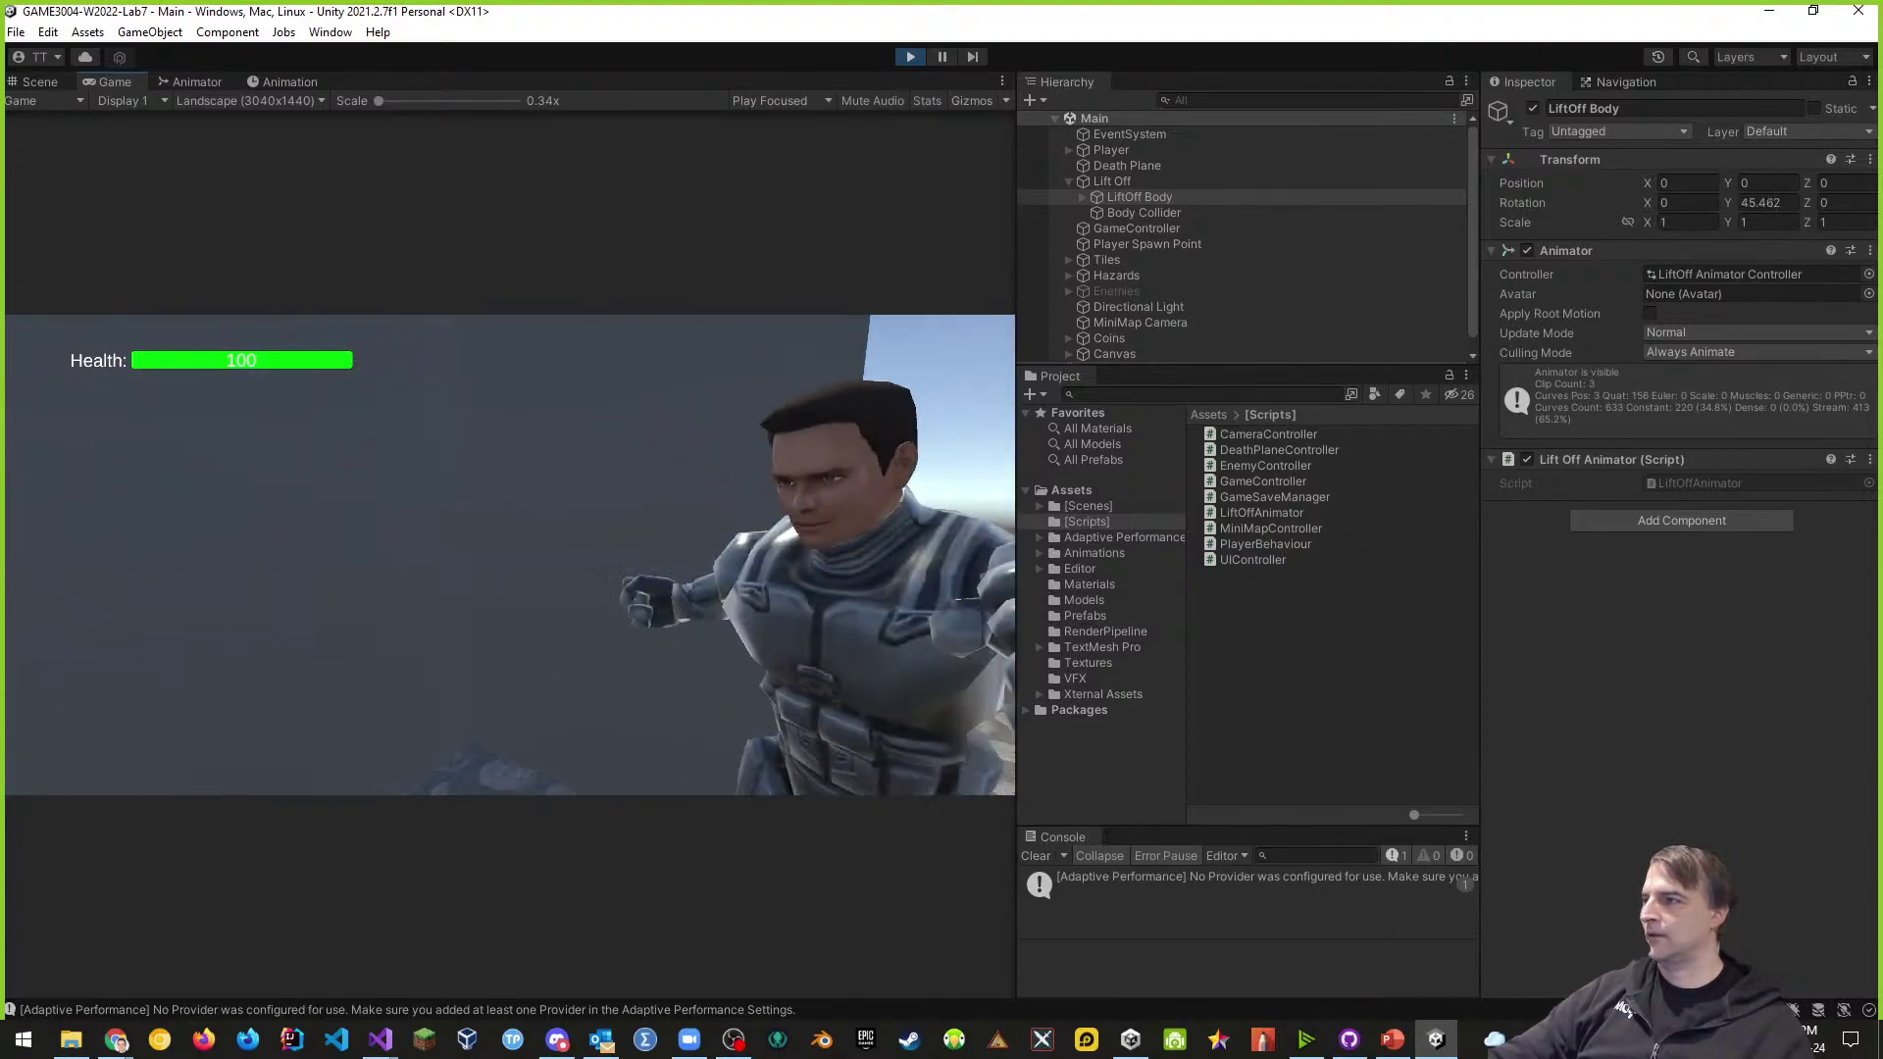
{"action": "key", "text": "s"}
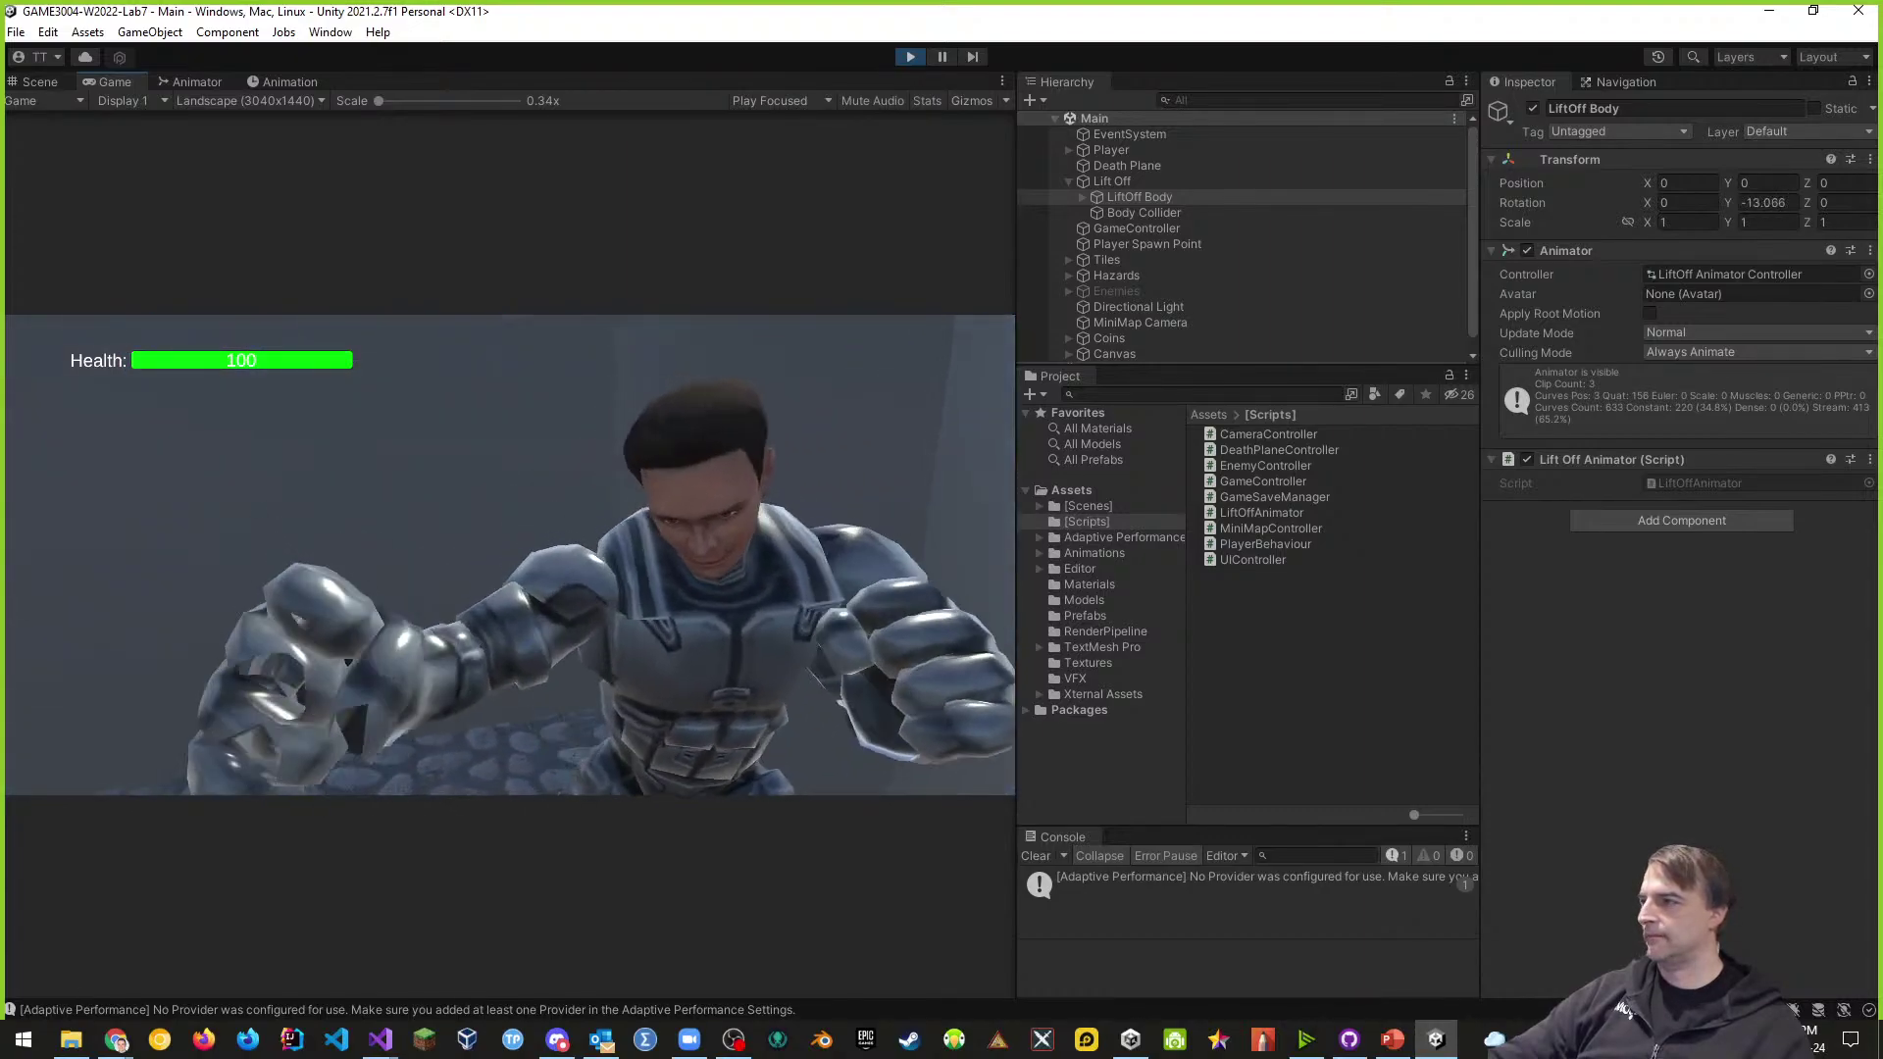
{"action": "key", "text": "a"}
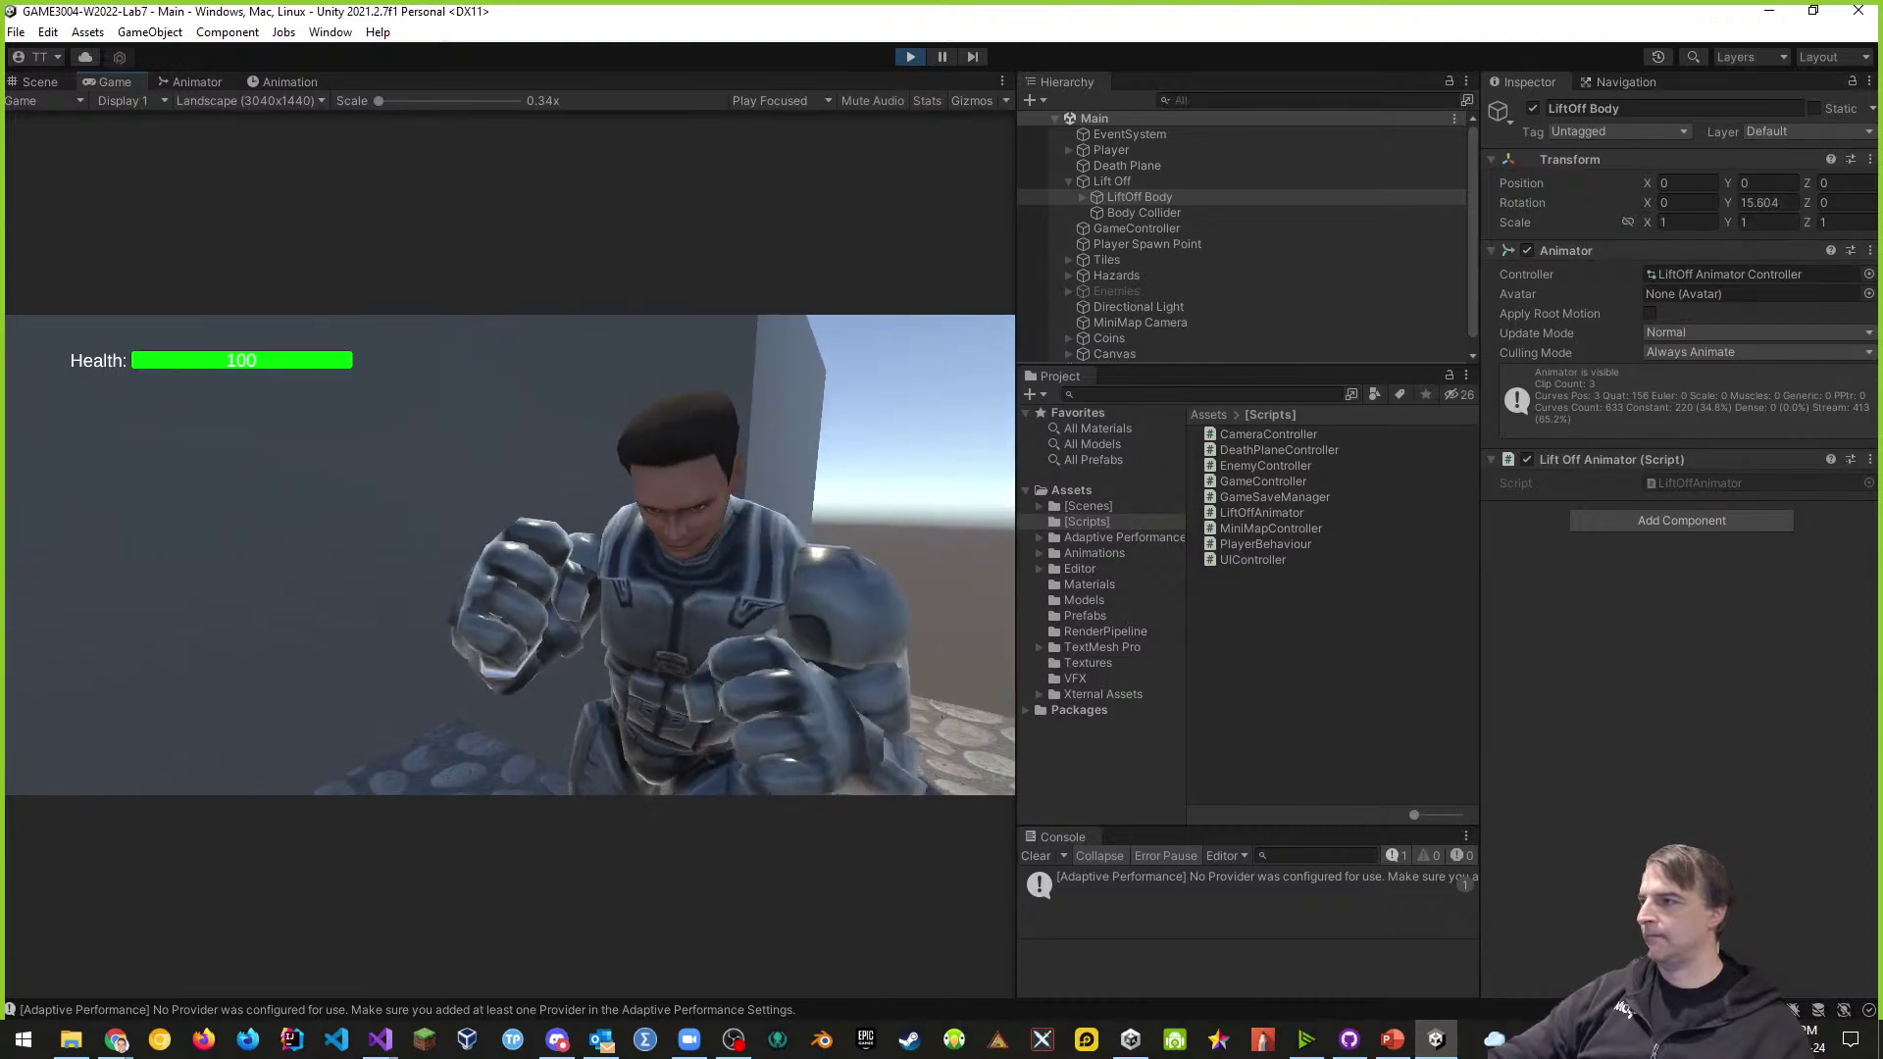
{"action": "key", "text": "d"}
{"action": "key", "text": "a"}
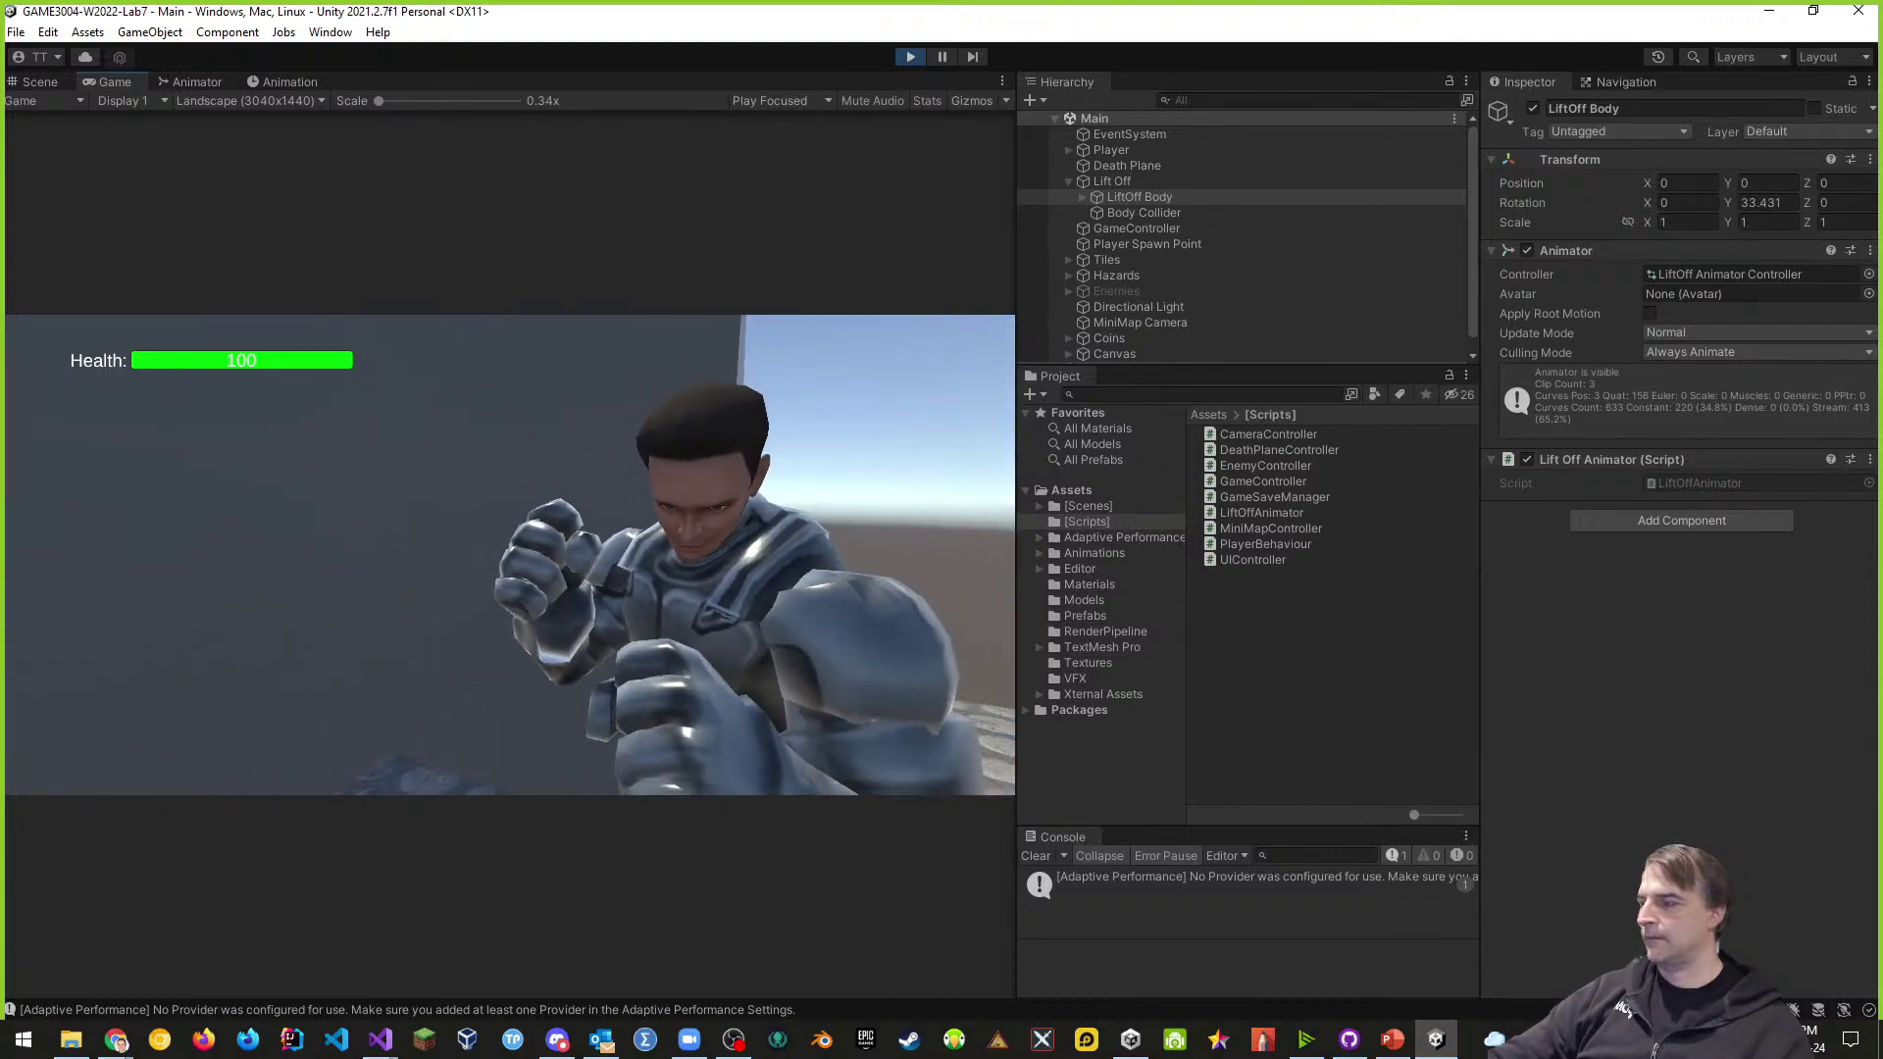
{"action": "key", "text": "Escape"}
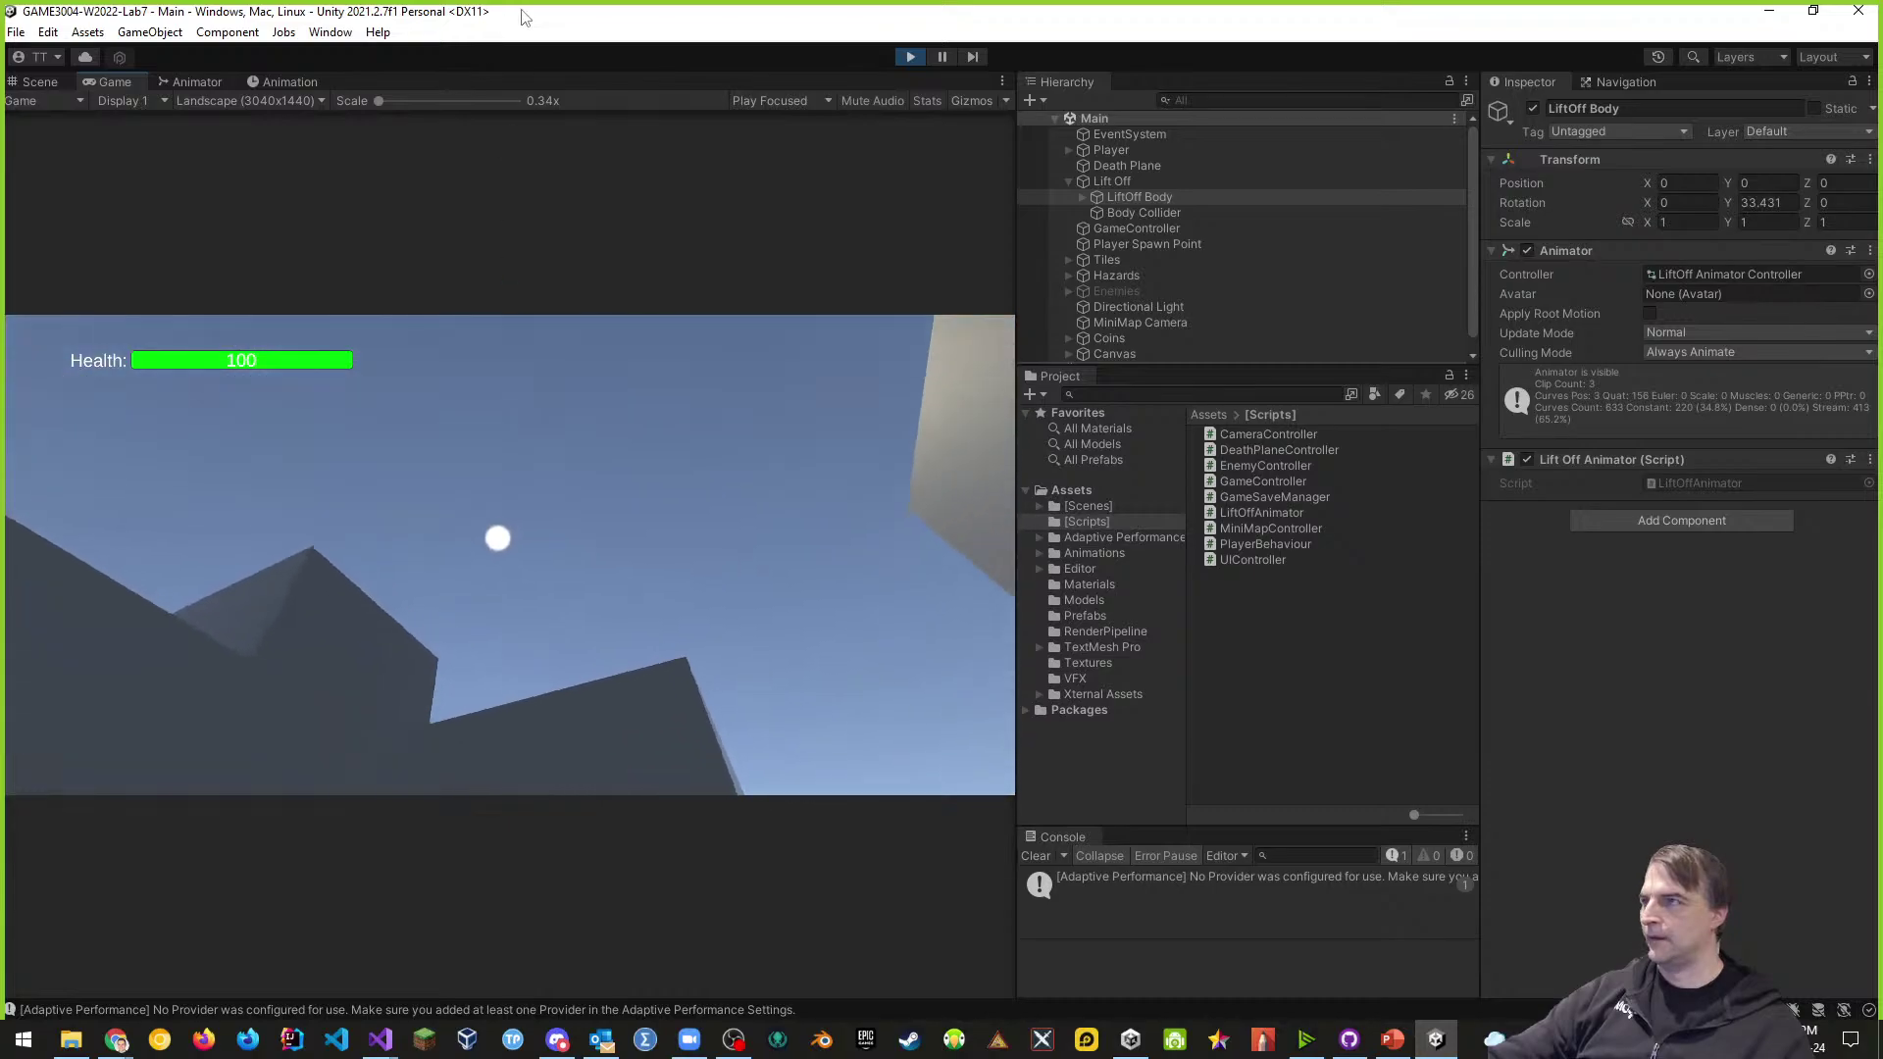
{"action": "left_click", "coordinate": [910, 56]}
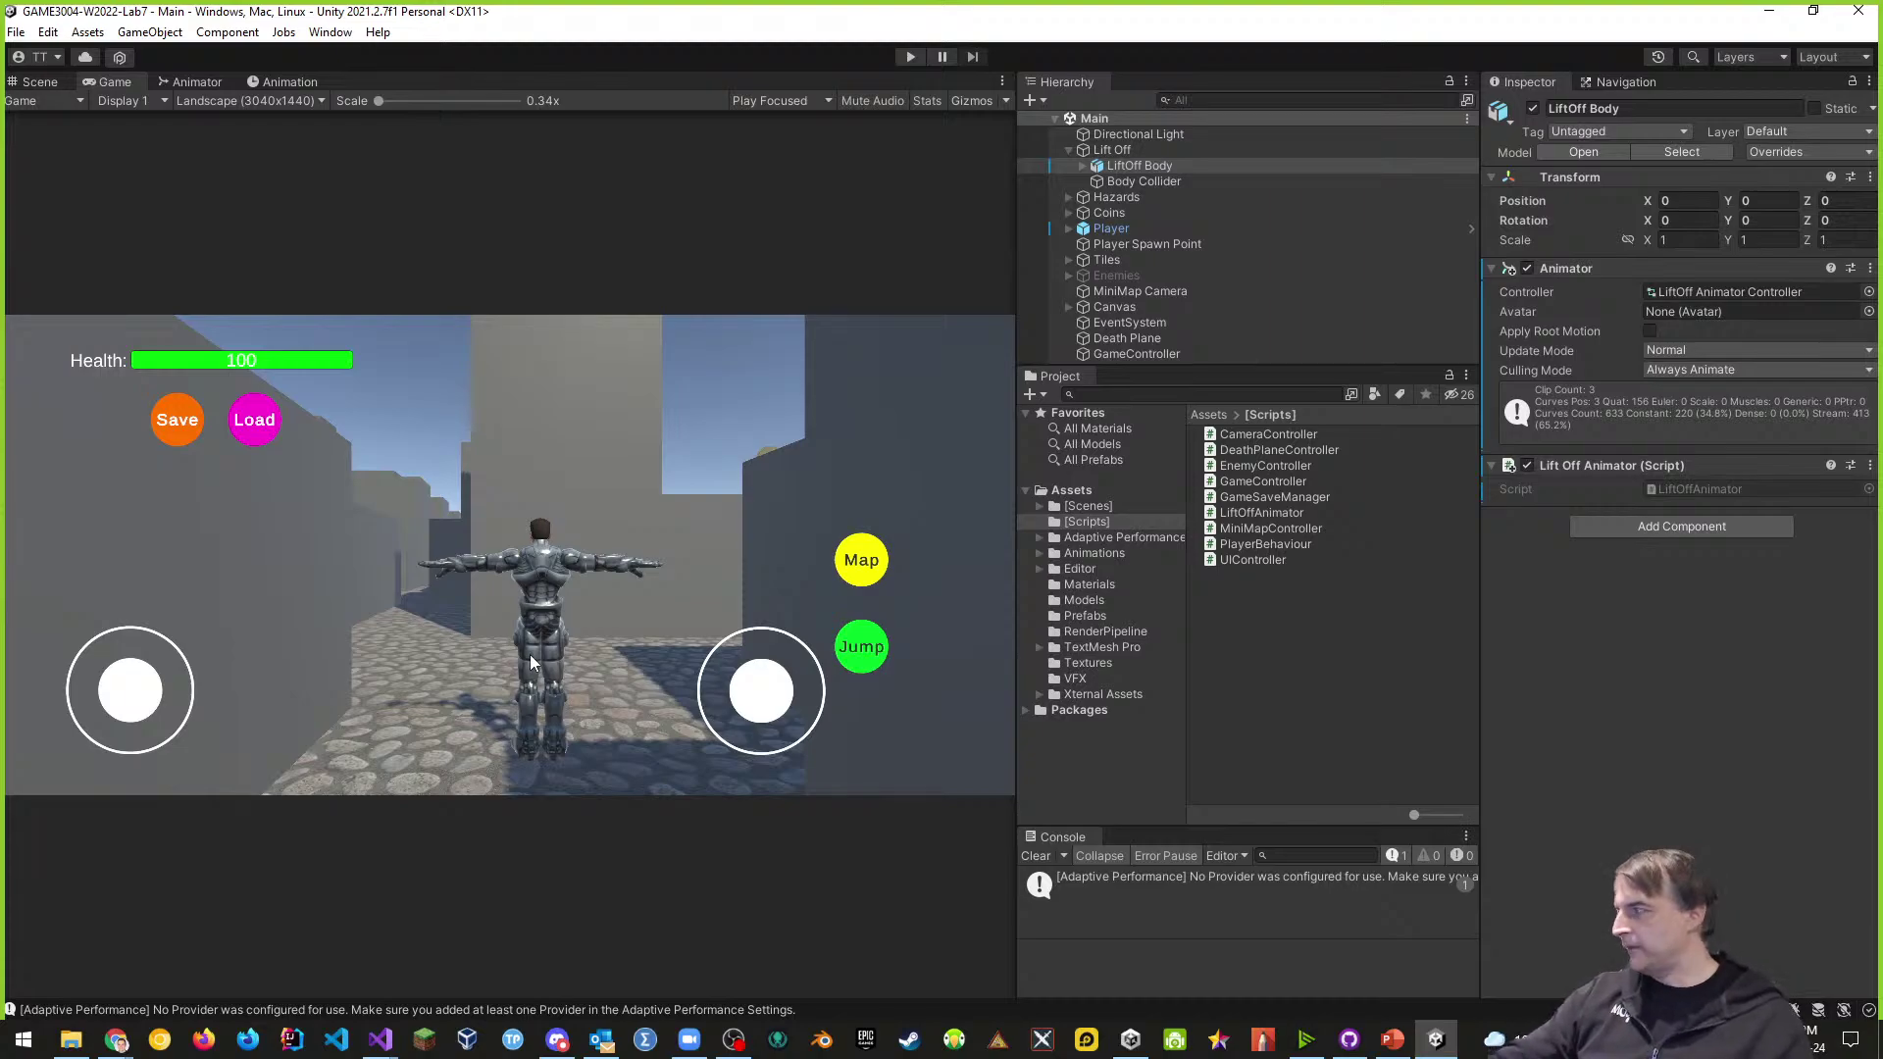
- Open the PlayerBehaviour script for editing and go to its OnTriggerEnter method
{"action": "left_click", "coordinate": [116, 1040]}
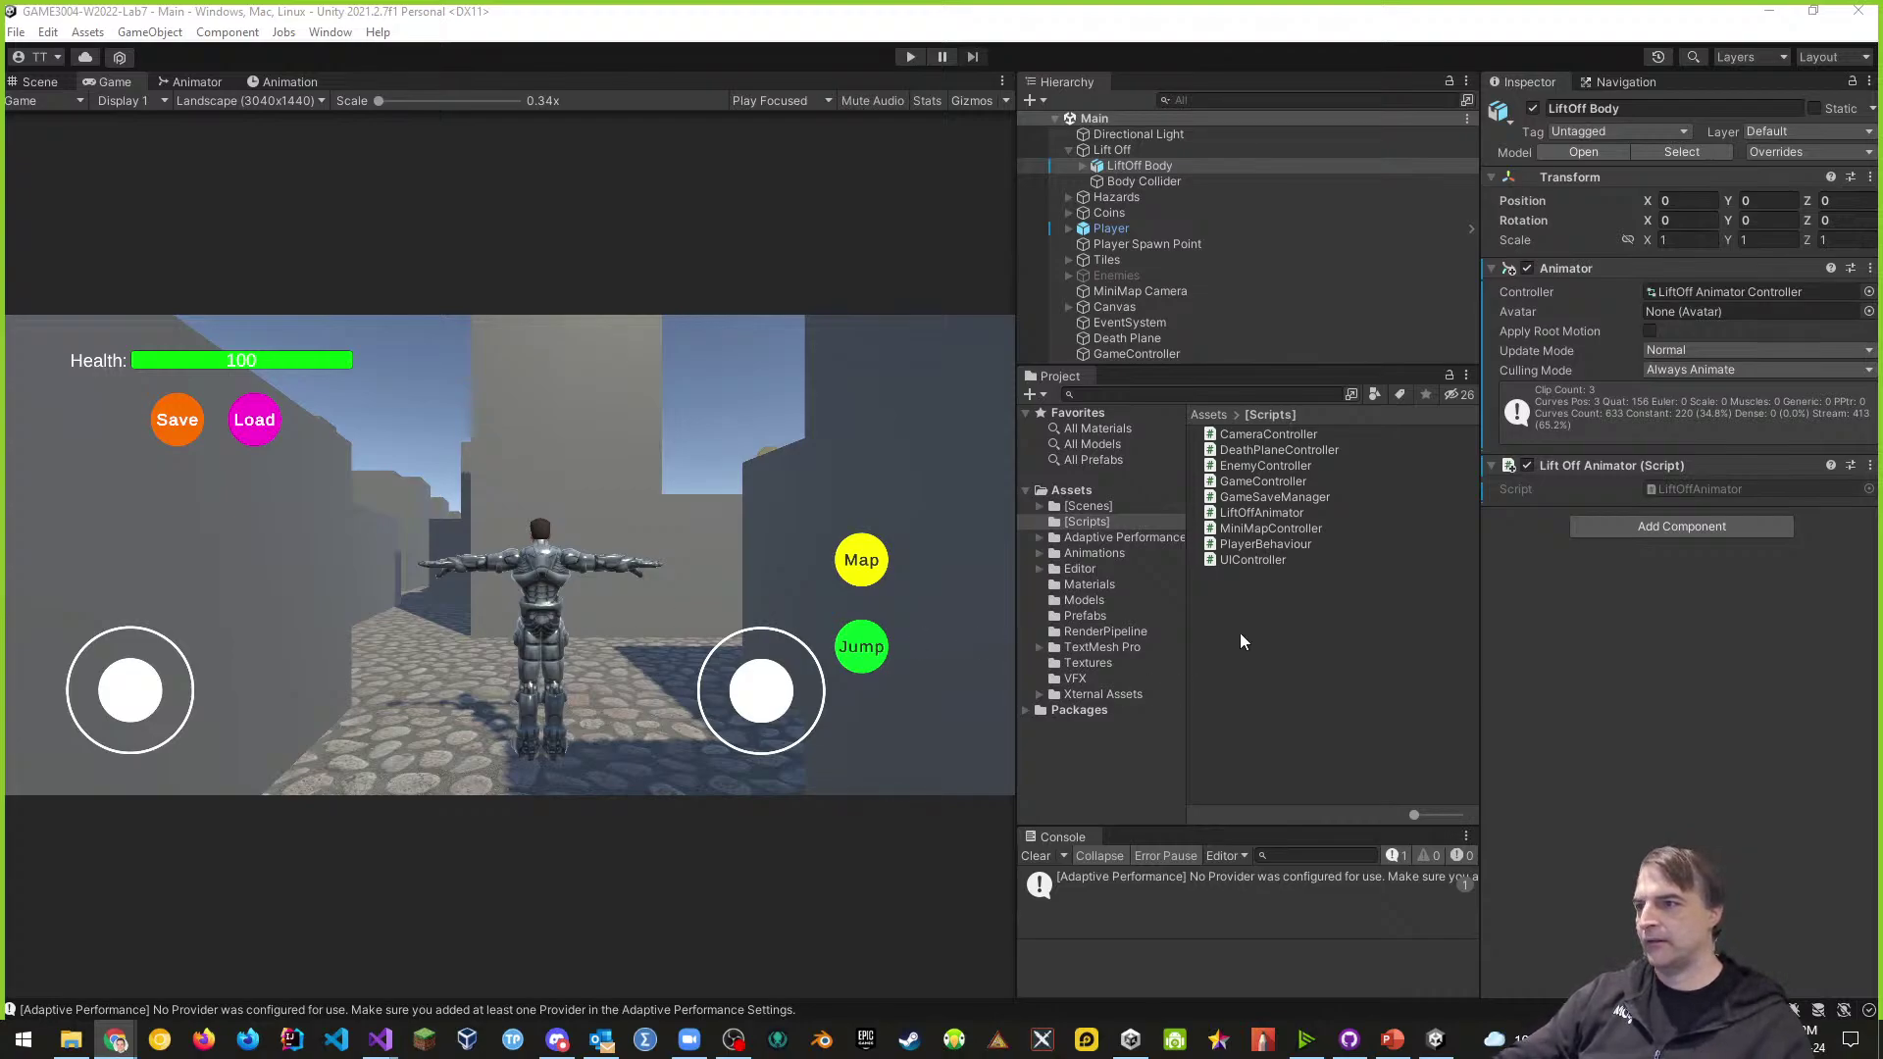
{"action": "double_click", "coordinate": [1265, 545]}
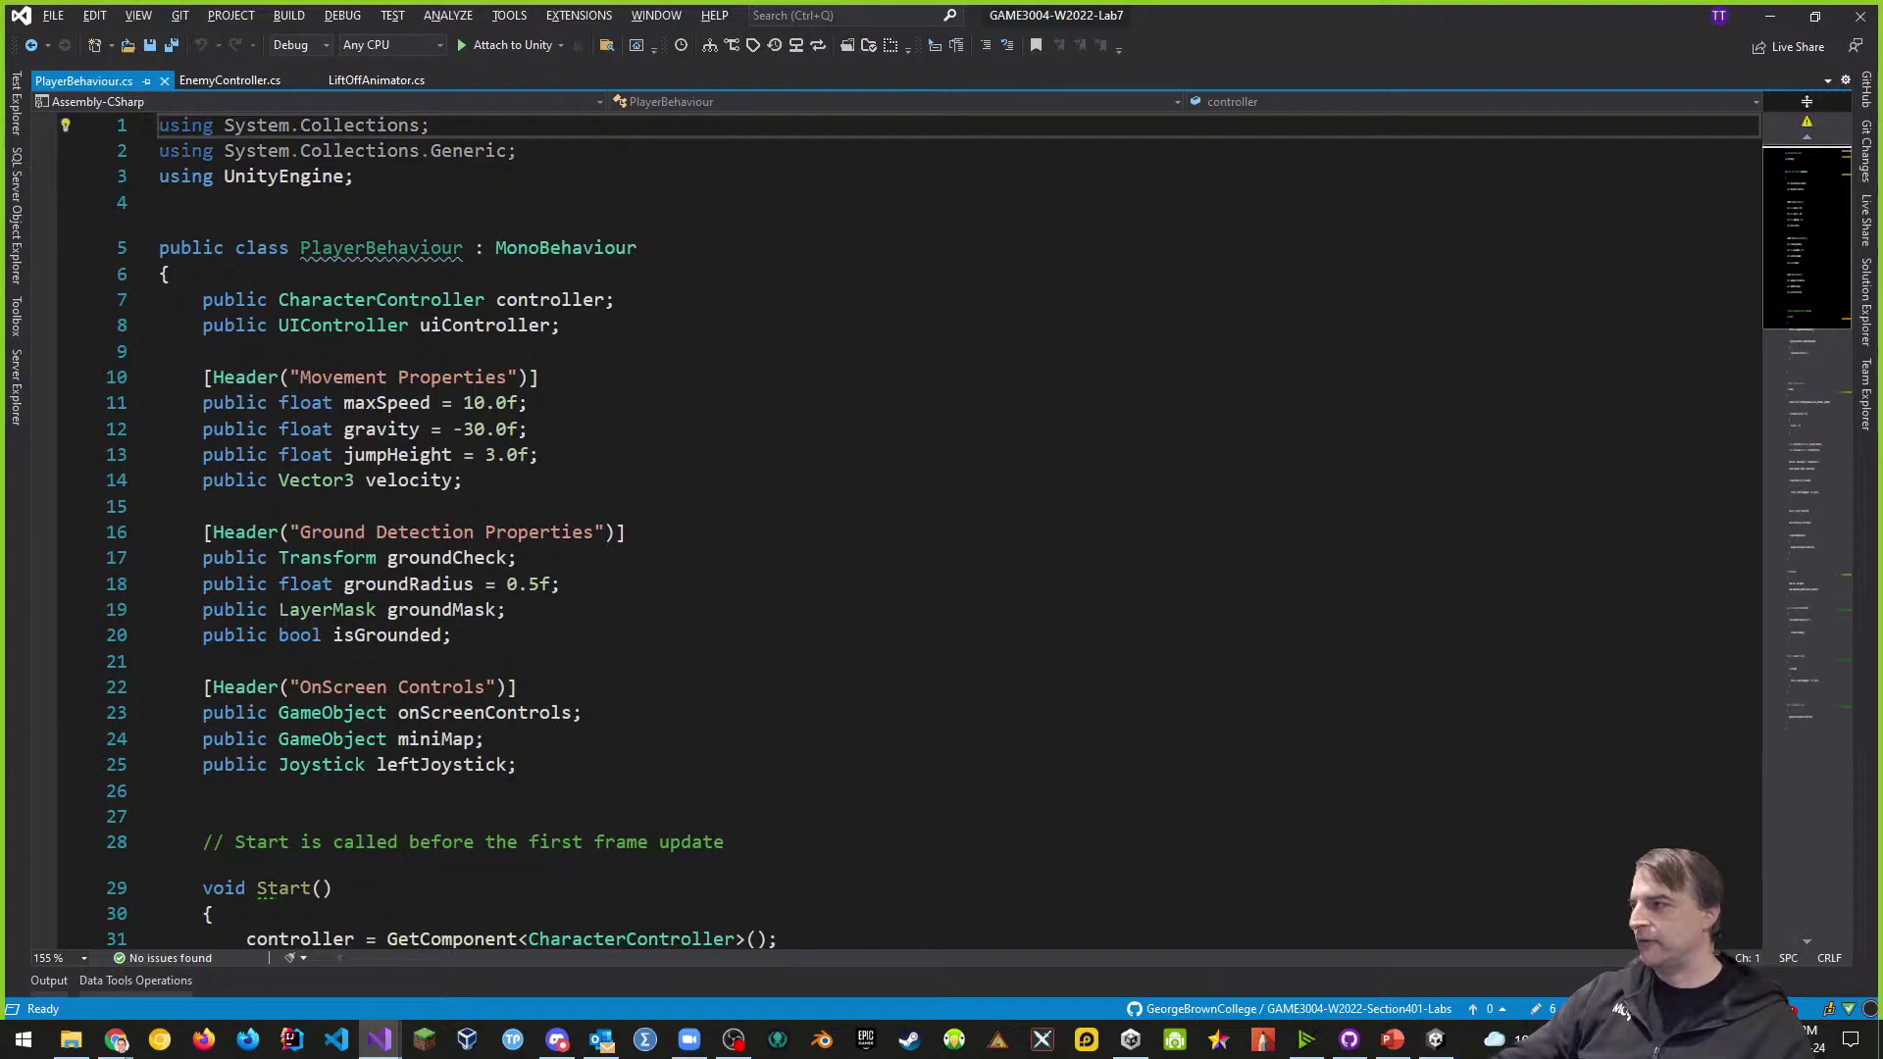
{"action": "scroll", "coordinate": [757, 629], "scroll_direction": "down", "scroll_amount": 5}
{"action": "scroll", "coordinate": [757, 628], "scroll_direction": "down", "scroll_amount": 15}
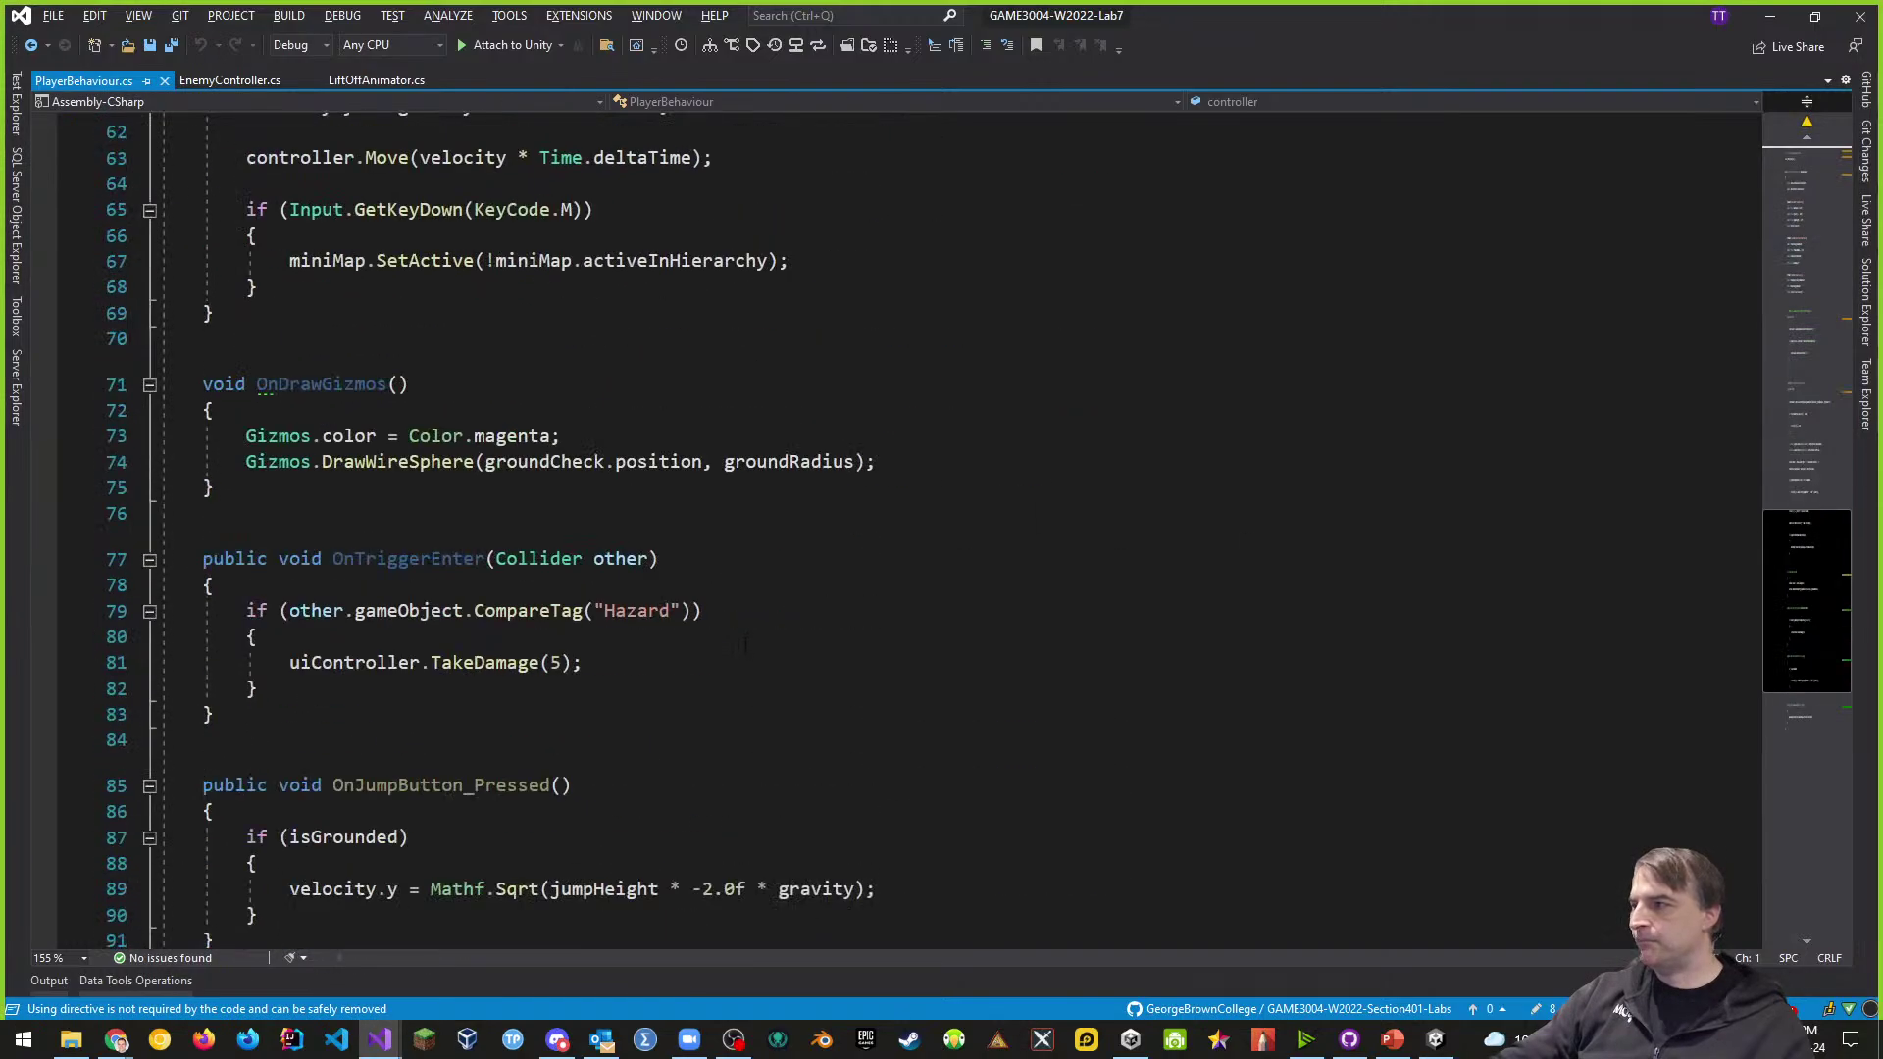
{"action": "scroll", "coordinate": [744, 645], "scroll_direction": "down", "scroll_amount": 2}
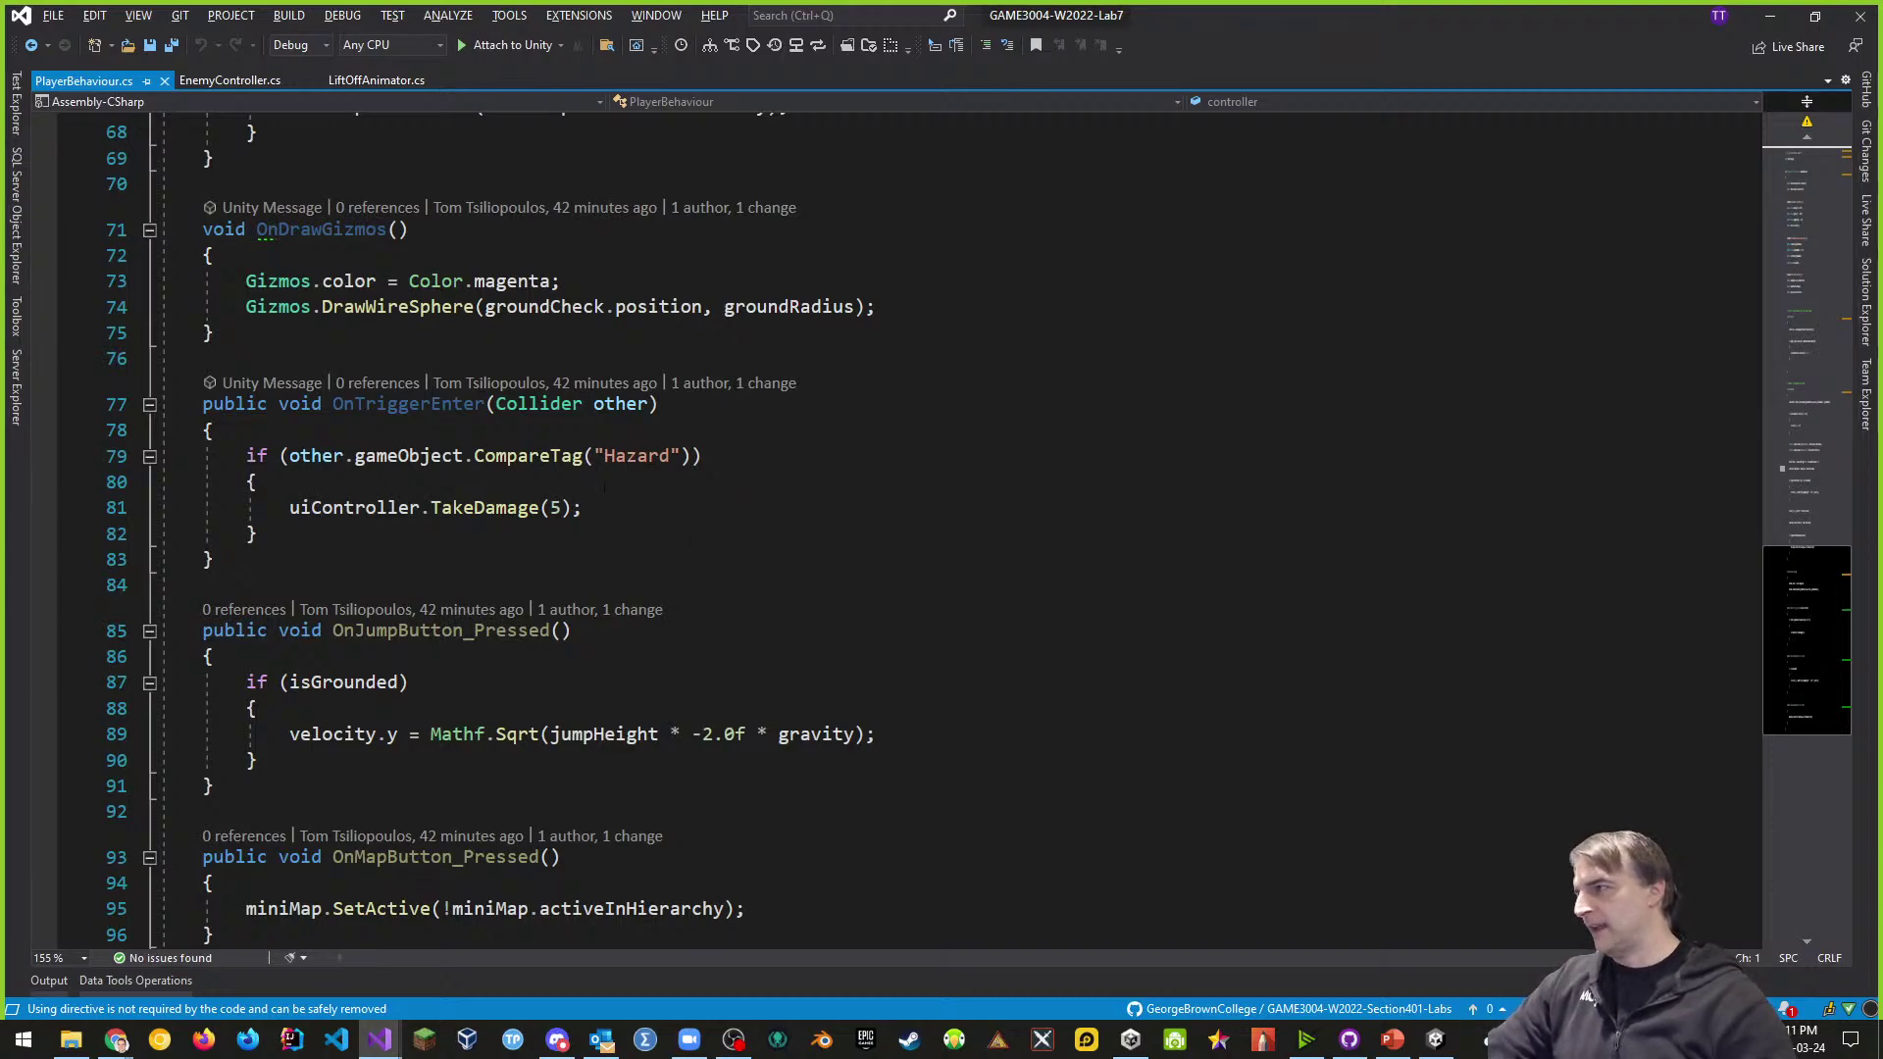
- Below the Hazard check in OnTriggerEnter, leave an empty line and add the condition "if (other.gameObject.CompareTag("Enemy"))"
{"action": "left_click", "coordinate": [307, 537]}
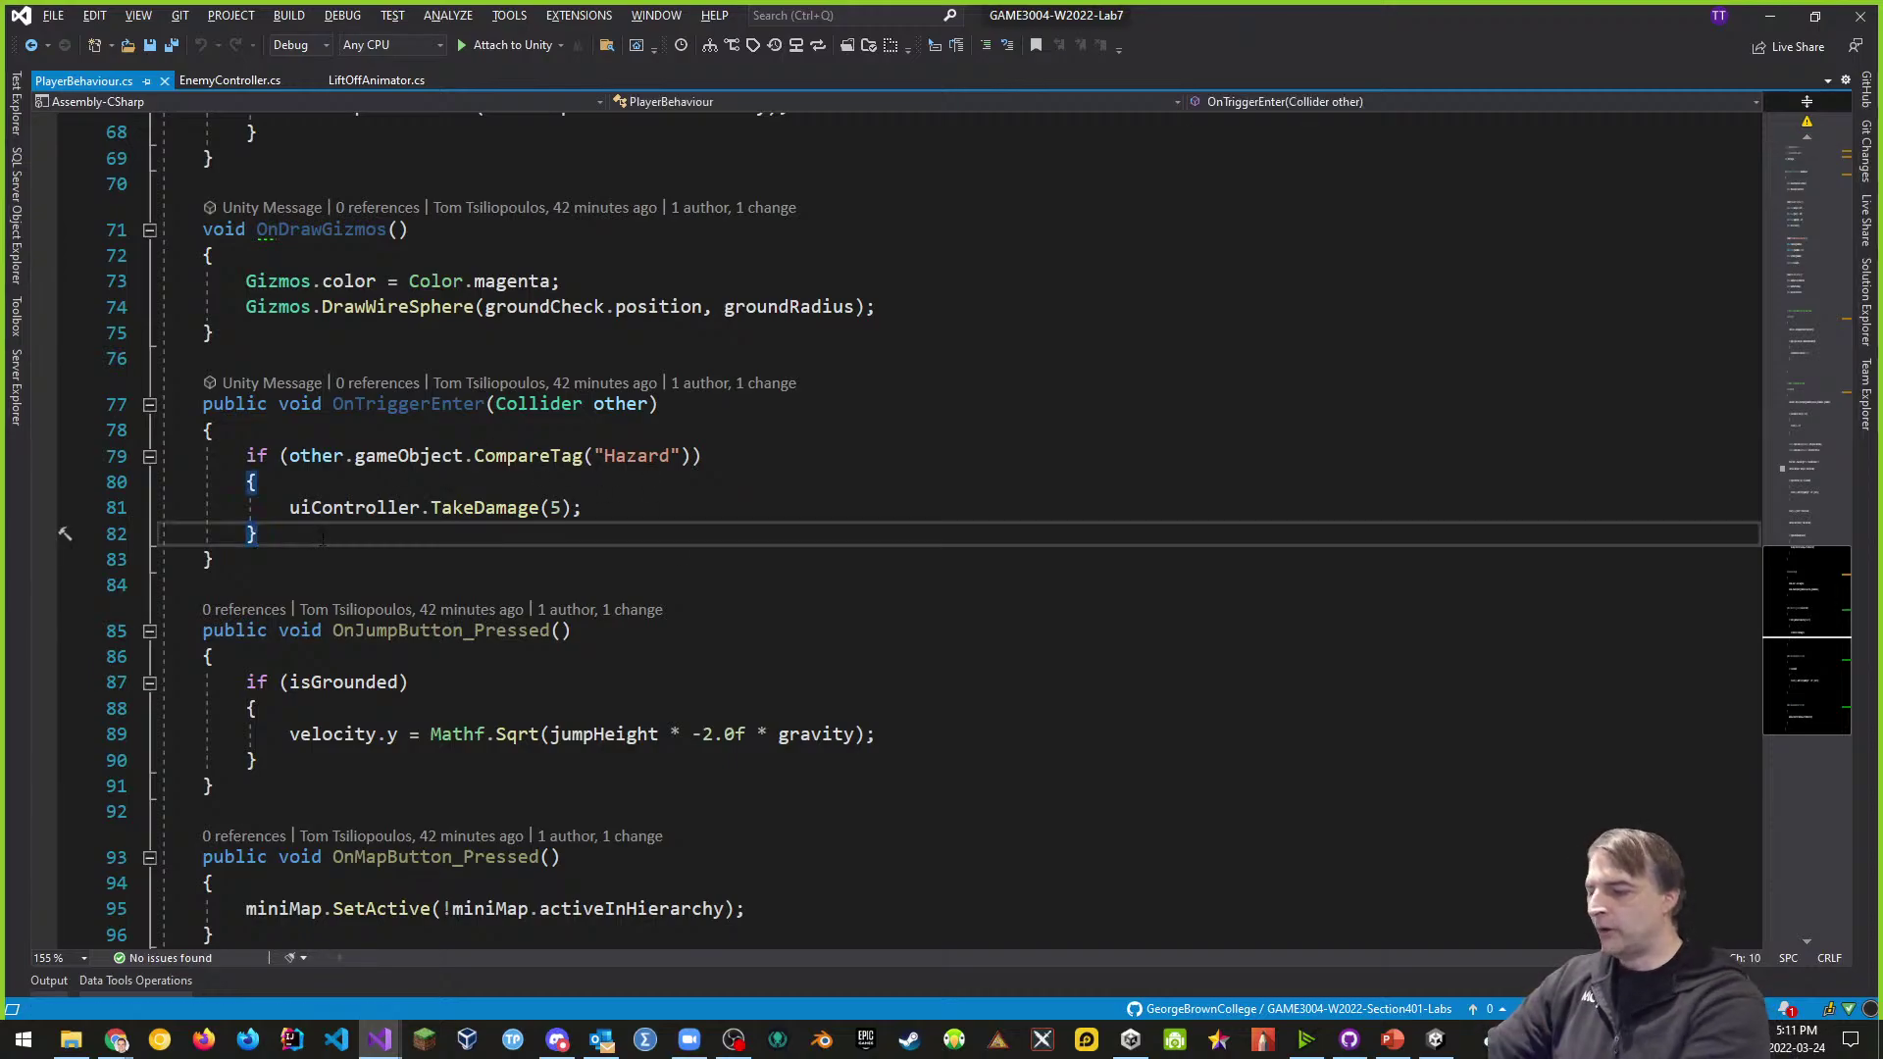
{"action": "key", "text": "Return"}
{"action": "key", "text": "Return"}
{"action": "type", "text": "if"}
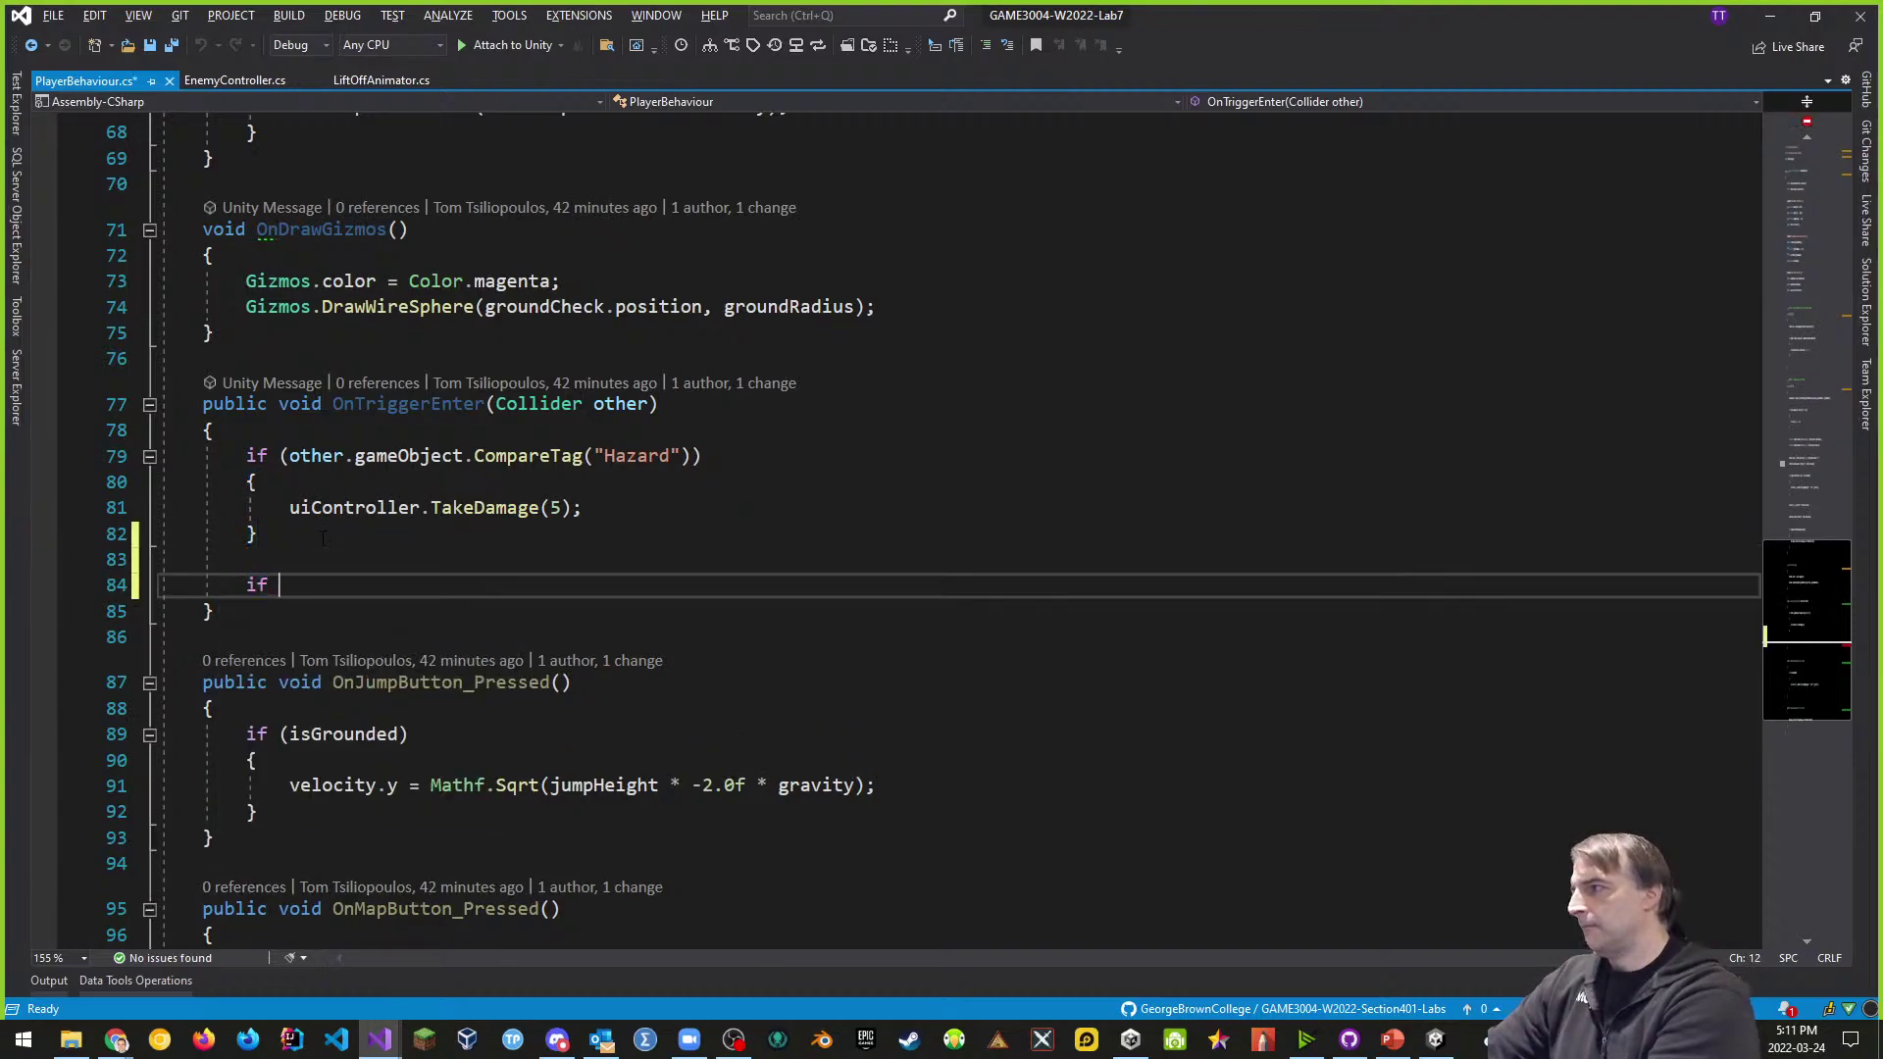
{"action": "type", "text": "(other.gameObject.com"}
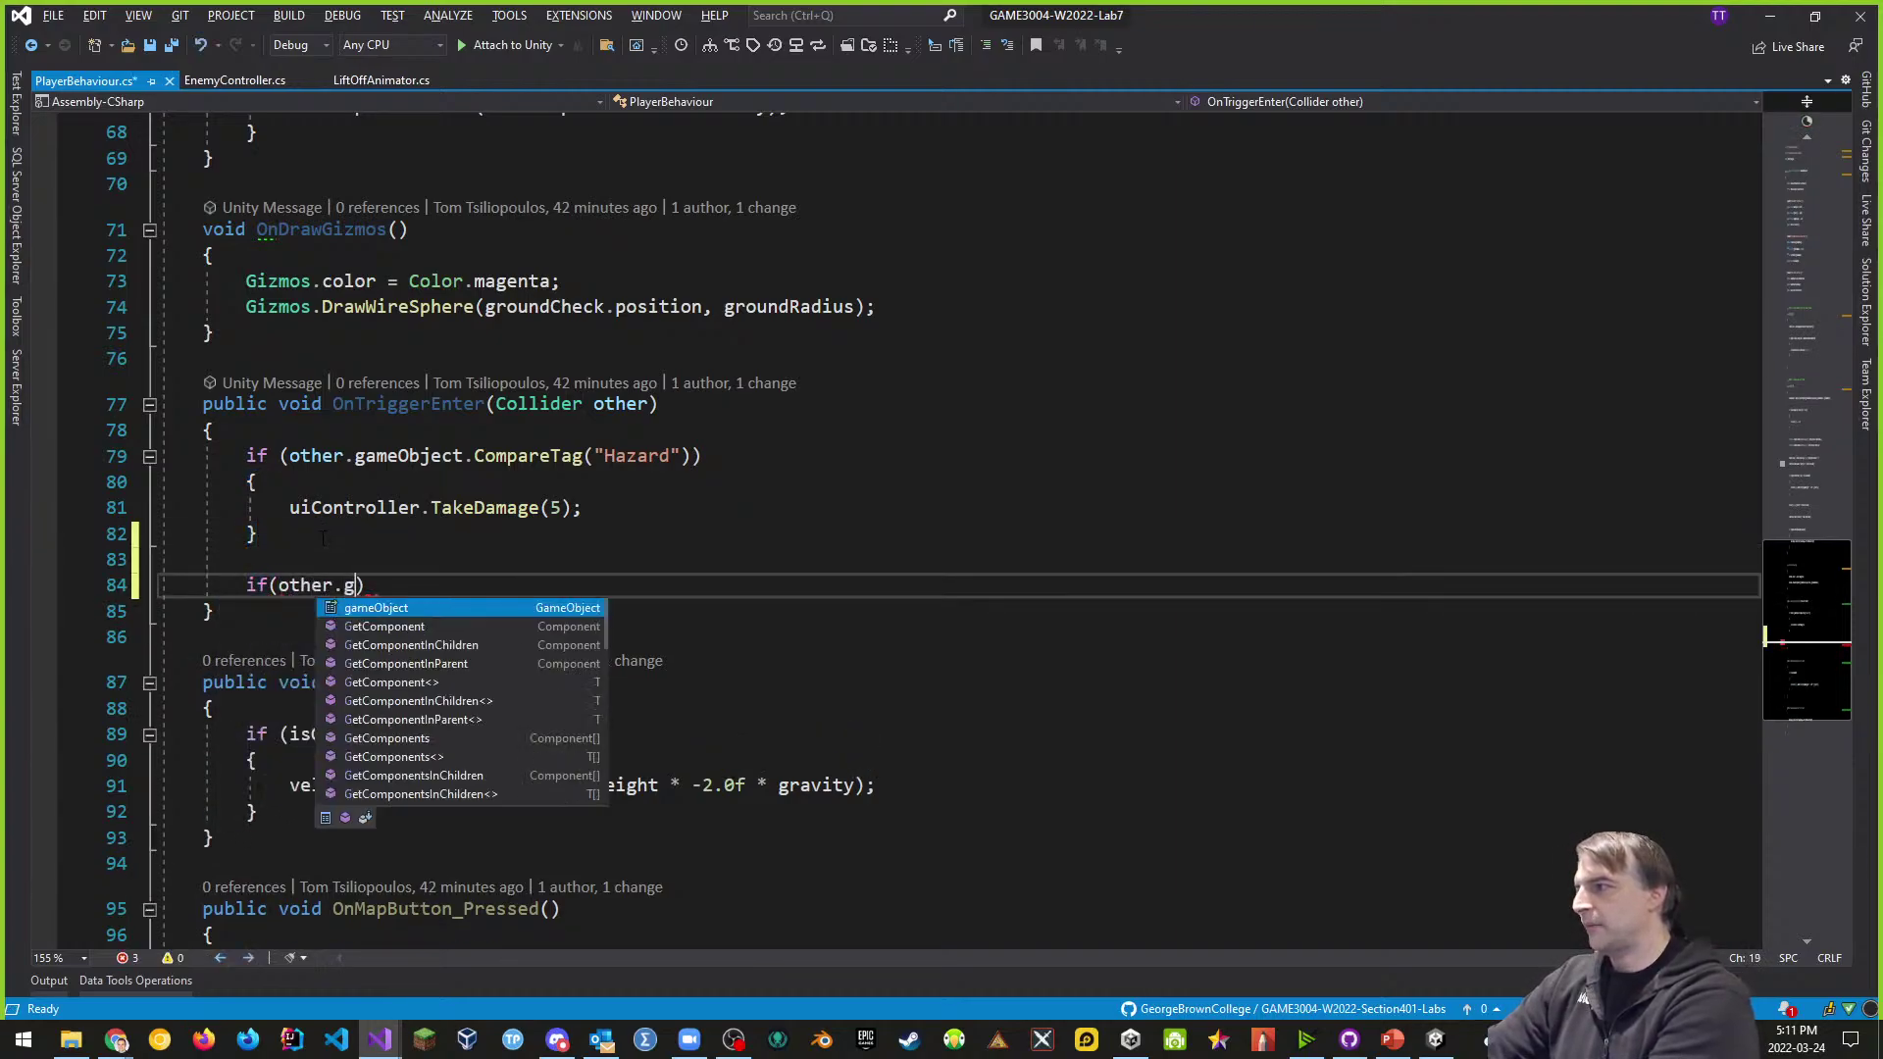
{"action": "type", "text": "p(\""}
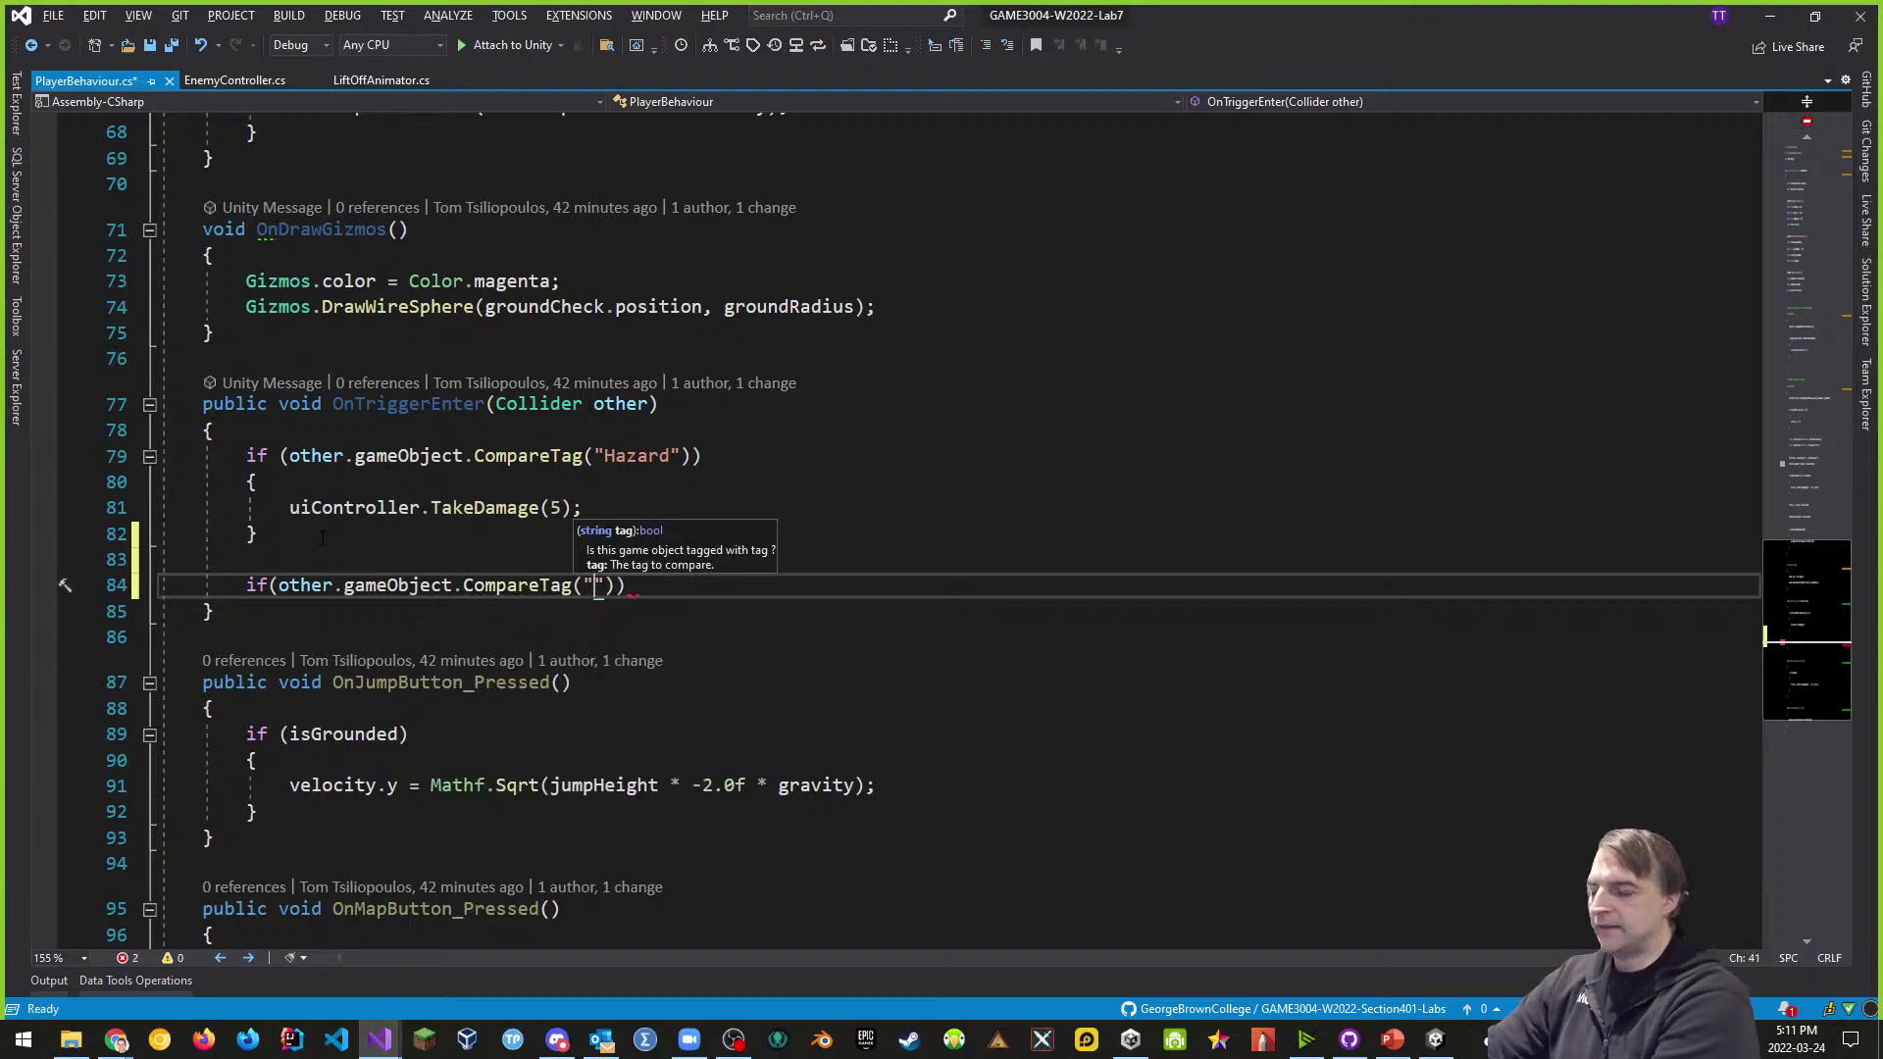
{"action": "type", "text": "Enem"}
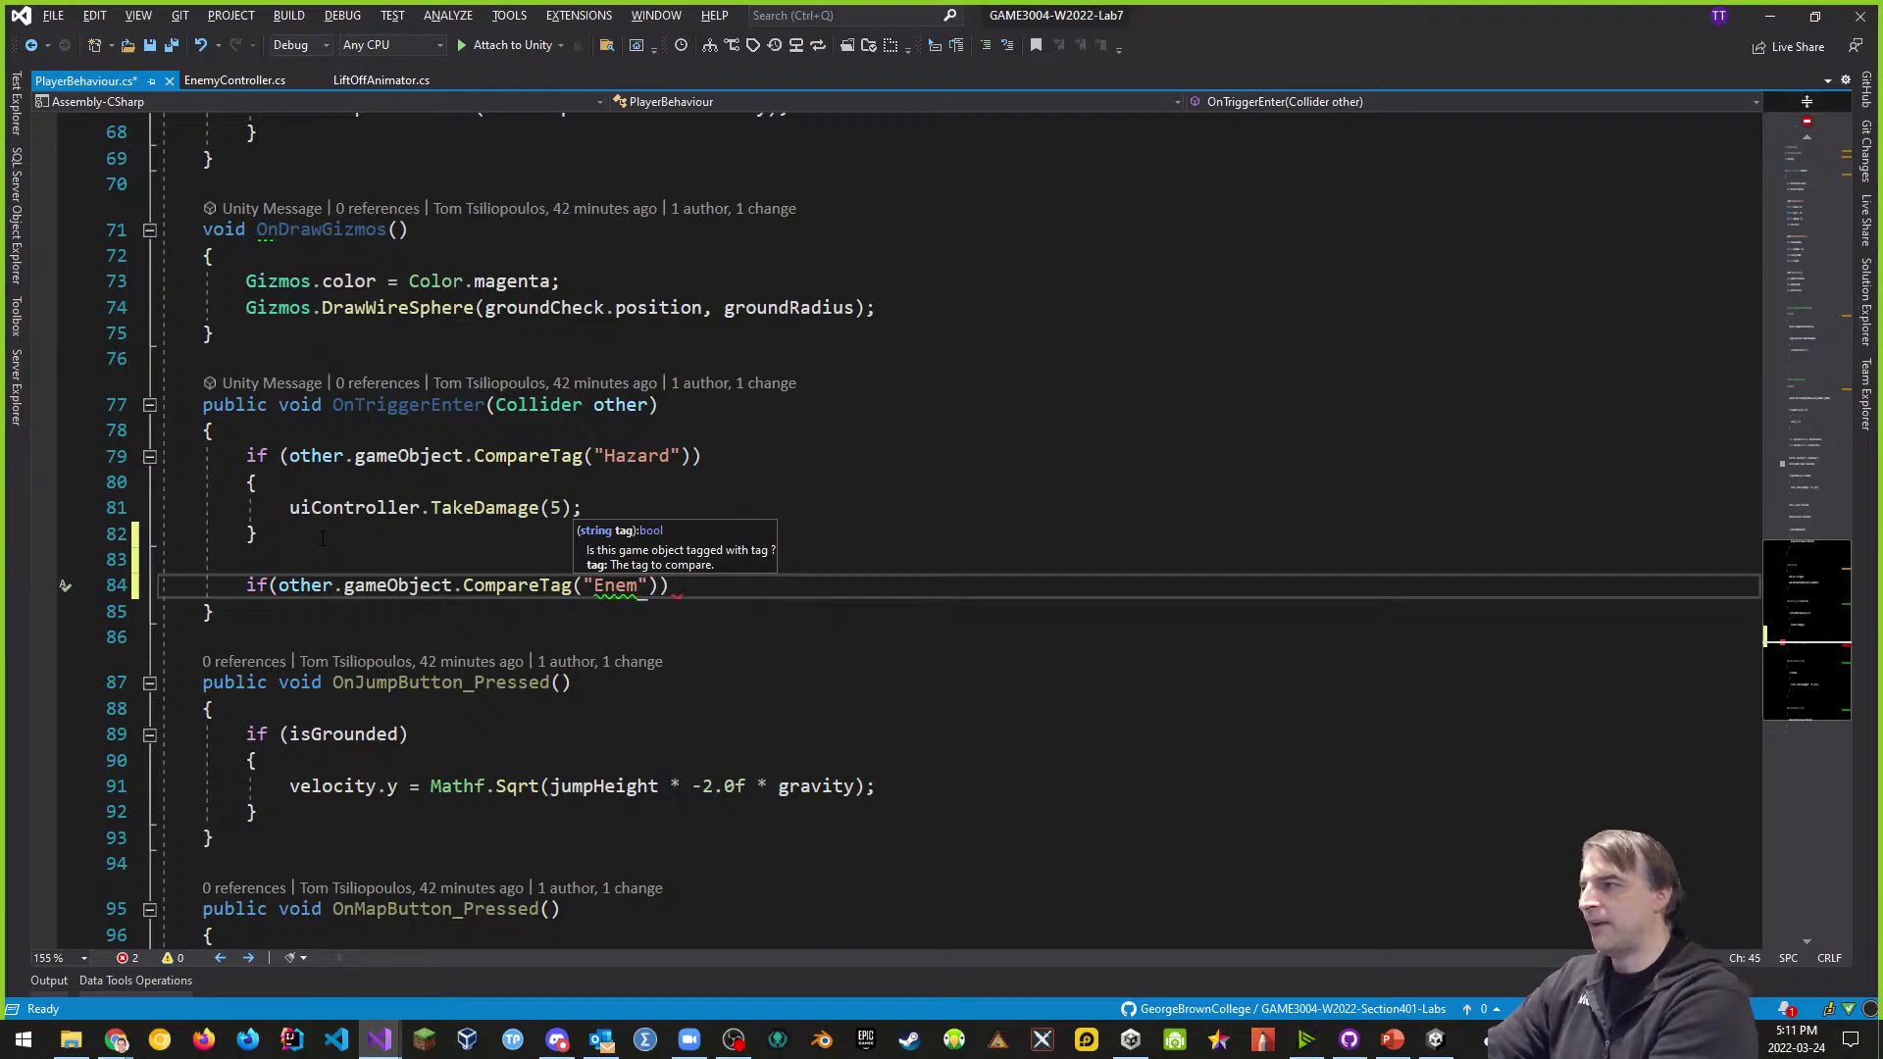
{"action": "type", "text": "y"}
{"action": "key", "text": "End"}
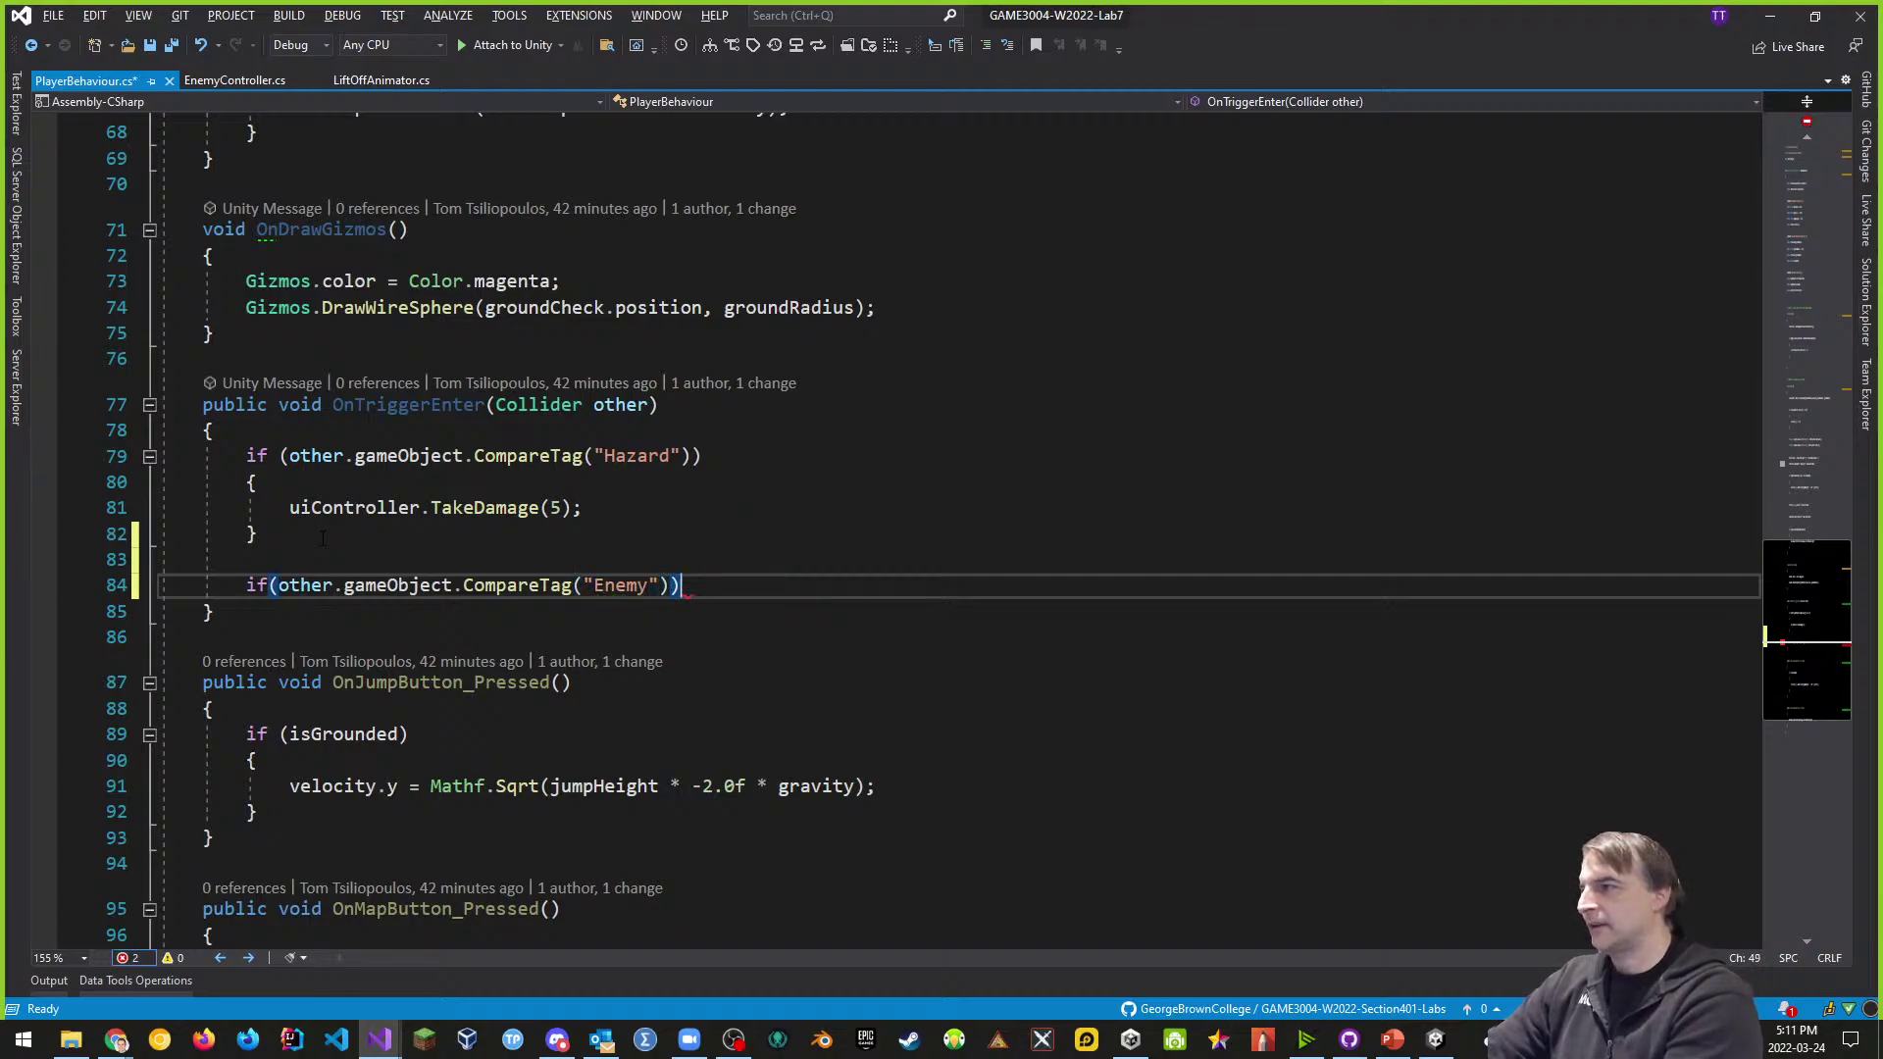
- Give the Enemy condition an empty body in curly braces, discarding the unwanted ParticleCollisionEvent completion
{"action": "key", "text": "Return"}
{"action": "type", "text": "ParticleCollisionEvent"}
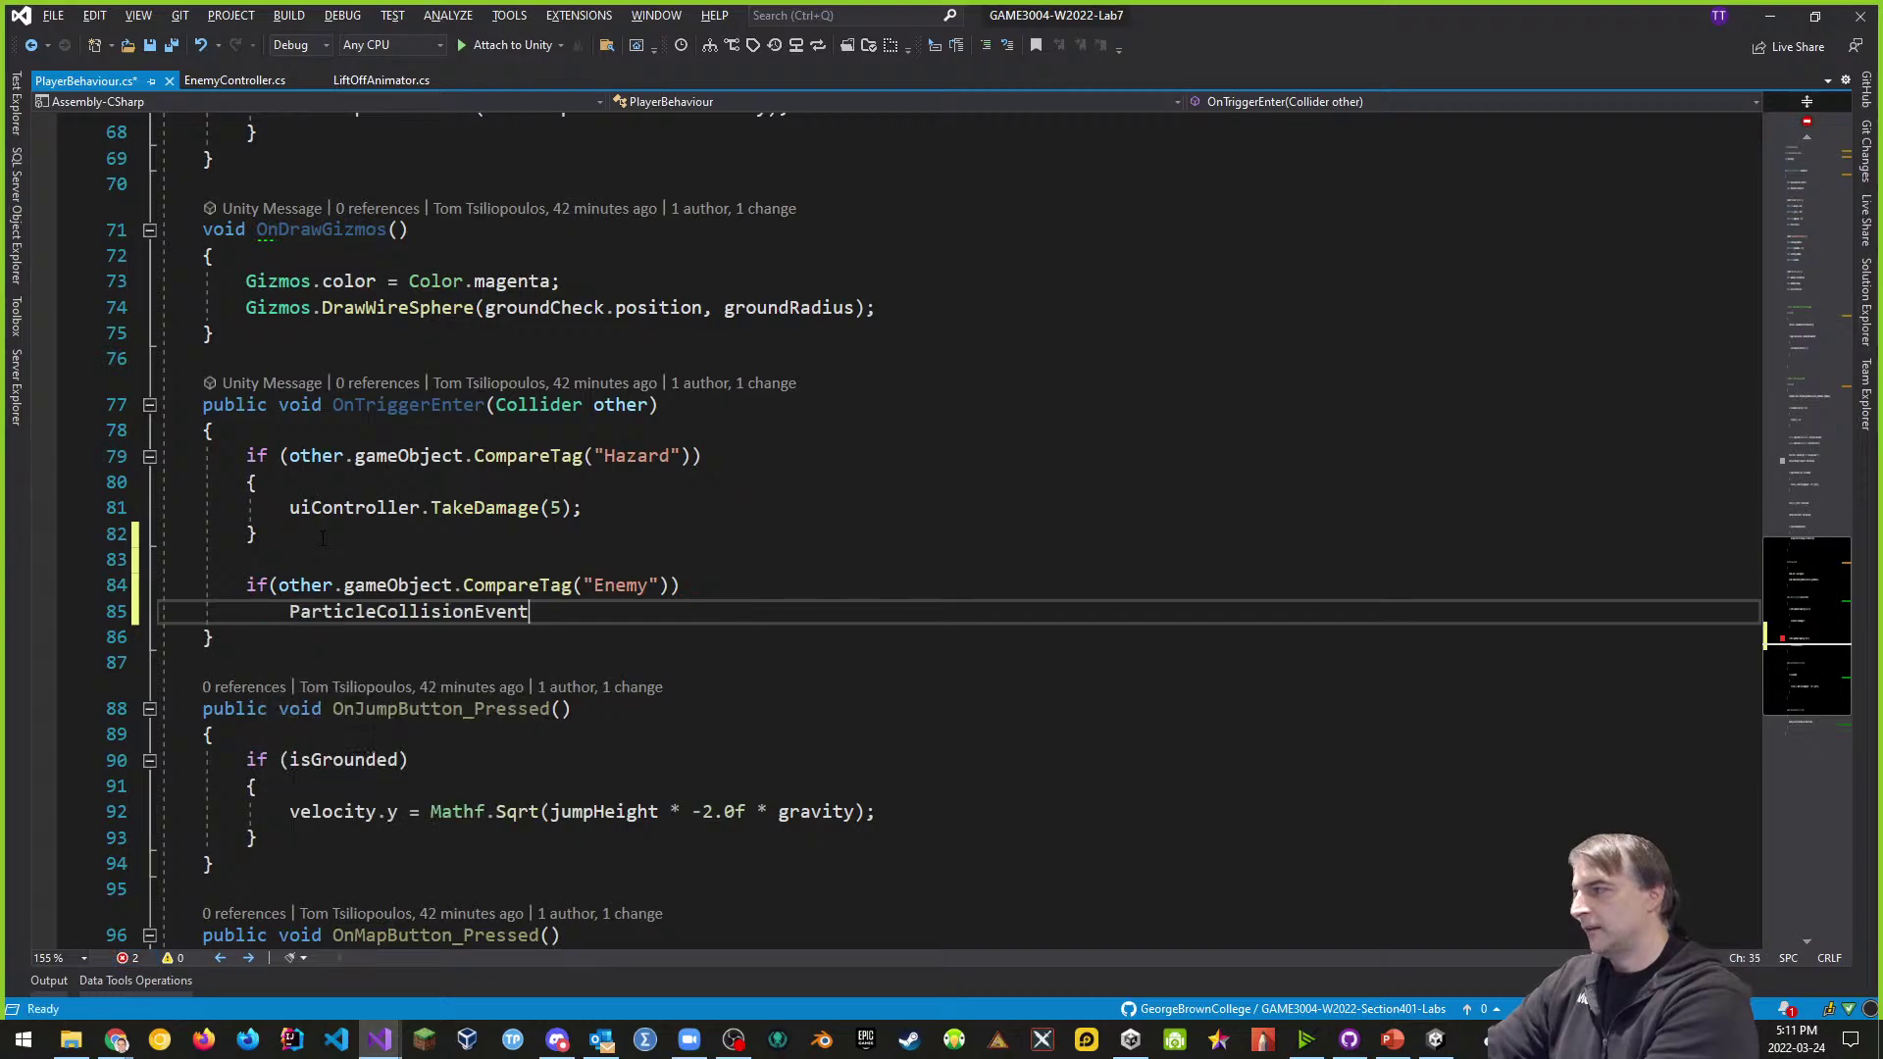
{"action": "key", "text": "ctrl+z"}
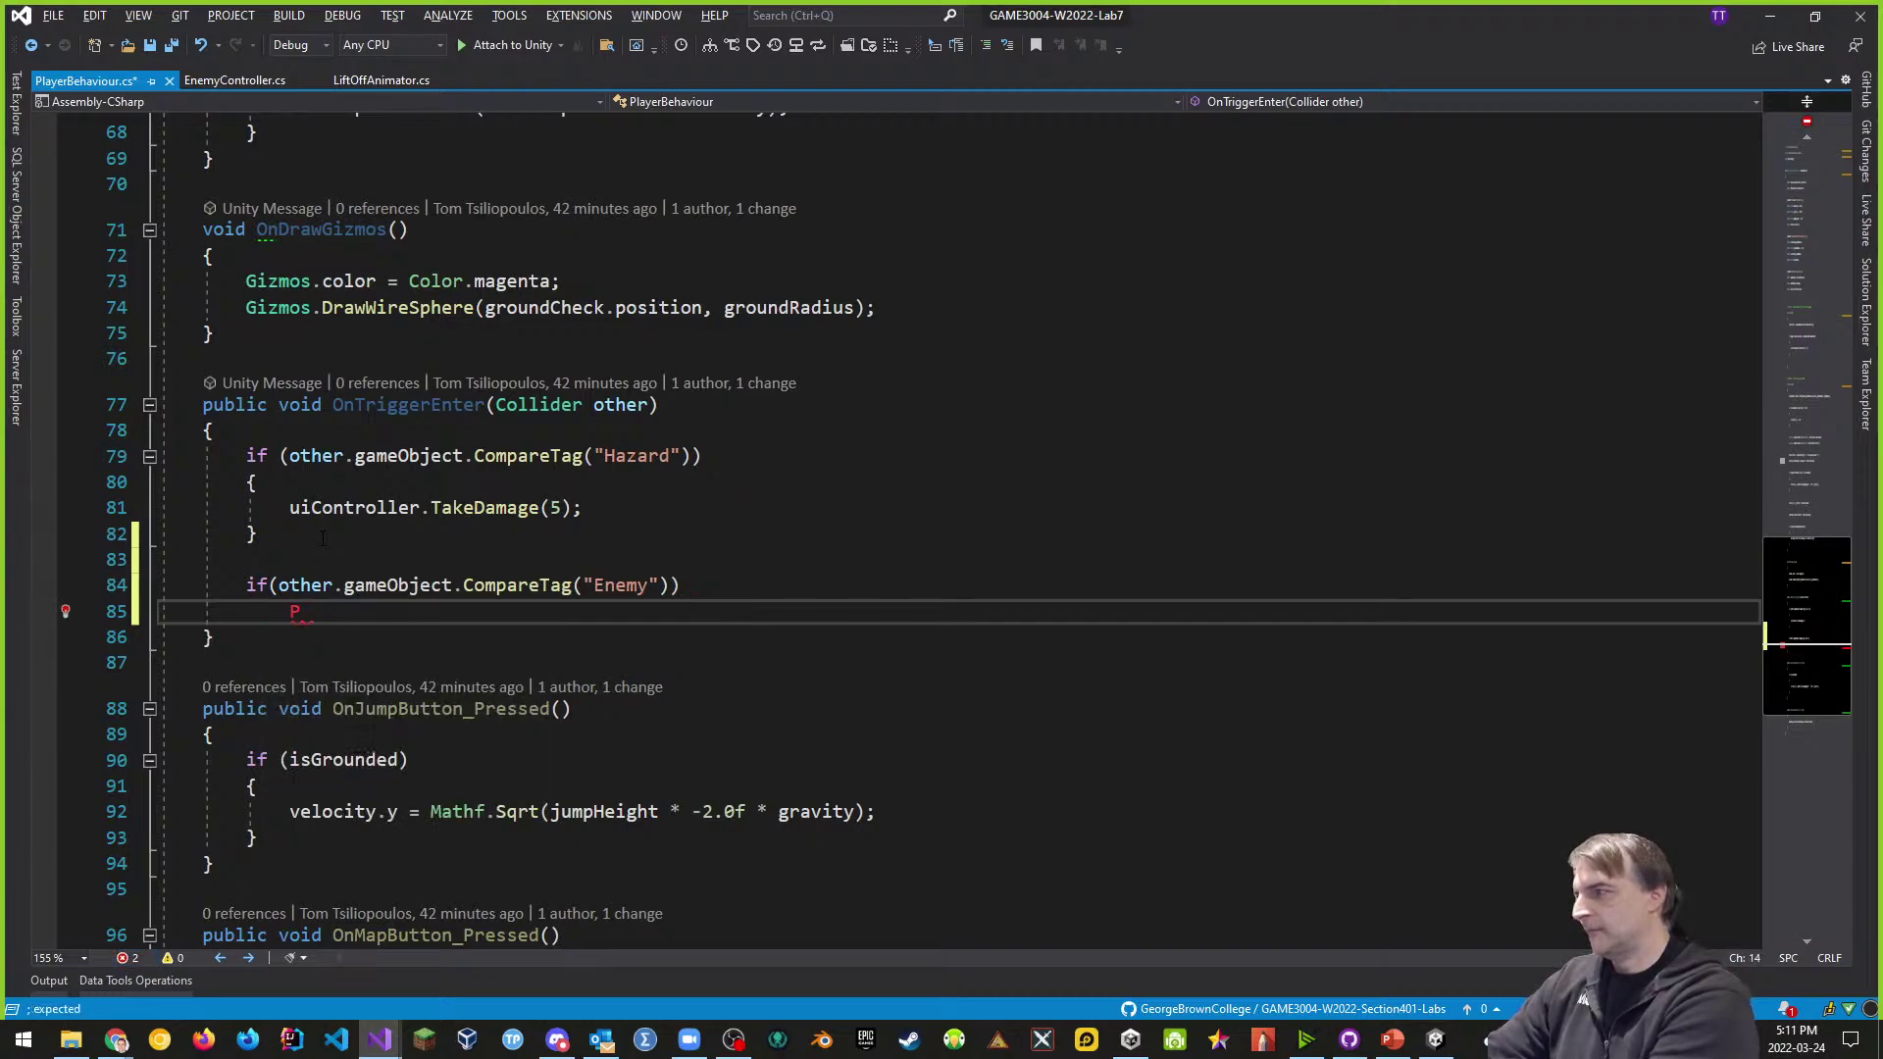
{"action": "key", "text": "BackSpace"}
{"action": "type", "text": "{"}
{"action": "key", "text": "Return"}
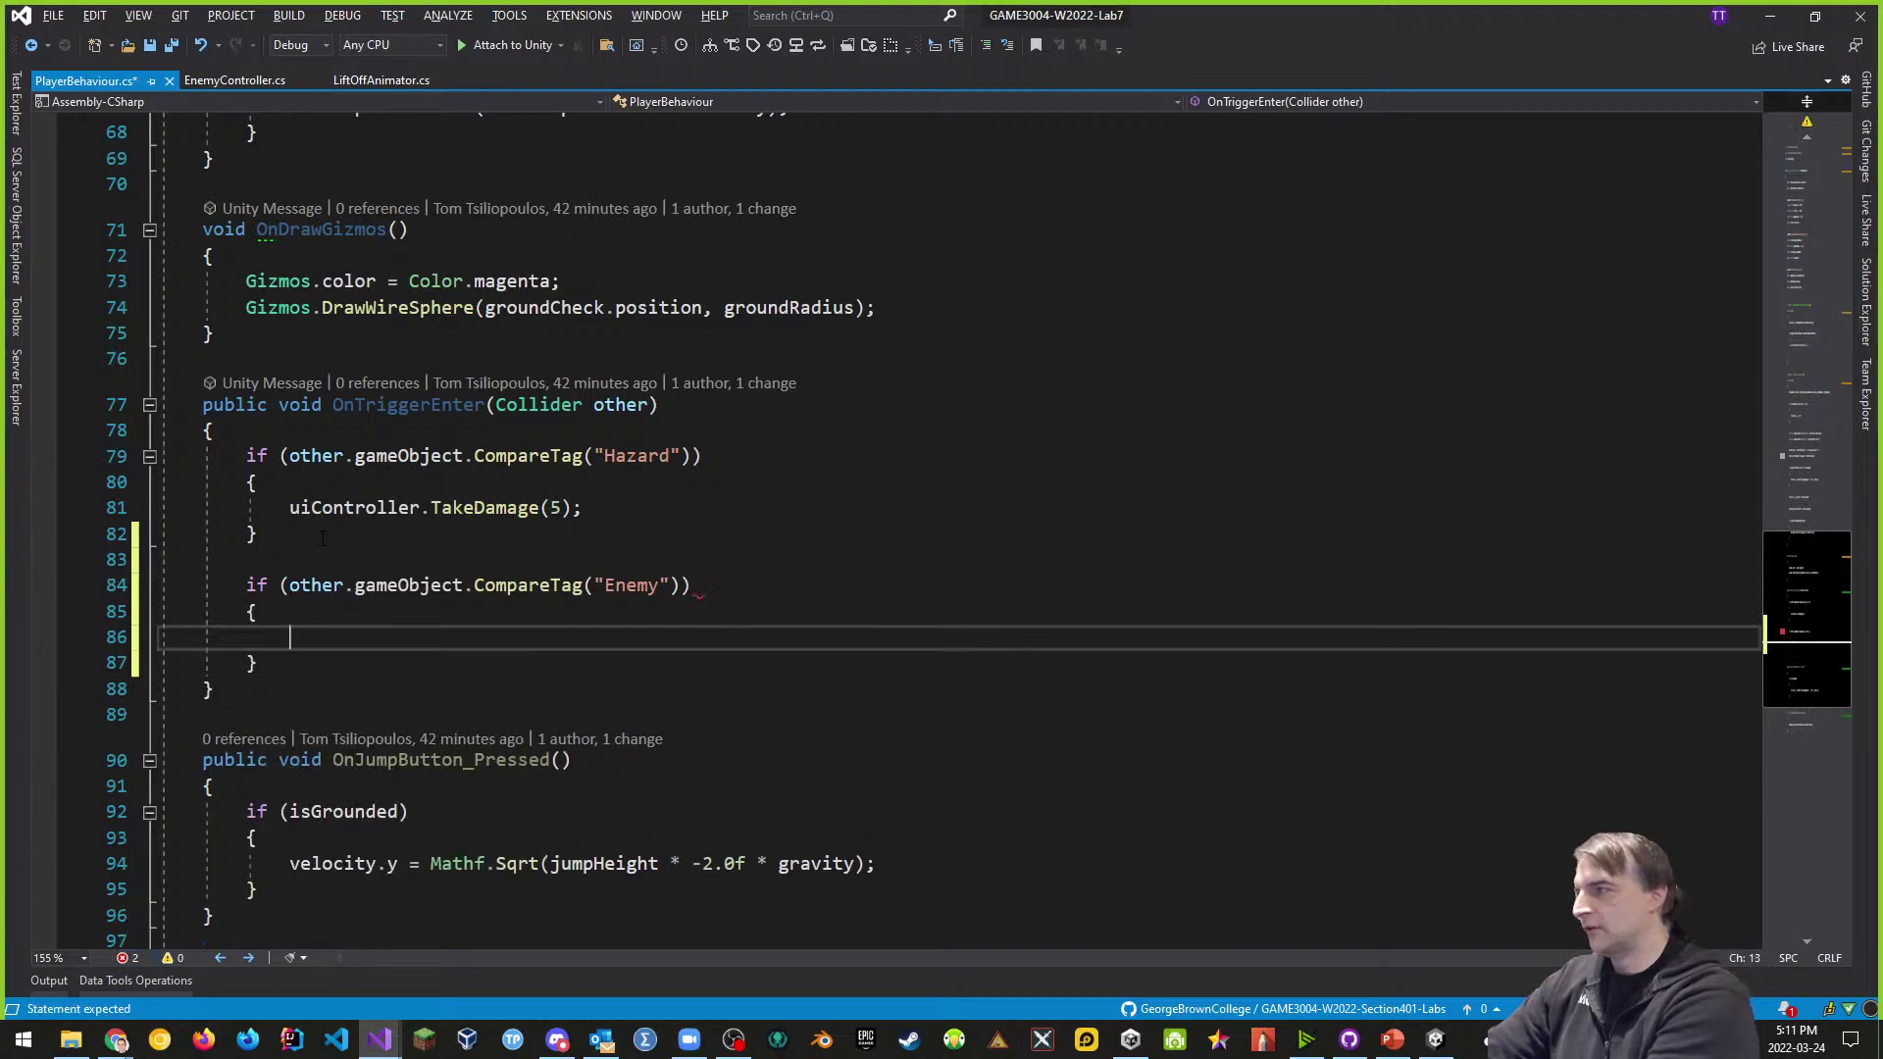
- Inside the Enemy block, add the statement "uiController.TakeDamage(5);" and save the PlayerBehaviour script
{"action": "type", "text": "uic"}
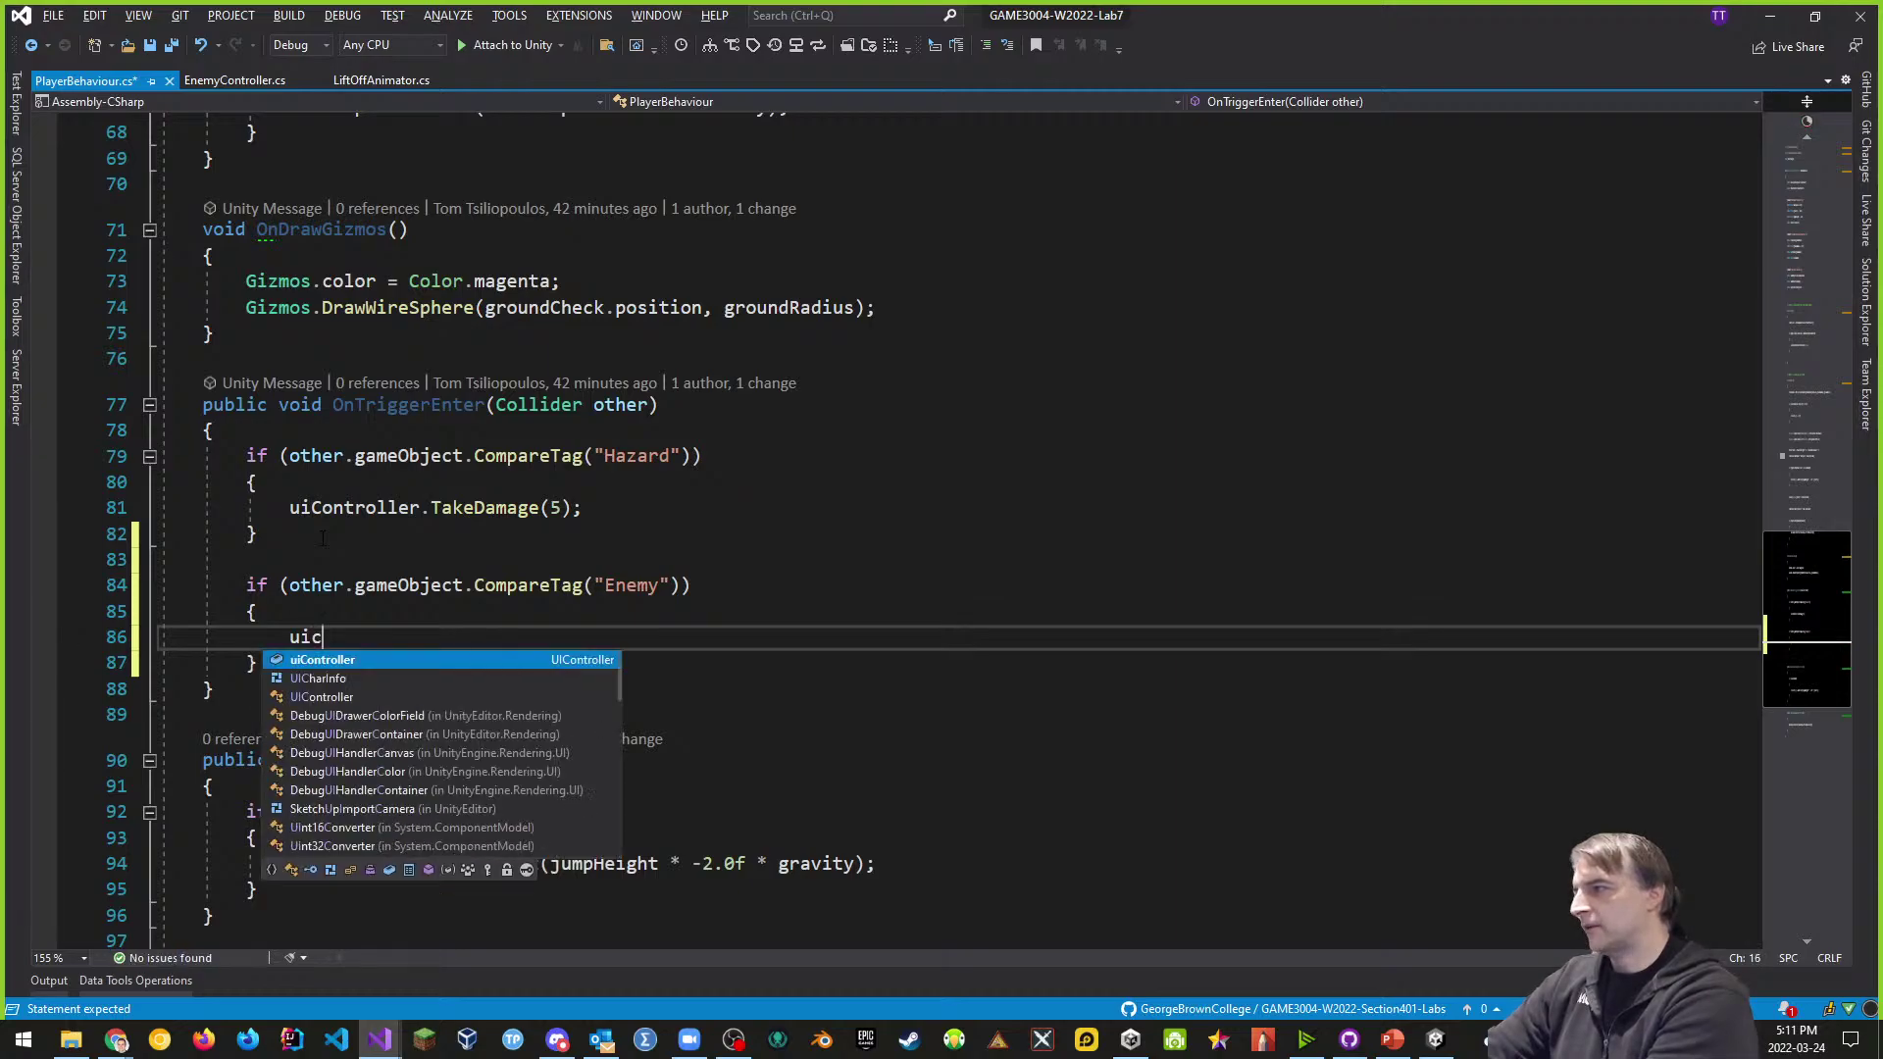
{"action": "type", "text": "ontroller."}
{"action": "type", "text": "tak"}
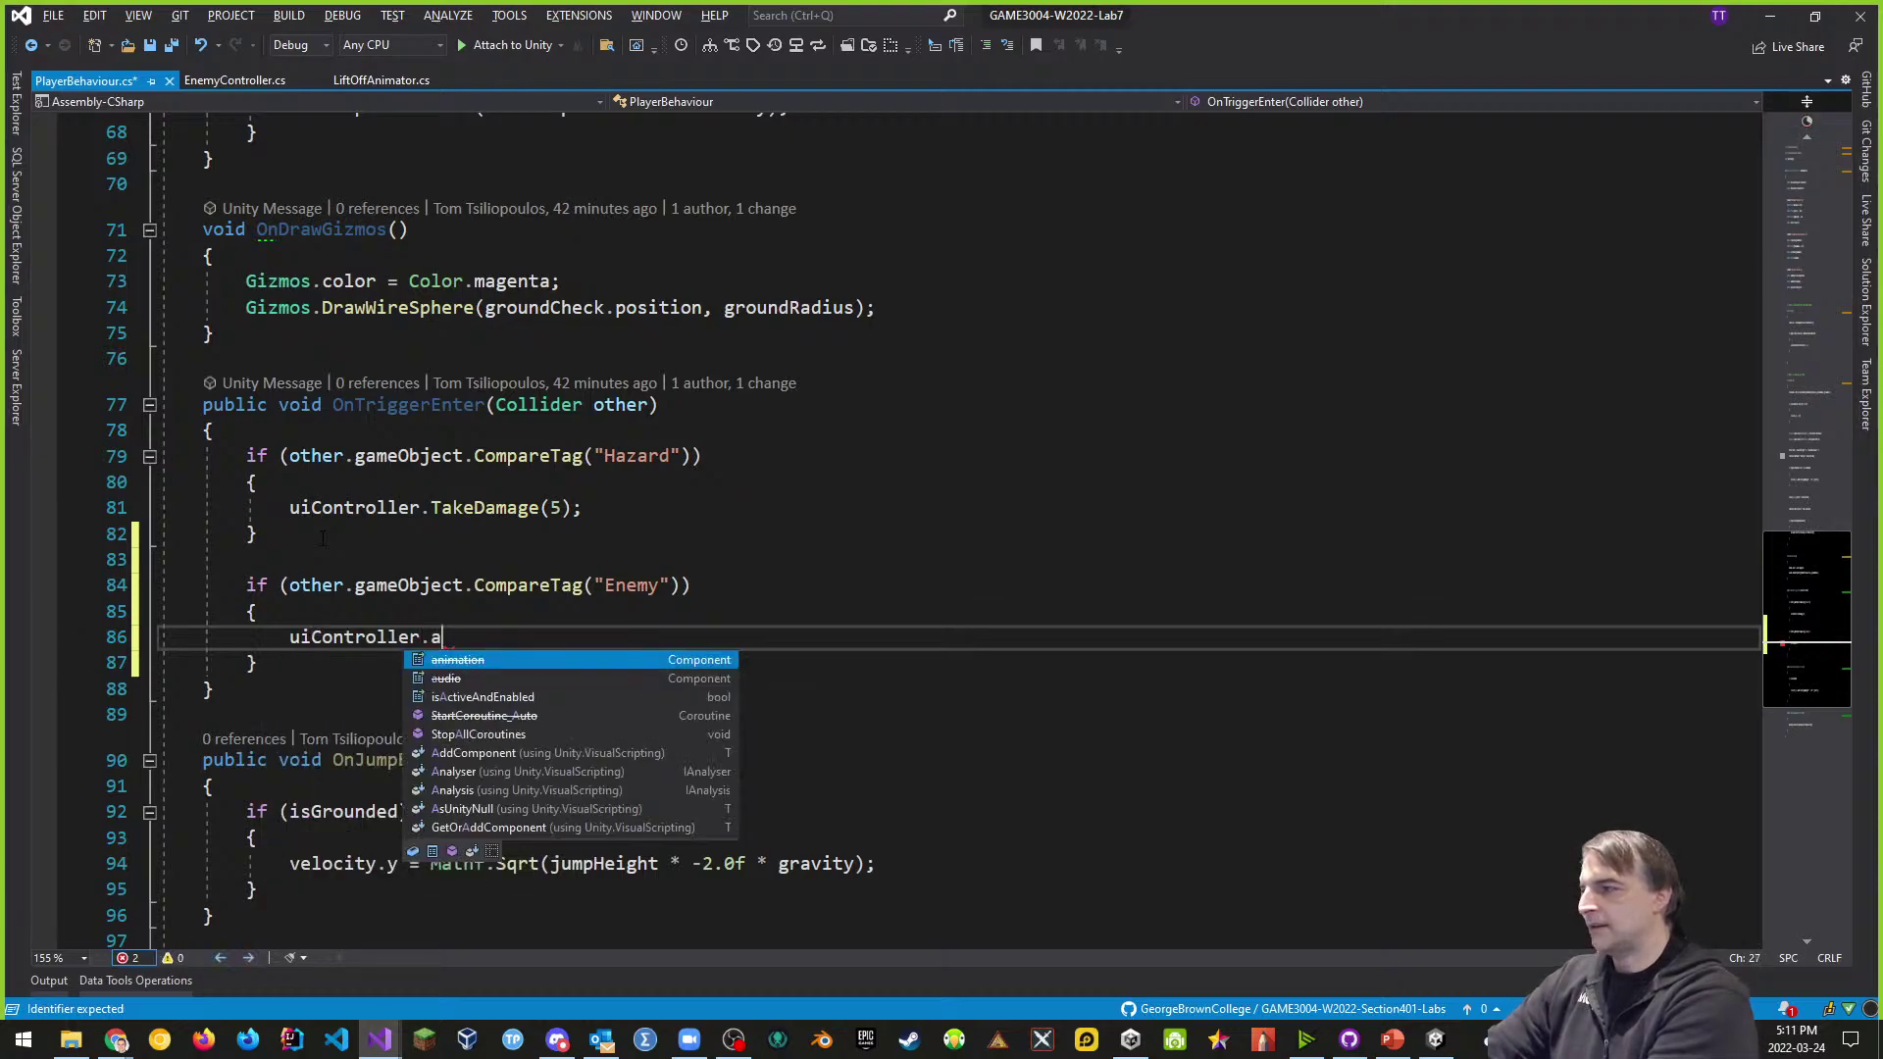
{"action": "type", "text": "eDamage(5);"}
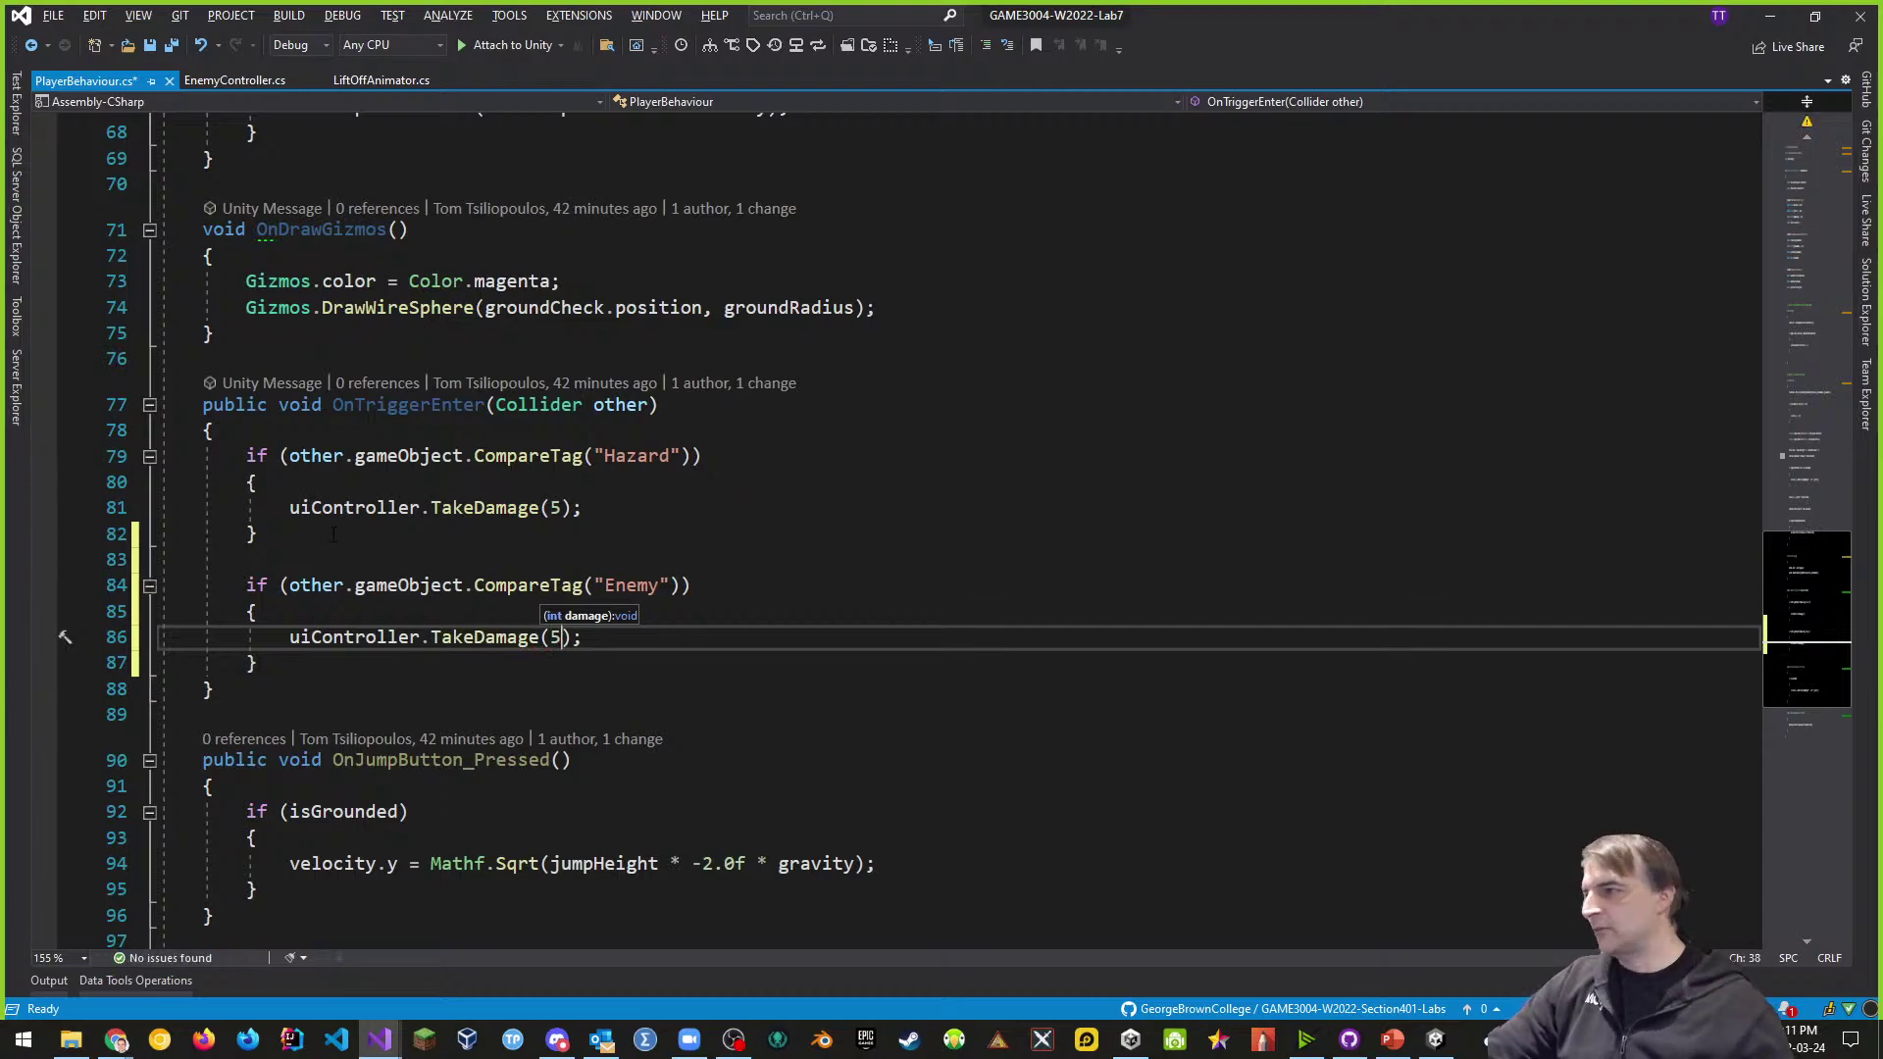
{"action": "left_click", "coordinate": [1002, 510]}
{"action": "key", "text": "ctrl+s"}
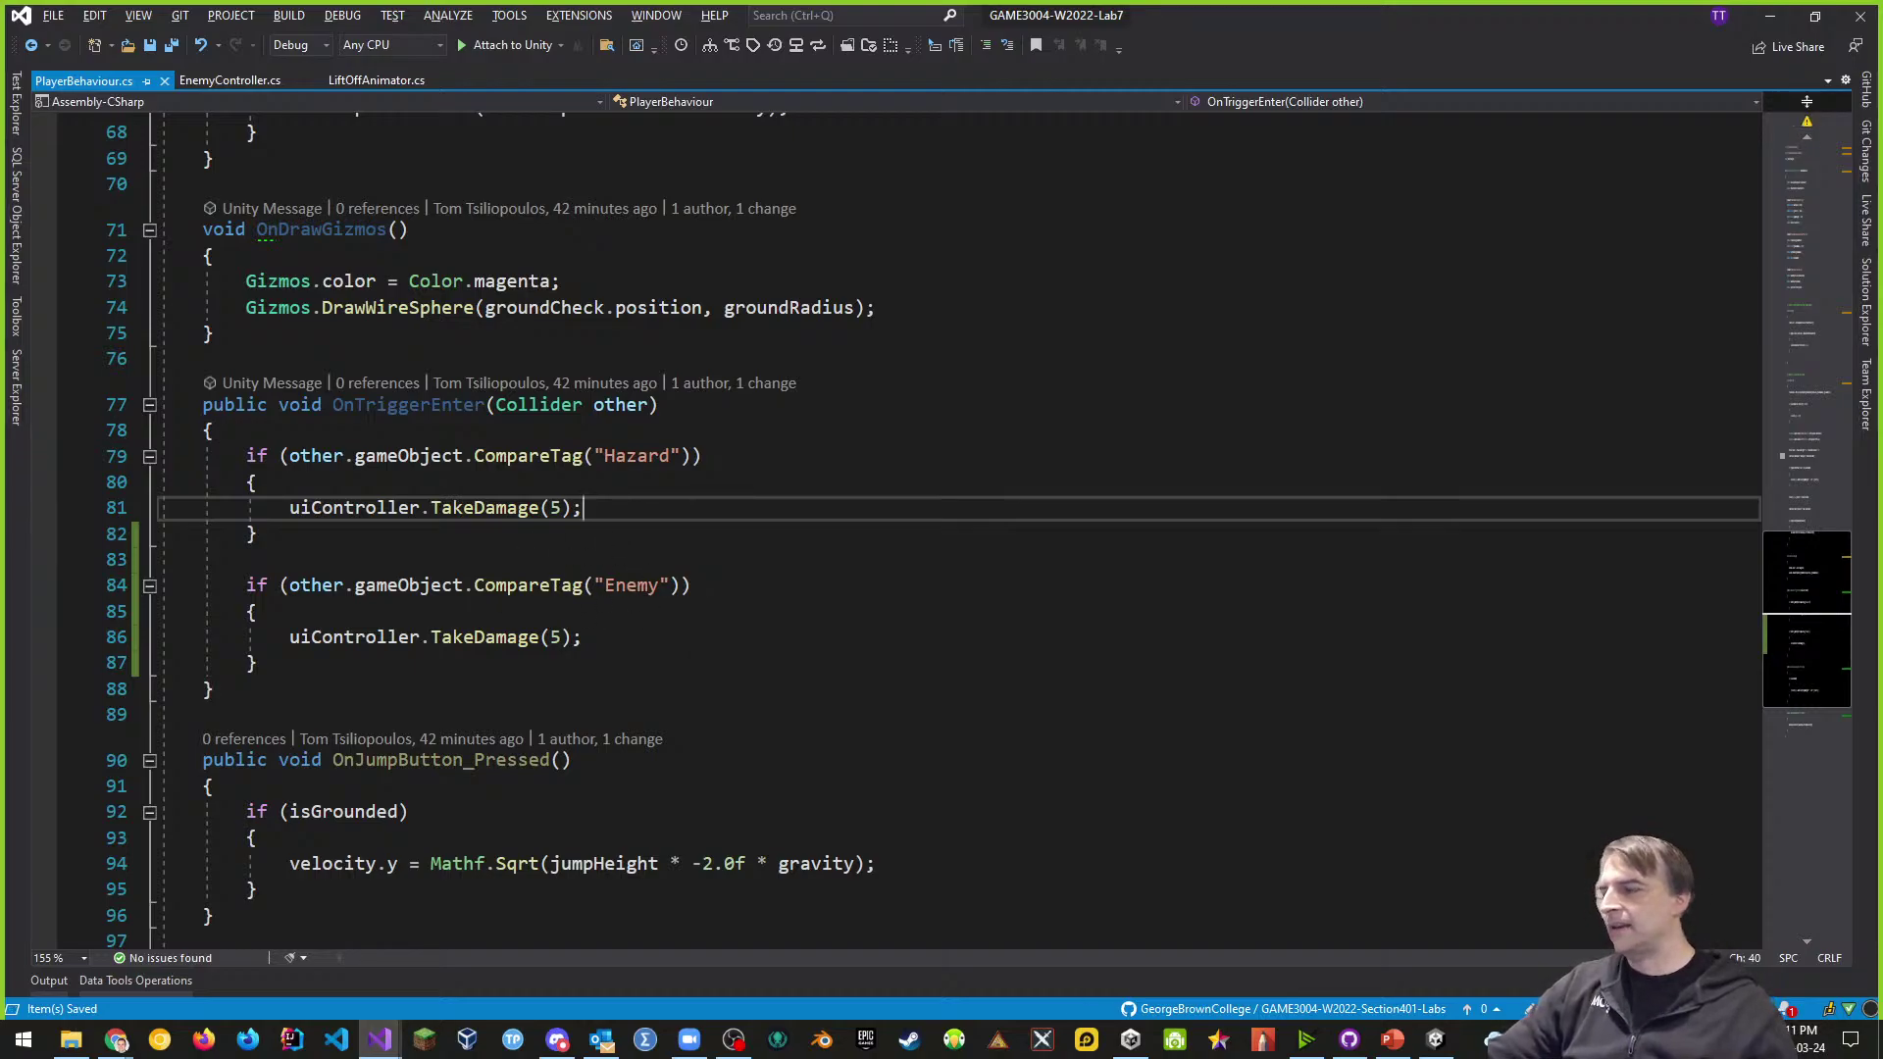
{"action": "left_click", "coordinate": [717, 569]}
{"action": "left_click", "coordinate": [761, 644]}
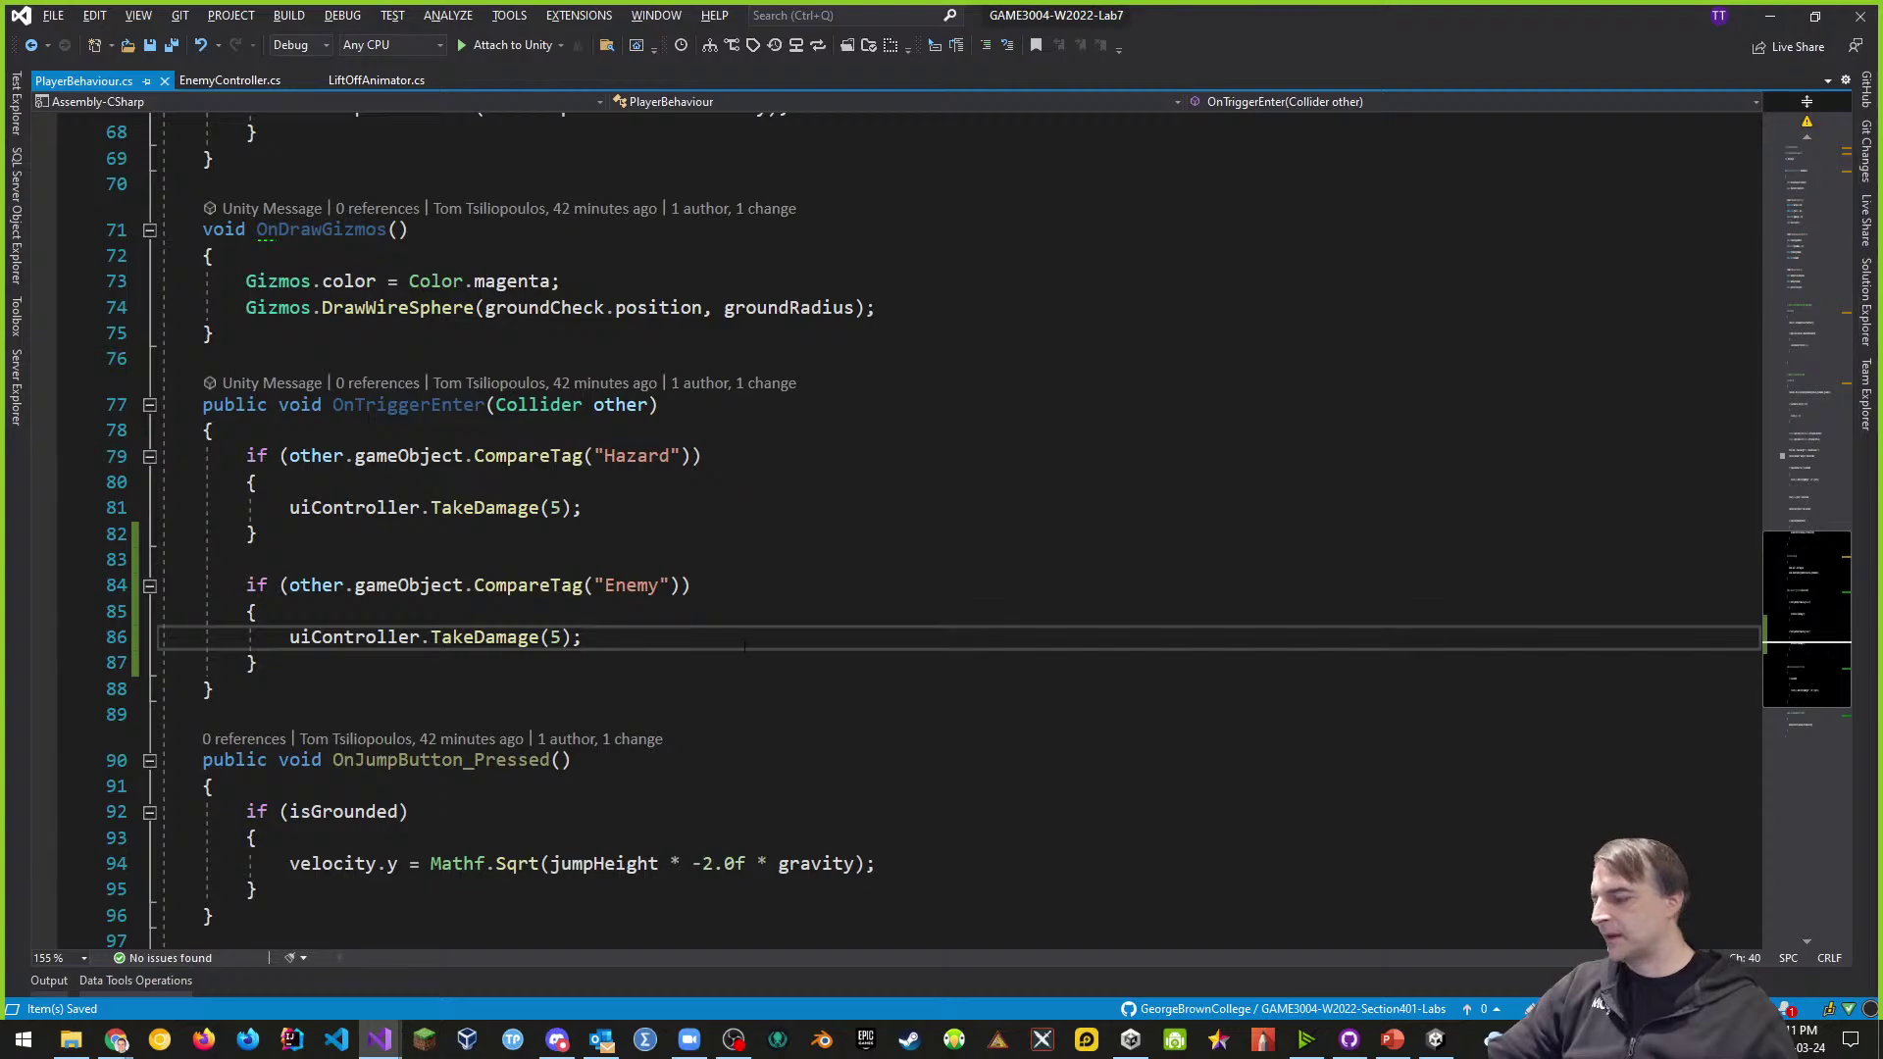
- Switch to Unity's Scene view and select the Lift Off enemy to show its colliders
{"action": "key", "text": "alt+Tab"}
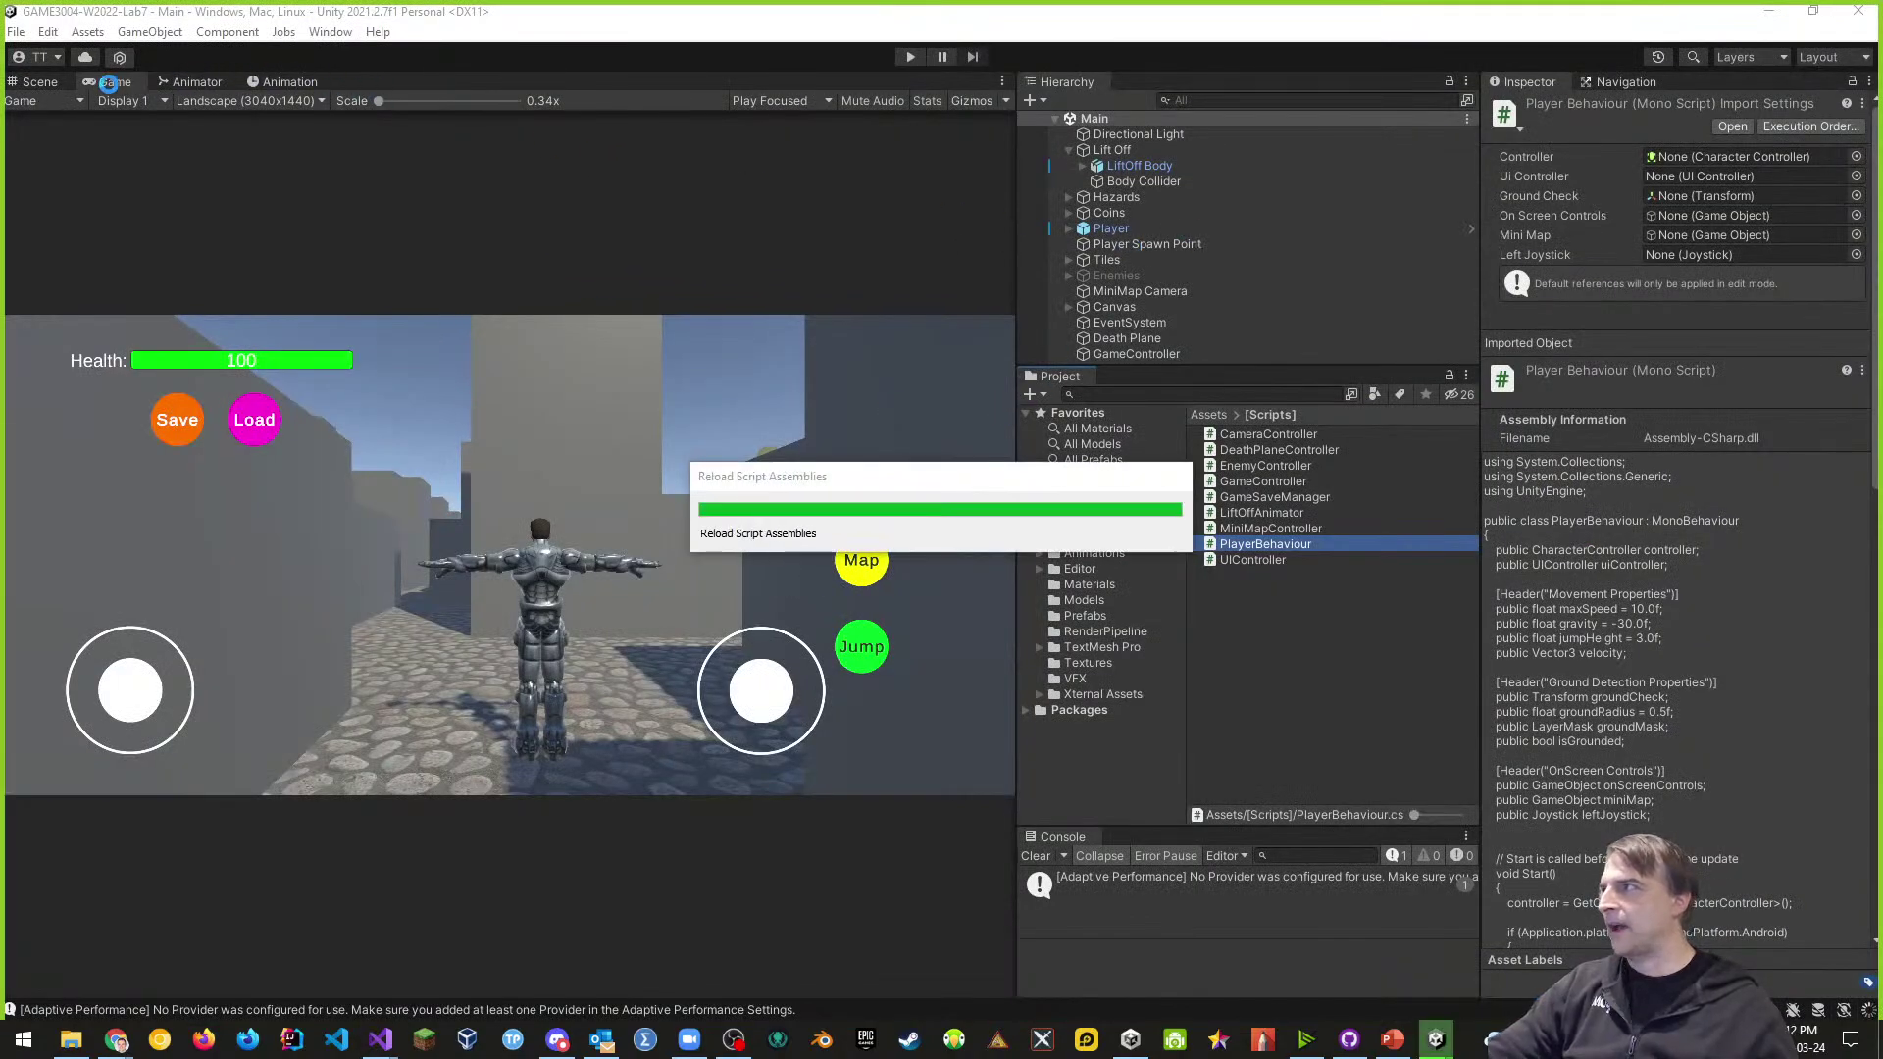
{"action": "left_click", "coordinate": [40, 83]}
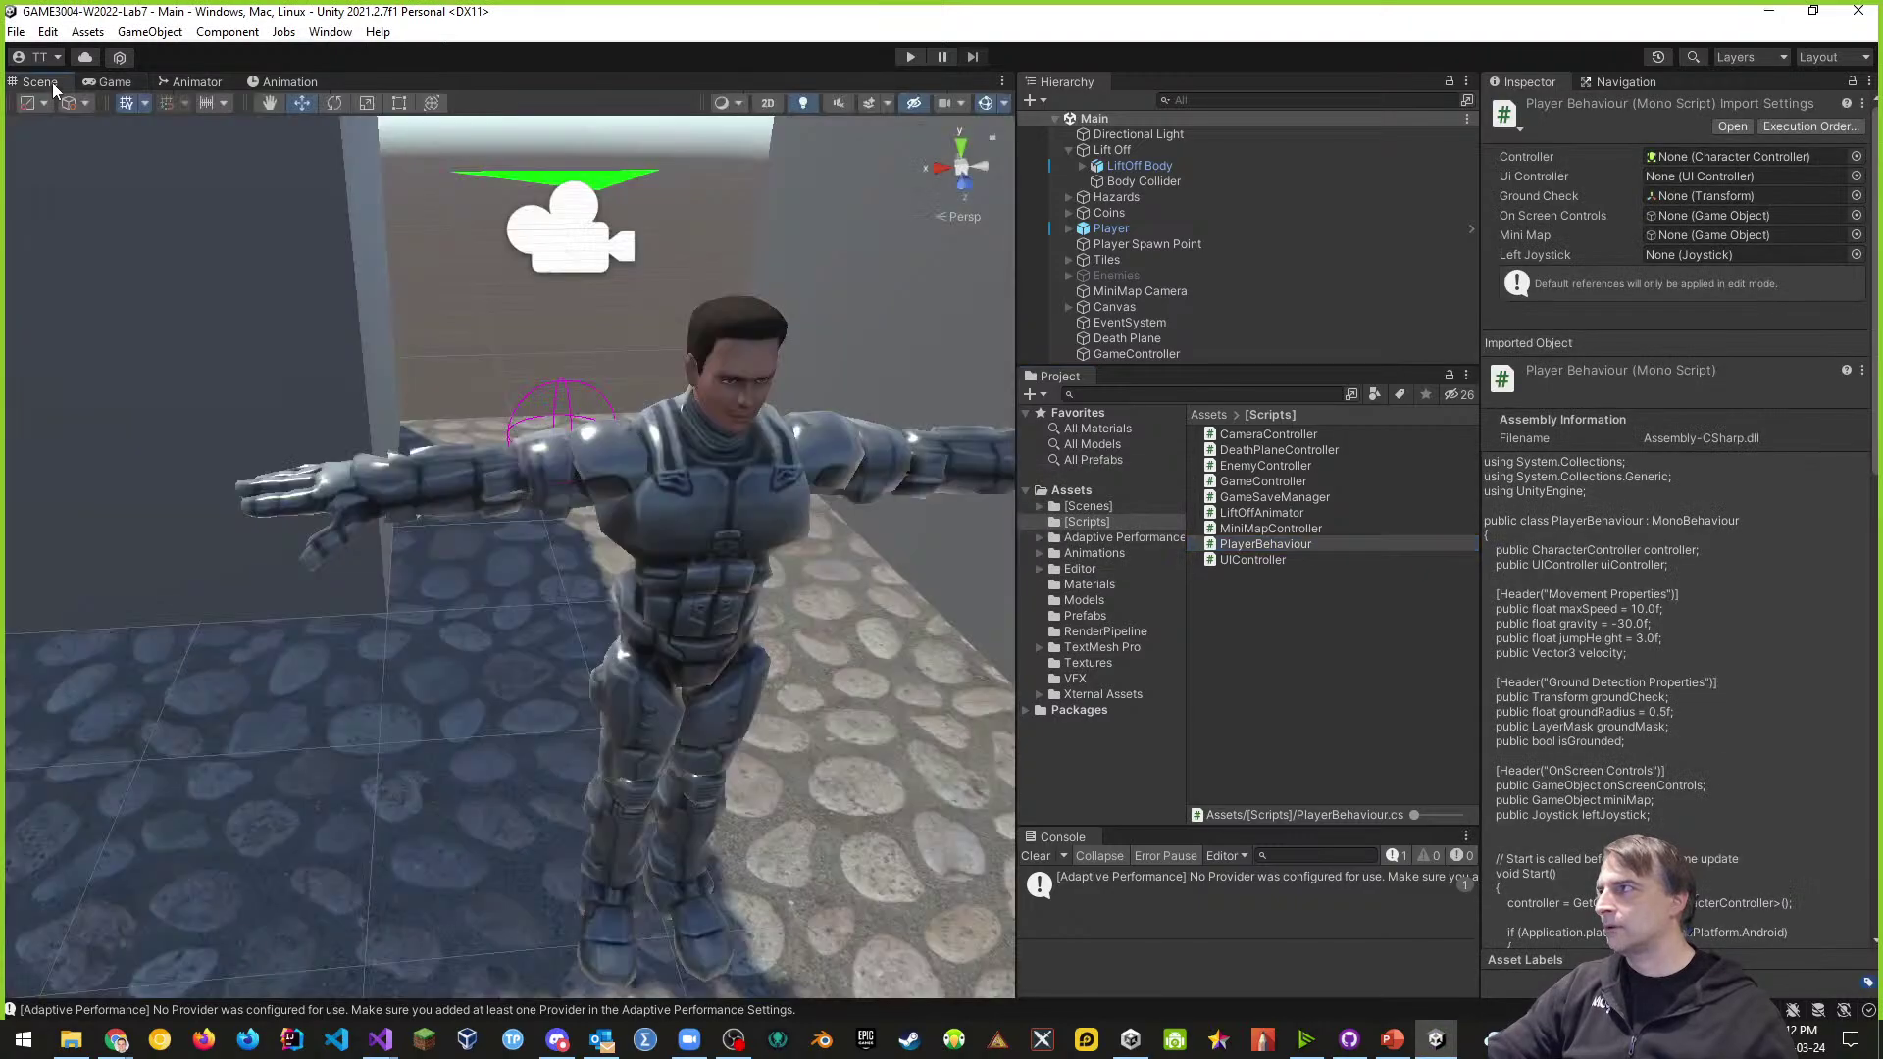
{"action": "left_click", "coordinate": [1100, 148]}
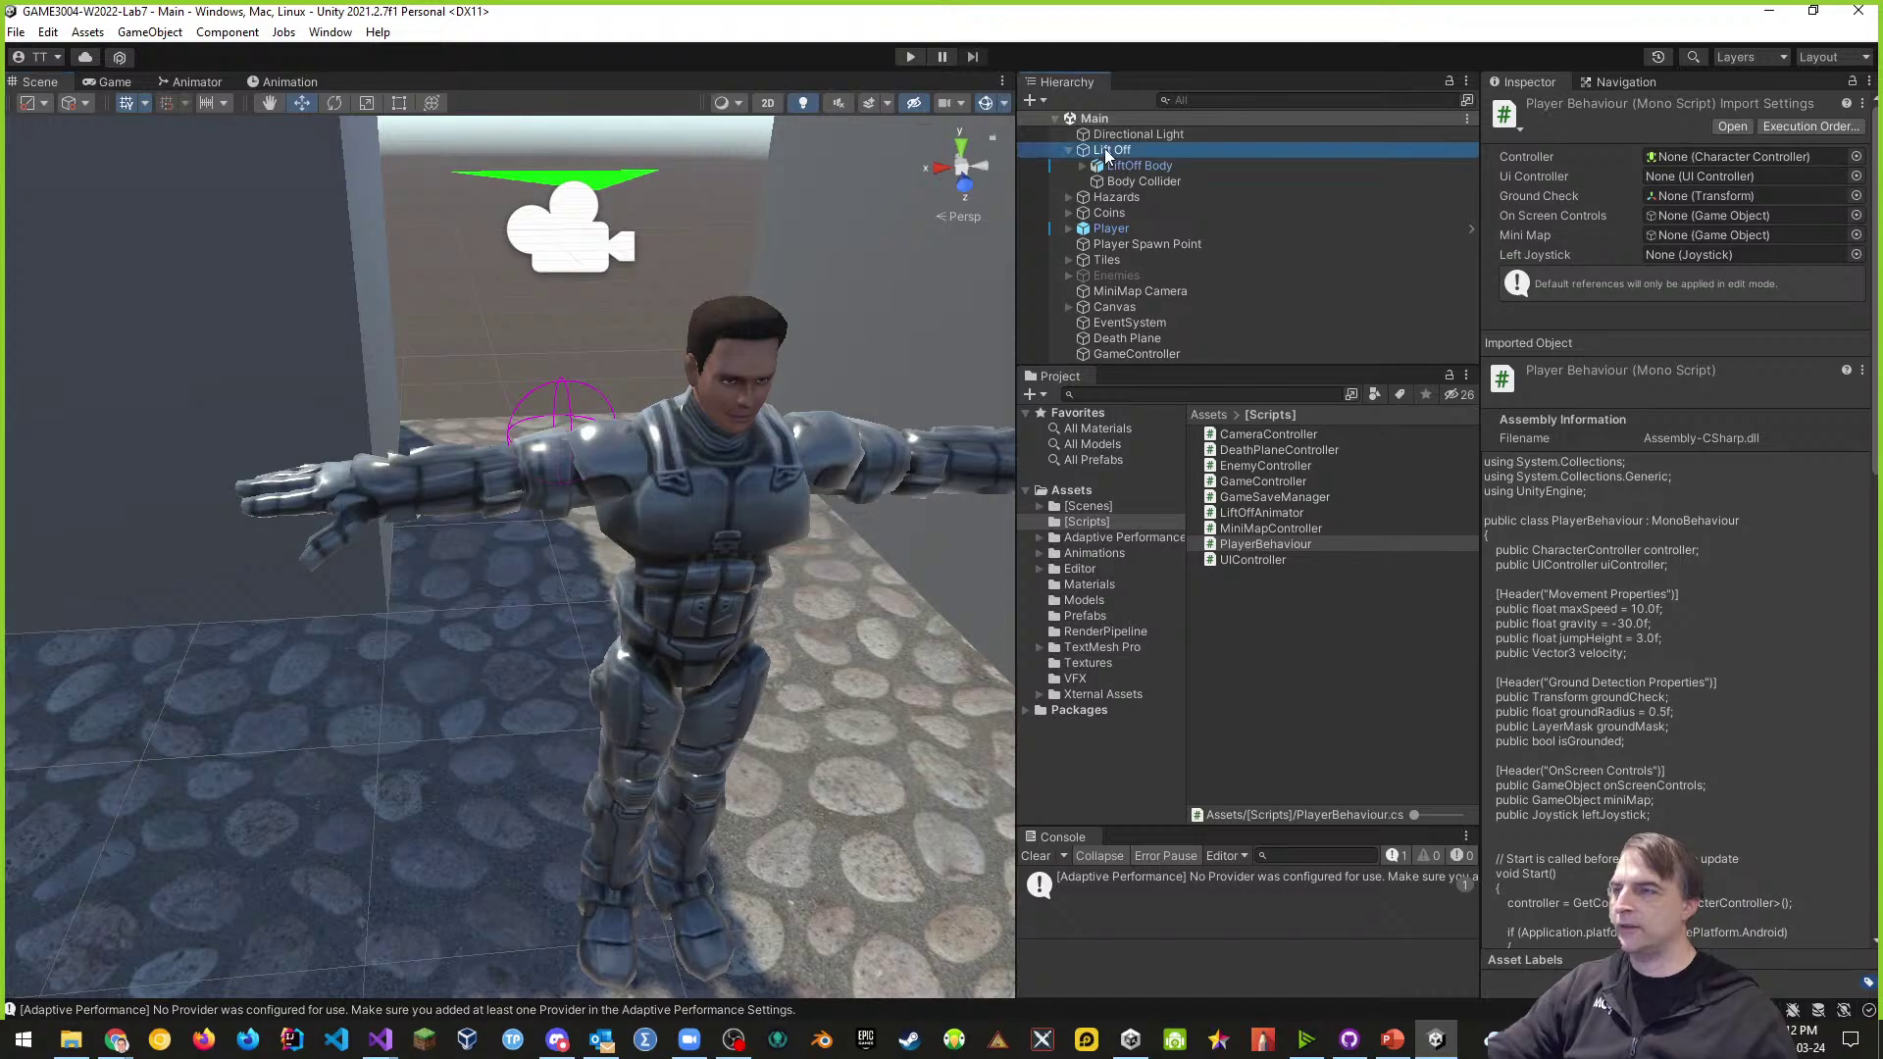
{"action": "right_click_drag", "start_coordinate": [985, 288], "coordinate": [910, 334]}
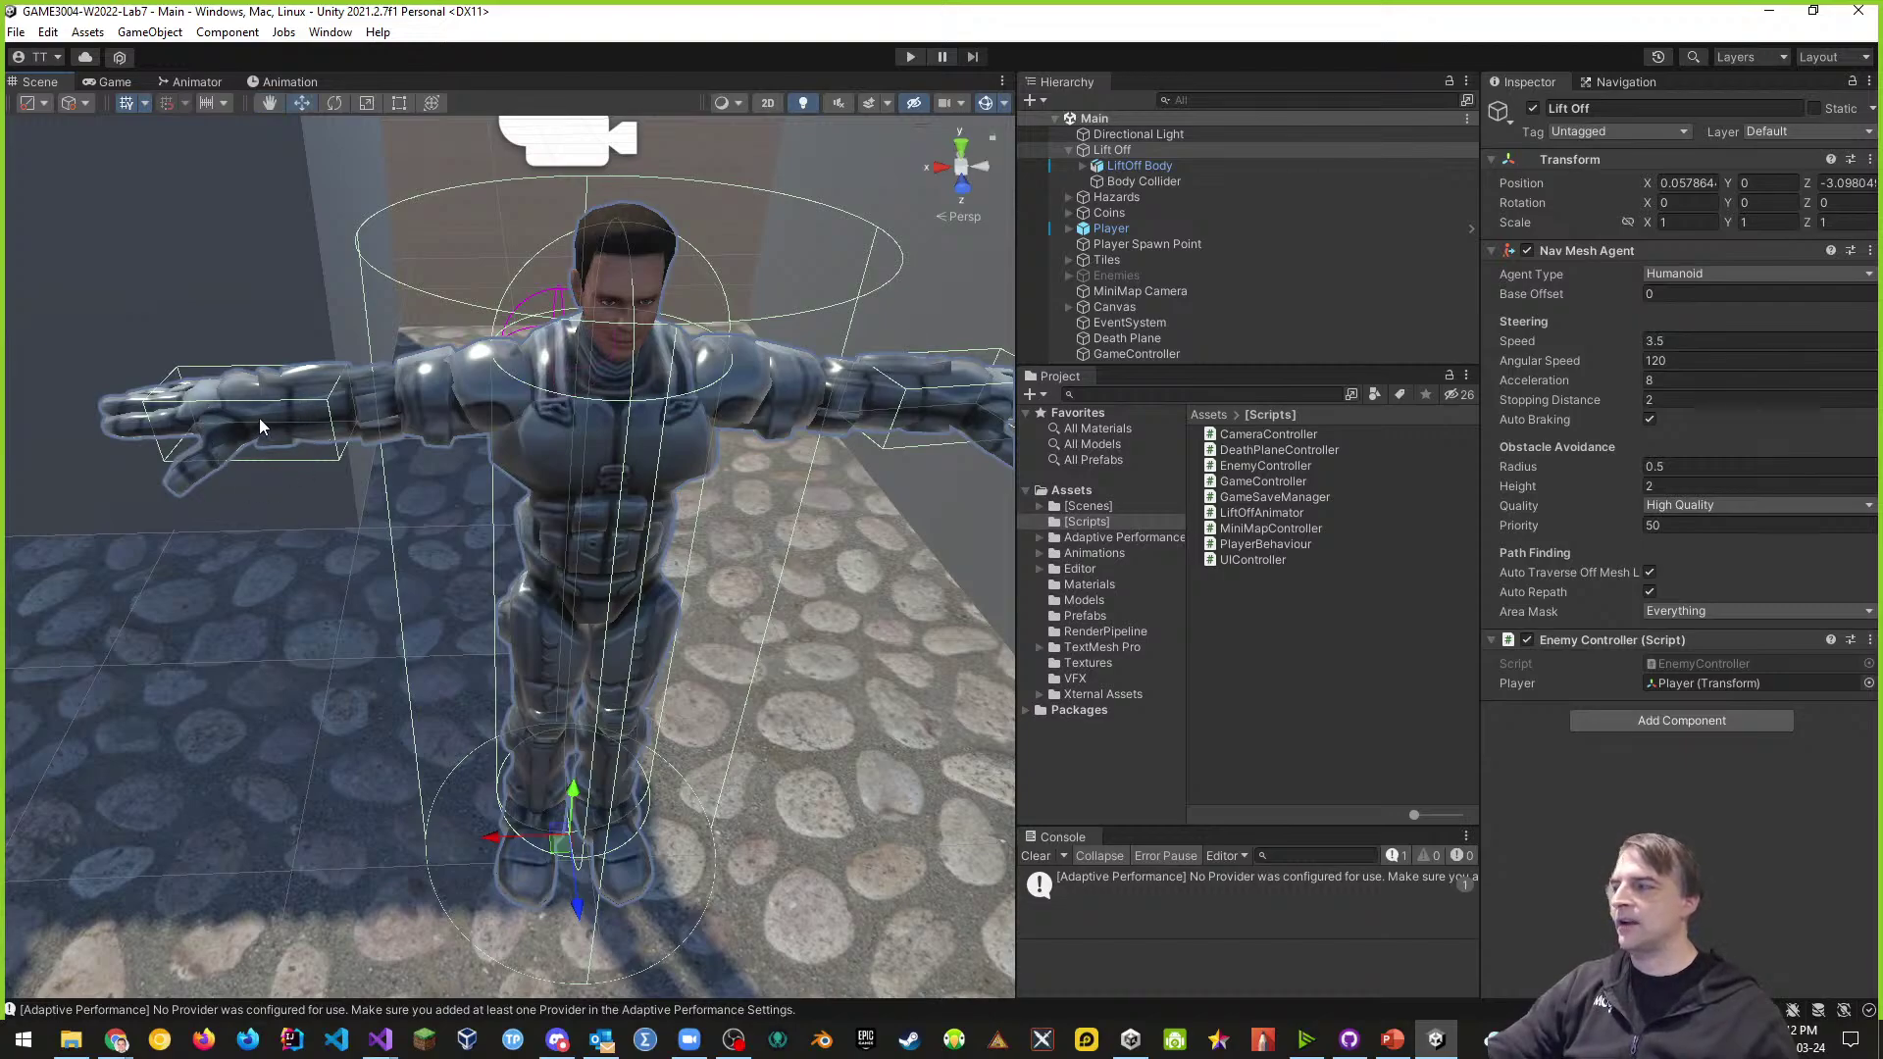
- Expand Lift Off's skeleton through the hips, spine and left arm to the left hand, and select Left Hand Collider
{"action": "left_click", "coordinate": [1084, 166]}
{"action": "left_click", "coordinate": [1096, 197]}
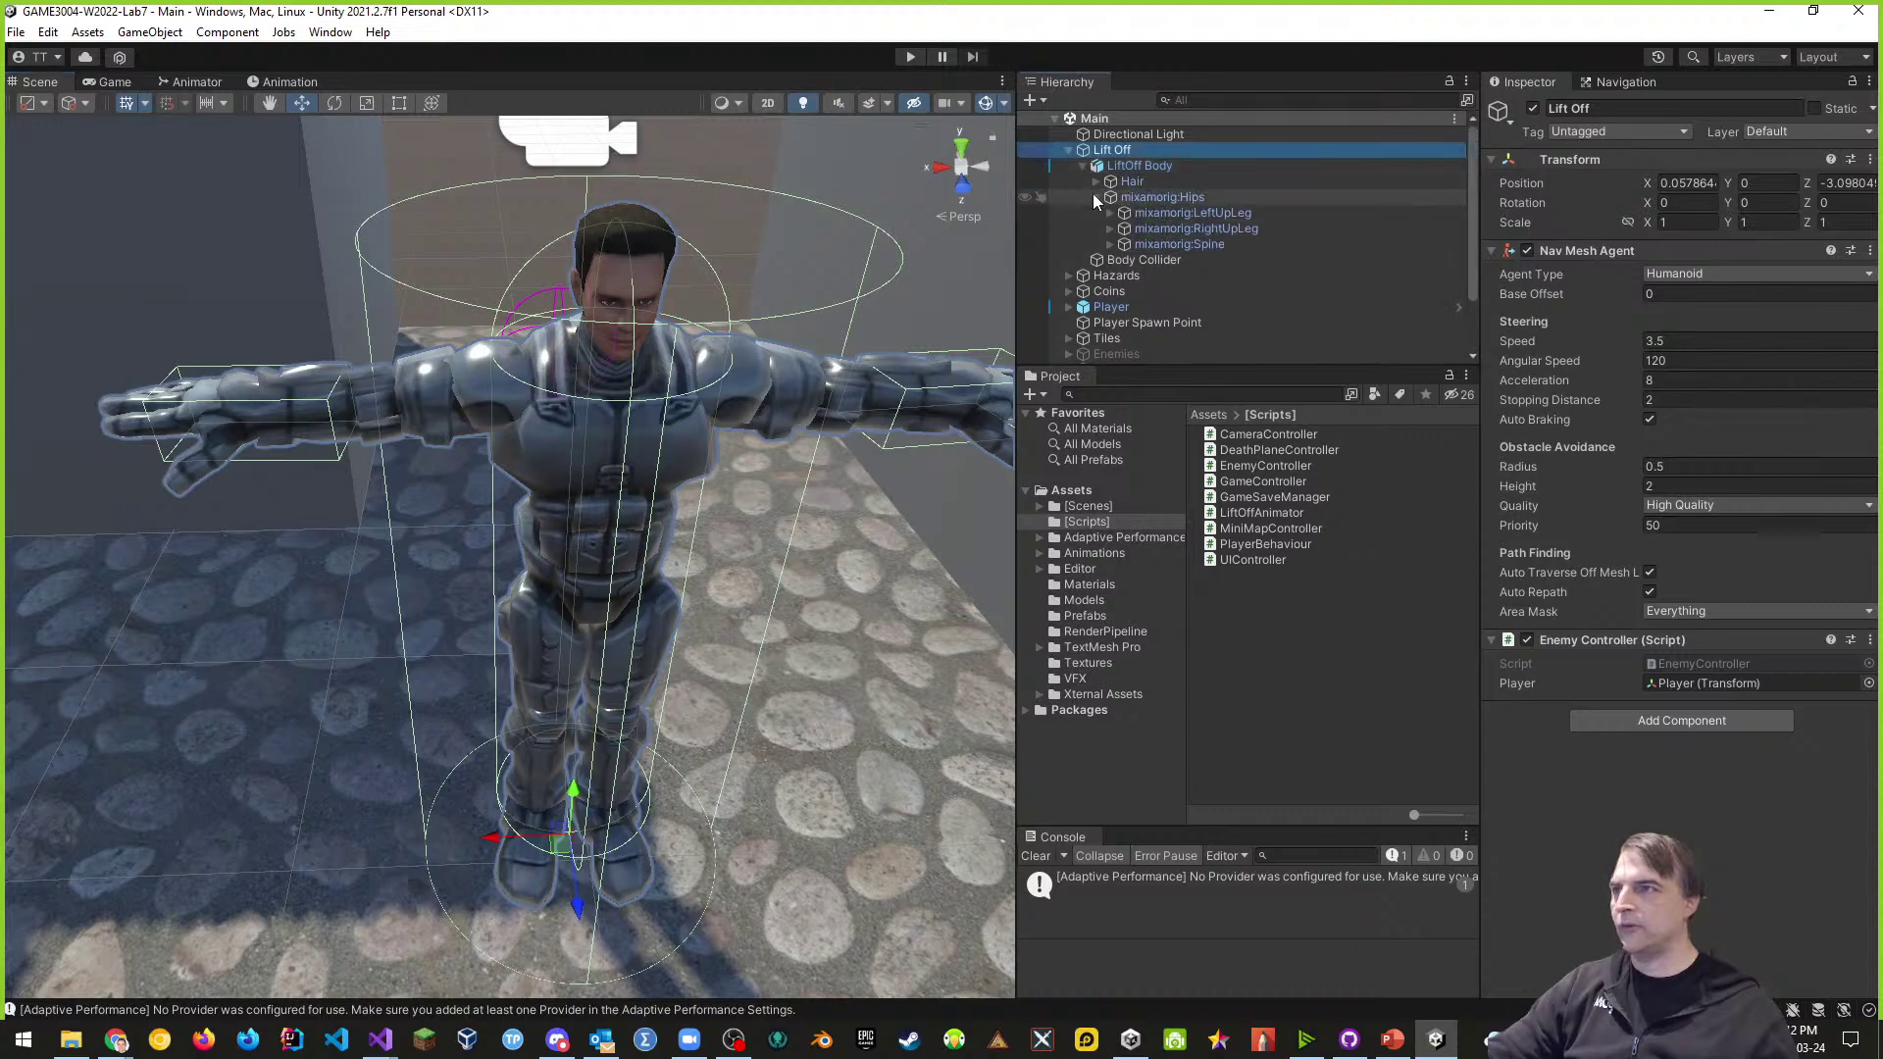
{"action": "left_click", "coordinate": [1109, 242]}
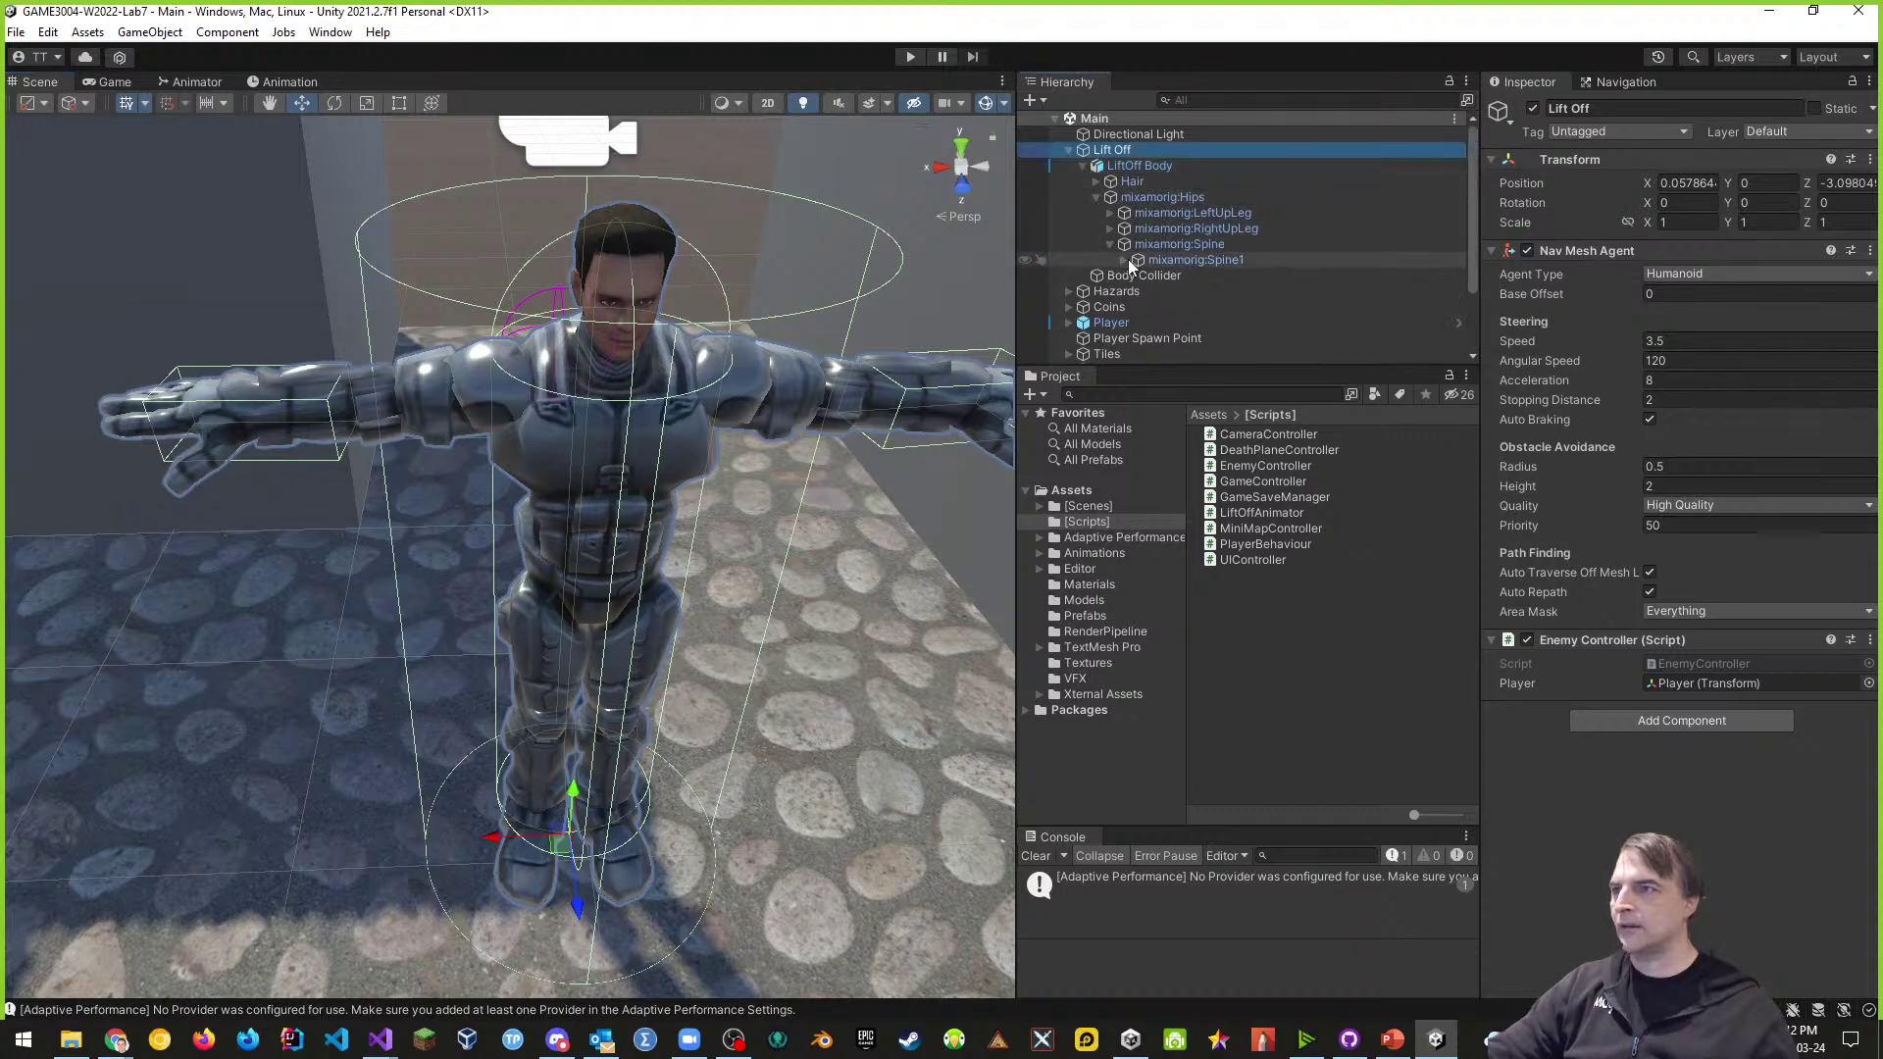
{"action": "left_click", "coordinate": [1123, 259]}
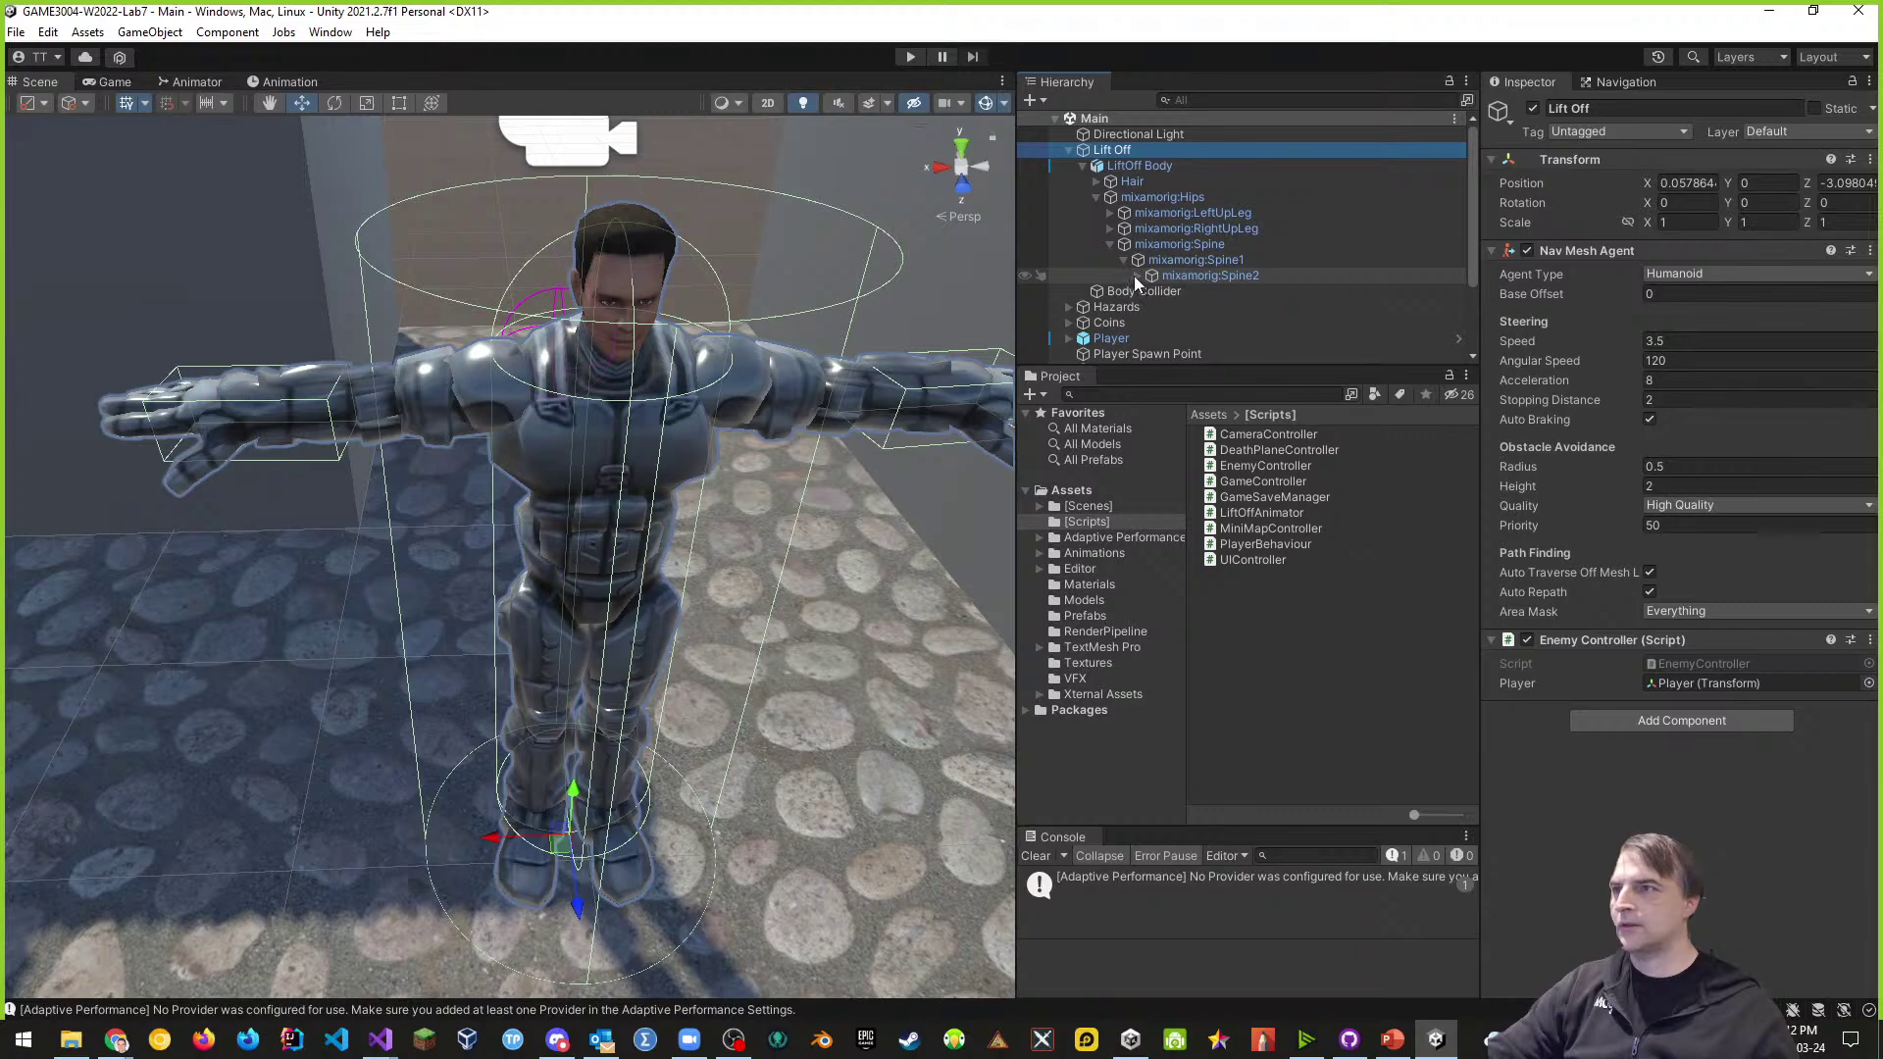
{"action": "left_click", "coordinate": [1135, 276]}
{"action": "scroll", "coordinate": [1224, 255], "scroll_direction": "down", "scroll_amount": 2}
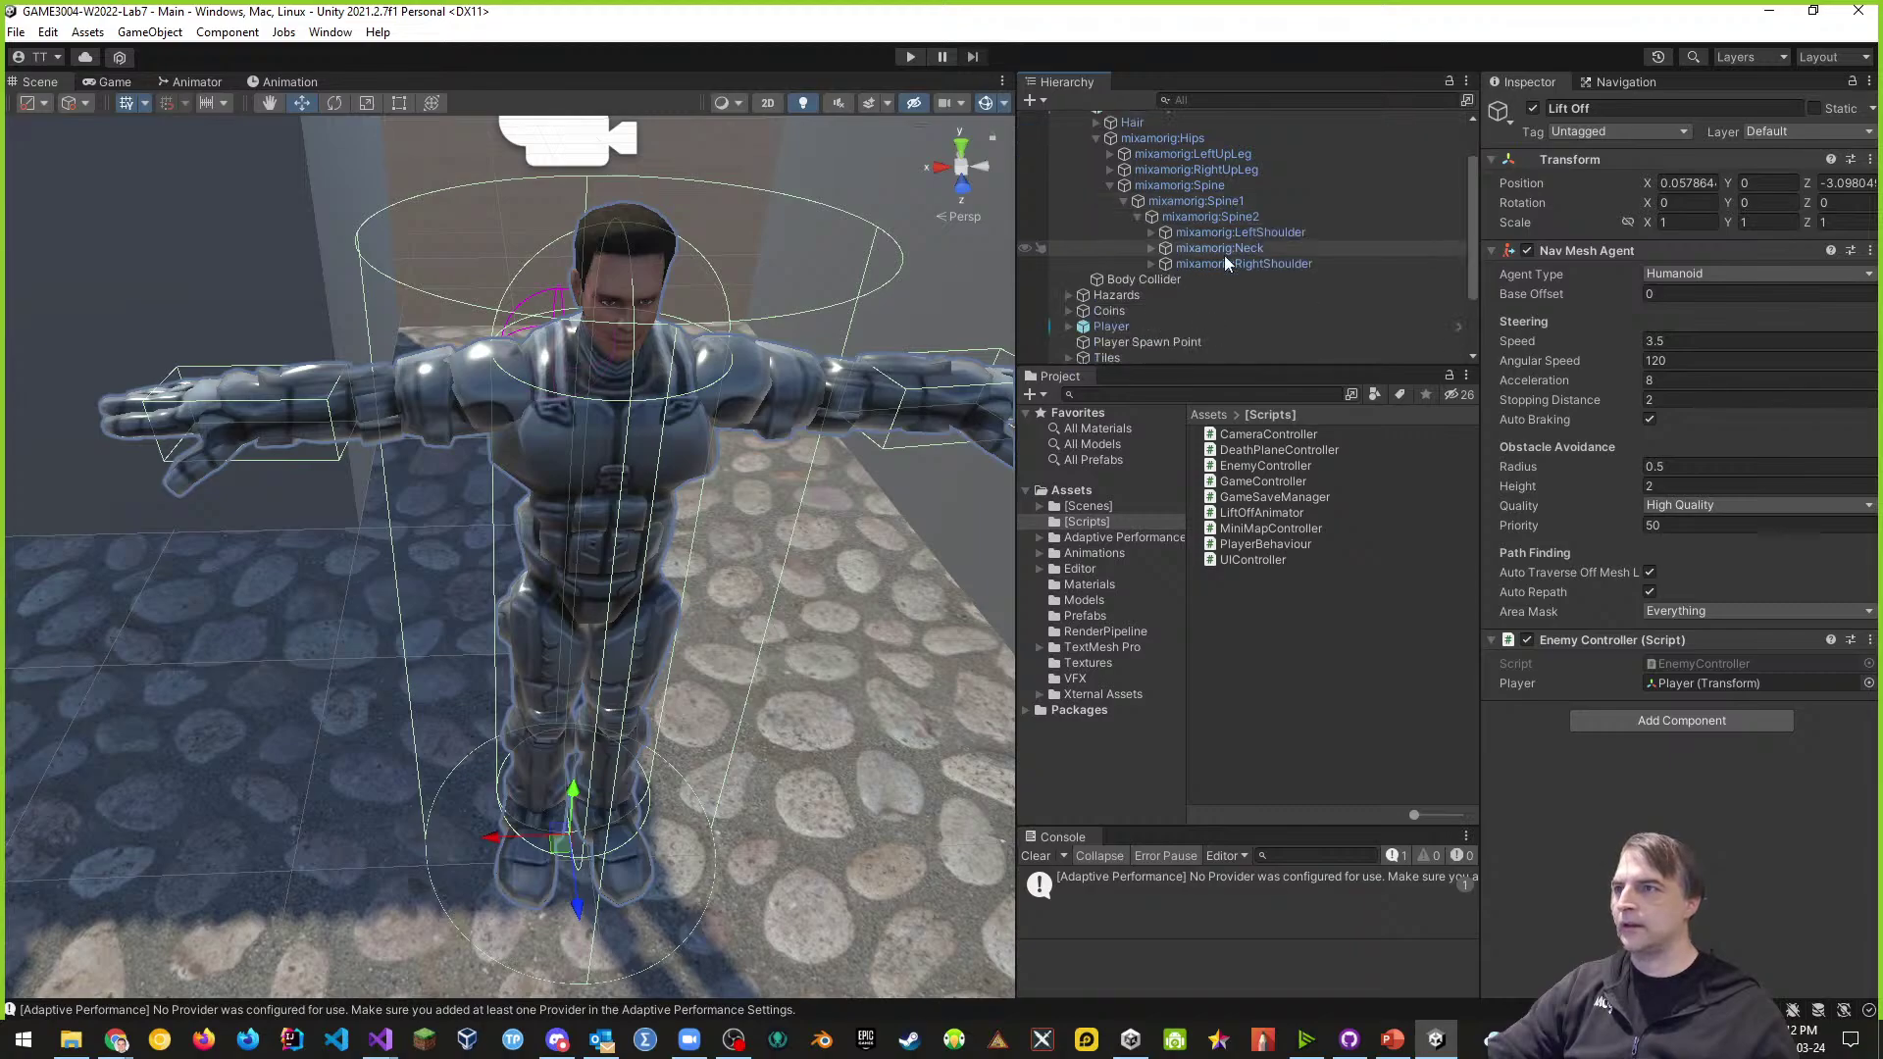
{"action": "left_click", "coordinate": [1150, 233]}
{"action": "left_click", "coordinate": [1166, 248]}
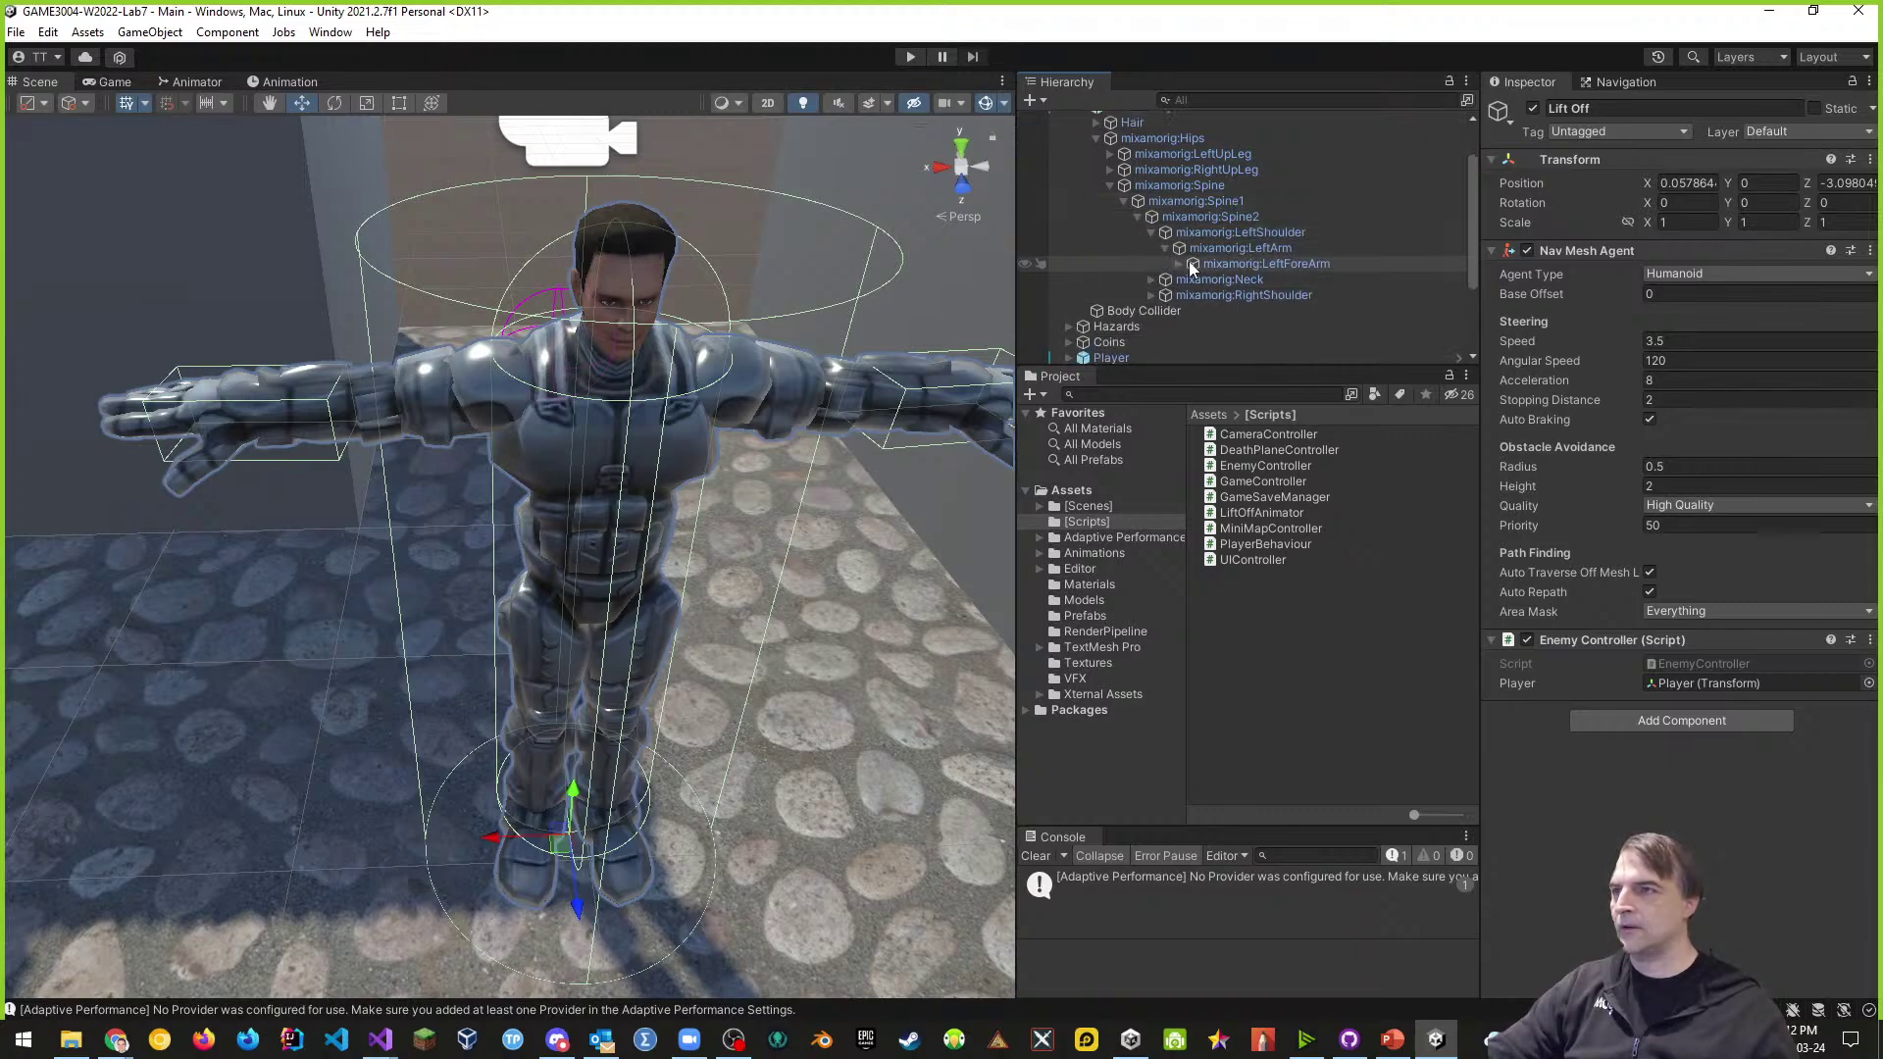
{"action": "left_click", "coordinate": [1180, 264]}
{"action": "left_click", "coordinate": [1193, 280]}
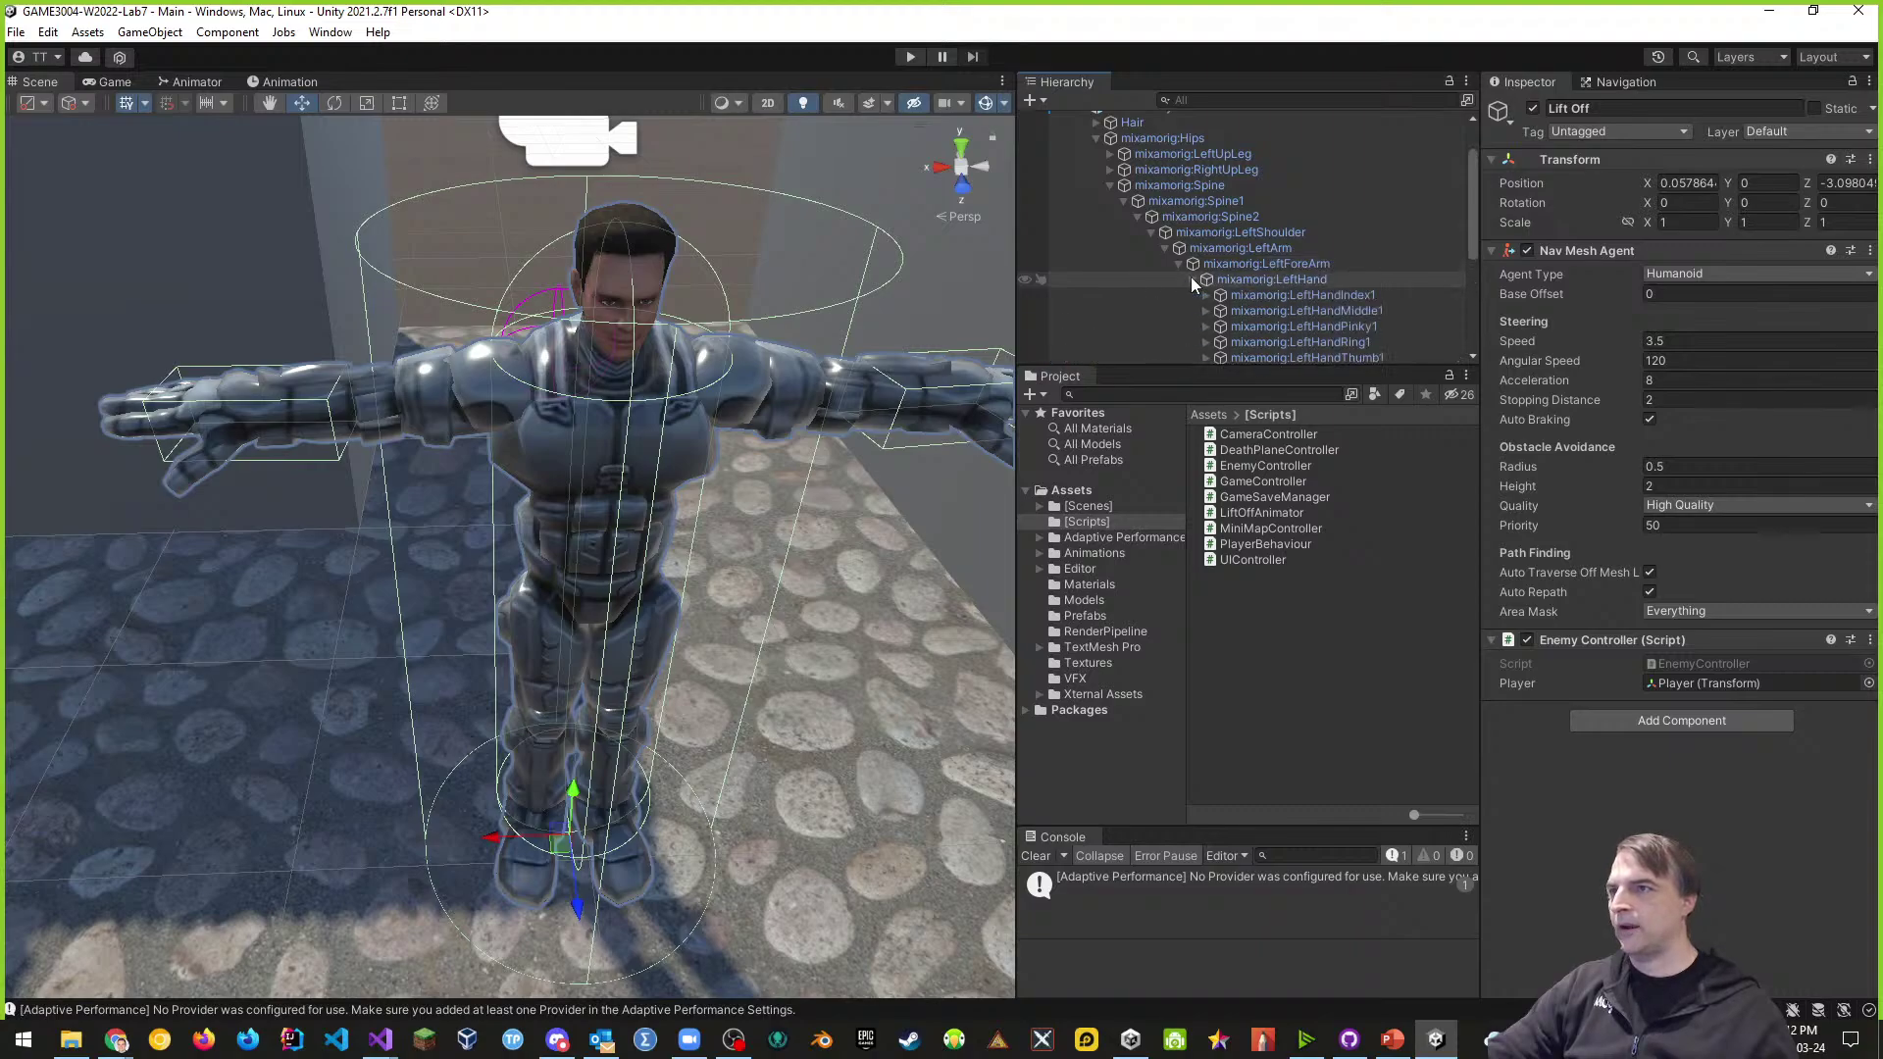
{"action": "scroll", "coordinate": [1281, 286], "scroll_direction": "down", "scroll_amount": 3}
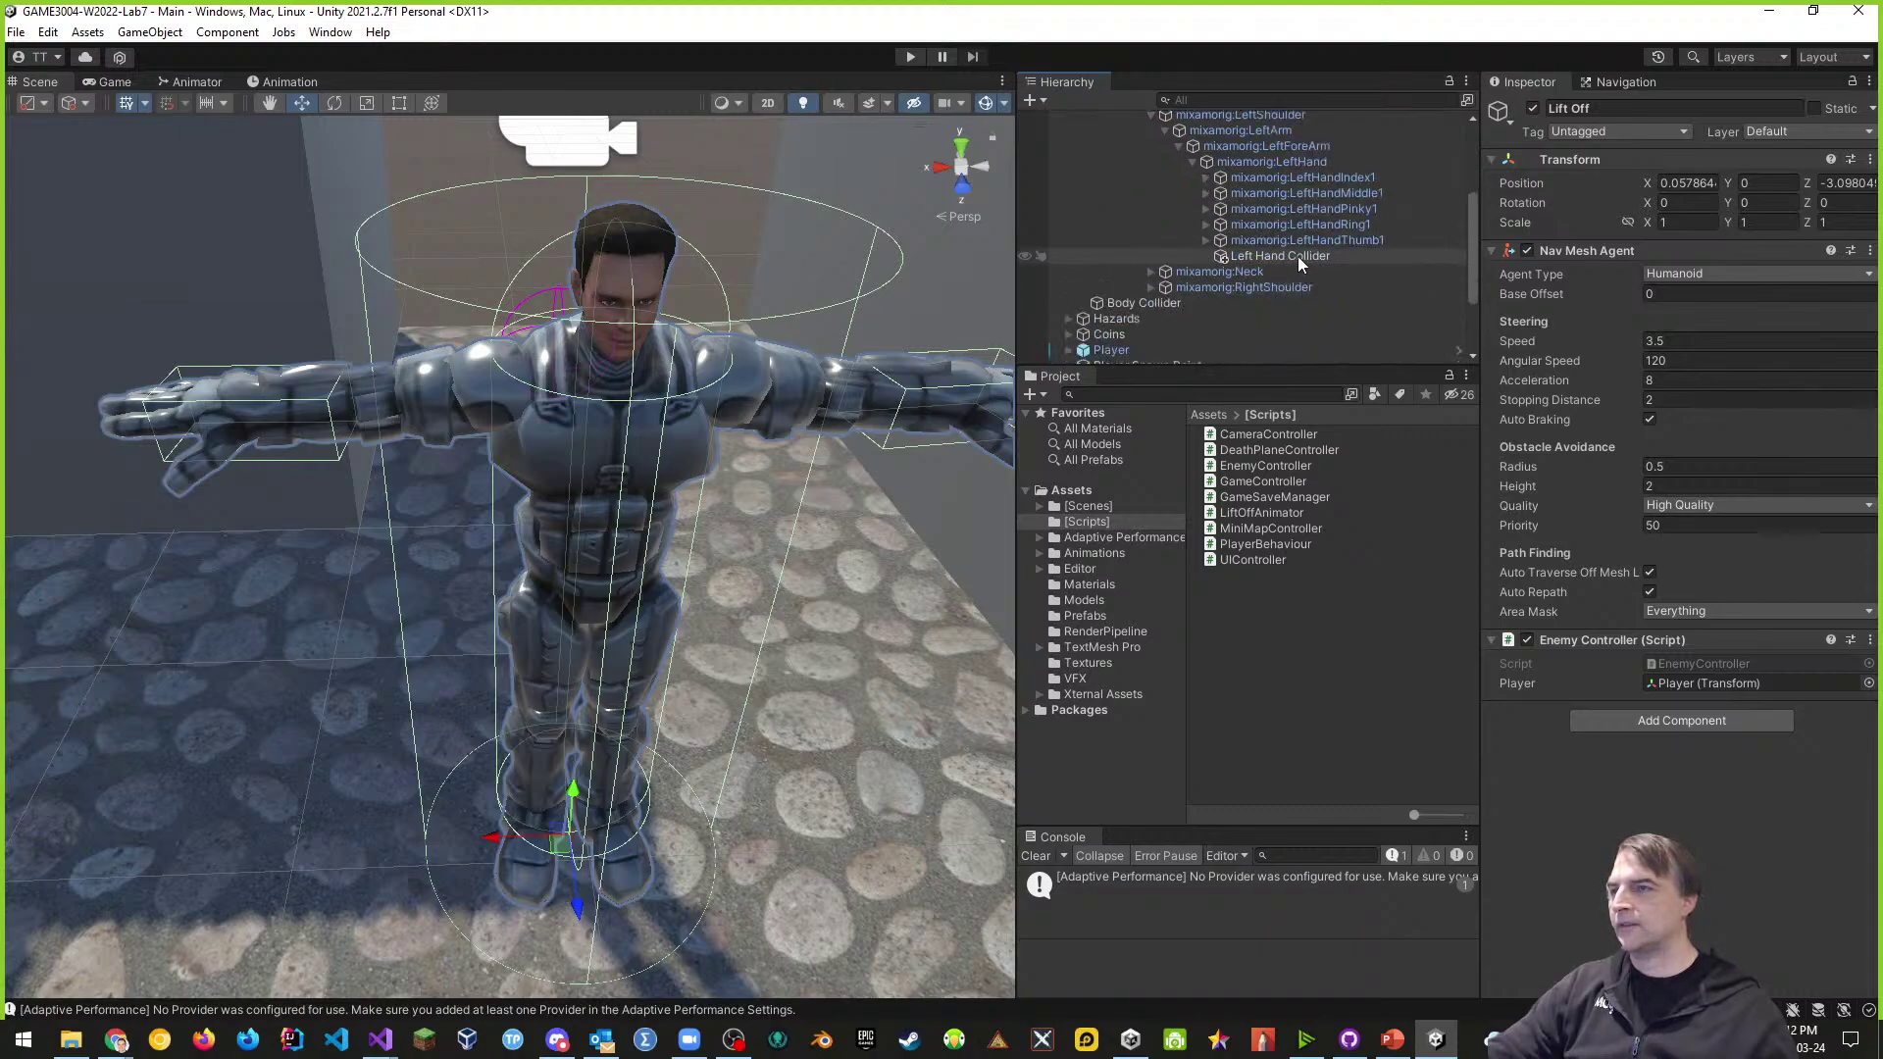
{"action": "left_click", "coordinate": [1295, 256]}
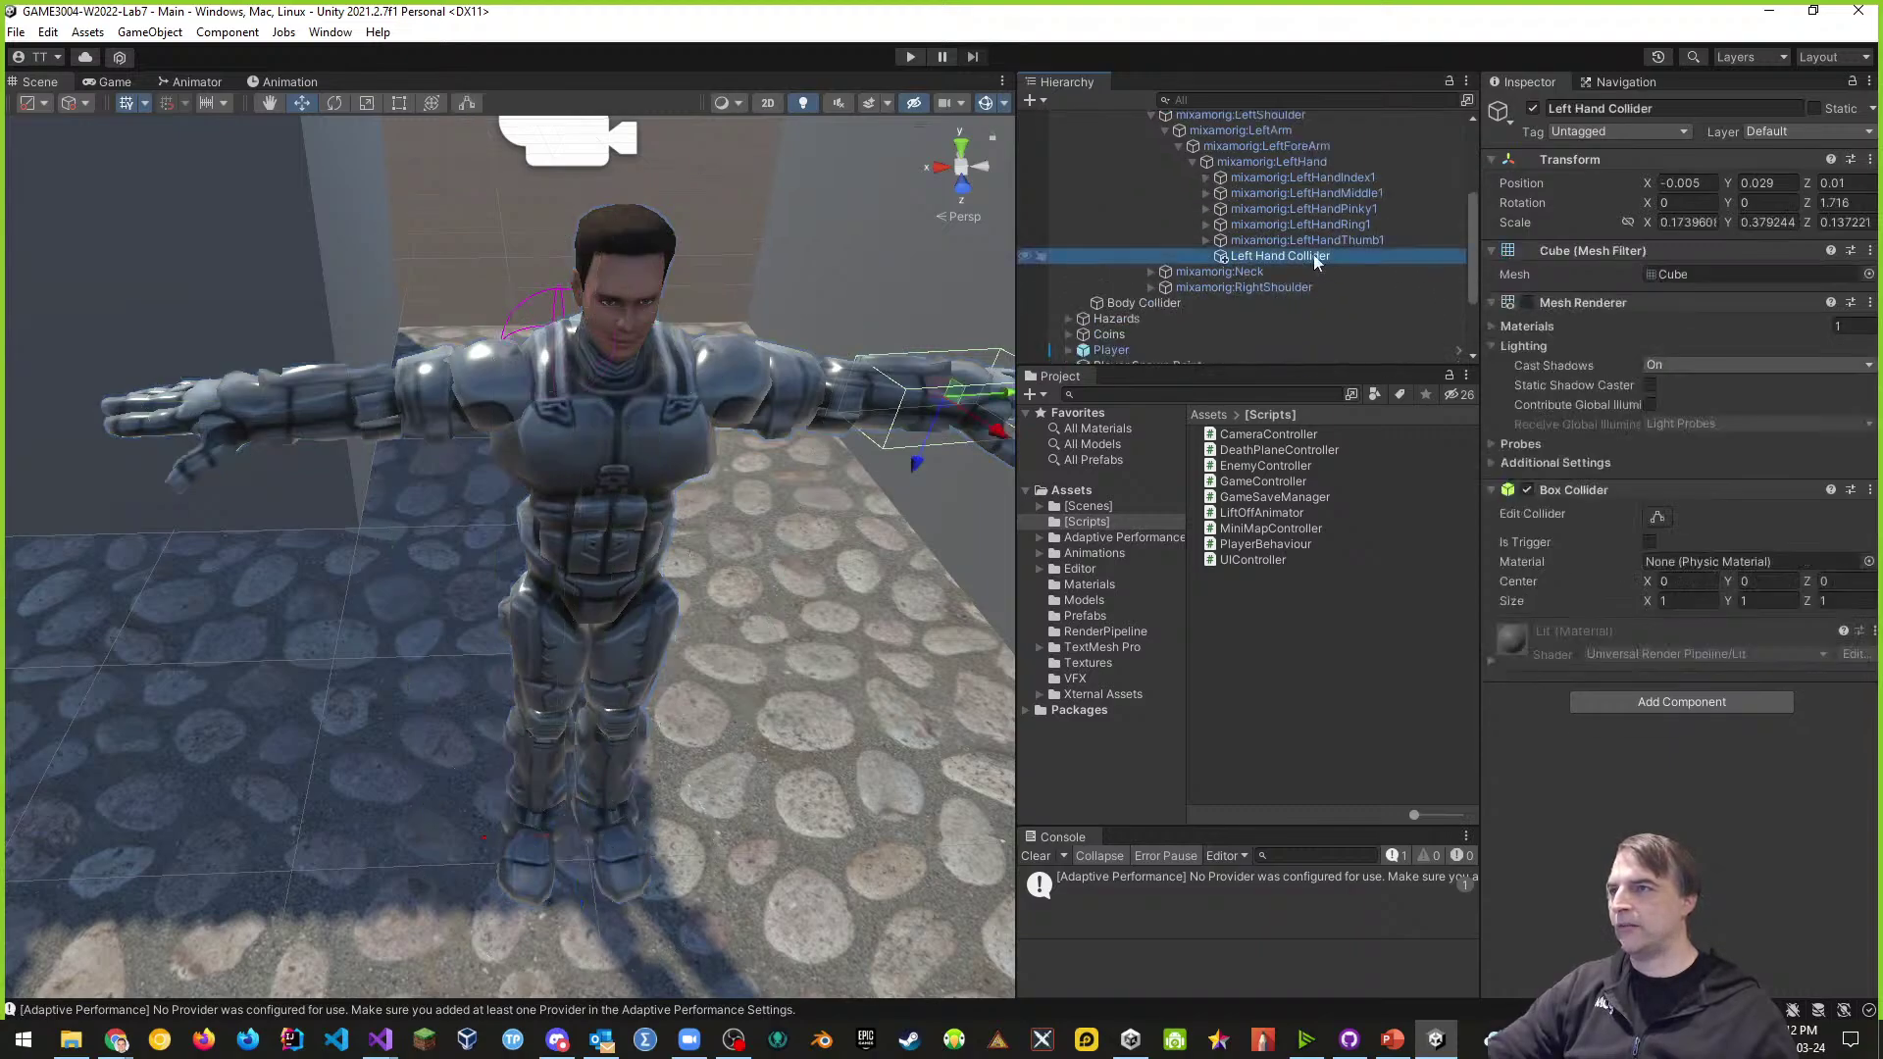
- Add a new tag named "Enemy" to the project's tag list
{"action": "left_click", "coordinate": [1638, 131]}
{"action": "left_click", "coordinate": [1630, 335]}
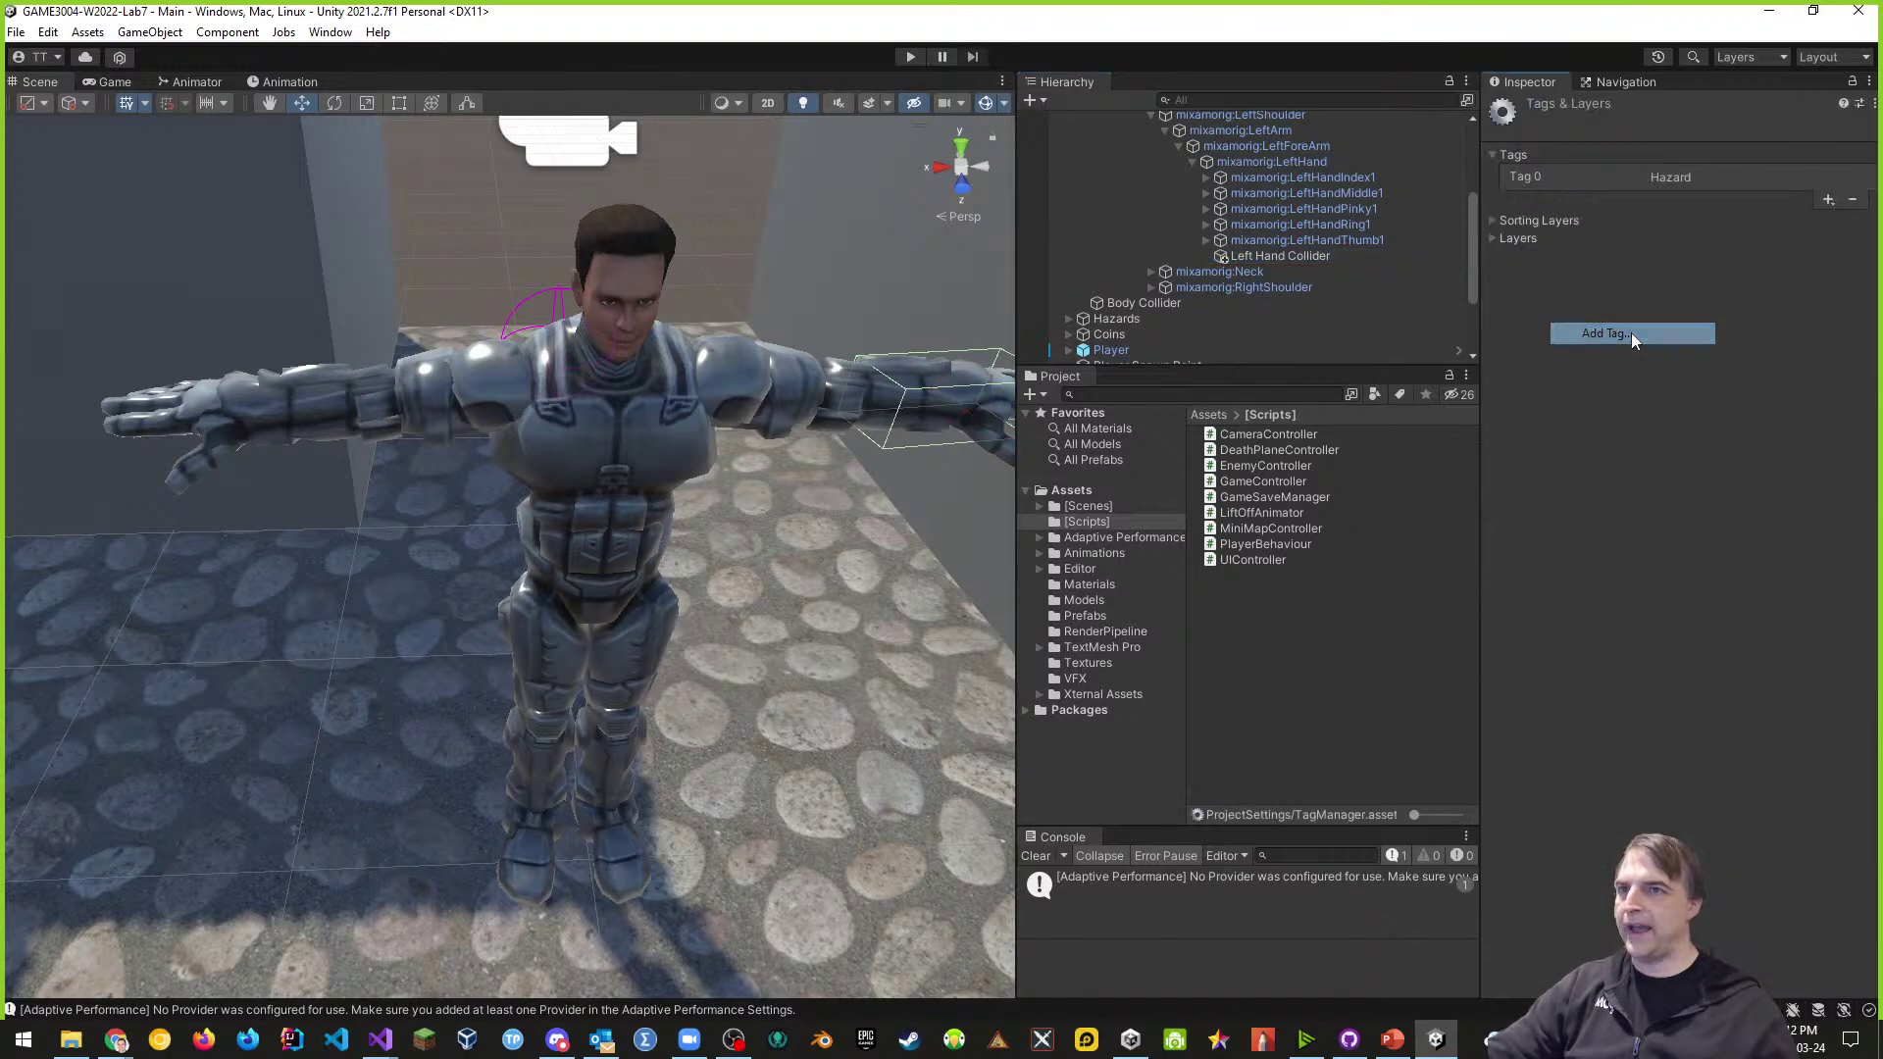
{"action": "left_click", "coordinate": [1827, 200]}
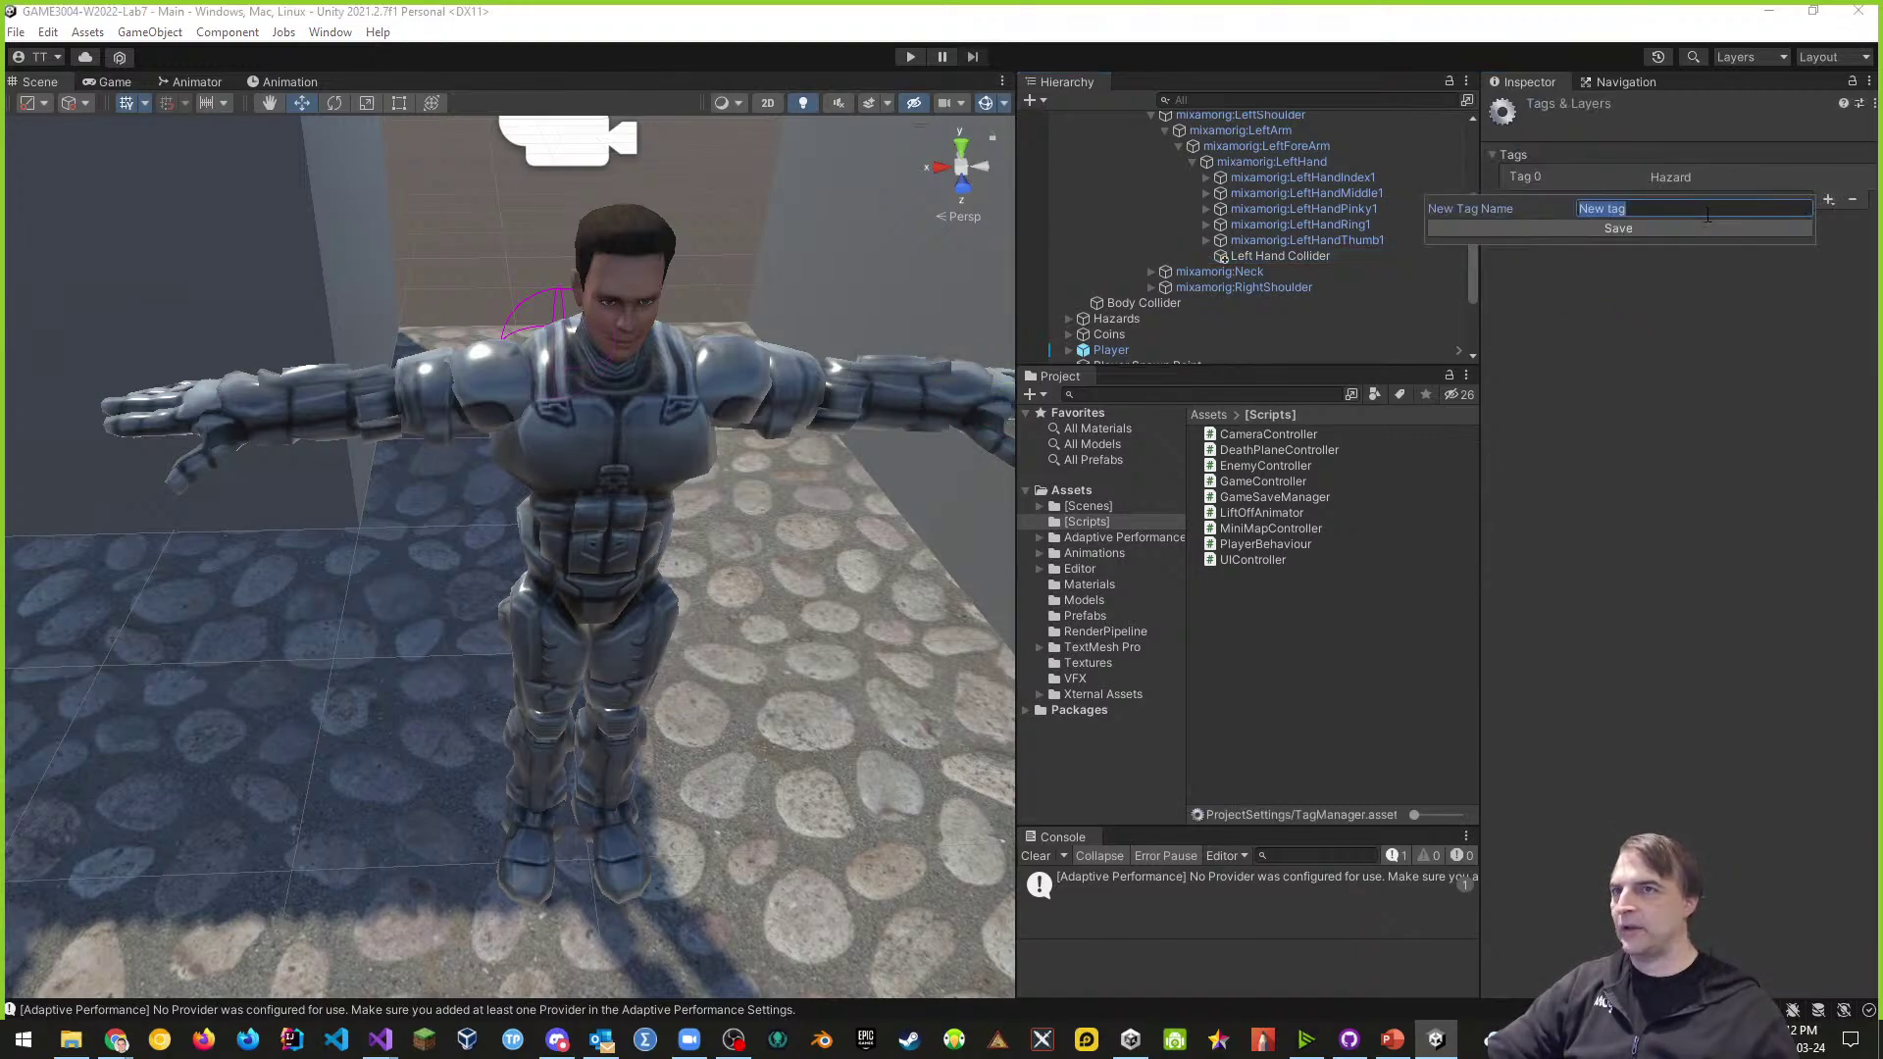
{"action": "type", "text": "Enemy"}
{"action": "key", "text": "Return"}
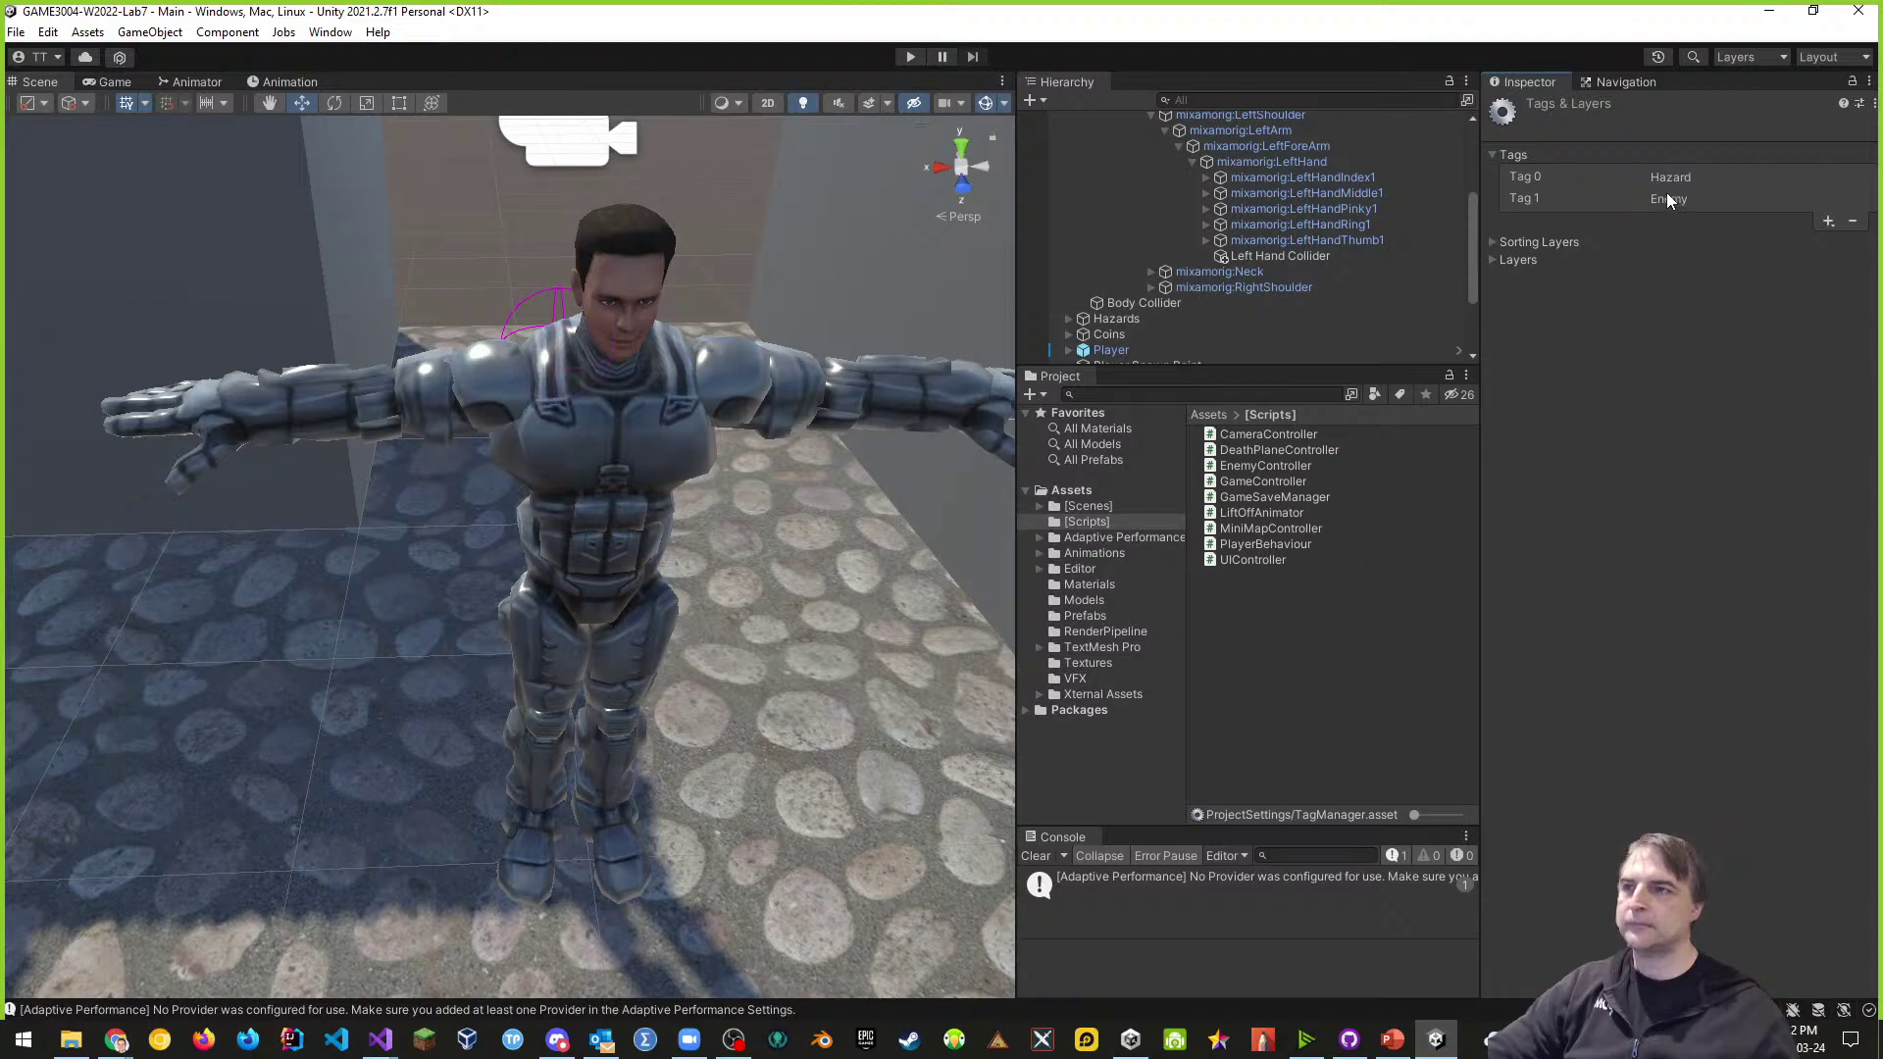
- Assign the Enemy tag to Left Hand Collider
{"action": "left_click", "coordinate": [1291, 255]}
{"action": "left_click", "coordinate": [1654, 133]}
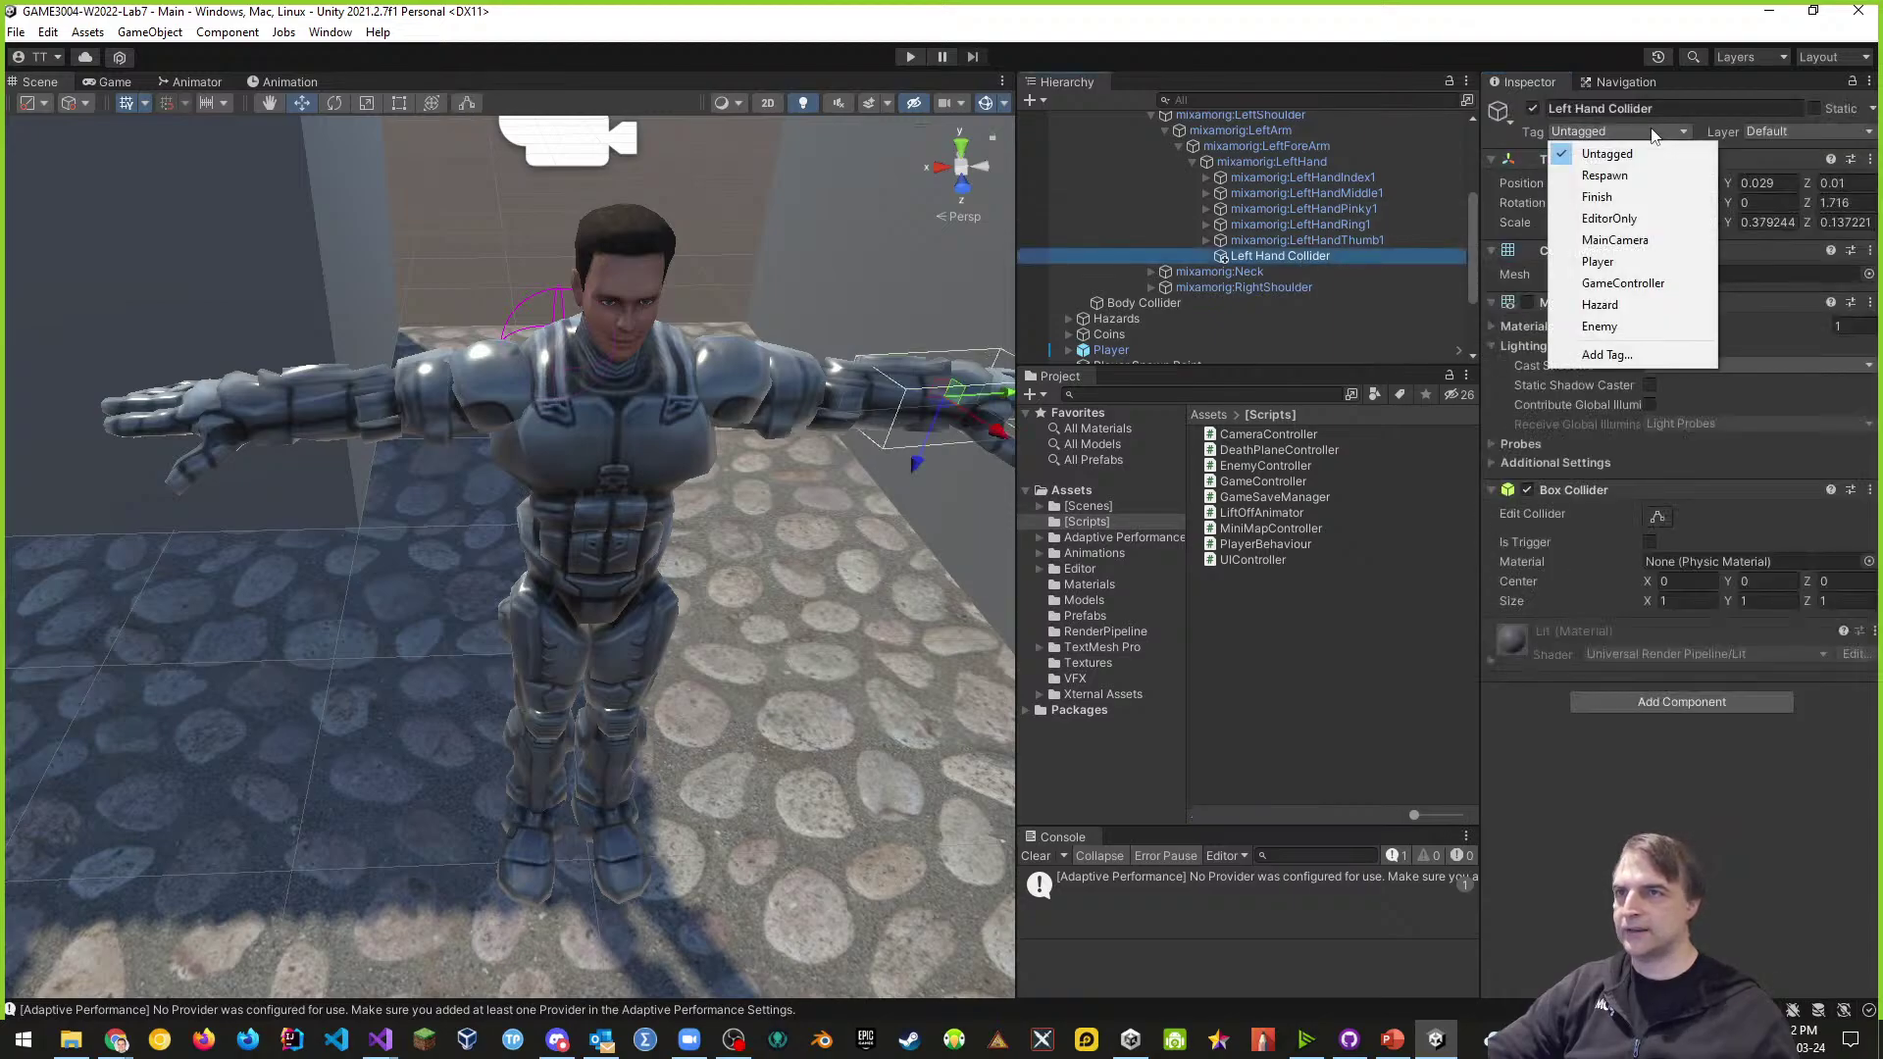
{"action": "left_click", "coordinate": [1600, 326]}
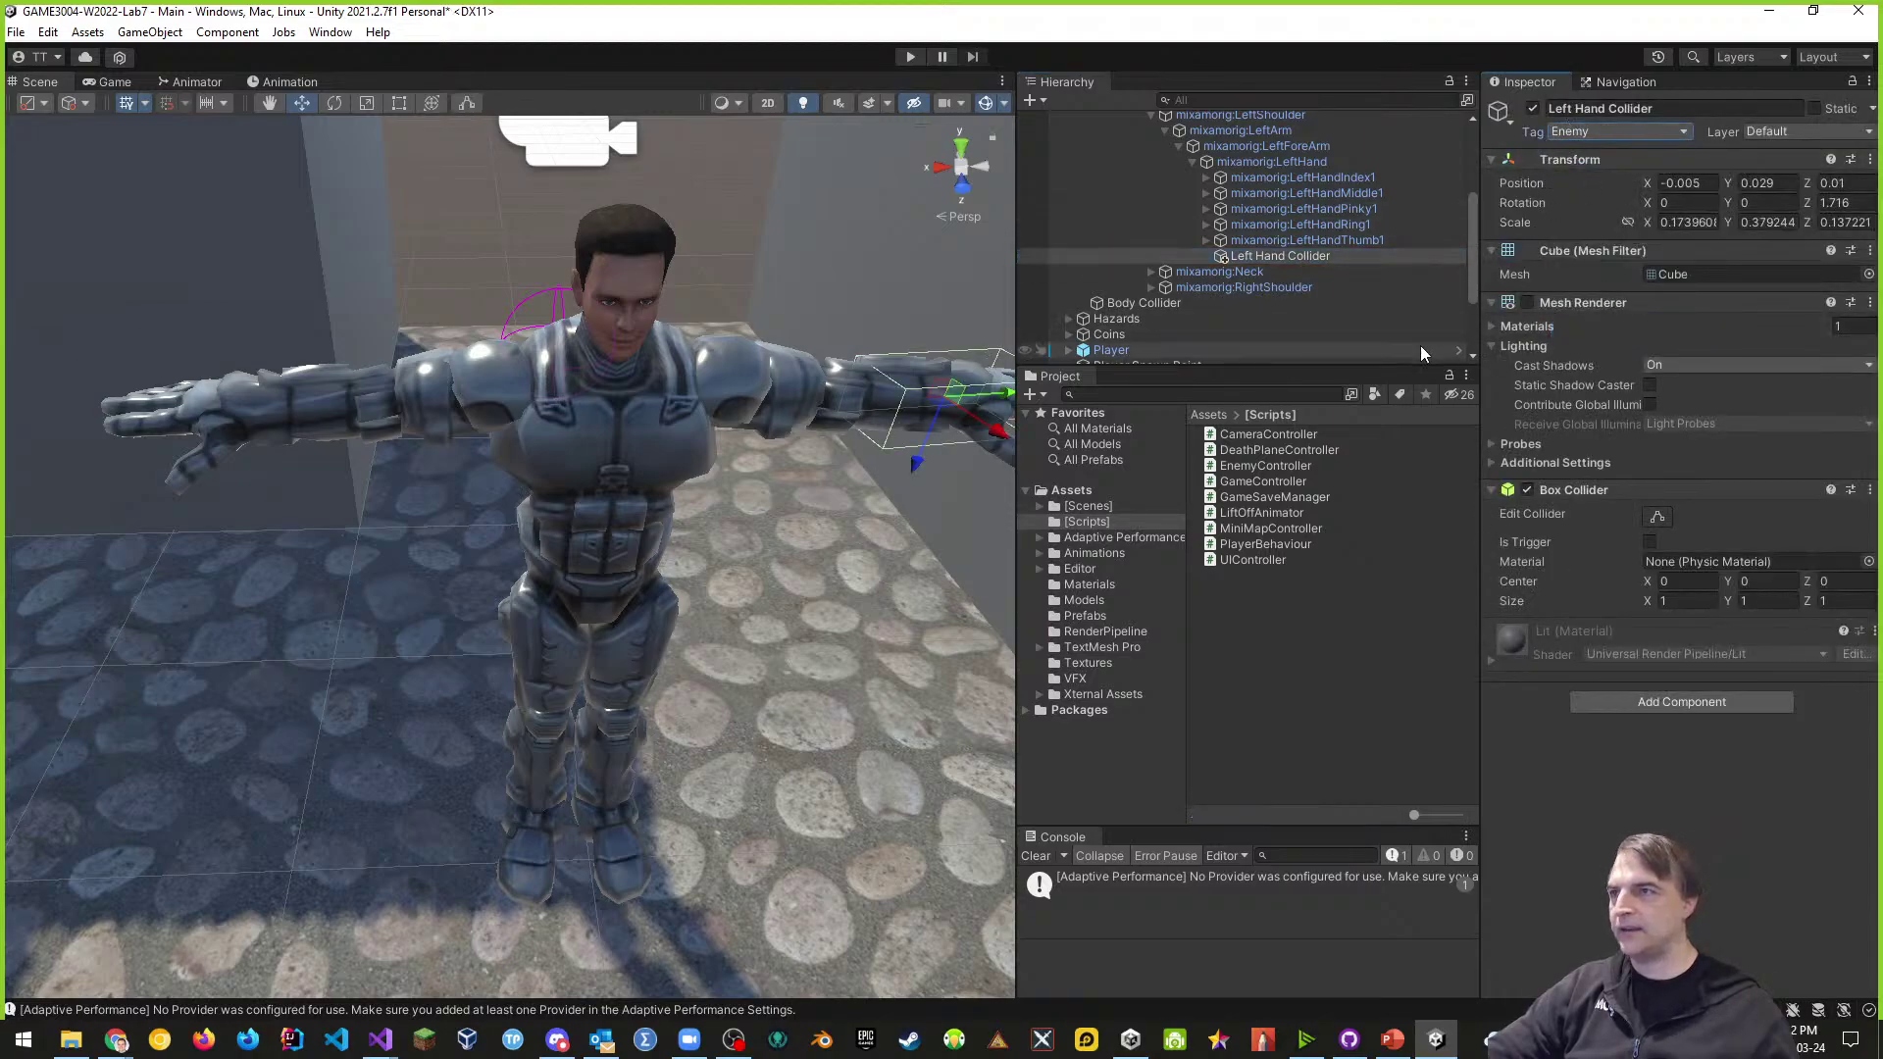
- Expand the skeleton's right arm to the right hand and assign the Enemy tag to Right Hand Collider
{"action": "left_click", "coordinate": [1151, 287]}
{"action": "left_click", "coordinate": [1165, 302]}
{"action": "scroll", "coordinate": [1205, 304], "scroll_direction": "down", "scroll_amount": 2}
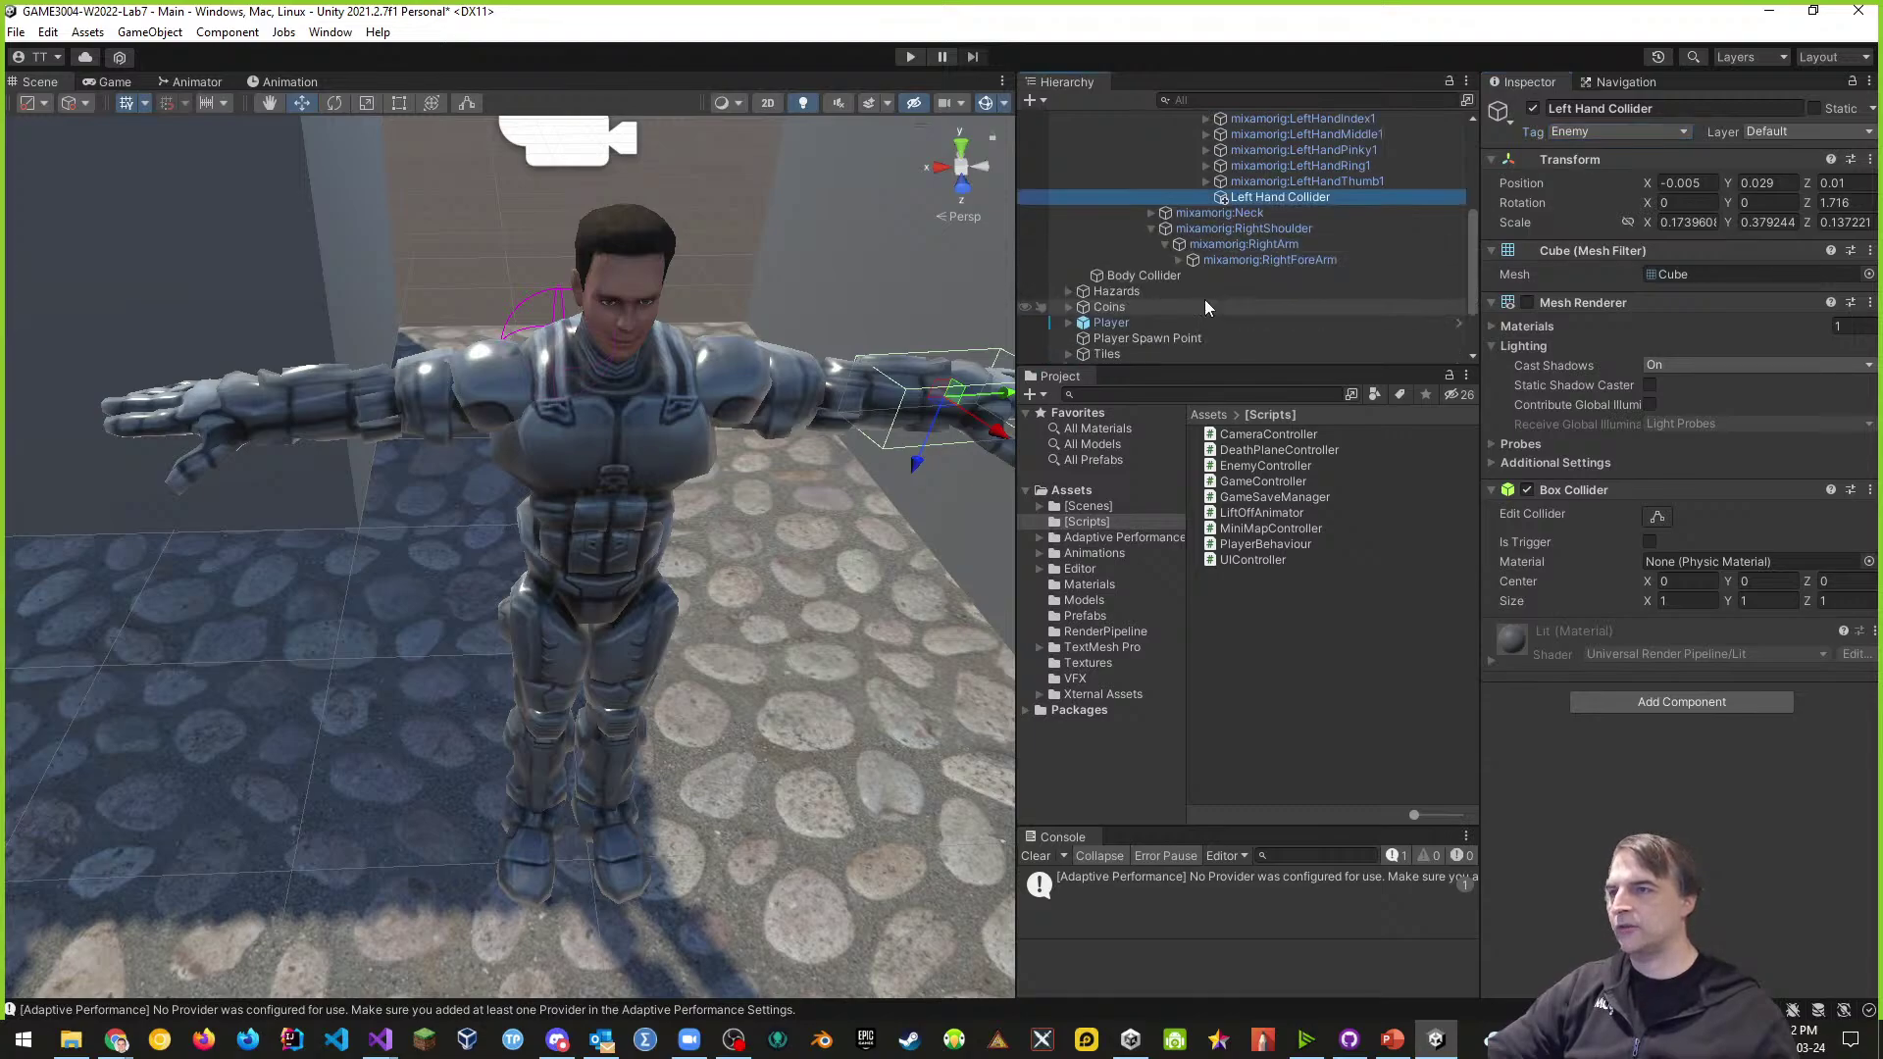
{"action": "scroll", "coordinate": [1204, 298], "scroll_direction": "down", "scroll_amount": 2}
{"action": "left_click", "coordinate": [1179, 202]}
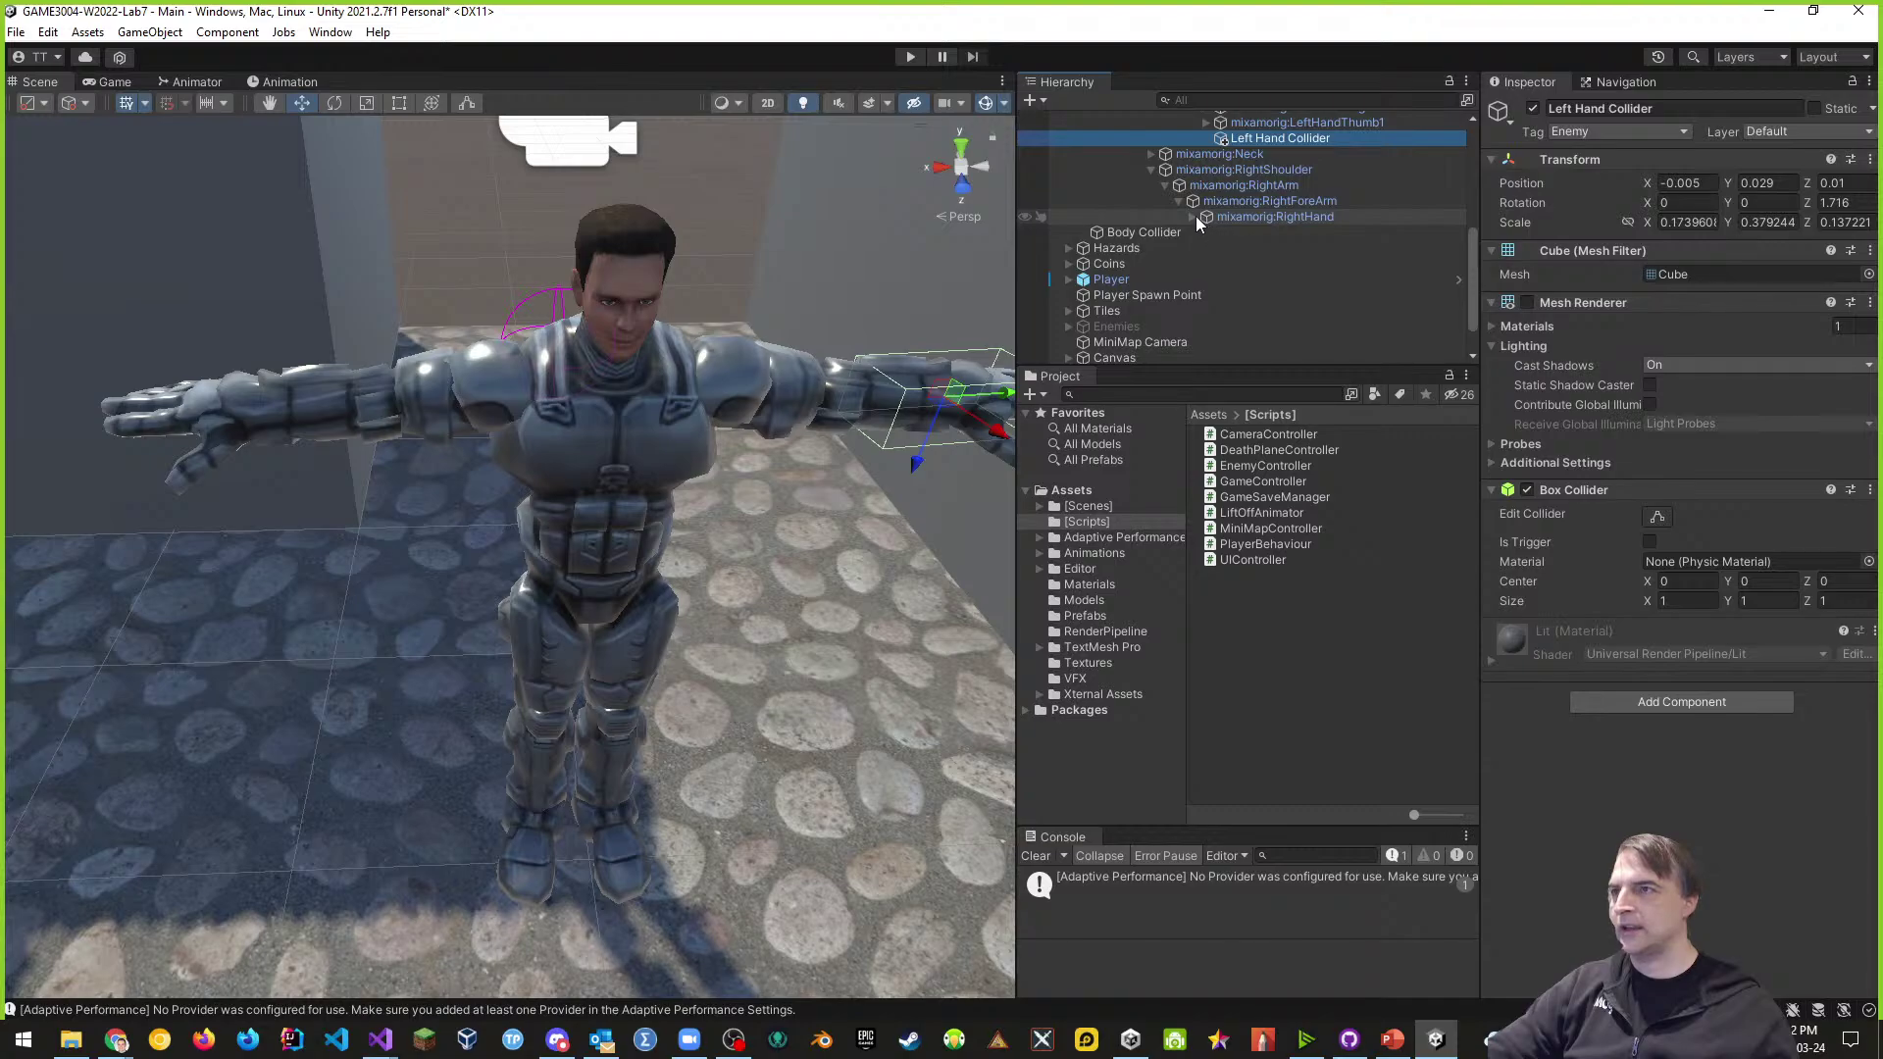
{"action": "left_click", "coordinate": [1194, 218]}
{"action": "left_click", "coordinate": [1287, 310]}
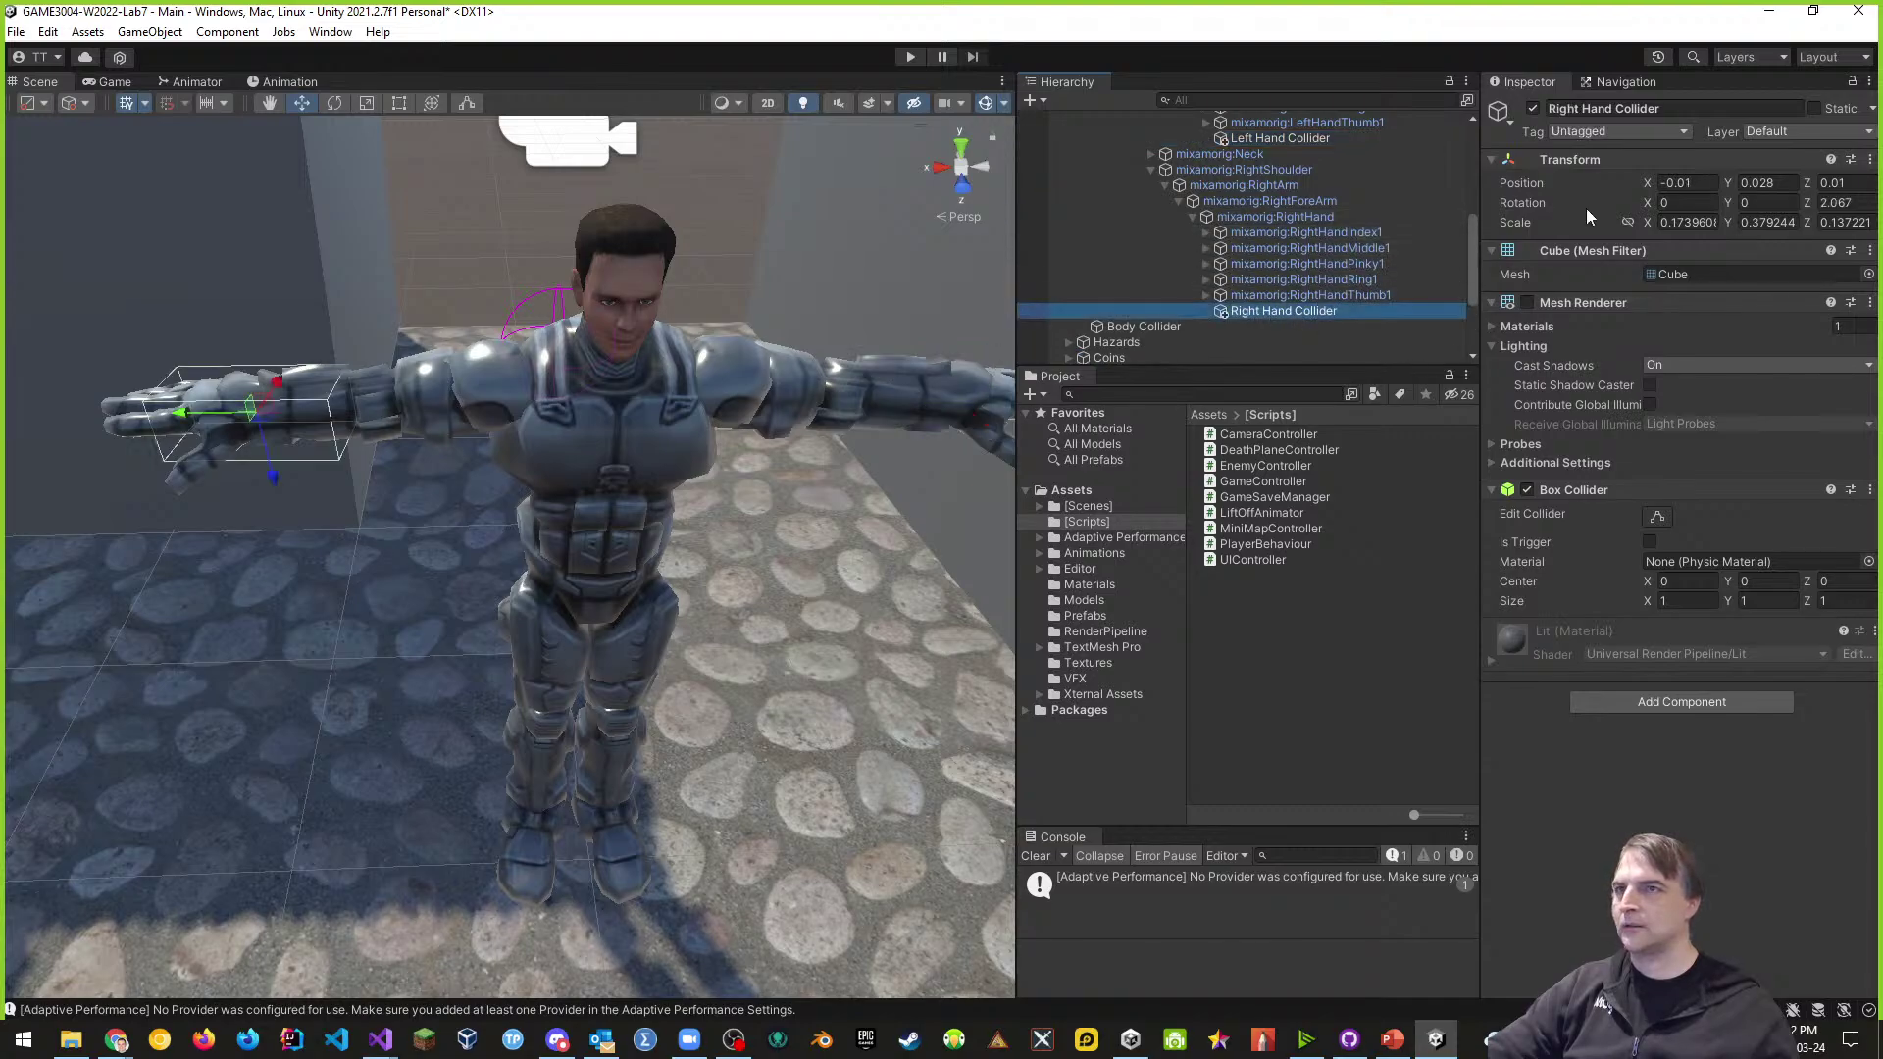
{"action": "left_click", "coordinate": [1632, 129]}
{"action": "left_click", "coordinate": [1633, 316]}
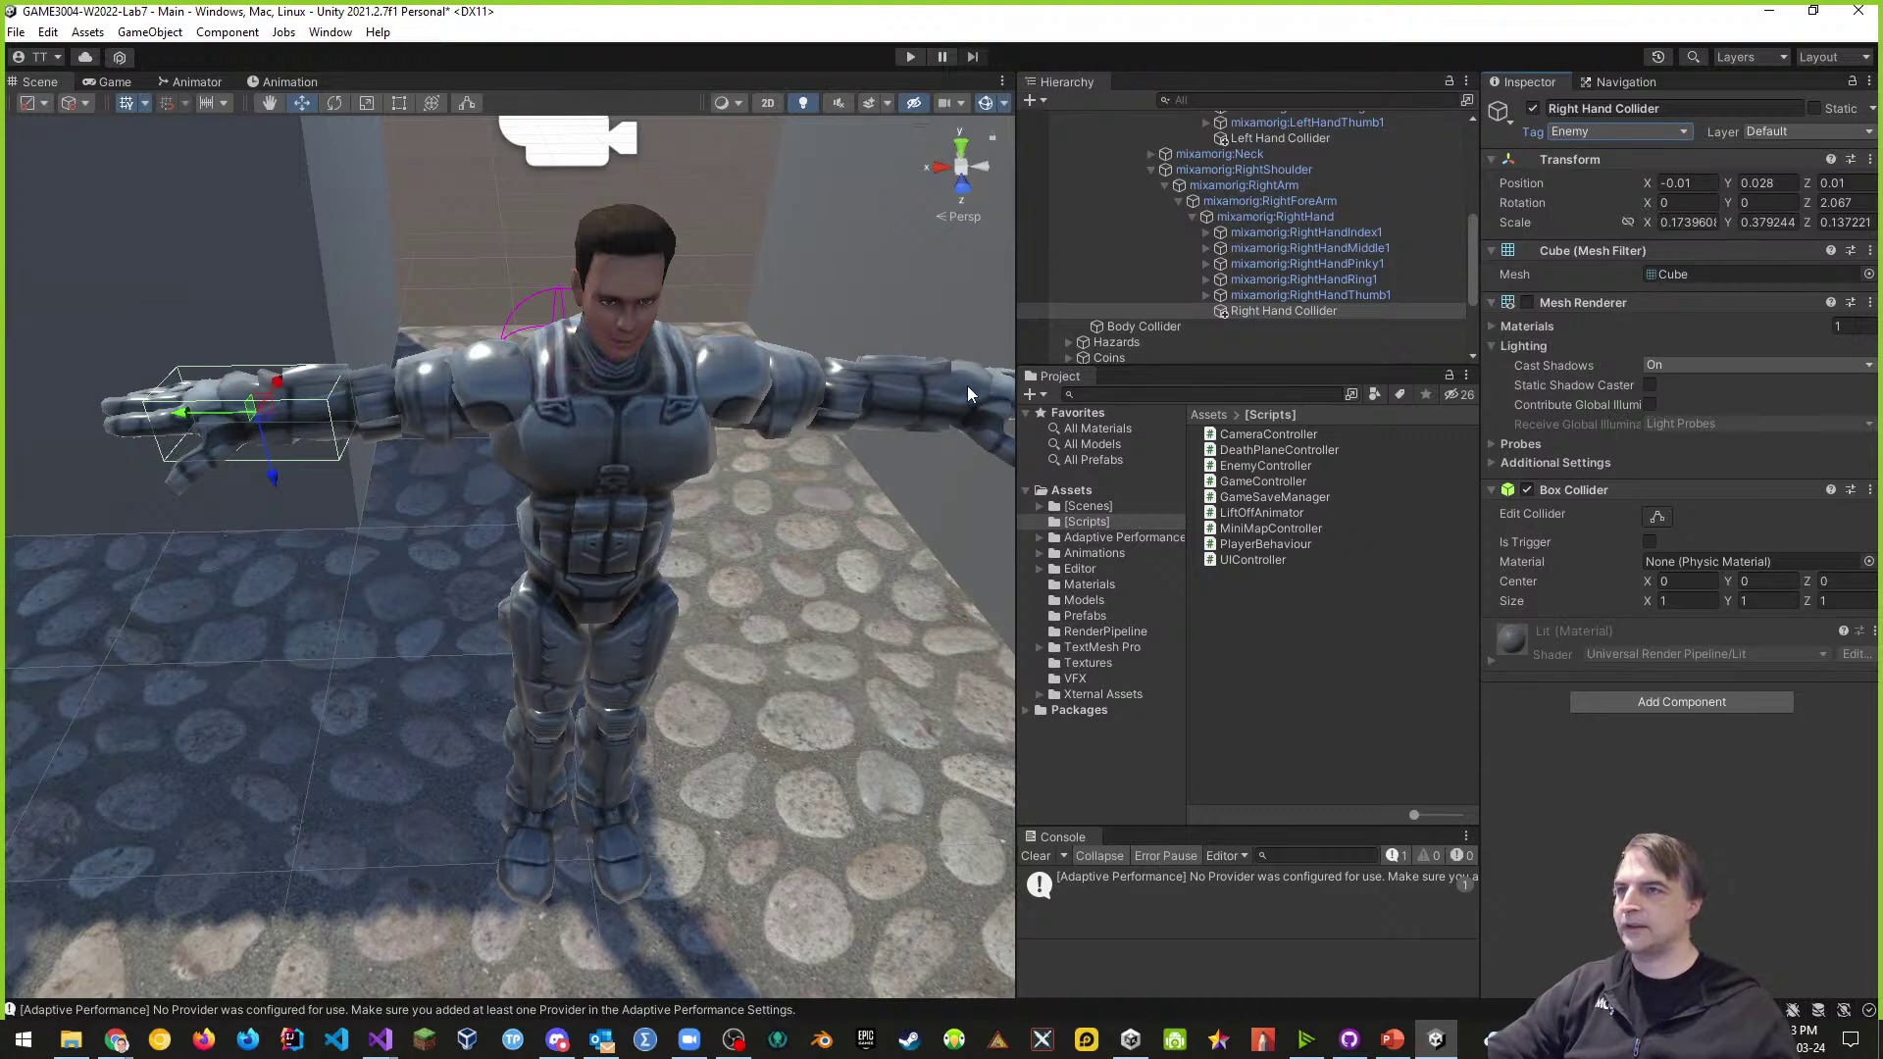
- Play-test the damage the Lift Off enemy's punches do to the player, and stop the game
{"action": "left_click", "coordinate": [911, 57]}
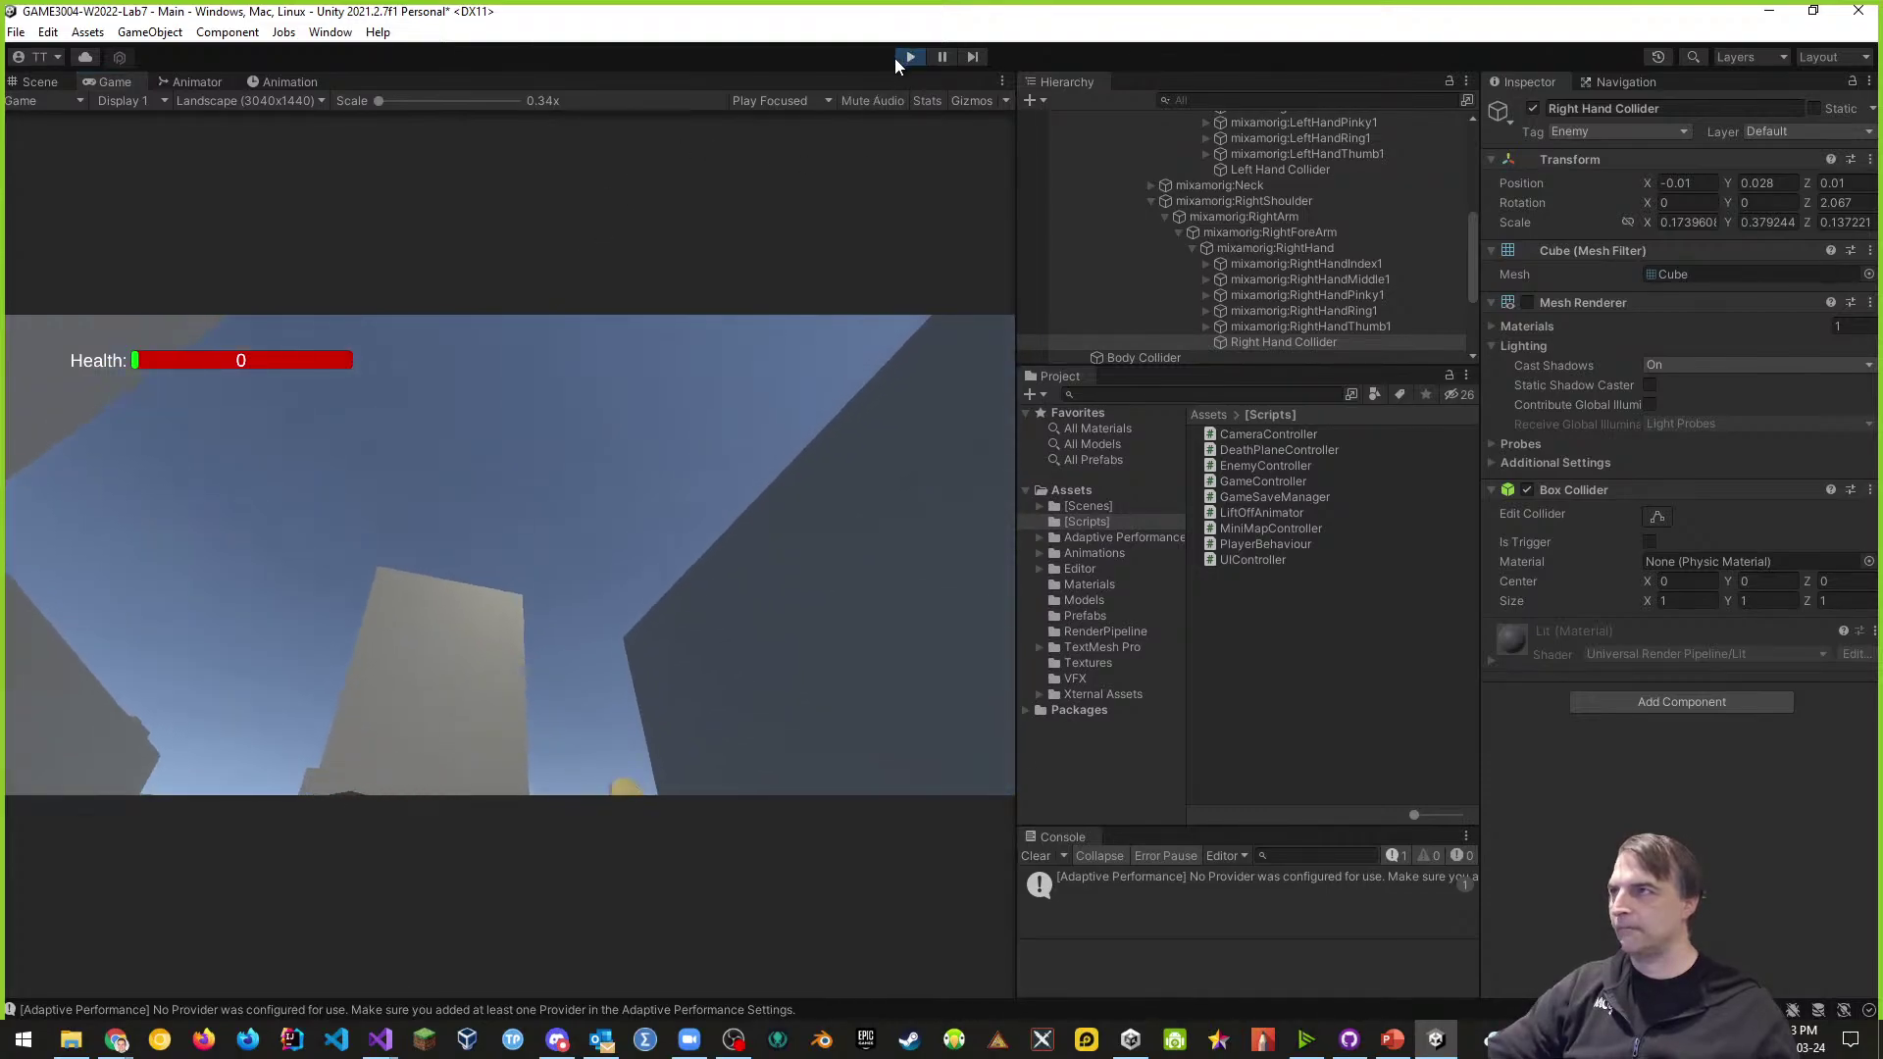
{"action": "left_click", "coordinate": [901, 57]}
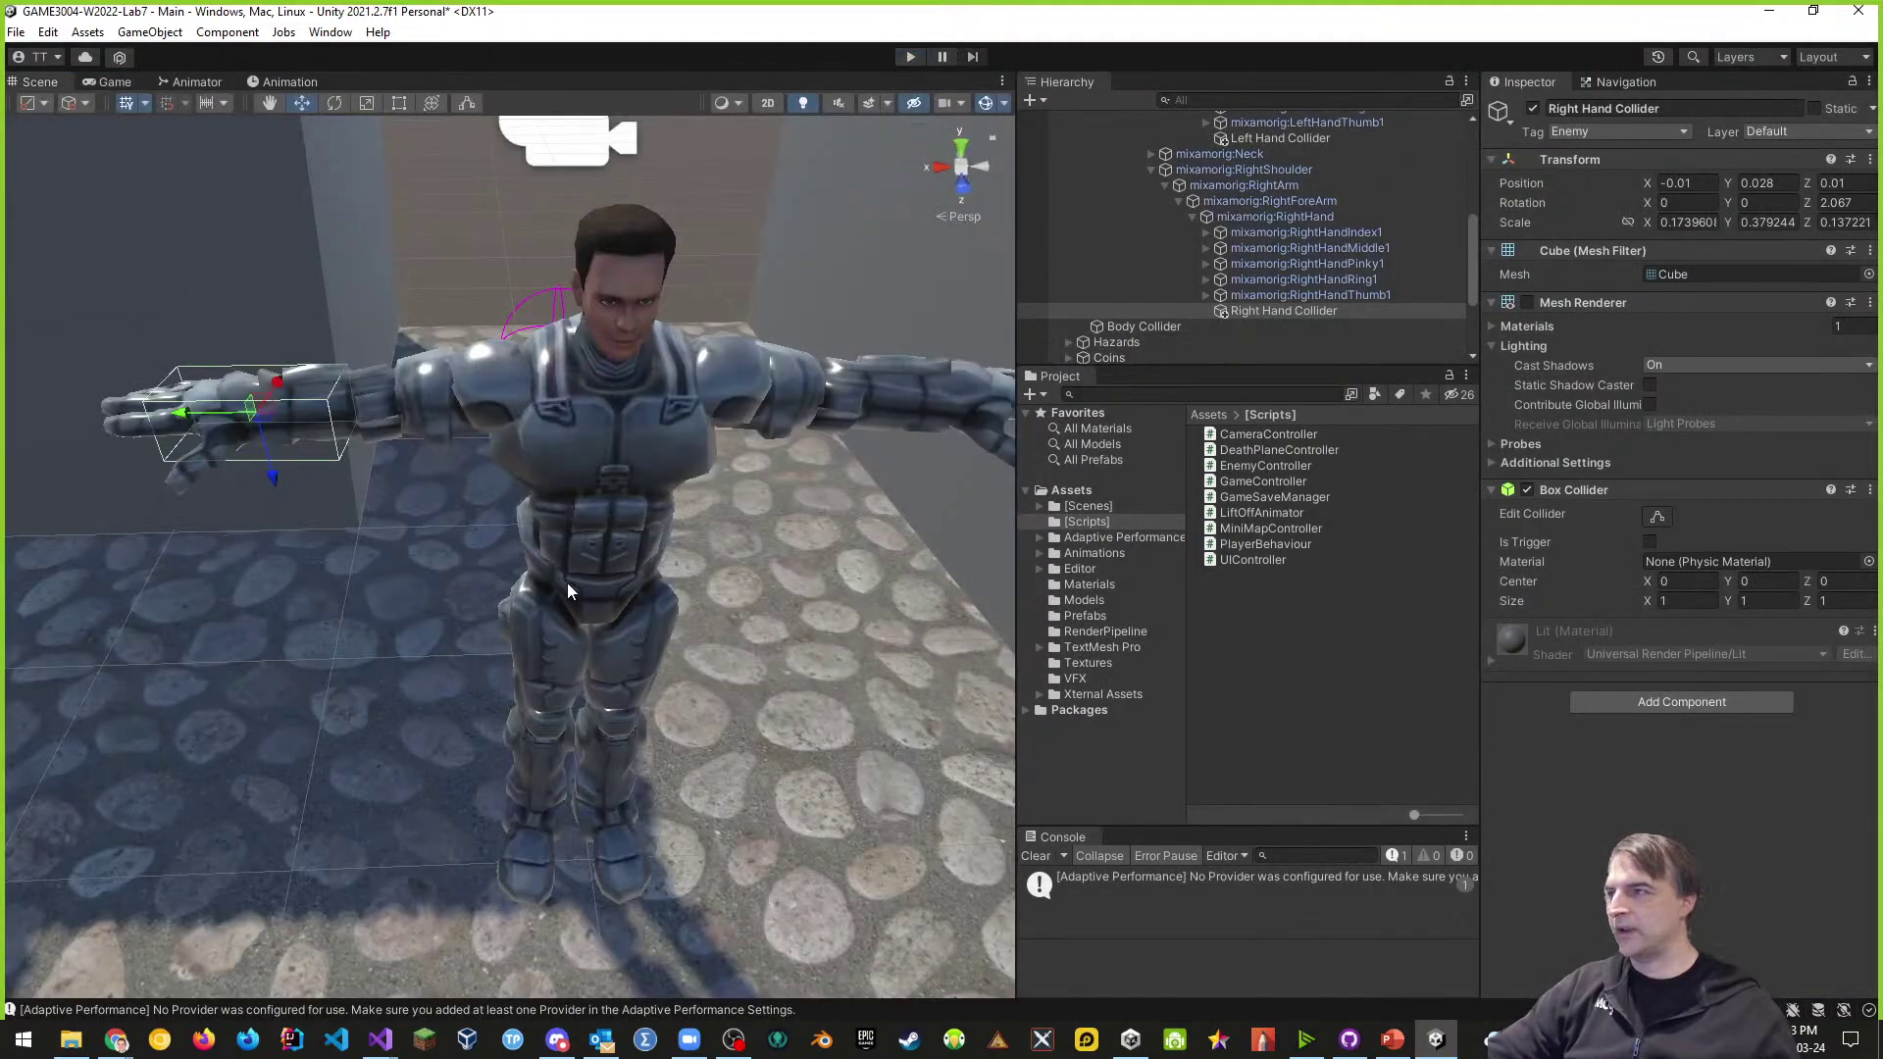
{"action": "right_click_drag", "start_coordinate": [567, 583], "coordinate": [555, 540]}
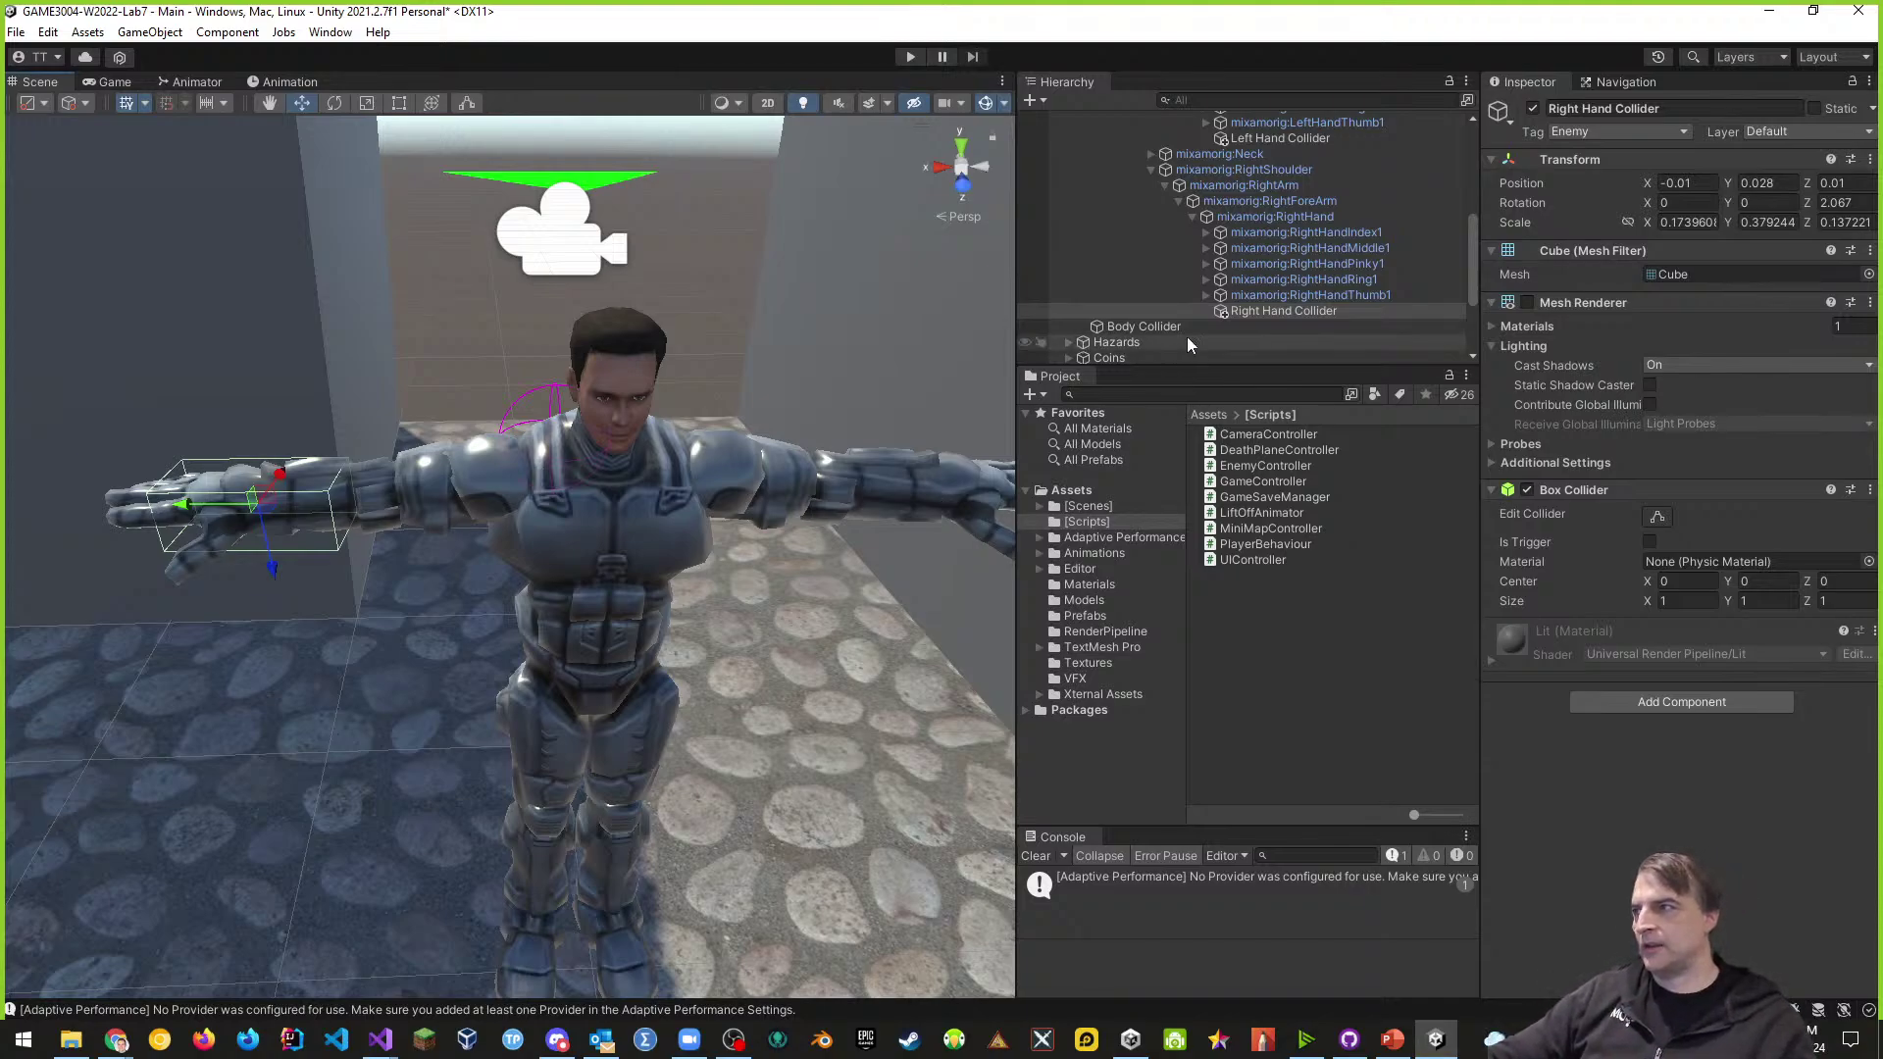
- Collapse the spine and hips branches of Lift Off's skeleton in the hierarchy
{"action": "scroll", "coordinate": [1240, 304], "scroll_direction": "up", "scroll_amount": 3}
{"action": "scroll", "coordinate": [1241, 299], "scroll_direction": "up", "scroll_amount": 2}
{"action": "scroll", "coordinate": [1209, 263], "scroll_direction": "up", "scroll_amount": 2}
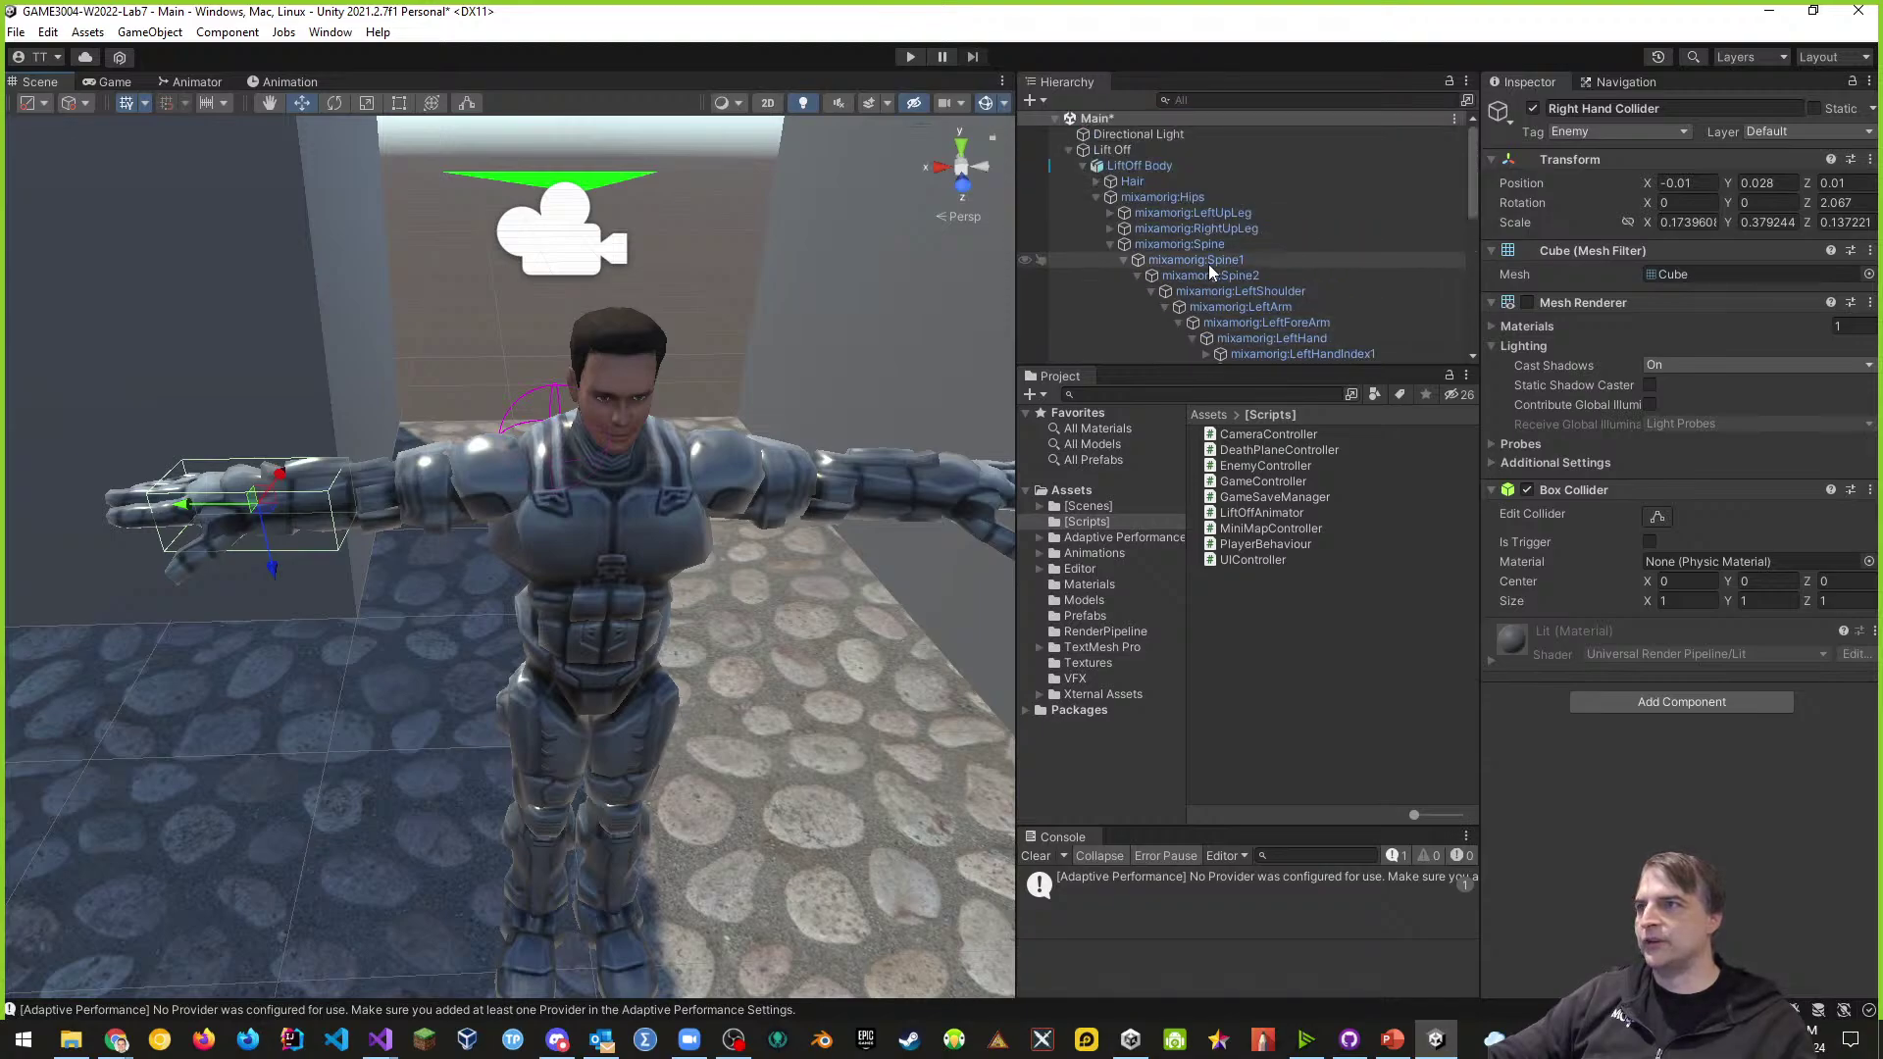
{"action": "left_click", "coordinate": [1111, 244]}
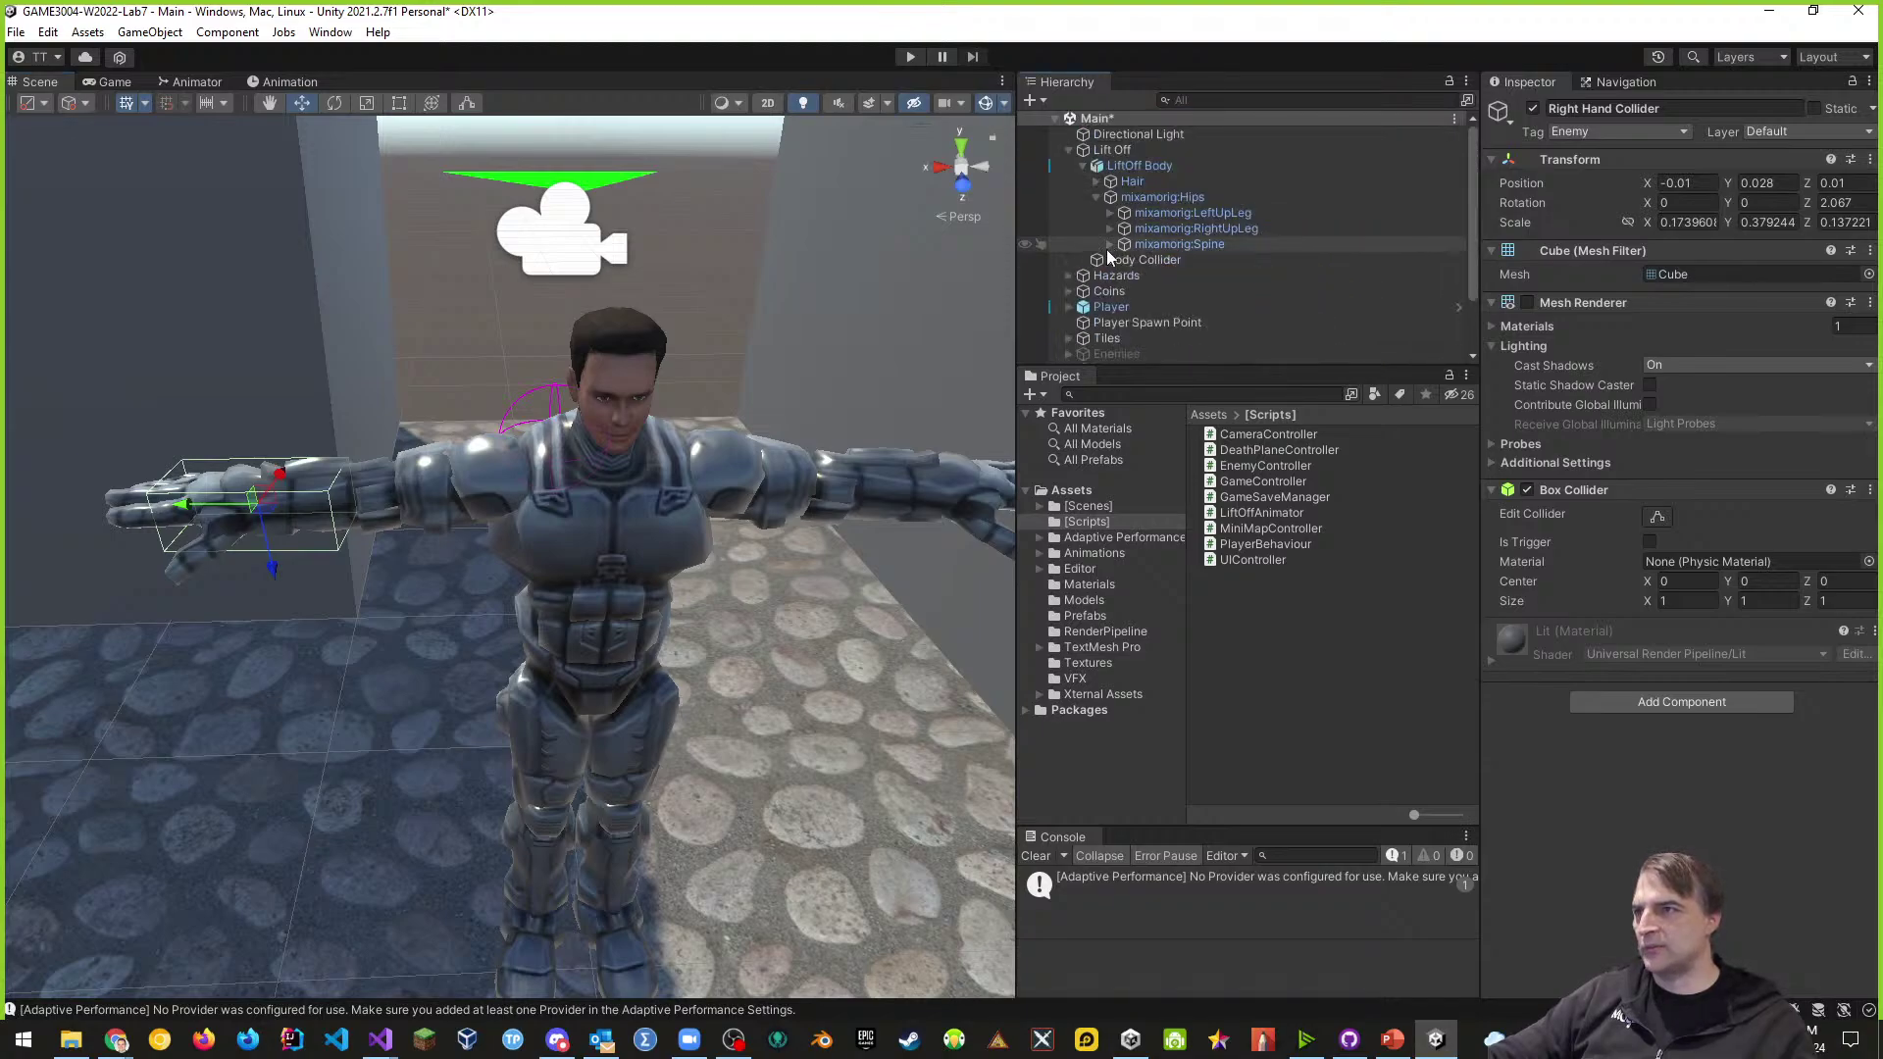
{"action": "left_click", "coordinate": [1096, 198]}
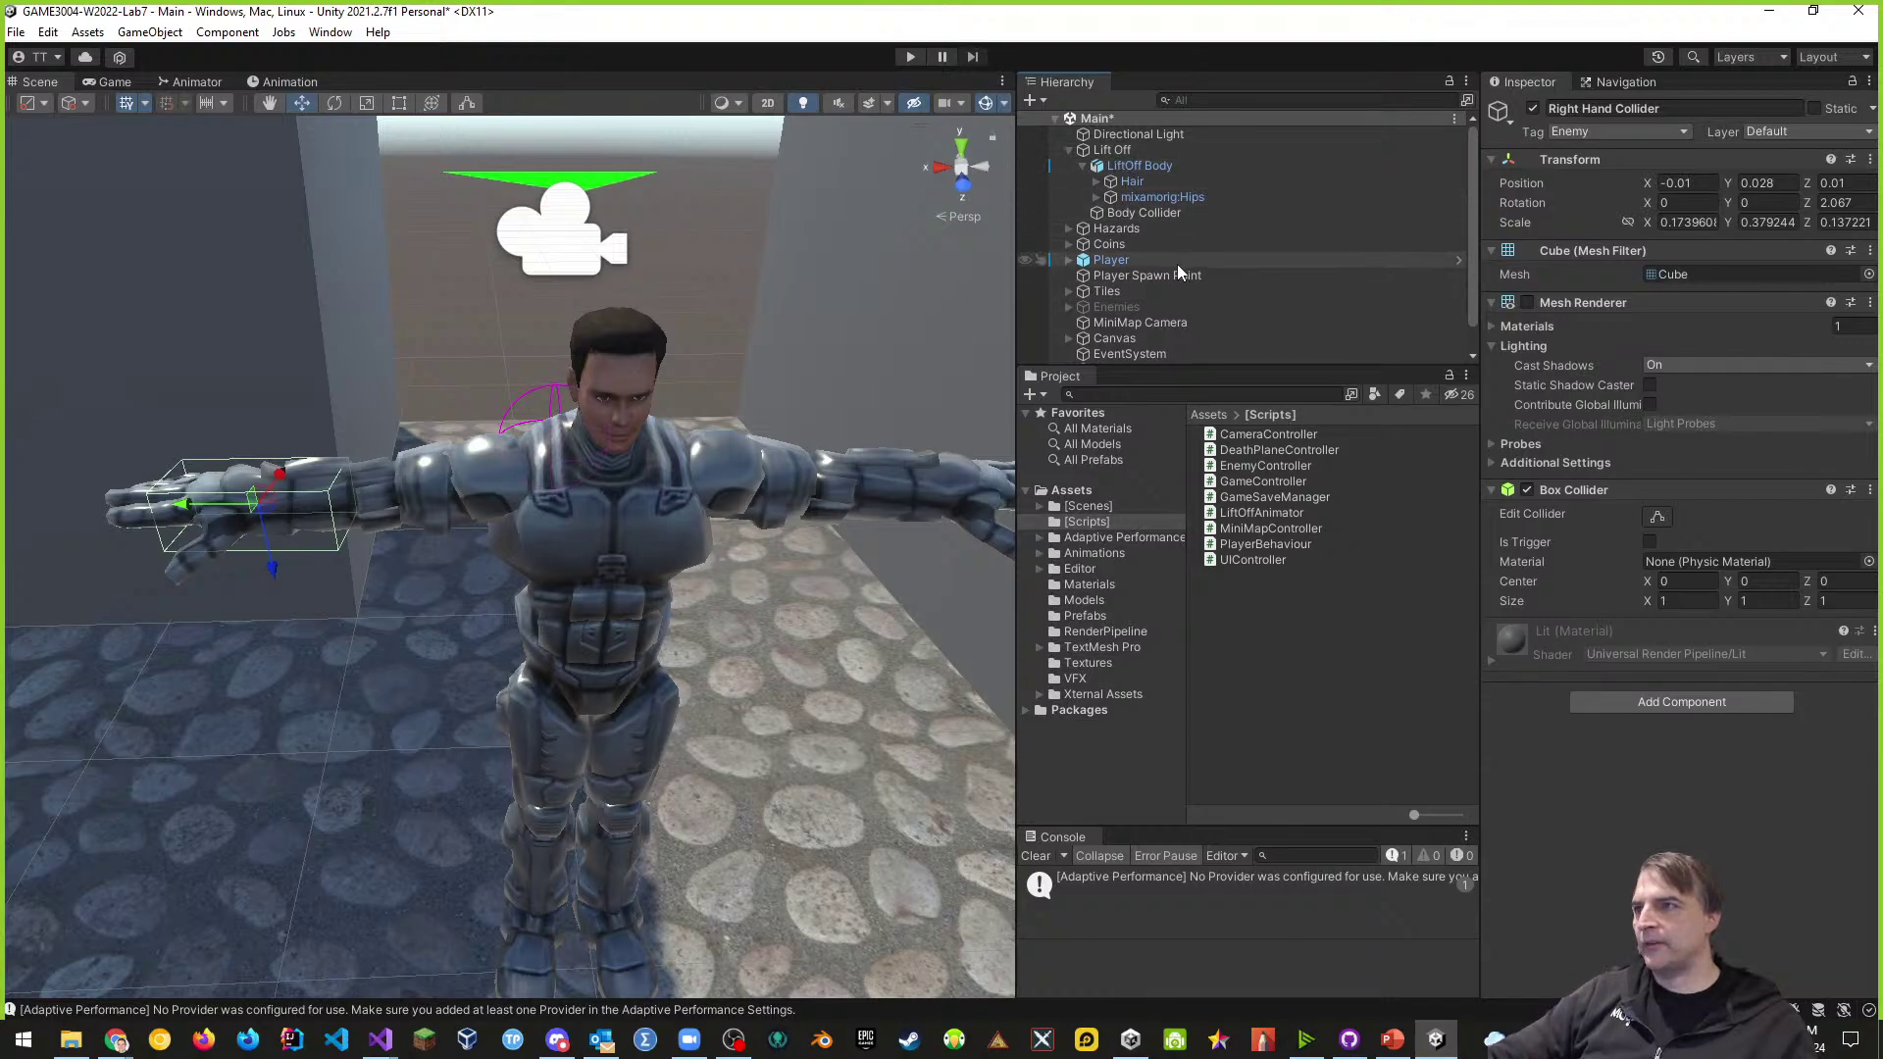
- Enlarge the hierarchy area and add the Robot prefab from the Prefabs folder to the Main scene
{"action": "scroll", "coordinate": [1177, 263], "scroll_direction": "down", "scroll_amount": 1}
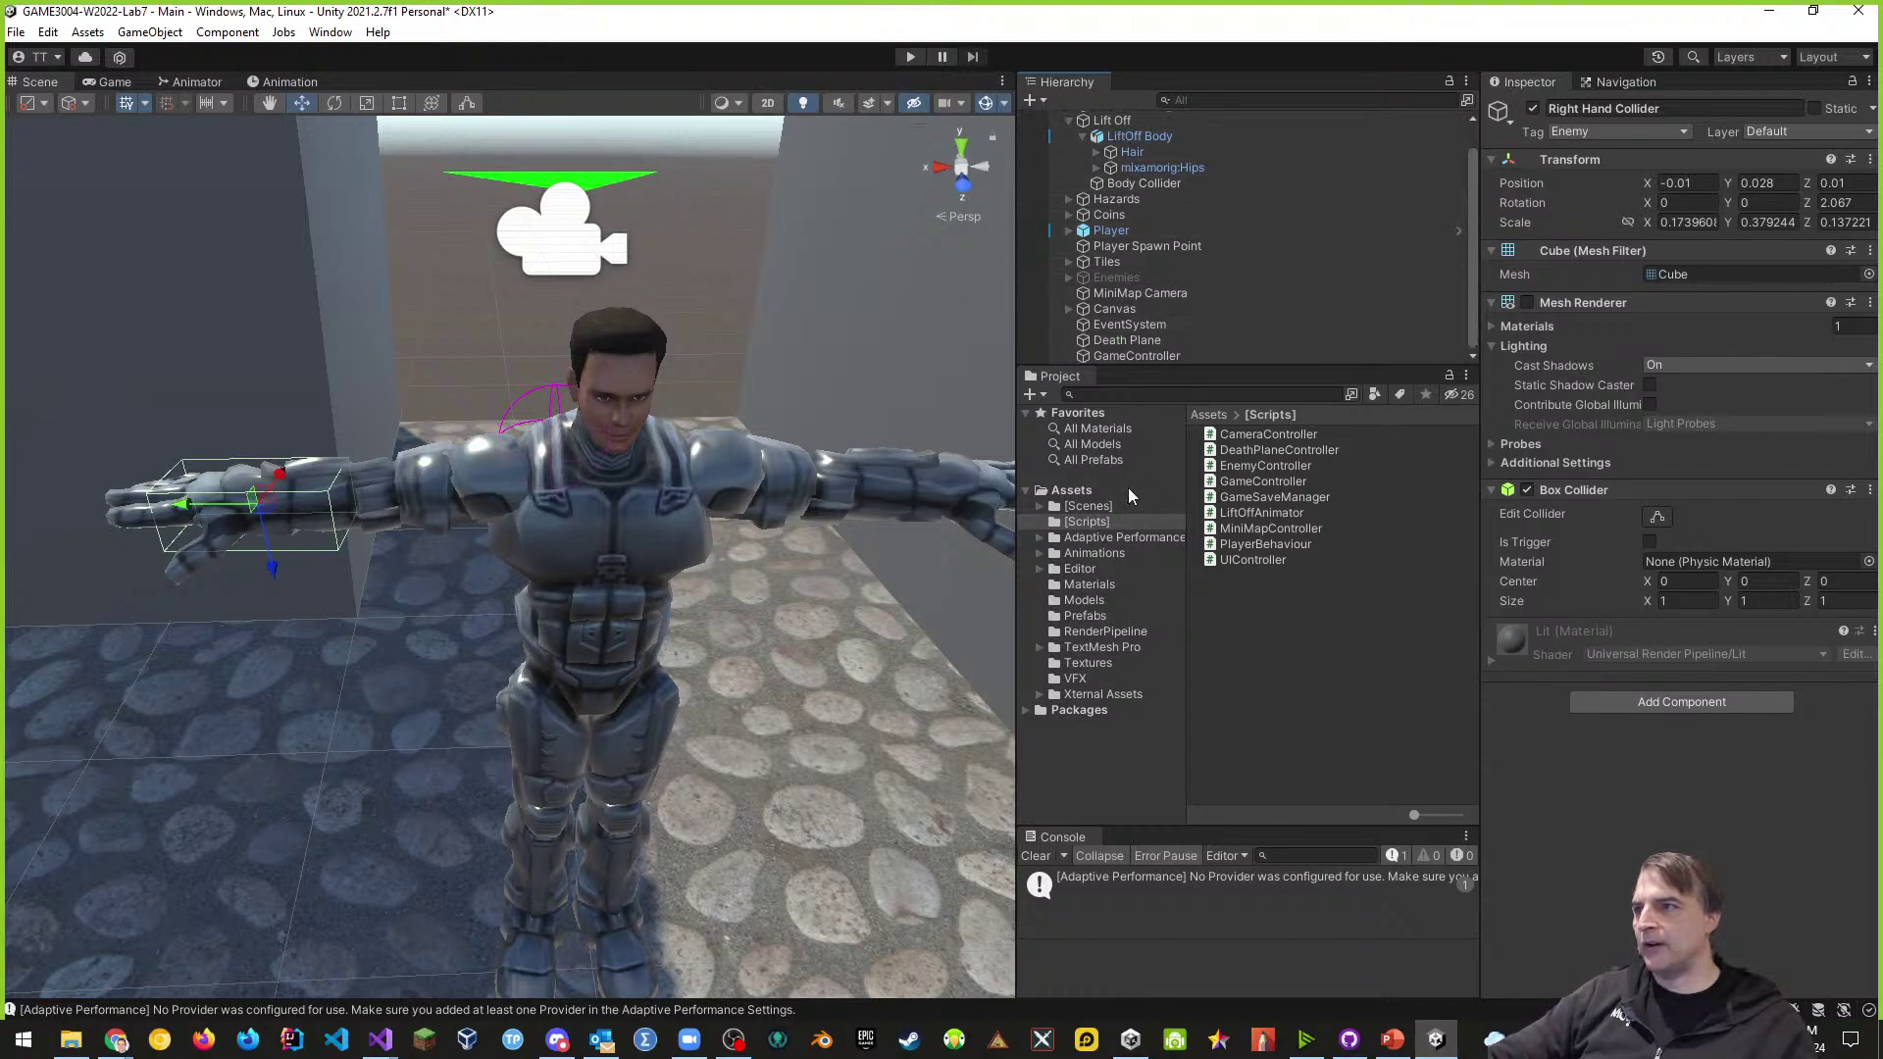
{"action": "left_click", "coordinate": [1088, 615]}
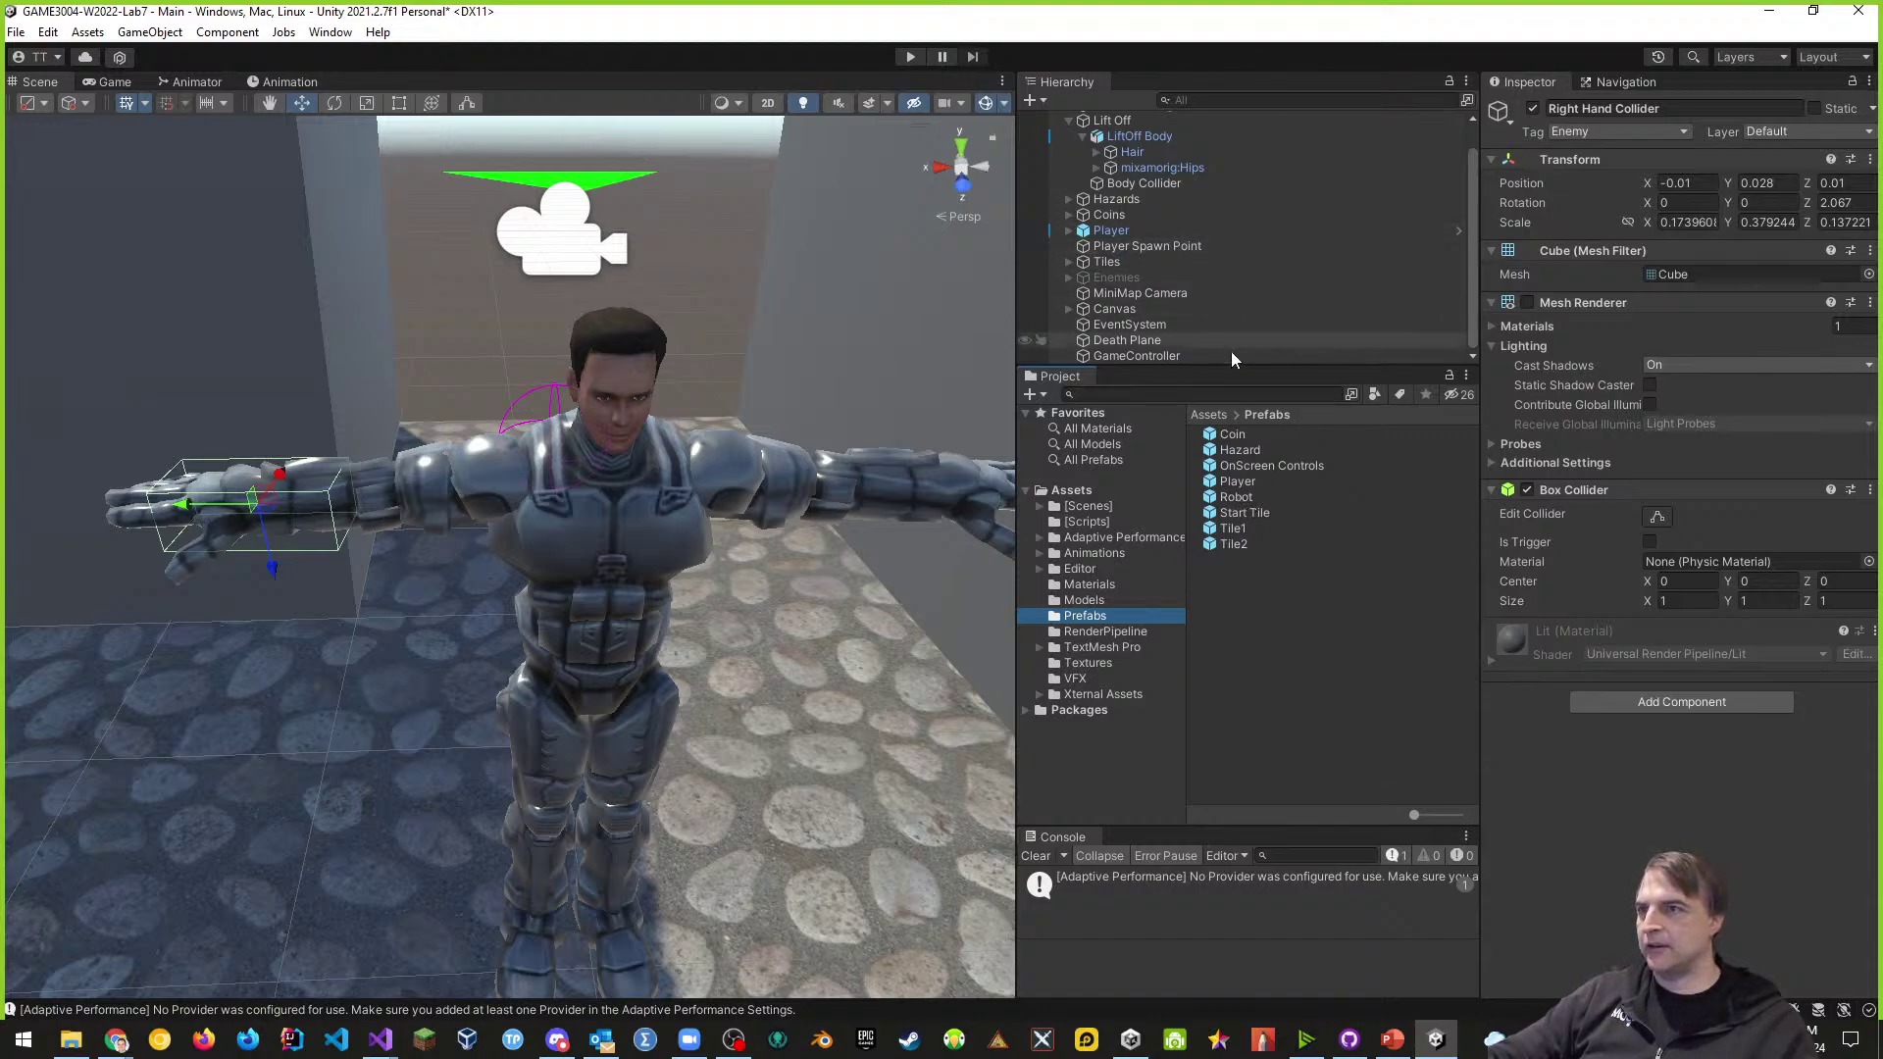
{"action": "left_click_drag", "start_coordinate": [1245, 370], "coordinate": [1236, 505]}
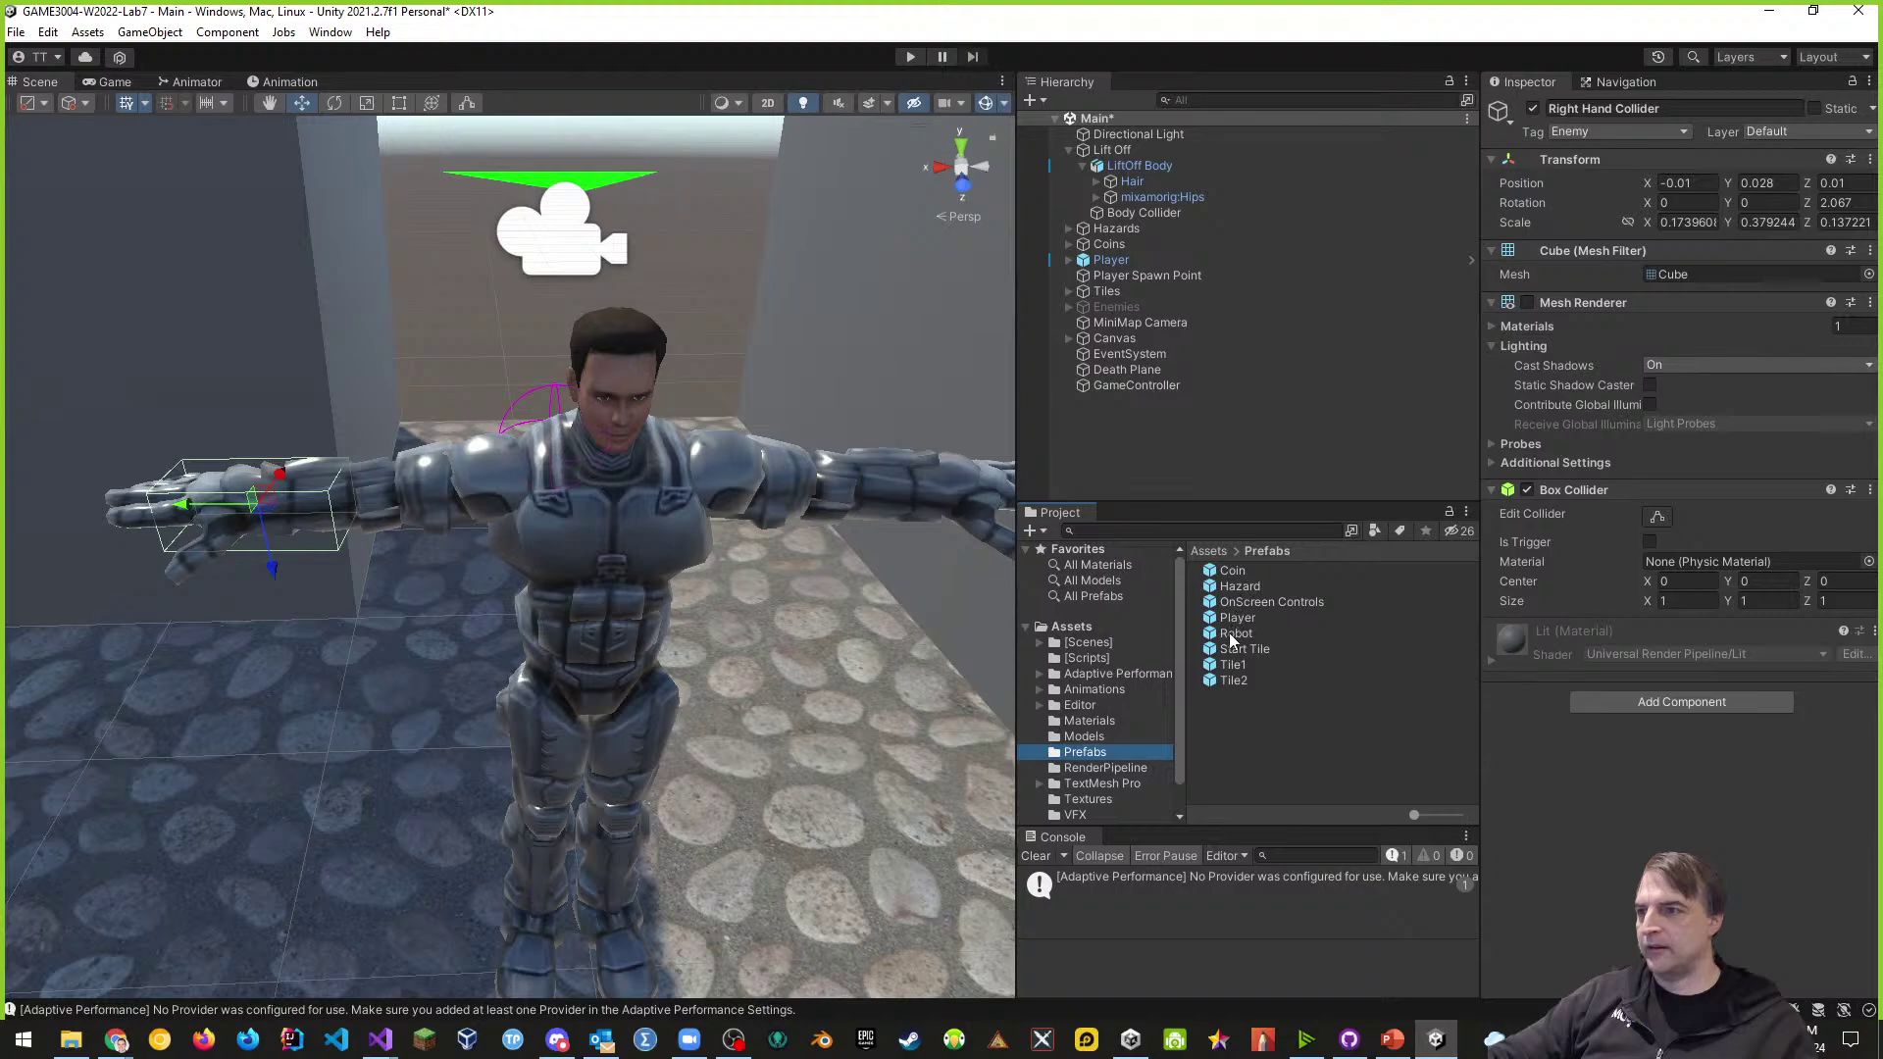
{"action": "left_click_drag", "start_coordinate": [1235, 633], "coordinate": [1091, 428]}
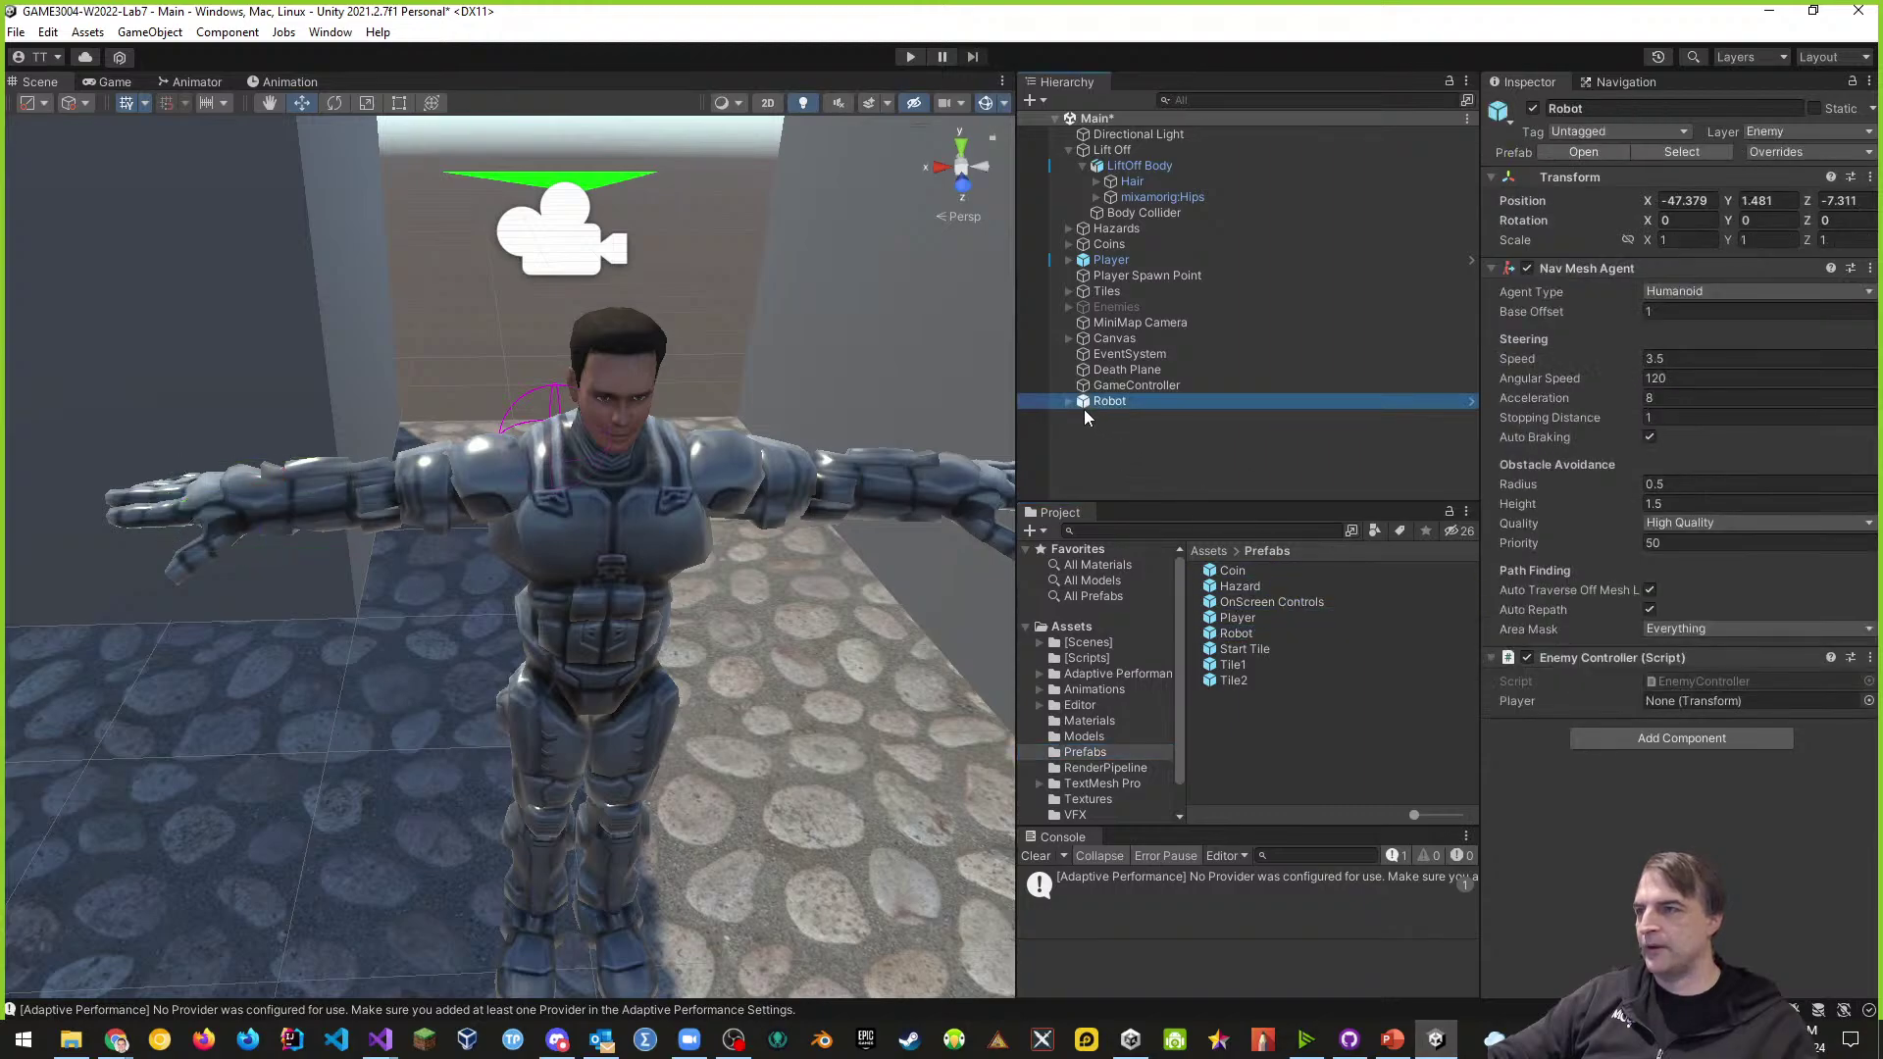
- Duplicate the Robot's Enemy Marker and make the copy a child of Lift Off
{"action": "left_click", "coordinate": [1068, 401]}
{"action": "left_click", "coordinate": [1159, 432]}
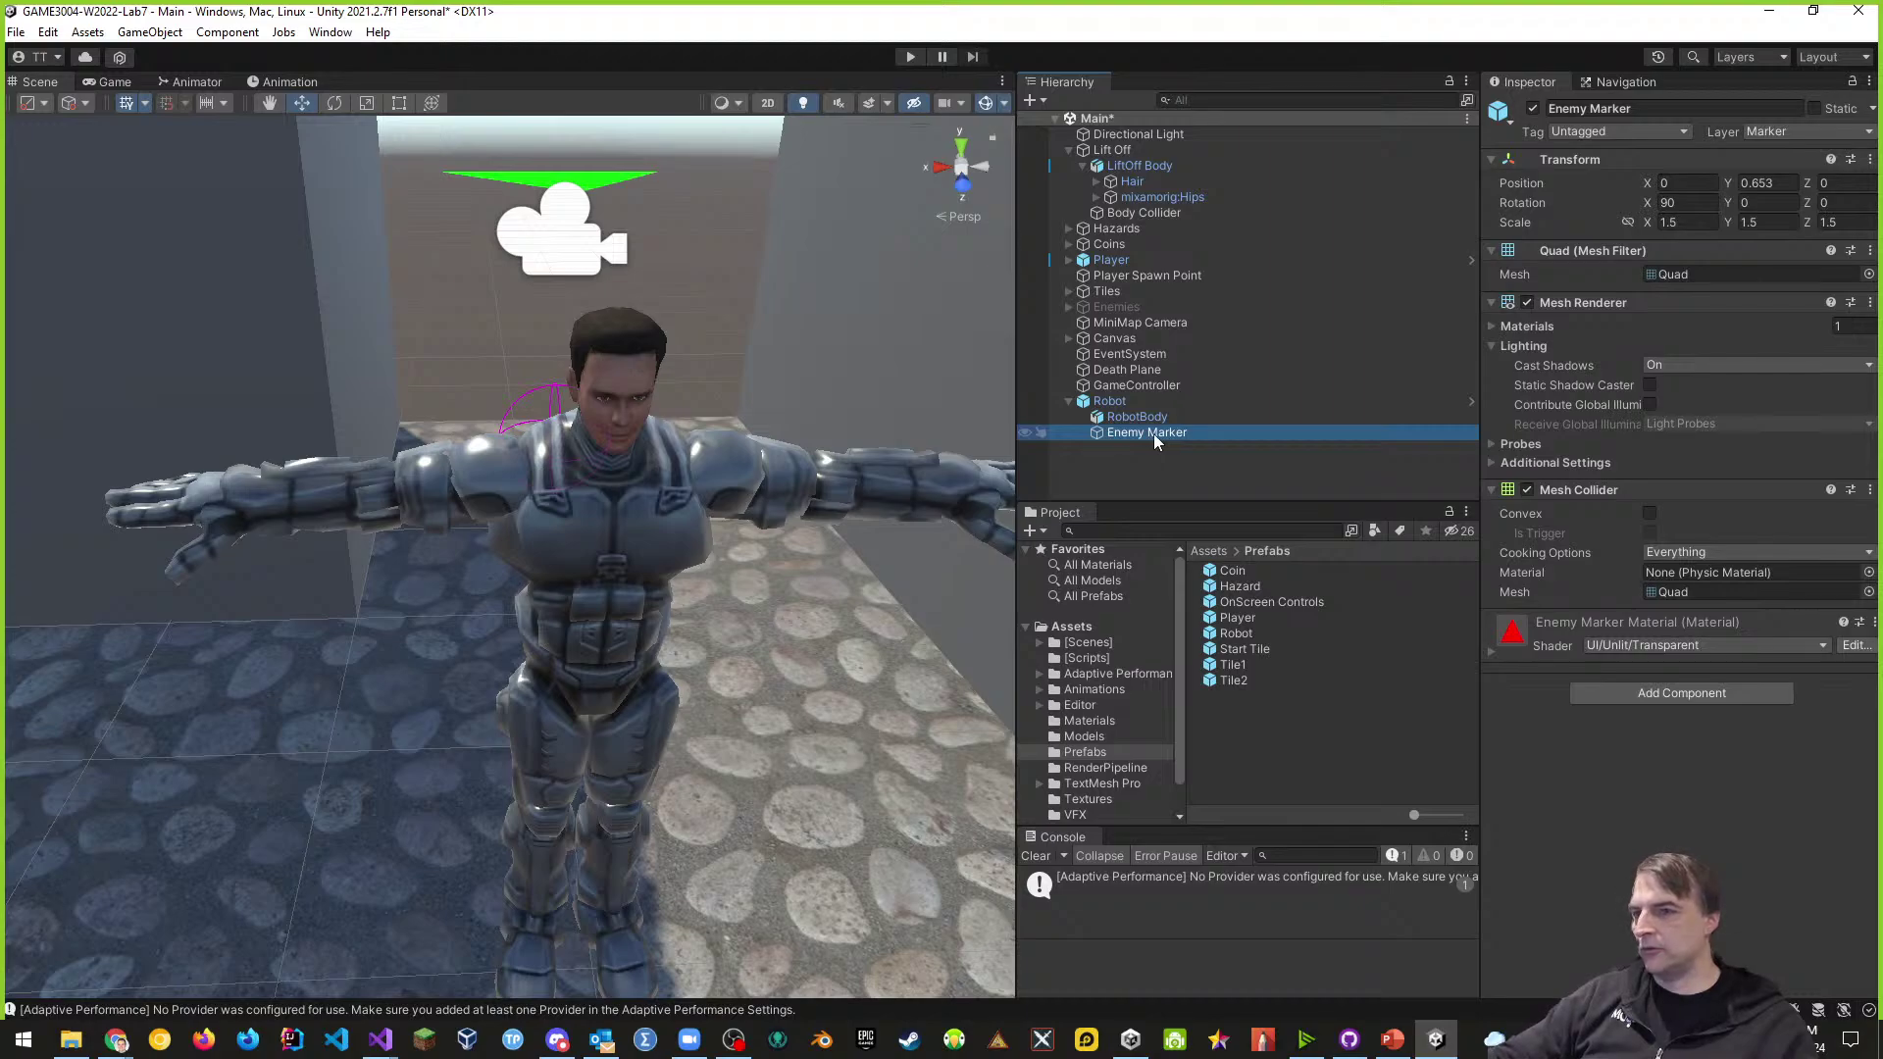
{"action": "key", "text": "ctrl+d"}
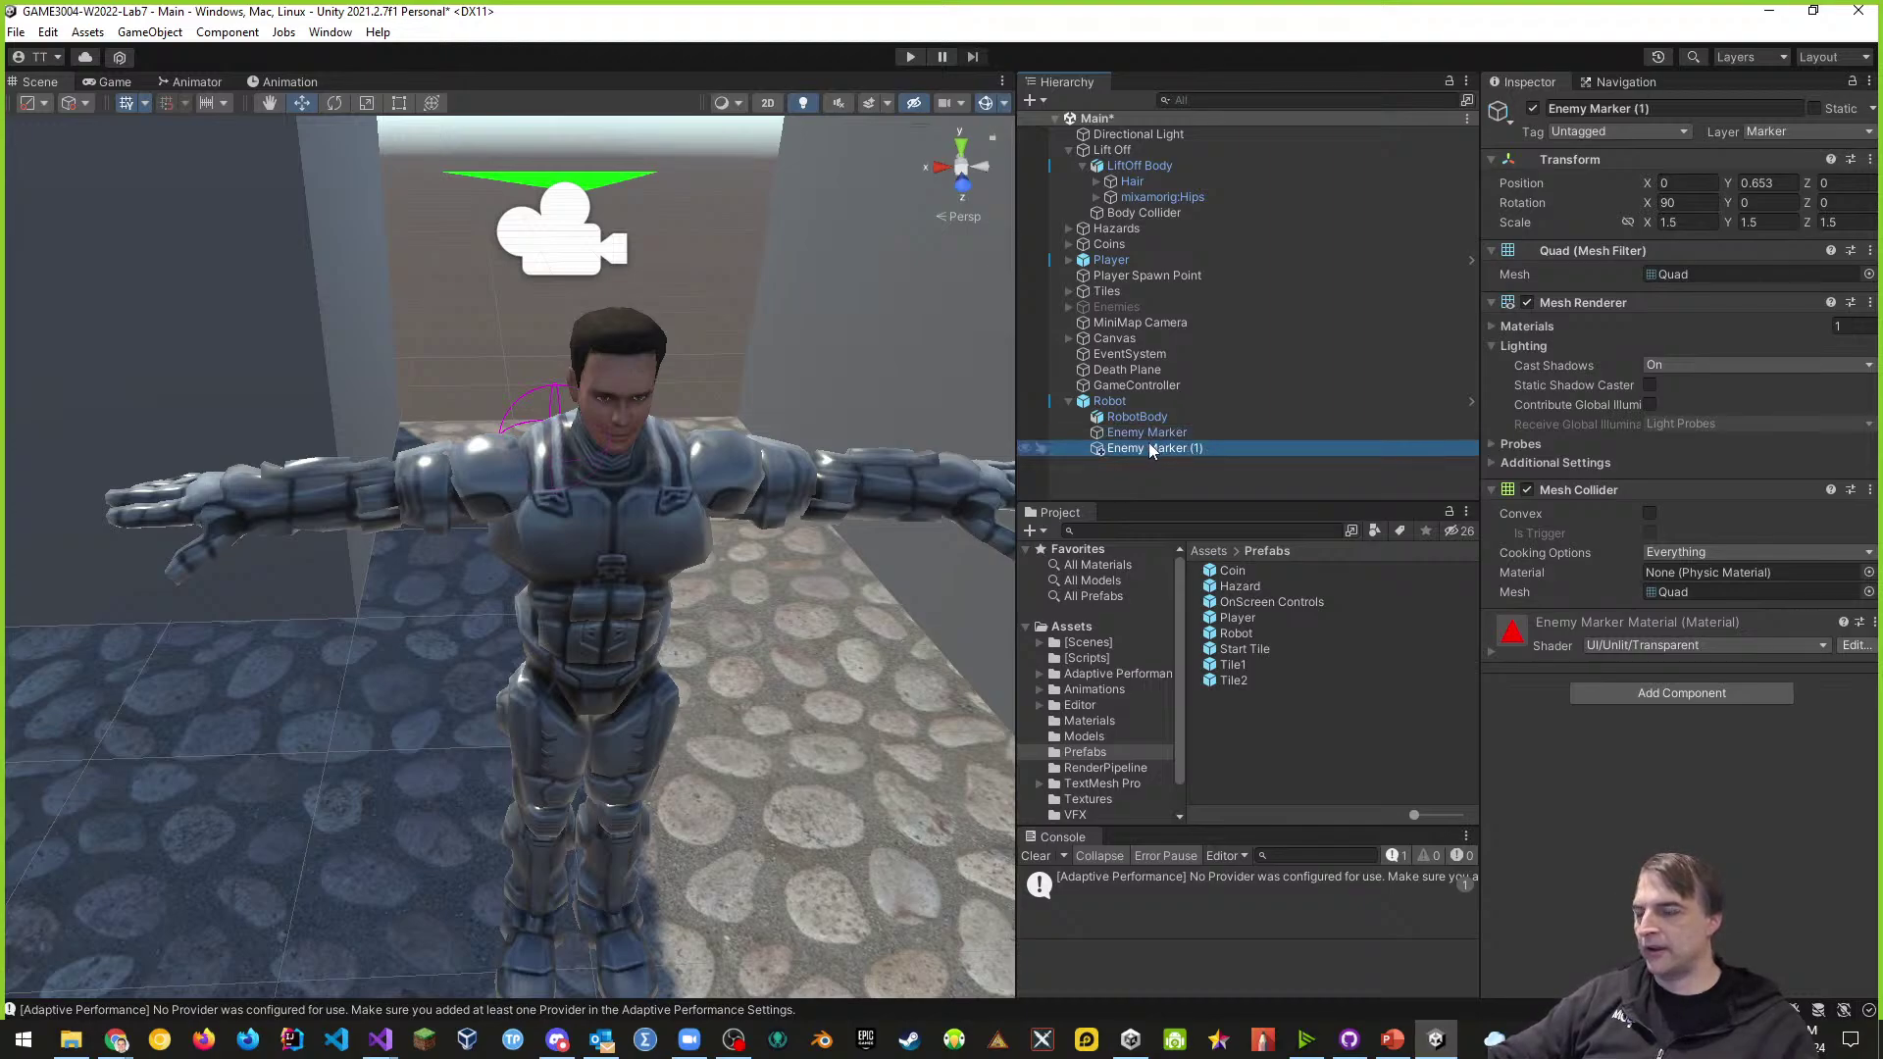
{"action": "mouse_move", "coordinate": [1146, 447]}
{"action": "left_mouse_down"}
{"action": "mouse_move", "coordinate": [1291, 270]}
{"action": "mouse_move", "coordinate": [1109, 161]}
{"action": "left_mouse_up"}
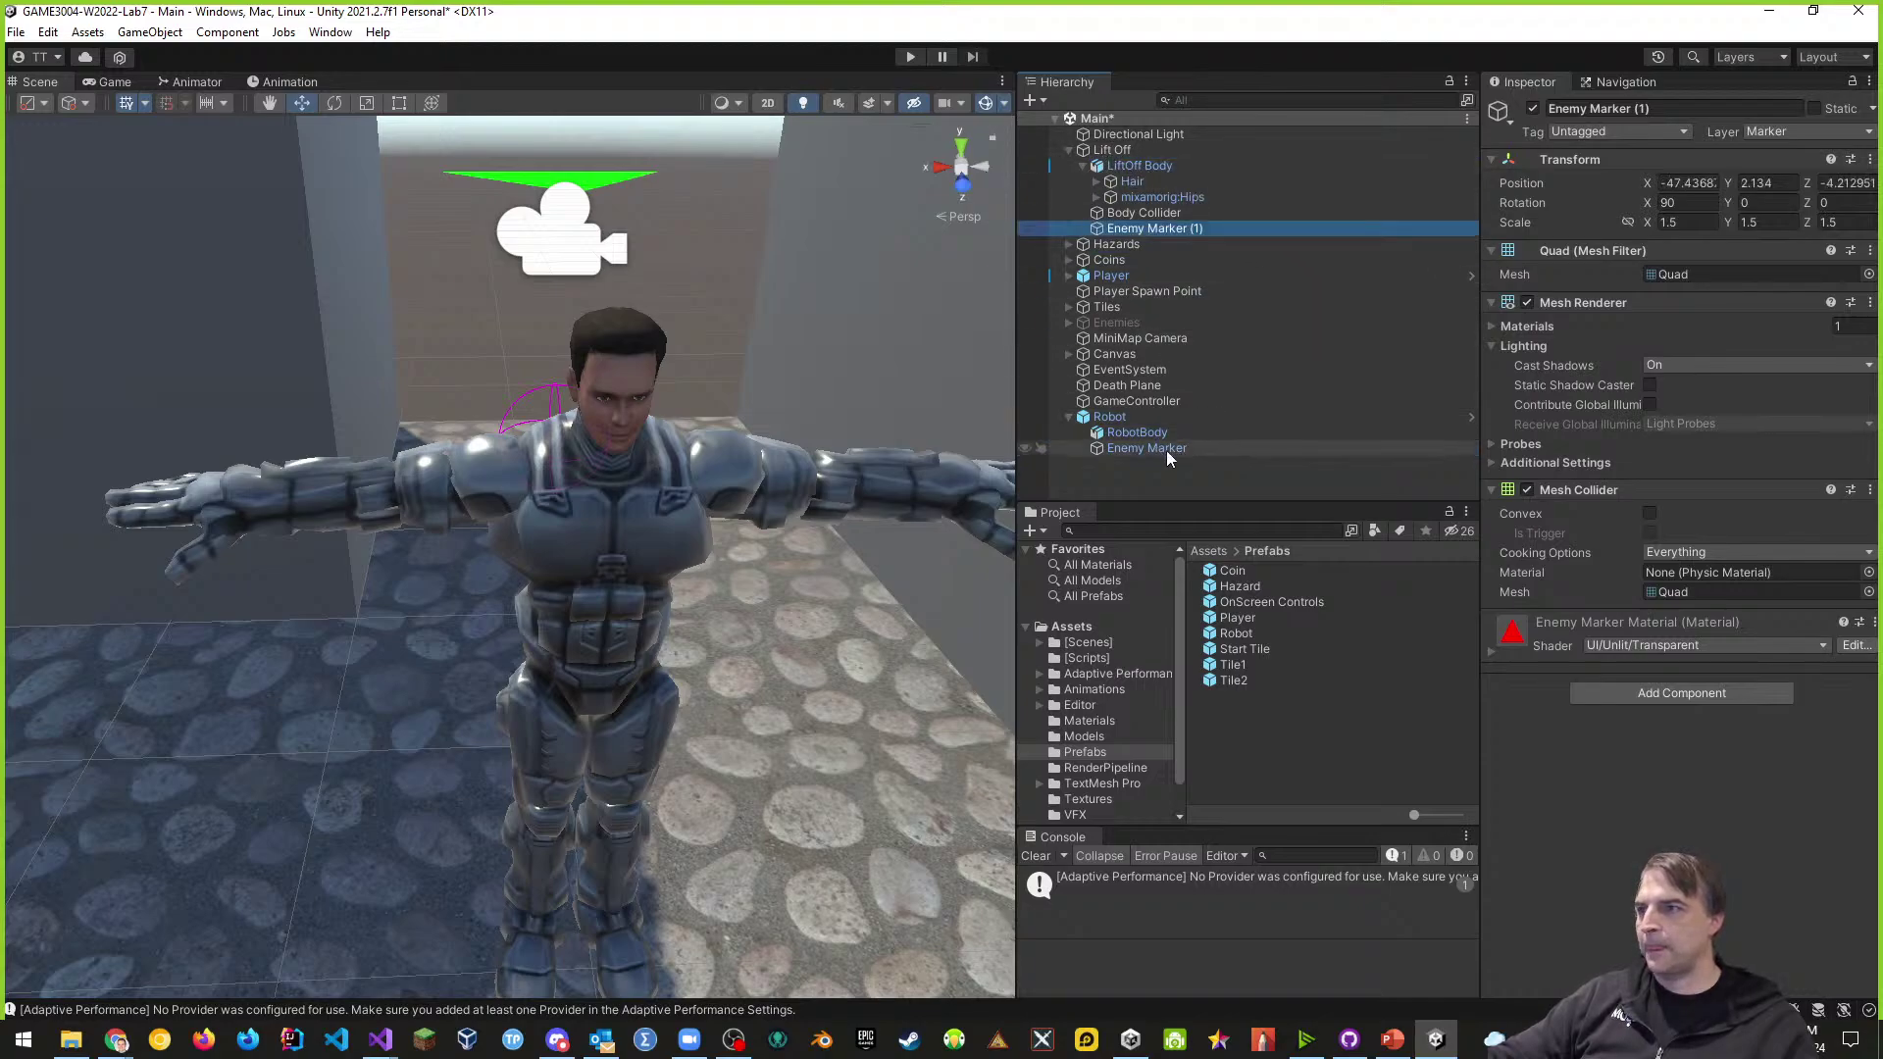
- Rename the marker copy under Lift Off to Enemy Marker
{"action": "left_click", "coordinate": [1197, 231]}
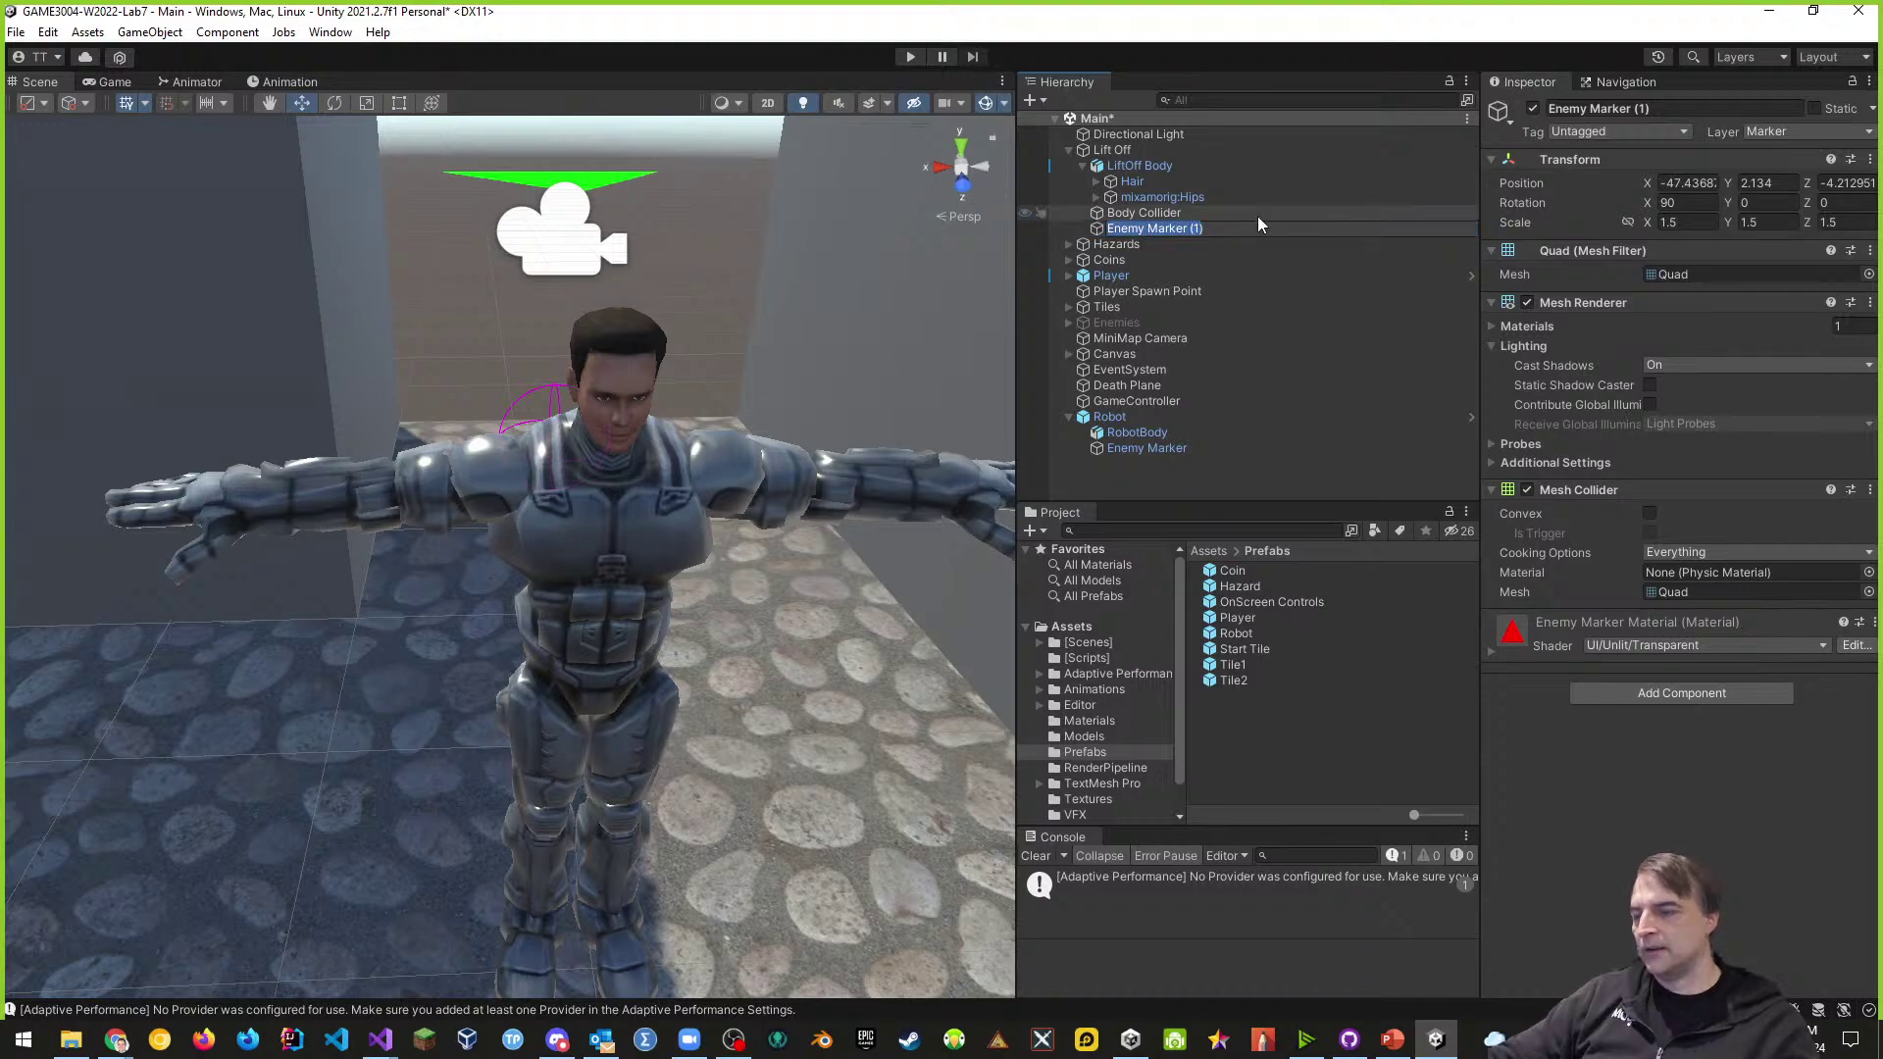
{"action": "key", "text": "BackSpace"}
{"action": "key", "text": "Escape"}
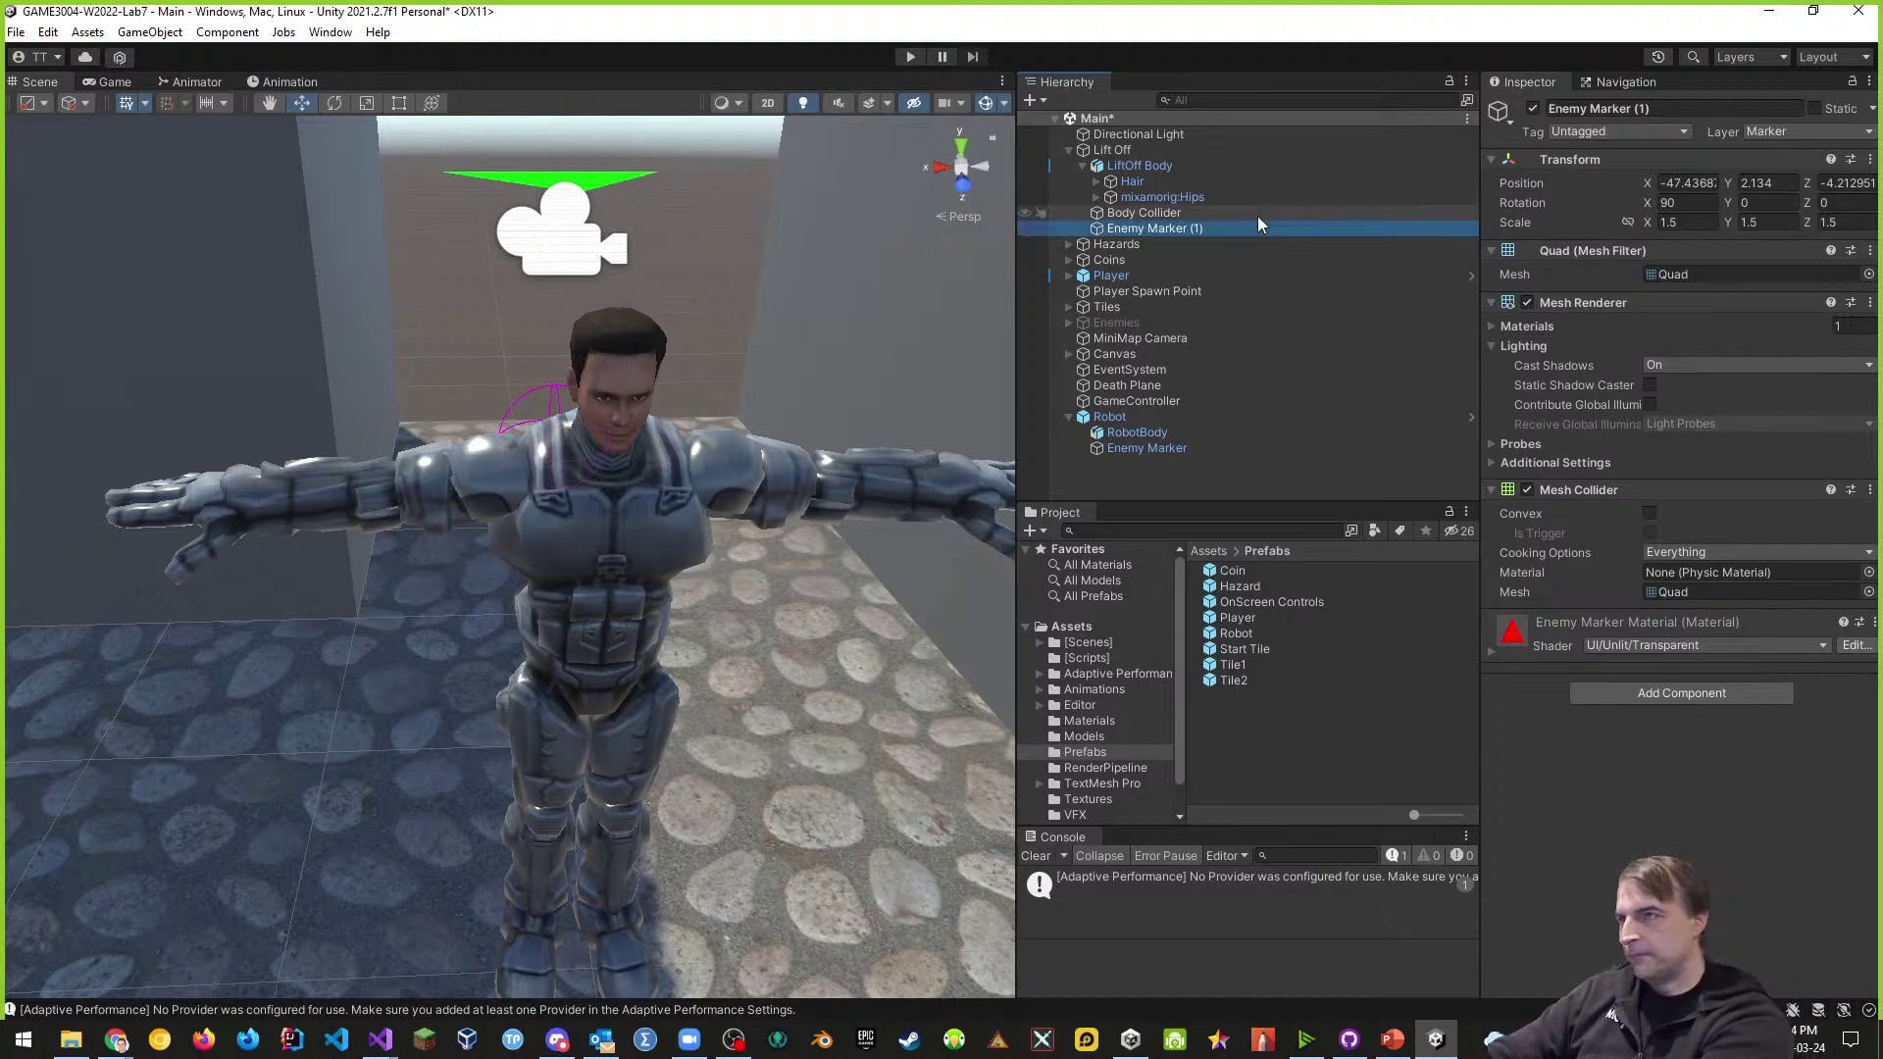
{"action": "left_click", "coordinate": [1194, 227]}
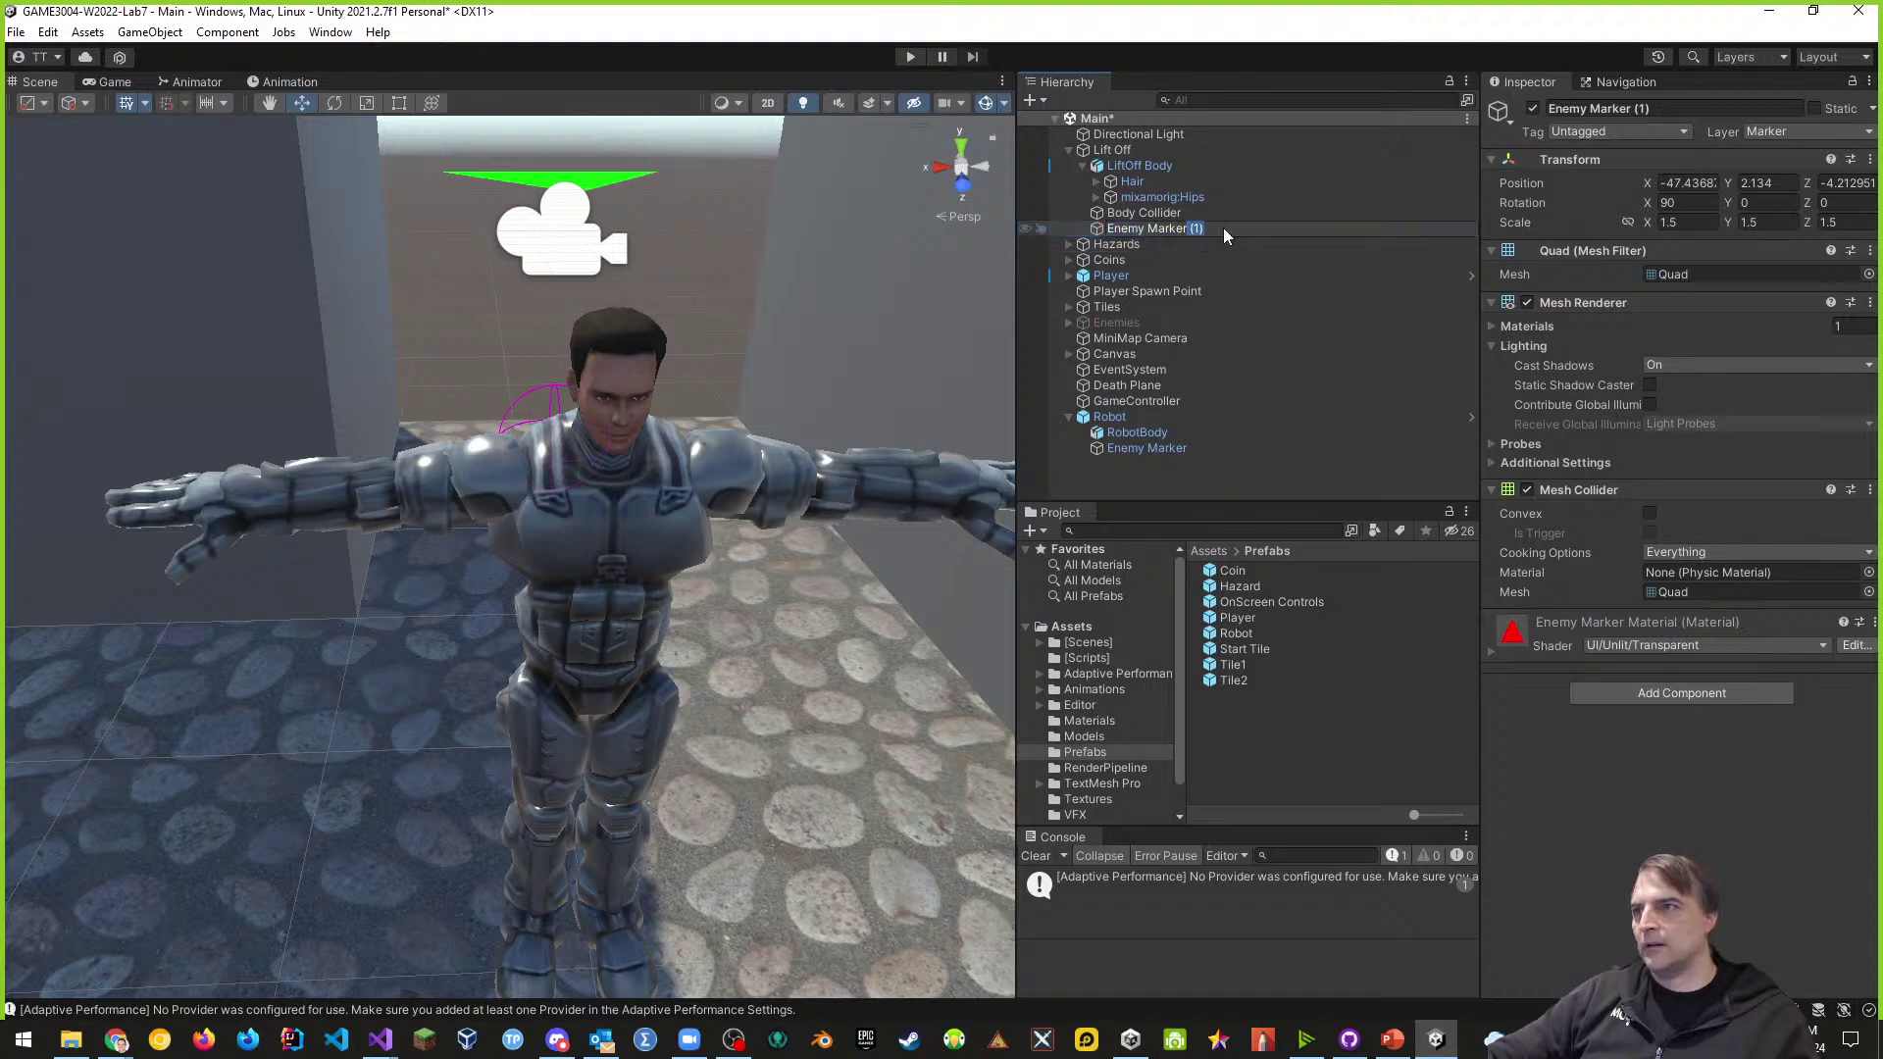
{"action": "key", "text": "BackSpace"}
{"action": "key", "text": "Return"}
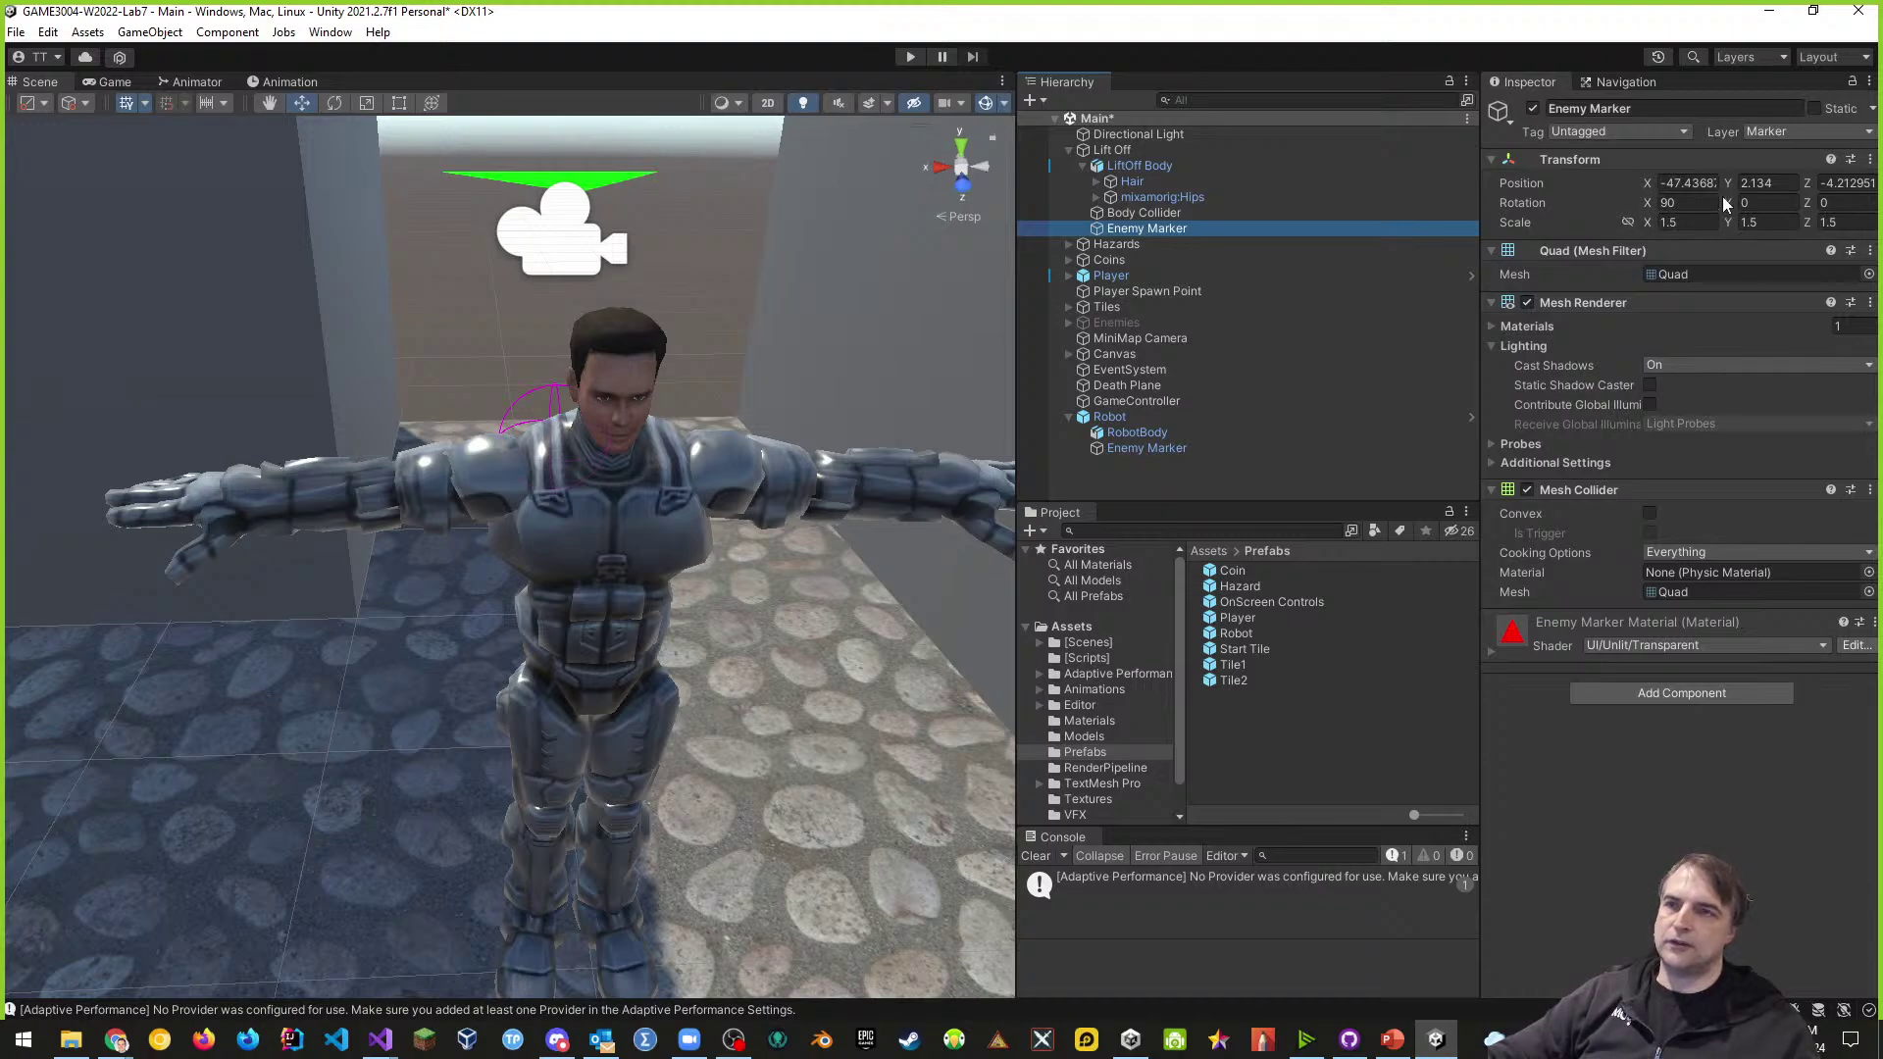
- Set the X and Z position of Lift Off's Enemy Marker to 0
{"action": "left_click", "coordinate": [1702, 183]}
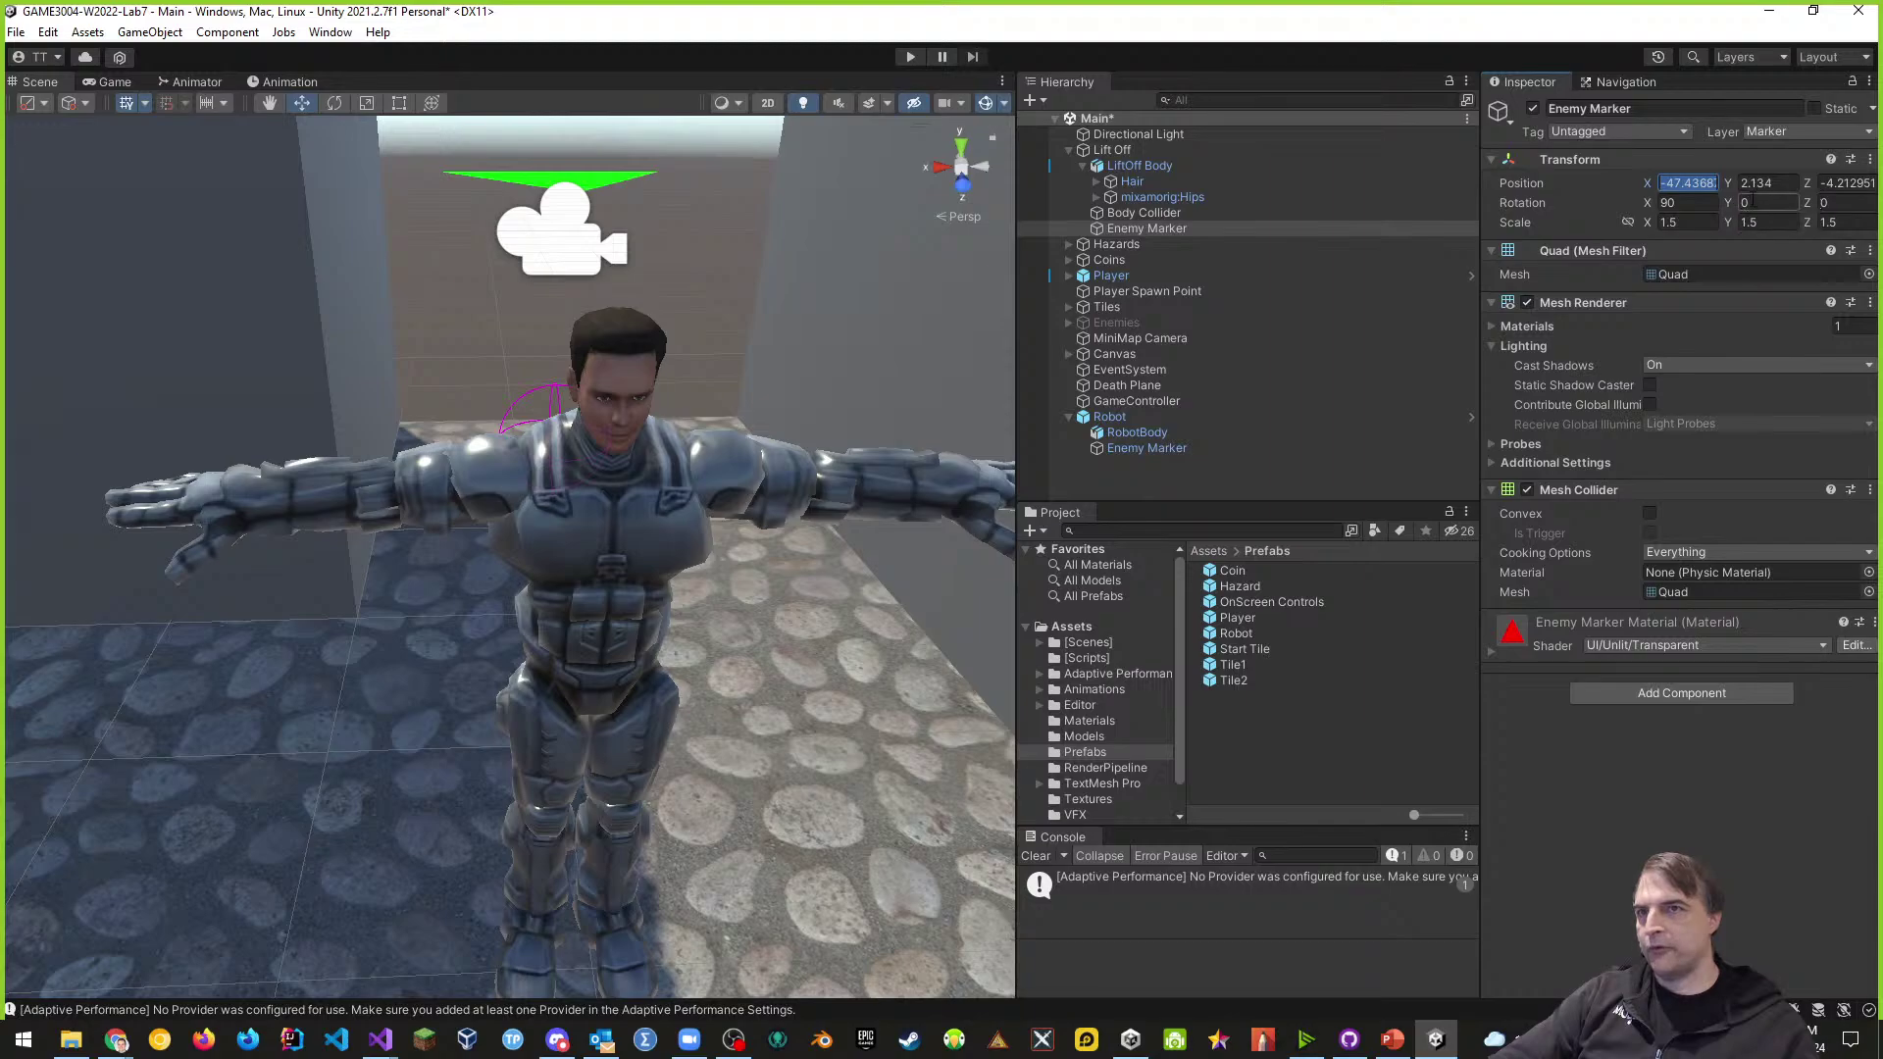
{"action": "key", "text": "Home"}
{"action": "key", "text": "Delete"}
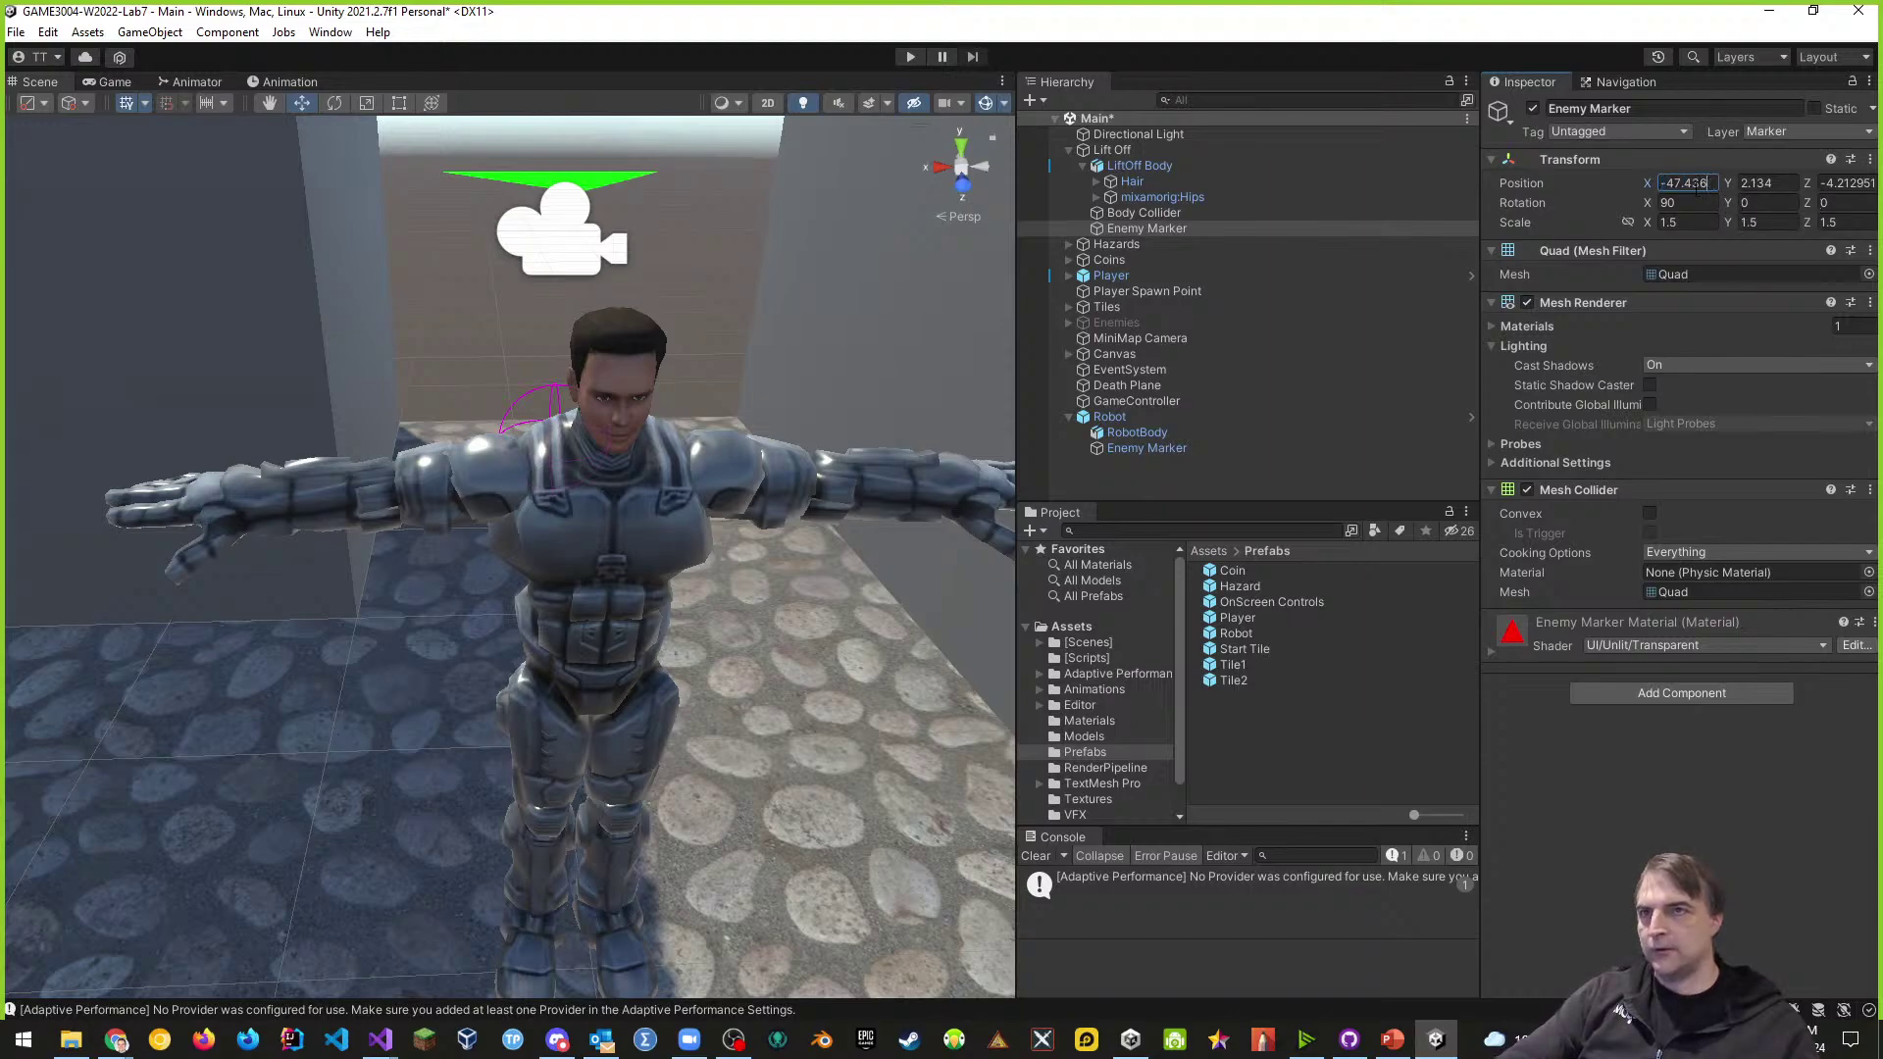
{"action": "key", "text": "ctrl+a"}
{"action": "key", "text": "BackSpace"}
{"action": "type", "text": "0"}
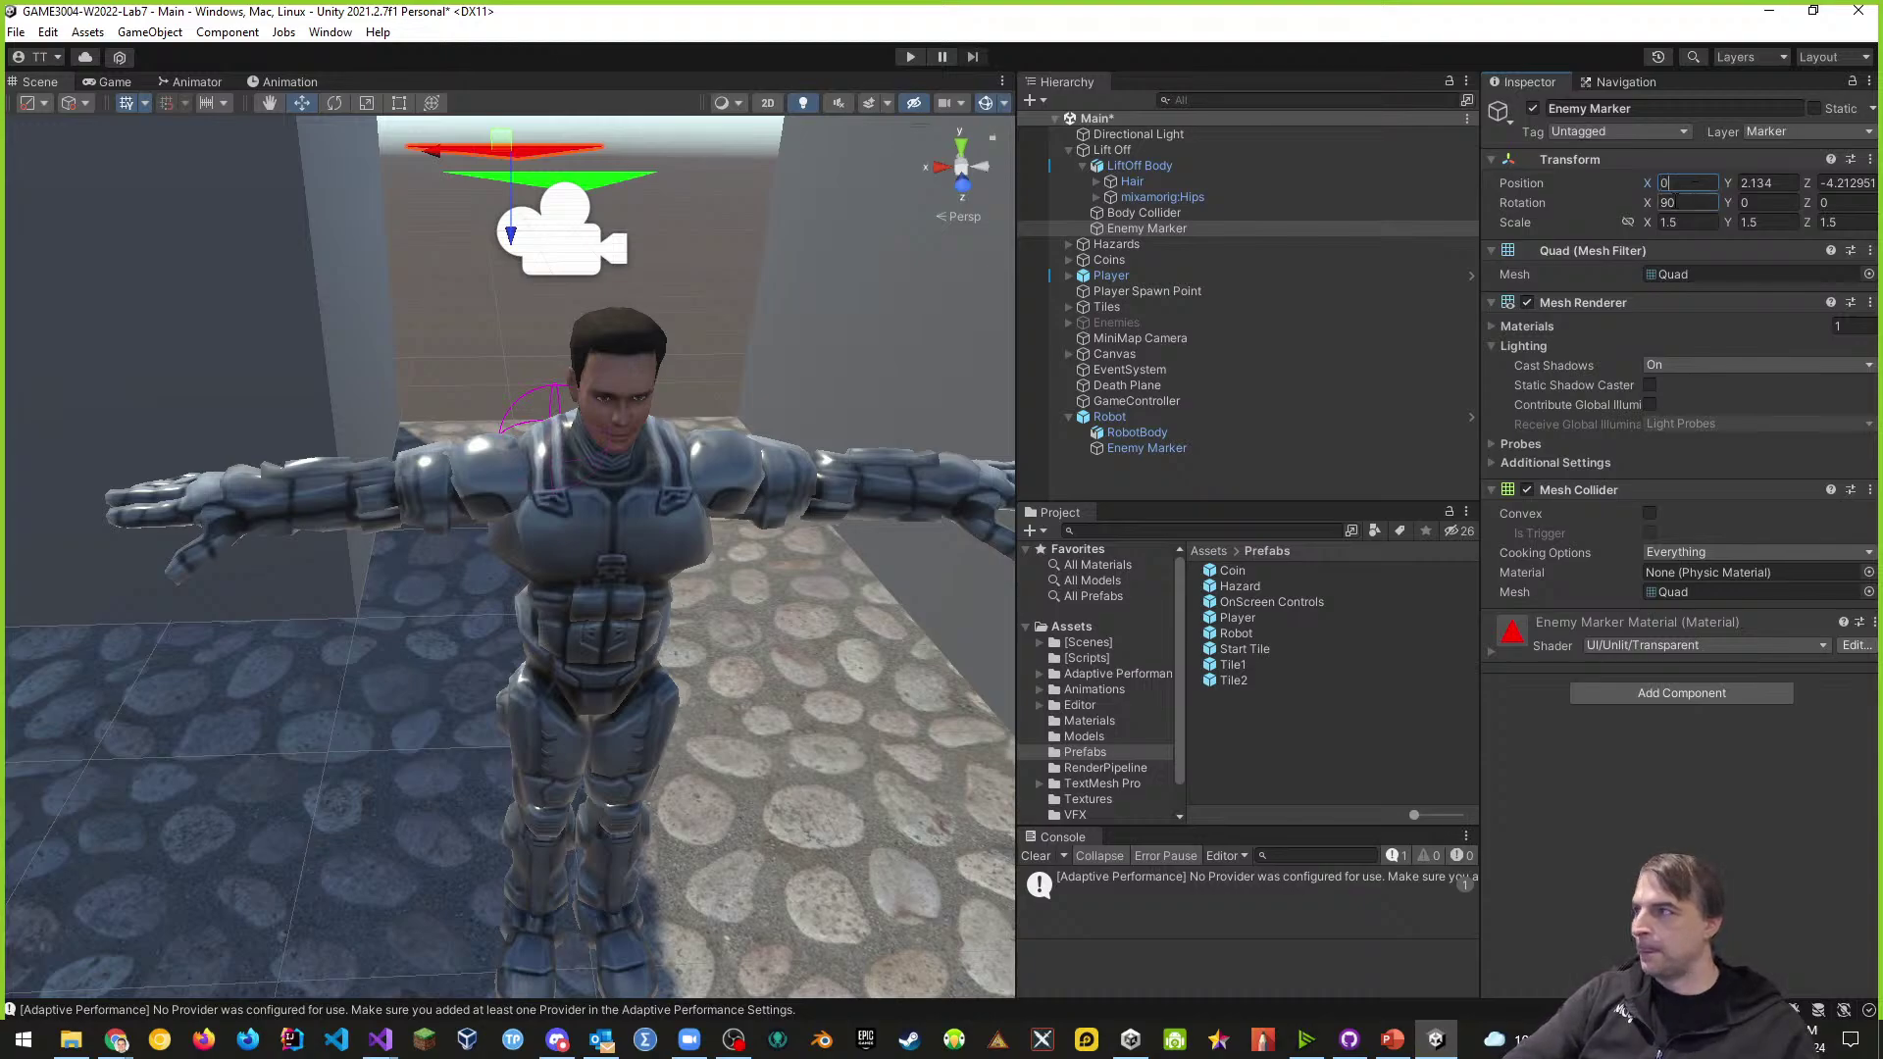
{"action": "left_click", "coordinate": [1848, 183]}
{"action": "type", "text": "0"}
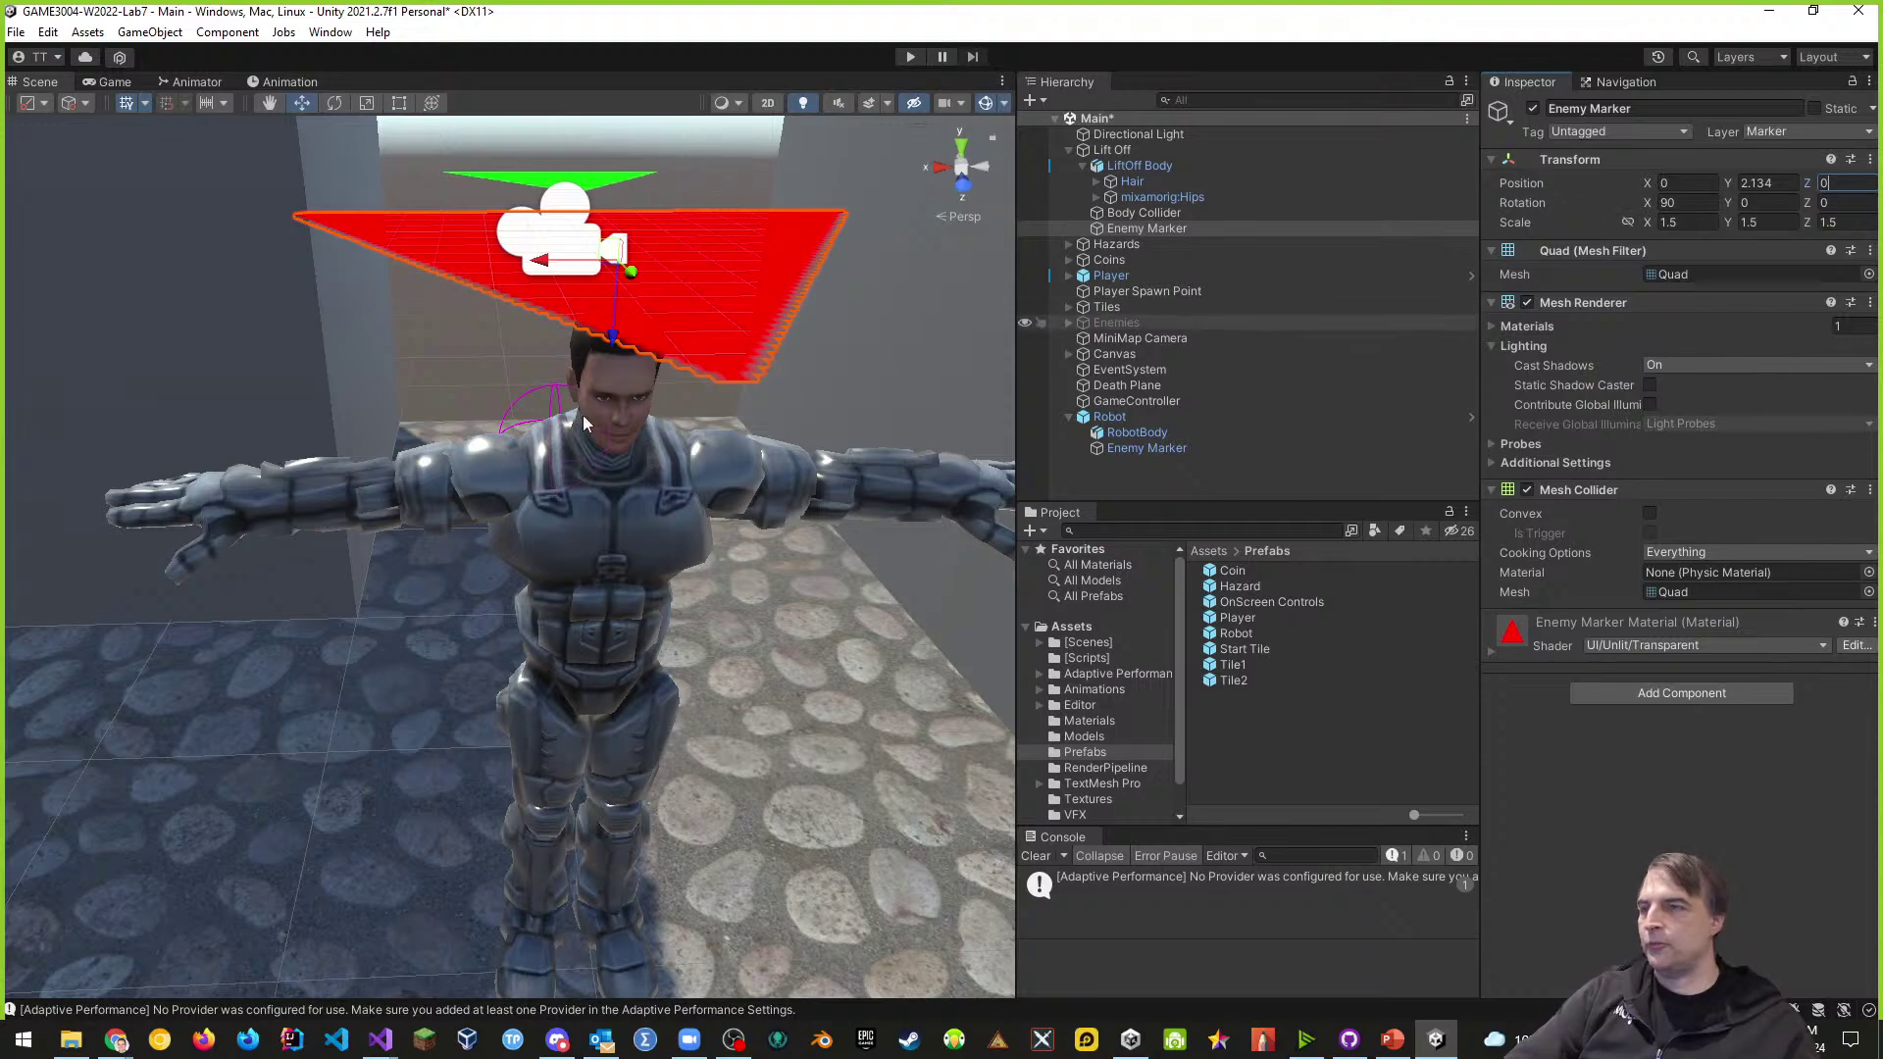
- Raise Lift Off's Enemy Marker above the character's head to a Y position of about 2.28
{"action": "scroll", "coordinate": [421, 498], "scroll_direction": "down", "scroll_amount": 2}
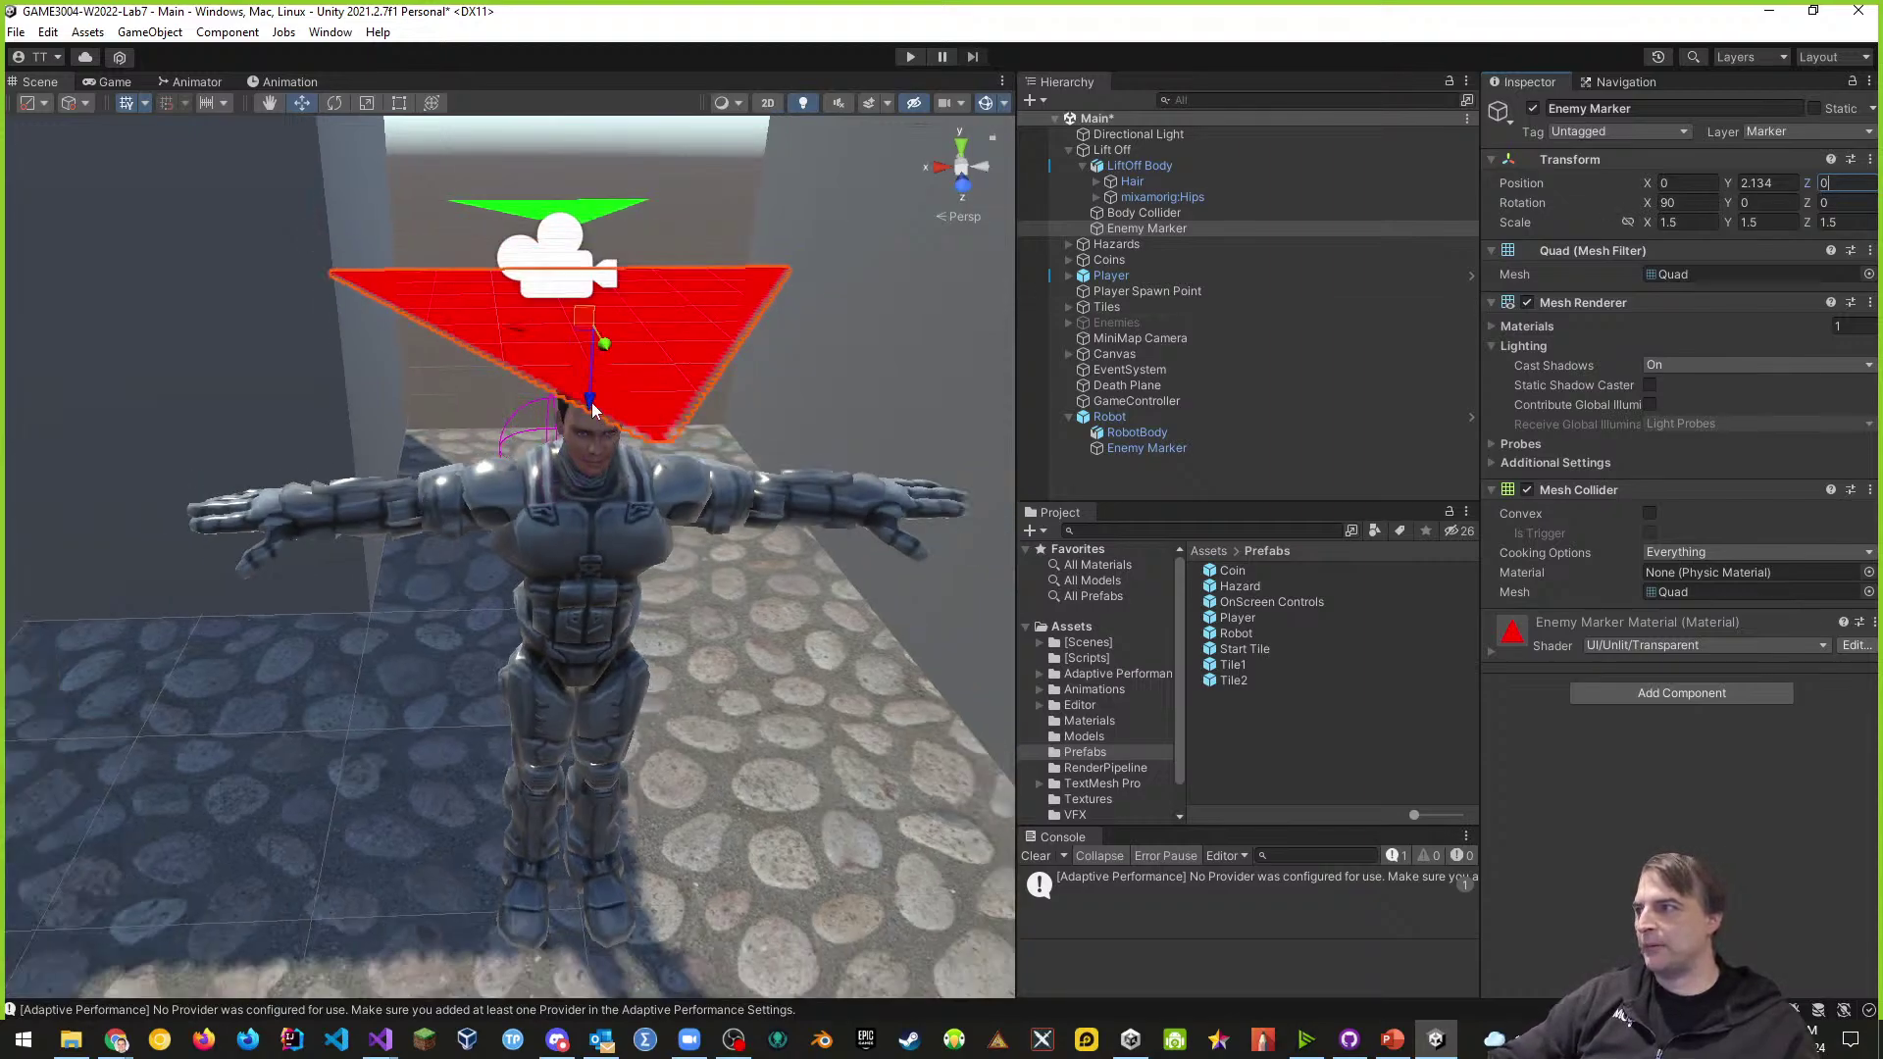
{"action": "left_click_drag", "start_coordinate": [592, 404], "coordinate": [594, 341]}
{"action": "mouse_move", "coordinate": [626, 453]}
{"action": "right_mouse_down"}
{"action": "mouse_move", "coordinate": [616, 853]}
{"action": "mouse_move", "coordinate": [578, 334]}
{"action": "mouse_move", "coordinate": [594, 367]}
{"action": "mouse_move", "coordinate": [637, 344]}
{"action": "mouse_move", "coordinate": [748, 489]}
{"action": "mouse_move", "coordinate": [707, 485]}
{"action": "mouse_move", "coordinate": [824, 475]}
{"action": "right_mouse_up"}
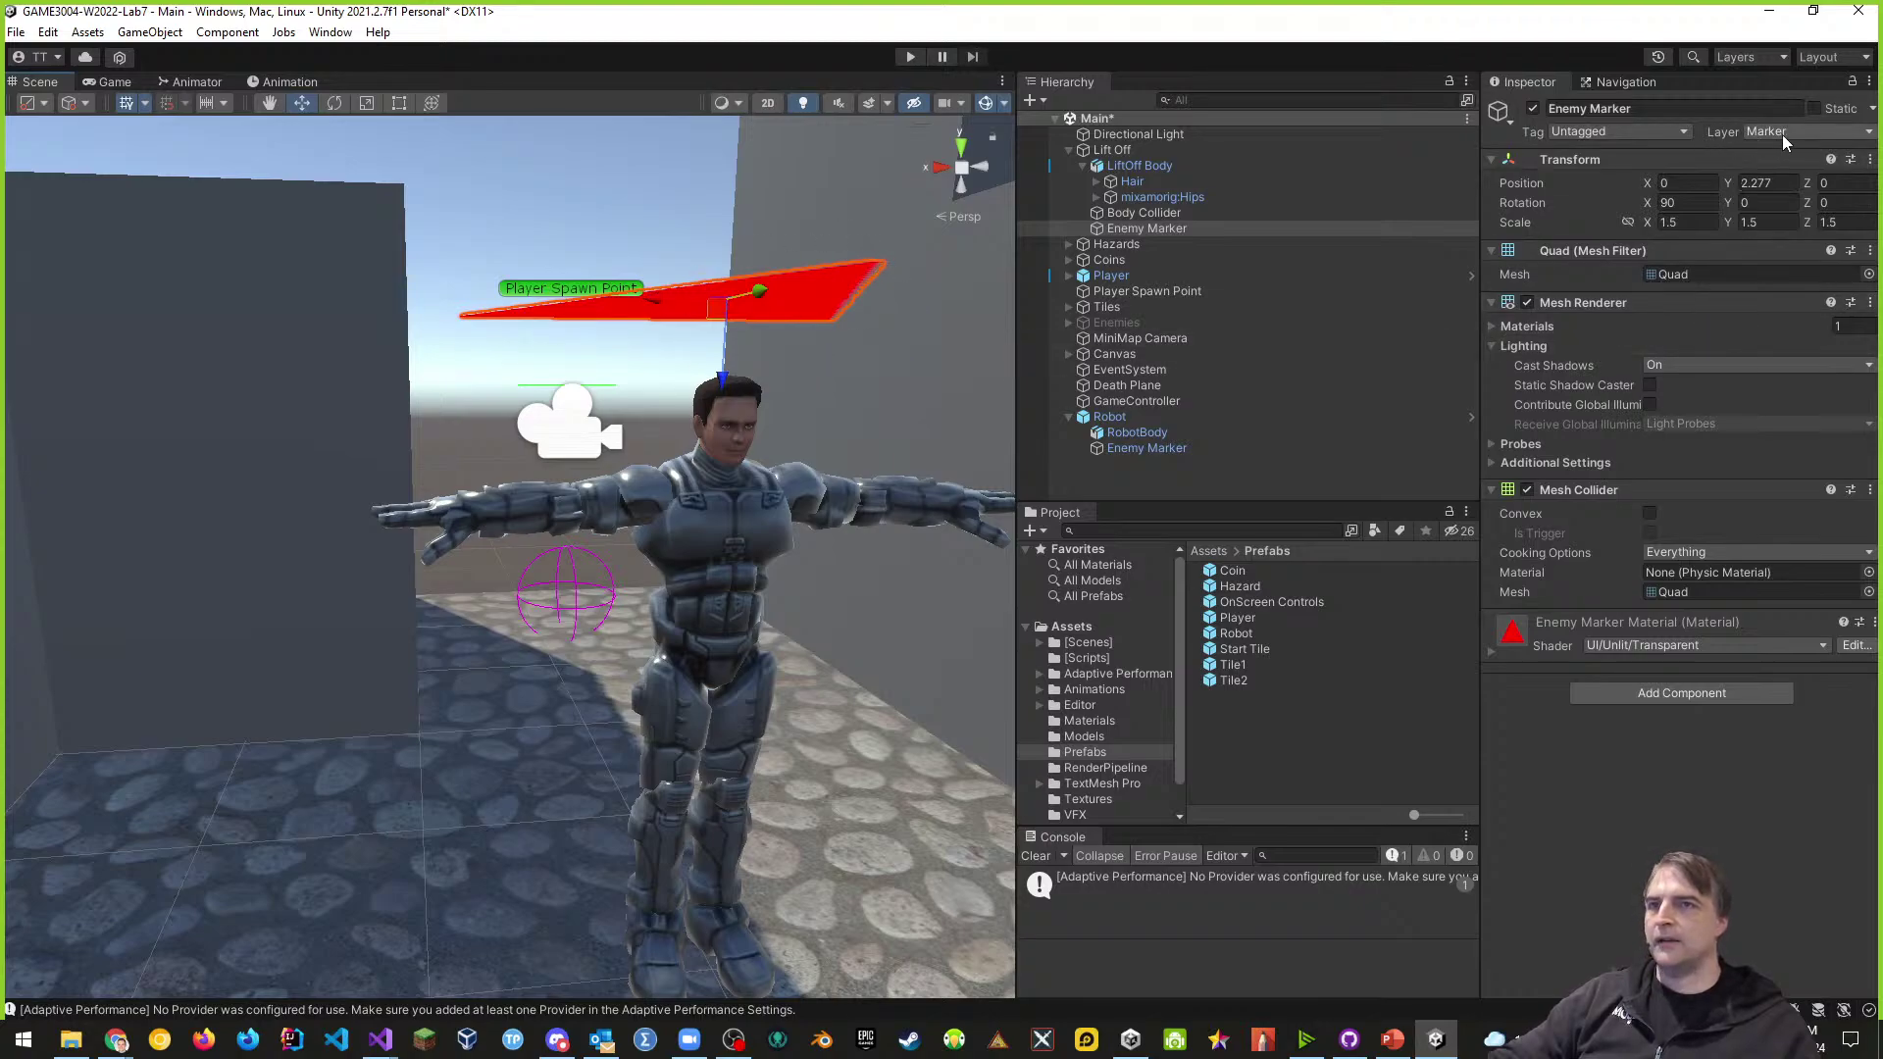
- Hide the Marker layer in the scene view
{"action": "left_click", "coordinate": [1755, 57]}
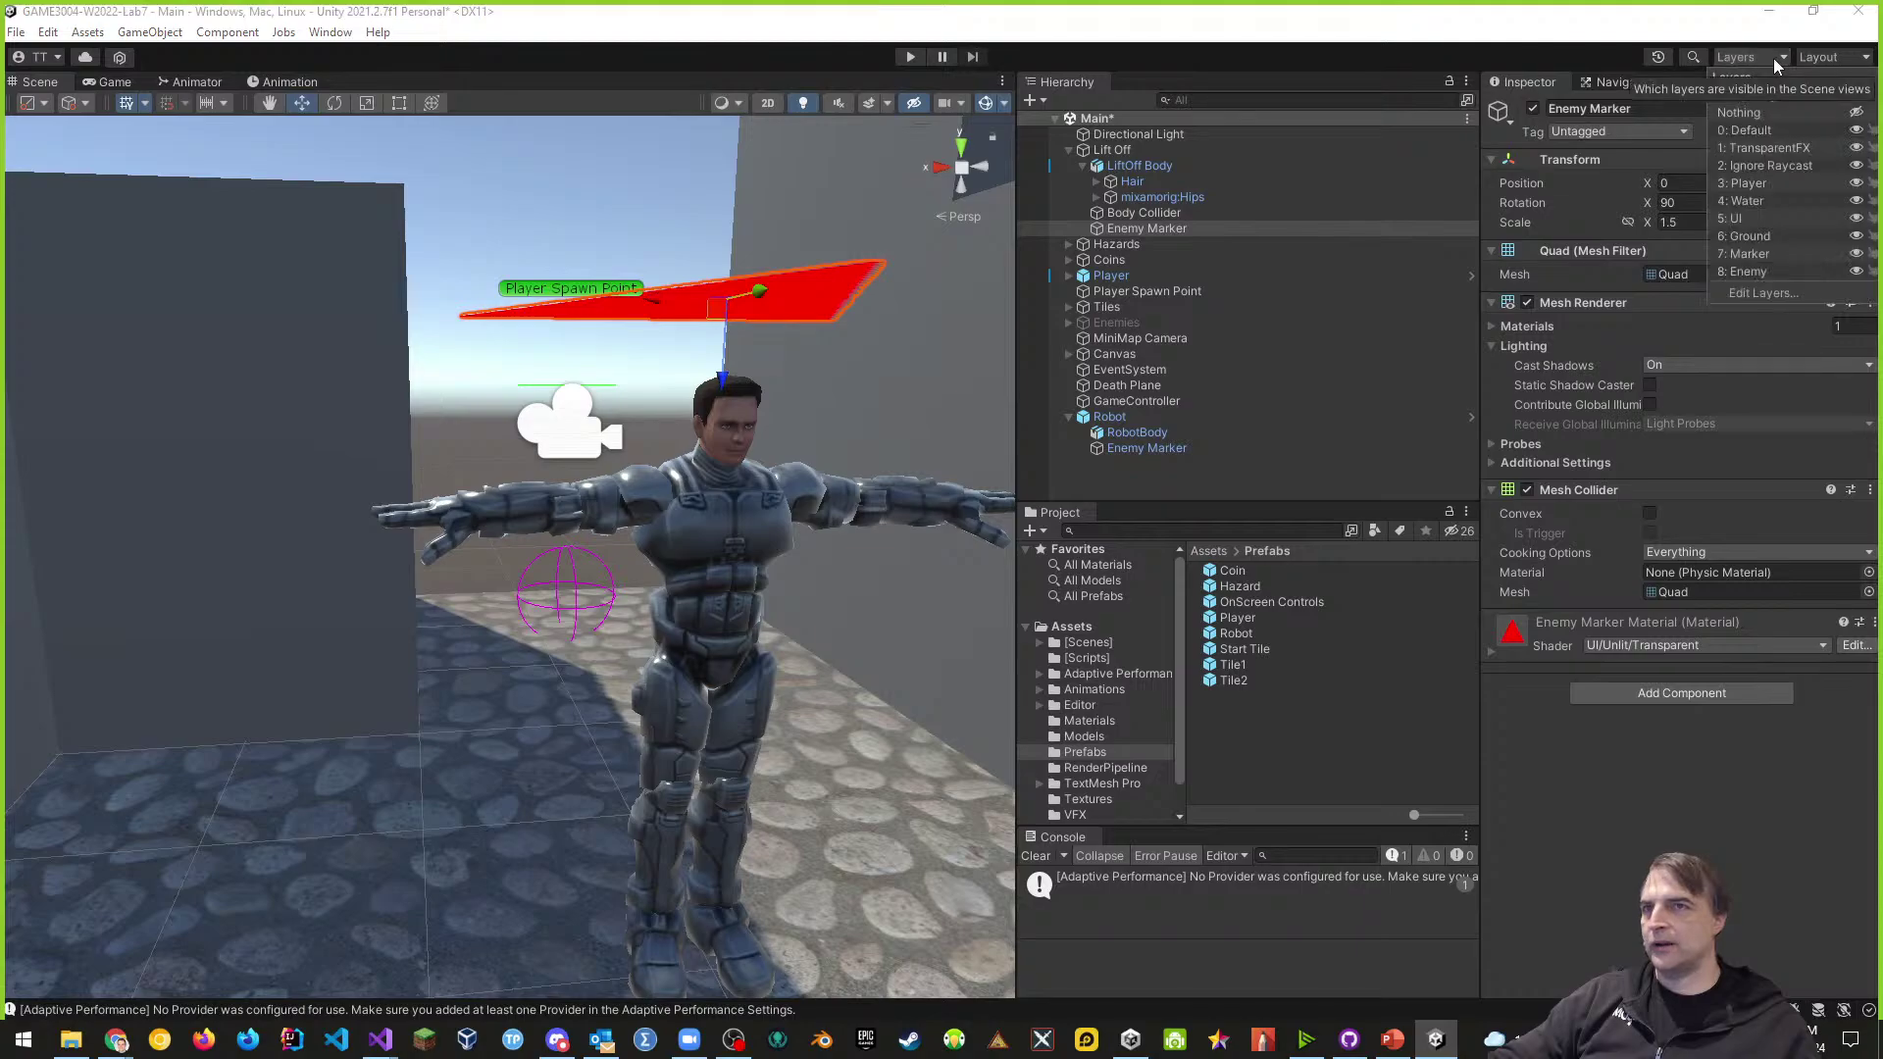
{"action": "left_click", "coordinate": [1857, 257]}
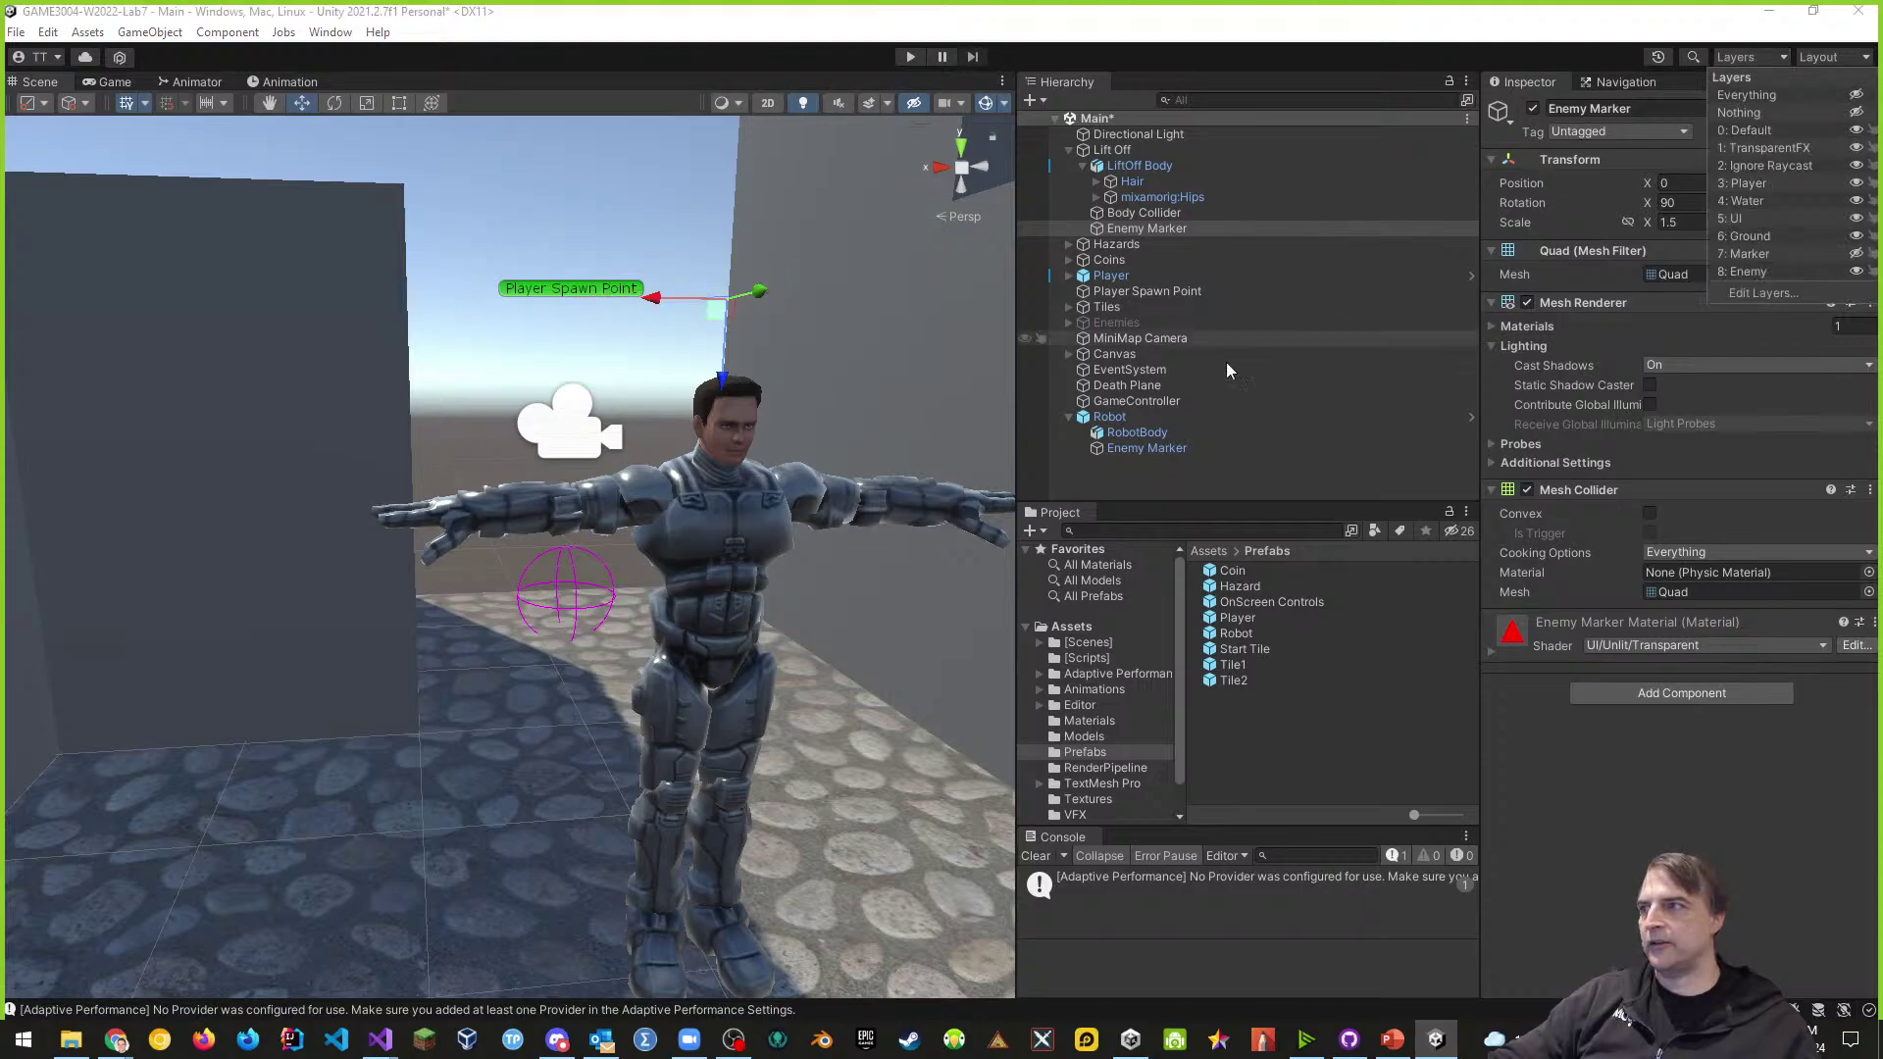
{"action": "mouse_move", "coordinate": [686, 392]}
{"action": "right_mouse_down"}
{"action": "mouse_move", "coordinate": [814, 388]}
{"action": "mouse_move", "coordinate": [786, 396]}
{"action": "right_mouse_up"}
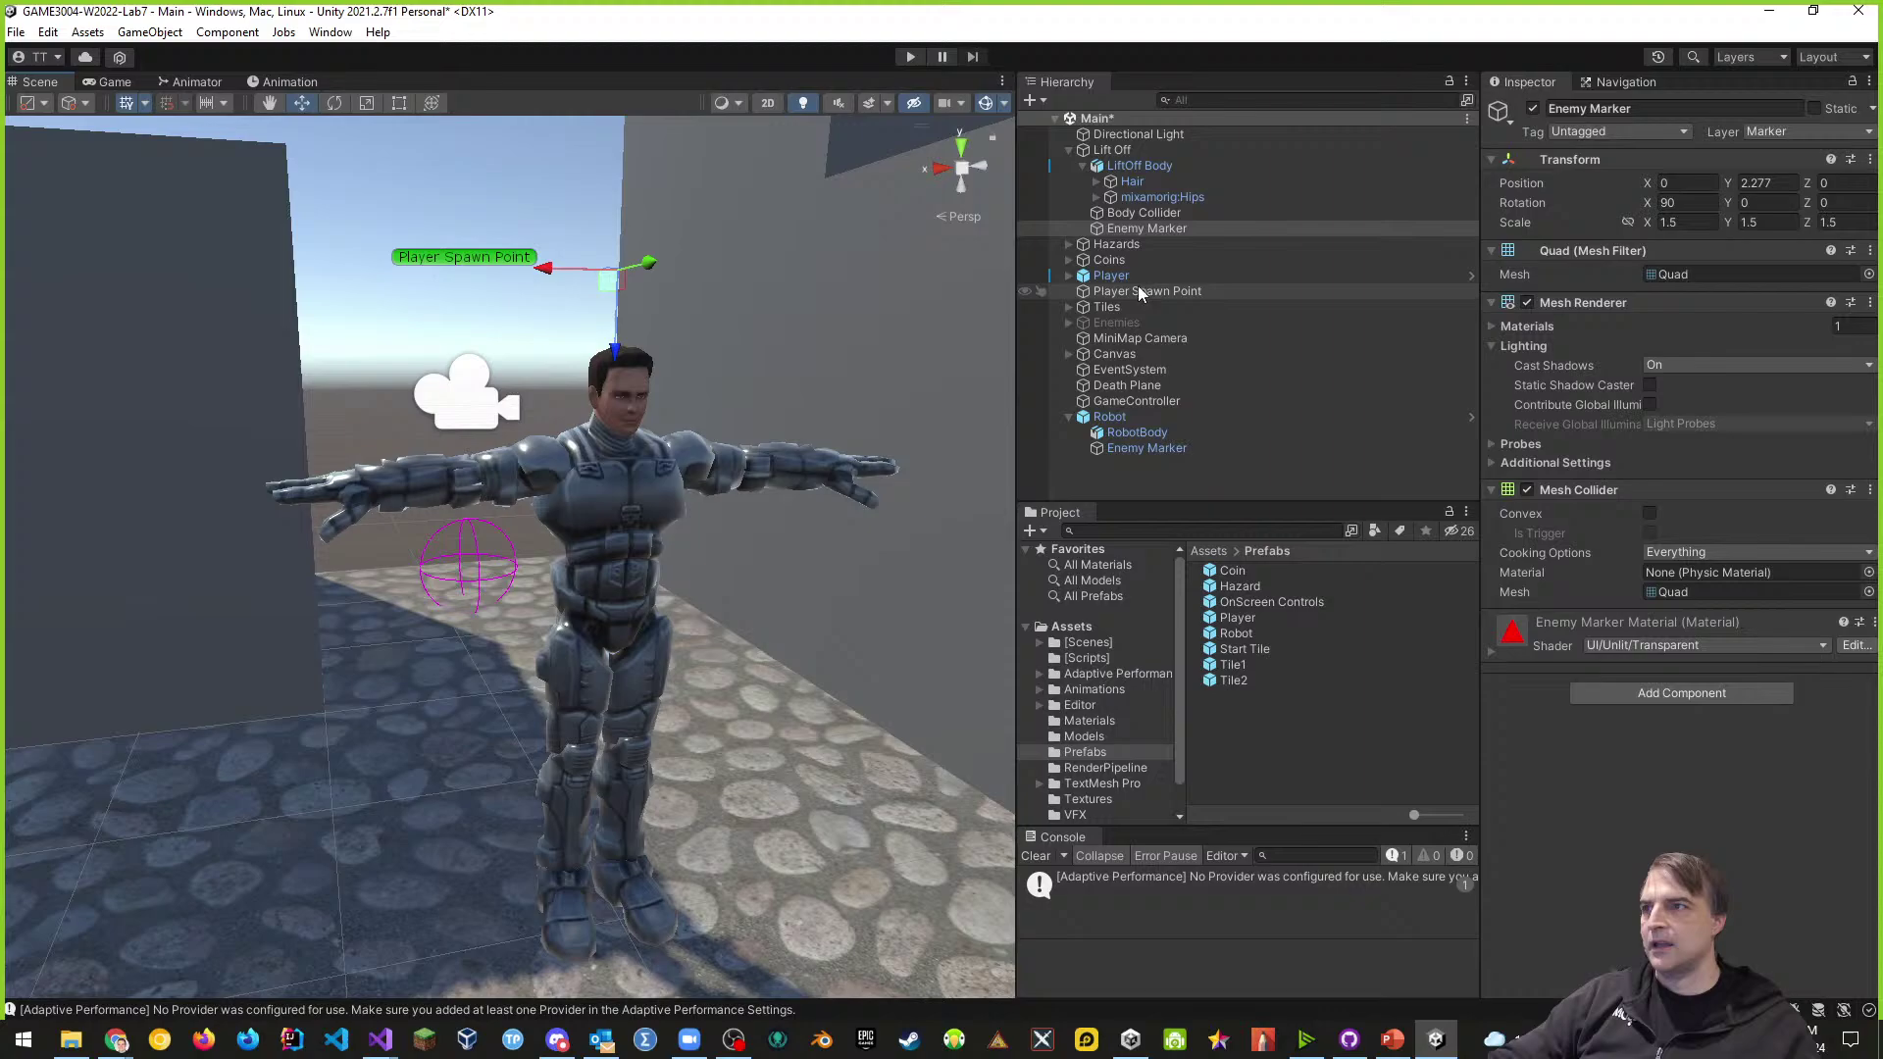
- Collapse Lift Off and examine which layers the MiniMap Camera's culling mask includes
{"action": "left_click", "coordinate": [1068, 150]}
{"action": "left_click", "coordinate": [1124, 260]}
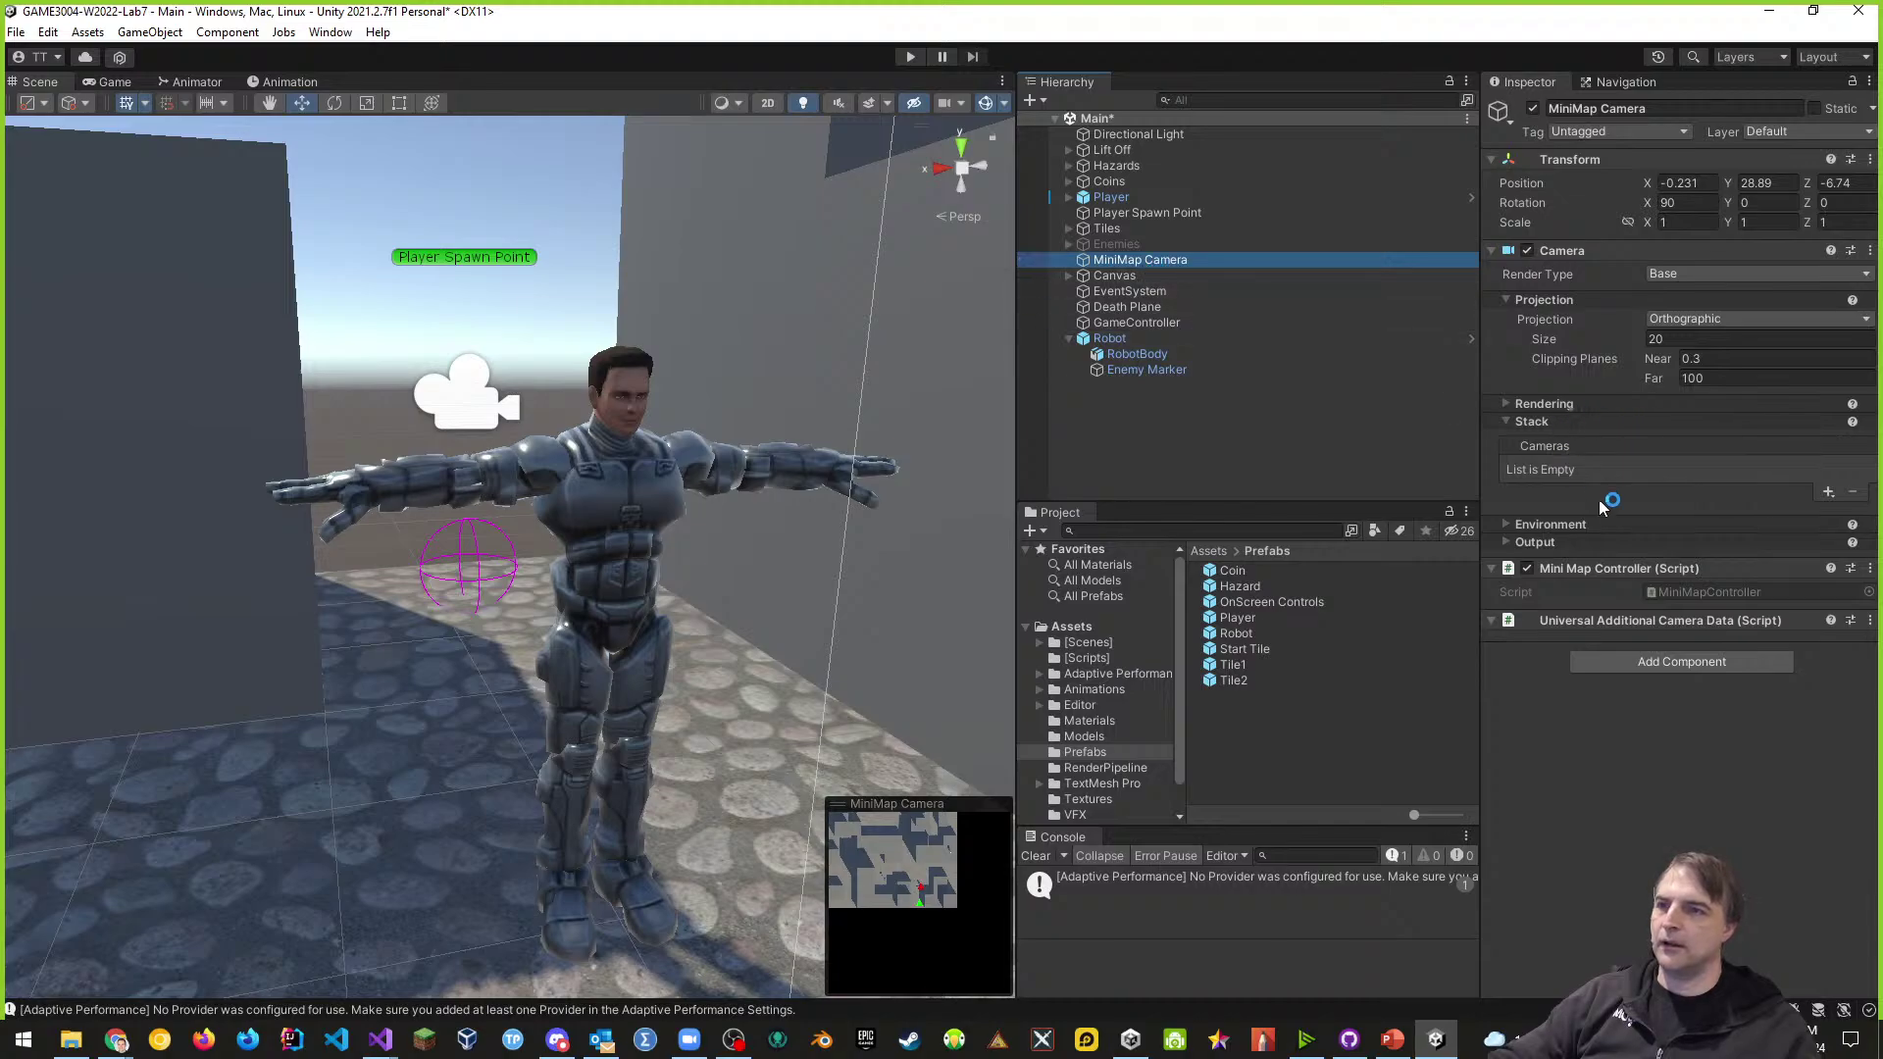
{"action": "left_click", "coordinate": [1515, 402]}
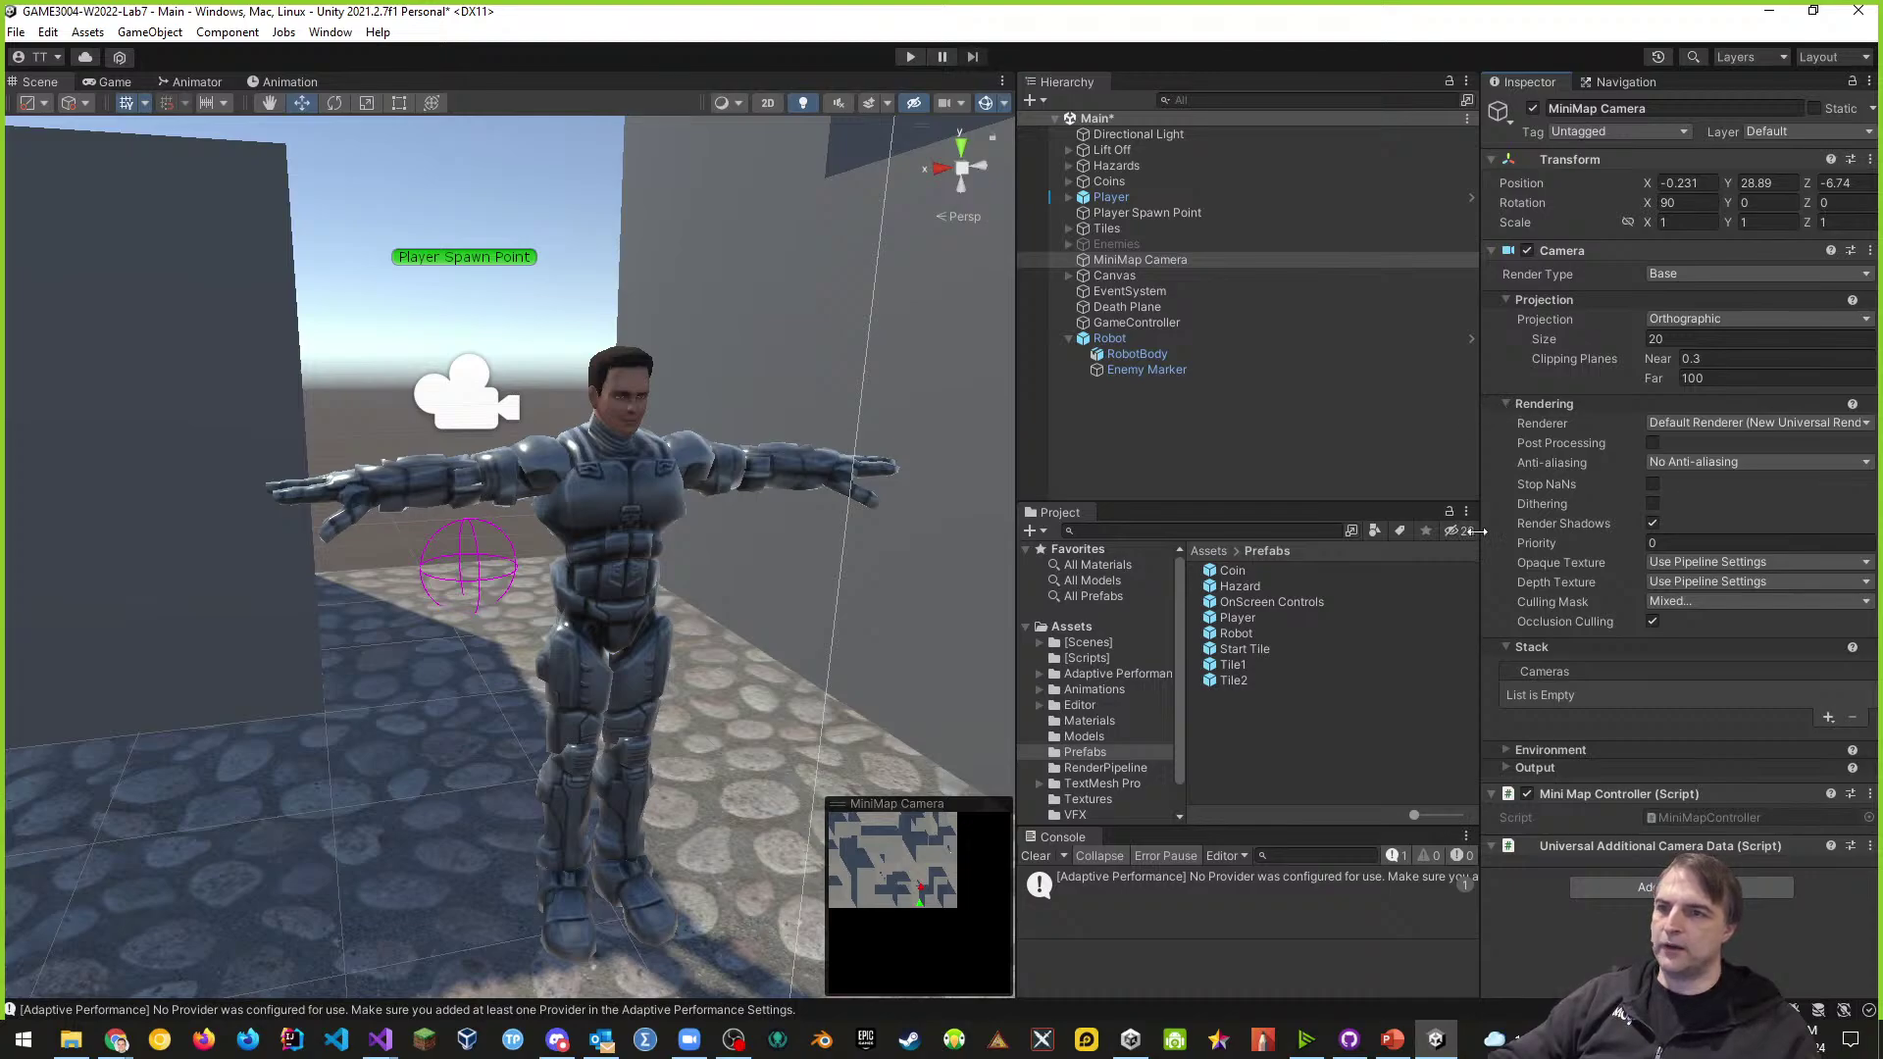
{"action": "left_click", "coordinate": [1698, 601]}
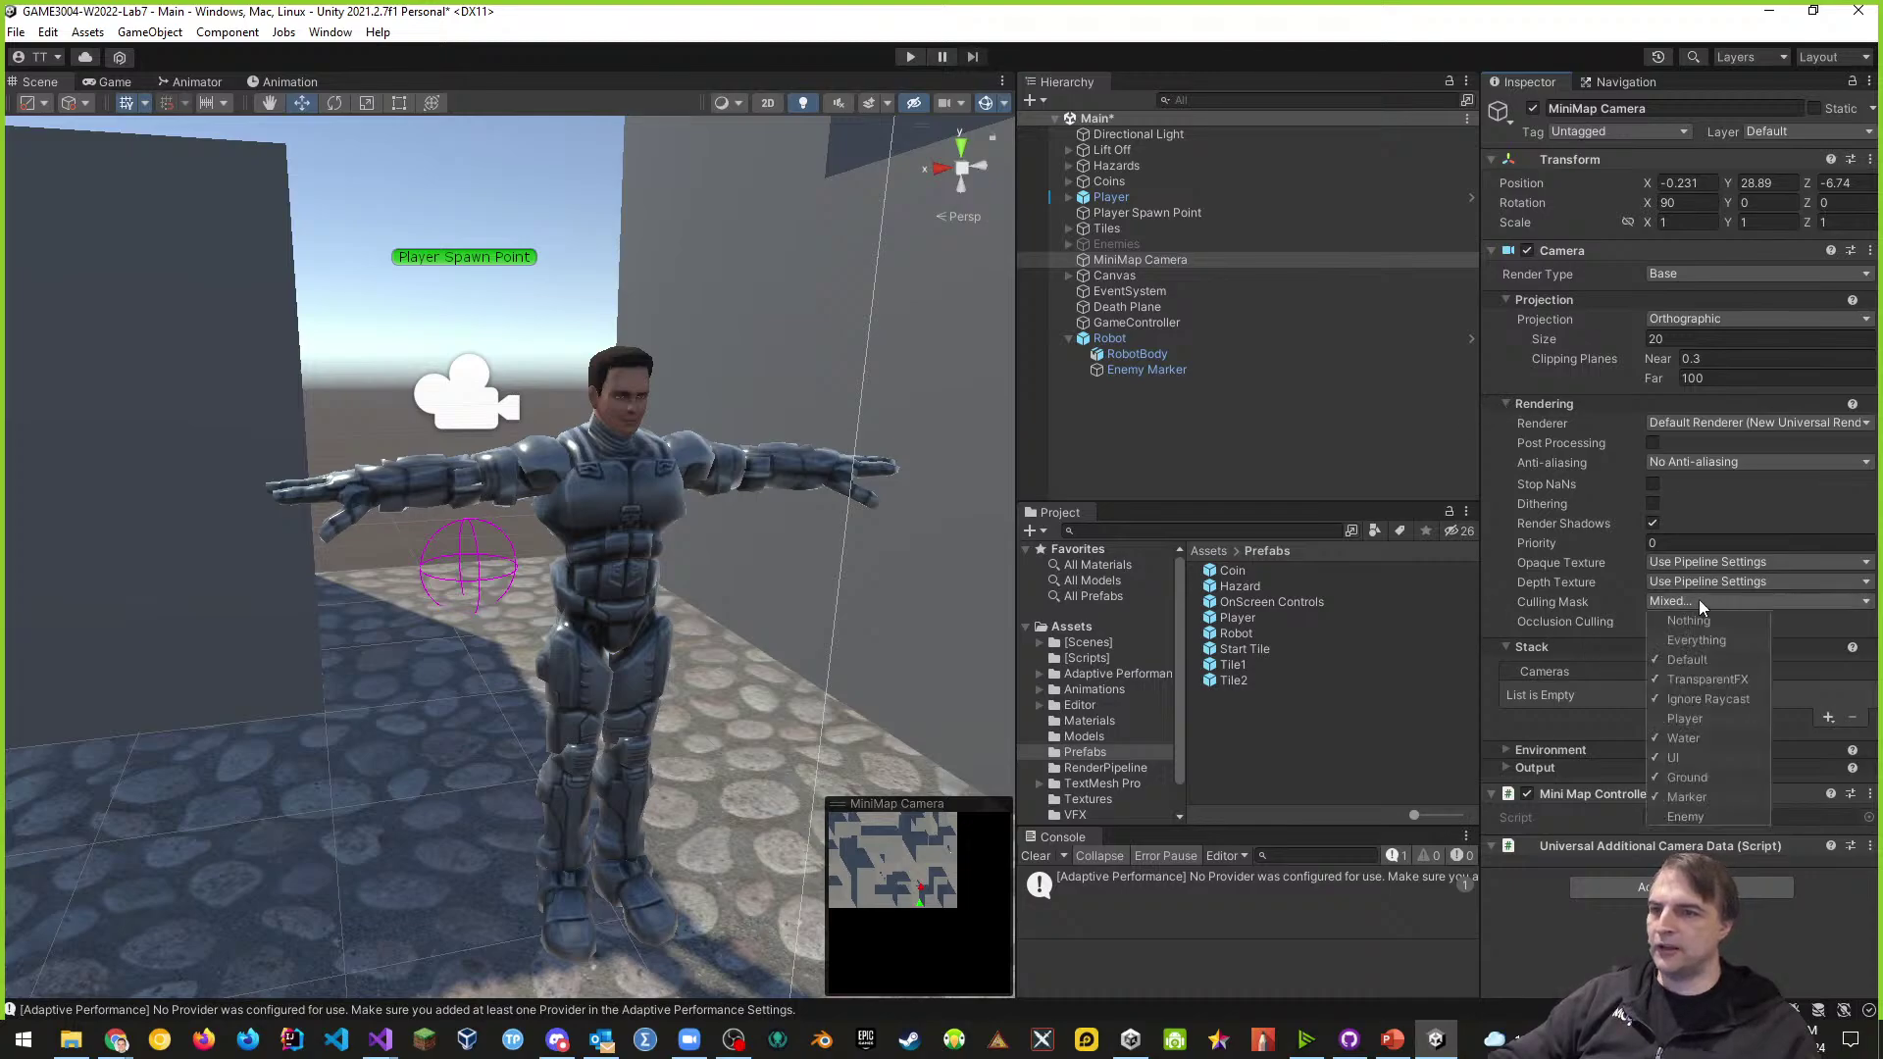
{"action": "left_click", "coordinate": [1683, 817]}
{"action": "left_click", "coordinate": [1268, 292]}
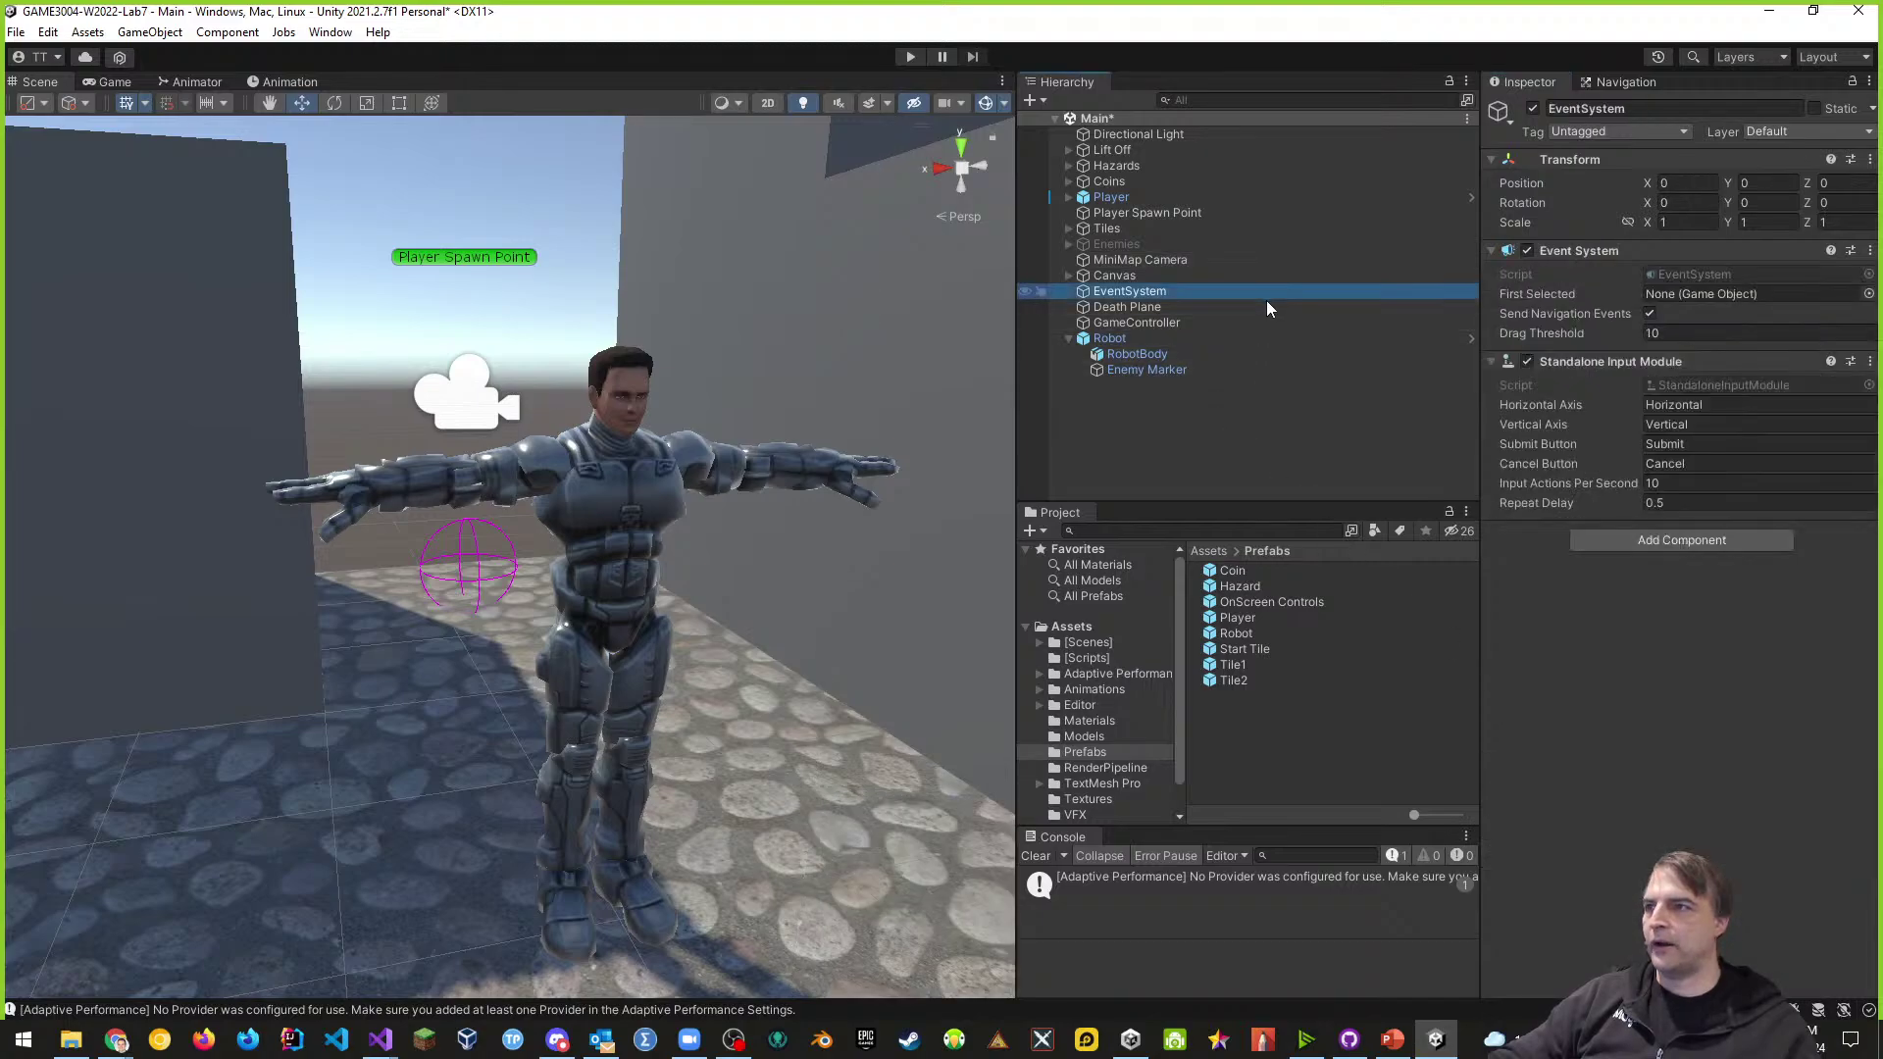
- Assign the Enemy layer to Lift Off and all of its child objects
{"action": "left_click", "coordinate": [1103, 149]}
{"action": "left_click", "coordinate": [1786, 132]}
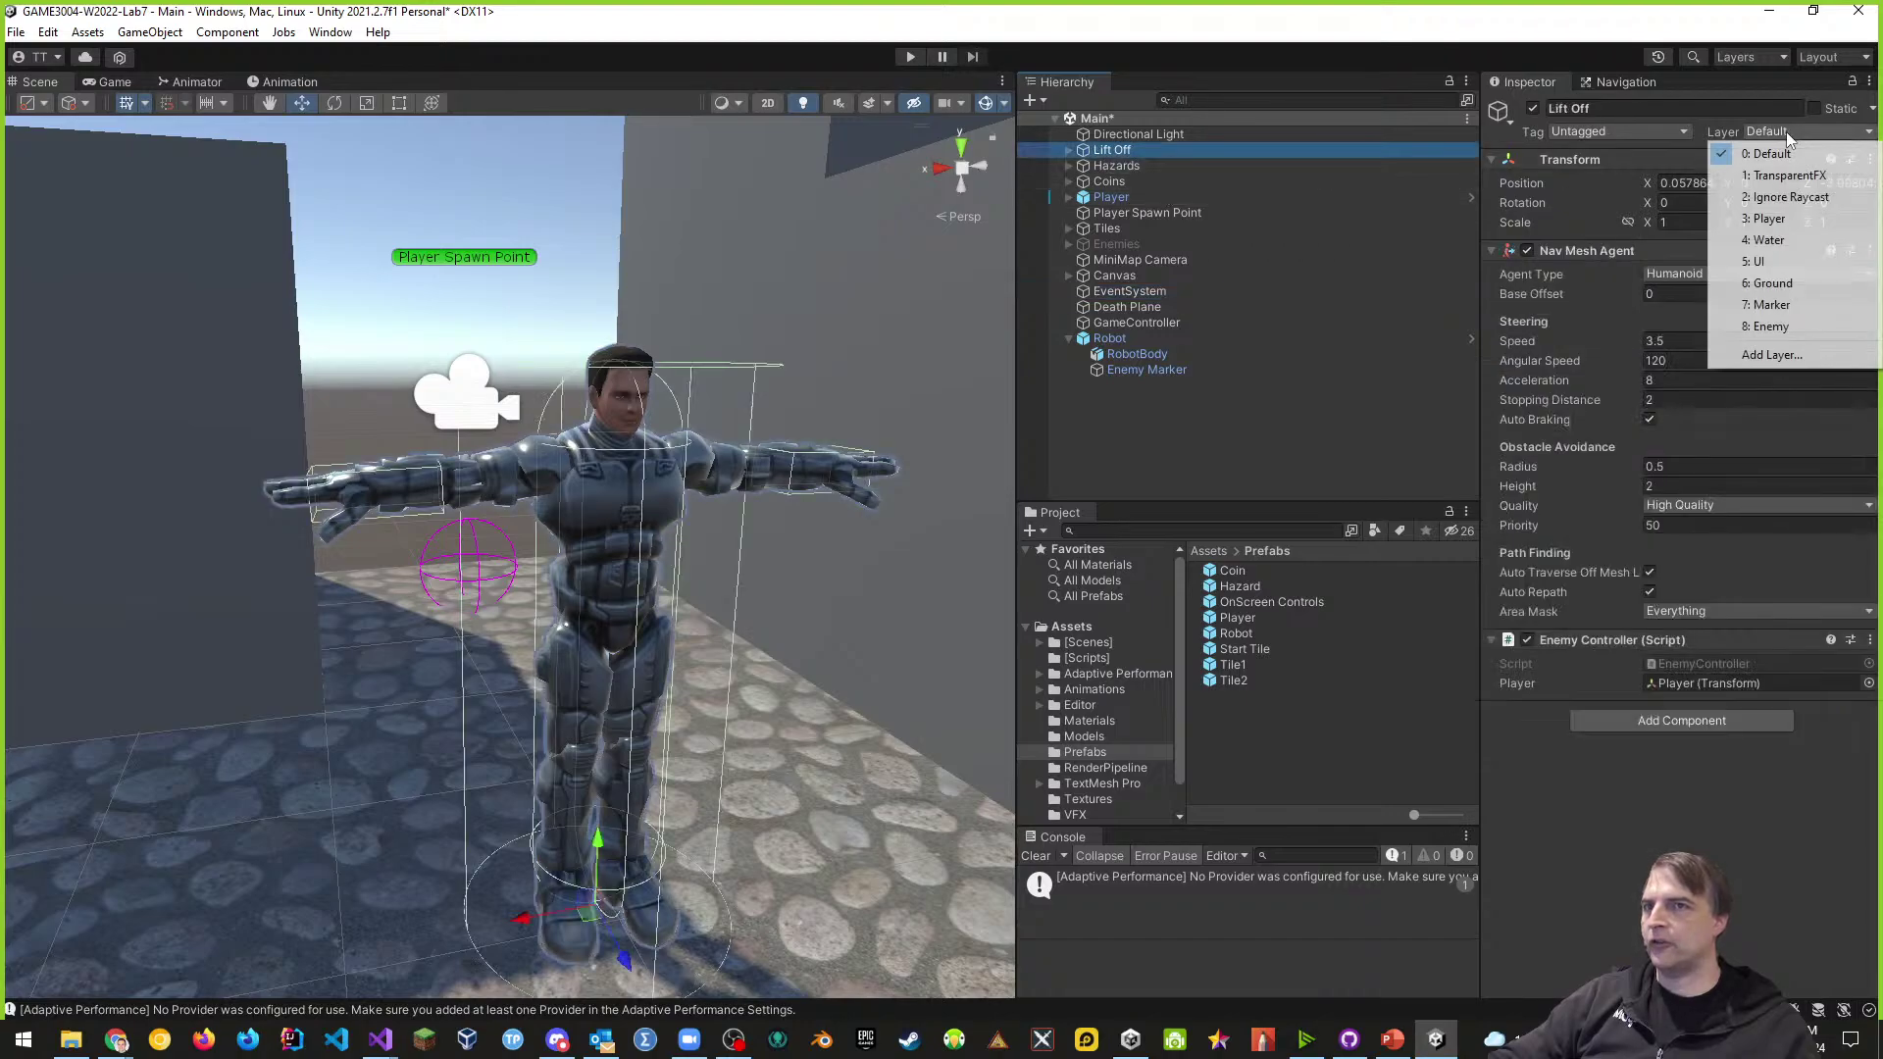
{"action": "left_click", "coordinate": [1773, 327]}
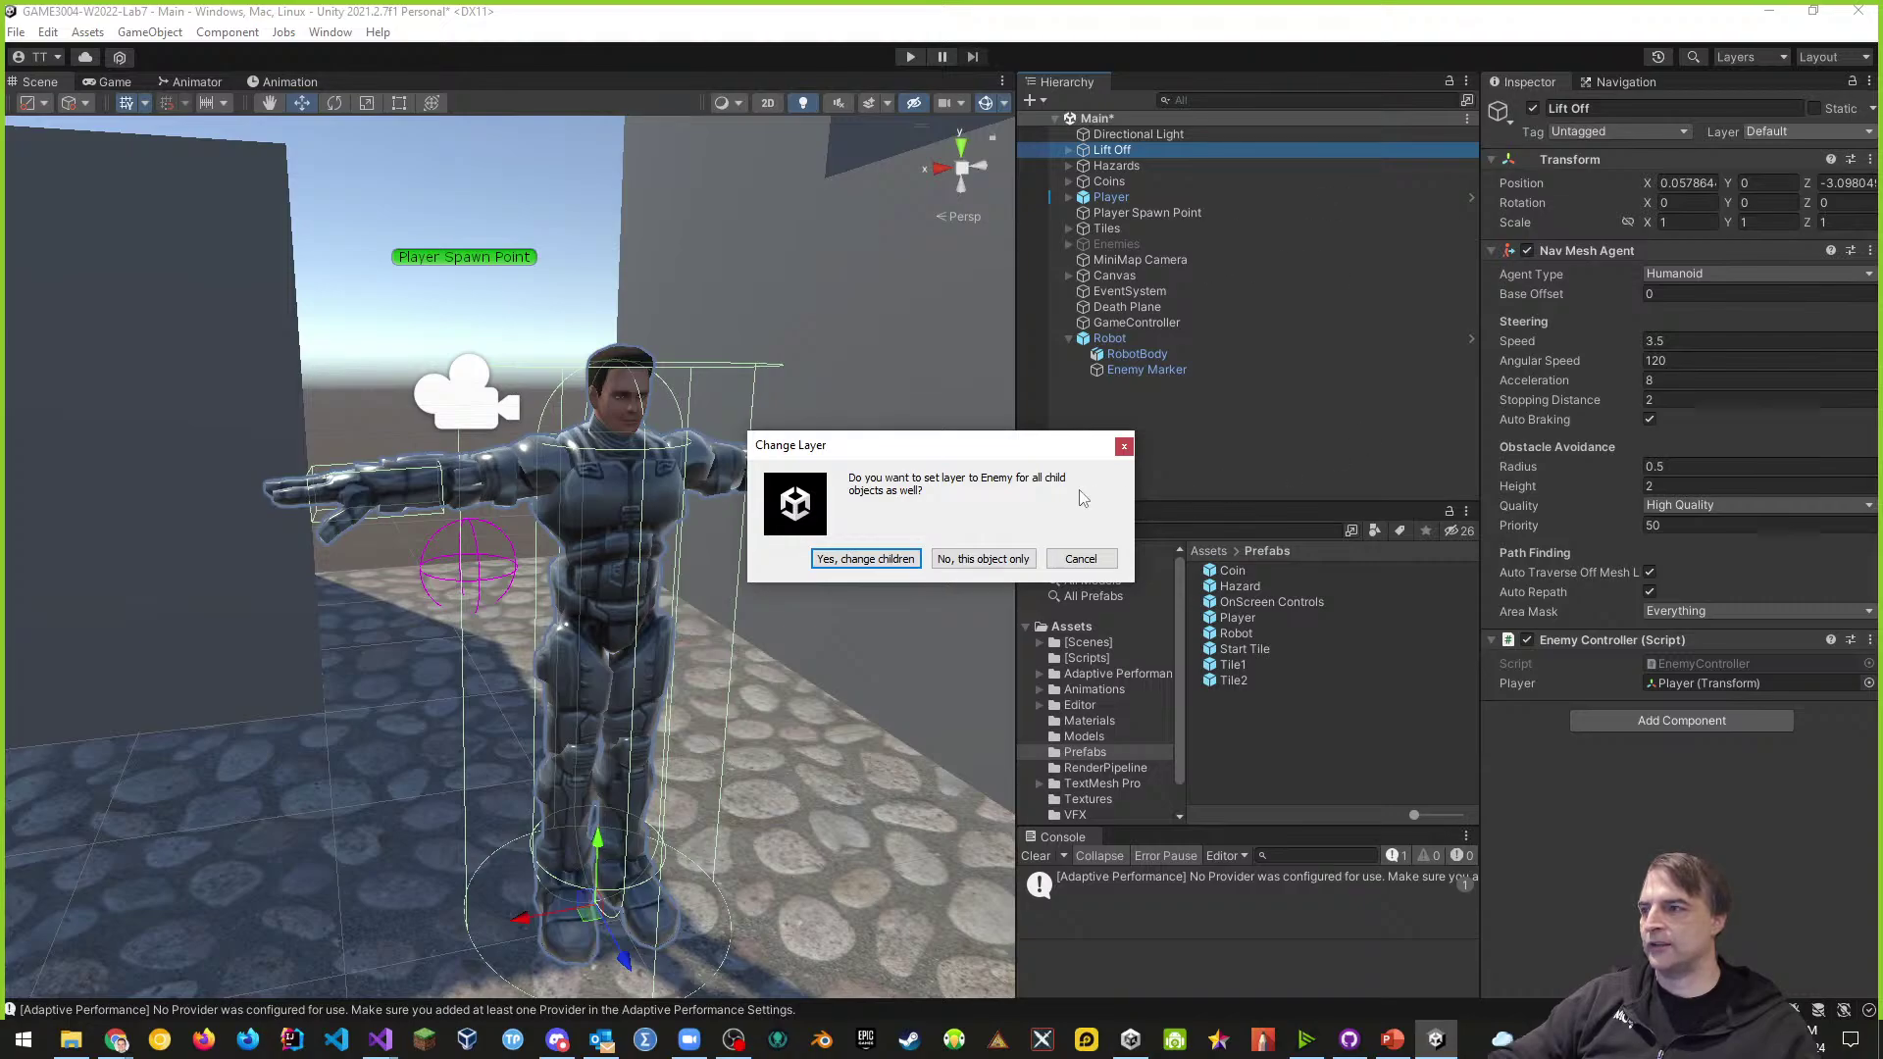
{"action": "left_click", "coordinate": [859, 562]}
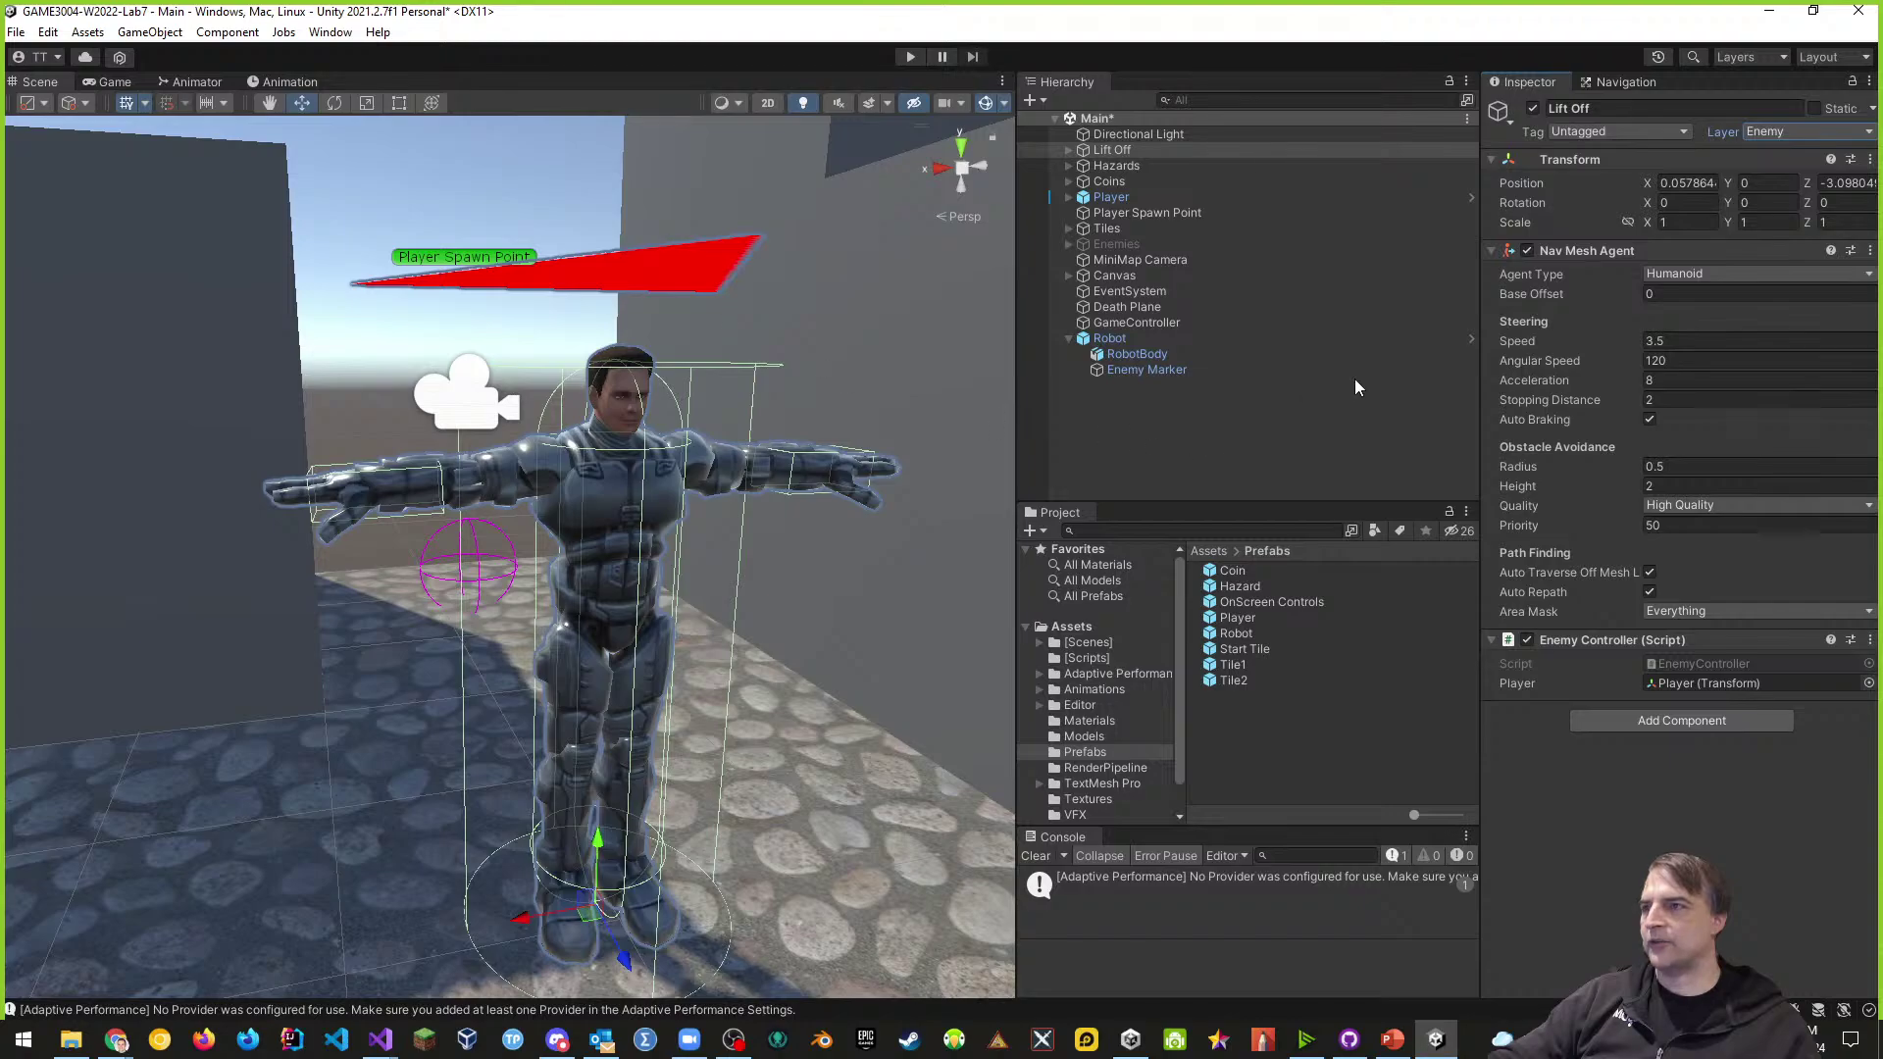
- Delete the Robot object from the Main scene
{"action": "left_click", "coordinate": [1100, 340]}
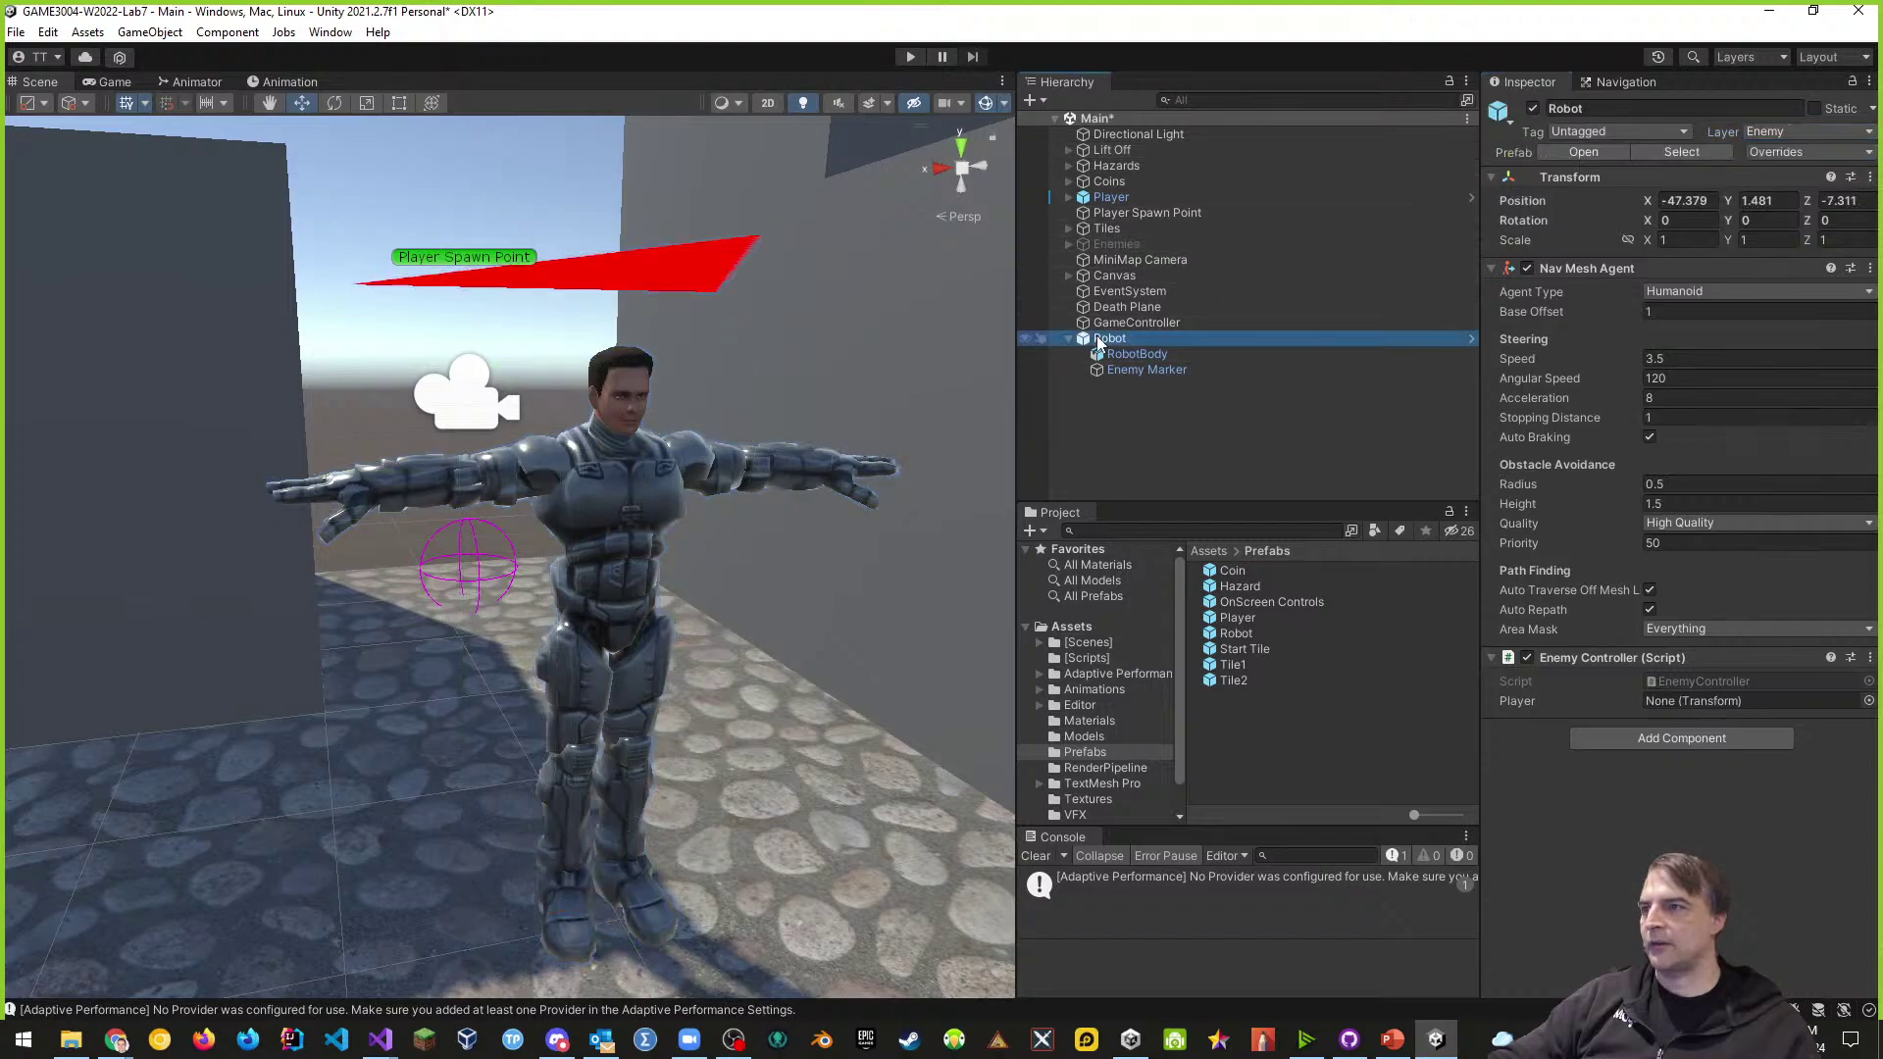
{"action": "right_click", "coordinate": [1100, 340]}
{"action": "left_click", "coordinate": [1138, 462]}
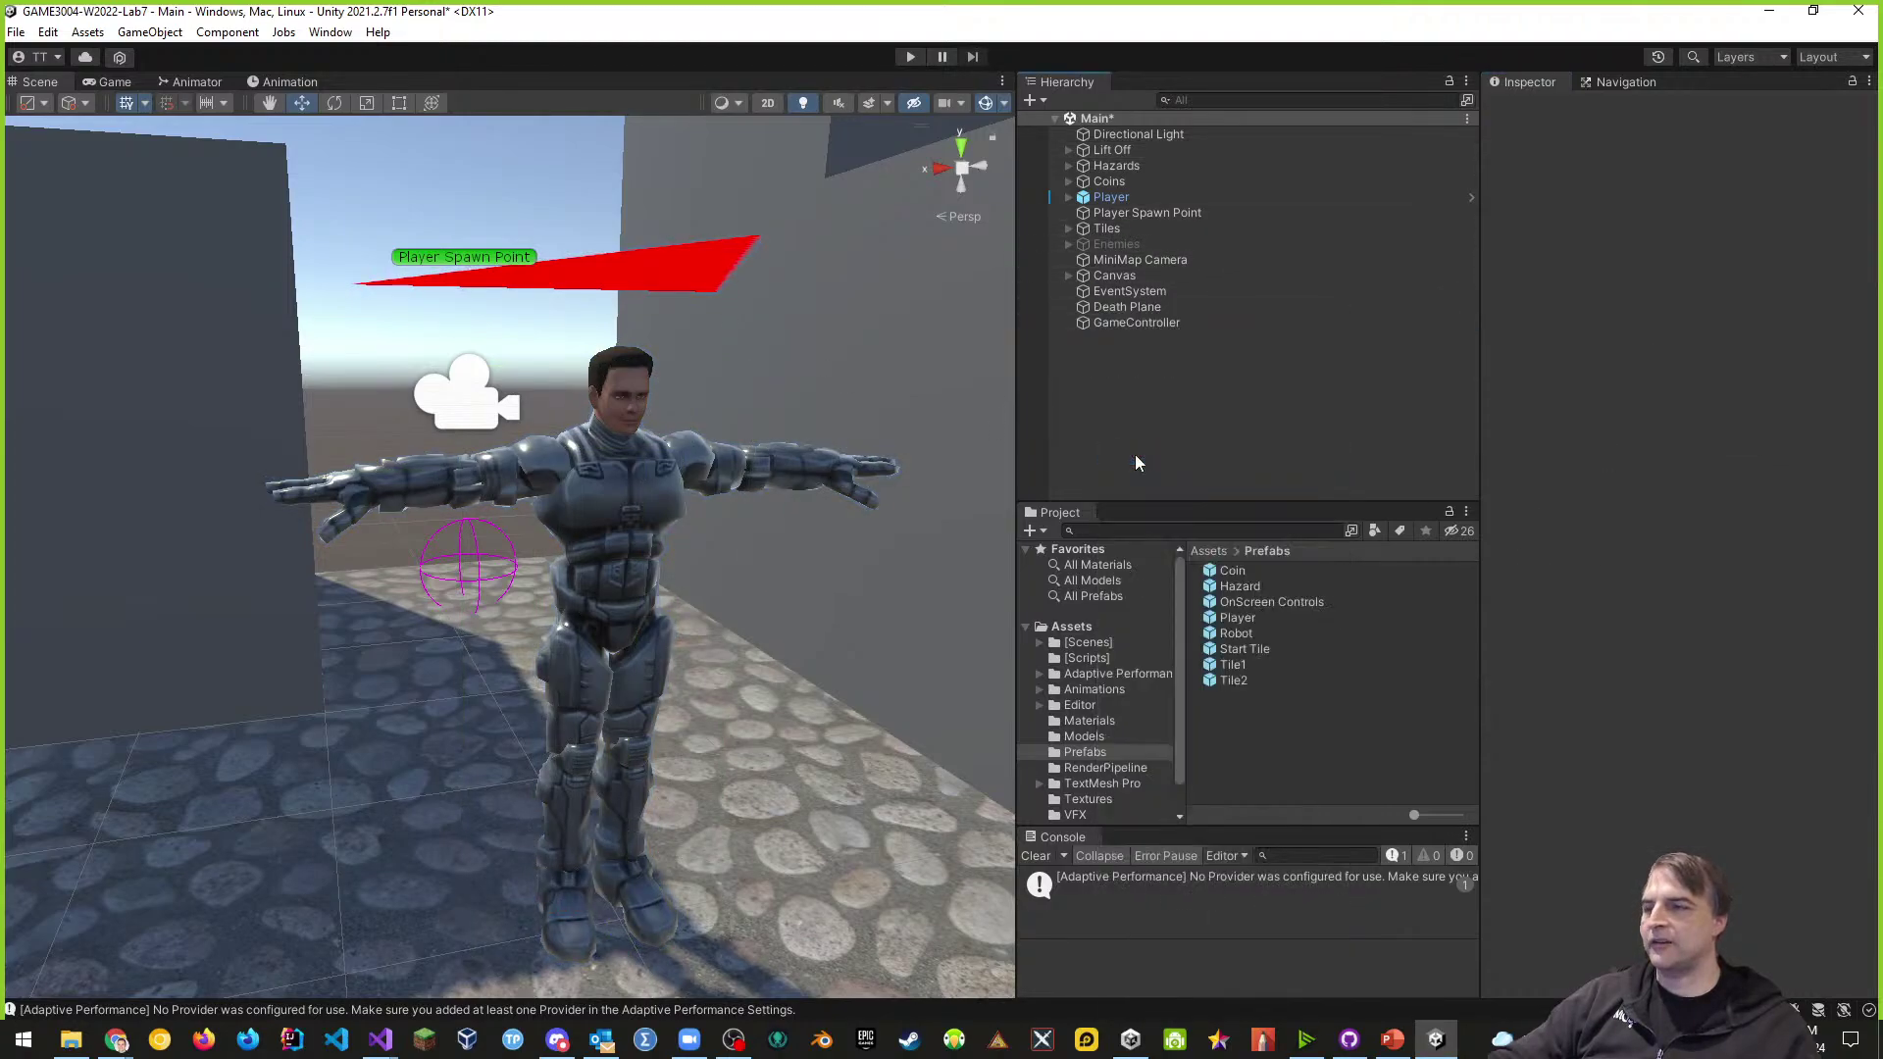
- Assign the Marker layer to the Enemy Marker under Lift Off
{"action": "left_click", "coordinate": [1067, 197]}
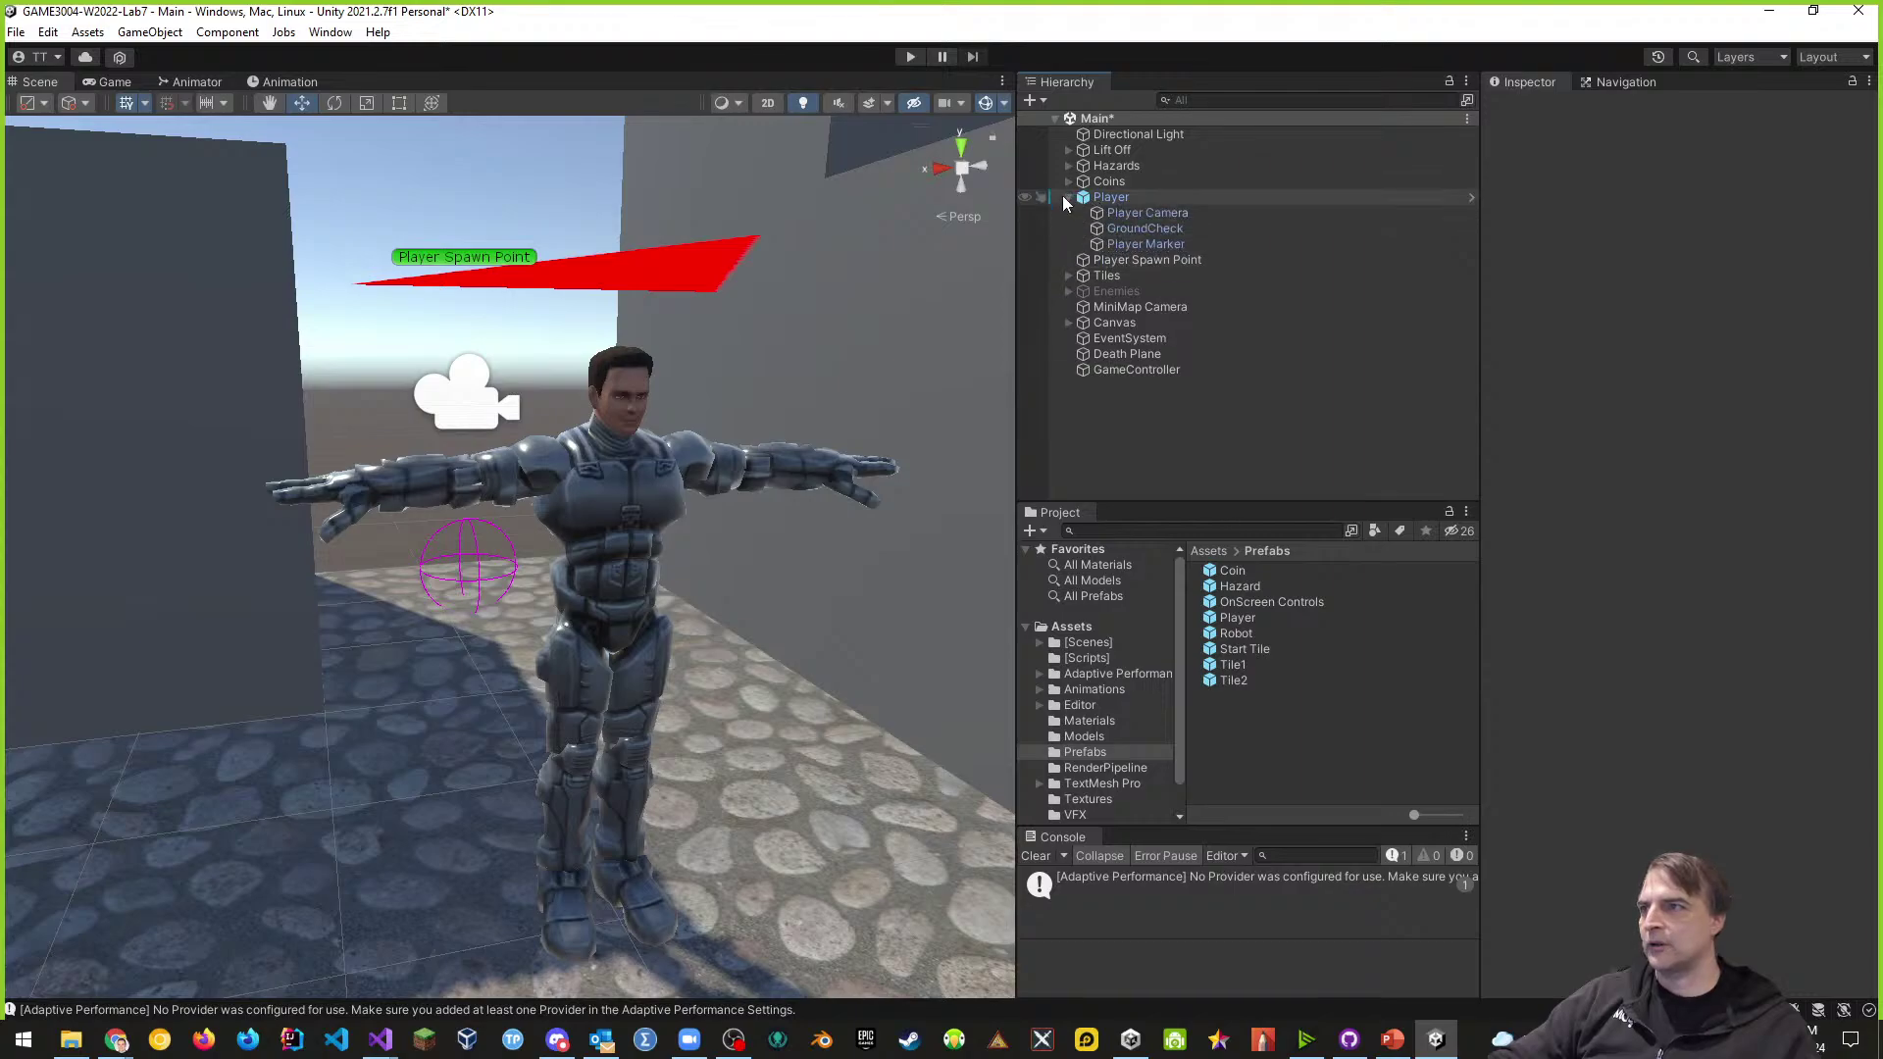
{"action": "left_click", "coordinate": [1067, 196]}
{"action": "left_click", "coordinate": [1112, 149]}
{"action": "left_click", "coordinate": [1069, 149]}
{"action": "left_click", "coordinate": [1083, 164]}
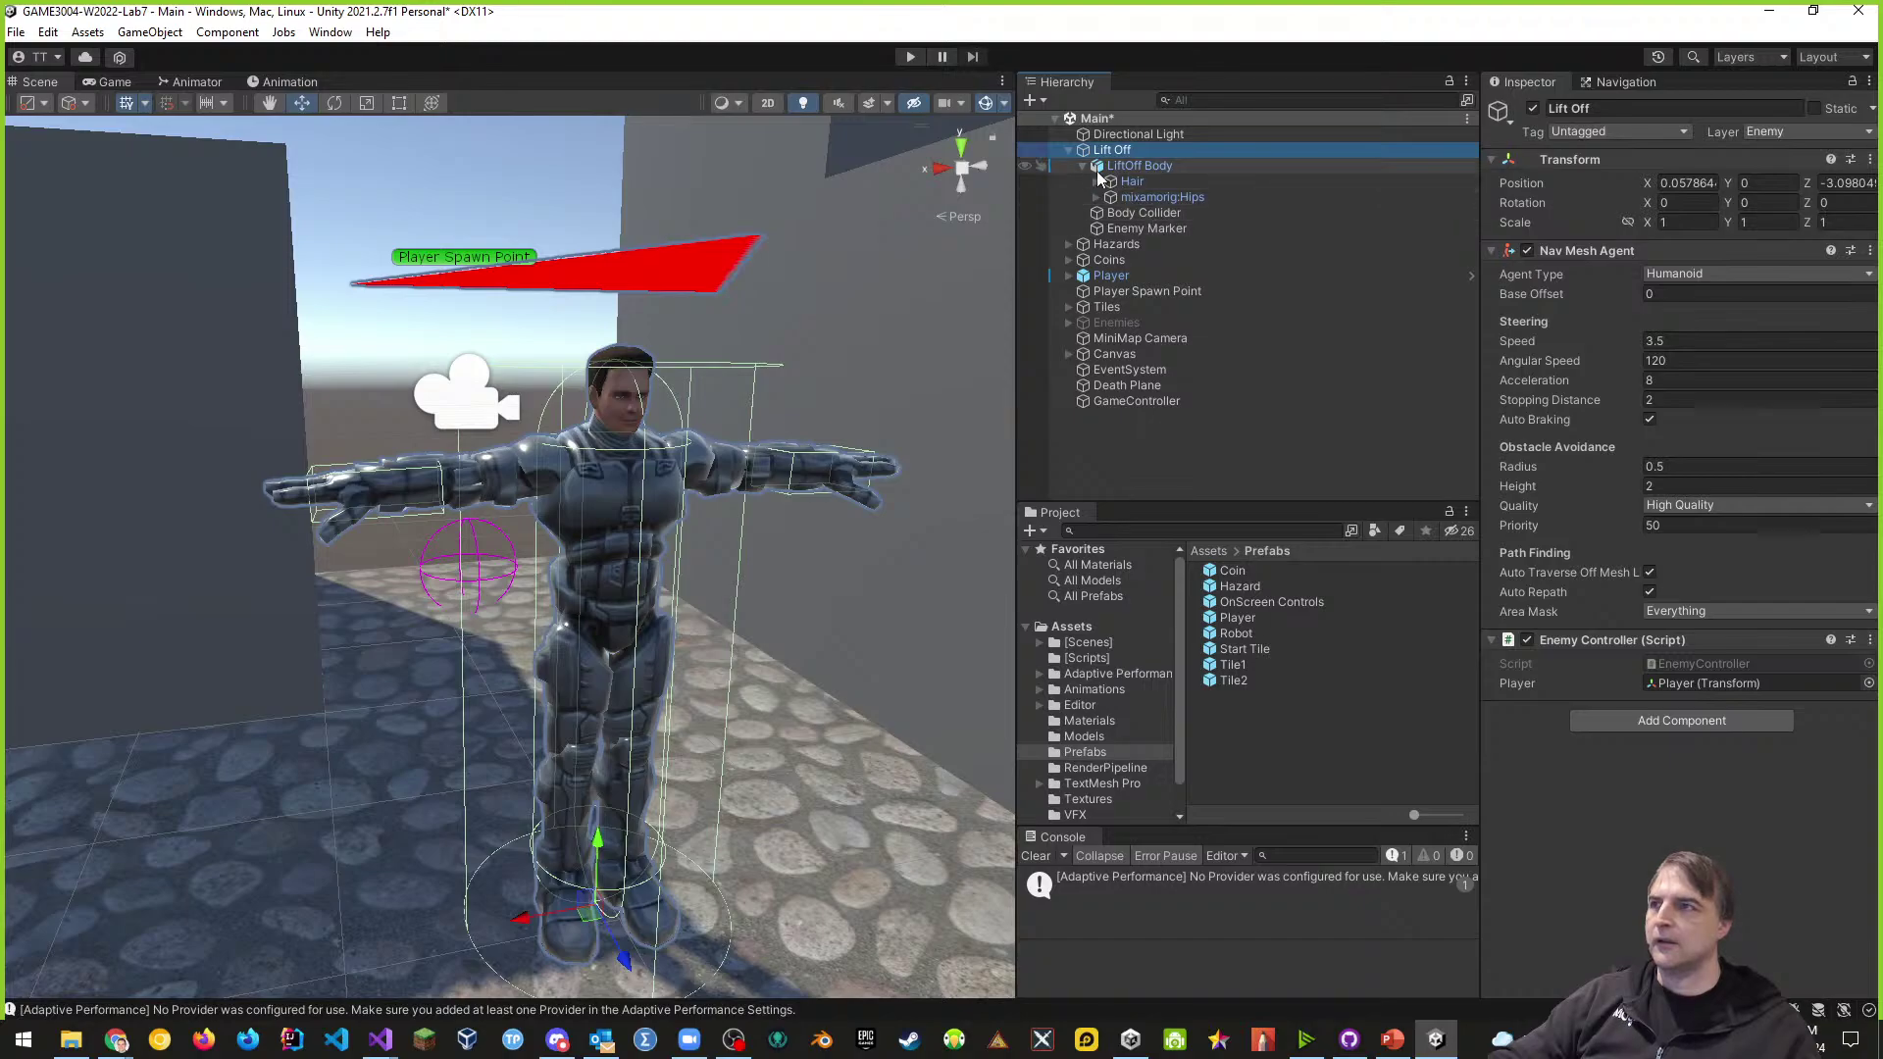
{"action": "left_click", "coordinate": [1084, 166]}
{"action": "left_click", "coordinate": [1156, 196]}
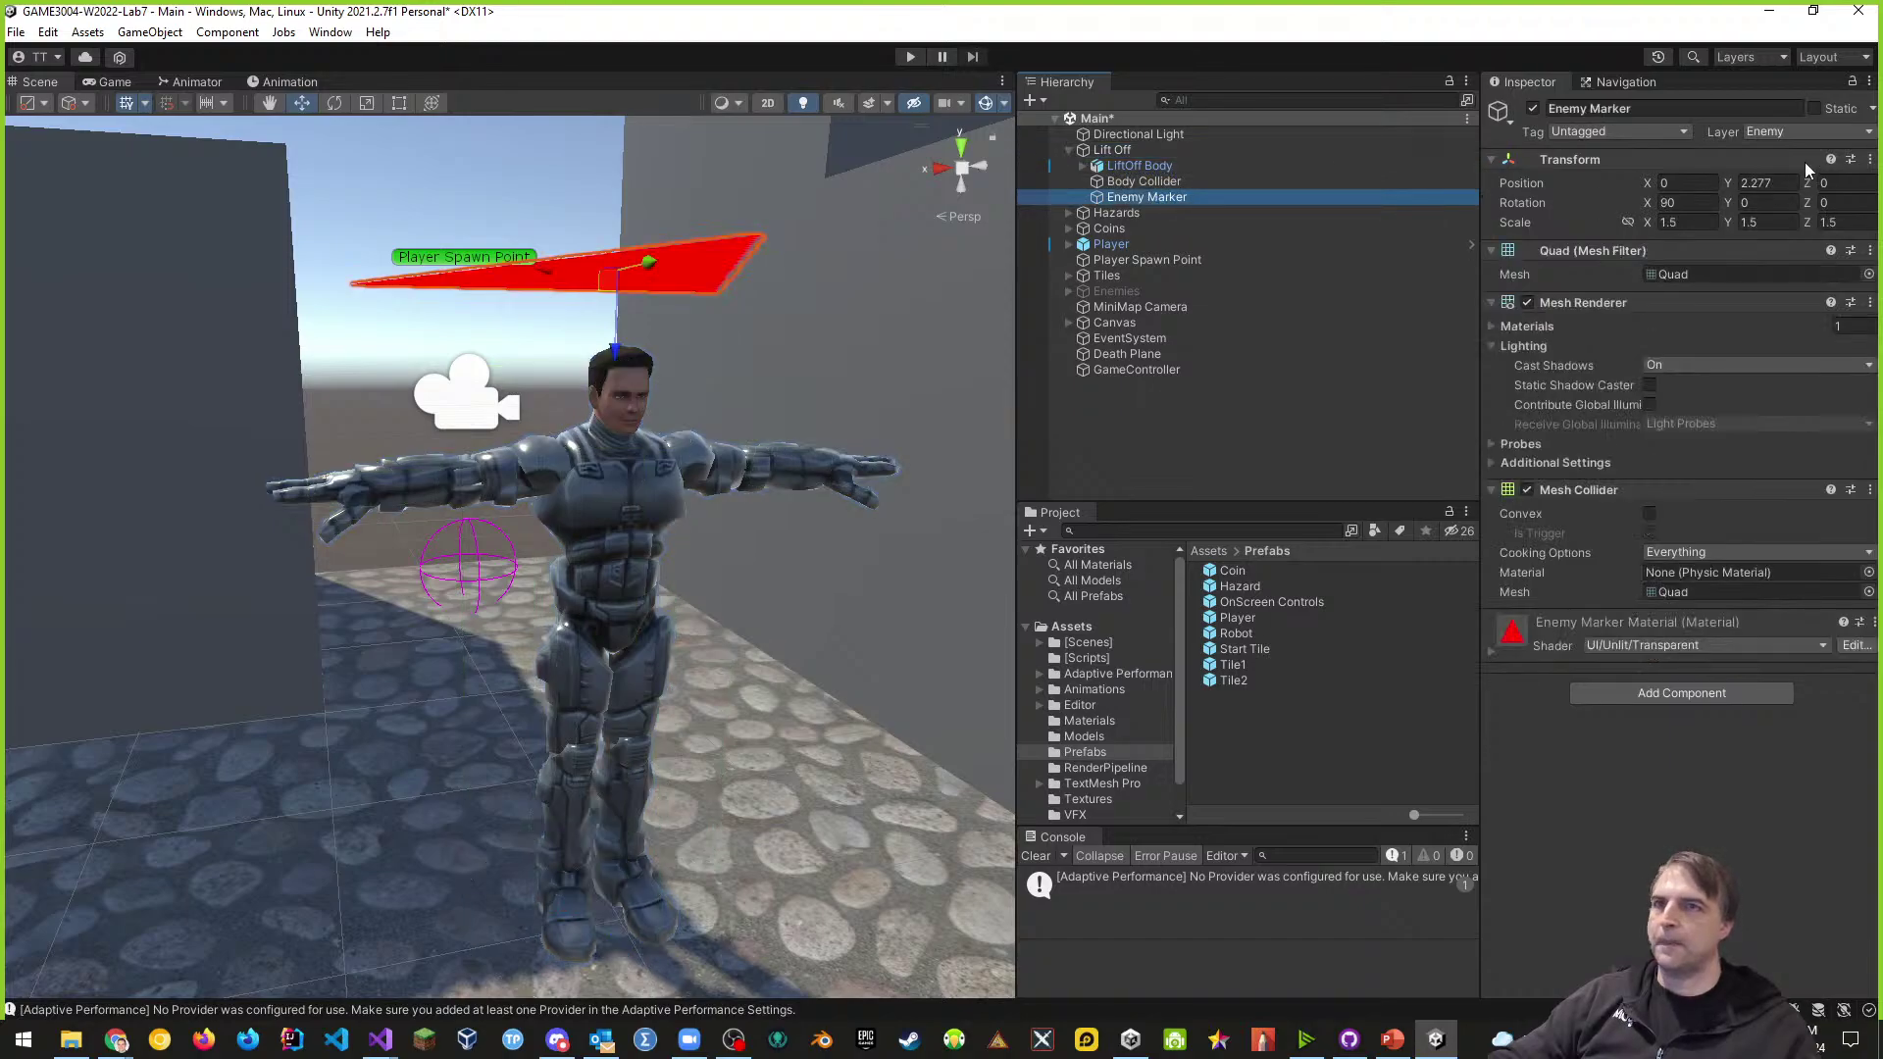
{"action": "left_click", "coordinate": [1816, 132]}
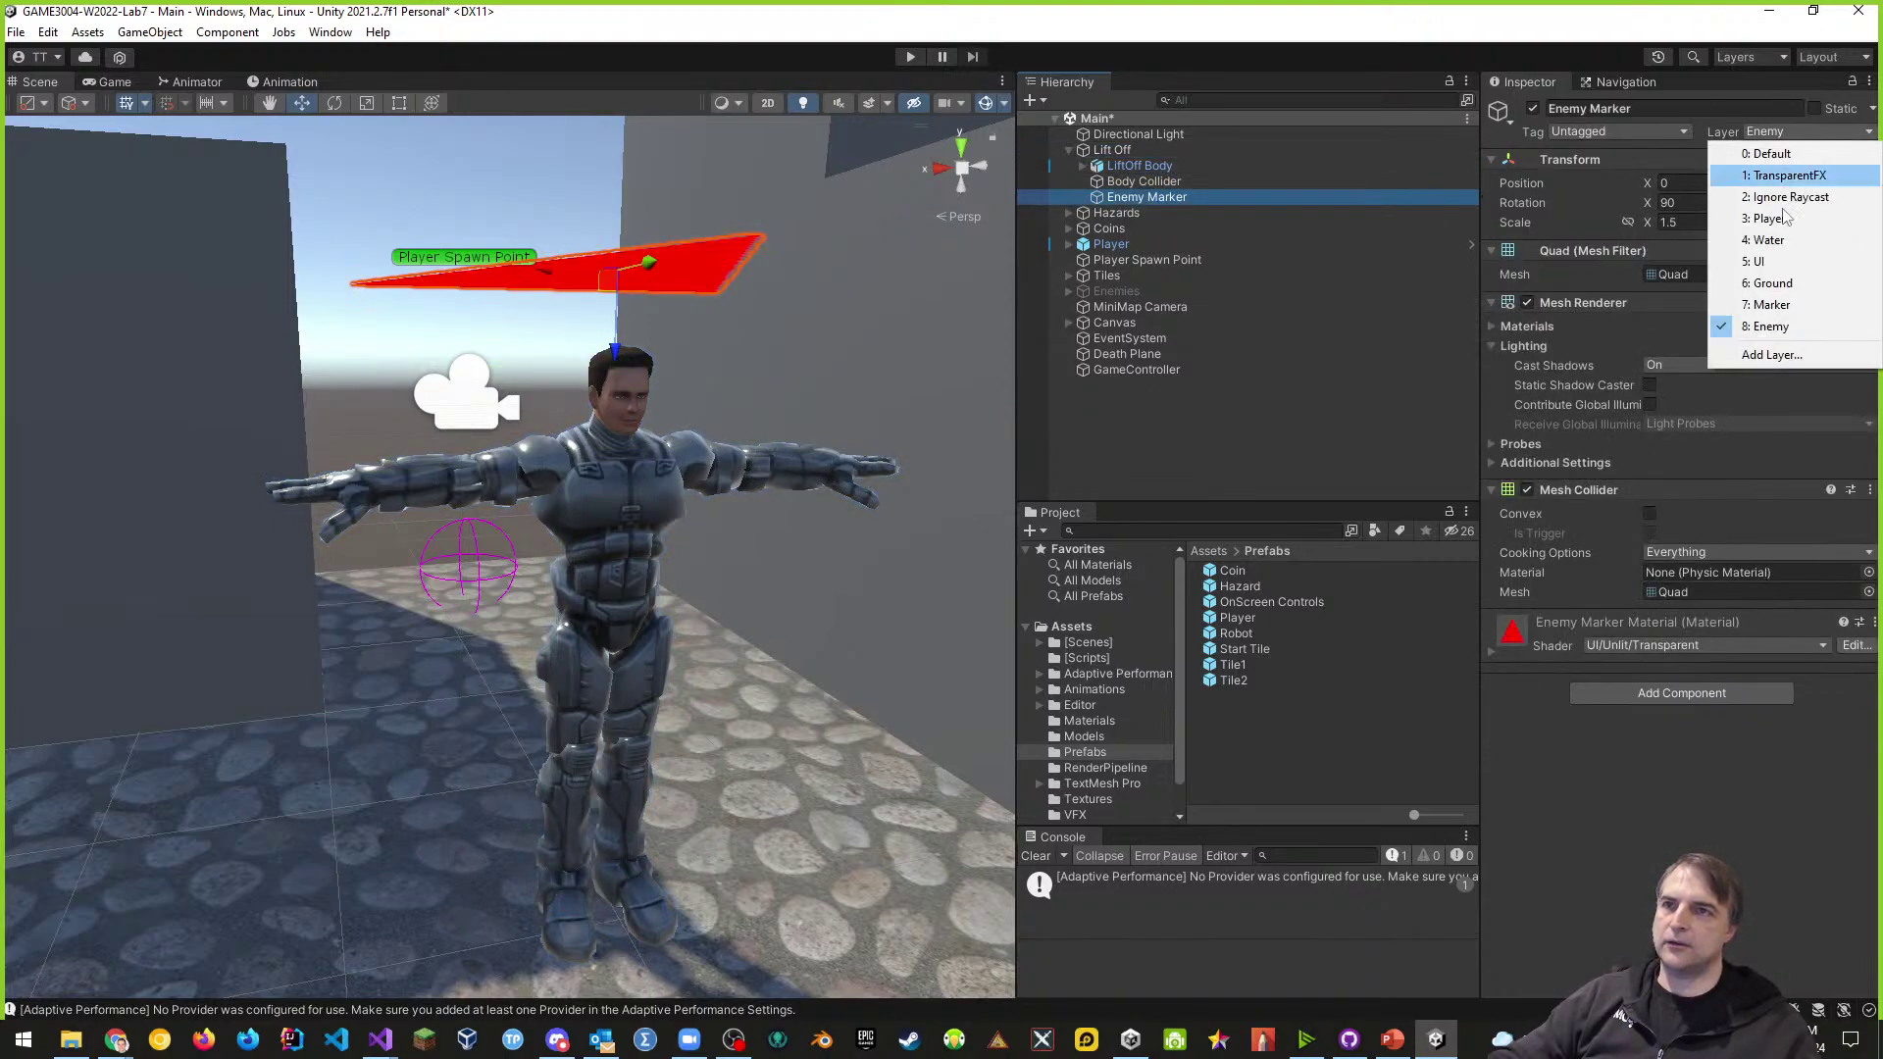
{"action": "left_click", "coordinate": [1775, 304]}
{"action": "right_click_drag", "start_coordinate": [910, 458], "coordinate": [893, 476]}
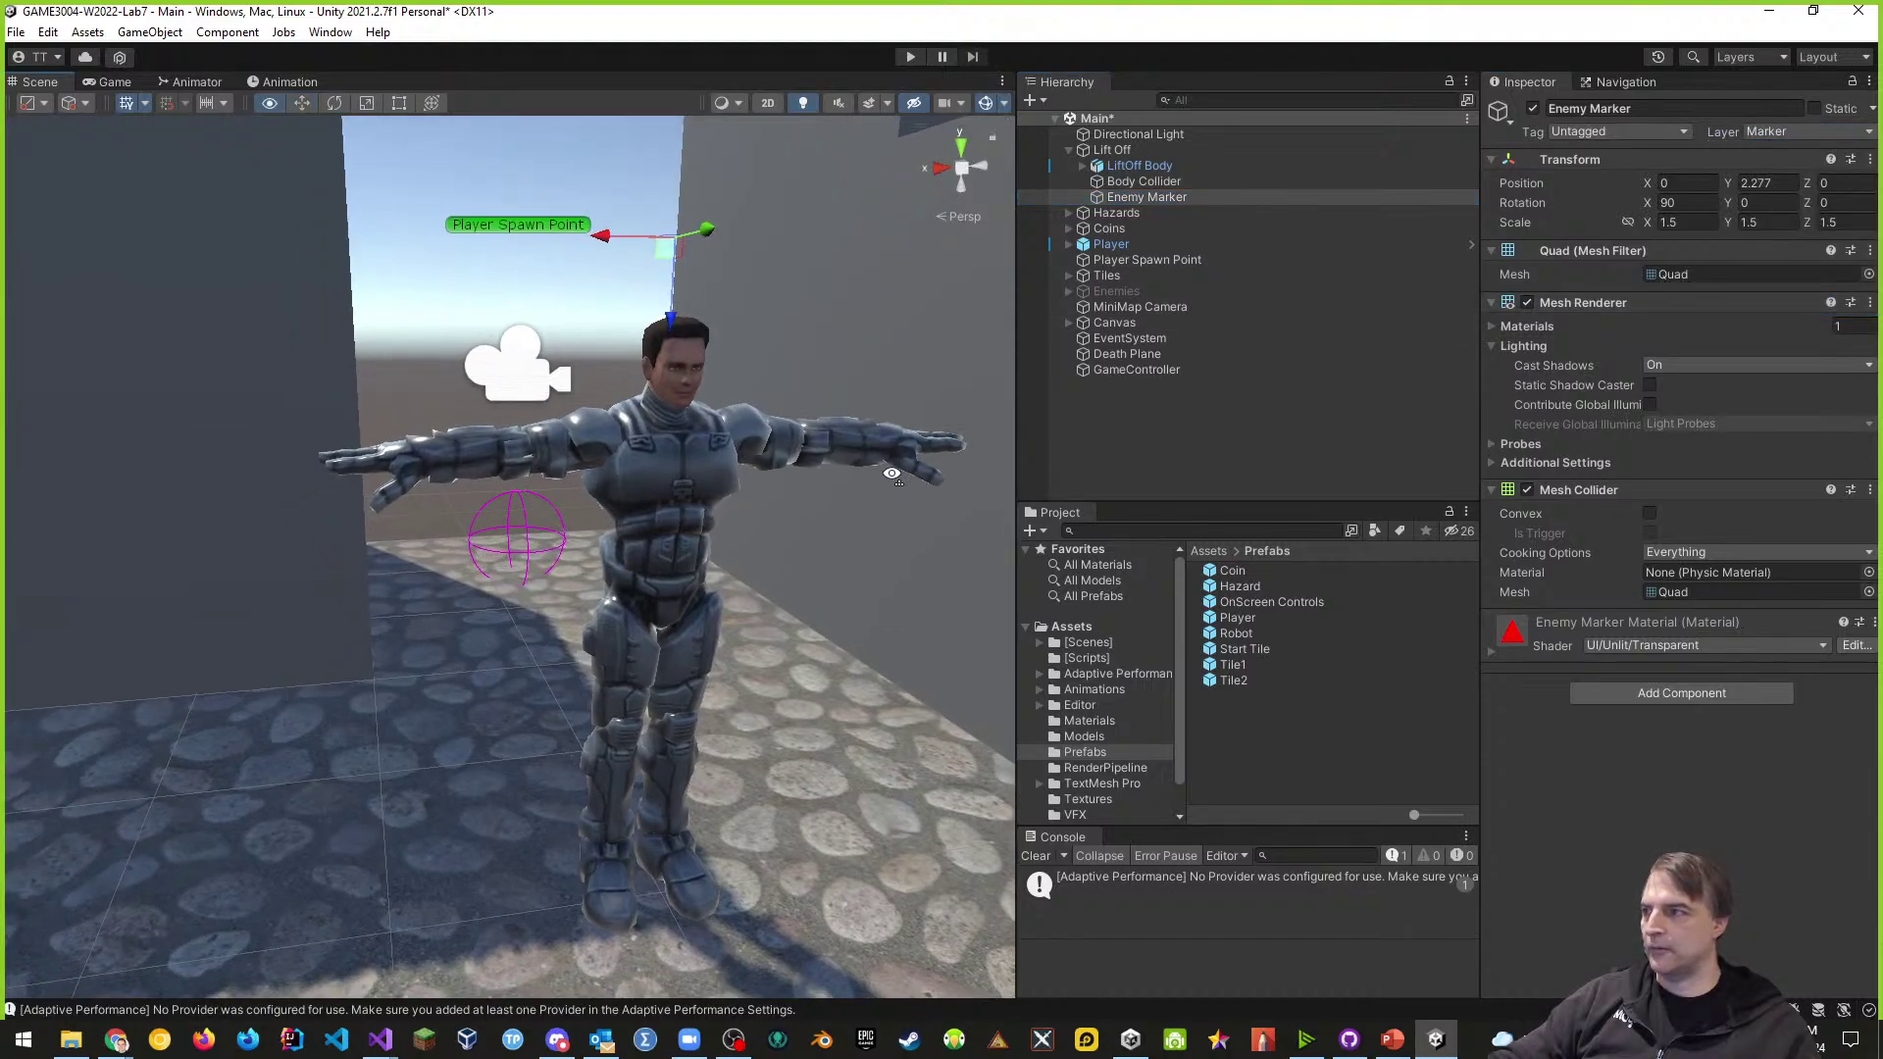
- Collapse Lift Off and save it as a prefab in the Prefabs folder
{"action": "left_click", "coordinate": [1068, 152]}
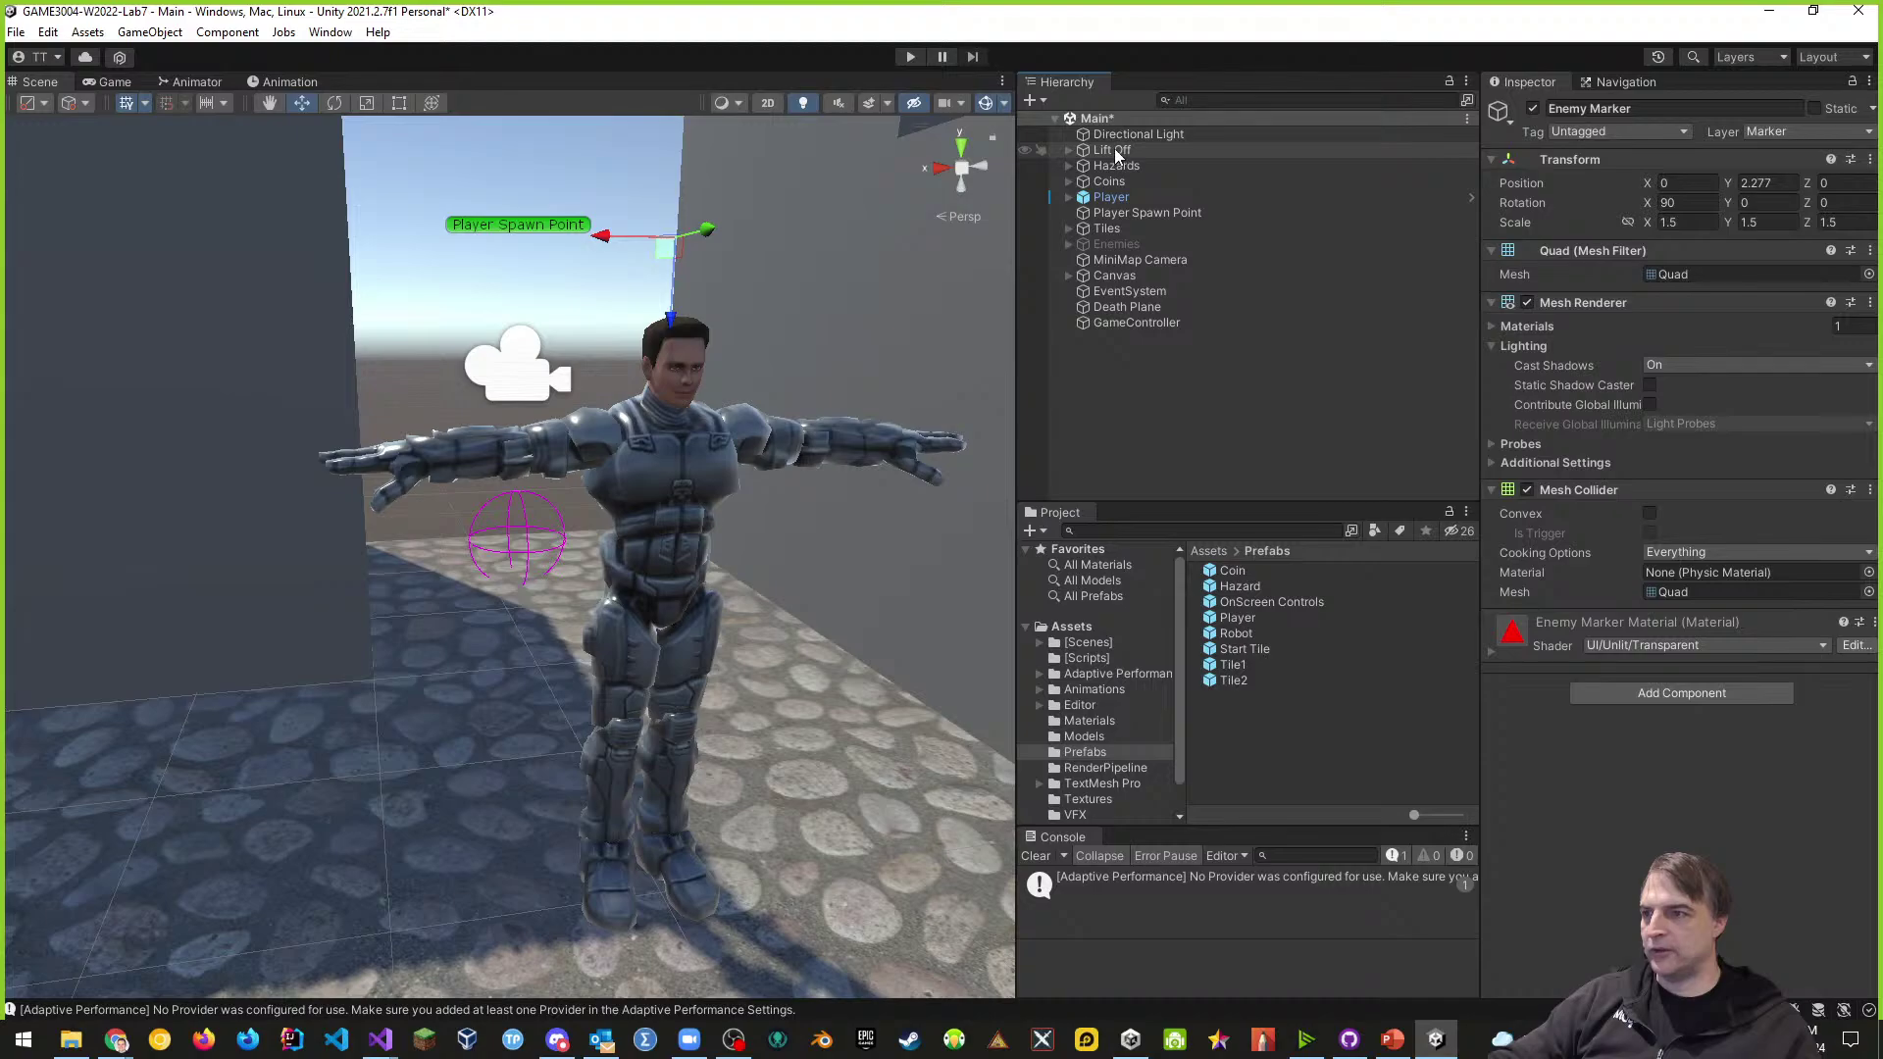
{"action": "left_click_drag", "start_coordinate": [1113, 151], "coordinate": [1262, 713]}
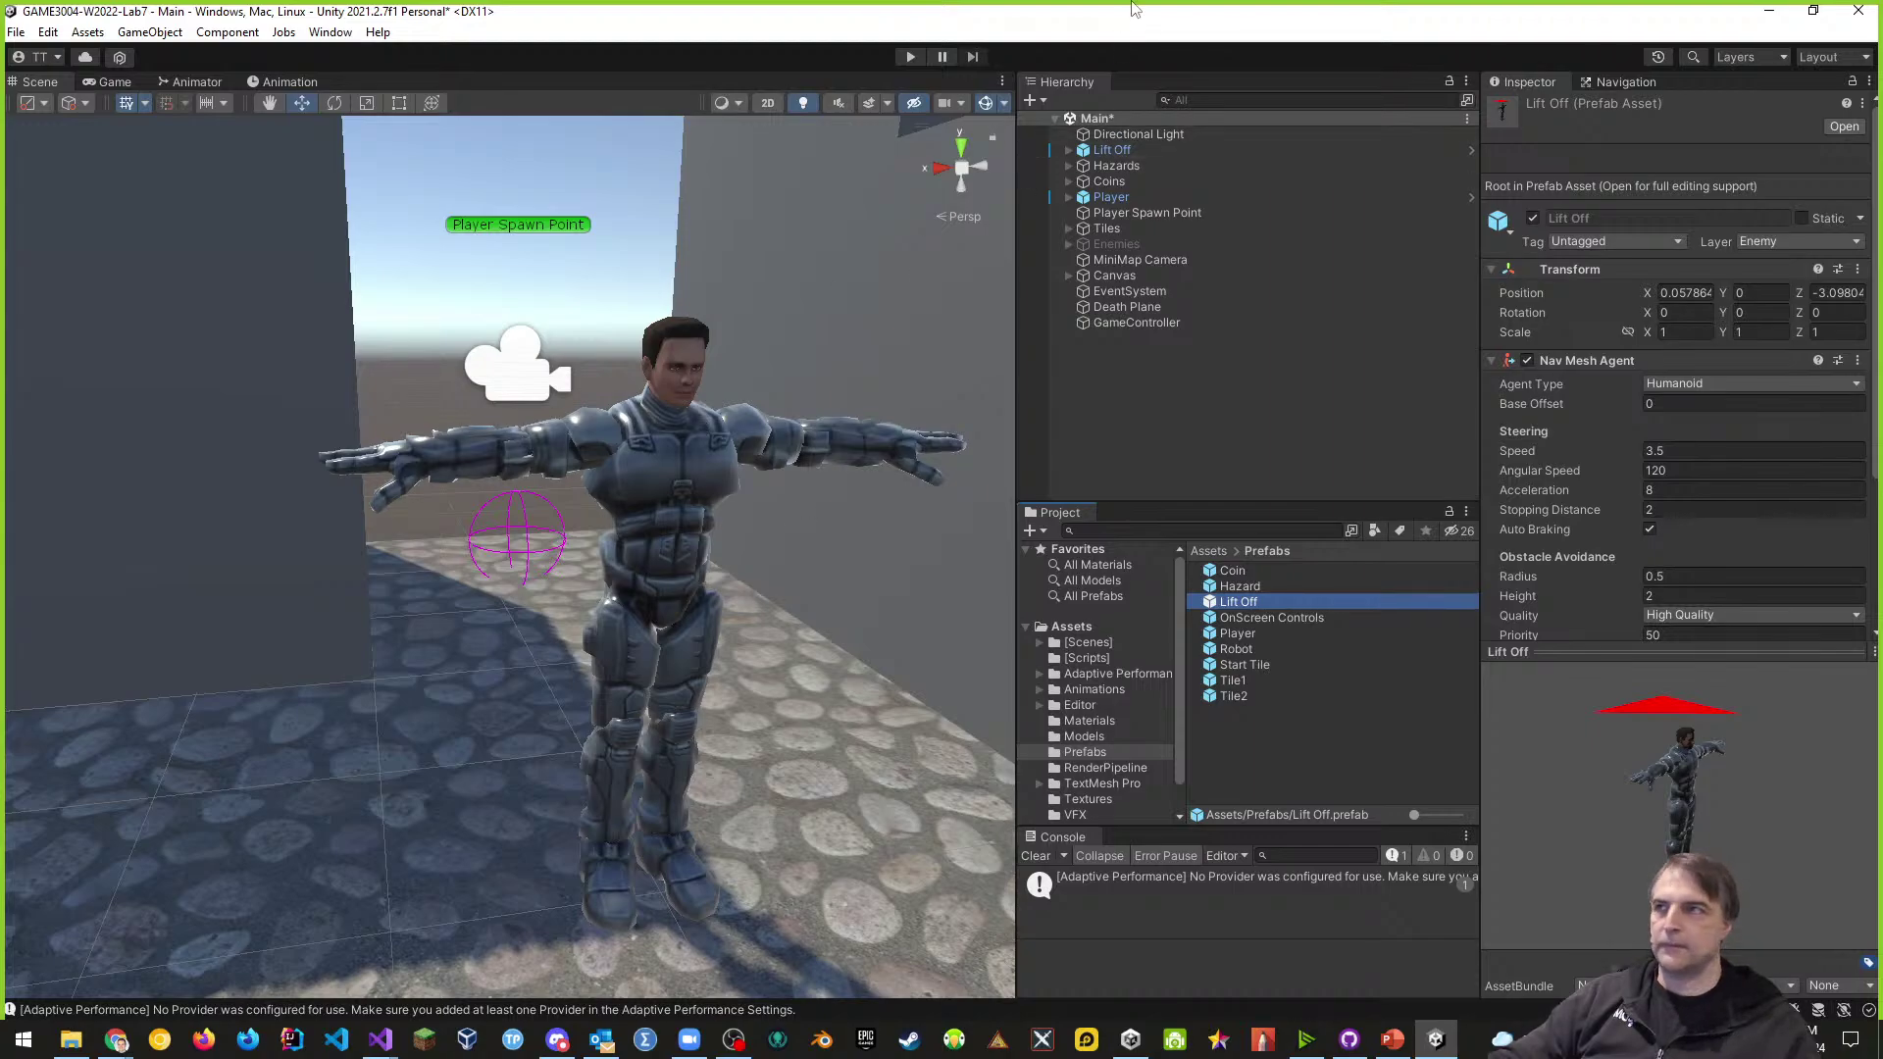
- Playtest the Main scene with the minimap shown, moving through the maze to check how Lift Off chases and damages the player
{"action": "left_click", "coordinate": [910, 56]}
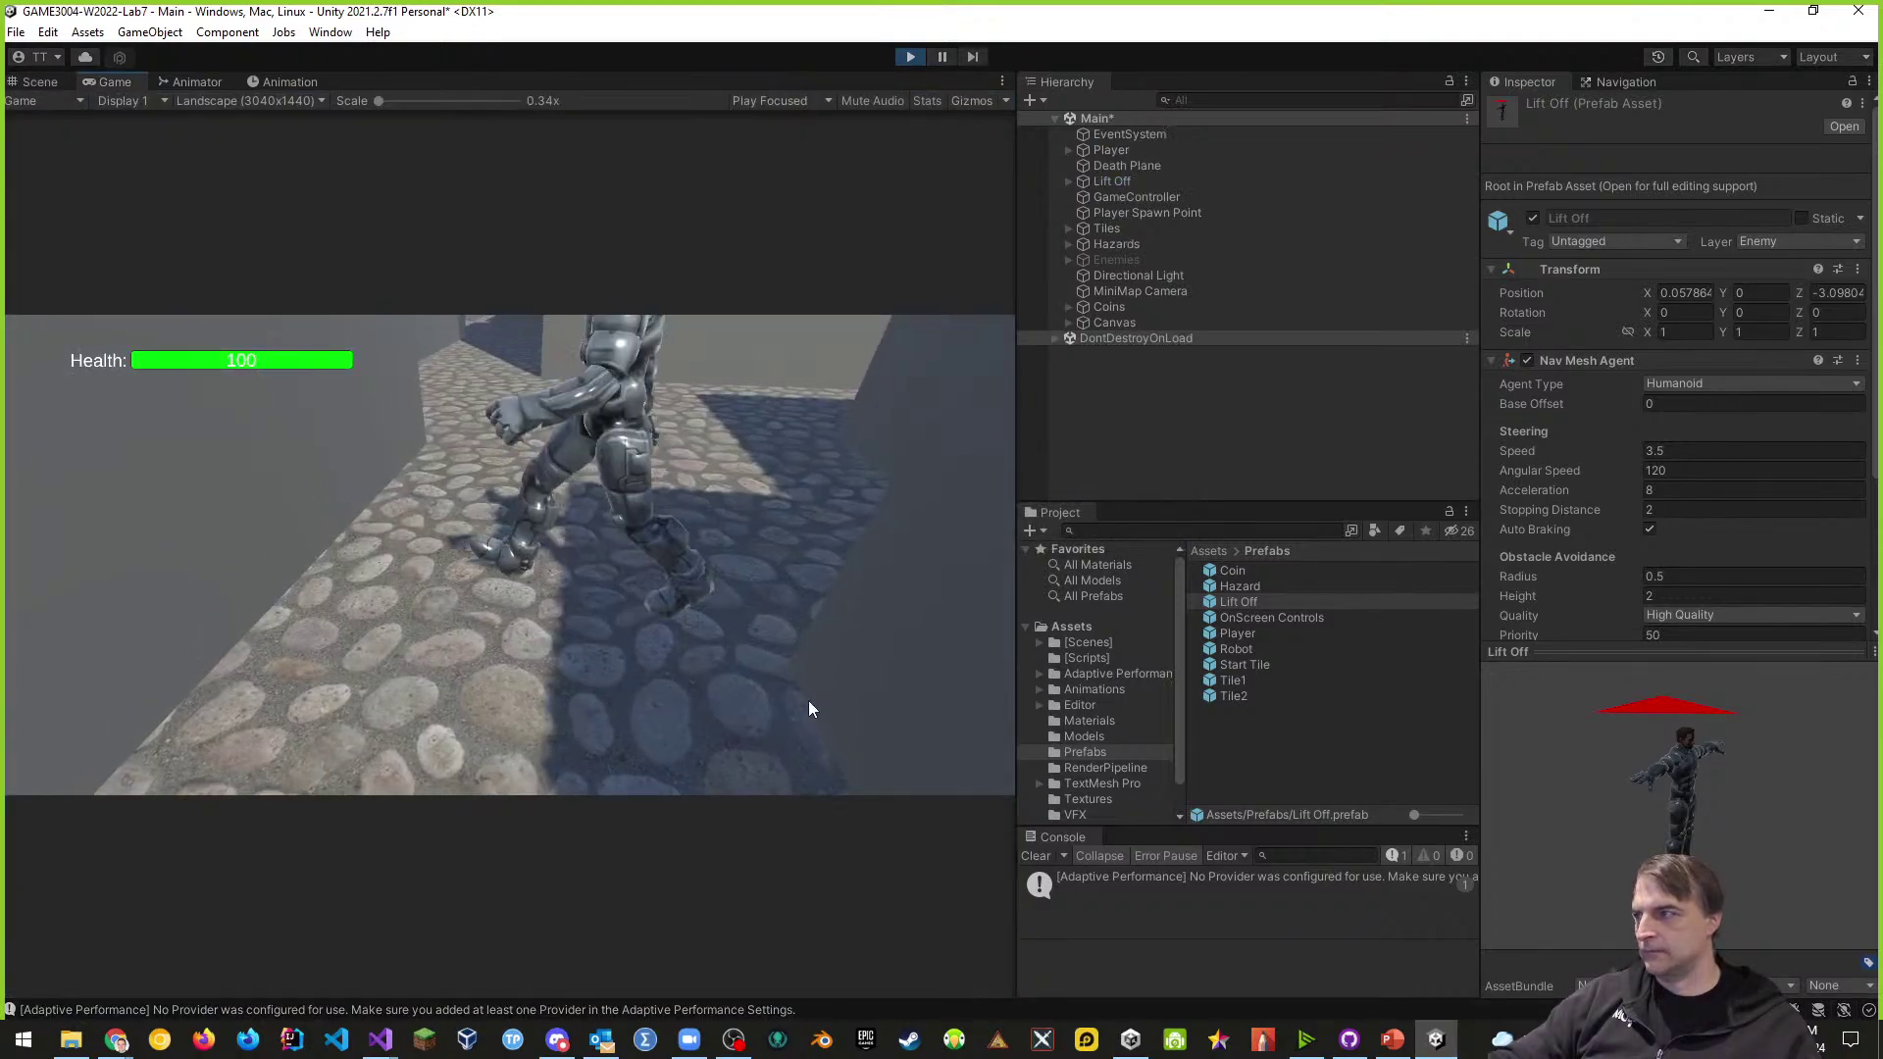
{"action": "left_click", "coordinate": [808, 700]}
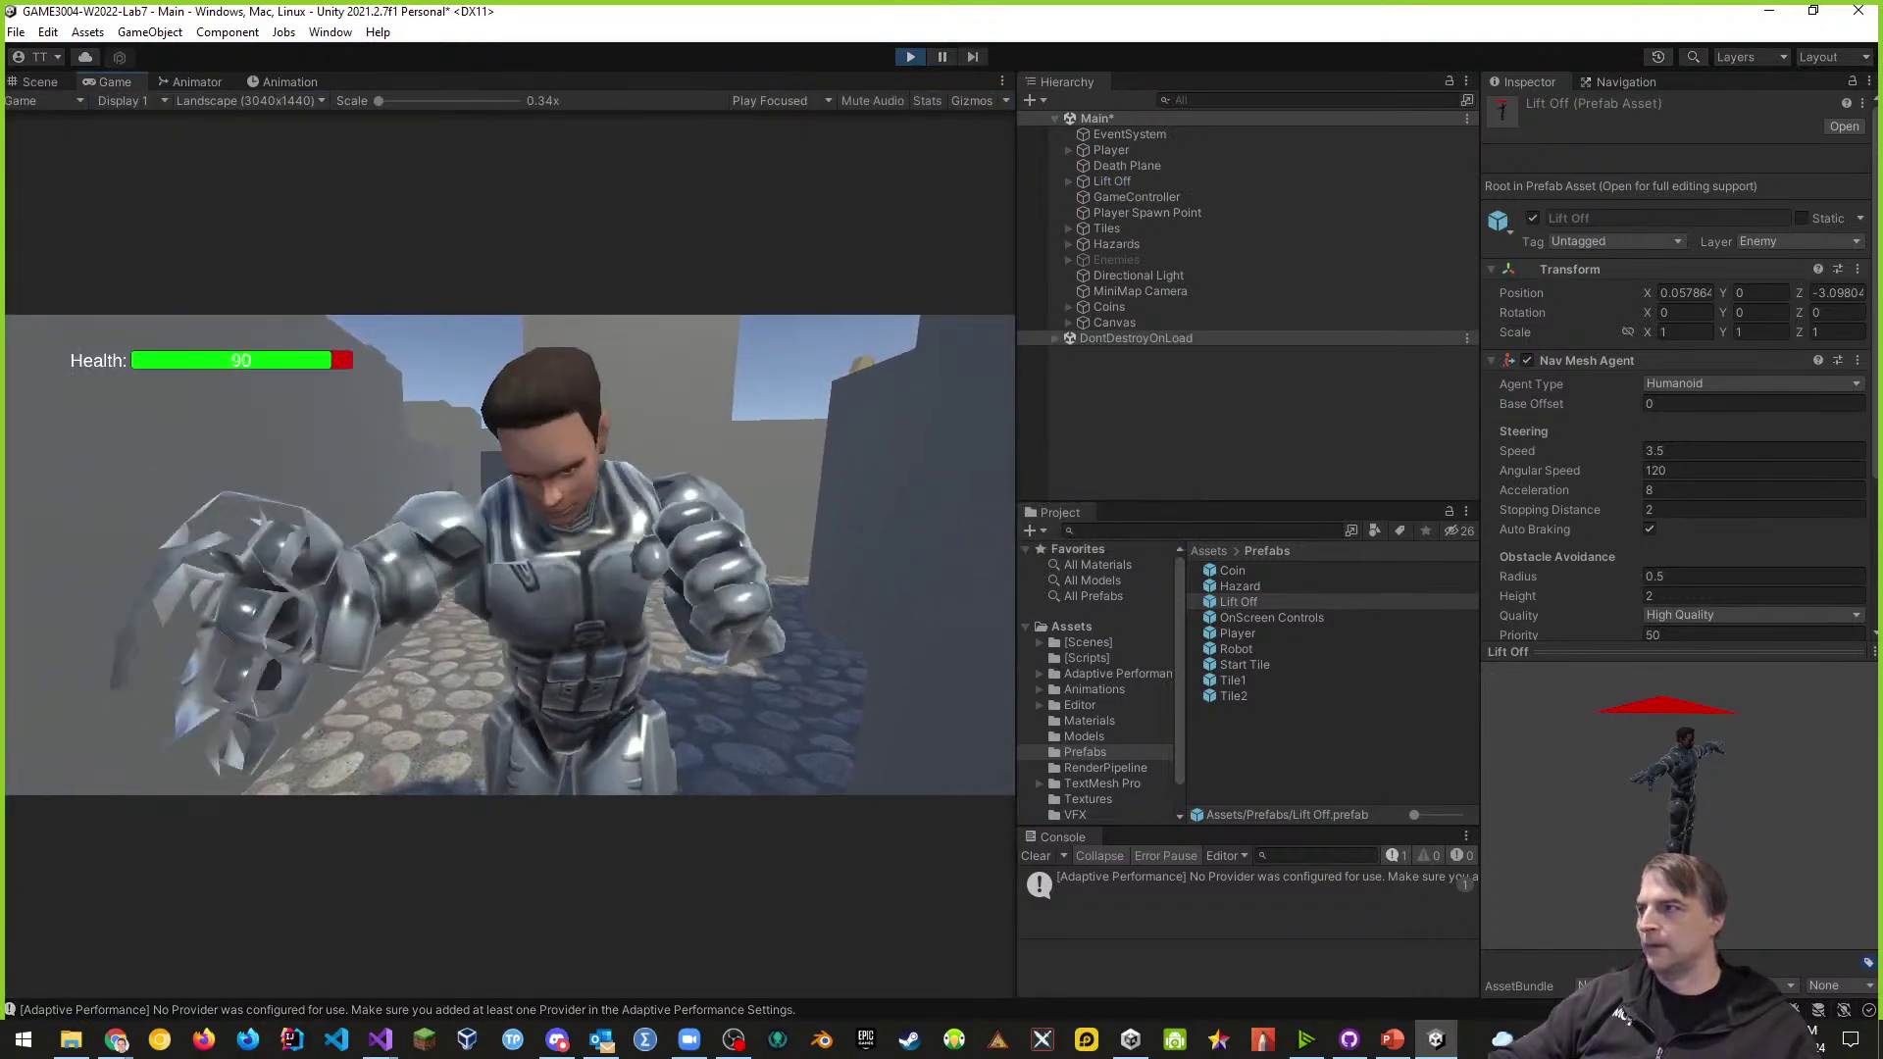
{"action": "key", "text": "m"}
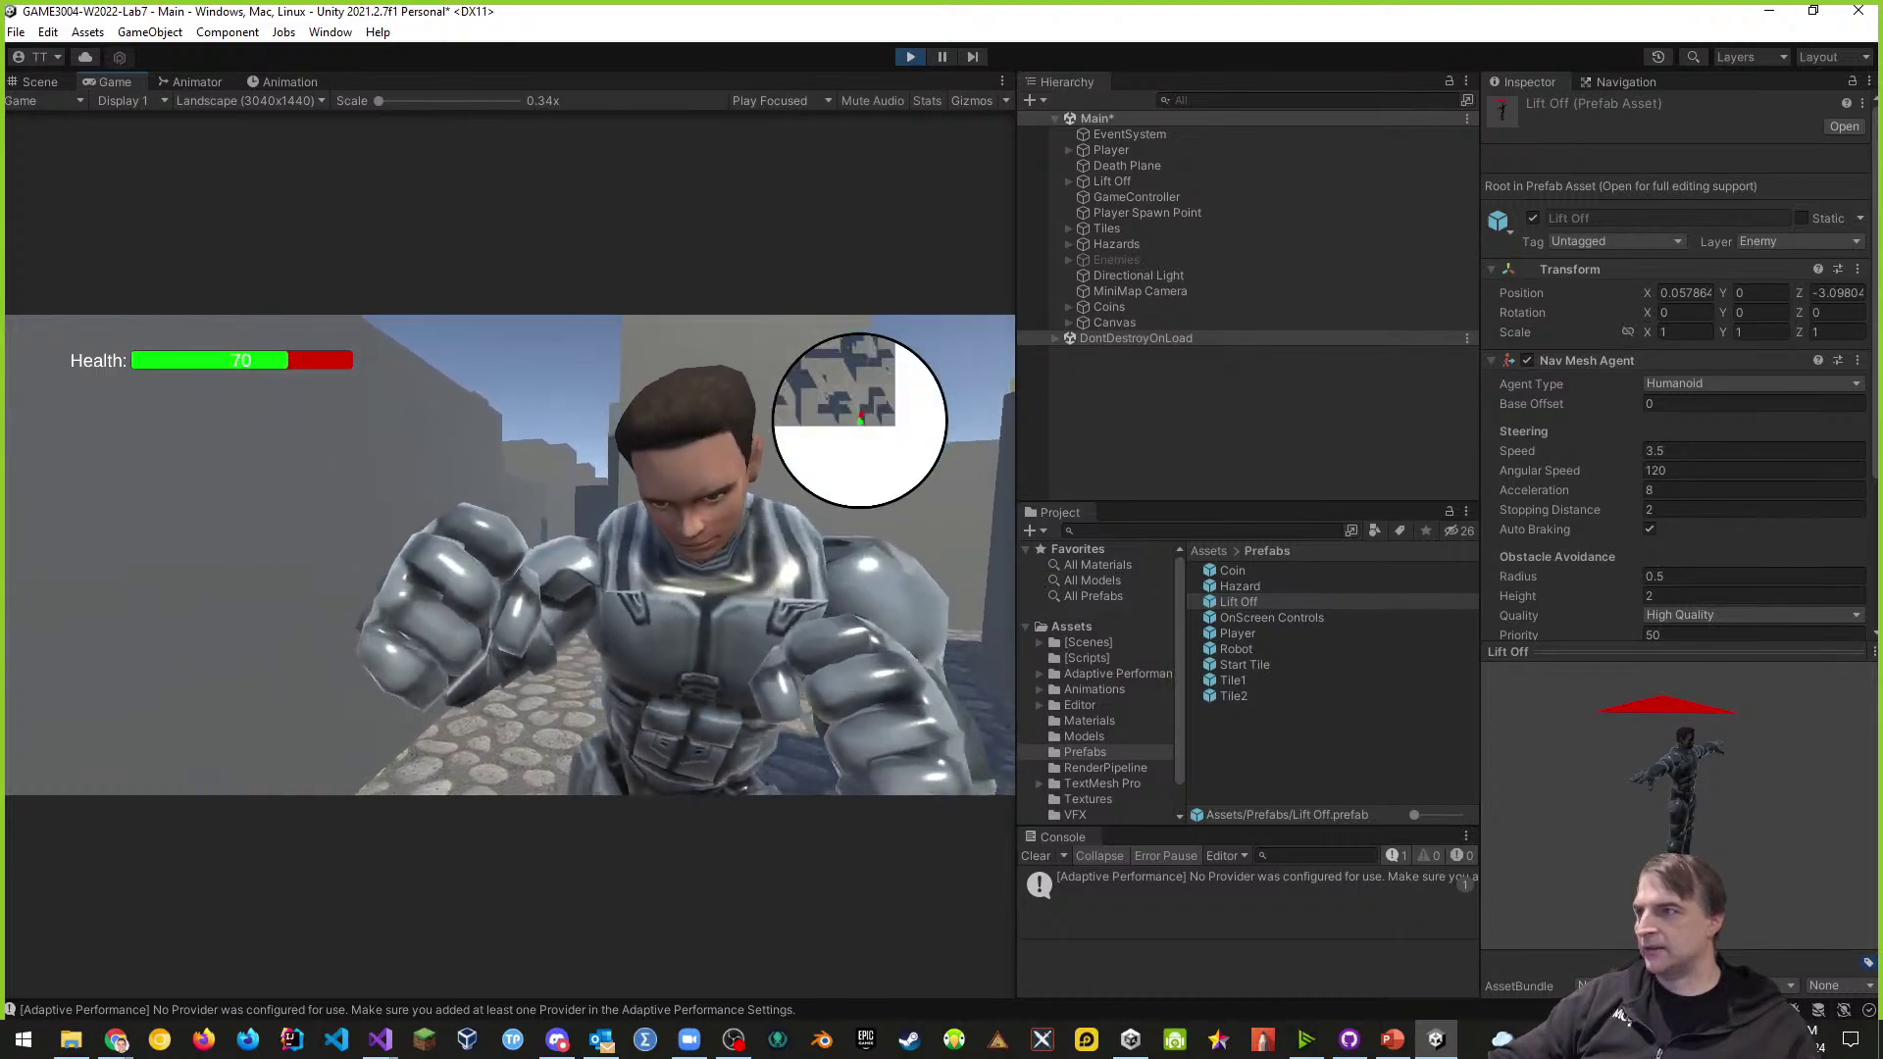
{"action": "key", "text": "w"}
{"action": "key", "text": "w"}
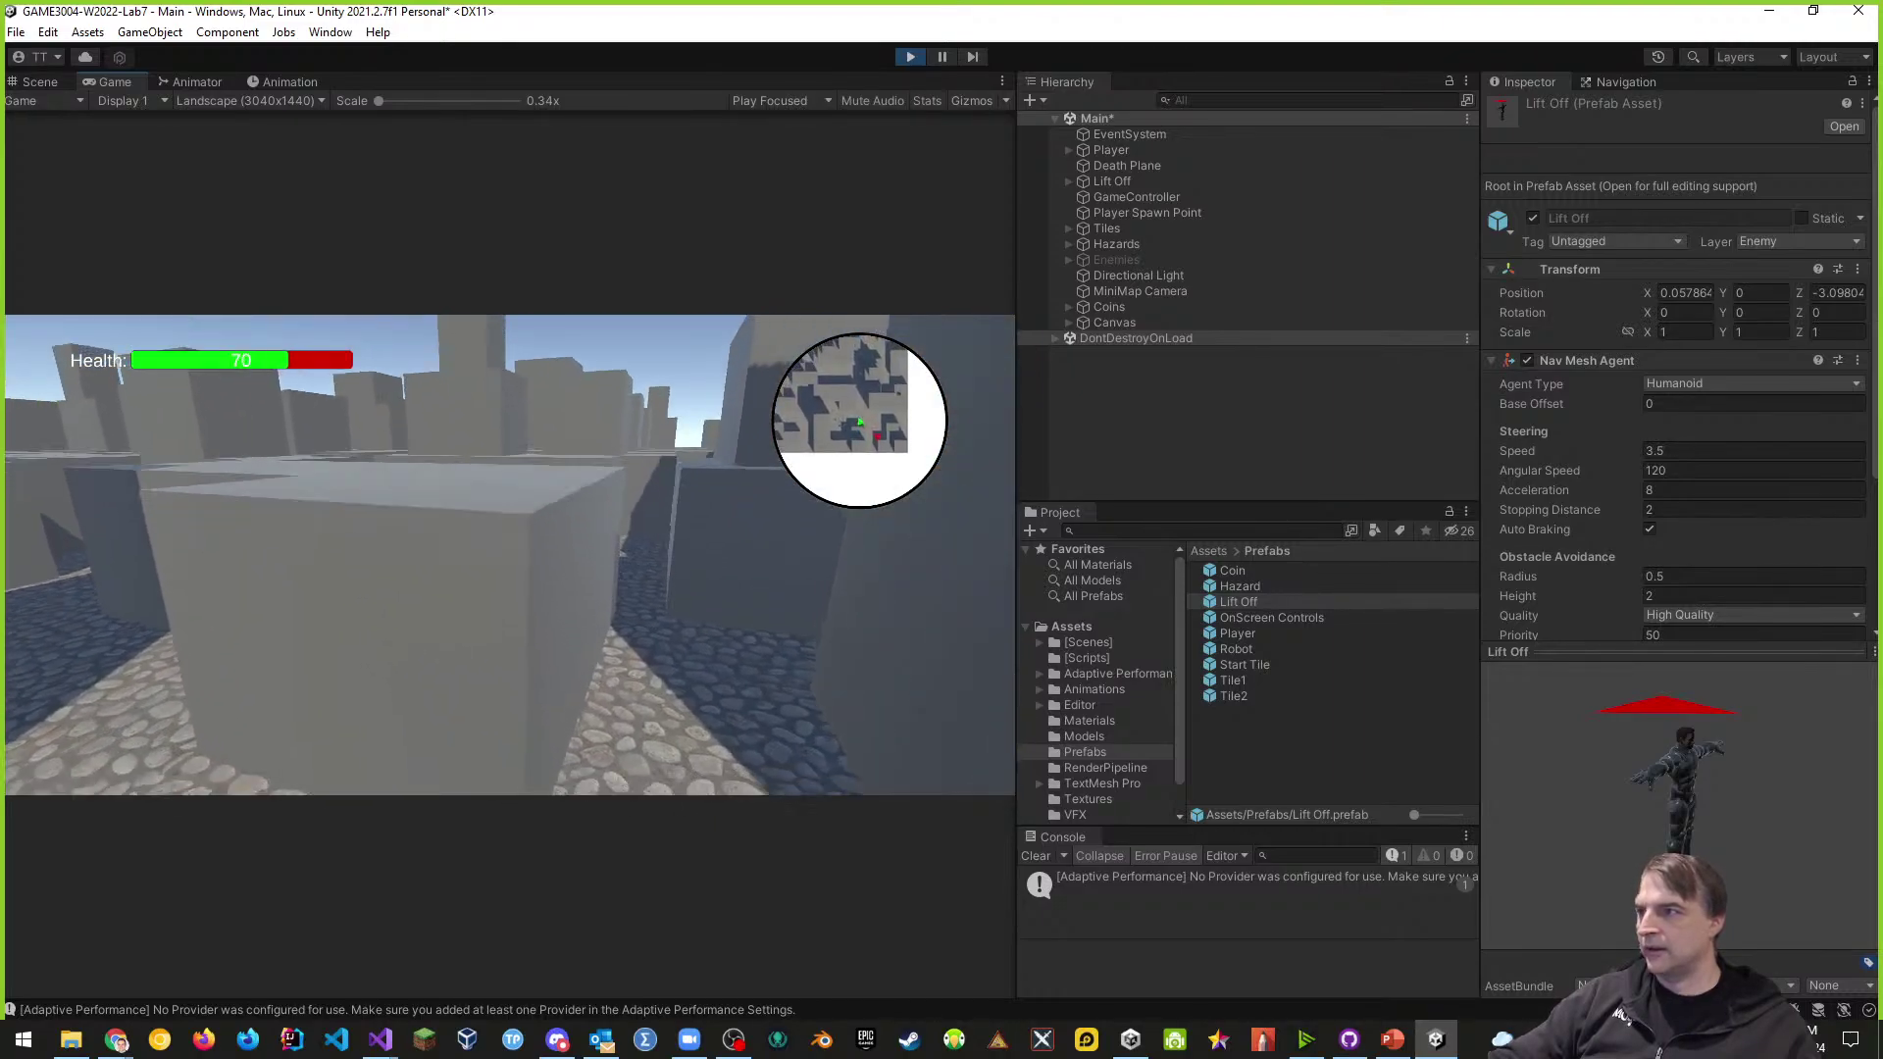
{"action": "key", "text": "w"}
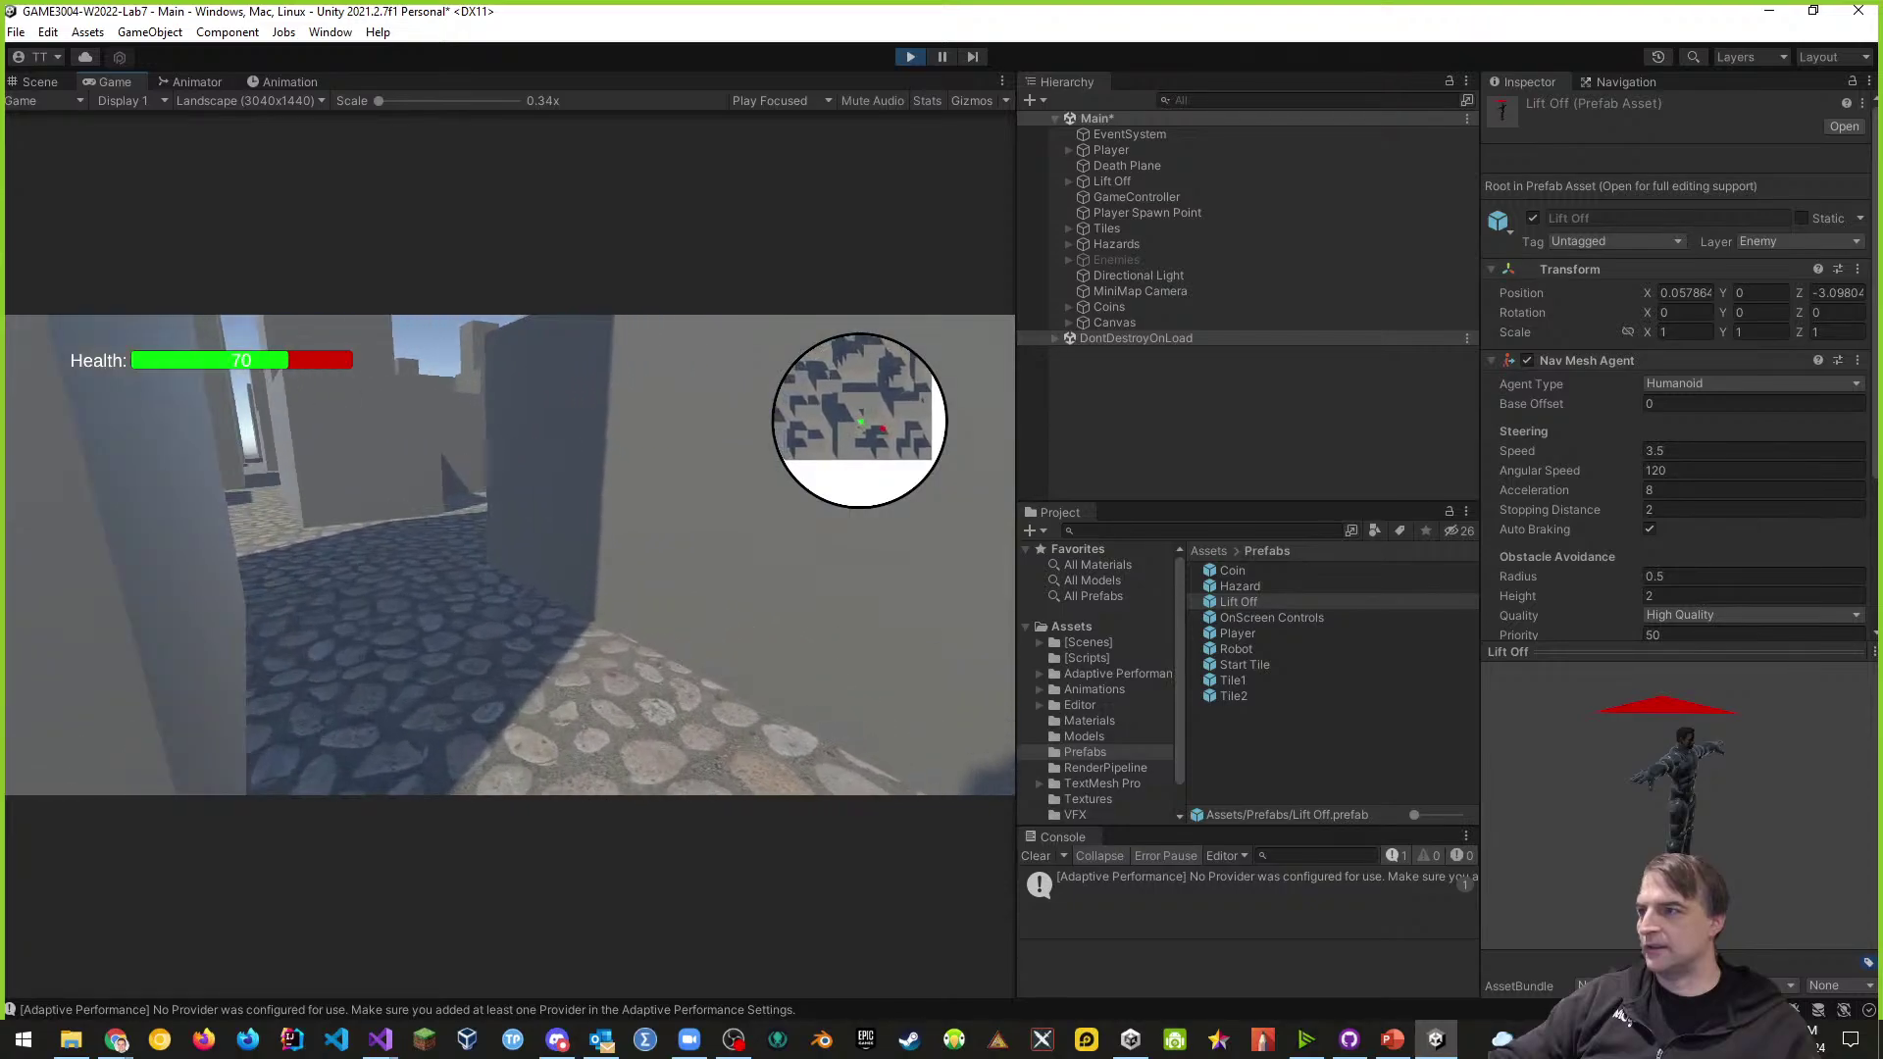
{"action": "key", "text": "w"}
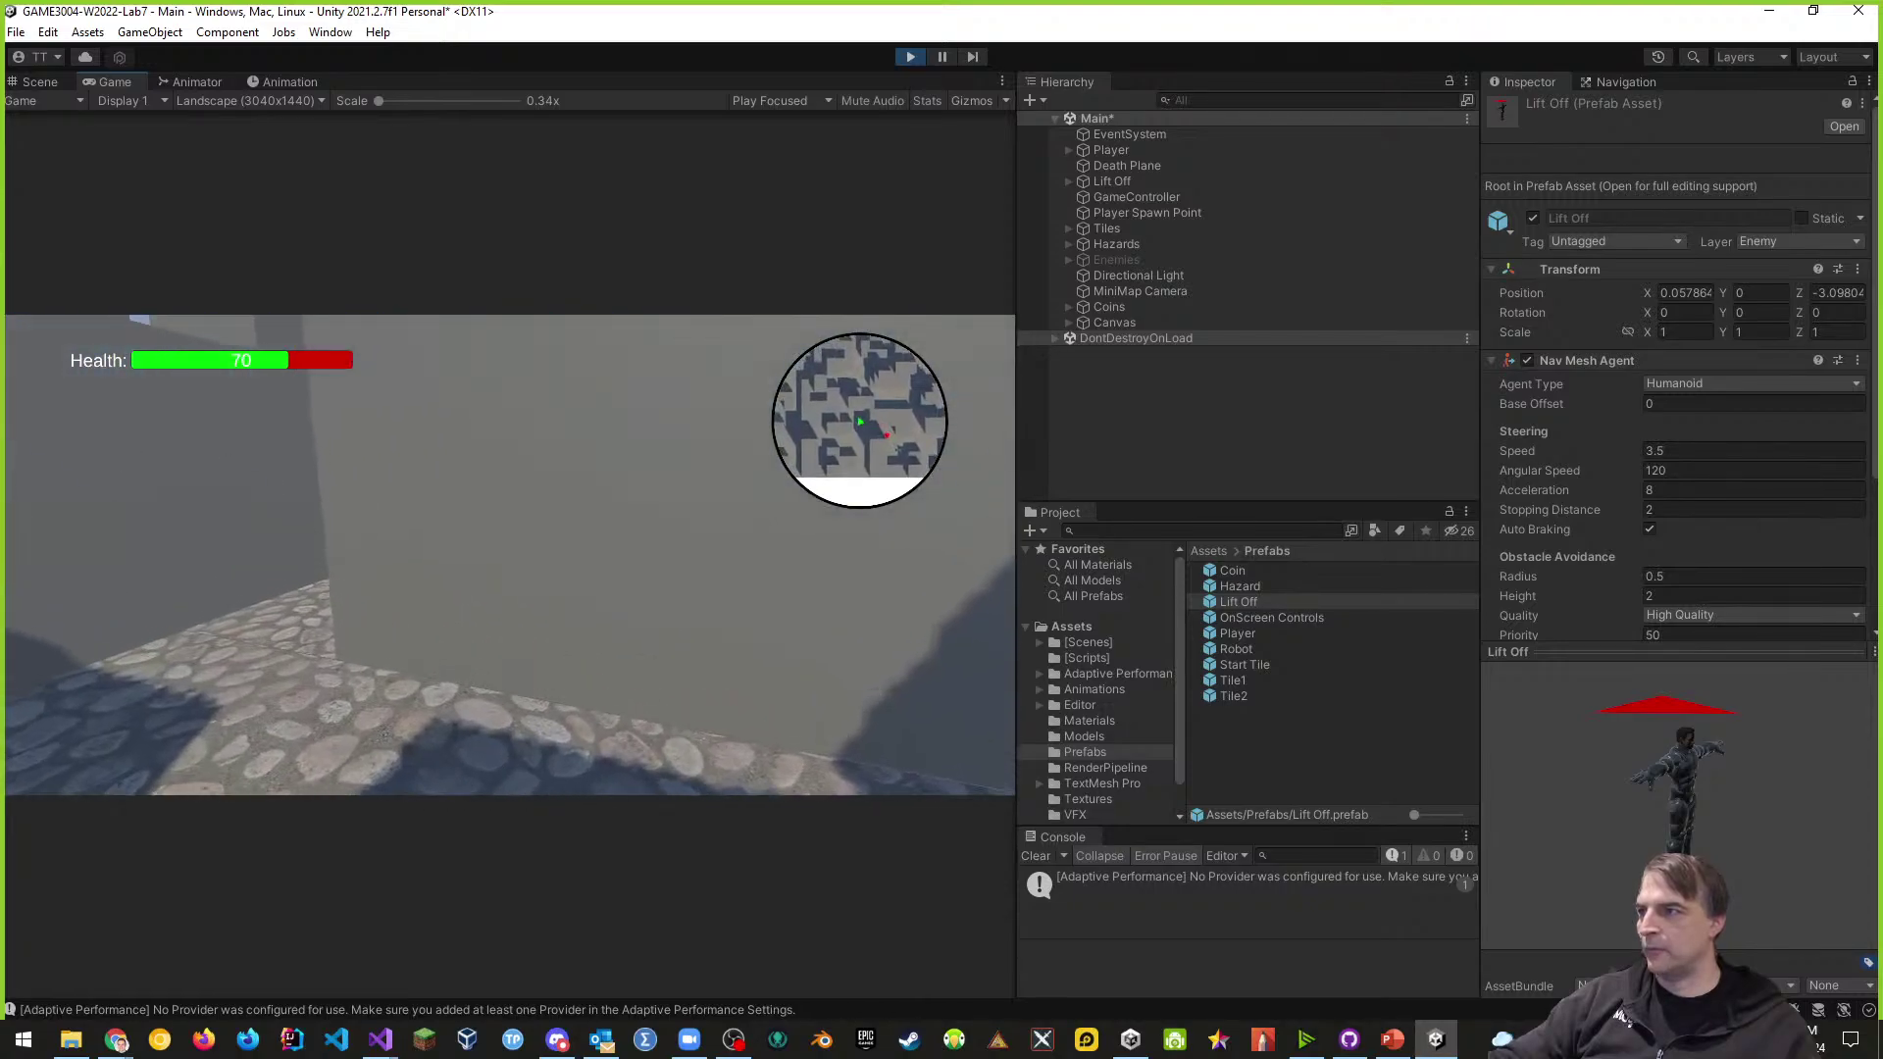
{"action": "key", "text": "w"}
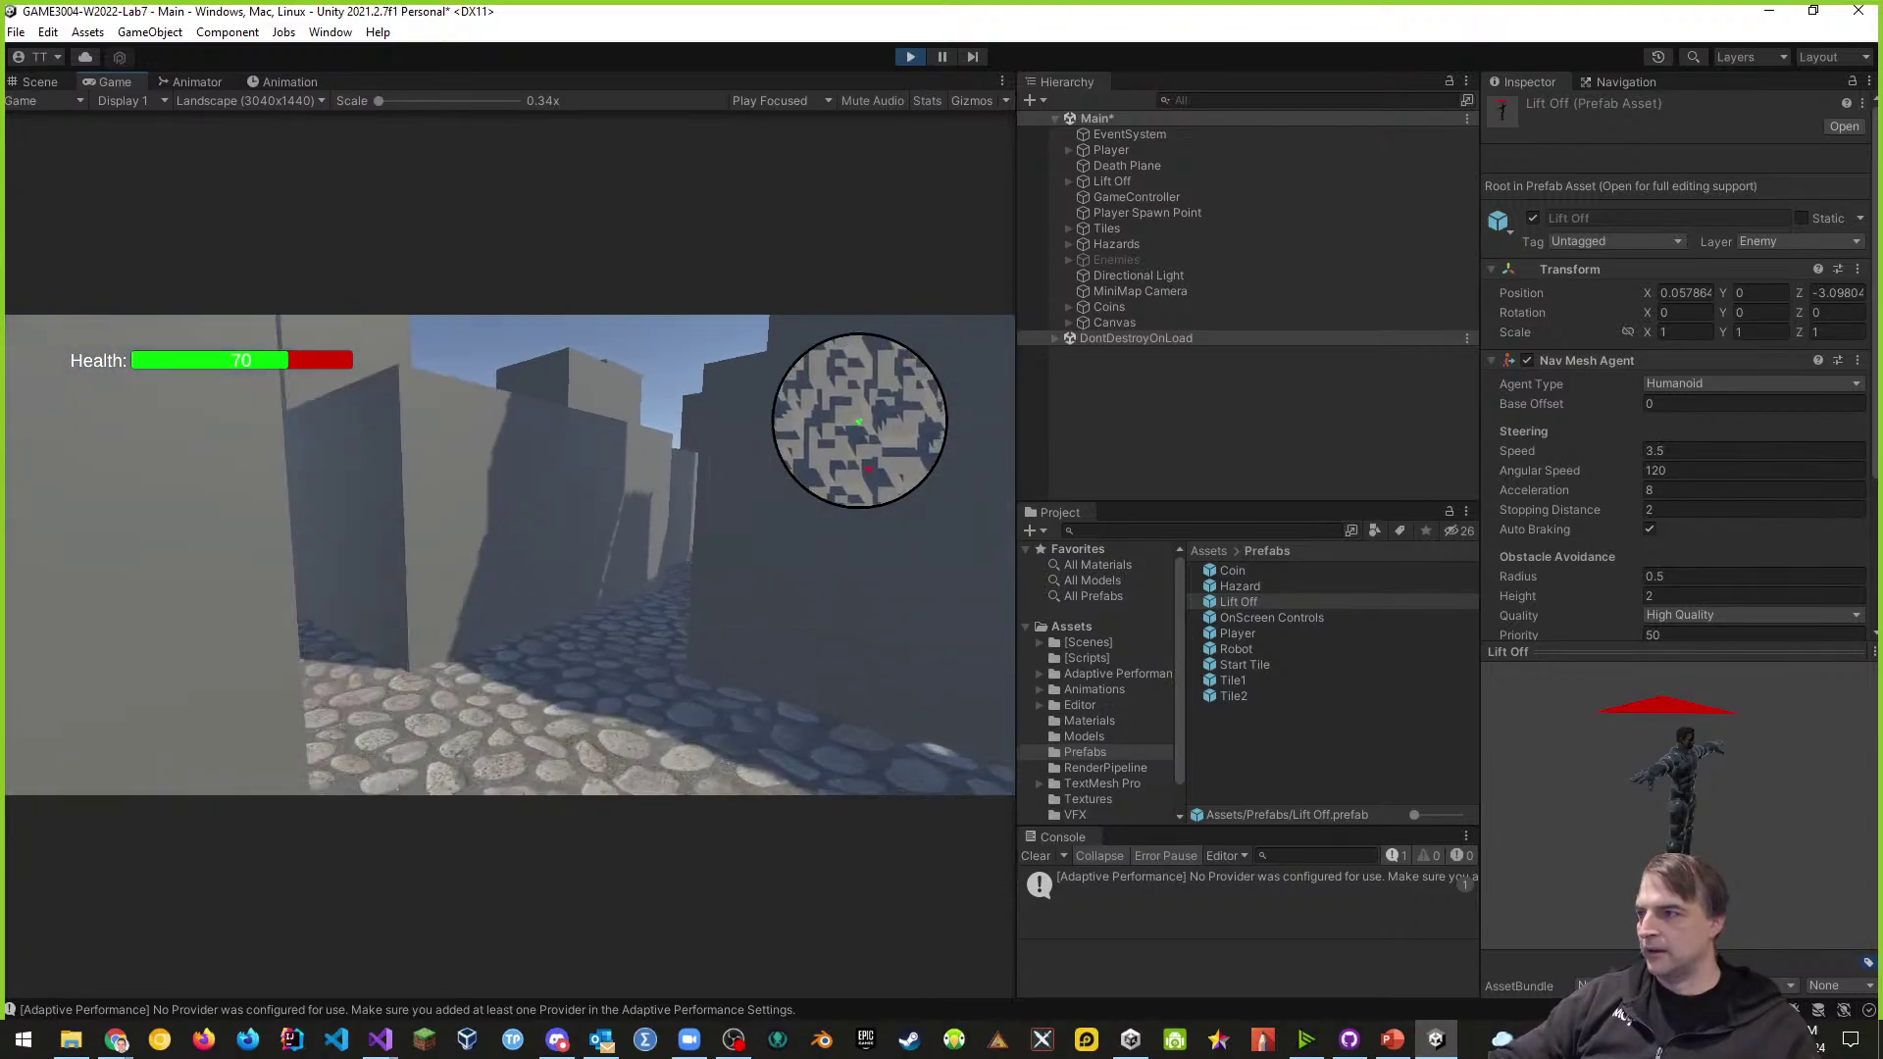
{"action": "key", "text": "w"}
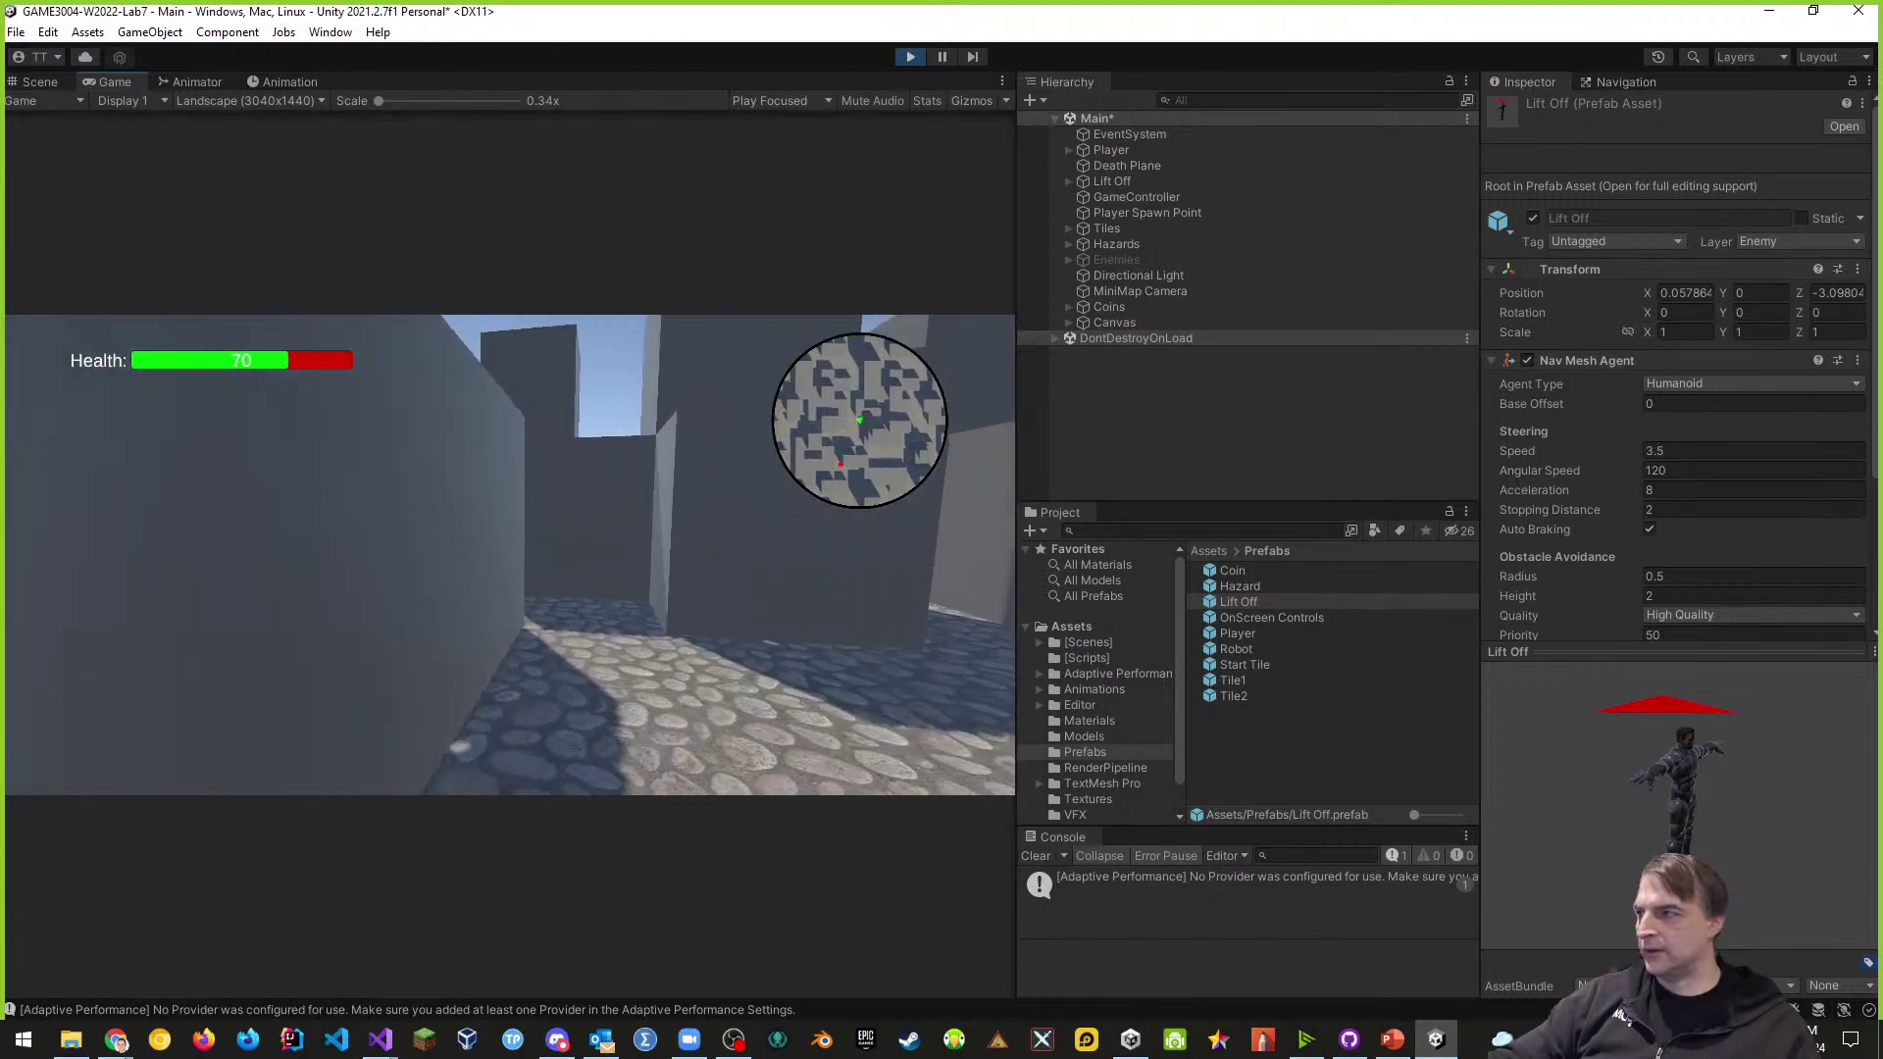
{"action": "key", "text": "w"}
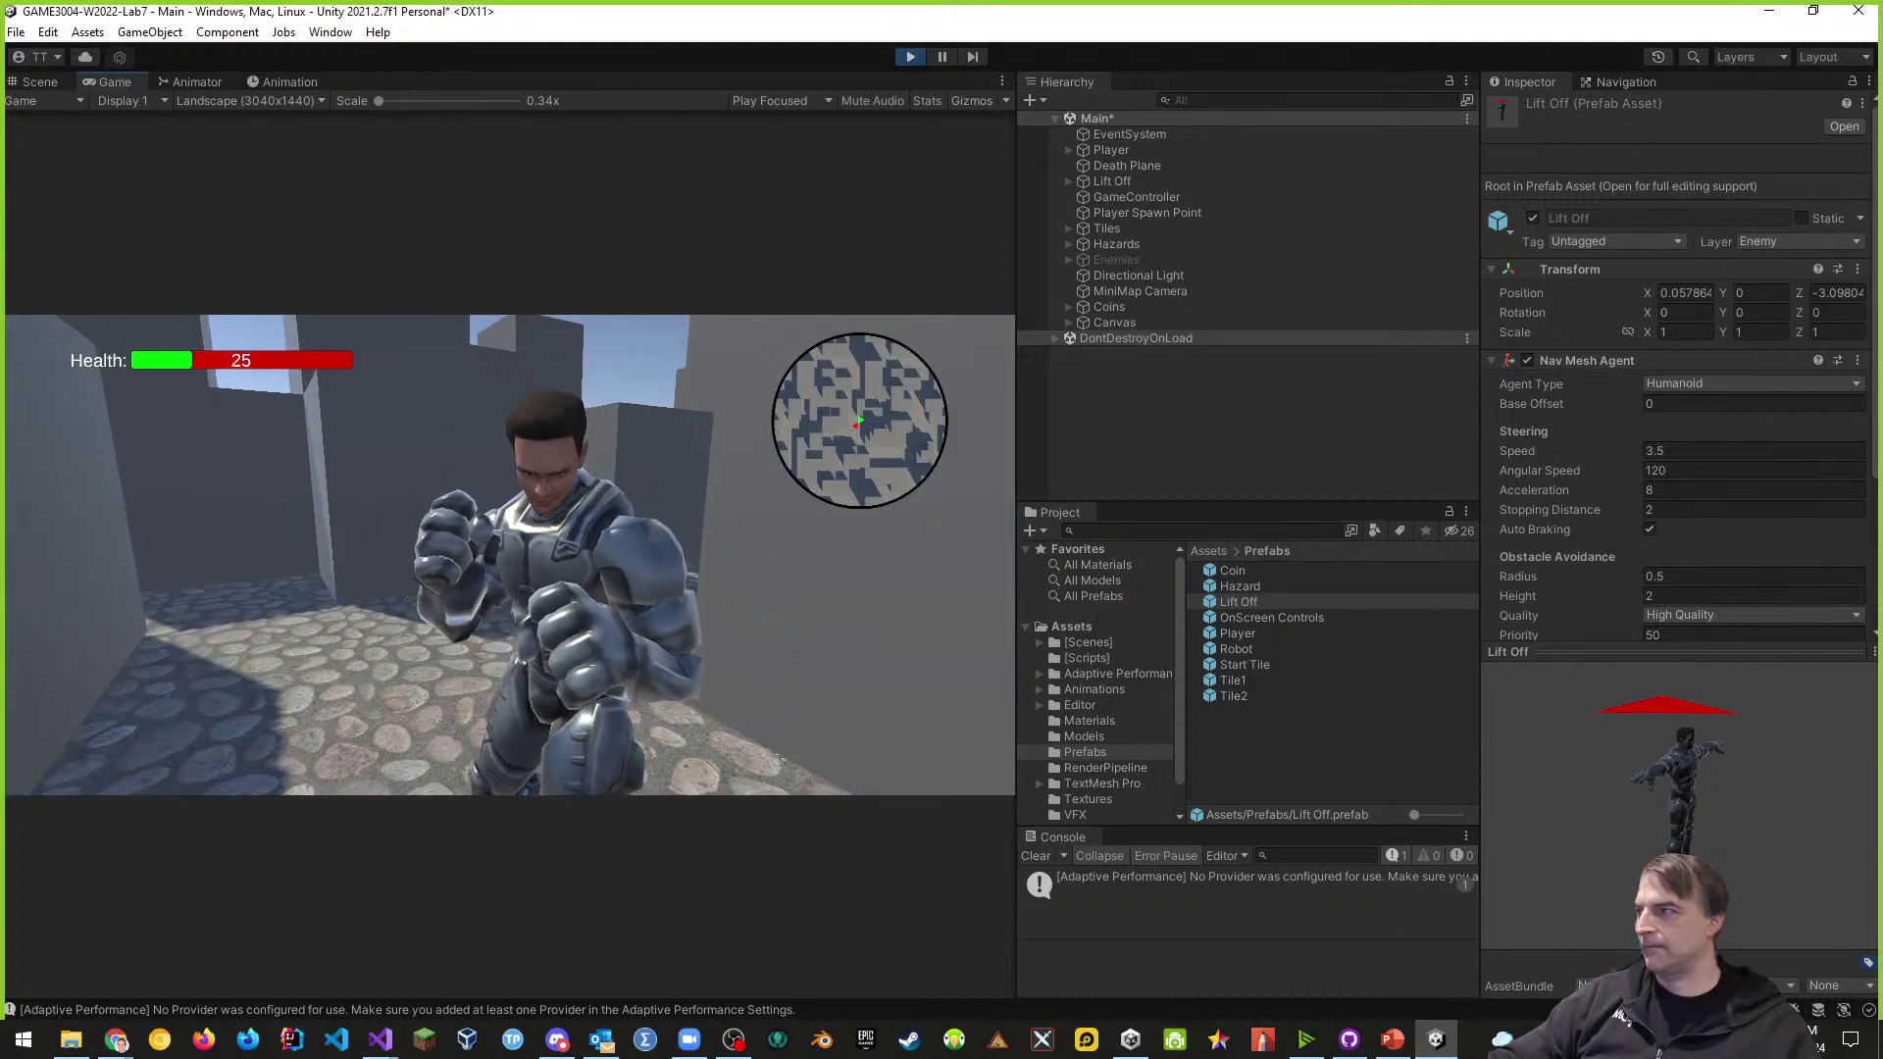
{"action": "key", "text": "w"}
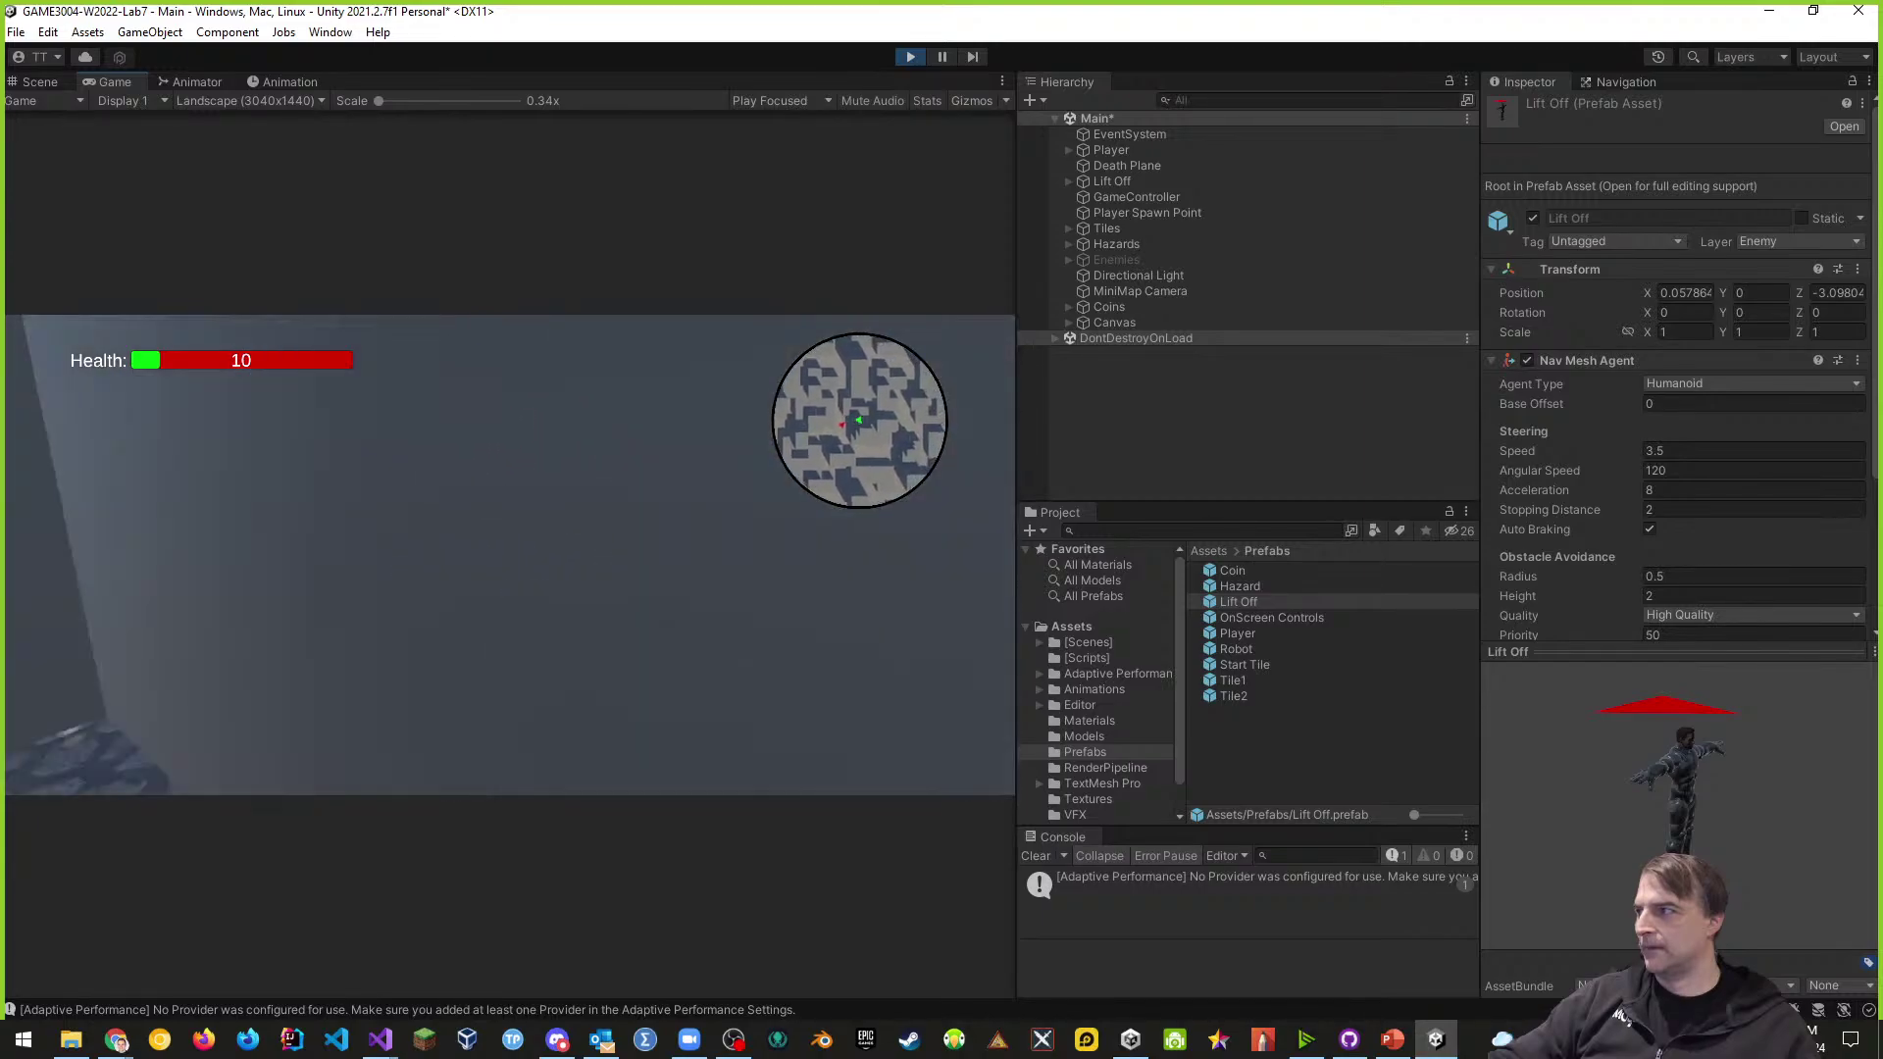
{"action": "key", "text": "w"}
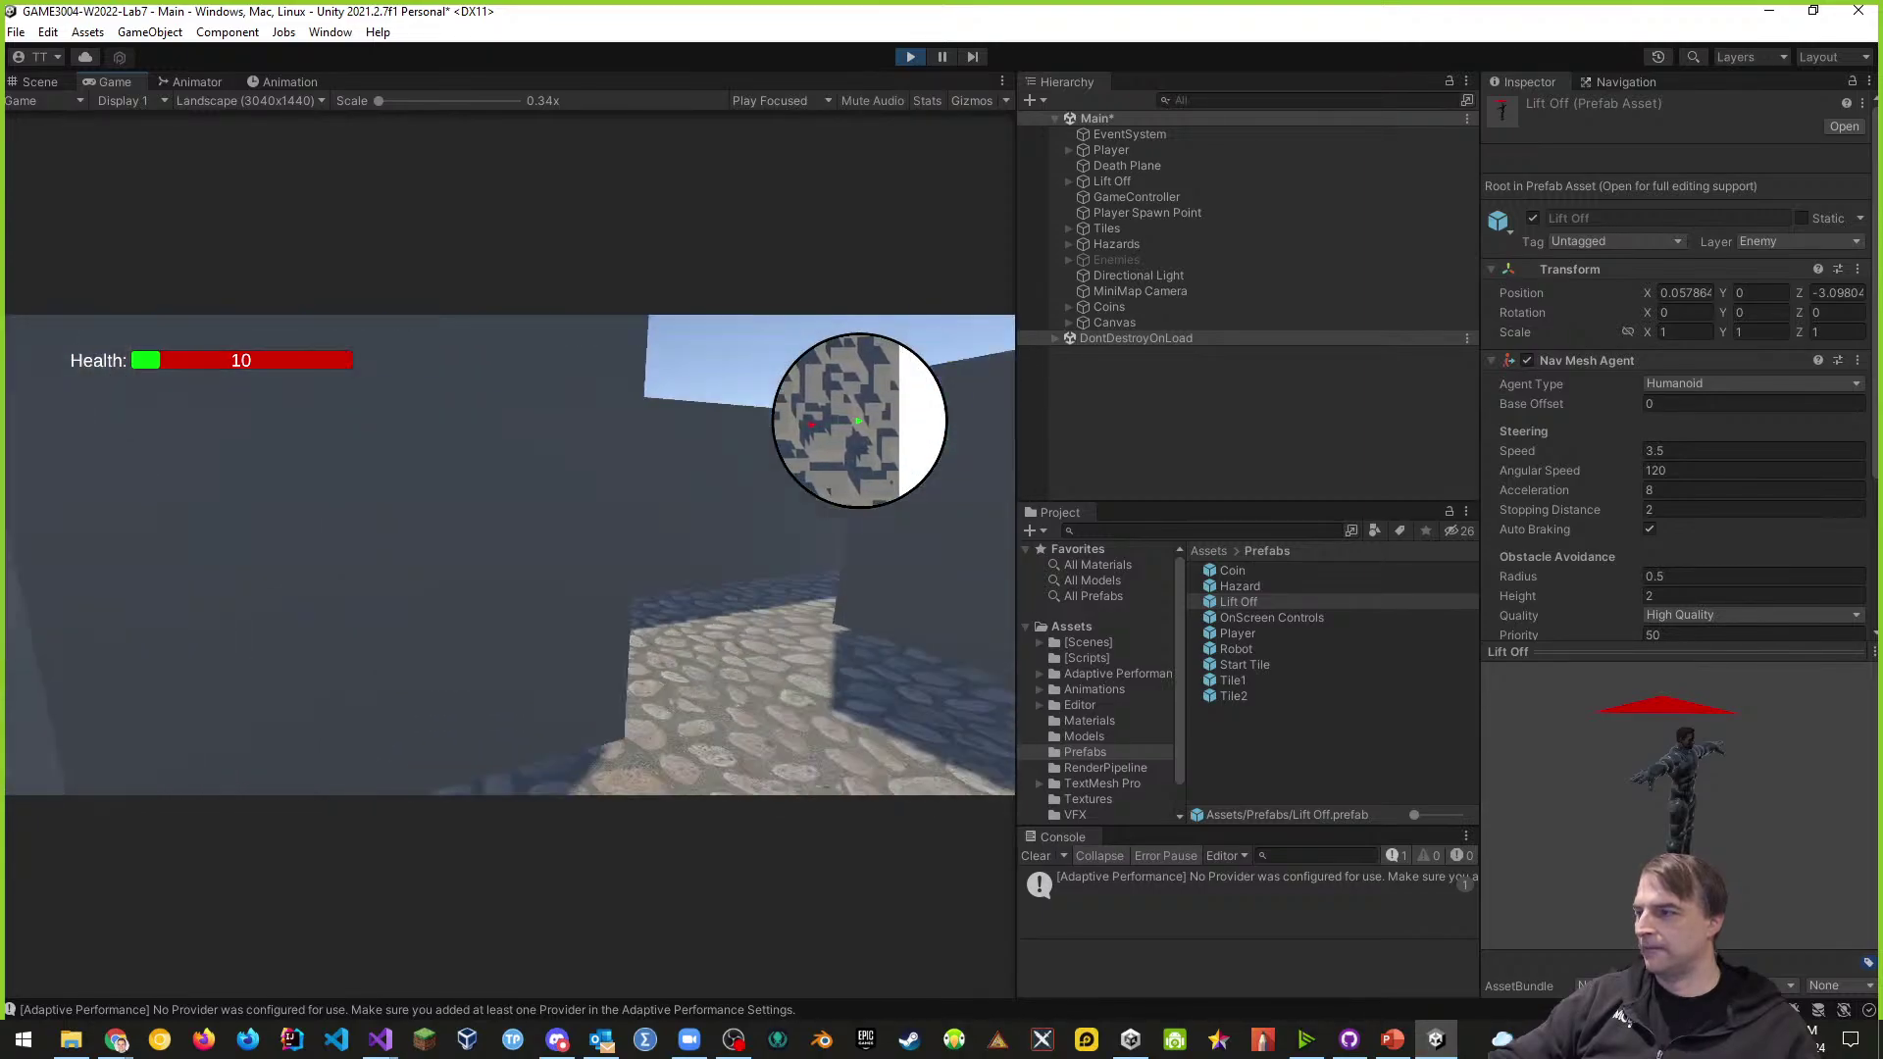
{"action": "key", "text": "w"}
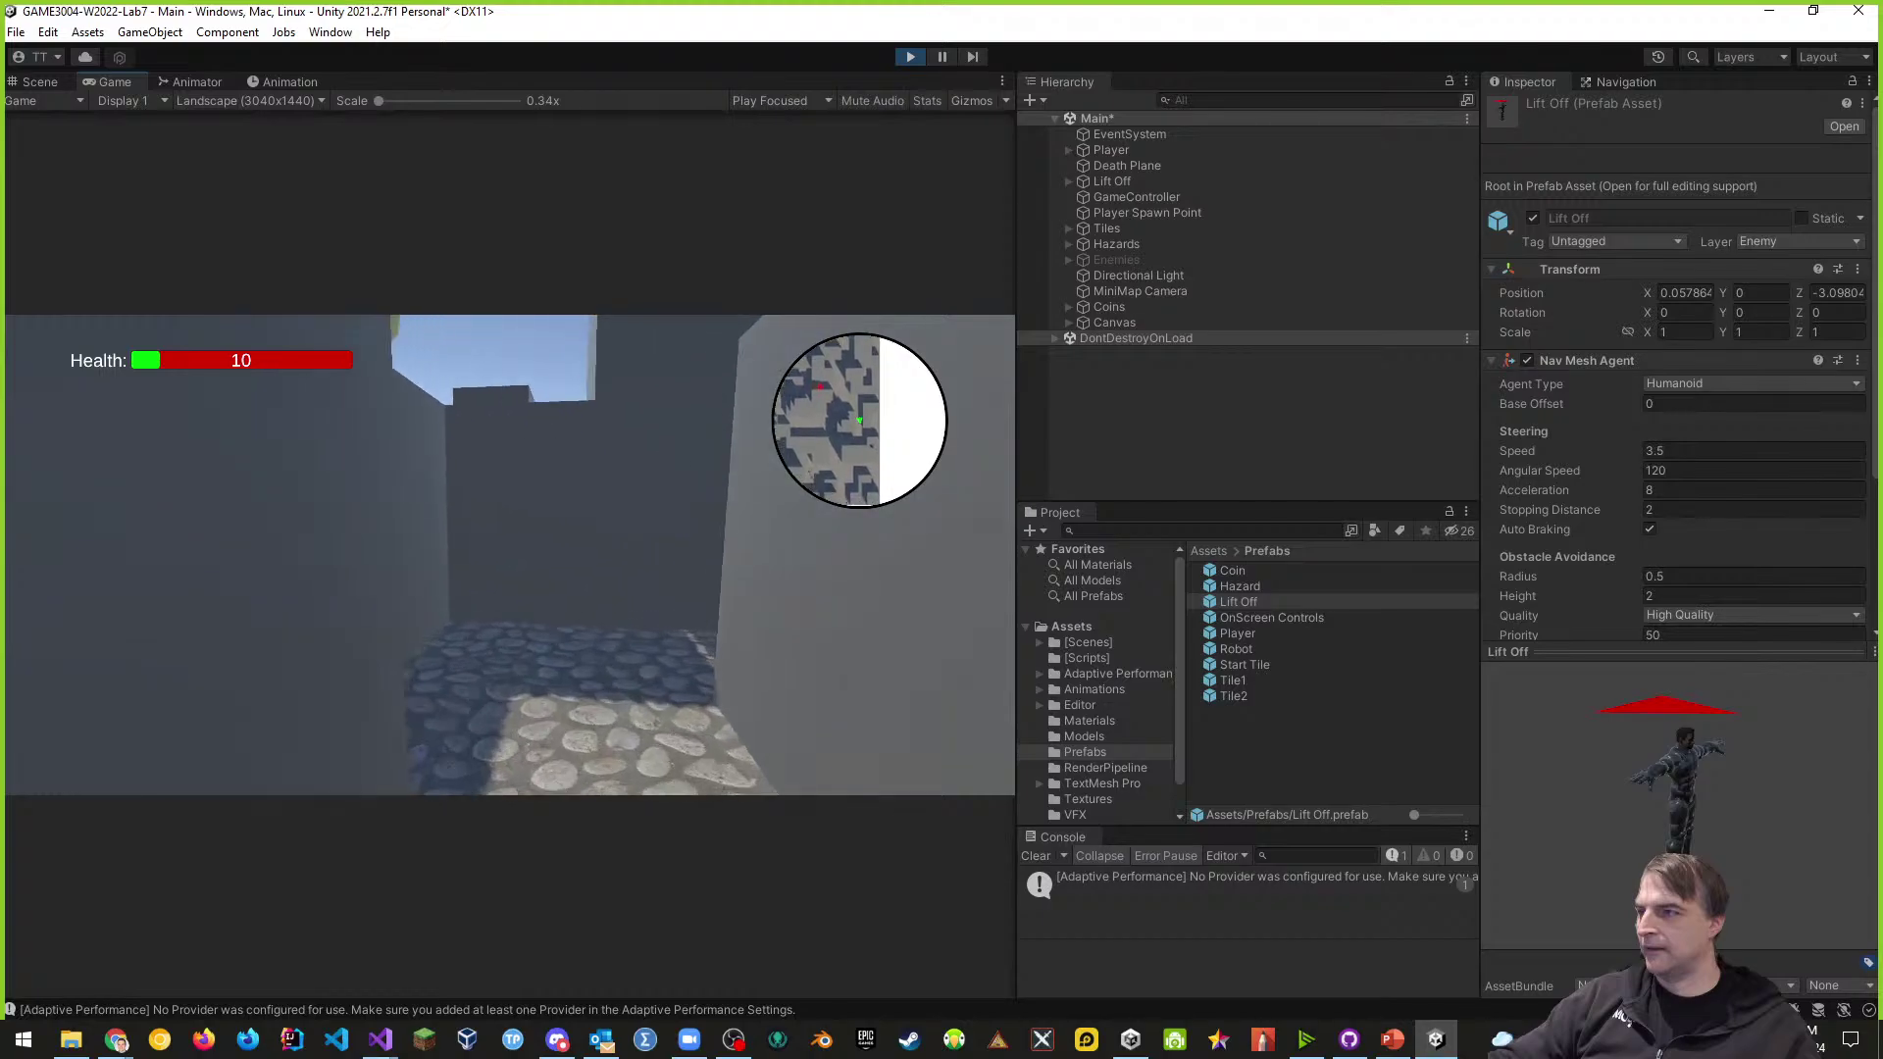
{"action": "key", "text": "w"}
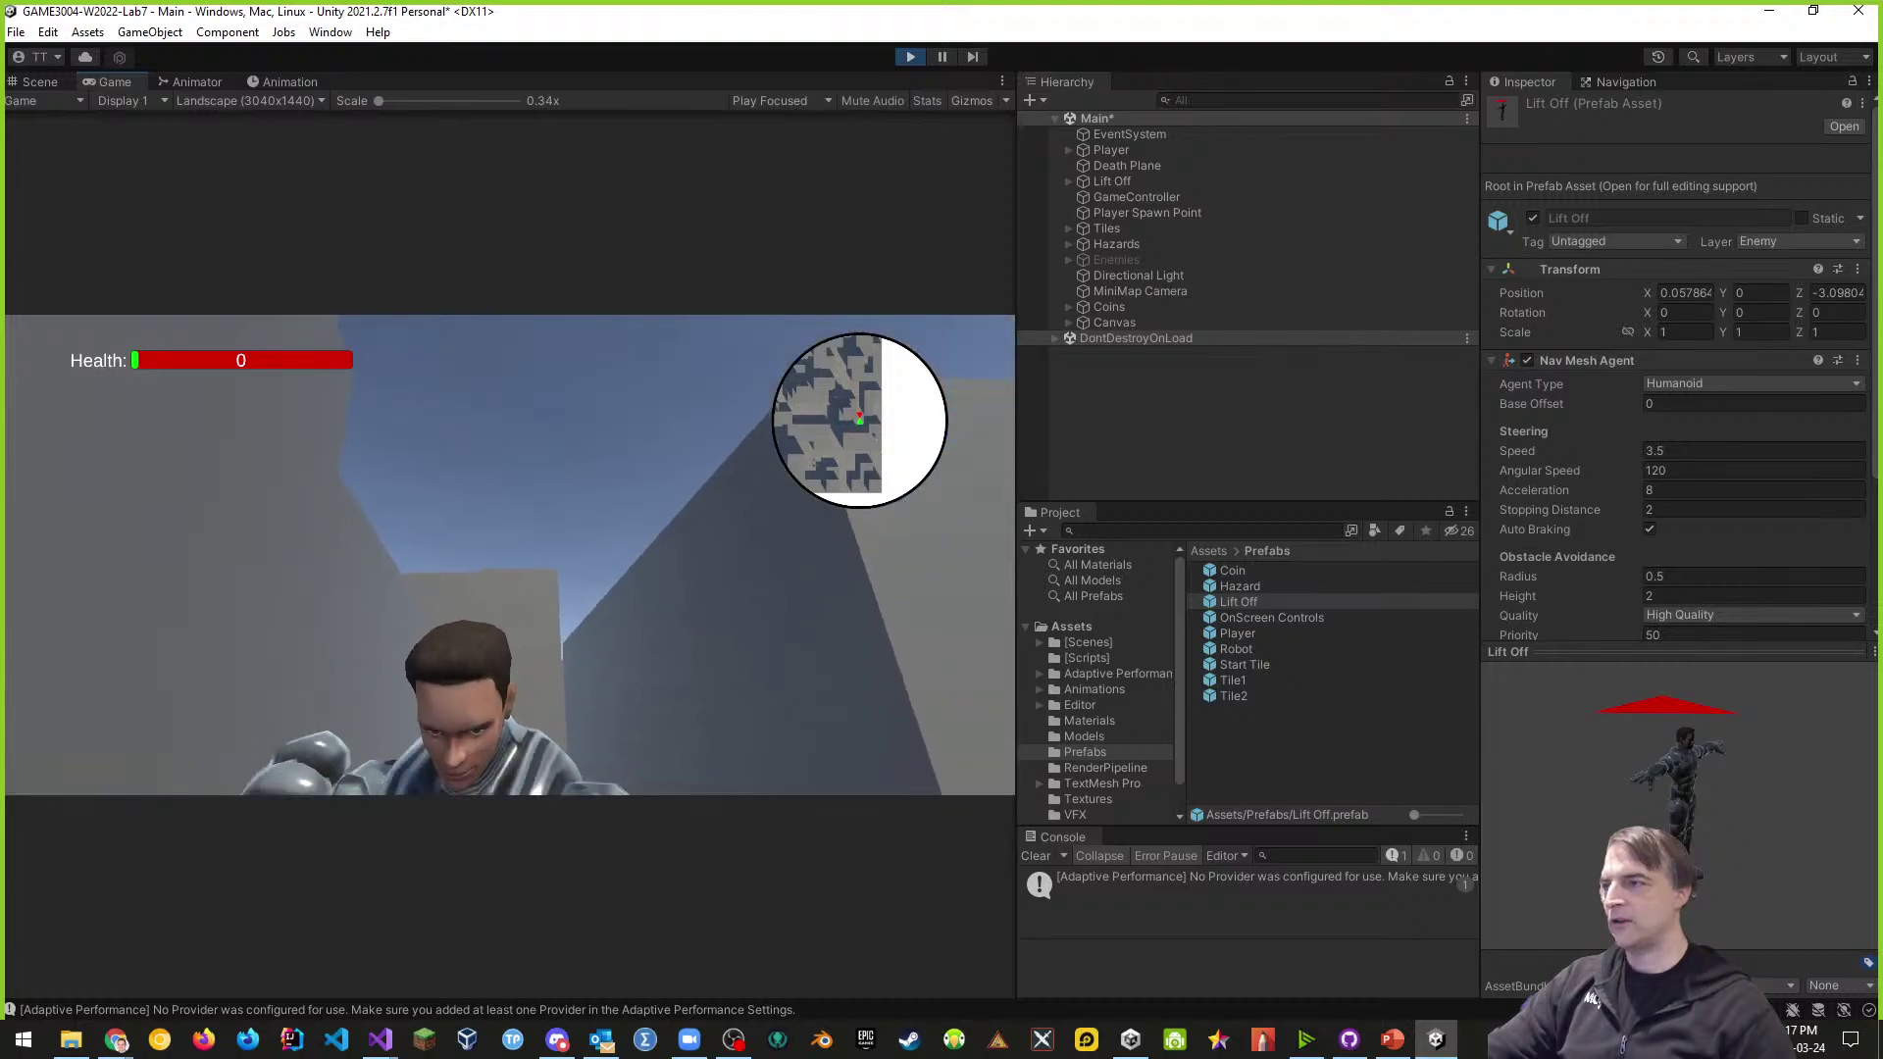
- Stop the playtest and set the Nav Mesh Agent speed of the Lift Off prefab to 2
{"action": "left_click", "coordinate": [910, 57]}
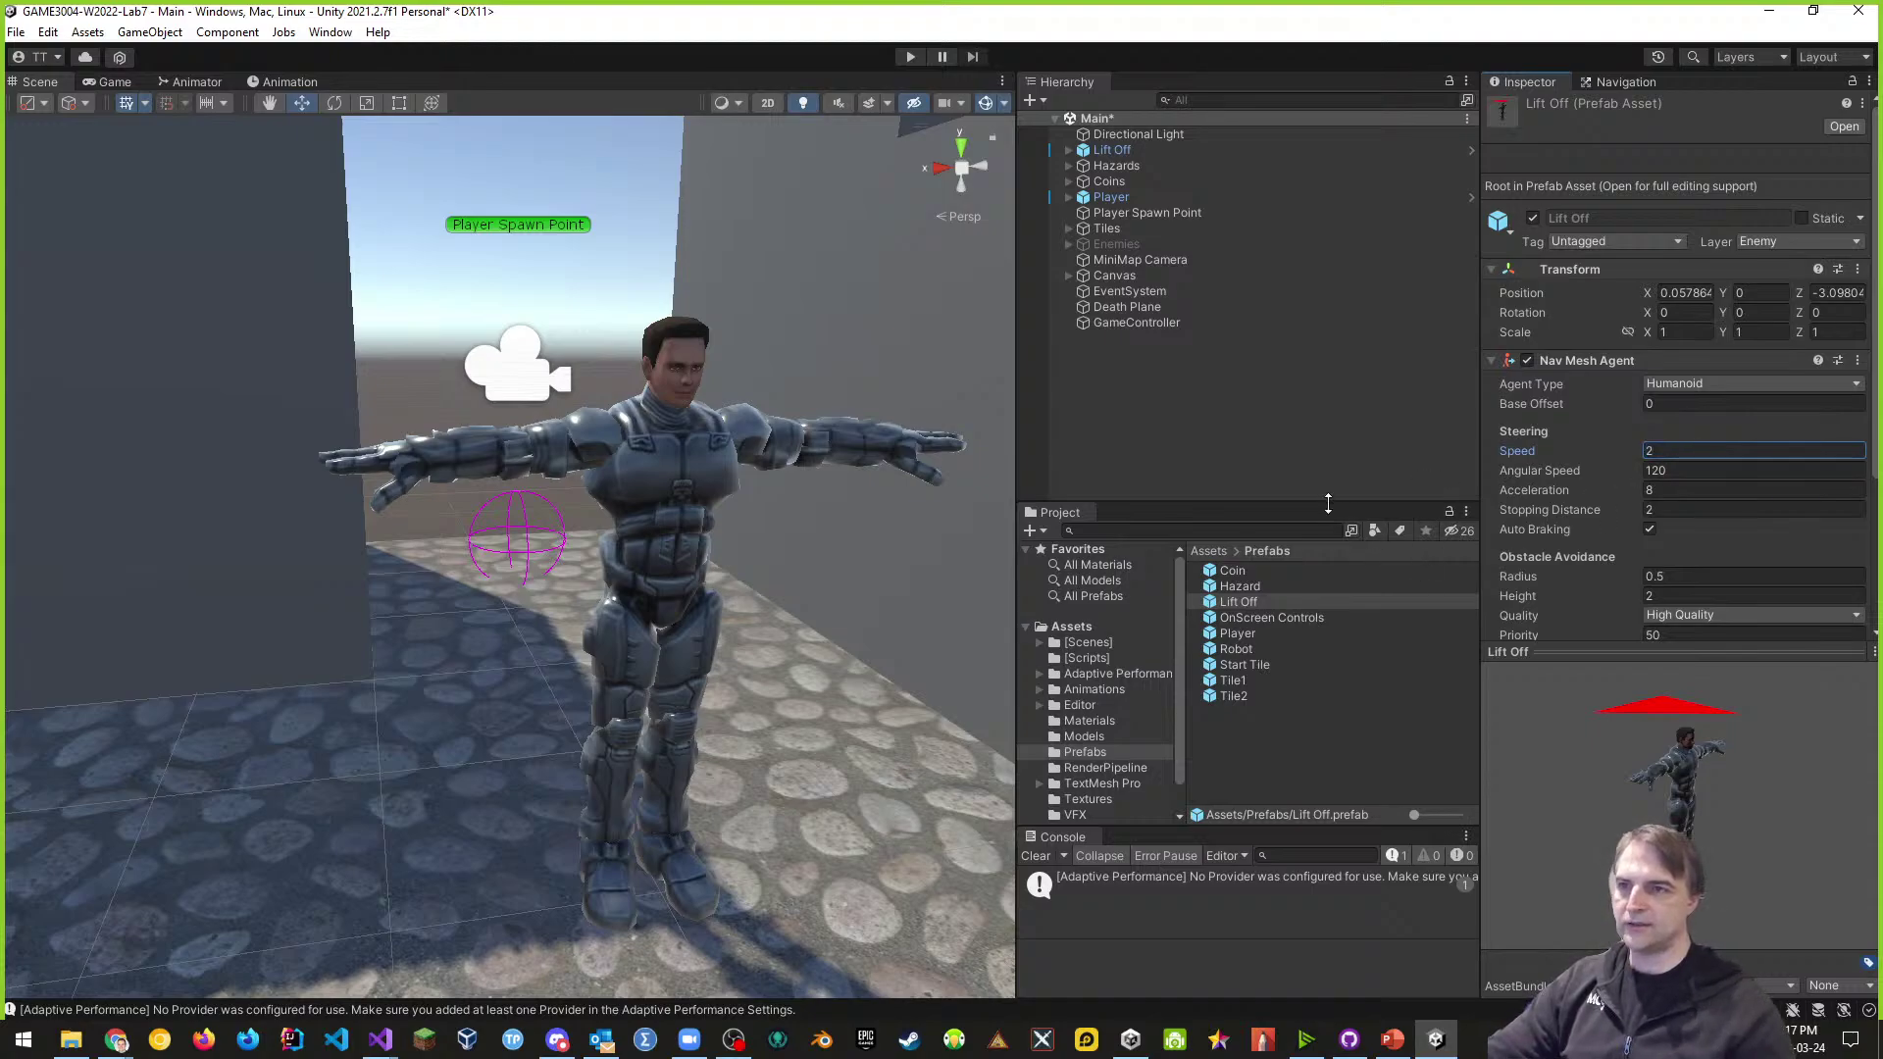
- Playtest the slower Lift Off by backing the player away from it through the maze, and stop the game
{"action": "left_click", "coordinate": [911, 57]}
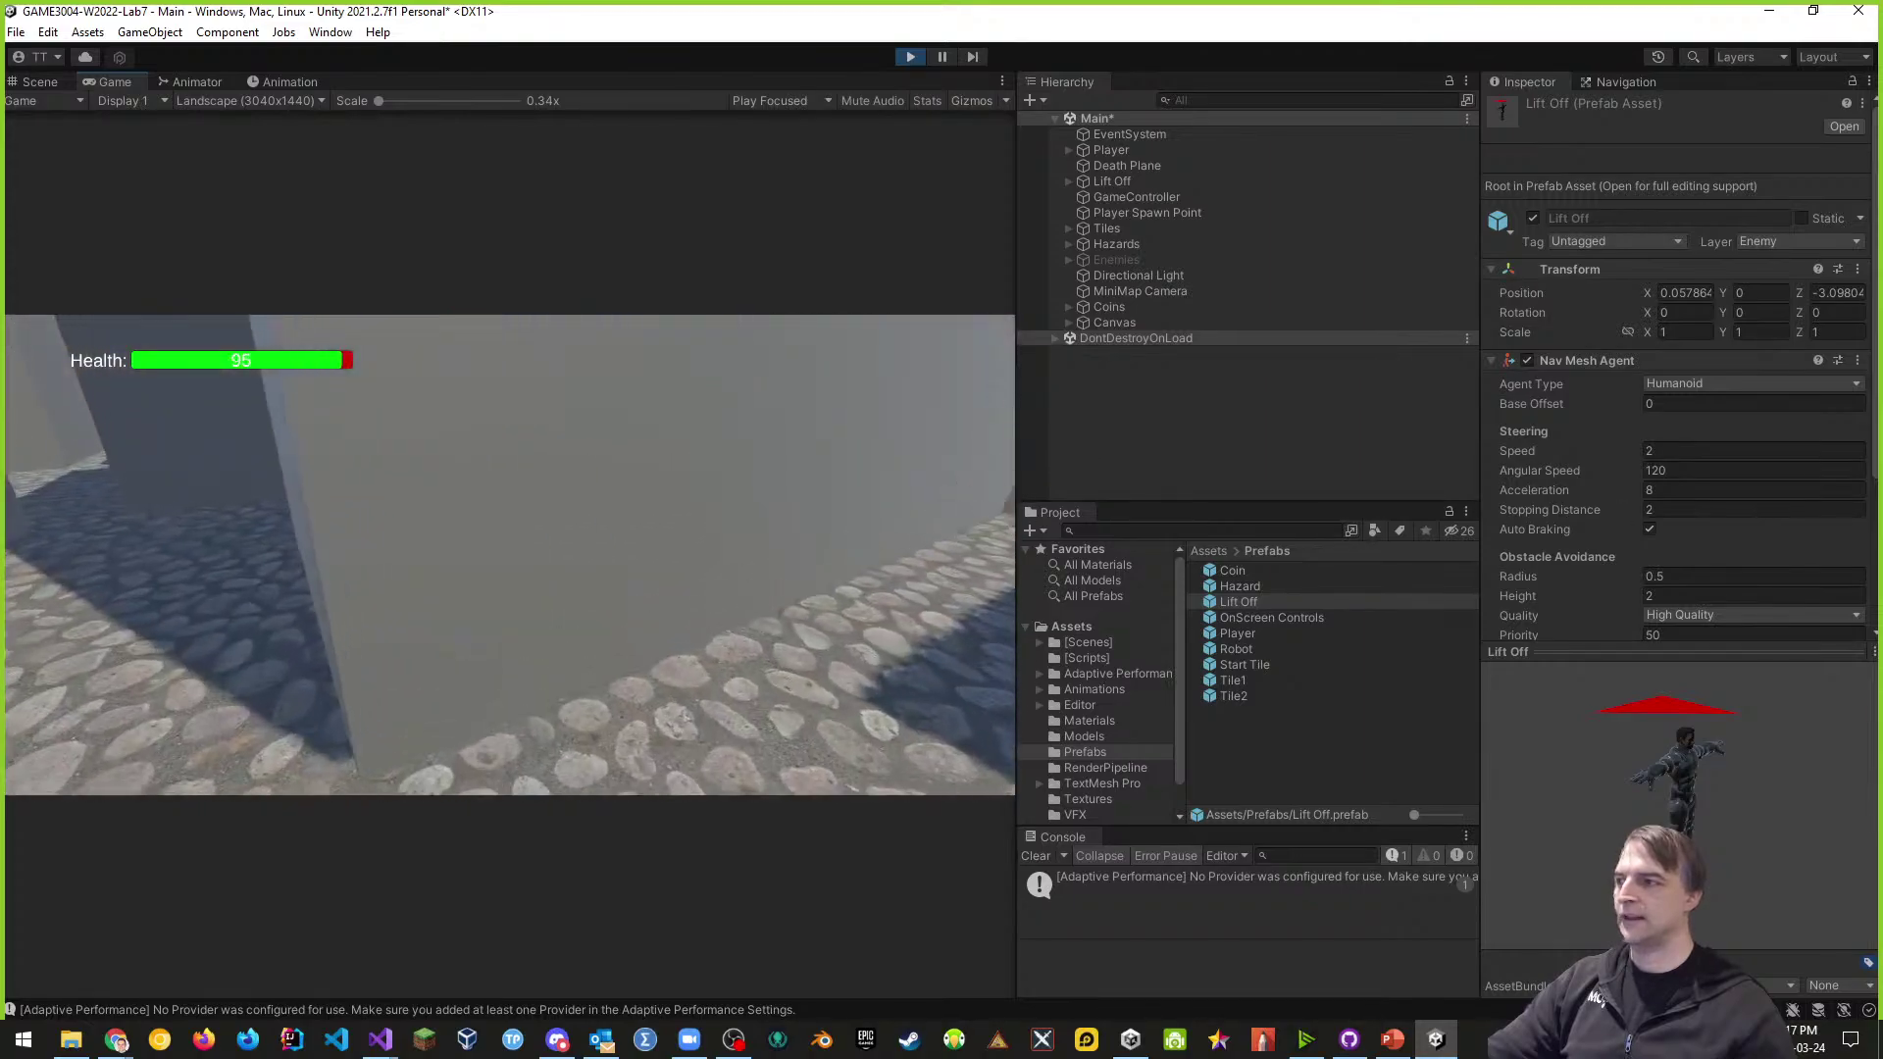
{"action": "key", "text": "s"}
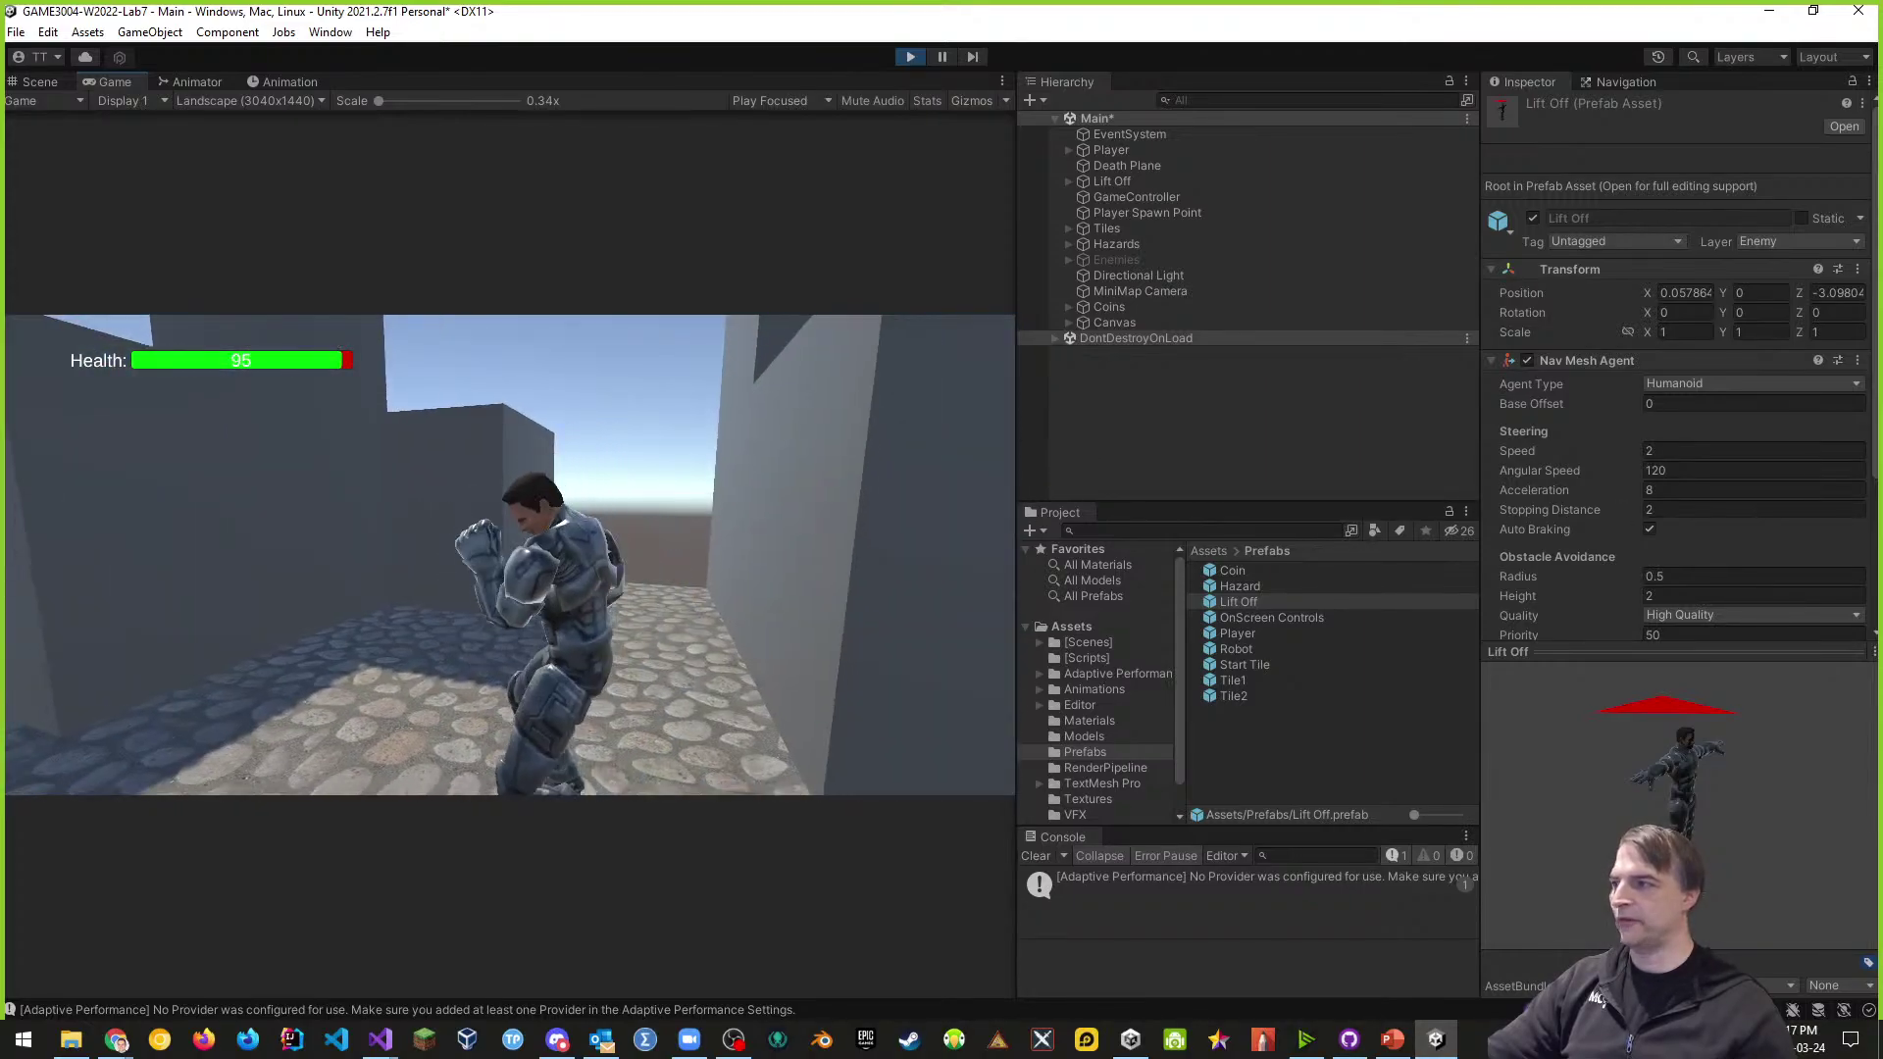
{"action": "key", "text": "s"}
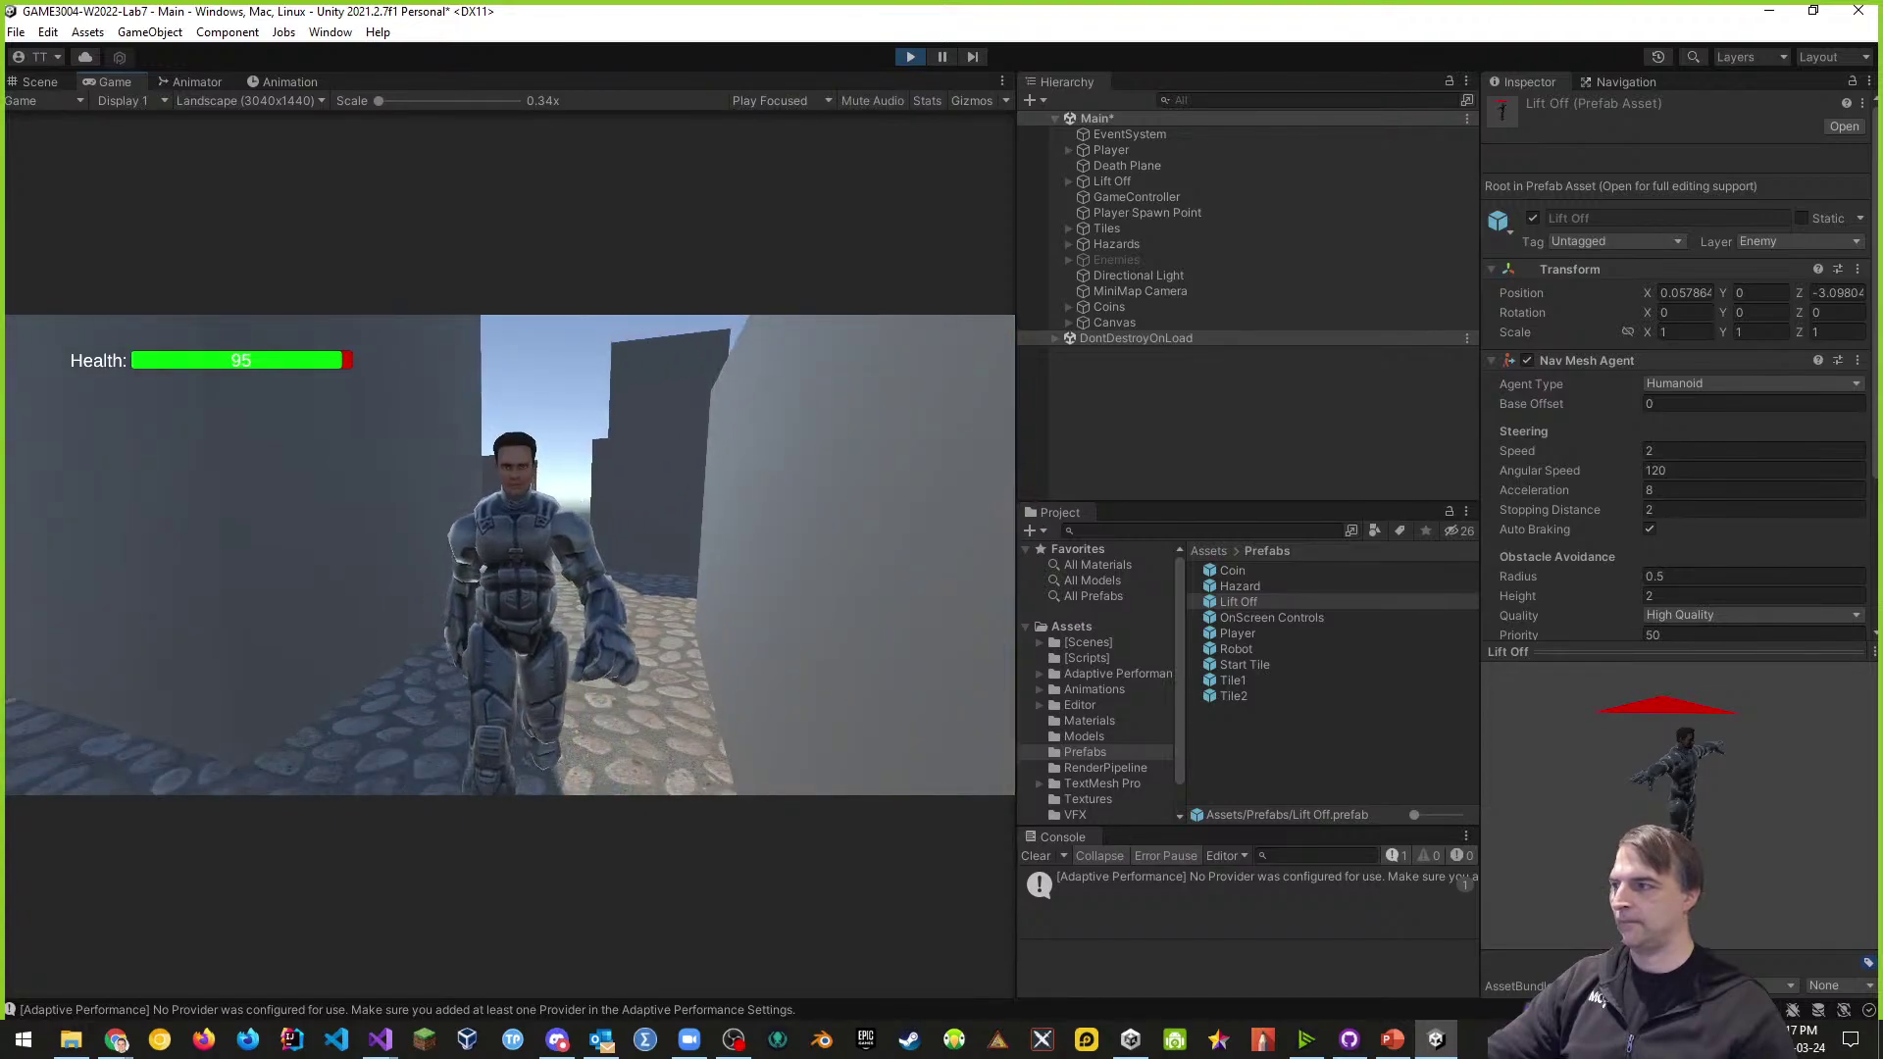
{"action": "key", "text": "s"}
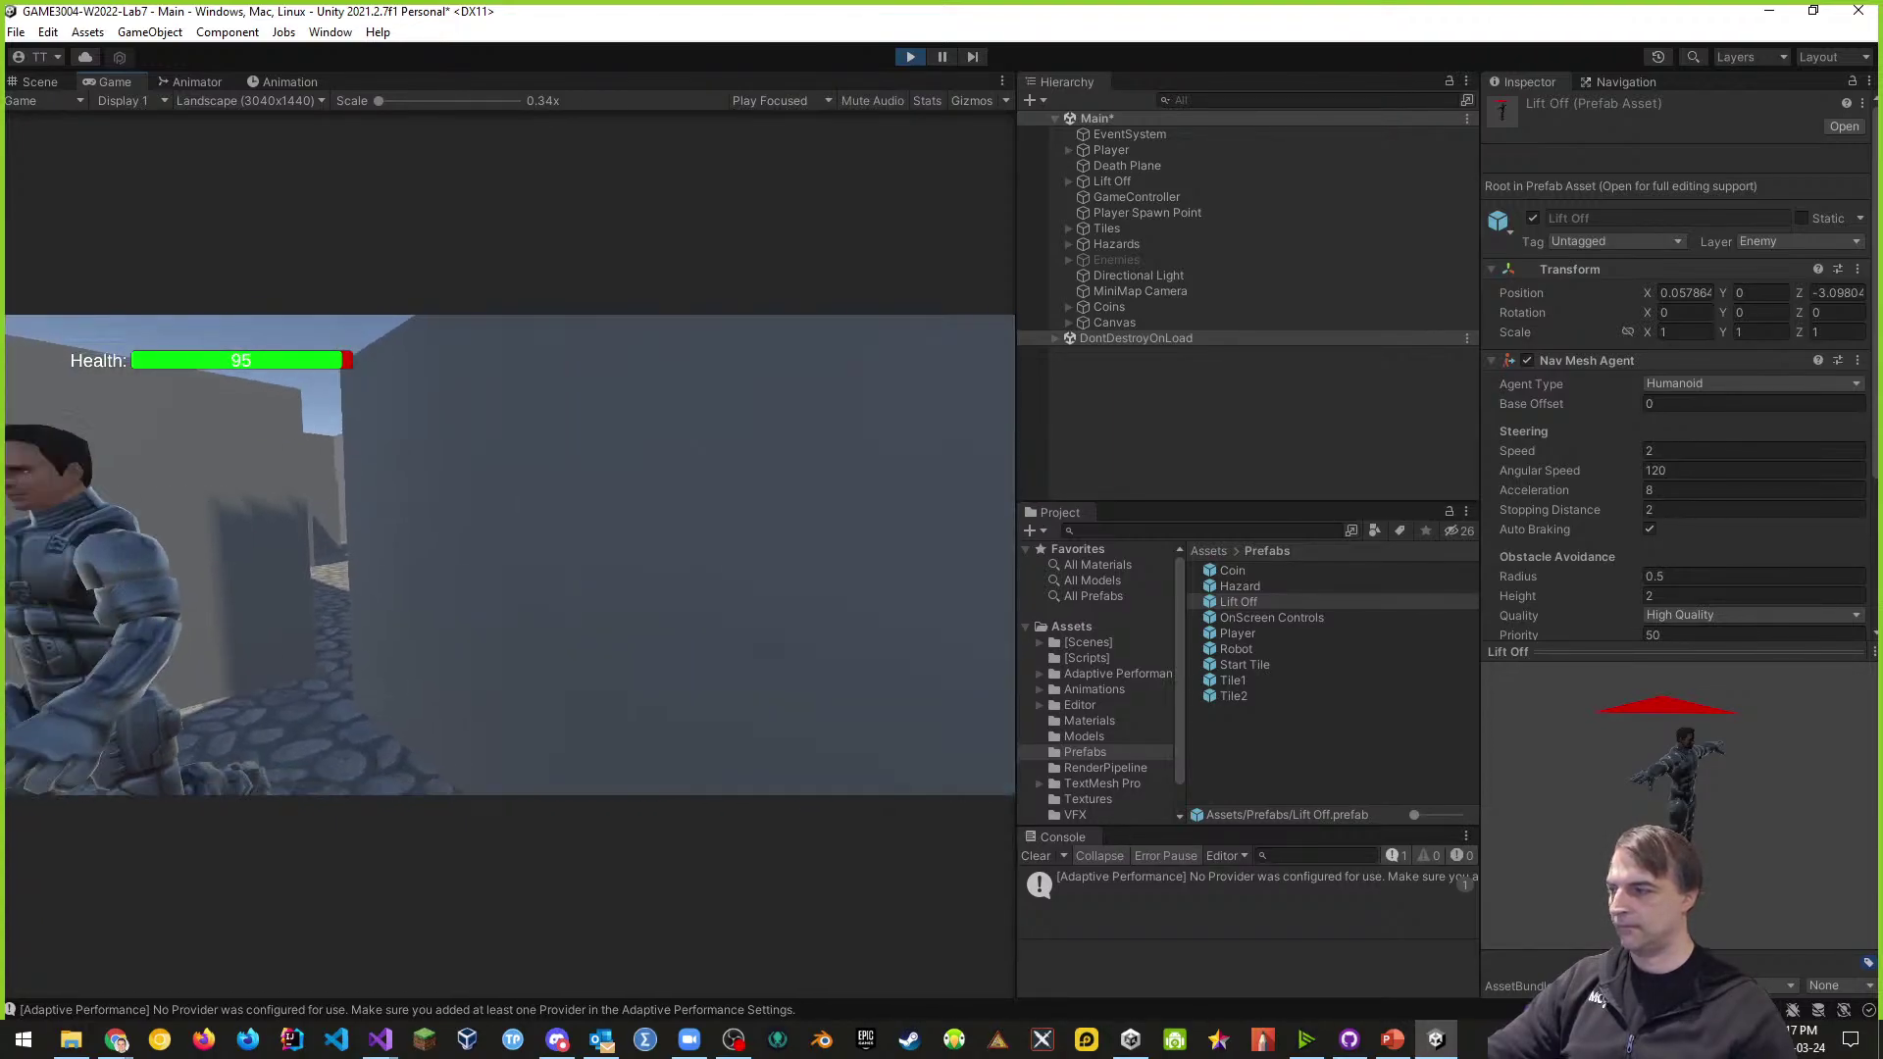
{"action": "key", "text": "s"}
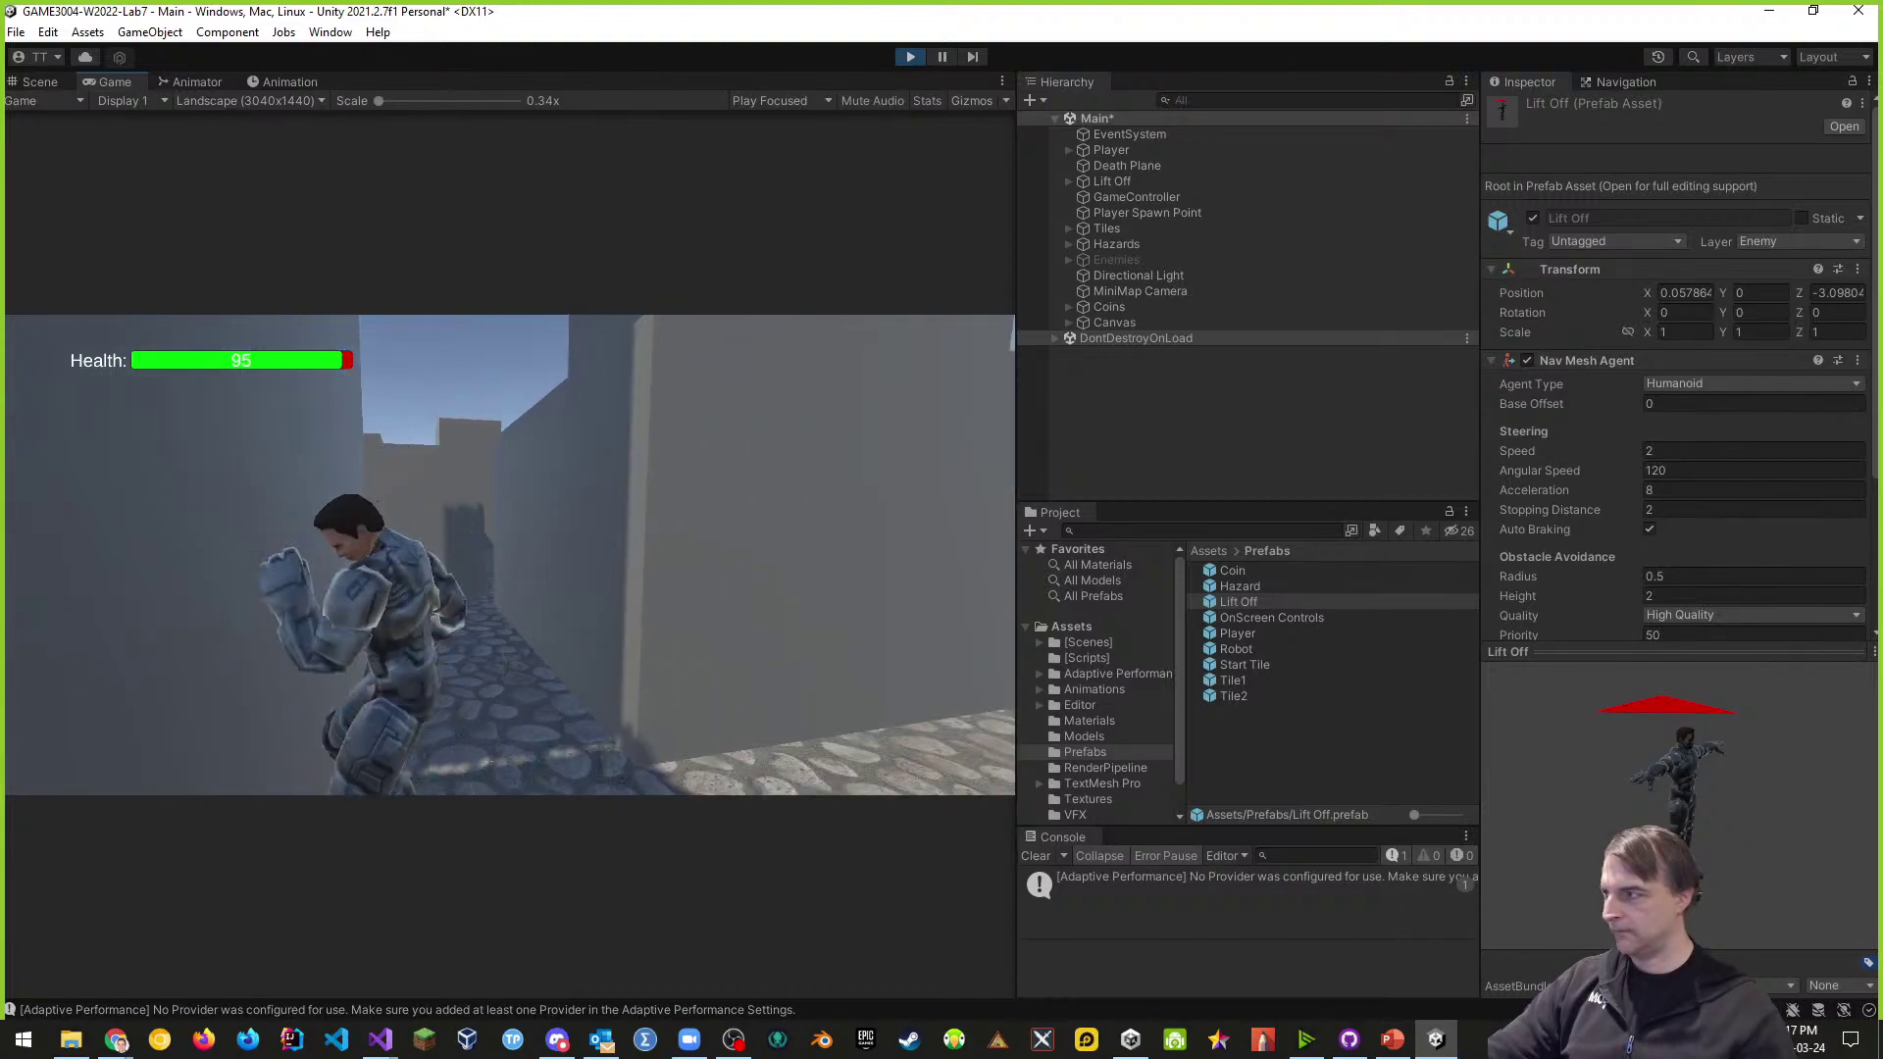
{"action": "key", "text": "s"}
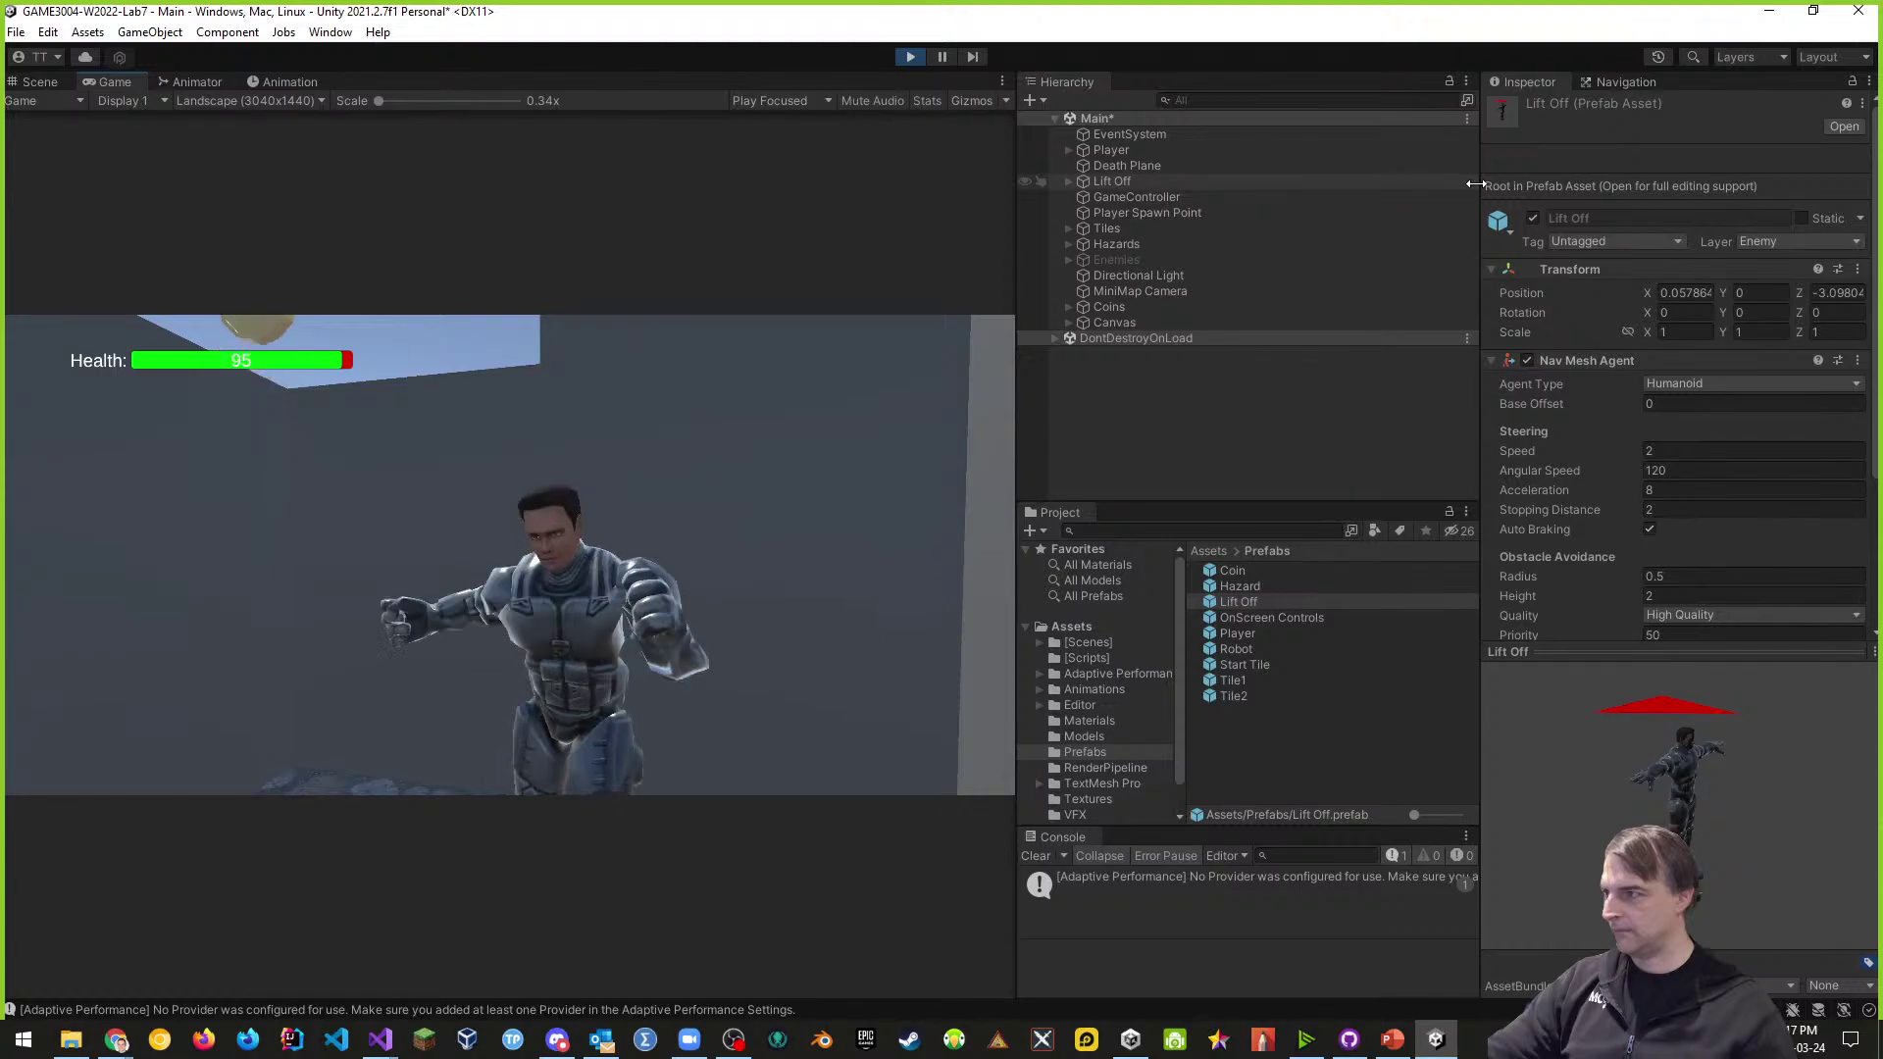
{"action": "key", "text": "s"}
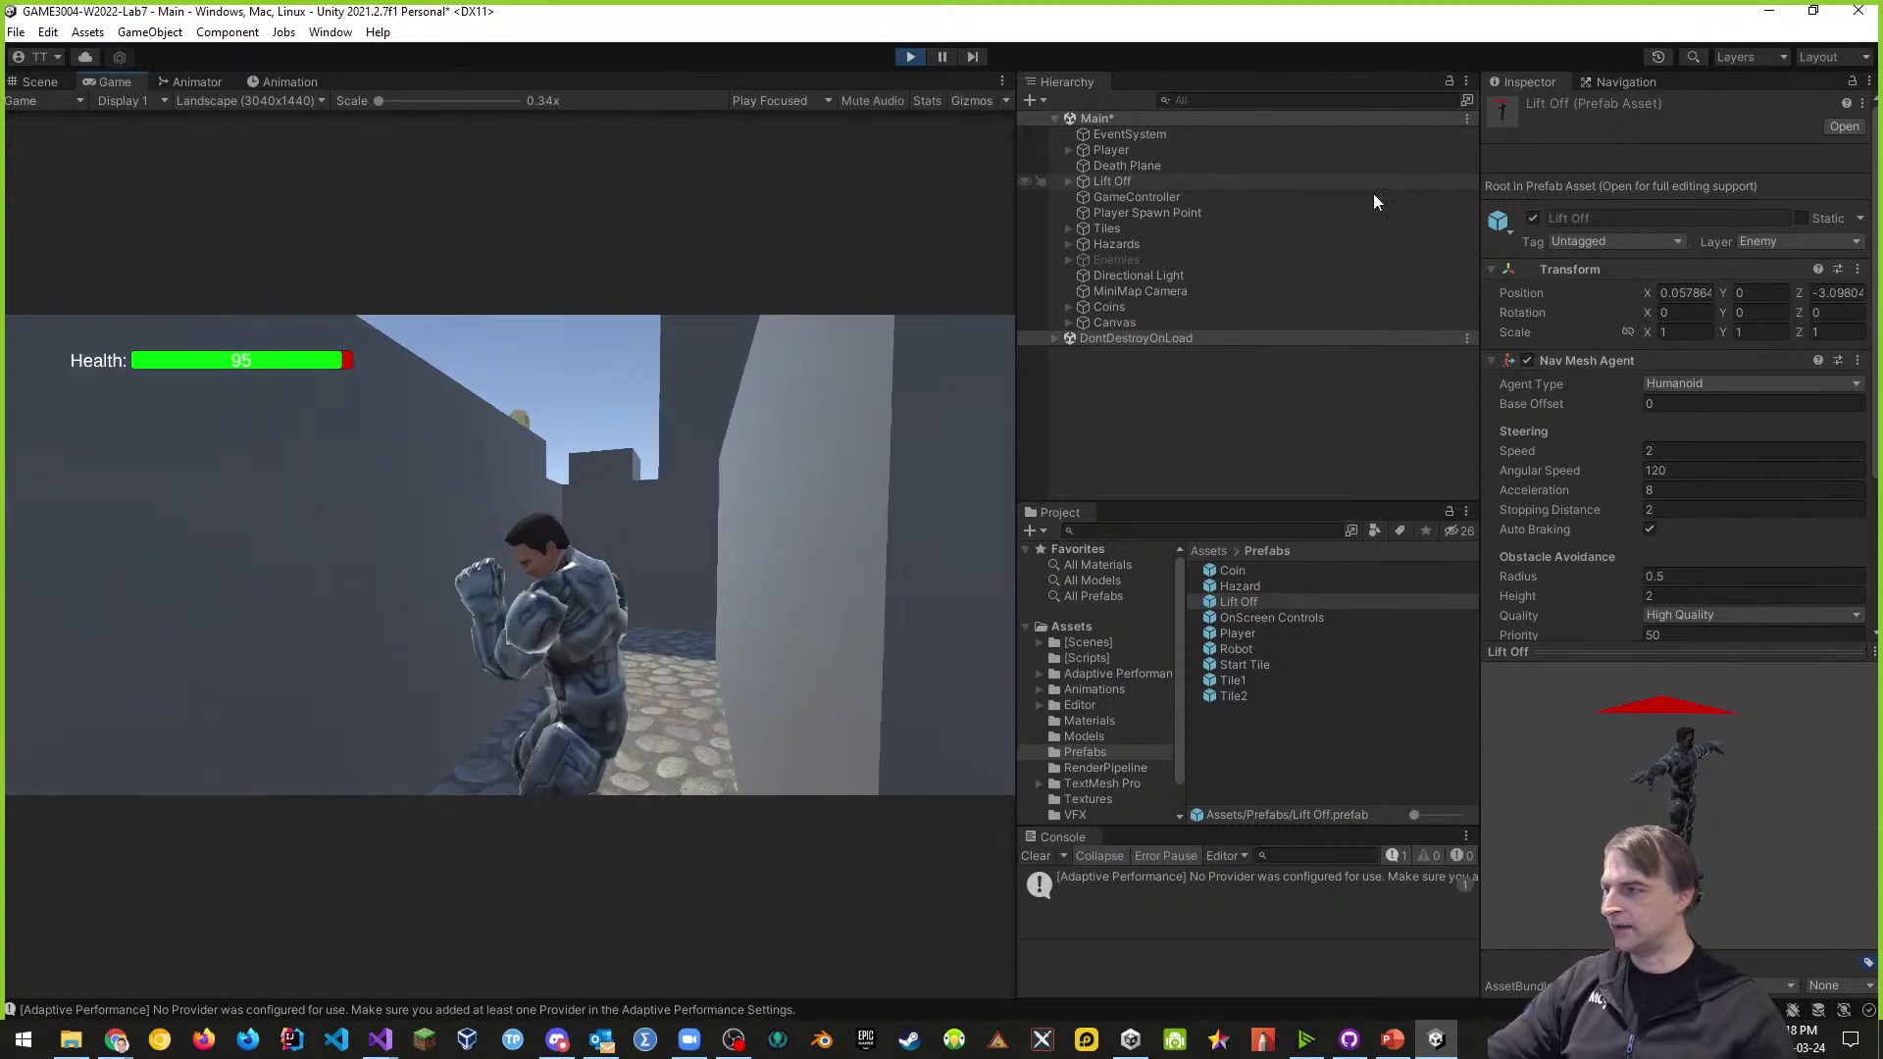
{"action": "key", "text": "s"}
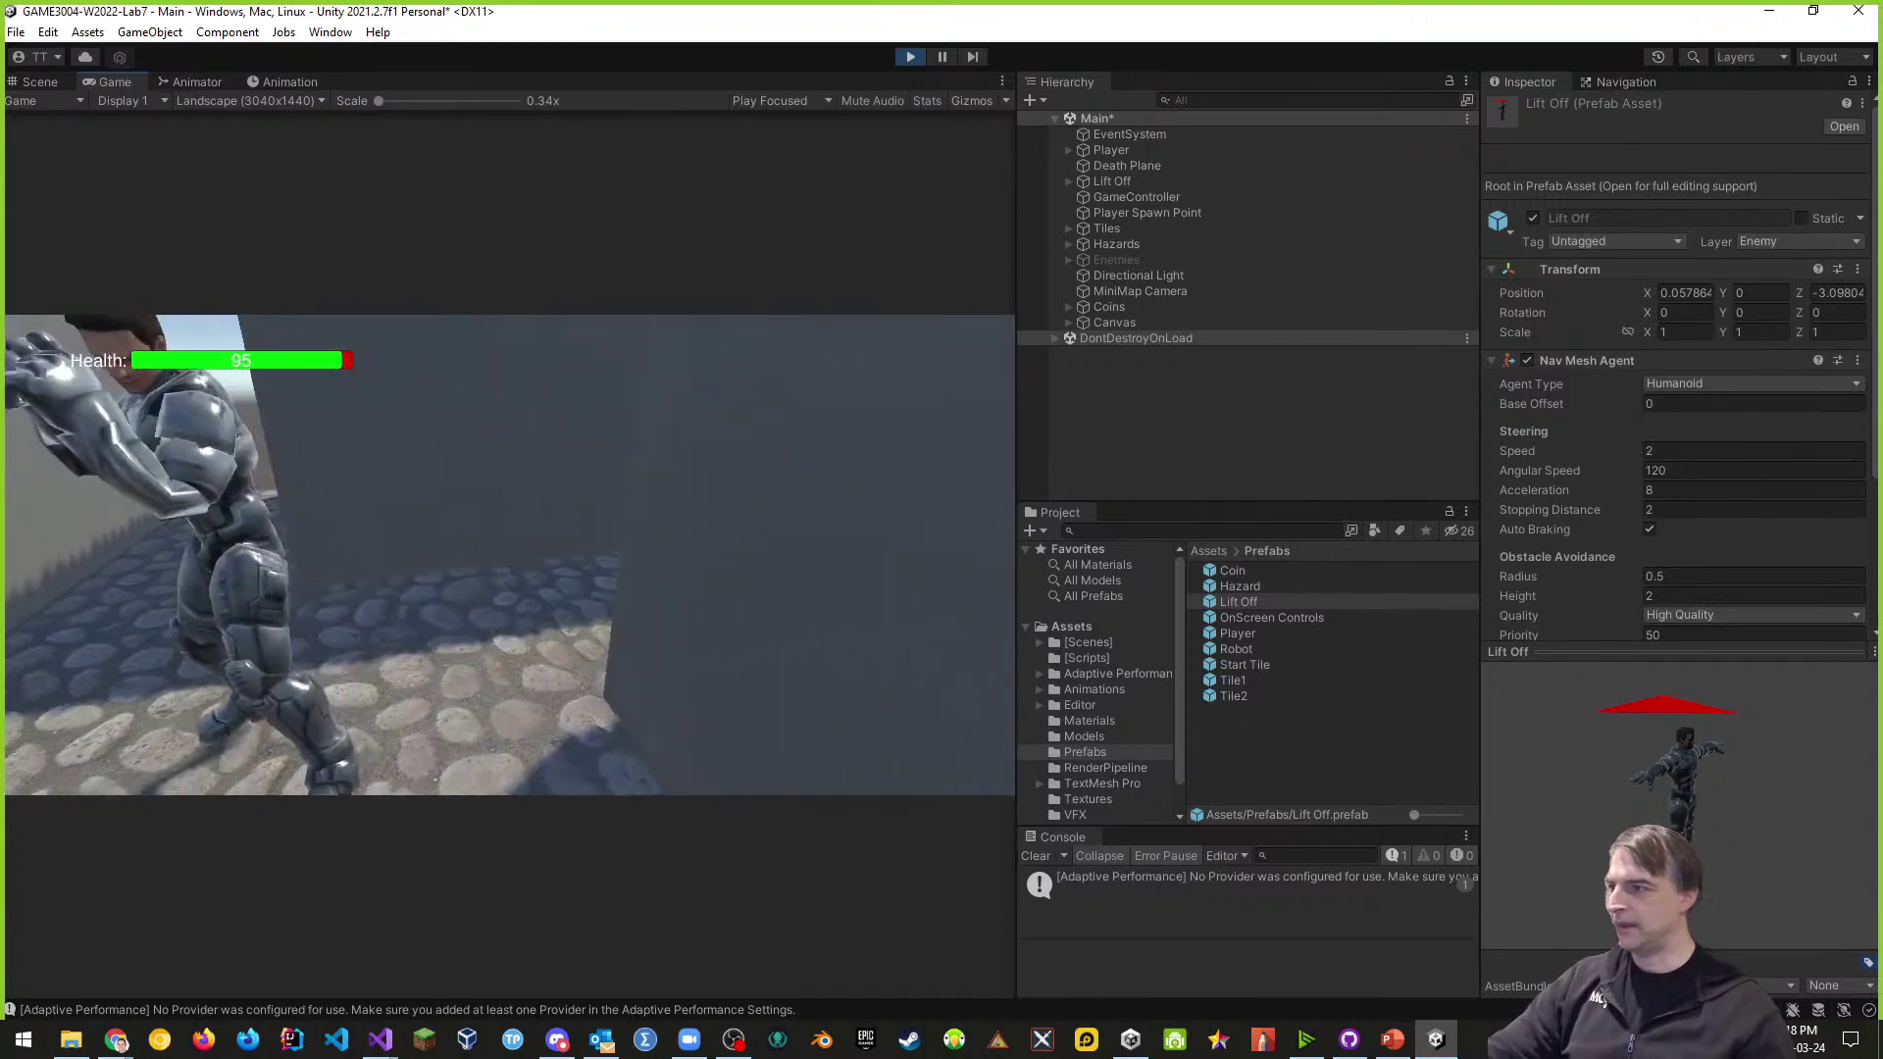
{"action": "key", "text": "s"}
{"action": "key", "text": "s"}
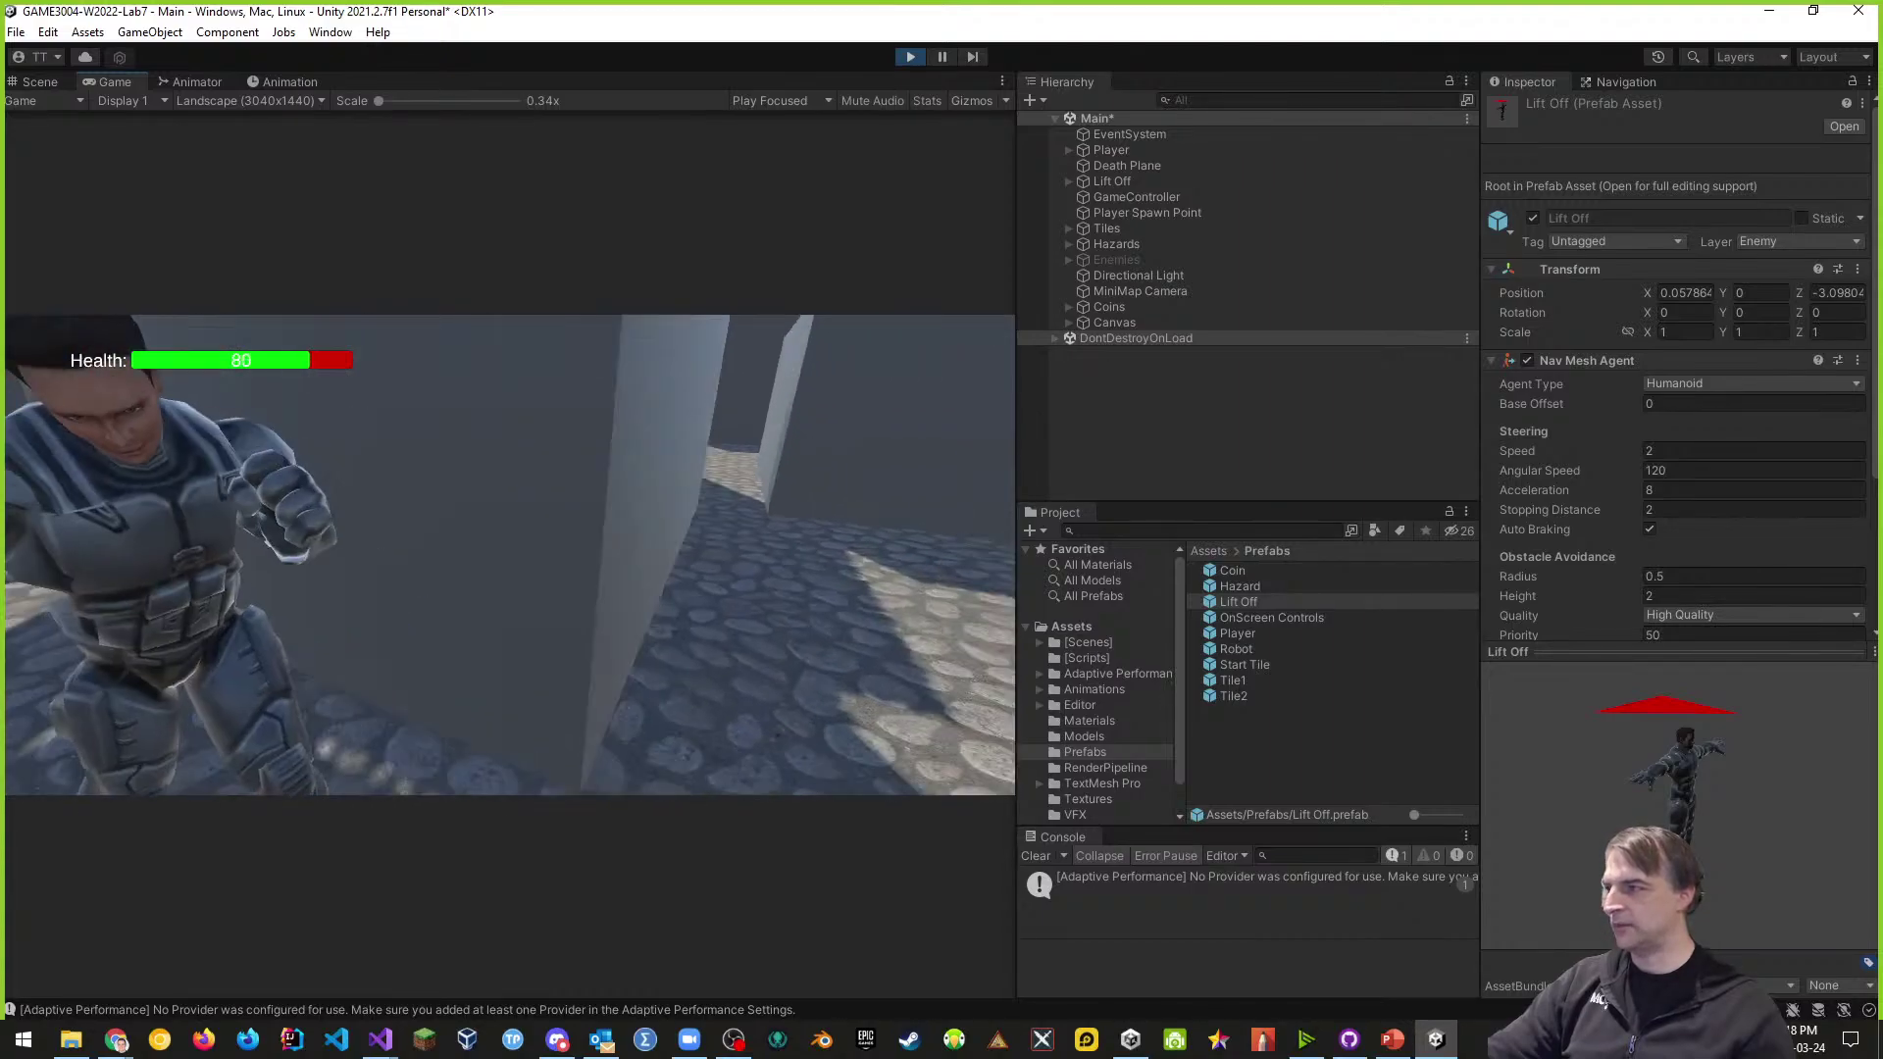
{"action": "key", "text": "s"}
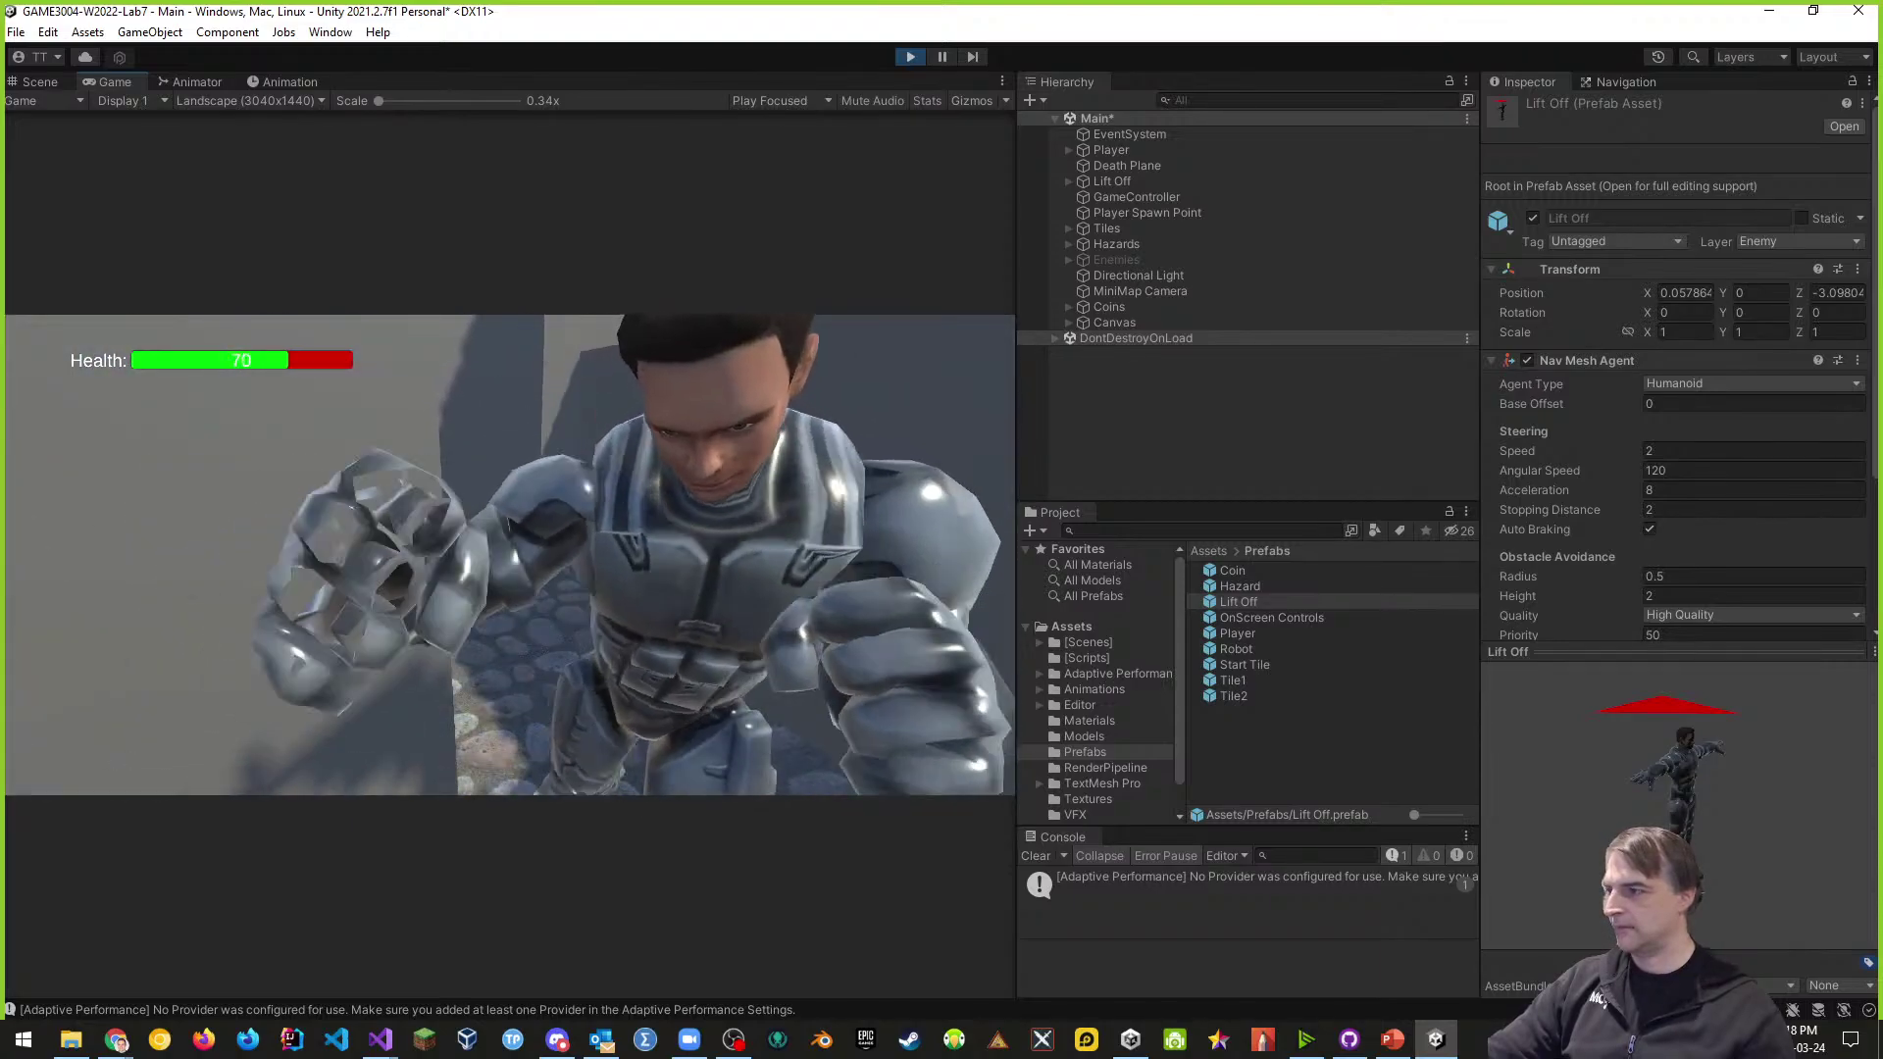
{"action": "key", "text": "ctrl+p"}
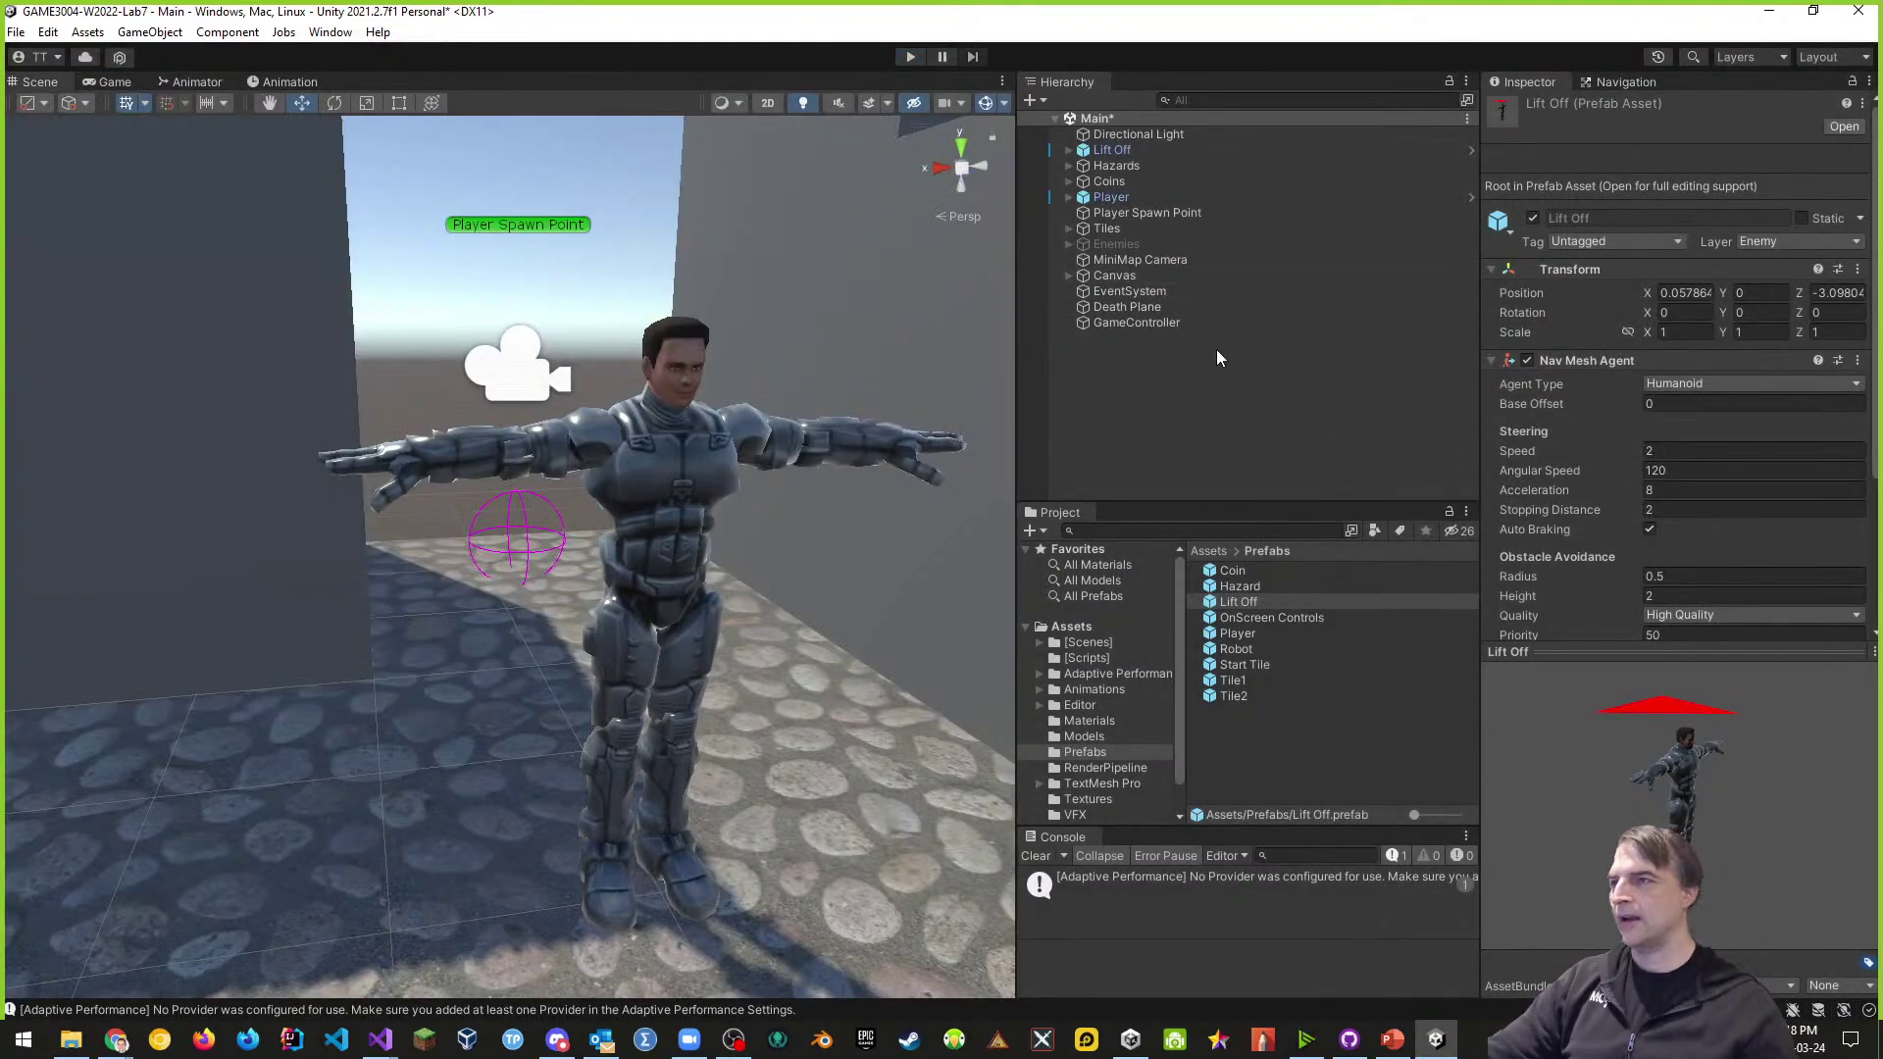
- Set the obstacle avoidance height of the scene's Lift Off Nav Mesh Agent to 1.9 and inspect its fit around the character
{"action": "left_click", "coordinate": [1110, 151]}
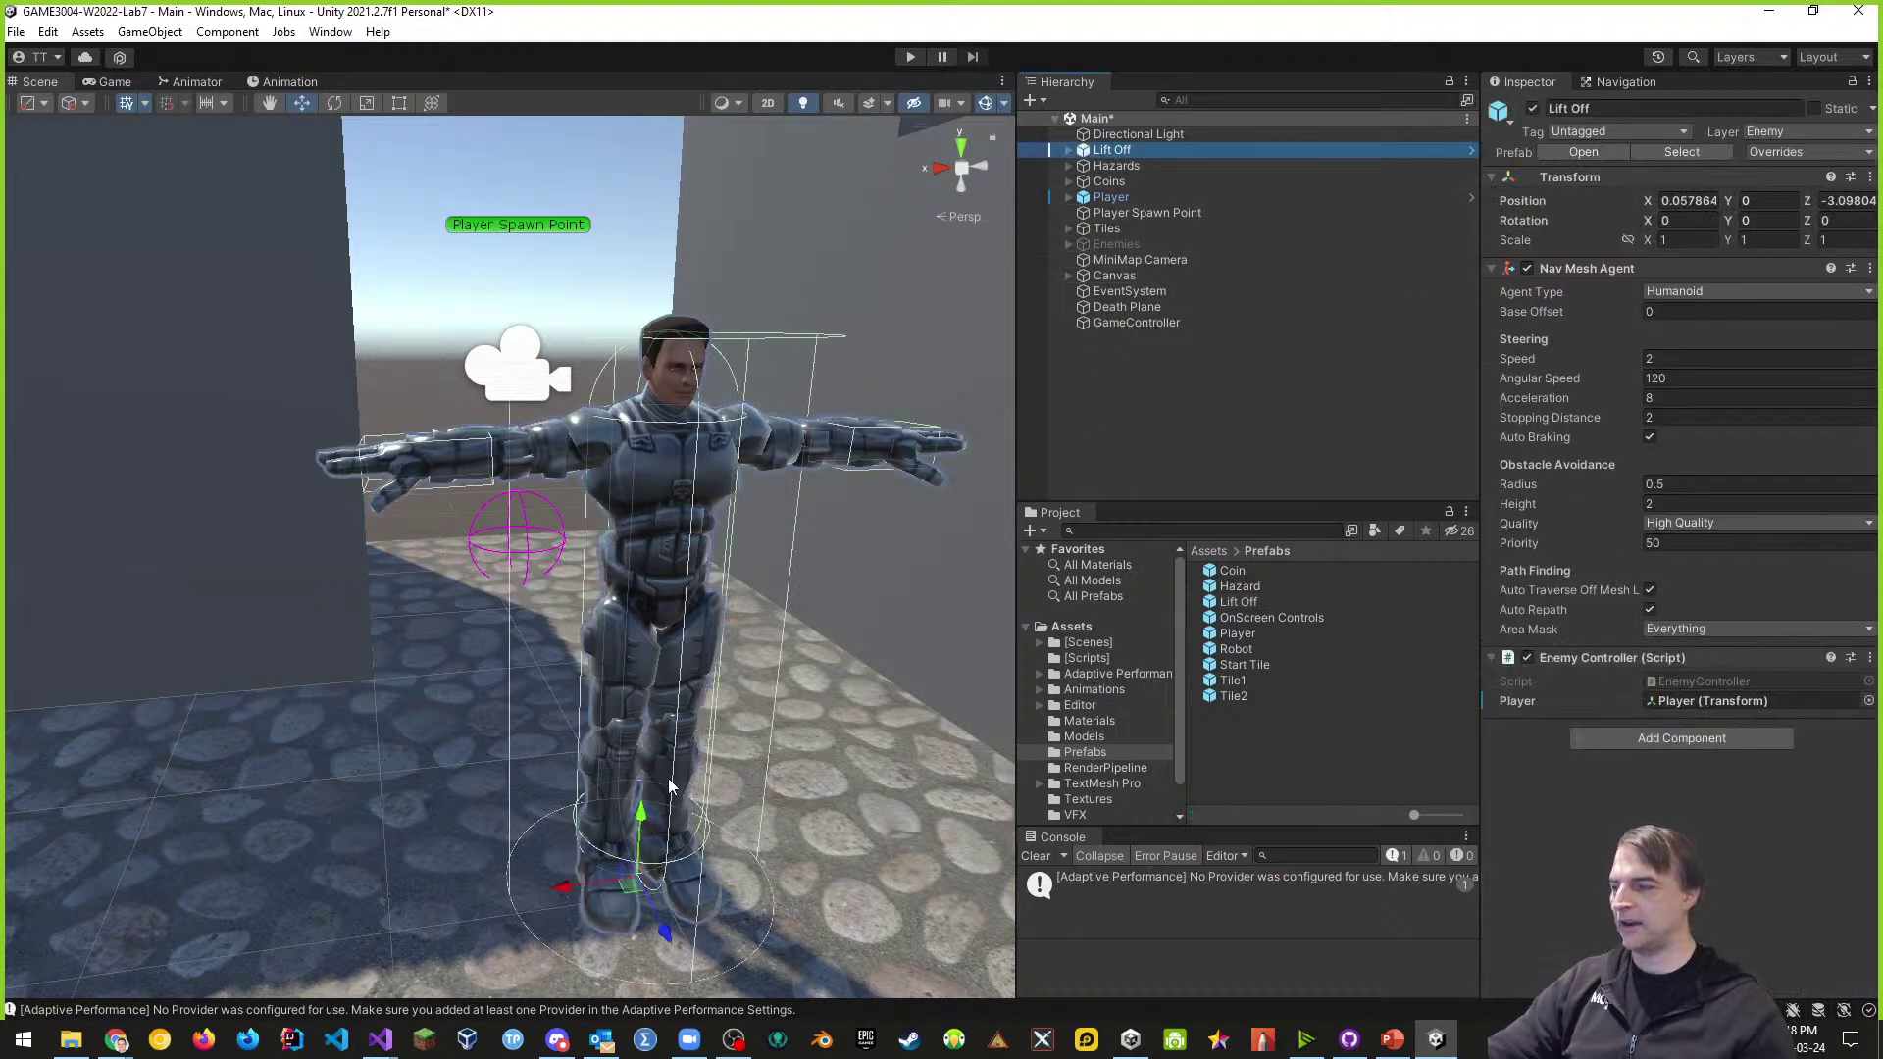
{"action": "right_click_drag", "start_coordinate": [668, 779], "coordinate": [694, 822]}
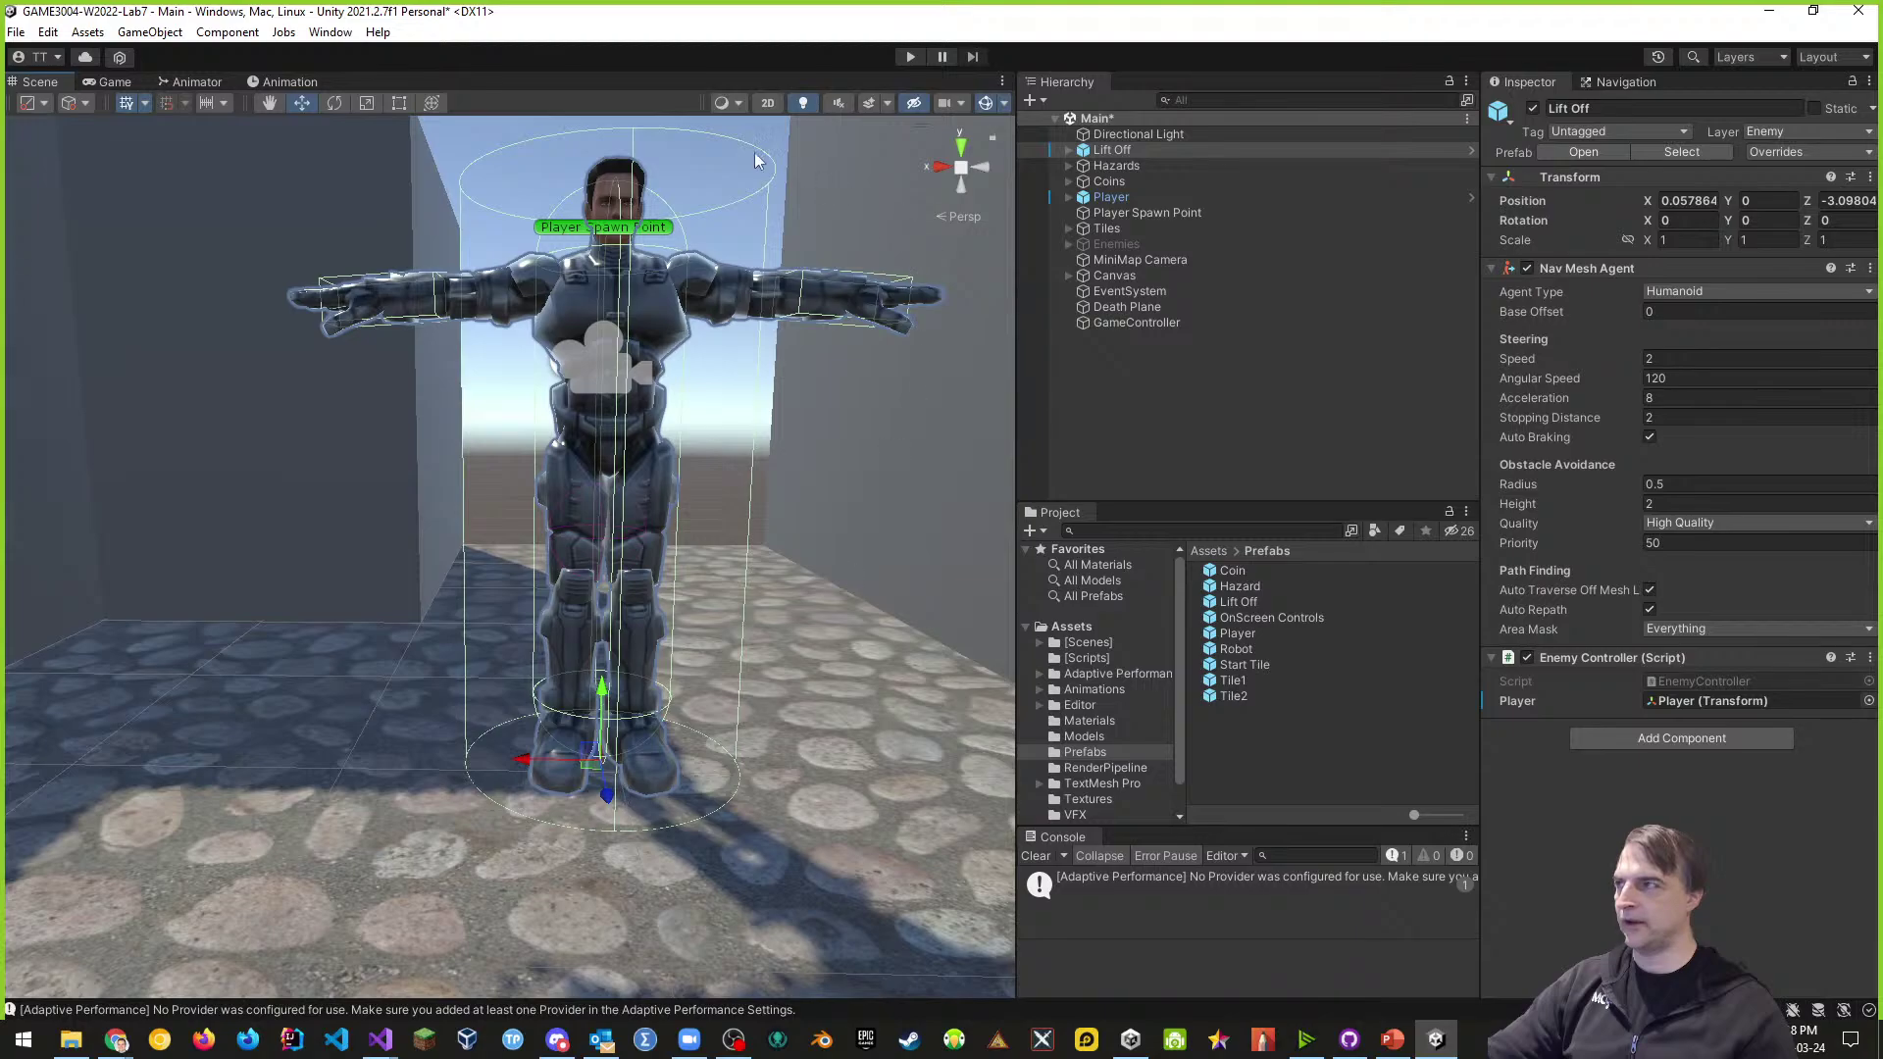
{"action": "left_click_drag", "start_coordinate": [755, 673], "coordinate": [750, 747], "text": "alt"}
{"action": "scroll", "coordinate": [749, 747], "scroll_direction": "up", "scroll_amount": 2}
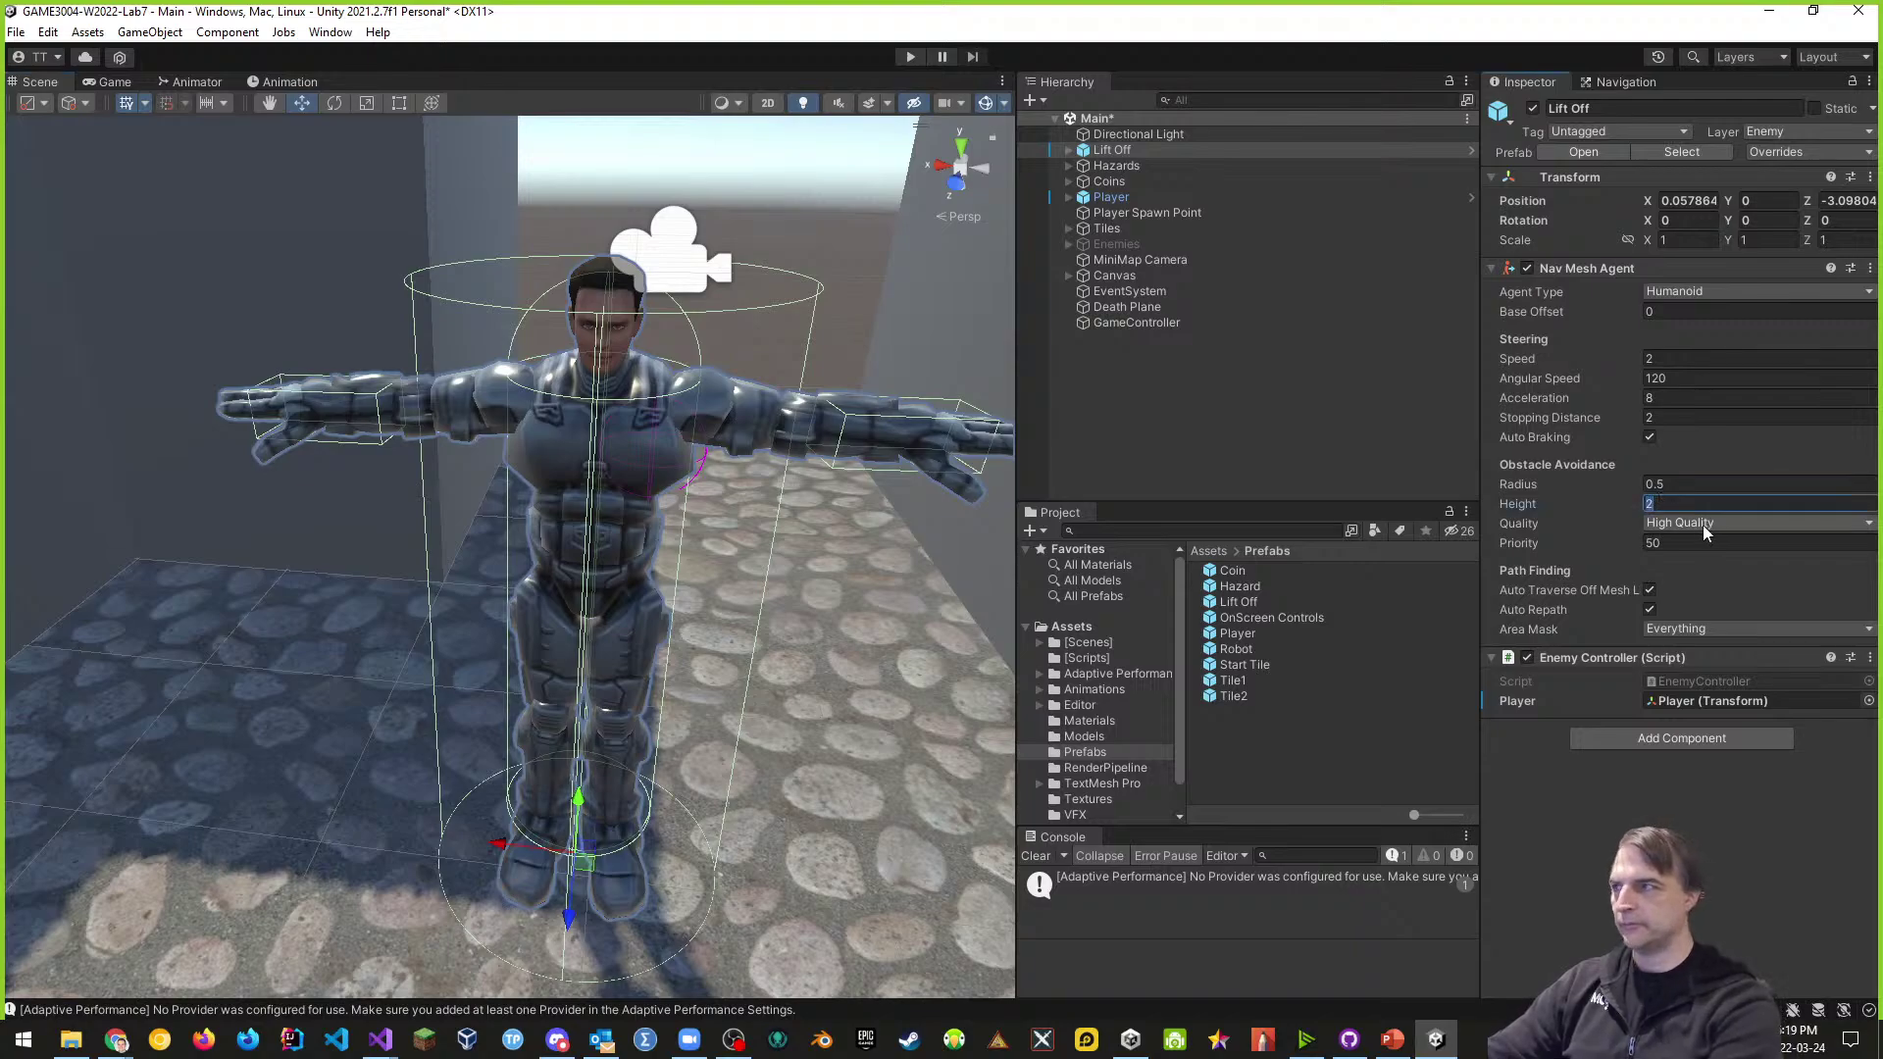
{"action": "type", "text": "1.9"}
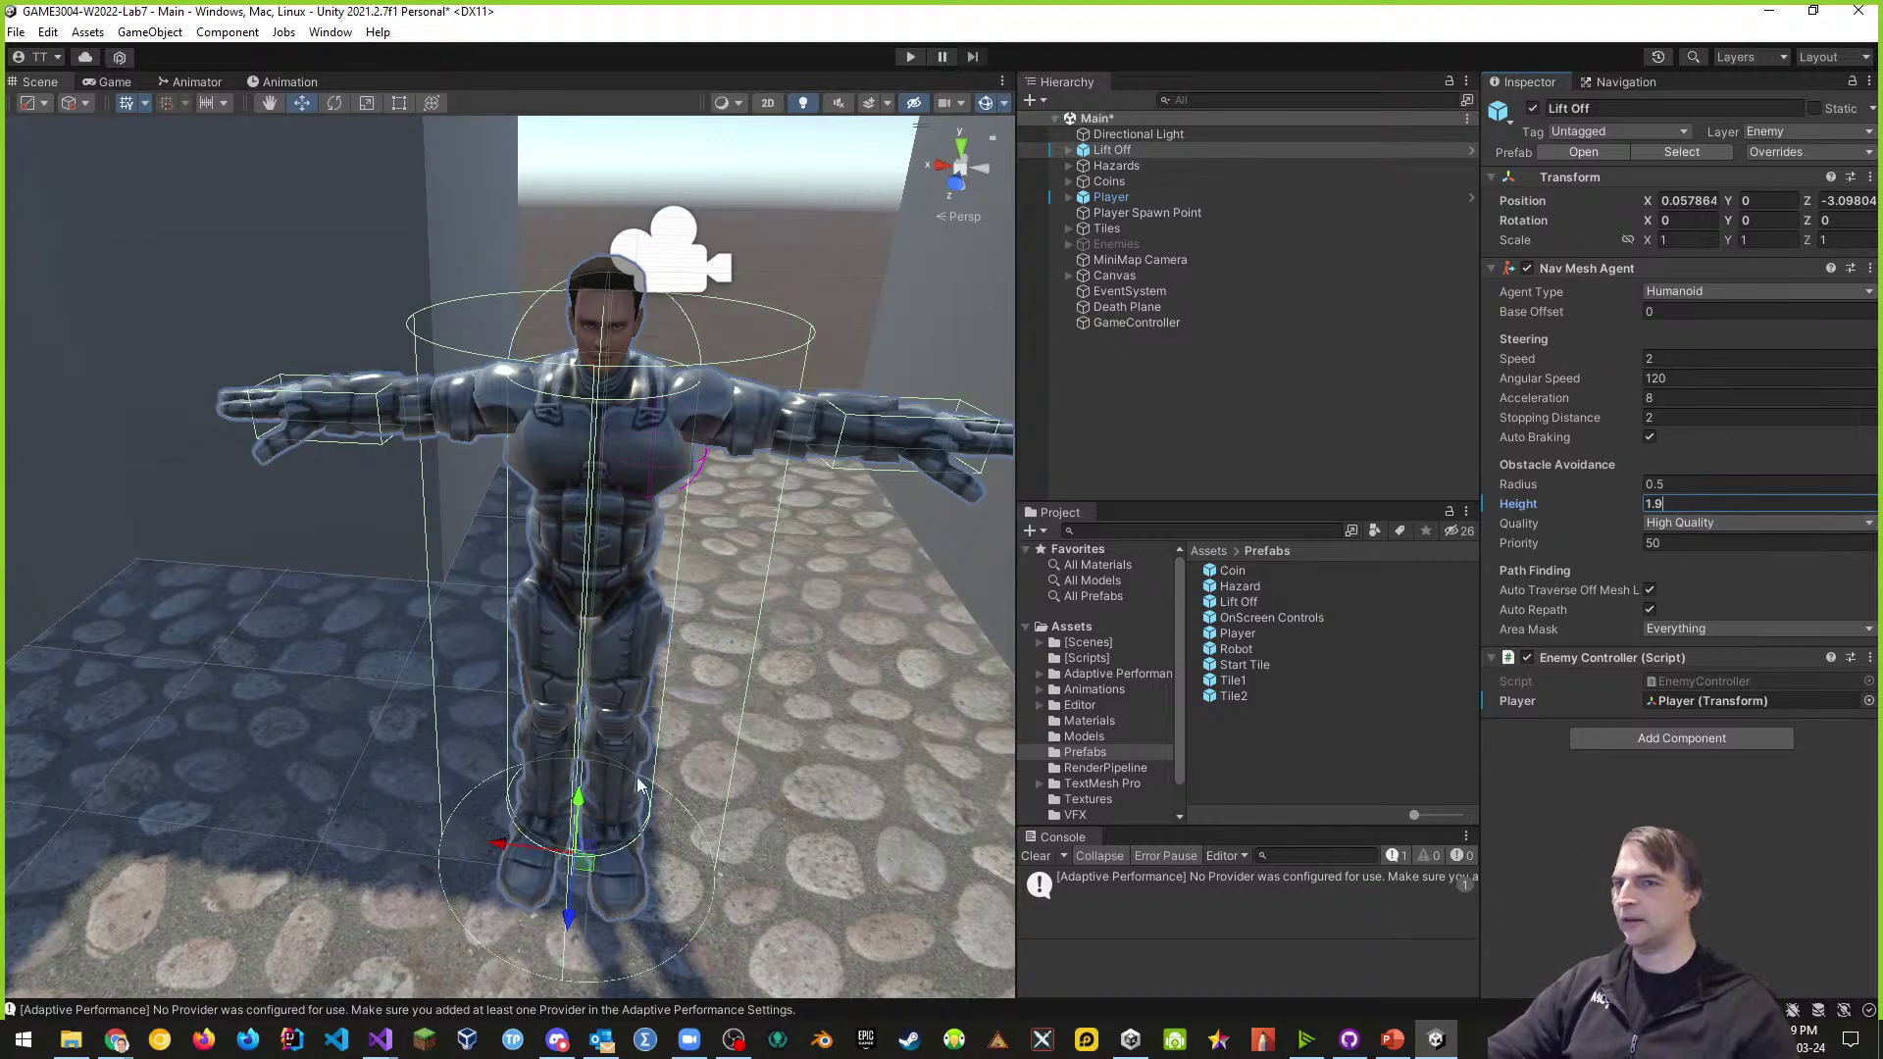
{"action": "right_click_drag", "start_coordinate": [637, 785], "coordinate": [637, 669]}
{"action": "key", "text": "w"}
{"action": "key", "text": "s"}
{"action": "key", "text": "d"}
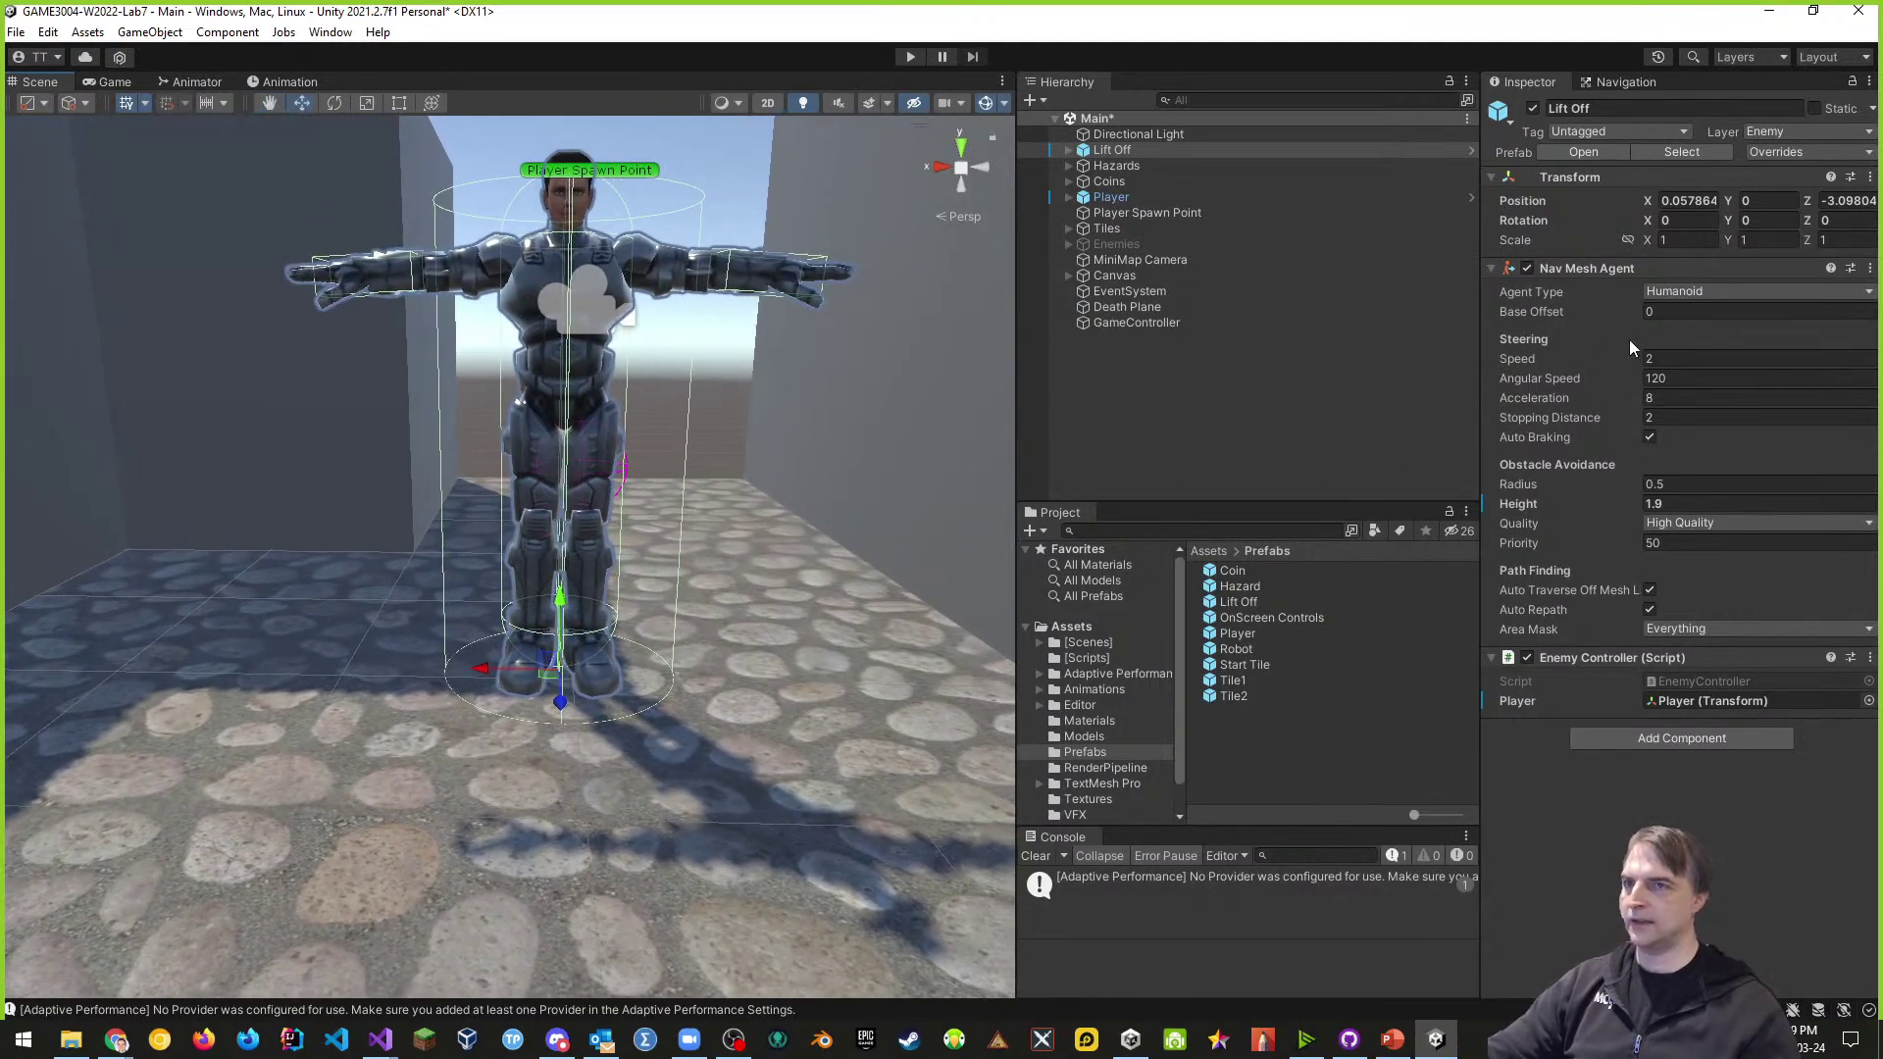
- Set the Base Offset of Lift Off's Nav Mesh Agent to -0.02
{"action": "left_click", "coordinate": [1632, 308]}
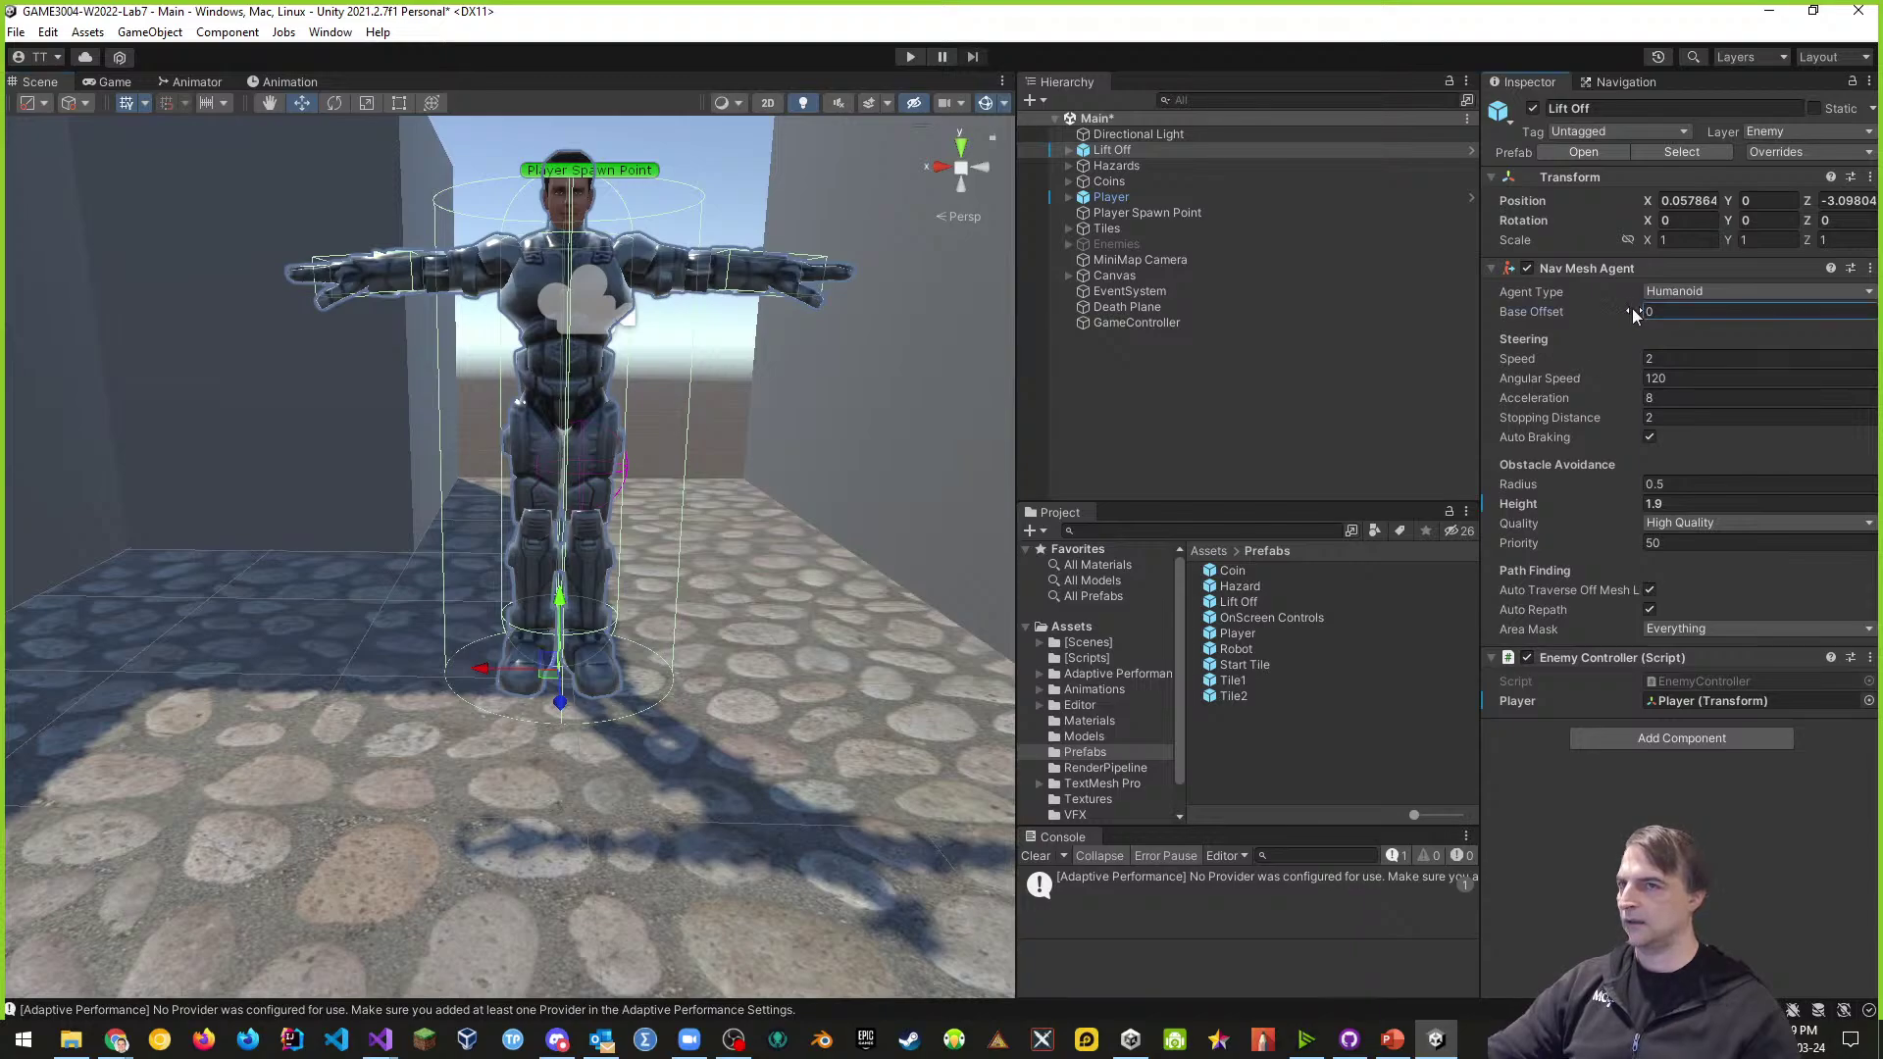
{"action": "left_click_drag", "start_coordinate": [1632, 308], "coordinate": [1633, 306]}
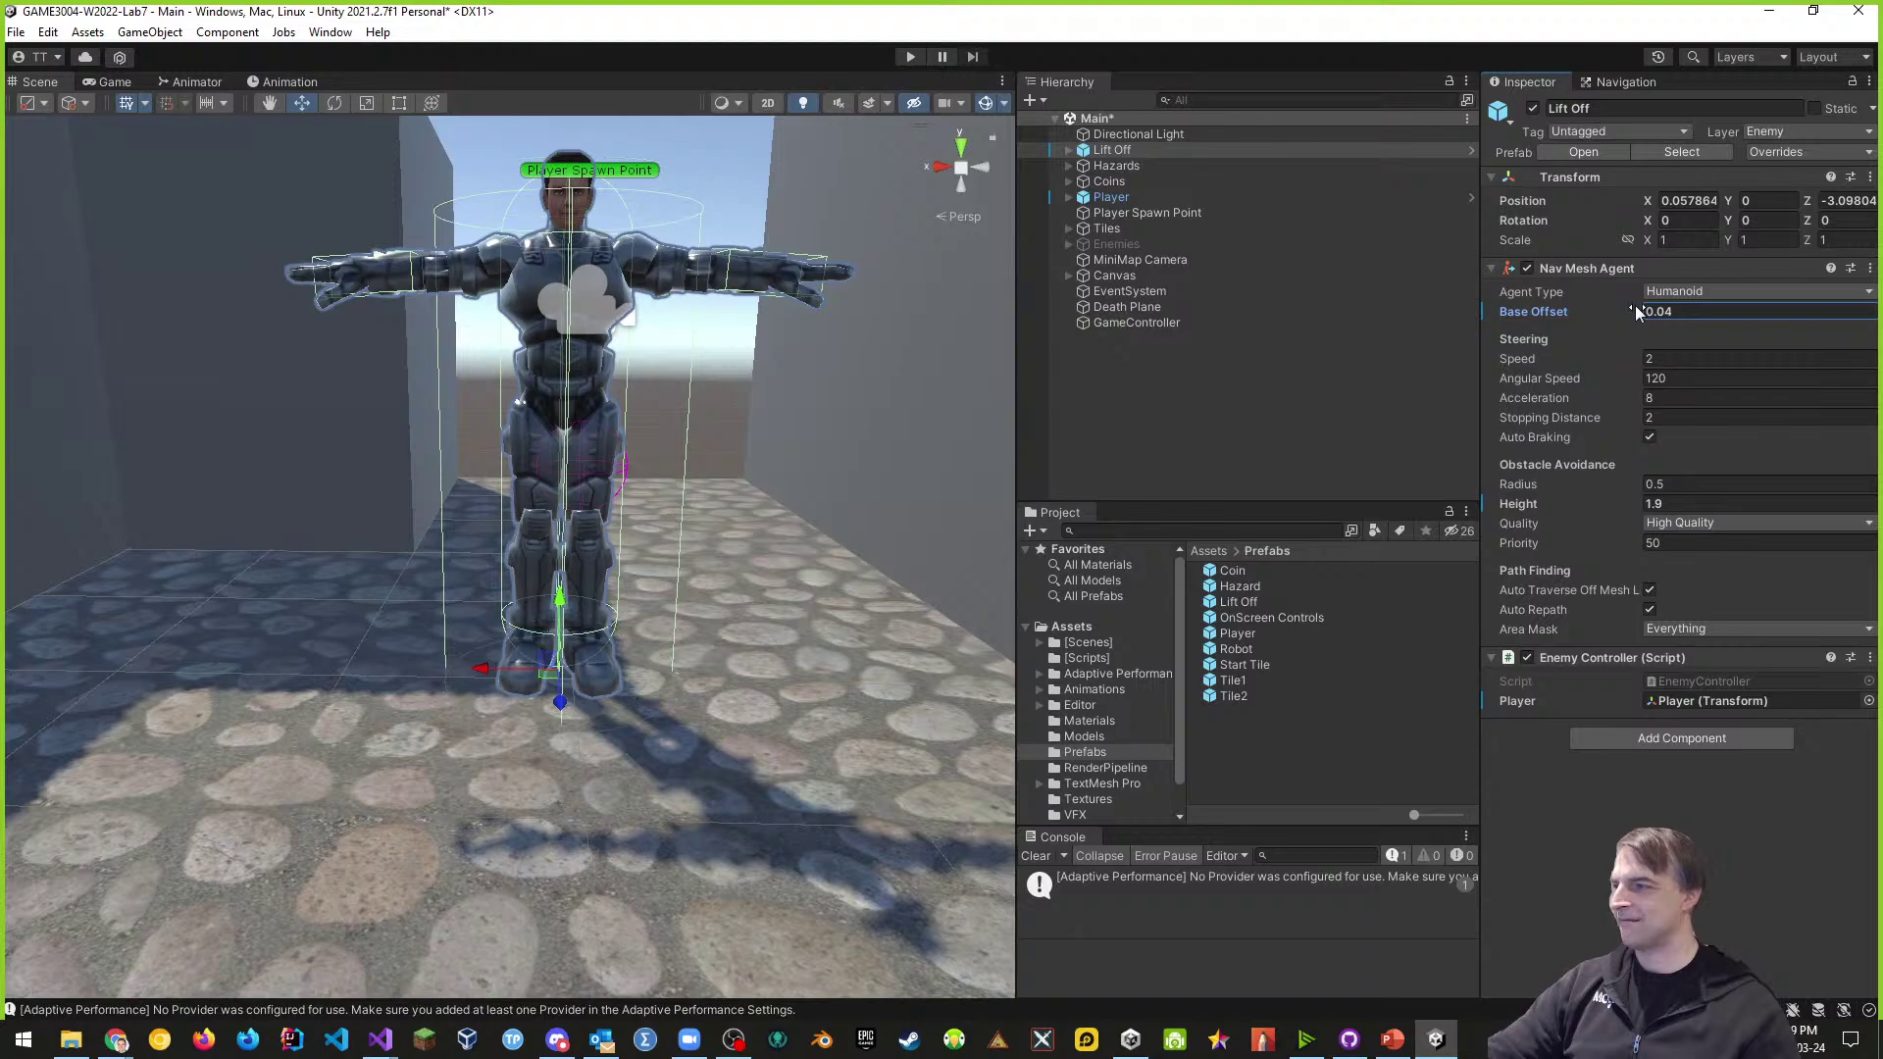
{"action": "left_click_drag", "start_coordinate": [1633, 306], "coordinate": [1634, 308]}
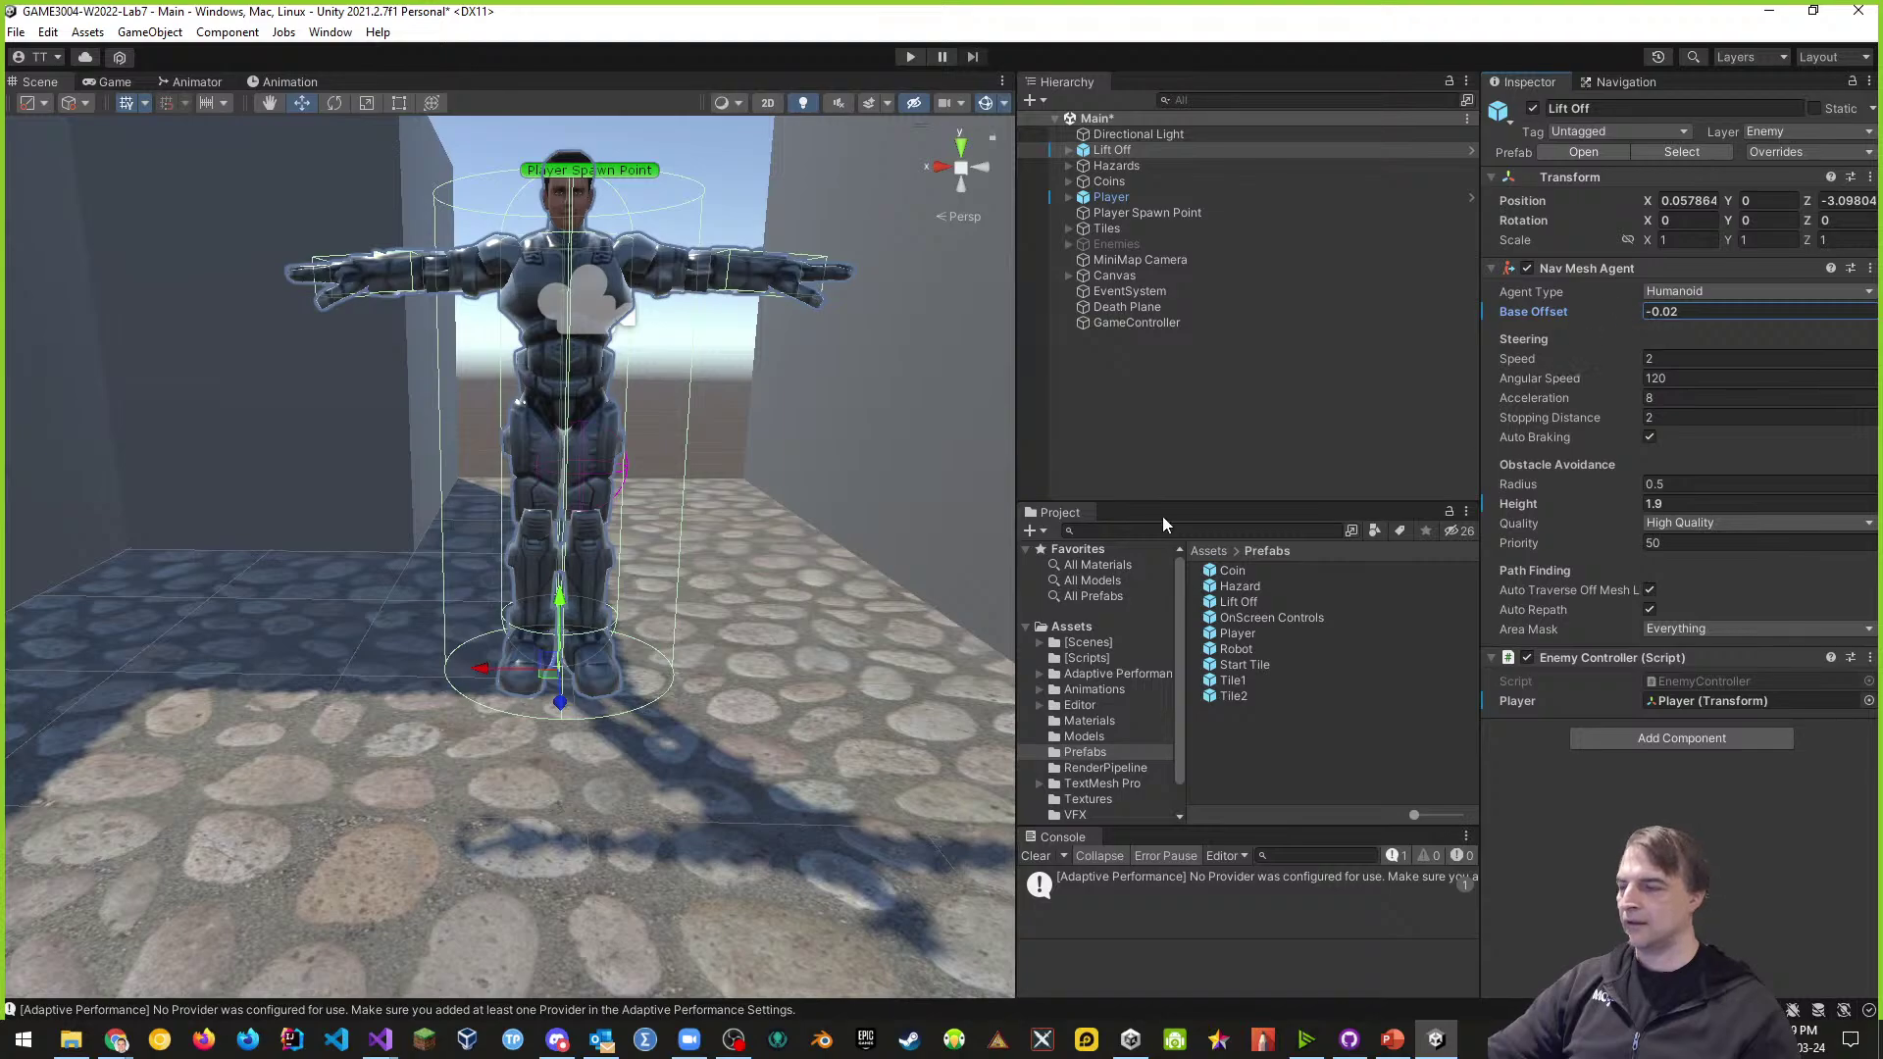
- Playtest the scene by moving the player around Lift Off to observe its chase and attacks, and stop the game
{"action": "left_click", "coordinate": [912, 58]}
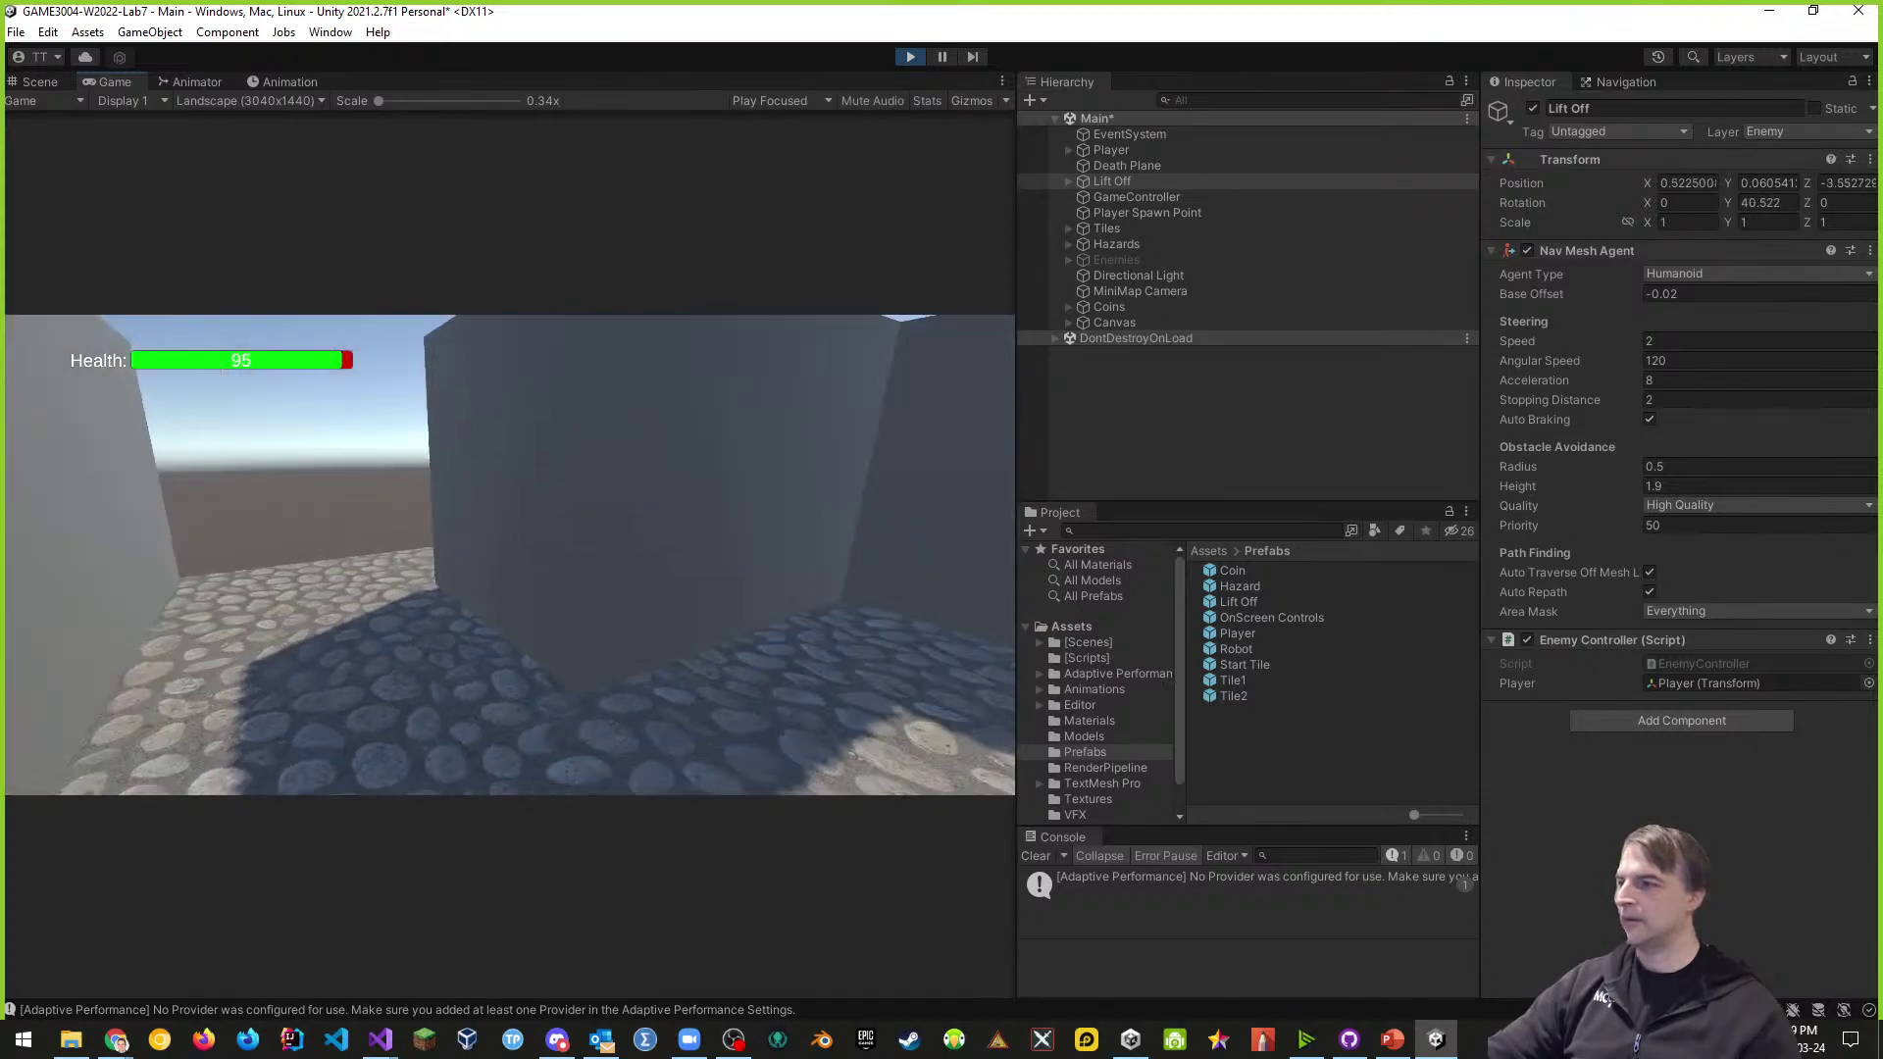
{"action": "key", "text": "alt+Tab"}
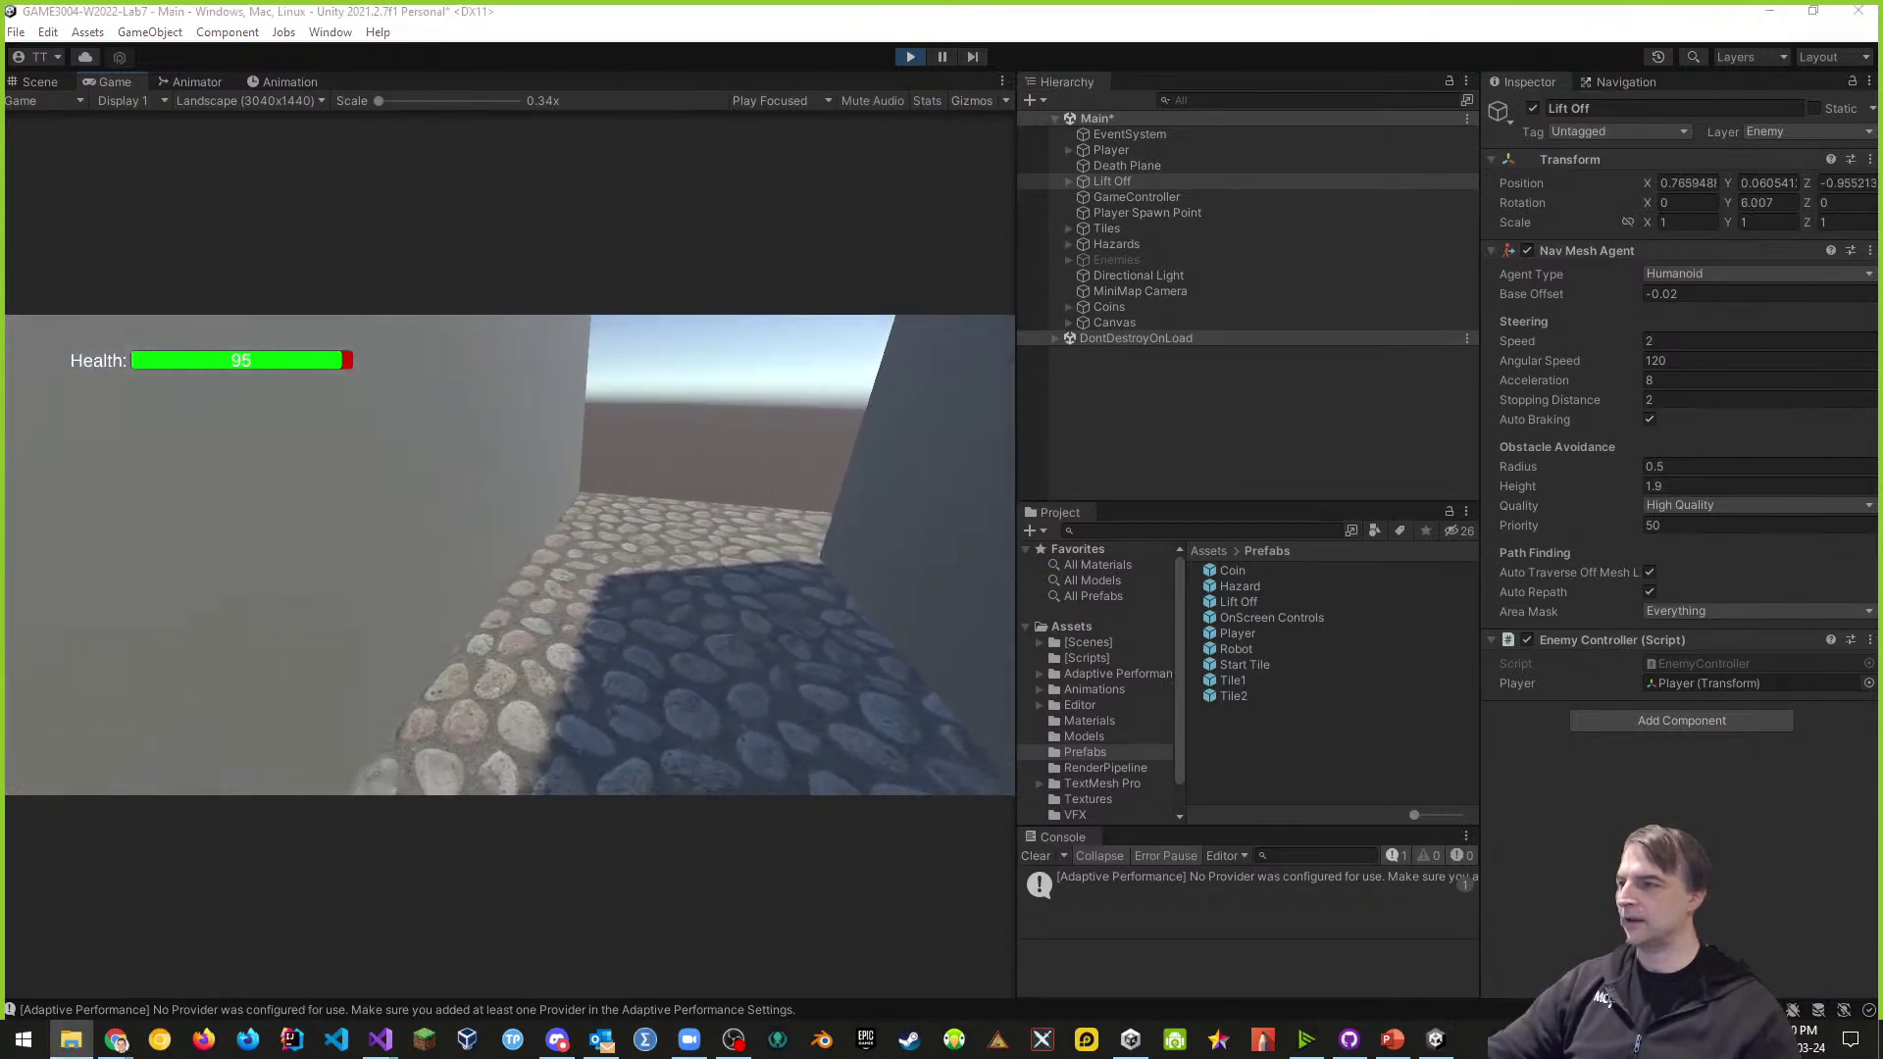
{"action": "left_click", "coordinate": [734, 524]}
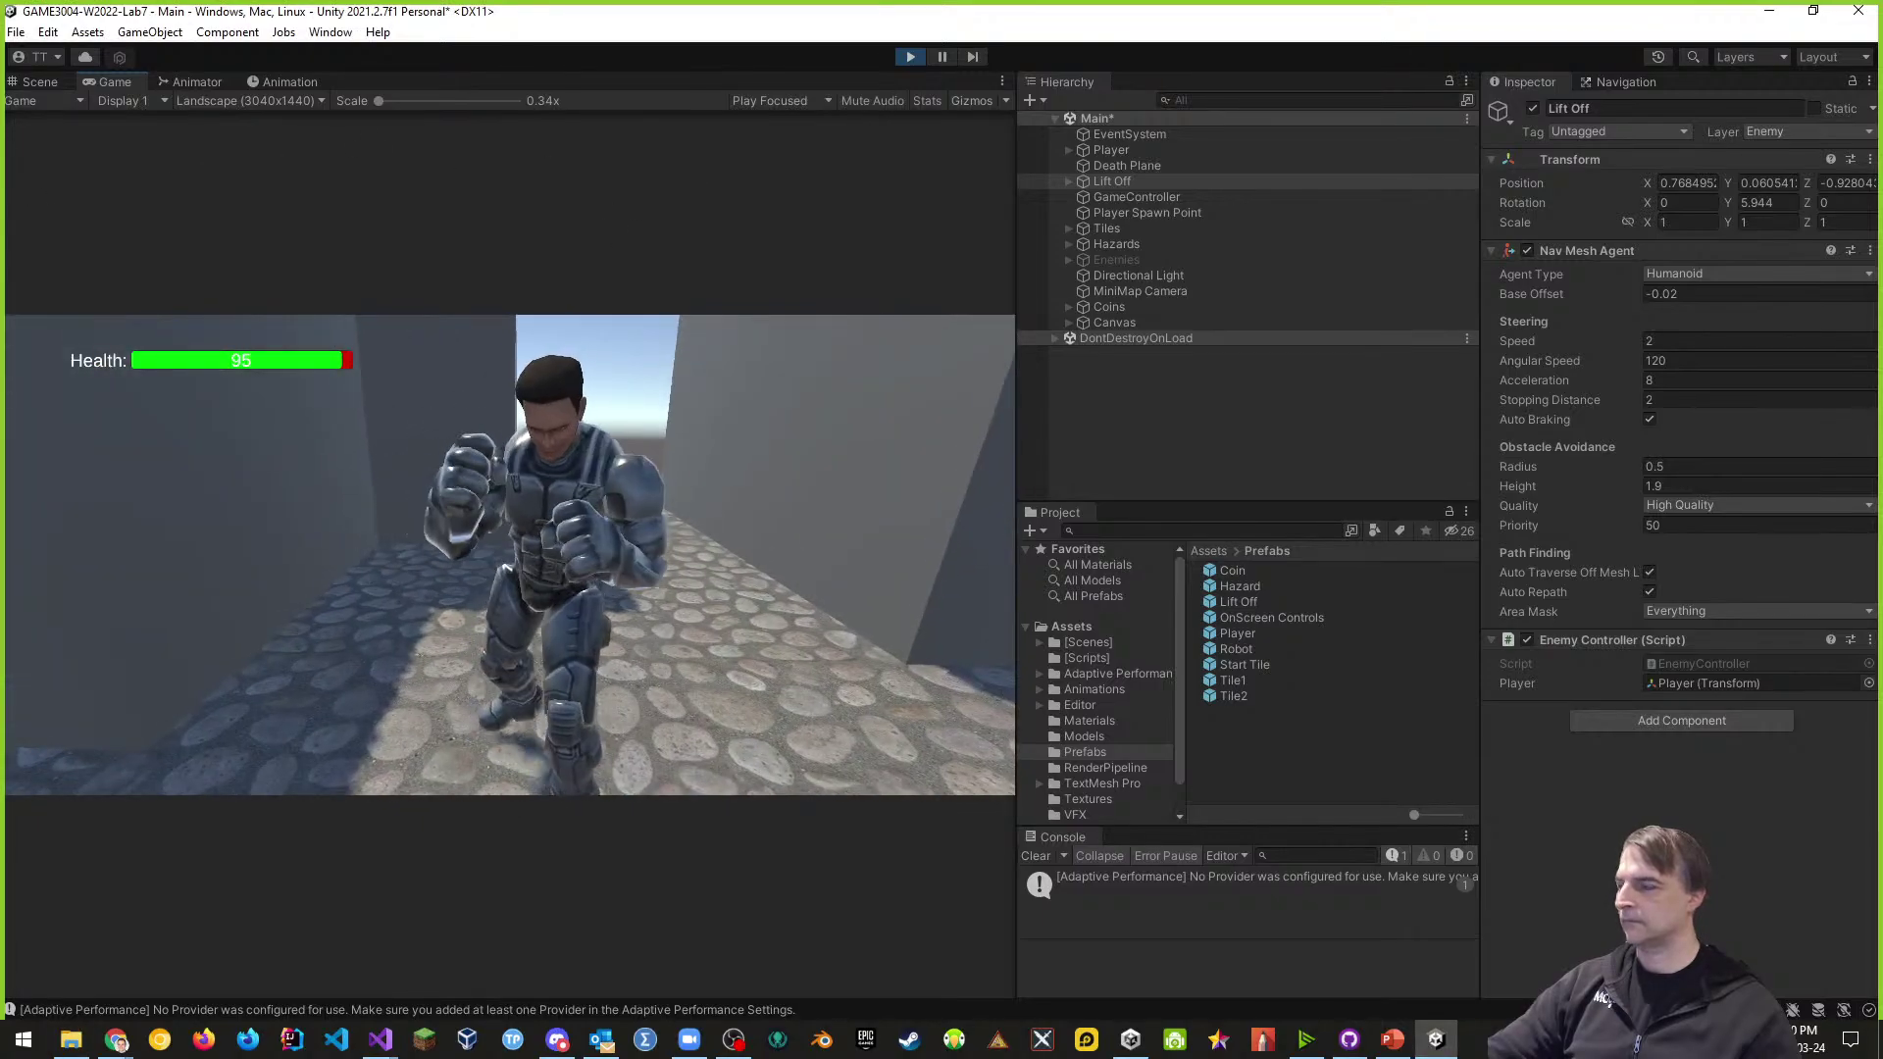
{"action": "key", "text": "a"}
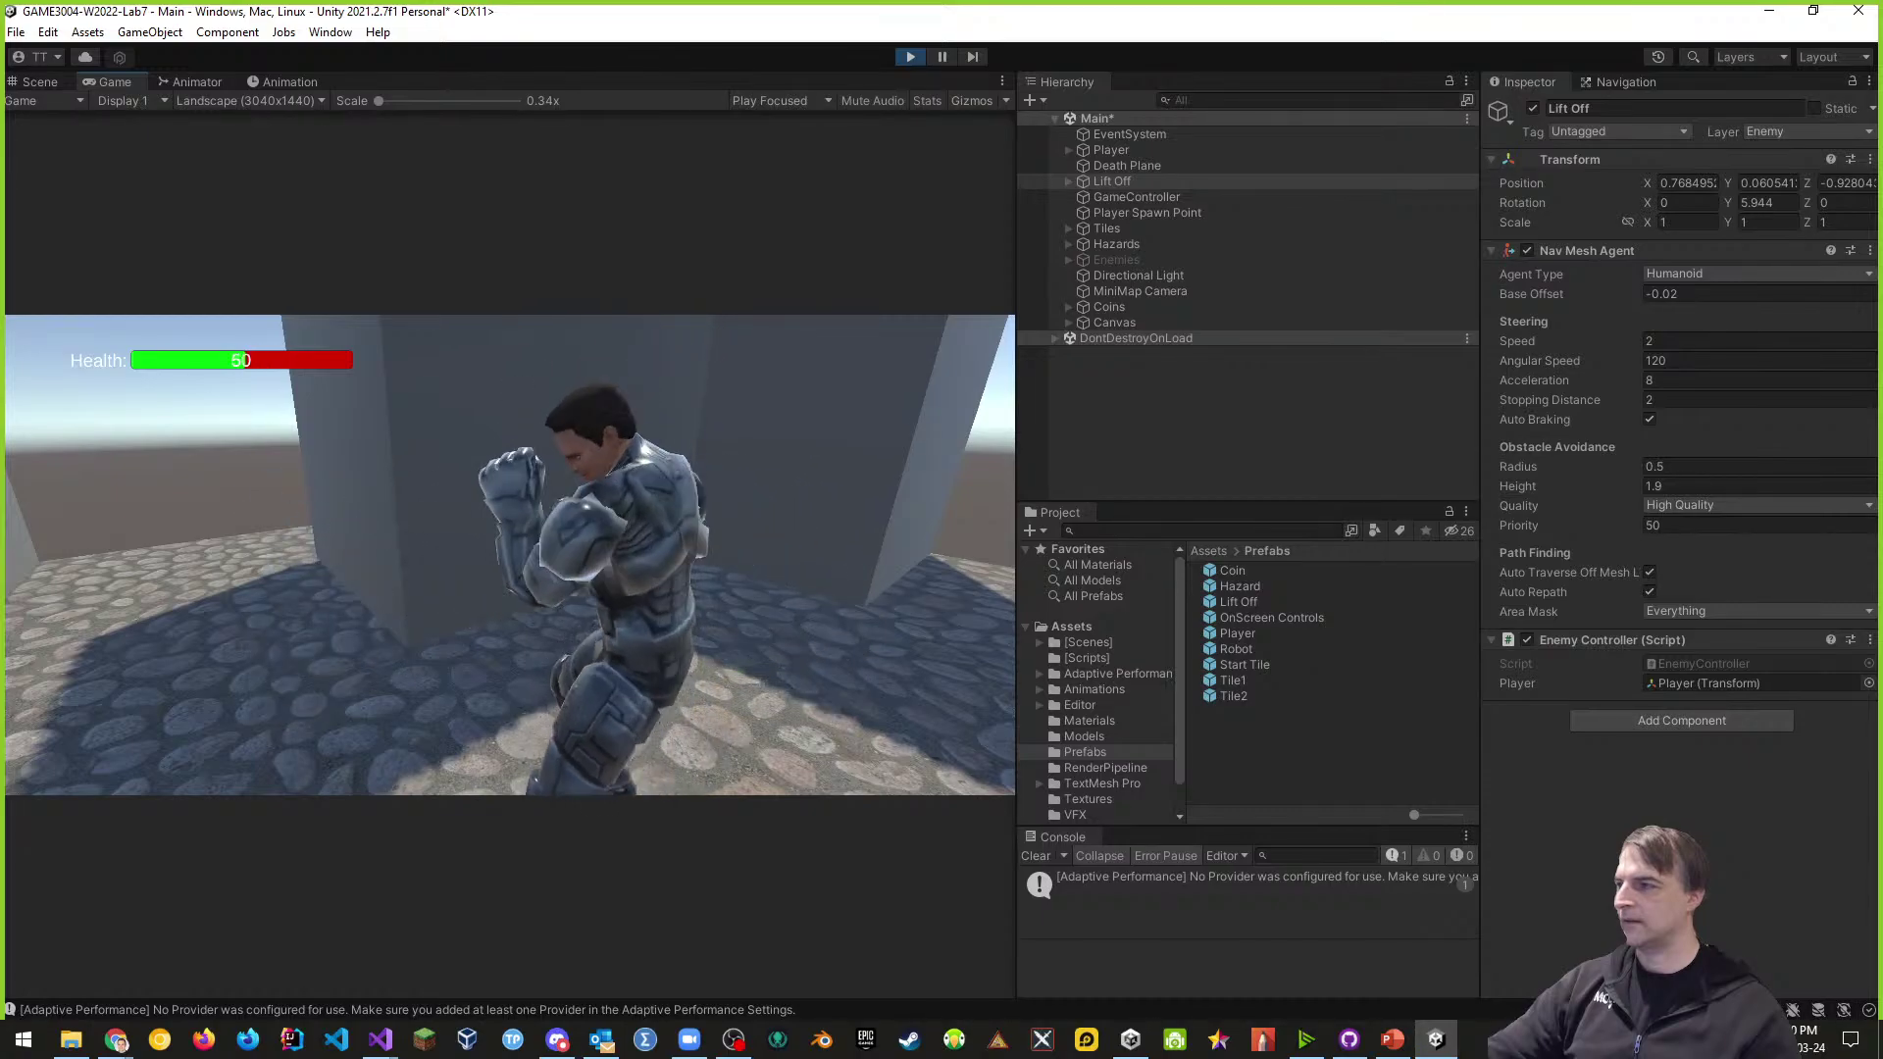
{"action": "key", "text": "s"}
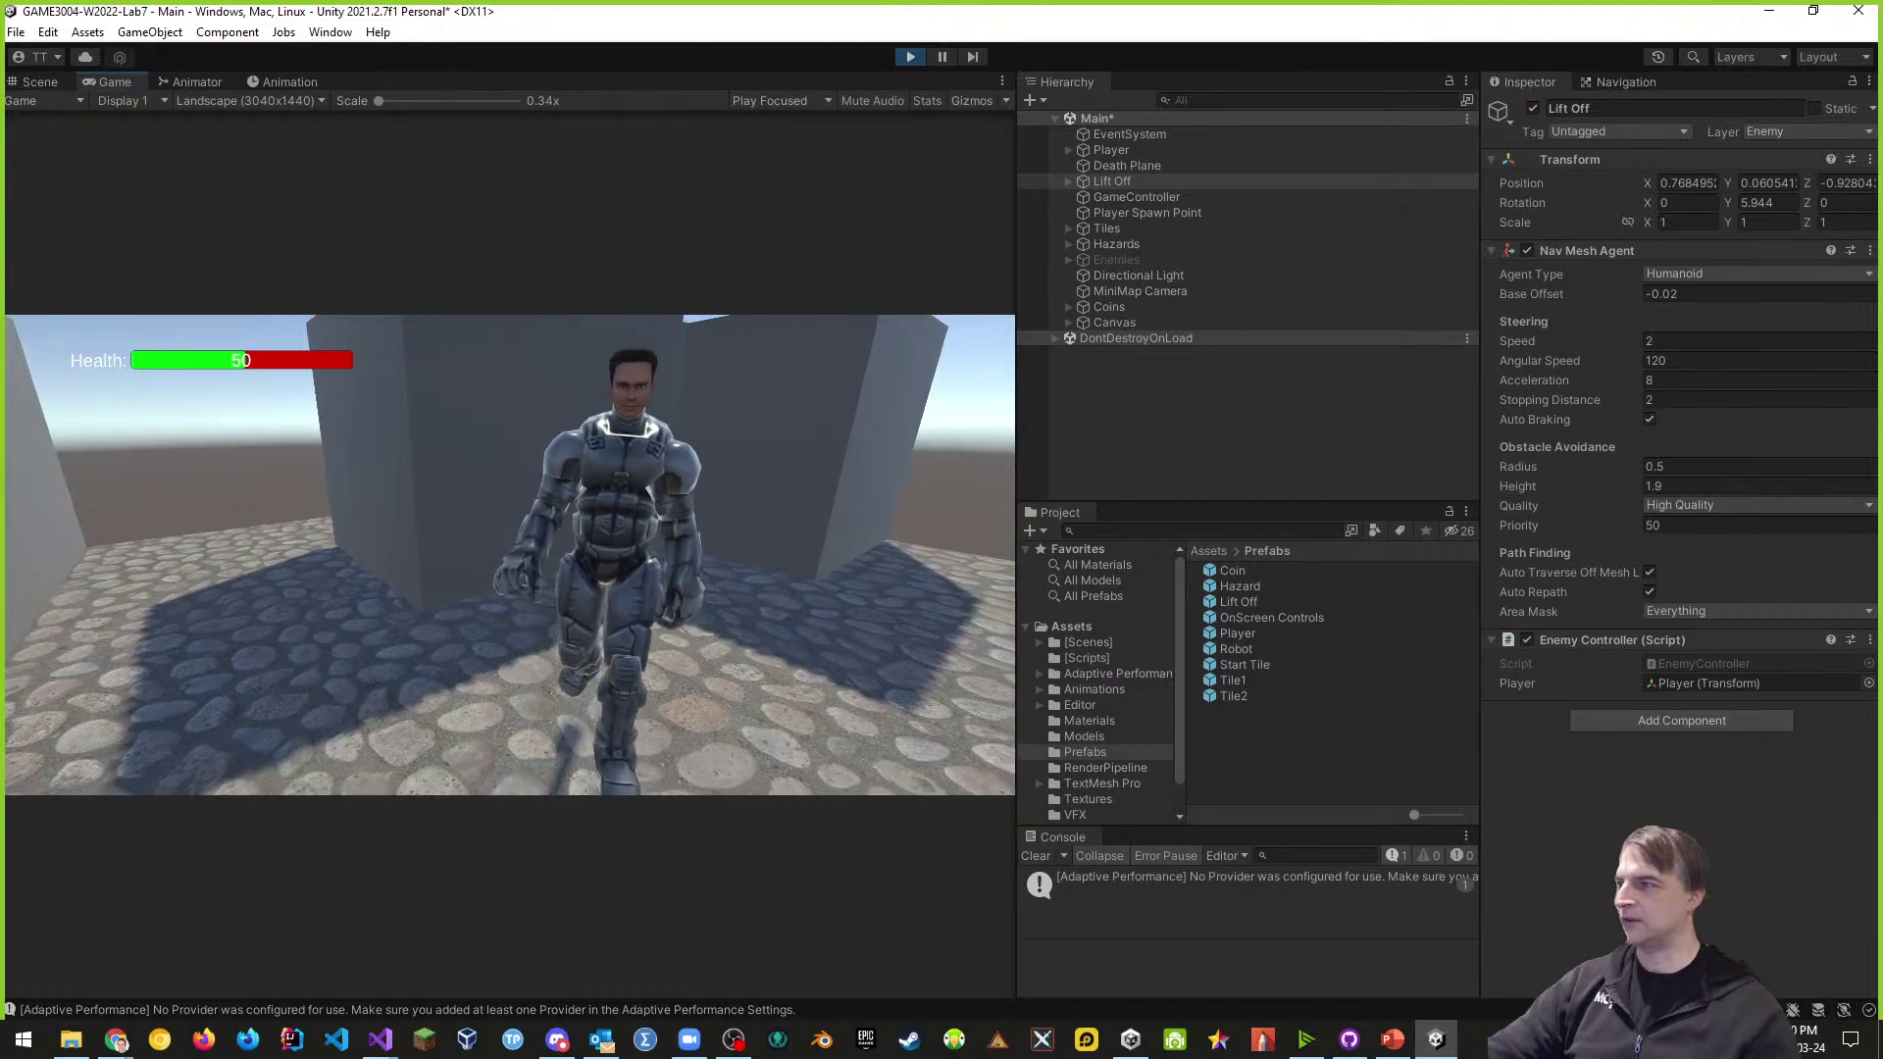
{"action": "key", "text": "d"}
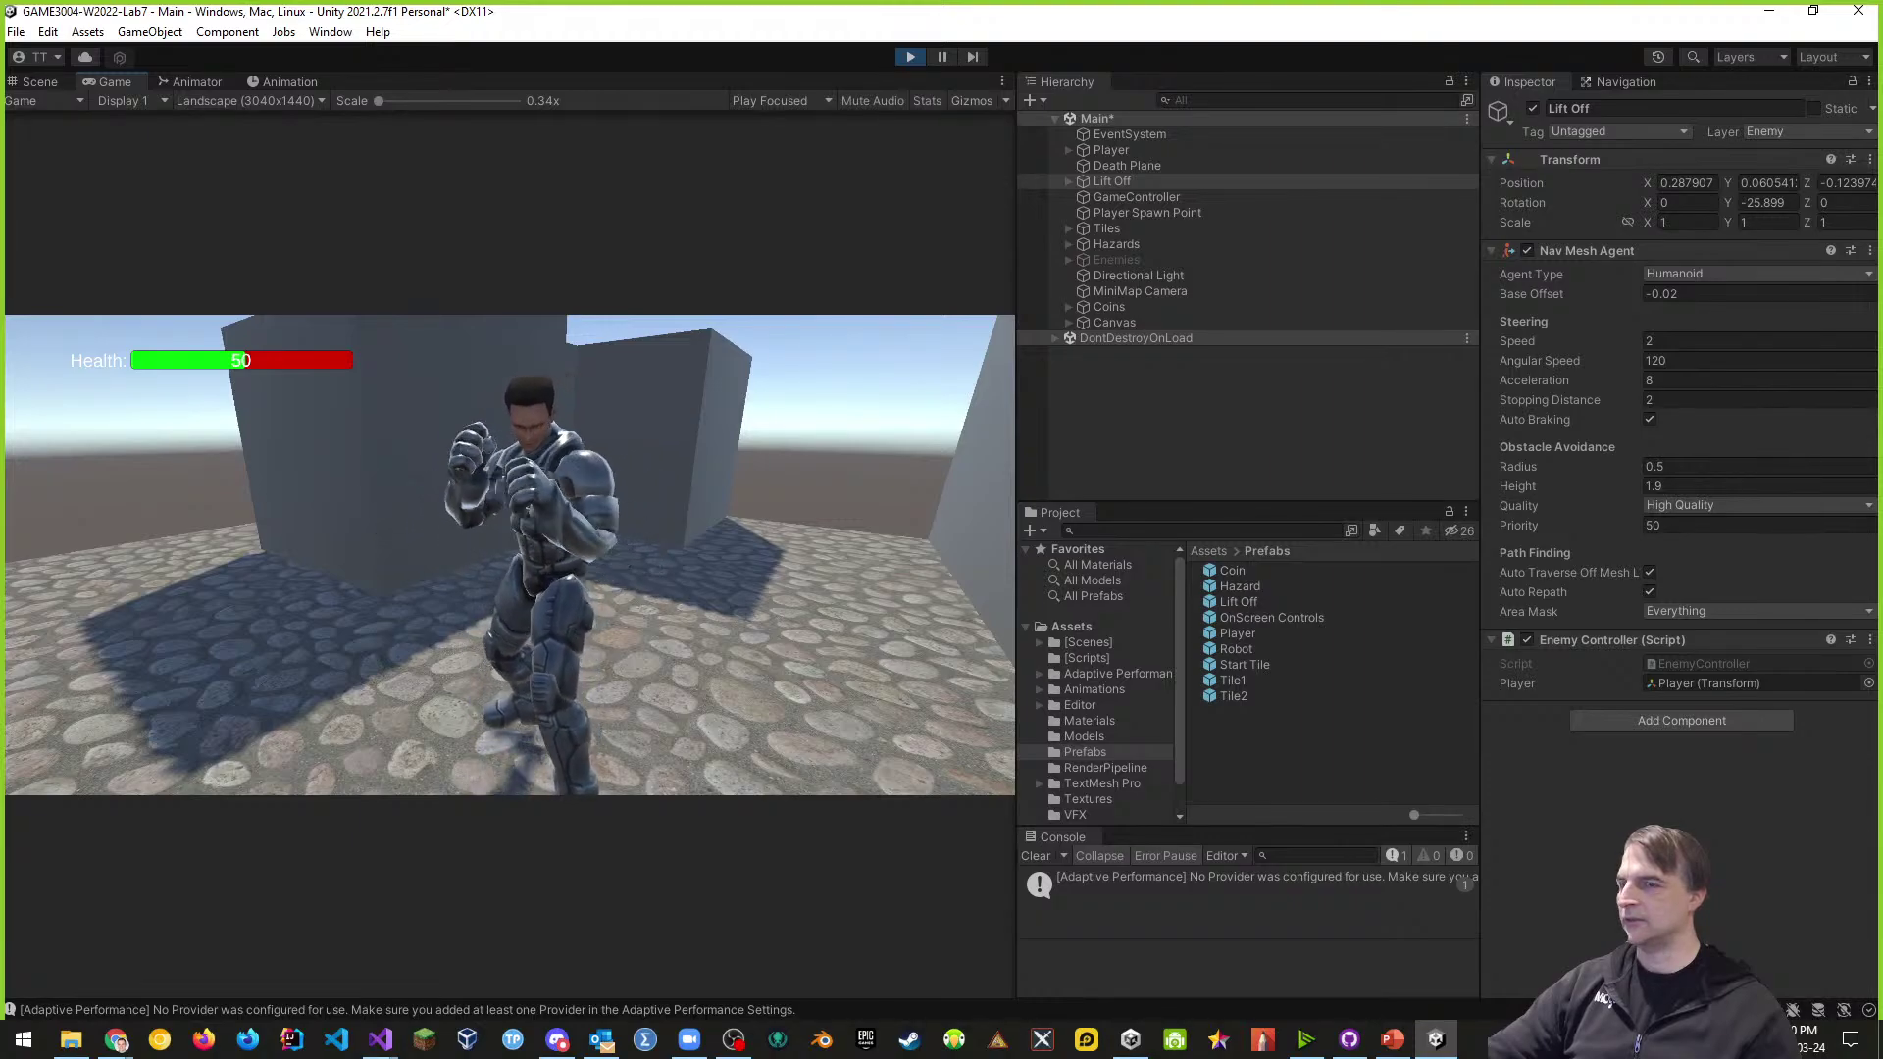
{"action": "key", "text": "s"}
{"action": "key", "text": "d"}
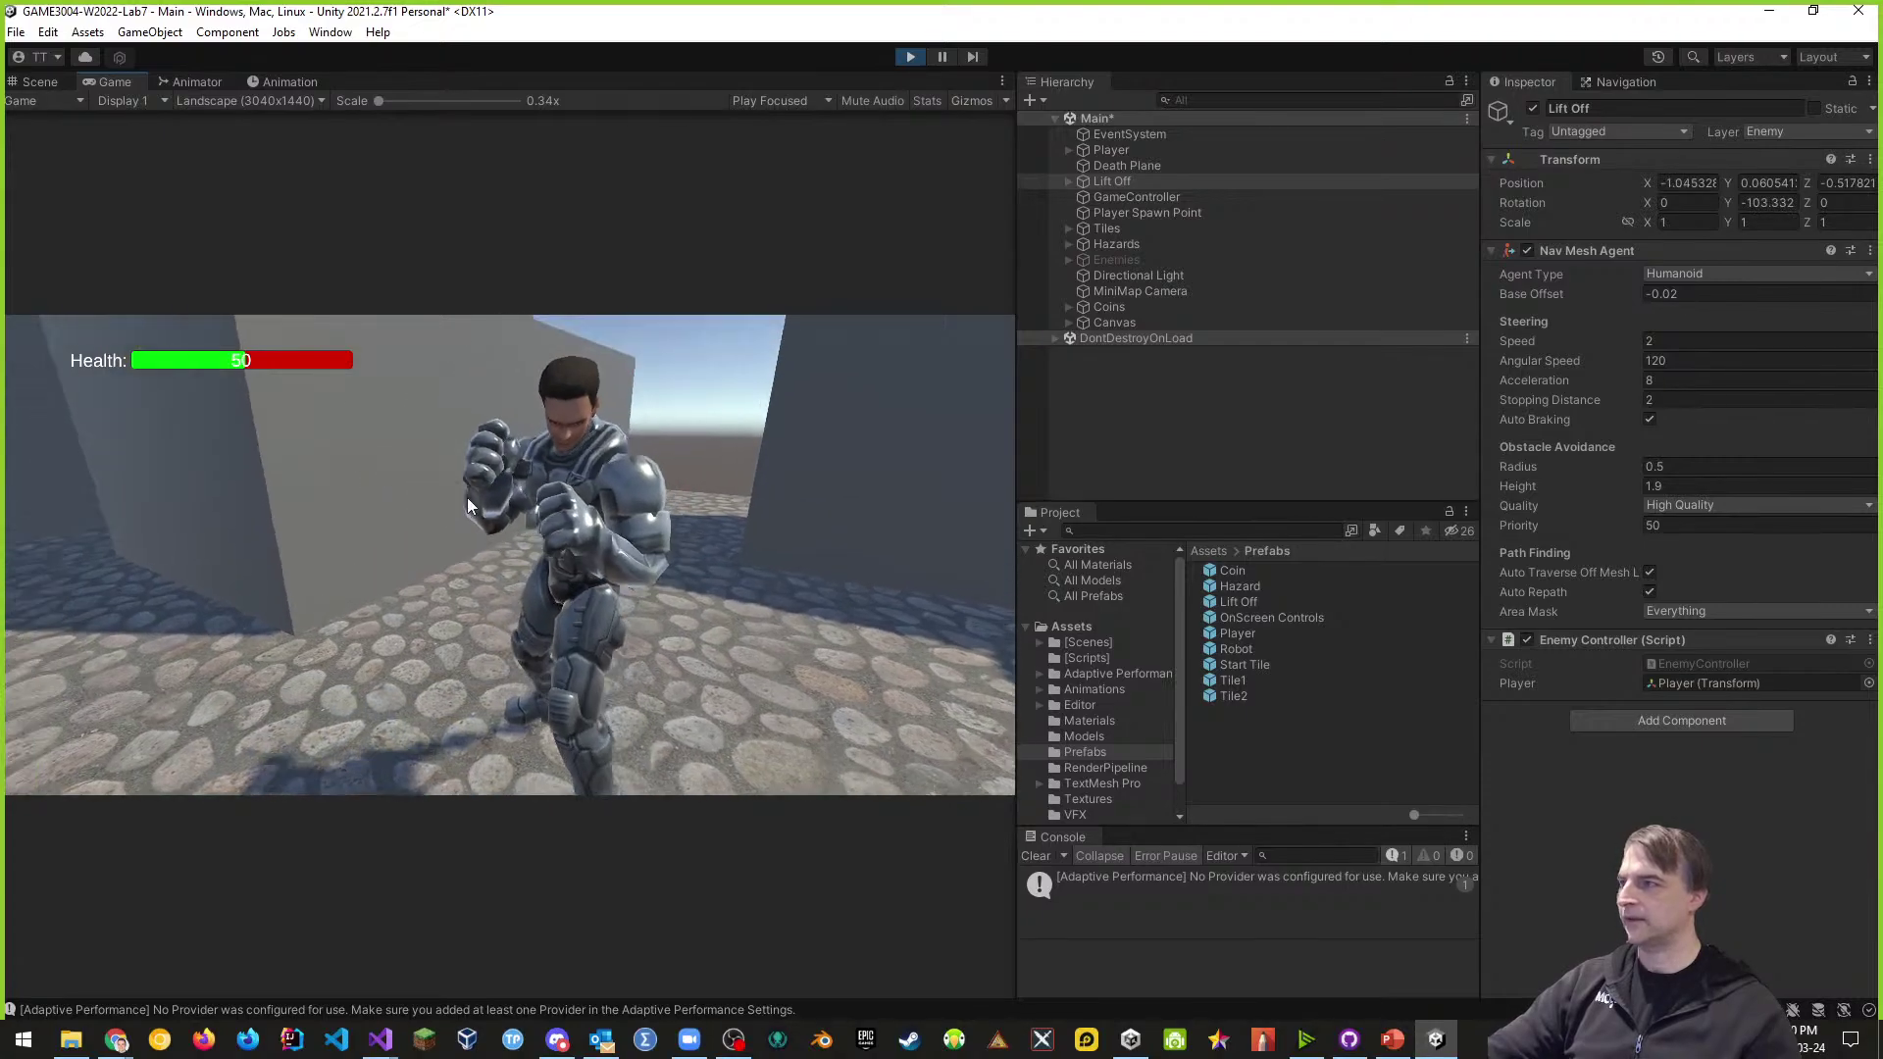
{"action": "key", "text": "ctrl+p"}
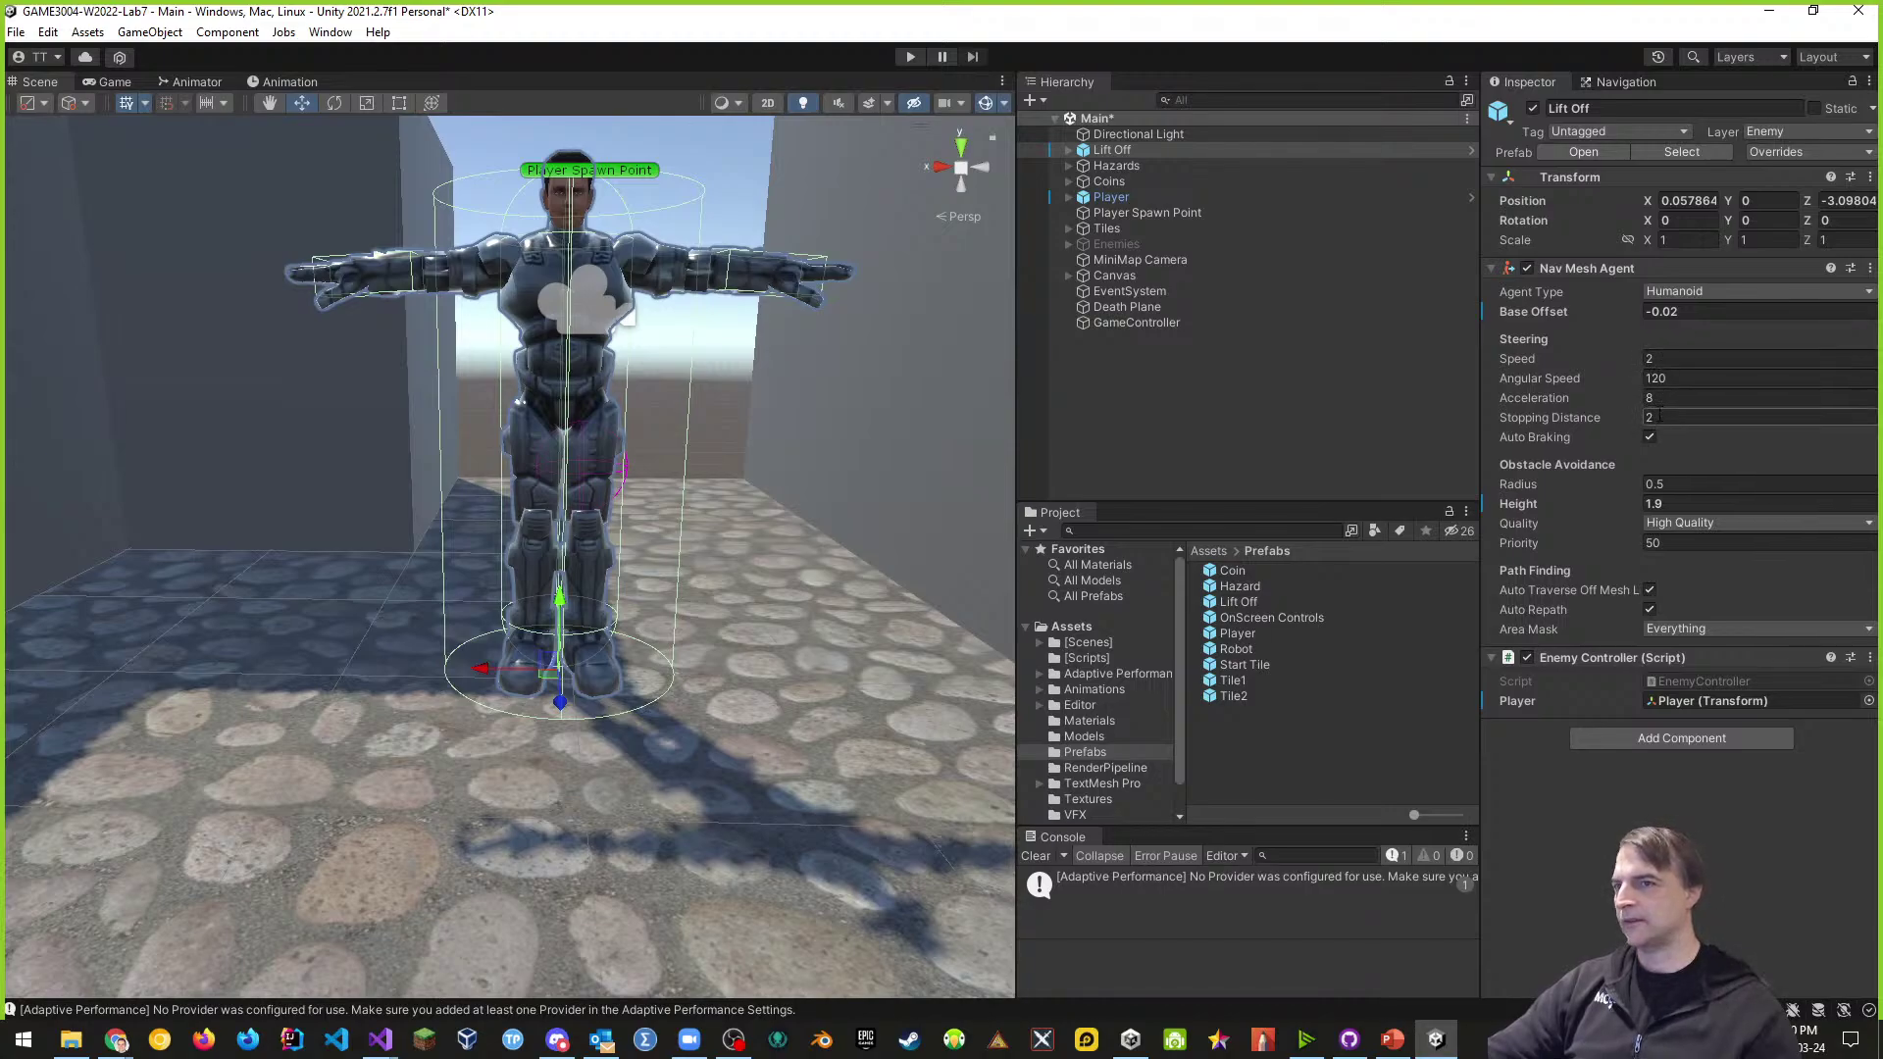
- Set the Stopping Distance of Lift Off's Nav Mesh Agent to 1.8, run a playtest and stop it
{"action": "left_click", "coordinate": [1668, 417]}
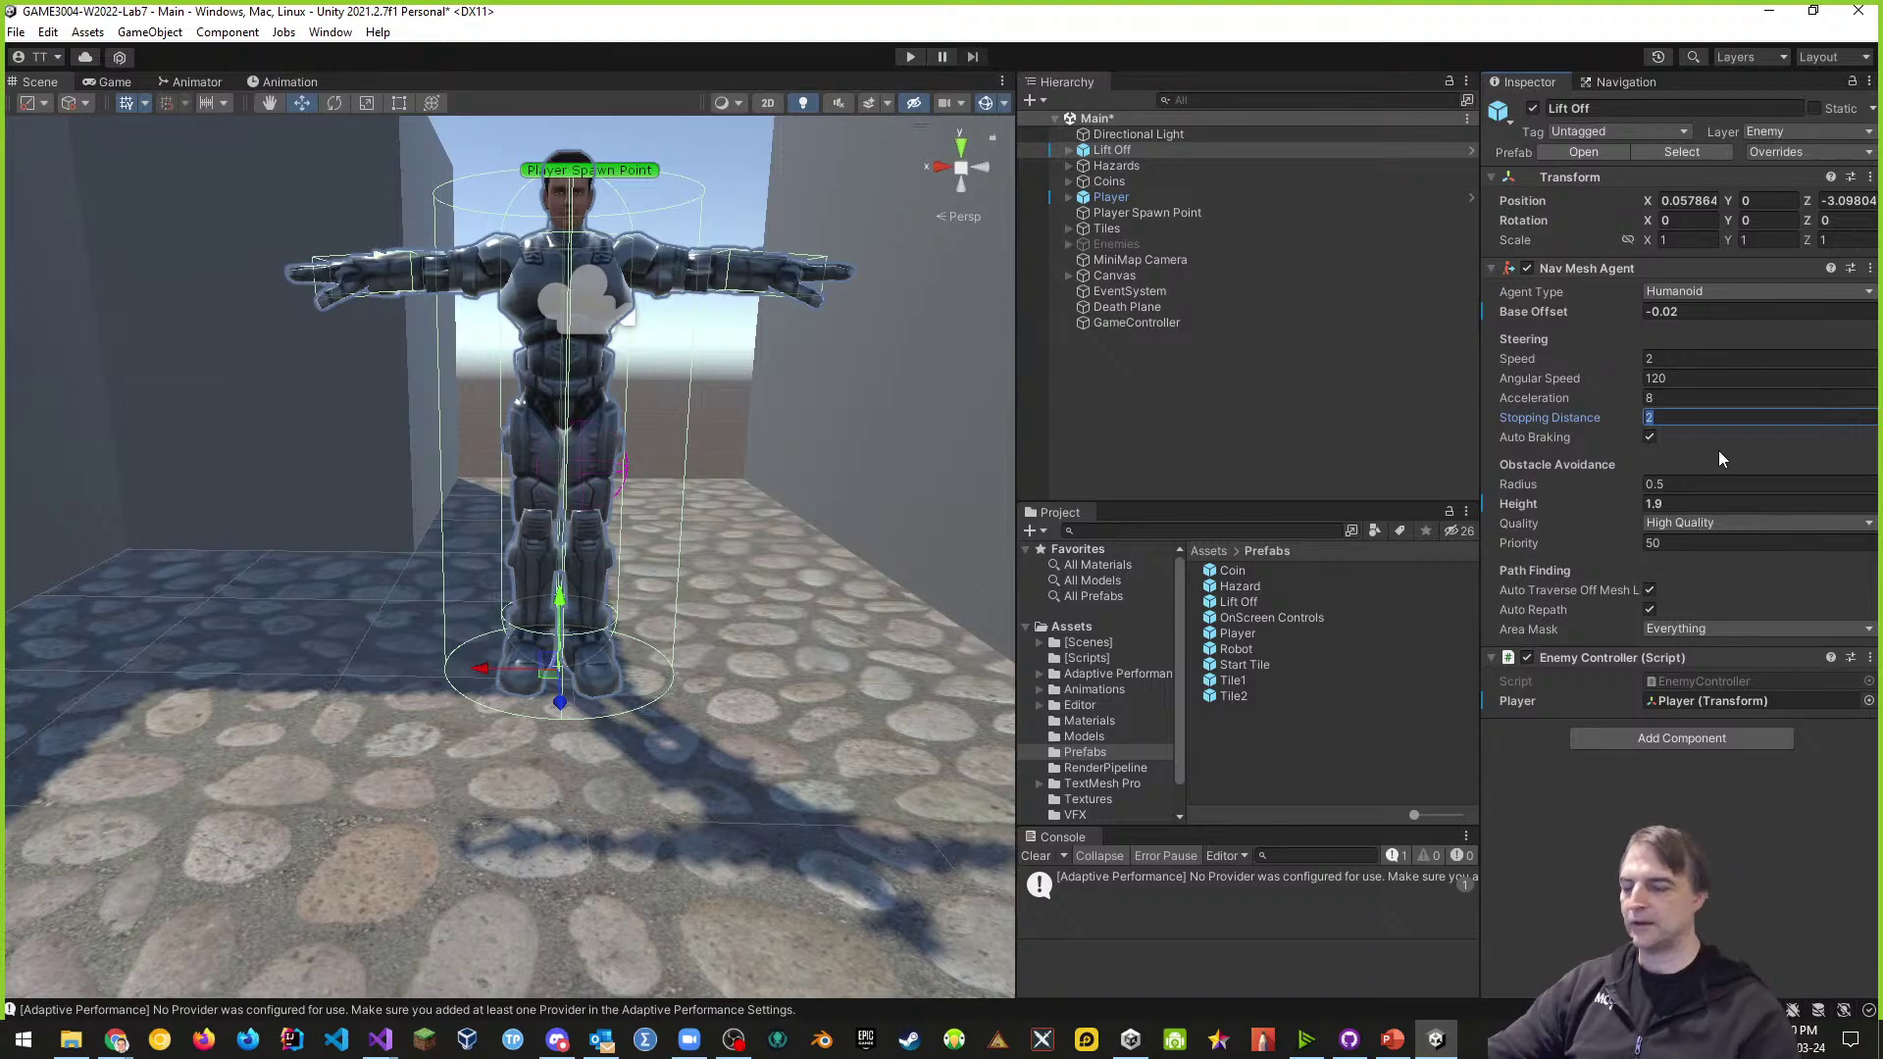
{"action": "type", "text": "1.8"}
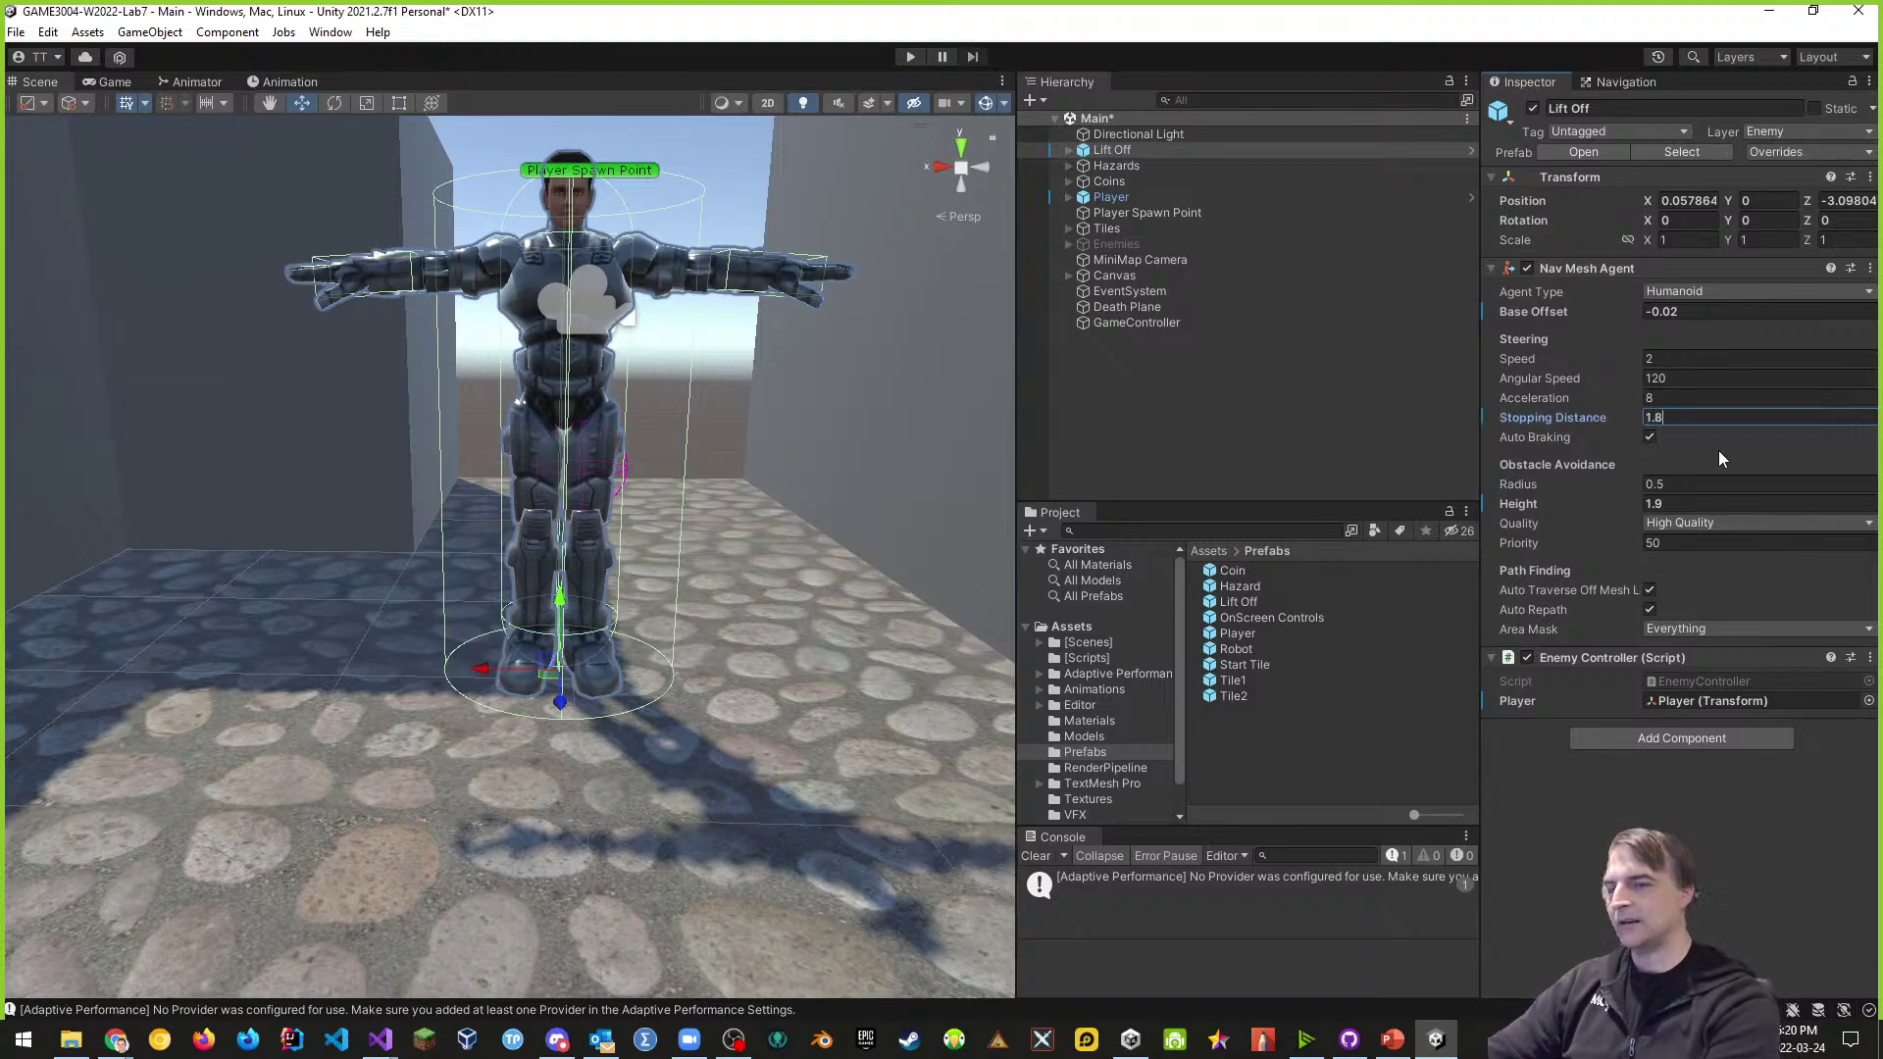
{"action": "left_click", "coordinate": [910, 56]}
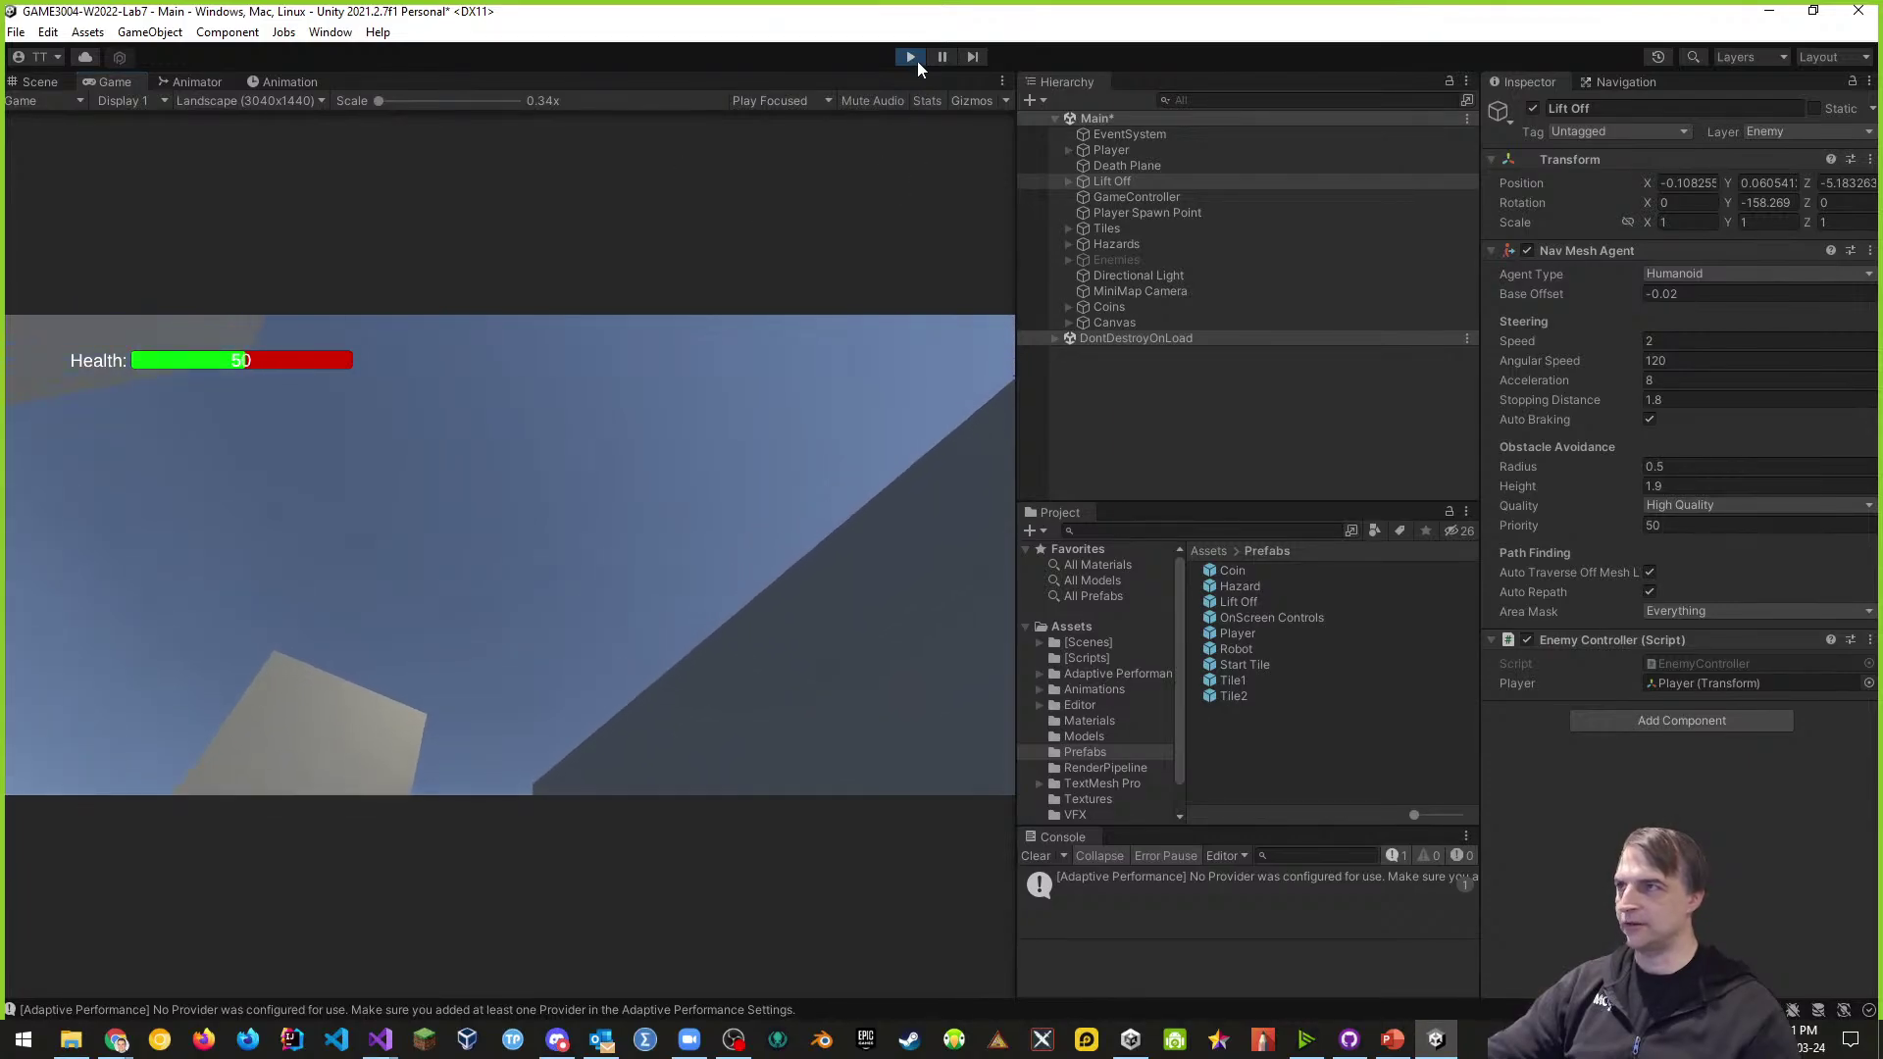
{"action": "left_click", "coordinate": [911, 57]}
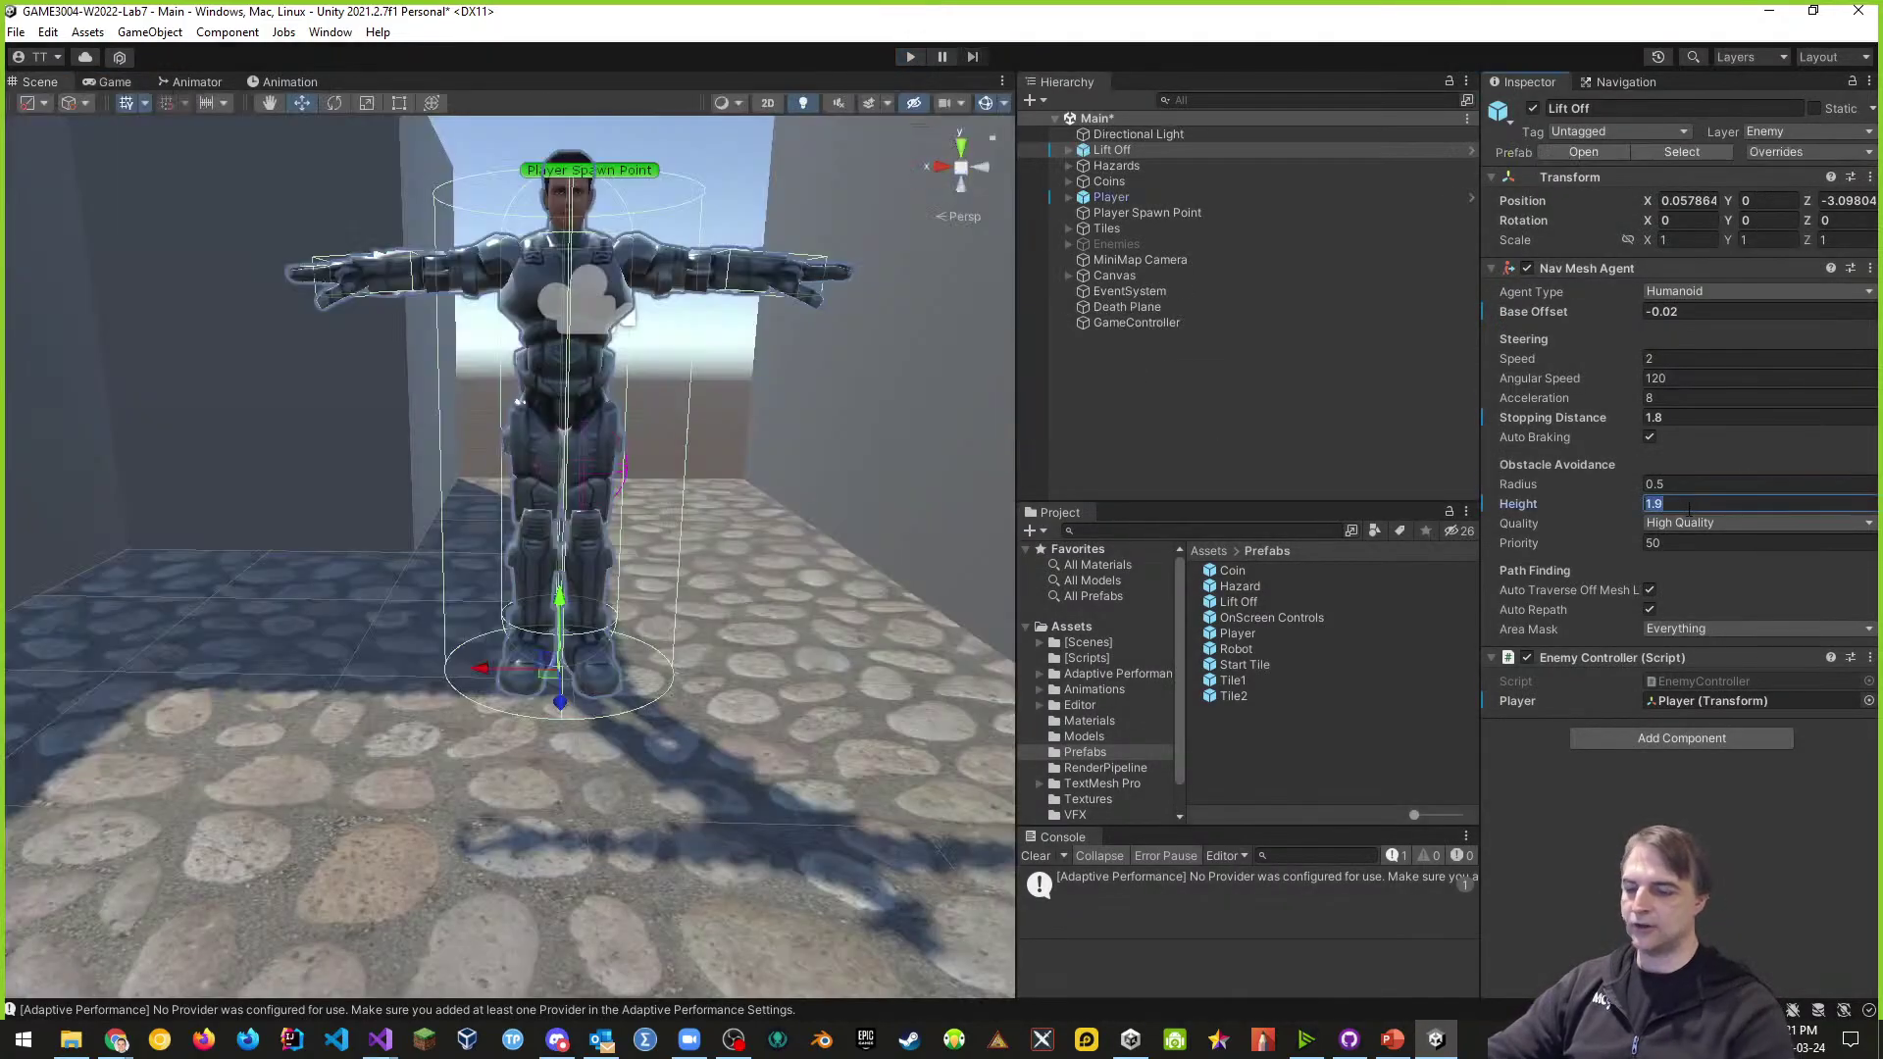
{"action": "type", "text": "1.8"}
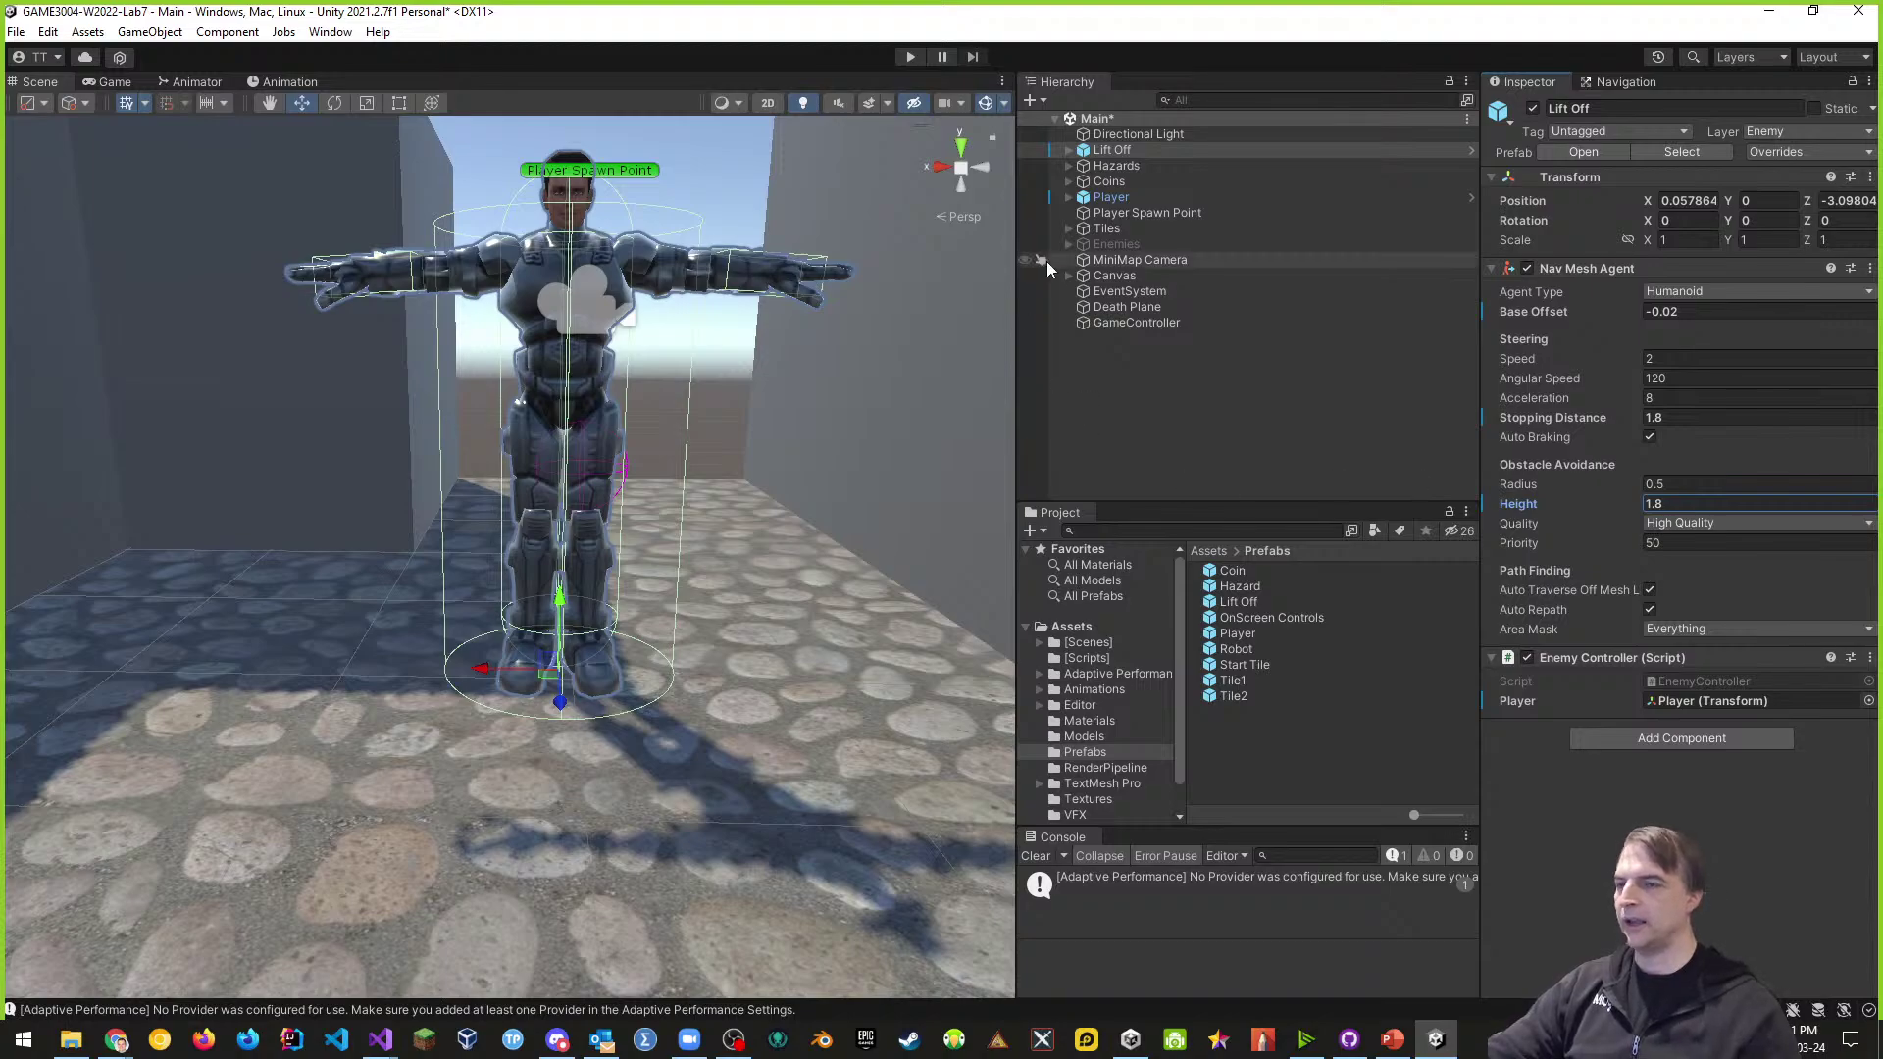
{"action": "key", "text": "BackSpace"}
{"action": "type", "text": "9"}
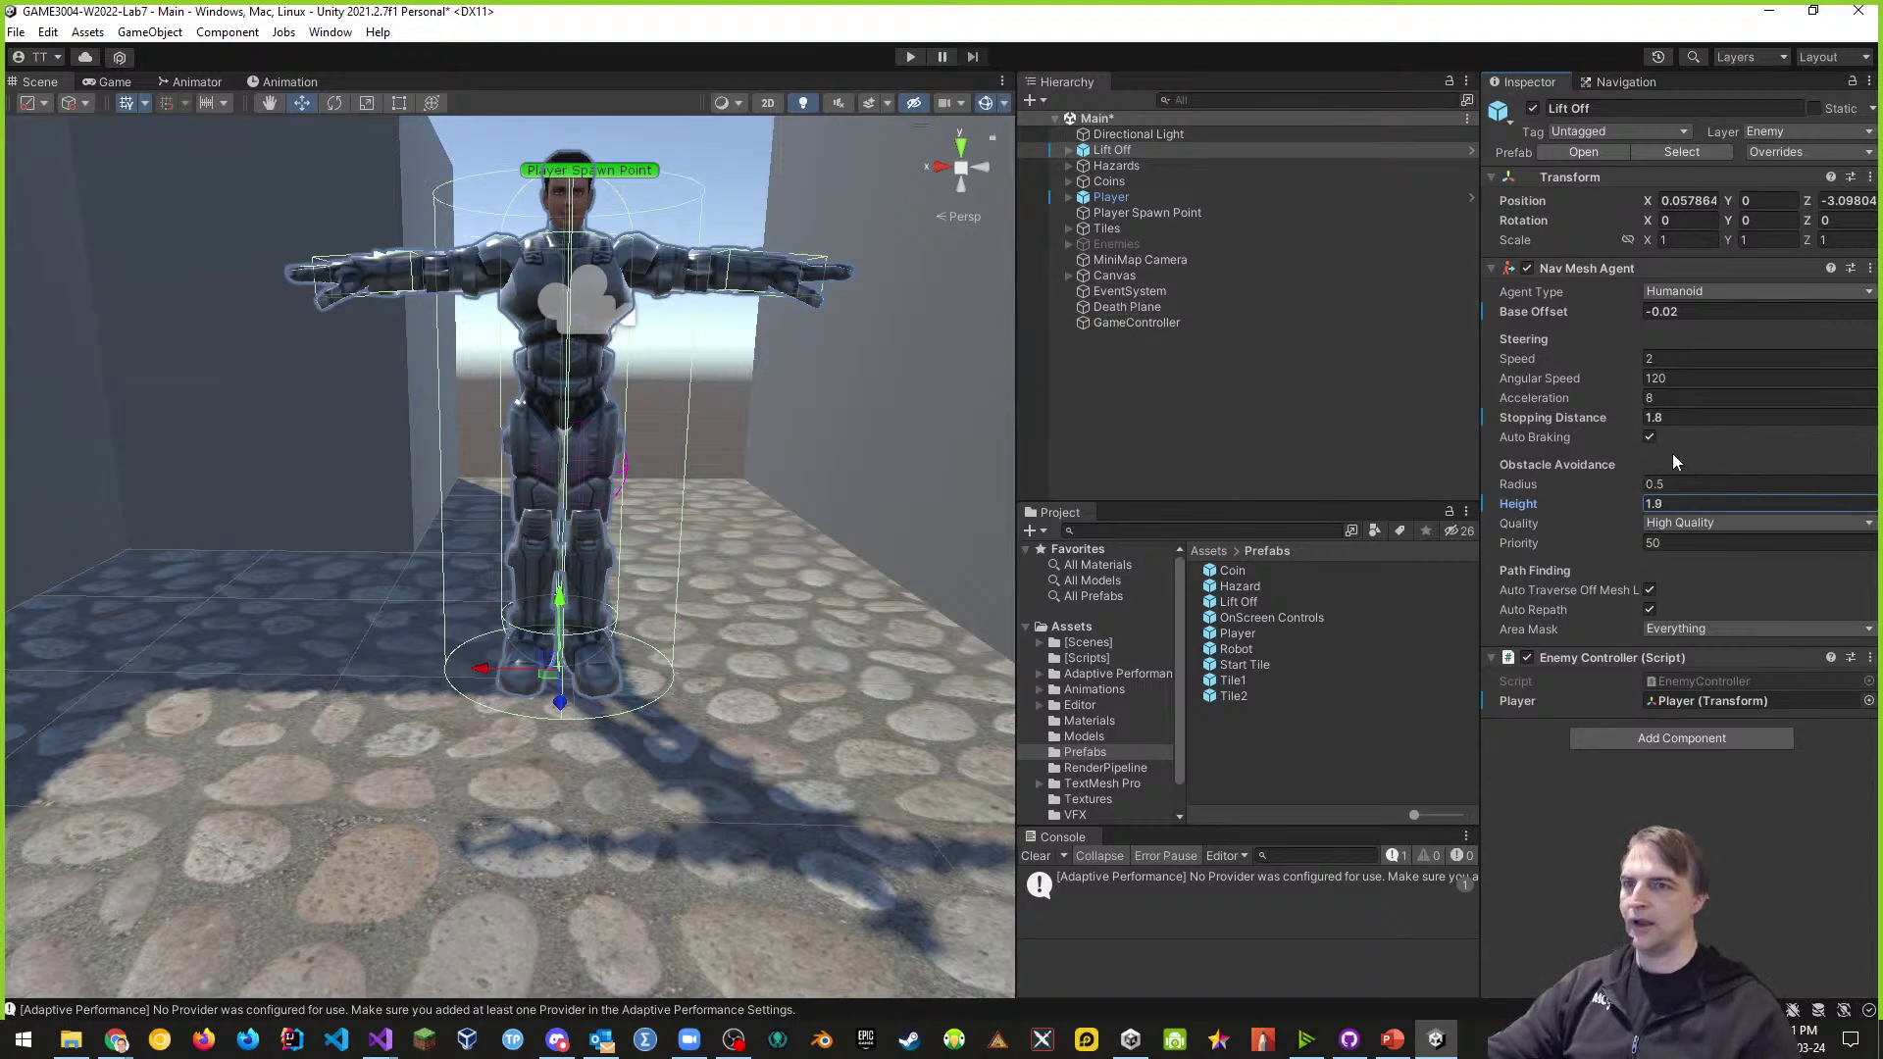
- Set the Stopping Distance of Lift Off's Nav Mesh Agent to 1.7, run a playtest and stop it
{"action": "left_click", "coordinate": [1677, 422]}
{"action": "key", "text": "BackSpace"}
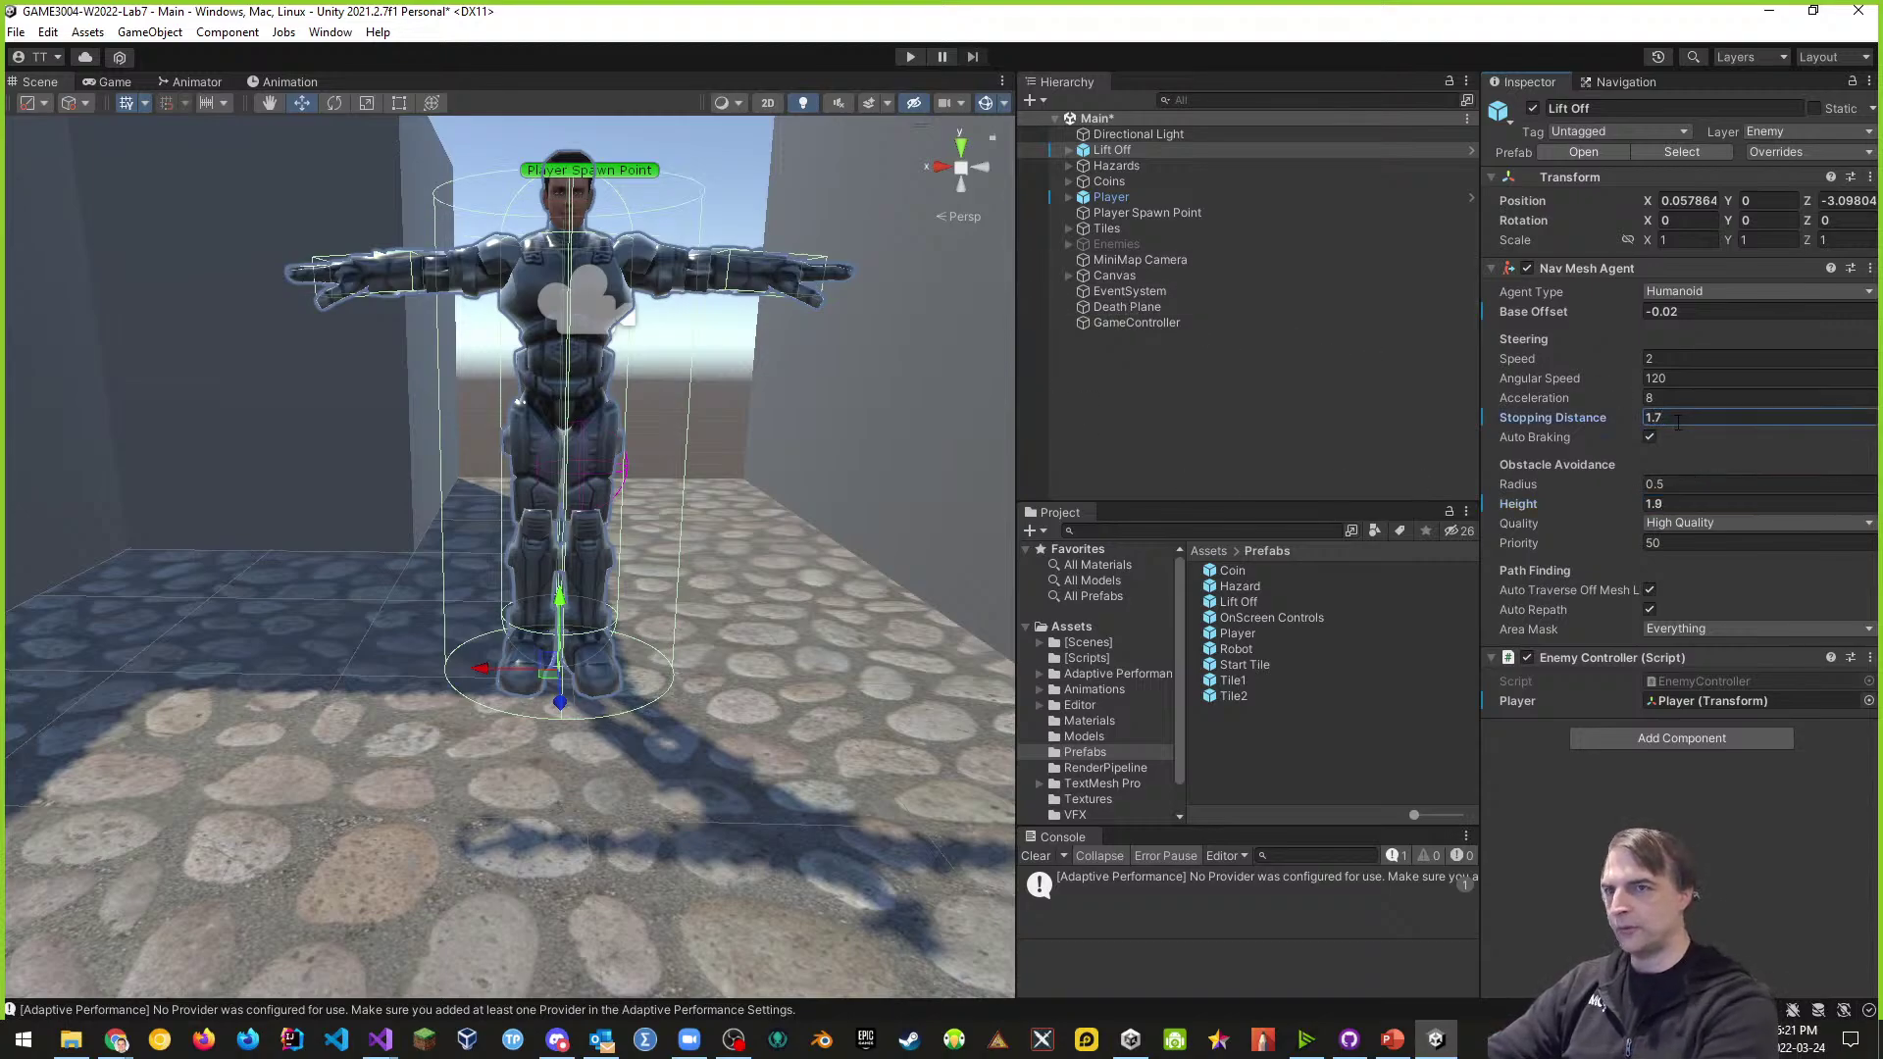
{"action": "left_click", "coordinate": [910, 57]}
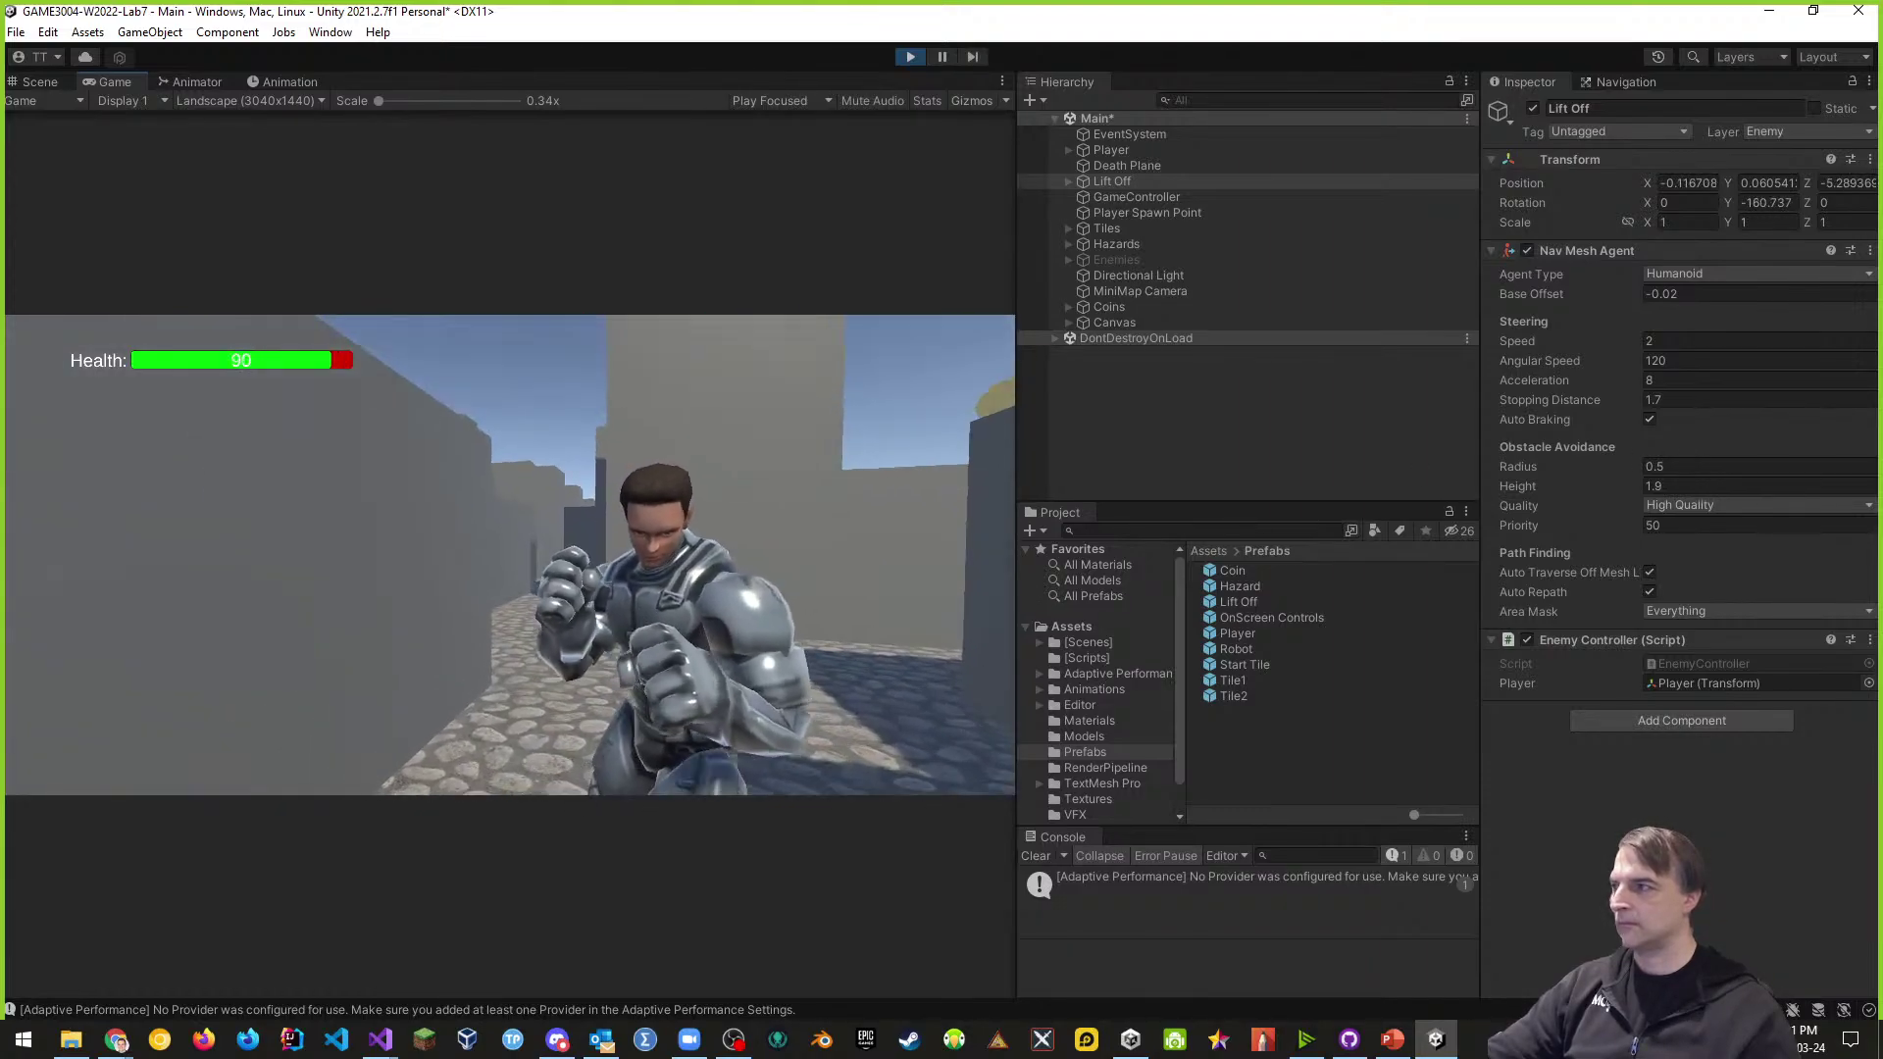
{"action": "left_click", "coordinate": [907, 60]}
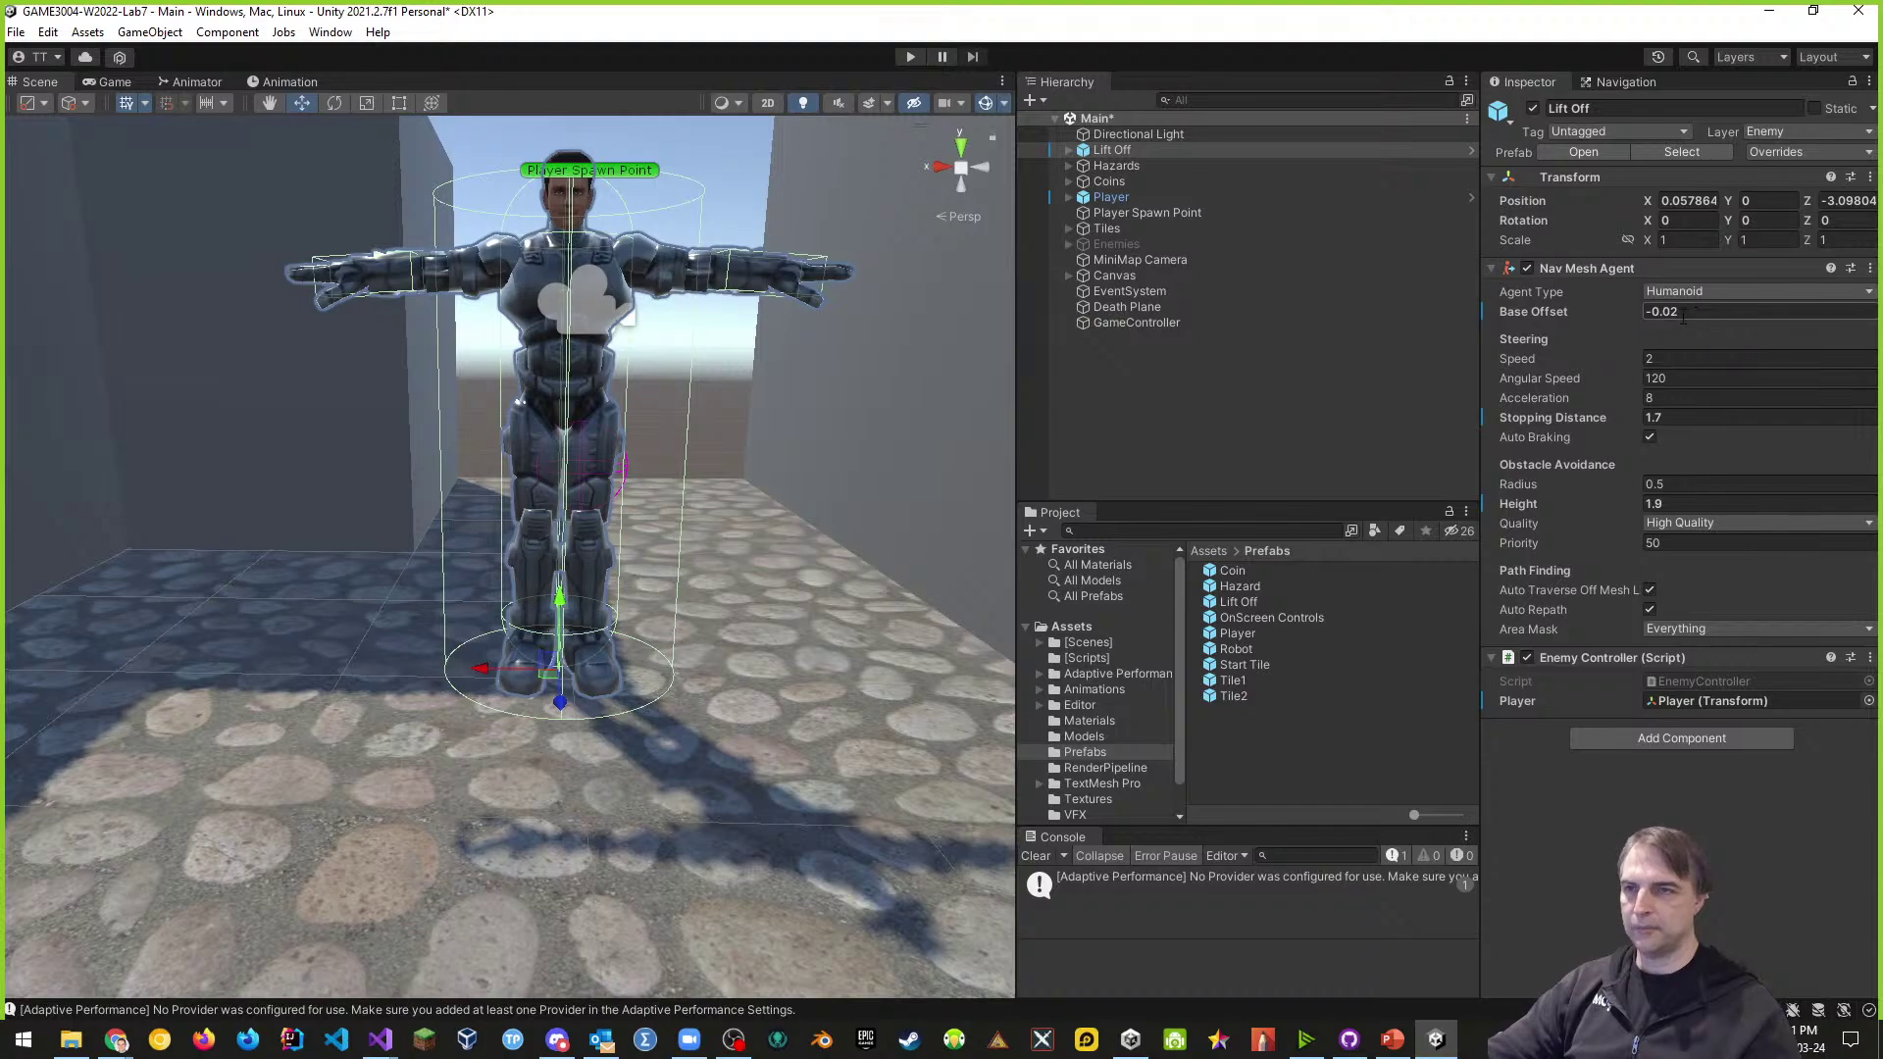
- Set the Stopping Distance of Lift Off's Nav Mesh Agent to 1.6, run a playtest and stop it
{"action": "type", "text": "1."}
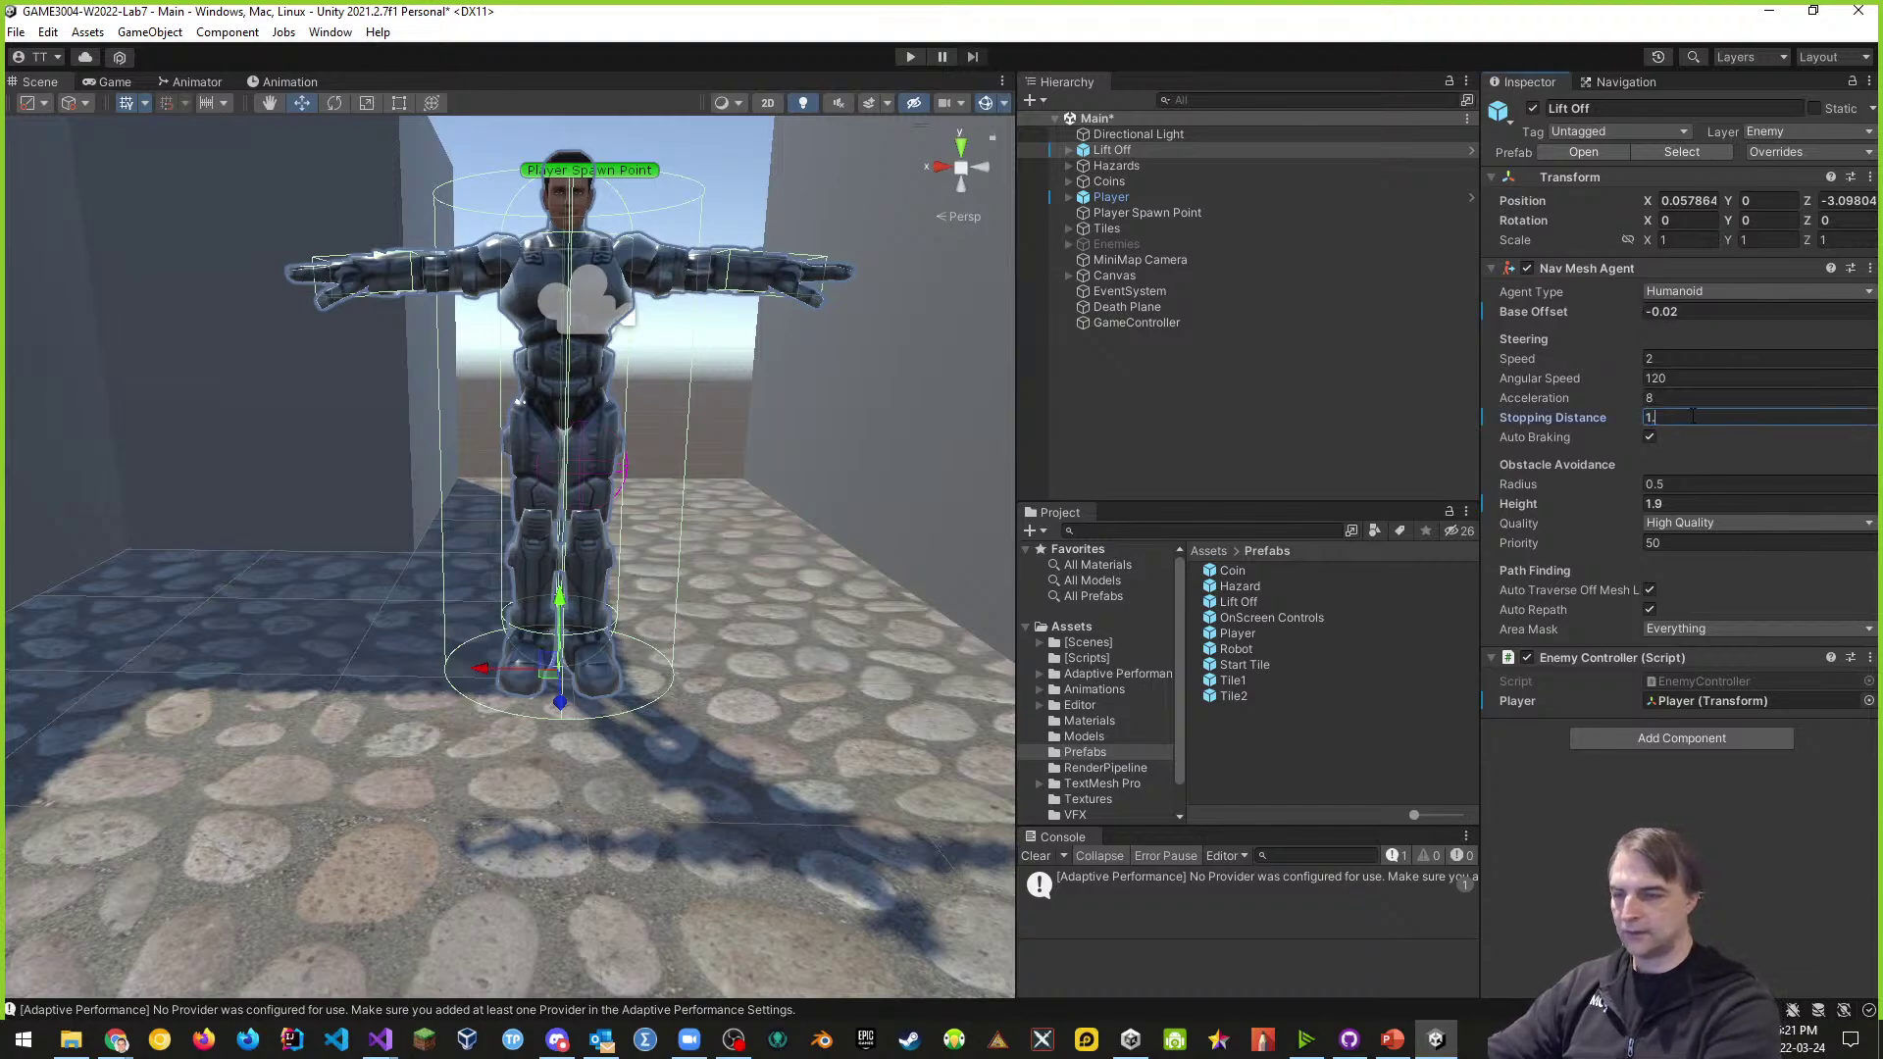
{"action": "left_click", "coordinate": [909, 57]}
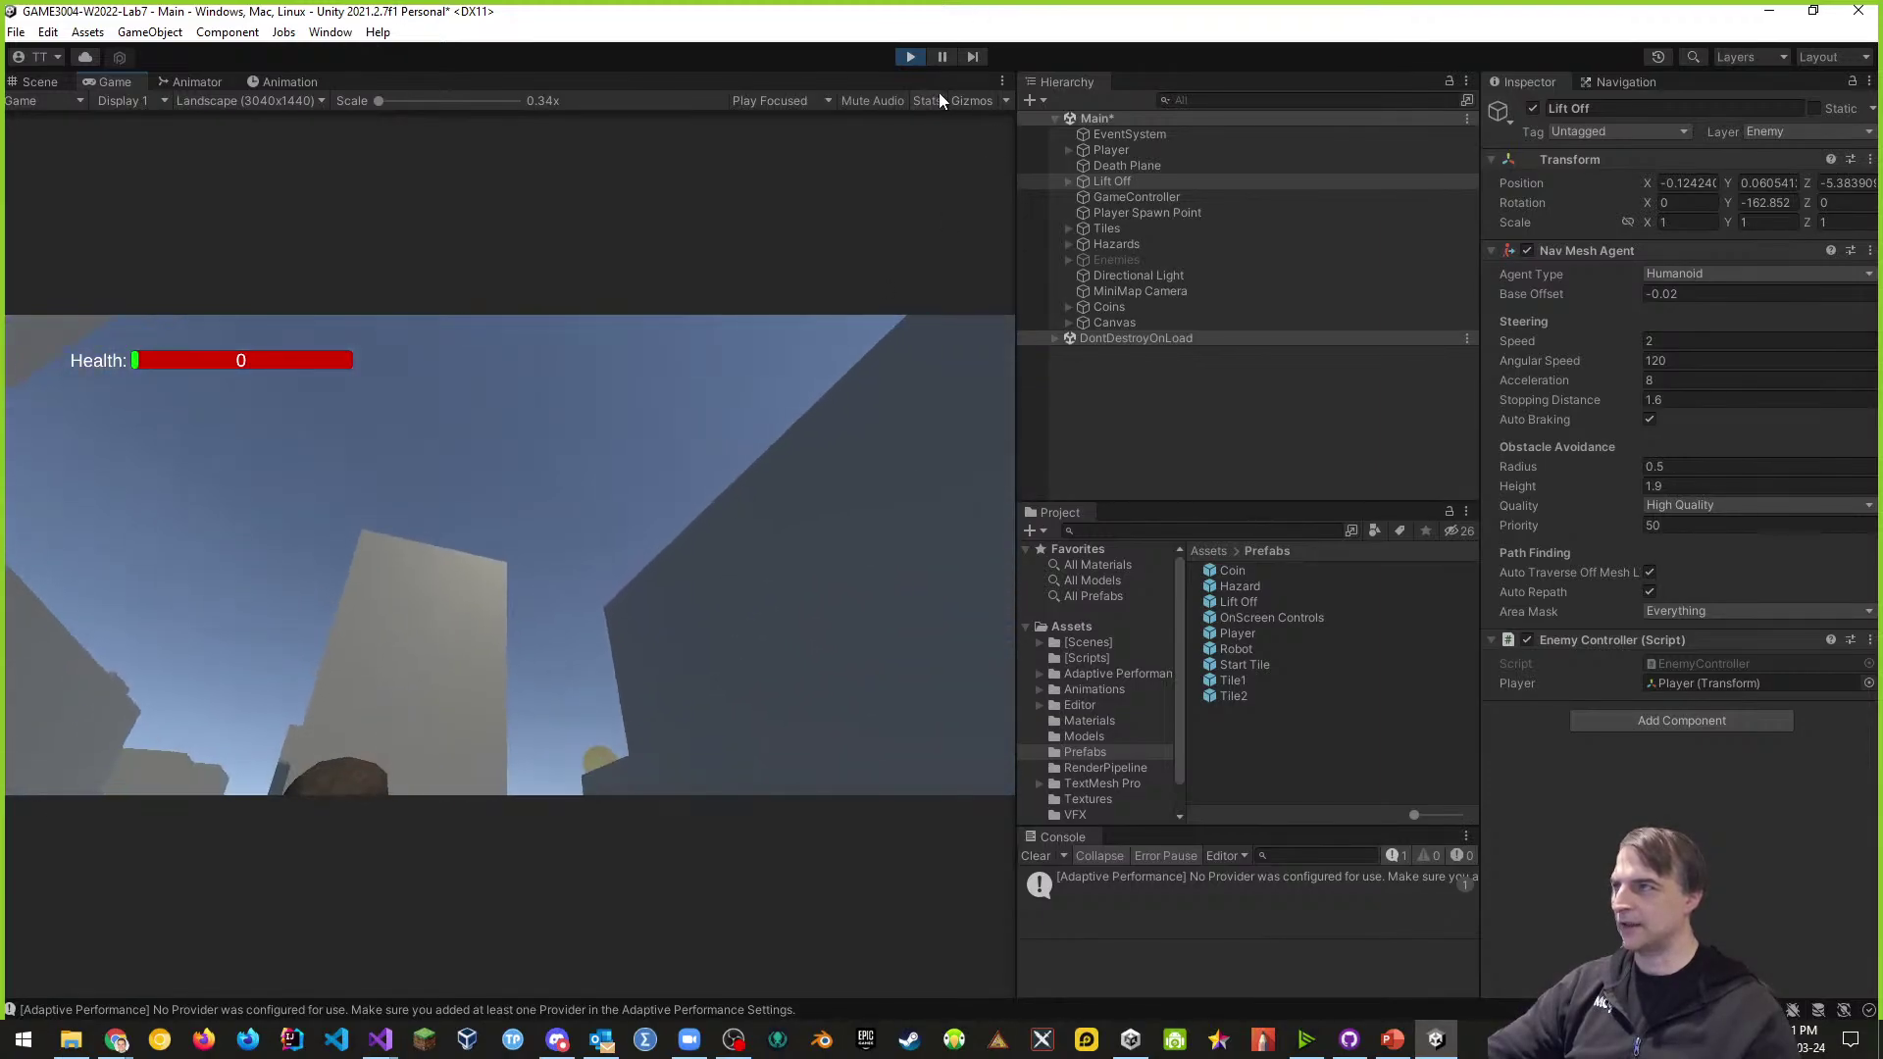
{"action": "left_click", "coordinate": [911, 57]}
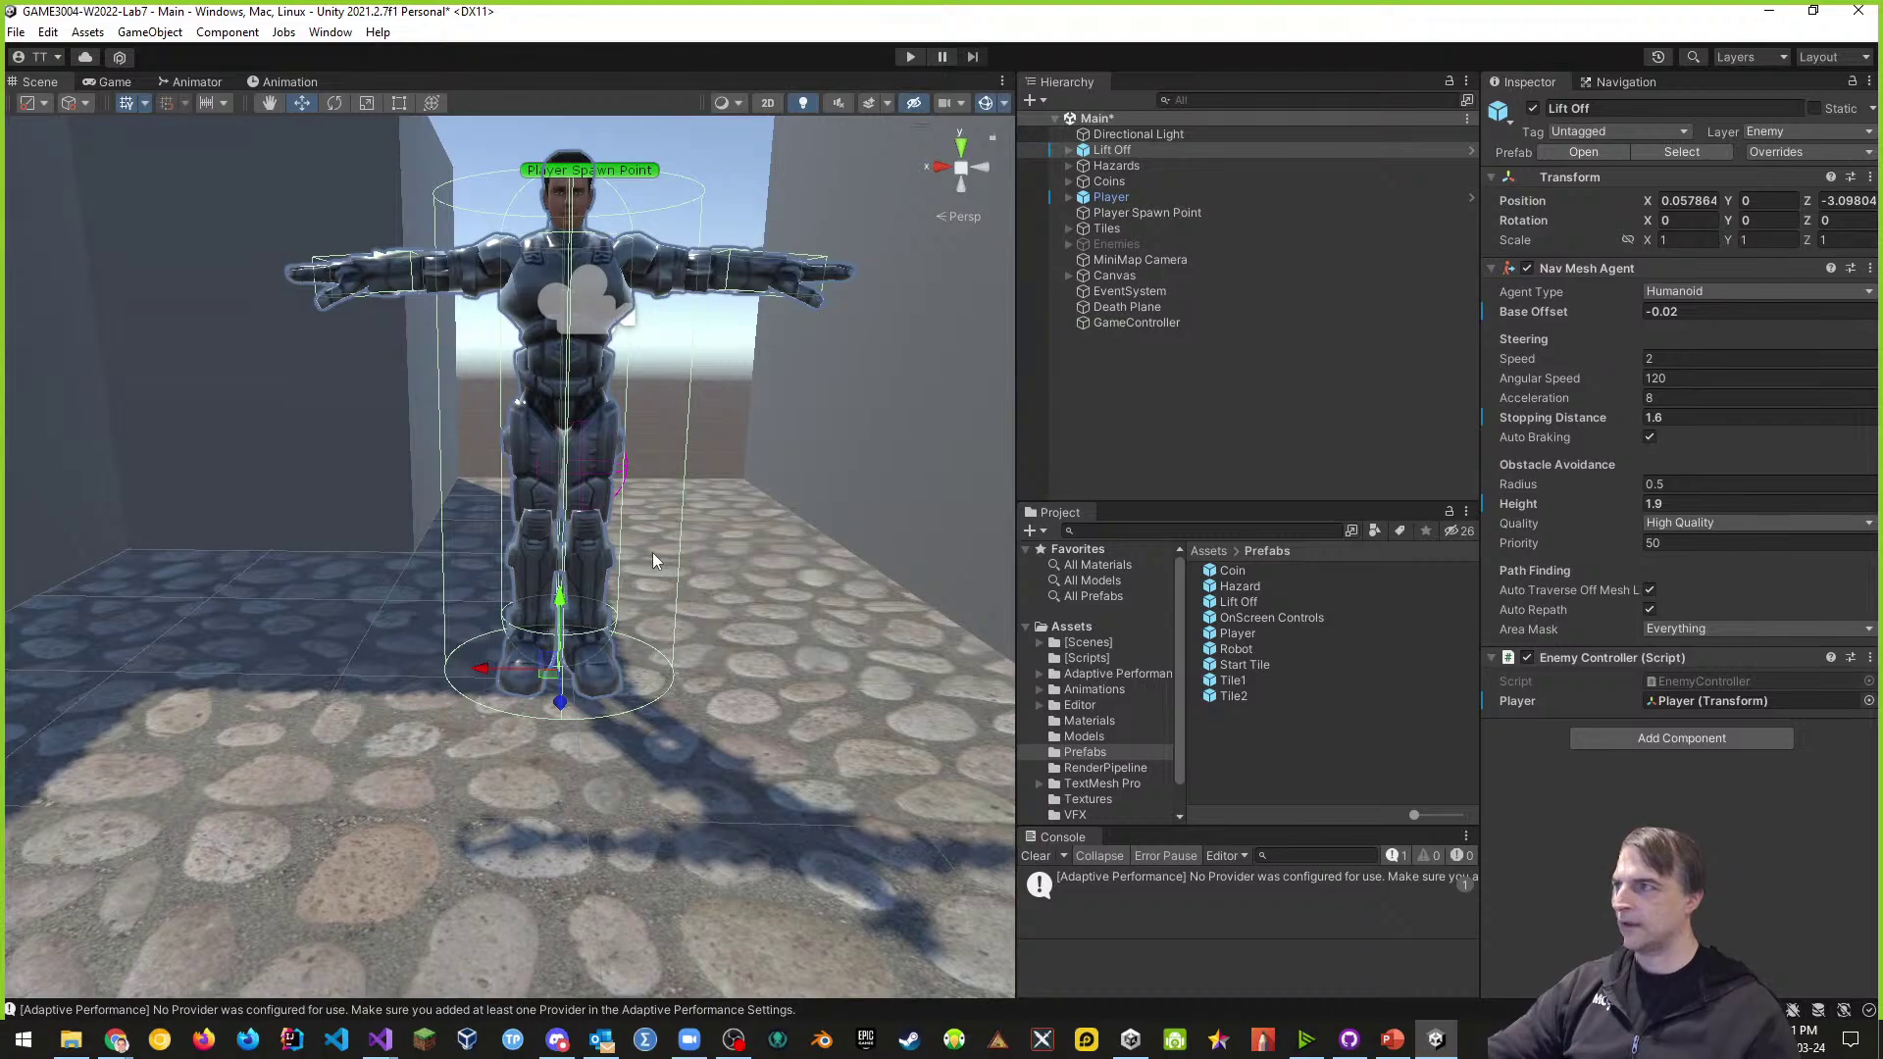
- Apply all of the scene Lift Off's overrides to its prefab, clear the selection and save the scene
{"action": "left_click_drag", "start_coordinate": [799, 538], "coordinate": [776, 673], "text": "alt"}
{"action": "key", "text": "w"}
{"action": "right_click_drag", "start_coordinate": [776, 671], "coordinate": [743, 658]}
{"action": "key", "text": "d"}
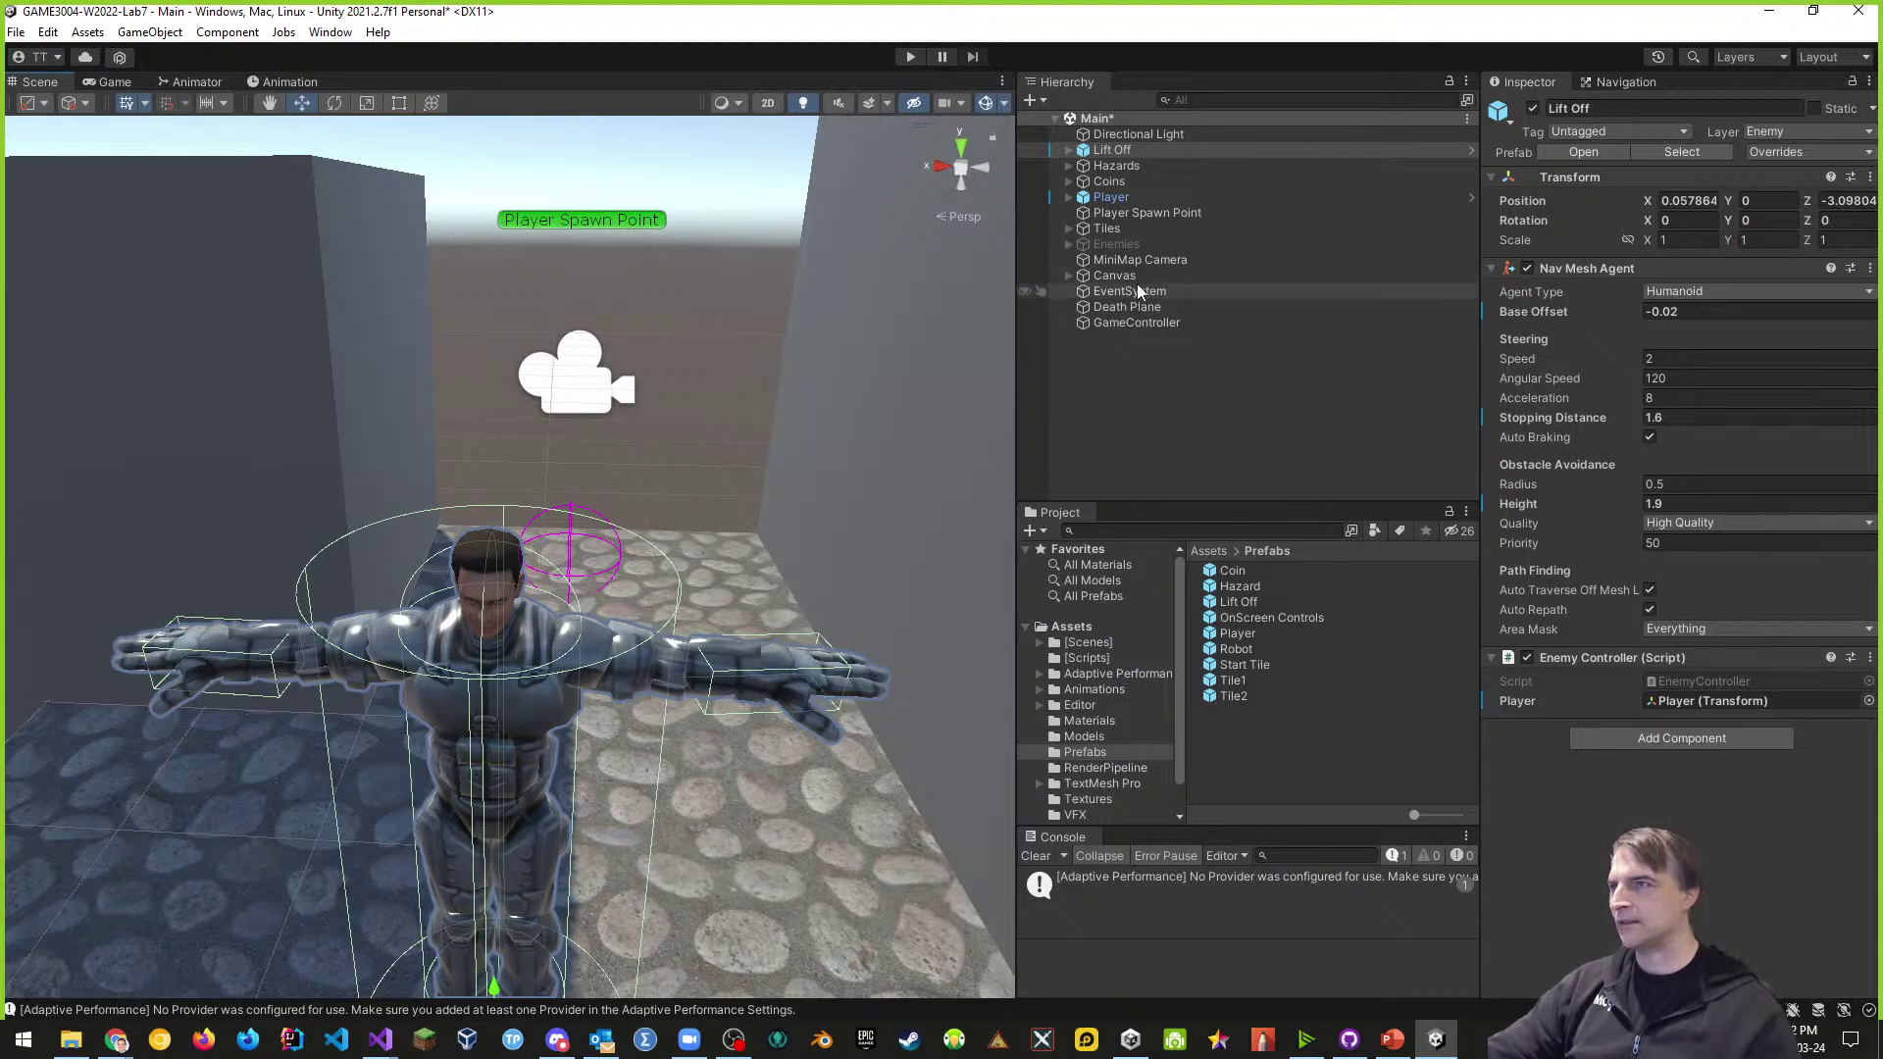
{"action": "left_click", "coordinate": [1848, 154]}
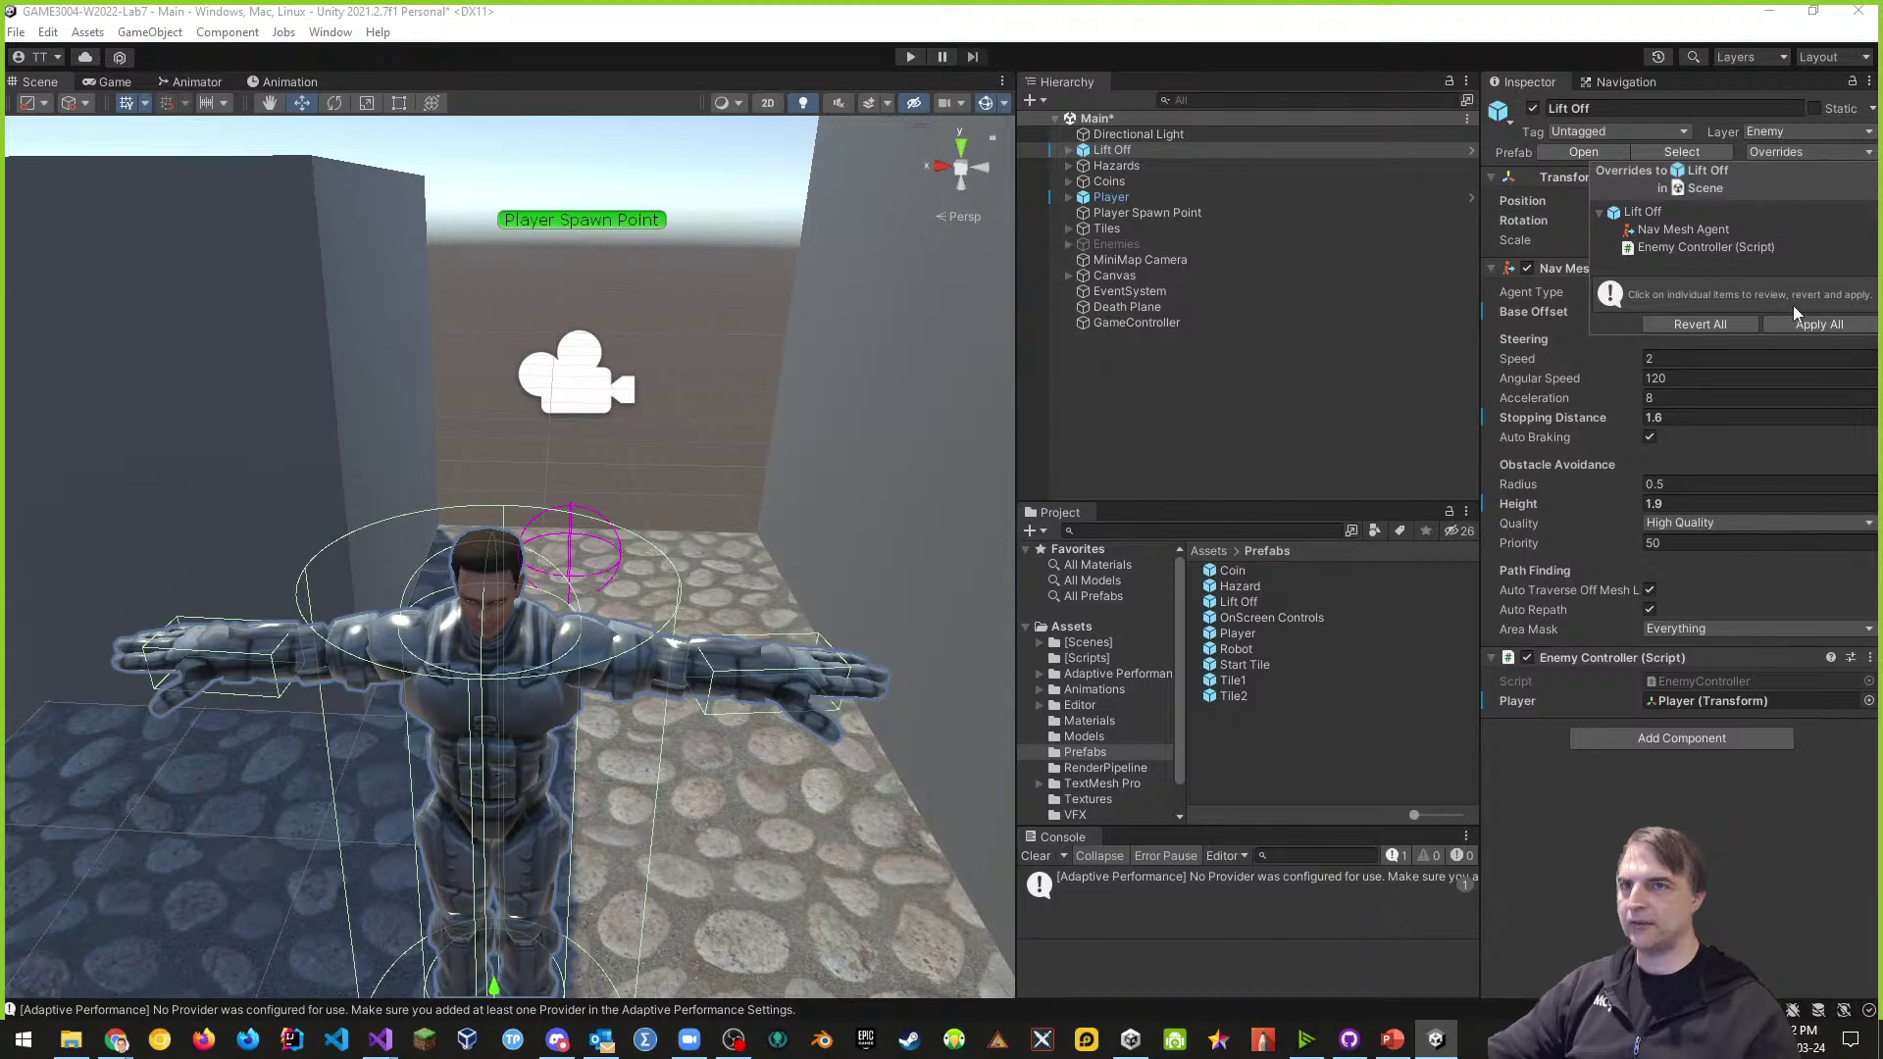
{"action": "left_click", "coordinate": [1812, 323]}
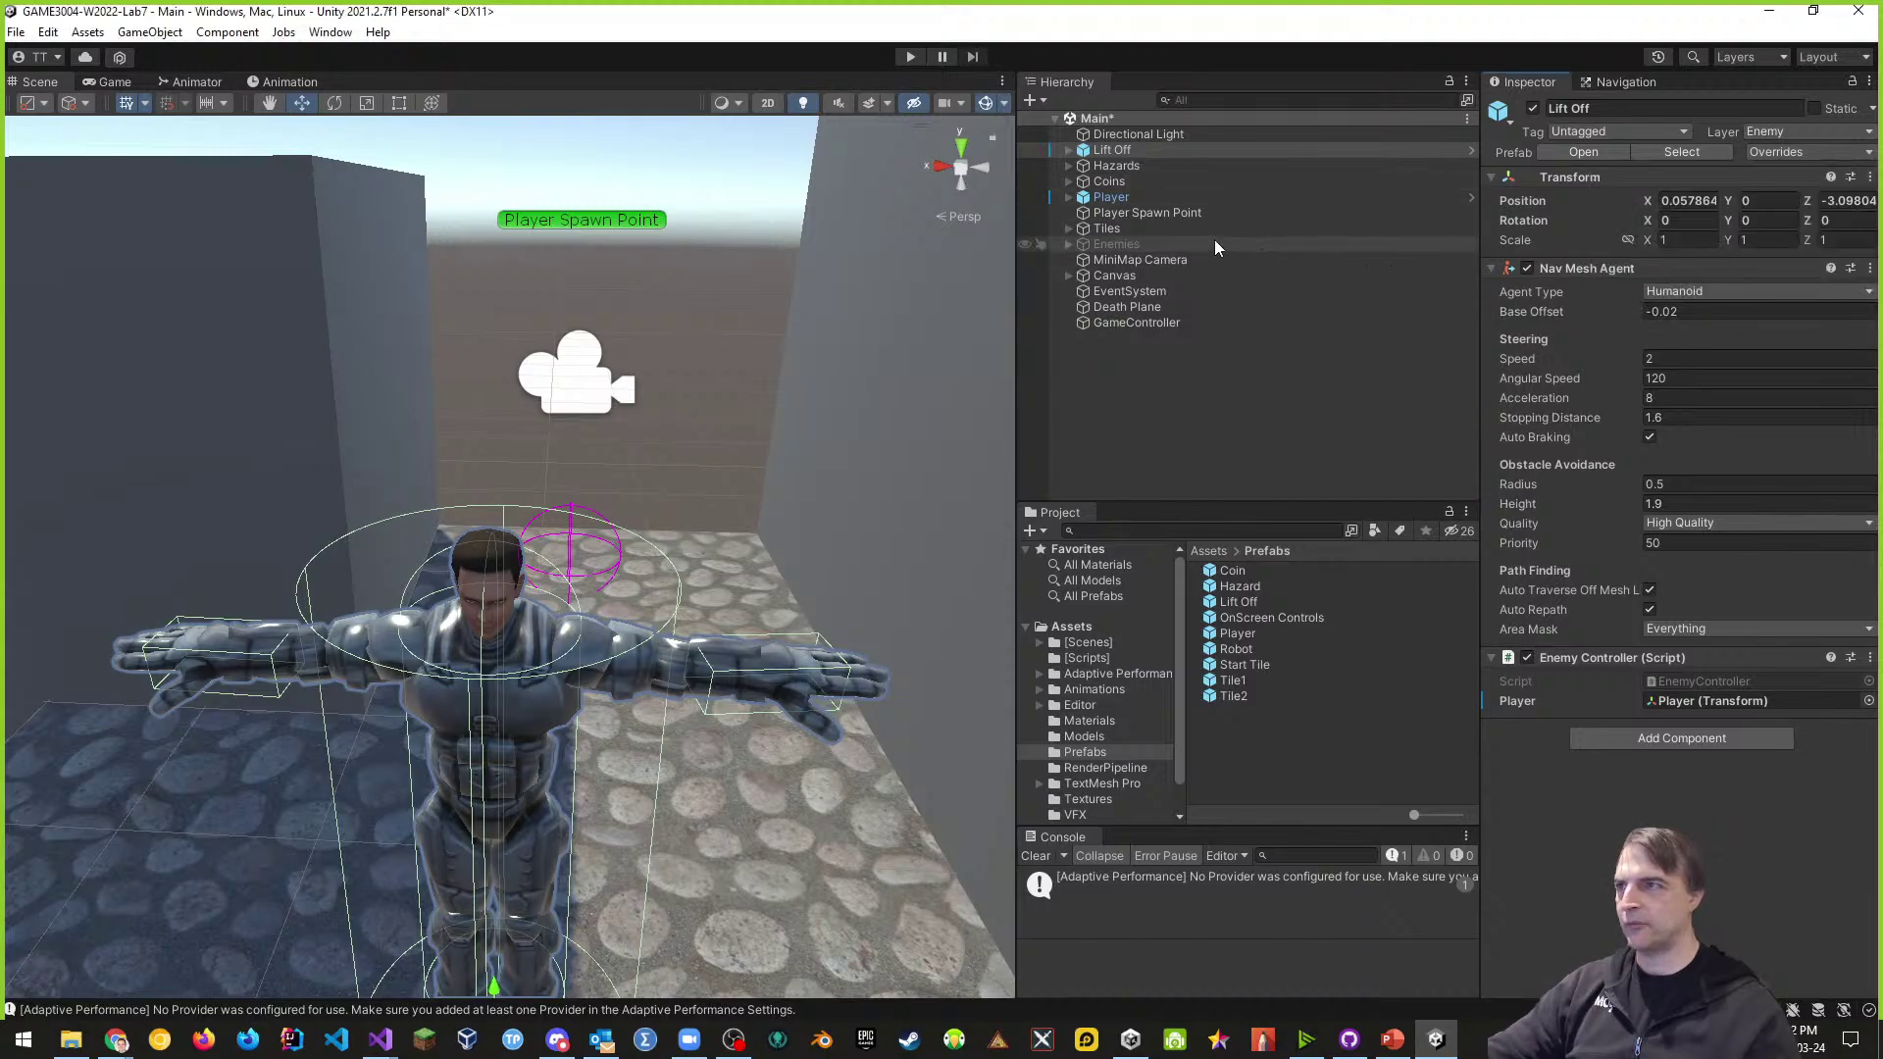
{"action": "left_click", "coordinate": [1142, 402]}
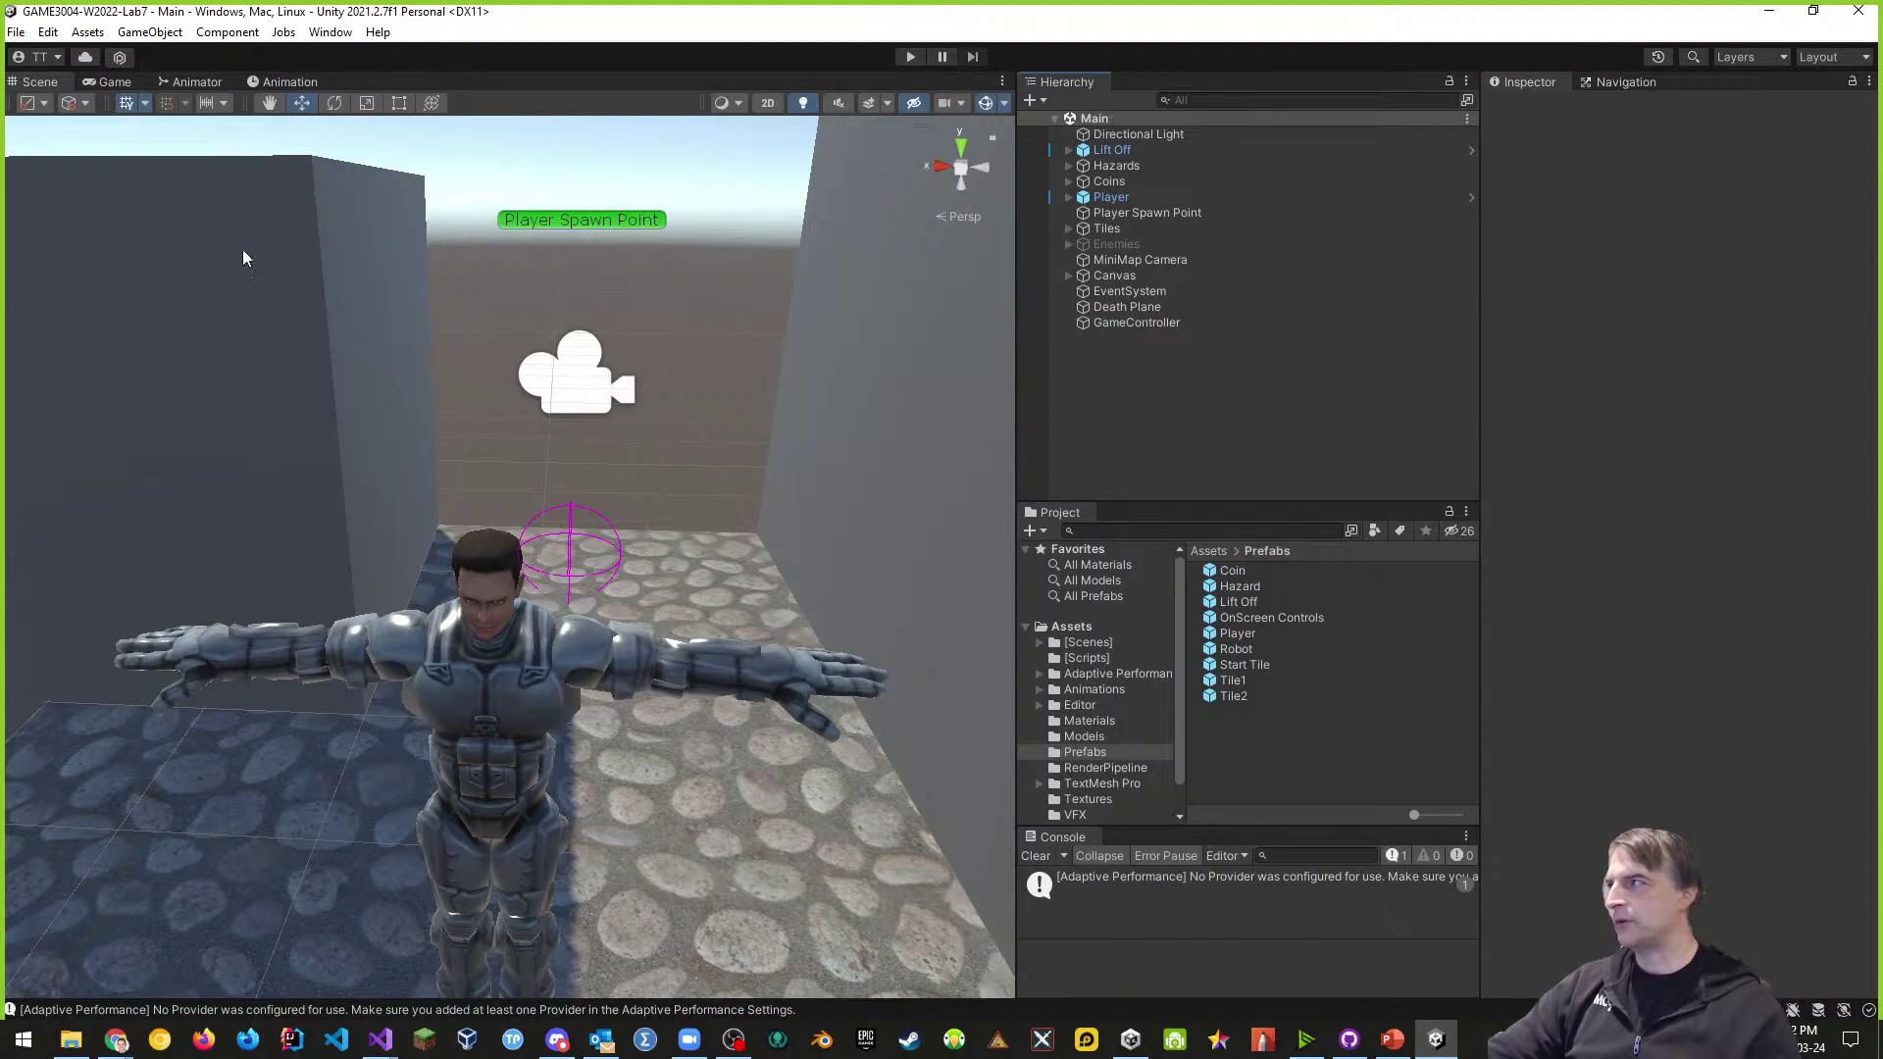
- Switch the project's build platform to Android in the Build Settings
{"action": "left_click", "coordinate": [16, 33]}
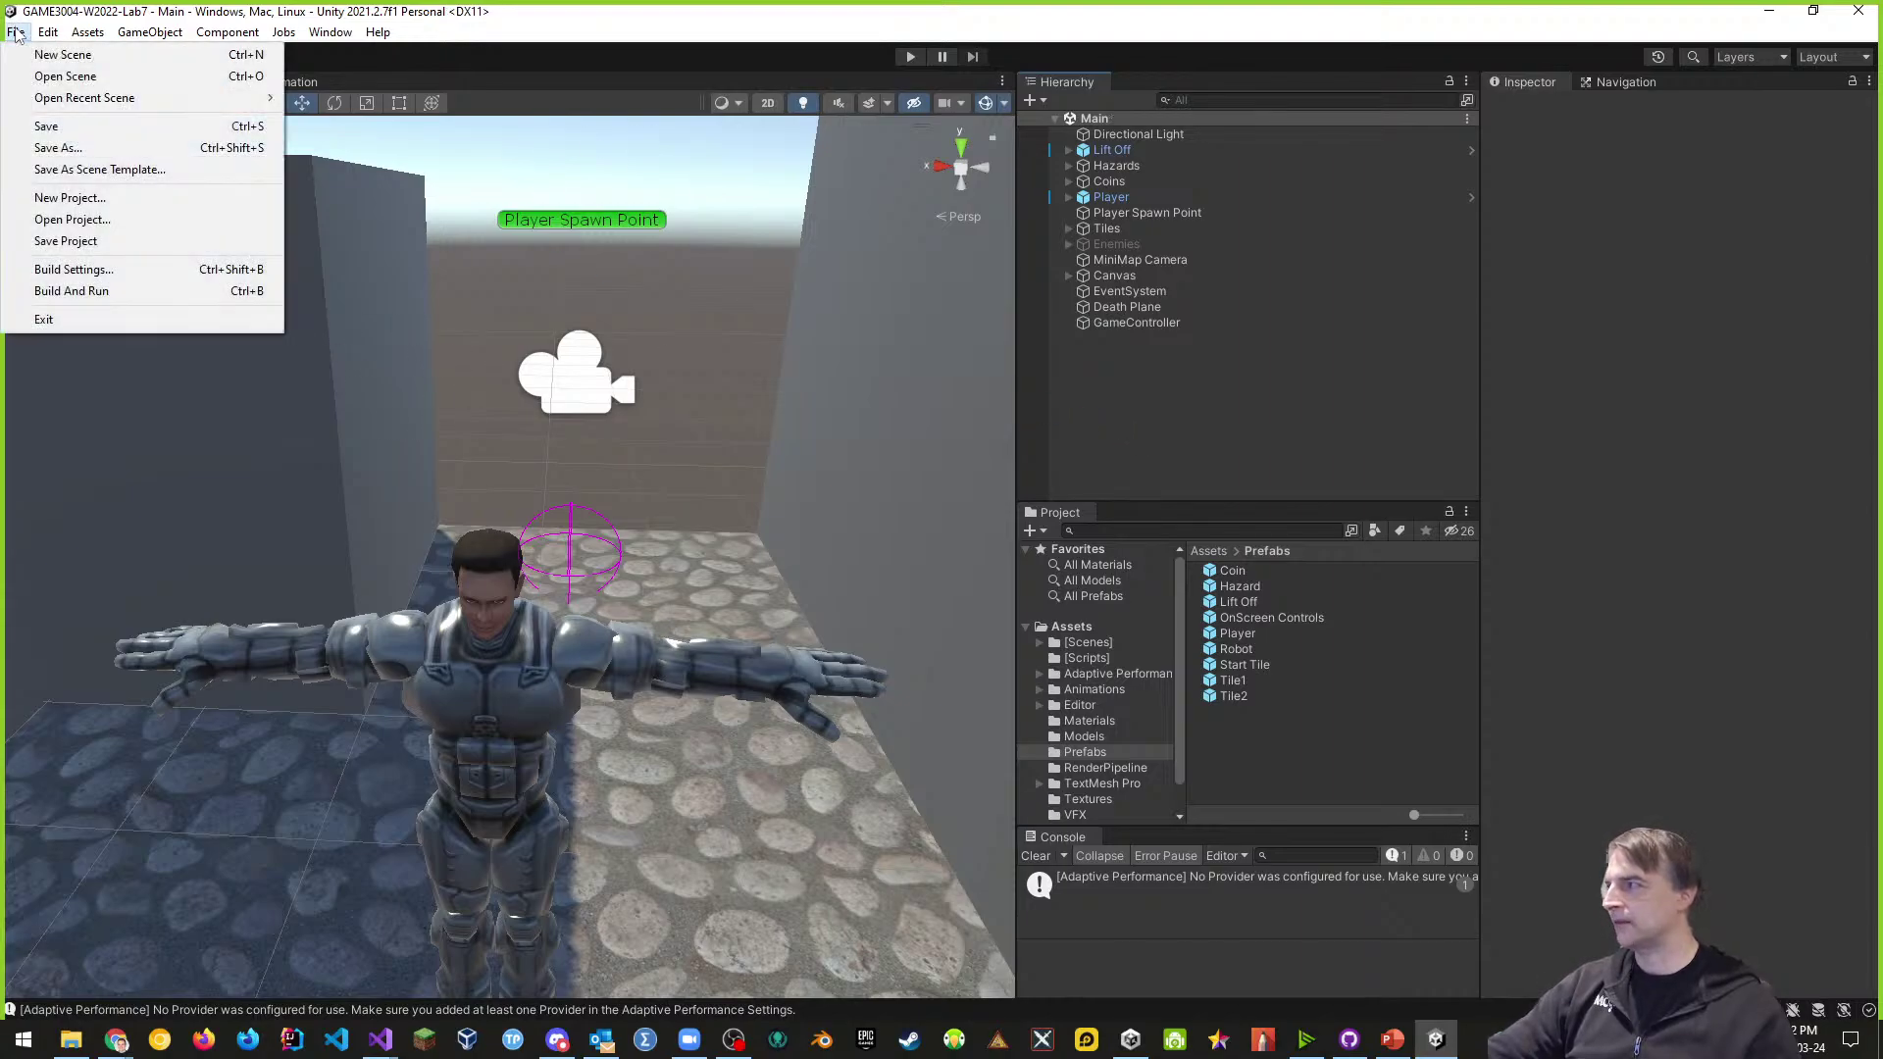
{"action": "left_click", "coordinate": [71, 268]}
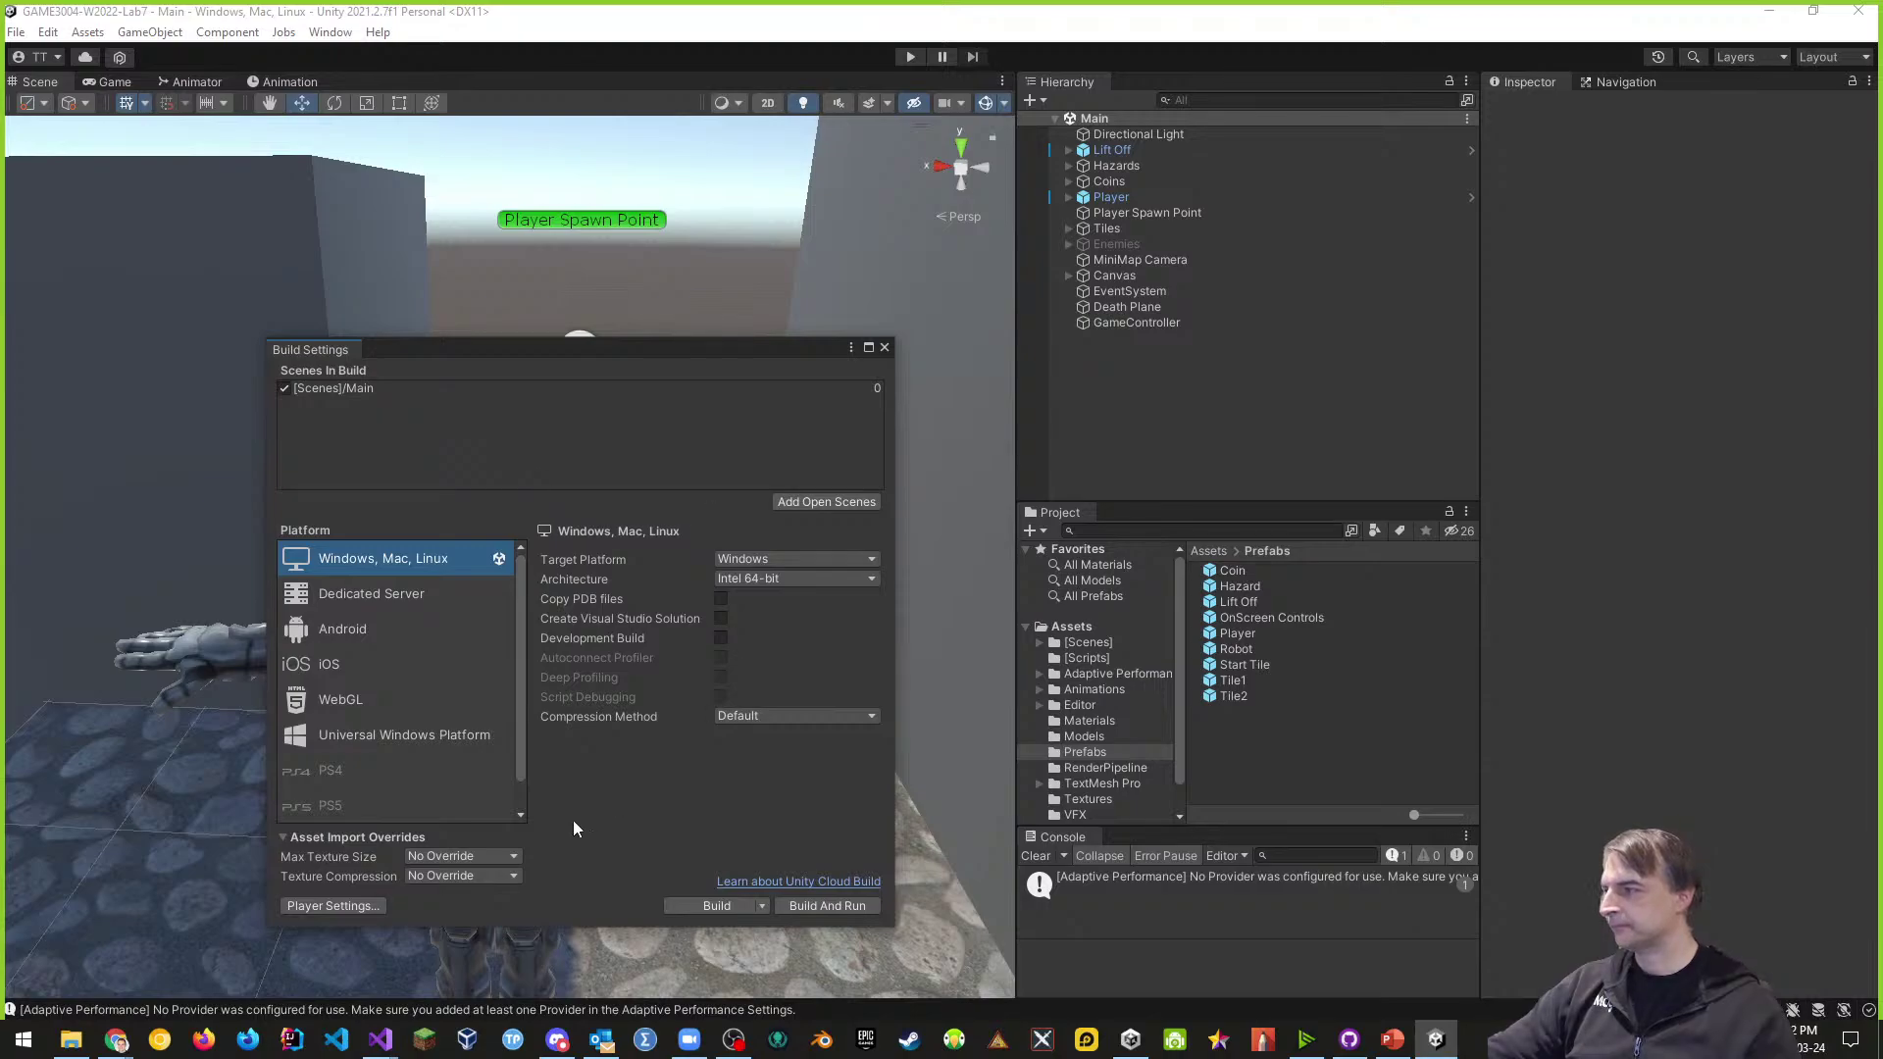
{"action": "left_click", "coordinate": [342, 628]}
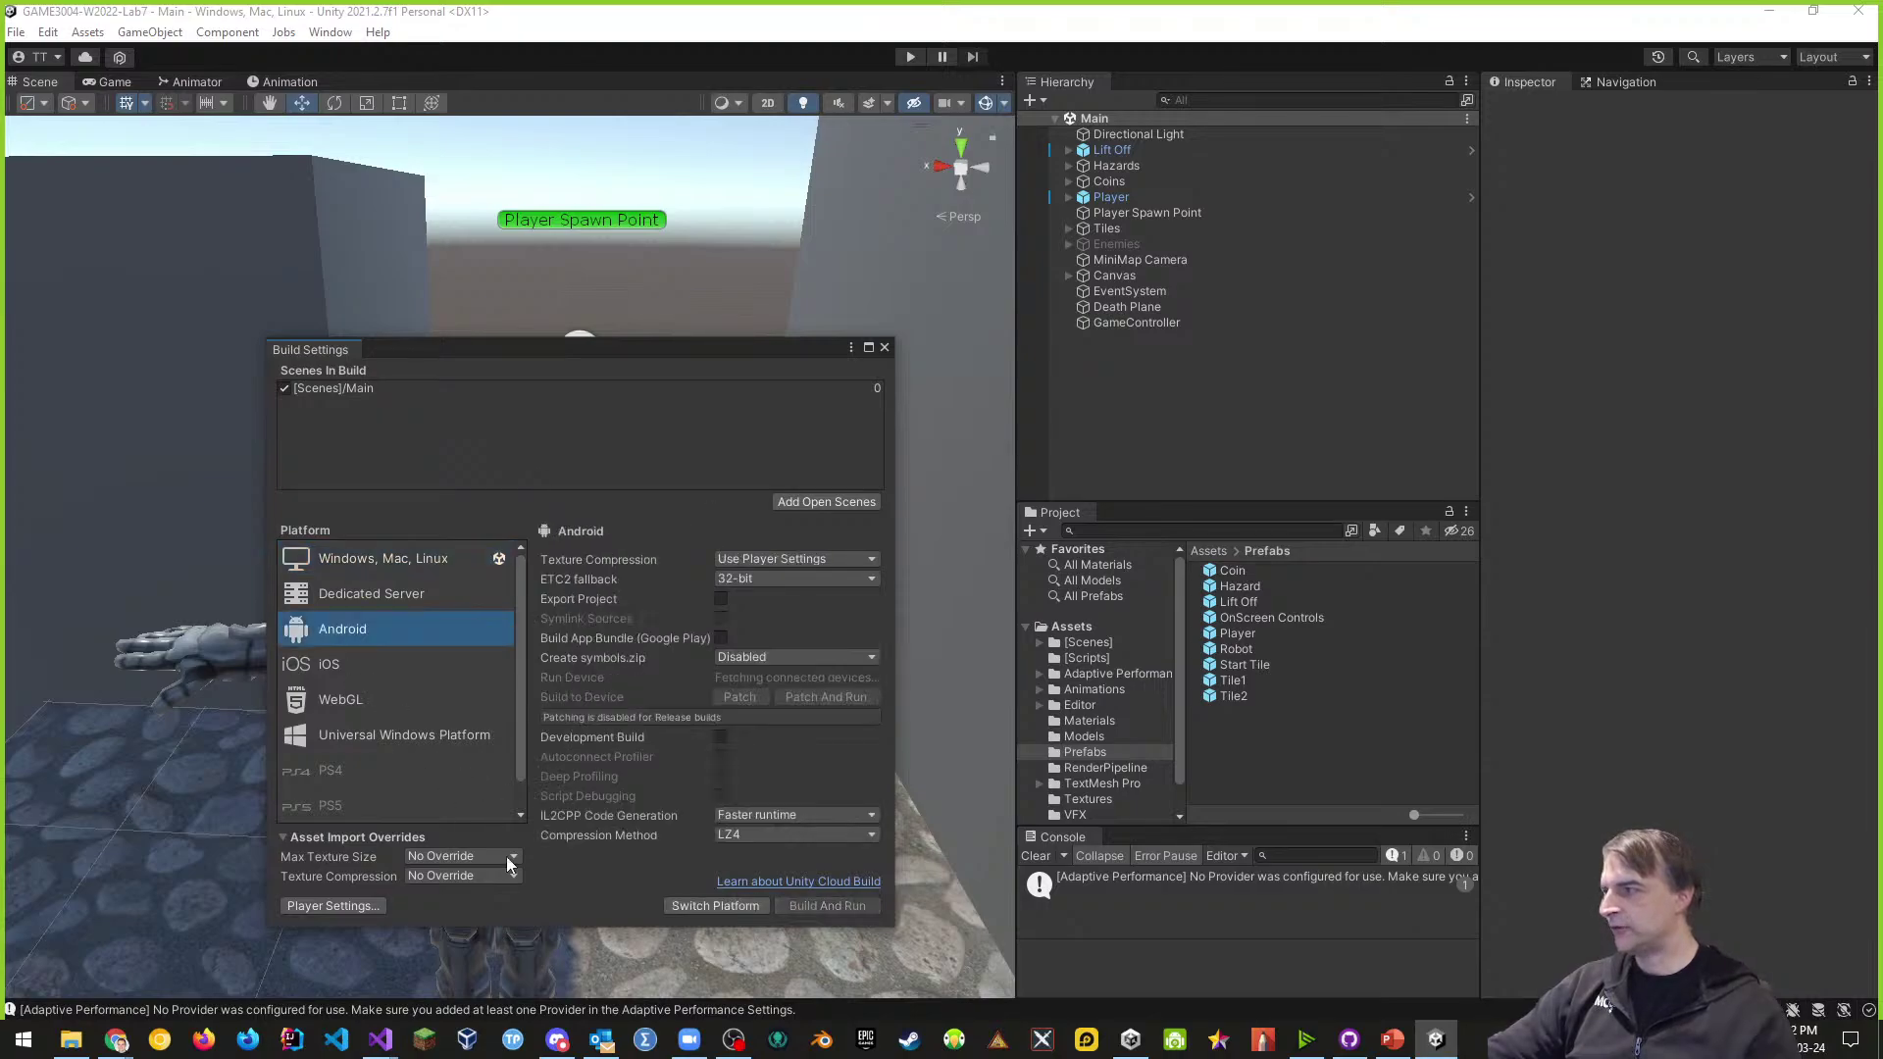
{"action": "left_click", "coordinate": [726, 905]}
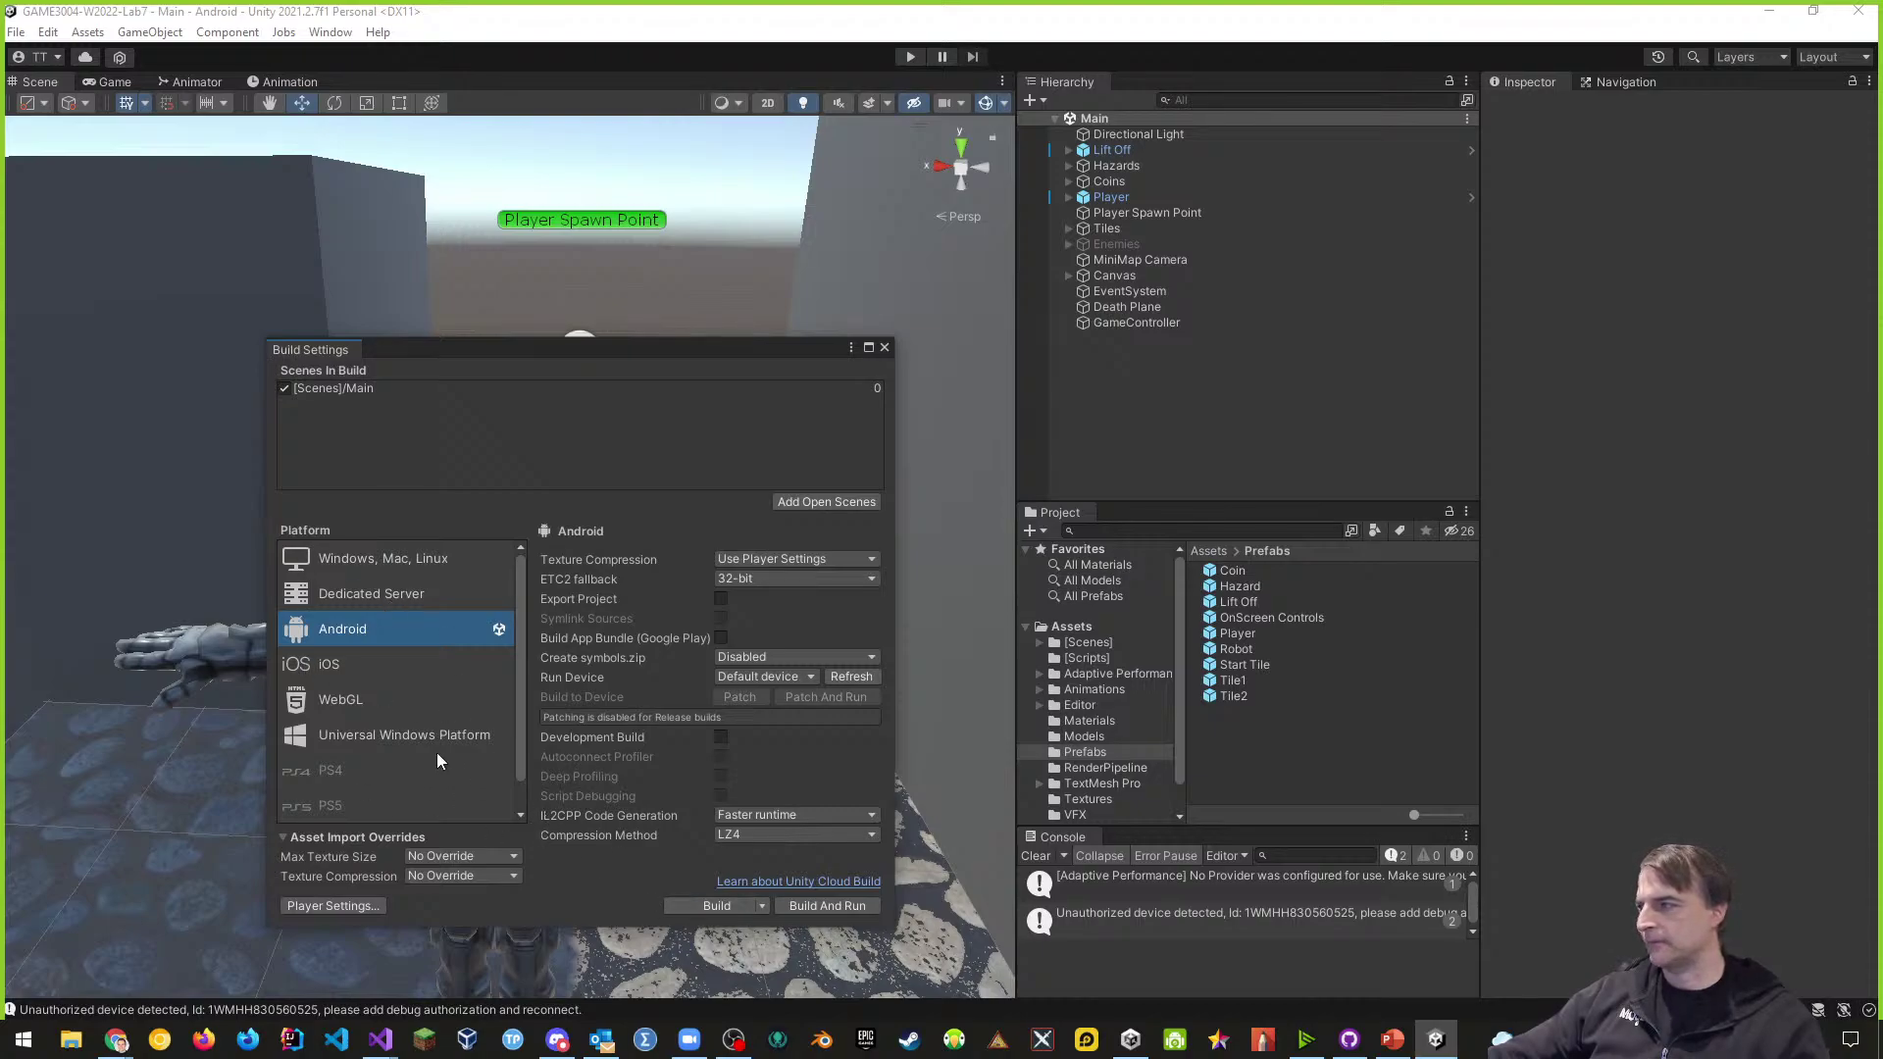
- Set the Product Name in the Player settings to GAME3004-W2022-Lab7
{"action": "left_click", "coordinate": [309, 903]}
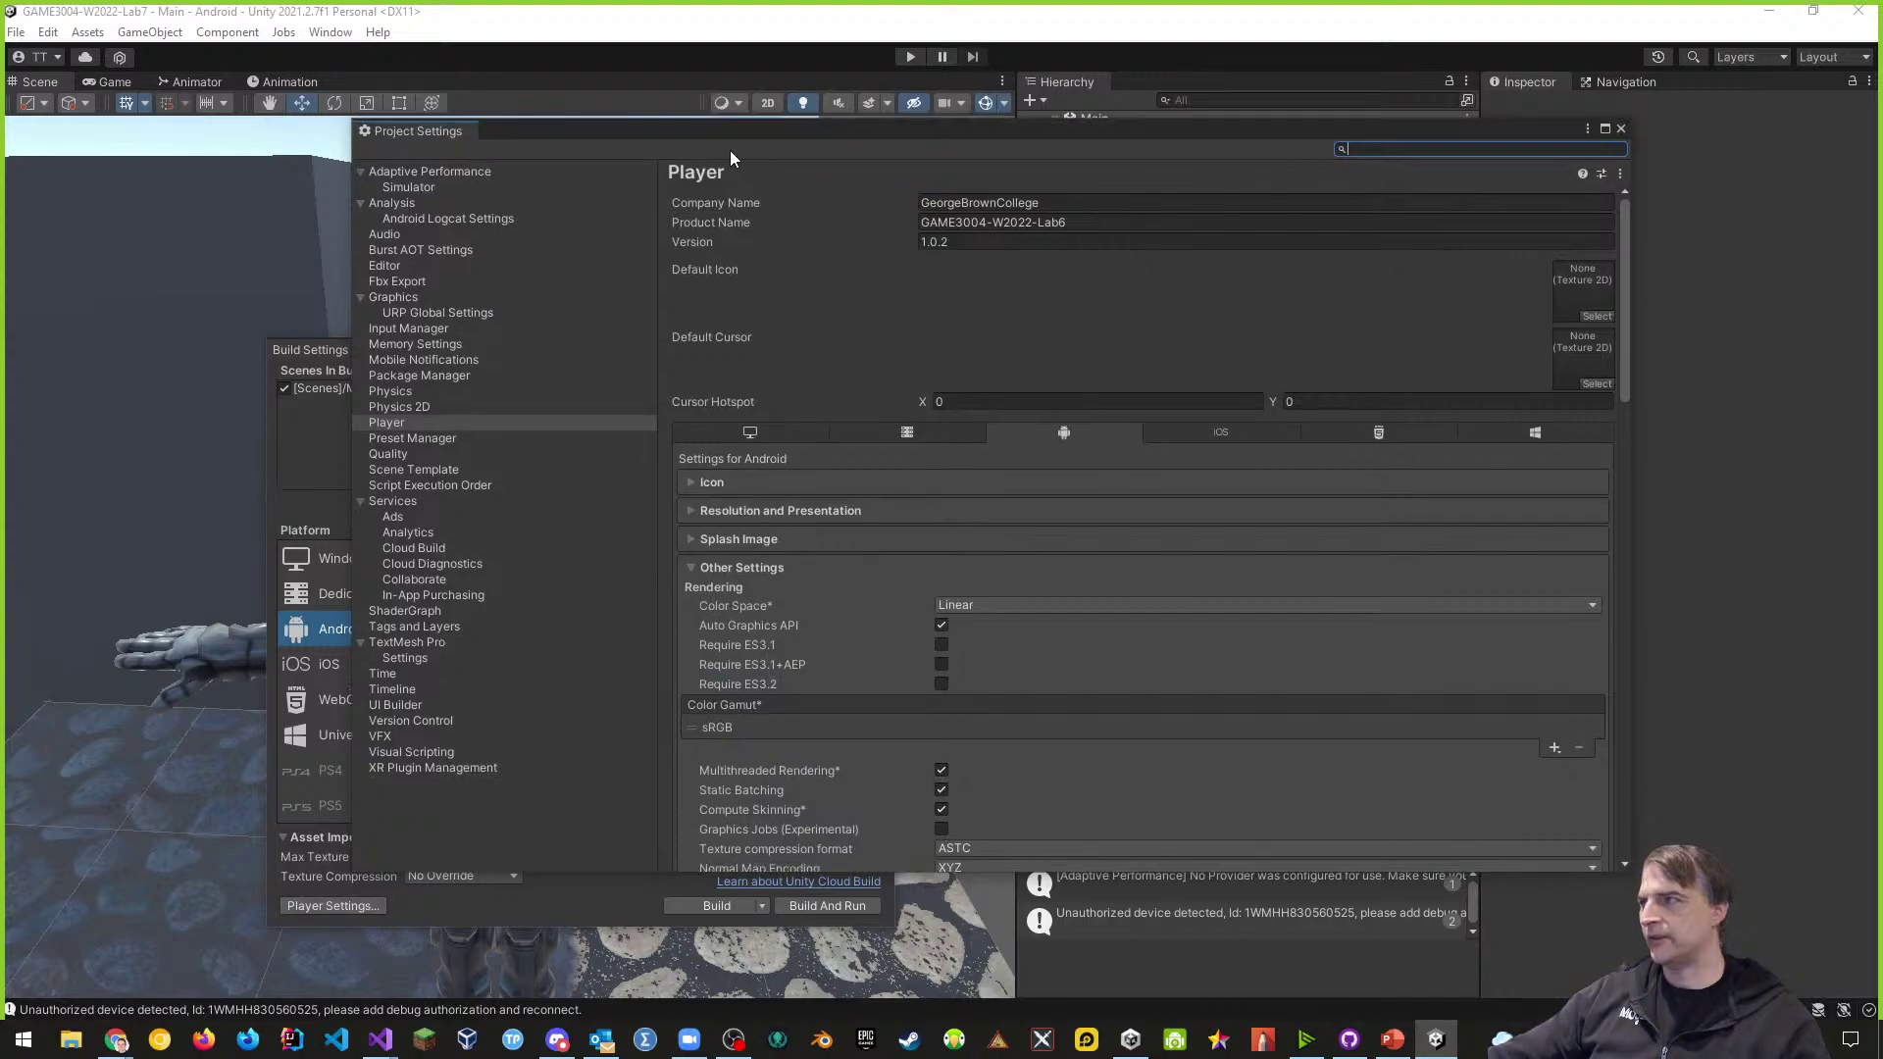
{"action": "left_click_drag", "start_coordinate": [705, 130], "coordinate": [657, 238]}
{"action": "left_click", "coordinate": [1039, 329]}
{"action": "left_click", "coordinate": [1039, 330]}
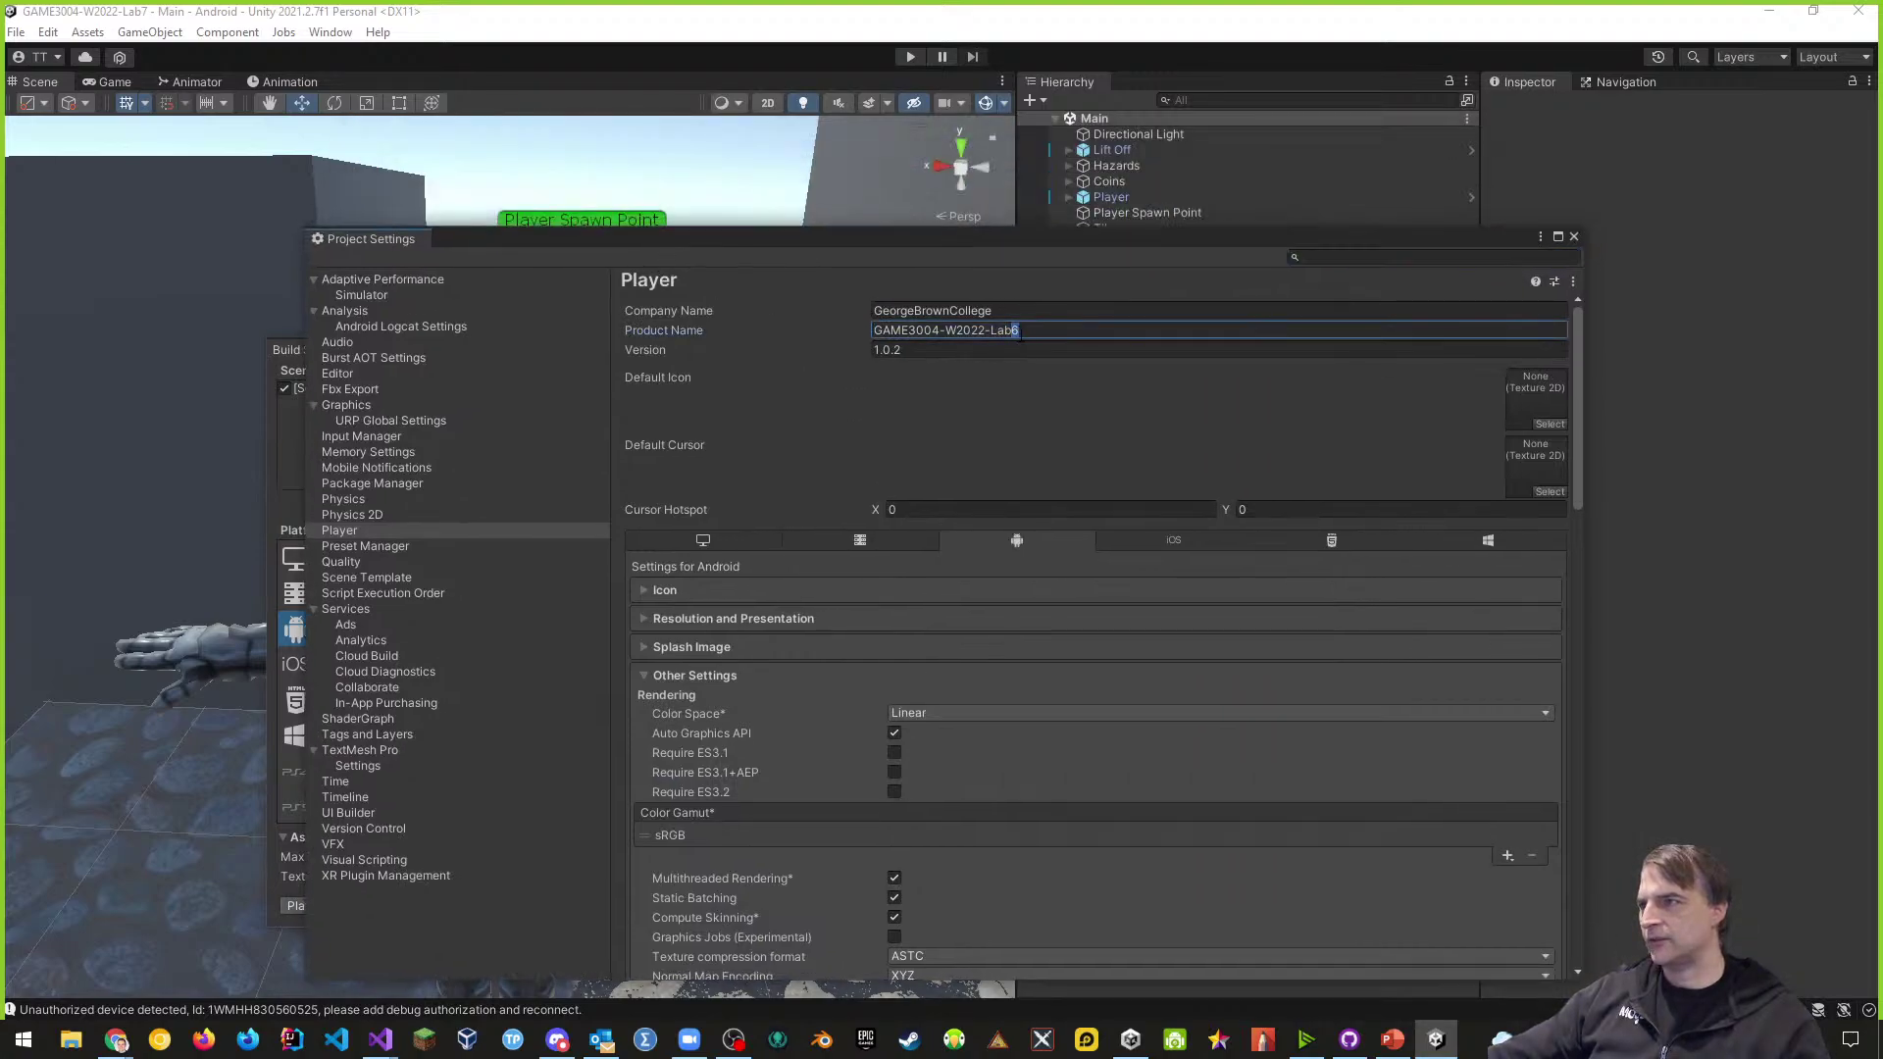
{"action": "key", "text": "BackSpace"}
{"action": "type", "text": "7"}
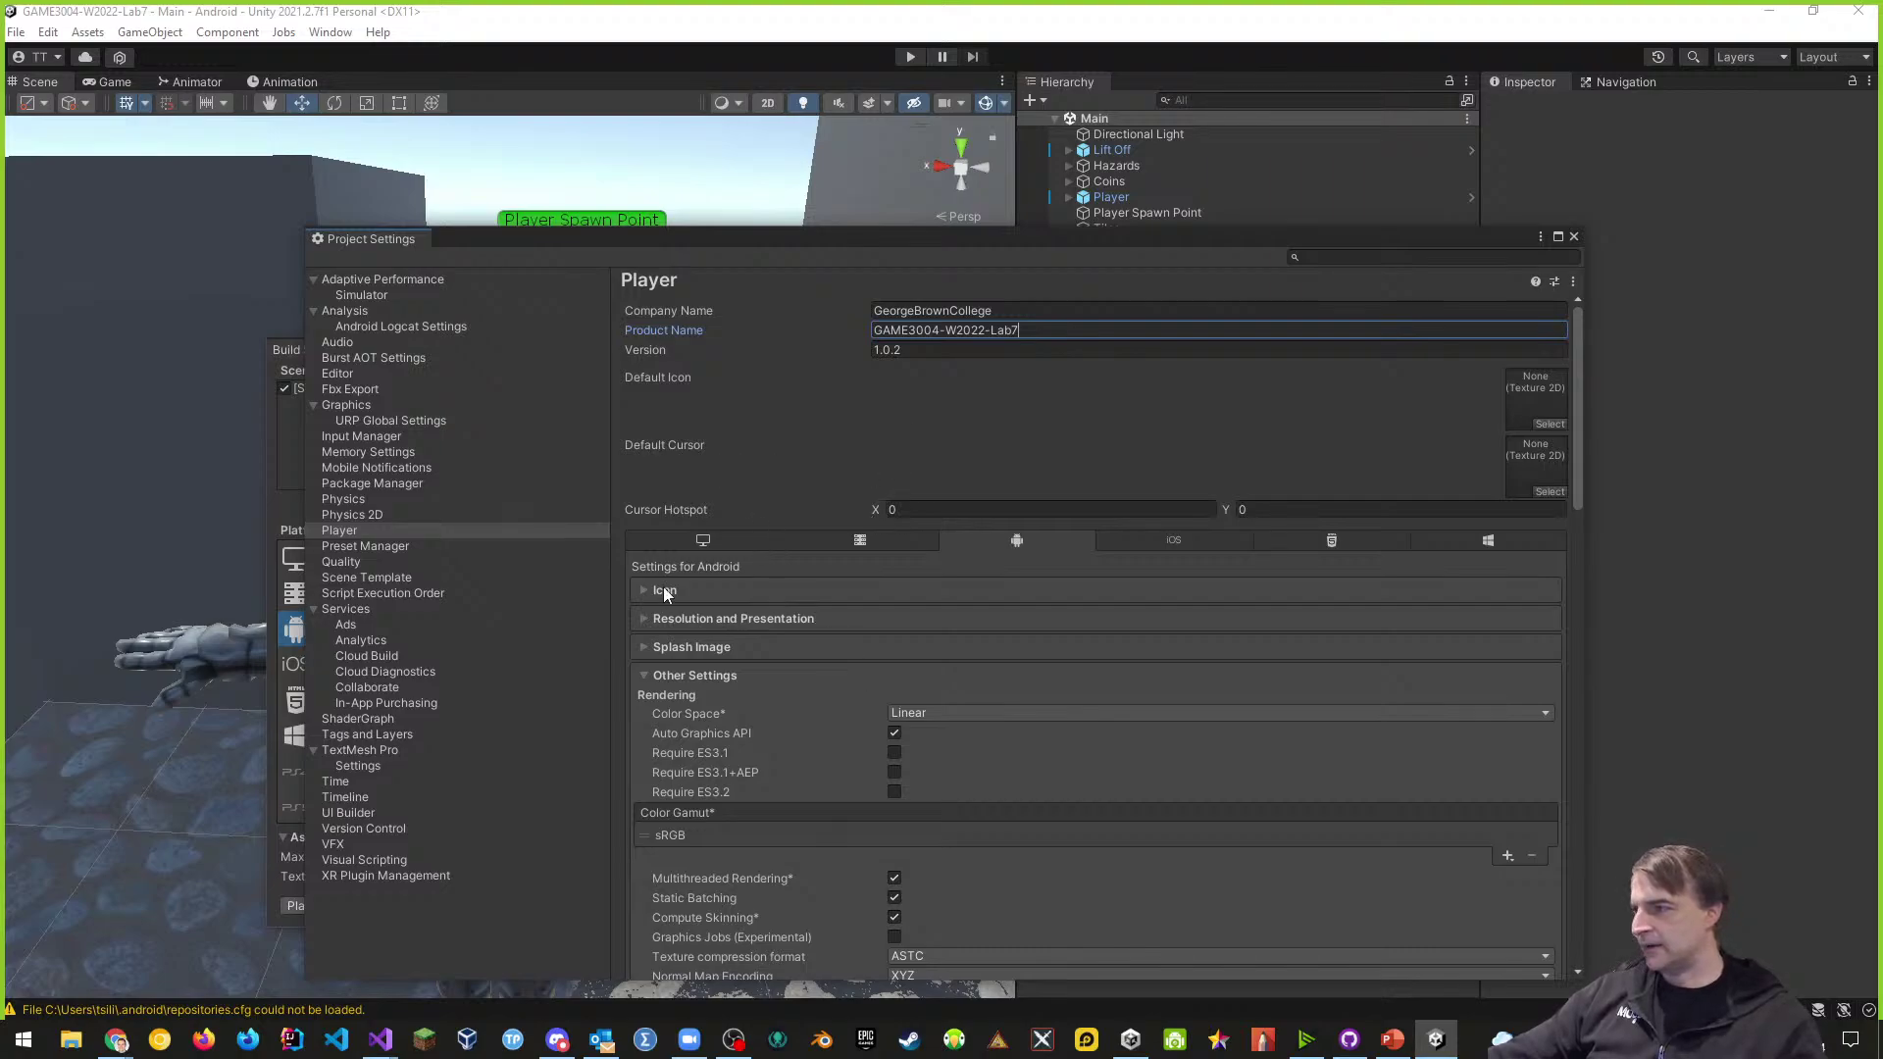
- Set the Android Package Name in the Player settings to ca.georgebrowncollege.game3004.lab7
{"action": "scroll", "coordinate": [667, 627], "scroll_direction": "down", "scroll_amount": 10}
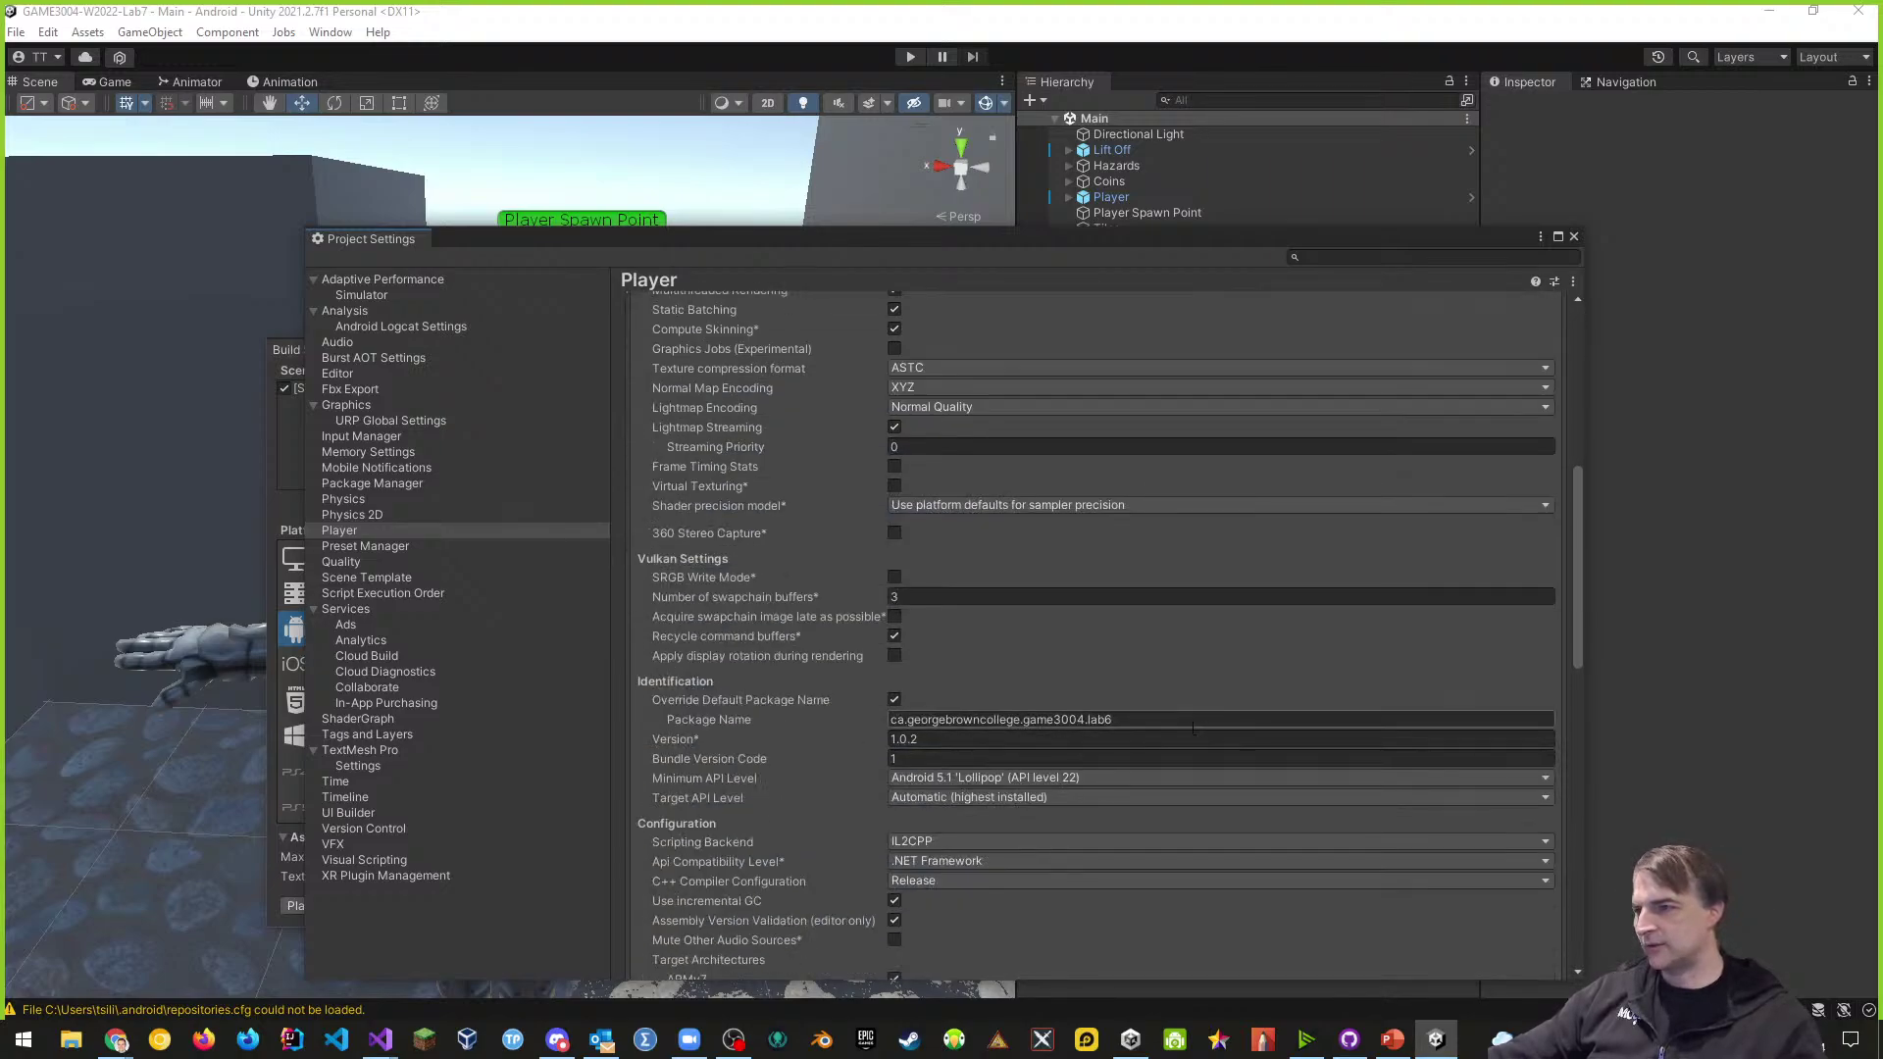
{"action": "left_click", "coordinate": [1191, 724]}
{"action": "left_click", "coordinate": [1183, 721]}
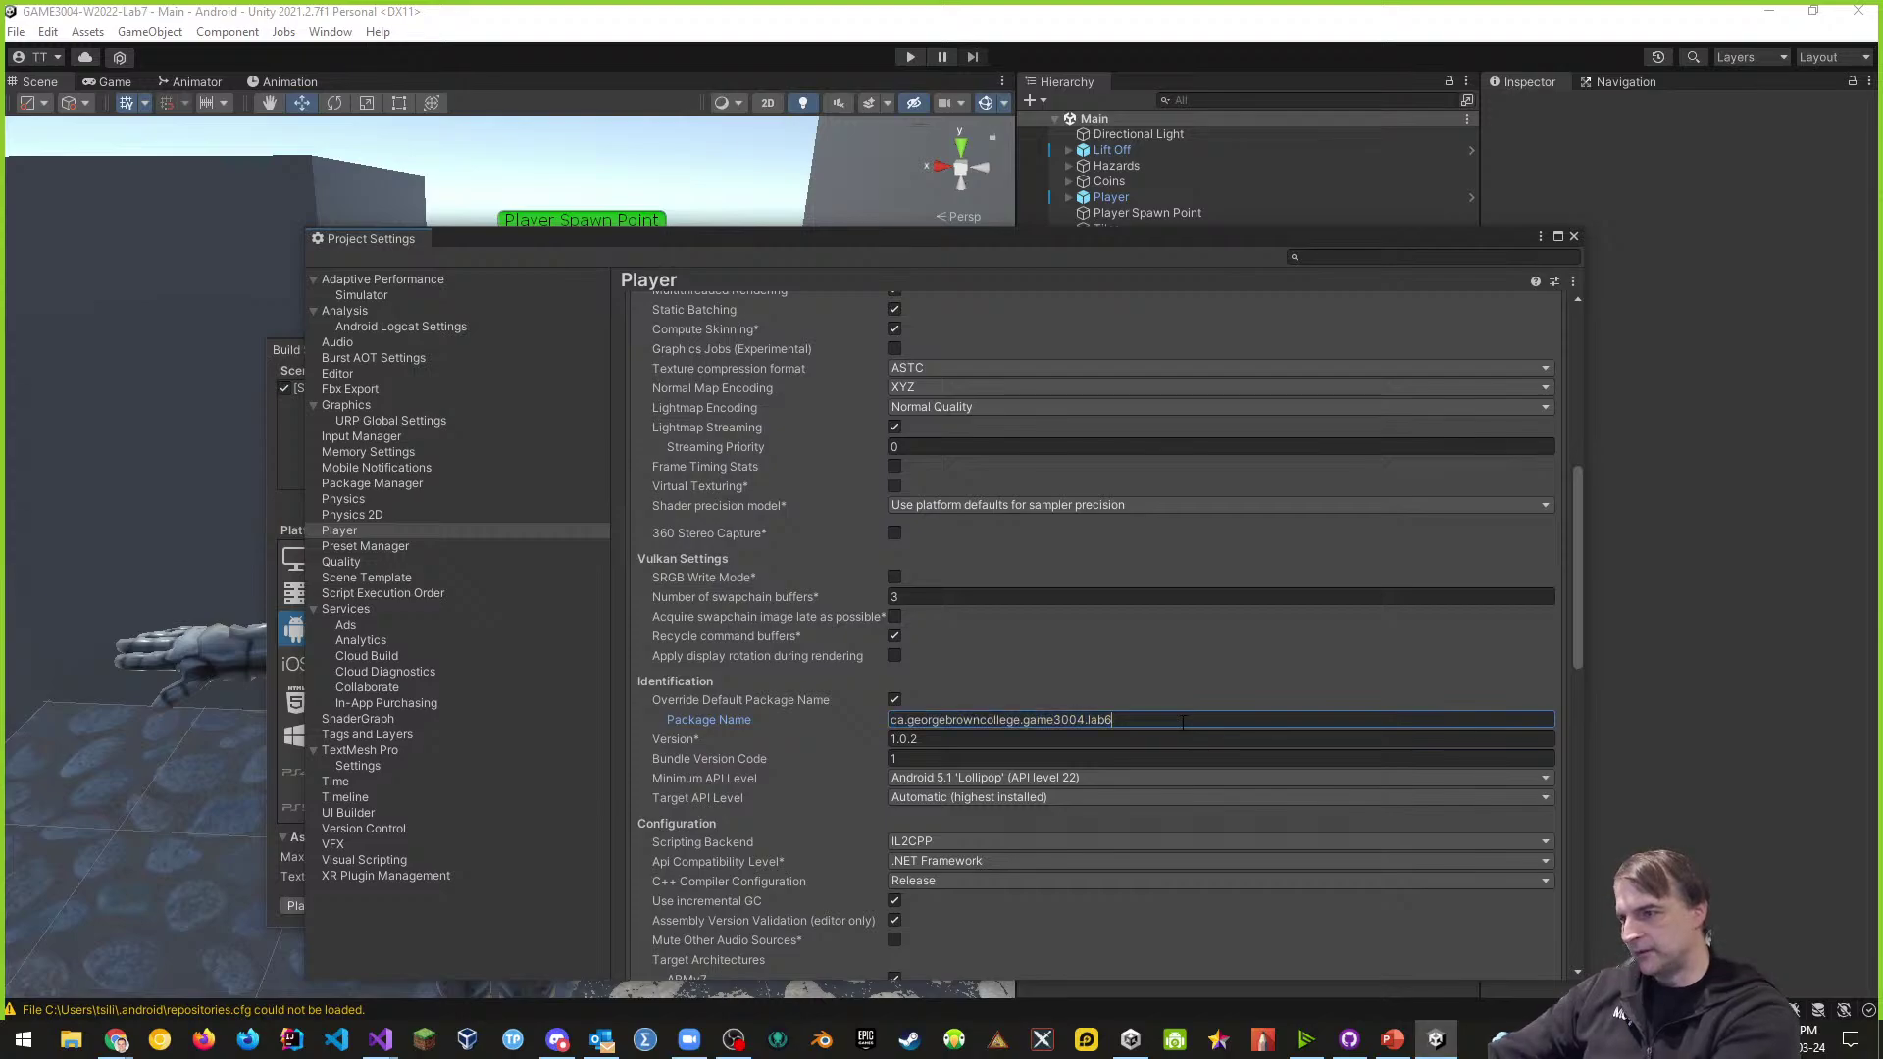
{"action": "key", "text": "BackSpace"}
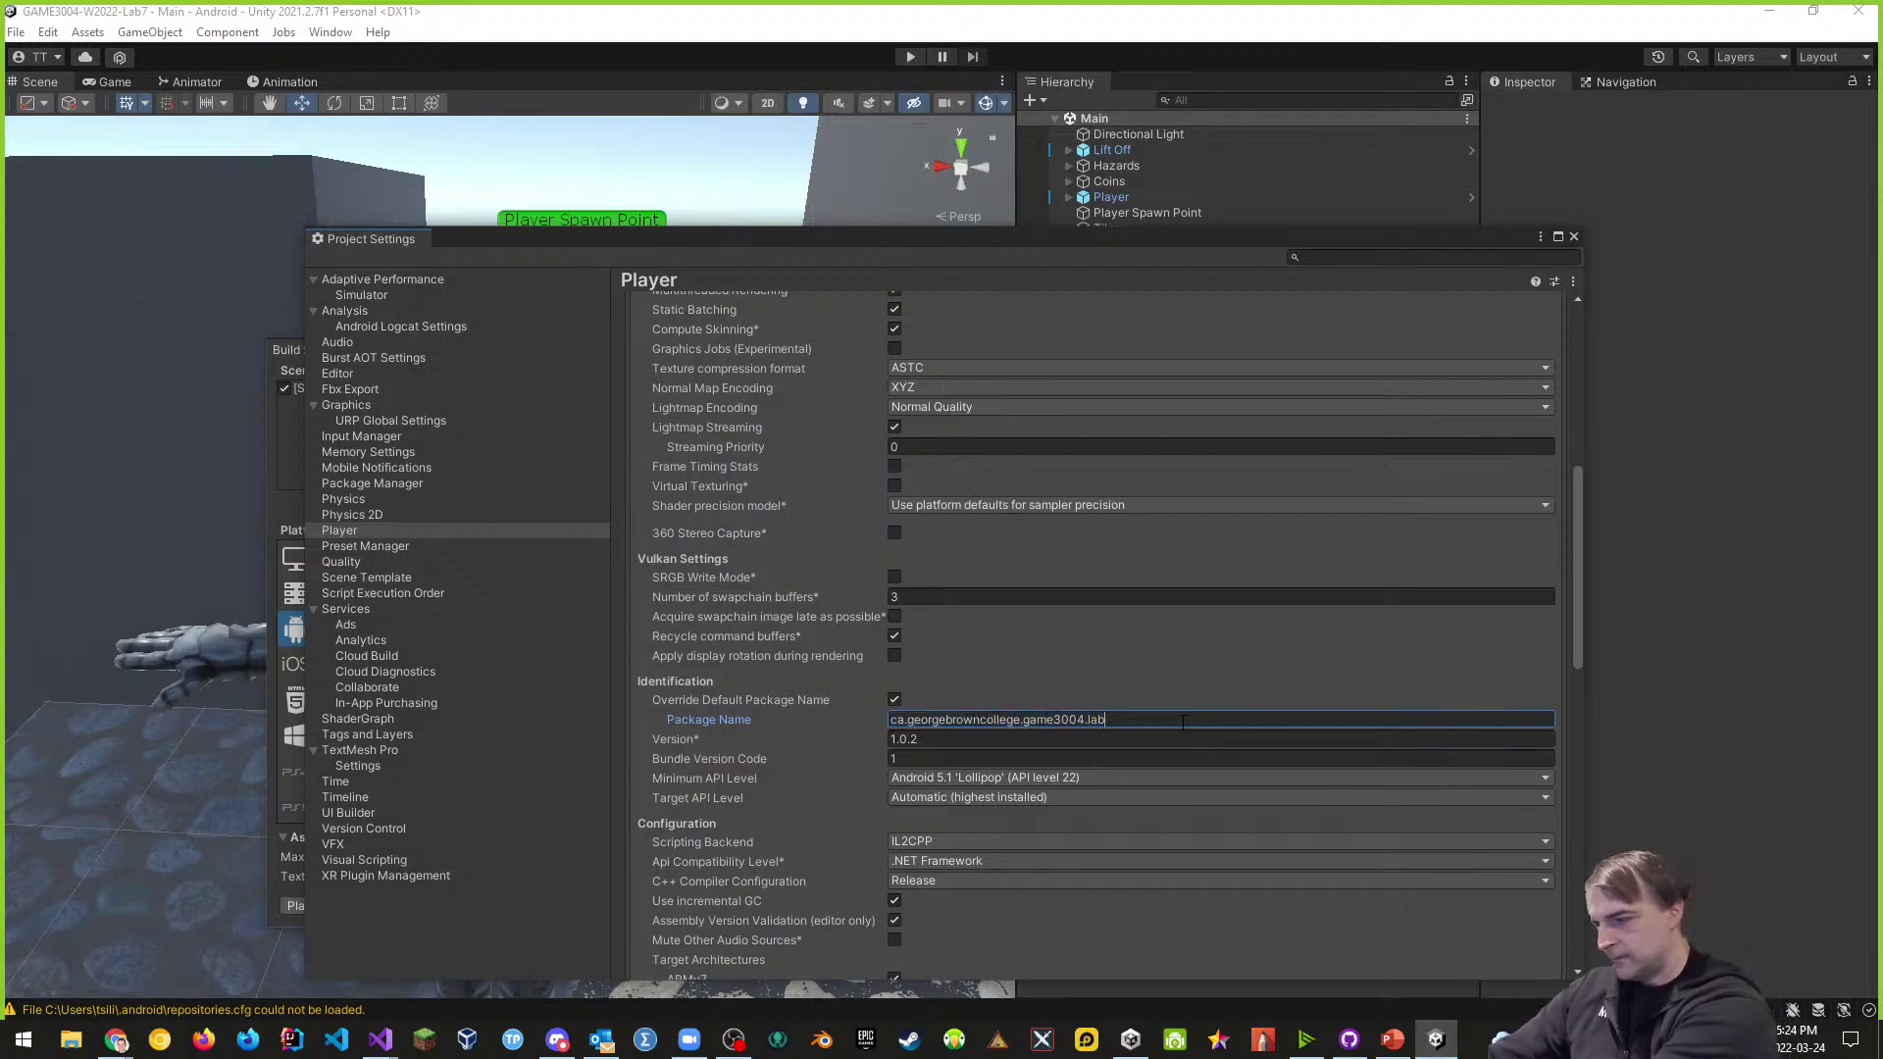
{"action": "type", "text": "7"}
{"action": "scroll", "coordinate": [1020, 651], "scroll_direction": "down", "scroll_amount": 6}
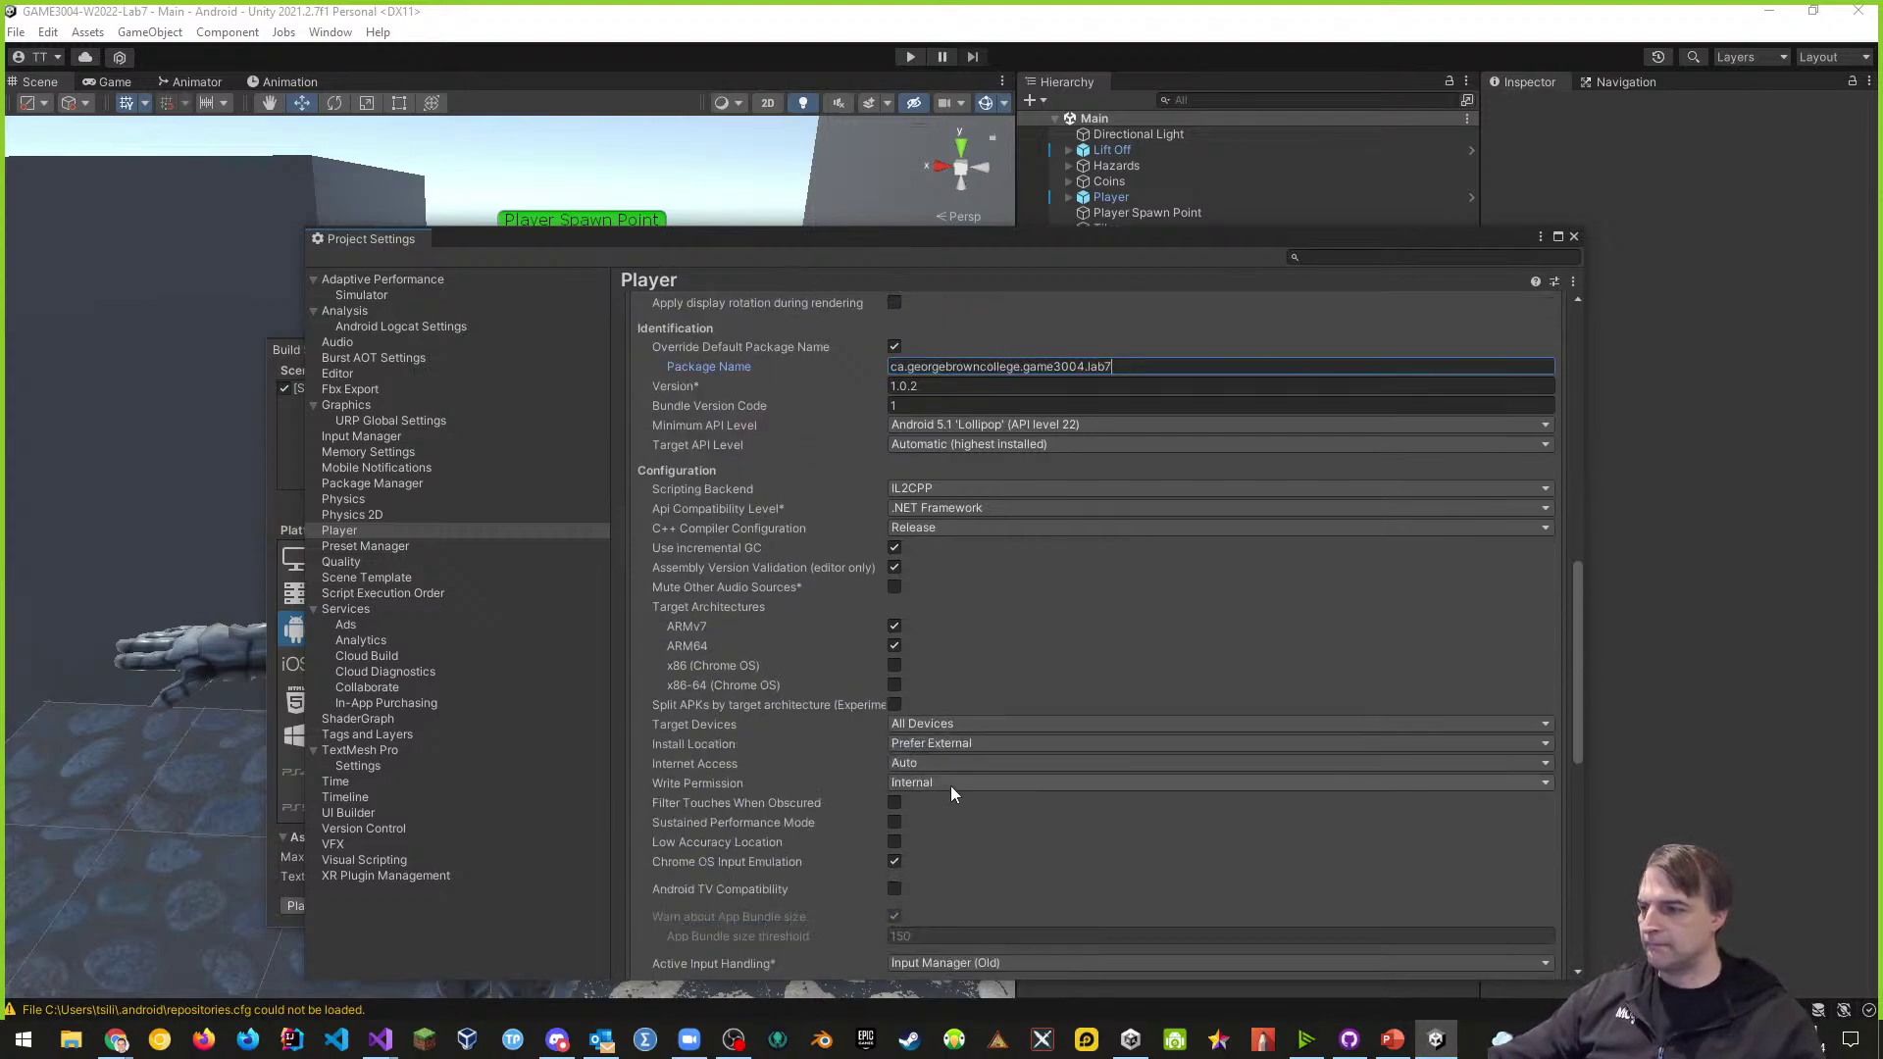
- Close the Project Settings, switch to LDPlayer and uninstall the existing GAME3004-W2022-Lab7 app from the emulator
{"action": "scroll", "coordinate": [950, 785], "scroll_direction": "down", "scroll_amount": 15}
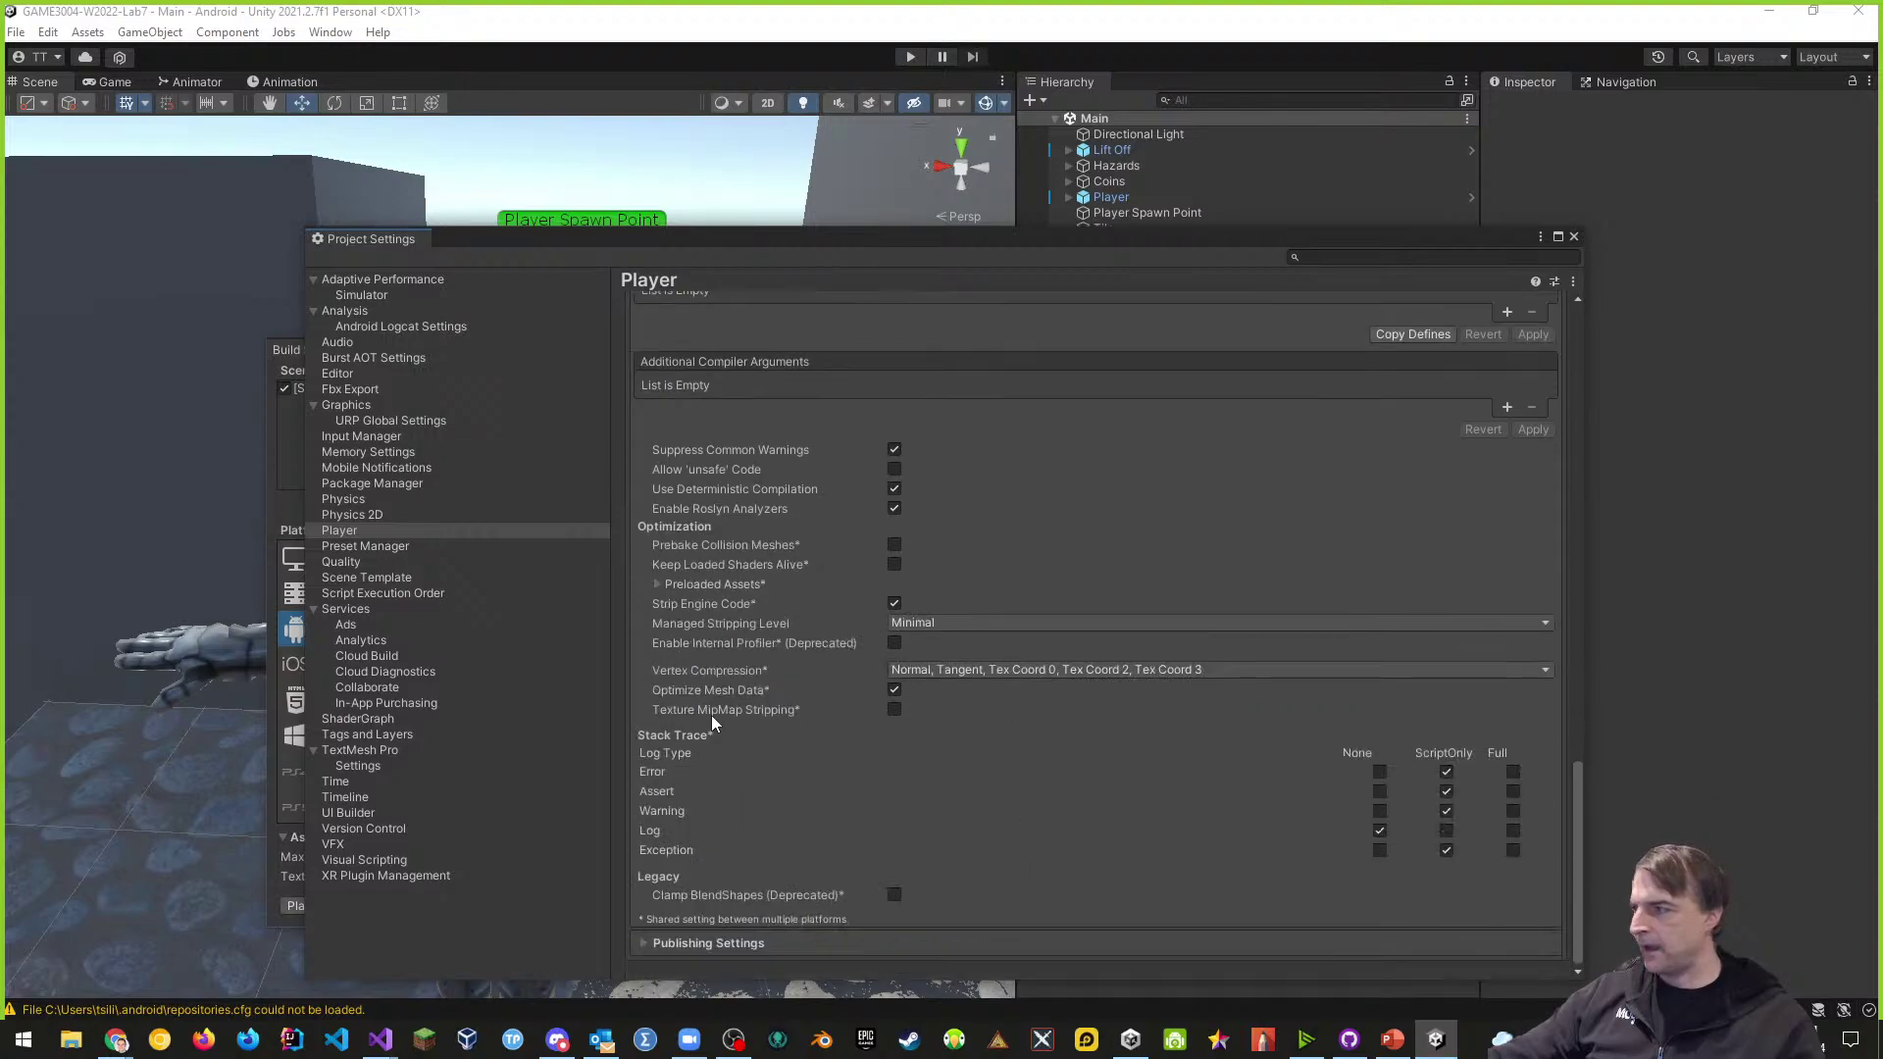
{"action": "left_click", "coordinate": [1574, 236]}
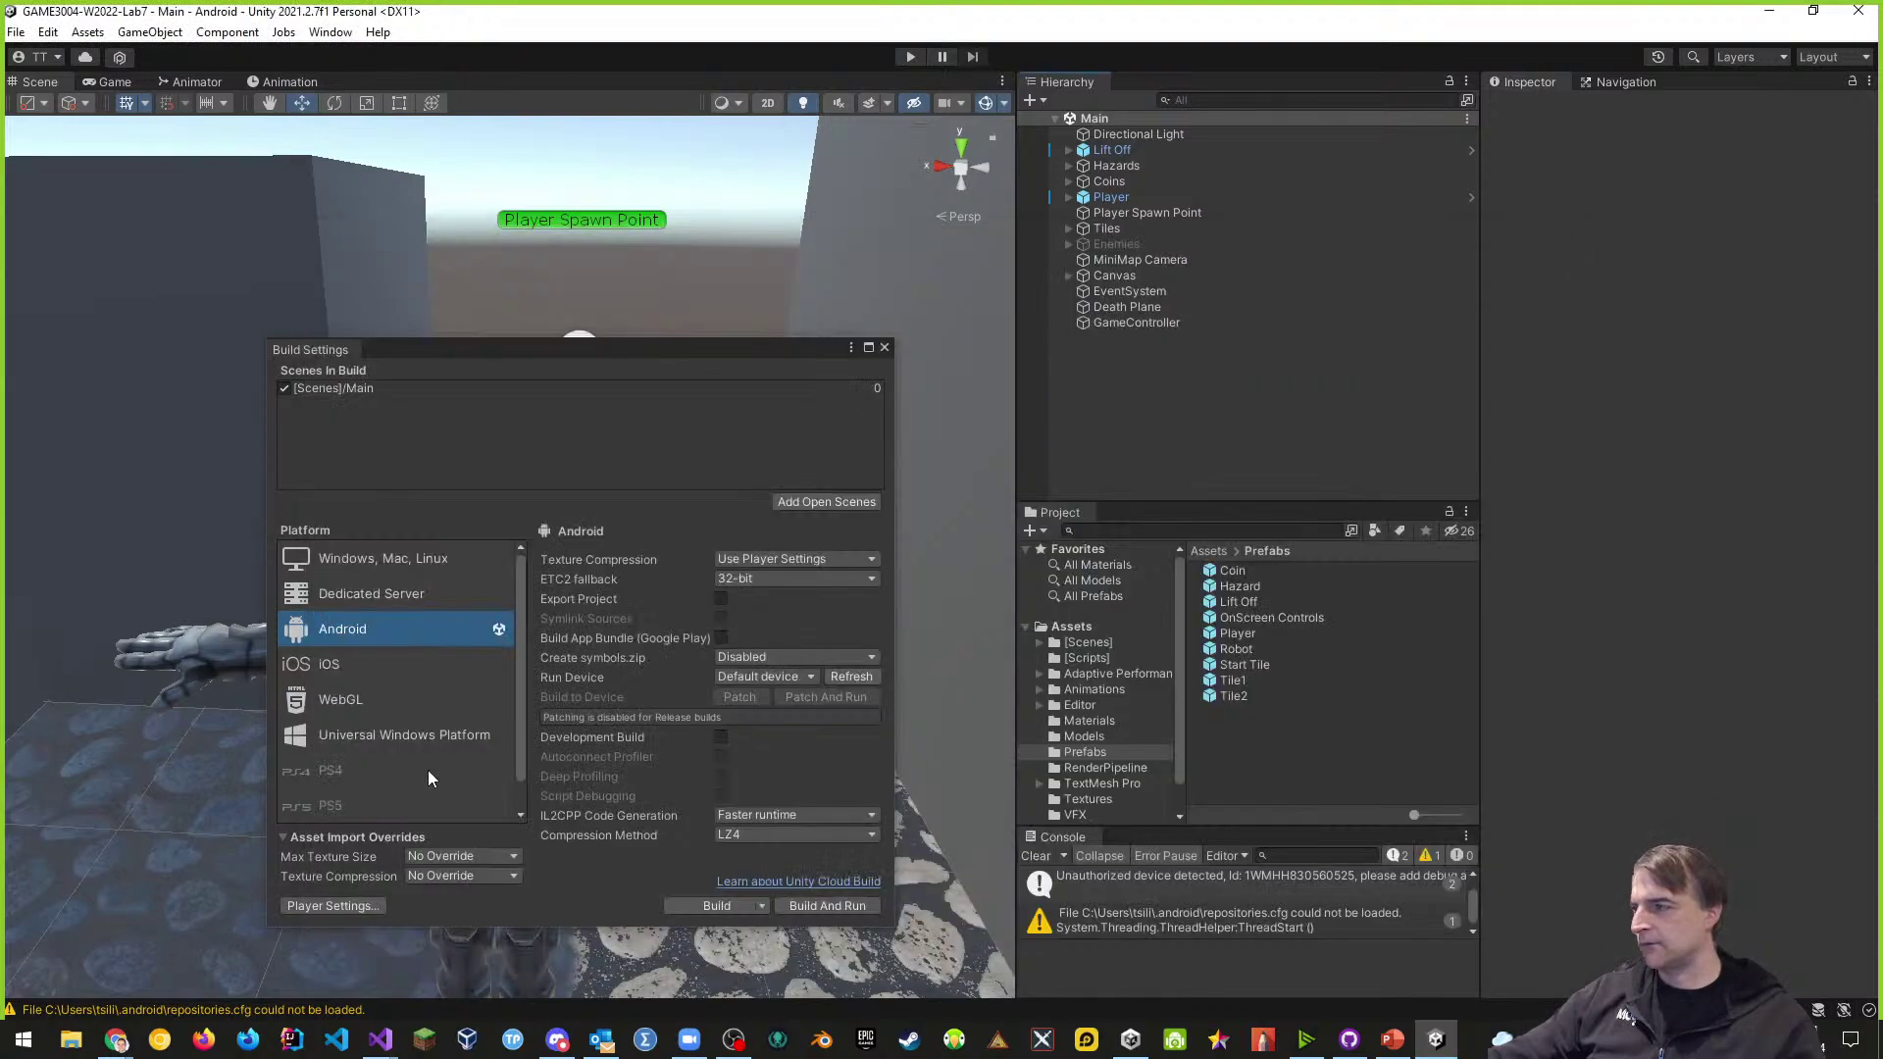
{"action": "left_click", "coordinate": [1087, 1040]}
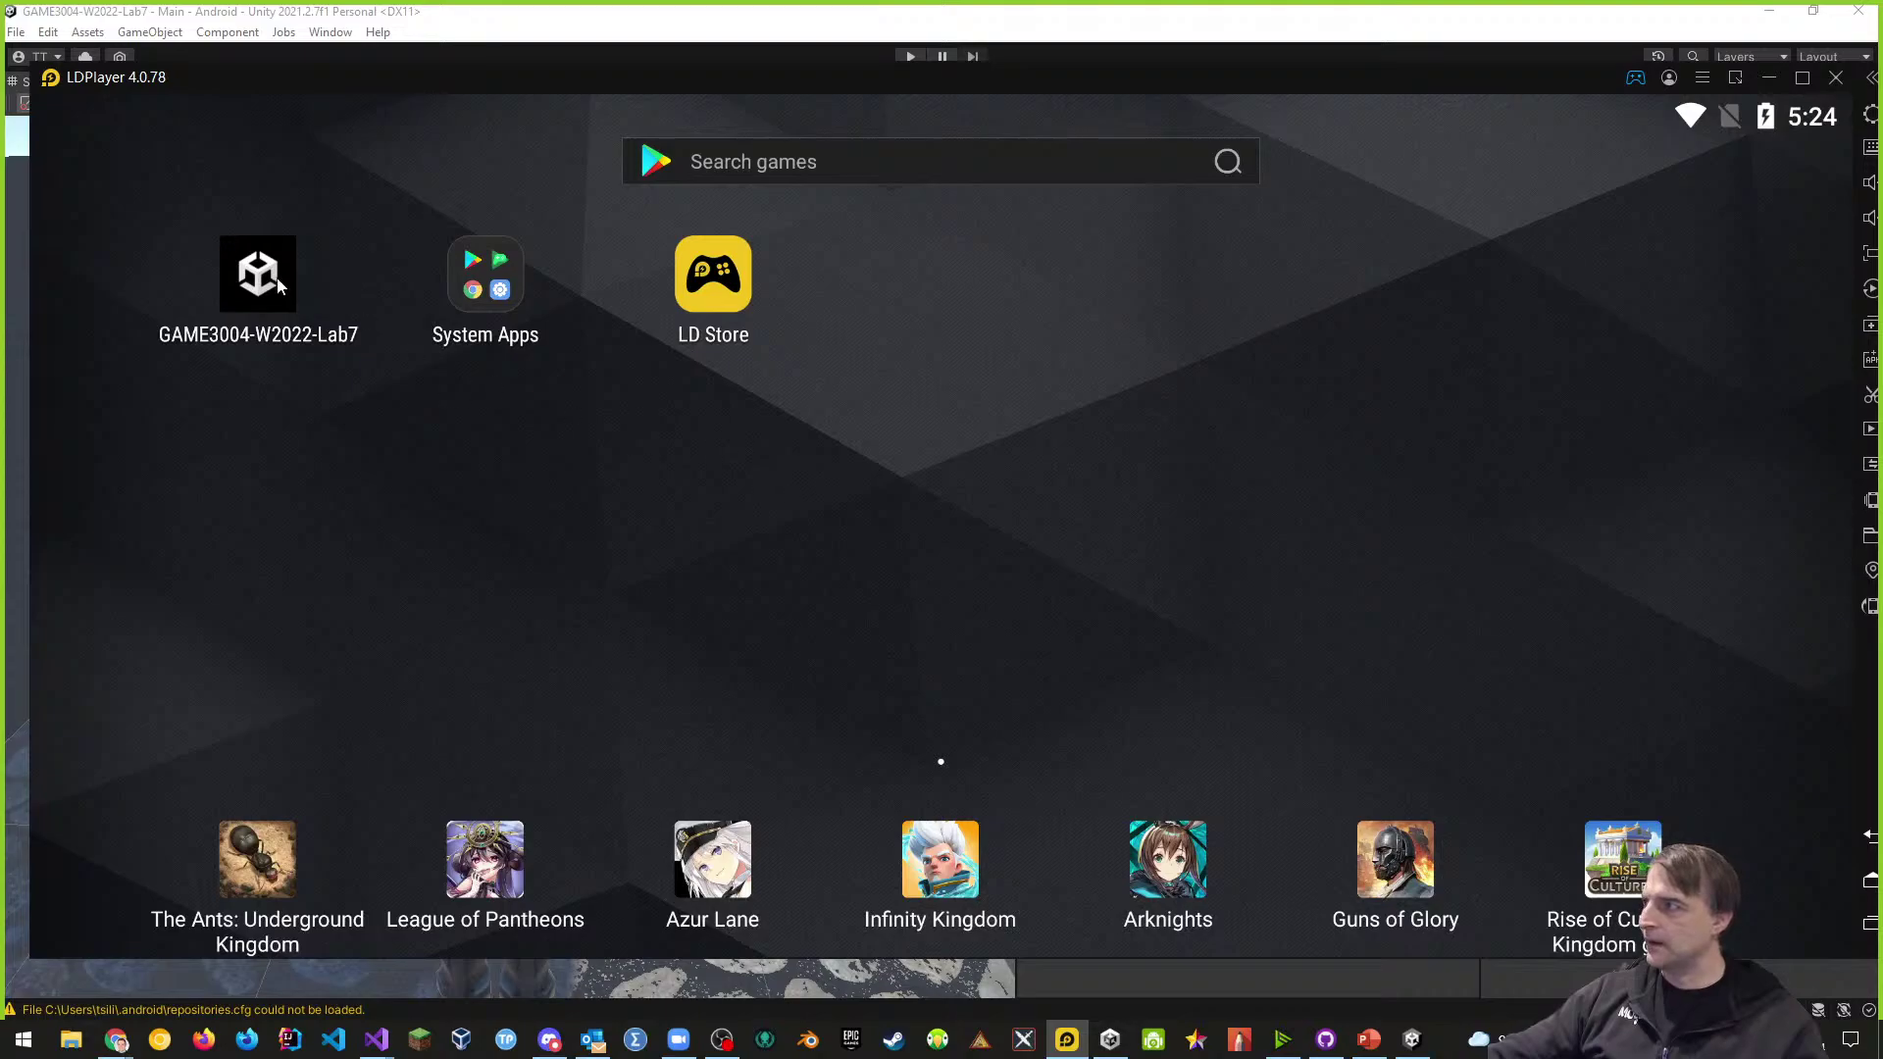
{"action": "left_click_drag", "start_coordinate": [262, 282], "coordinate": [61, 257]}
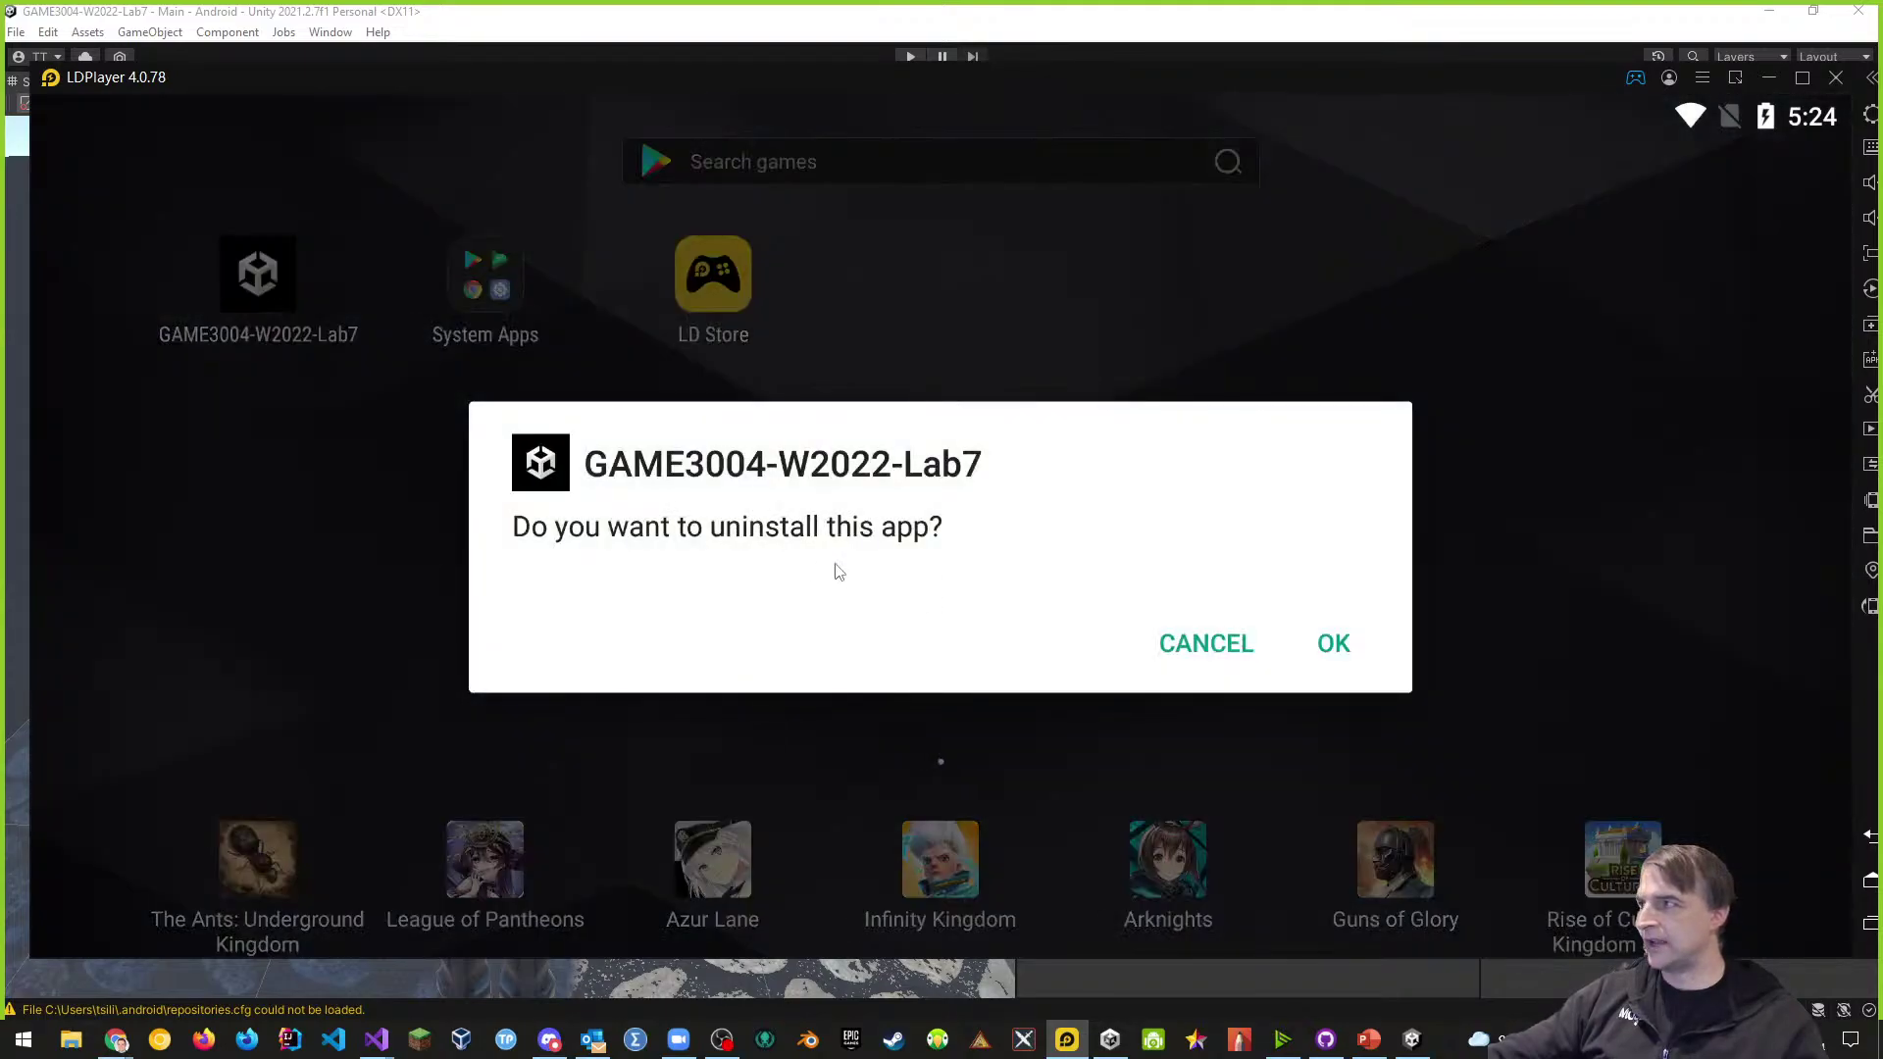
{"action": "left_click", "coordinate": [1349, 643]}
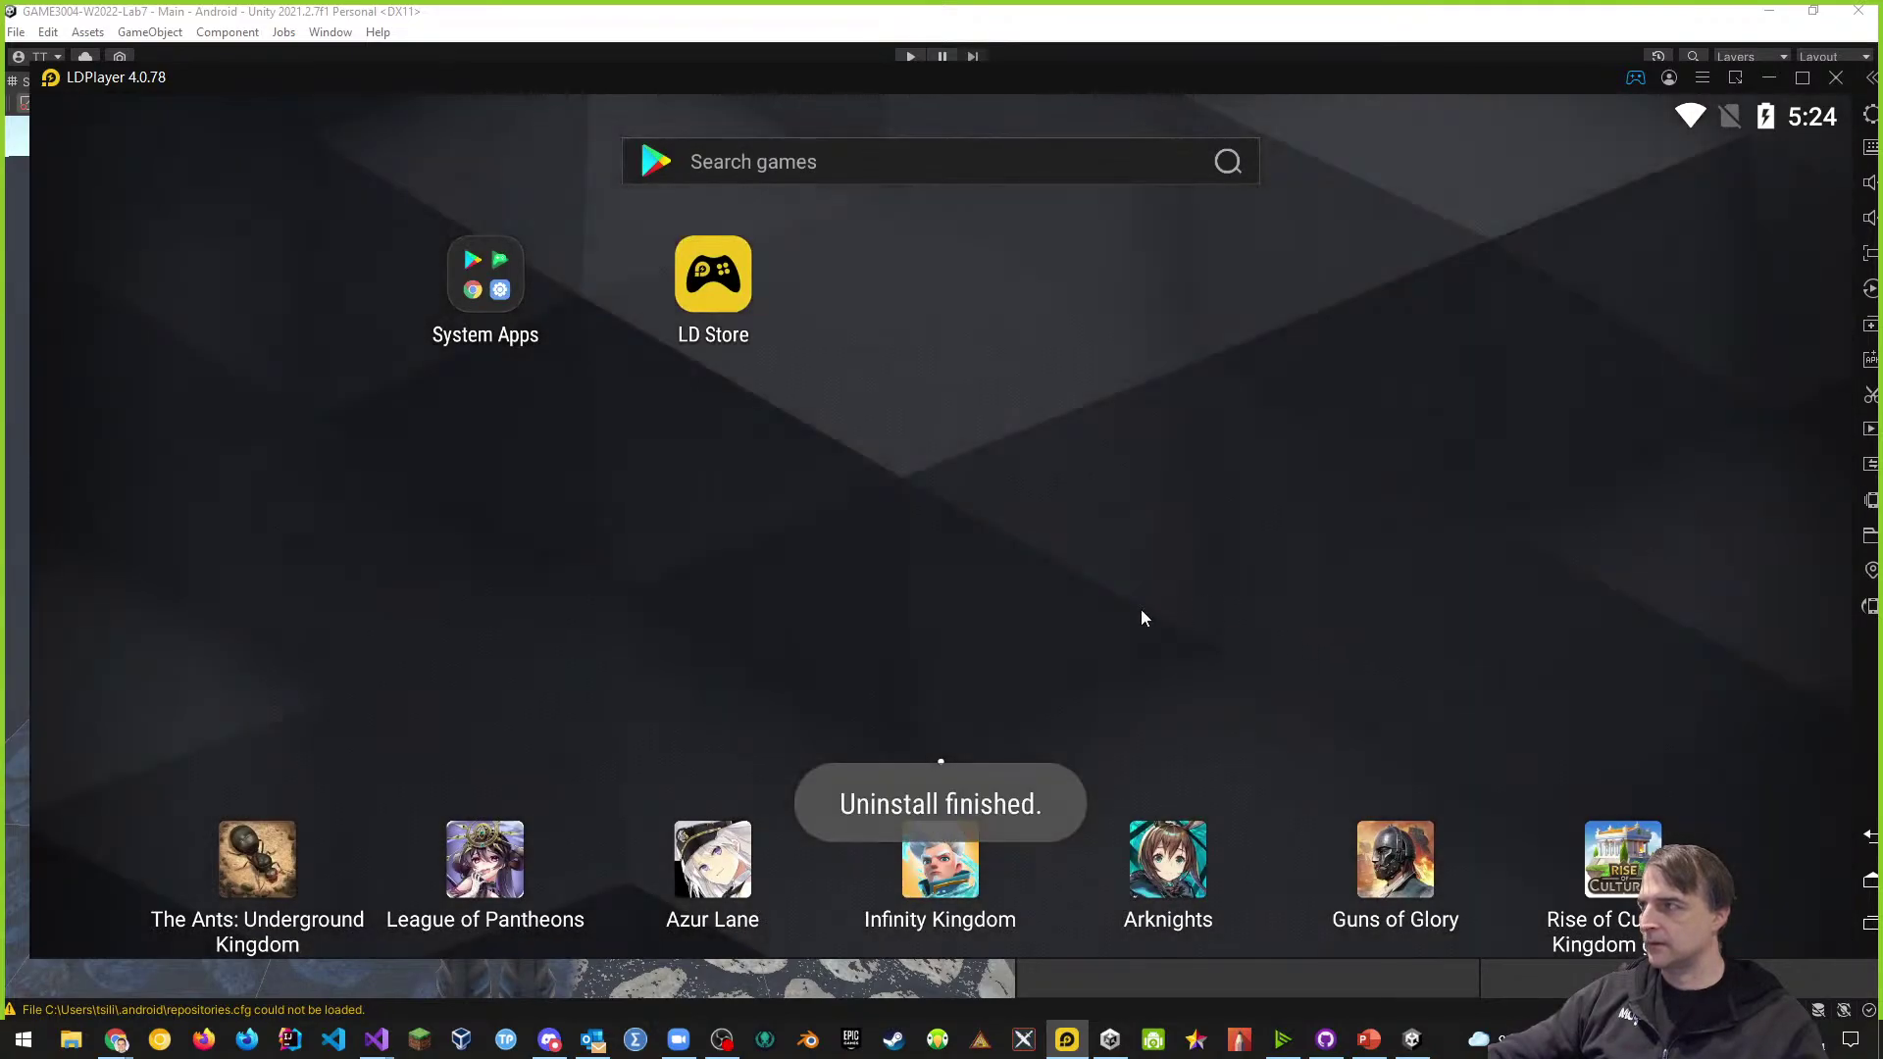
- Switch back to Unity, refresh the available run devices and set the Android Run Device to the connected Samsung phone
{"action": "key", "text": "alt+Tab"}
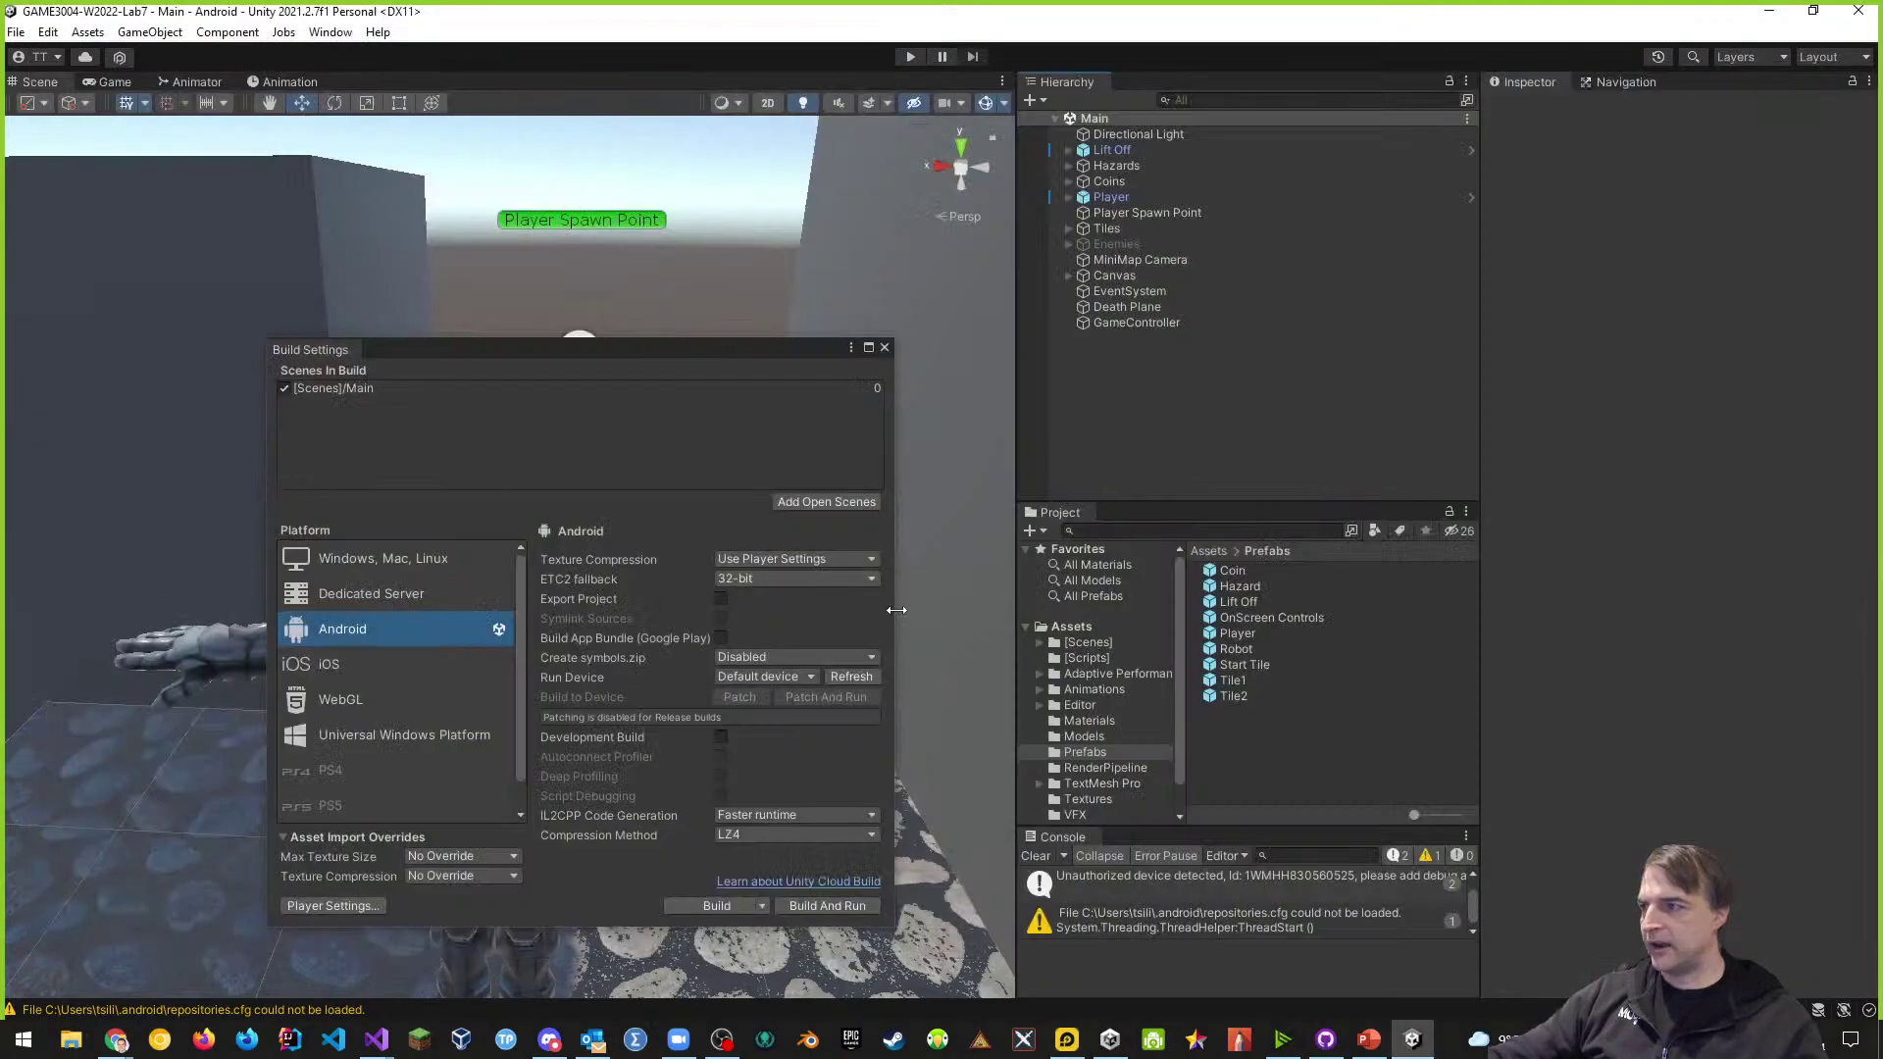
{"action": "left_click", "coordinate": [842, 677]}
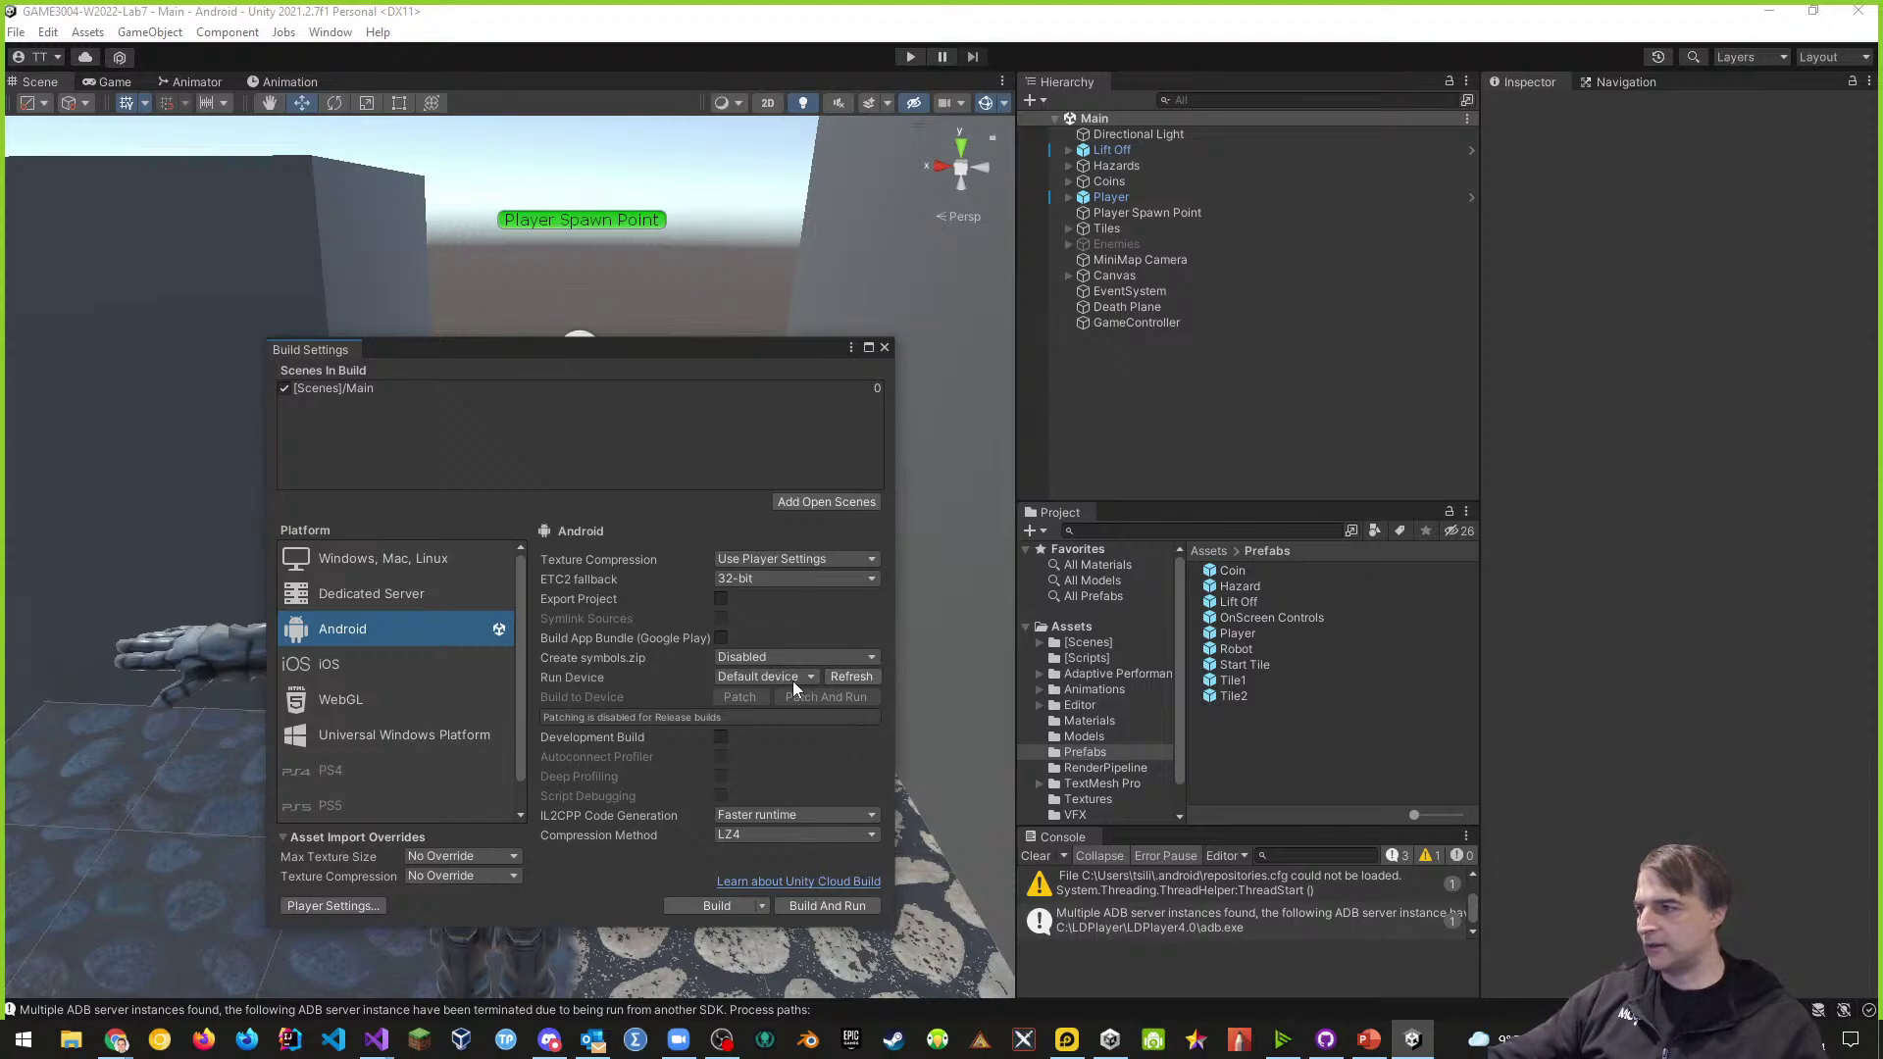
{"action": "left_click", "coordinate": [793, 676]}
{"action": "left_click", "coordinate": [792, 742]}
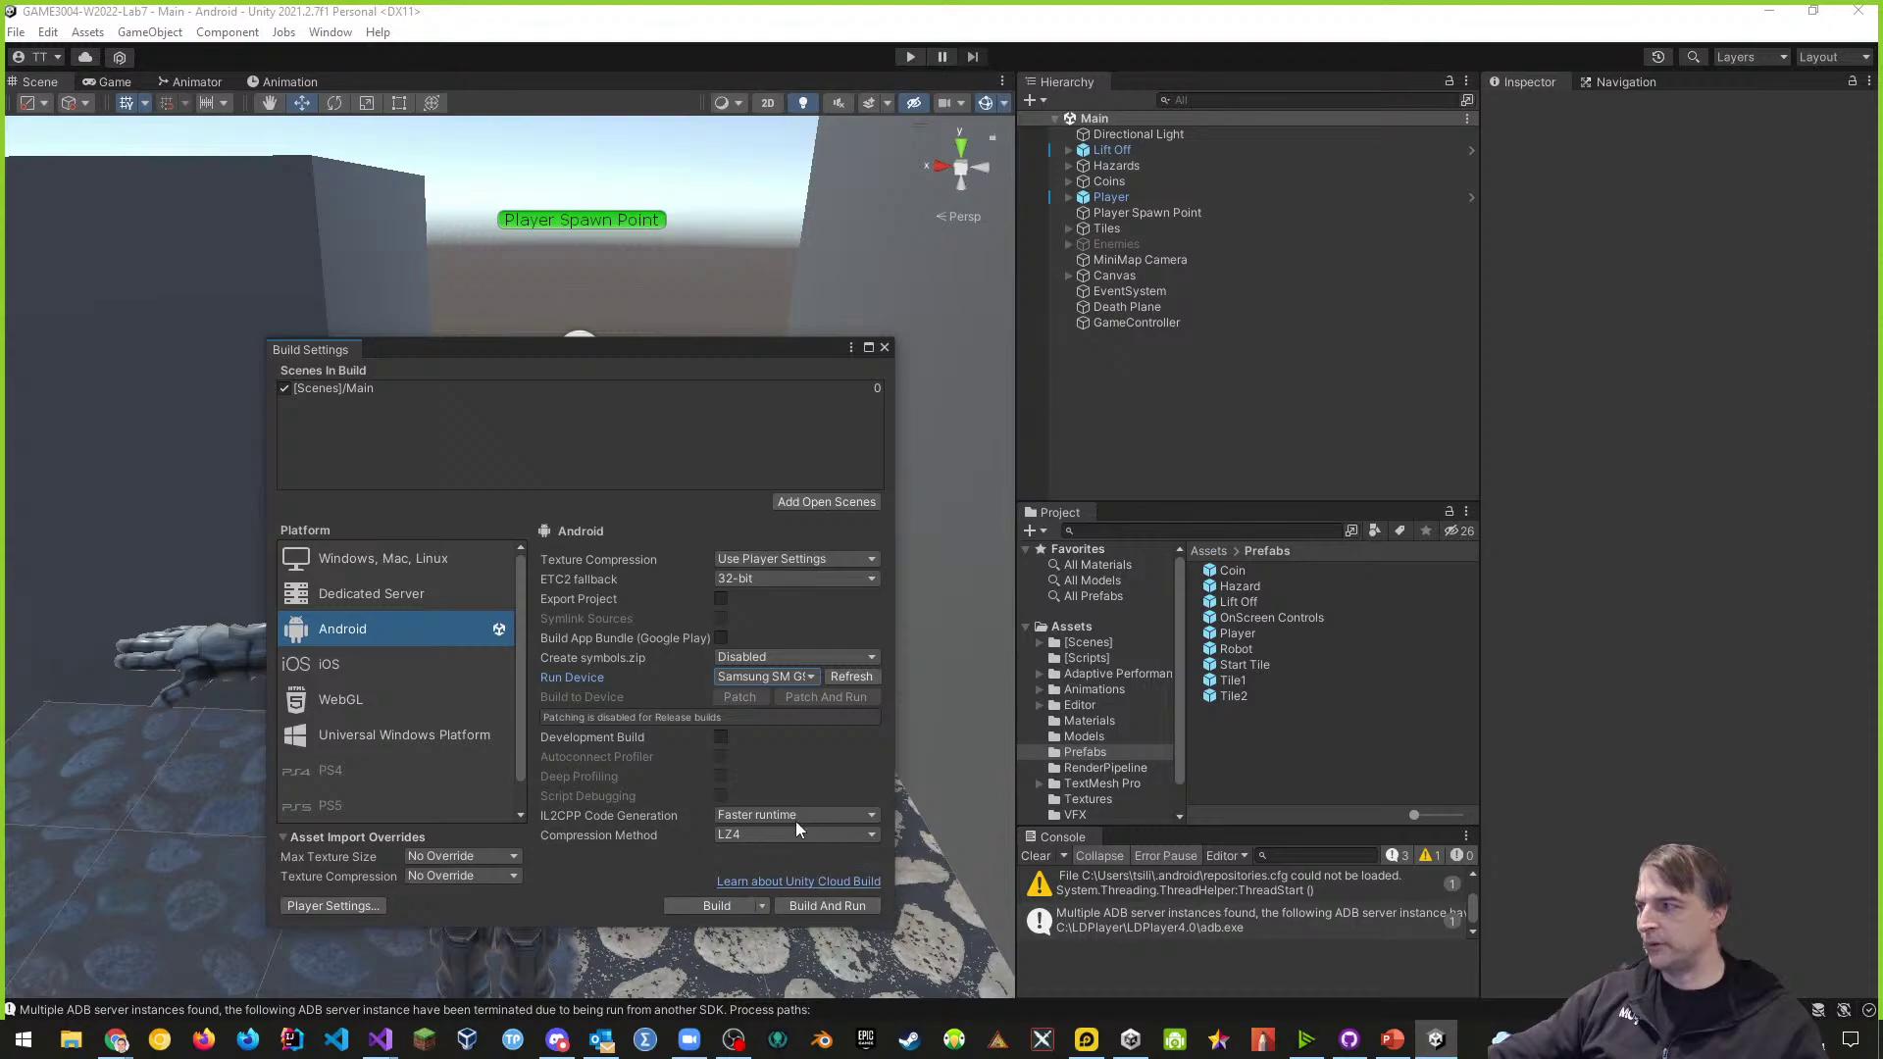
- Start Build And Run, then create a folder named Builds inside the GAME3004-W2022-Lab7 project folder and open it
{"action": "left_click", "coordinate": [824, 905]}
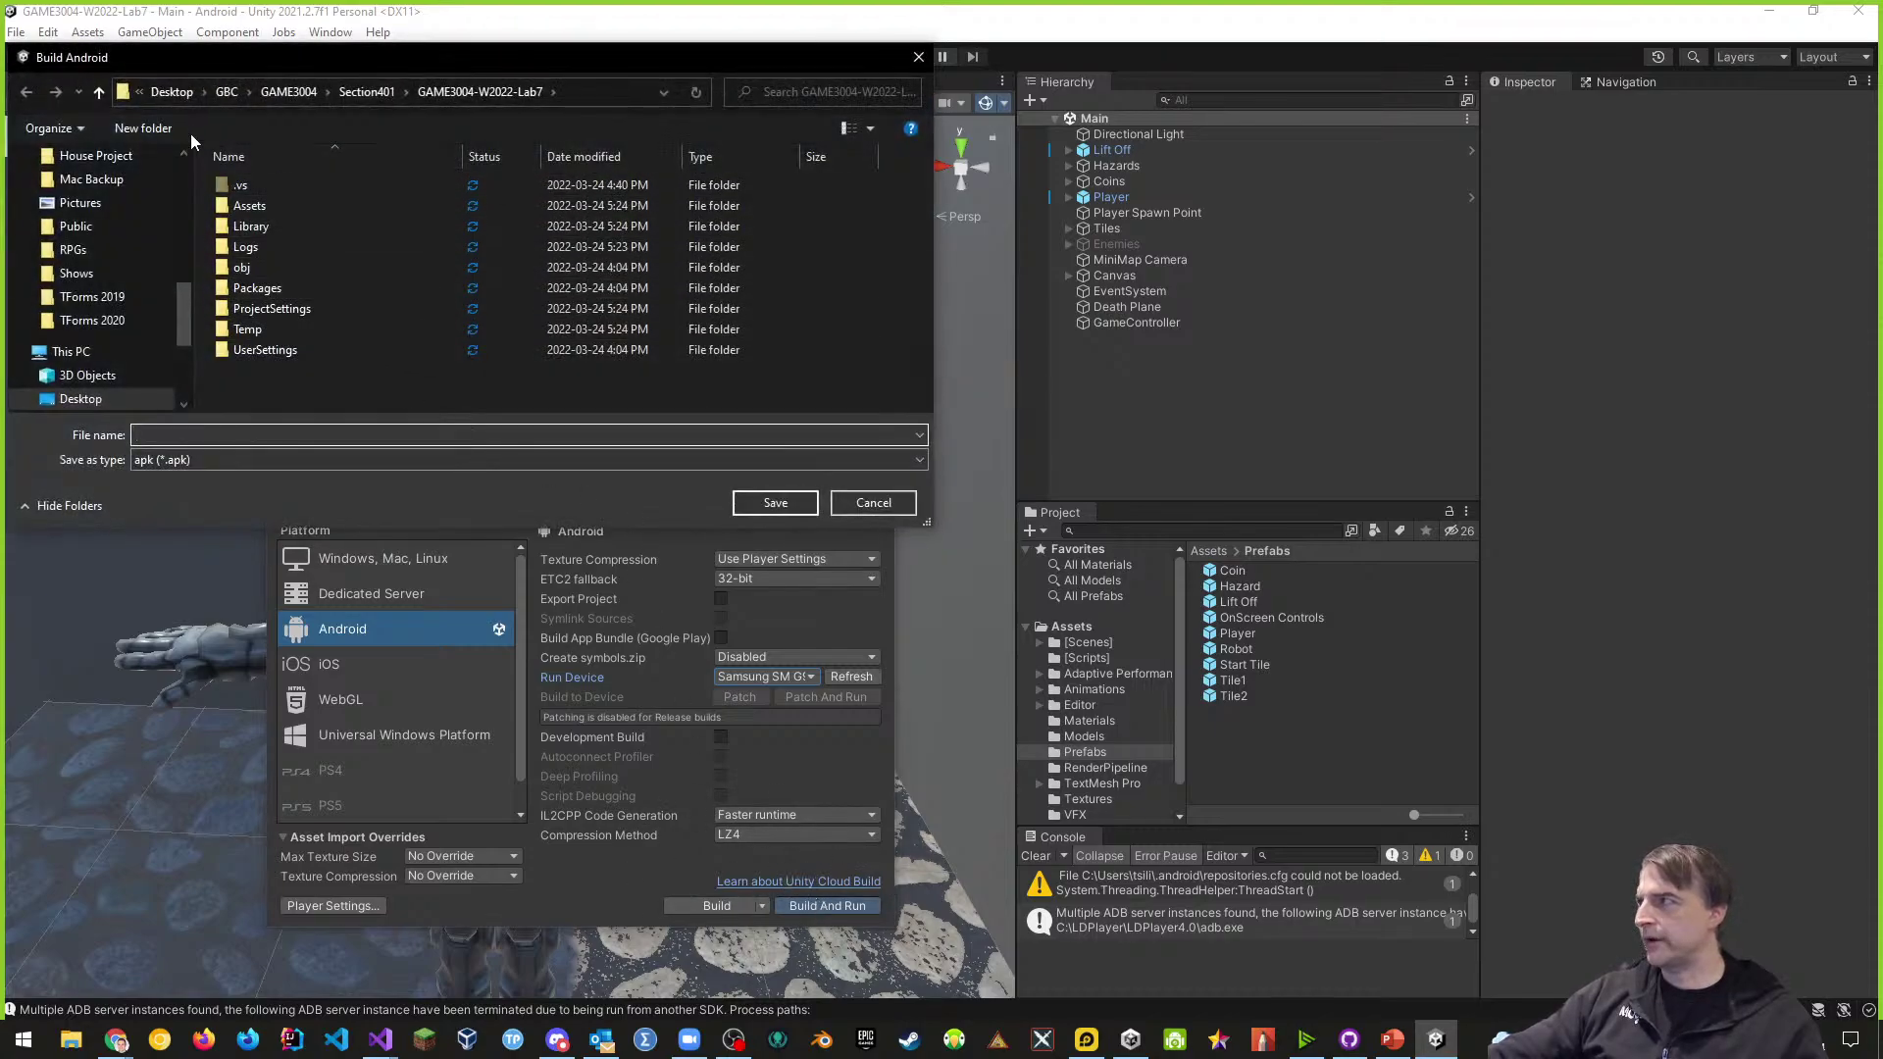
{"action": "left_click", "coordinate": [162, 134]}
{"action": "type", "text": "Builds"}
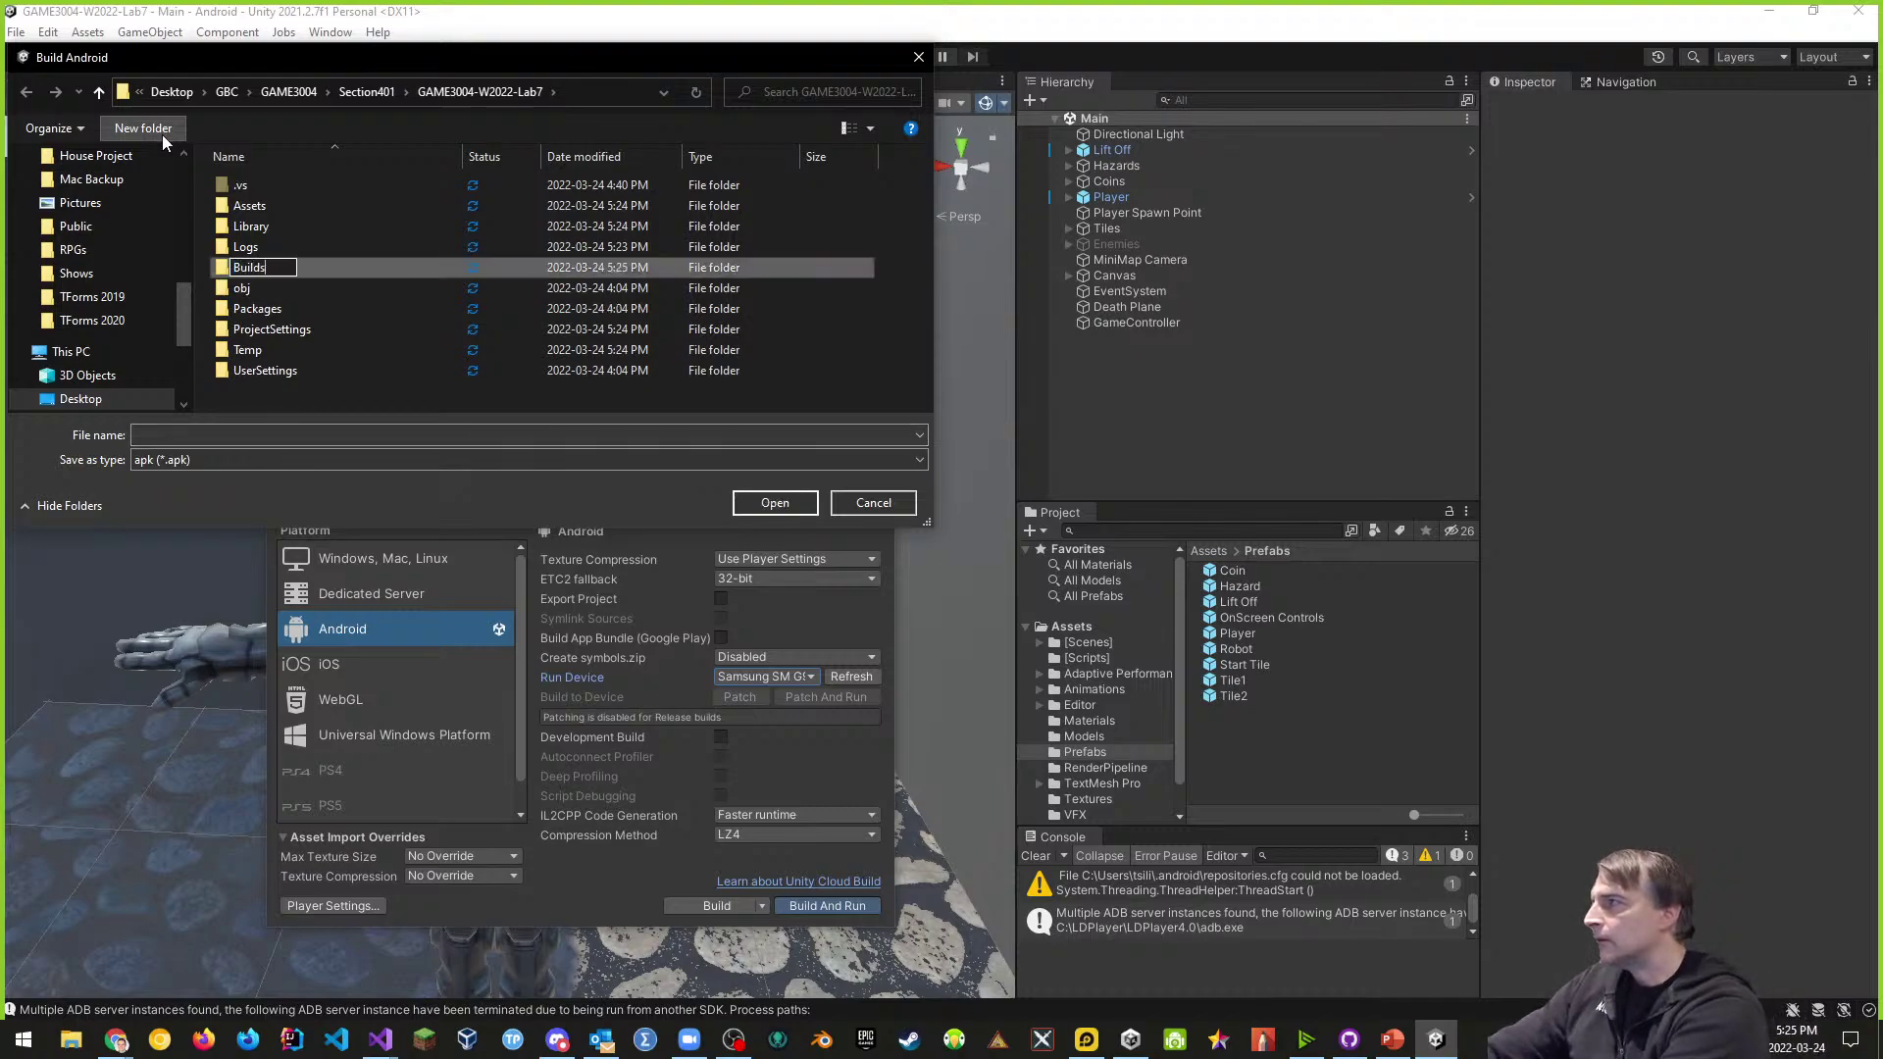
{"action": "key", "text": "Return"}
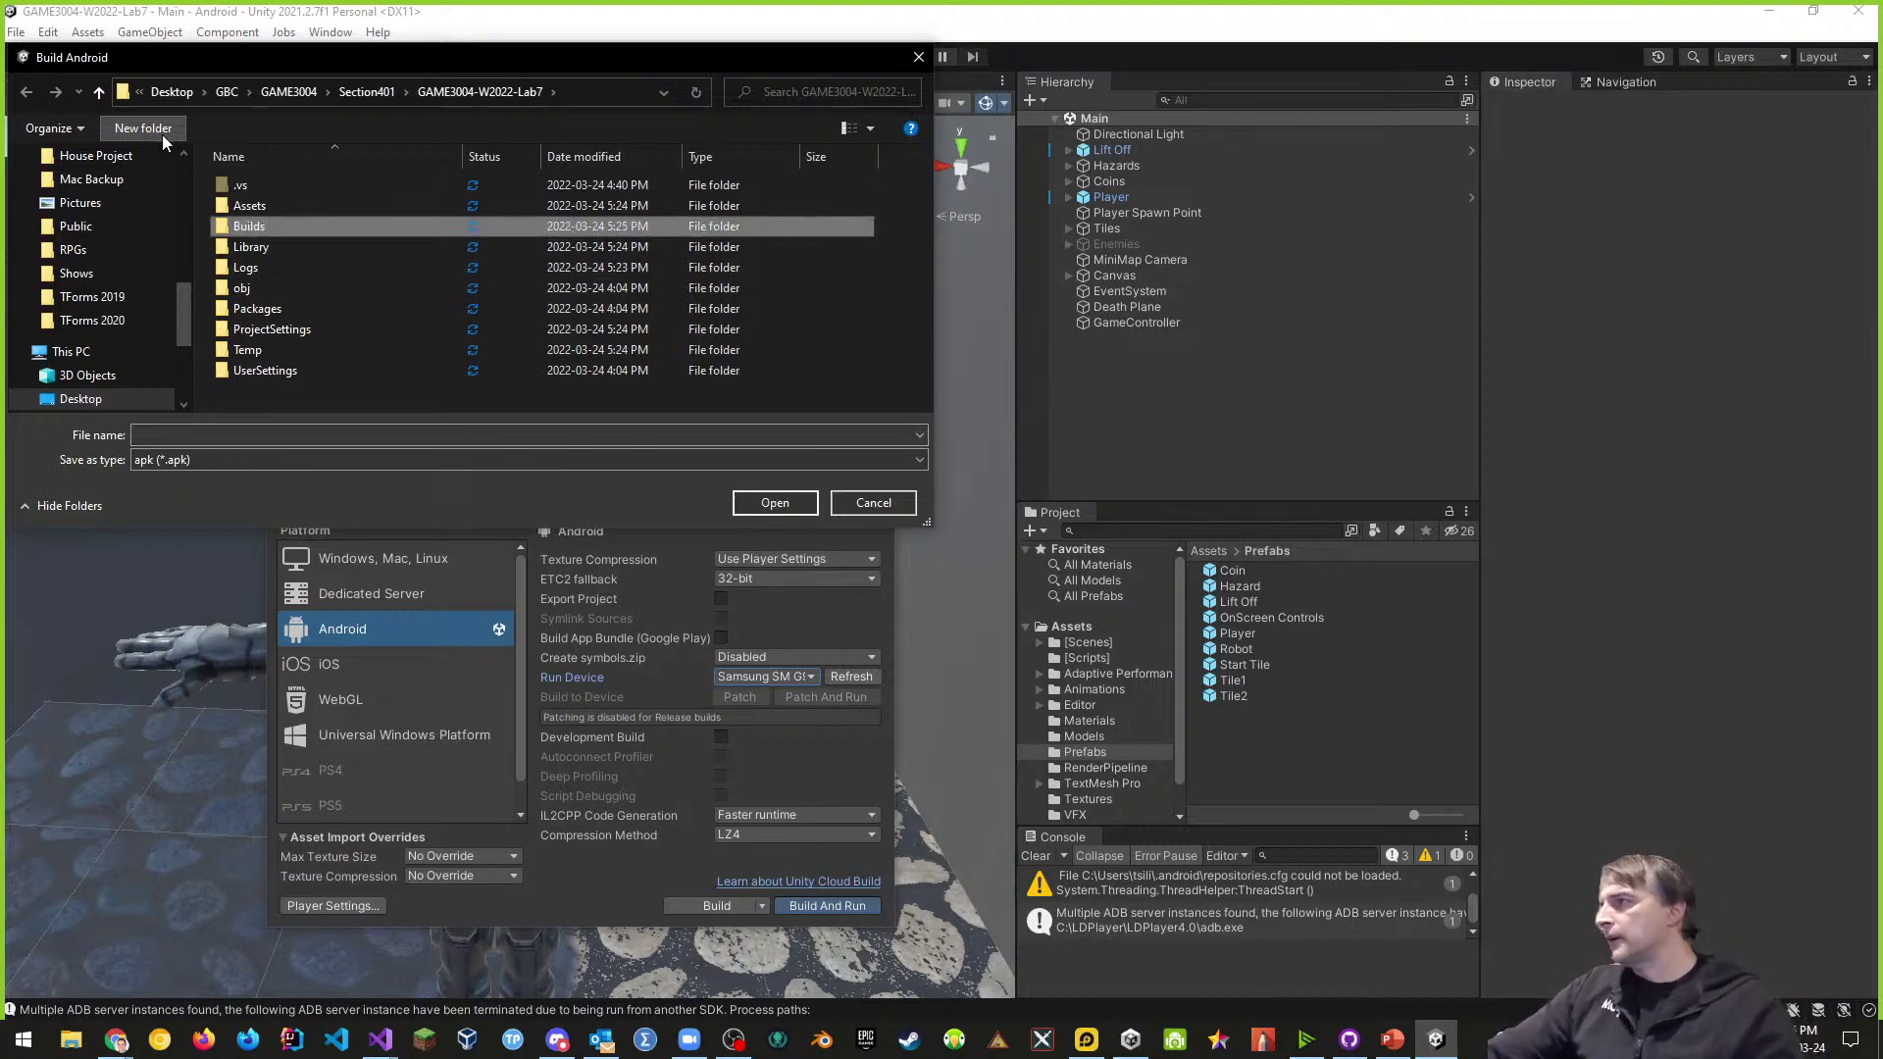
{"action": "double_click", "coordinate": [250, 227]}
- Save the APK as Lab7 in the Builds folder to run the build, and ignore the missing Adaptive Performance provider
{"action": "left_click", "coordinate": [234, 433]}
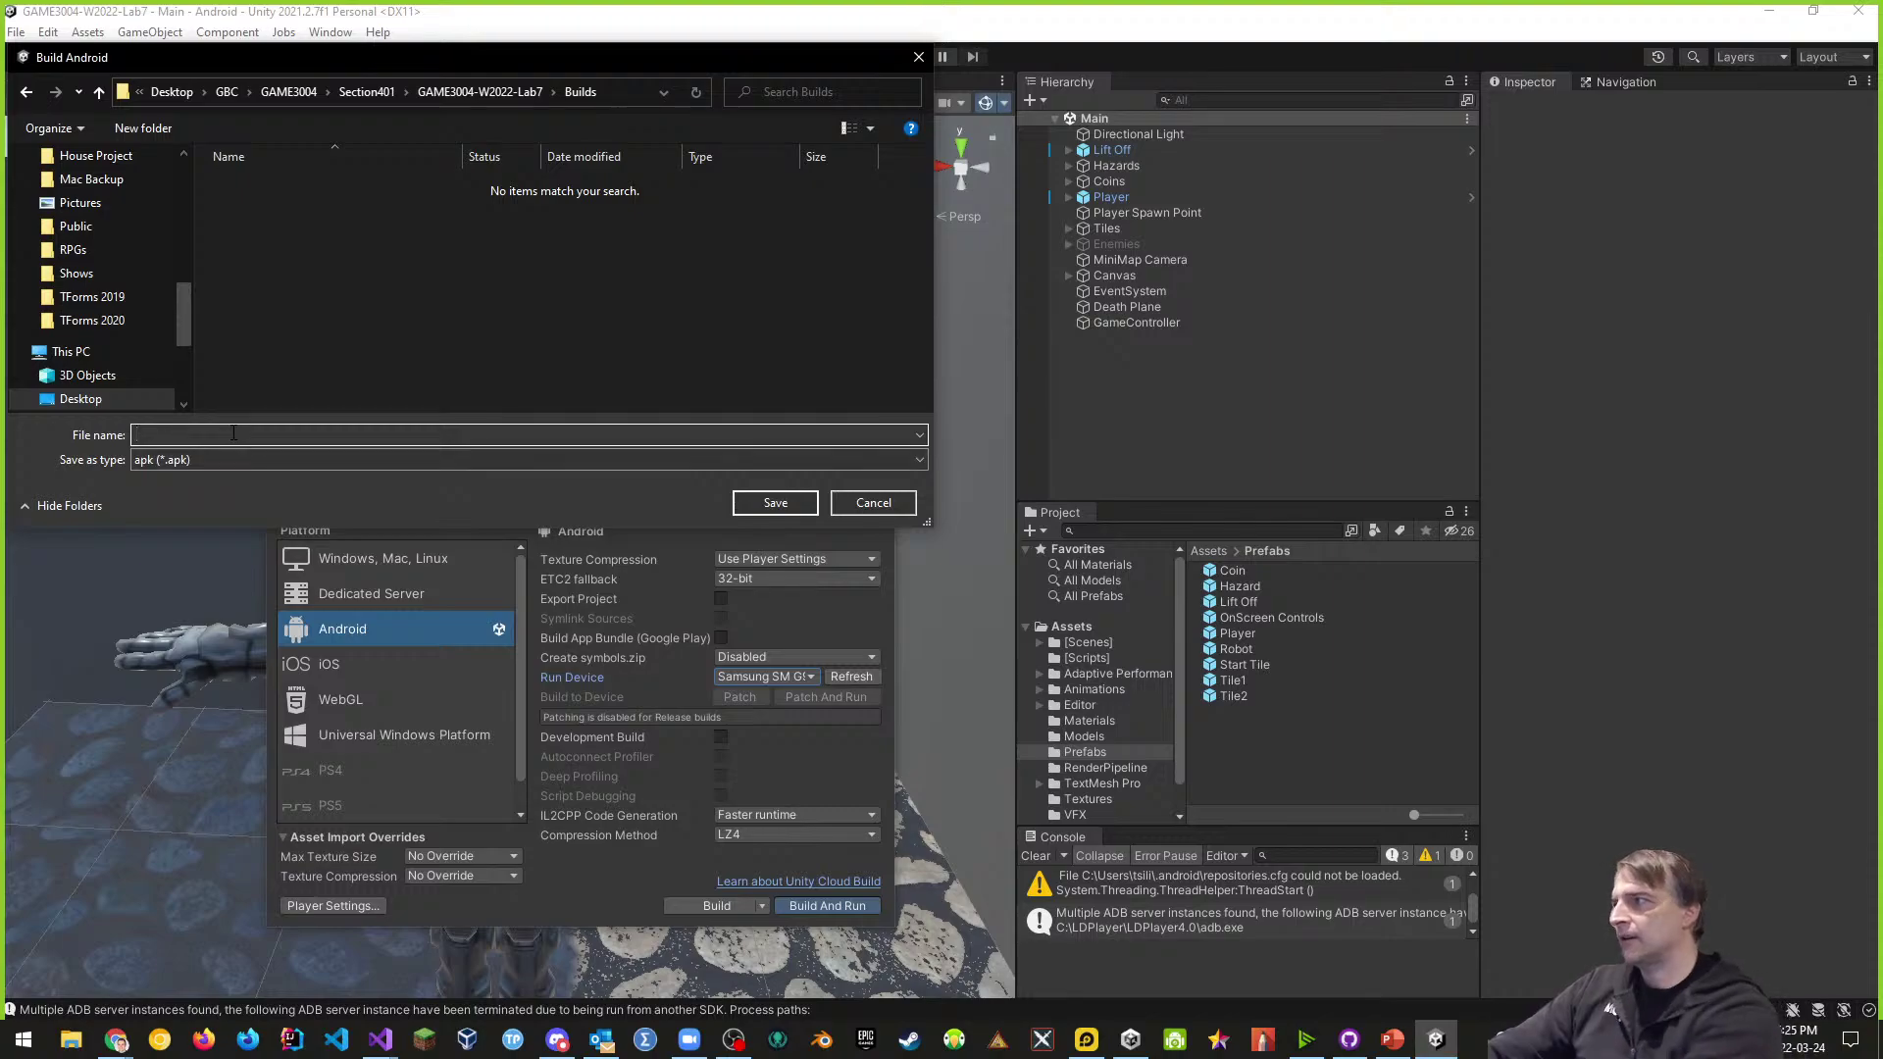
{"action": "type", "text": "Lab7"}
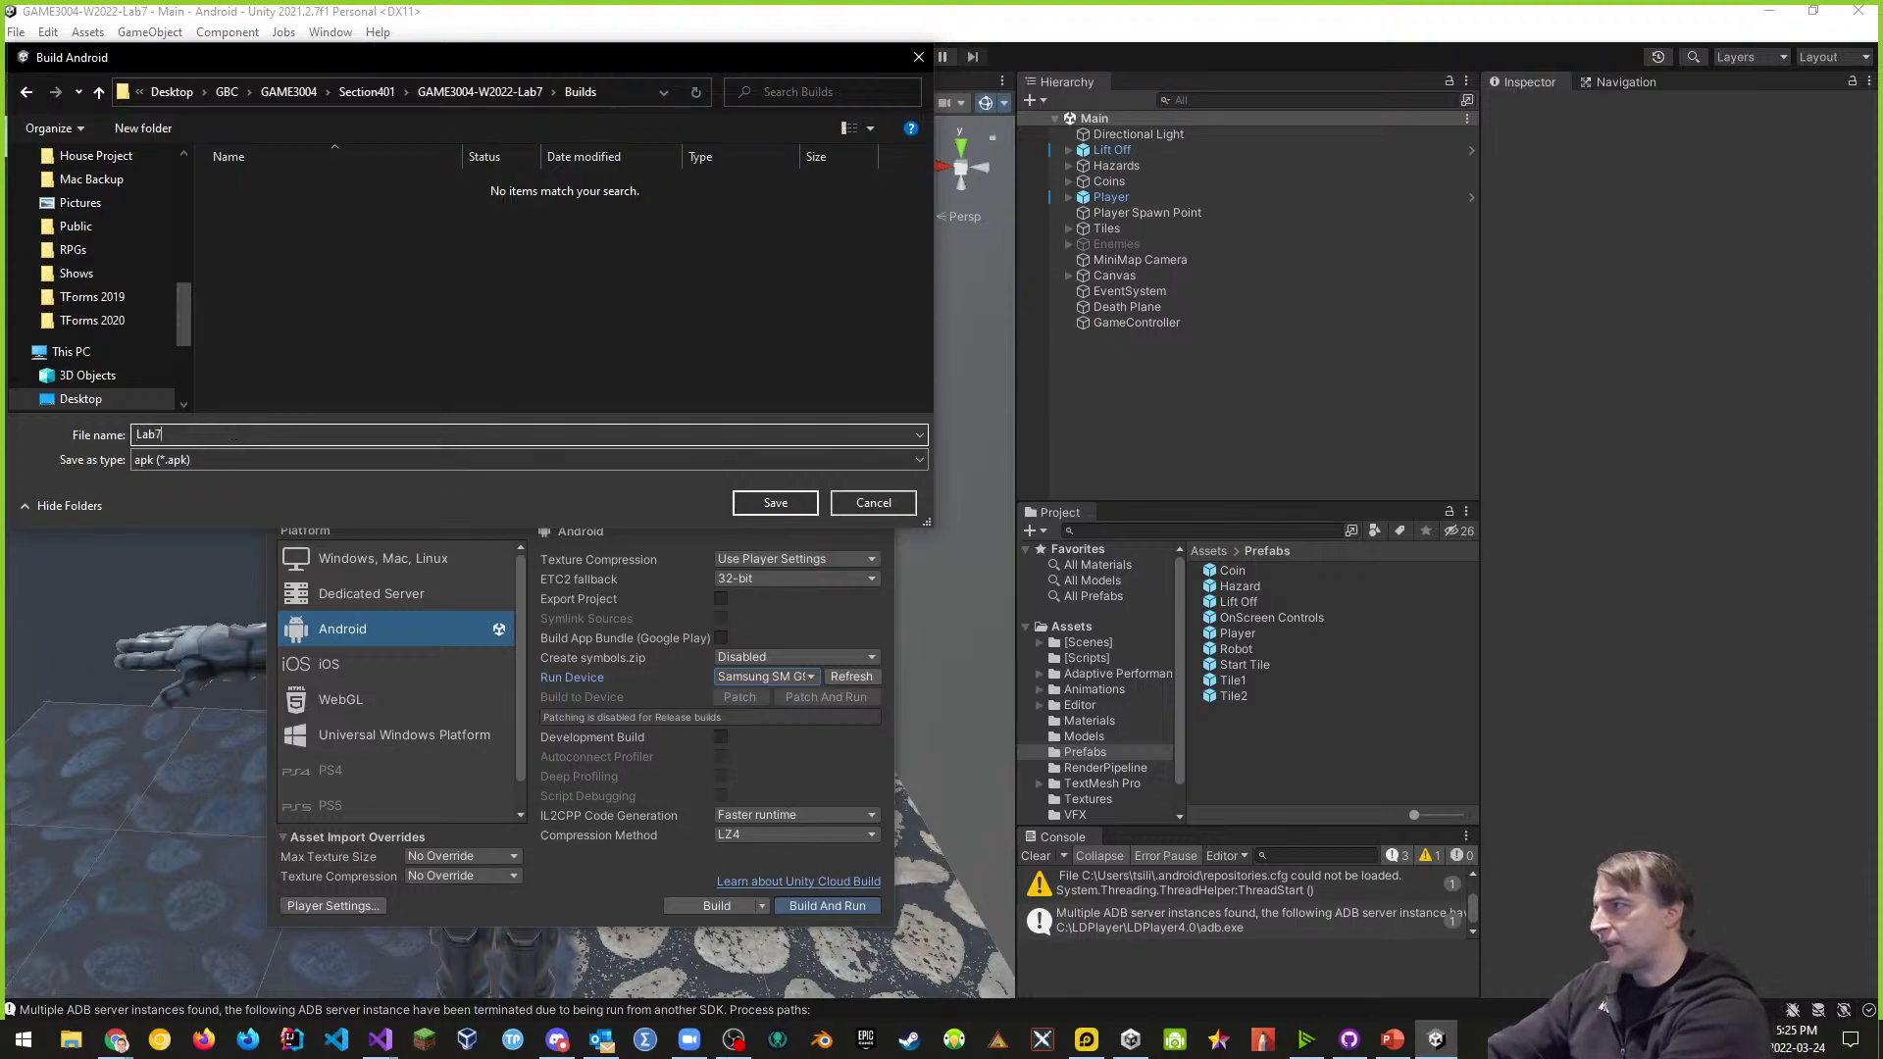
{"action": "type", "text": ".apk"}
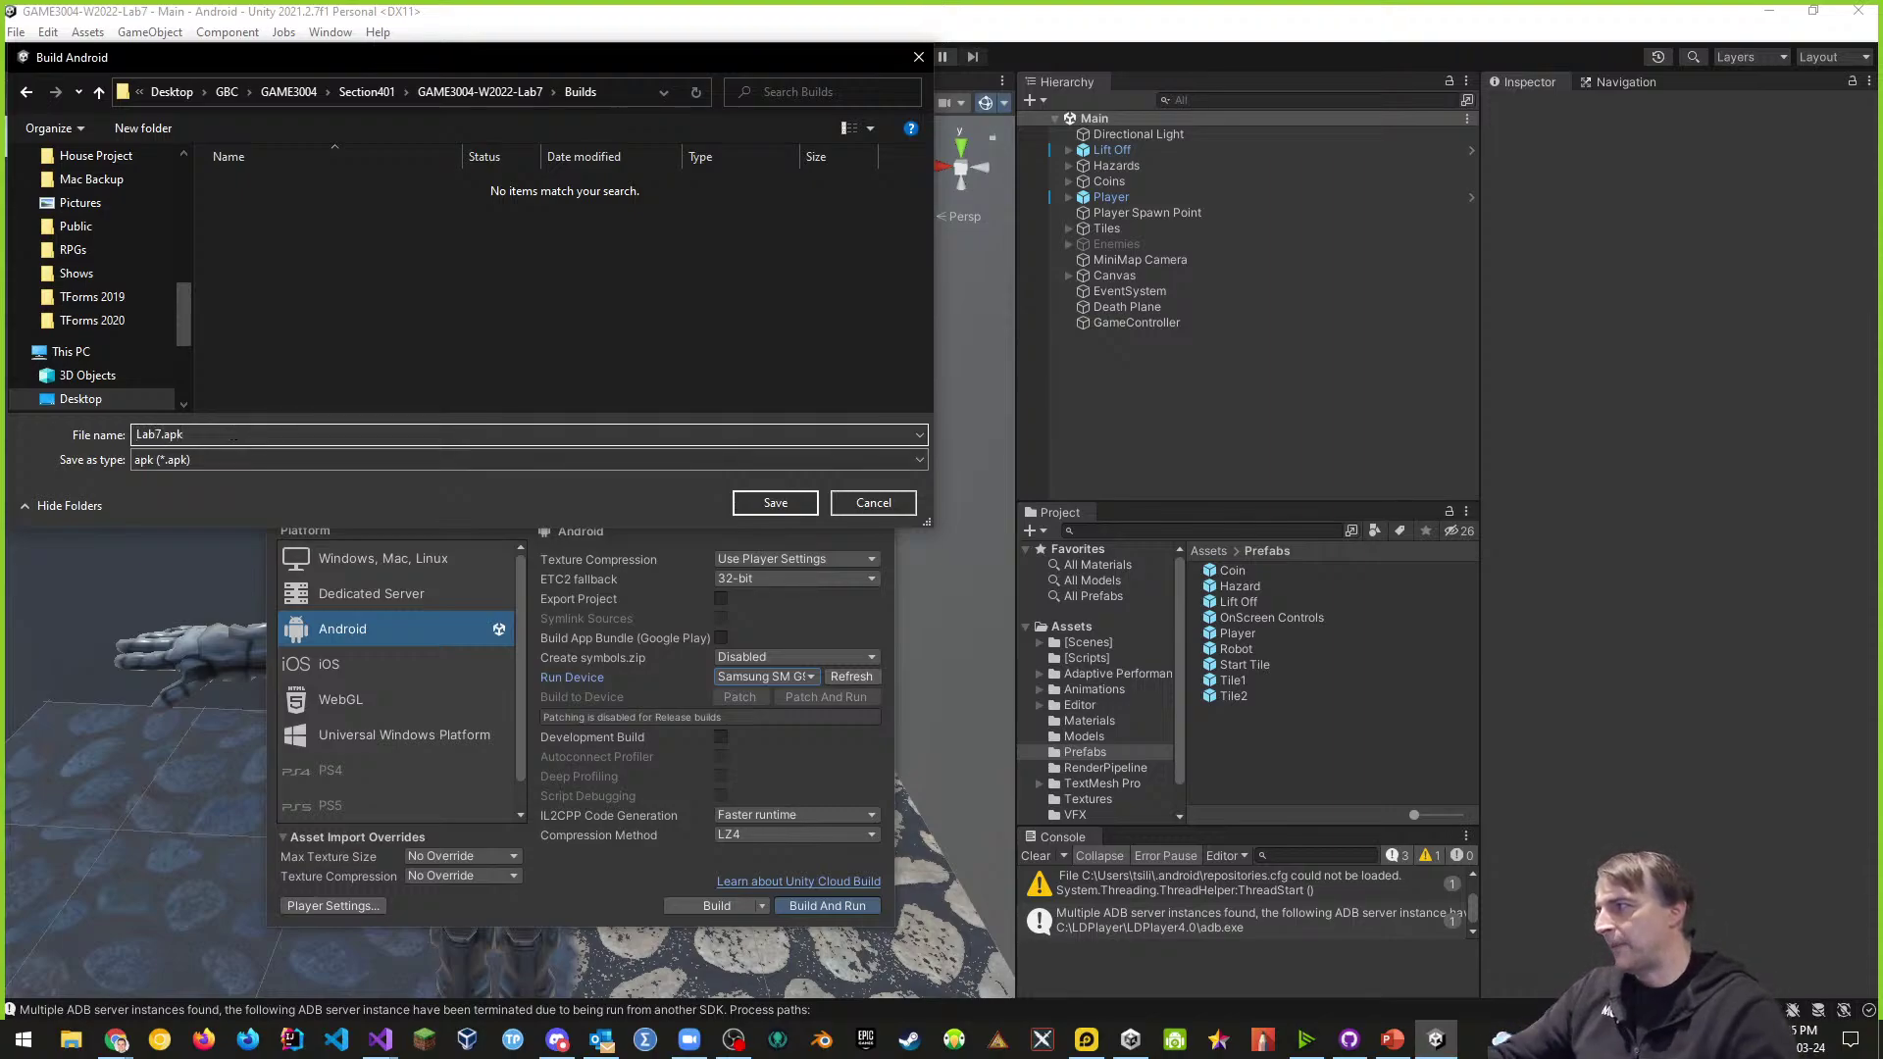
{"action": "key", "text": "BackSpace"}
{"action": "key", "text": "BackSpace"}
{"action": "key", "text": "BackSpace"}
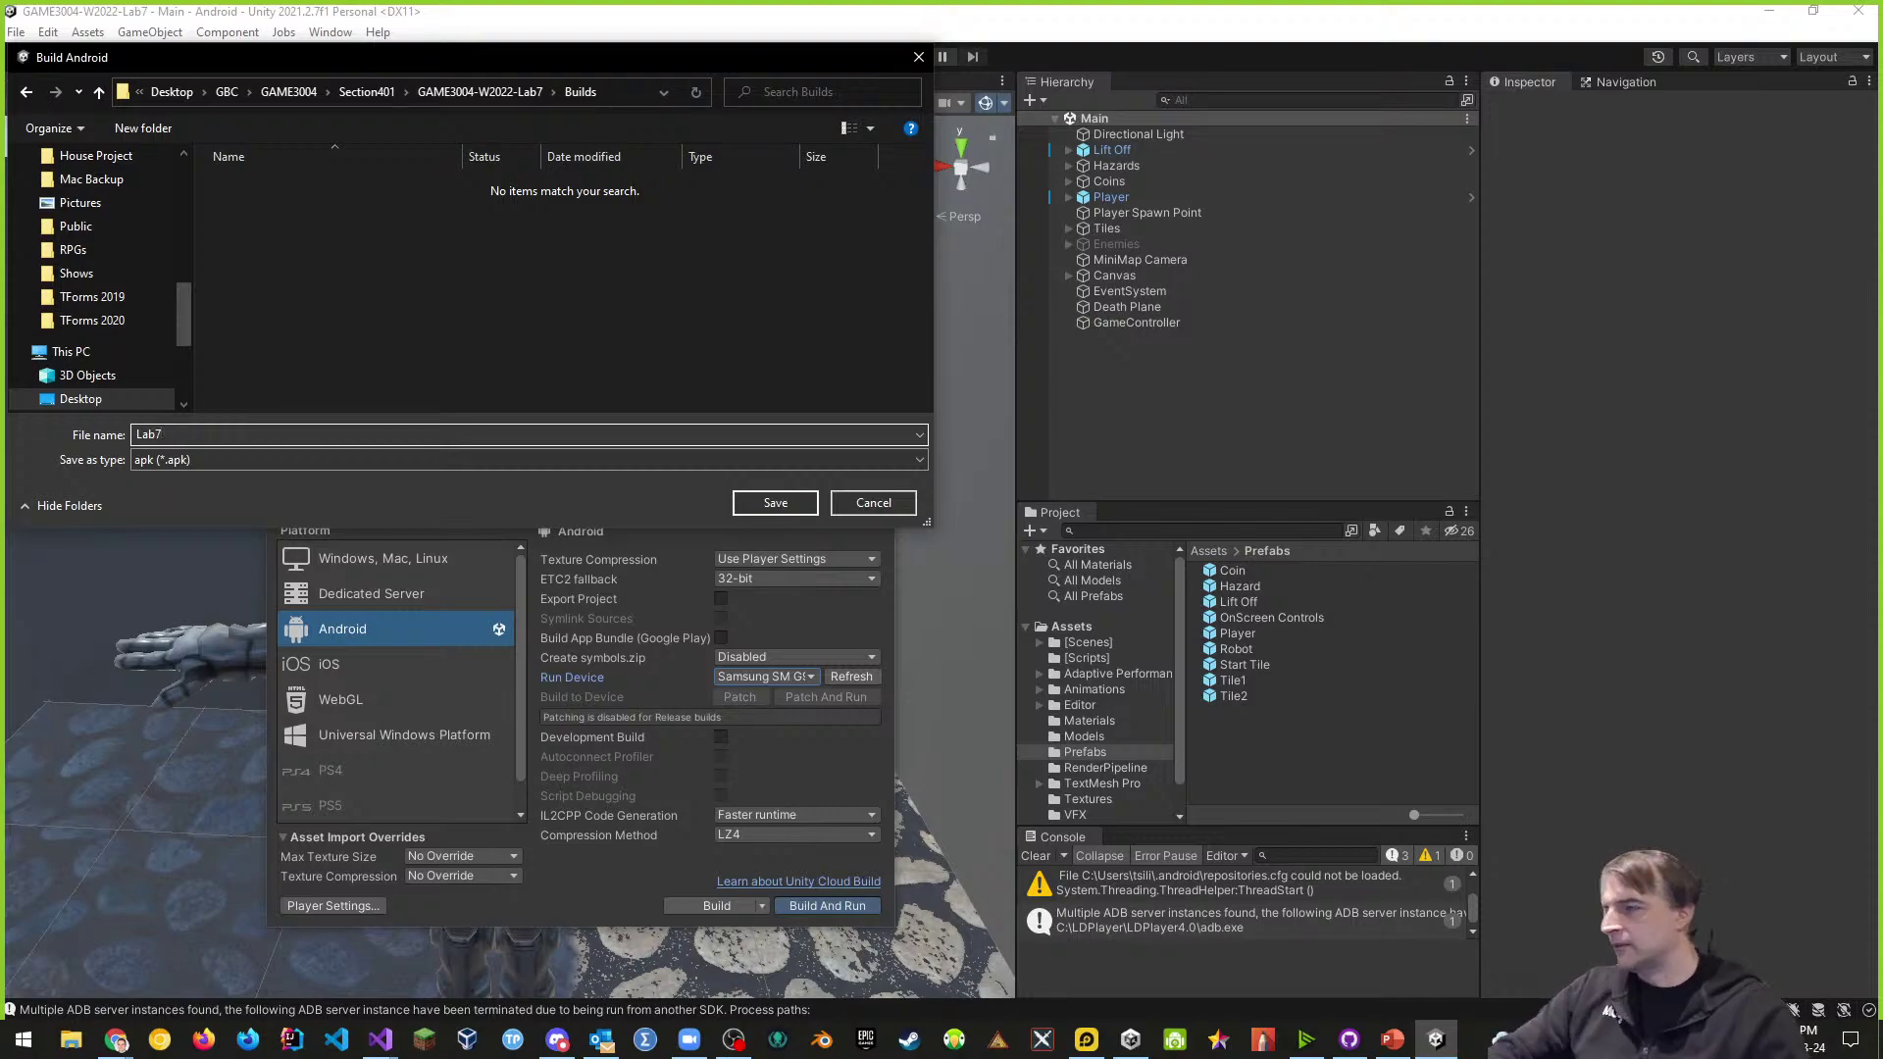
{"action": "left_click", "coordinate": [761, 506]}
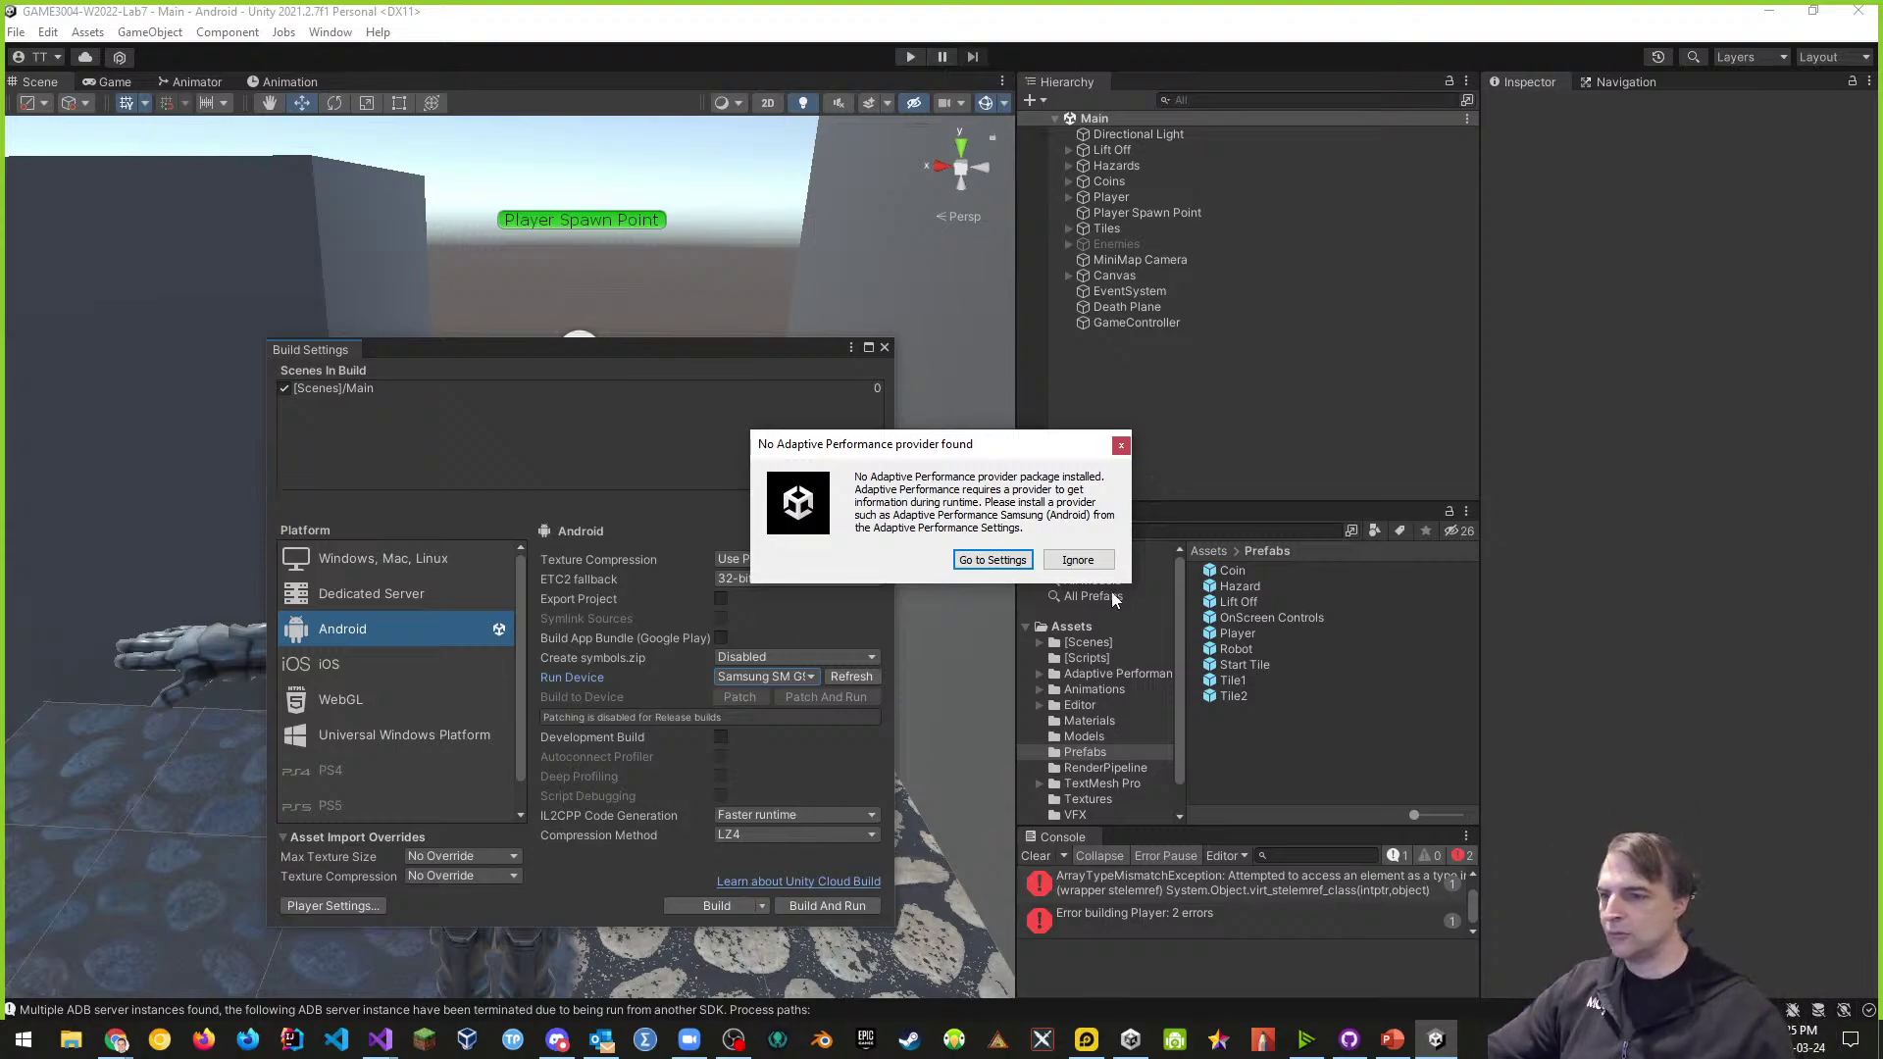
{"action": "left_click", "coordinate": [1078, 560]}
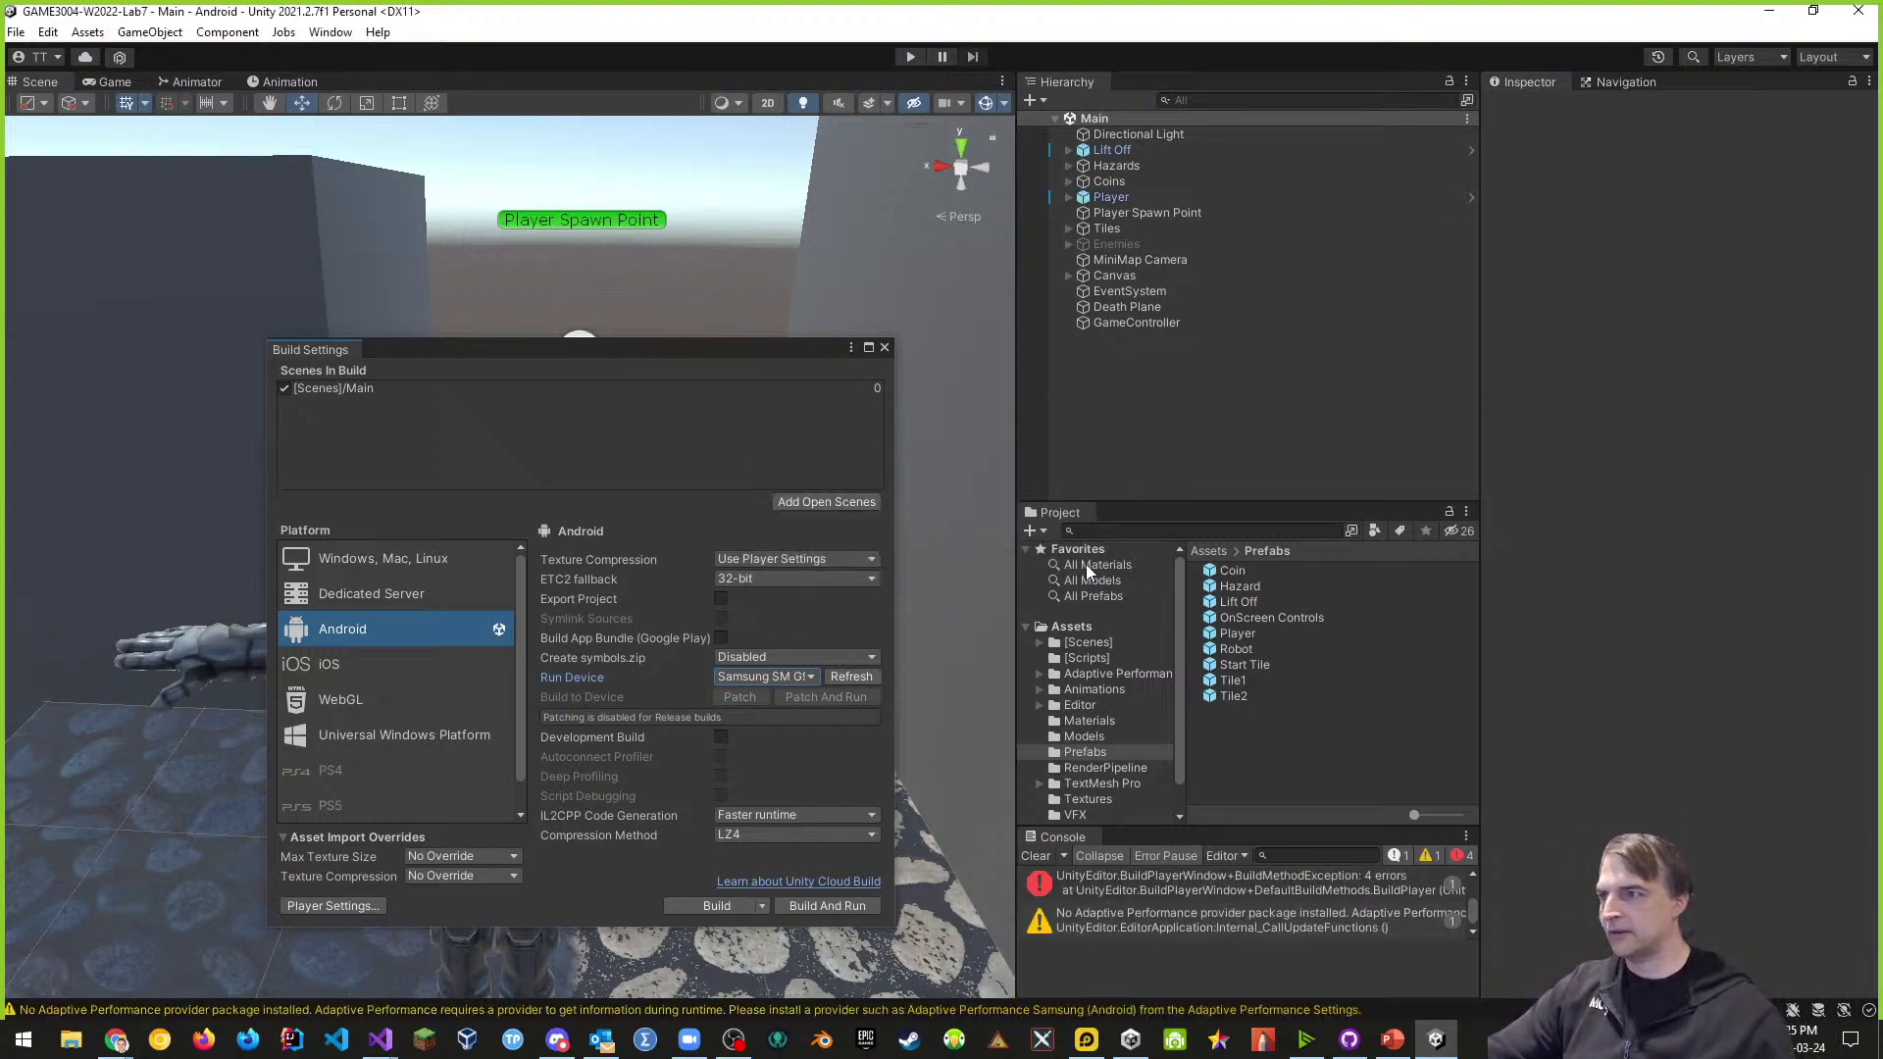
- Enlarge the Console and examine the details of each error from the Android build
{"action": "left_click", "coordinate": [1149, 883]}
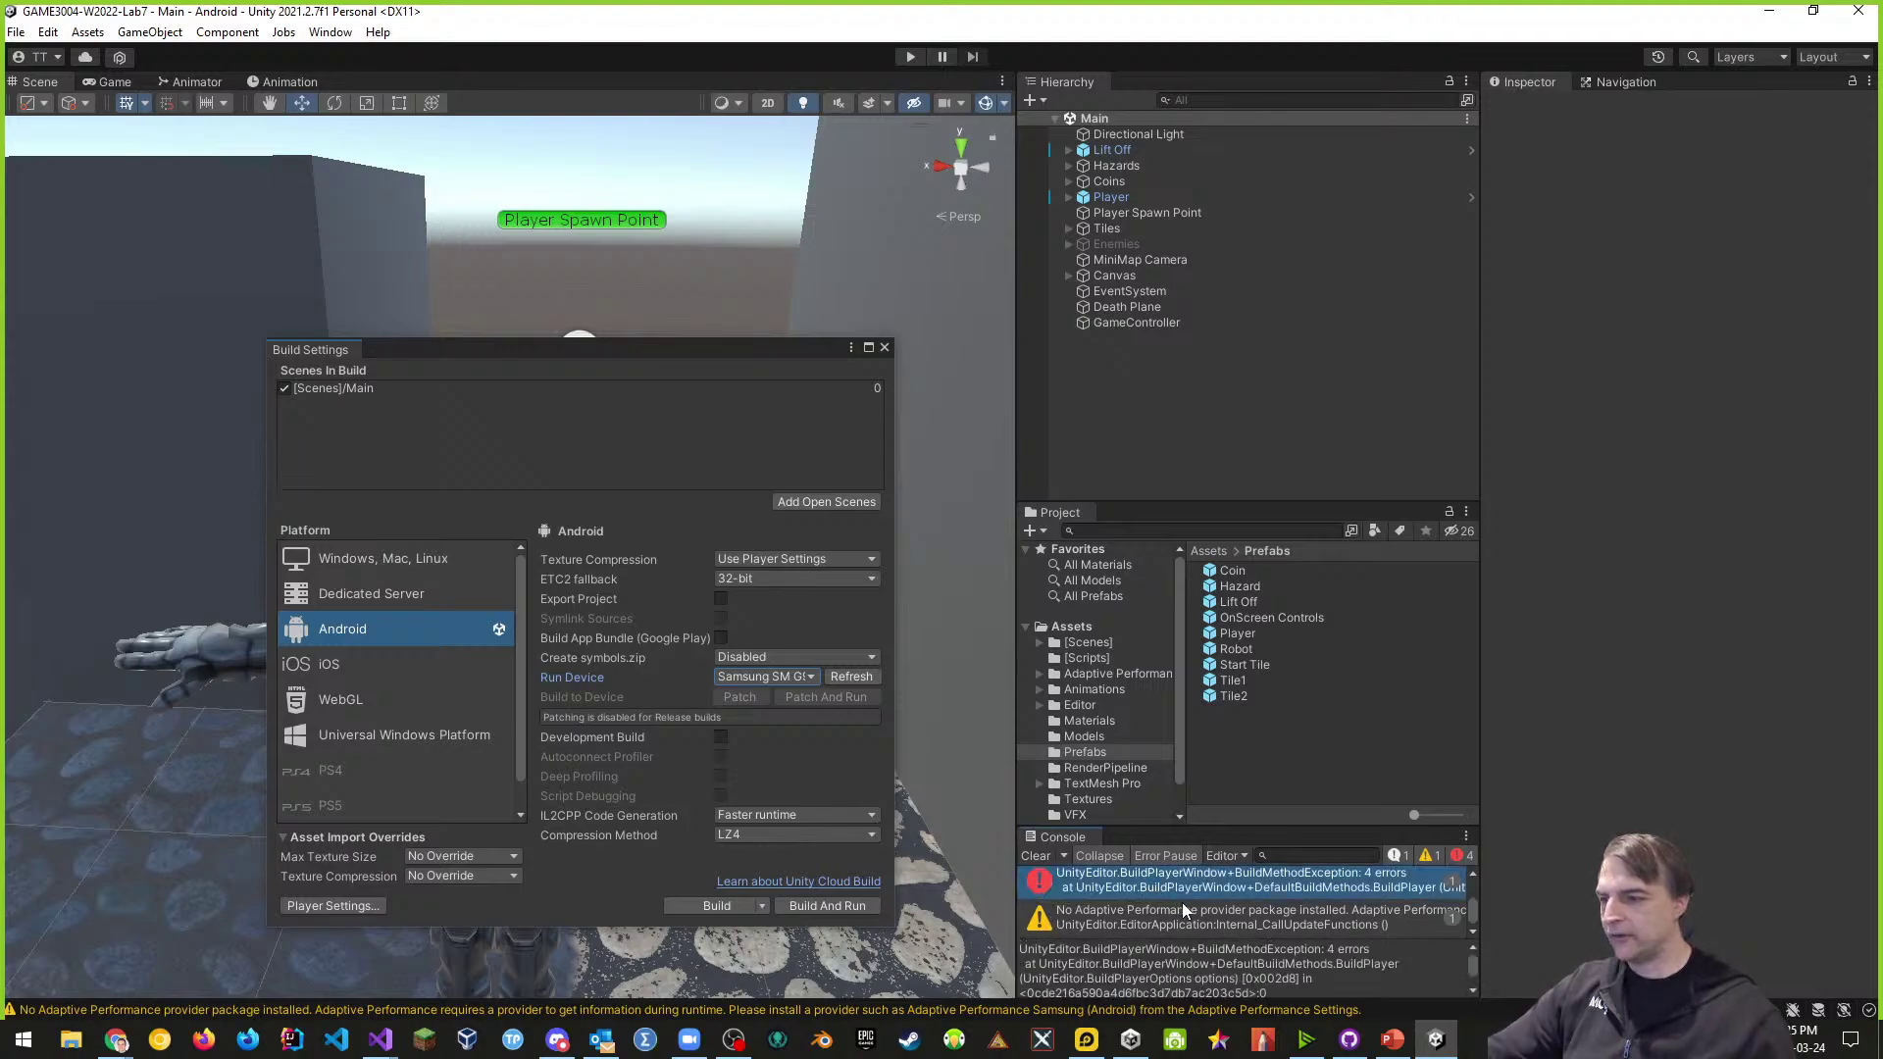
{"action": "left_click_drag", "start_coordinate": [1194, 830], "coordinate": [1195, 685]}
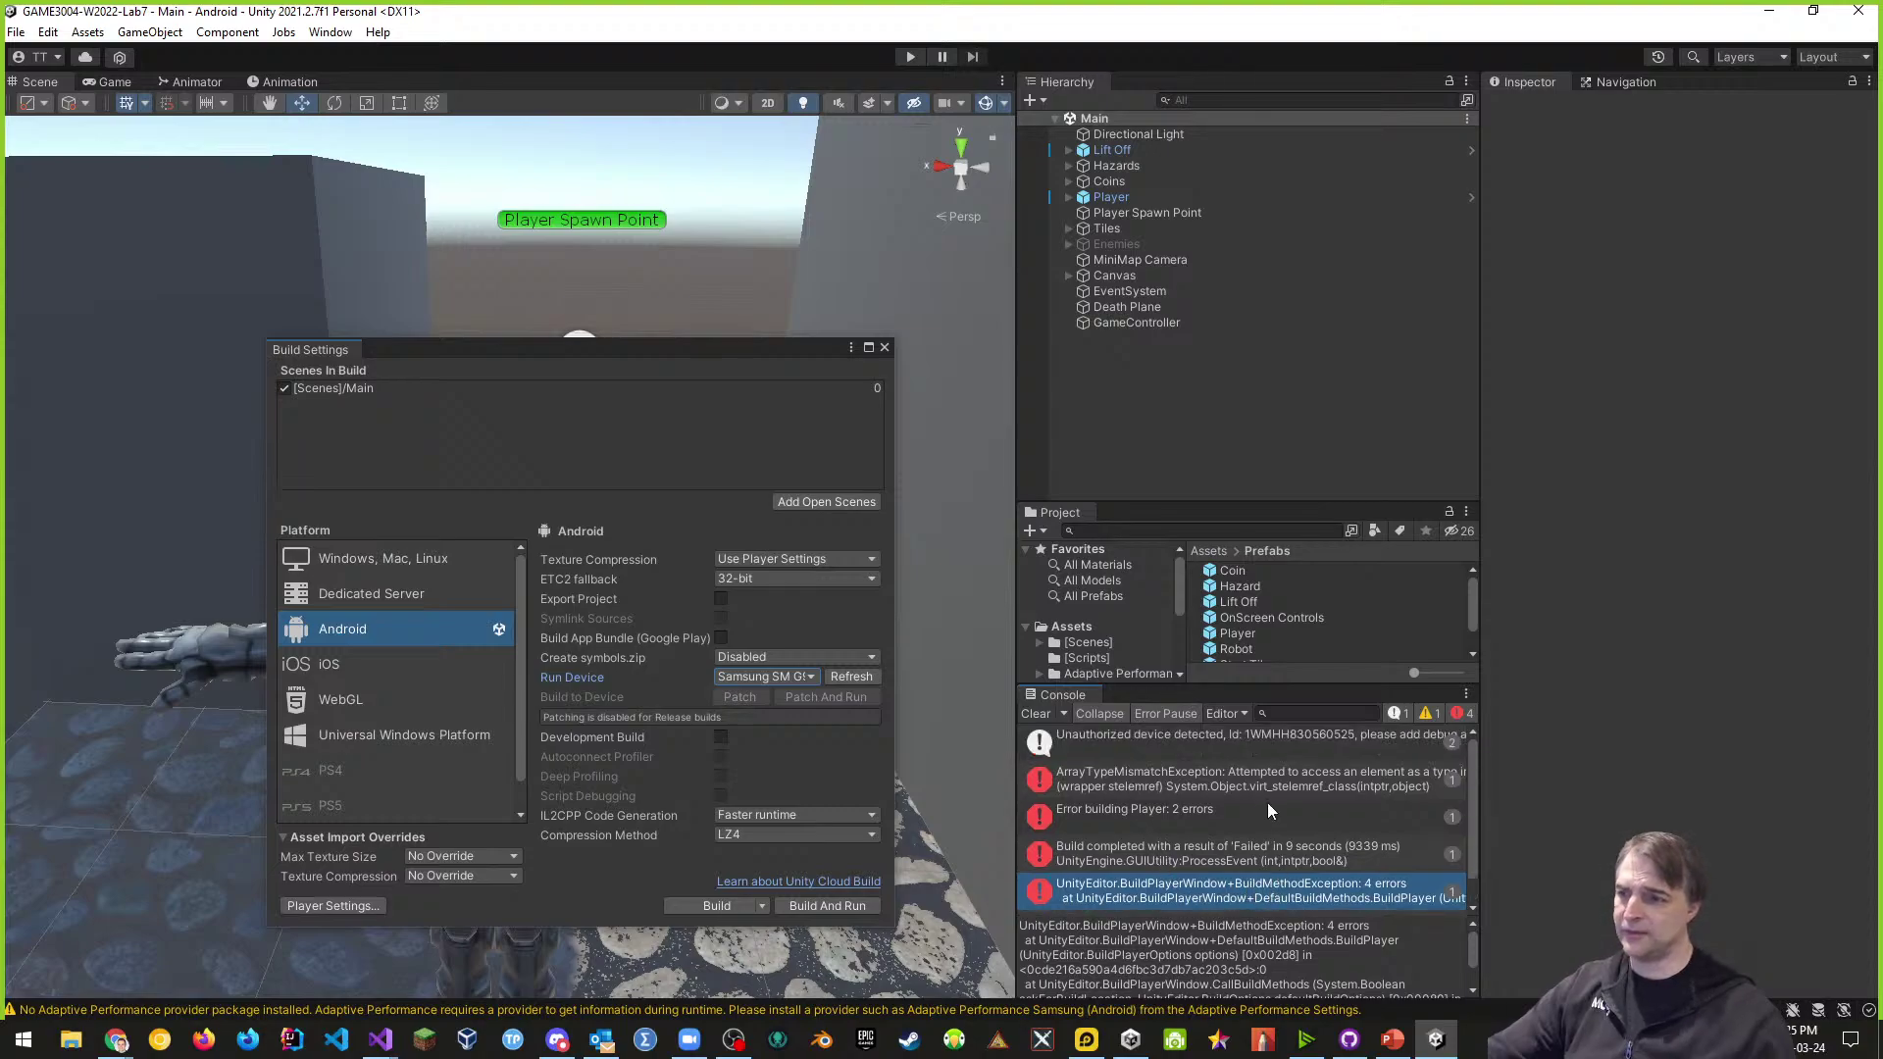
{"action": "left_click", "coordinate": [1234, 820]}
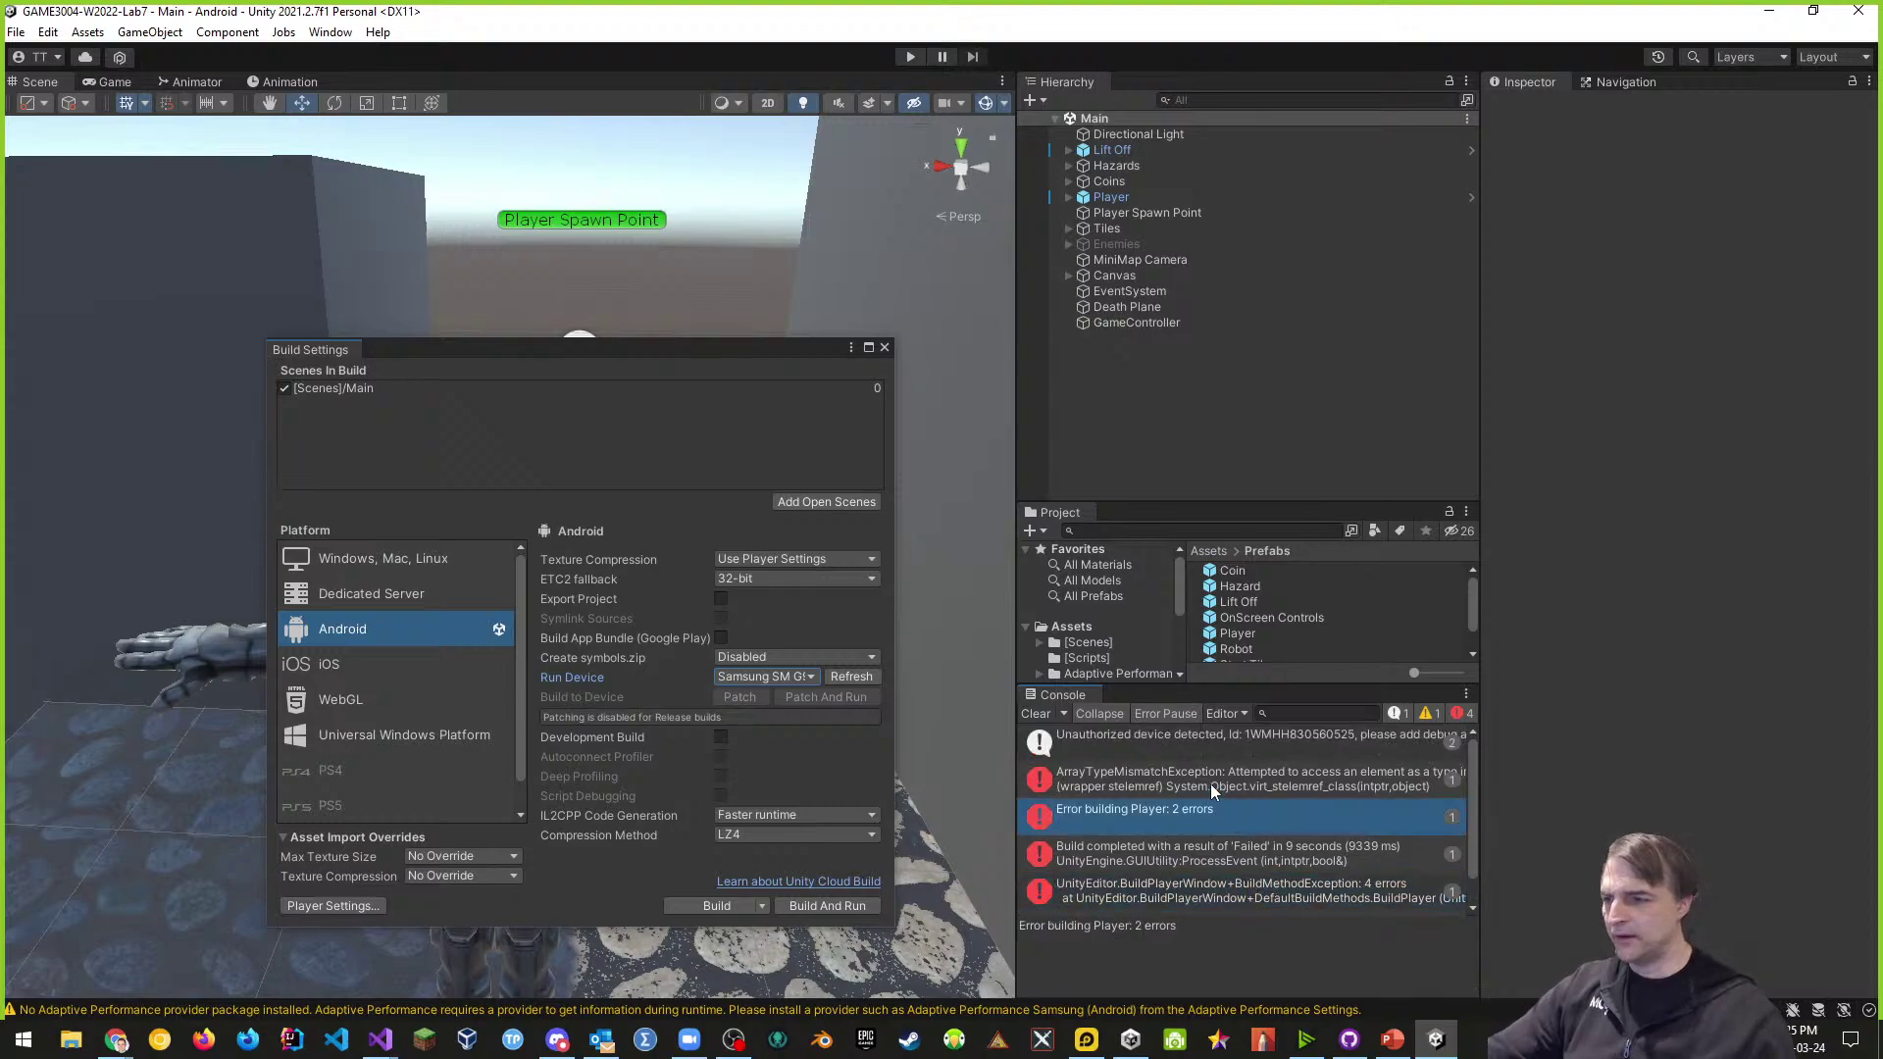
{"action": "left_click", "coordinate": [1208, 782]}
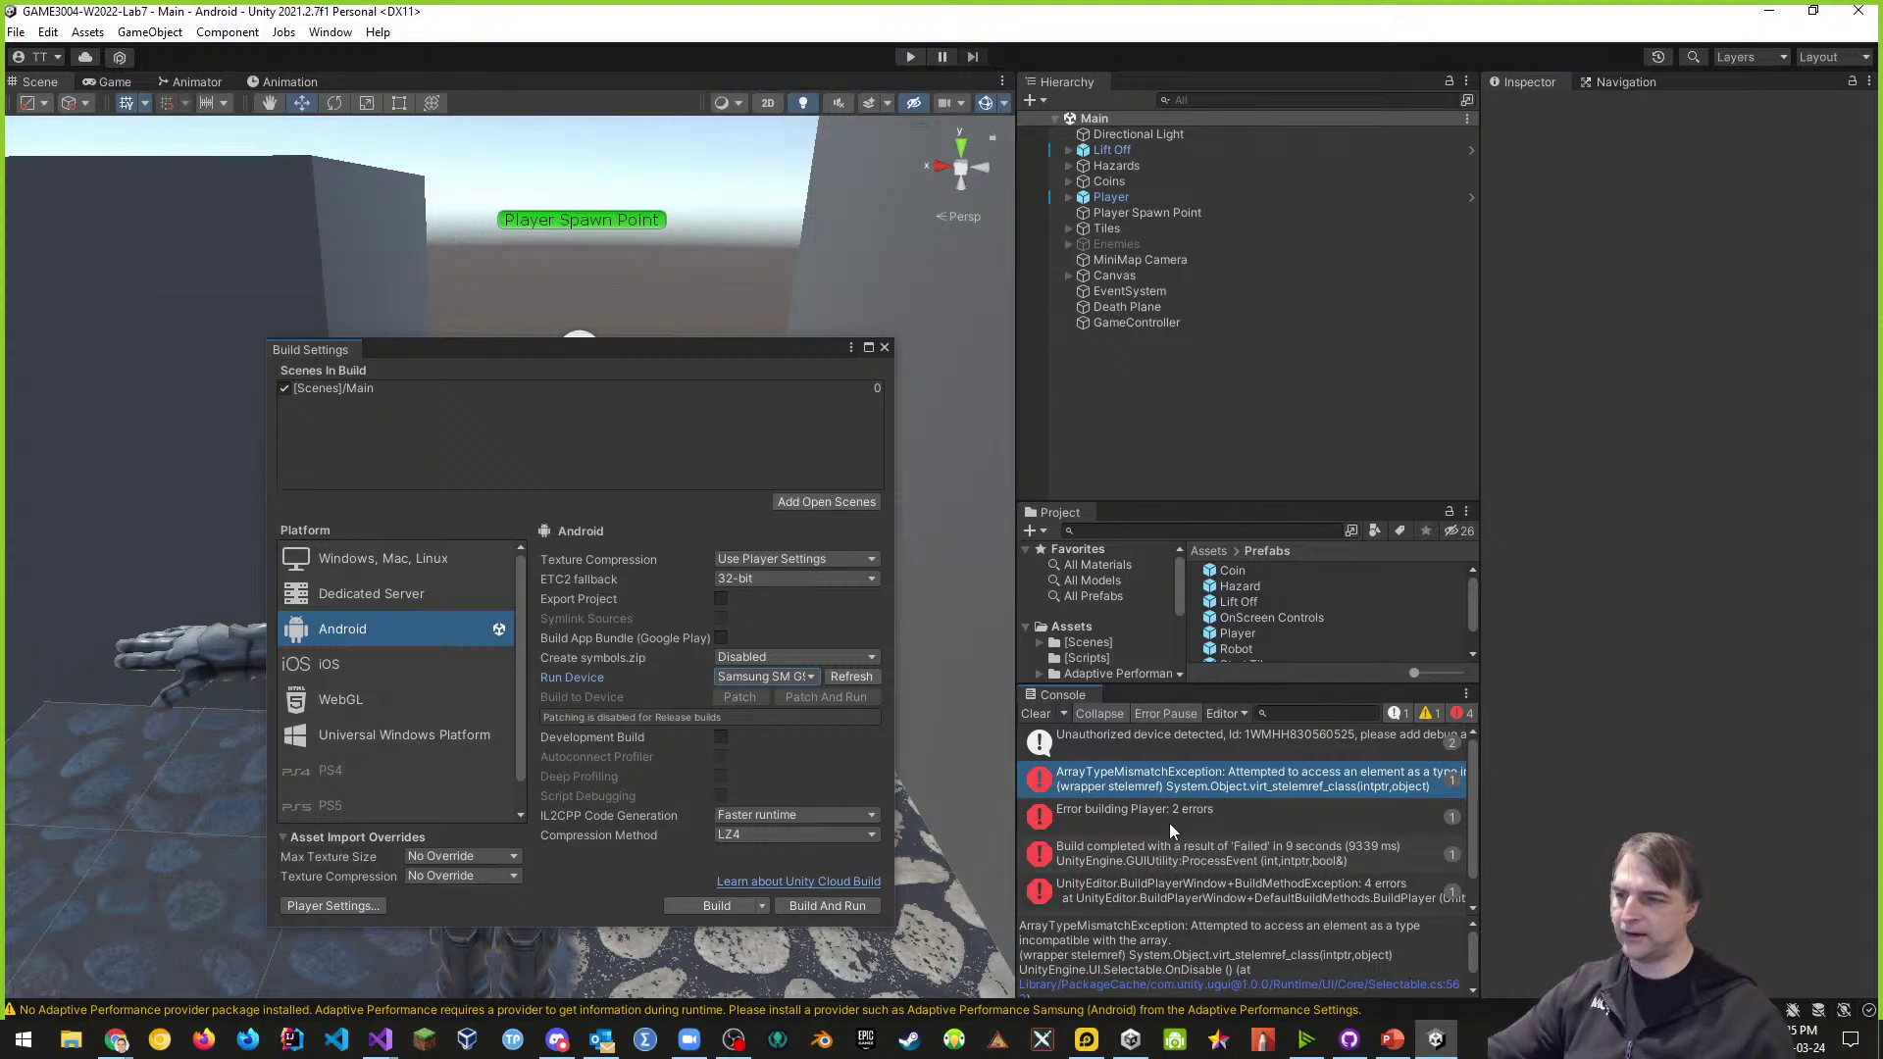
{"action": "left_click", "coordinate": [1165, 855]}
{"action": "left_click", "coordinate": [1230, 904]}
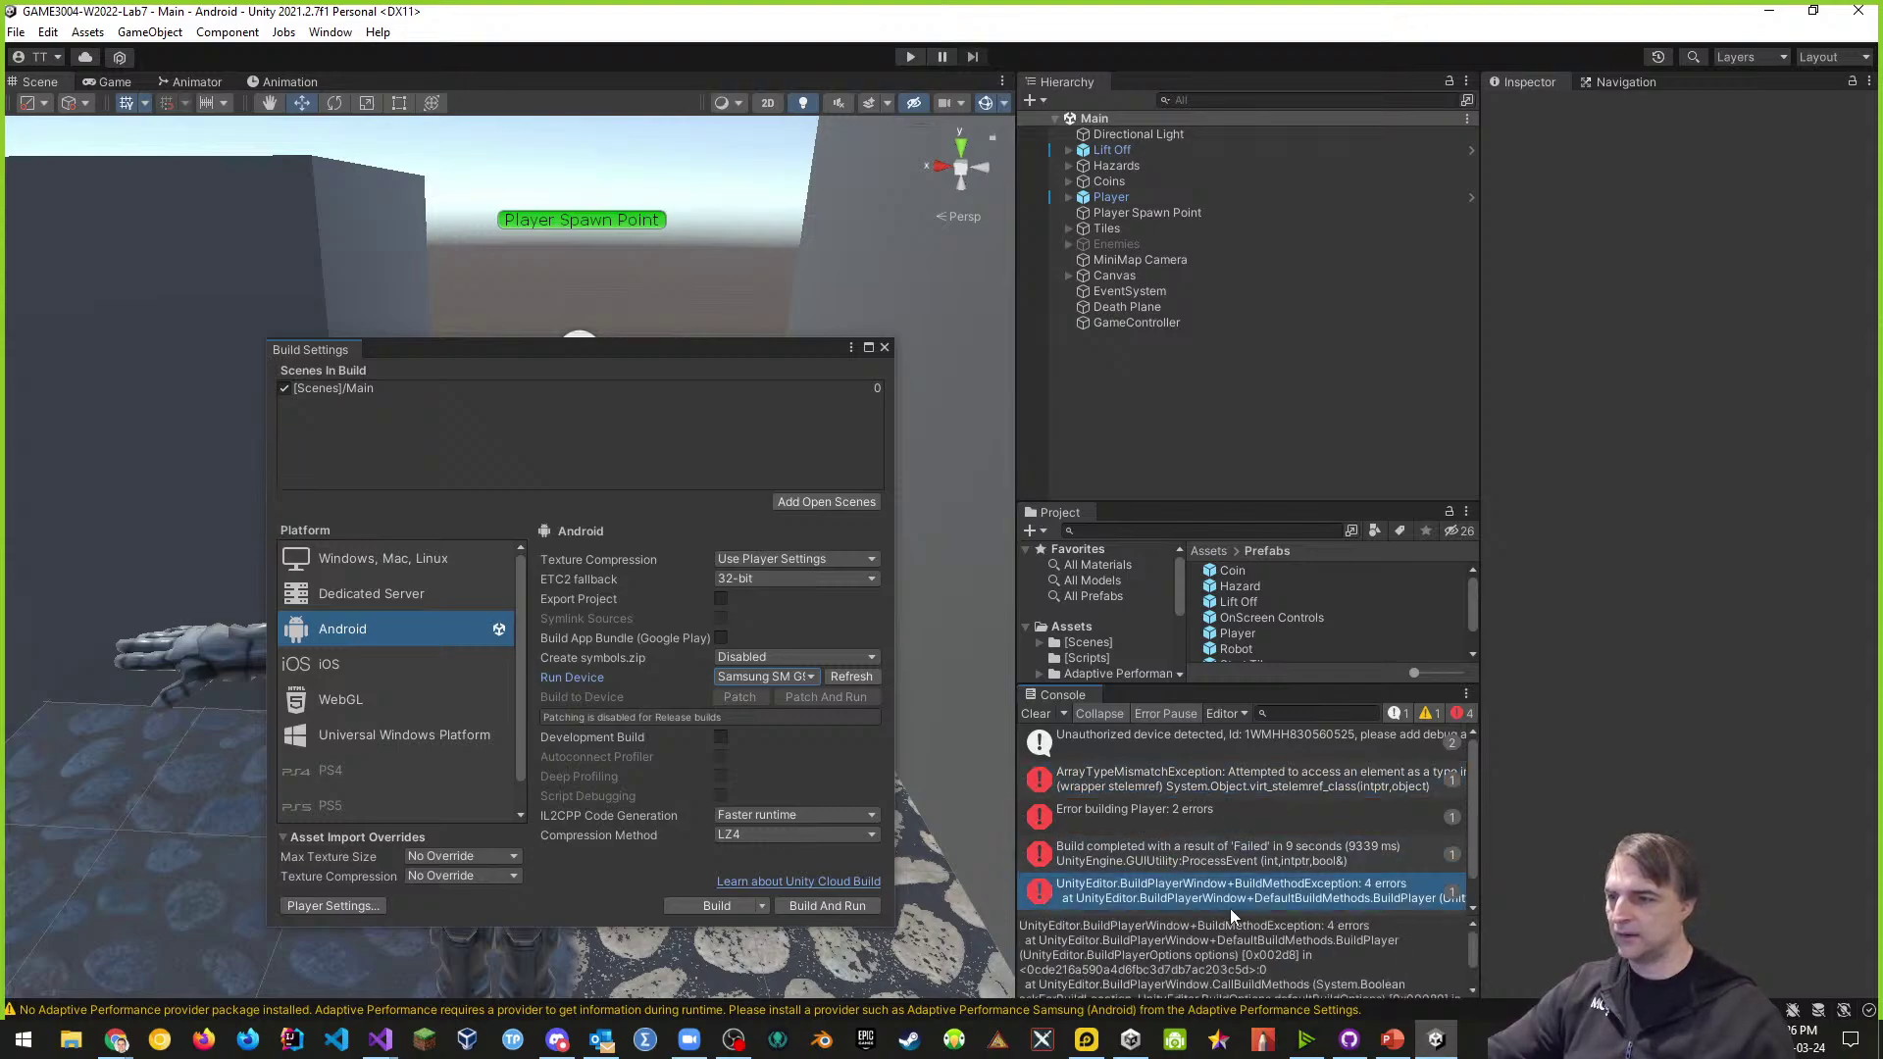
{"action": "left_click", "coordinate": [1171, 852]}
{"action": "left_click", "coordinate": [1159, 820]}
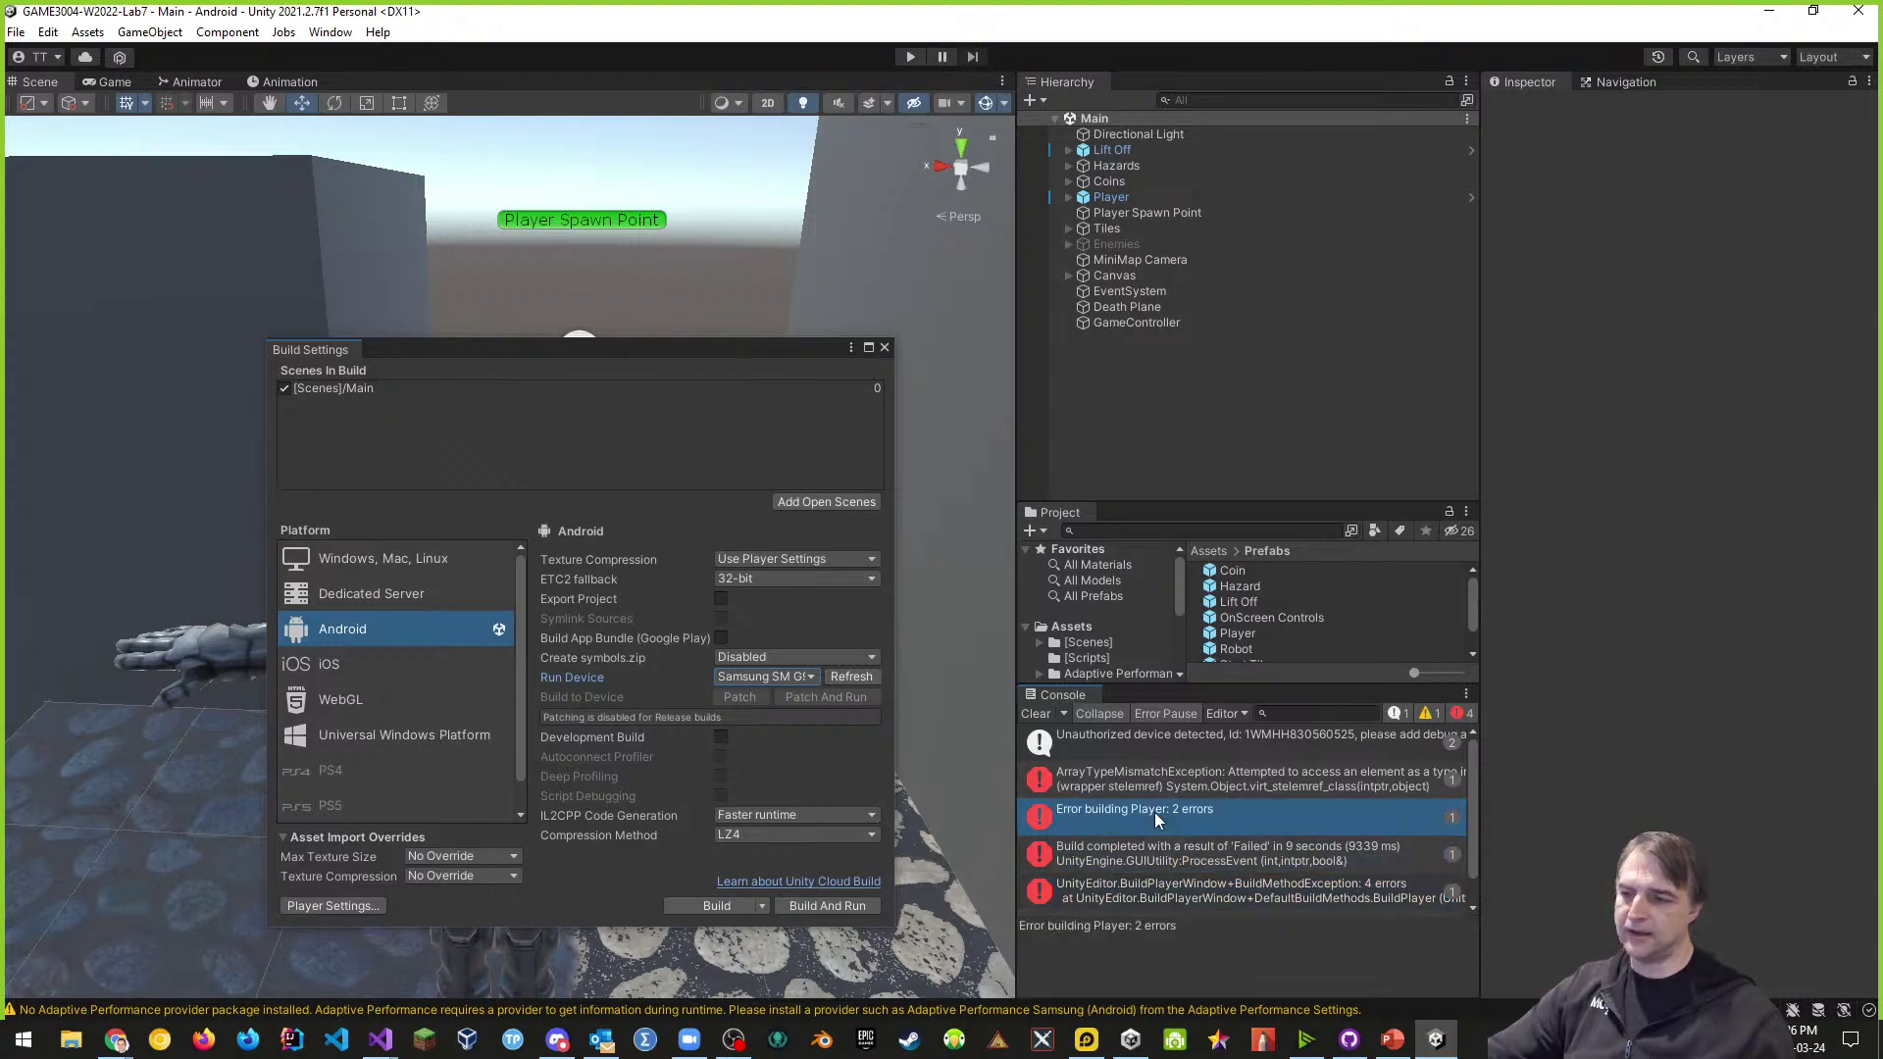
{"action": "left_click", "coordinate": [1161, 784]}
{"action": "left_click", "coordinate": [1154, 744]}
{"action": "left_click", "coordinate": [1139, 790]}
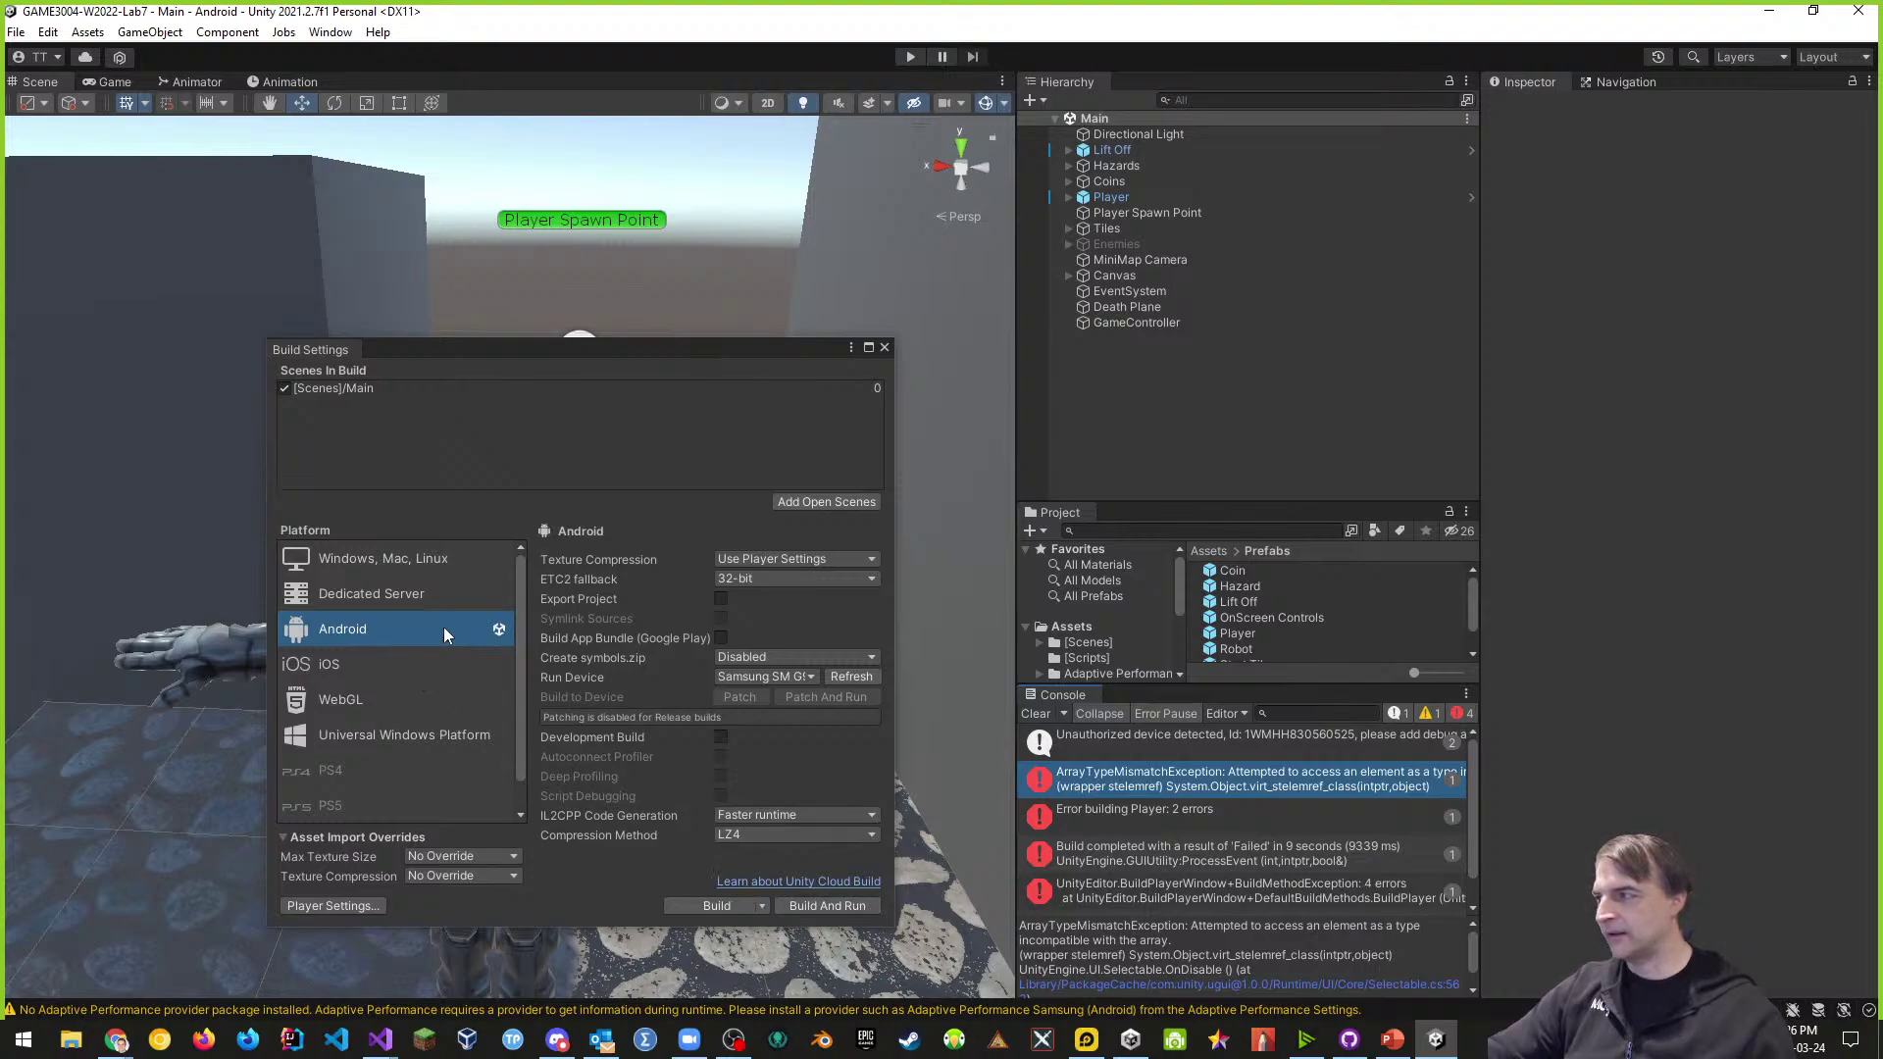
- Disable Auto Graphics API in the Android Player settings
{"action": "left_click", "coordinate": [333, 906]}
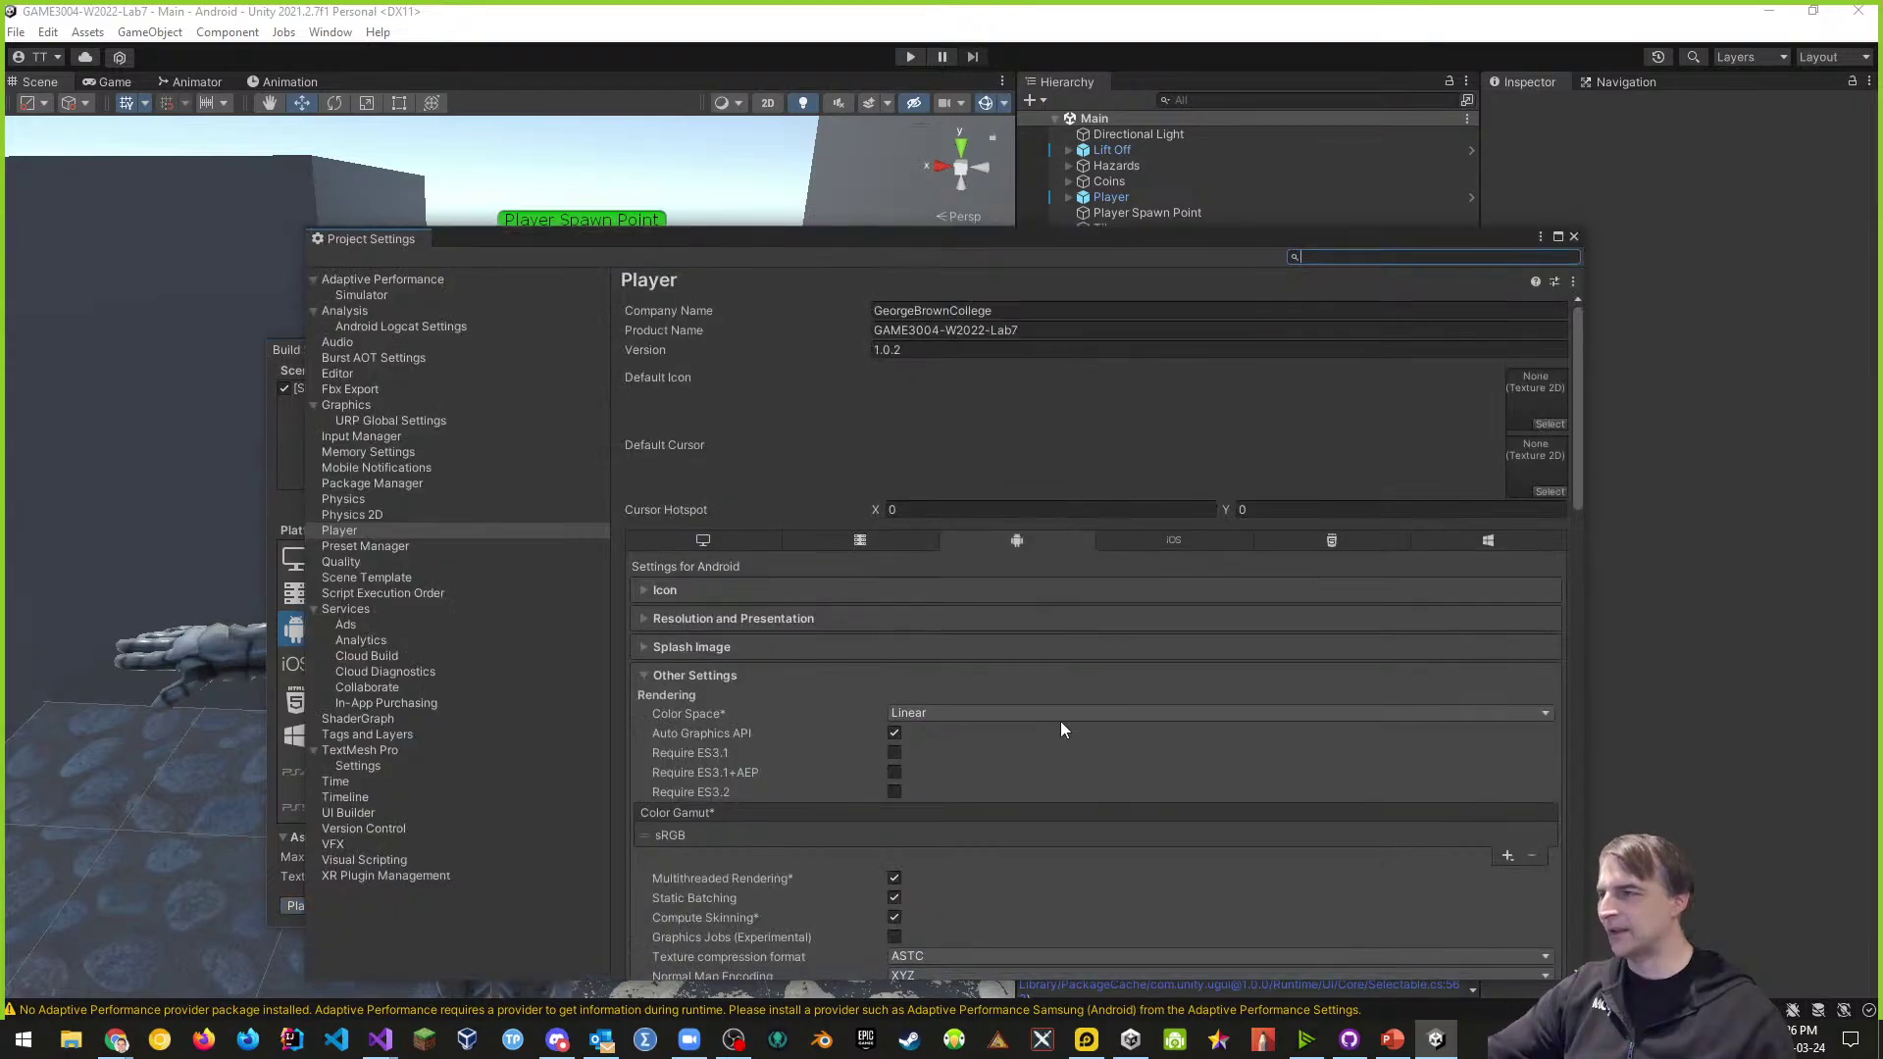
{"action": "scroll", "coordinate": [944, 644], "scroll_direction": "down", "scroll_amount": 3}
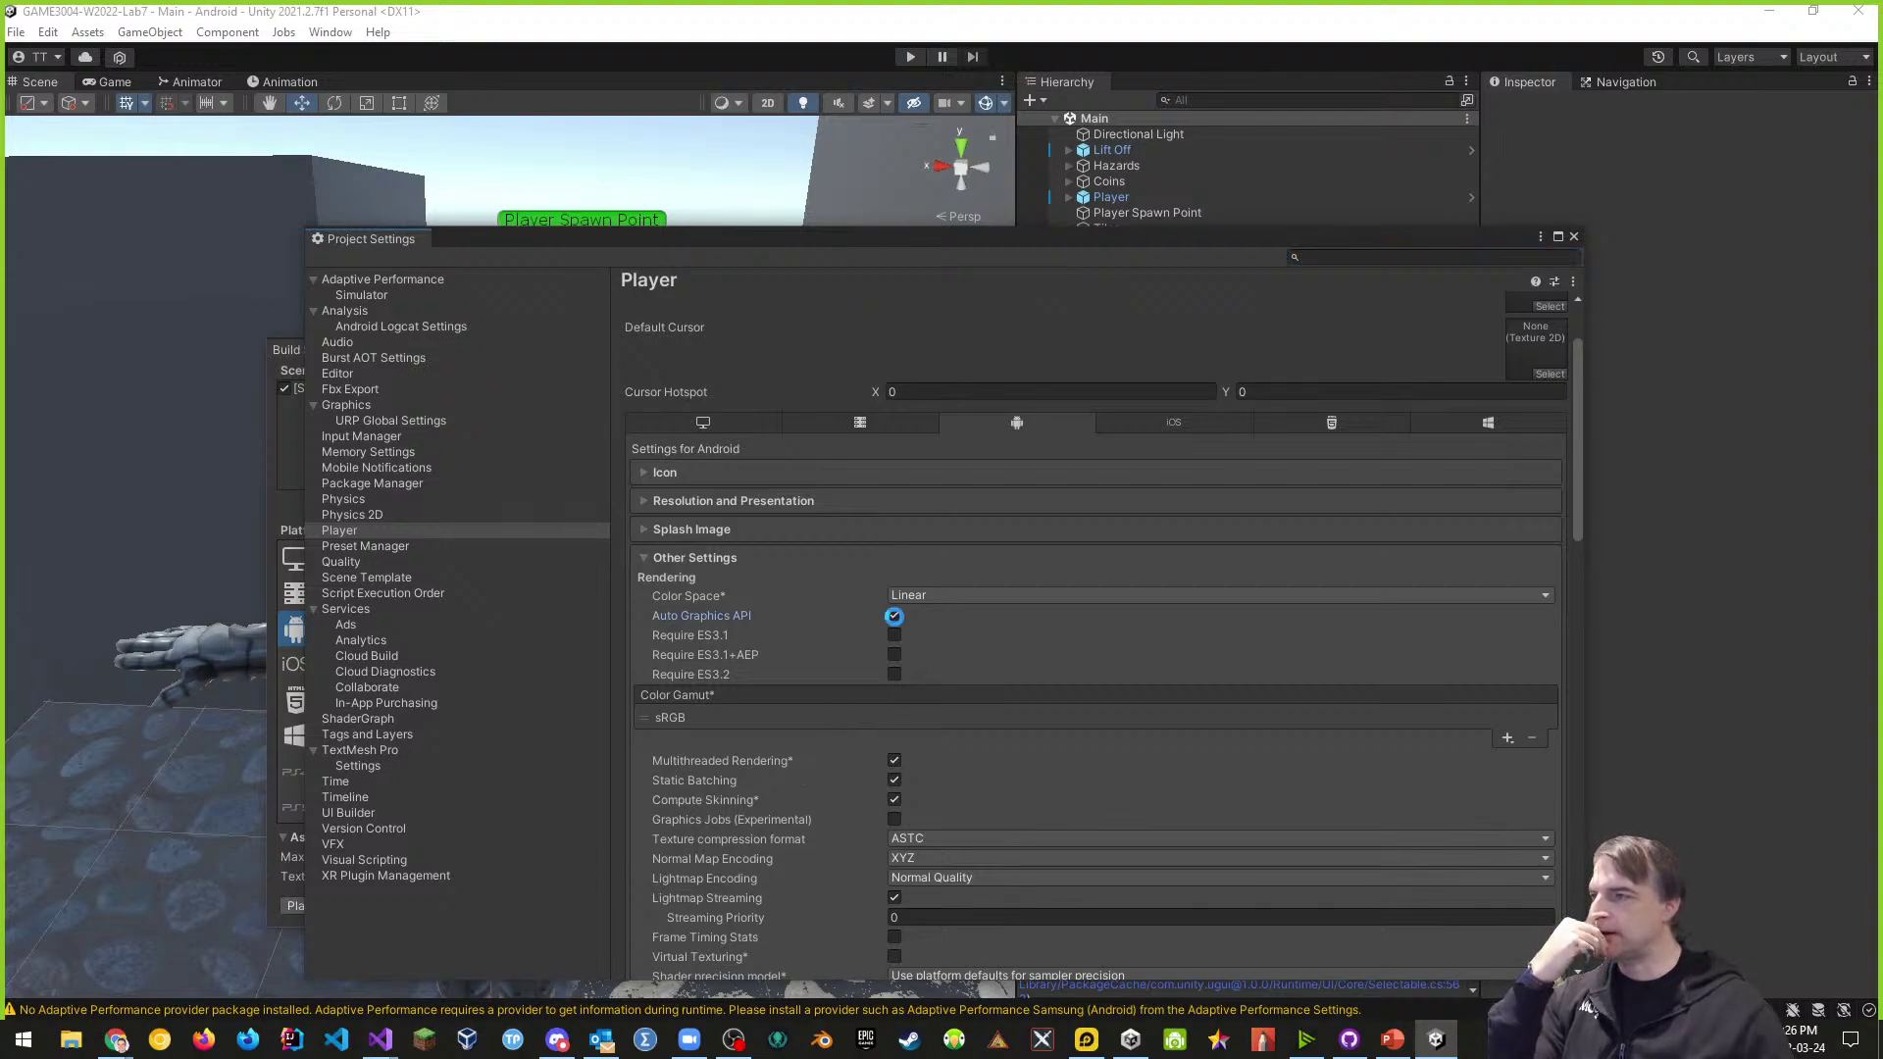
{"action": "left_click", "coordinate": [893, 616]}
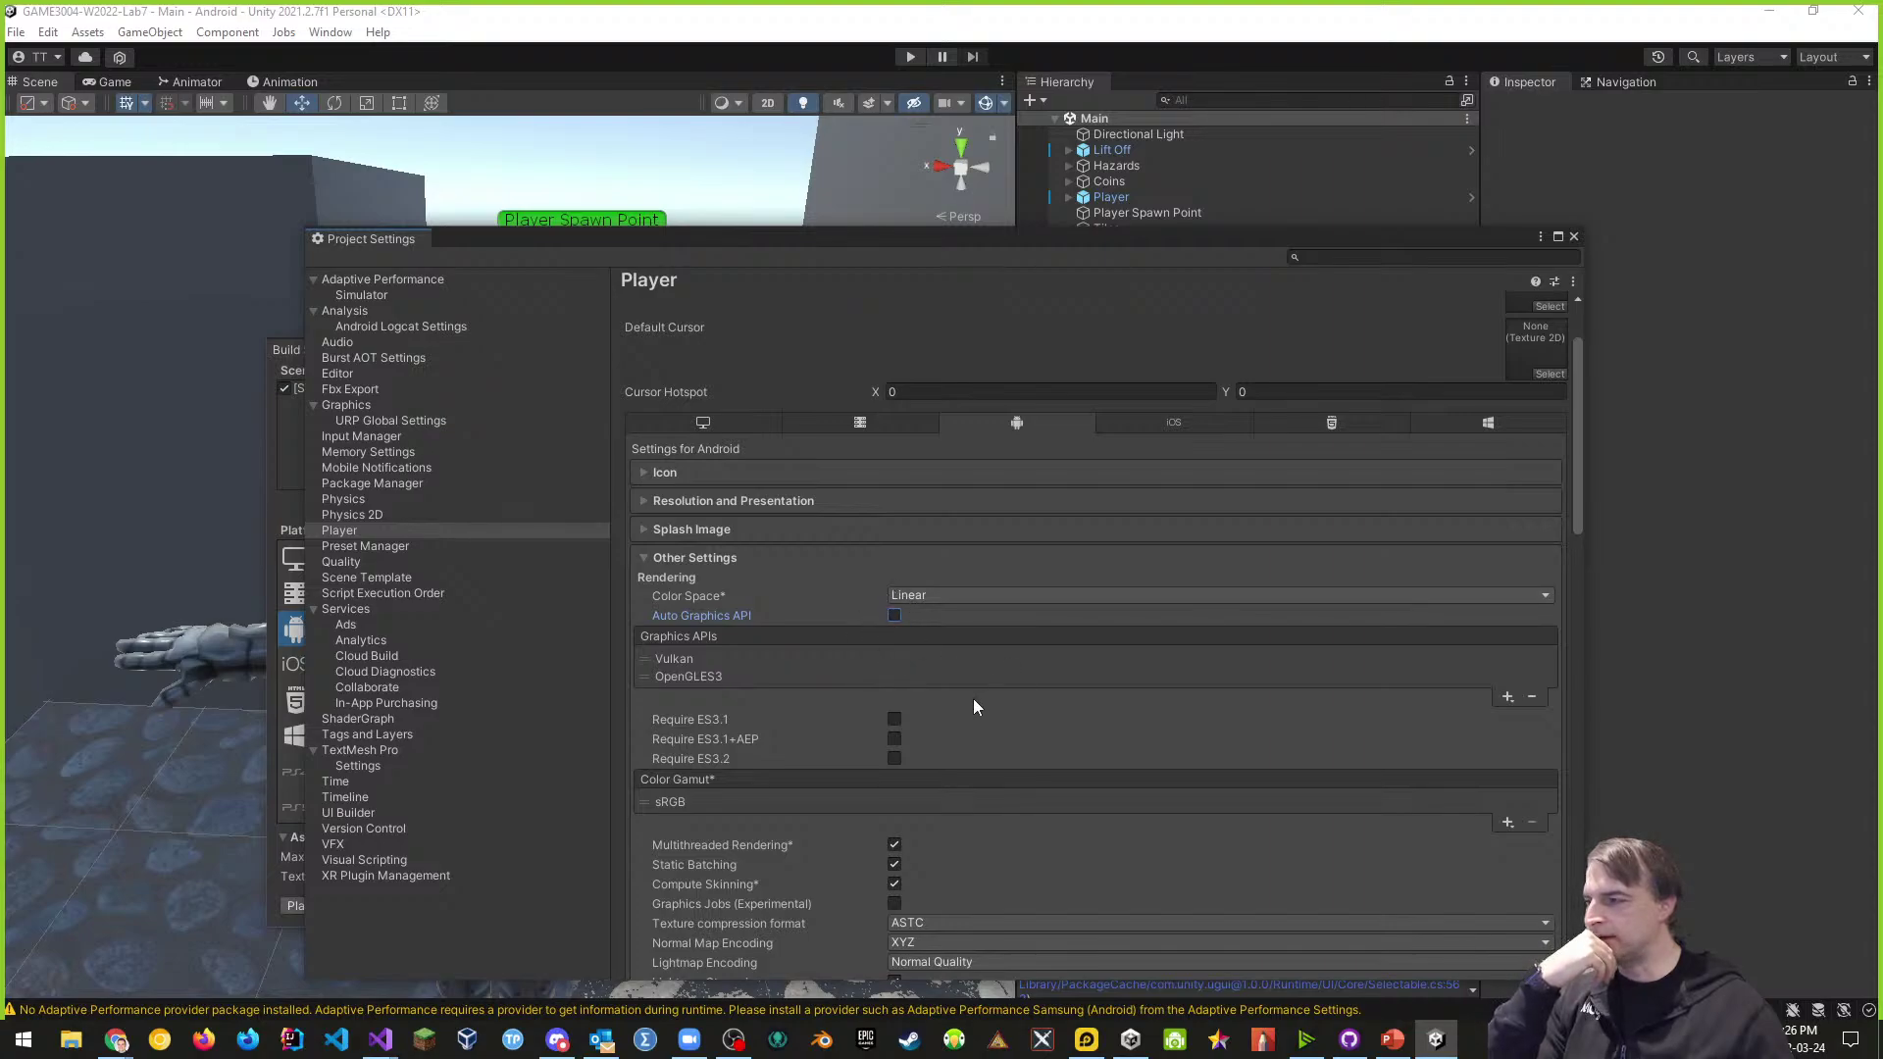
- Review the remaining Android Player settings, including Publishing Settings, close them and reread the BuildMethodException error in the Console
{"action": "scroll", "coordinate": [974, 706], "scroll_direction": "down", "scroll_amount": 10}
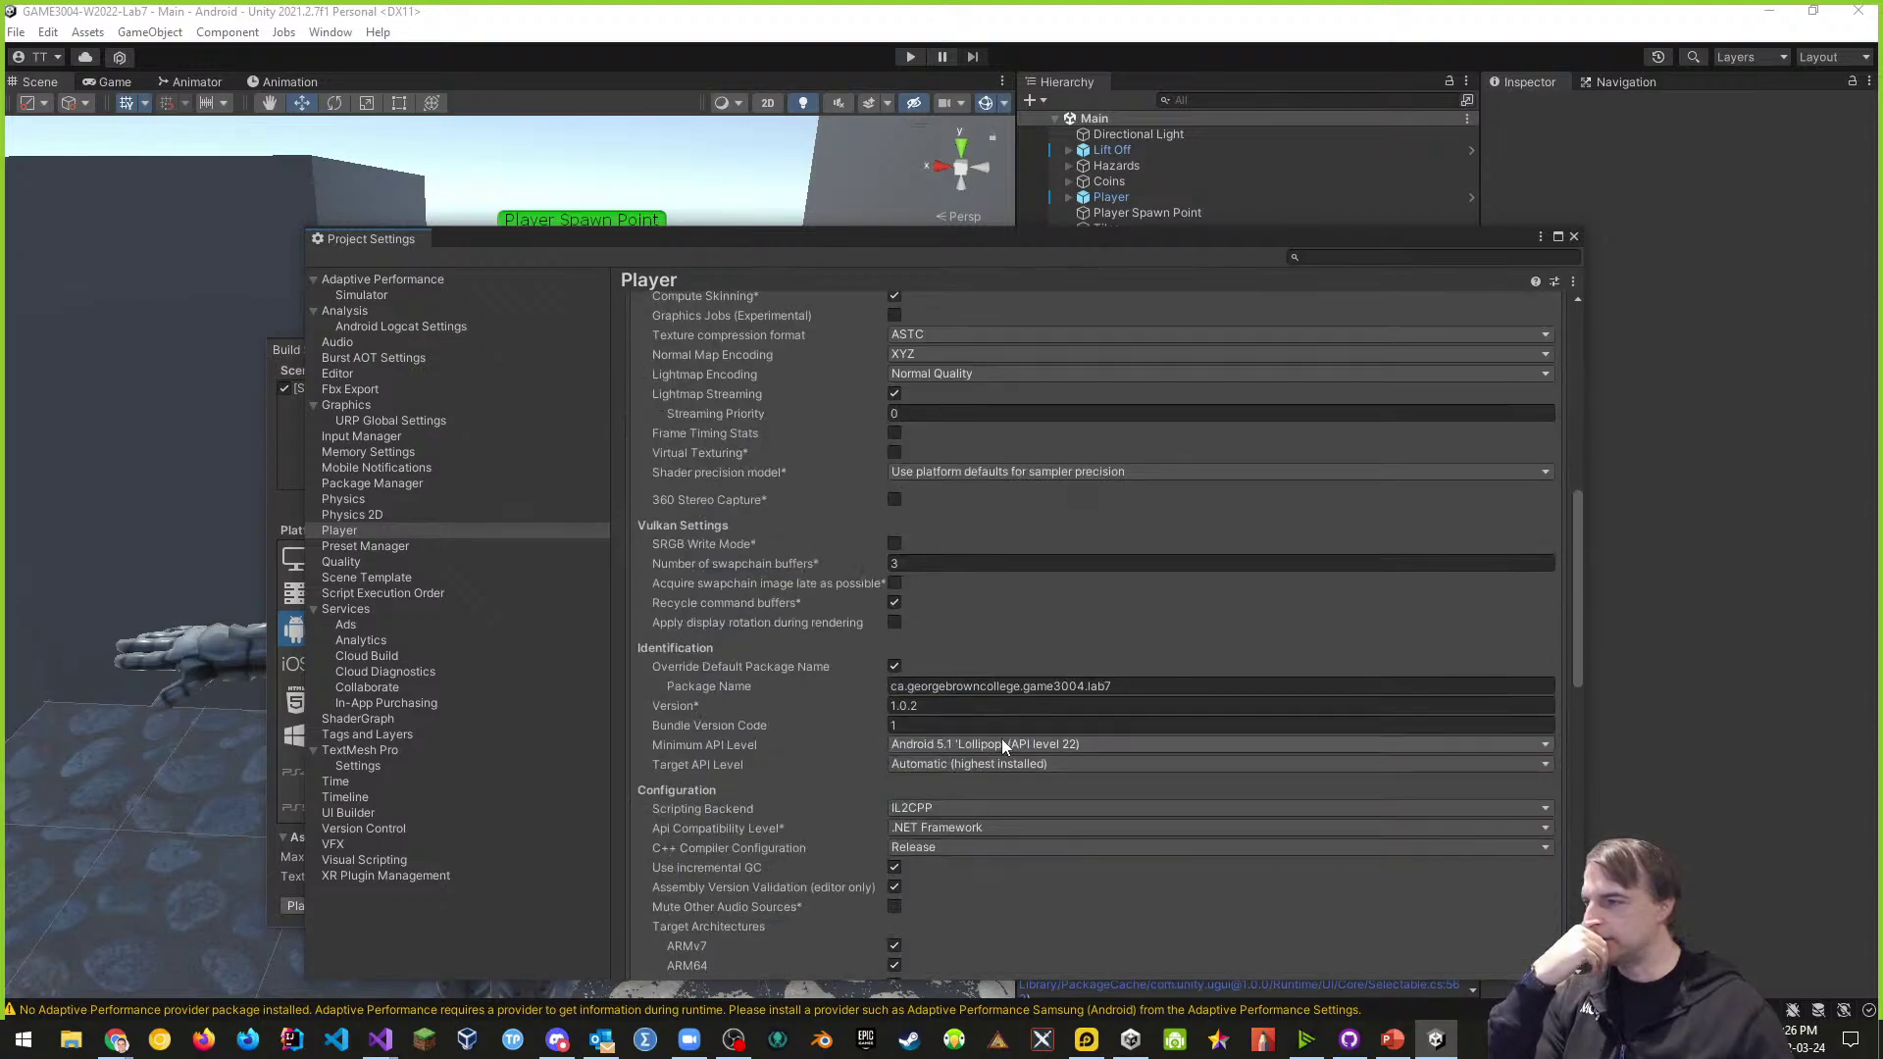
{"action": "scroll", "coordinate": [961, 829], "scroll_direction": "down", "scroll_amount": 8}
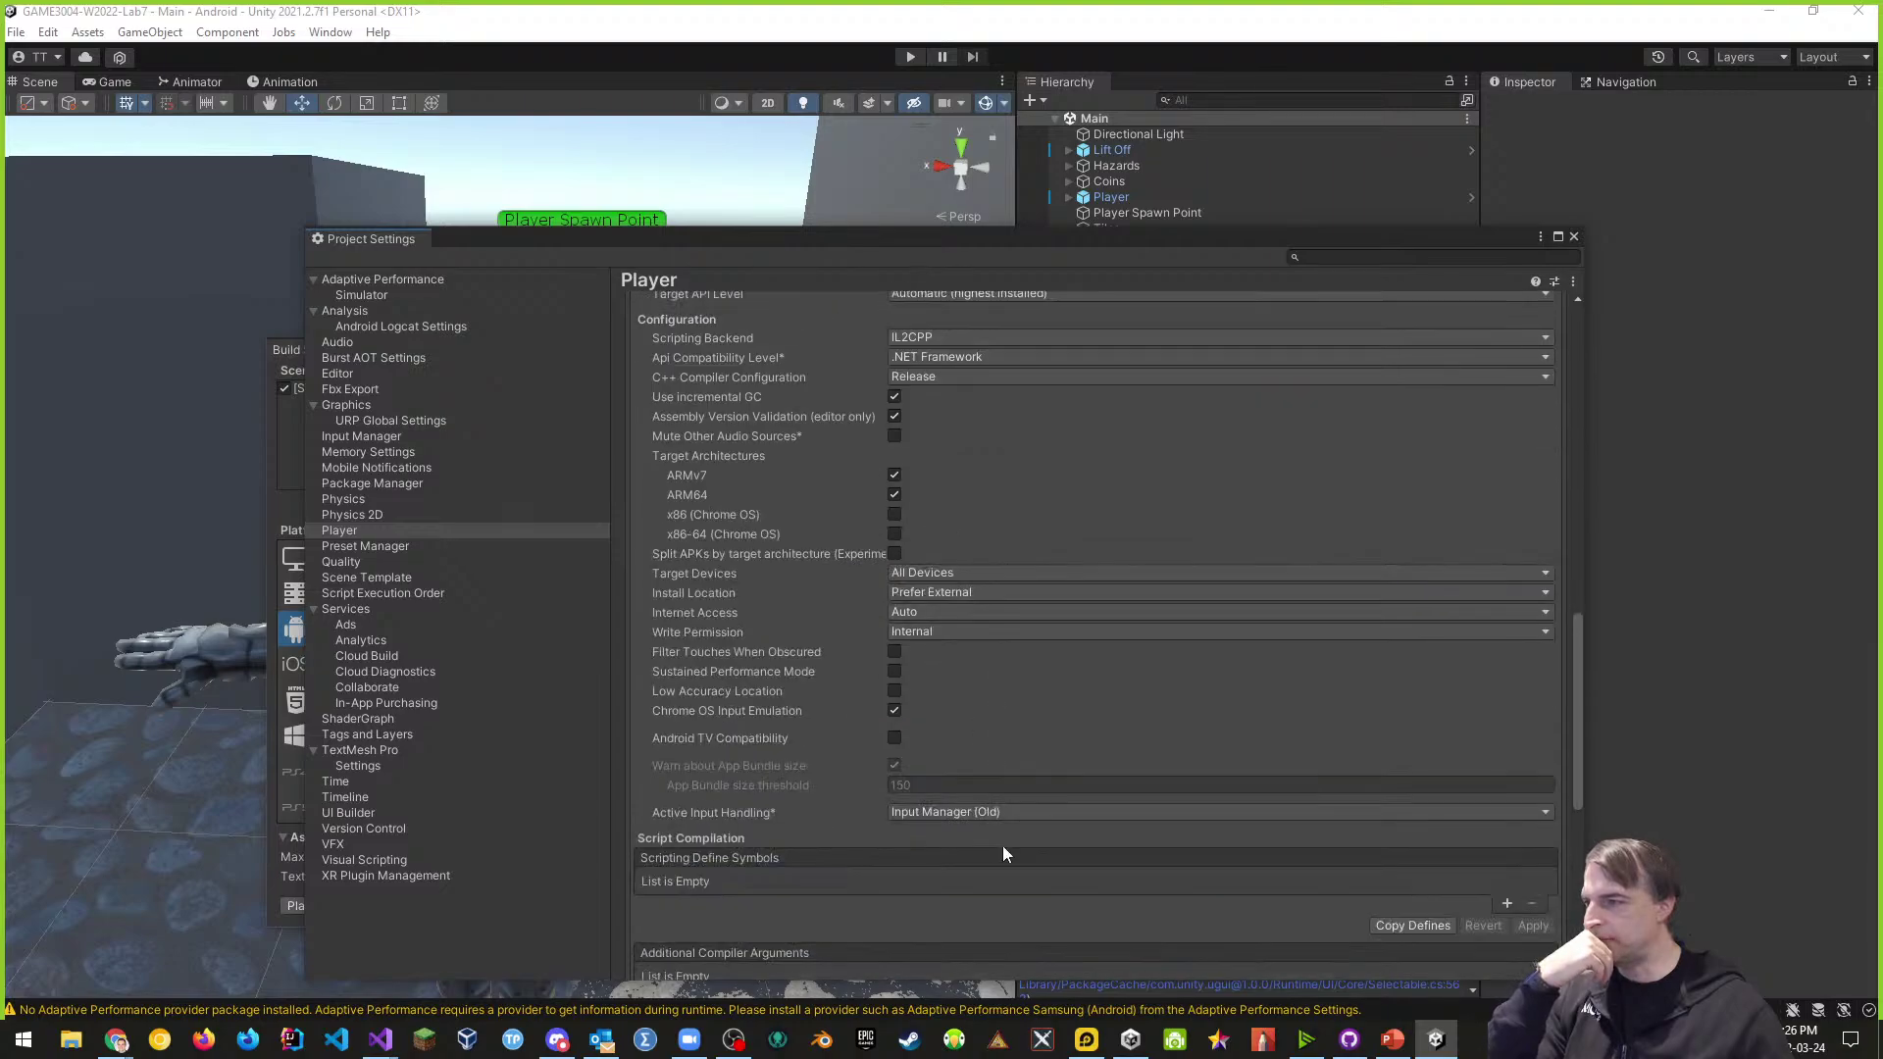
{"action": "scroll", "coordinate": [1002, 849], "scroll_direction": "down", "scroll_amount": 10}
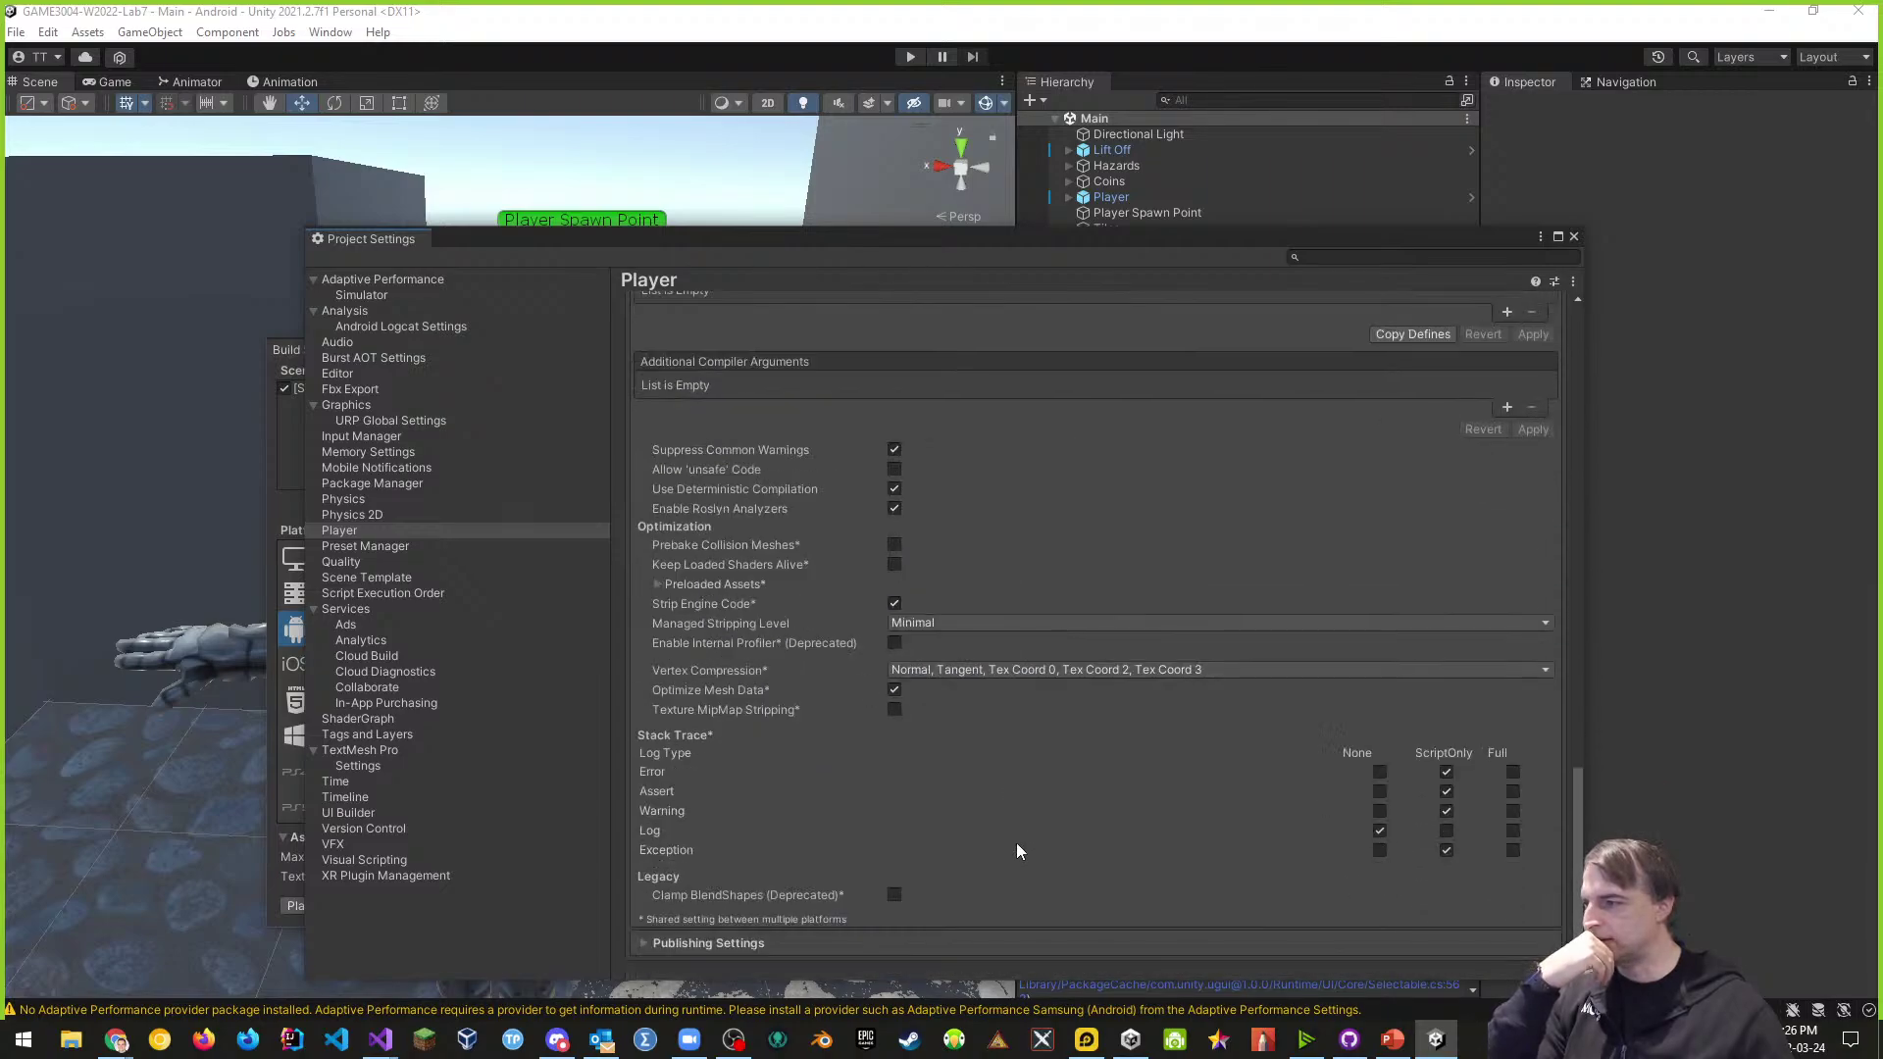
{"action": "left_click", "coordinate": [645, 939]}
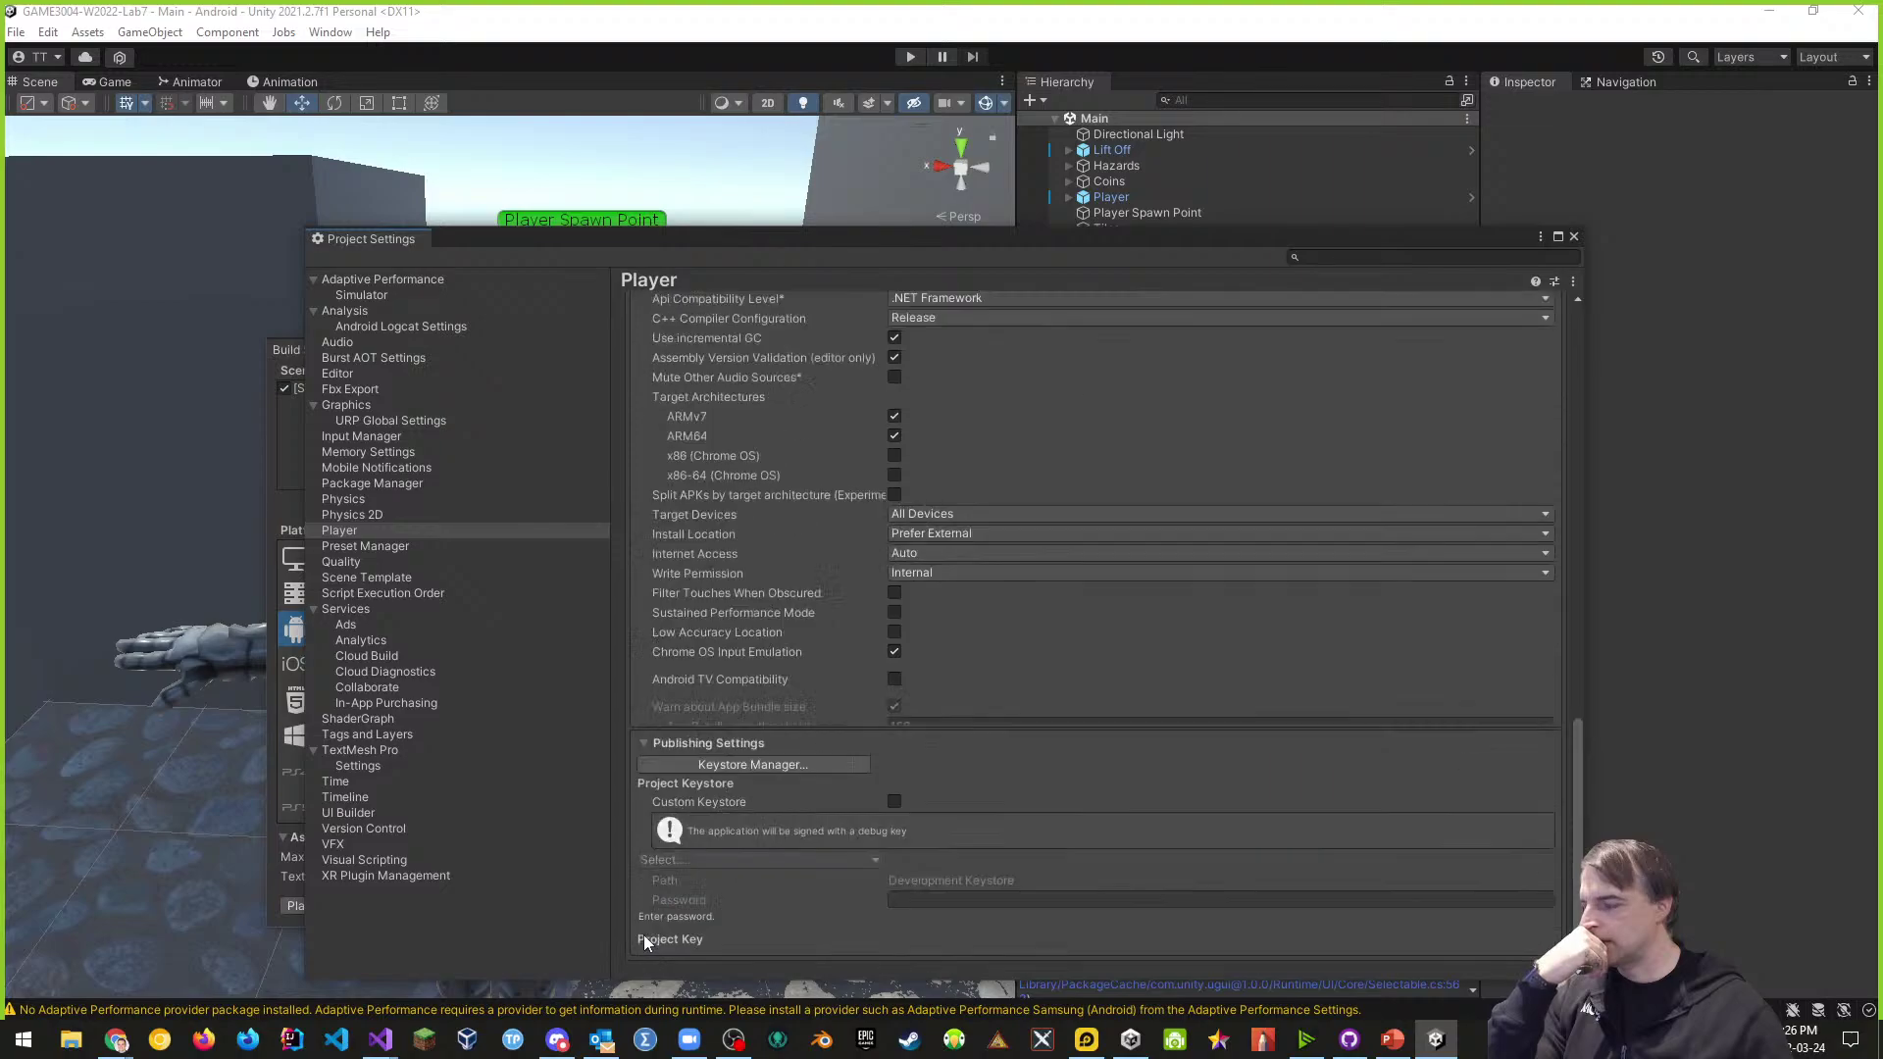
{"action": "scroll", "coordinate": [1089, 867], "scroll_direction": "up", "scroll_amount": 5}
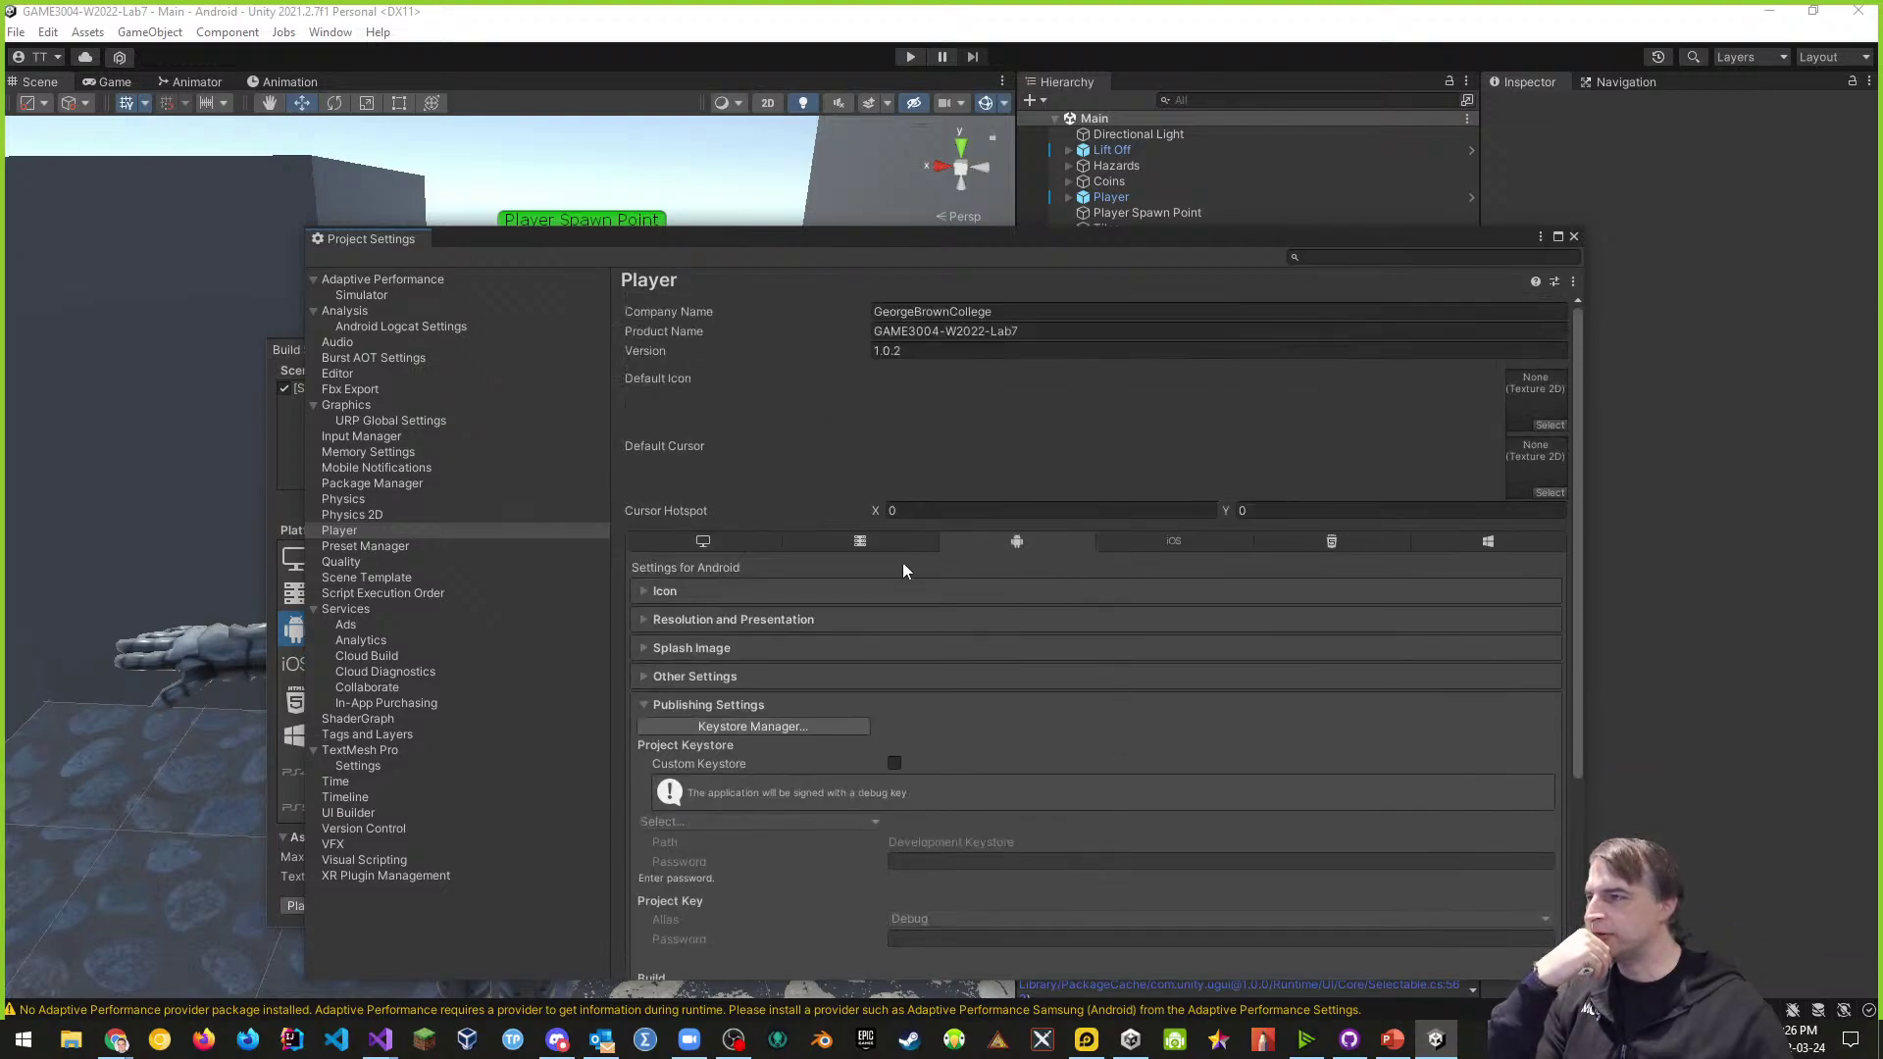
{"action": "left_click", "coordinate": [642, 620]}
{"action": "left_click", "coordinate": [642, 619]}
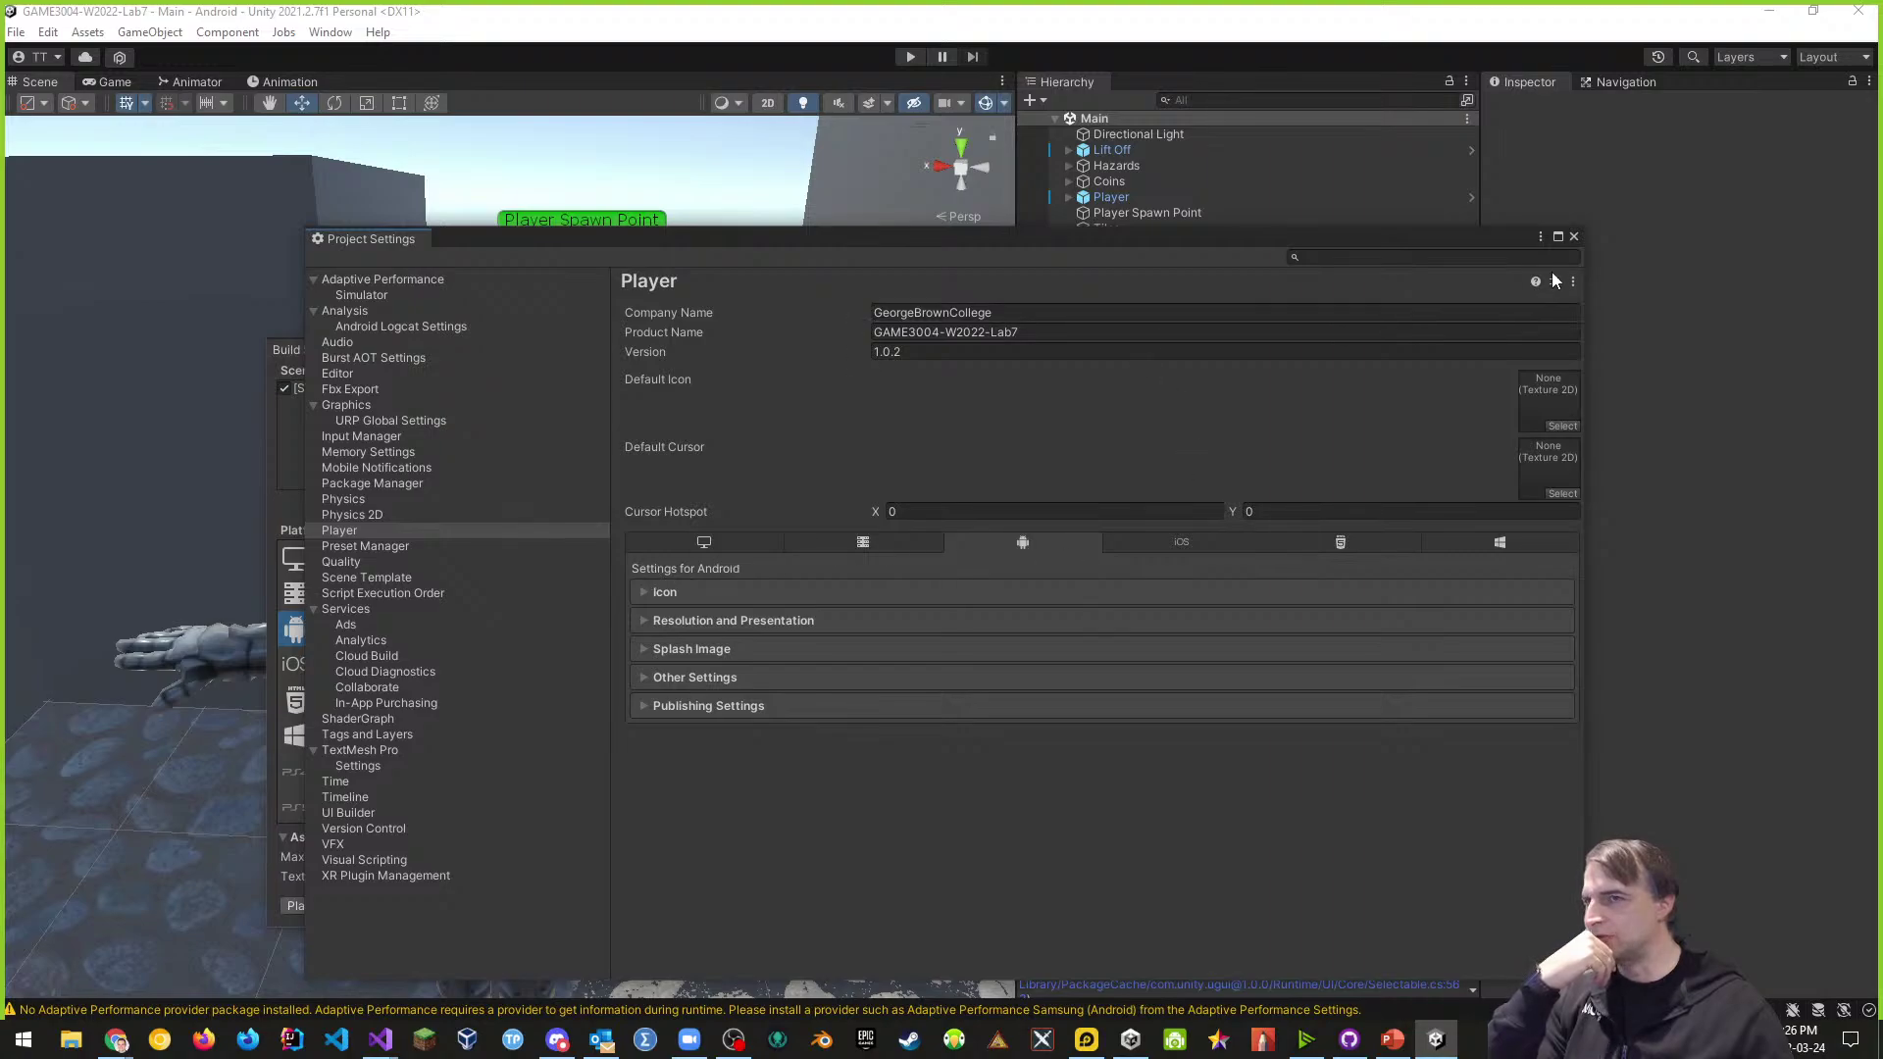
{"action": "left_click", "coordinate": [1573, 239]}
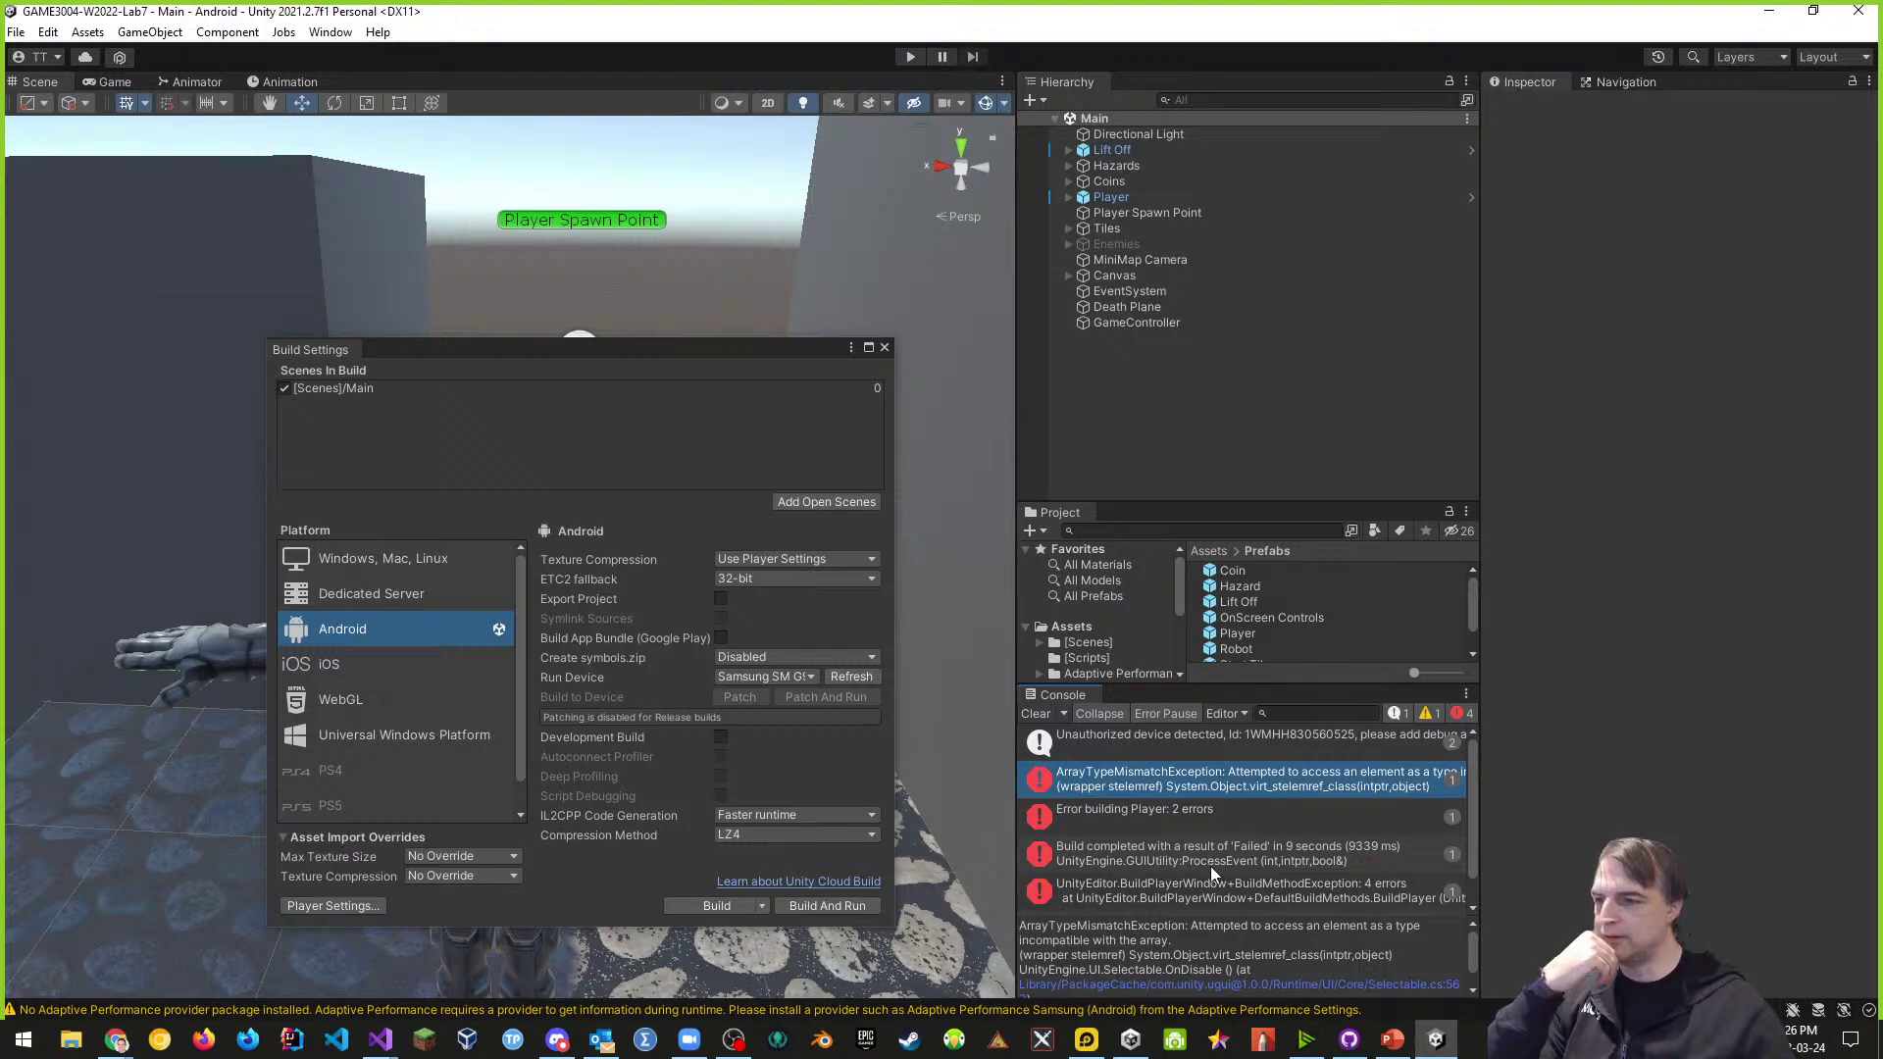
{"action": "left_click", "coordinate": [1155, 894]}
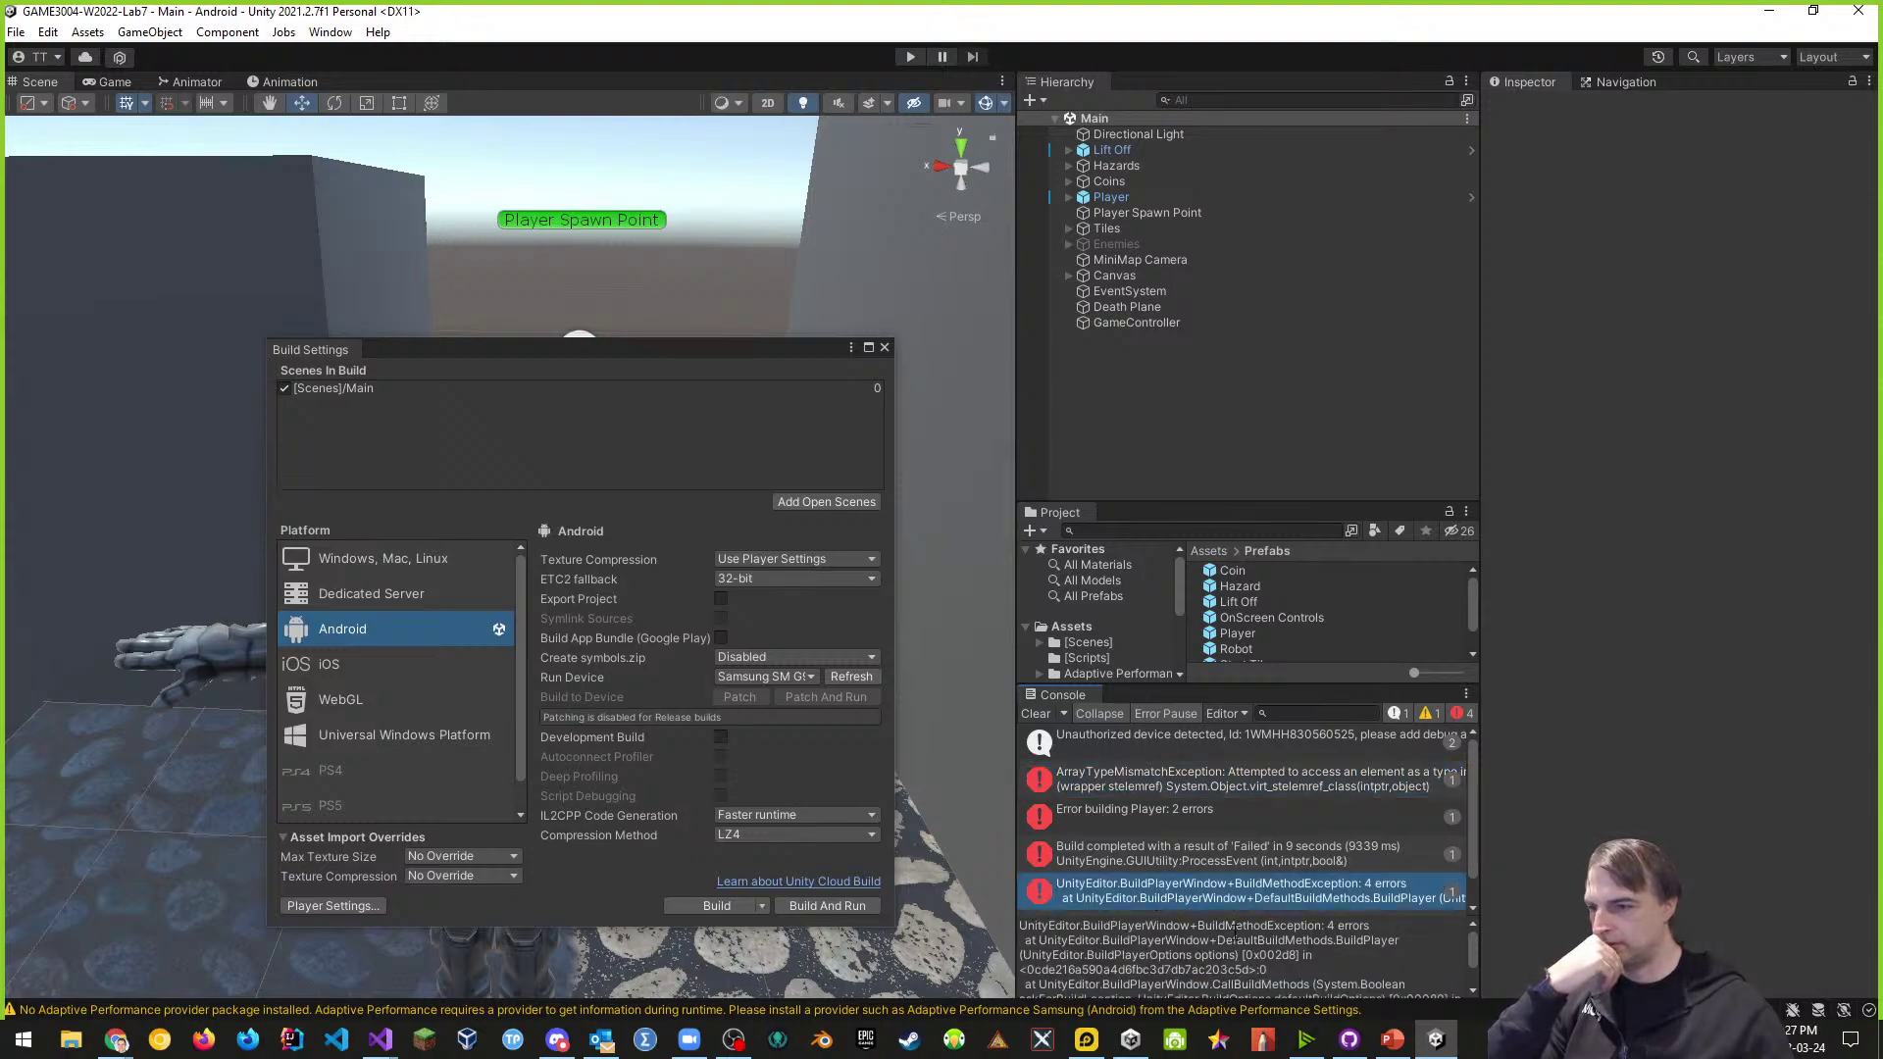
- Enlarge the Console to reread the build error, then close the Build Settings and clear the Console messages
{"action": "left_click_drag", "start_coordinate": [1200, 501], "coordinate": [1207, 242]}
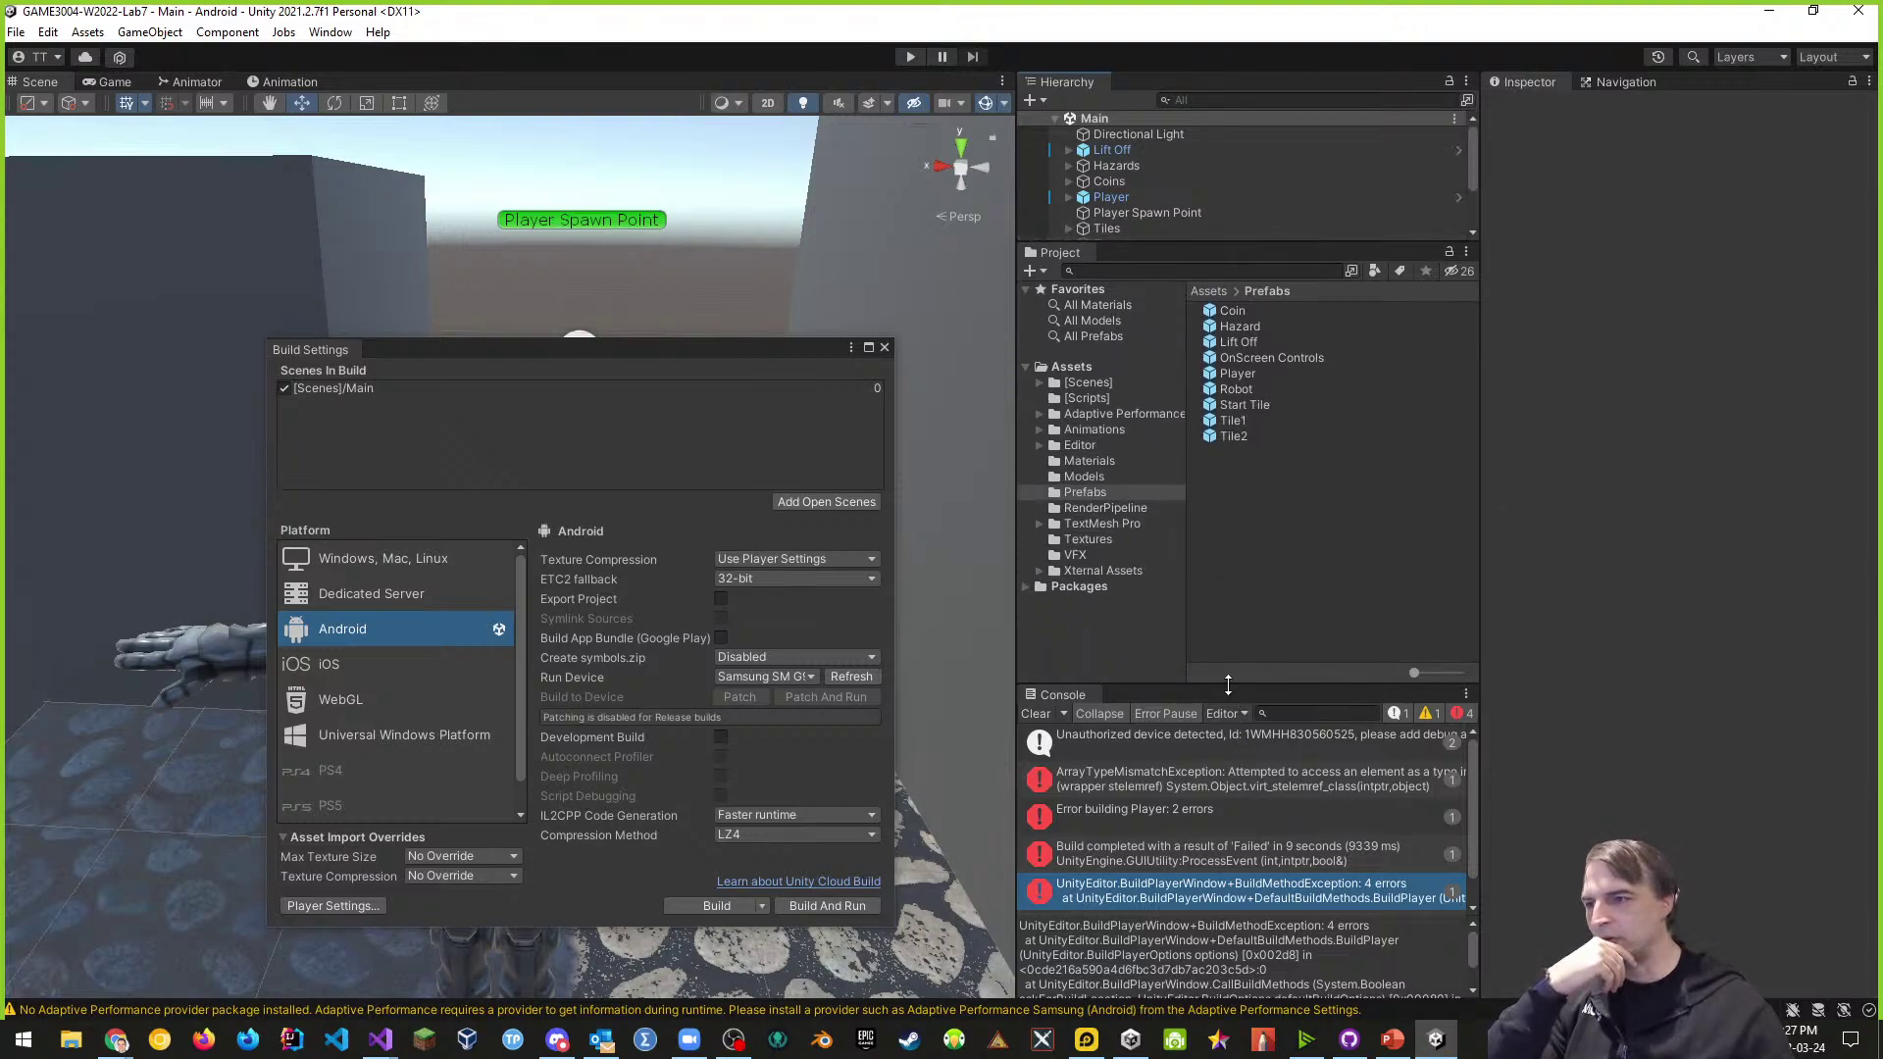
{"action": "left_click_drag", "start_coordinate": [1228, 685], "coordinate": [1243, 452]}
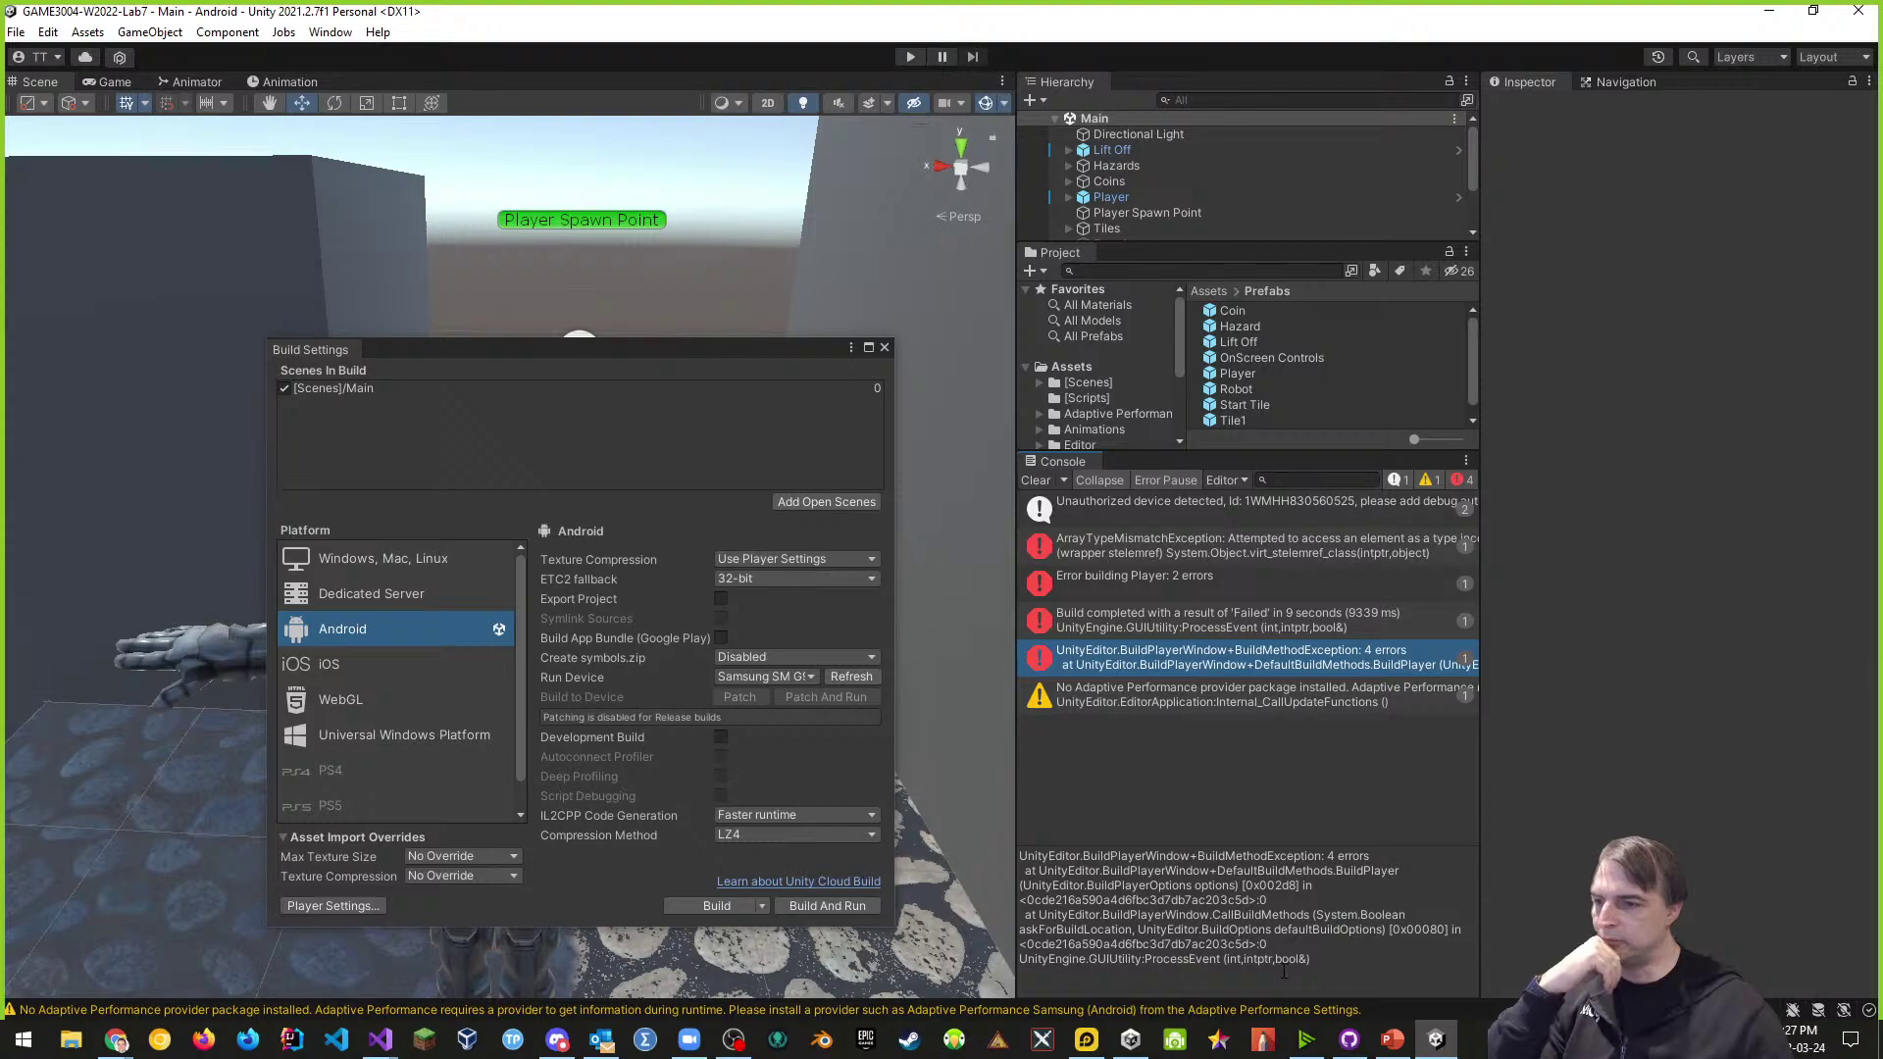
{"action": "left_click", "coordinate": [885, 348]}
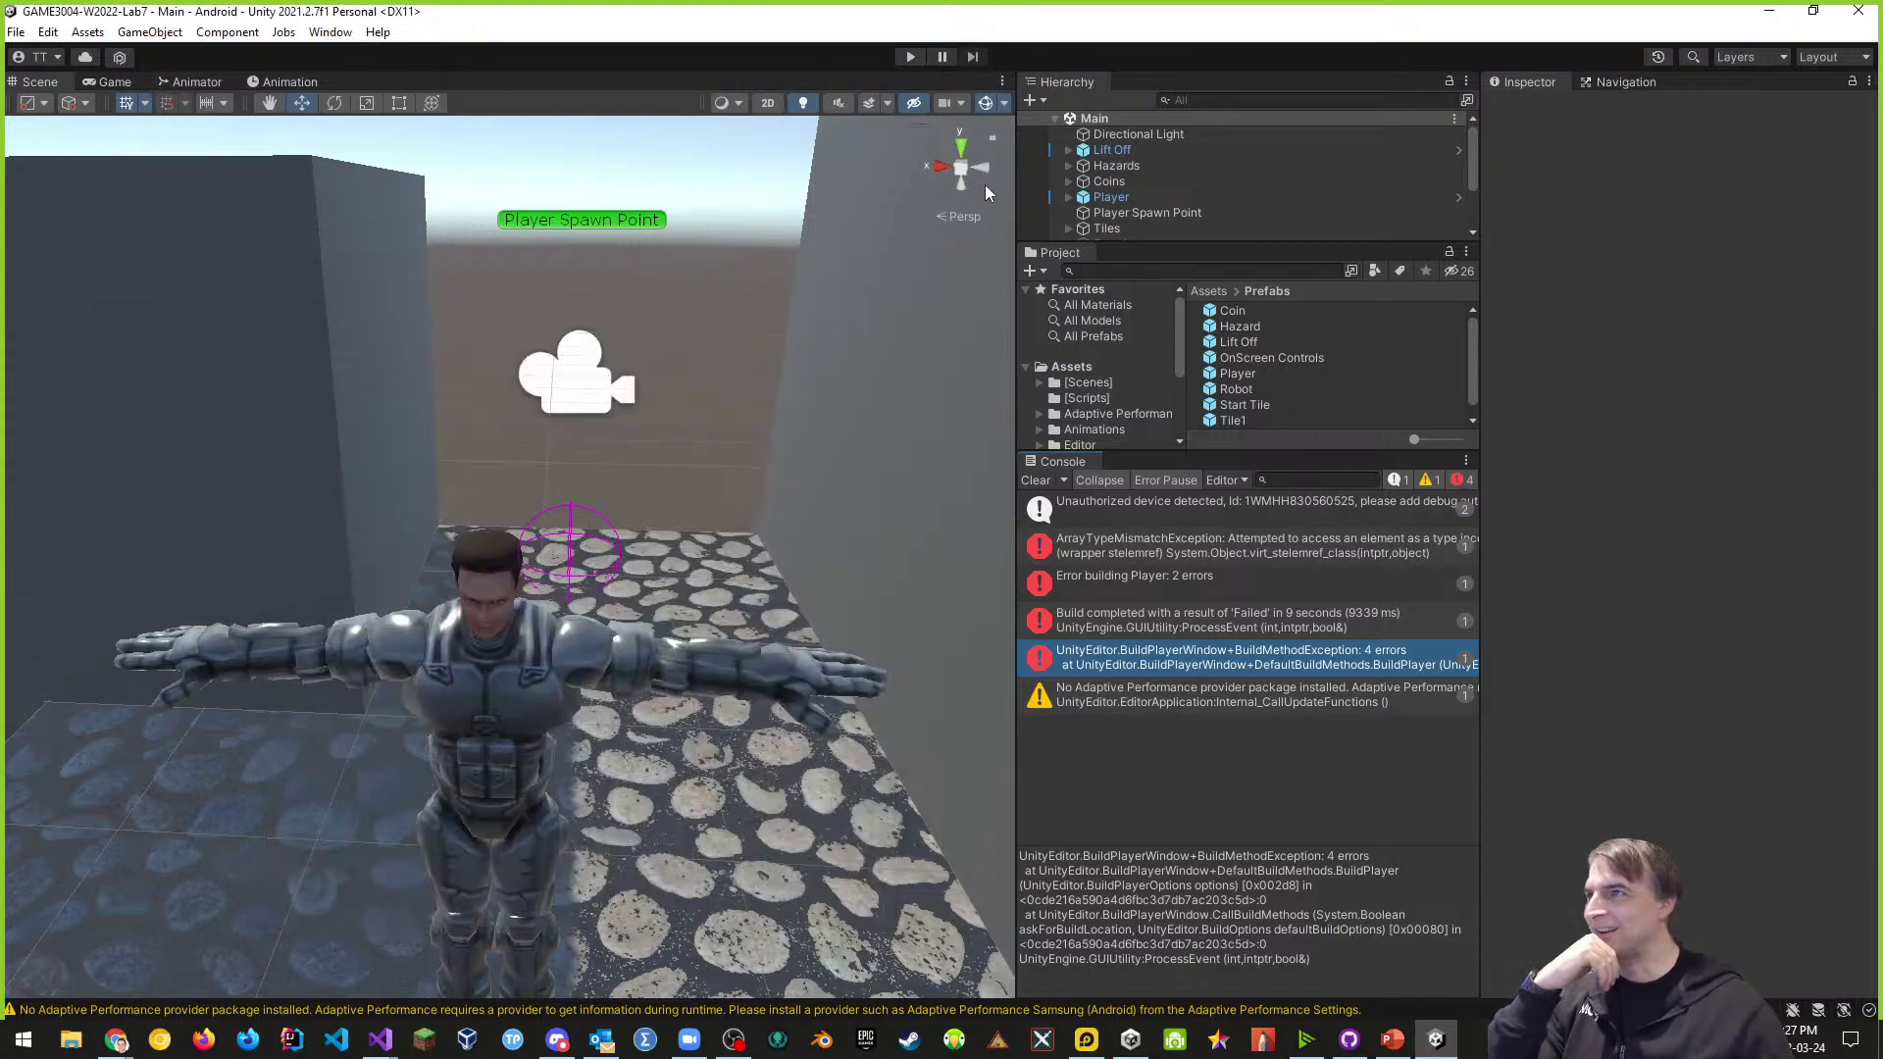
{"action": "left_click", "coordinate": [1035, 481]}
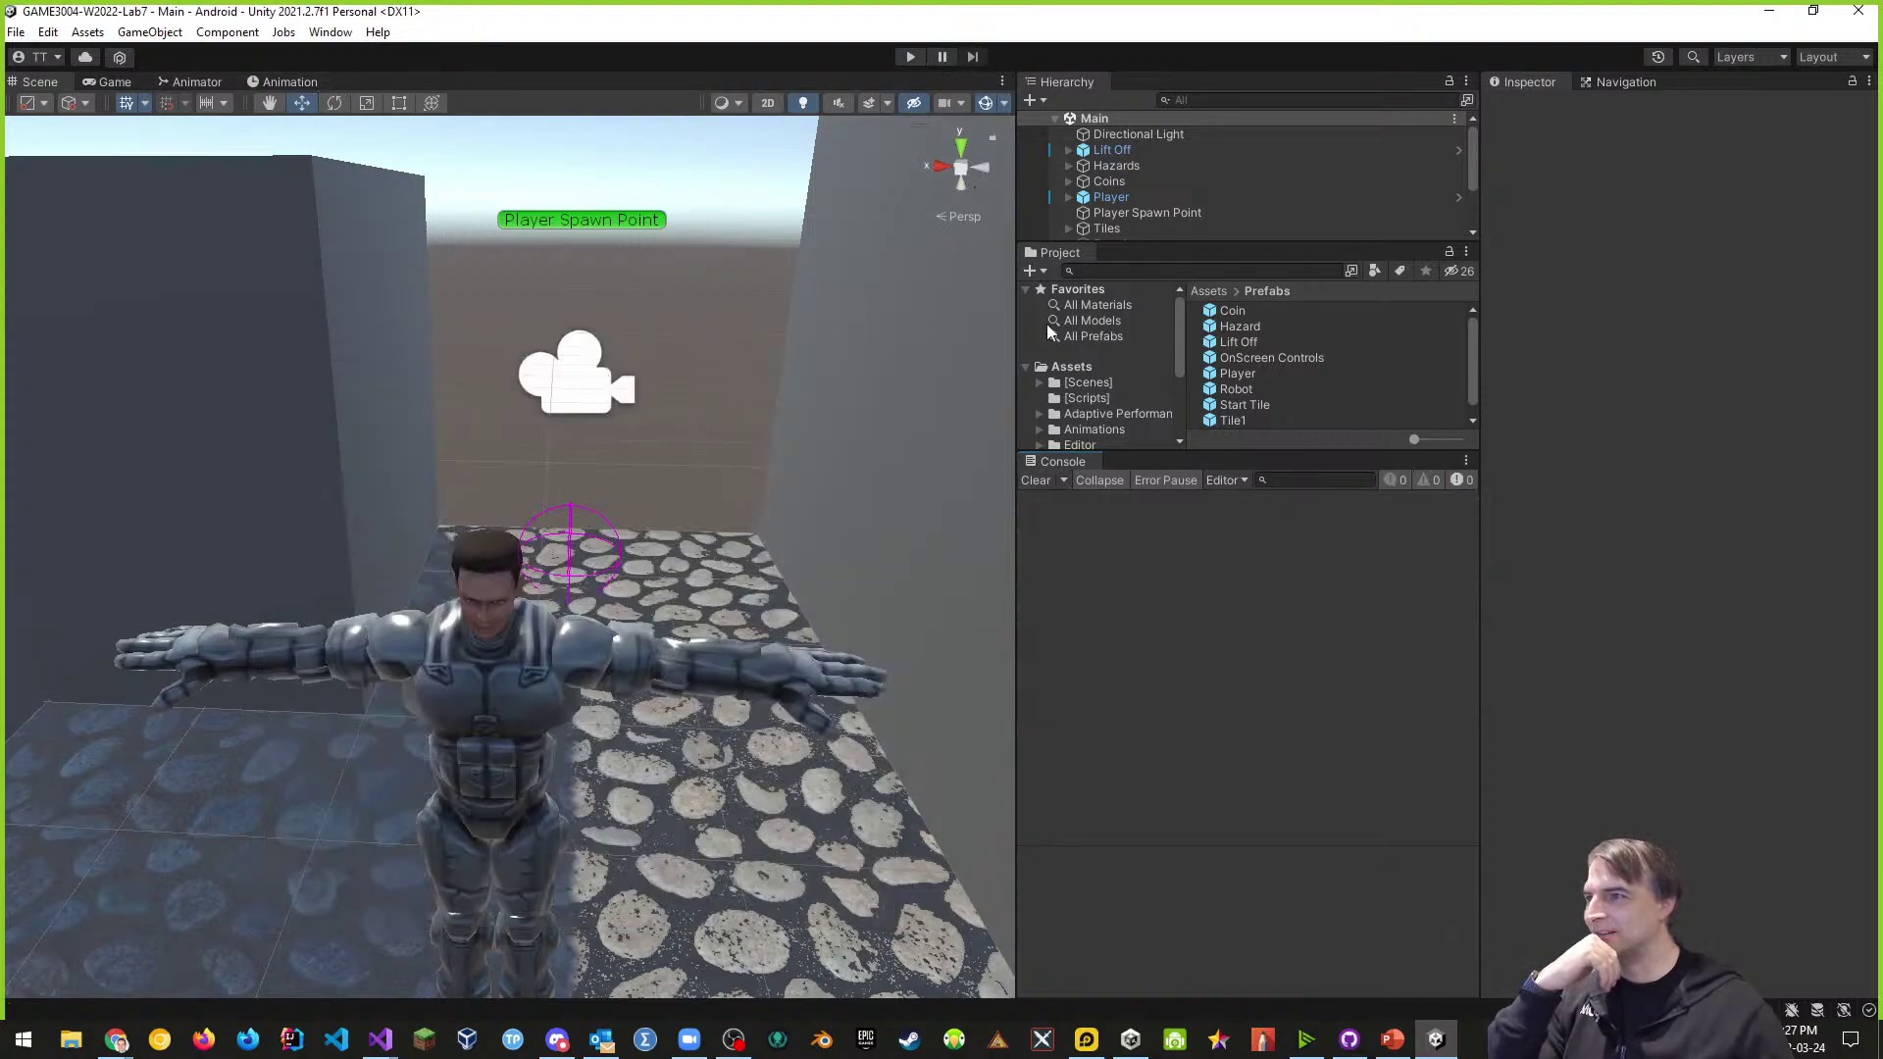
- Save the Main scene and the Lab7 project
{"action": "left_click", "coordinate": [16, 31]}
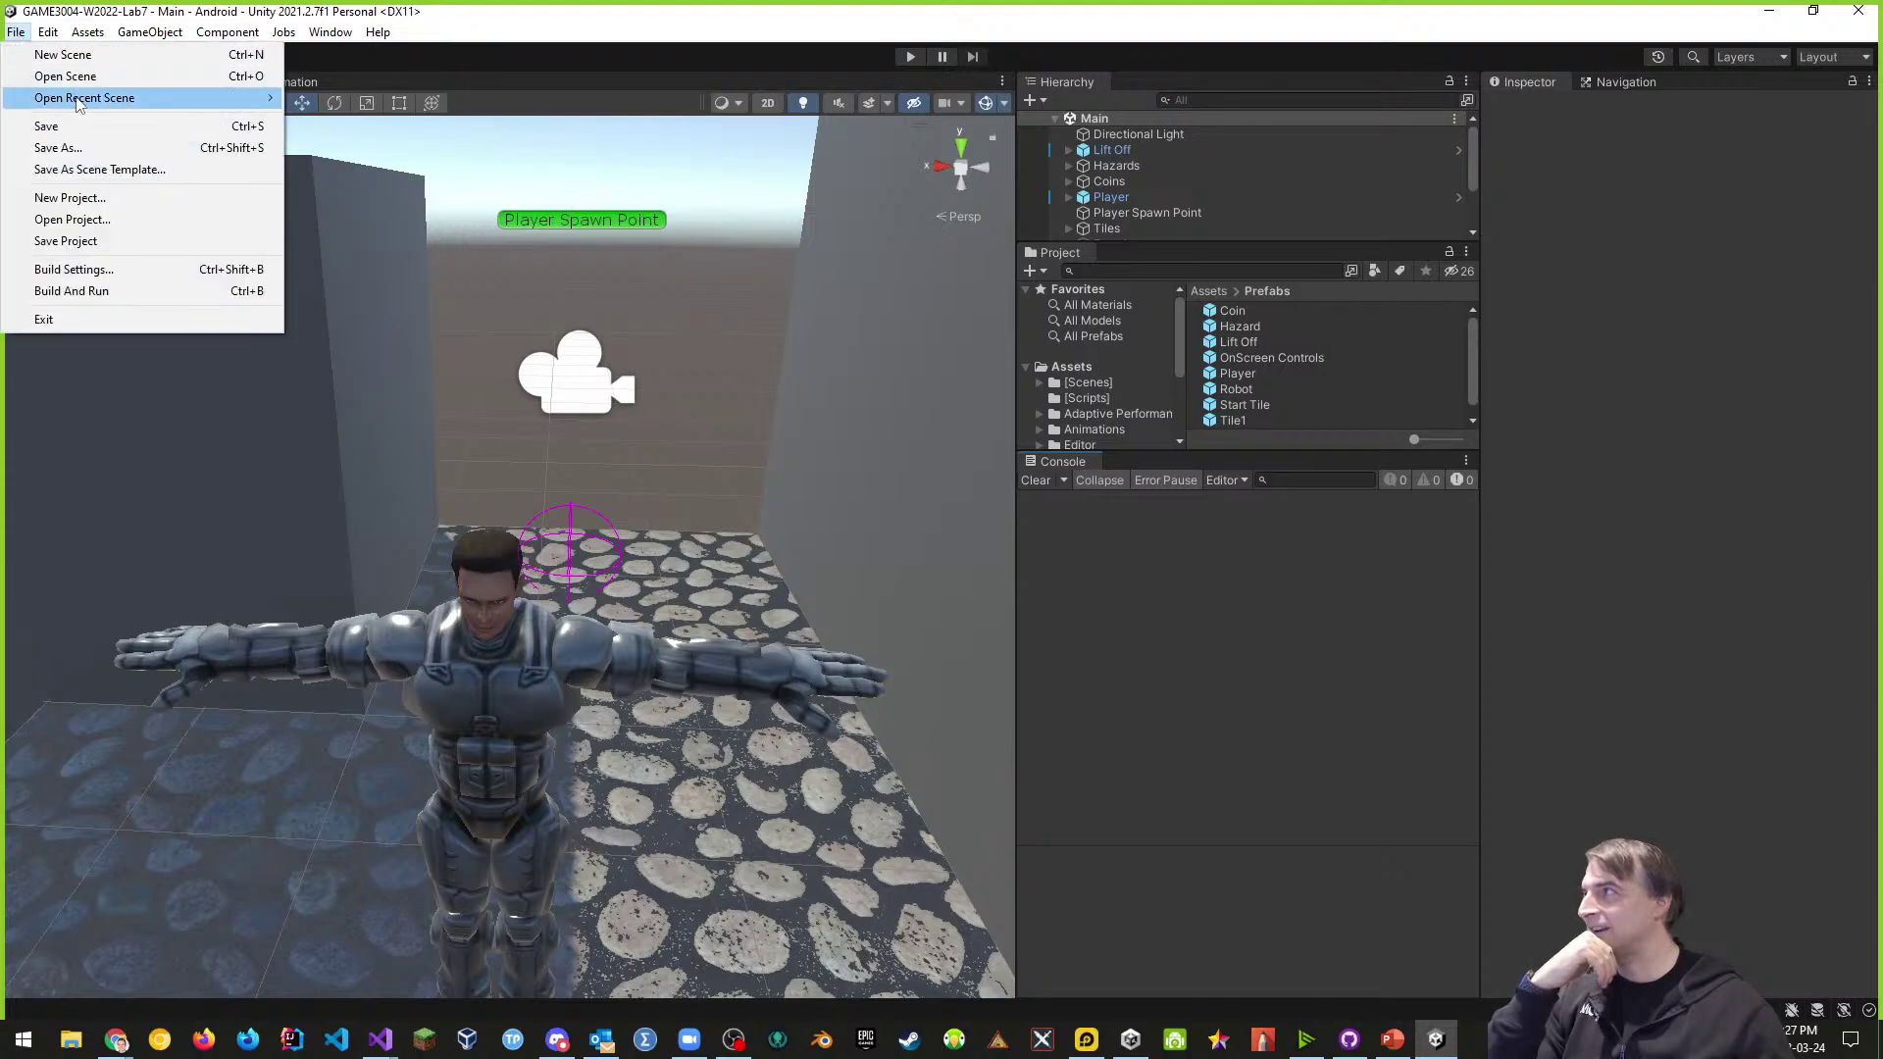
{"action": "left_click", "coordinate": [46, 127]}
{"action": "left_click", "coordinate": [16, 31]}
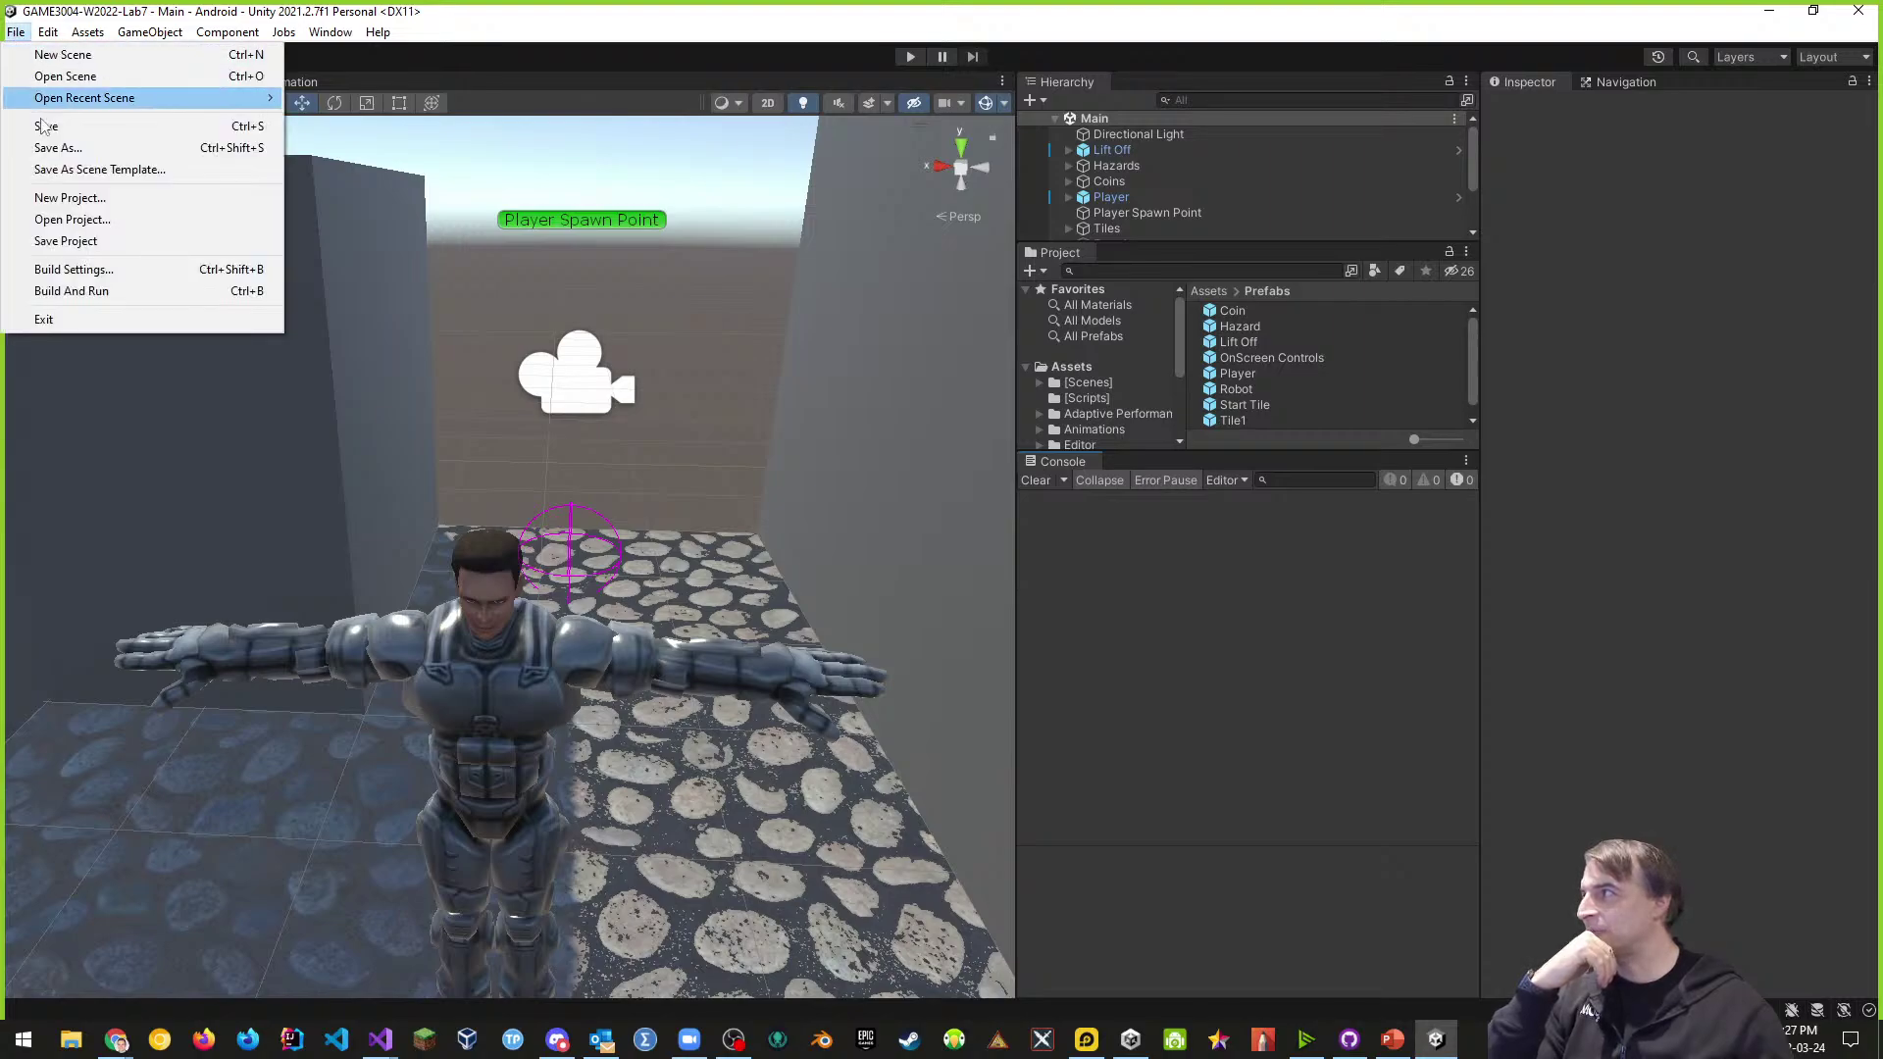
{"action": "left_click", "coordinate": [65, 242]}
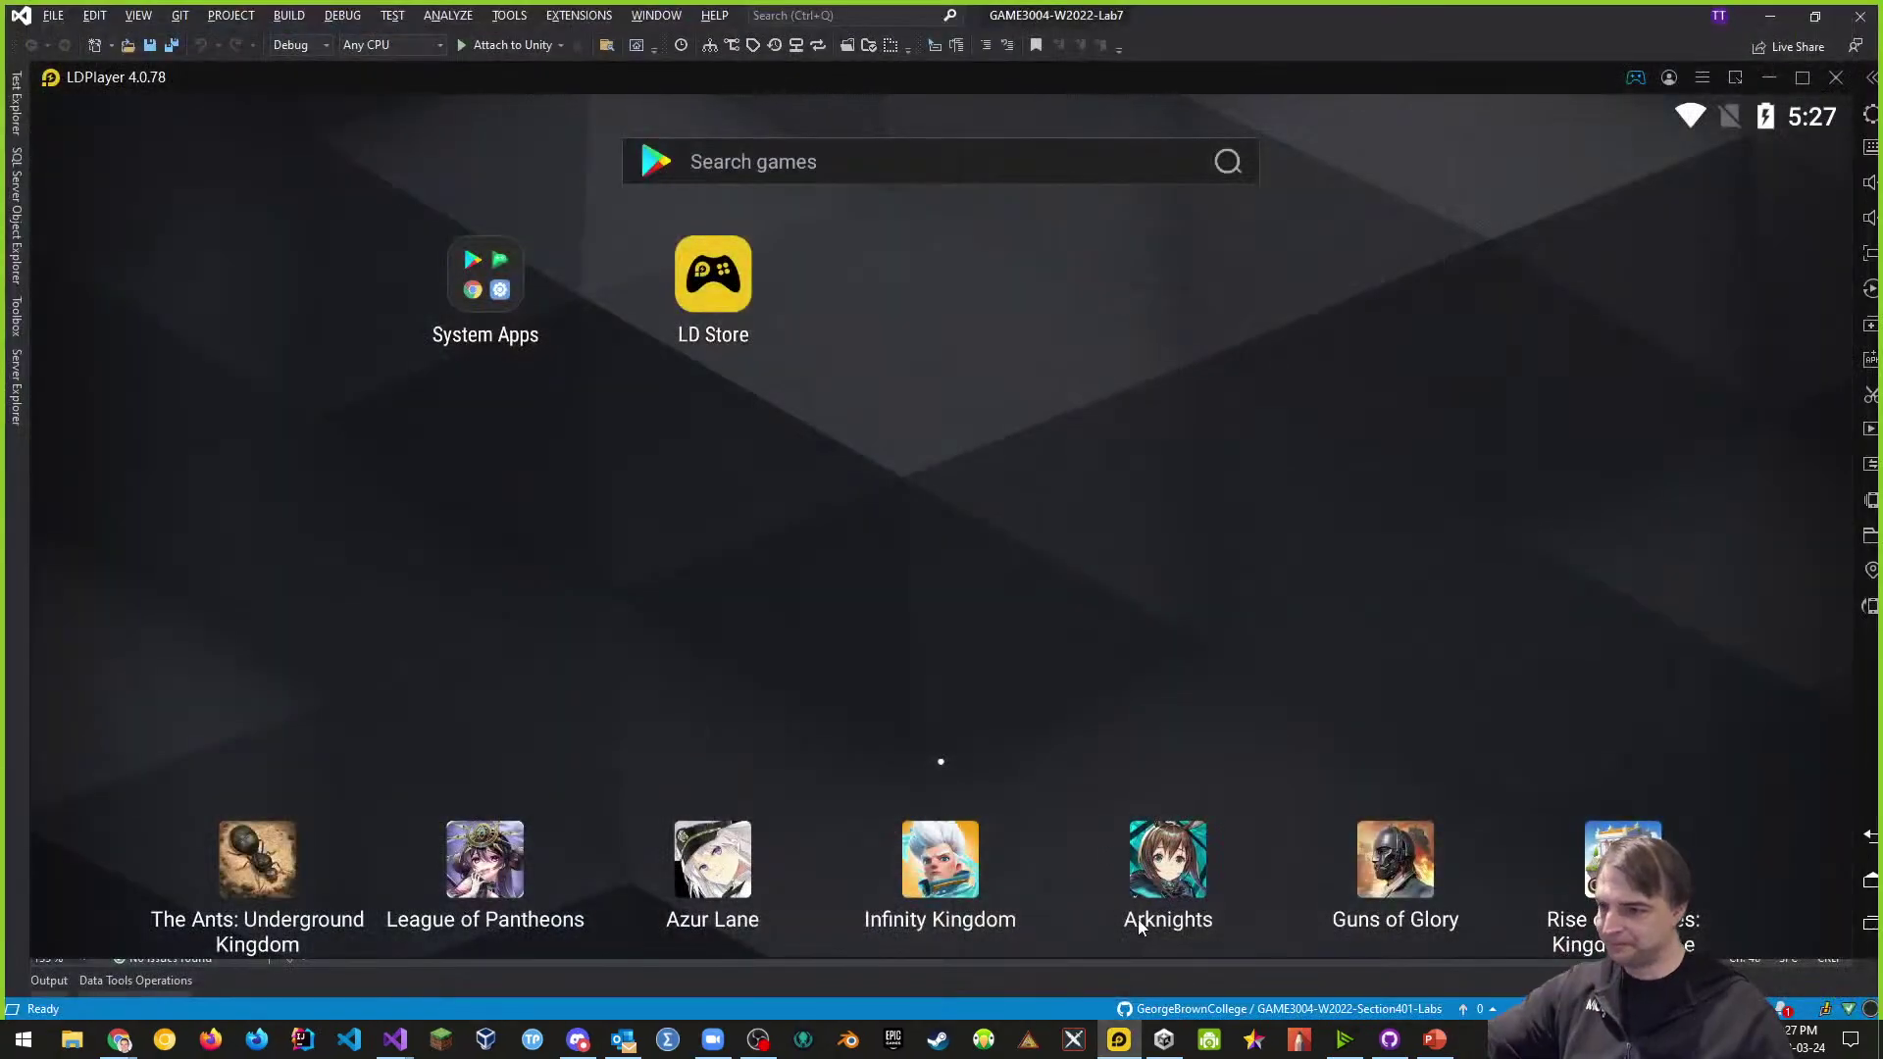
- Switch to GitHub Desktop, commit all changed files to main with the summary "Added Enemy Marker and Damage" and push the commit to origin
{"action": "left_click", "coordinate": [1166, 1040]}
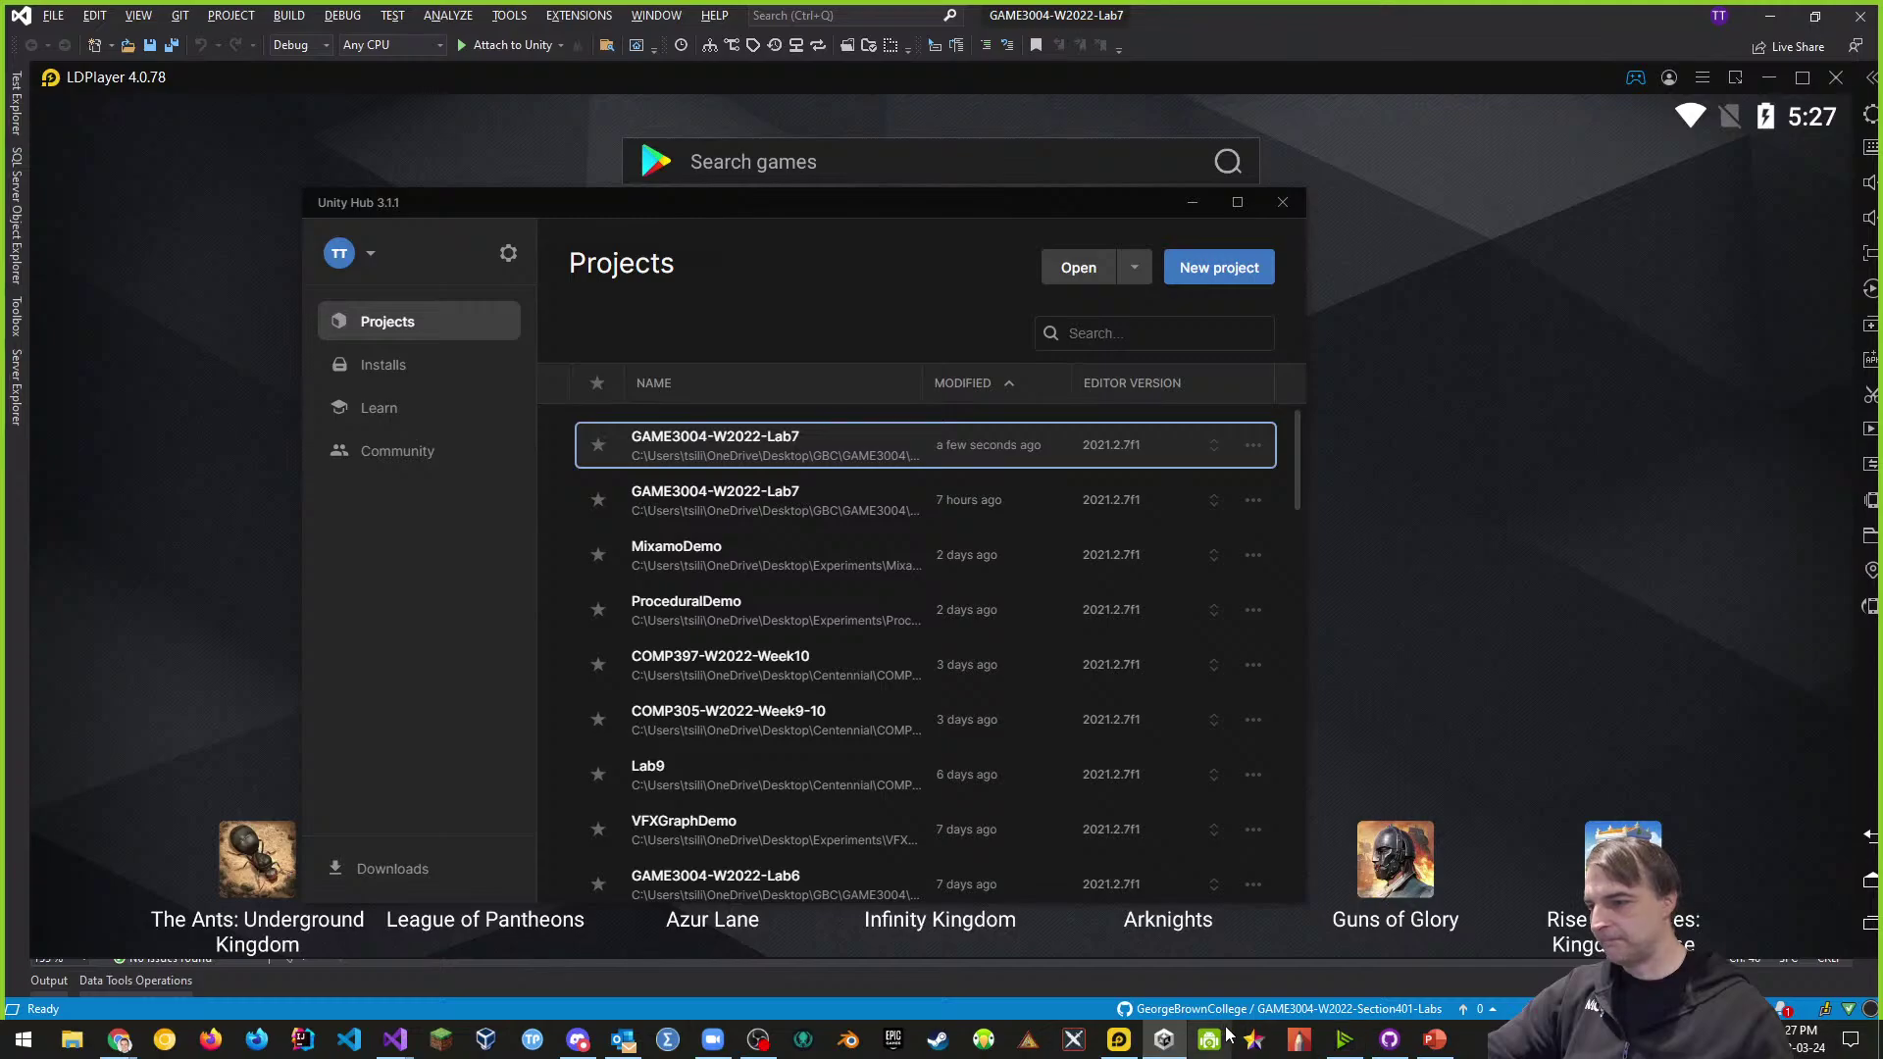
{"action": "left_click", "coordinate": [1390, 1040]}
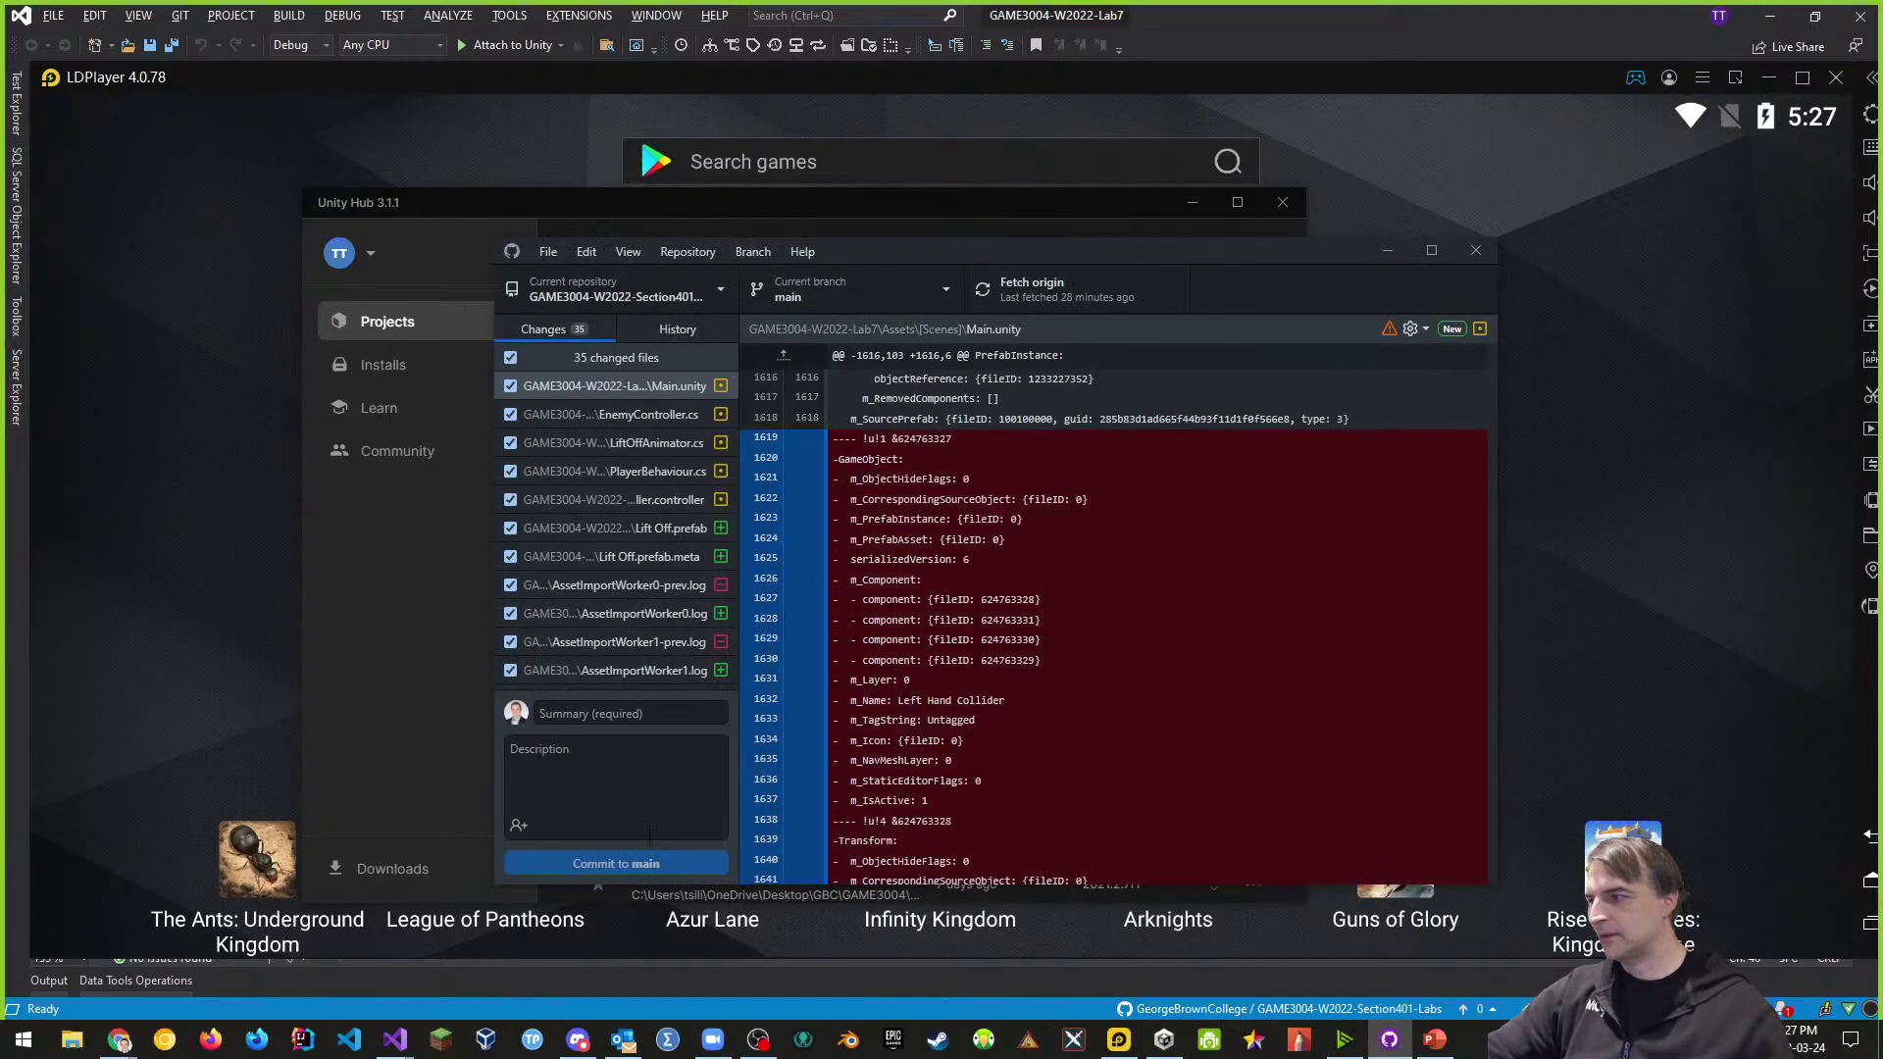
{"action": "left_click", "coordinate": [566, 711]}
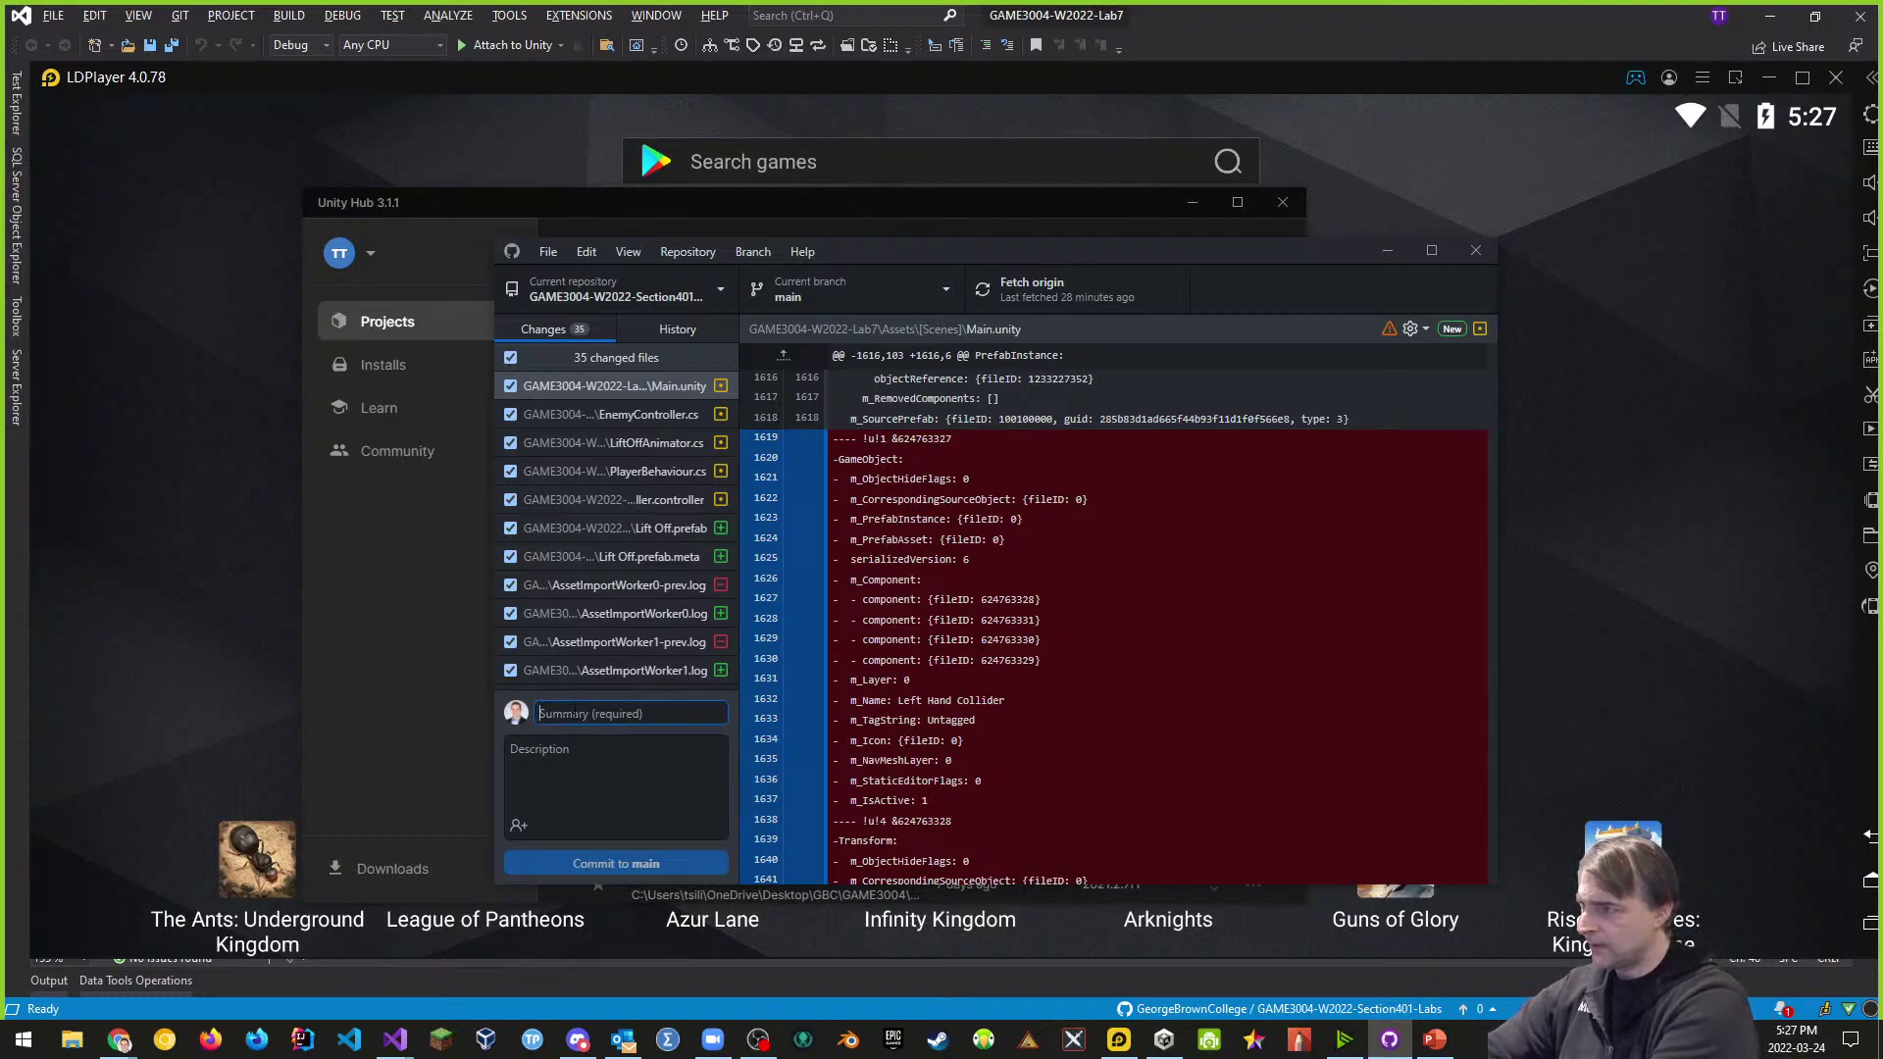
{"action": "type", "text": "A"}
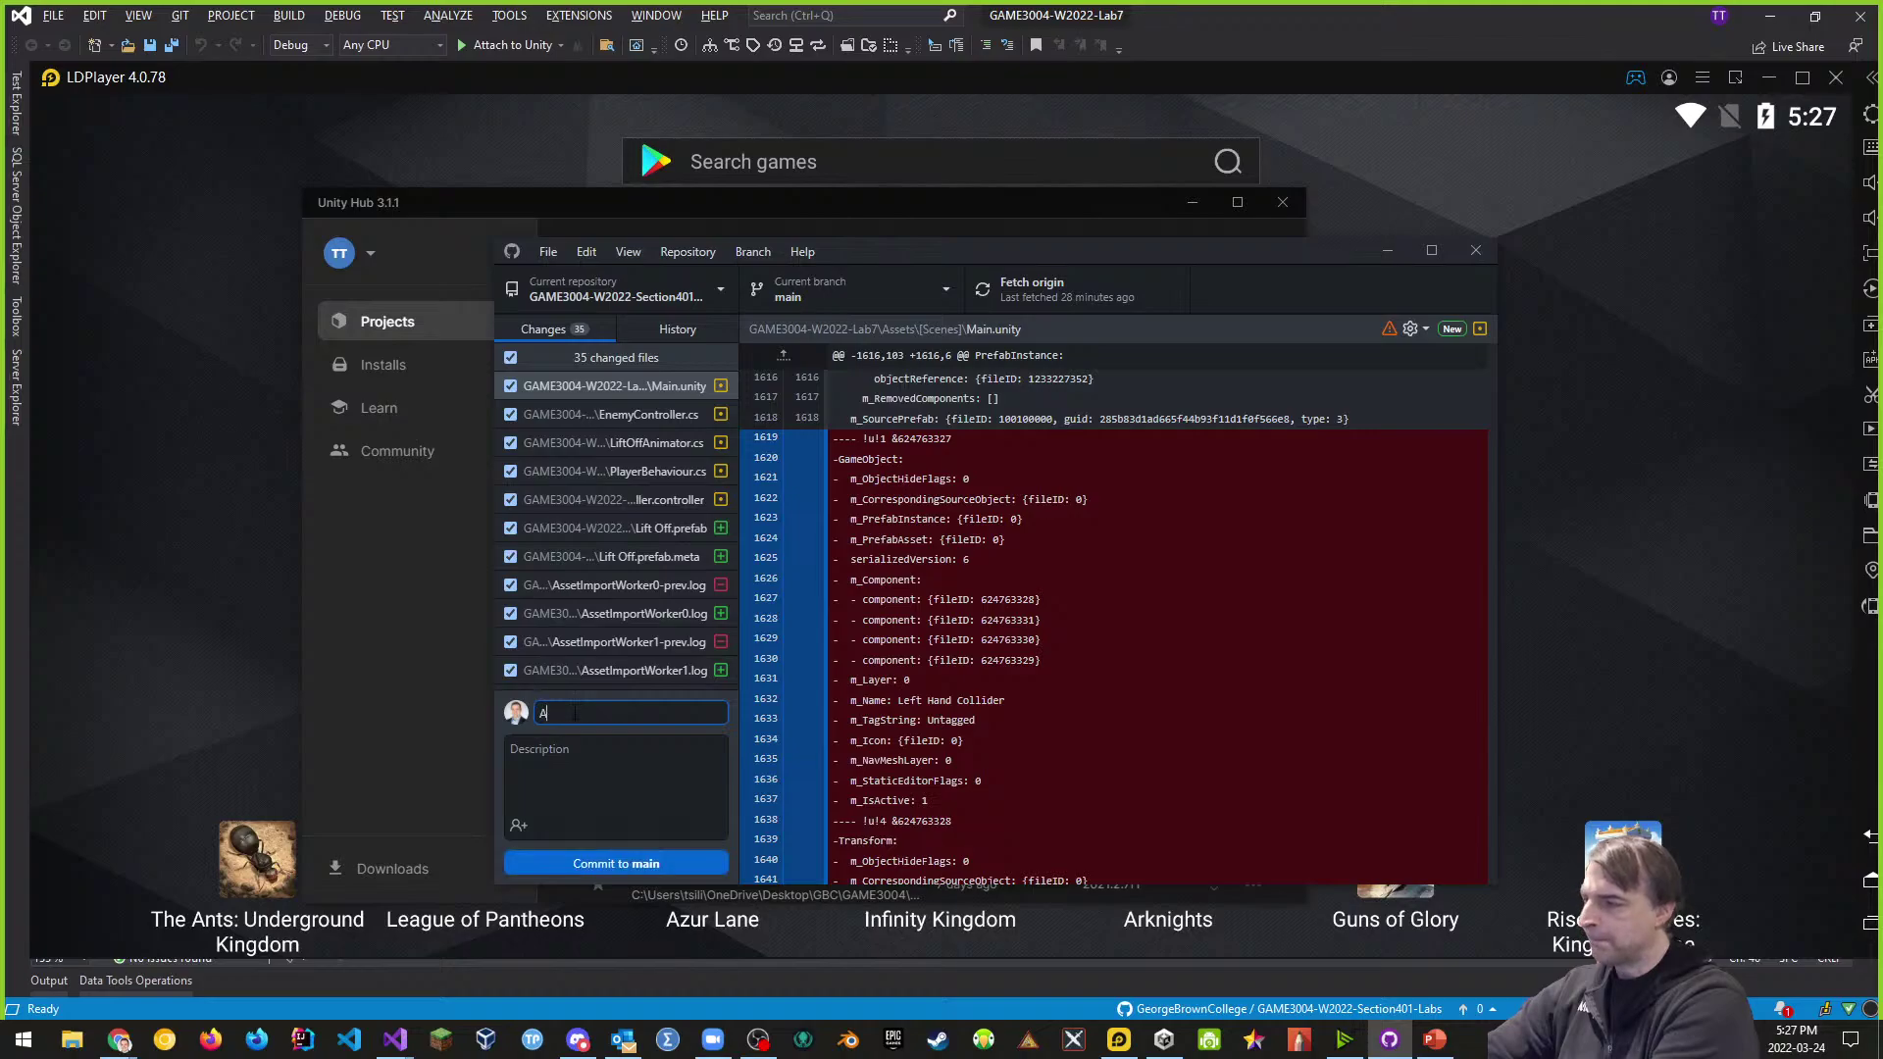
{"action": "type", "text": "dded"}
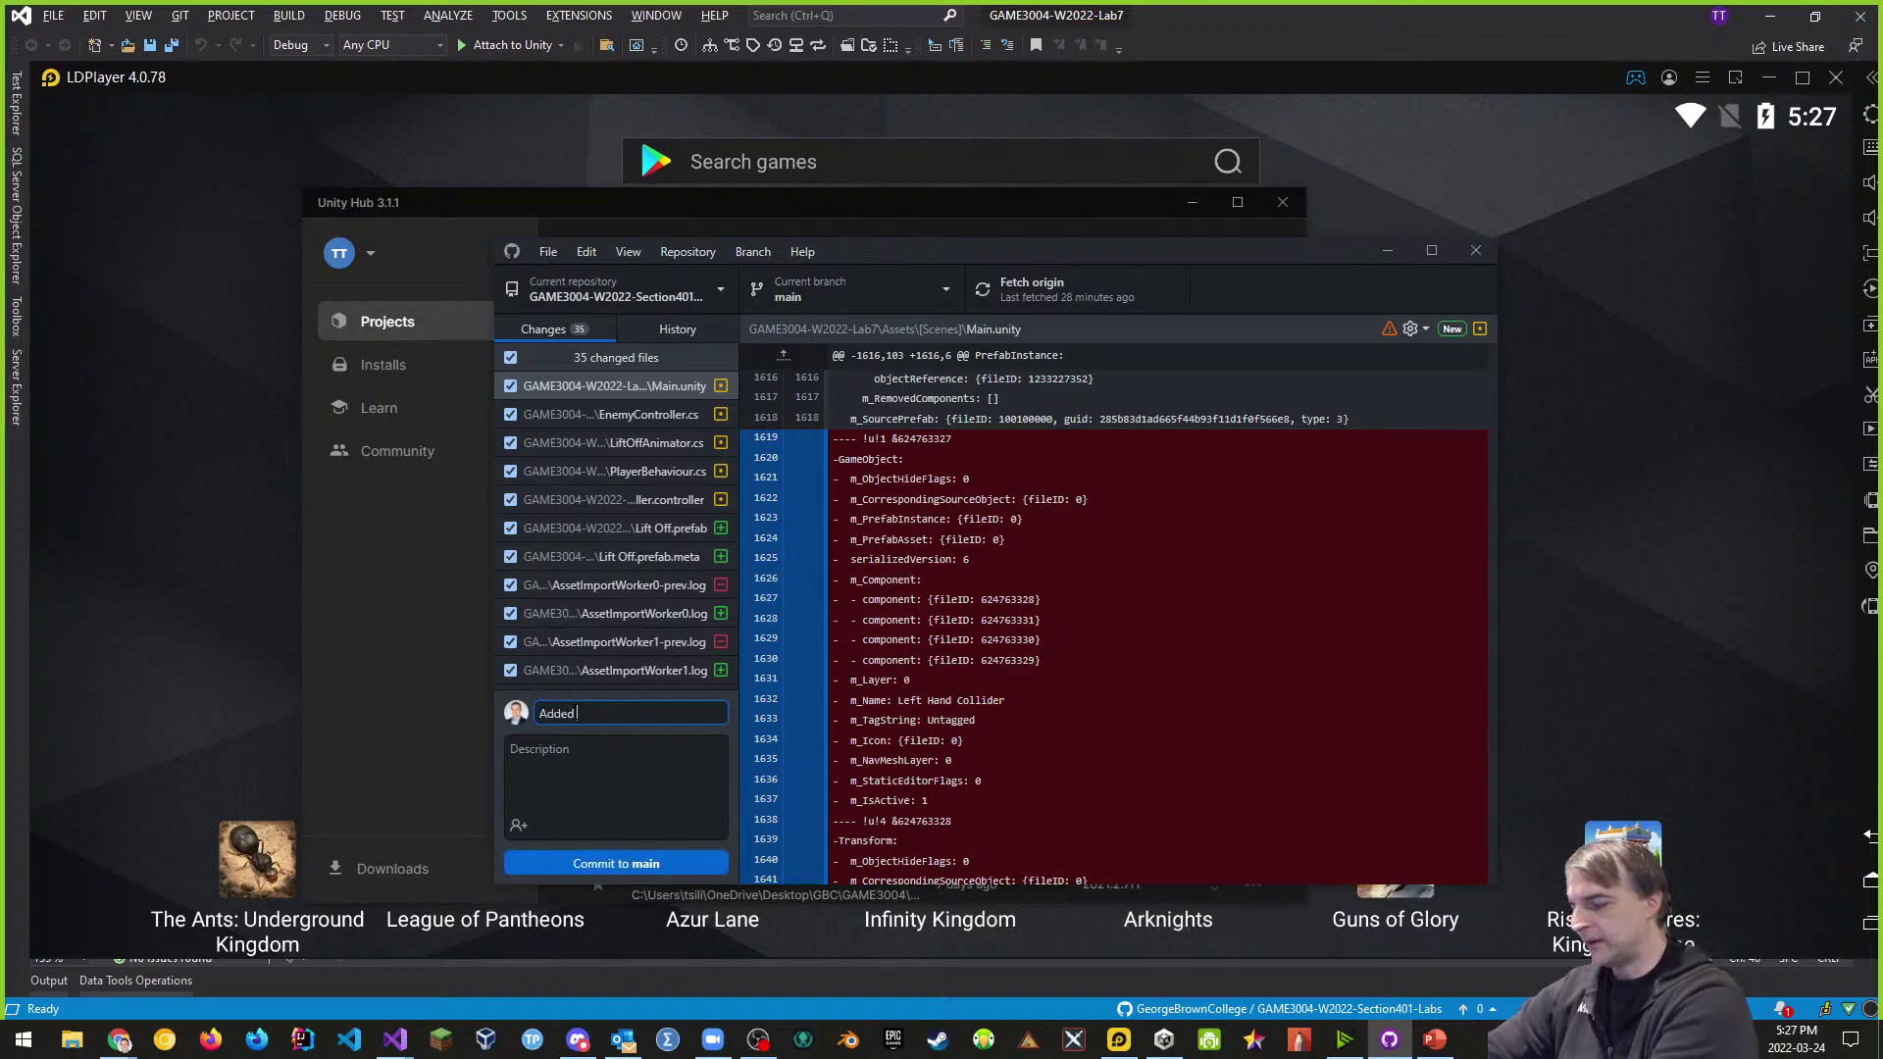
{"action": "type", "text": " Enemy"}
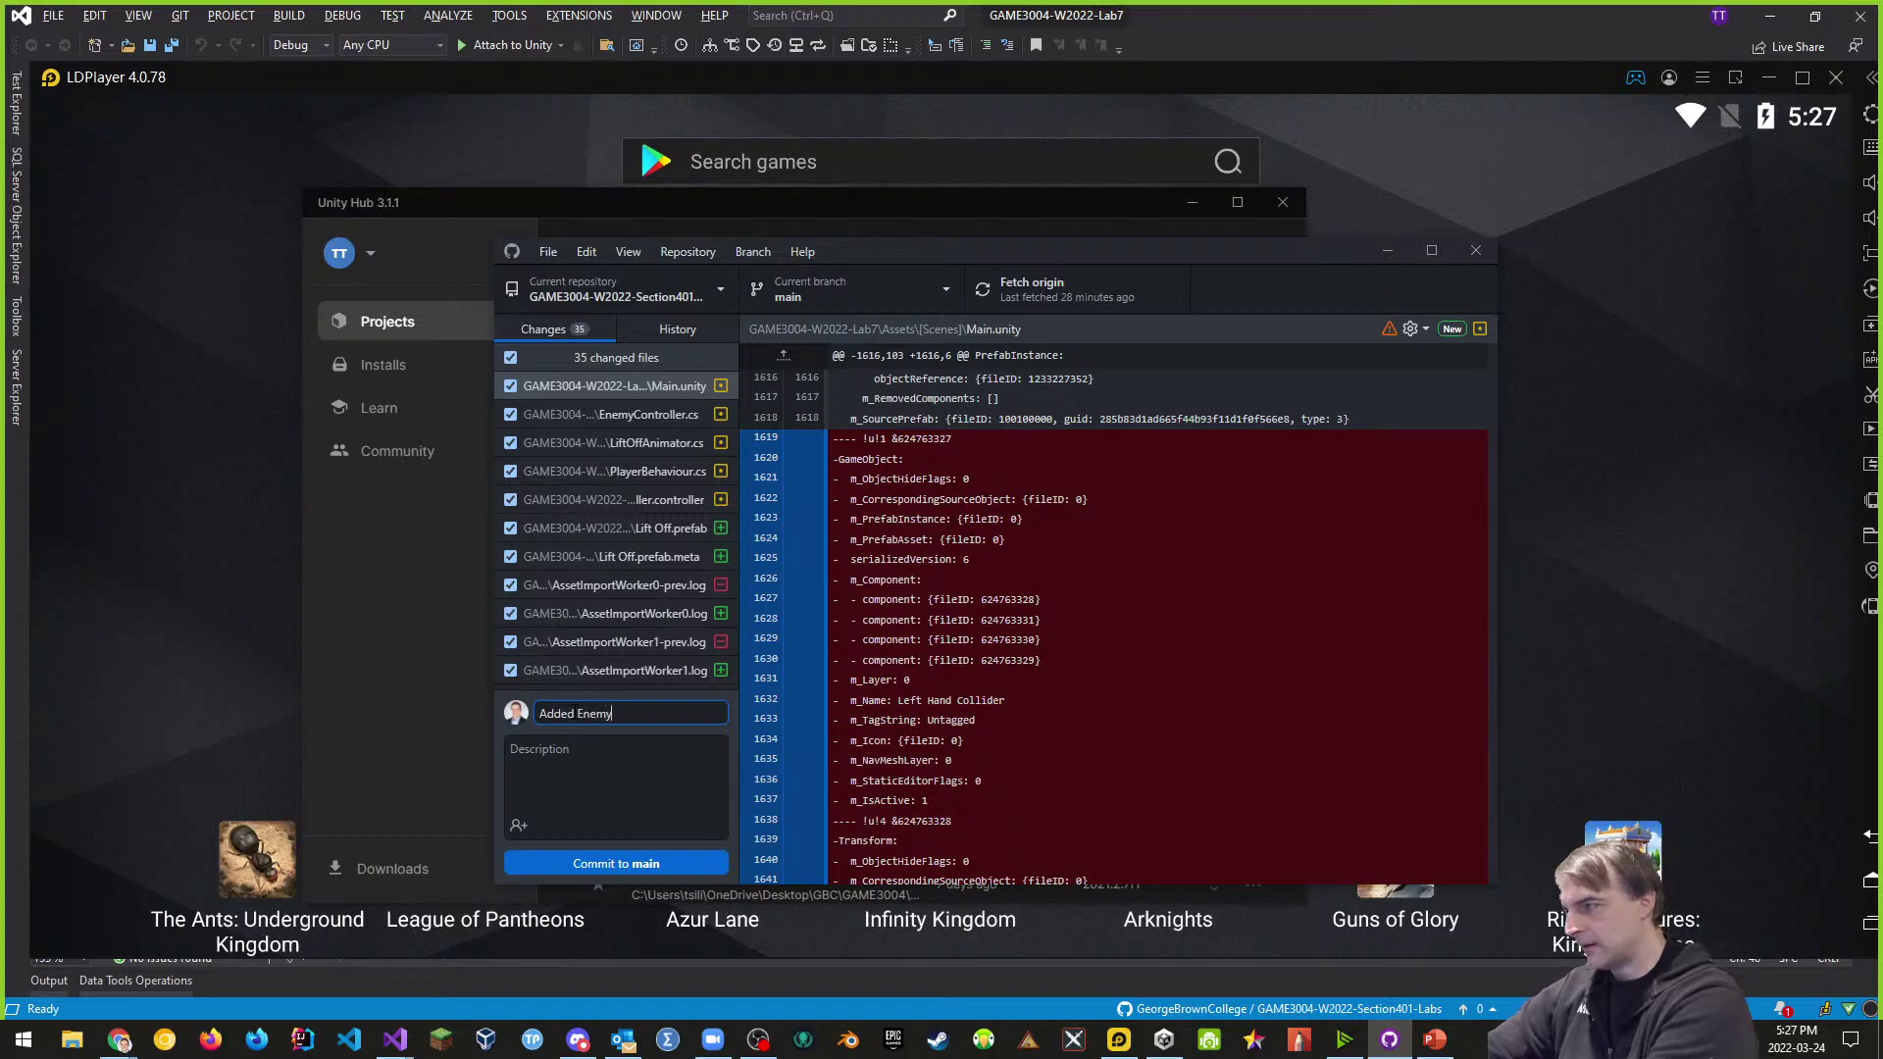
{"action": "type", "text": " Marker a"}
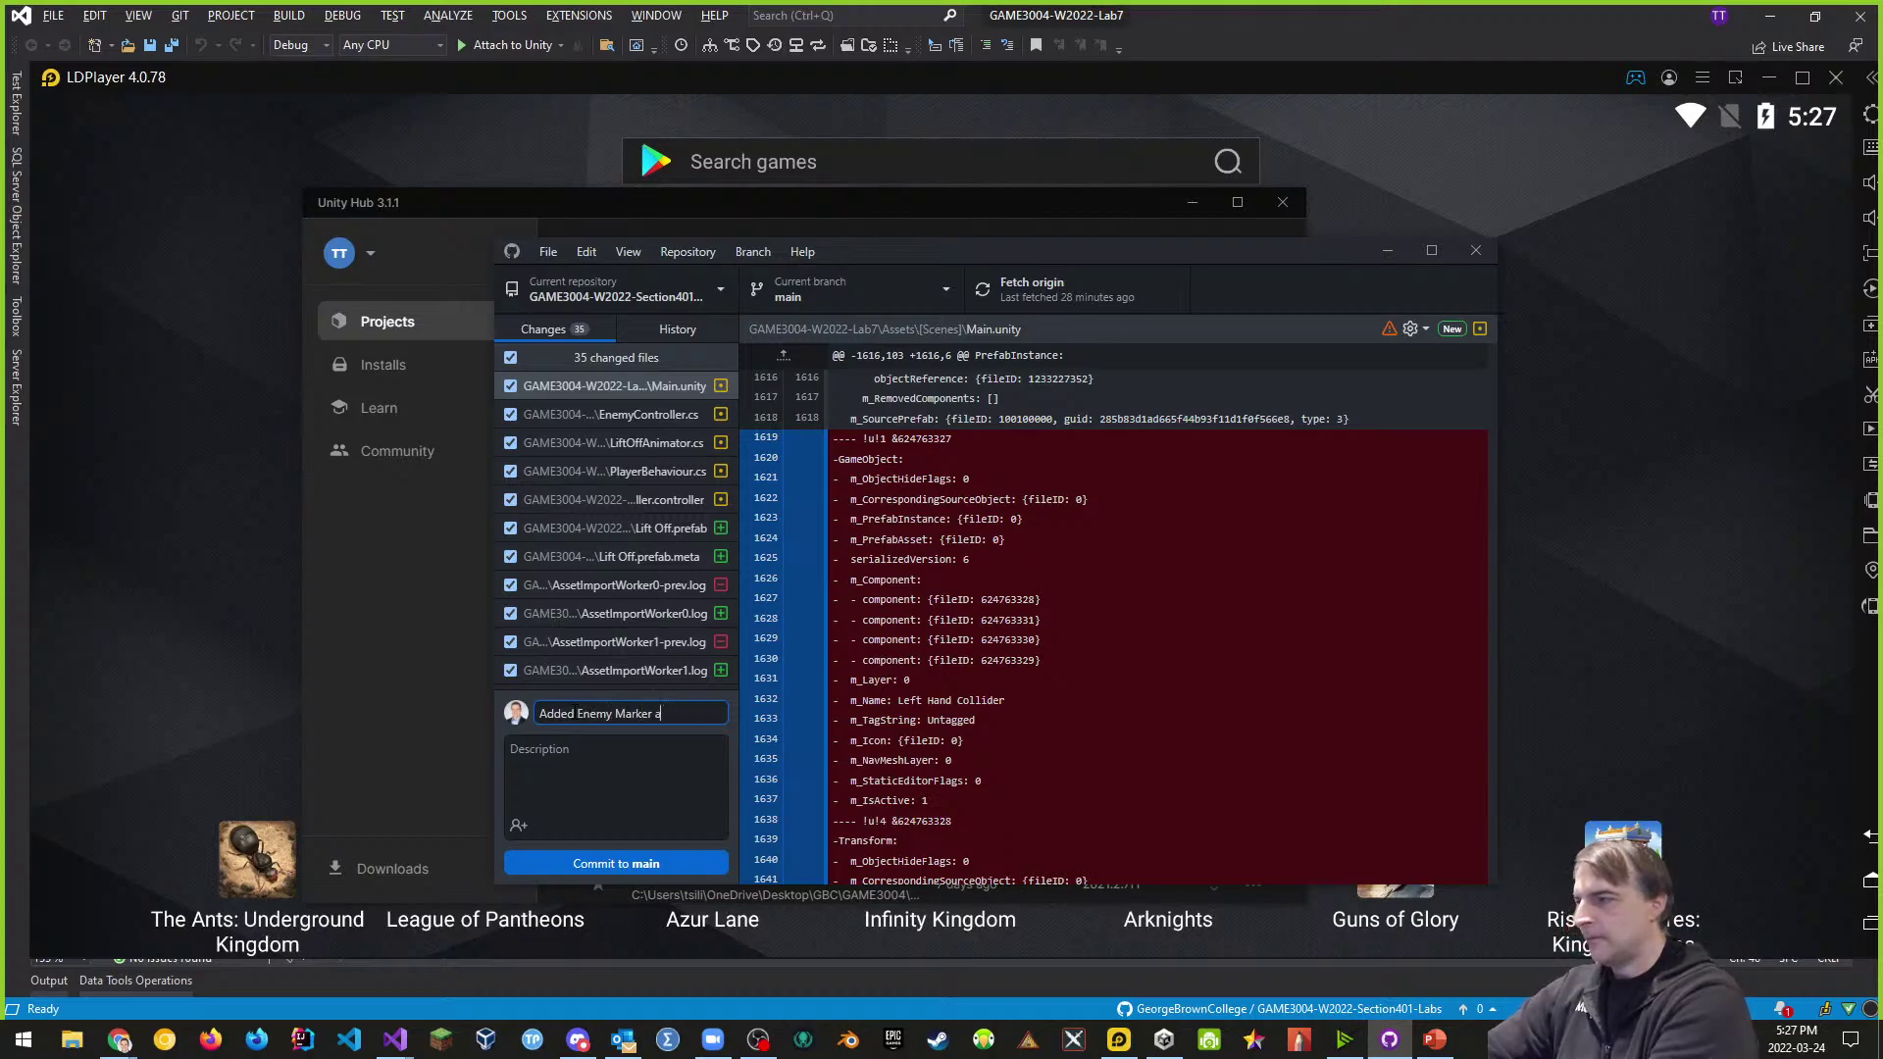
{"action": "type", "text": "nd Damage"}
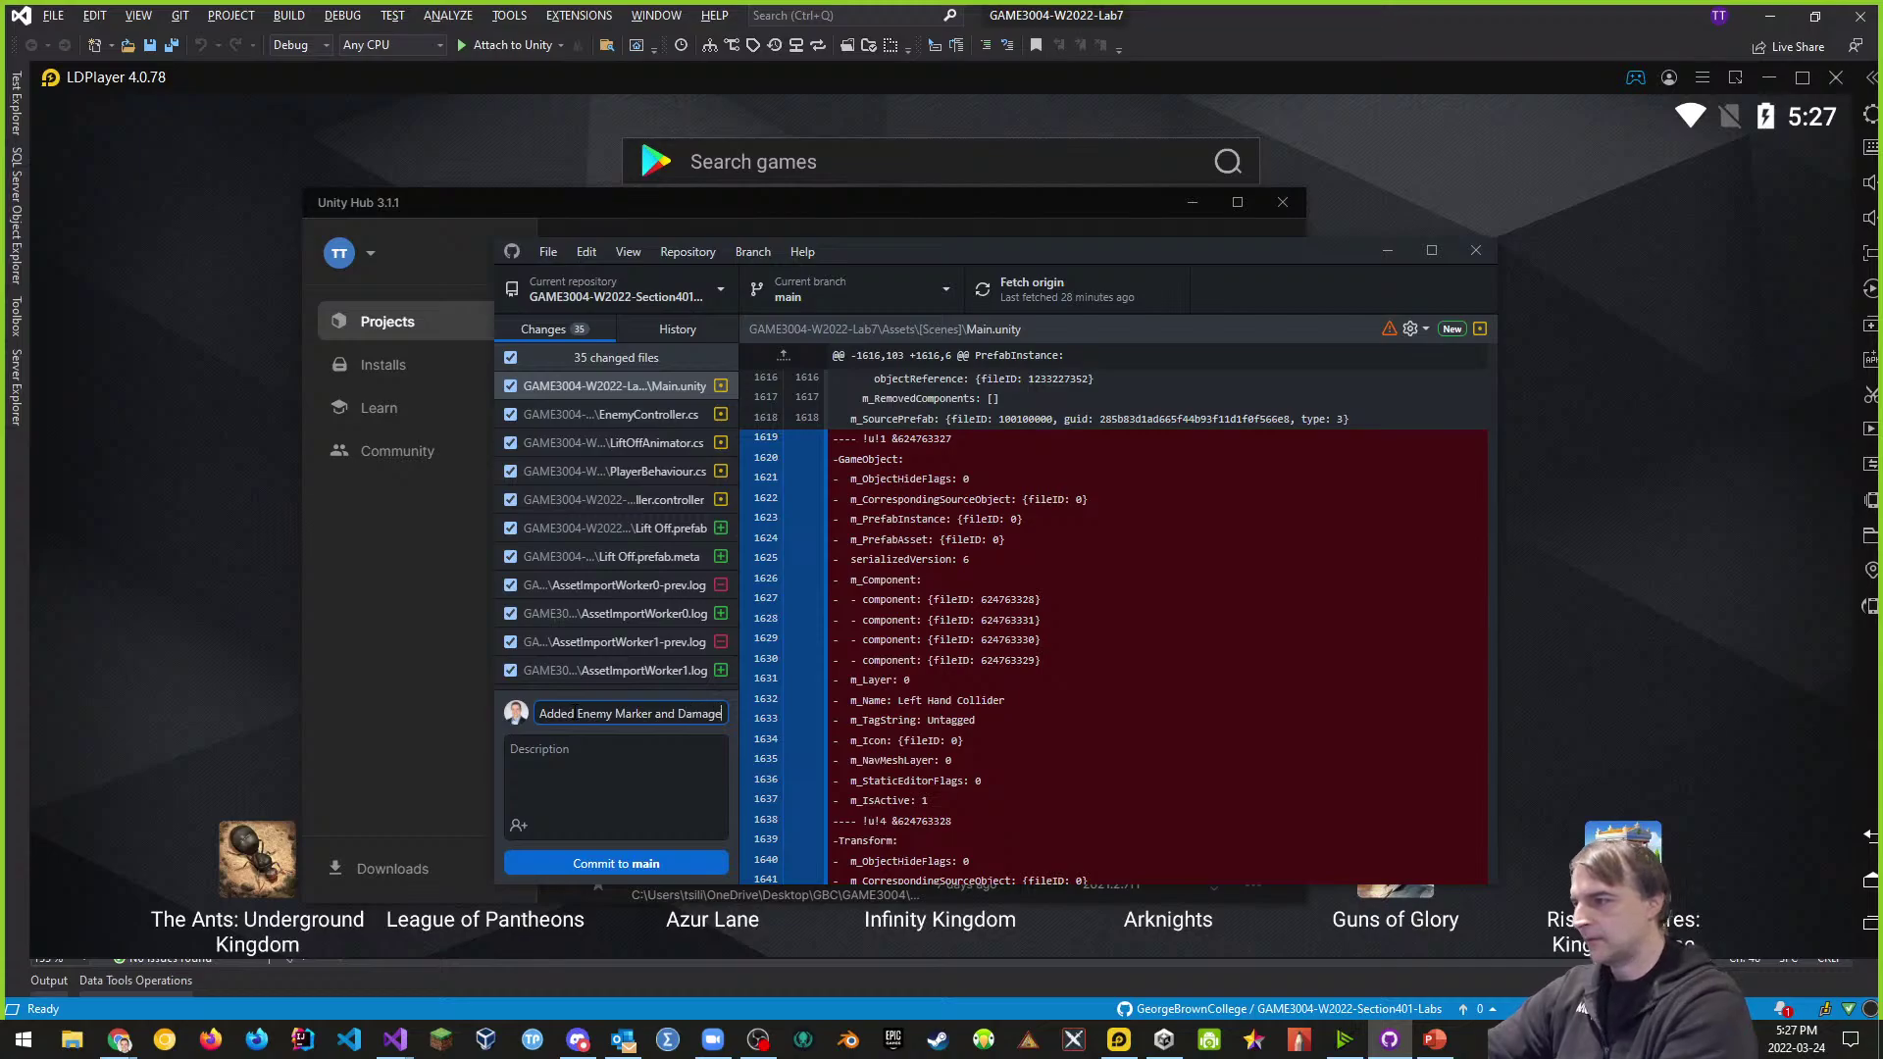
{"action": "left_click", "coordinate": [675, 867]}
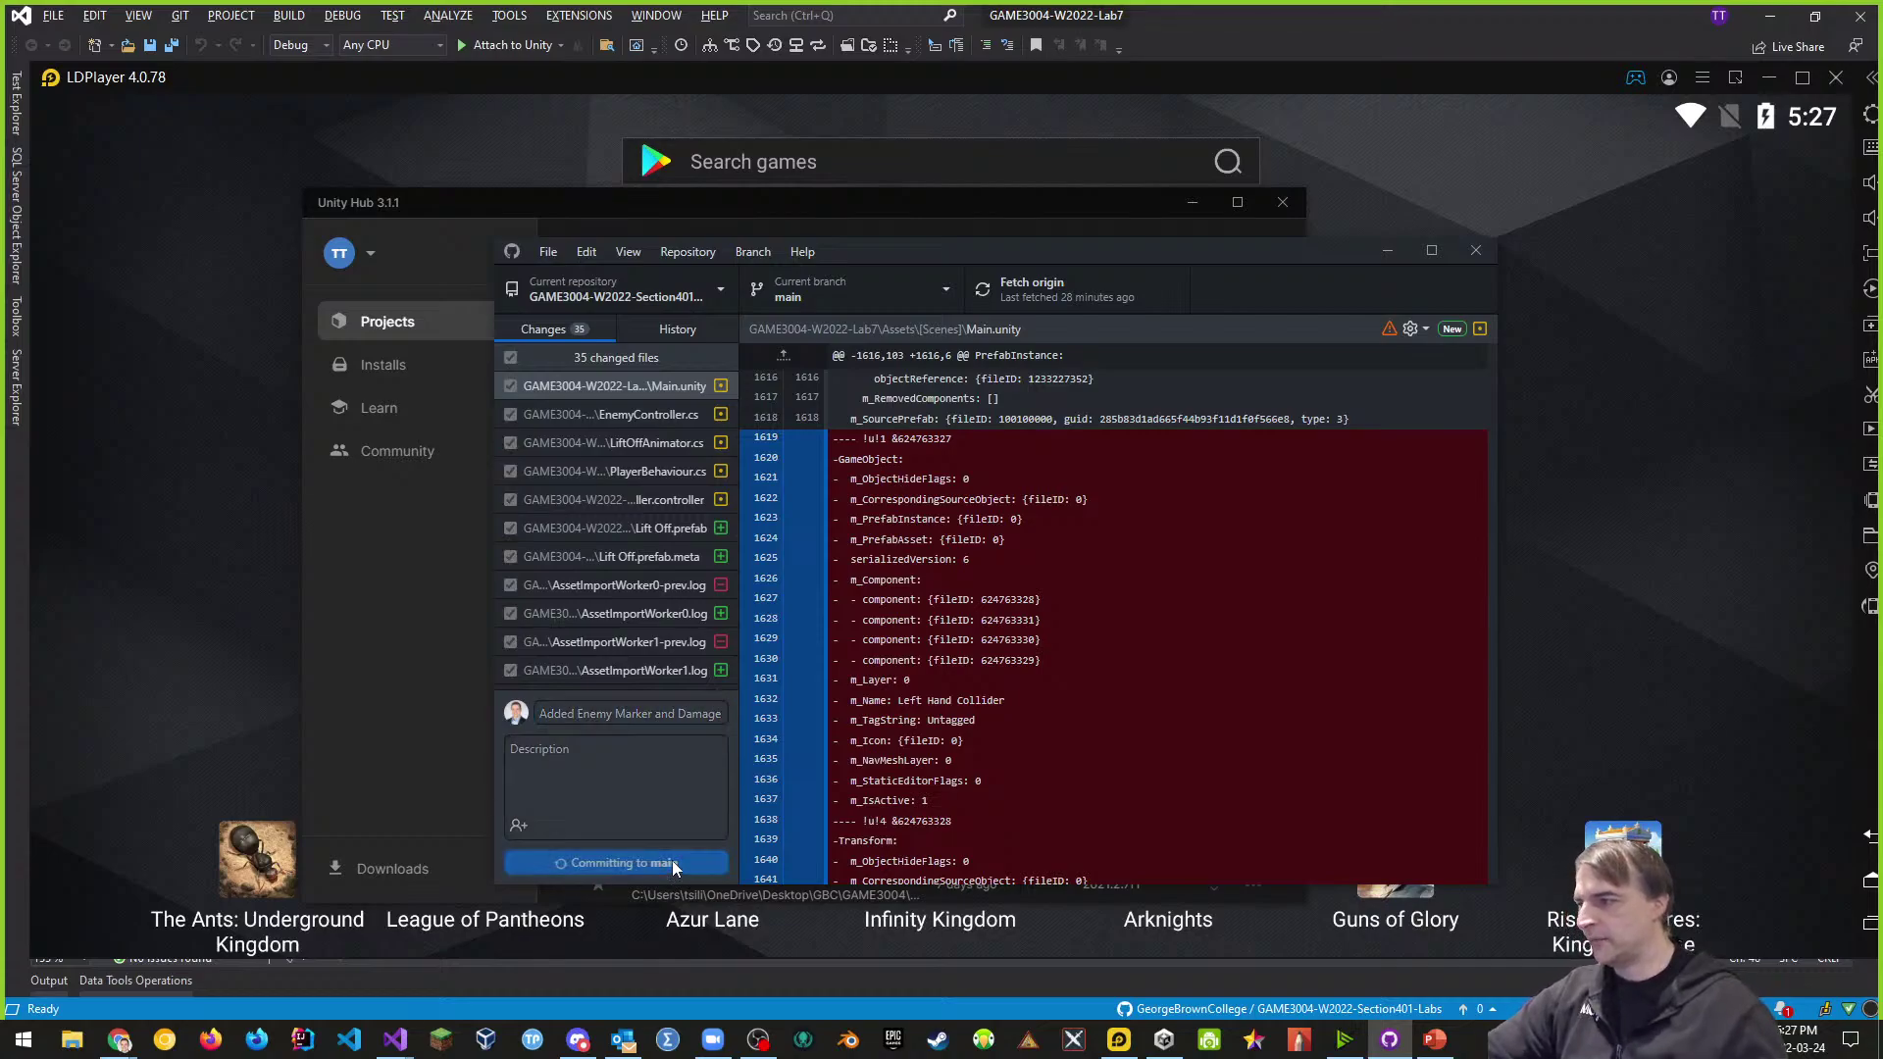
{"action": "left_click", "coordinate": [1348, 515]}
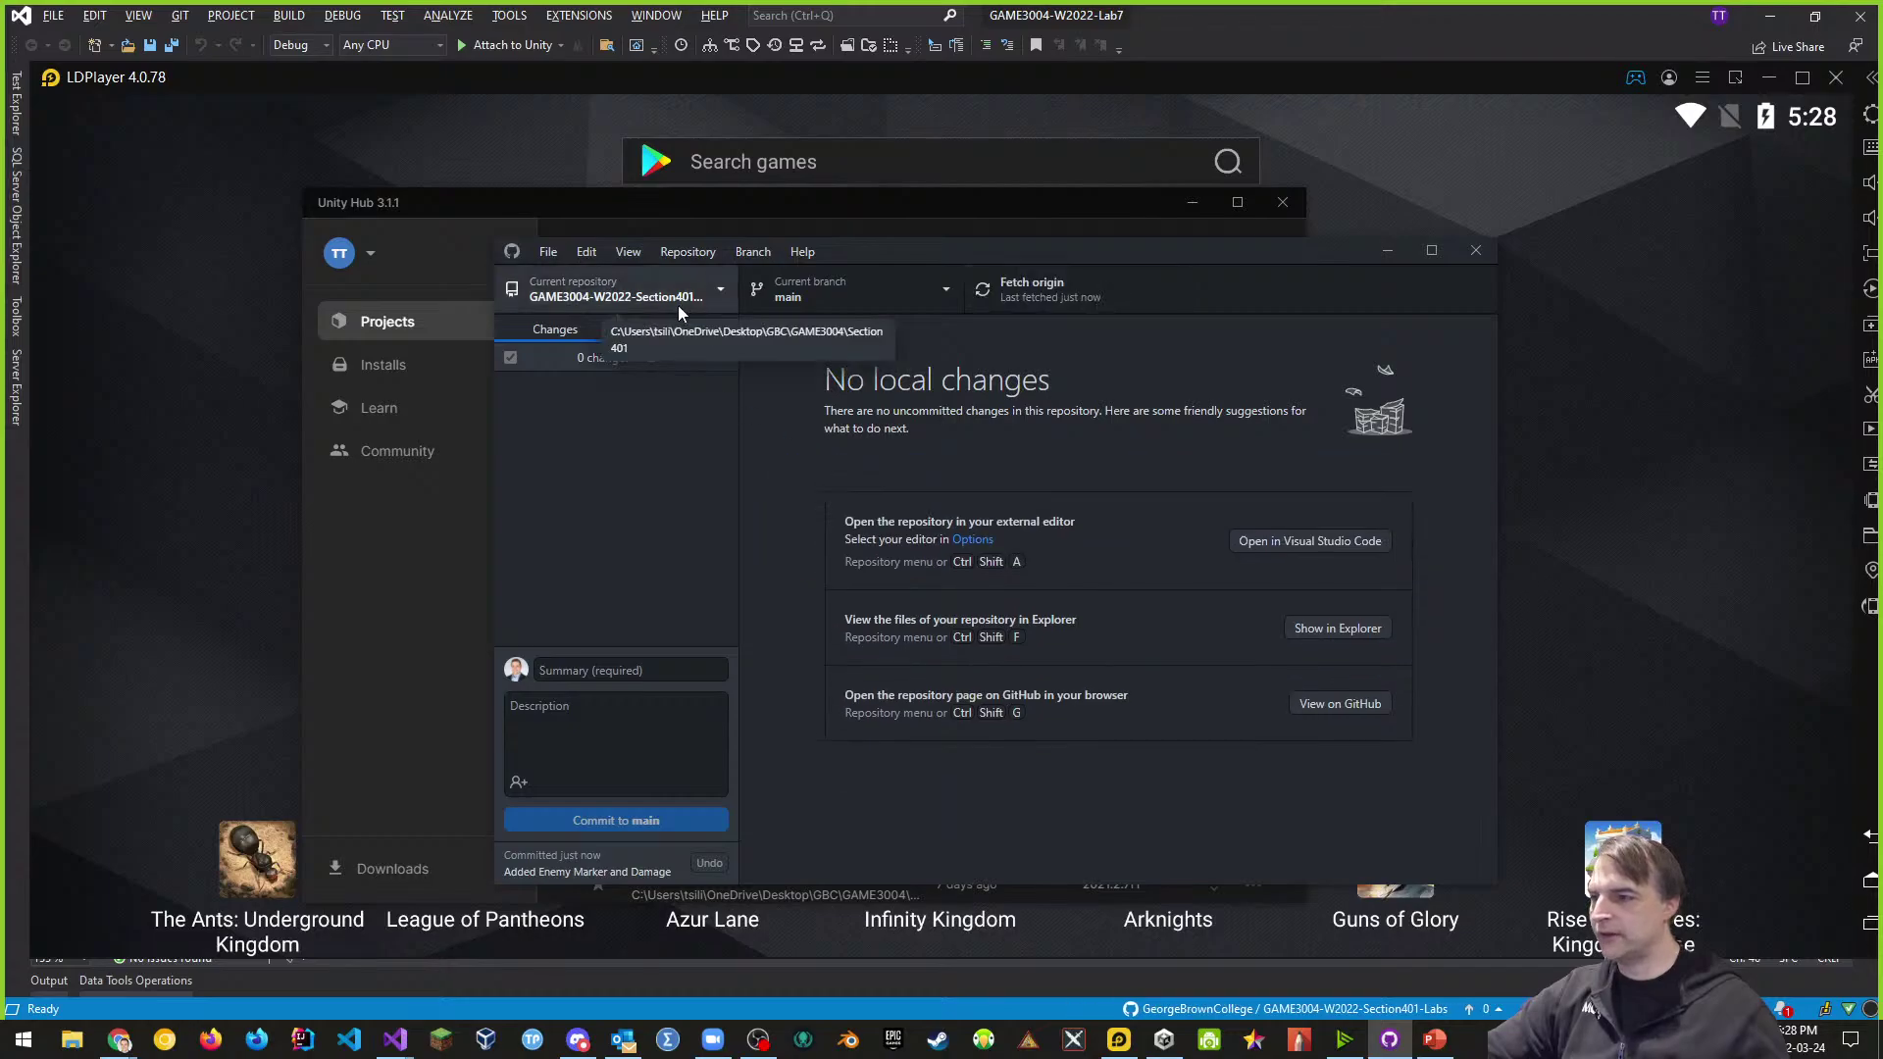
- Reopen the GAME3004-W2022-Lab7 project from Unity Hub and give the Hierarchy and Project views more height than the Console
{"action": "left_click", "coordinate": [1164, 1039]}
{"action": "left_click", "coordinate": [755, 447]}
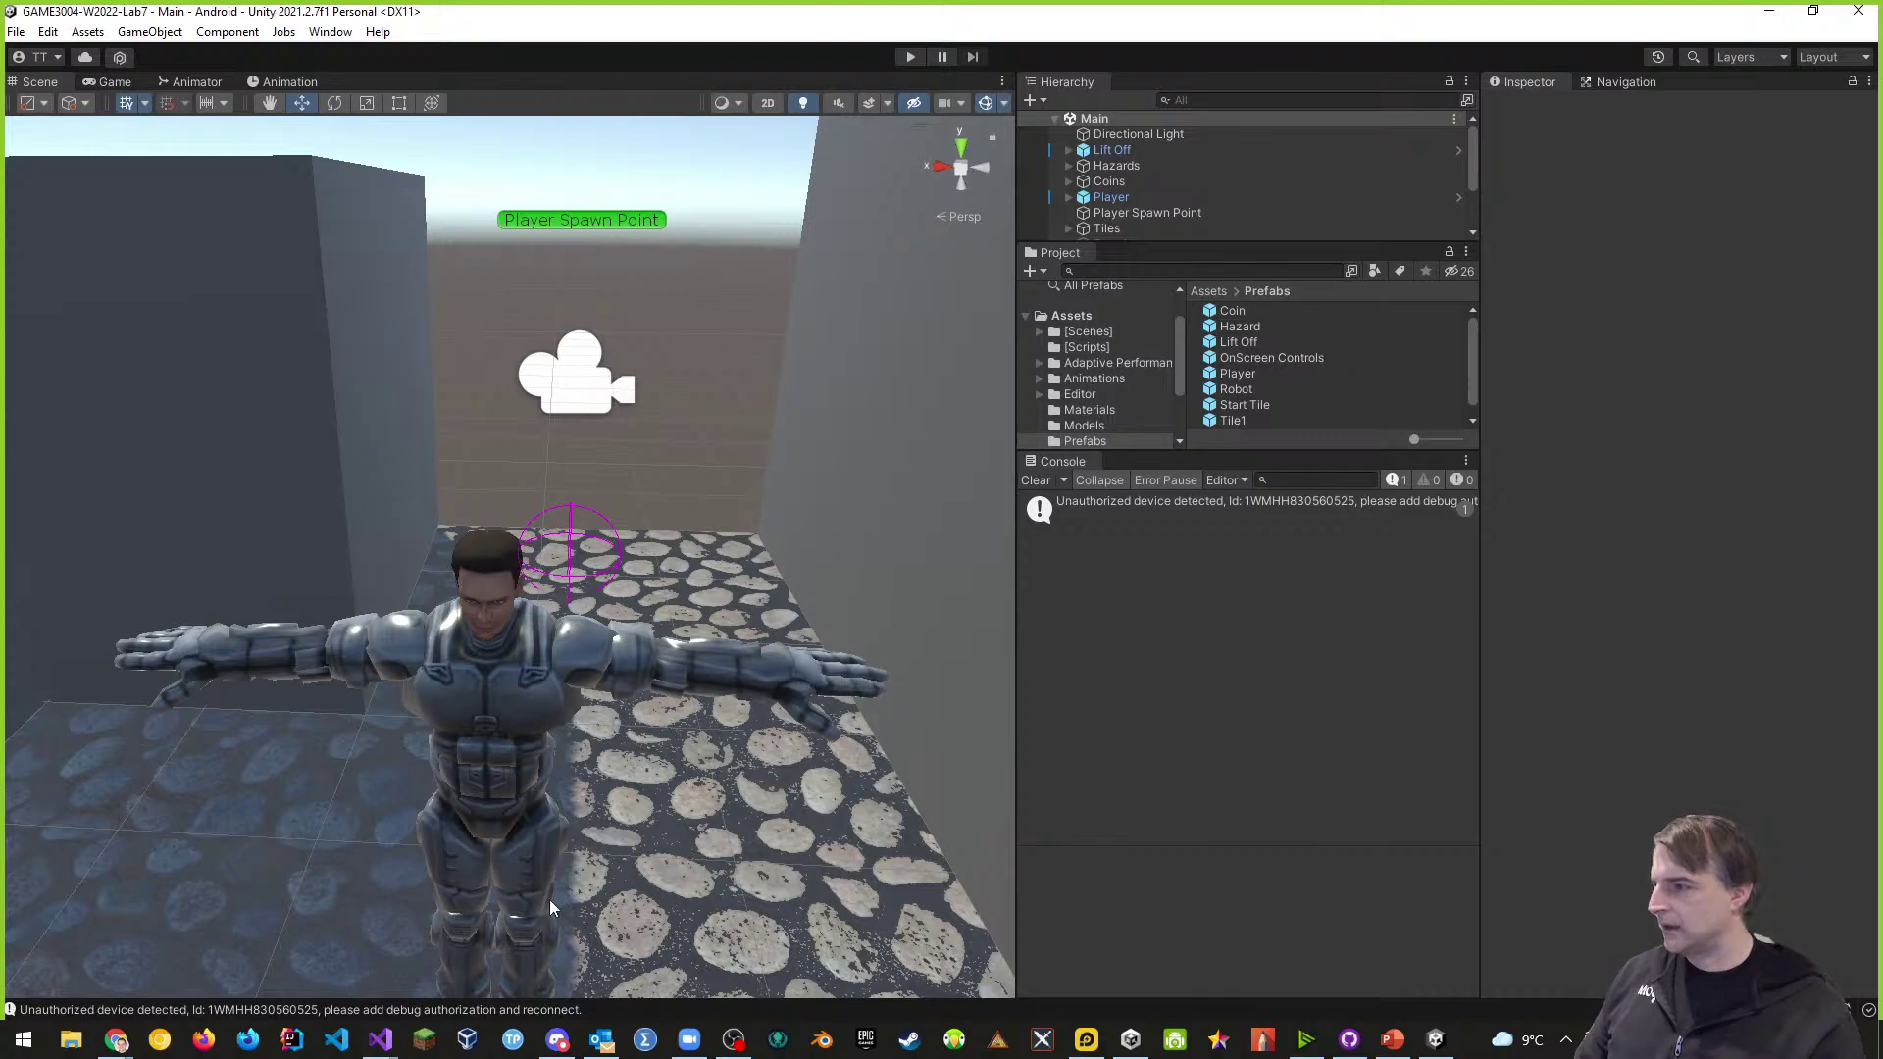
{"action": "right_click_drag", "start_coordinate": [646, 825], "coordinate": [1000, 599]}
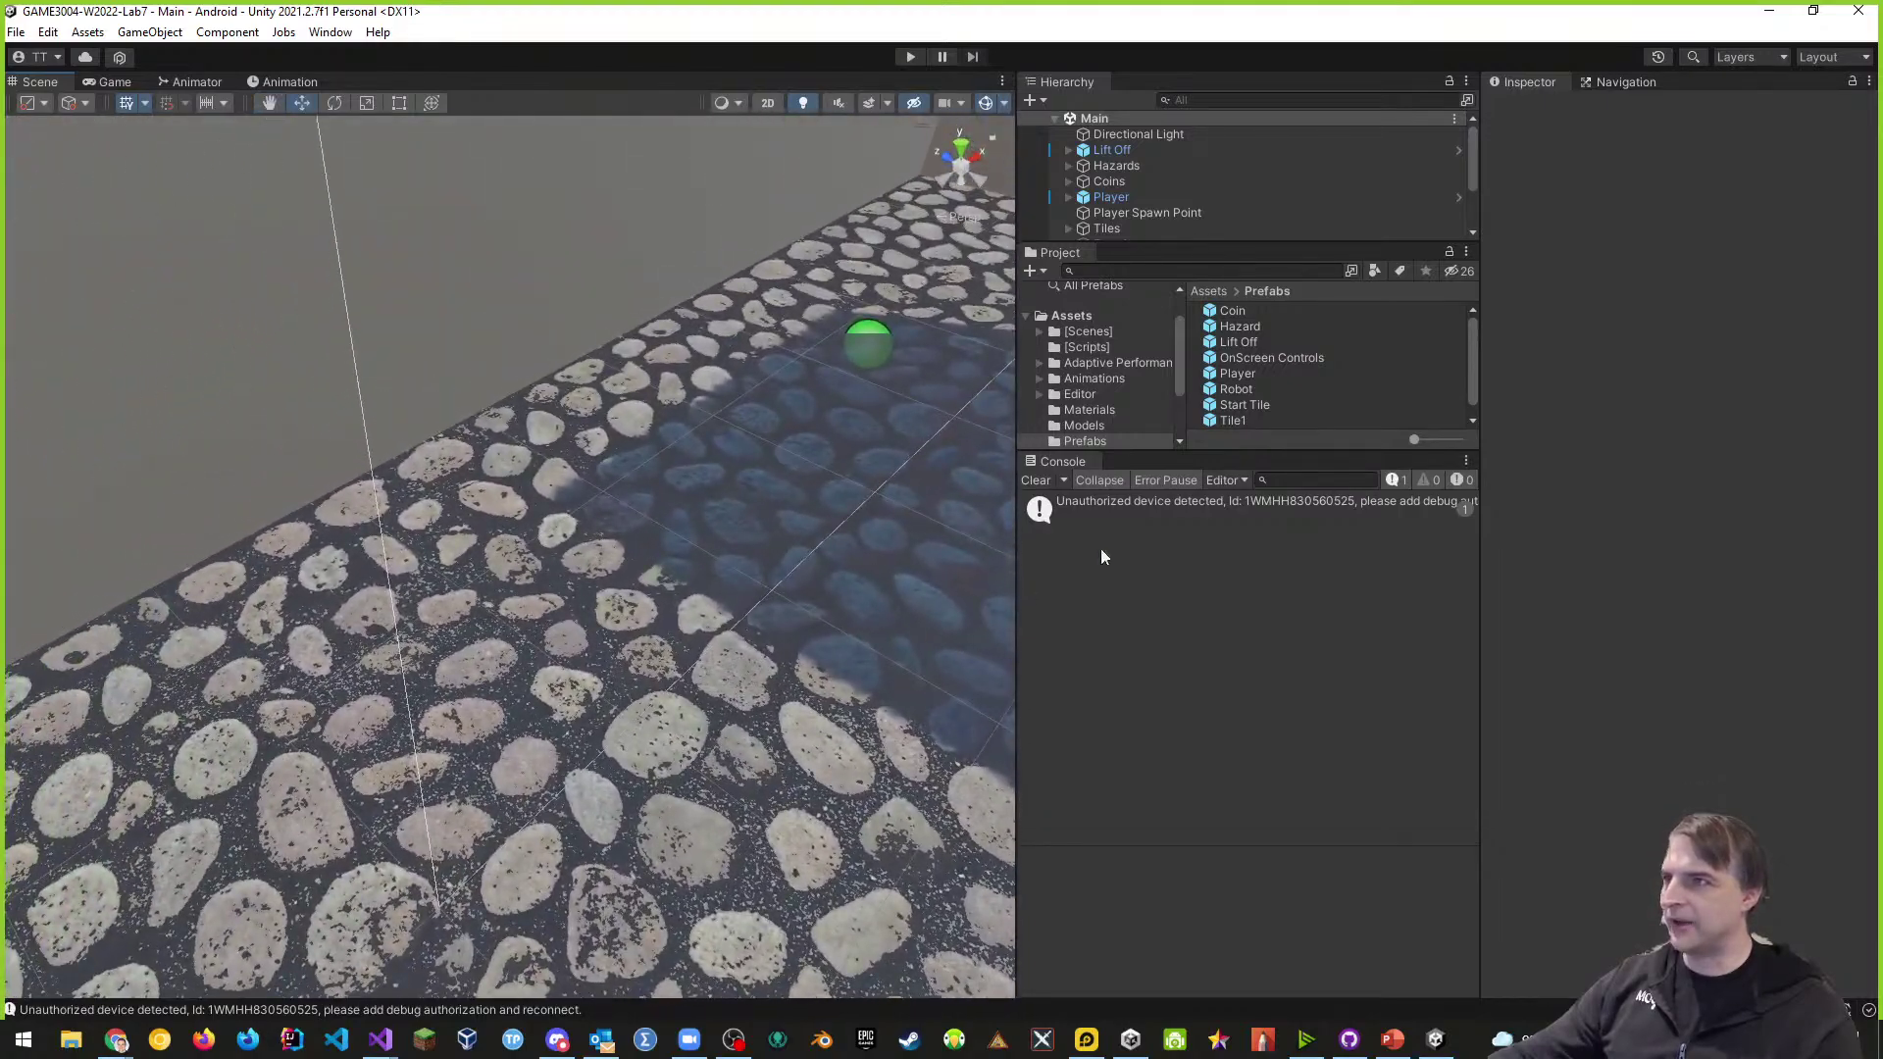
{"action": "left_click_drag", "start_coordinate": [1183, 272], "coordinate": [1183, 442]}
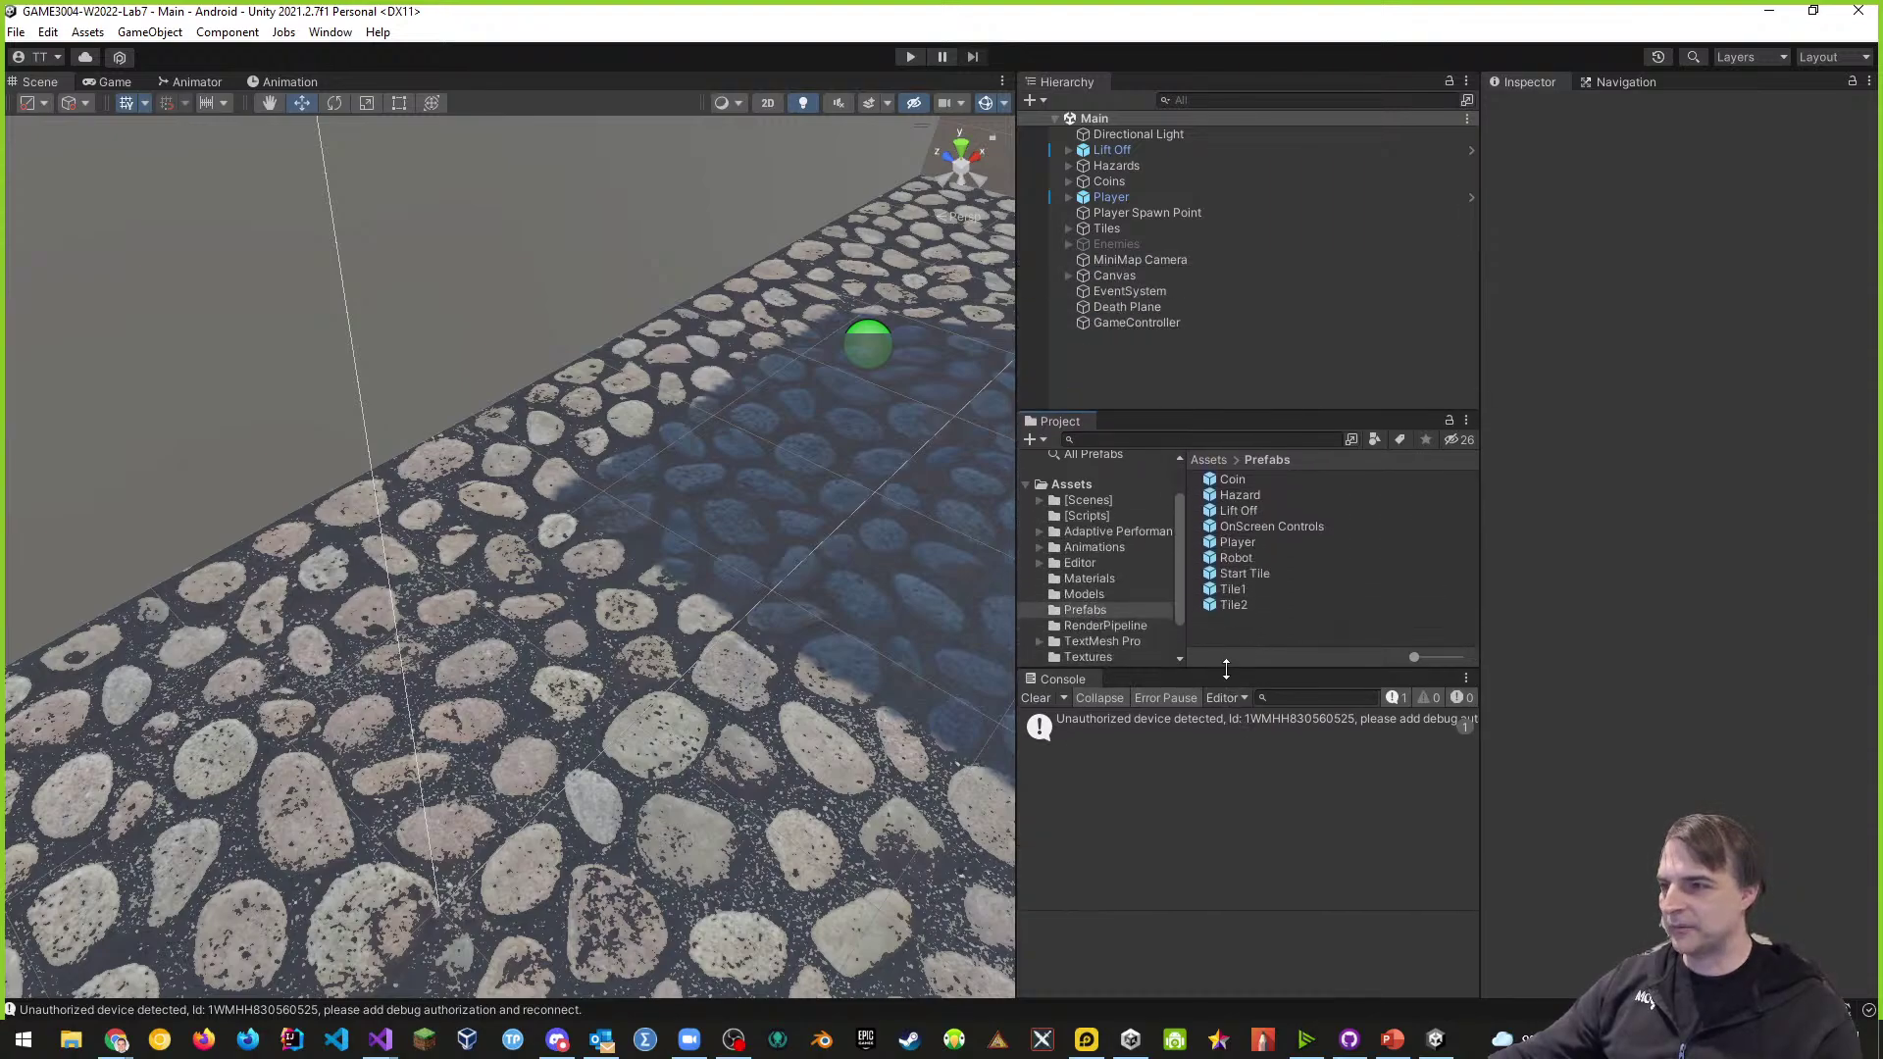
{"action": "left_click_drag", "start_coordinate": [1226, 669], "coordinate": [1226, 780]}
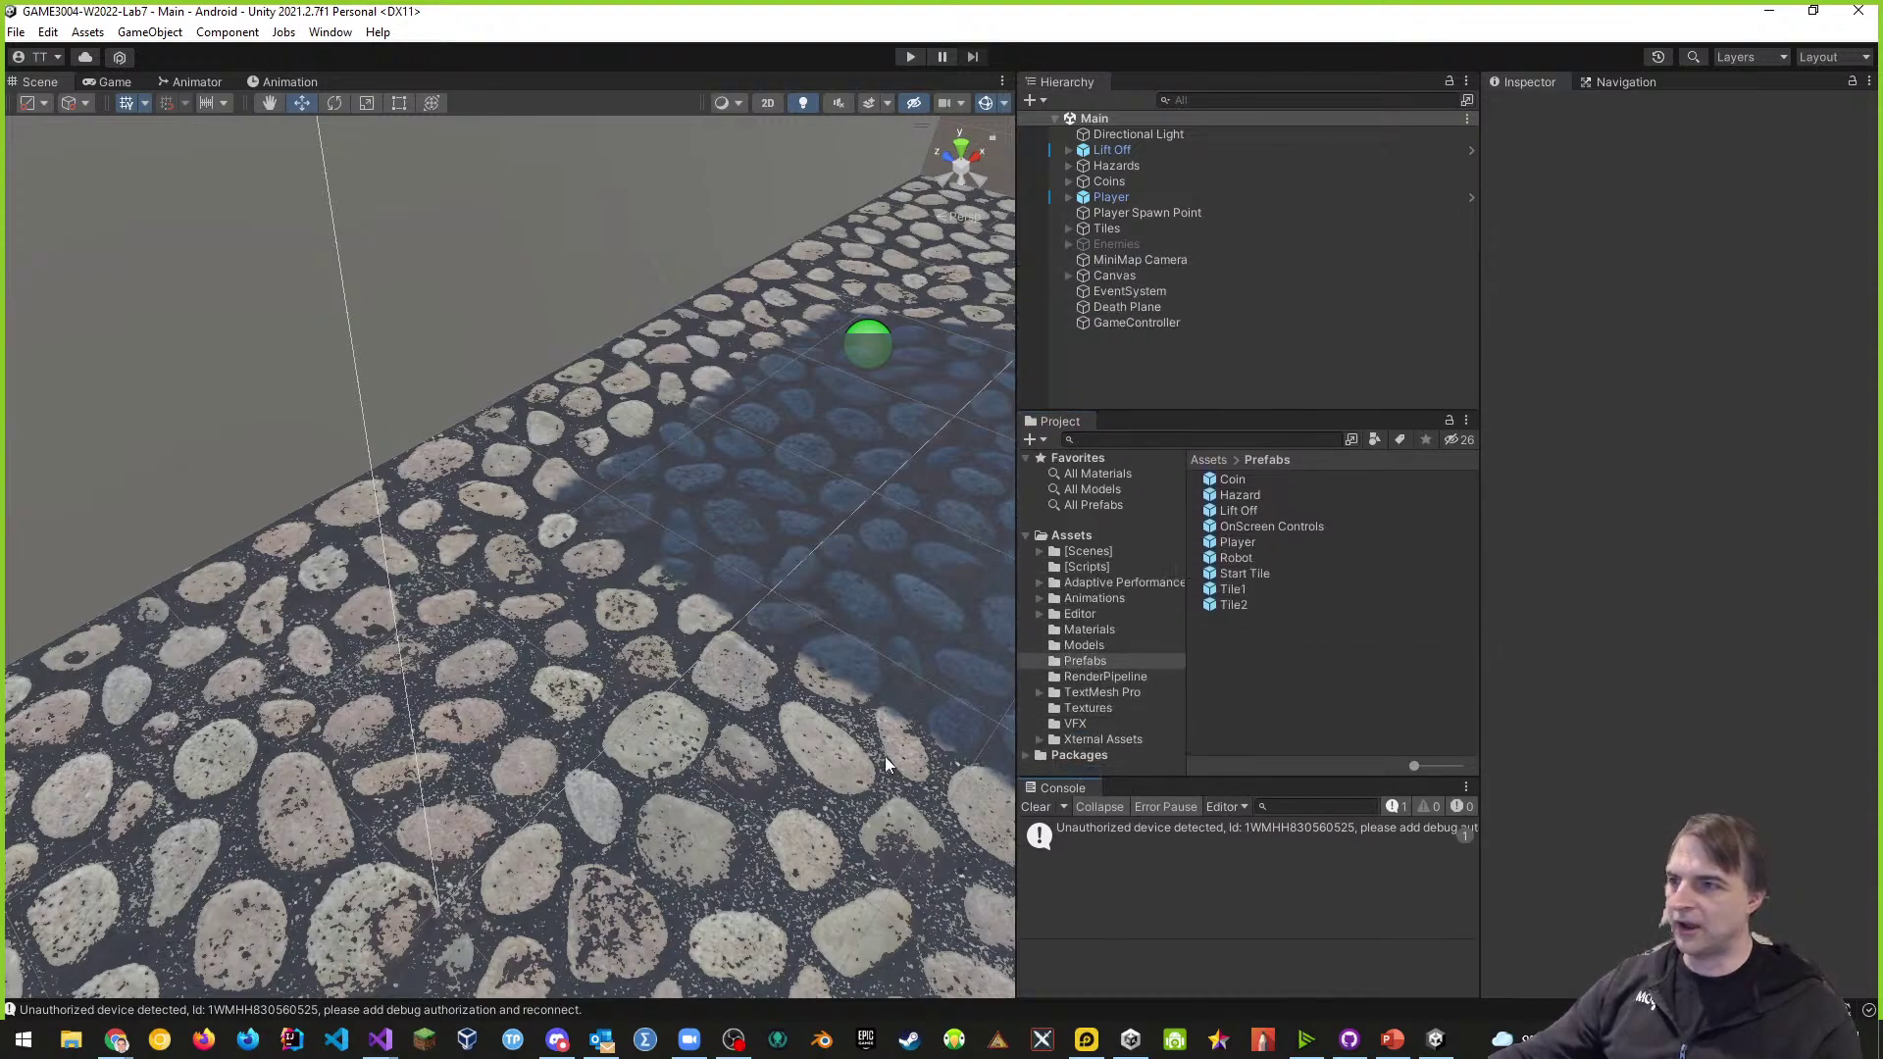
- Delete the normal map Gravel Cobble Ground Texture_N from the Textures folder
{"action": "left_click", "coordinate": [1088, 631]}
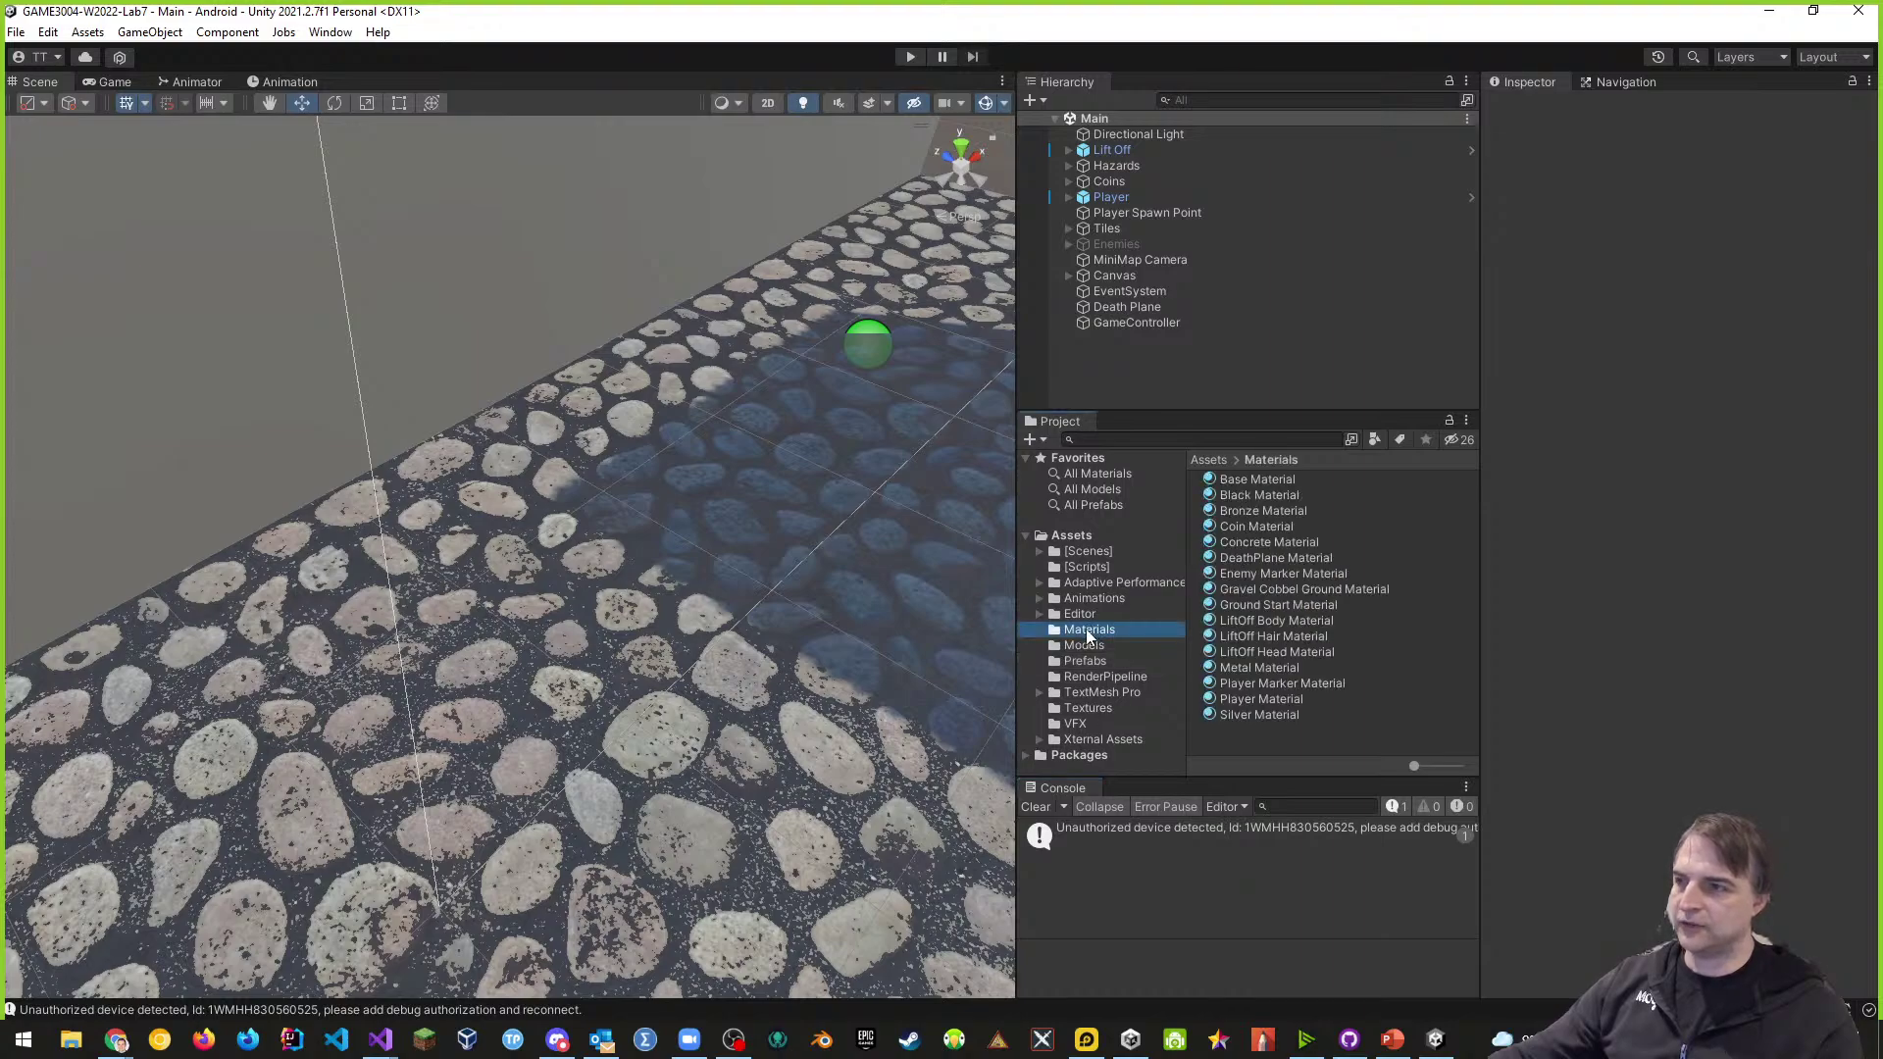
{"action": "left_click", "coordinate": [1110, 708]}
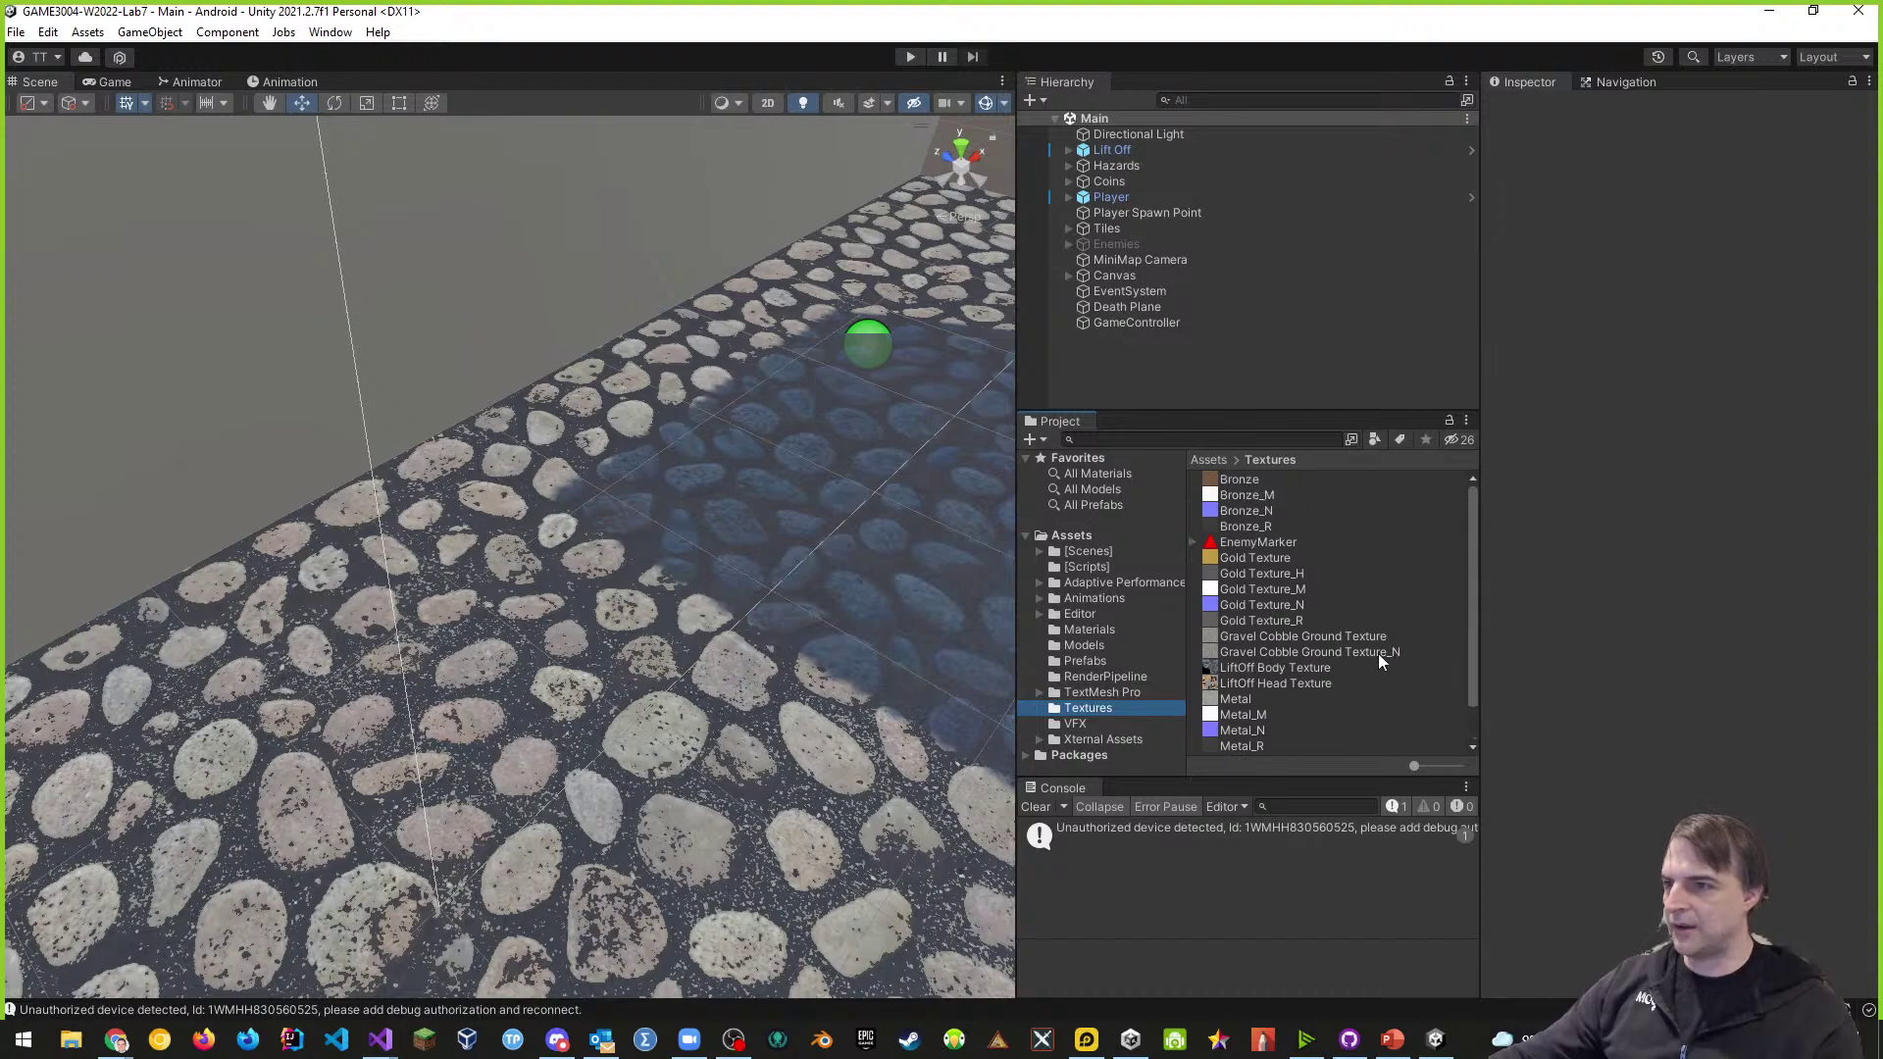
{"action": "left_click", "coordinate": [1377, 652]}
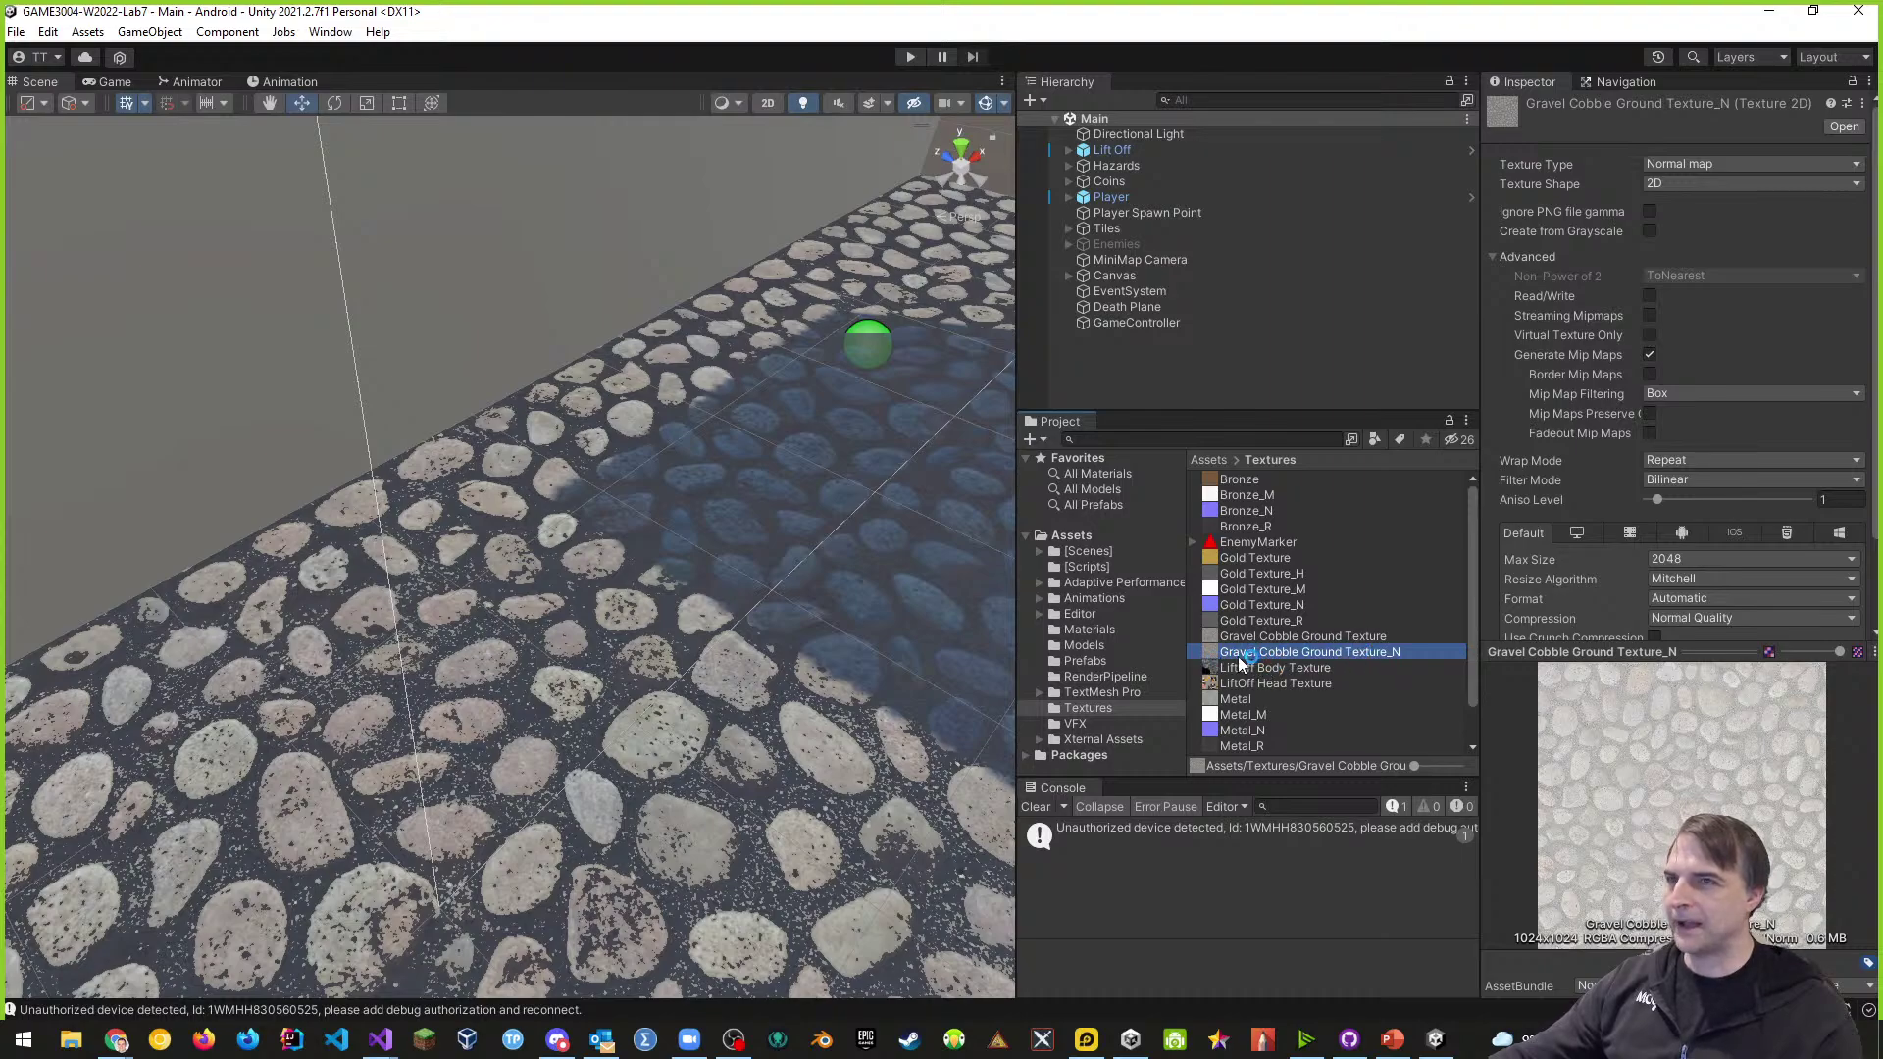
{"action": "right_click", "coordinate": [1285, 652]}
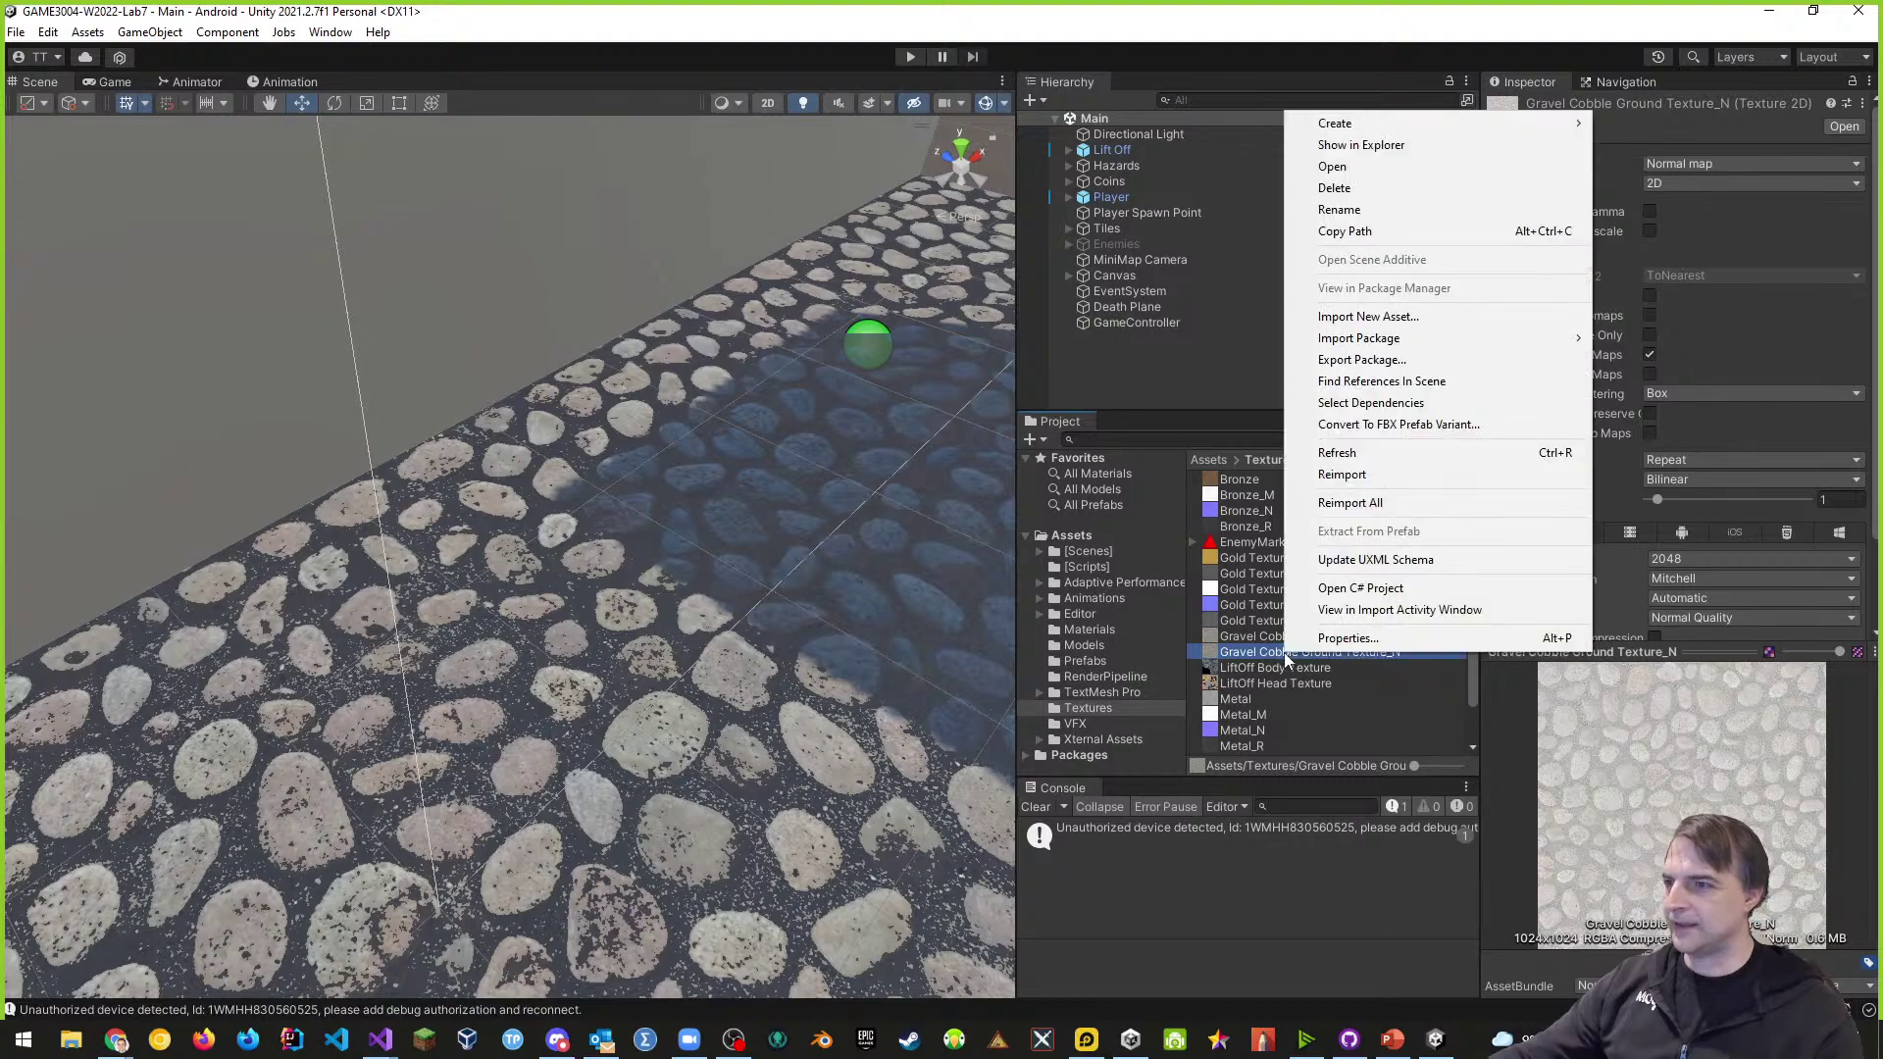
{"action": "left_click", "coordinate": [1336, 188]}
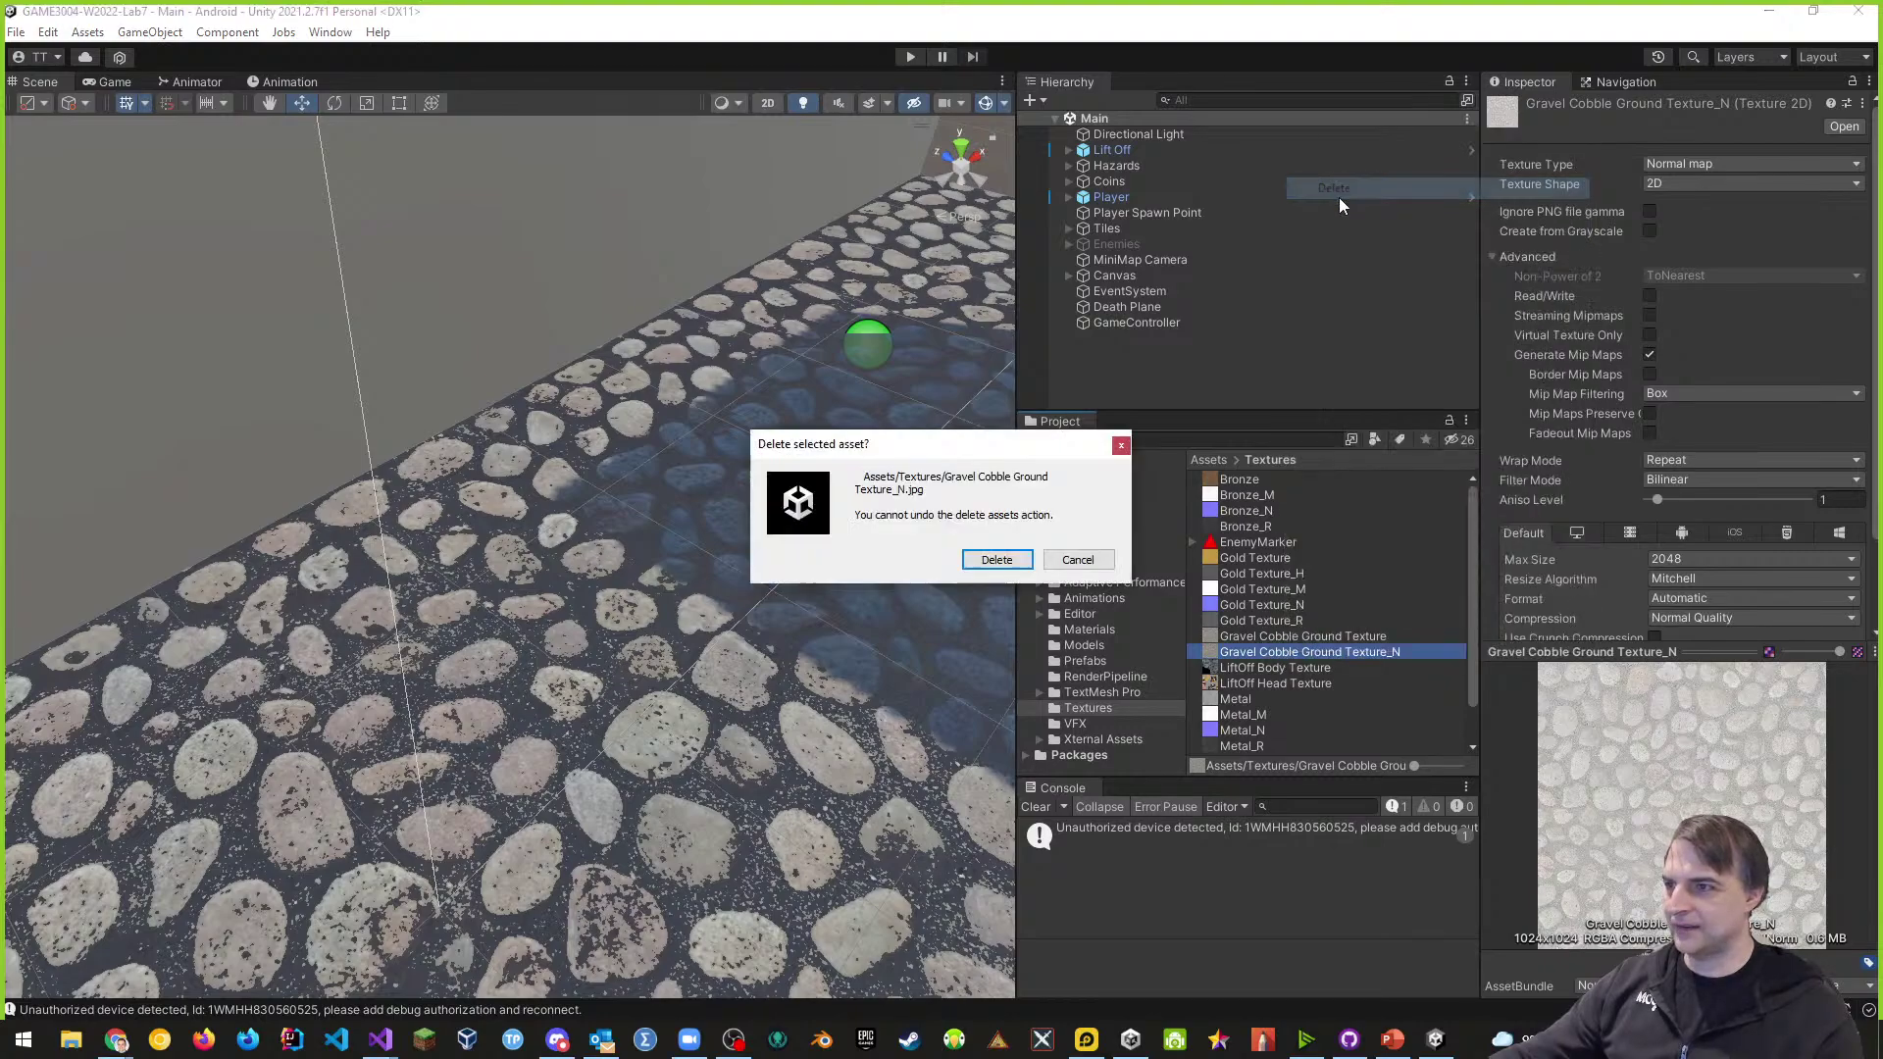
{"action": "left_click", "coordinate": [992, 560]}
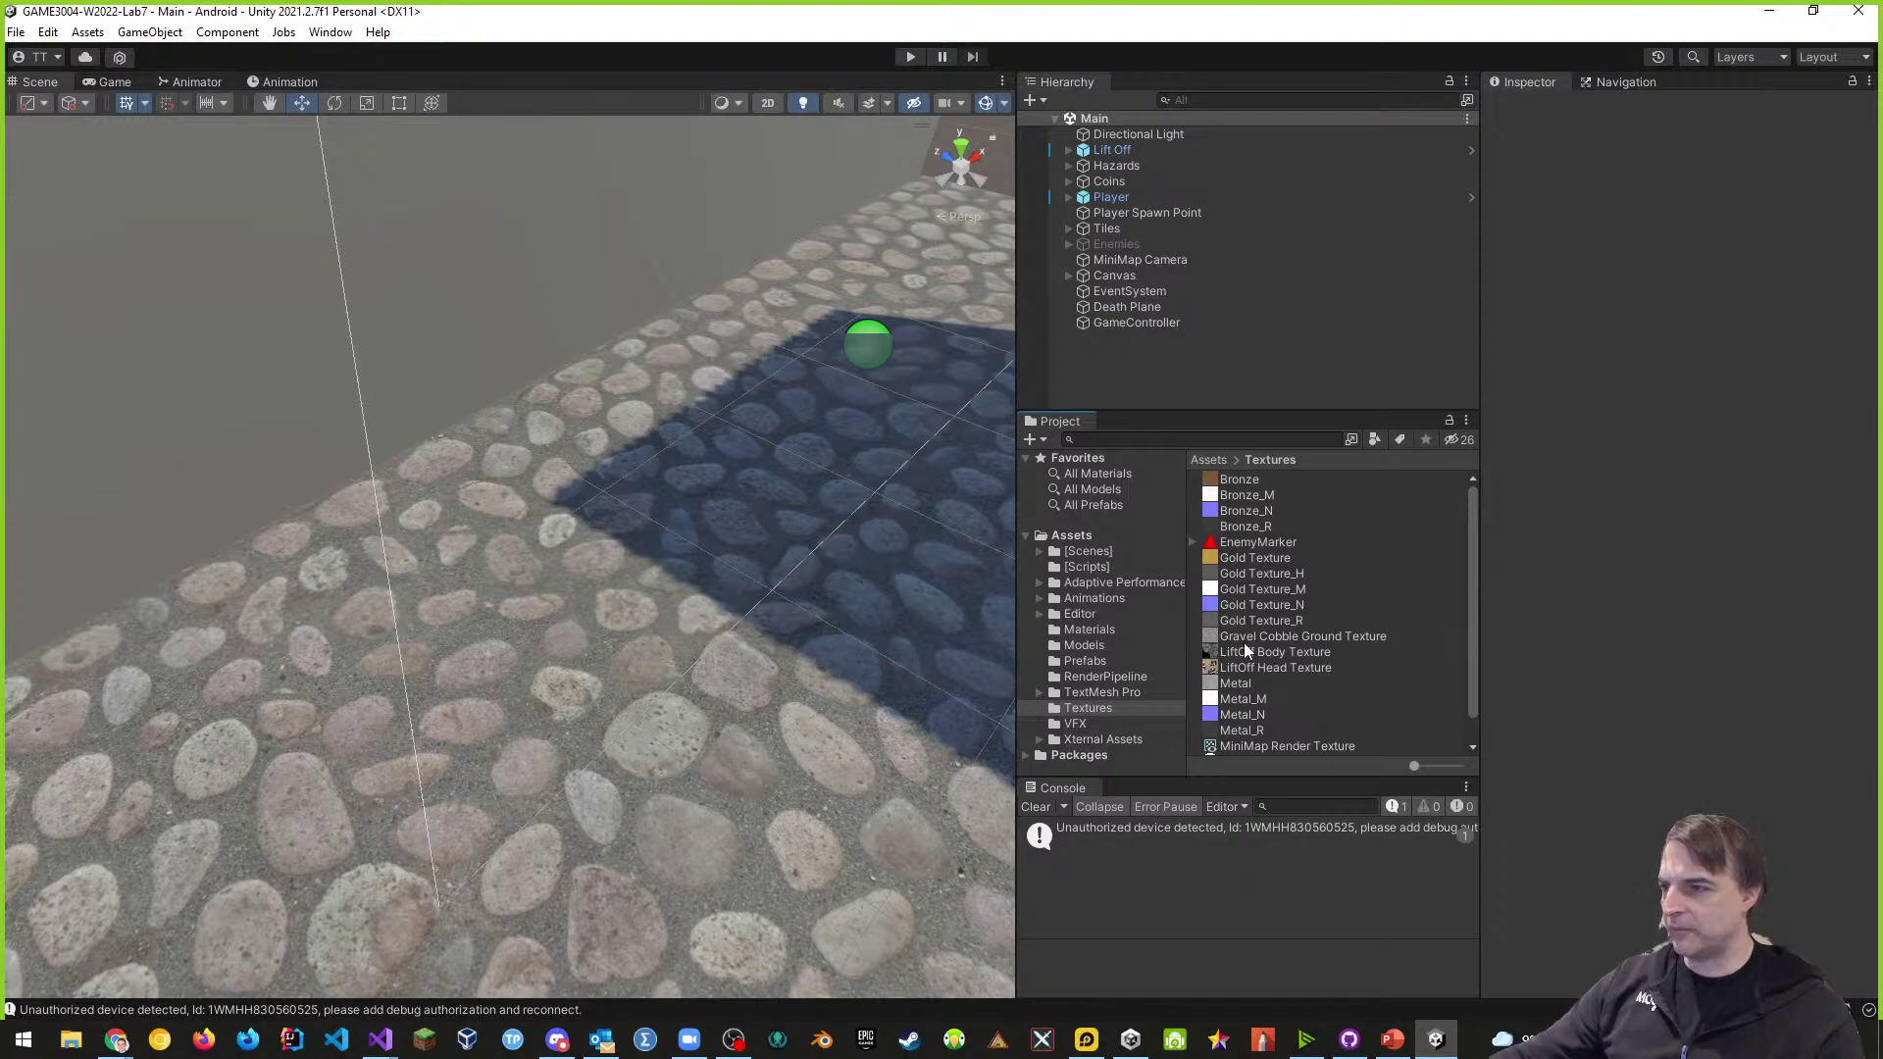
- Fix the unsupported bump scale of the normal map on the Gravel Cobbel Ground Material for mobile platforms
{"action": "left_click", "coordinate": [1091, 629]}
{"action": "left_click", "coordinate": [1295, 588]}
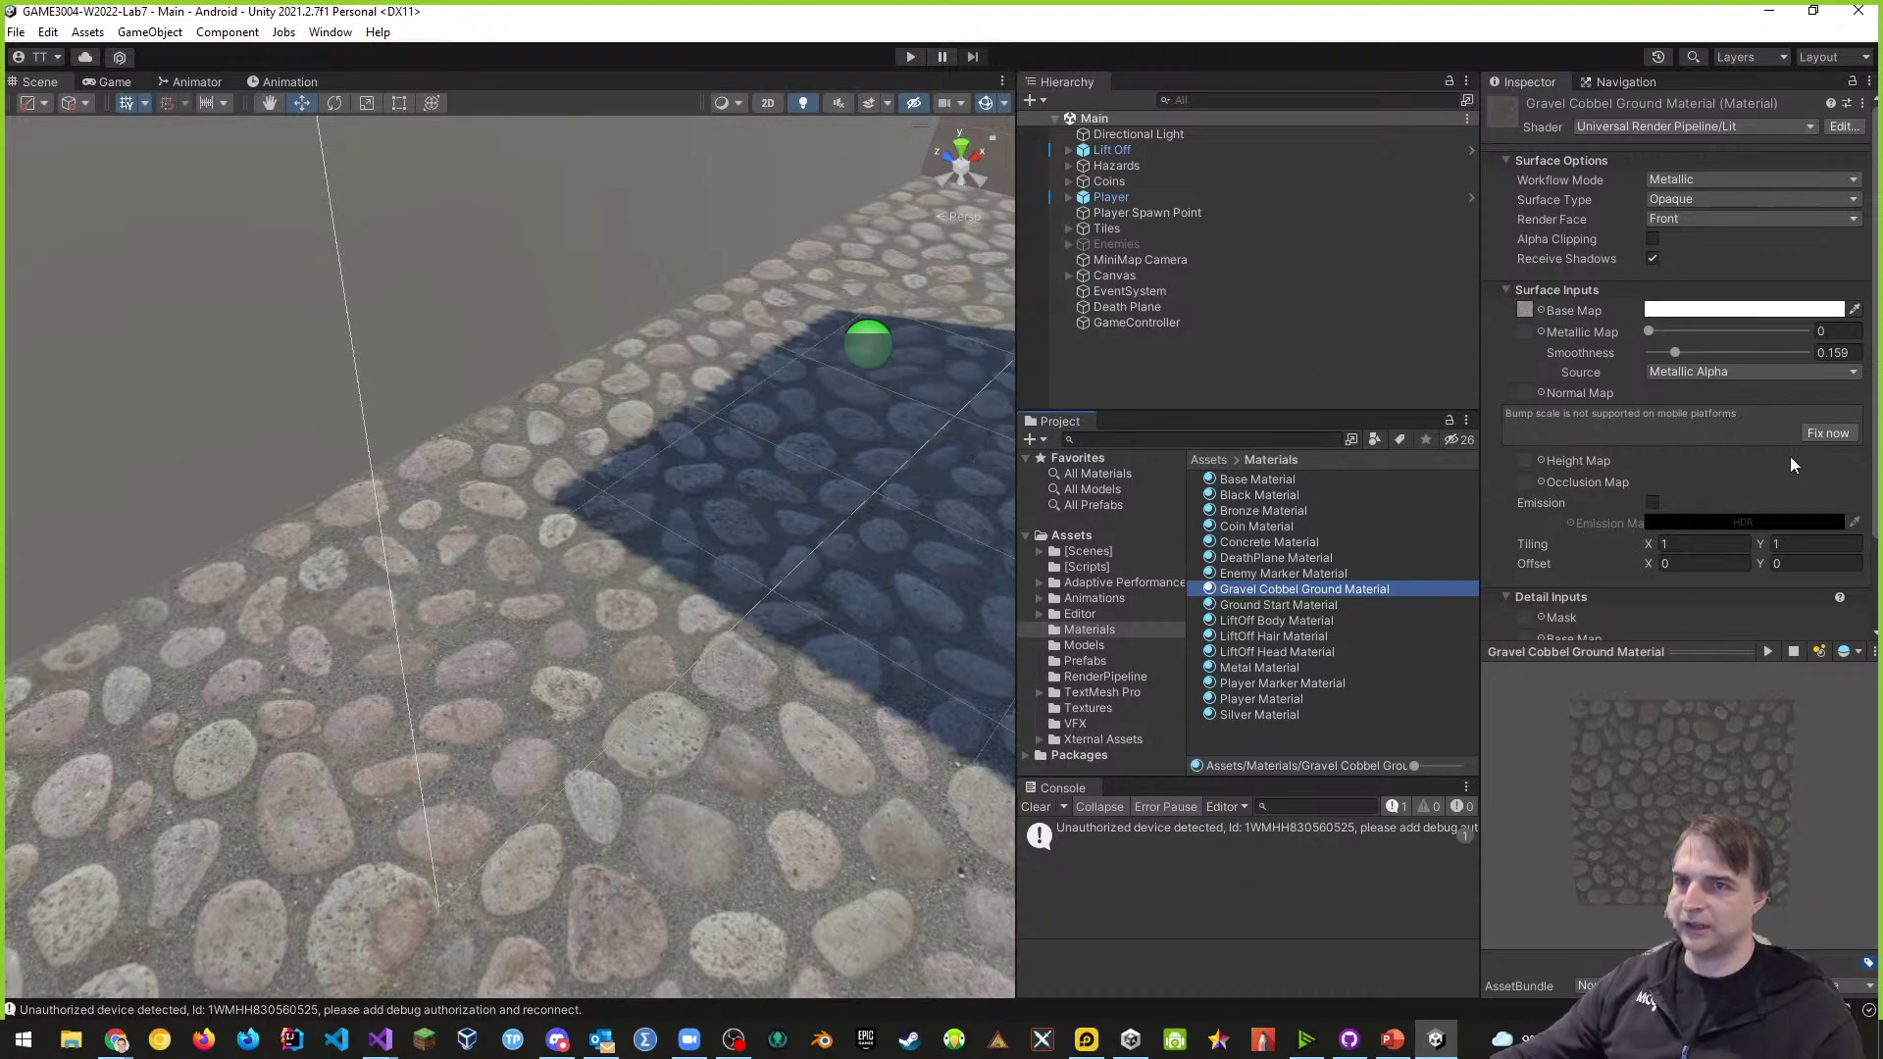
{"action": "left_click", "coordinate": [1838, 435]}
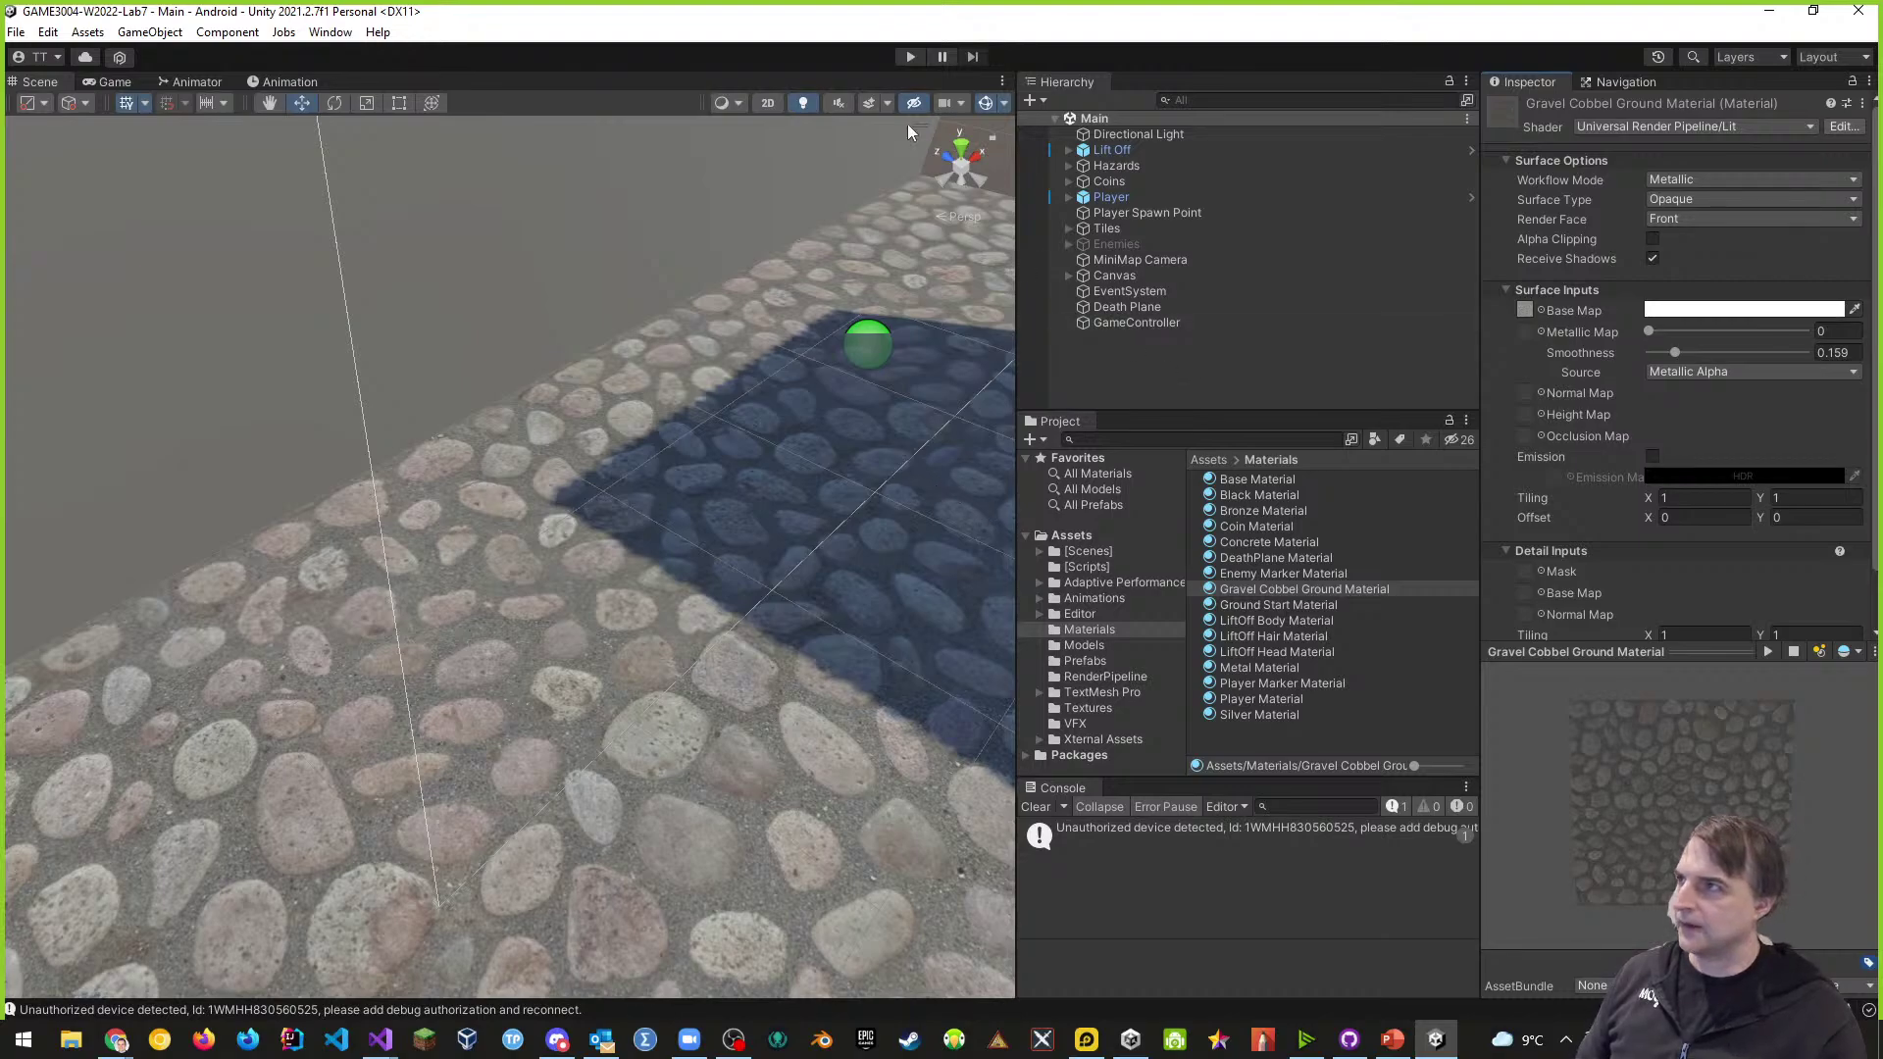
- Save the scene and the project with the corrected ground material
{"action": "left_click", "coordinate": [17, 32]}
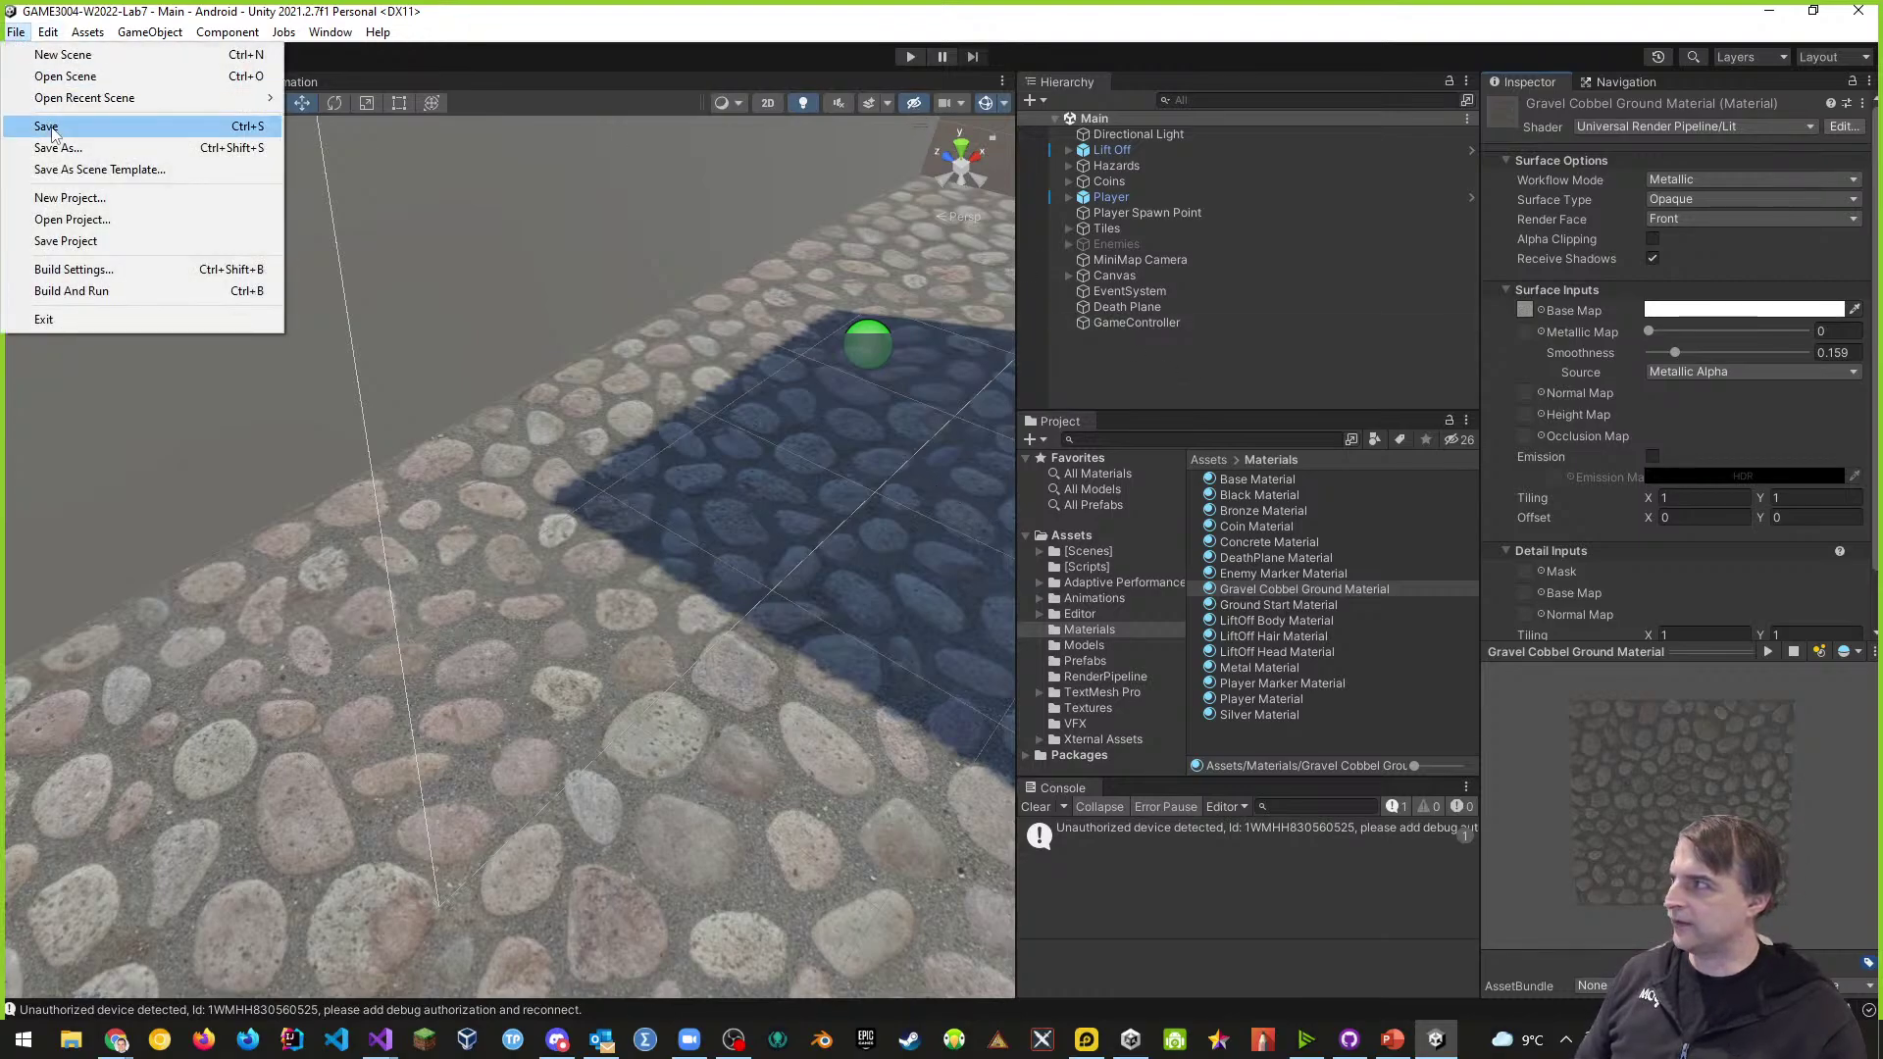
{"action": "left_click", "coordinate": [40, 127]}
{"action": "left_click", "coordinate": [22, 36]}
{"action": "left_click", "coordinate": [64, 240]}
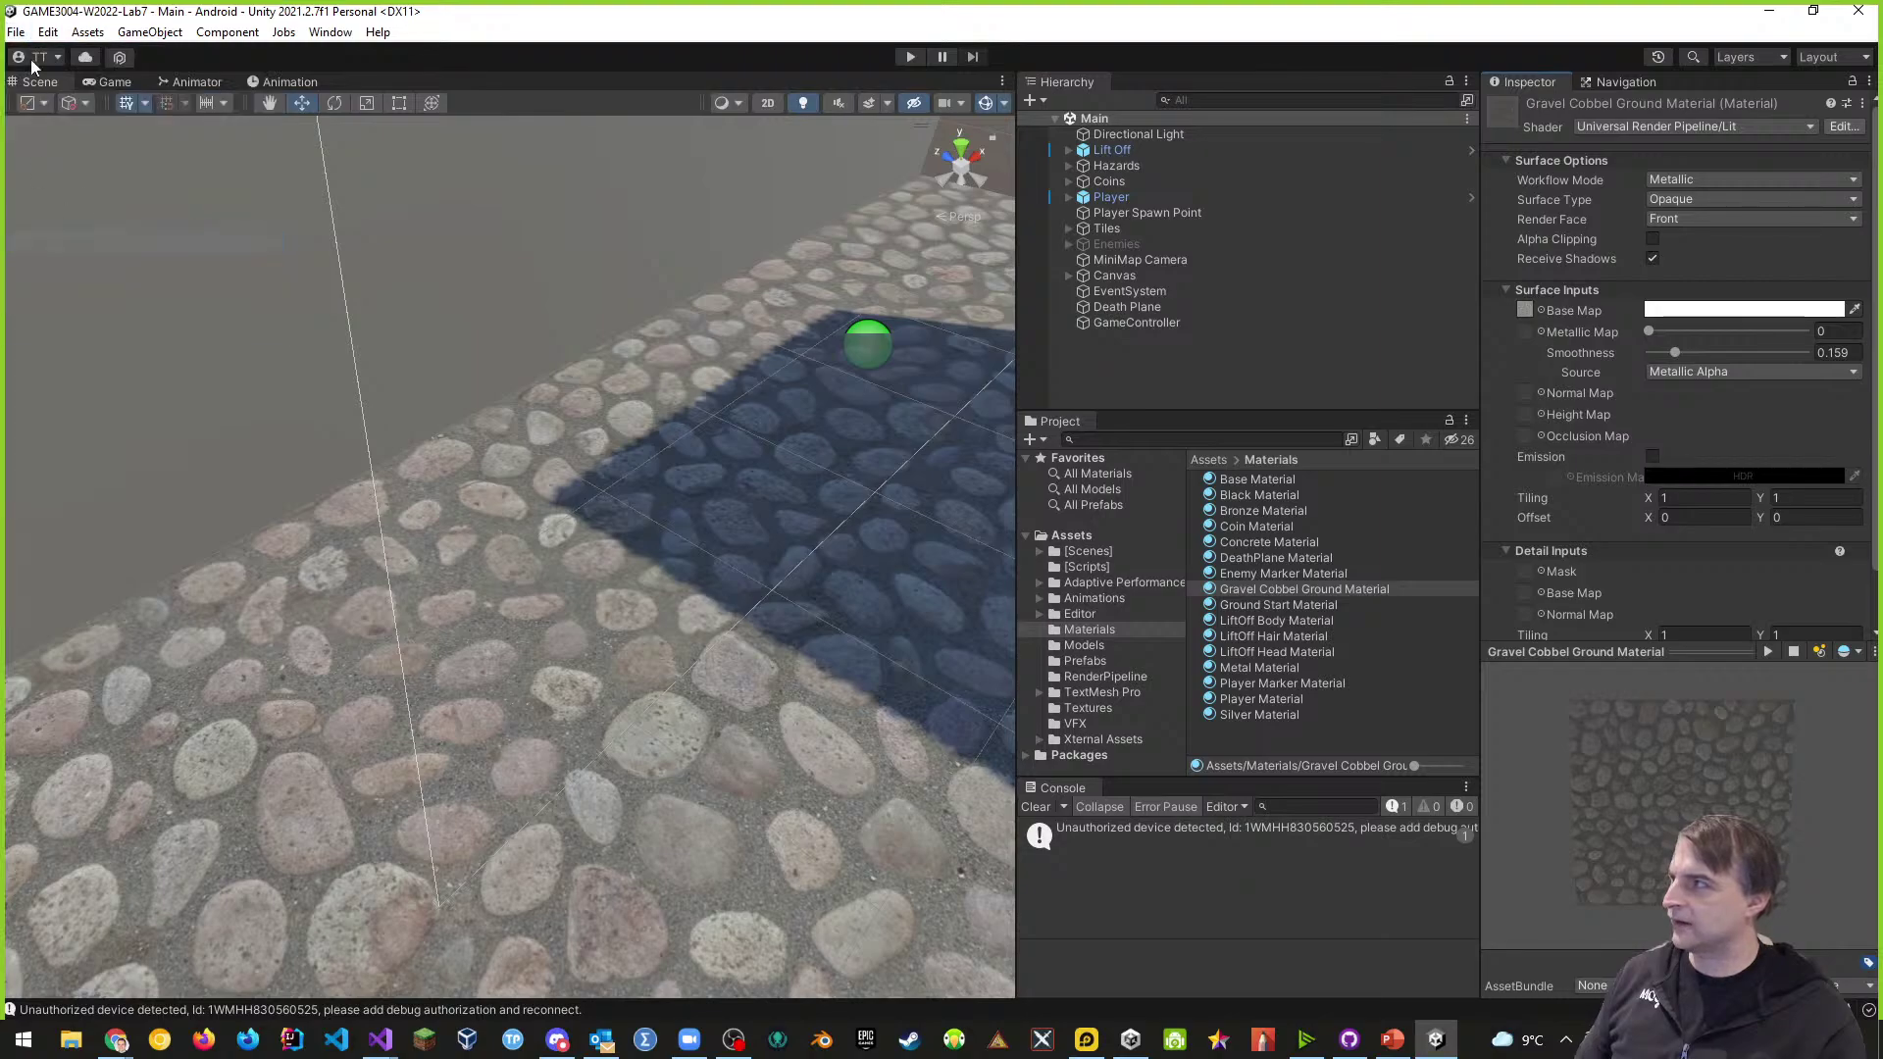
- Build and run the Android game, ignore the missing Adaptive Performance provider, and switch to LDPlayer to view the running game
{"action": "left_click", "coordinate": [19, 37]}
{"action": "left_click", "coordinate": [88, 291]}
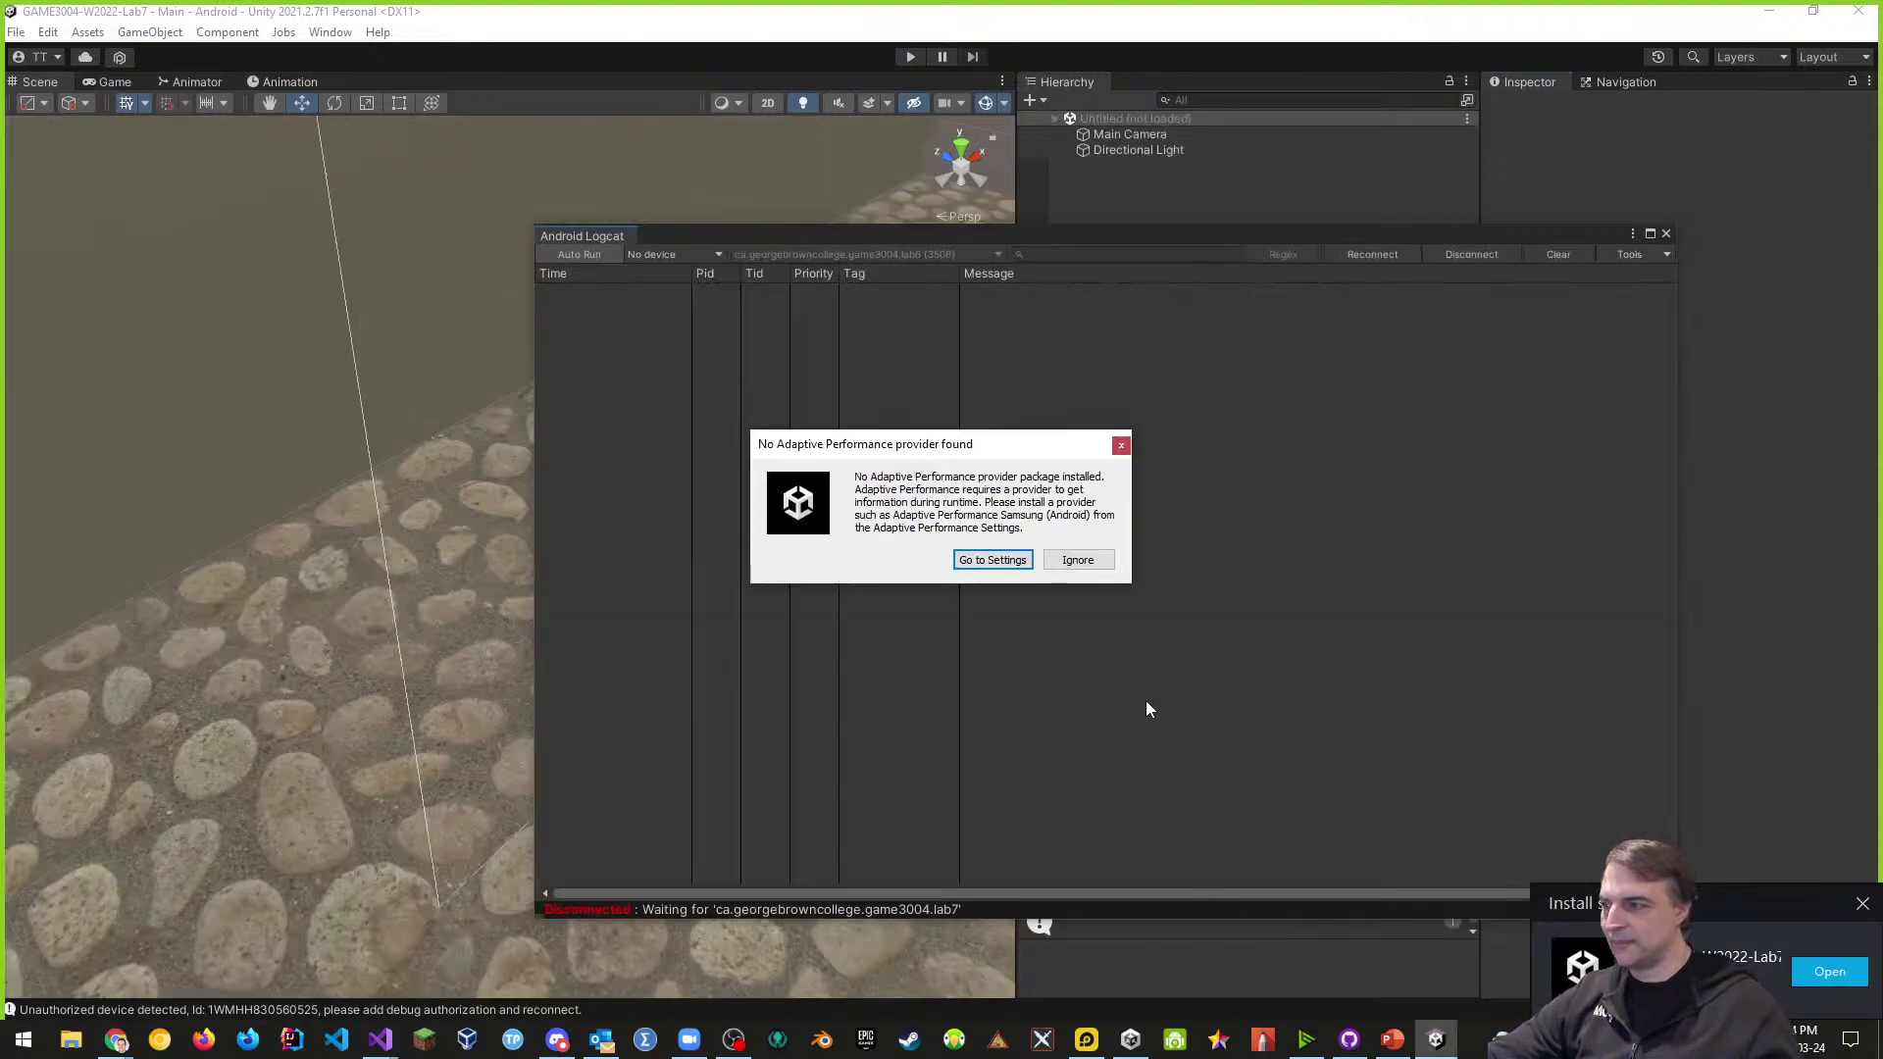
{"action": "left_click", "coordinate": [1065, 565]}
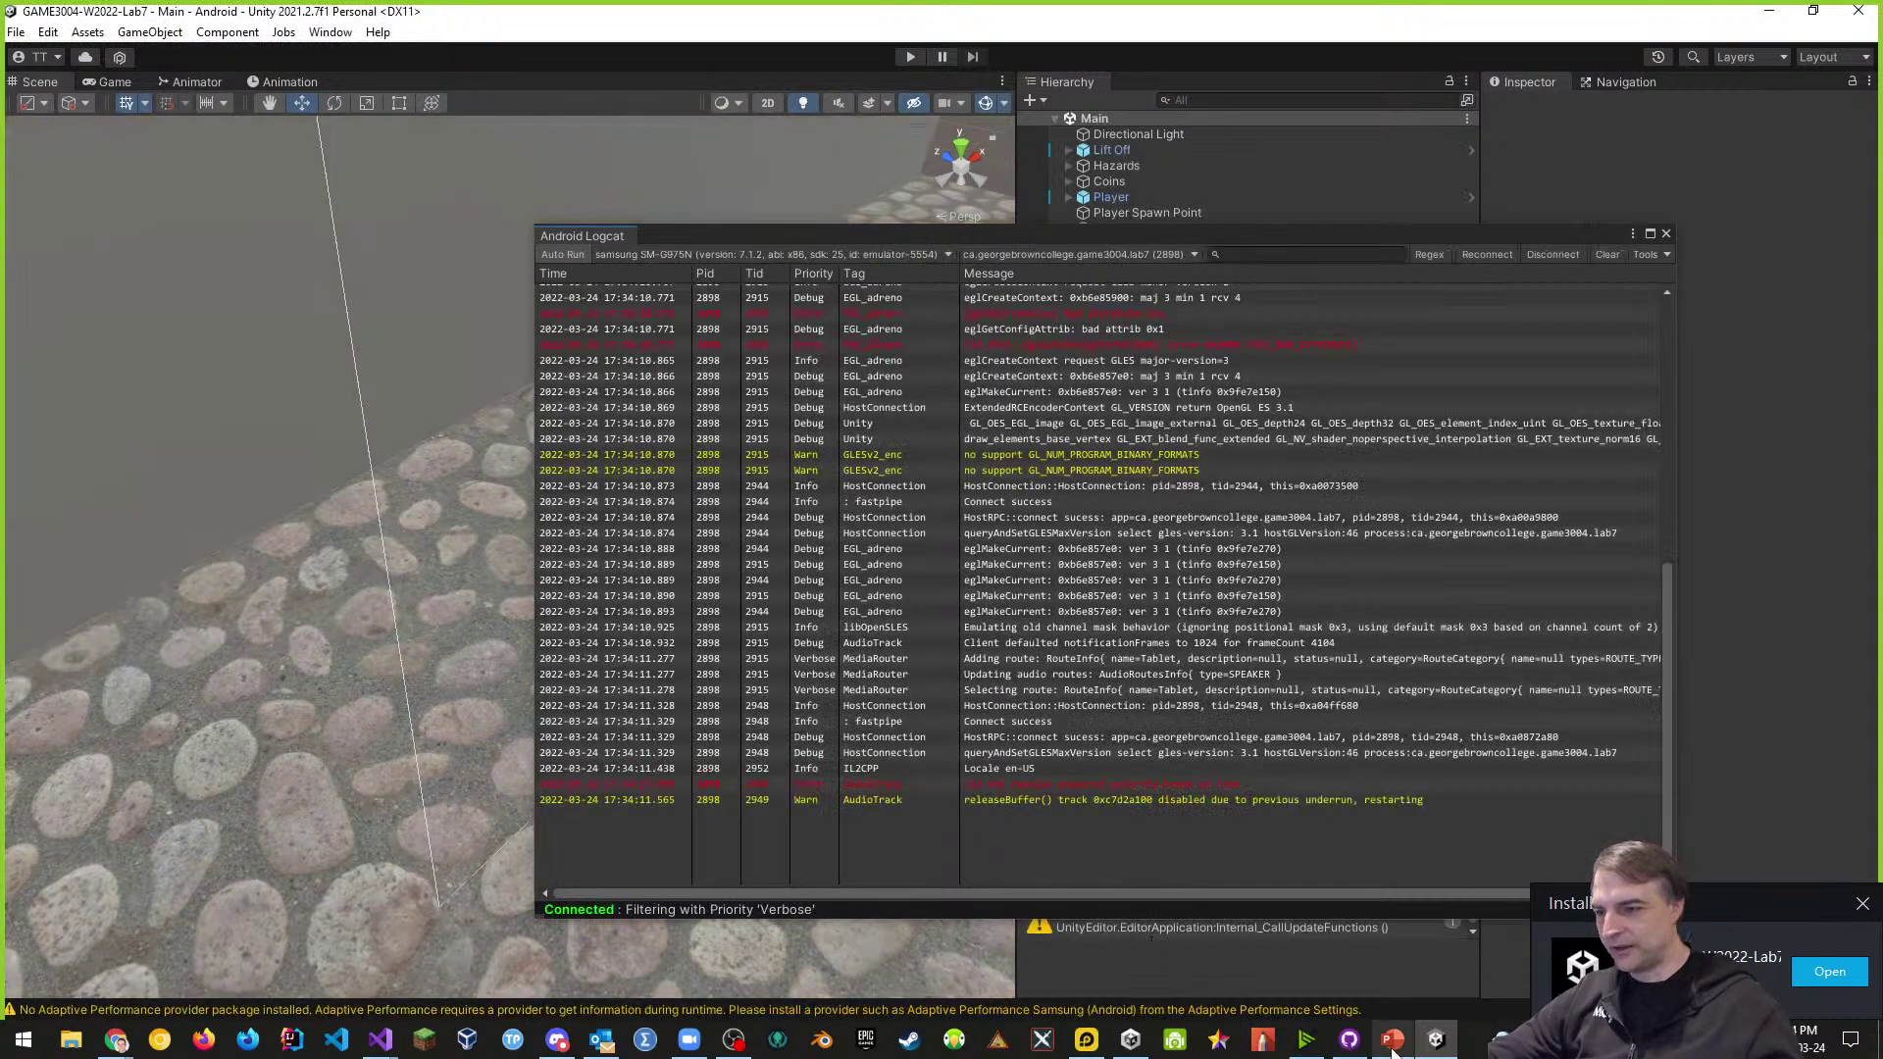
{"action": "mouse_move", "coordinate": [1314, 1051]}
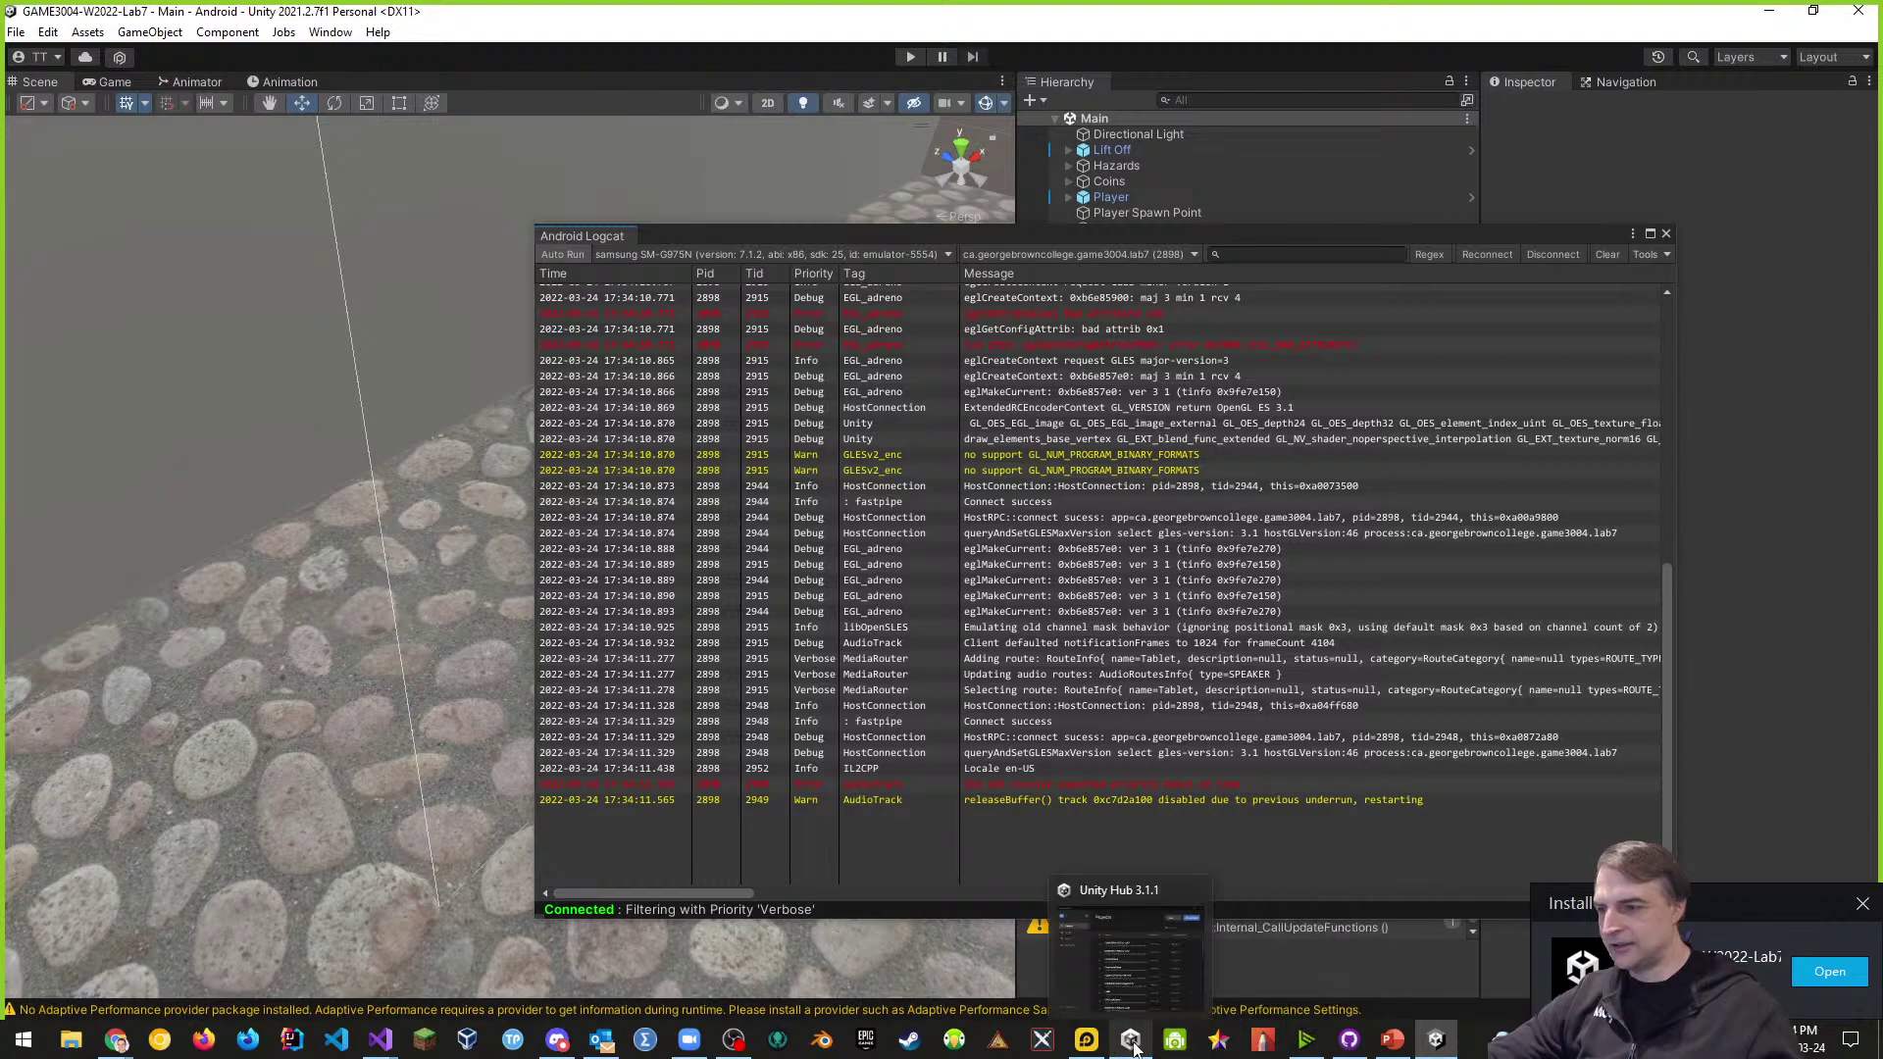
{"action": "left_click", "coordinate": [1087, 1043]}
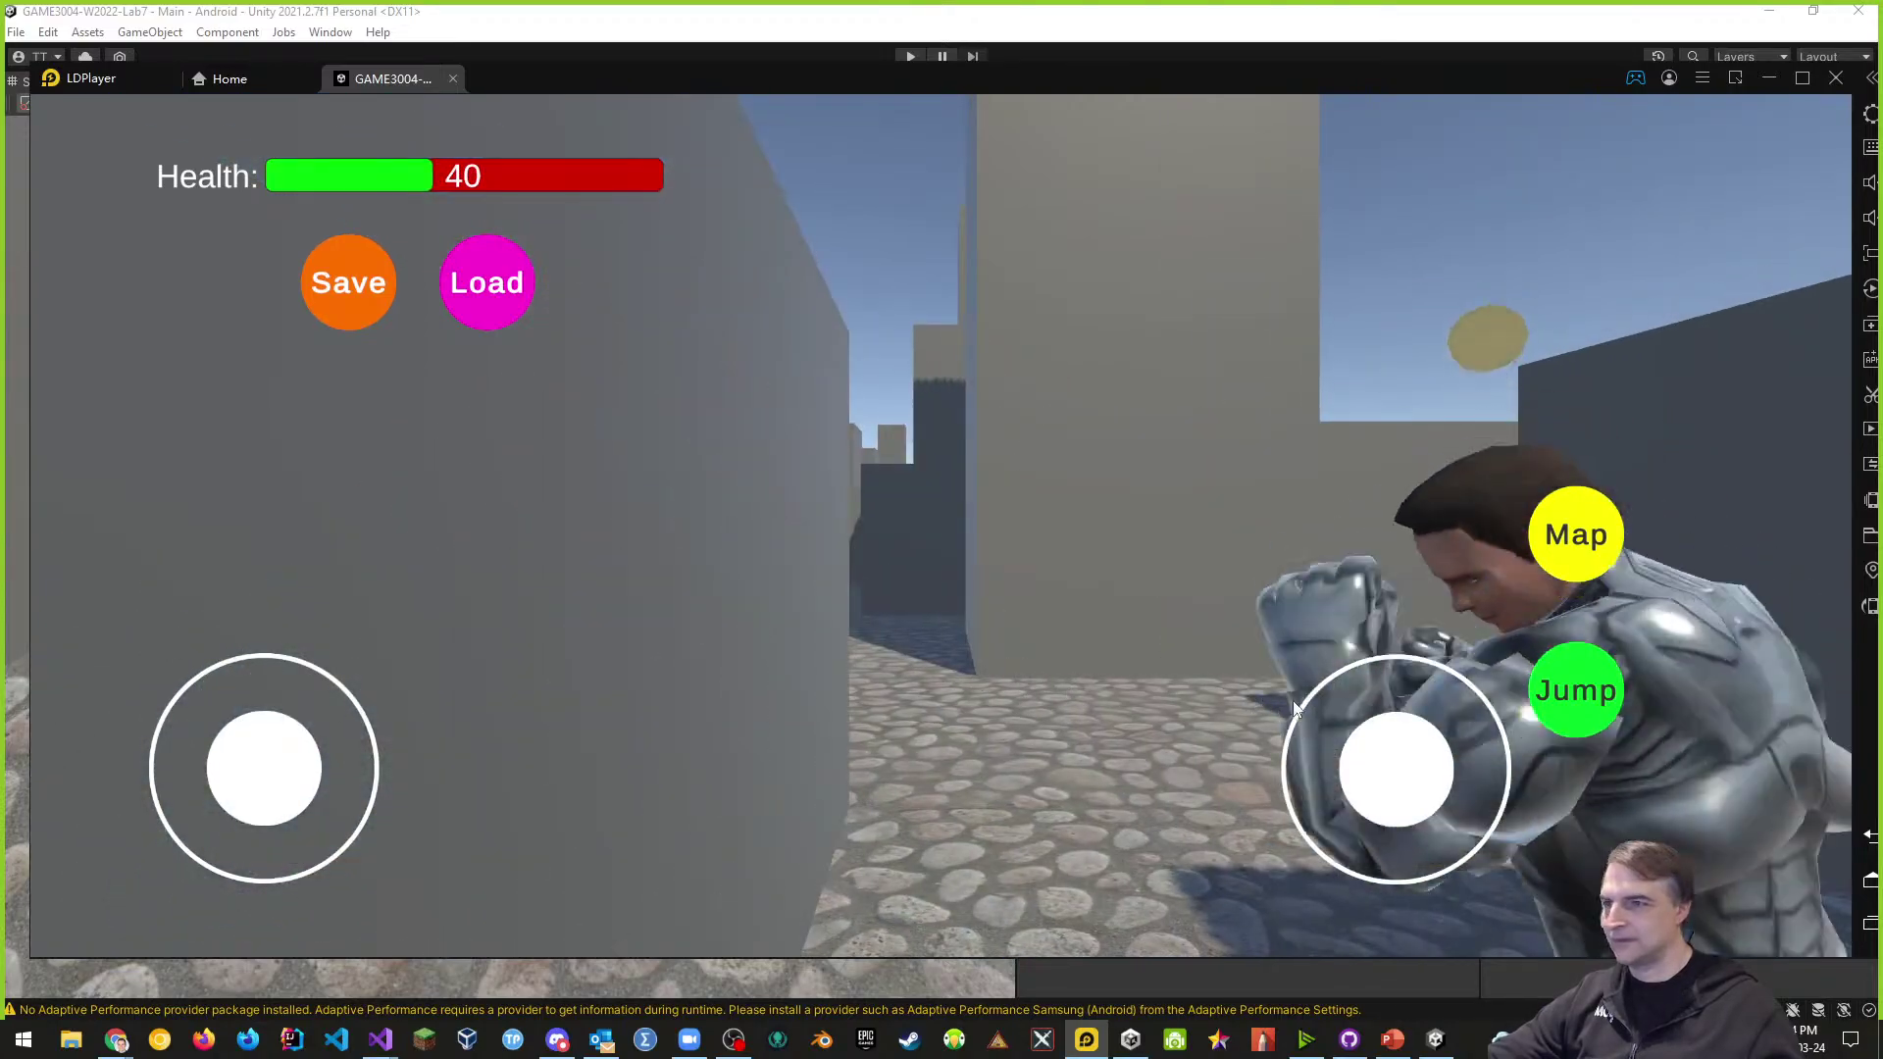
- Test the running game by making the character jump, showing the mini-map, moving through the maze and looking around
{"action": "key", "text": "space"}
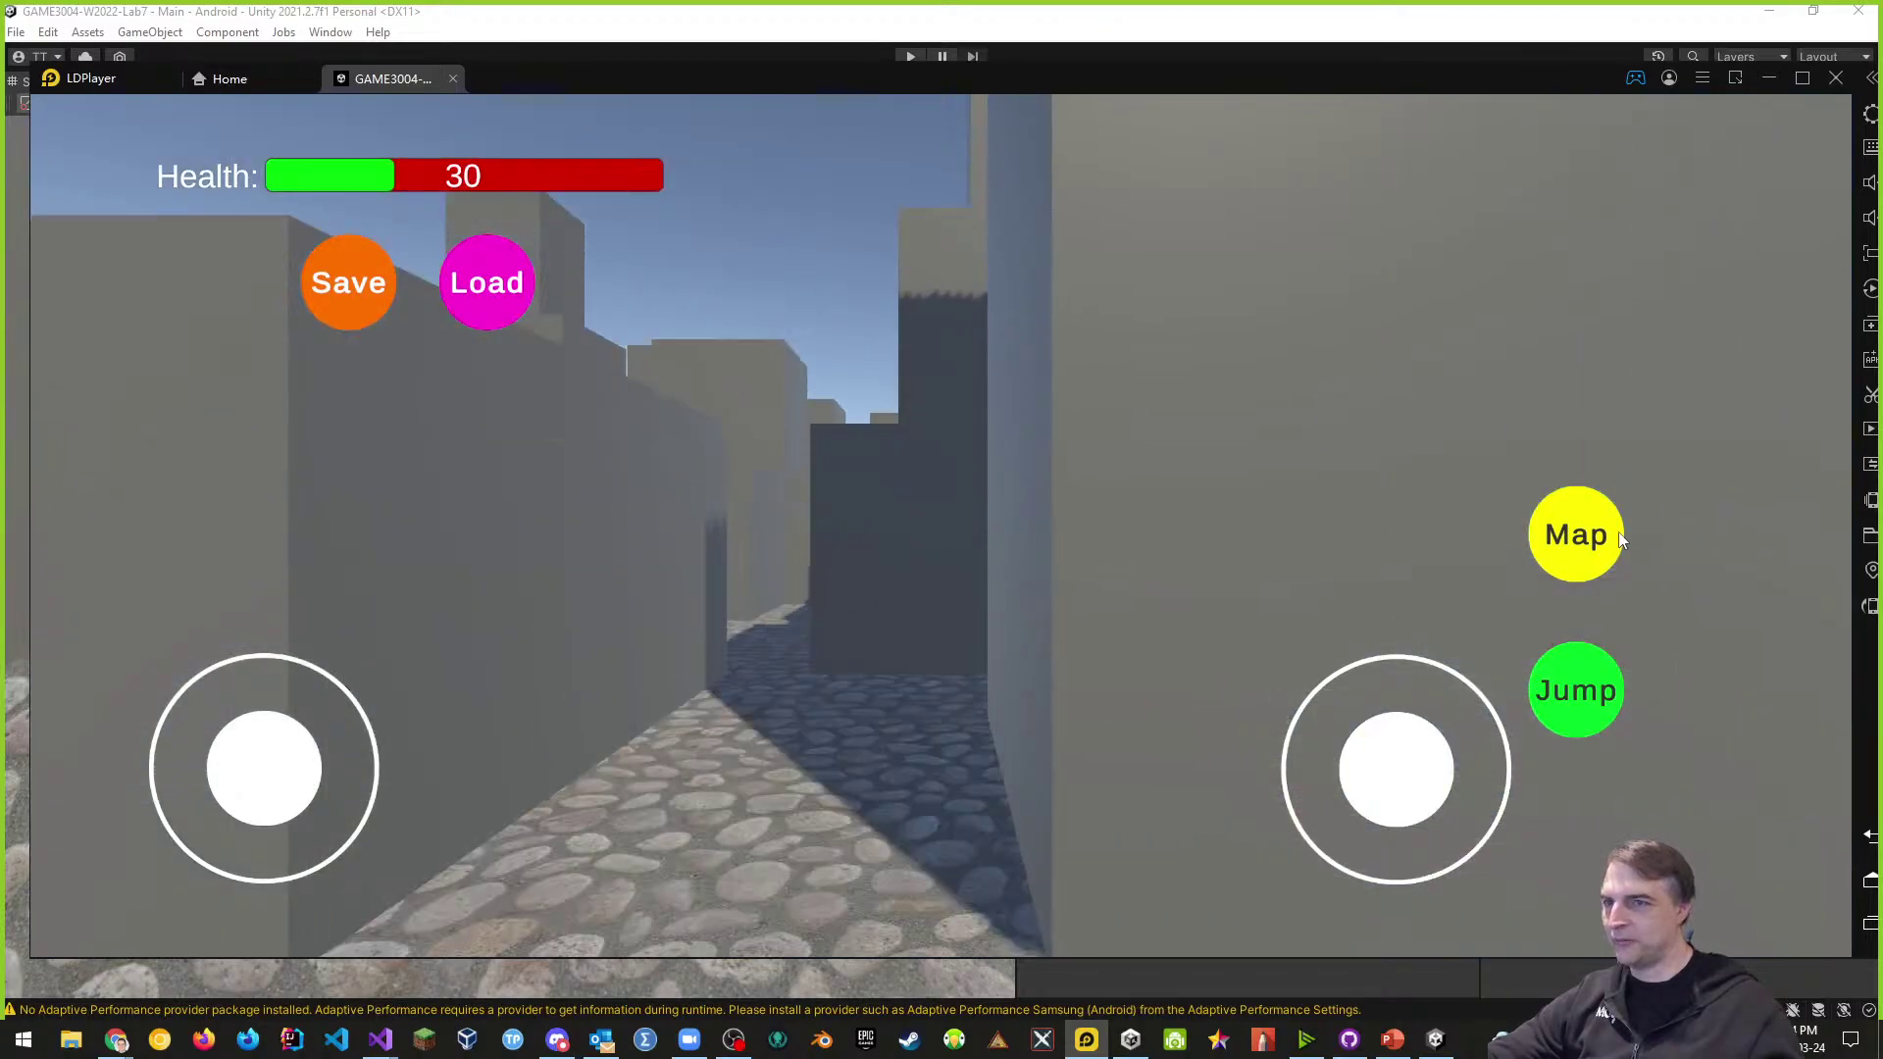
{"action": "key", "text": "m"}
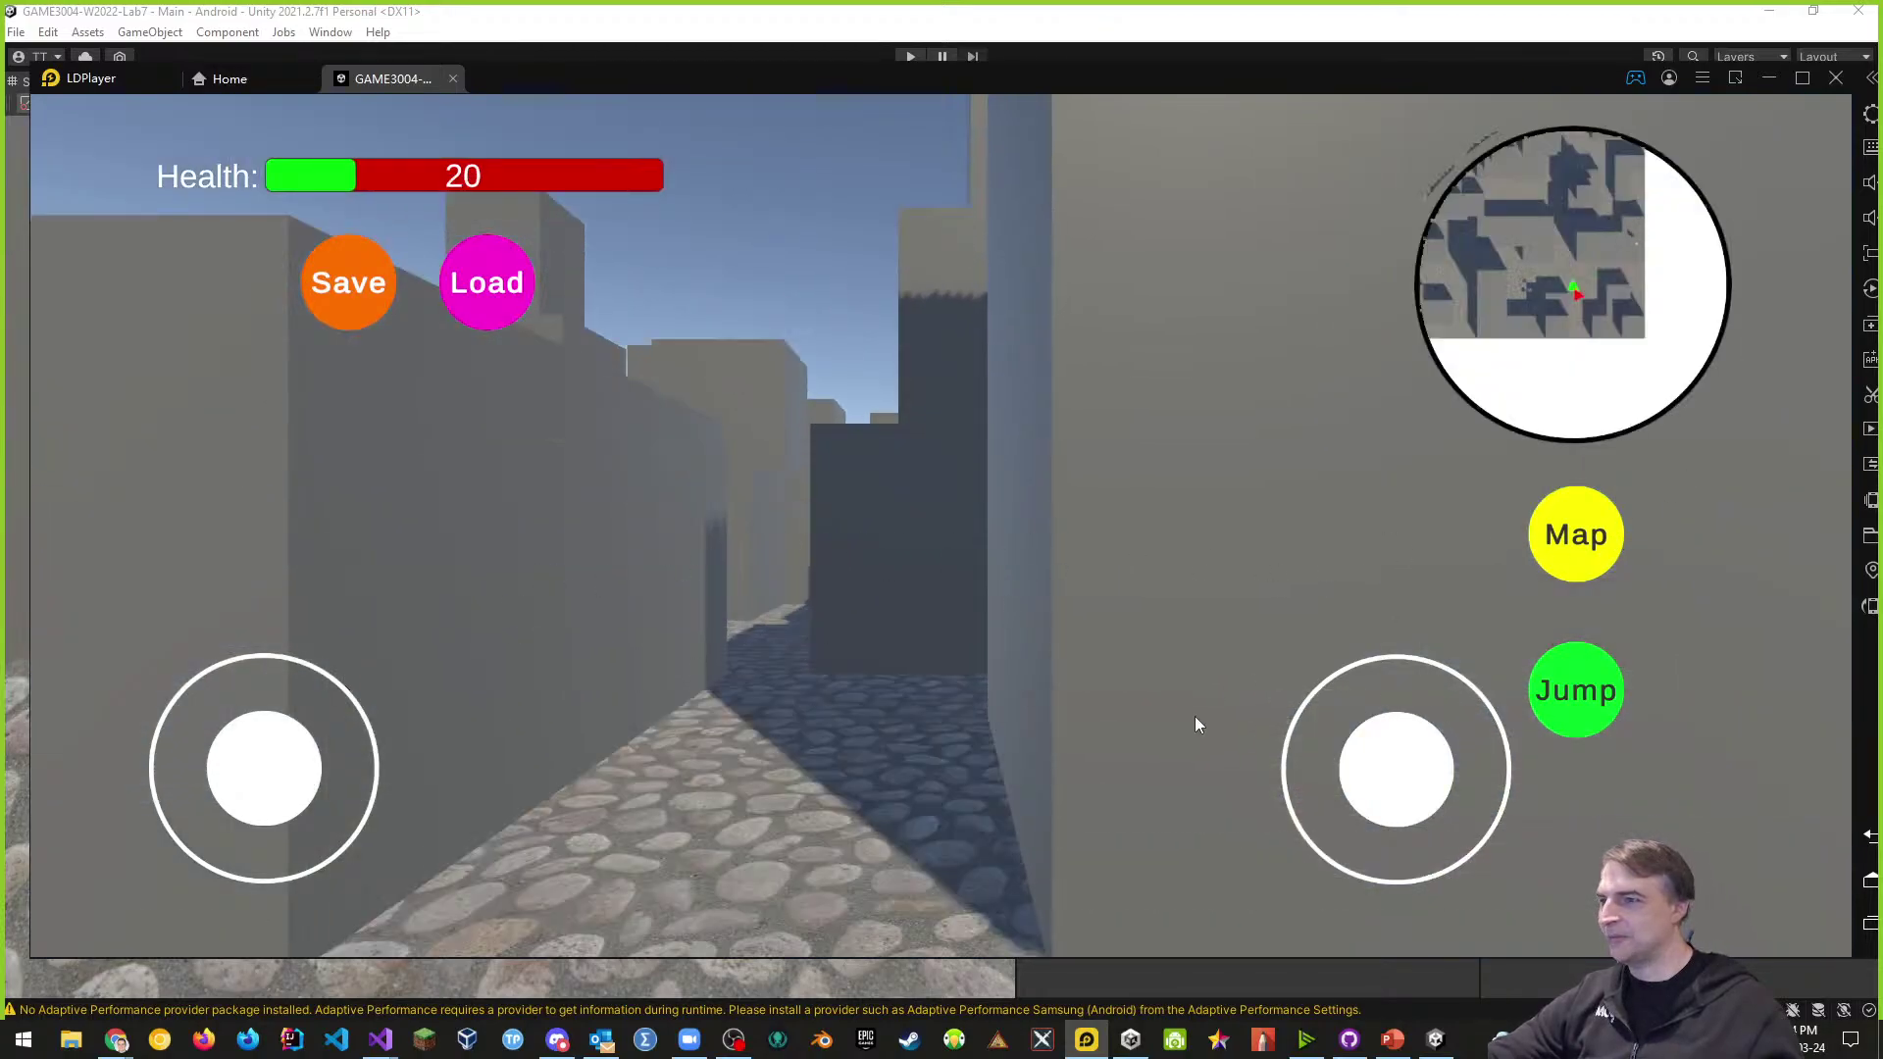
{"action": "key", "text": "a"}
{"action": "mouse_move", "coordinate": [1377, 772]}
{"action": "left_mouse_down"}
{"action": "mouse_move", "coordinate": [1159, 769]}
{"action": "mouse_move", "coordinate": [1505, 780]}
{"action": "mouse_move", "coordinate": [1050, 719]}
{"action": "mouse_move", "coordinate": [1515, 810]}
{"action": "mouse_move", "coordinate": [1270, 699]}
{"action": "mouse_move", "coordinate": [1472, 770]}
{"action": "mouse_move", "coordinate": [1412, 779]}
{"action": "mouse_move", "coordinate": [1505, 793]}
{"action": "mouse_move", "coordinate": [1392, 793]}
{"action": "mouse_move", "coordinate": [1513, 810]}
{"action": "mouse_move", "coordinate": [1074, 684]}
{"action": "mouse_move", "coordinate": [1367, 694]}
{"action": "mouse_move", "coordinate": [1504, 806]}
{"action": "mouse_move", "coordinate": [1708, 815]}
{"action": "mouse_move", "coordinate": [1667, 806]}
{"action": "left_mouse_up"}
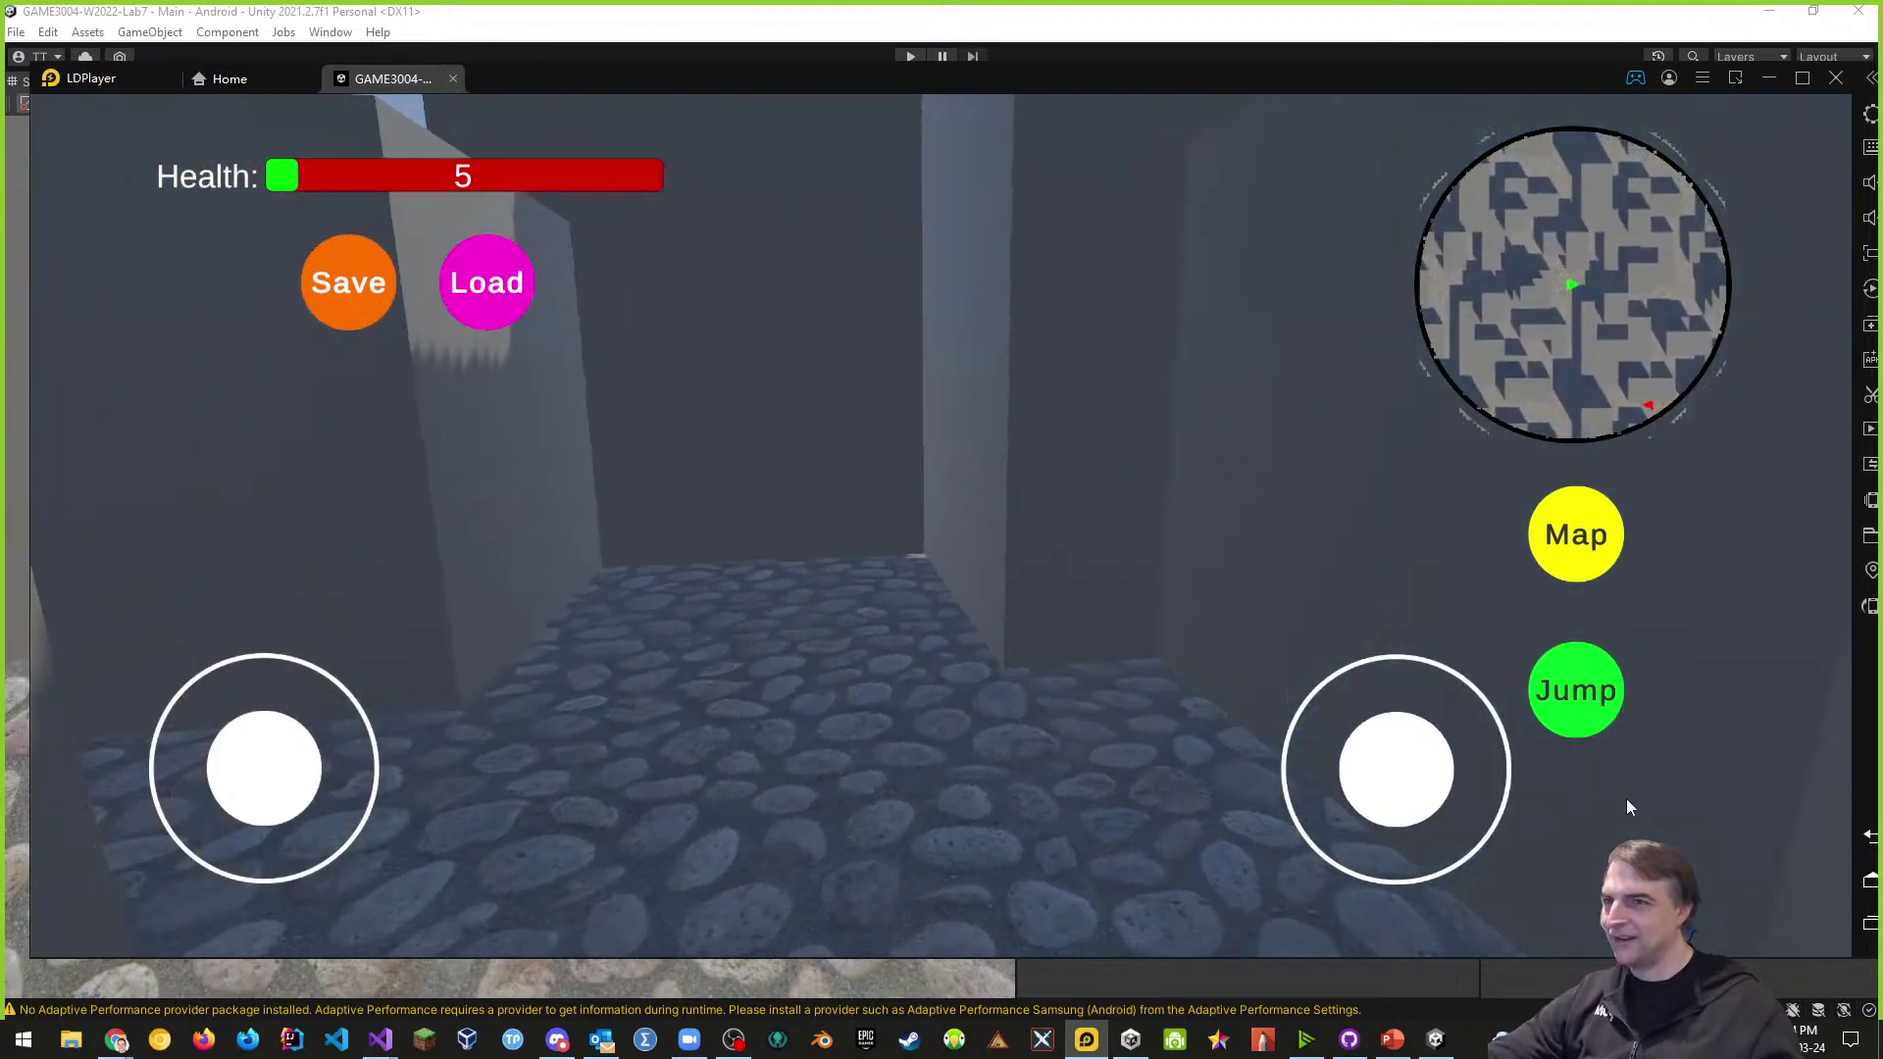
{"action": "left_click_drag", "start_coordinate": [1434, 804], "coordinate": [1429, 750]}
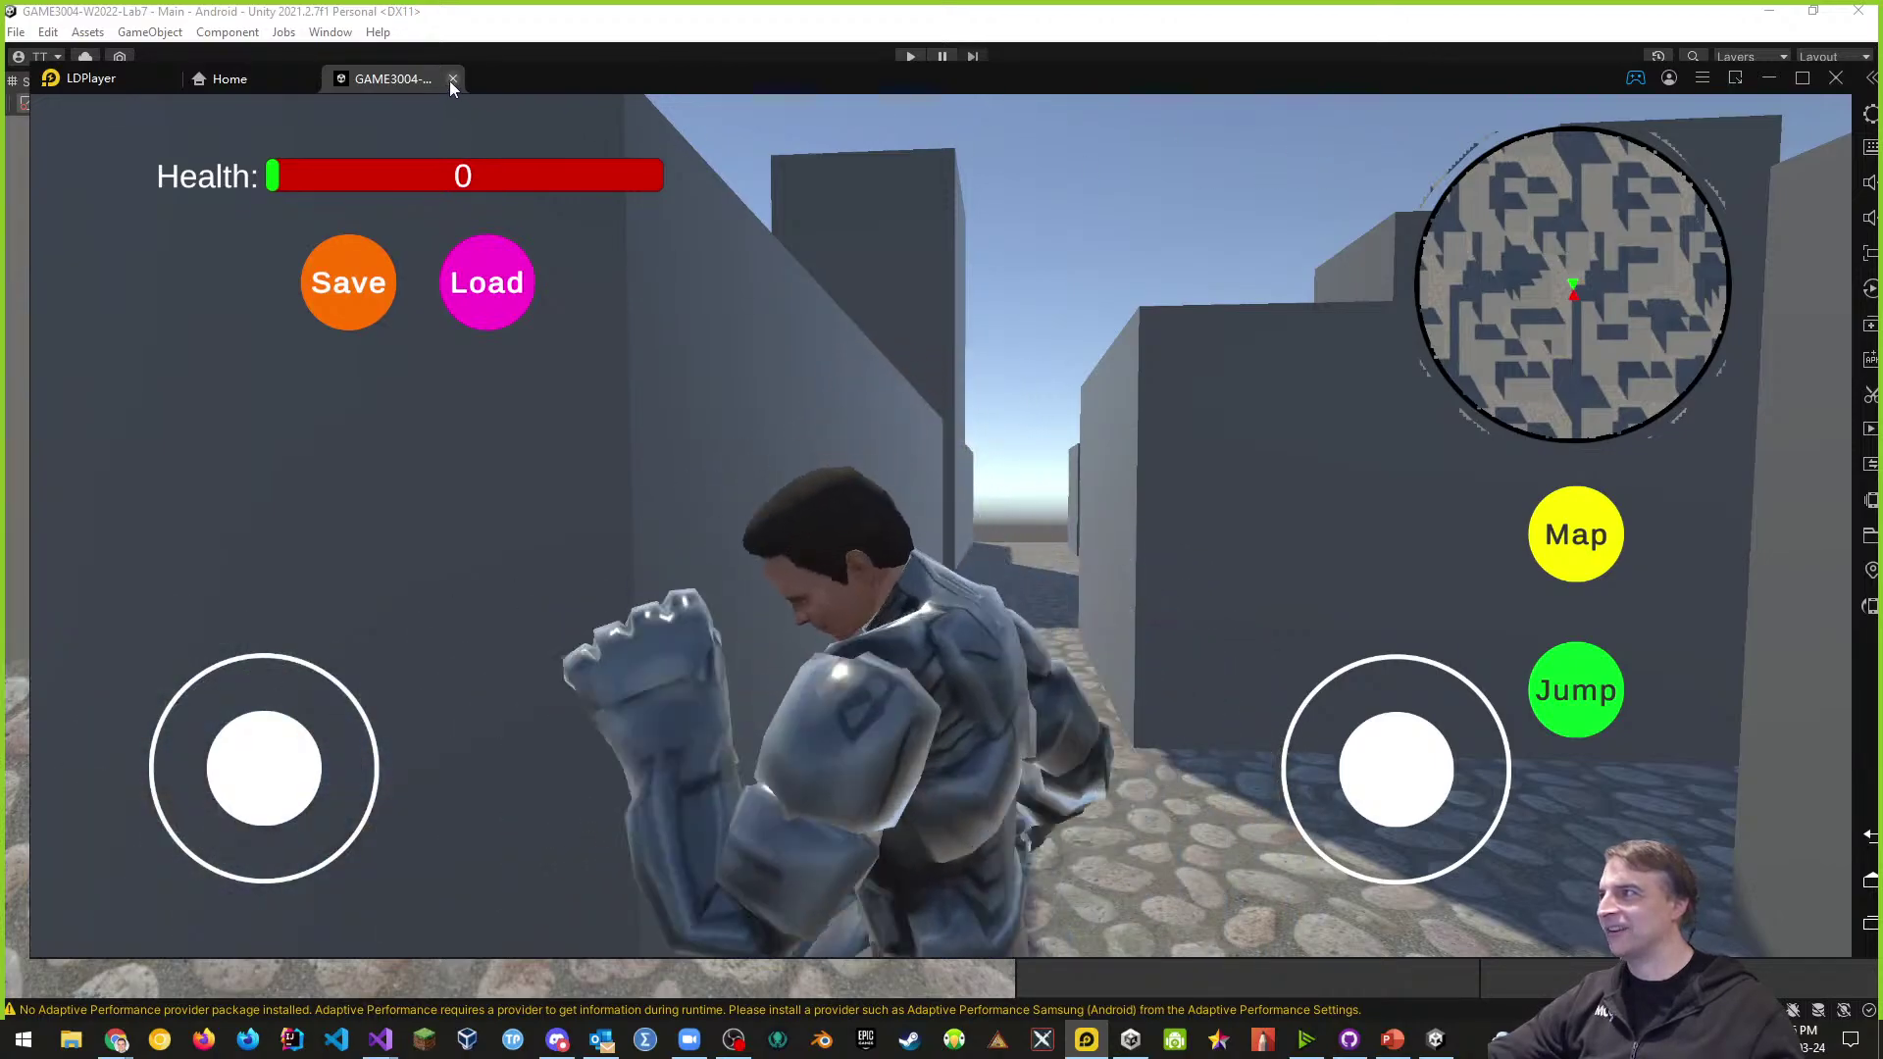
- Close the running game in LDPlayer, switch back to Unity and close the Android Logcat window
{"action": "left_click", "coordinate": [452, 79]}
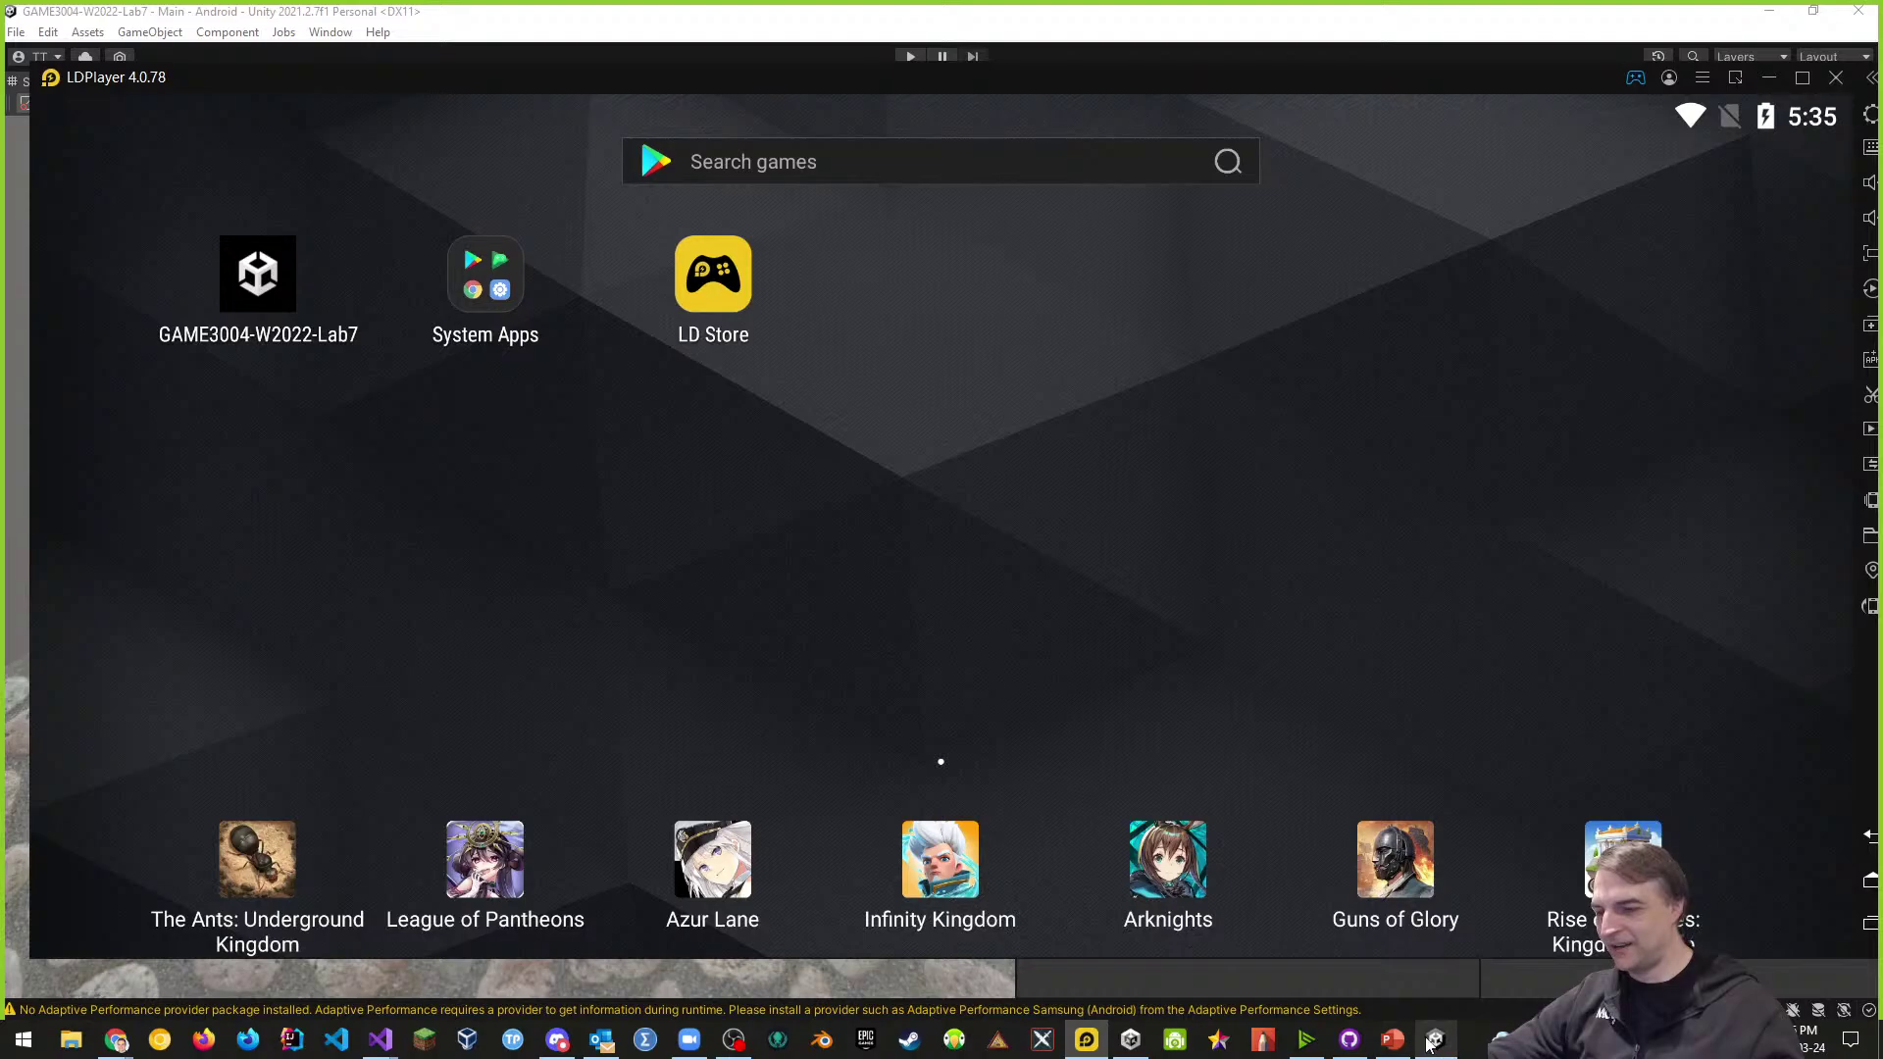
{"action": "mouse_move", "coordinate": [1443, 1049]}
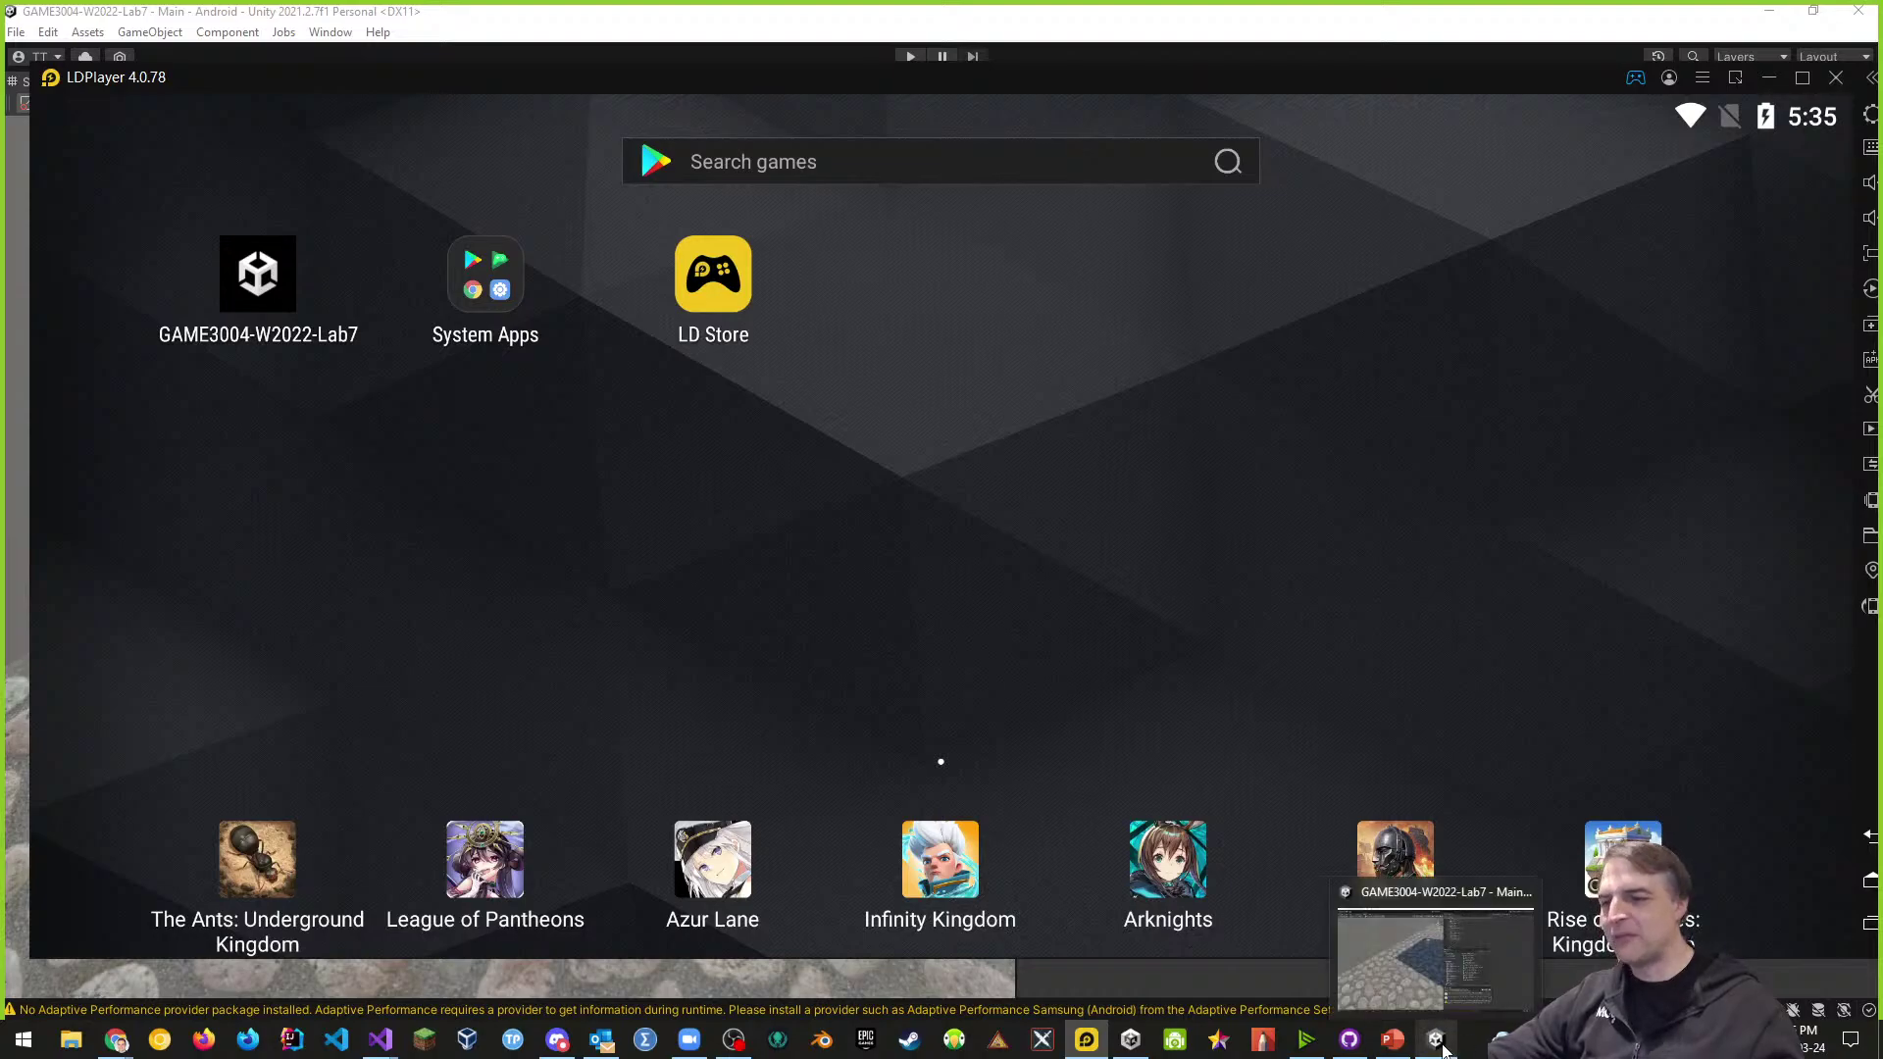
{"action": "left_click", "coordinate": [1441, 1047]}
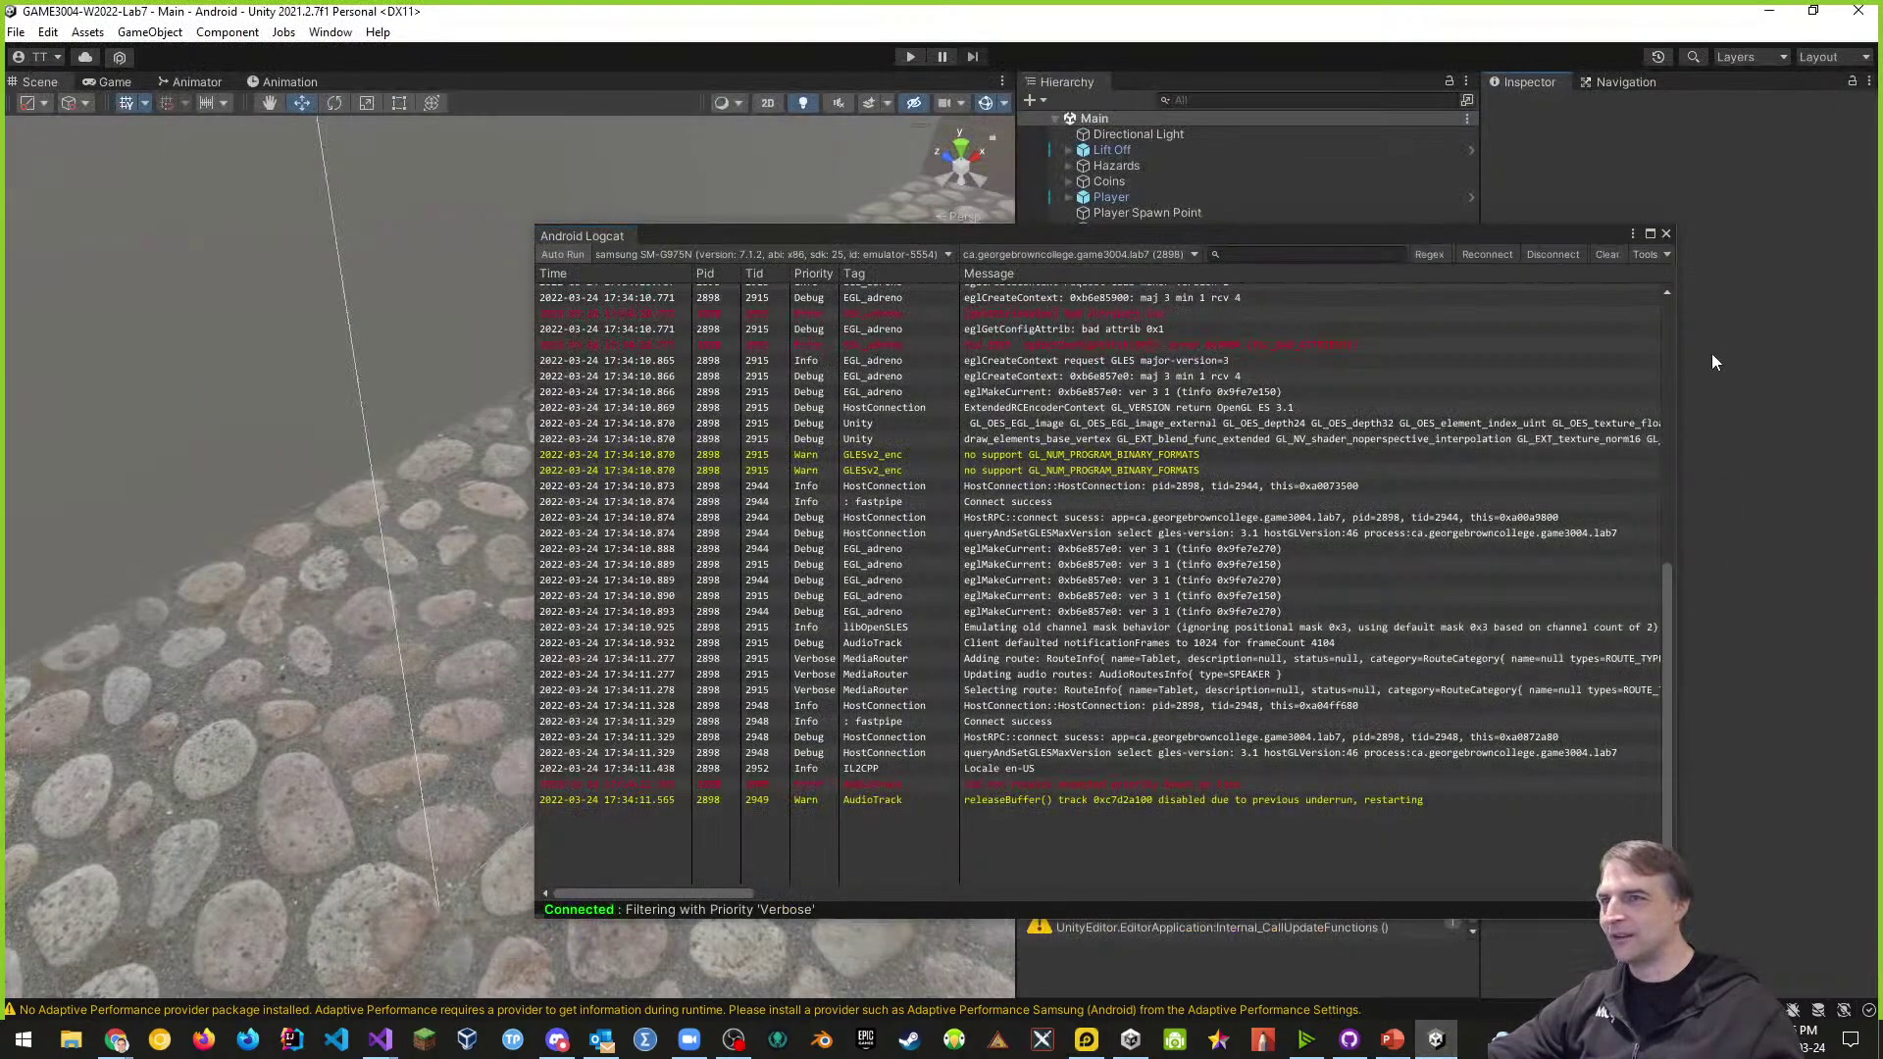
{"action": "left_click", "coordinate": [1666, 234]}
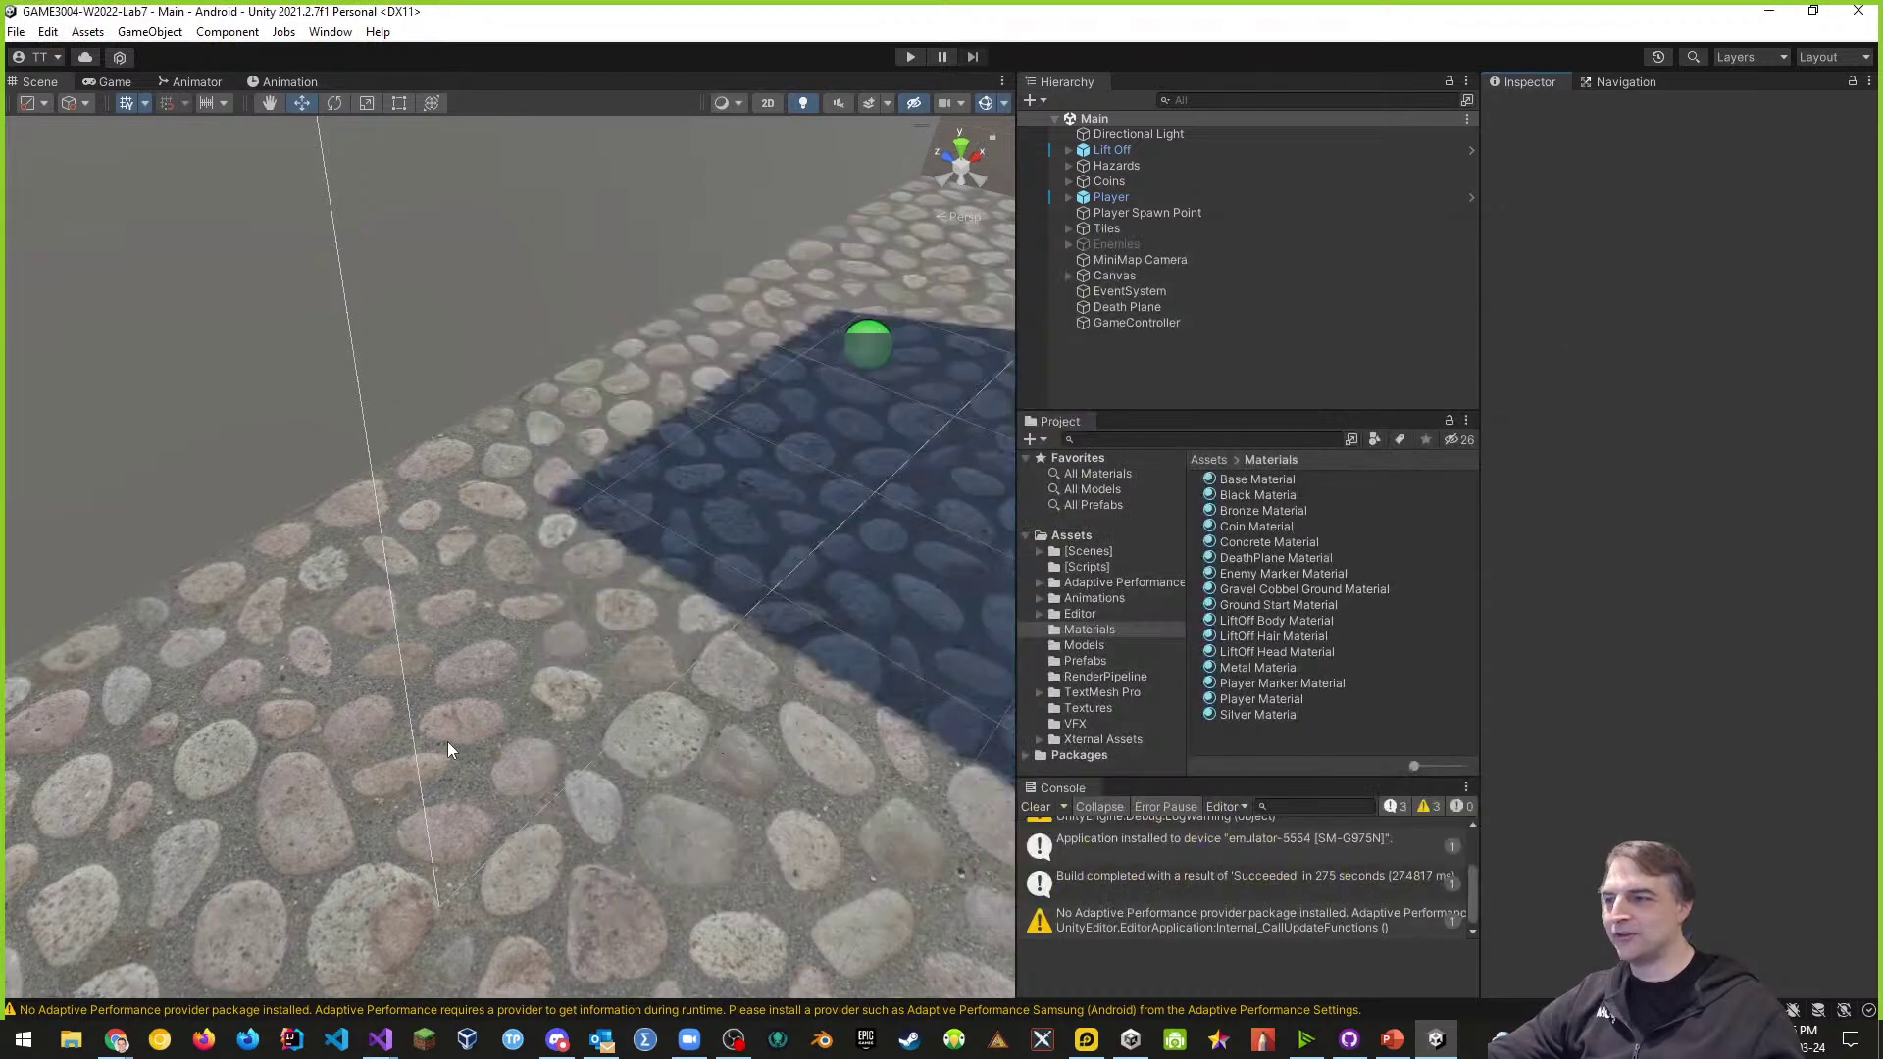
- Examine the armored character model in the Scene view from several angles, including its front
{"action": "right_click_drag", "start_coordinate": [448, 742], "coordinate": [1052, 650]}
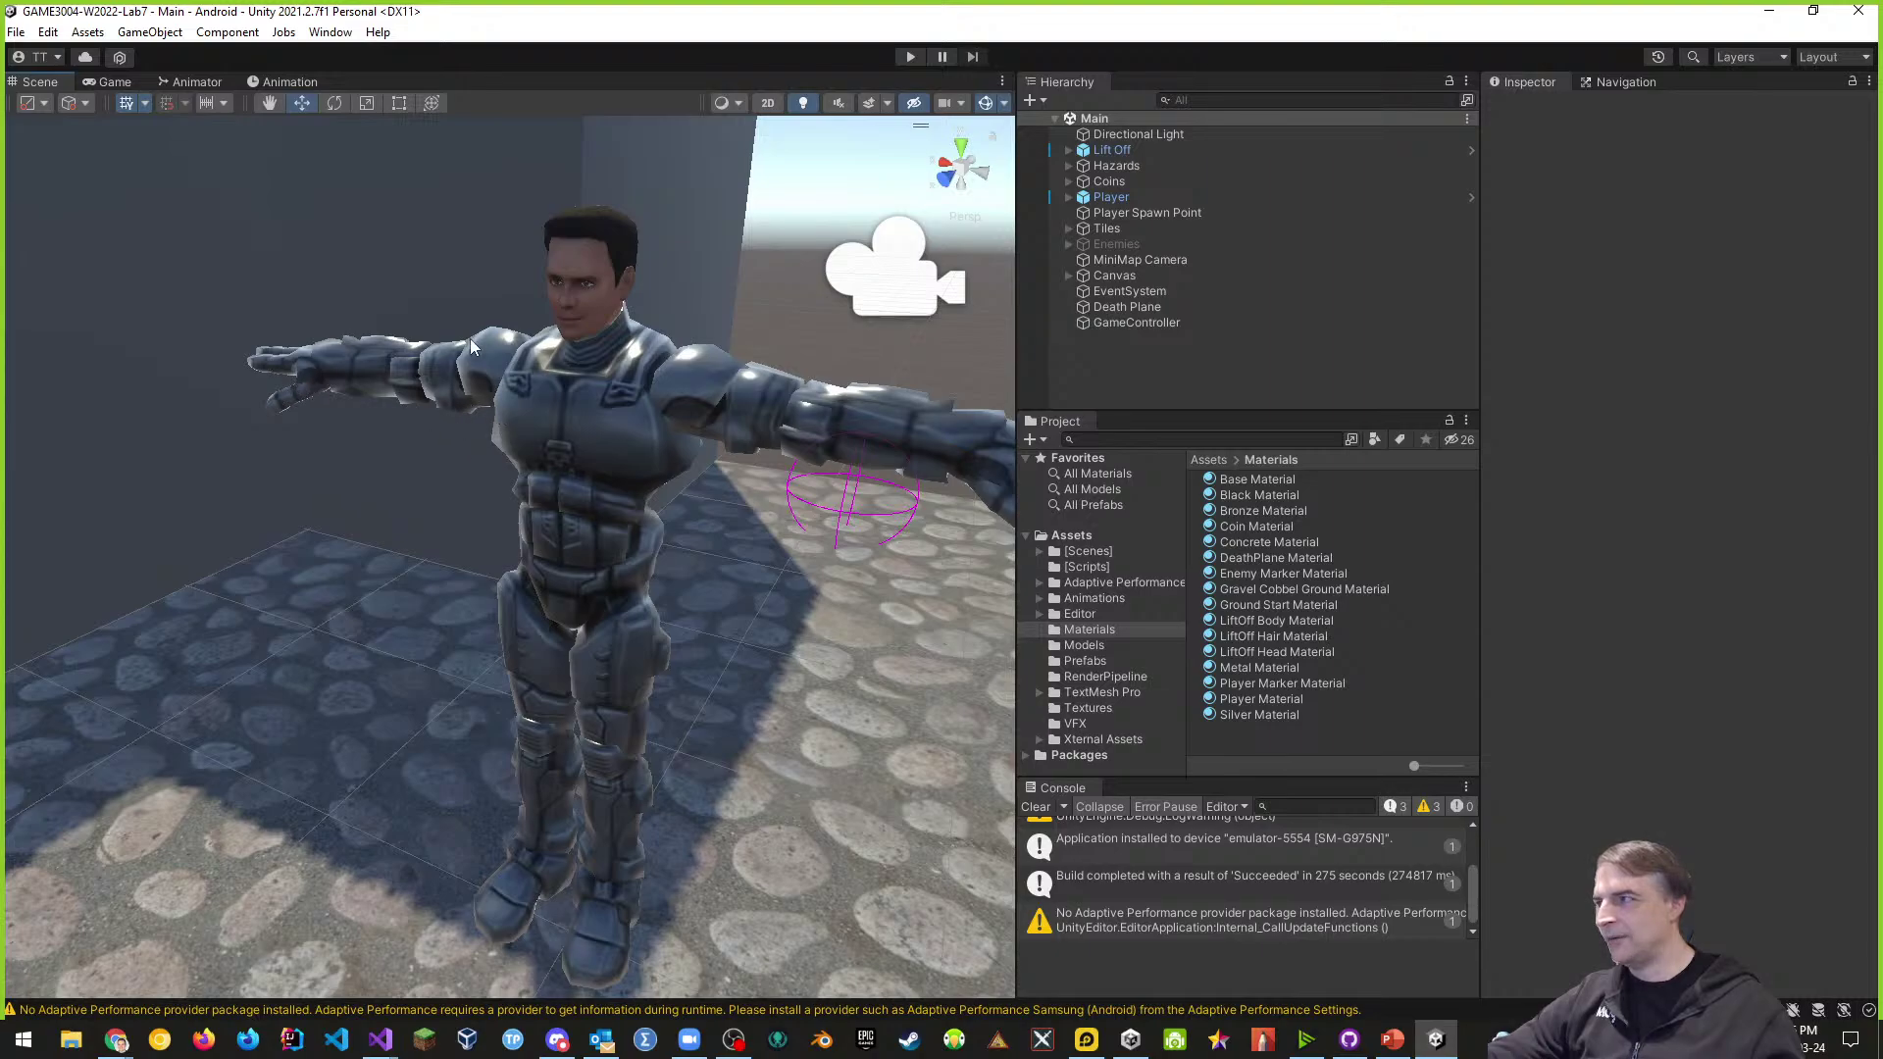
{"action": "key", "text": "w"}
{"action": "right_click_drag", "start_coordinate": [747, 498], "coordinate": [700, 530]}
{"action": "key", "text": "s"}
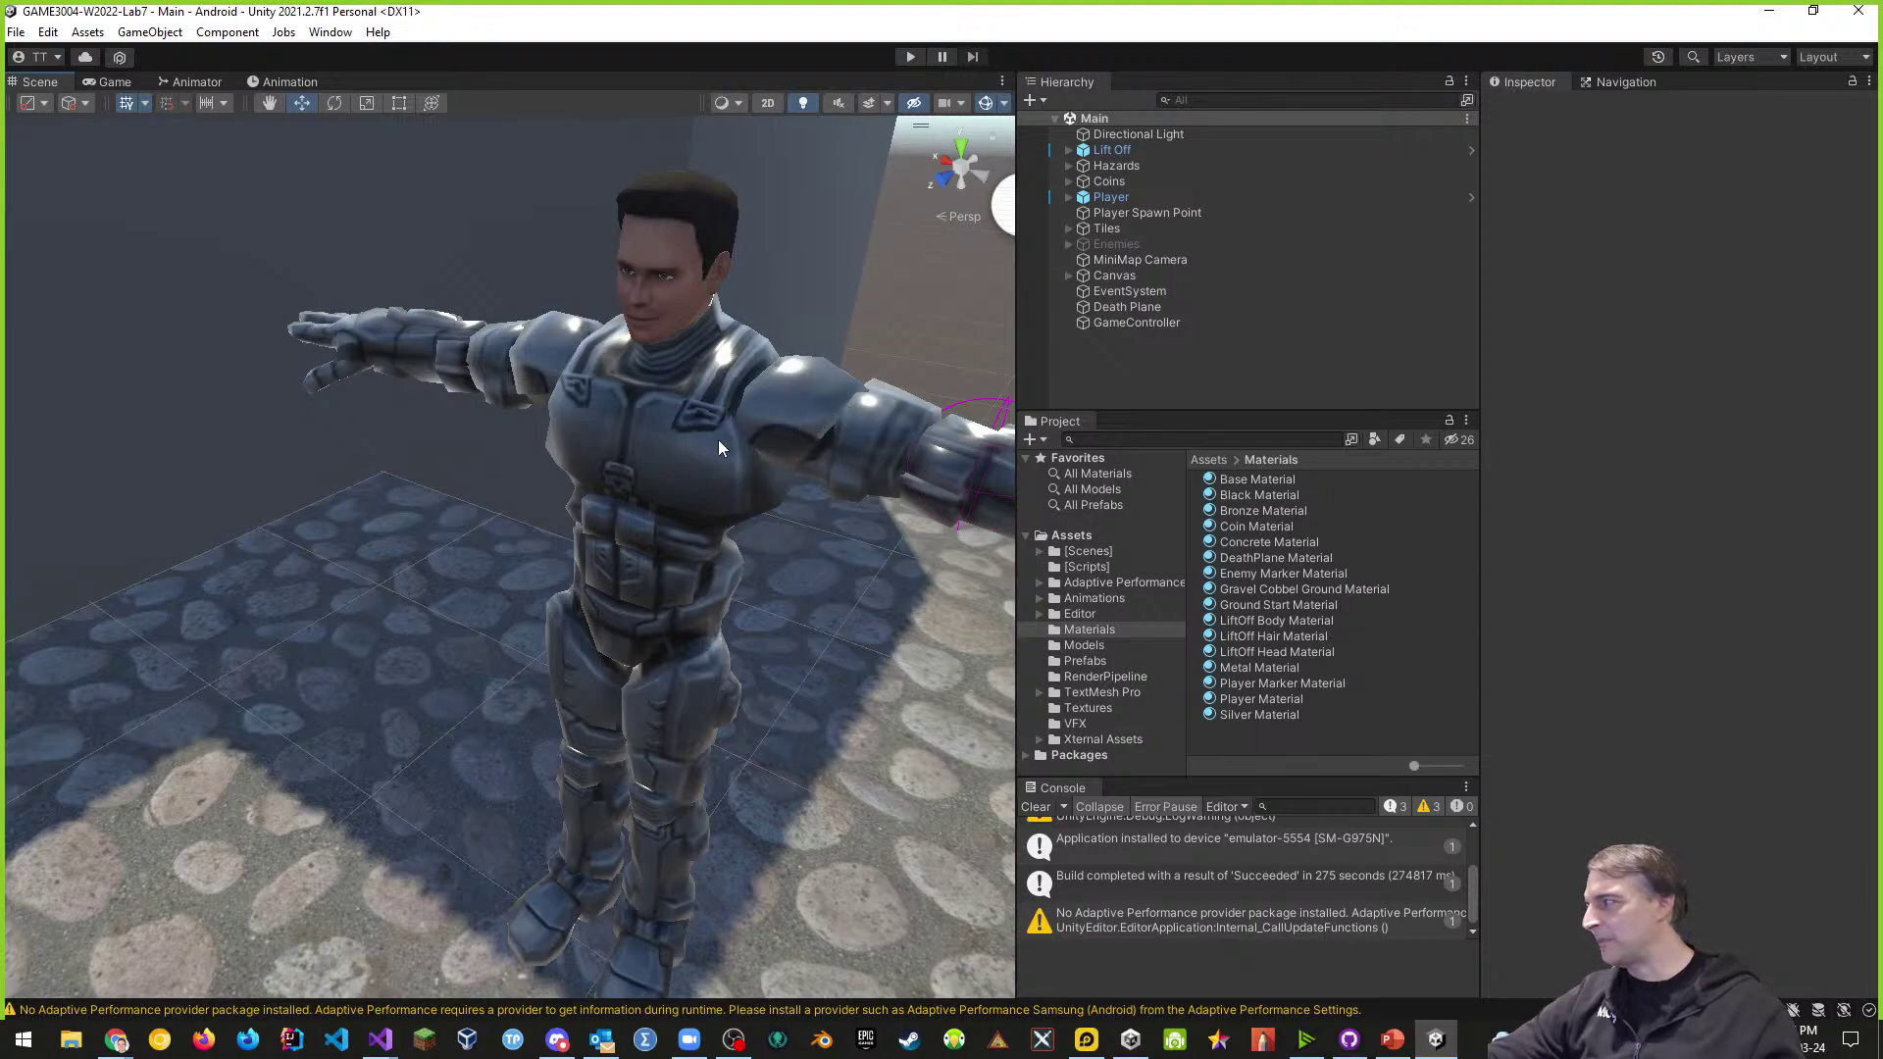
{"action": "right_click_drag", "start_coordinate": [586, 451], "coordinate": [841, 410]}
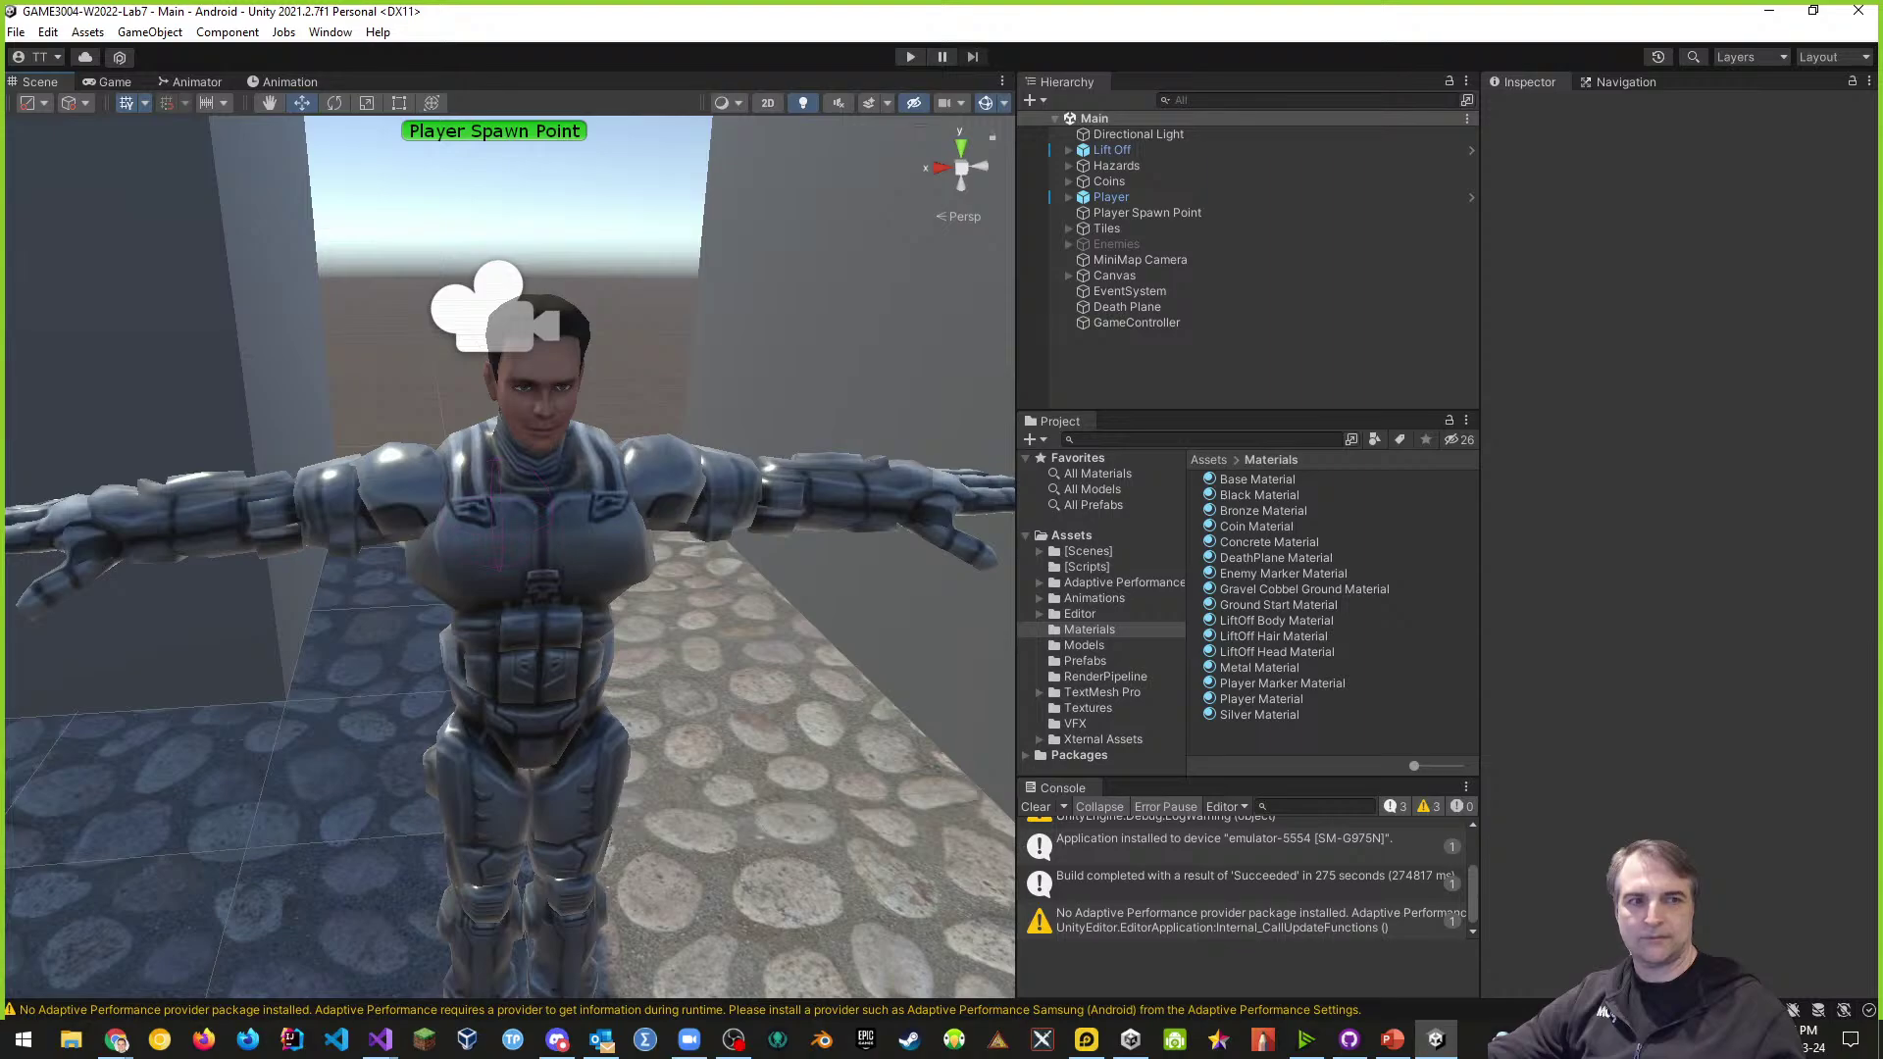
{"action": "key", "text": "alt+Tab"}
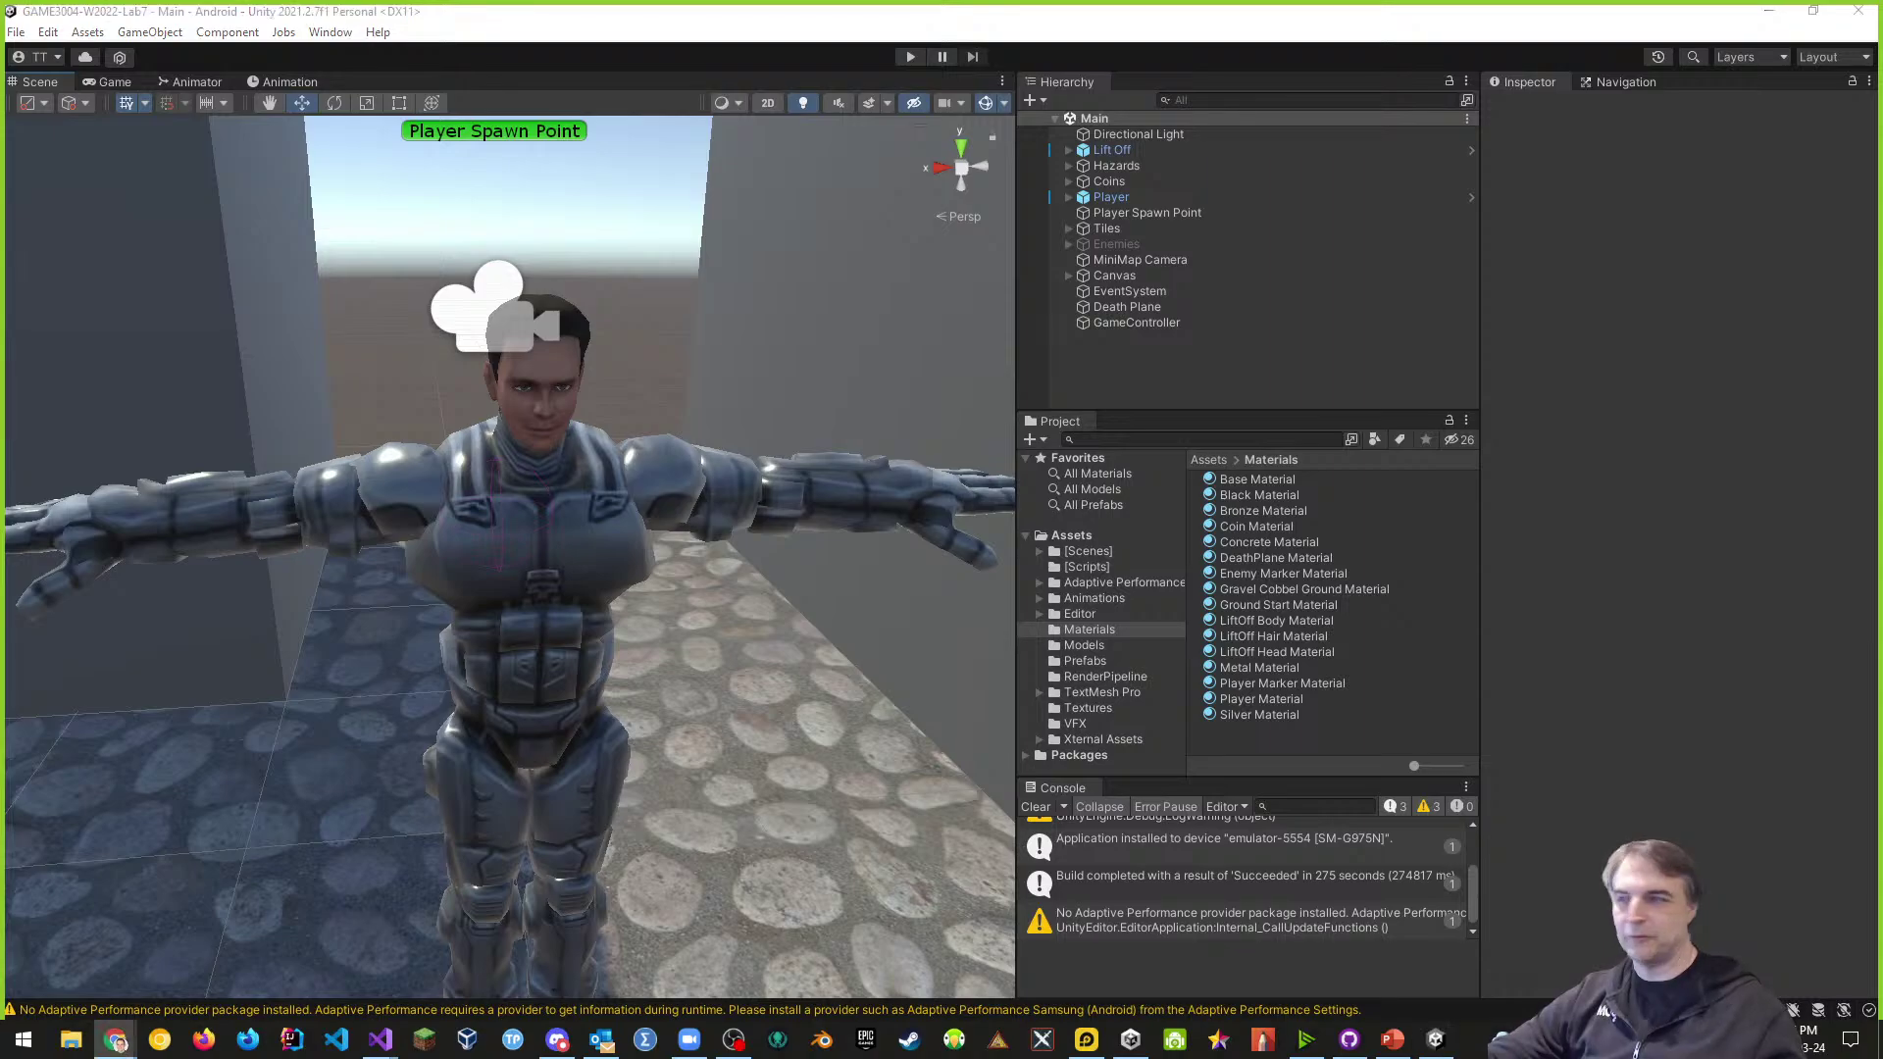